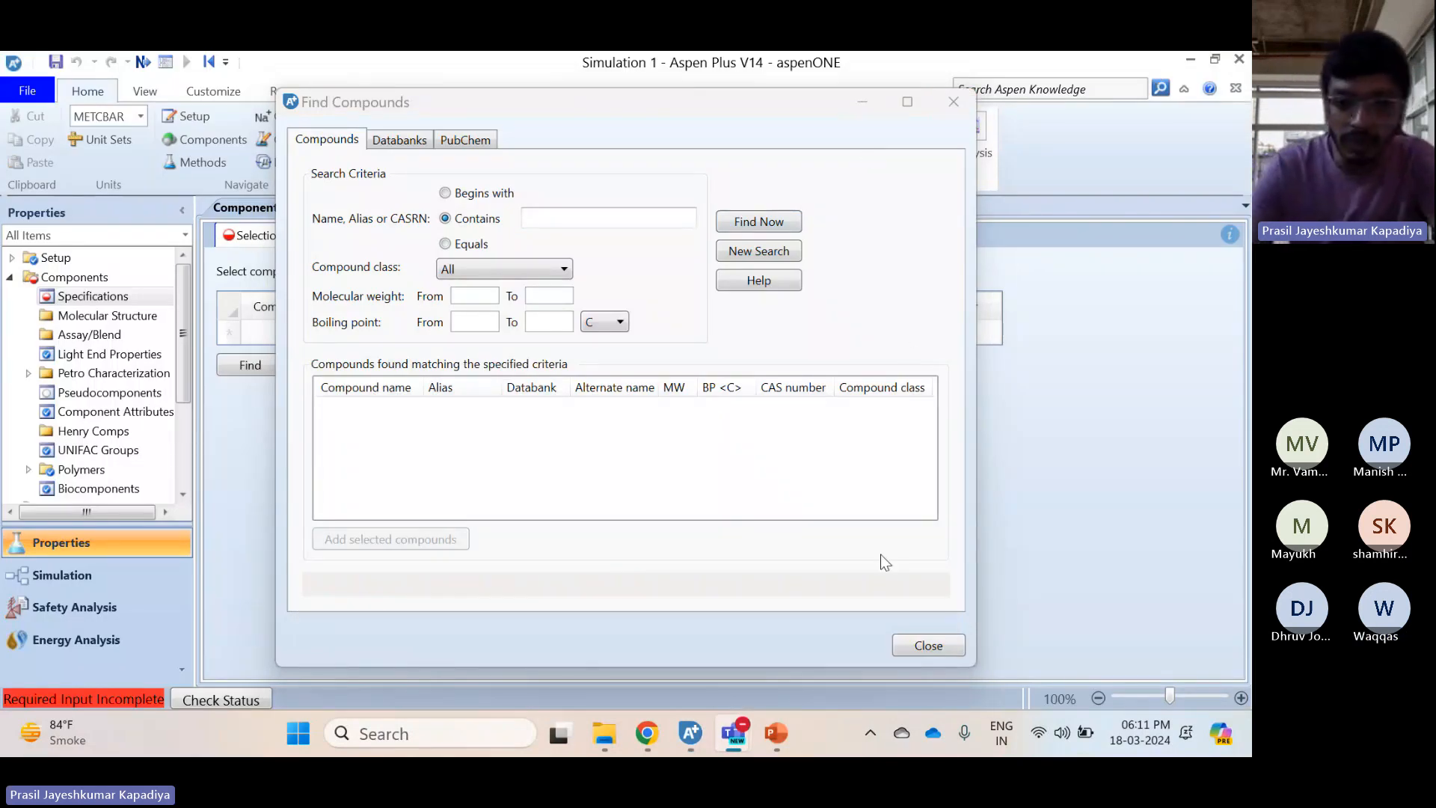
Switch to the PowerPoint presentation and review the acetone cracking problem statement on slide 4 in full-screen view
{"action": "mouse_move", "coordinate": [789, 717]}
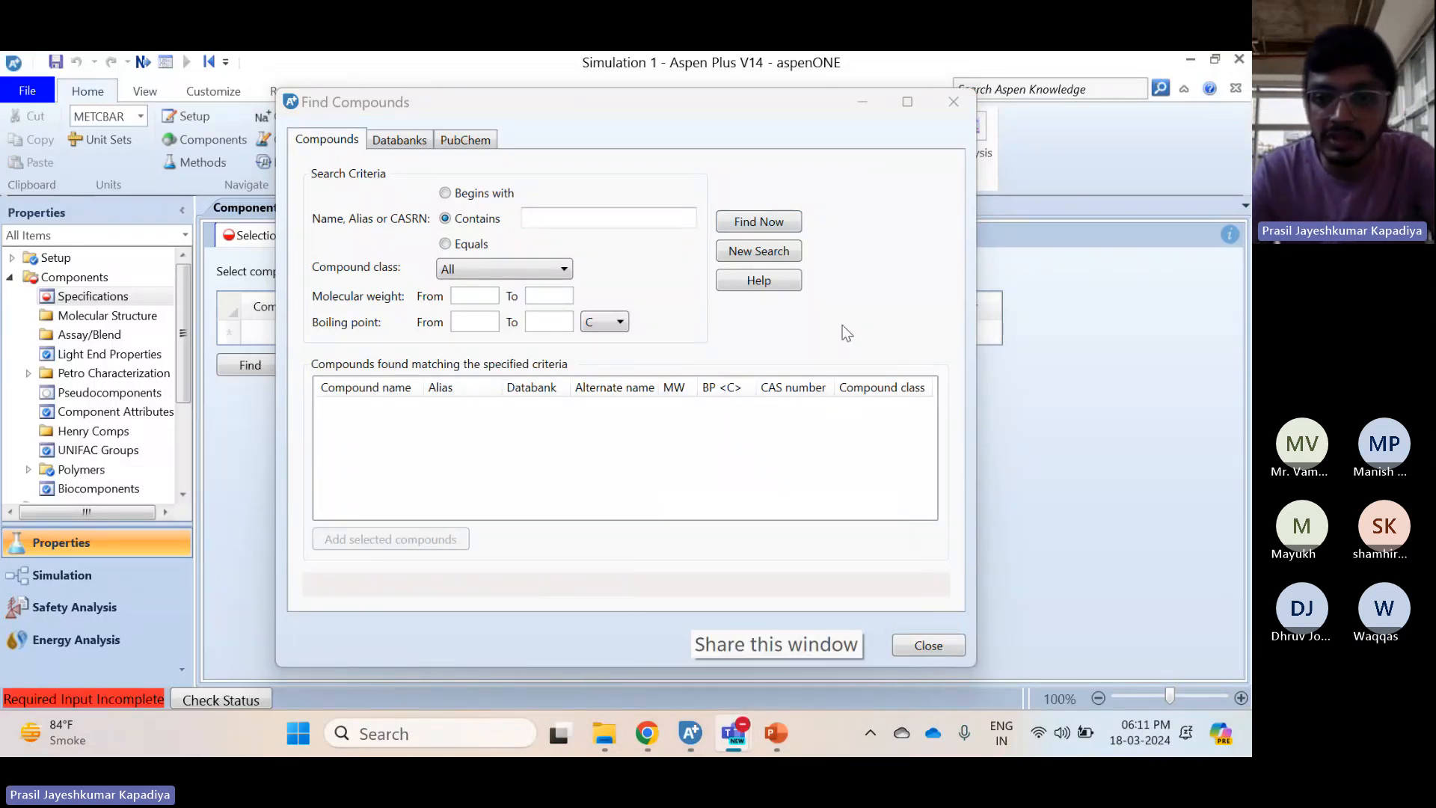
{"action": "left_click", "coordinate": [871, 103]}
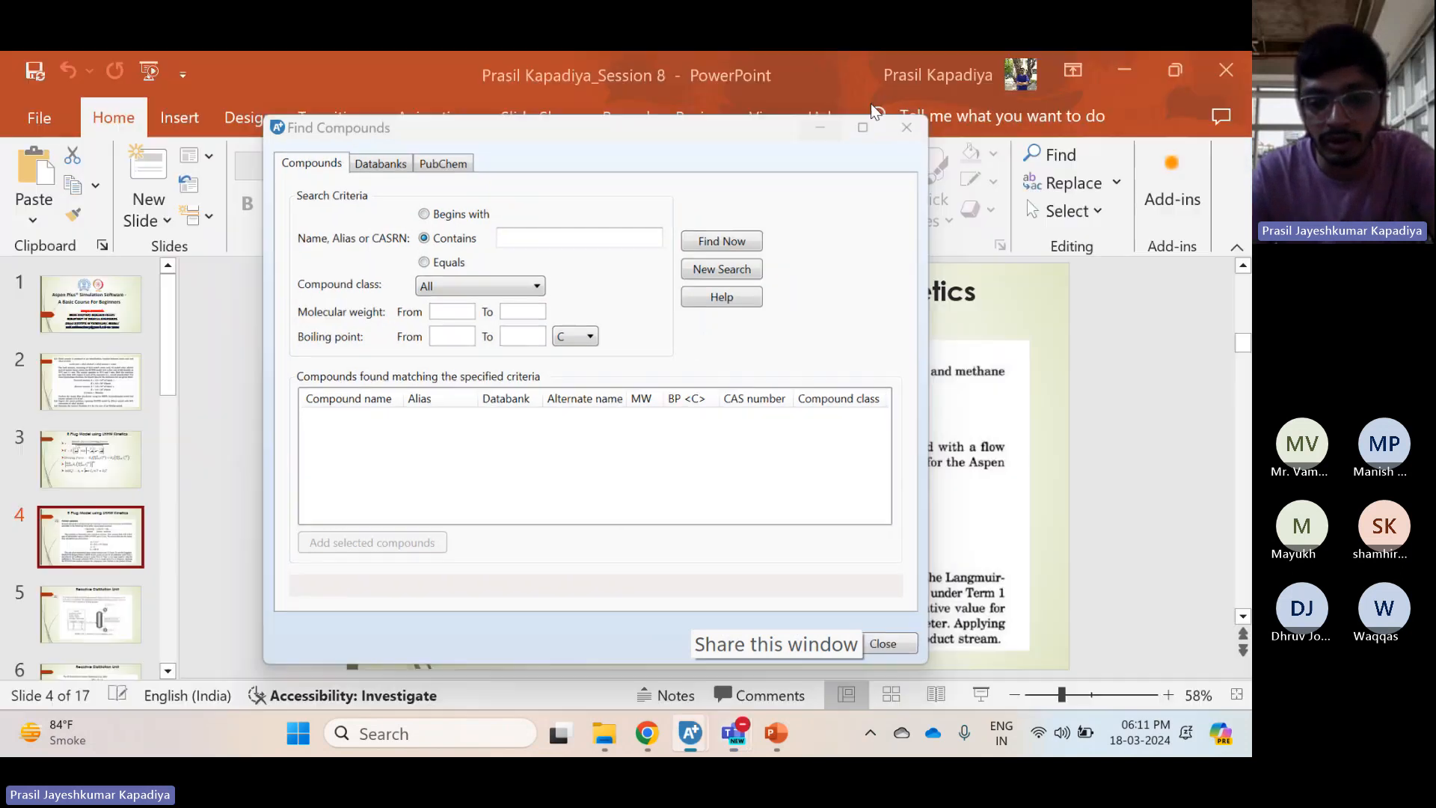
{"action": "mouse_move", "coordinate": [699, 752]}
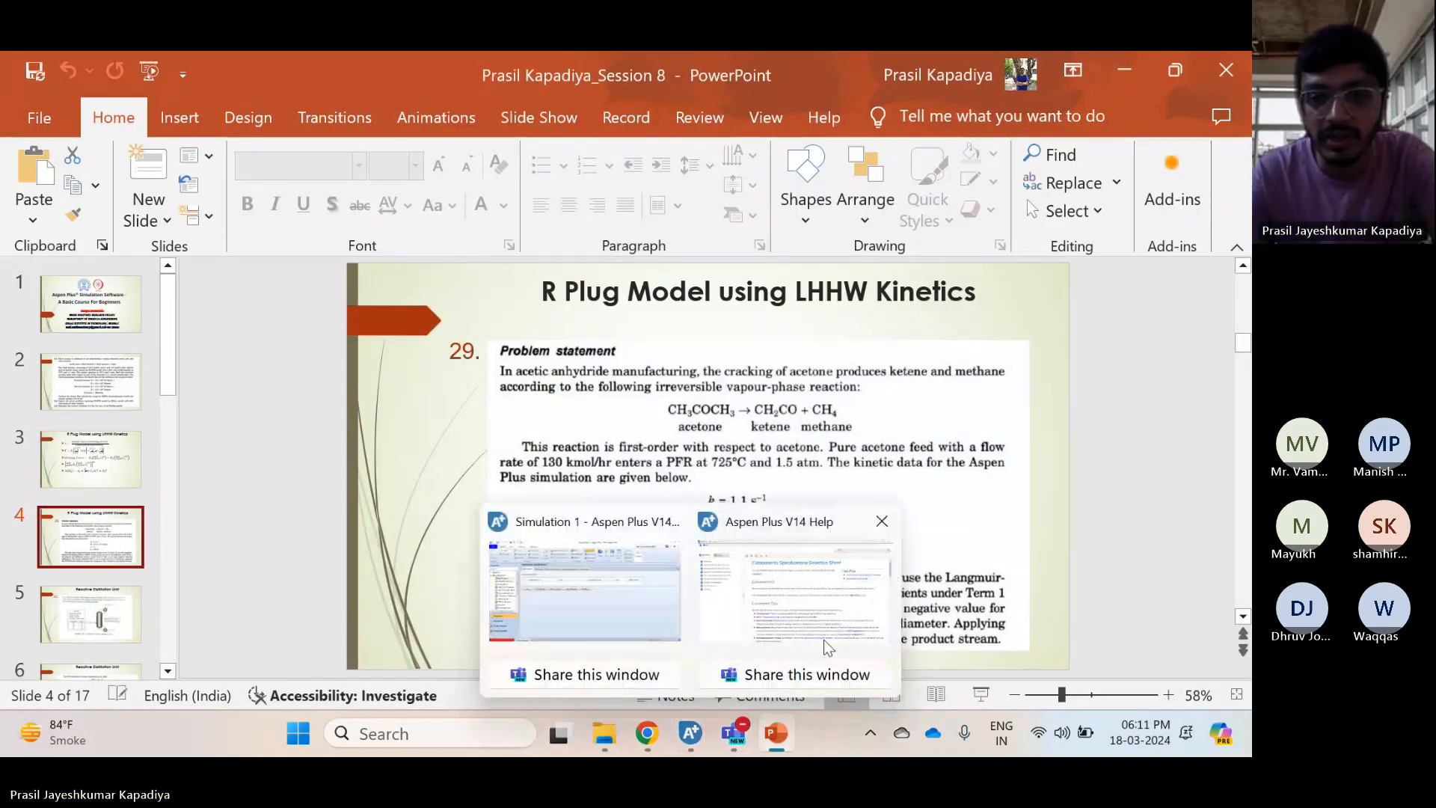
{"action": "left_click", "coordinate": [795, 591]}
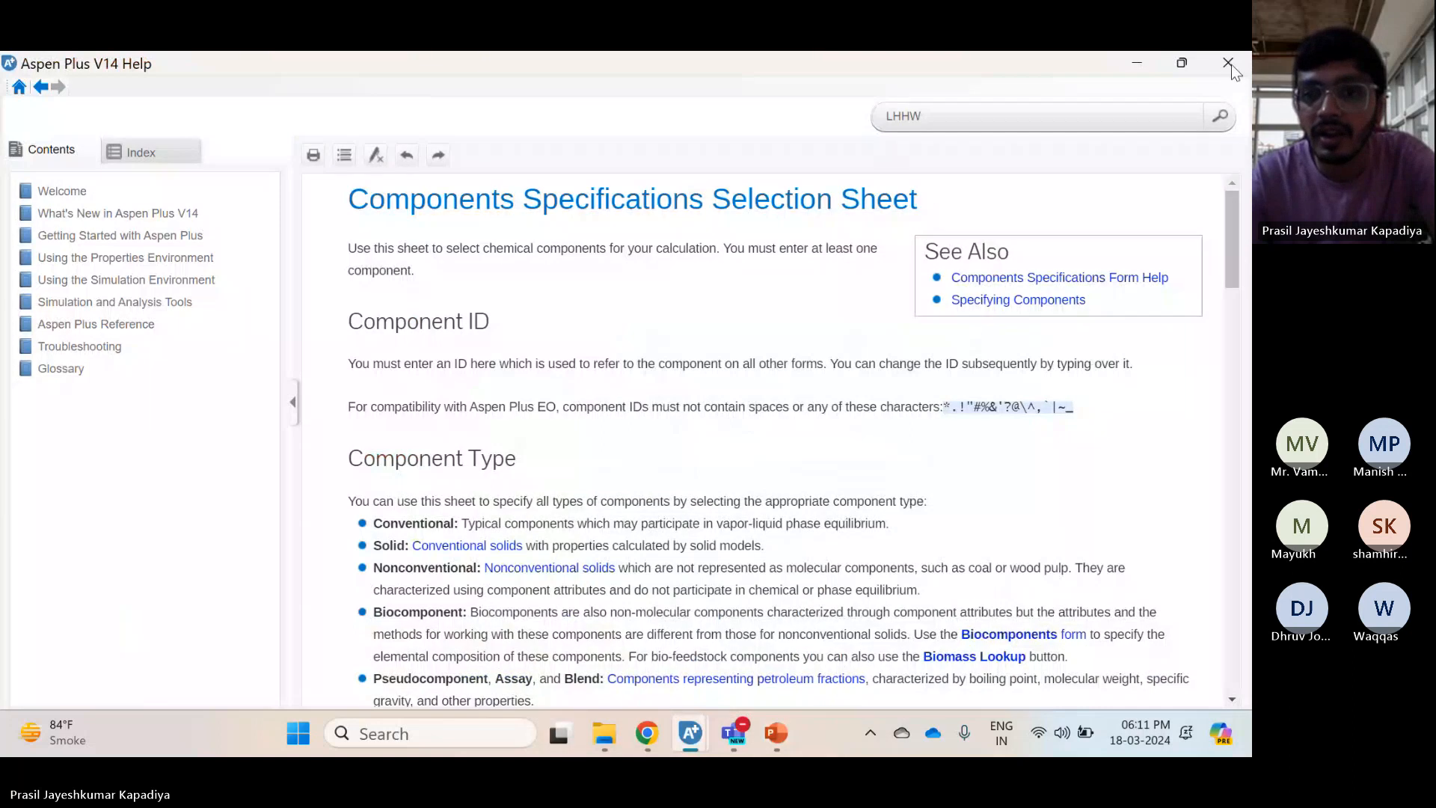
{"action": "left_click", "coordinate": [792, 722]}
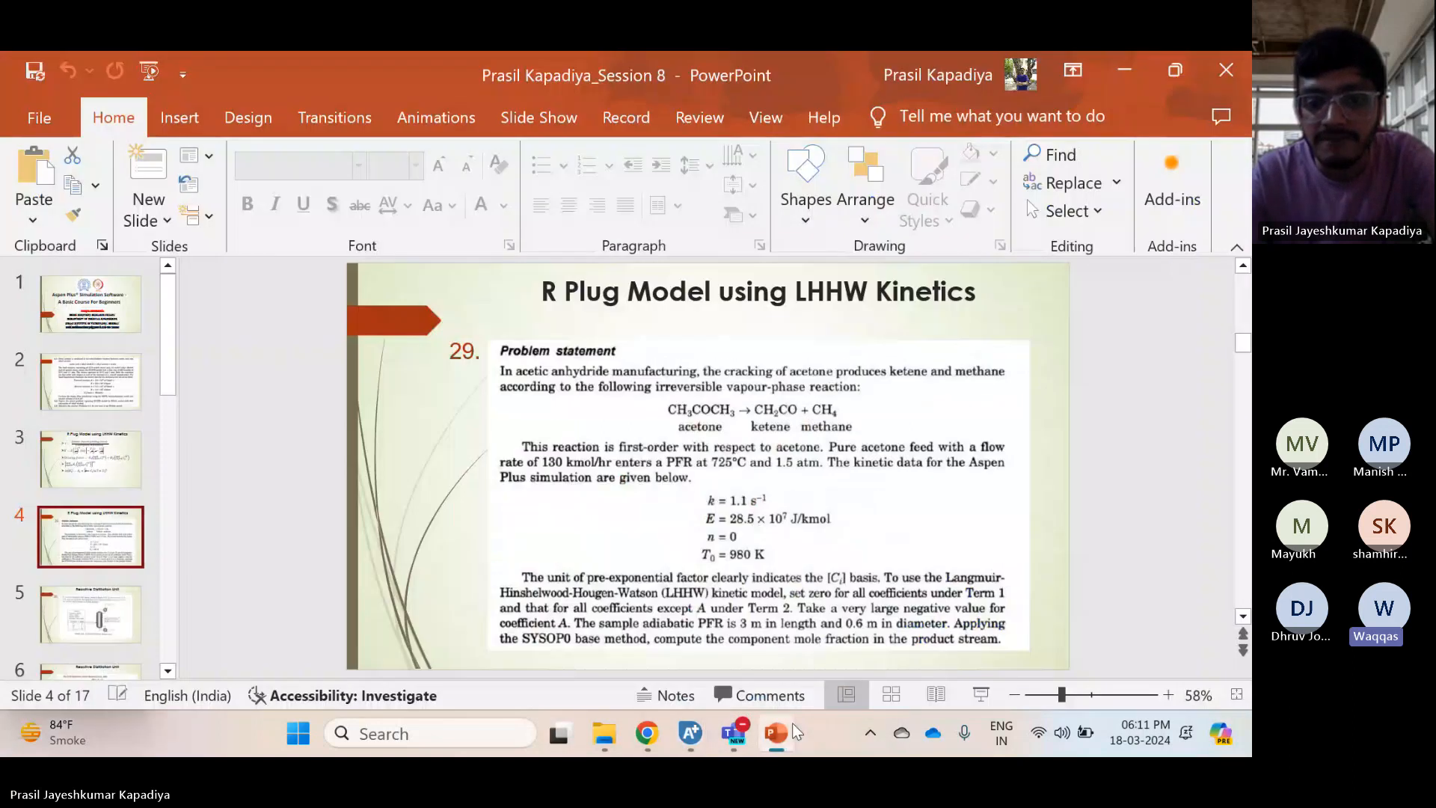
{"action": "left_click", "coordinate": [981, 694]}
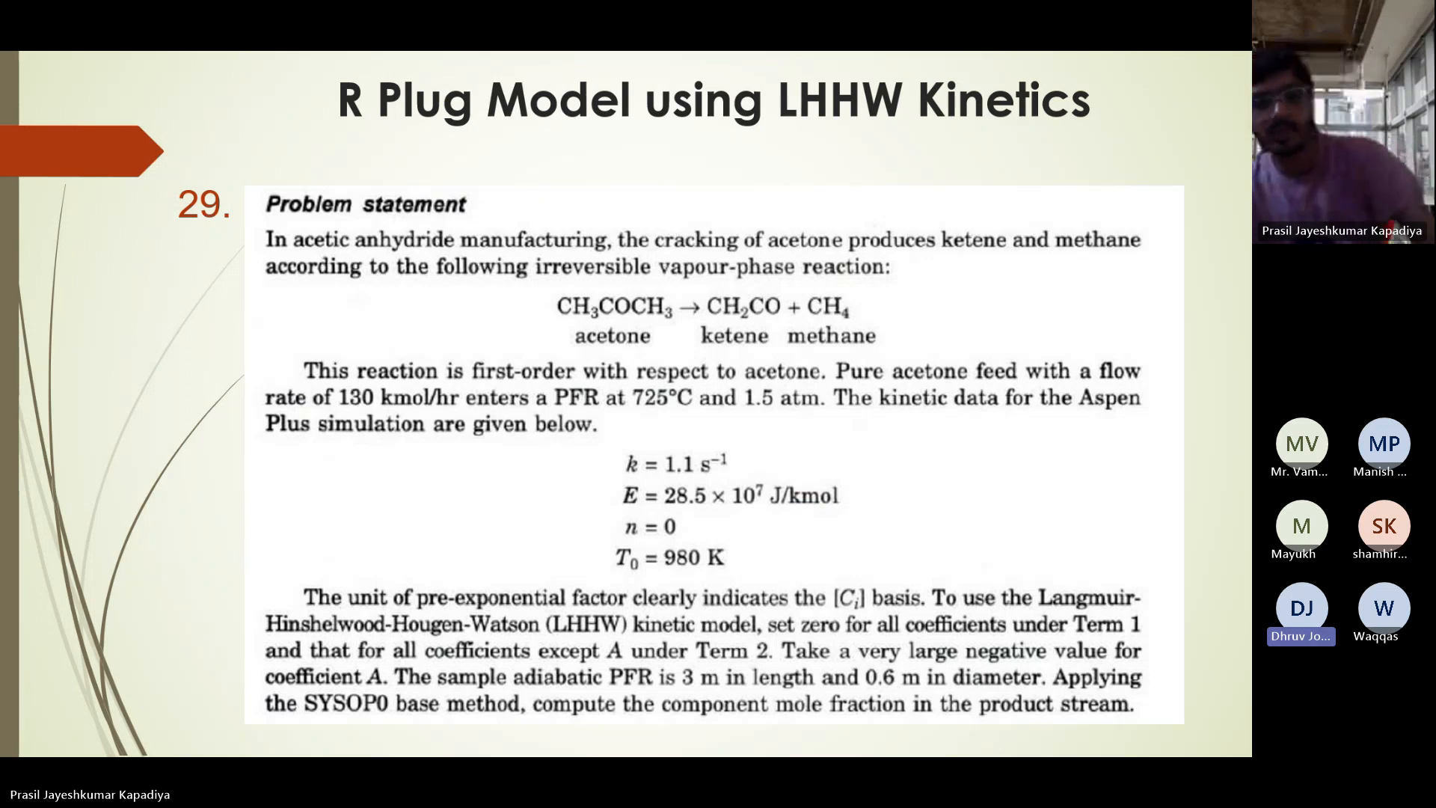
{"action": "key", "text": "Escape"}
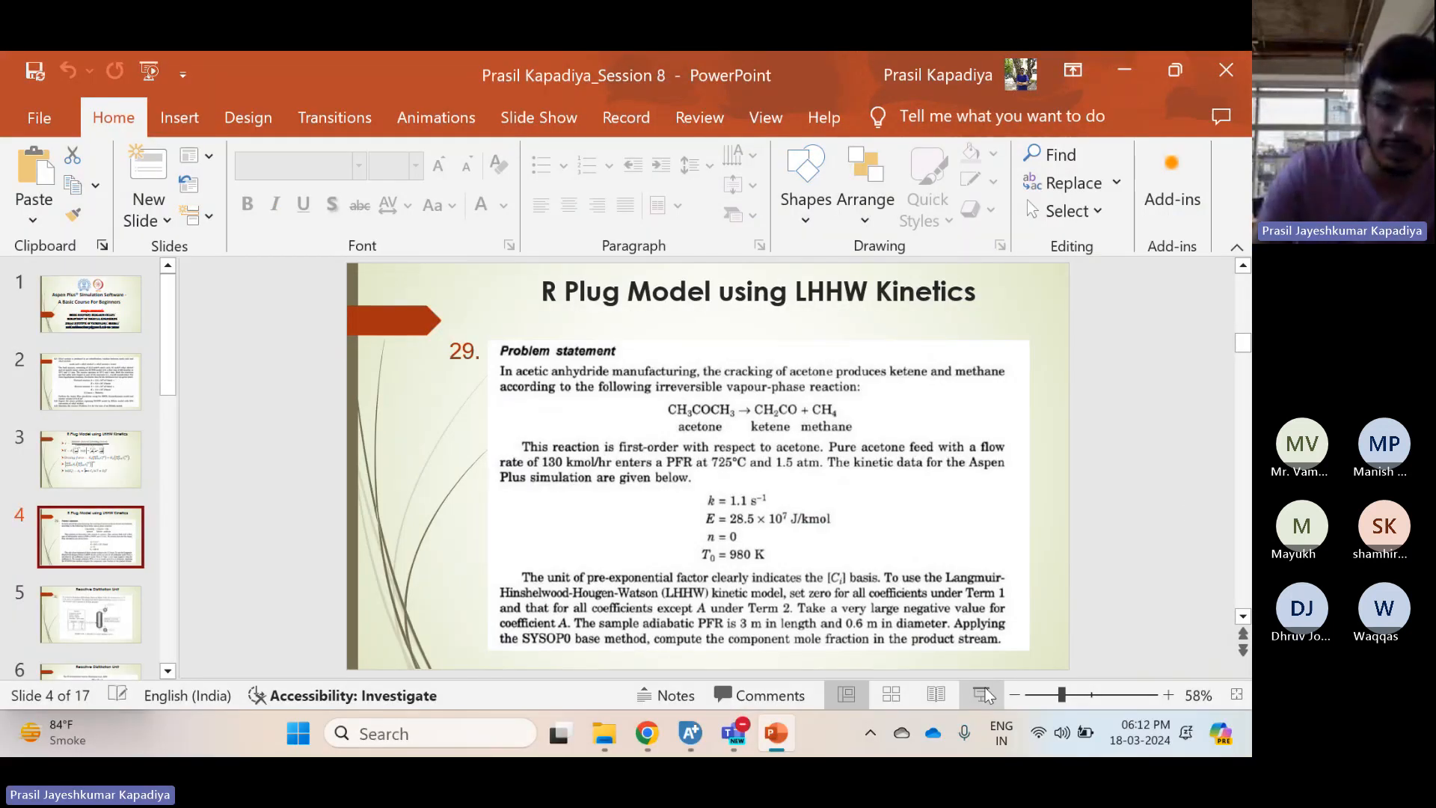
Switch back to Aspen Plus and try to search the compound databanks for a name equal to acetone
{"action": "mouse_move", "coordinate": [692, 744]}
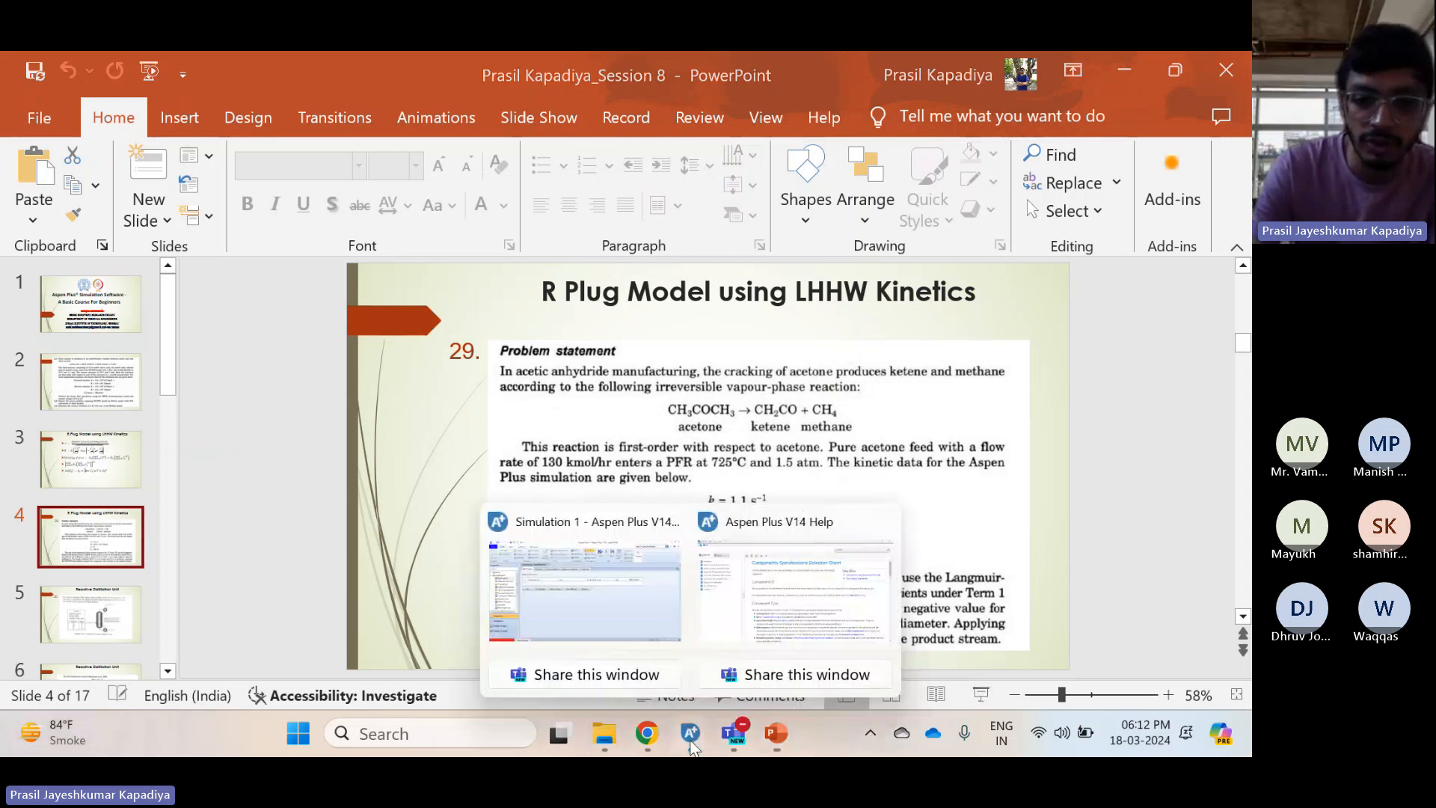
{"action": "left_click", "coordinate": [577, 573]}
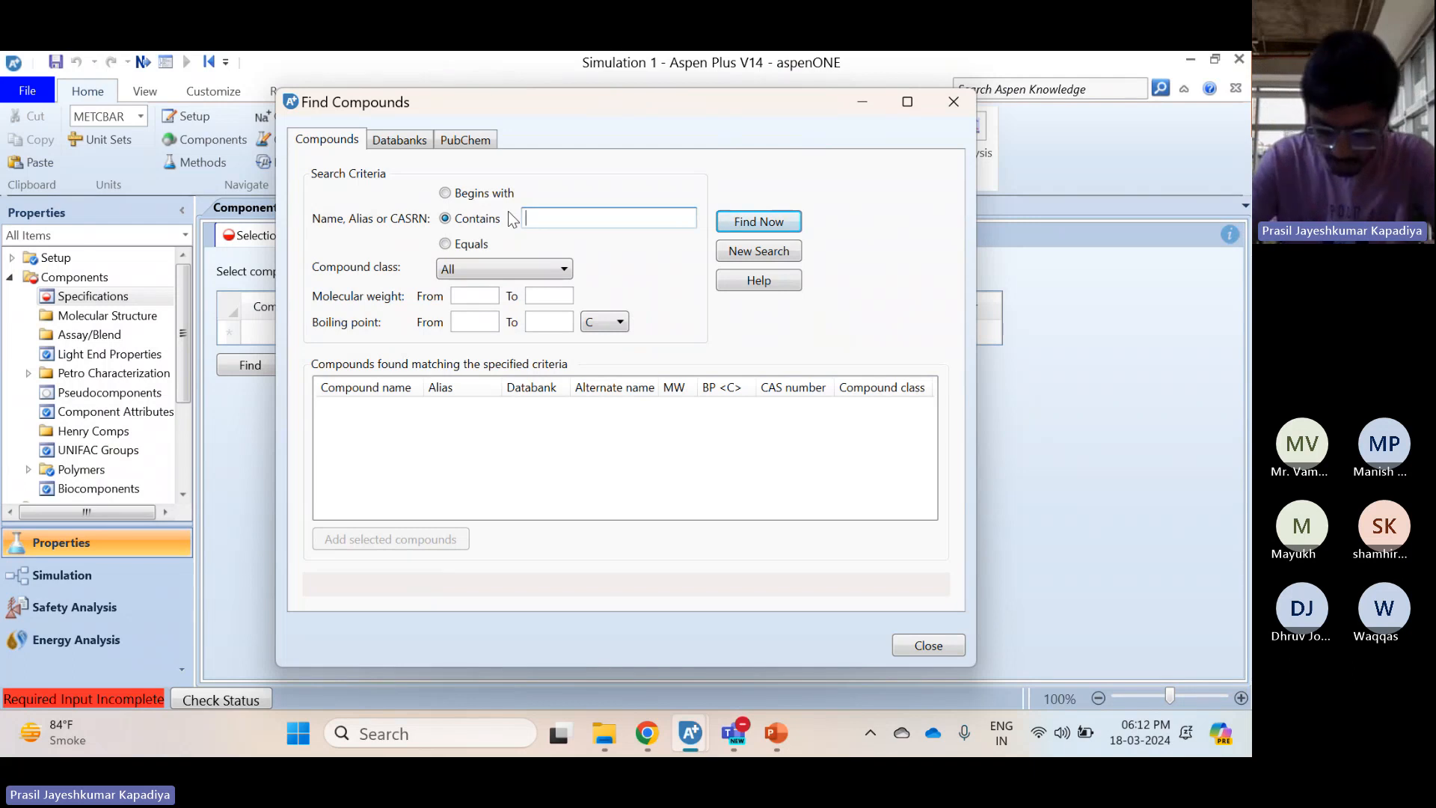
{"action": "left_click", "coordinate": [445, 244]}
{"action": "left_click", "coordinate": [562, 217]}
{"action": "type", "text": "ac"}
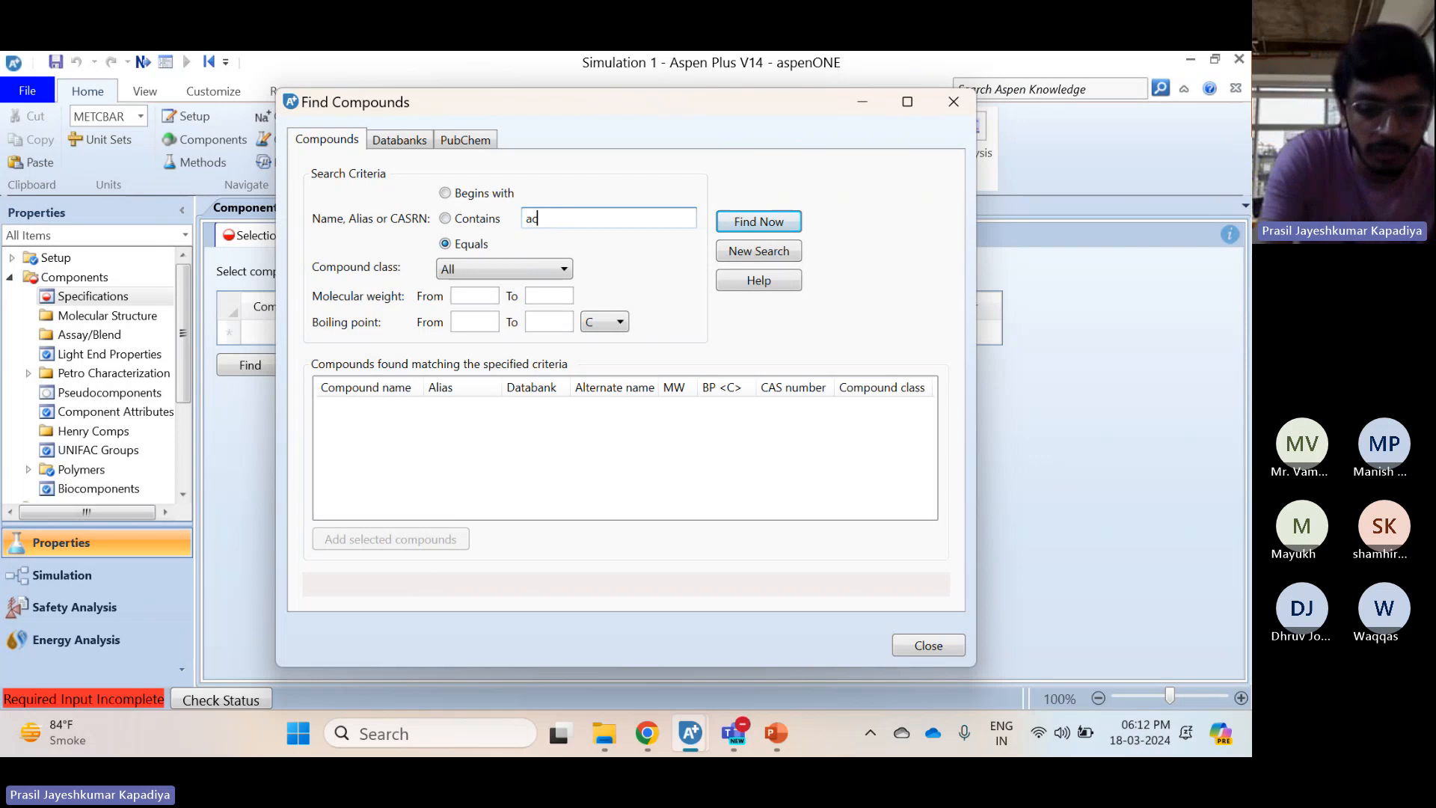
{"action": "type", "text": "etome"}
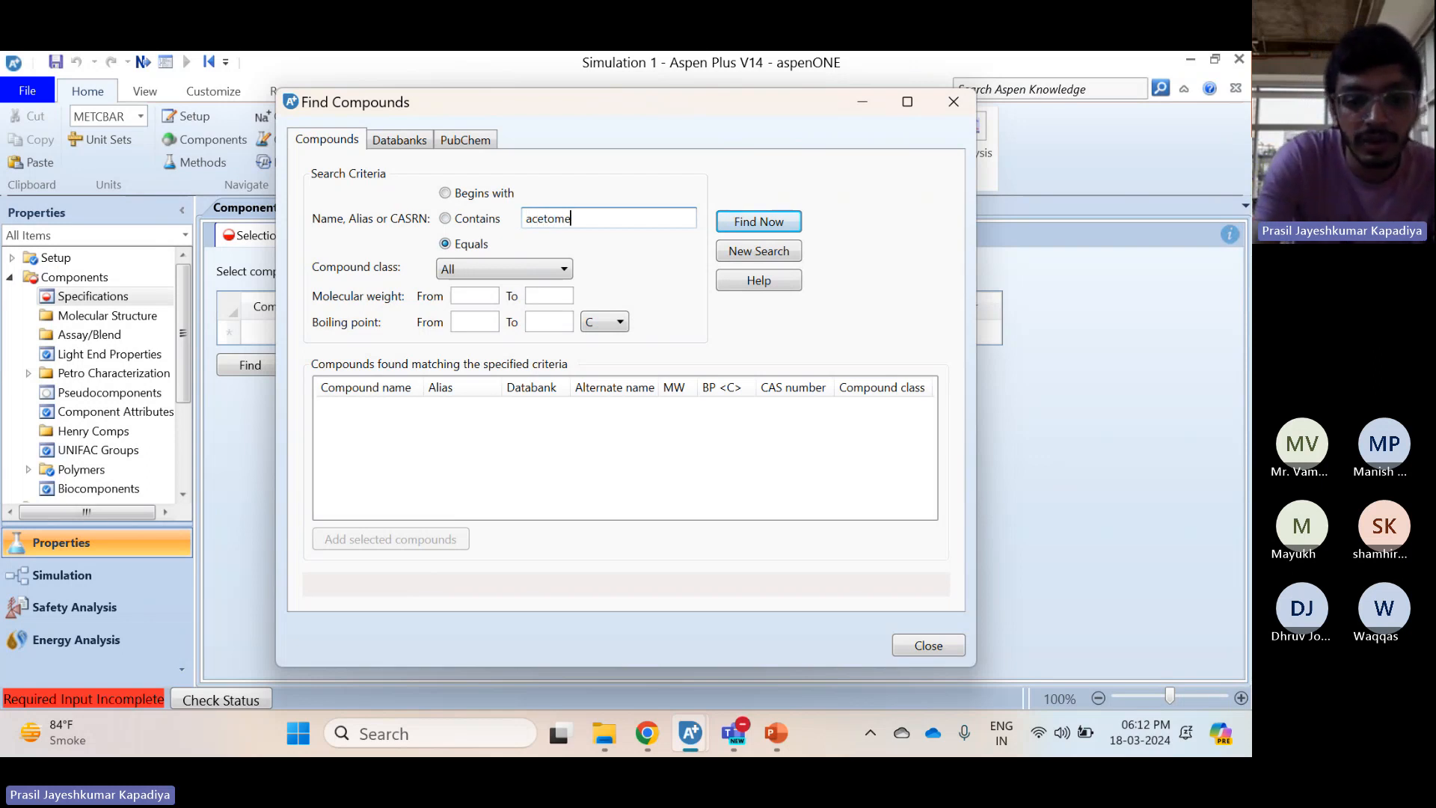
{"action": "key", "text": "BackSpace"}
{"action": "key", "text": "BackSpace"}
{"action": "type", "text": "ne"}
{"action": "key", "text": "Return"}
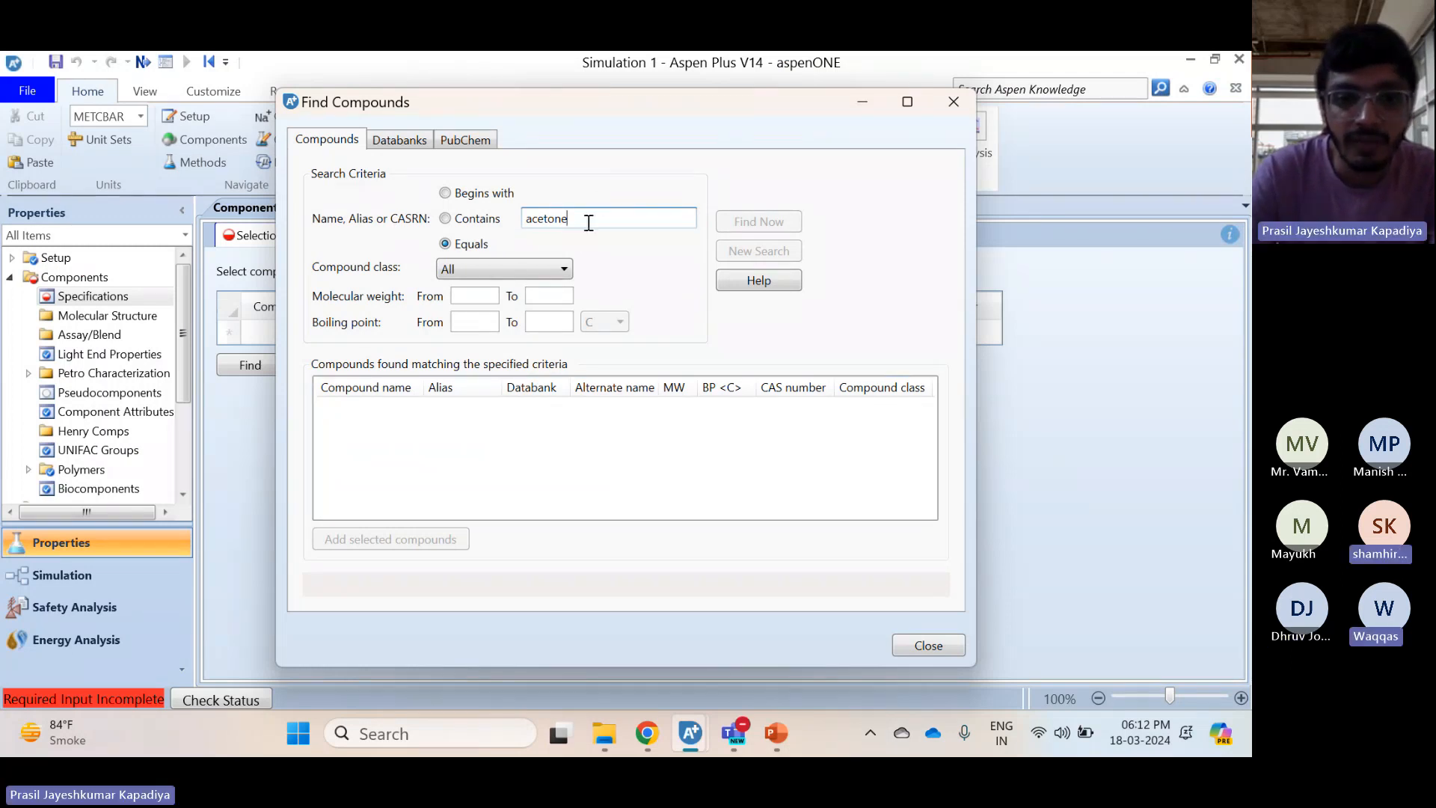
{"action": "left_click", "coordinate": [649, 741]}
{"action": "left_click", "coordinate": [650, 741]}
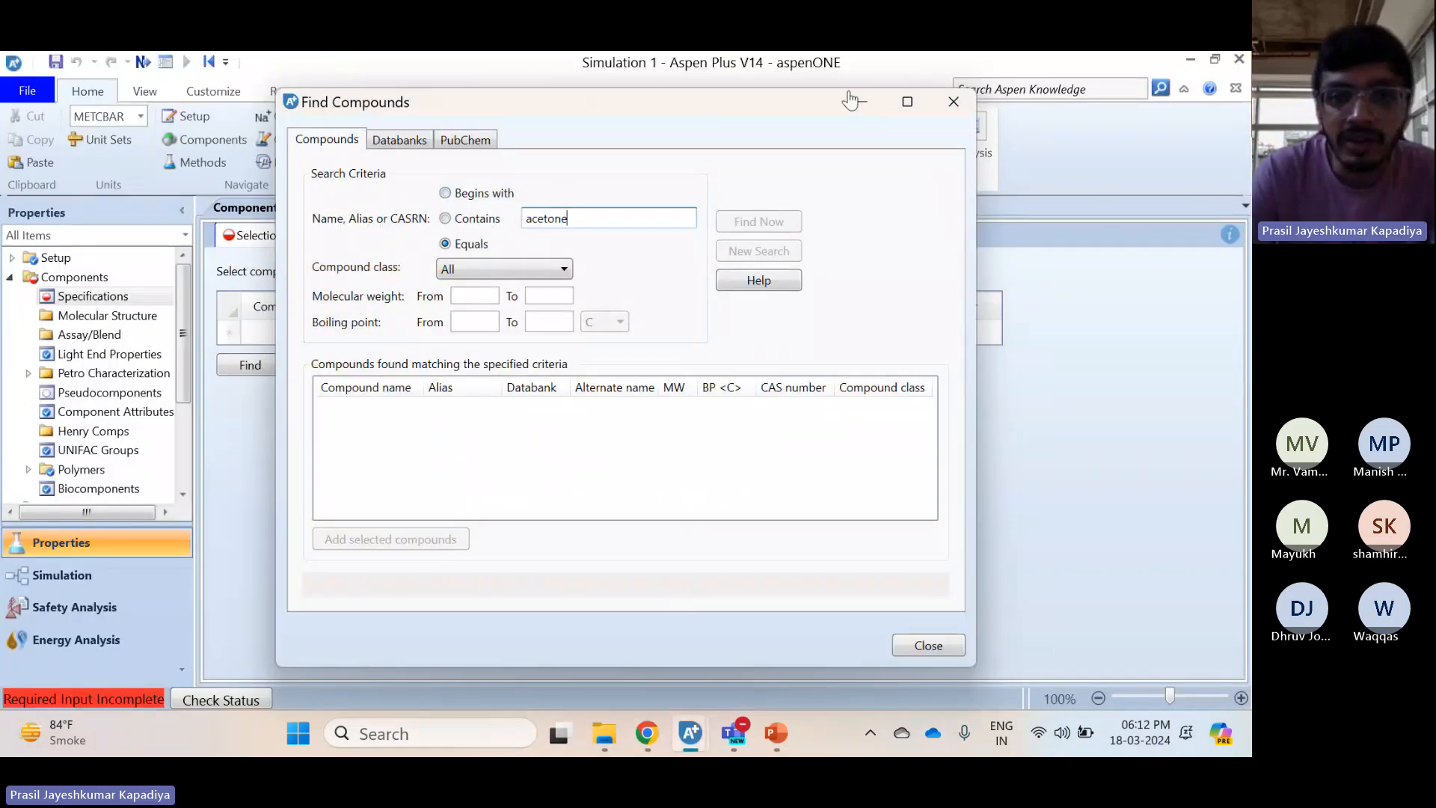
{"action": "left_click", "coordinate": [953, 103]}
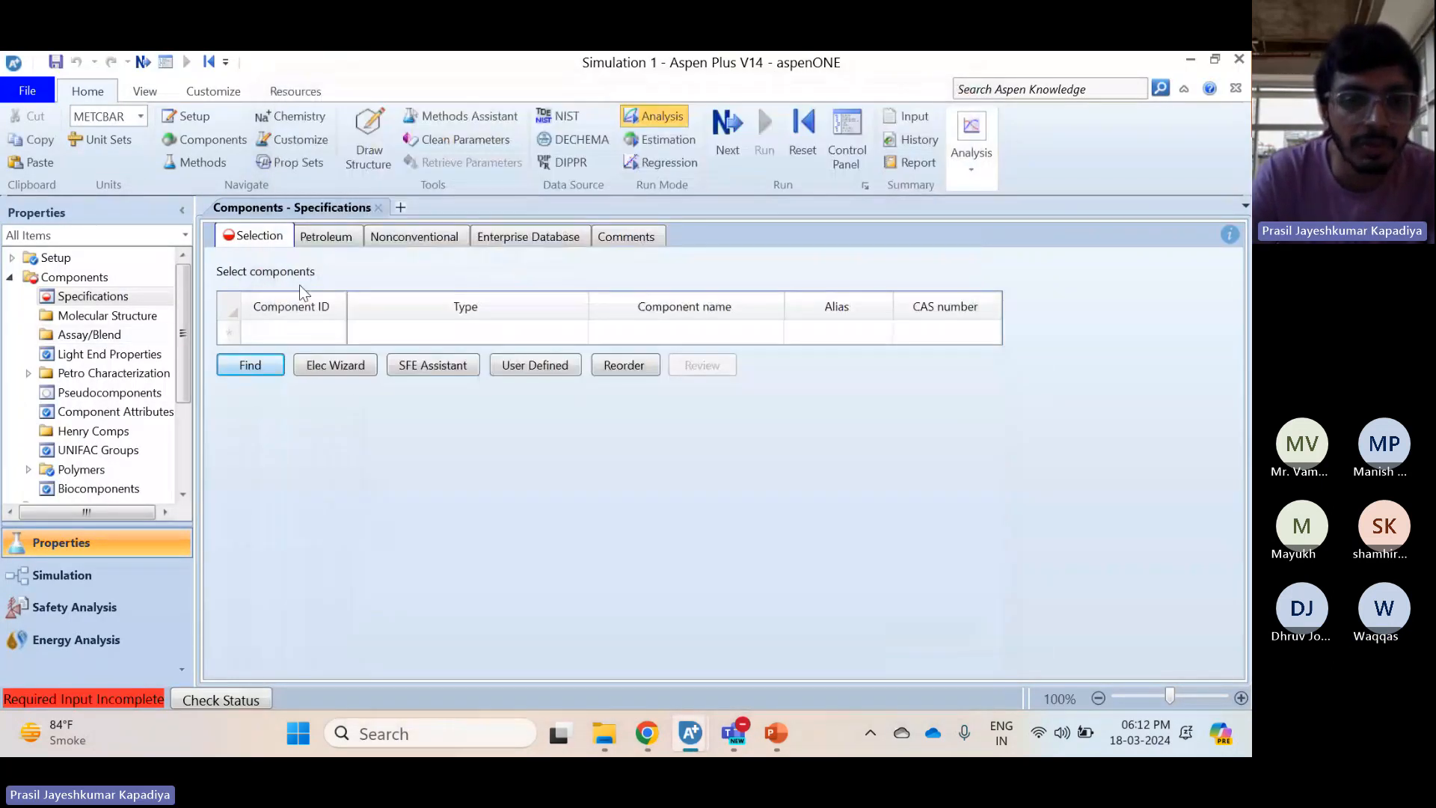
Add ACETONE and KETENE to the component list by entering them as component IDs
{"action": "left_click", "coordinate": [276, 329]}
{"action": "type", "text": "A"}
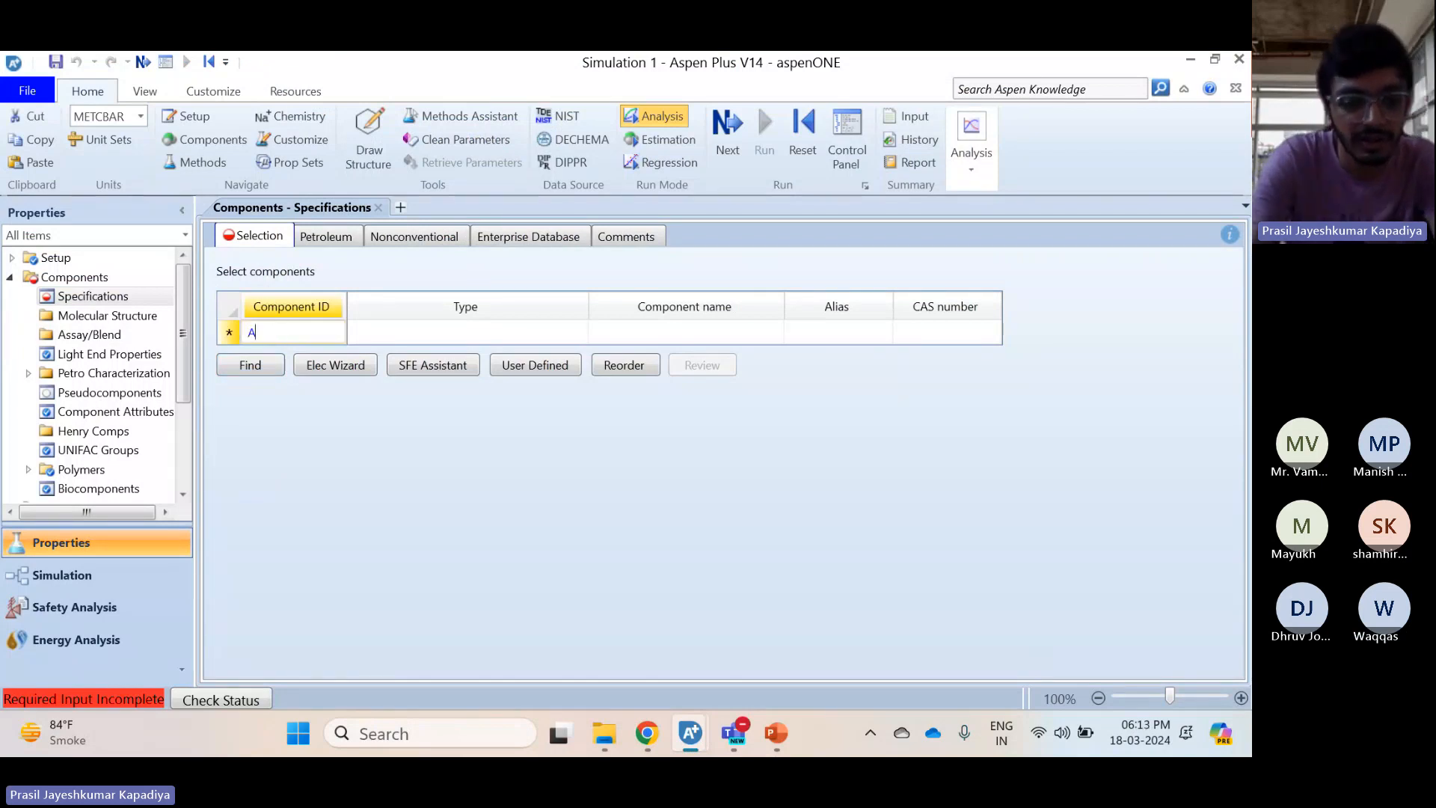
{"action": "type", "text": "CETONE"}
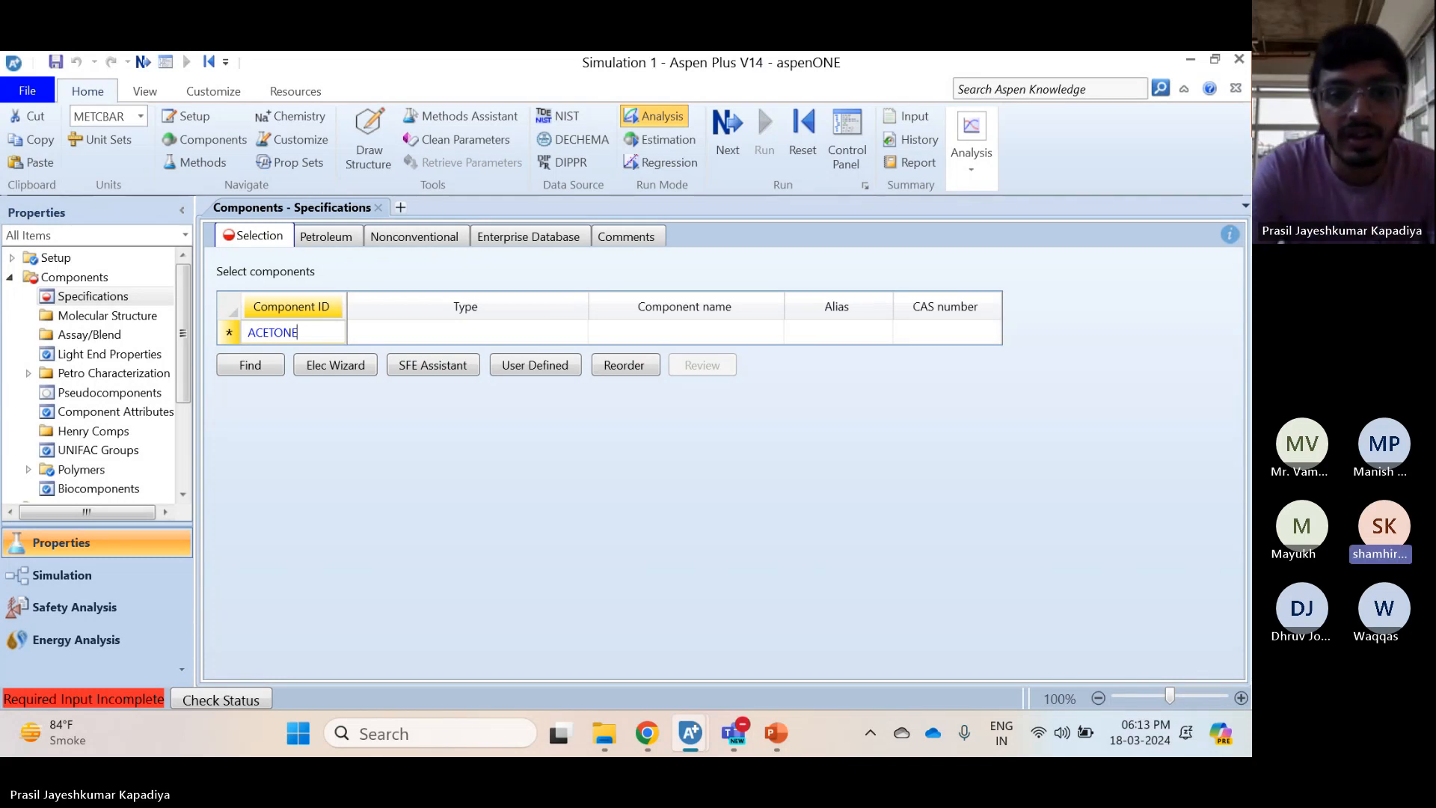
{"action": "key", "text": "Return"}
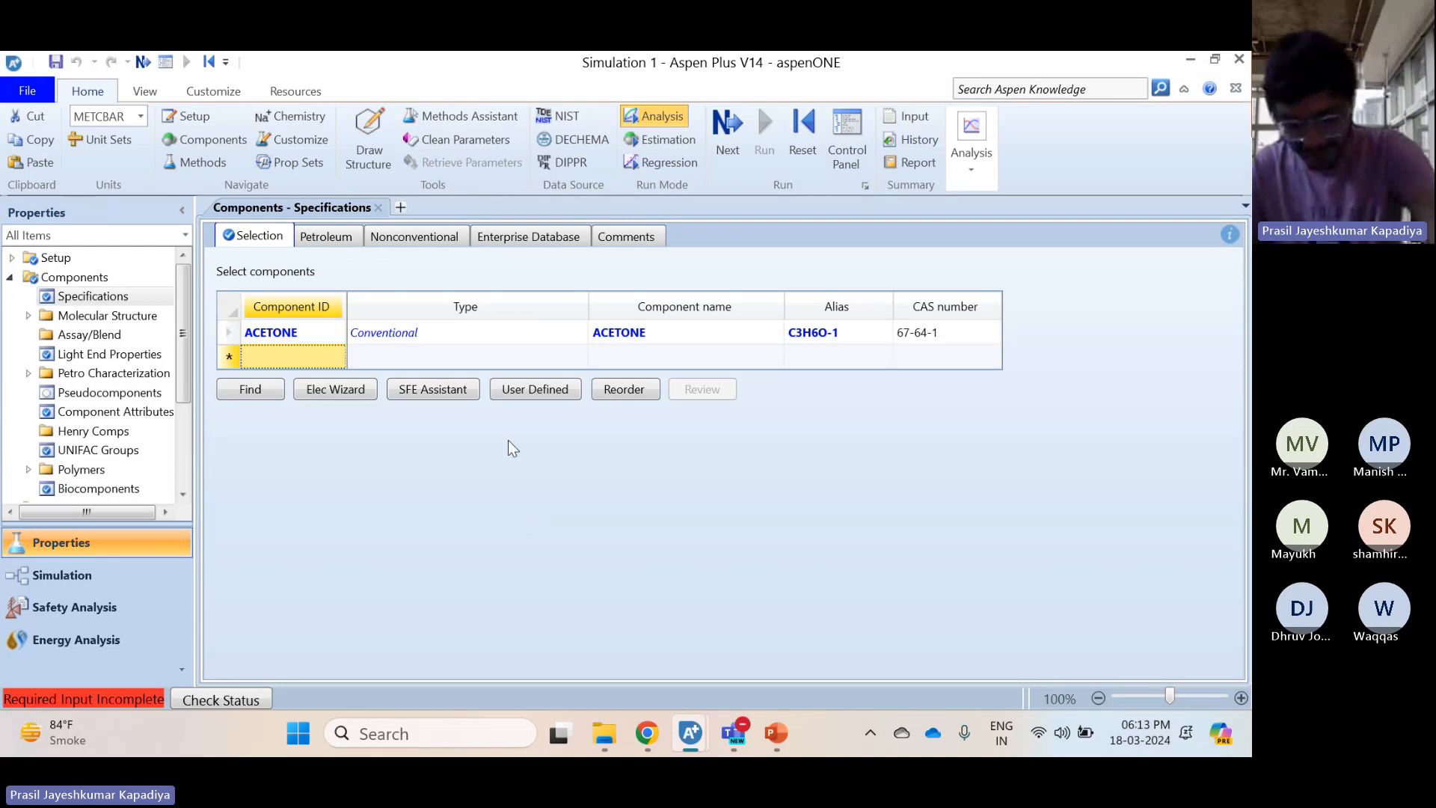
{"action": "type", "text": "KETENE"}
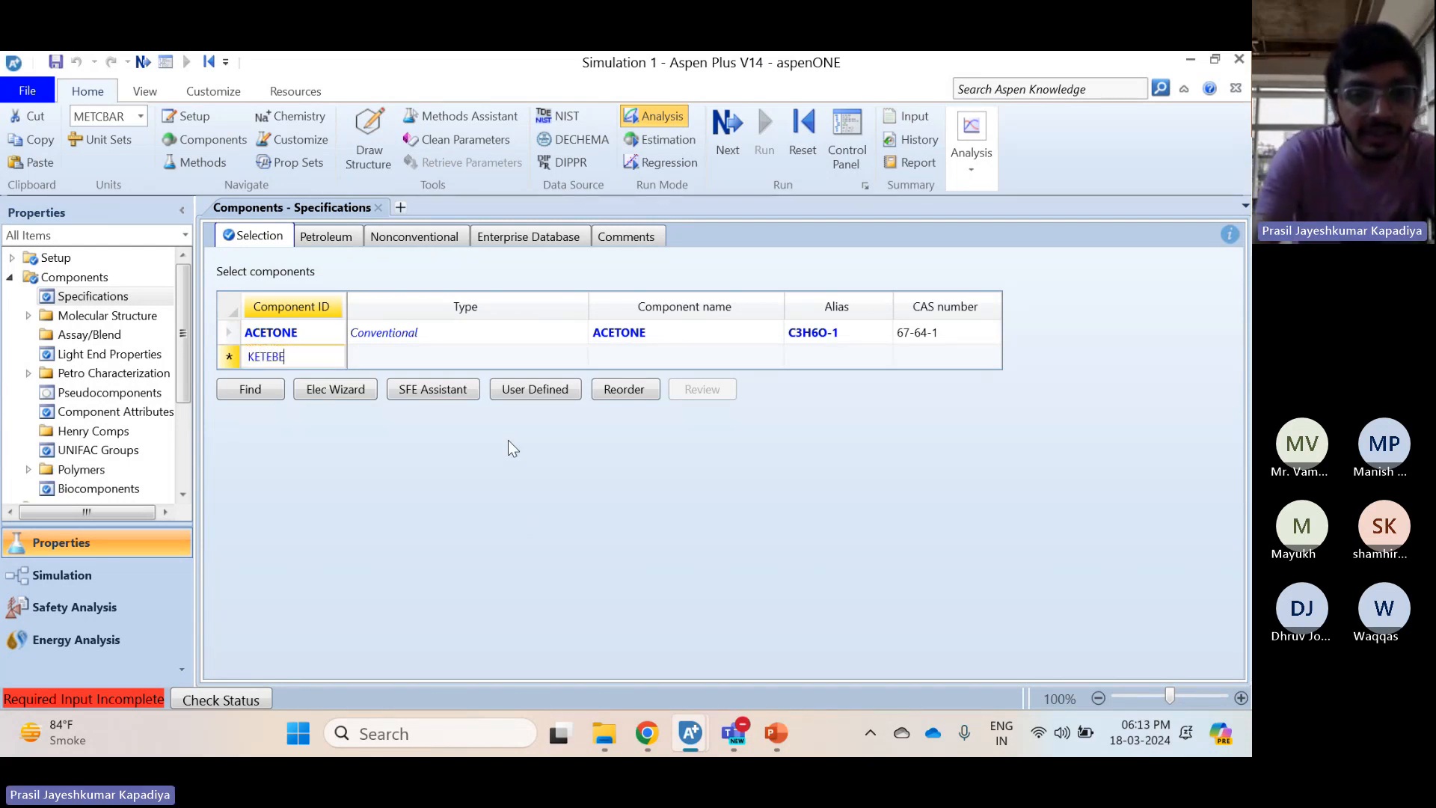
{"action": "key", "text": "Return"}
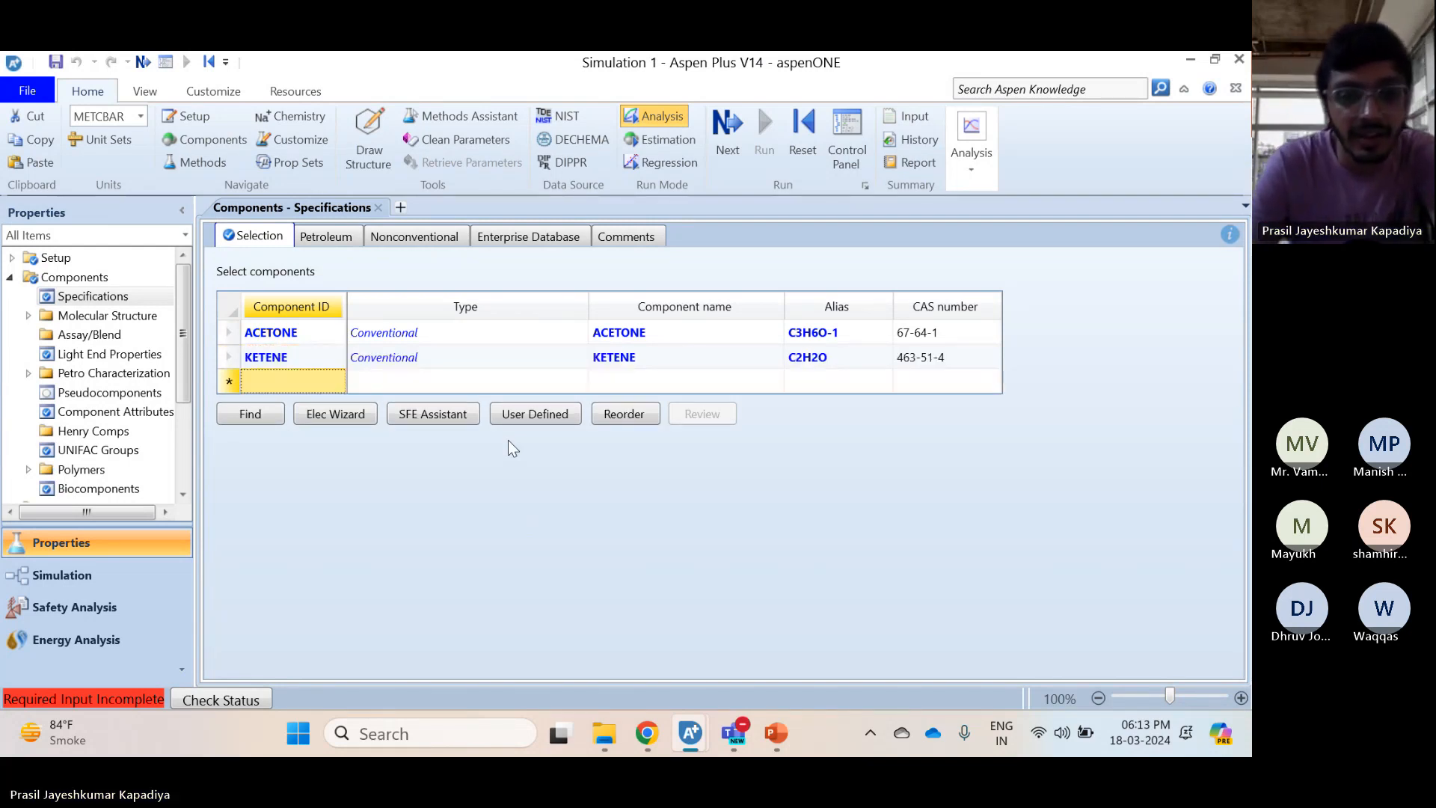
{"action": "type", "text": "METHANR"}
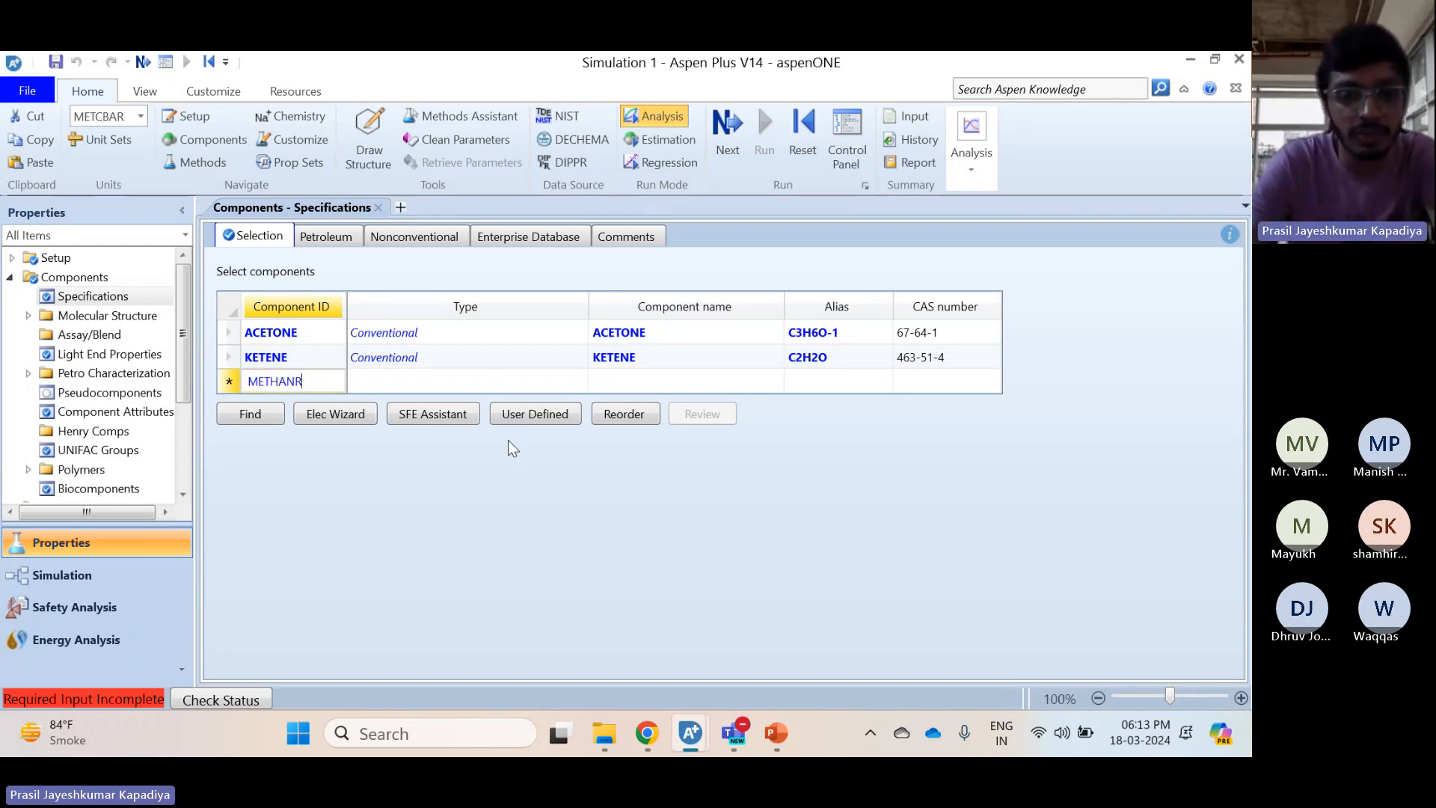
{"action": "key", "text": "Return"}
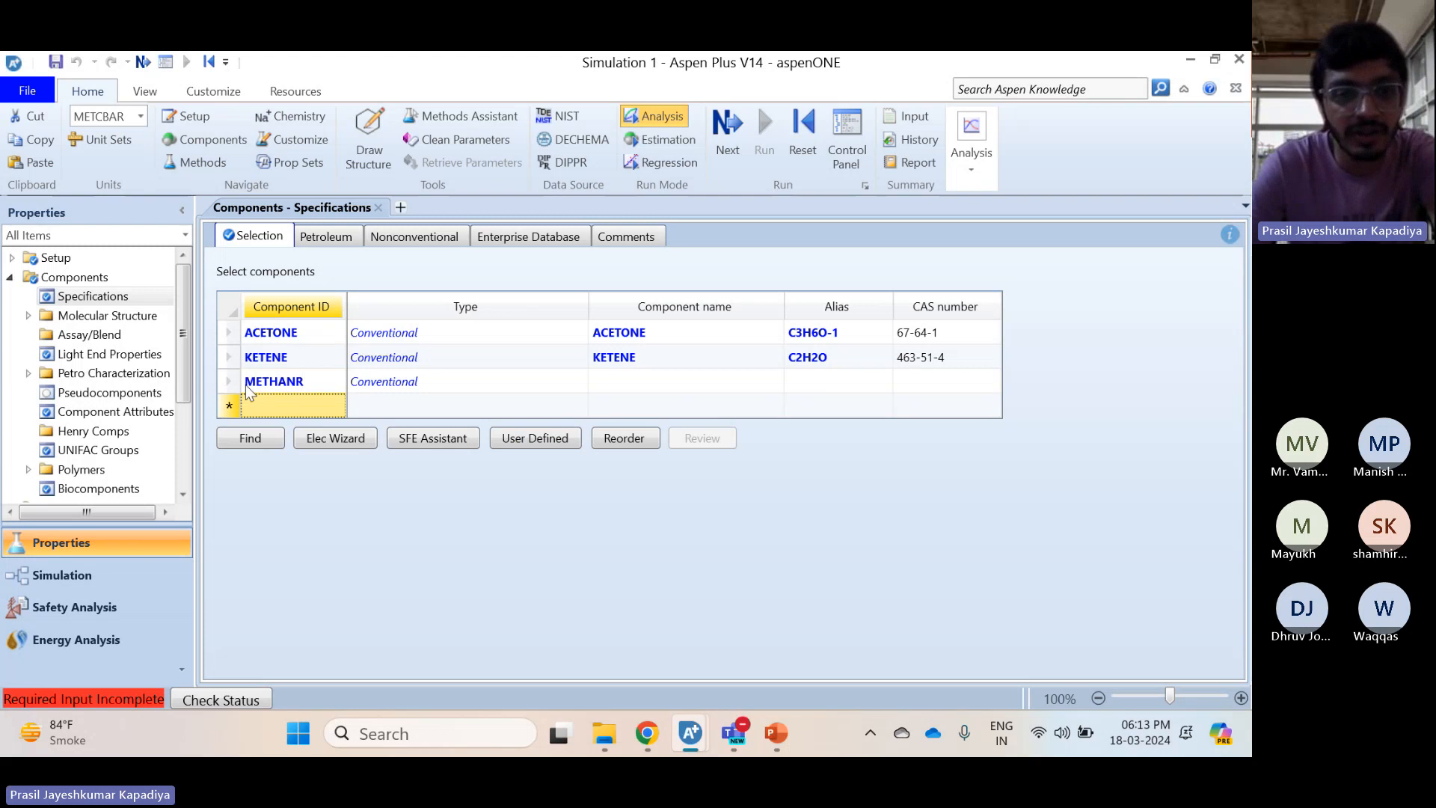
{"action": "right_click", "coordinate": [222, 383]}
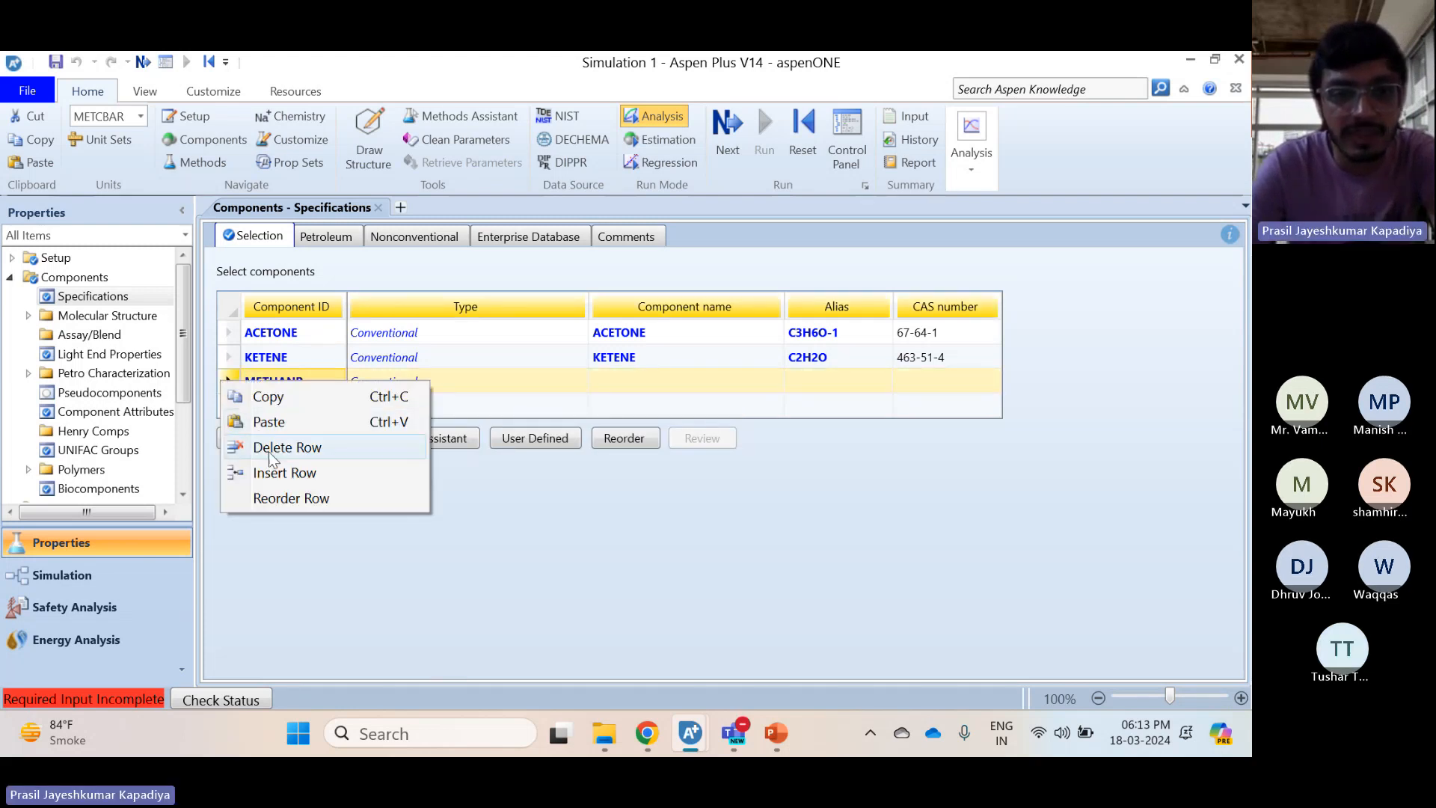
{"action": "left_click", "coordinate": [353, 443]}
{"action": "left_click", "coordinate": [680, 323]}
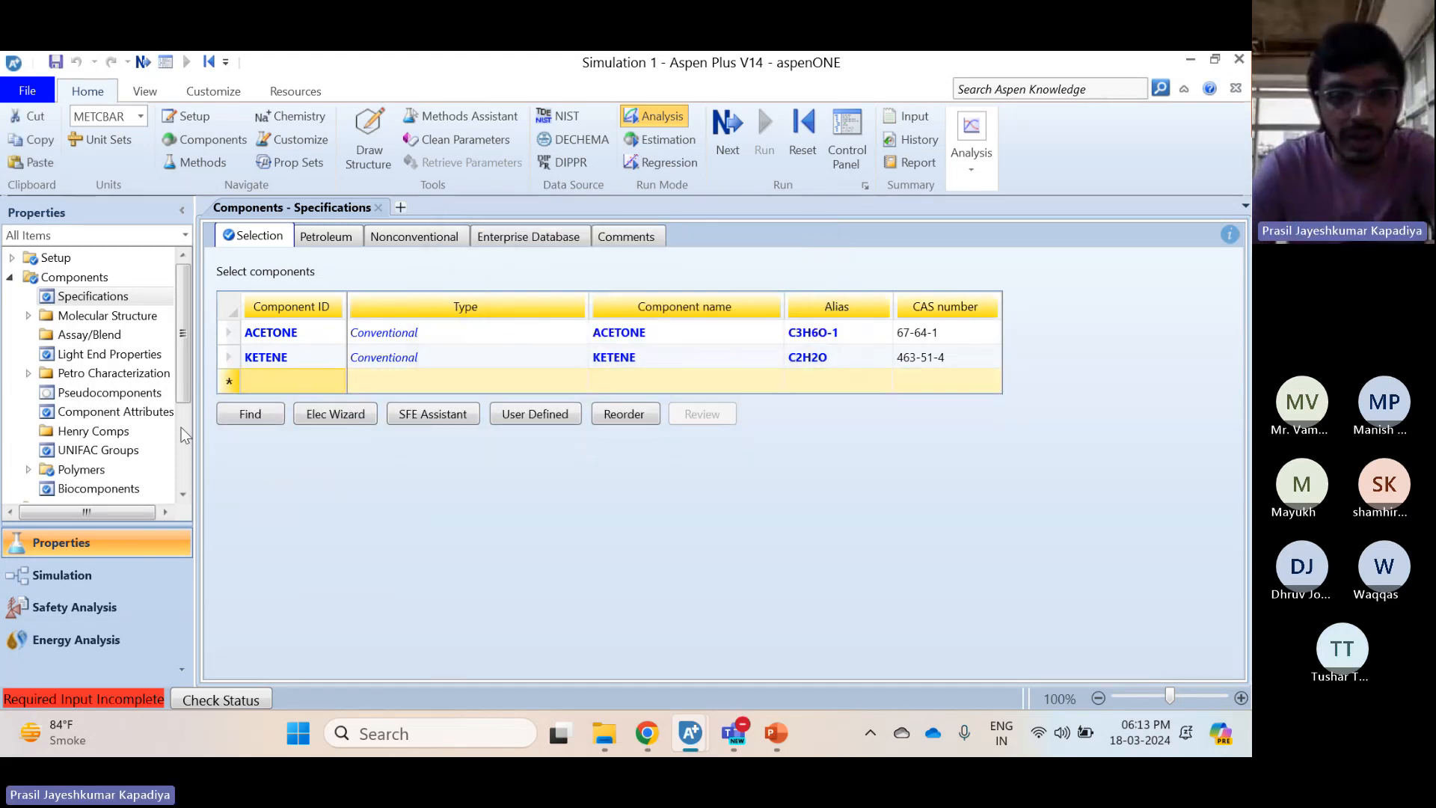
Add METHANE as the third component, below KETENE
{"action": "left_click", "coordinate": [272, 377]}
{"action": "type", "text": "MET"}
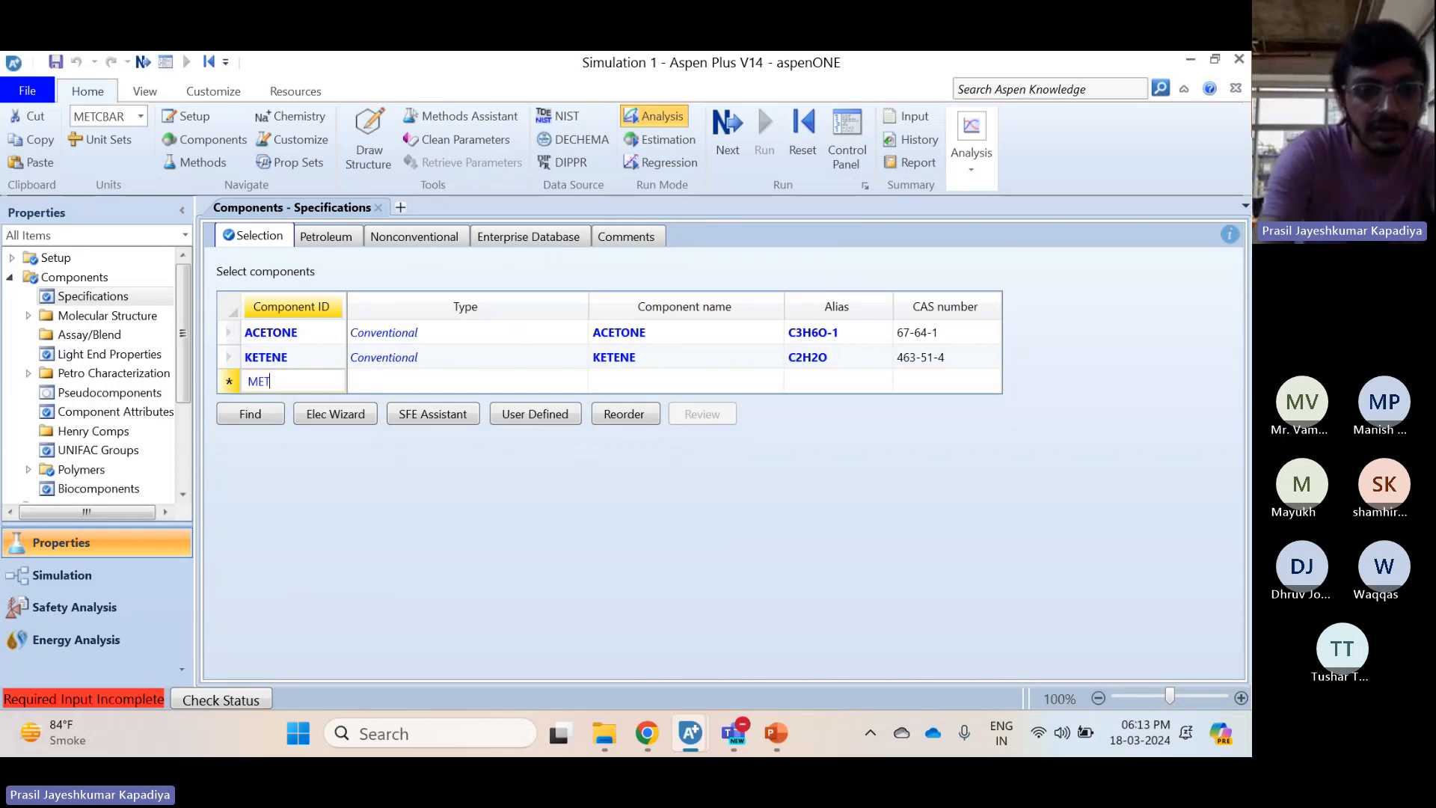
{"action": "type", "text": "HANE"}
{"action": "key", "text": "Return"}
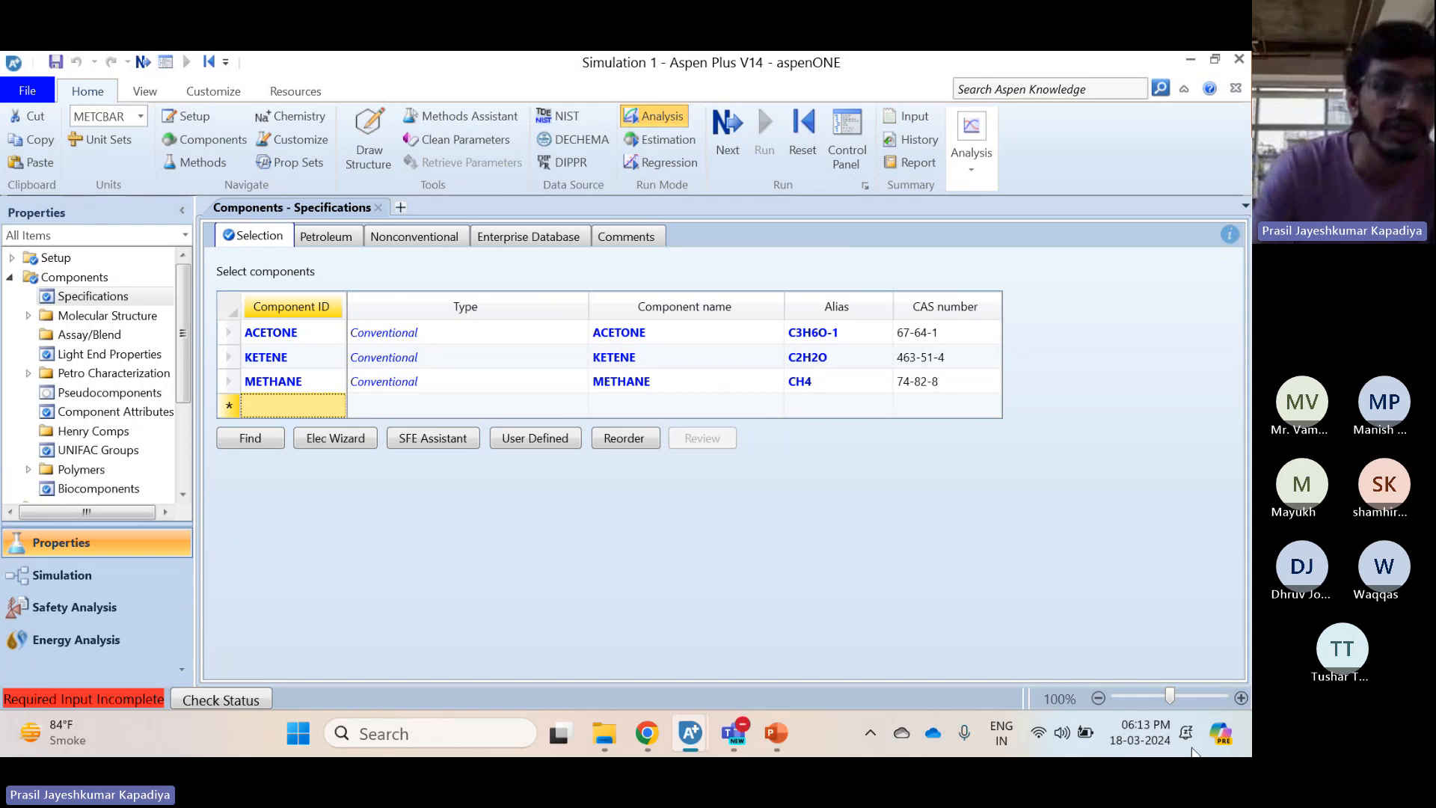
Proceed to the global property method specifications and set the method to SYSOP0
{"action": "left_click", "coordinate": [139, 70]}
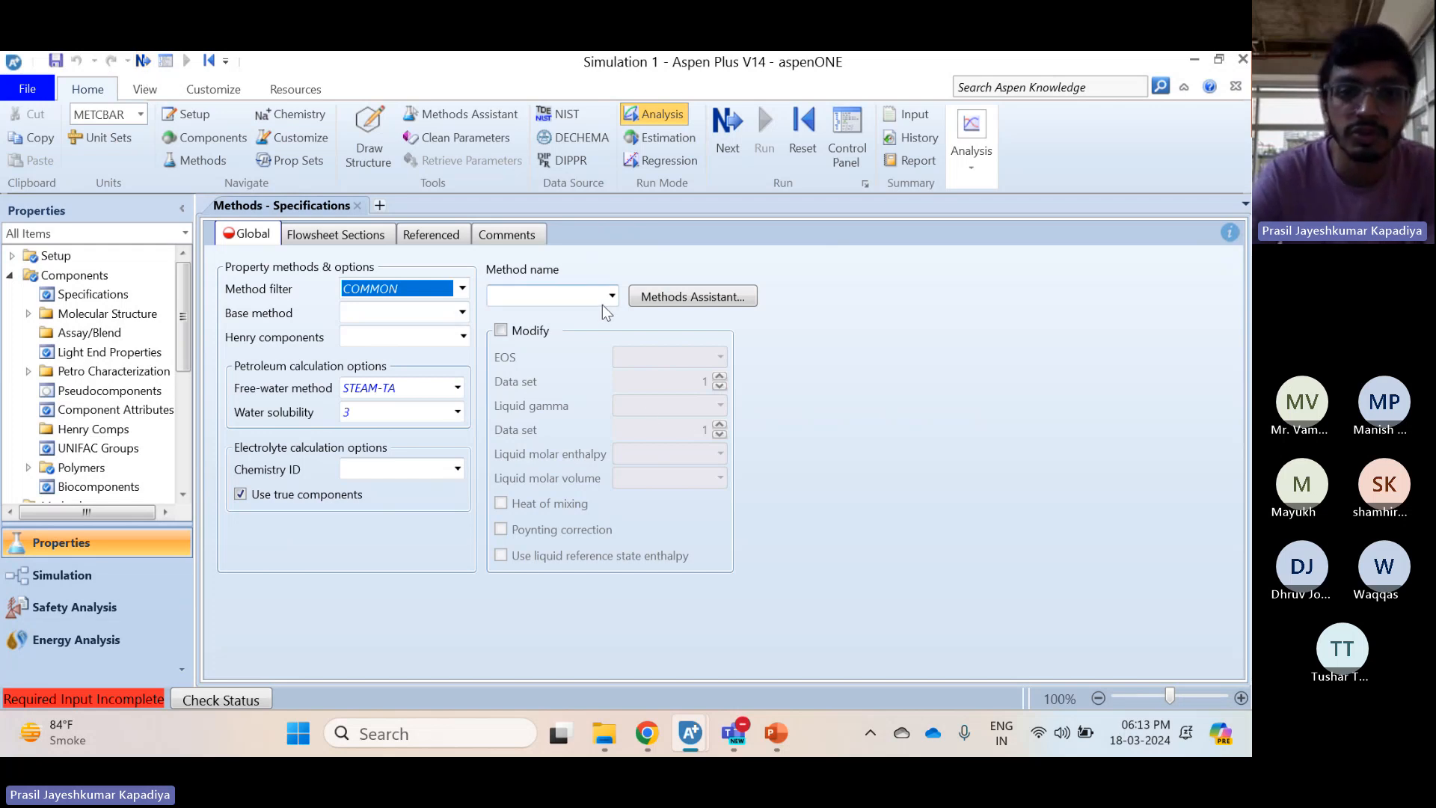
{"action": "left_click", "coordinate": [609, 296]}
{"action": "scroll", "coordinate": [591, 352], "scroll_direction": "down", "scroll_amount": 7}
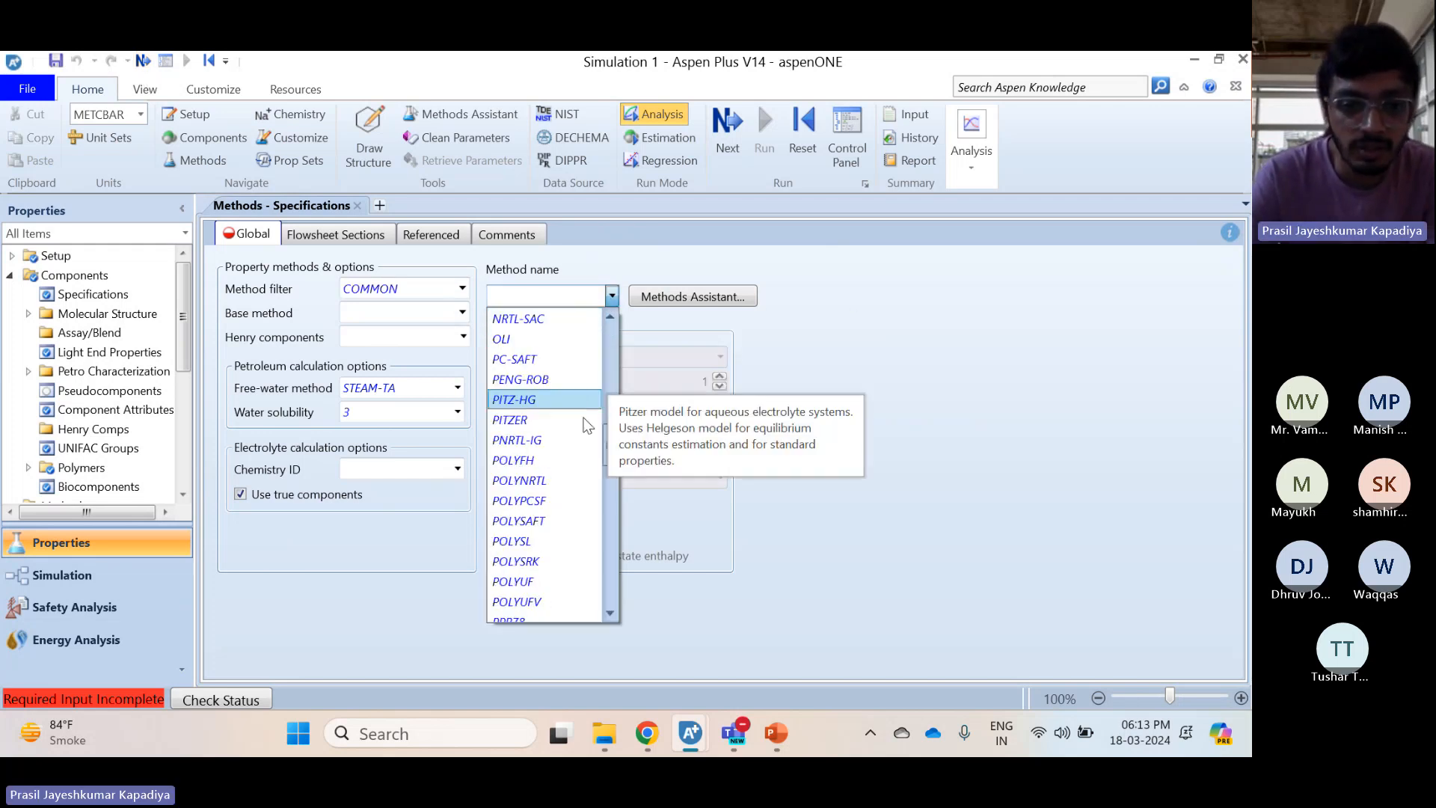
{"action": "scroll", "coordinate": [561, 482], "scroll_direction": "down", "scroll_amount": 7}
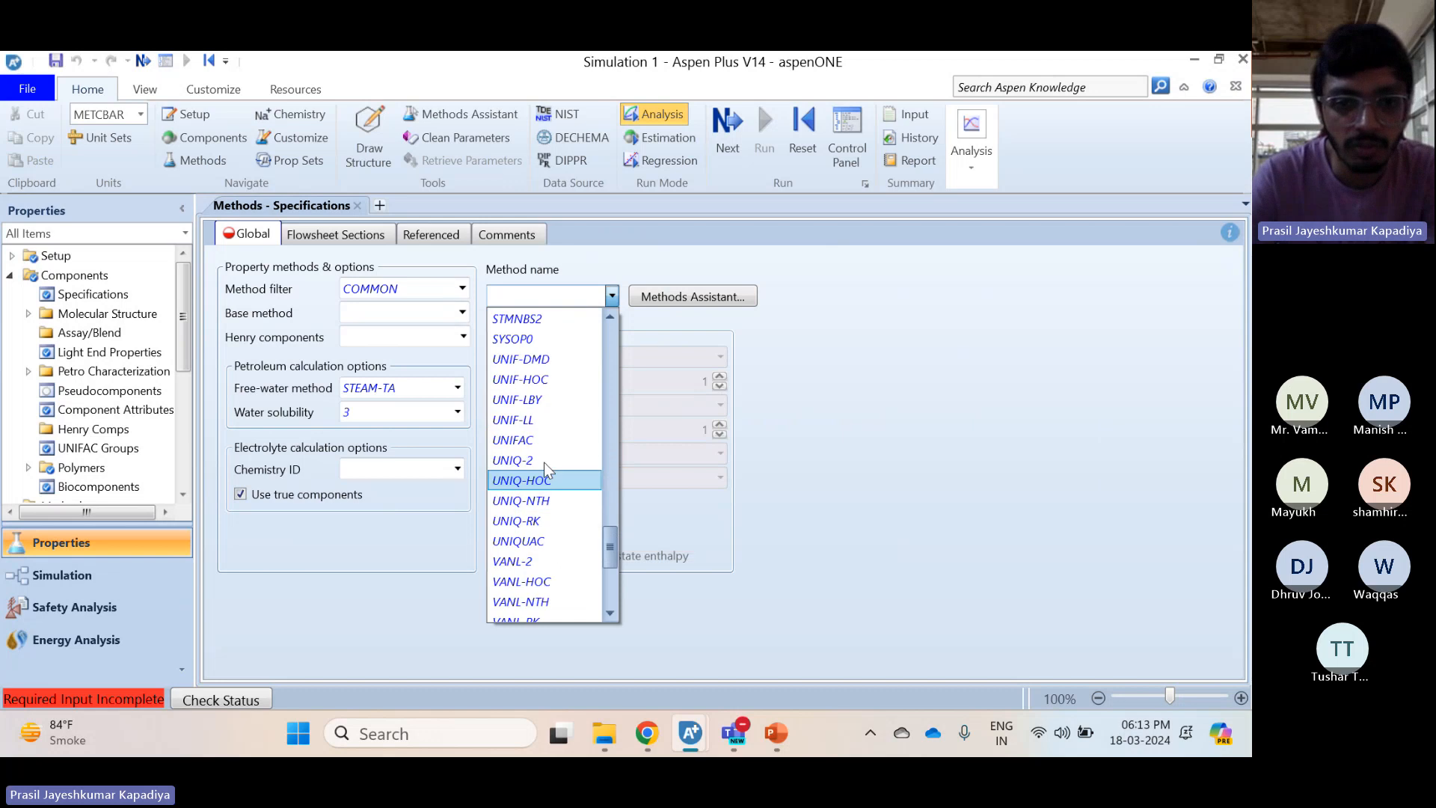
{"action": "left_click", "coordinate": [524, 340]}
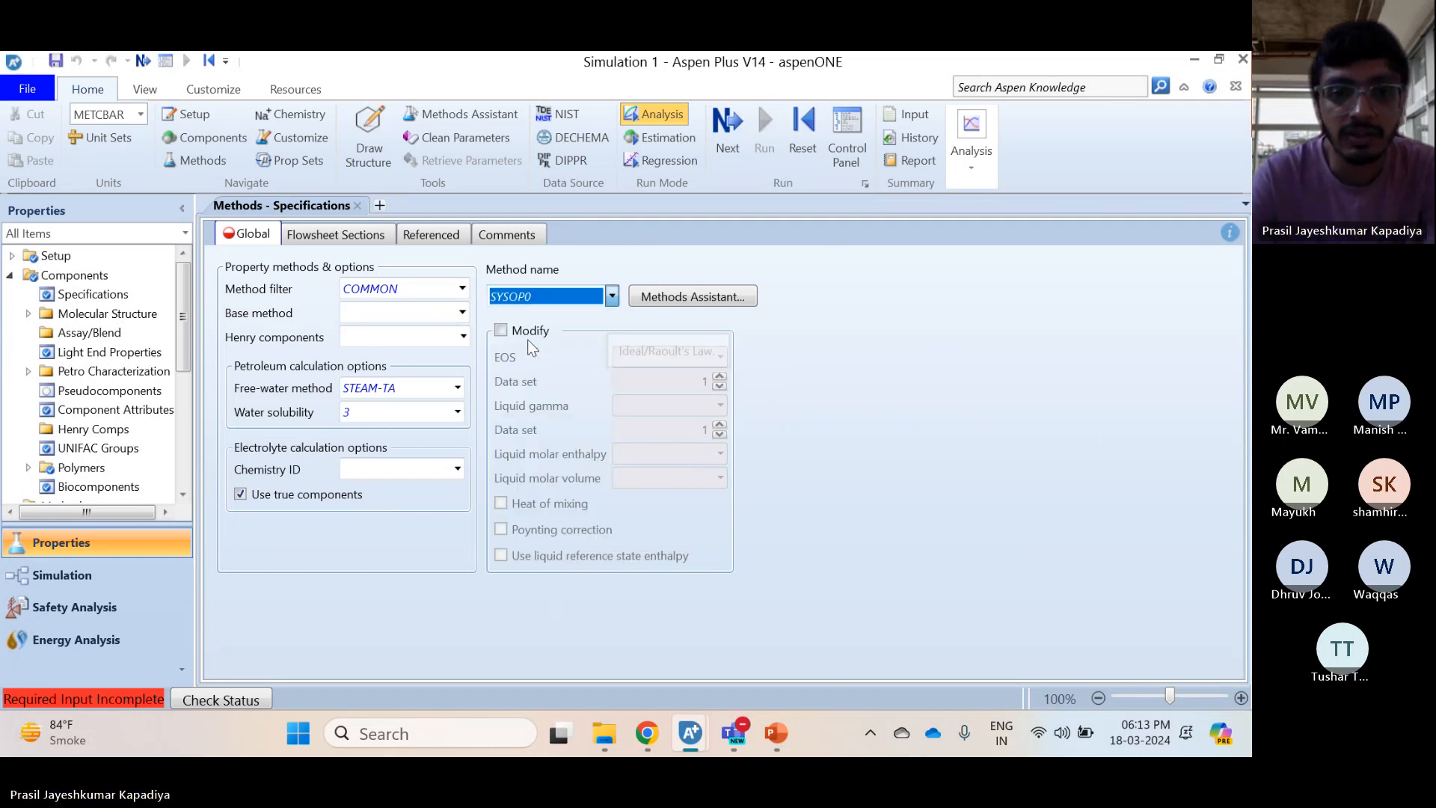
{"action": "left_click", "coordinate": [1147, 479]}
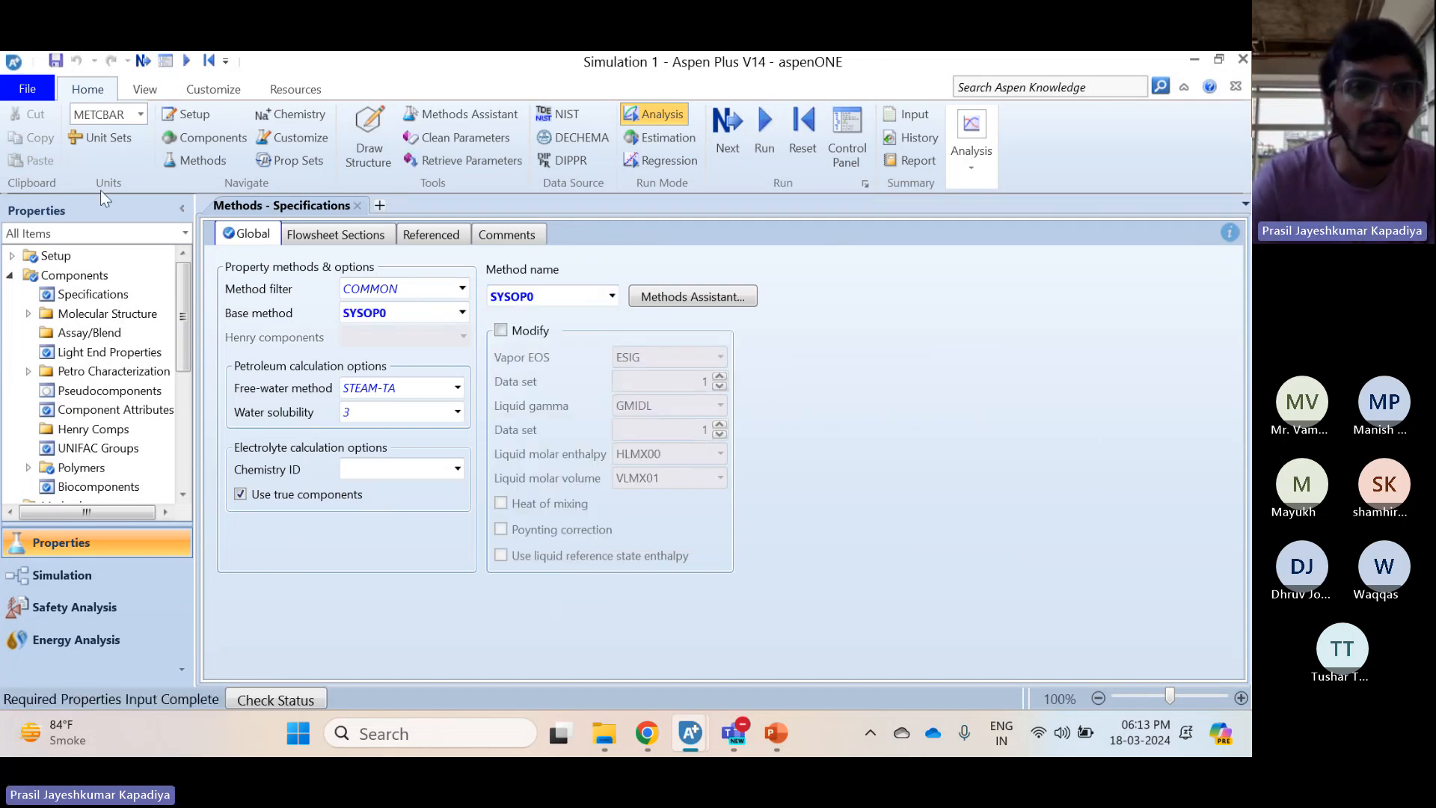
Dismiss the choice of next step after completing the property input and go to the Simulation environment
{"action": "left_click", "coordinate": [139, 66]}
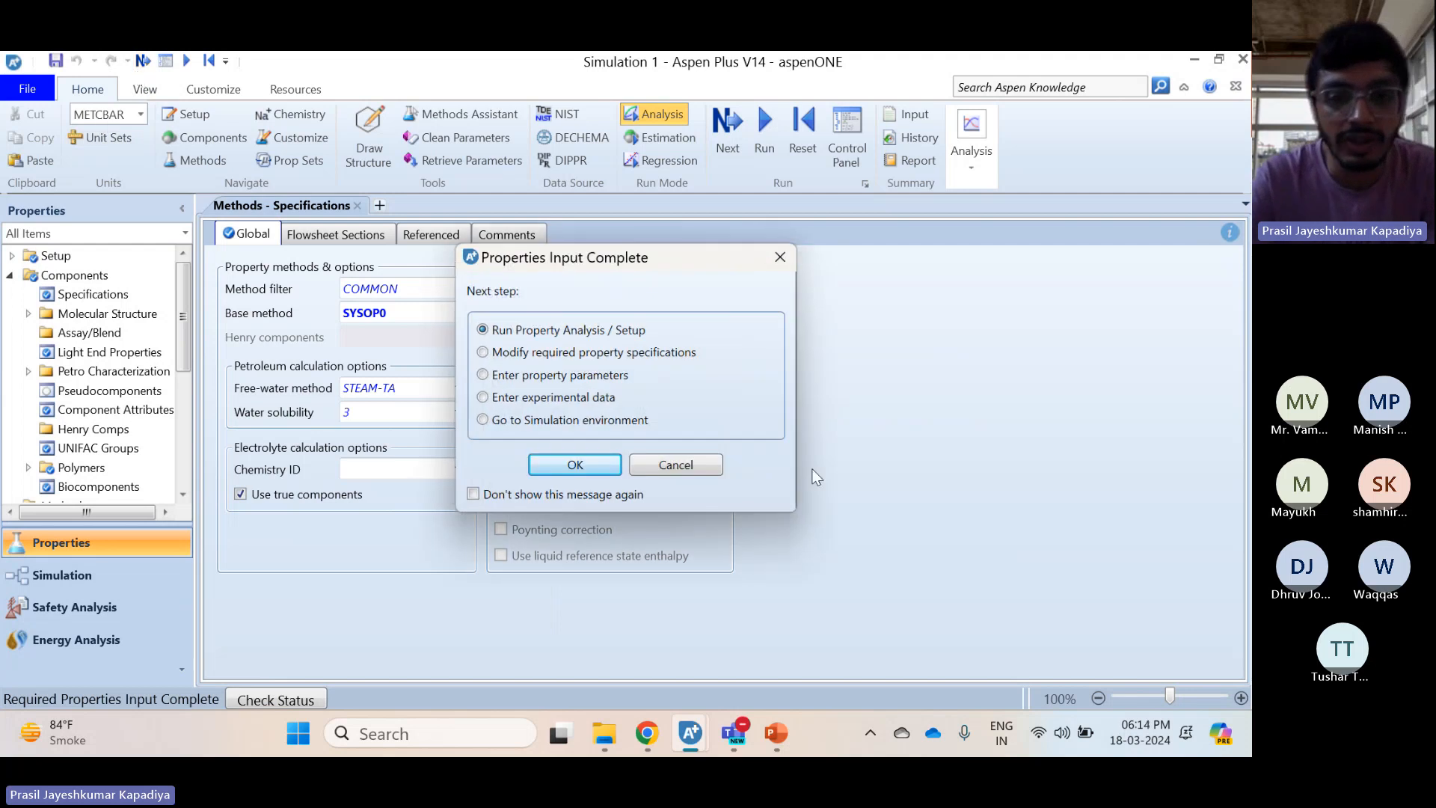
{"action": "left_click", "coordinate": [712, 473]}
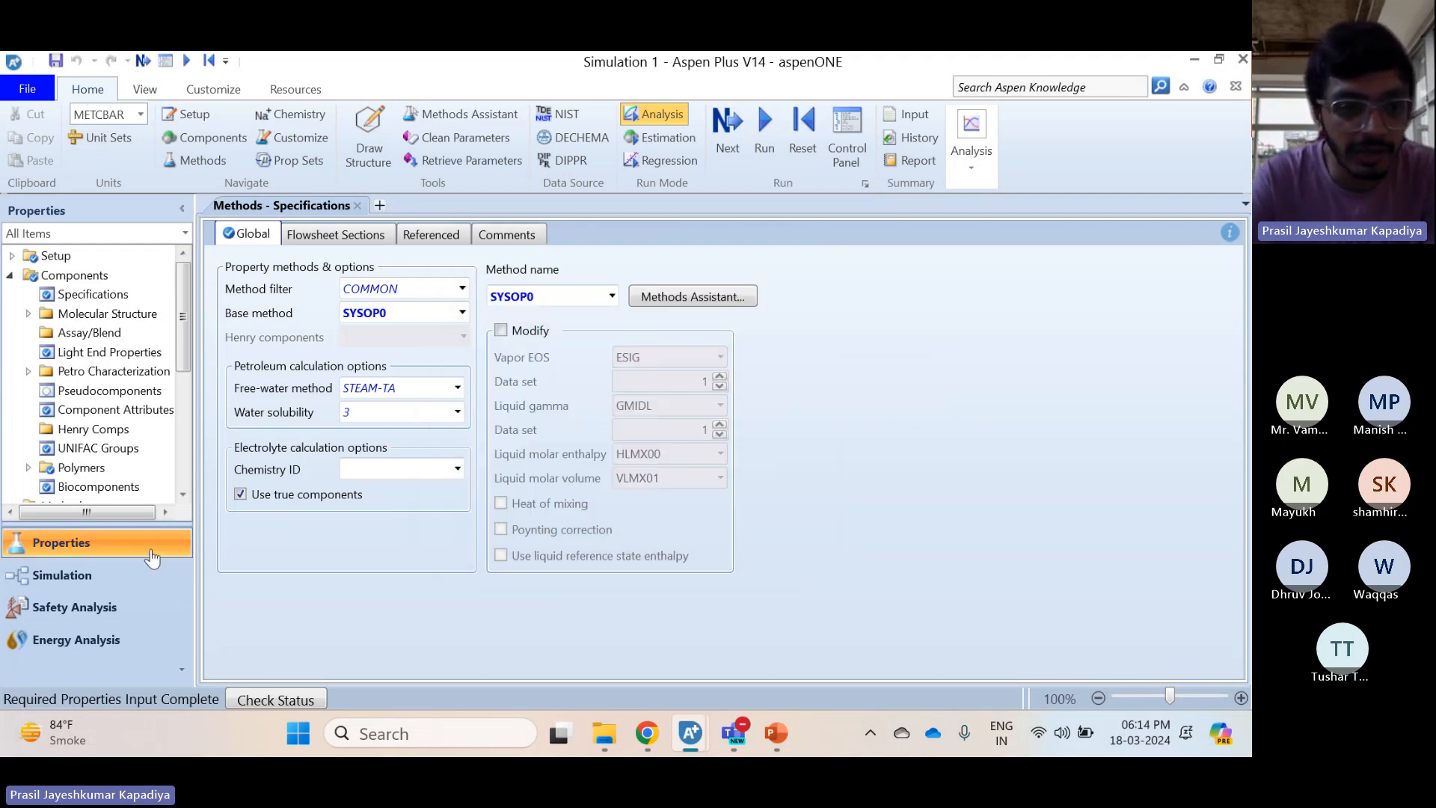
{"action": "left_click", "coordinate": [117, 576]}
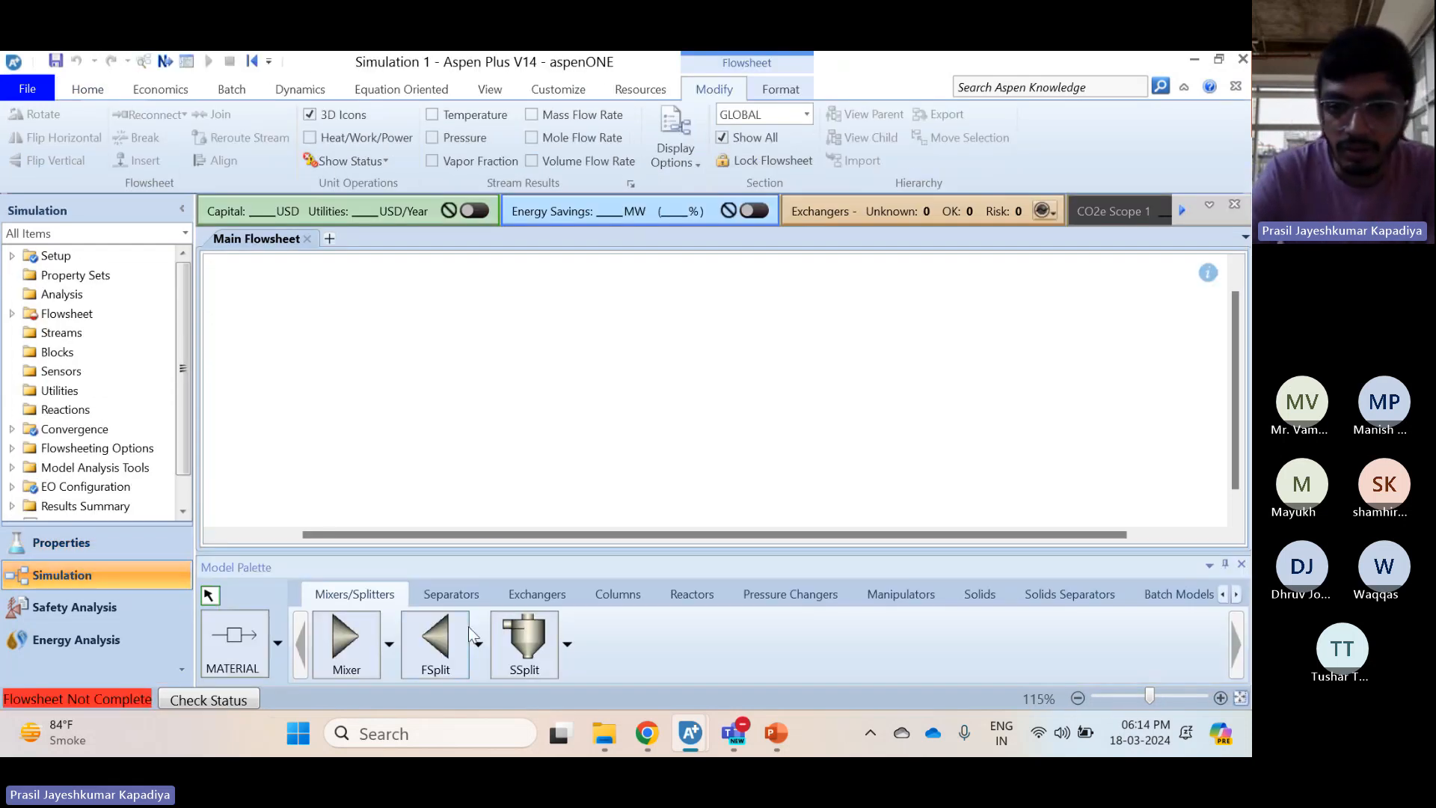
Place an RPlug reactor block near the middle of the main flowsheet
{"action": "left_click", "coordinate": [694, 600]}
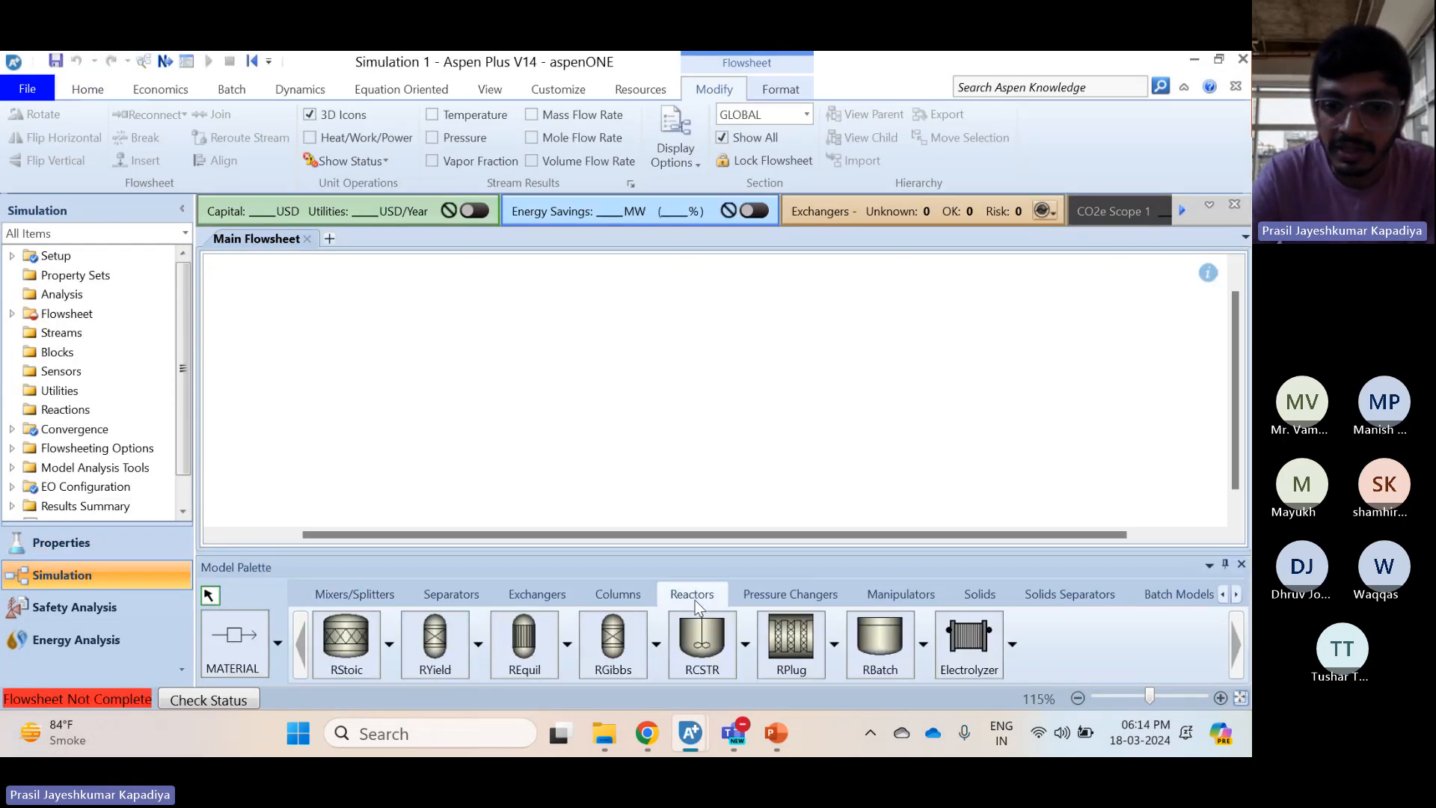
{"action": "left_click", "coordinate": [791, 642]}
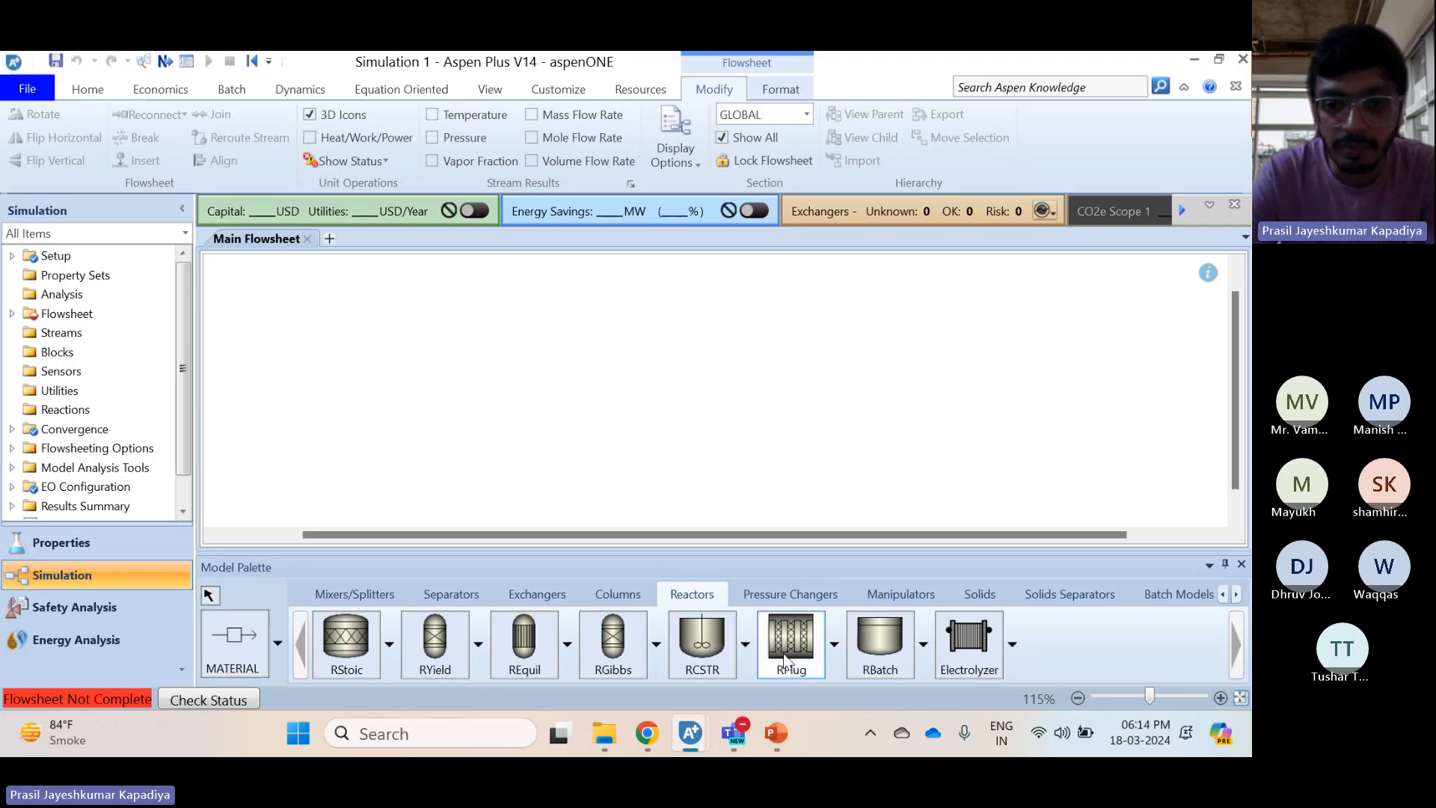
{"action": "left_click", "coordinate": [662, 395]}
Connect a material feed stream to the reactor's inlet and a material product stream to its outlet
{"action": "left_click", "coordinate": [234, 639]}
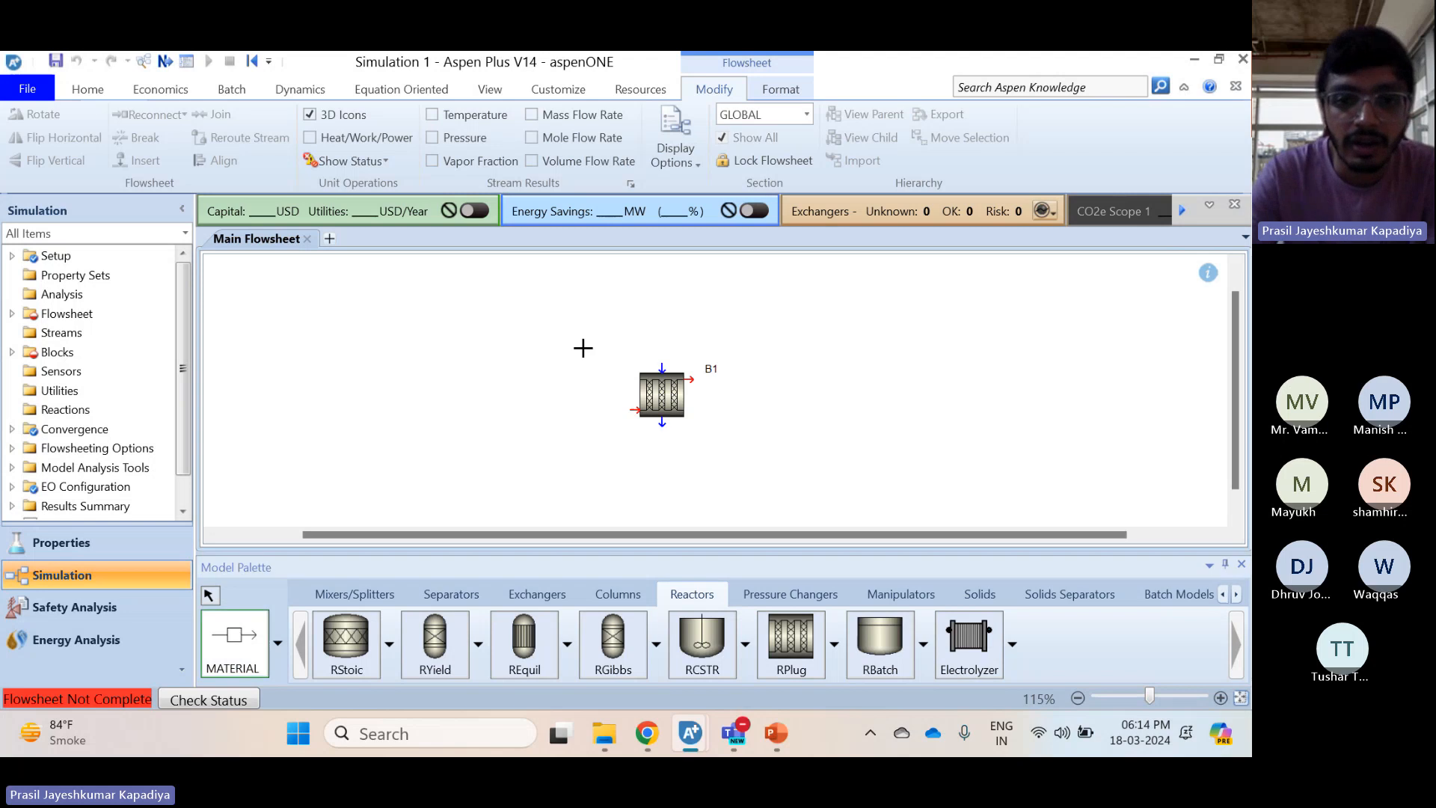
{"action": "left_click", "coordinate": [634, 409]}
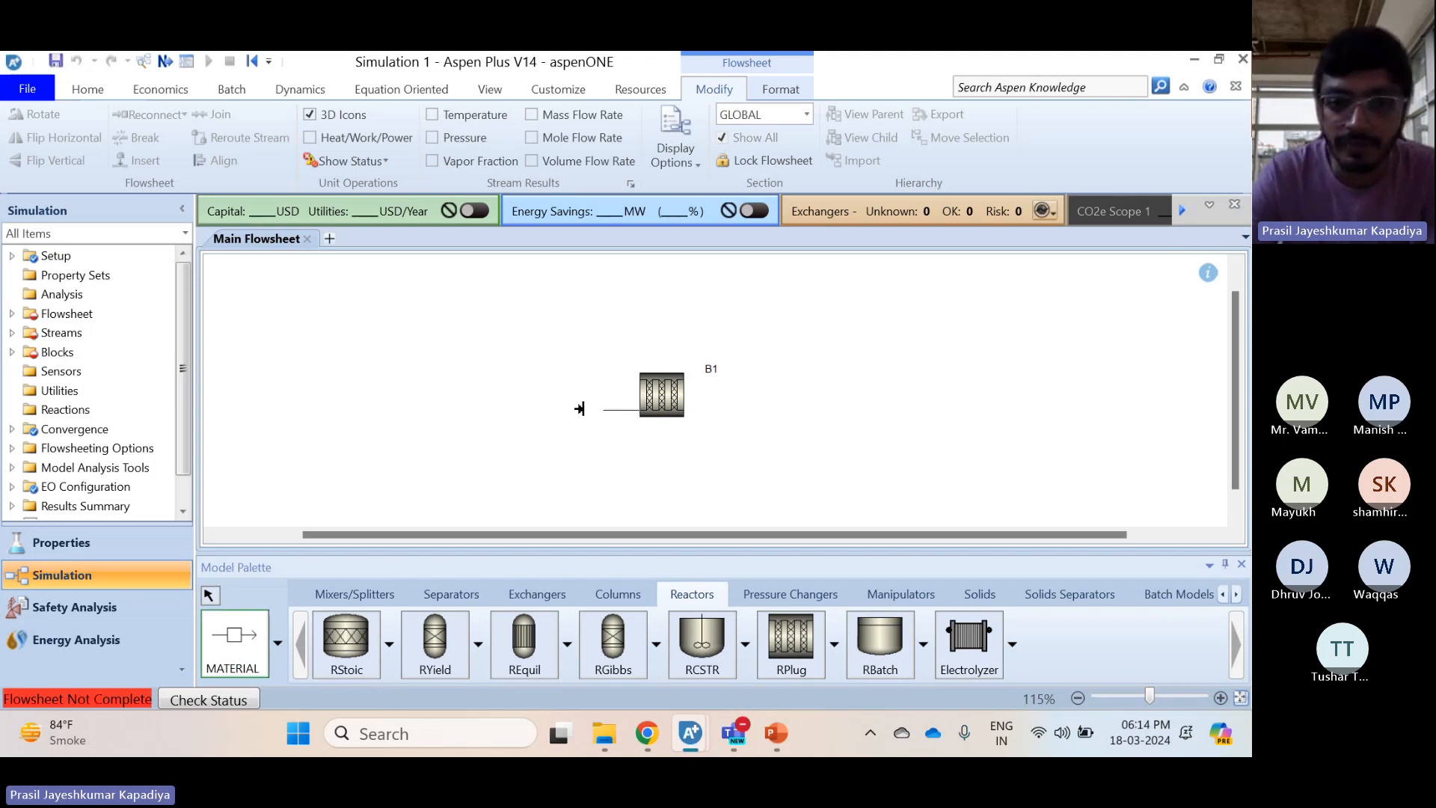
{"action": "left_click", "coordinate": [484, 411]}
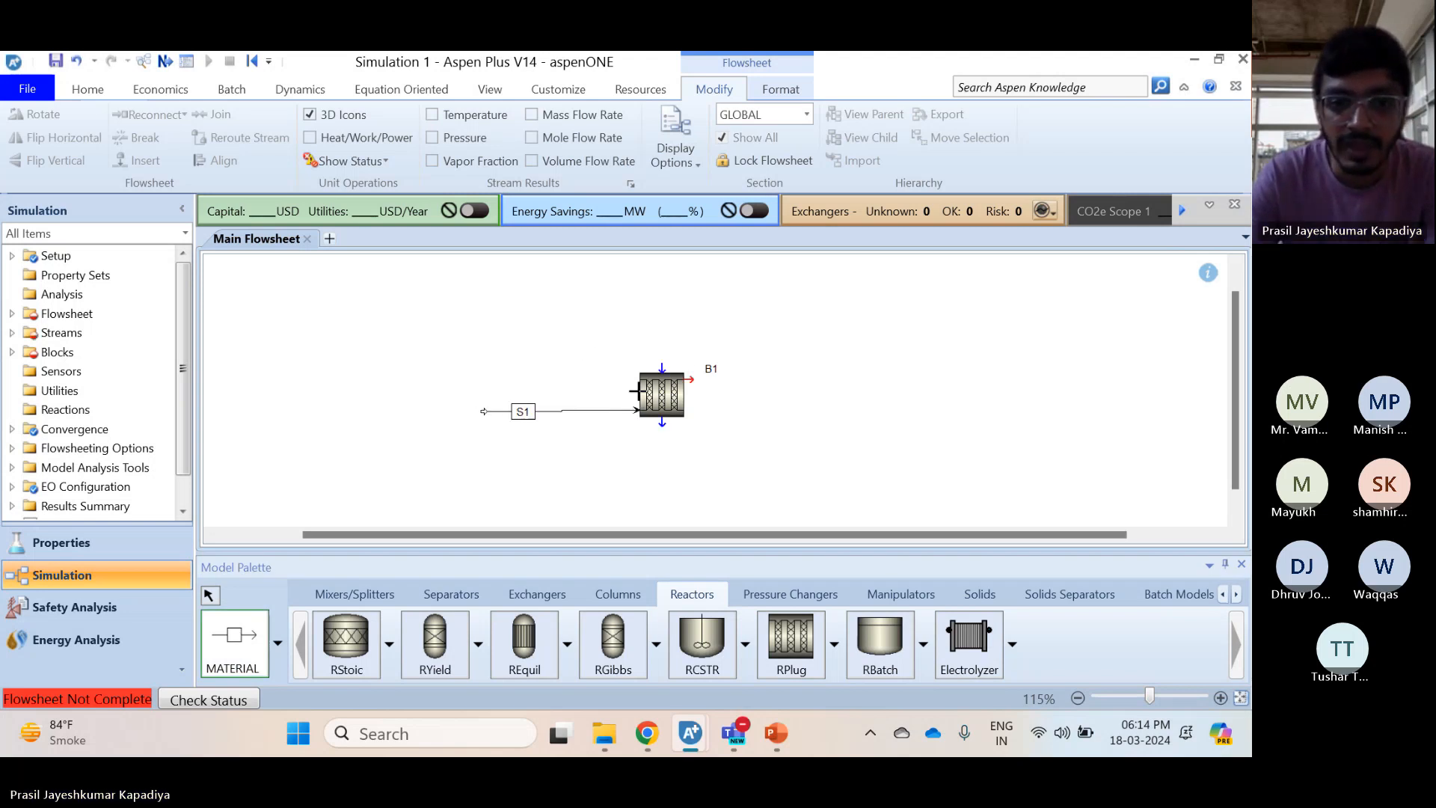
{"action": "left_click", "coordinate": [684, 380]}
{"action": "left_click", "coordinate": [836, 380]}
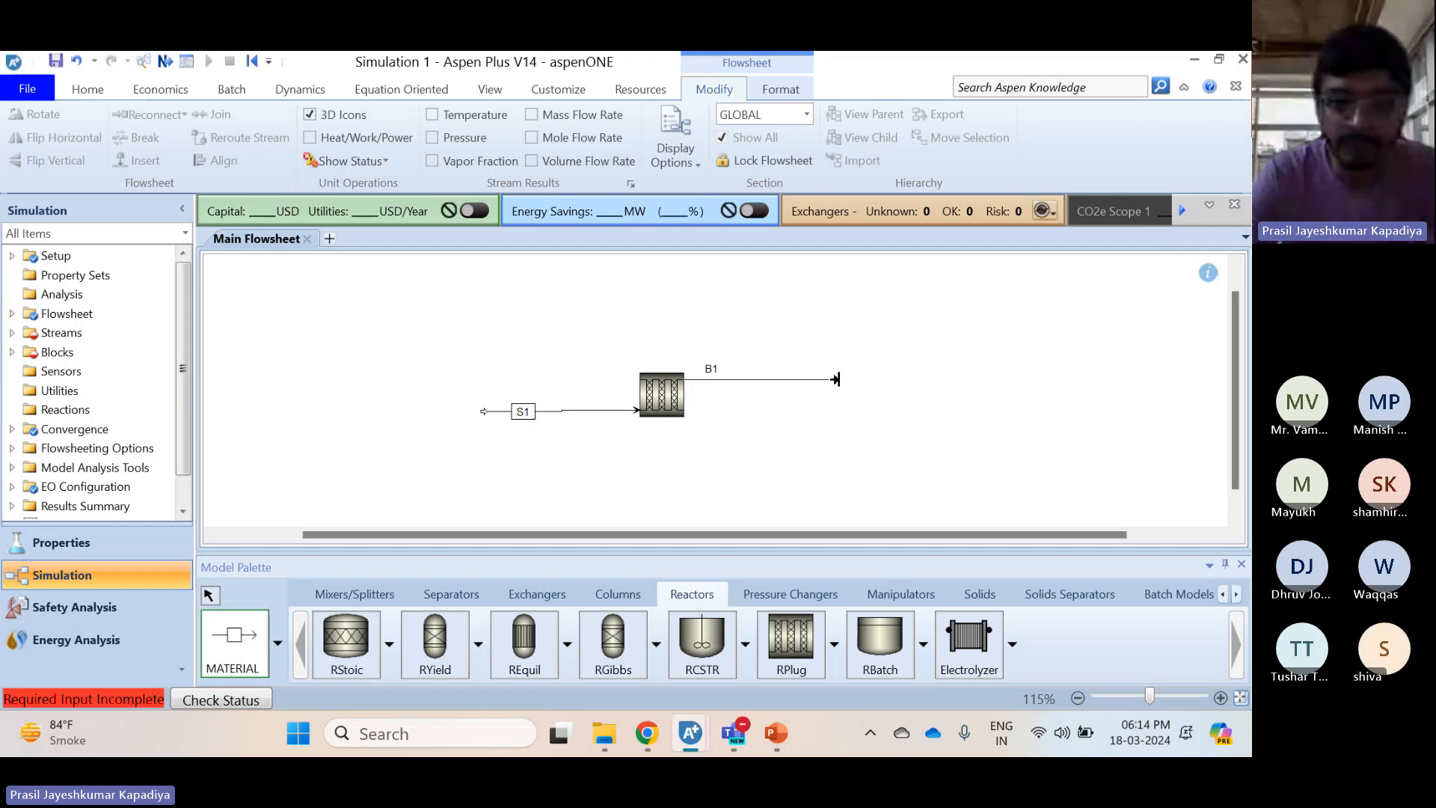
{"action": "left_click", "coordinate": [838, 379]}
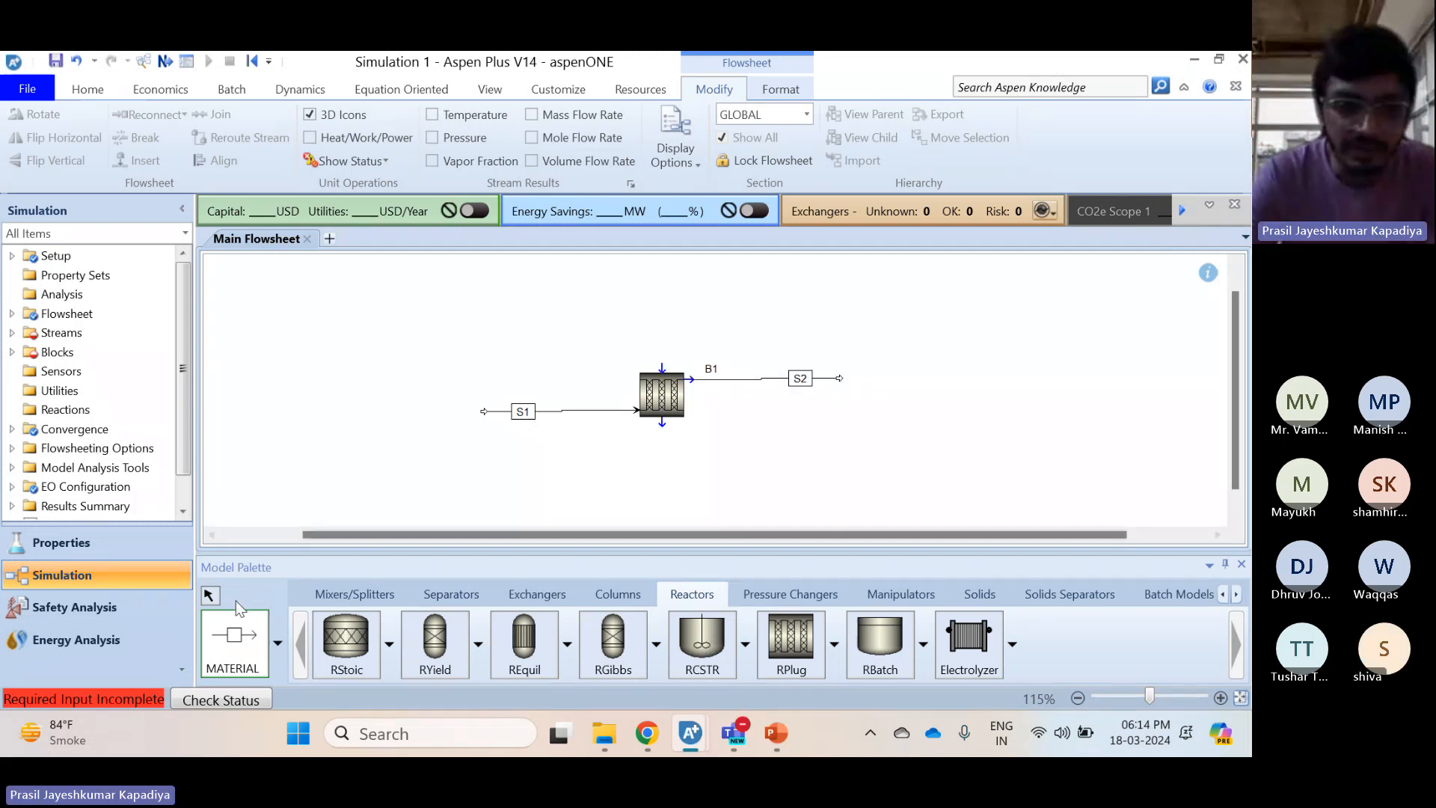
{"action": "left_click", "coordinate": [208, 596]}
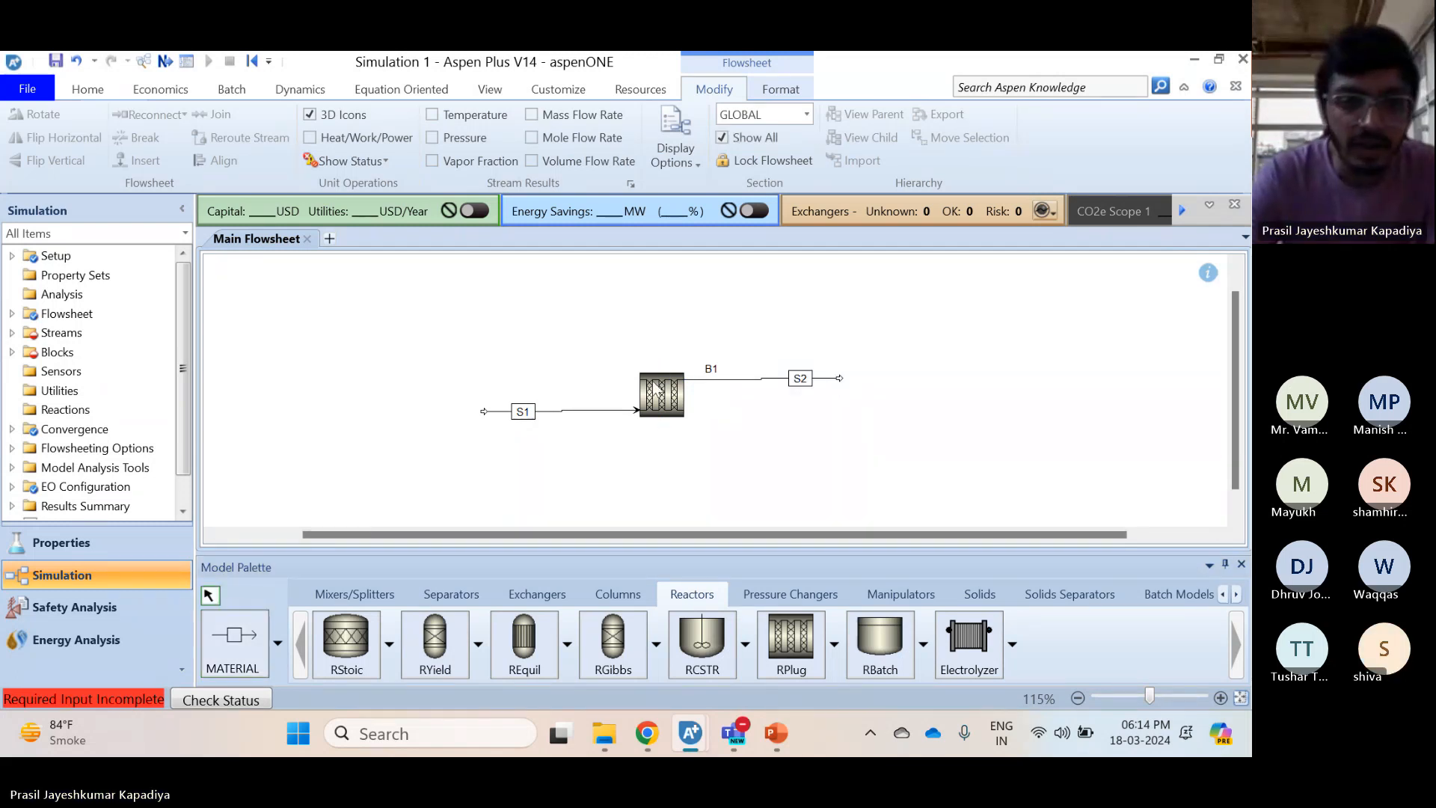
Straighten the feed and product streams by aligning the blocks along each one
{"action": "right_click", "coordinate": [564, 410]}
{"action": "left_click", "coordinate": [564, 410]}
{"action": "right_click", "coordinate": [564, 410]}
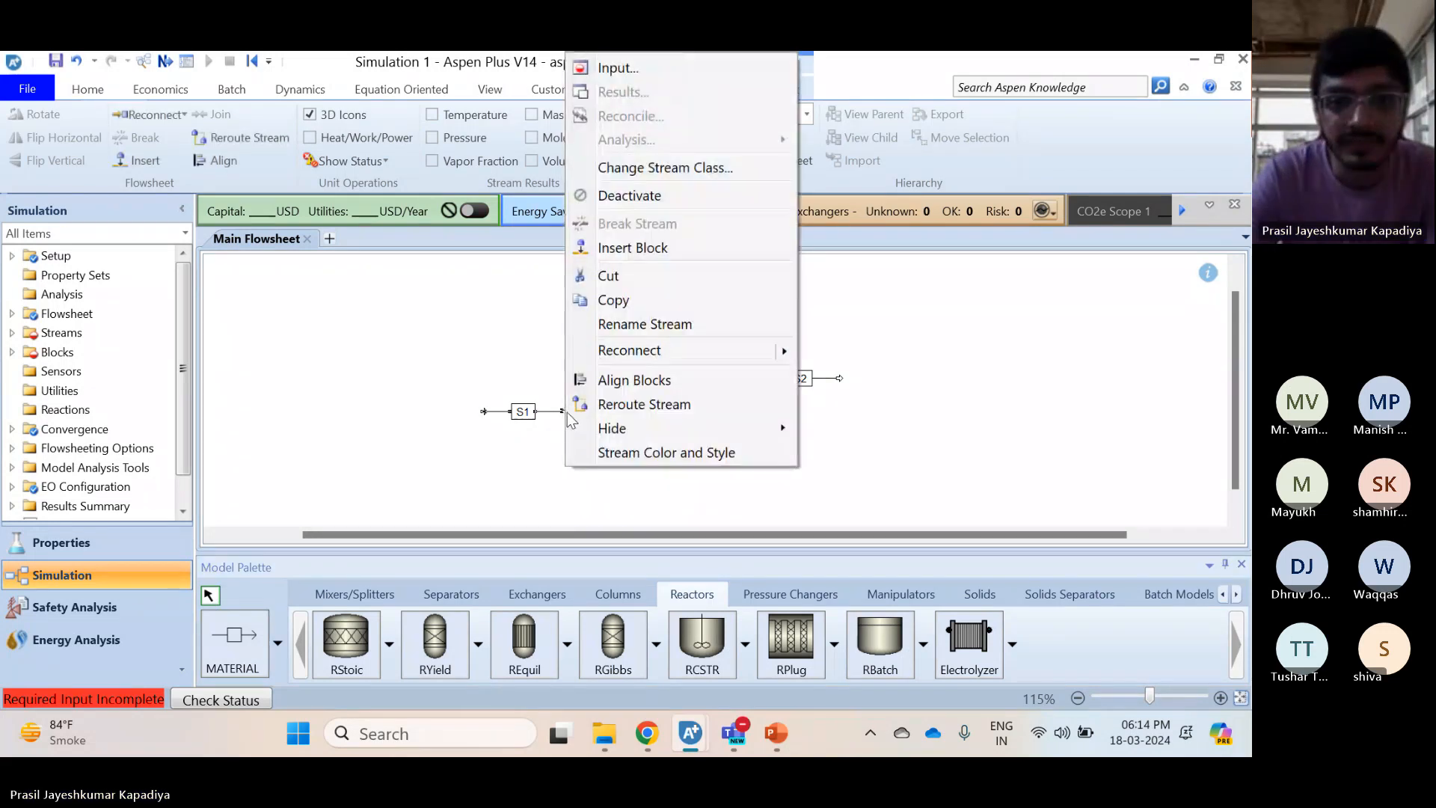
{"action": "left_click", "coordinate": [658, 381]}
{"action": "right_click", "coordinate": [729, 379]}
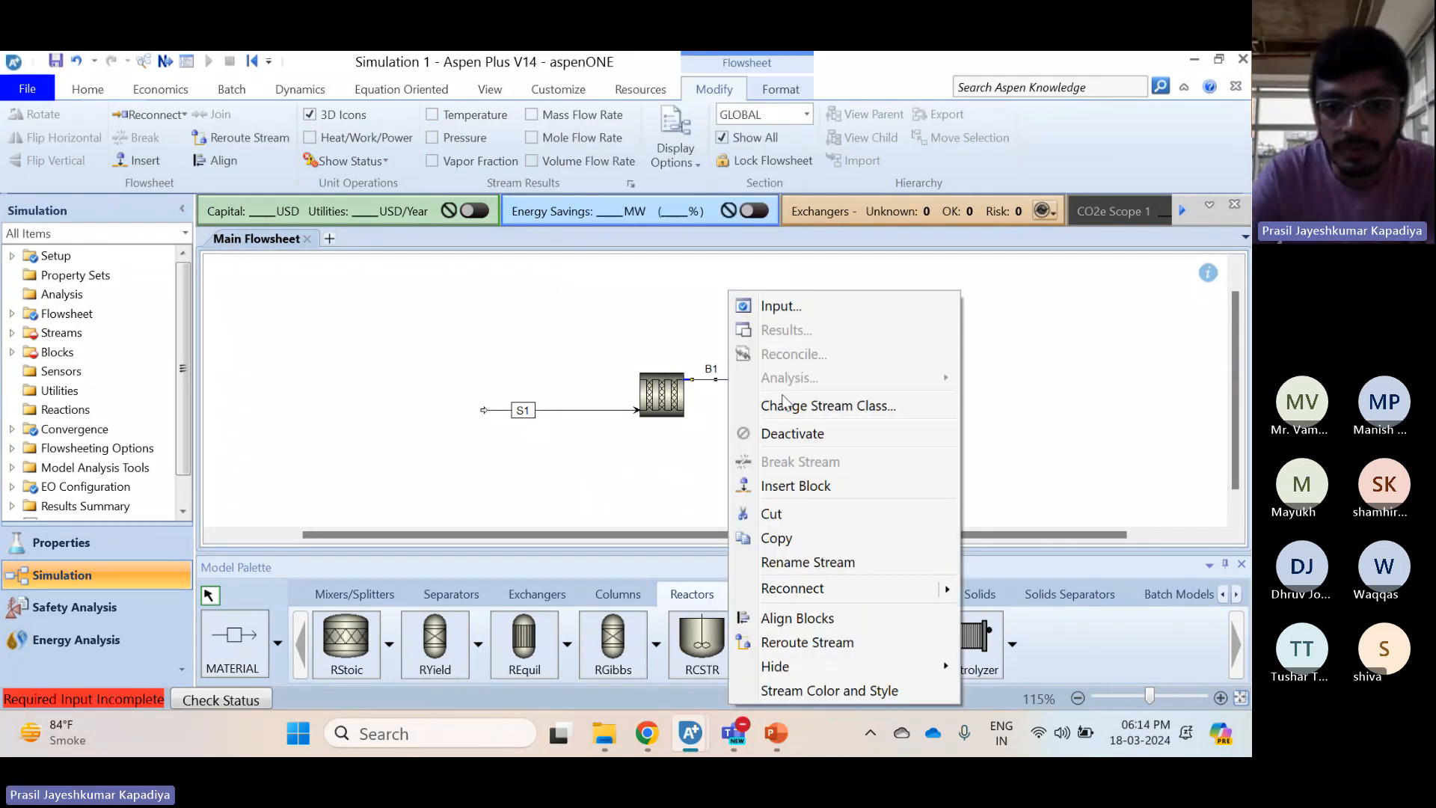
{"action": "left_click", "coordinate": [825, 623]}
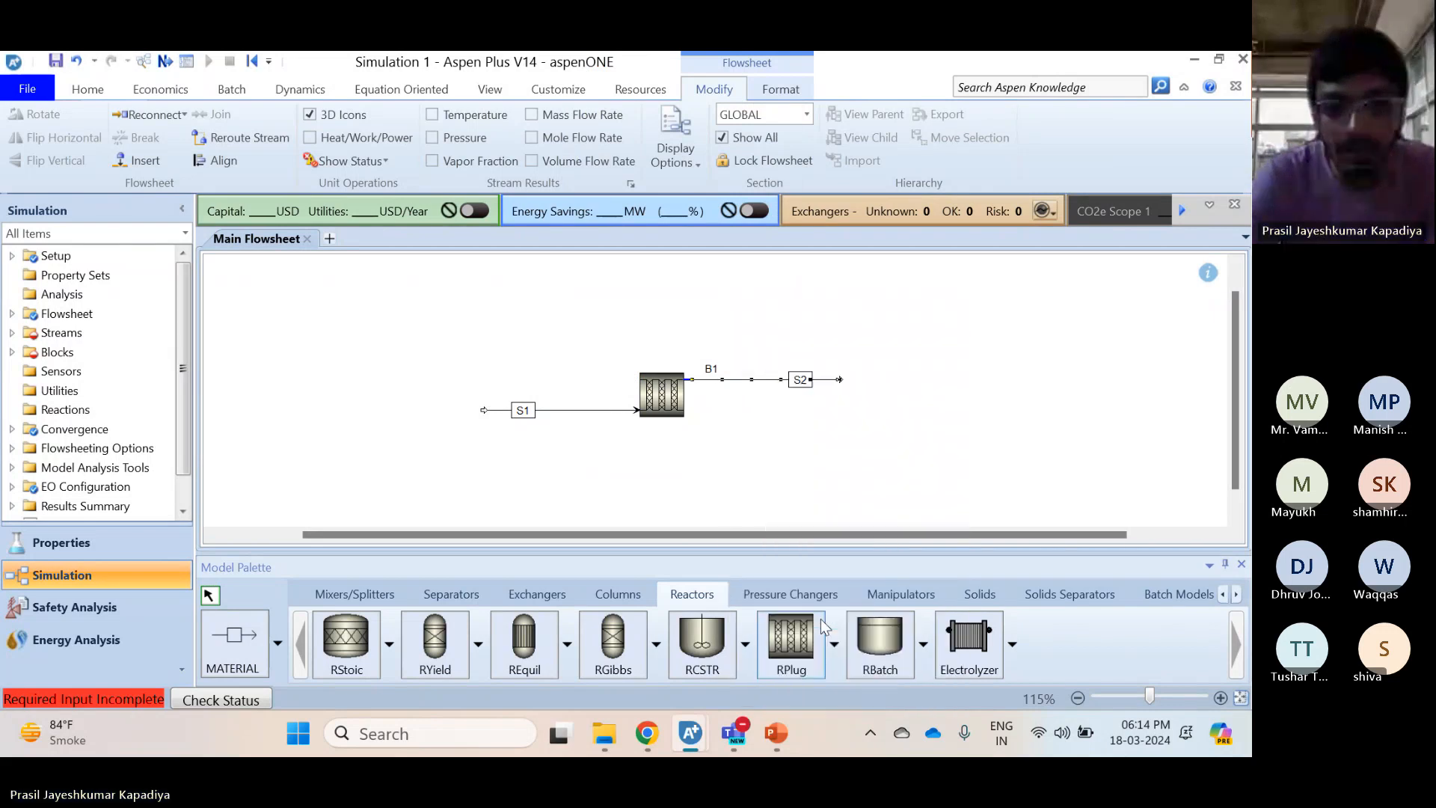
Rename the feed stream as R and the product stream as P
{"action": "left_click", "coordinate": [536, 410]}
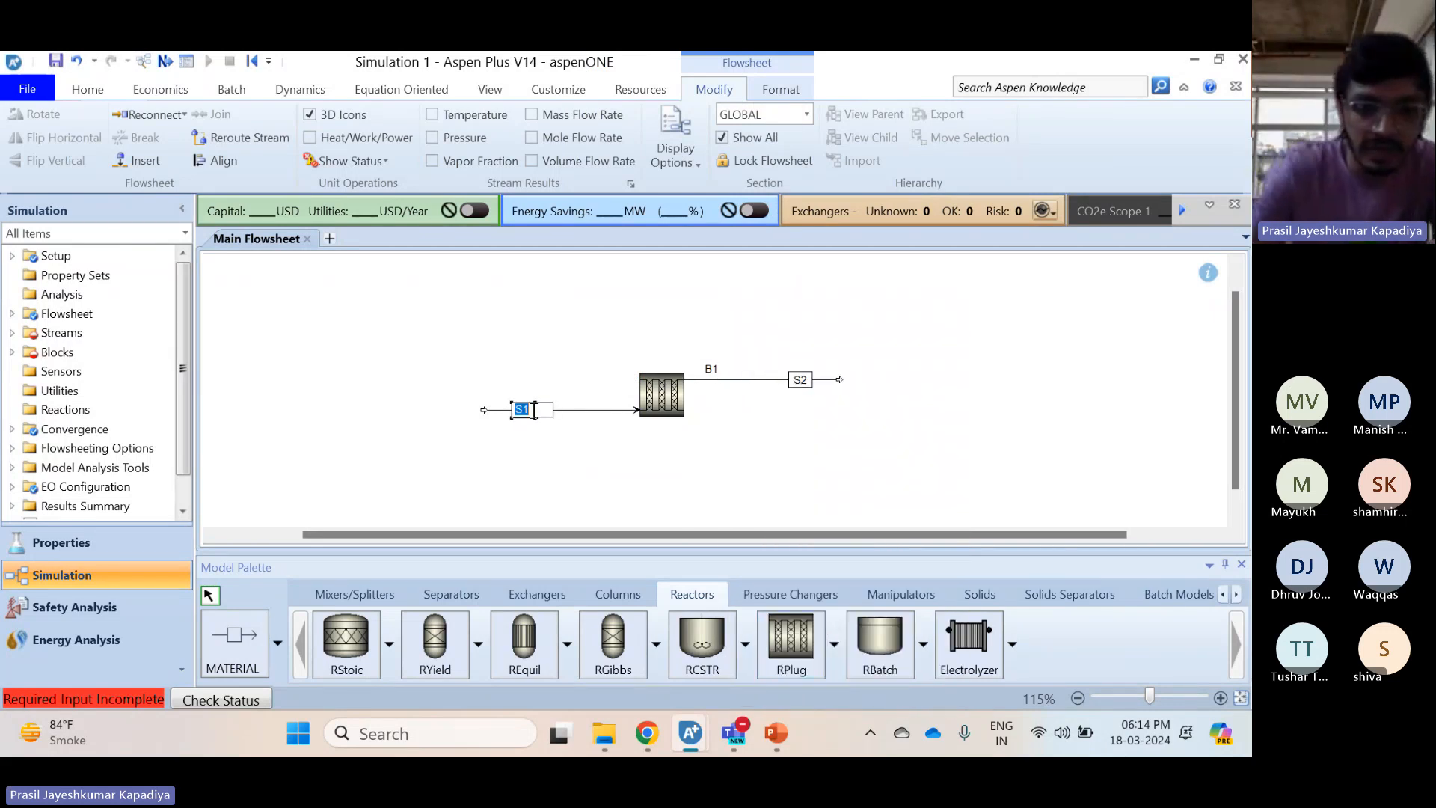
{"action": "type", "text": "R"}
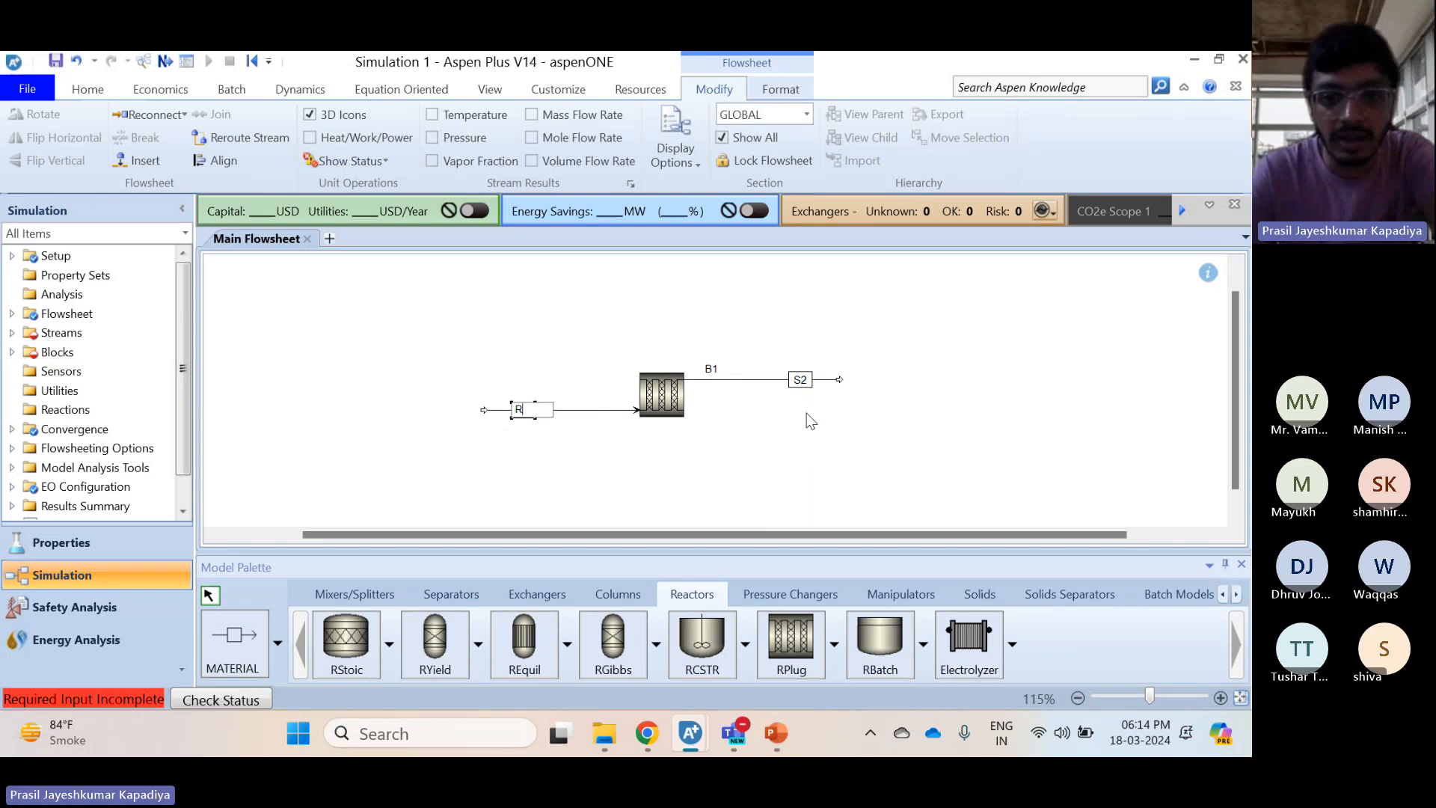
{"action": "left_click", "coordinate": [799, 380]}
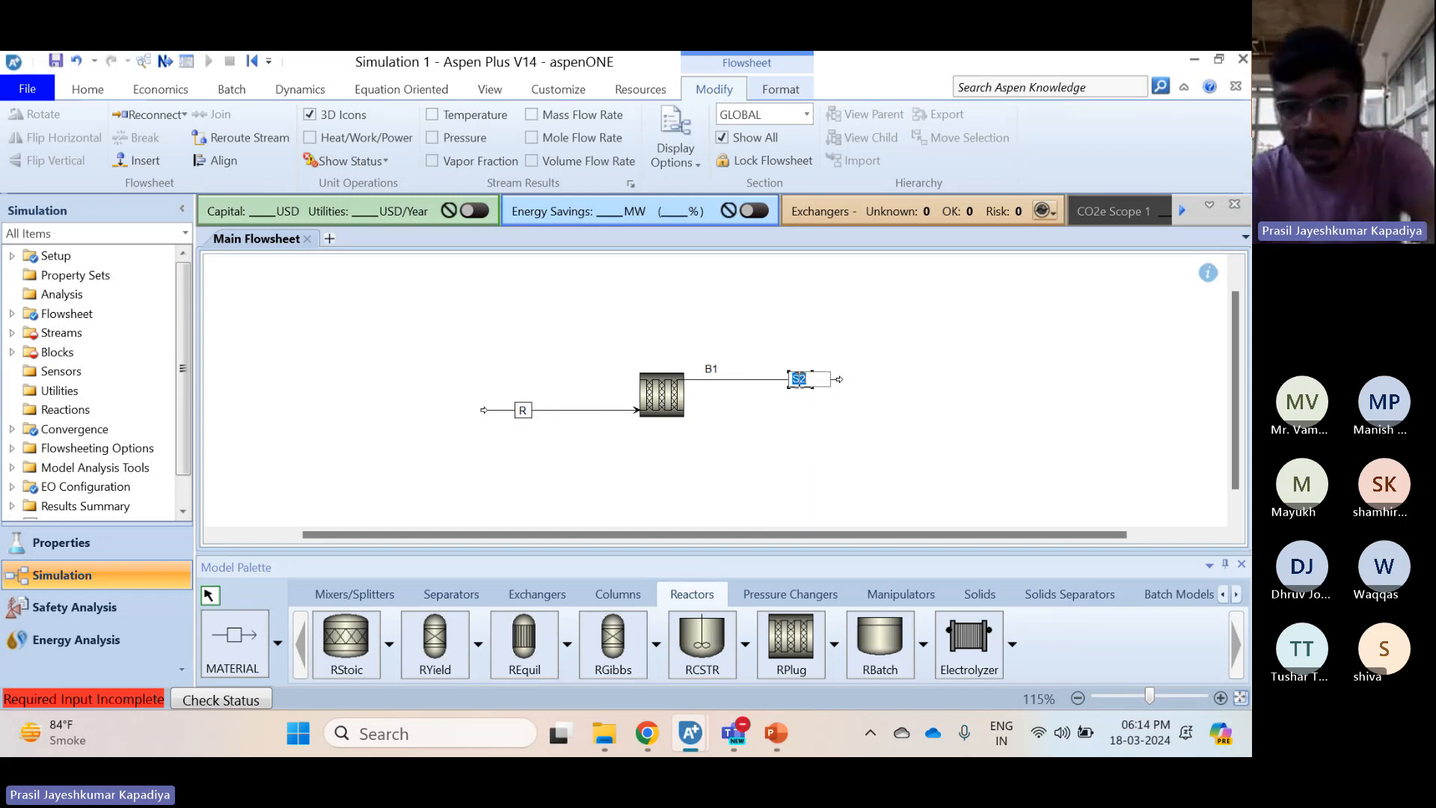
{"action": "type", "text": "P"}
{"action": "left_click", "coordinate": [720, 443]}
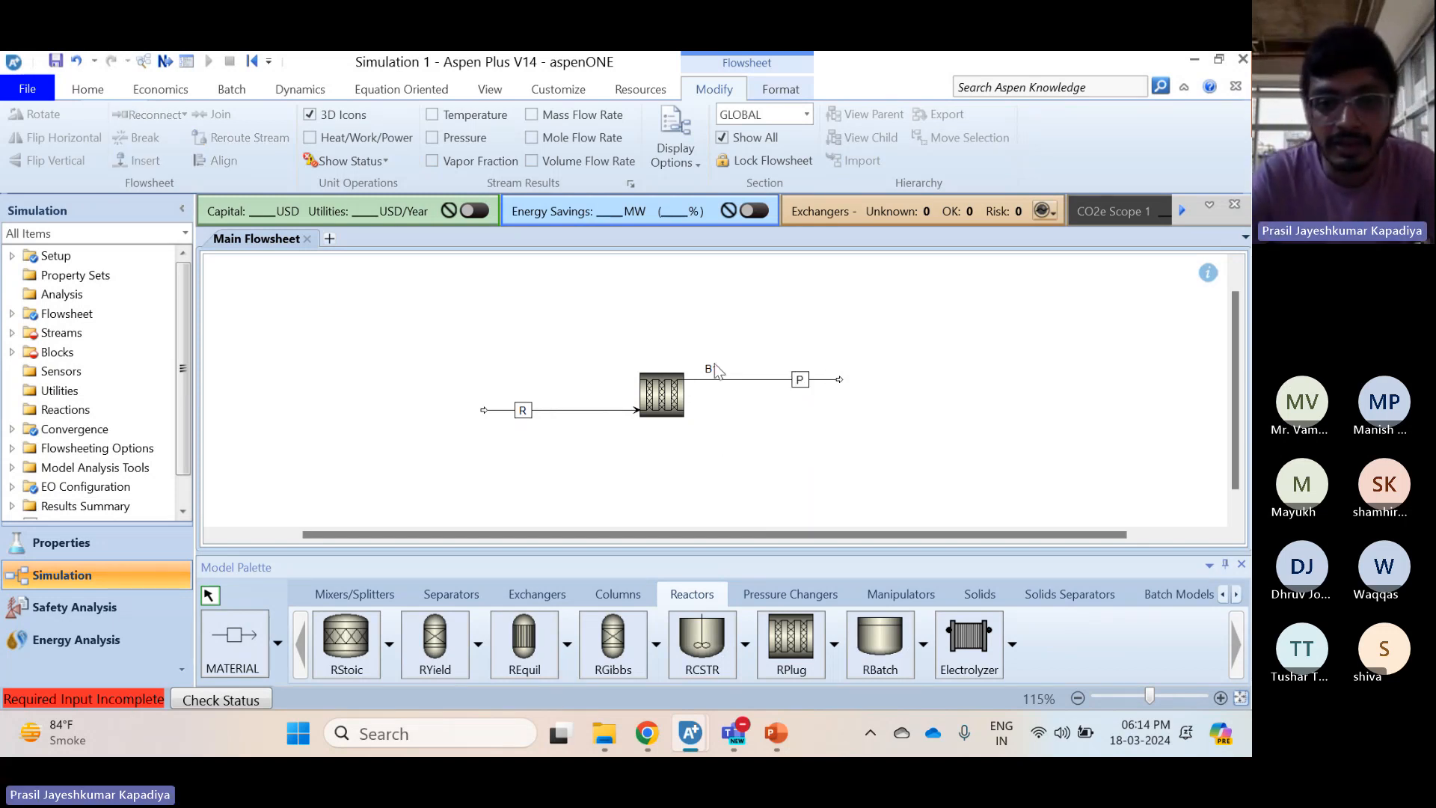
Rename the reactor block as RPFR
{"action": "left_click", "coordinate": [714, 369]}
{"action": "type", "text": "RP"}
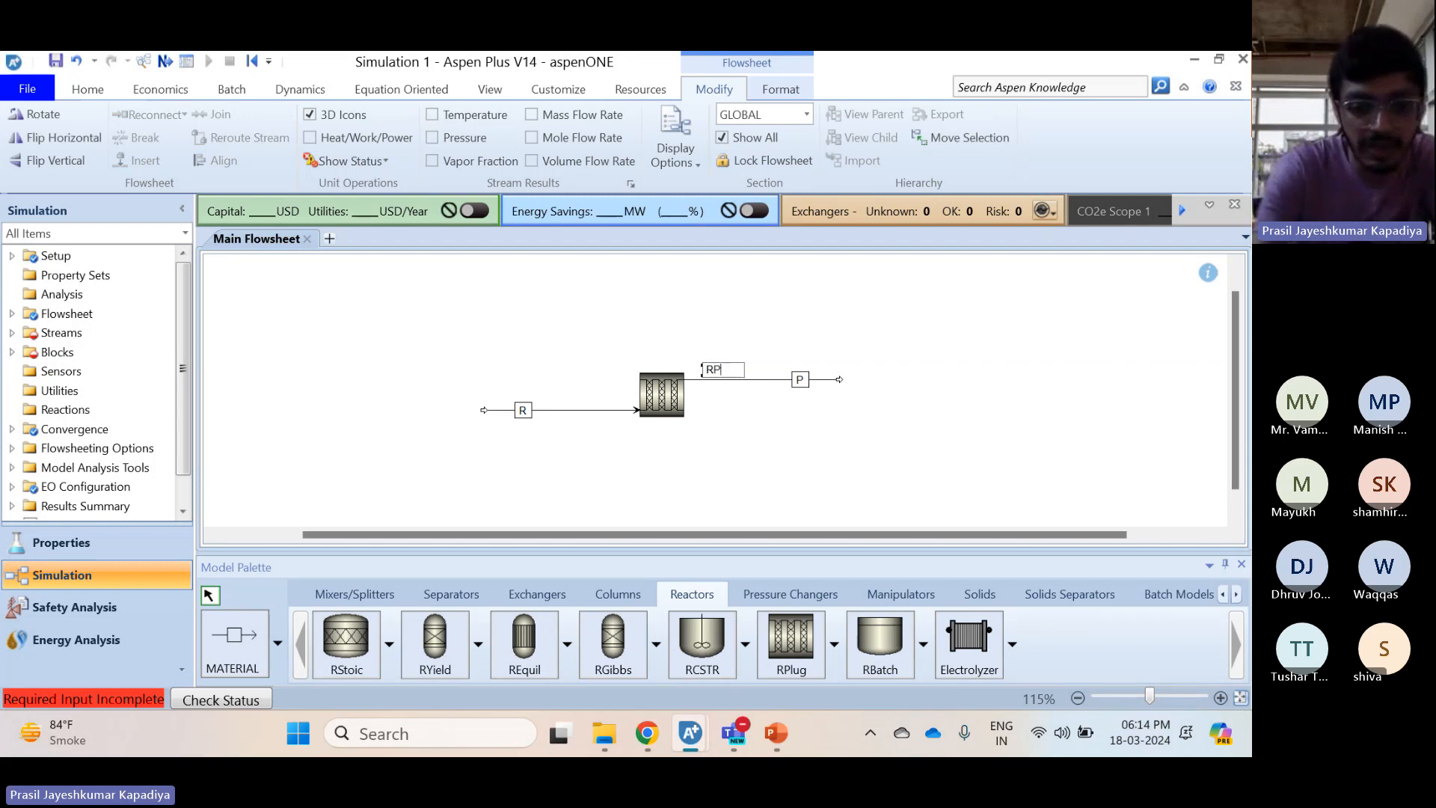
{"action": "type", "text": "FR"}
{"action": "key", "text": "Return"}
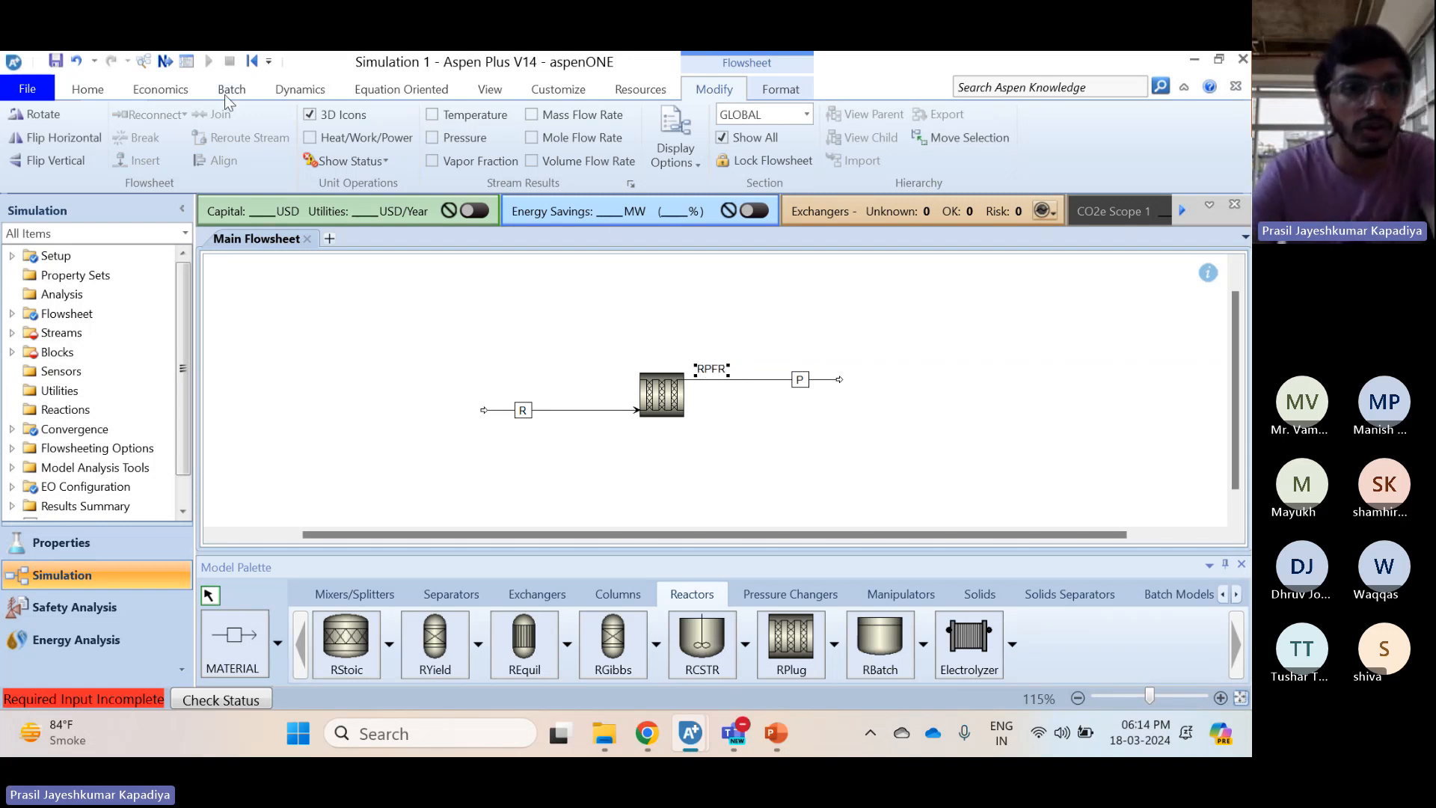
Specify feed stream R at 725 C and 1.5 atm with a total flow rate of 130 kmol/hr
{"action": "left_click", "coordinate": [165, 60]}
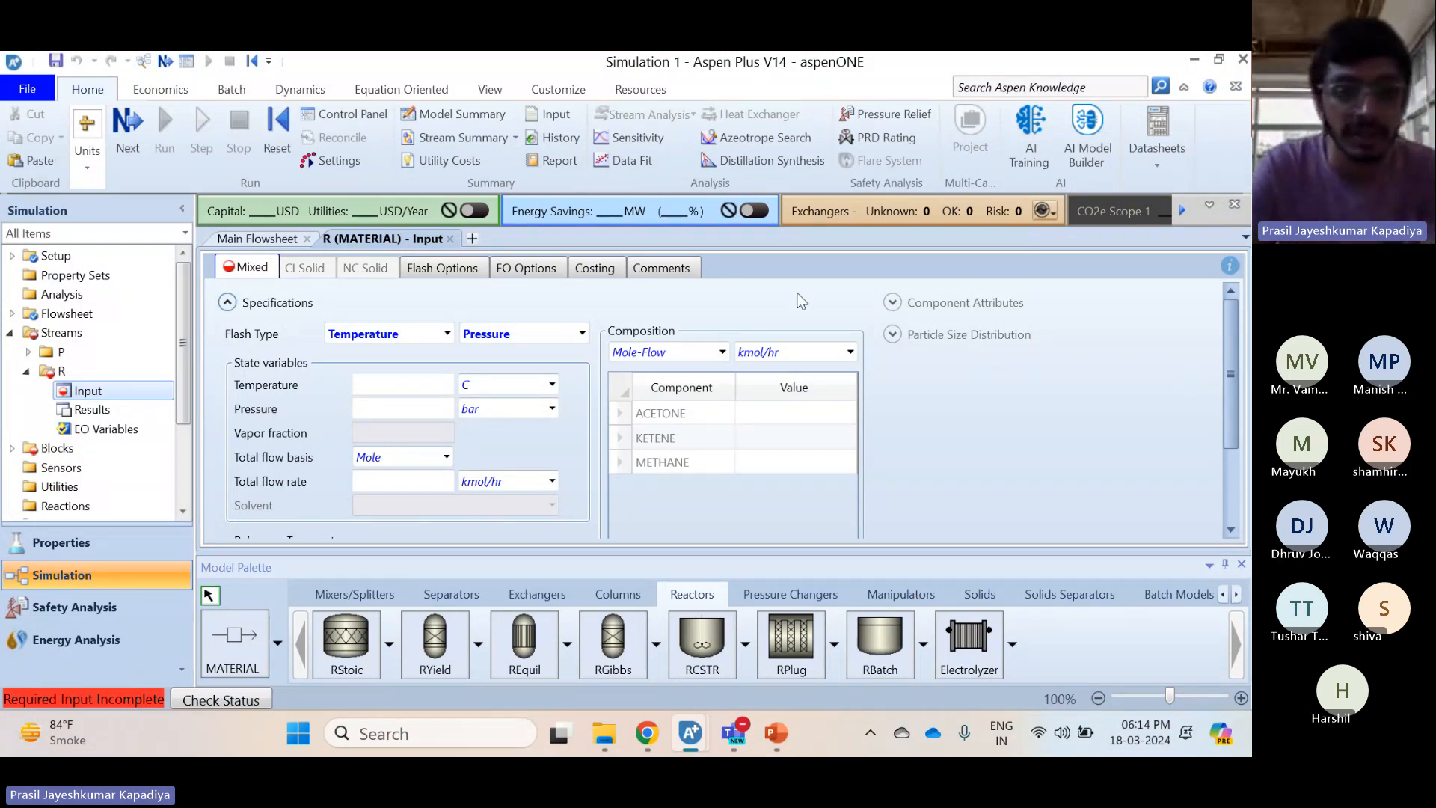
{"action": "left_click", "coordinate": [404, 381]}
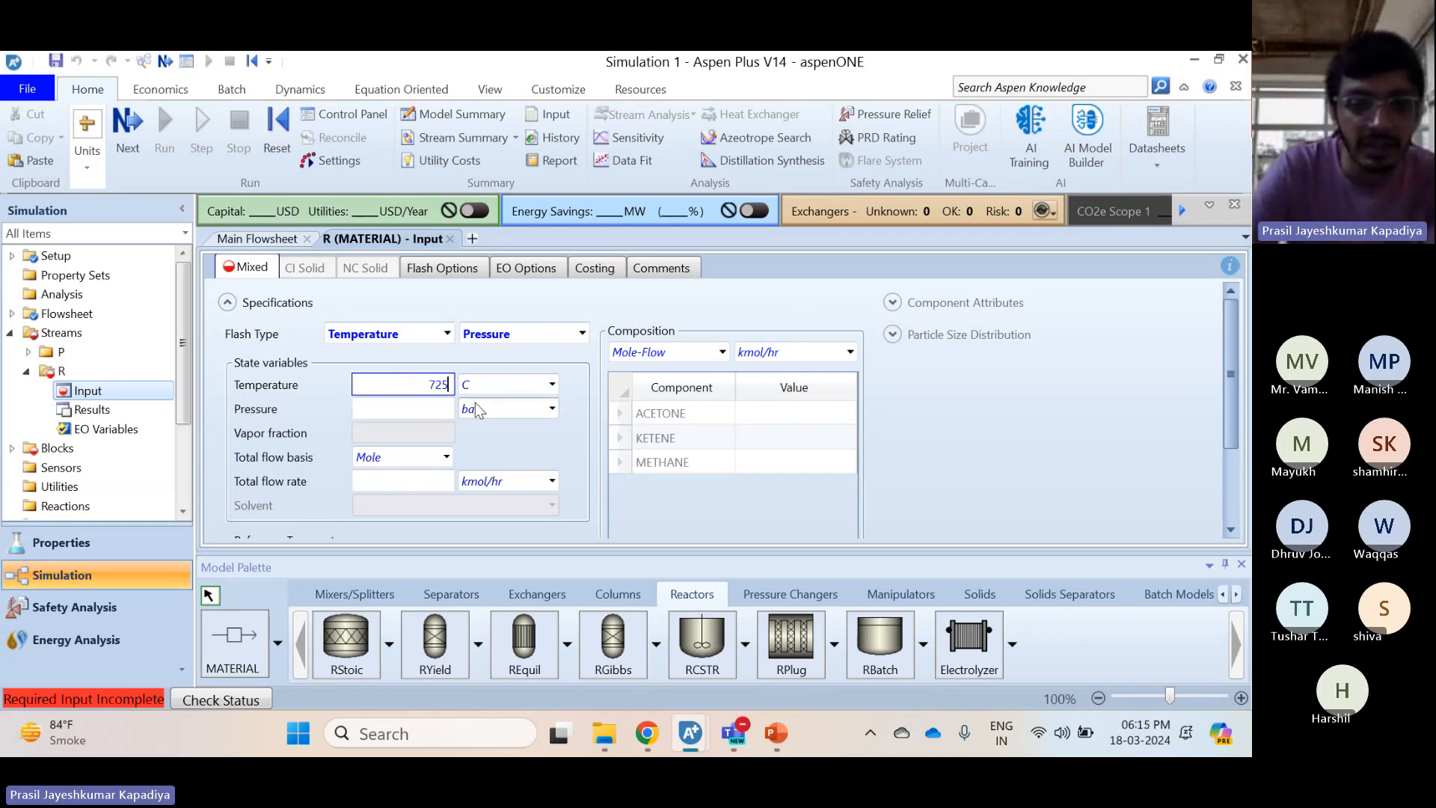
{"action": "left_click", "coordinate": [411, 413]}
{"action": "type", "text": "1.5"}
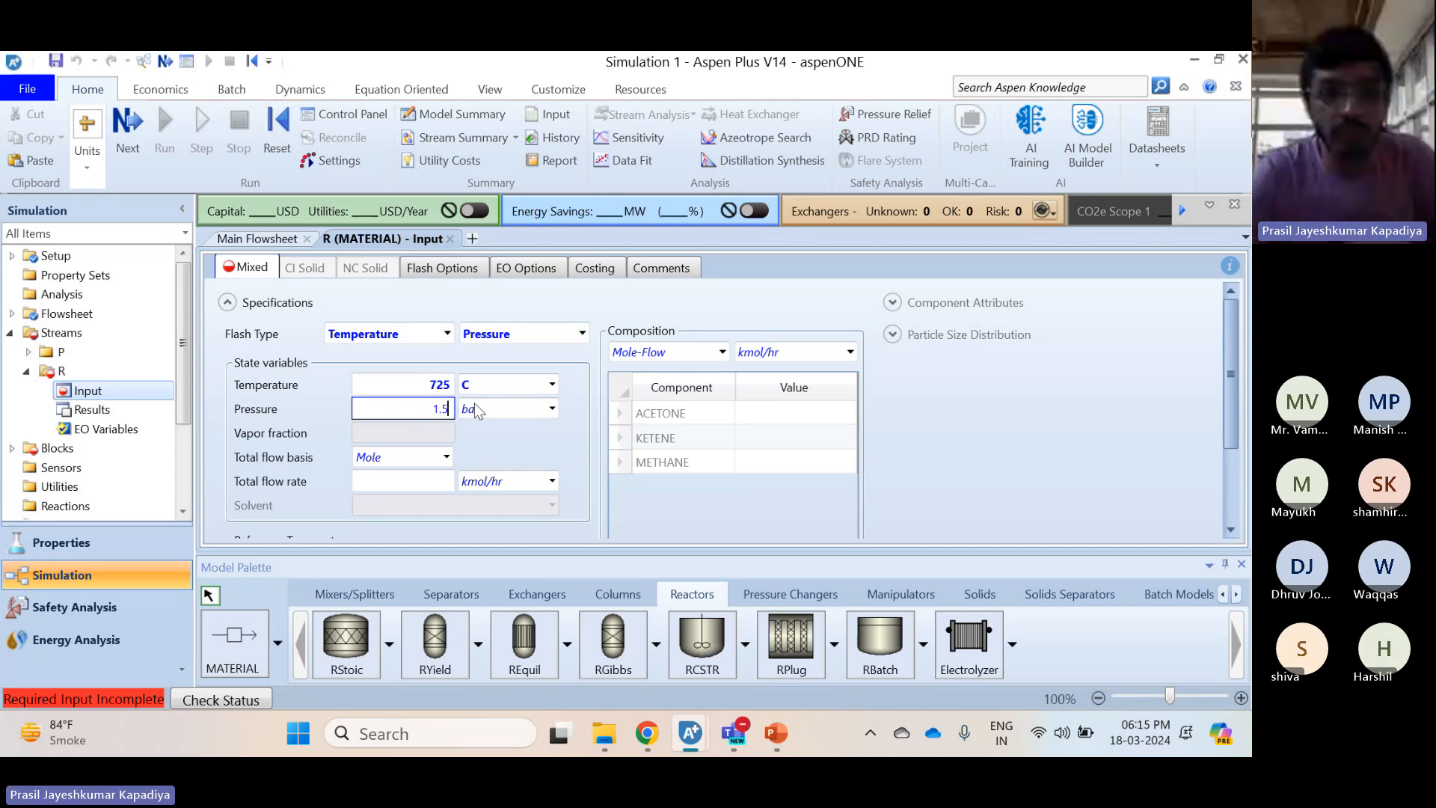
{"action": "left_click", "coordinate": [552, 410]}
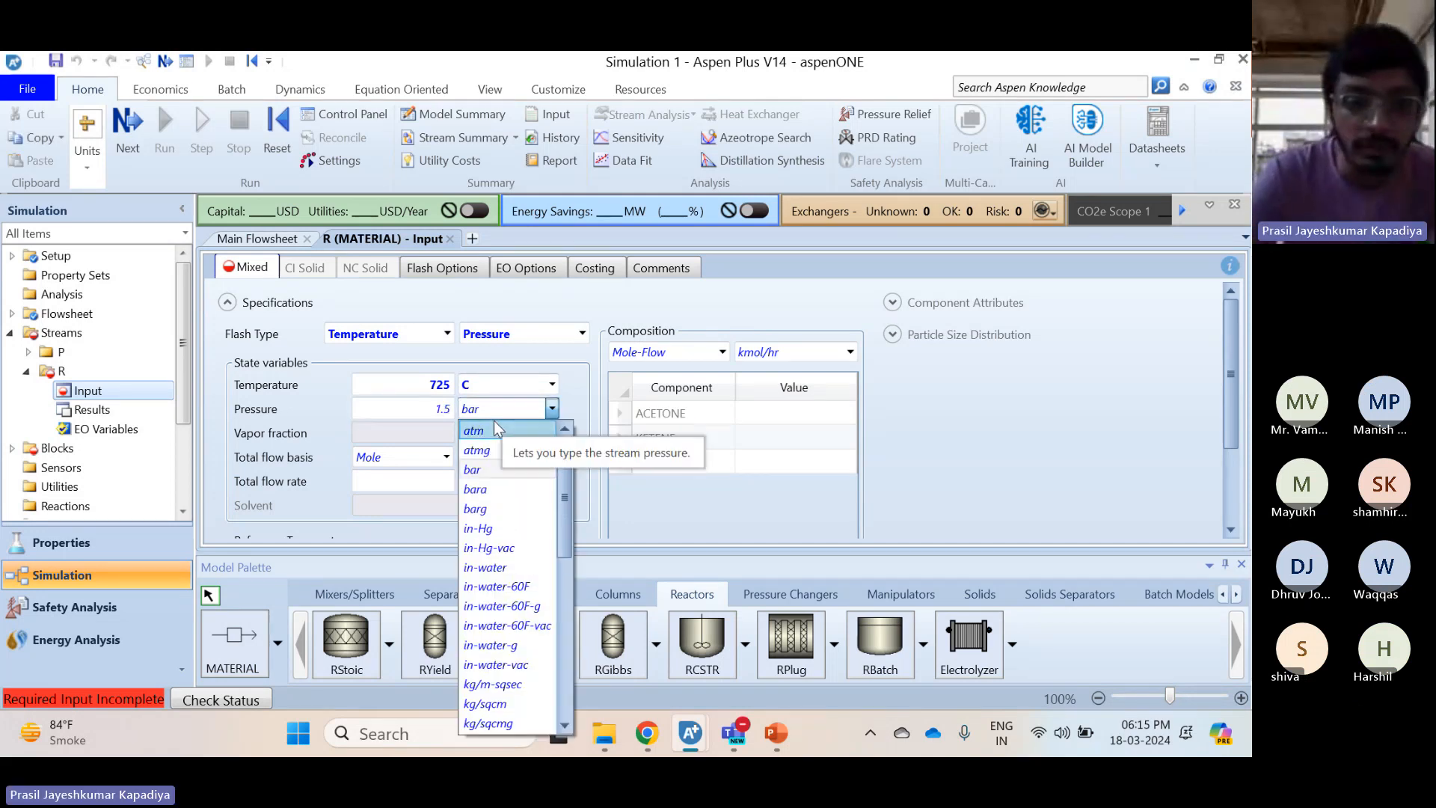
{"action": "left_click", "coordinate": [494, 423]}
{"action": "left_click", "coordinate": [424, 487]}
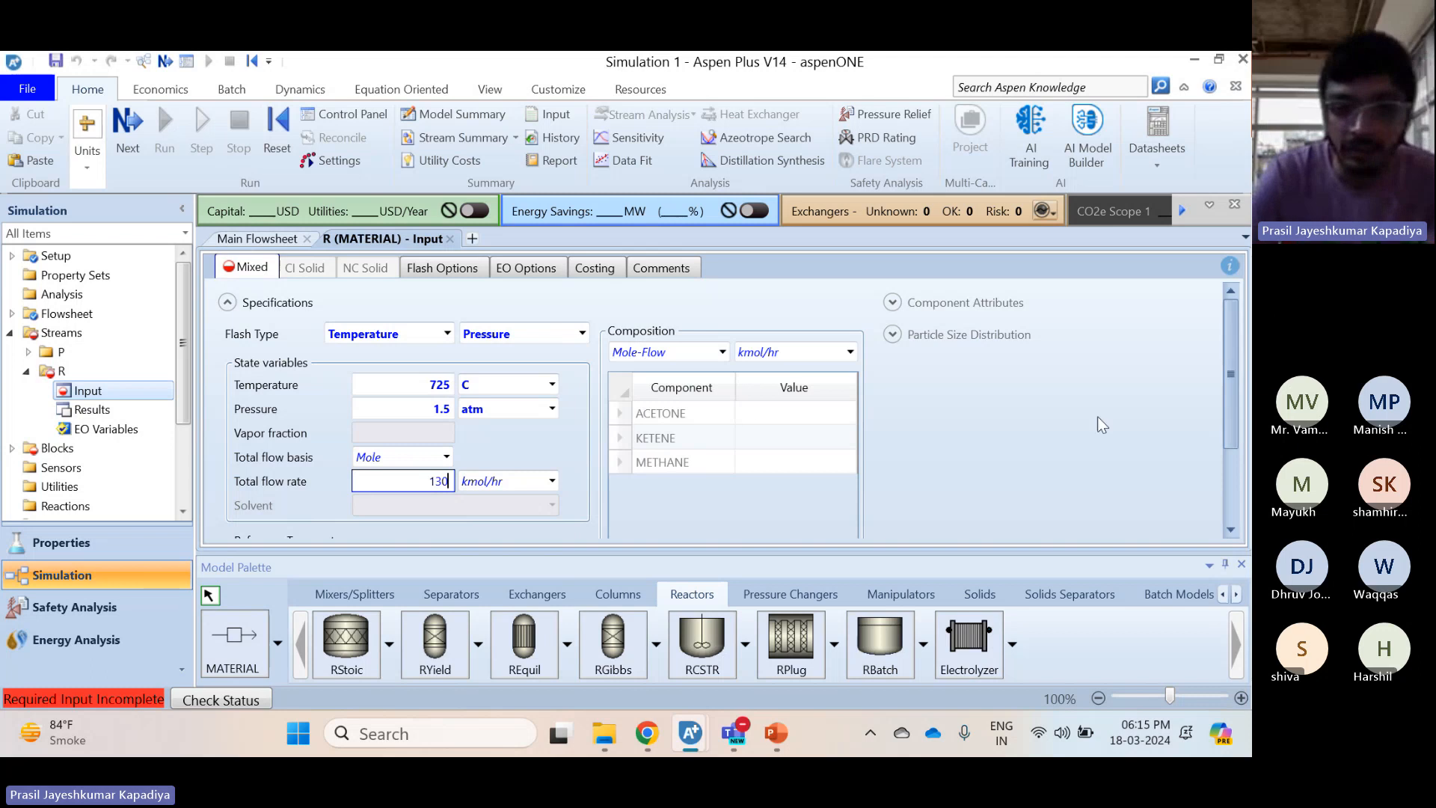
{"action": "left_click", "coordinate": [961, 380]}
Set the feed composition basis to Mole-Frac and enter 1 for ACETONE
{"action": "left_click", "coordinate": [724, 353]}
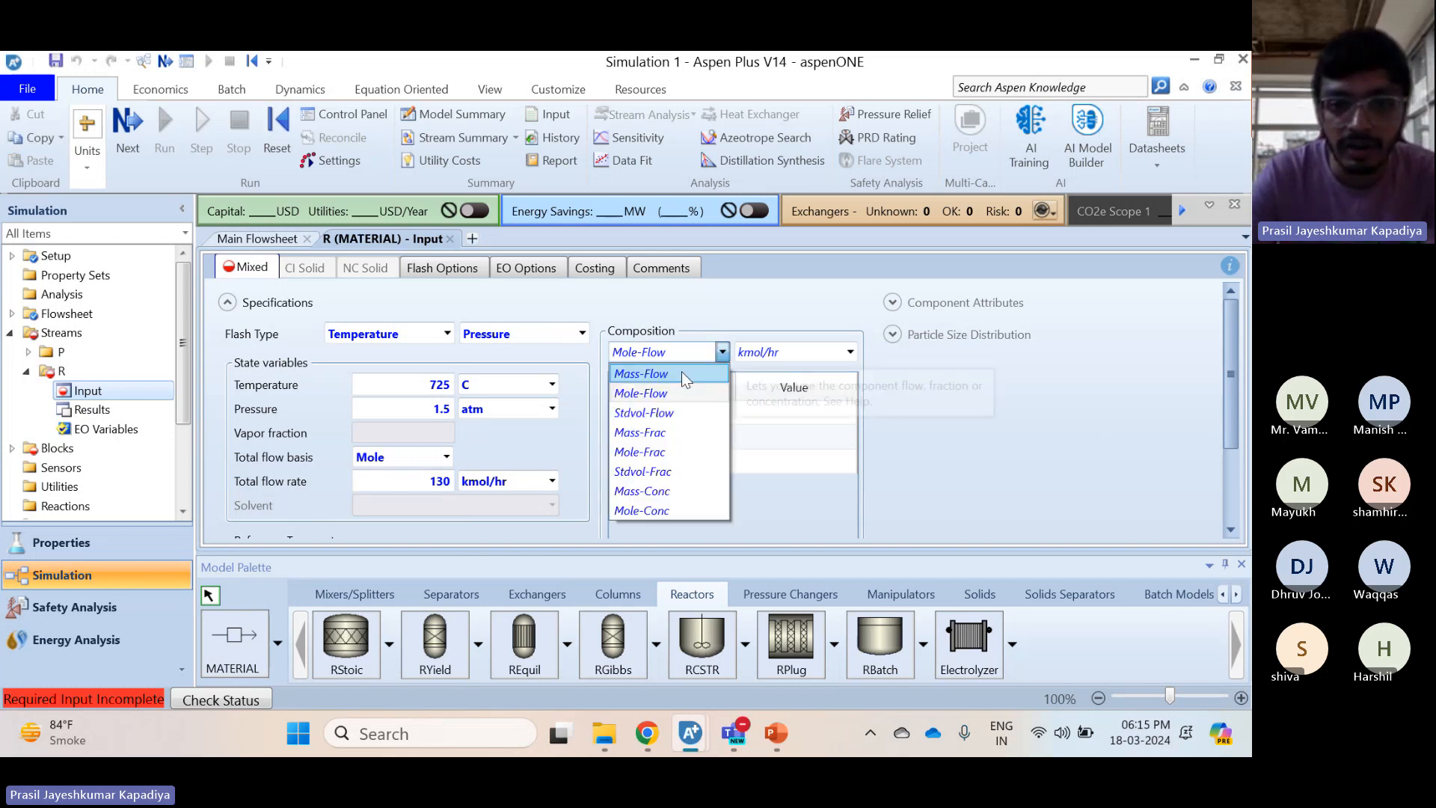
{"action": "left_click", "coordinate": [711, 429]}
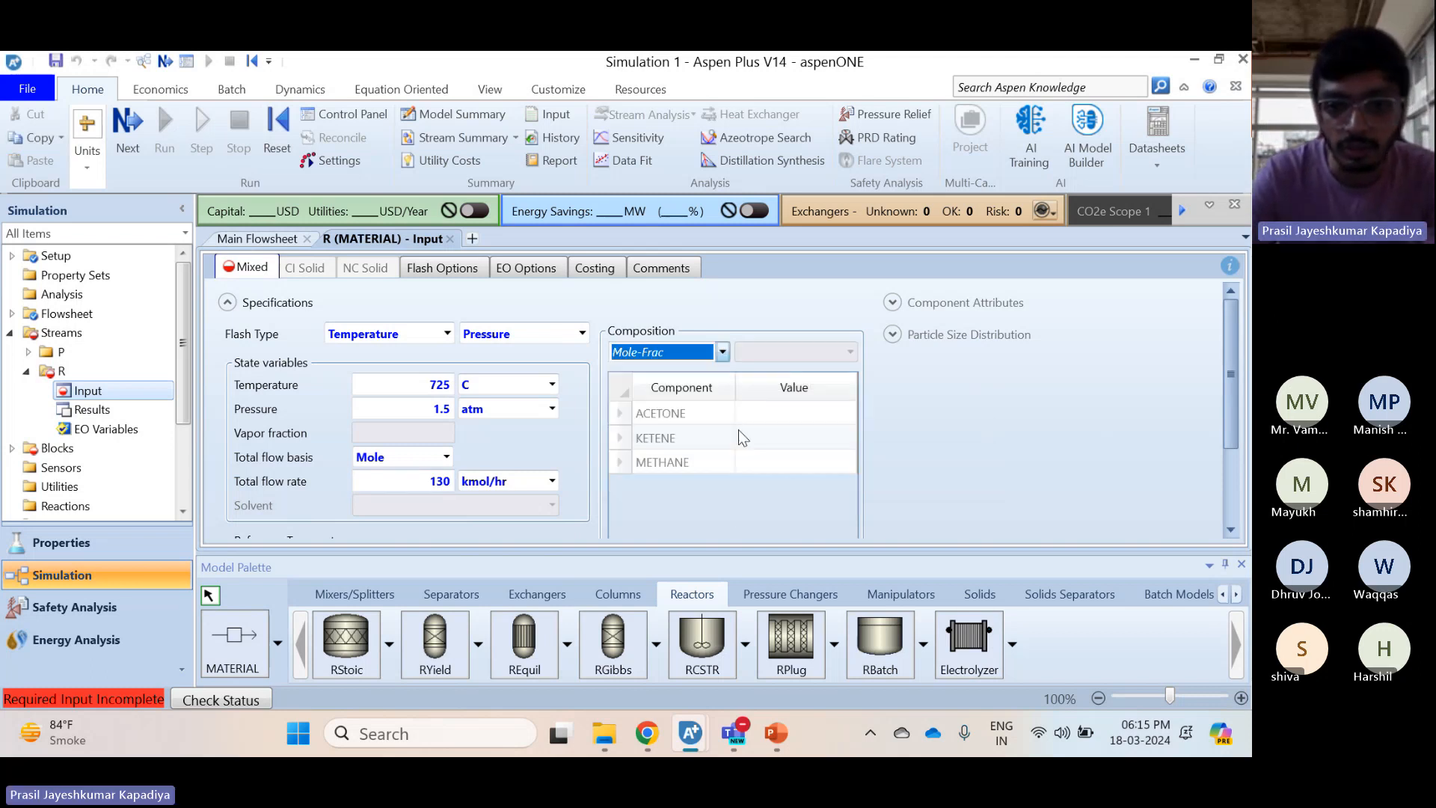
{"action": "left_click", "coordinate": [810, 420]}
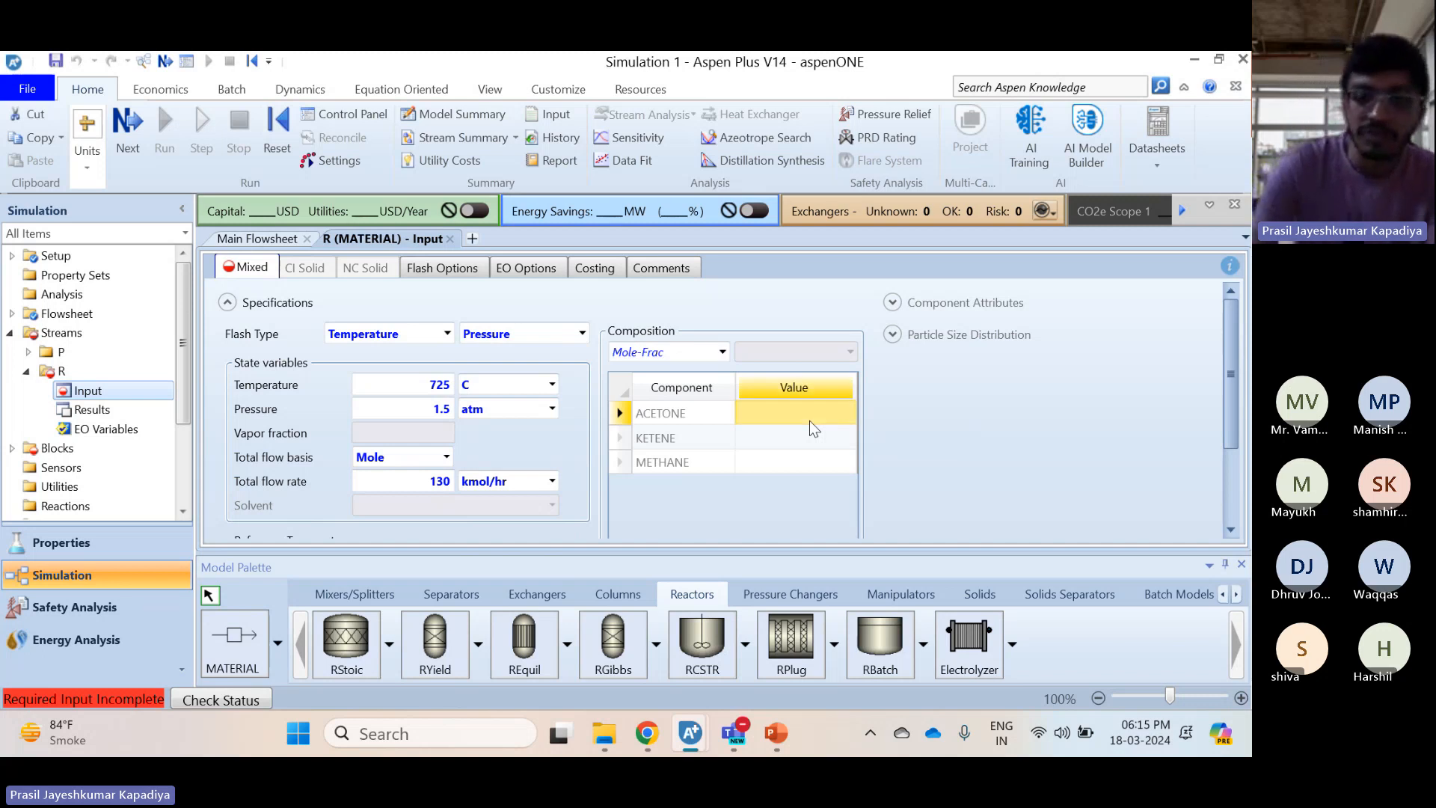
{"action": "type", "text": "1"}
{"action": "key", "text": "Return"}
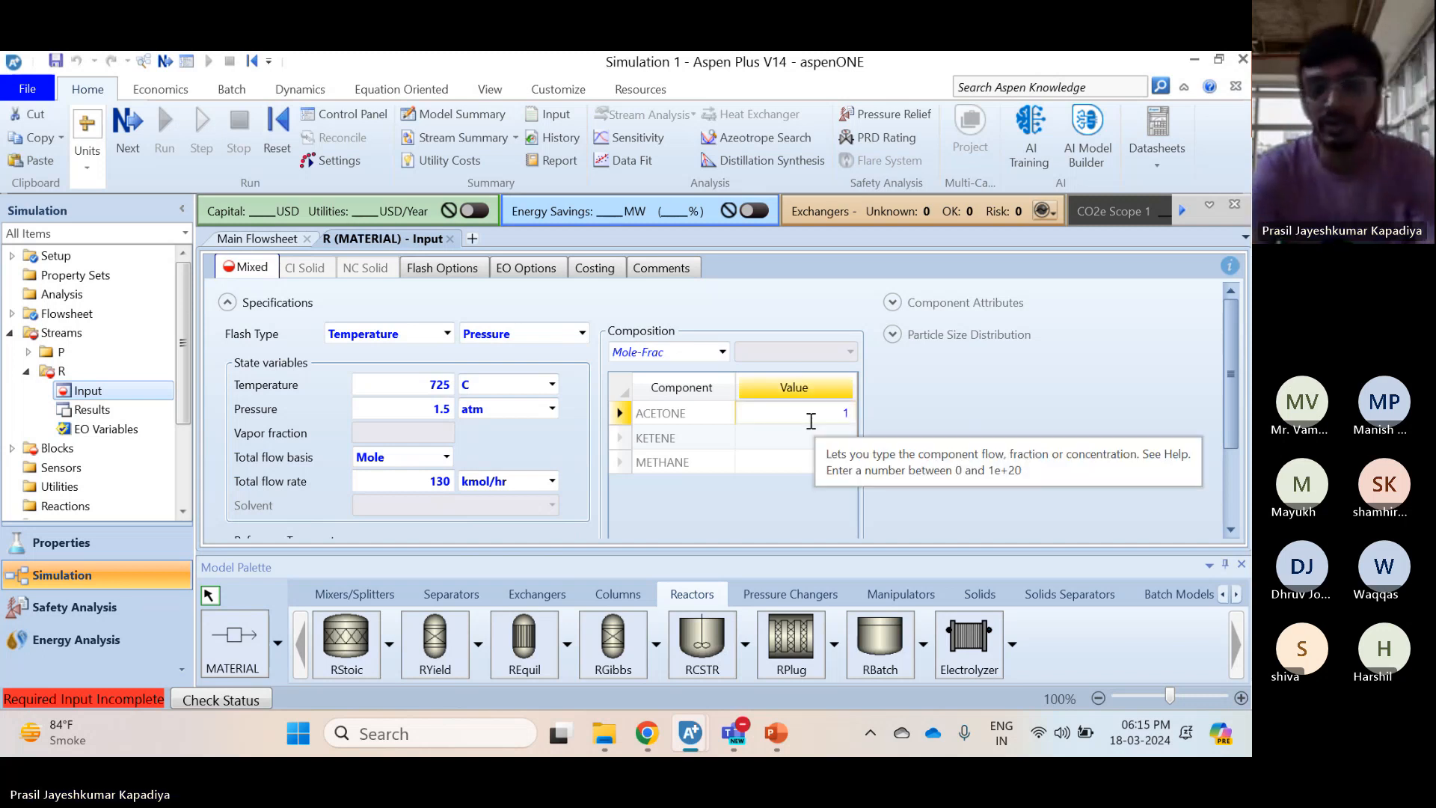
{"action": "key", "text": "Return"}
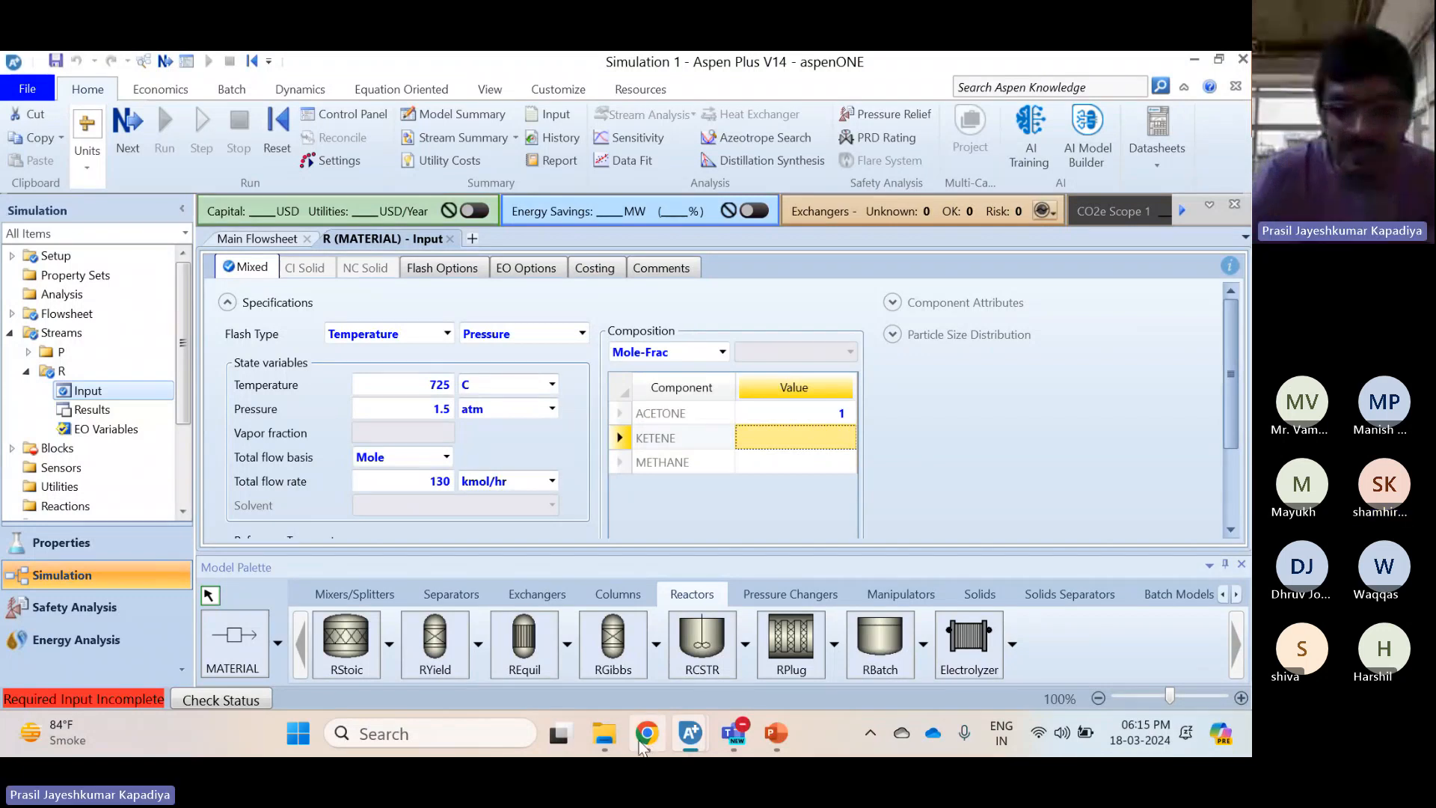
Check the acetone cracking problem statement in PowerPoint and return to the Aspen Plus simulation
{"action": "left_click", "coordinate": [778, 736]}
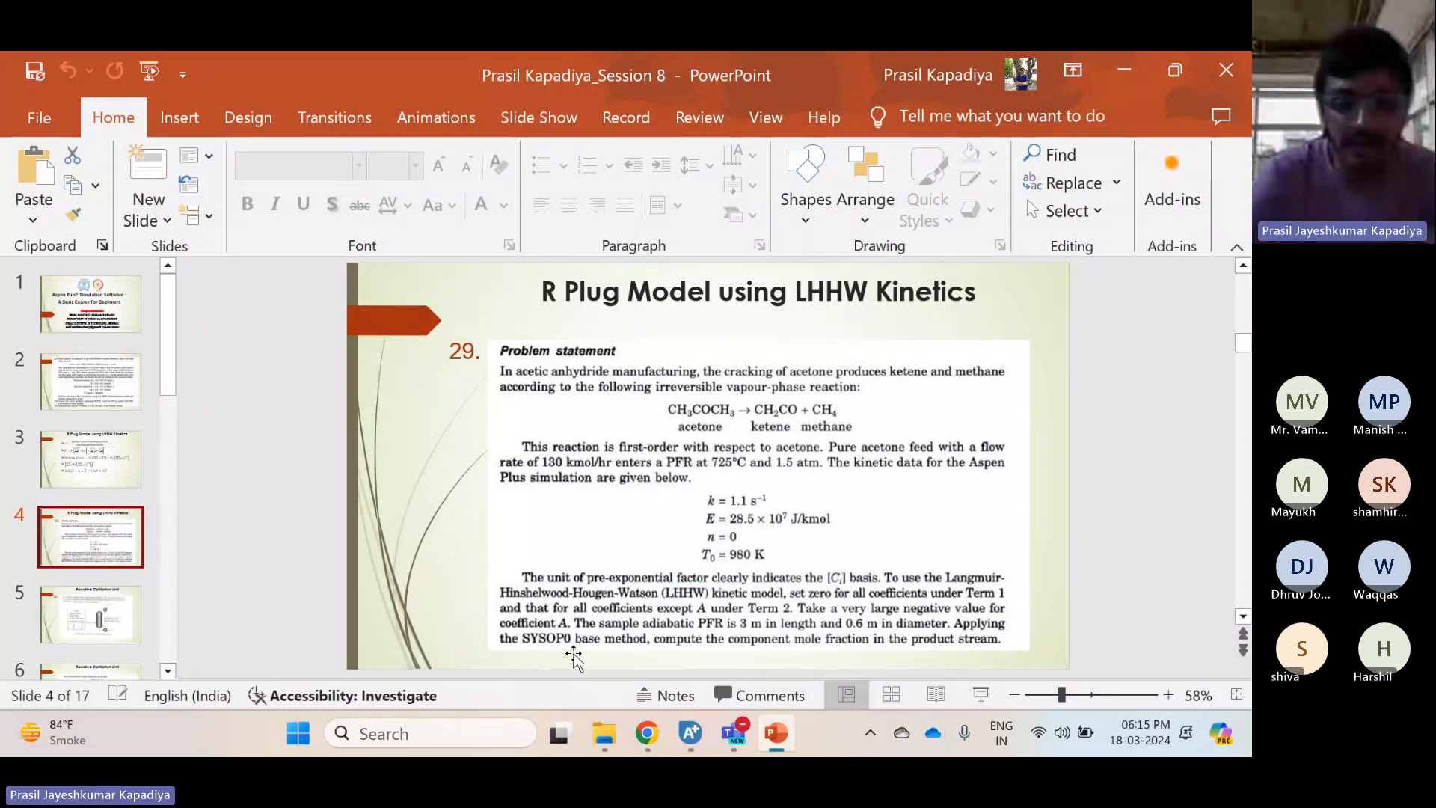
{"action": "mouse_move", "coordinate": [691, 737]}
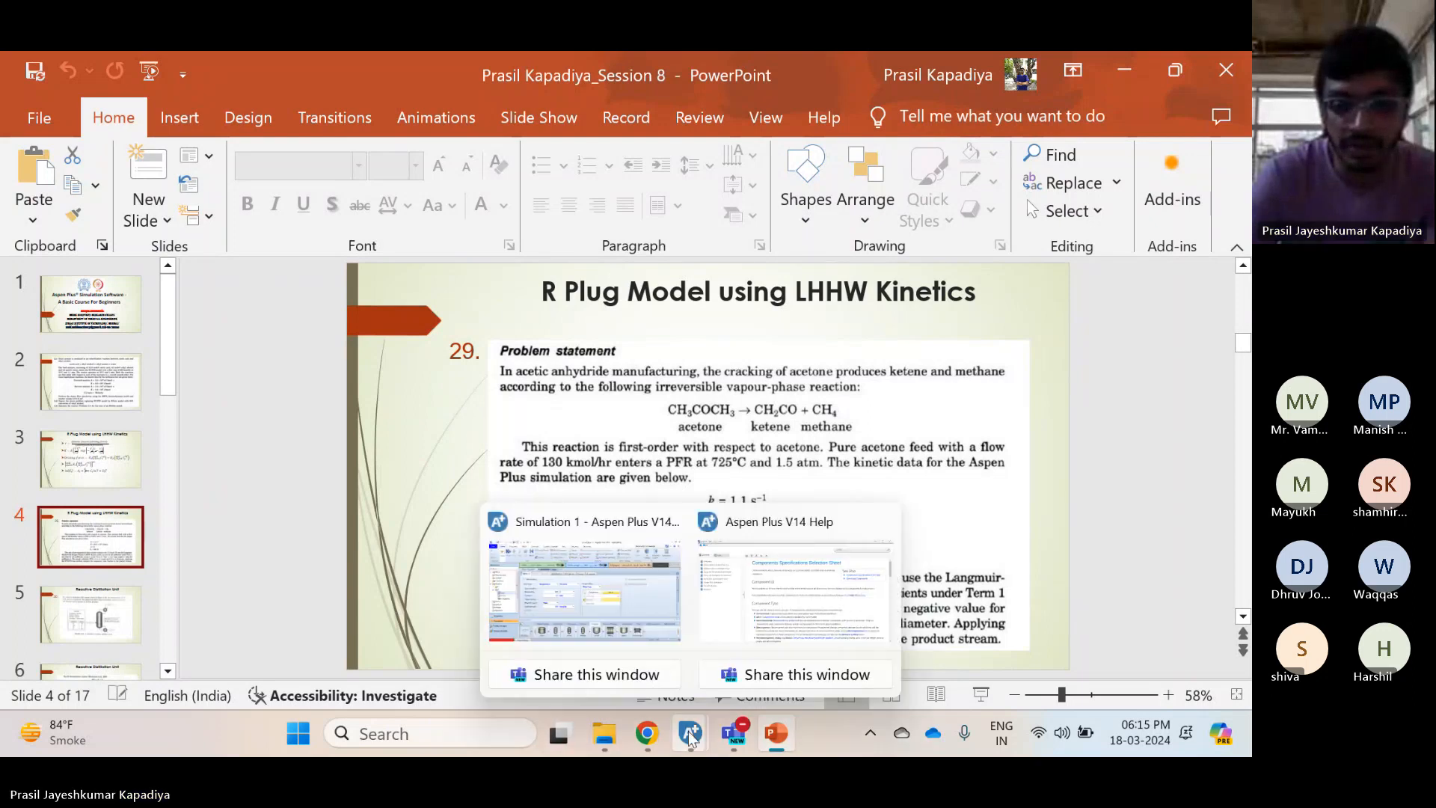
{"action": "left_click", "coordinate": [614, 590]}
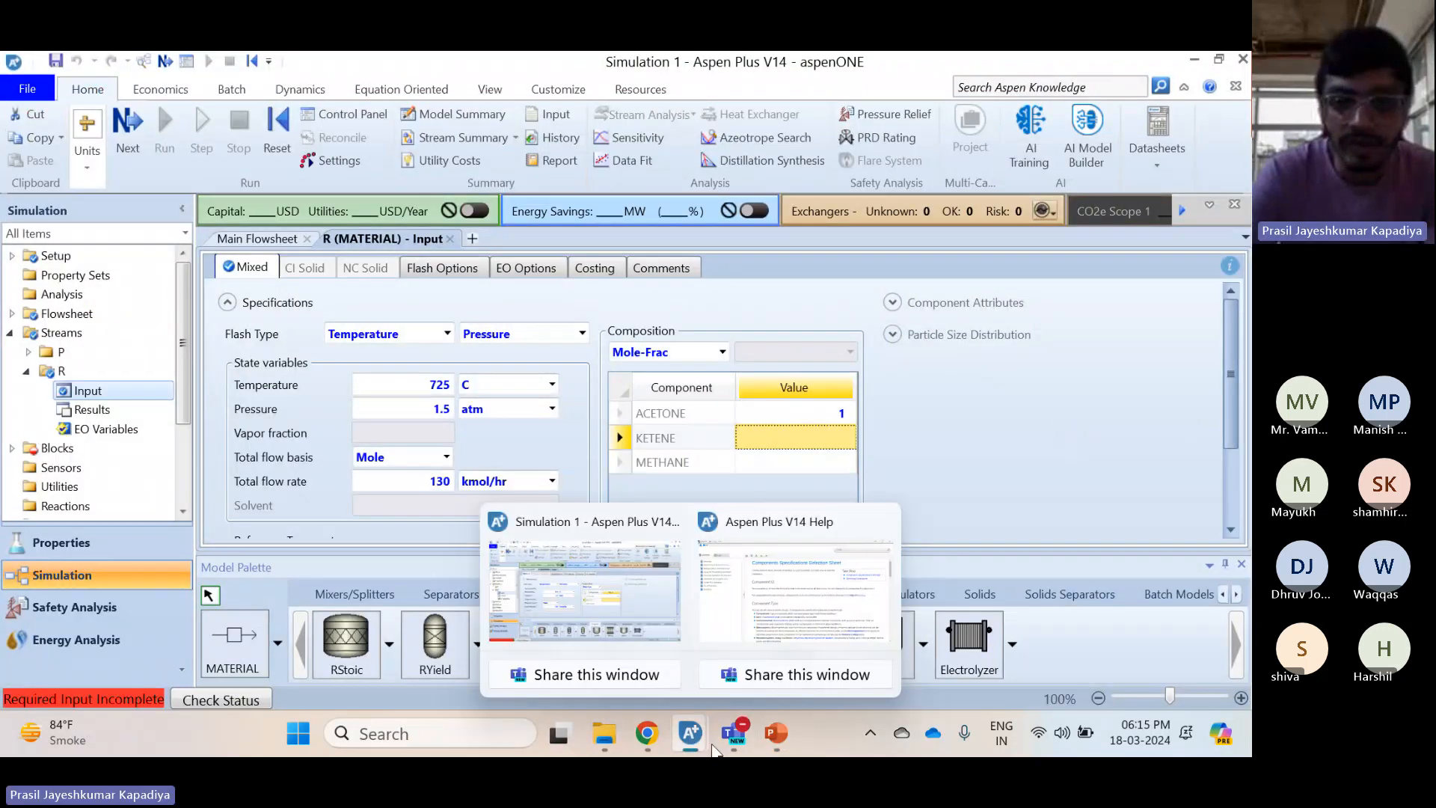
Switch to the Basics of ASPEN Plus meeting window in Microsoft Teams
{"action": "mouse_move", "coordinate": [734, 737]}
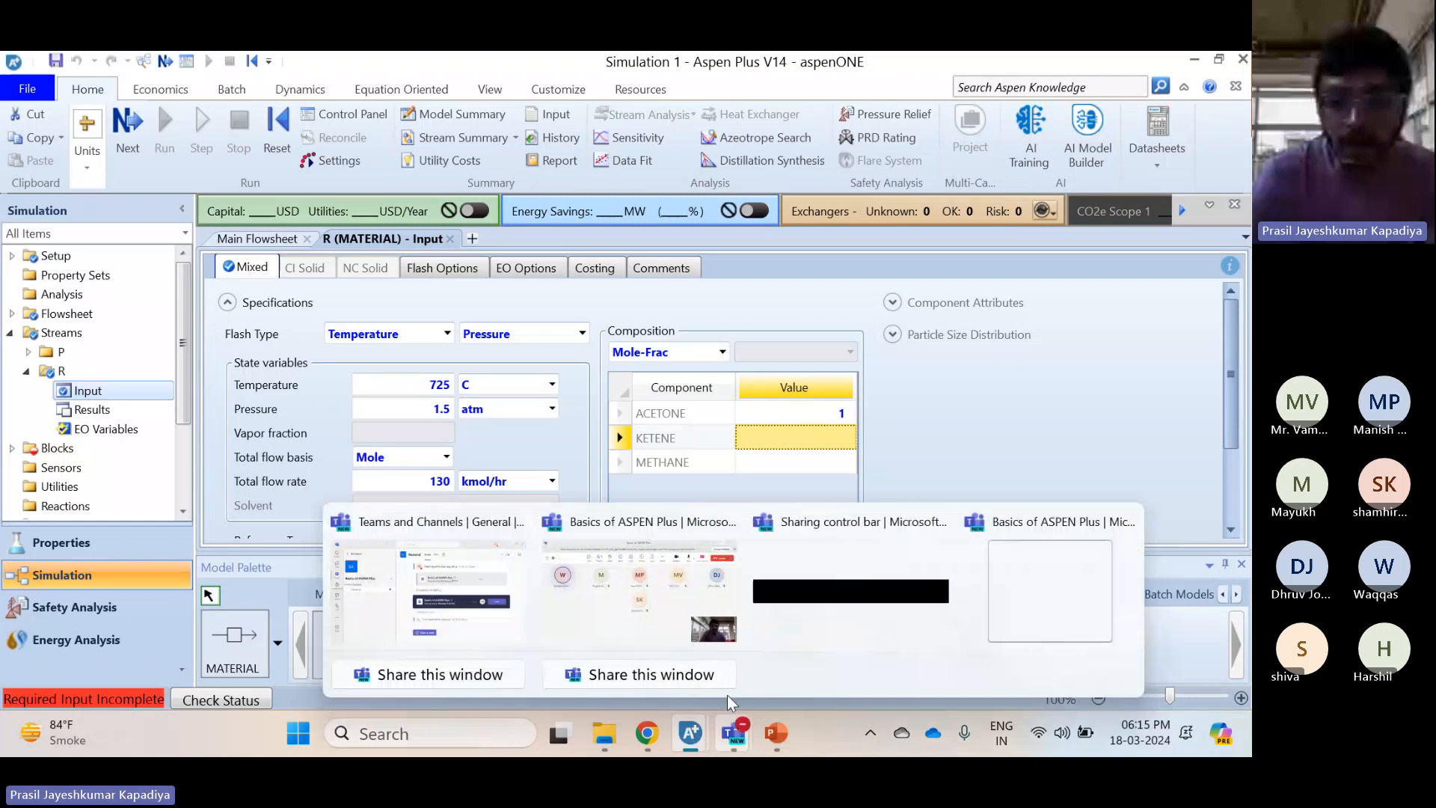
{"action": "left_click", "coordinate": [658, 588]}
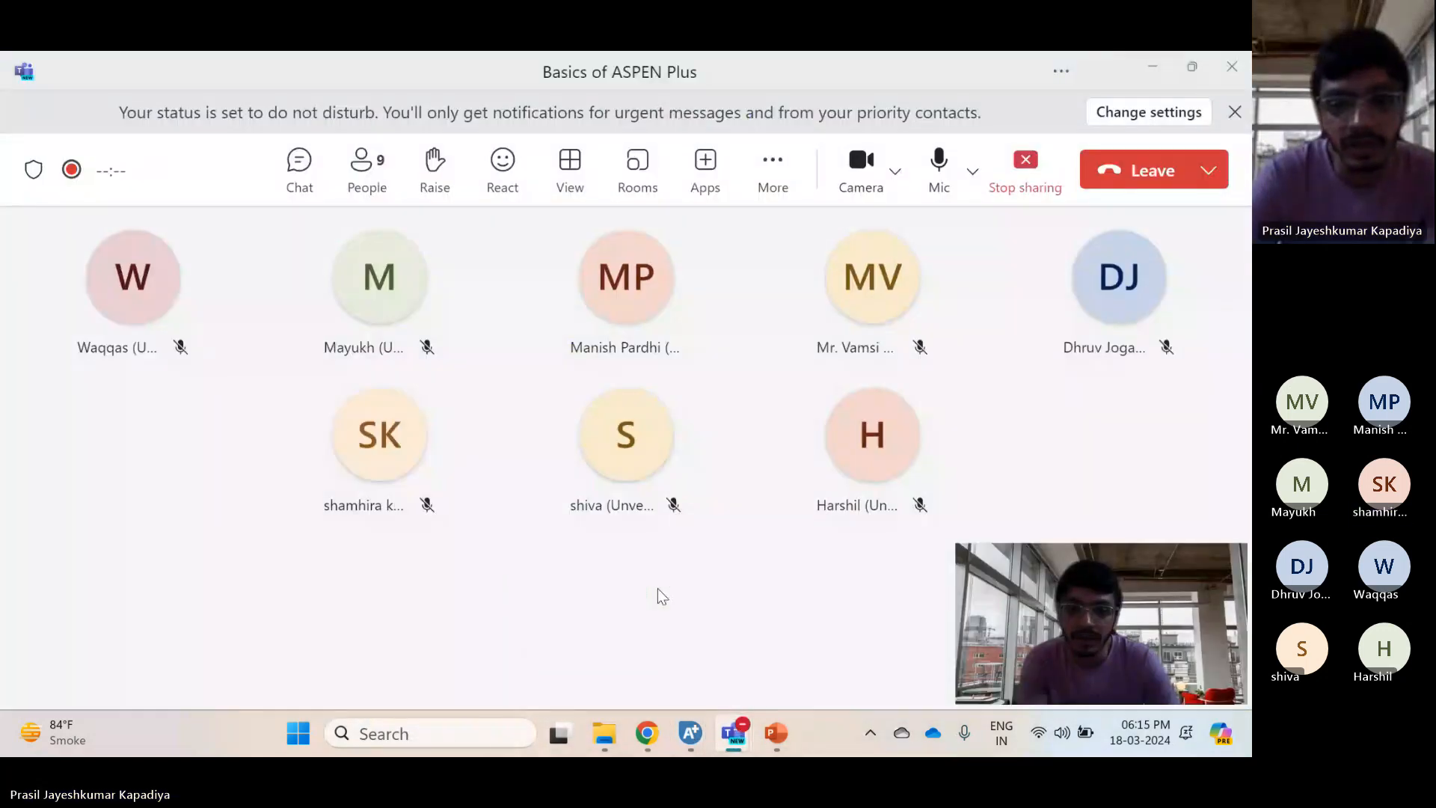
Switch back to Aspen Plus, proceed to the RPFR setup, consult the PowerPoint problem statement and set the reactor type to Adiabatic reactor
{"action": "left_click", "coordinate": [1151, 63]}
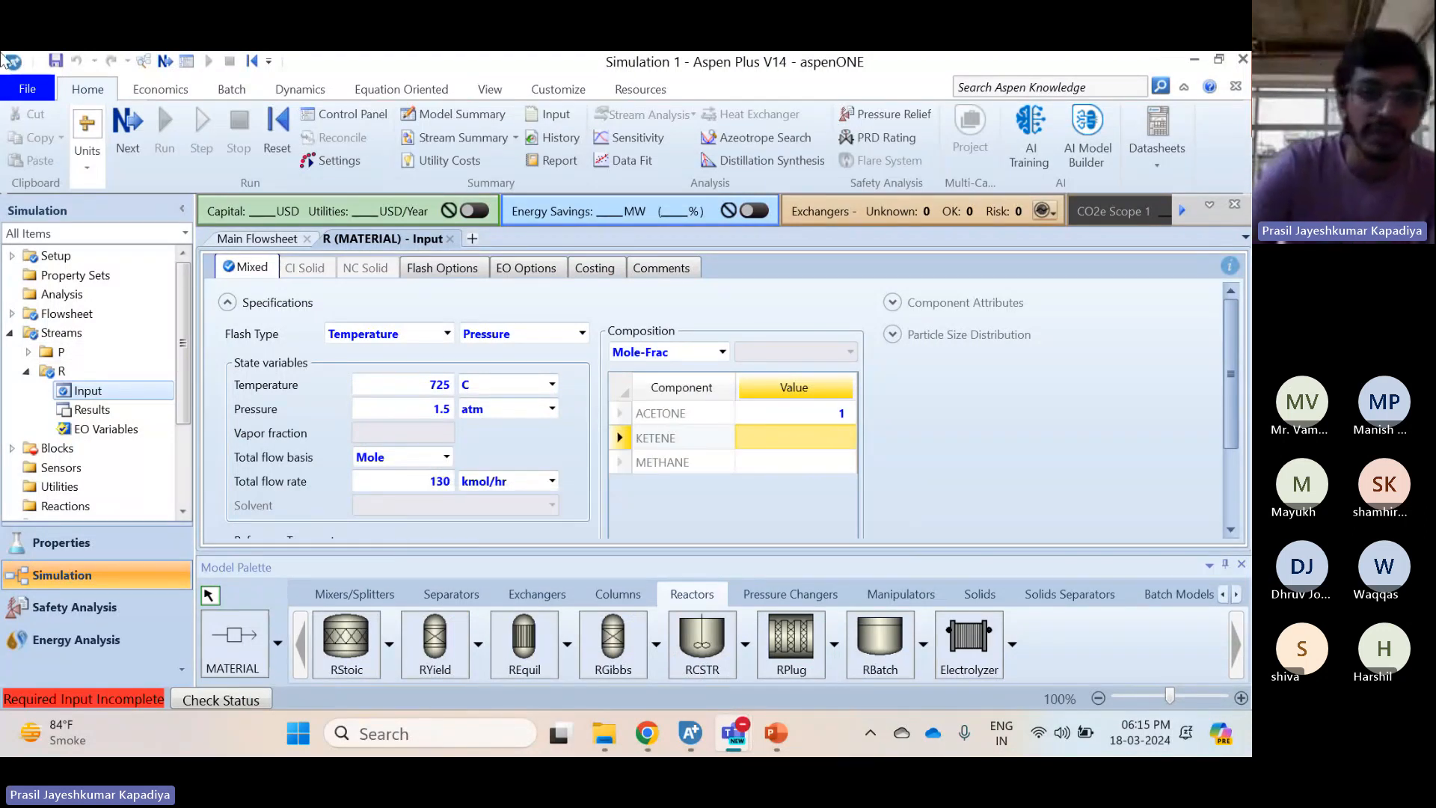
{"action": "left_click", "coordinate": [120, 129]}
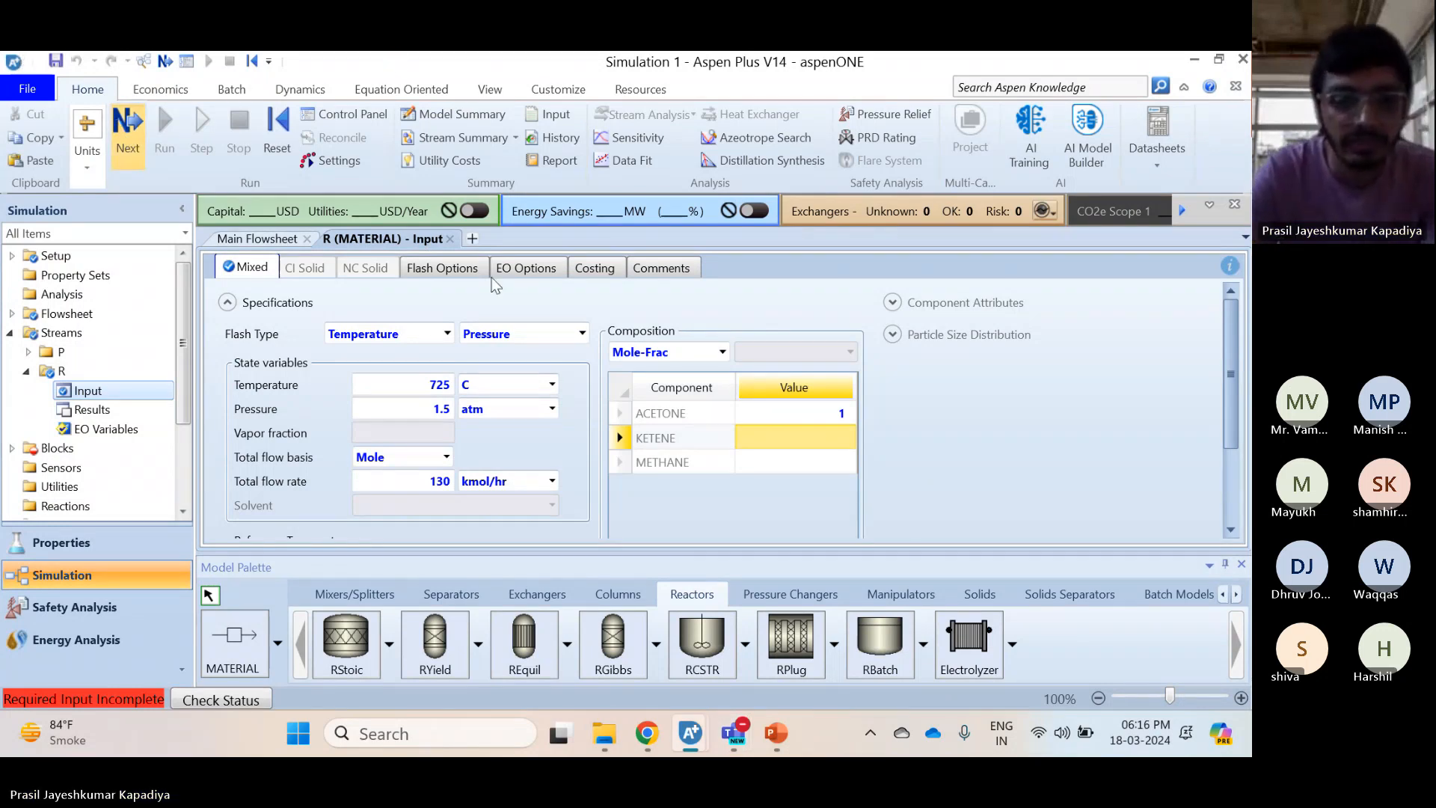
{"action": "left_click", "coordinate": [131, 127]}
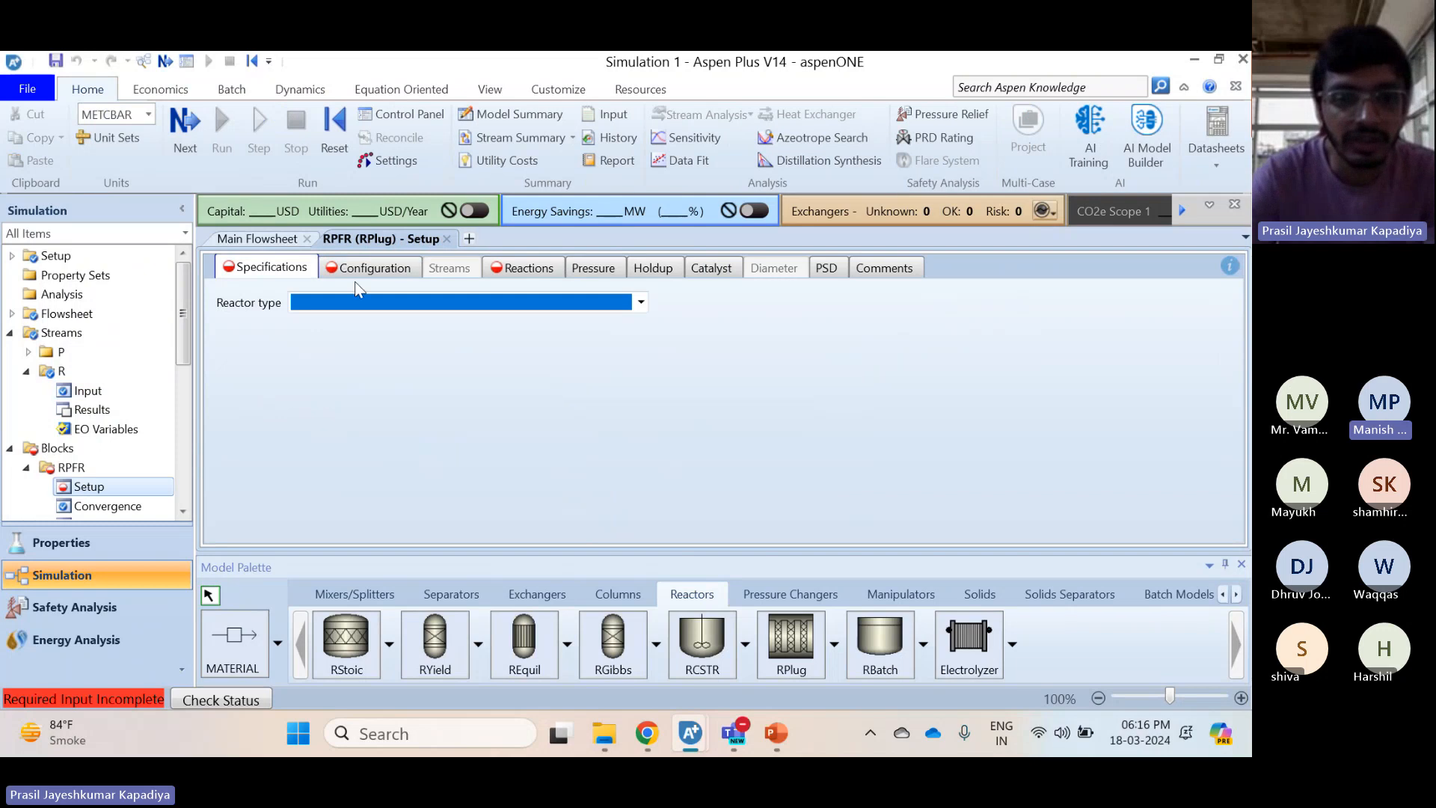
{"action": "left_click", "coordinate": [787, 732]}
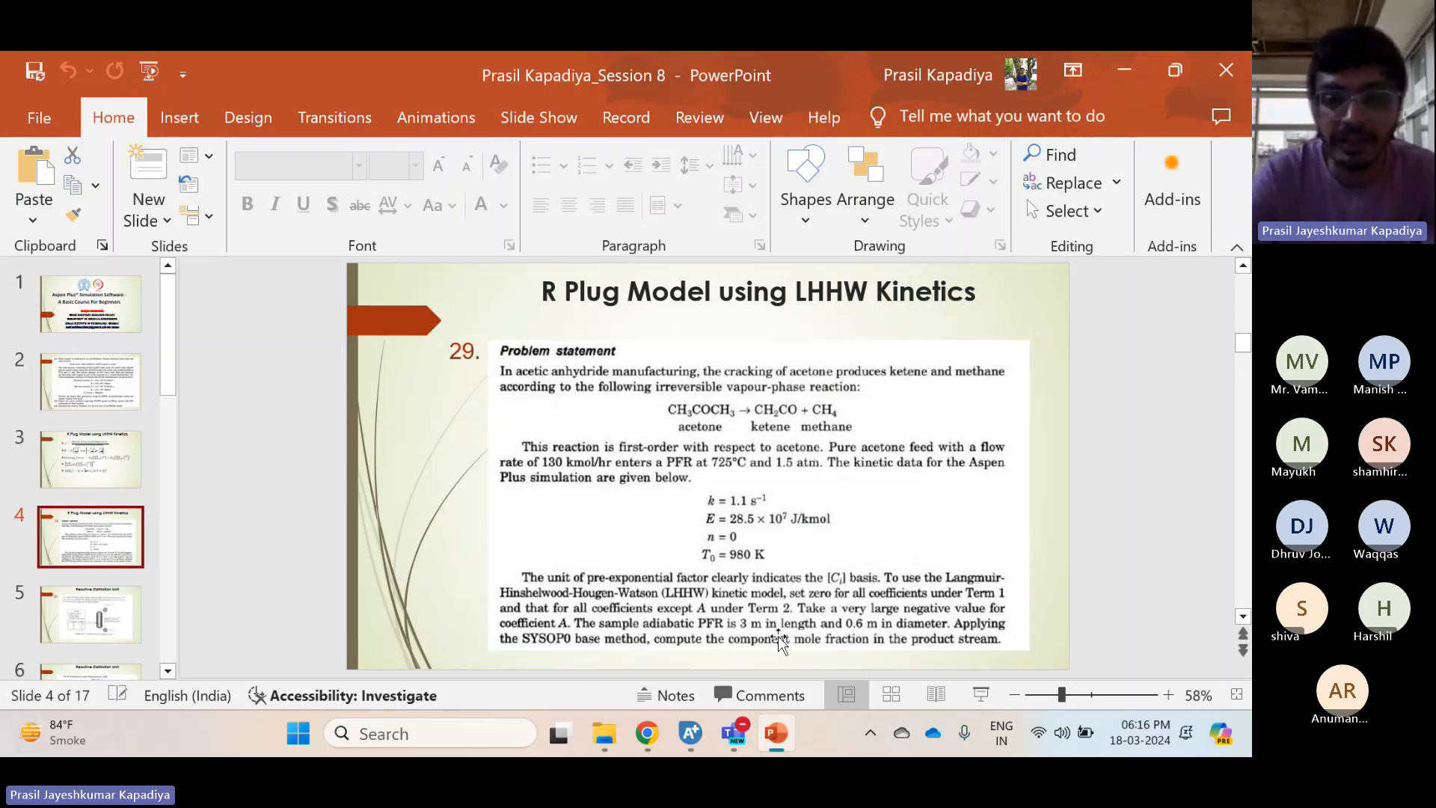
{"action": "left_click", "coordinate": [770, 738]}
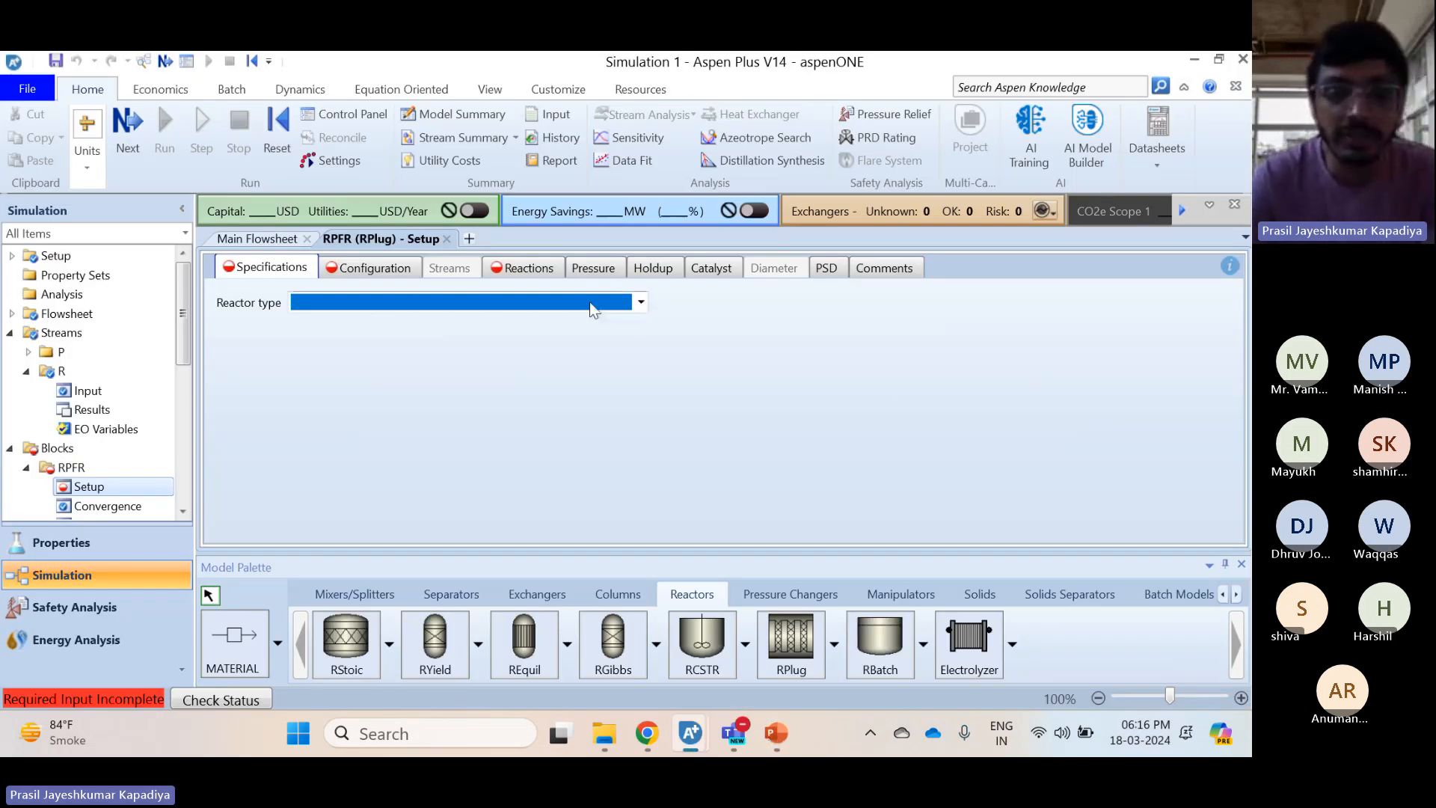
{"action": "left_click", "coordinate": [641, 303]}
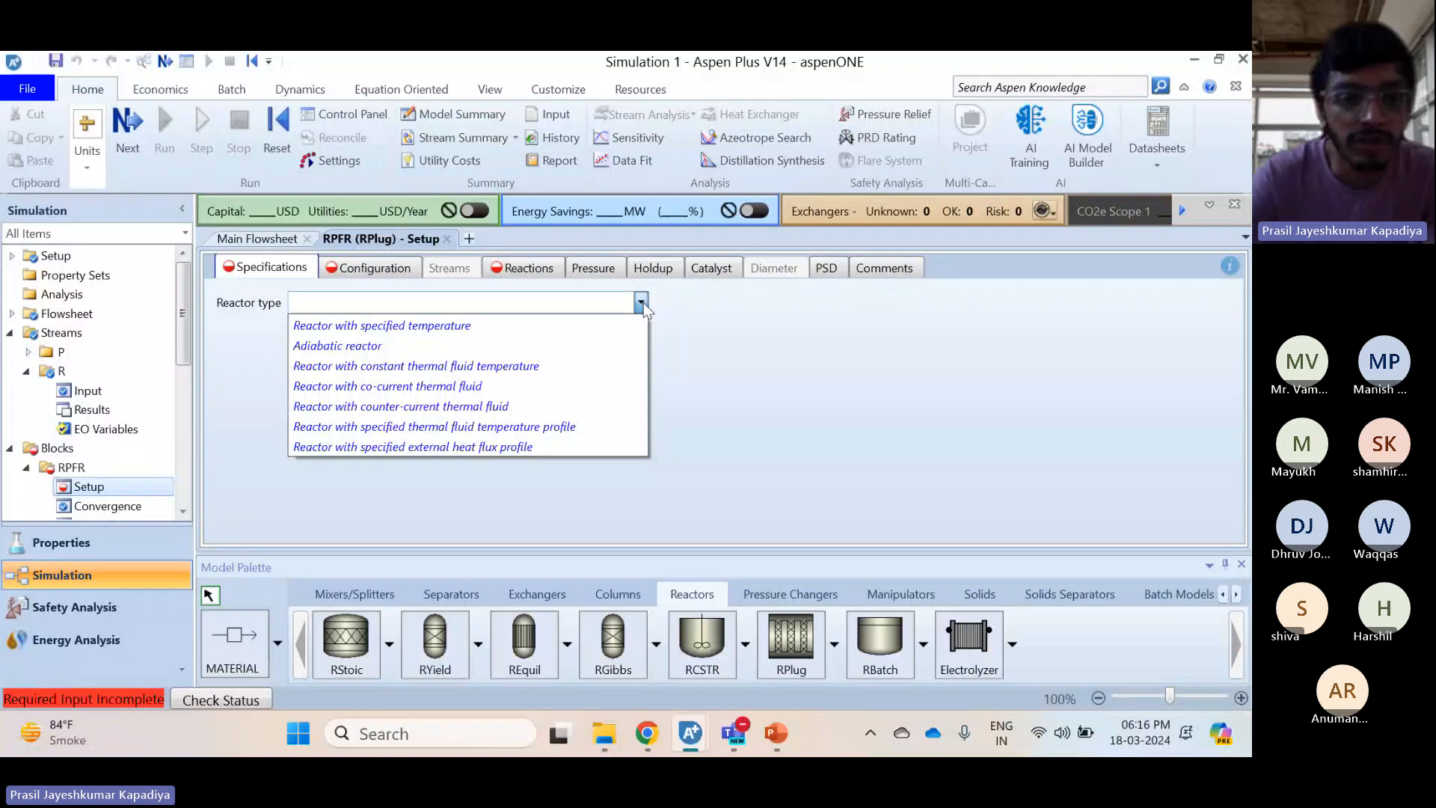
{"action": "left_click", "coordinate": [360, 345]}
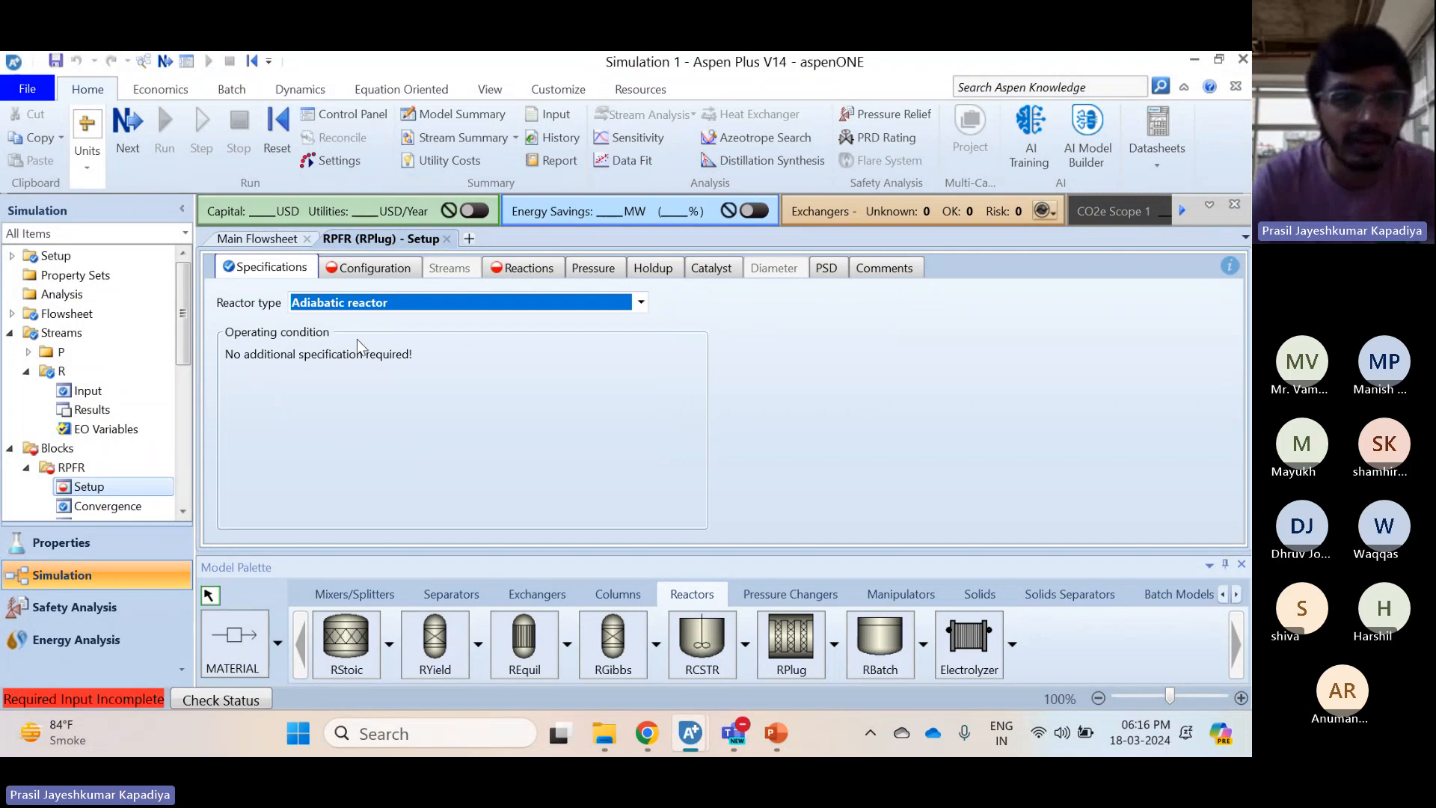
Configure the RPFR reactor dimensions from the problem statement with a length of 3 meter and a diameter of 0.6 meter
{"action": "left_click", "coordinate": [328, 275]}
{"action": "left_click", "coordinate": [785, 737]}
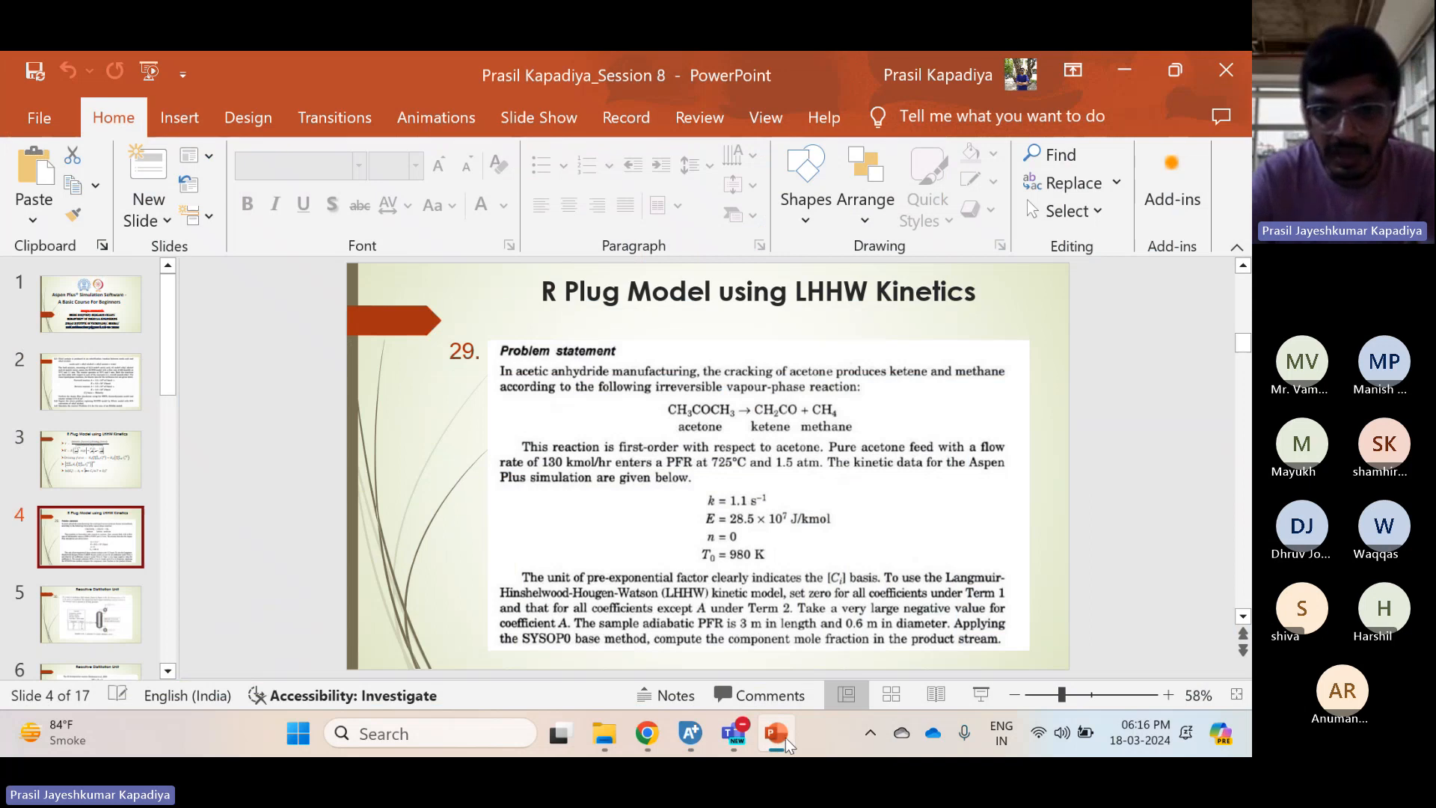
{"action": "left_click", "coordinate": [785, 737]}
{"action": "left_click", "coordinate": [377, 378]}
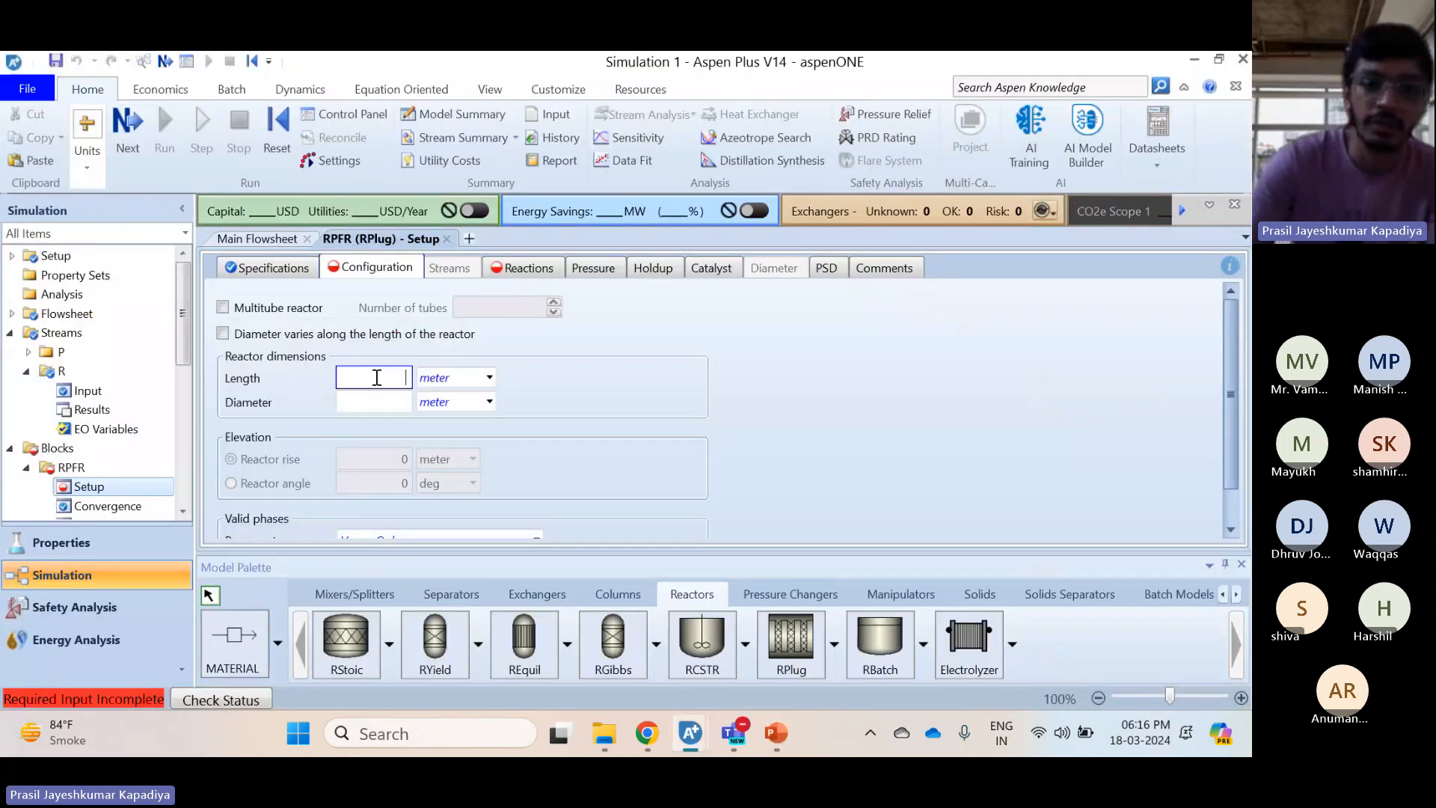
{"action": "type", "text": "3"}
{"action": "left_click", "coordinate": [386, 406]}
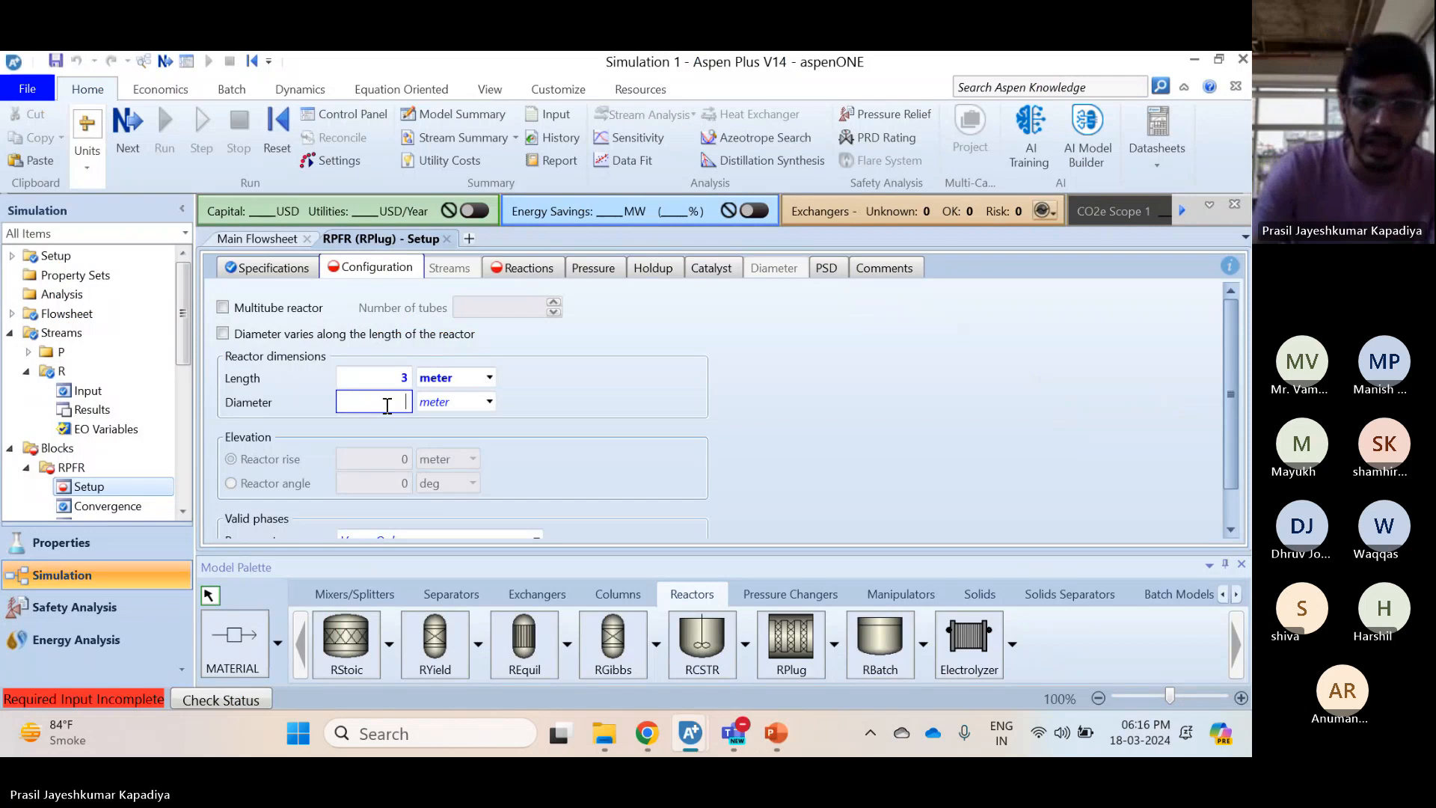
{"action": "type", "text": "0.6"}
{"action": "key", "text": "Return"}
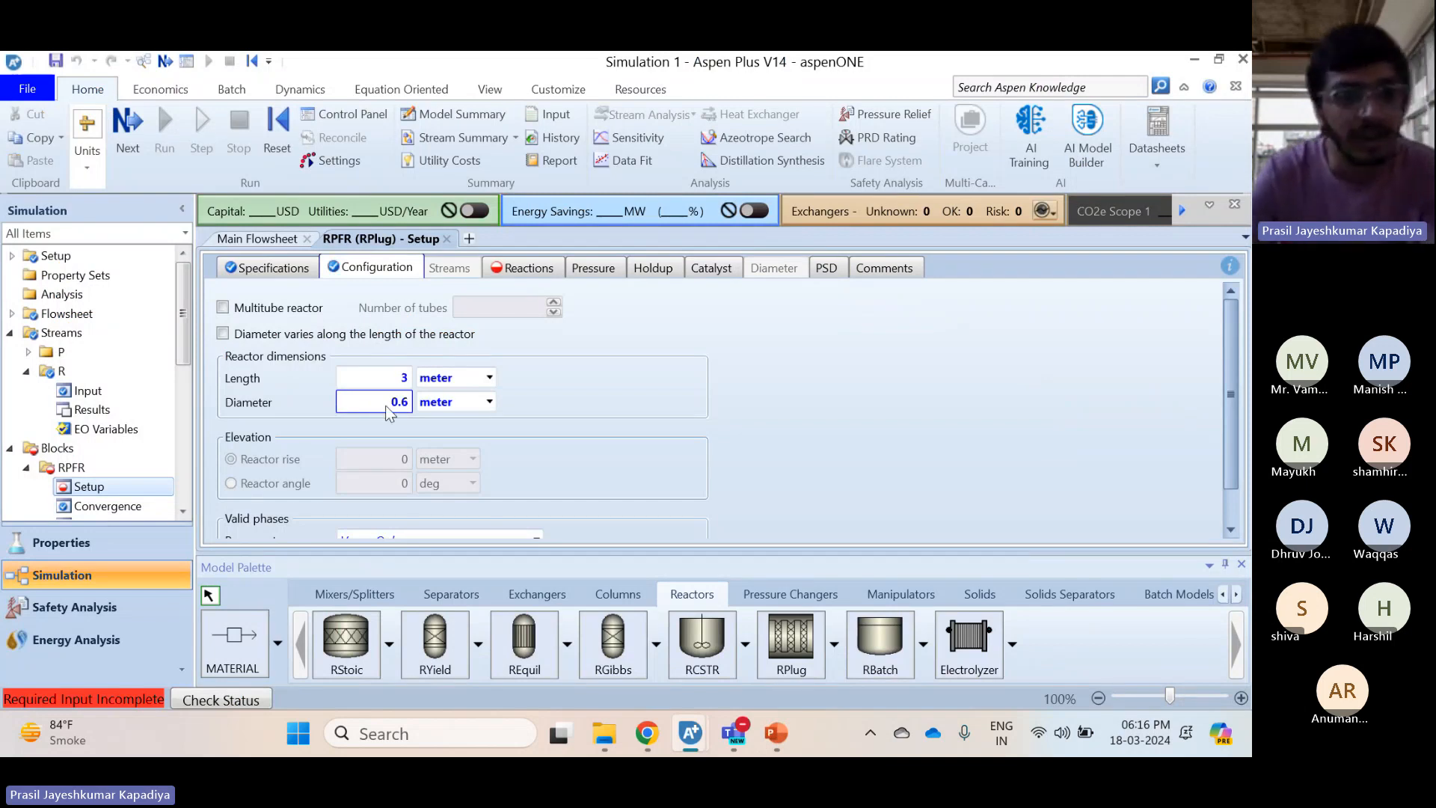
Review the reactor's valid phases against the reaction phase given in the PowerPoint problem statement and return to Aspen Plus
{"action": "scroll", "coordinate": [769, 443], "scroll_direction": "down", "scroll_amount": 1}
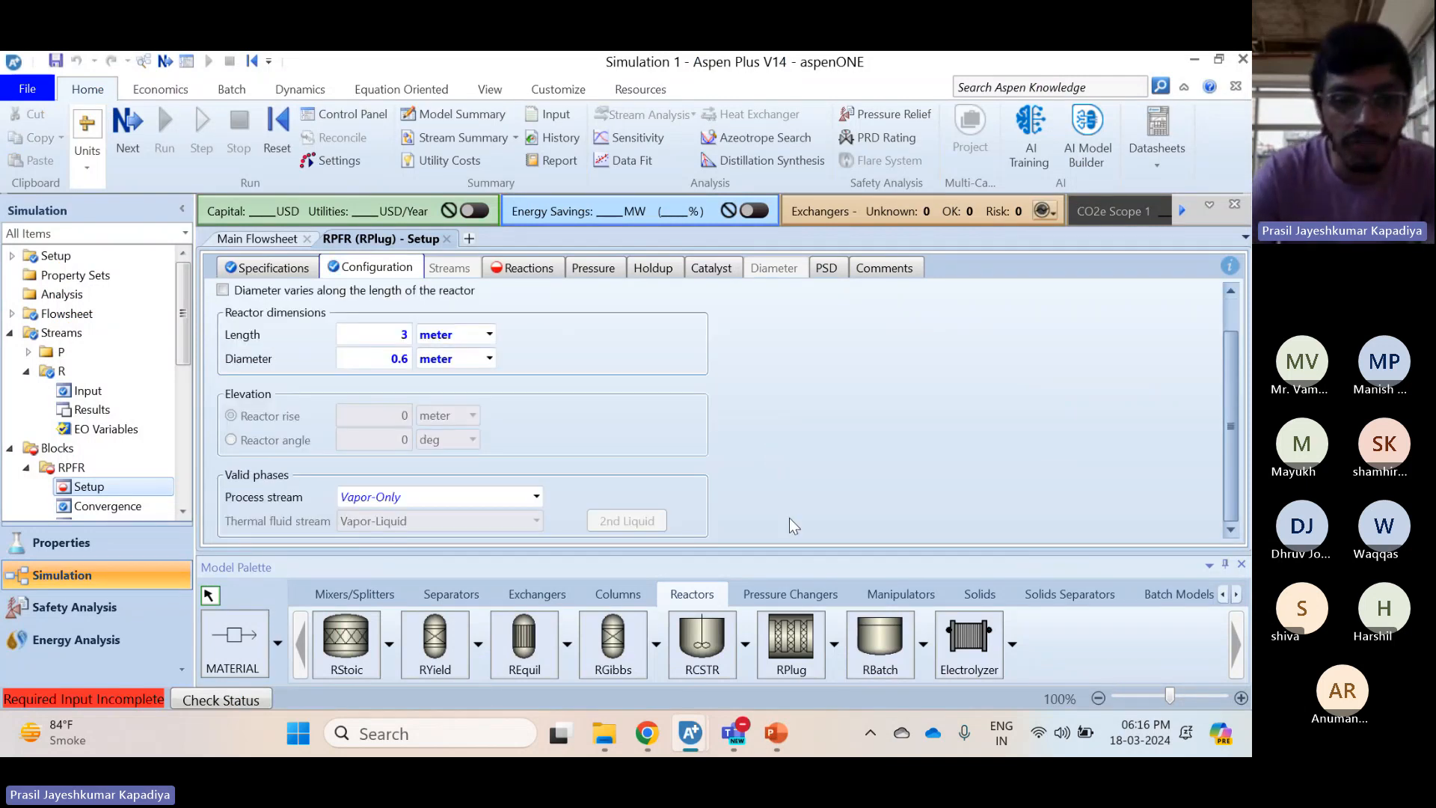
{"action": "left_click", "coordinate": [775, 741]}
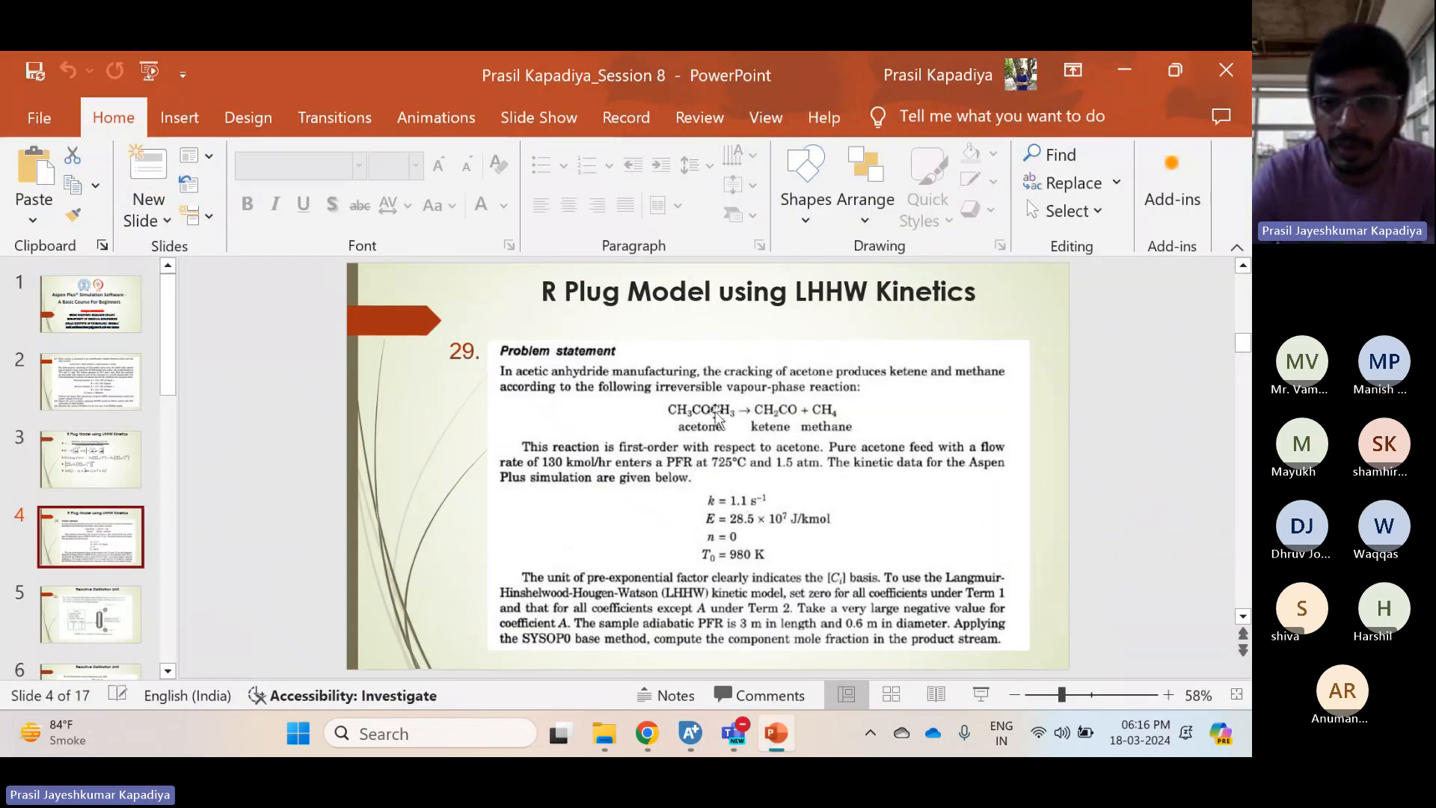
{"action": "key", "text": "alt+Tab"}
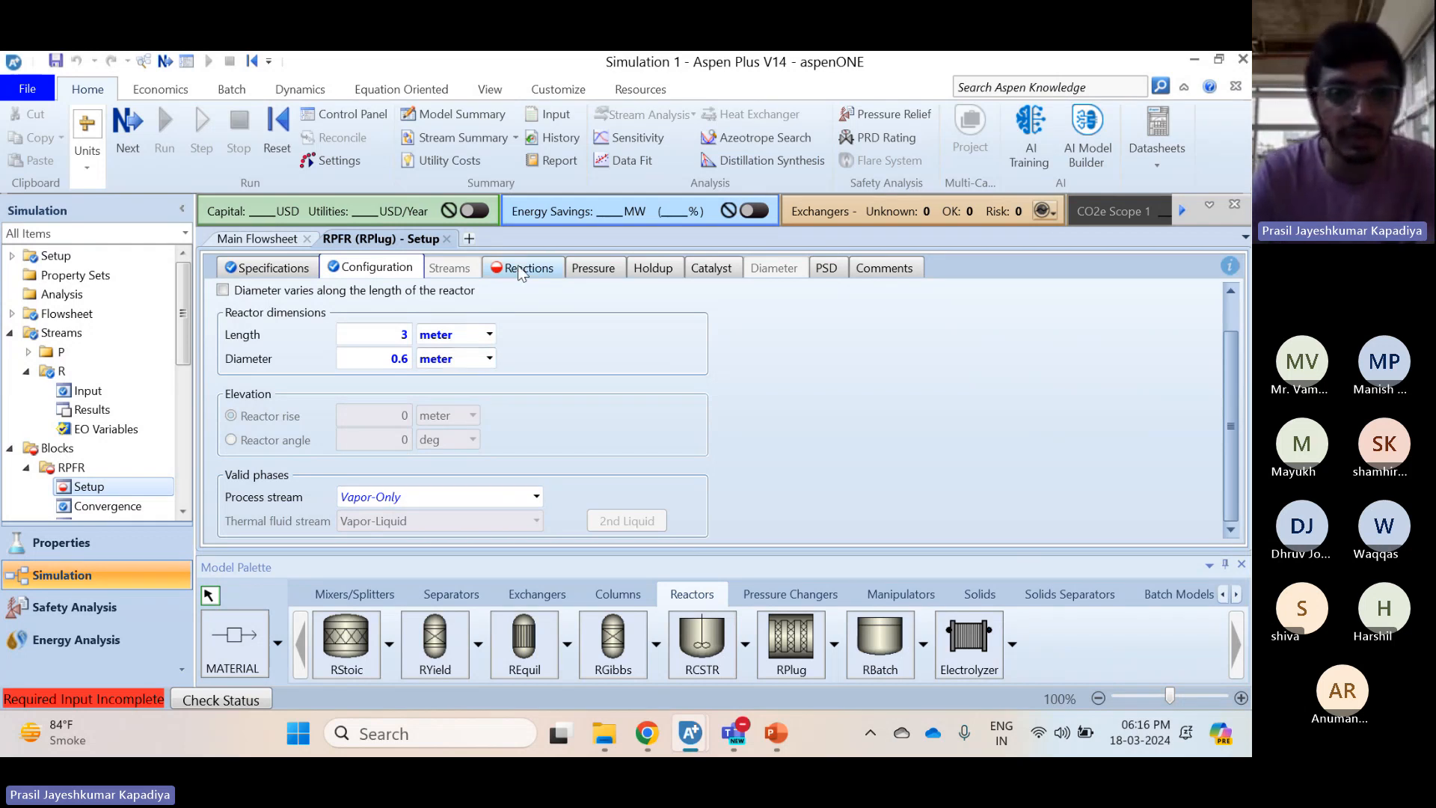
Create a new reaction set with ID R-1 and type LHHW
{"action": "left_click", "coordinate": [124, 146]}
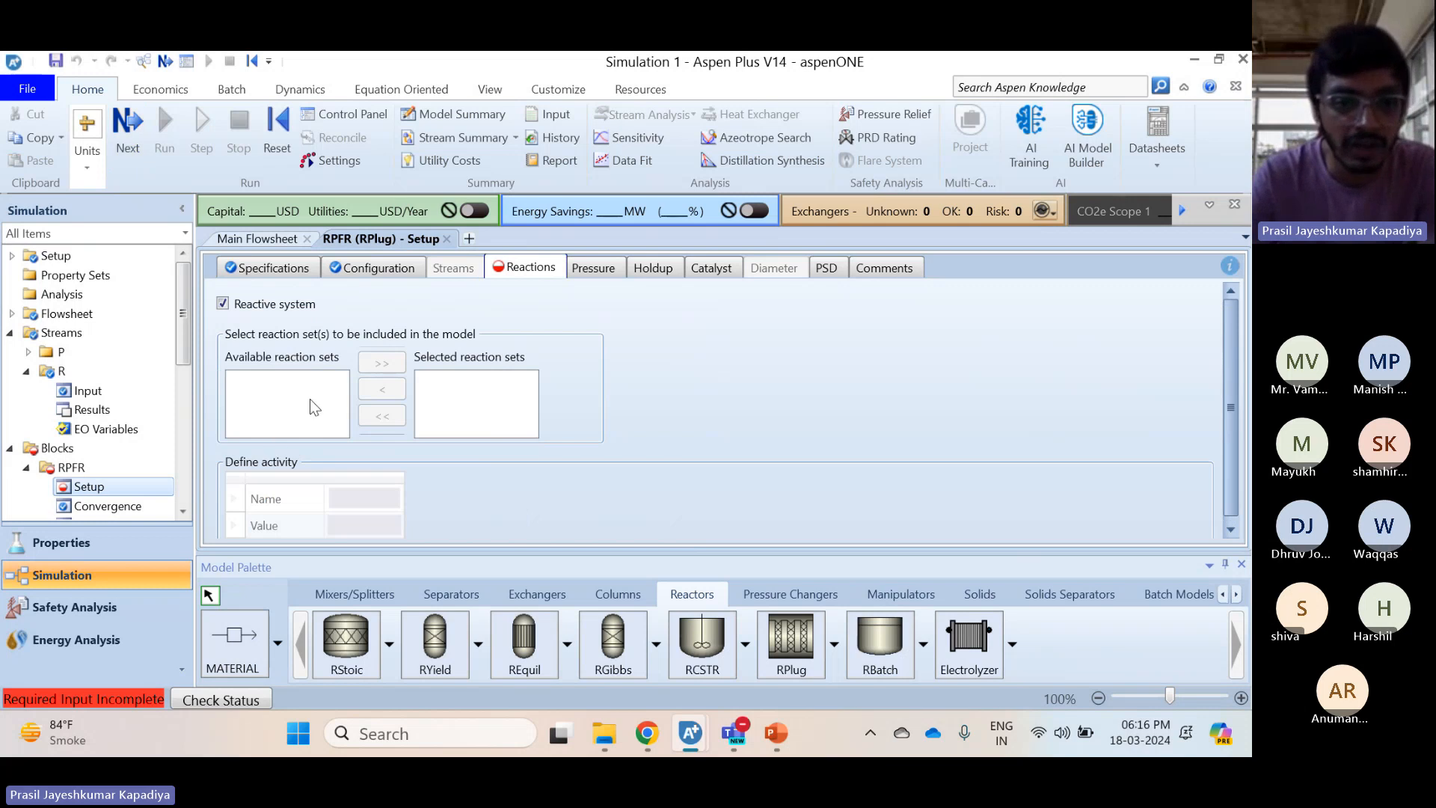
{"action": "left_click_drag", "start_coordinate": [178, 320], "coordinate": [174, 450]}
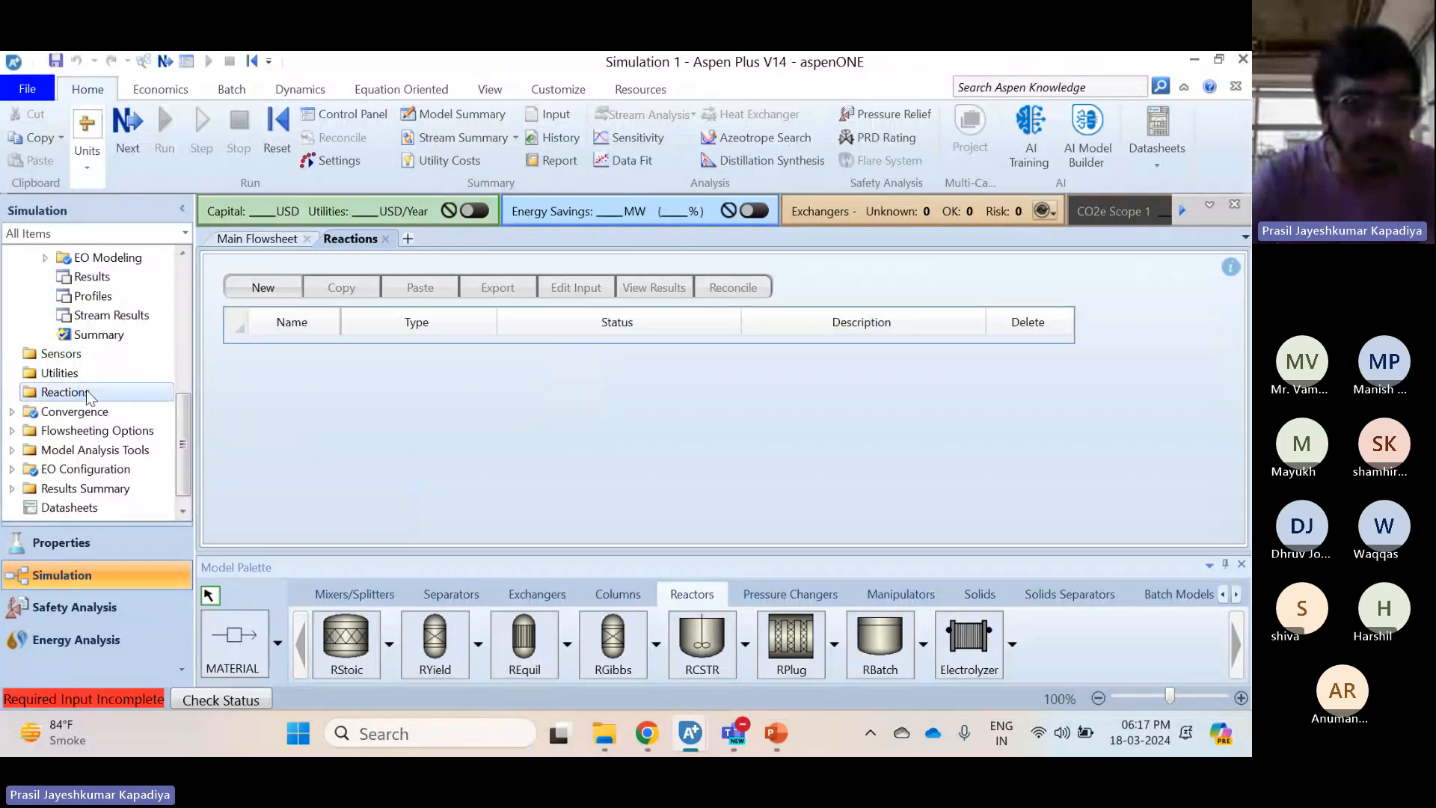
{"action": "left_click", "coordinate": [271, 278]}
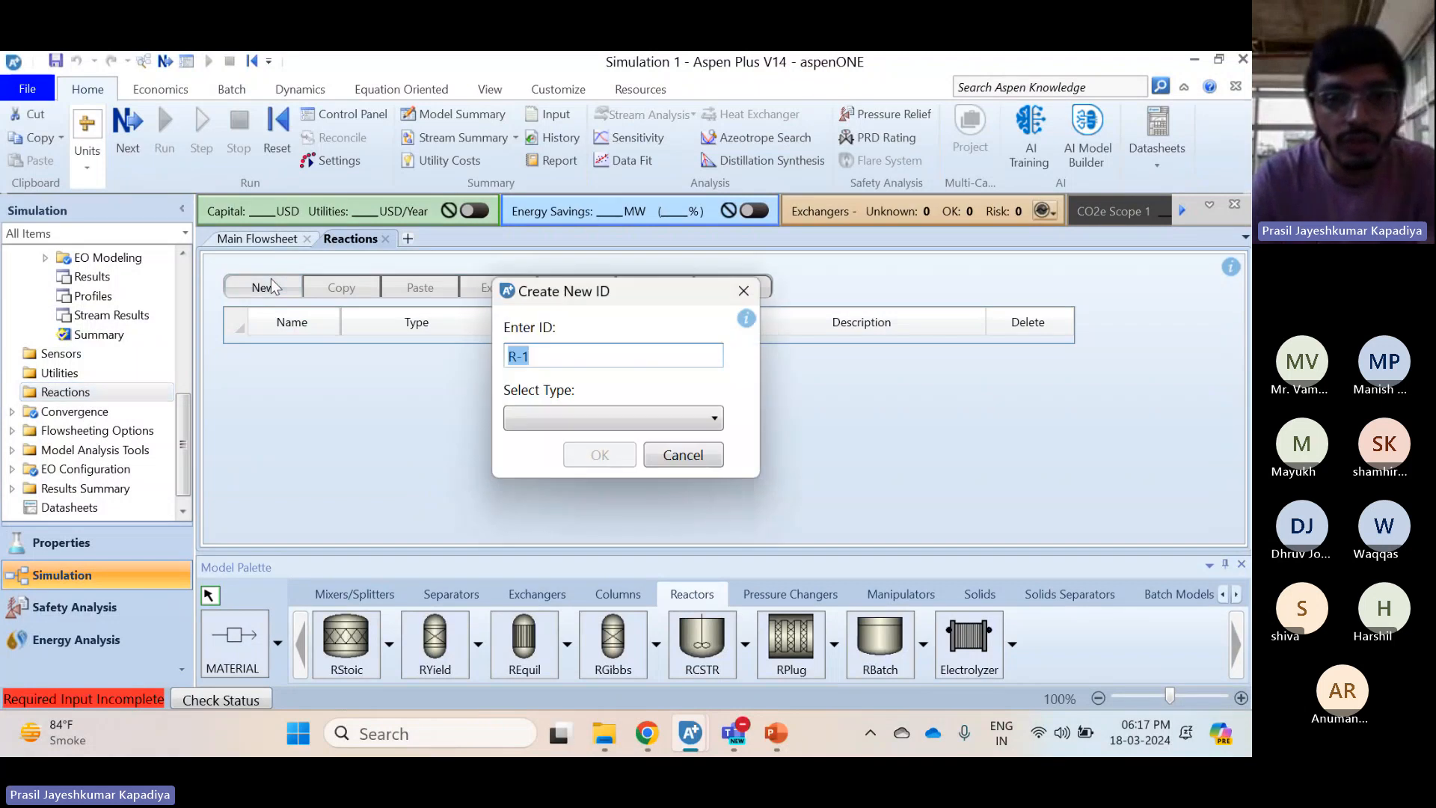
{"action": "left_click", "coordinate": [557, 416]}
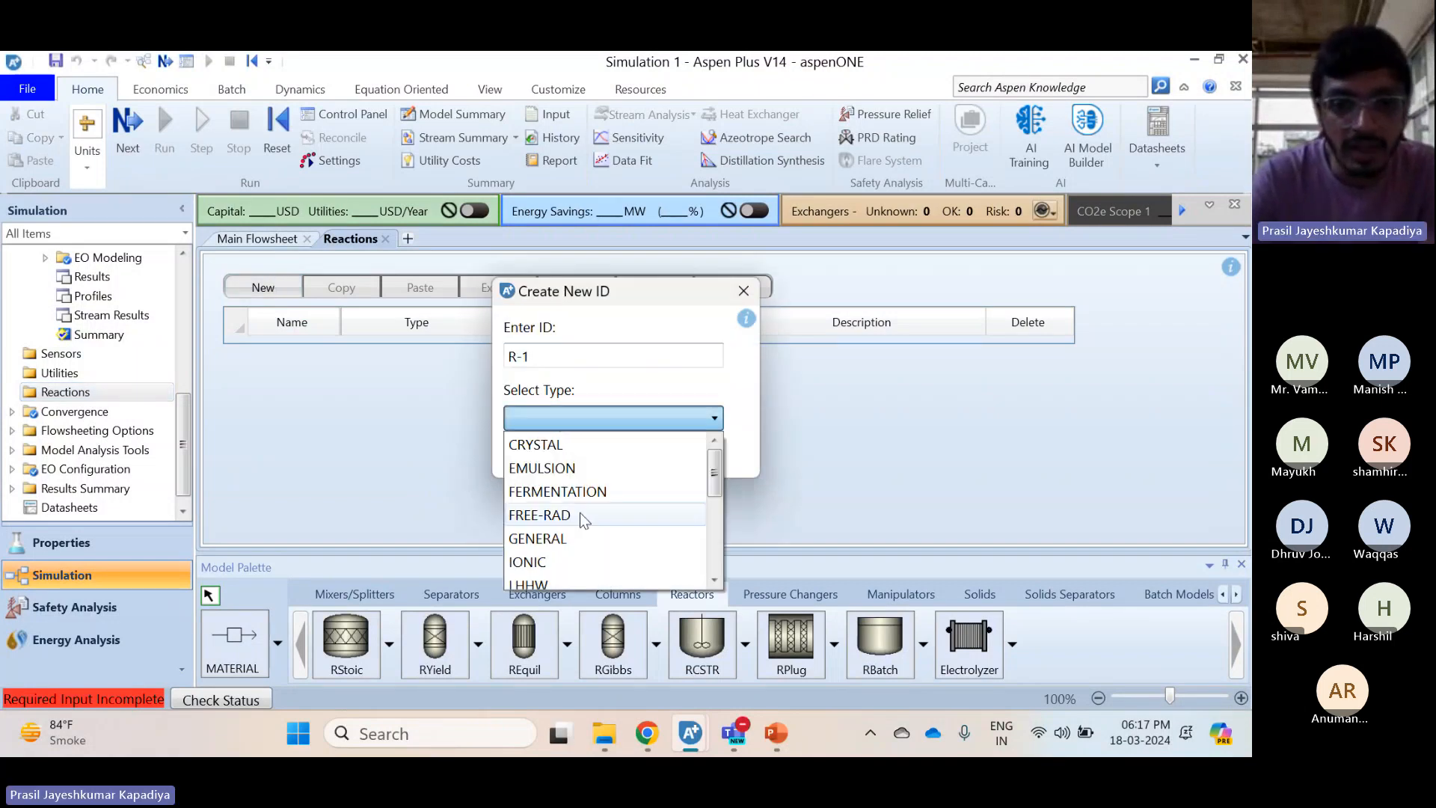
{"action": "scroll", "coordinate": [581, 513], "scroll_direction": "down", "scroll_amount": 3}
{"action": "scroll", "coordinate": [553, 471], "scroll_direction": "up", "scroll_amount": 2}
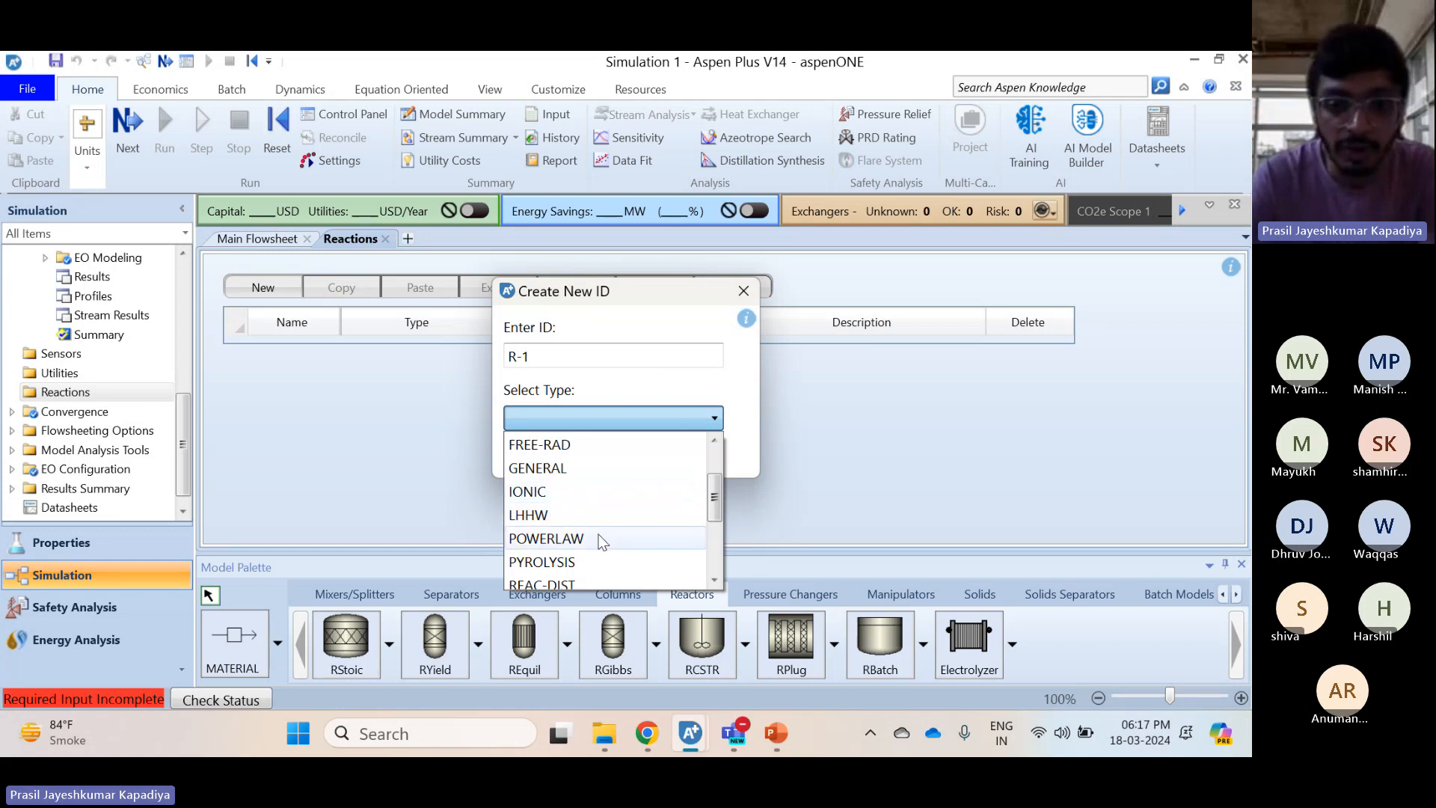
{"action": "left_click", "coordinate": [549, 516]}
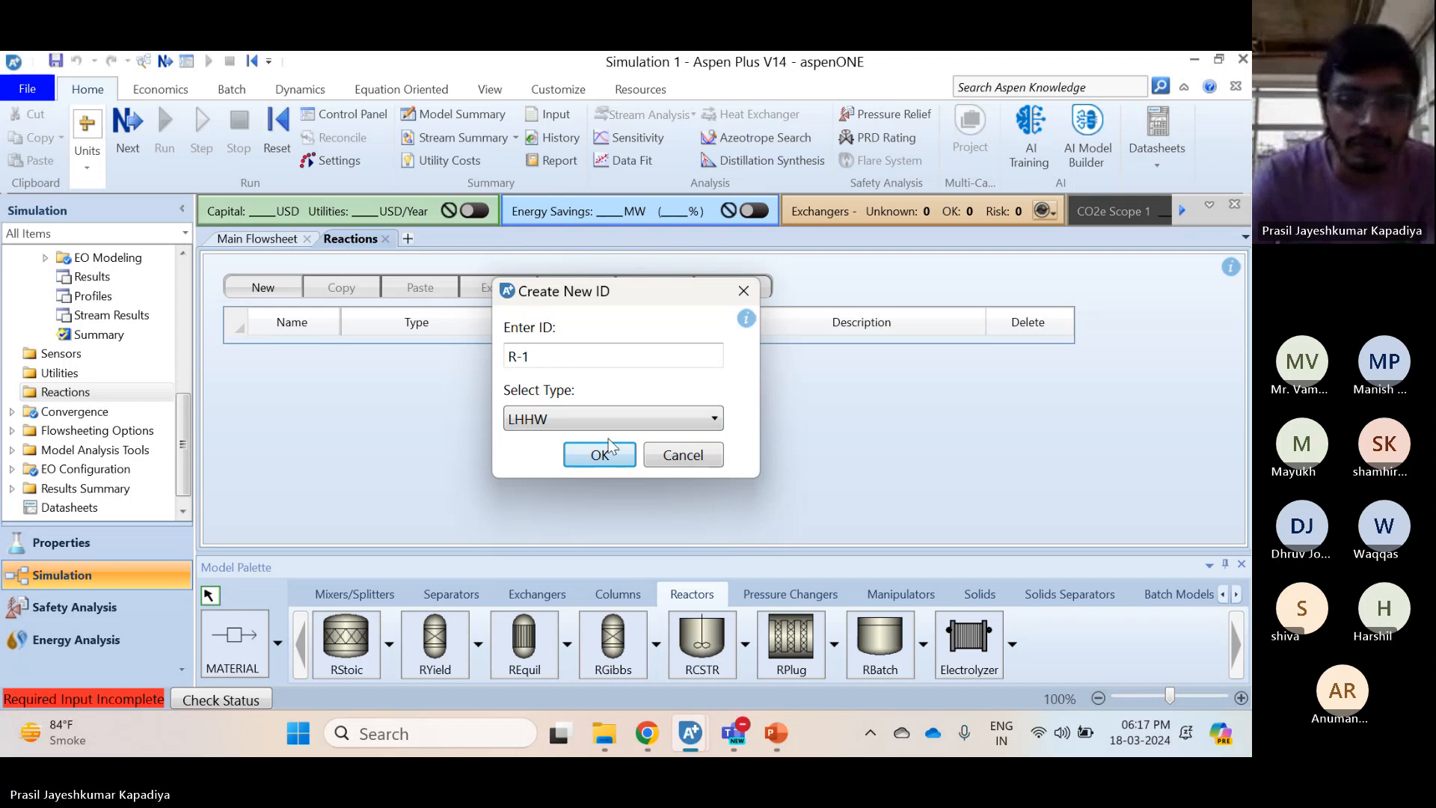
{"action": "left_click", "coordinate": [576, 461]}
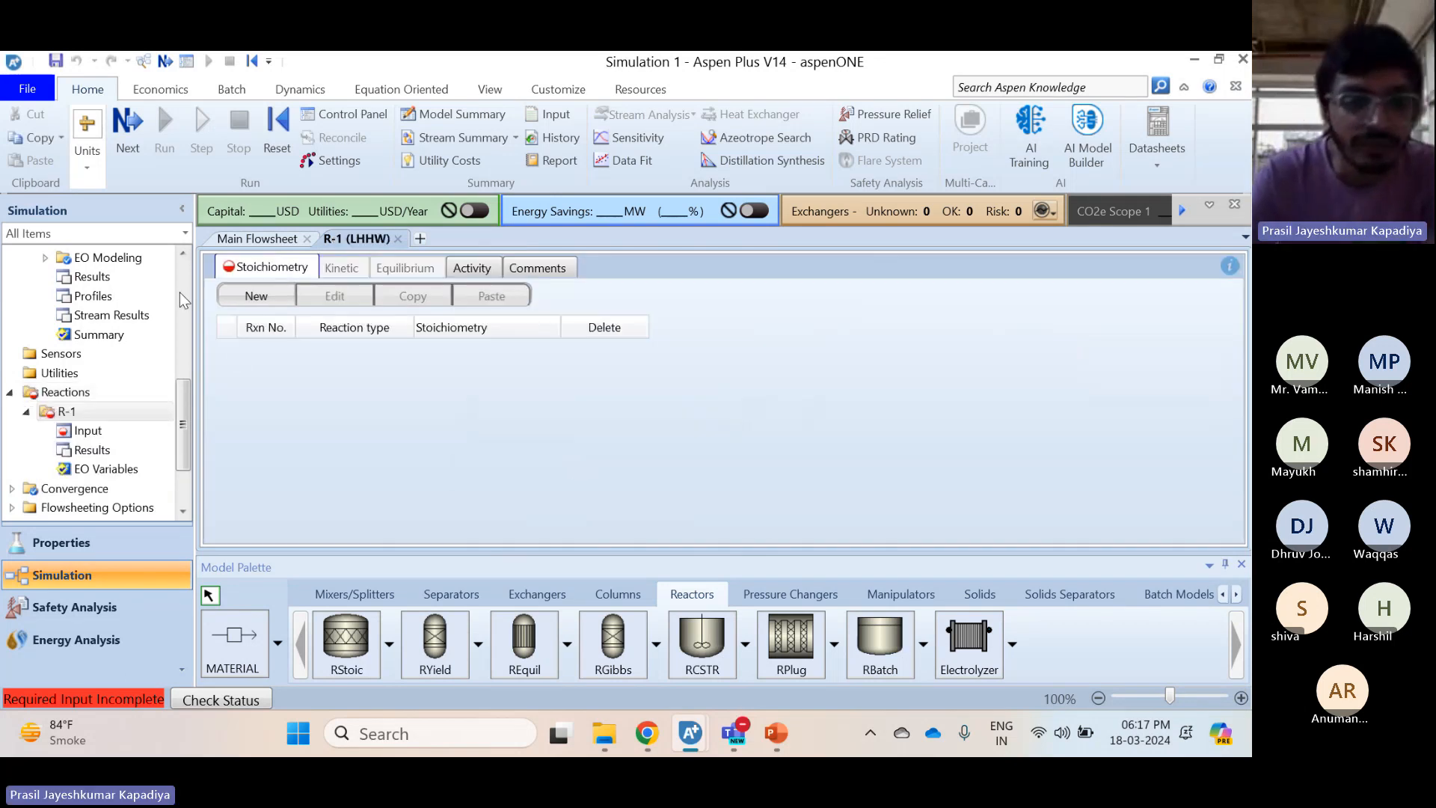
Add reaction 1 to set R-1, check the reaction equation in PowerPoint, and choose ACETONE as the reactant
{"action": "left_click", "coordinate": [268, 298]}
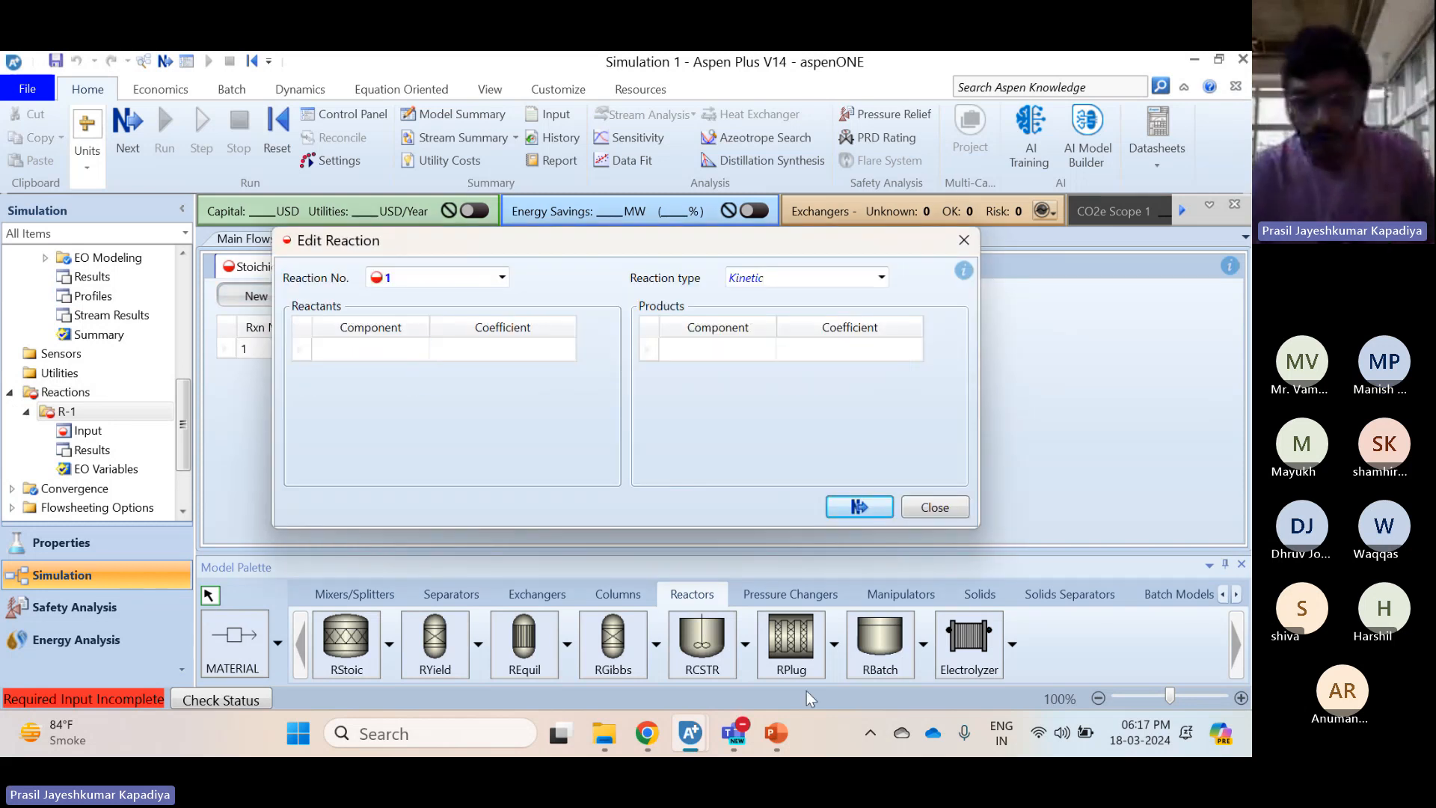
{"action": "left_click", "coordinate": [778, 731]}
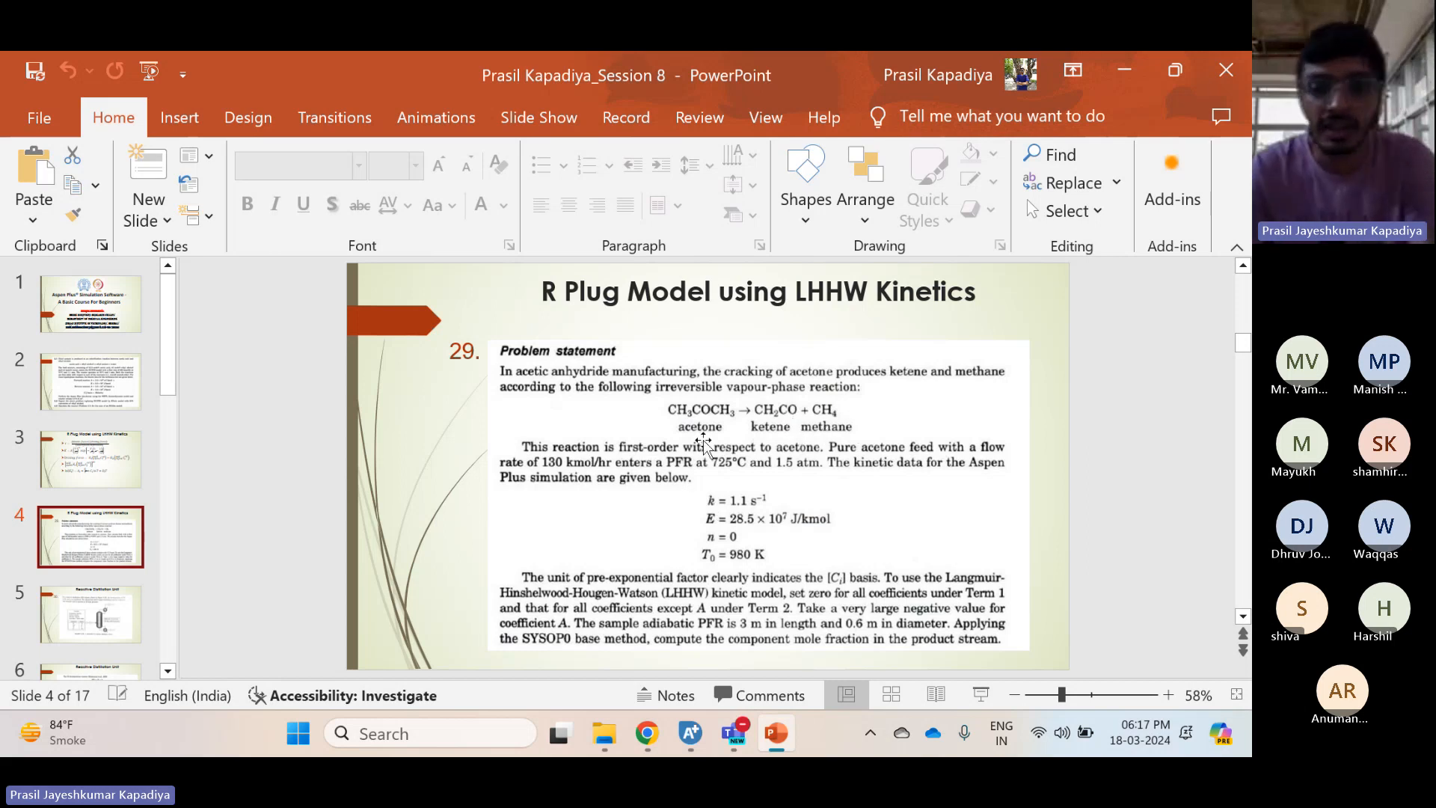
{"action": "mouse_move", "coordinate": [775, 749]}
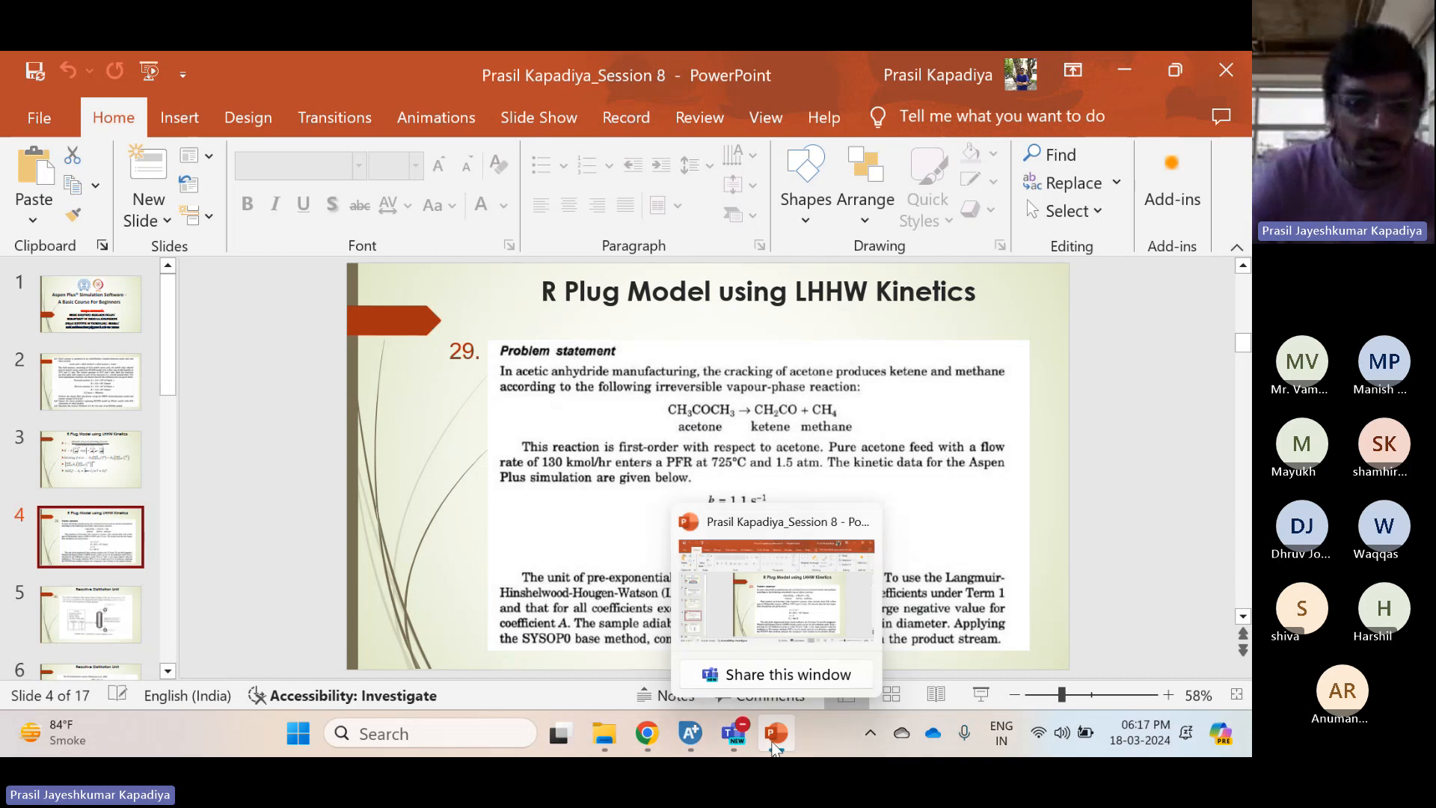
{"action": "left_click", "coordinate": [690, 733]}
{"action": "left_click", "coordinate": [420, 349]}
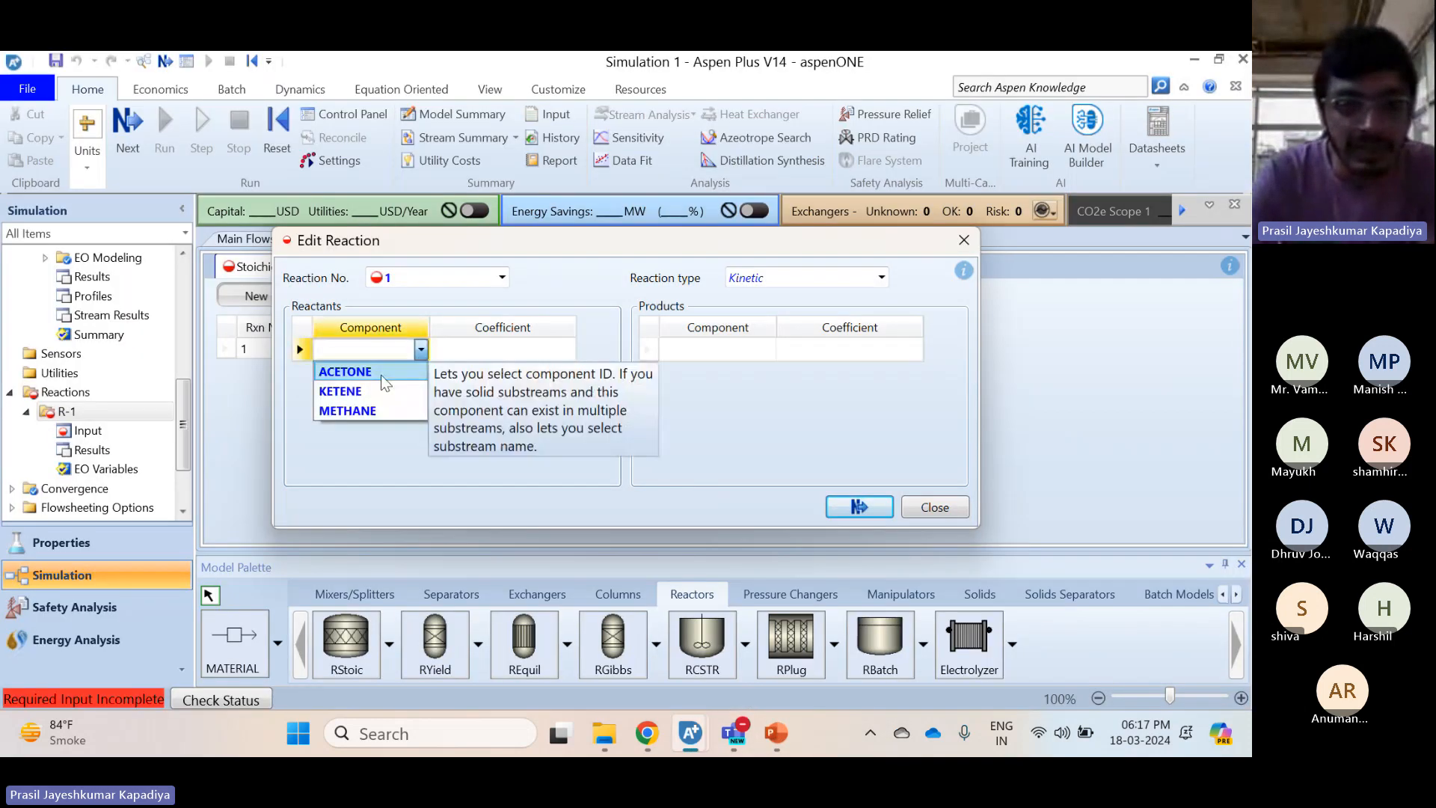
{"action": "left_click", "coordinate": [382, 376]}
Choose KETENE and METHANE as the products of reaction 1
{"action": "left_click", "coordinate": [767, 352]}
{"action": "left_click", "coordinate": [768, 350]}
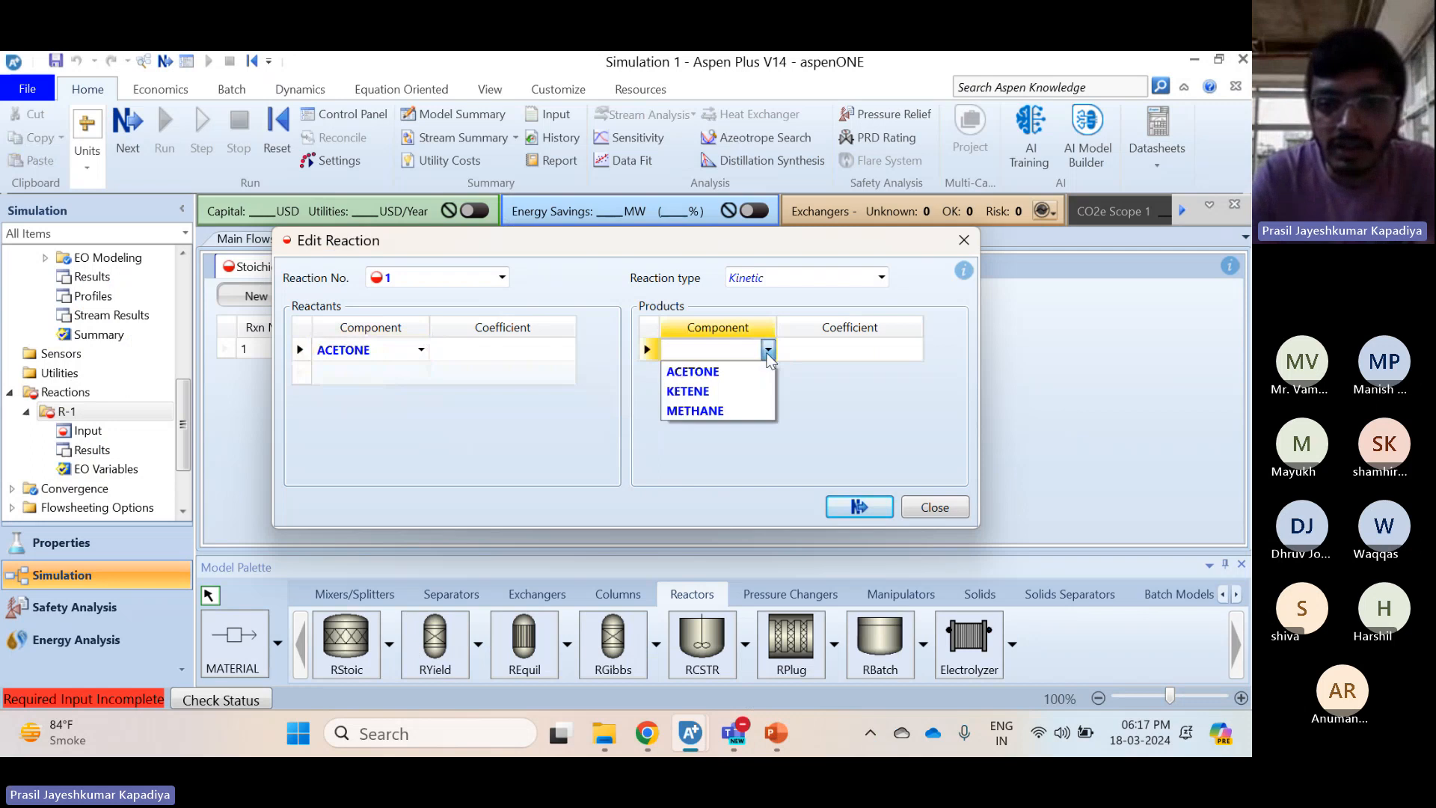
{"action": "left_click", "coordinate": [718, 390]}
{"action": "left_click", "coordinate": [769, 373]}
{"action": "left_click", "coordinate": [768, 373]}
{"action": "left_click", "coordinate": [700, 432]}
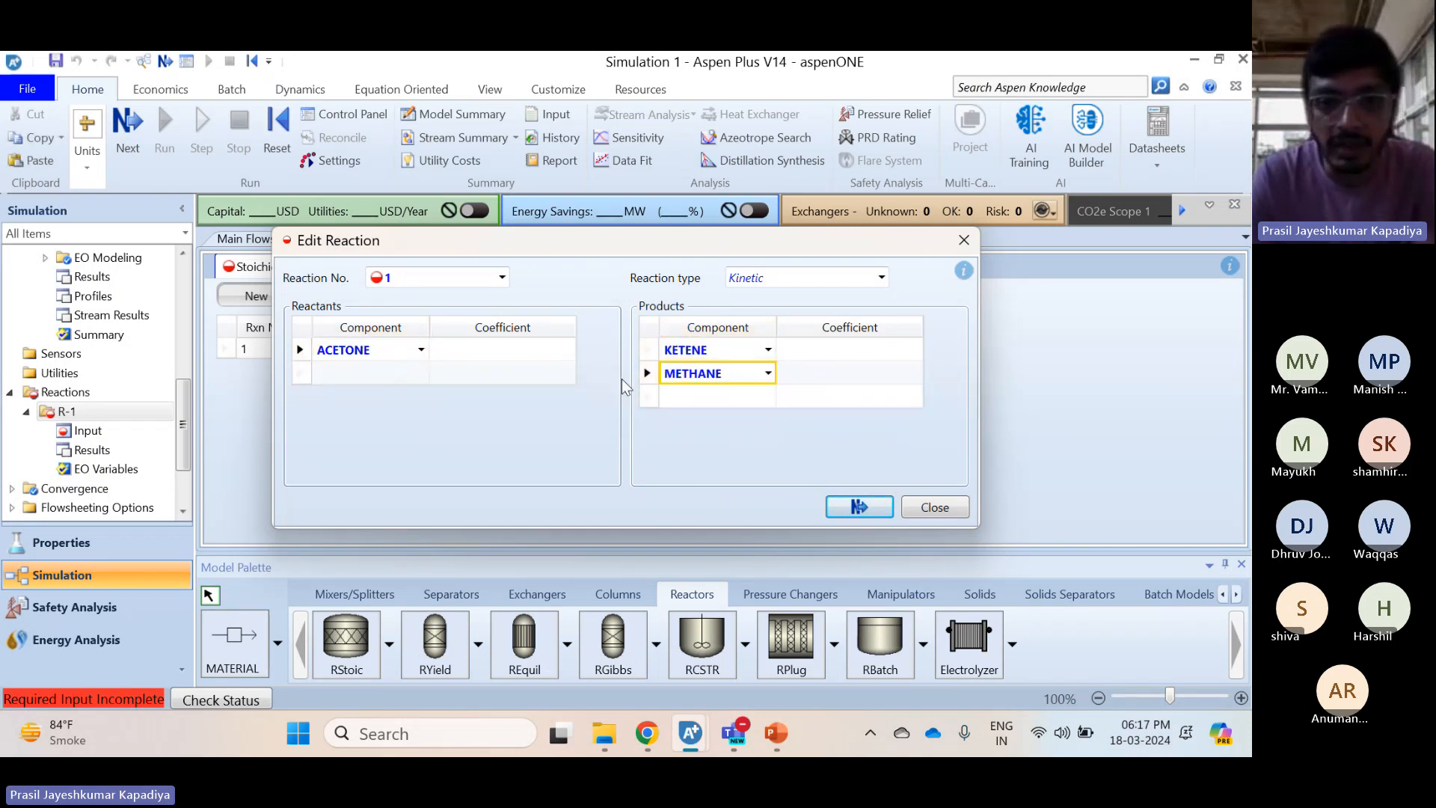
Enter stoichiometric coefficients of -1 for ACETONE, 1 for KETENE and 1 for METHANE, and finish editing the reaction
{"action": "left_click", "coordinate": [539, 348]}
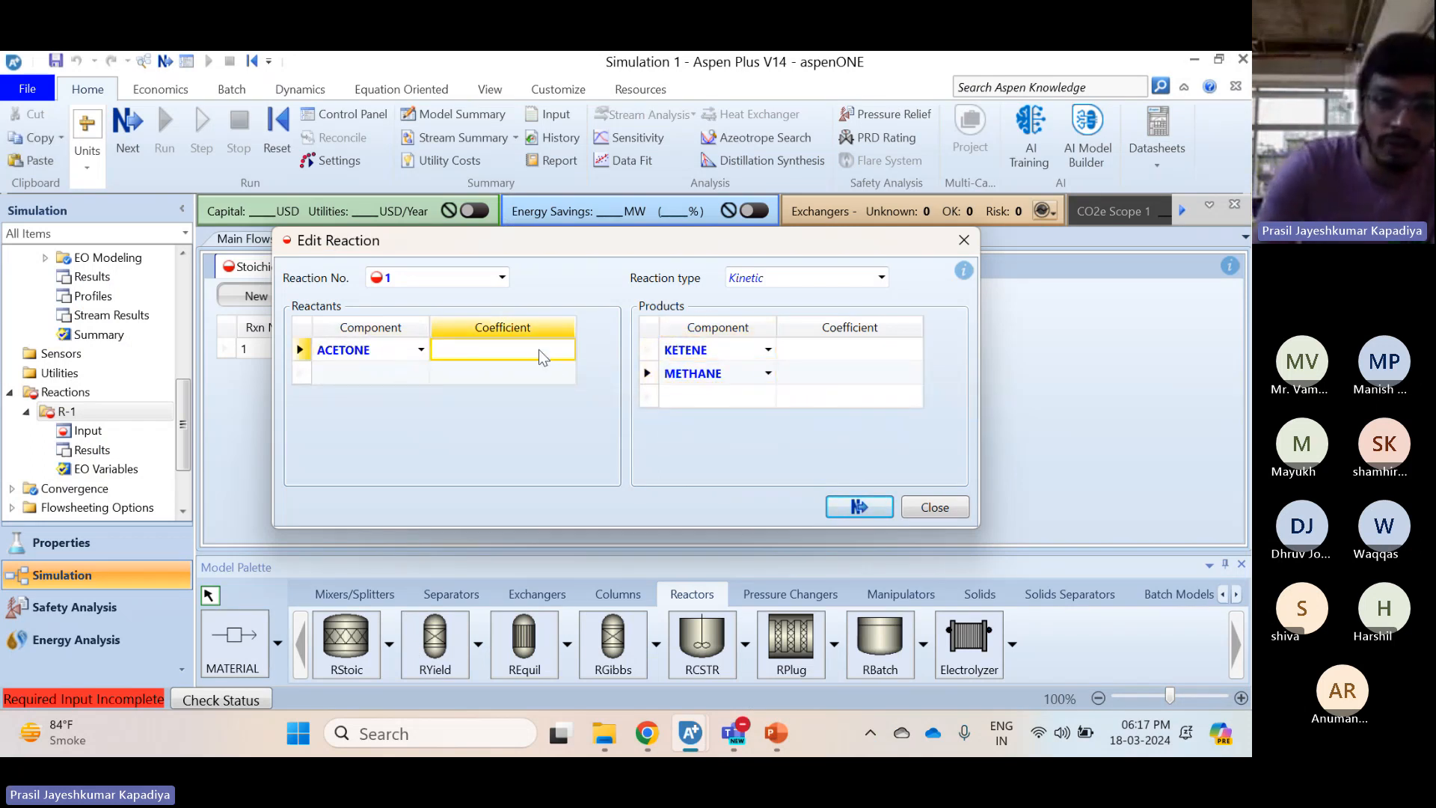
{"action": "type", "text": "-1"}
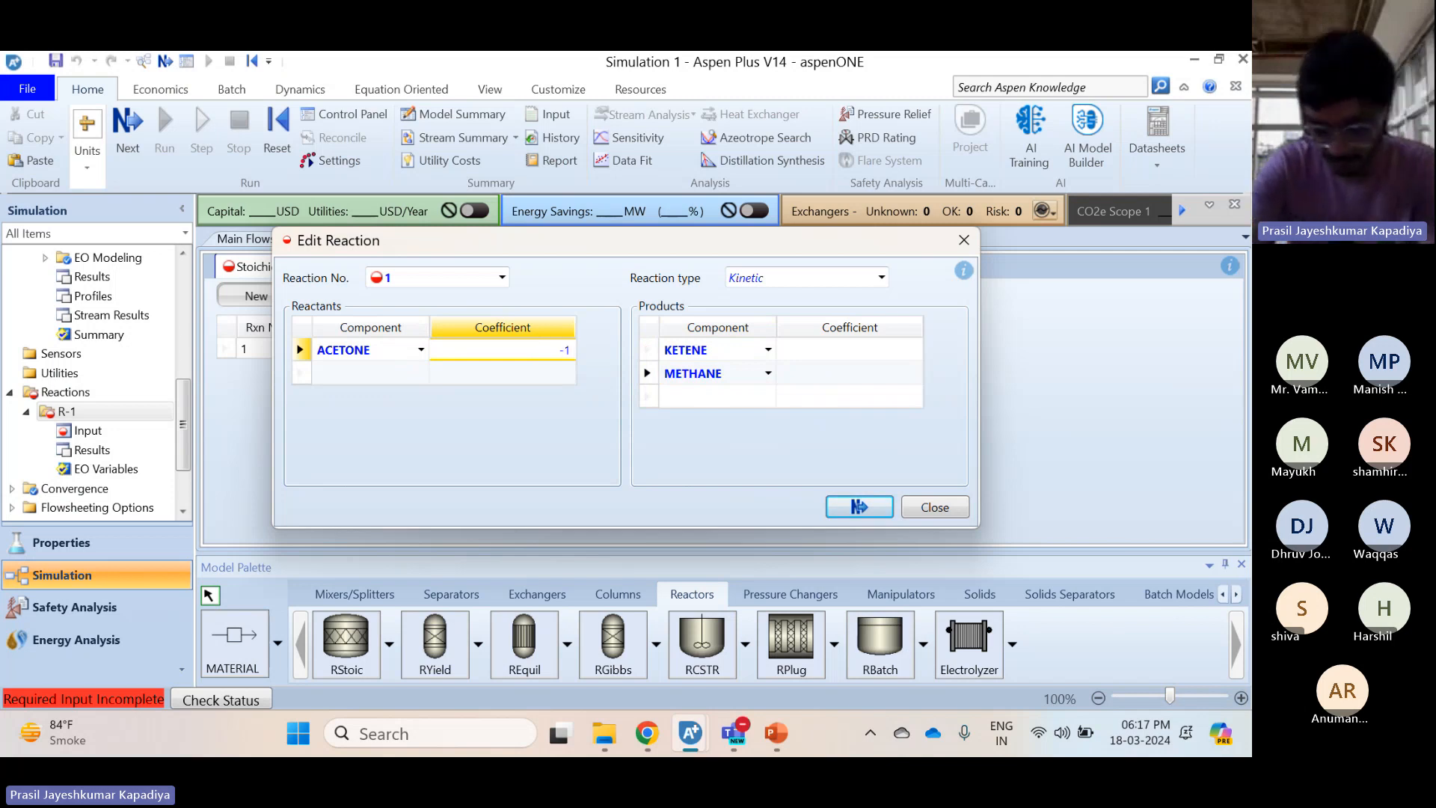
{"action": "key", "text": "Return"}
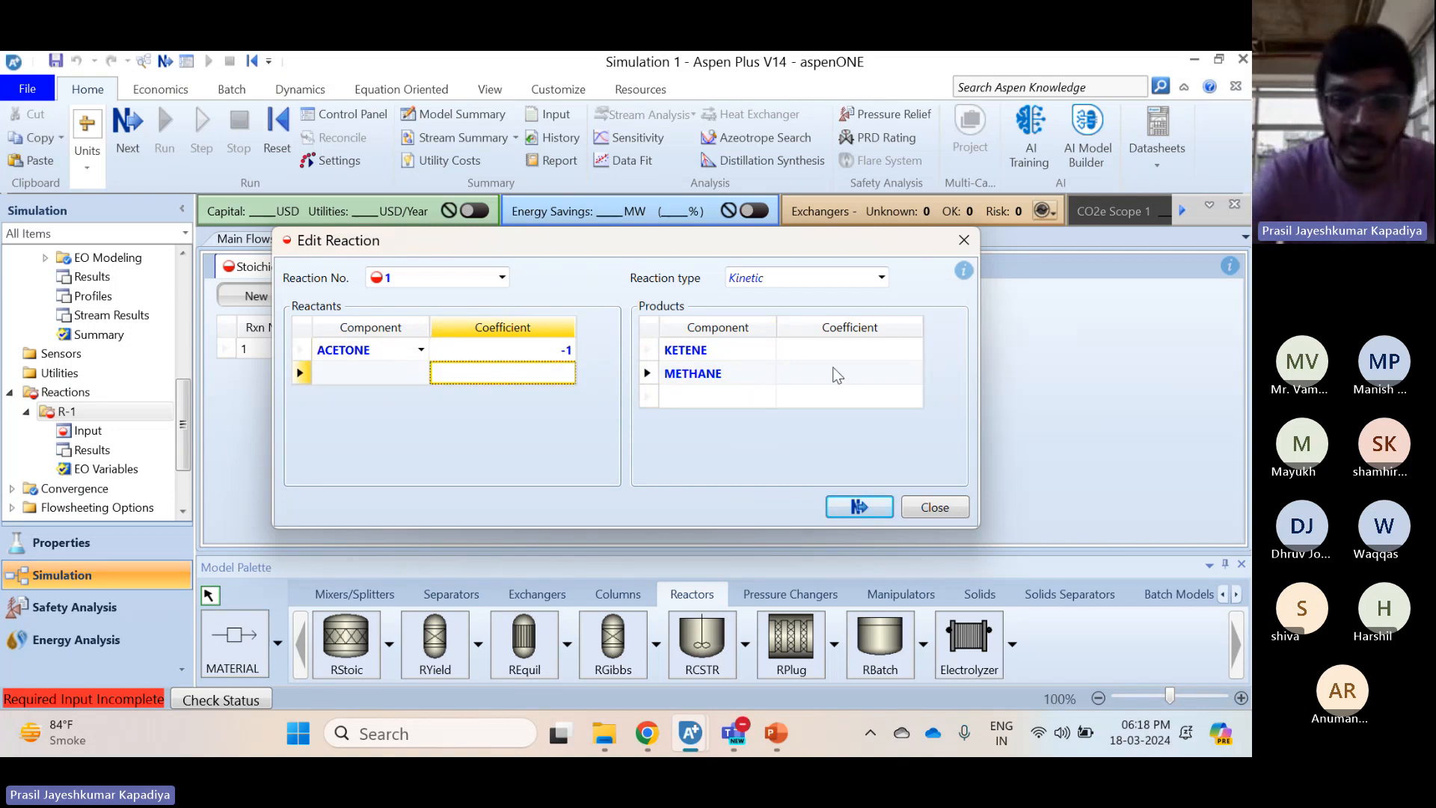
{"action": "left_click", "coordinate": [863, 351]}
{"action": "type", "text": "1"}
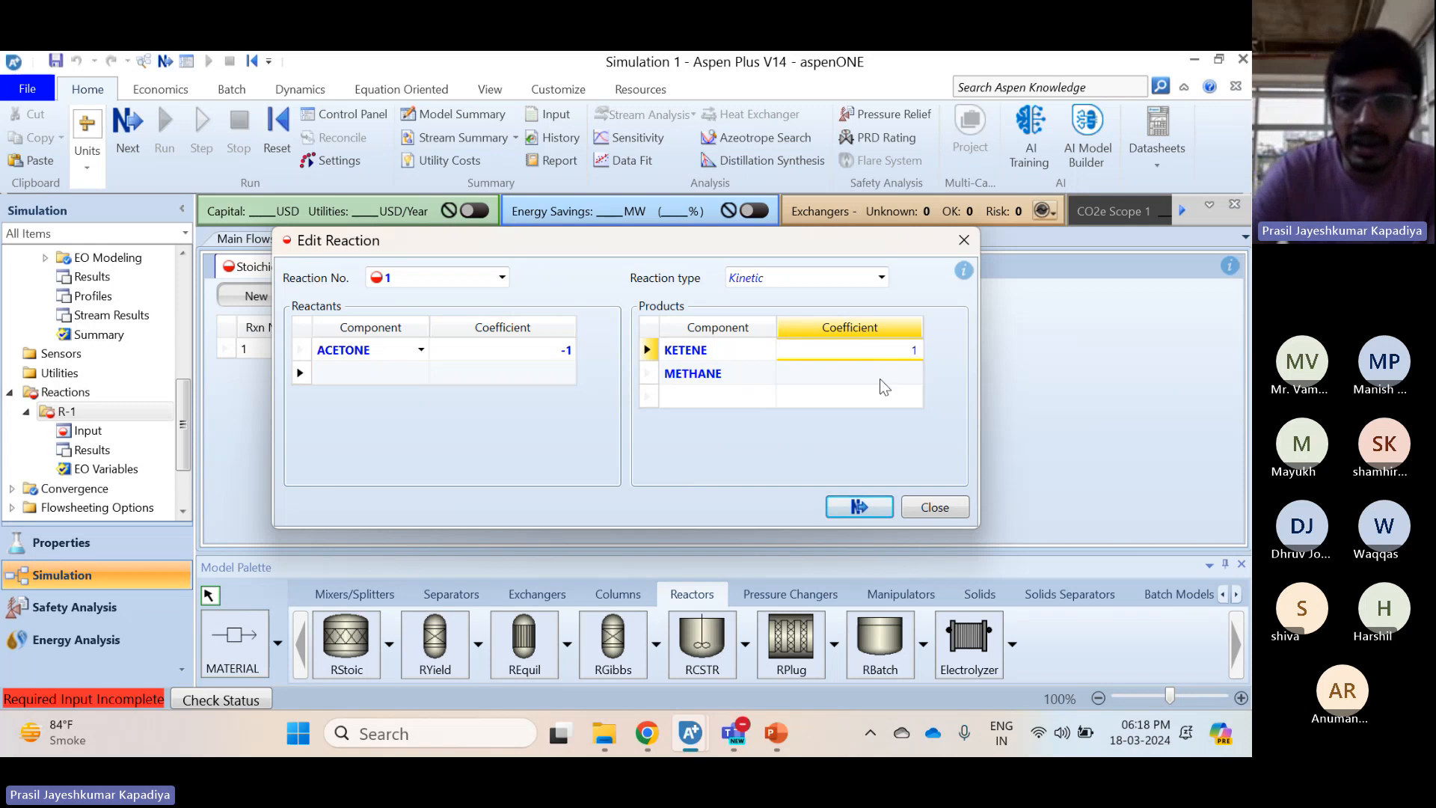
{"action": "key", "text": "Return"}
{"action": "type", "text": "1"}
{"action": "key", "text": "Return"}
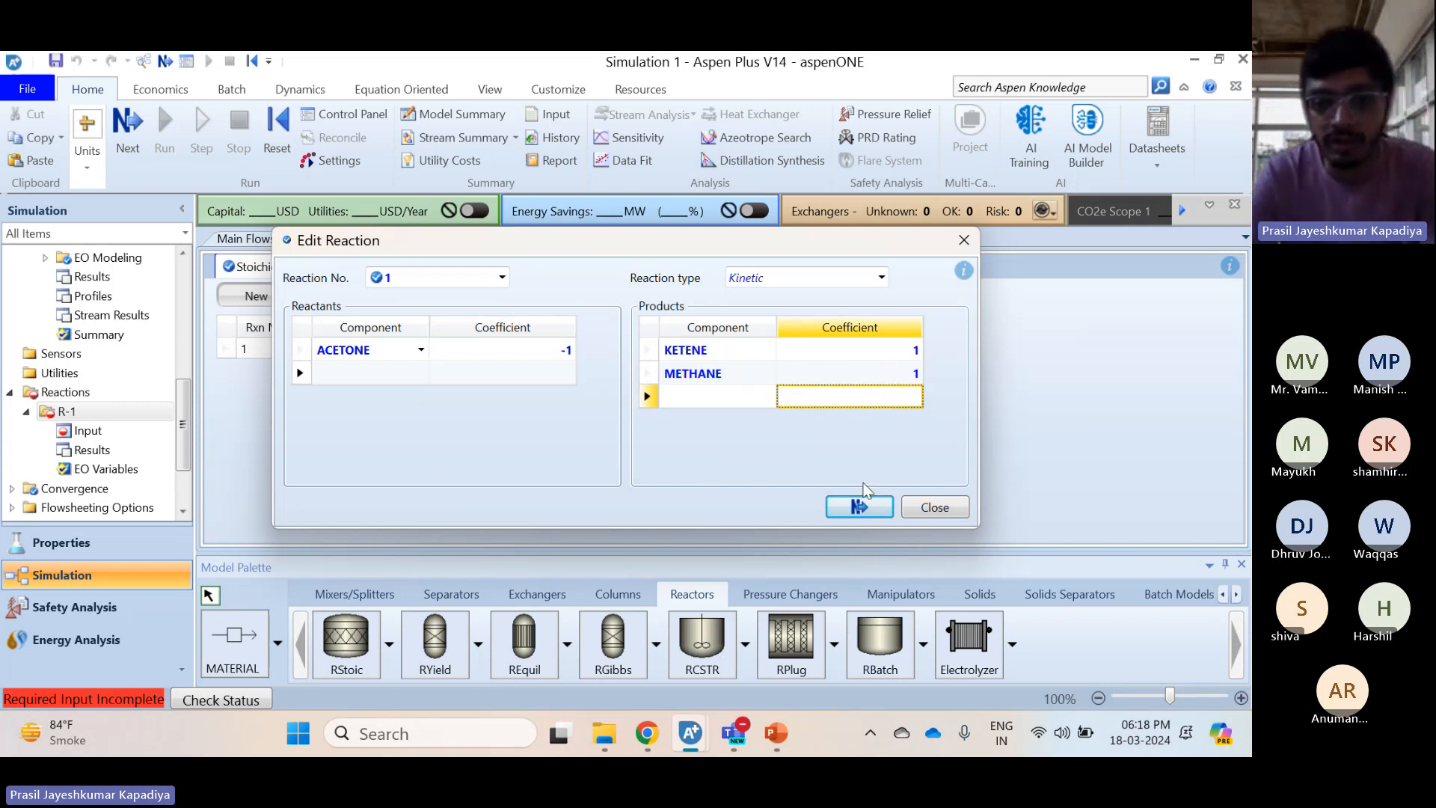
{"action": "left_click", "coordinate": [844, 515]}
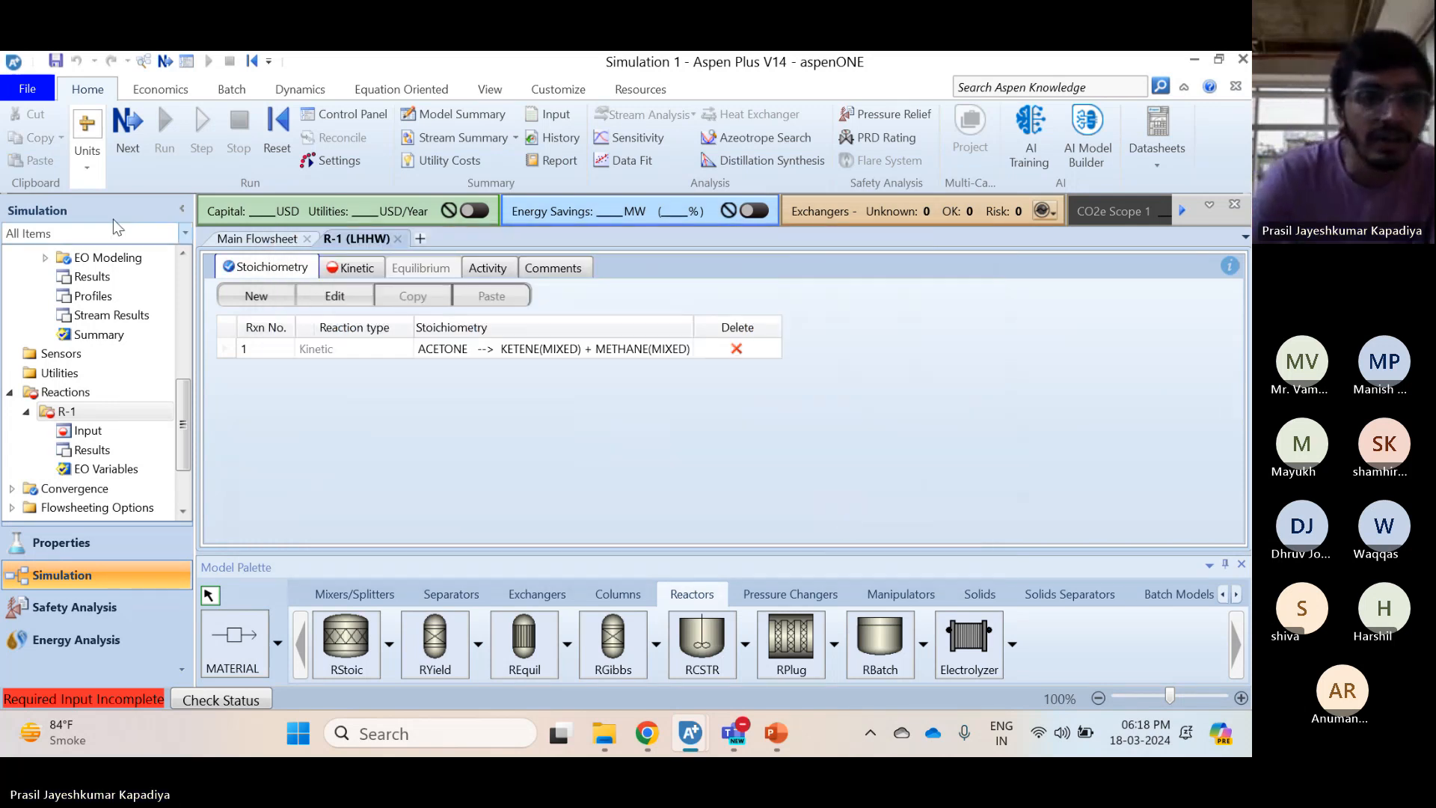
Set the reacting phase of reaction 1 to Vapor and its pre-exponential factor k to 1.1
{"action": "left_click", "coordinate": [133, 126]}
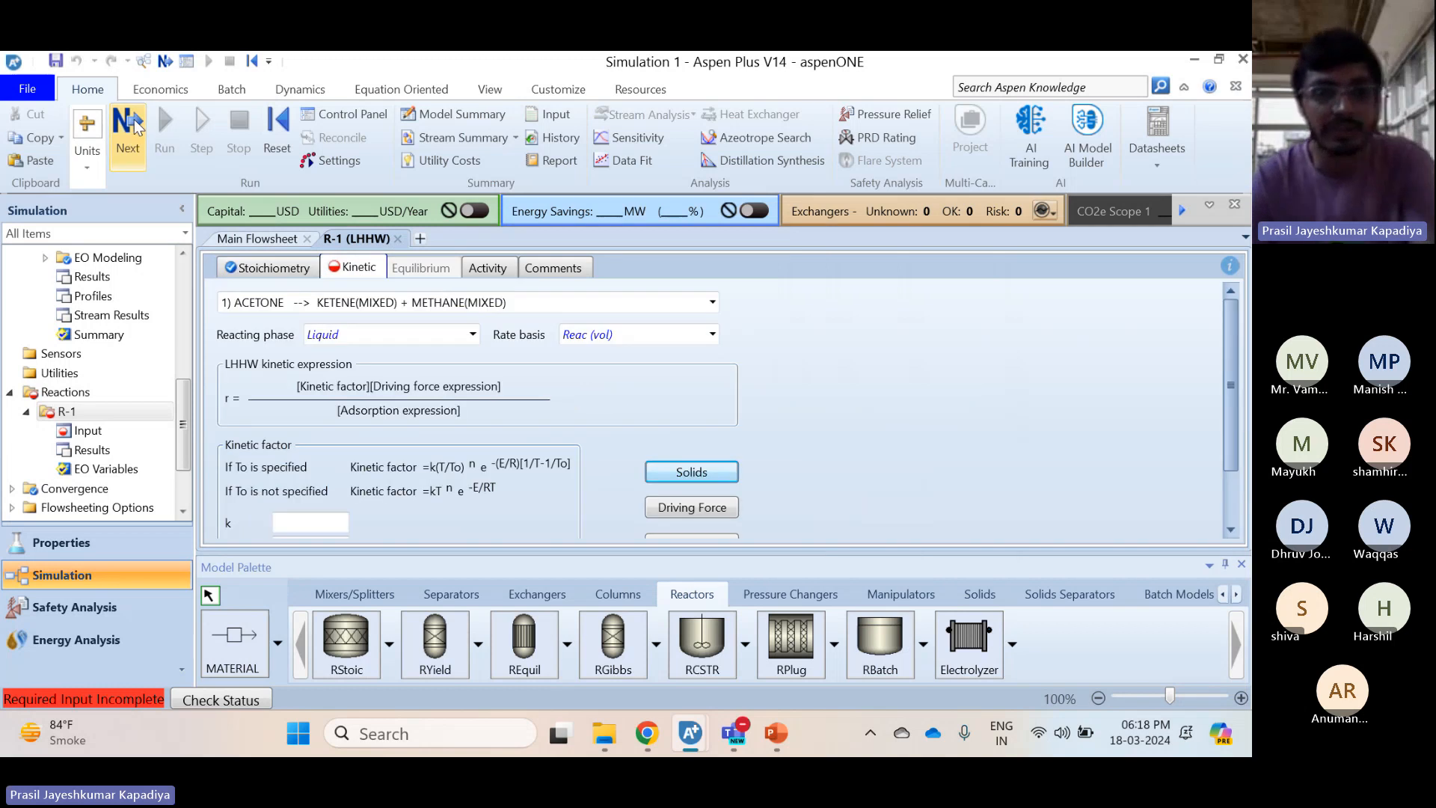
{"action": "left_click", "coordinate": [475, 336]}
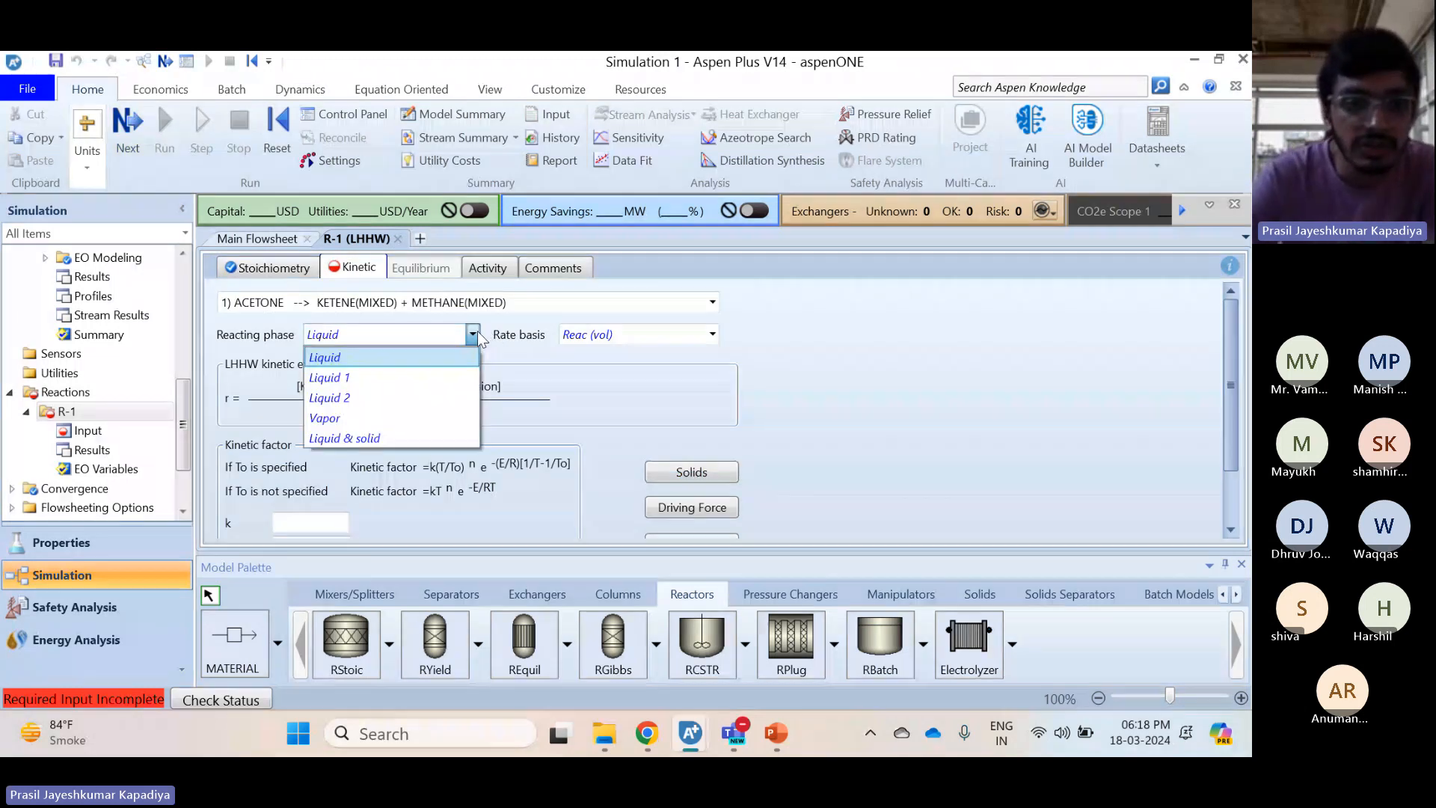
{"action": "left_click", "coordinate": [369, 417]}
{"action": "scroll", "coordinate": [879, 415], "scroll_direction": "down", "scroll_amount": 2}
{"action": "left_click", "coordinate": [324, 446]}
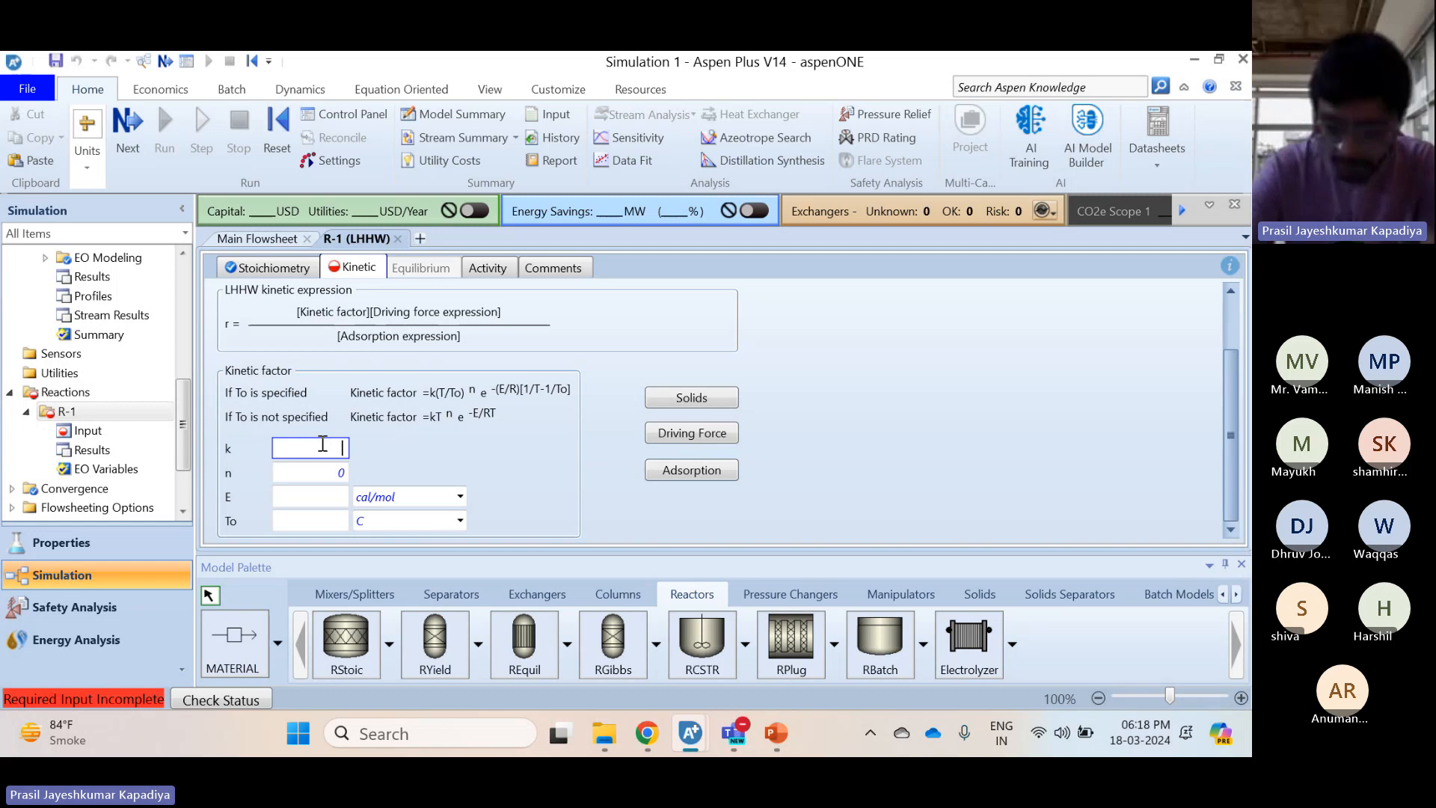
{"action": "type", "text": "1.1"}
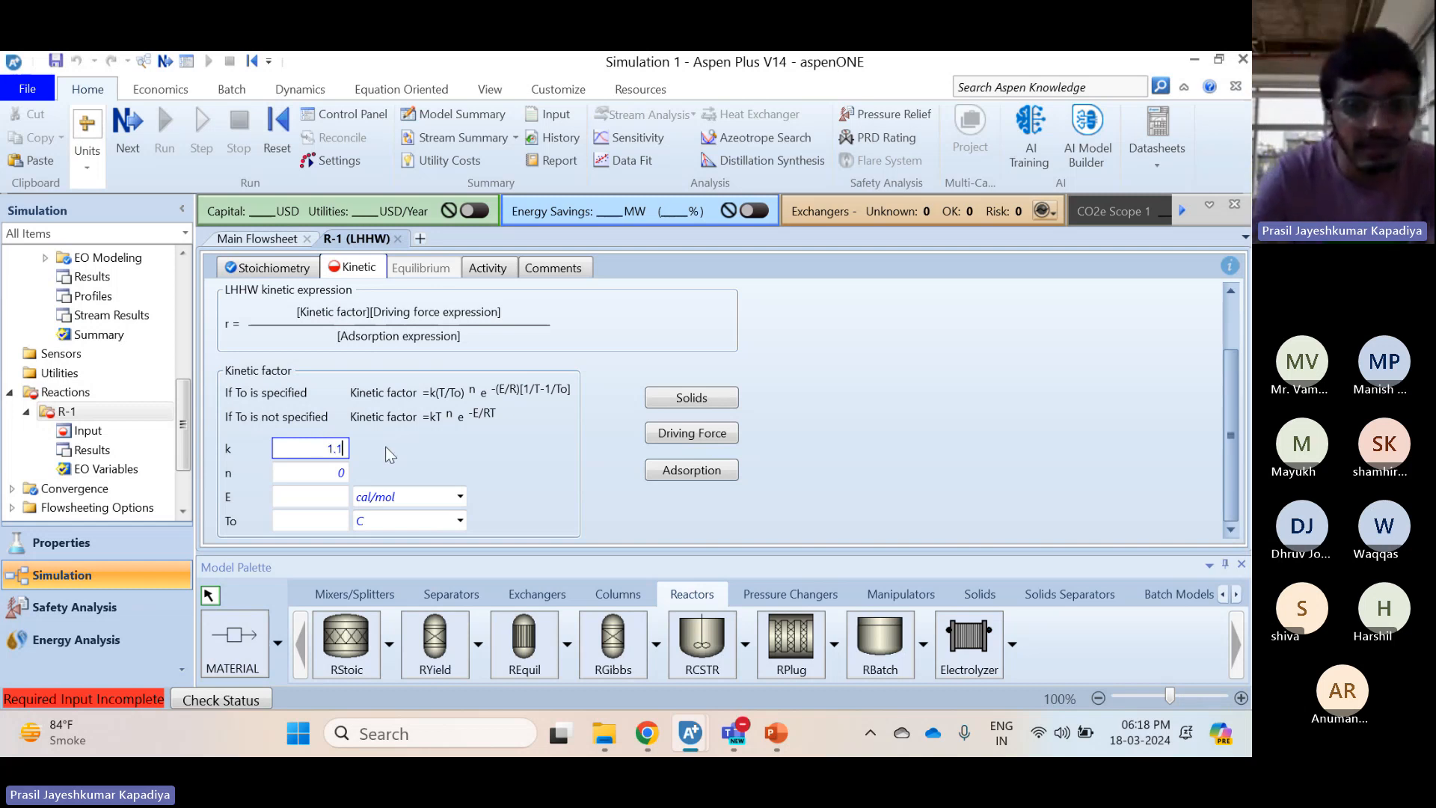
{"action": "key", "text": "Return"}
Set the activation energy E of reaction 1 to 28.5E7 J/kmol
{"action": "left_click", "coordinate": [327, 497]}
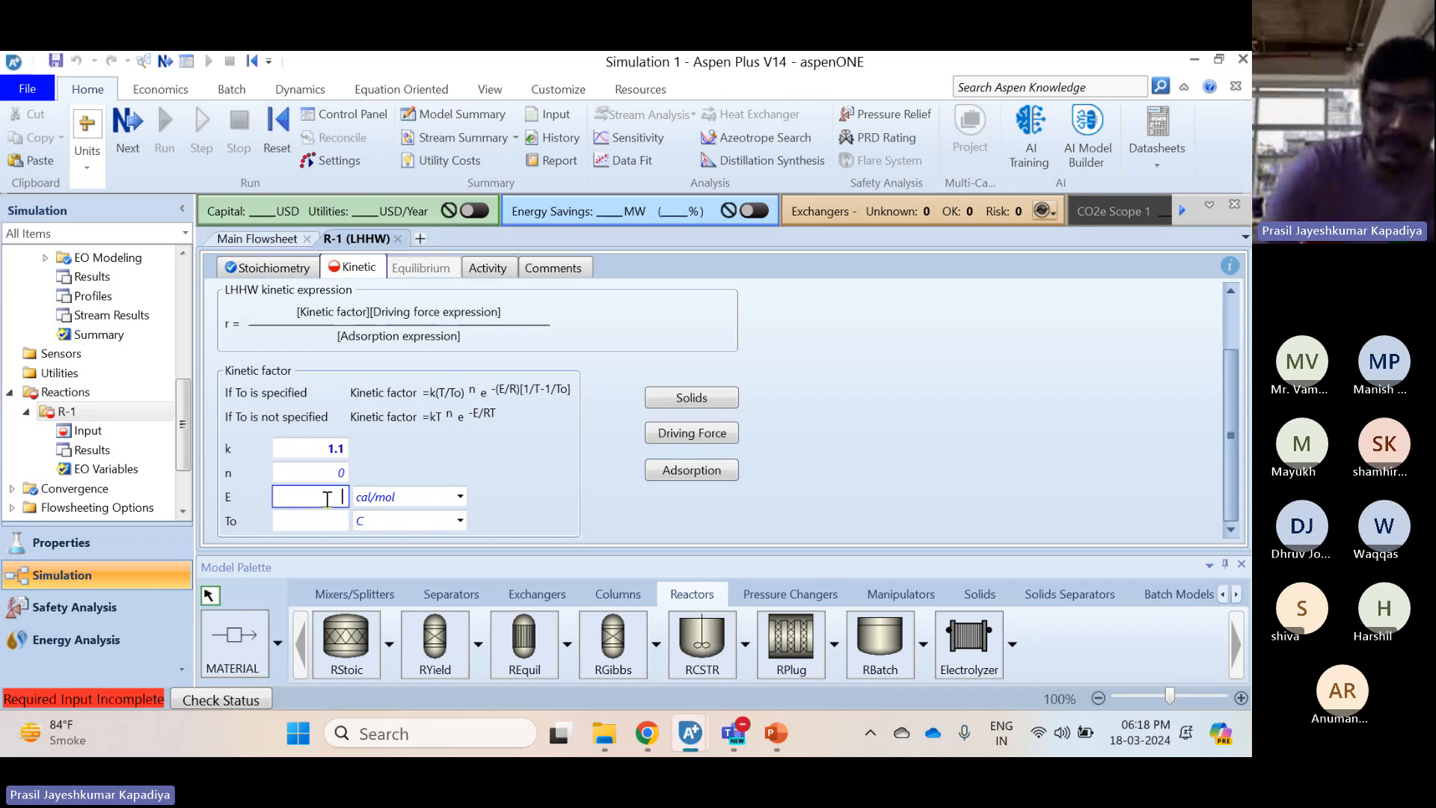
{"action": "type", "text": "28"}
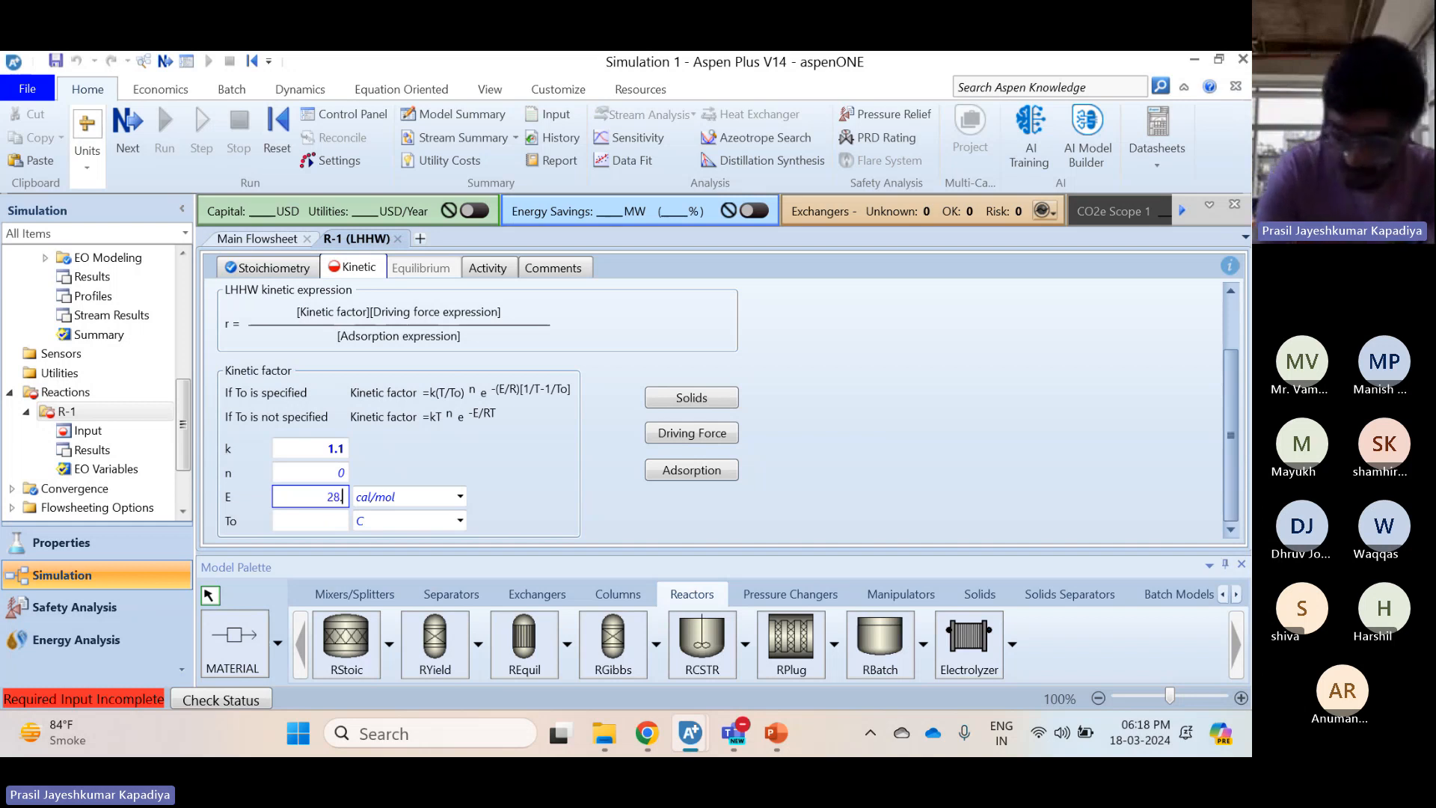
{"action": "type", "text": ".5"}
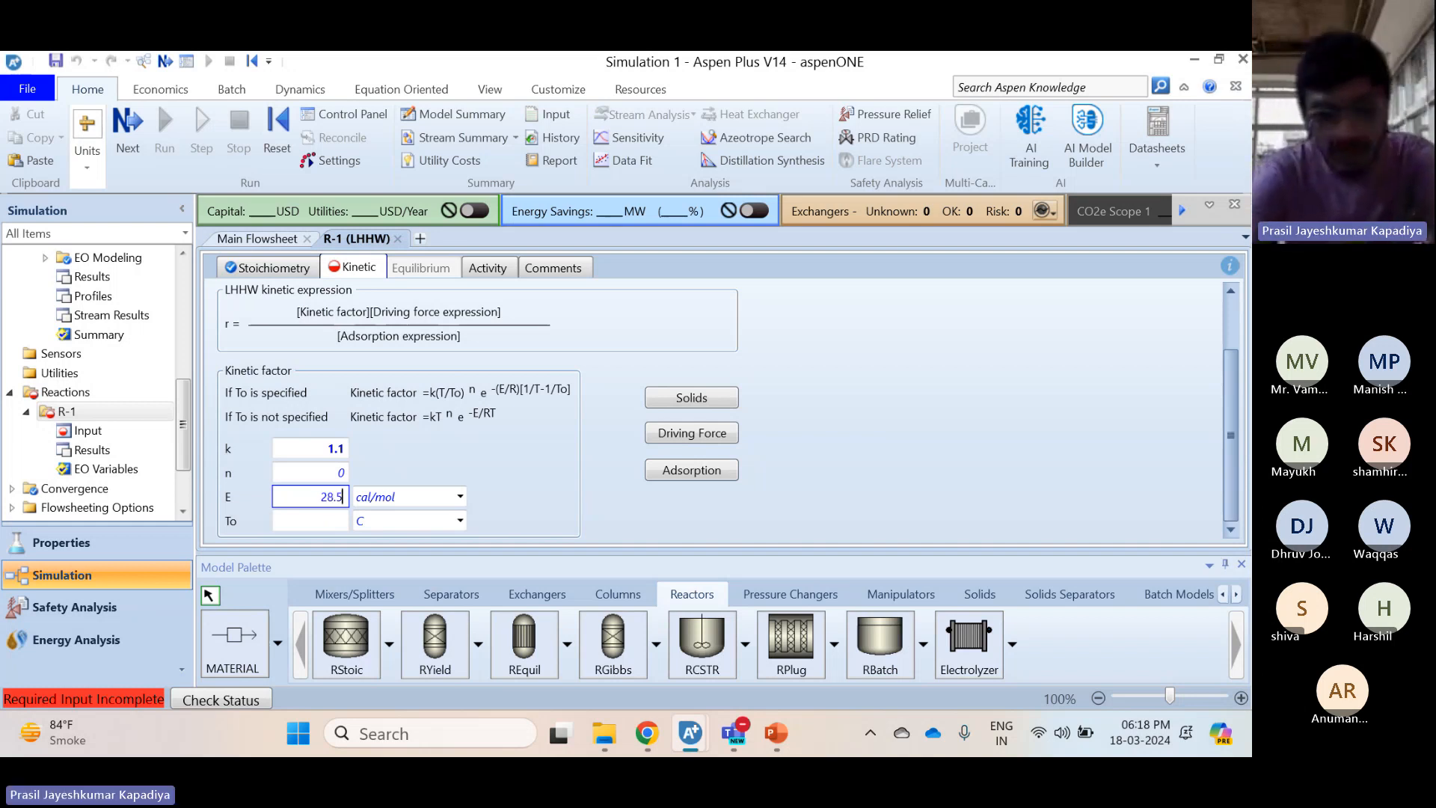
{"action": "type", "text": "E7"}
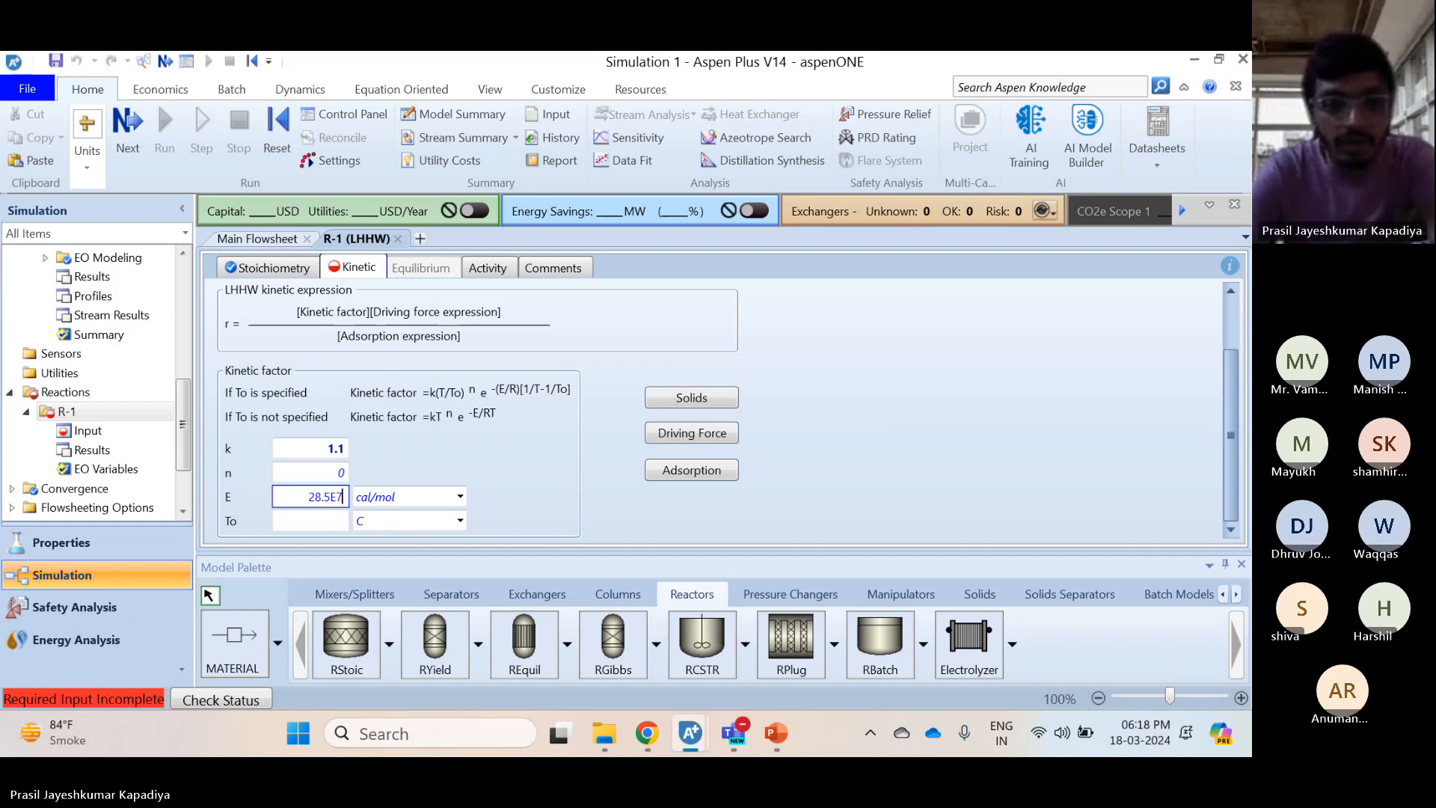
{"action": "key", "text": "Return"}
{"action": "left_click", "coordinate": [460, 498]}
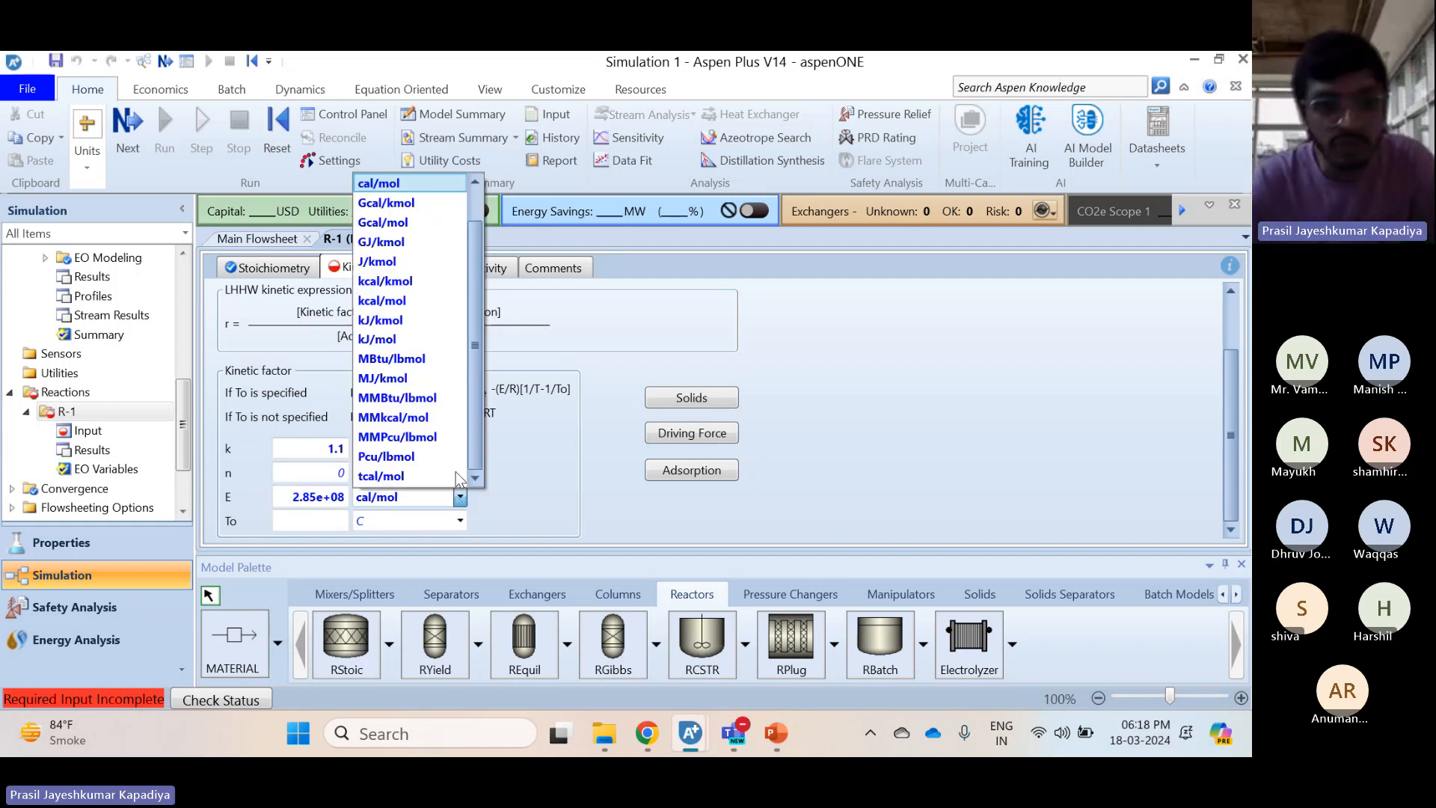
{"action": "left_click", "coordinate": [392, 263]}
Set the reference temperature To of the kinetic factor to 980 K
{"action": "left_click", "coordinate": [298, 514]}
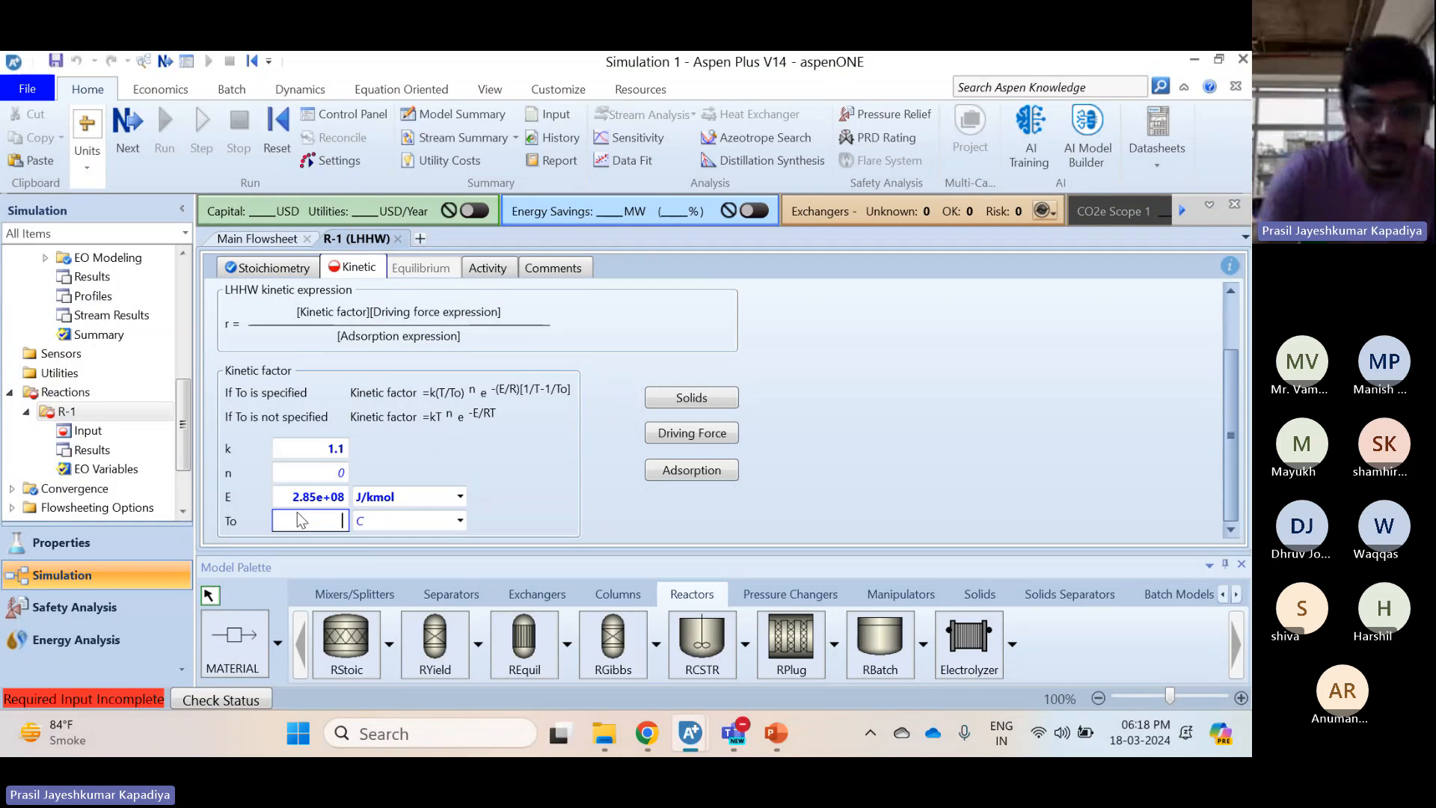
{"action": "type", "text": "980"}
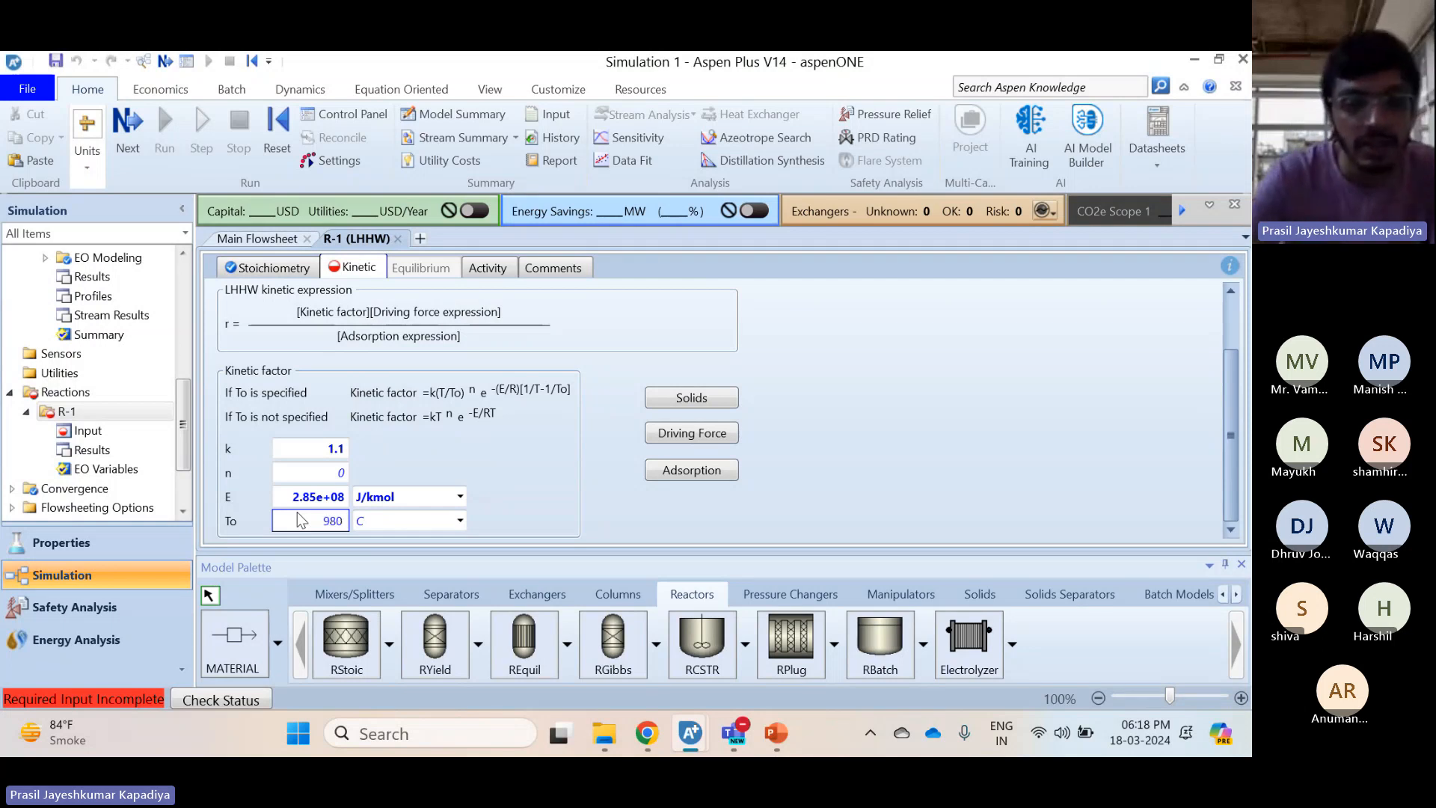
{"action": "key", "text": "Return"}
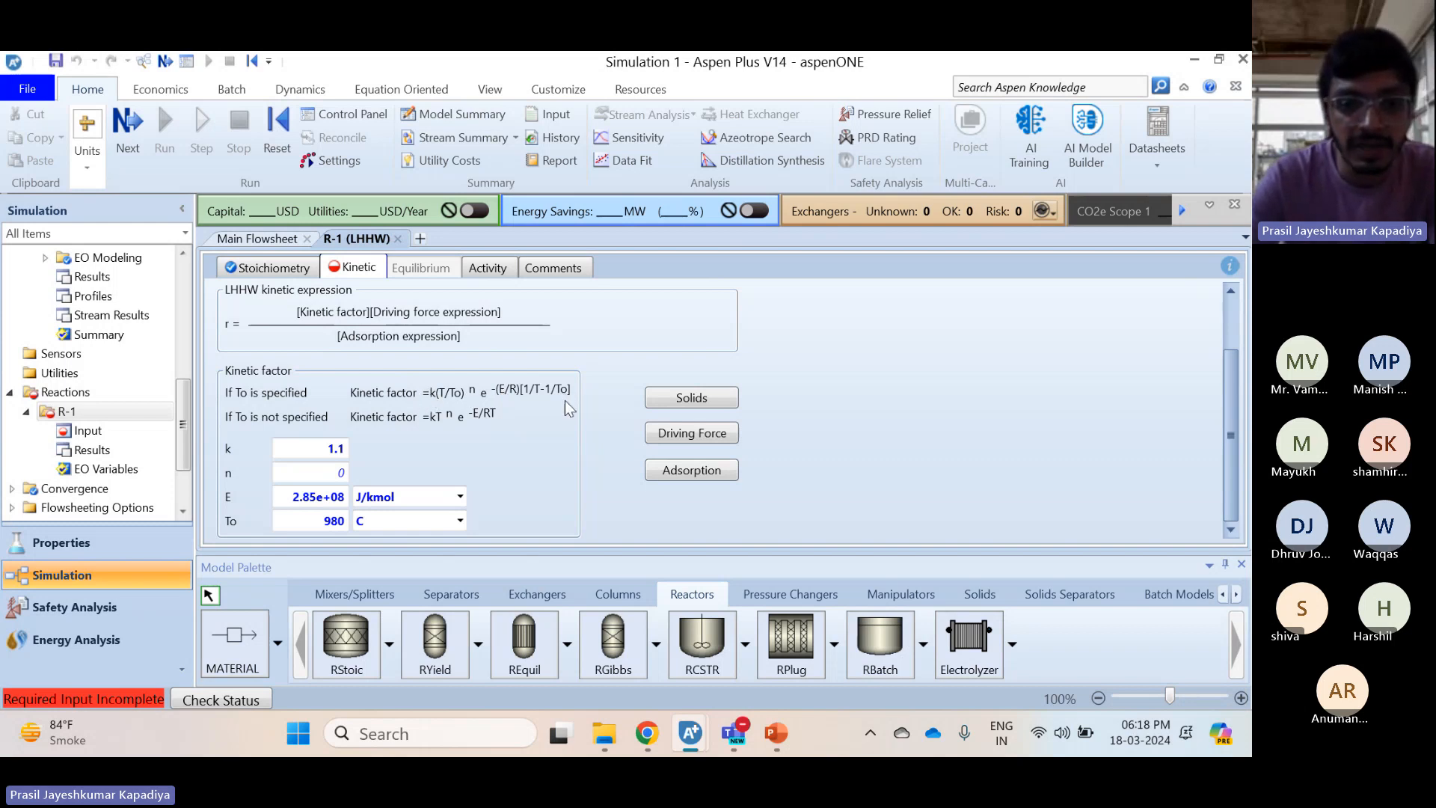
{"action": "left_click", "coordinate": [461, 520]}
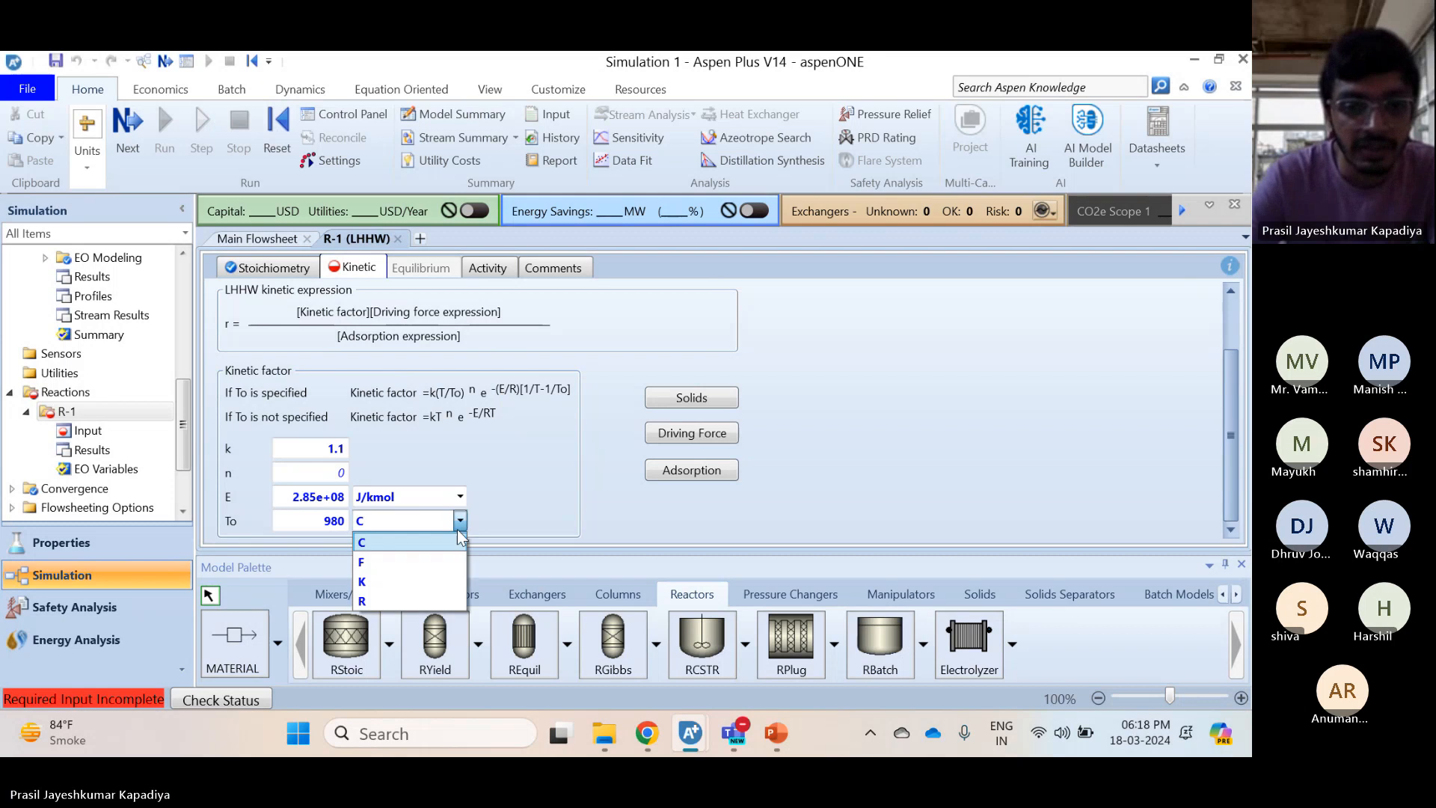
{"action": "left_click", "coordinate": [389, 546]}
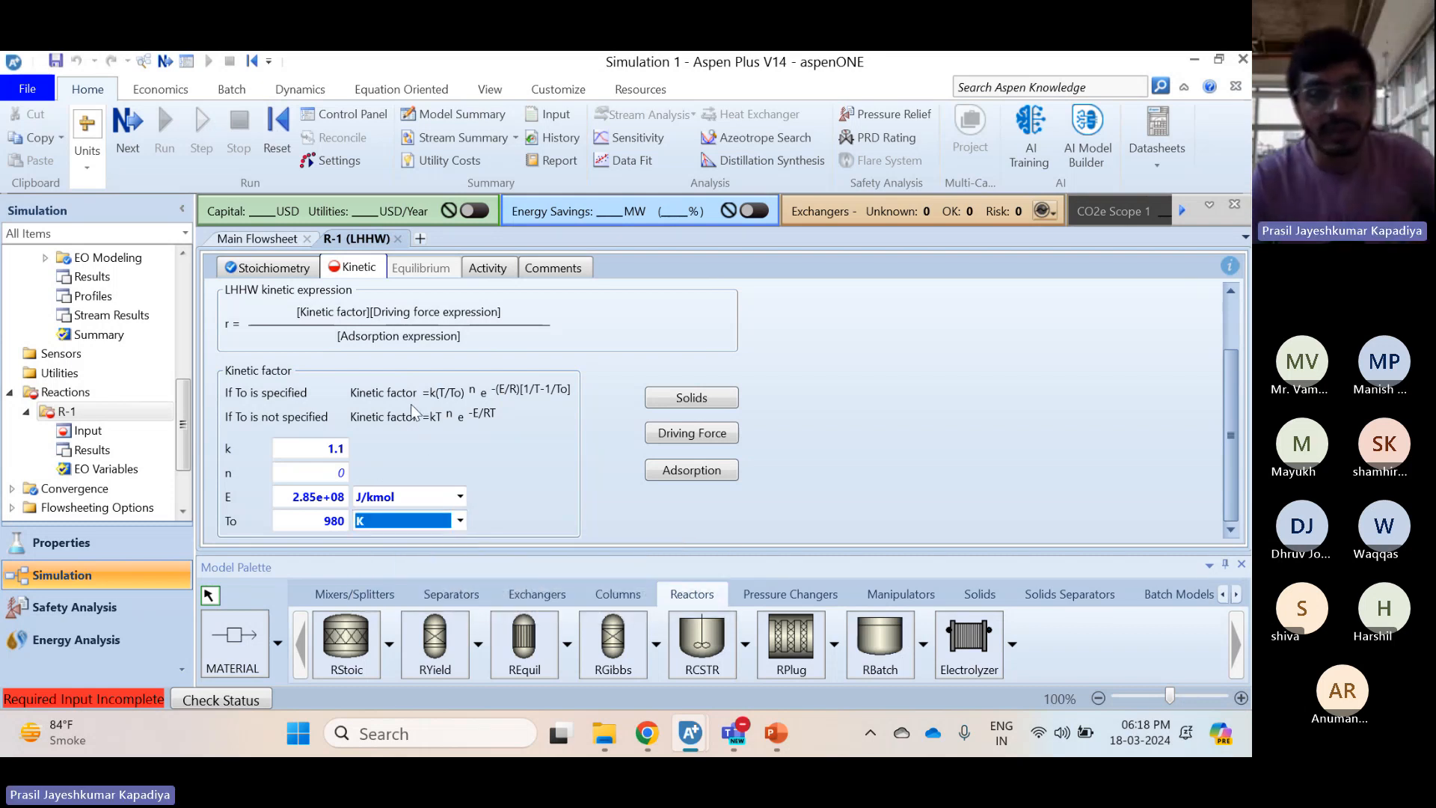
{"action": "left_click", "coordinate": [532, 477]}
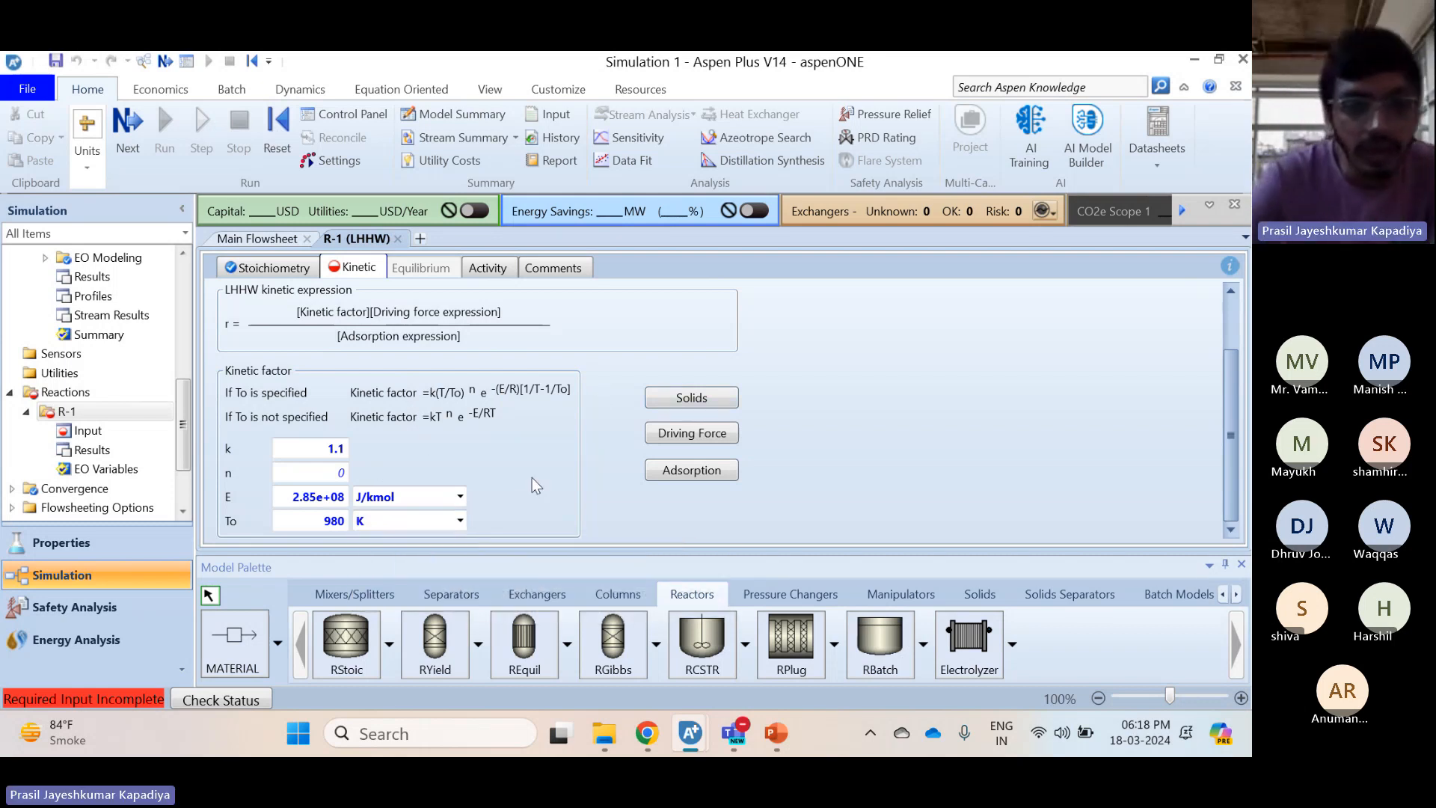
Check which kinetic inputs are still missing and examine the driving force and adsorption expression forms
{"action": "scroll", "coordinate": [532, 478], "scroll_direction": "up", "scroll_amount": 2}
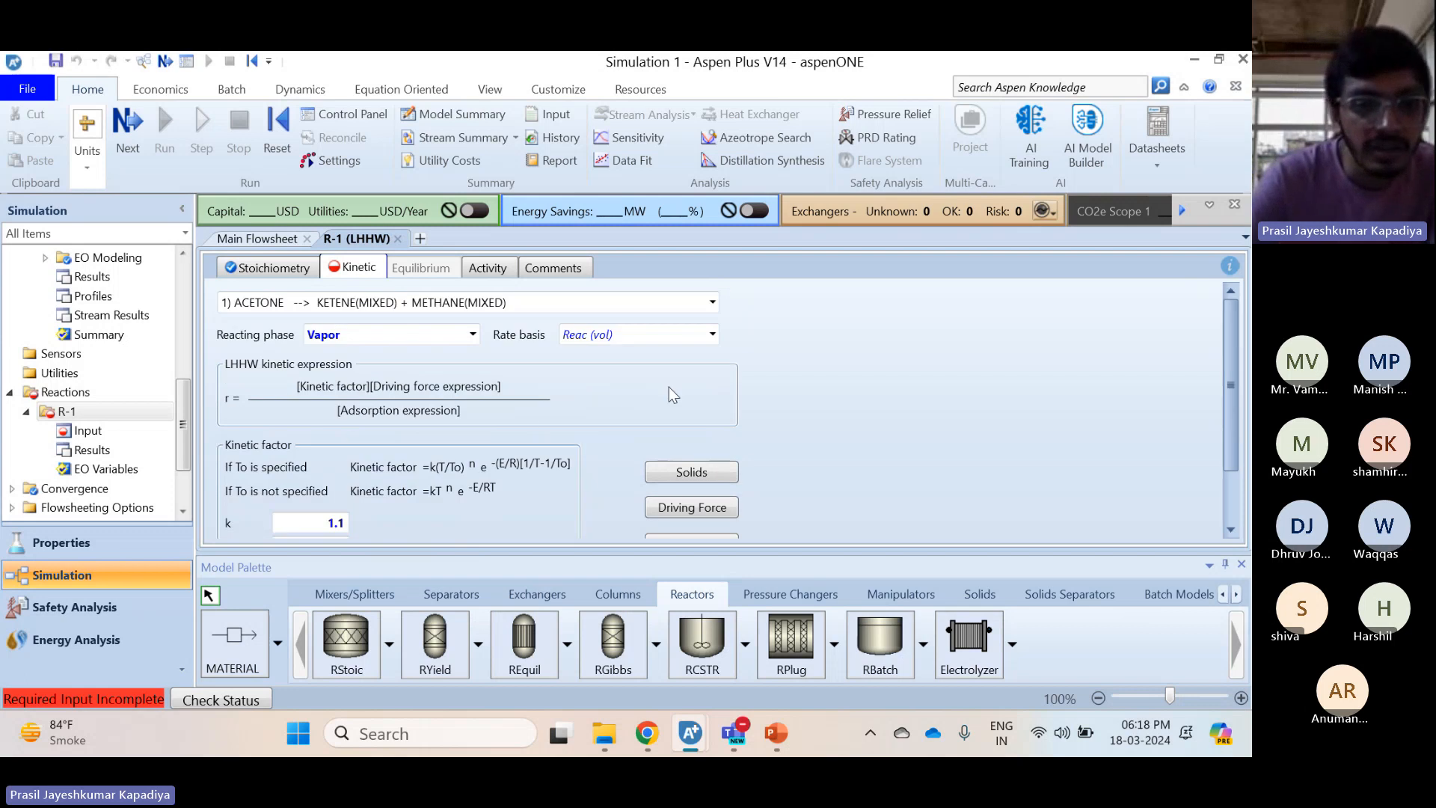
{"action": "left_click", "coordinate": [136, 122]}
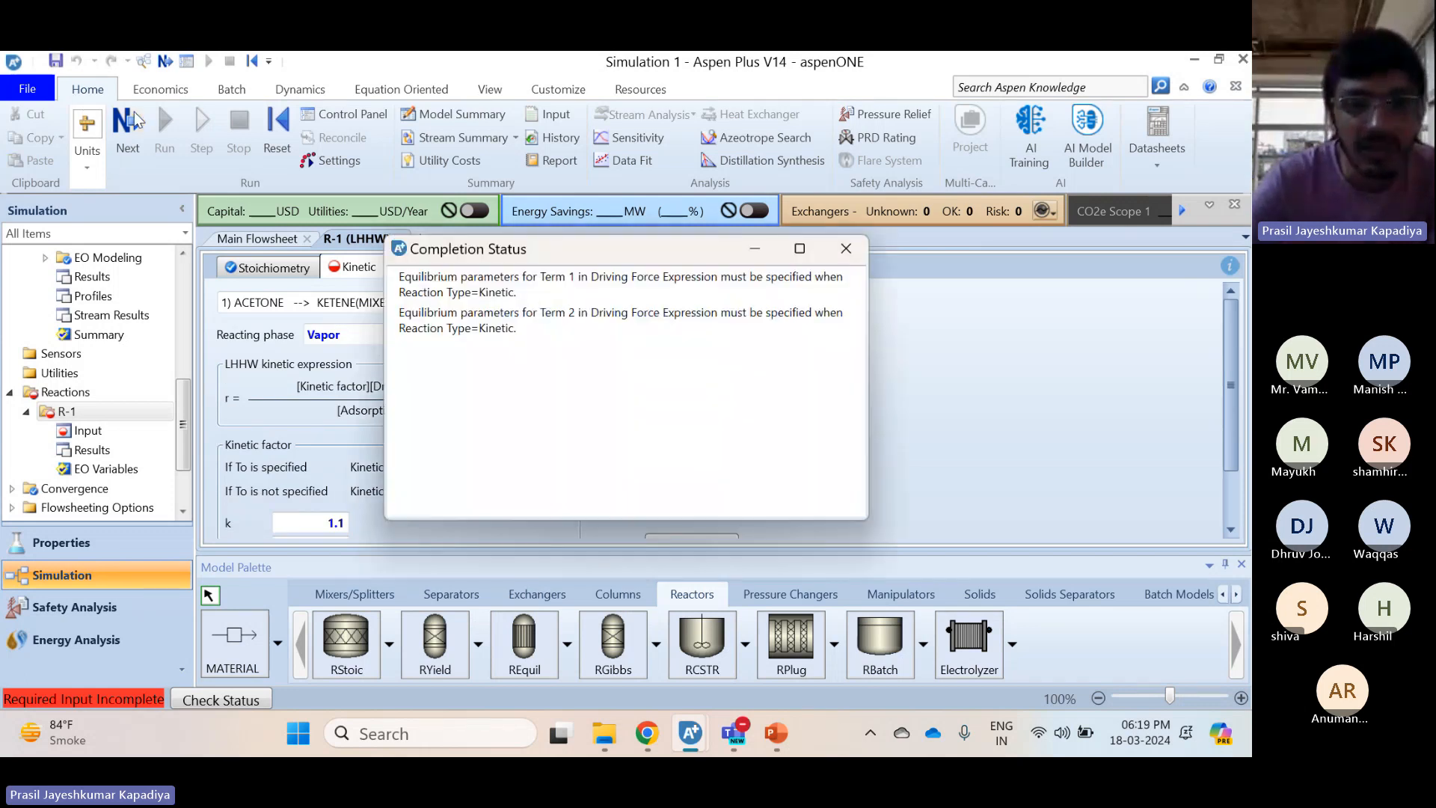
{"action": "left_click", "coordinate": [855, 252]}
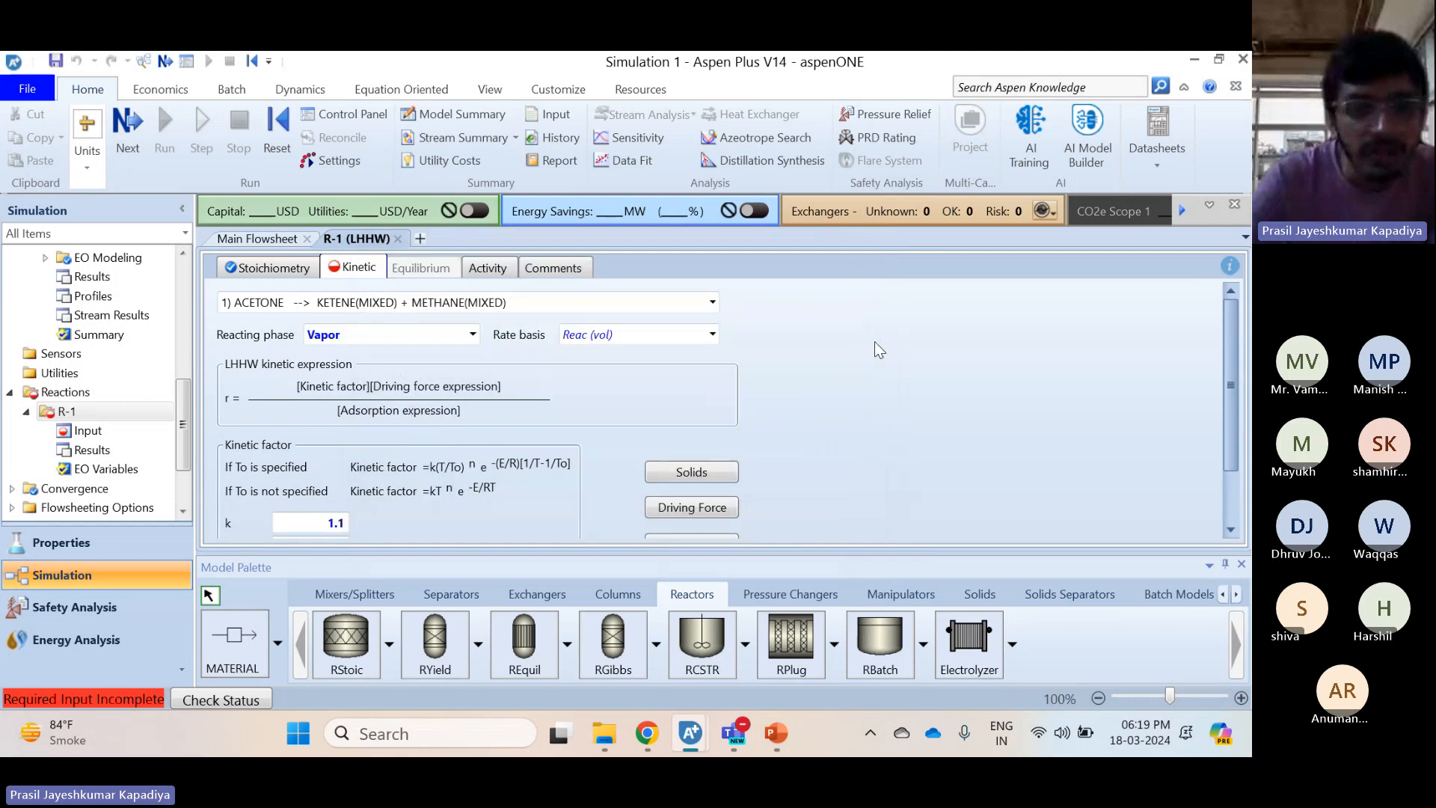
{"action": "scroll", "coordinate": [873, 341], "scroll_direction": "down", "scroll_amount": 1}
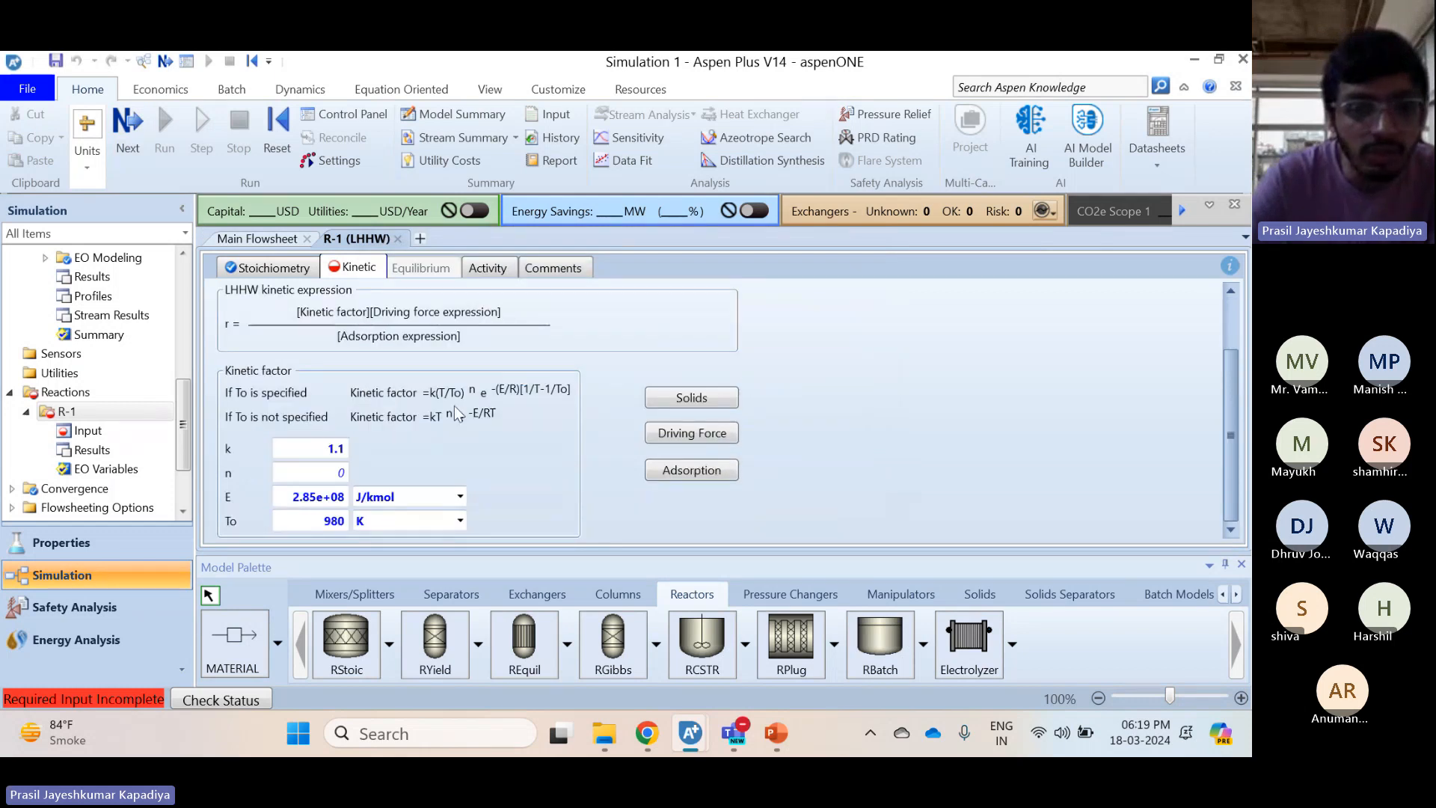
{"action": "scroll", "coordinate": [455, 406], "scroll_direction": "up", "scroll_amount": 1}
{"action": "scroll", "coordinate": [451, 389], "scroll_direction": "down", "scroll_amount": 1}
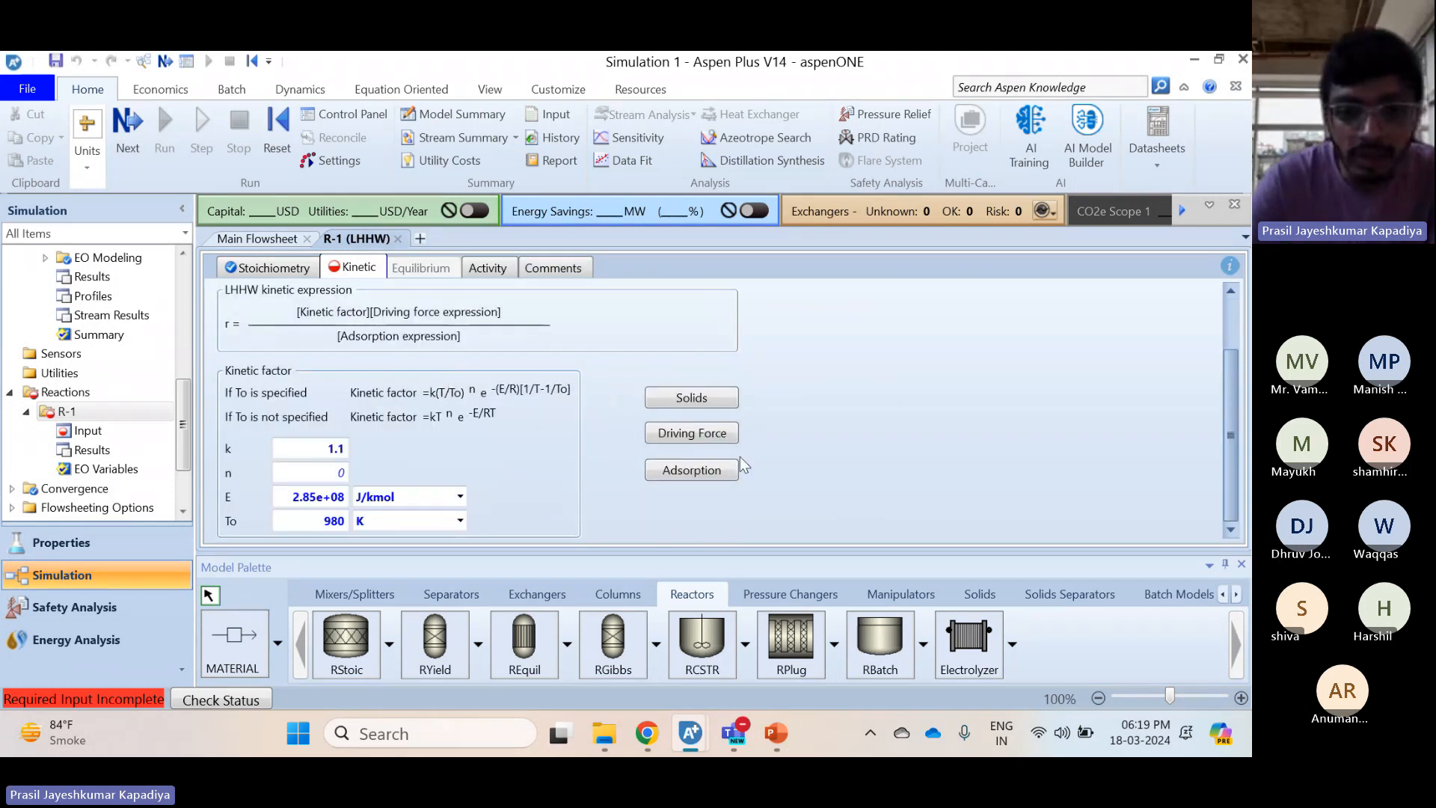
{"action": "left_click", "coordinate": [697, 433]}
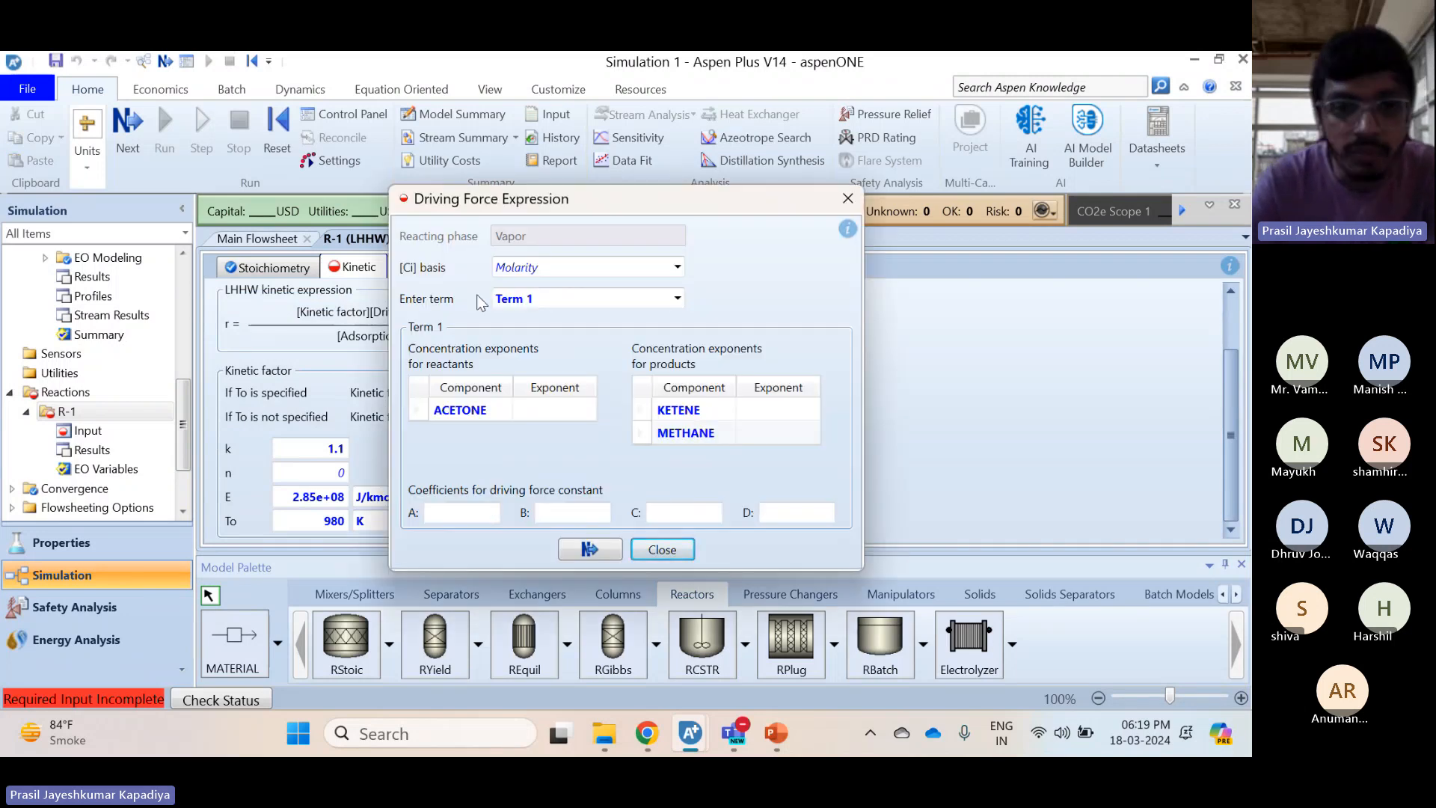
{"action": "left_click_drag", "start_coordinate": [609, 212], "coordinate": [483, 278]}
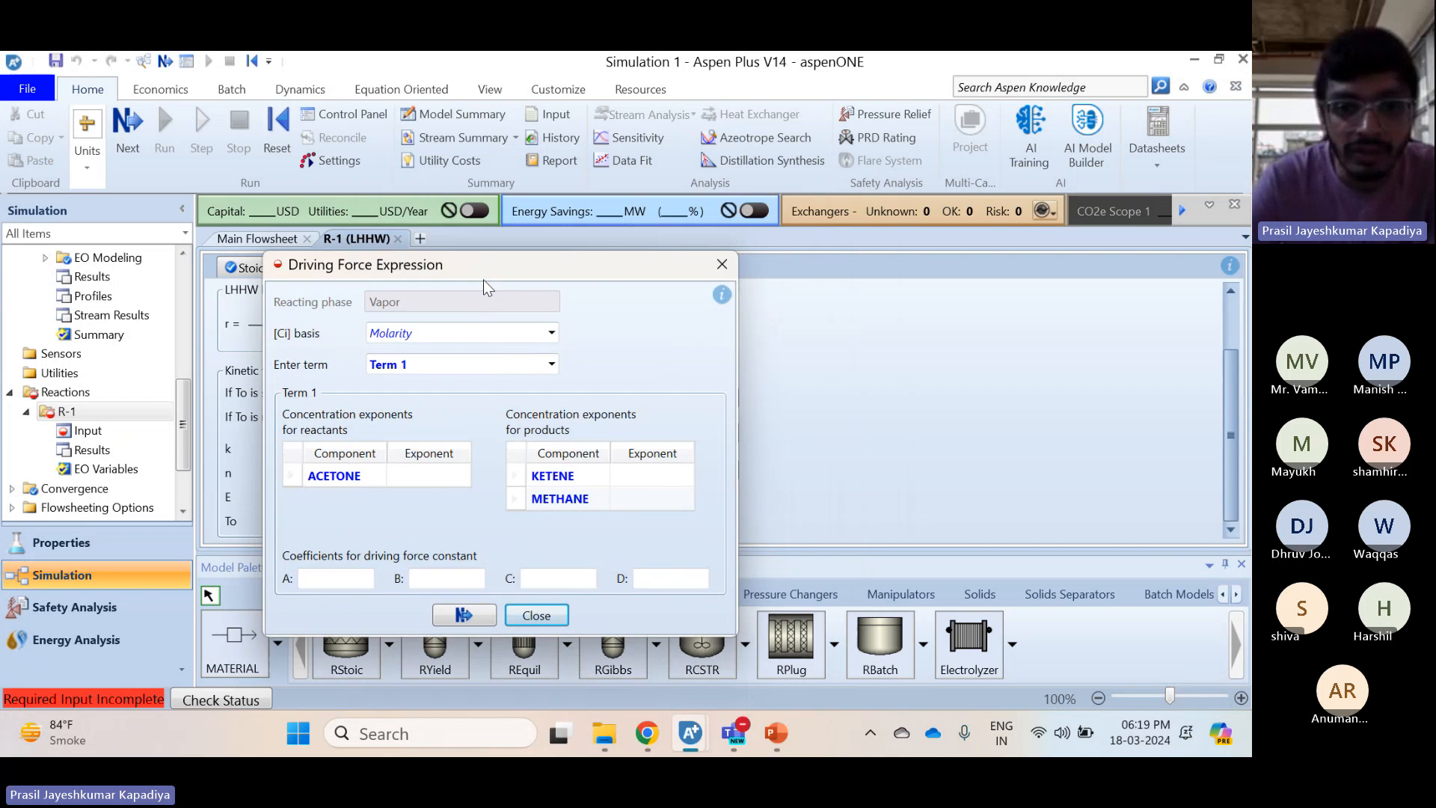
{"action": "left_click", "coordinate": [723, 265]}
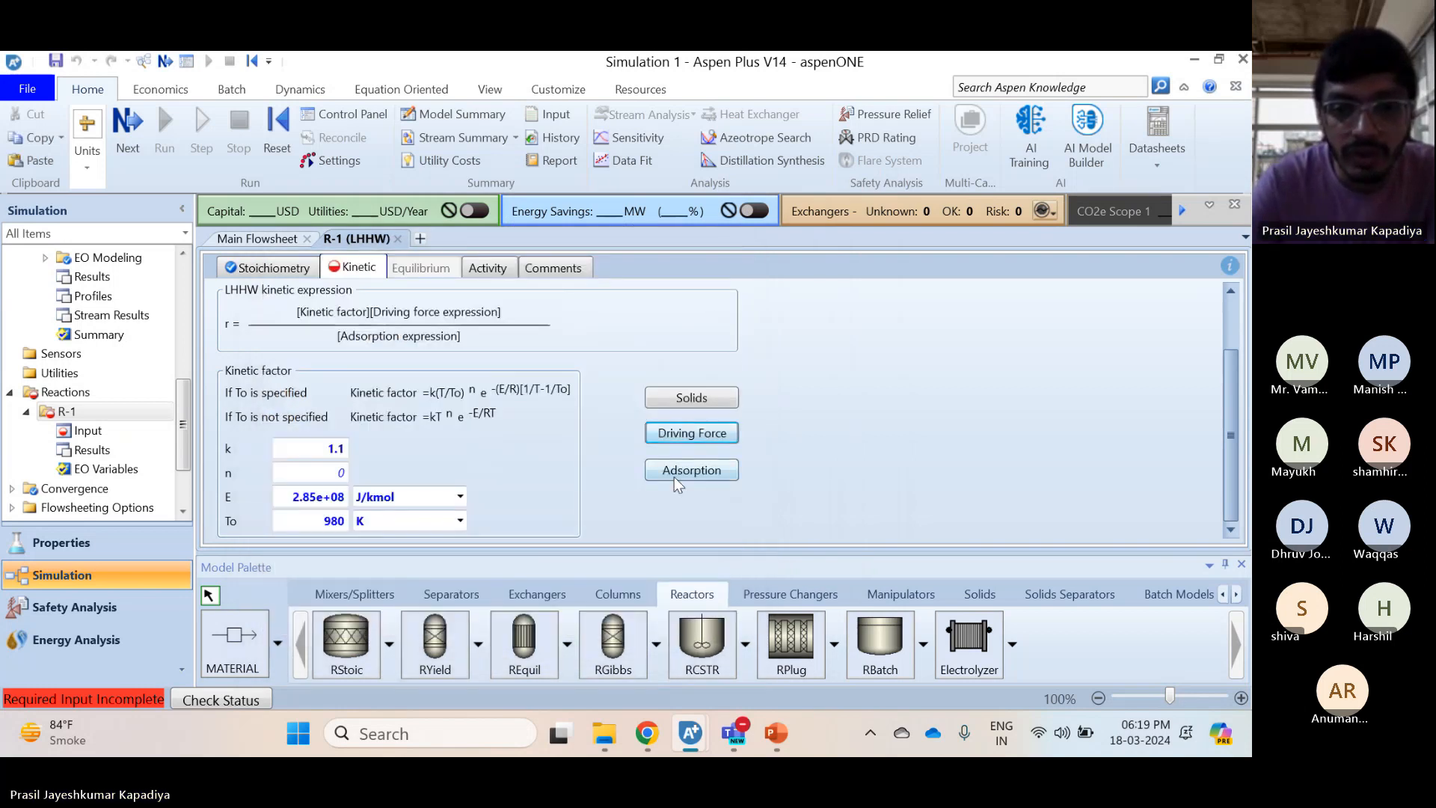
{"action": "left_click", "coordinate": [675, 478]}
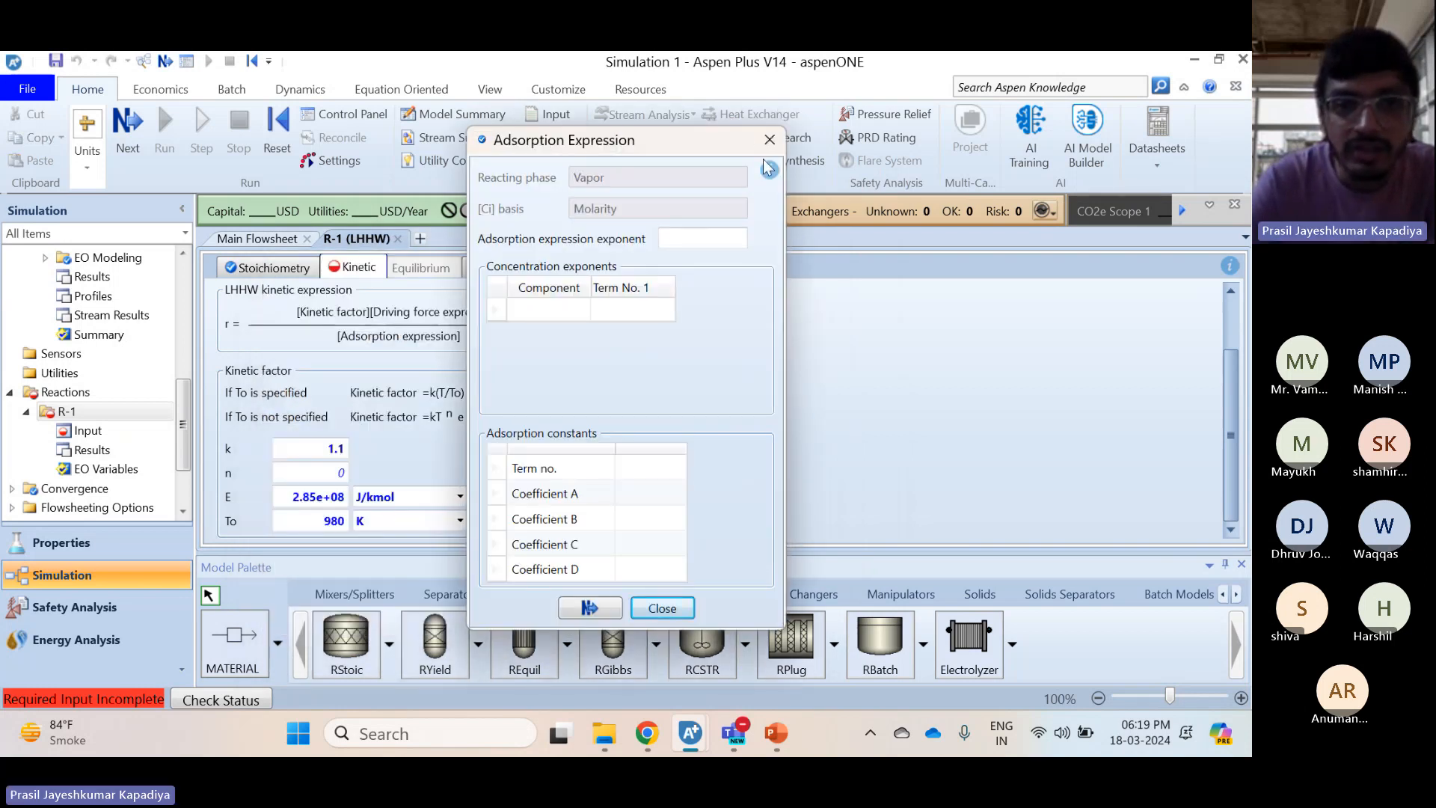
{"action": "left_click", "coordinate": [770, 140]}
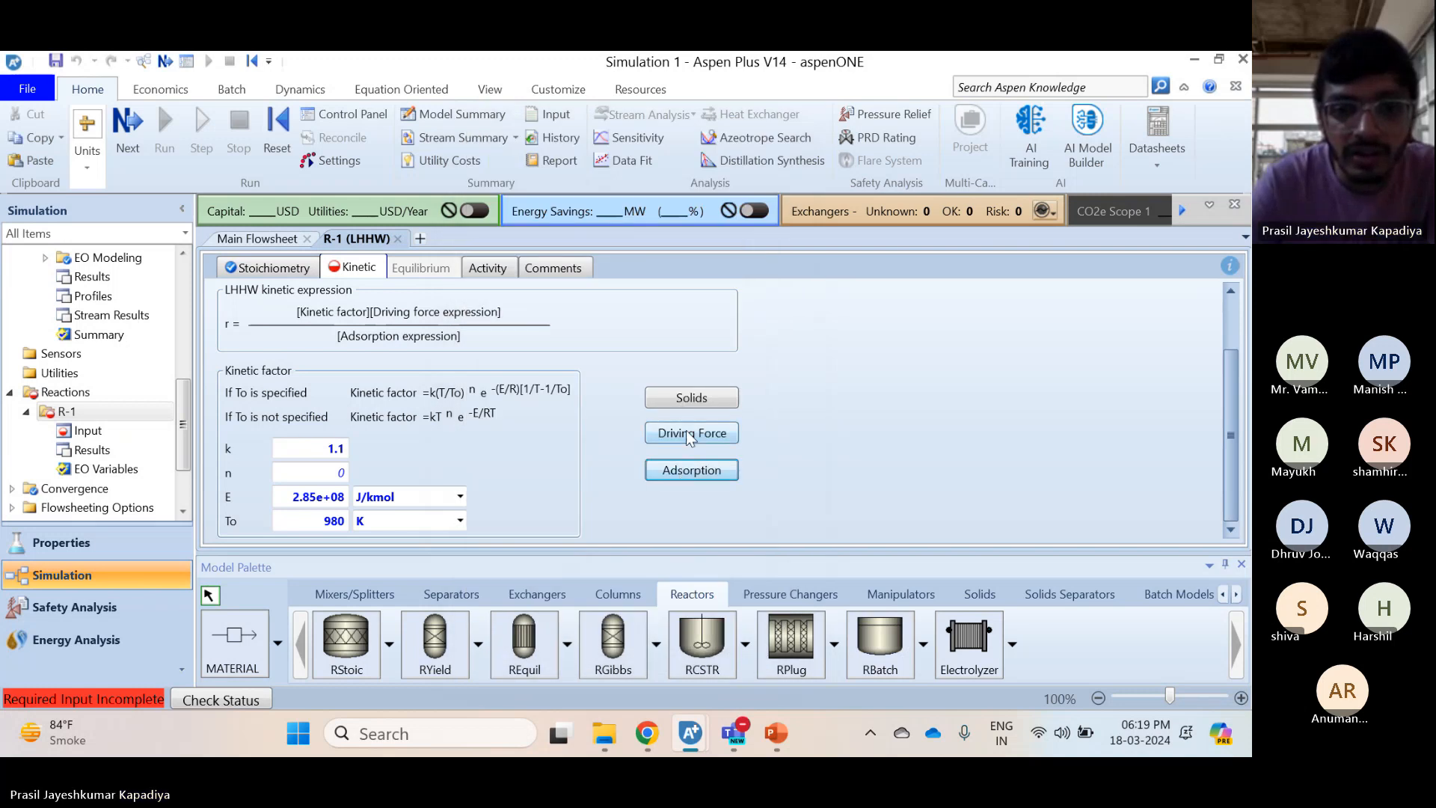
In the driving force expression, check the reaction order in the PowerPoint problem statement and set ACETONE's Term 1 exponent to 1
{"action": "left_click", "coordinate": [690, 435]}
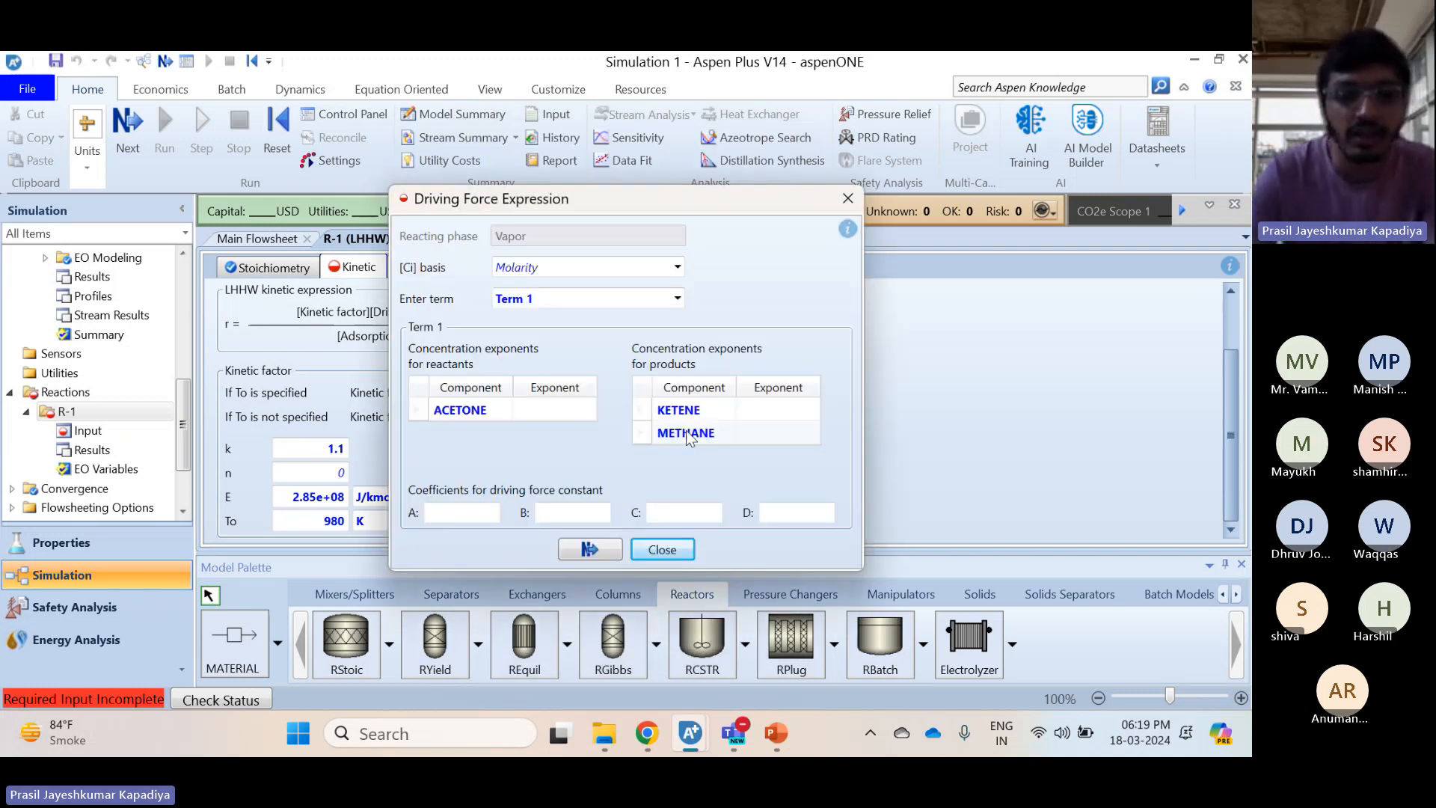
{"action": "left_click", "coordinate": [783, 736]}
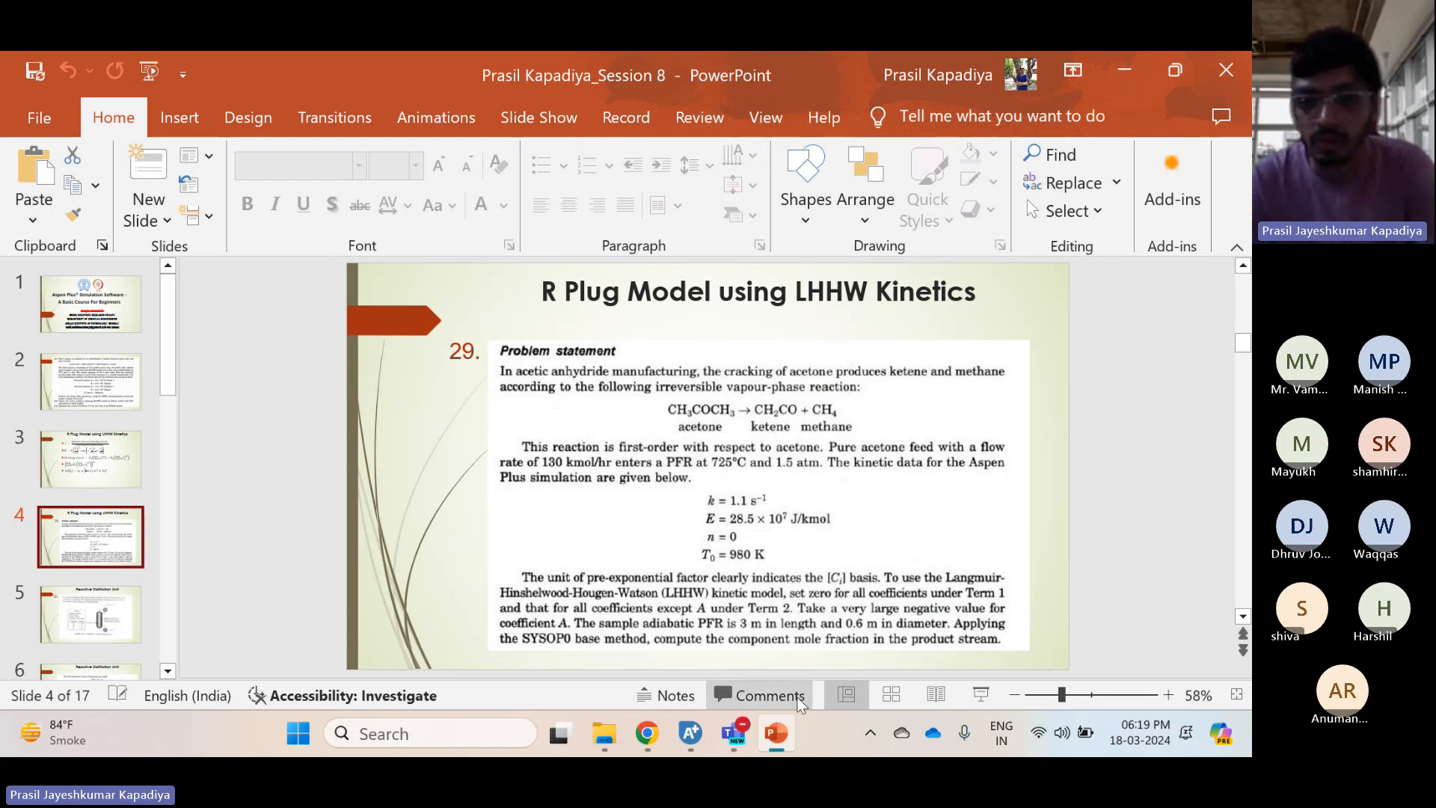
{"action": "left_click", "coordinate": [792, 751]}
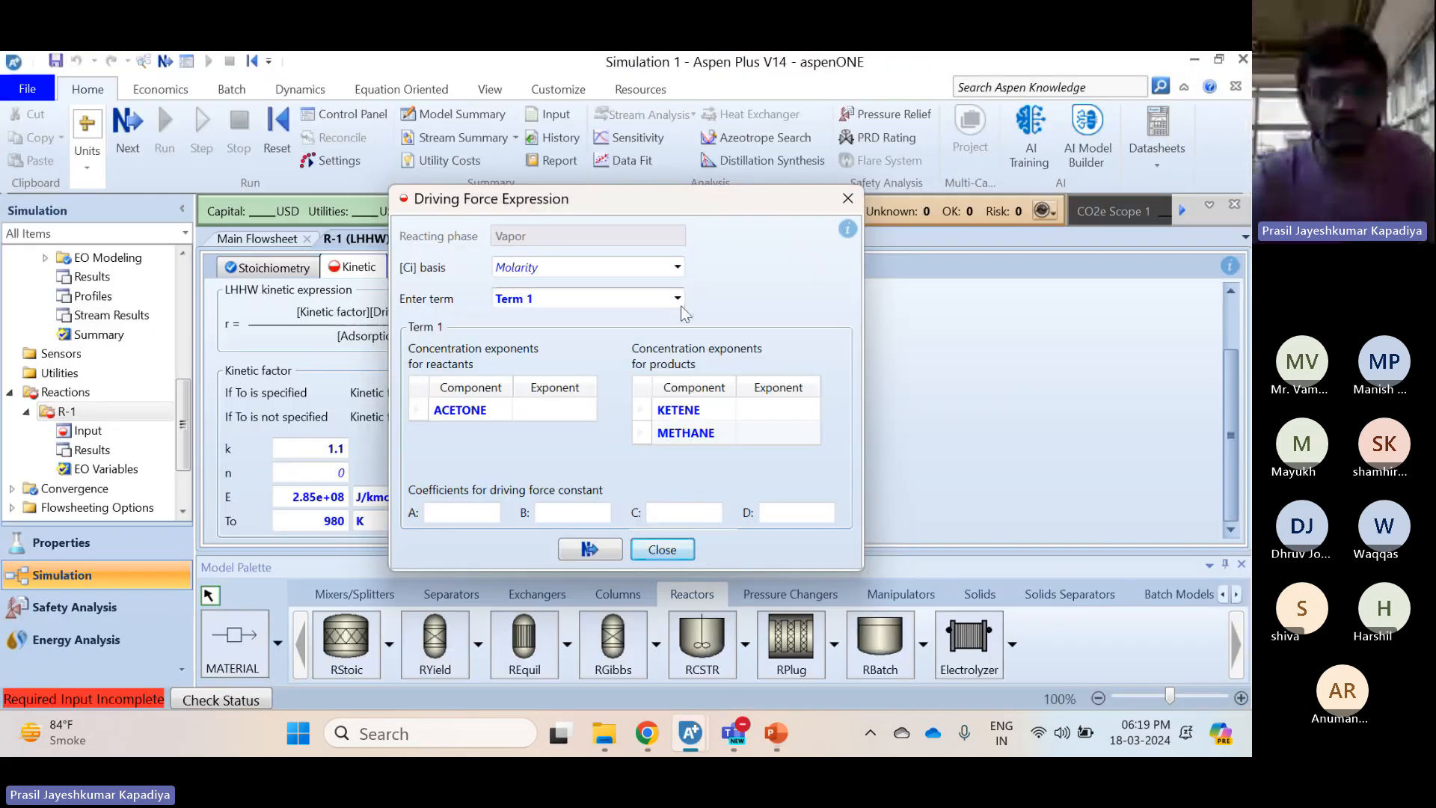
{"action": "left_click", "coordinate": [557, 407]}
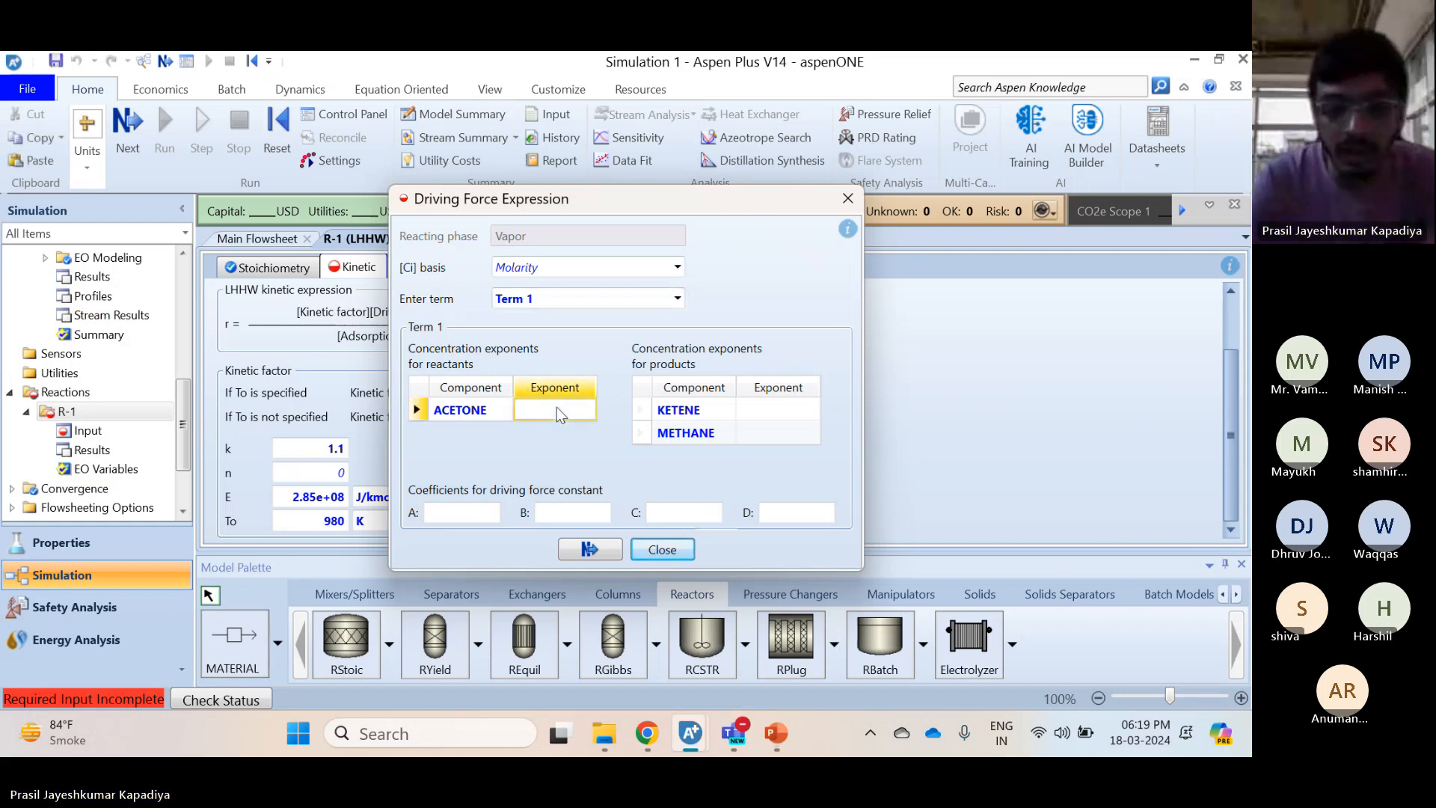
{"action": "left_click", "coordinate": [771, 746]}
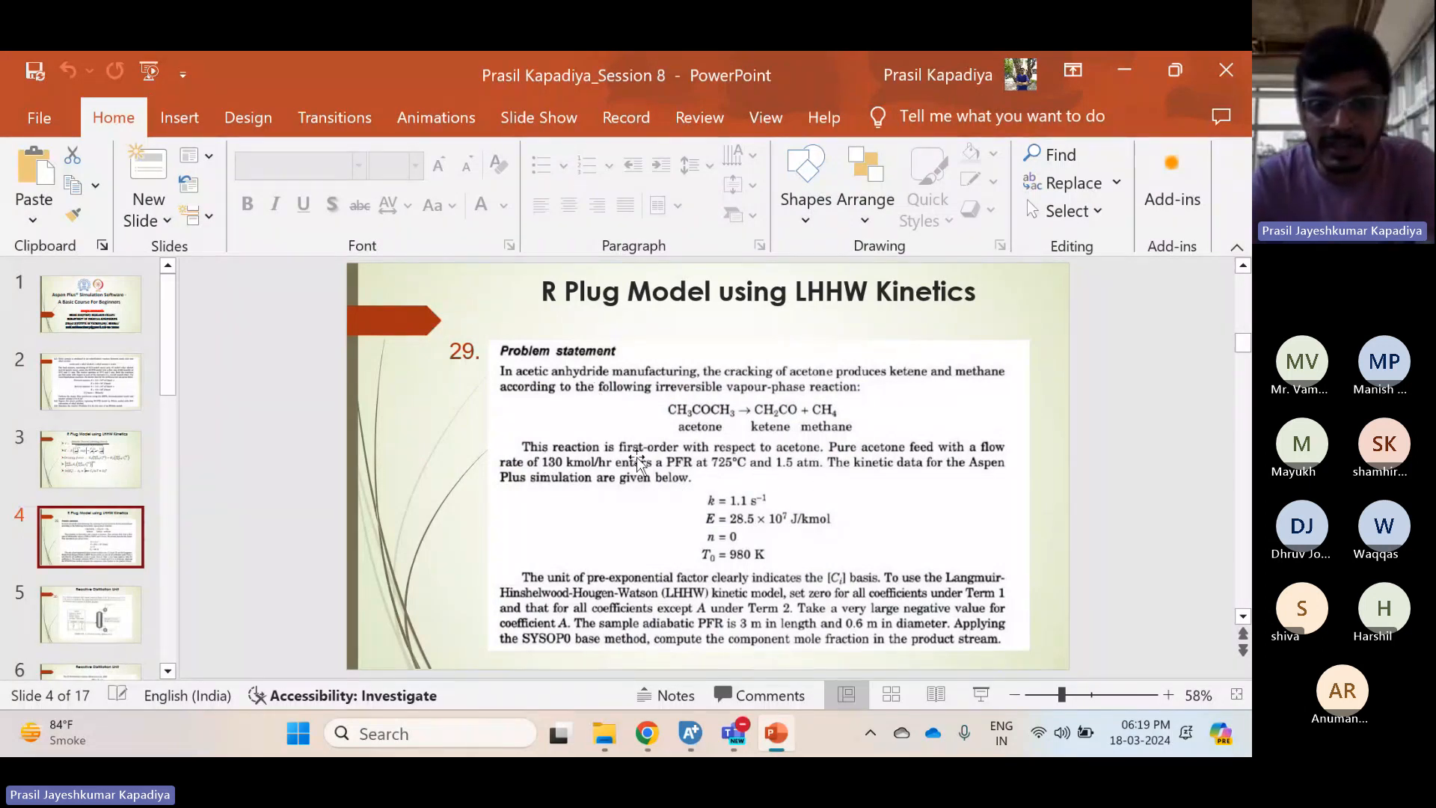
{"action": "left_click", "coordinate": [784, 725]}
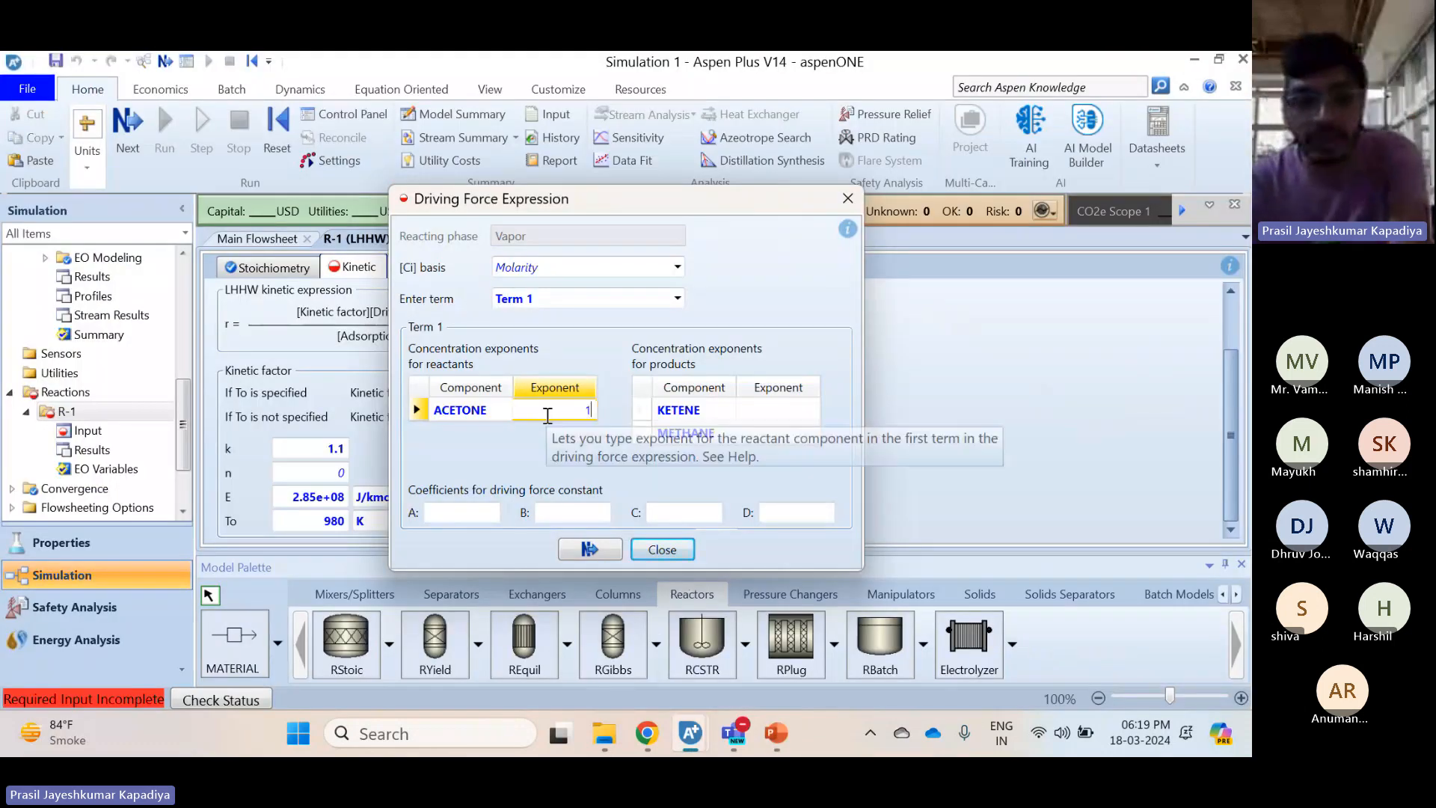
{"action": "type", "text": "1"}
Set coefficient A of the Term 1 driving force constant to 0, keeping the default coefficients B, C and D
{"action": "left_click", "coordinate": [495, 512]}
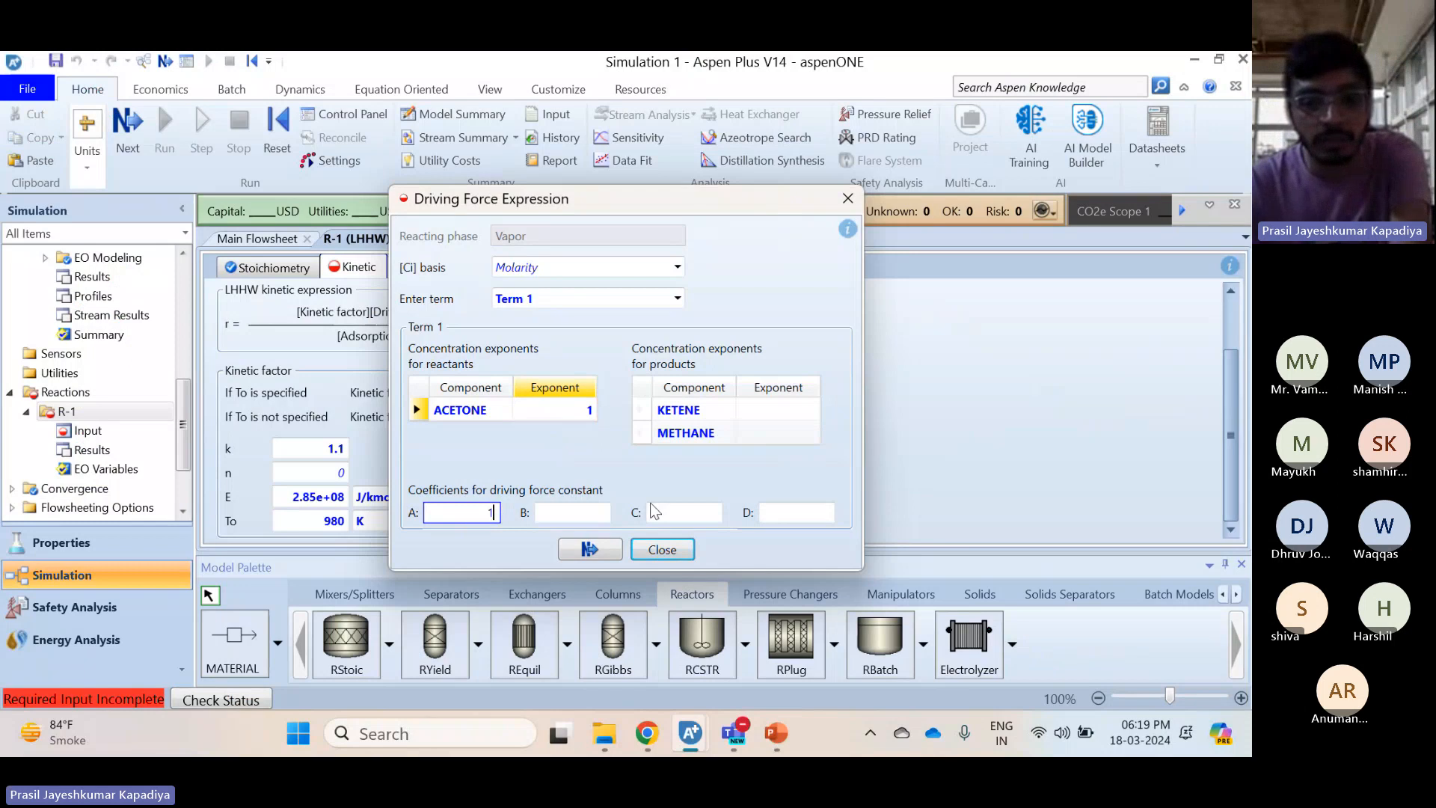
{"action": "type", "text": "0"}
{"action": "left_click", "coordinate": [574, 518]}
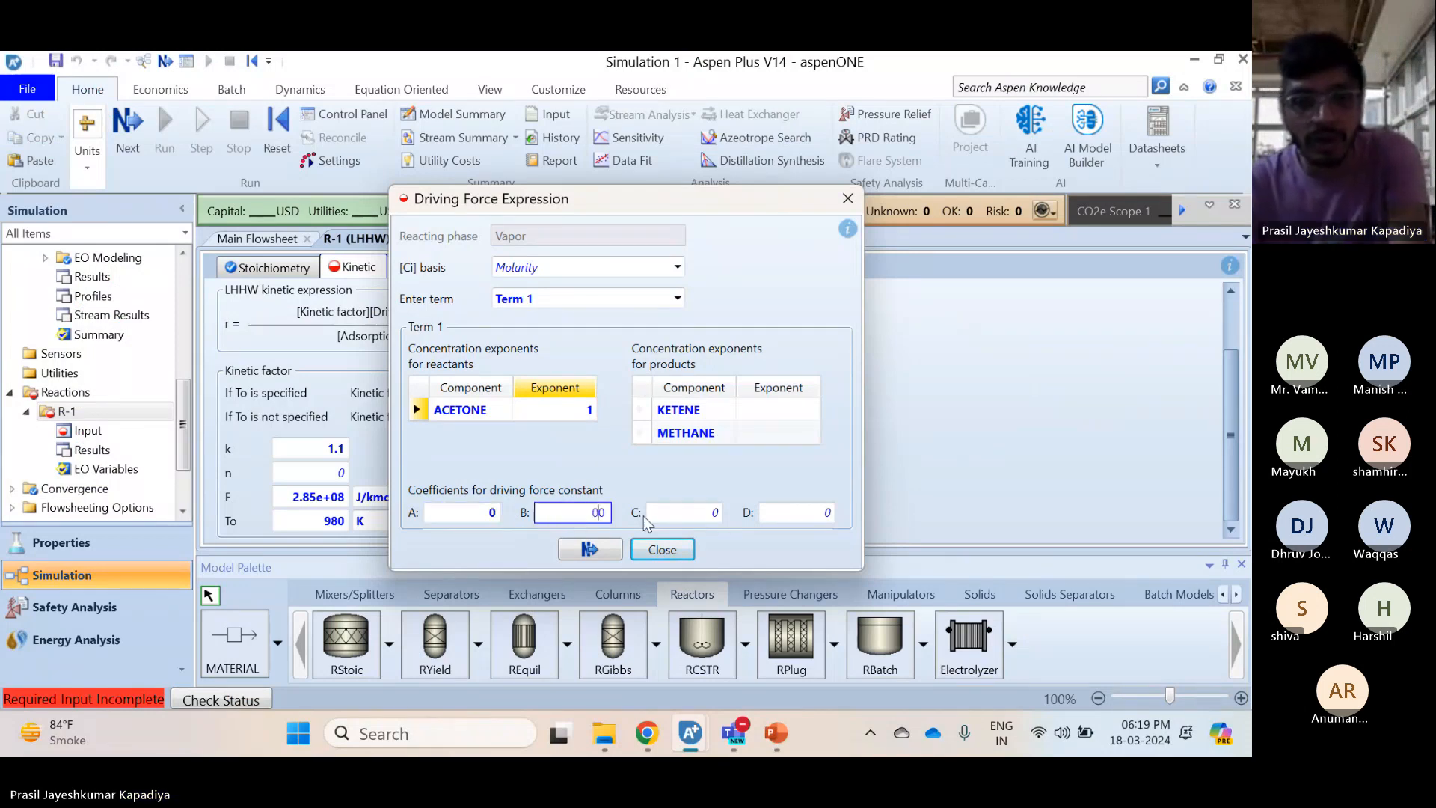
{"action": "left_click", "coordinate": [676, 460]}
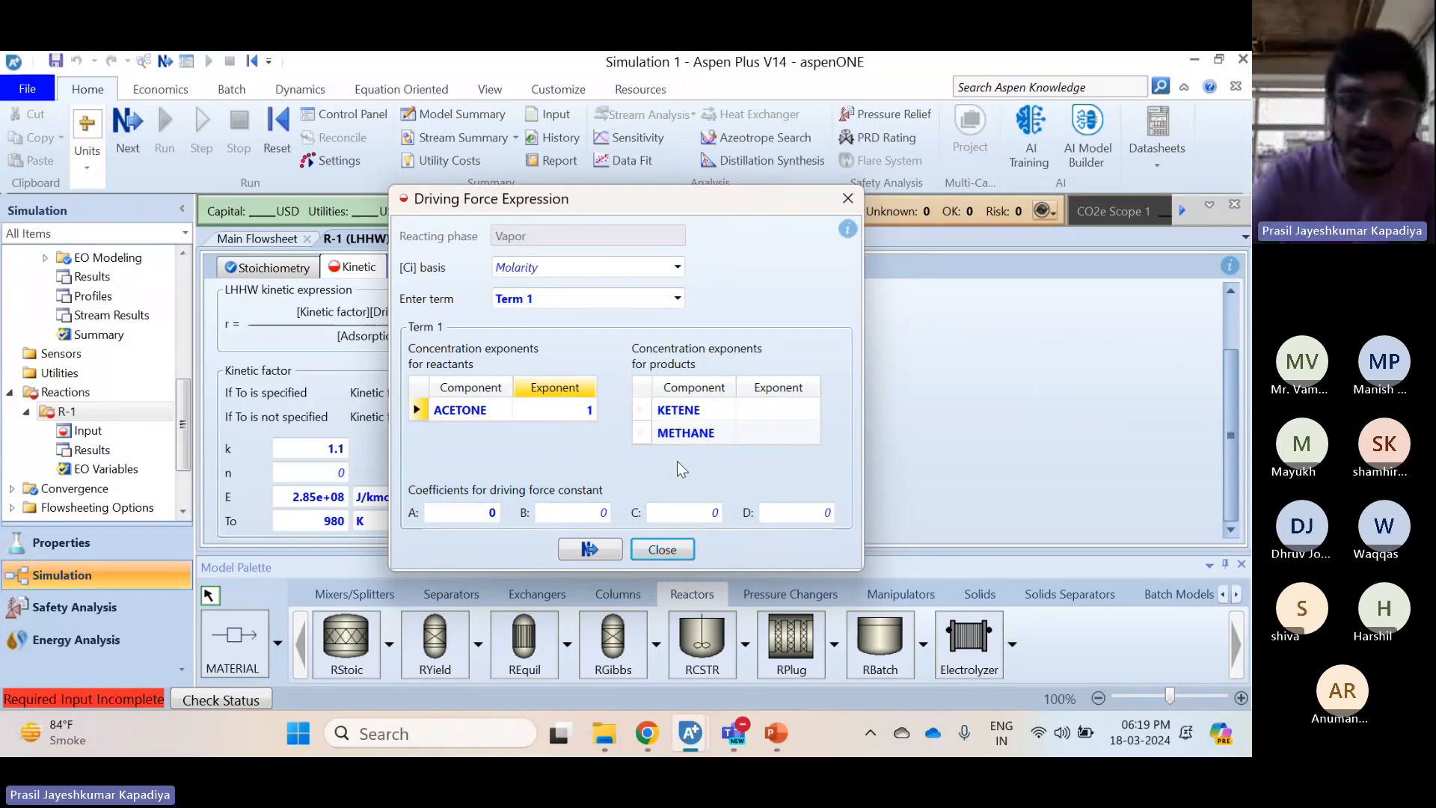
For Term 2 of the driving force expression, check the coefficient instructions in the PowerPoint problem statement and set coefficient A to -1e+06
{"action": "left_click", "coordinate": [677, 299]}
{"action": "left_click", "coordinate": [567, 337]}
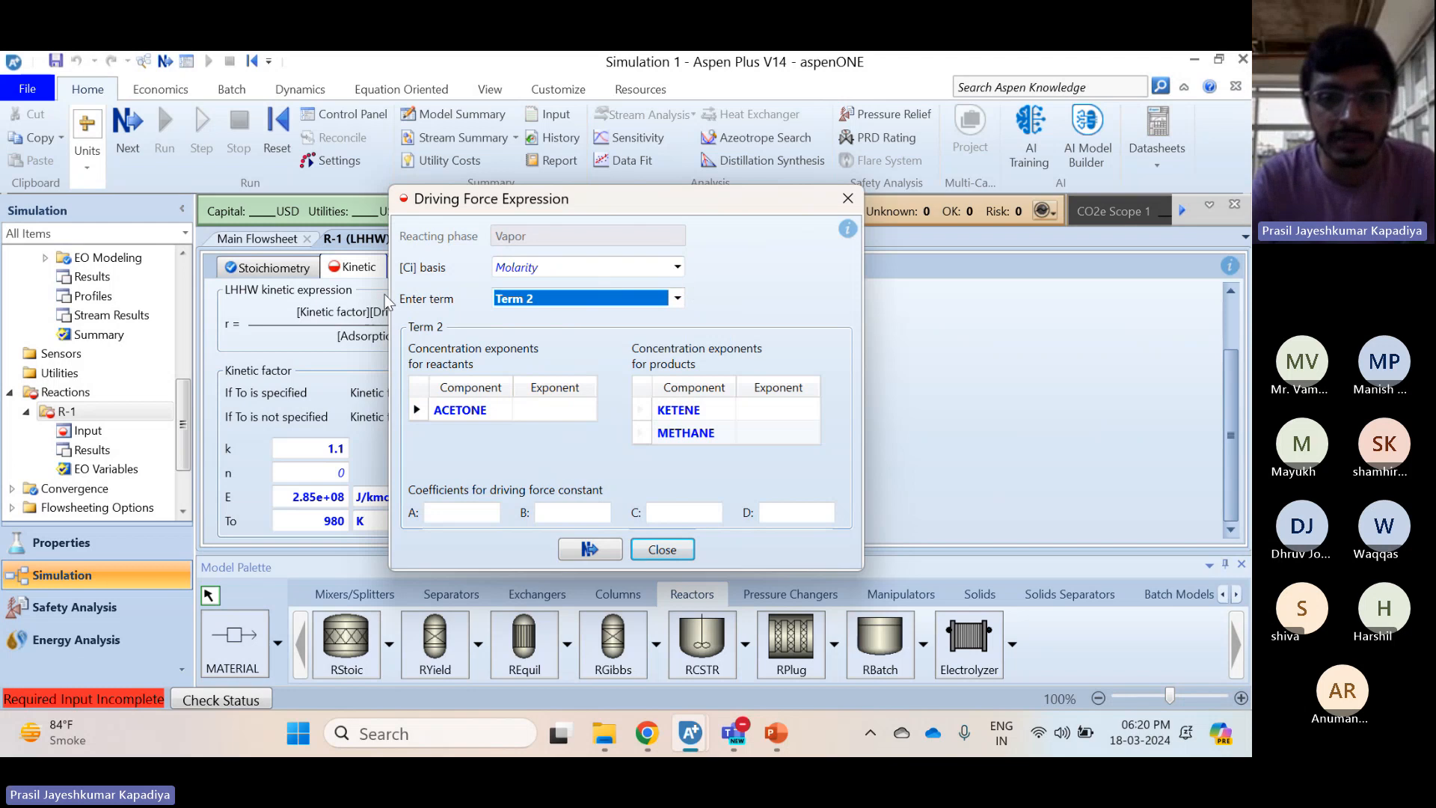
{"action": "left_click", "coordinate": [461, 513]}
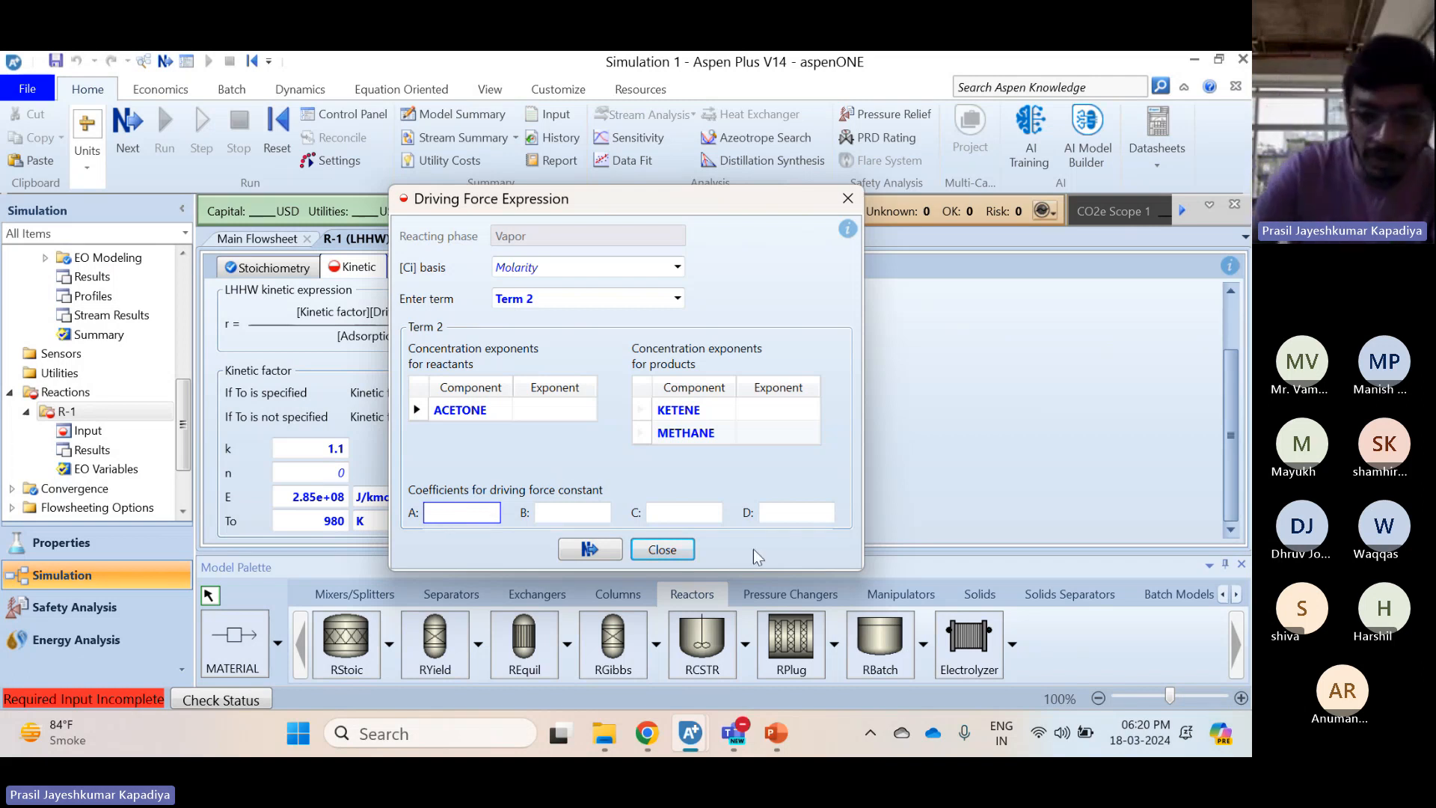
{"action": "left_click", "coordinate": [778, 734]}
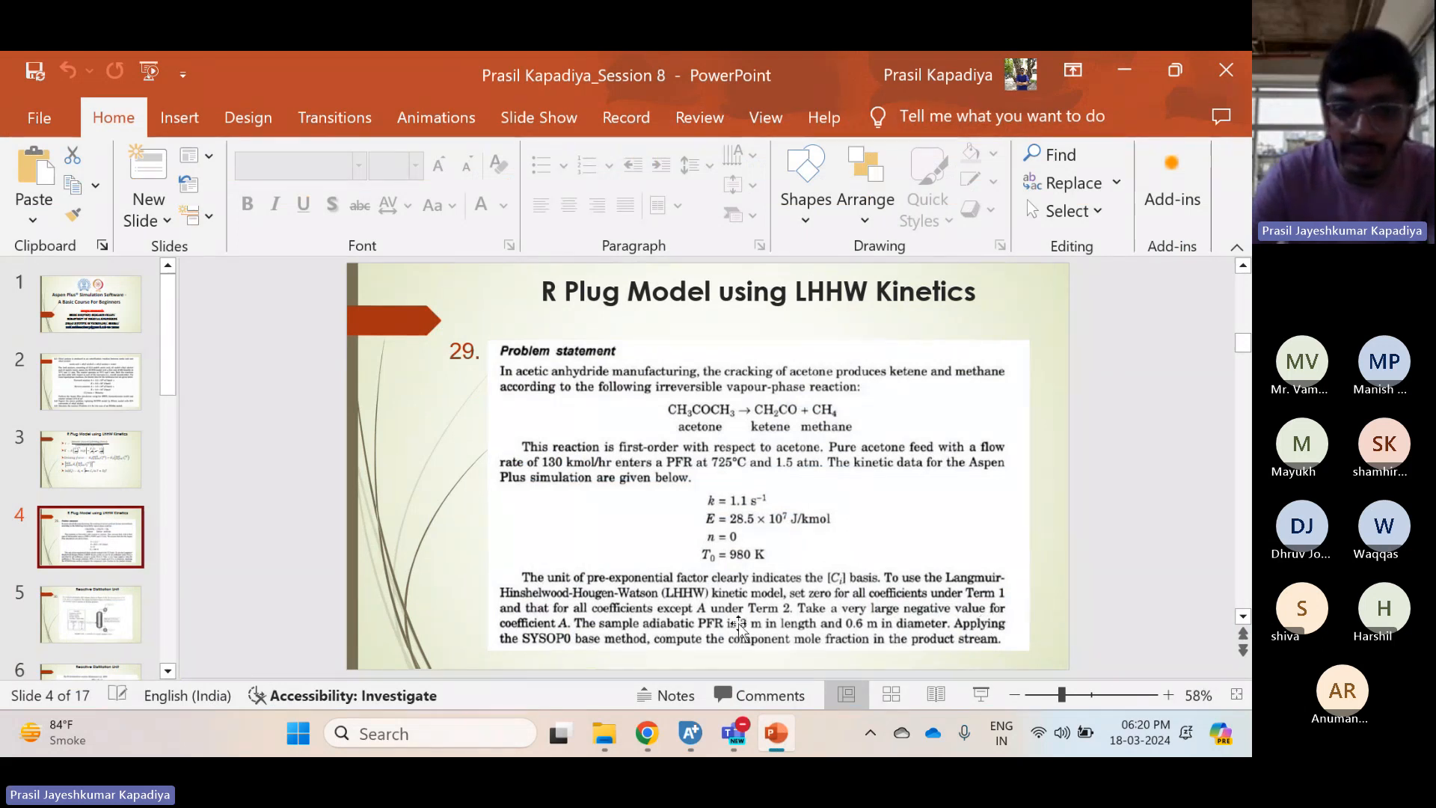
{"action": "left_click", "coordinate": [777, 750]}
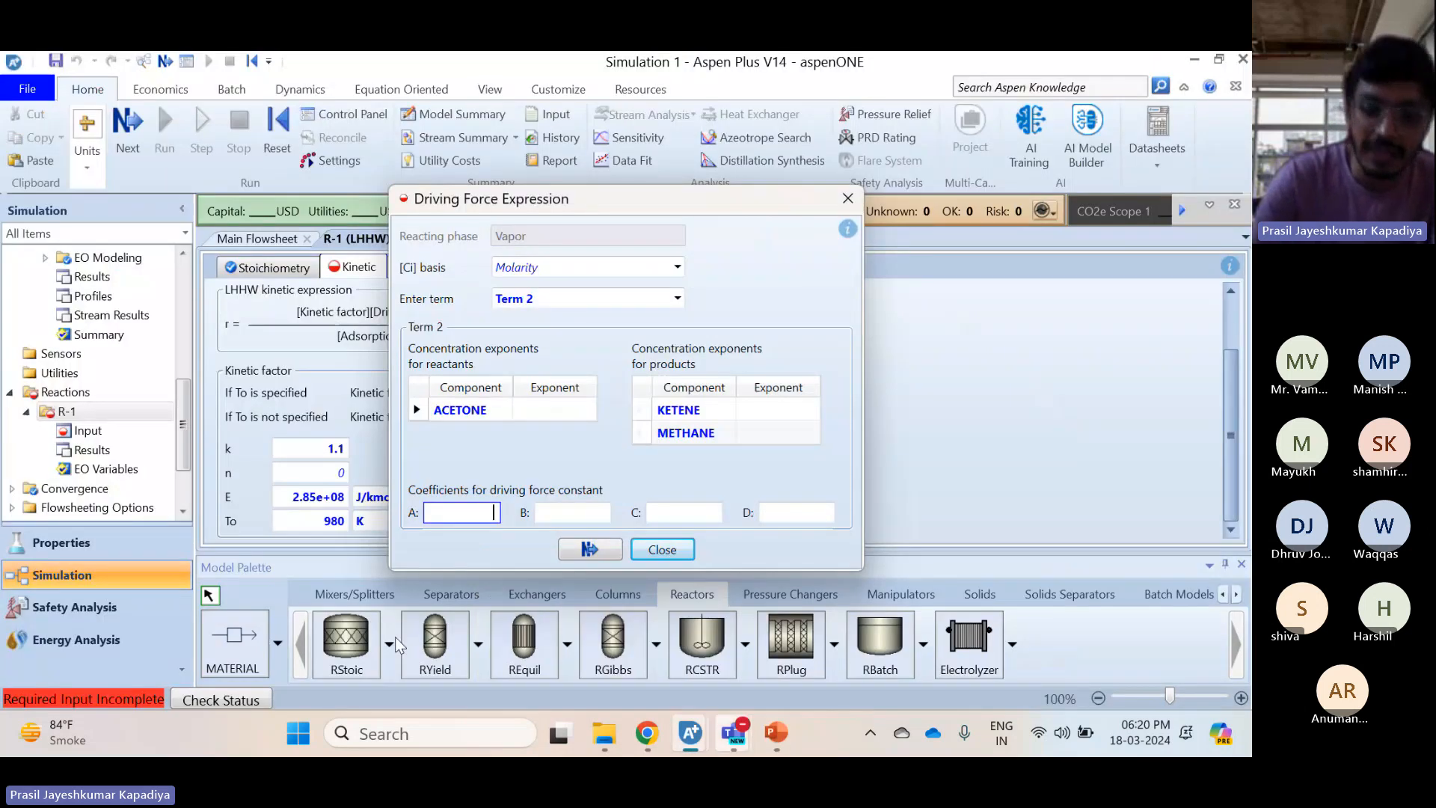
{"action": "type", "text": "-1"}
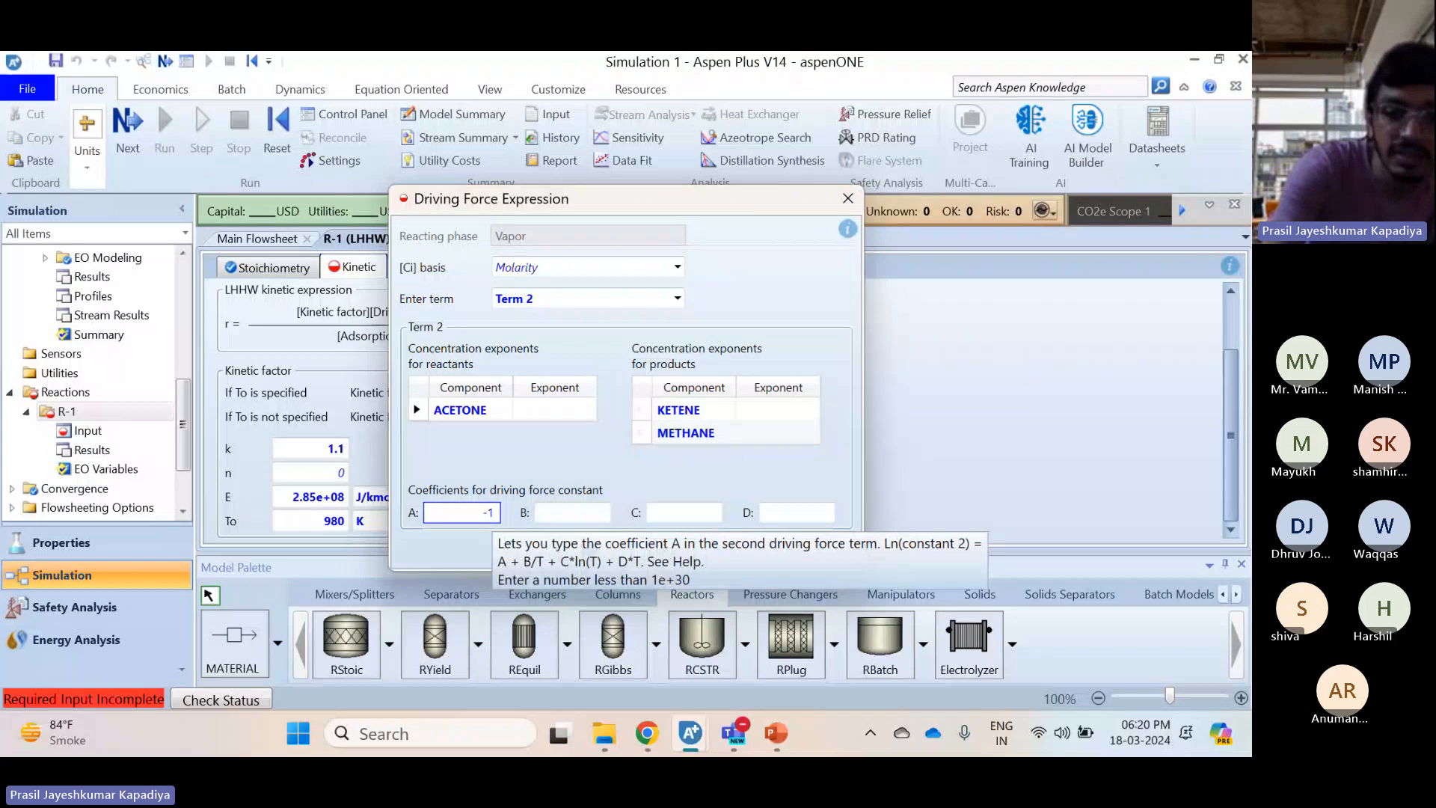
{"action": "type", "text": "e+06"}
{"action": "key", "text": "Return"}
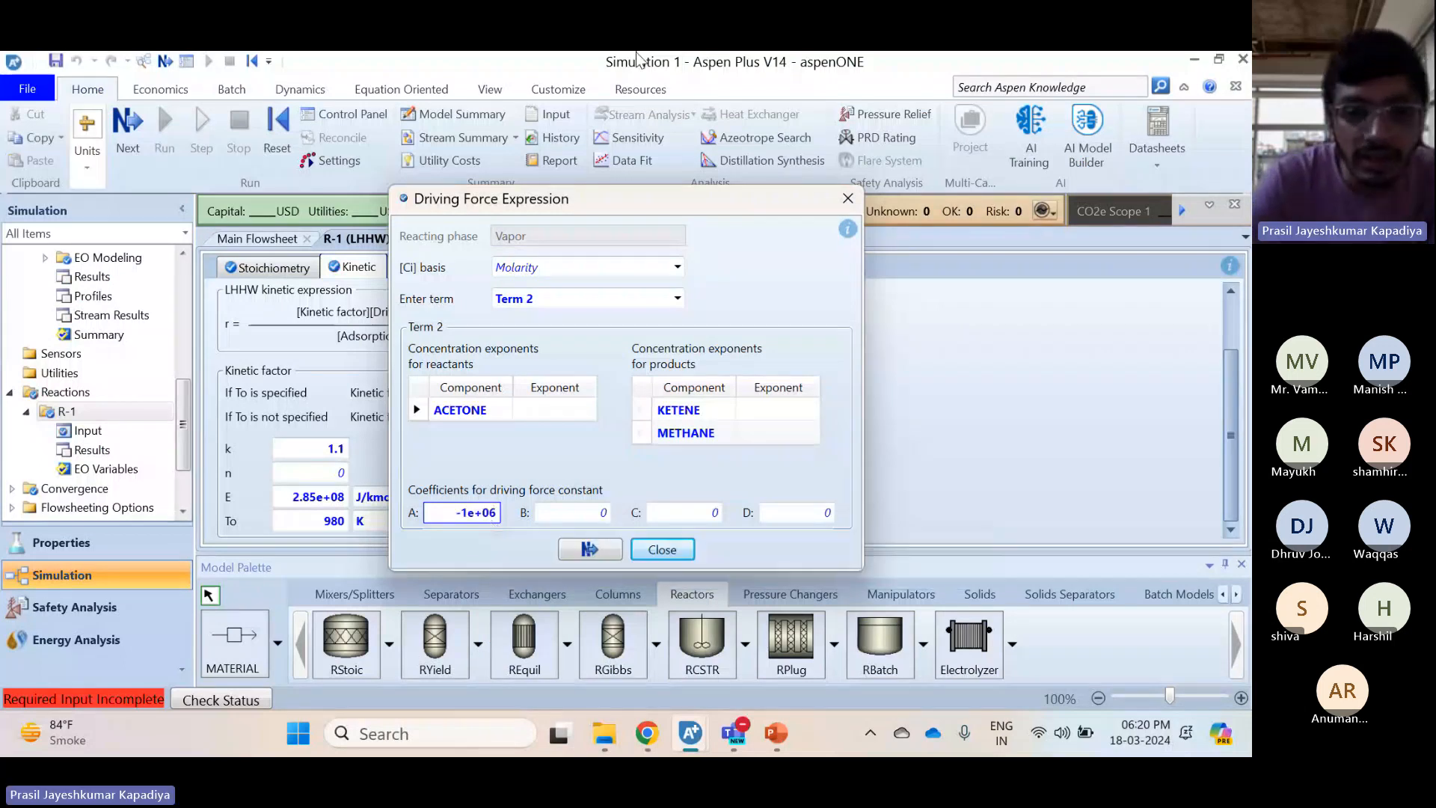
{"action": "left_click", "coordinate": [640, 548]}
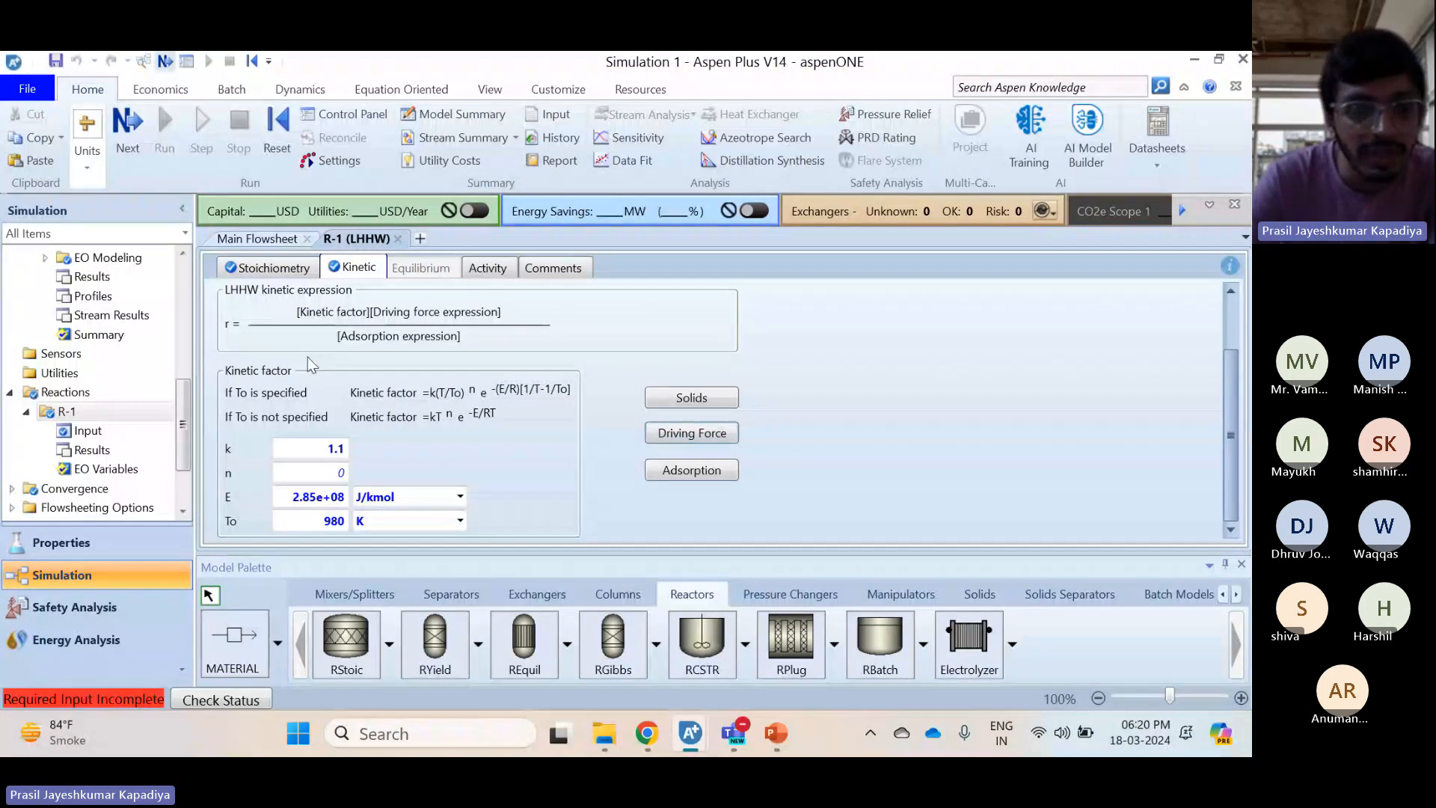
Add reaction set R-1 to the selected reaction sets of the RPFR reactor and run the simulation
{"action": "key", "text": "F4"}
{"action": "left_click", "coordinate": [268, 387]}
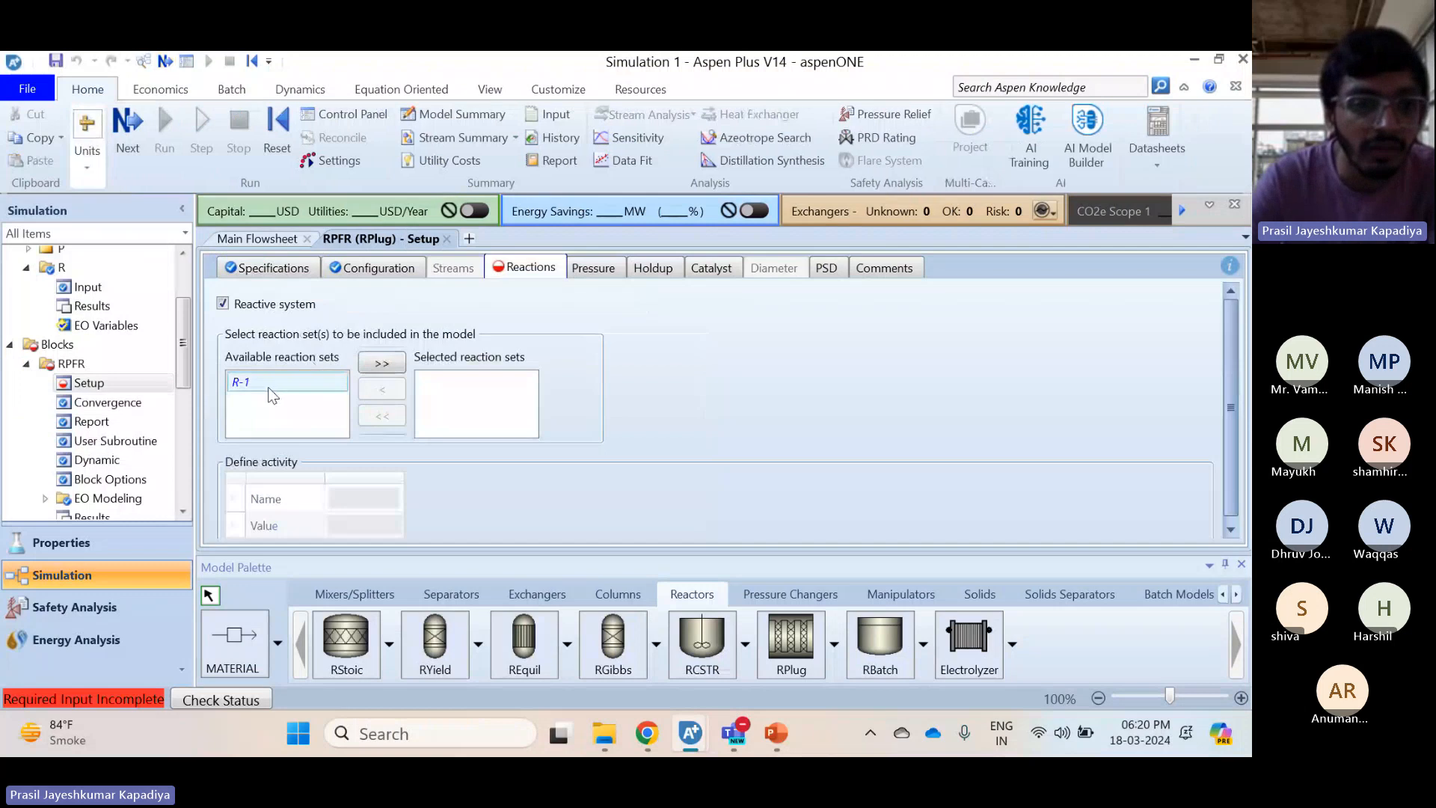
{"action": "left_click", "coordinate": [383, 365]}
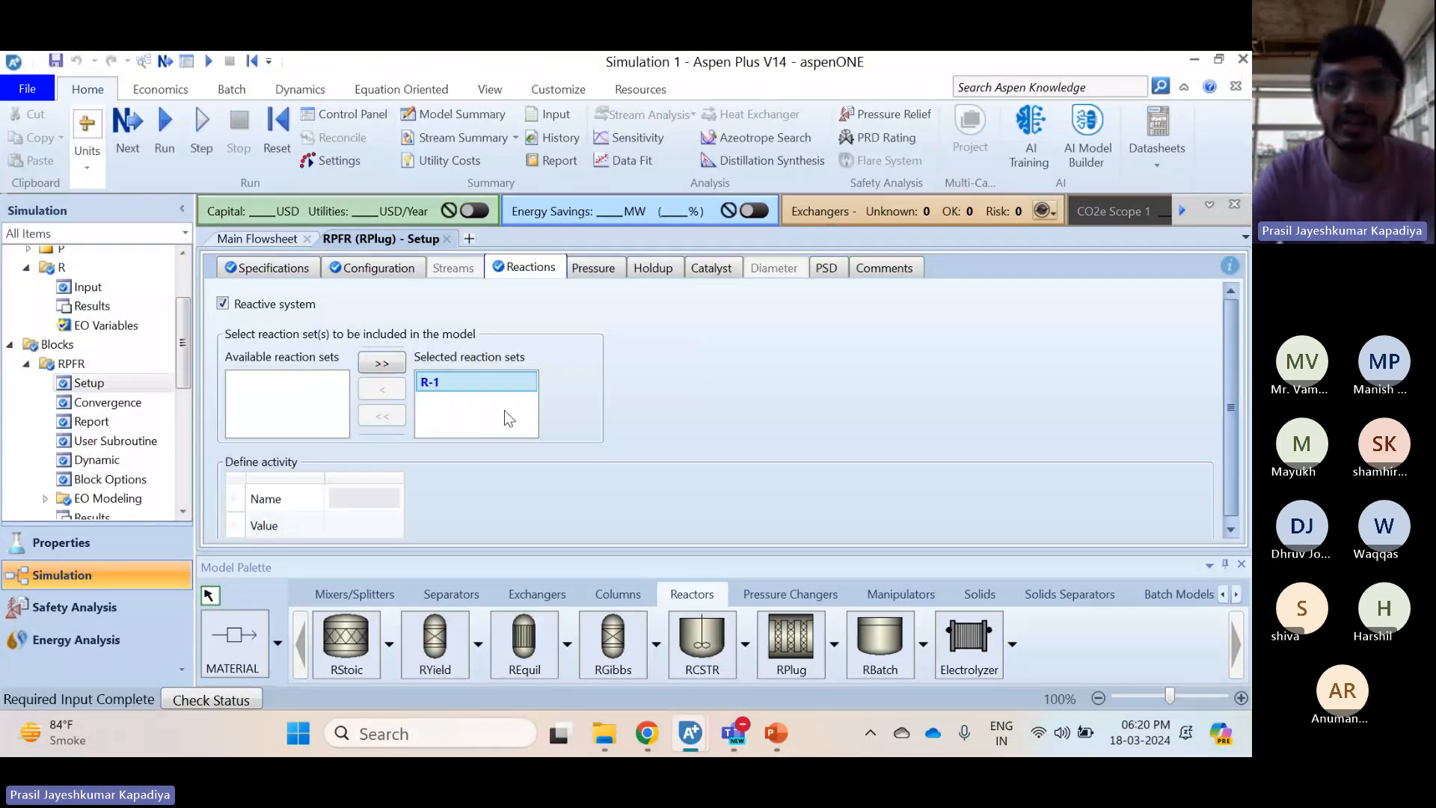
{"action": "left_click", "coordinate": [158, 129]}
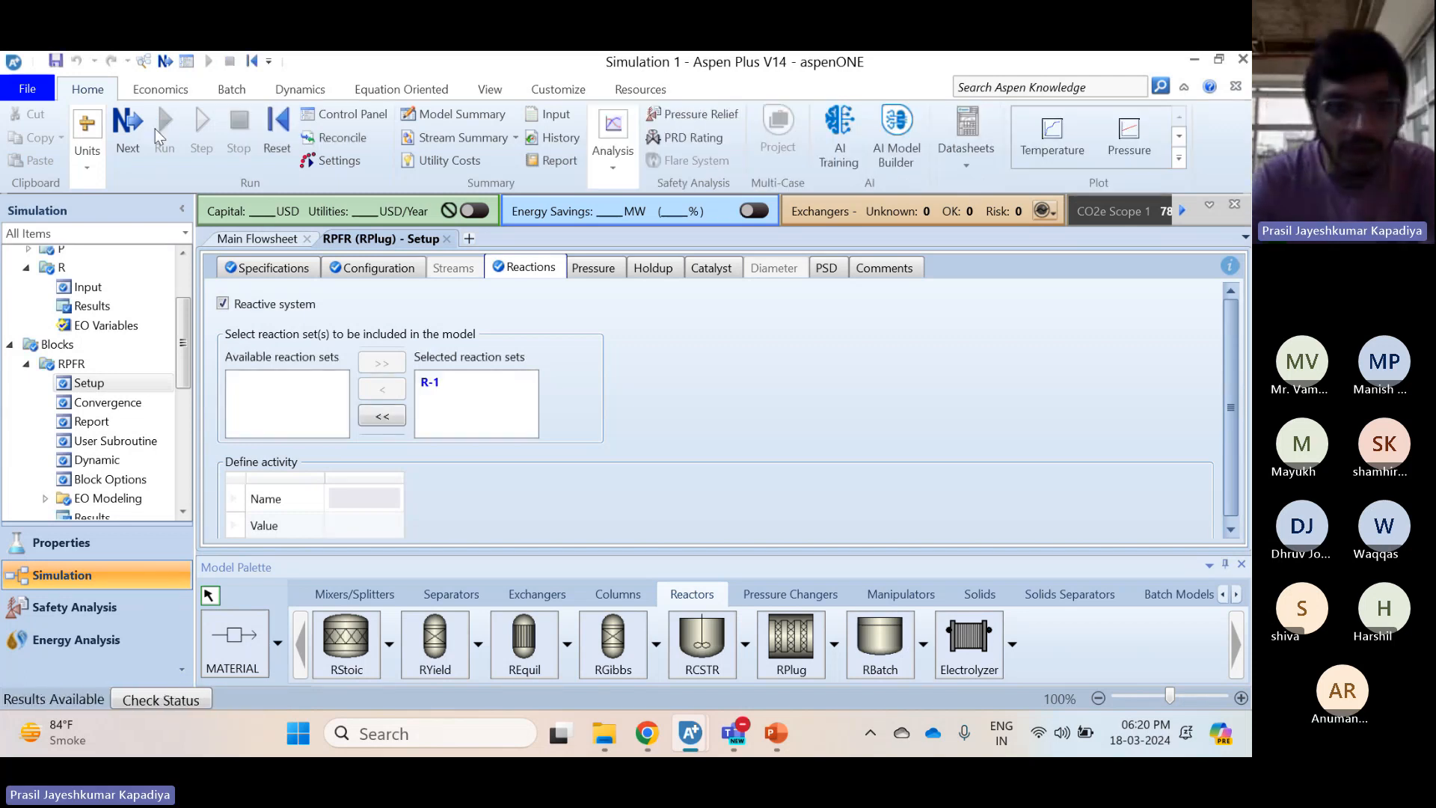
Open the stream results summary and expand the component mole fractions for streams P and R
{"action": "left_click", "coordinate": [273, 240]}
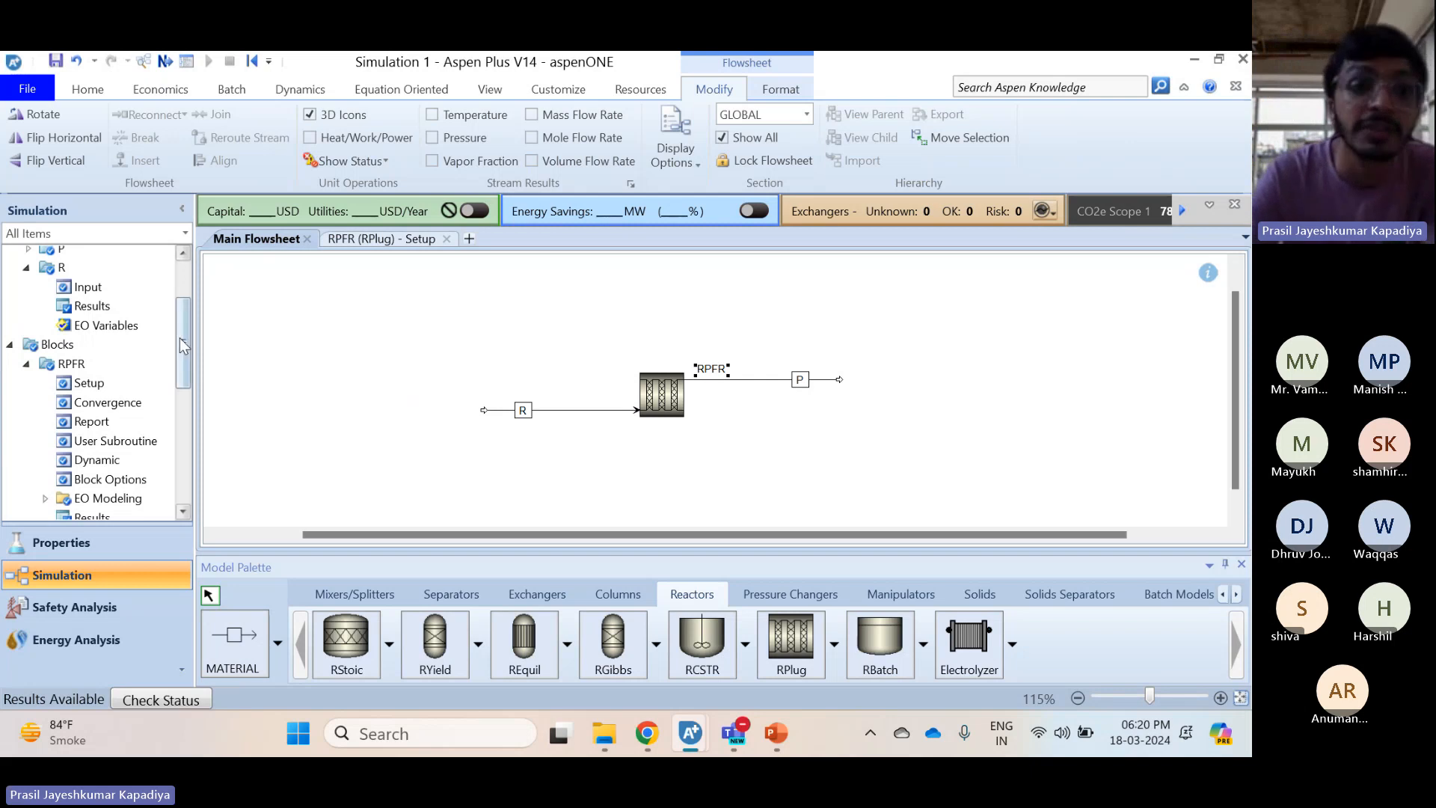
{"action": "left_click_drag", "start_coordinate": [181, 338], "coordinate": [203, 479]}
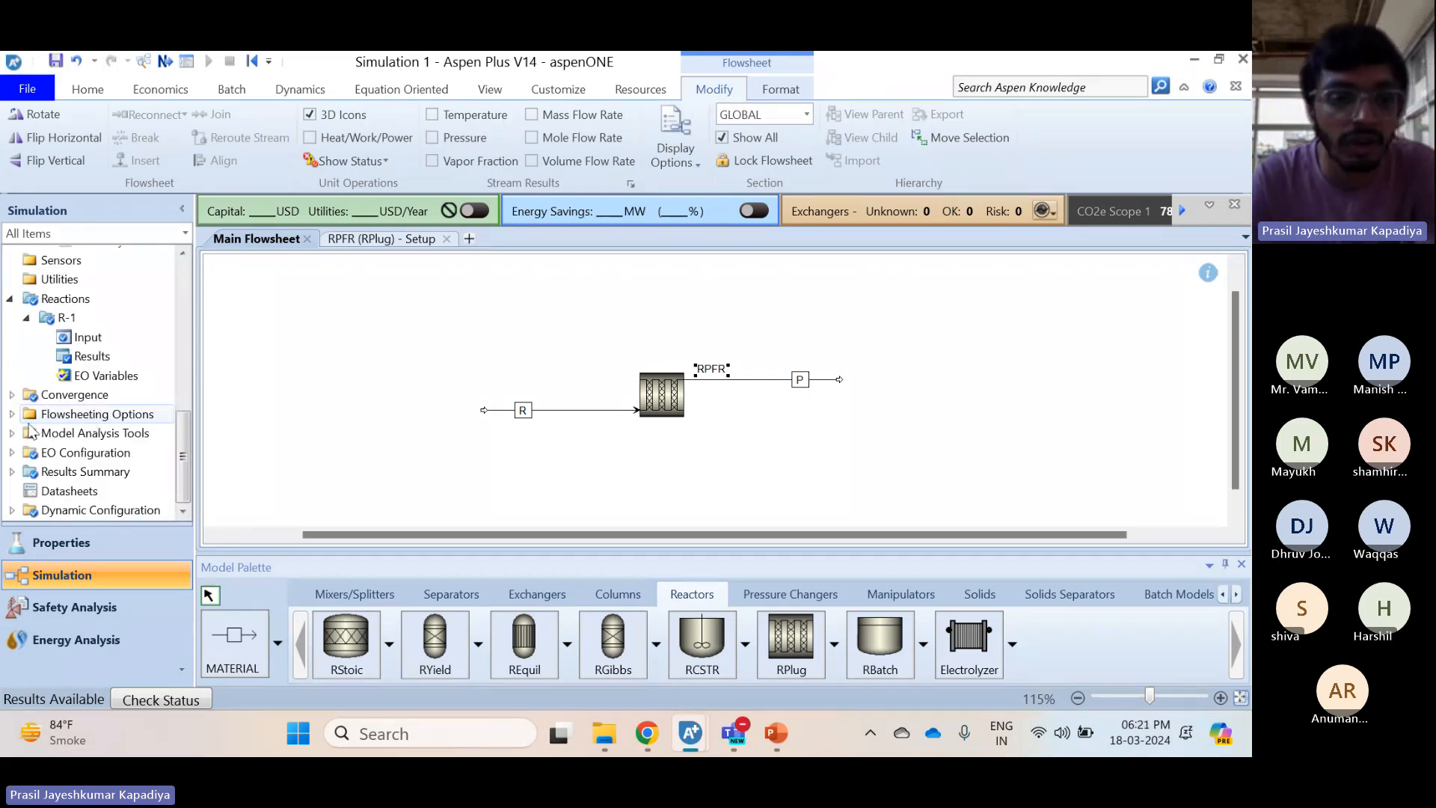
{"action": "left_click", "coordinate": [11, 413]}
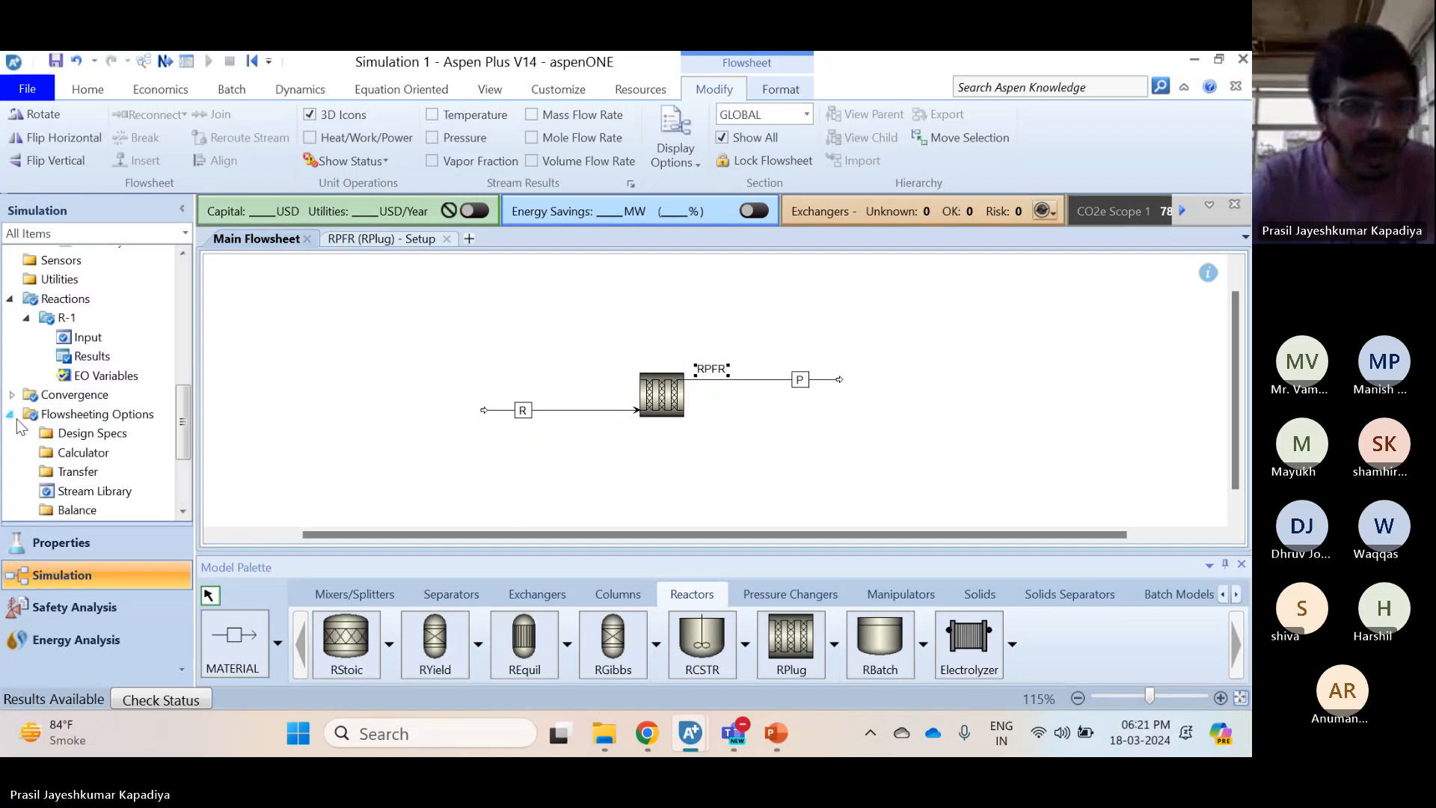
{"action": "left_click", "coordinate": [11, 397]}
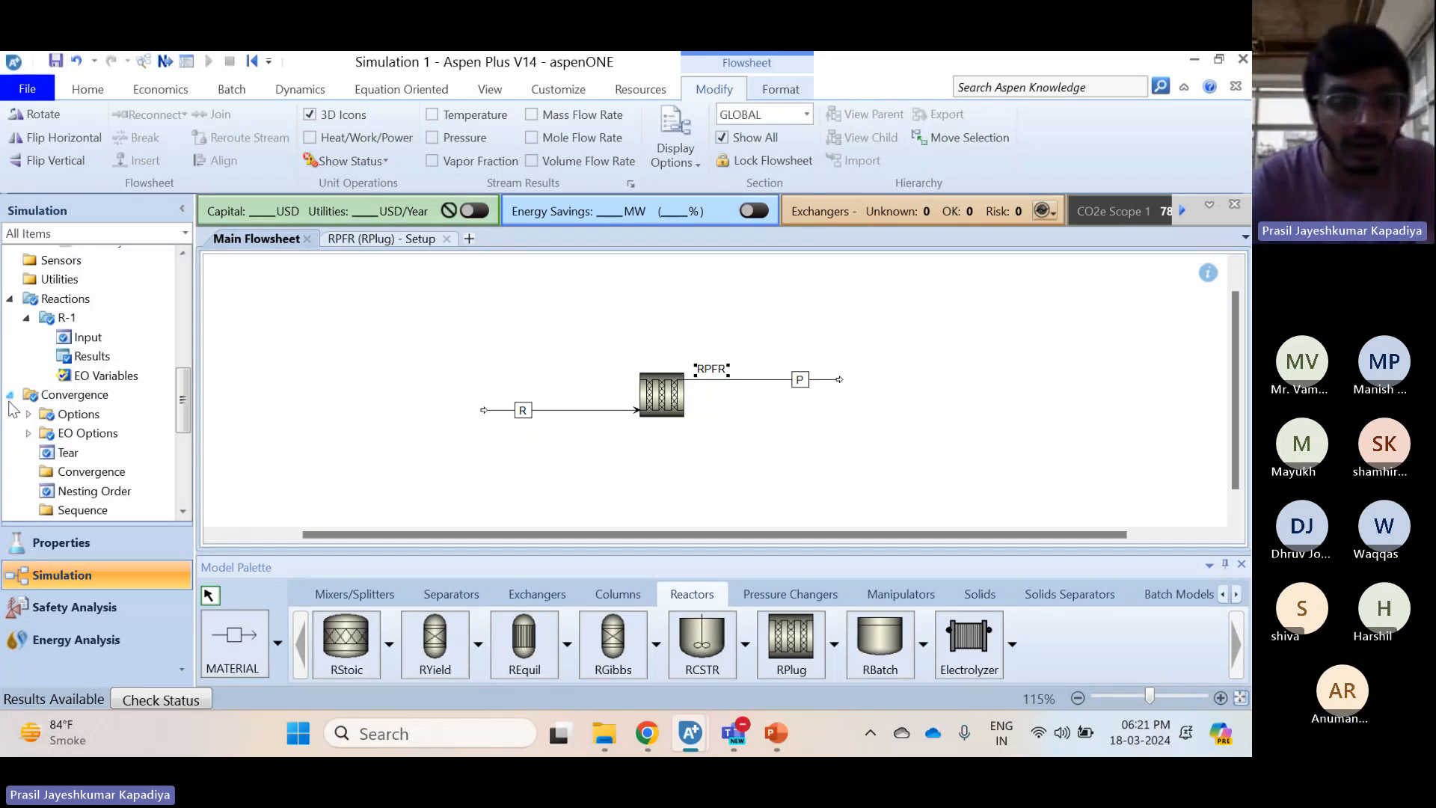
{"action": "scroll", "coordinate": [9, 406], "scroll_direction": "down", "scroll_amount": 4}
{"action": "scroll", "coordinate": [13, 410], "scroll_direction": "down", "scroll_amount": 1}
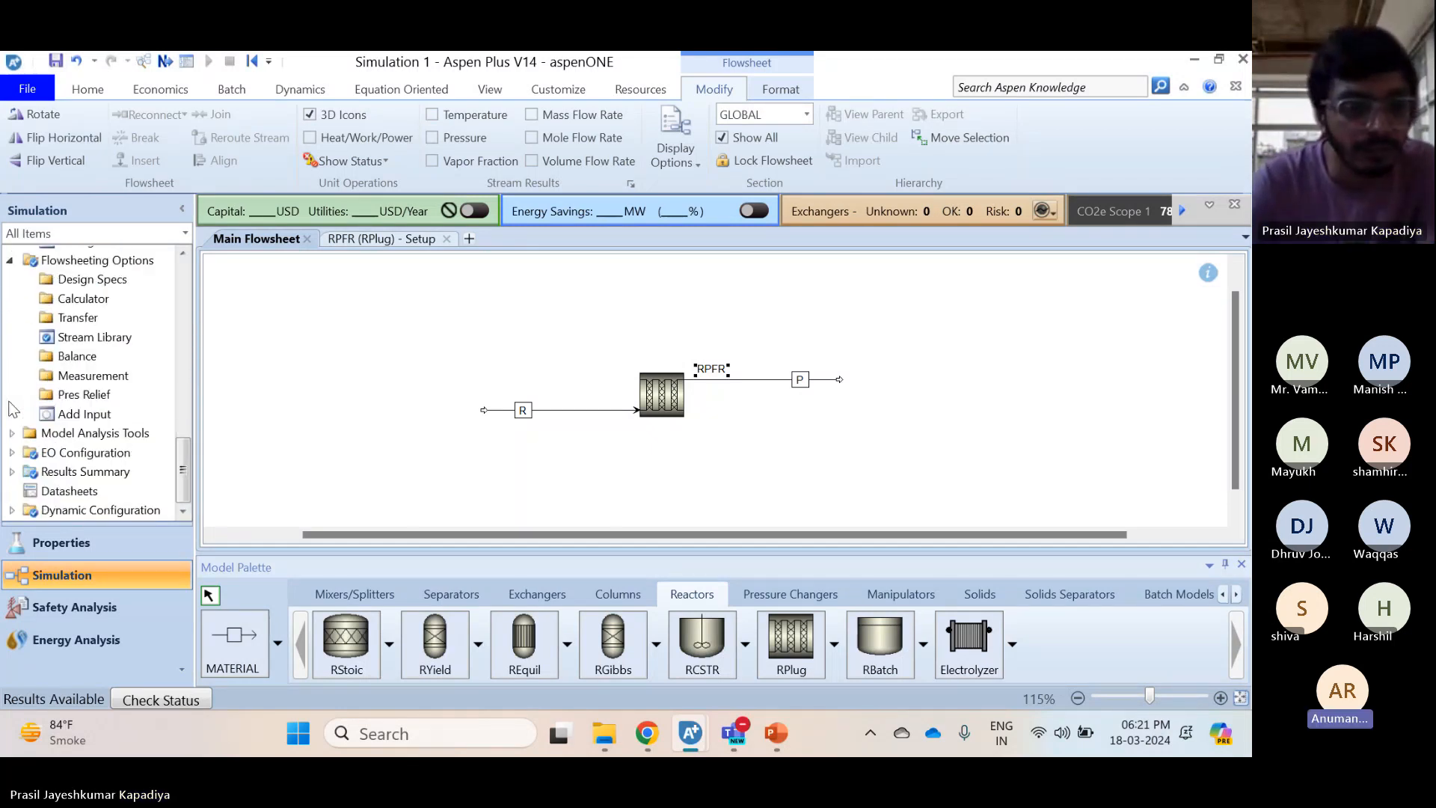
{"action": "left_click", "coordinate": [13, 472]}
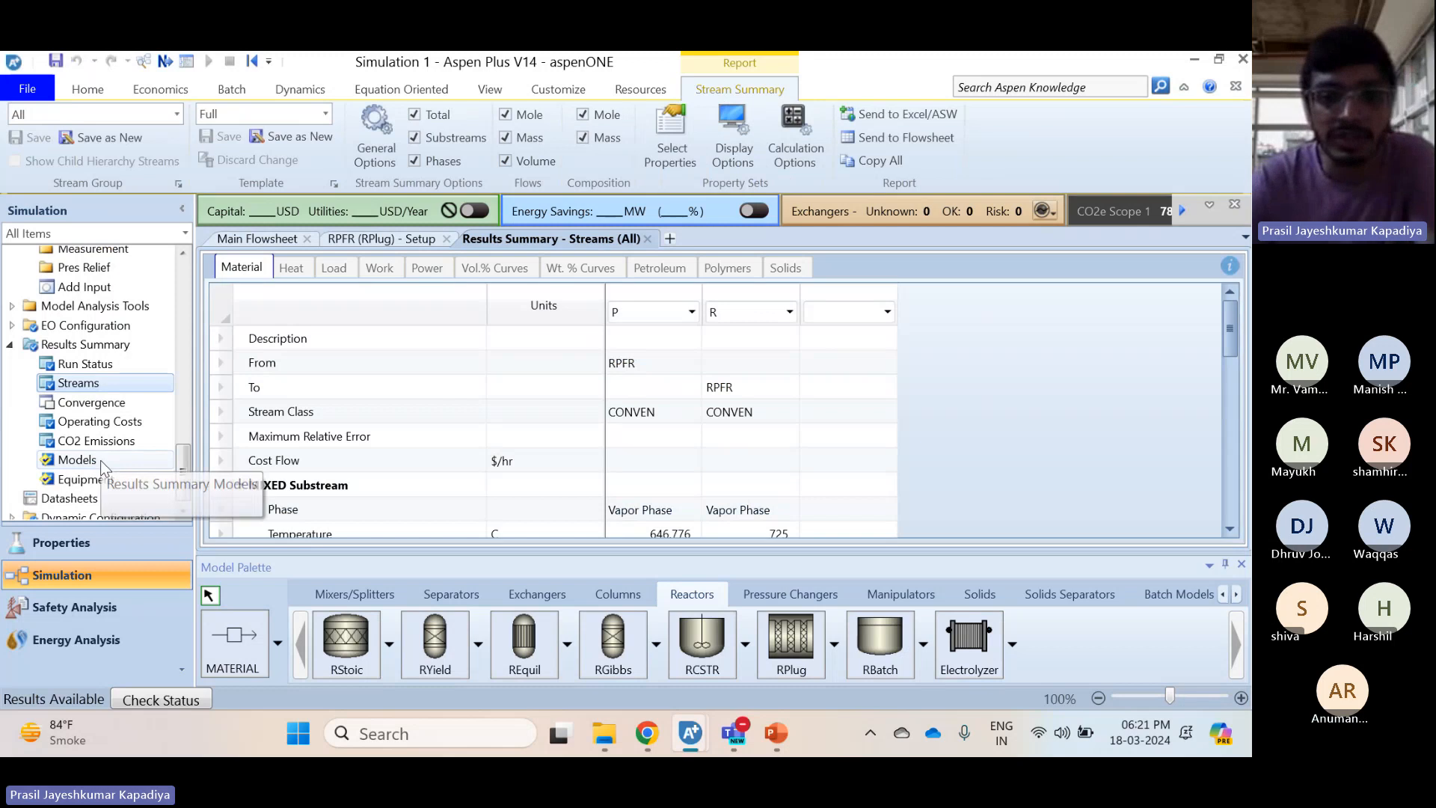
{"action": "scroll", "coordinate": [784, 450], "scroll_direction": "down", "scroll_amount": 3}
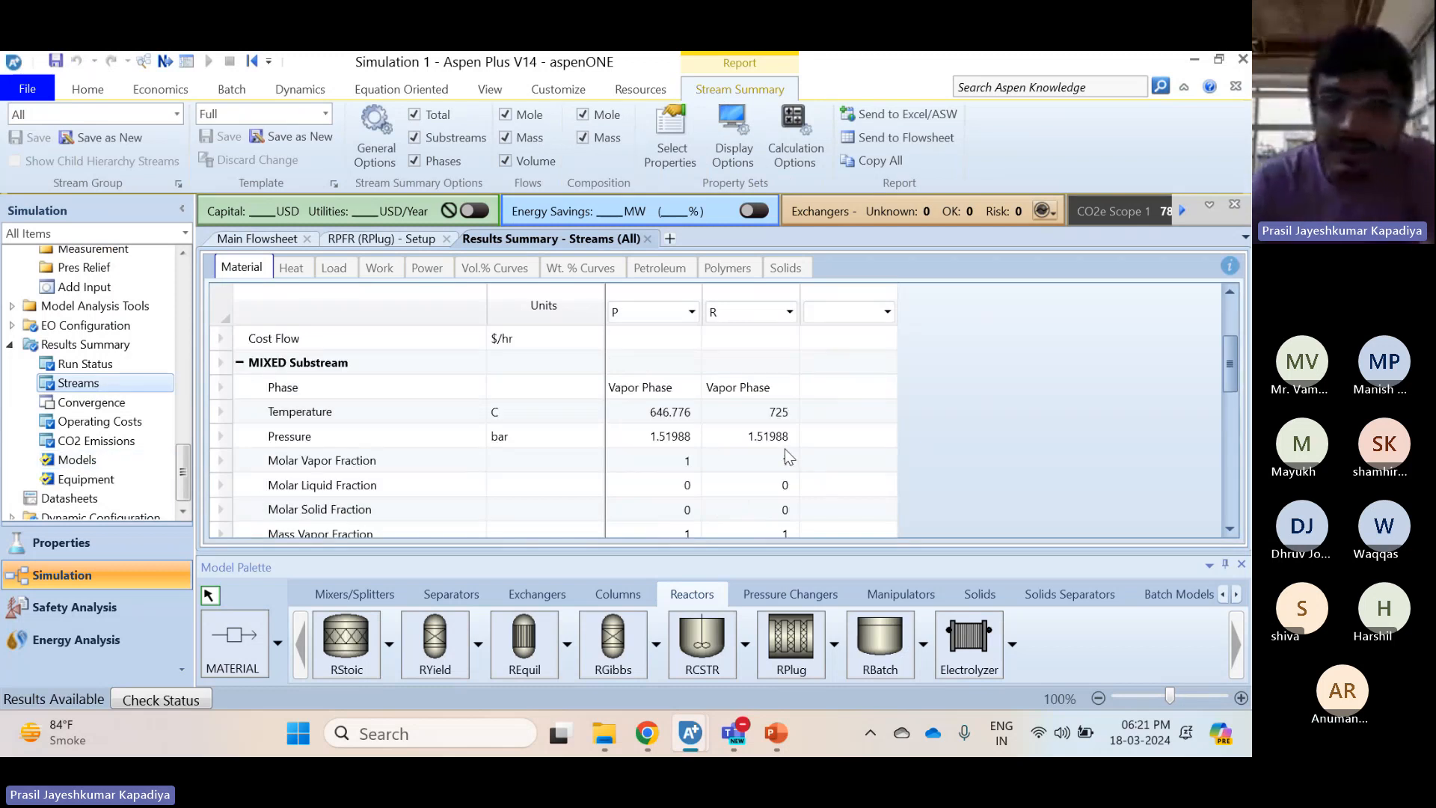
{"action": "scroll", "coordinate": [788, 457], "scroll_direction": "down", "scroll_amount": 5}
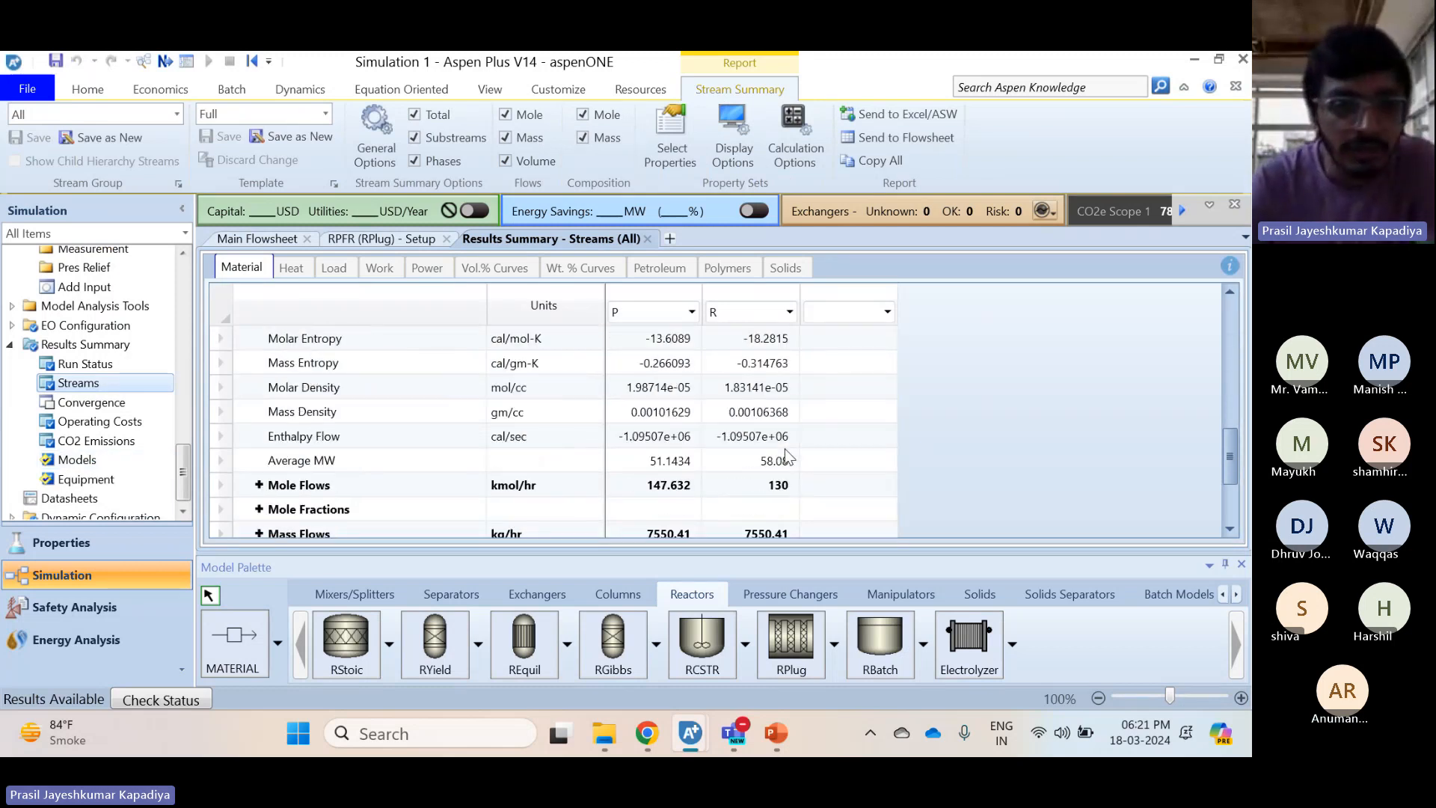
{"action": "left_click", "coordinate": [267, 419]}
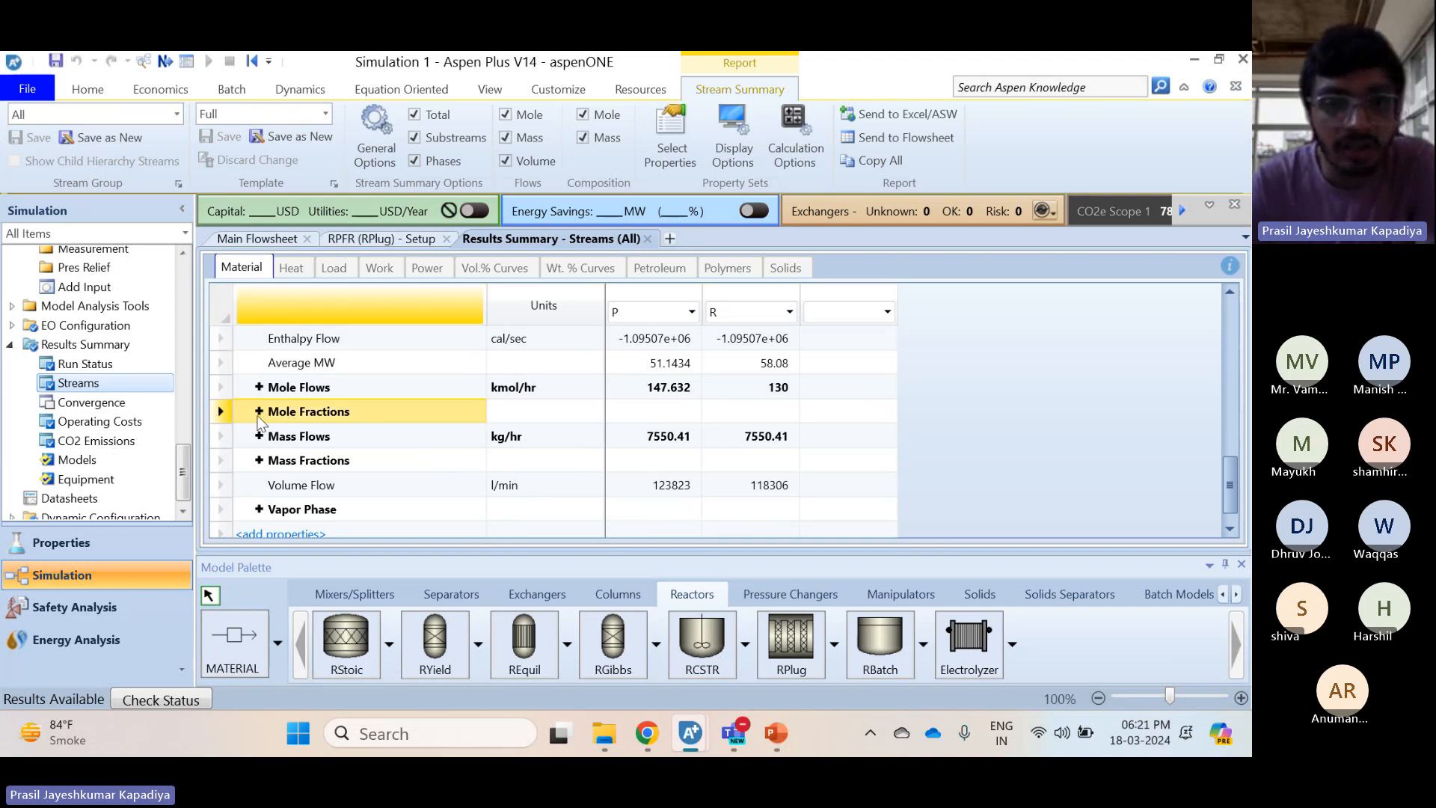
{"action": "left_click", "coordinate": [260, 411]}
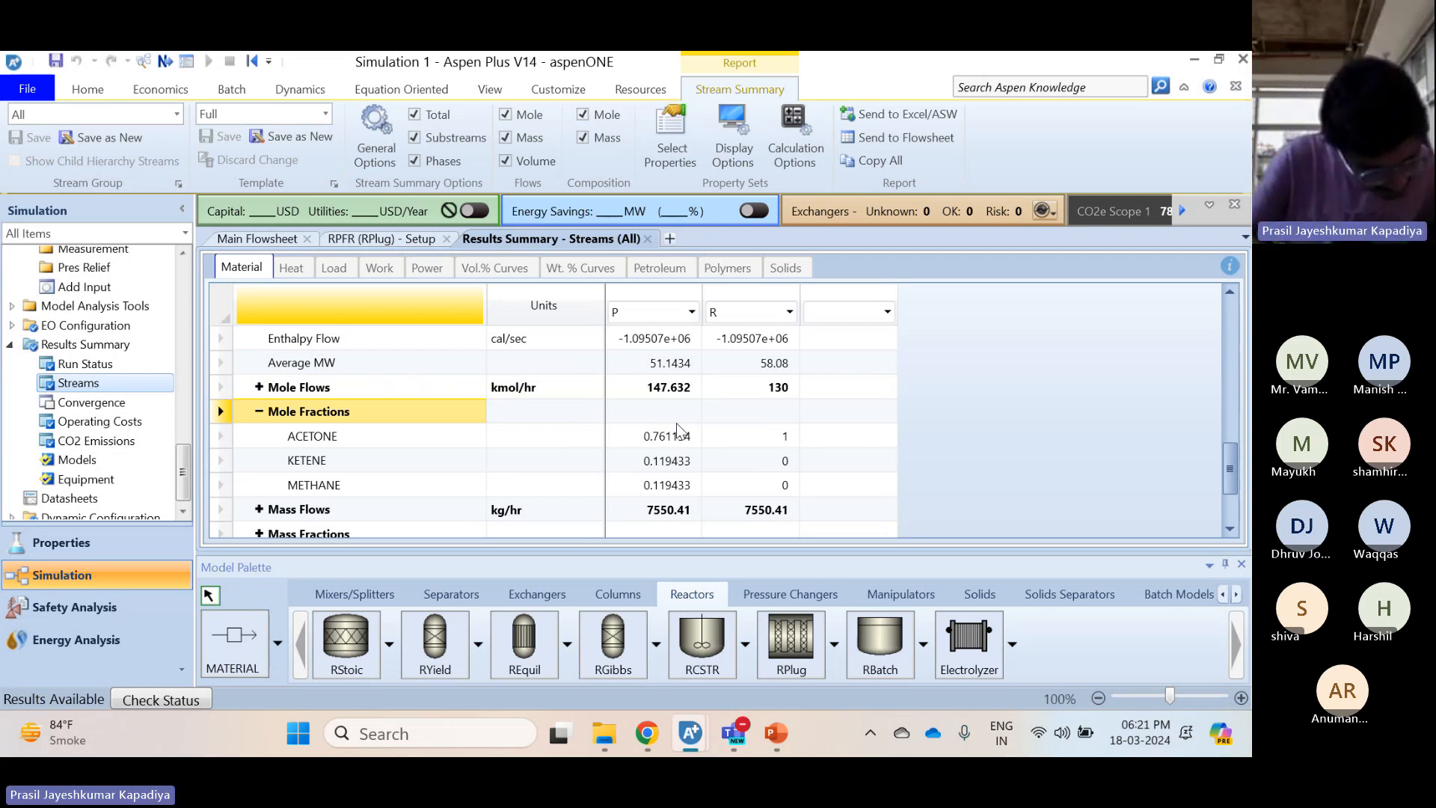
Review the RPFR block's reactor type, reactor dimensions, valid phases and selected reaction set
{"action": "left_click", "coordinate": [359, 238]}
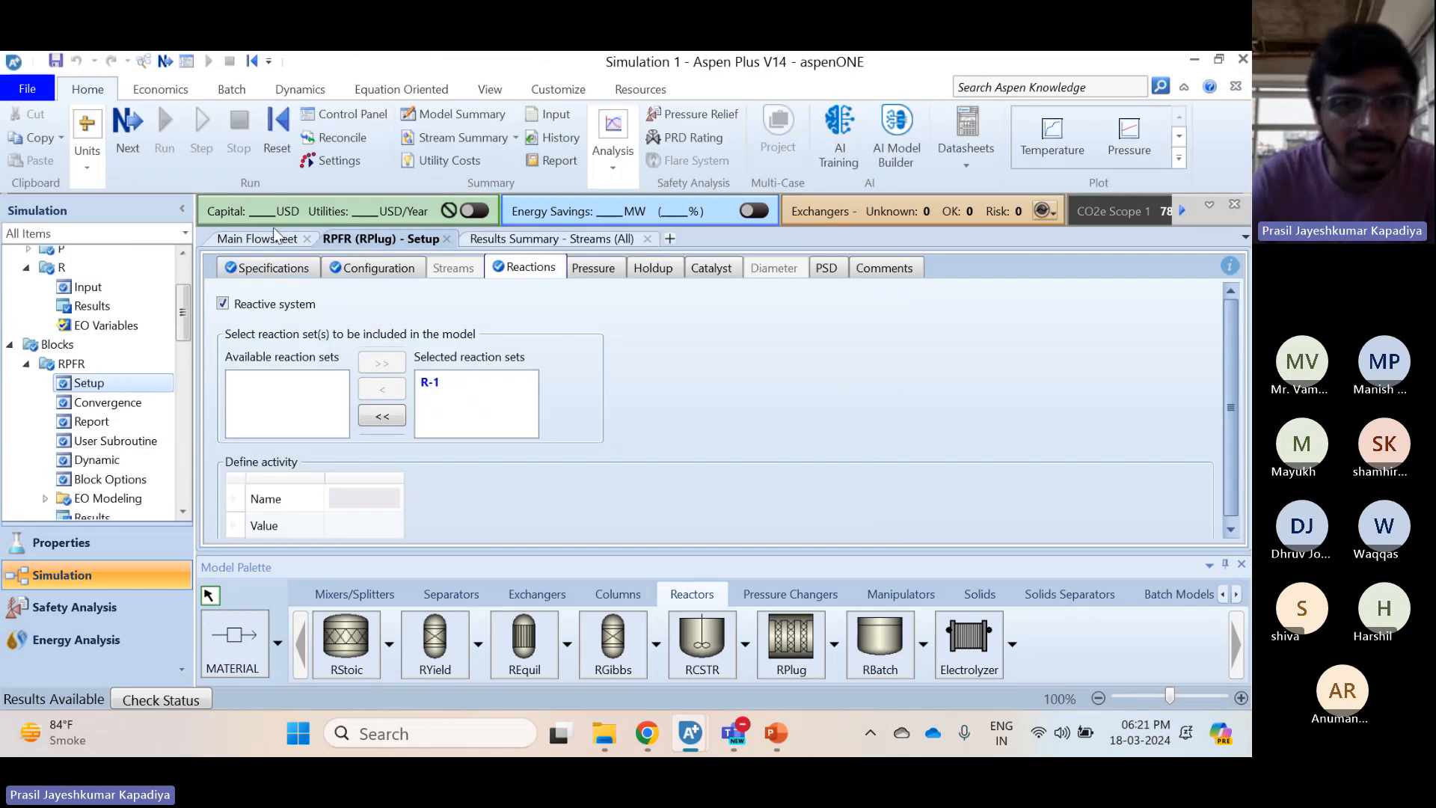
{"action": "left_click", "coordinate": [256, 238]}
{"action": "left_click", "coordinate": [666, 416]}
{"action": "double_click", "coordinate": [665, 415]}
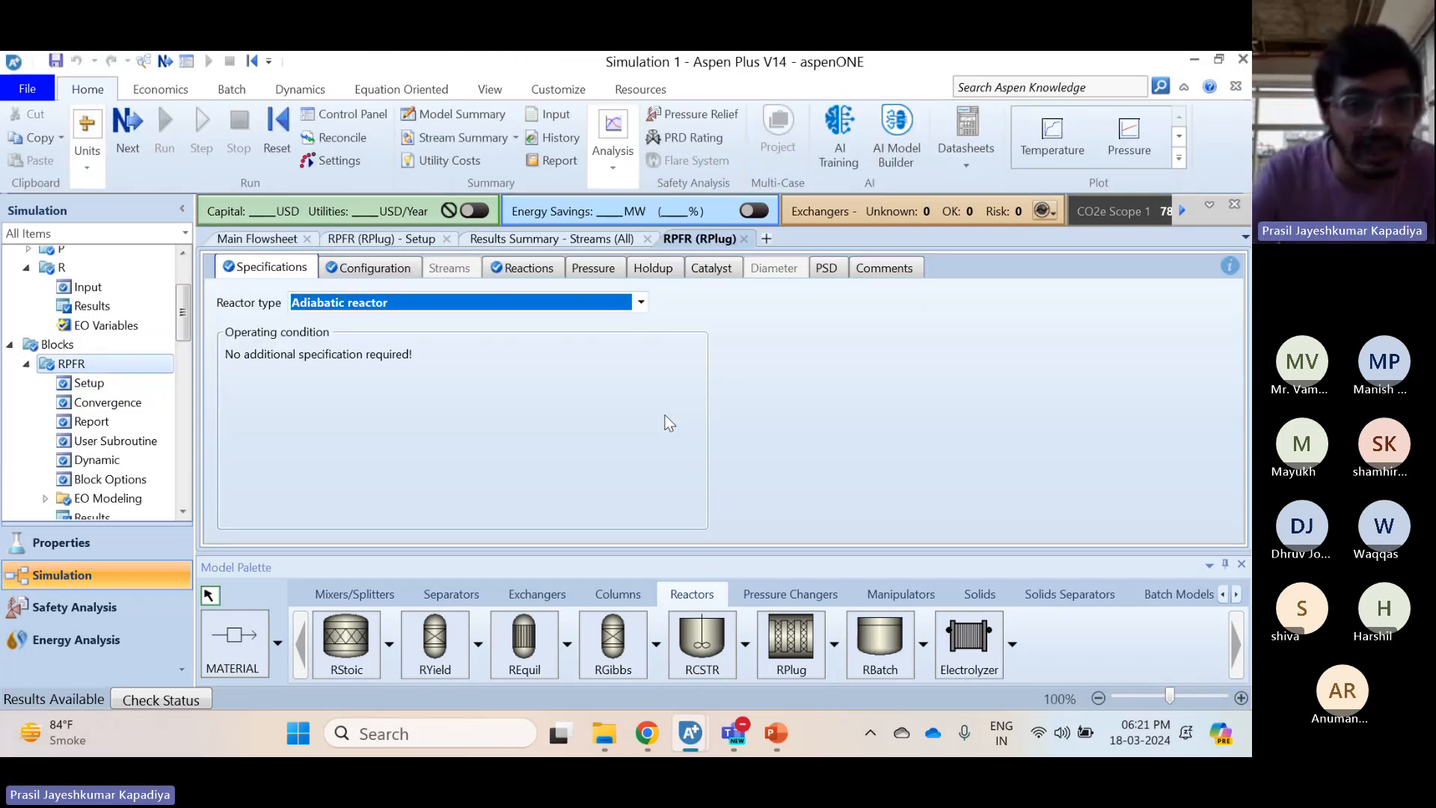
{"action": "left_click", "coordinate": [375, 266]}
{"action": "scroll", "coordinate": [457, 378], "scroll_direction": "down", "scroll_amount": 3}
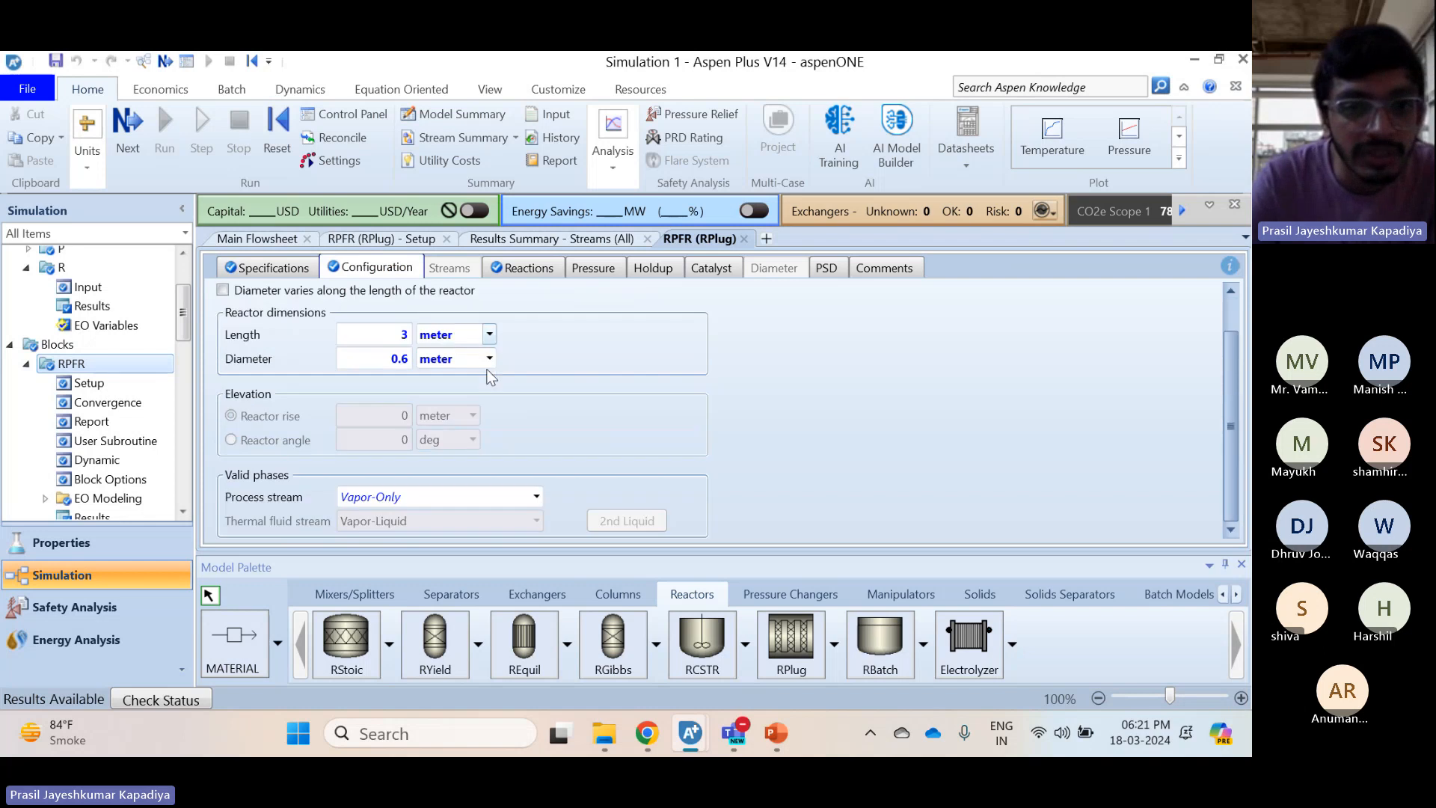
{"action": "scroll", "coordinate": [490, 334], "scroll_direction": "up", "scroll_amount": 3}
{"action": "left_click", "coordinate": [509, 271]}
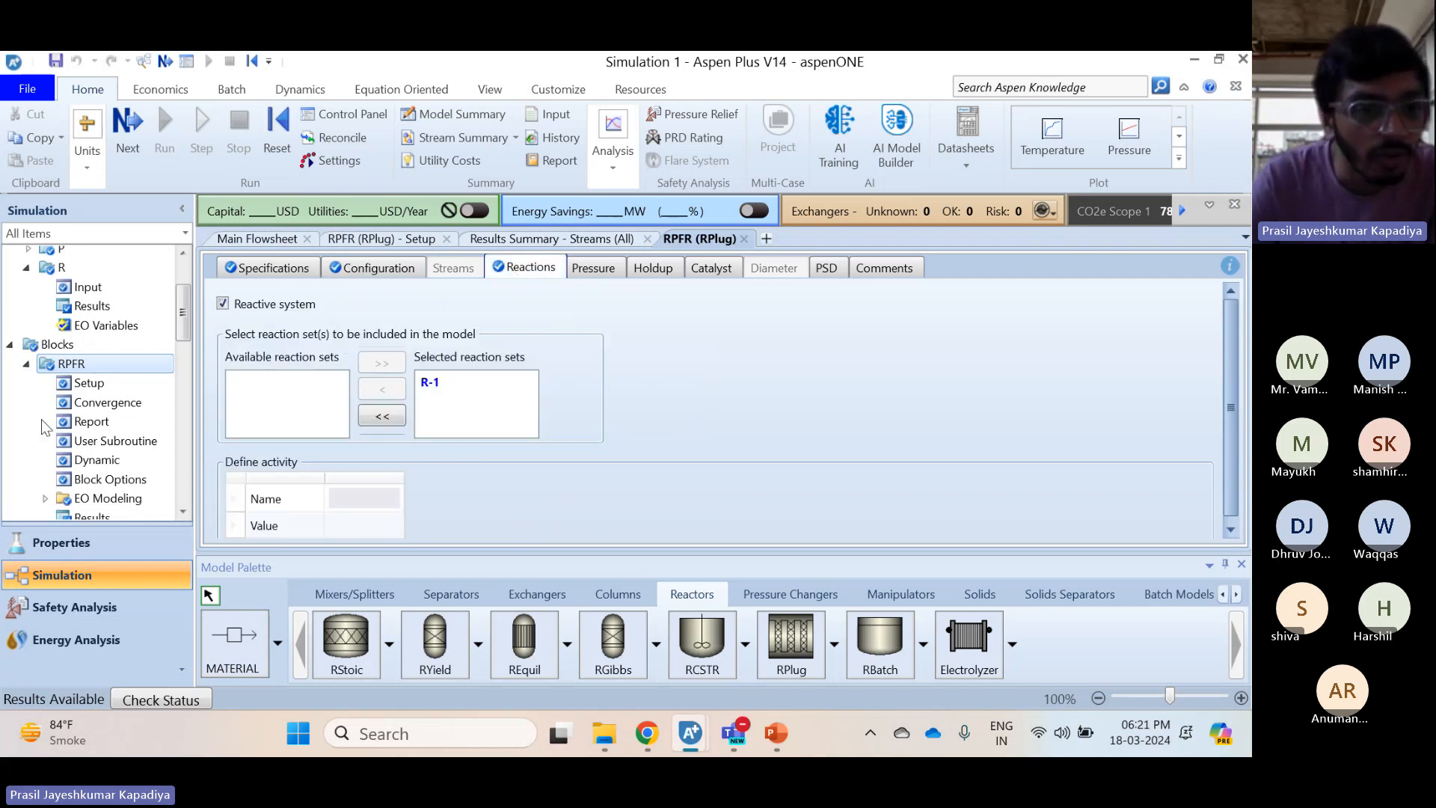
Review the stoichiometry of reaction set R-1, including the reactant and product coefficients of reaction 1
{"action": "scroll", "coordinate": [45, 427], "scroll_direction": "down", "scroll_amount": 5}
{"action": "scroll", "coordinate": [60, 419], "scroll_direction": "up", "scroll_amount": 2}
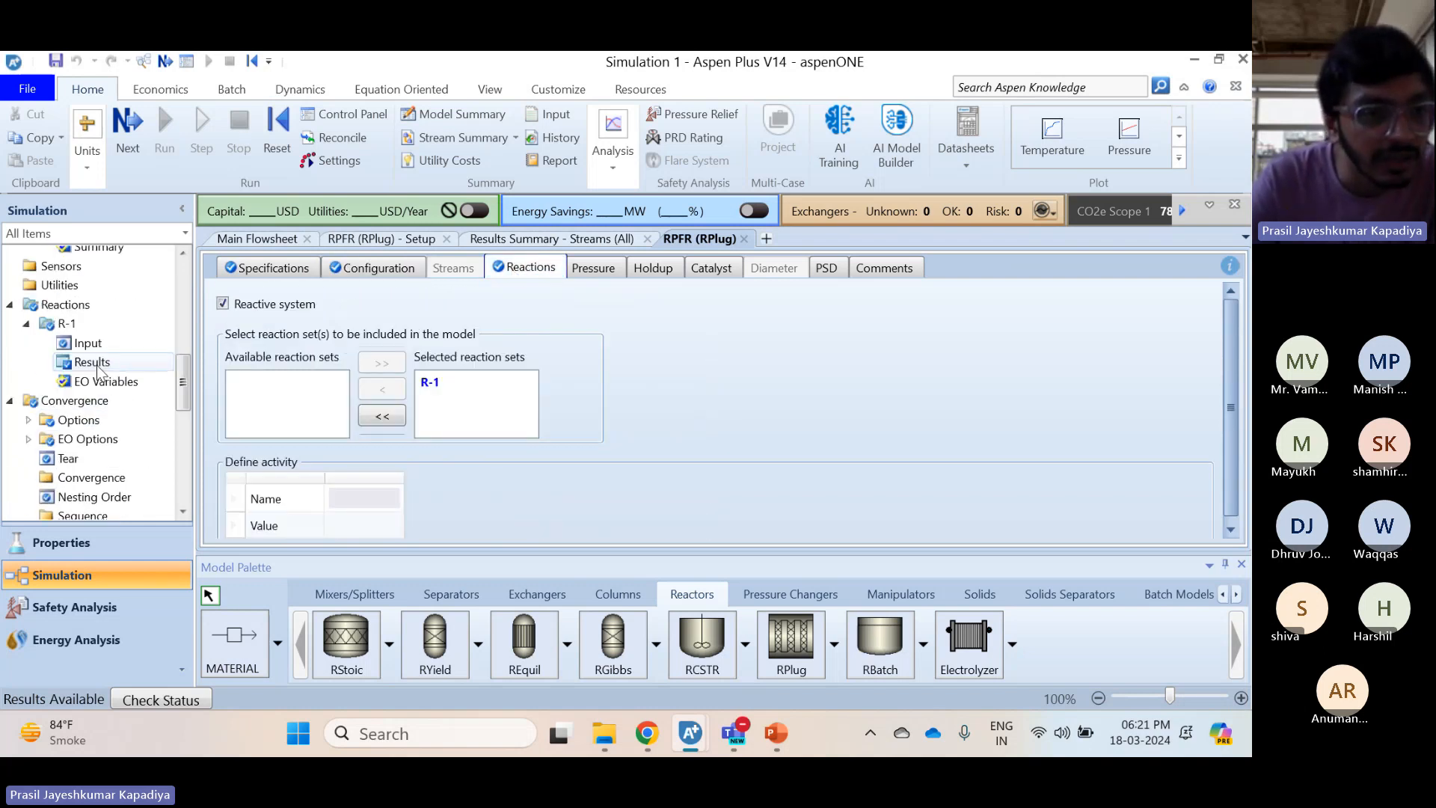
{"action": "scroll", "coordinate": [75, 410], "scroll_direction": "down", "scroll_amount": 2}
{"action": "scroll", "coordinate": [75, 410], "scroll_direction": "up", "scroll_amount": 2}
{"action": "left_click", "coordinate": [166, 328]}
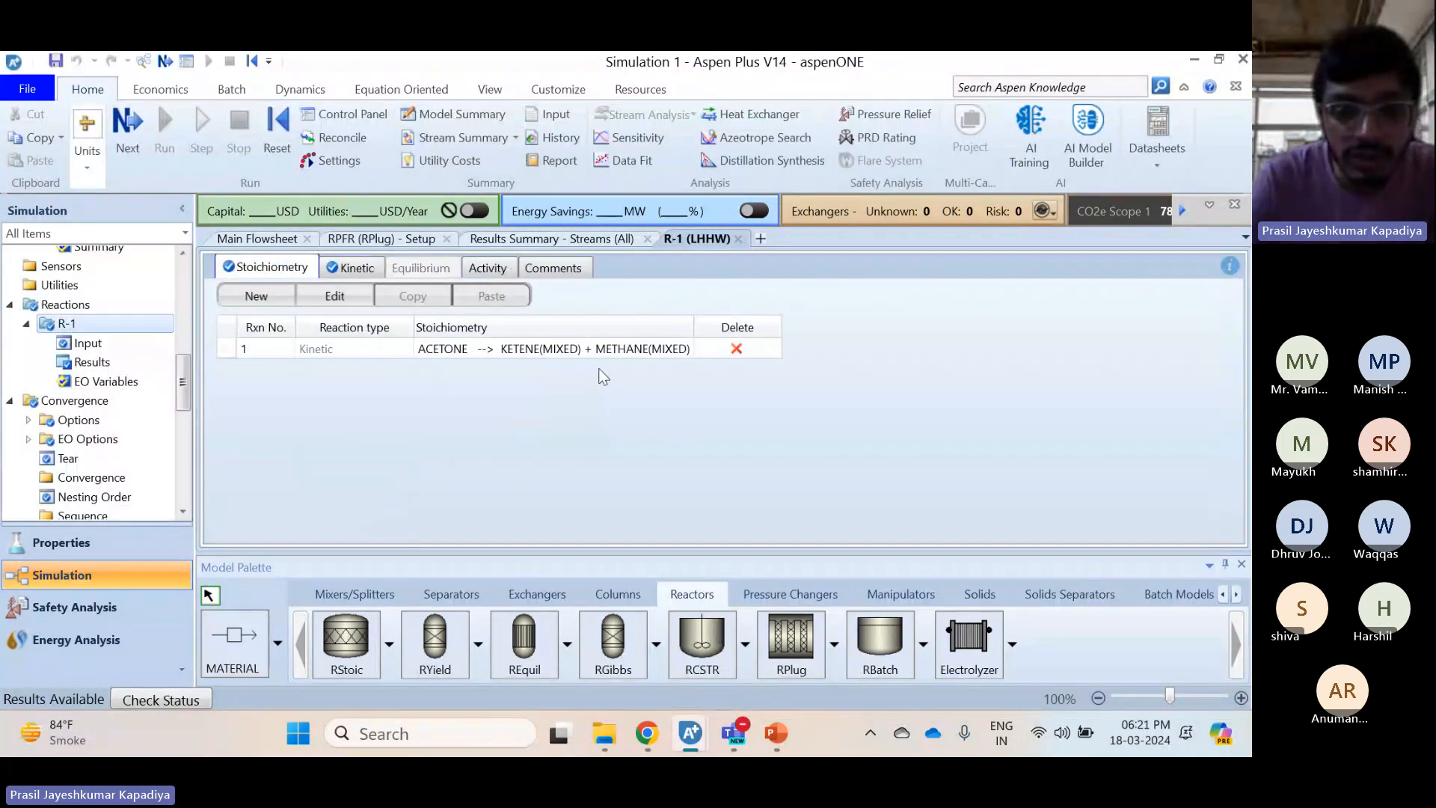
{"action": "left_click", "coordinate": [358, 265]}
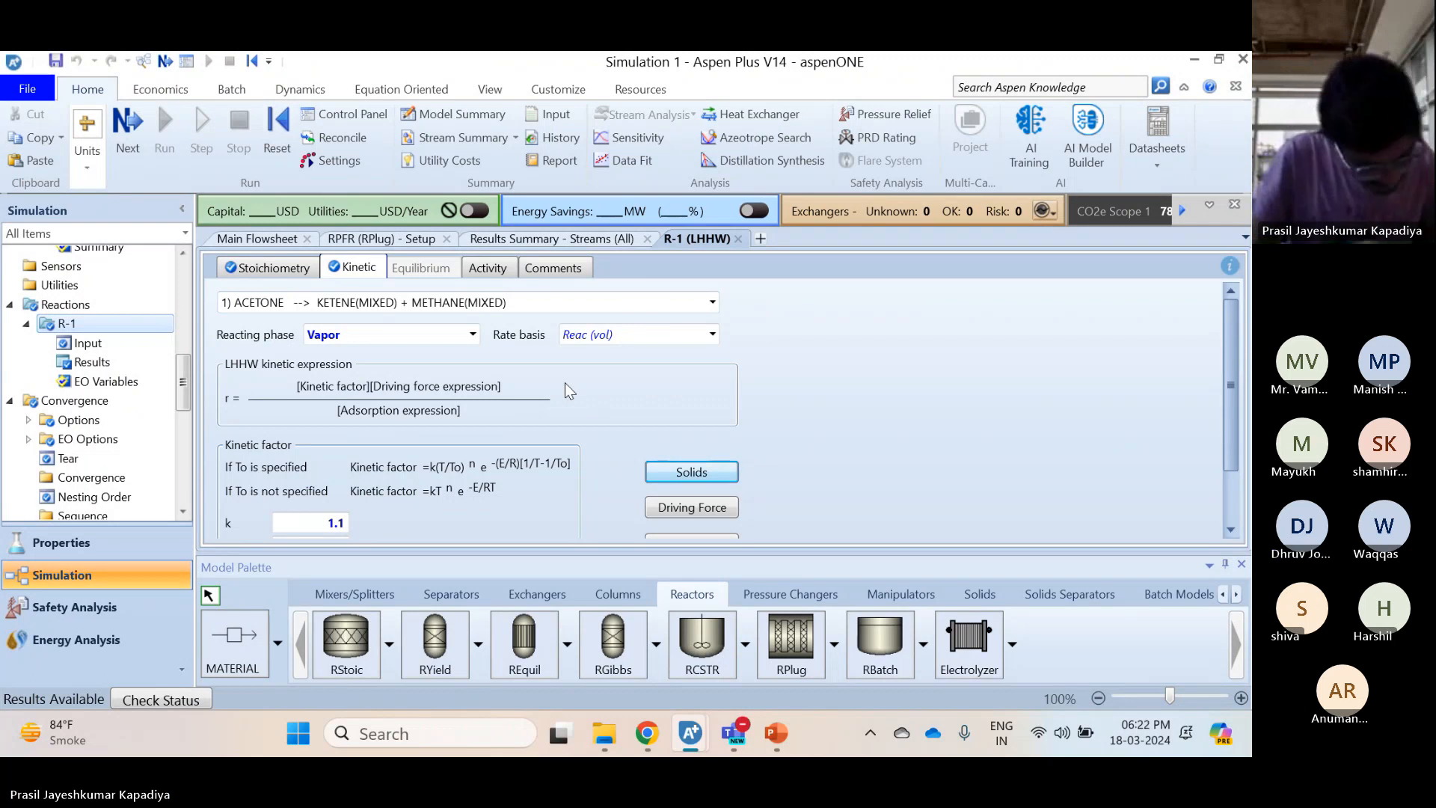
{"action": "left_click", "coordinate": [262, 275]}
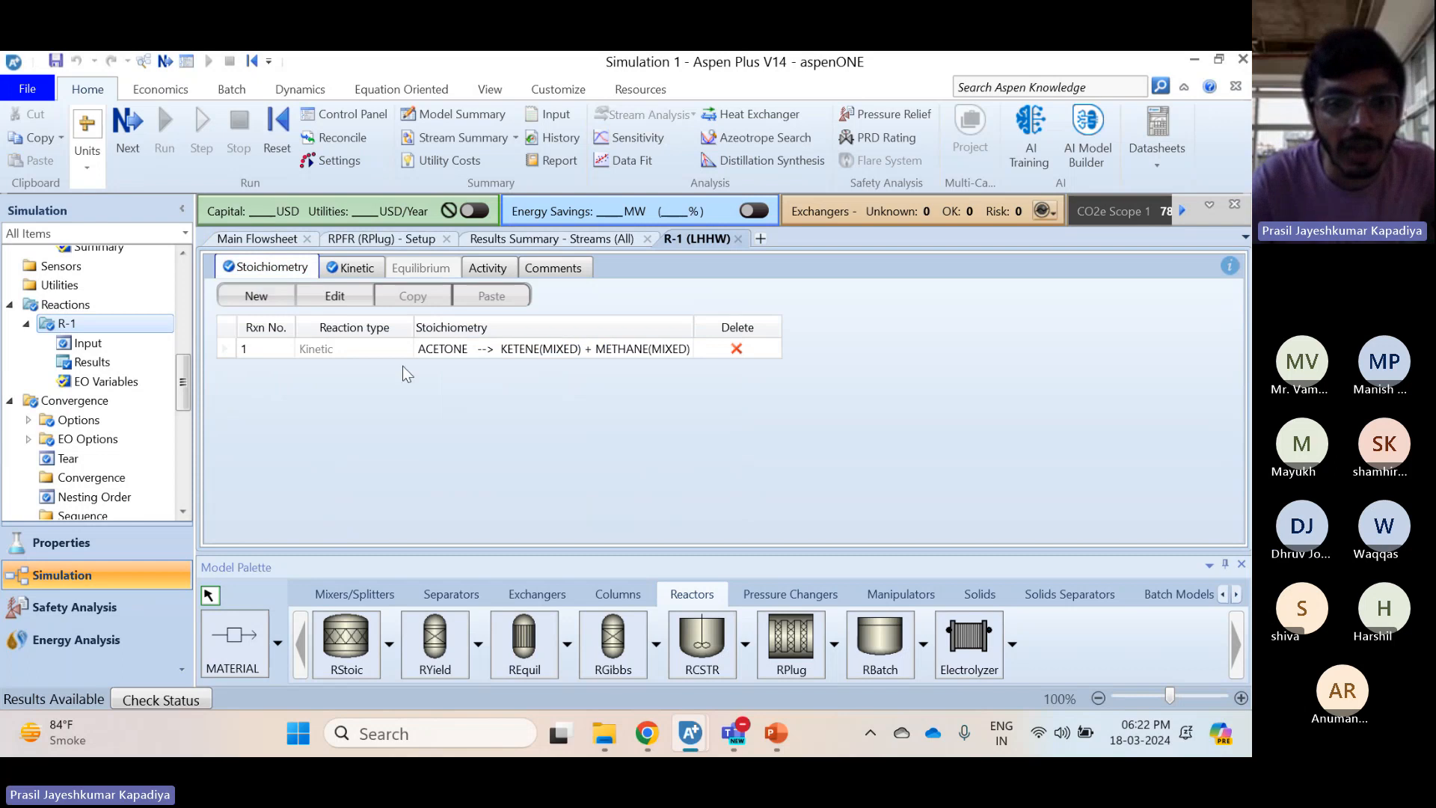
{"action": "left_click", "coordinate": [587, 356]}
{"action": "double_click", "coordinate": [586, 353]}
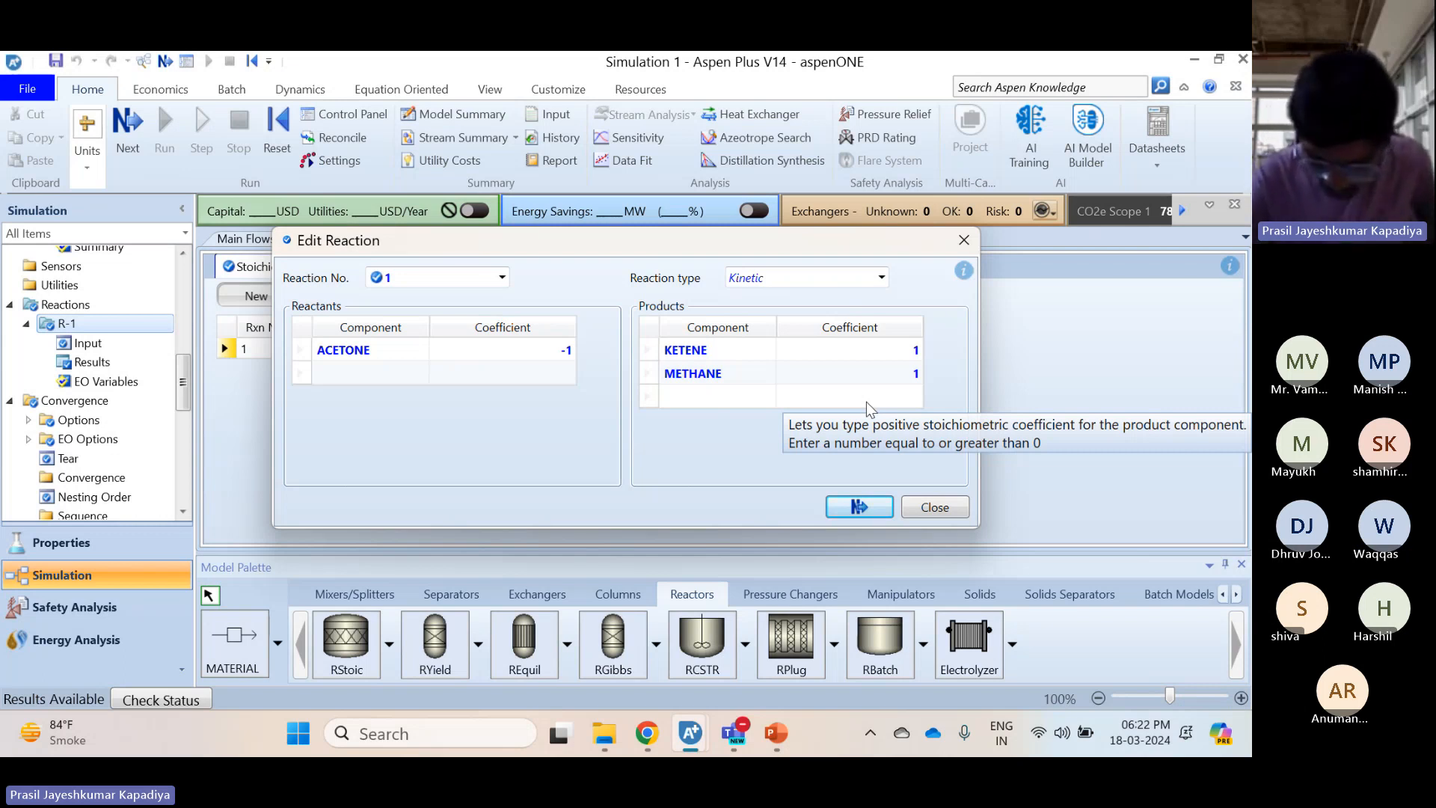
{"action": "left_click", "coordinate": [964, 240]}
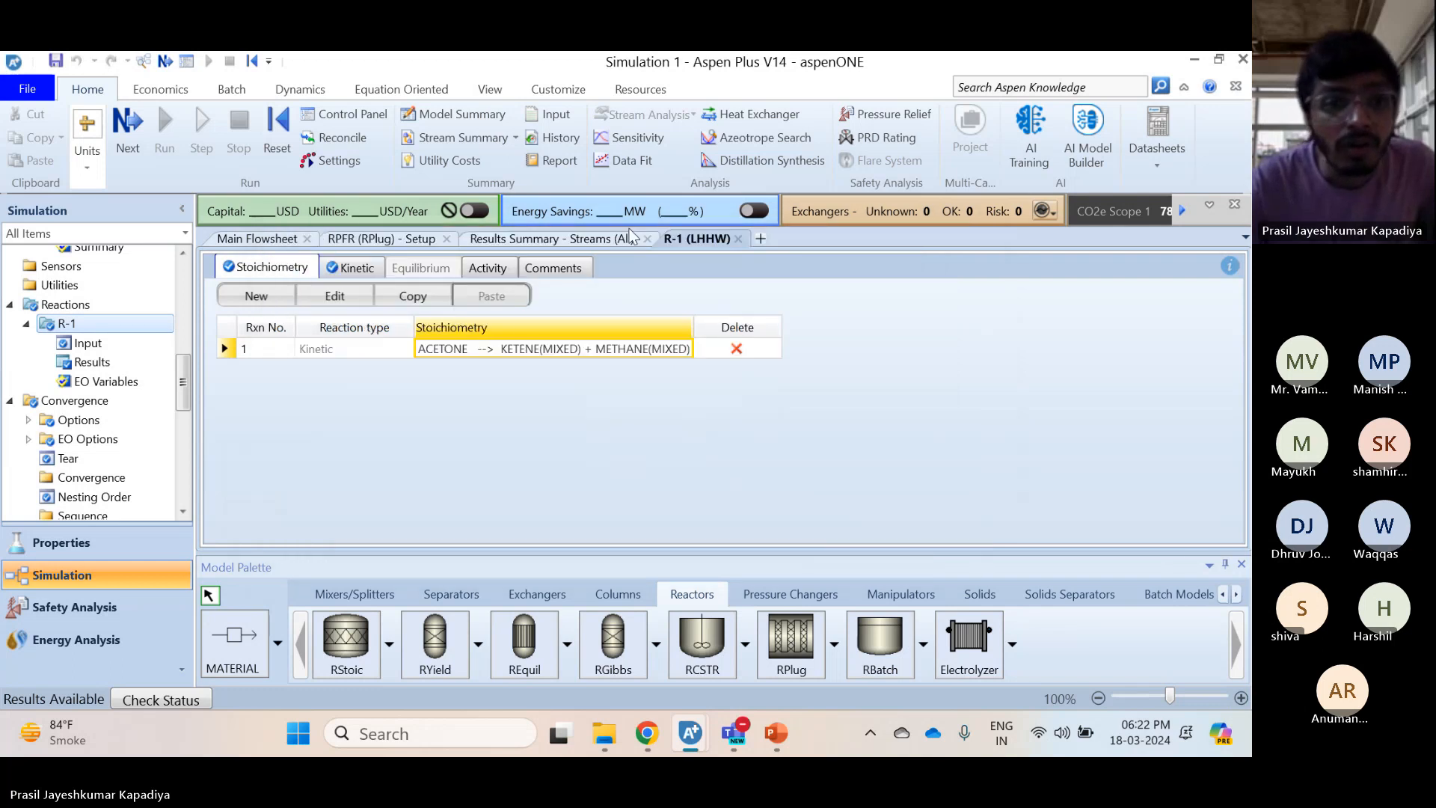
Review R-1's kinetic factor parameters and the Term 1 and Term 2 entries of its driving force expression
{"action": "left_click", "coordinate": [349, 269]}
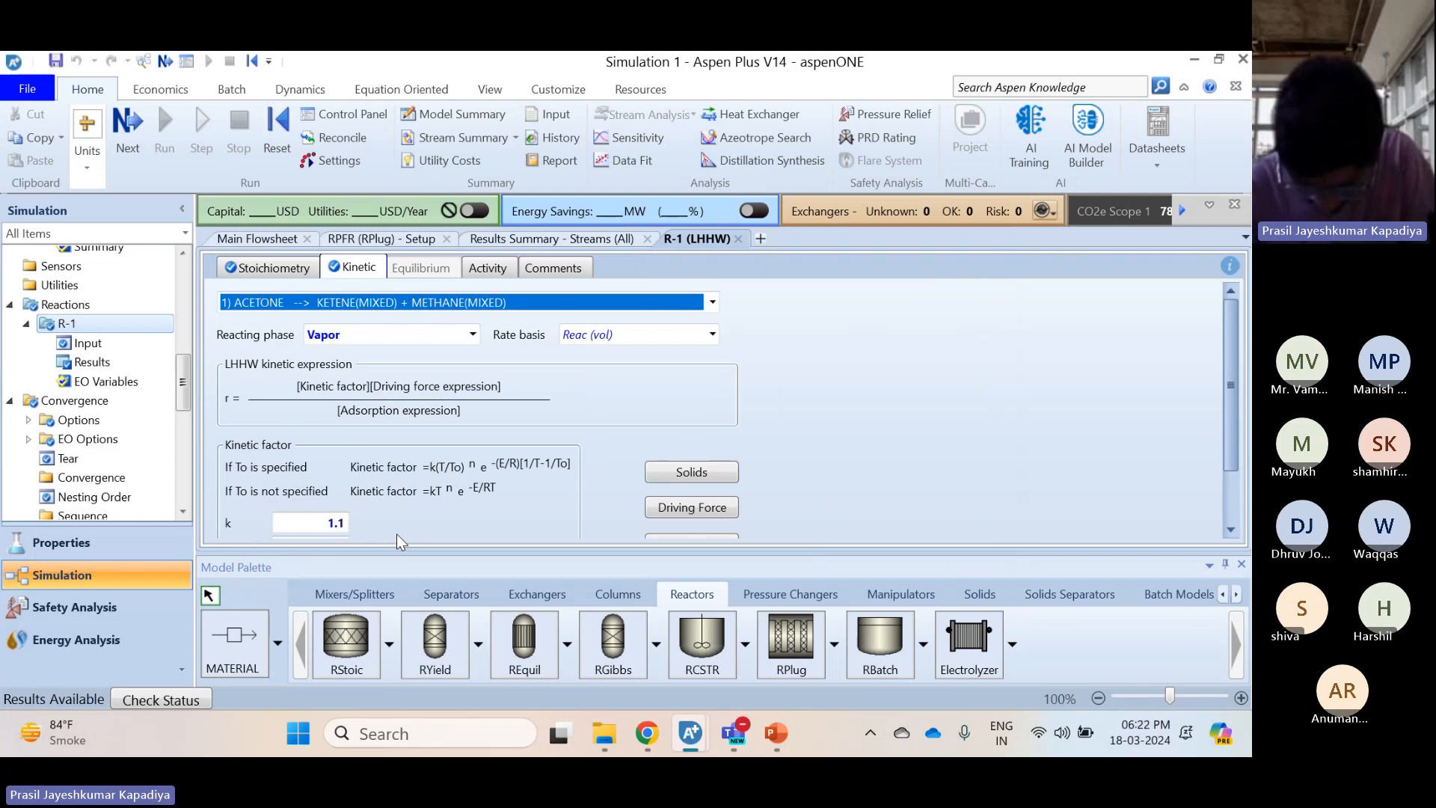
{"action": "scroll", "coordinate": [352, 487], "scroll_direction": "down", "scroll_amount": 2}
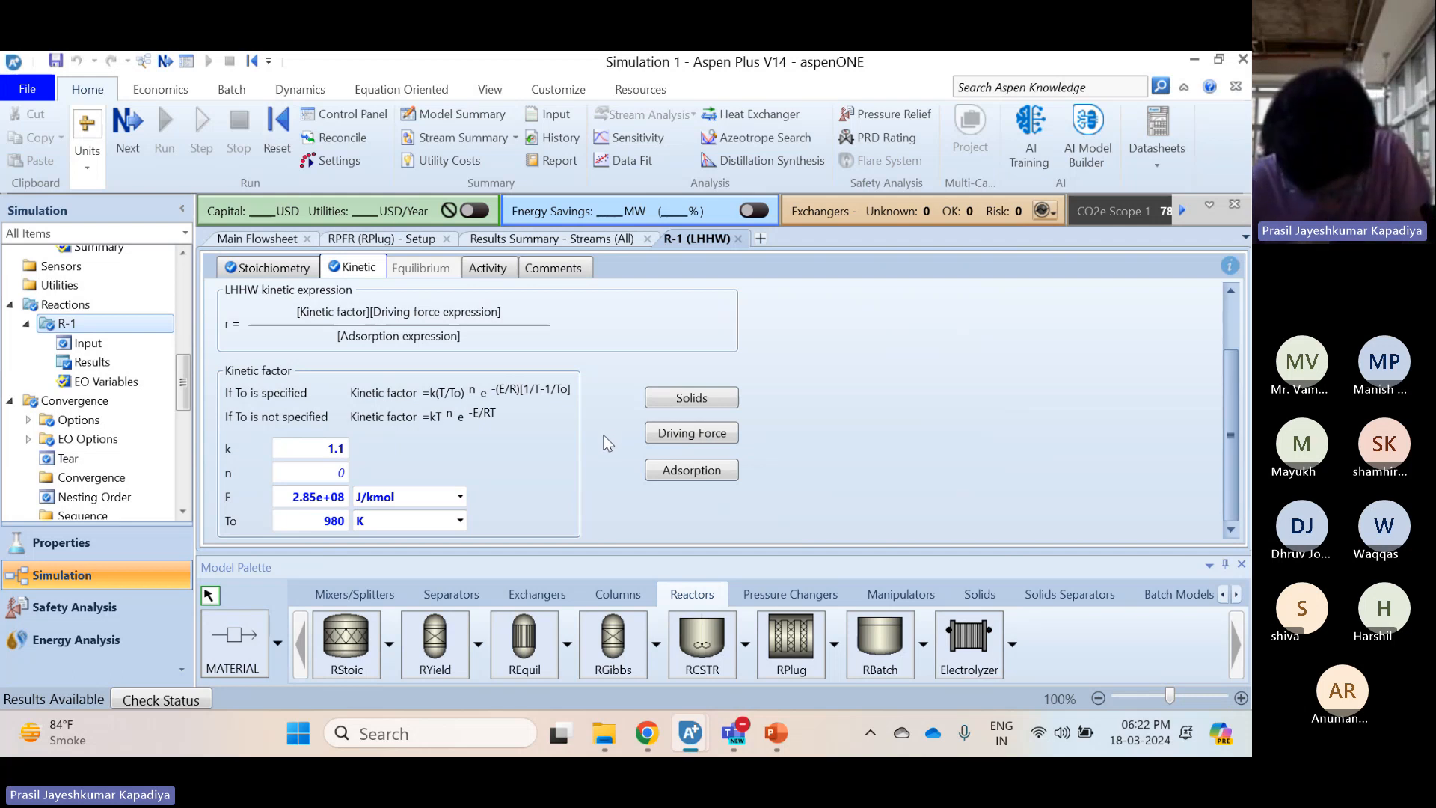
{"action": "left_click", "coordinate": [700, 438]}
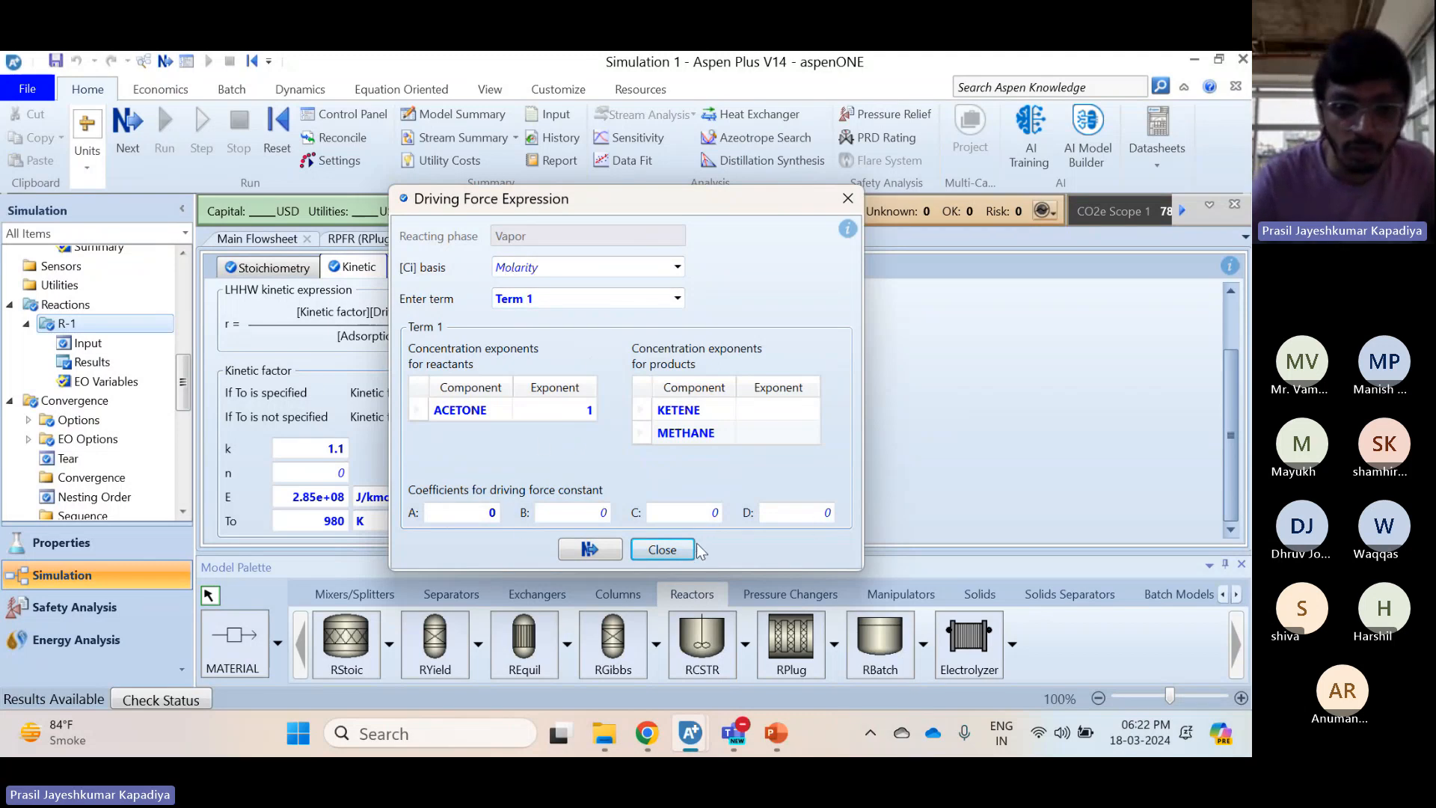
{"action": "left_click", "coordinate": [678, 301]}
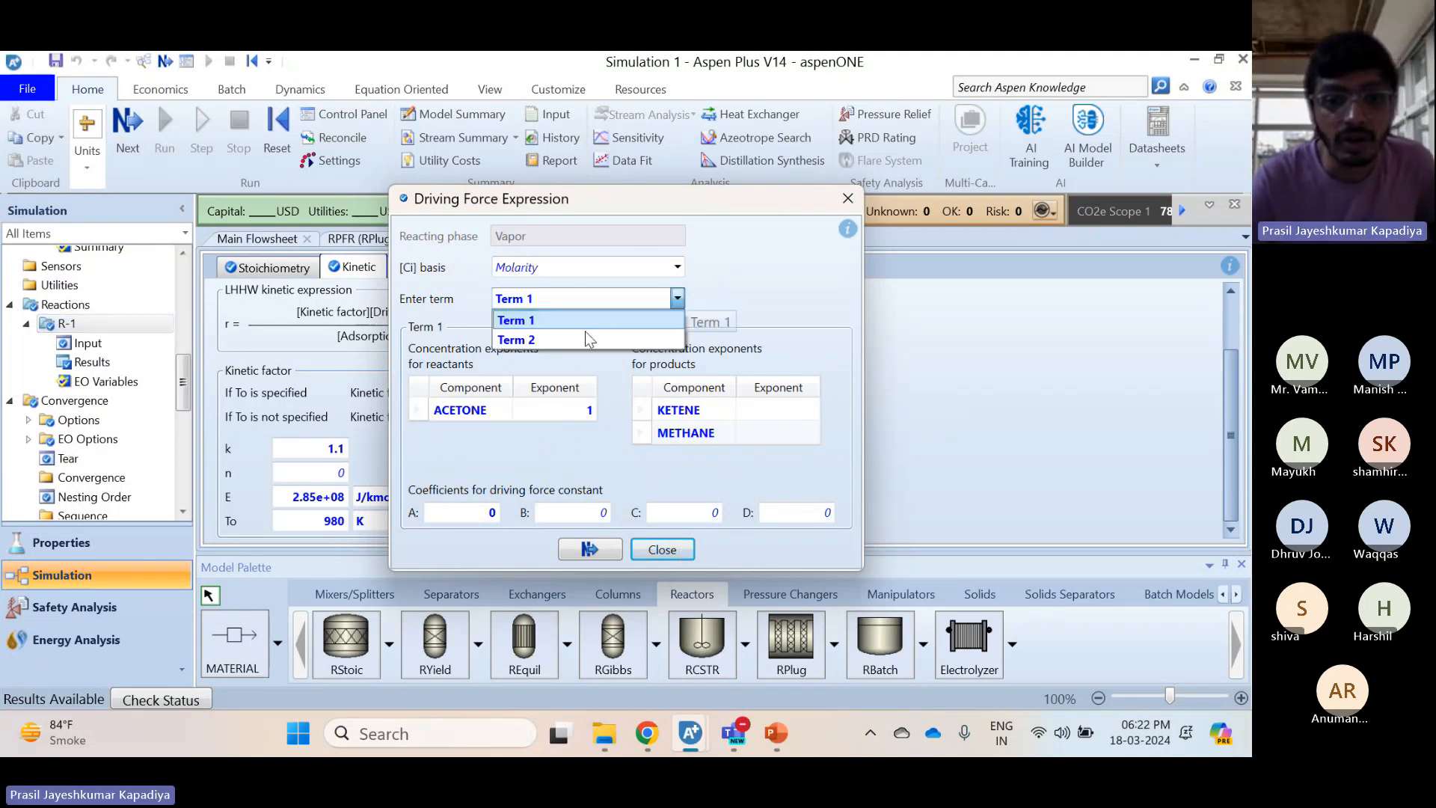
{"action": "left_click", "coordinate": [568, 330]}
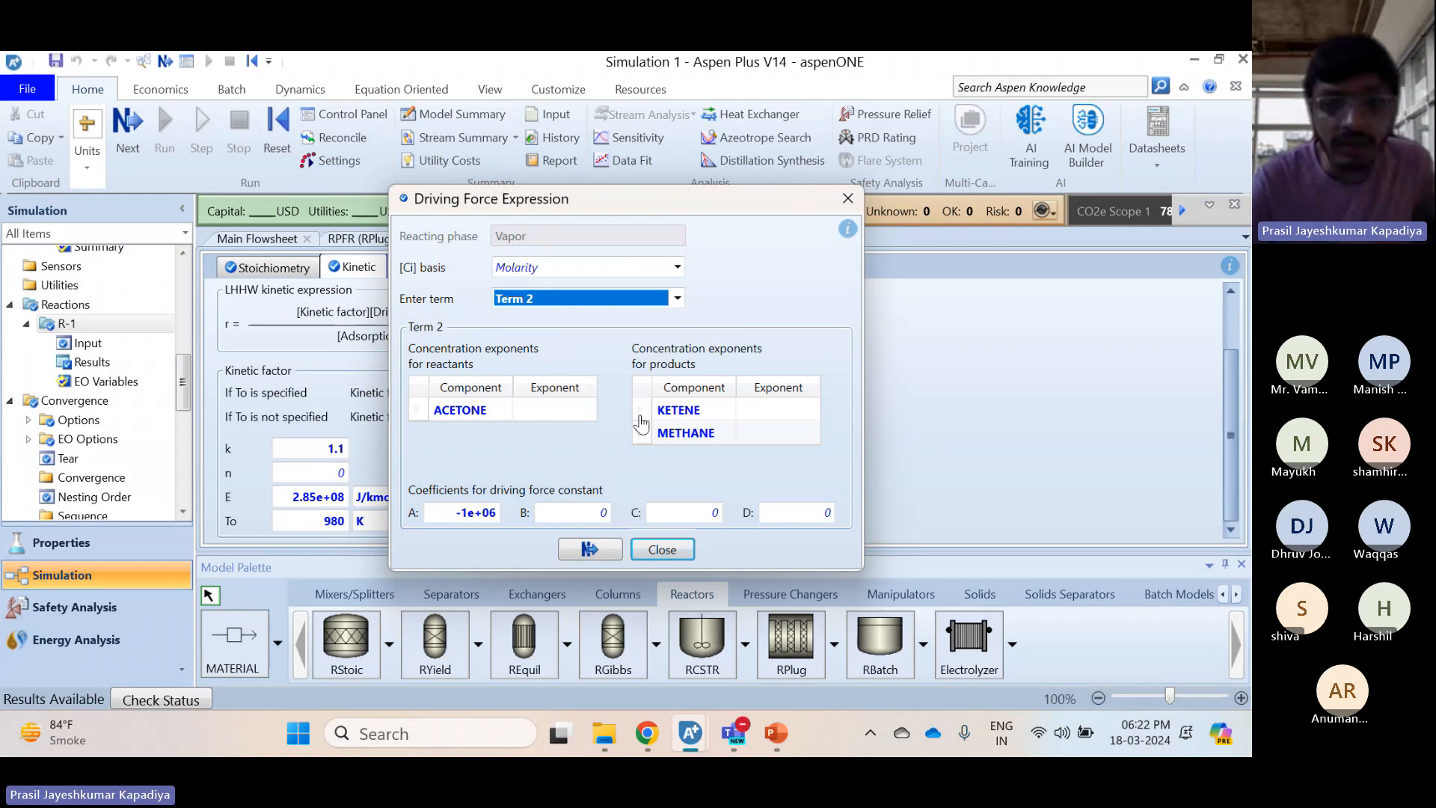
Set the Term 2 concentration exponents of ACETONE, KETENE and METHANE to 0 in R-1's driving force expression
{"action": "left_click", "coordinate": [566, 410]}
{"action": "type", "text": "0"}
{"action": "left_click", "coordinate": [798, 410]}
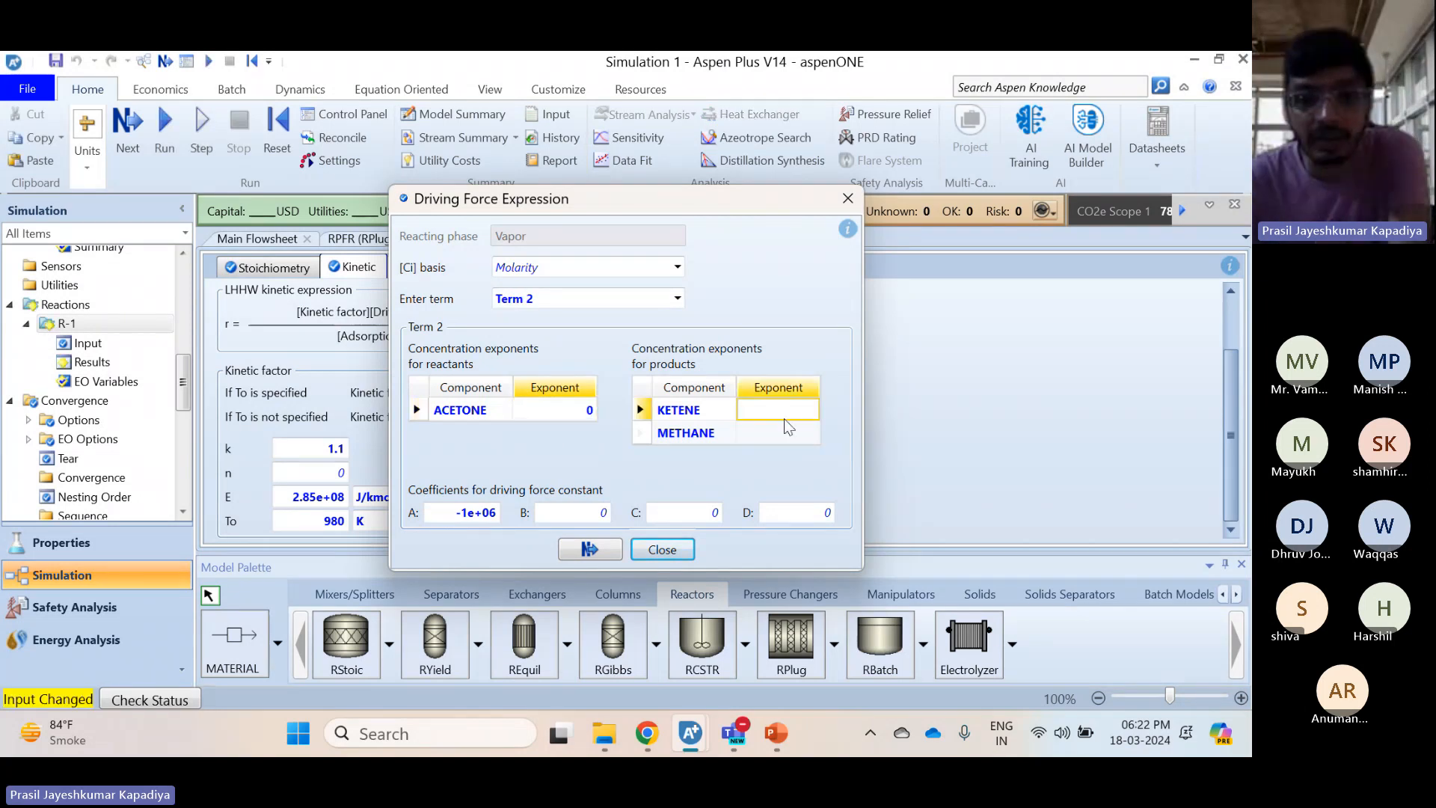
{"action": "type", "text": "0"}
{"action": "left_click", "coordinate": [779, 437]}
{"action": "type", "text": "0"}
{"action": "key", "text": "Return"}
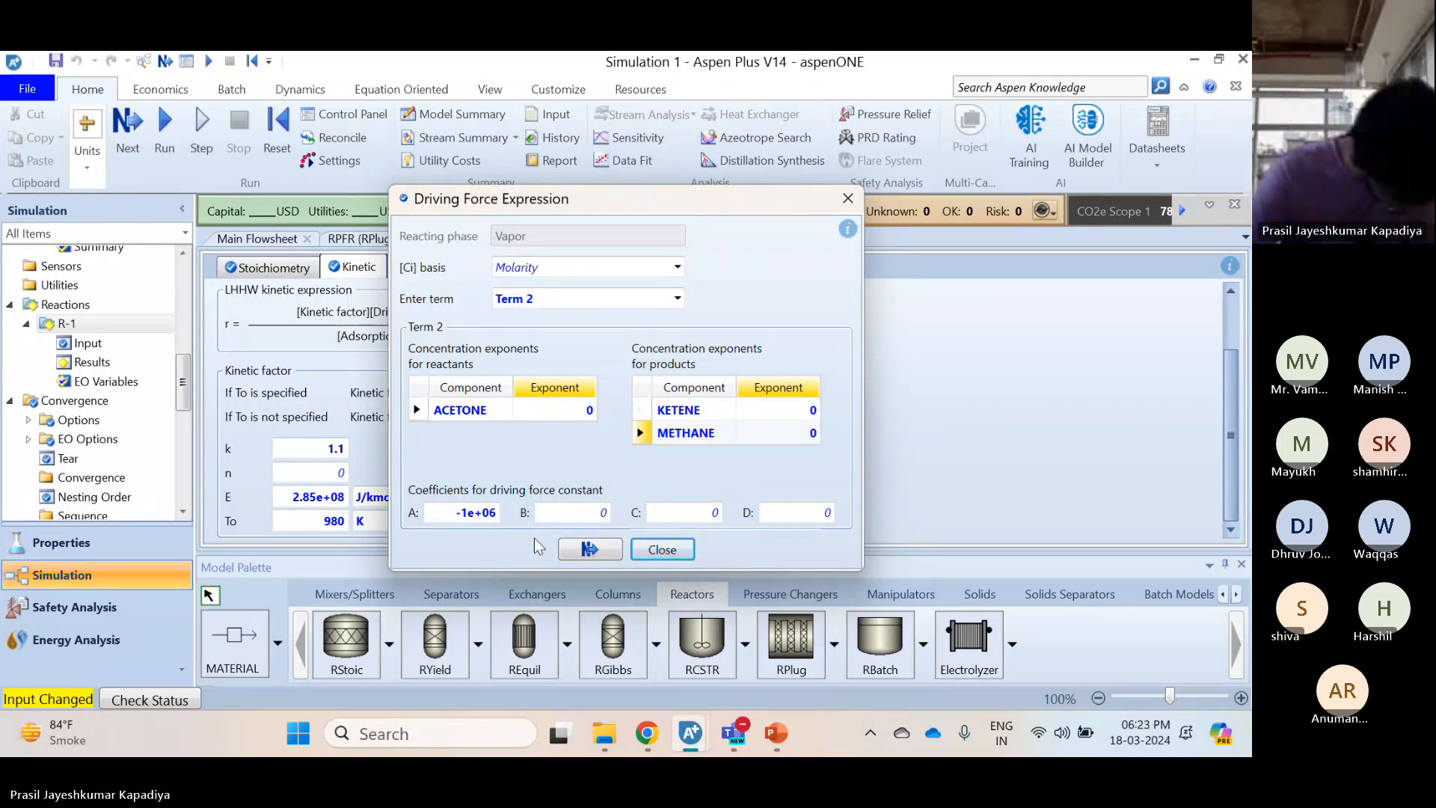
Set coefficient A of the Term 2 driving force constant to -1e+08 and close the driving force expression
{"action": "left_click", "coordinate": [485, 515]}
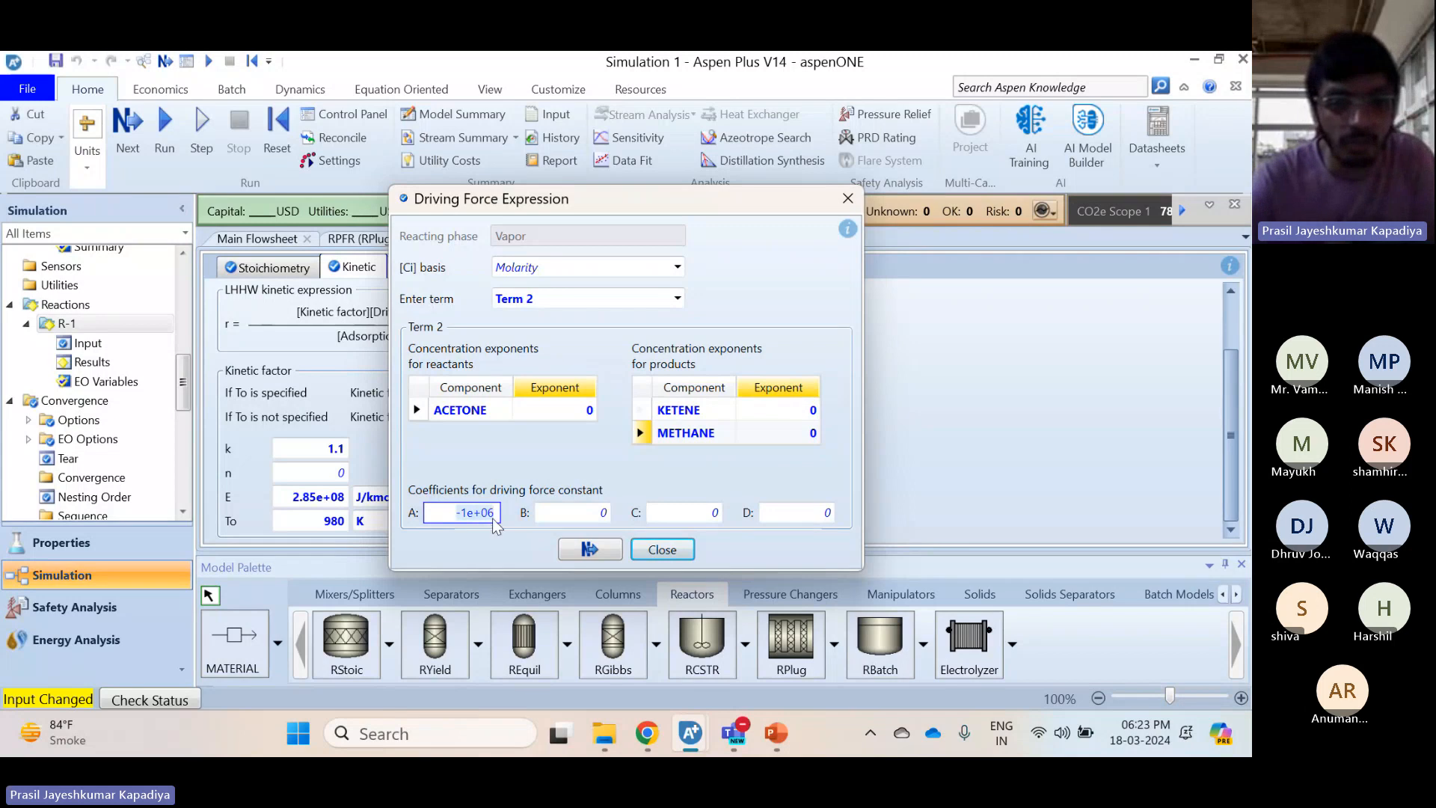
{"action": "type", "text": "-1e+08"}
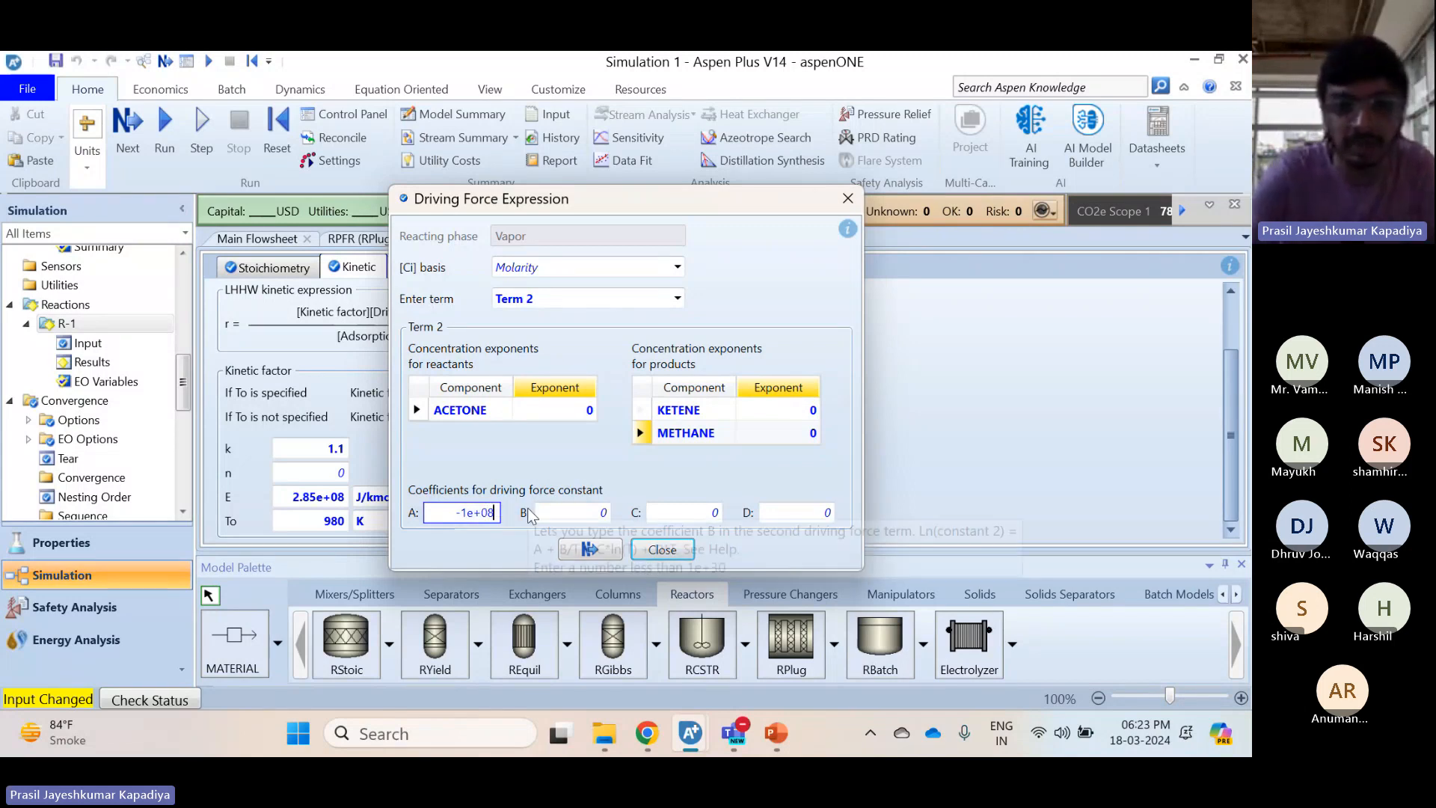
{"action": "key", "text": "Return"}
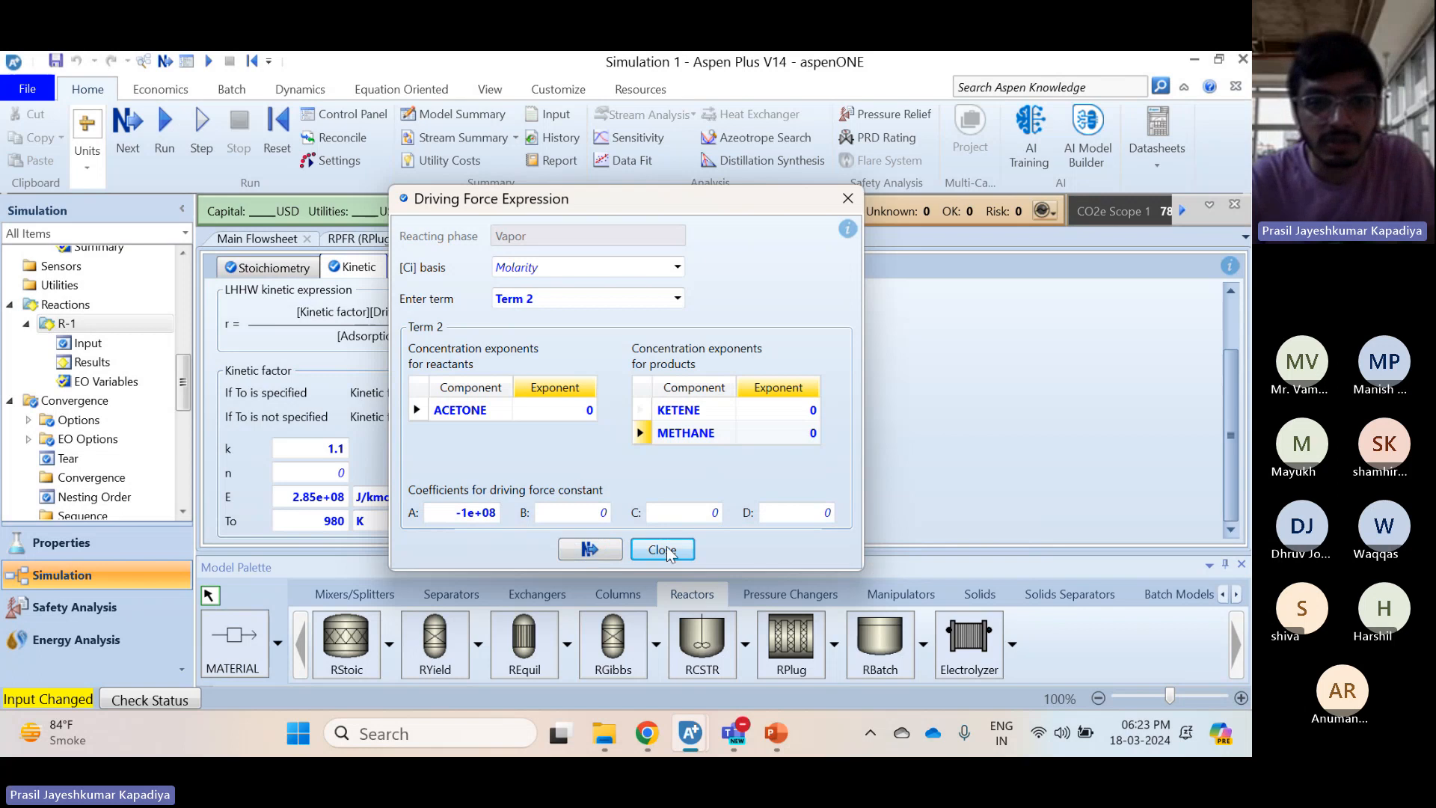
{"action": "left_click", "coordinate": [668, 551]}
Reinitialize the whole simulation and run it again
{"action": "left_click", "coordinate": [277, 155]}
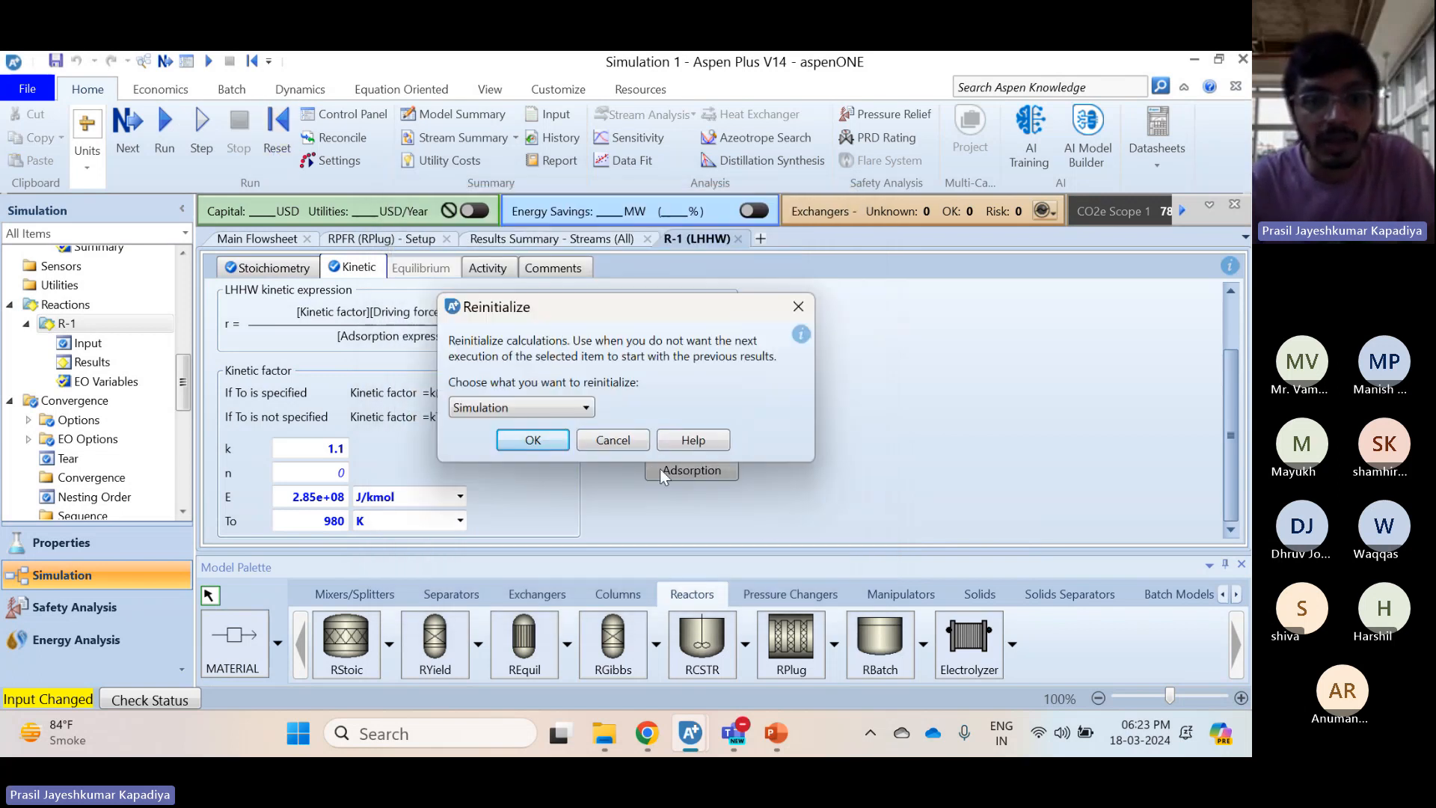
{"action": "left_click", "coordinate": [536, 443]}
{"action": "left_click", "coordinate": [741, 418]}
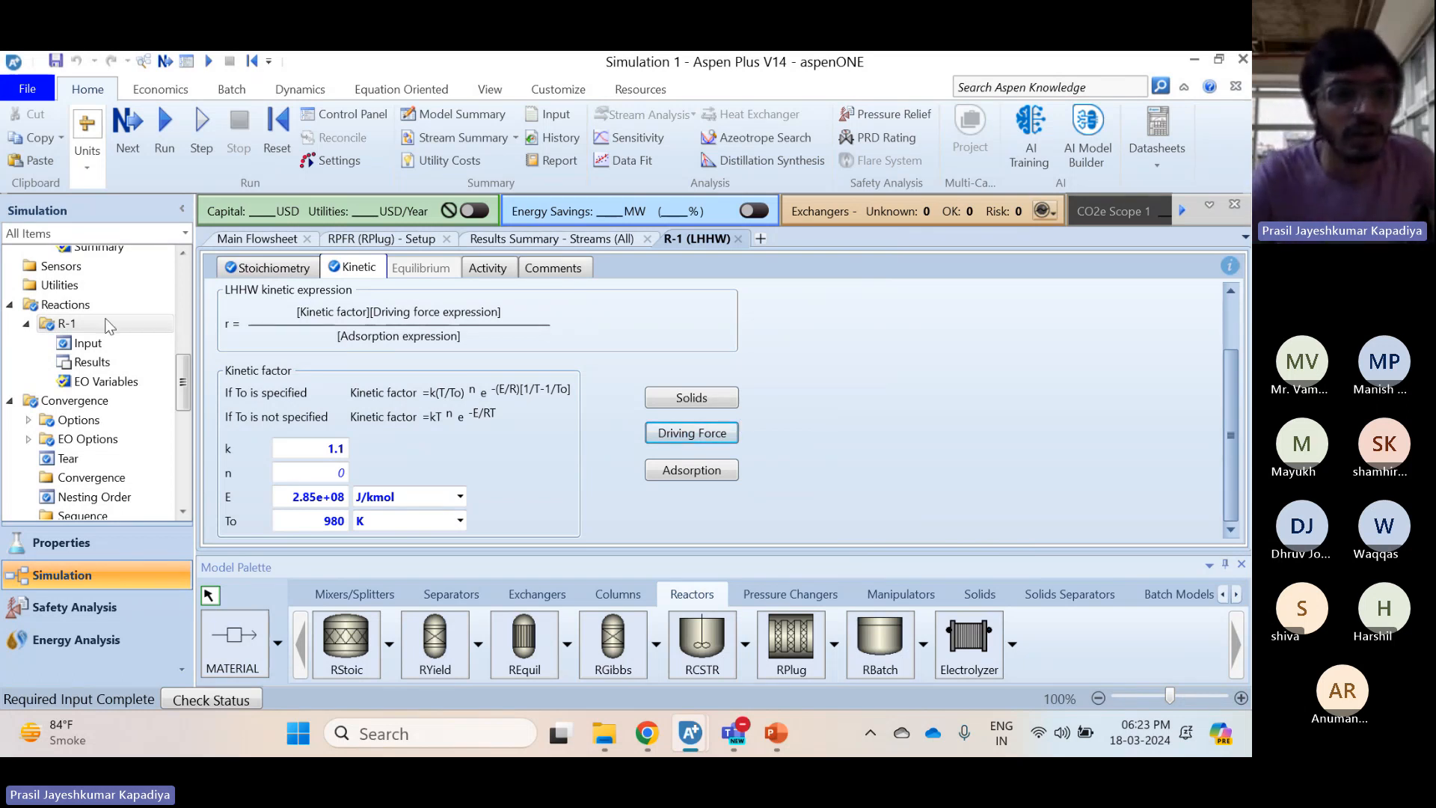
{"action": "left_click", "coordinate": [176, 112]}
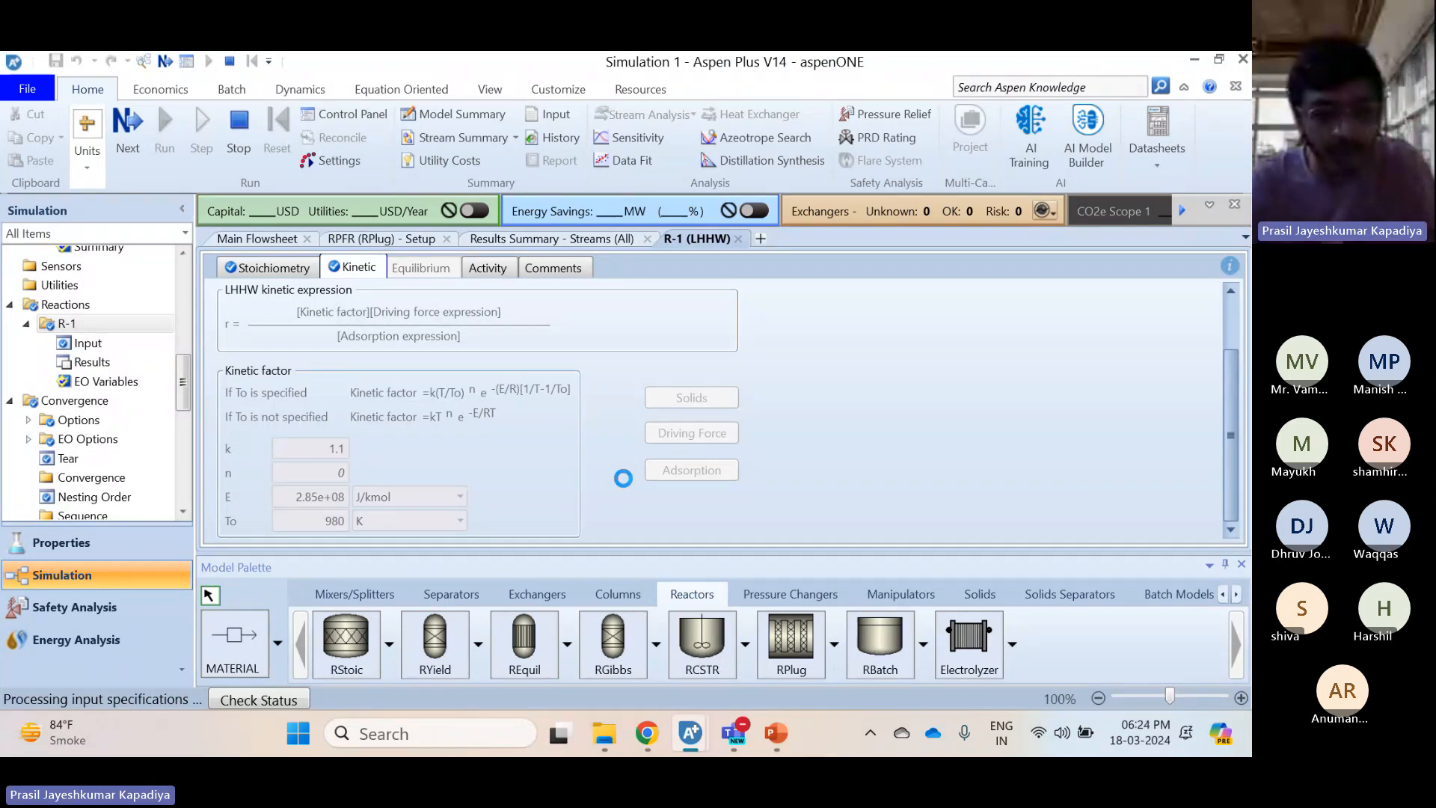
Consult the LHHW problem statement in PowerPoint, check the Teams meeting window, and return to the Aspen Plus simulation
{"action": "left_click", "coordinate": [773, 745]}
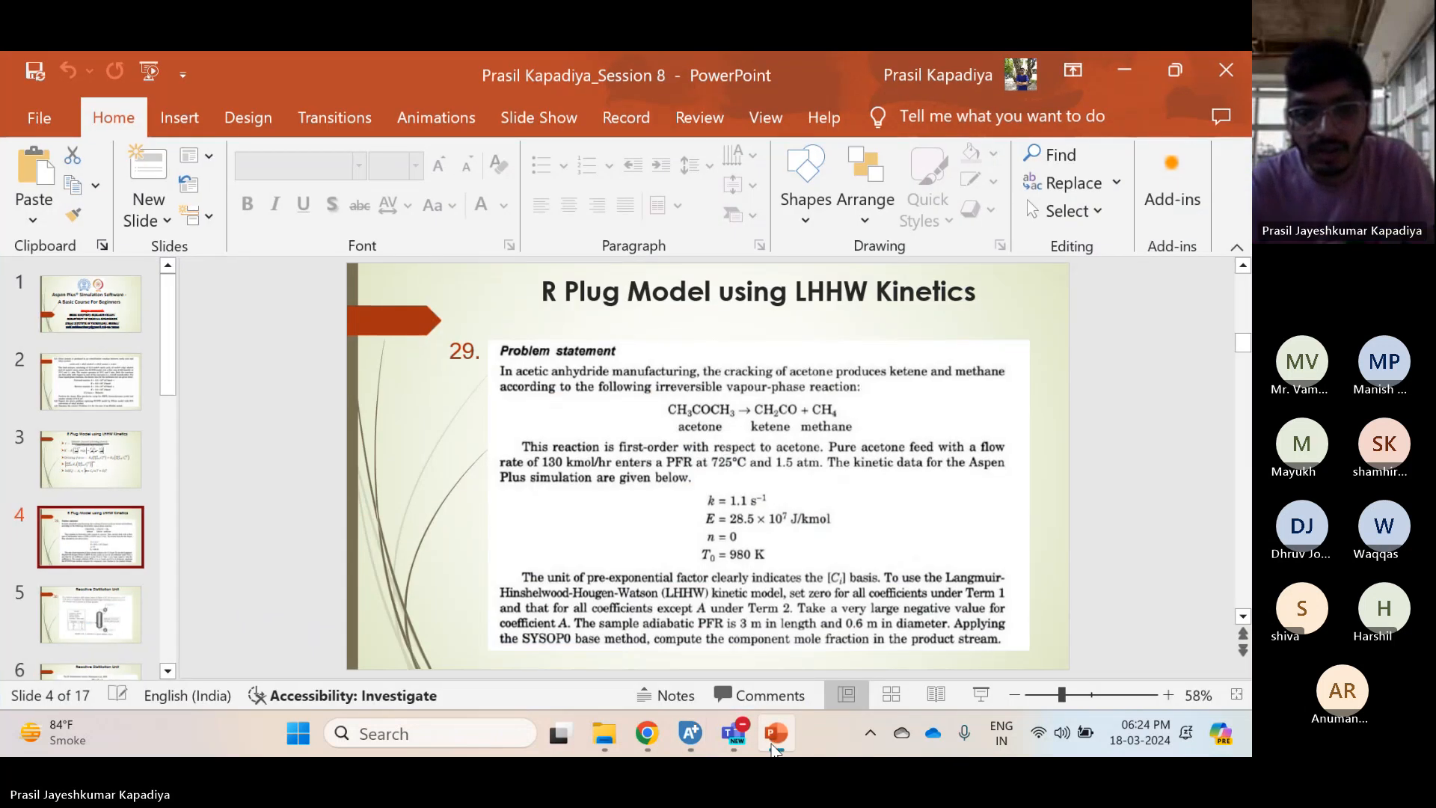
{"action": "left_click", "coordinate": [774, 747]}
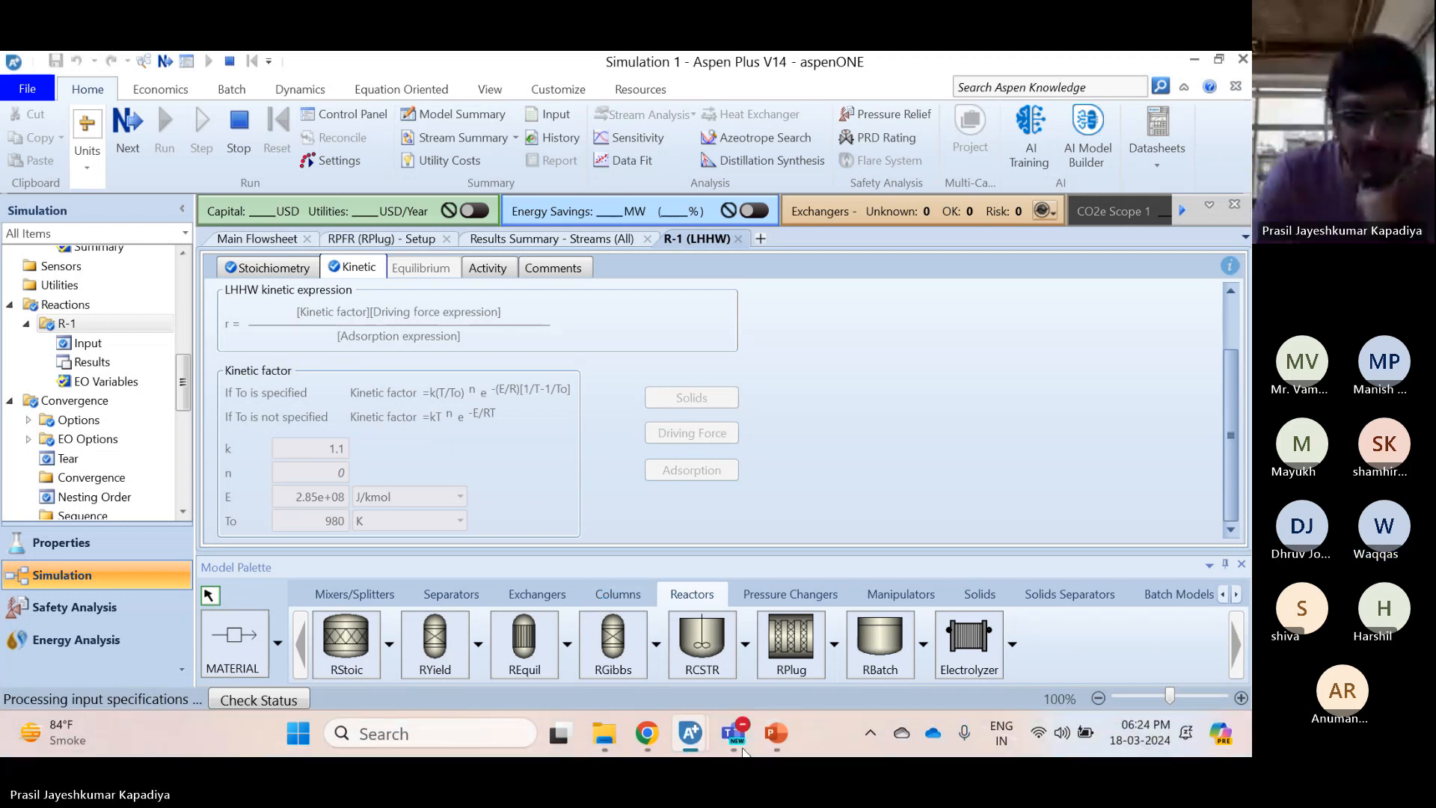
{"action": "mouse_move", "coordinate": [744, 752]}
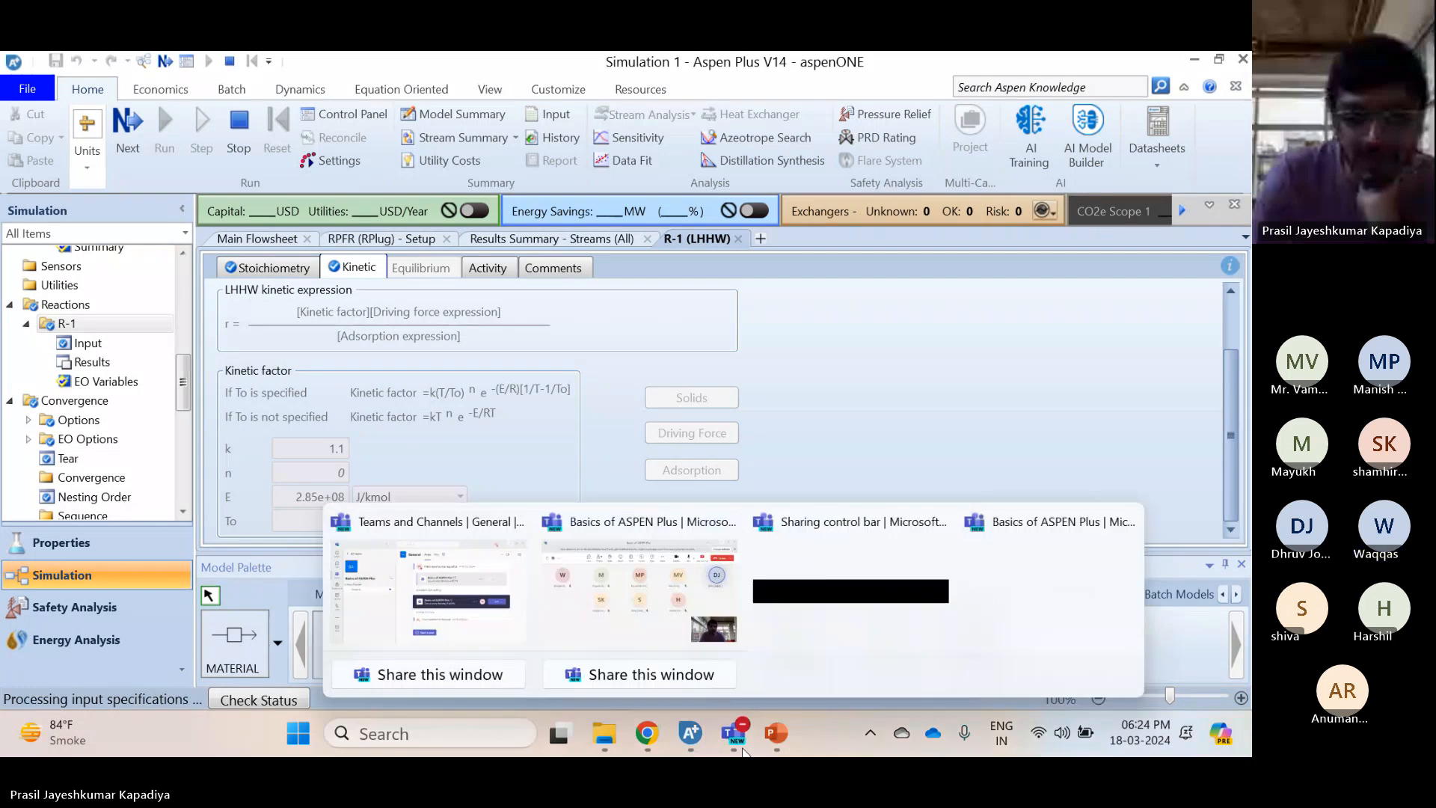
{"action": "left_click", "coordinate": [659, 626]}
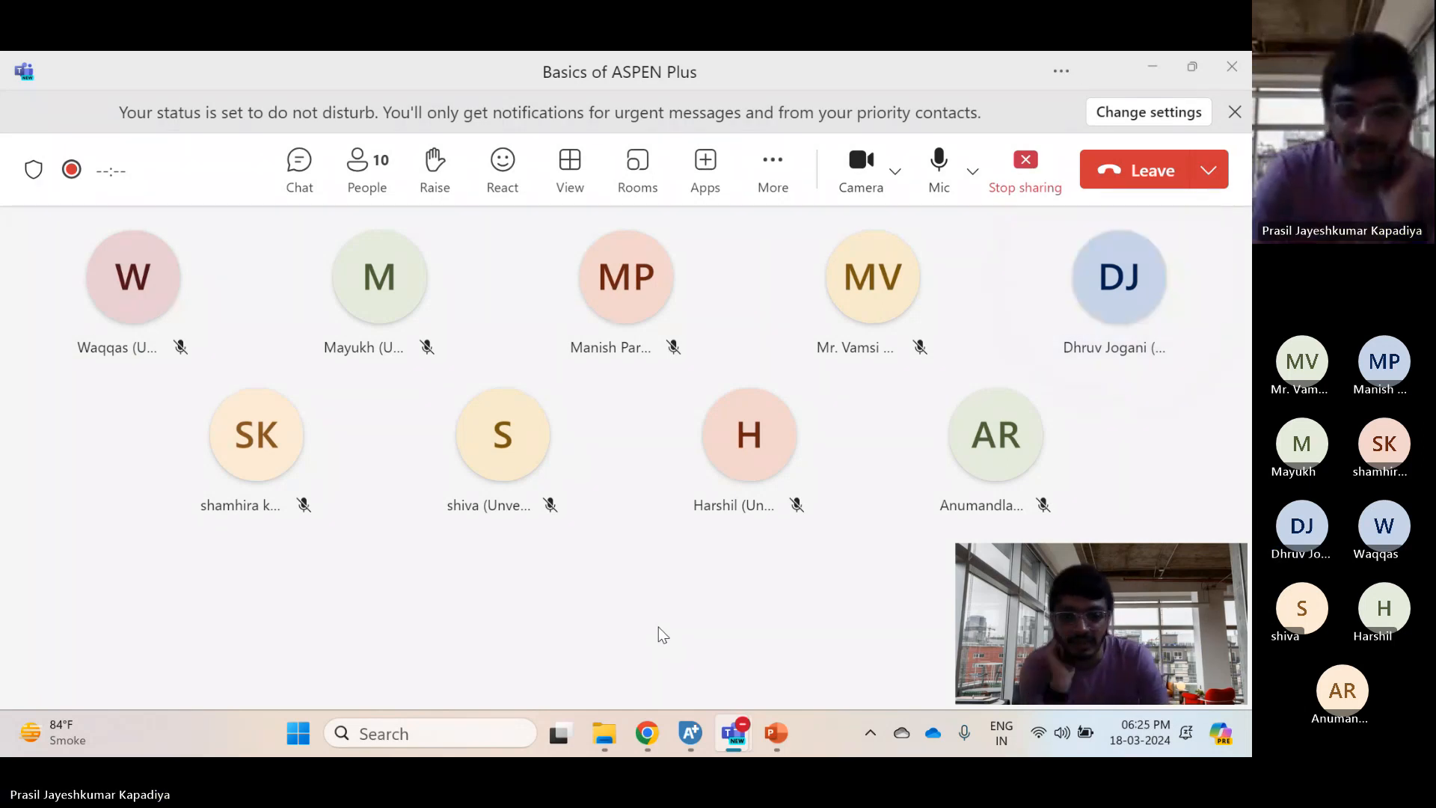
{"action": "mouse_move", "coordinate": [695, 729]}
{"action": "left_click", "coordinate": [577, 587]}
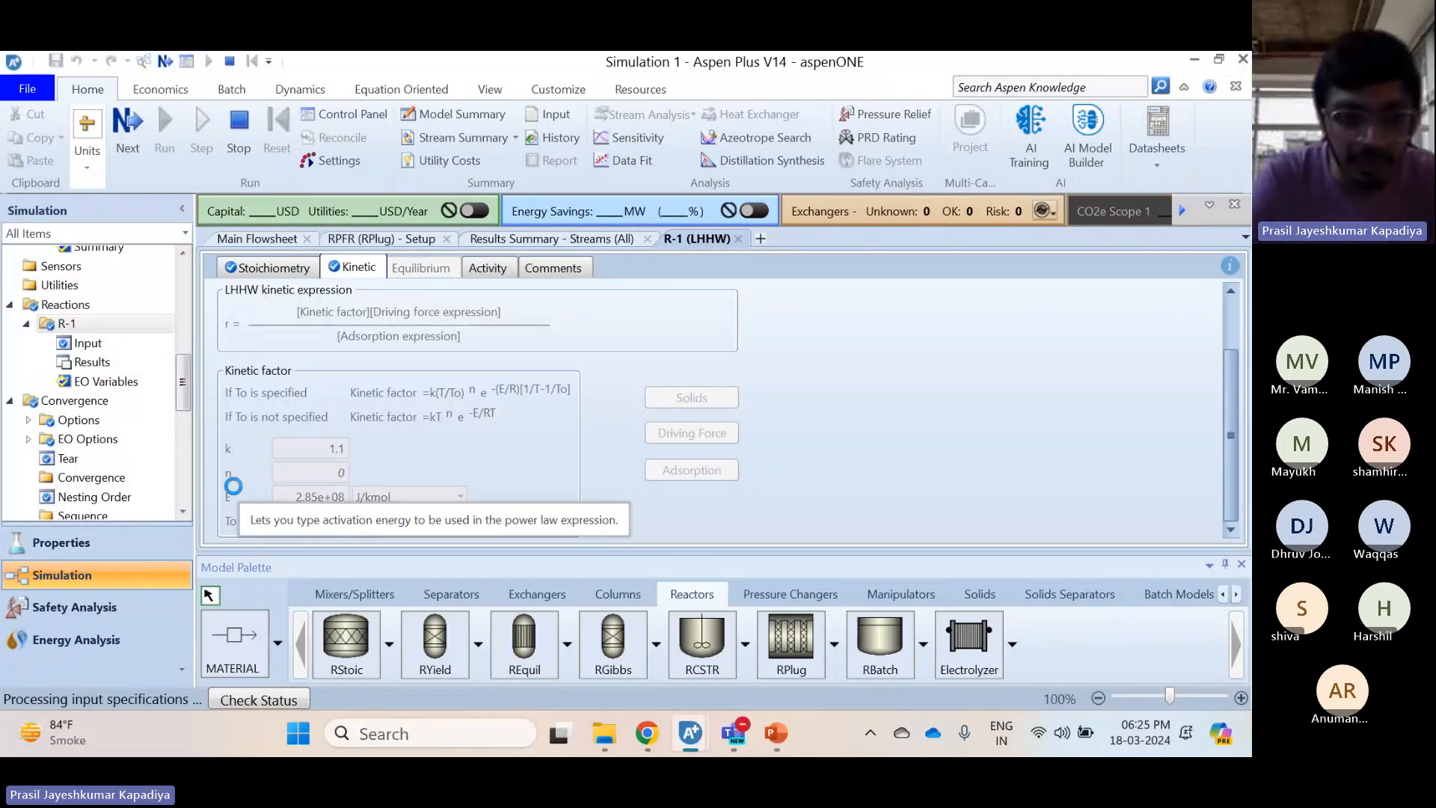
{"action": "left_click", "coordinate": [640, 745]}
{"action": "left_click", "coordinate": [778, 737]}
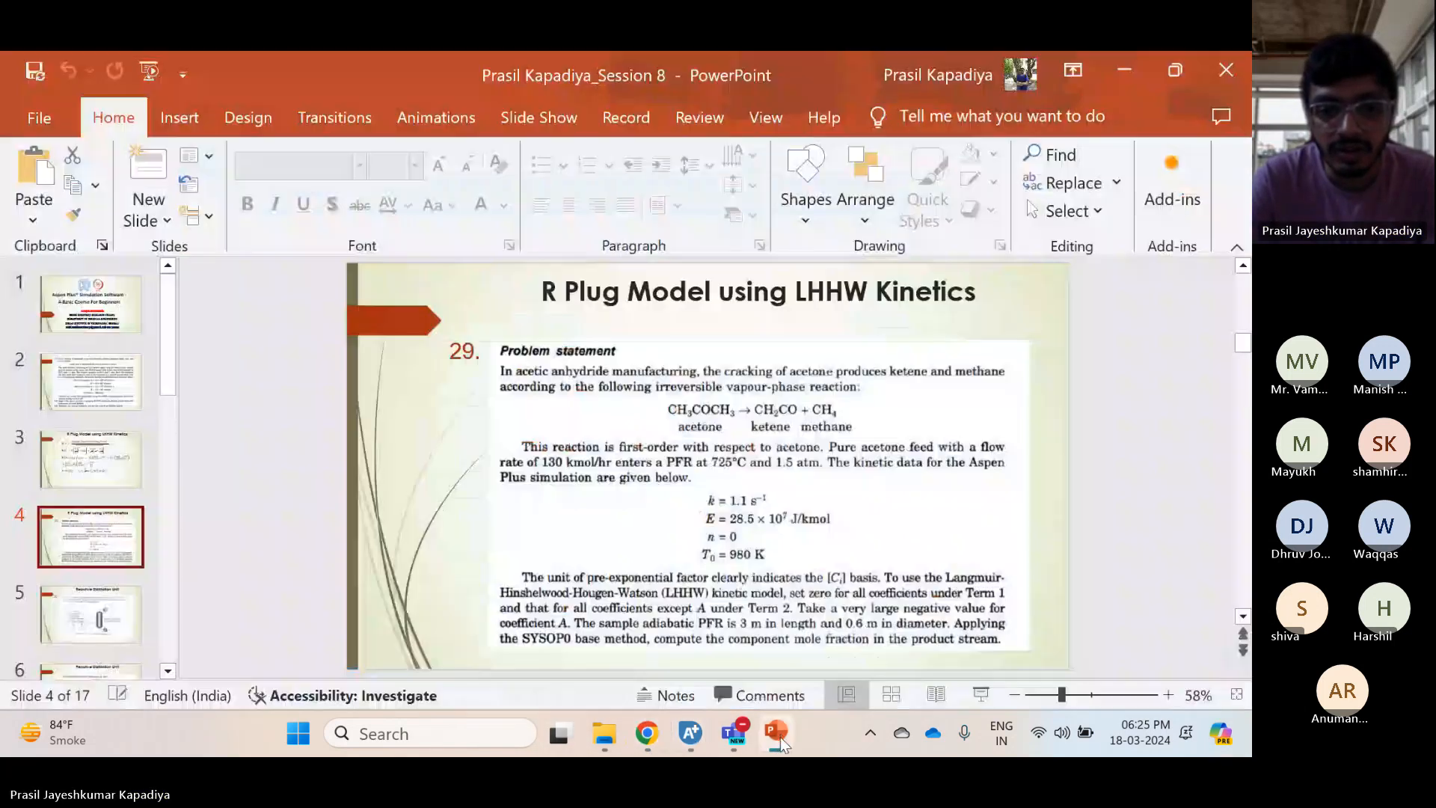
{"action": "mouse_move", "coordinate": [746, 742]}
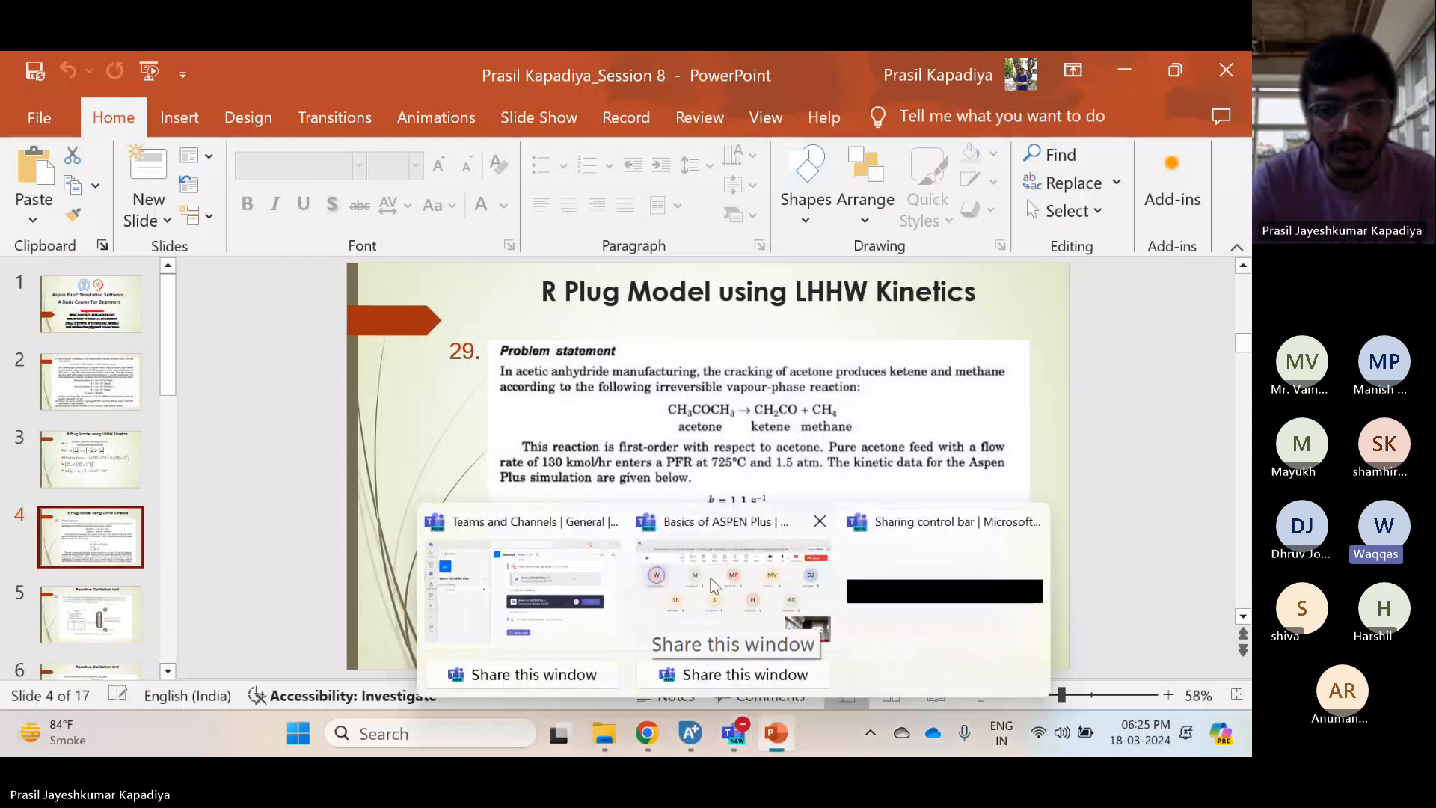
{"action": "left_click", "coordinate": [720, 595]}
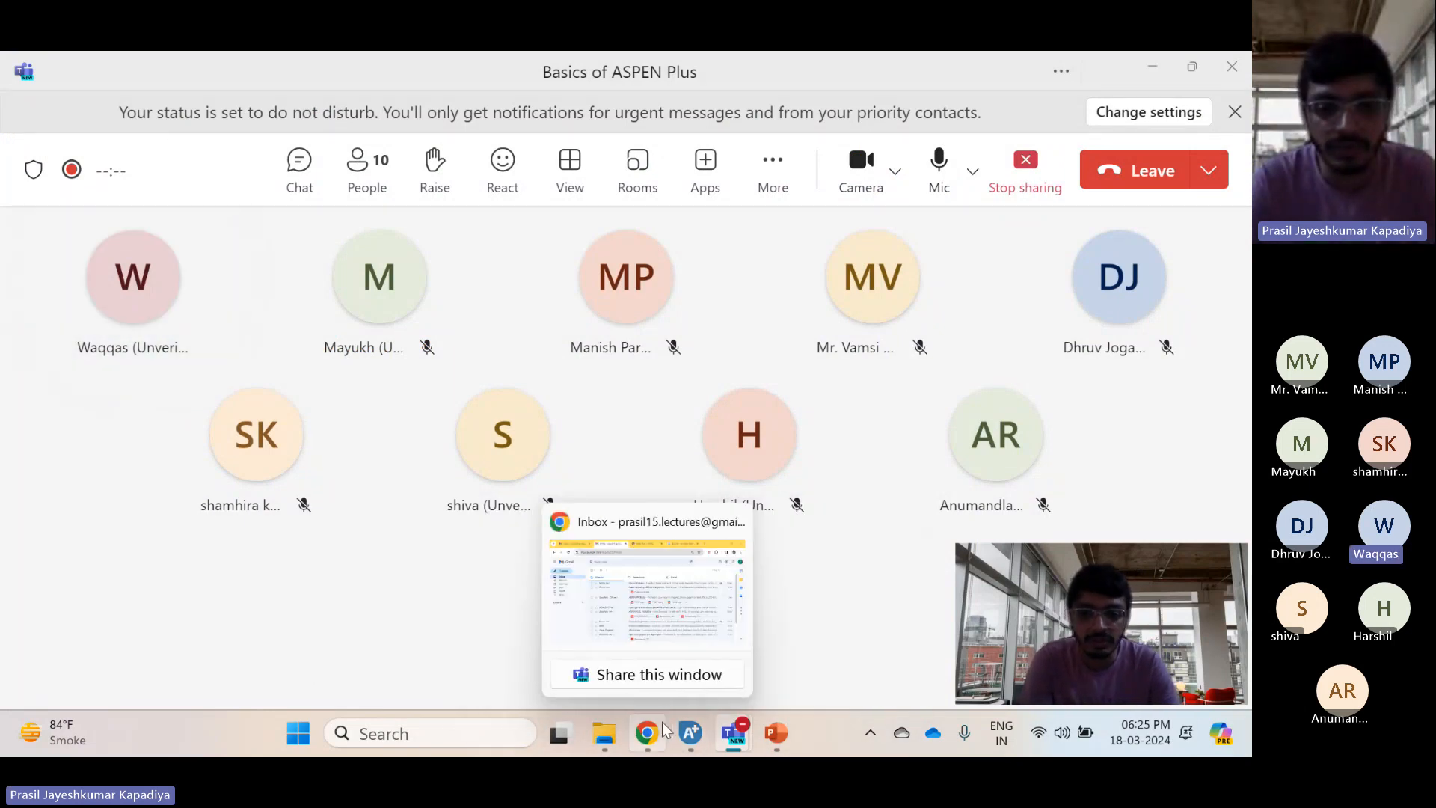
{"action": "mouse_move", "coordinate": [691, 733]}
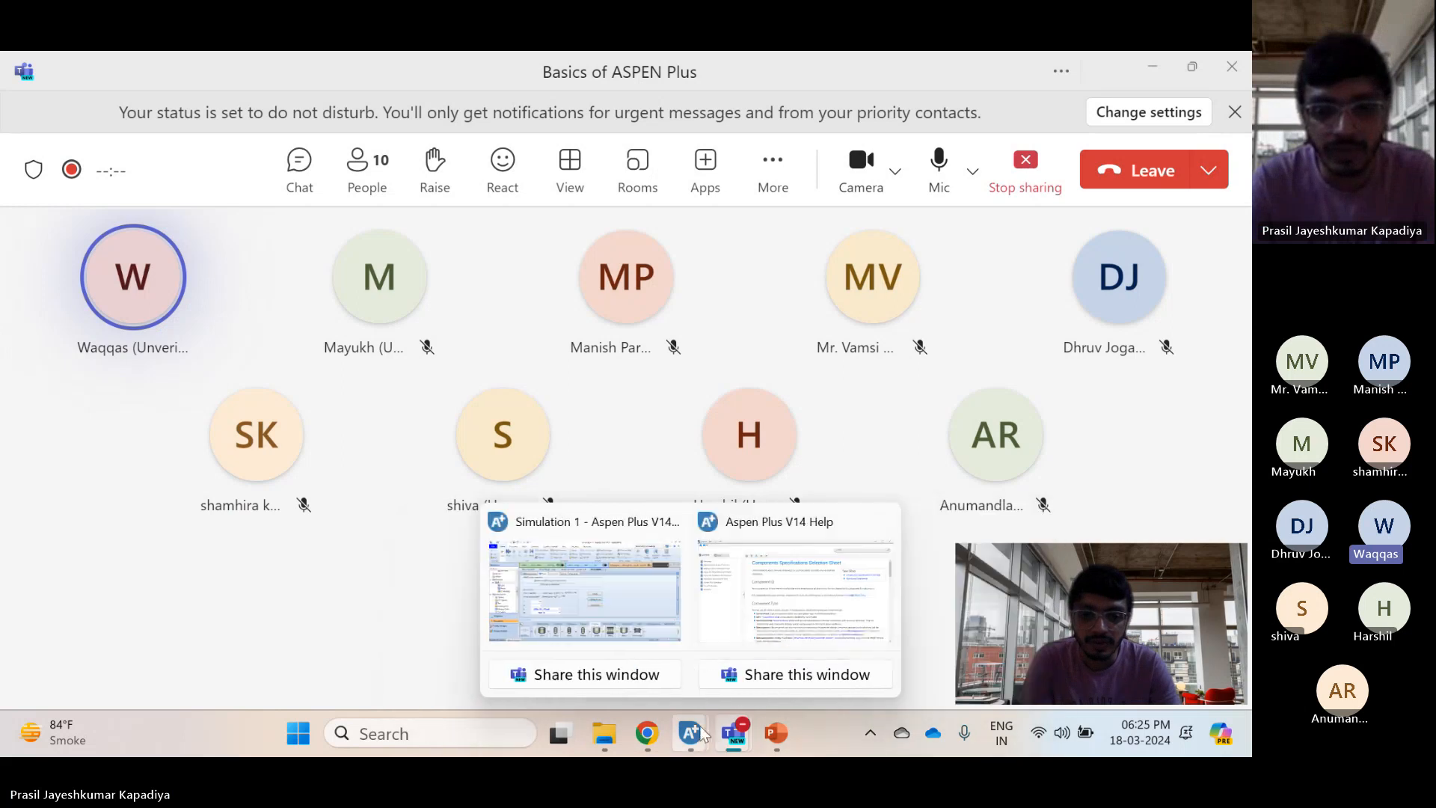
{"action": "left_click", "coordinate": [648, 592]}
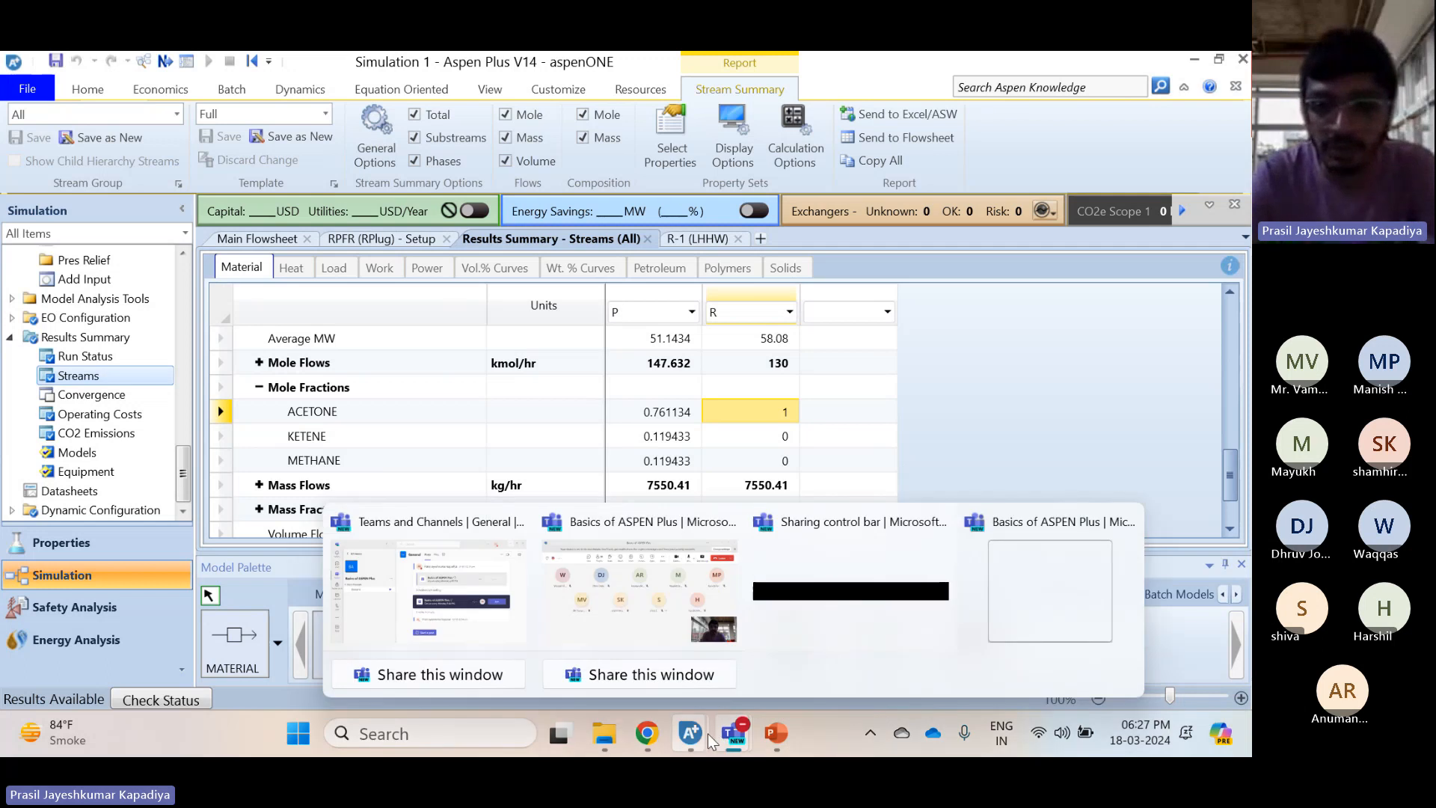
Switch to the Teams meeting and review the FEED and PRODUCT component mole flows and mole fractions in the shared simulation
{"action": "mouse_move", "coordinate": [689, 733]}
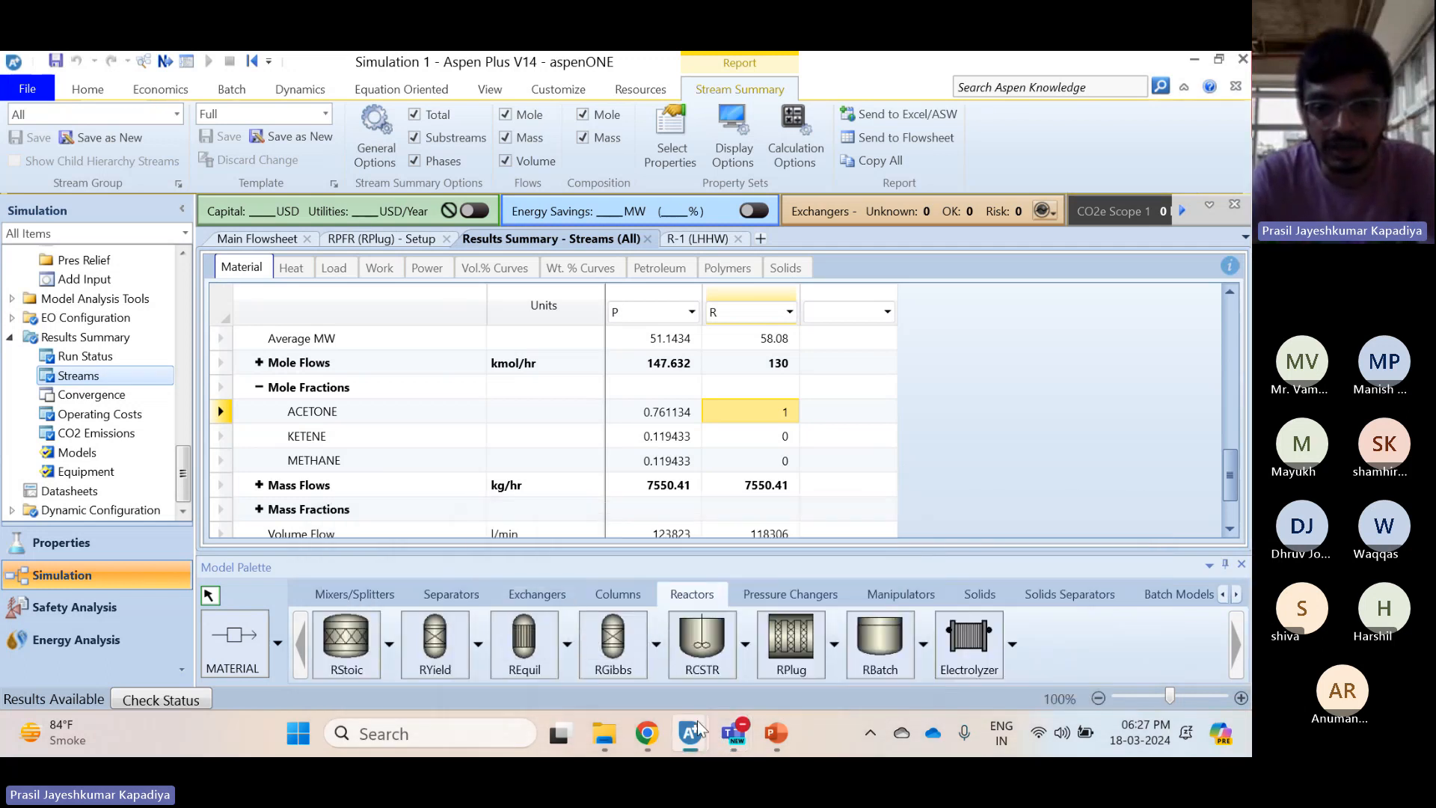
{"action": "mouse_move", "coordinate": [734, 733]}
{"action": "left_click", "coordinate": [680, 573]}
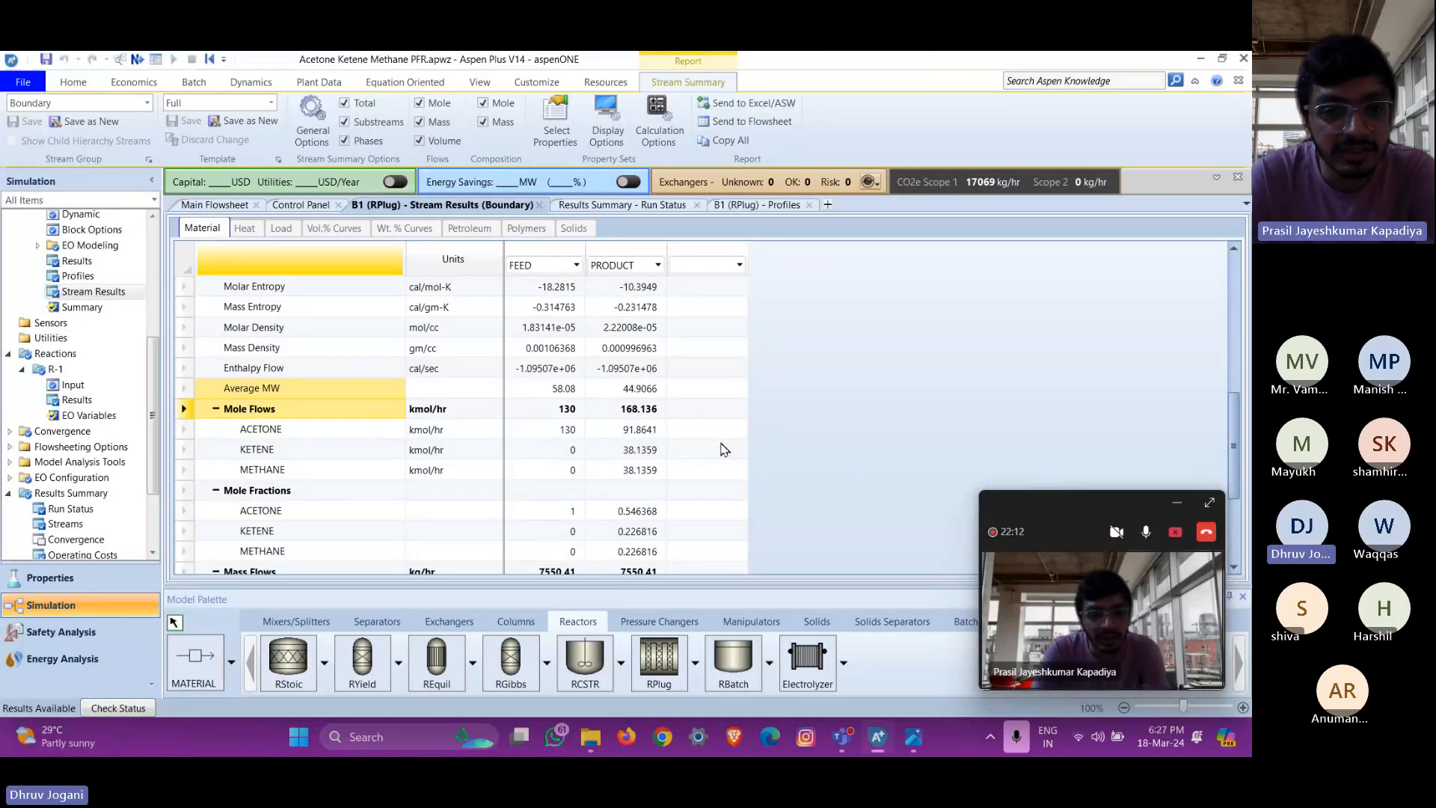
{"action": "left_click", "coordinate": [877, 748]}
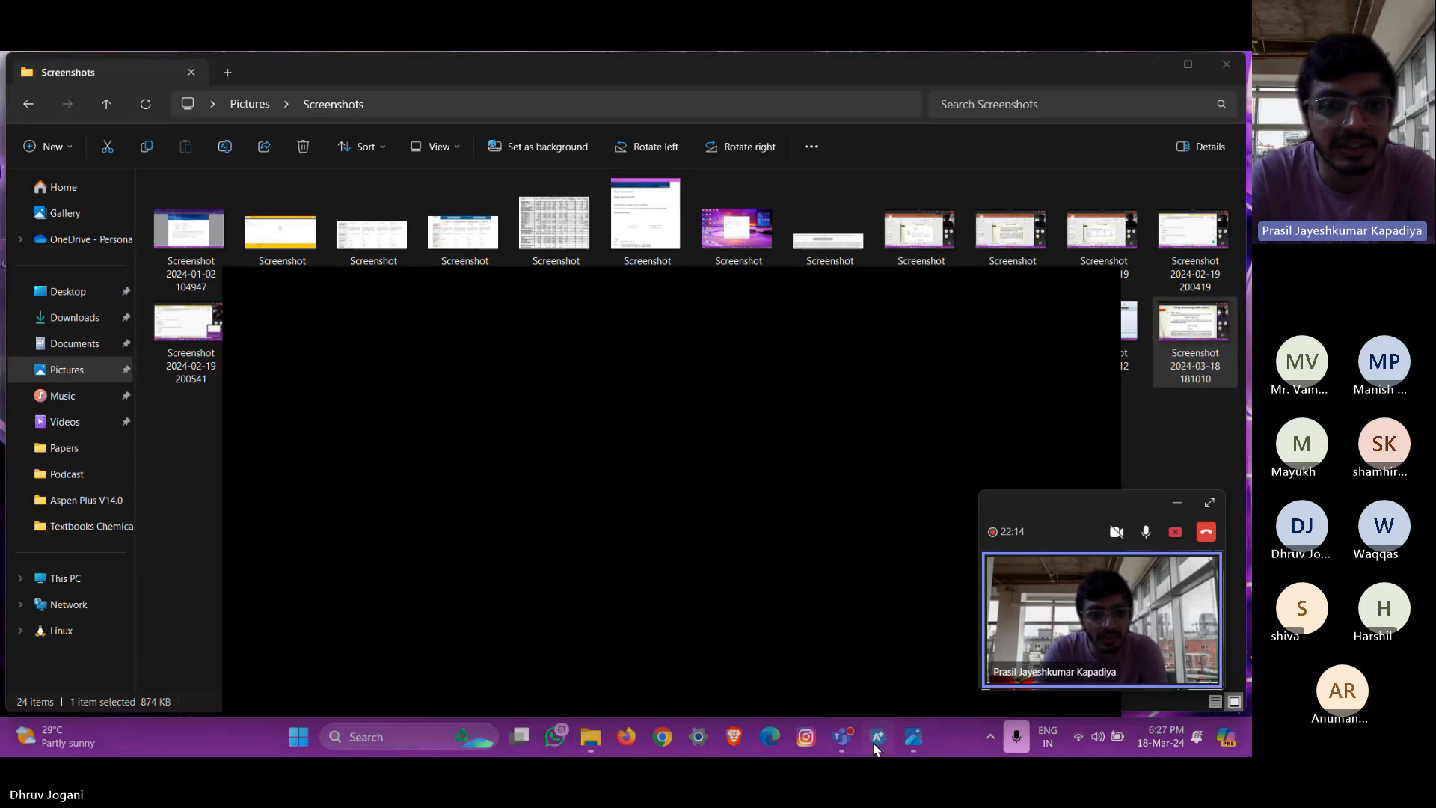
{"action": "left_click", "coordinate": [877, 748]}
{"action": "scroll", "coordinate": [636, 453], "scroll_direction": "down", "scroll_amount": 3}
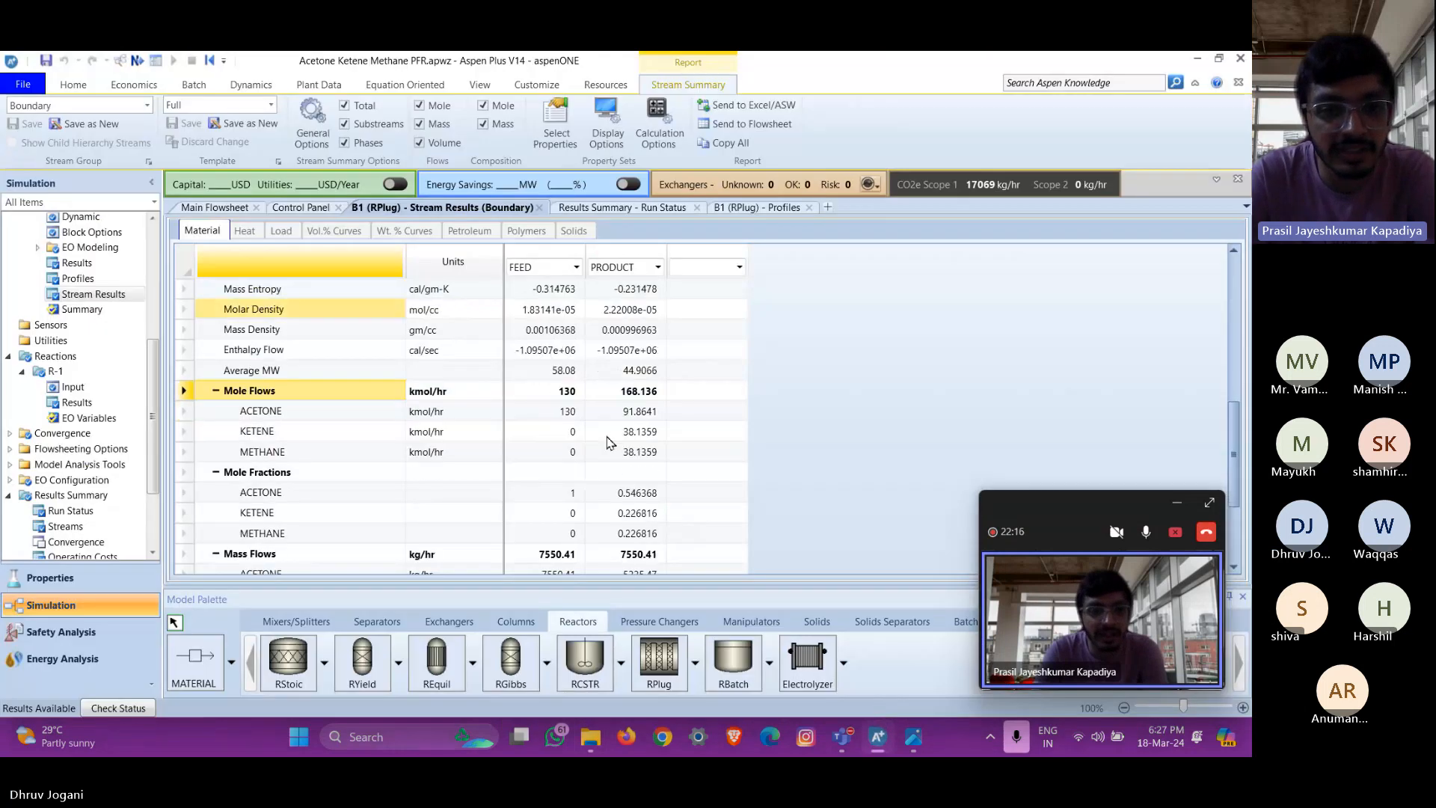
{"action": "scroll", "coordinate": [658, 460], "scroll_direction": "down", "scroll_amount": 1}
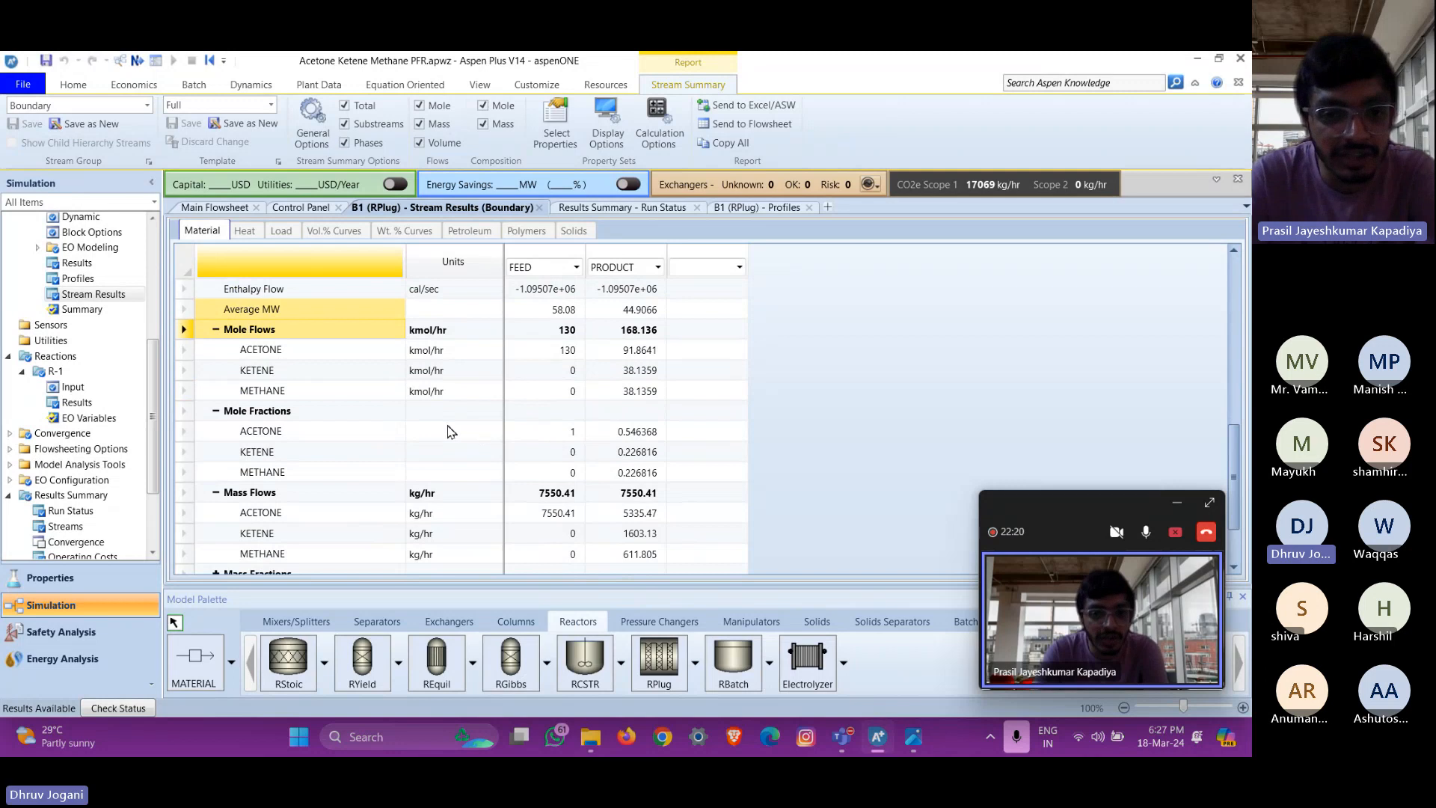
Open block B1's input from the main flowsheet, and expand the mass fractions in its stream results
{"action": "left_click", "coordinate": [216, 208]}
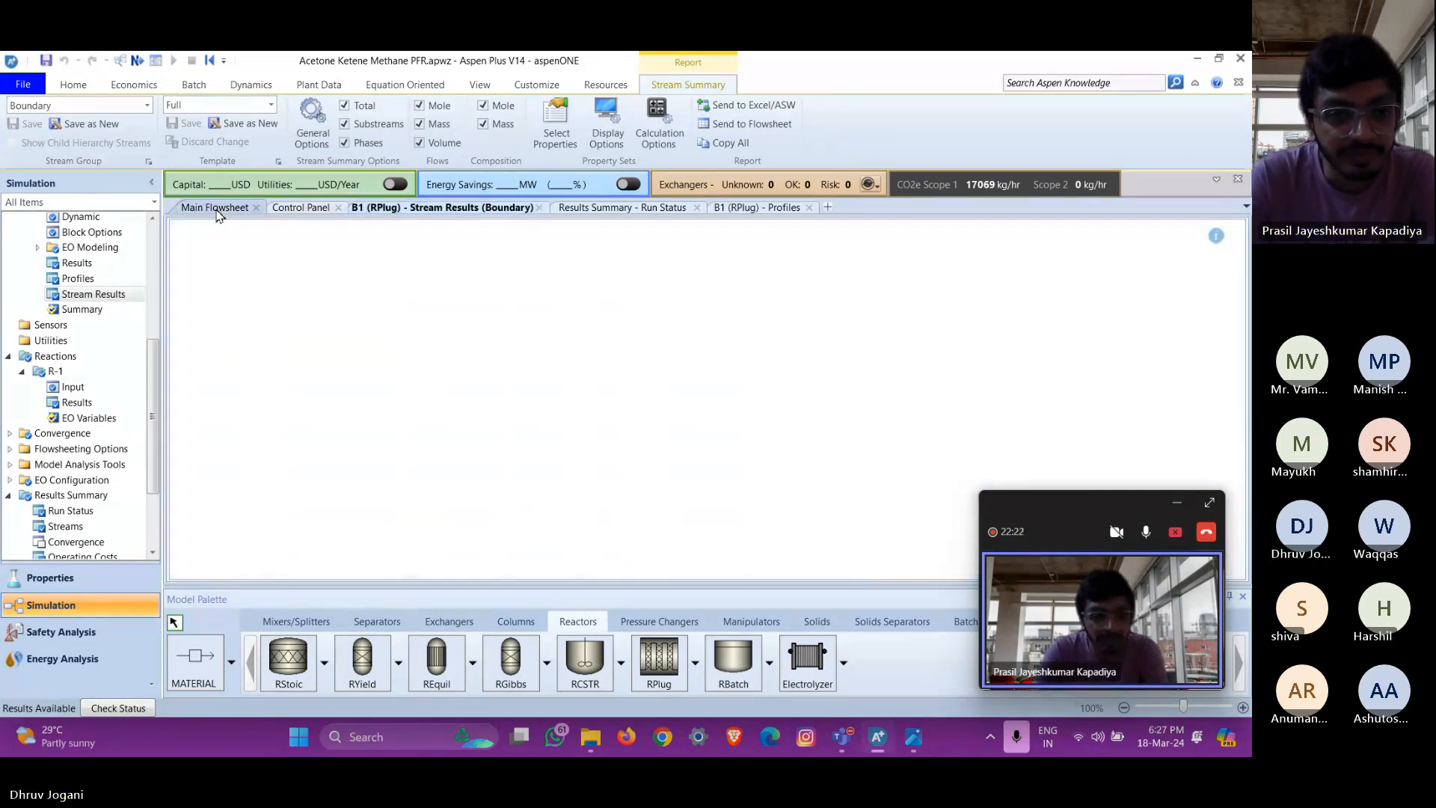
{"action": "right_click", "coordinate": [610, 374]}
{"action": "left_click", "coordinate": [655, 390]}
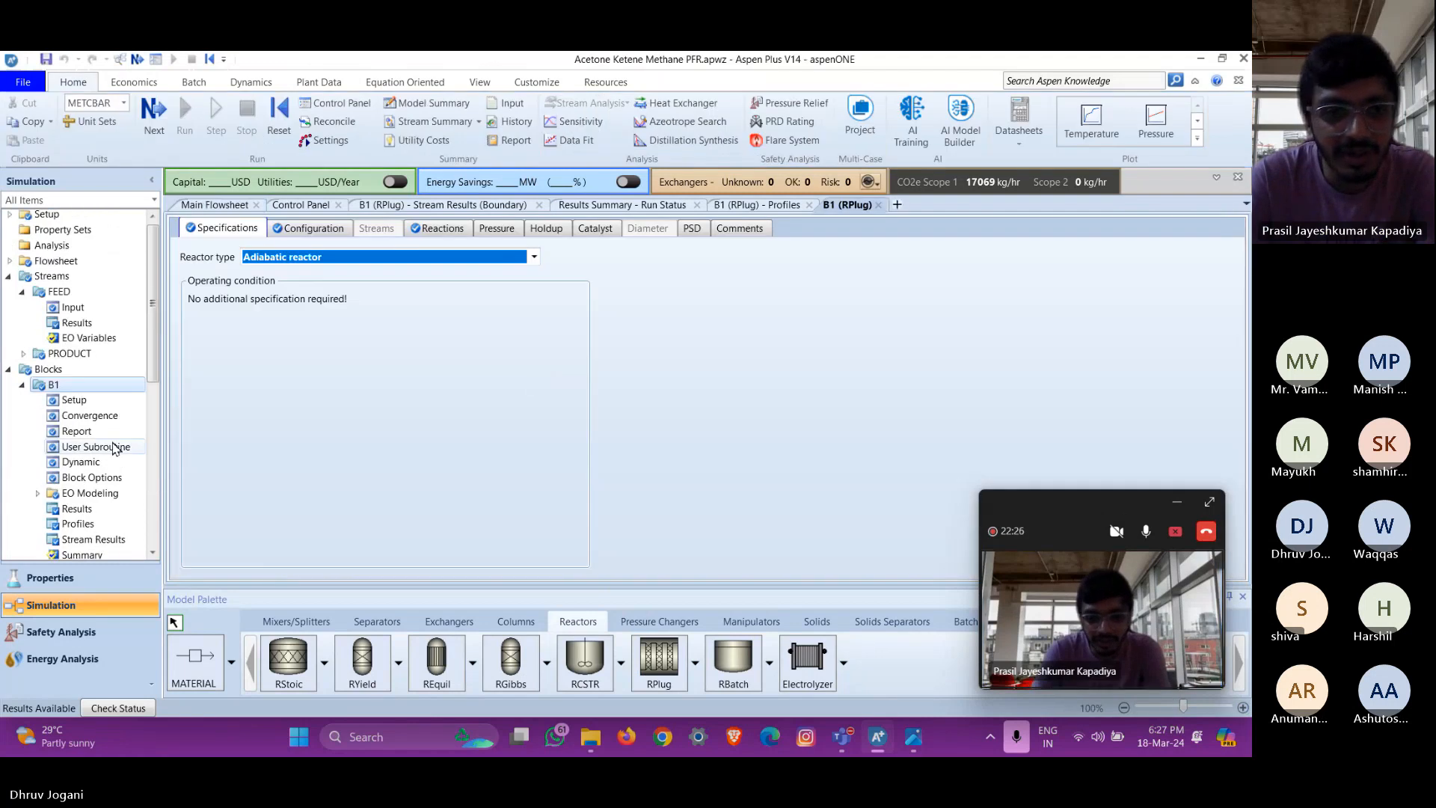
{"action": "scroll", "coordinate": [116, 447], "scroll_direction": "down", "scroll_amount": 4}
{"action": "left_click", "coordinate": [93, 343]}
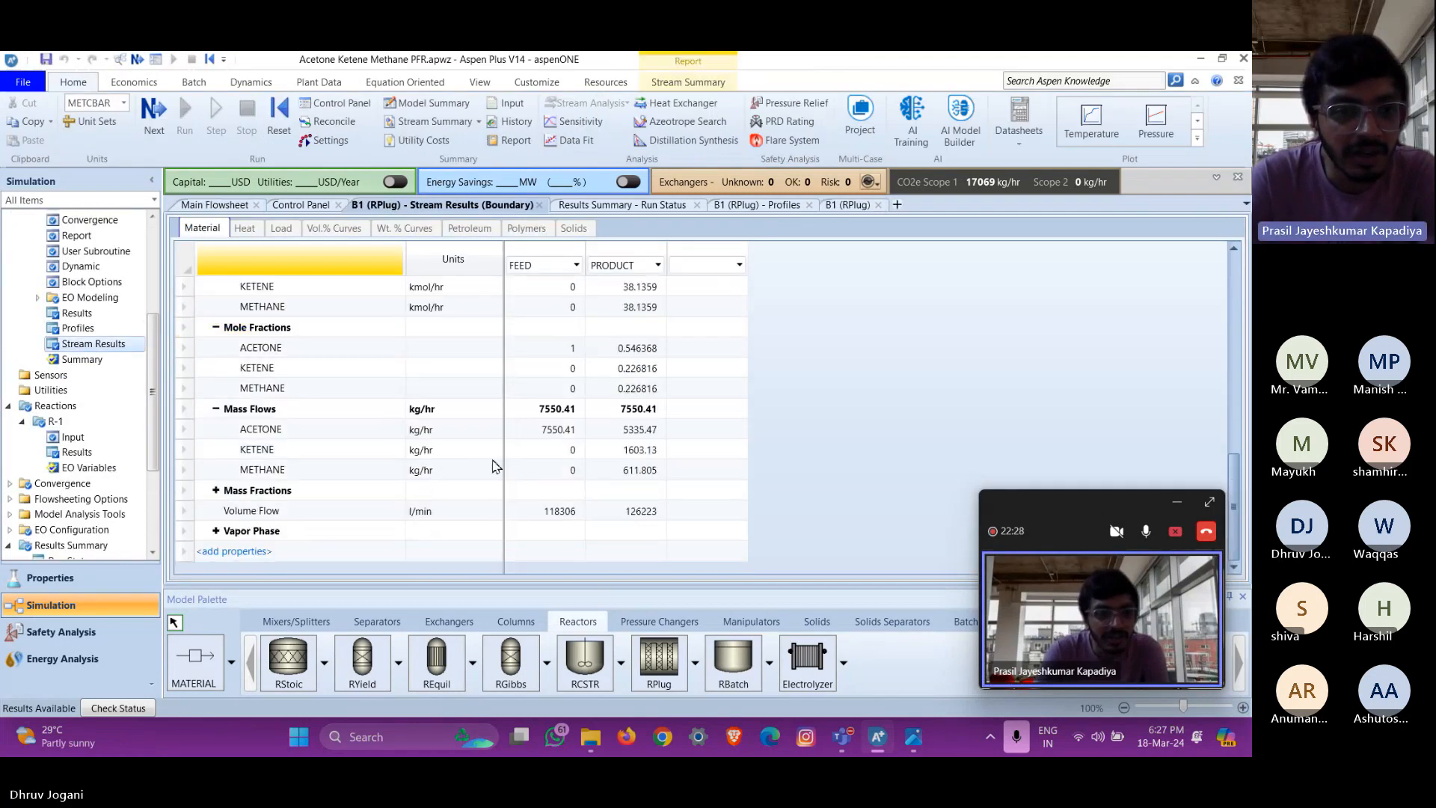
{"action": "left_click", "coordinate": [216, 490]}
{"action": "scroll", "coordinate": [654, 459], "scroll_direction": "down", "scroll_amount": 1}
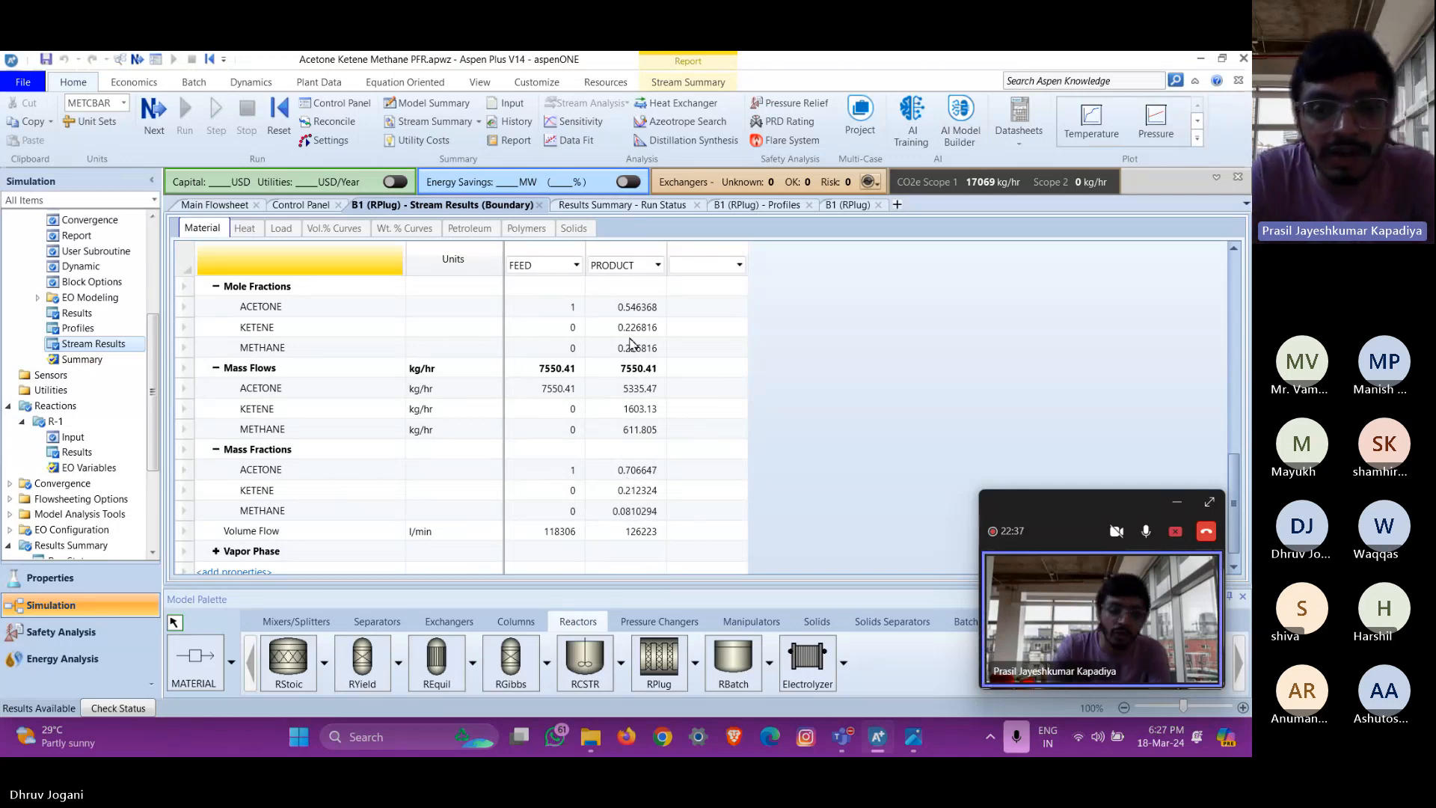
Review block B1's process stream profiles, reactor type, reactor dimensions, valid phases and selected reaction set
{"action": "left_click", "coordinate": [766, 208]}
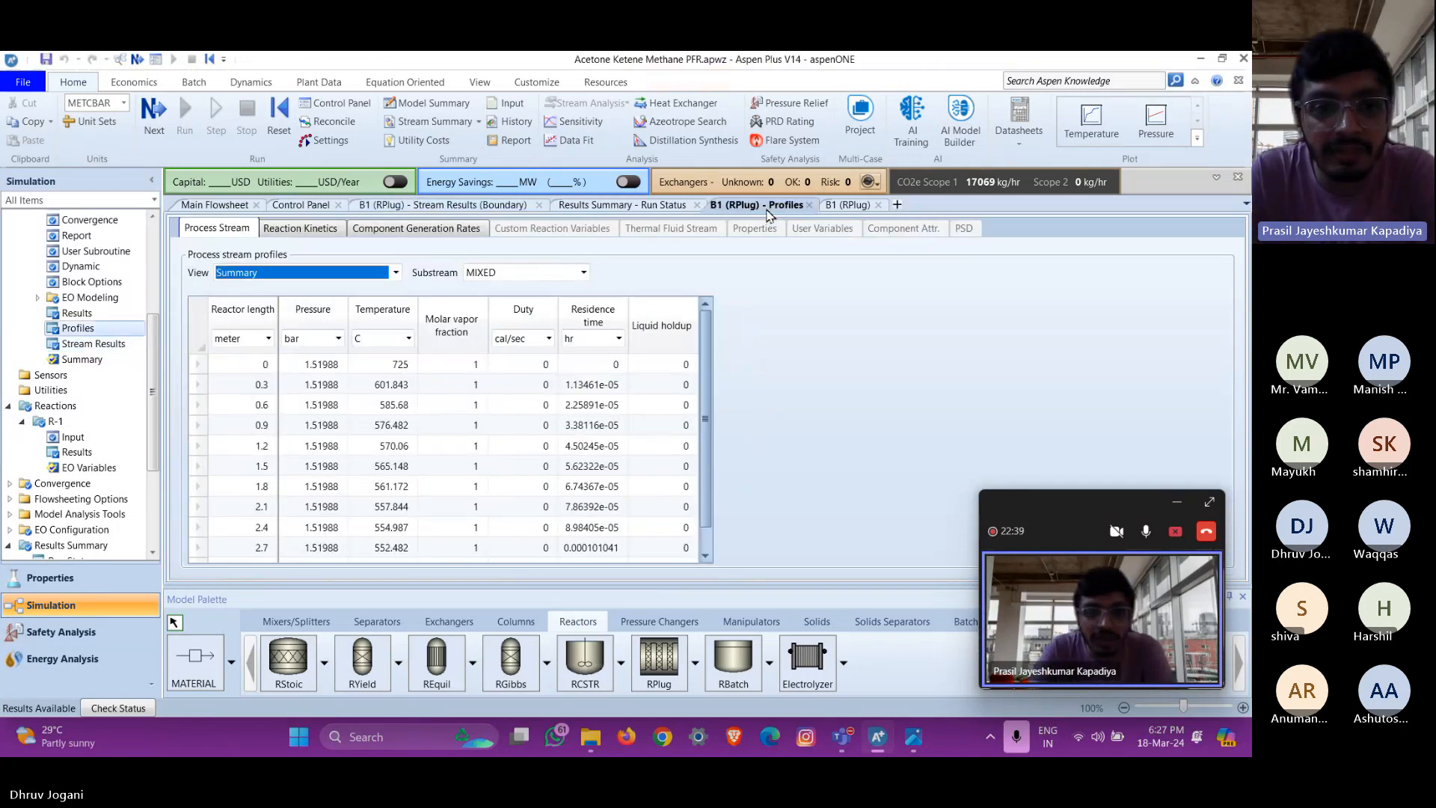
{"action": "left_click", "coordinate": [848, 205]}
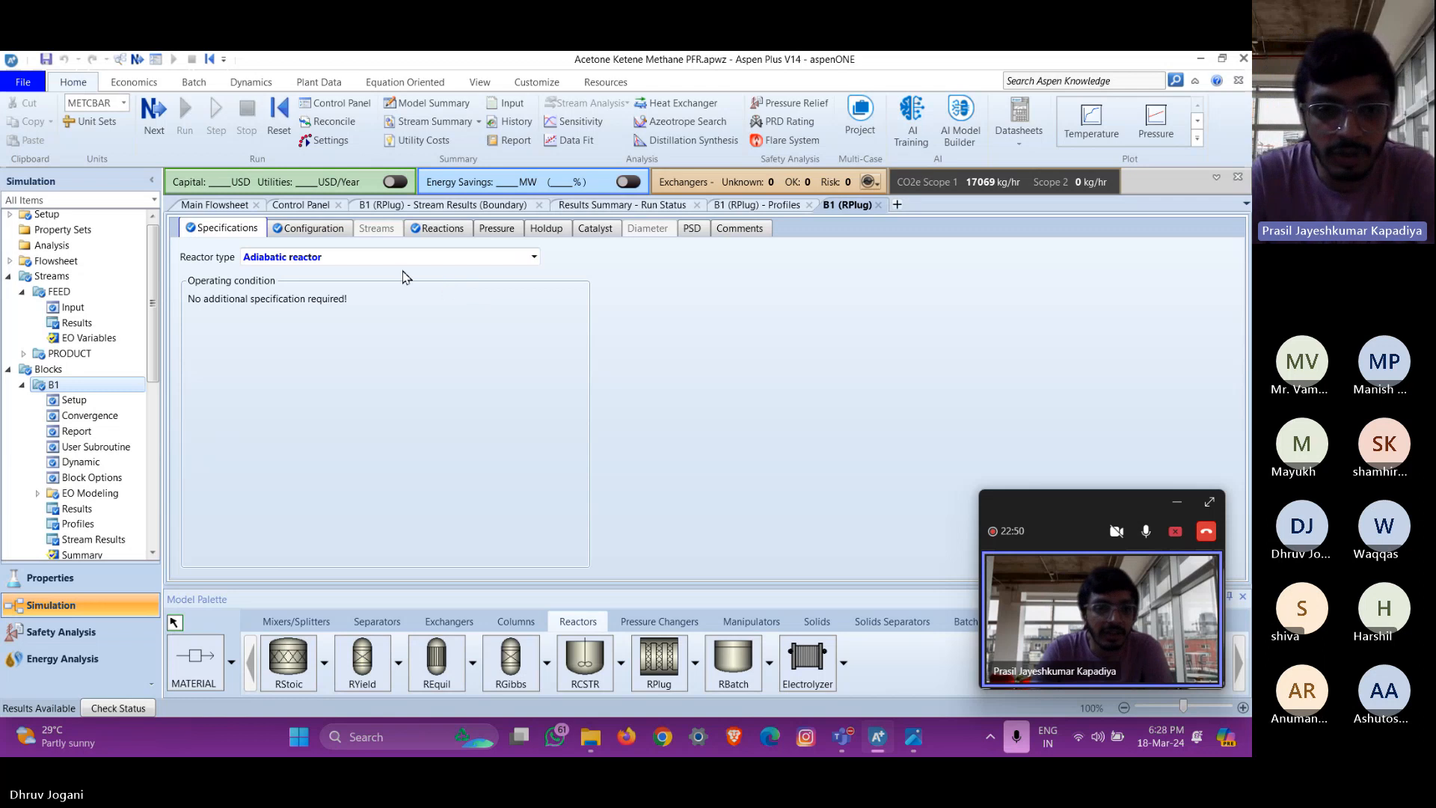
{"action": "left_click", "coordinate": [327, 228]}
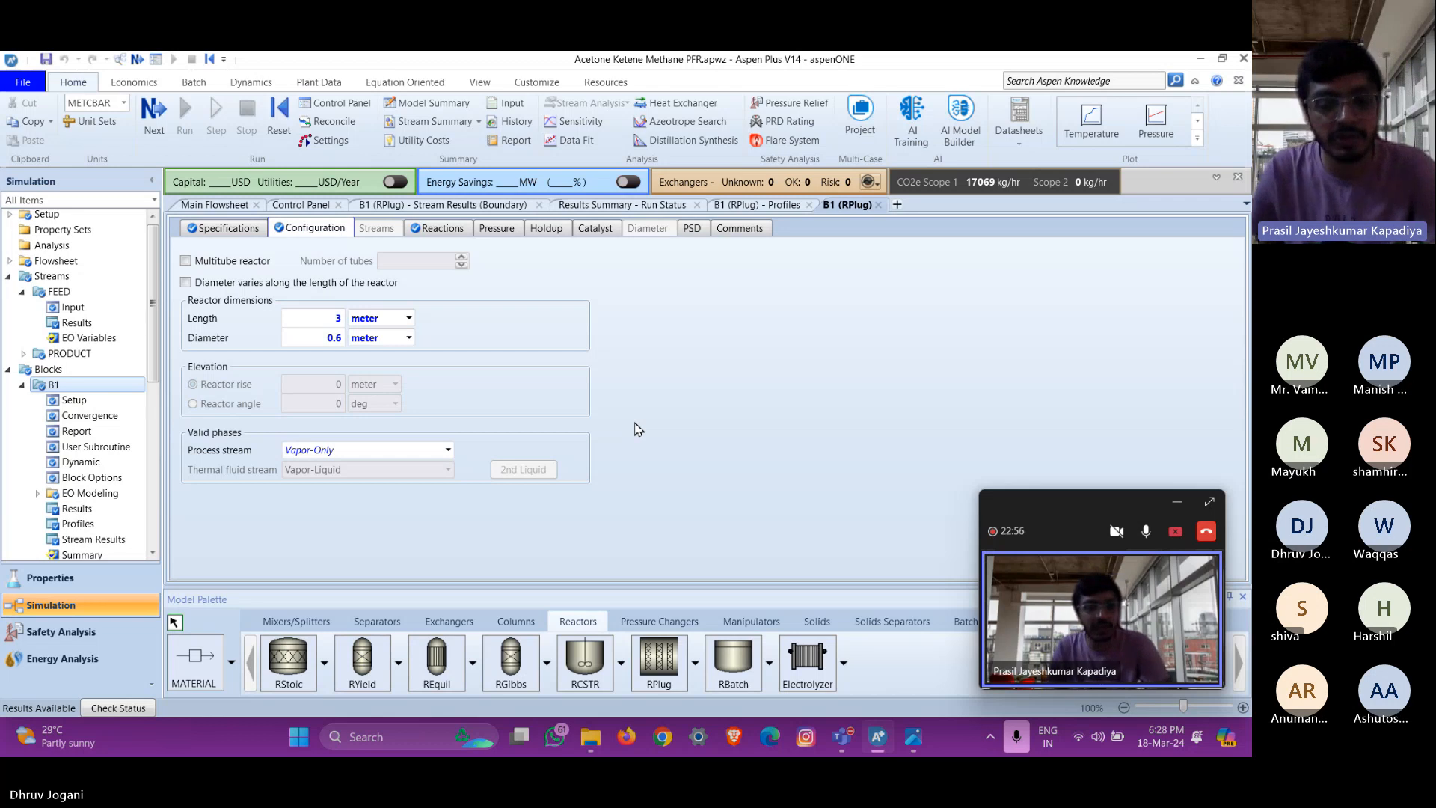
{"action": "left_click", "coordinate": [432, 232]}
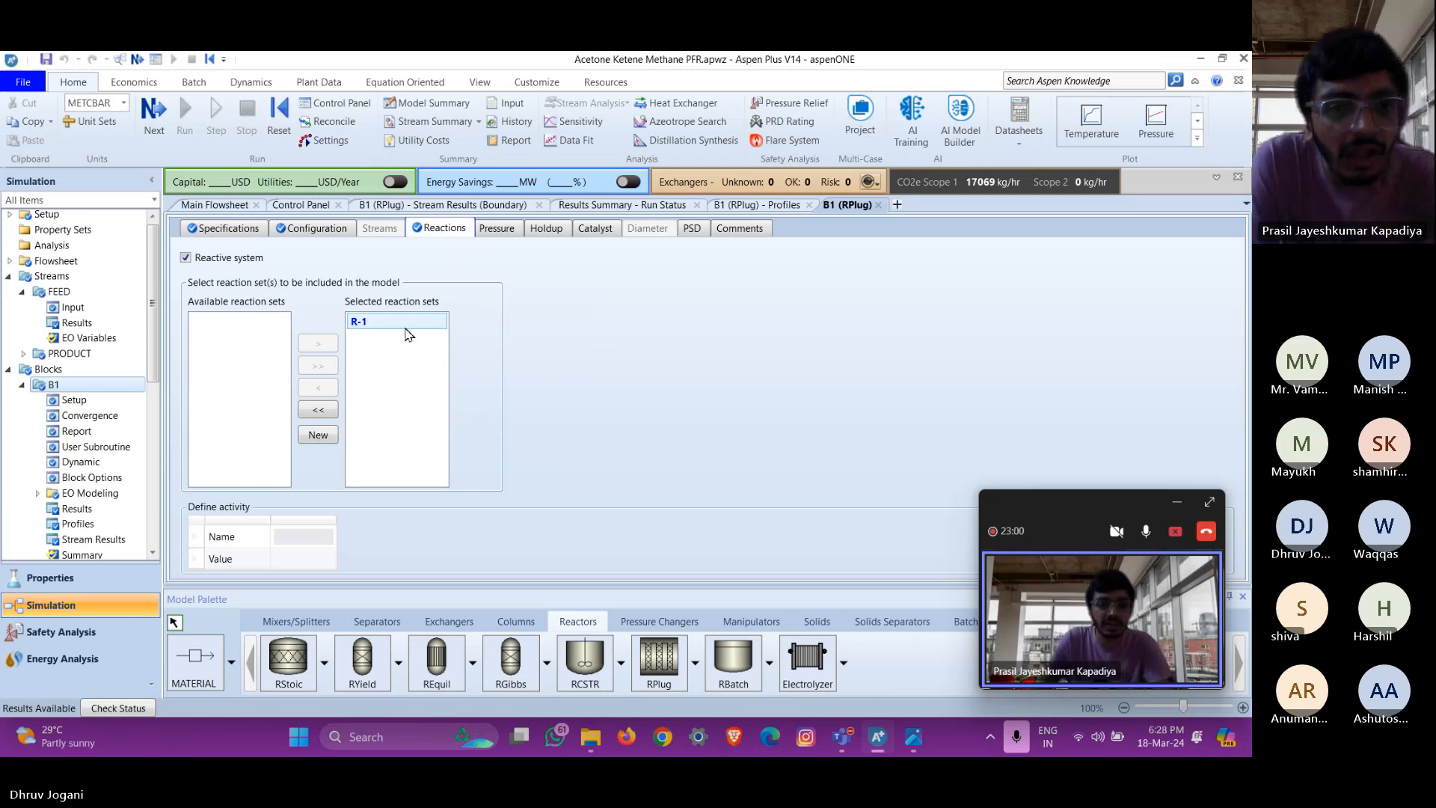
{"action": "left_click", "coordinate": [735, 207]}
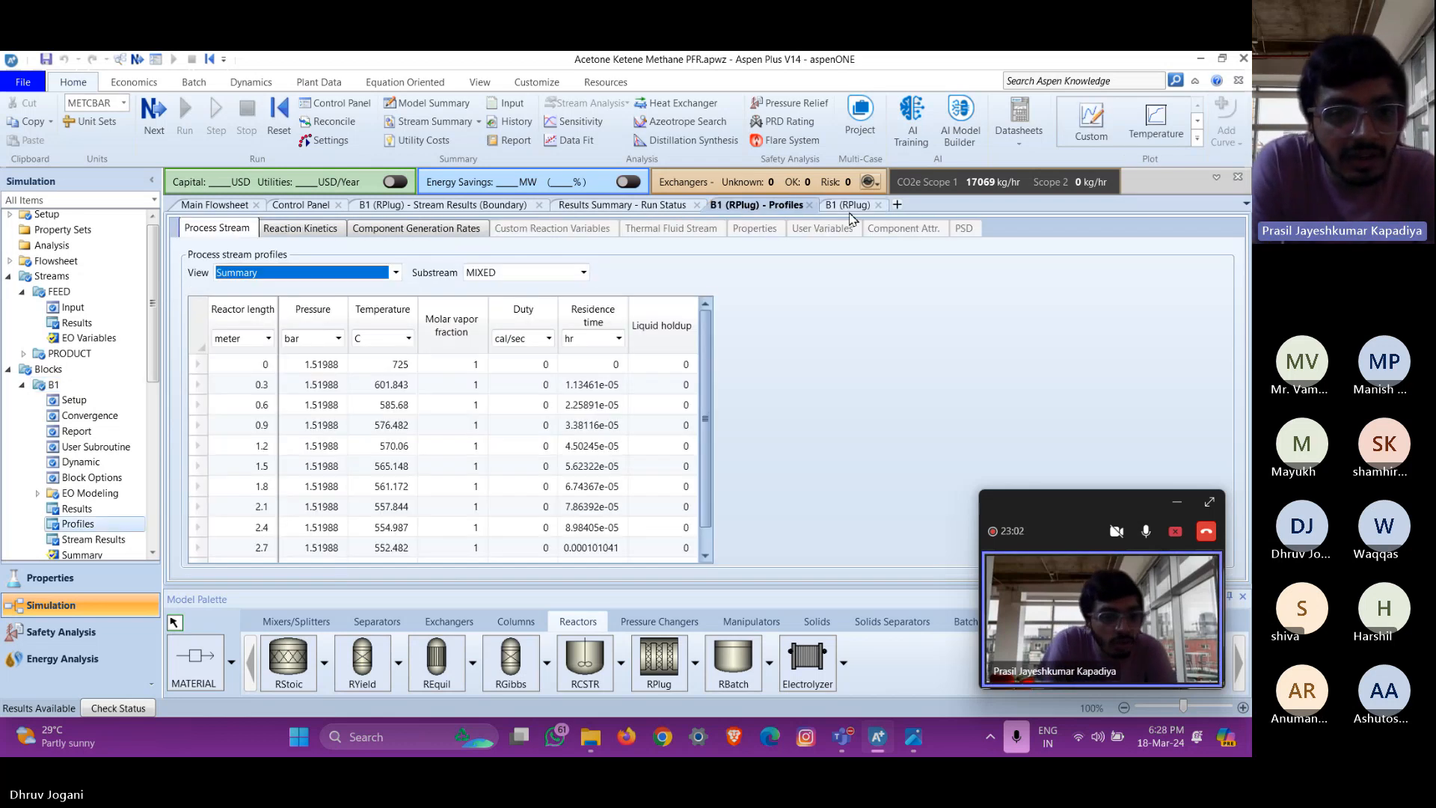
{"action": "left_click", "coordinate": [853, 207]}
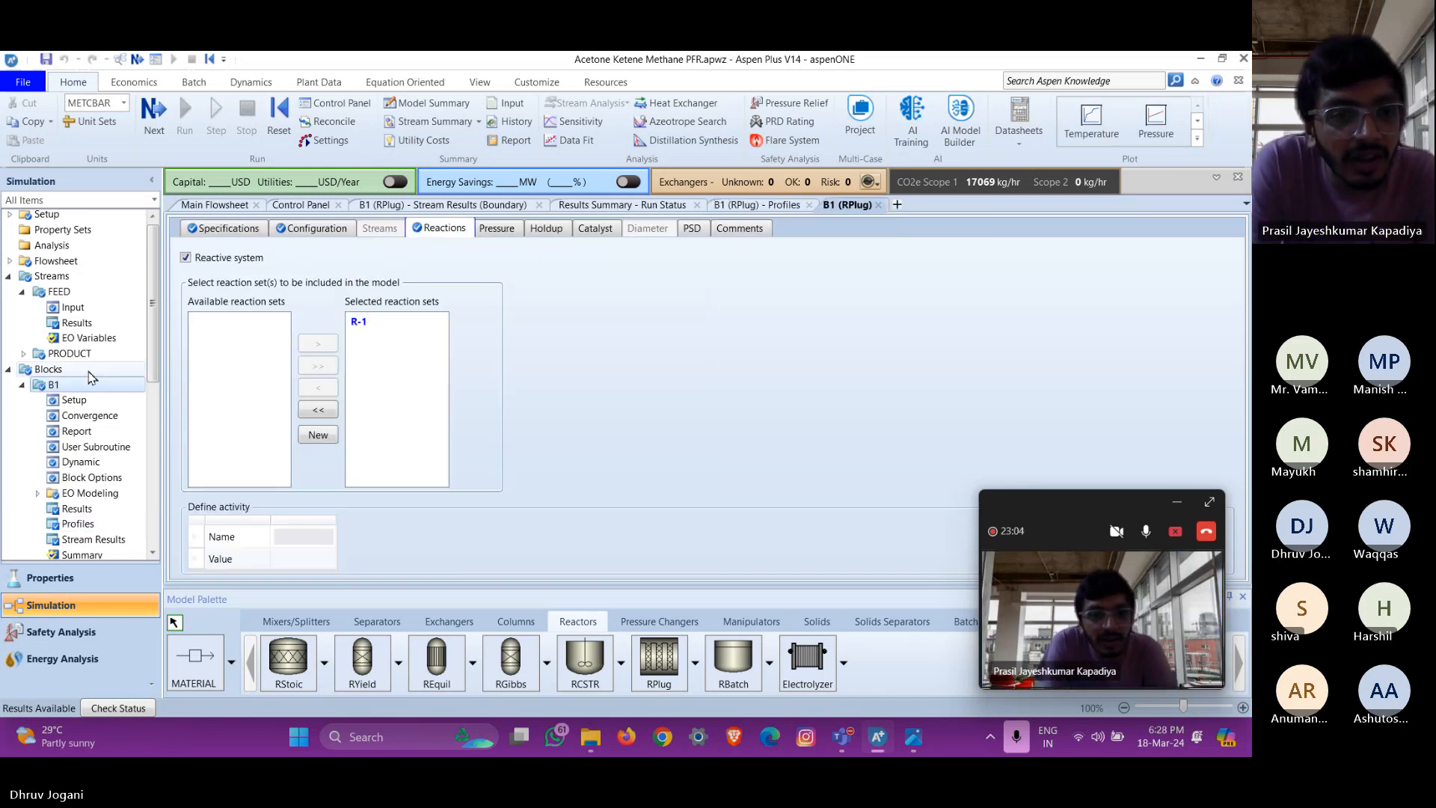
Open the input of reaction set R-1 and examine the stoichiometric coefficients of reaction 1
{"action": "scroll", "coordinate": [107, 347], "scroll_direction": "down", "scroll_amount": 4}
{"action": "left_click", "coordinate": [102, 438]}
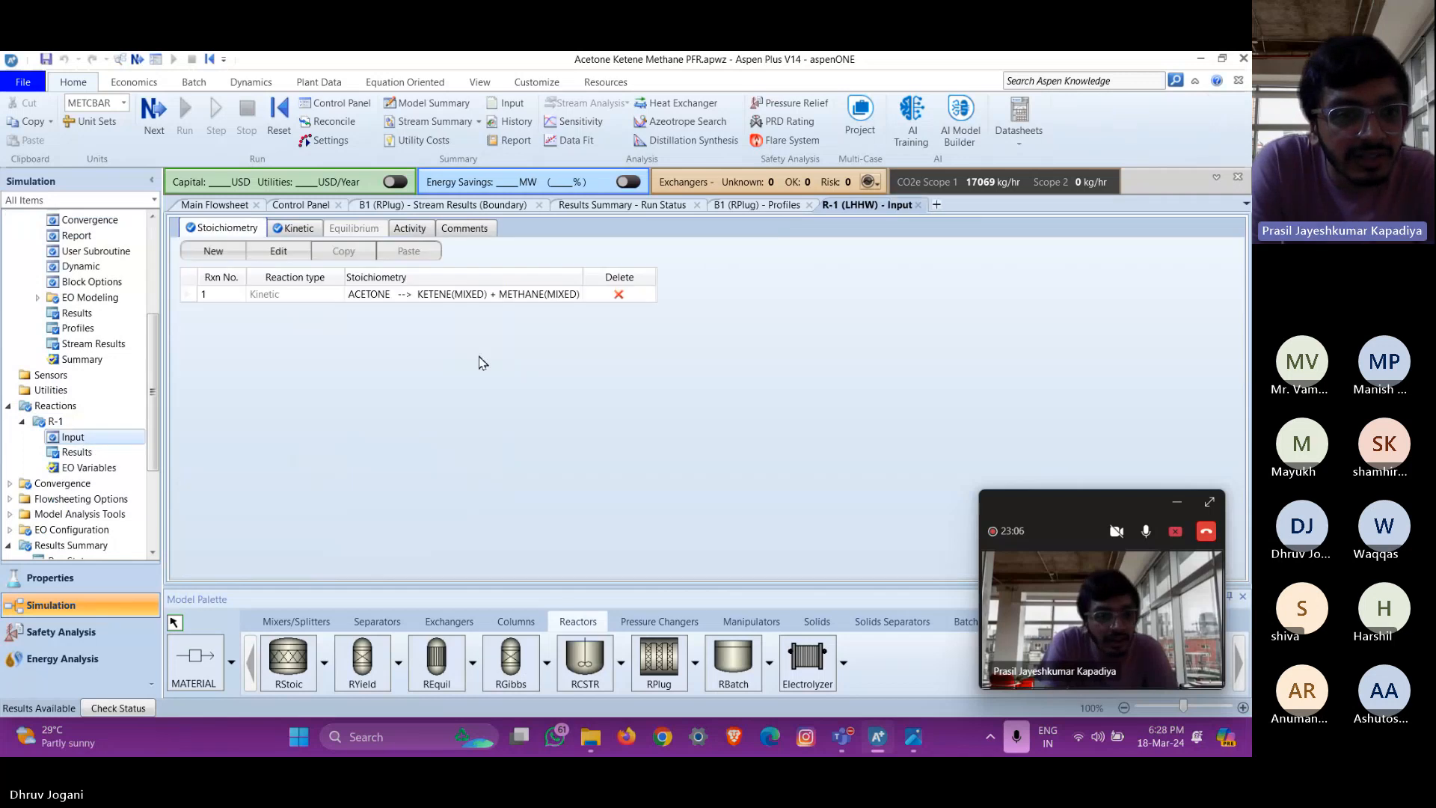
{"action": "double_click", "coordinate": [452, 300]}
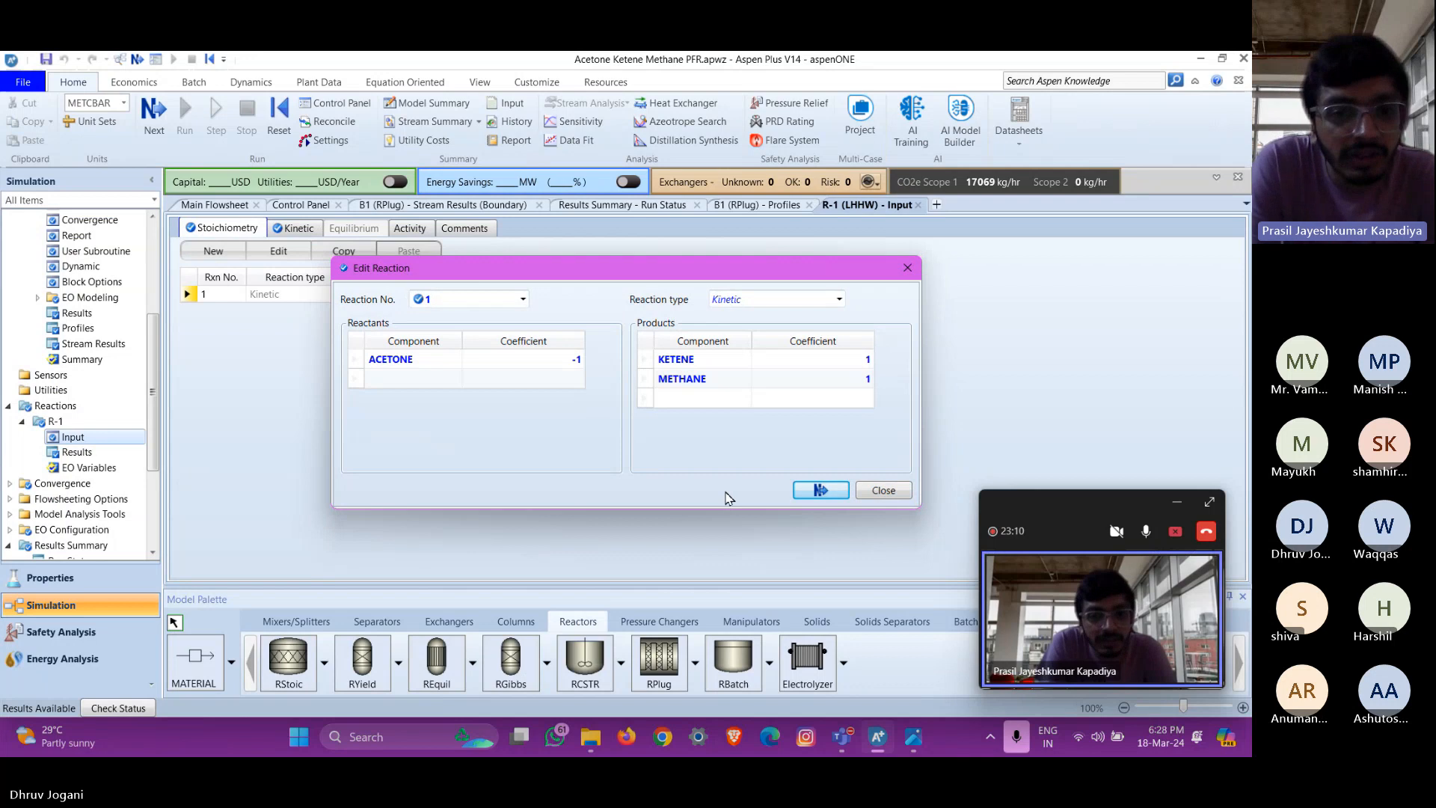
Set acetone's Term 1 concentration exponent to 1 in reaction set R-1's driving force expression, checking the problem statement screenshot first
{"action": "left_click", "coordinate": [883, 490]}
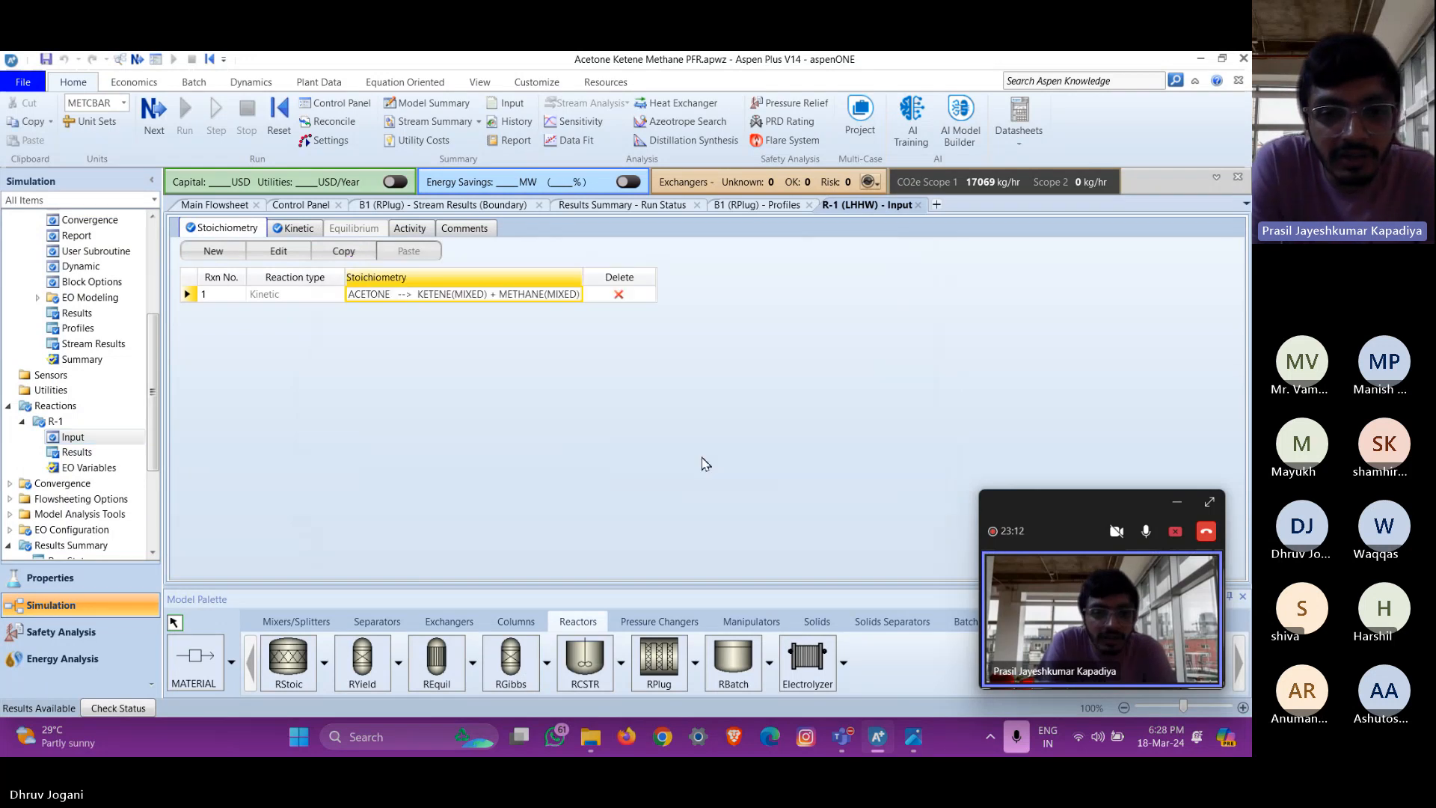
{"action": "left_click", "coordinate": [296, 229]}
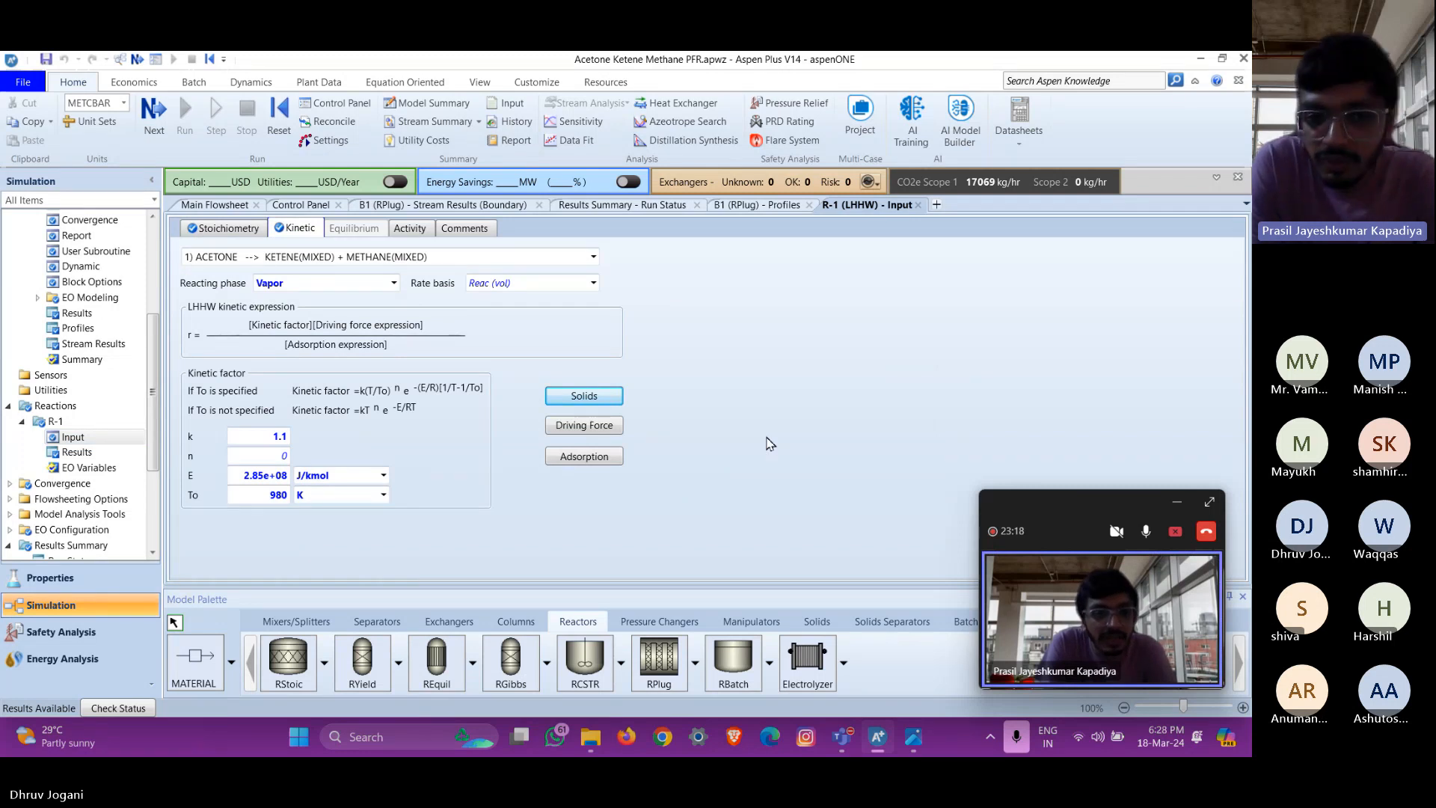
{"action": "left_click", "coordinate": [585, 425]}
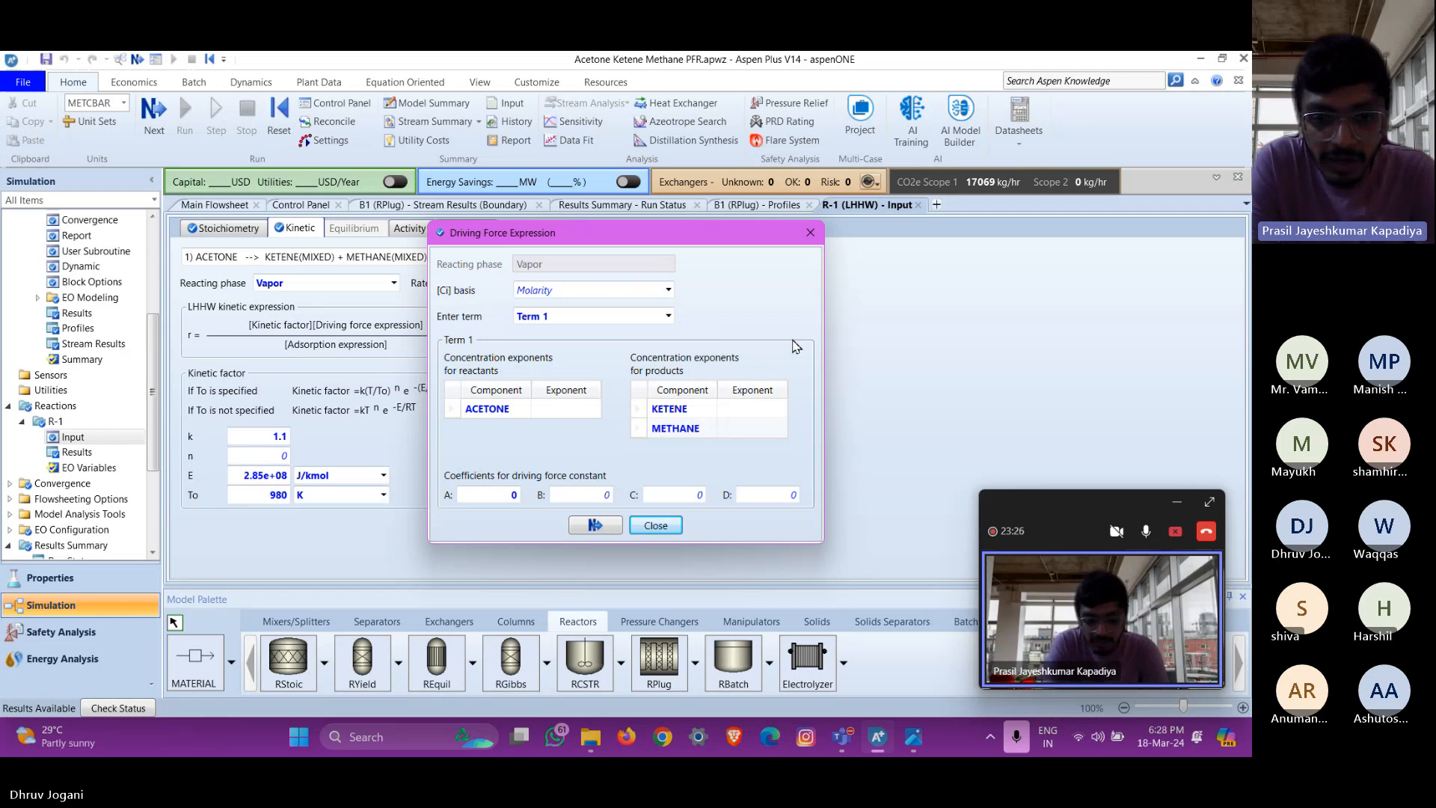
{"action": "left_click", "coordinate": [917, 745]}
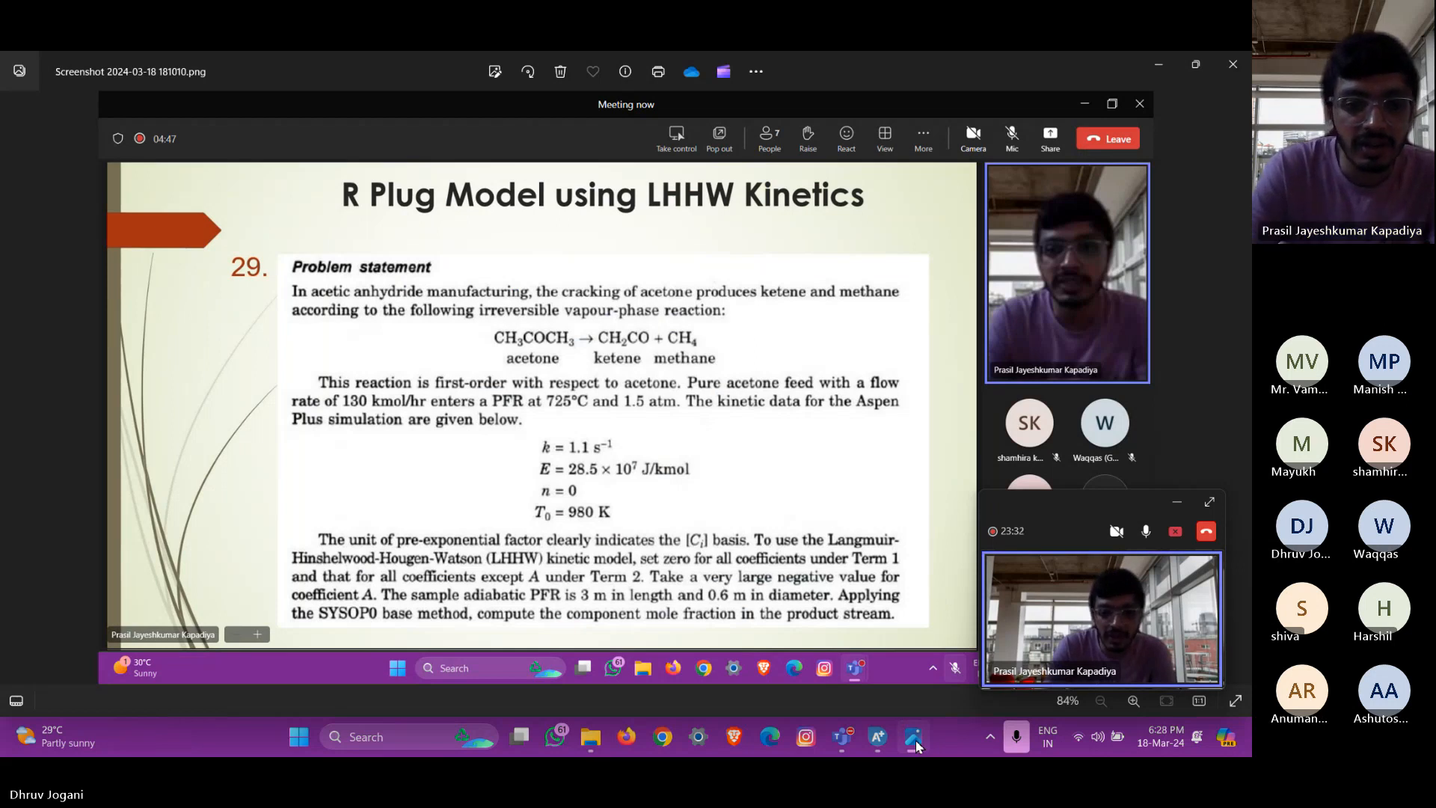
{"action": "left_click", "coordinate": [917, 744]}
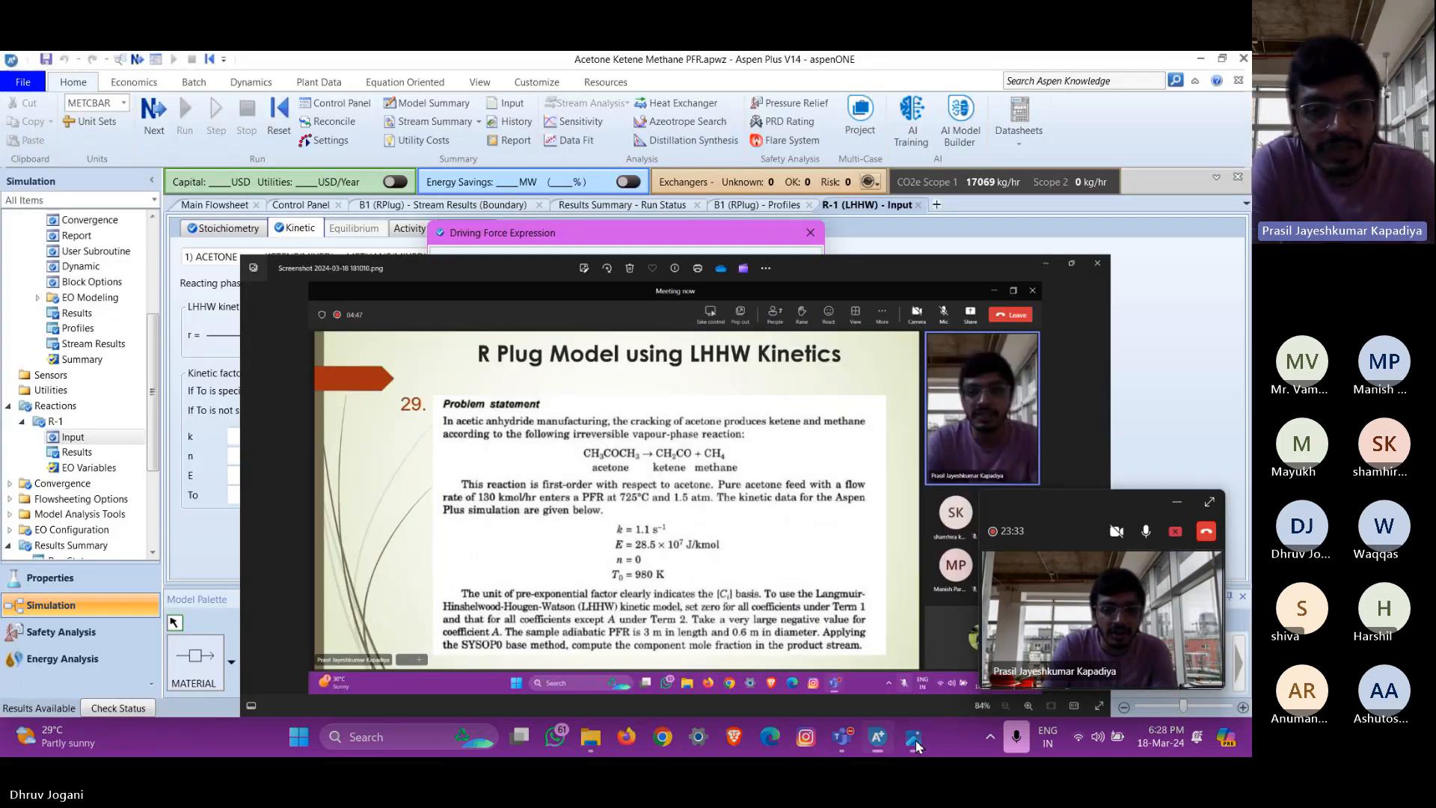
{"action": "left_click", "coordinate": [579, 410]}
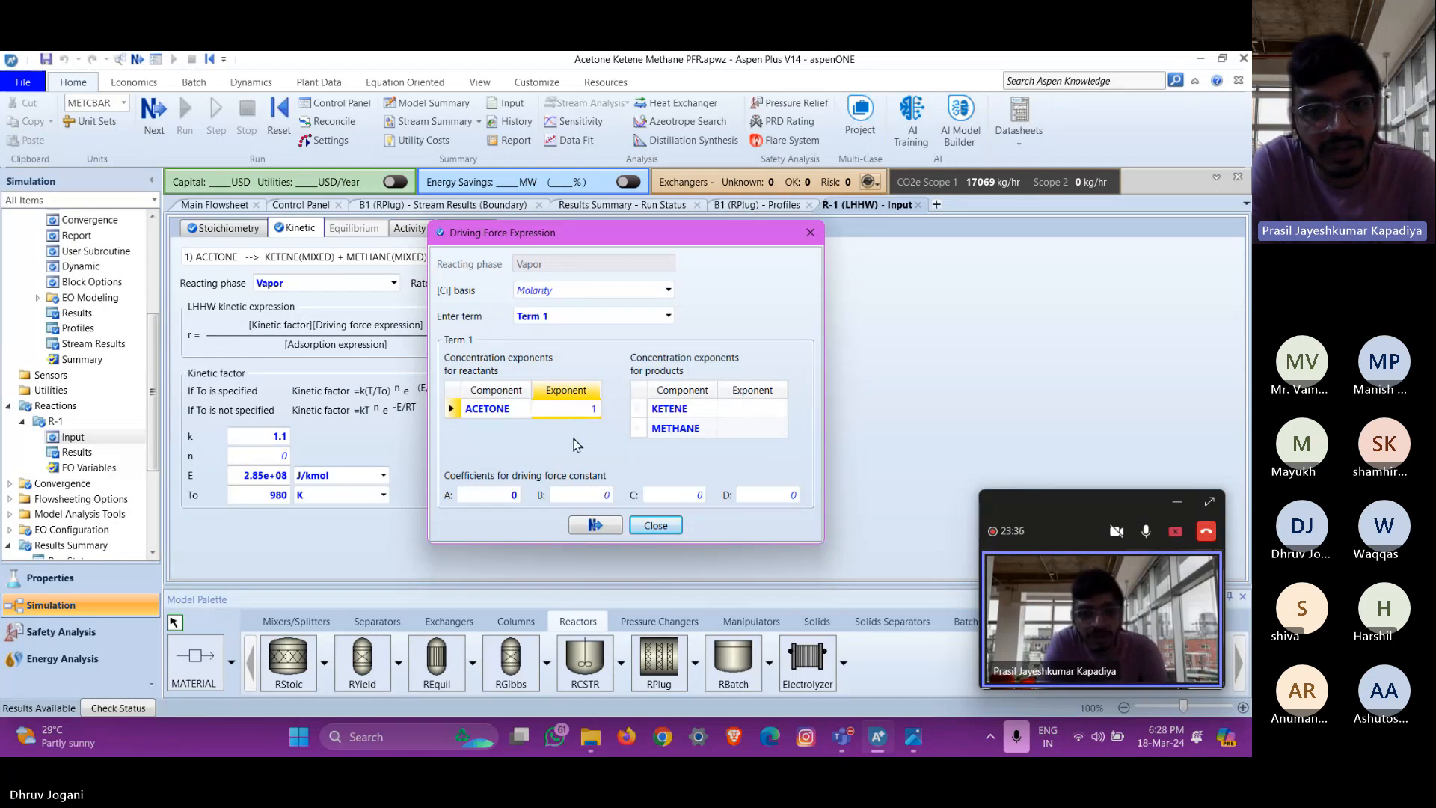
{"action": "type", "text": "1"}
{"action": "key", "text": "Return"}
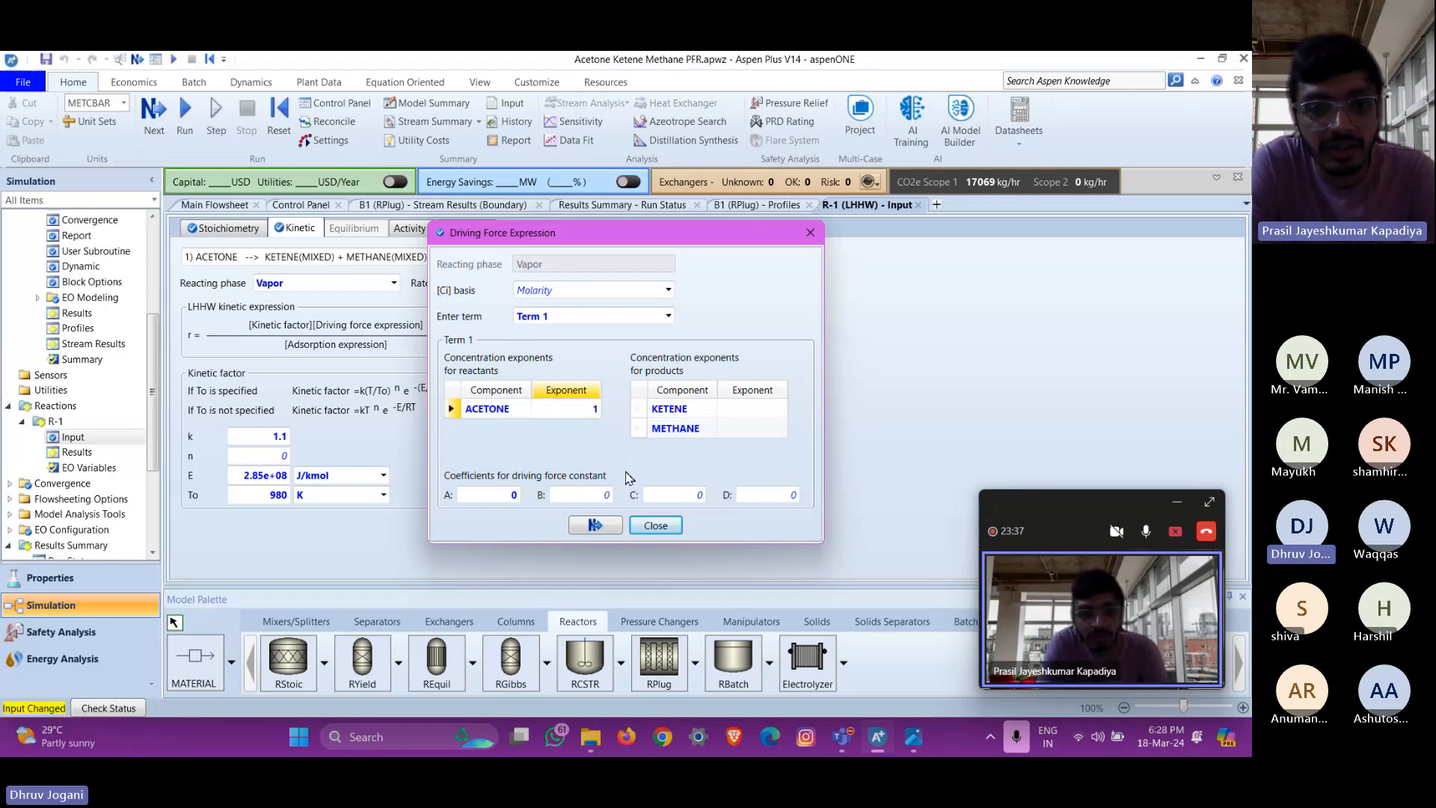
{"action": "left_click", "coordinate": [596, 526]}
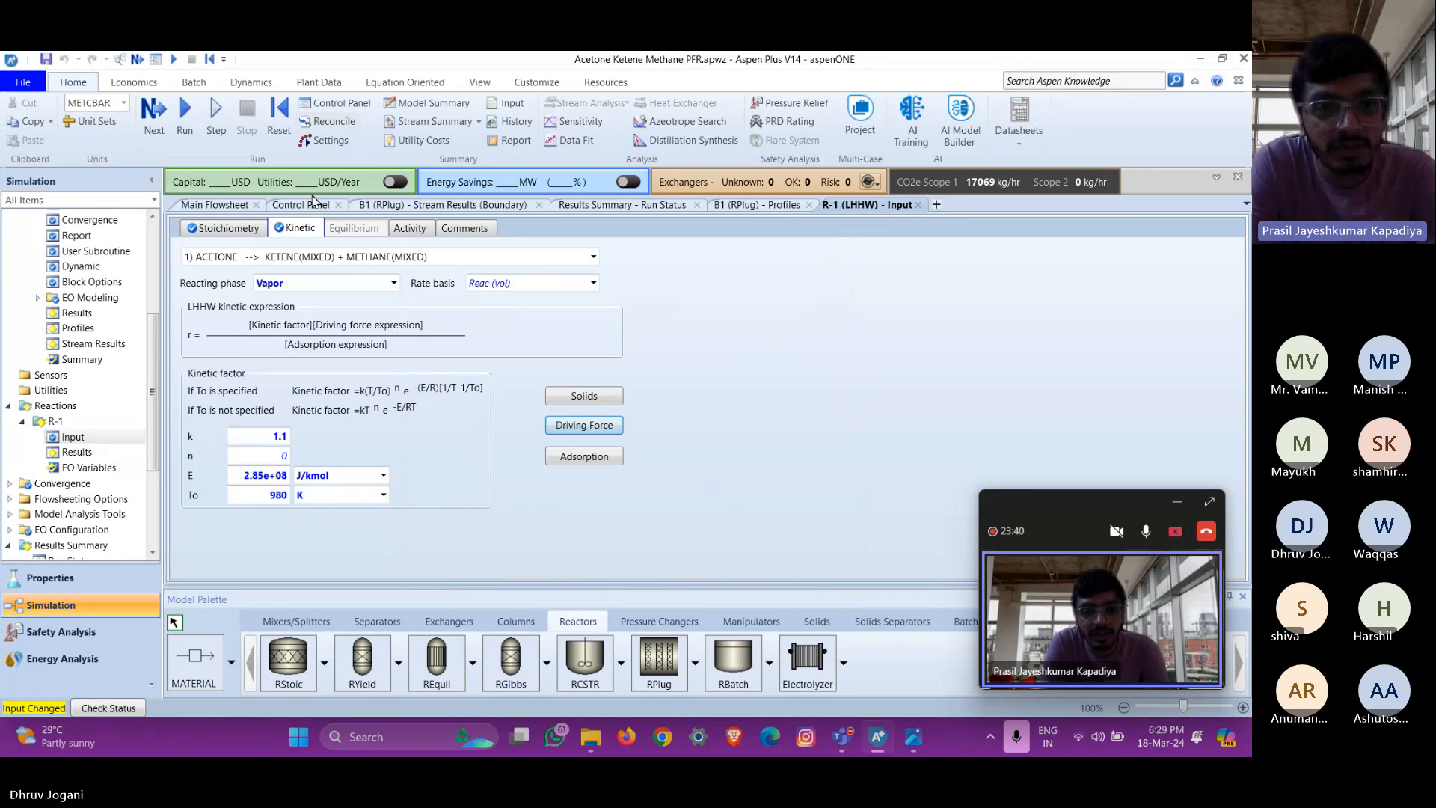
Reinitialize the whole simulation, purging all results, and run it again
{"action": "left_click", "coordinate": [328, 122]}
{"action": "left_click", "coordinate": [805, 111]}
{"action": "left_click", "coordinate": [279, 116]}
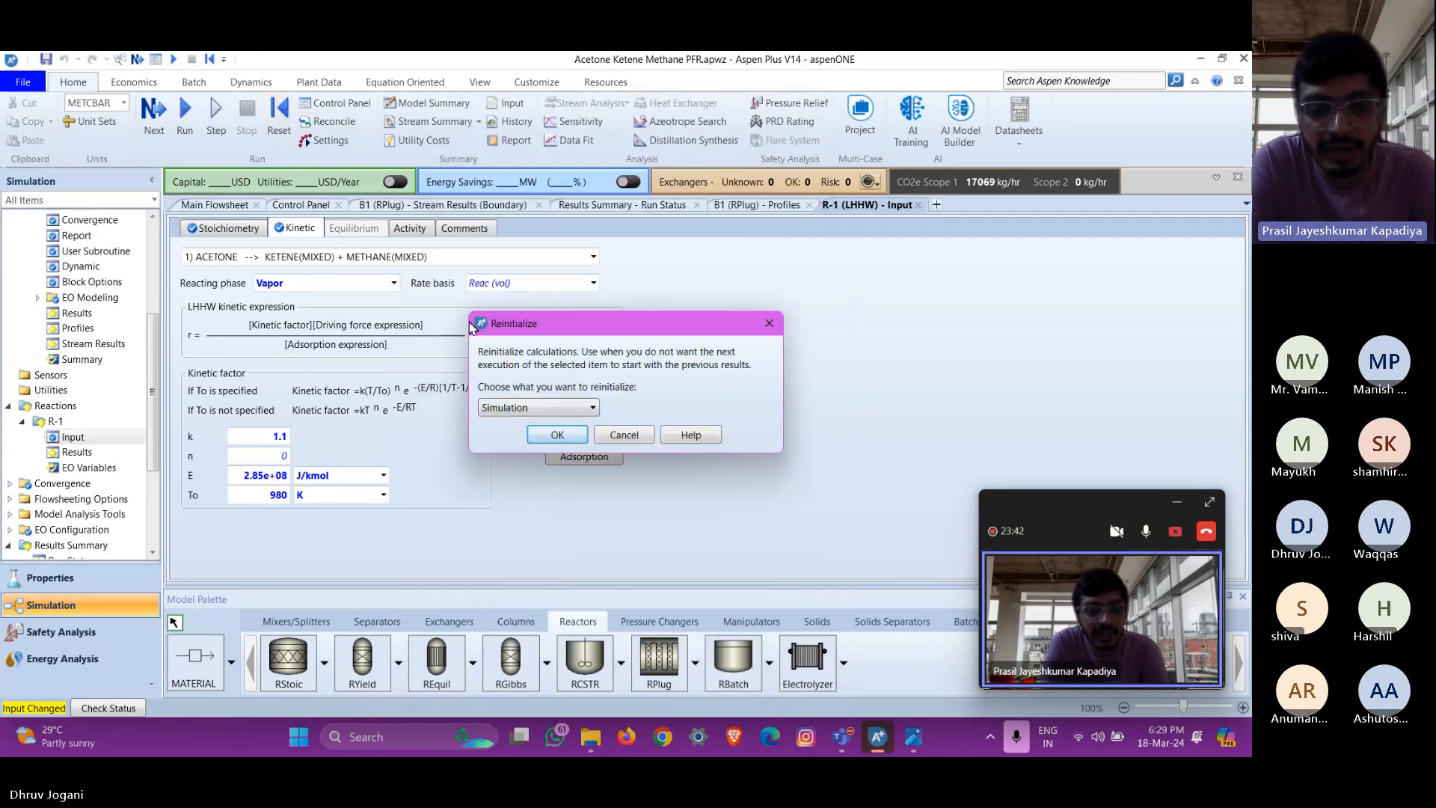
{"action": "left_click", "coordinate": [576, 441]}
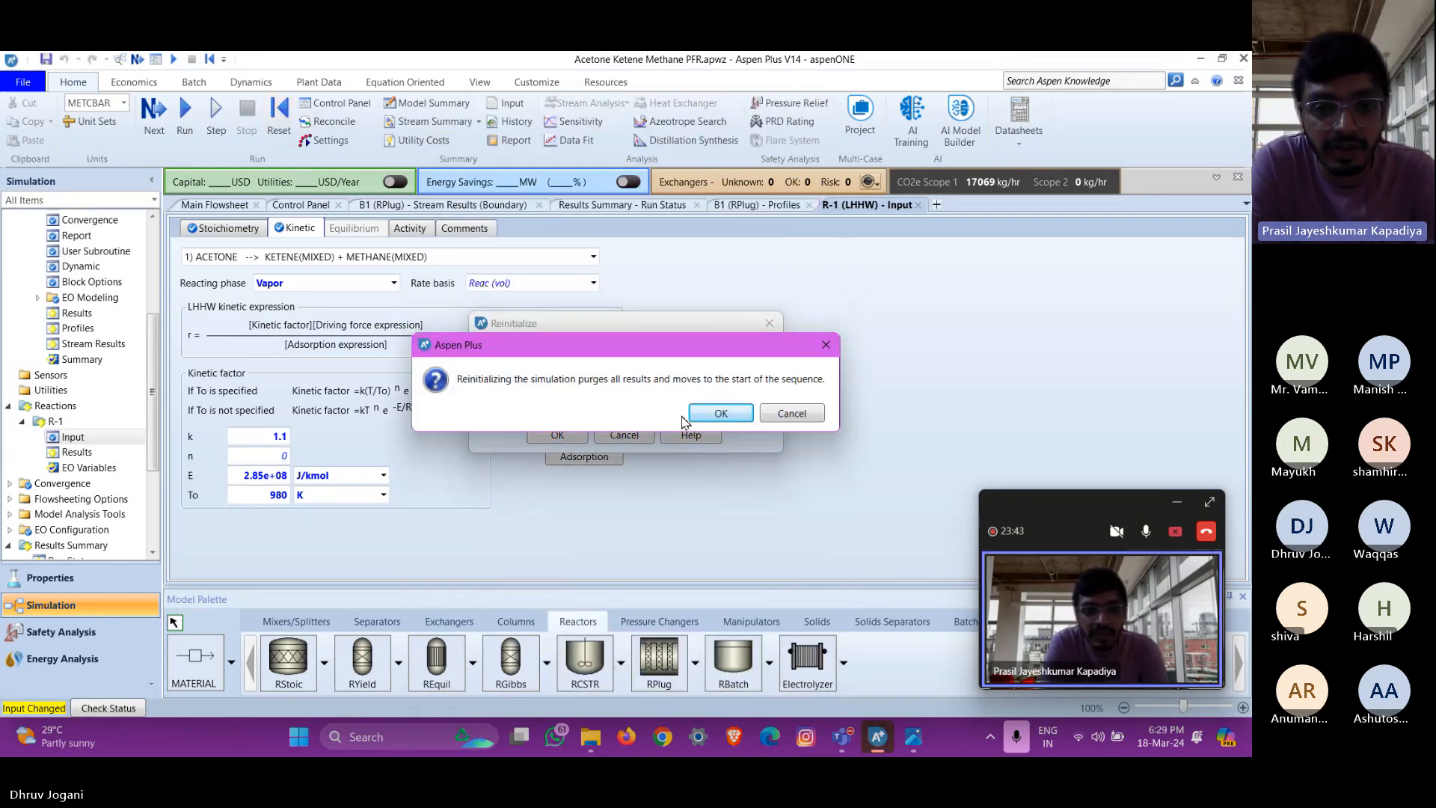
{"action": "left_click", "coordinate": [719, 414]}
{"action": "key", "text": "F5"}
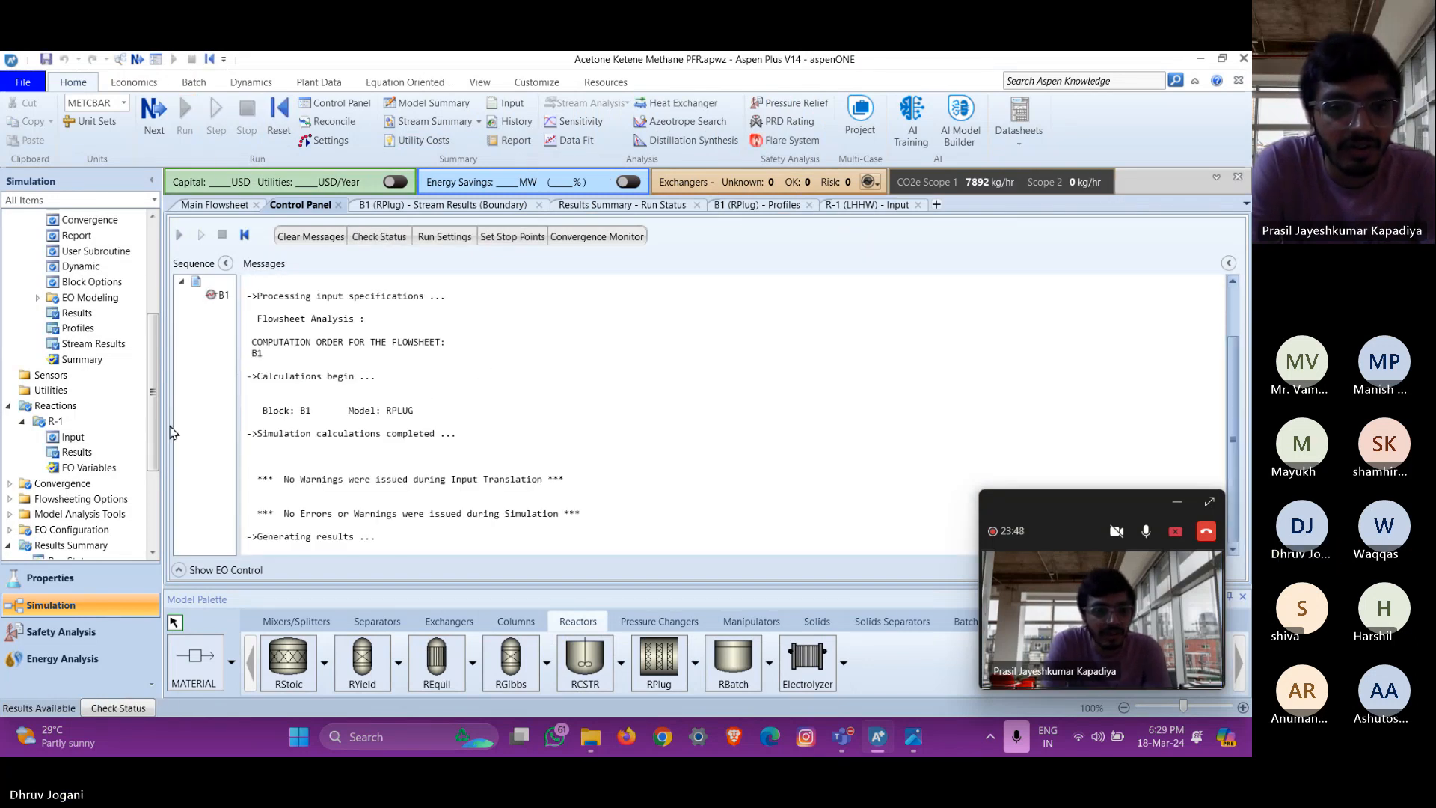
Open block B1's stream results and expand the mole fractions to review the FEED and PRODUCT compositions
{"action": "left_click", "coordinate": [93, 344]}
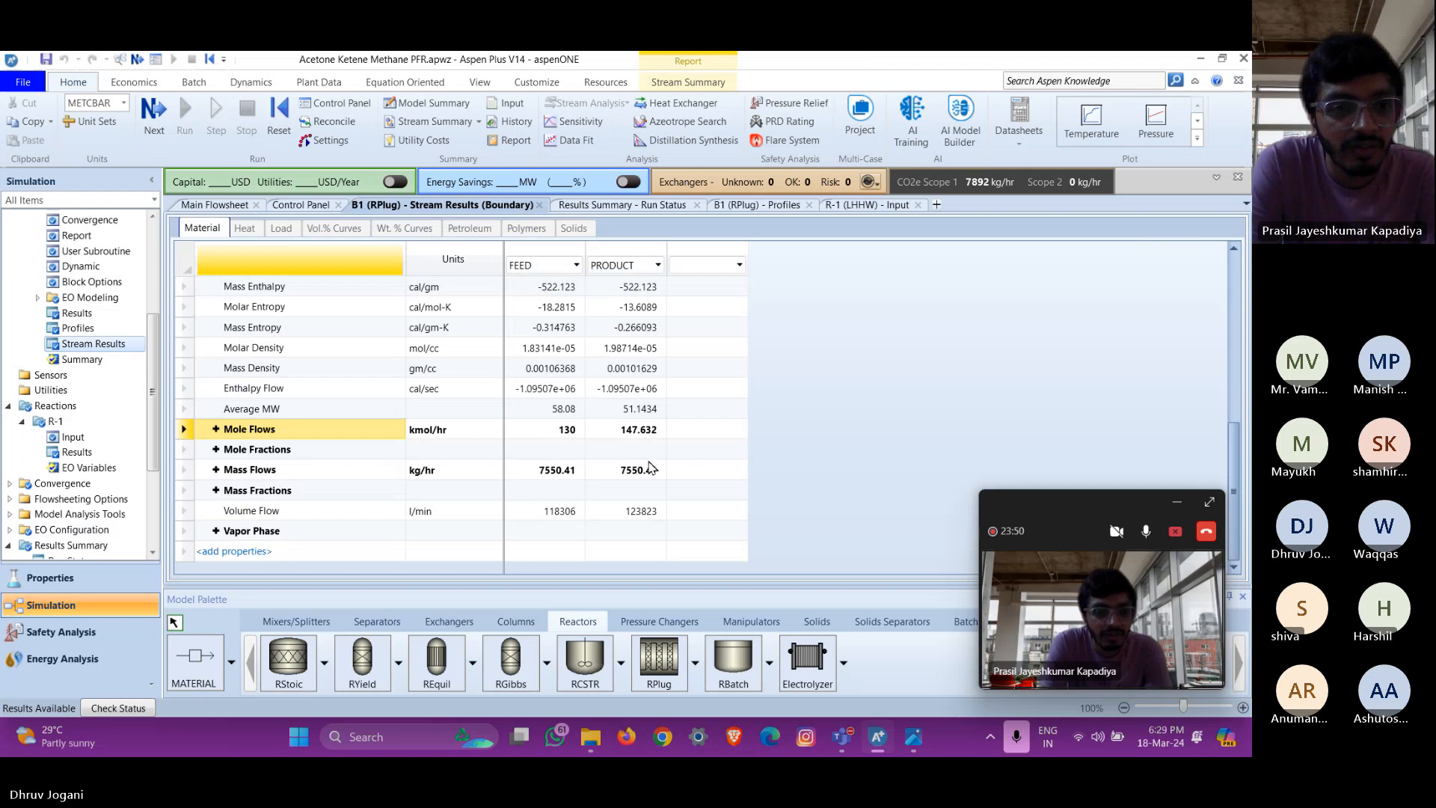
{"action": "scroll", "coordinate": [650, 468], "scroll_direction": "up", "scroll_amount": 2}
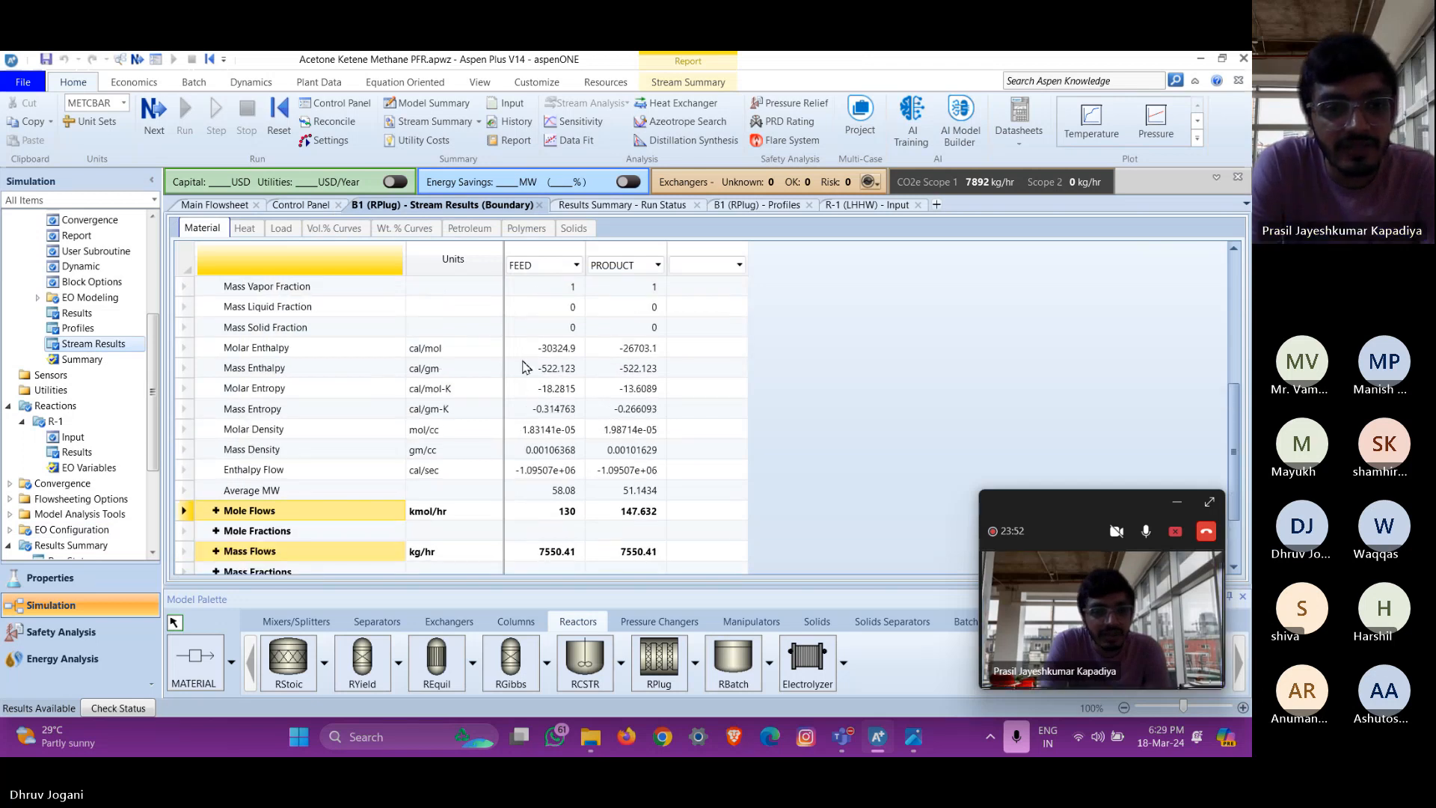
{"action": "scroll", "coordinate": [524, 366], "scroll_direction": "down", "scroll_amount": 1}
{"action": "left_click", "coordinate": [218, 470]}
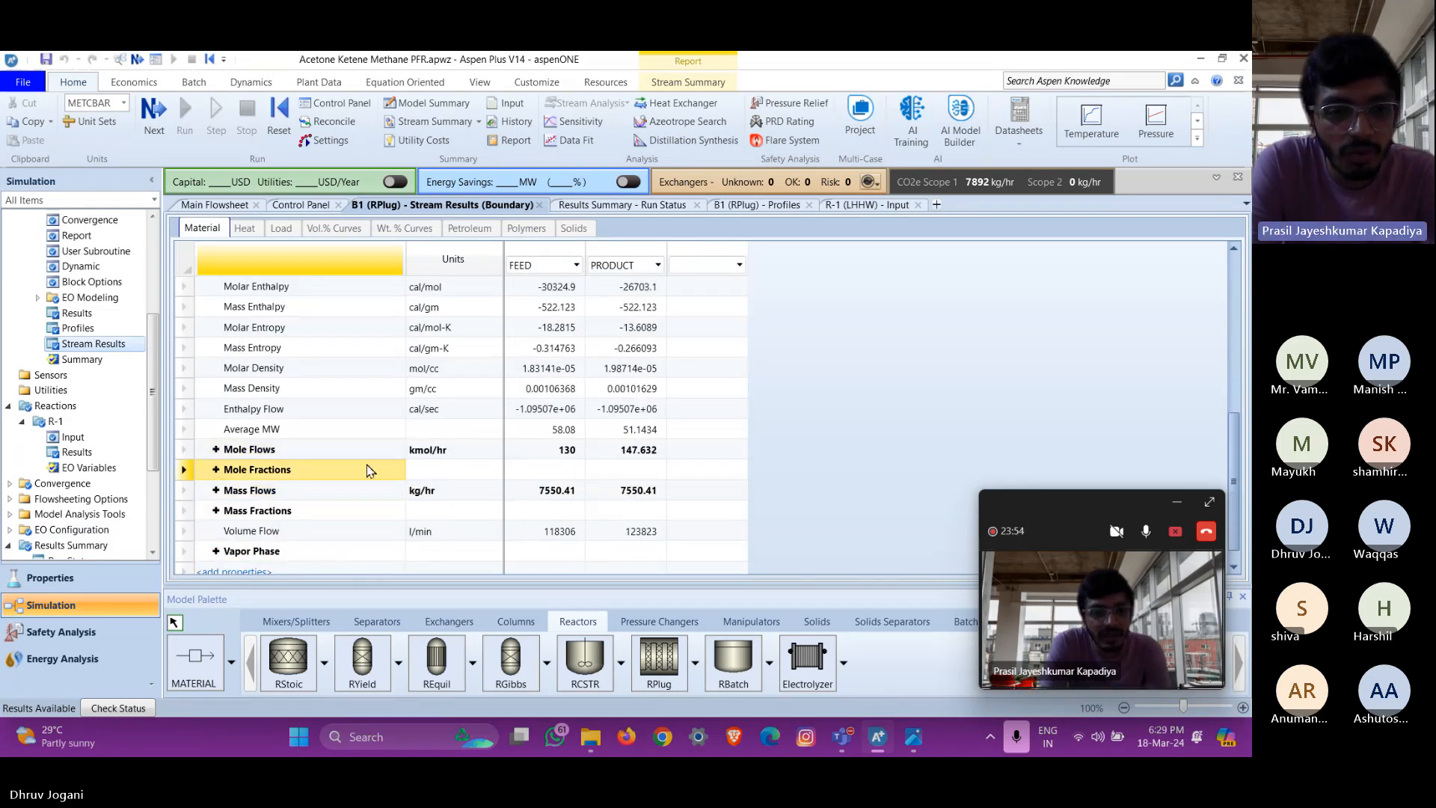
{"action": "left_click", "coordinate": [218, 470]}
{"action": "scroll", "coordinate": [650, 483], "scroll_direction": "down", "scroll_amount": 2}
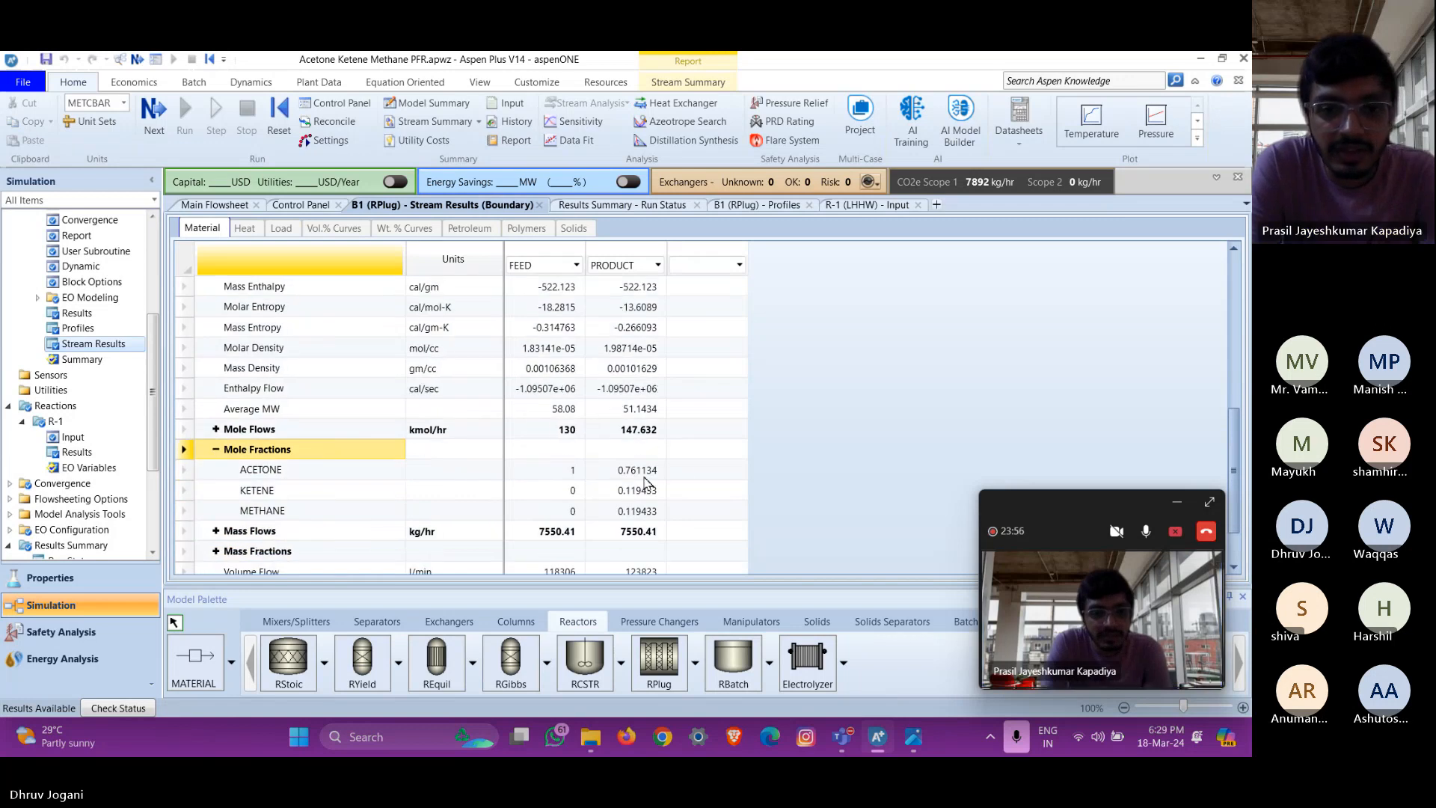
{"action": "scroll", "coordinate": [645, 500], "scroll_direction": "down", "scroll_amount": 1}
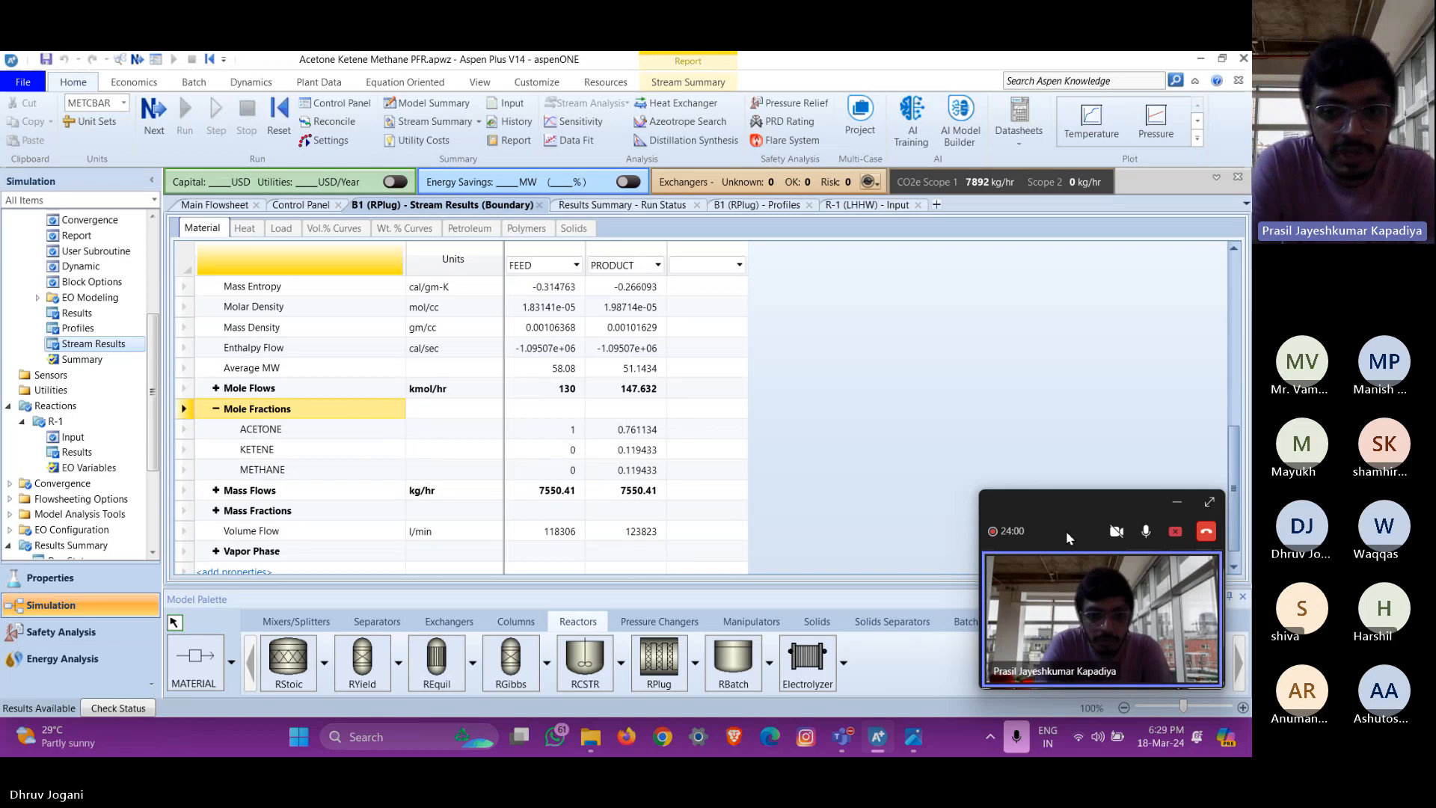
Switch to the problem statement screenshot and examine the kinetic data, LHHW coefficient instructions, PFR dimensions and base method
{"action": "left_click", "coordinate": [912, 737]}
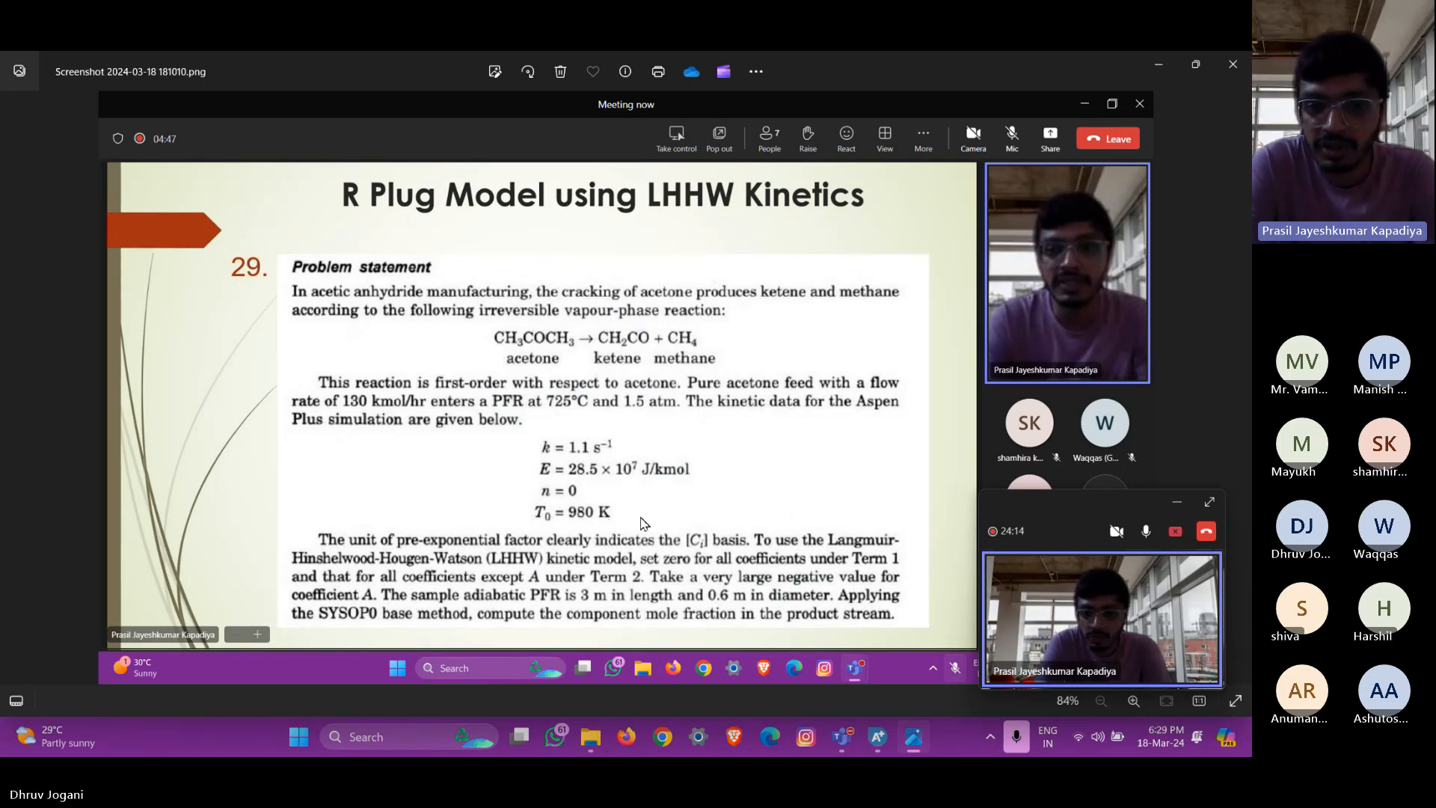
{"action": "scroll", "coordinate": [614, 498], "scroll_direction": "up", "scroll_amount": 2}
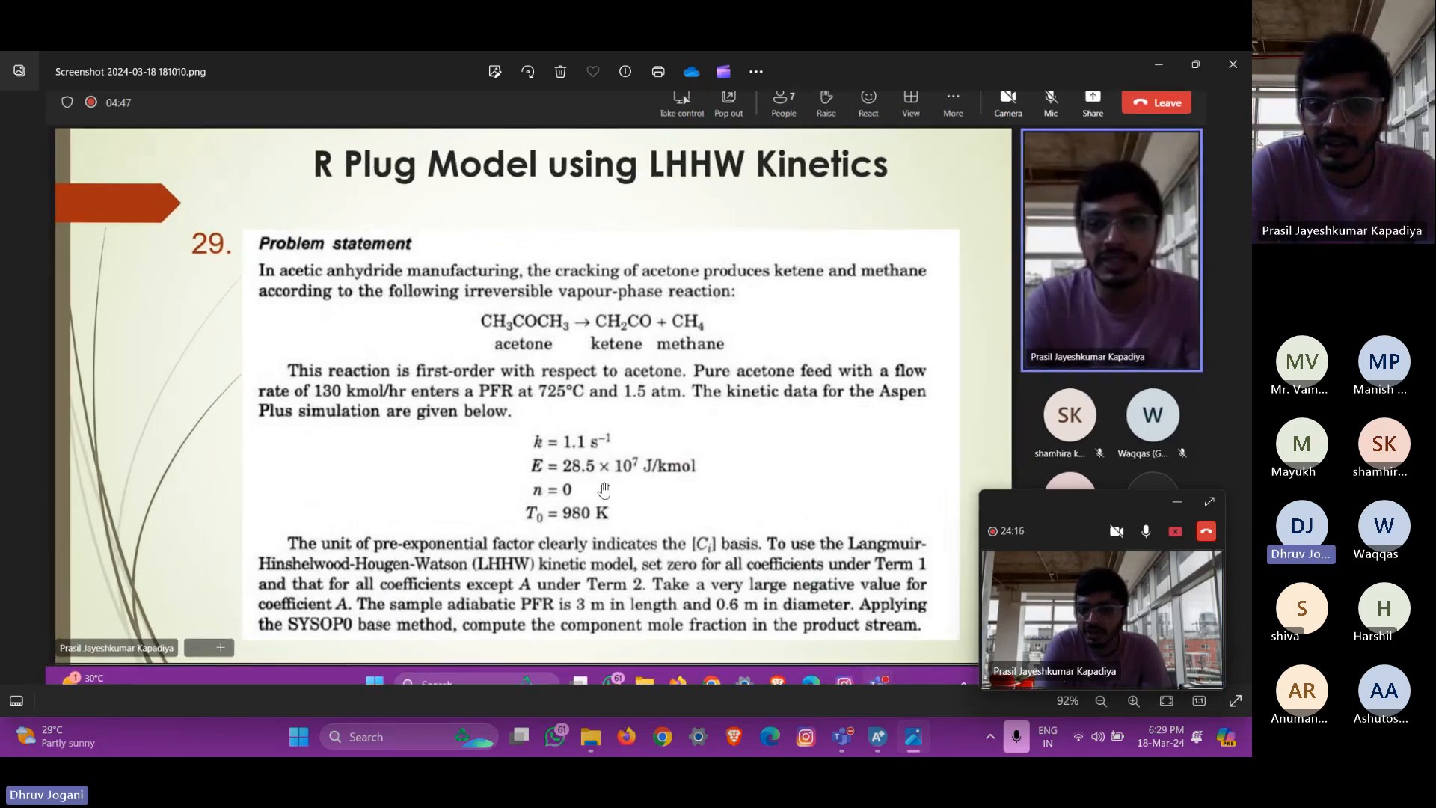
{"action": "scroll", "coordinate": [604, 490], "scroll_direction": "up", "scroll_amount": 2}
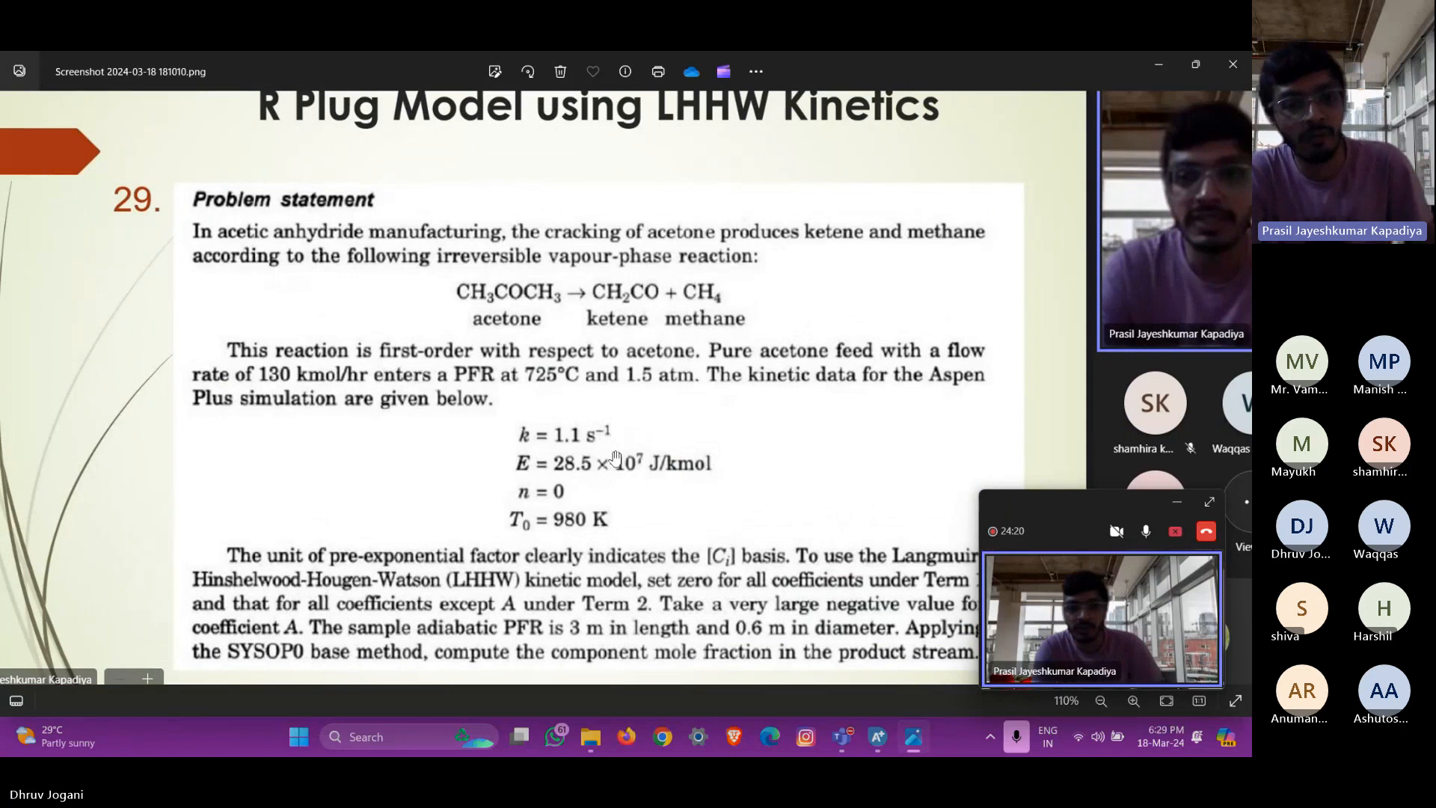
{"action": "scroll", "coordinate": [636, 467], "scroll_direction": "down", "scroll_amount": 1}
{"action": "scroll", "coordinate": [646, 461], "scroll_direction": "down", "scroll_amount": 1}
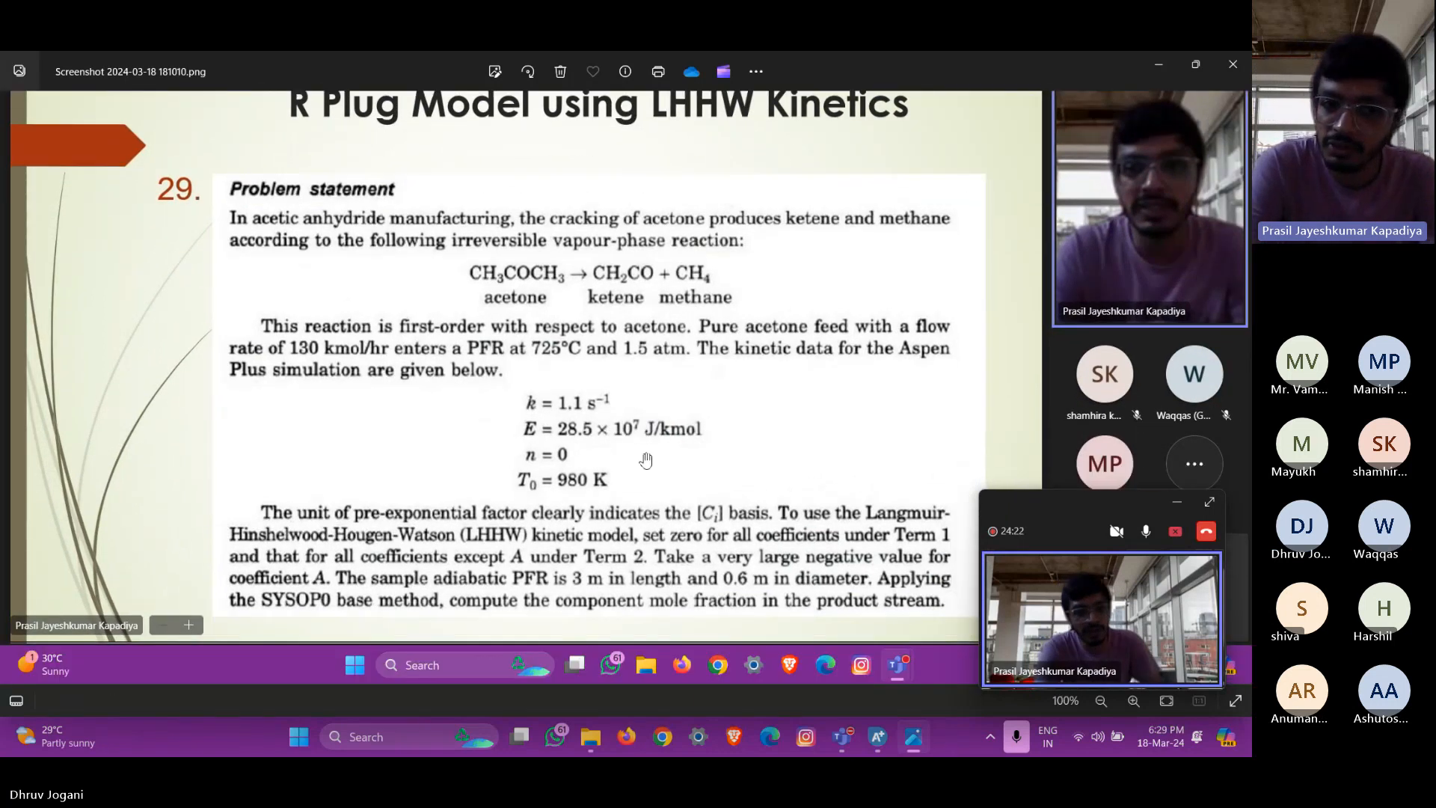
{"action": "scroll", "coordinate": [647, 461], "scroll_direction": "up", "scroll_amount": 1}
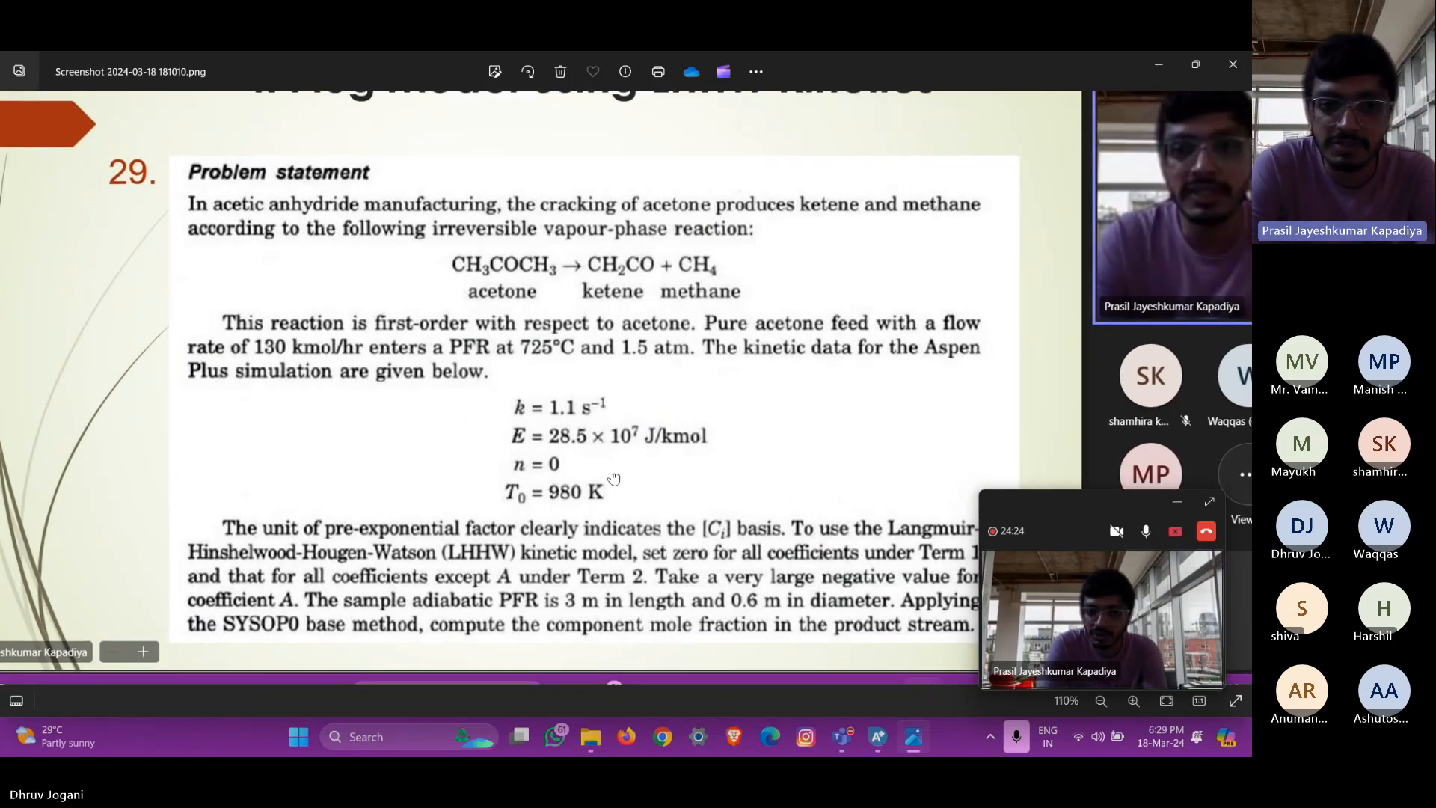
{"action": "scroll", "coordinate": [621, 508], "scroll_direction": "up", "scroll_amount": 1}
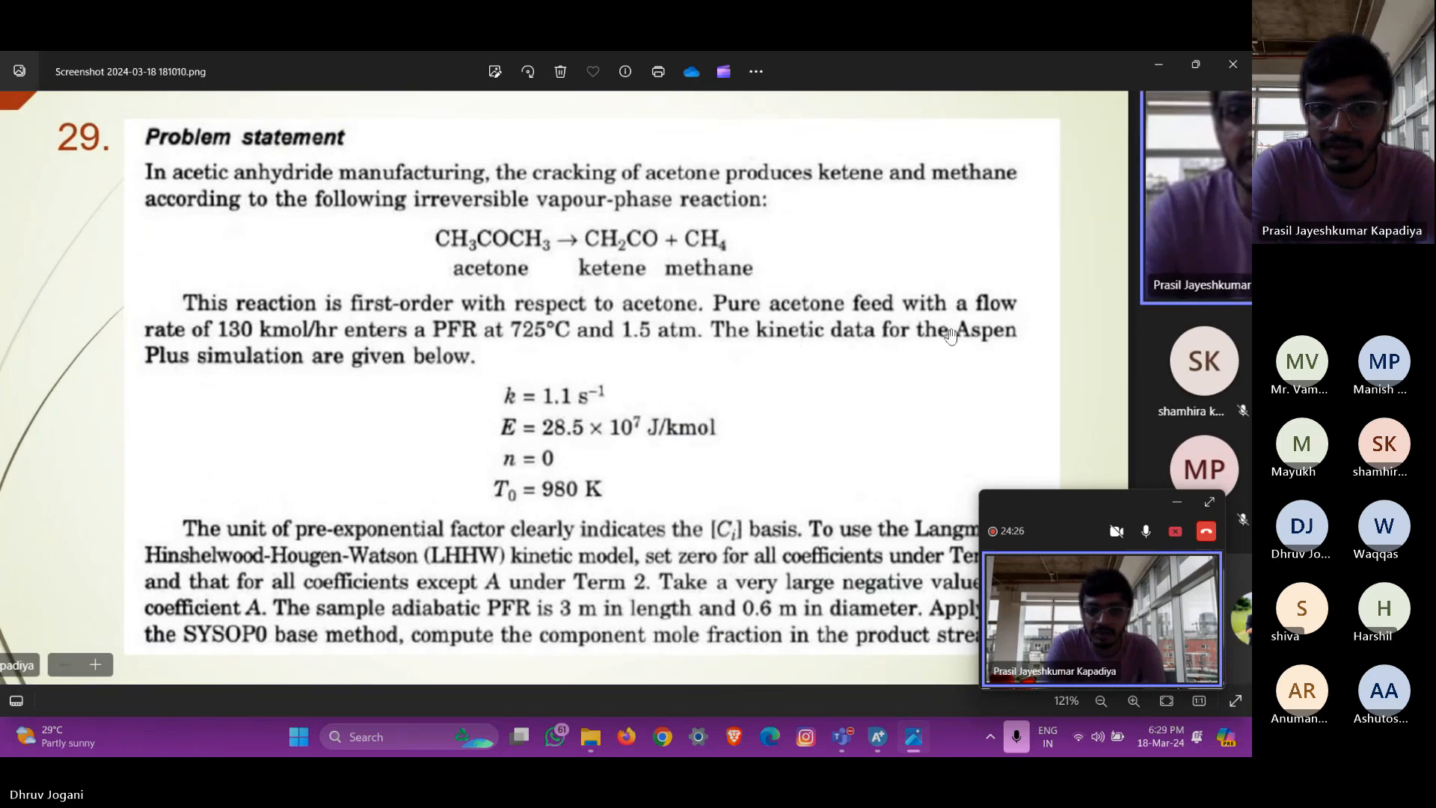
{"action": "left_click_drag", "start_coordinate": [538, 503], "coordinate": [530, 449]}
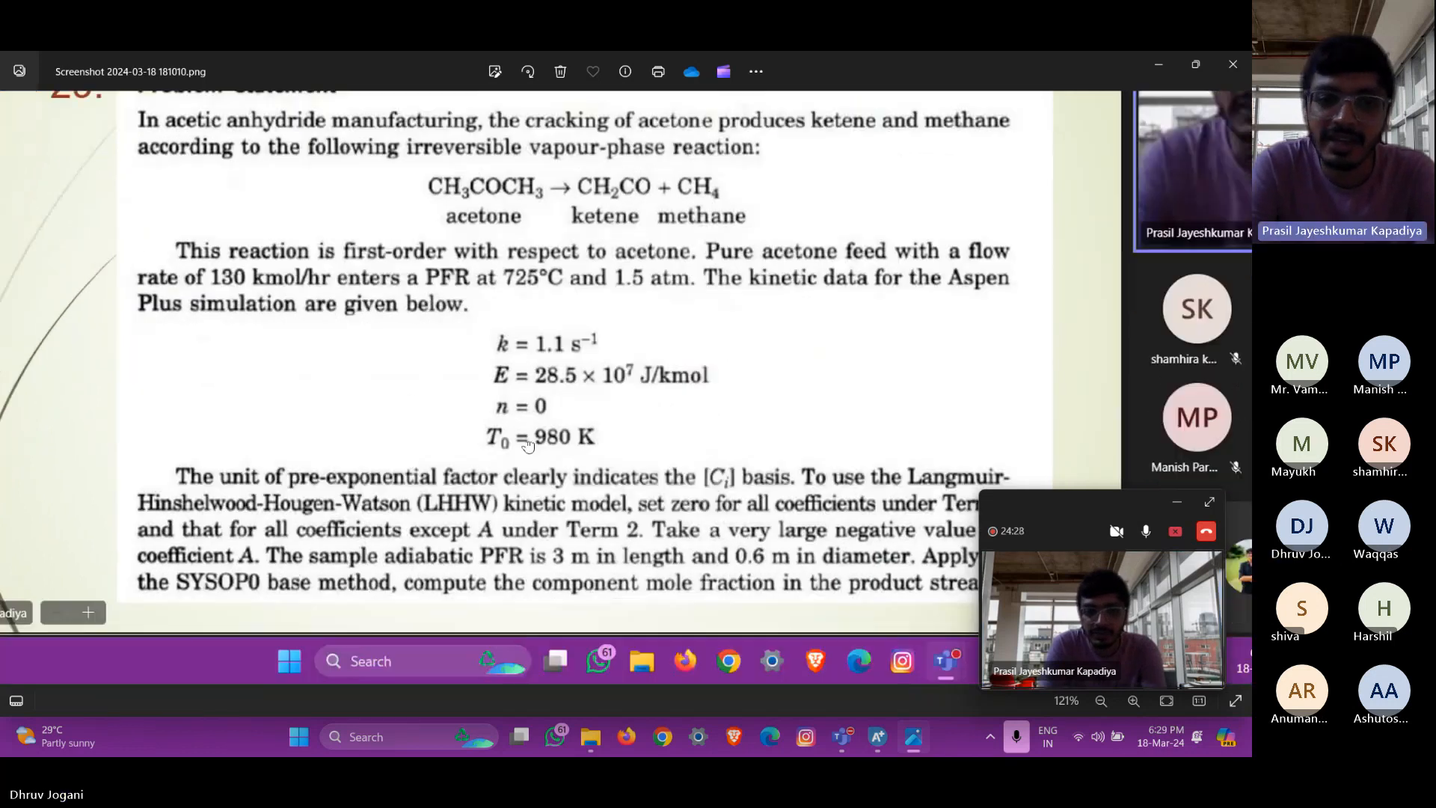
{"action": "left_click_drag", "start_coordinate": [642, 443], "coordinate": [648, 516]}
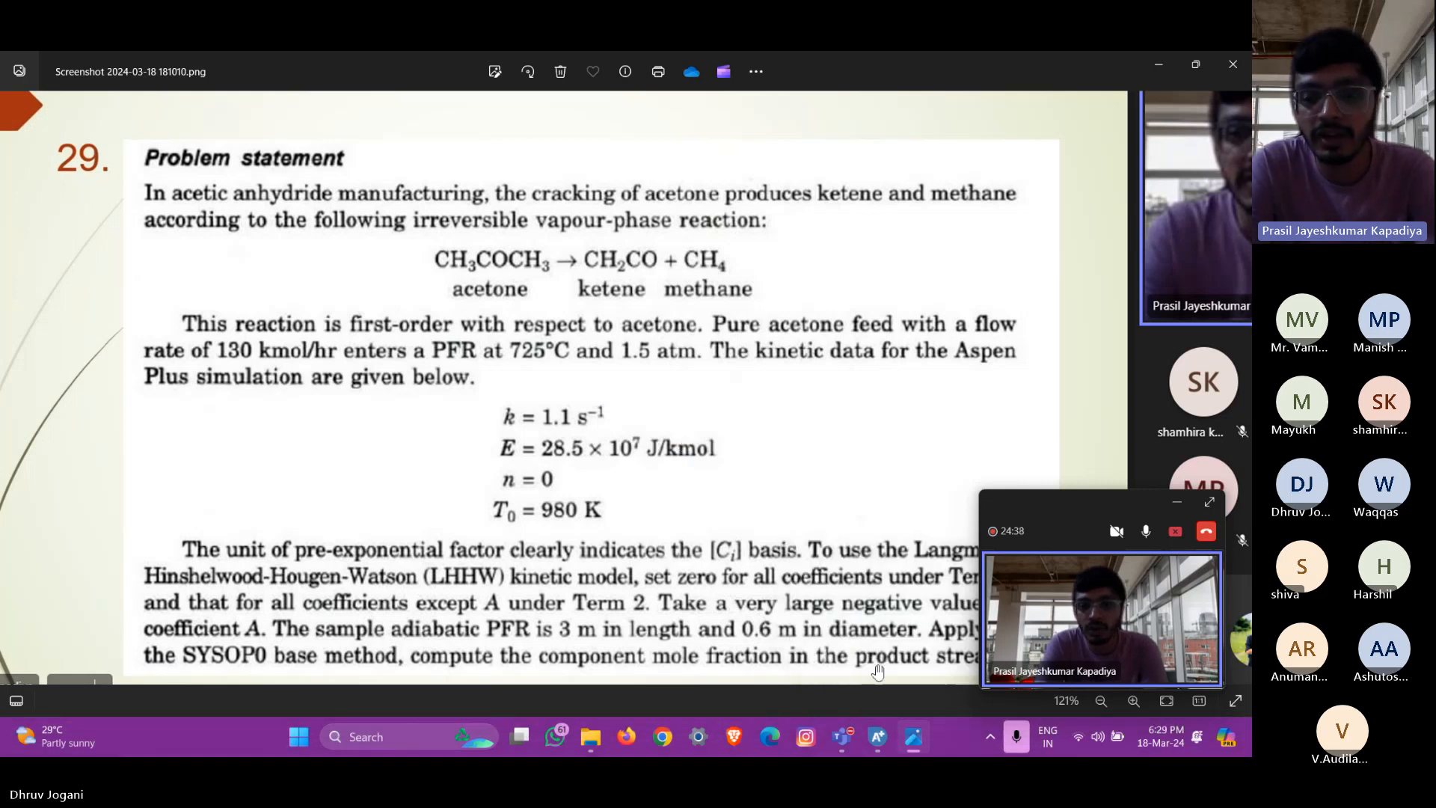
Switch back to Aspen Plus and compare the FEED and PRODUCT mole fractions with the problem's requirements
{"action": "mouse_move", "coordinate": [876, 741]}
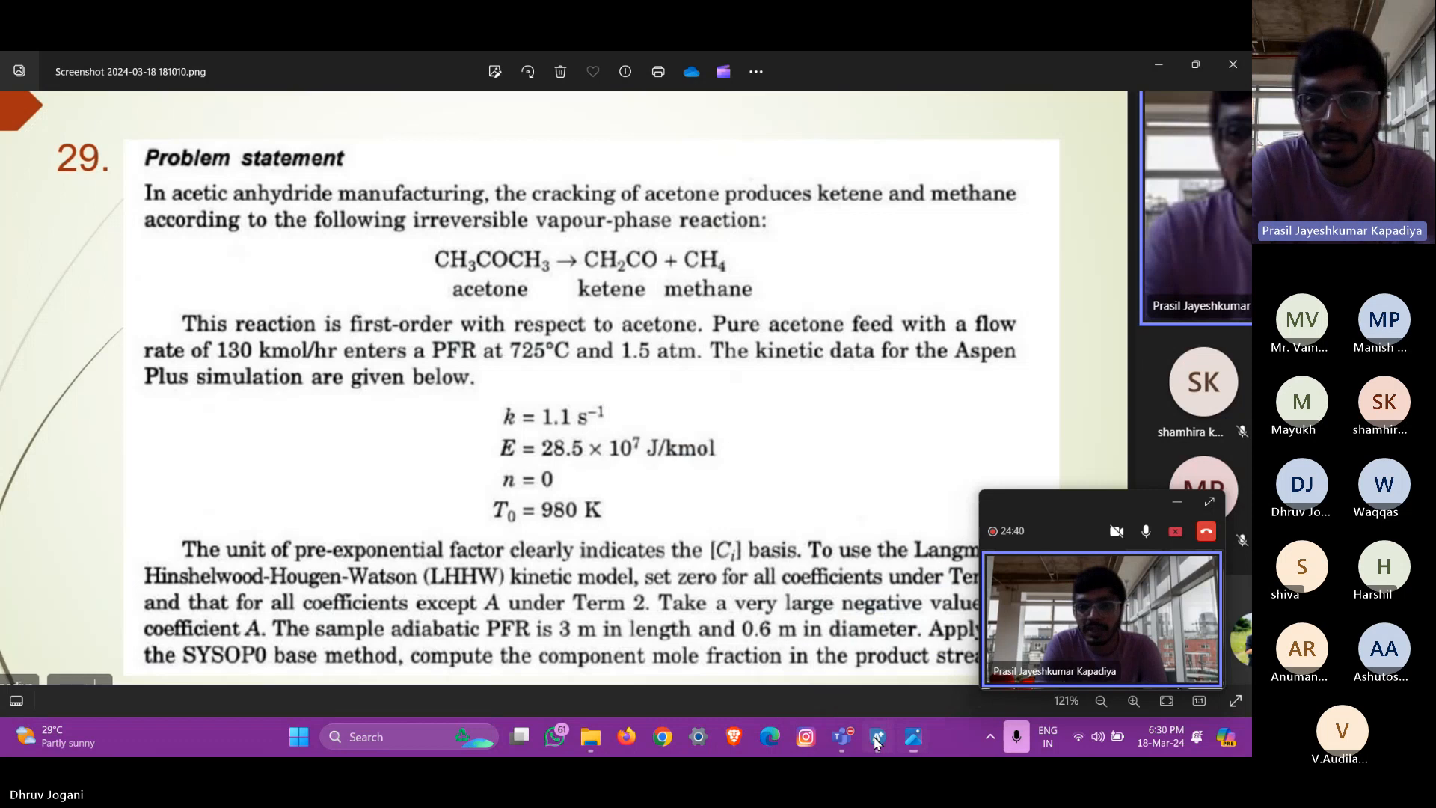
{"action": "left_click", "coordinate": [876, 741]}
{"action": "scroll", "coordinate": [543, 510], "scroll_direction": "up", "scroll_amount": 1}
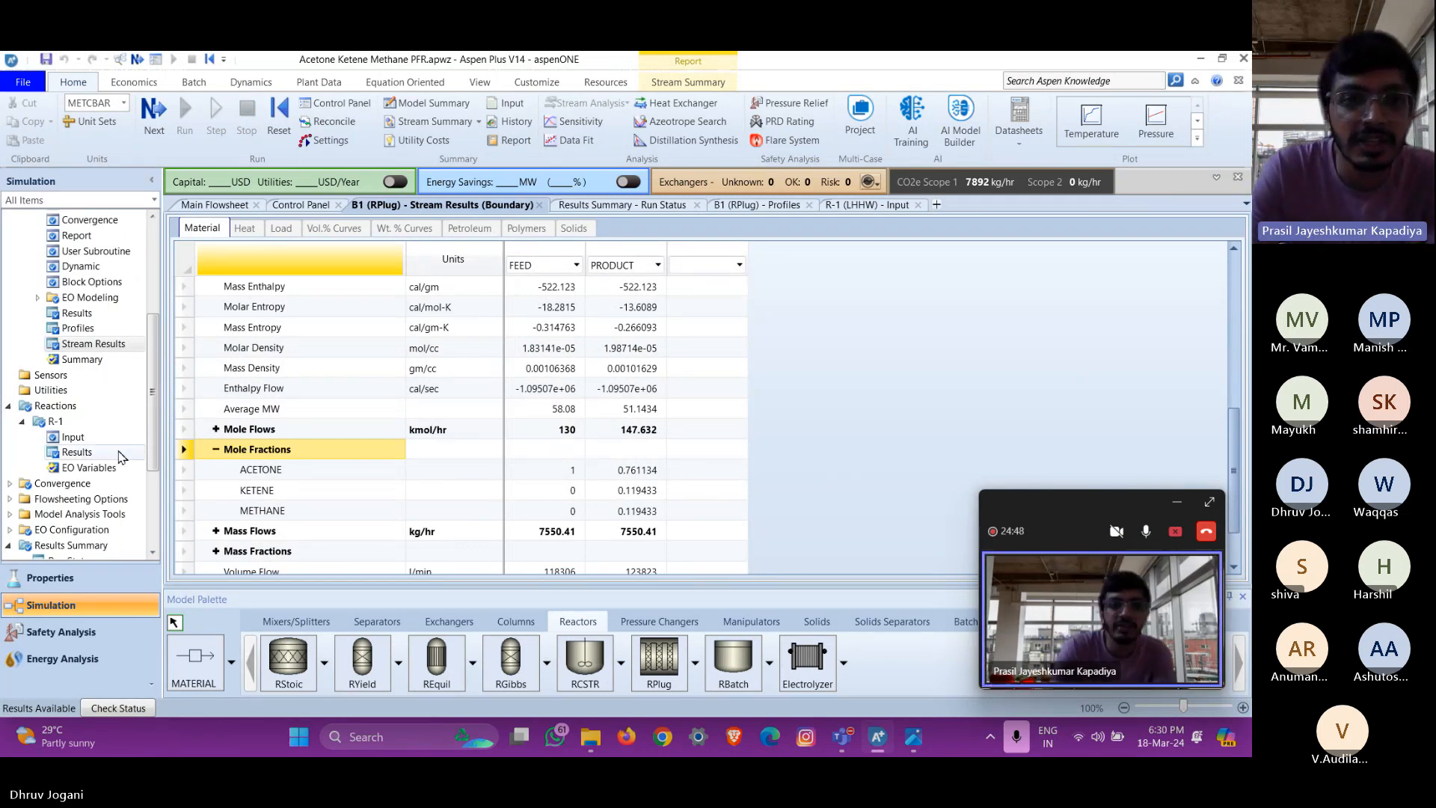
{"action": "mouse_move", "coordinate": [874, 736]}
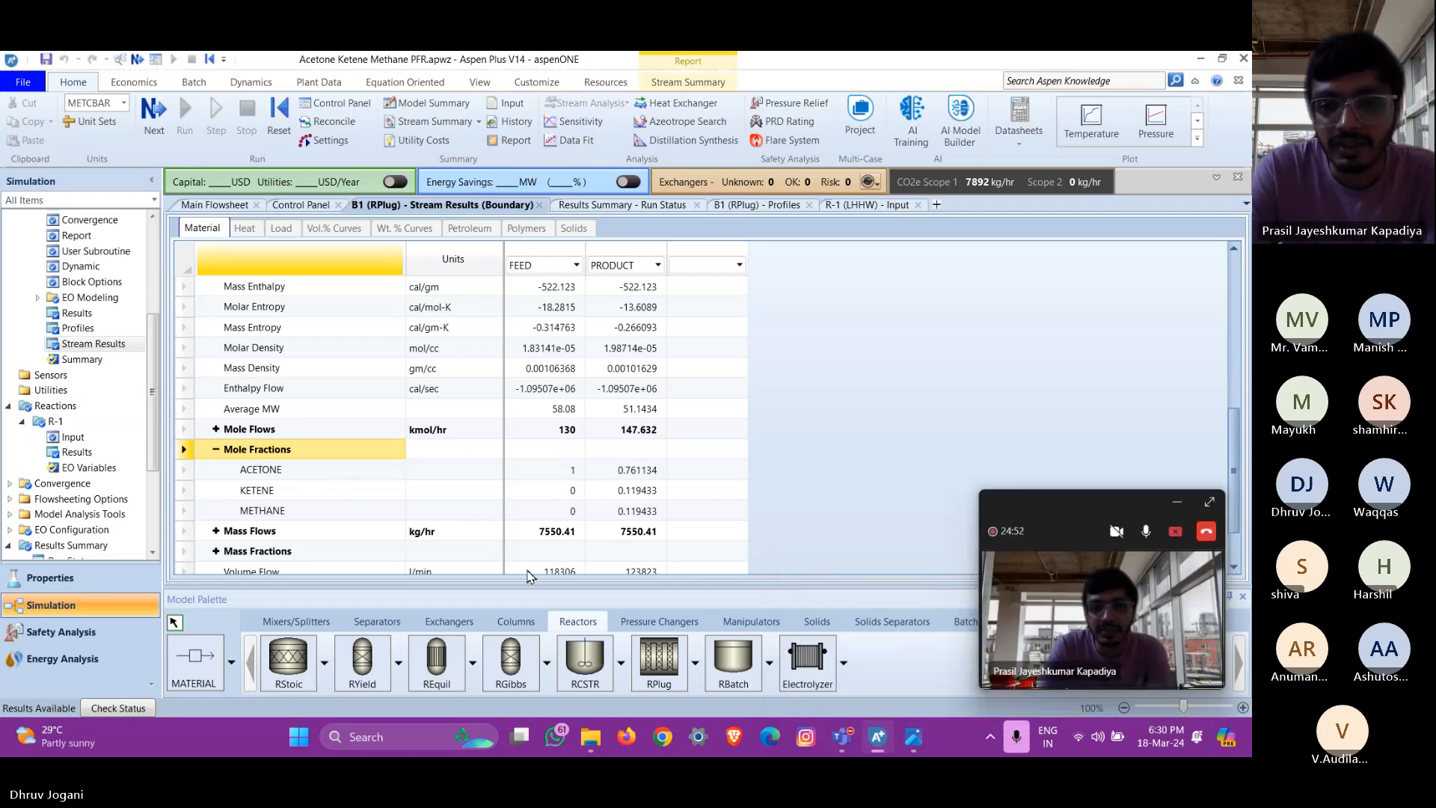
{"action": "scroll", "coordinate": [104, 435], "scroll_direction": "down", "scroll_amount": 2}
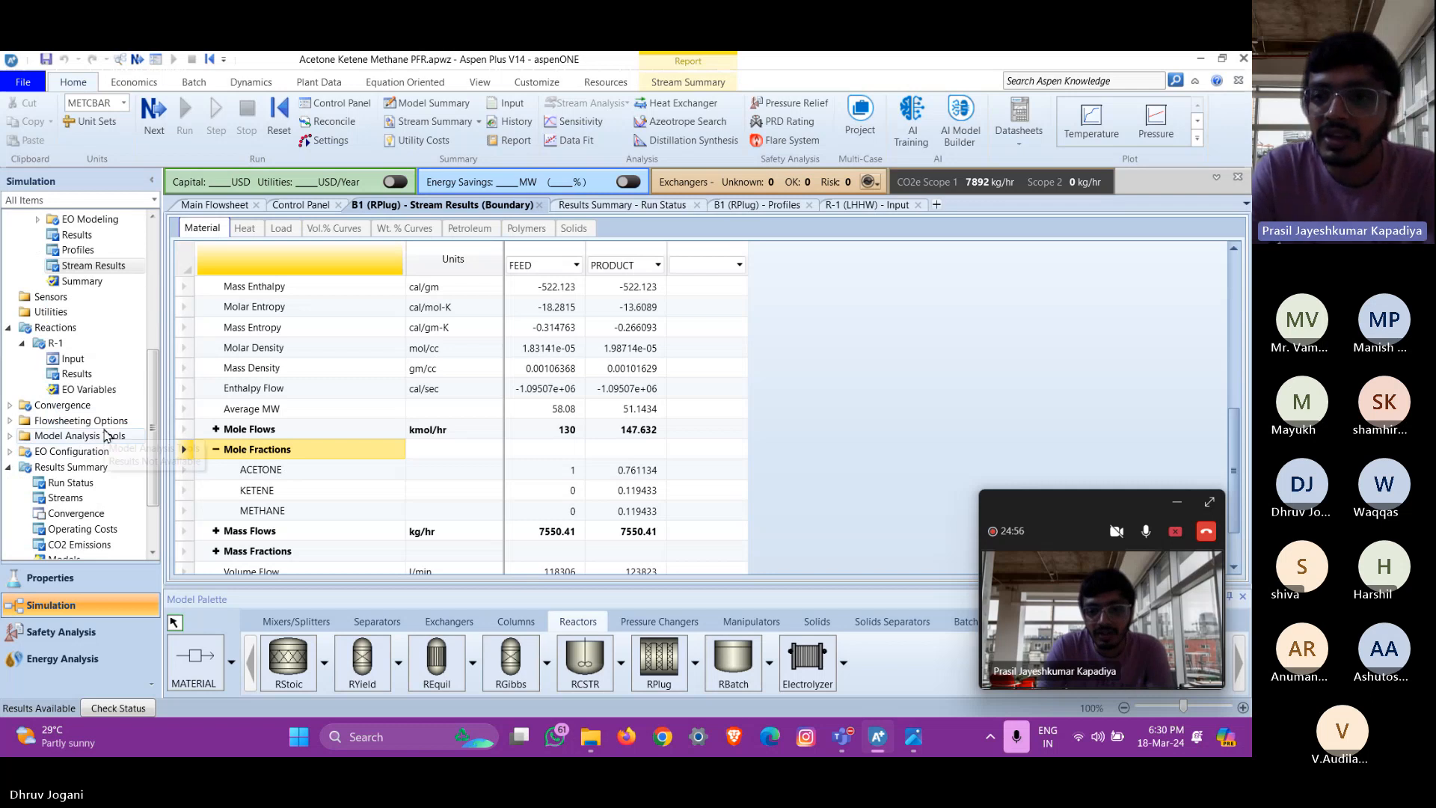
{"action": "scroll", "coordinate": [105, 436], "scroll_direction": "down", "scroll_amount": 1}
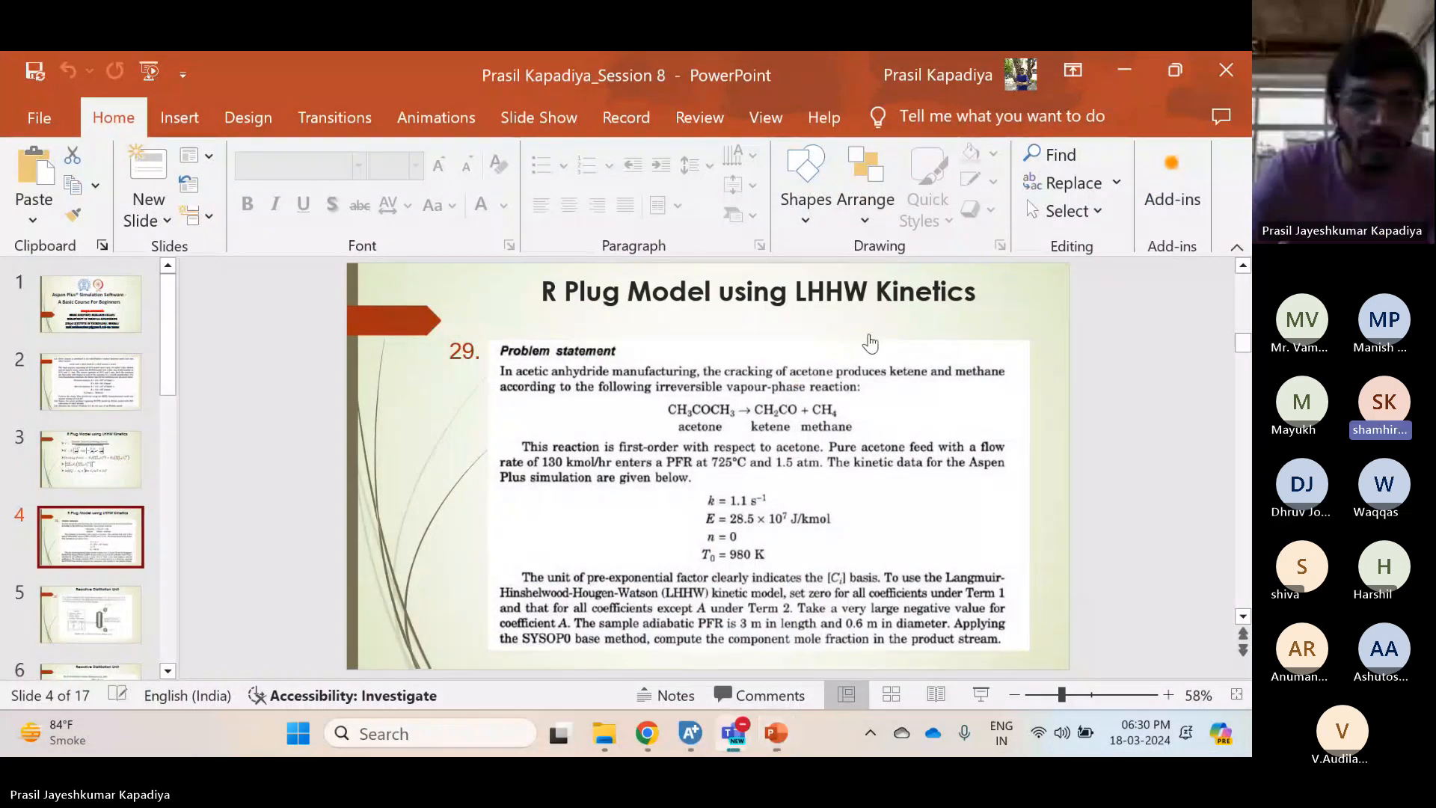
Show slide 2 of the PowerPoint presentation with the ethyl acetate esterification problems
{"action": "left_click", "coordinate": [112, 388]}
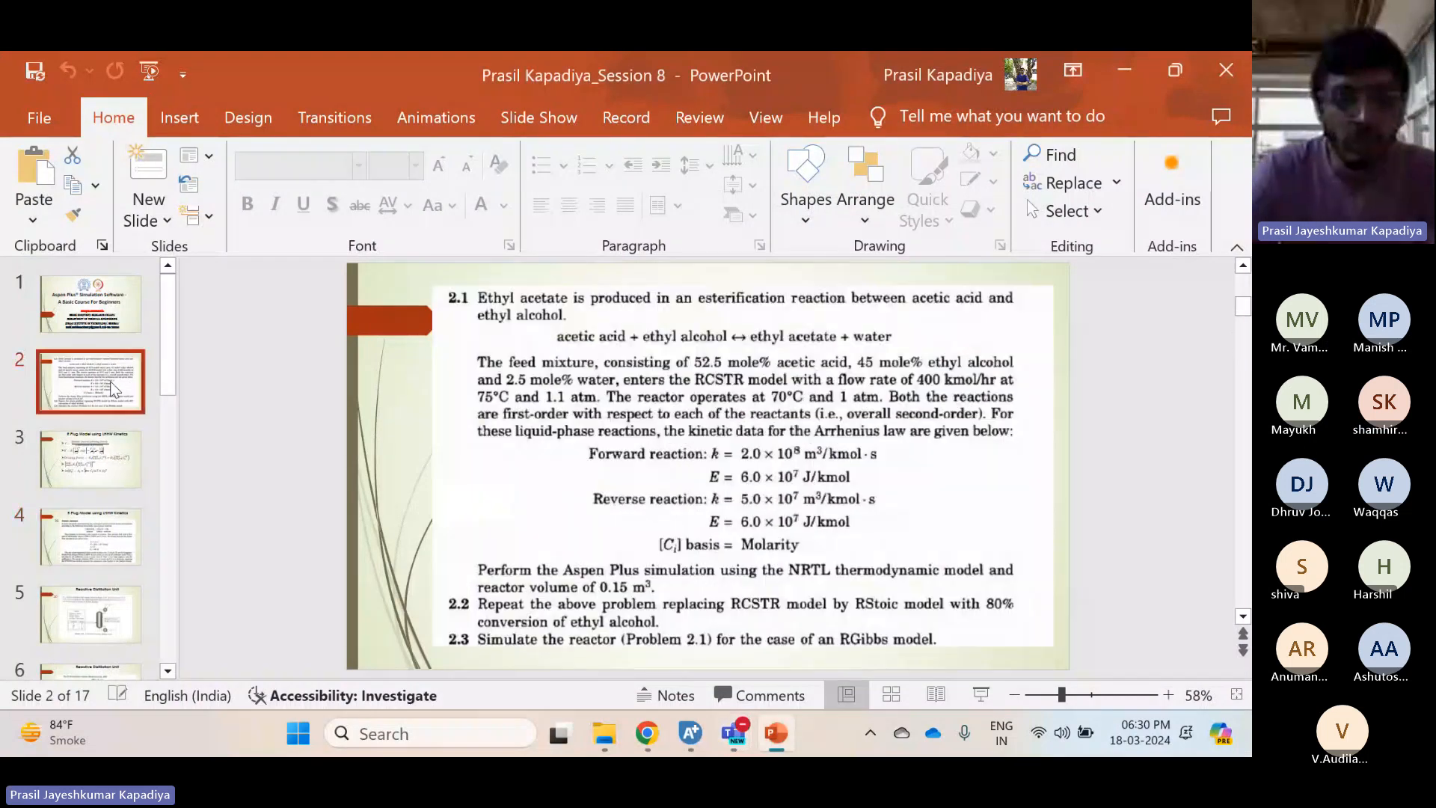
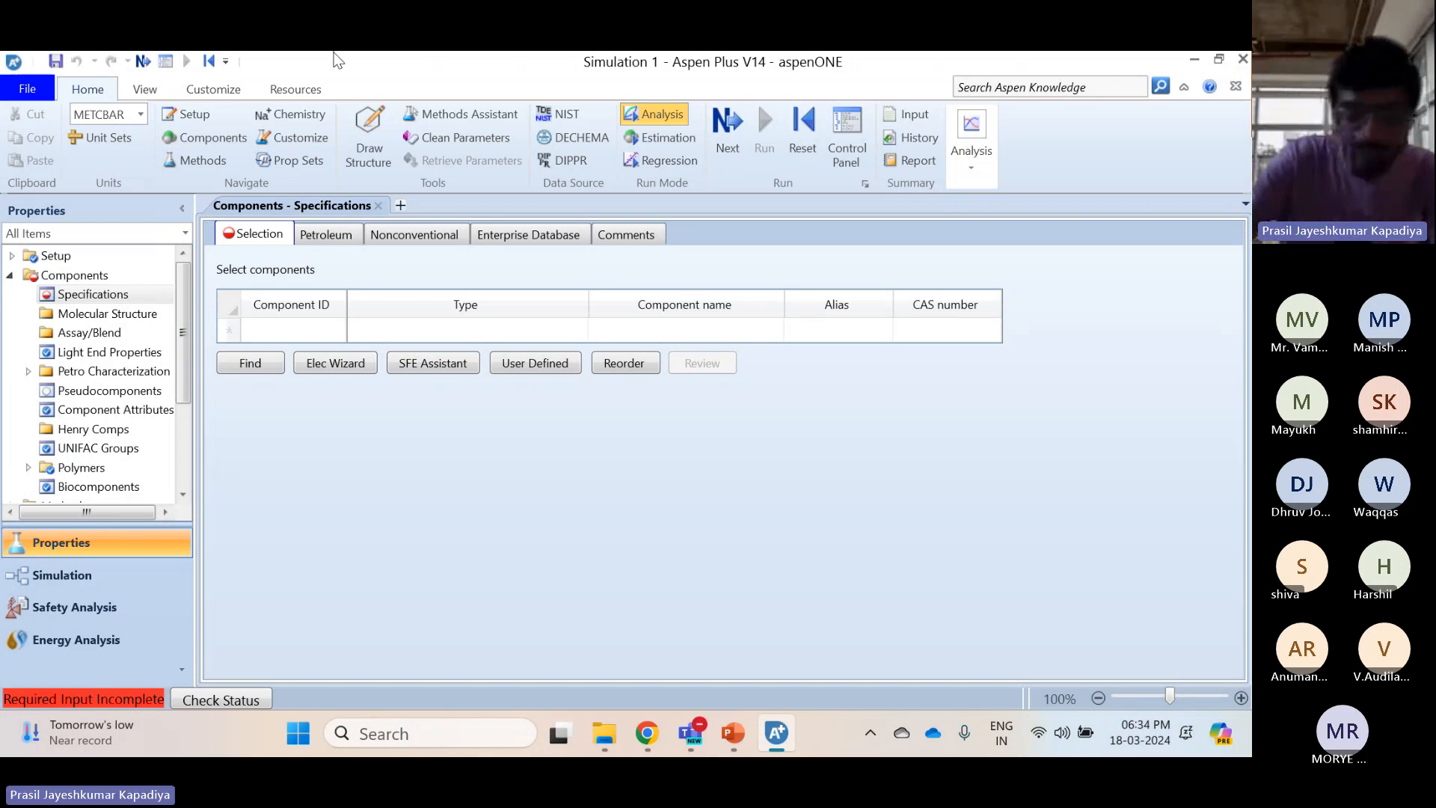
Add the components HI, WATER, H2 and I2 to the component list
{"action": "left_click", "coordinate": [286, 331]}
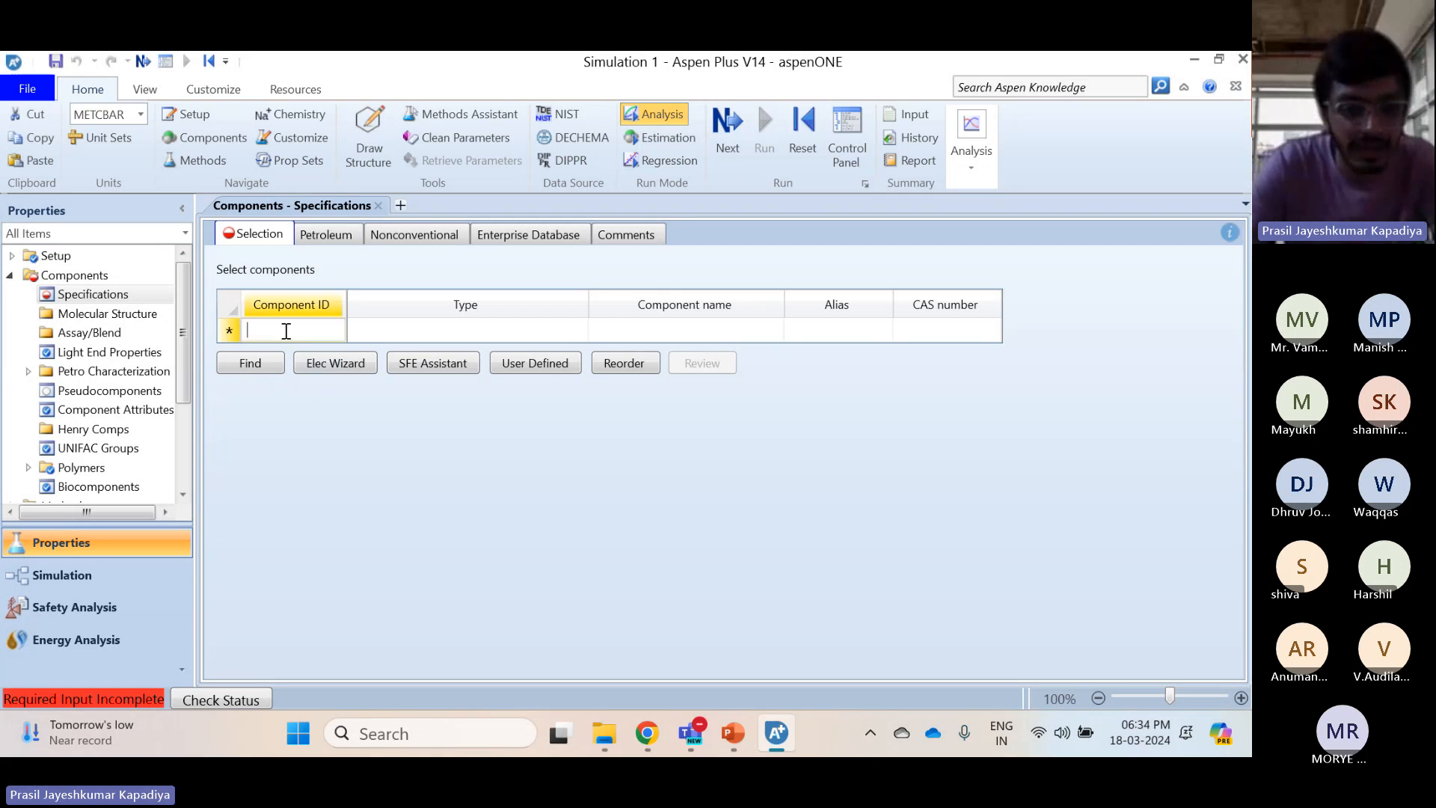
{"action": "type", "text": "HI"}
{"action": "key", "text": "Return"}
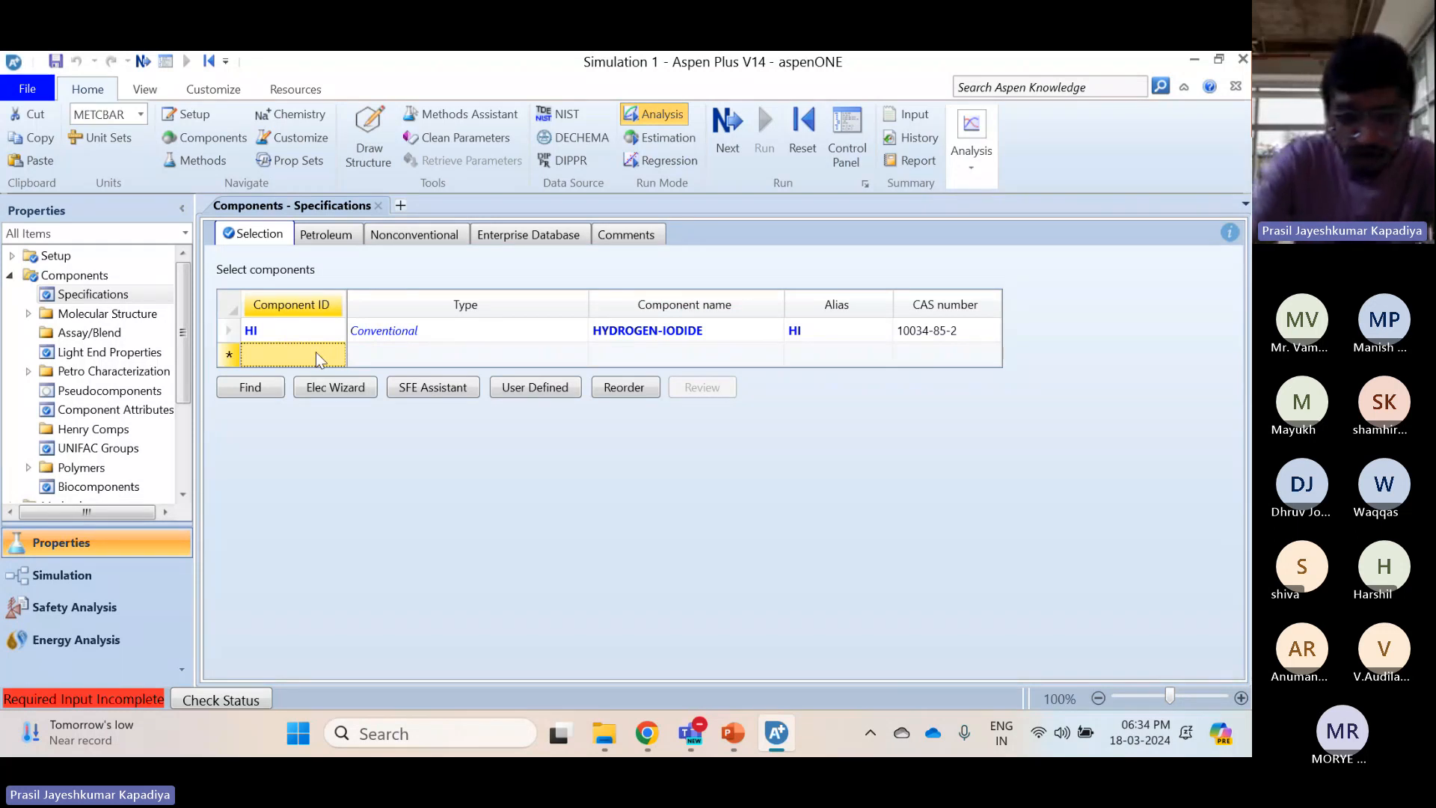
{"action": "type", "text": "WATER"}
{"action": "key", "text": "Return"}
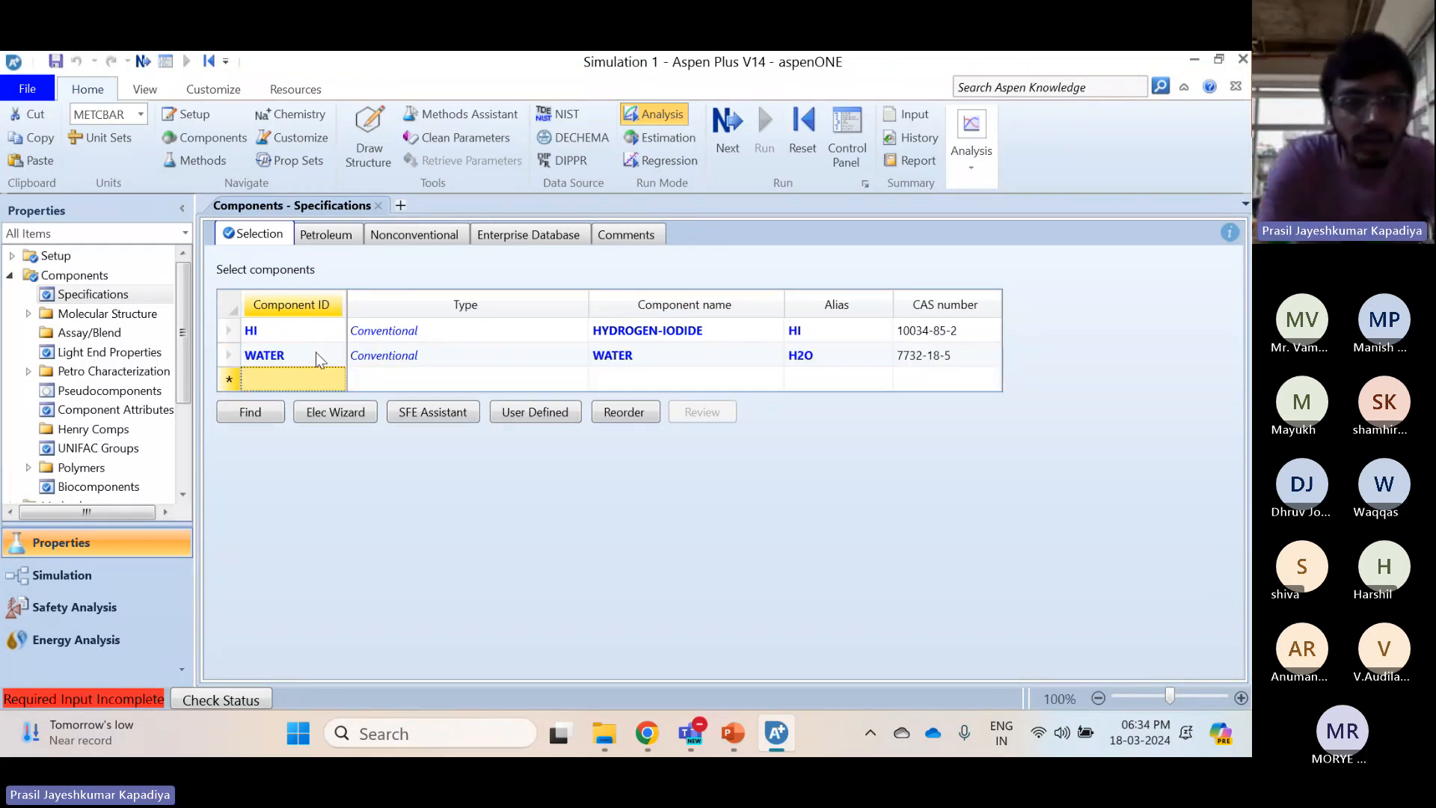
{"action": "type", "text": "H2"}
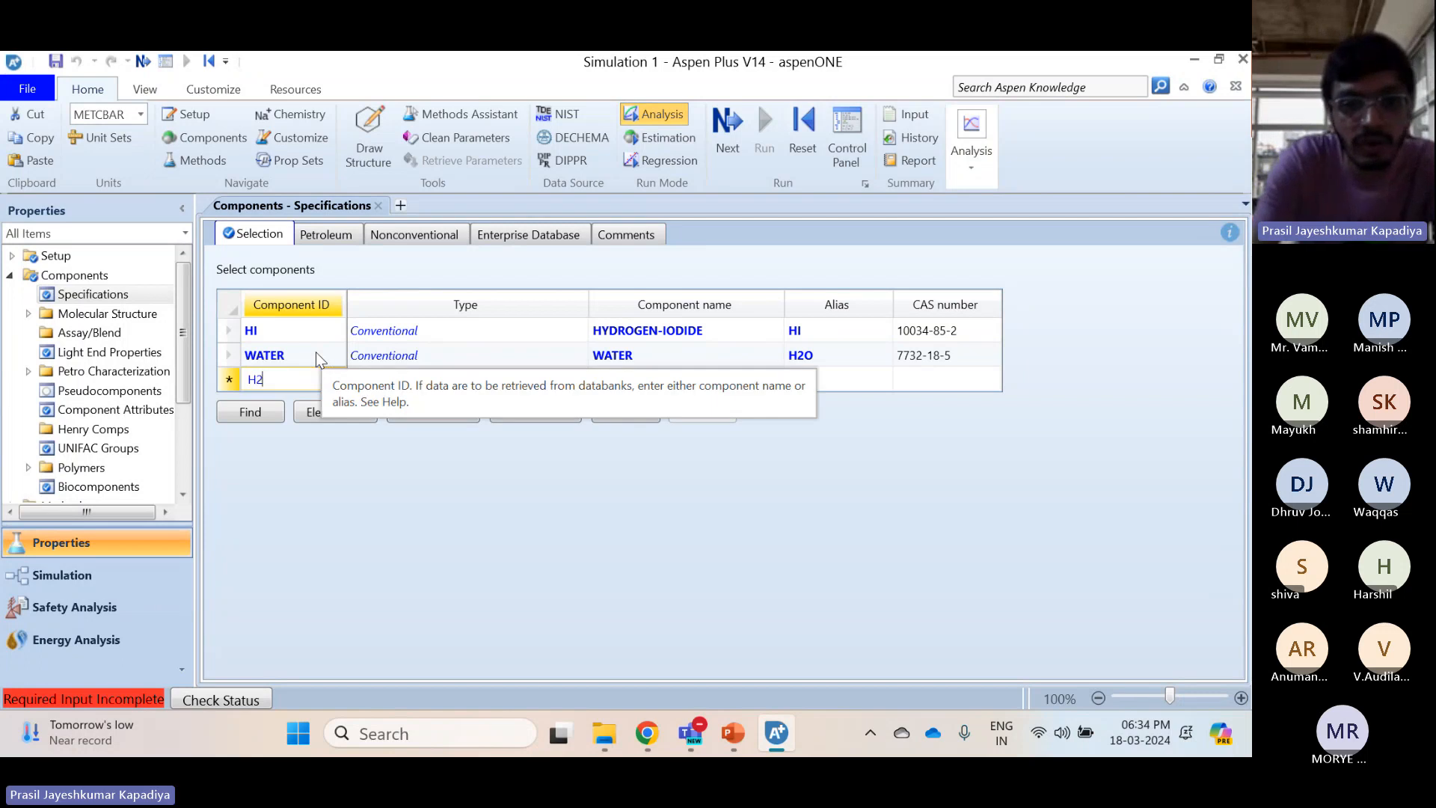
{"action": "key", "text": "Return"}
{"action": "type", "text": "I2"}
{"action": "key", "text": "Return"}
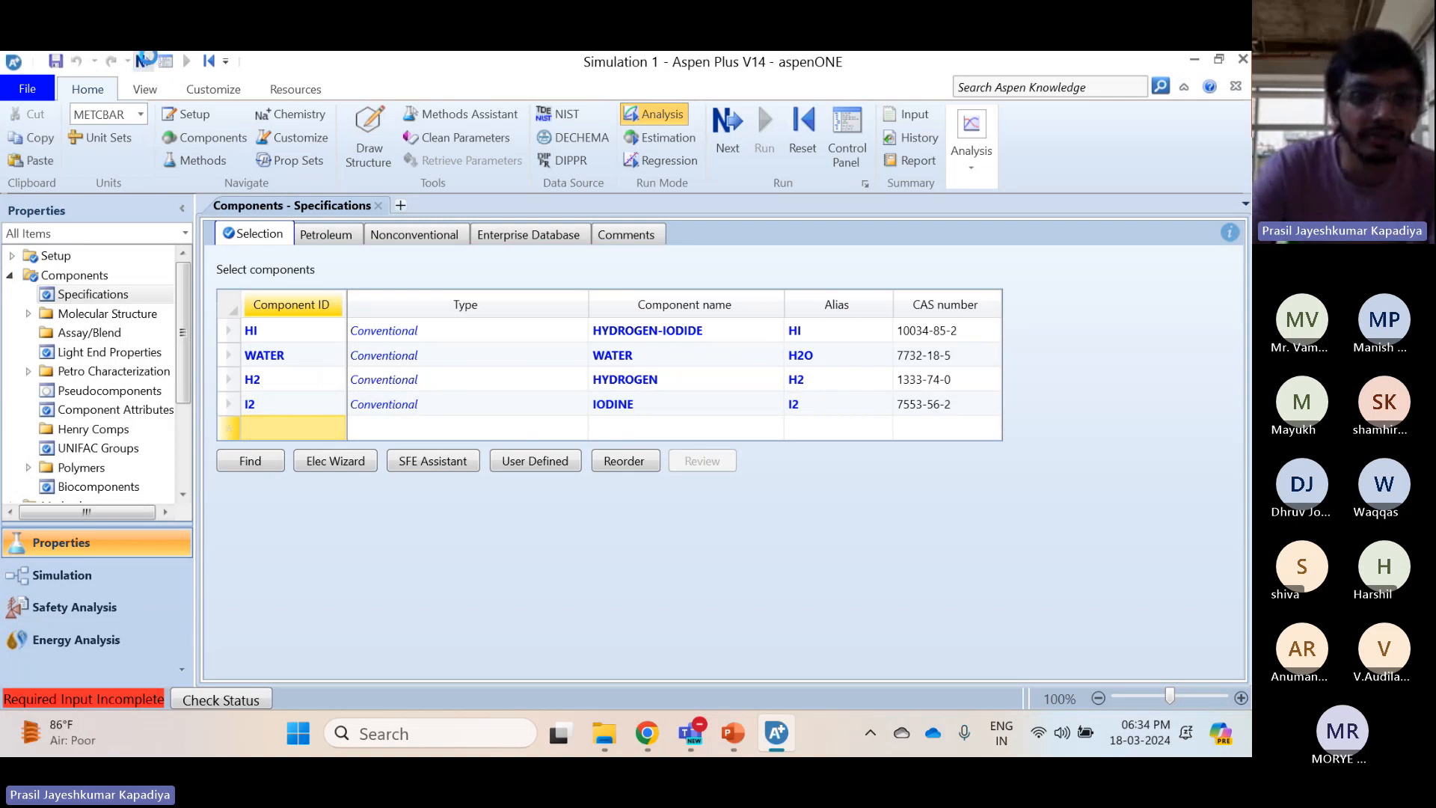
Choose NRTL as the property method and dismiss the prompt for the next step without running property analysis
{"action": "left_click", "coordinate": [148, 60]}
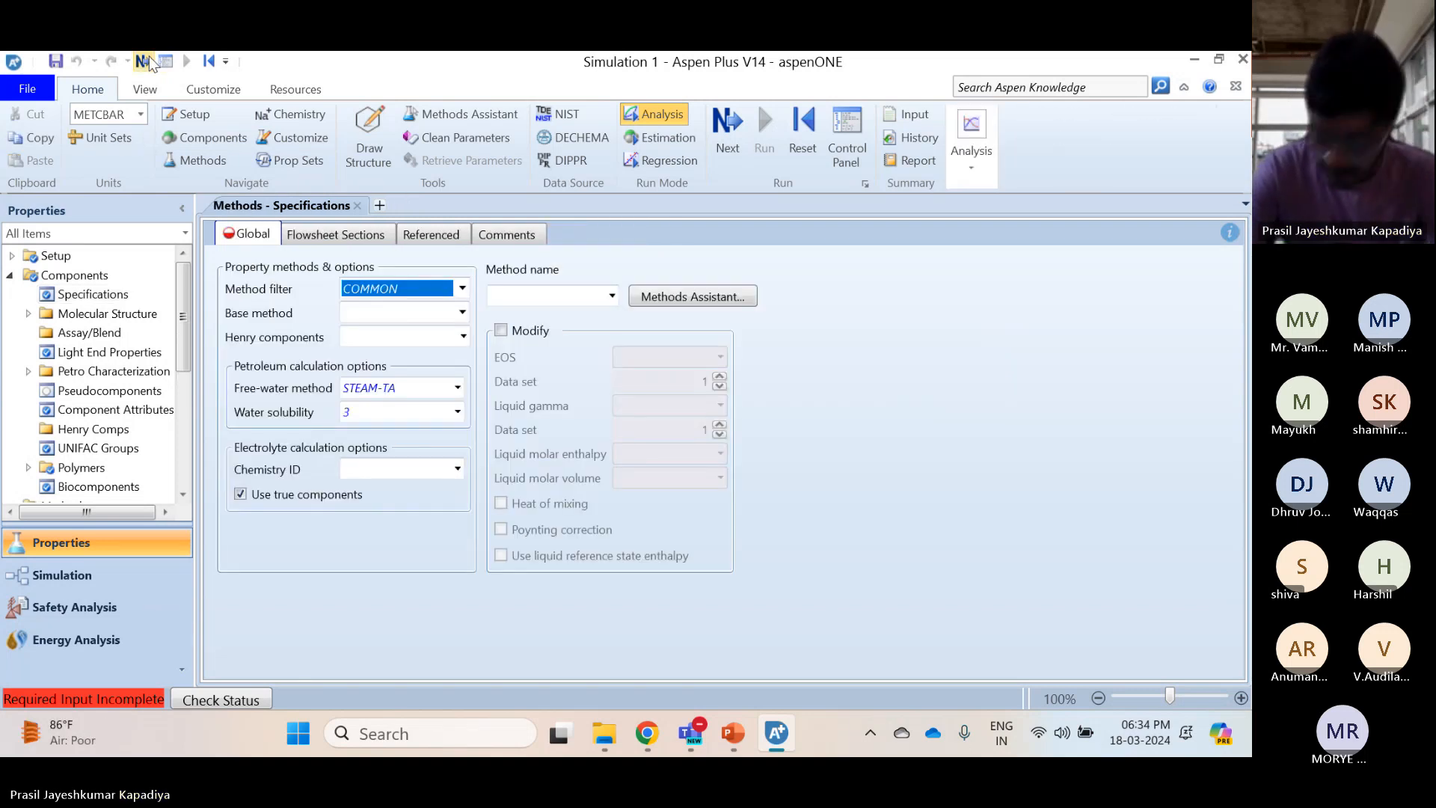
{"action": "left_click", "coordinate": [612, 297]}
{"action": "scroll", "coordinate": [524, 442], "scroll_direction": "down", "scroll_amount": 4}
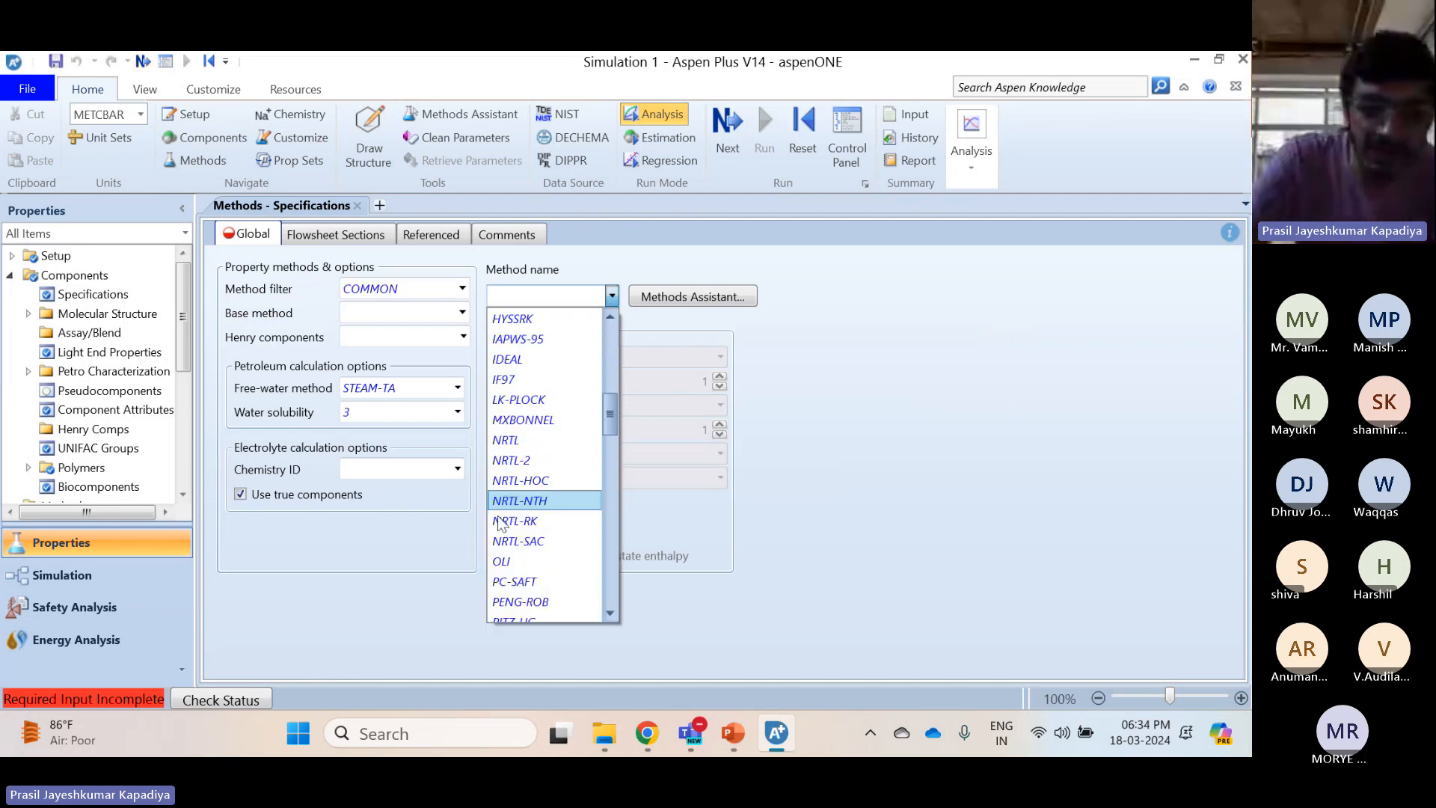
{"action": "left_click", "coordinate": [522, 441]}
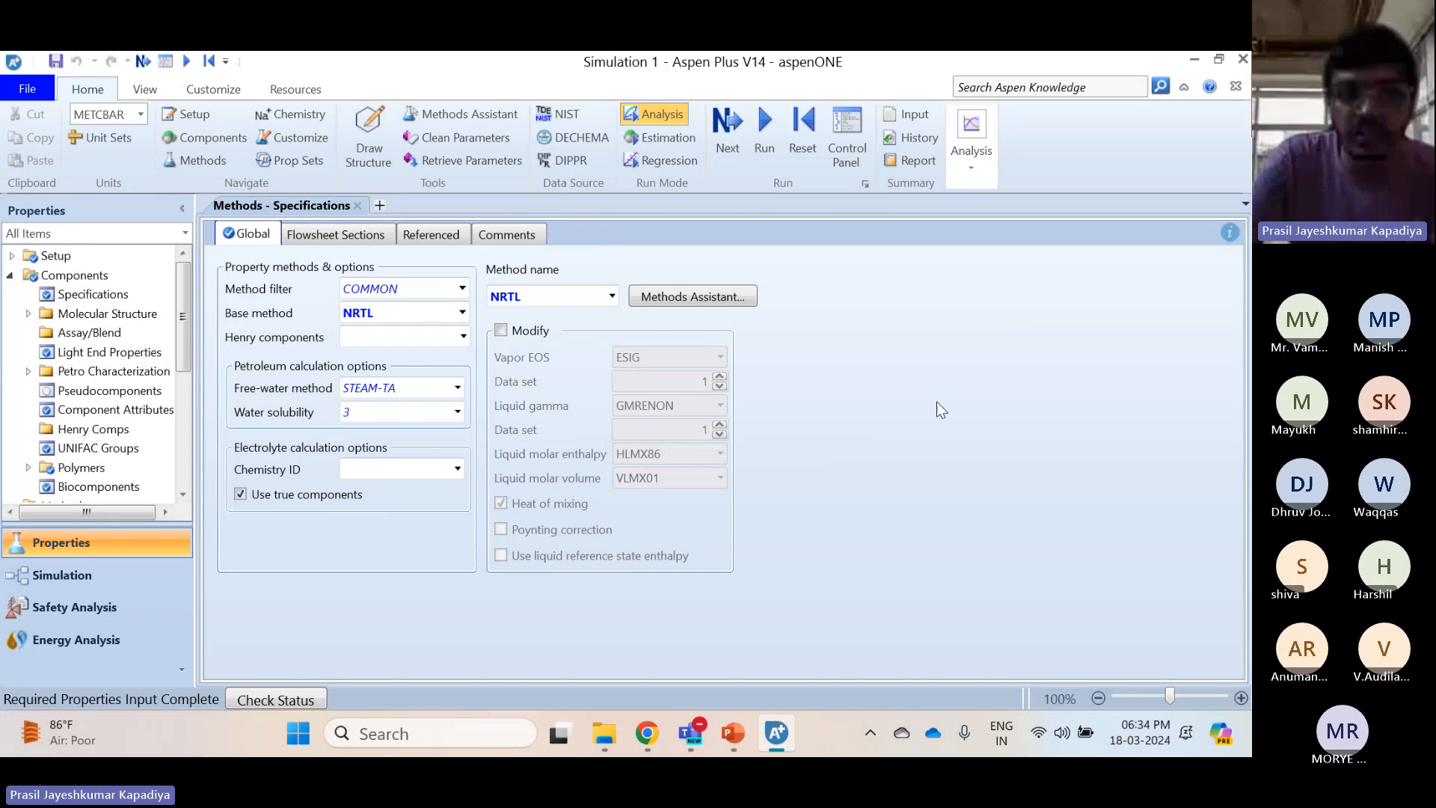
{"action": "left_click", "coordinate": [748, 109]}
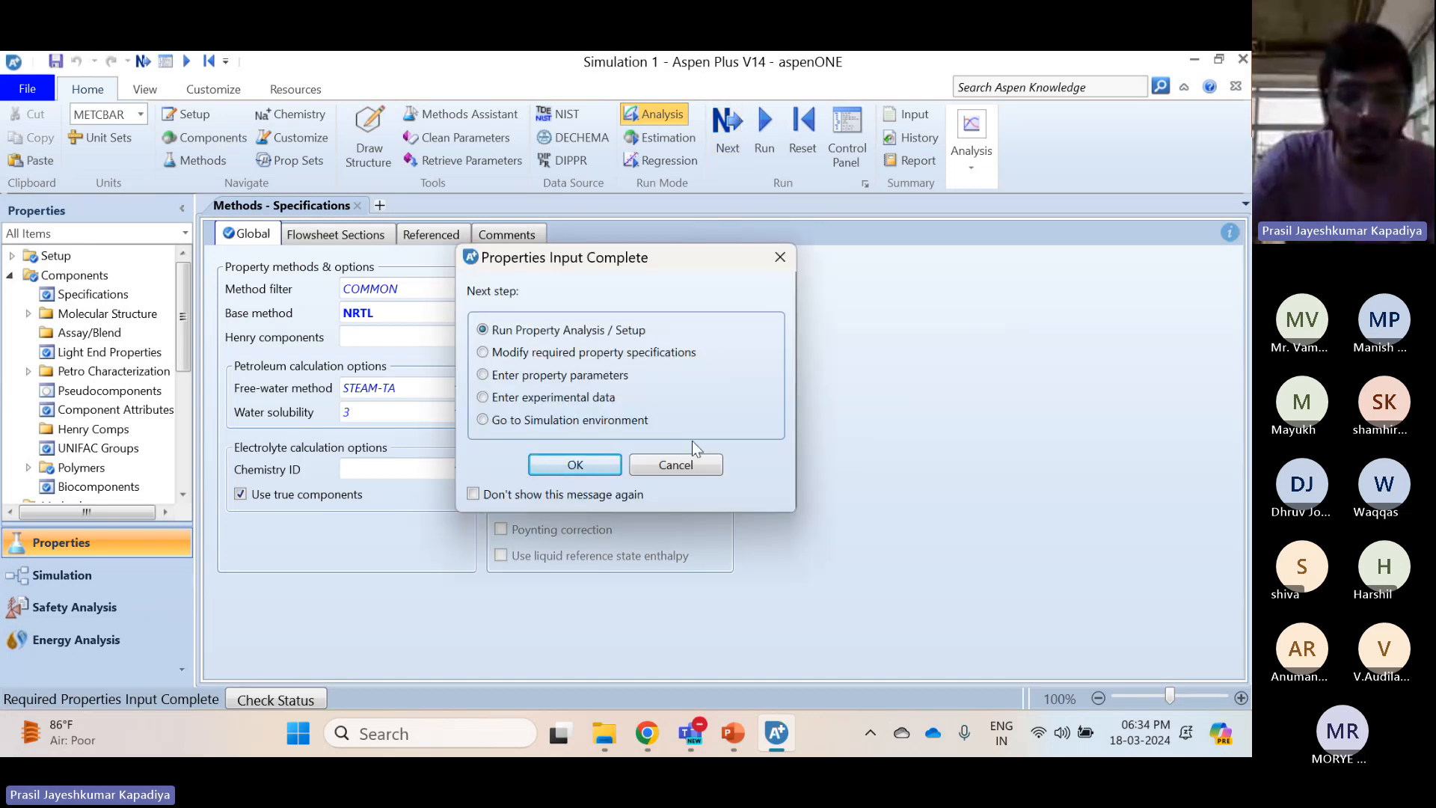
{"action": "left_click", "coordinate": [669, 463]}
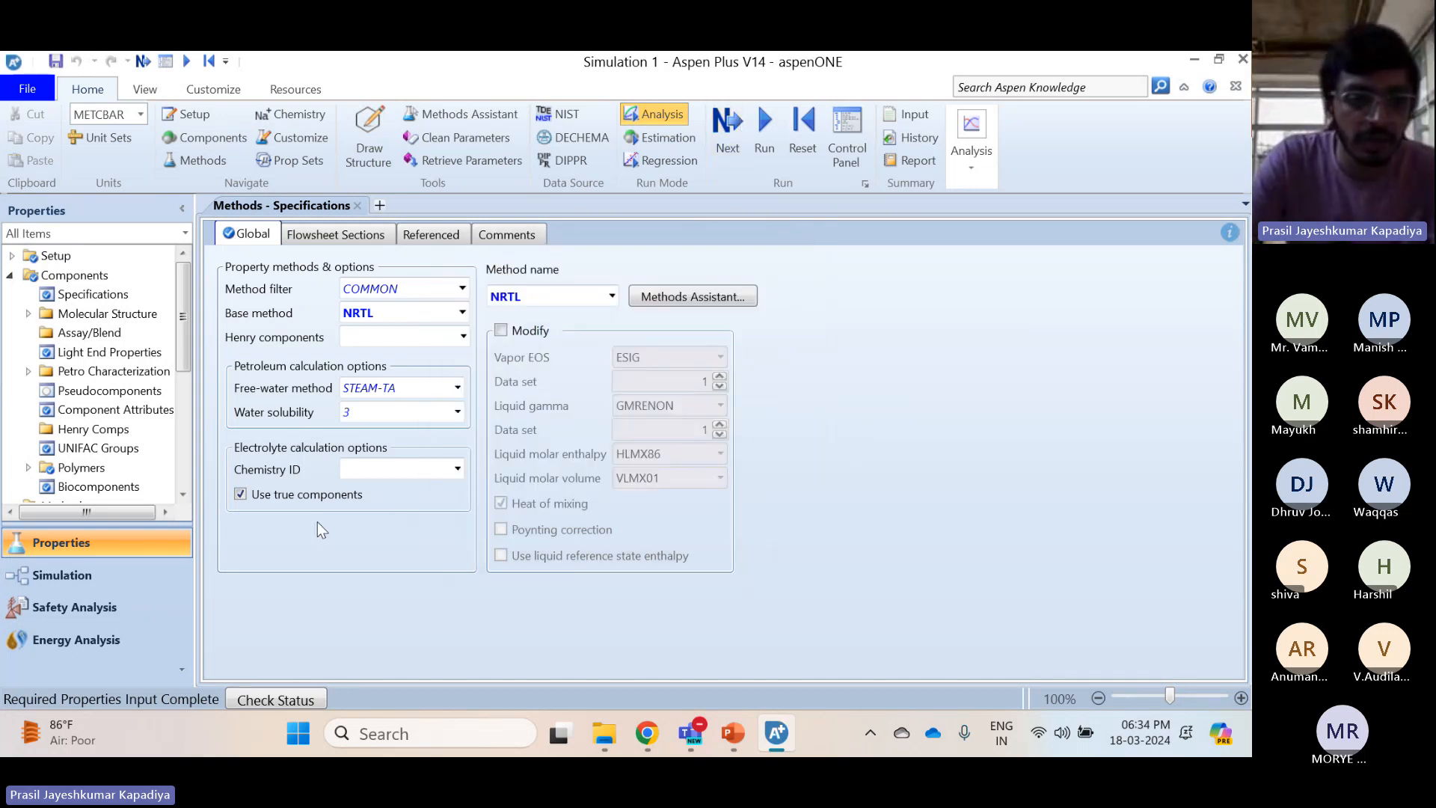
In the Simulation environment, place a RadFrac column on the flowsheet and connect a material feed stream to its side
{"action": "left_click", "coordinate": [113, 579]}
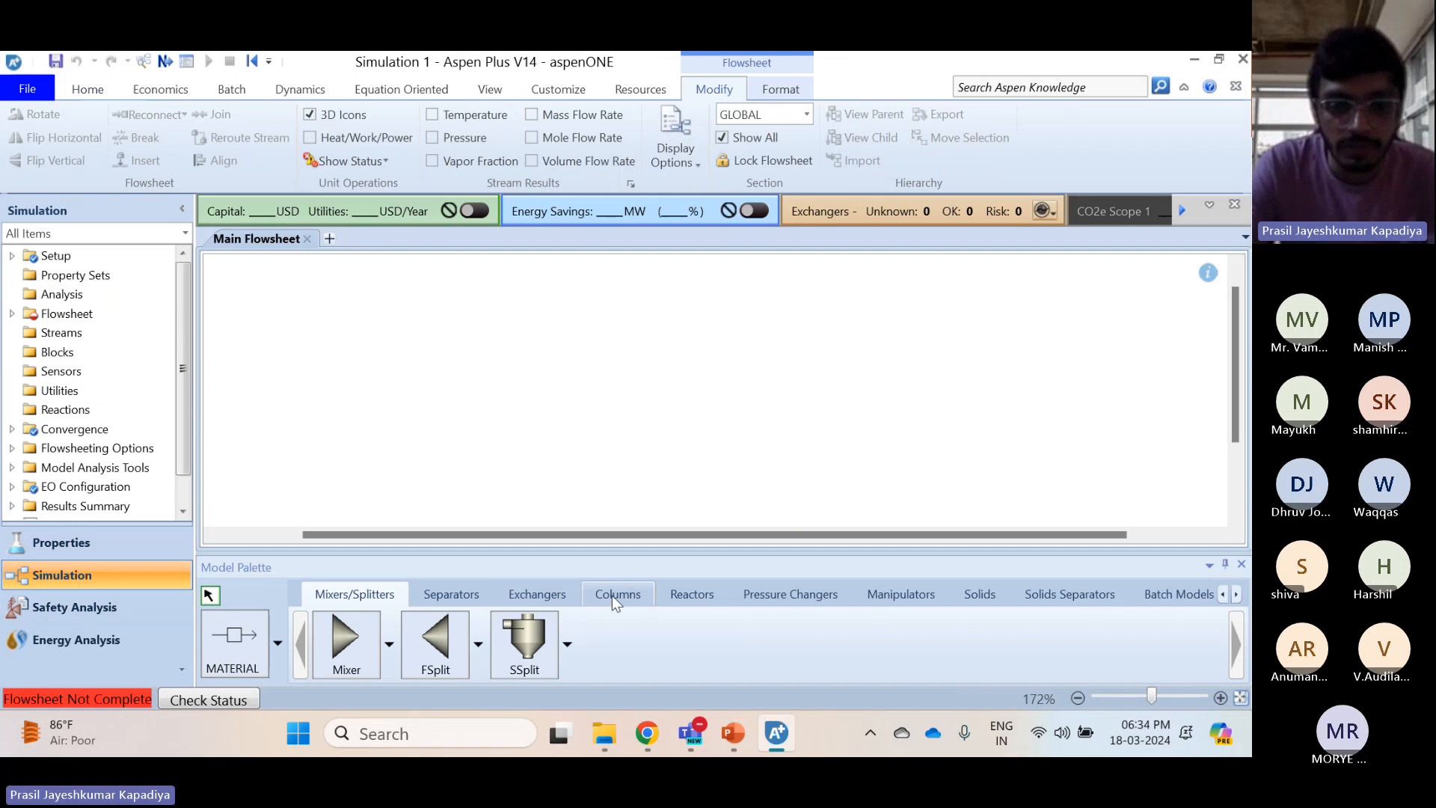
{"action": "left_click", "coordinate": [642, 594]}
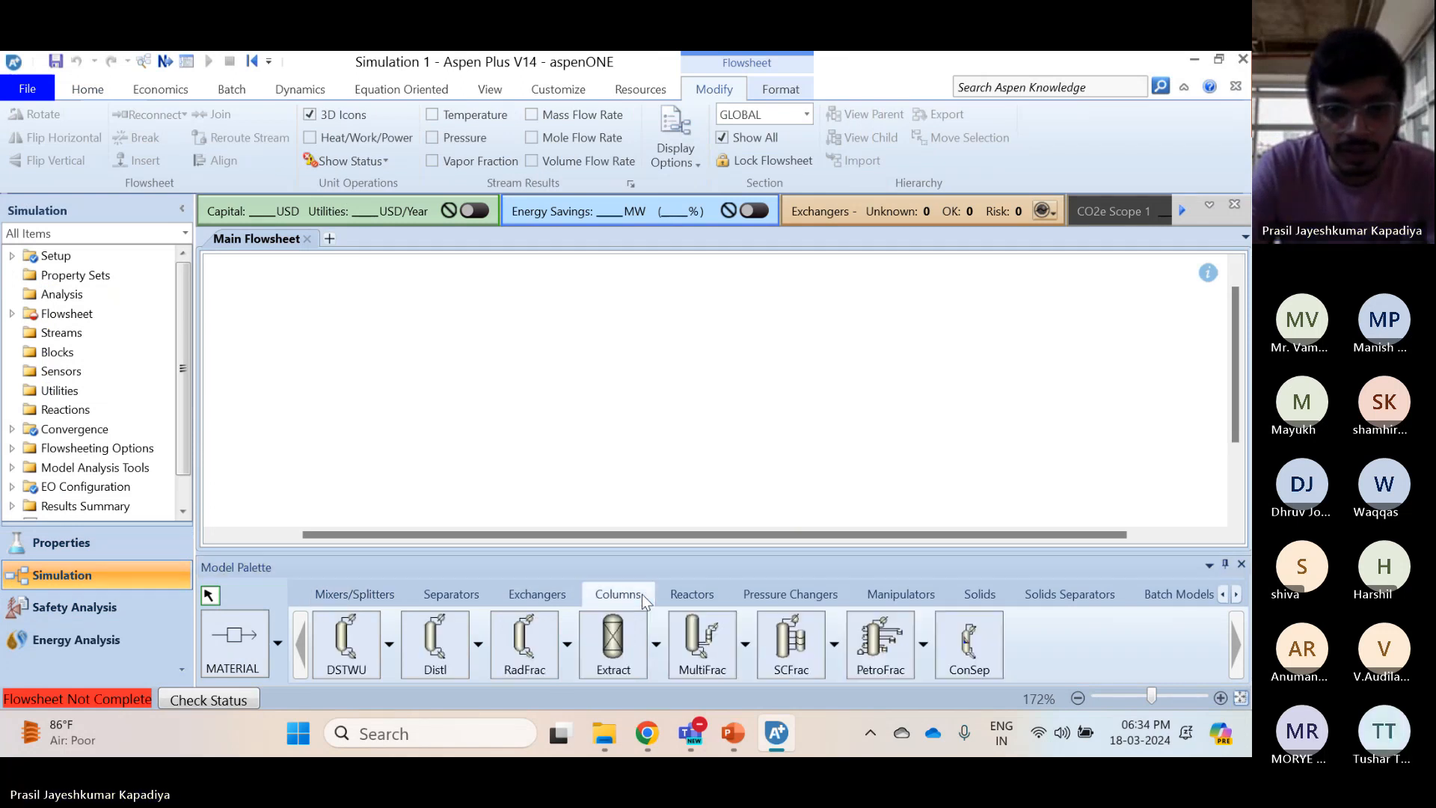
{"action": "left_click", "coordinate": [530, 636]}
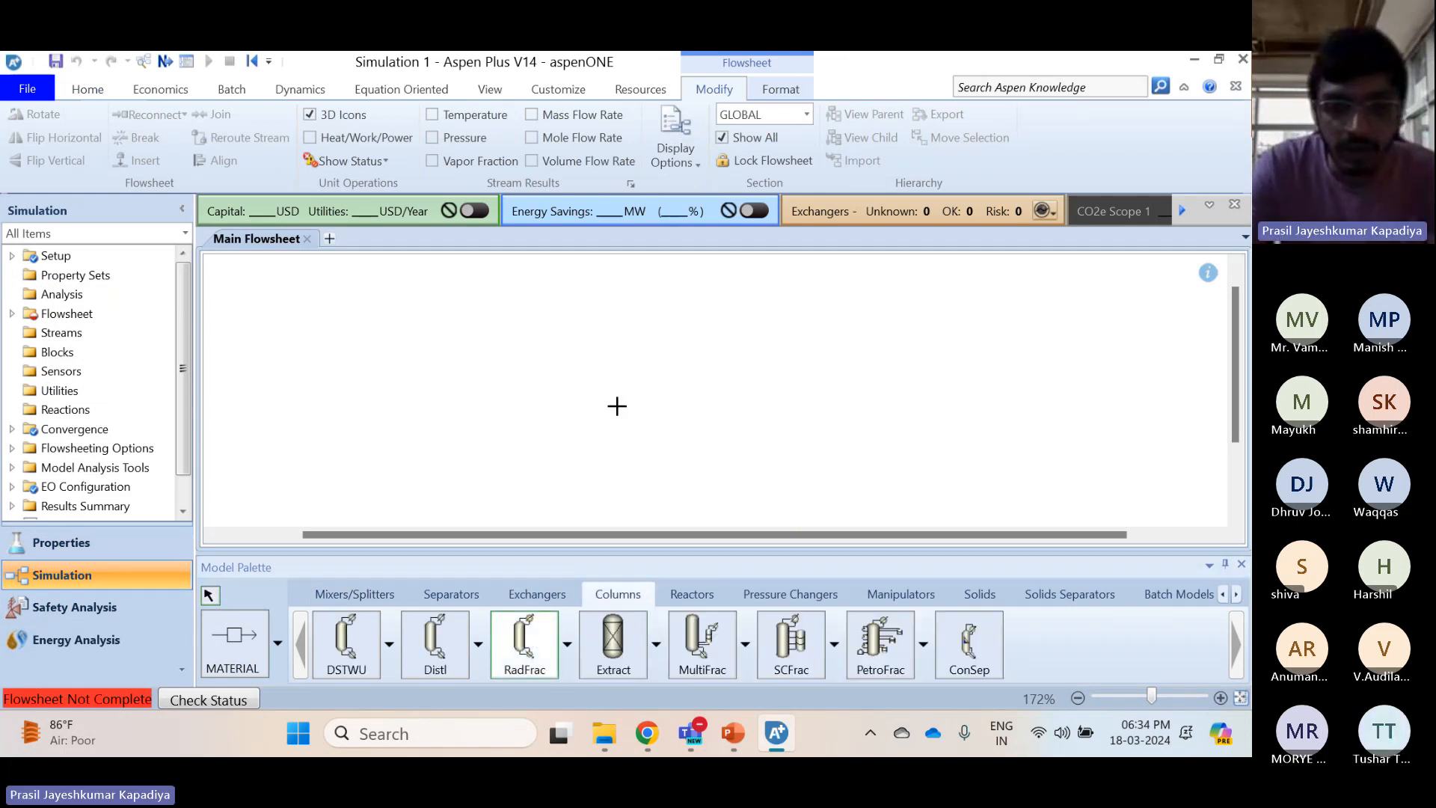
{"action": "left_click", "coordinate": [652, 396]}
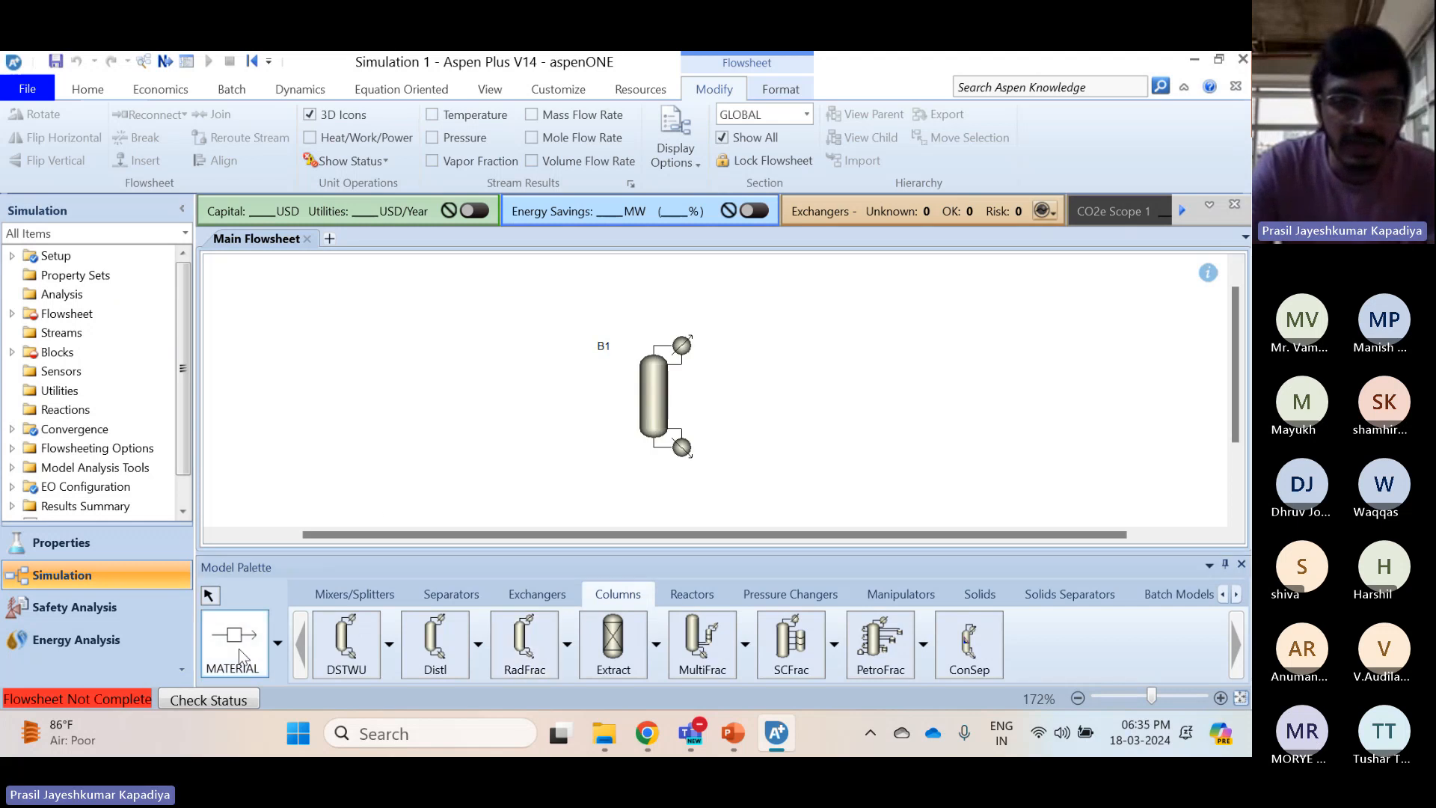
{"action": "left_click", "coordinate": [636, 396]}
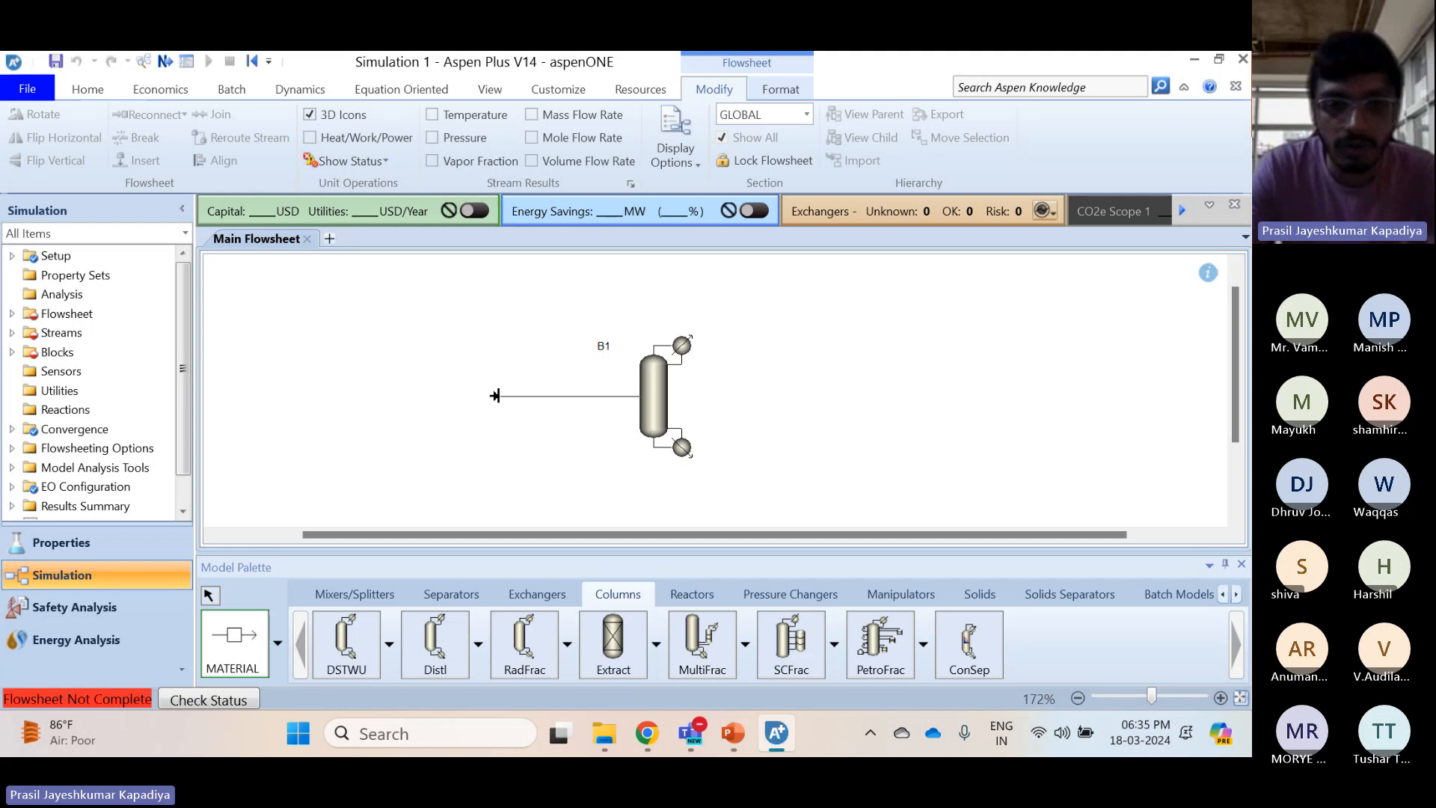
{"action": "left_click", "coordinate": [495, 396]}
Switch to PowerPoint to check the reactive distillation schematic and feed data on slide 5, and return to Aspen Plus
{"action": "left_click", "coordinate": [734, 756]}
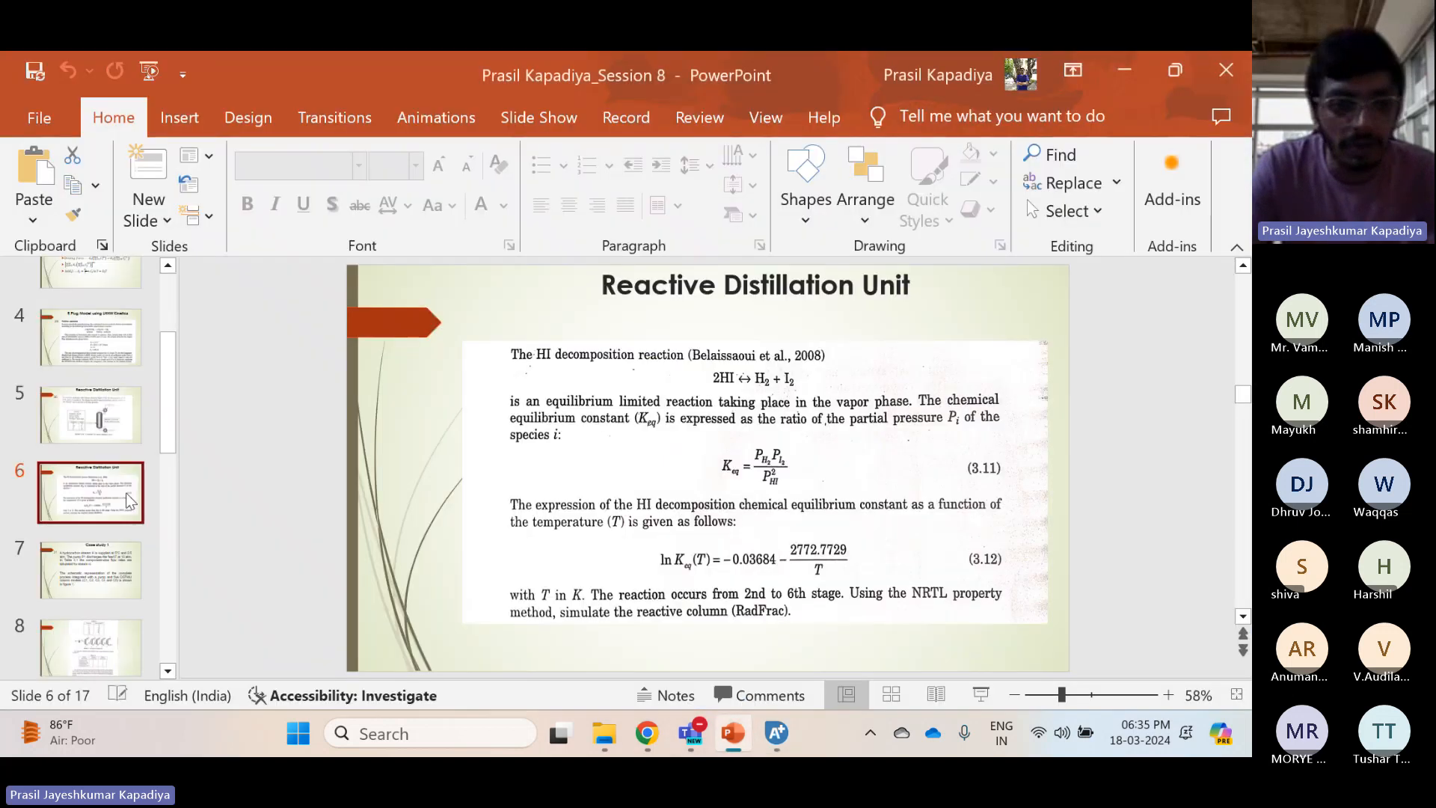
{"action": "left_click", "coordinate": [90, 415]}
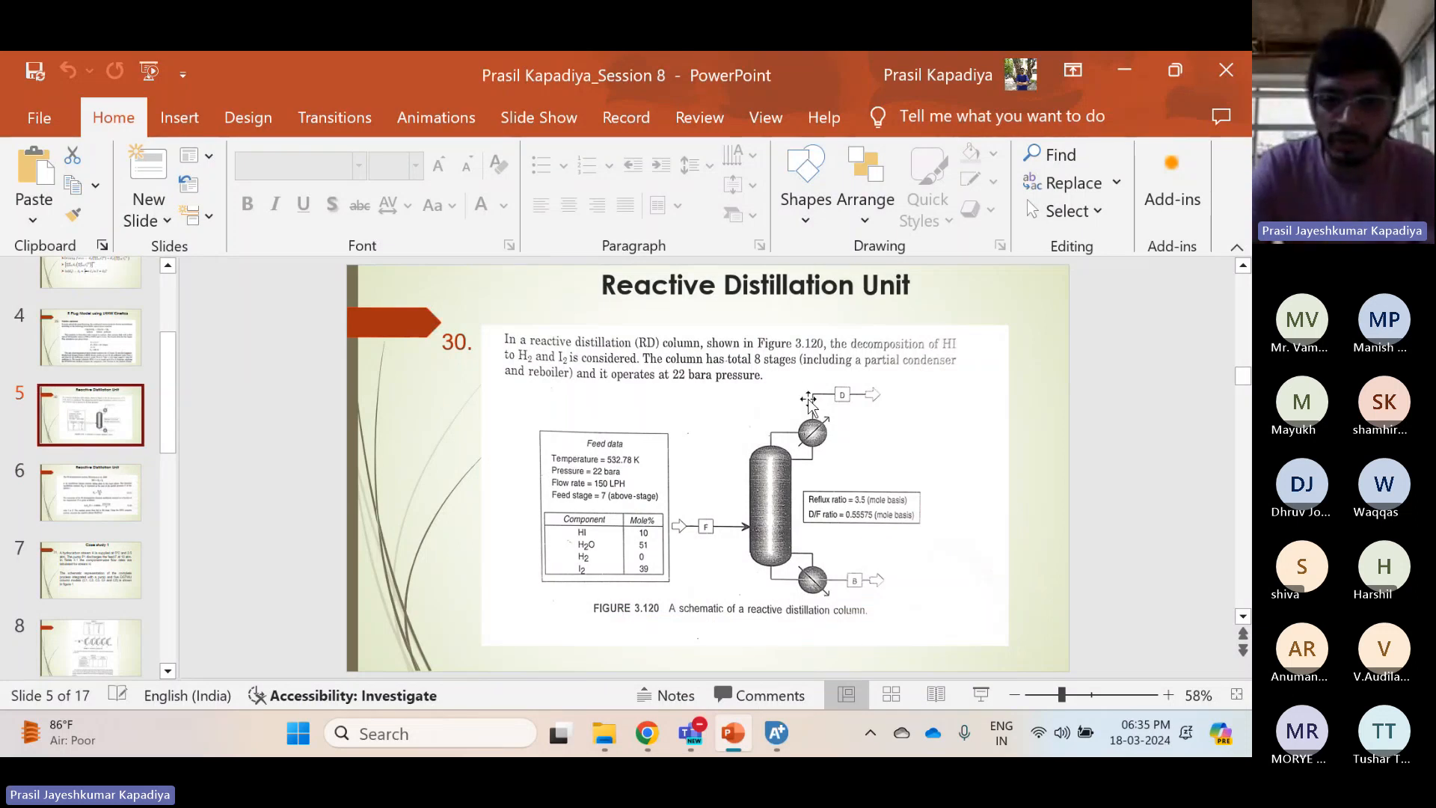
{"action": "left_click", "coordinate": [797, 742]}
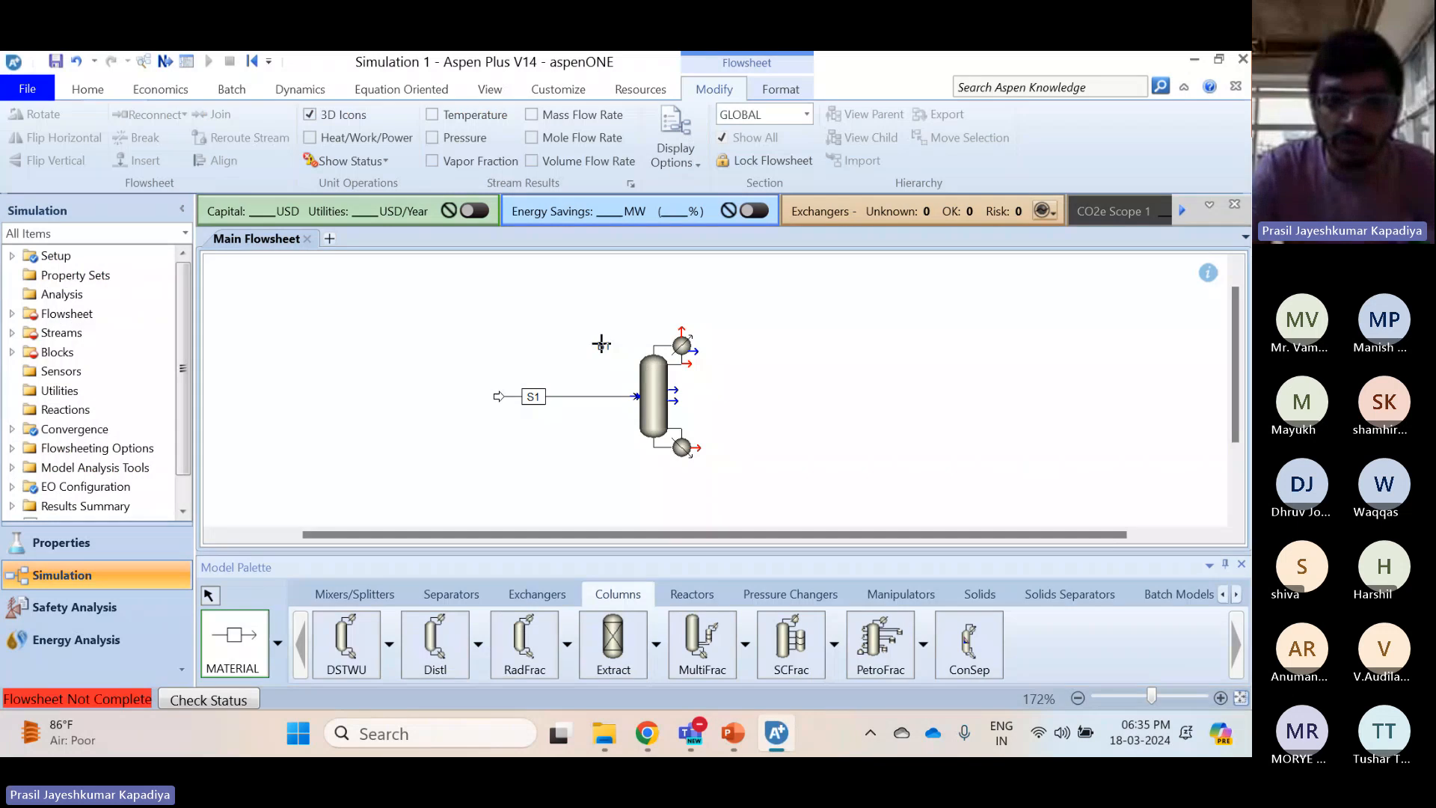
Connect a vapor distillate stream to the condenser and a bottoms stream to the reboiler, and align the bottoms stream
{"action": "left_click", "coordinate": [682, 329]}
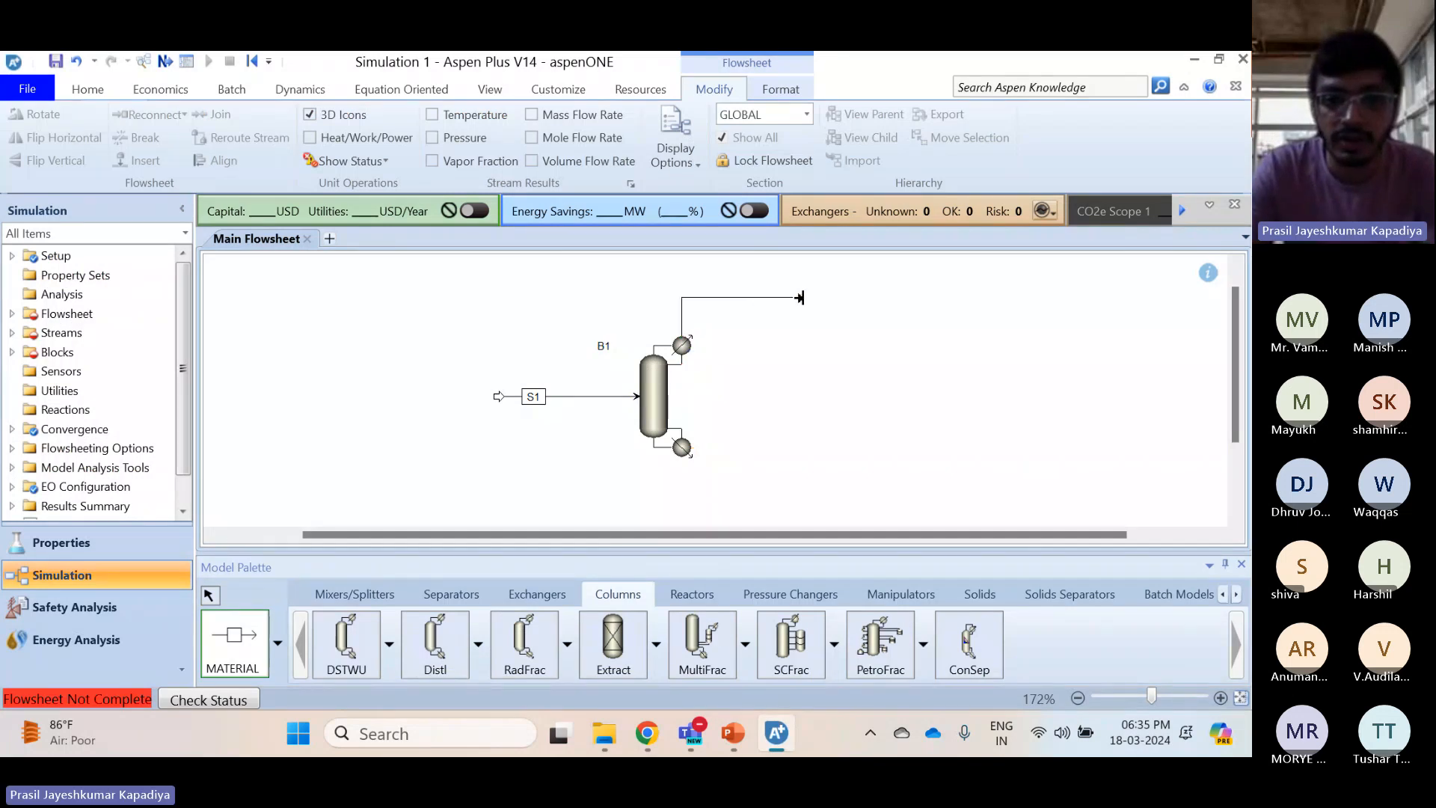
{"action": "left_click", "coordinate": [800, 298]}
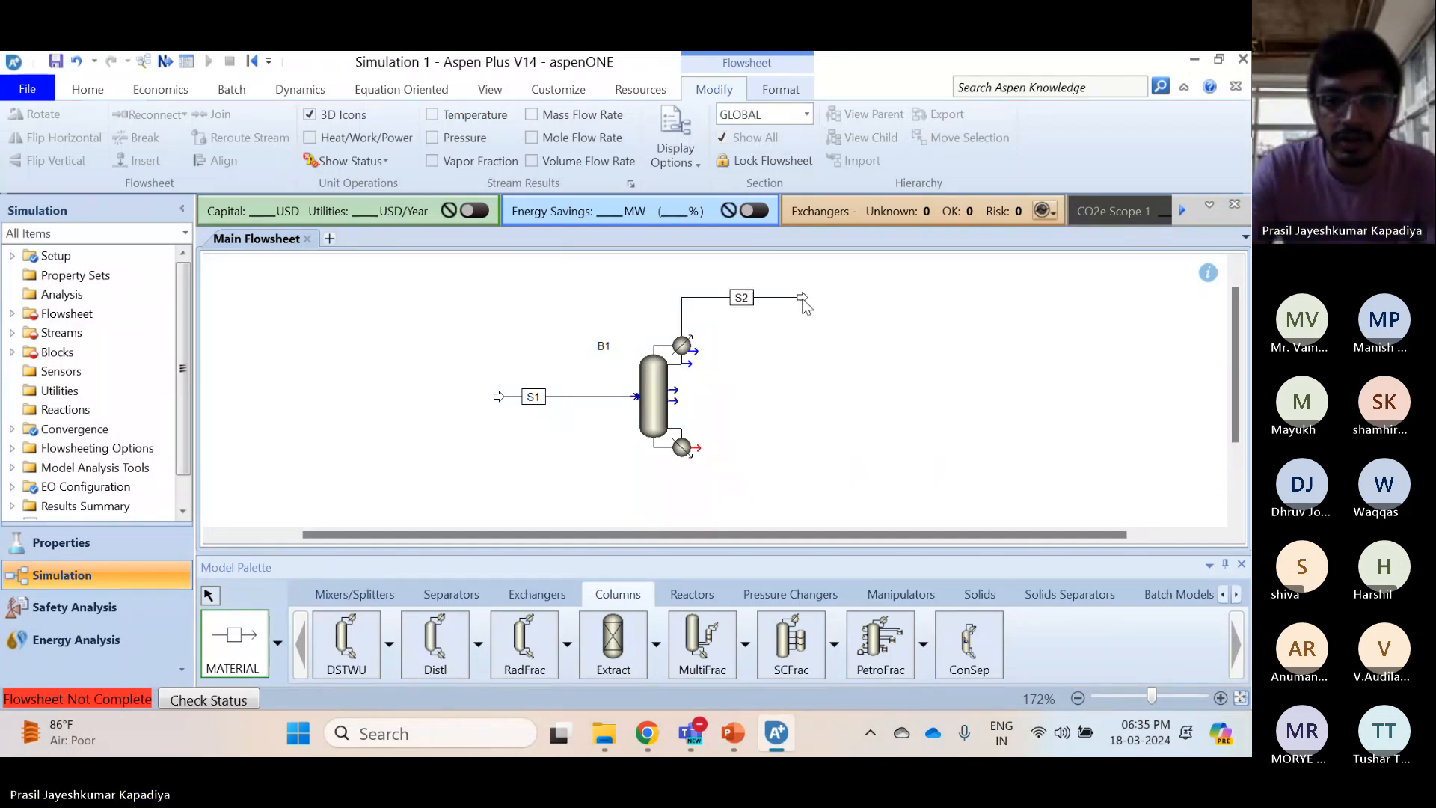
{"action": "left_click", "coordinate": [697, 448]}
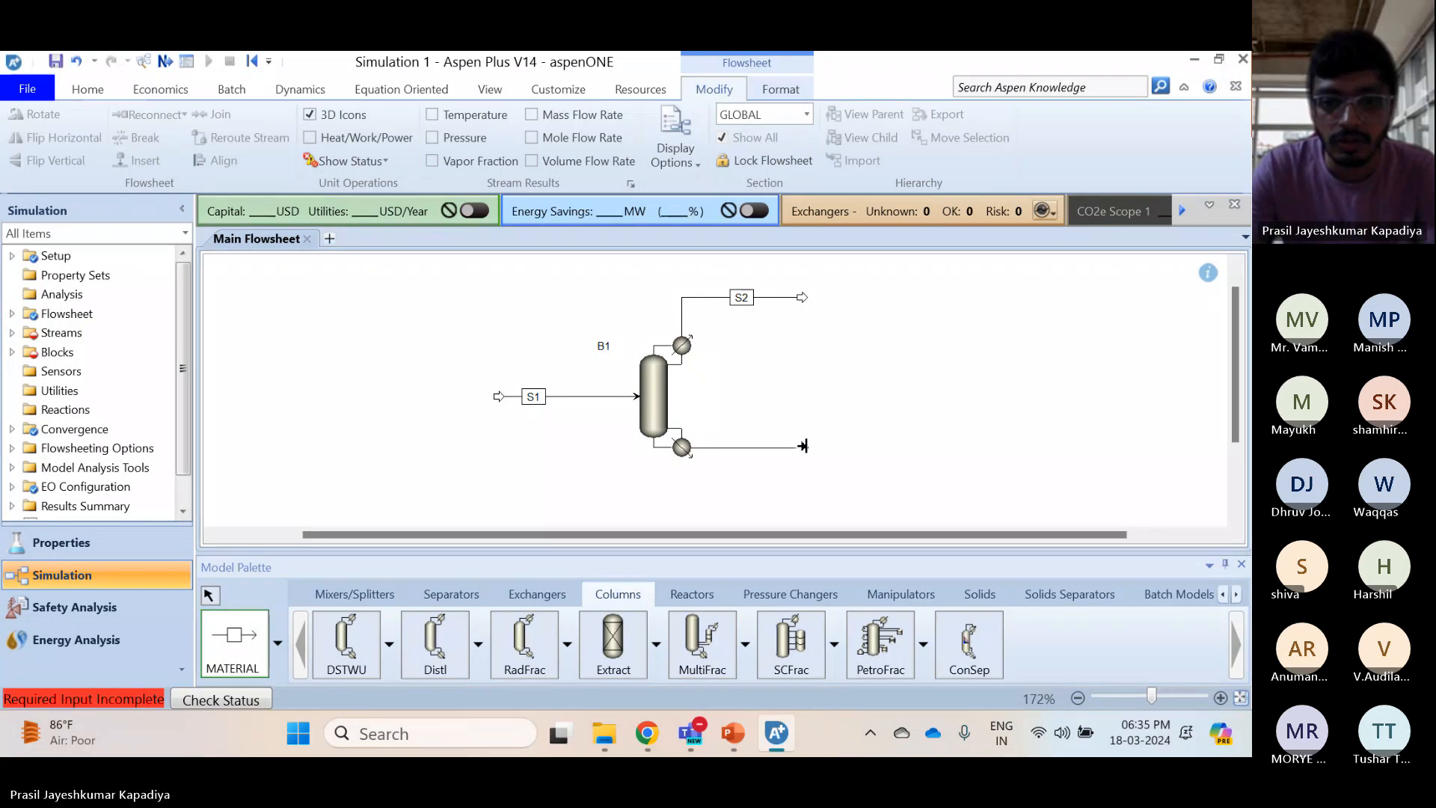
{"action": "left_click", "coordinate": [803, 446]}
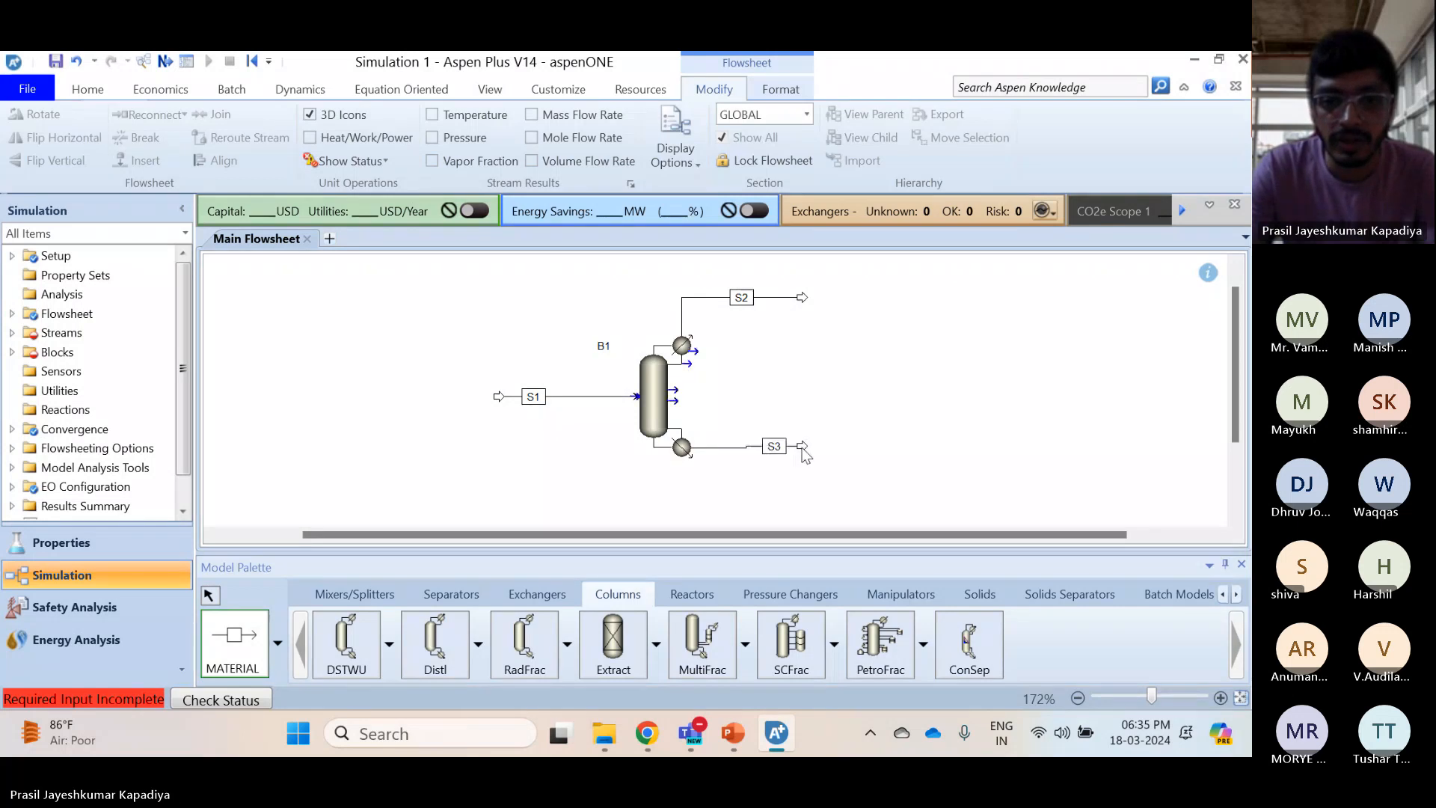
{"action": "left_click", "coordinate": [209, 598]}
{"action": "right_click", "coordinate": [735, 447]}
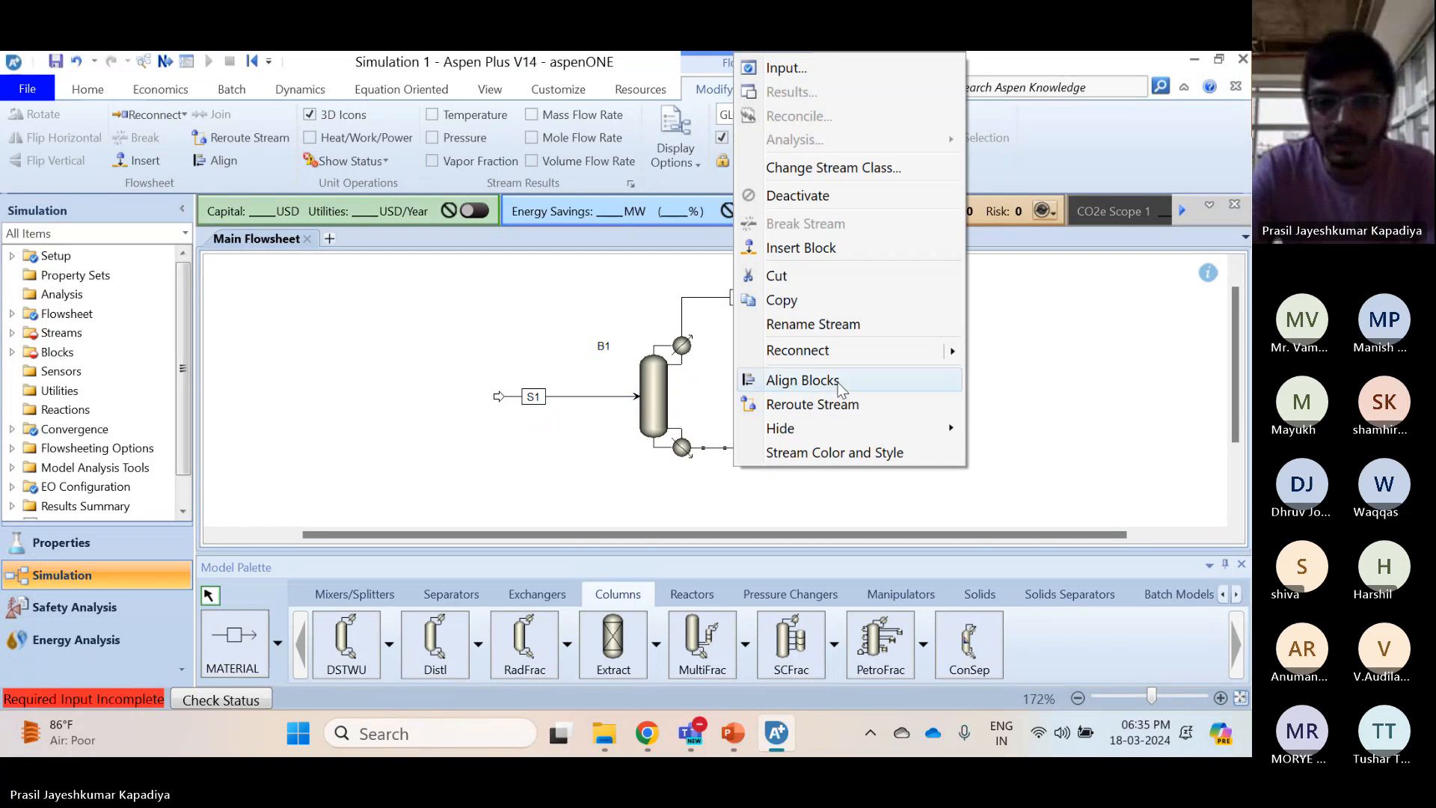
{"action": "left_click", "coordinate": [802, 381]}
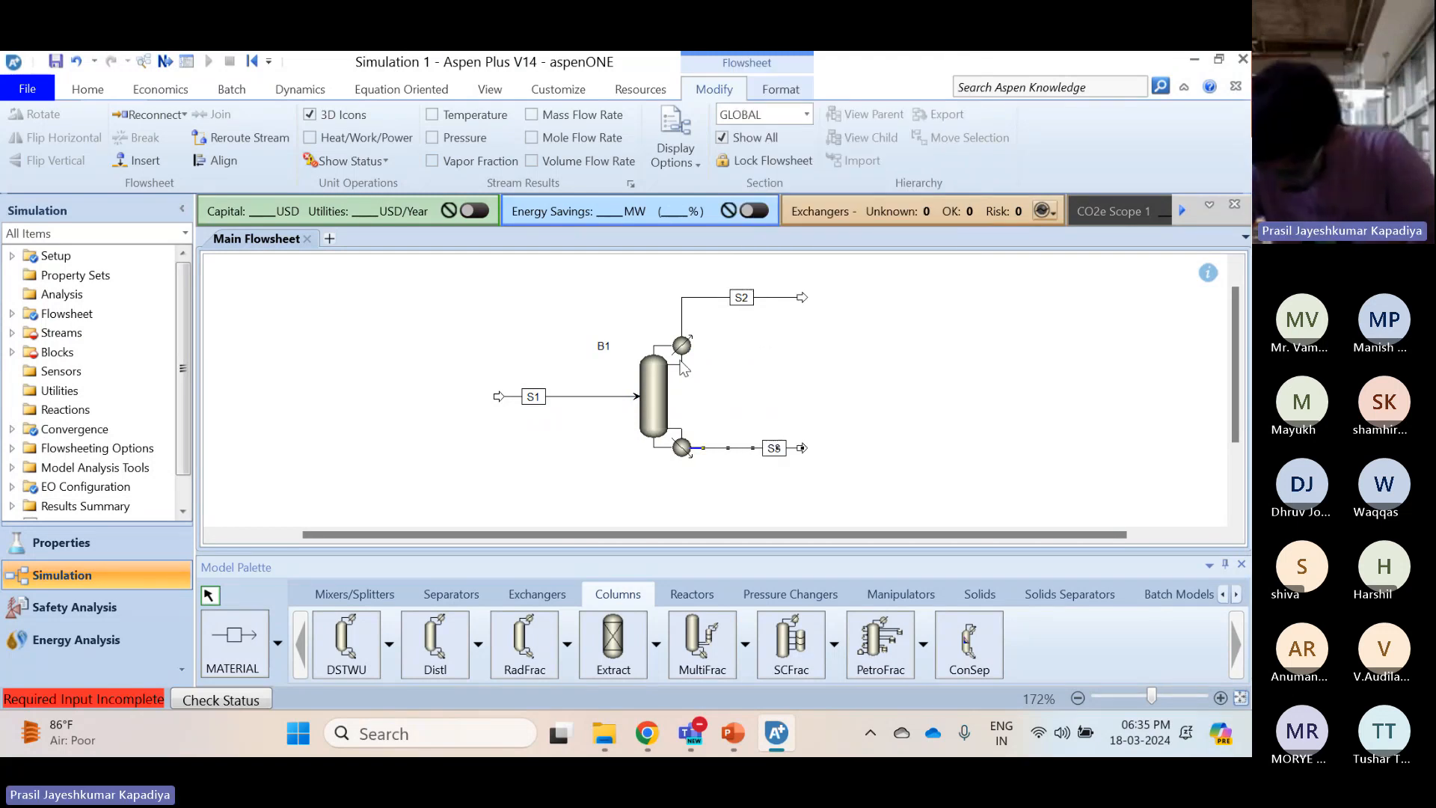
Rename the feed, distillate and bottoms streams as F, D and B, and the column block as RD
{"action": "double_click", "coordinate": [533, 396]}
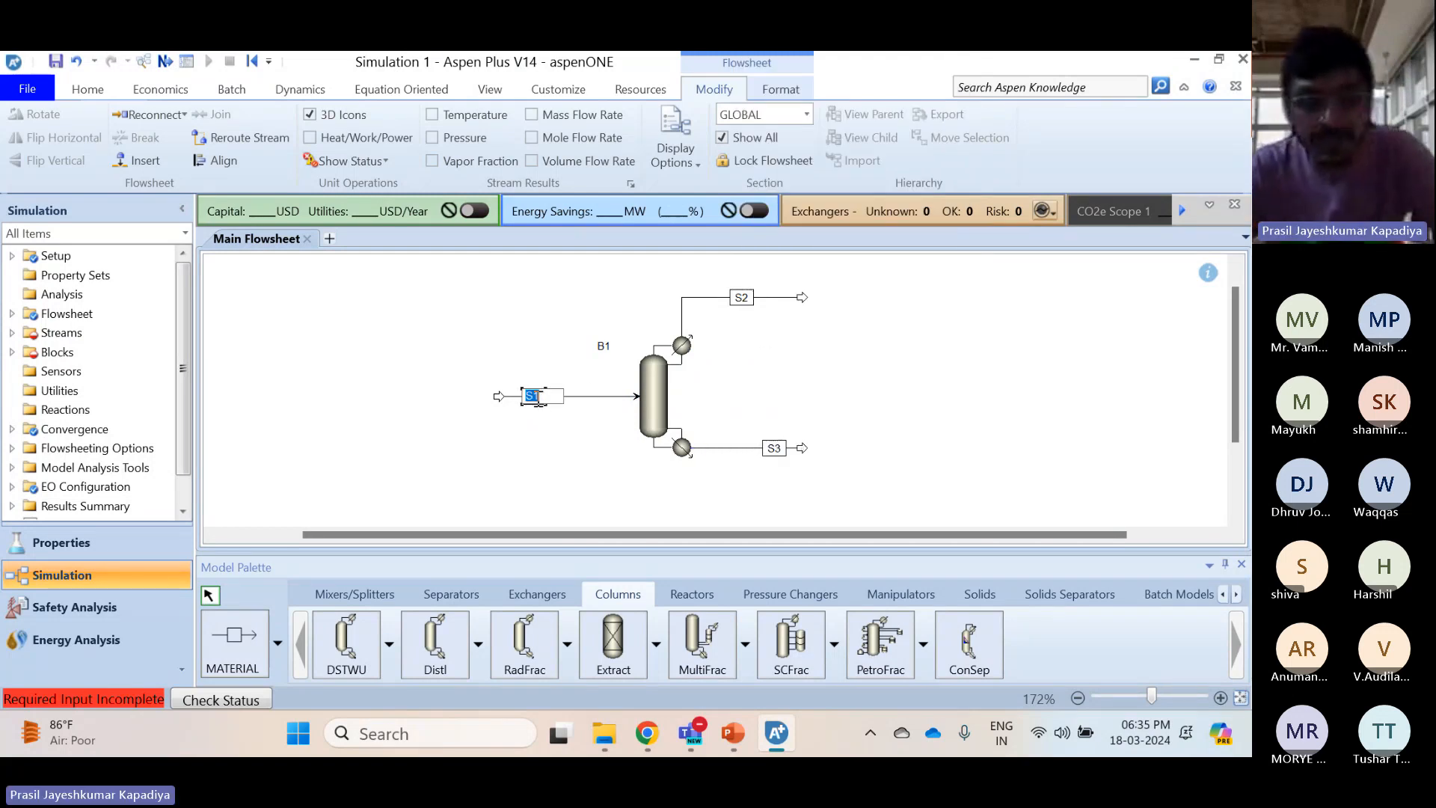
{"action": "type", "text": "F"}
{"action": "double_click", "coordinate": [740, 297]}
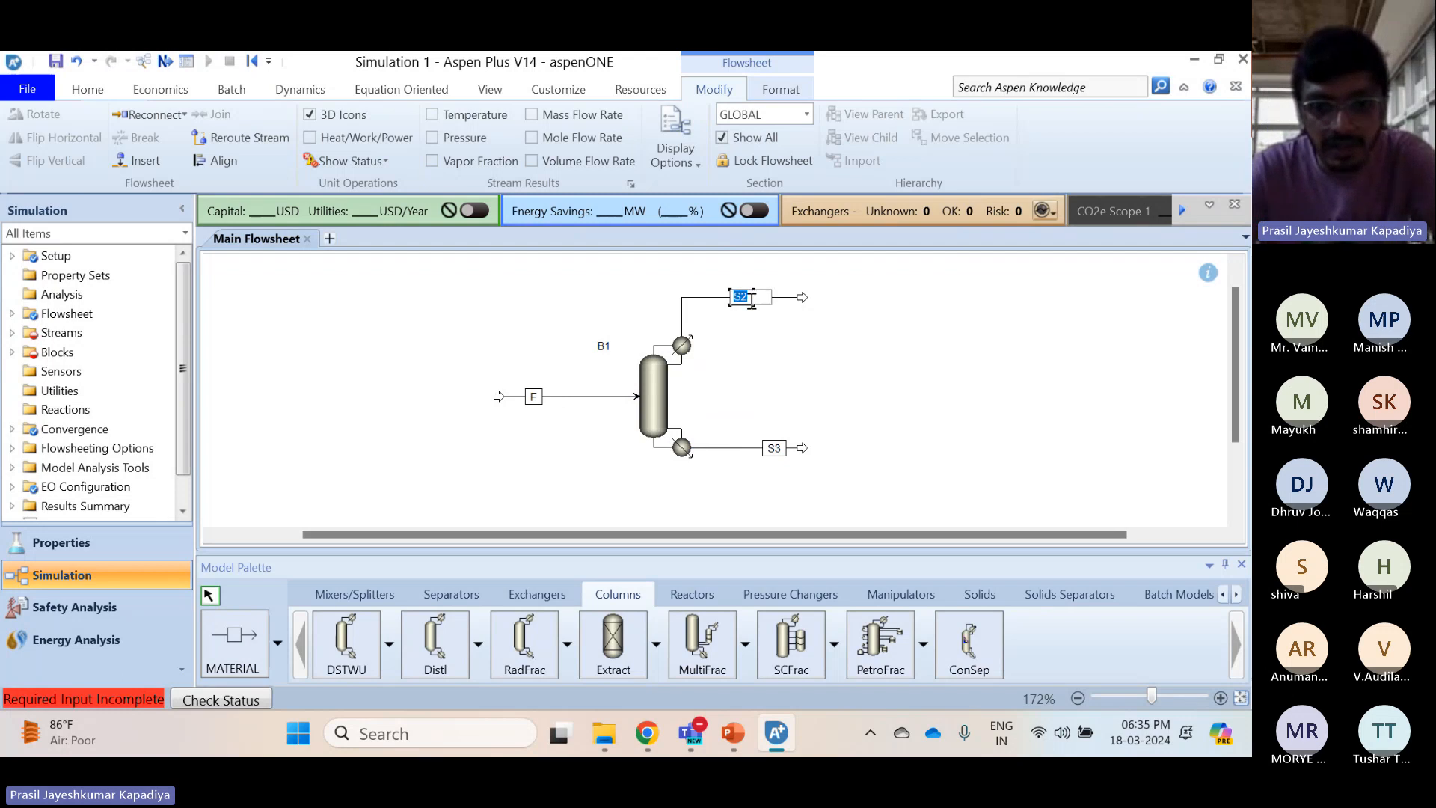
{"action": "type", "text": "D"}
{"action": "double_click", "coordinate": [774, 448]}
{"action": "type", "text": "B"}
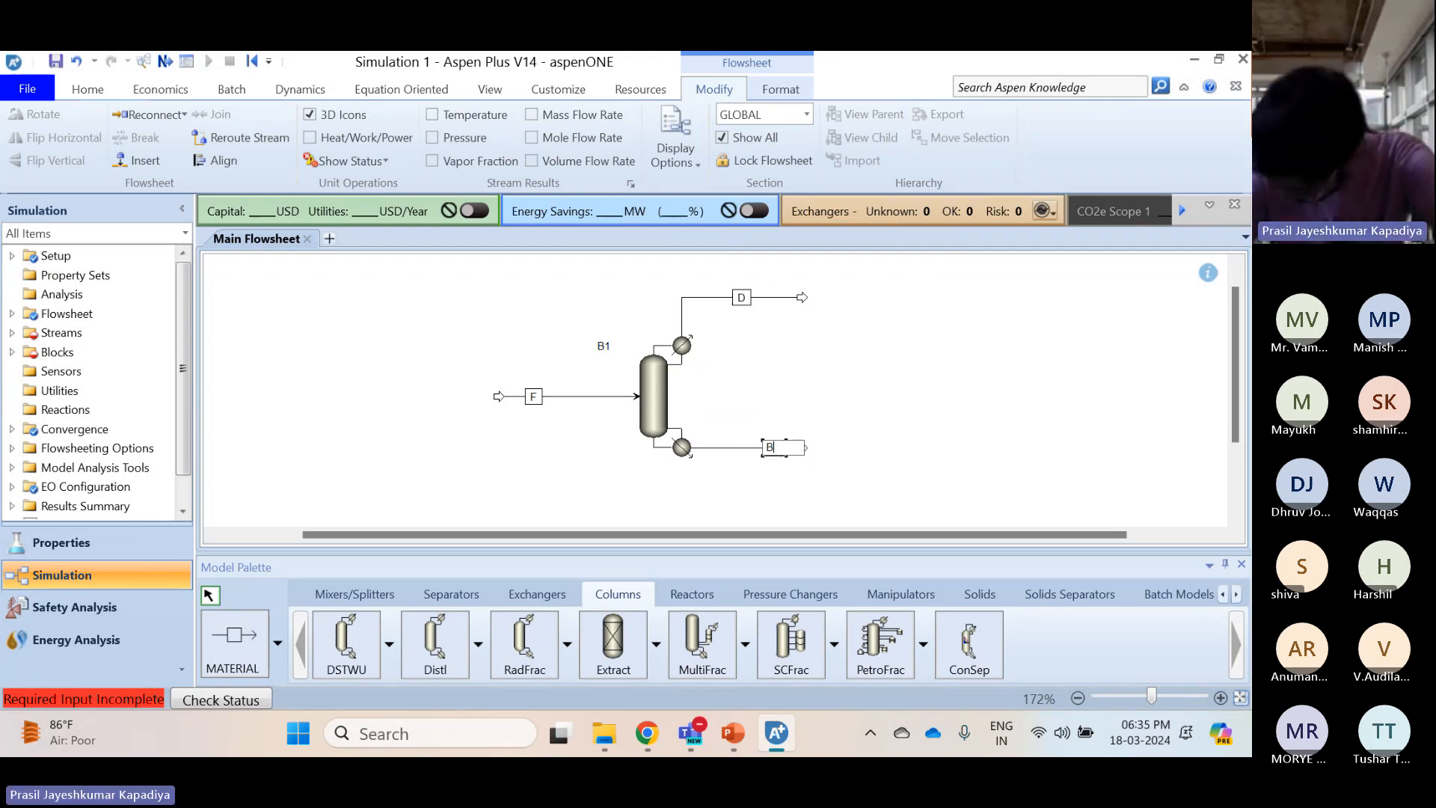
{"action": "key", "text": "Return"}
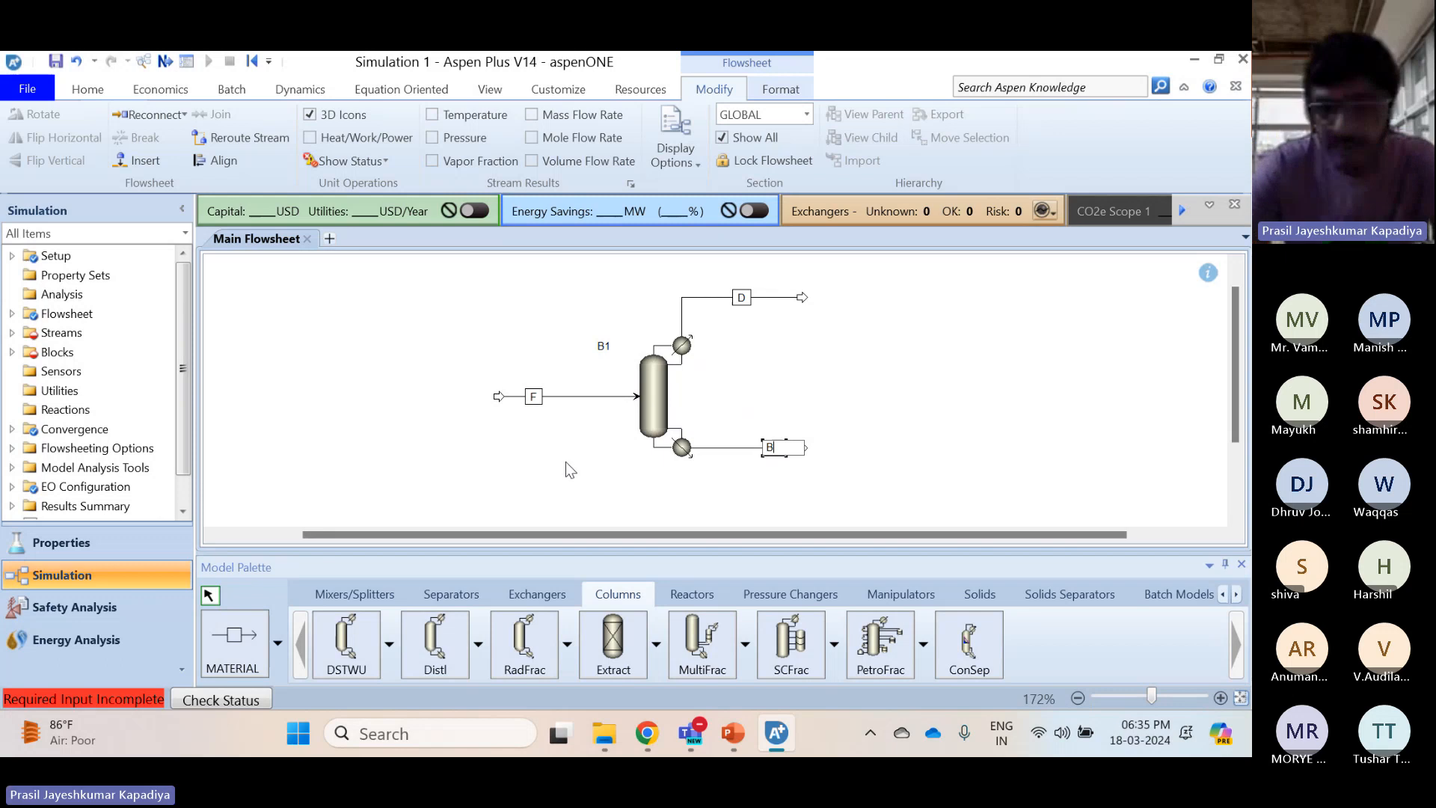
{"action": "double_click", "coordinate": [606, 345]}
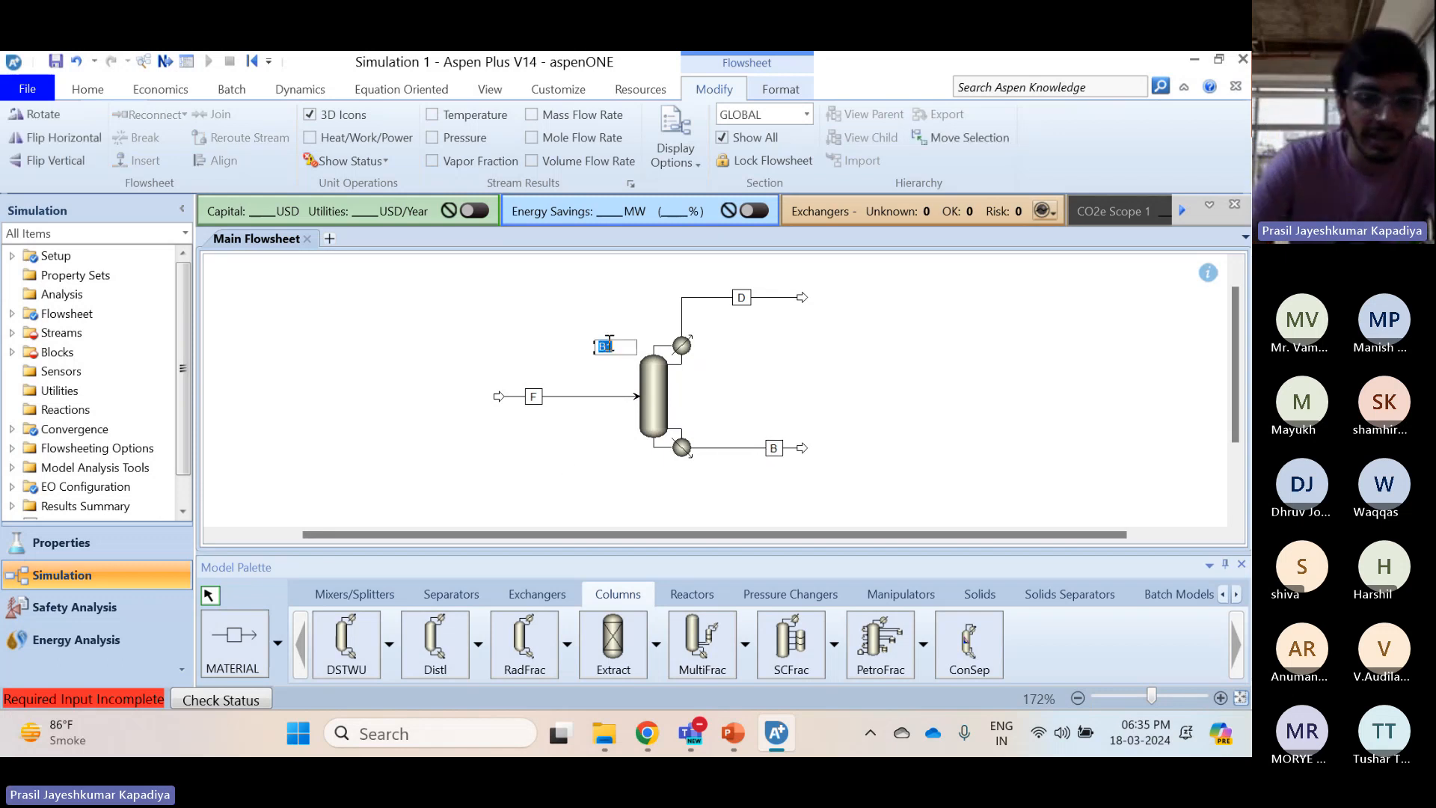
{"action": "type", "text": "RD"}
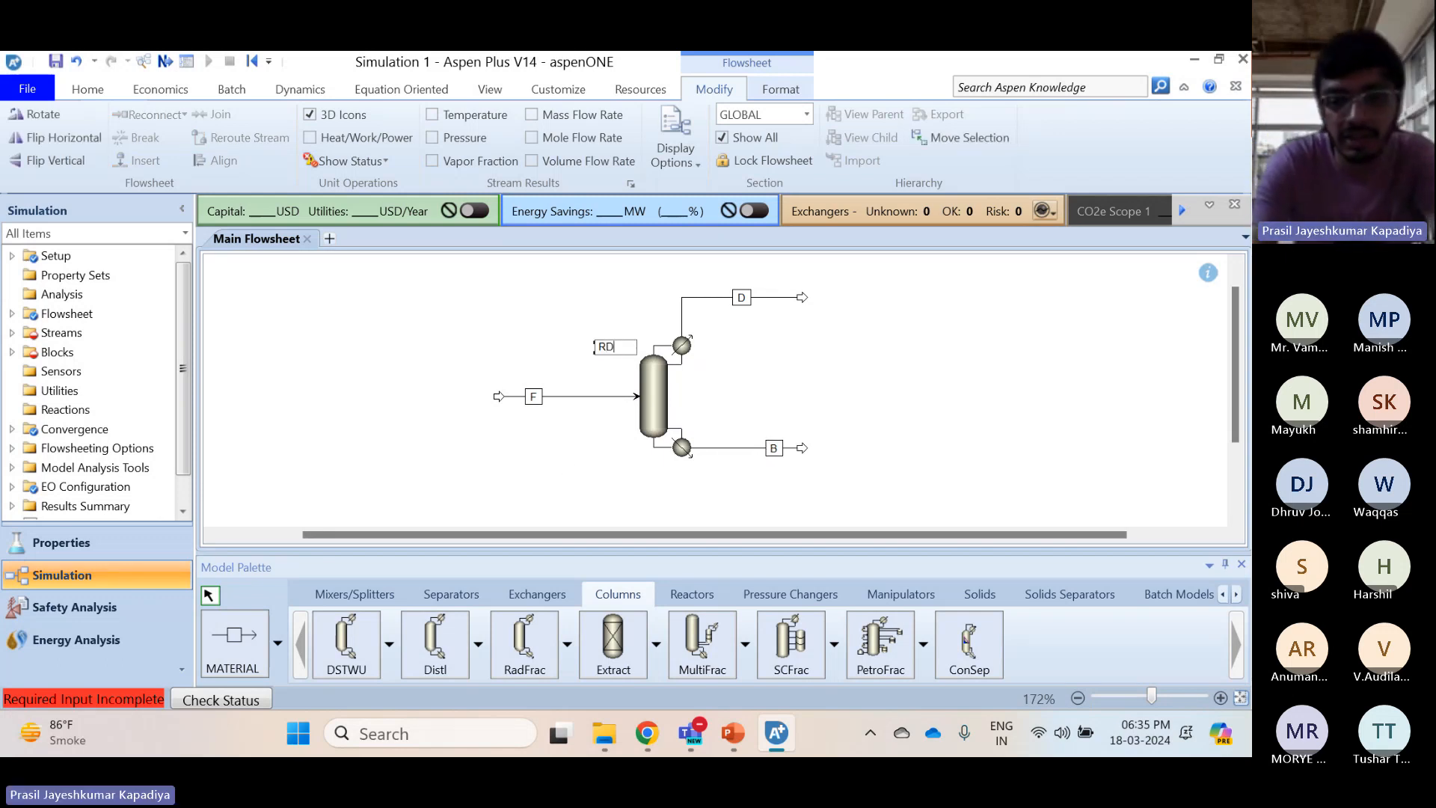
{"action": "key", "text": "Return"}
Open the specifications of feed stream F and set its temperature to 532.78 K
{"action": "left_click", "coordinate": [599, 397]}
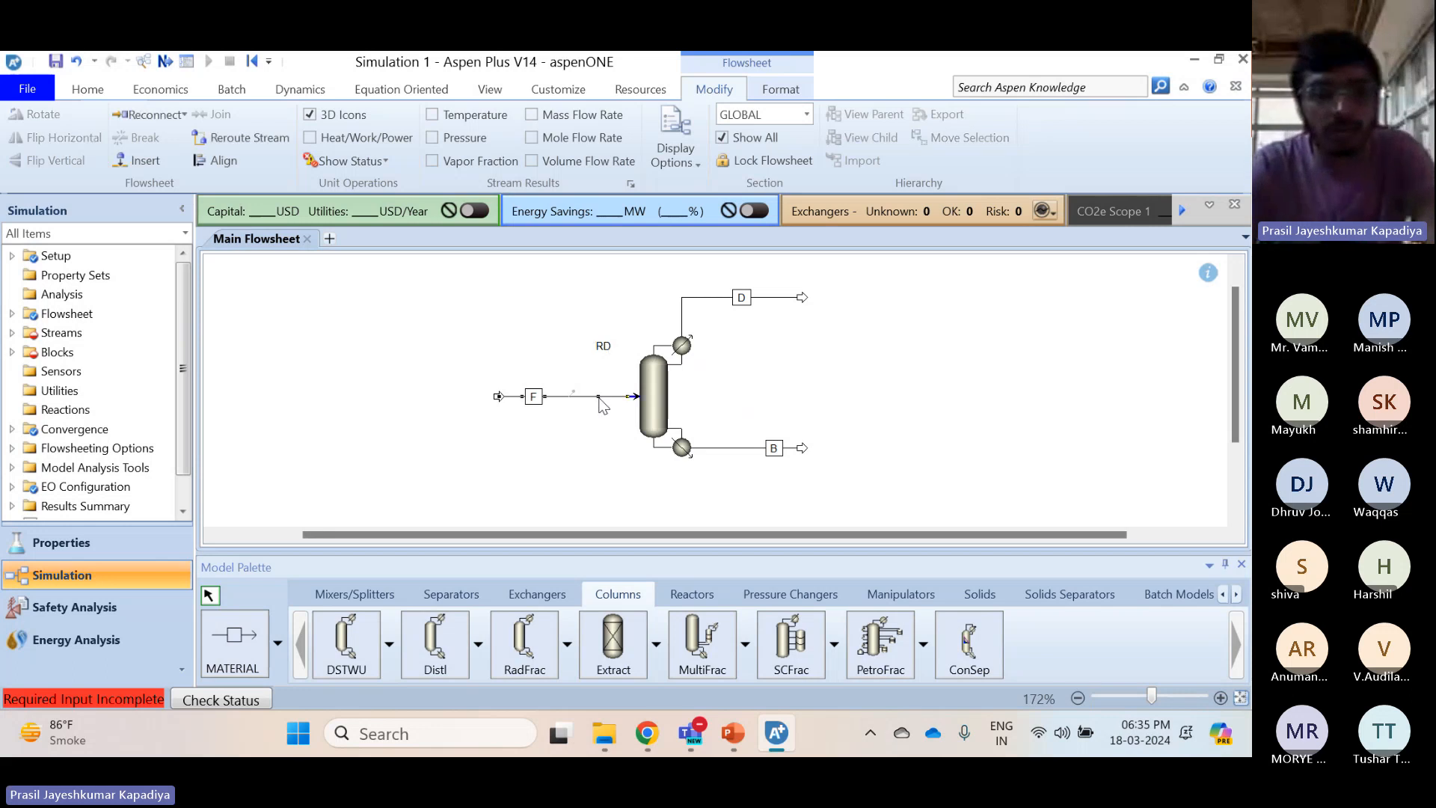
{"action": "double_click", "coordinate": [600, 398]}
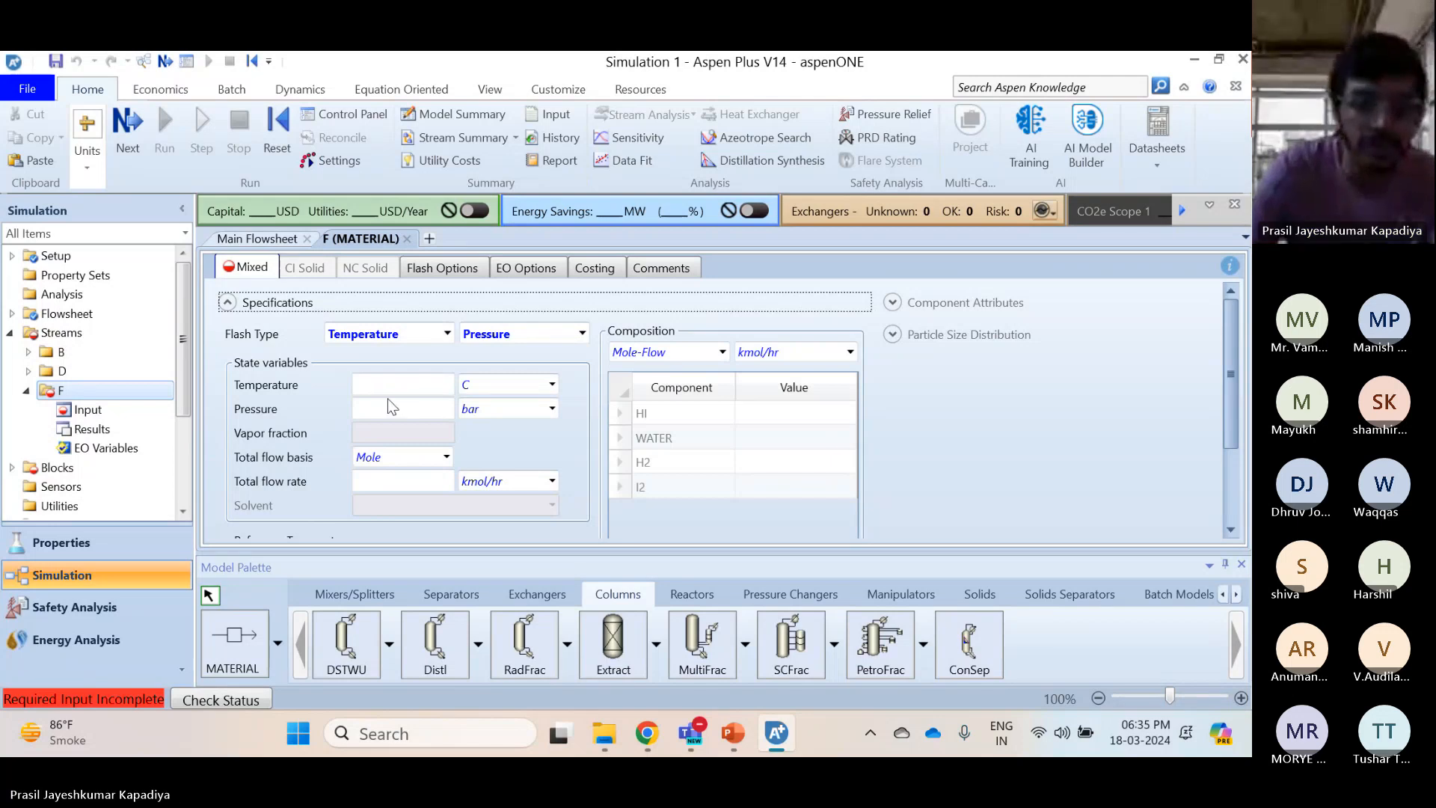
{"action": "left_click", "coordinate": [388, 378]}
{"action": "type", "text": "532."}
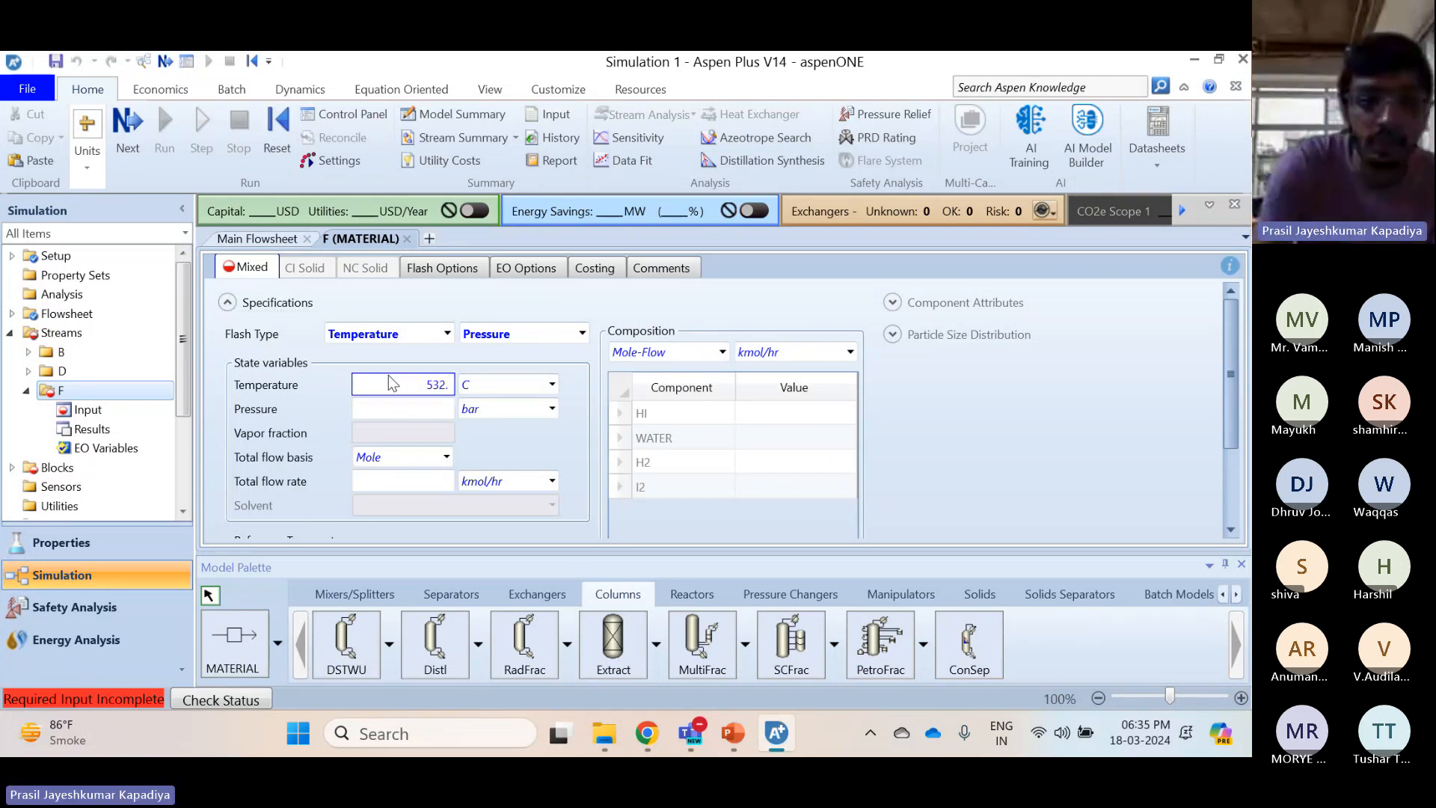
{"action": "type", "text": "78"}
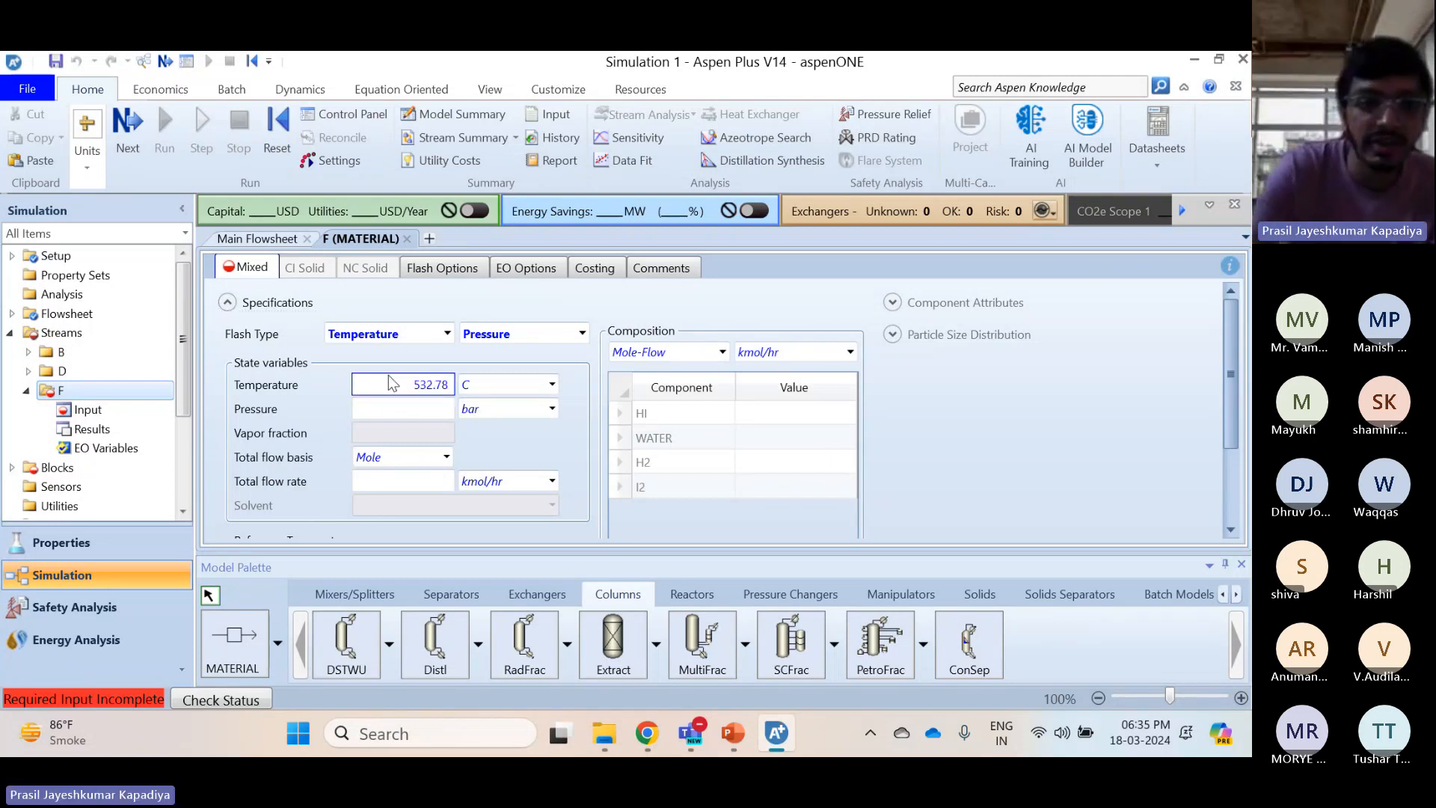
{"action": "key", "text": "Return"}
{"action": "left_click", "coordinate": [552, 384]}
{"action": "left_click", "coordinate": [490, 443]}
Set the feed stream's pressure to 22 bara
{"action": "left_click", "coordinate": [429, 407]}
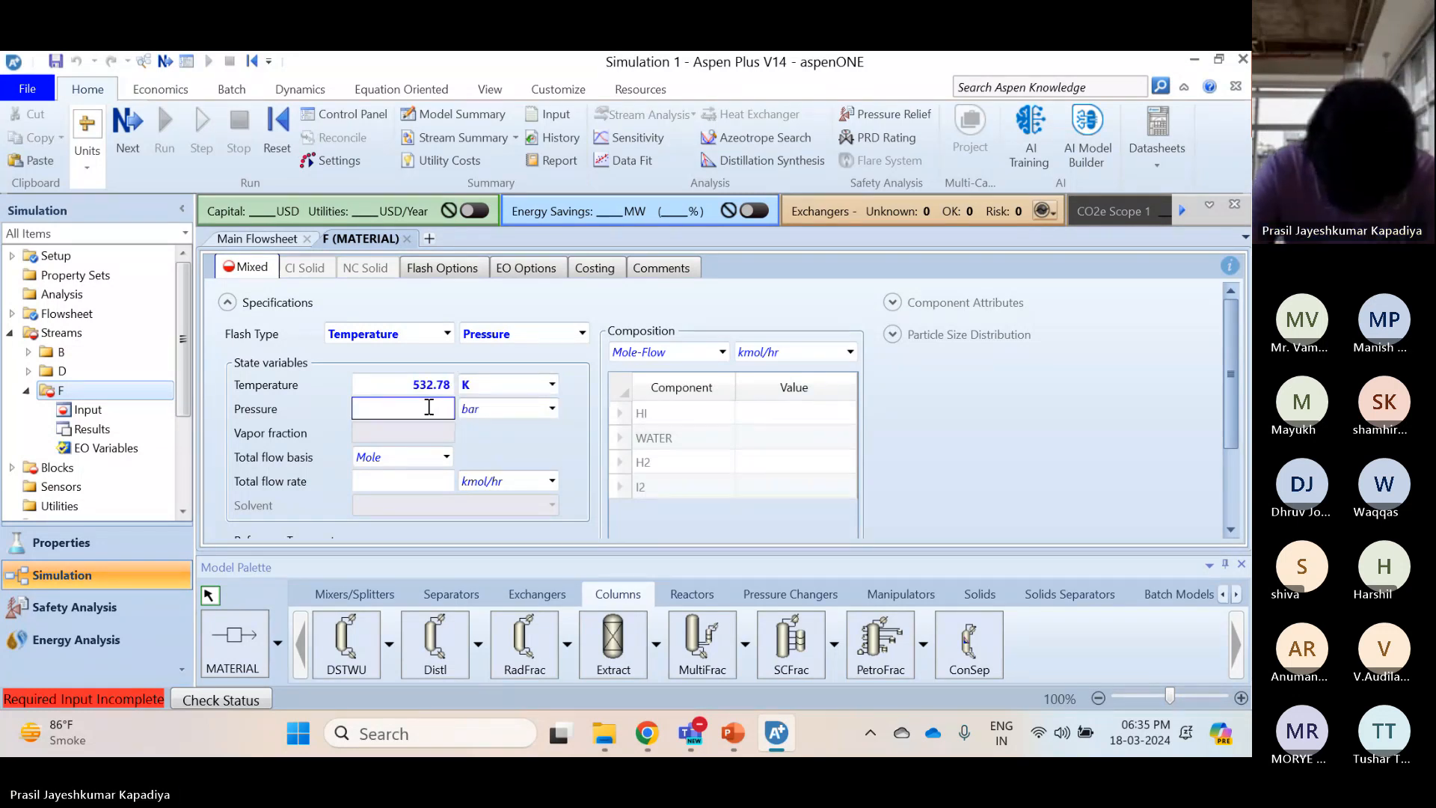
{"action": "type", "text": "22"}
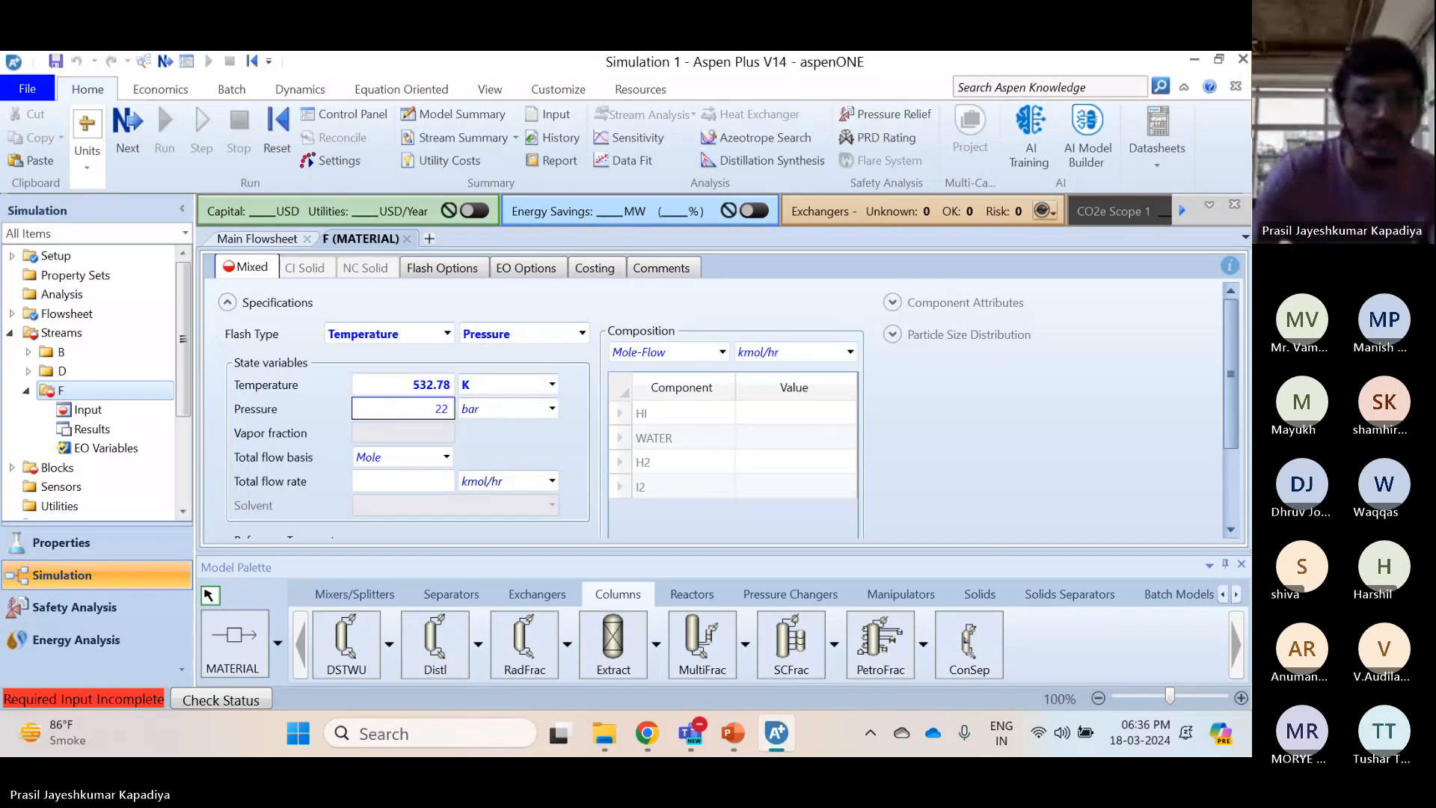
{"action": "left_click", "coordinate": [555, 415]}
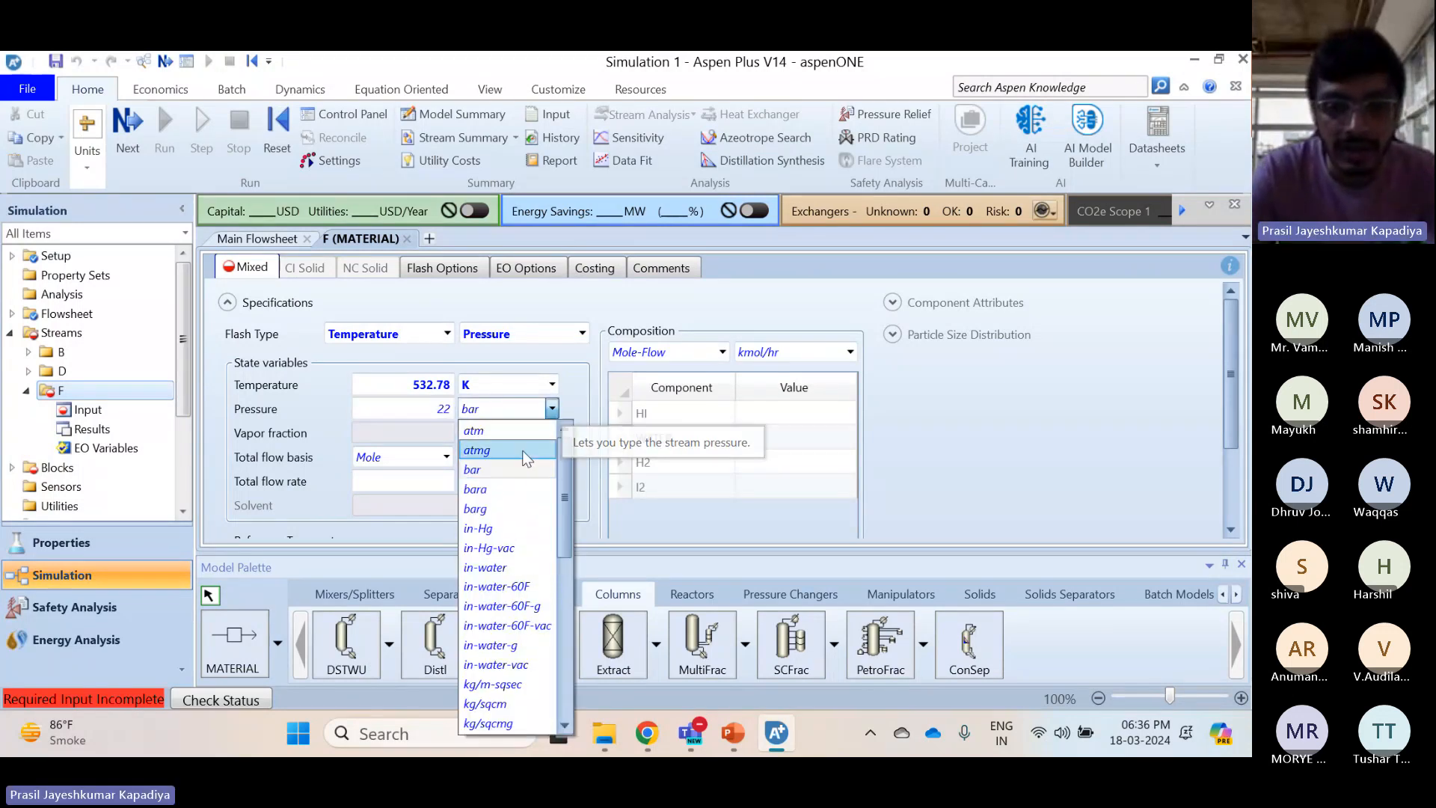
{"action": "left_click", "coordinate": [479, 449]}
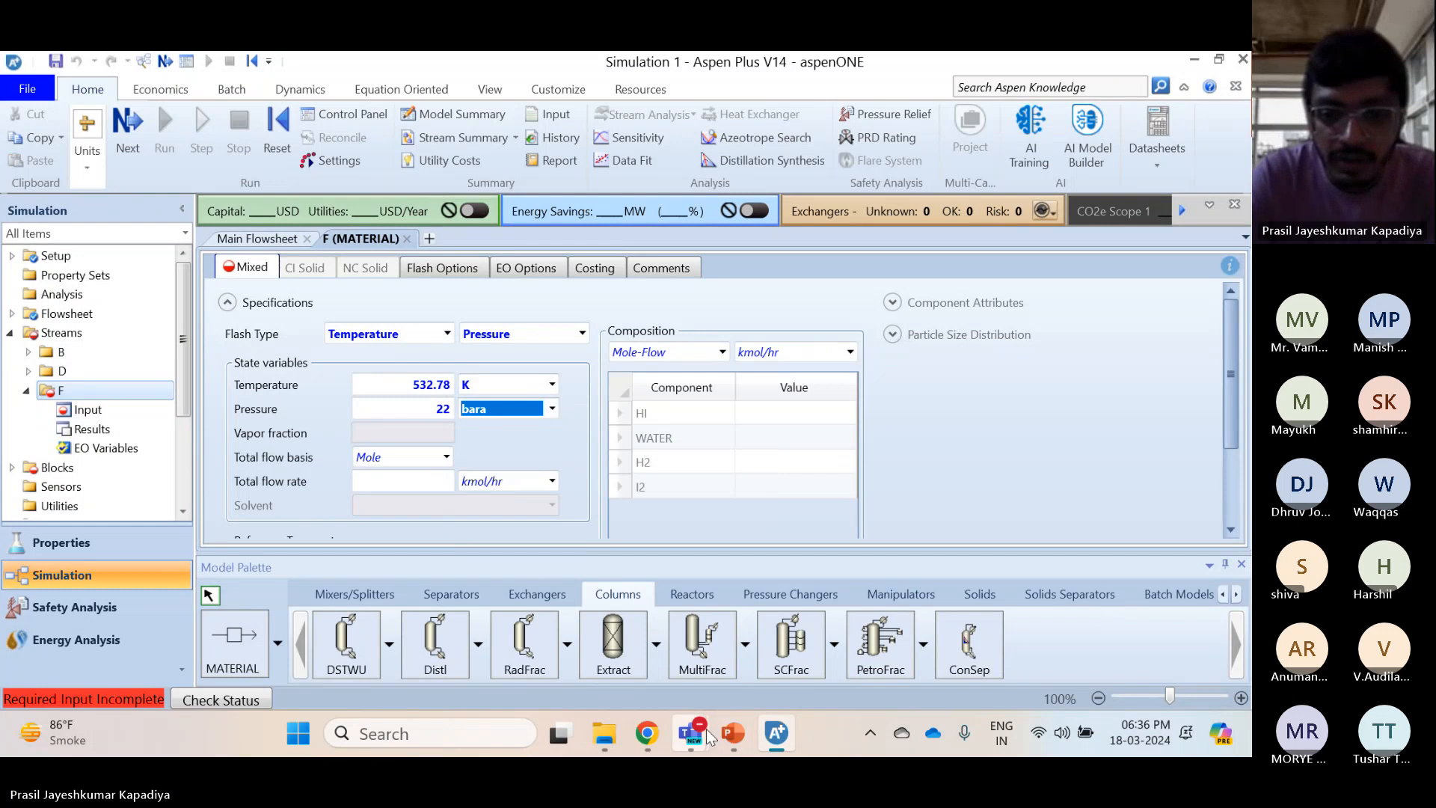
Change the feed's total flow basis to Volume and set the total flow rate to 150 l/hr
{"action": "mouse_move", "coordinate": [690, 733]}
{"action": "mouse_move", "coordinate": [614, 581]}
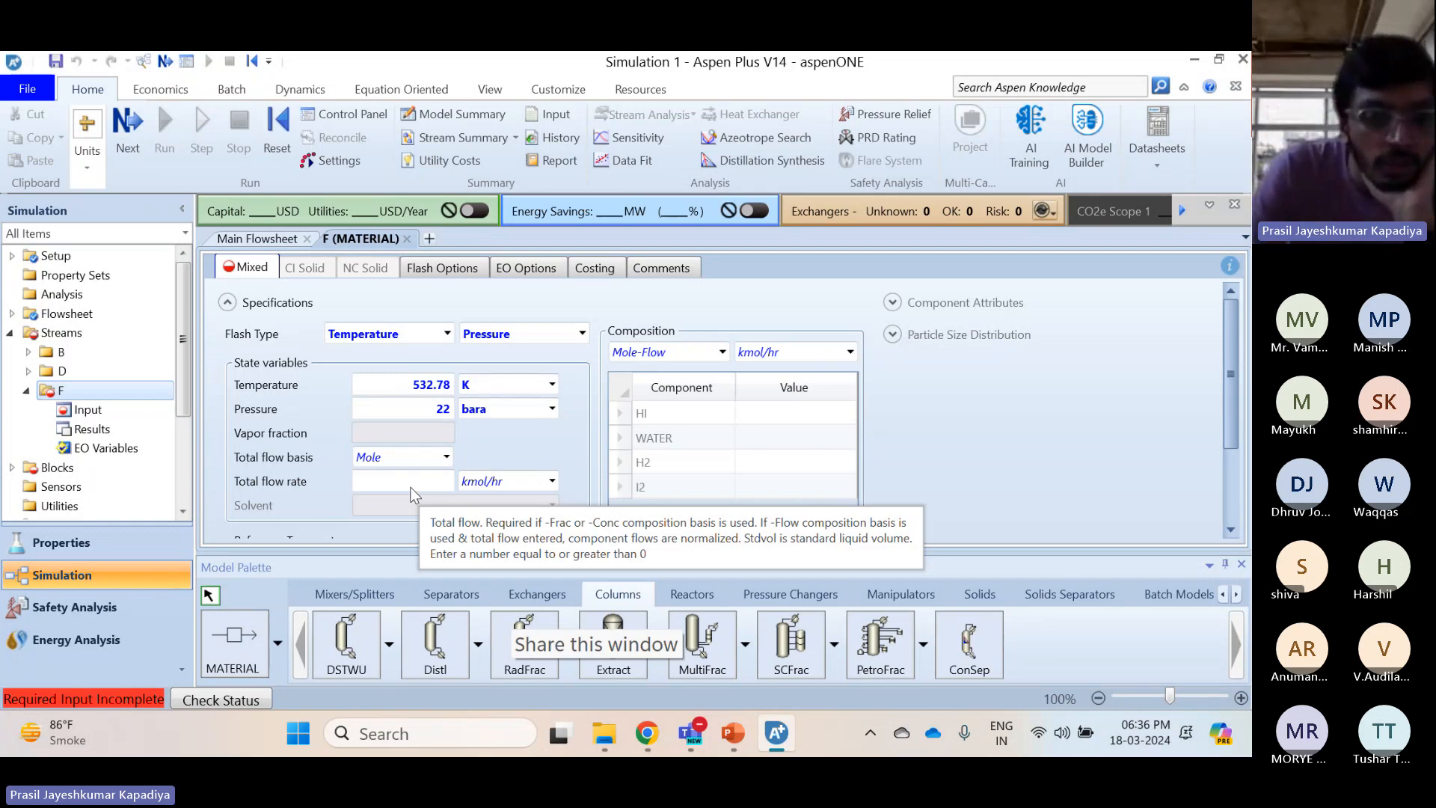
{"action": "left_click", "coordinate": [447, 457]}
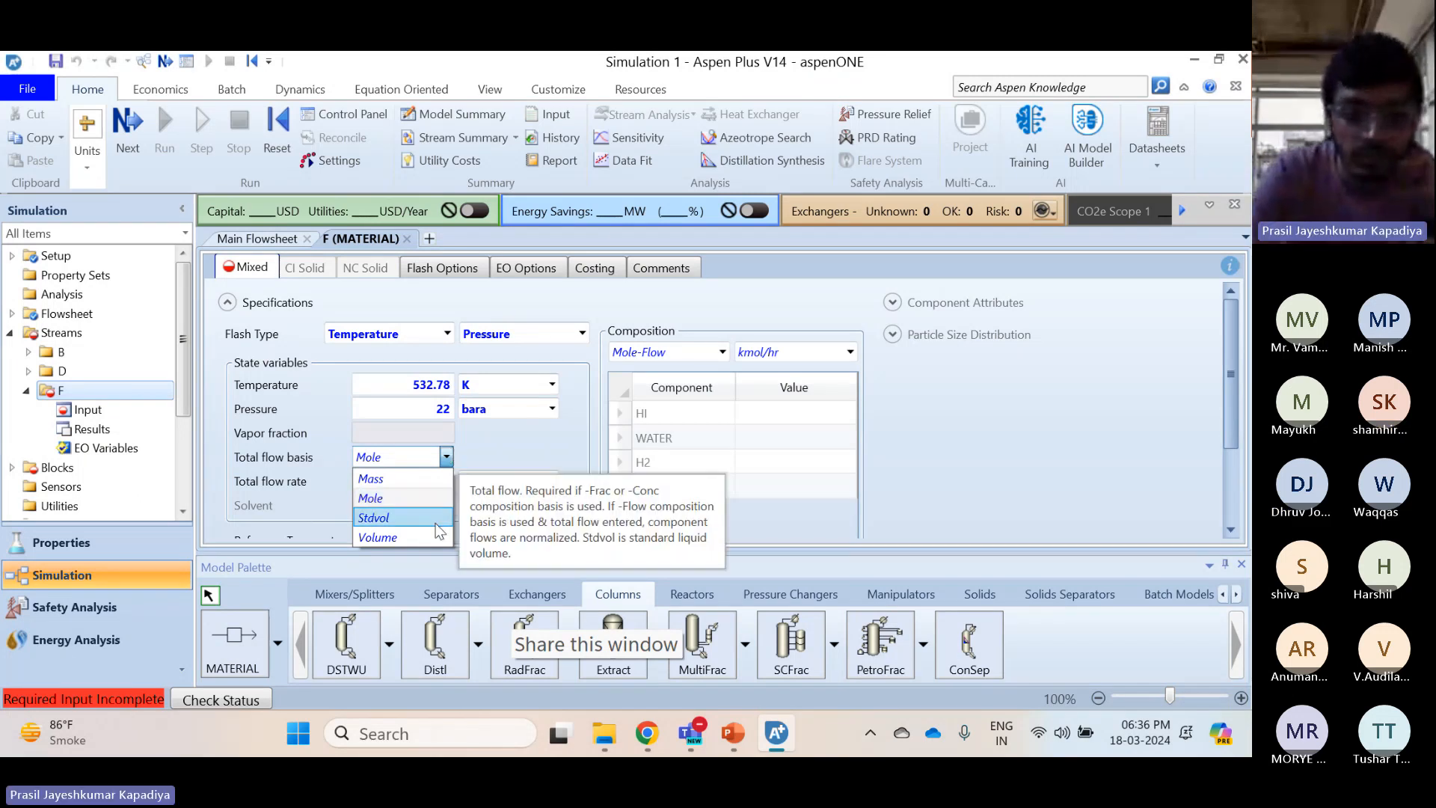
{"action": "left_click", "coordinate": [419, 534]}
{"action": "left_click", "coordinate": [535, 483]}
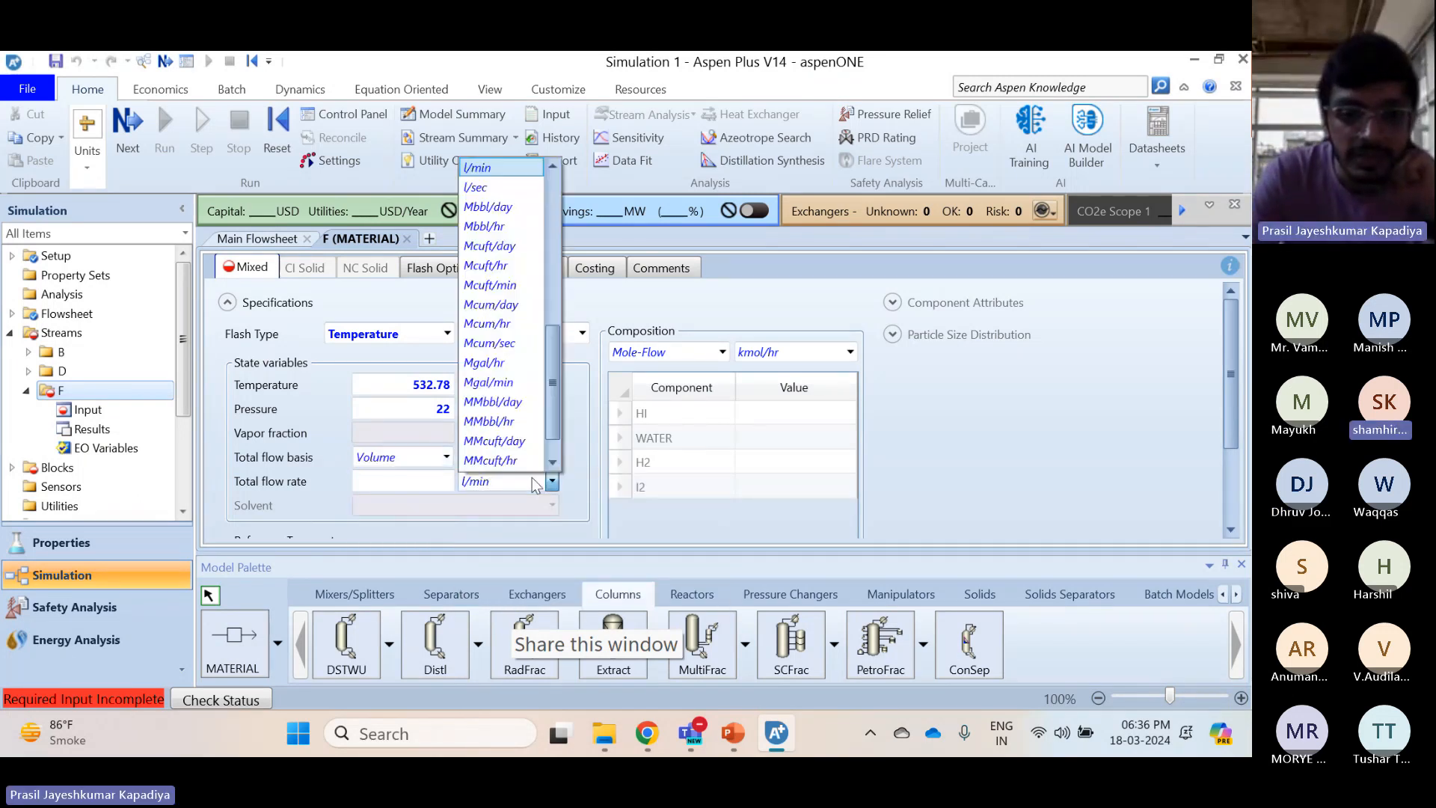
{"action": "scroll", "coordinate": [489, 234], "scroll_direction": "up", "scroll_amount": 1}
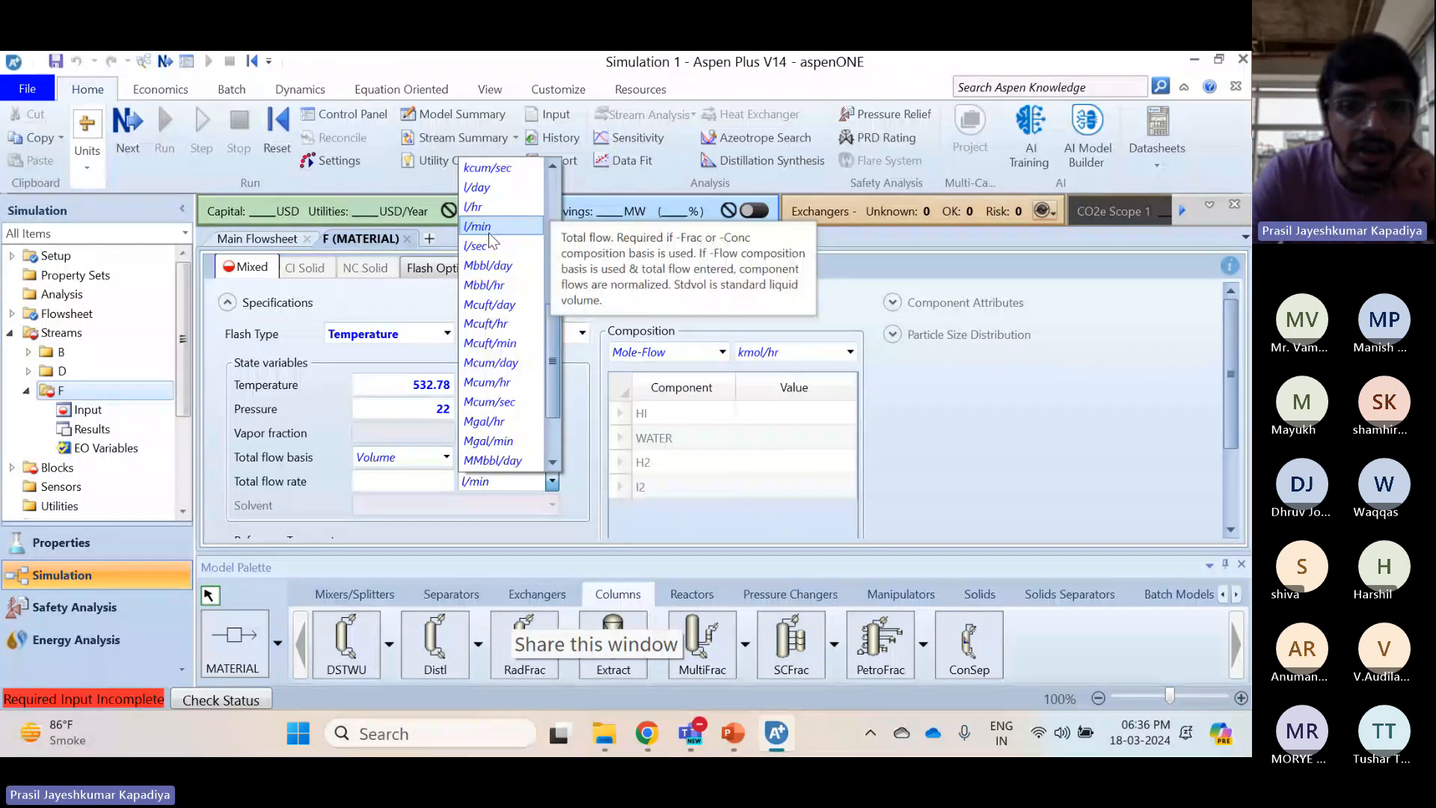
{"action": "left_click", "coordinate": [487, 208]}
{"action": "left_click", "coordinate": [402, 490]}
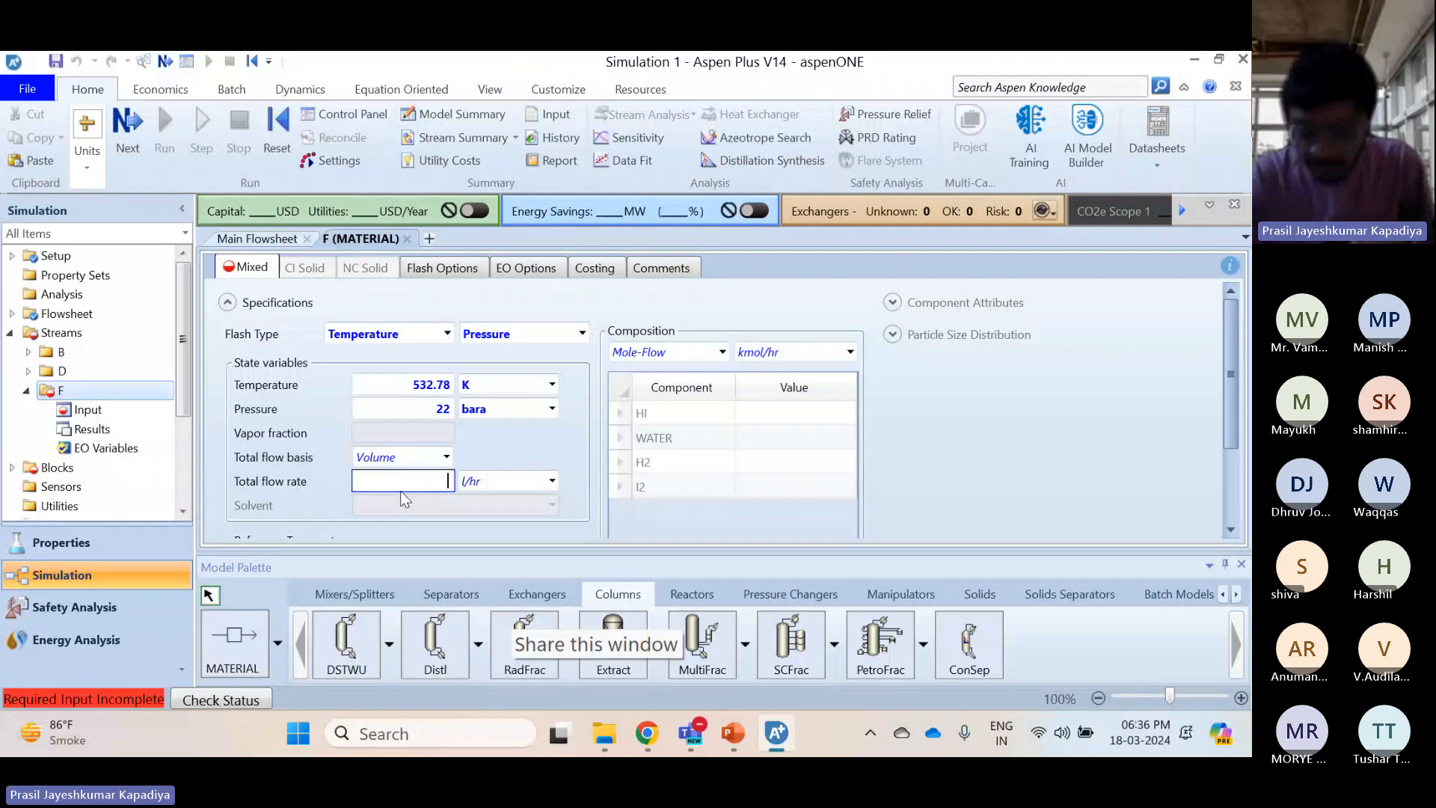
{"action": "type", "text": "150"}
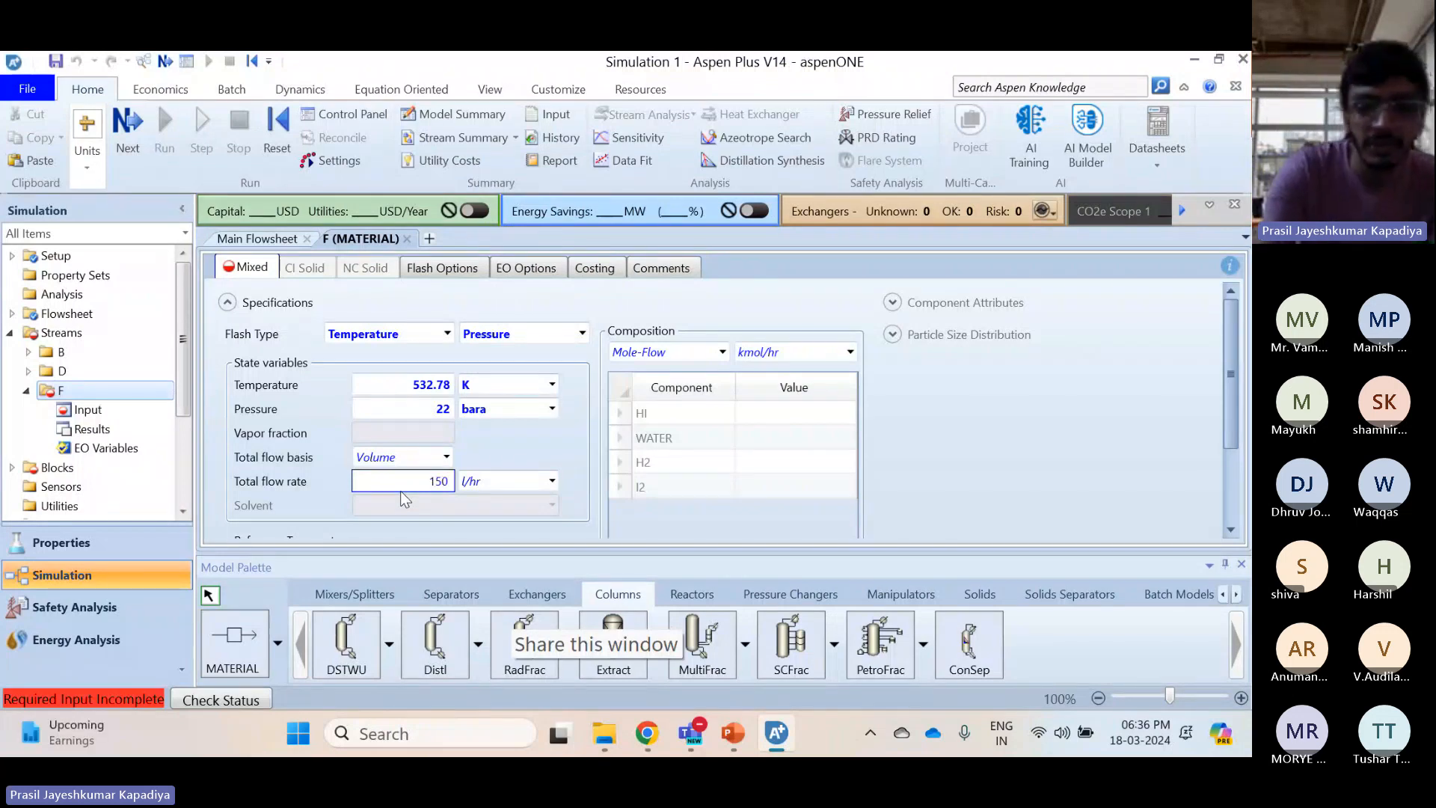
{"action": "key", "text": "Return"}
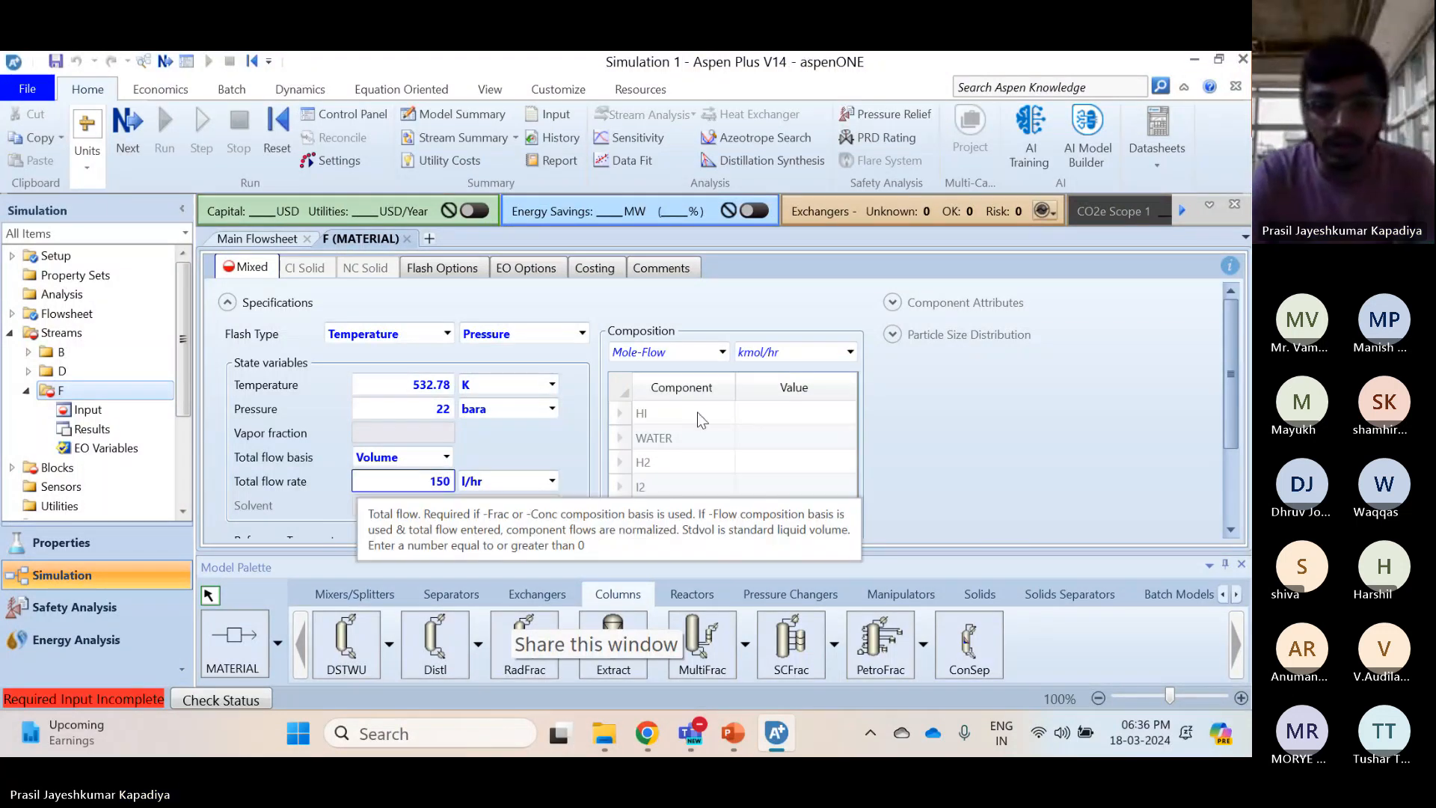
Specify the feed composition as mole fractions: HI 0.1, WATER 0.51, H2 0 and I2 0.39
{"action": "left_click", "coordinate": [711, 356]}
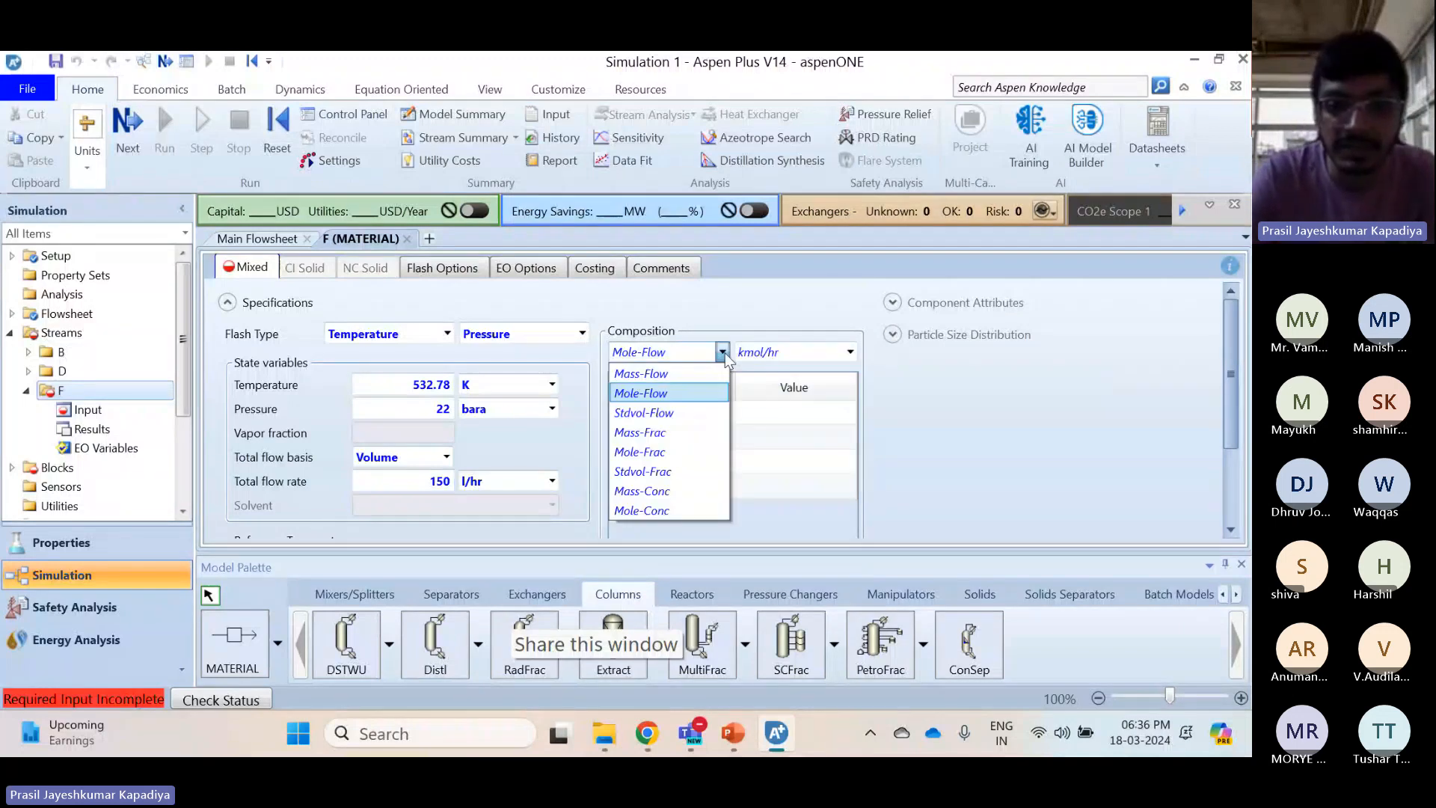
{"action": "left_click", "coordinate": [625, 449]}
{"action": "left_click", "coordinate": [805, 408]}
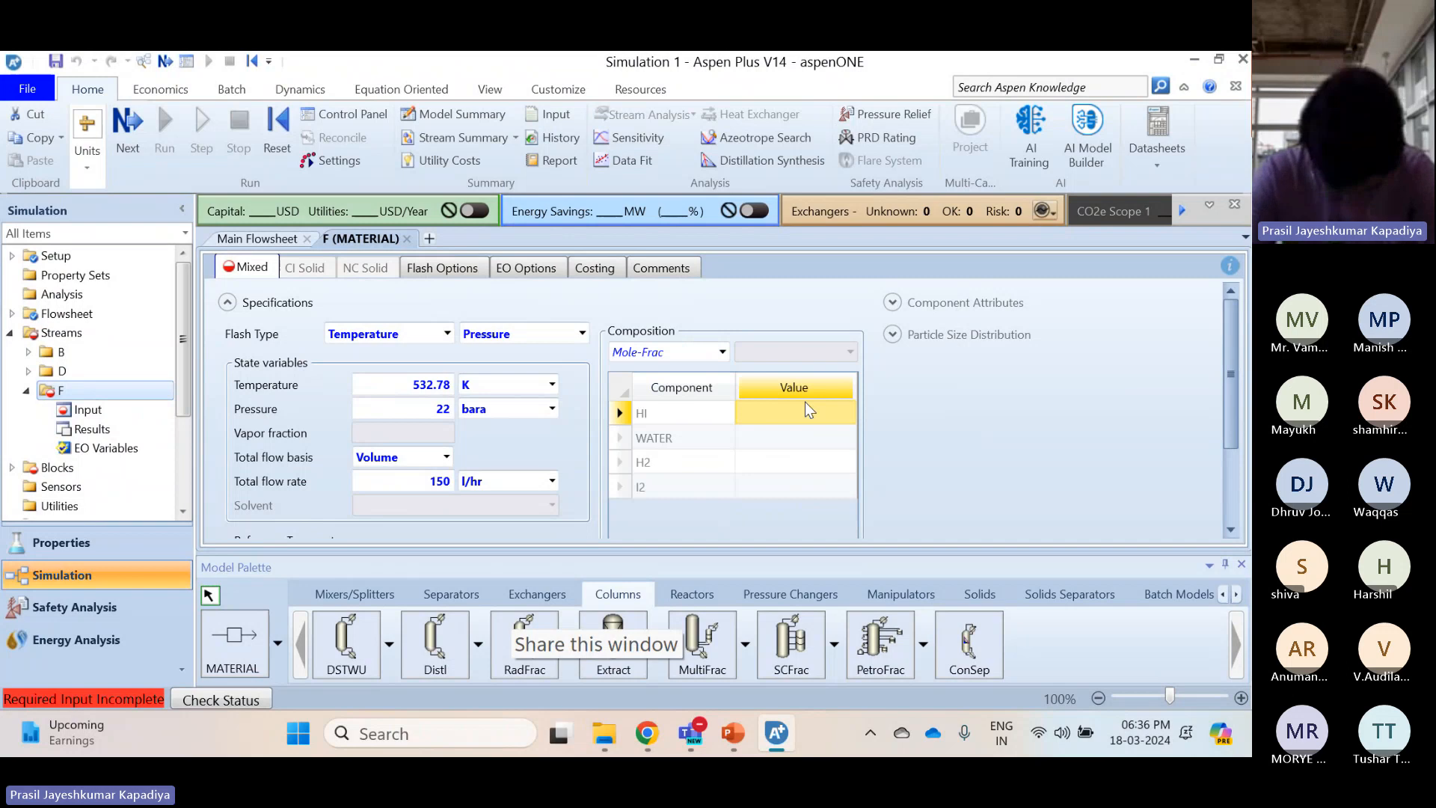
{"action": "type", "text": "0.1"}
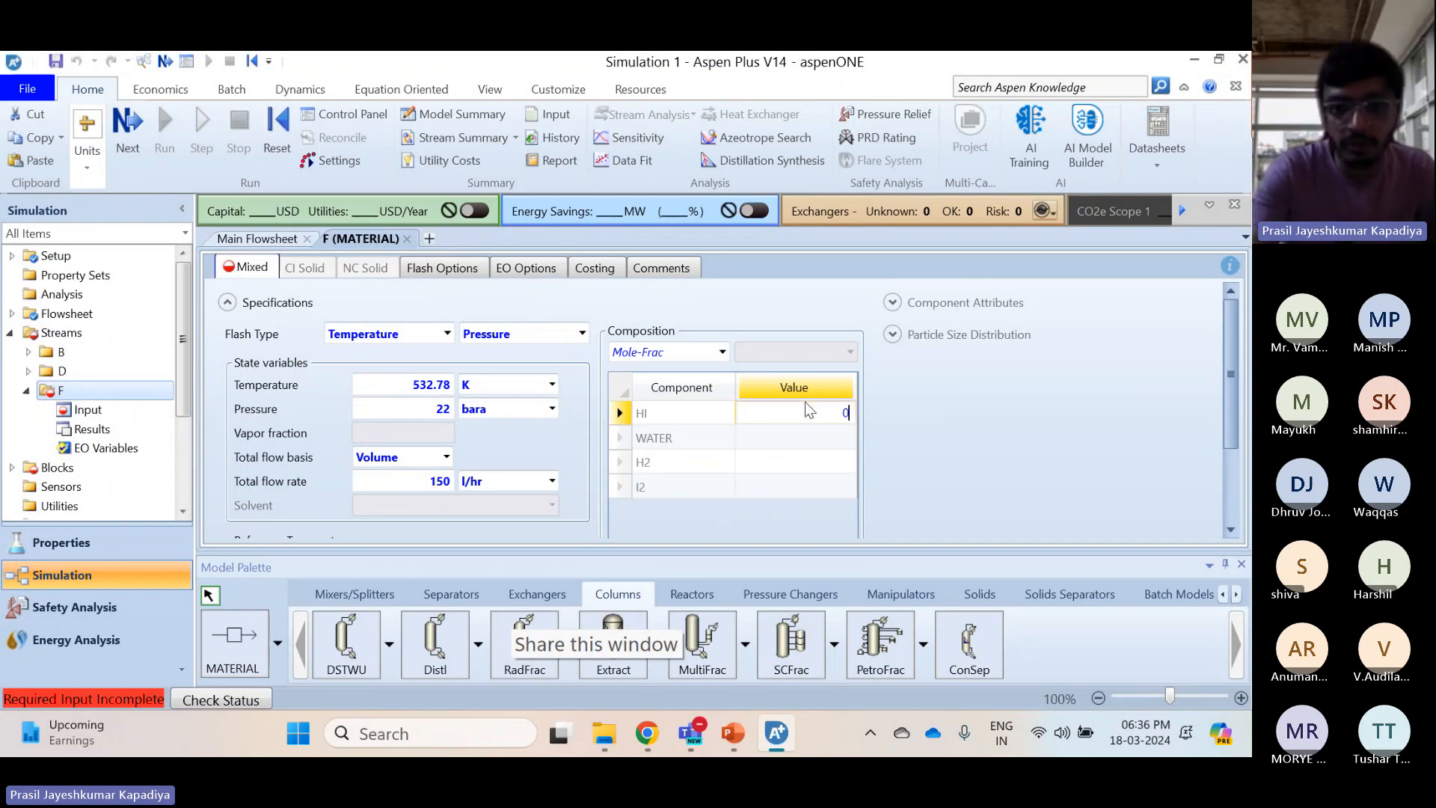
{"action": "key", "text": "Return"}
{"action": "type", "text": "0.51"}
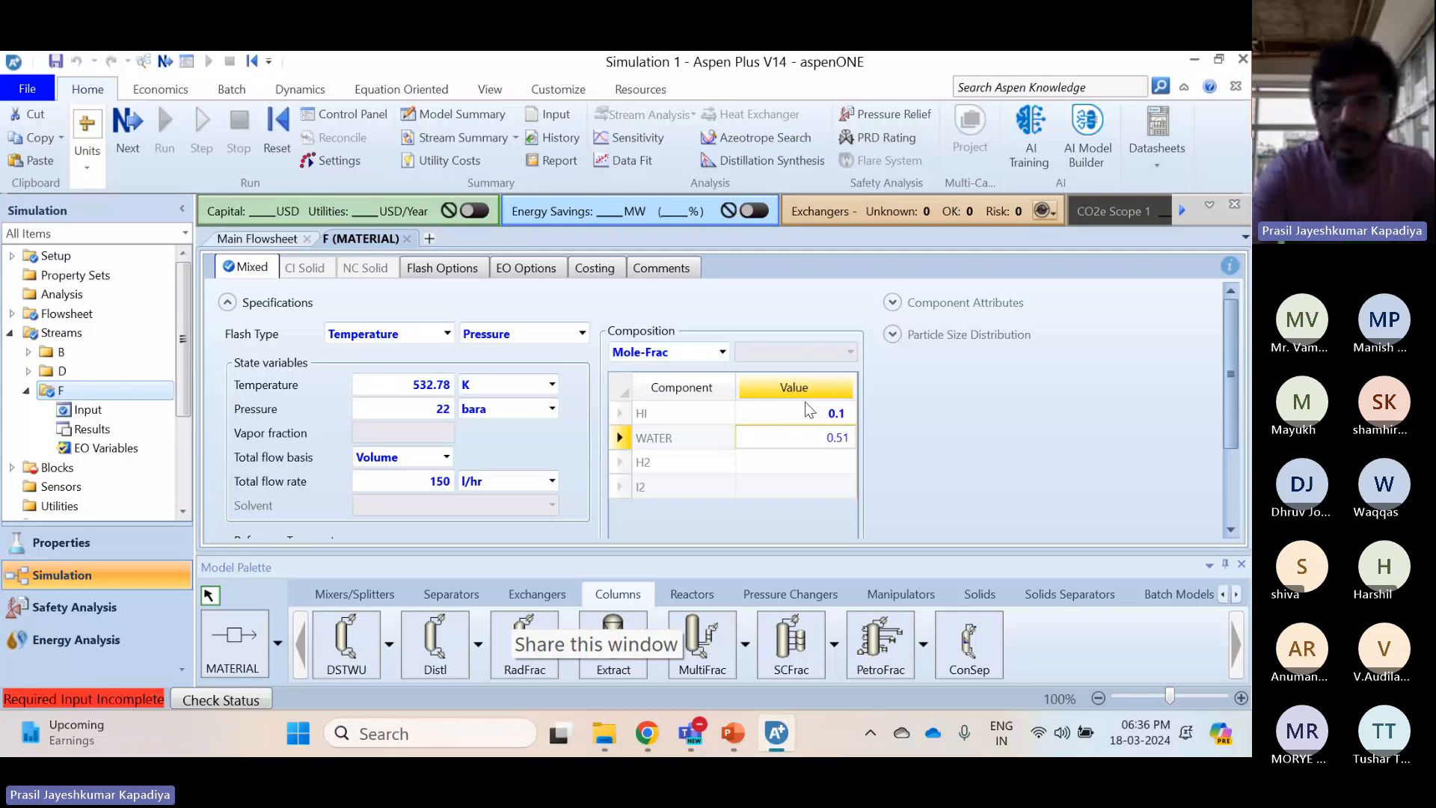
{"action": "key", "text": "Return"}
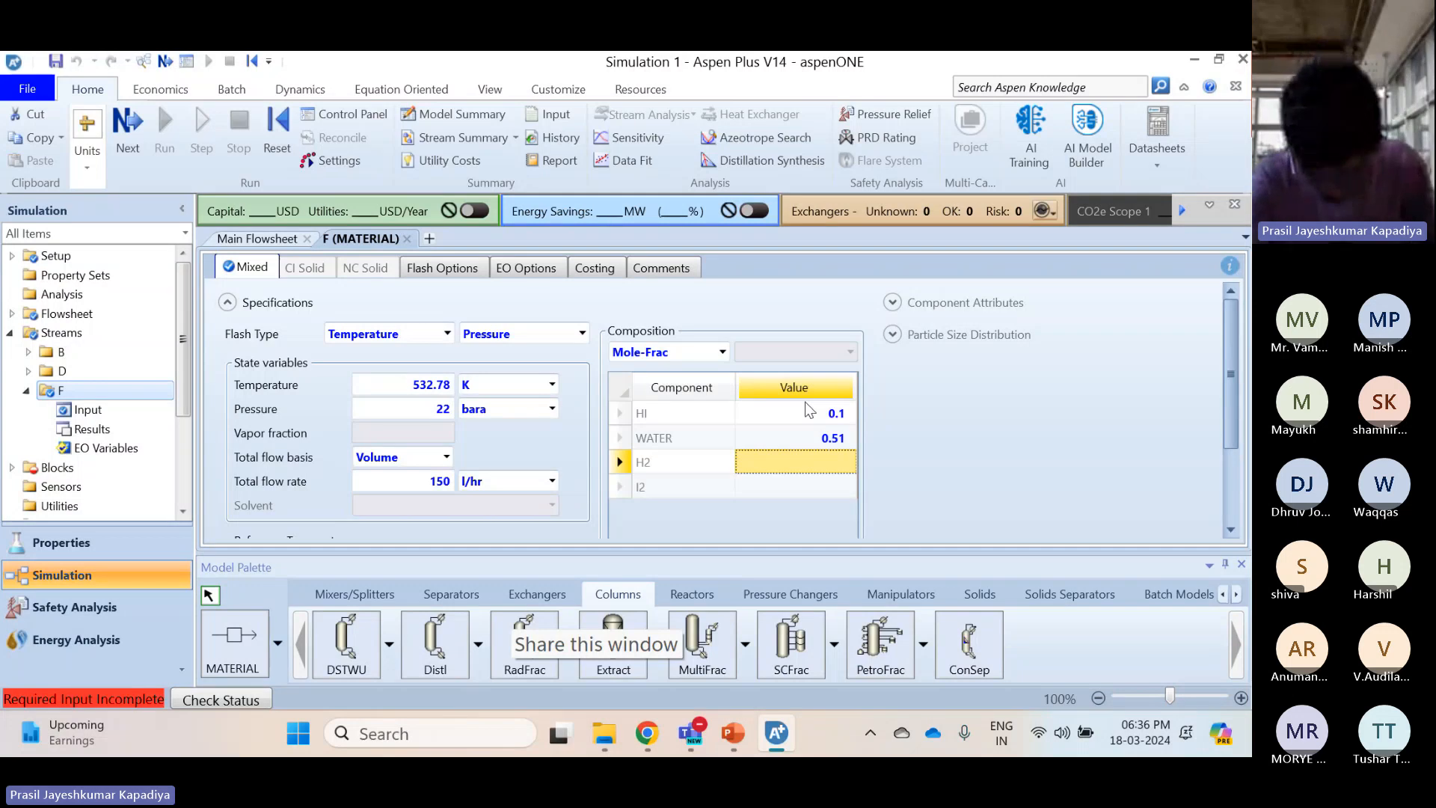
{"action": "type", "text": "0"}
{"action": "key", "text": "Return"}
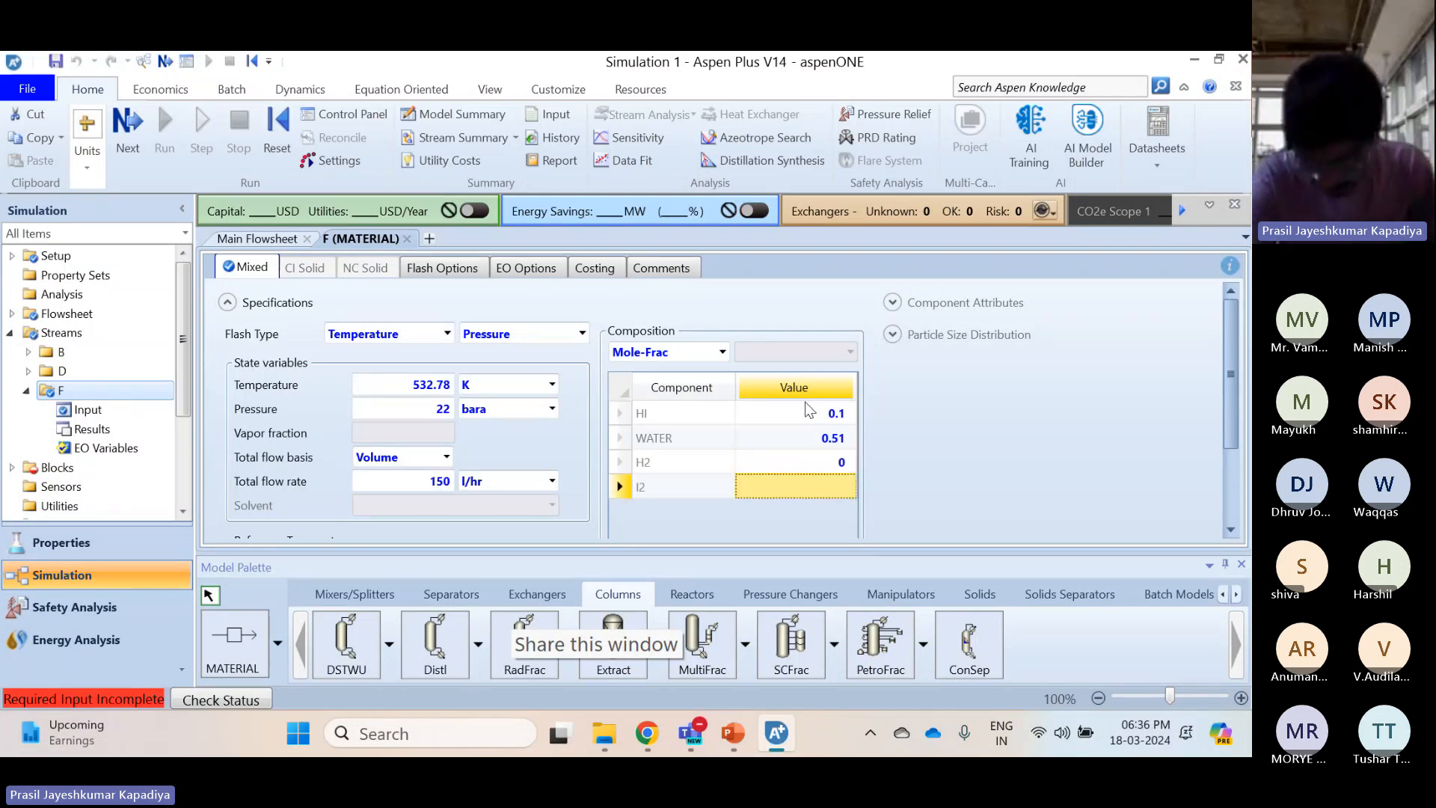
{"action": "type", "text": "0.3"}
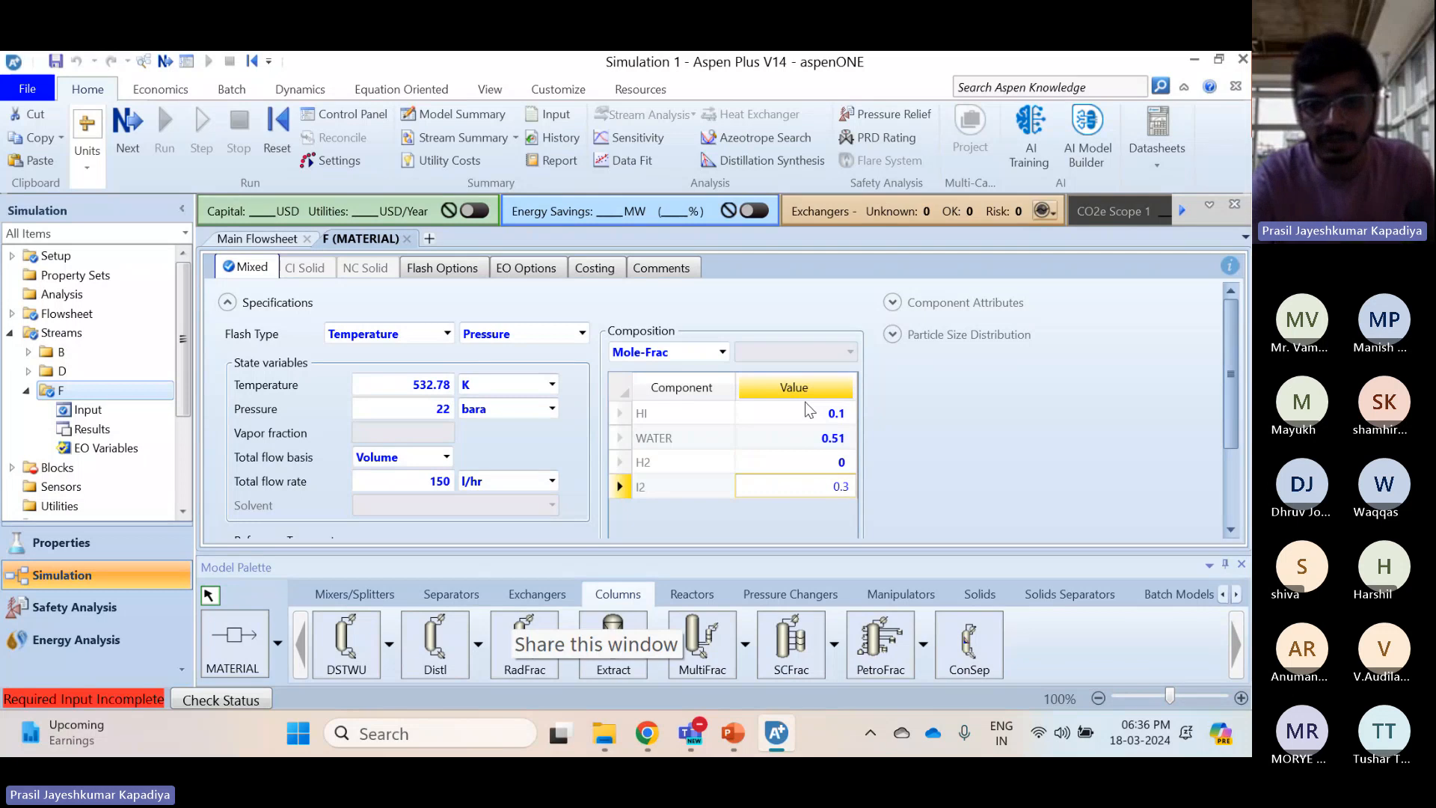
{"action": "type", "text": "9"}
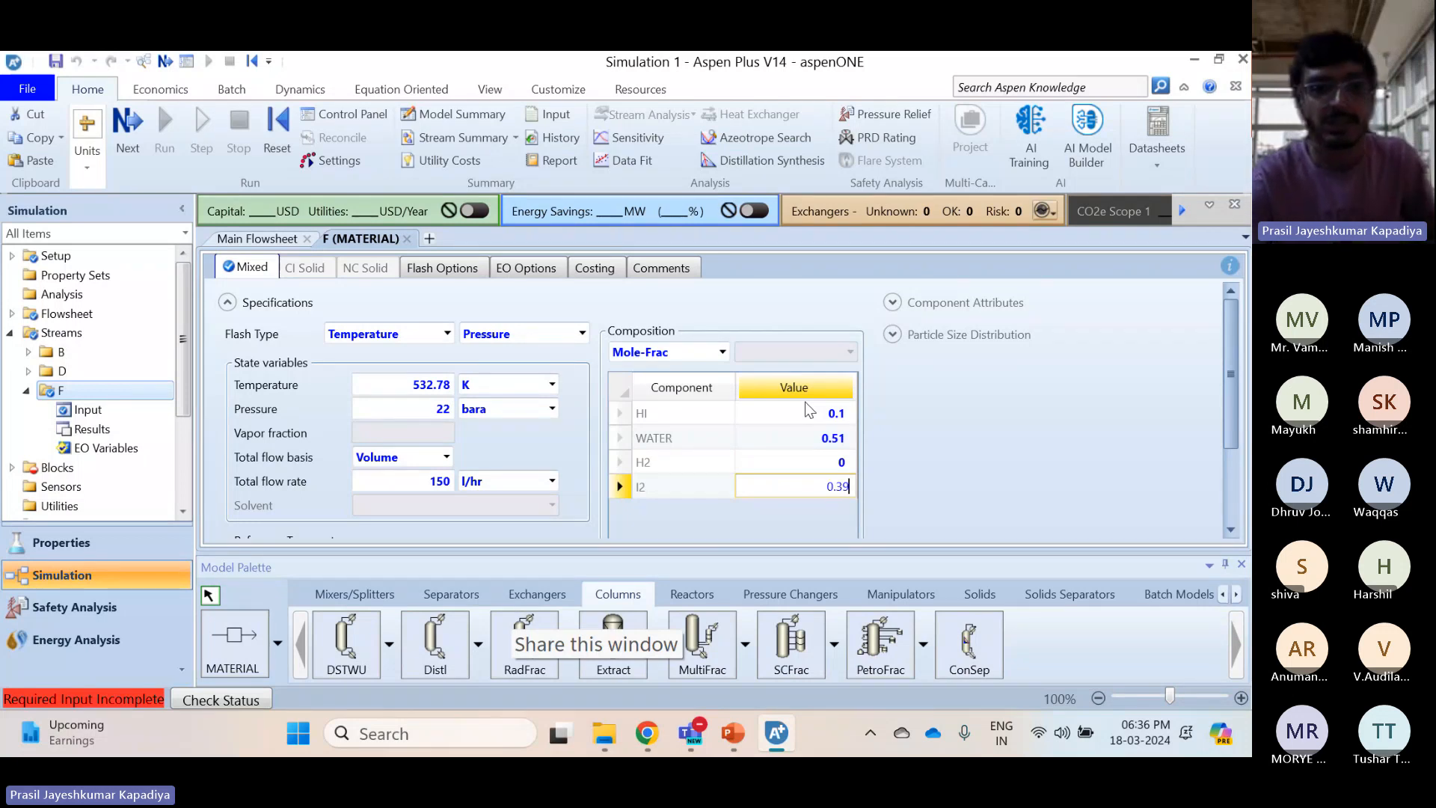
{"action": "key", "text": "Return"}
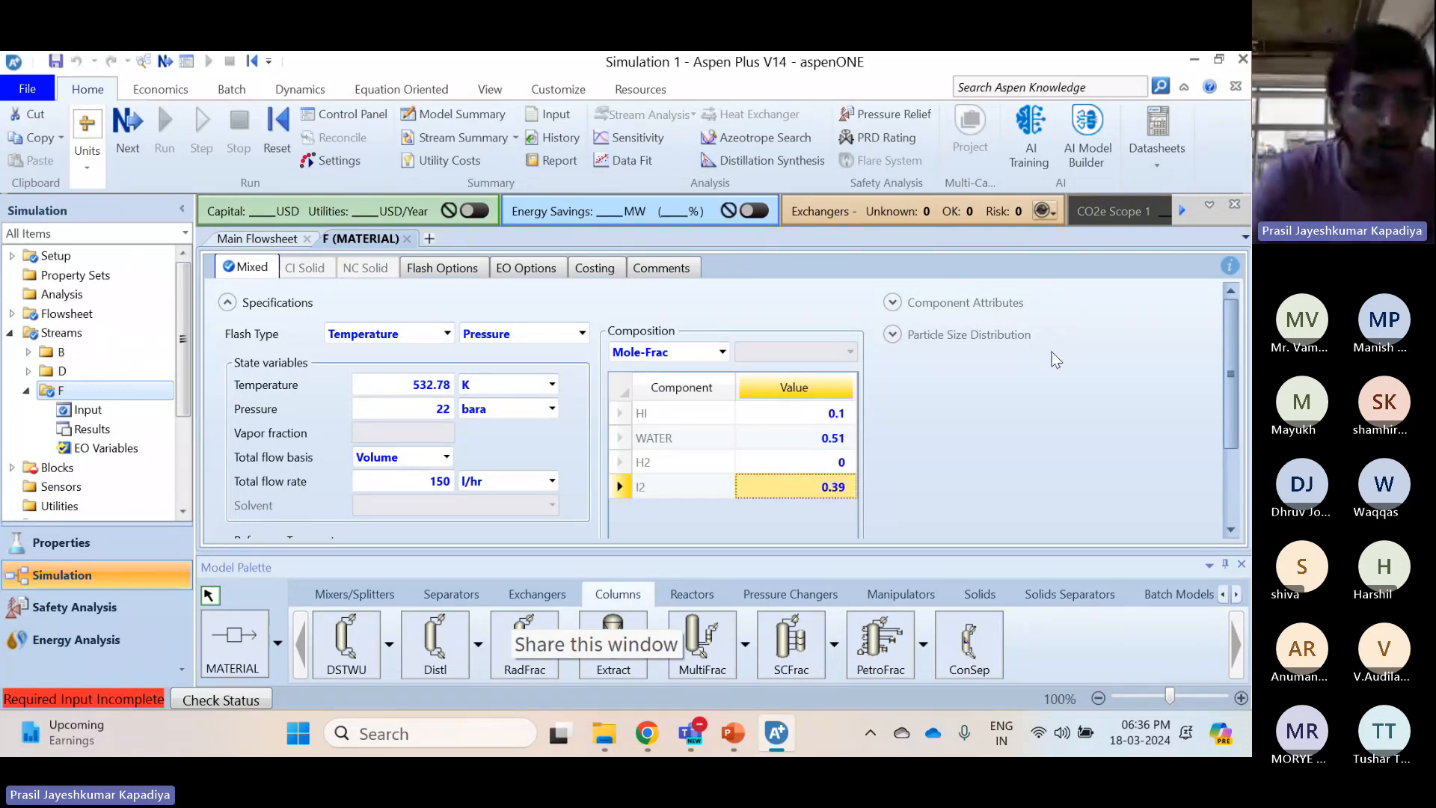
Open the RD column's configuration and set 8 stages and a Partial-Vapor condenser, keeping the Kettle reboiler, after checking slide 5 in PowerPoint
{"action": "left_click", "coordinate": [122, 127]}
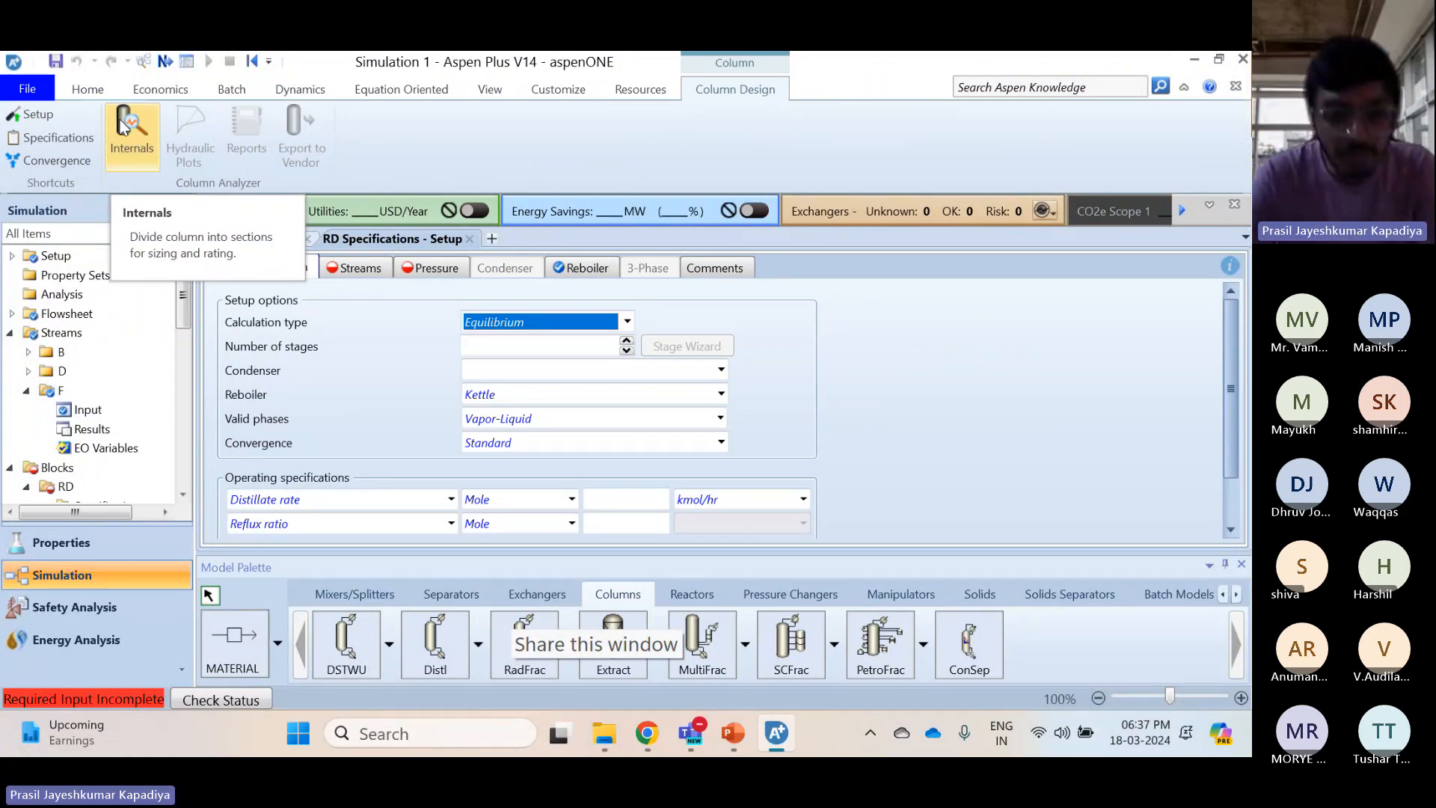
{"action": "left_click", "coordinate": [556, 347]}
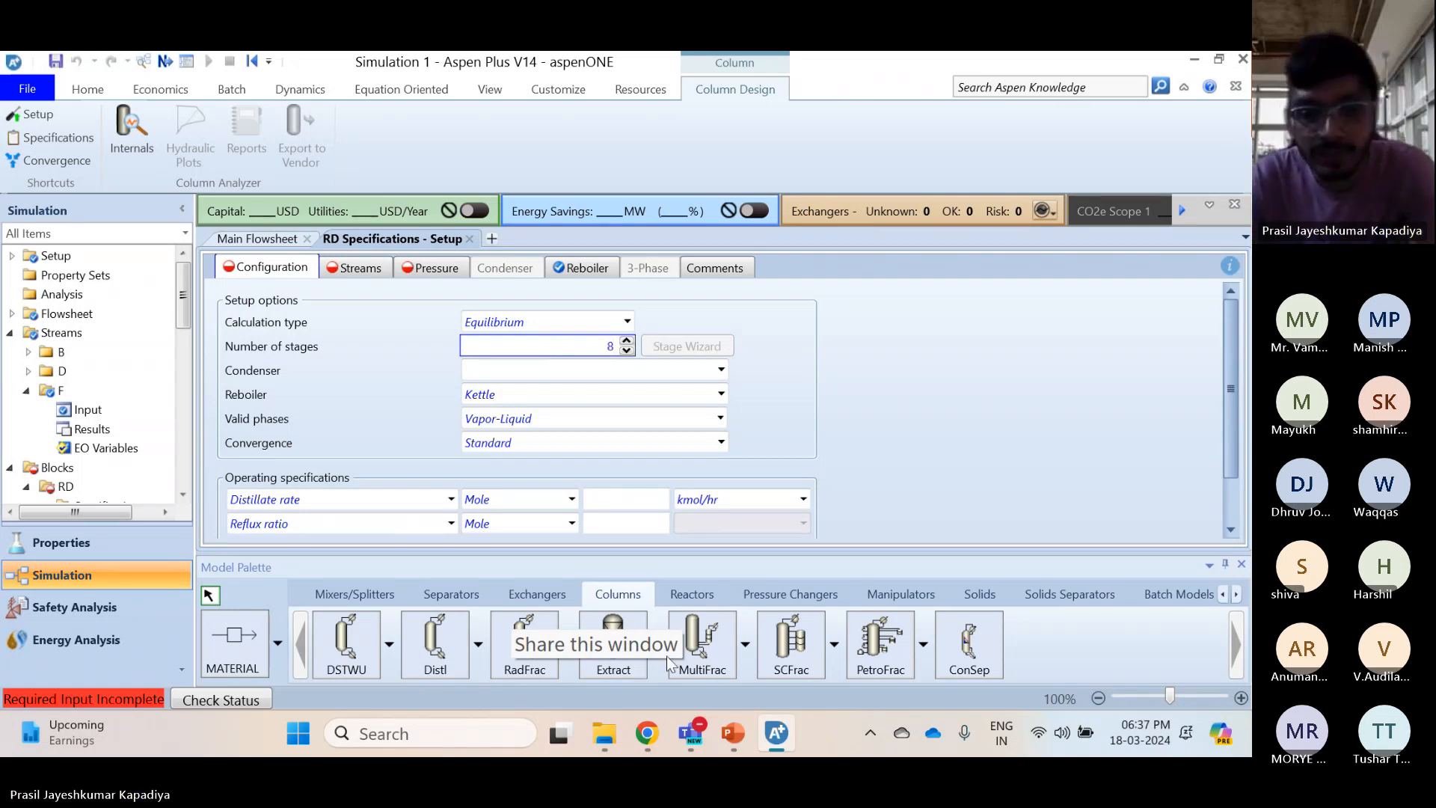
{"action": "left_click", "coordinate": [733, 733]}
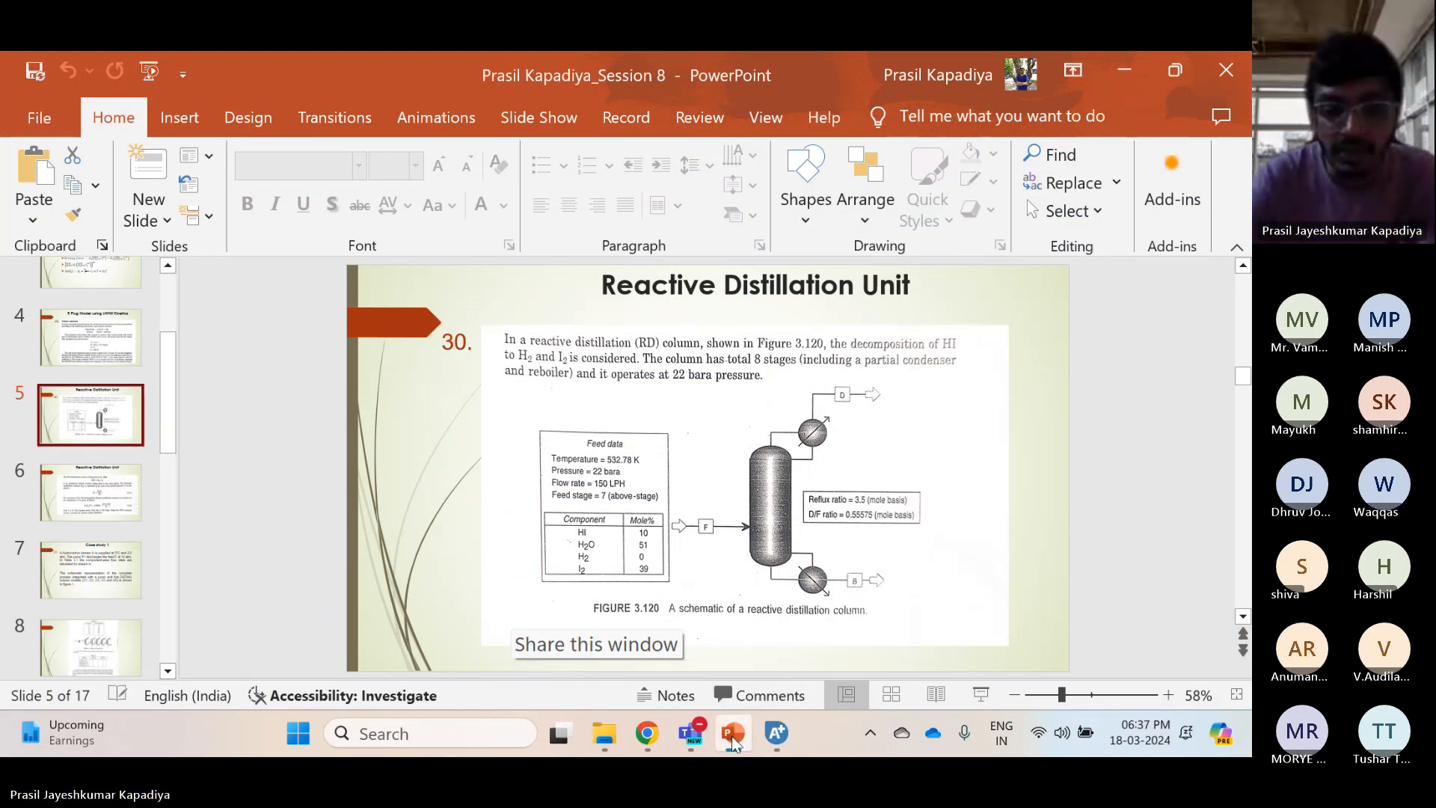
{"action": "left_click", "coordinate": [777, 733]}
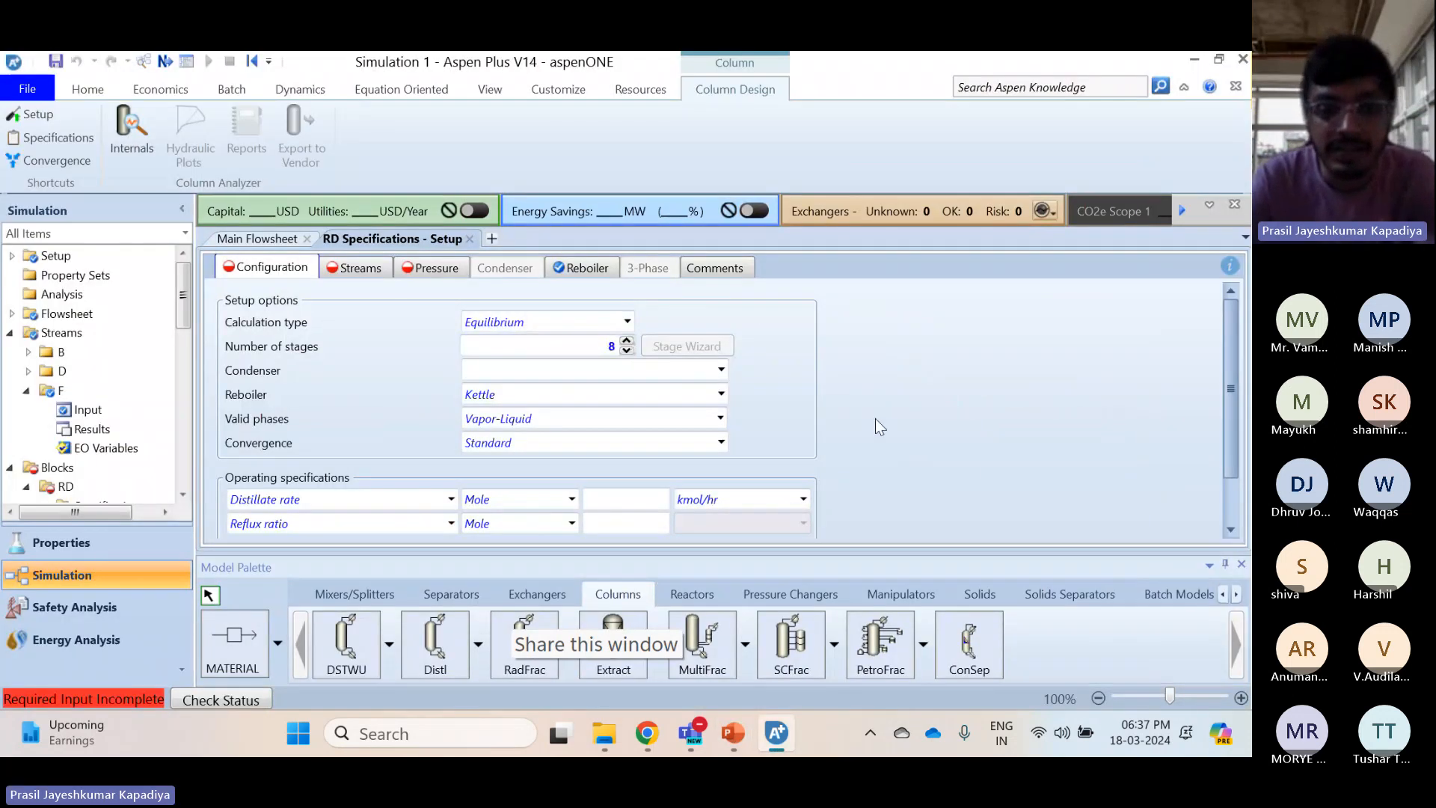
{"action": "left_click", "coordinate": [720, 369]}
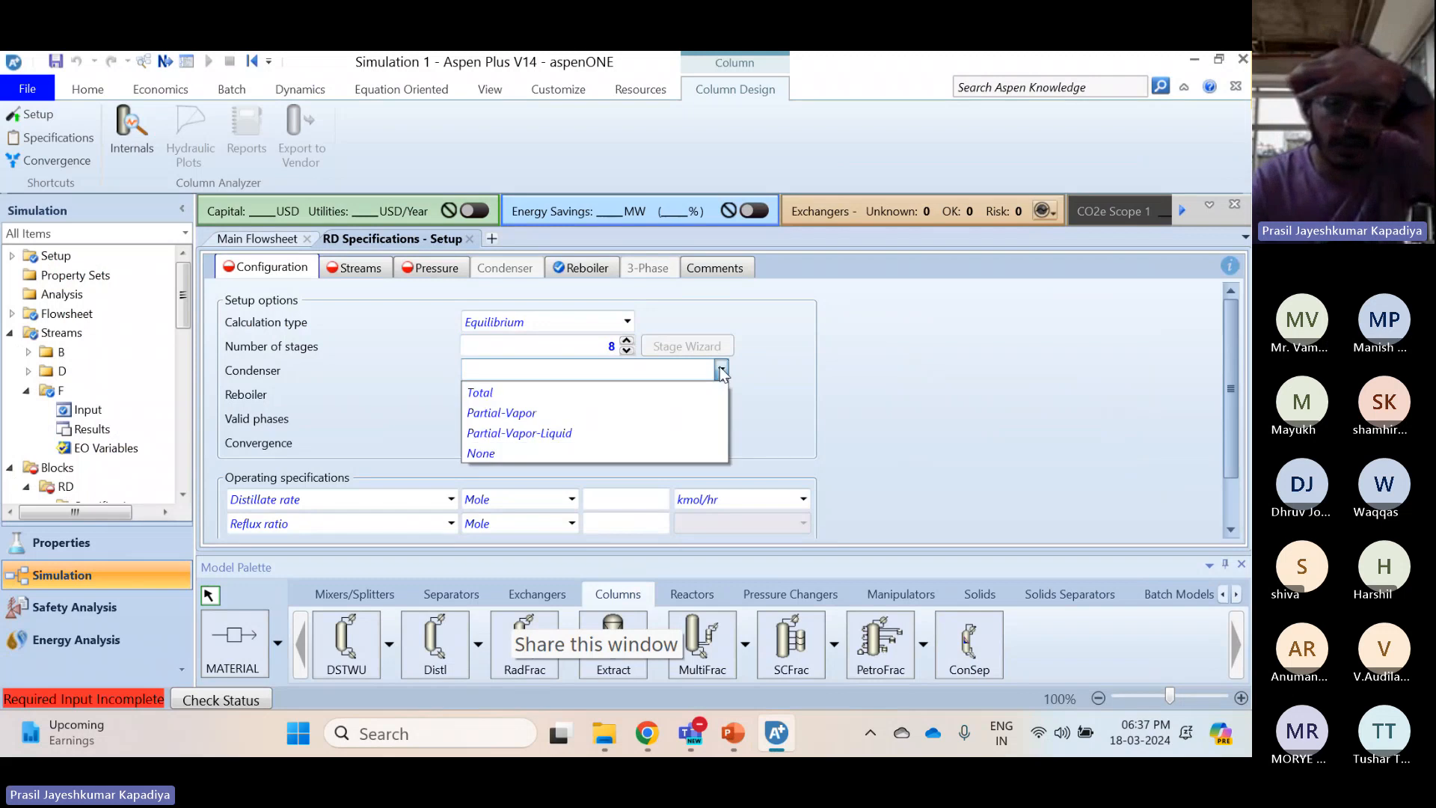
{"action": "left_click", "coordinate": [540, 410]}
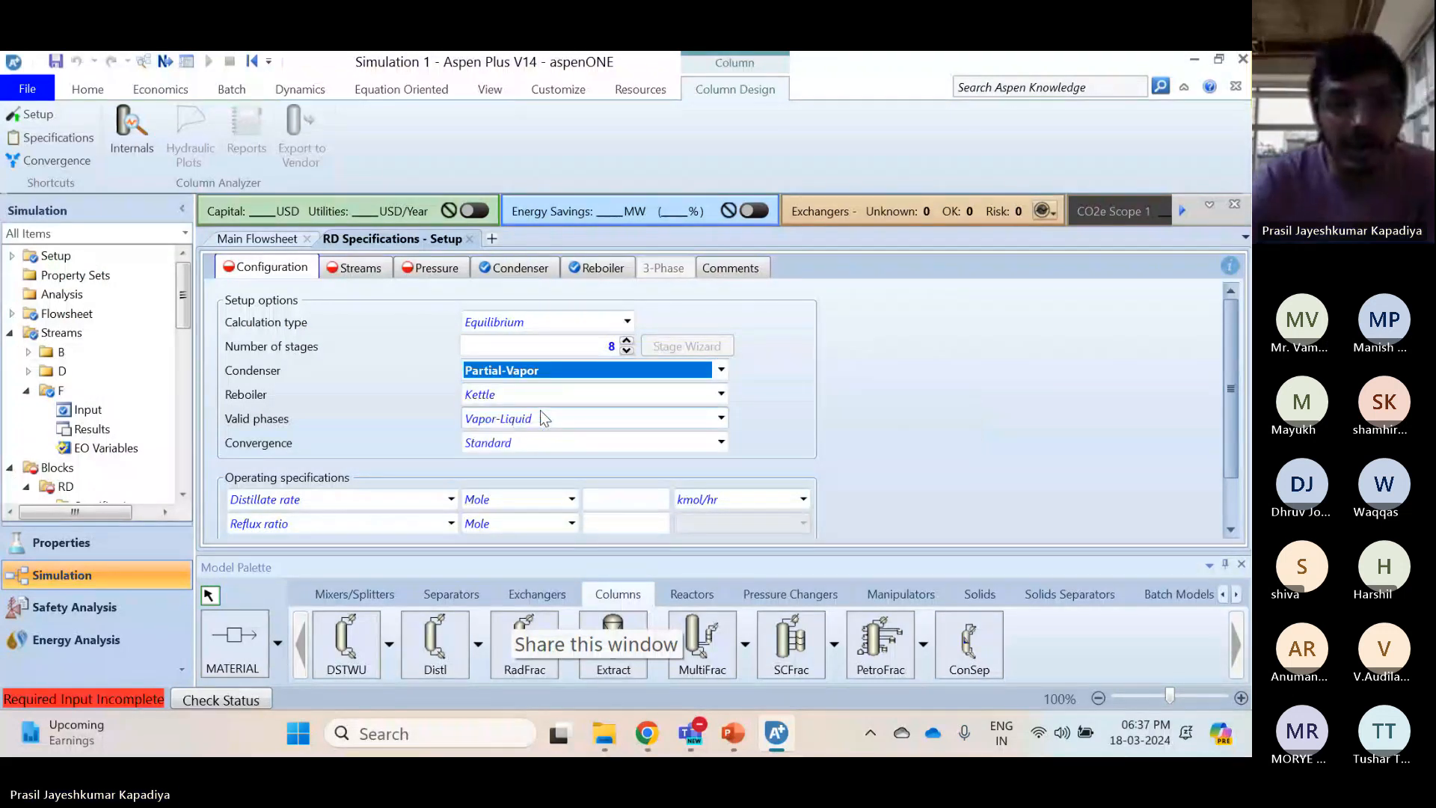
{"action": "left_click", "coordinate": [538, 398]}
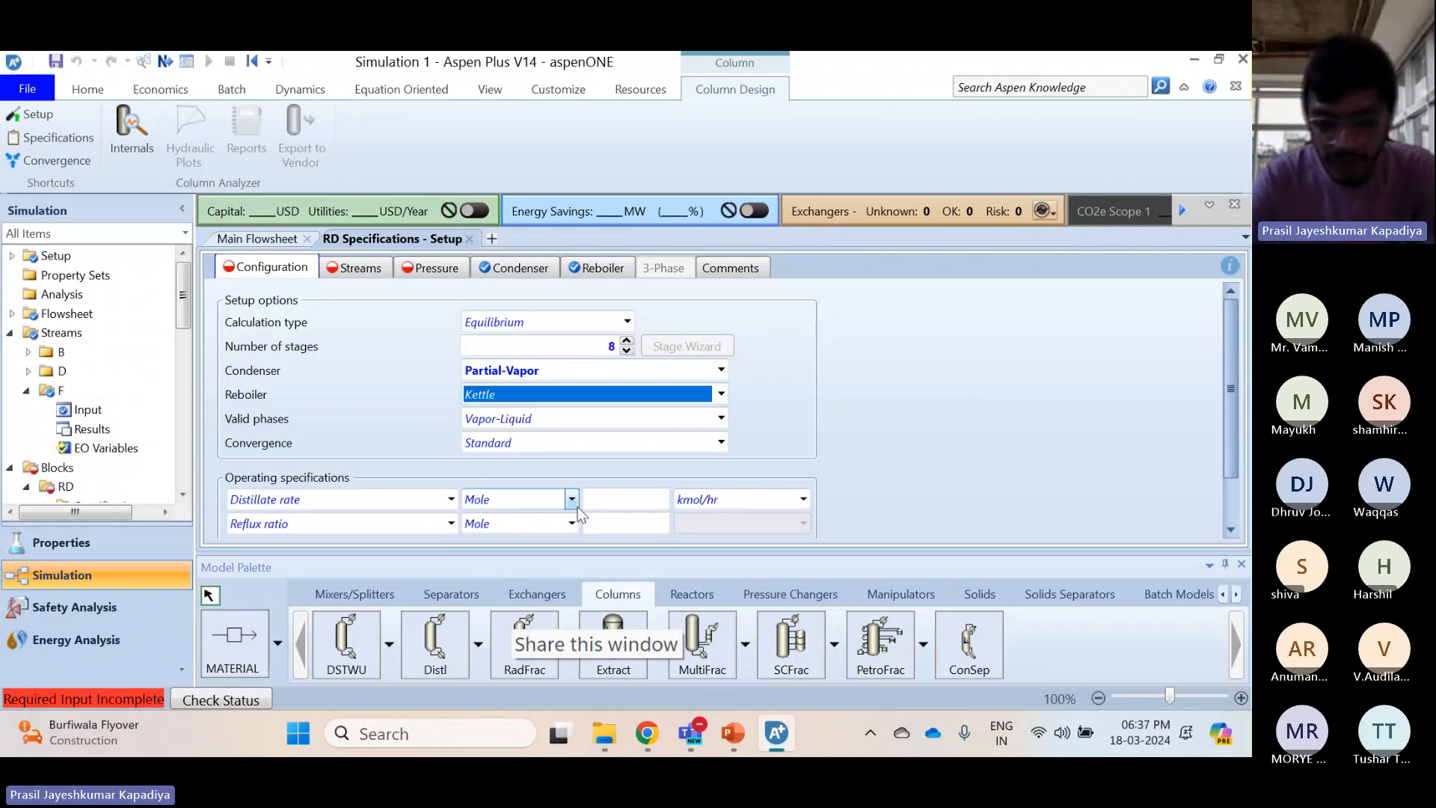
Check the operating data on the PowerPoint slide, return to Aspen Plus and set the column's molar reflux ratio to 3.5
{"action": "left_click", "coordinate": [746, 737]}
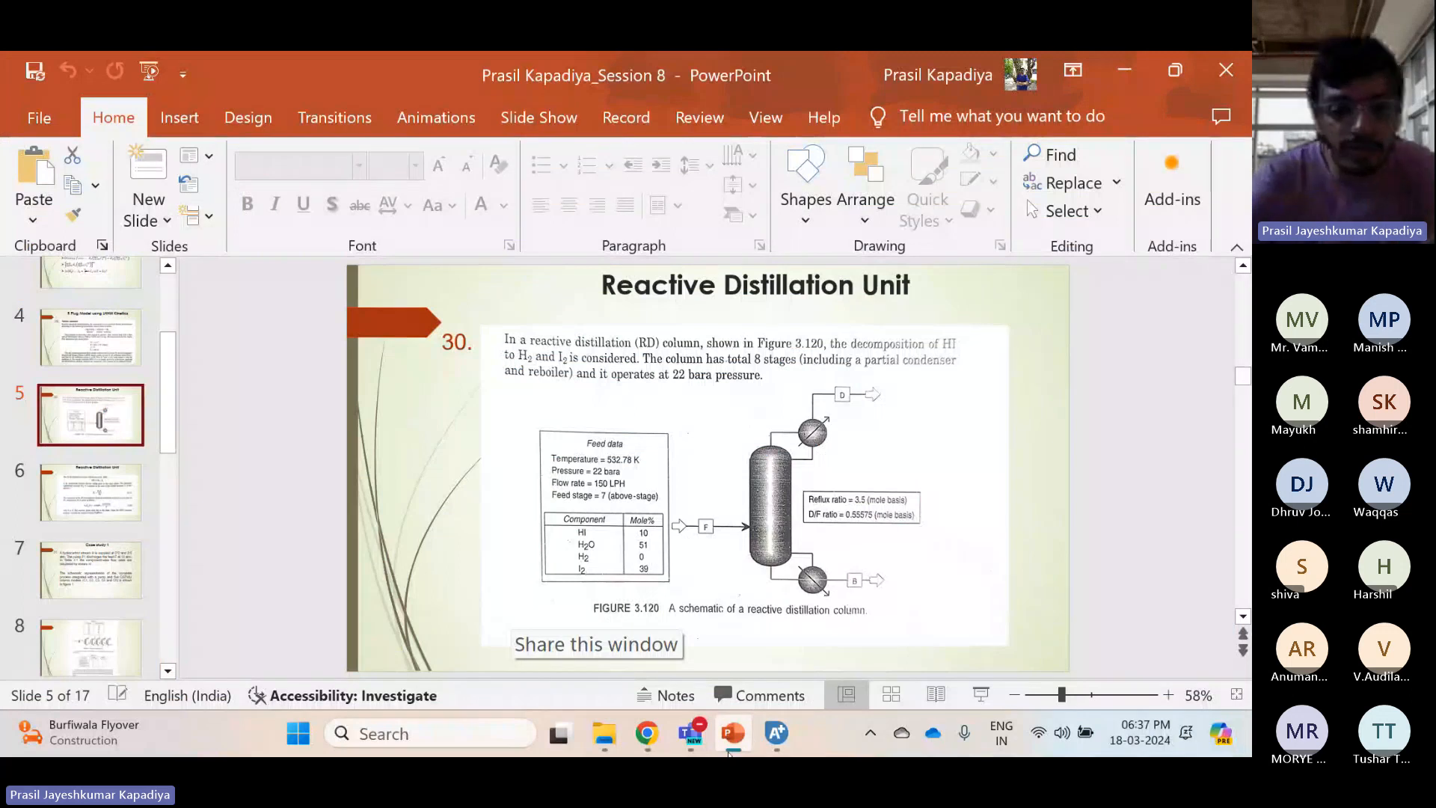
{"action": "left_click", "coordinate": [730, 751]}
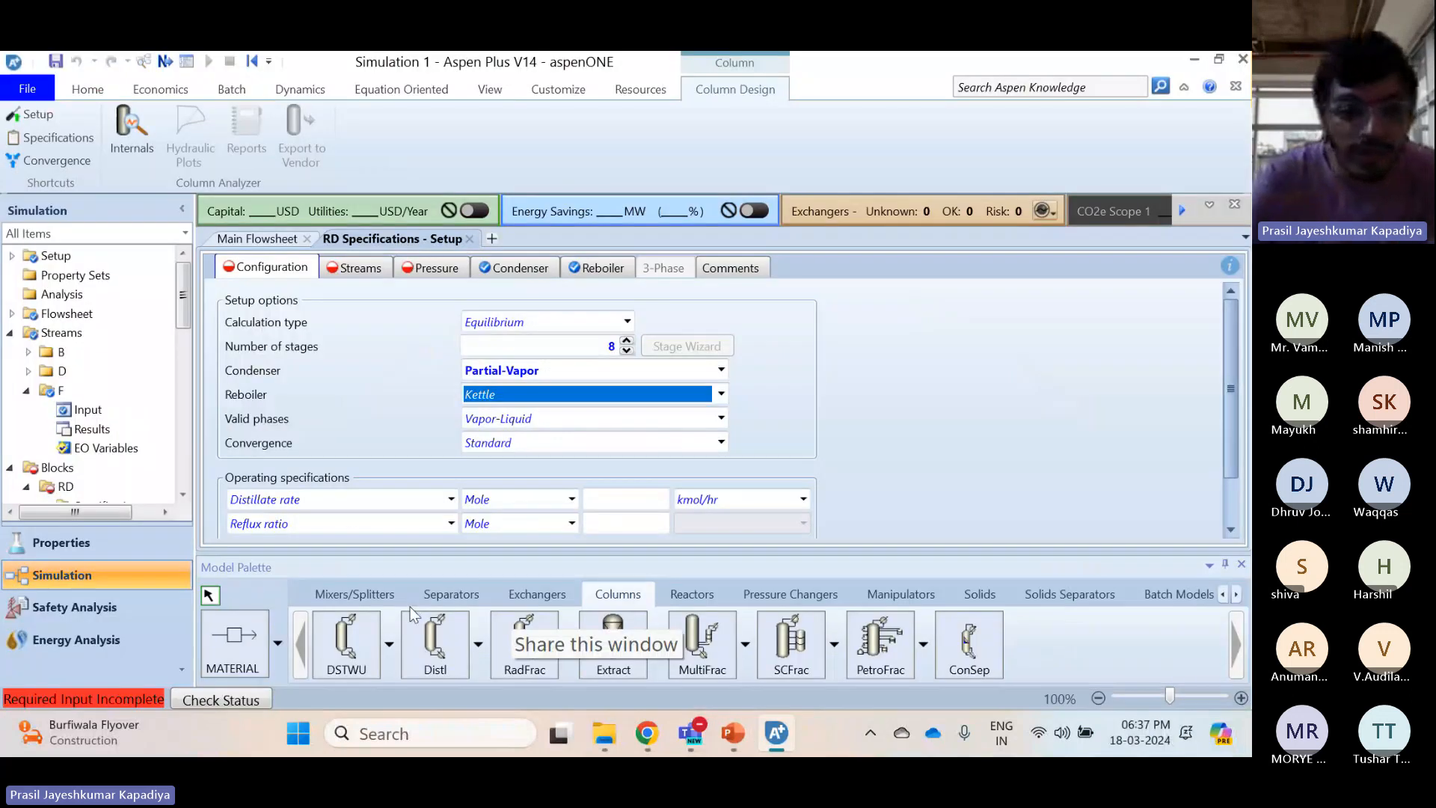
{"action": "left_click", "coordinate": [639, 524]}
{"action": "type", "text": "3.5"}
{"action": "key", "text": "Return"}
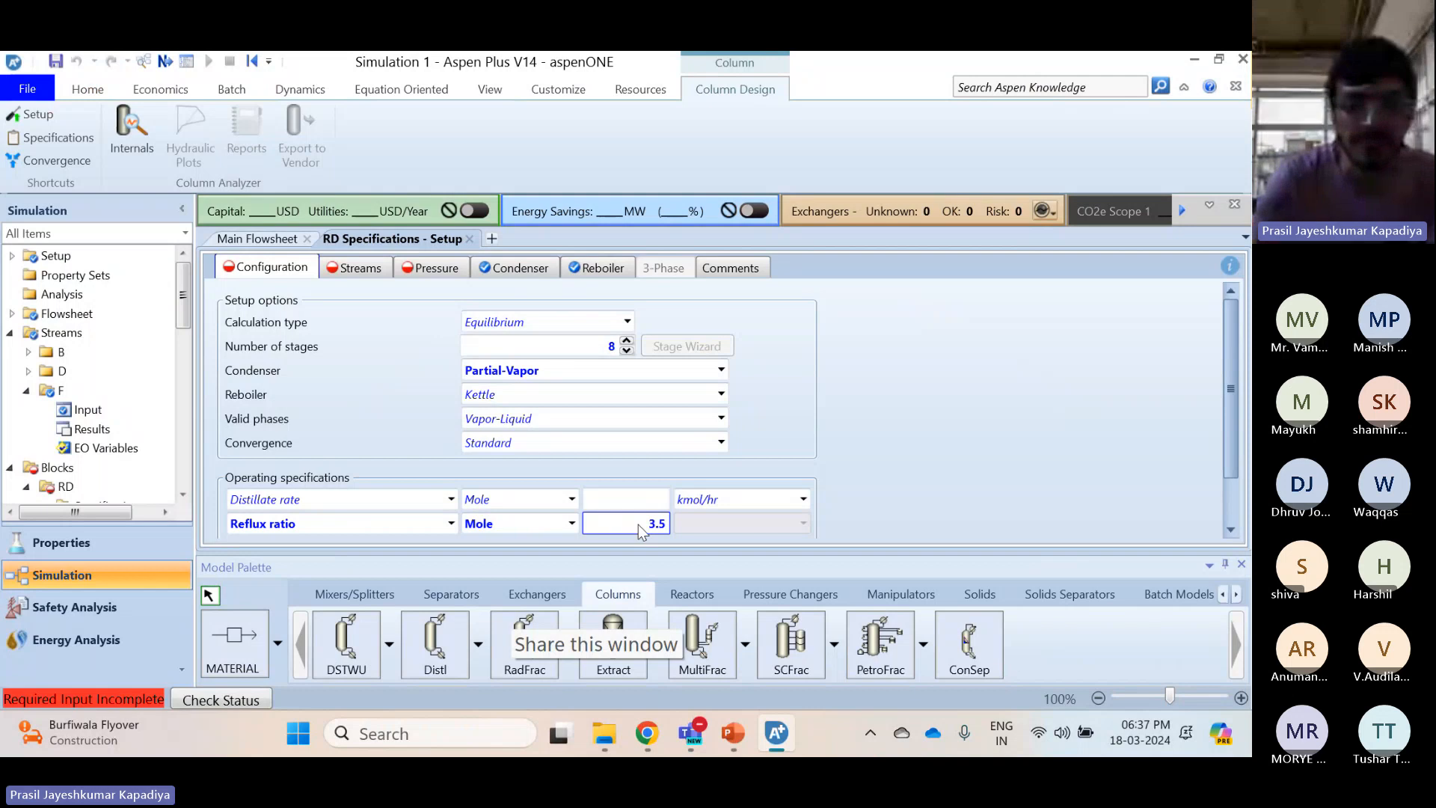
Check the D/F ratio on the PowerPoint slide, return to Aspen Plus and set the column's molar distillate to feed ratio to 0.55575
{"action": "left_click", "coordinate": [740, 737]}
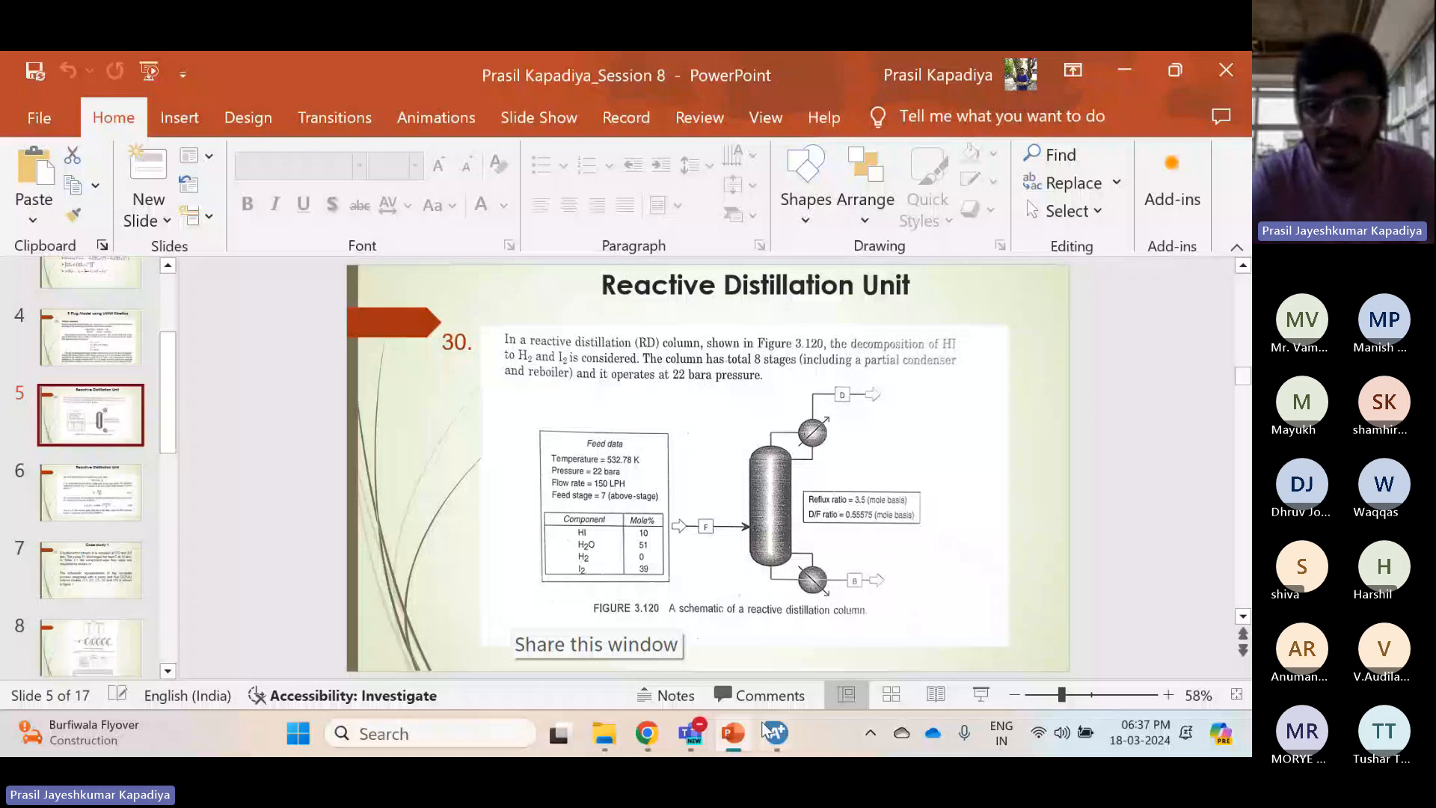
{"action": "left_click", "coordinate": [777, 733]}
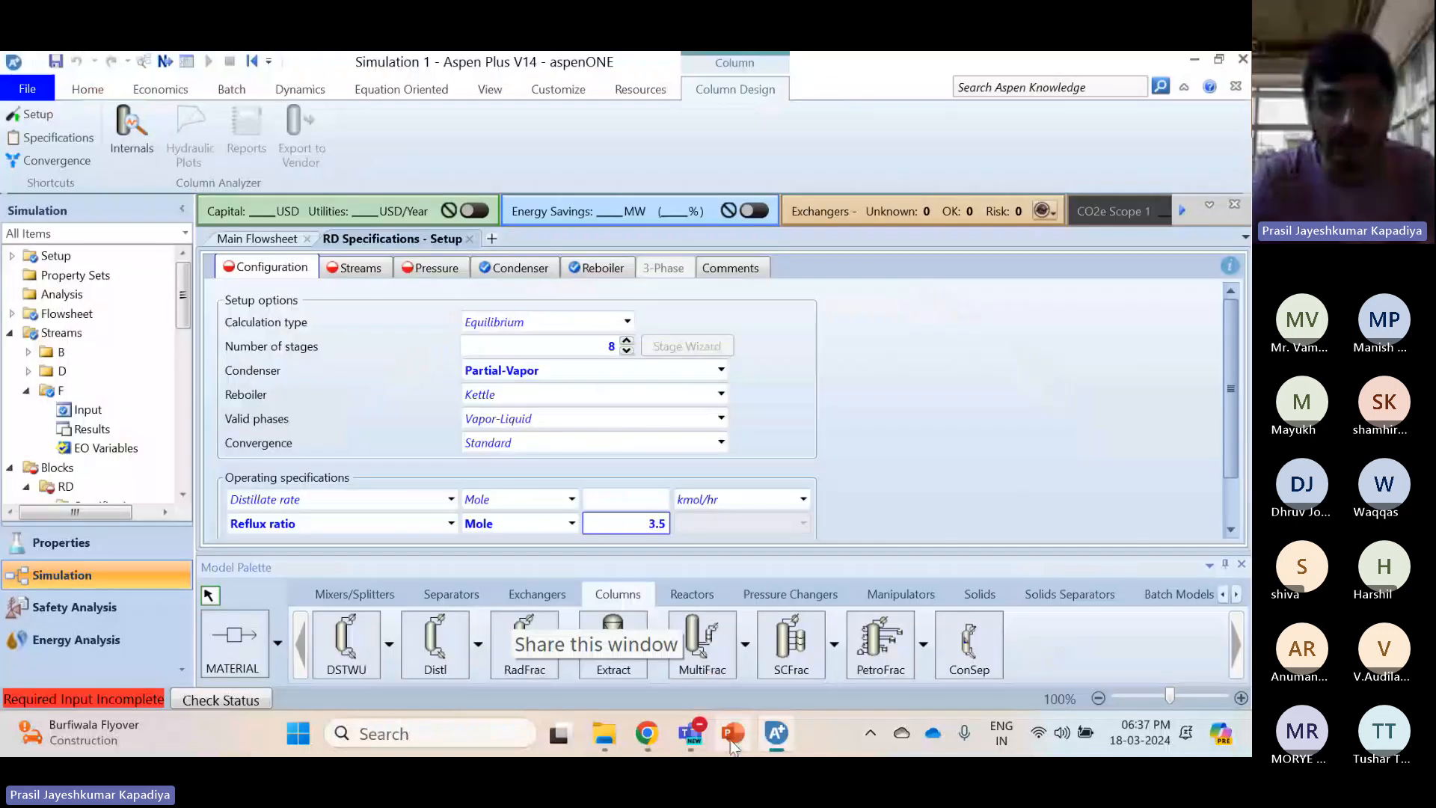
{"action": "left_click", "coordinate": [451, 499]}
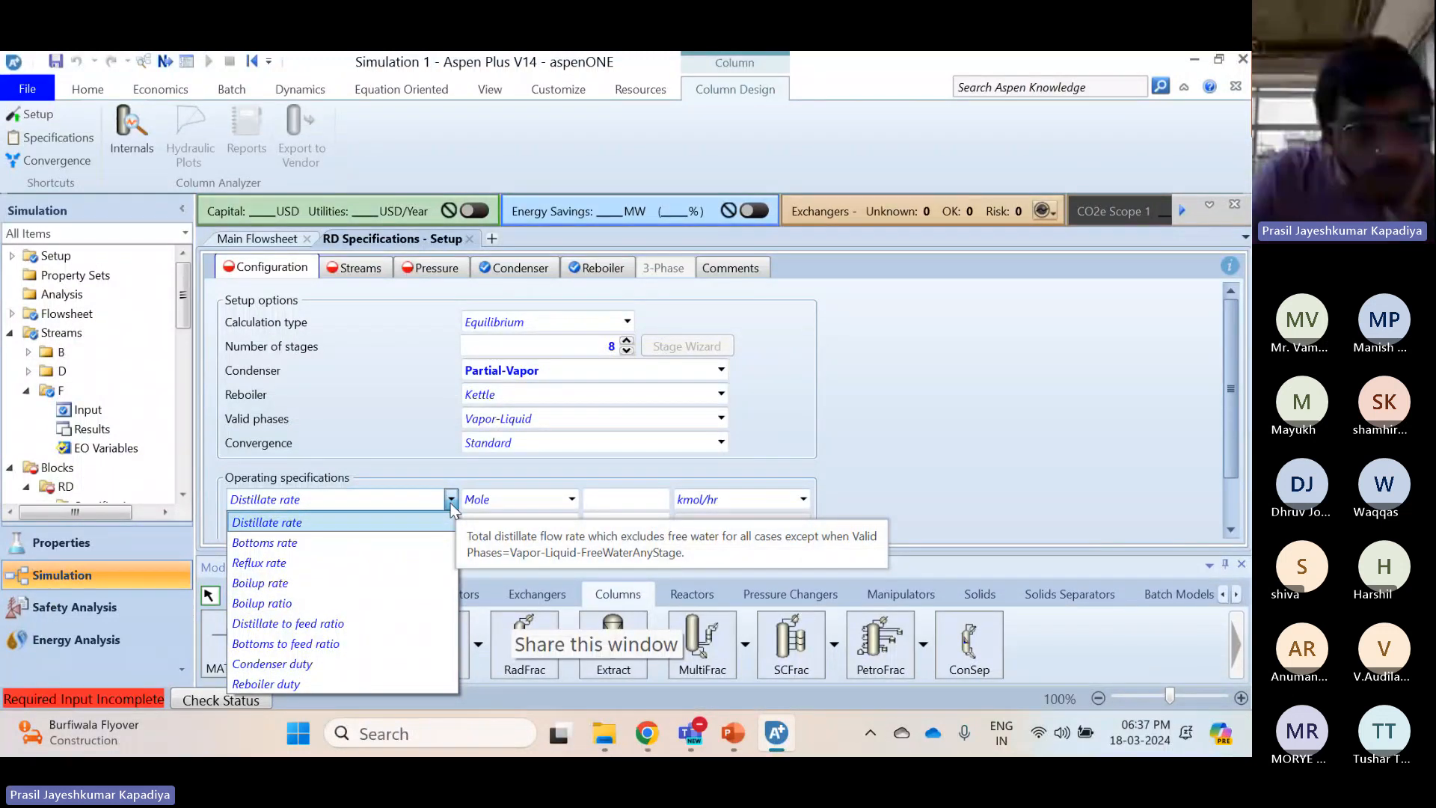
{"action": "left_click", "coordinate": [317, 624]}
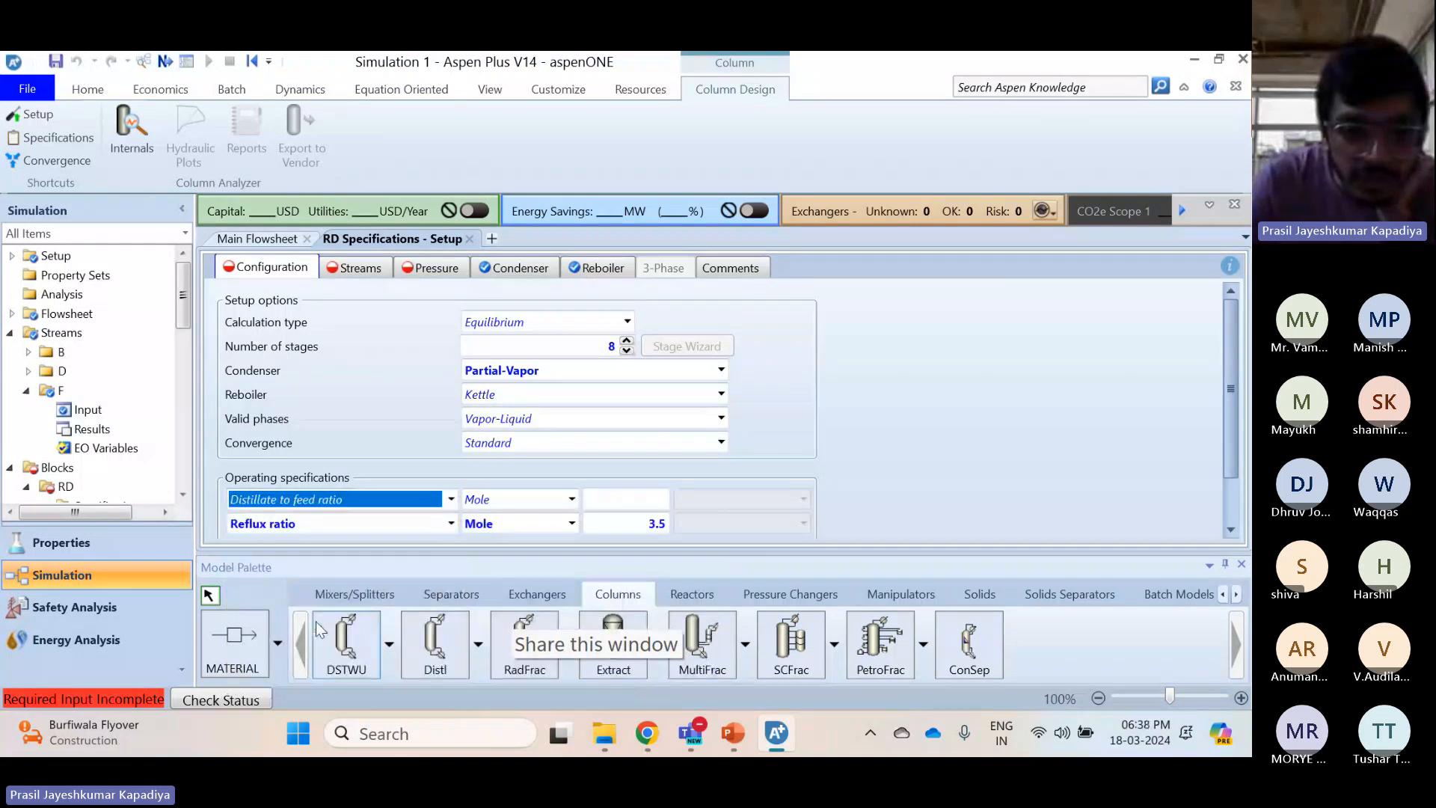
{"action": "left_click", "coordinate": [609, 498]}
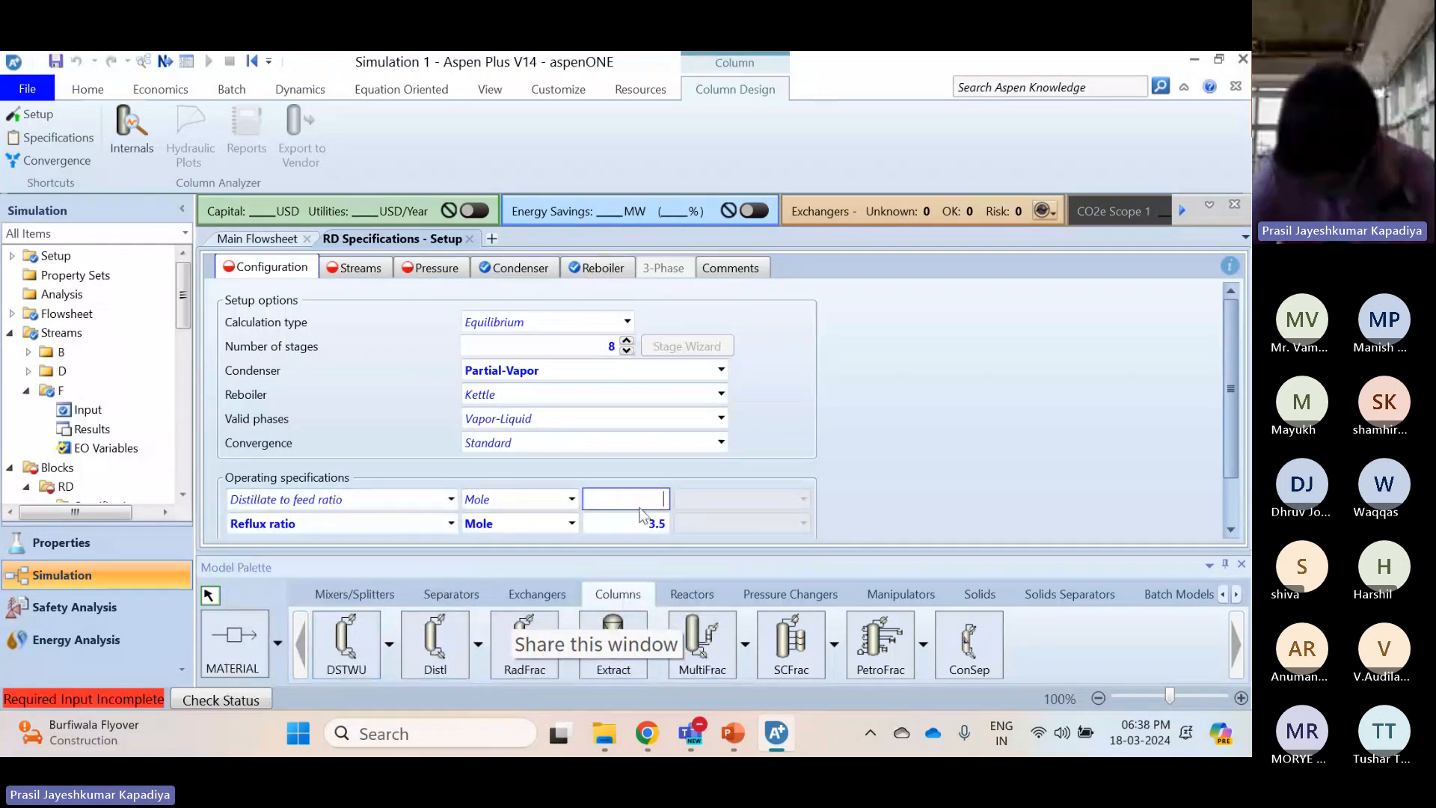
{"action": "type", "text": "0.5"}
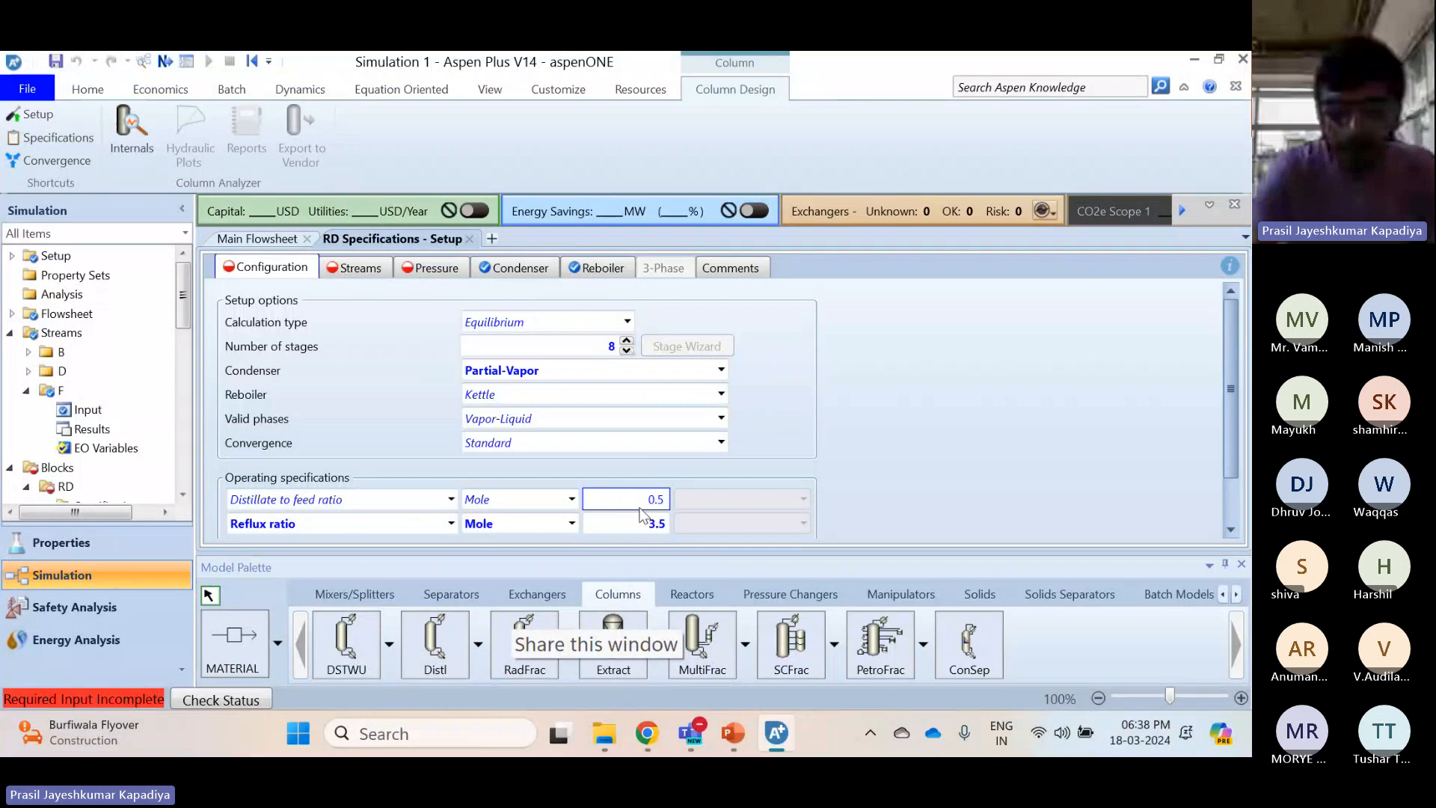
{"action": "type", "text": "5575"}
{"action": "key", "text": "Return"}
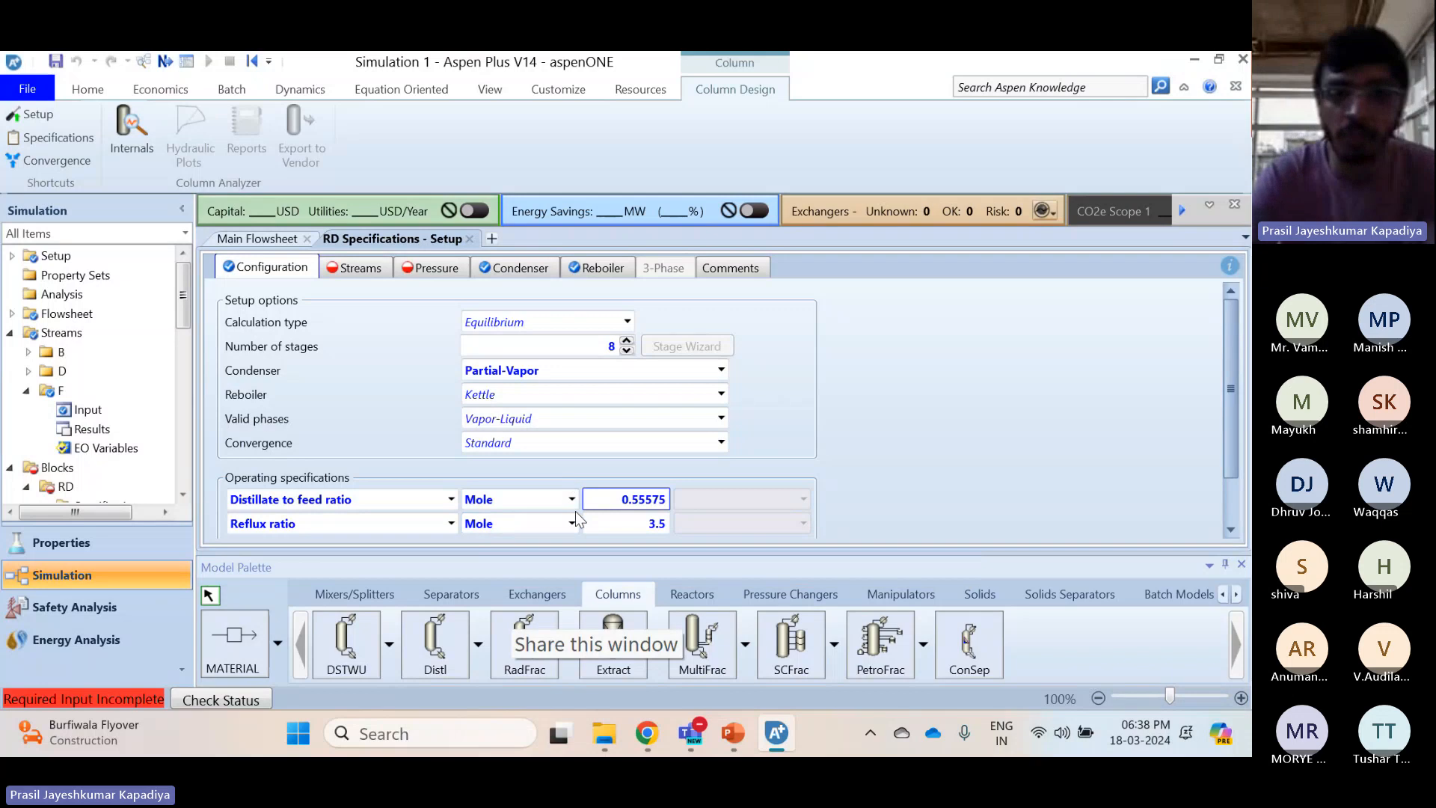
Set the feed stage of stream F to 7 in the RD column, keeping the Above-Stage convention
{"action": "left_click", "coordinate": [165, 63]}
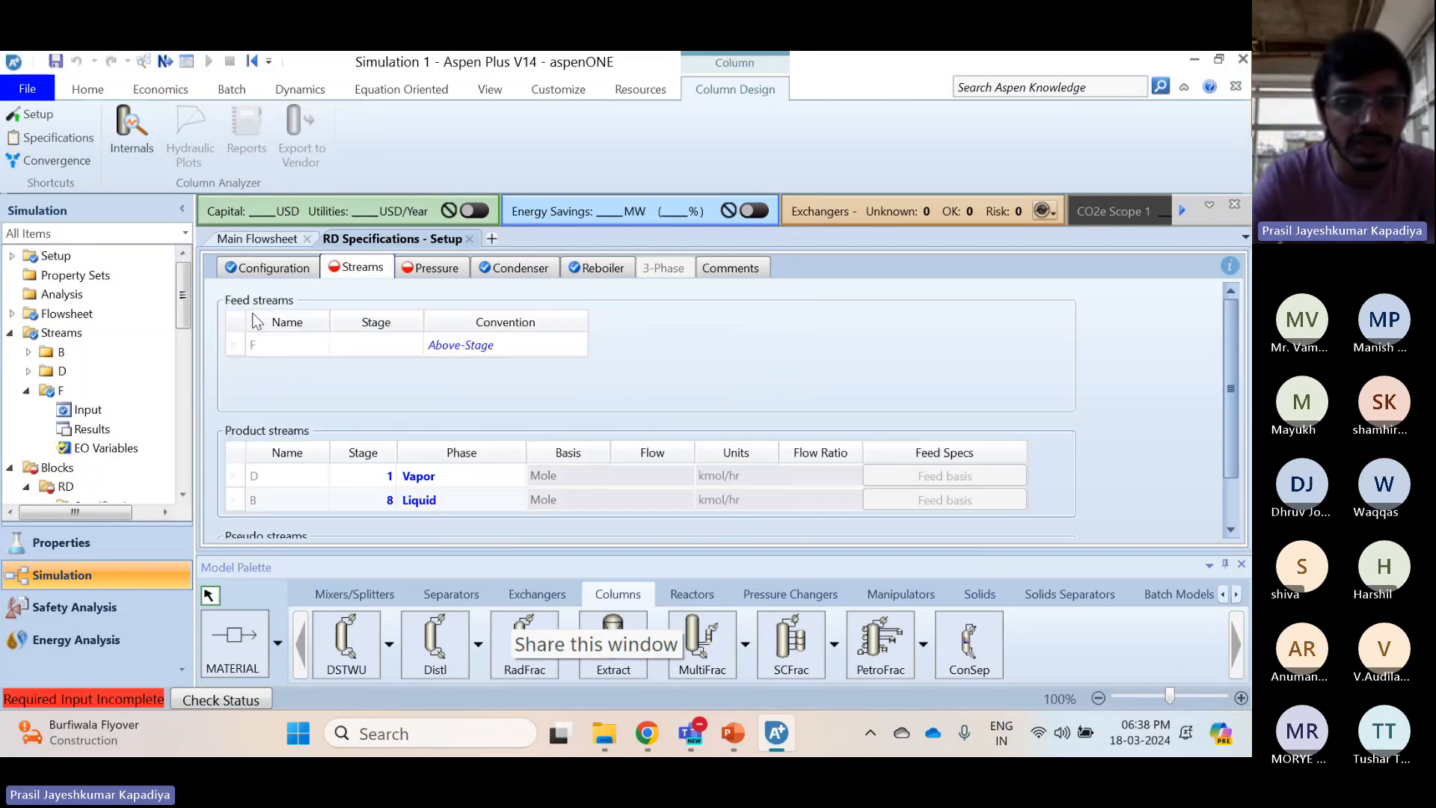
{"action": "left_click", "coordinate": [369, 343]}
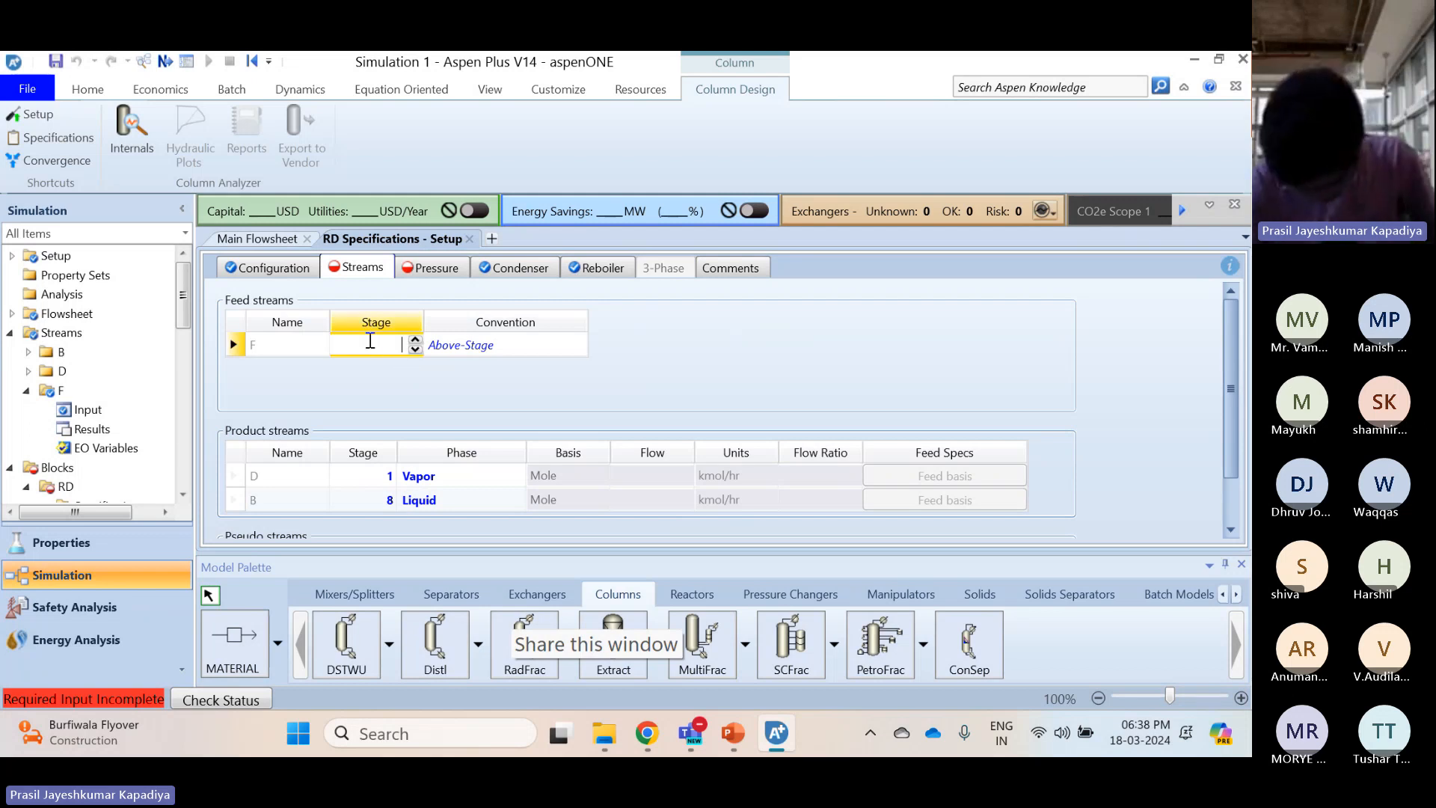
{"action": "type", "text": "7"}
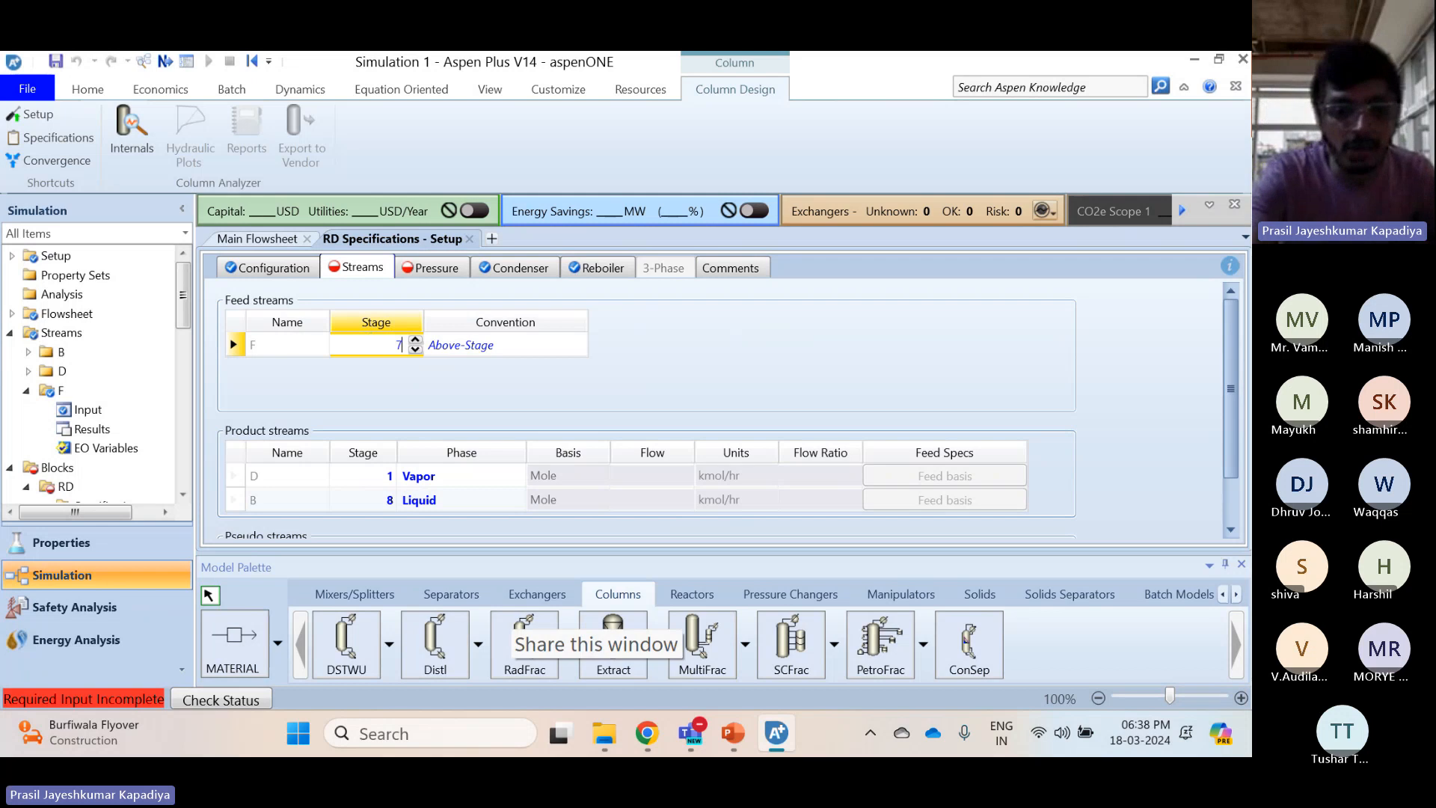
{"action": "key", "text": "Tab"}
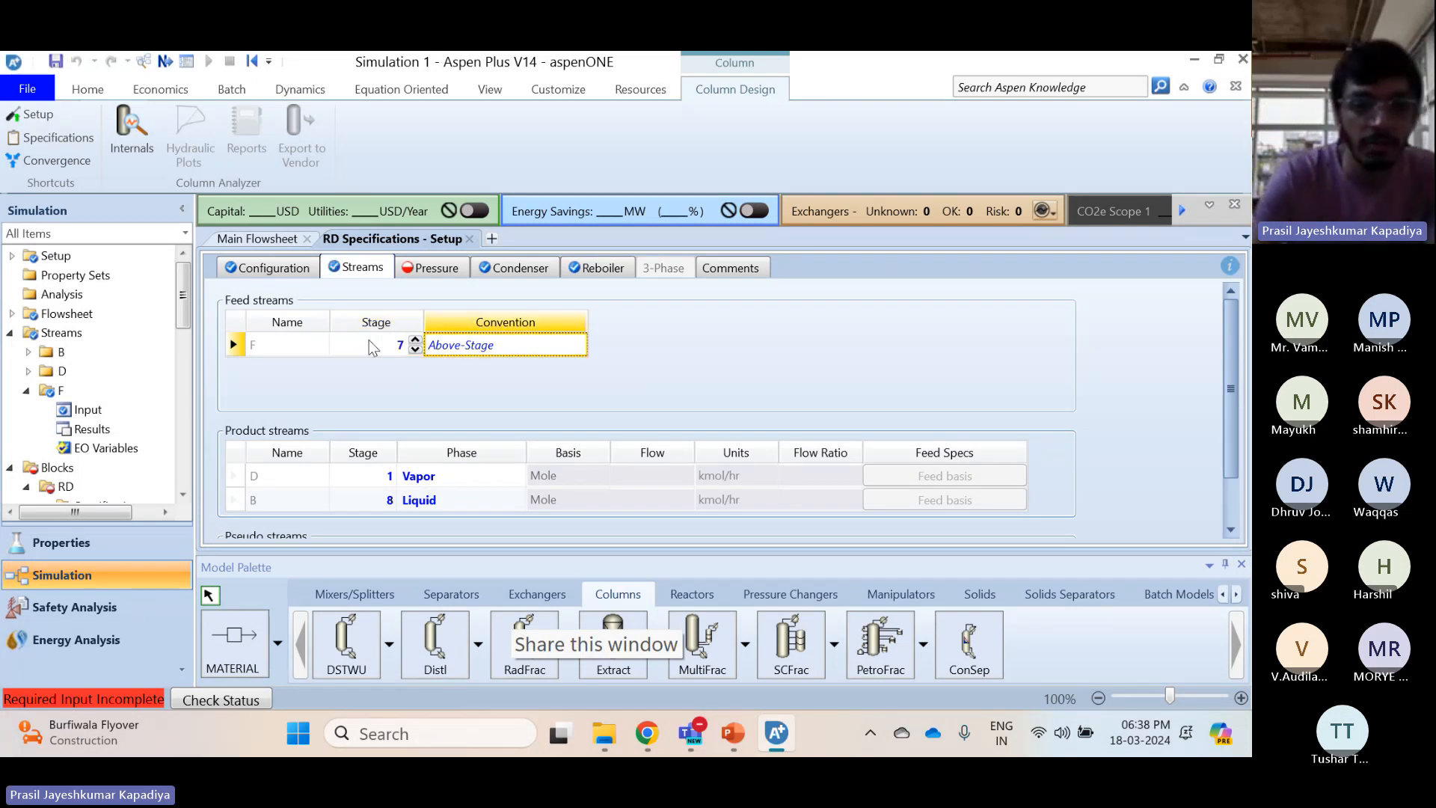
{"action": "left_click", "coordinate": [368, 392]}
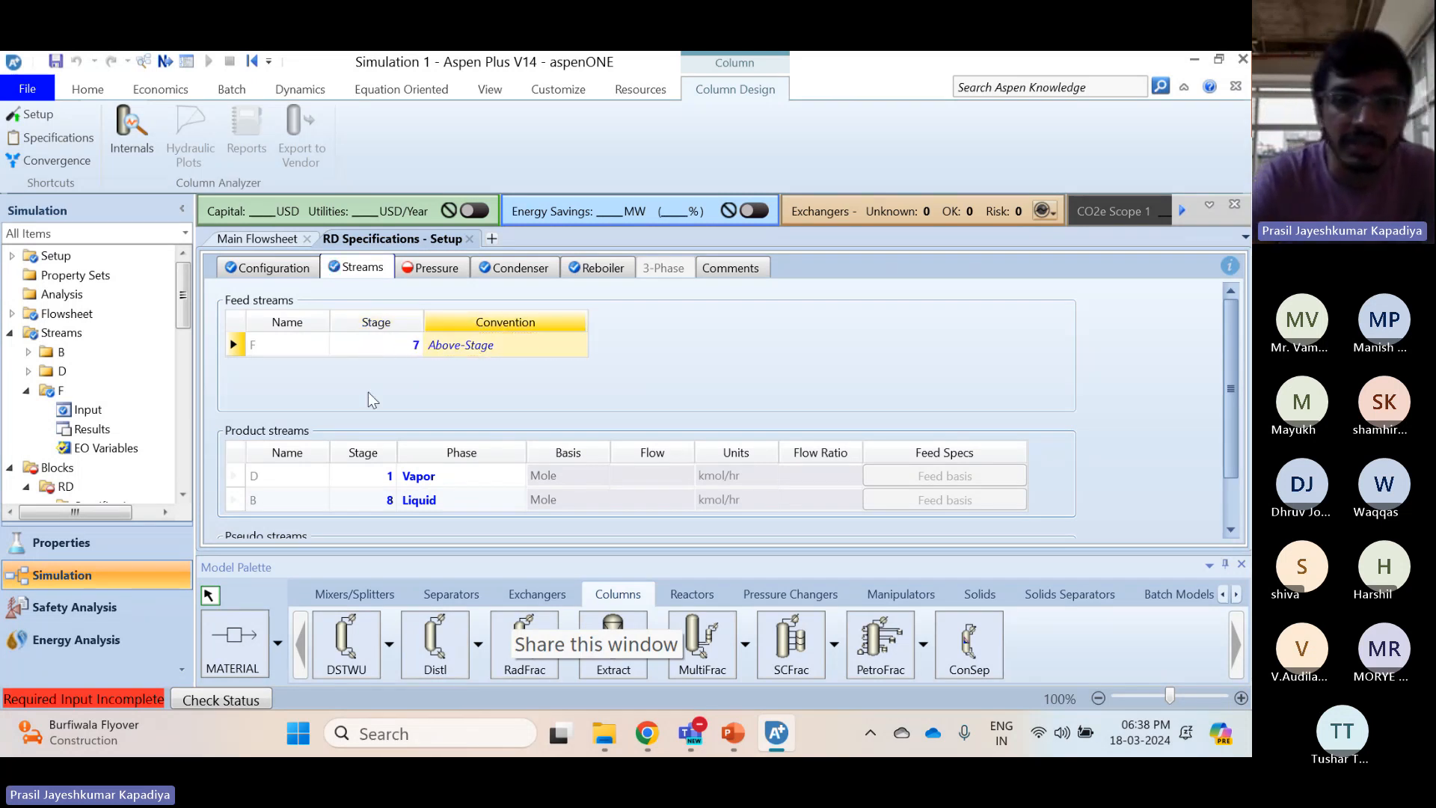
Set the column's stage 1 / condenser pressure to 22 bara
{"action": "left_click", "coordinate": [171, 60]}
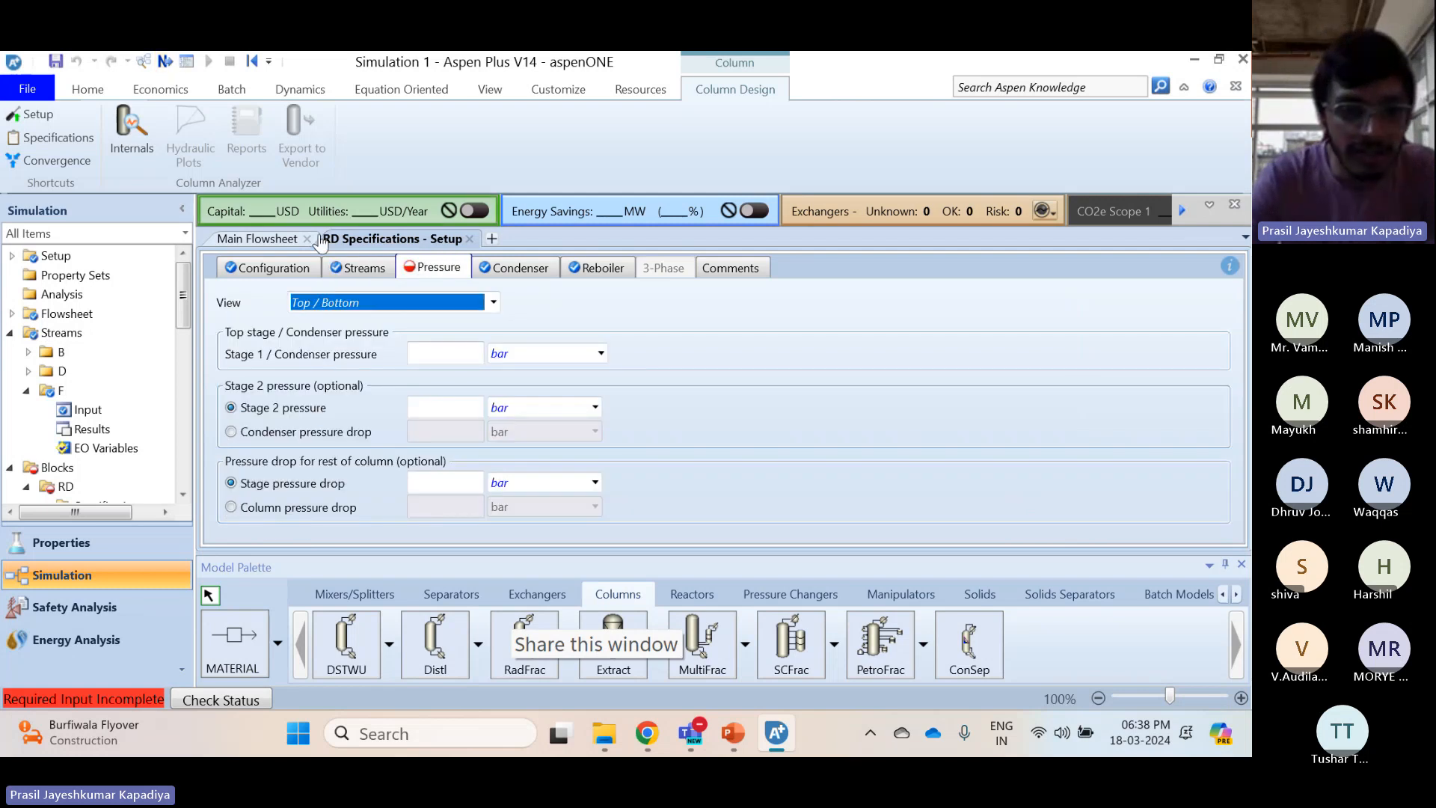
{"action": "left_click", "coordinate": [463, 351]}
{"action": "type", "text": "22"}
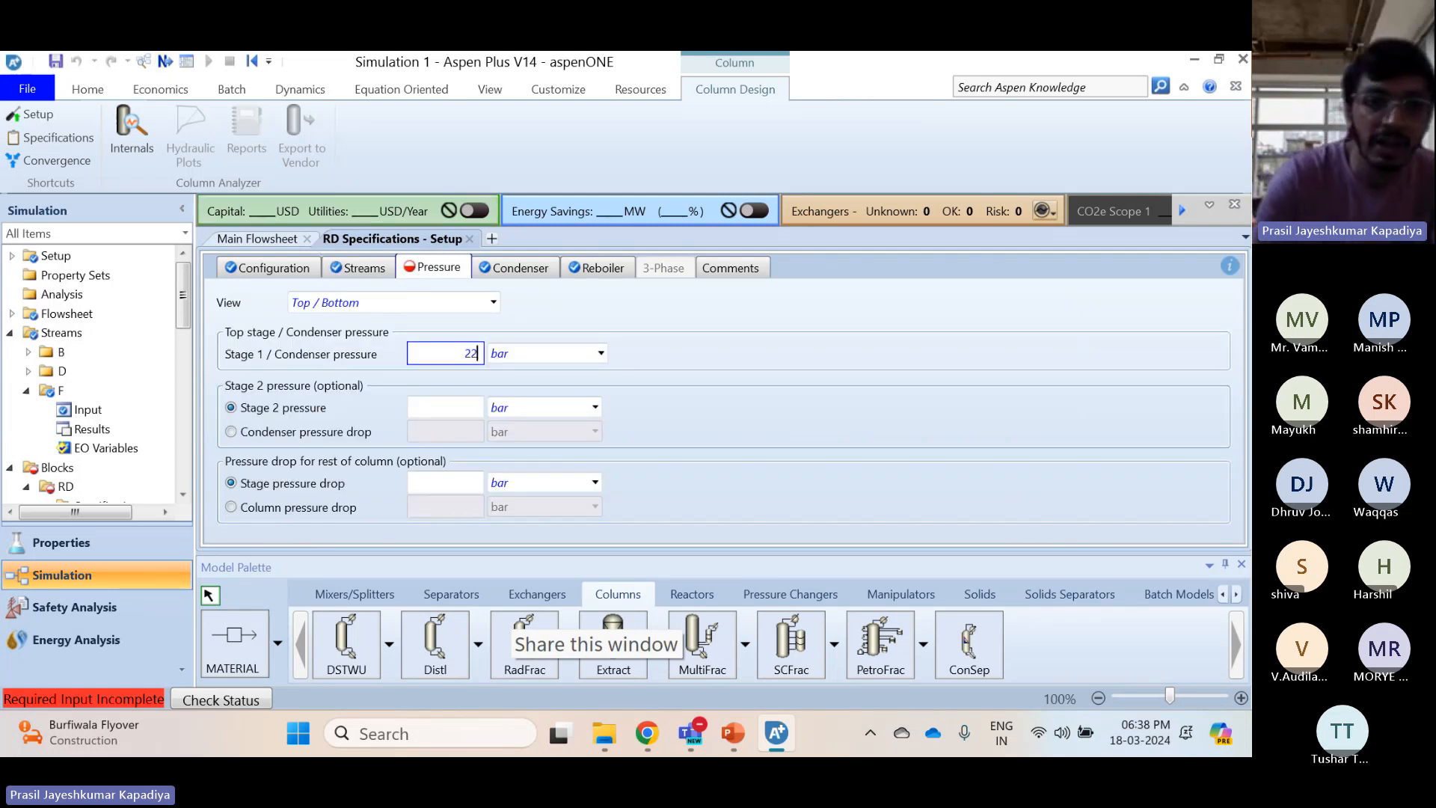
{"action": "left_click", "coordinate": [605, 355]}
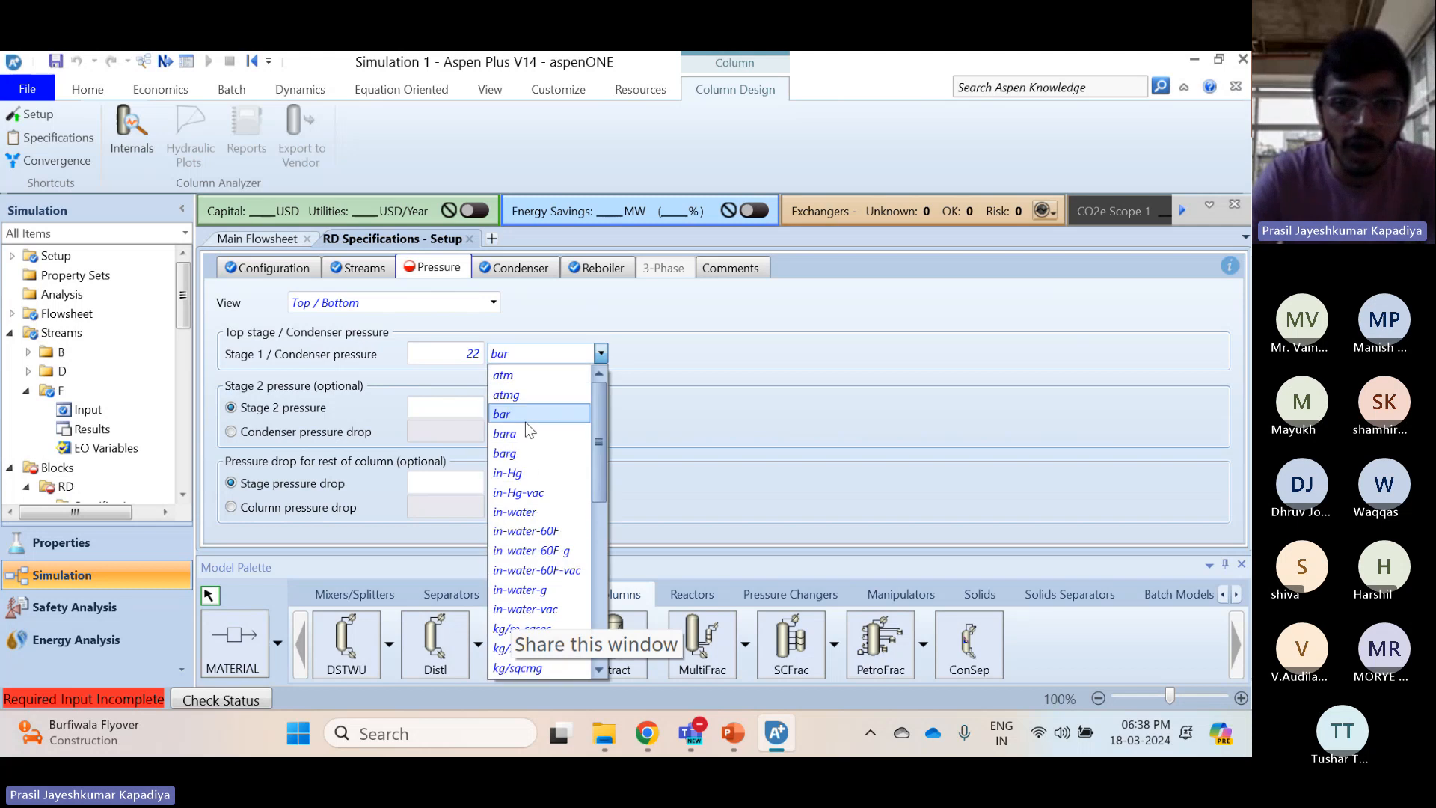
{"action": "left_click", "coordinate": [512, 435]}
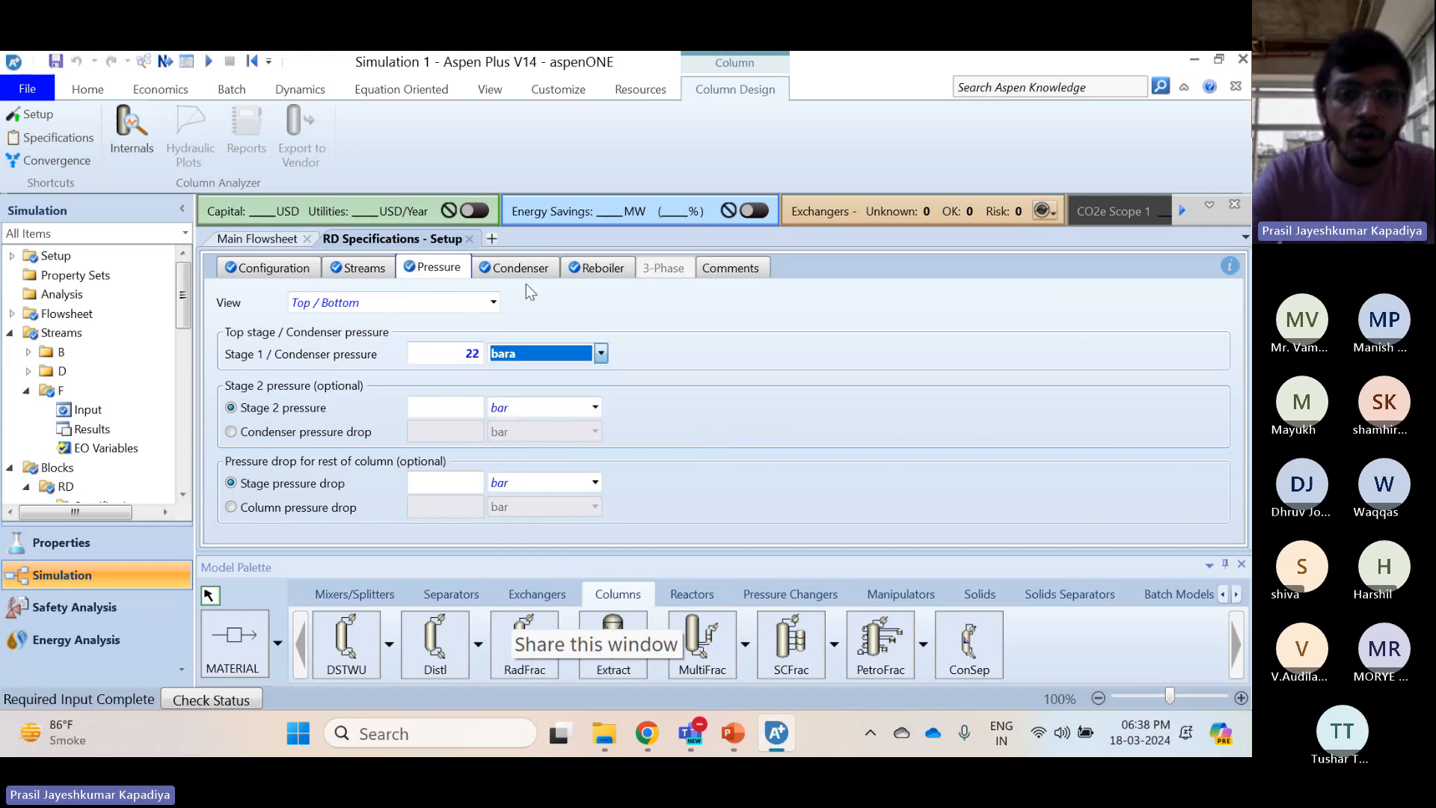
Close the column setup, reopen the RD block from the flowsheet to review its configuration, and return to the flowsheet
{"action": "left_click", "coordinate": [470, 239]}
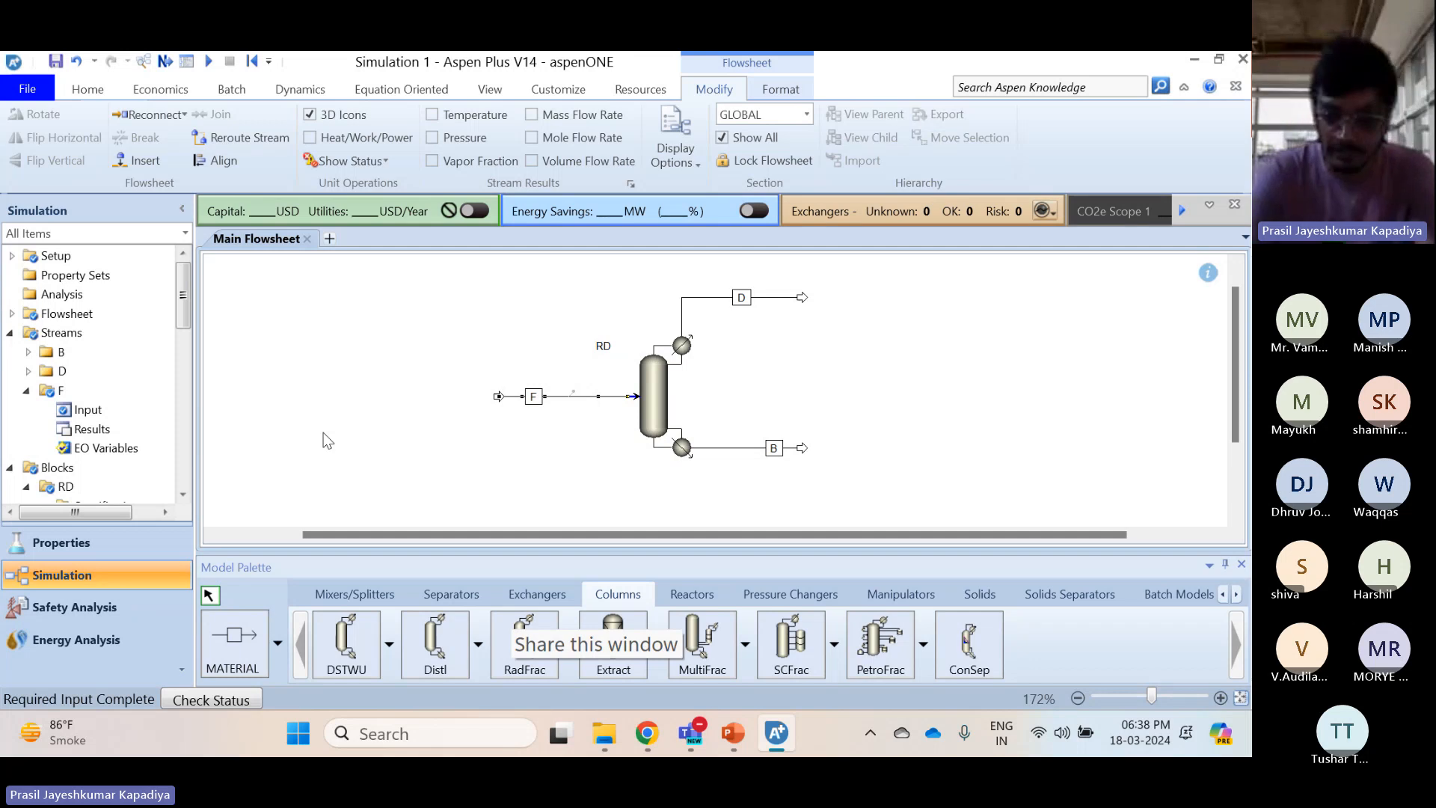
{"action": "left_click", "coordinate": [651, 405]}
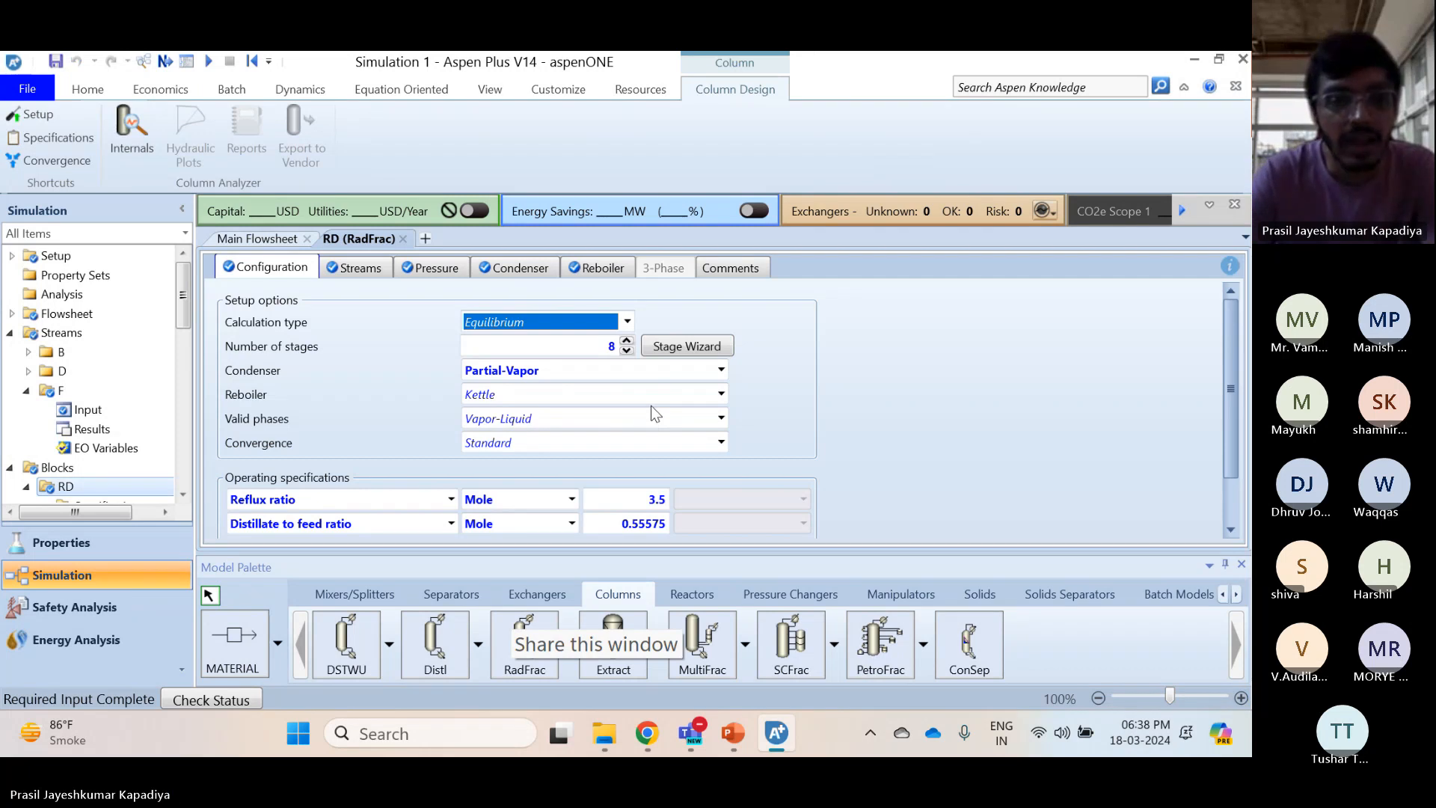
{"action": "left_click", "coordinate": [404, 239]}
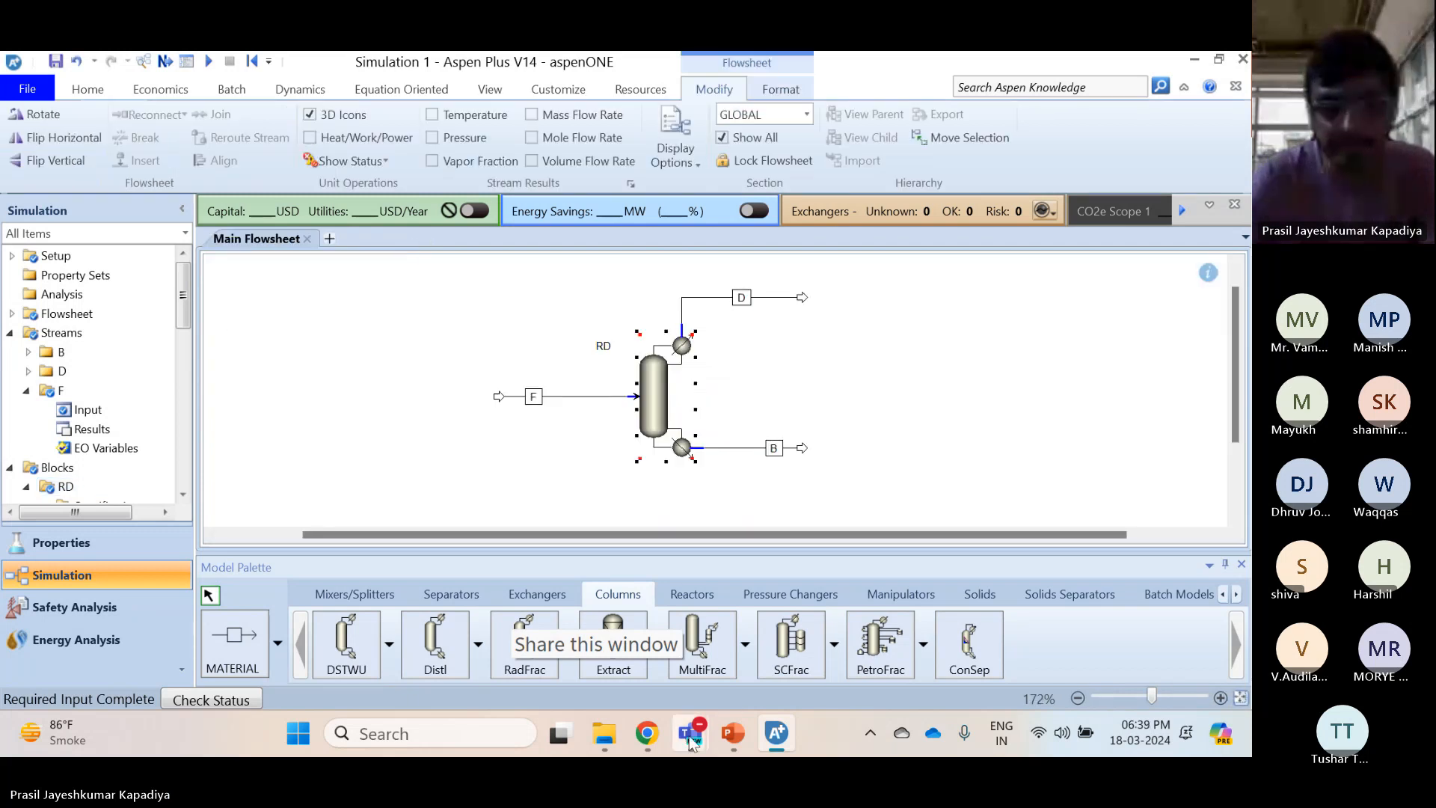
Switch to the Teams meeting, look through the participants list, and return to Aspen Plus
{"action": "mouse_move", "coordinate": [689, 734]}
{"action": "left_click", "coordinate": [633, 555]}
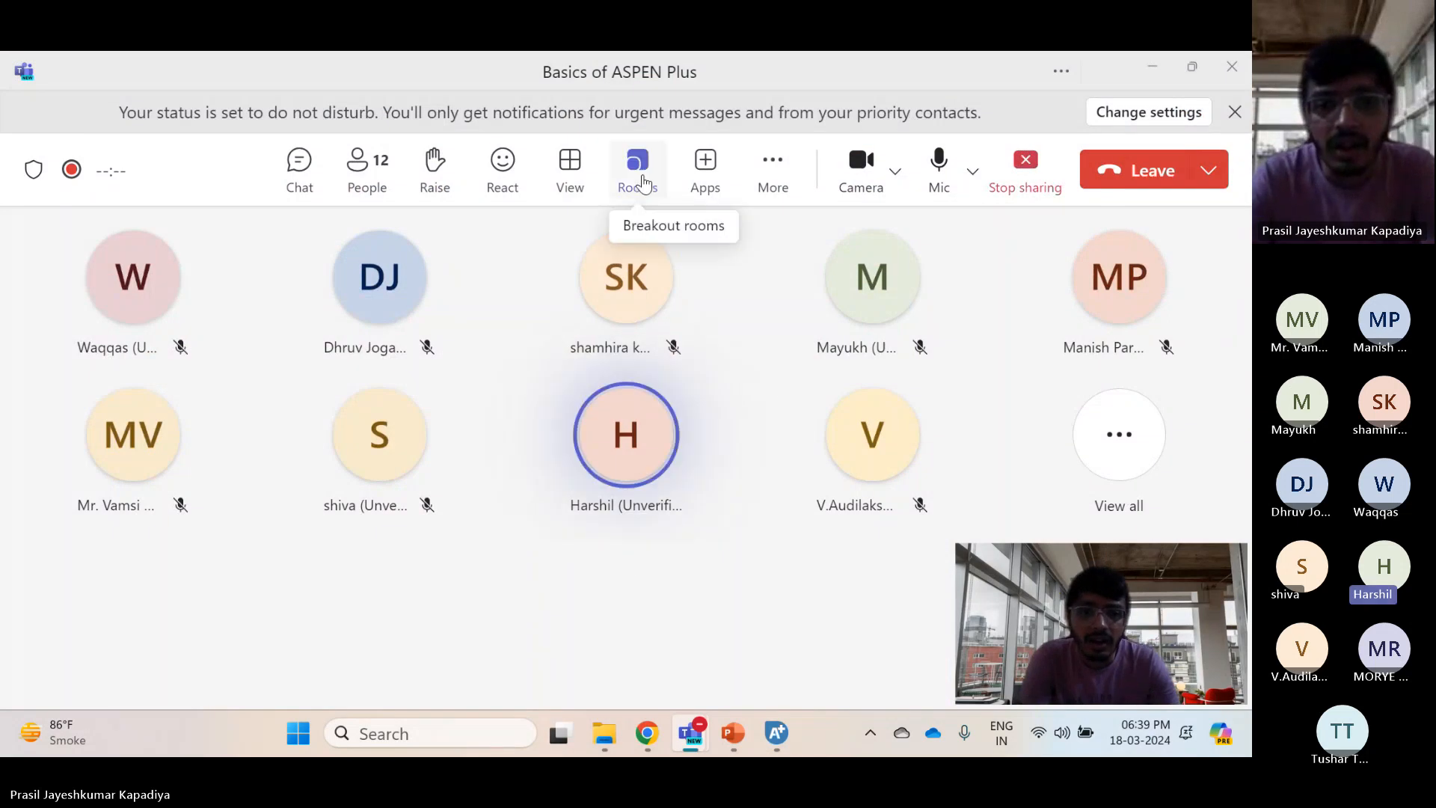
{"action": "left_click", "coordinate": [368, 191]}
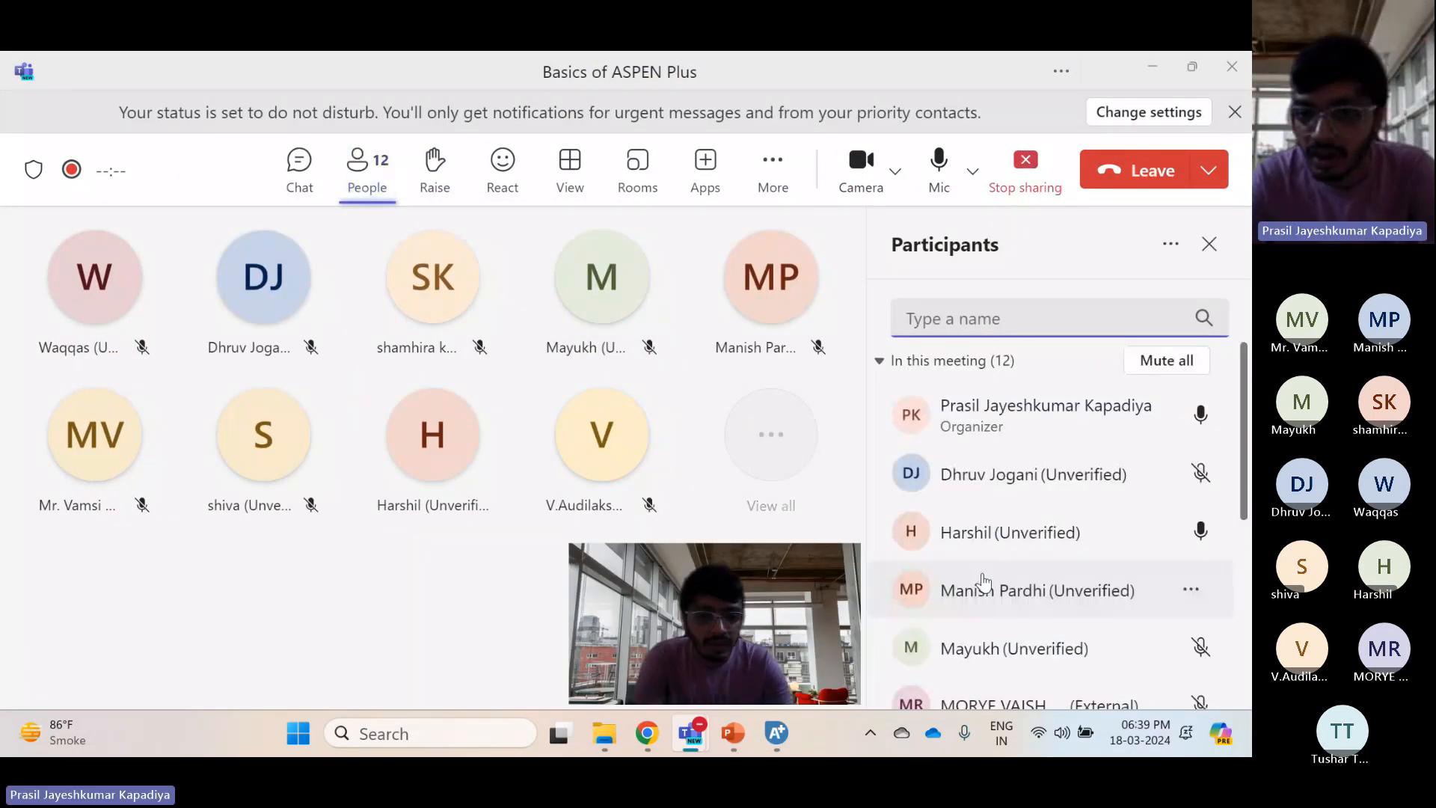
{"action": "scroll", "coordinate": [982, 579], "scroll_direction": "down", "scroll_amount": 3}
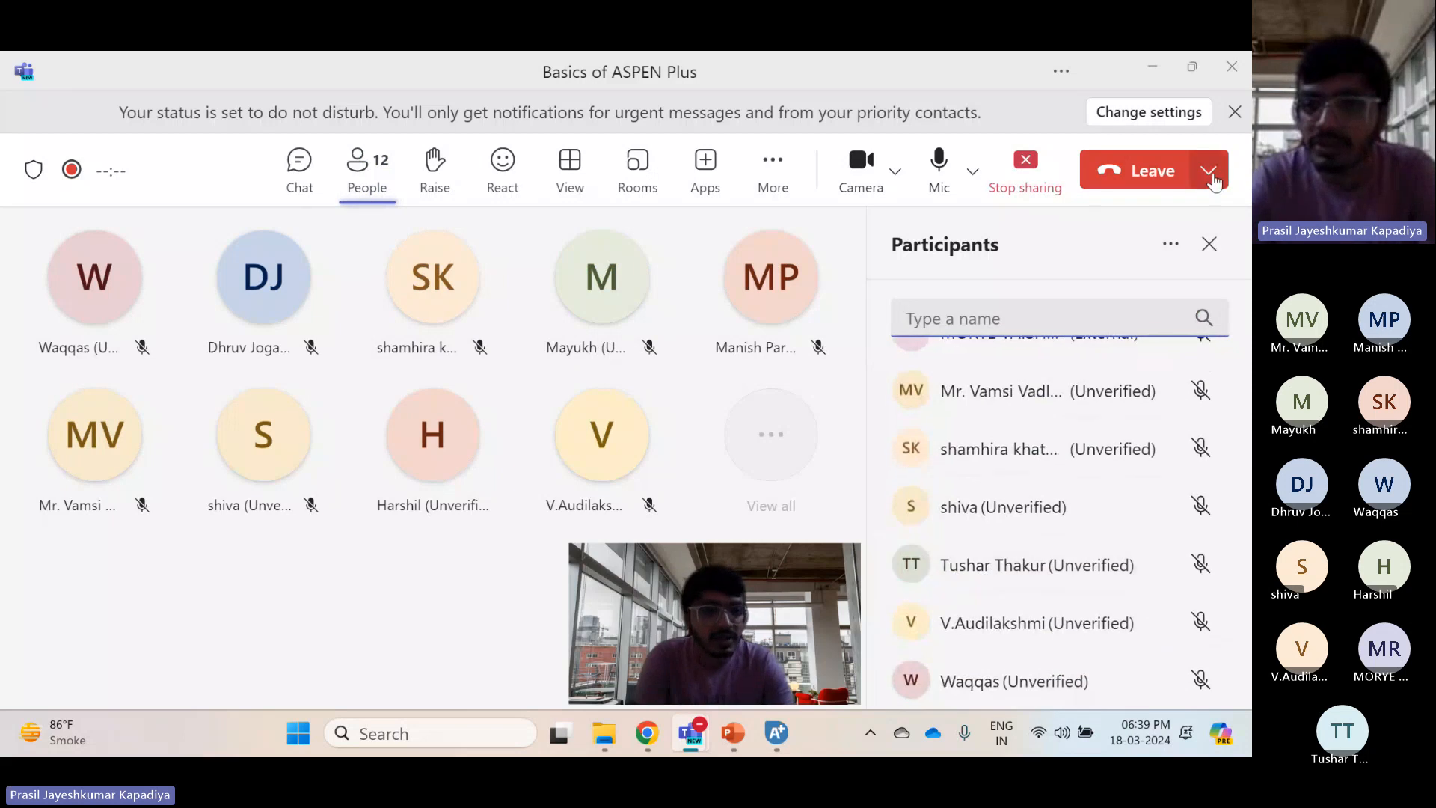
{"action": "left_click", "coordinate": [1207, 253]}
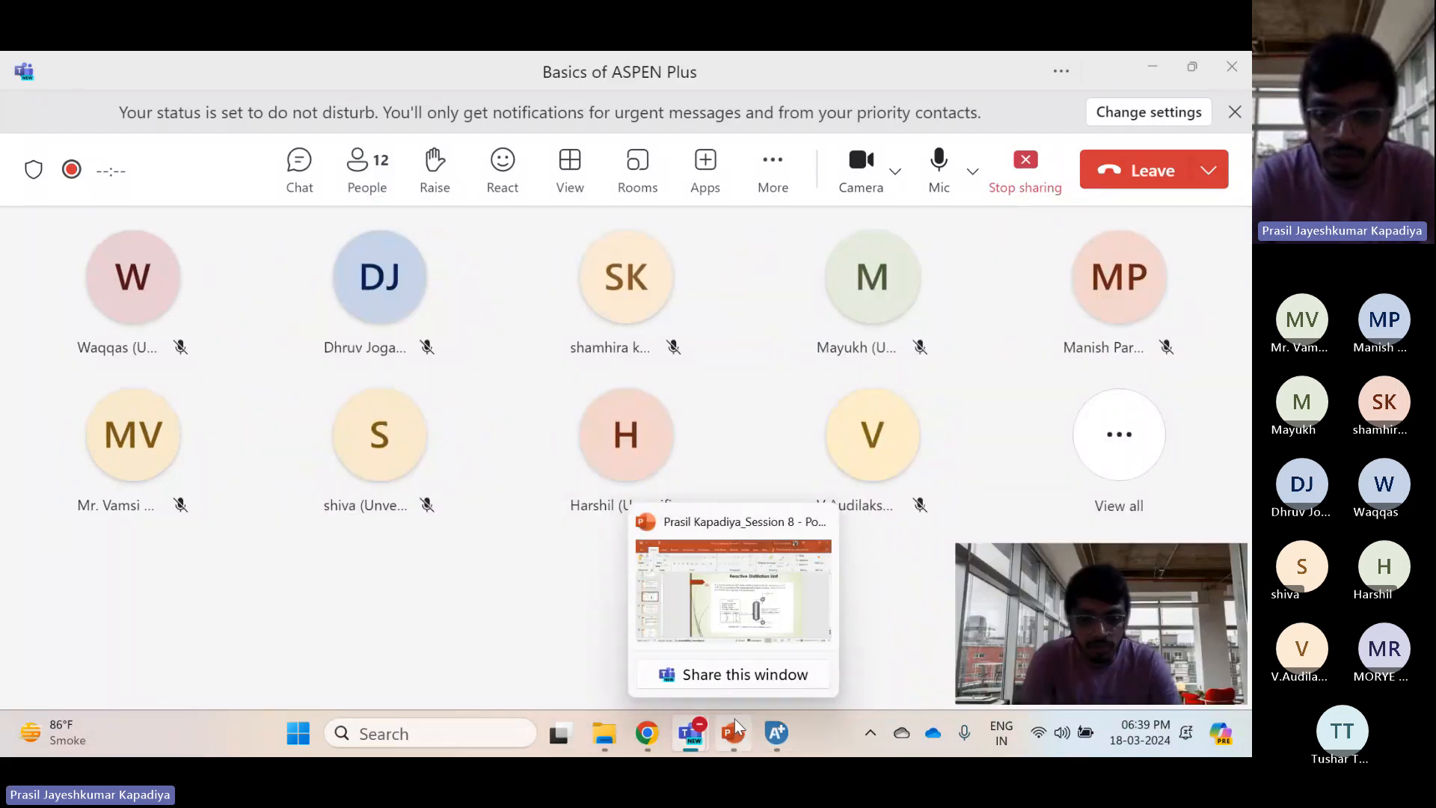
{"action": "left_click", "coordinate": [775, 731]}
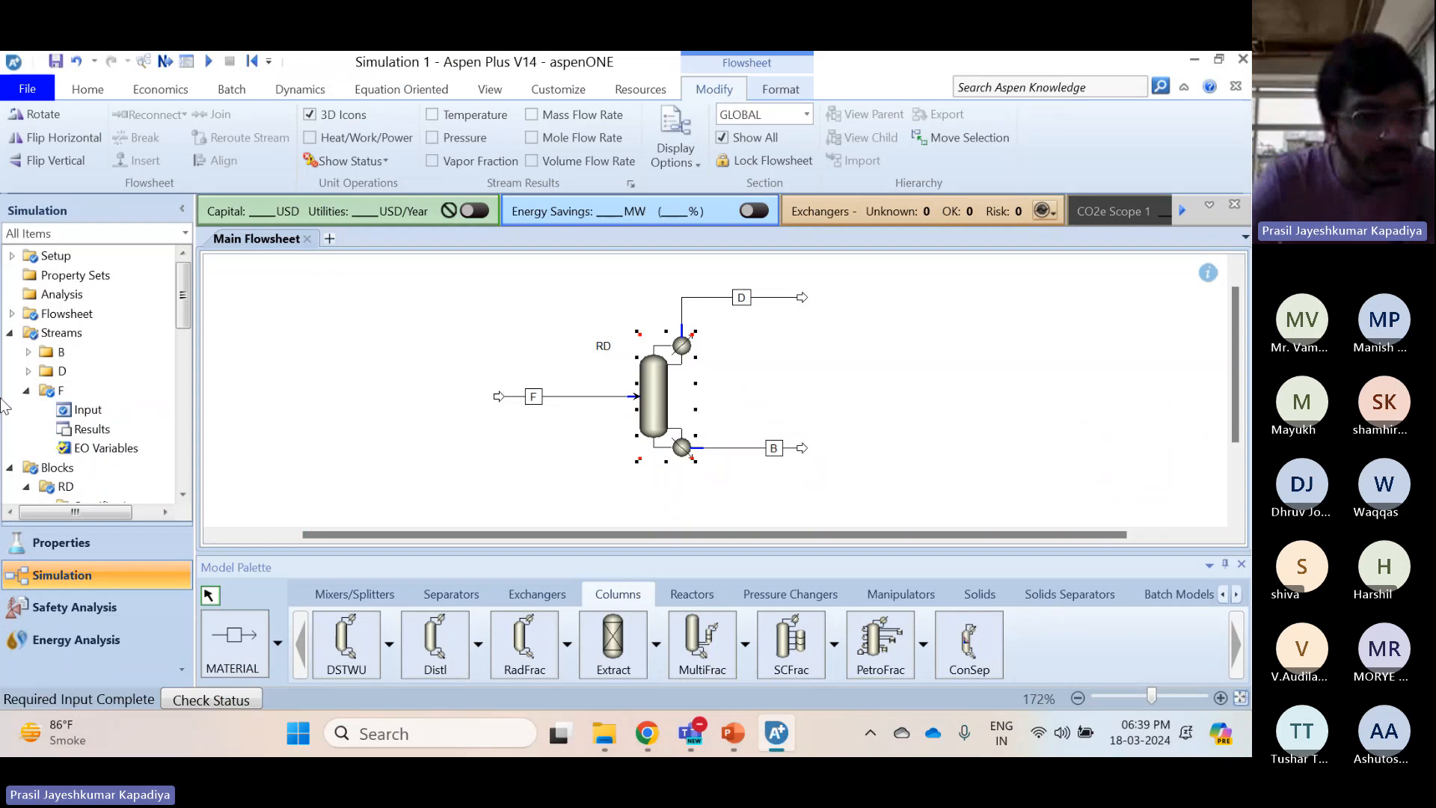
Create a new reaction set with ID R-1 and type POWERLAW
{"action": "scroll", "coordinate": [54, 352], "scroll_direction": "down", "scroll_amount": 3}
{"action": "scroll", "coordinate": [54, 351], "scroll_direction": "up", "scroll_amount": 3}
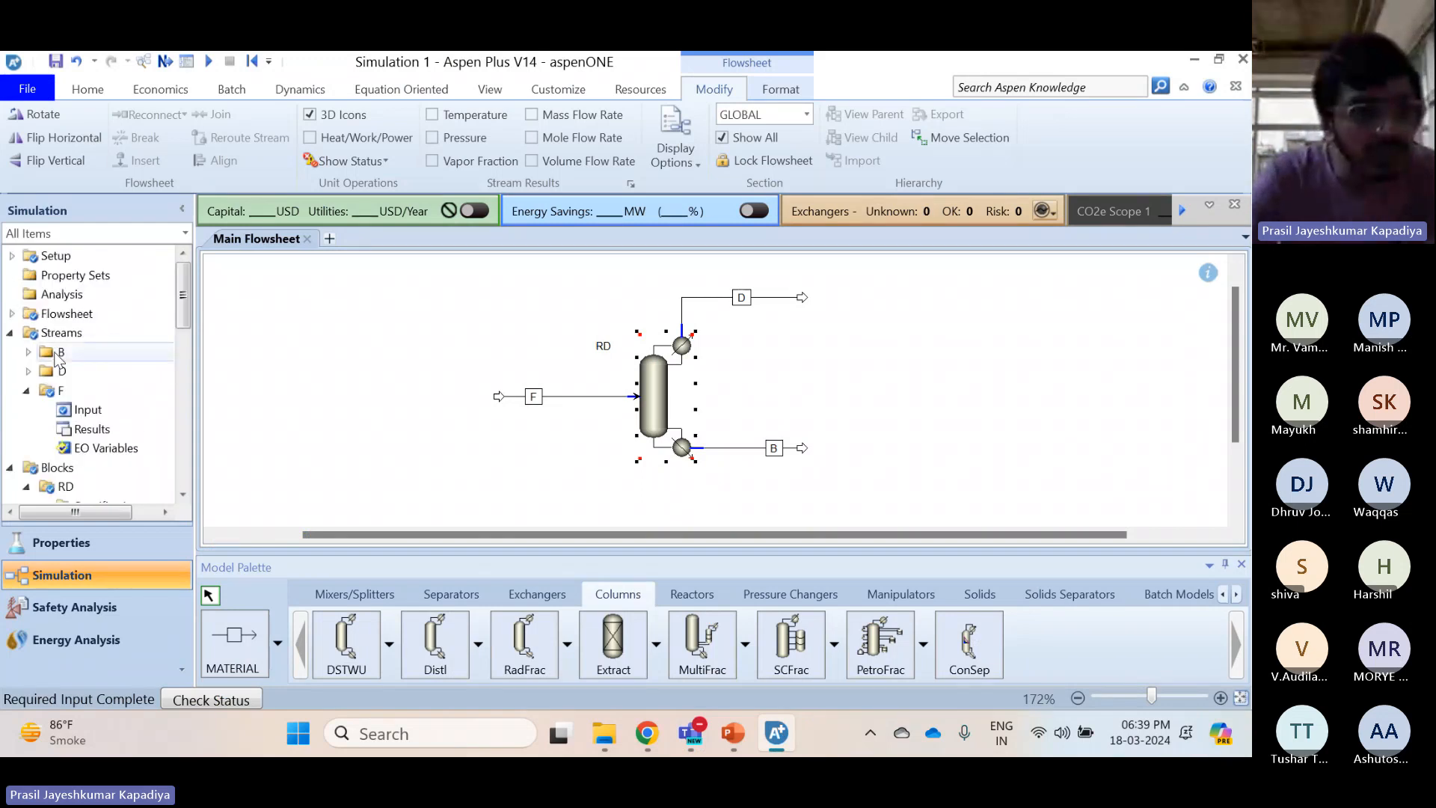
{"action": "scroll", "coordinate": [55, 358], "scroll_direction": "down", "scroll_amount": 3}
{"action": "scroll", "coordinate": [55, 358], "scroll_direction": "down", "scroll_amount": 3}
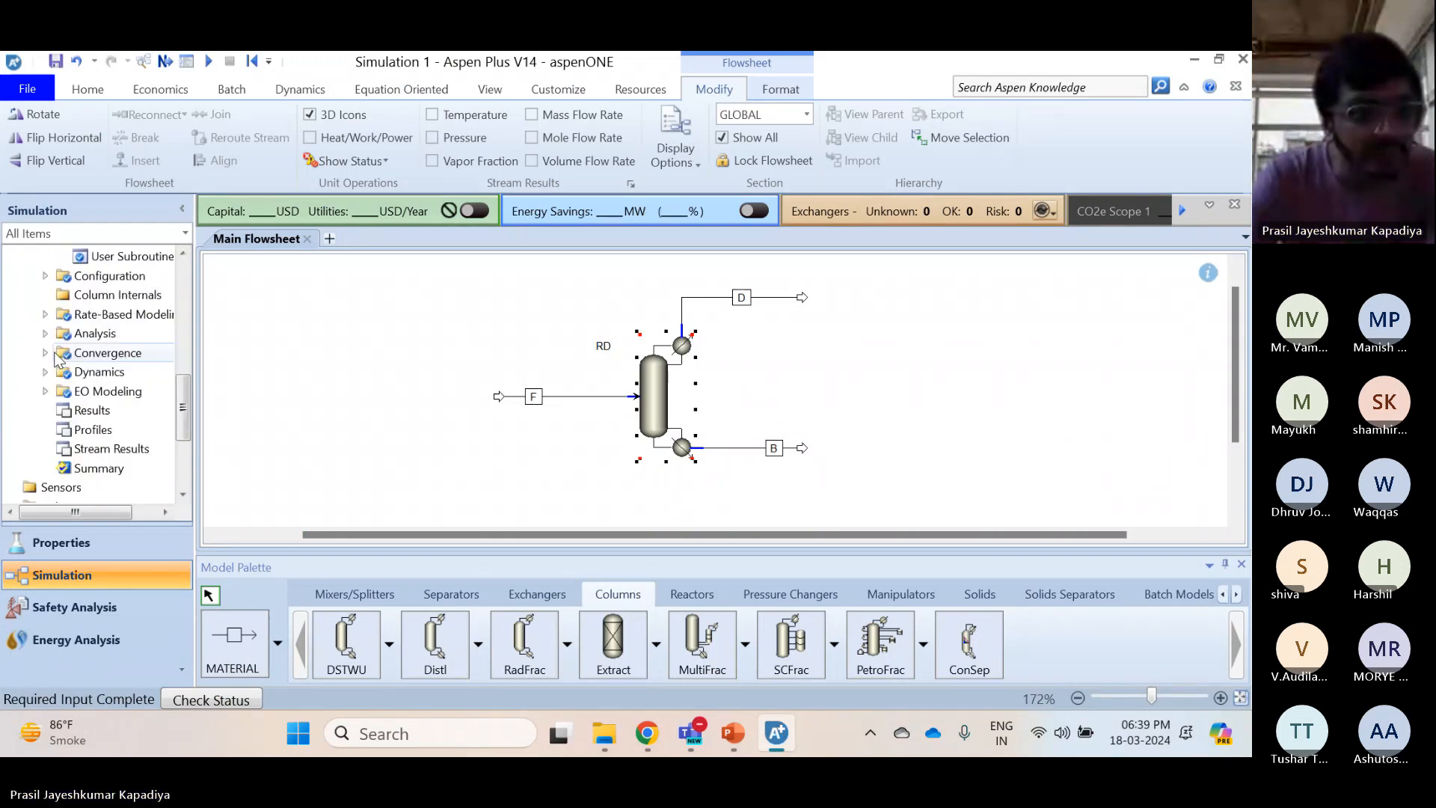
{"action": "scroll", "coordinate": [55, 357], "scroll_direction": "down", "scroll_amount": 2}
{"action": "scroll", "coordinate": [64, 363], "scroll_direction": "down", "scroll_amount": 2}
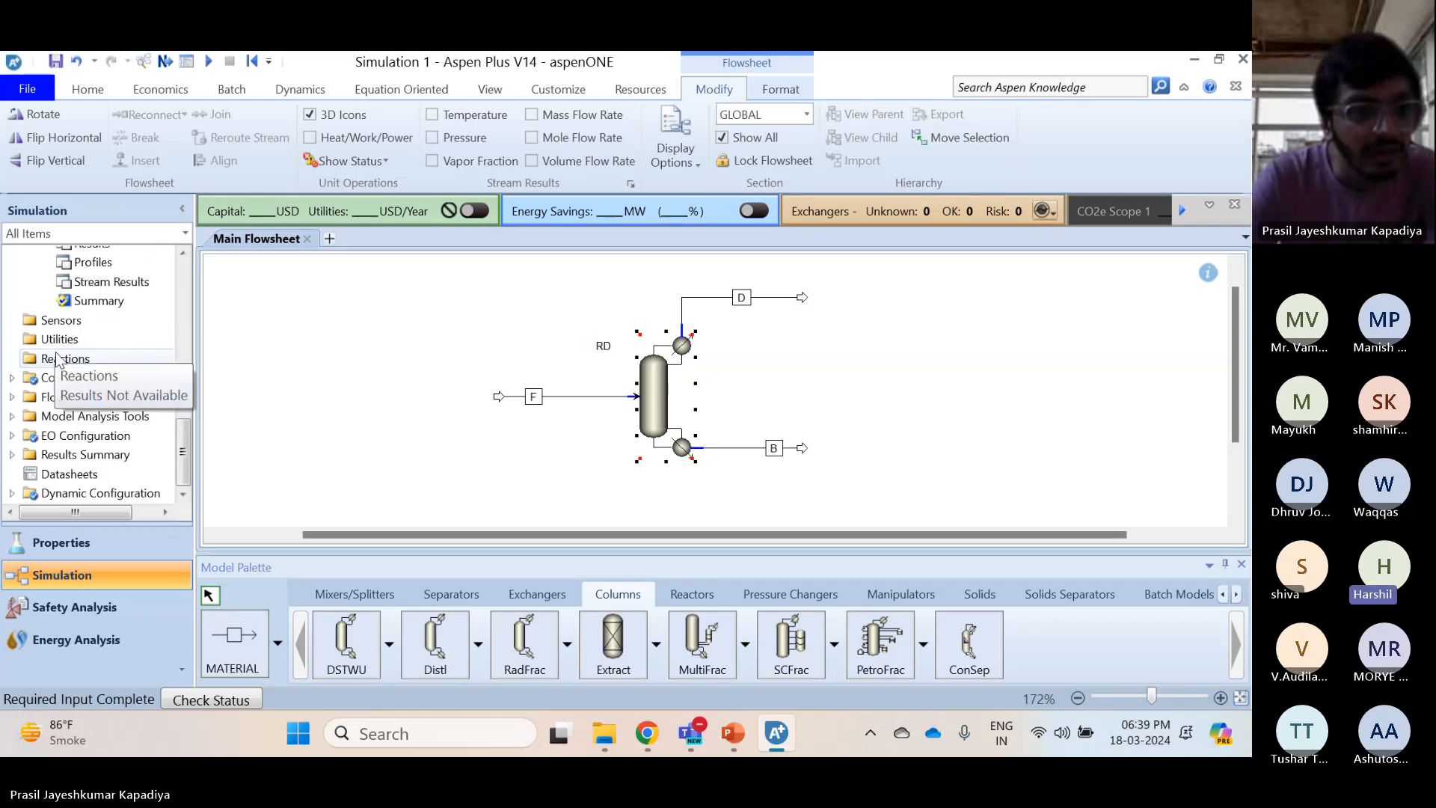
{"action": "left_click", "coordinate": [66, 359]}
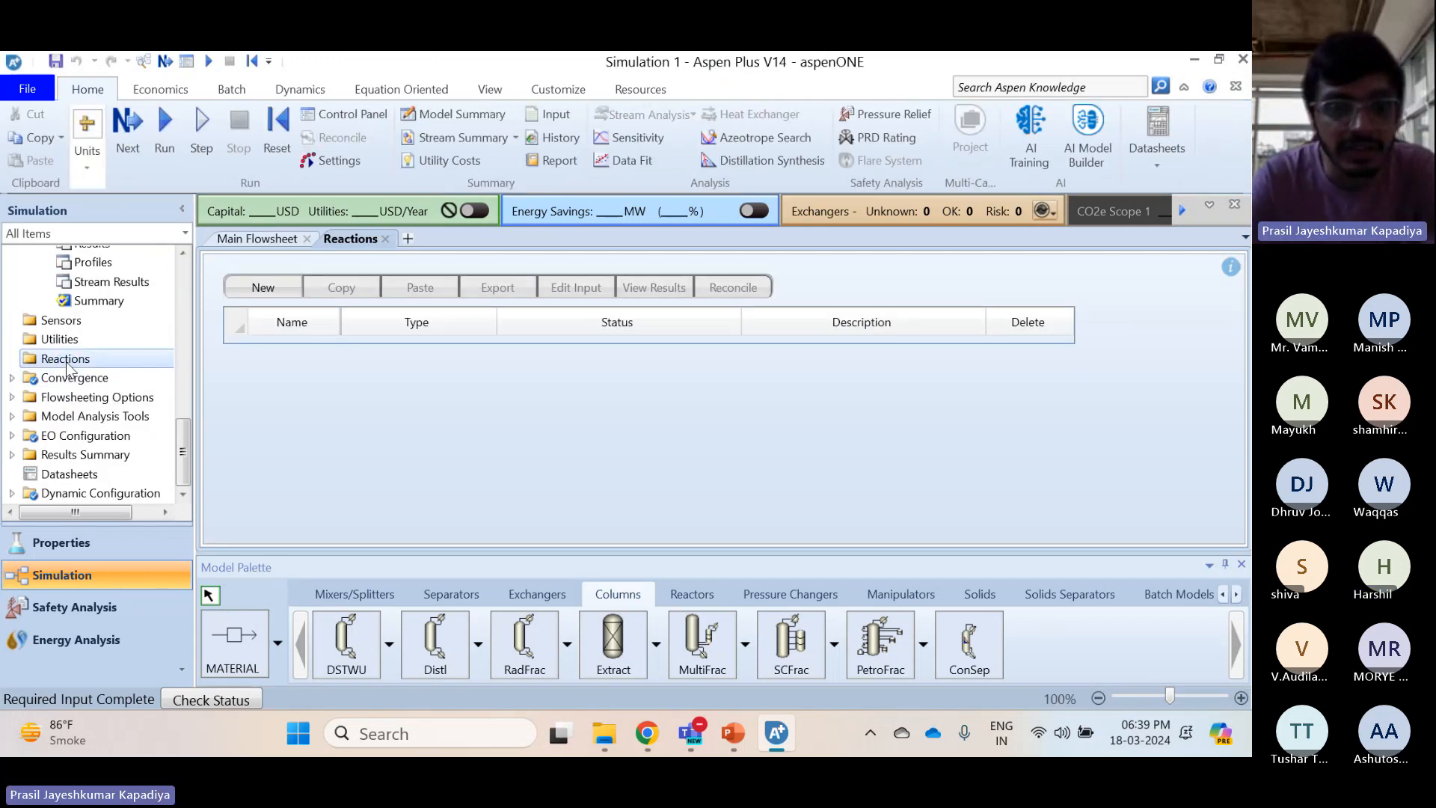
{"action": "left_click", "coordinate": [288, 286]}
{"action": "left_click", "coordinate": [626, 416]}
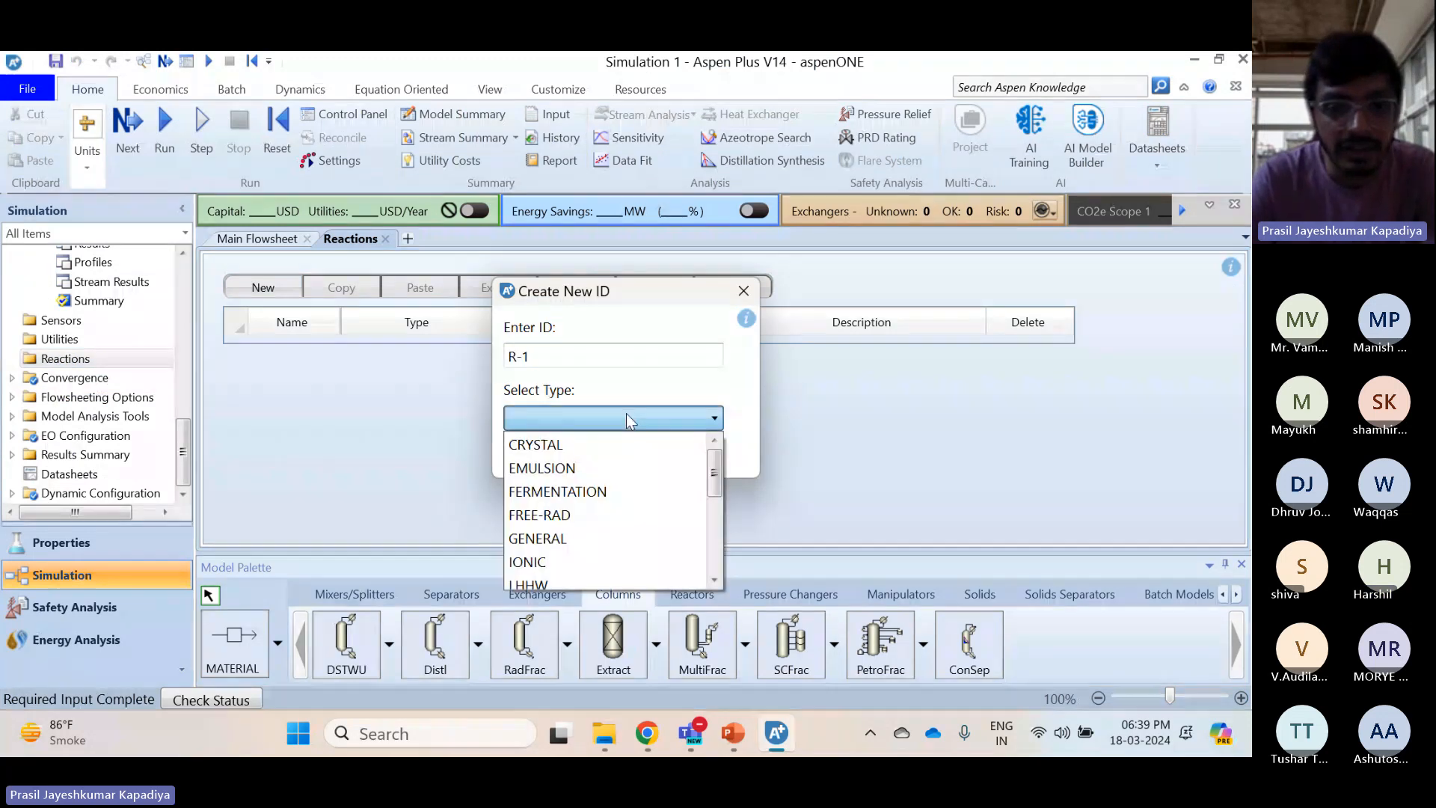
{"action": "scroll", "coordinate": [572, 527], "scroll_direction": "down", "scroll_amount": 3}
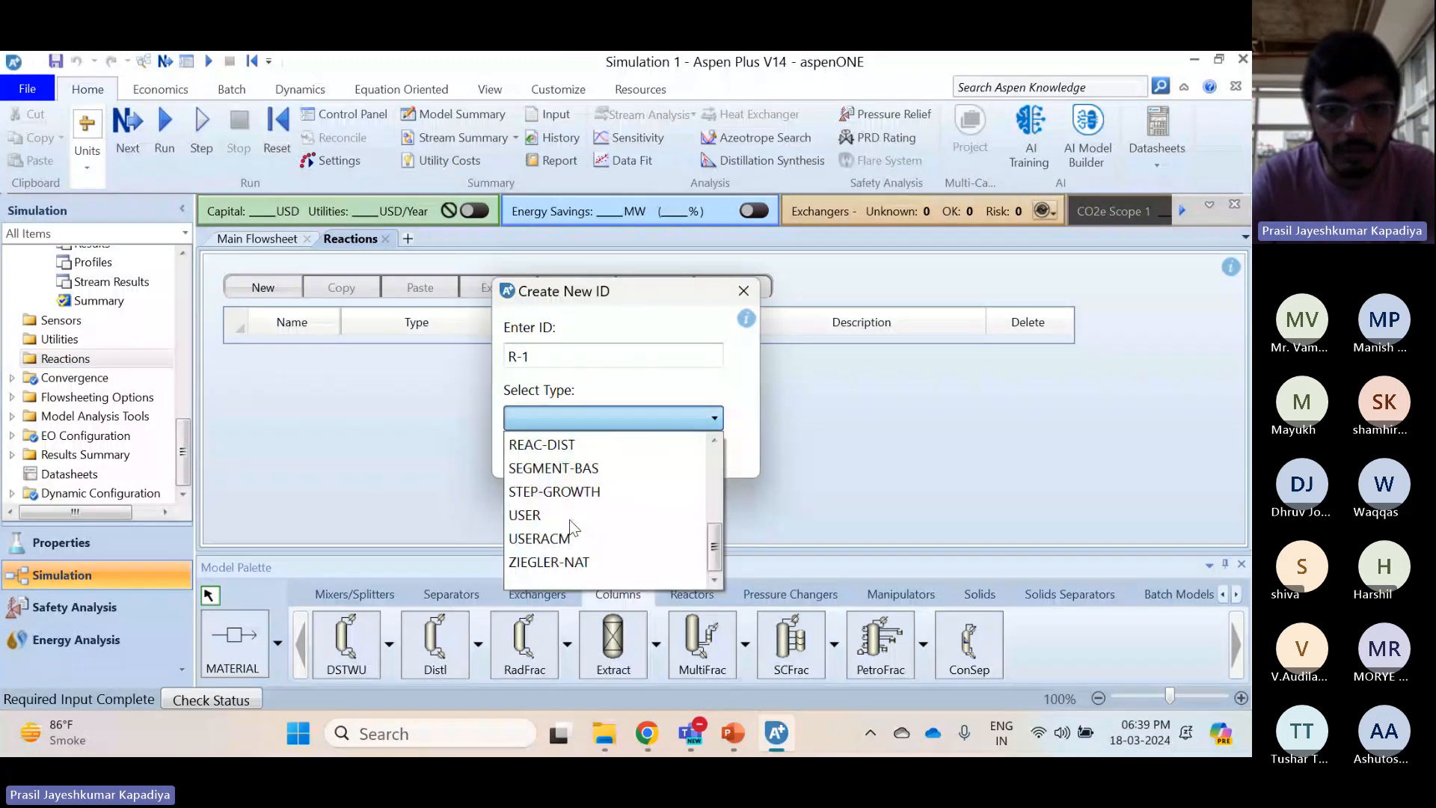
{"action": "scroll", "coordinate": [568, 520], "scroll_direction": "up", "scroll_amount": 1}
{"action": "left_click", "coordinate": [573, 468]}
{"action": "left_click", "coordinate": [602, 461]}
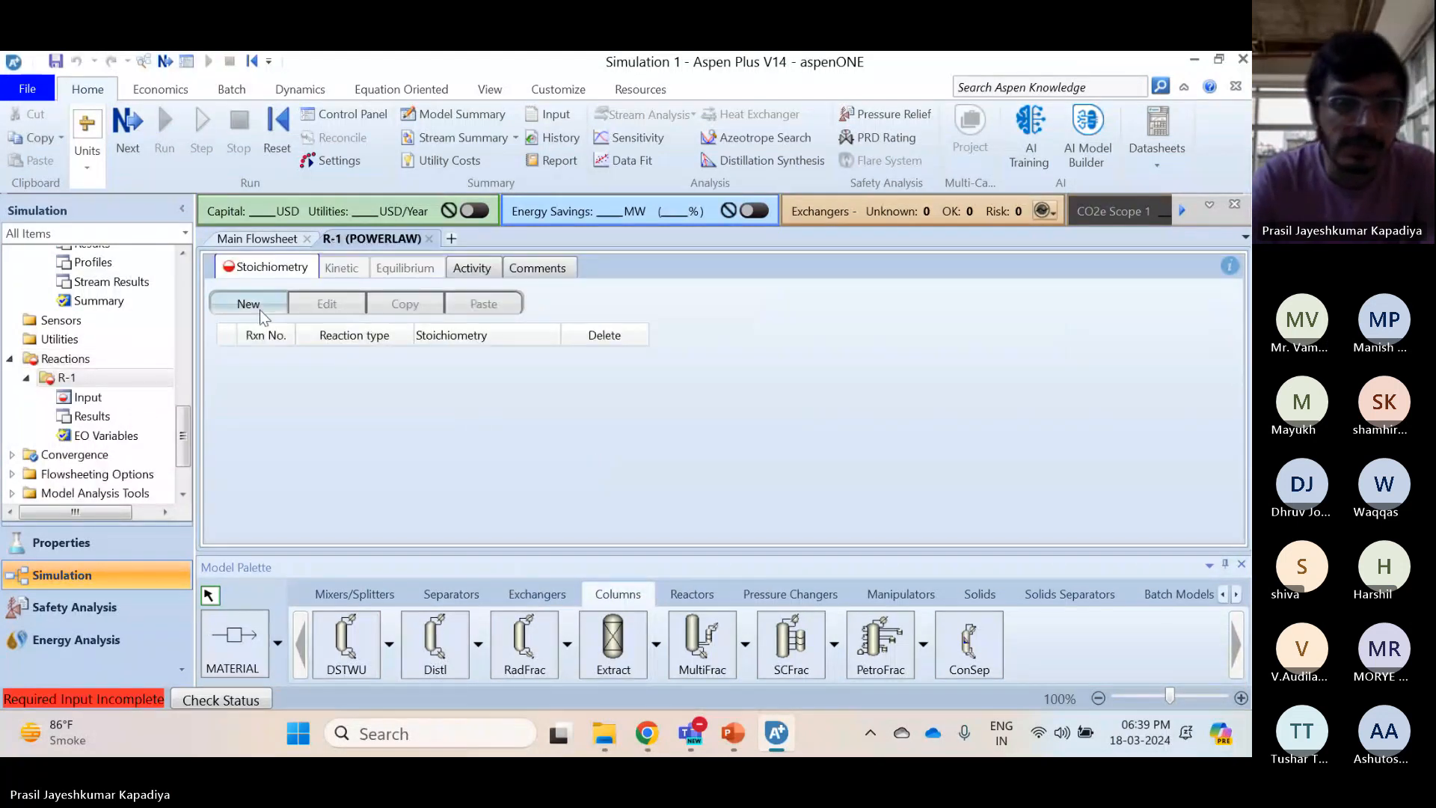
Add a kinetic reaction to set R-1 with HI as the reactant and a coefficient of -2
{"action": "left_click", "coordinate": [257, 305]}
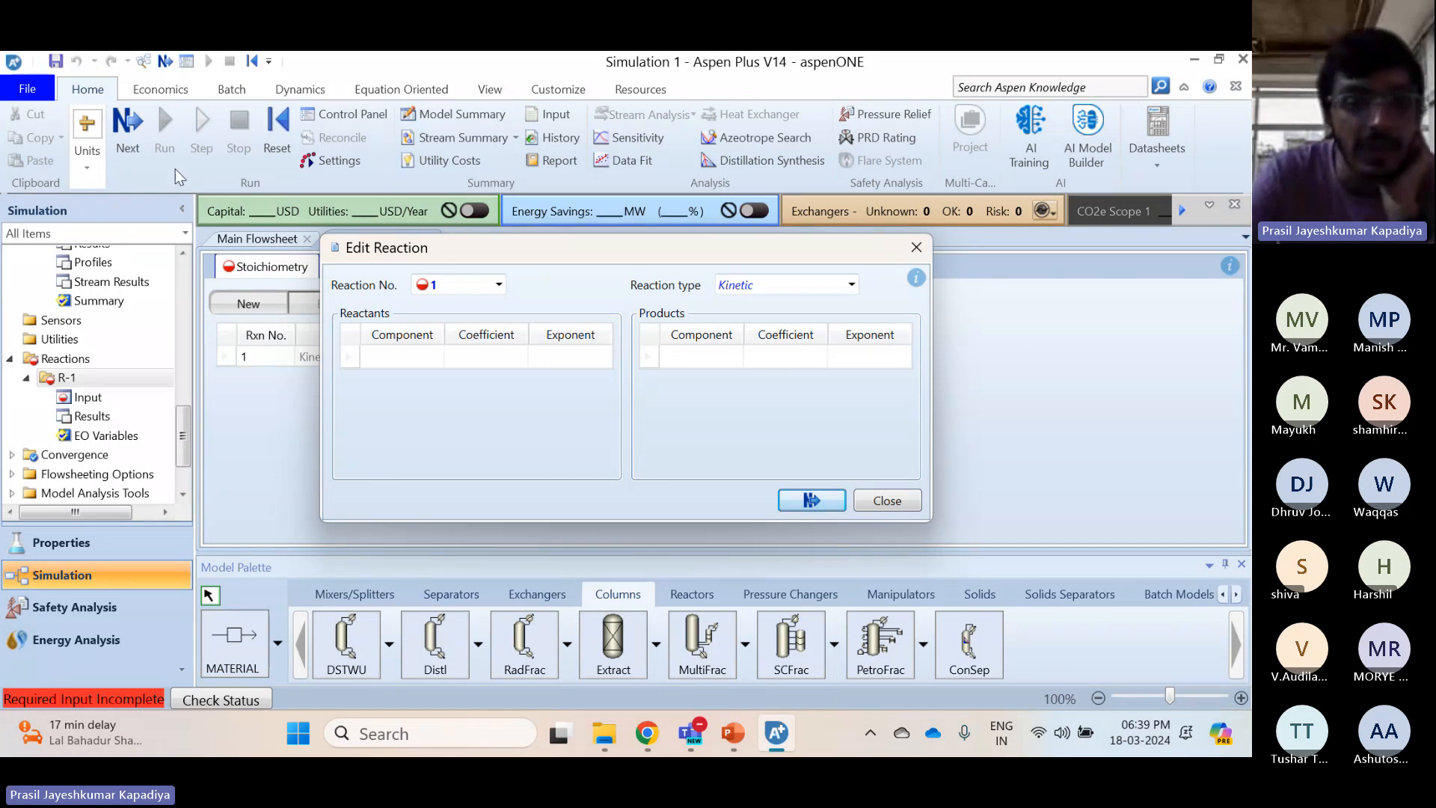
{"action": "left_click", "coordinate": [431, 361]}
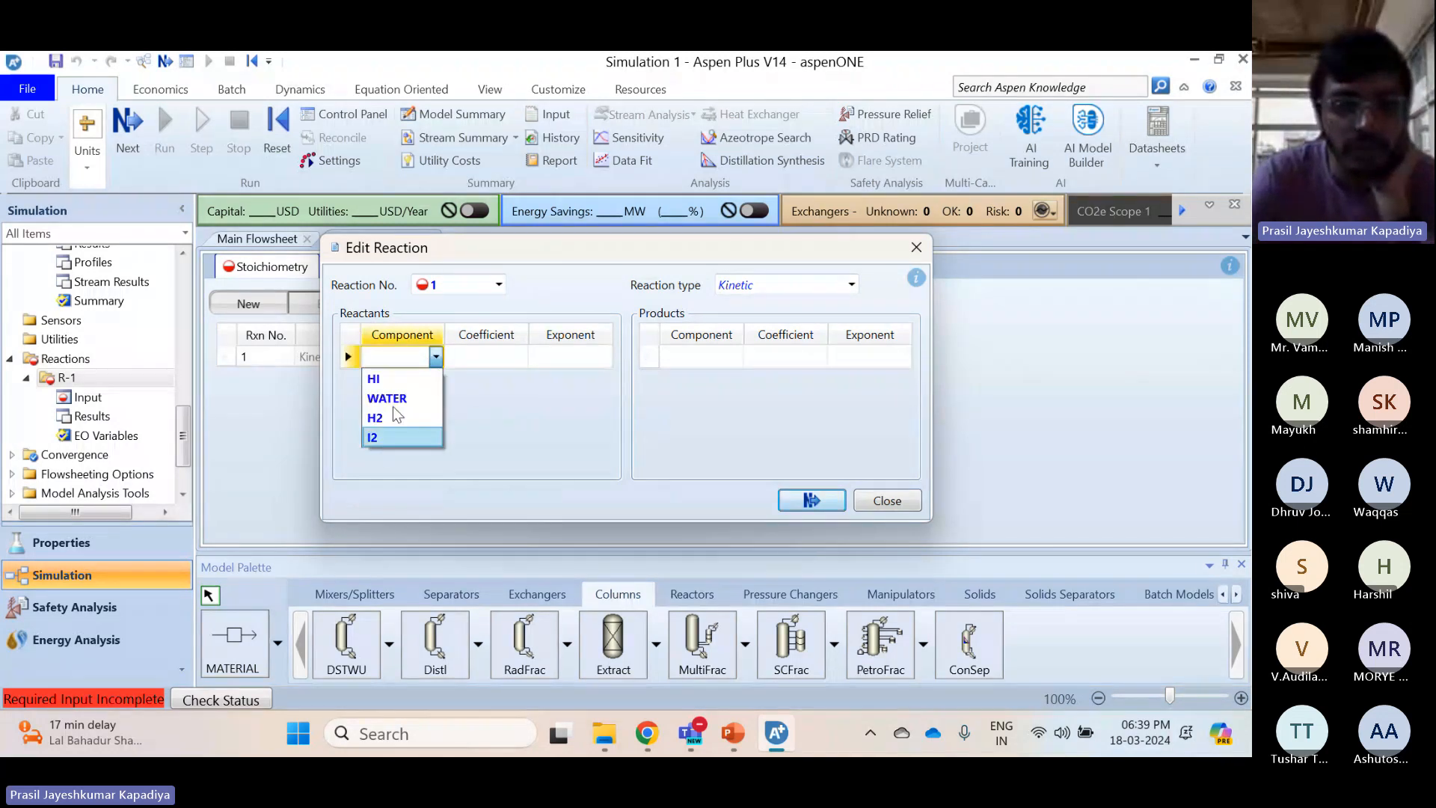
{"action": "left_click", "coordinate": [396, 377]}
{"action": "left_click", "coordinate": [512, 361]}
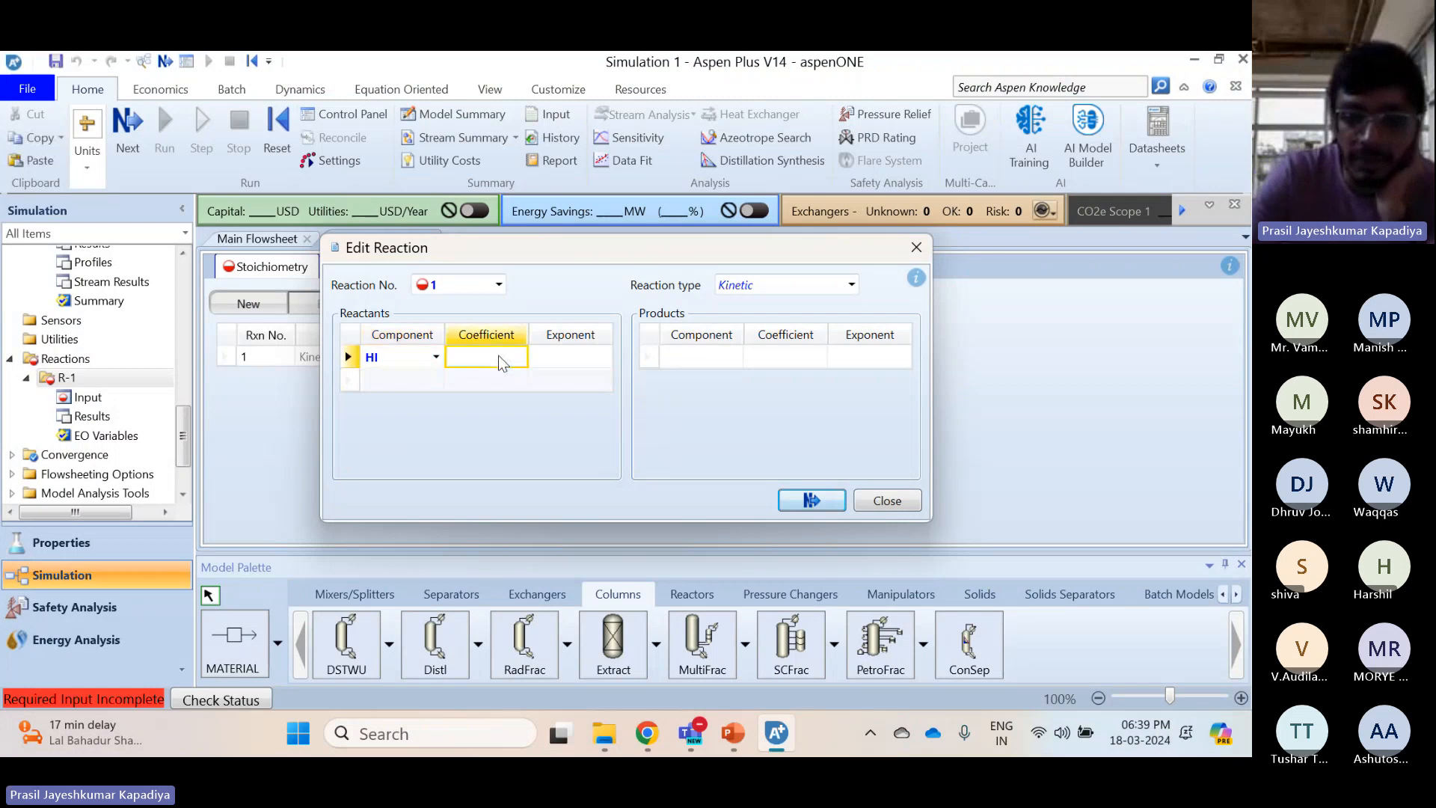
{"action": "type", "text": "-2"}
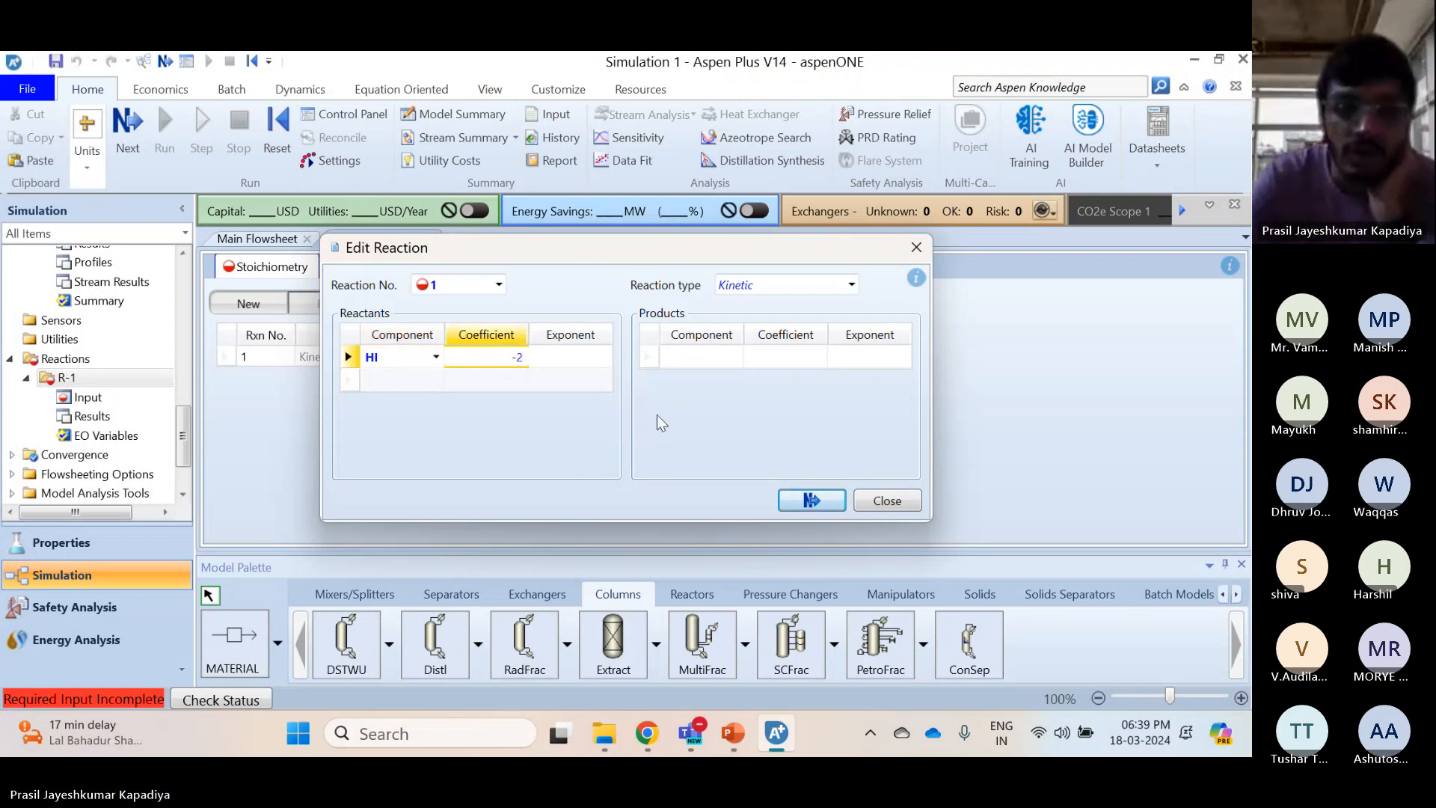
Add H2 and I2 as the reaction's products with a coefficient of 1 each, and close the reaction editor
{"action": "left_click", "coordinate": [725, 361]}
{"action": "left_click", "coordinate": [724, 366]}
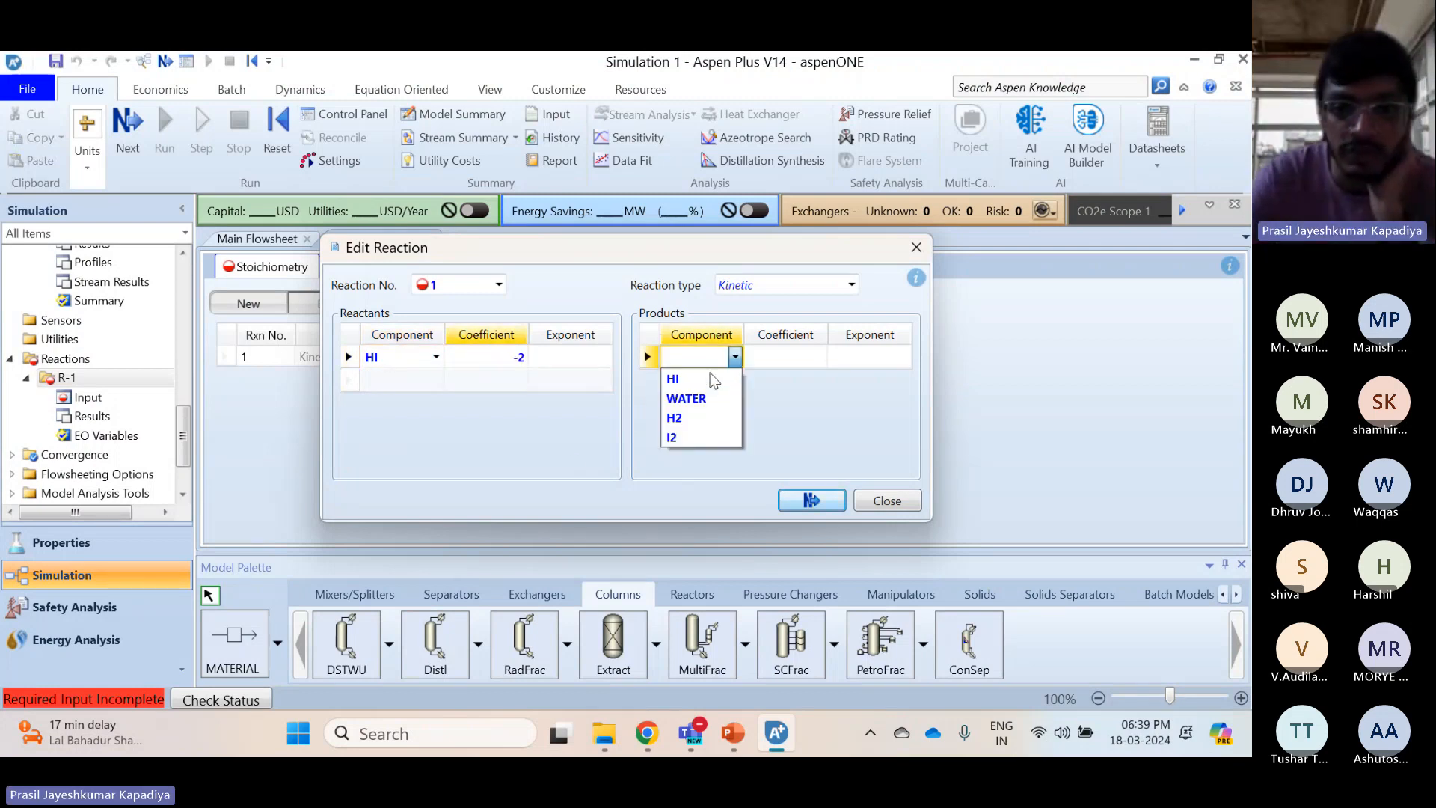
{"action": "left_click", "coordinate": [718, 413]}
{"action": "left_click", "coordinate": [734, 381]}
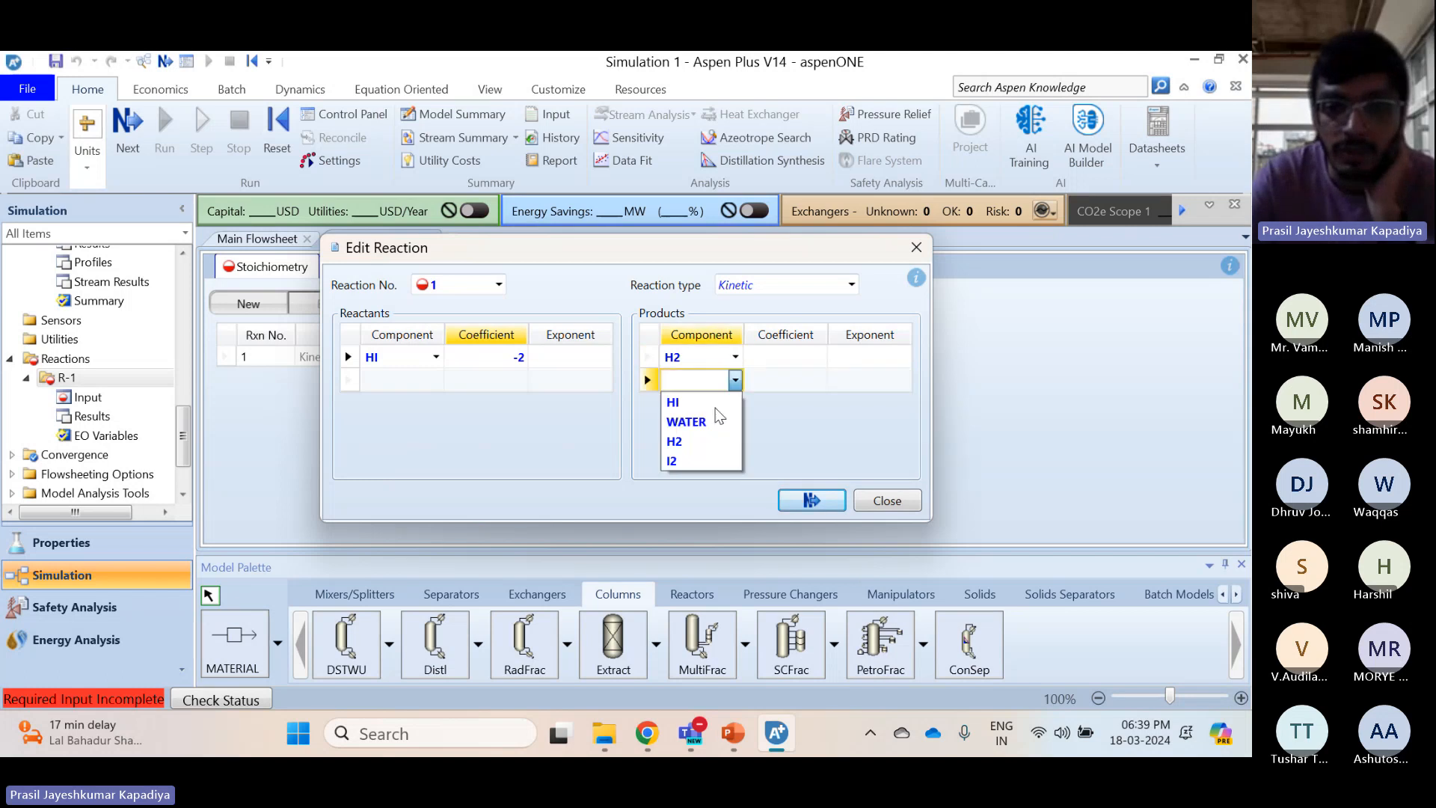
{"action": "left_click", "coordinate": [682, 458]}
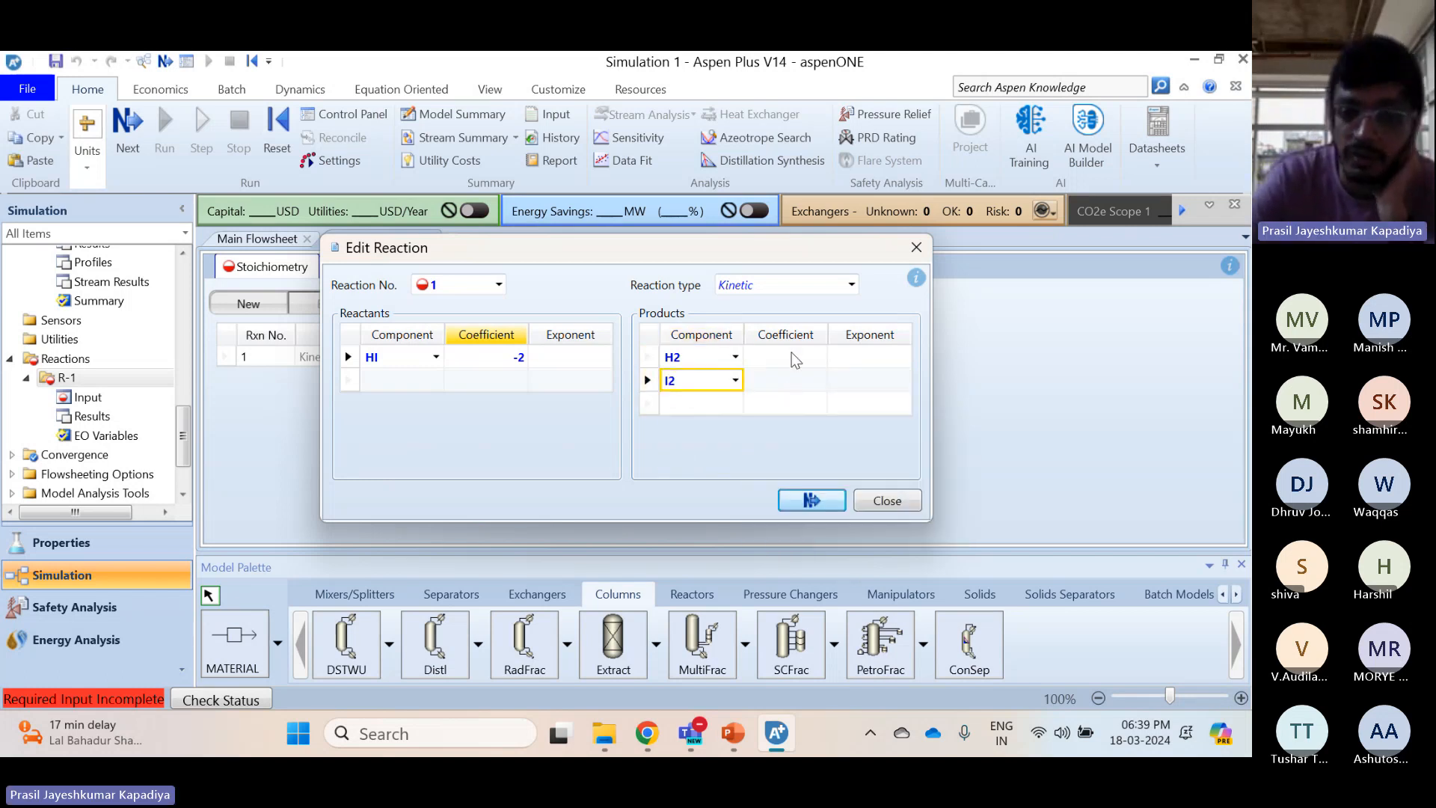
{"action": "left_click", "coordinate": [792, 357]}
{"action": "type", "text": "1"}
{"action": "key", "text": "Return"}
{"action": "type", "text": "1"}
{"action": "key", "text": "Return"}
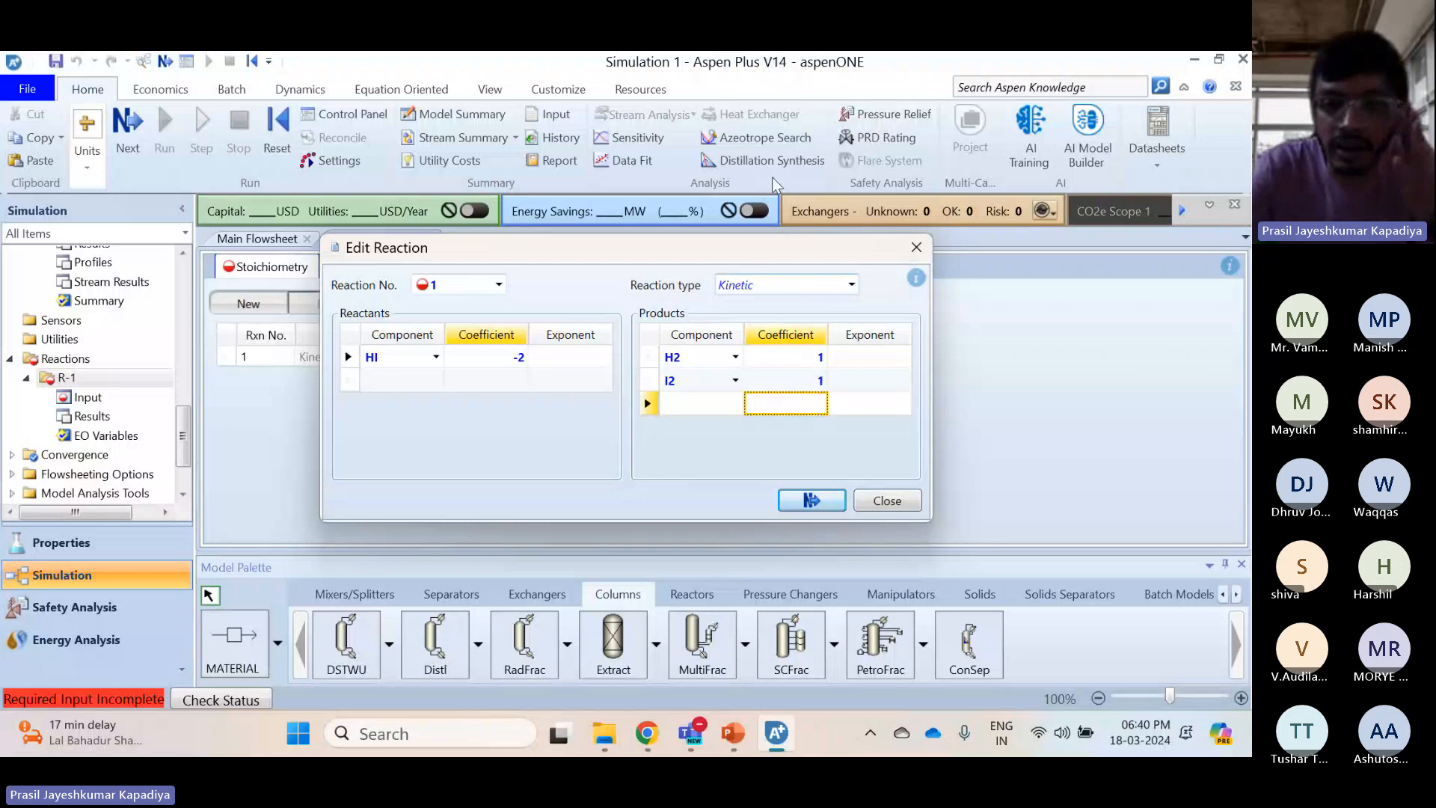
{"action": "left_click", "coordinate": [917, 247]}
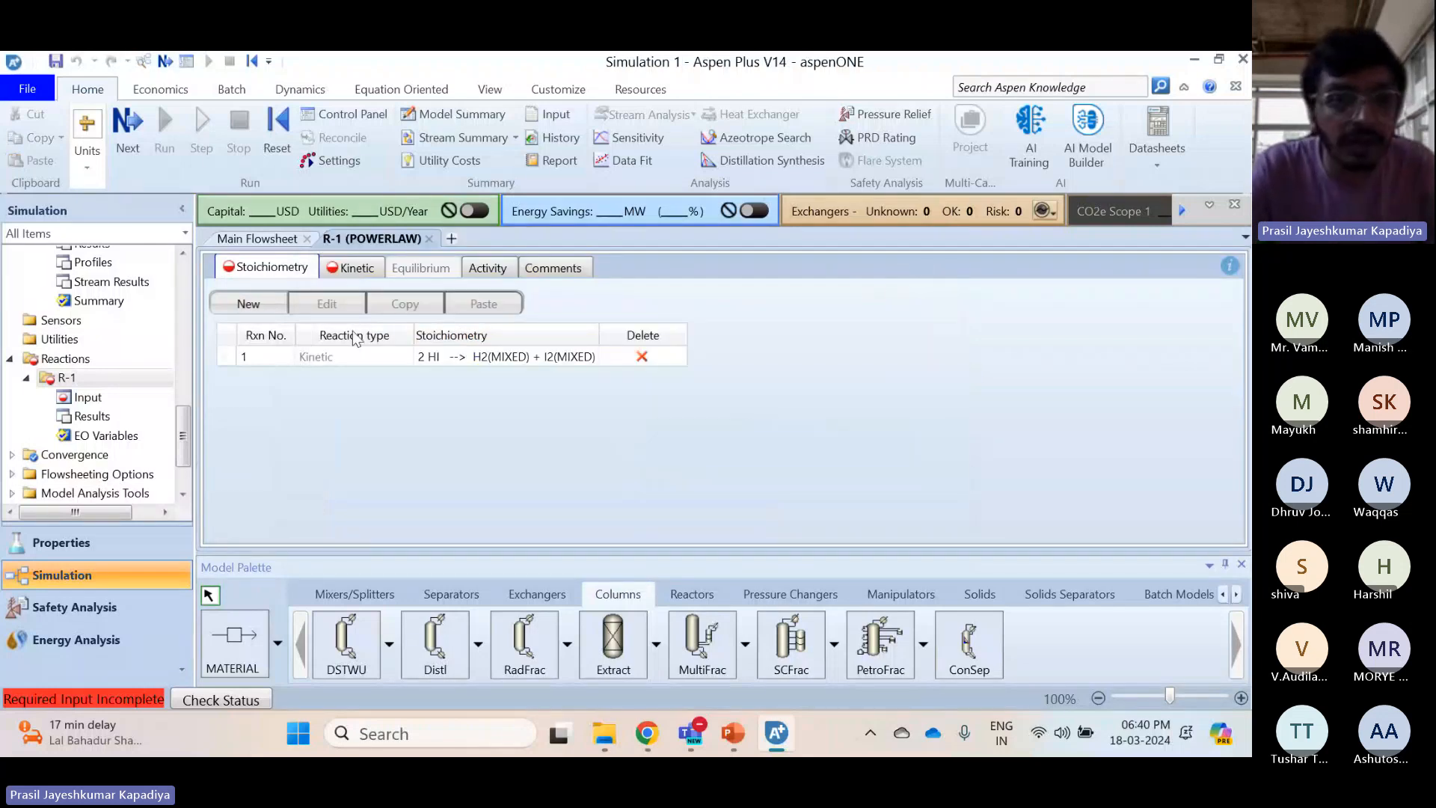
Delete the HI decomposition reaction from the stoichiometry list of set R-1
{"action": "left_click", "coordinate": [230, 358]}
{"action": "right_click", "coordinate": [241, 361]}
{"action": "left_click", "coordinate": [303, 440]}
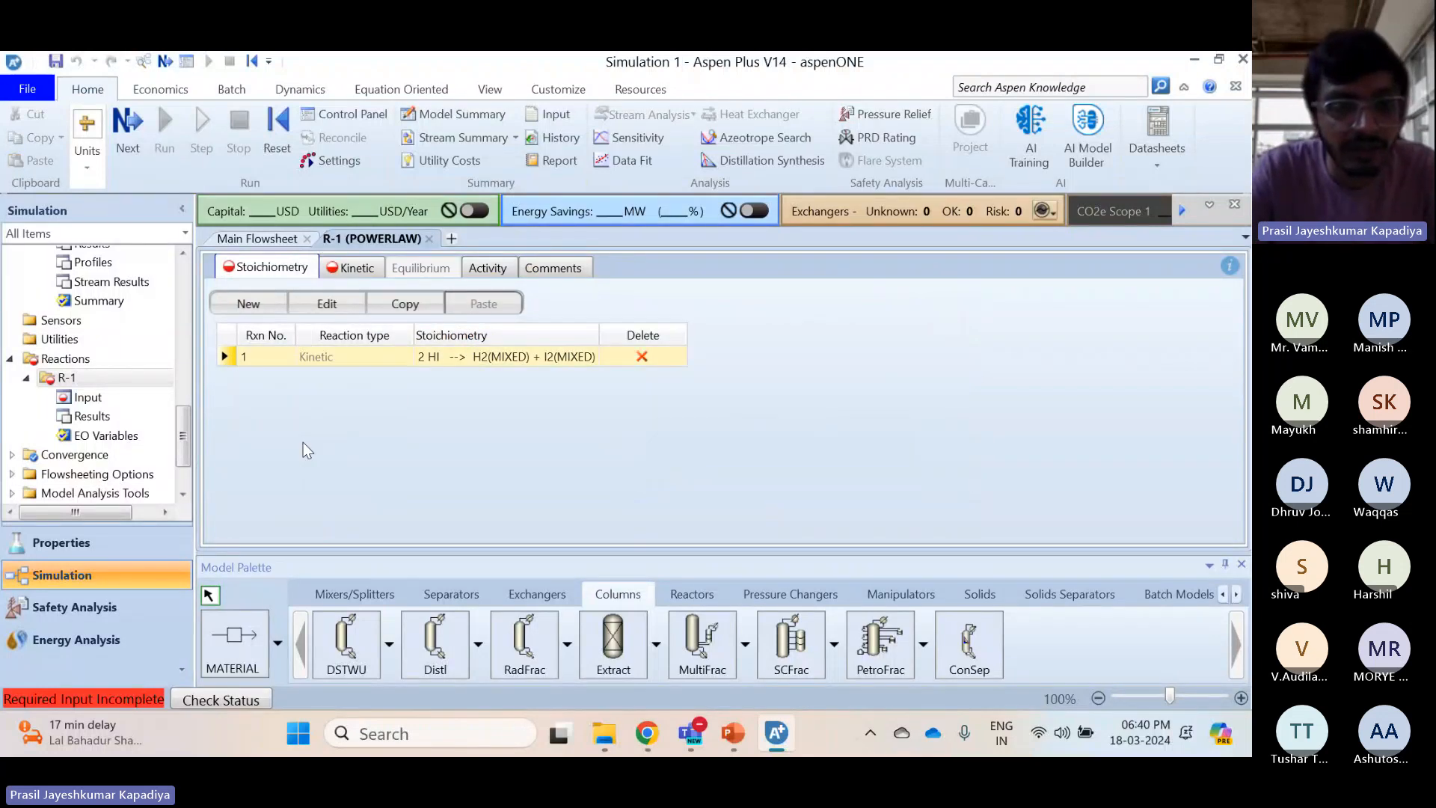
{"action": "left_click", "coordinate": [667, 414]}
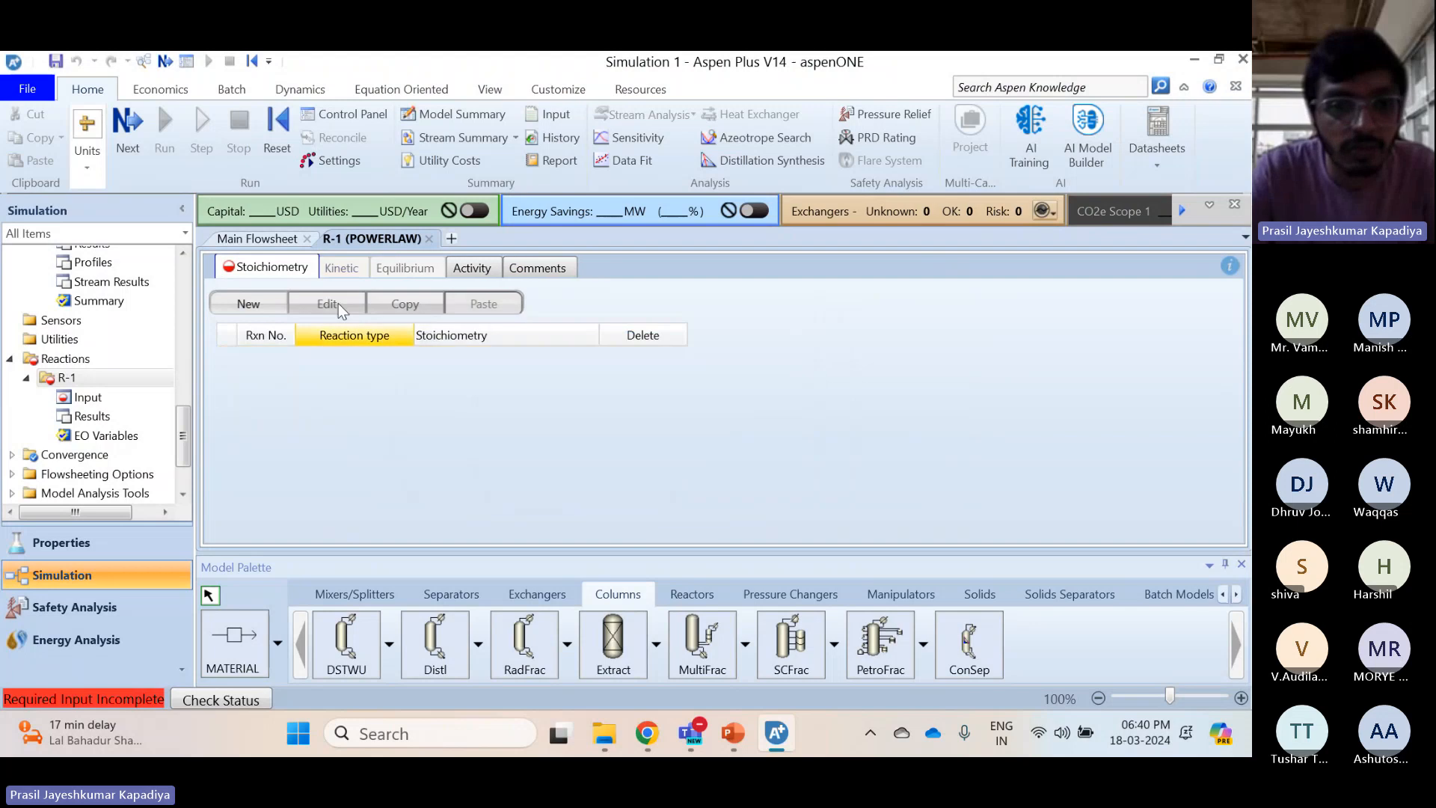
{"action": "left_click", "coordinate": [246, 298]}
{"action": "left_click", "coordinate": [916, 248]}
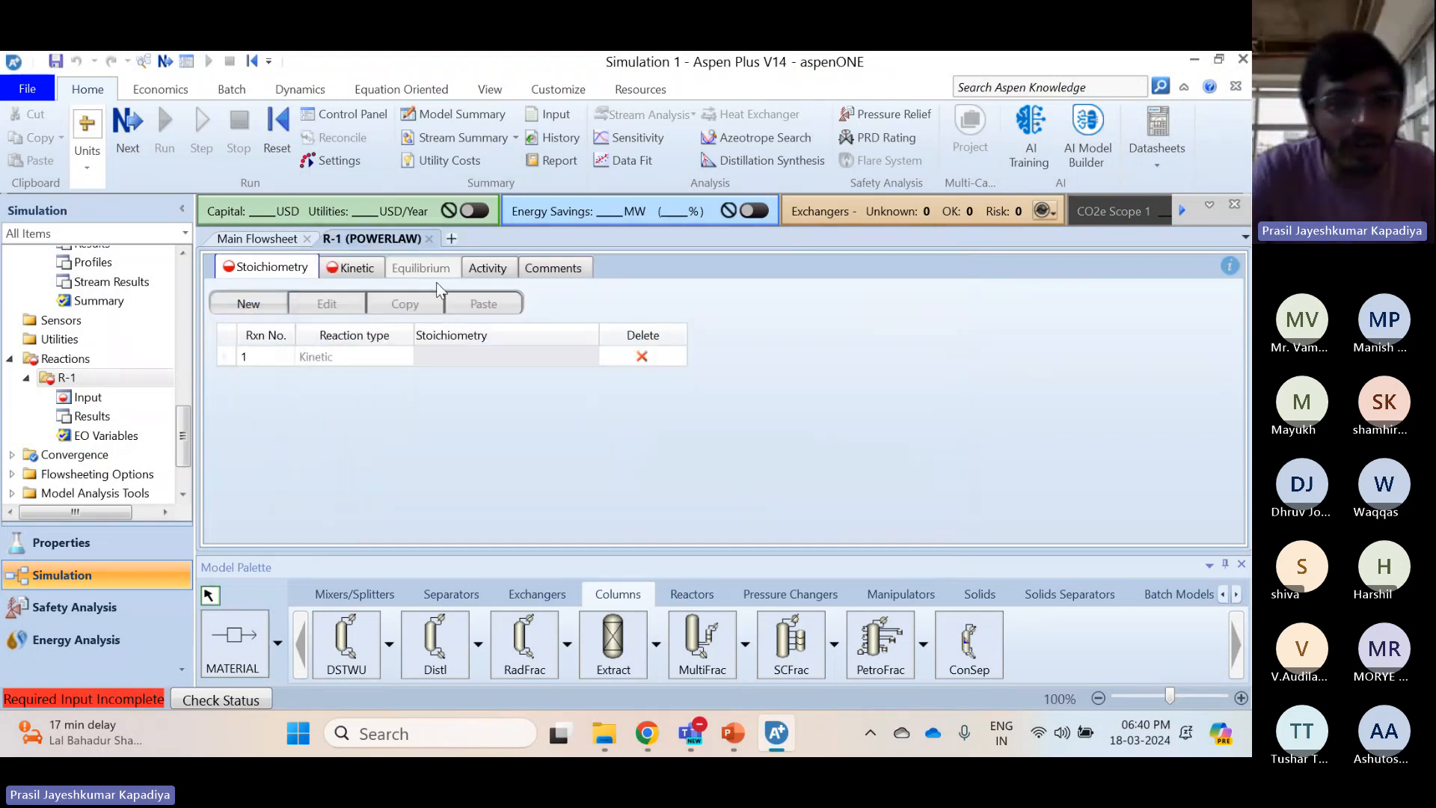
{"action": "right_click", "coordinate": [226, 356]}
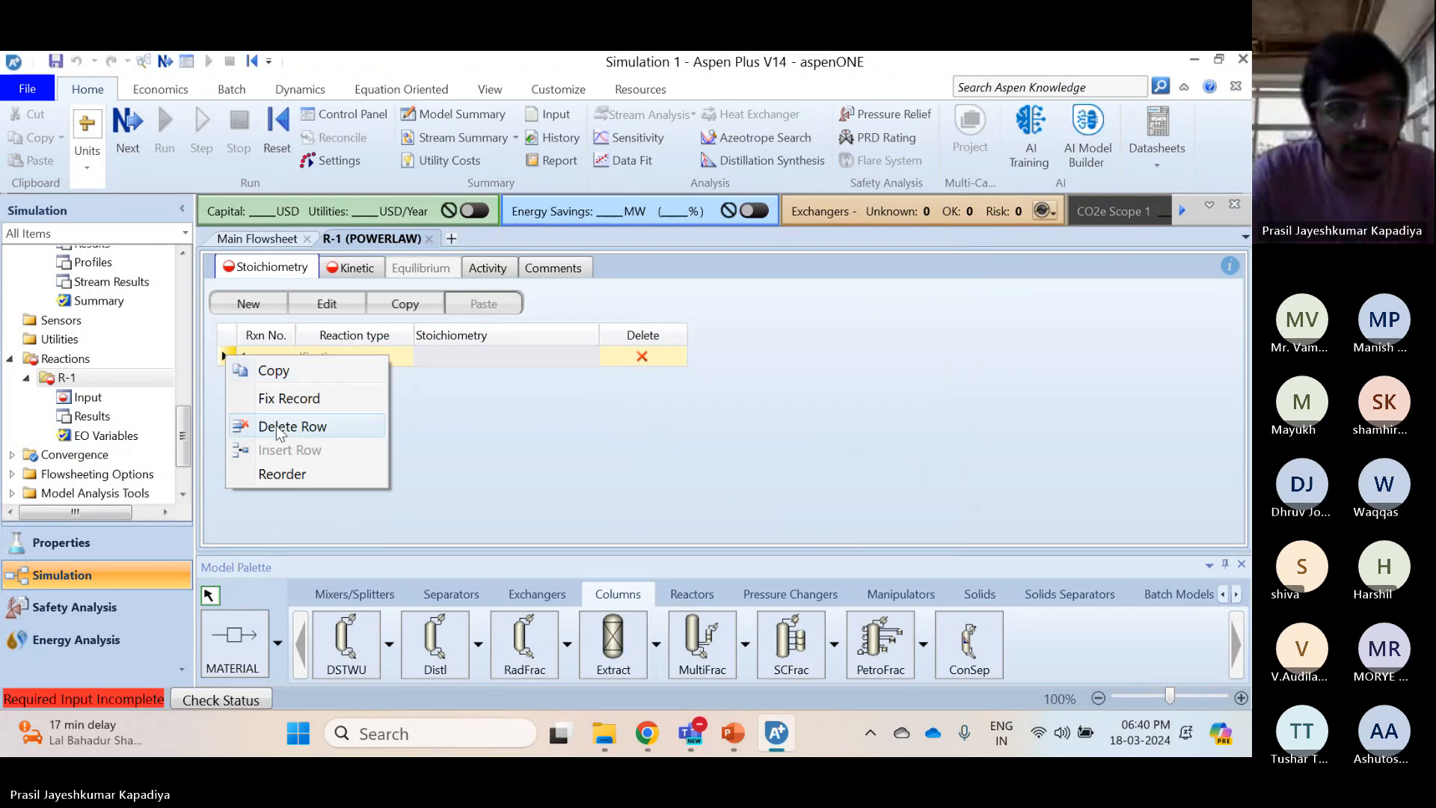
{"action": "left_click", "coordinate": [293, 427]}
{"action": "left_click", "coordinate": [686, 416]}
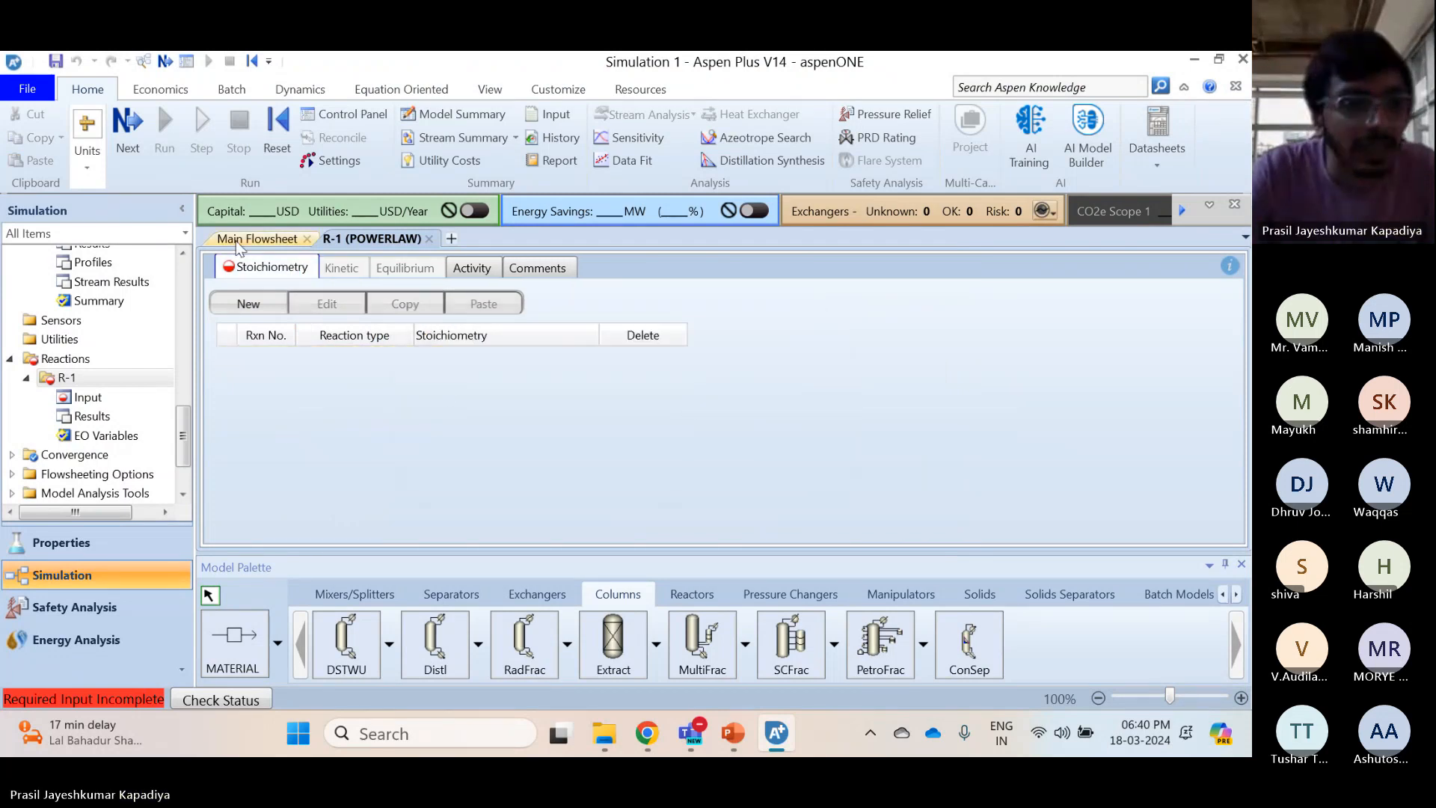
Delete the reaction set R-1 from the simulation's reactions
{"action": "right_click", "coordinate": [58, 385]}
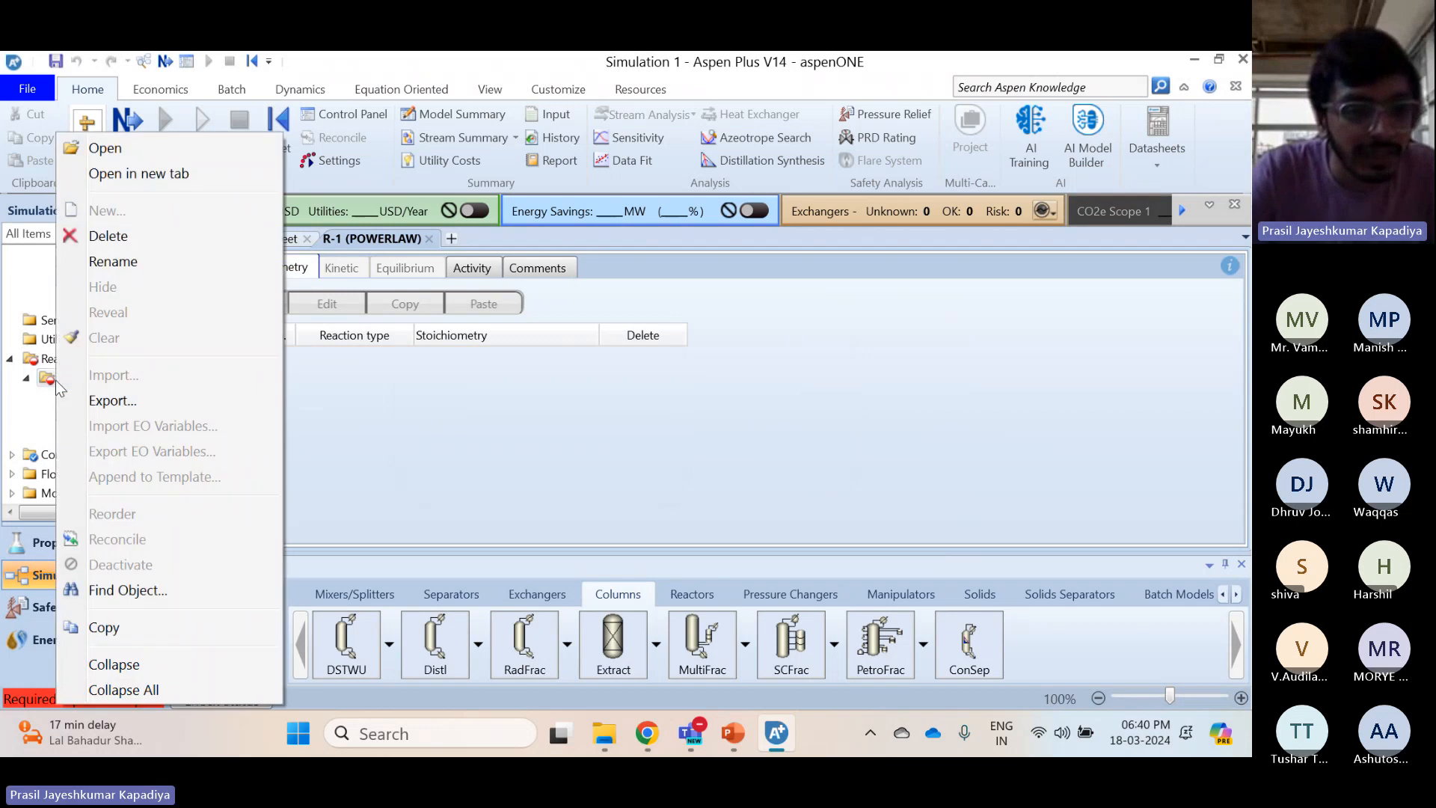
{"action": "left_click", "coordinate": [127, 236]}
{"action": "left_click", "coordinate": [673, 325]}
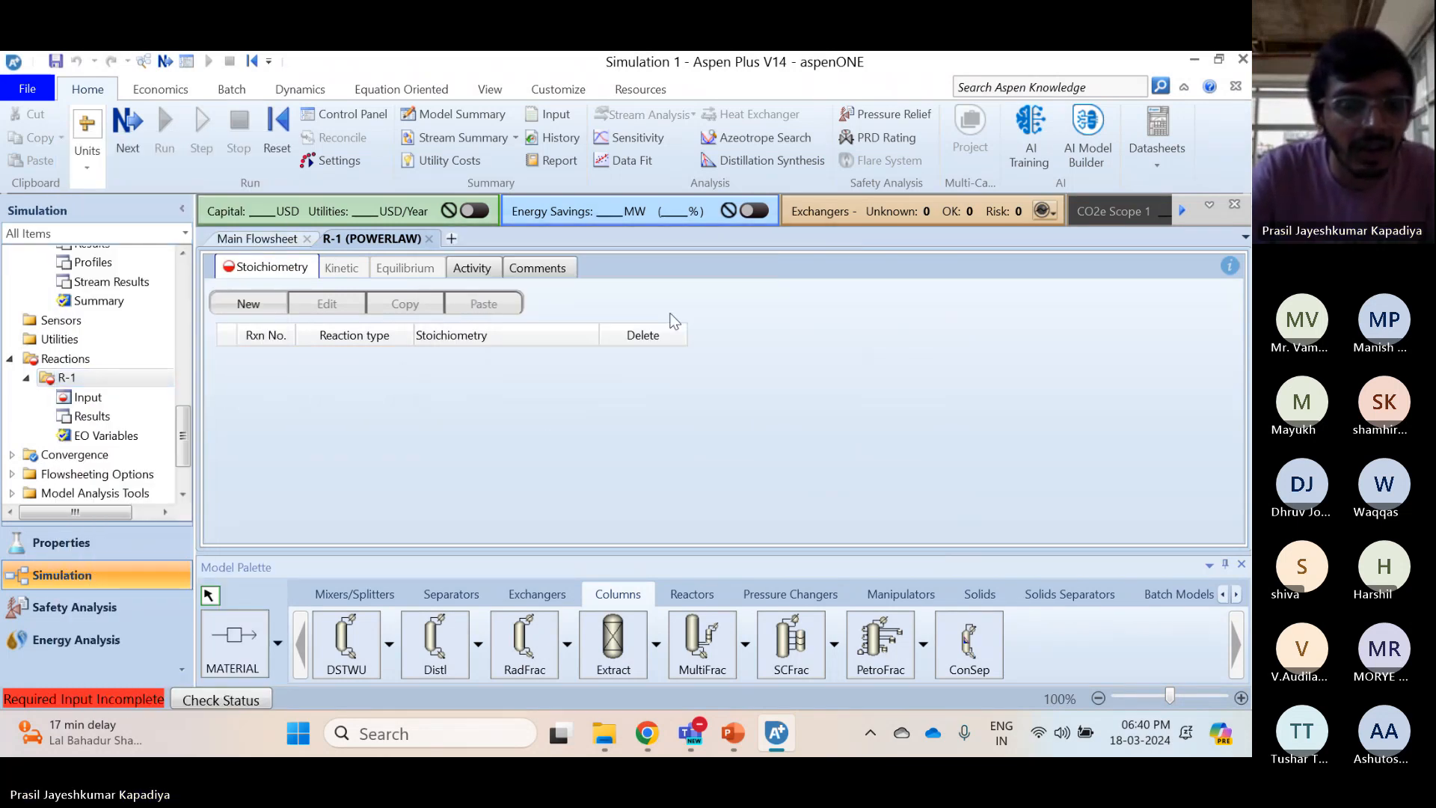
Create a new reaction set R-1 of type REAC-DIST under Reactions
{"action": "left_click", "coordinate": [66, 358]}
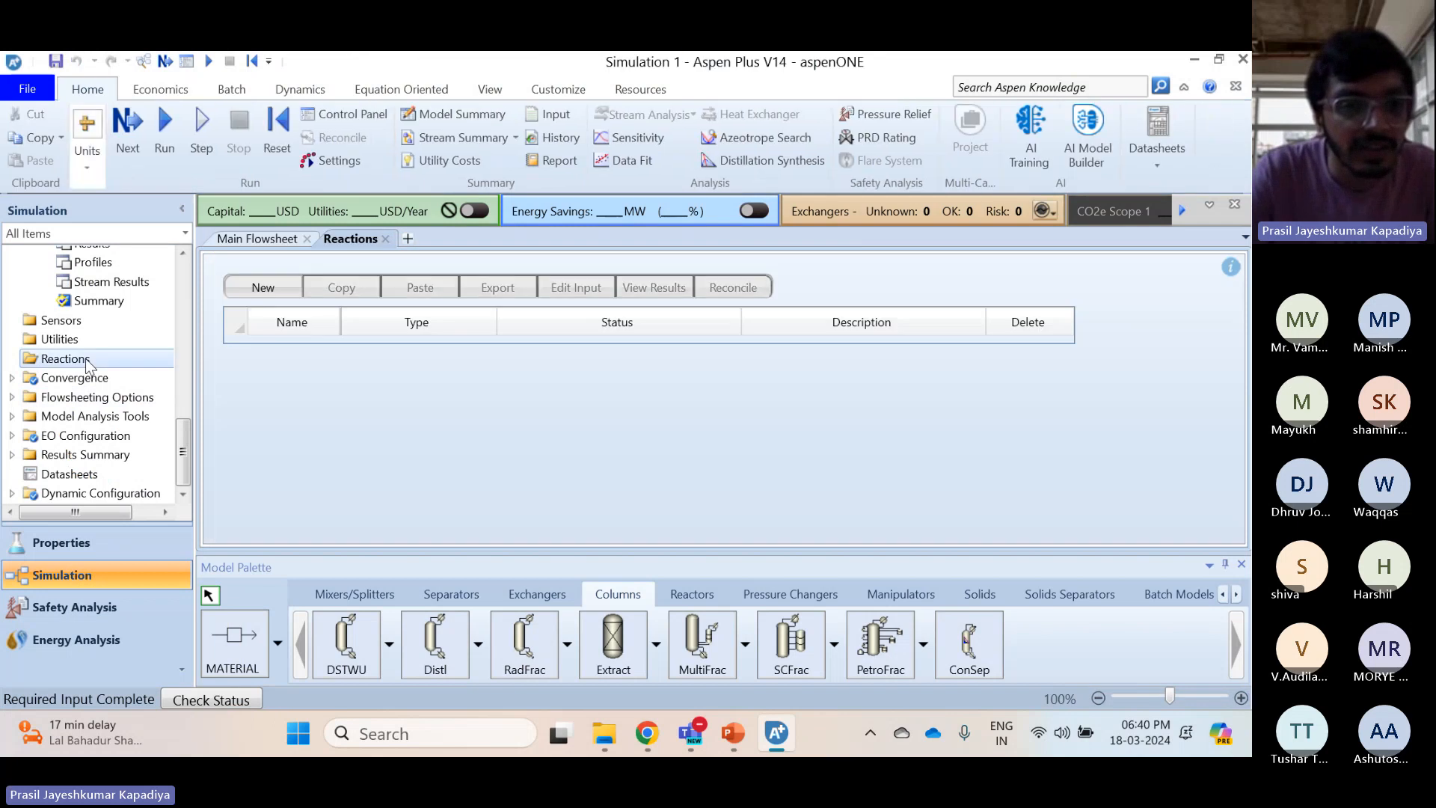
{"action": "left_click", "coordinate": [261, 289]}
{"action": "left_click", "coordinate": [658, 415]}
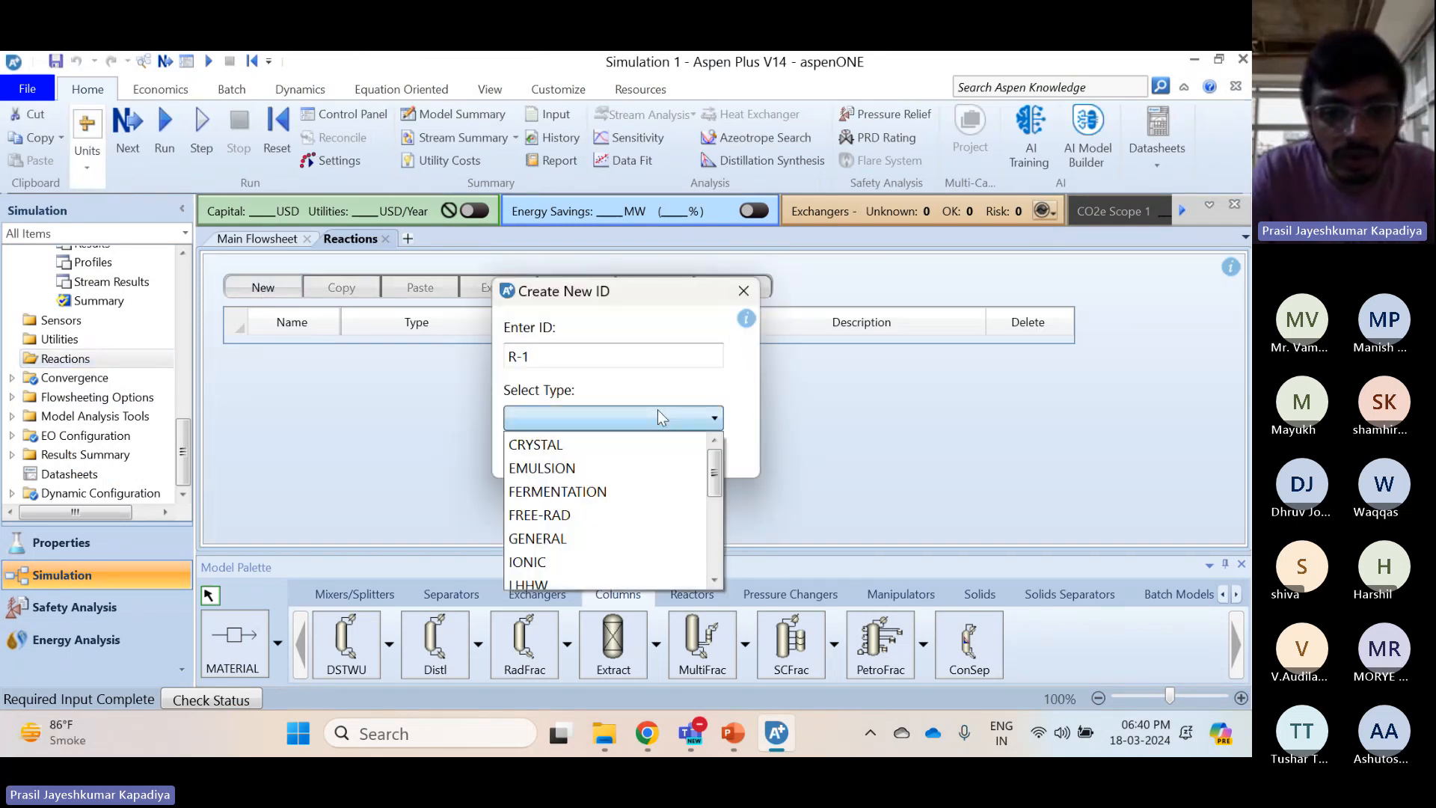
{"action": "scroll", "coordinate": [627, 494], "scroll_direction": "down", "scroll_amount": 2}
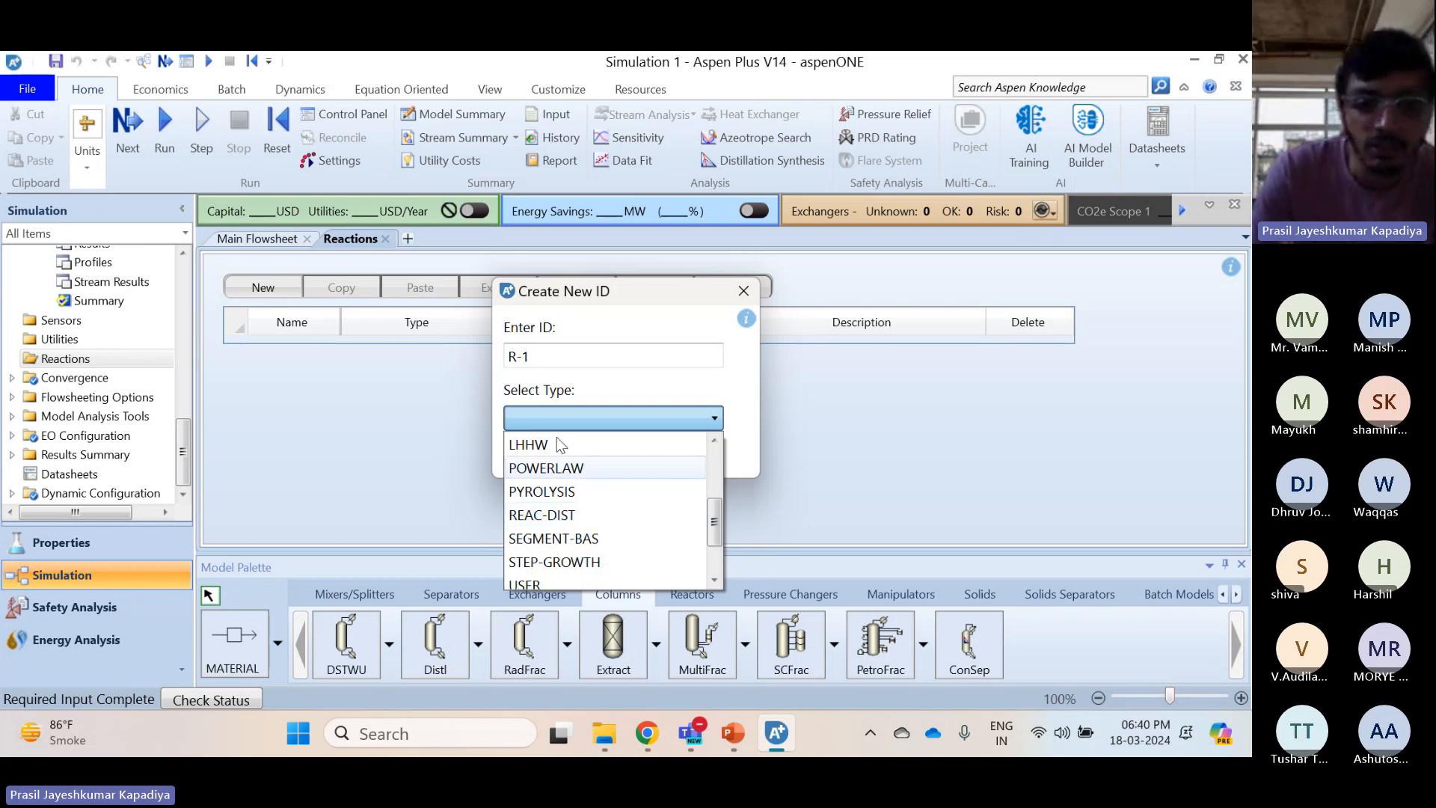
{"action": "left_click", "coordinate": [529, 516]}
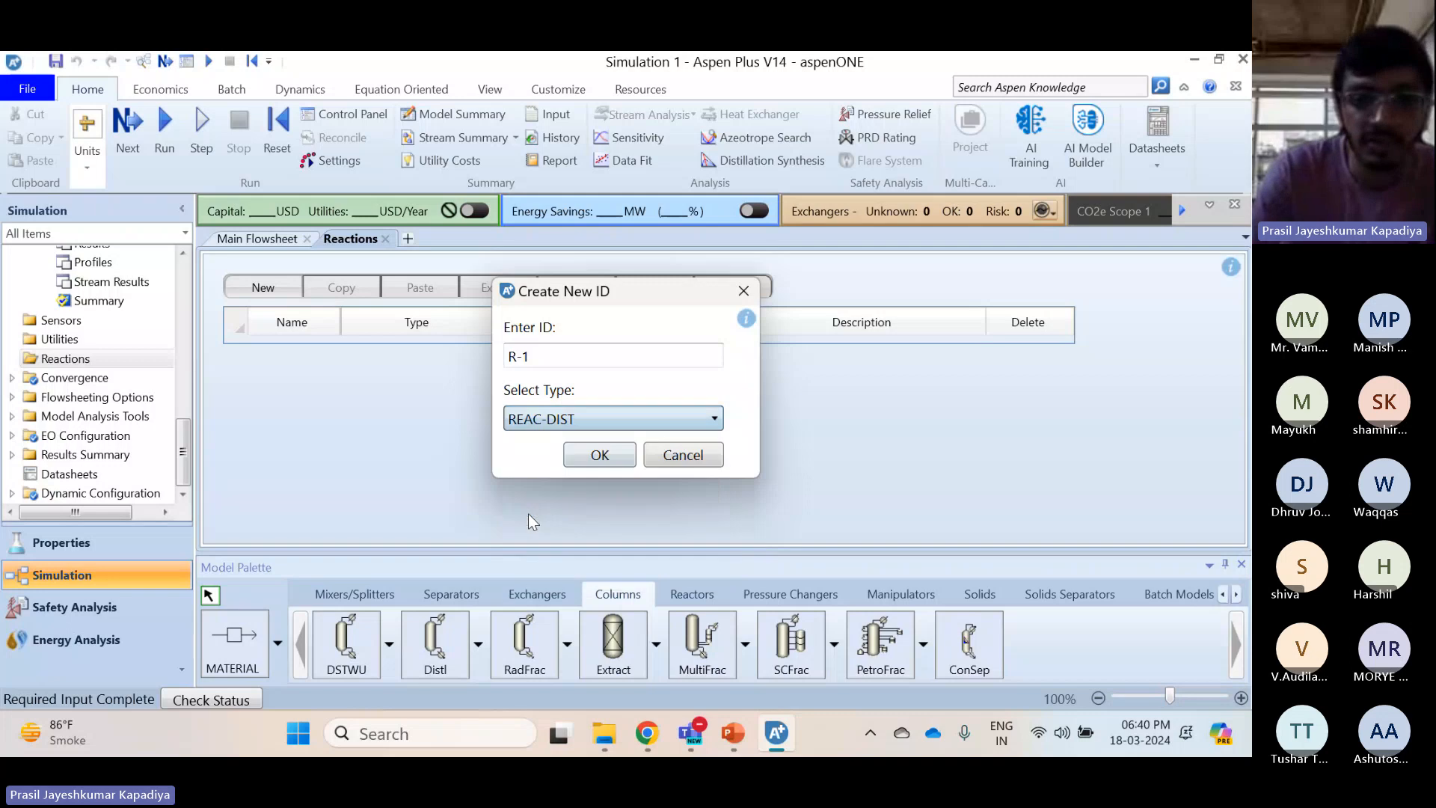
{"action": "left_click", "coordinate": [600, 456]}
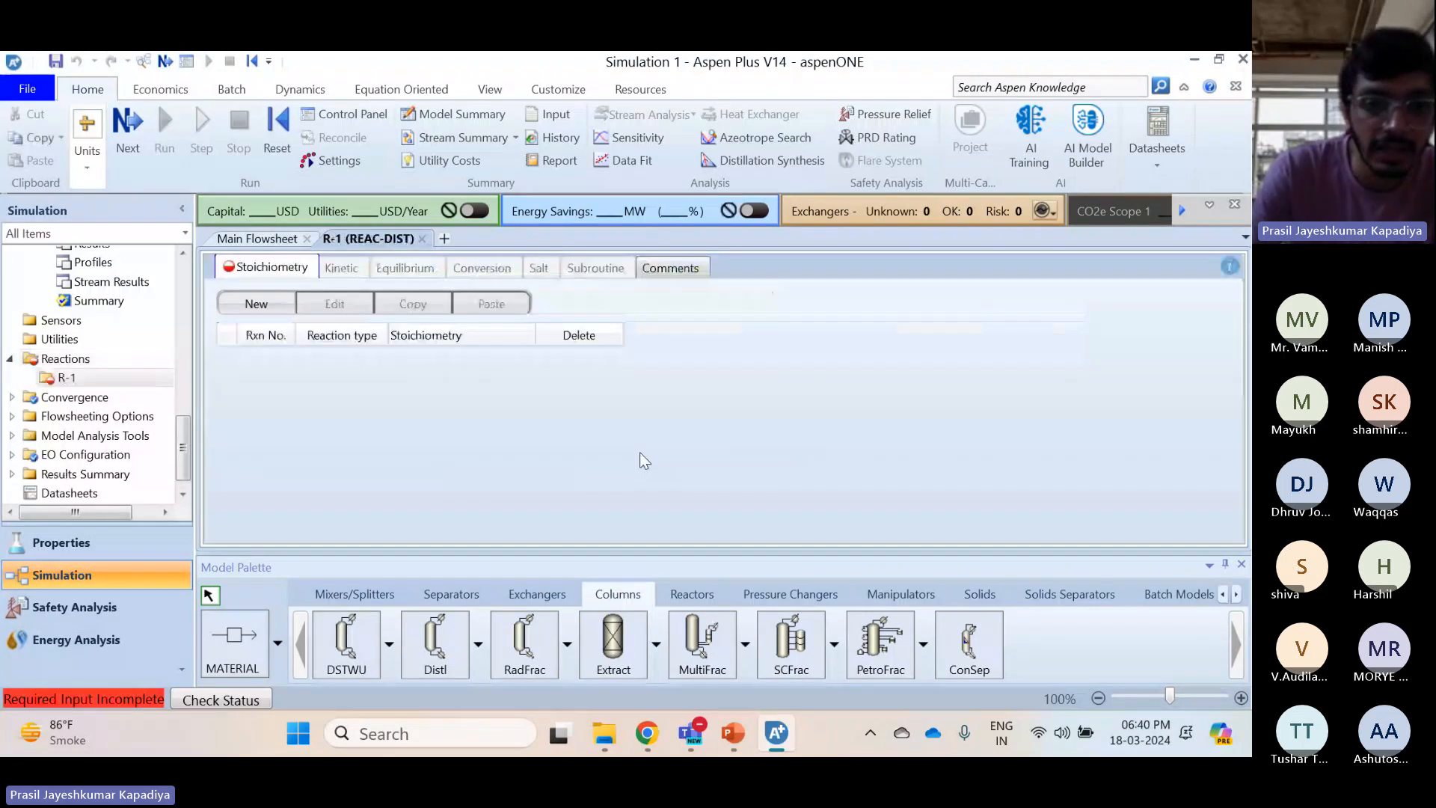
Add reaction 1 to R-1 as Kinetic/Equilibrium/Conversion, consulting the HI decomposition slide in PowerPoint before returning to Aspen Plus
{"action": "left_click", "coordinate": [256, 303]}
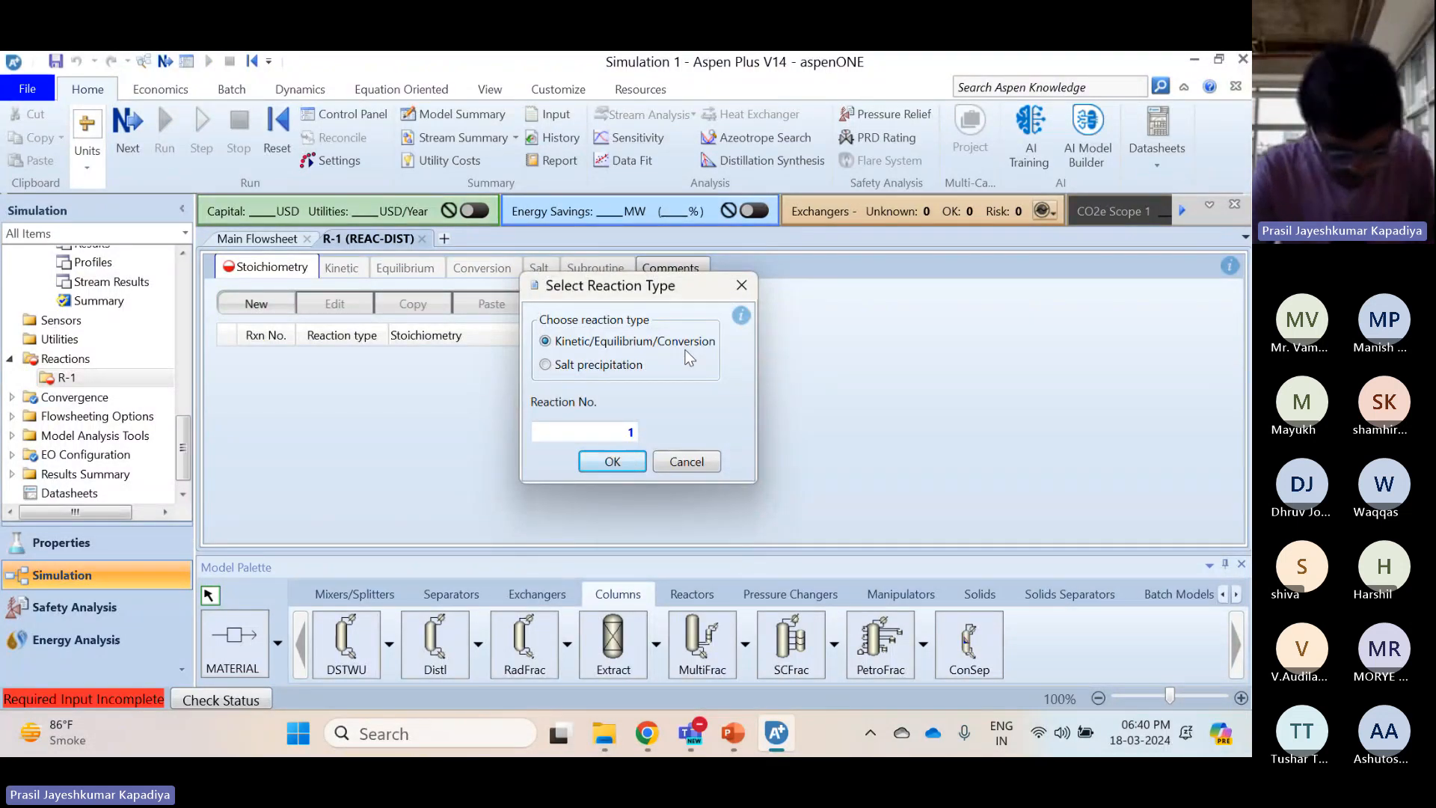
{"action": "left_click", "coordinate": [733, 733]}
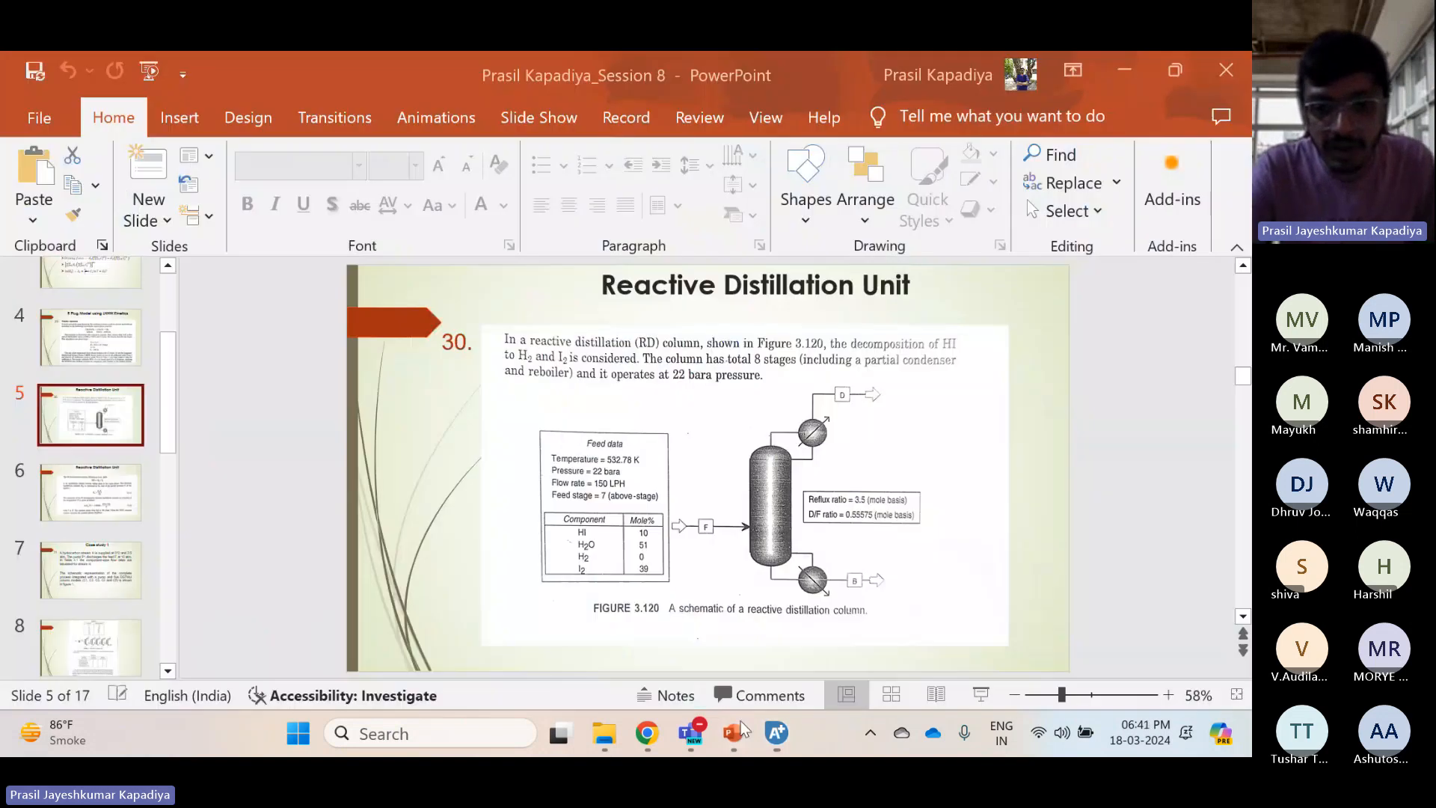
{"action": "left_click", "coordinate": [129, 477]}
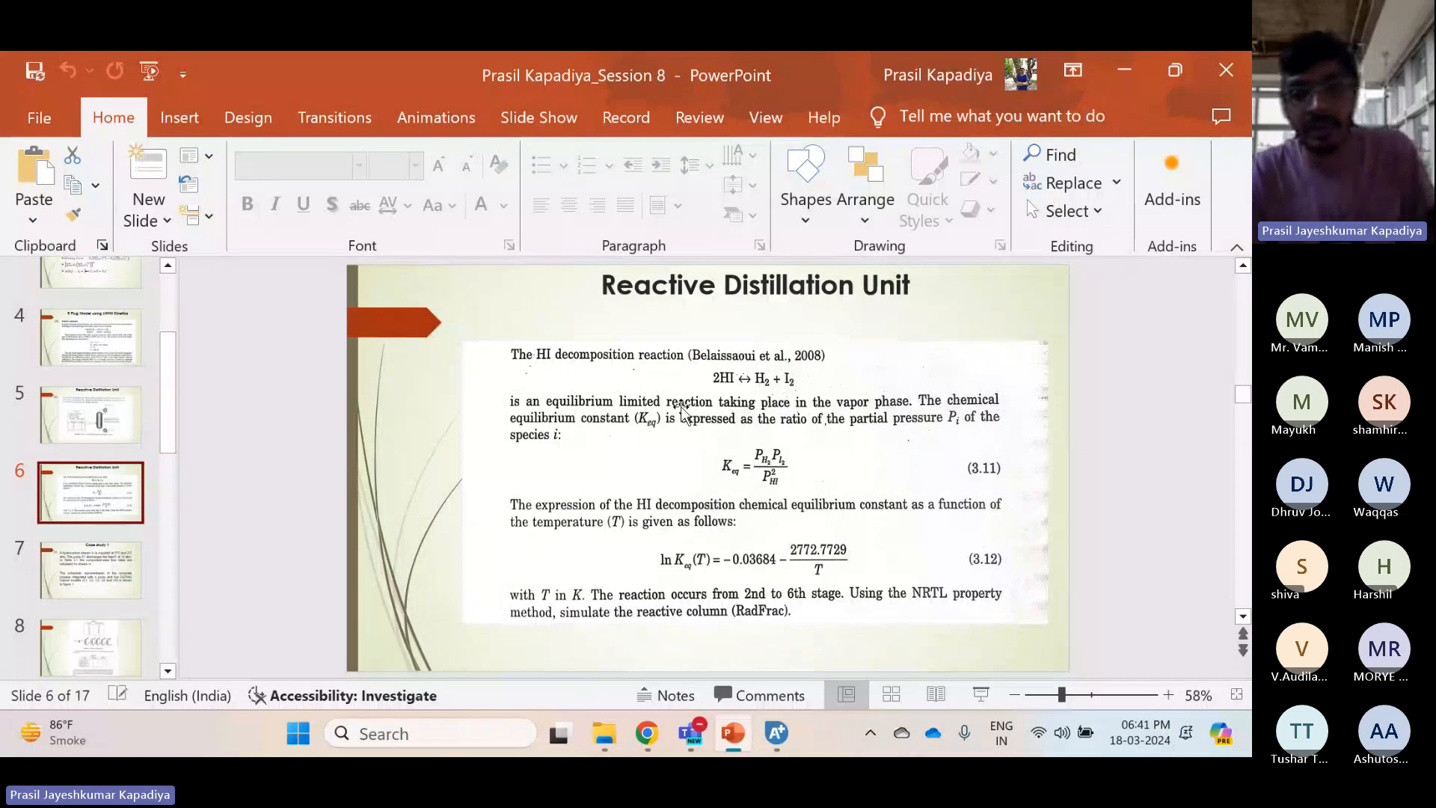
{"action": "left_click", "coordinate": [774, 733]}
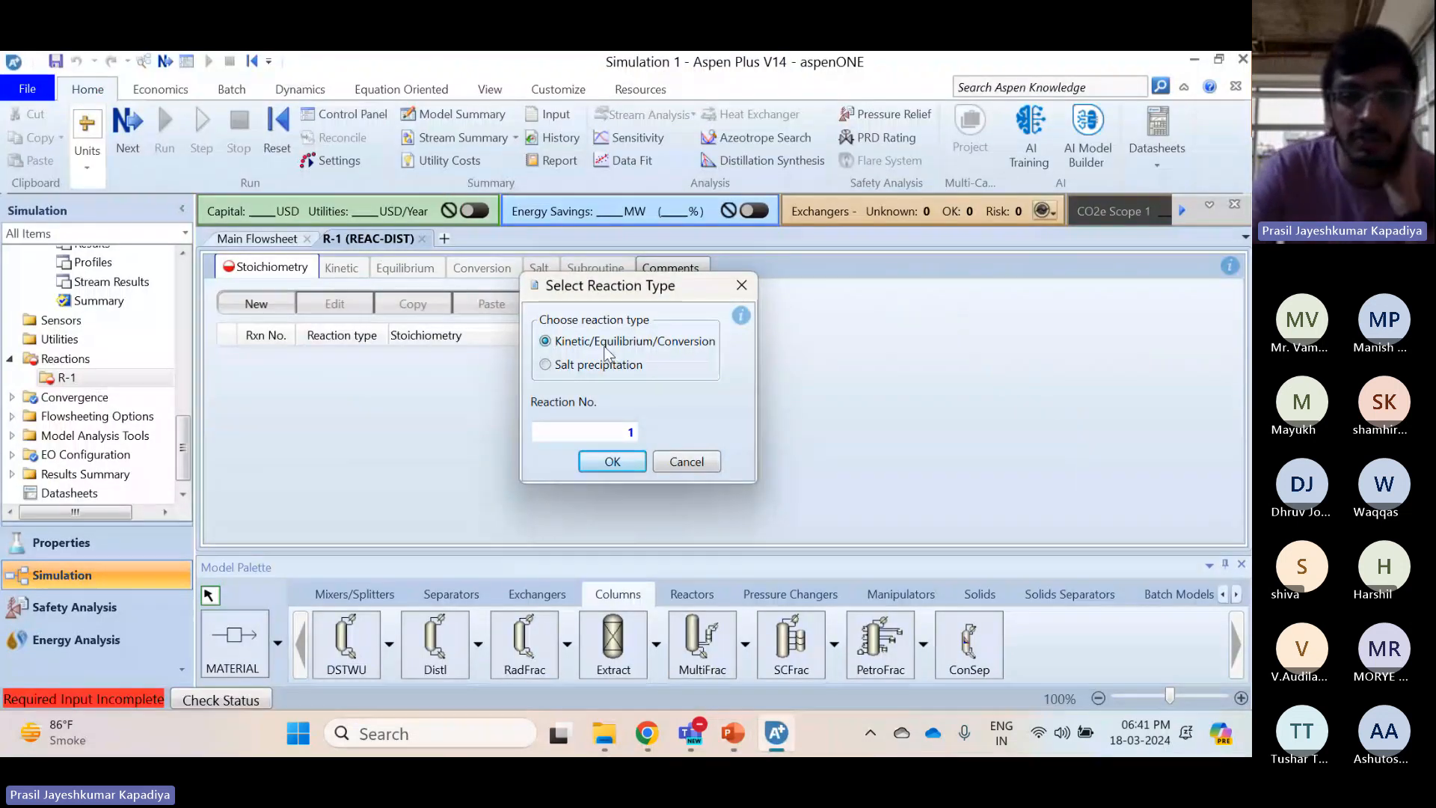
{"action": "left_click", "coordinate": [610, 460]}
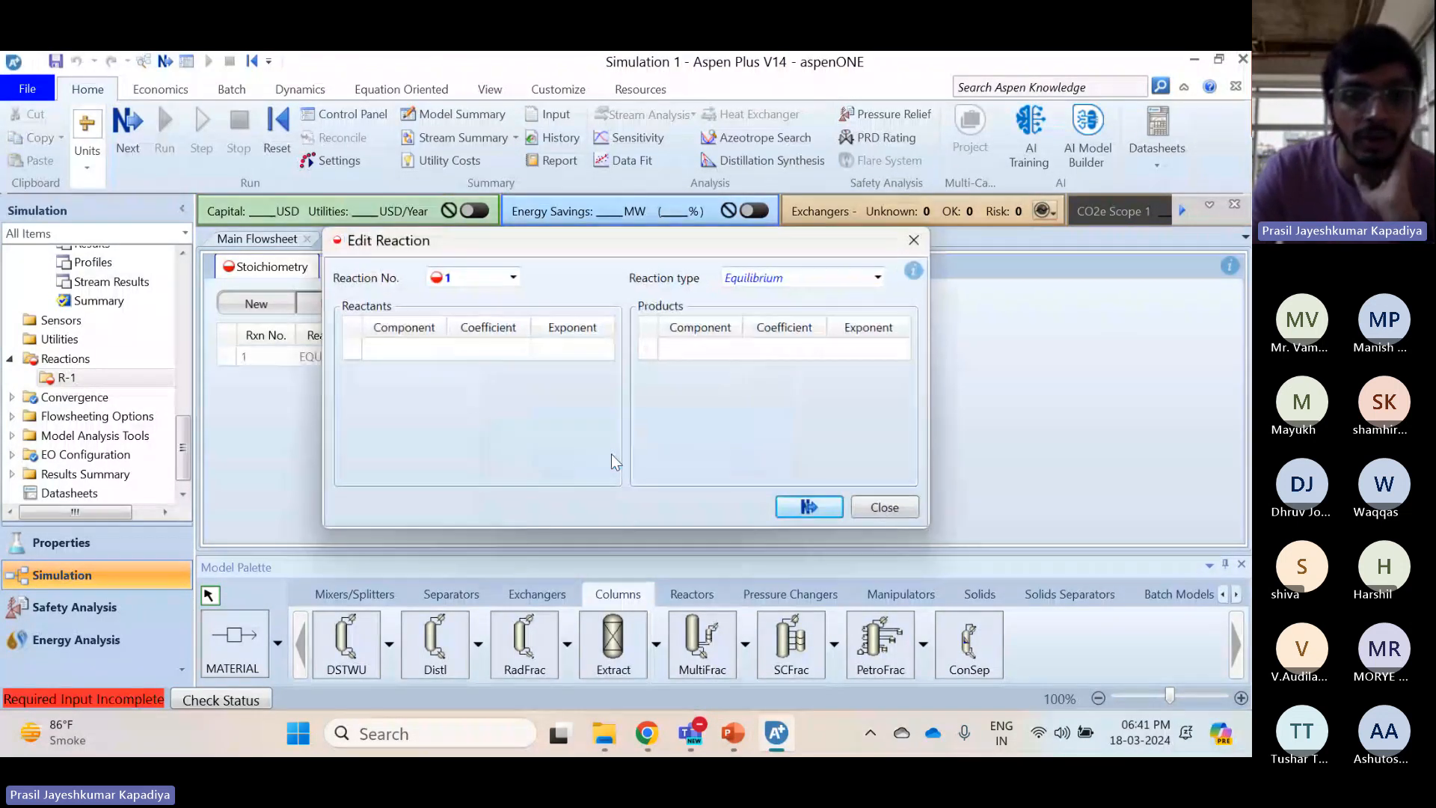
Enter HI as the reactant of equilibrium reaction 1 with a coefficient of -2
{"action": "left_click", "coordinate": [437, 349]}
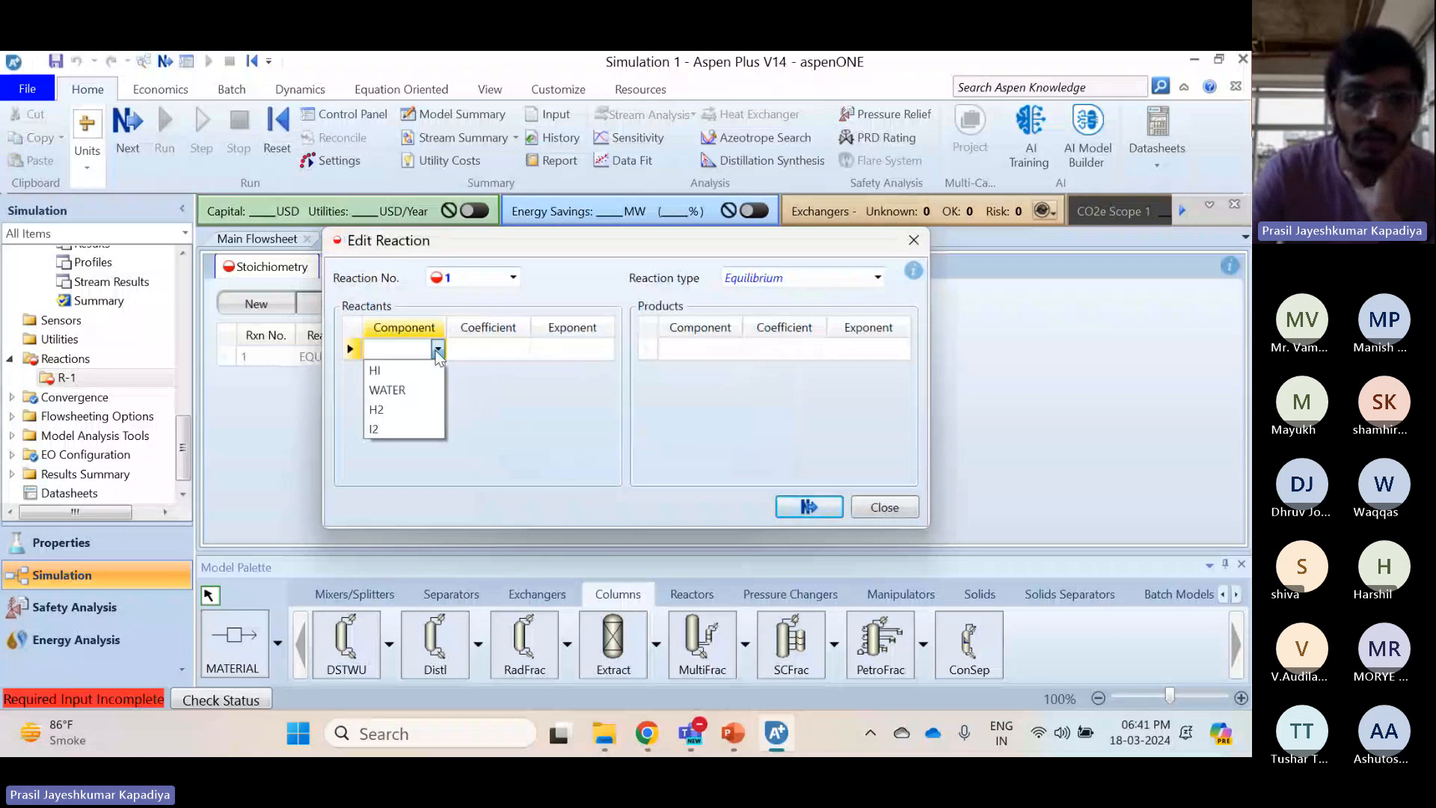
{"action": "left_click", "coordinate": [383, 370]}
{"action": "left_click", "coordinate": [515, 357]}
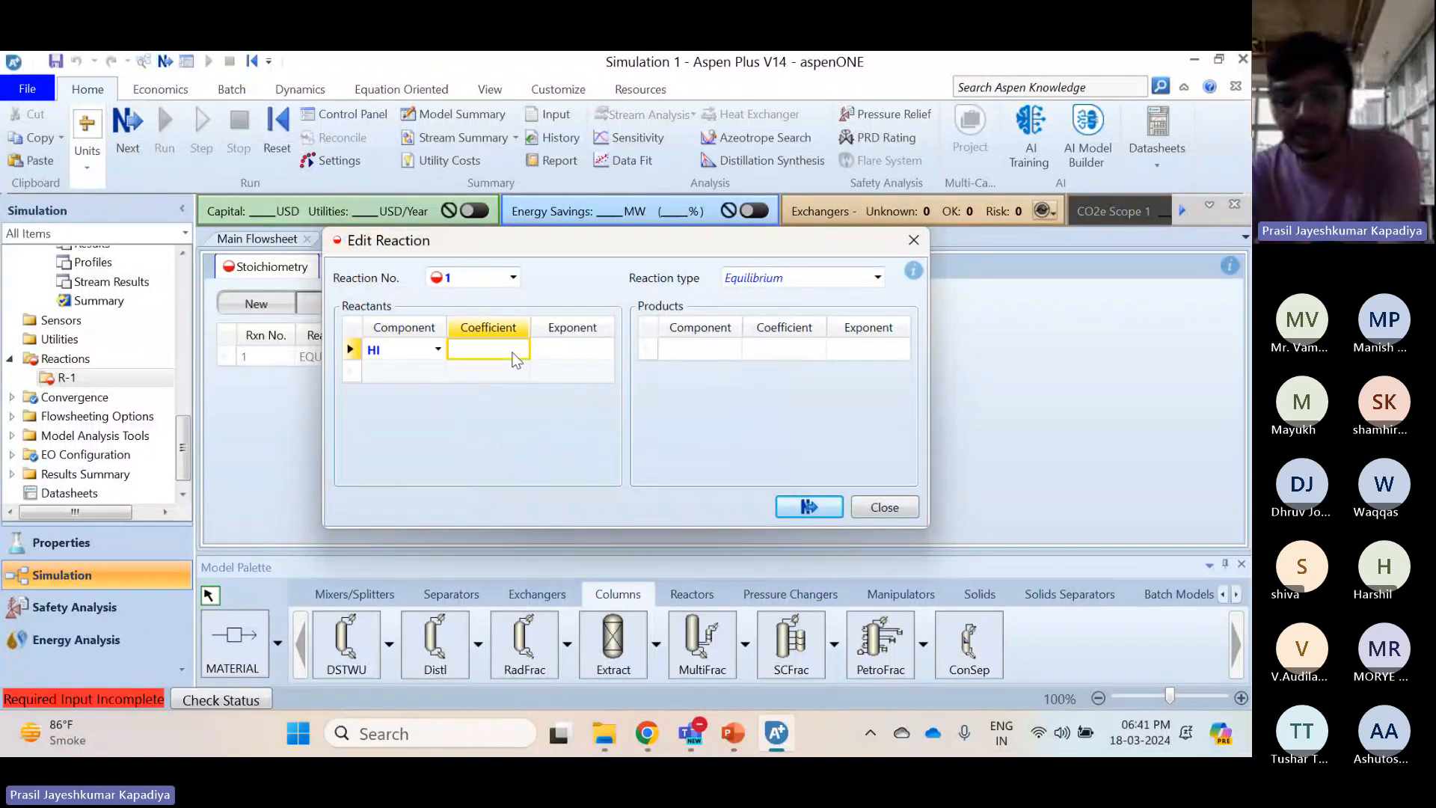
{"action": "type", "text": "-2"}
{"action": "key", "text": "Return"}
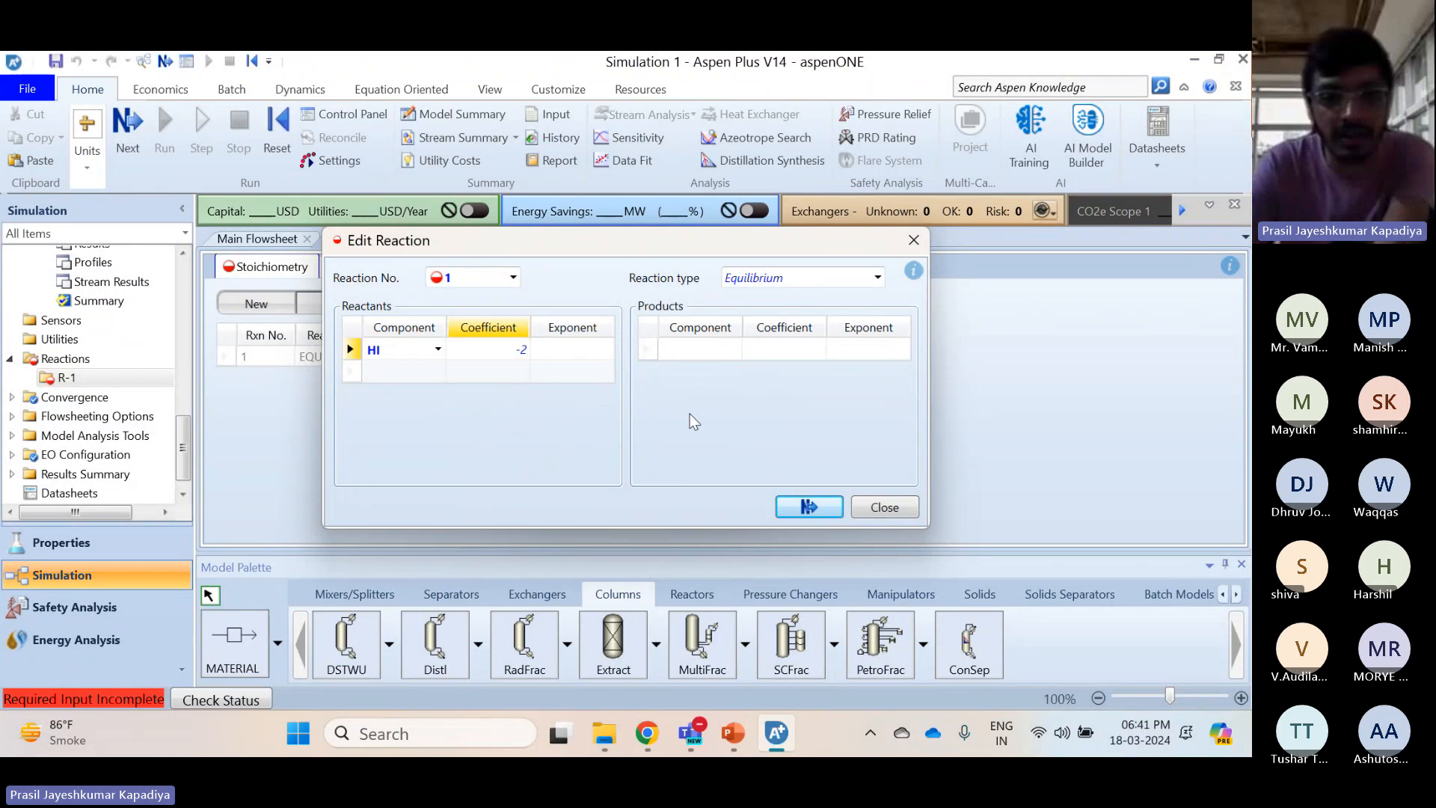
Enter H2 and I2 as products of reaction 1, each with coefficient 1, and close the reaction editor
{"action": "left_click", "coordinate": [732, 351]}
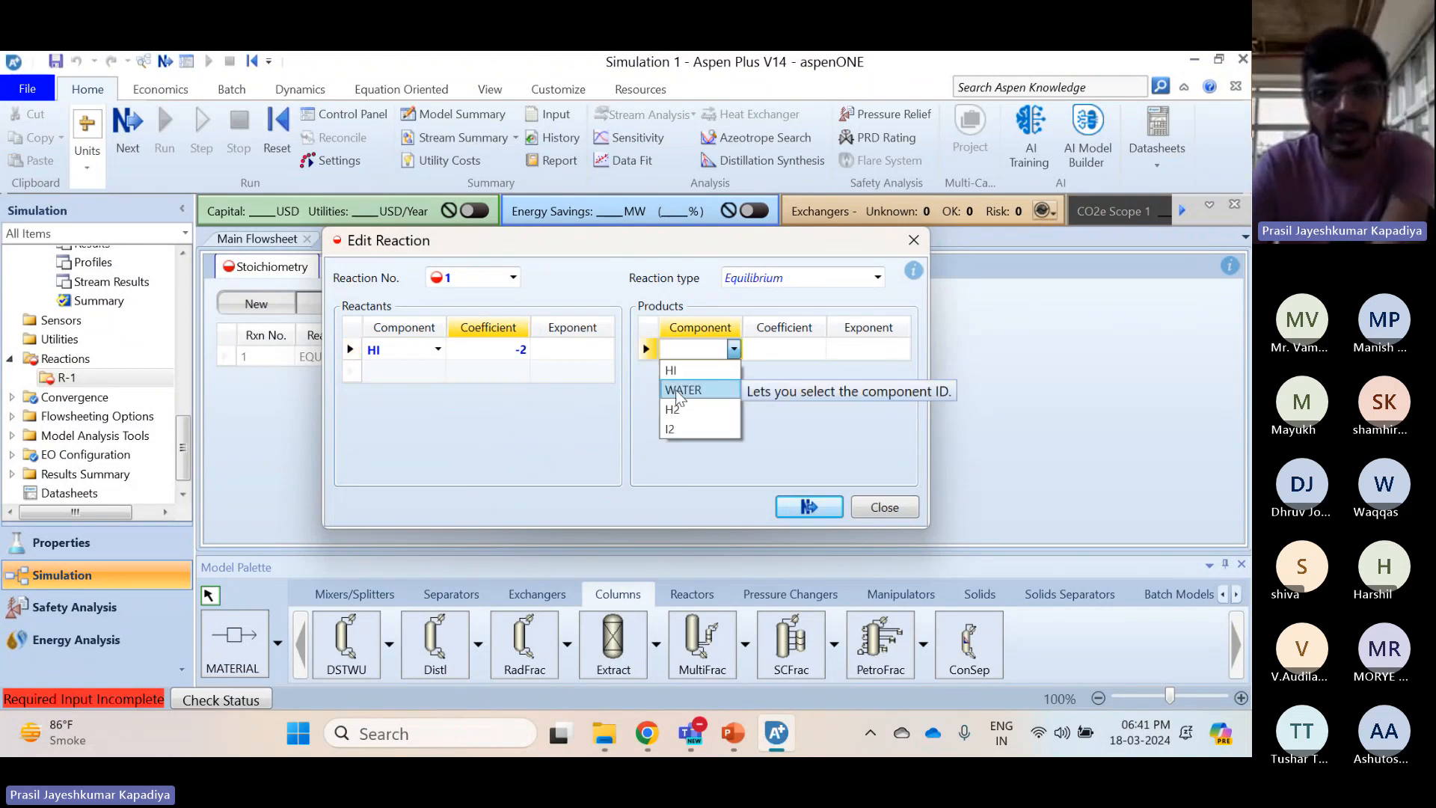
{"action": "left_click", "coordinate": [672, 410]}
{"action": "left_click", "coordinate": [733, 371]}
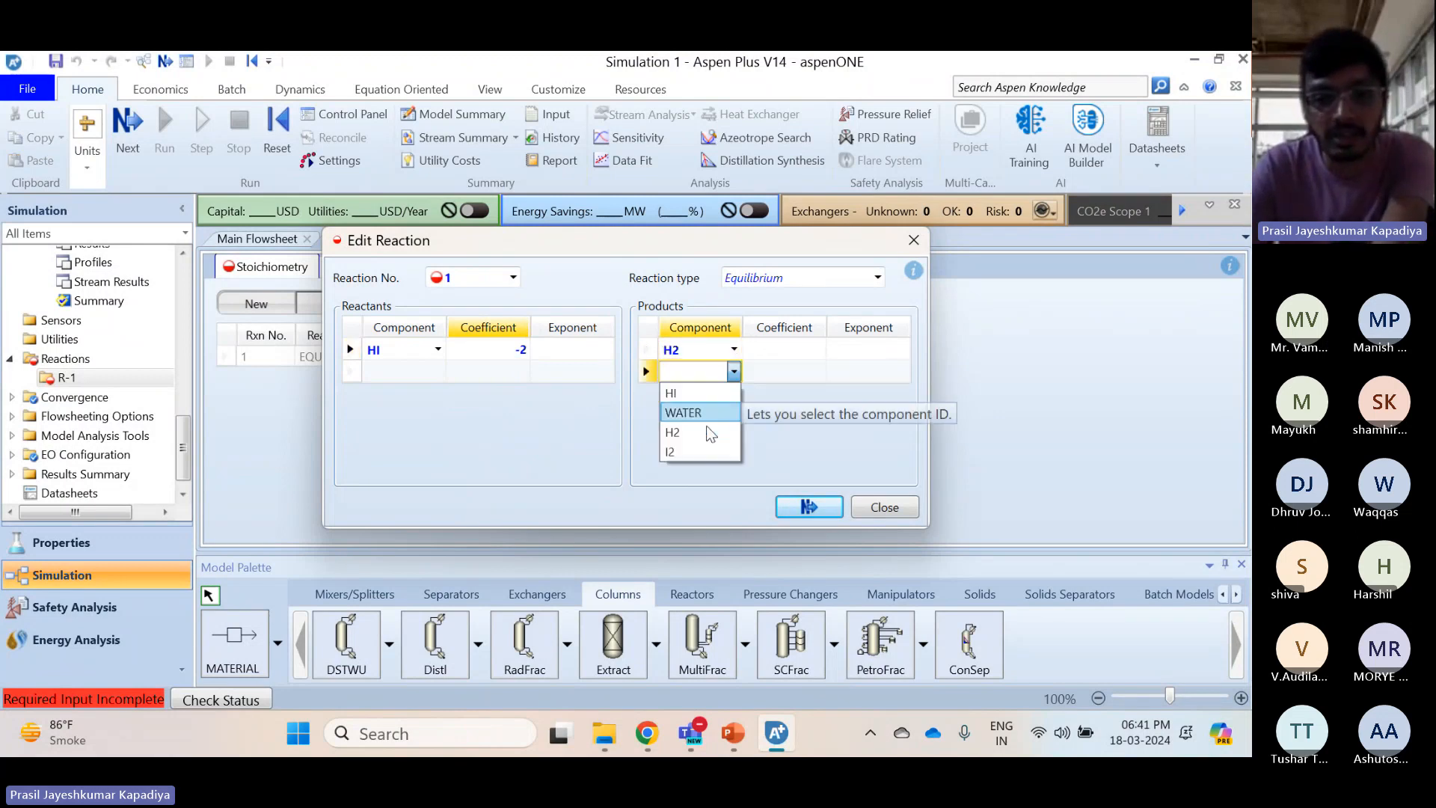
{"action": "left_click", "coordinate": [684, 447]}
{"action": "left_click", "coordinate": [780, 348]}
{"action": "type", "text": "1"}
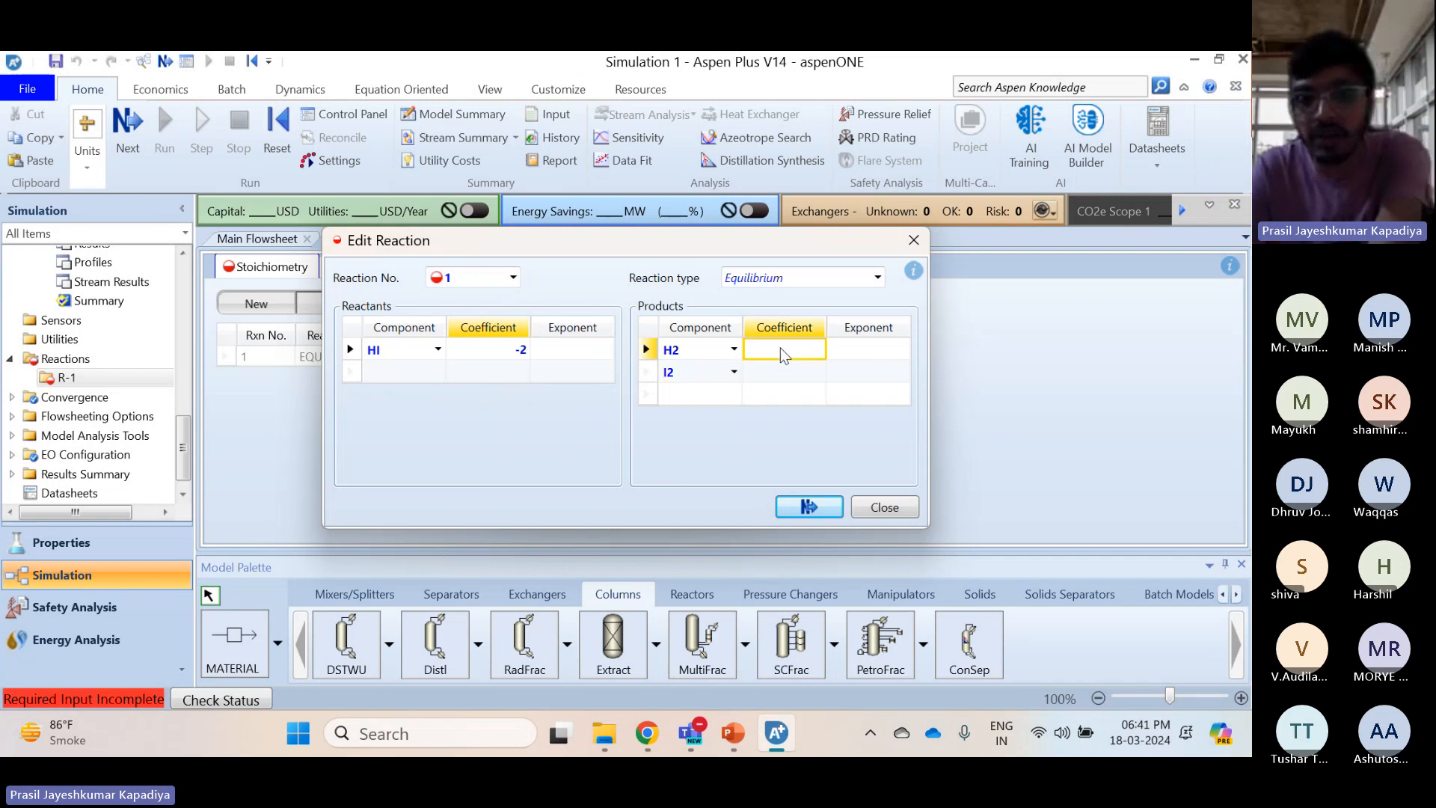
{"action": "left_click", "coordinate": [785, 365]}
{"action": "type", "text": "1"}
{"action": "key", "text": "Return"}
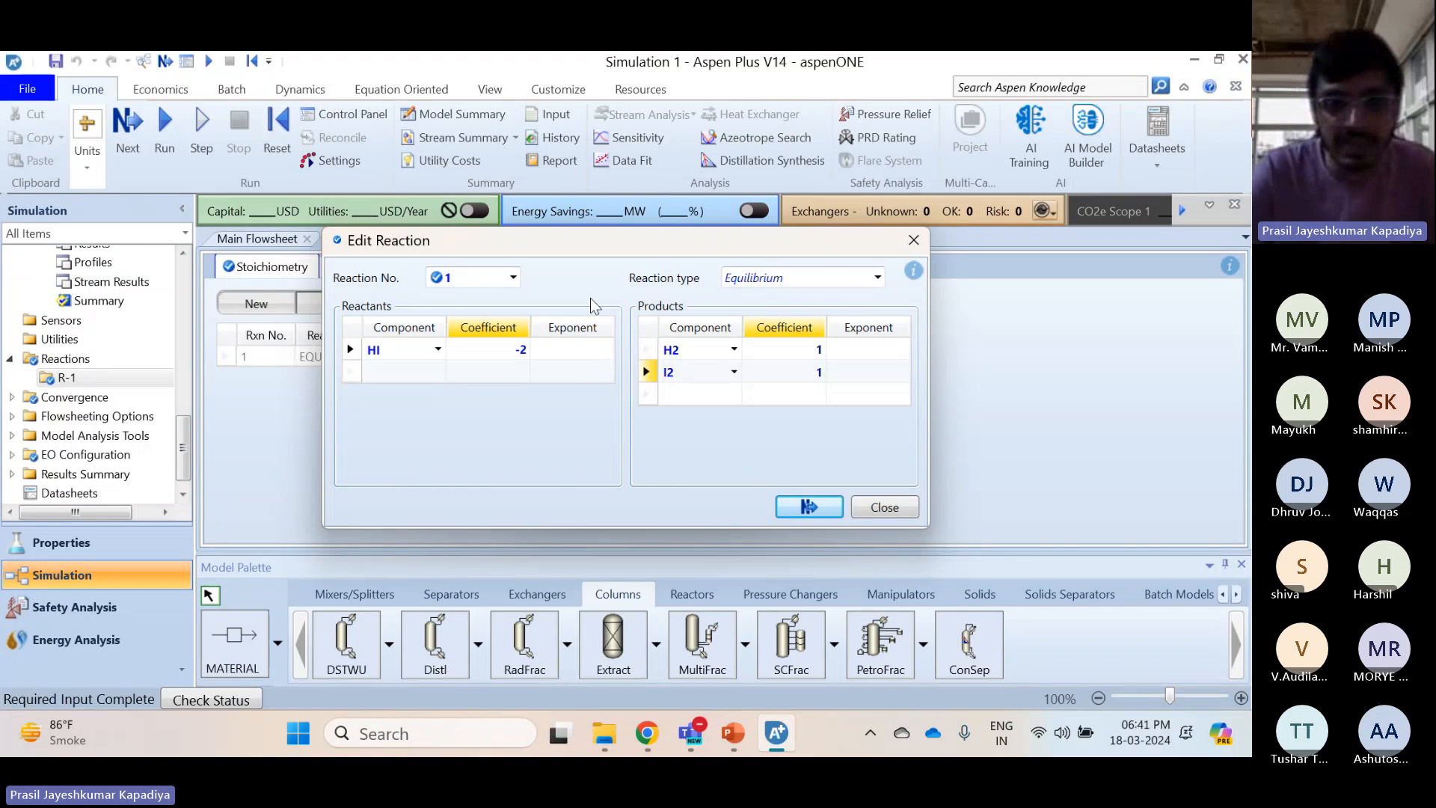
{"action": "left_click", "coordinate": [889, 513]}
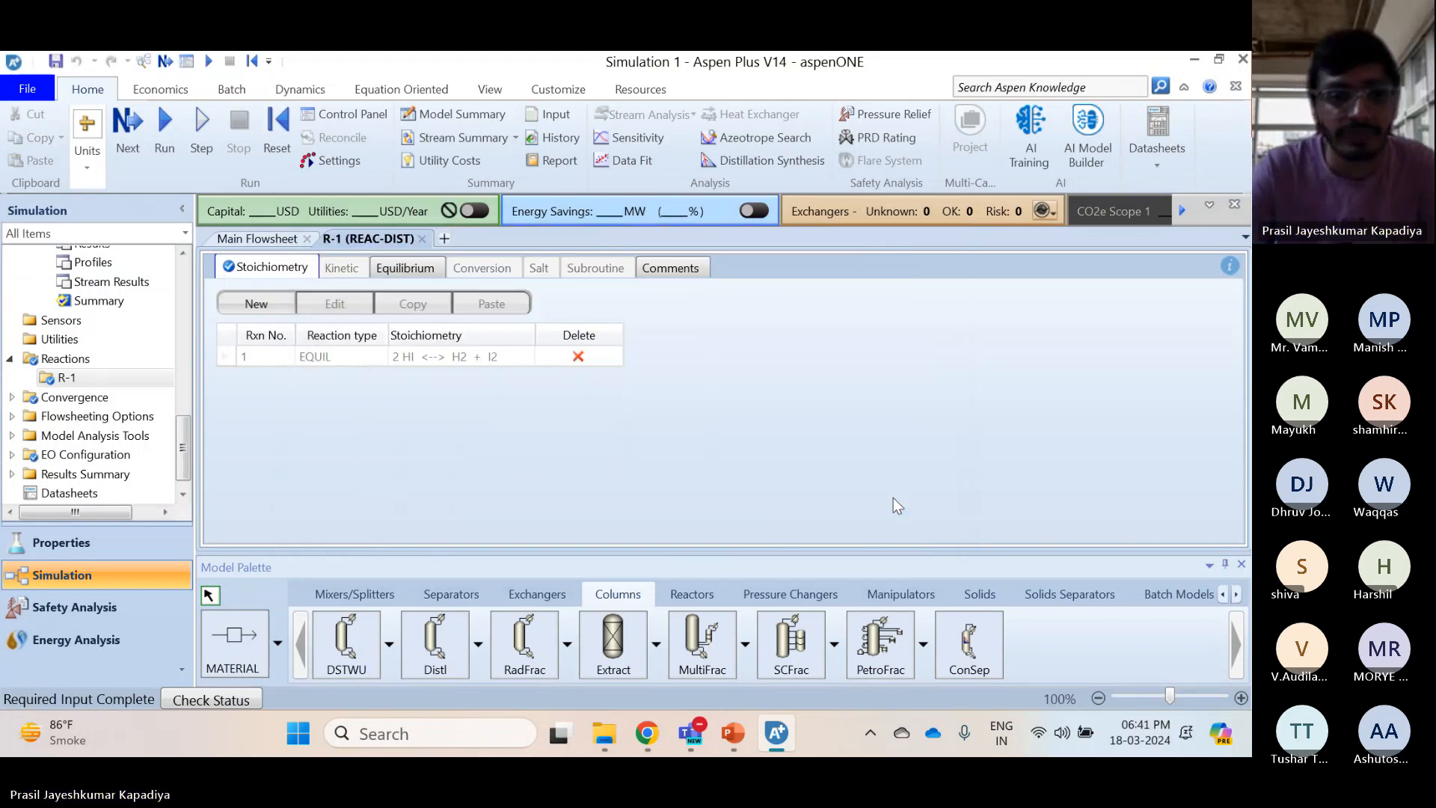
Decline running the simulation and set the reacting phase in the equilibrium parameters to Vapor, overriding the consistency check
{"action": "left_click", "coordinate": [129, 123]}
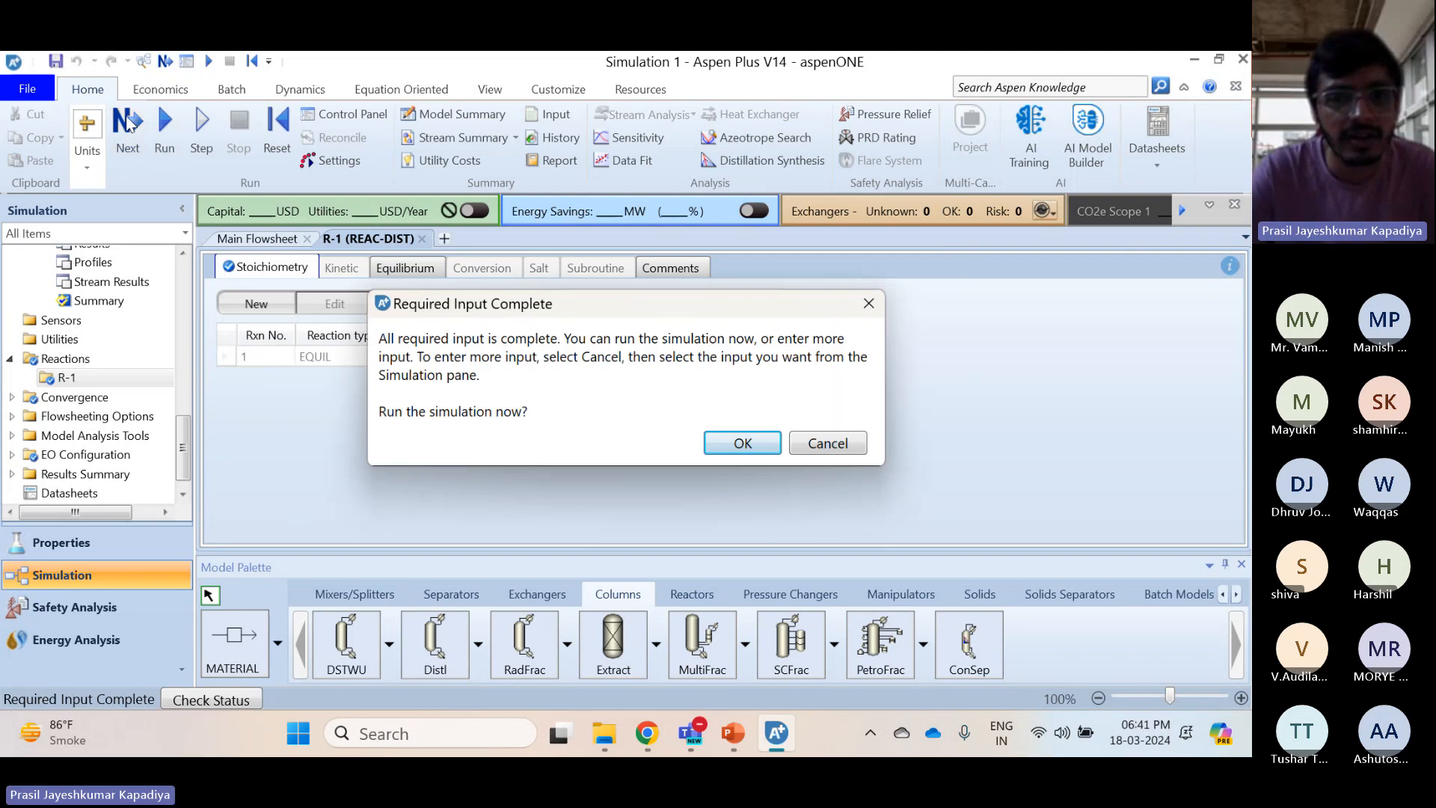
{"action": "left_click", "coordinate": [829, 443]}
{"action": "left_click", "coordinate": [426, 266]}
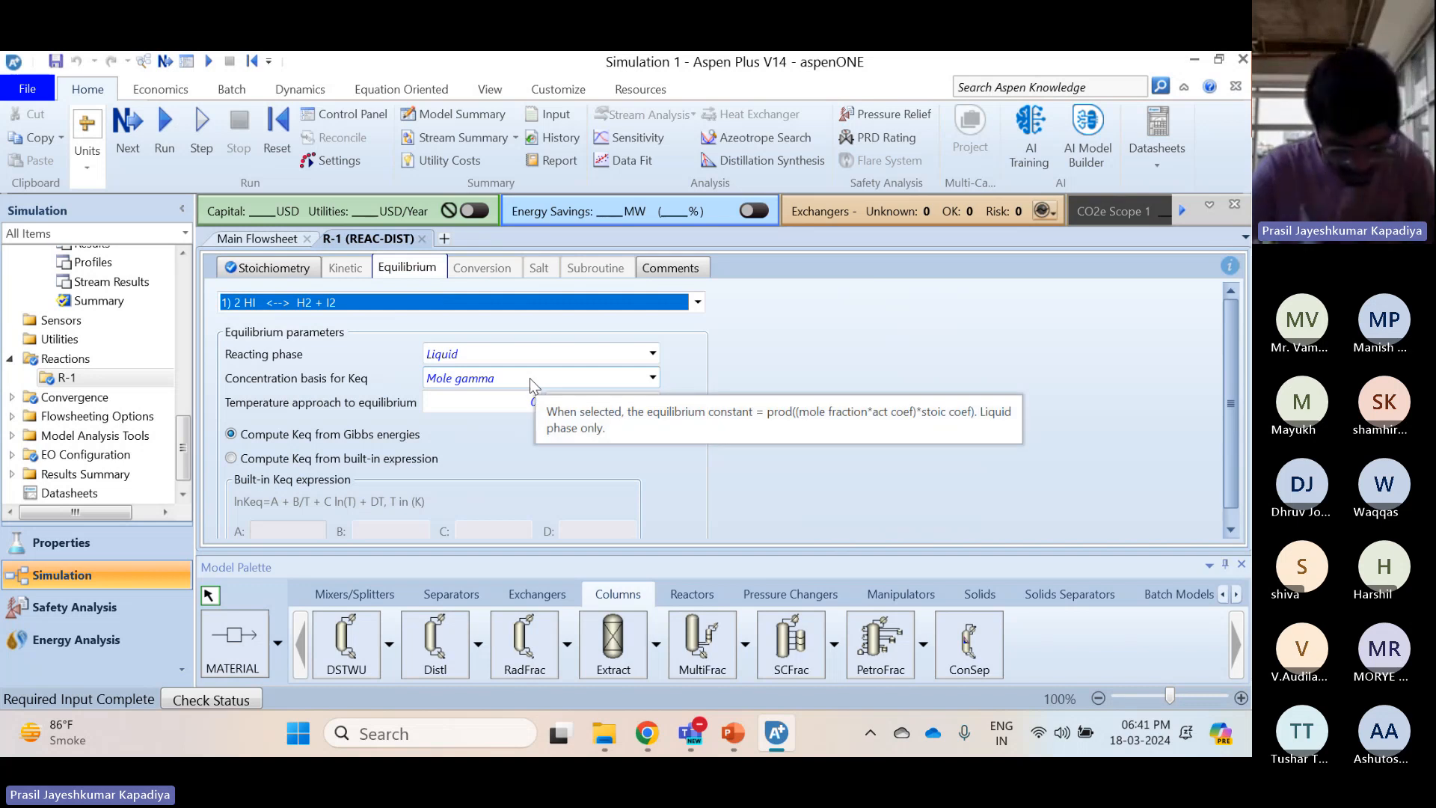
{"action": "left_click", "coordinate": [651, 353]}
{"action": "left_click", "coordinate": [441, 437]}
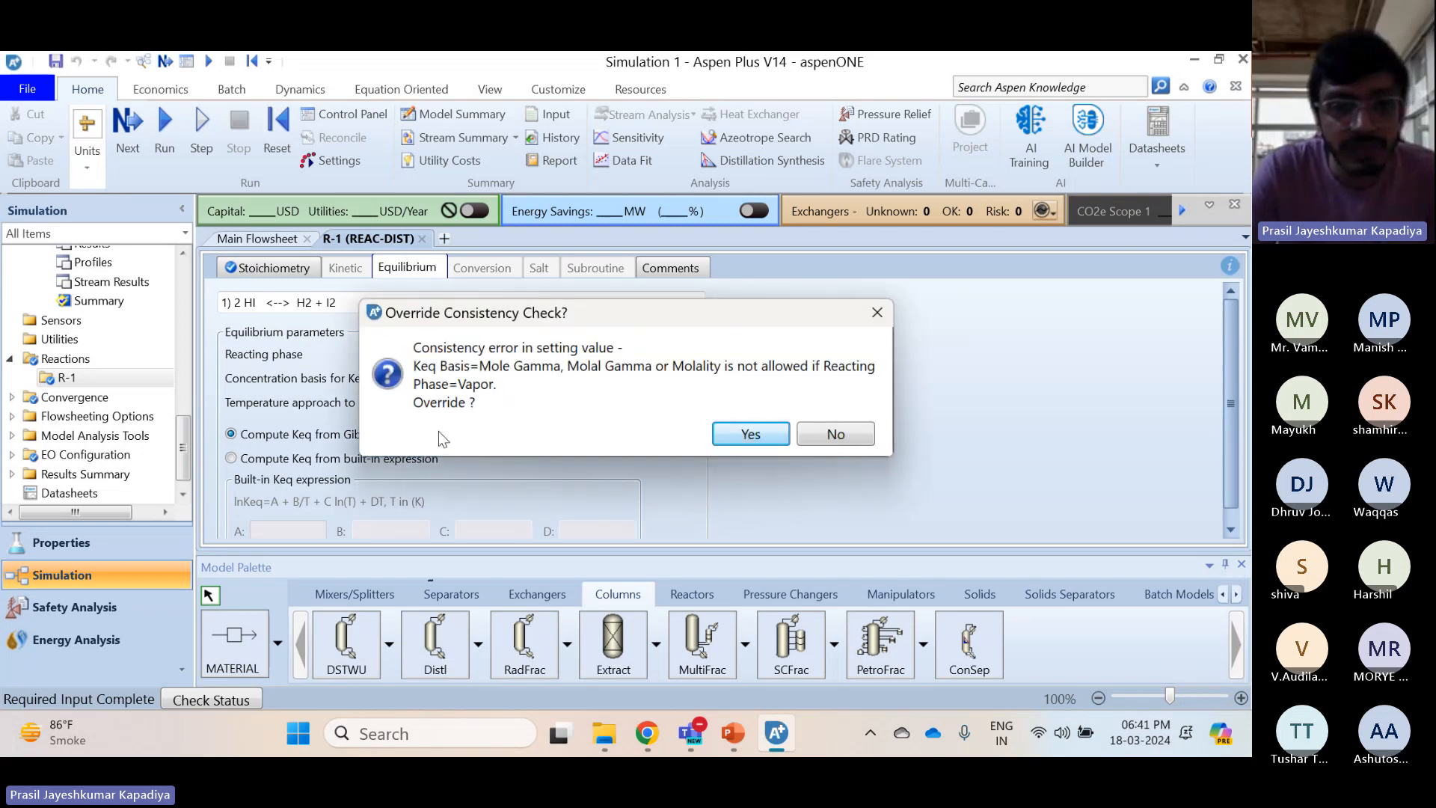
{"action": "left_click", "coordinate": [718, 431]}
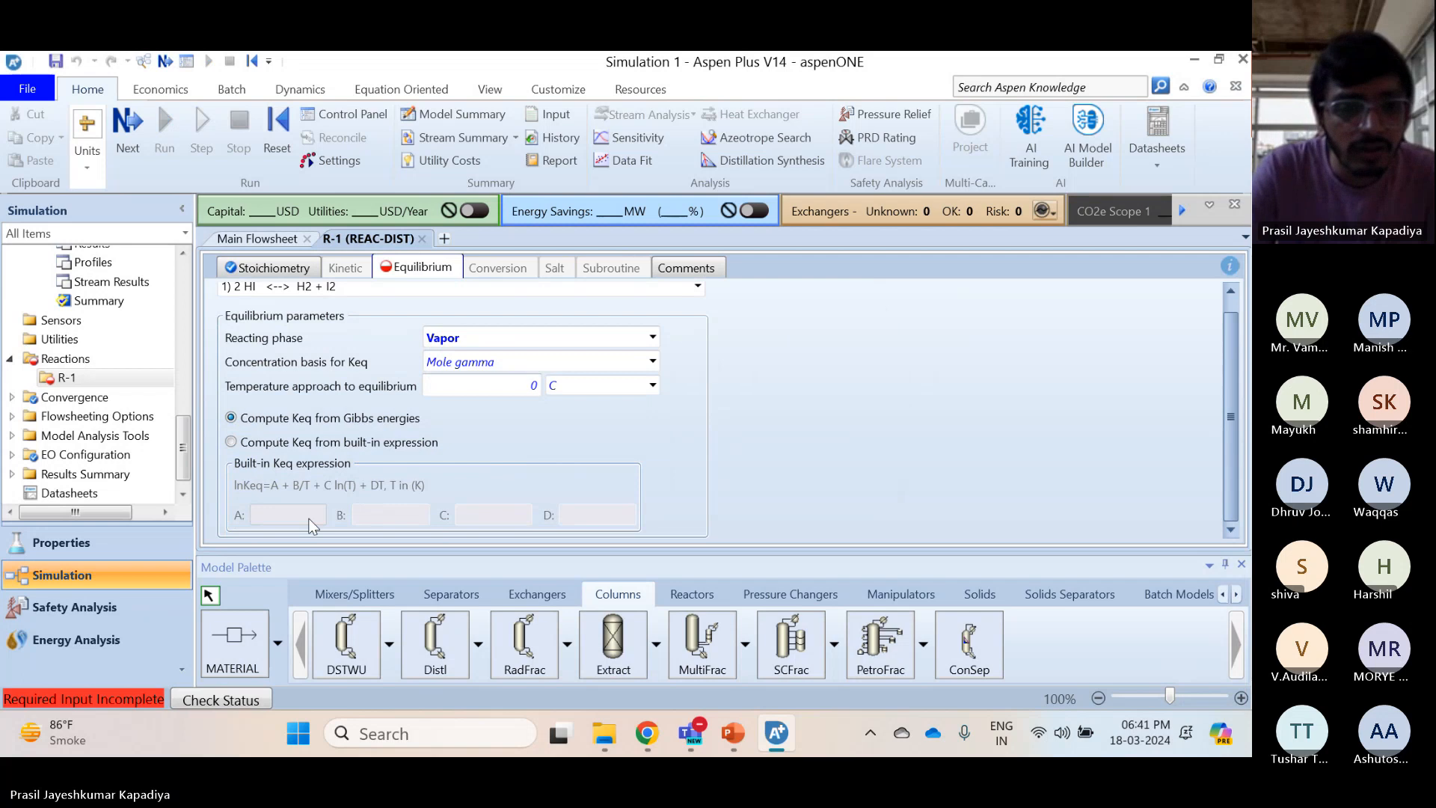
Compute Keq from the built-in expression and set coefficient A to -0.03684, taken from the equilibrium equation on the PowerPoint slide
{"action": "left_click", "coordinate": [269, 442]}
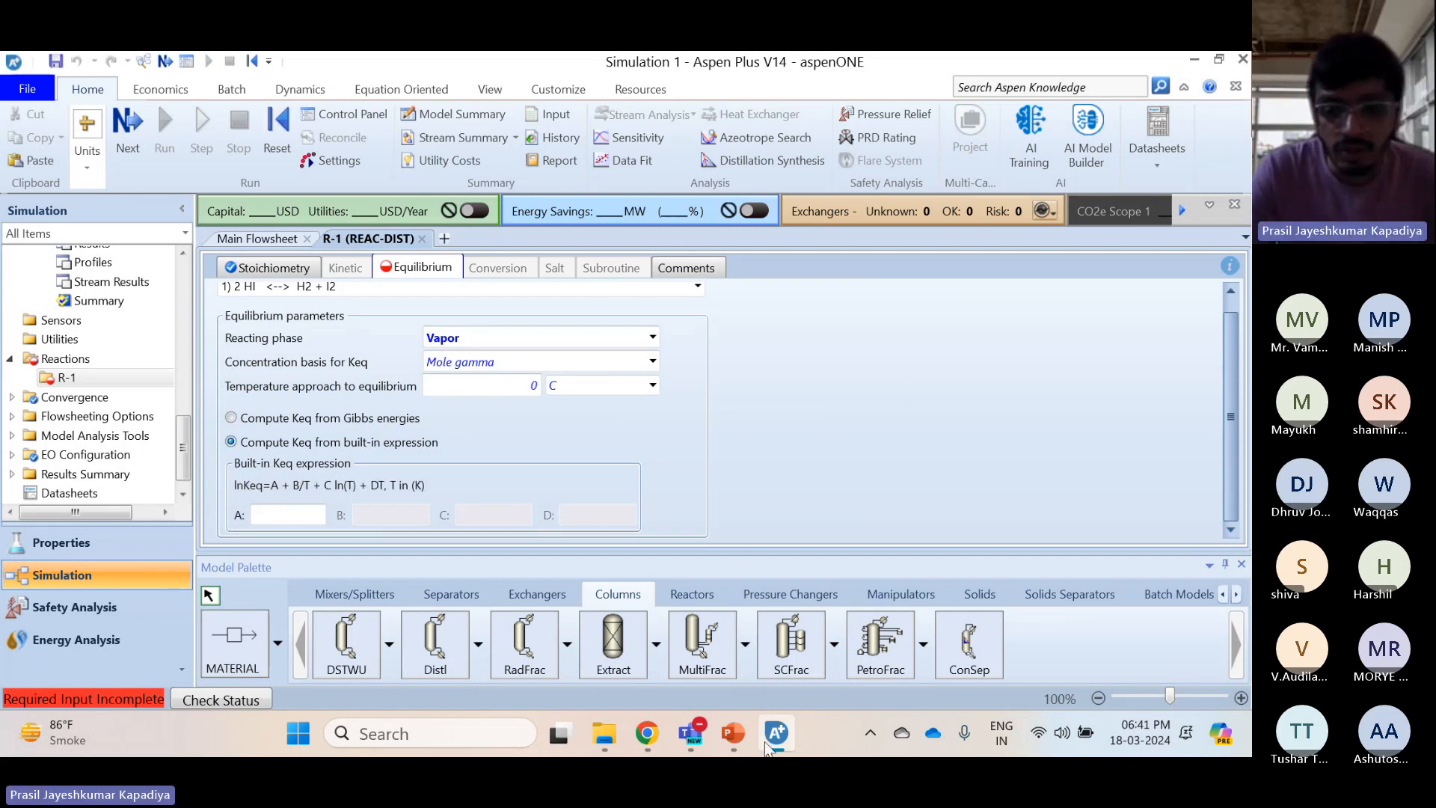
{"action": "left_click", "coordinate": [737, 741]}
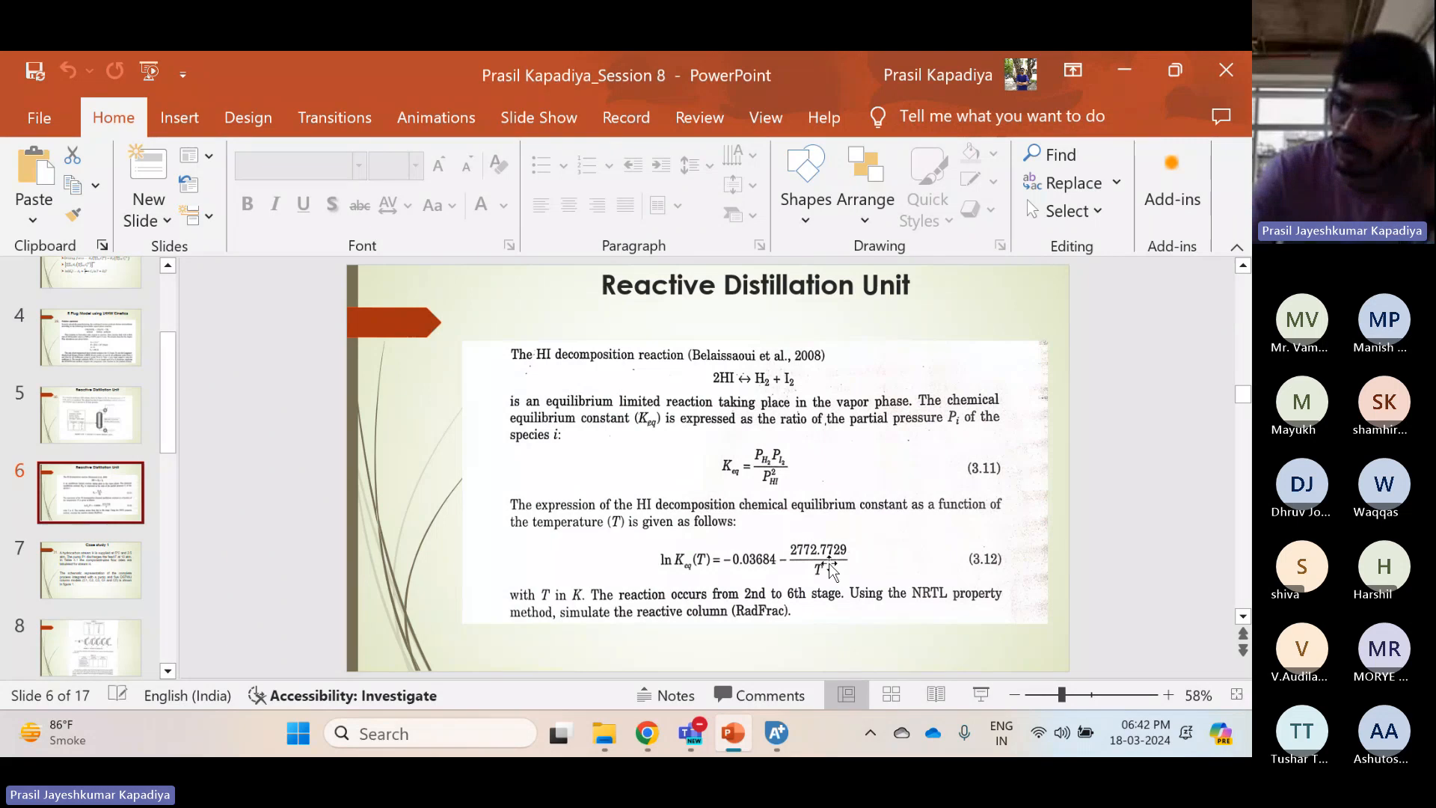
{"action": "left_click", "coordinate": [776, 733]}
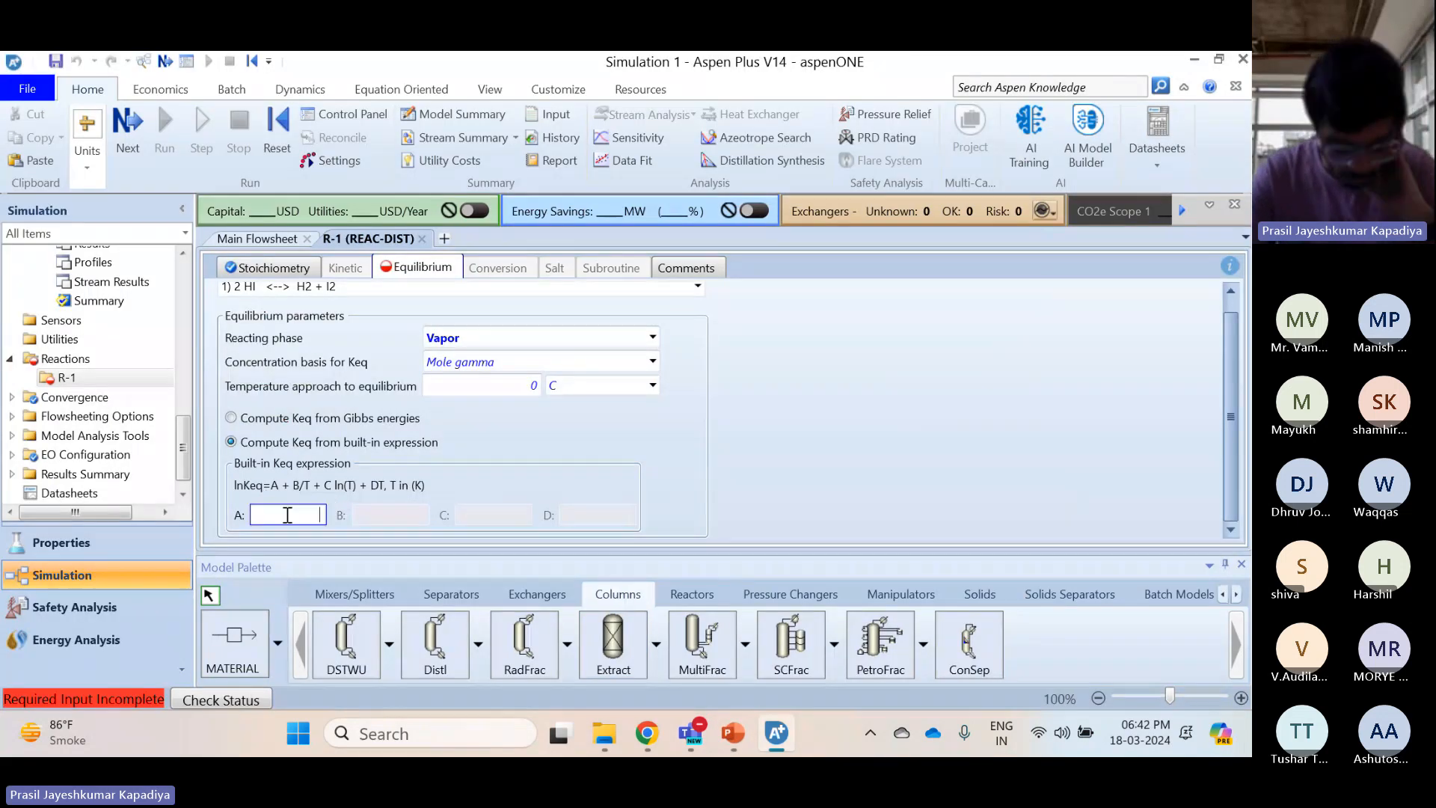
{"action": "type", "text": "-0."}
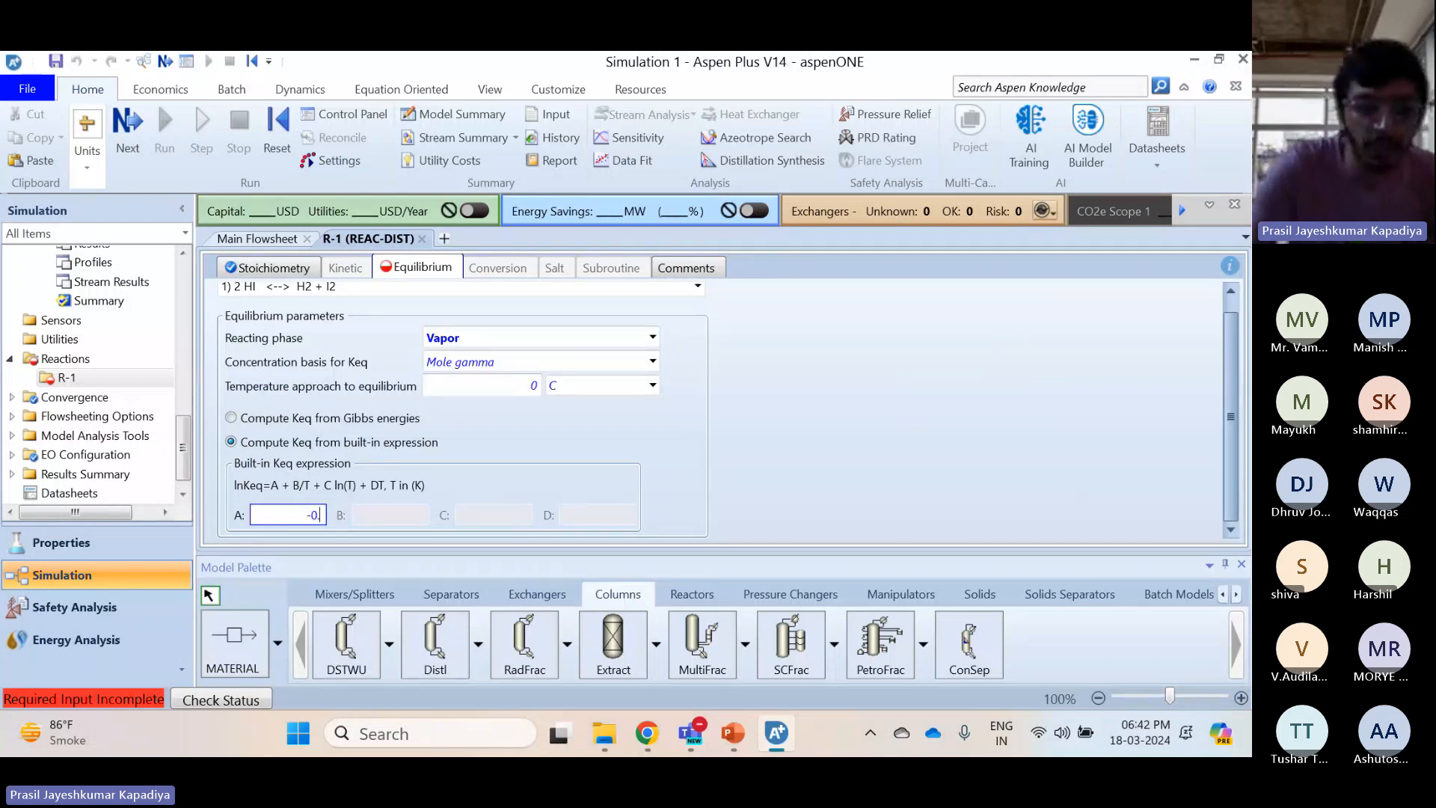
{"action": "type", "text": "03684"}
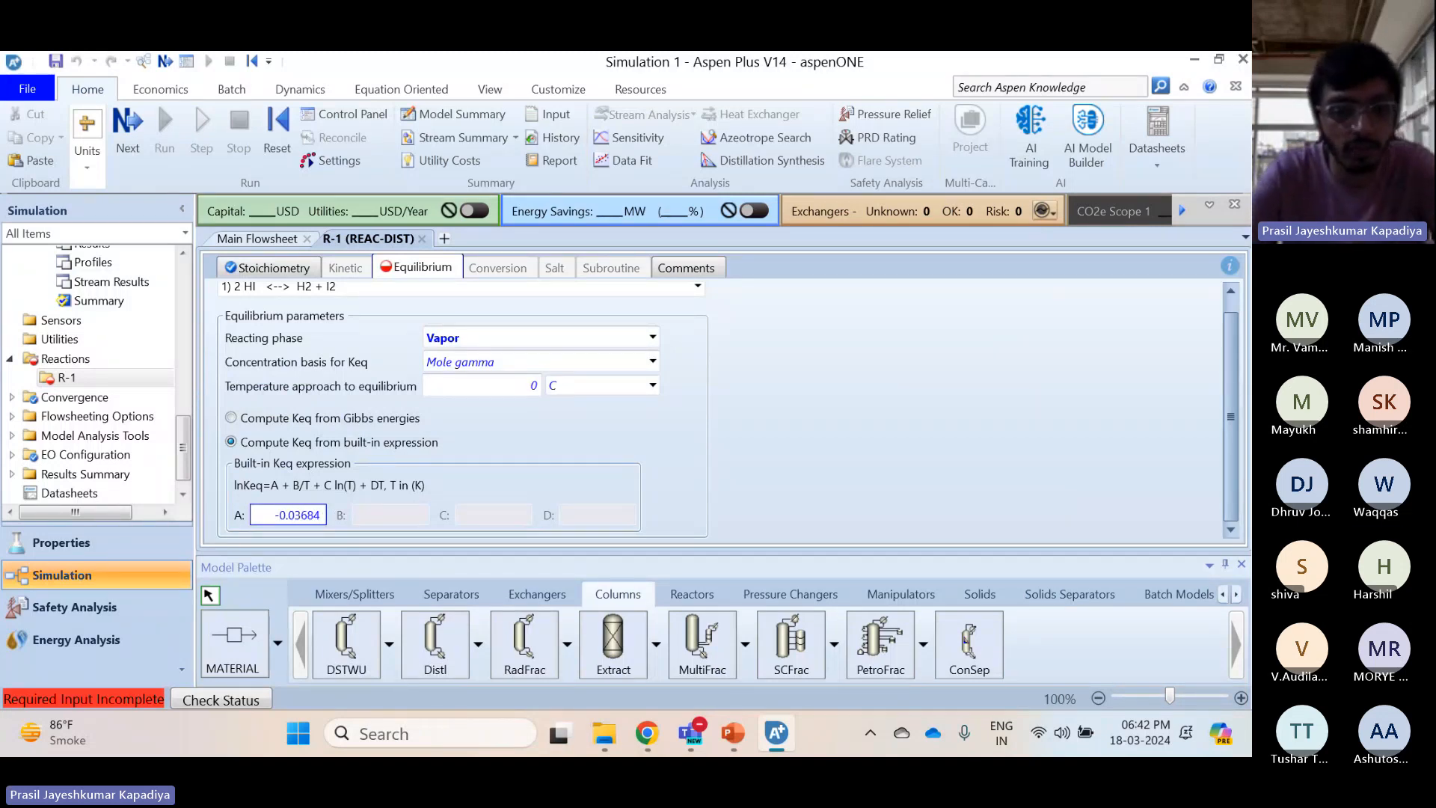
{"action": "key", "text": "Return"}
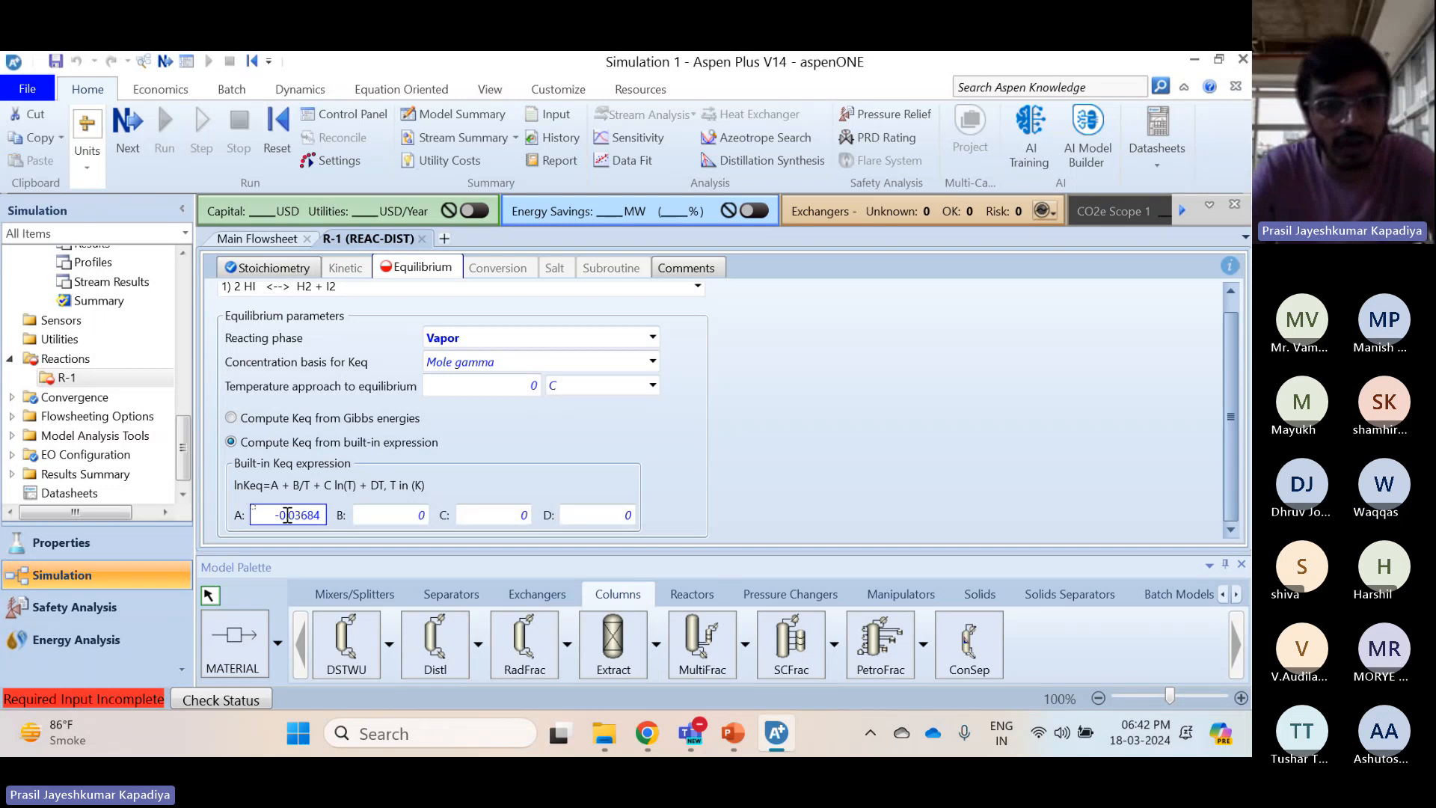
Set coefficient B of the built-in Keq expression to -2772.7729
{"action": "left_click", "coordinate": [428, 516]}
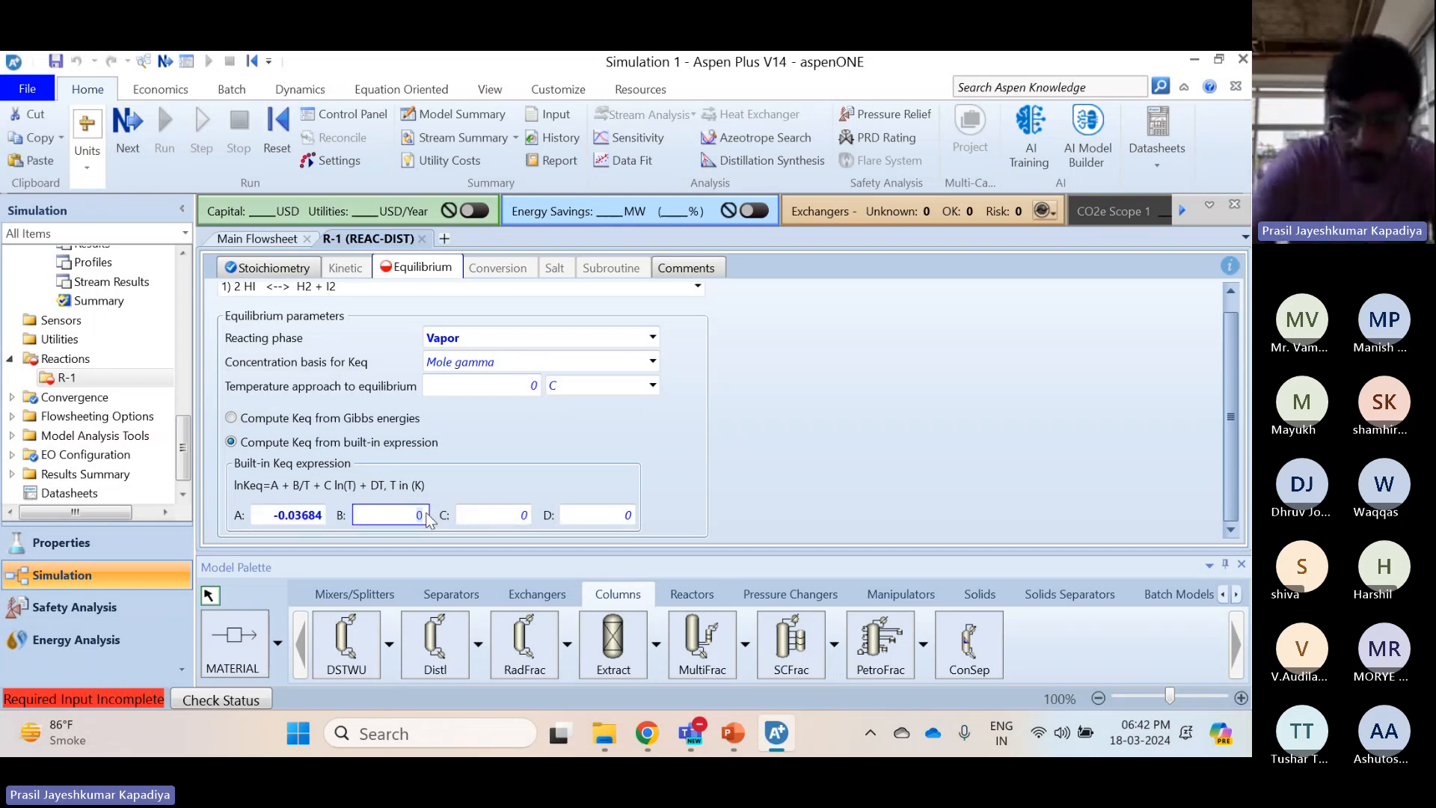
{"action": "type", "text": "-2772"}
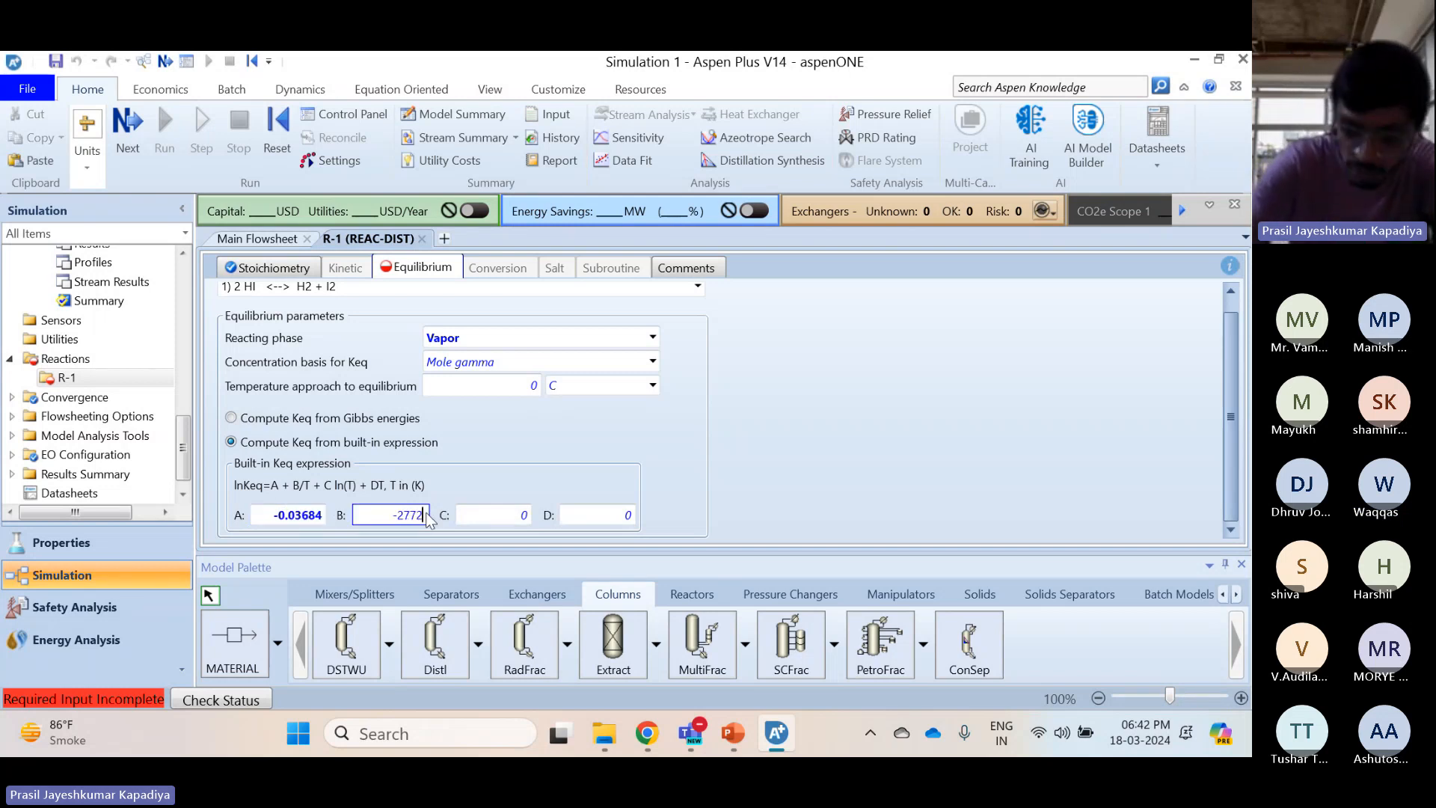
{"action": "type", "text": ".7729"}
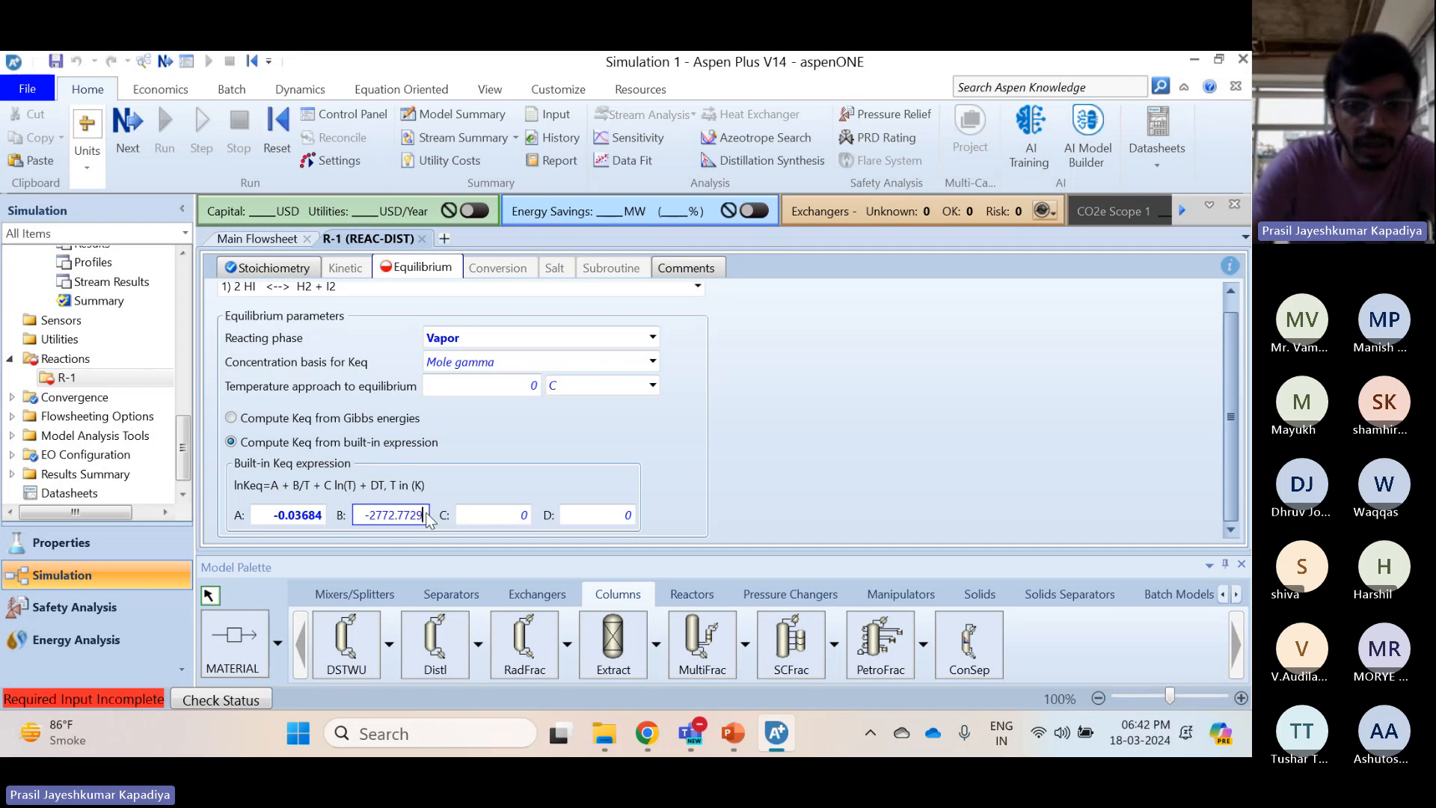
{"action": "key", "text": "Return"}
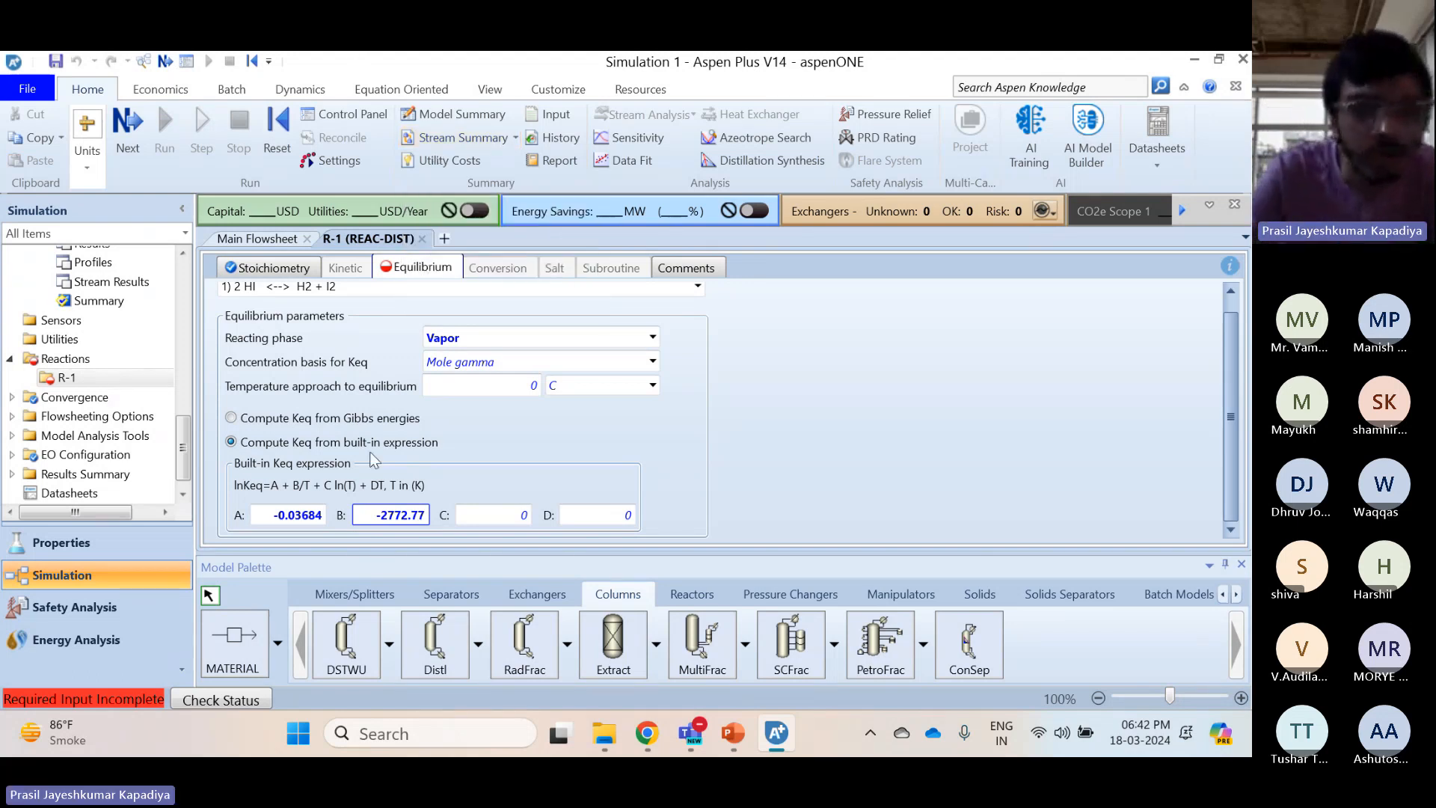
{"action": "left_click", "coordinate": [774, 460]}
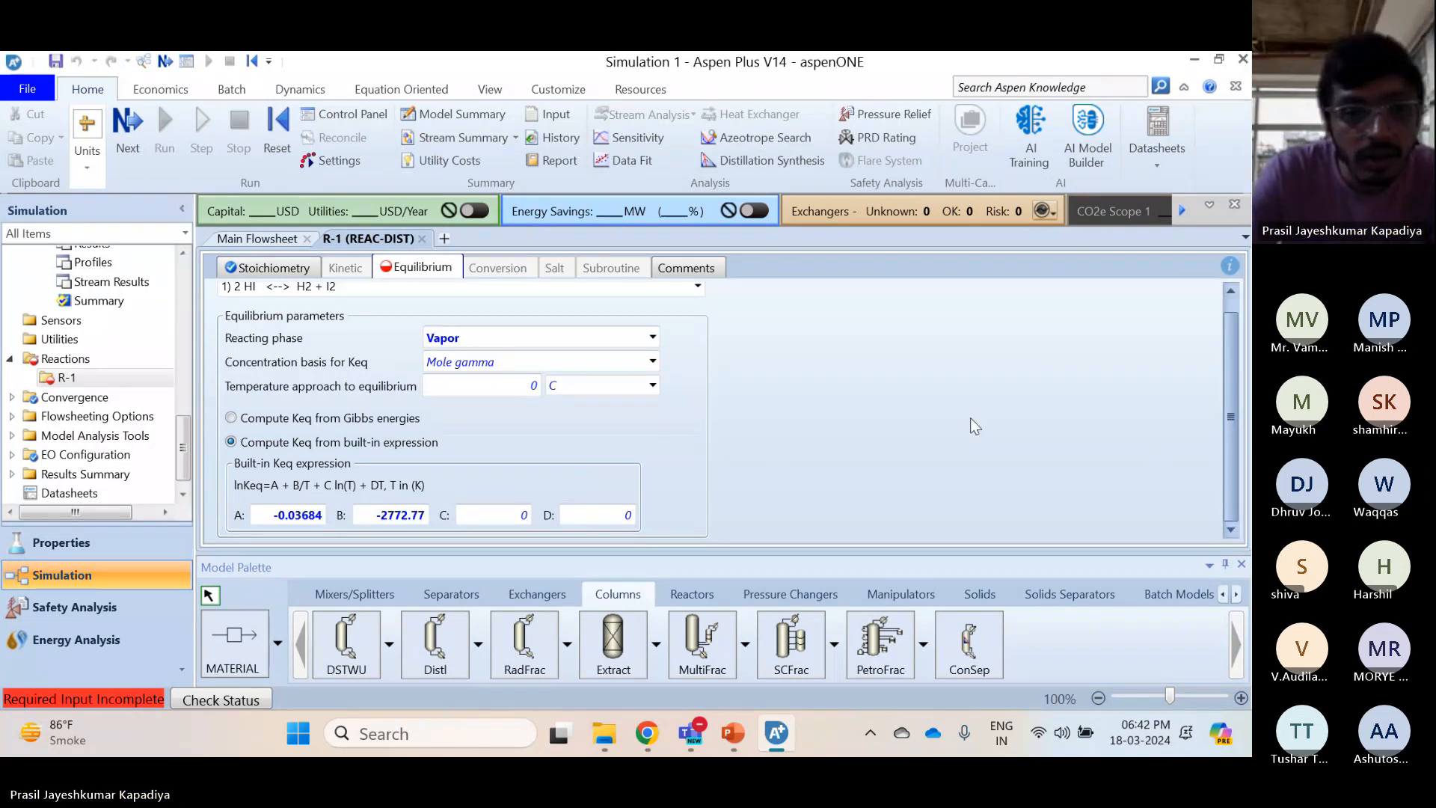
Check the input for completeness and set the concentration basis for Keq to Partial pressure
{"action": "left_click", "coordinate": [124, 133]}
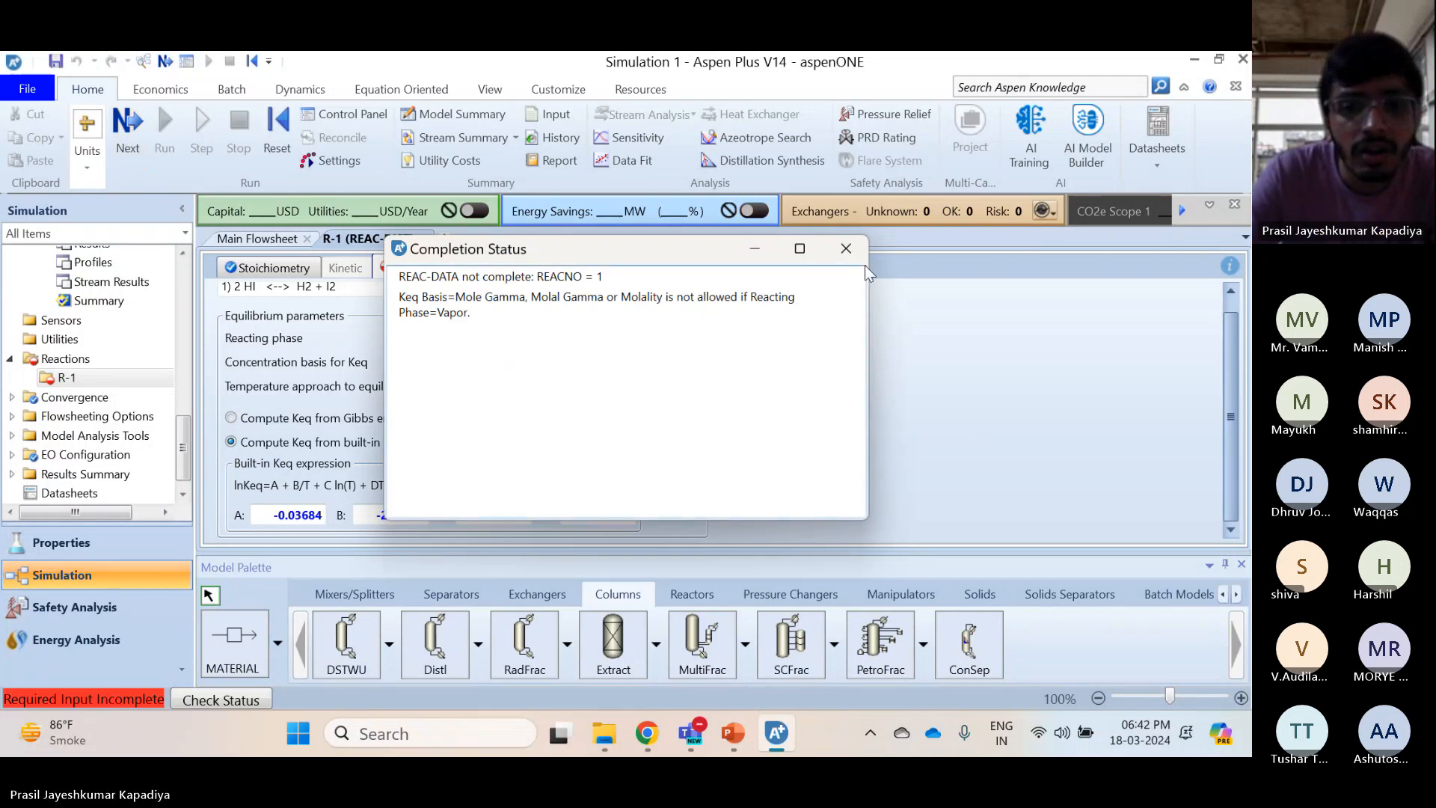
{"action": "left_click", "coordinate": [836, 246]}
{"action": "left_click", "coordinate": [610, 361]}
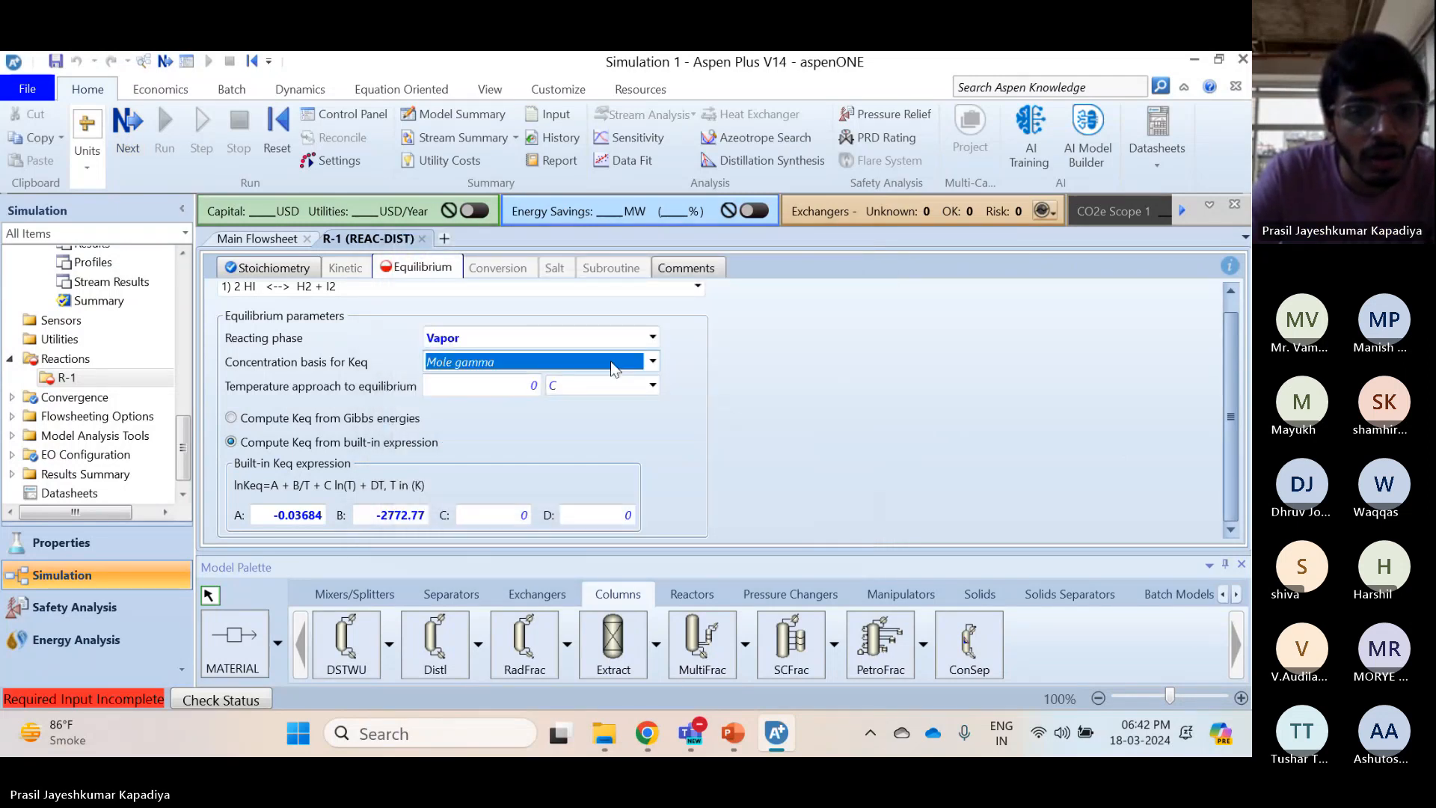
{"action": "left_click", "coordinate": [610, 362]}
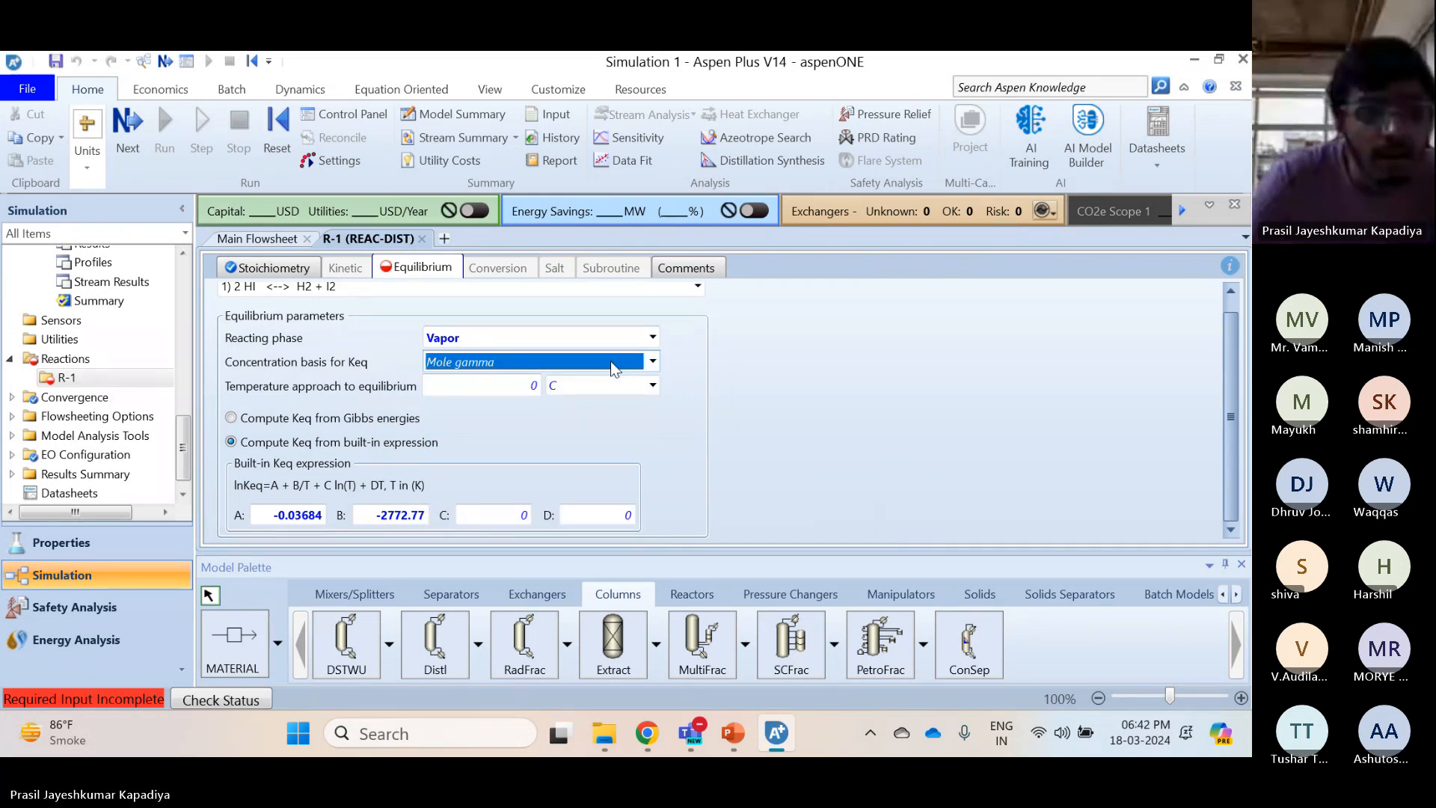
{"action": "left_click", "coordinate": [612, 365]}
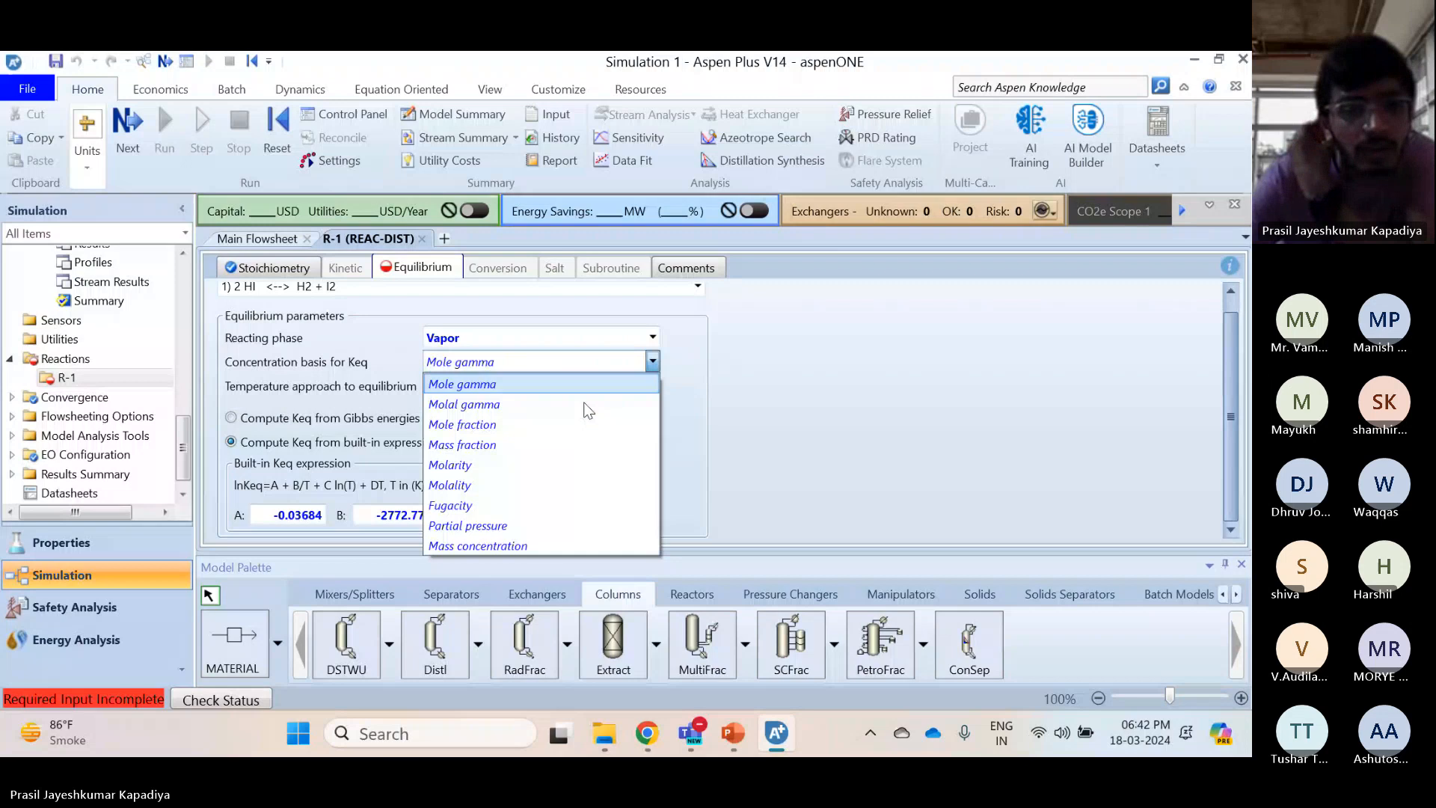
{"action": "left_click", "coordinate": [515, 528]}
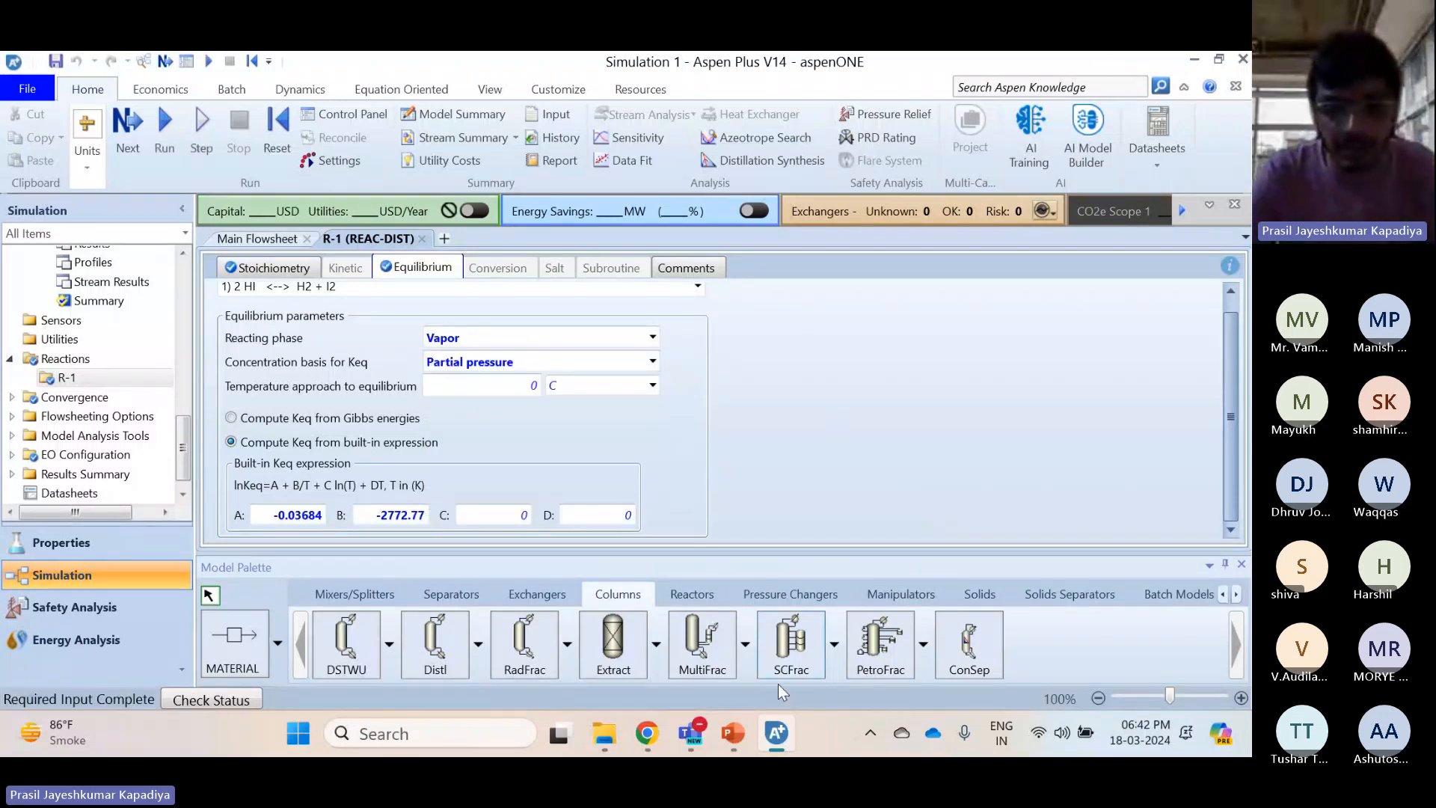
Check the Keq partial-pressure definition on the PowerPoint slide, return to Aspen Plus and run the simulation
{"action": "left_click", "coordinate": [754, 726]}
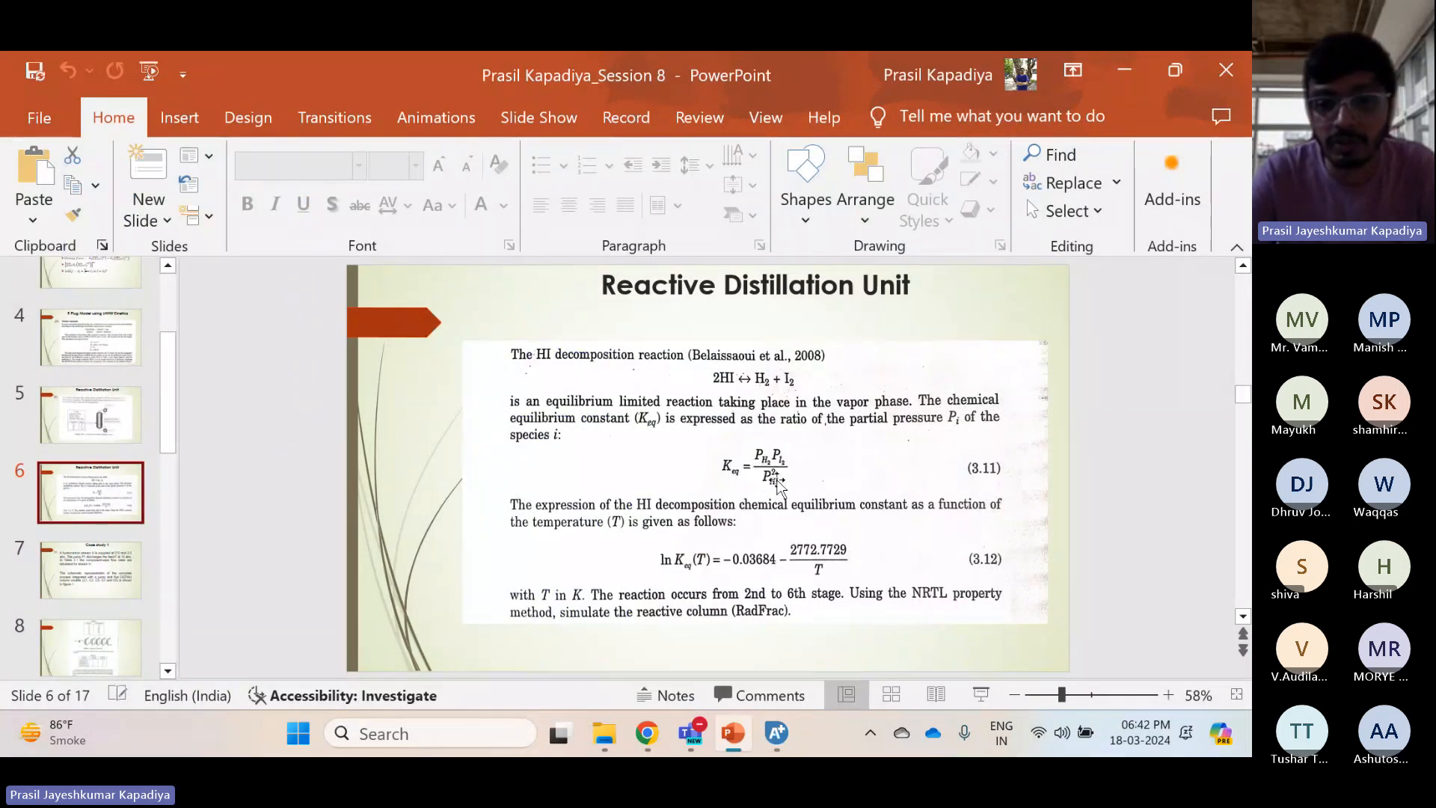
{"action": "key", "text": "alt+Tab"}
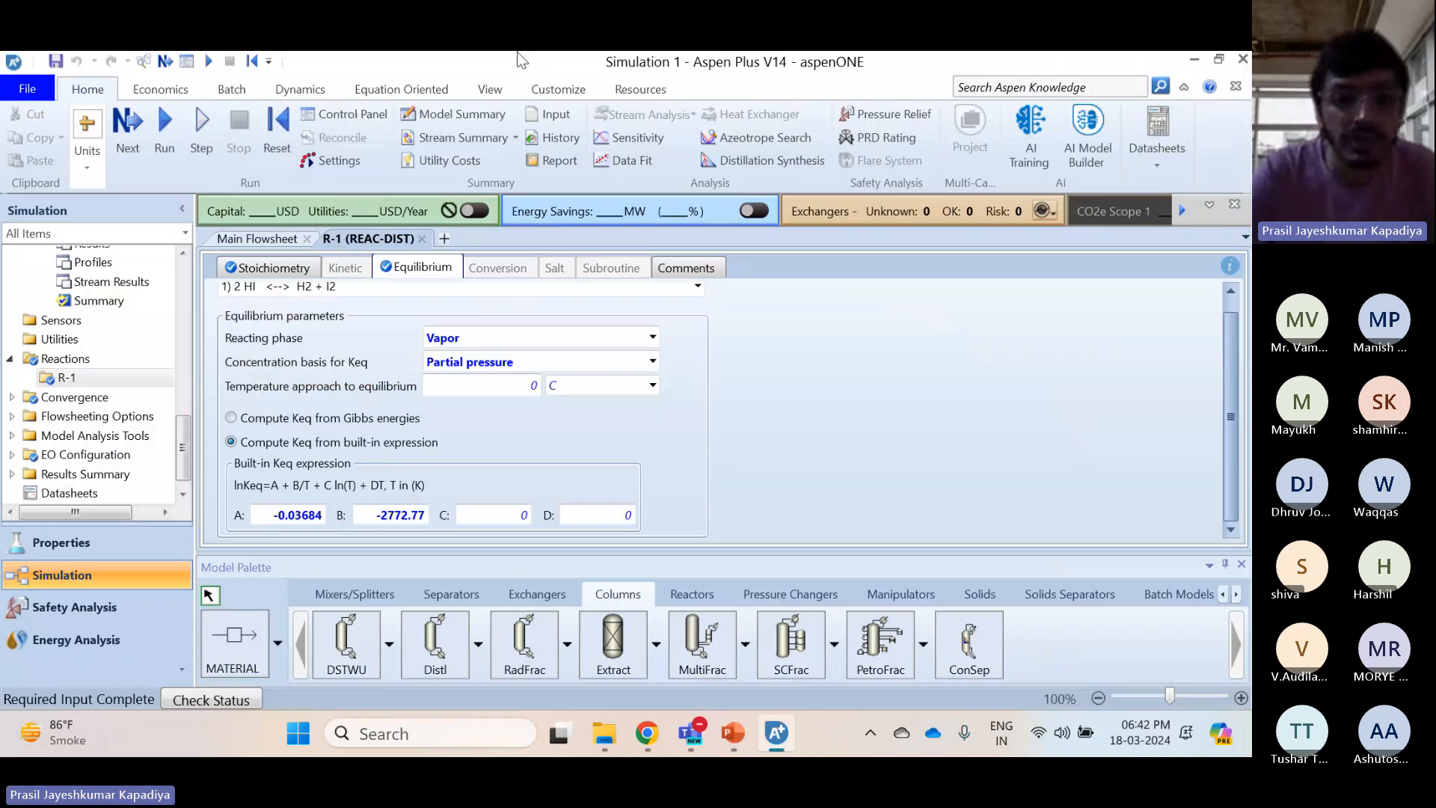
{"action": "left_click", "coordinate": [166, 127]}
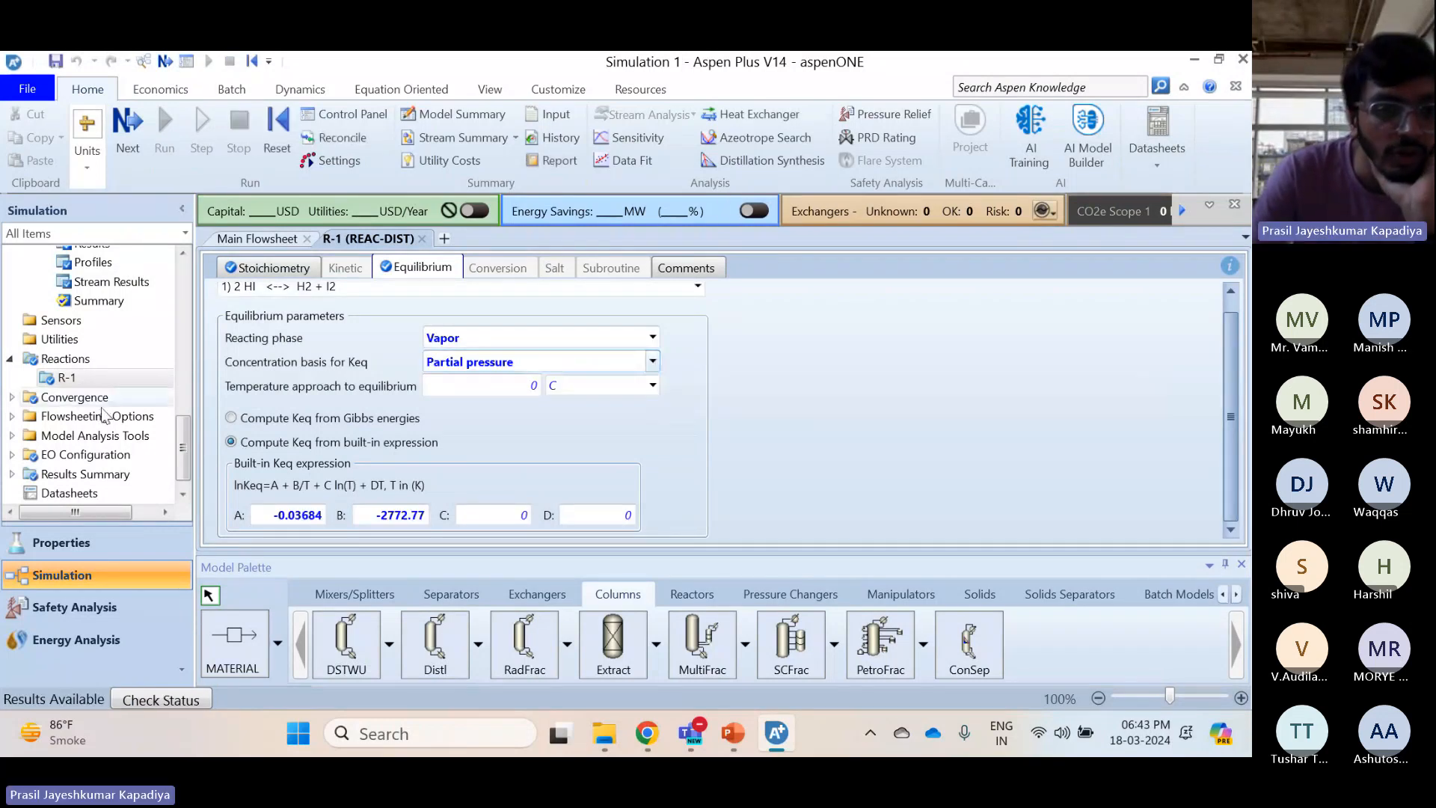
Review the RD column's configuration, stream, pressure, condenser and reboiler specifications, and close the form
{"action": "scroll", "coordinate": [72, 415], "scroll_direction": "up", "scroll_amount": 10}
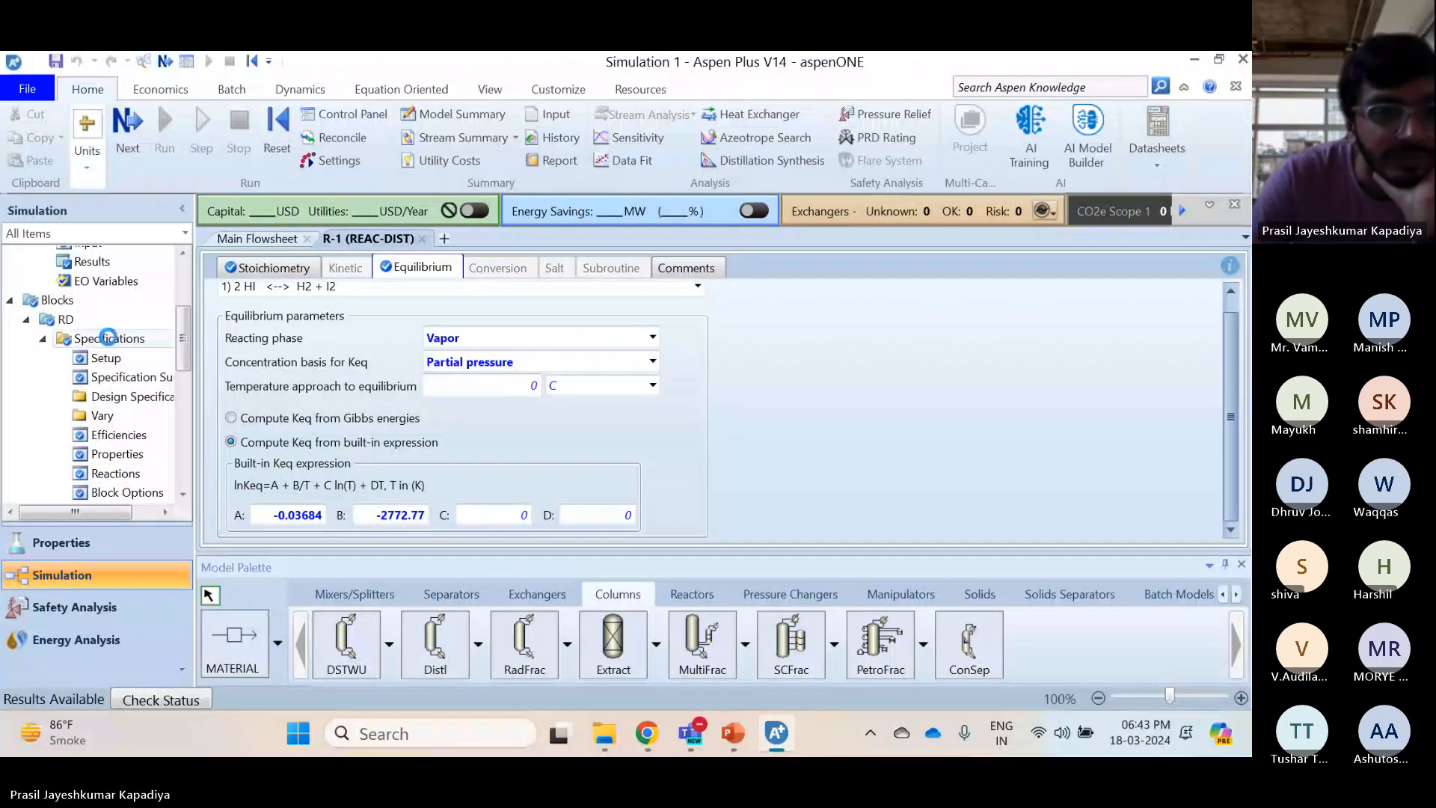
{"action": "left_click", "coordinate": [109, 339]}
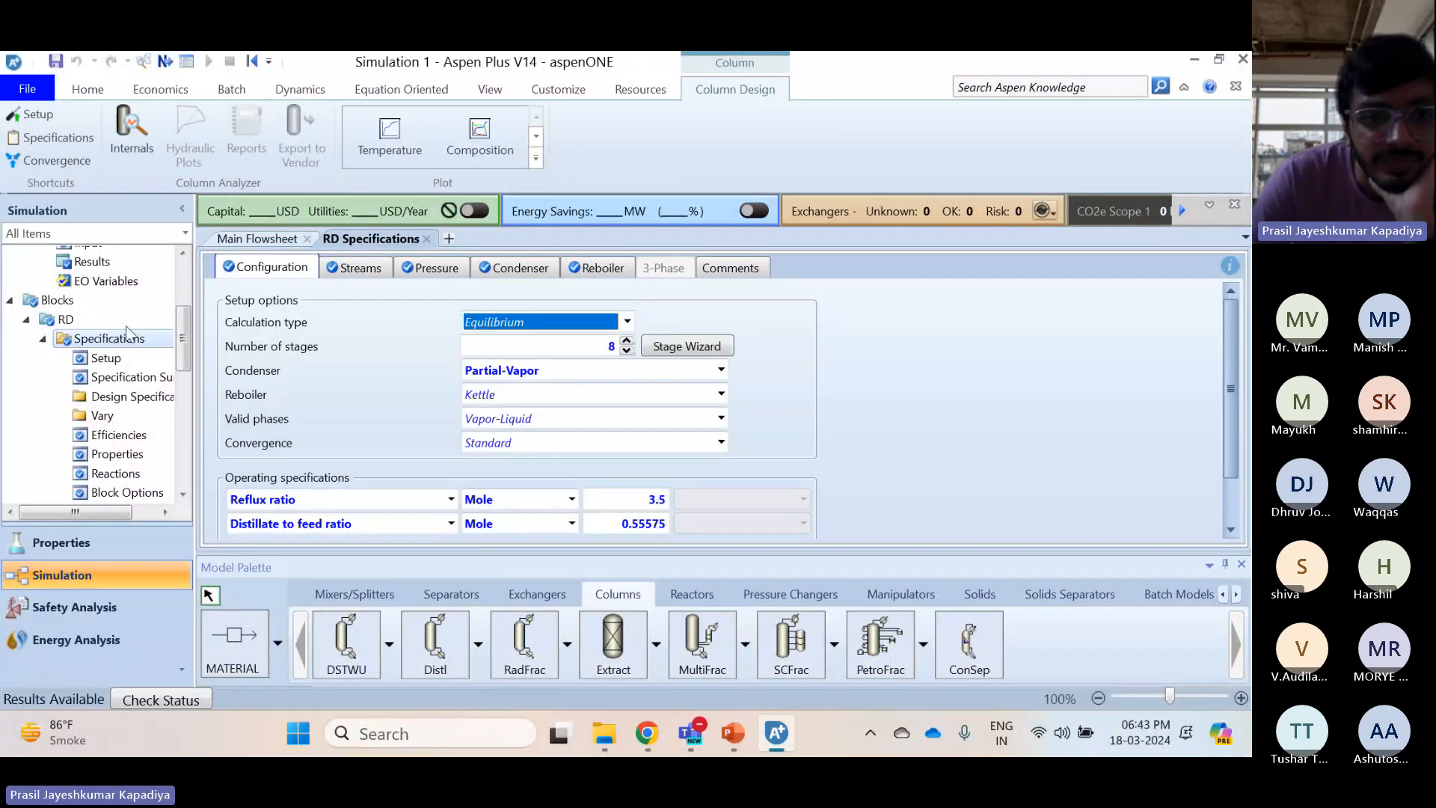
{"action": "left_click", "coordinate": [363, 269]}
{"action": "scroll", "coordinate": [430, 396], "scroll_direction": "down", "scroll_amount": 1}
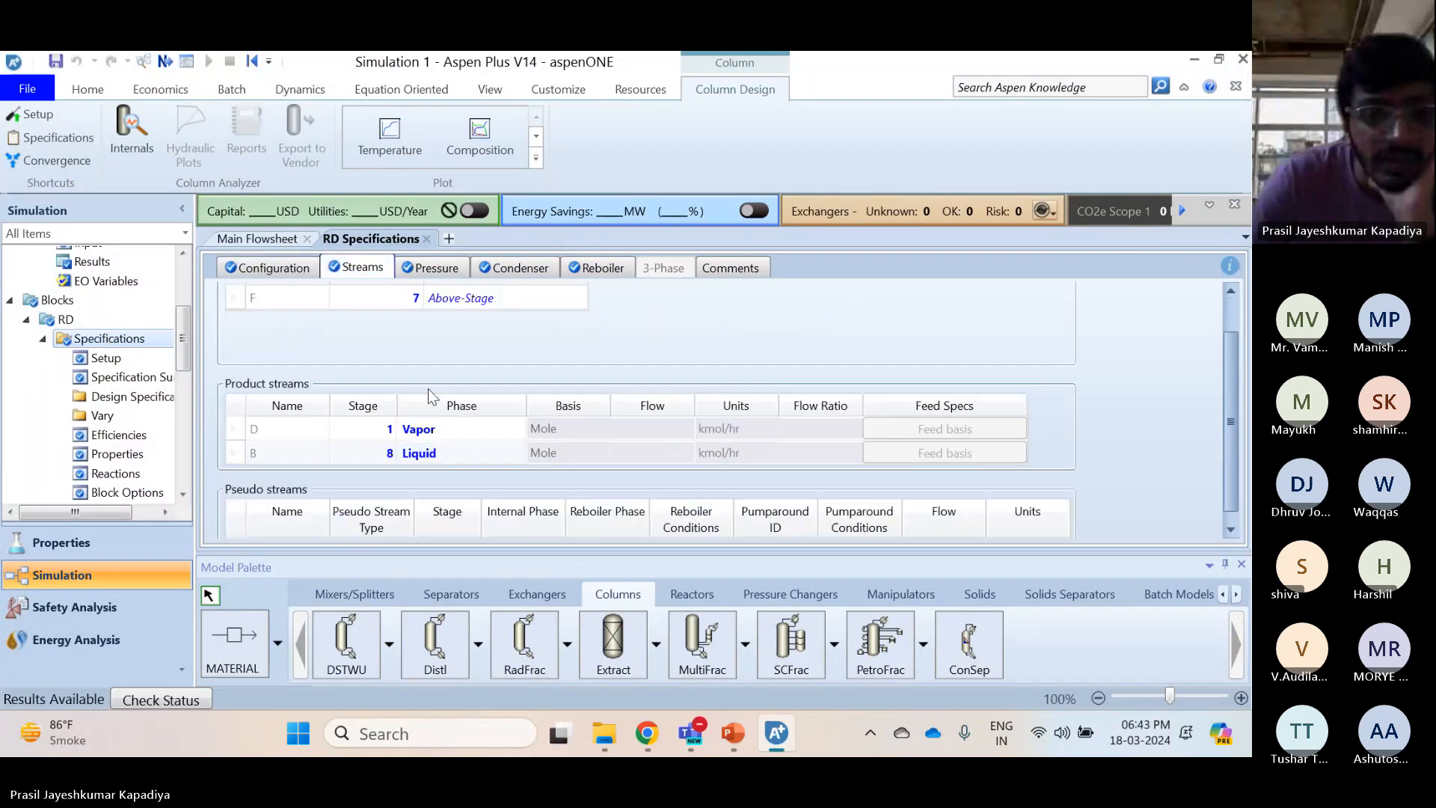
{"action": "scroll", "coordinate": [431, 397], "scroll_direction": "down", "scroll_amount": 1}
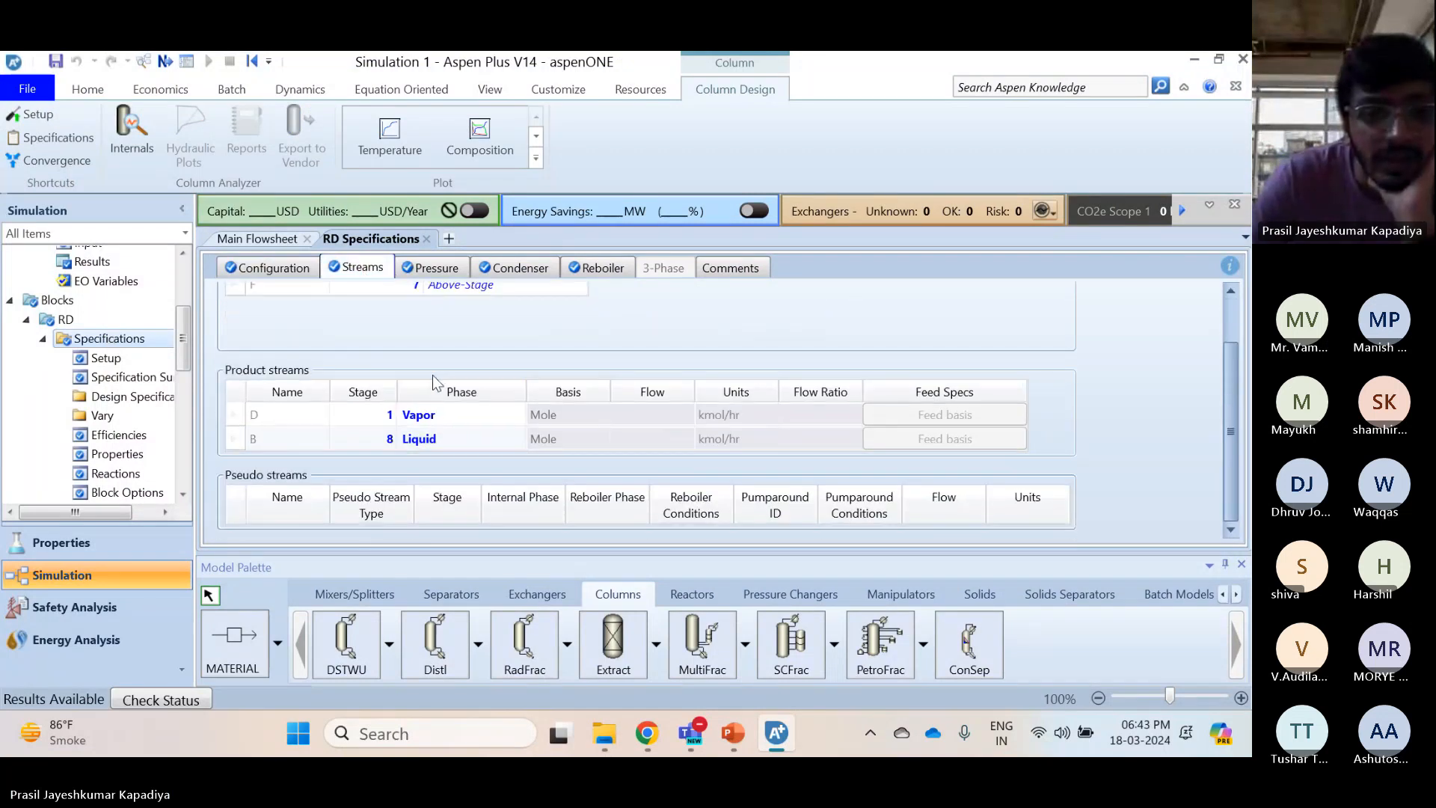
{"action": "left_click", "coordinate": [434, 269]}
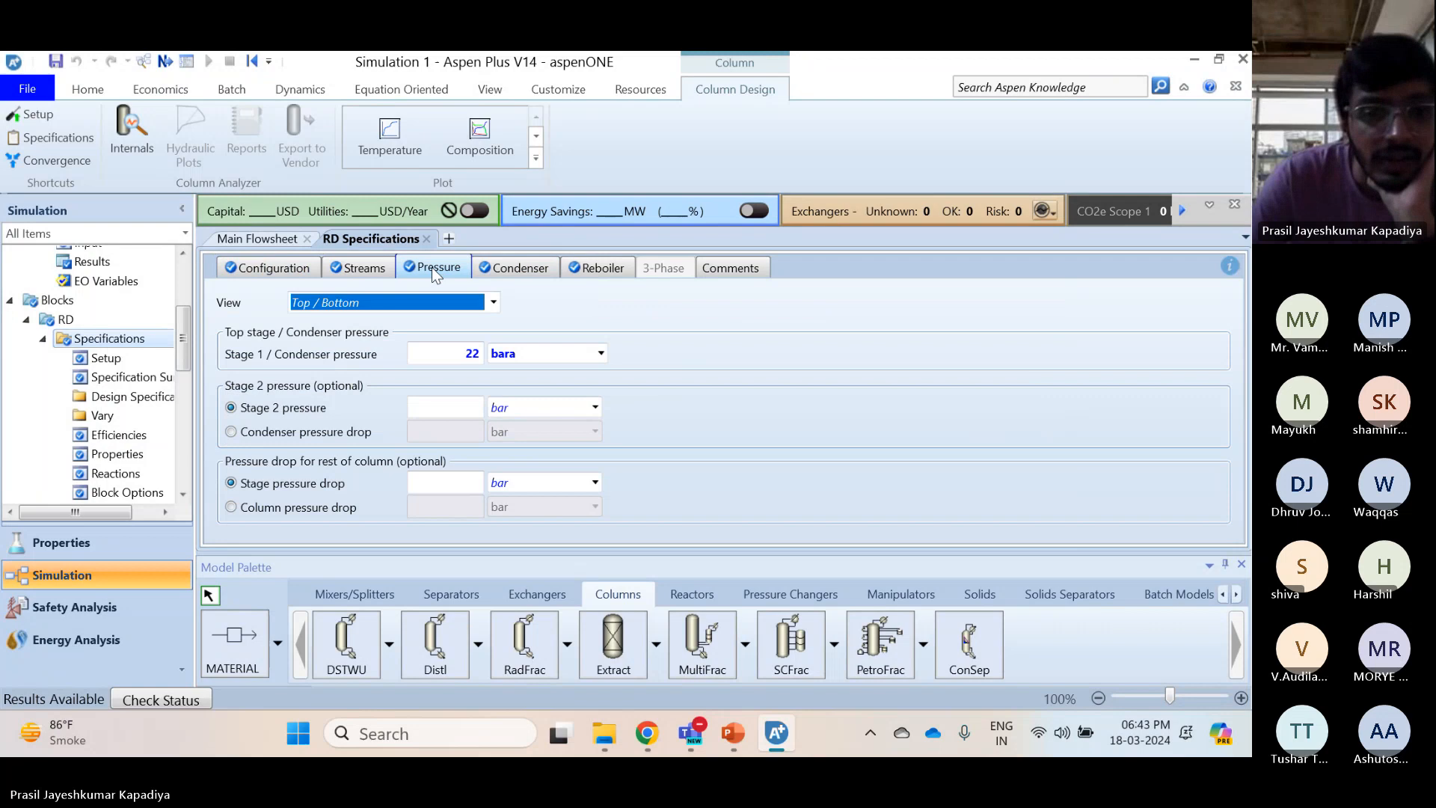
{"action": "left_click", "coordinate": [508, 278]}
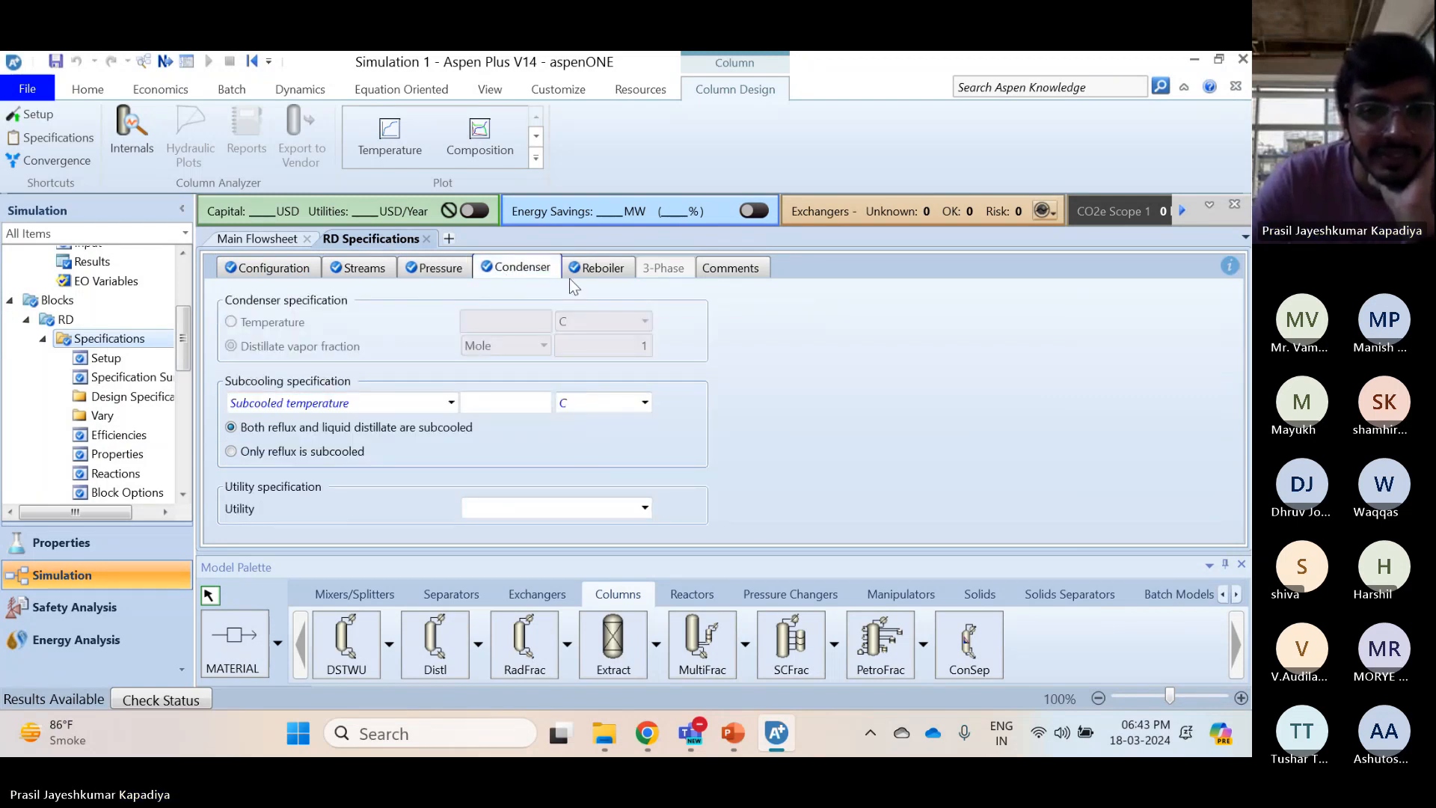
{"action": "left_click", "coordinate": [632, 267]}
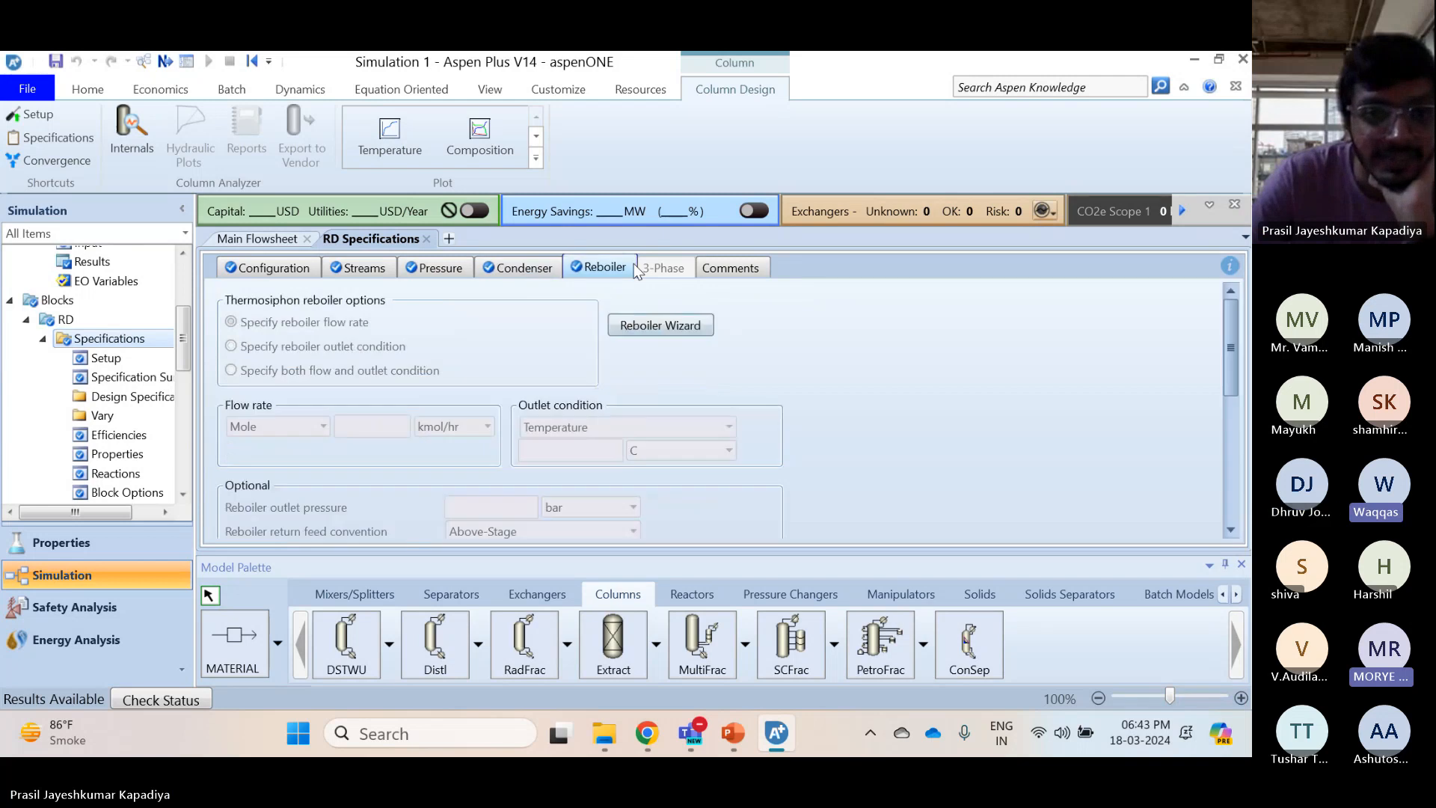
{"action": "left_click", "coordinate": [426, 239]}
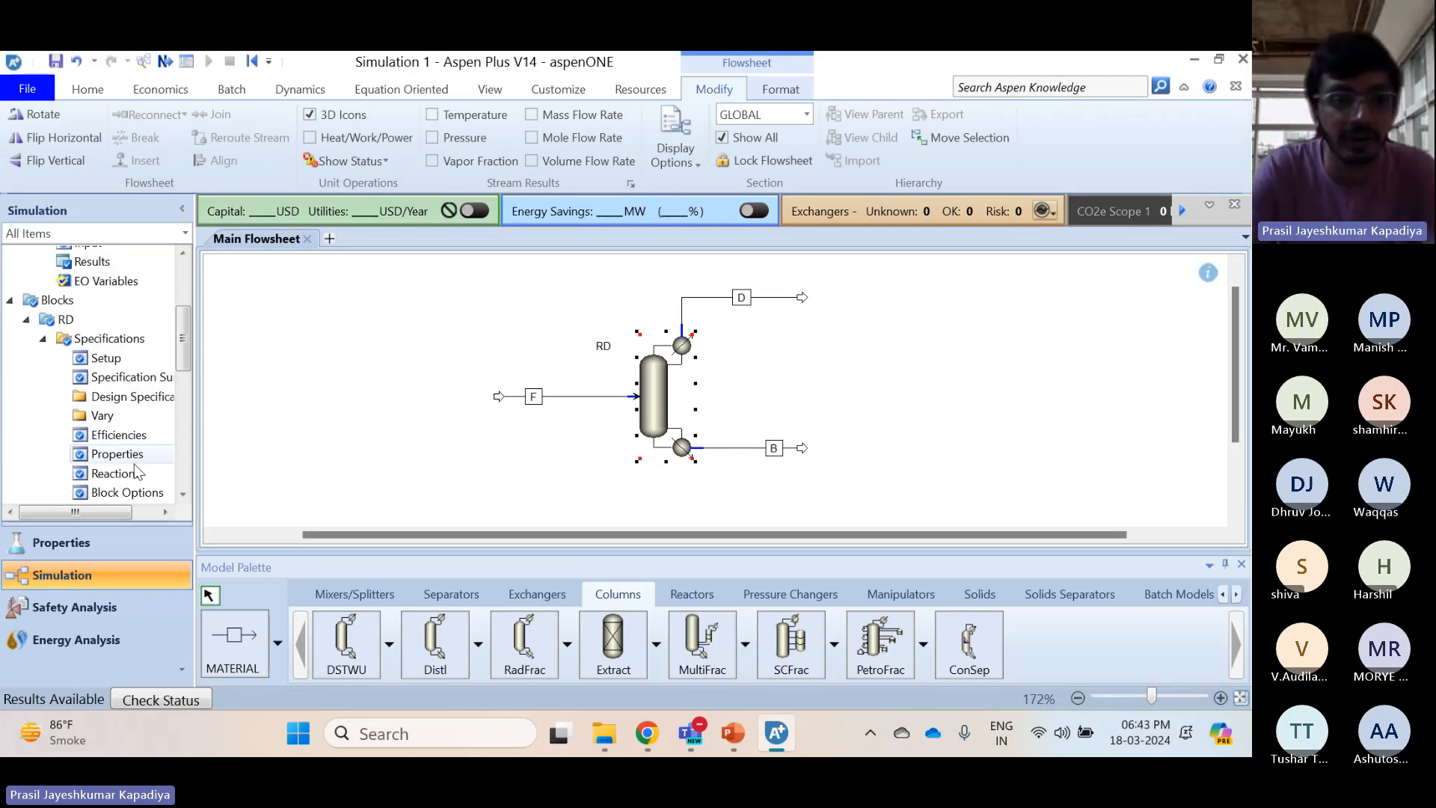
Add a reaction entry to the RD column with starting stage 2 and ending stage 6
{"action": "left_click", "coordinate": [111, 477]}
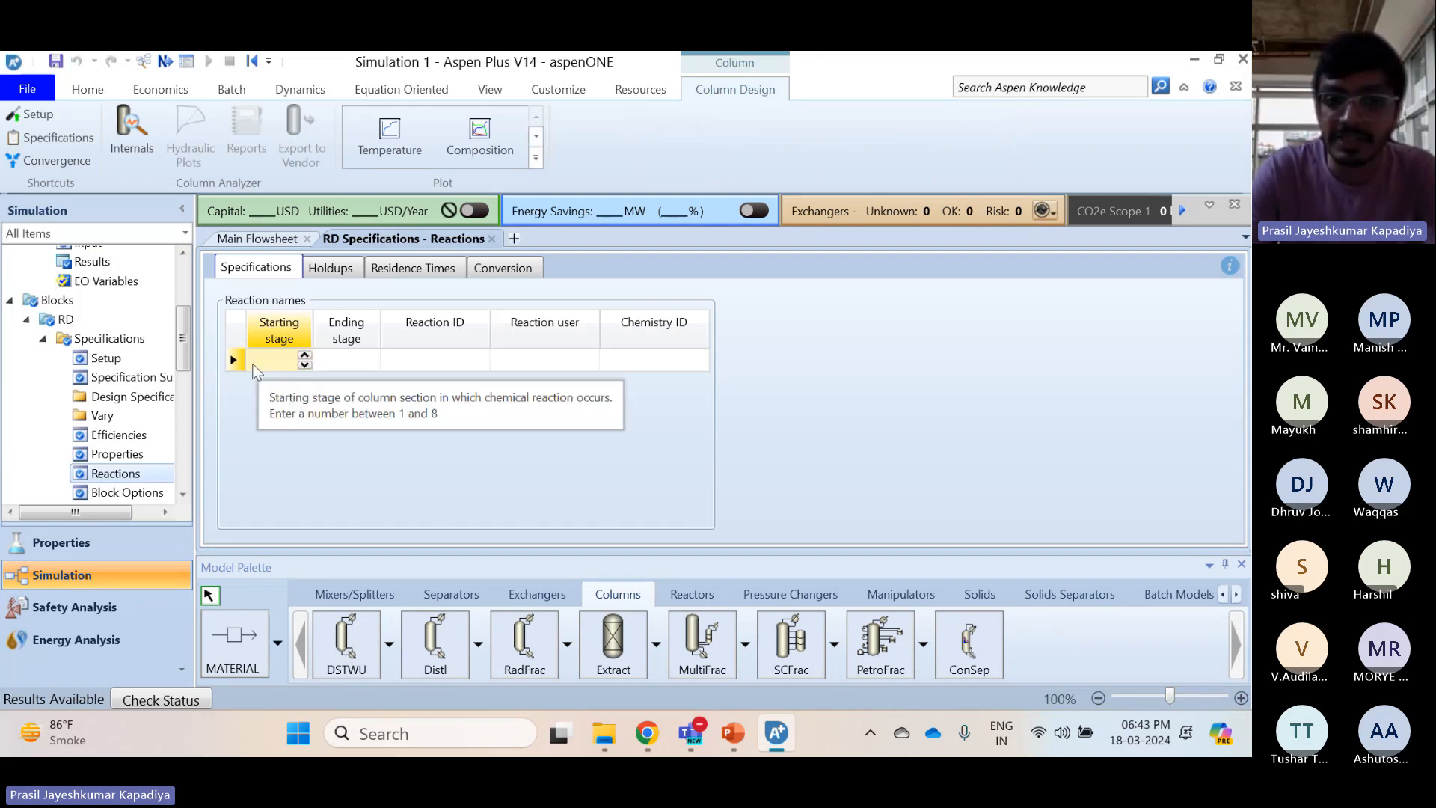
{"action": "left_click", "coordinate": [254, 367]}
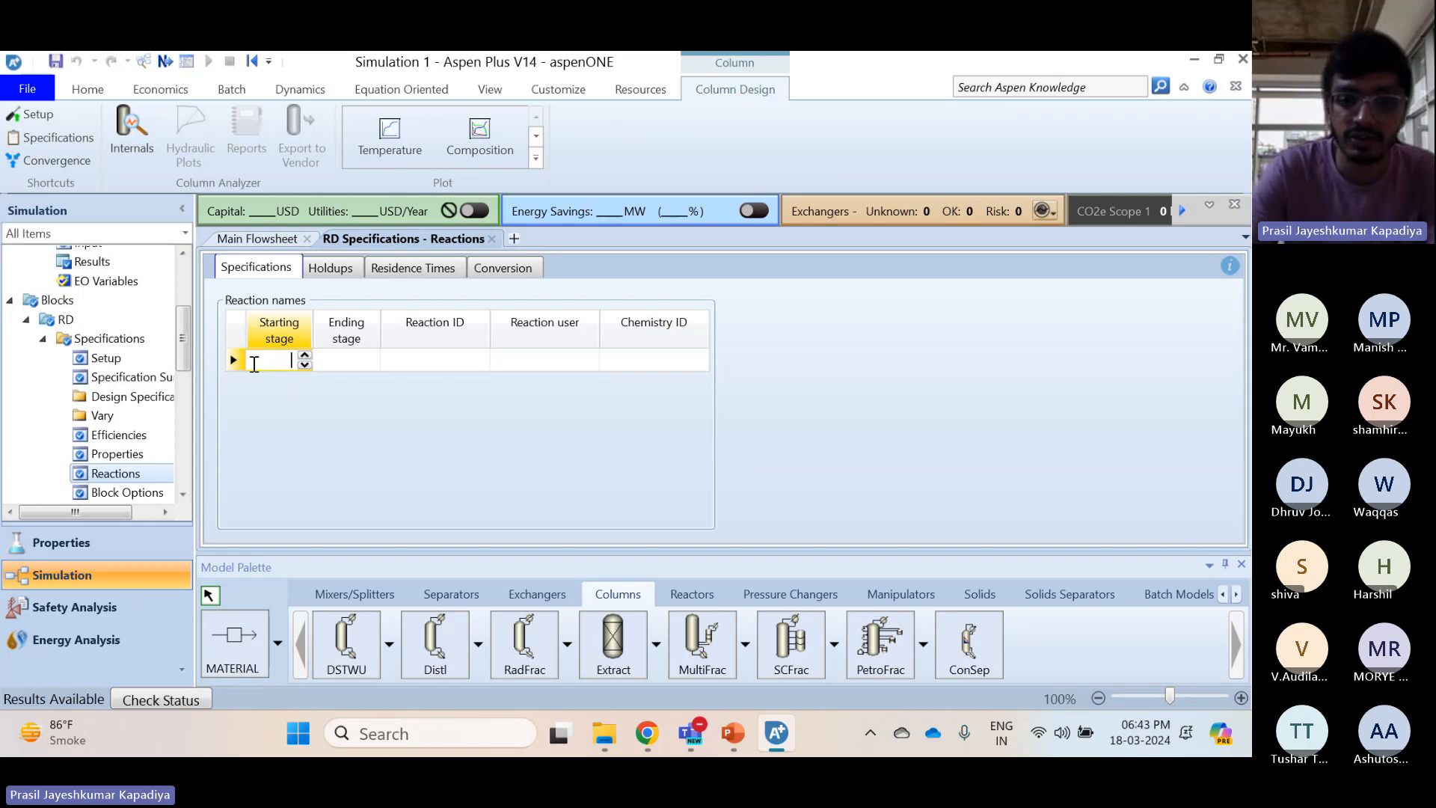
{"action": "type", "text": "2"}
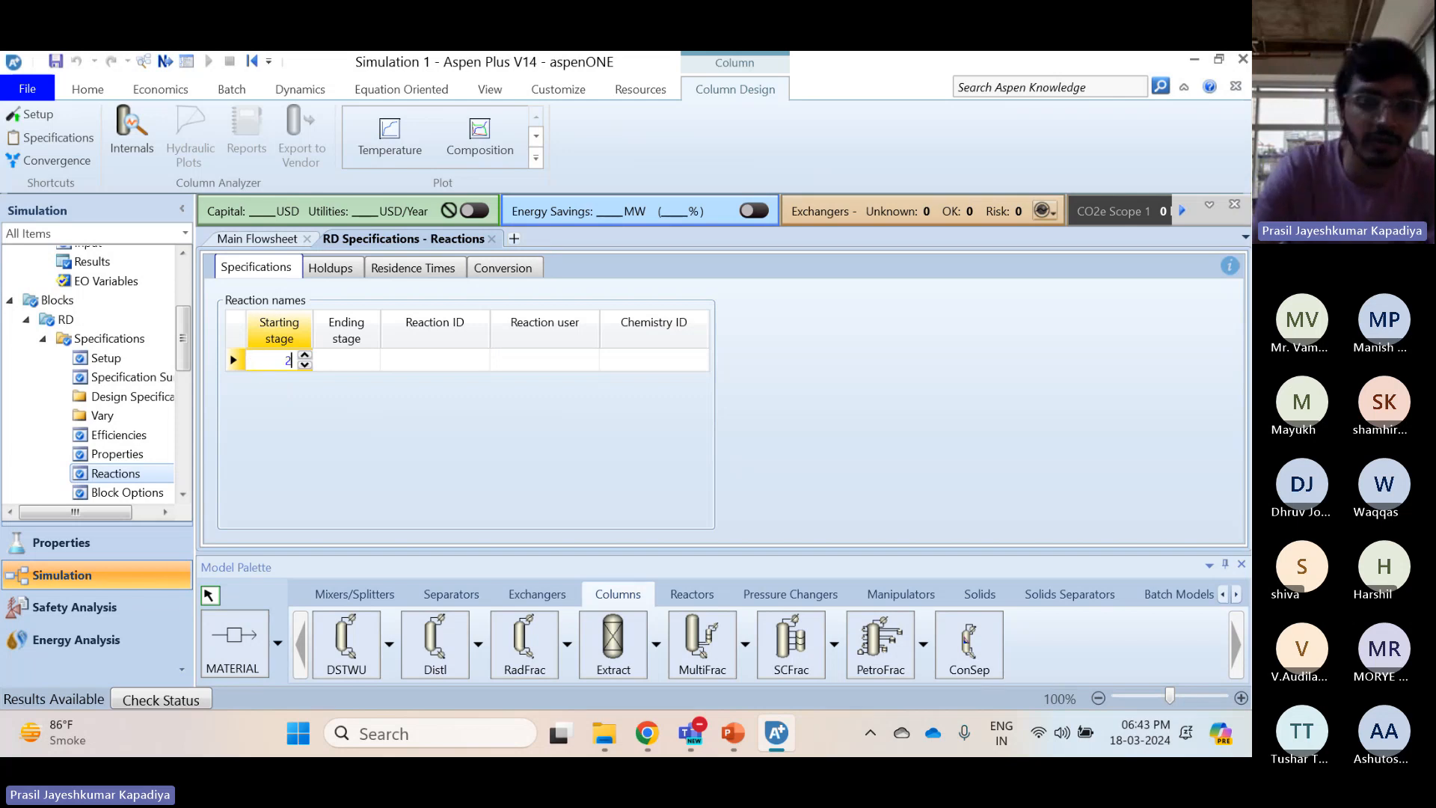
{"action": "left_click", "coordinate": [349, 364]}
{"action": "type", "text": "6"}
{"action": "key", "text": "Return"}
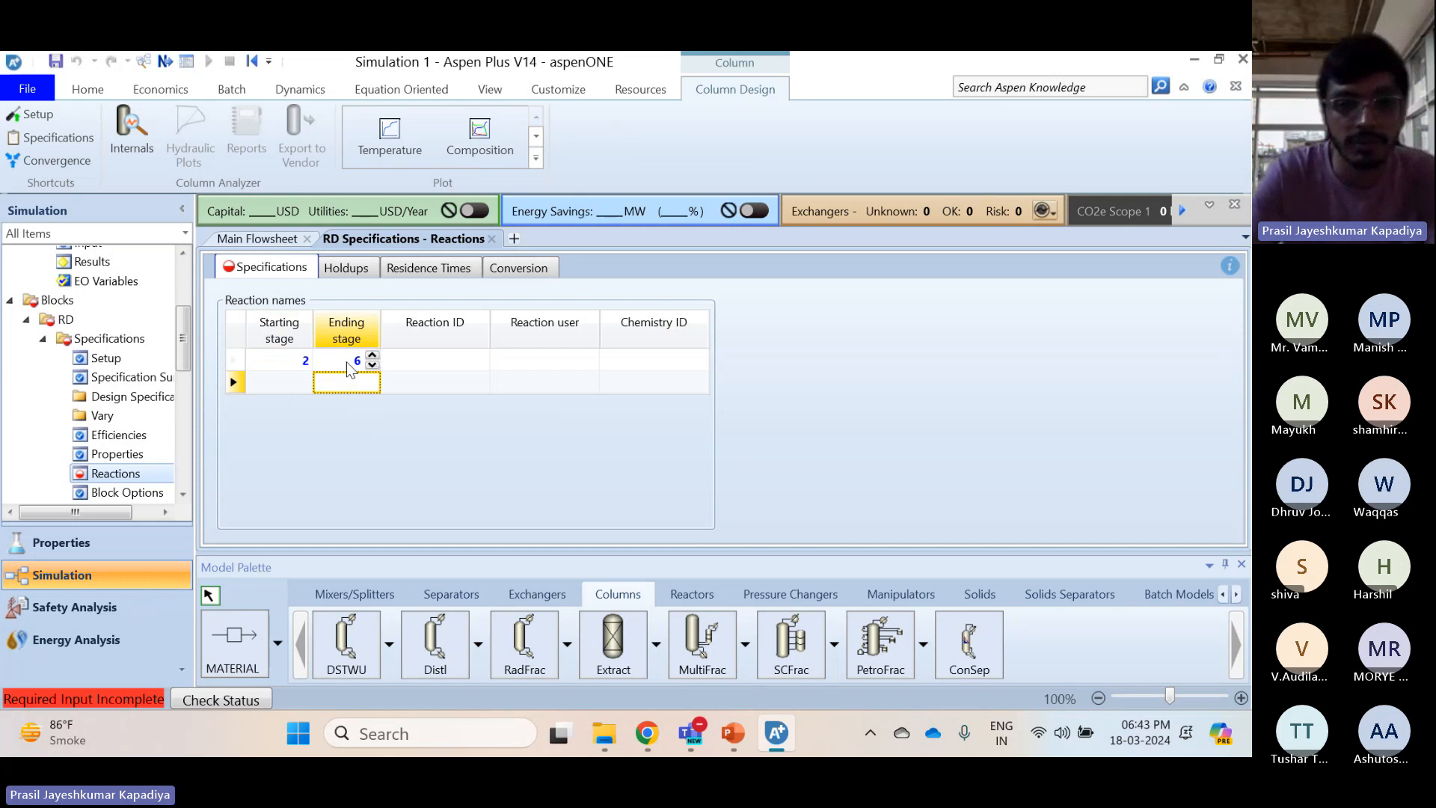
Check the reactive stages on the PowerPoint slide and assign reaction R-1 to the column's stage 2 to 6 range
{"action": "left_click", "coordinate": [433, 443]}
{"action": "left_click", "coordinate": [731, 745]}
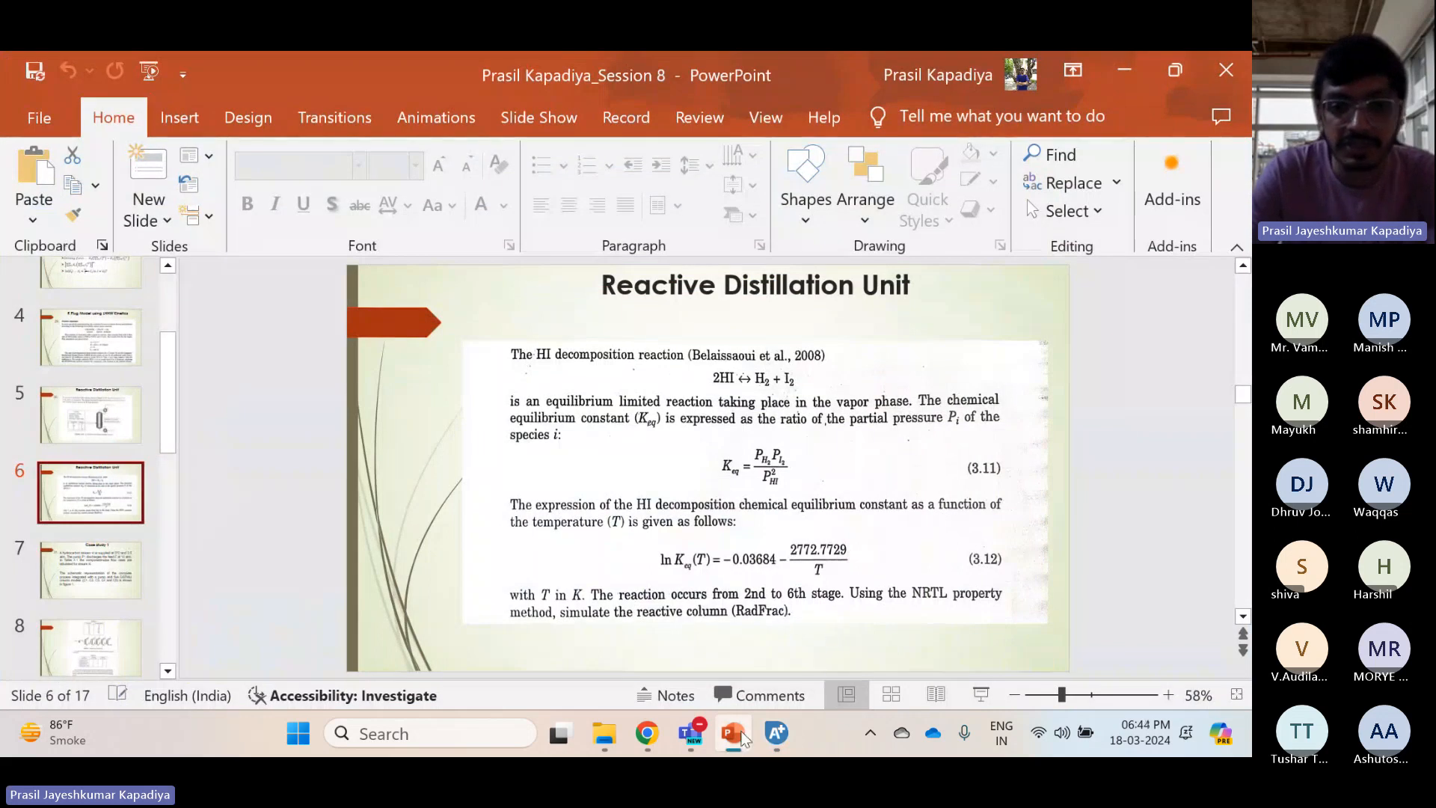
{"action": "left_click", "coordinate": [737, 737]}
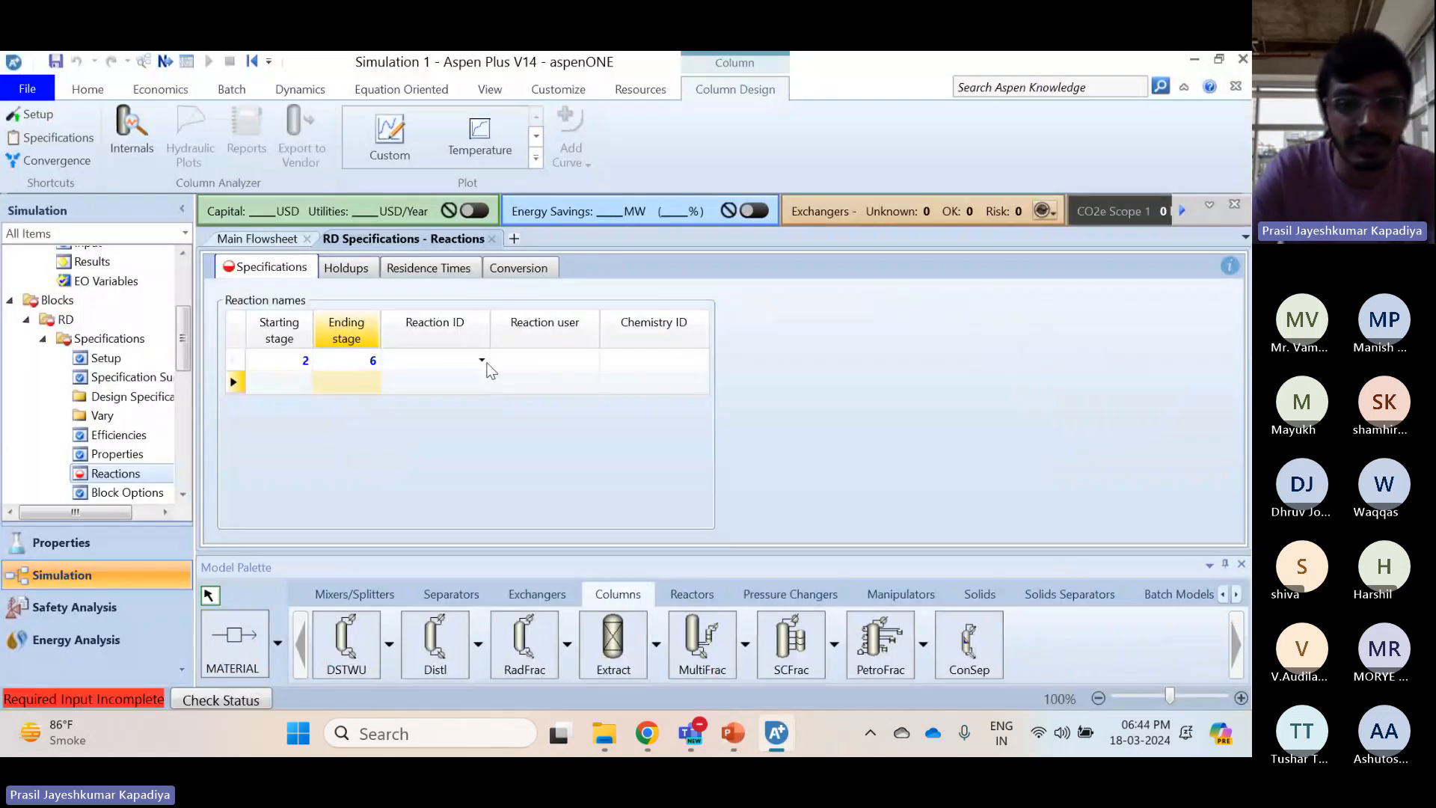
{"action": "left_click", "coordinate": [482, 361]}
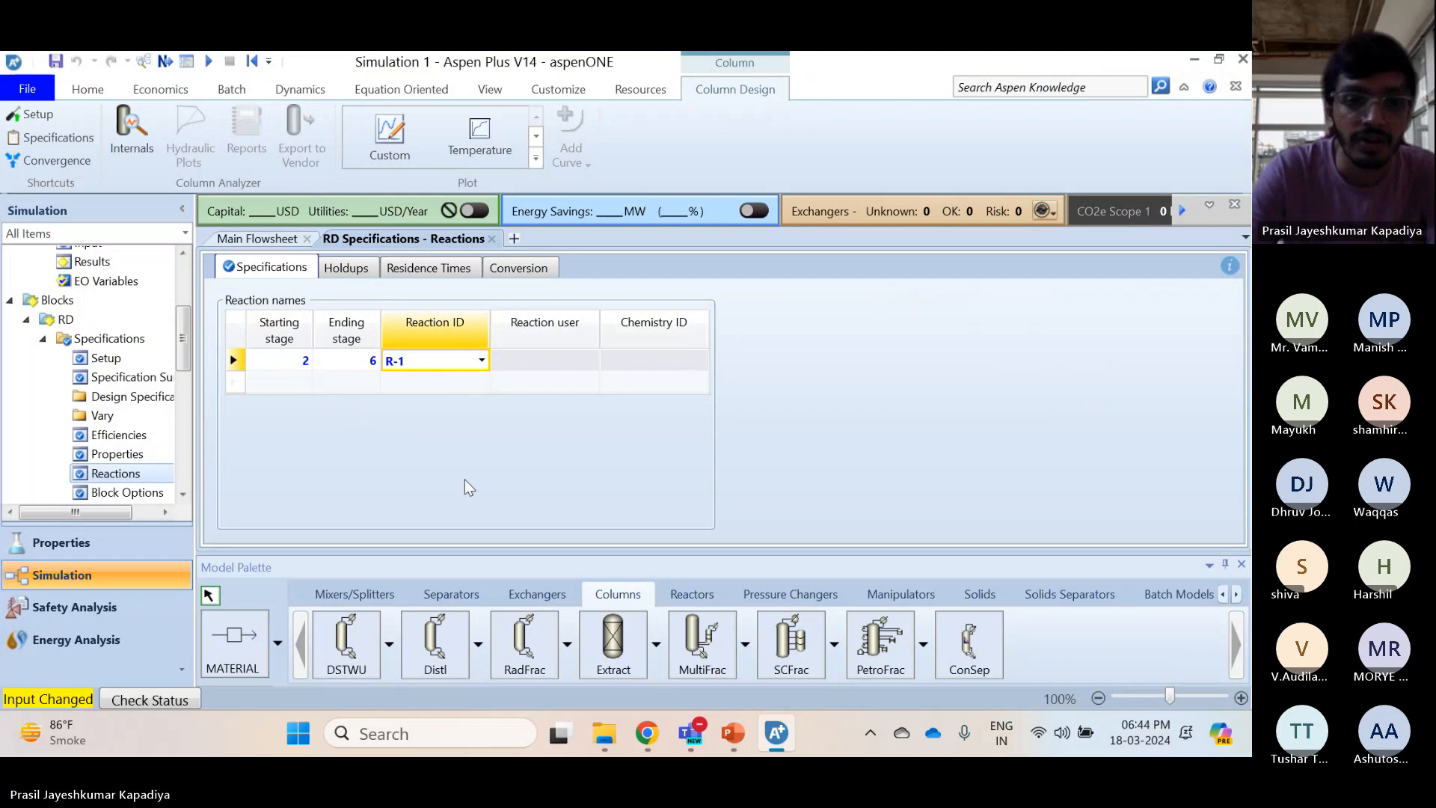
Reinitialize the whole simulation and rerun it with the column reaction included
{"action": "left_click", "coordinate": [254, 62]}
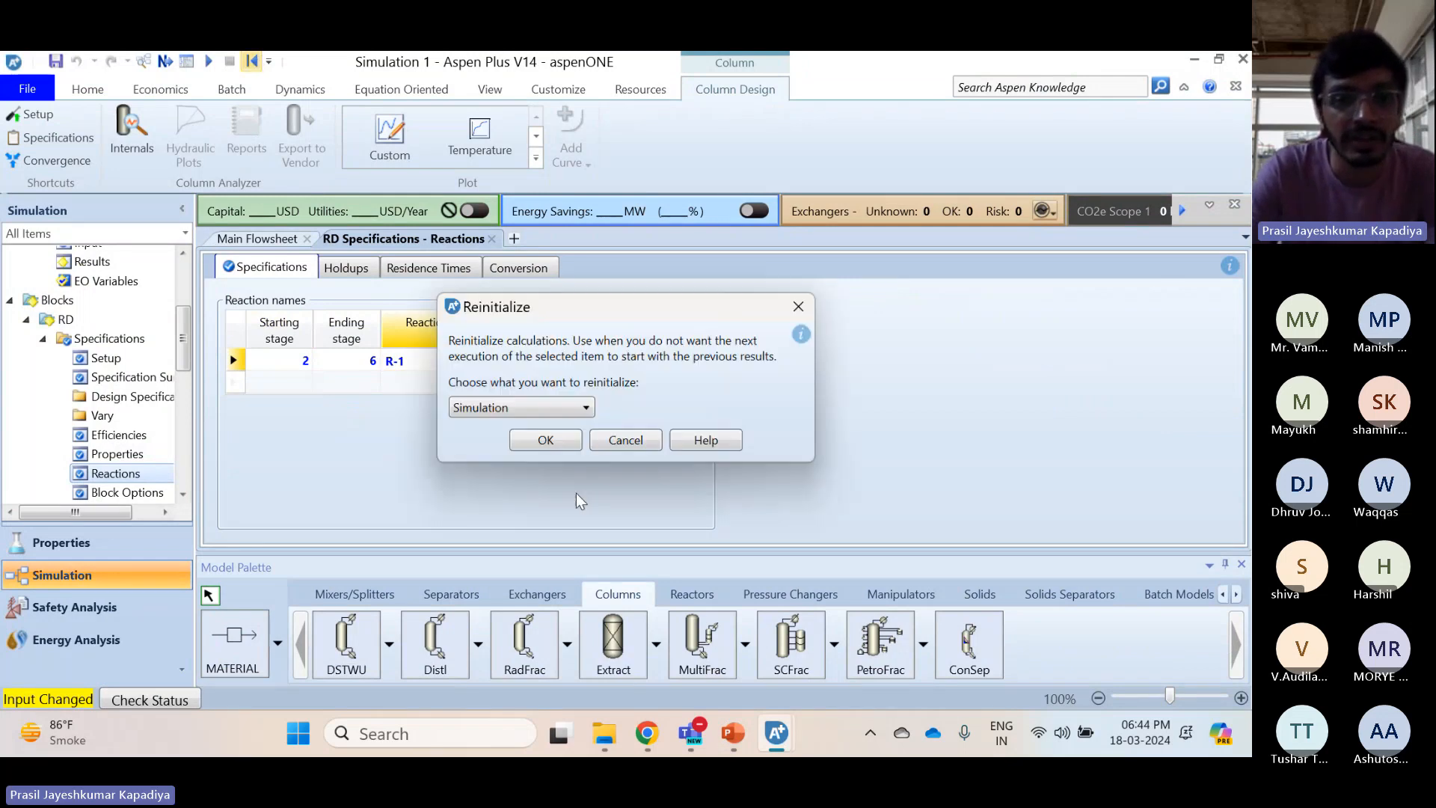
{"action": "left_click", "coordinate": [532, 440]}
{"action": "left_click", "coordinate": [742, 413]}
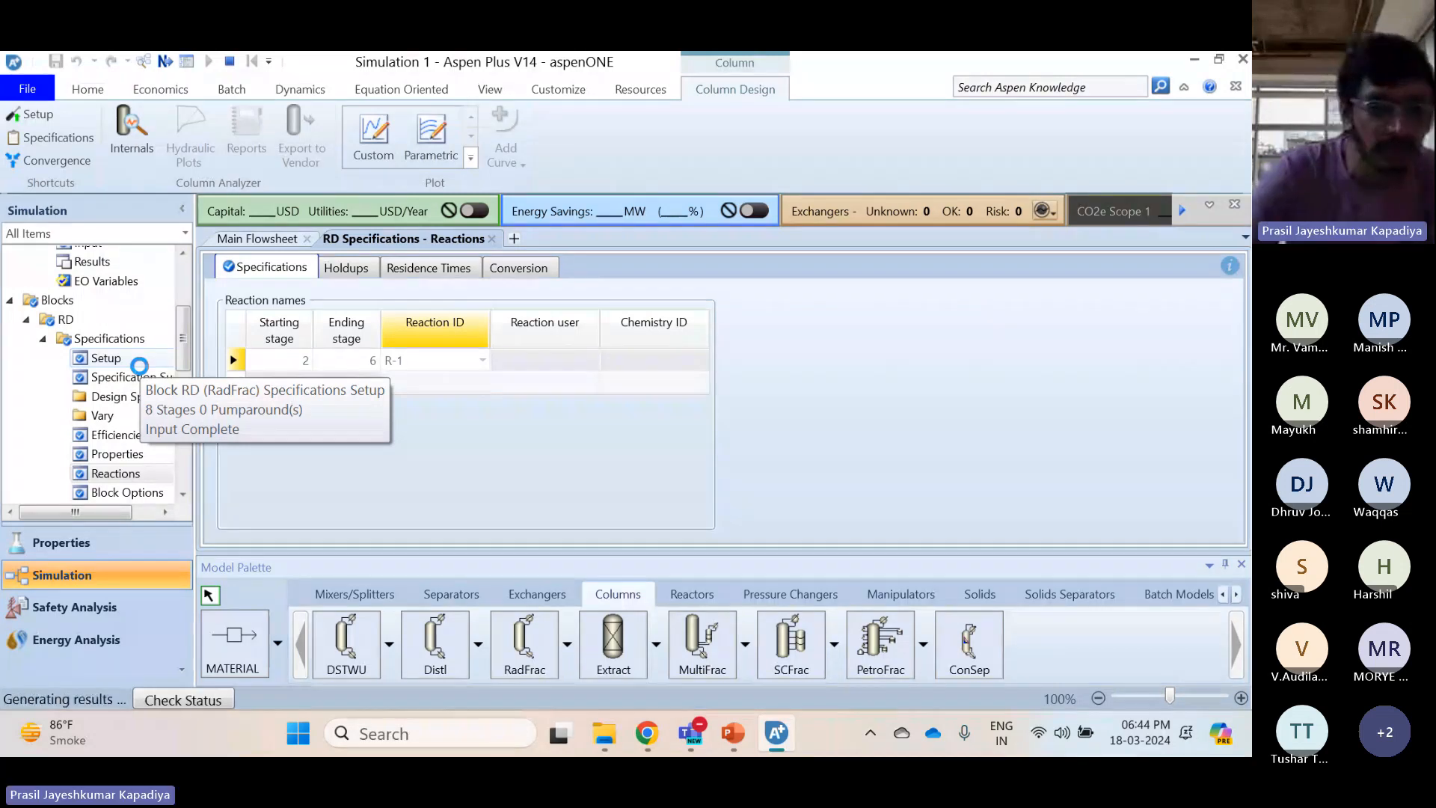
Open the stream results in the results summary and expand the mole fractions of streams B, D and F
{"action": "scroll", "coordinate": [120, 449], "scroll_direction": "down", "scroll_amount": 4}
{"action": "scroll", "coordinate": [108, 474], "scroll_direction": "down", "scroll_amount": 4}
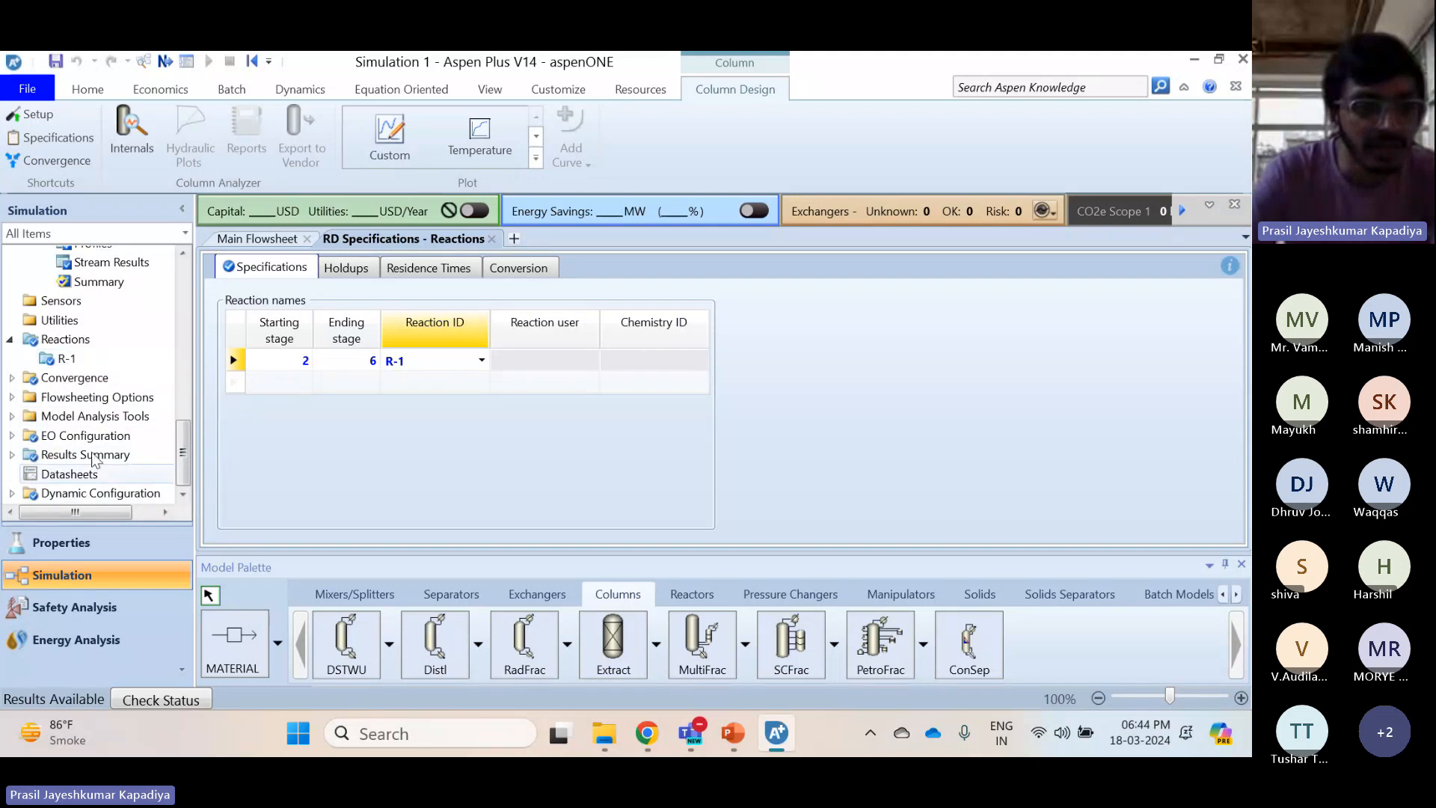
{"action": "double_click", "coordinate": [90, 450]}
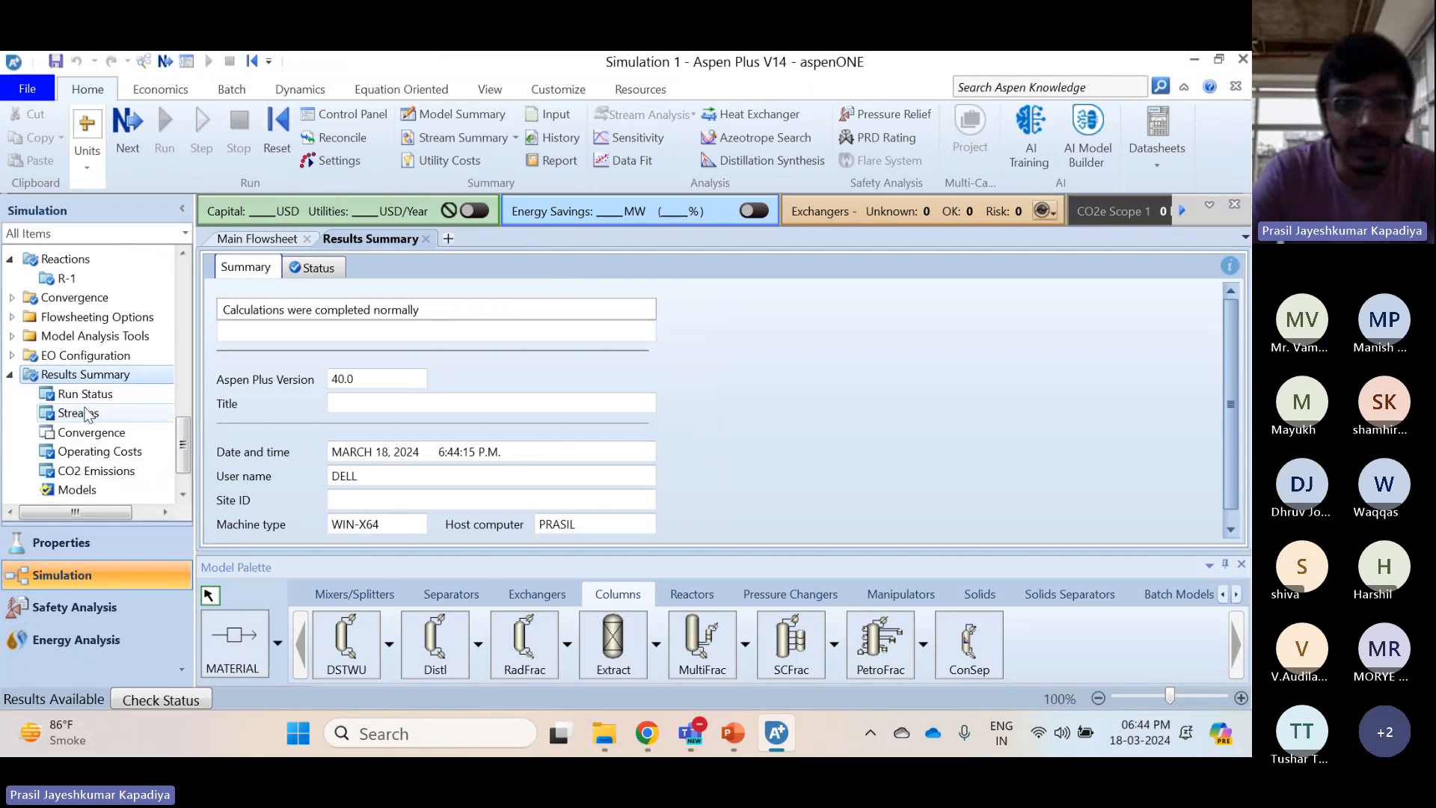
{"action": "double_click", "coordinate": [85, 414]}
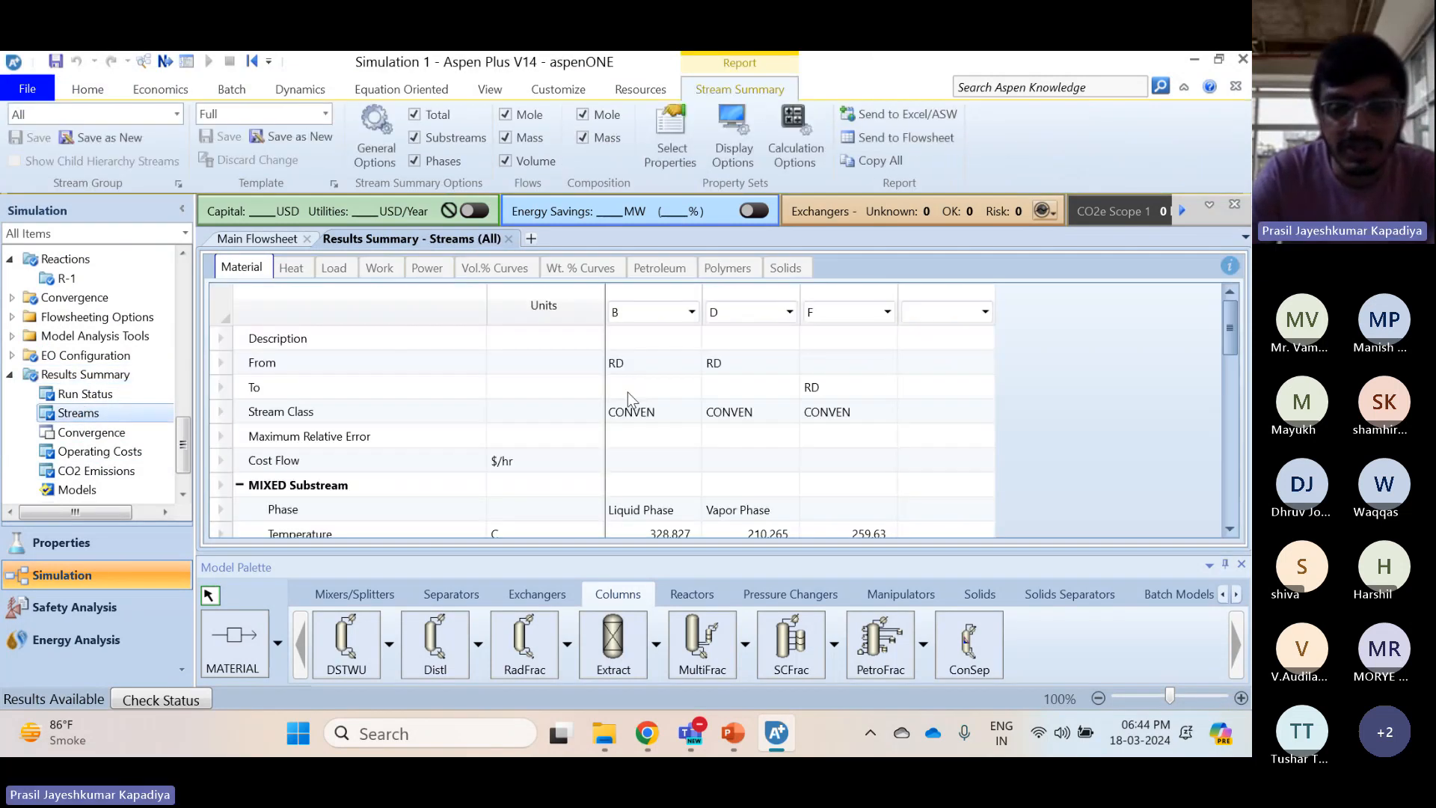
{"action": "scroll", "coordinate": [741, 405], "scroll_direction": "down", "scroll_amount": 3}
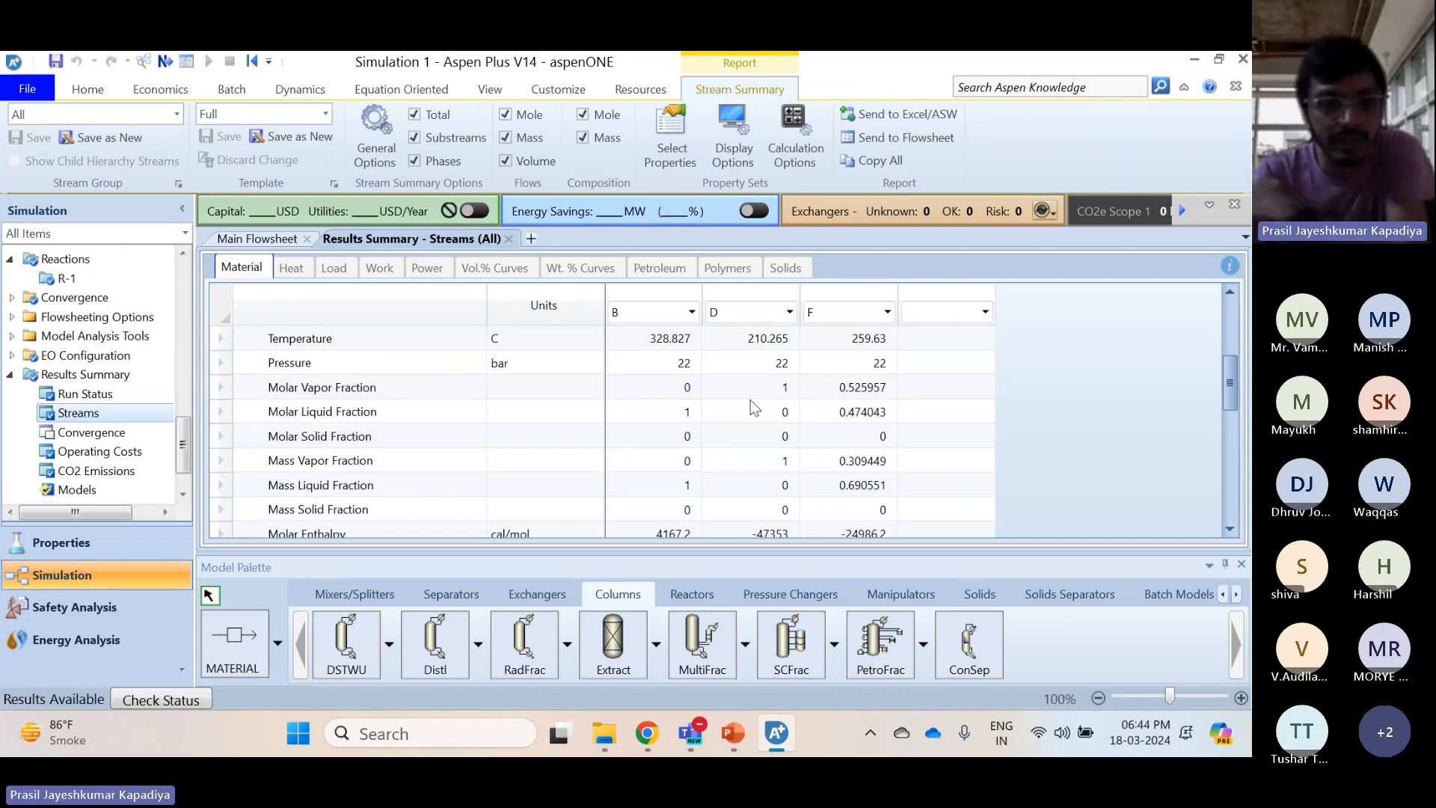
{"action": "scroll", "coordinate": [754, 407], "scroll_direction": "down", "scroll_amount": 1}
{"action": "scroll", "coordinate": [754, 407], "scroll_direction": "down", "scroll_amount": 3}
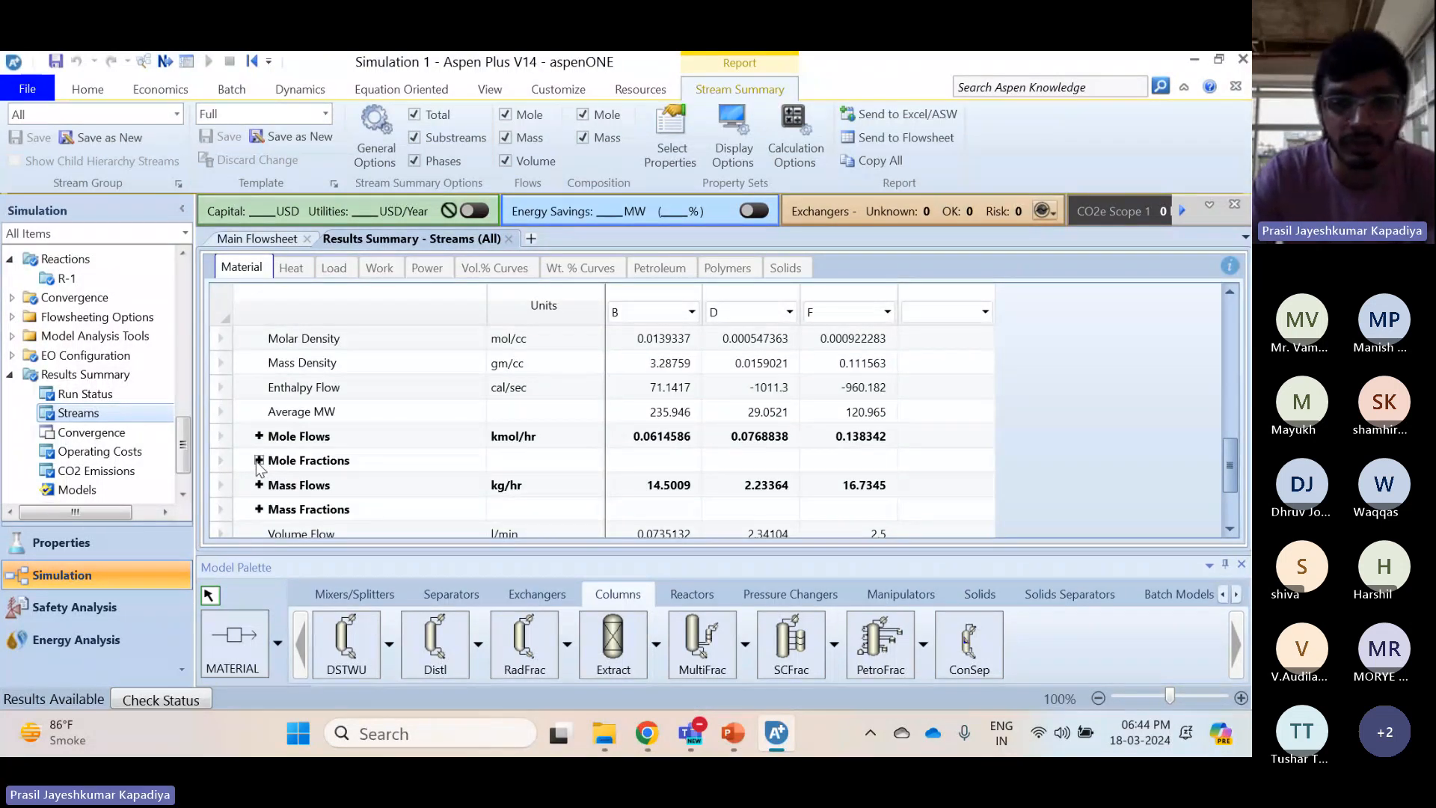
{"action": "left_click", "coordinate": [259, 461]}
{"action": "scroll", "coordinate": [750, 466], "scroll_direction": "down", "scroll_amount": 1}
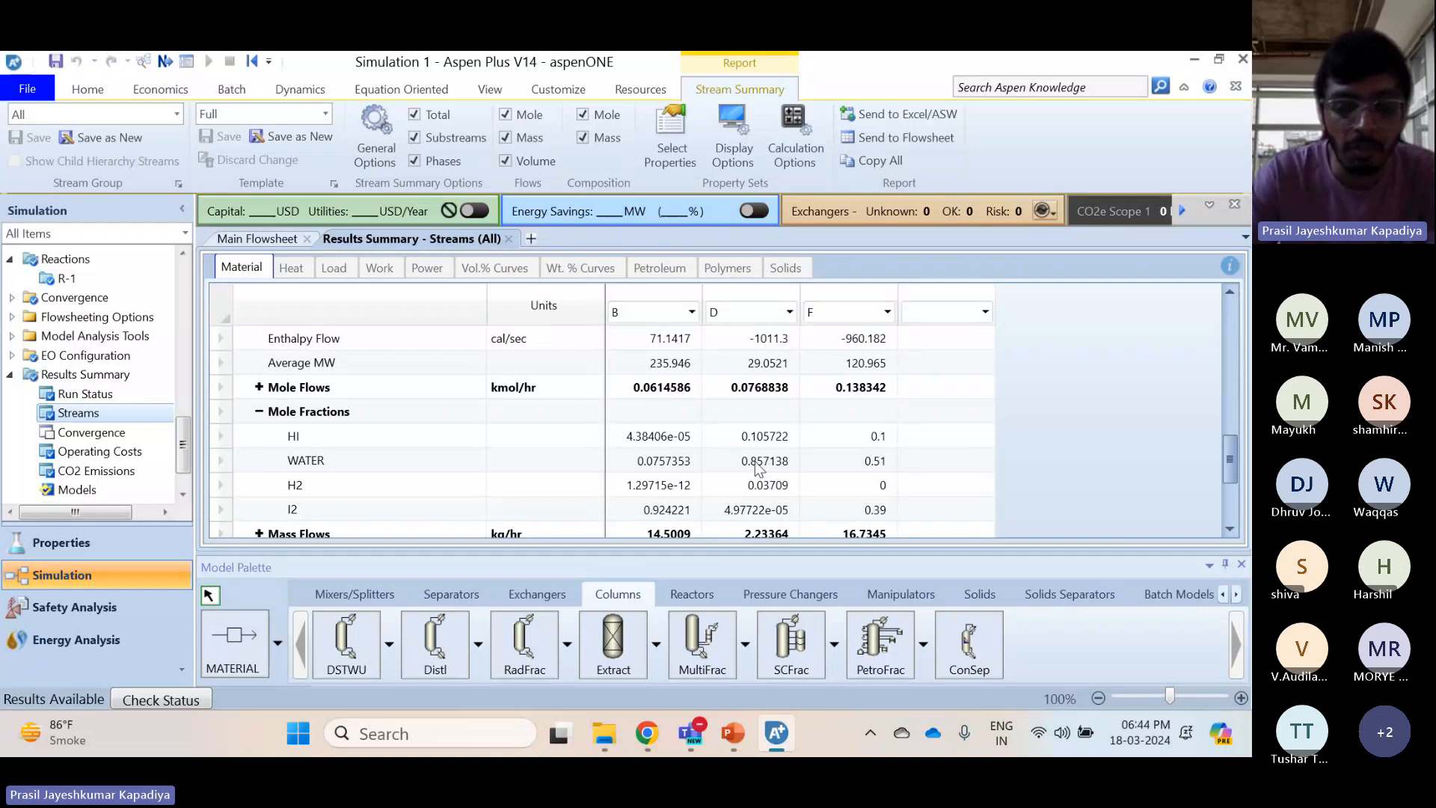
Examine the mole fractions of water, H2 and I2 across the bottoms, distillate and feed streams
{"action": "left_click", "coordinate": [219, 459]}
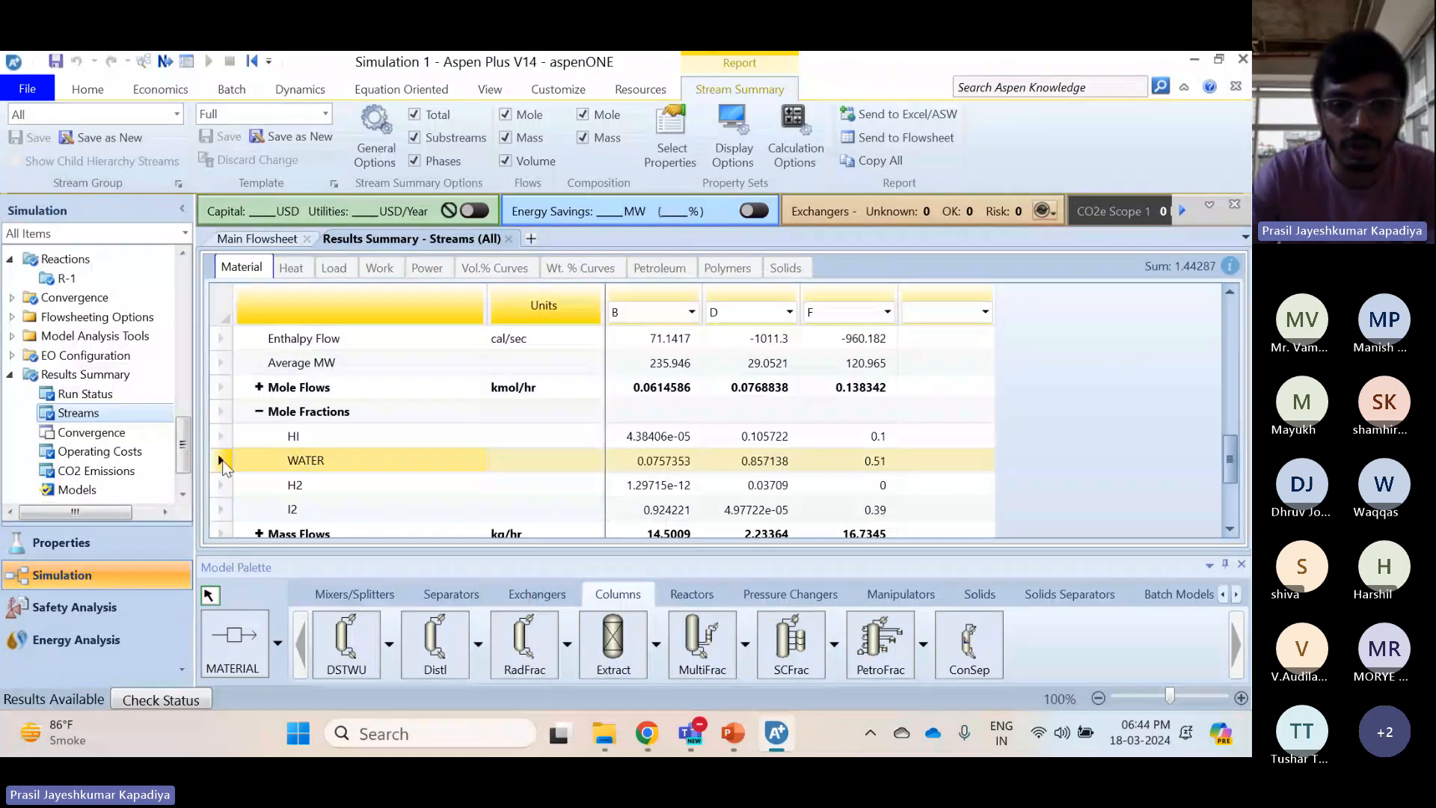
{"action": "left_click", "coordinate": [220, 486]}
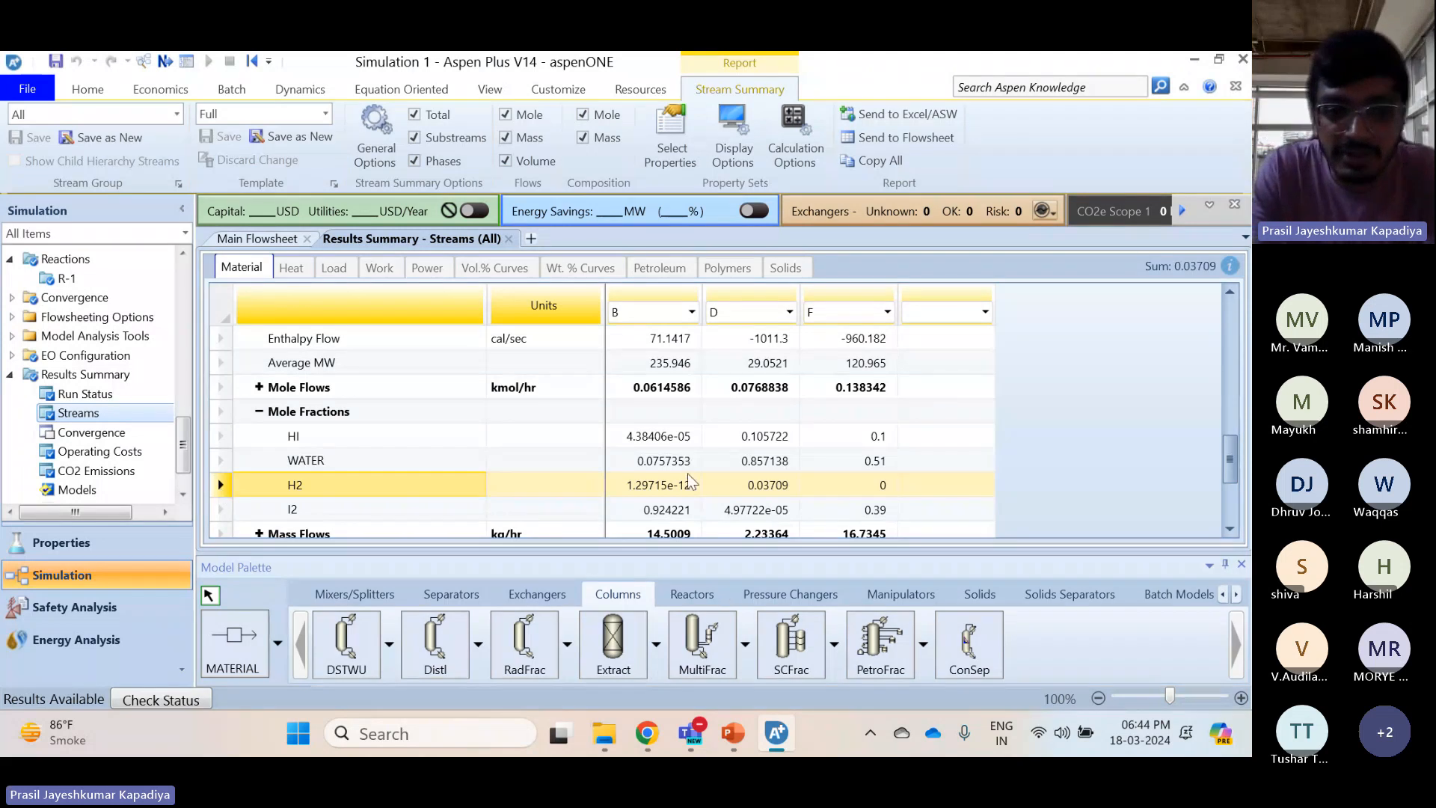
{"action": "left_click", "coordinate": [750, 514]}
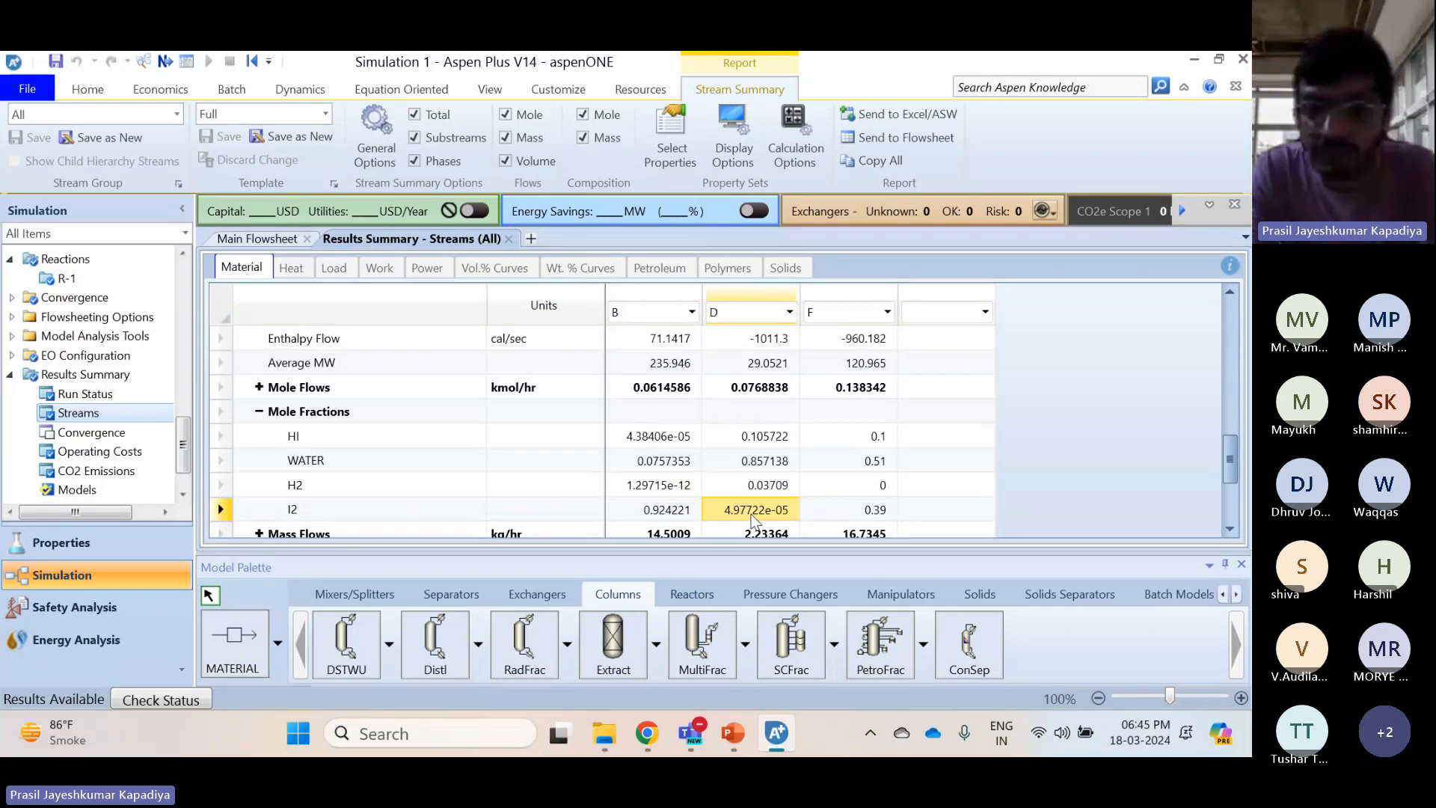
{"action": "left_click", "coordinate": [874, 486]}
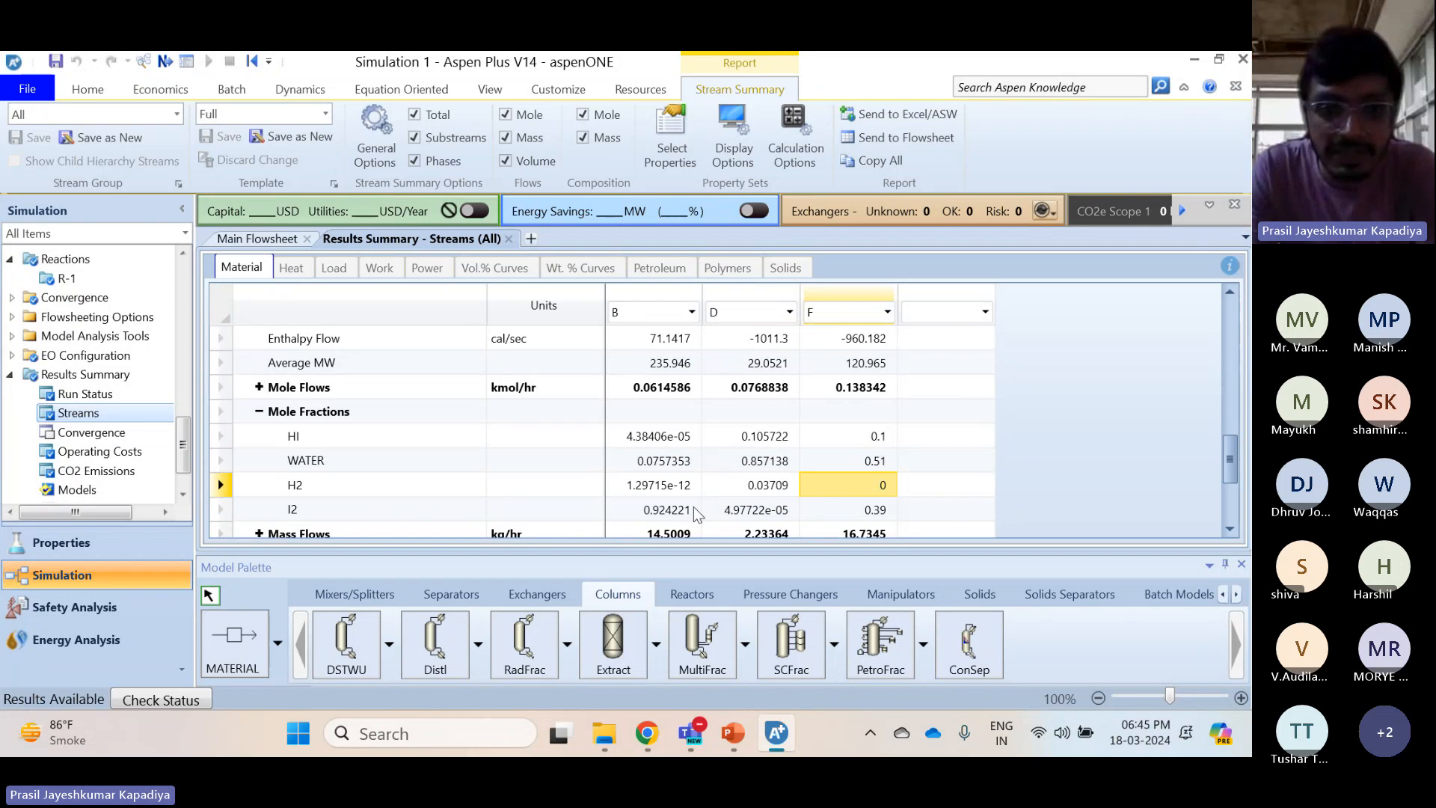
Compare the HI, water, H2 and I2 mole fractions across streams B, D and F in the stream results
{"action": "left_click", "coordinate": [231, 486]}
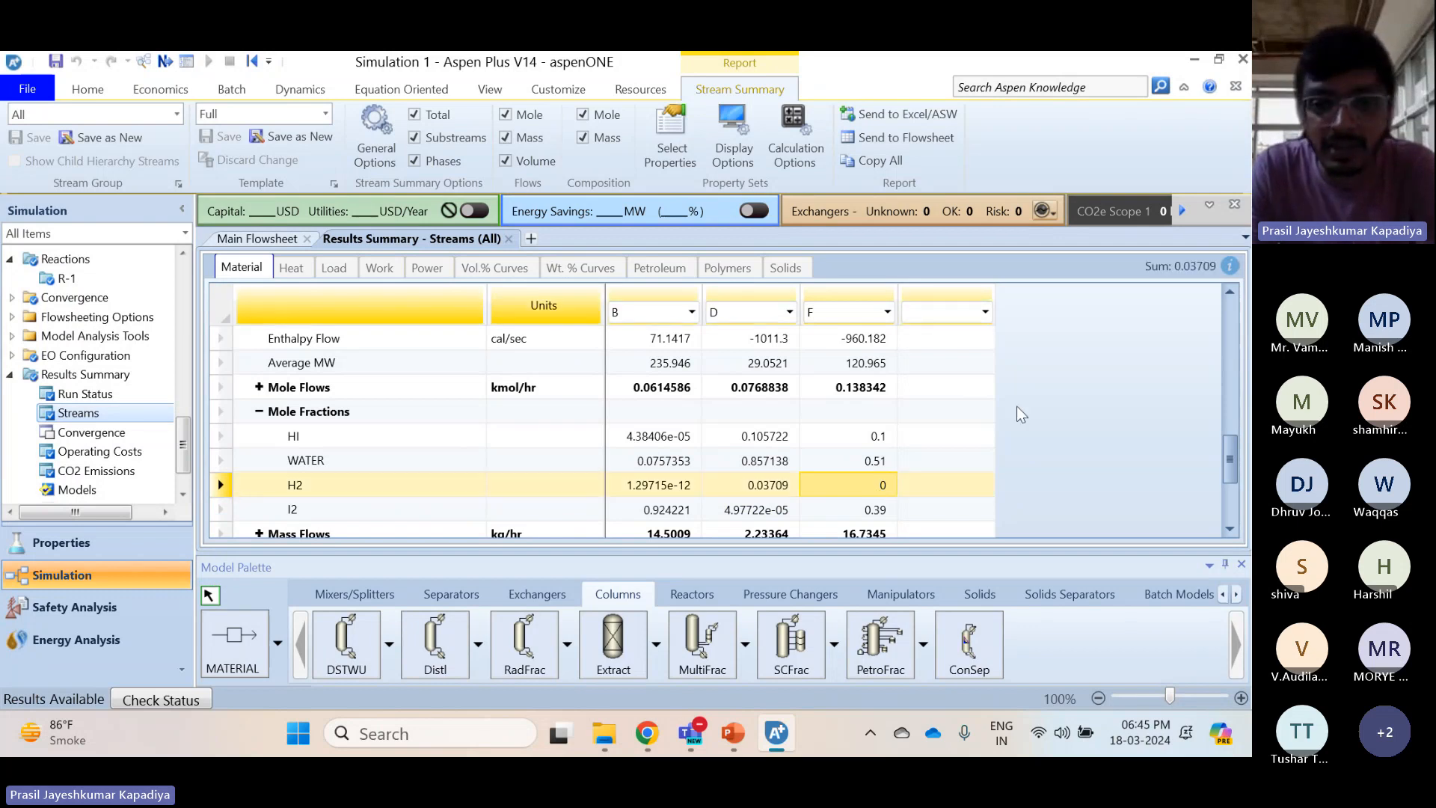
{"action": "left_click", "coordinate": [861, 496]}
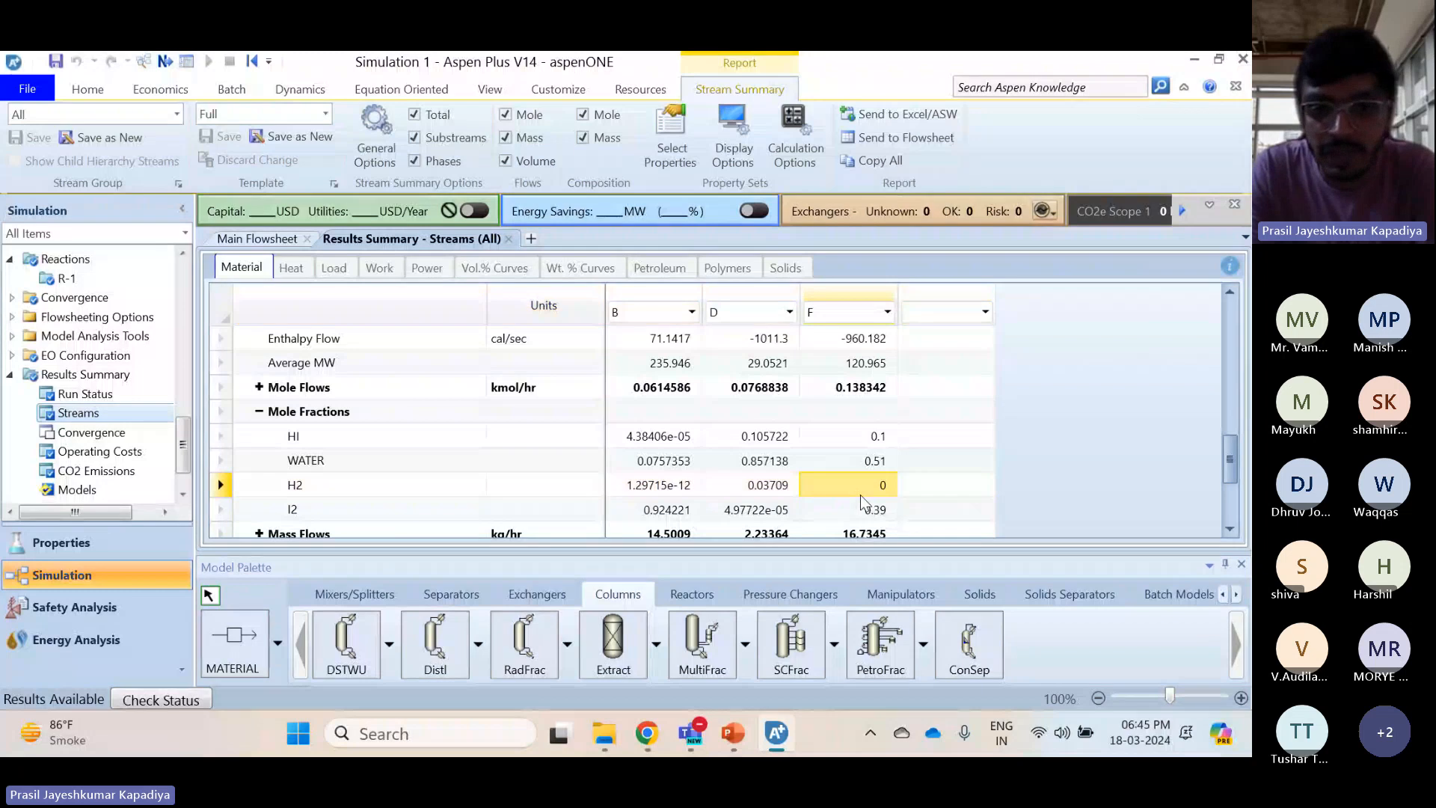
{"action": "left_click", "coordinate": [860, 445]}
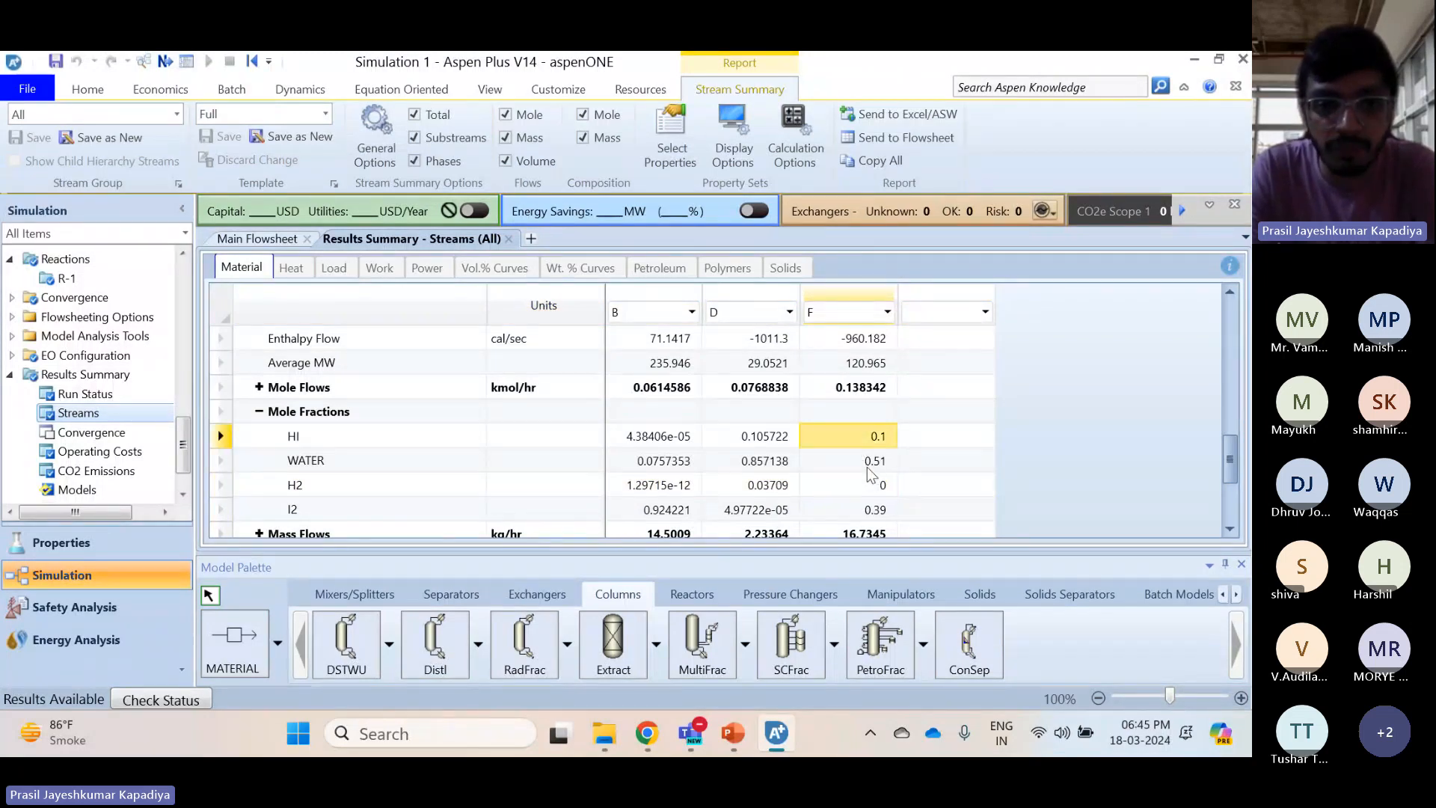
{"action": "left_click", "coordinate": [869, 465]}
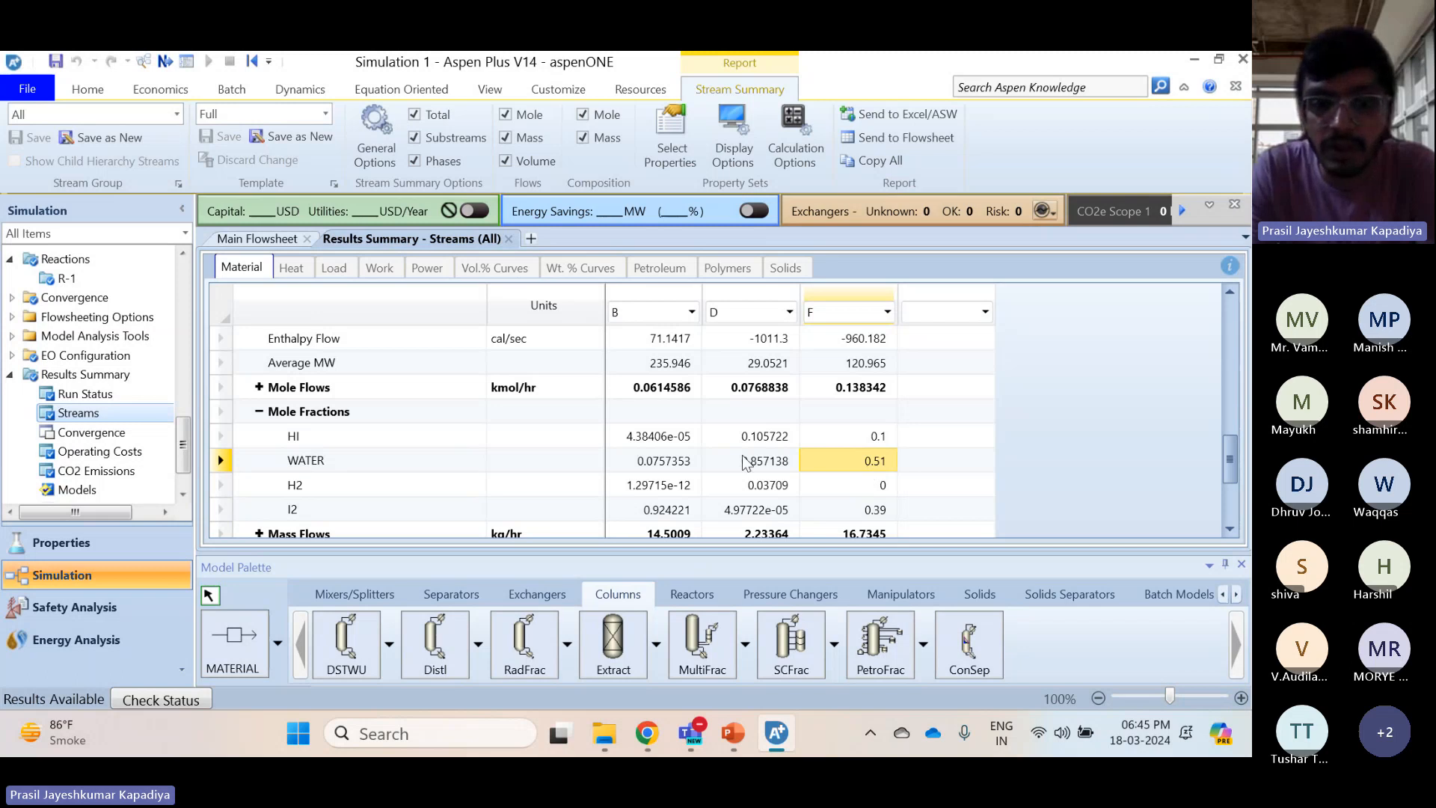
{"action": "left_click", "coordinate": [681, 445]}
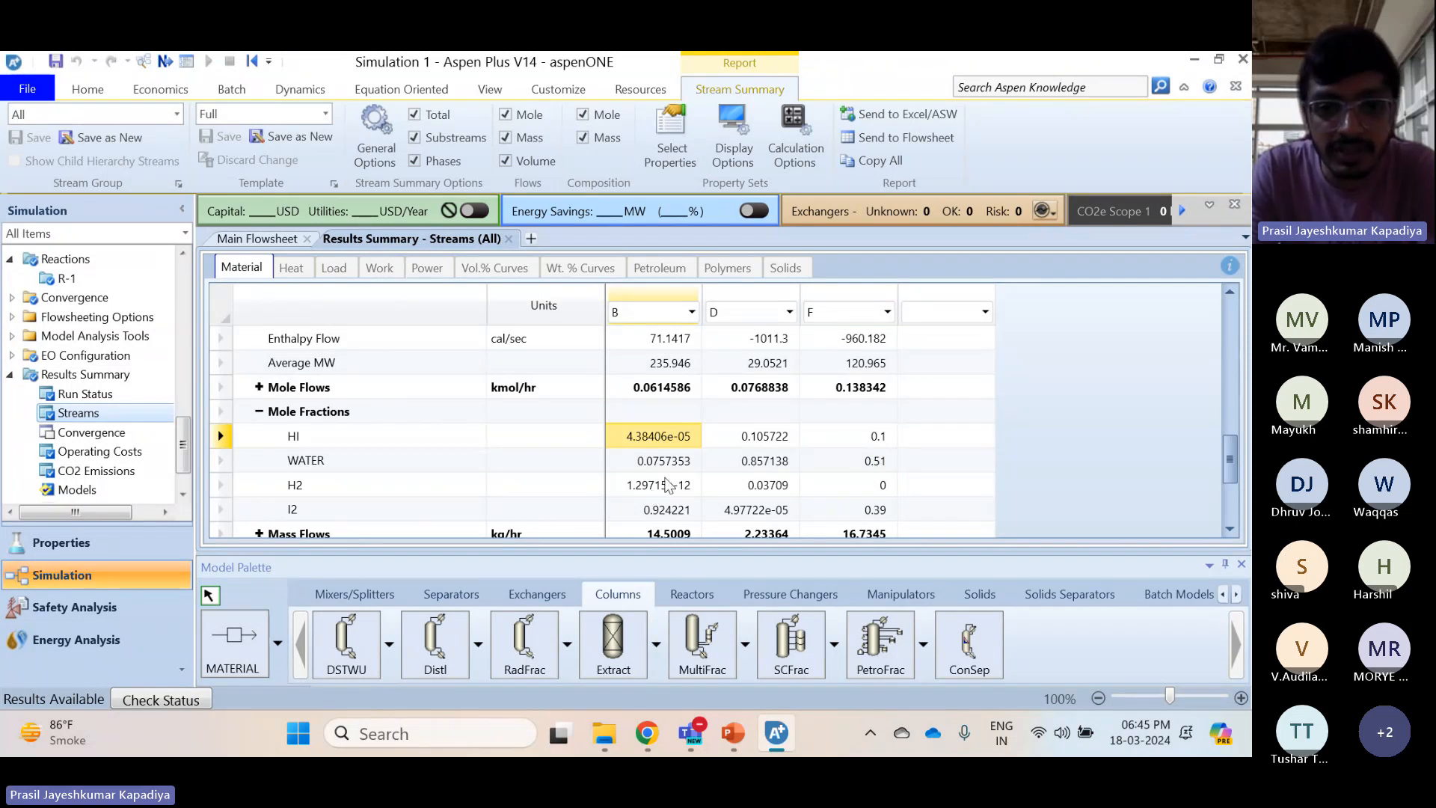
{"action": "left_click", "coordinate": [230, 510]}
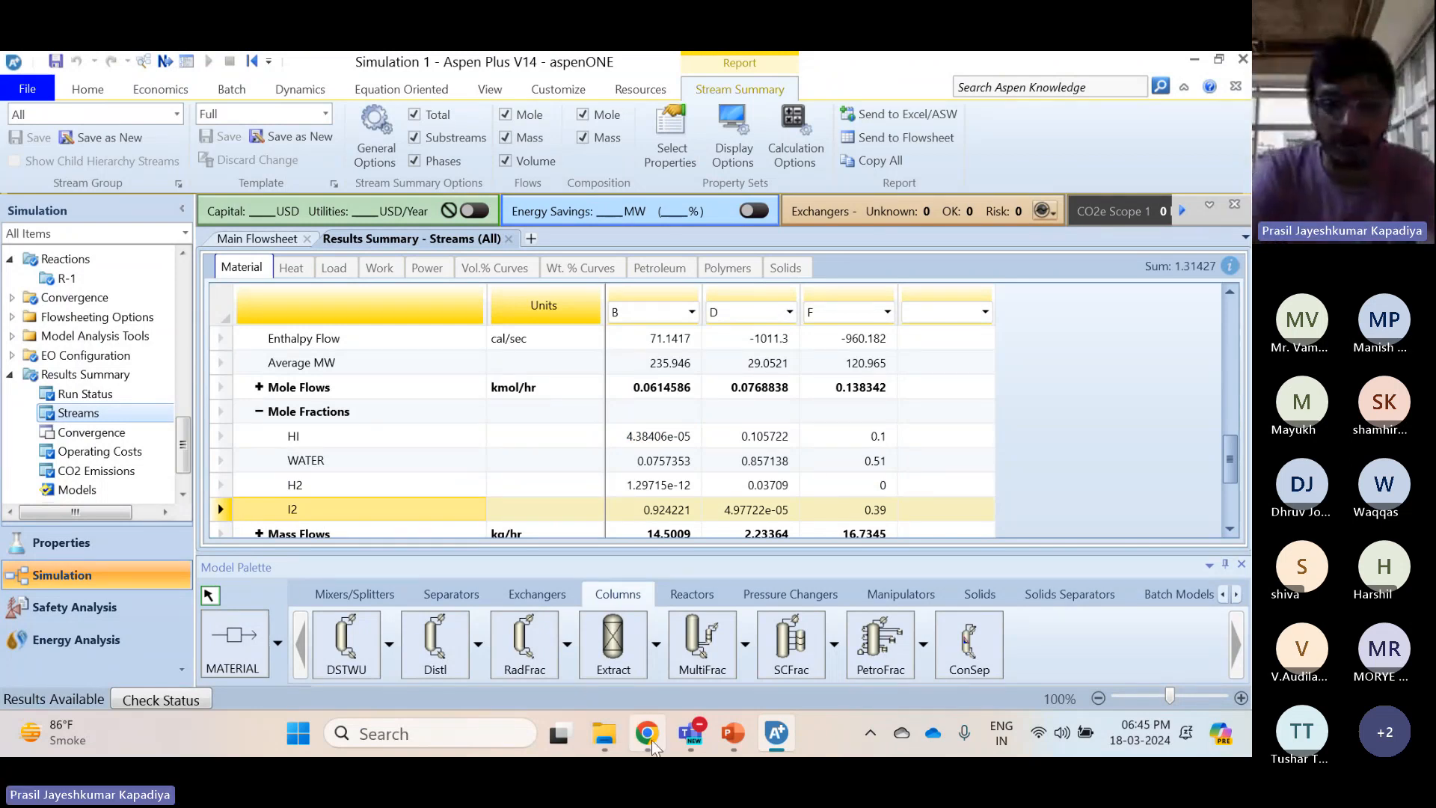
{"action": "mouse_move", "coordinate": [689, 733]}
{"action": "left_click", "coordinate": [663, 587]}
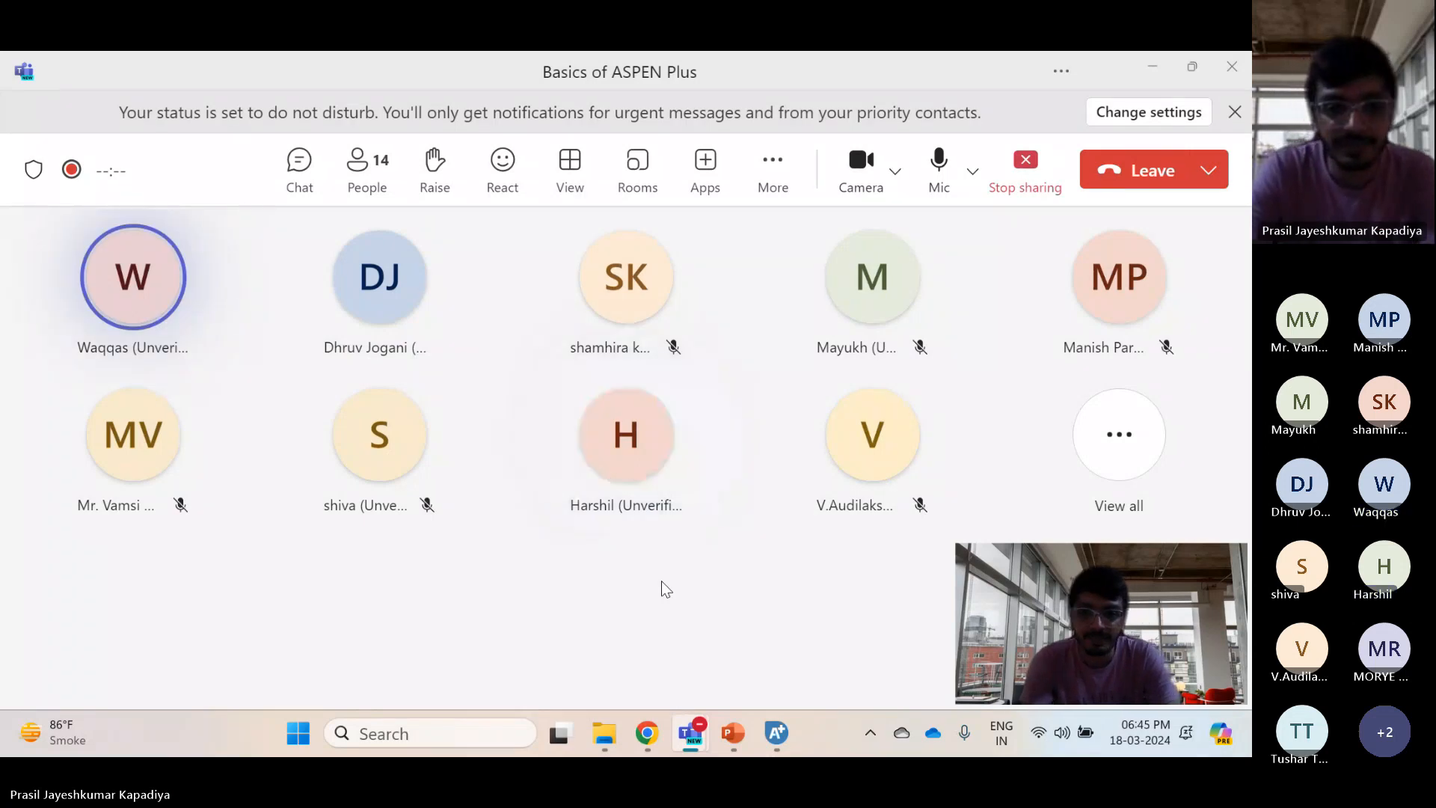
{"action": "left_click", "coordinate": [778, 735]}
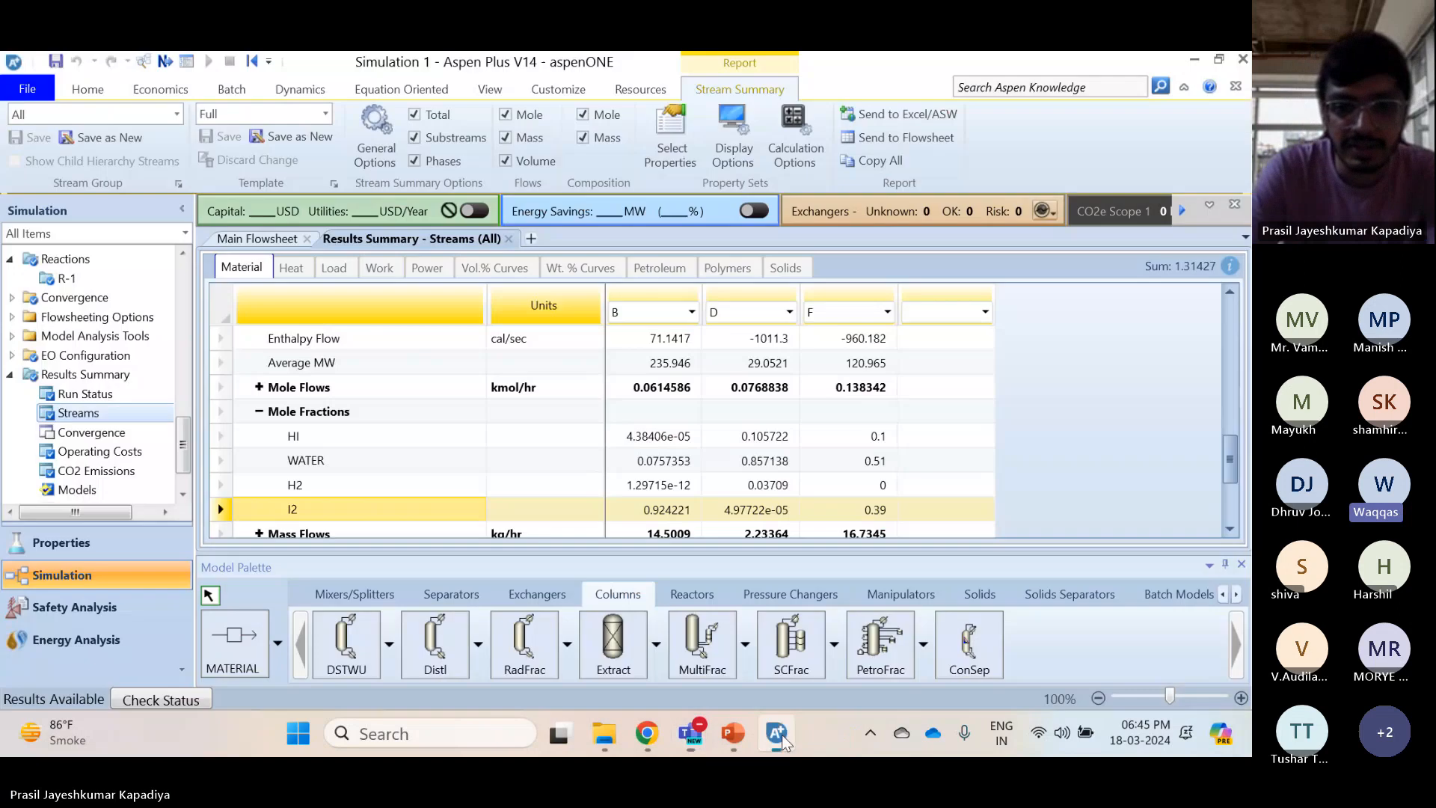
Recheck the H2 and HI rows of the mole fractions in the stream results
{"action": "scroll", "coordinate": [655, 321], "scroll_direction": "down", "scroll_amount": 2}
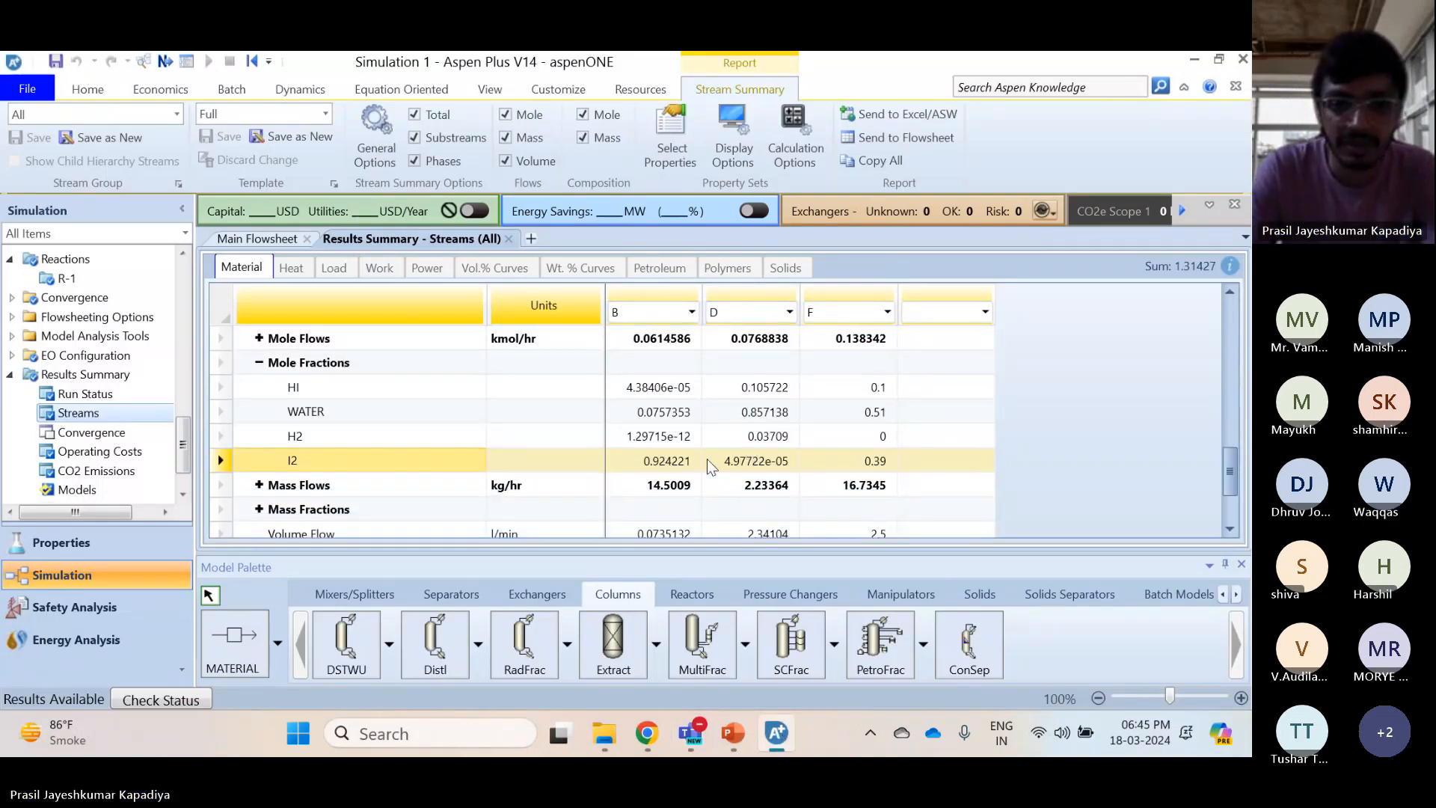
{"action": "left_click", "coordinate": [649, 439]}
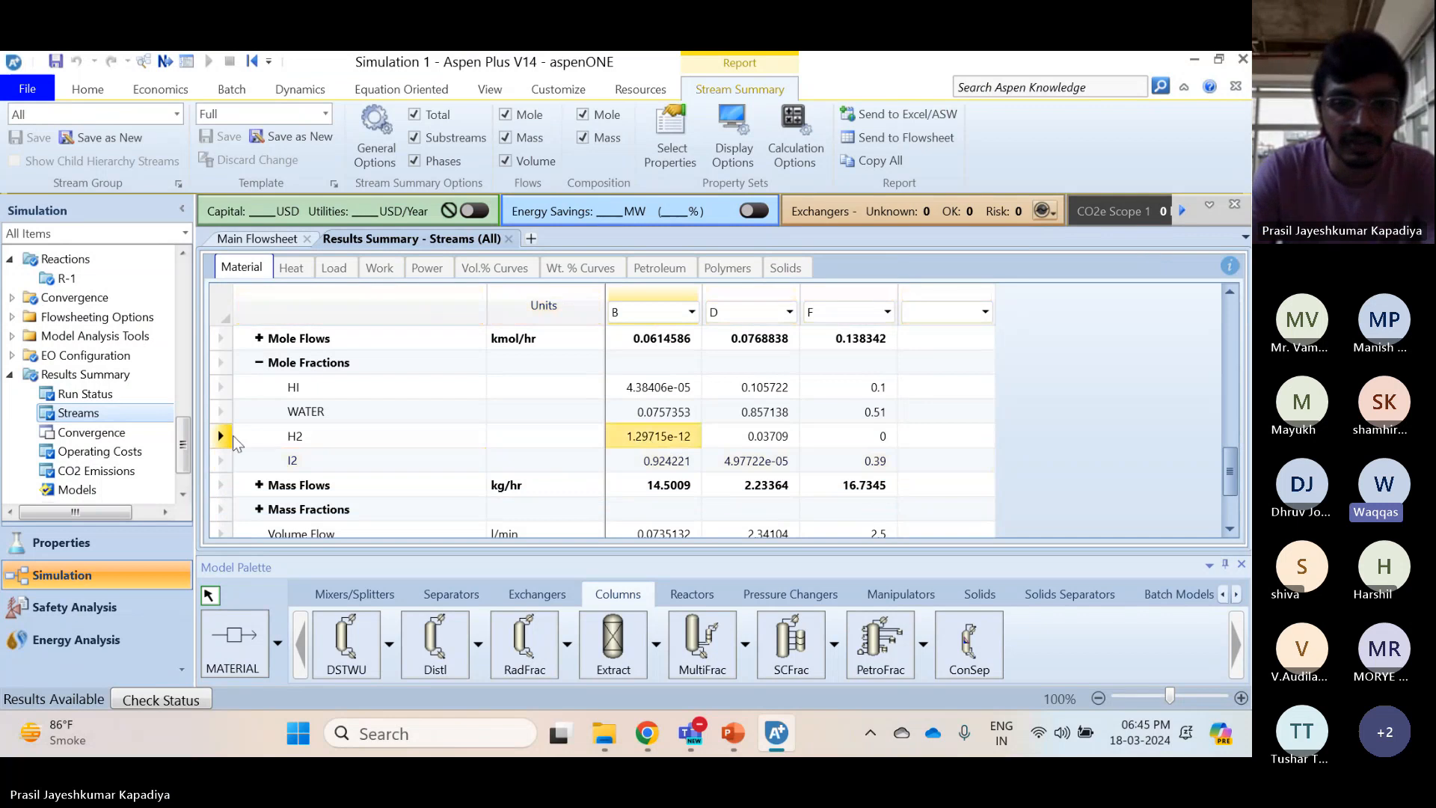
{"action": "left_click", "coordinate": [232, 436]}
{"action": "left_click", "coordinate": [226, 396]}
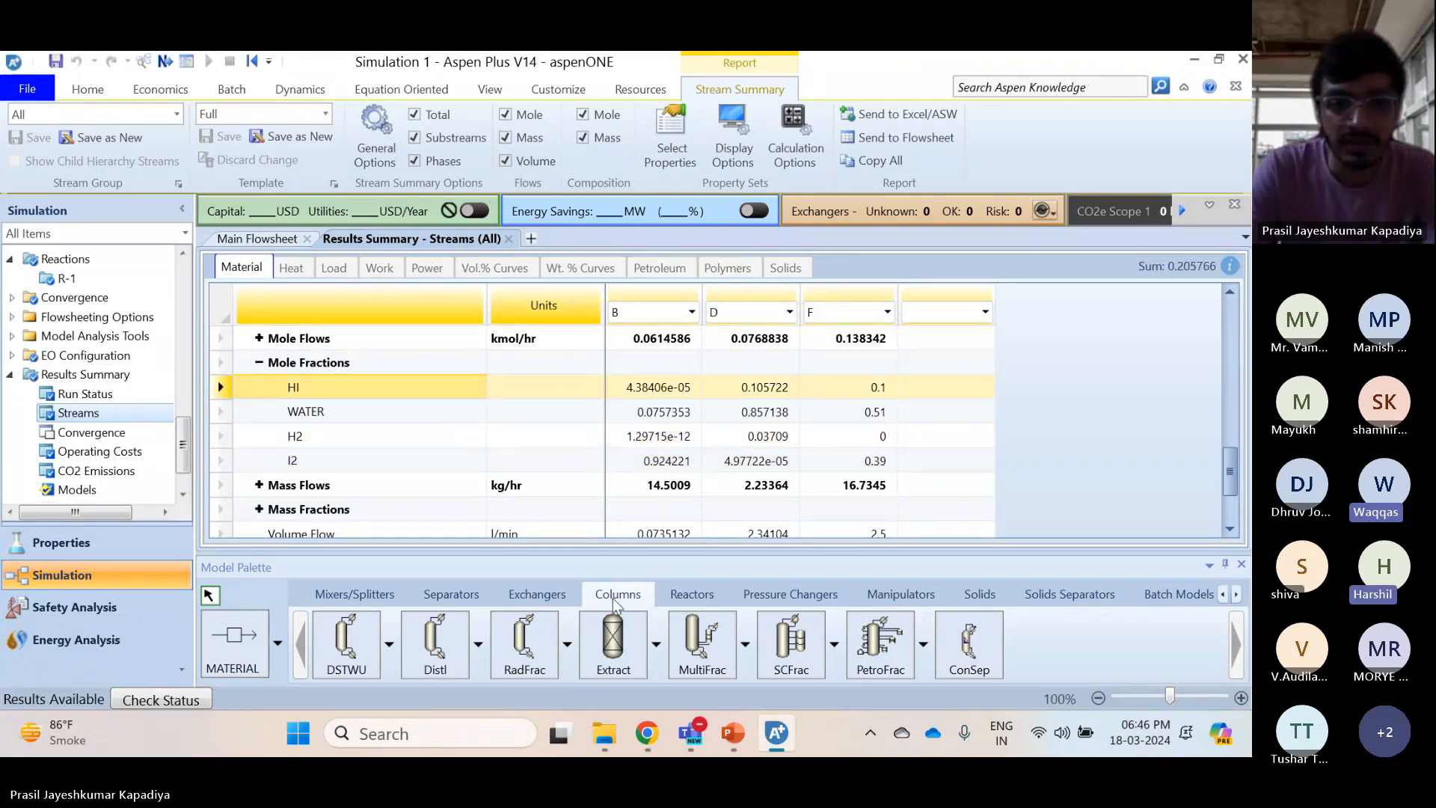
Open the reaction specifications of column RD to review the reactive stages, and switch to the Teams meeting window
{"action": "mouse_move", "coordinate": [776, 746]}
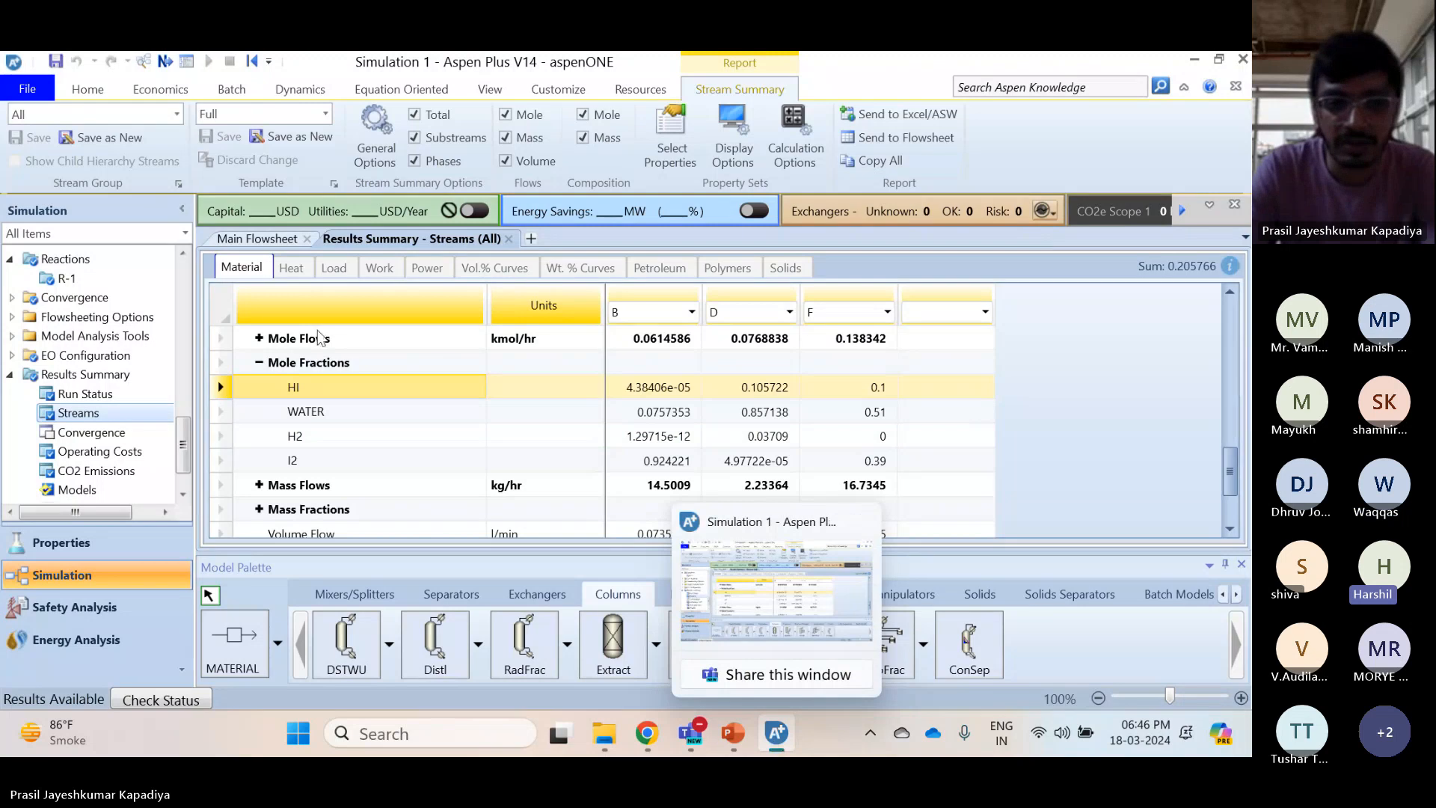
{"action": "left_click", "coordinate": [267, 244]}
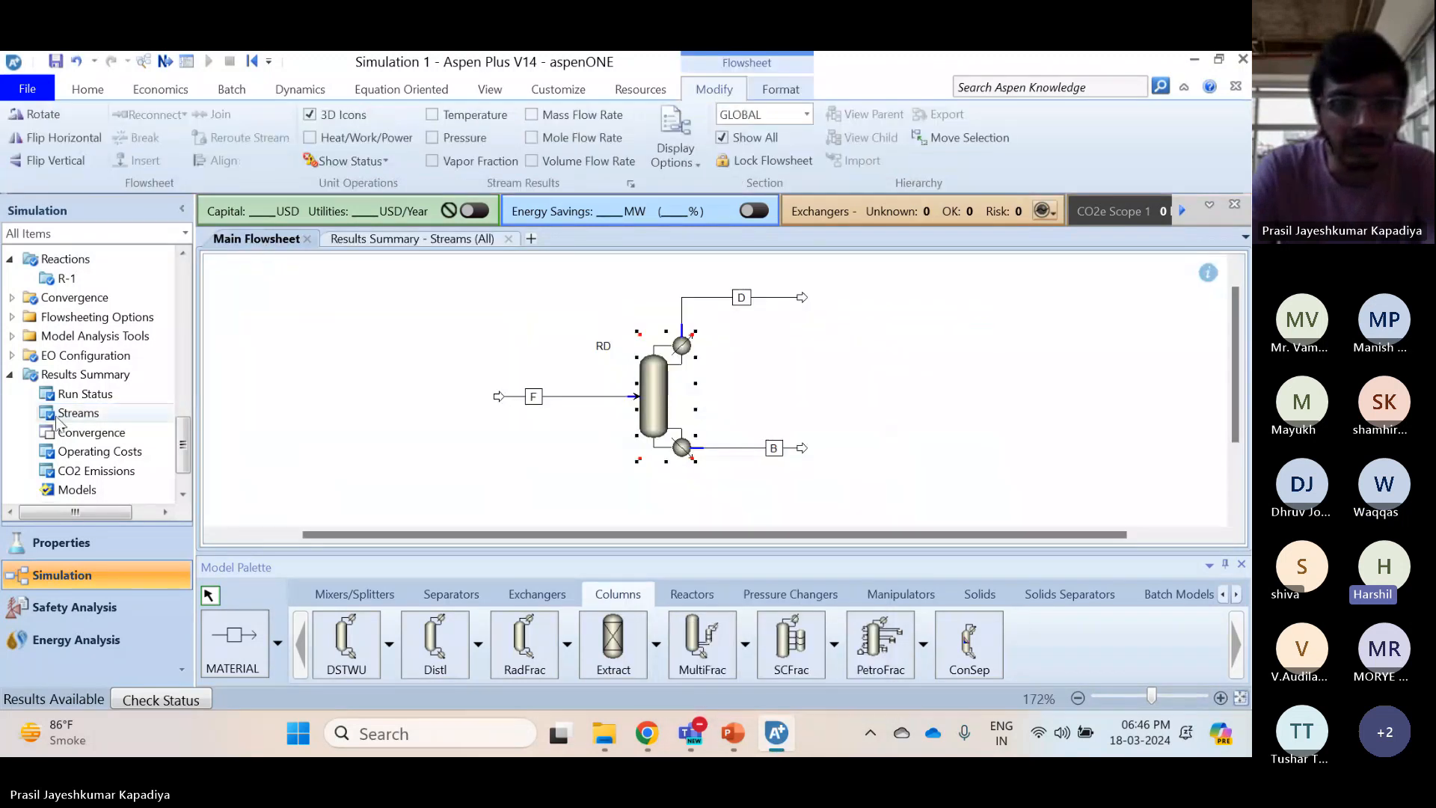
{"action": "scroll", "coordinate": [59, 425], "scroll_direction": "up", "scroll_amount": 6}
{"action": "scroll", "coordinate": [58, 424], "scroll_direction": "up", "scroll_amount": 4}
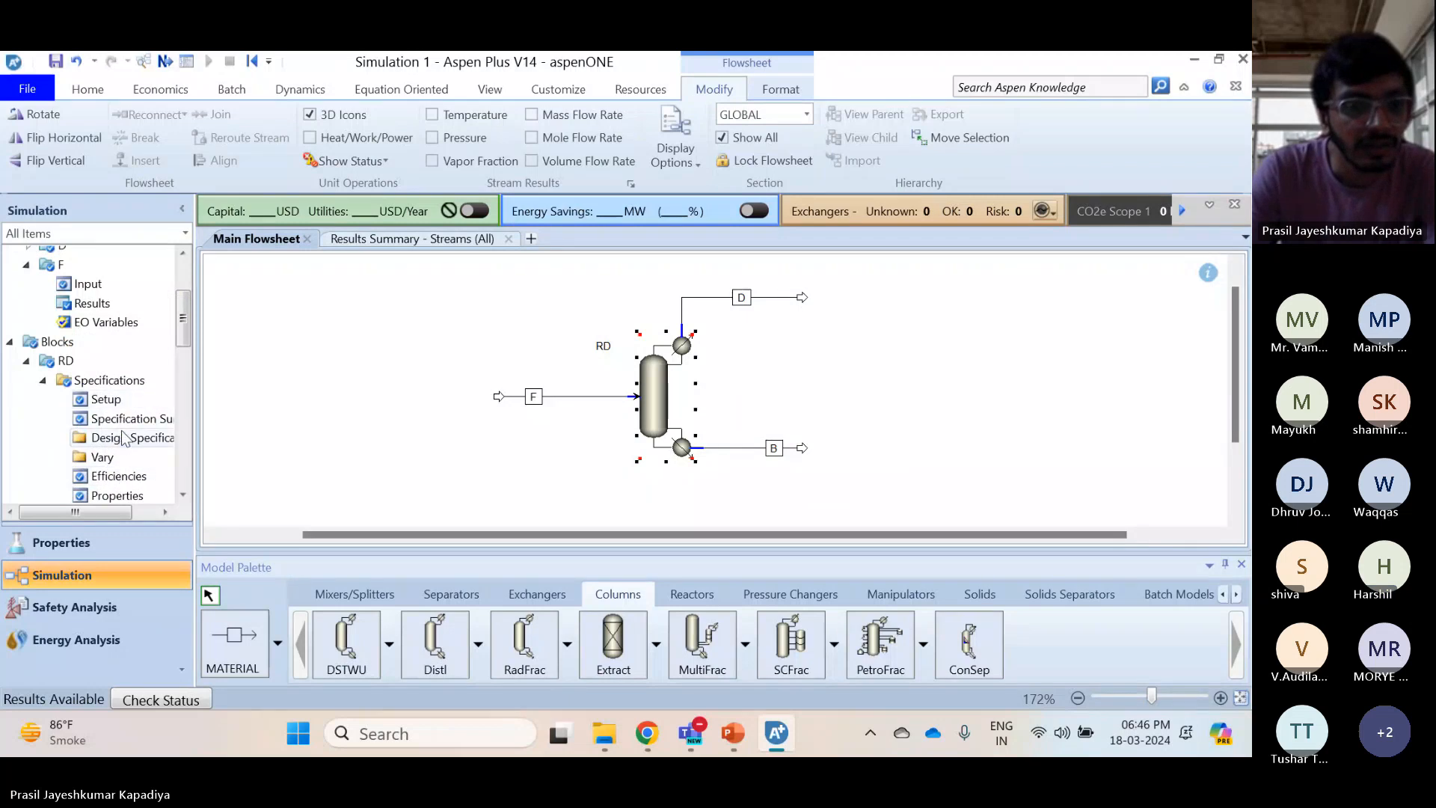
{"action": "scroll", "coordinate": [126, 449], "scroll_direction": "down", "scroll_amount": 1}
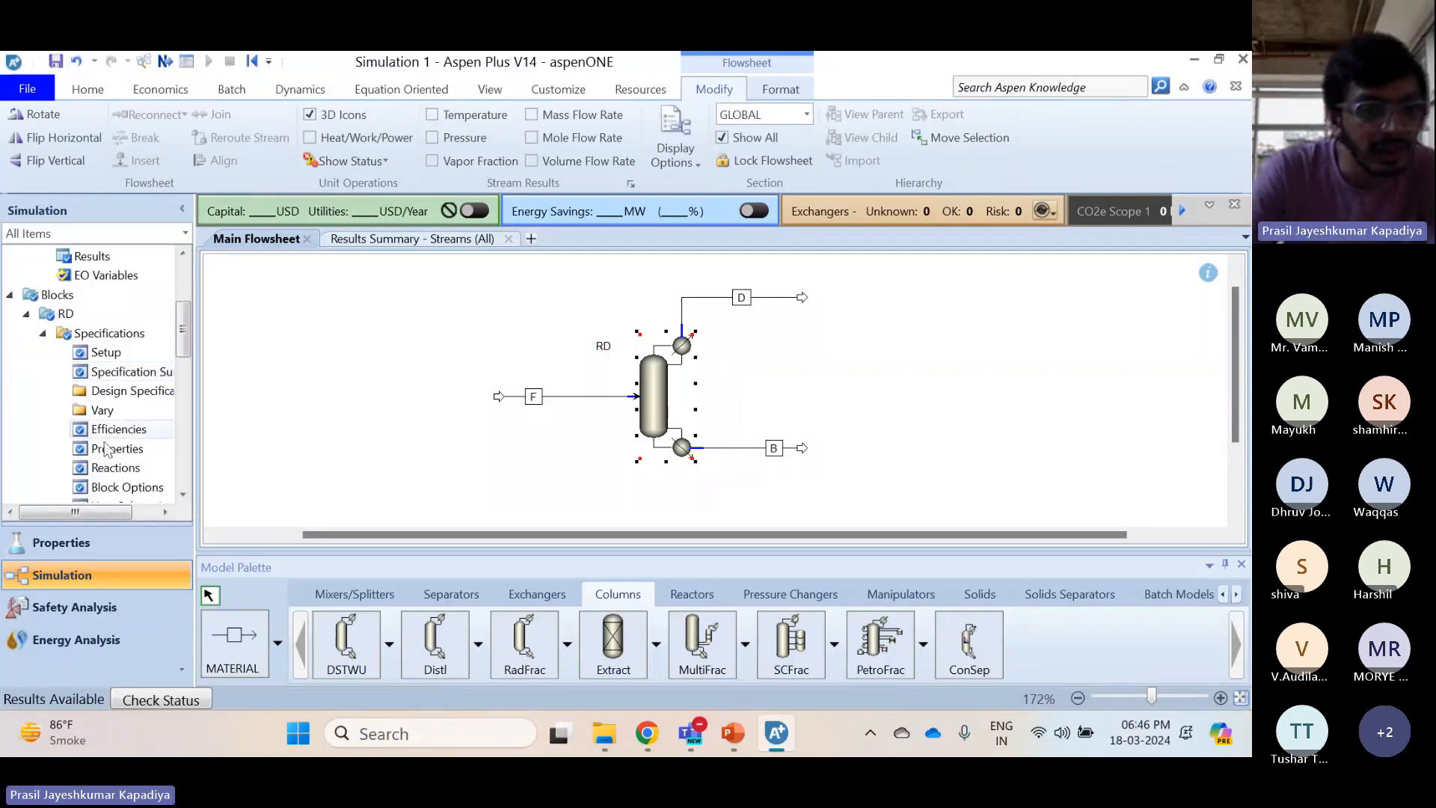
{"action": "left_click", "coordinate": [116, 467]}
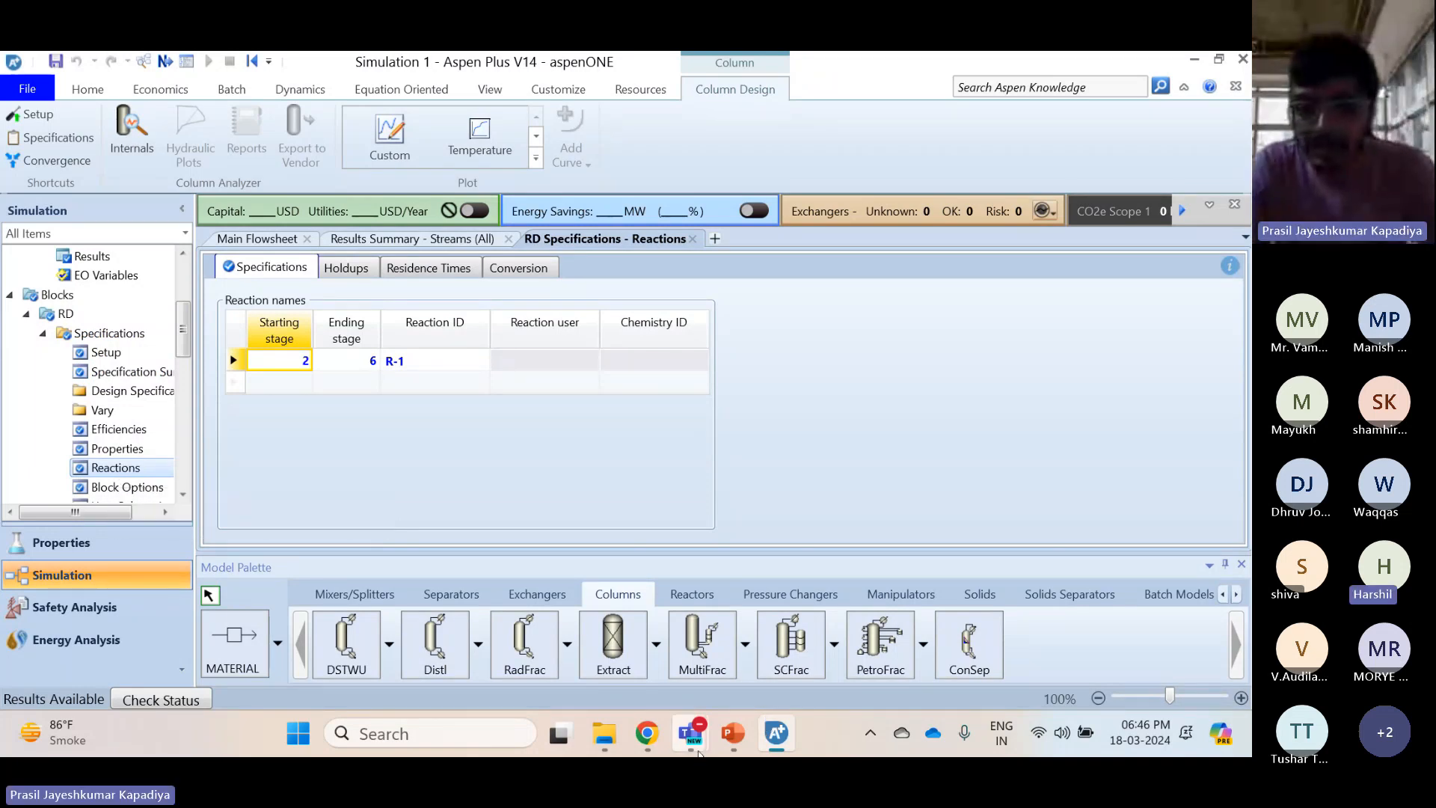
{"action": "left_click", "coordinate": [699, 579]}
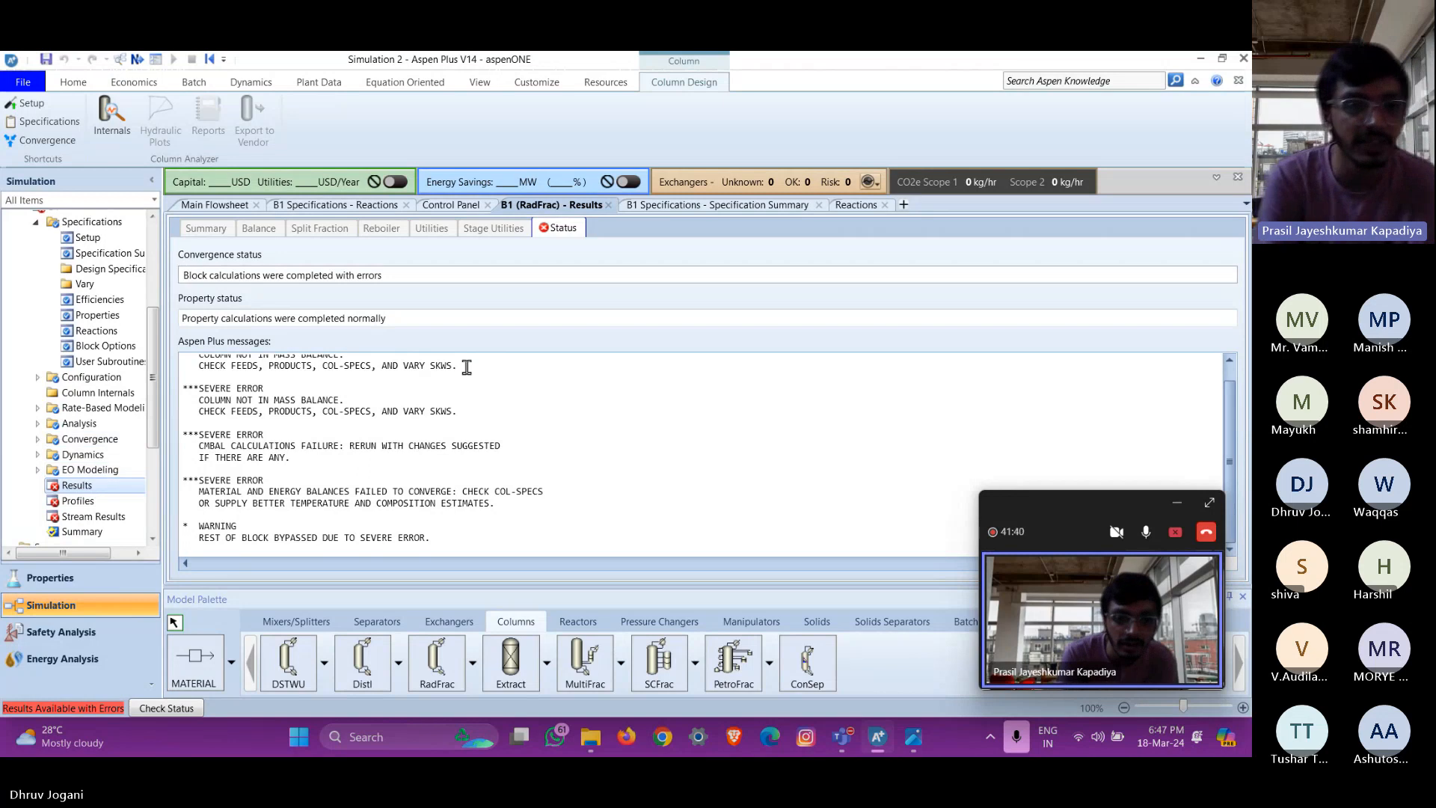
Open the input of column B1 from the main flowsheet and review its configuration and its feed and product stages
{"action": "left_click", "coordinate": [220, 206]}
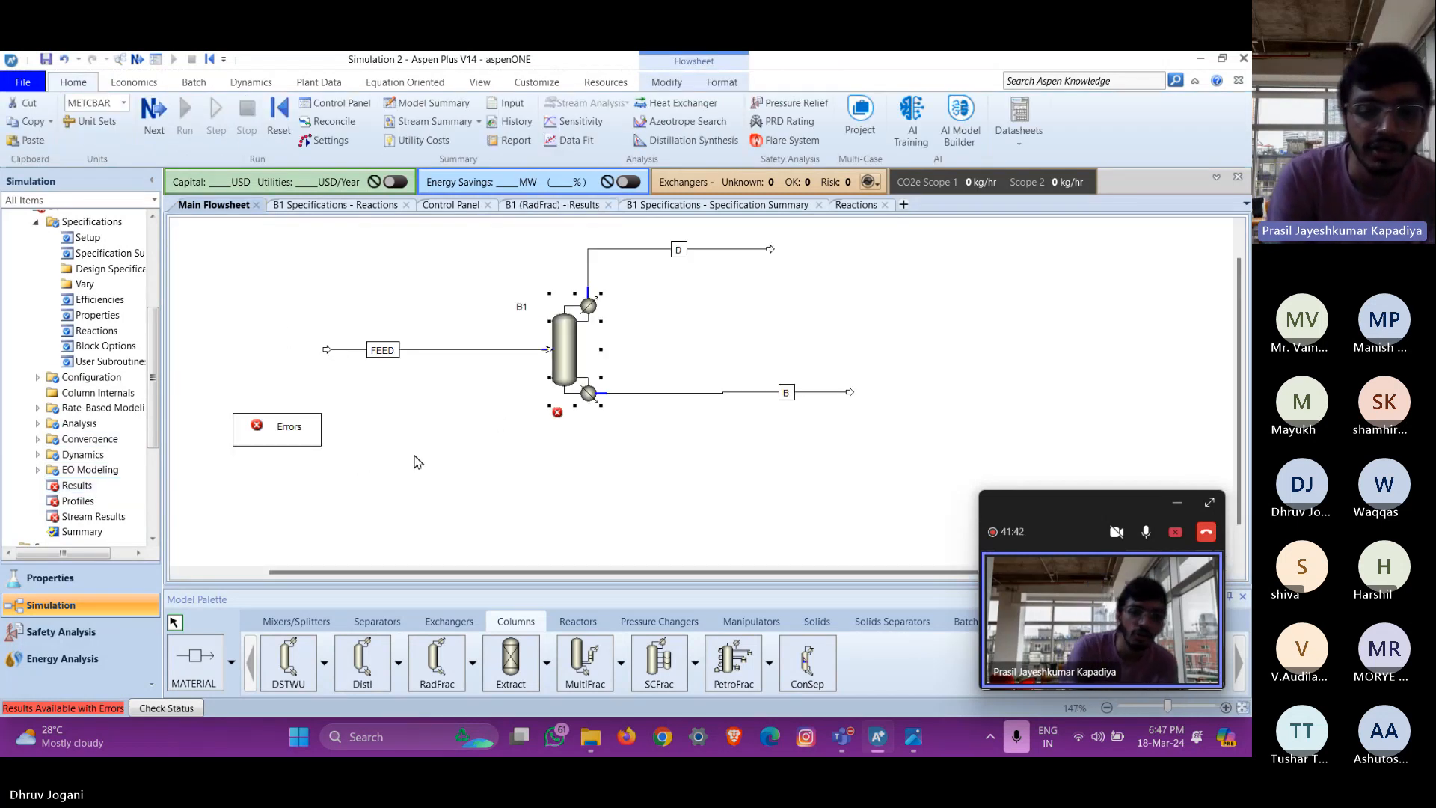
{"action": "right_click", "coordinate": [555, 353]}
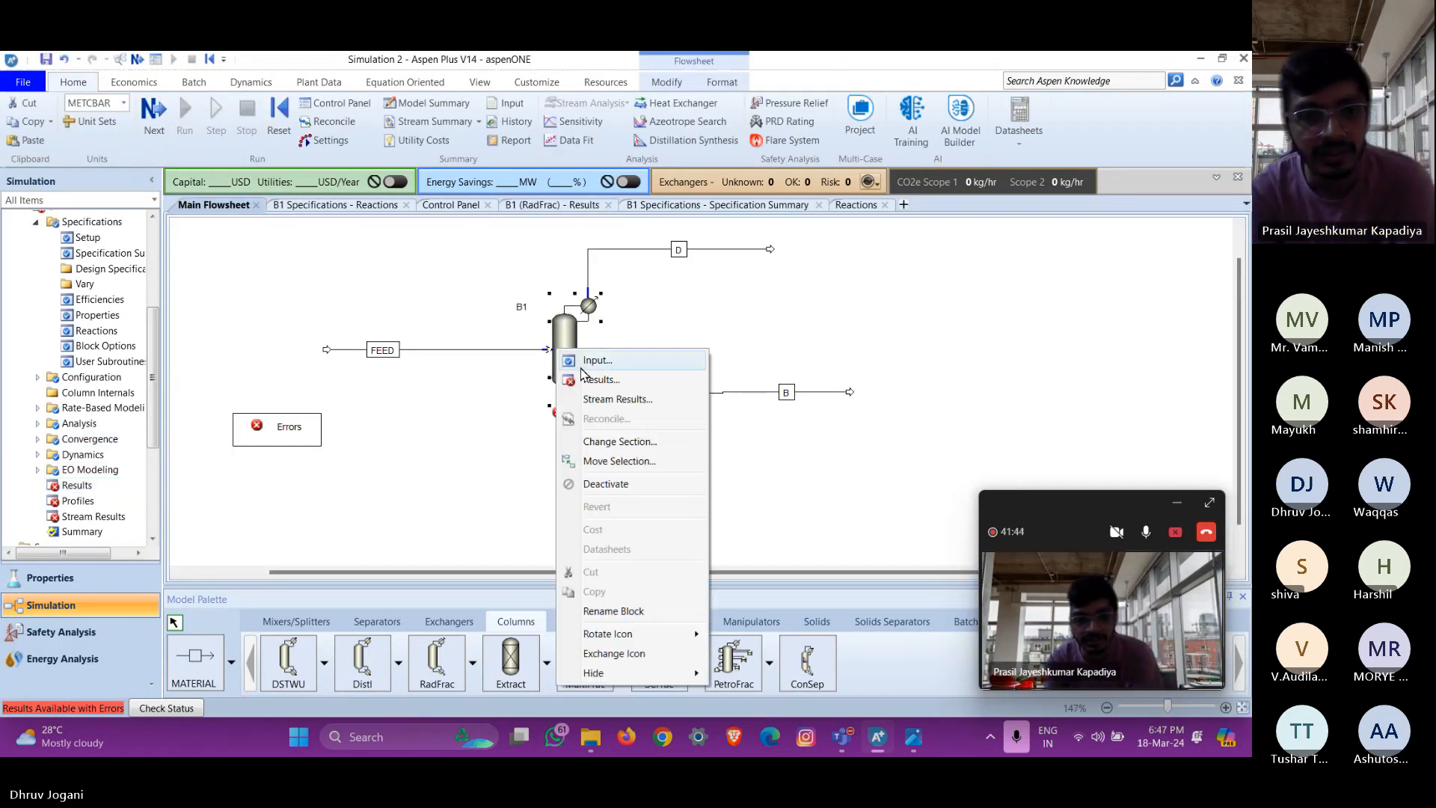
{"action": "left_click", "coordinate": [591, 362]}
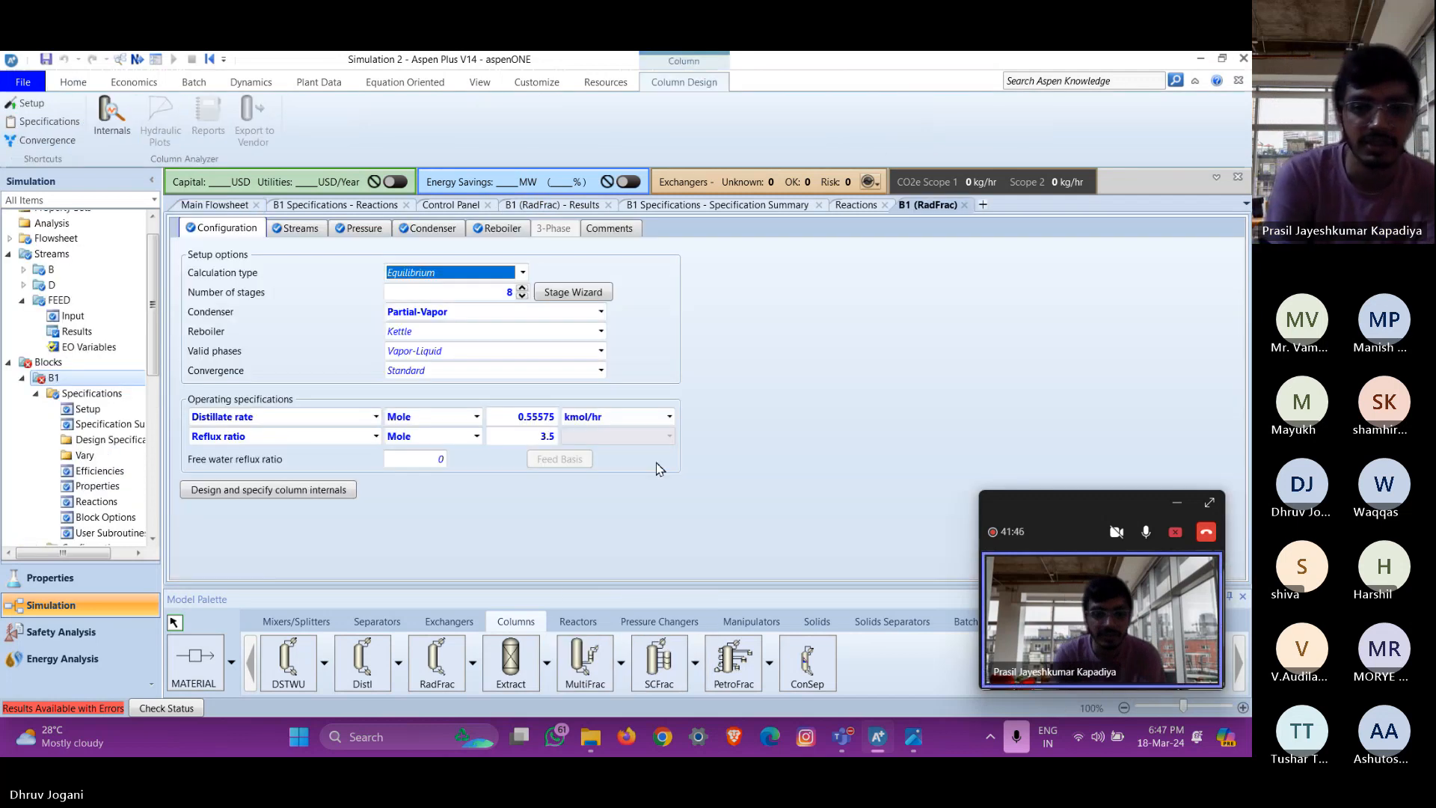
{"action": "left_click", "coordinate": [626, 544]}
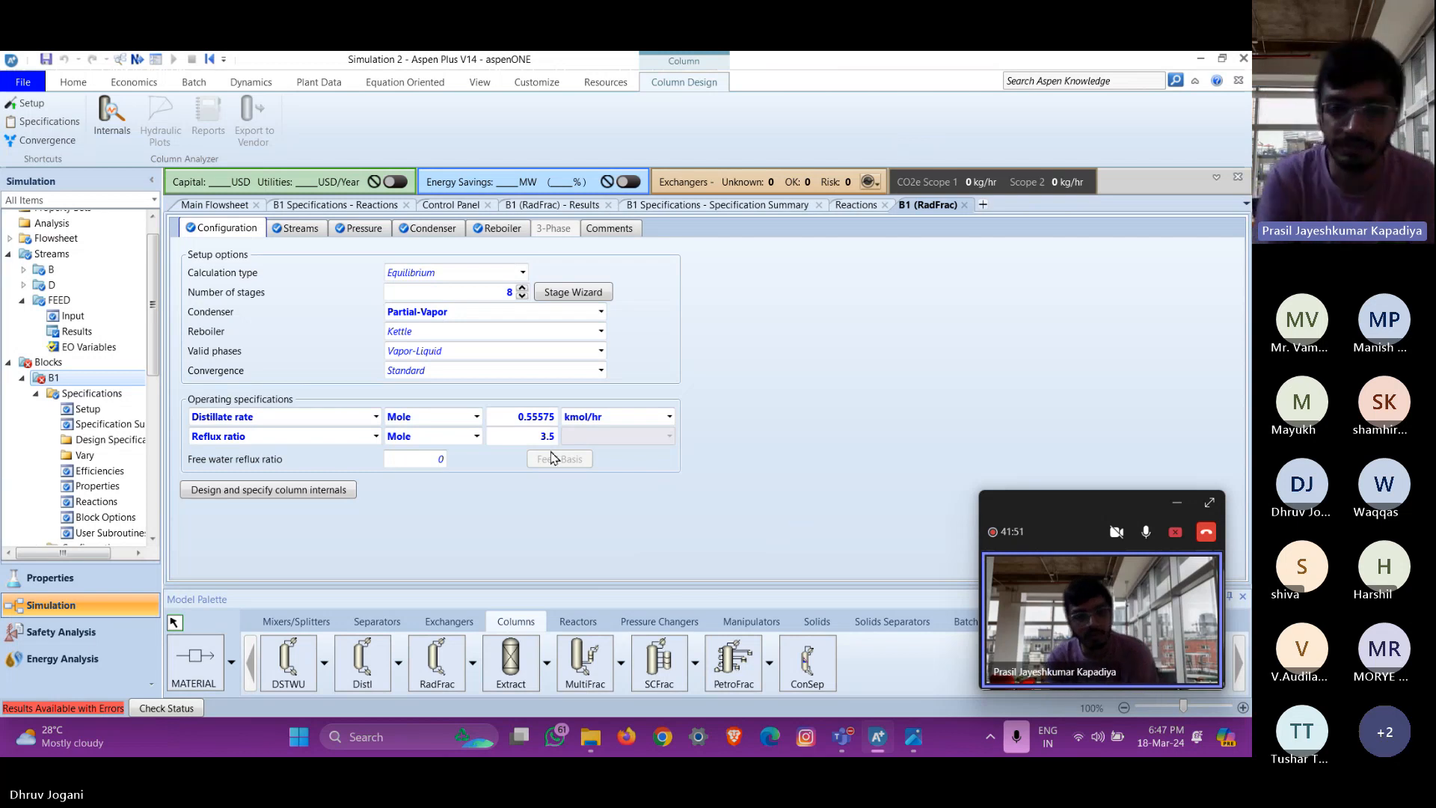
{"action": "left_click", "coordinate": [297, 228]}
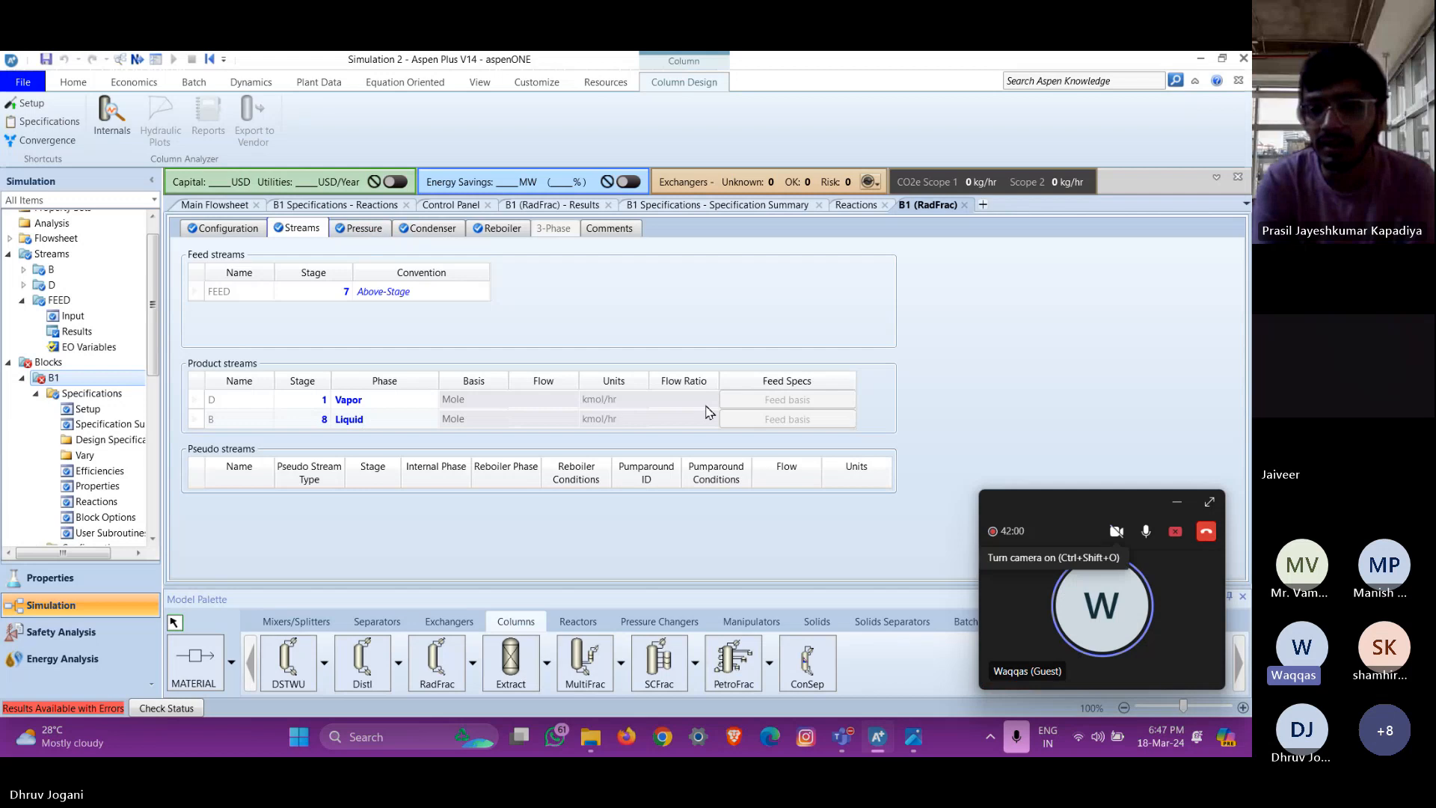
{"action": "left_click", "coordinate": [1127, 531]}
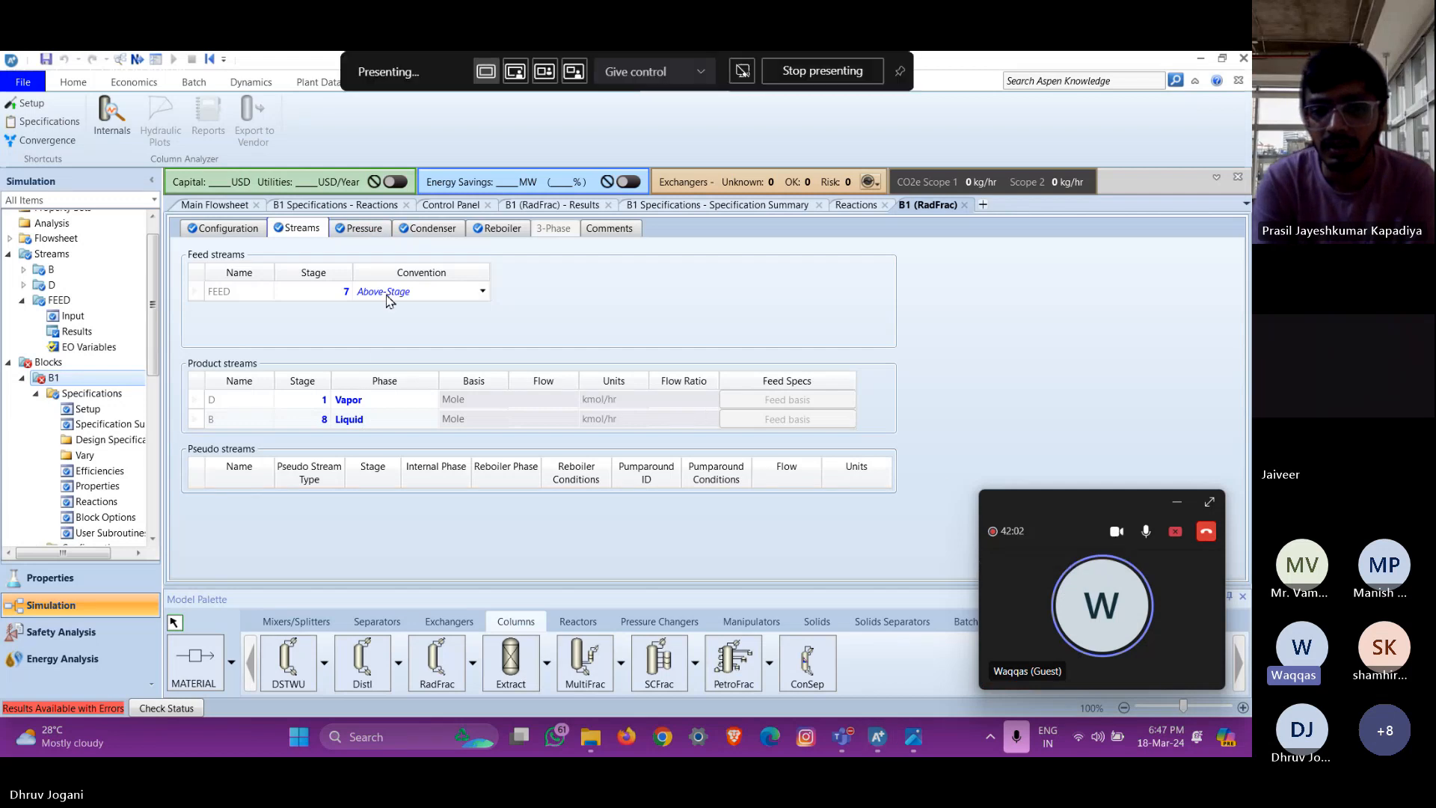
Change column B1's distillate rate specification to a mole-based distillate to feed ratio of 0.55575
{"action": "left_click", "coordinate": [230, 230]}
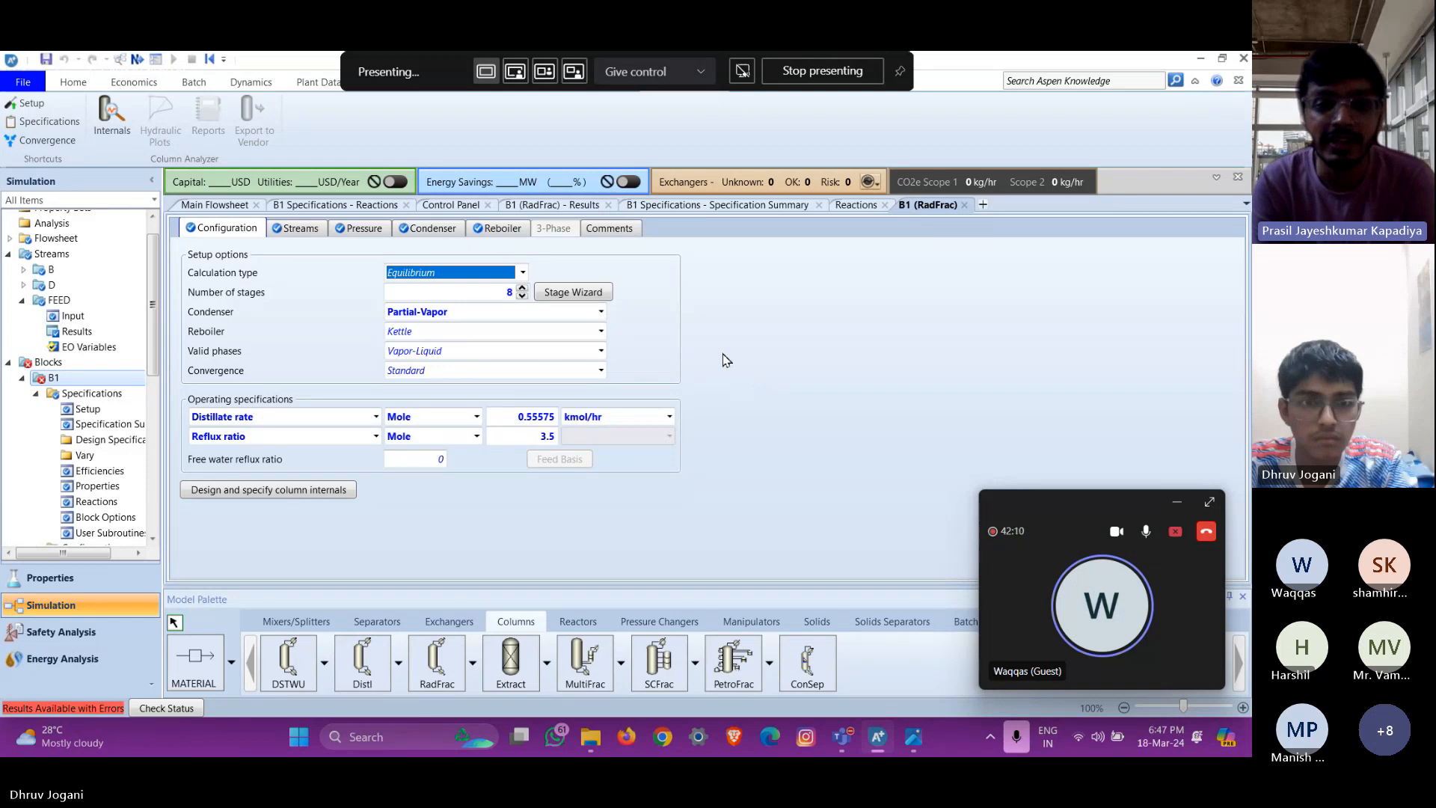
{"action": "left_click", "coordinate": [351, 416]}
{"action": "left_click", "coordinate": [375, 417]}
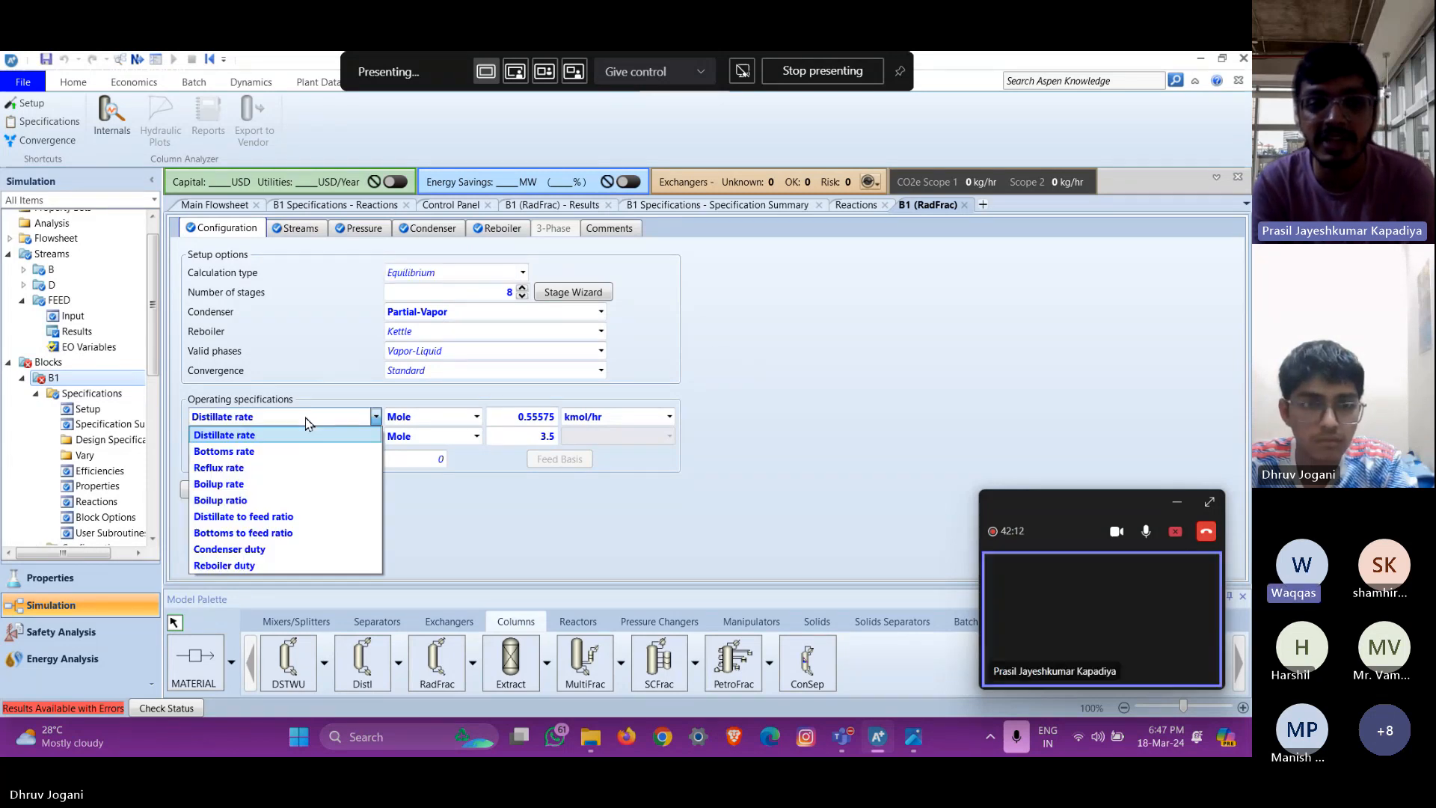
{"action": "left_click", "coordinate": [273, 517]}
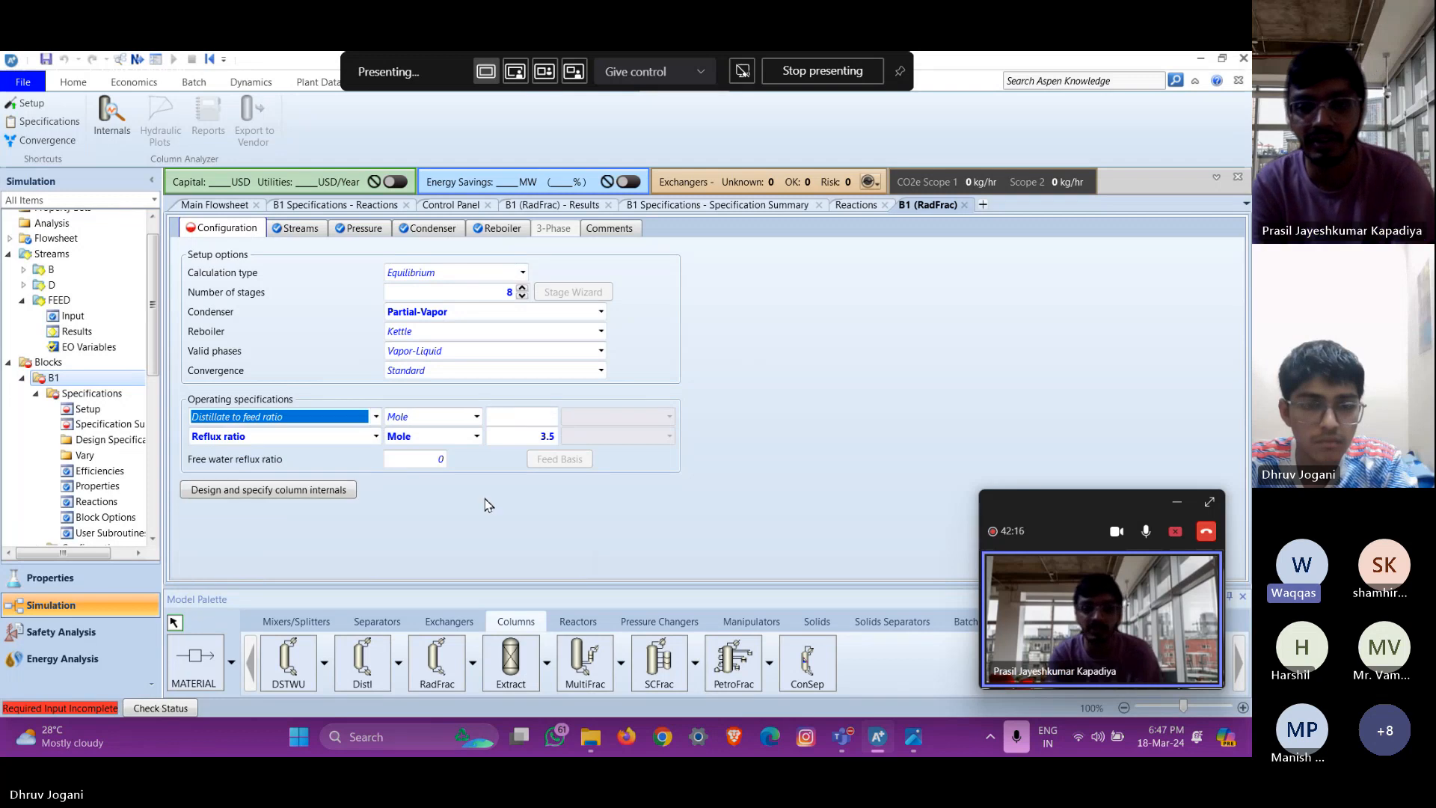
{"action": "left_click", "coordinate": [536, 416]}
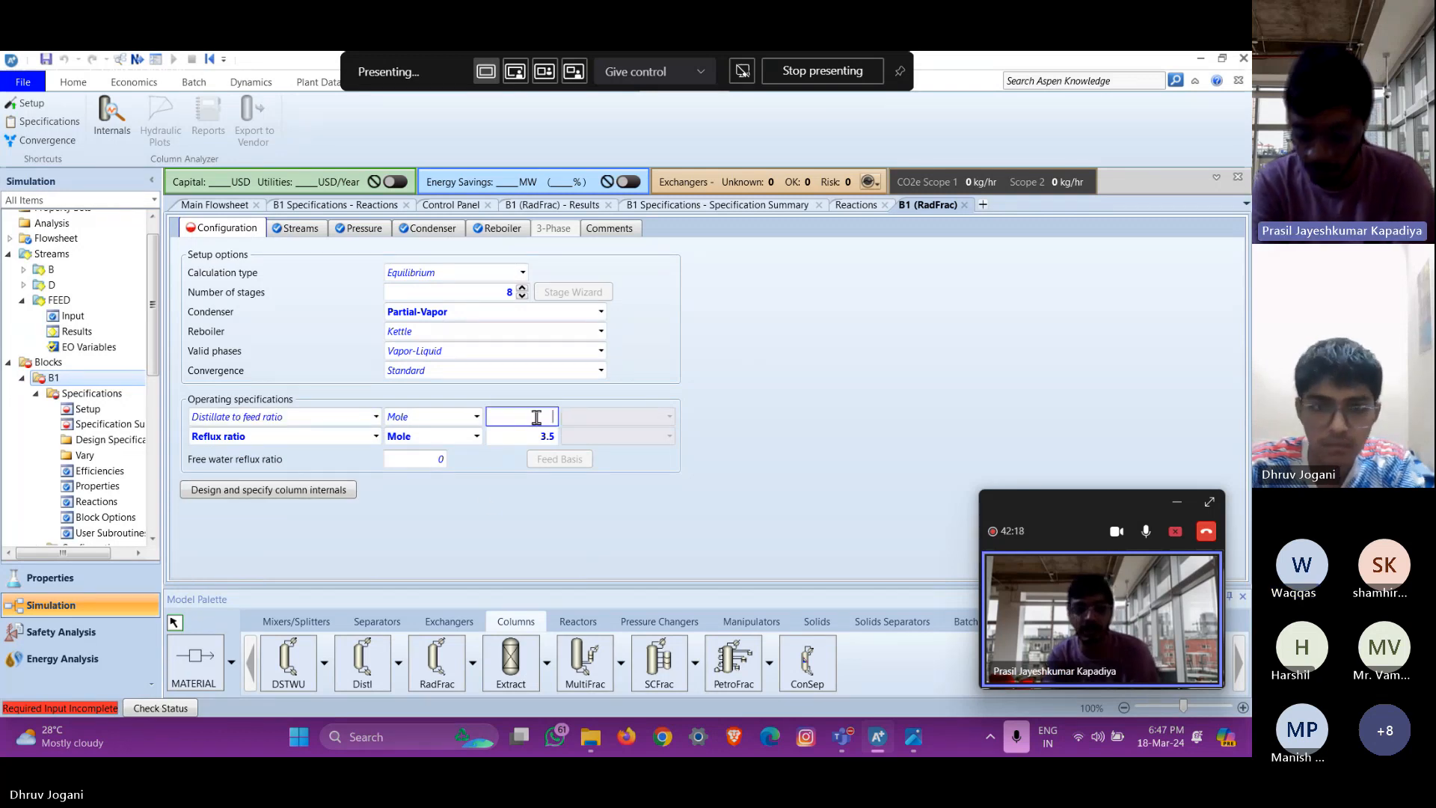
{"action": "type", "text": "0.557"}
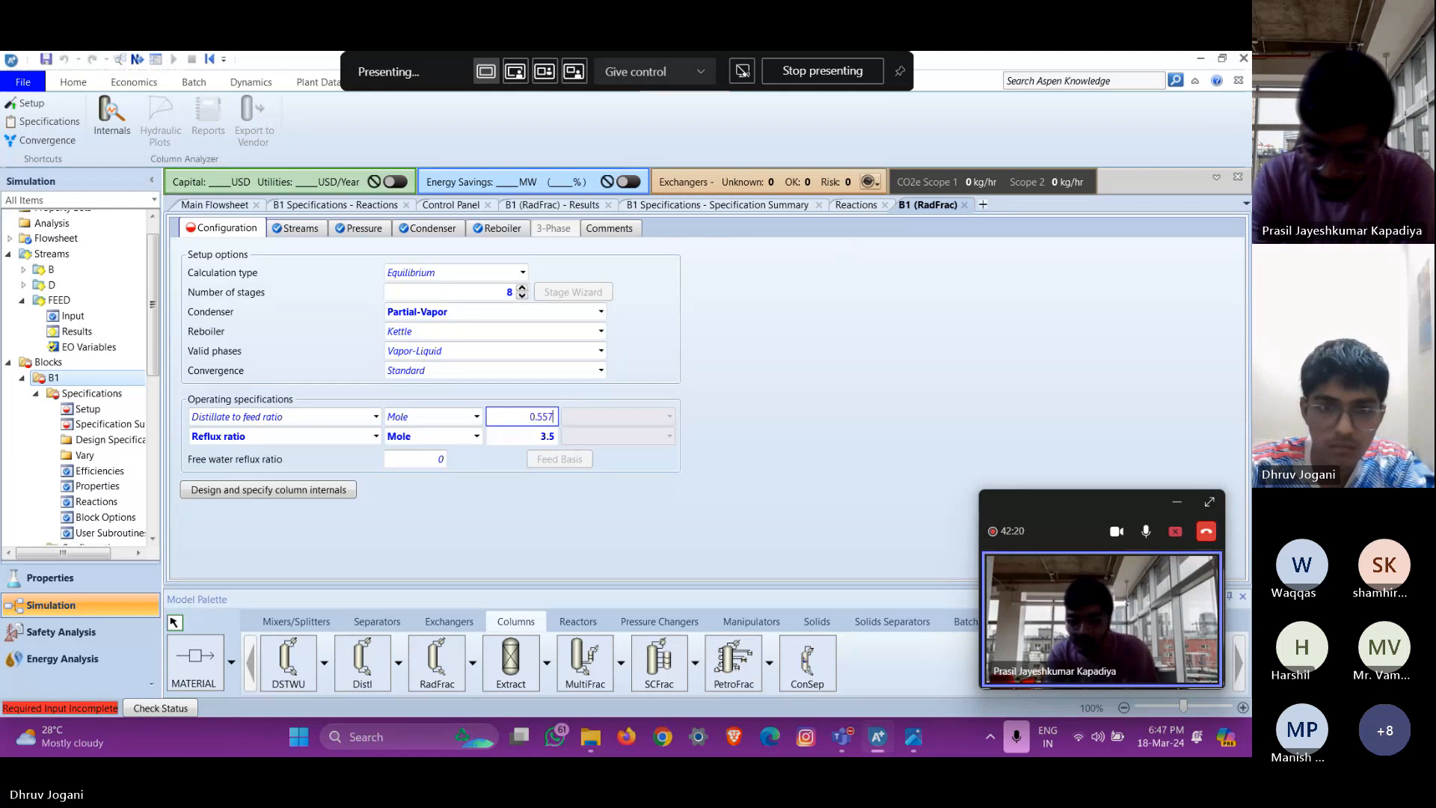
{"action": "type", "text": "75"}
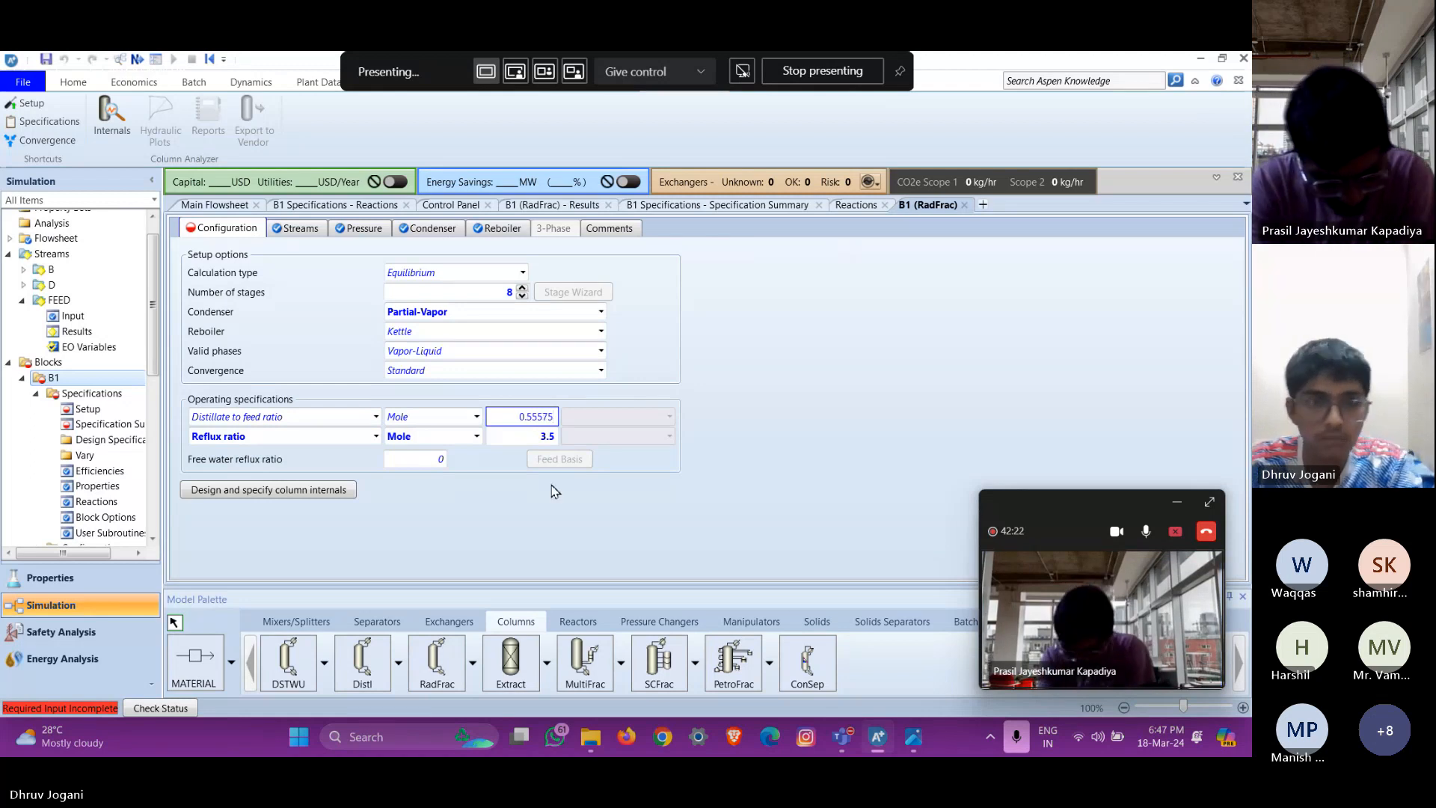
{"action": "key", "text": "Return"}
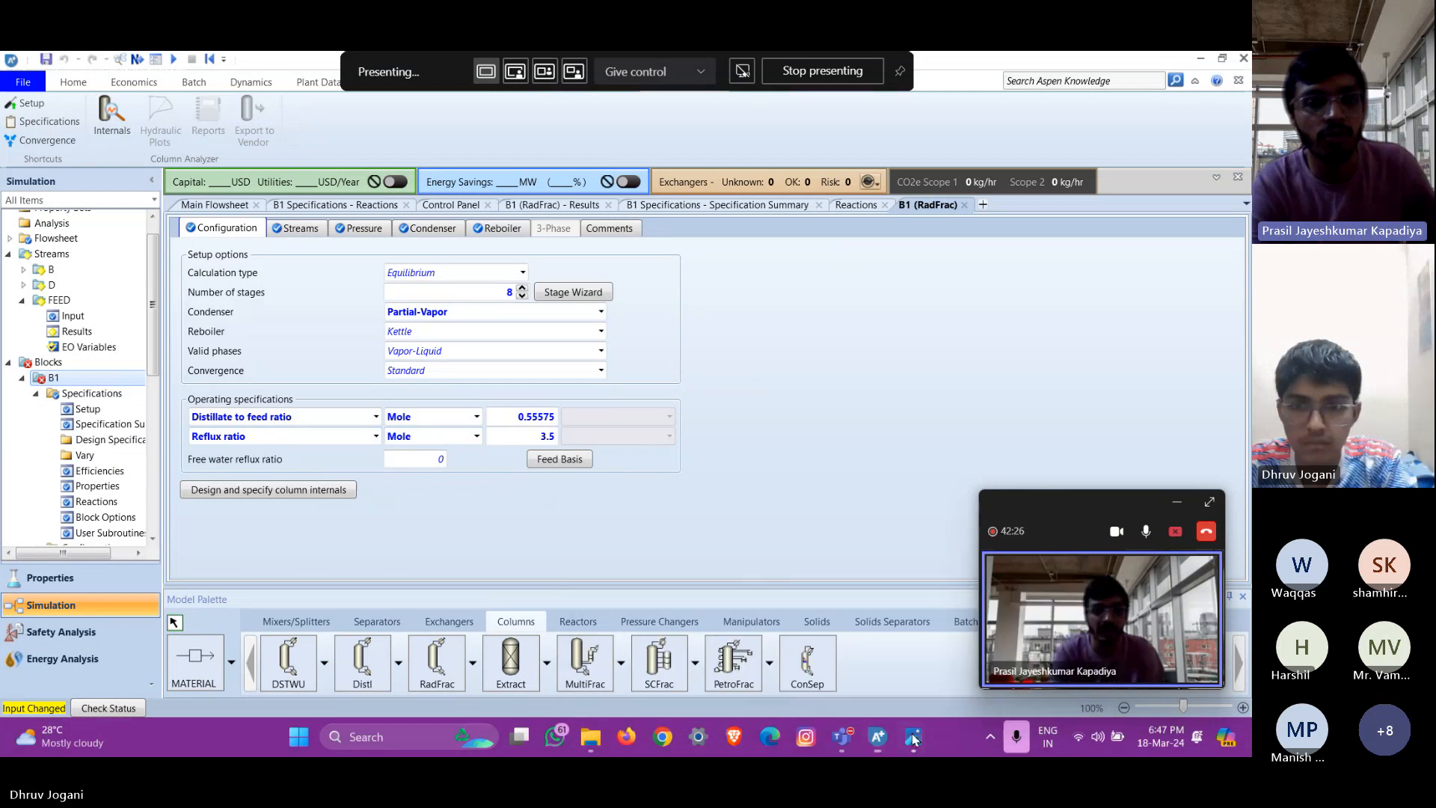
Check the reaction details in the Reactive Distillation Unit slide screenshot and return to Aspen Plus
{"action": "mouse_move", "coordinate": [913, 734]}
{"action": "left_click", "coordinate": [1007, 619]}
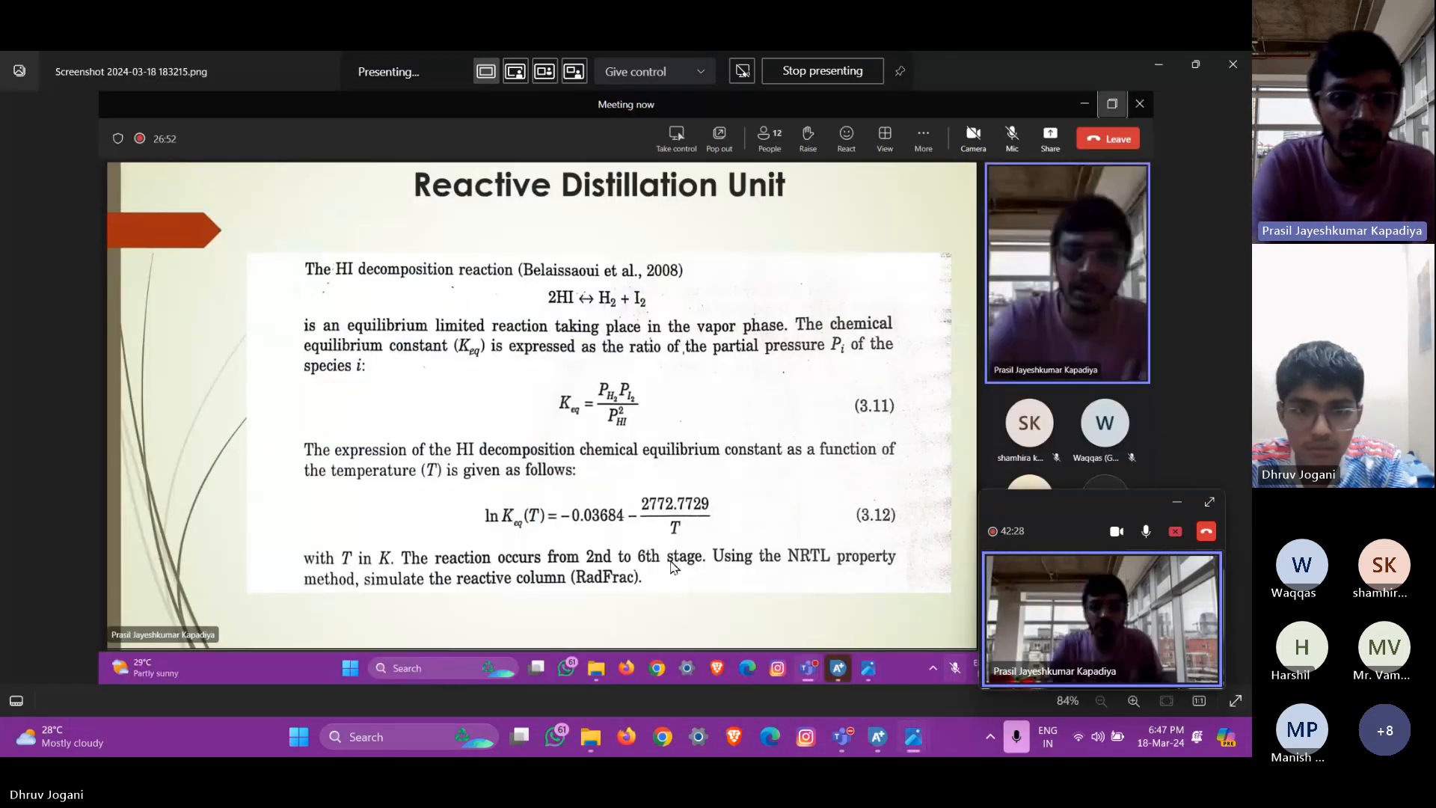
{"action": "left_click", "coordinate": [880, 741]}
Reinitialize the simulation, confirm the purge of all results, and rerun it with the revised column specification
{"action": "left_click", "coordinate": [73, 82]}
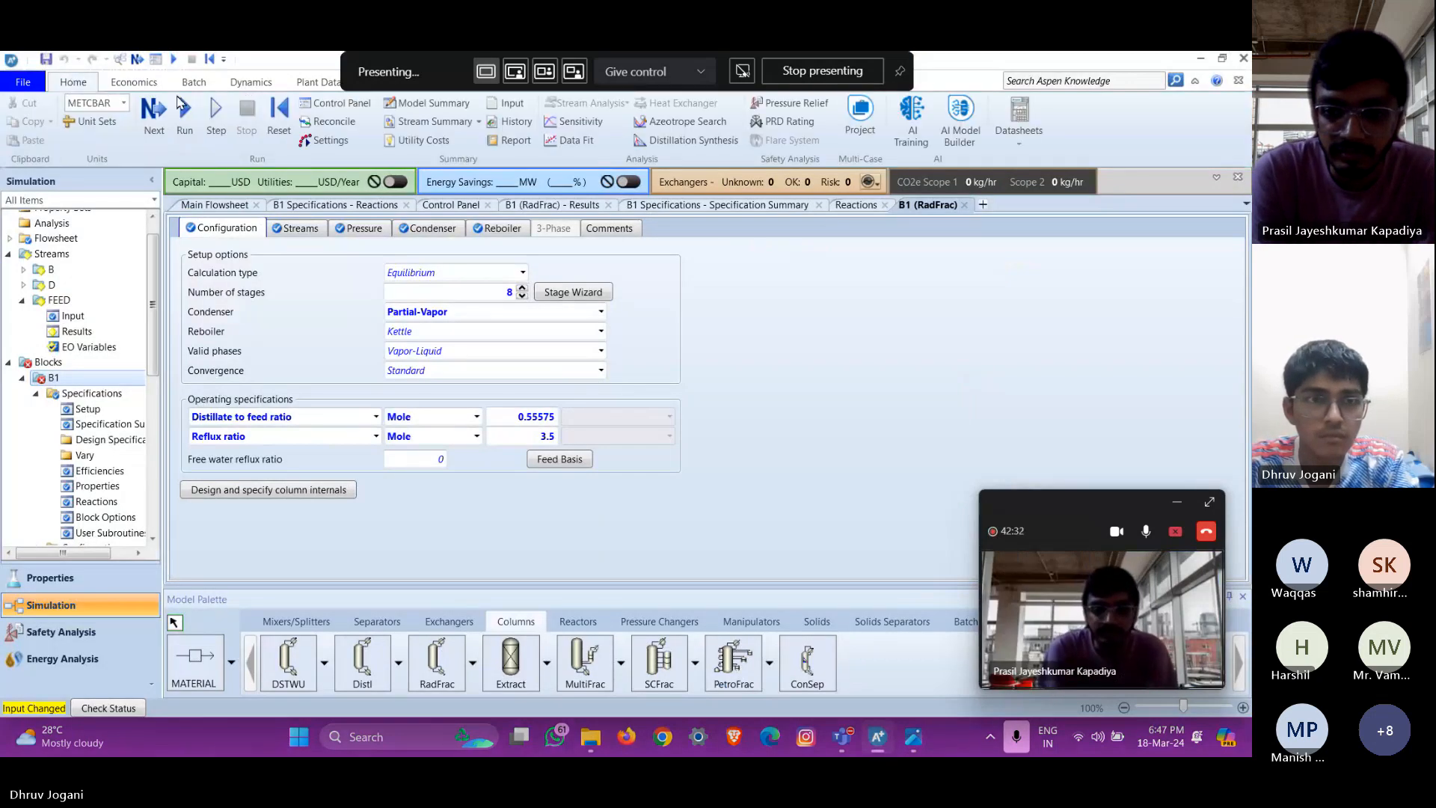
{"action": "left_click", "coordinate": [277, 133]}
{"action": "left_click", "coordinate": [558, 434]}
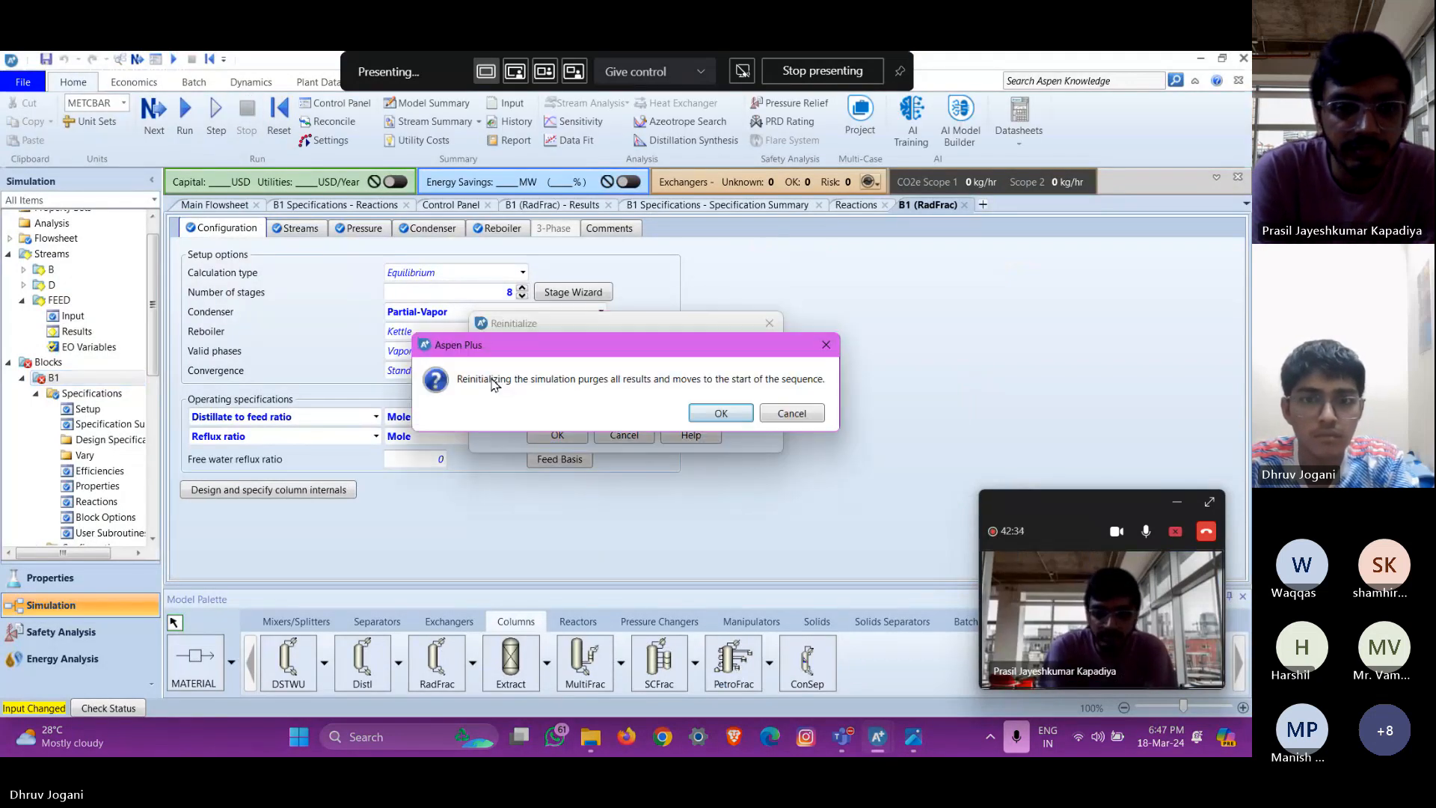
{"action": "left_click", "coordinate": [721, 413]}
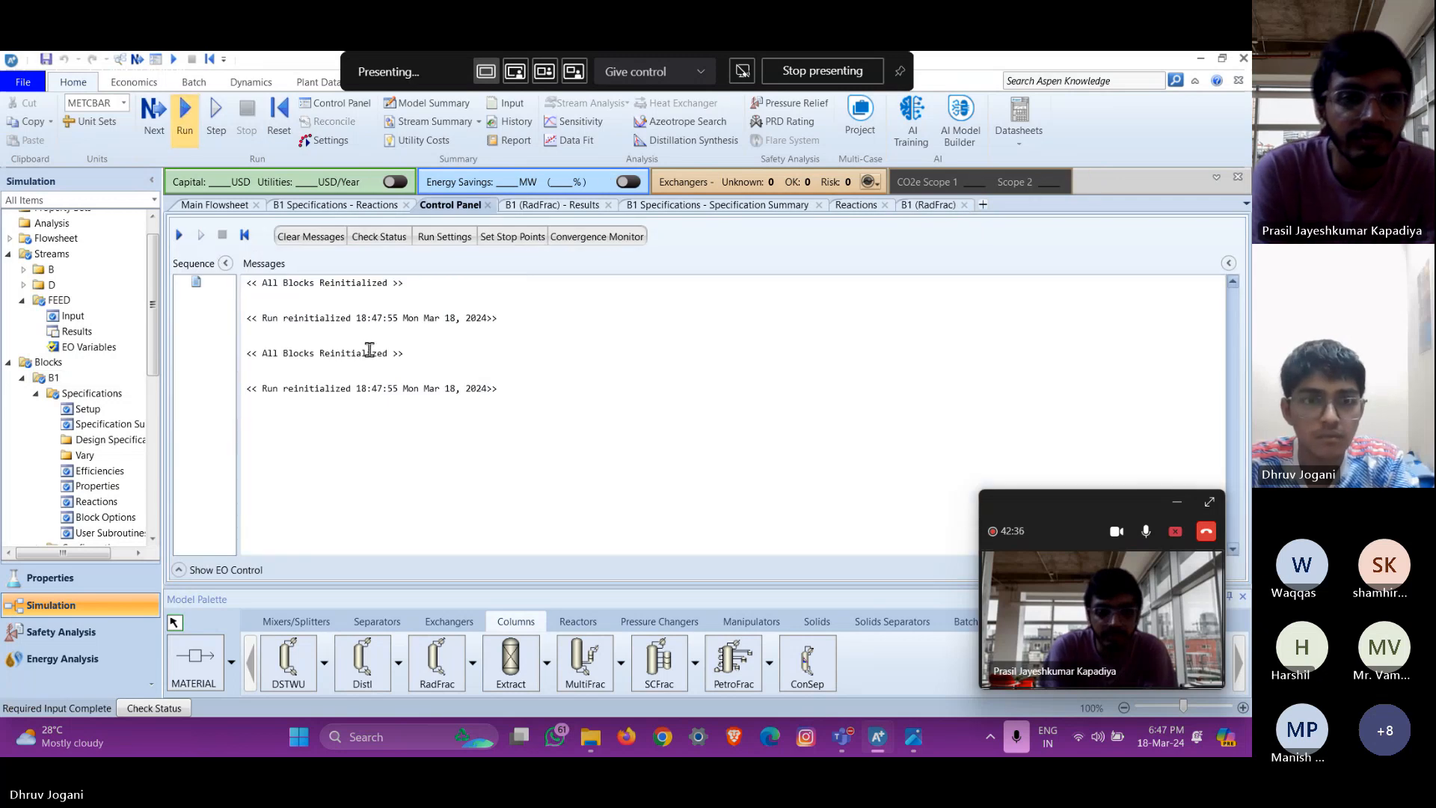
{"action": "scroll", "coordinate": [104, 389], "scroll_direction": "down", "scroll_amount": 7}
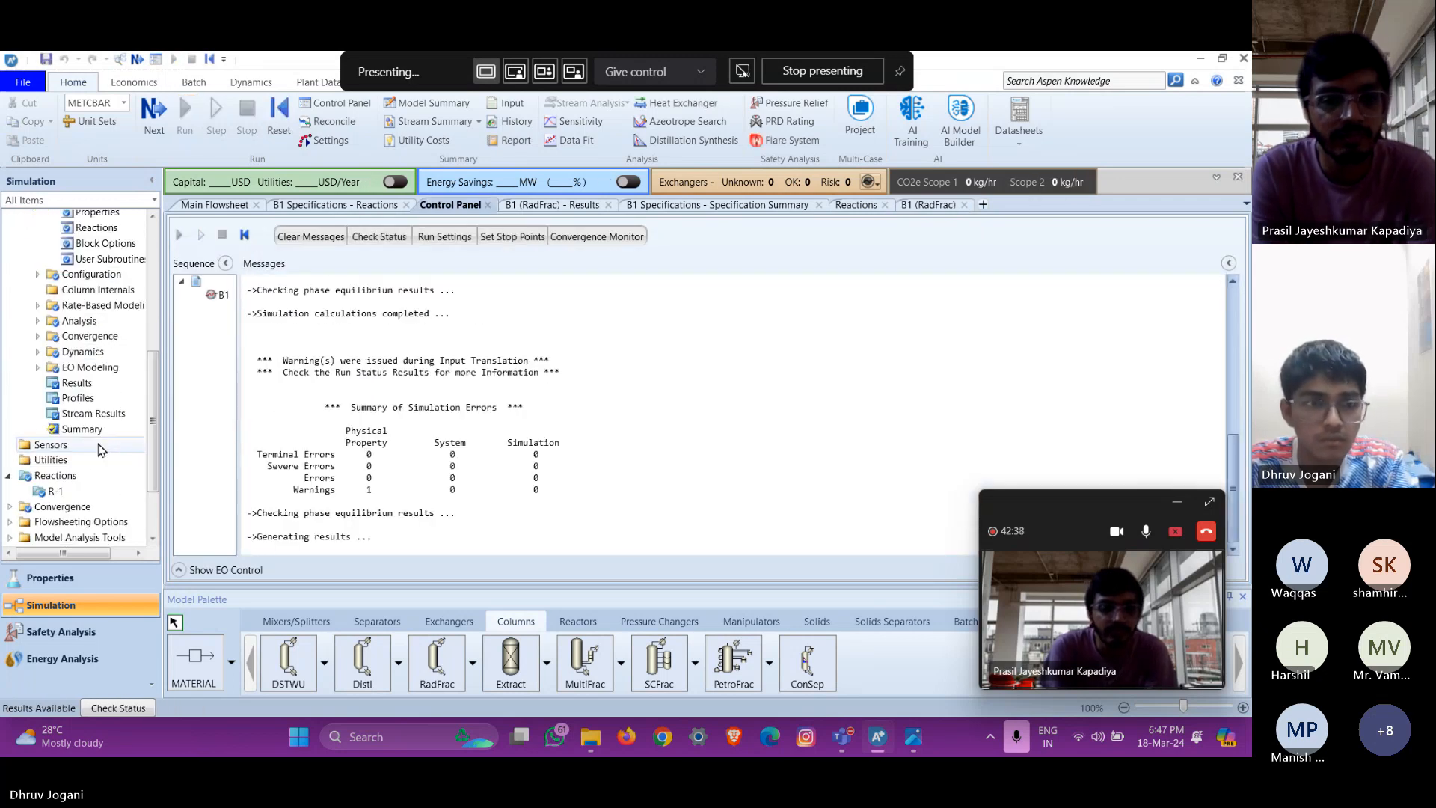
Open column B1's stream results and examine the component mole fractions, mass flows and mass fractions of FEED, B and D
{"action": "double_click", "coordinate": [95, 414]}
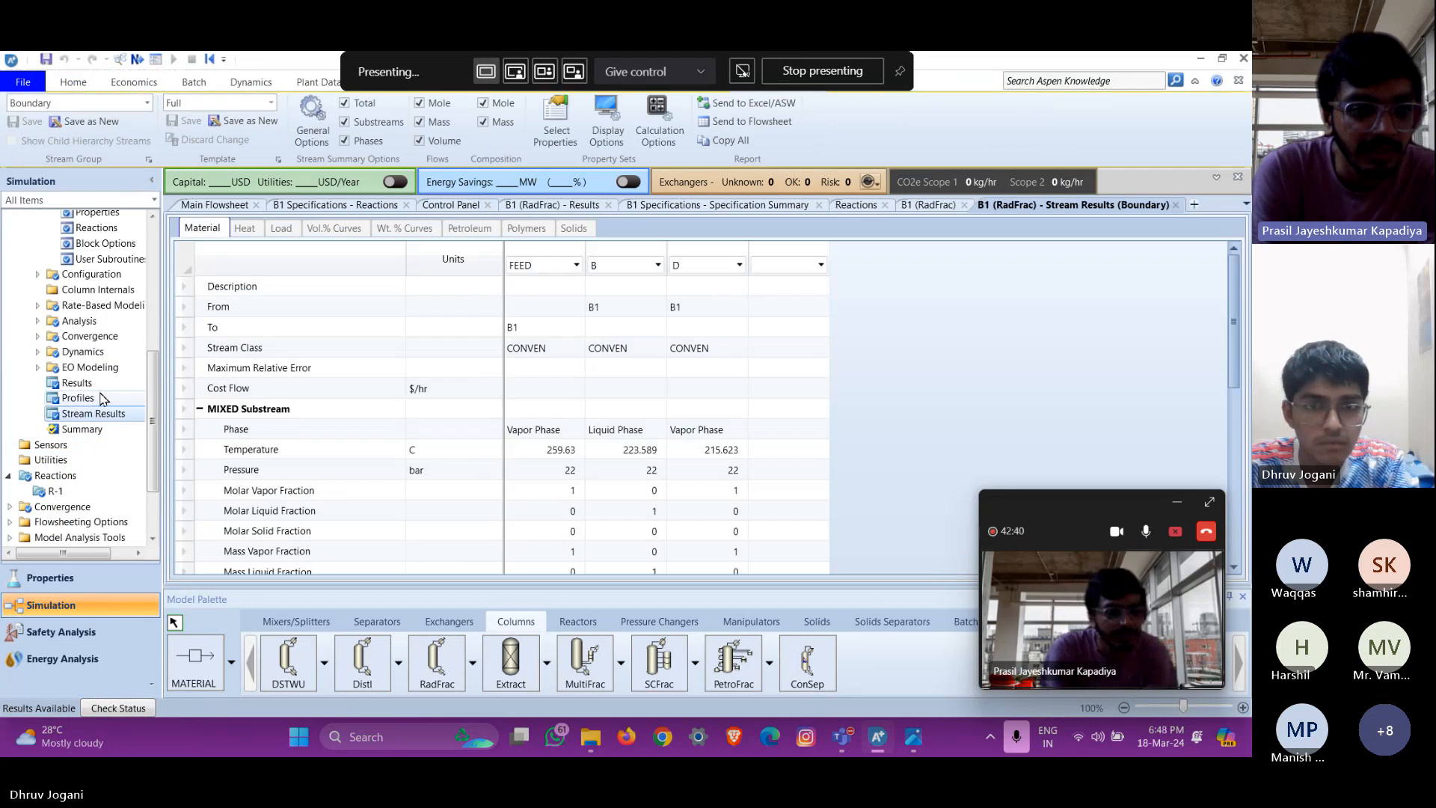
{"action": "scroll", "coordinate": [651, 452], "scroll_direction": "down", "scroll_amount": 5}
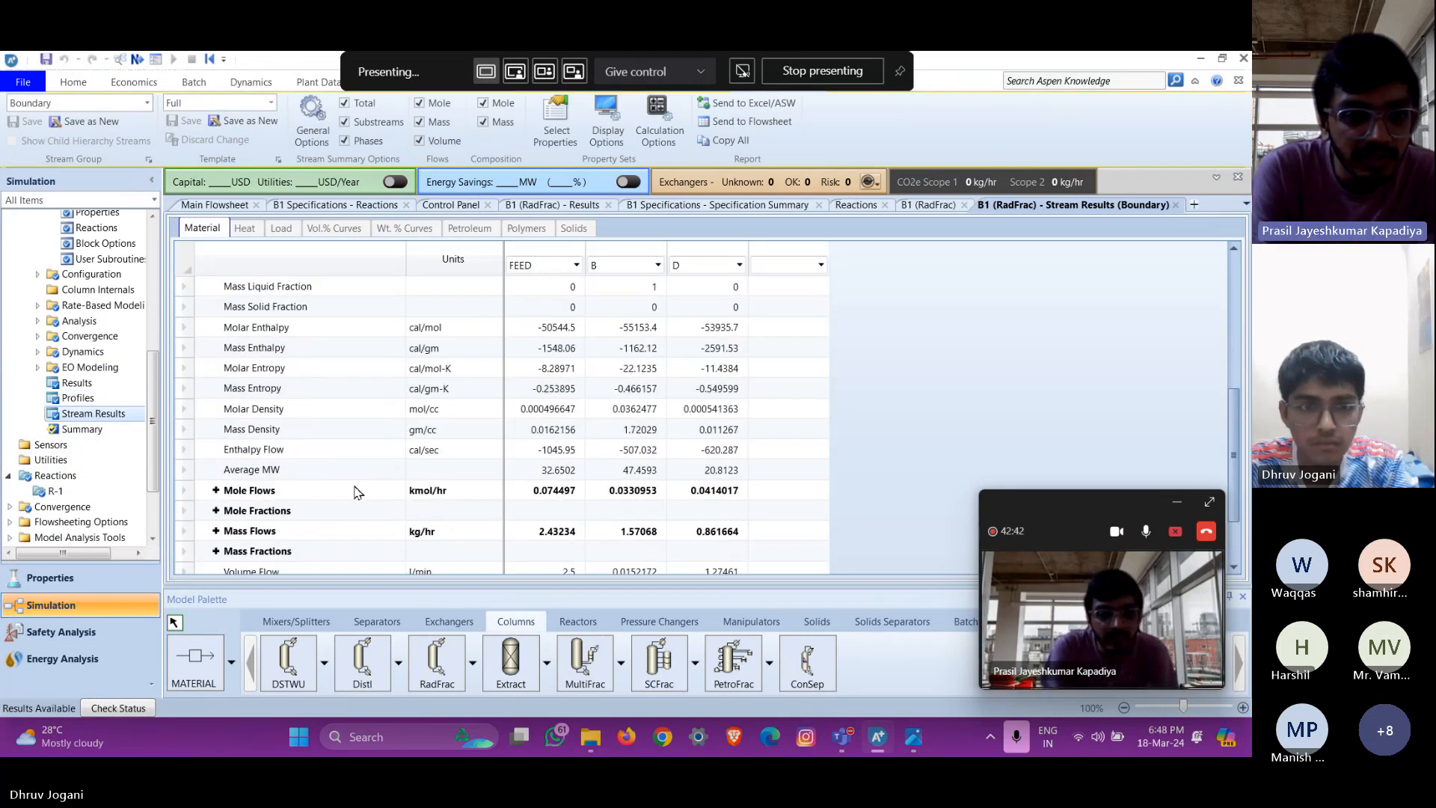
{"action": "left_click", "coordinate": [216, 511]}
{"action": "scroll", "coordinate": [656, 431], "scroll_direction": "down", "scroll_amount": 2}
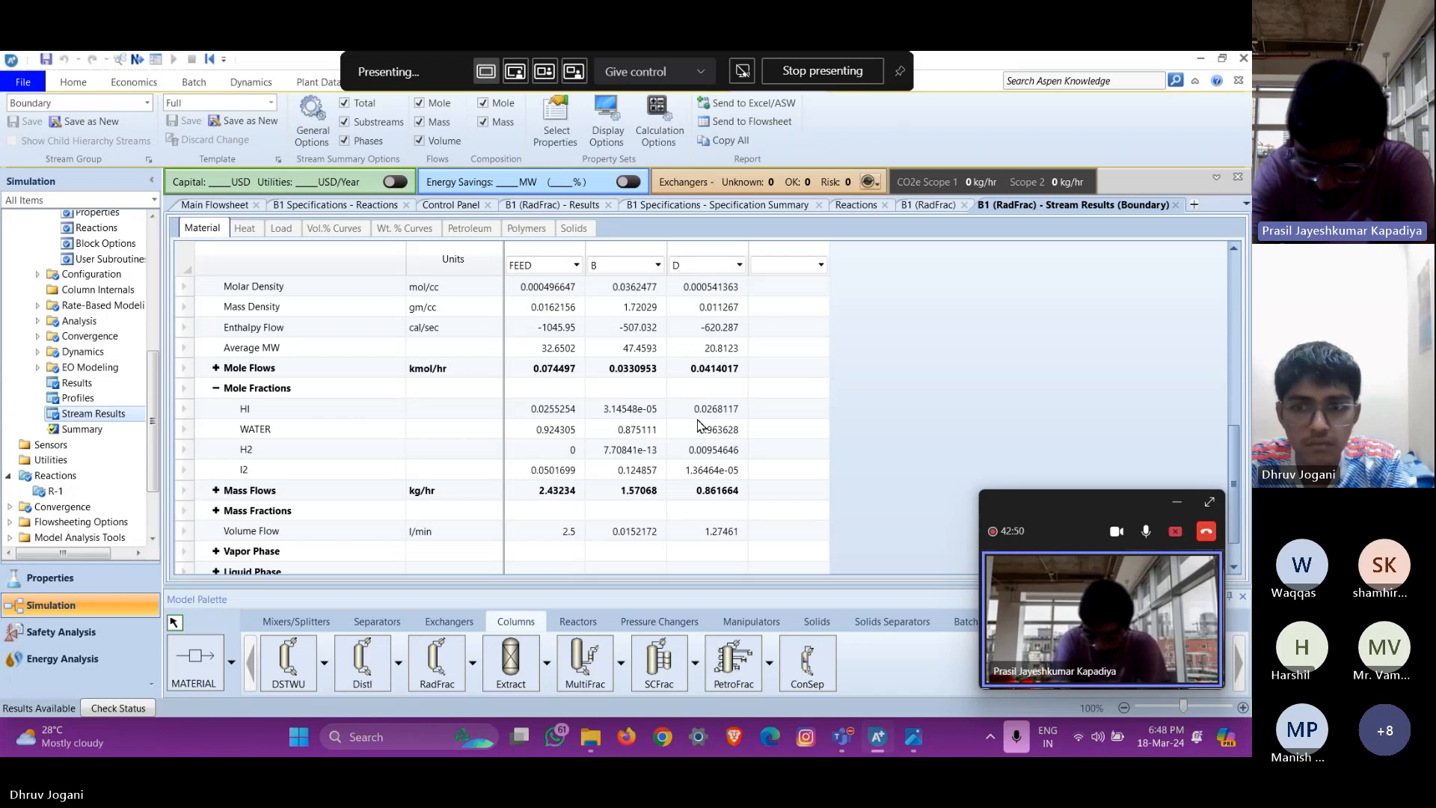
{"action": "left_click", "coordinate": [216, 490]}
{"action": "scroll", "coordinate": [474, 487], "scroll_direction": "down", "scroll_amount": 1}
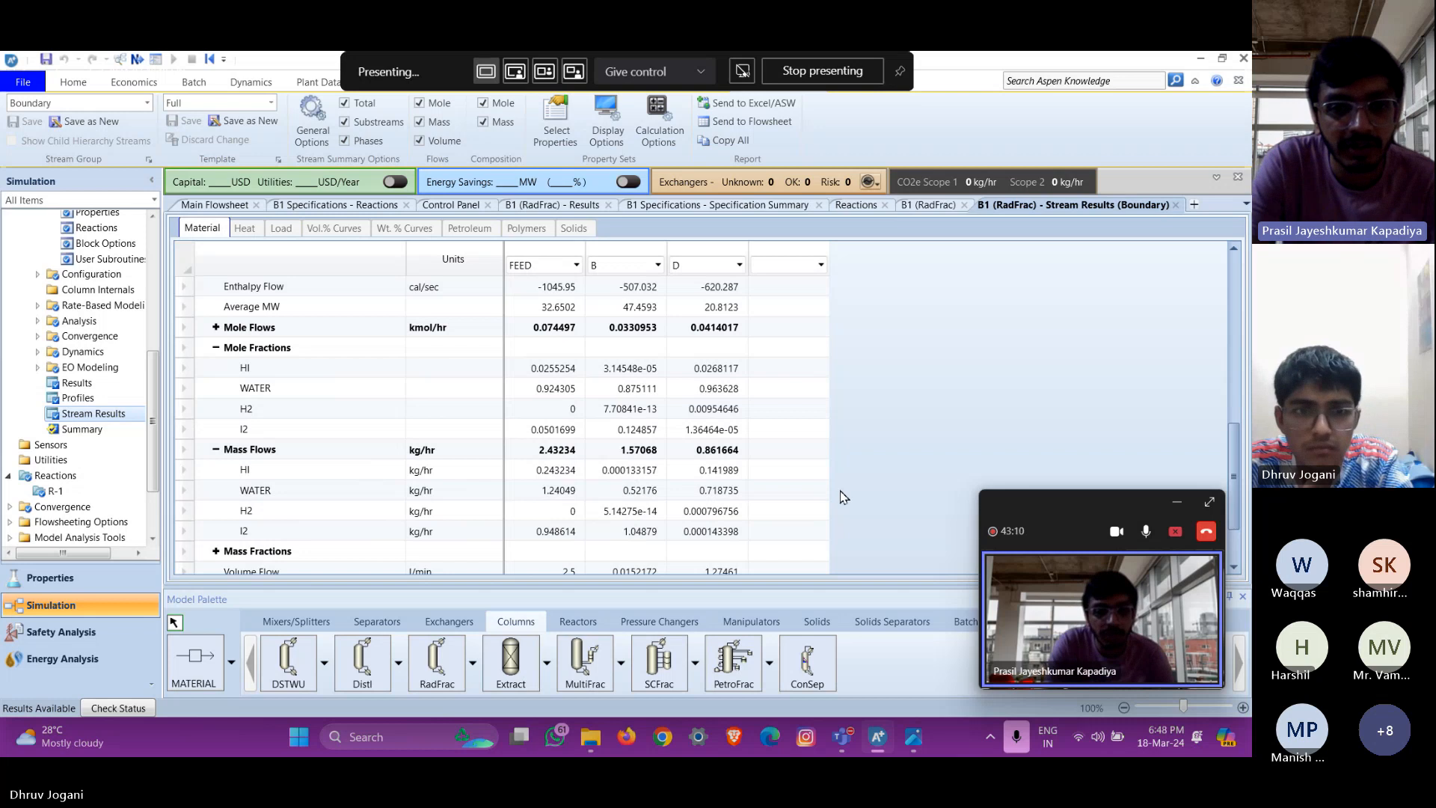
{"action": "scroll", "coordinate": [639, 479], "scroll_direction": "down", "scroll_amount": 2}
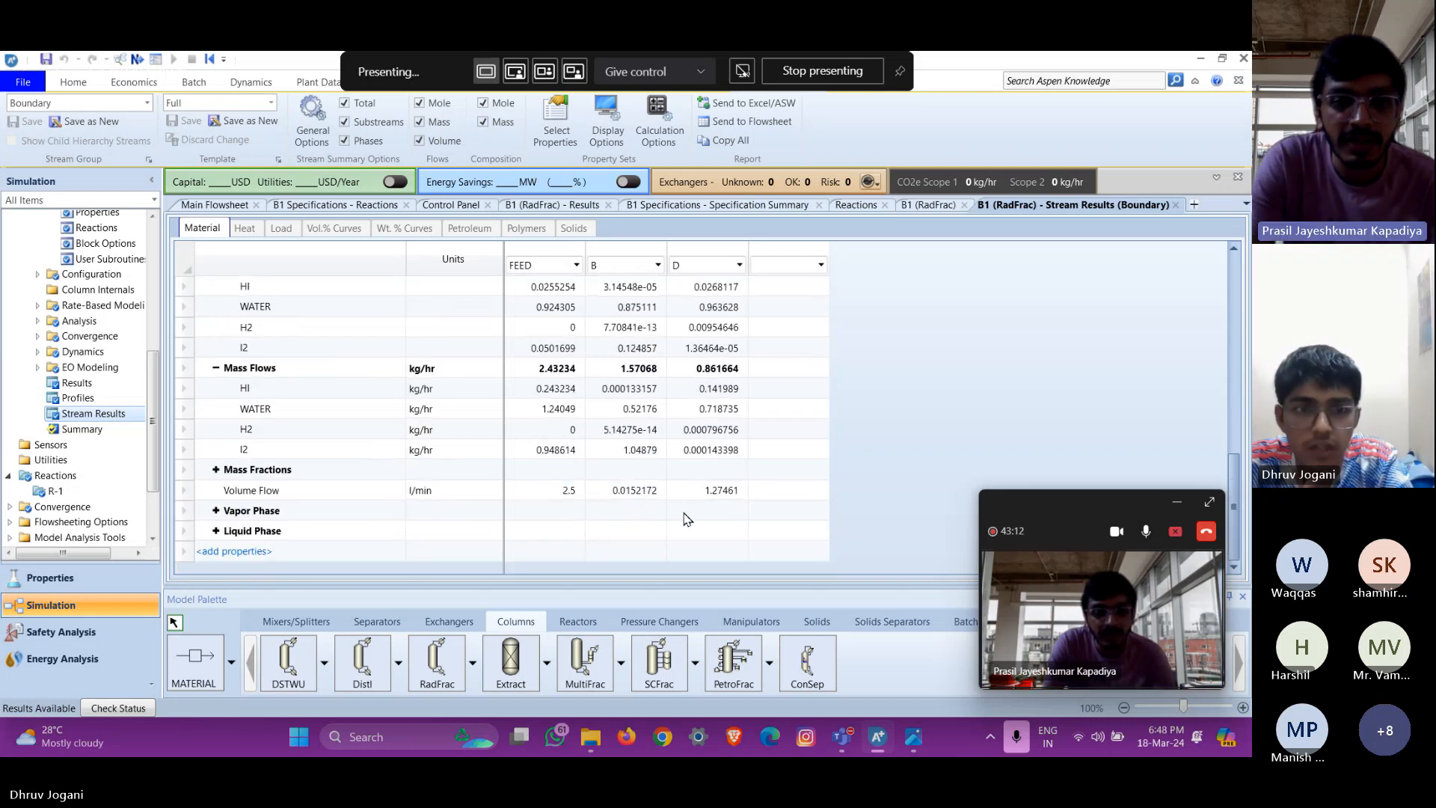
{"action": "left_click", "coordinate": [215, 470]}
{"action": "scroll", "coordinate": [733, 530], "scroll_direction": "down", "scroll_amount": 1}
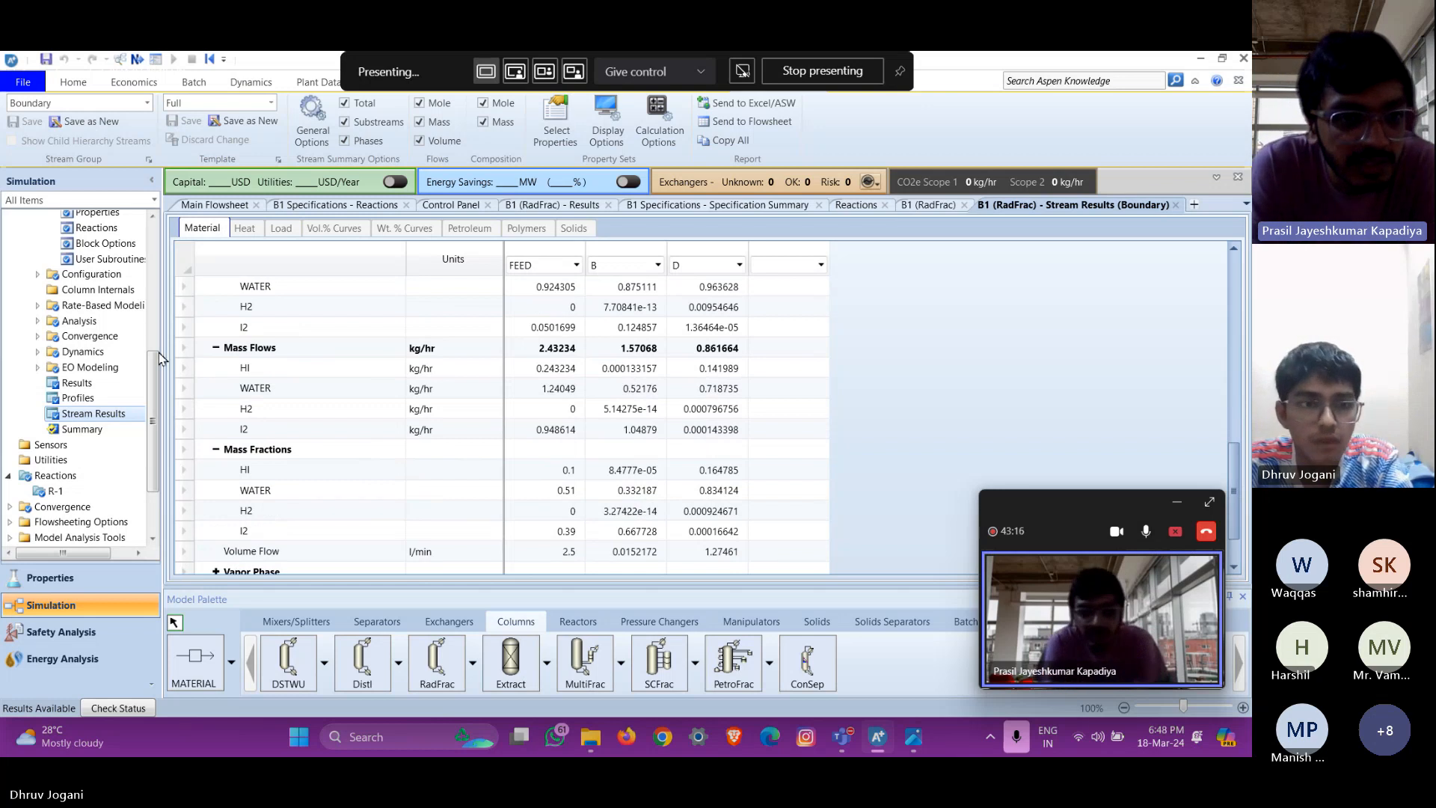
Review reaction R-1's stoichiometry and its equilibrium parameters
{"action": "left_click", "coordinate": [85, 494]}
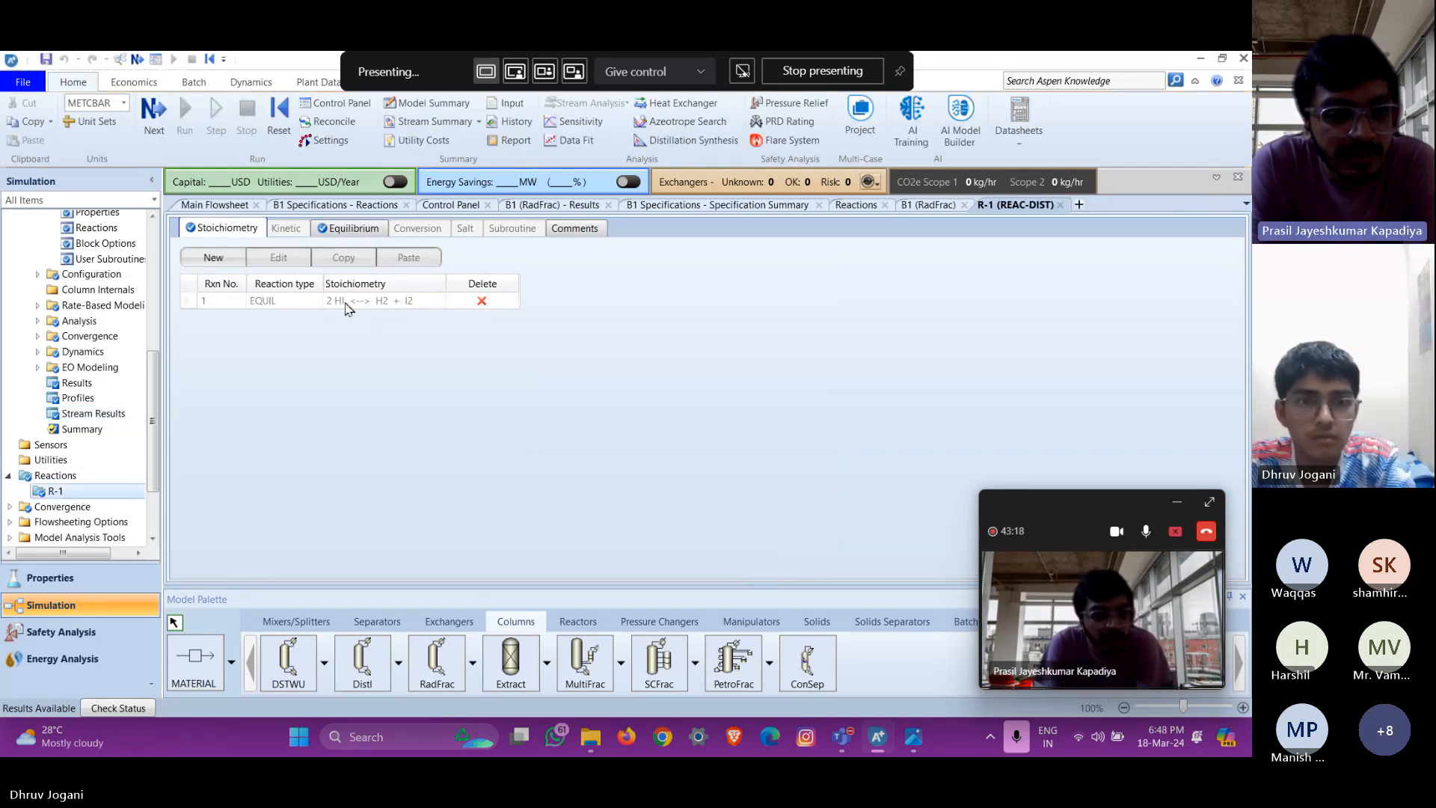
{"action": "double_click", "coordinate": [346, 303]}
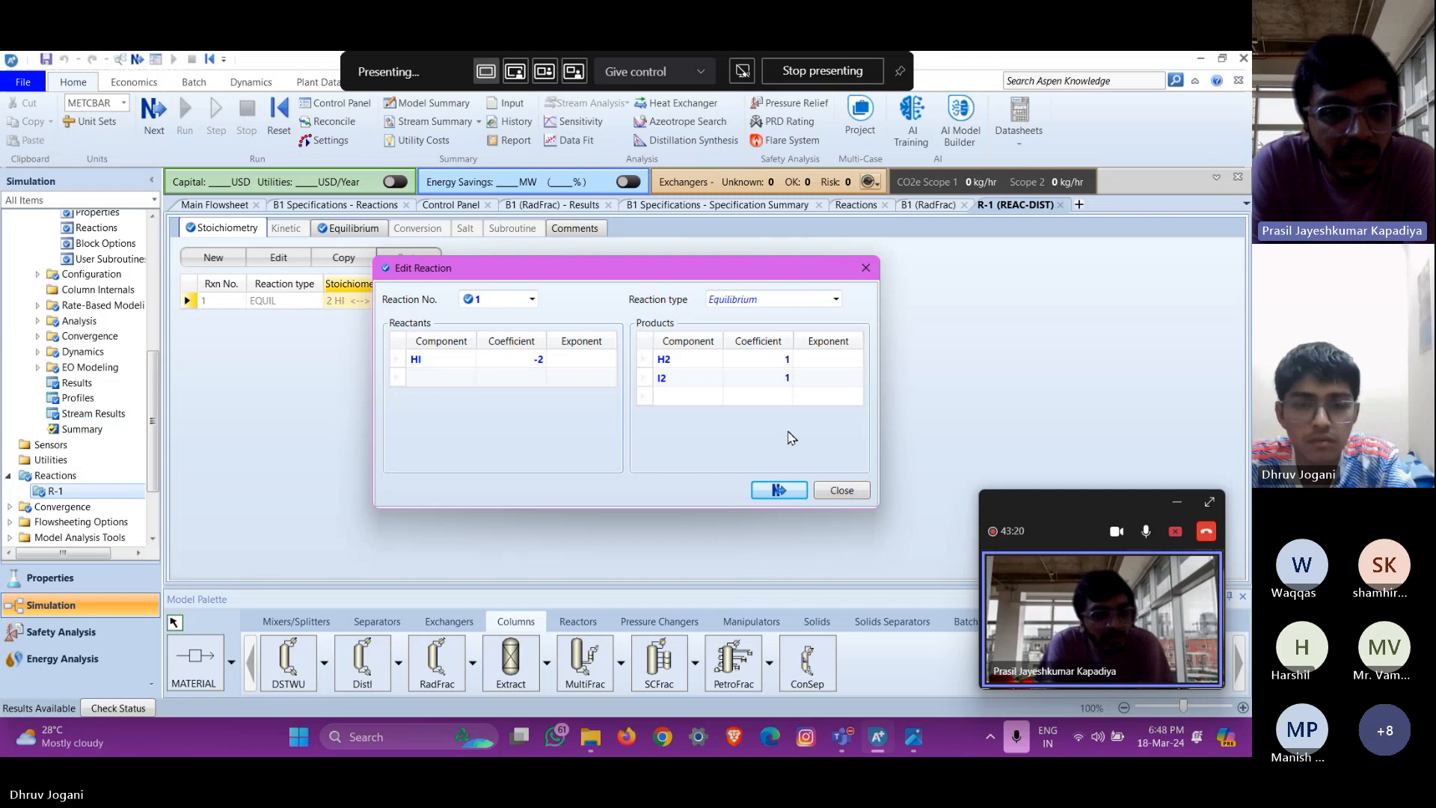
{"action": "left_click", "coordinate": [787, 493]}
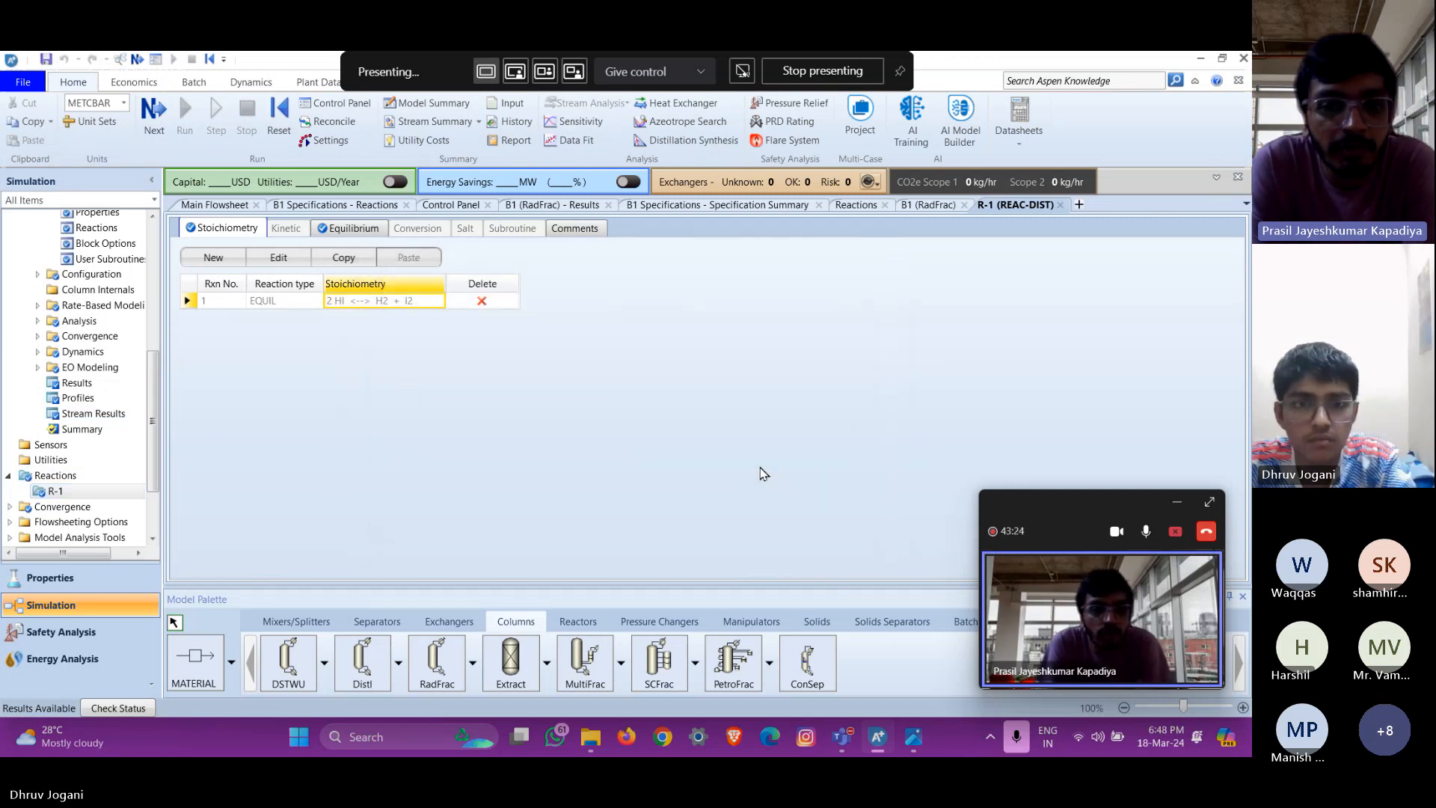
{"action": "left_click", "coordinate": [351, 228]}
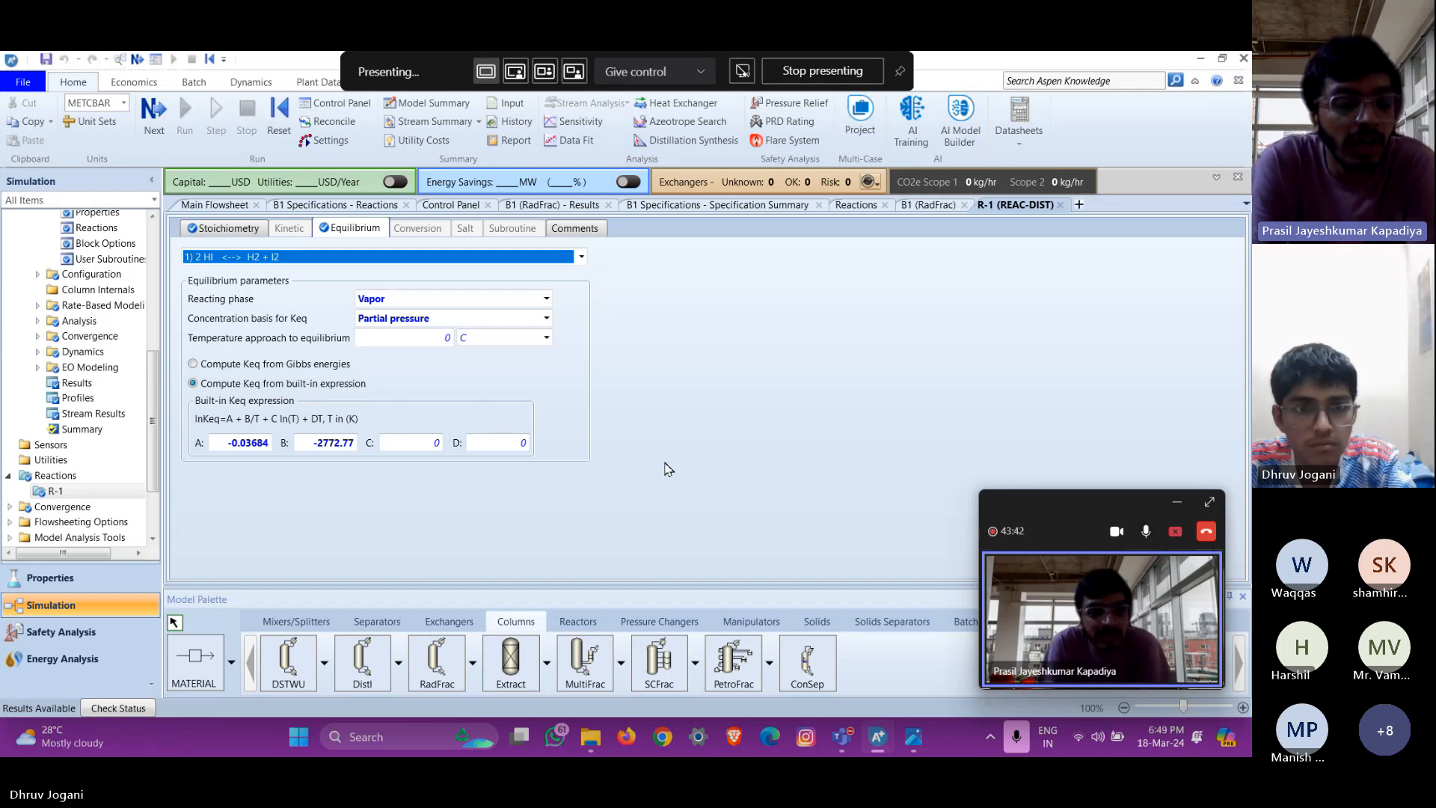
{"action": "left_click", "coordinate": [668, 469]}
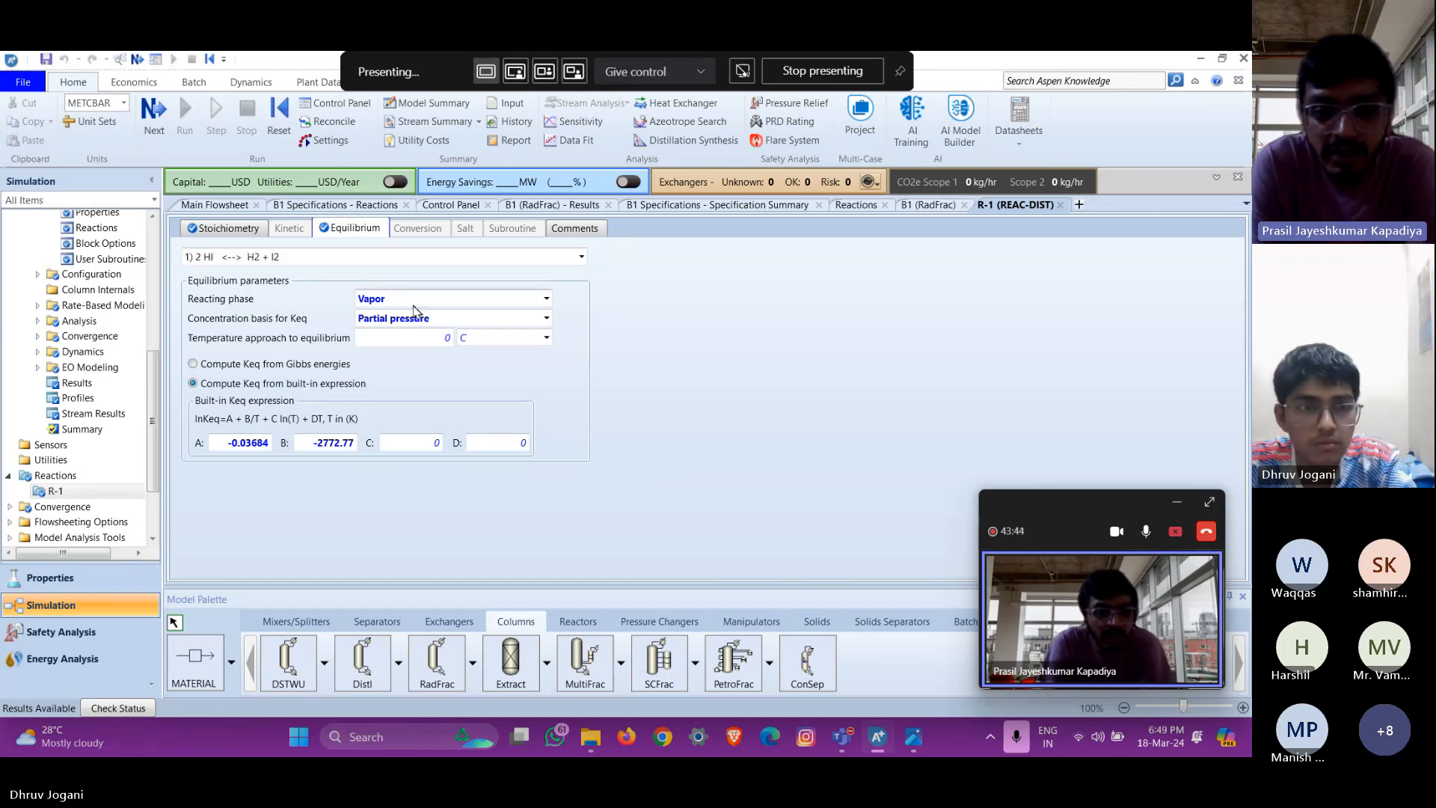
Review column B1's specification summary and the stages assigned to its reaction
{"action": "scroll", "coordinate": [75, 374], "scroll_direction": "up", "scroll_amount": 4}
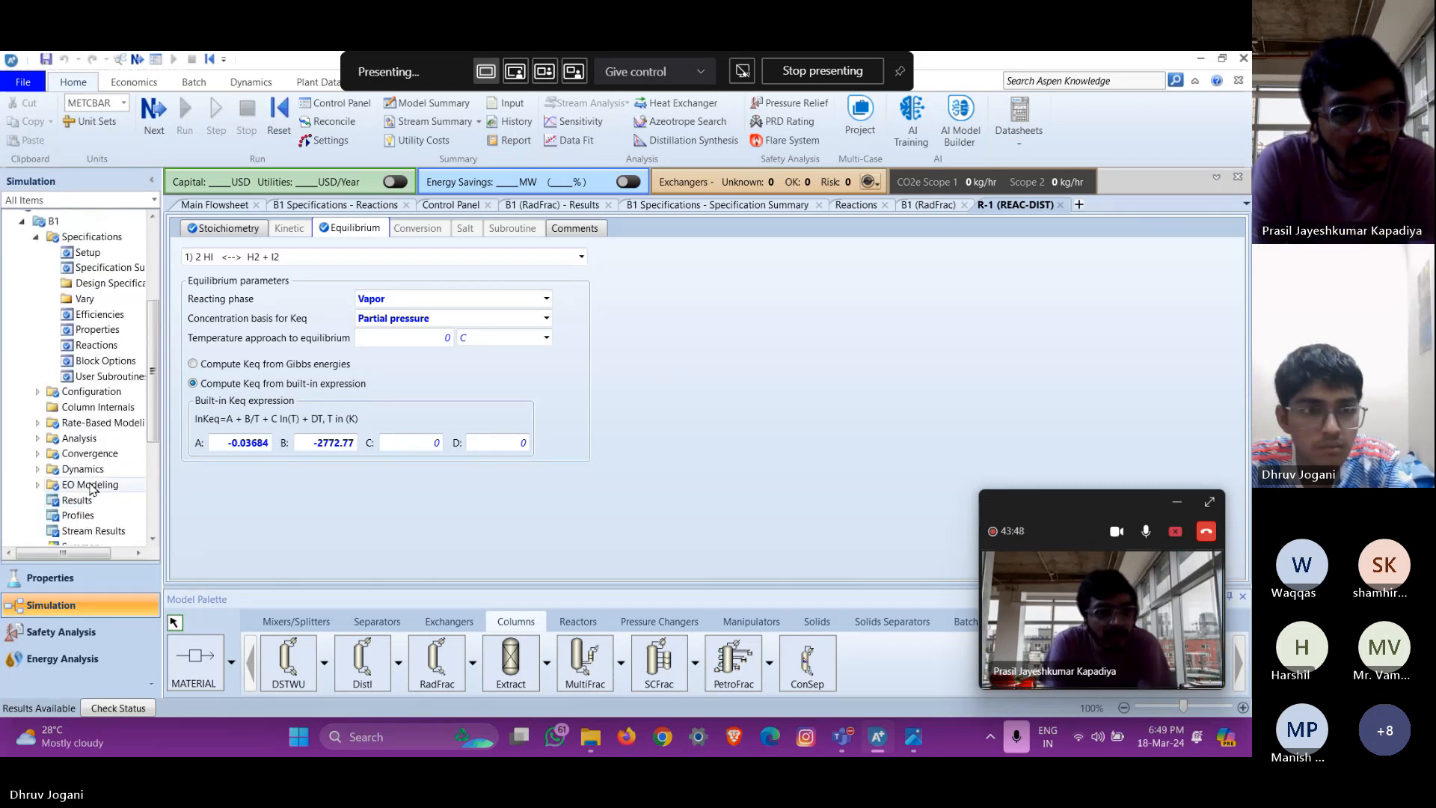
{"action": "scroll", "coordinate": [56, 337], "scroll_direction": "up", "scroll_amount": 2}
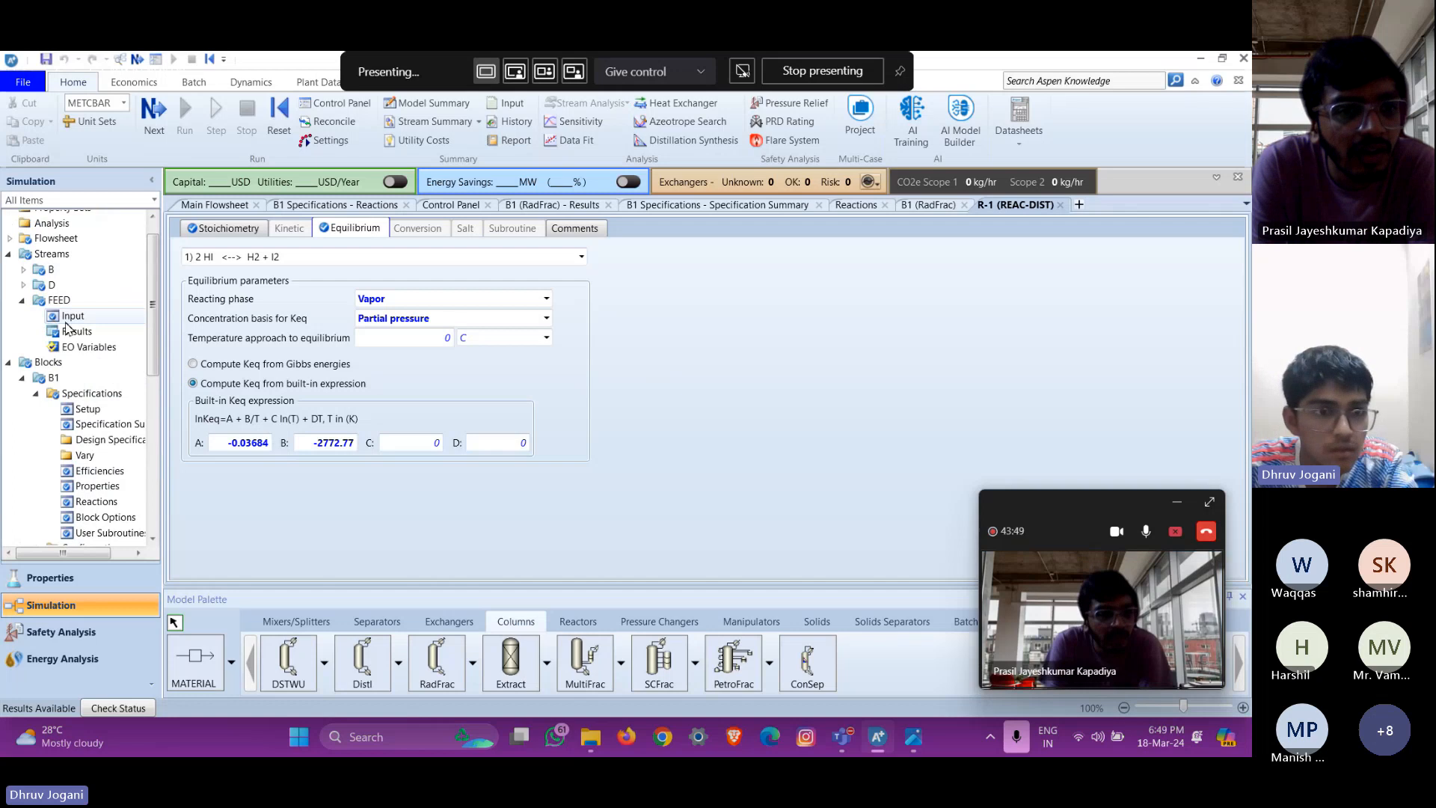
{"action": "scroll", "coordinate": [71, 344], "scroll_direction": "down", "scroll_amount": 1}
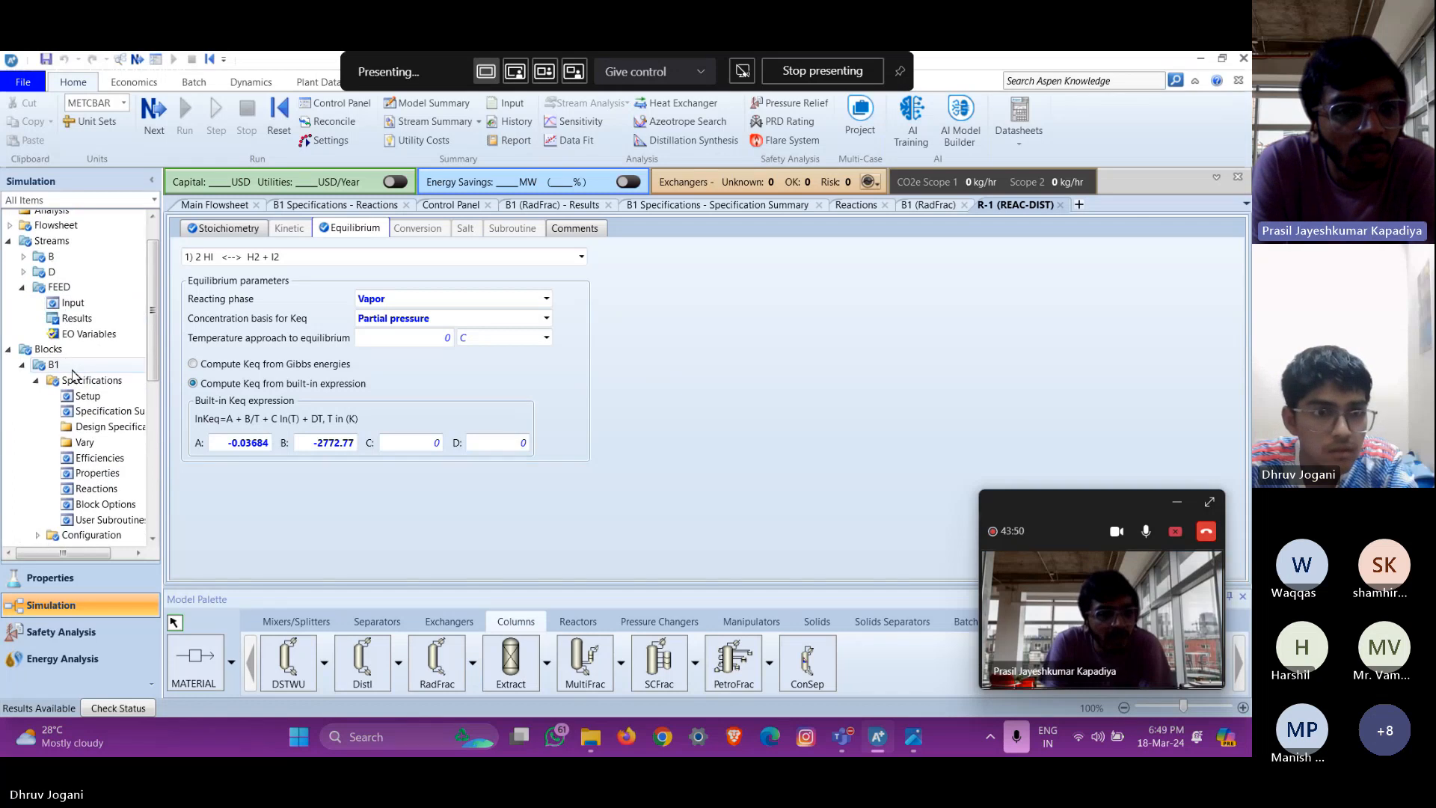
{"action": "left_click", "coordinate": [103, 411]}
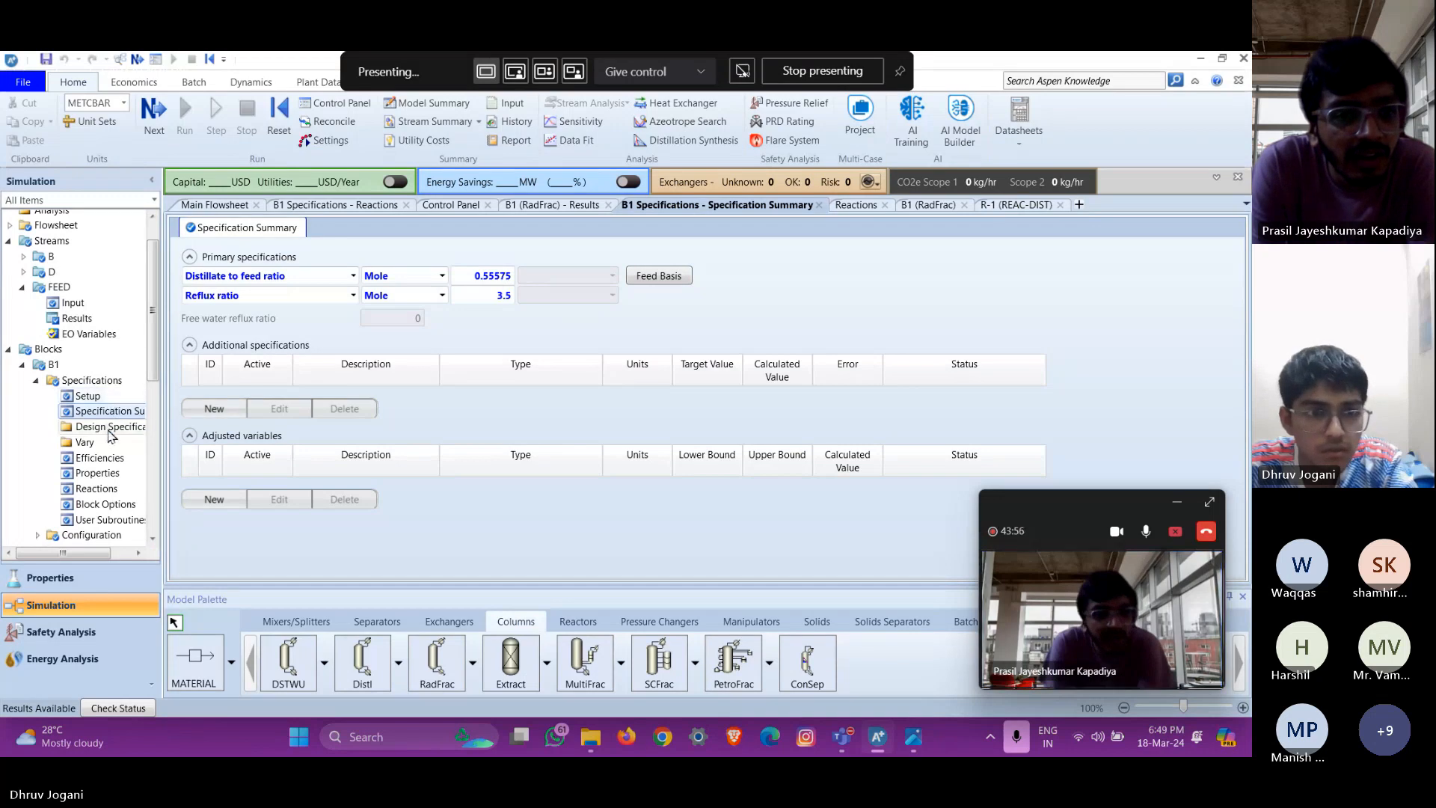
{"action": "left_click", "coordinate": [97, 489]}
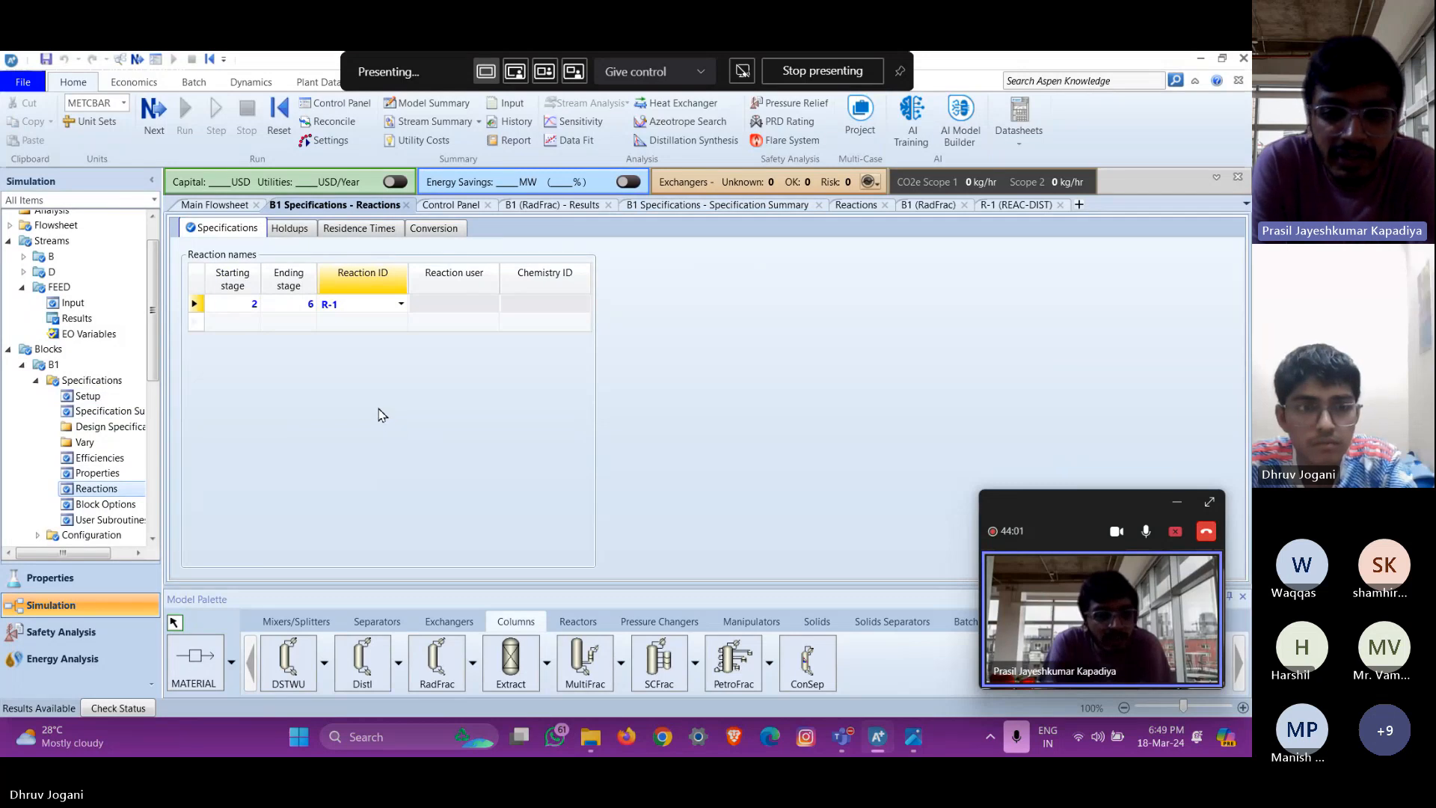
{"action": "scroll", "coordinate": [97, 413], "scroll_direction": "down", "scroll_amount": 2}
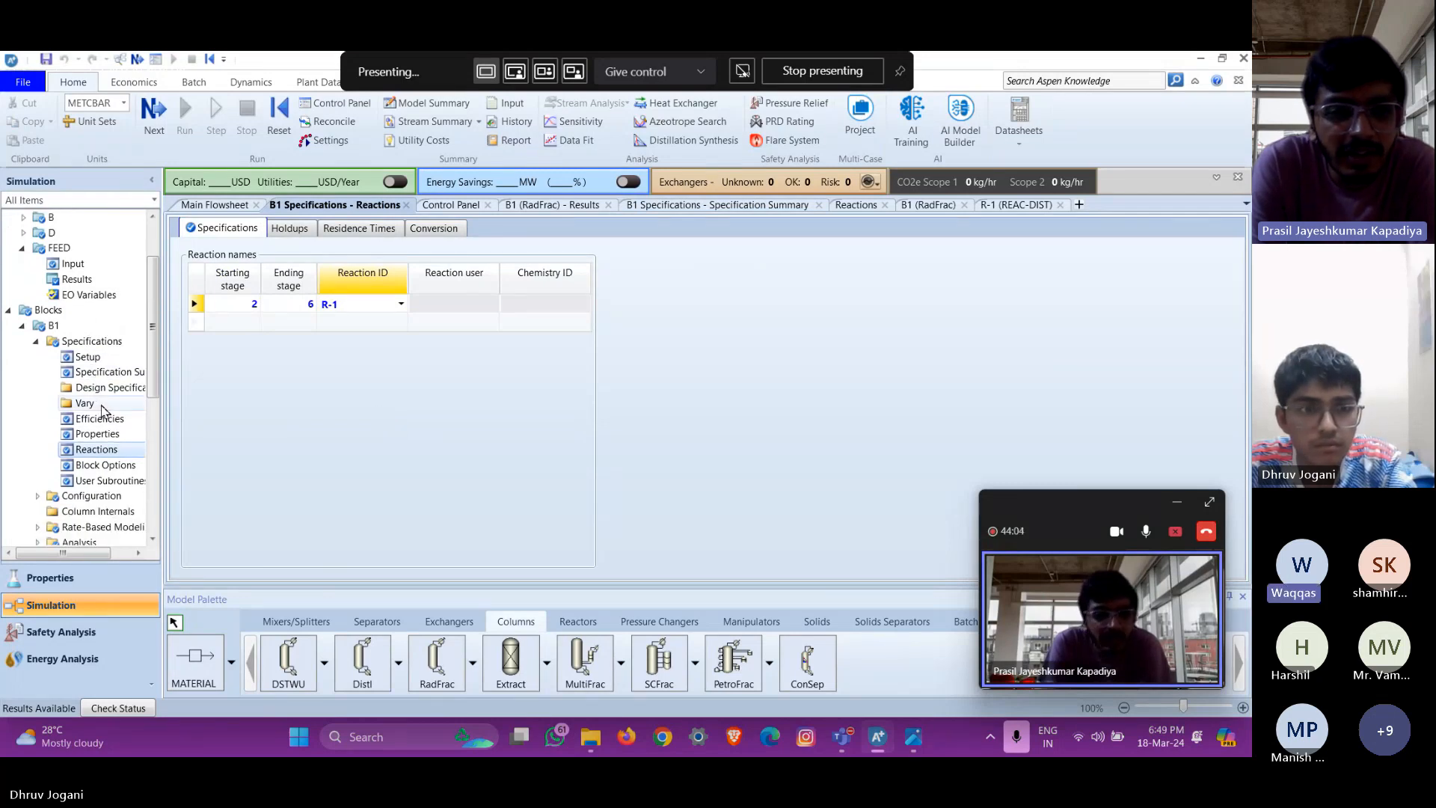
Reinitialize the simulation, confirm the purge of results, and run it again
{"action": "left_click", "coordinate": [283, 114]}
{"action": "key", "text": "Return"}
{"action": "key", "text": "Return"}
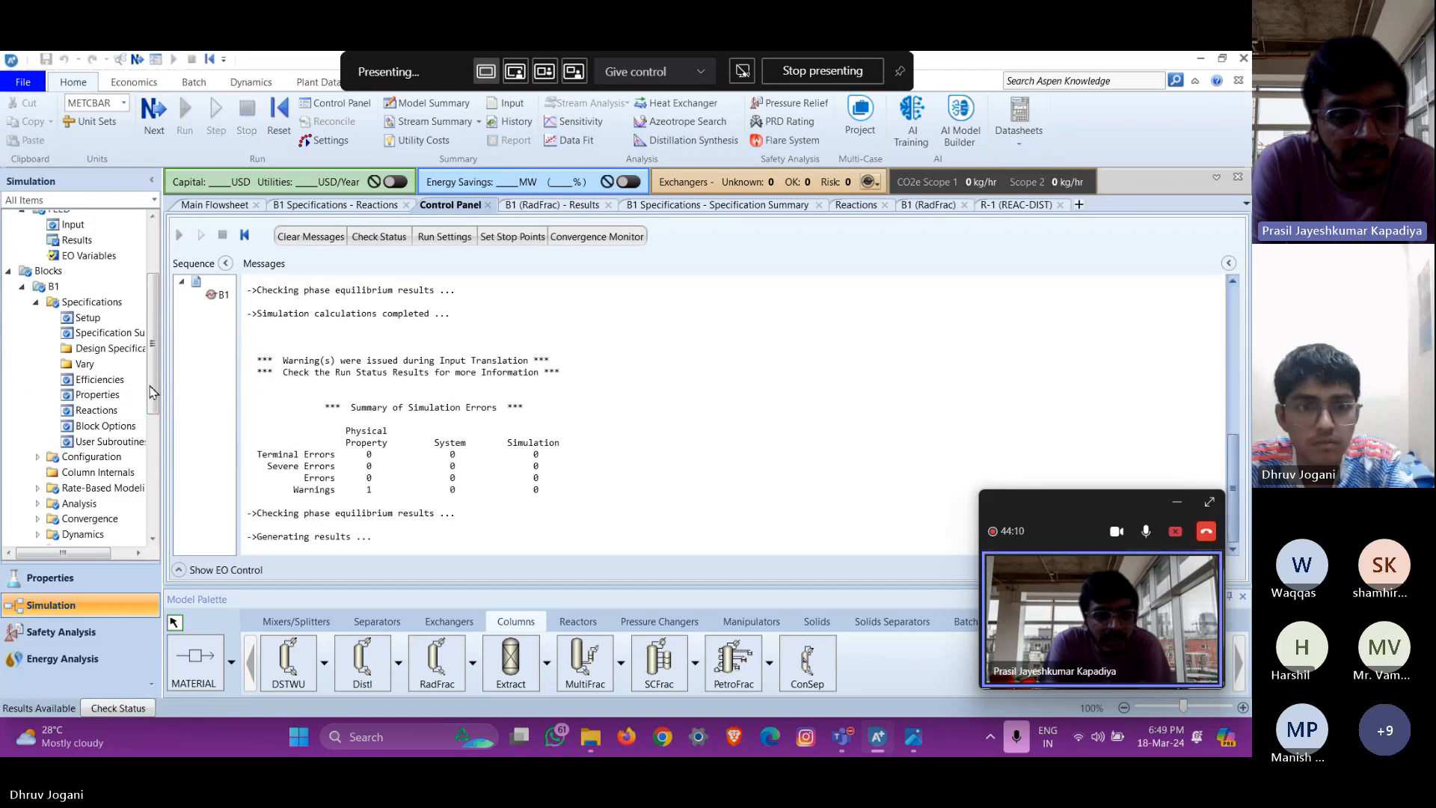
Check column B1's results status, then examine its stream results with component mole flows, mole fractions and mass flows expanded
{"action": "scroll", "coordinate": [112, 364], "scroll_direction": "down", "scroll_amount": 2}
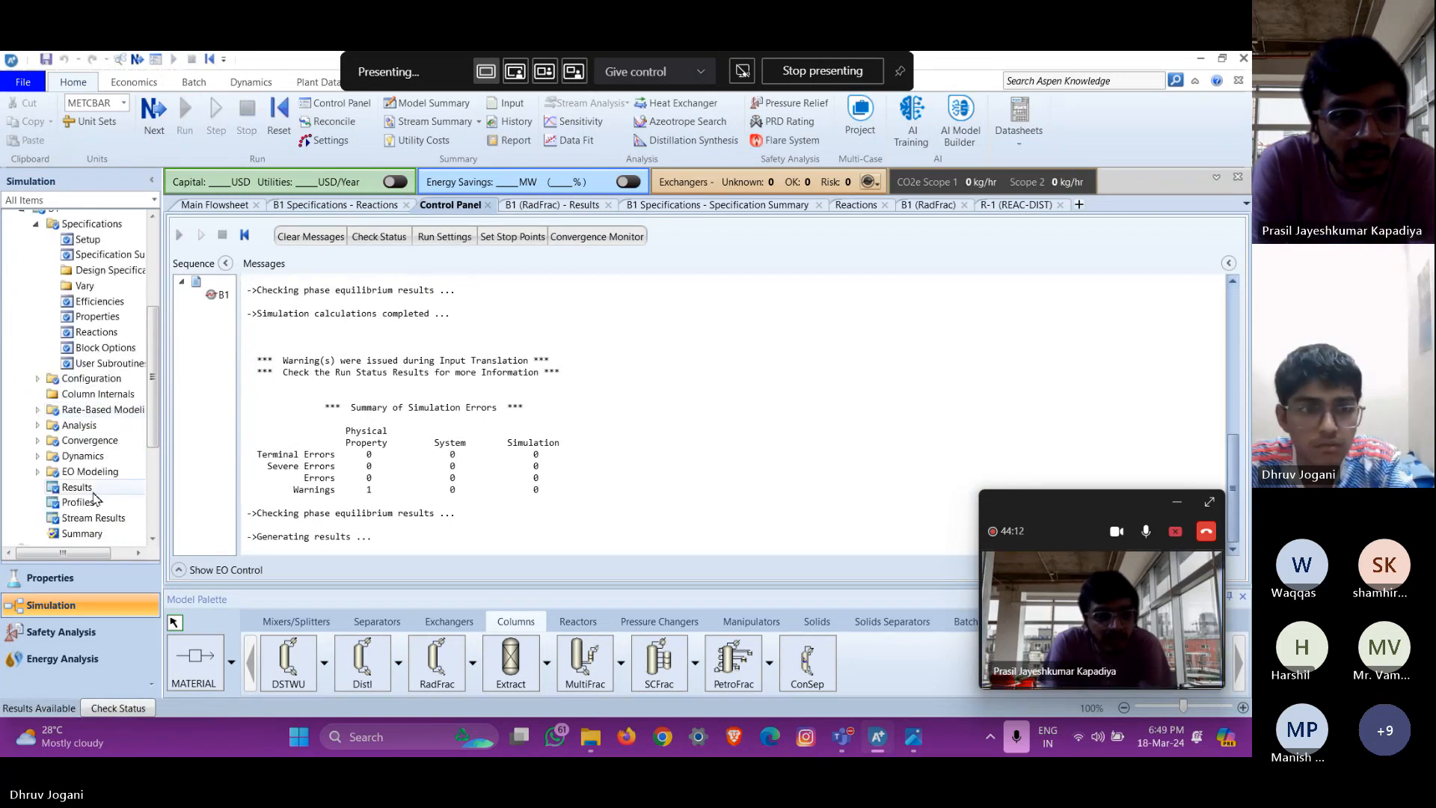
{"action": "left_click", "coordinate": [90, 490]}
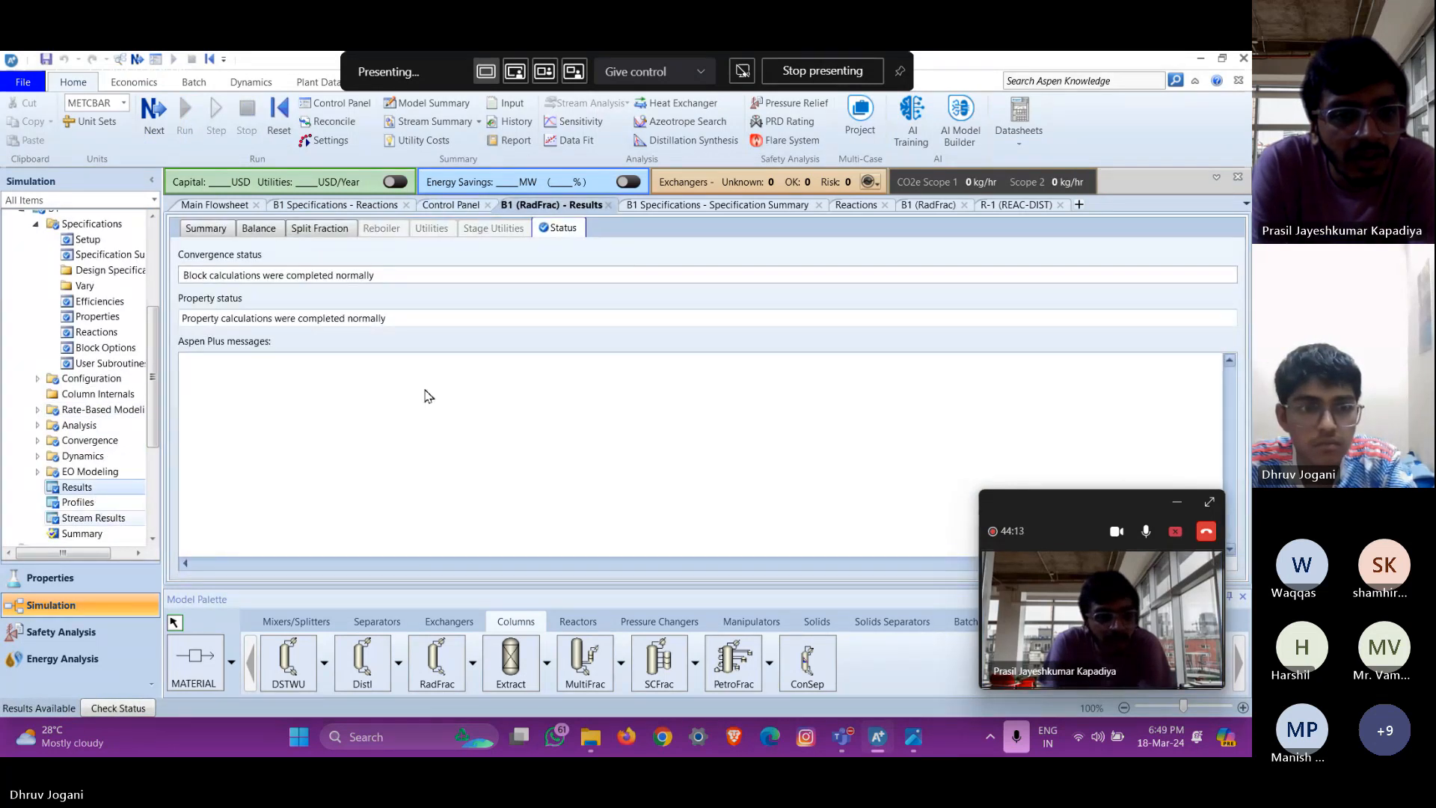
{"action": "left_click", "coordinate": [93, 517]}
{"action": "scroll", "coordinate": [182, 427], "scroll_direction": "down", "scroll_amount": 5}
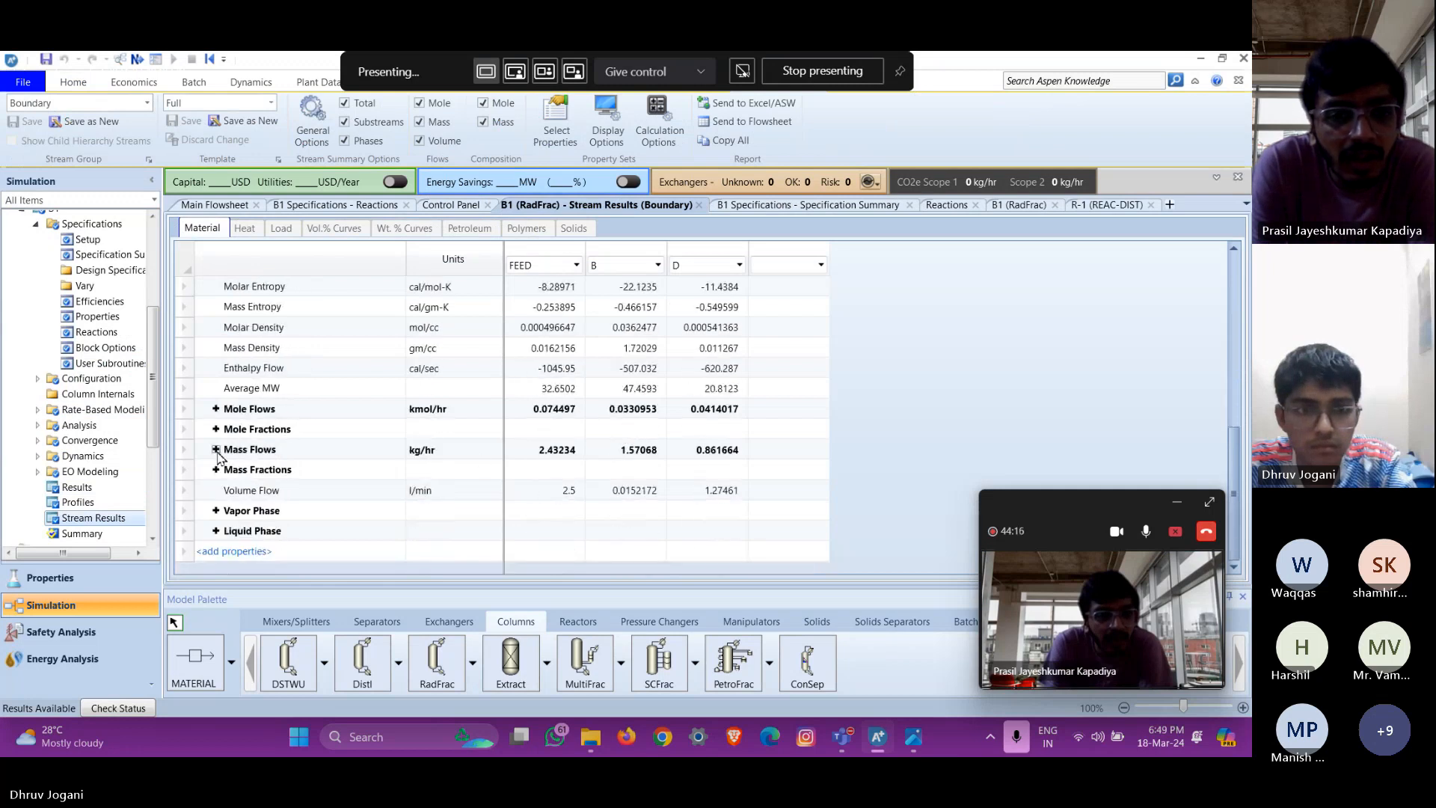
{"action": "left_click", "coordinate": [215, 450]}
{"action": "left_click", "coordinate": [215, 428]}
{"action": "left_click", "coordinate": [215, 408]}
{"action": "scroll", "coordinate": [700, 468], "scroll_direction": "down", "scroll_amount": 2}
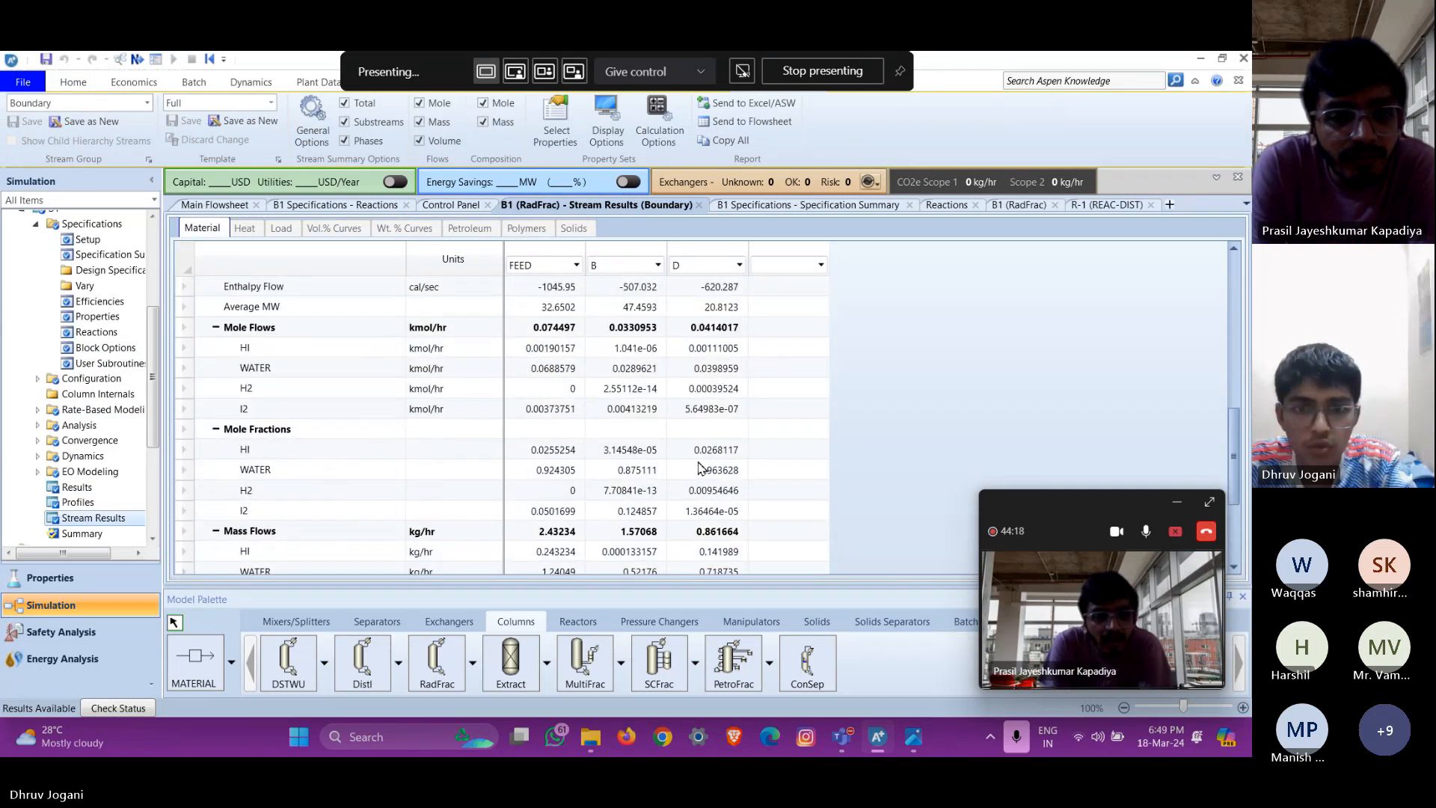
{"action": "scroll", "coordinate": [699, 467], "scroll_direction": "down", "scroll_amount": 4}
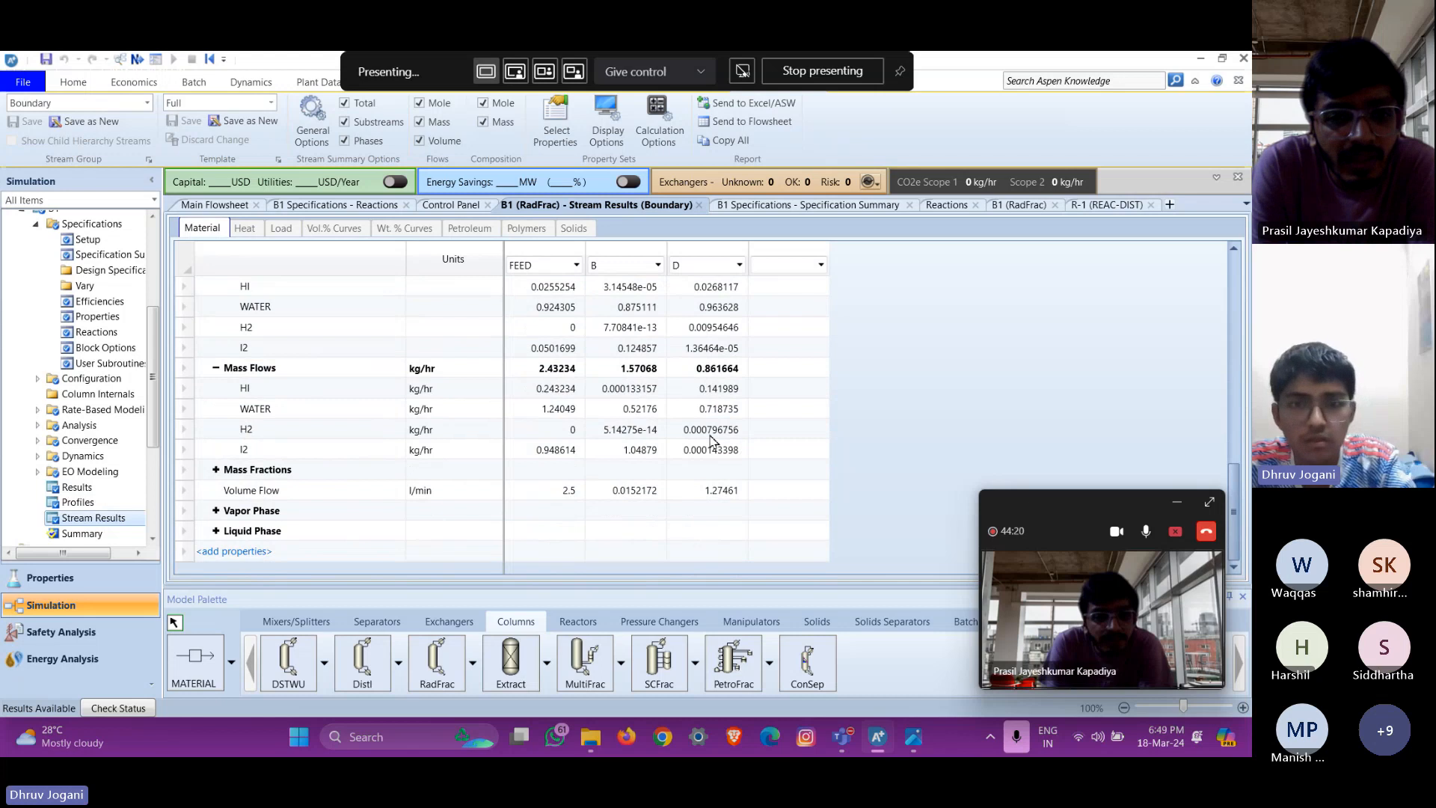
{"action": "scroll", "coordinate": [711, 440], "scroll_direction": "up", "scroll_amount": 1}
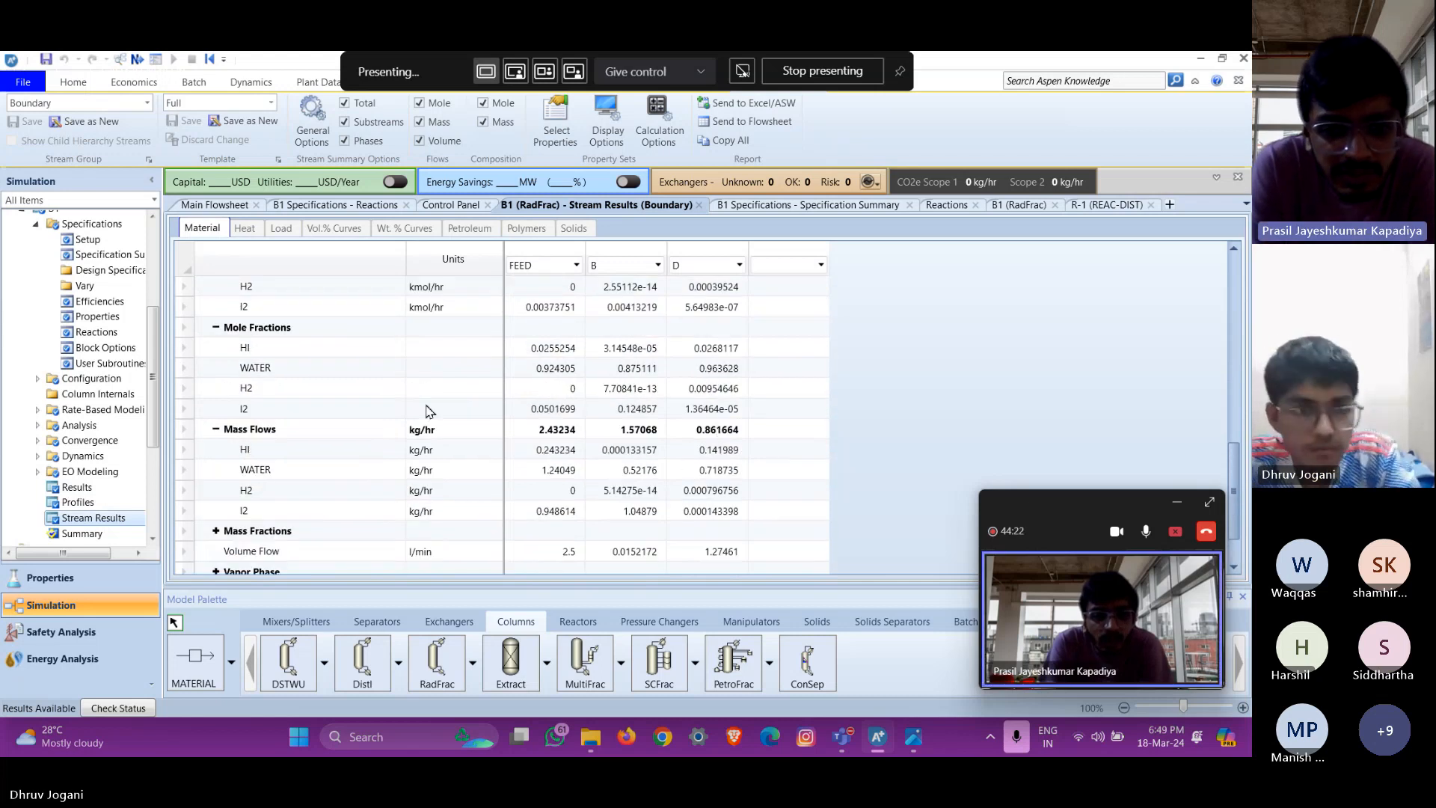
Change the FEED stream's composition basis to Mole-Frac
{"action": "scroll", "coordinate": [90, 359], "scroll_direction": "up", "scroll_amount": 3}
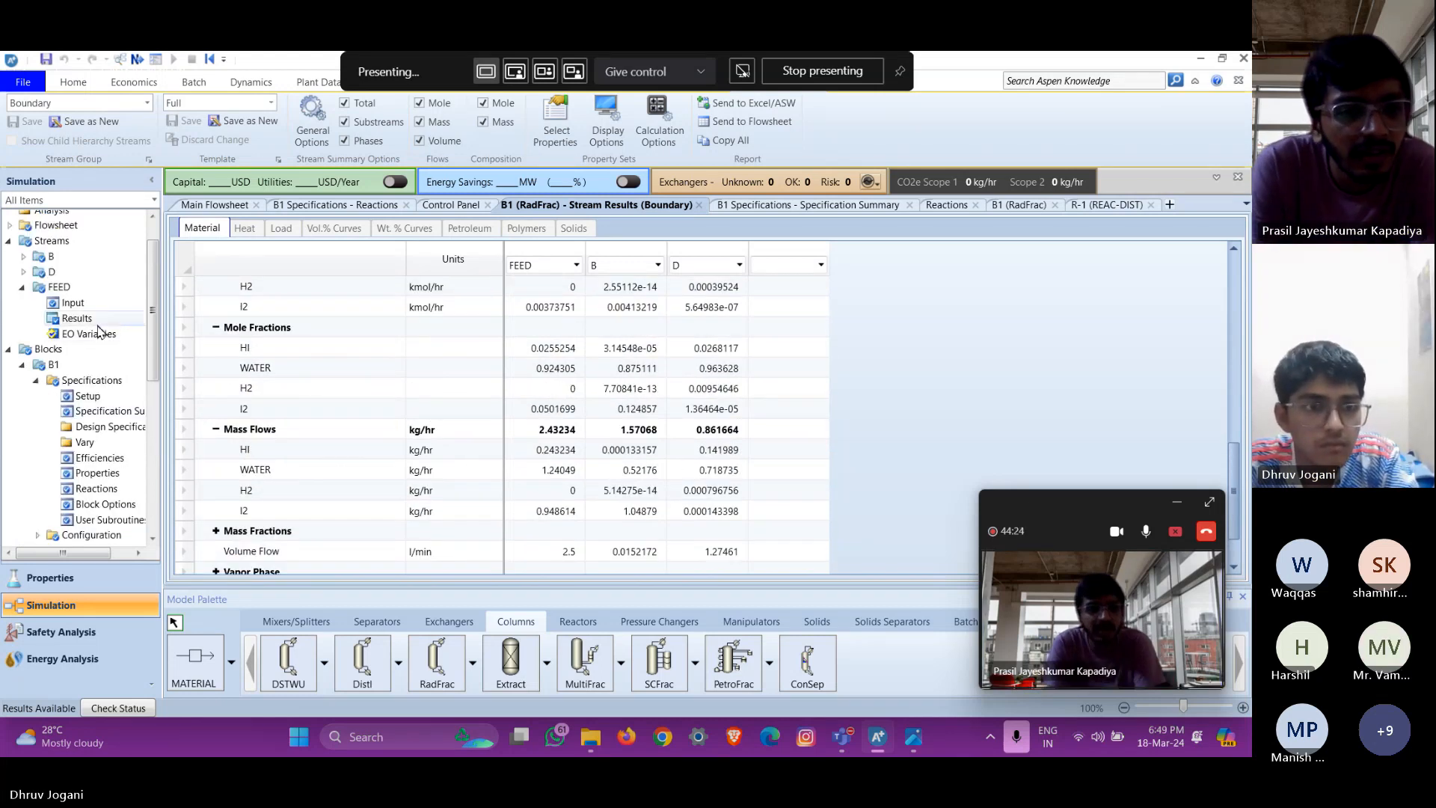
{"action": "left_click", "coordinate": [75, 303]}
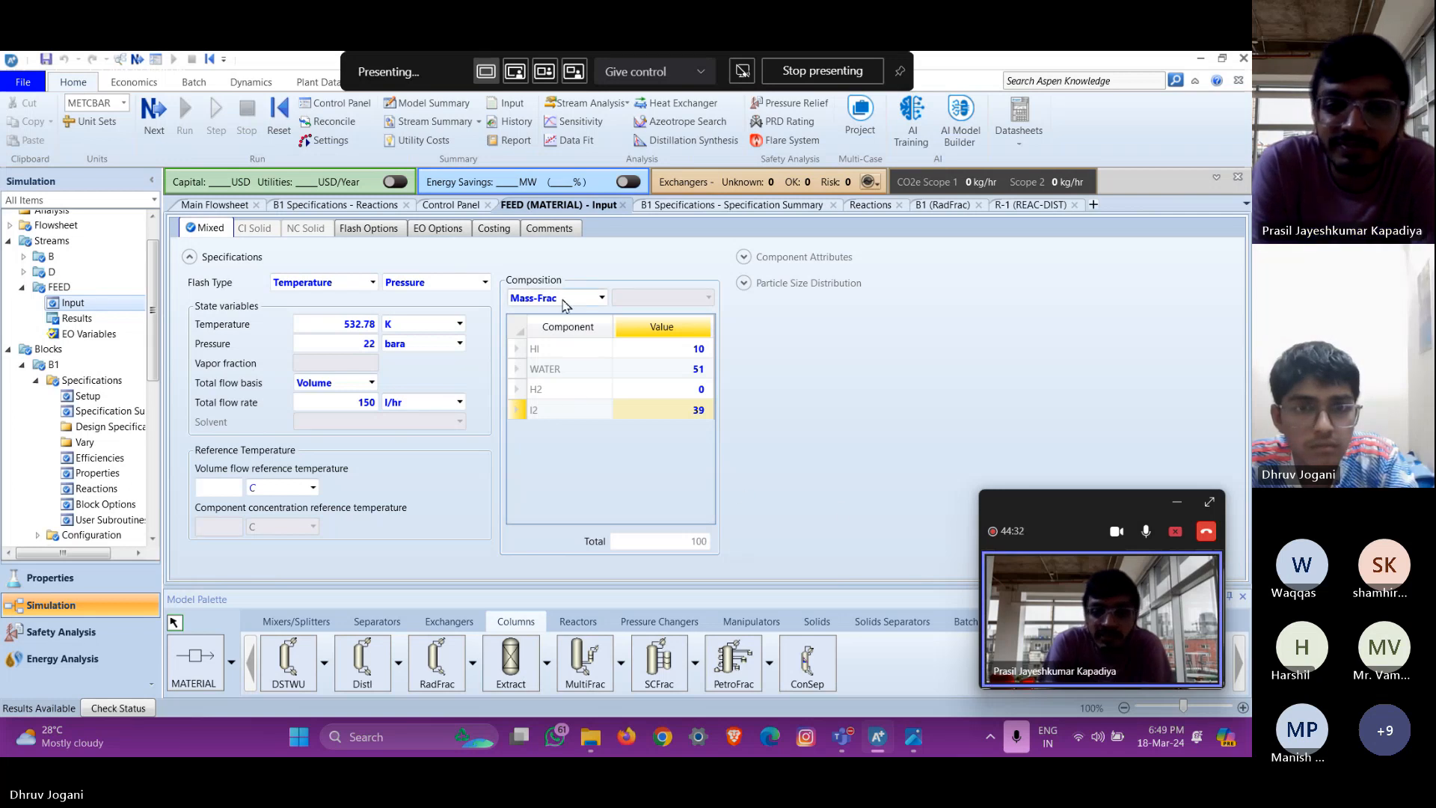
{"action": "left_click", "coordinate": [599, 298]}
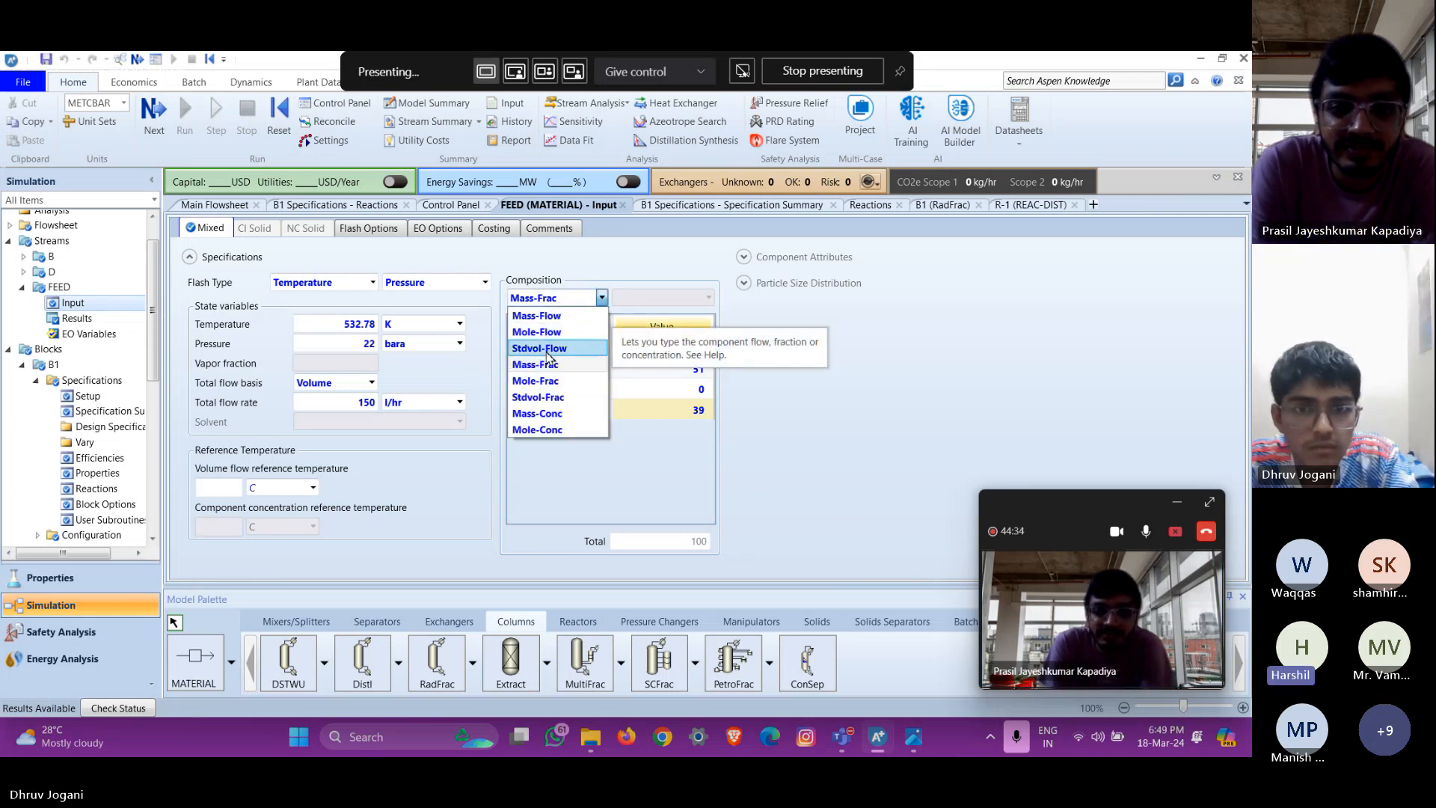
{"action": "left_click", "coordinate": [535, 380]}
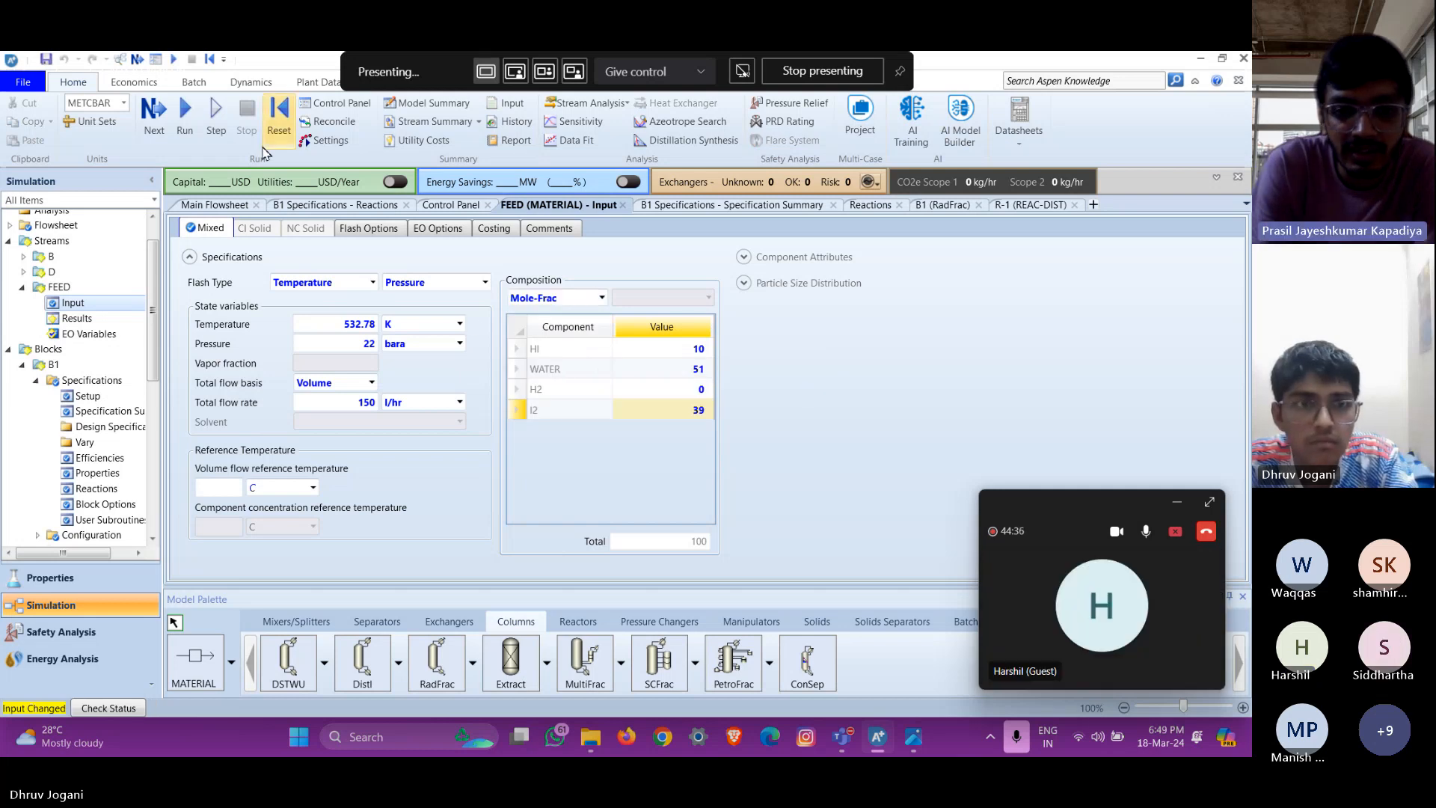
Reinitialize the whole simulation and rerun it with the mole-fraction feed composition
{"action": "left_click", "coordinate": [269, 122]}
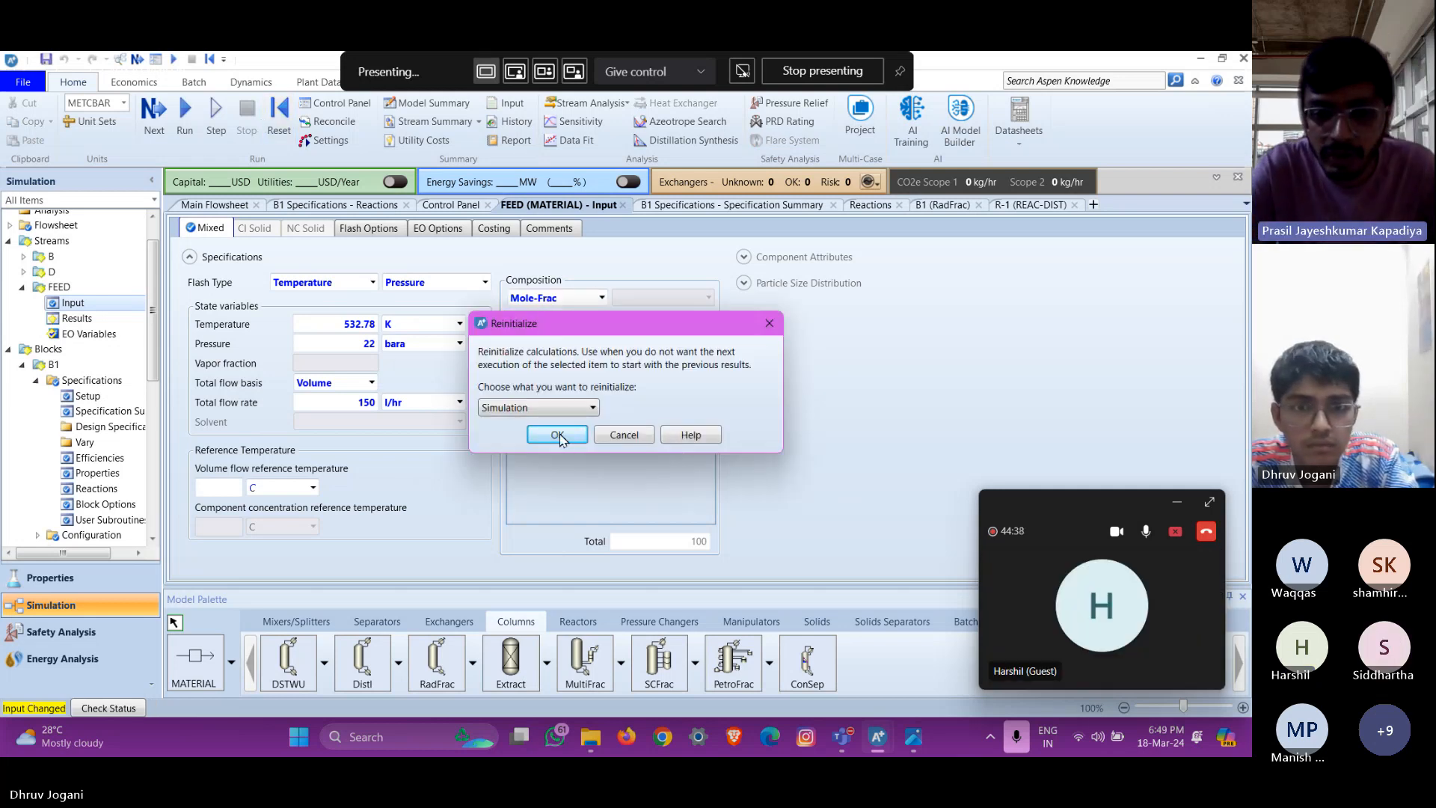
{"action": "left_click", "coordinate": [560, 436]}
{"action": "key", "text": "Return"}
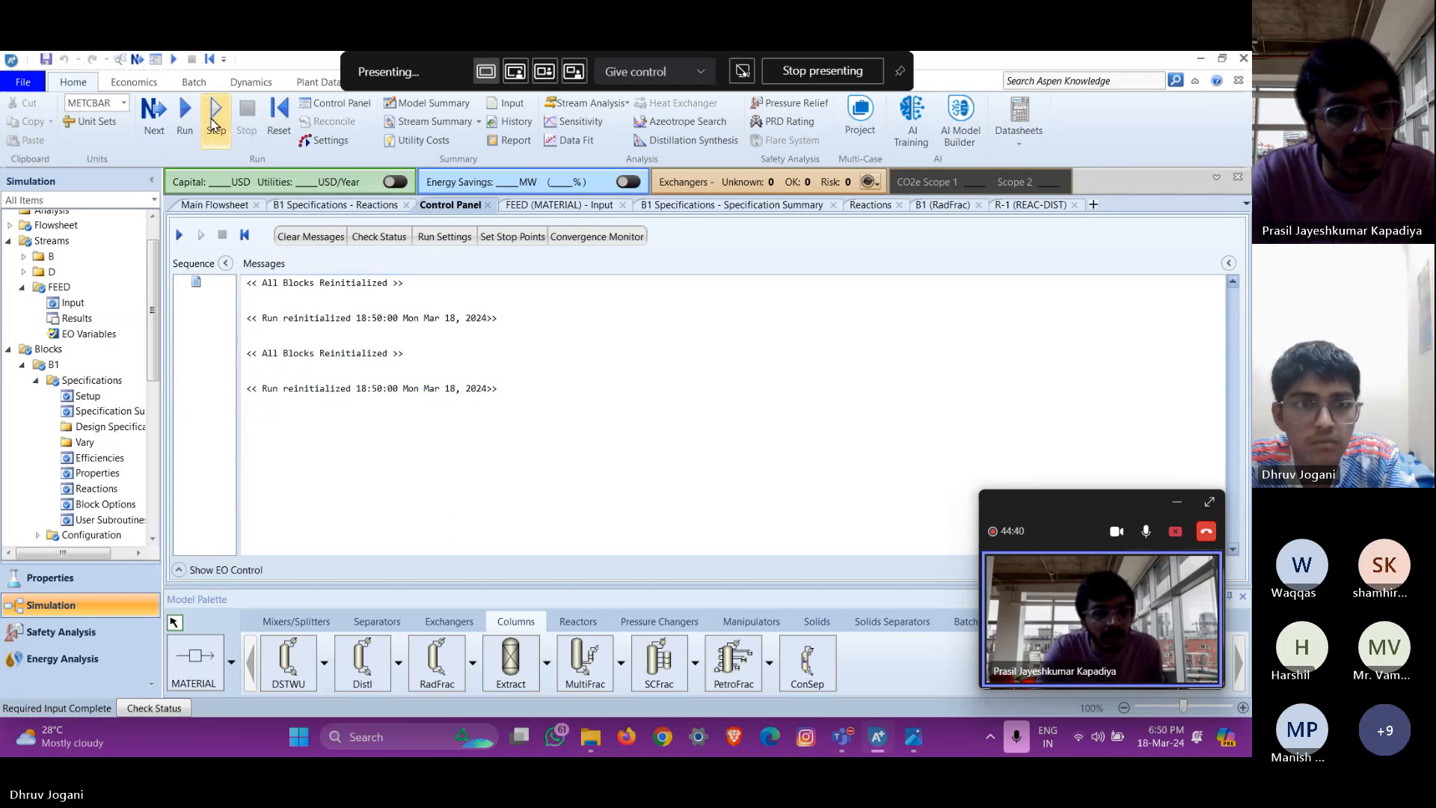
{"action": "left_click", "coordinate": [213, 125]}
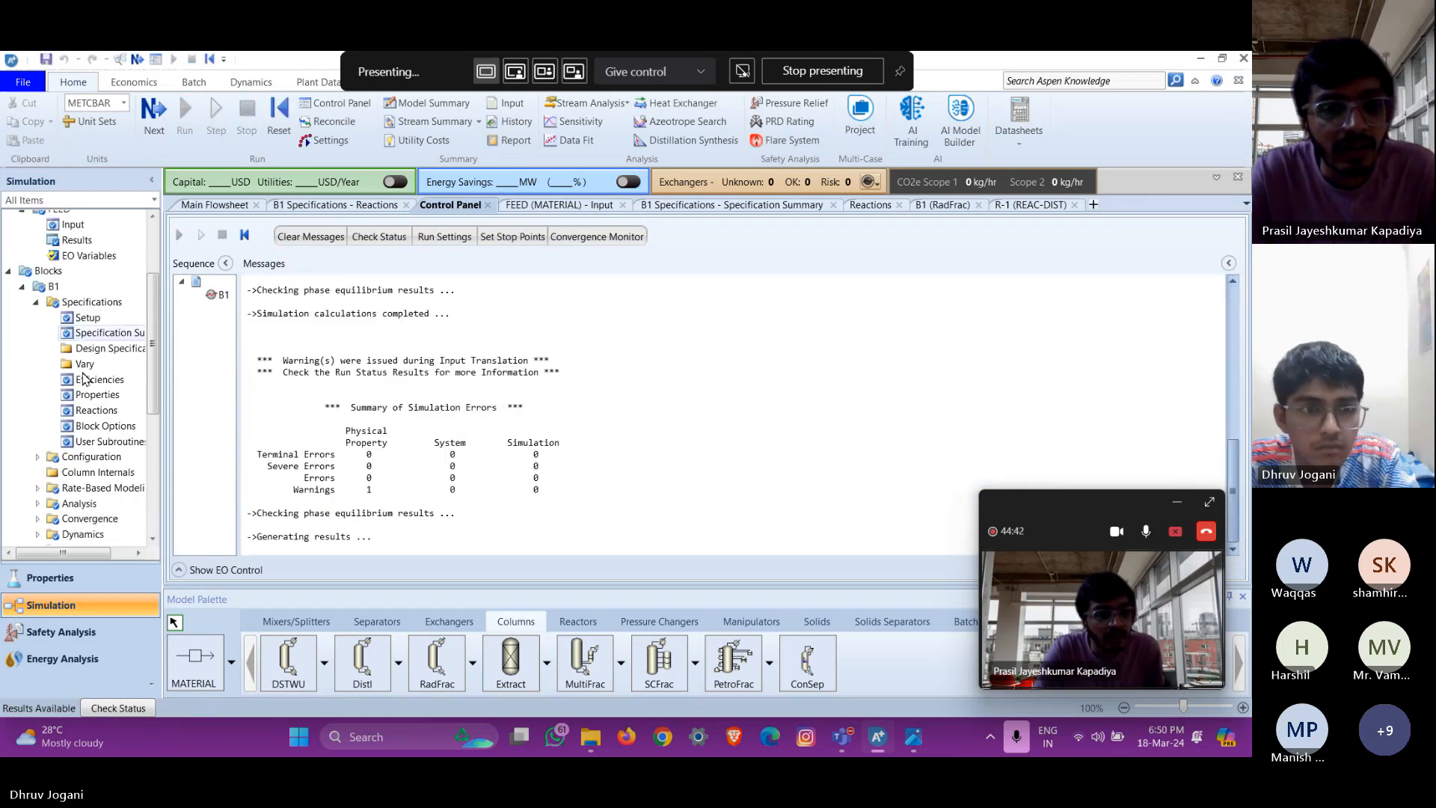
Open column B1's stream results and examine the component mole flows and mole fractions for the mole-based feed
{"action": "scroll", "coordinate": [84, 379], "scroll_direction": "down", "scroll_amount": 5}
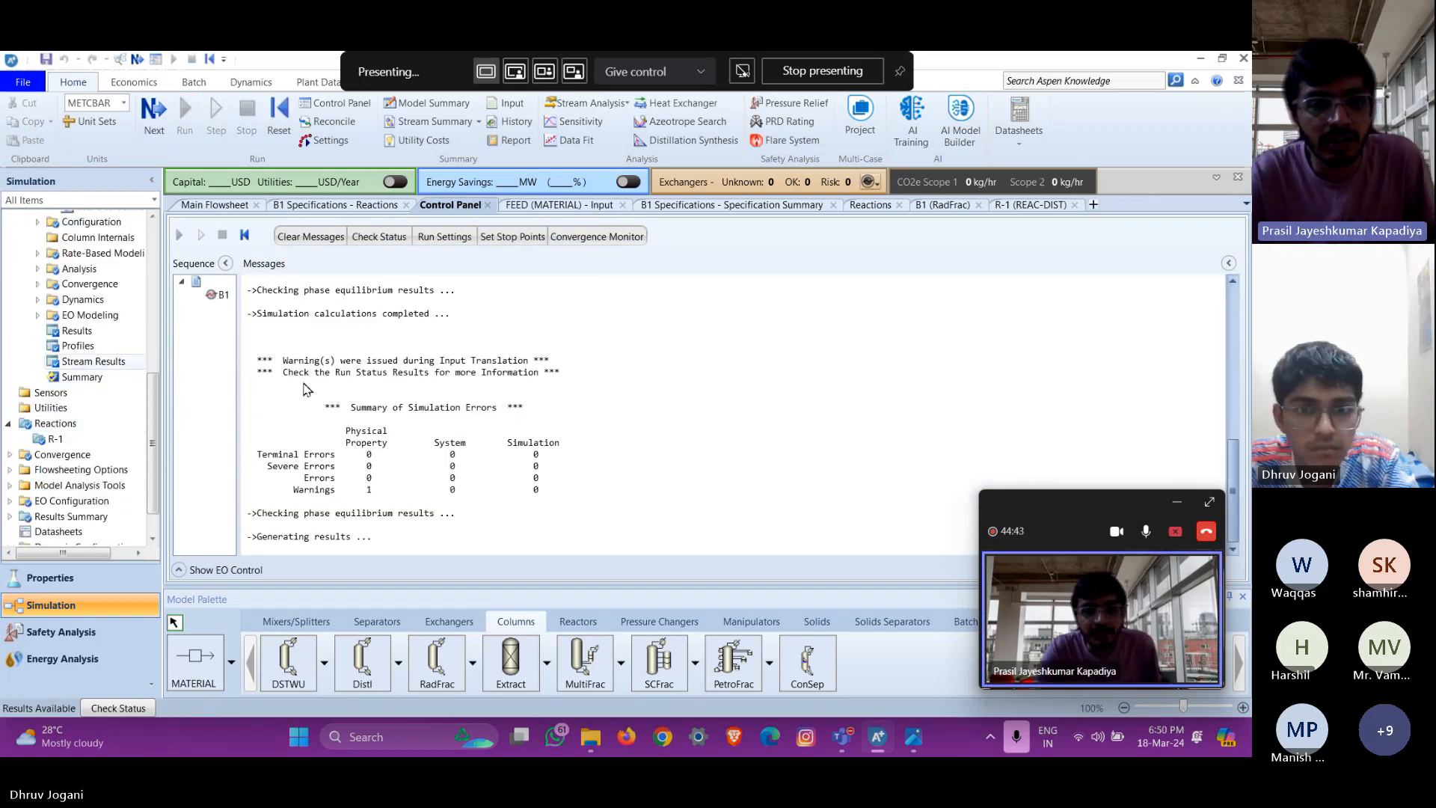
{"action": "scroll", "coordinate": [660, 427], "scroll_direction": "down", "scroll_amount": 6}
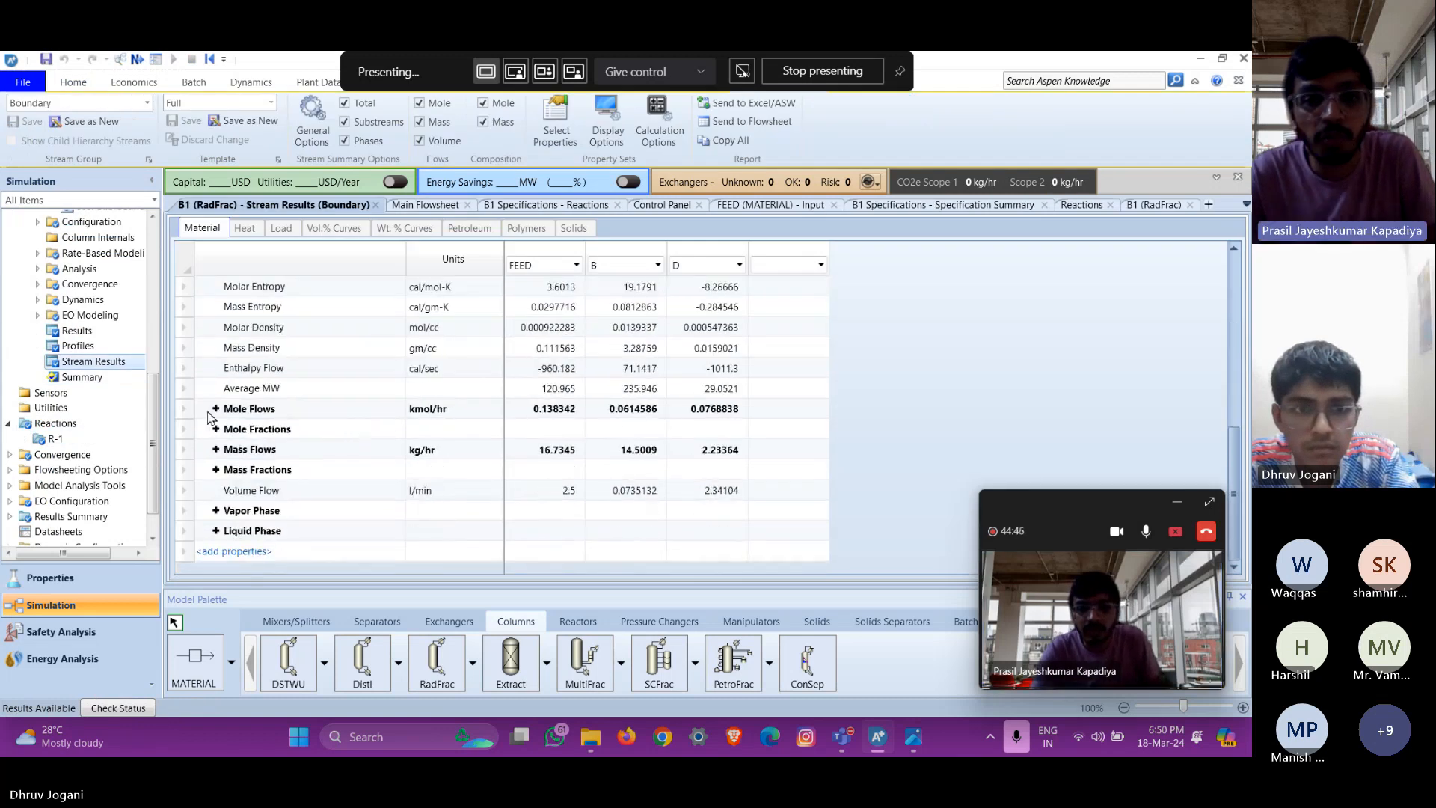
{"action": "left_click", "coordinate": [215, 408]}
{"action": "scroll", "coordinate": [297, 455], "scroll_direction": "down", "scroll_amount": 1}
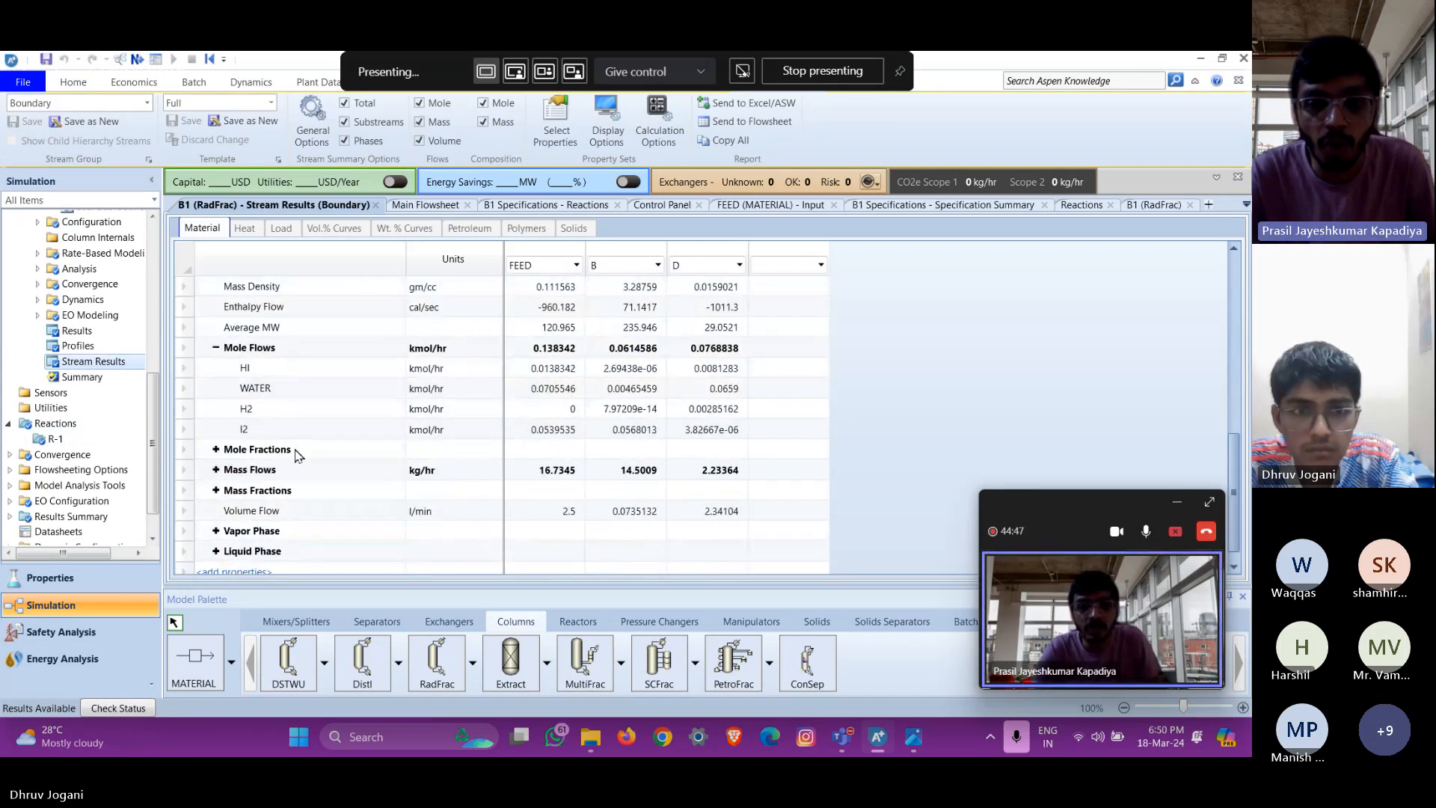
{"action": "left_click", "coordinate": [215, 450]}
{"action": "scroll", "coordinate": [216, 451], "scroll_direction": "down", "scroll_amount": 1}
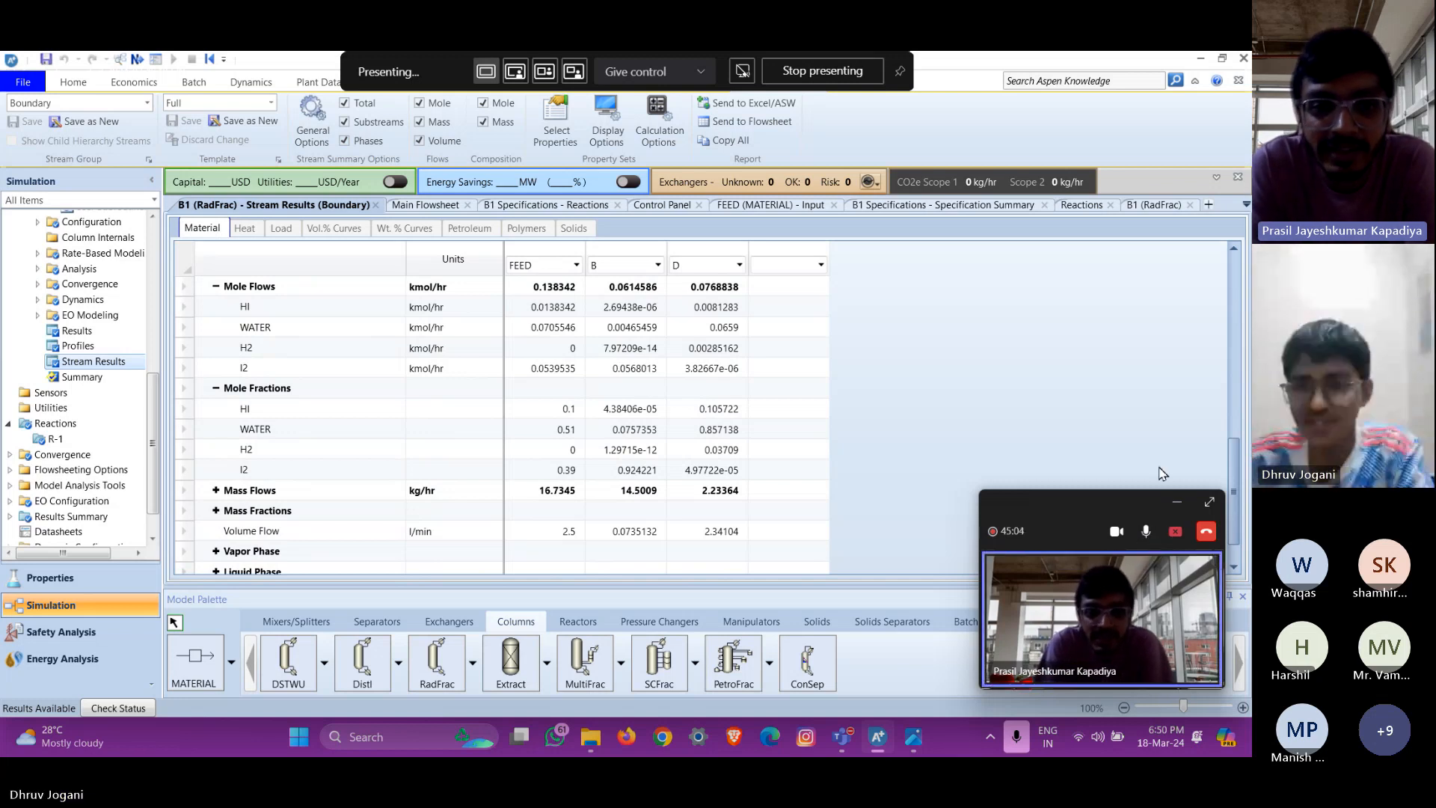
Turn off the meeting camera and stop sharing the screen, returning to the Teams meeting window
{"action": "left_click", "coordinate": [1117, 533]}
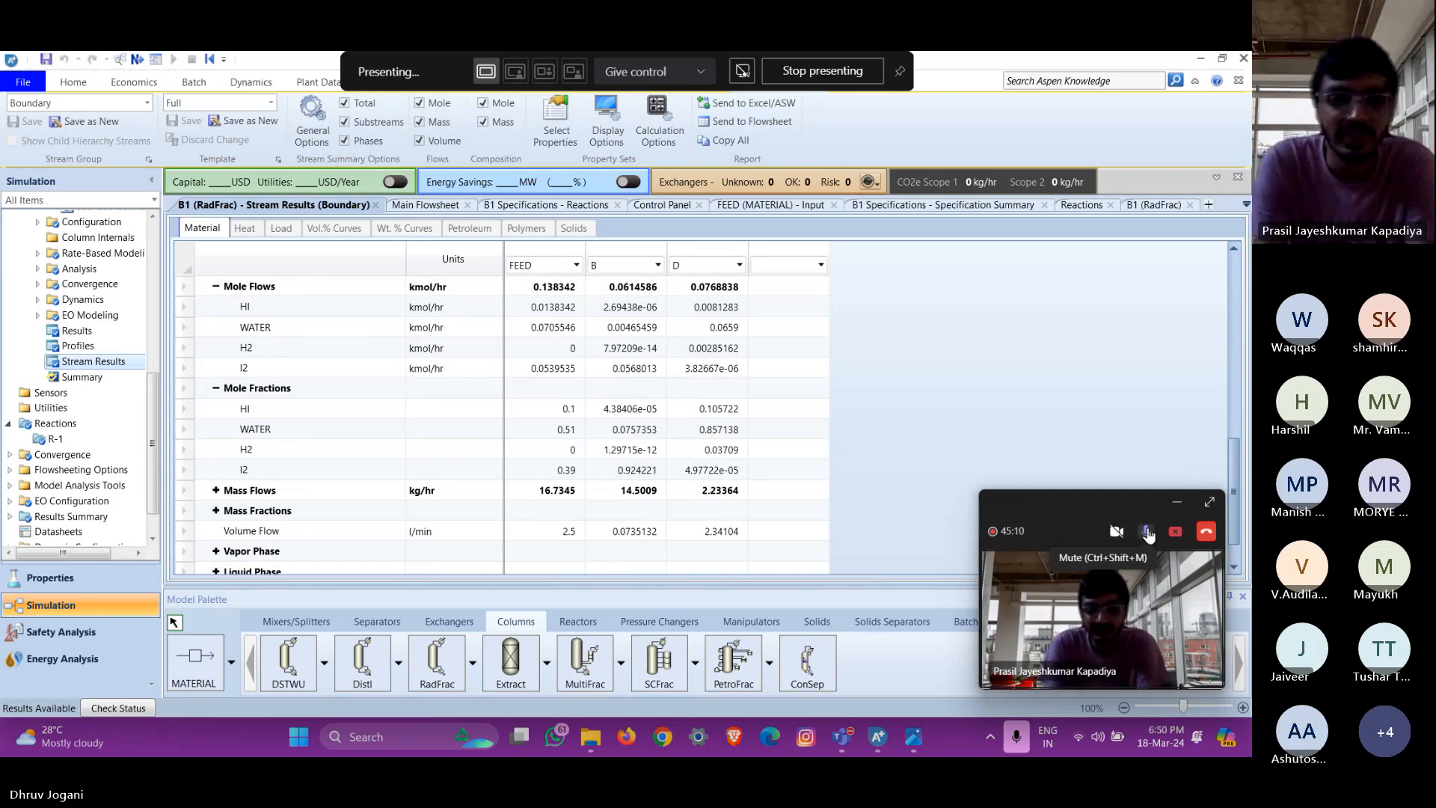
{"action": "left_click", "coordinate": [1175, 531]}
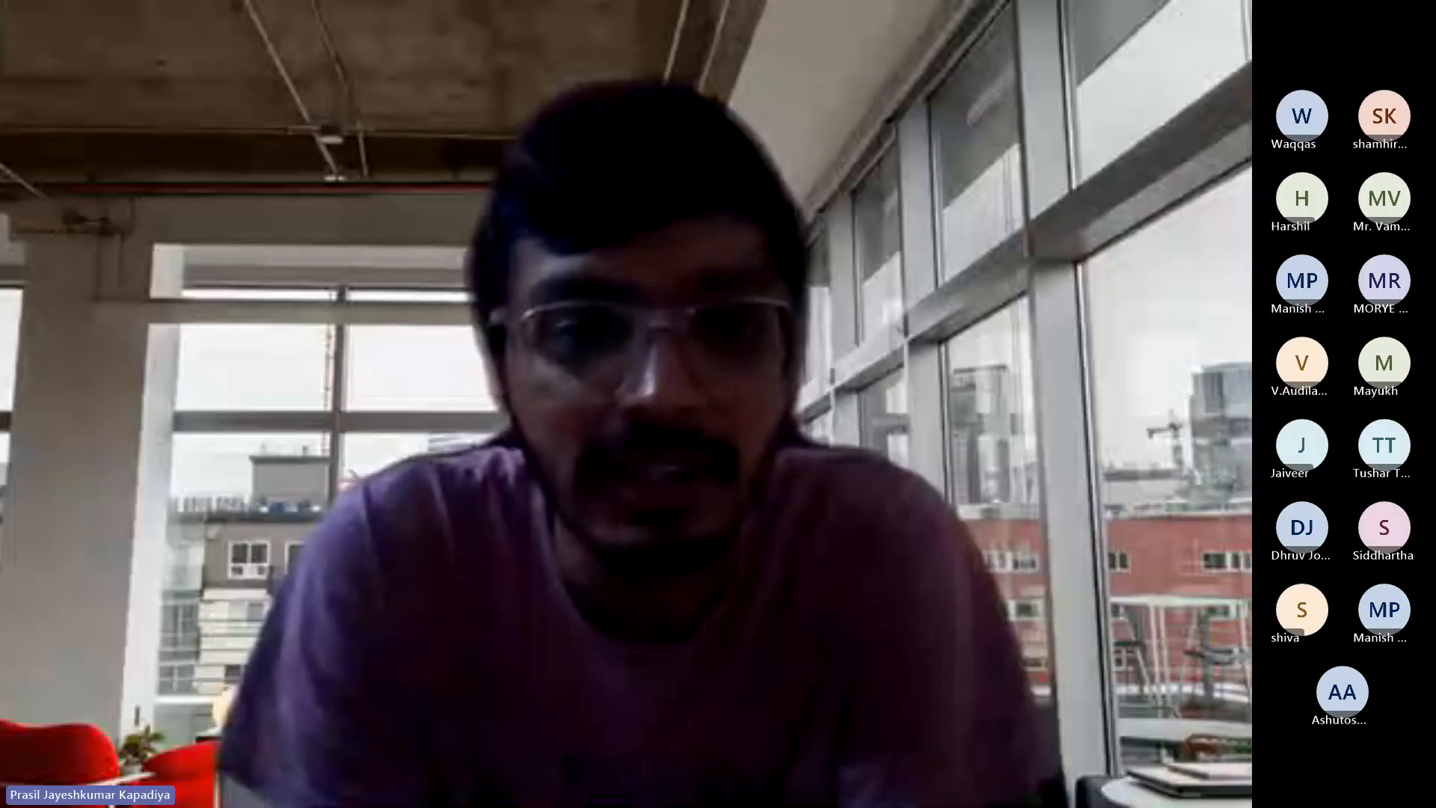
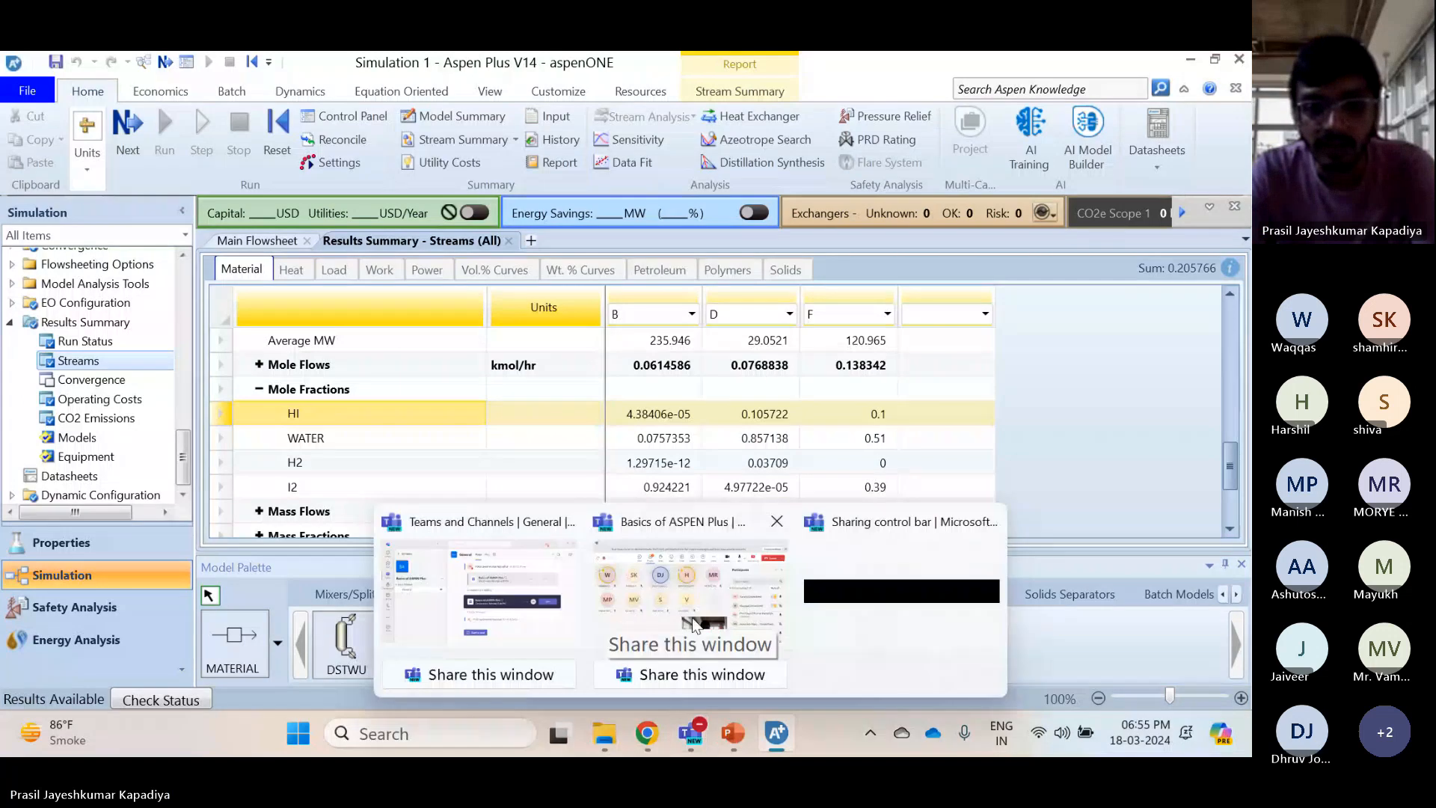
{"action": "left_click", "coordinate": [693, 623]}
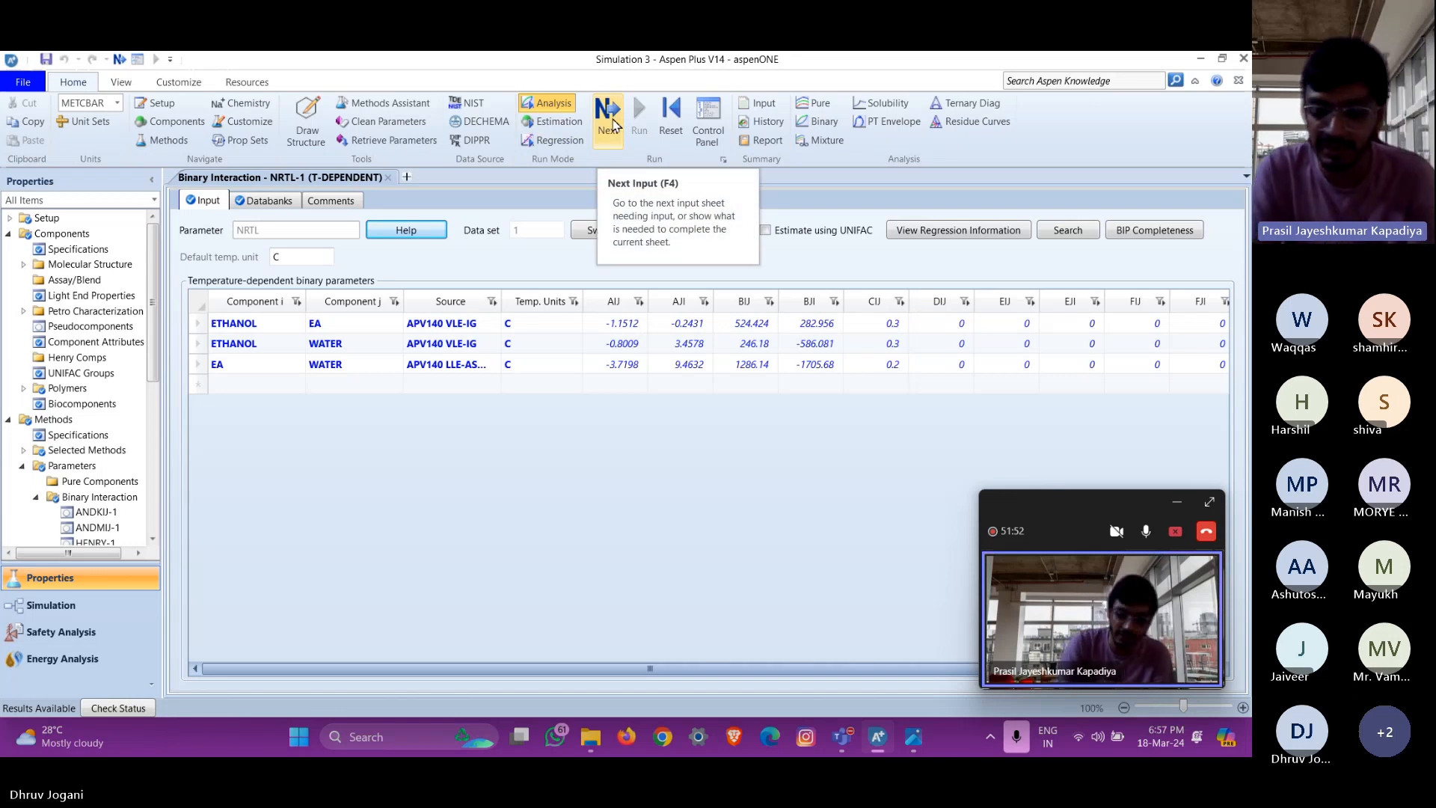
Switch to the simulation environment and place an RPlug reactor in the middle of the empty flowsheet
{"action": "left_click", "coordinate": [95, 612]}
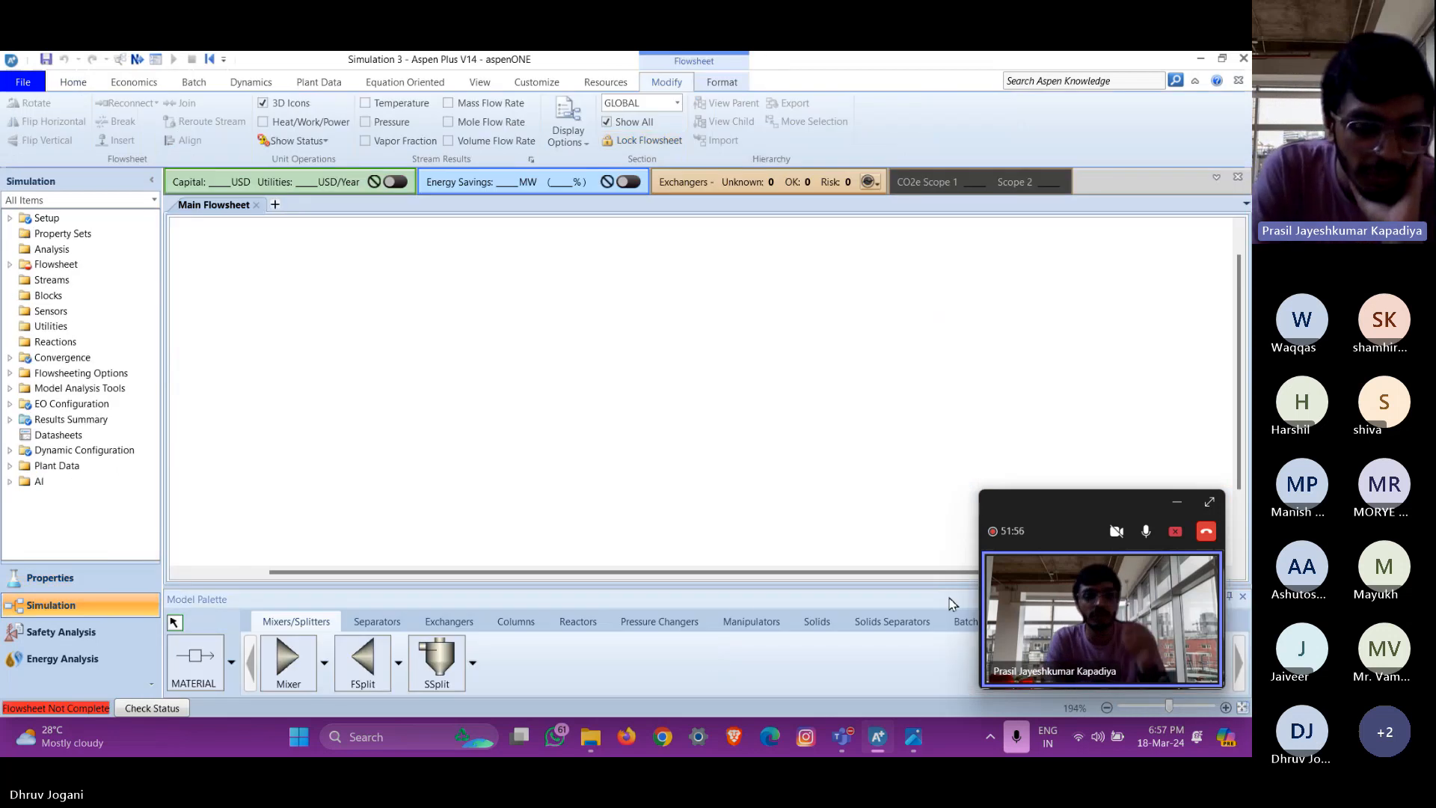
{"action": "left_click", "coordinate": [577, 622]}
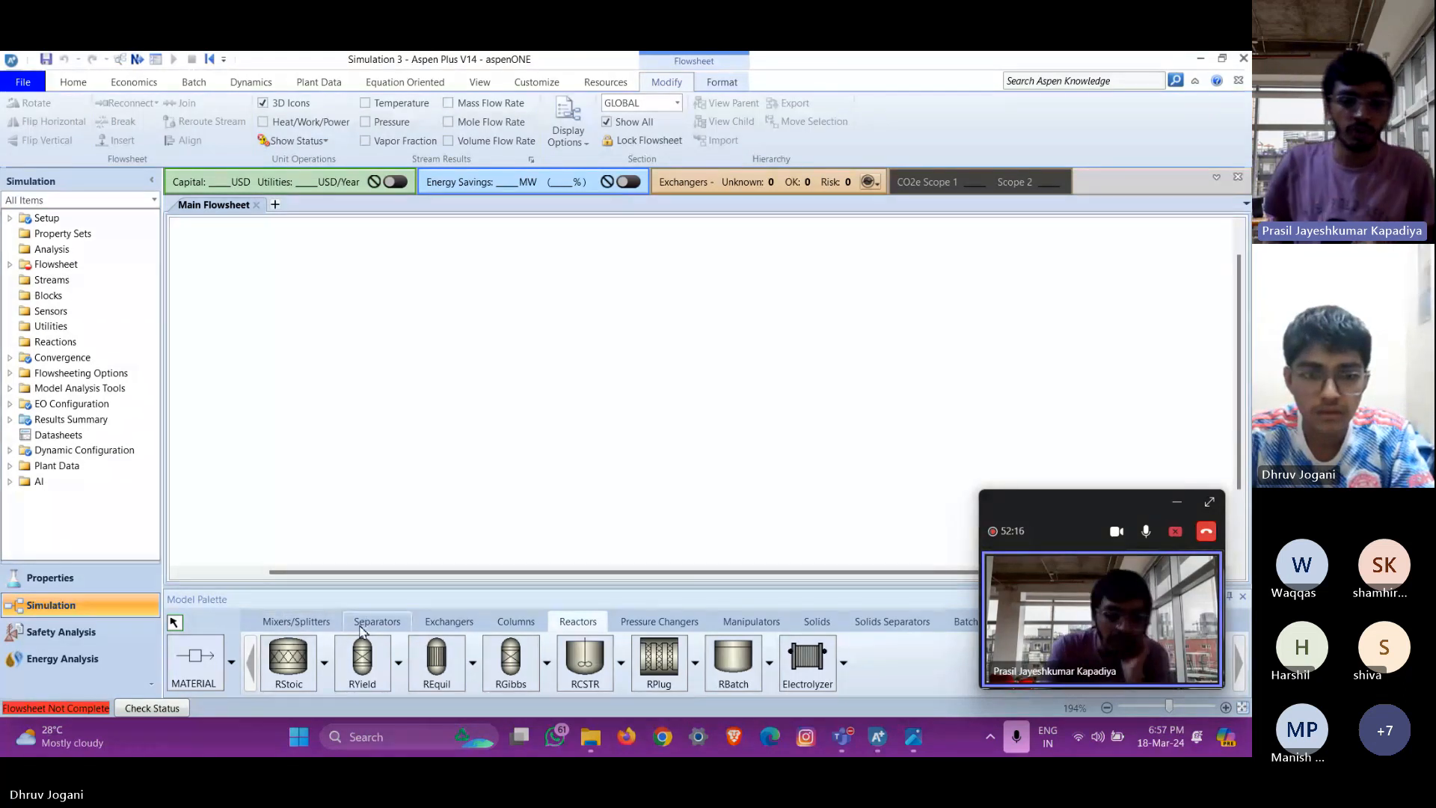
{"action": "left_click", "coordinate": [651, 666]}
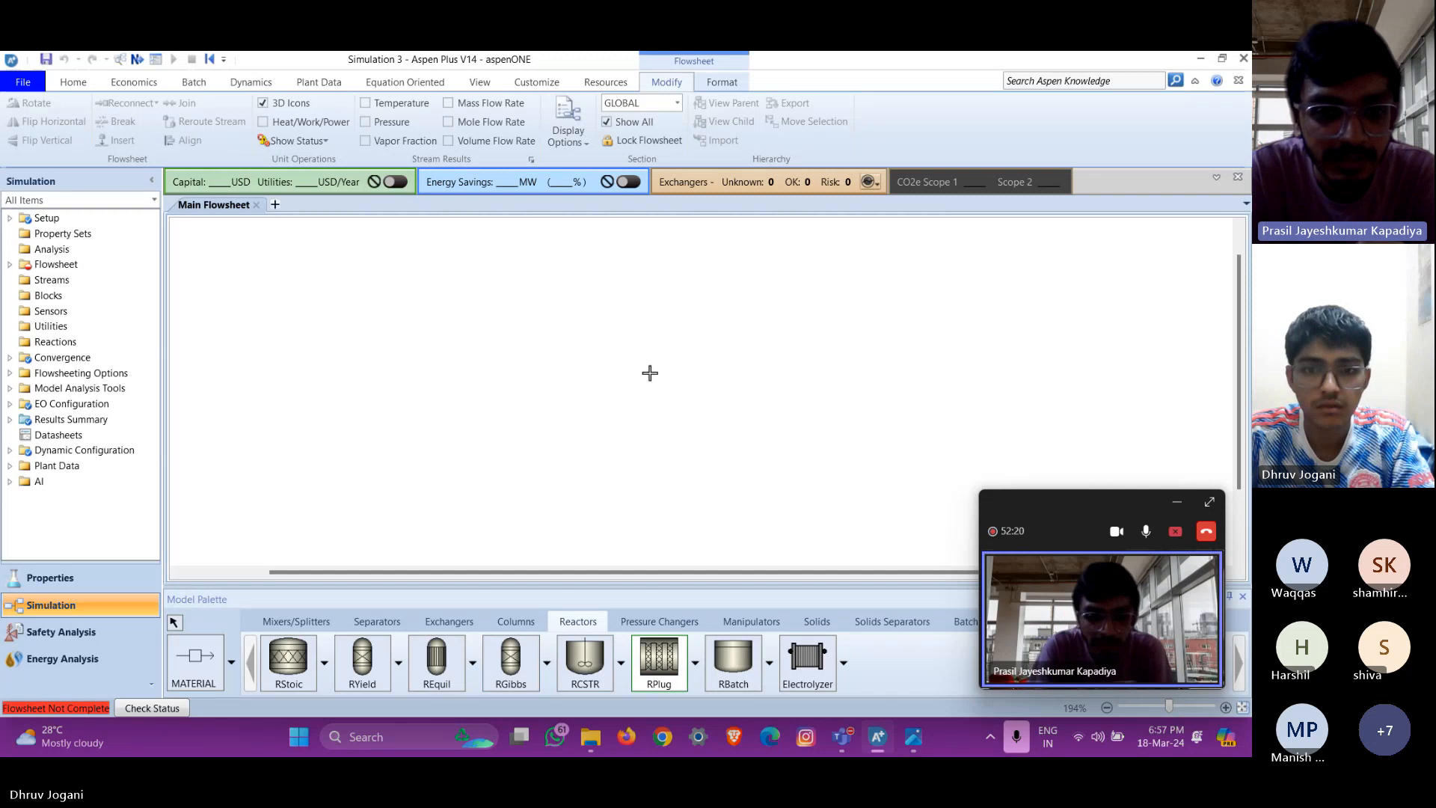
{"action": "left_click", "coordinate": [651, 372]}
Minimize the floating meeting window and place a Dupl manipulator block upstream of the RPlug reactor
{"action": "left_click", "coordinate": [193, 658]}
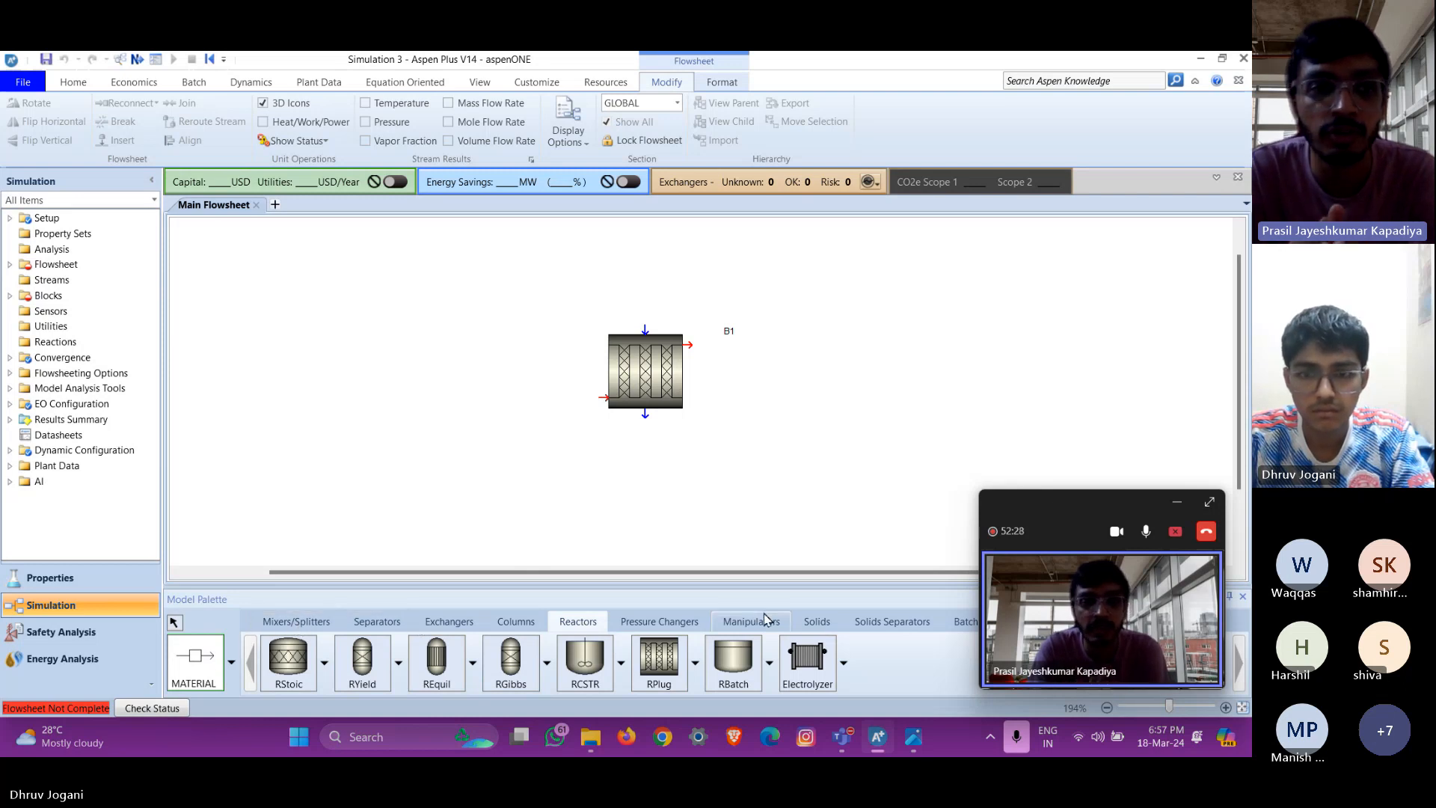
{"action": "left_click", "coordinate": [1178, 502]}
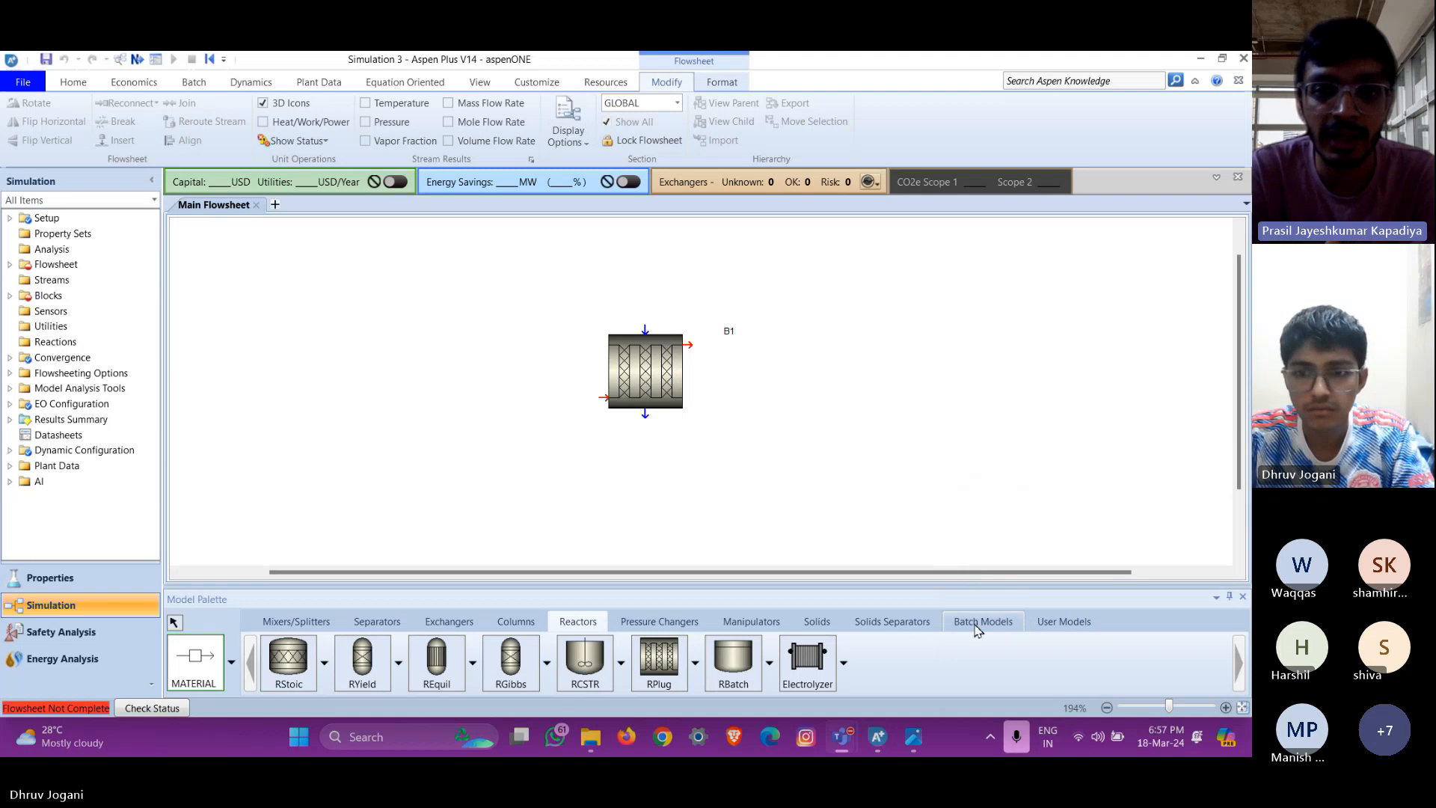
{"action": "left_click", "coordinate": [898, 623]}
{"action": "left_click", "coordinate": [812, 624]}
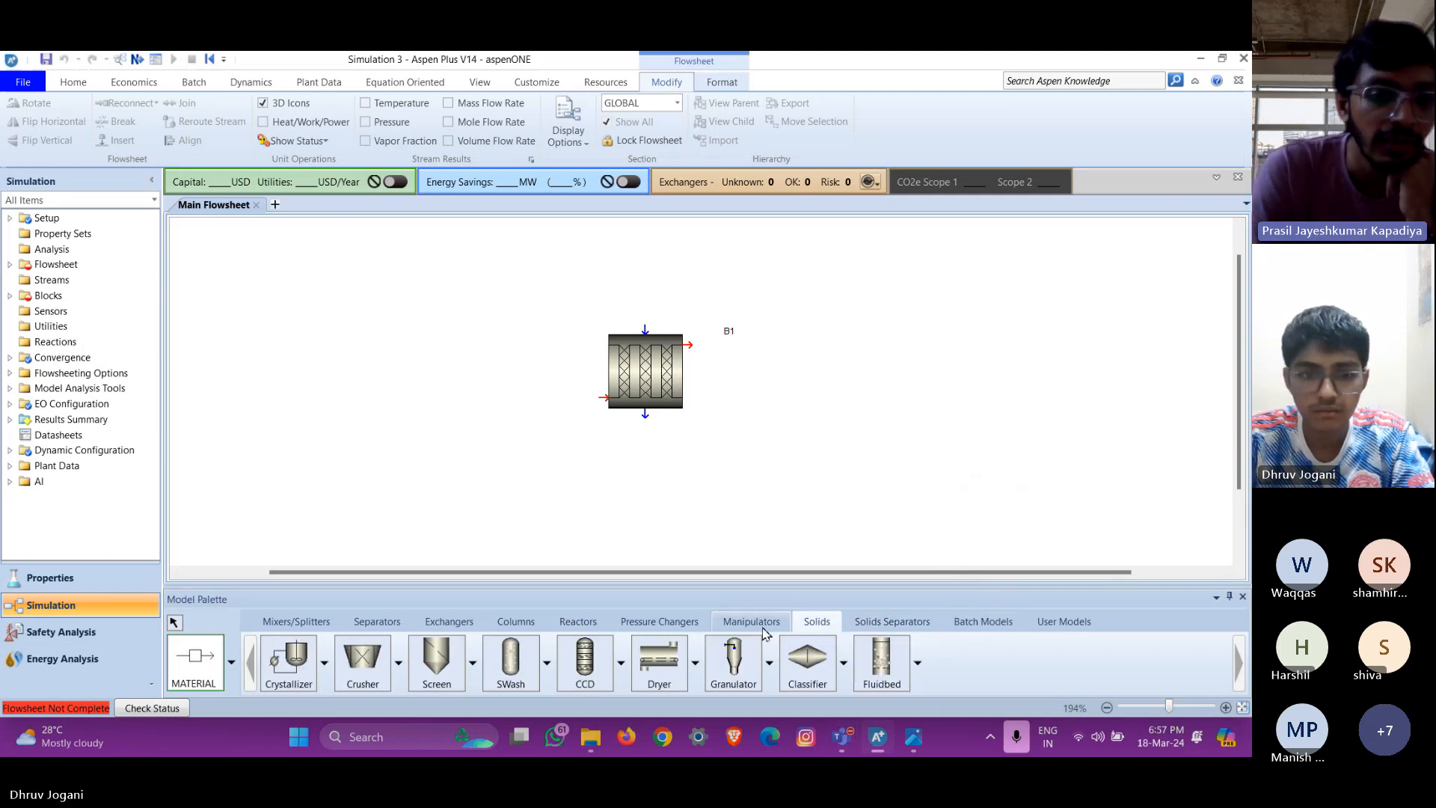
{"action": "left_click", "coordinate": [752, 623]}
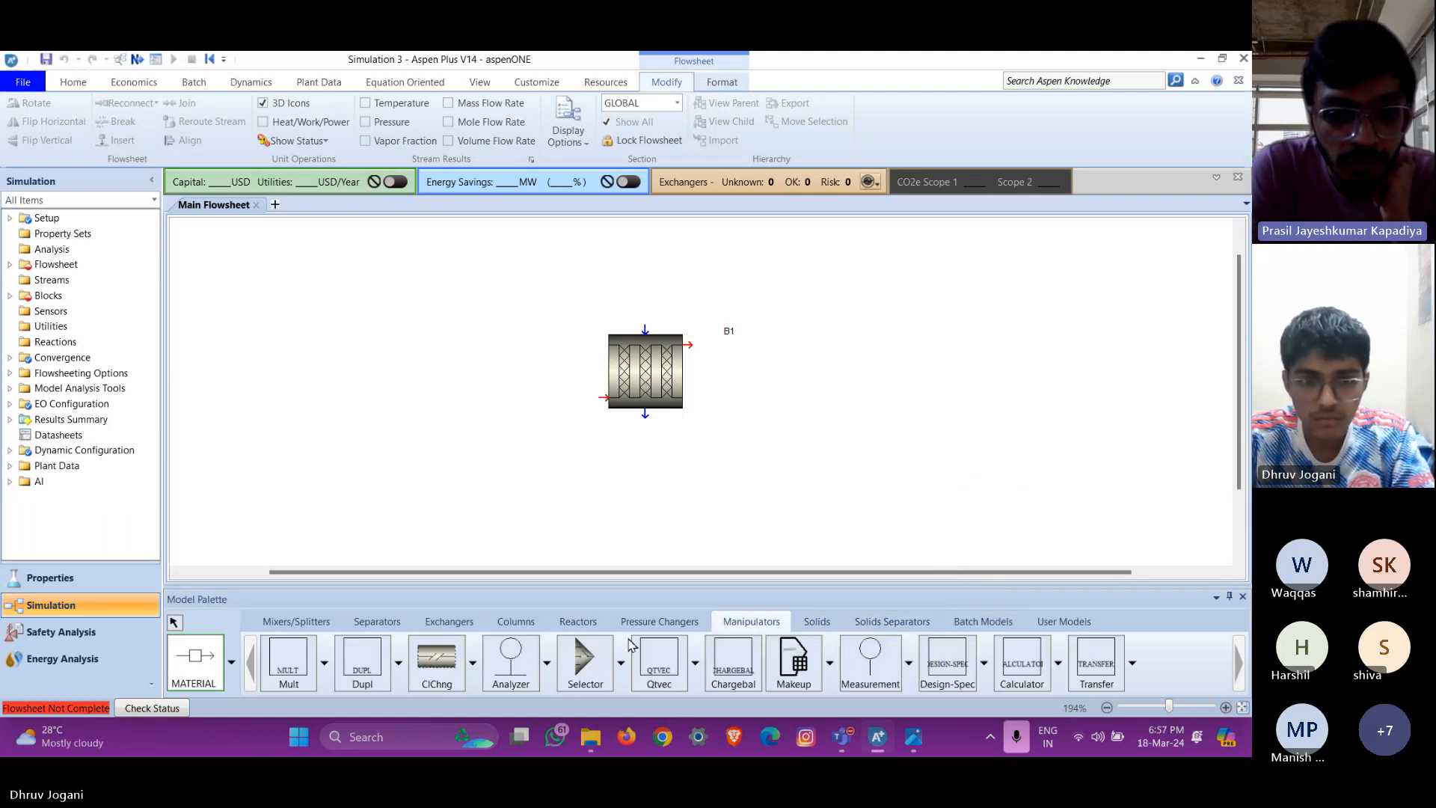
{"action": "left_click", "coordinate": [357, 668]}
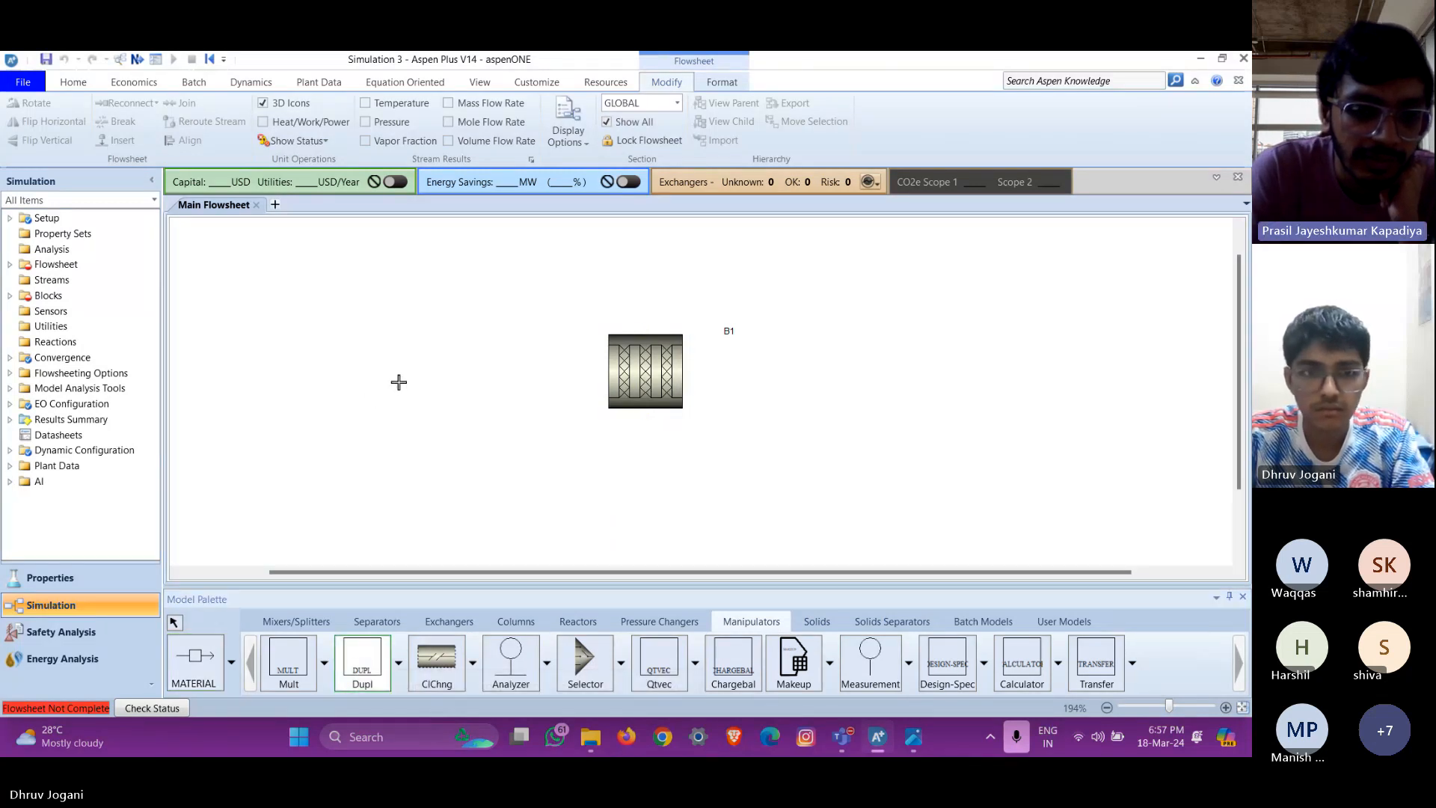
{"action": "left_click", "coordinate": [471, 365]}
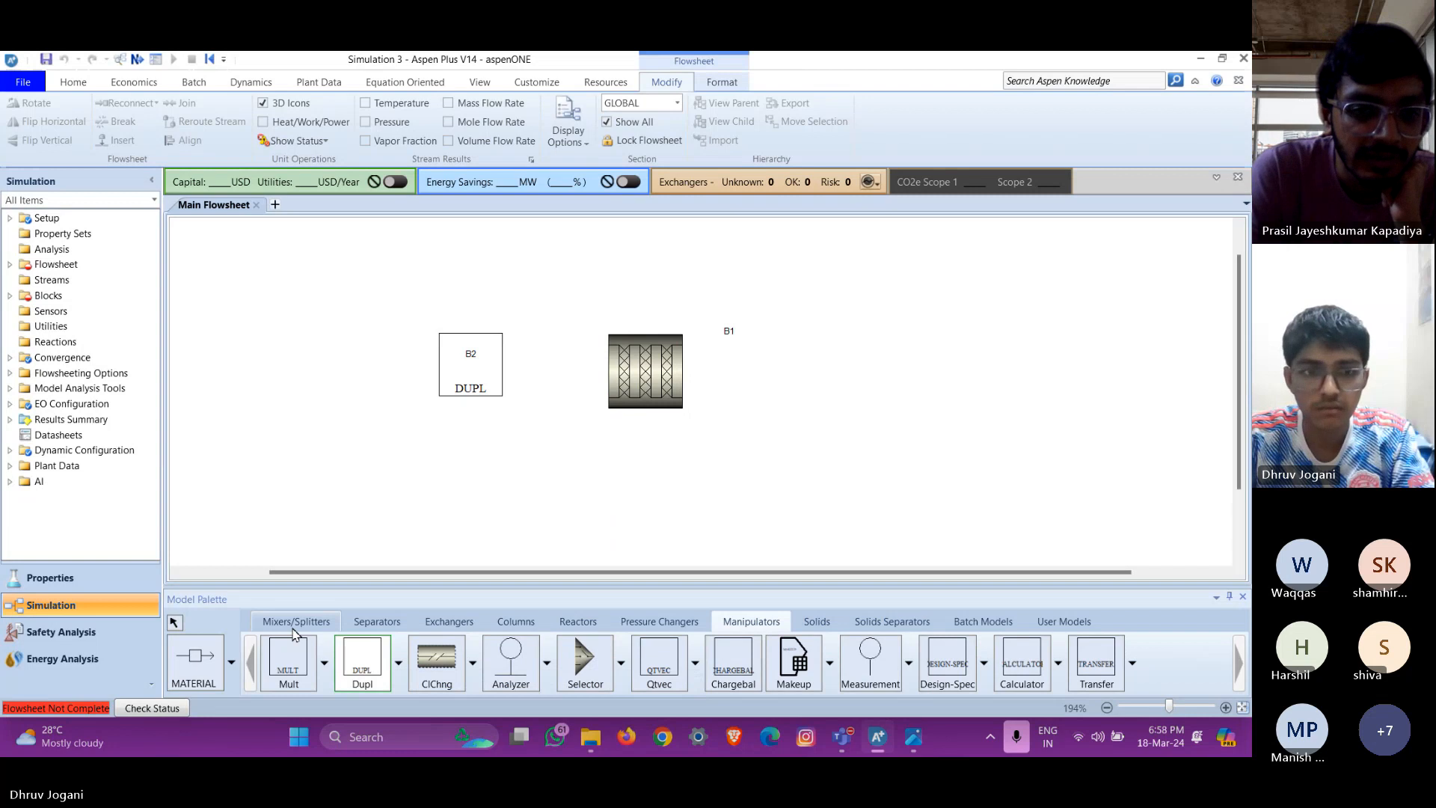
Connect material streams into the Dupl block, from Dupl to the reactor's required feed port, and out of the reactor's product port
{"action": "left_click", "coordinate": [194, 658]}
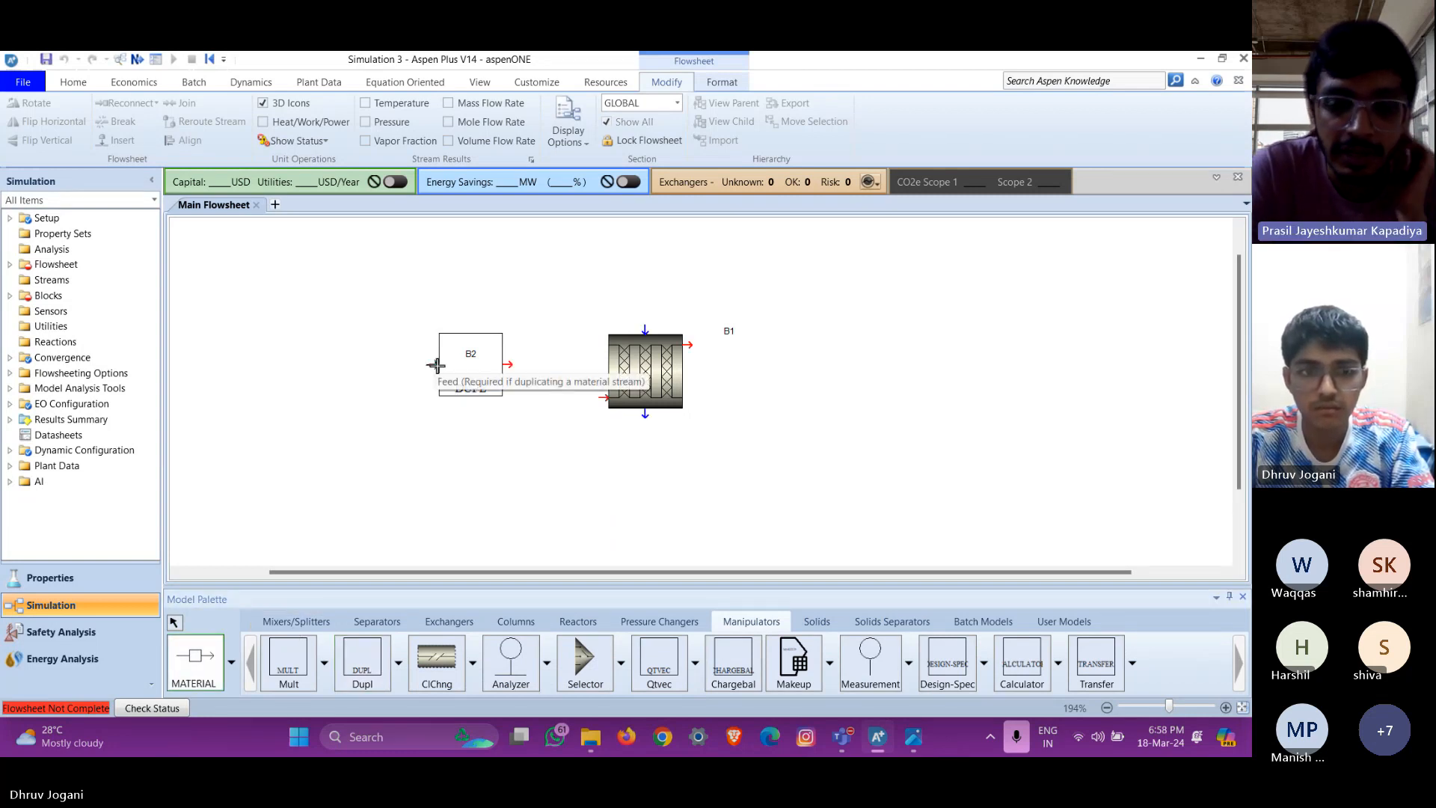
{"action": "left_click", "coordinate": [436, 365]}
{"action": "left_click", "coordinate": [303, 365]}
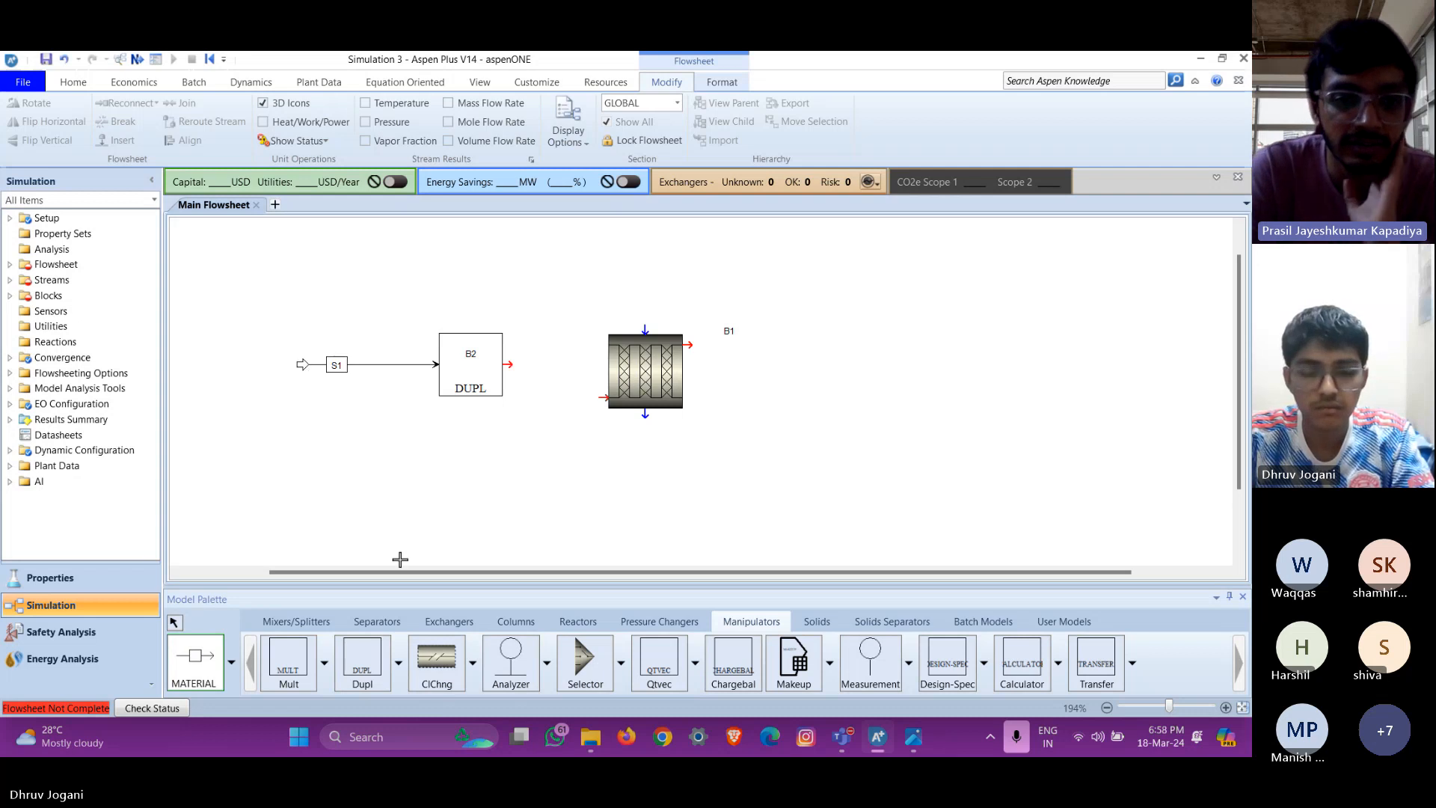
{"action": "left_click", "coordinate": [513, 365]}
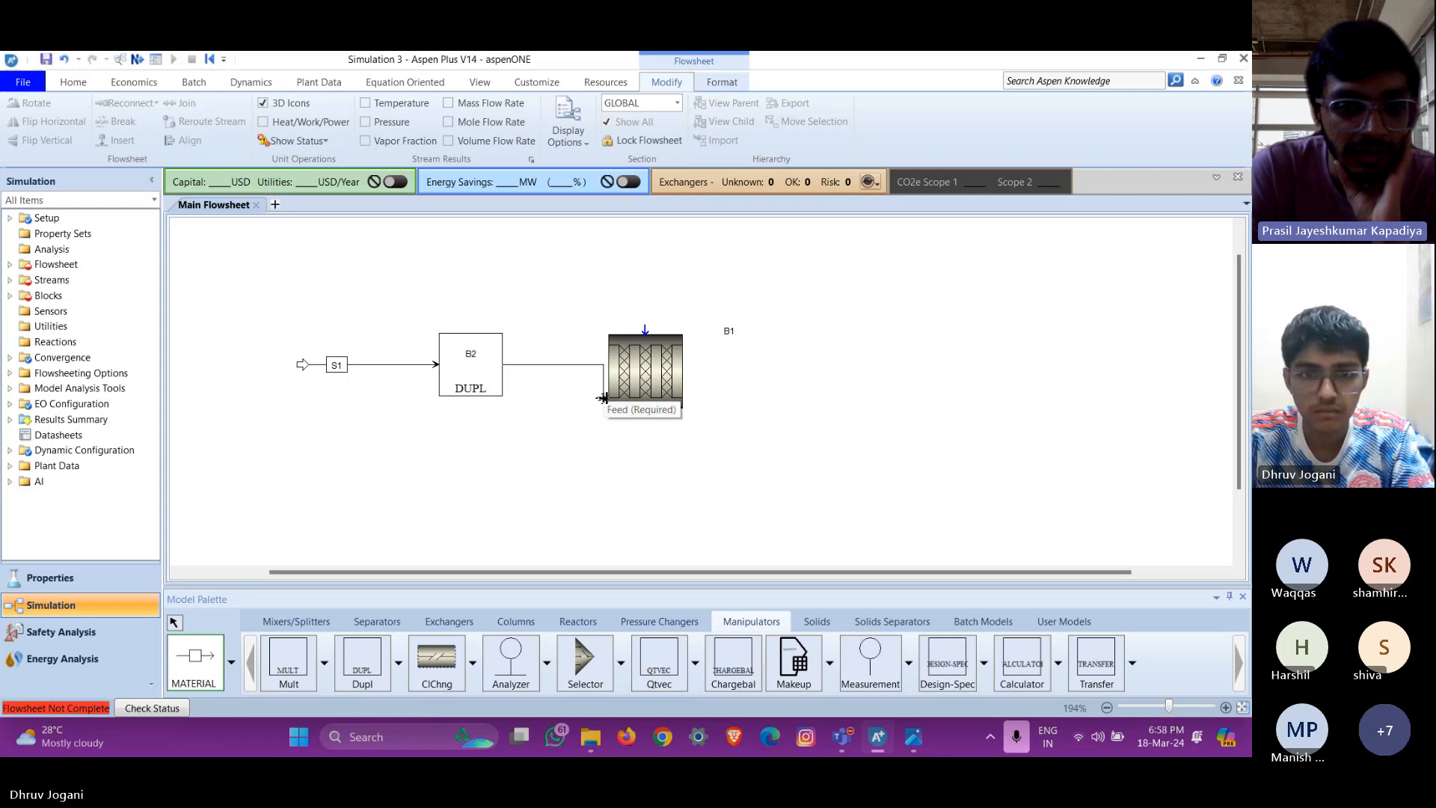
{"action": "left_click", "coordinate": [603, 398]}
{"action": "left_click", "coordinate": [683, 344]}
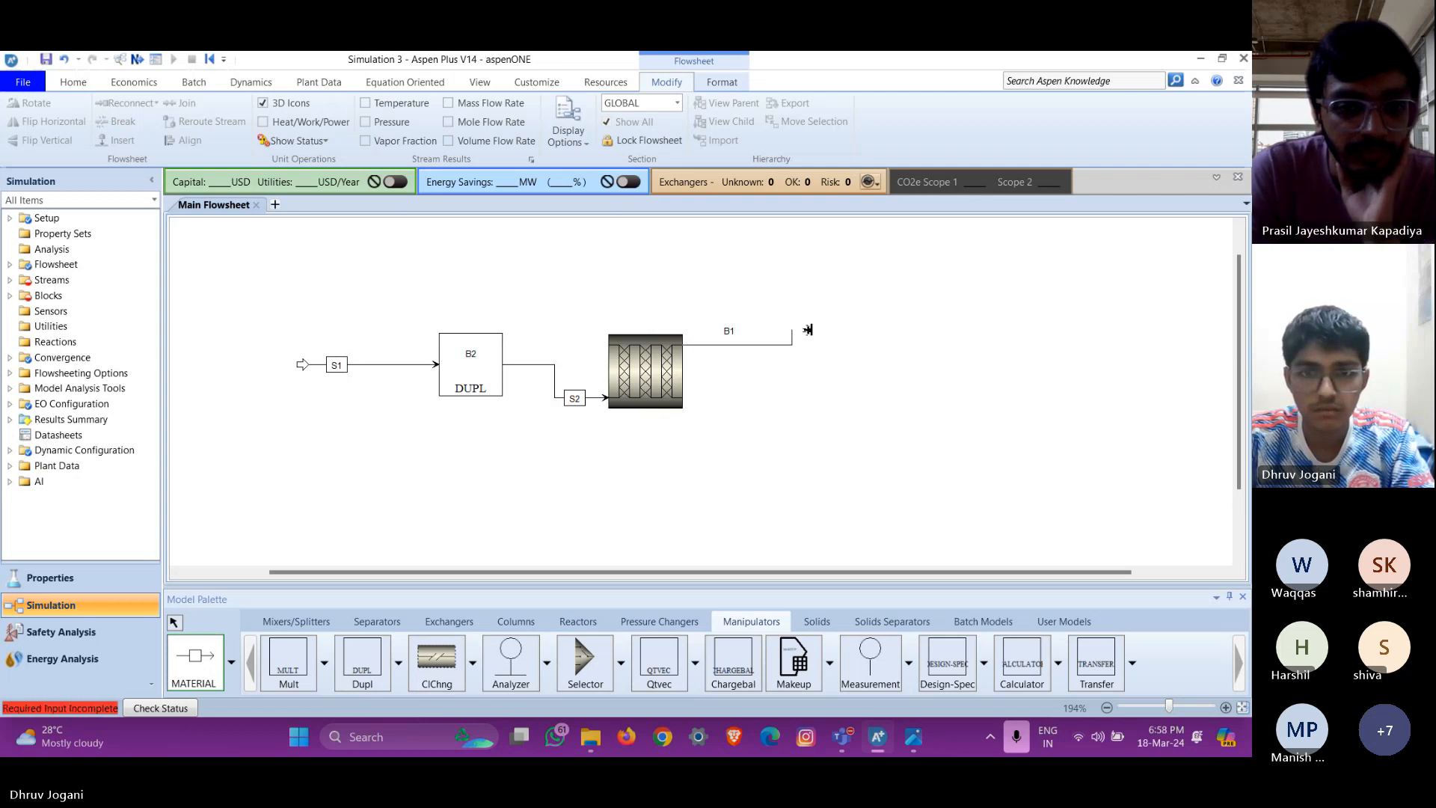
{"action": "left_click", "coordinate": [851, 325]}
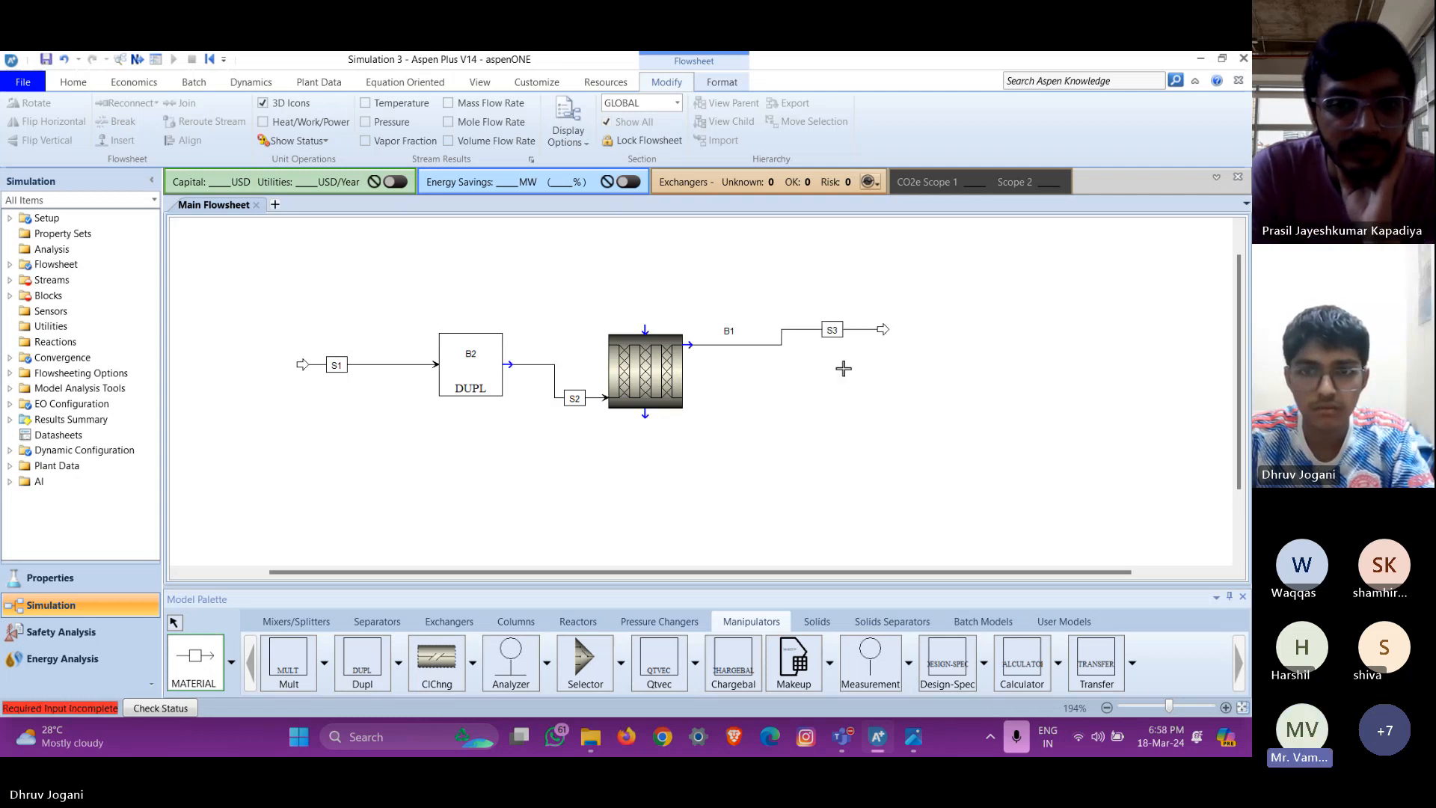
{"action": "left_click", "coordinate": [174, 622]}
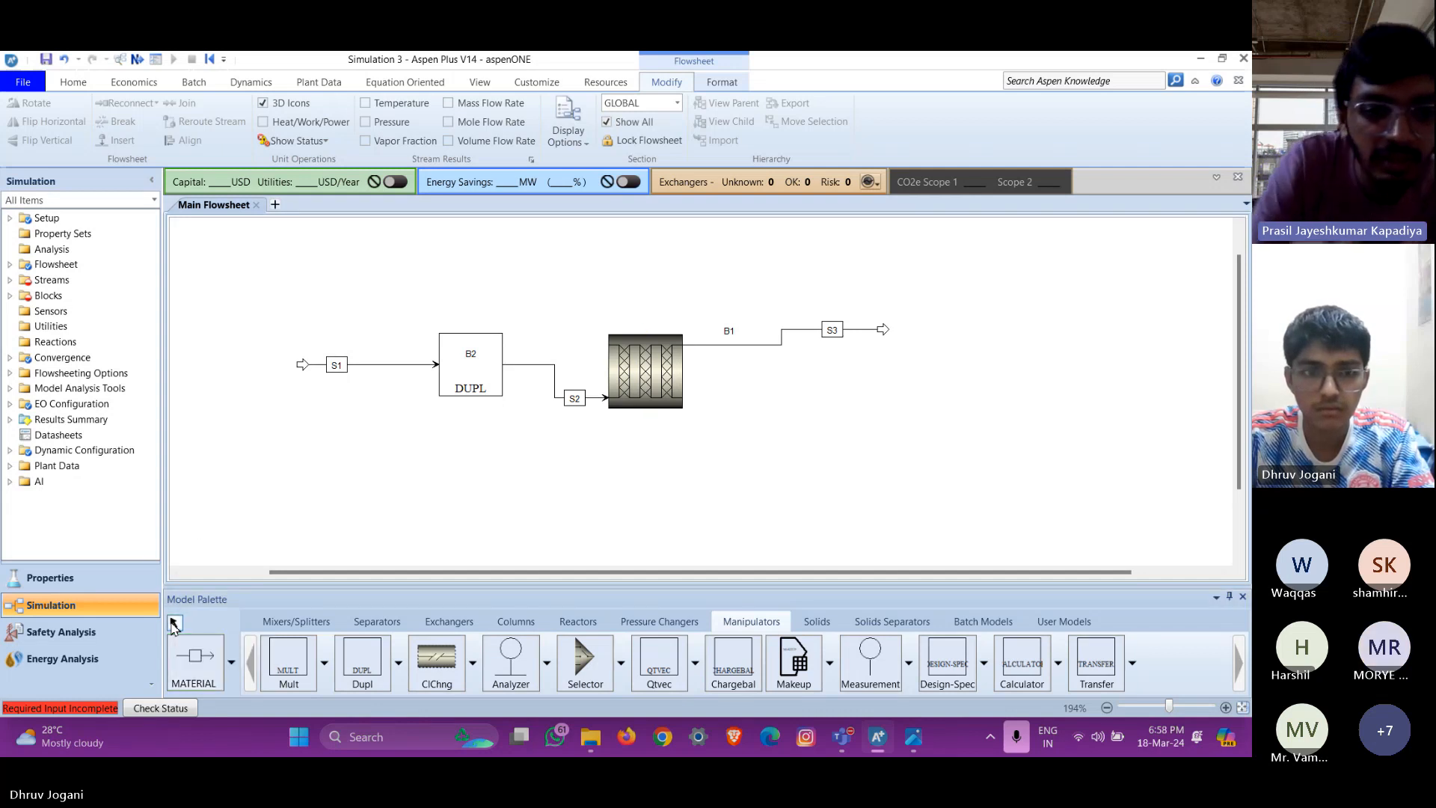
Rename the stream entering the Dupl block FEED and the reactor outlet stream PRODUCT
{"action": "left_click", "coordinate": [338, 374]}
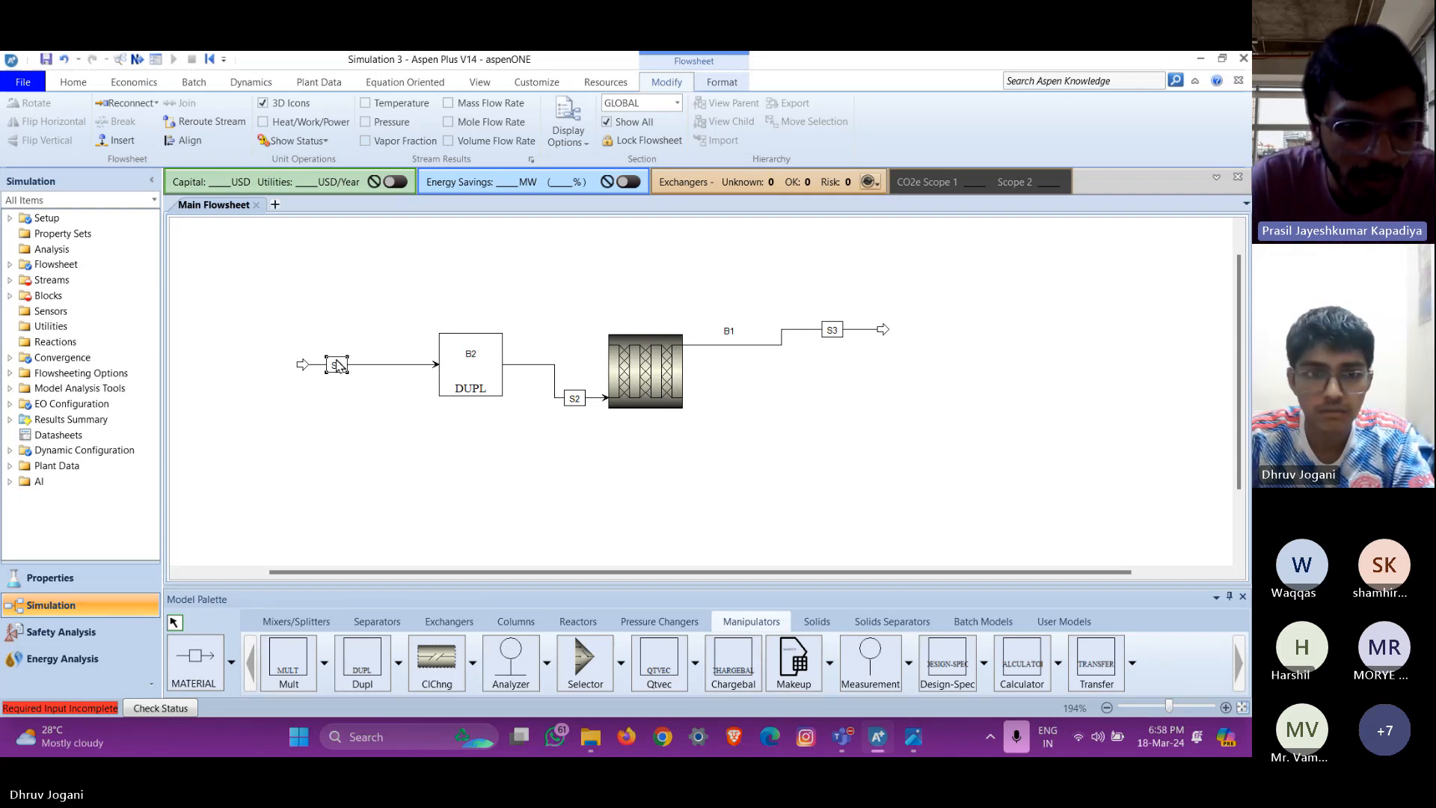
{"action": "left_click", "coordinate": [337, 366]}
{"action": "type", "text": "D"}
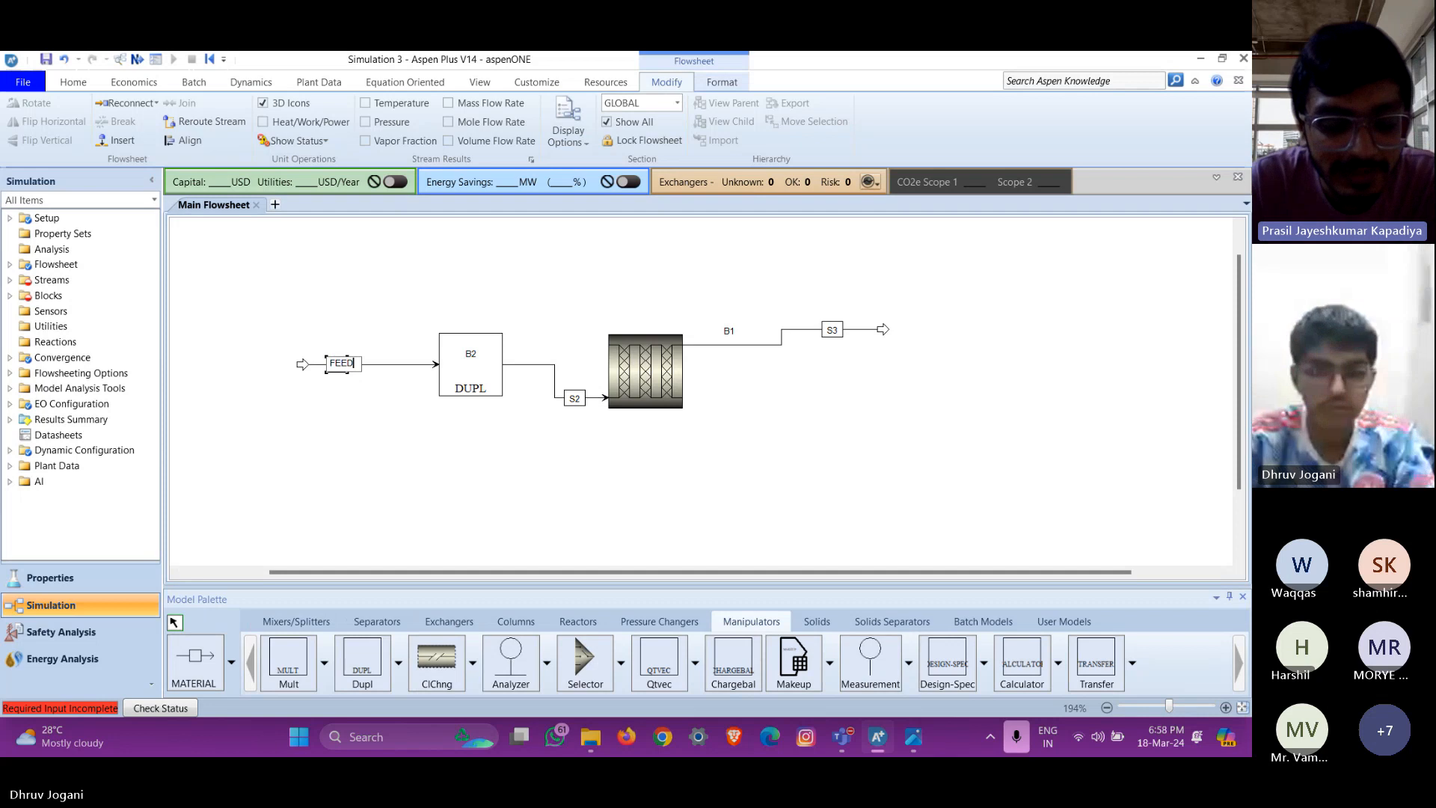
{"action": "key", "text": "Return"}
{"action": "double_click", "coordinate": [833, 330]}
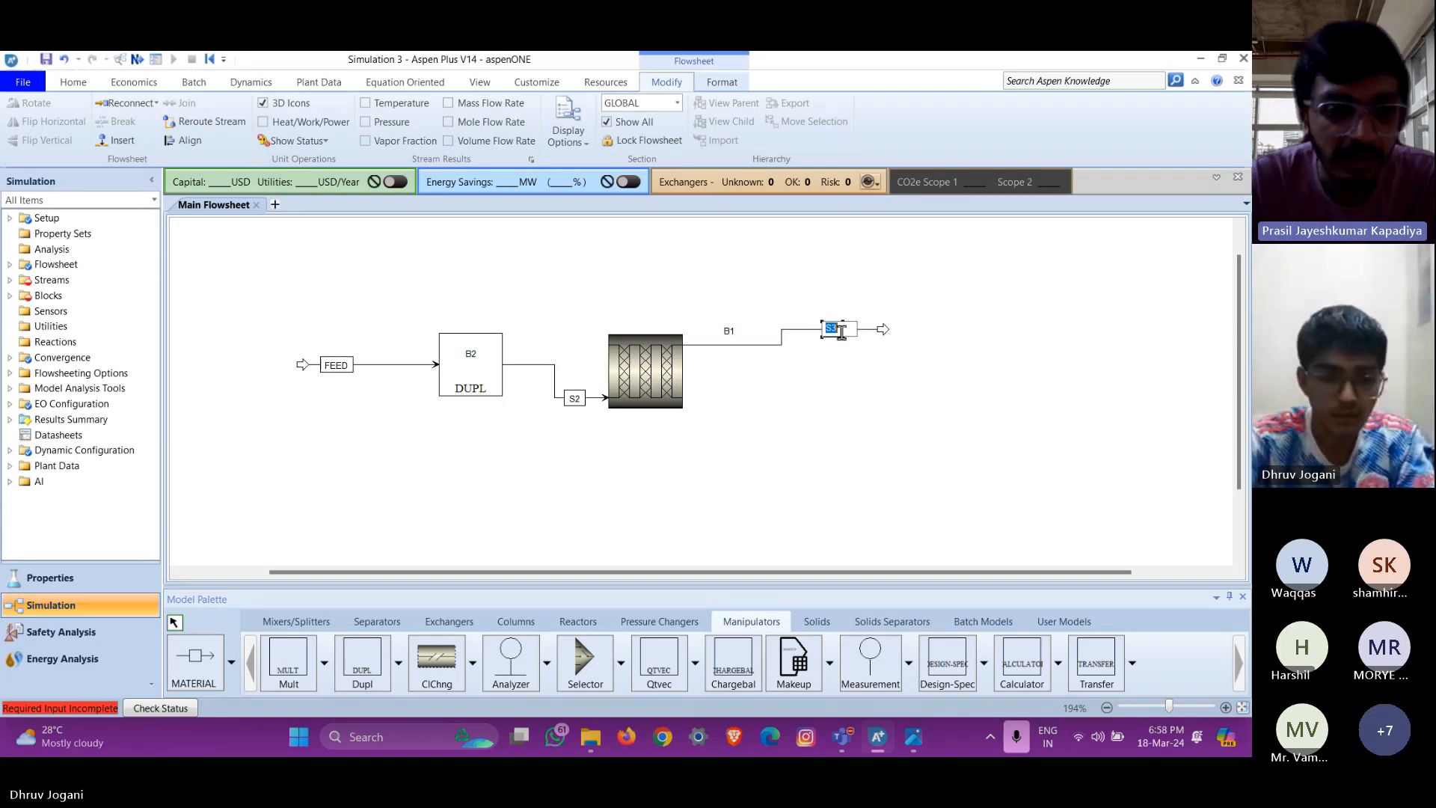
{"action": "type", "text": "PRODUCT"}
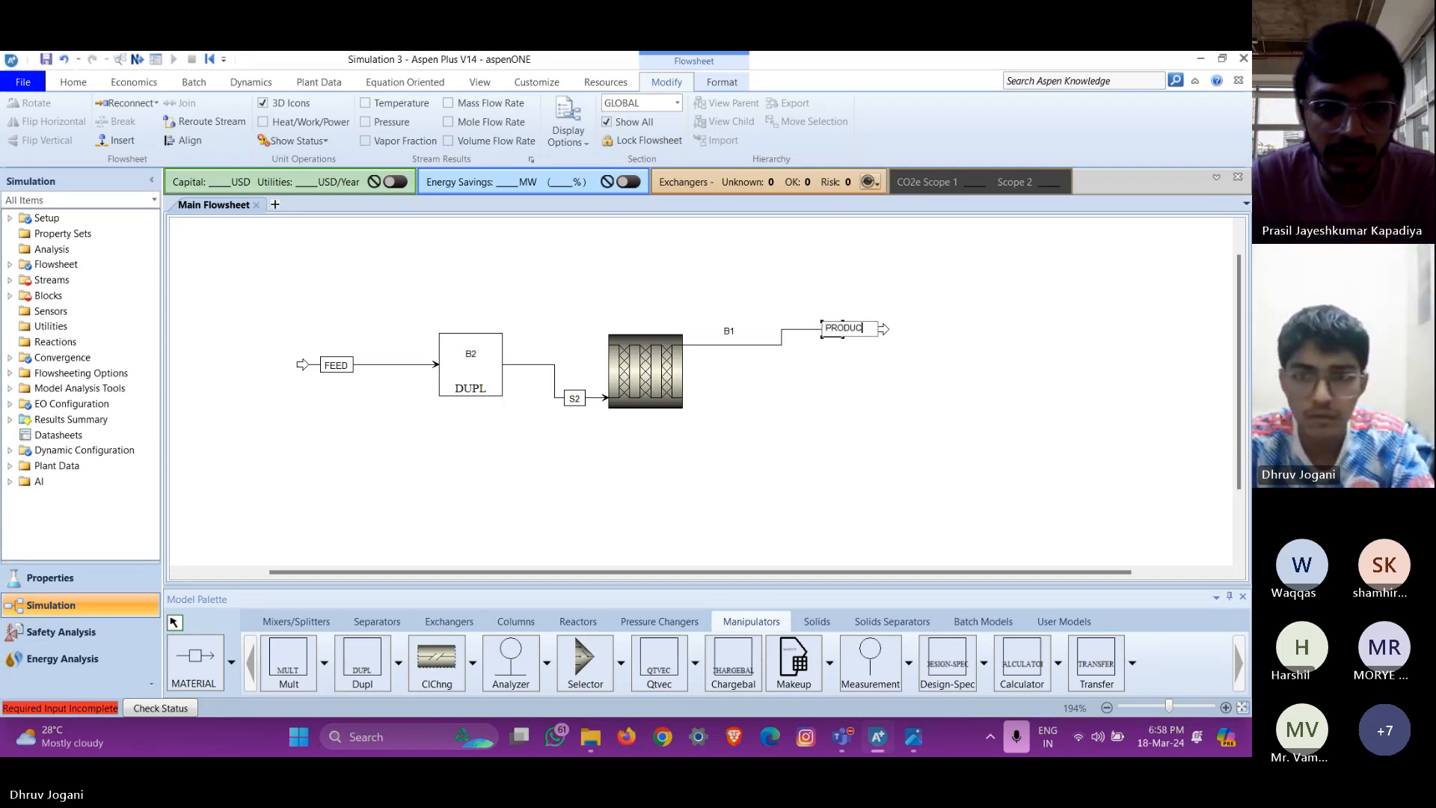
{"action": "key", "text": "Return"}
Rename the RPlug reactor block PFR and centre its label directly above the reactor
{"action": "double_click", "coordinate": [730, 331]}
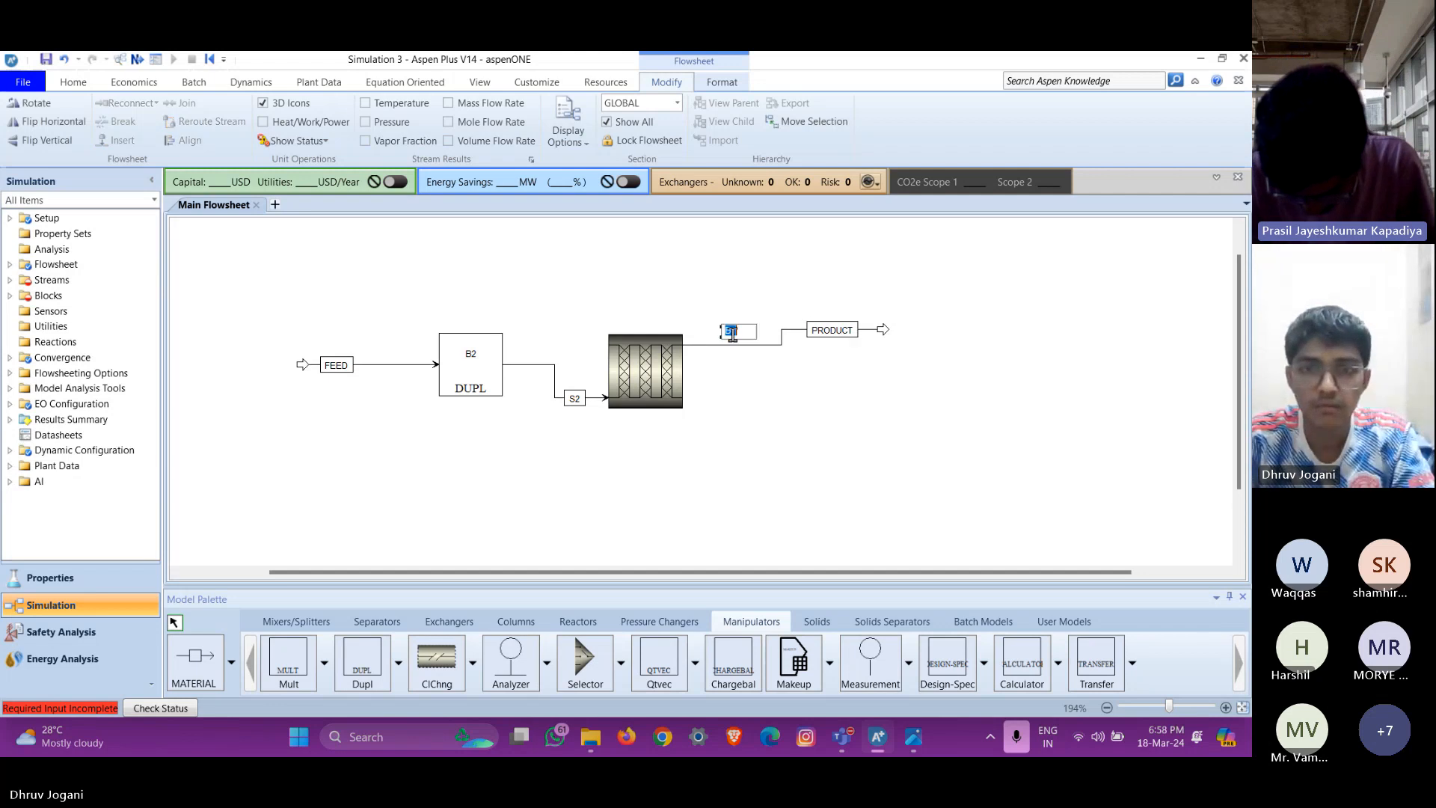
{"action": "type", "text": "PFR"}
{"action": "key", "text": "Return"}
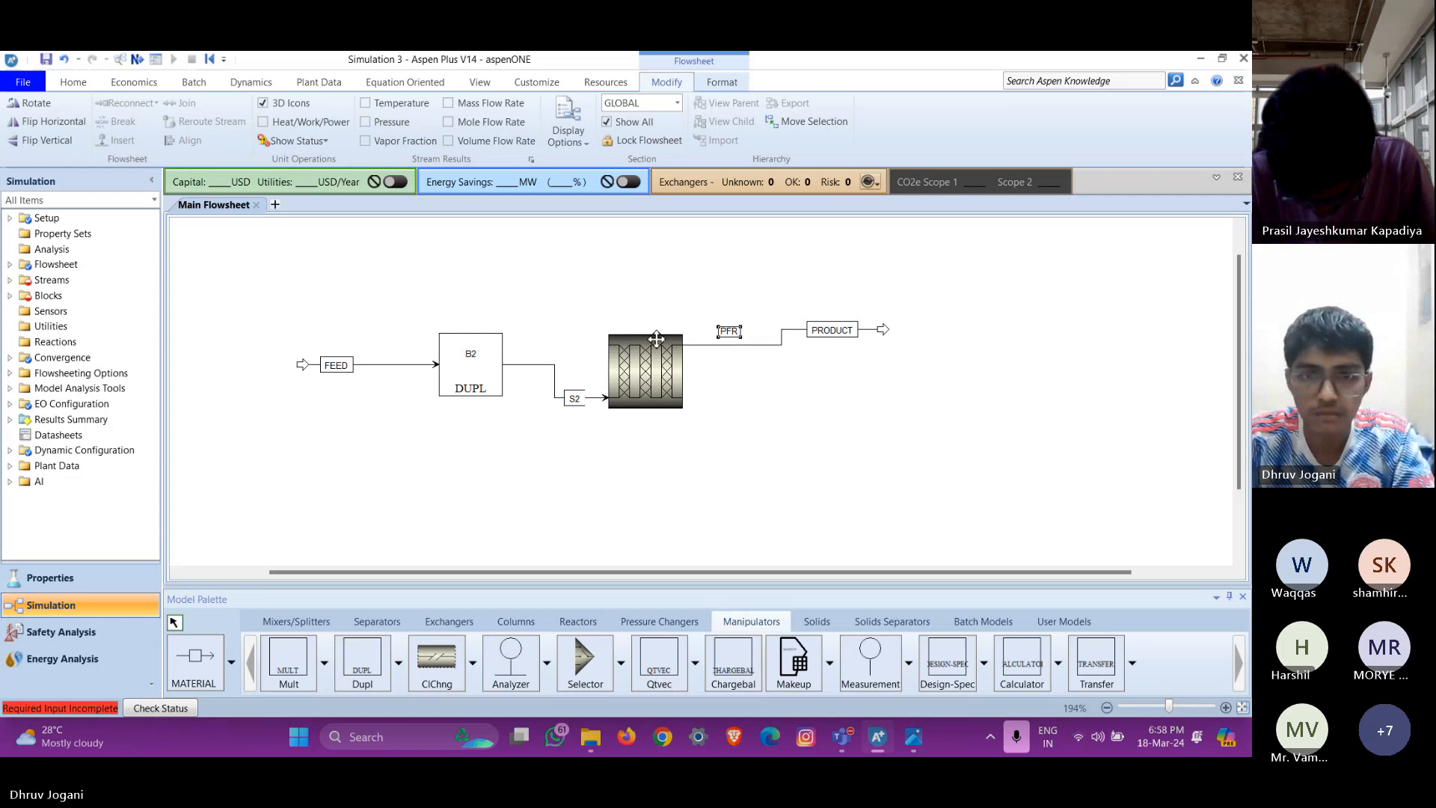
{"action": "left_click_drag", "start_coordinate": [646, 326], "coordinate": [645, 325]}
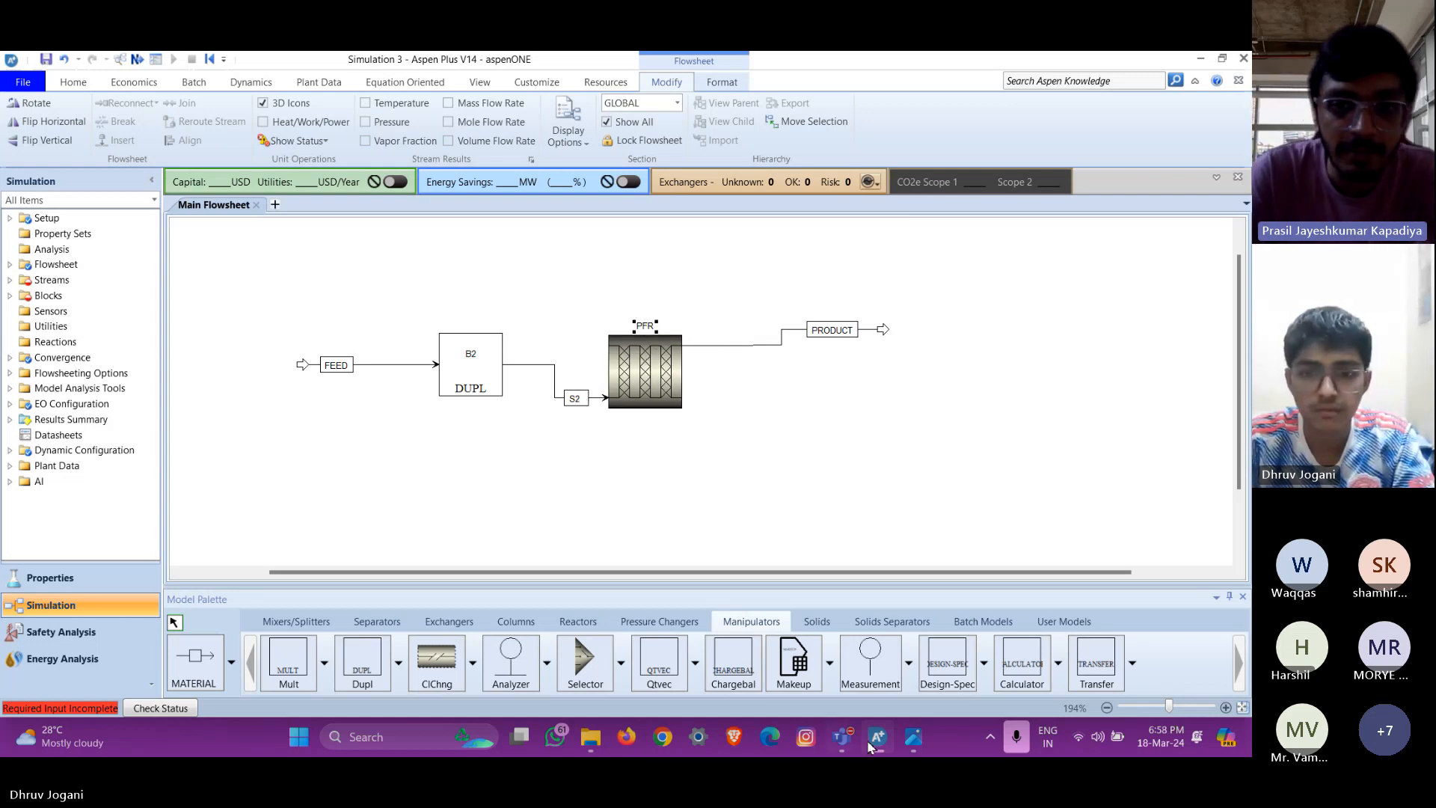
Rename the stream between the Dupl block and the reactor FEED-PFR and move its label along the line away from the reactor
{"action": "left_click", "coordinate": [581, 401]}
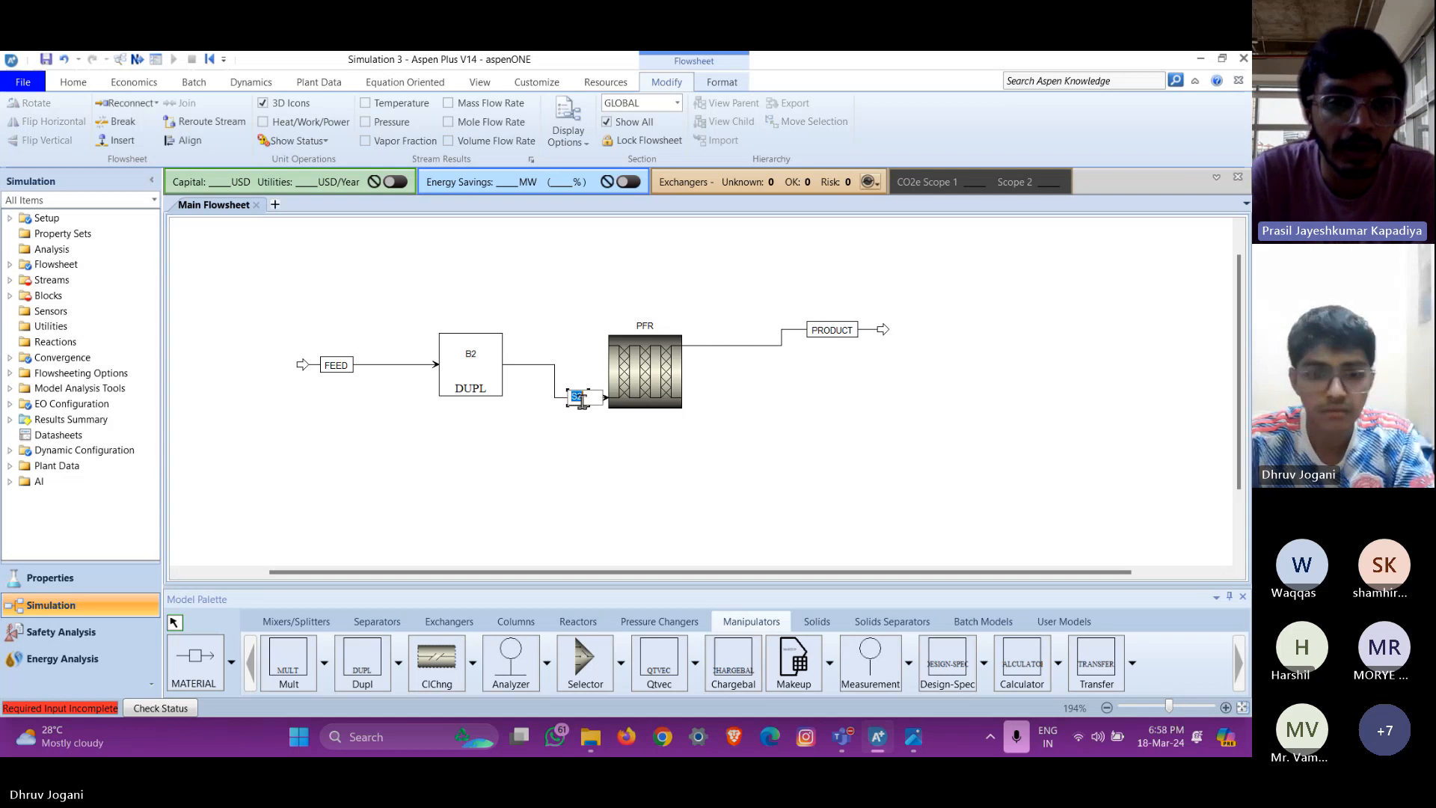
{"action": "type", "text": "PF"}
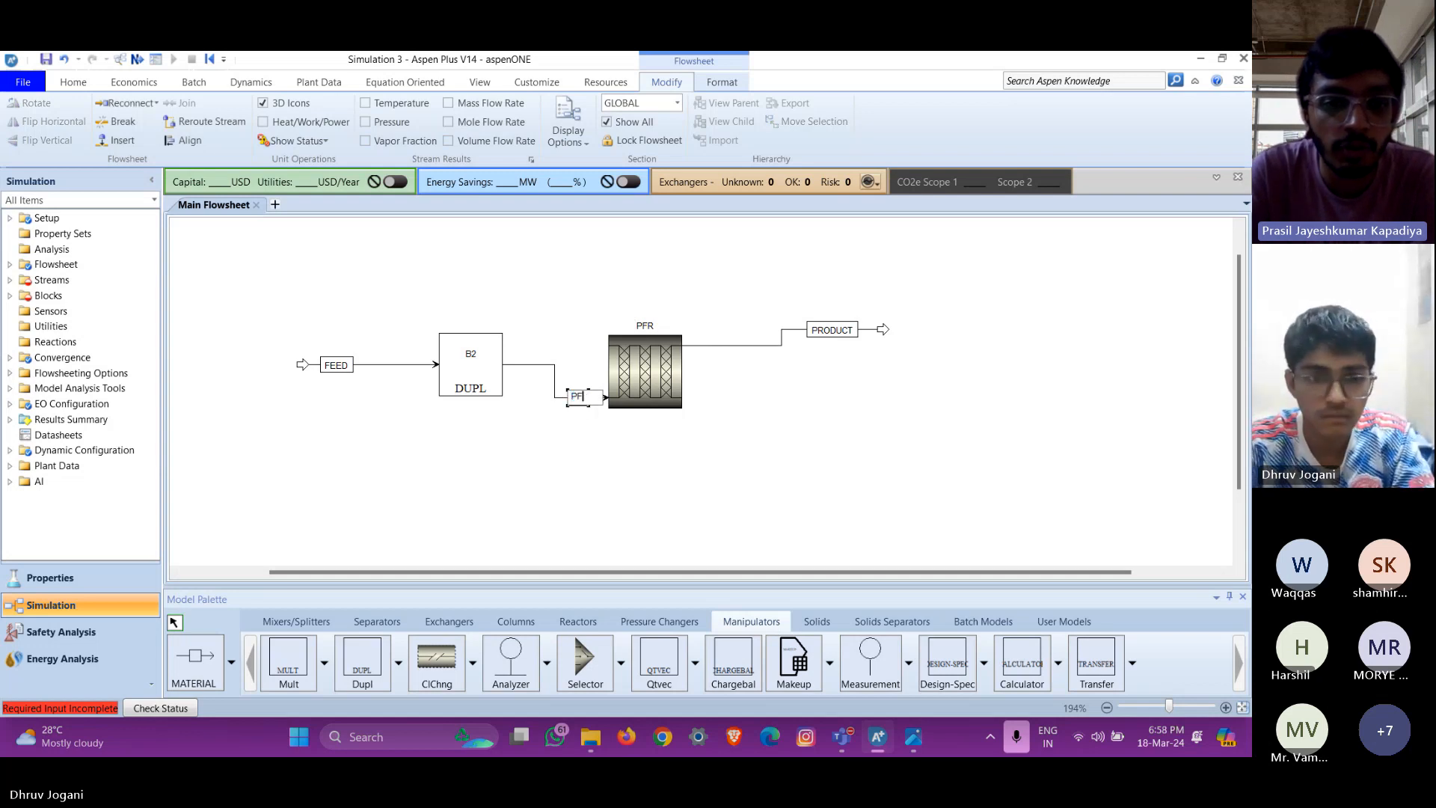
{"action": "key", "text": "BackSpace"}
{"action": "key", "text": "BackSpace"}
{"action": "type", "text": "FEED"}
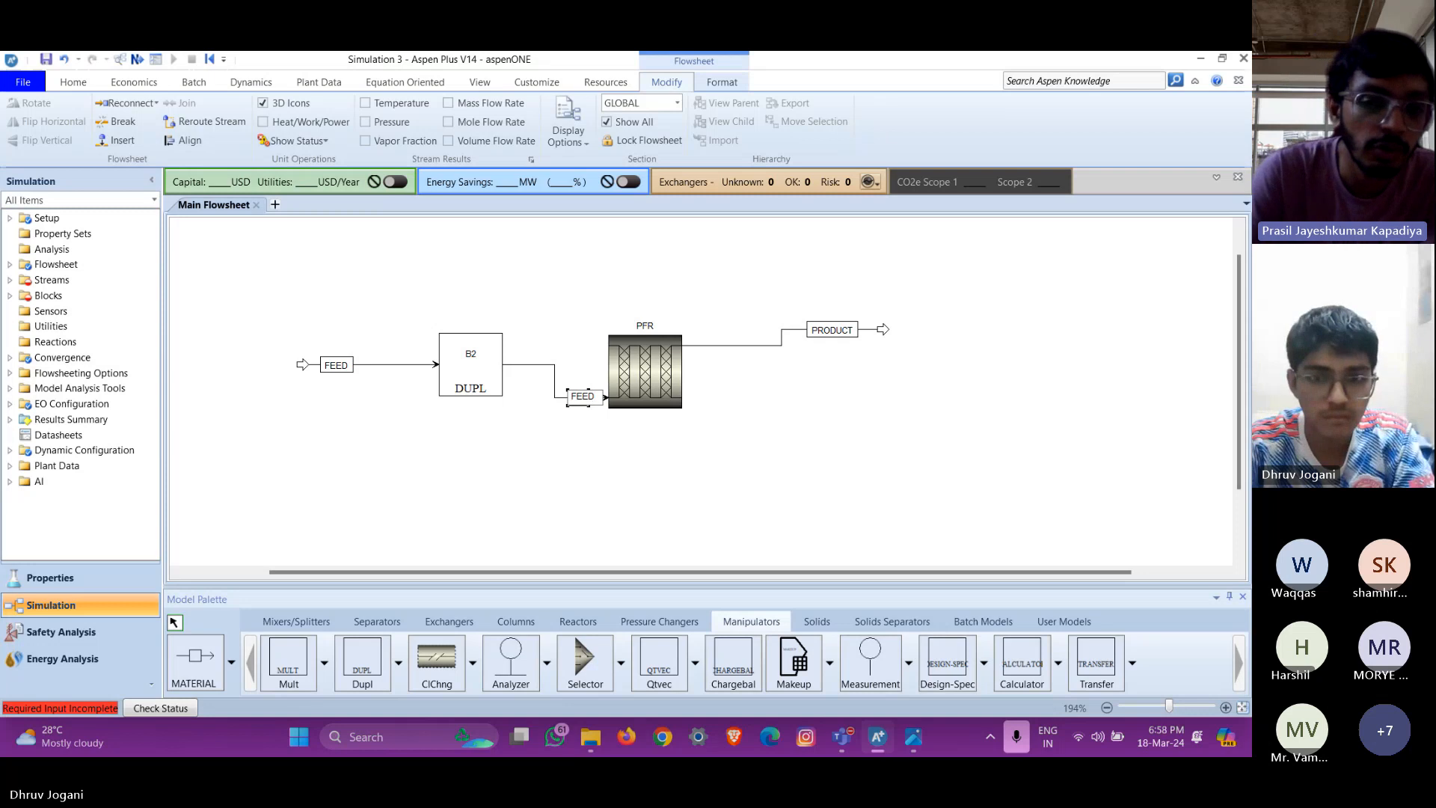
{"action": "type", "text": "-PFR"}
{"action": "key", "text": "Return"}
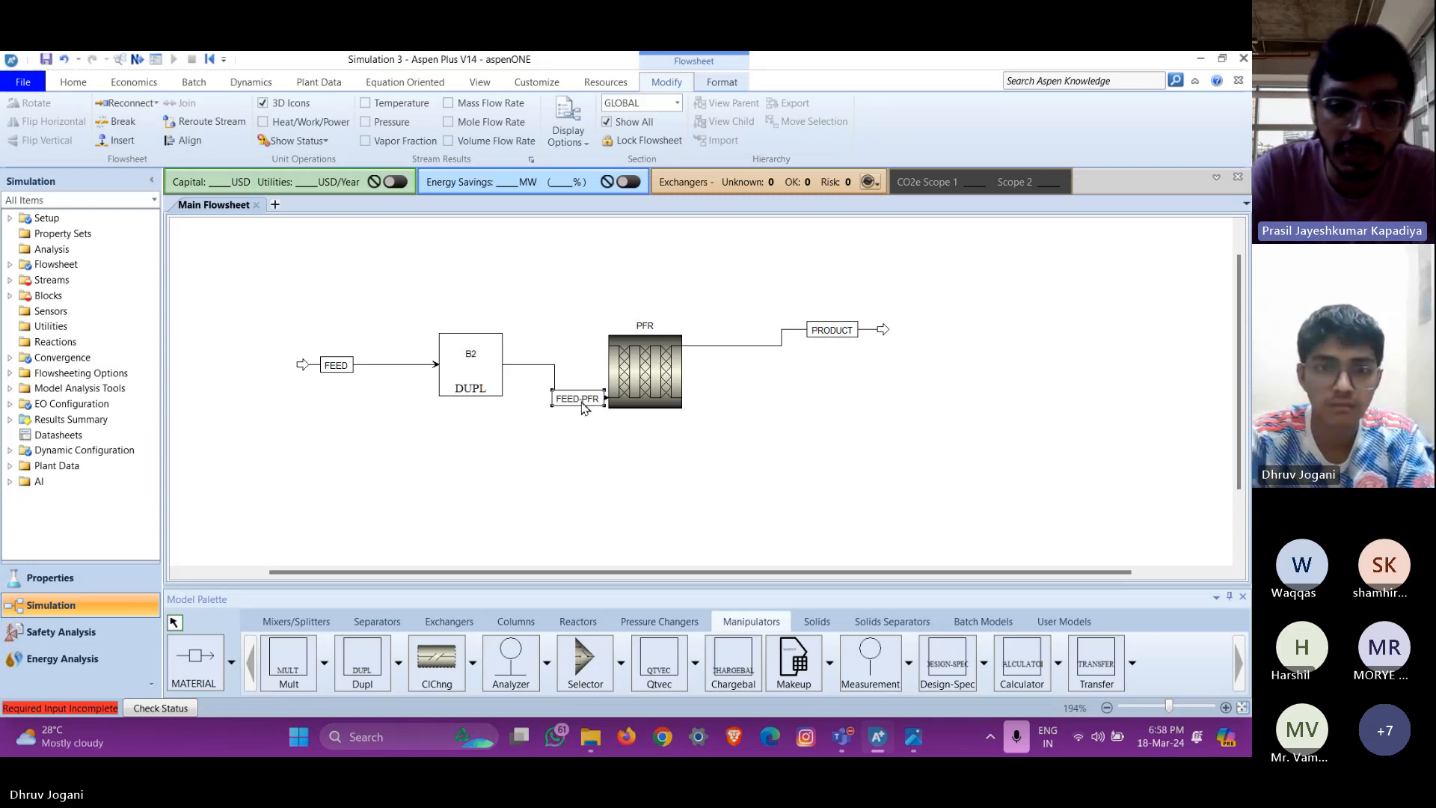
{"action": "left_click_drag", "start_coordinate": [580, 404], "coordinate": [558, 390]}
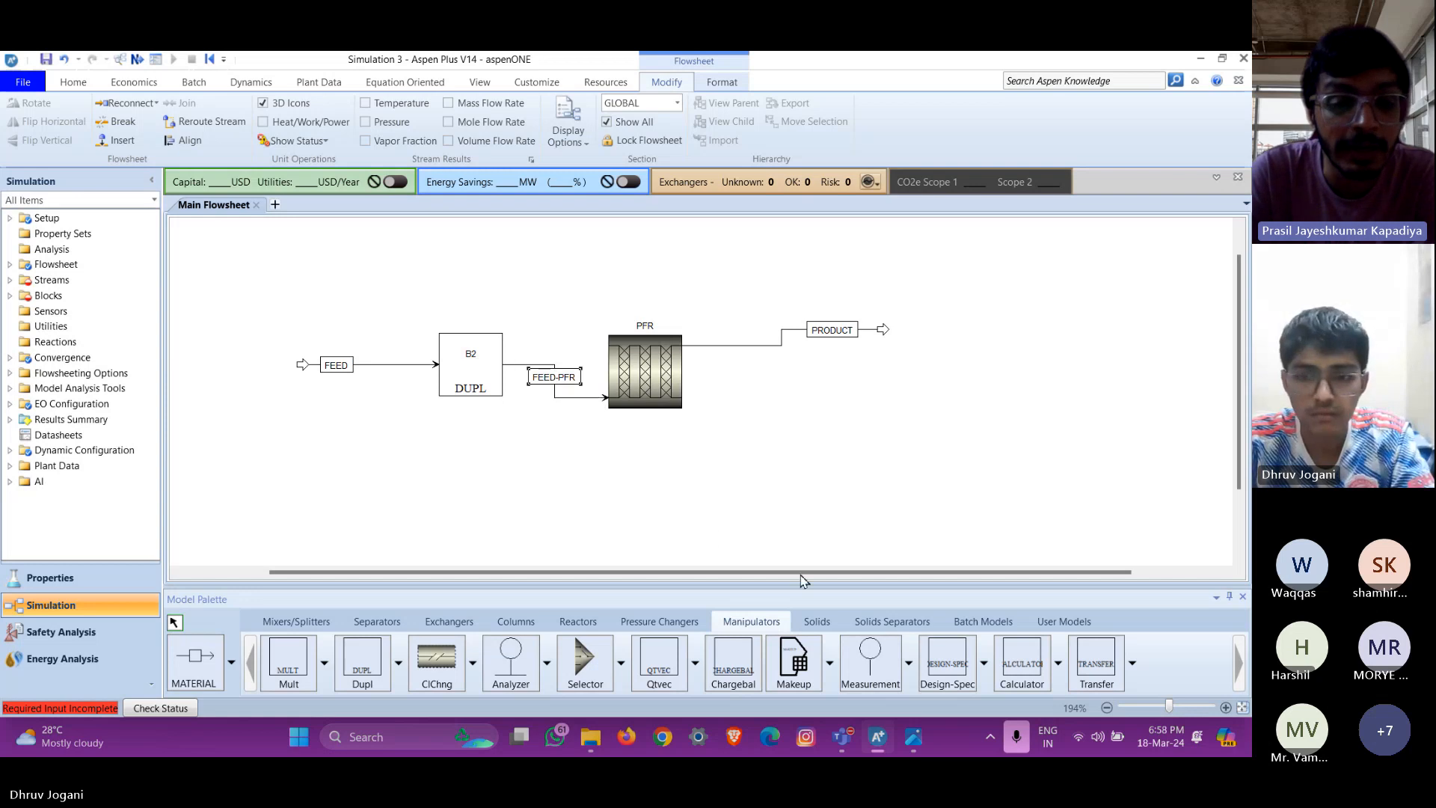
Move the Dupl block farther upstream from the PFR and shift the PRODUCT label closer to the reactor outlet
{"action": "left_click", "coordinate": [912, 750]}
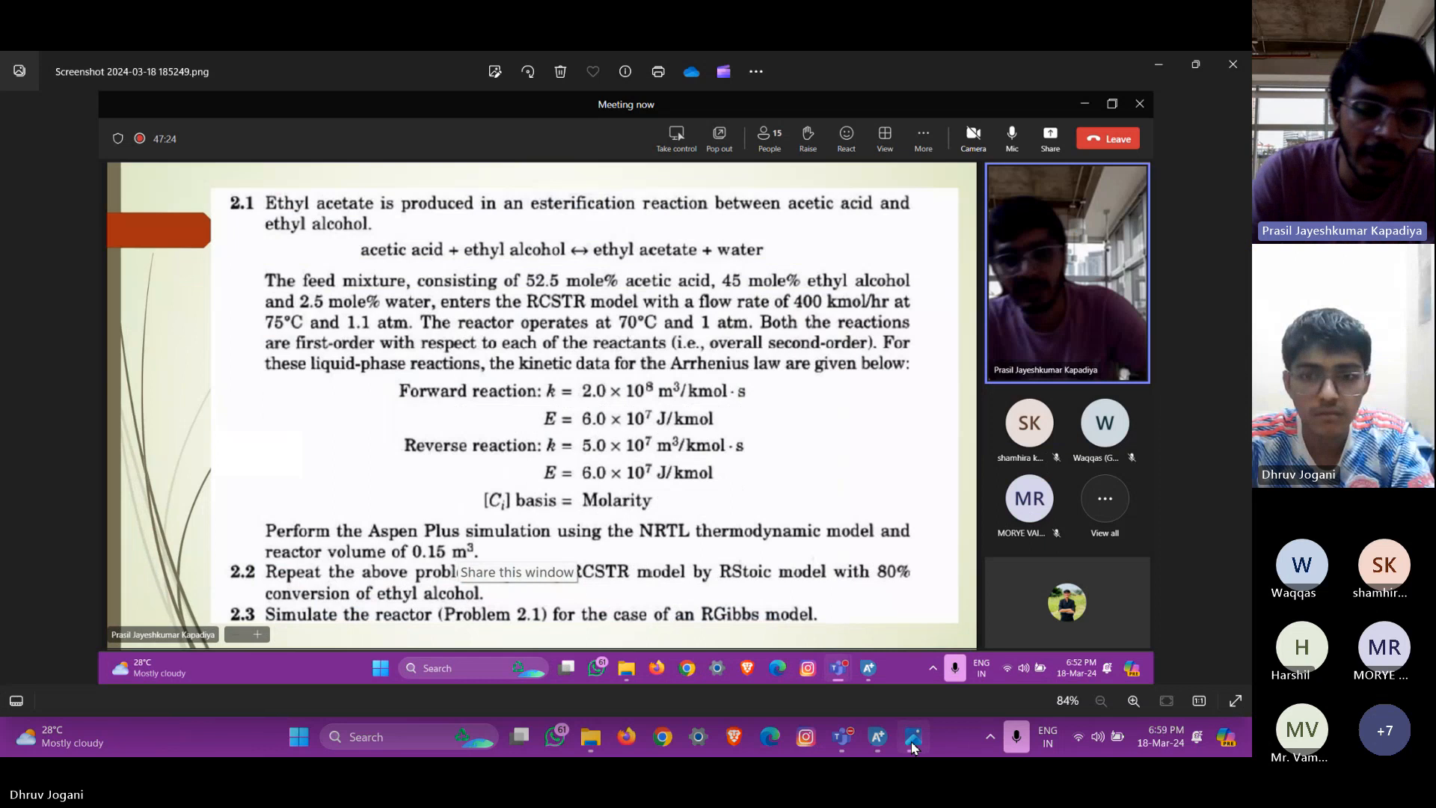
{"action": "left_click", "coordinate": [912, 748]}
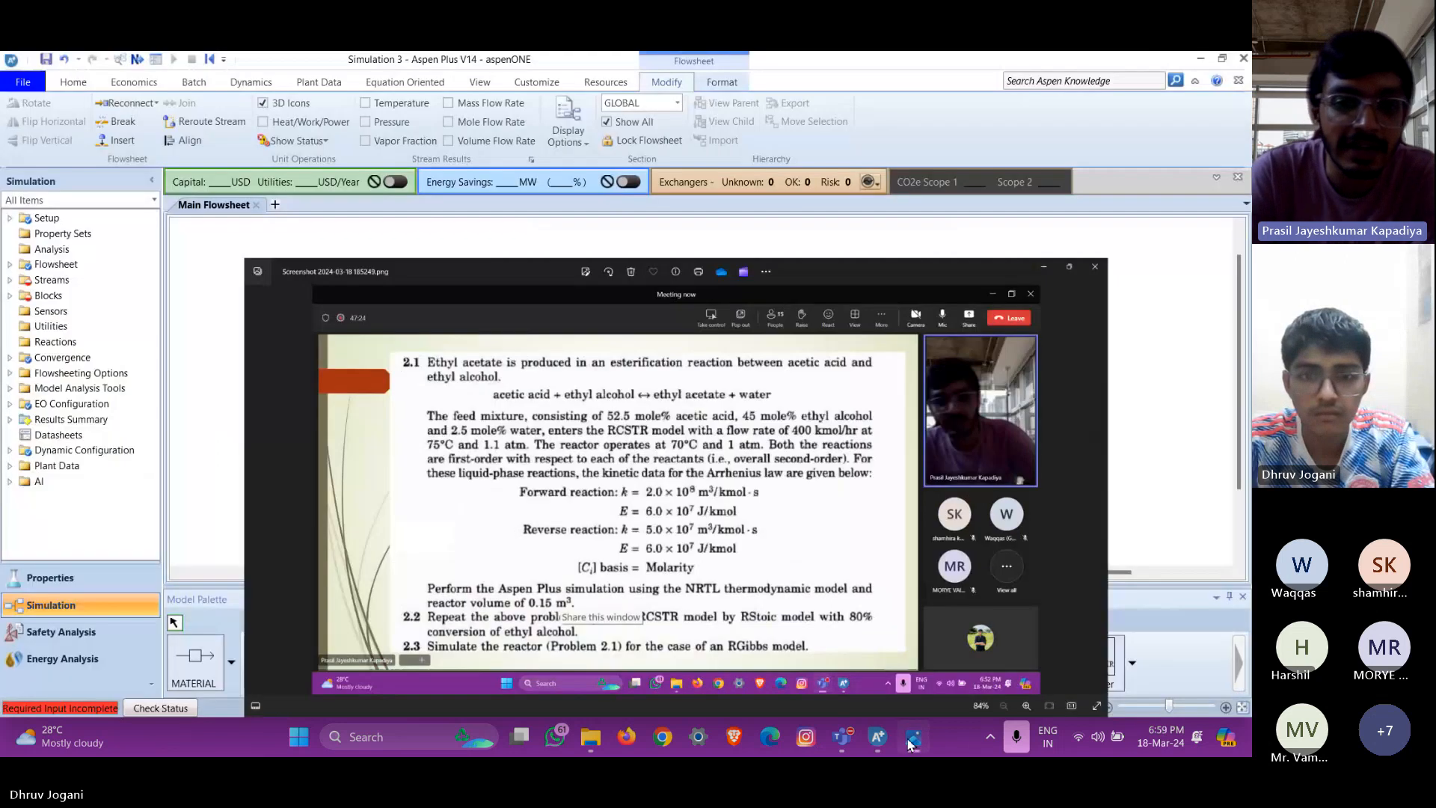
{"action": "left_click_drag", "start_coordinate": [465, 380], "coordinate": [430, 380]}
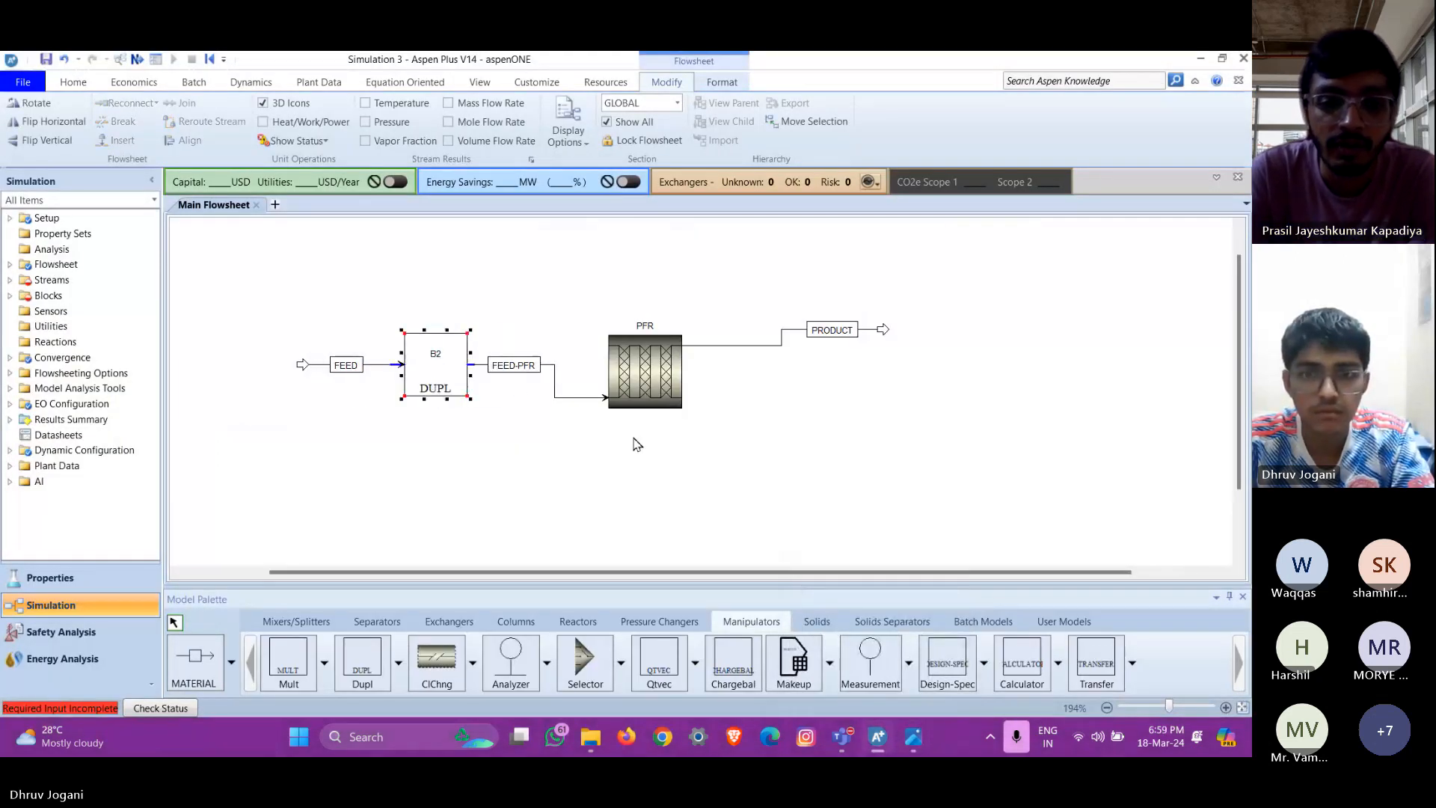
{"action": "left_click_drag", "start_coordinate": [839, 332], "coordinate": [783, 347]}
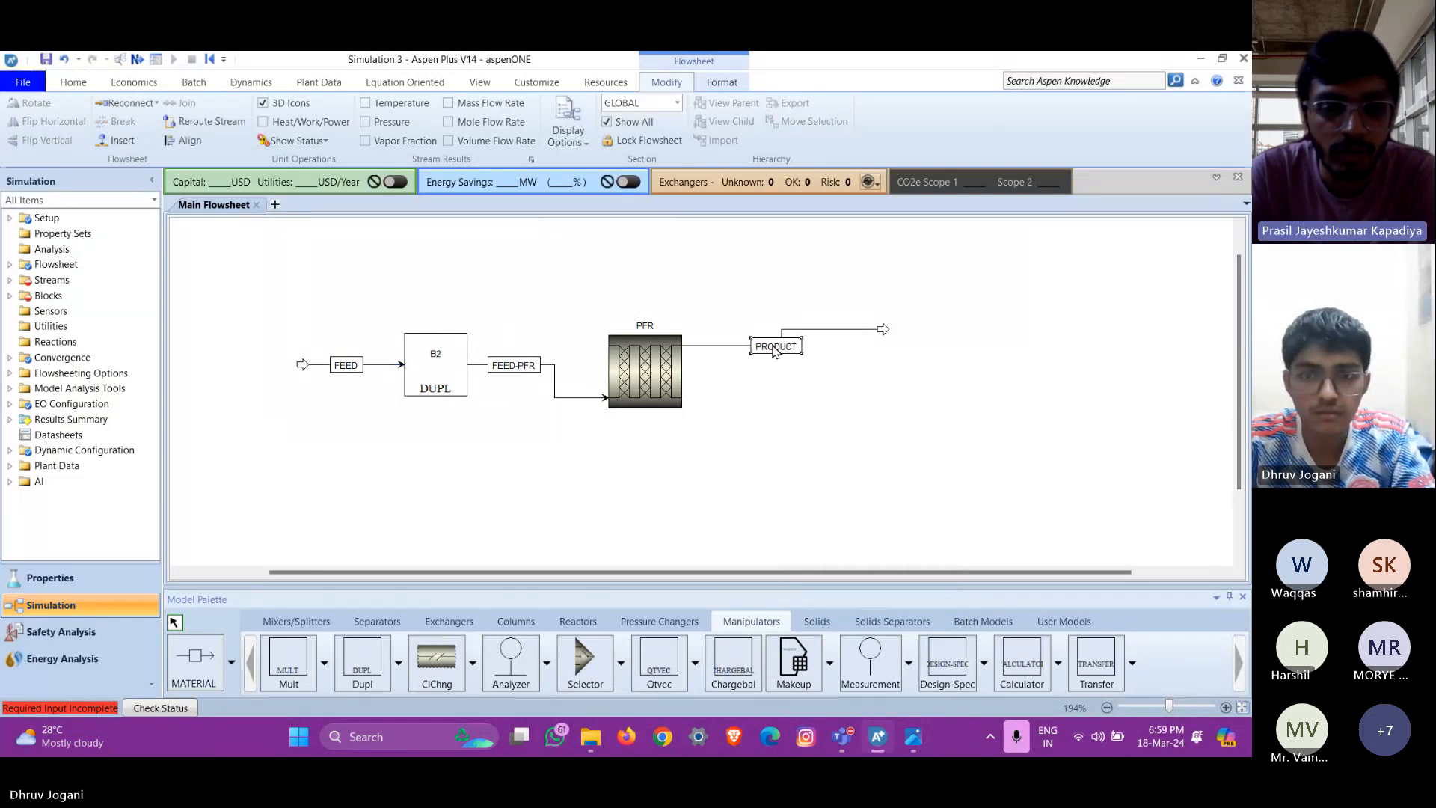
Align the PRODUCT stream into a straight line and open the FEED stream's input form
{"action": "right_click", "coordinate": [770, 349]}
{"action": "left_click", "coordinate": [805, 610]}
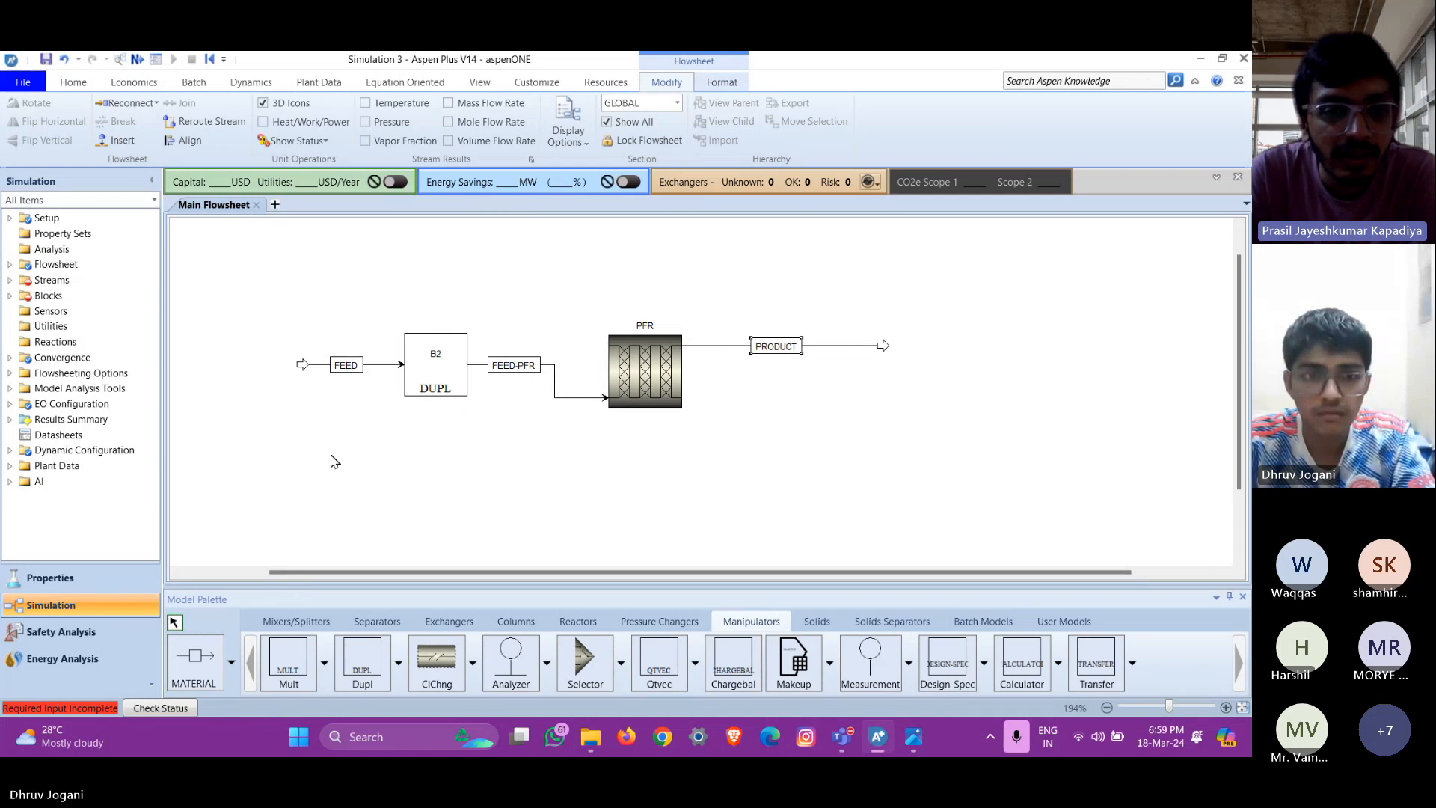
{"action": "right_click", "coordinate": [351, 361]}
{"action": "left_click", "coordinate": [393, 369]}
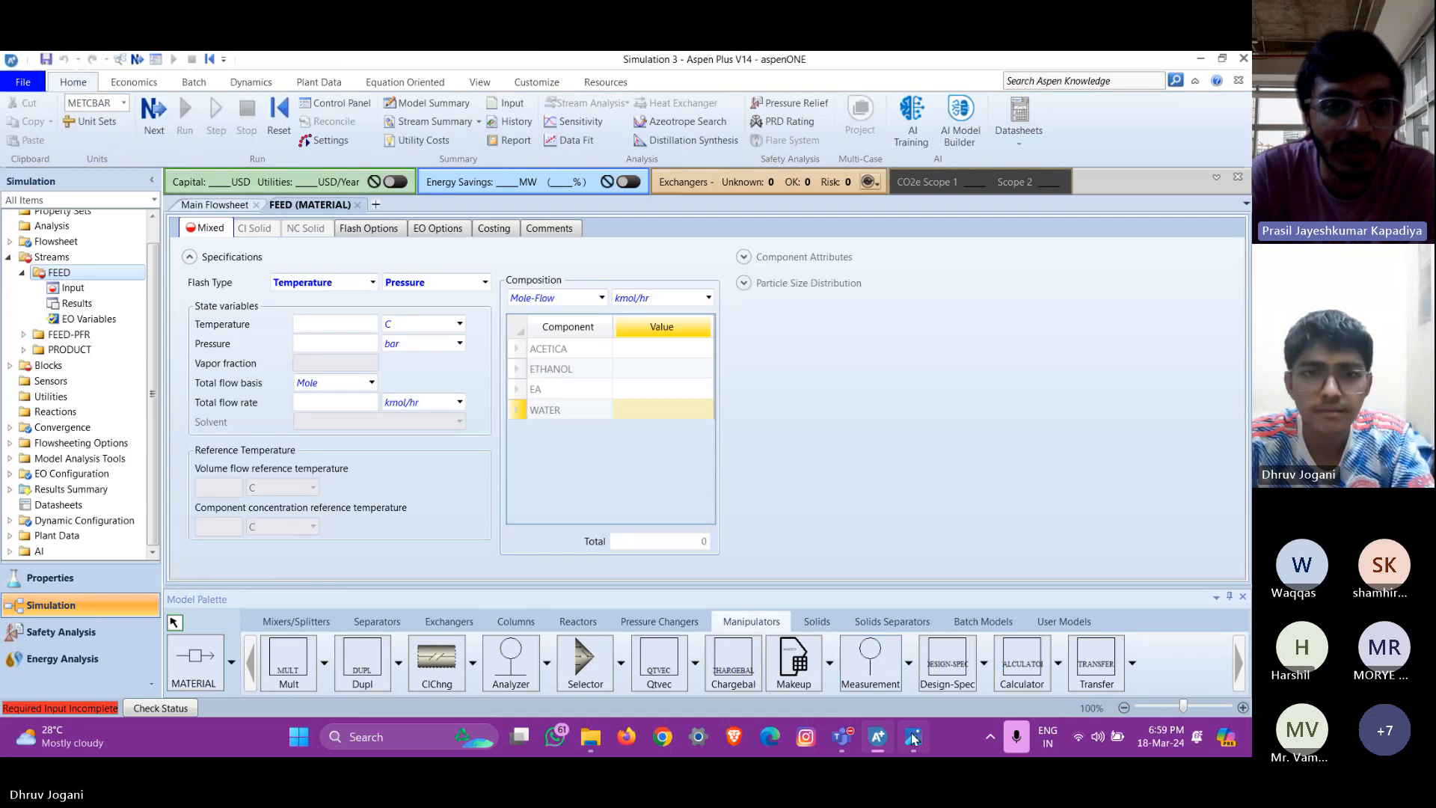
Save the simulation as a compound file named "Comparing reactors AA"
{"action": "left_click", "coordinate": [914, 738]}
{"action": "left_click", "coordinate": [913, 738]}
{"action": "left_click", "coordinate": [46, 59]}
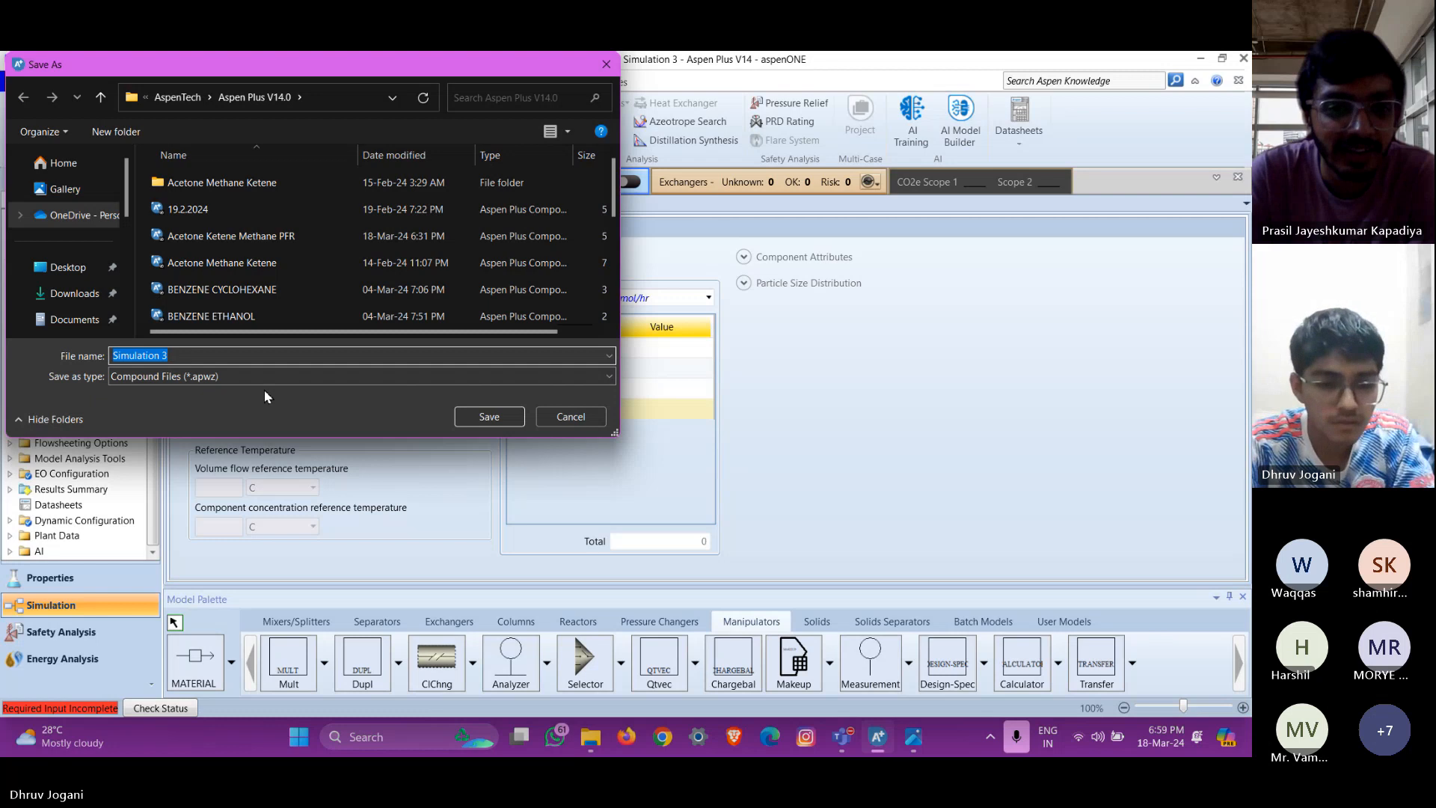
{"action": "type", "text": "Com"}
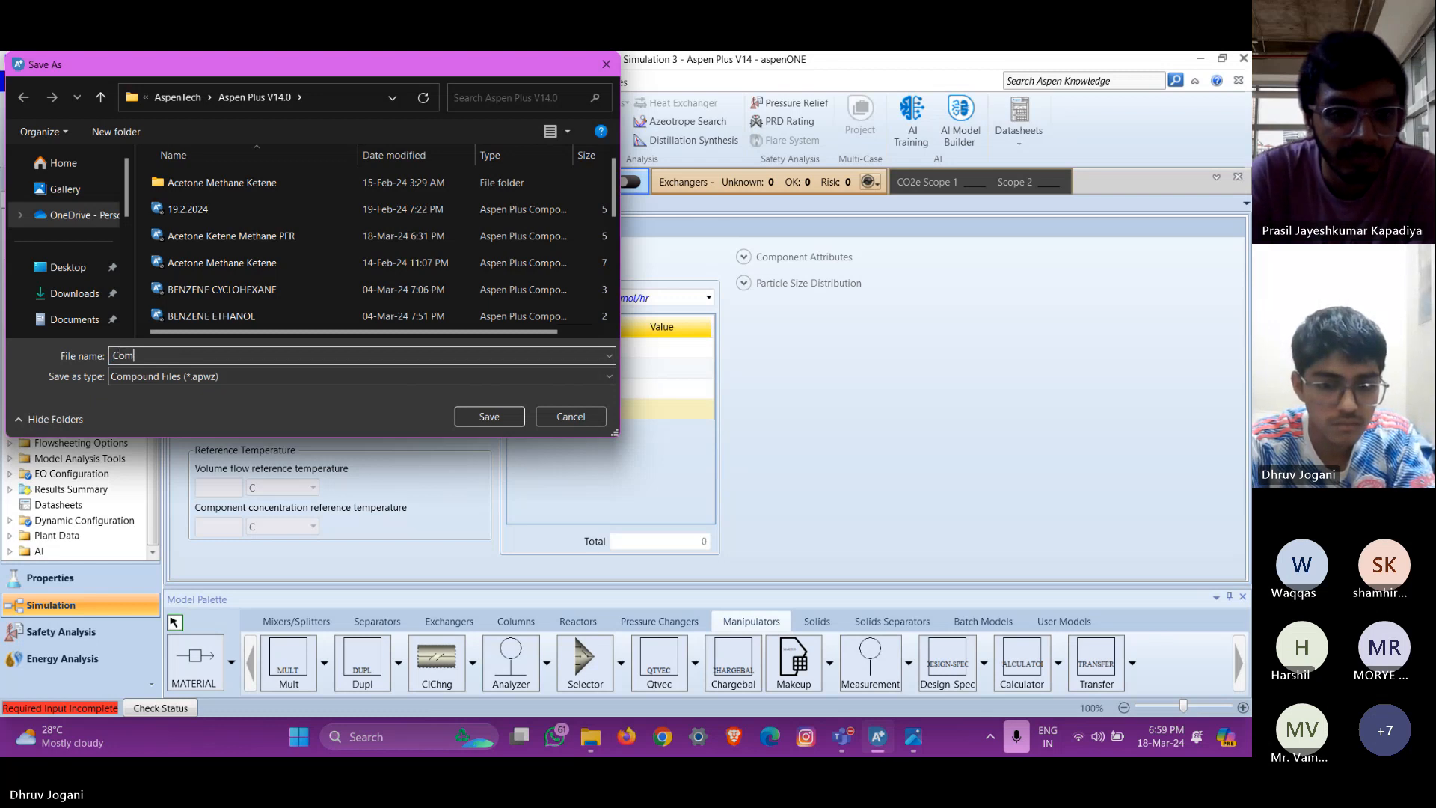
{"action": "type", "text": "paring r"}
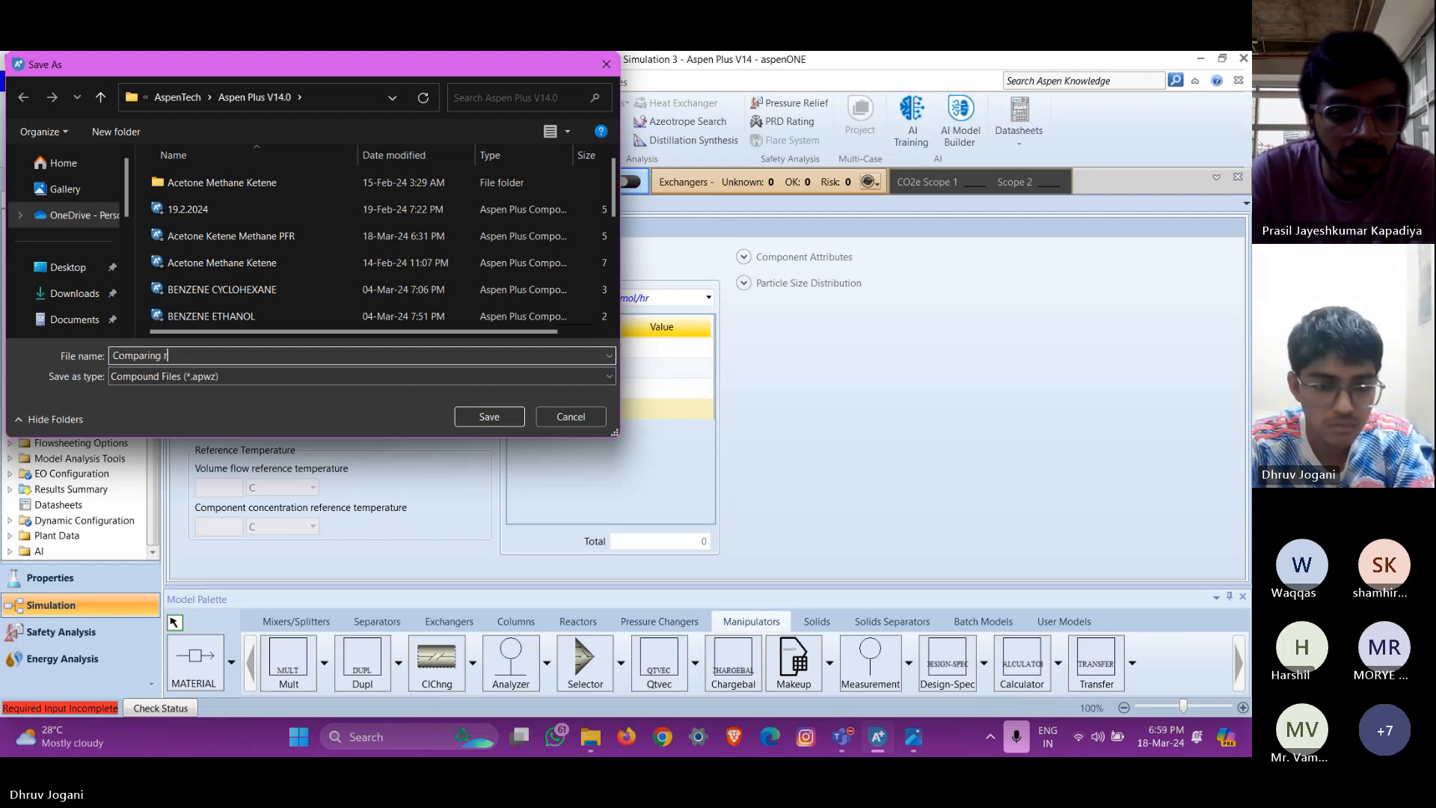
{"action": "type", "text": "eactors"}
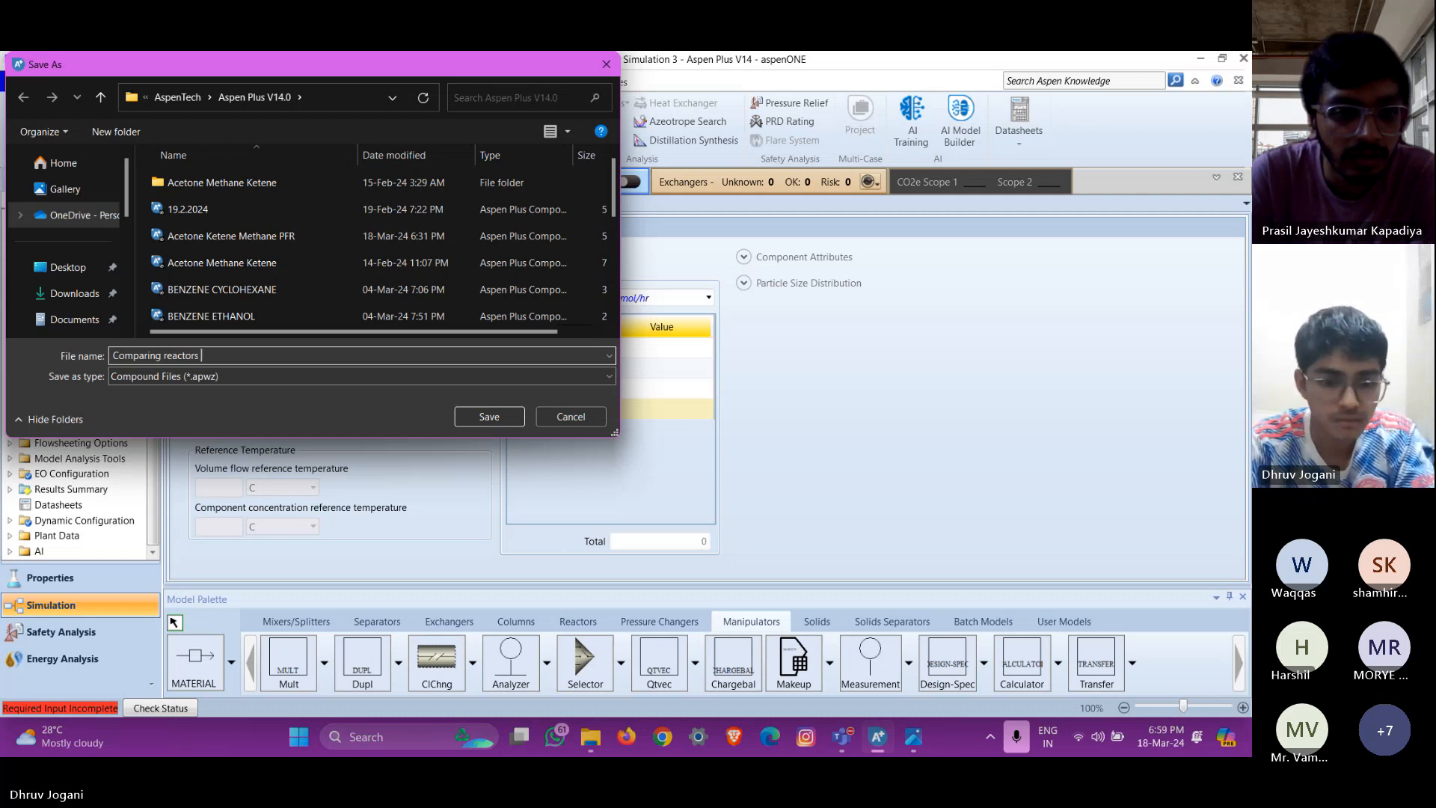
{"action": "type", "text": " AA"}
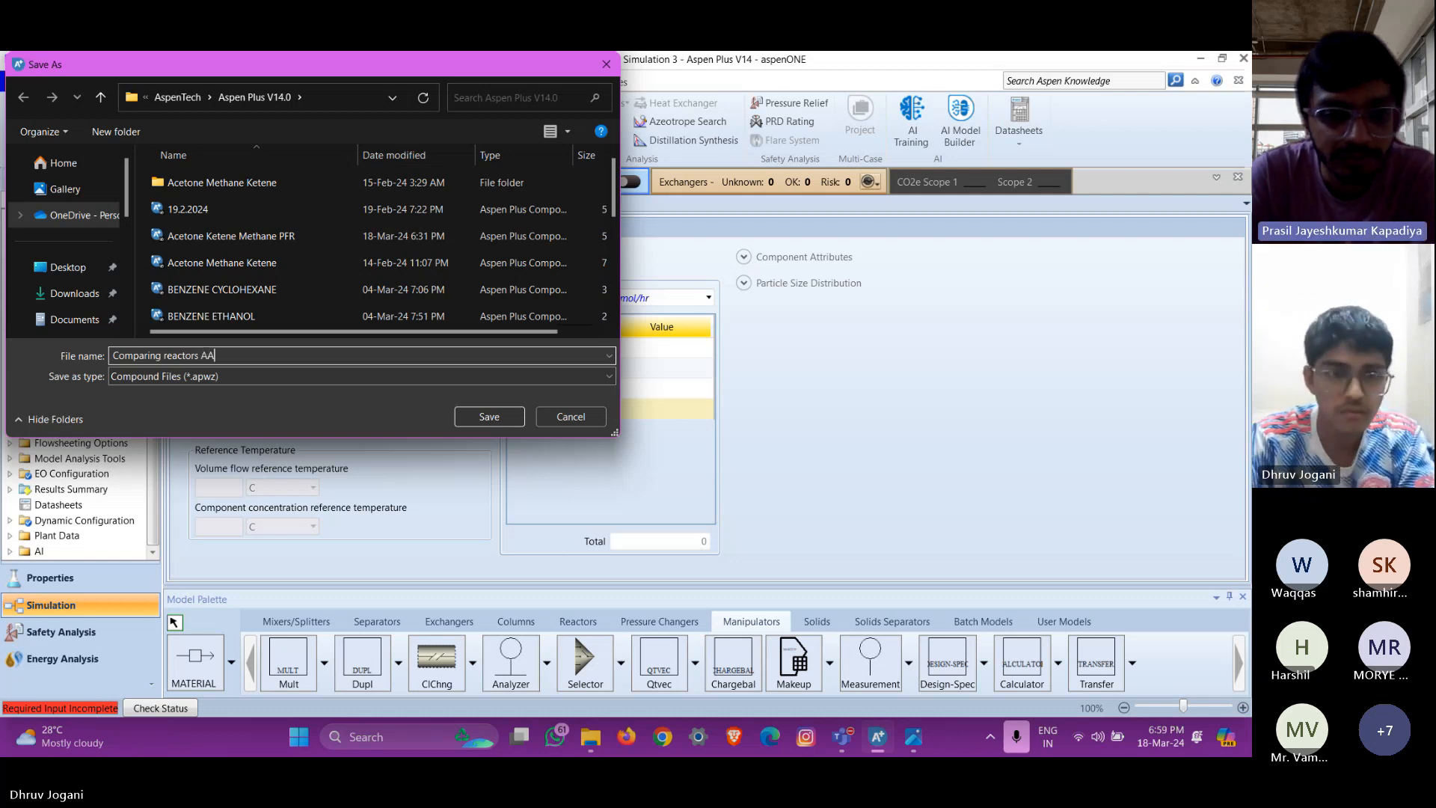
{"action": "key", "text": "Return"}
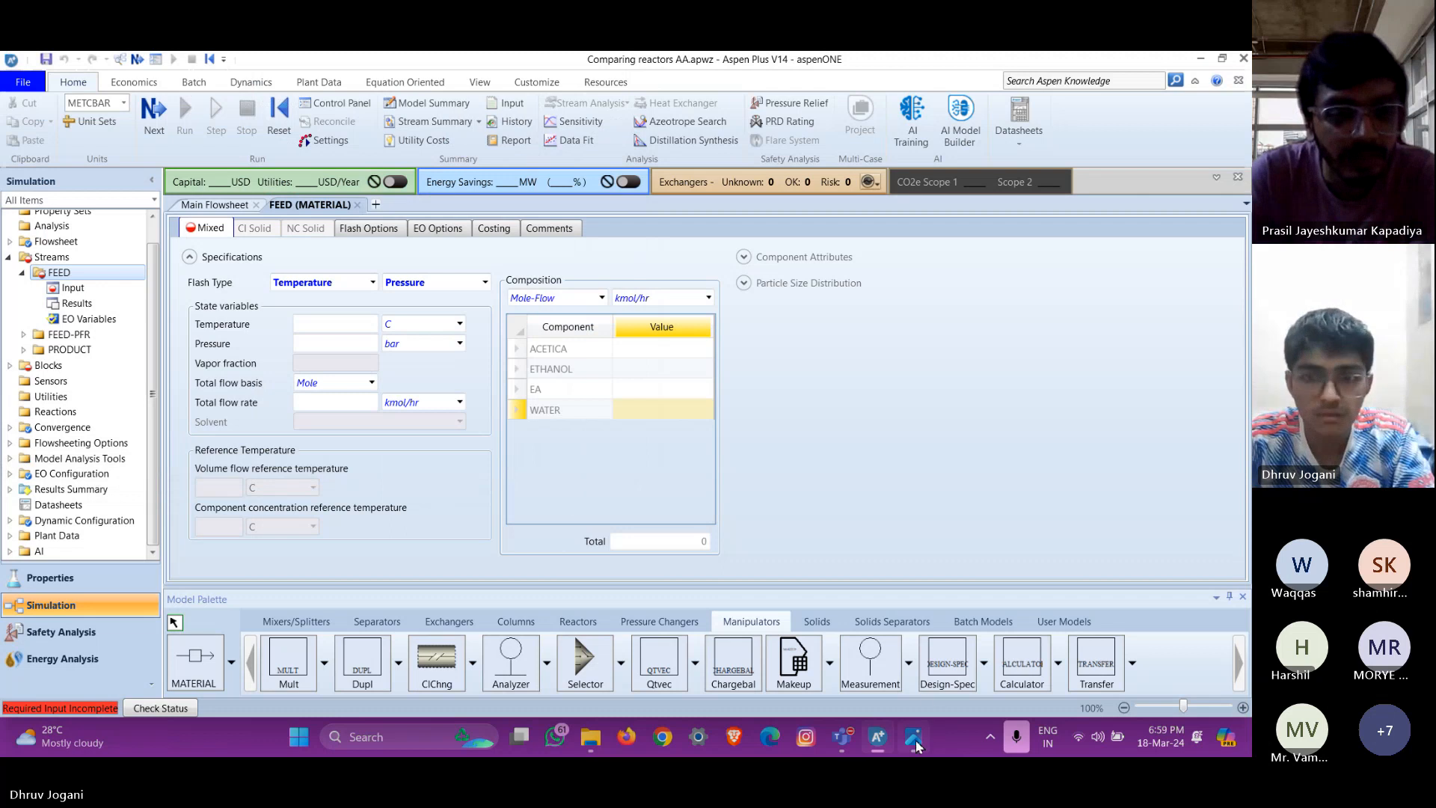
Specify the FEED stream at 75 °C, 1.1 atm and 400 kmol/hr total flow, with its composition on a Mole-Frac basis
{"action": "left_click", "coordinate": [915, 741]}
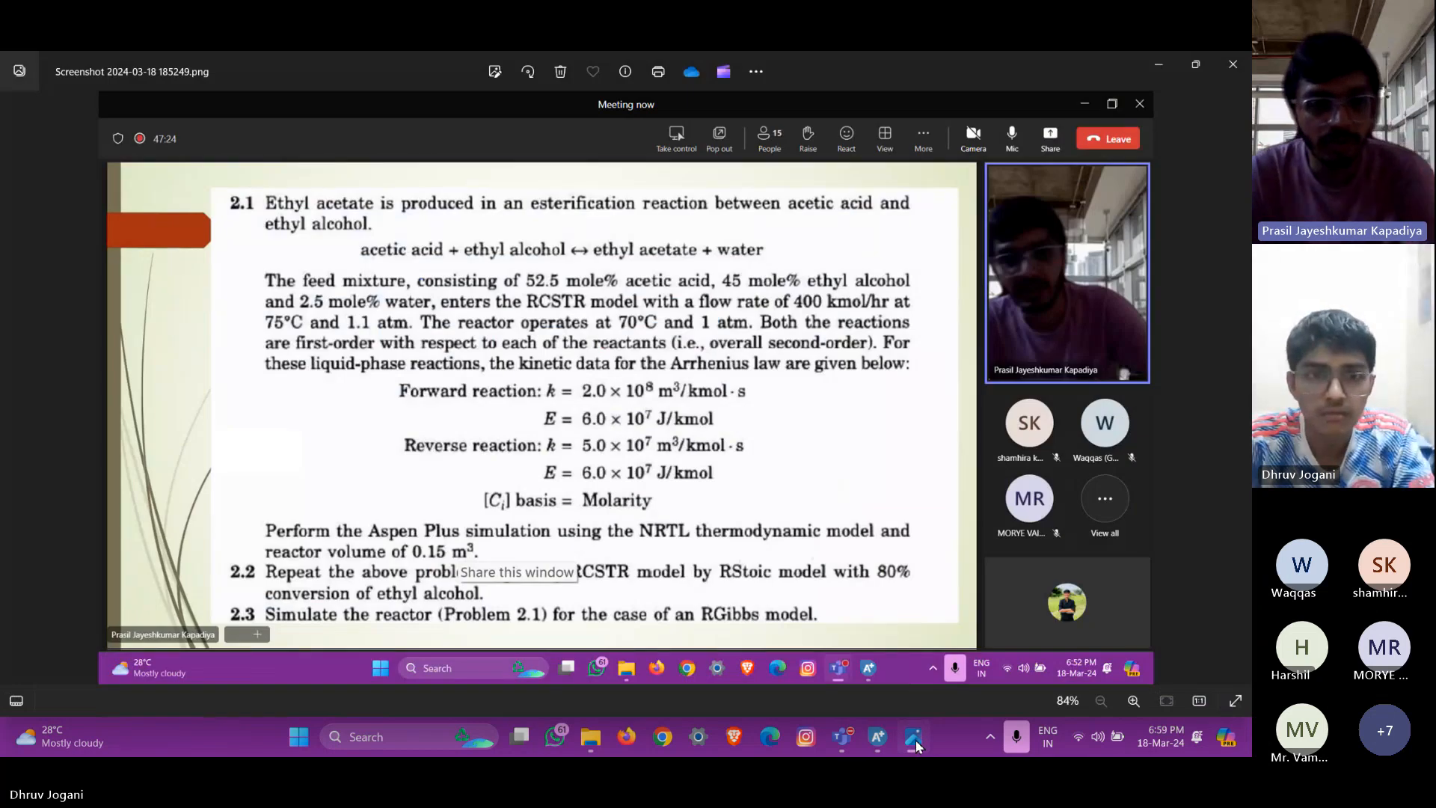
{"action": "left_click", "coordinate": [916, 741]}
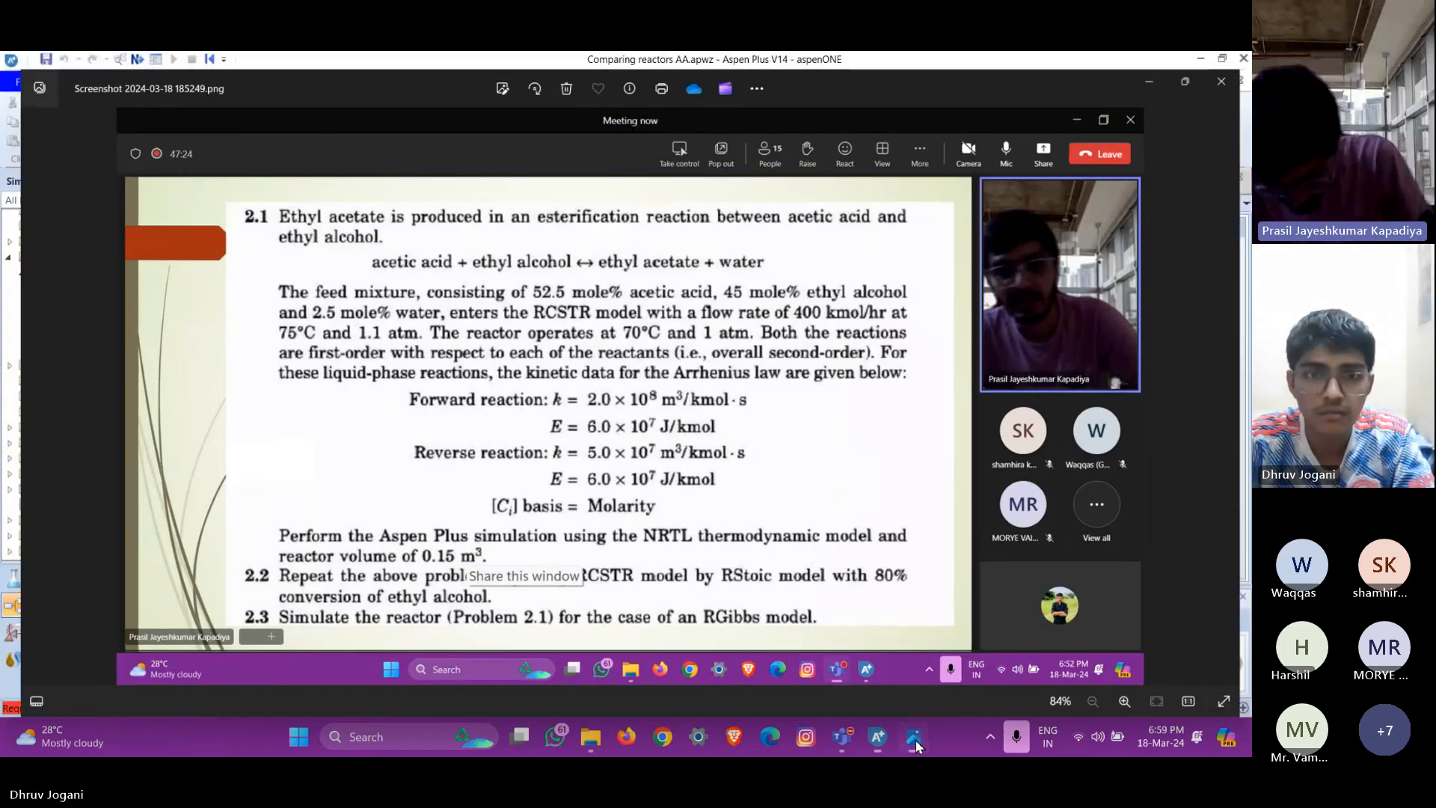
{"action": "left_click", "coordinate": [602, 298]}
{"action": "left_click", "coordinate": [548, 370]}
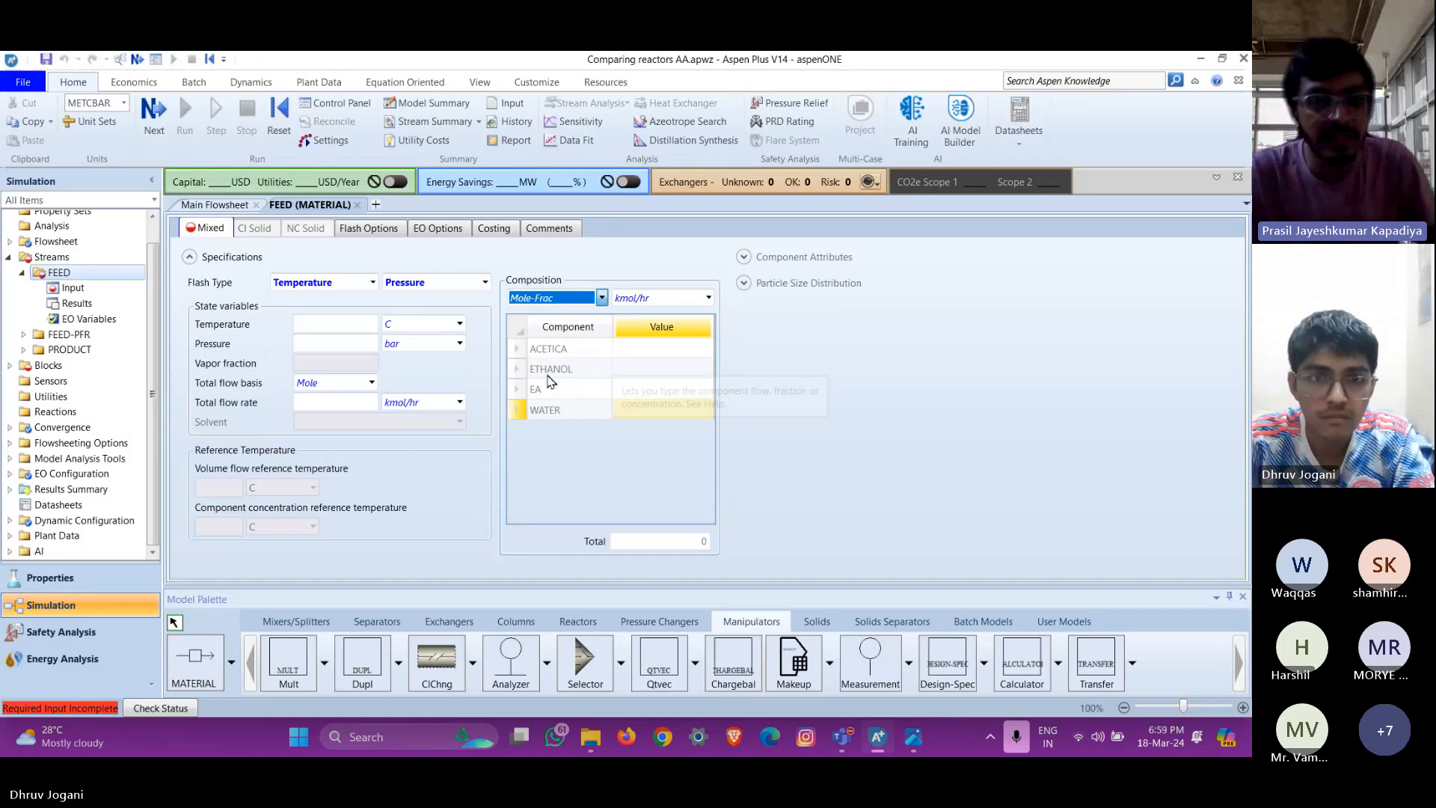
{"action": "left_click", "coordinate": [334, 323]}
{"action": "type", "text": "75"}
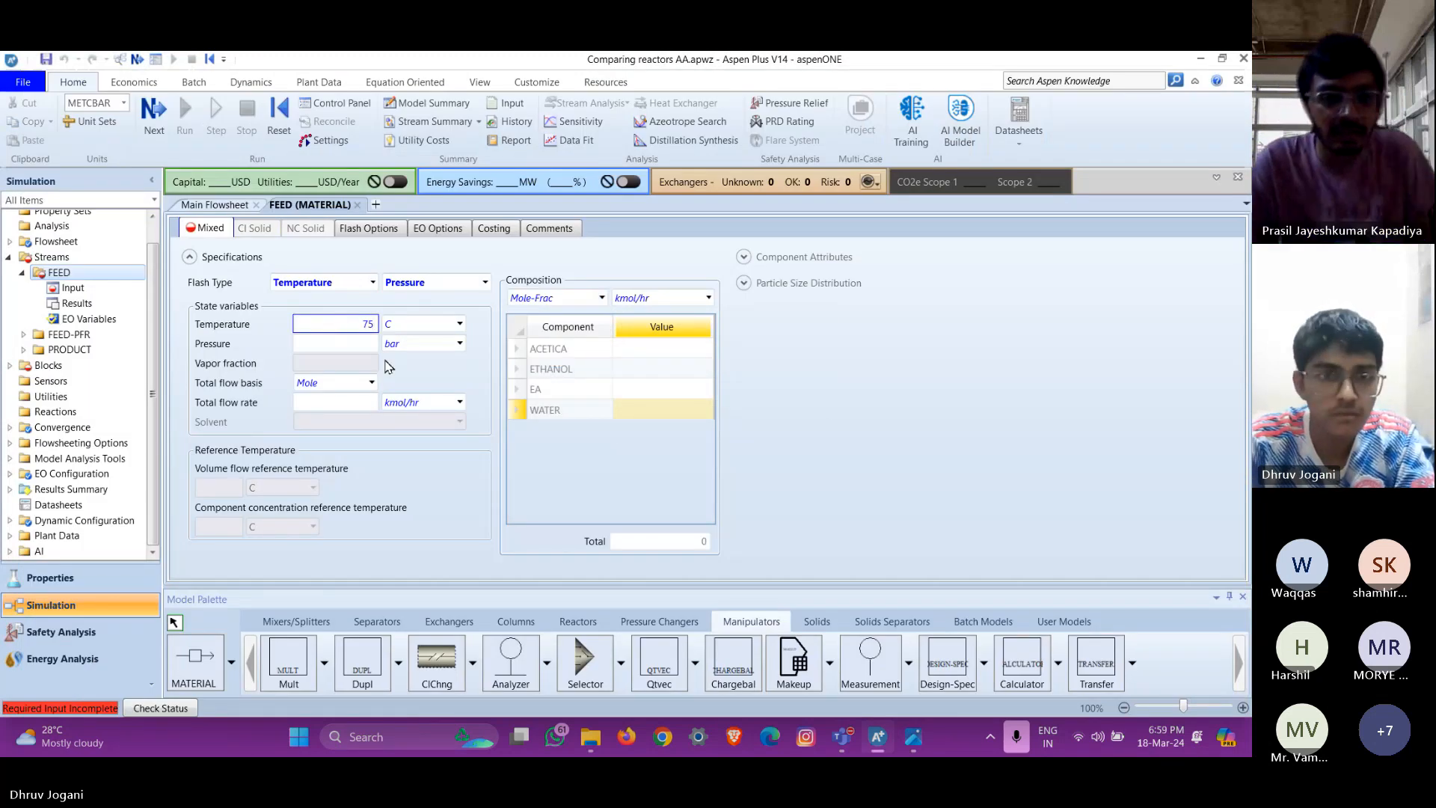
{"action": "left_click", "coordinate": [337, 345]}
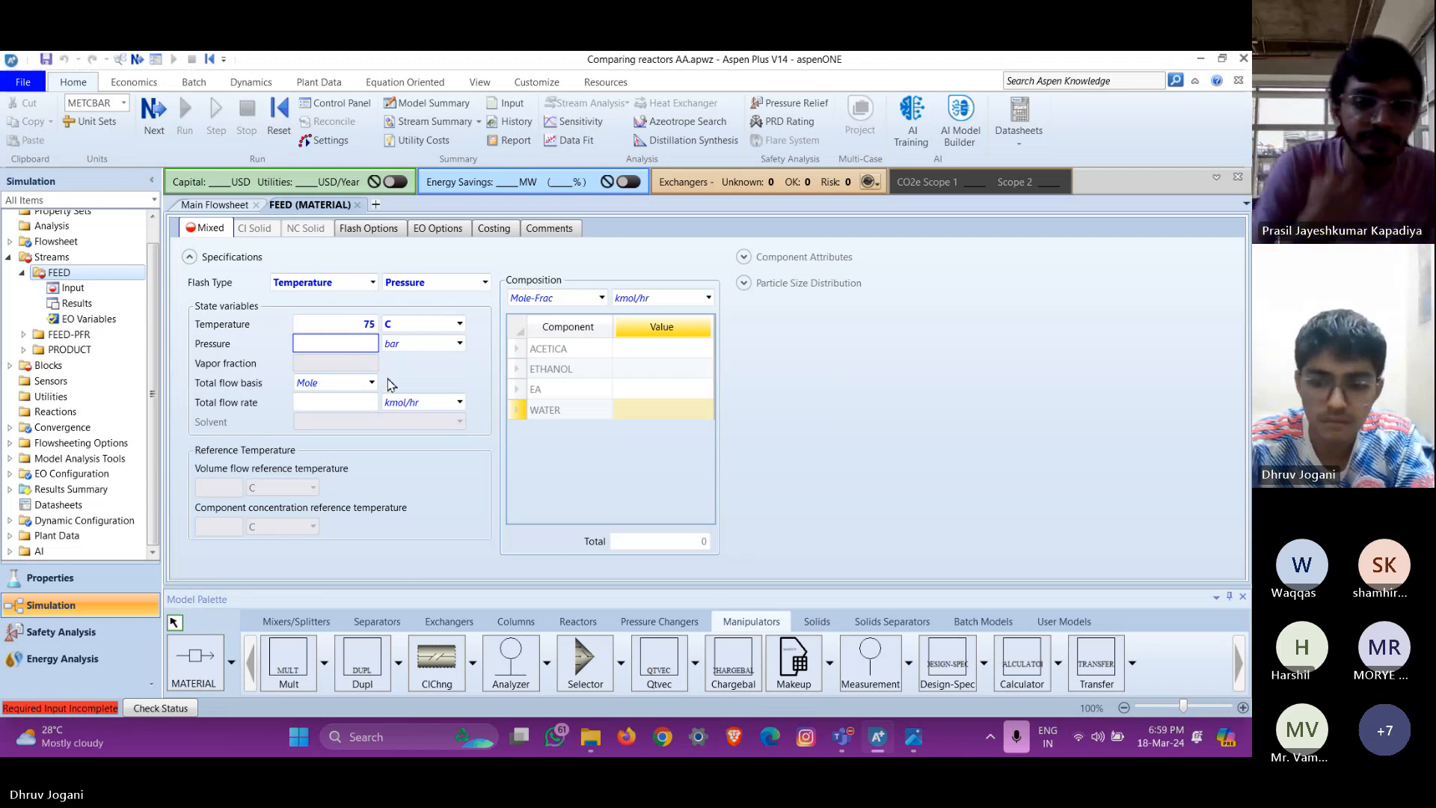
{"action": "left_click", "coordinate": [435, 344]}
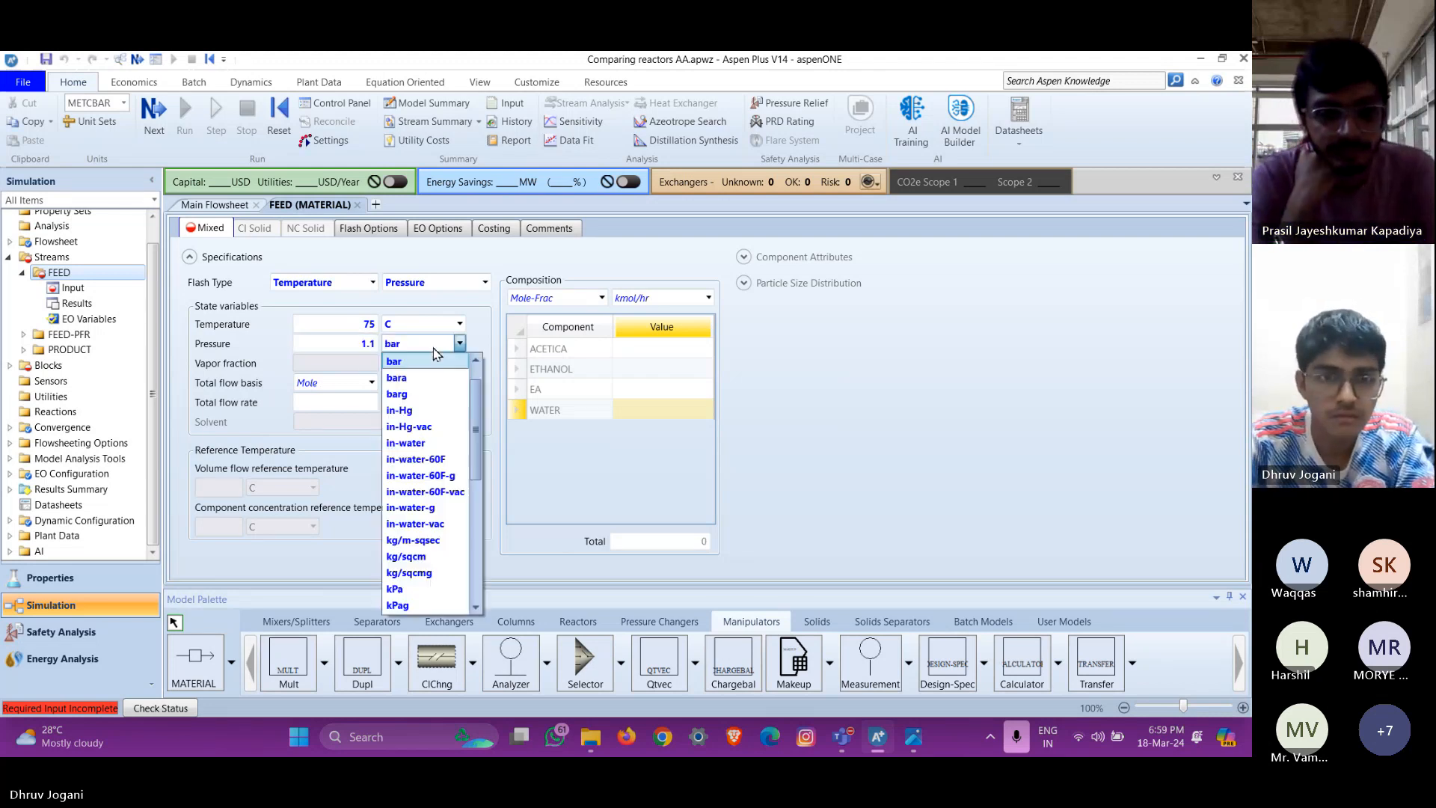
{"action": "left_click", "coordinate": [415, 362]}
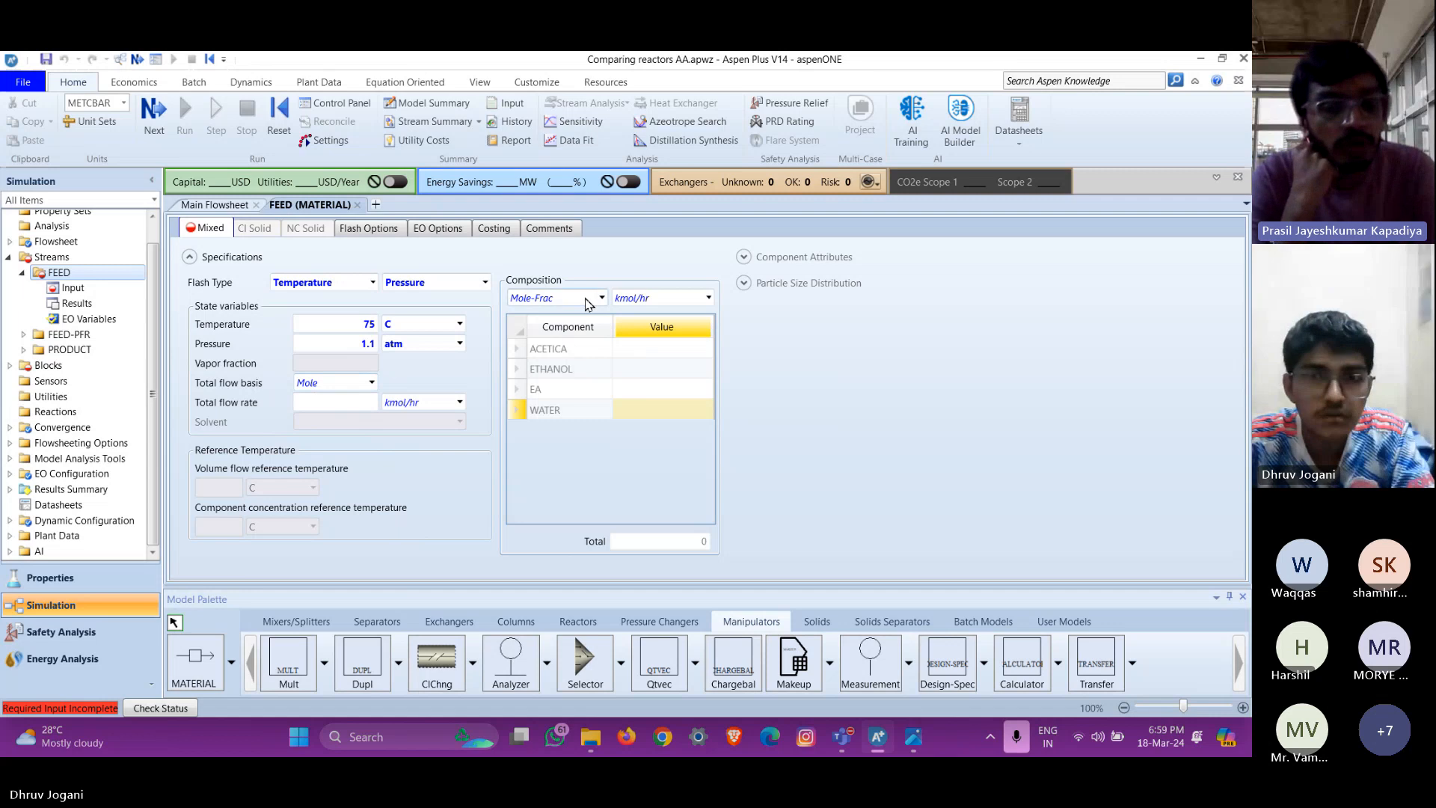
{"action": "left_click", "coordinate": [352, 402]}
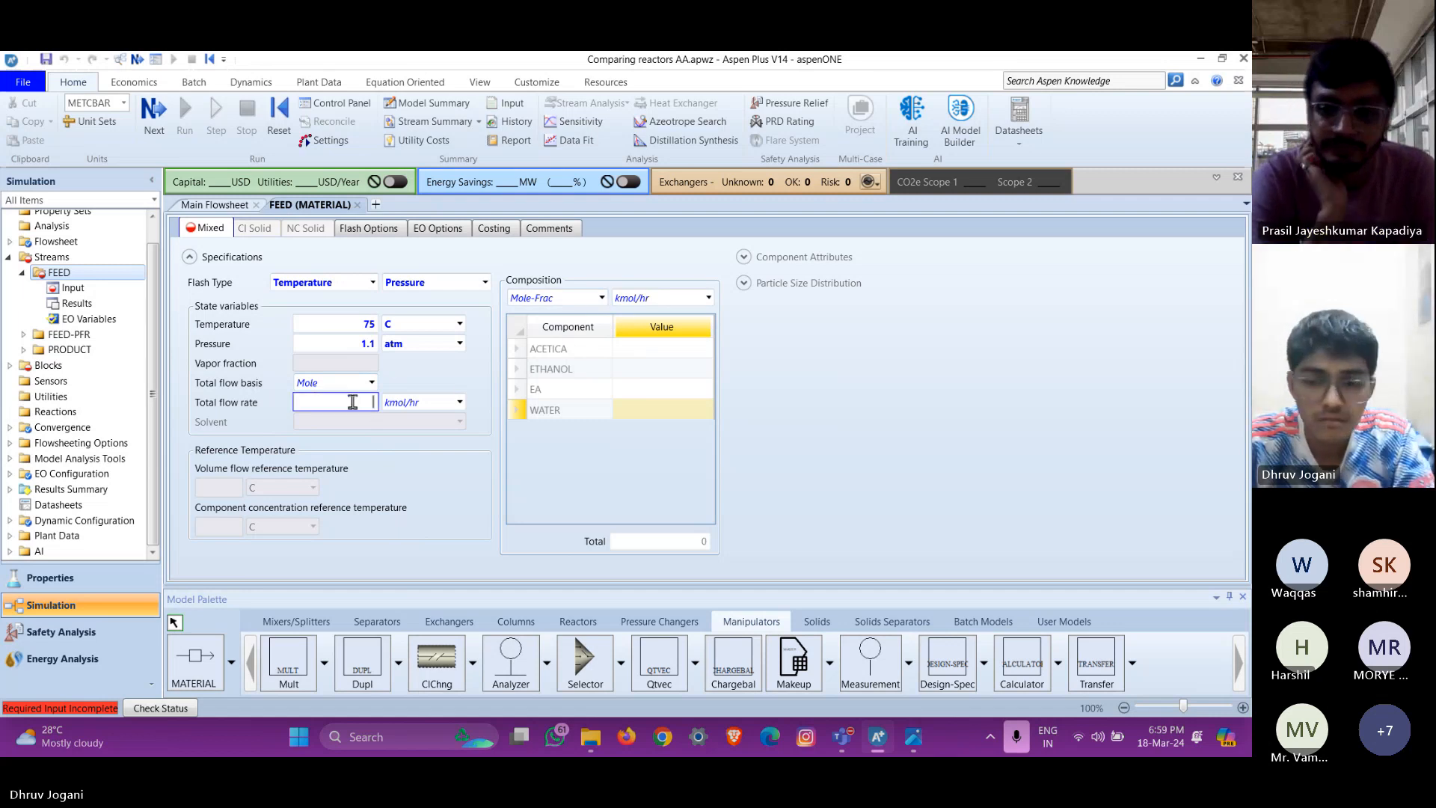
{"action": "type", "text": "400"}
{"action": "key", "text": "Return"}
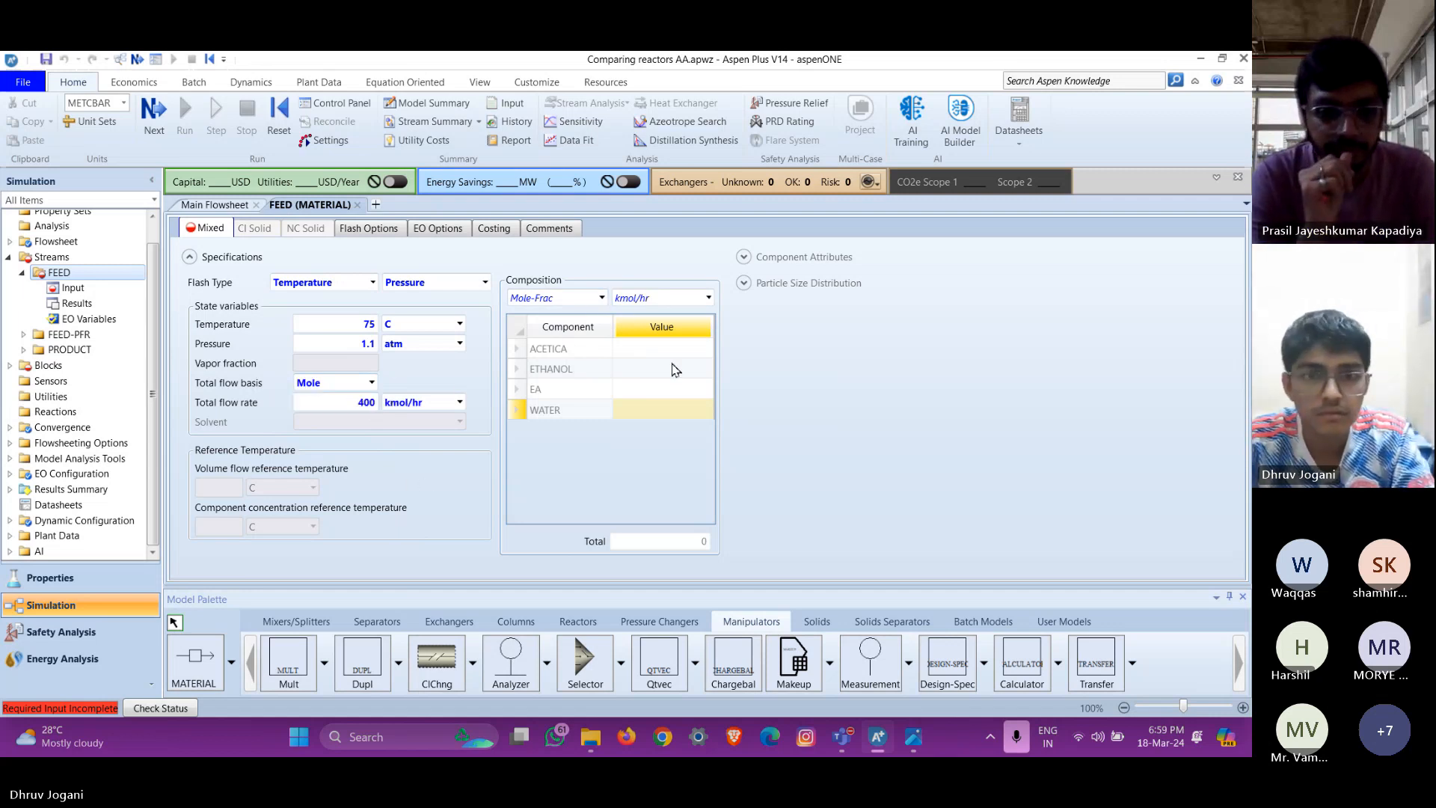
Enter the FEED mole fractions from the problem statement: ACETICA 0.525, ETHANOL 0.45 and WATER 0.025
{"action": "left_click", "coordinate": [660, 352]}
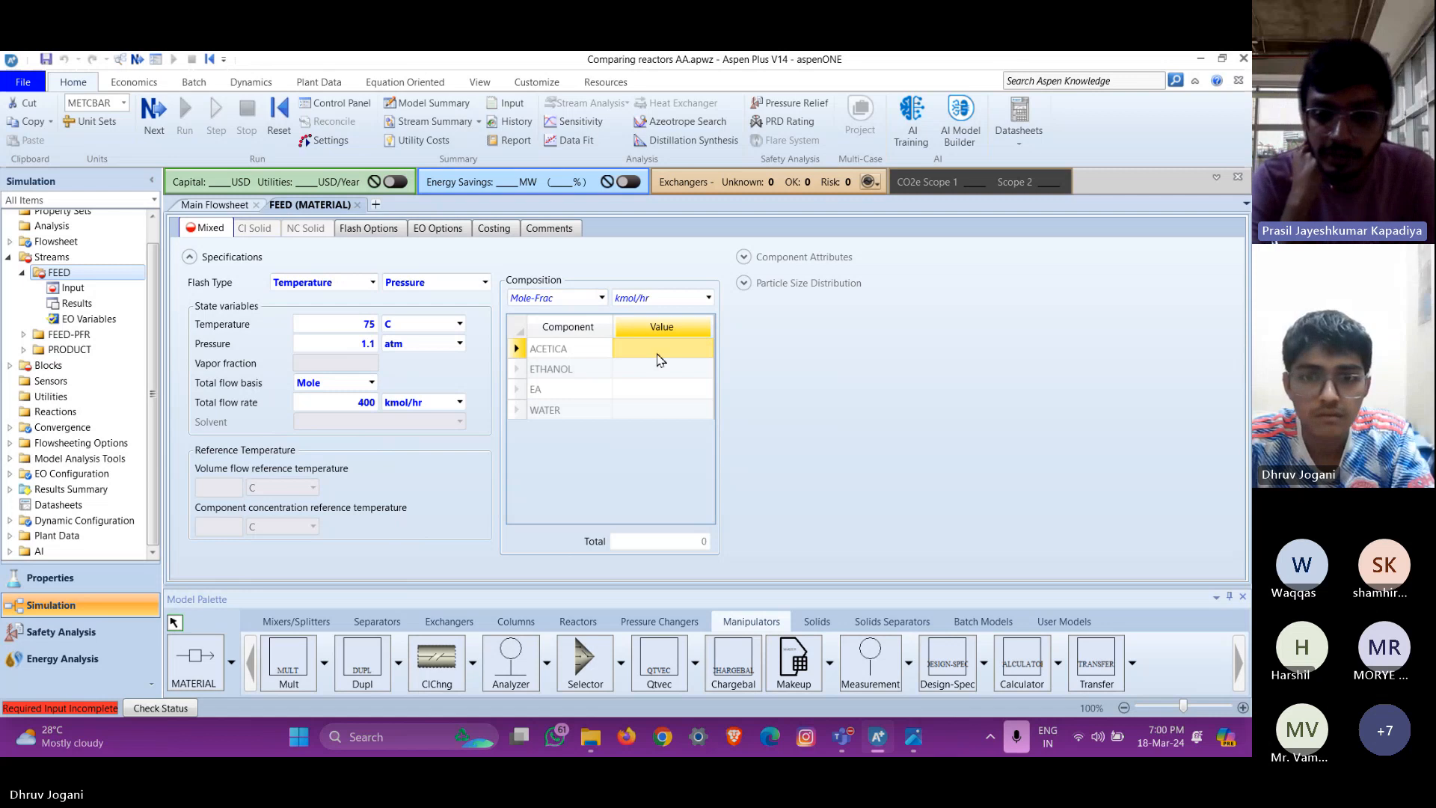
{"action": "type", "text": "0.525"}
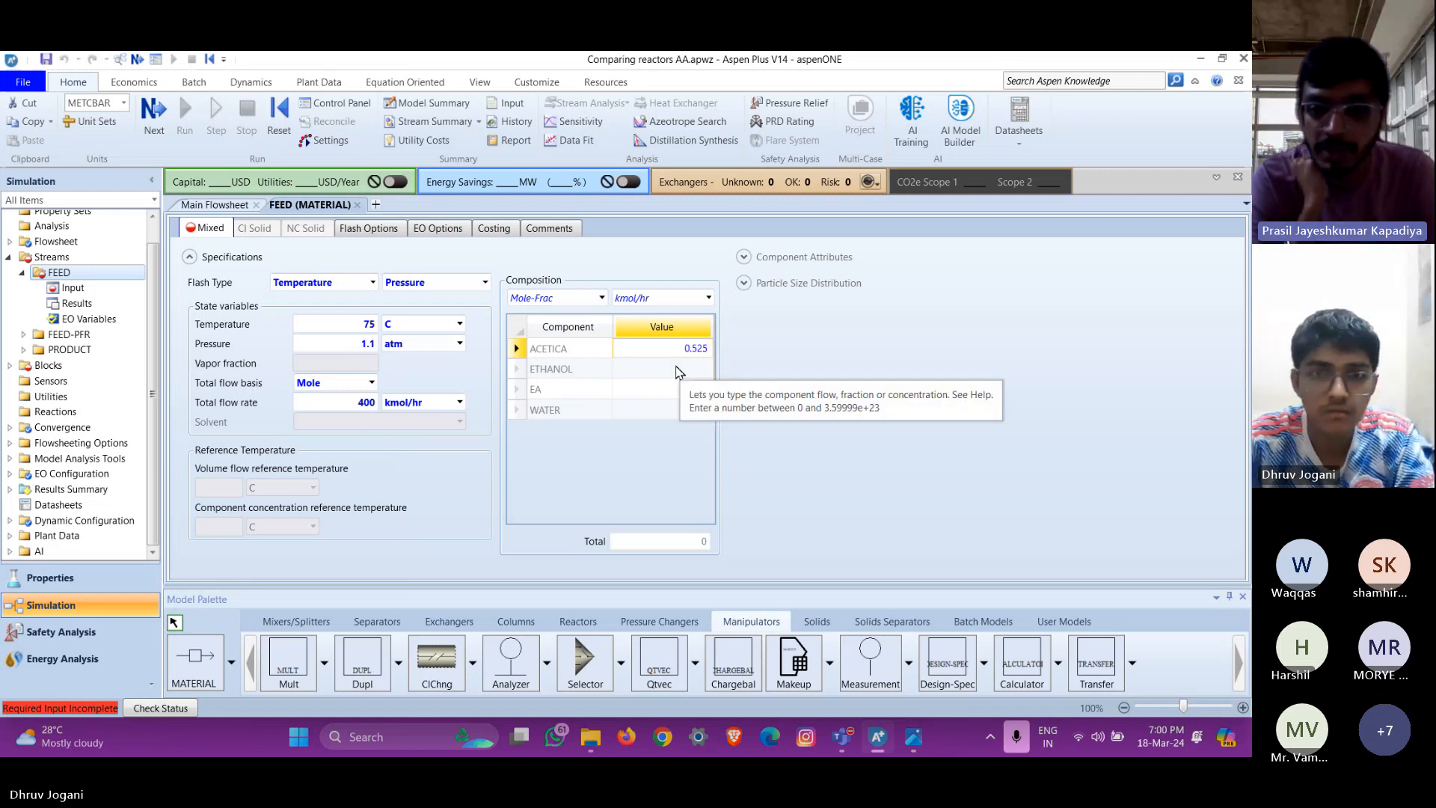
{"action": "key", "text": "Return"}
{"action": "left_click", "coordinate": [673, 371]}
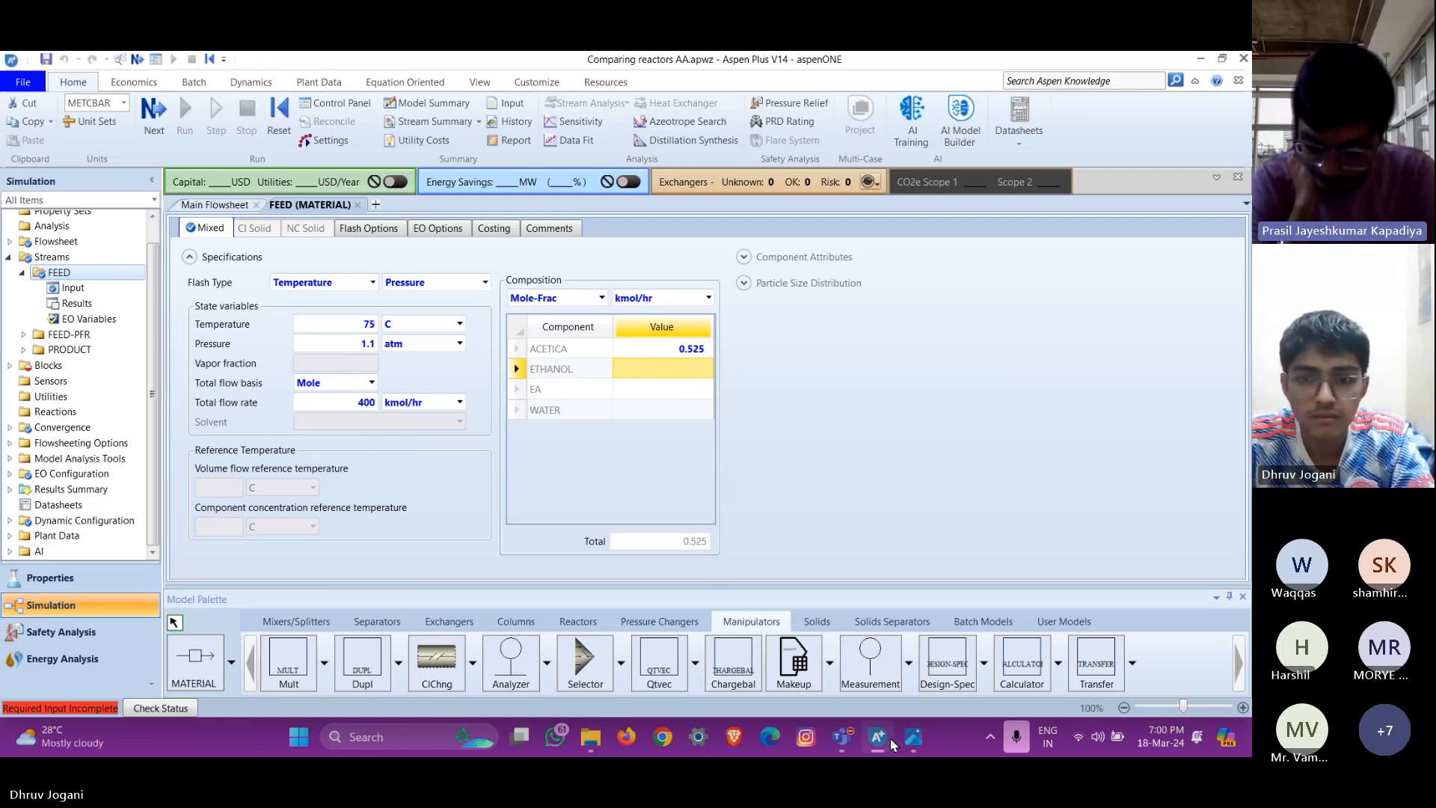
{"action": "left_click", "coordinate": [909, 739]}
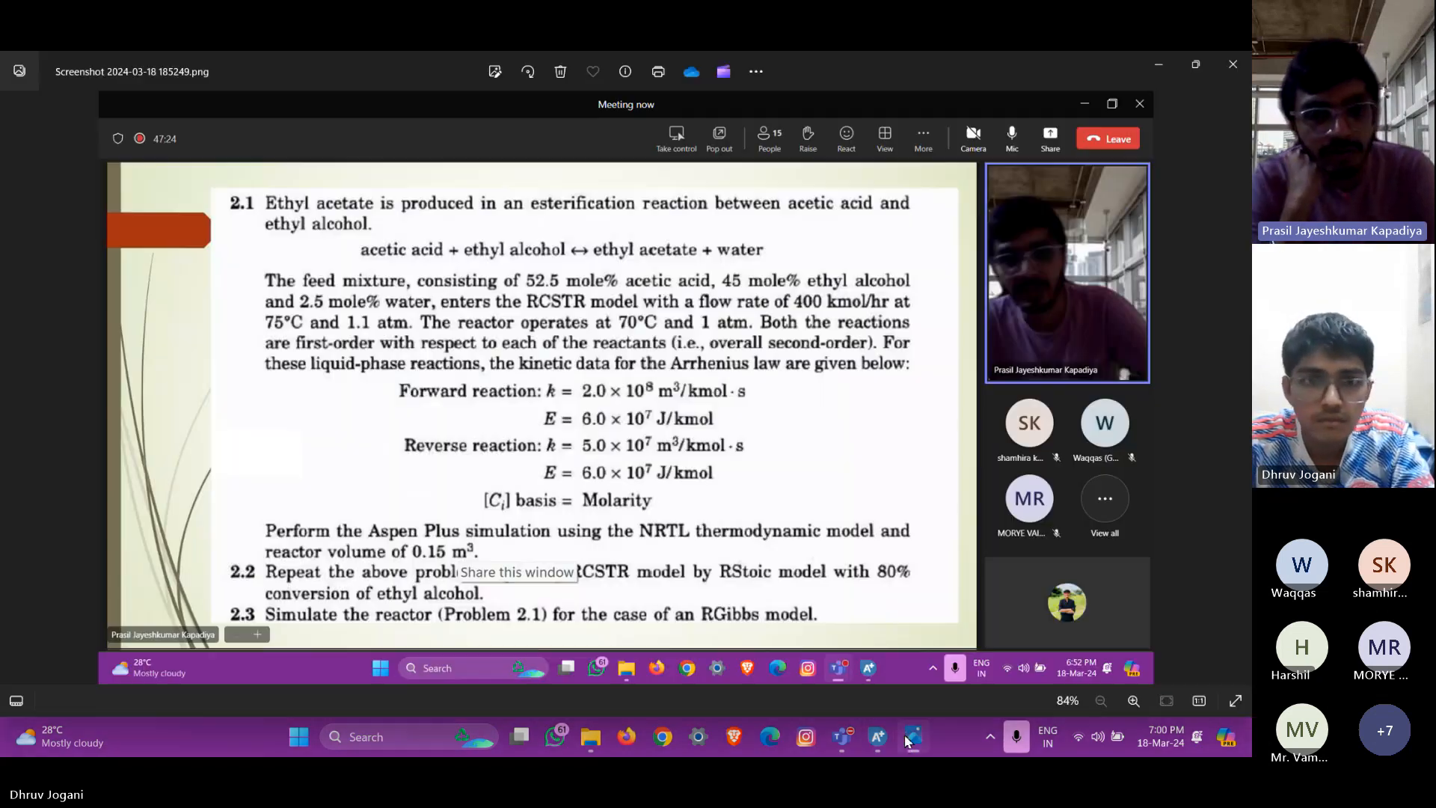
{"action": "left_click", "coordinate": [908, 741]}
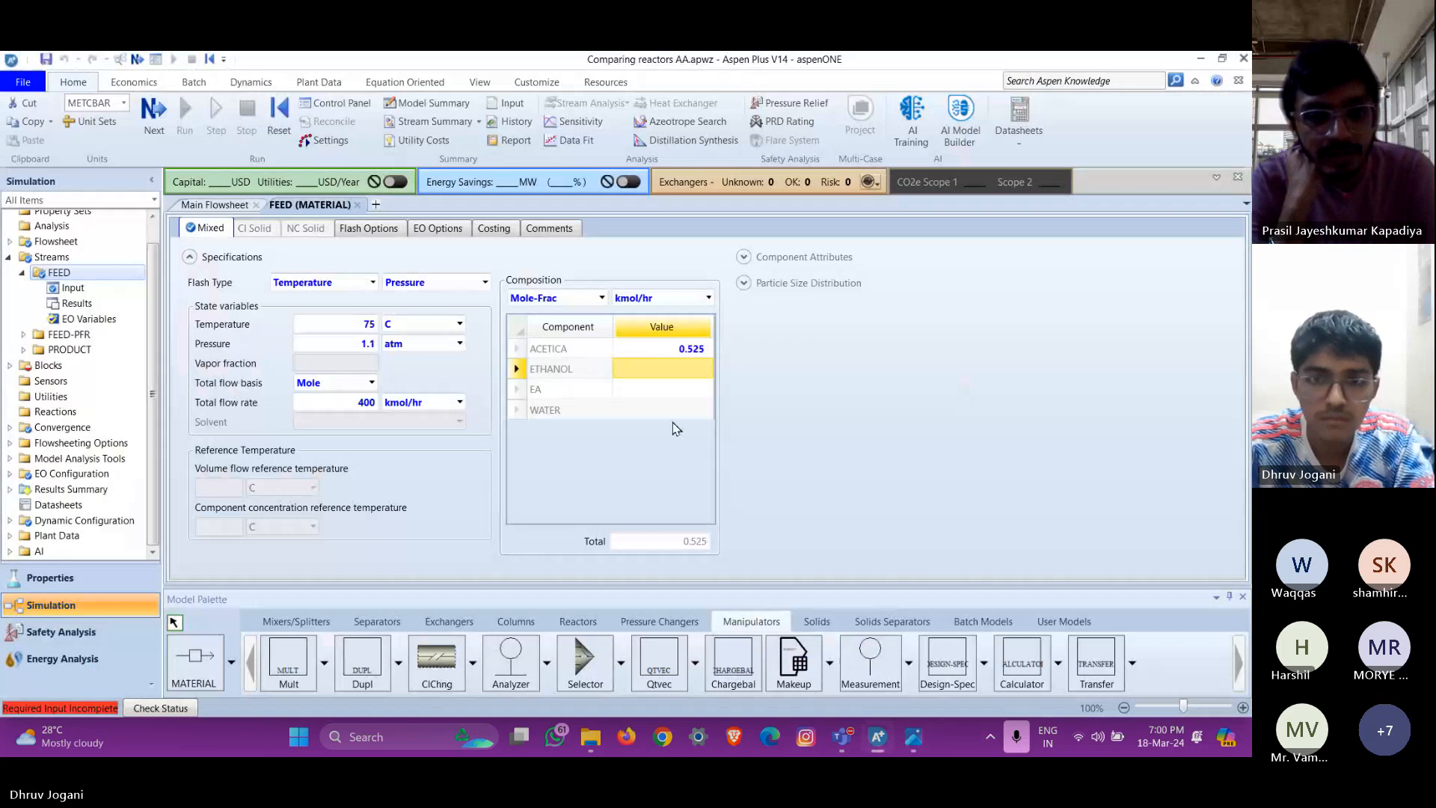
{"action": "type", "text": "0.45"}
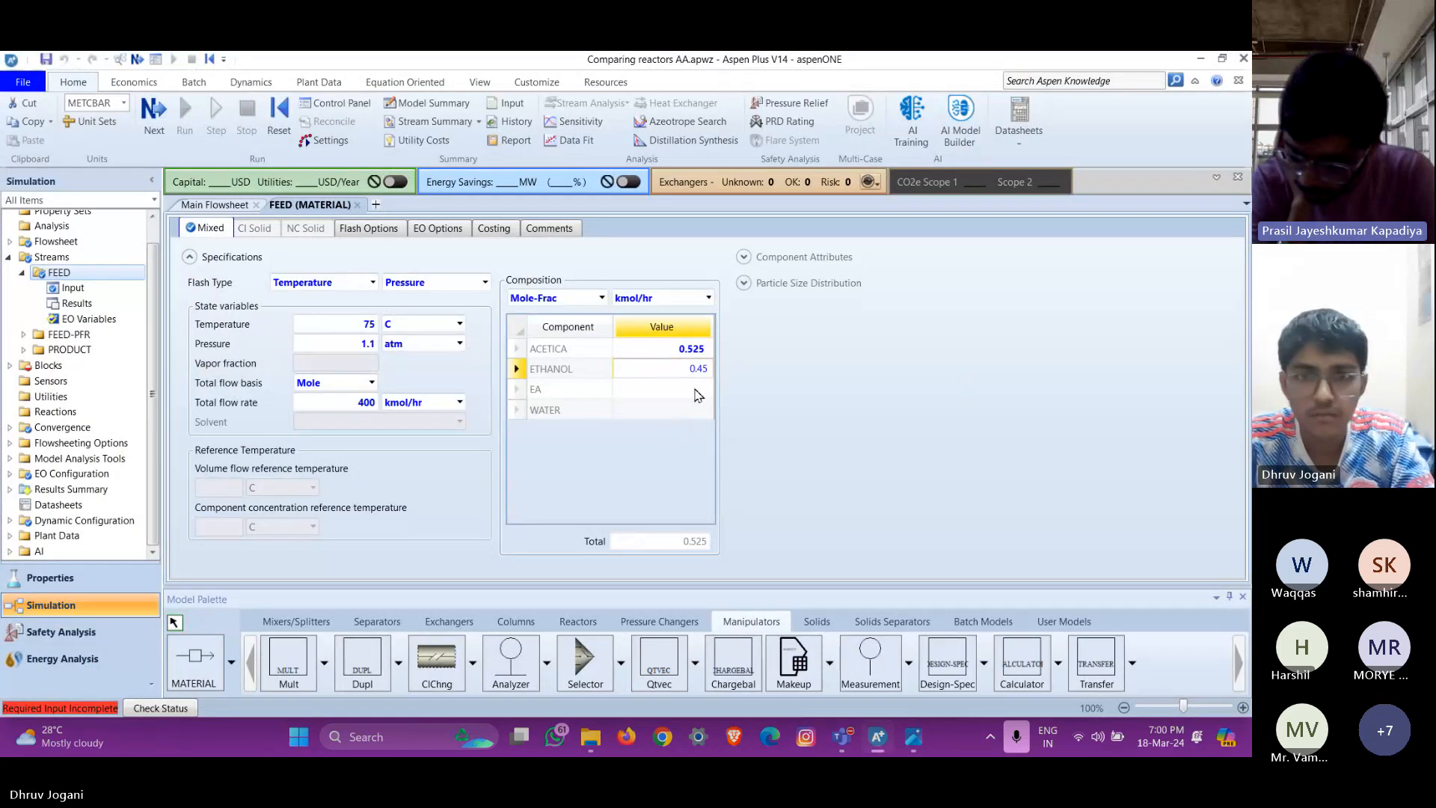
{"action": "left_click", "coordinate": [695, 393]}
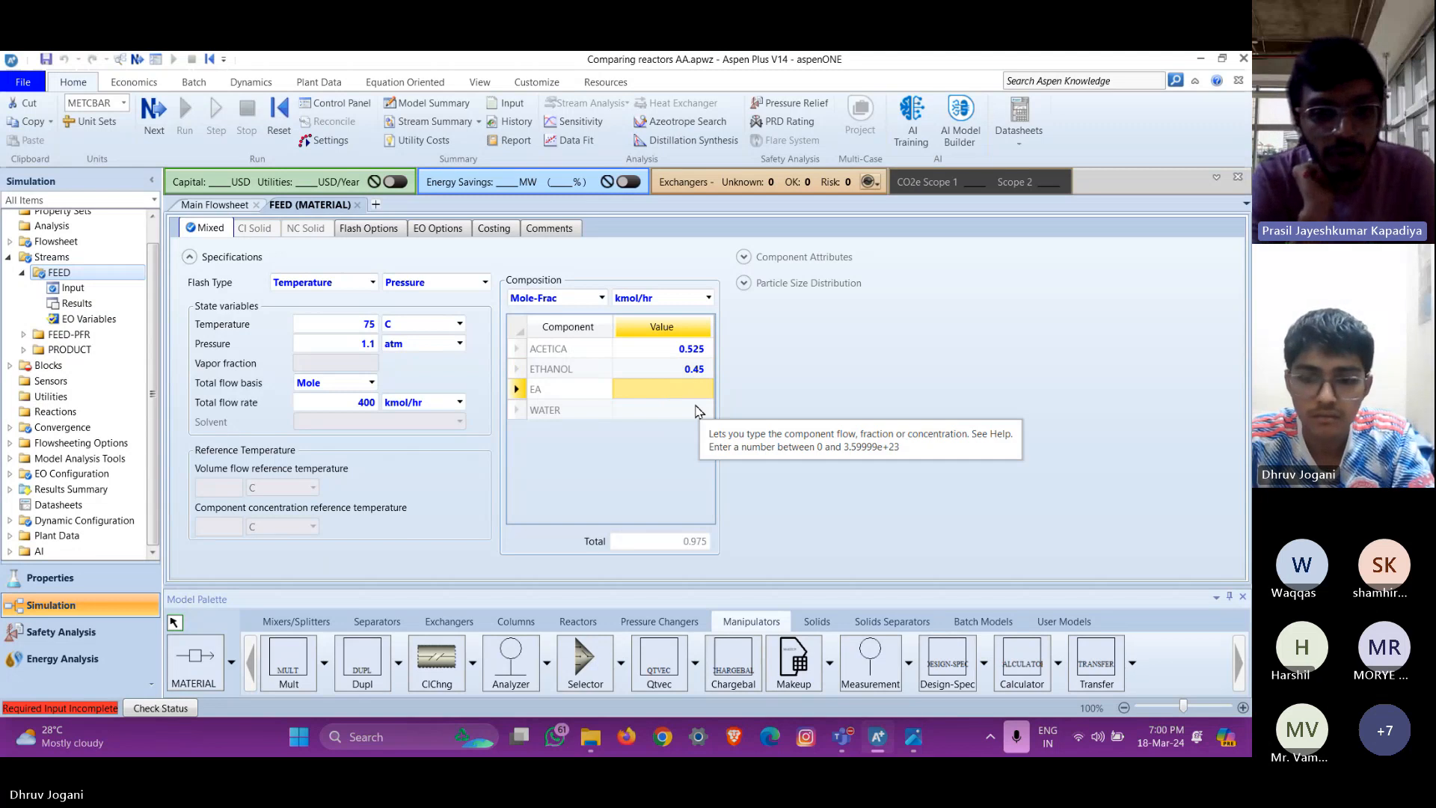
{"action": "left_click", "coordinate": [696, 410]}
{"action": "type", "text": "0.0"}
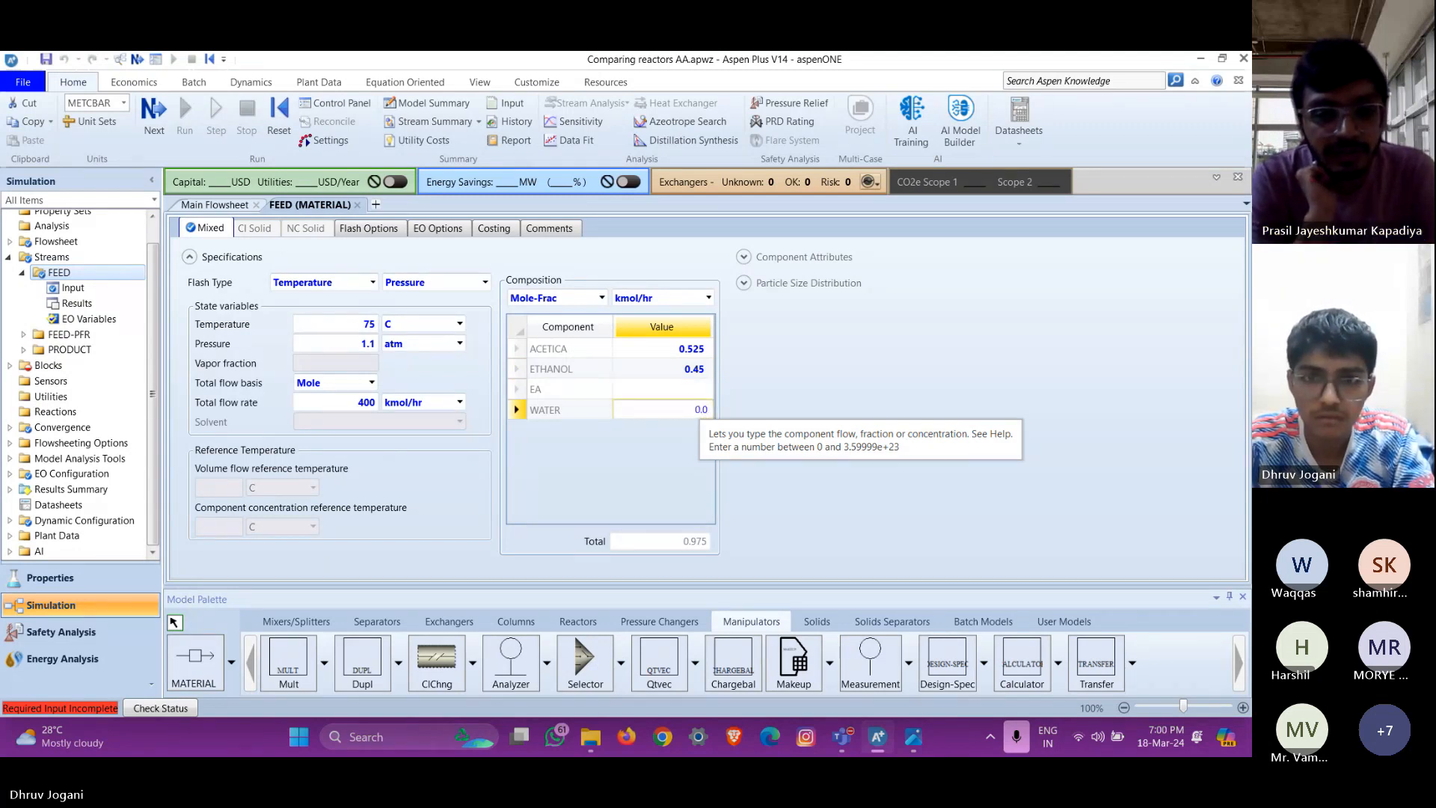
{"action": "type", "text": "25"}
{"action": "key", "text": "Return"}
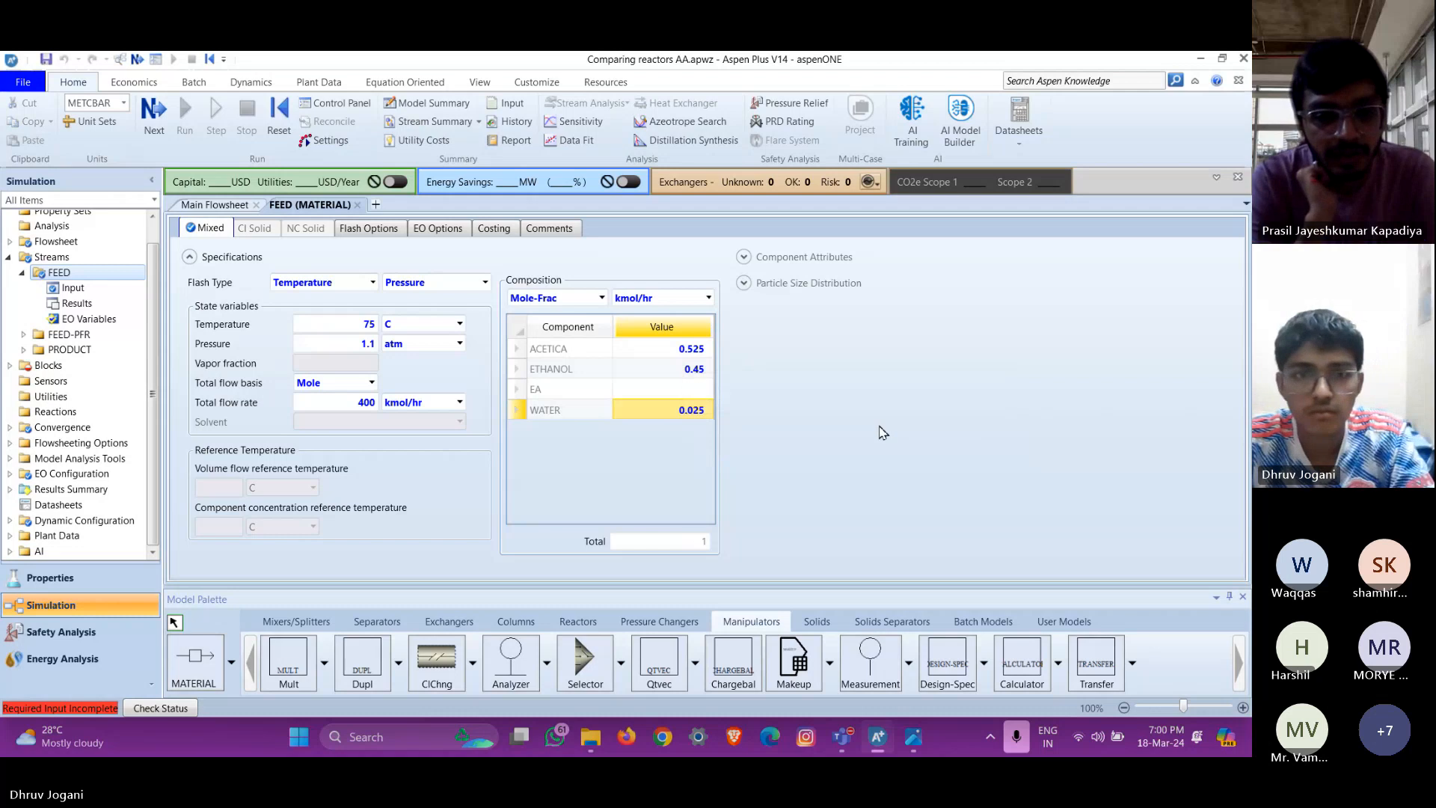
Set the PFR block's type to Reactor with specified temperature, constant at a specified reactor temperature of 70 °C
{"action": "left_click", "coordinate": [152, 120]}
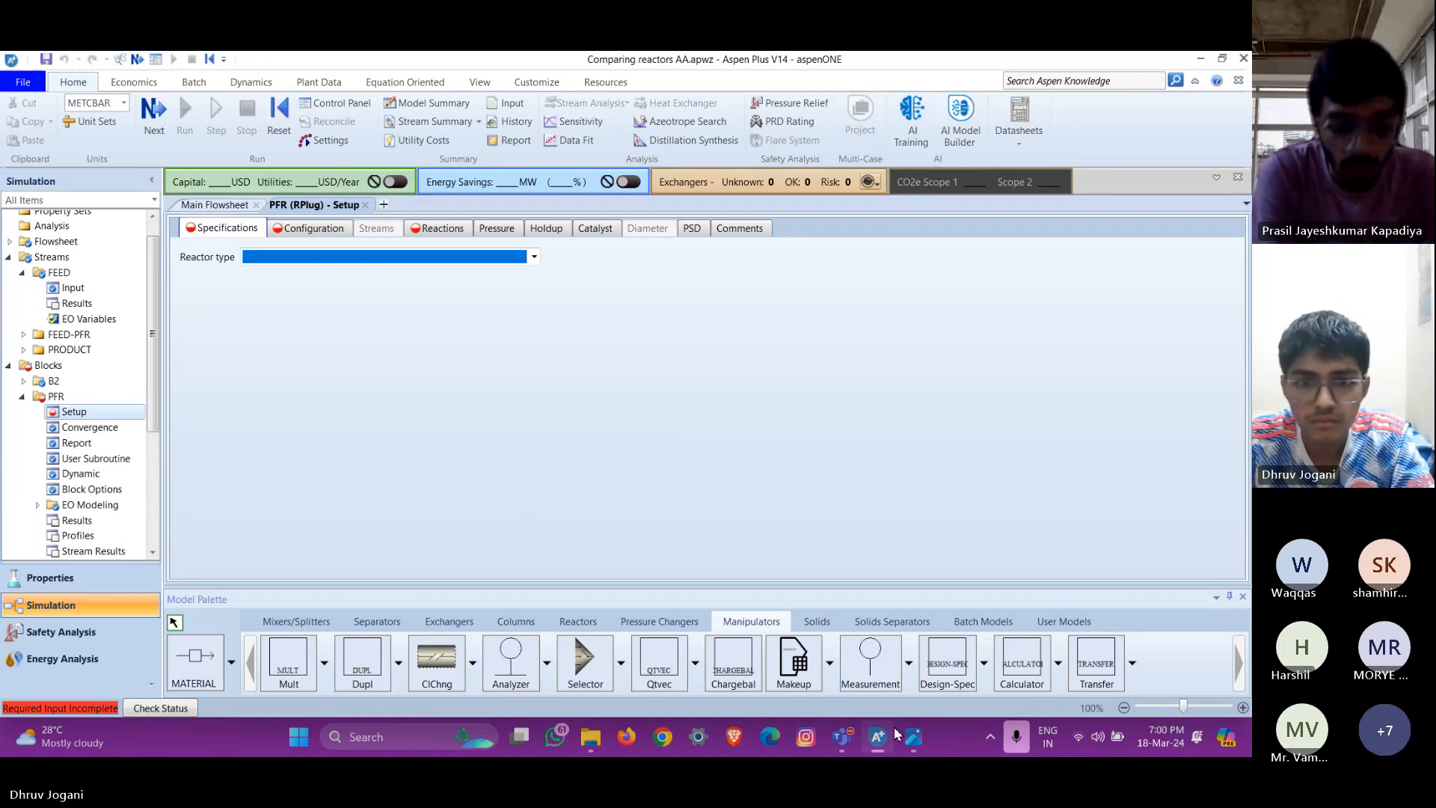
{"action": "left_click", "coordinate": [917, 738]}
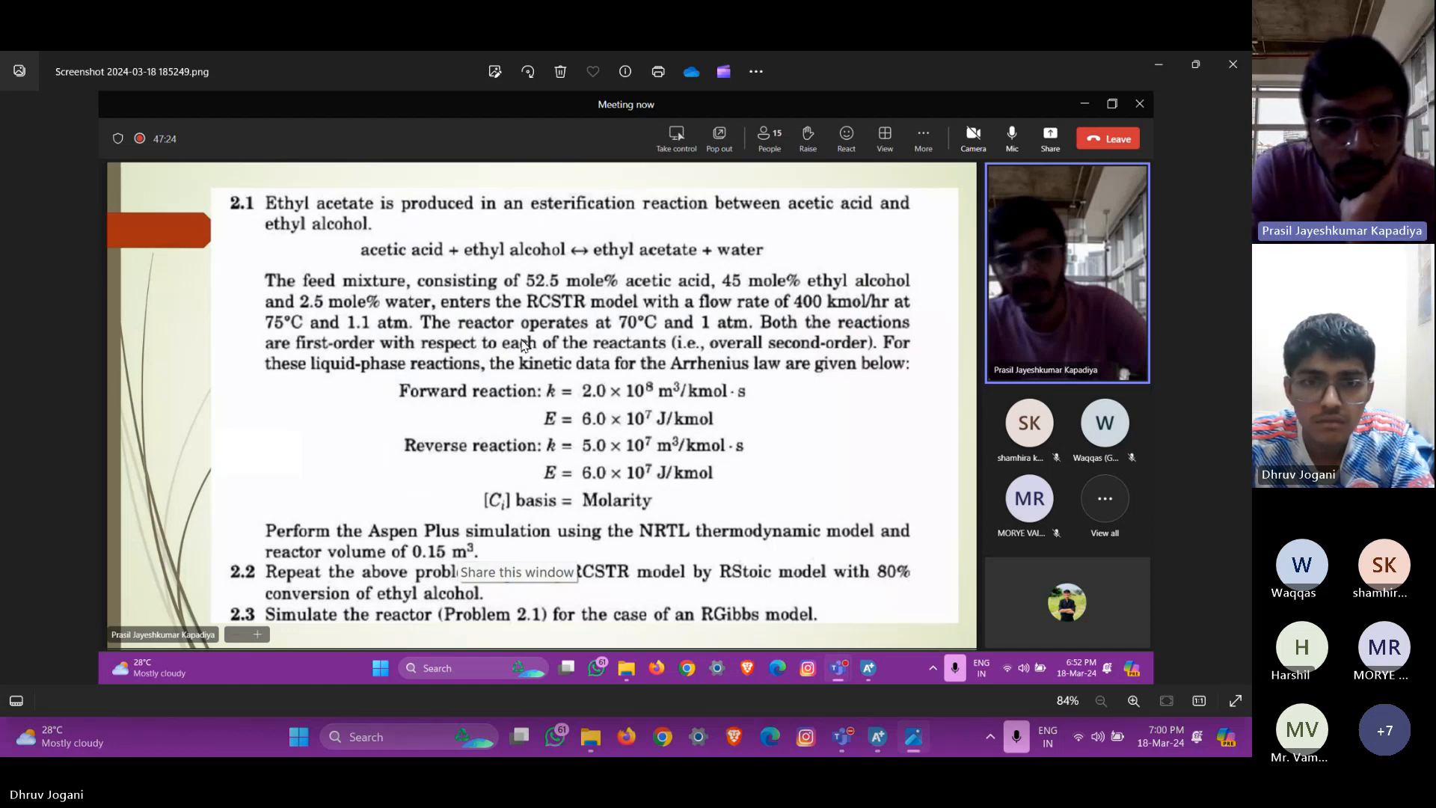
{"action": "left_click", "coordinate": [917, 737]}
{"action": "left_click", "coordinate": [367, 257]}
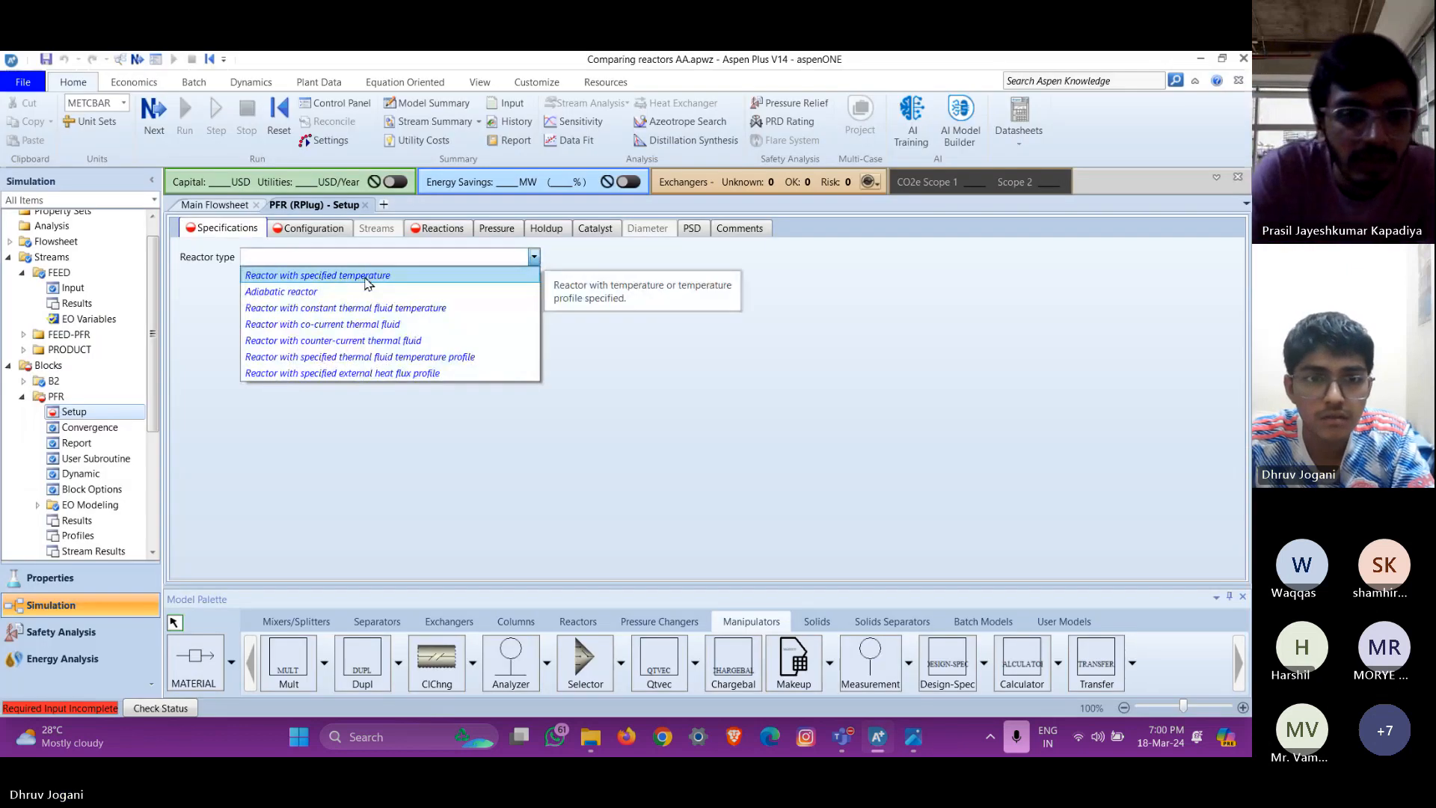
{"action": "left_click", "coordinate": [366, 276]}
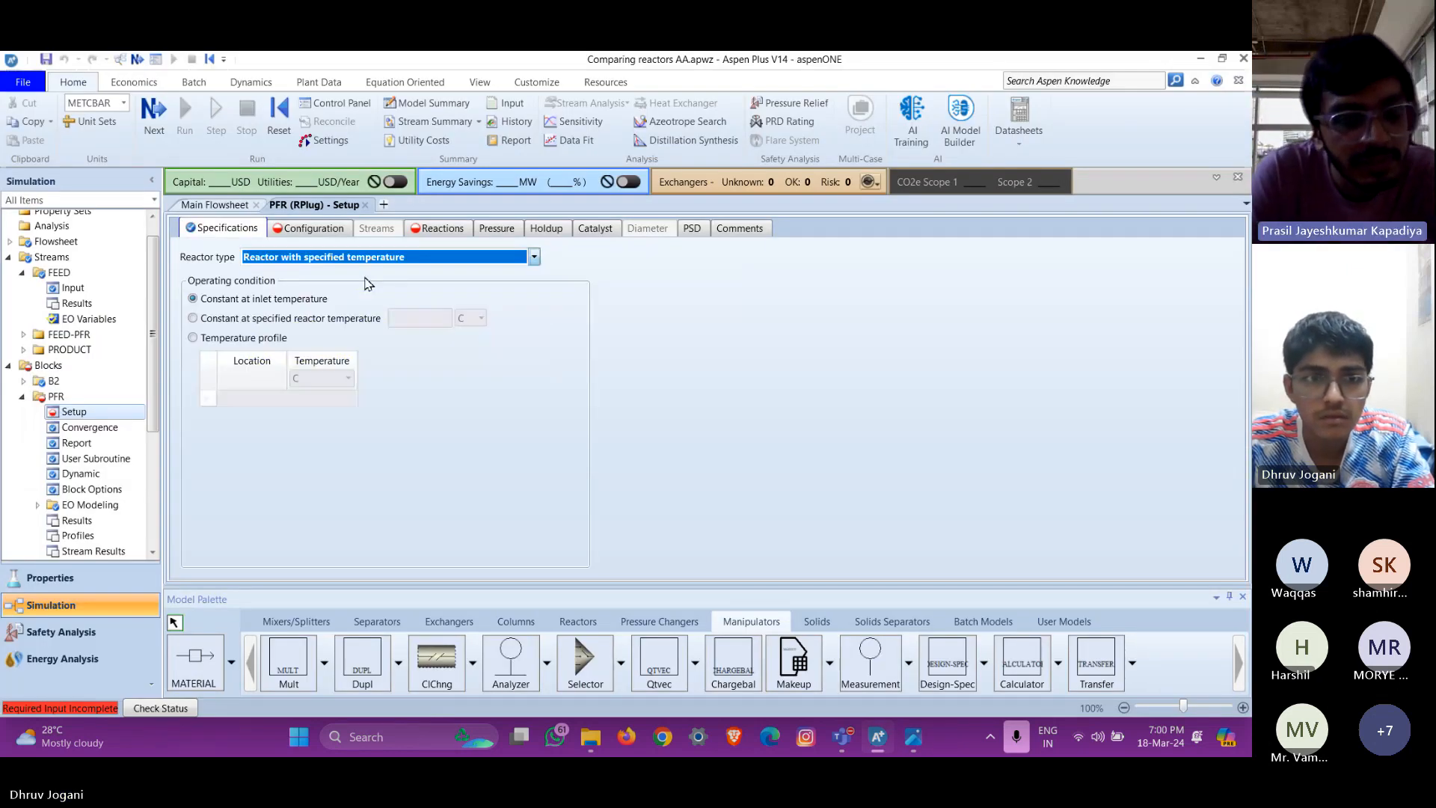
{"action": "left_click", "coordinate": [196, 320]}
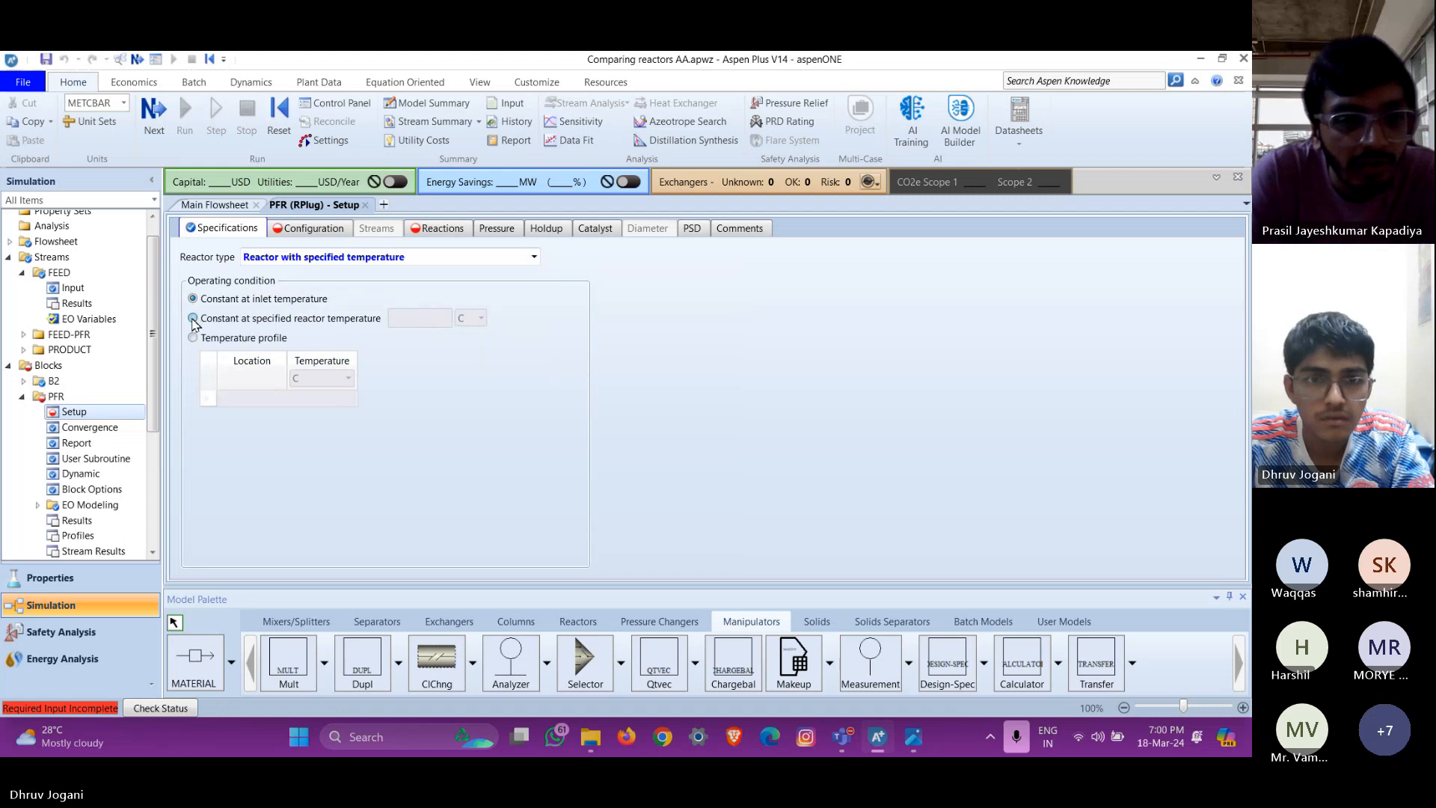
{"action": "left_click", "coordinate": [447, 320]}
{"action": "type", "text": "70"}
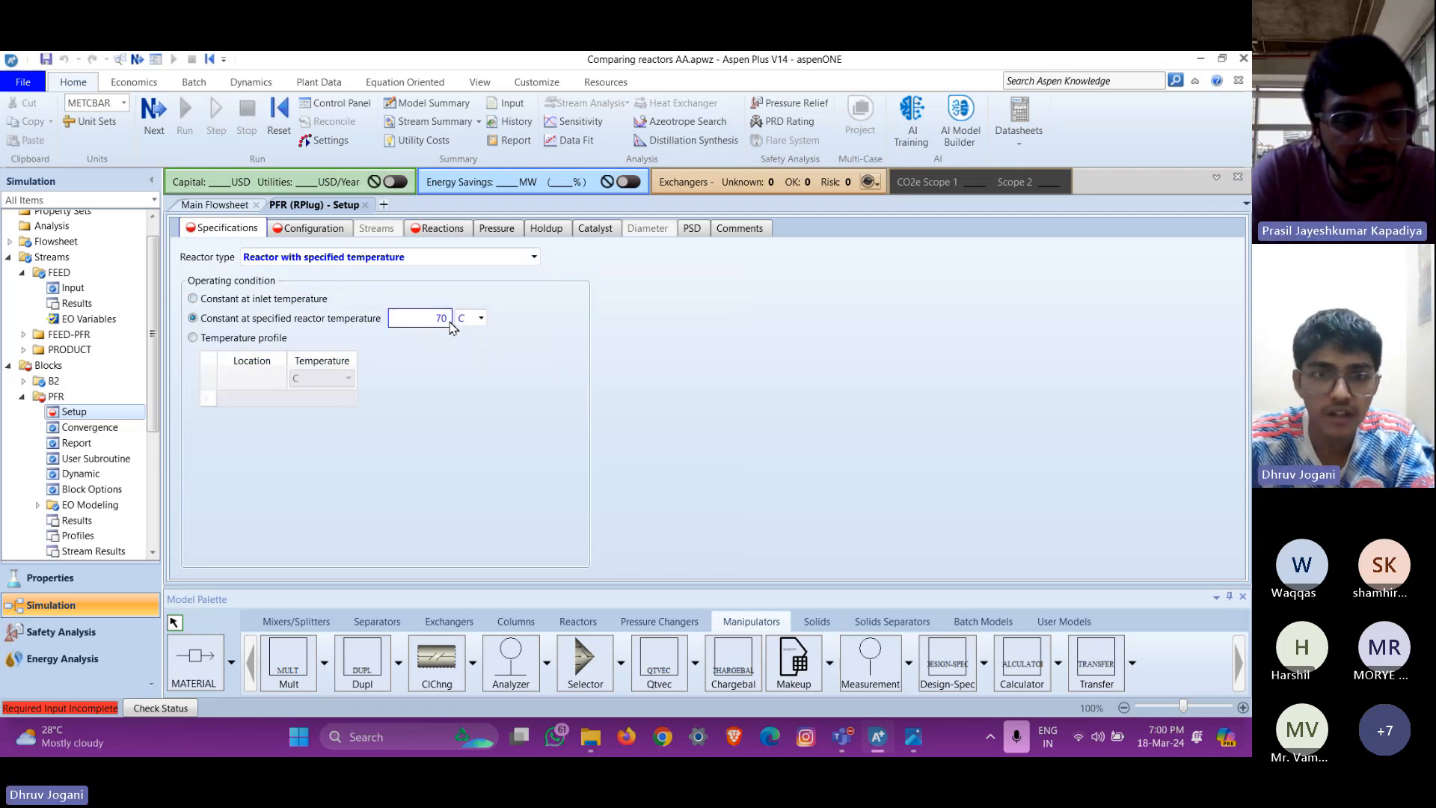
{"action": "left_click", "coordinate": [670, 336]}
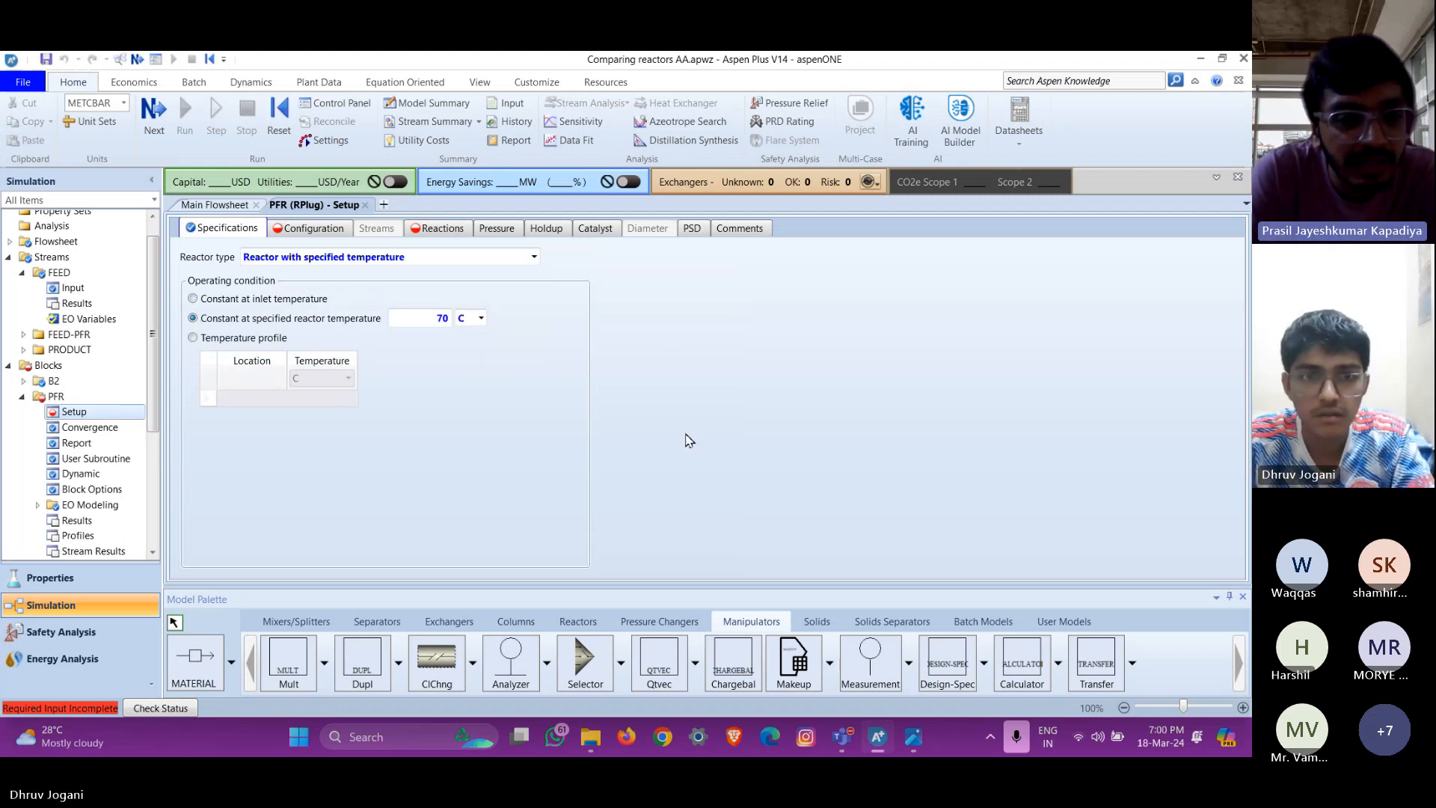
{"action": "left_click", "coordinate": [917, 751]}
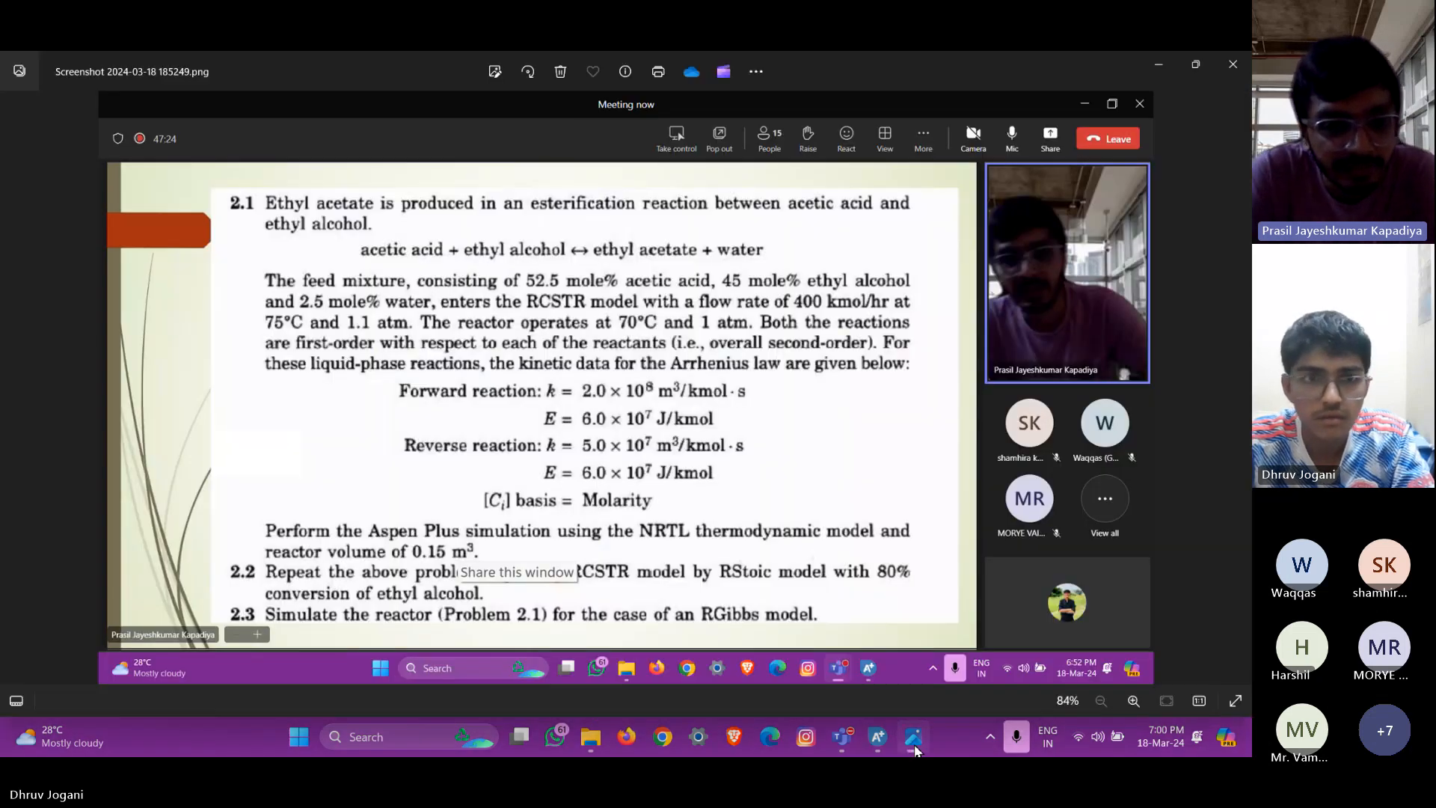
{"action": "left_click", "coordinate": [914, 748]}
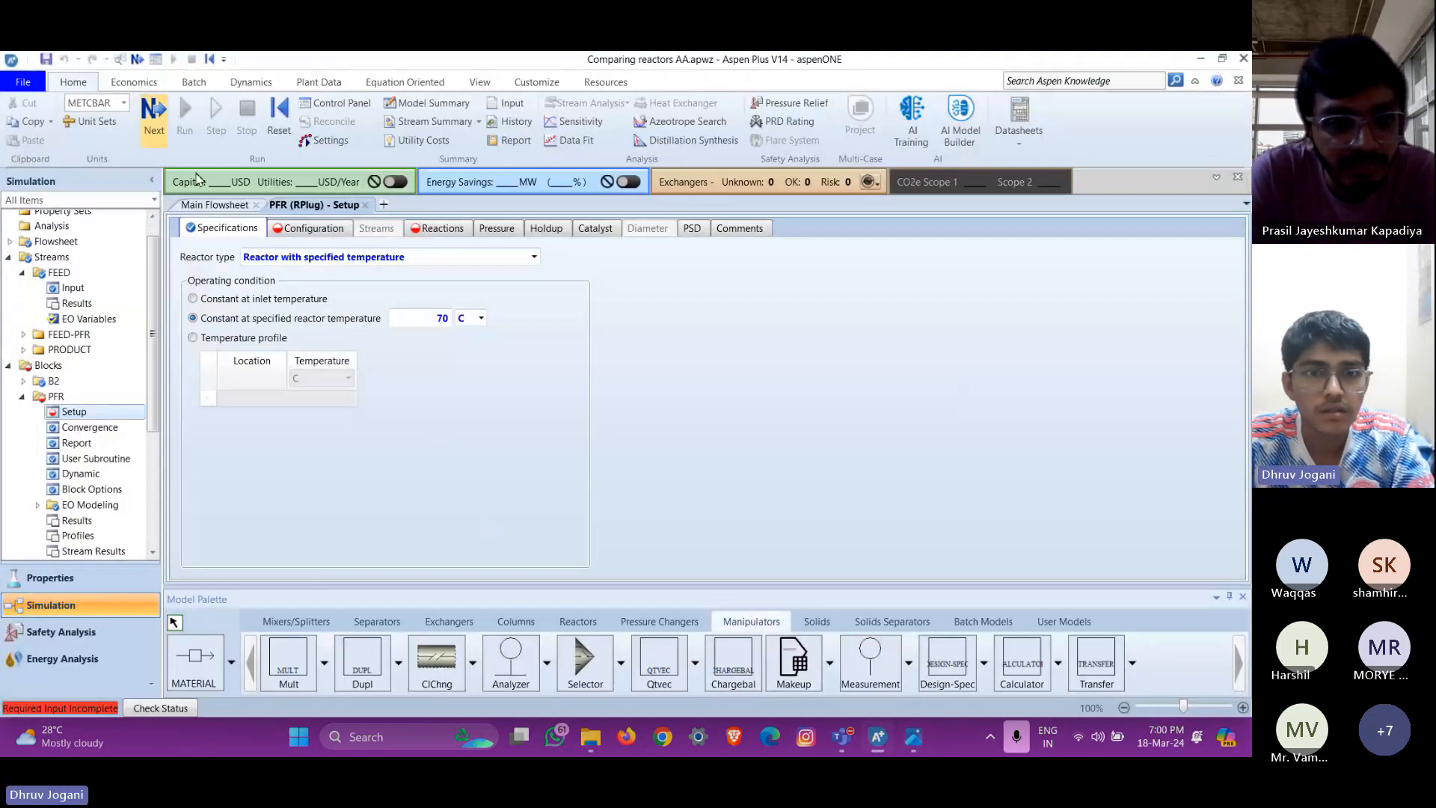
Set the PFR's length to 1 meter, consulting the problem statement for the reactor volume
{"action": "left_click", "coordinate": [309, 228]}
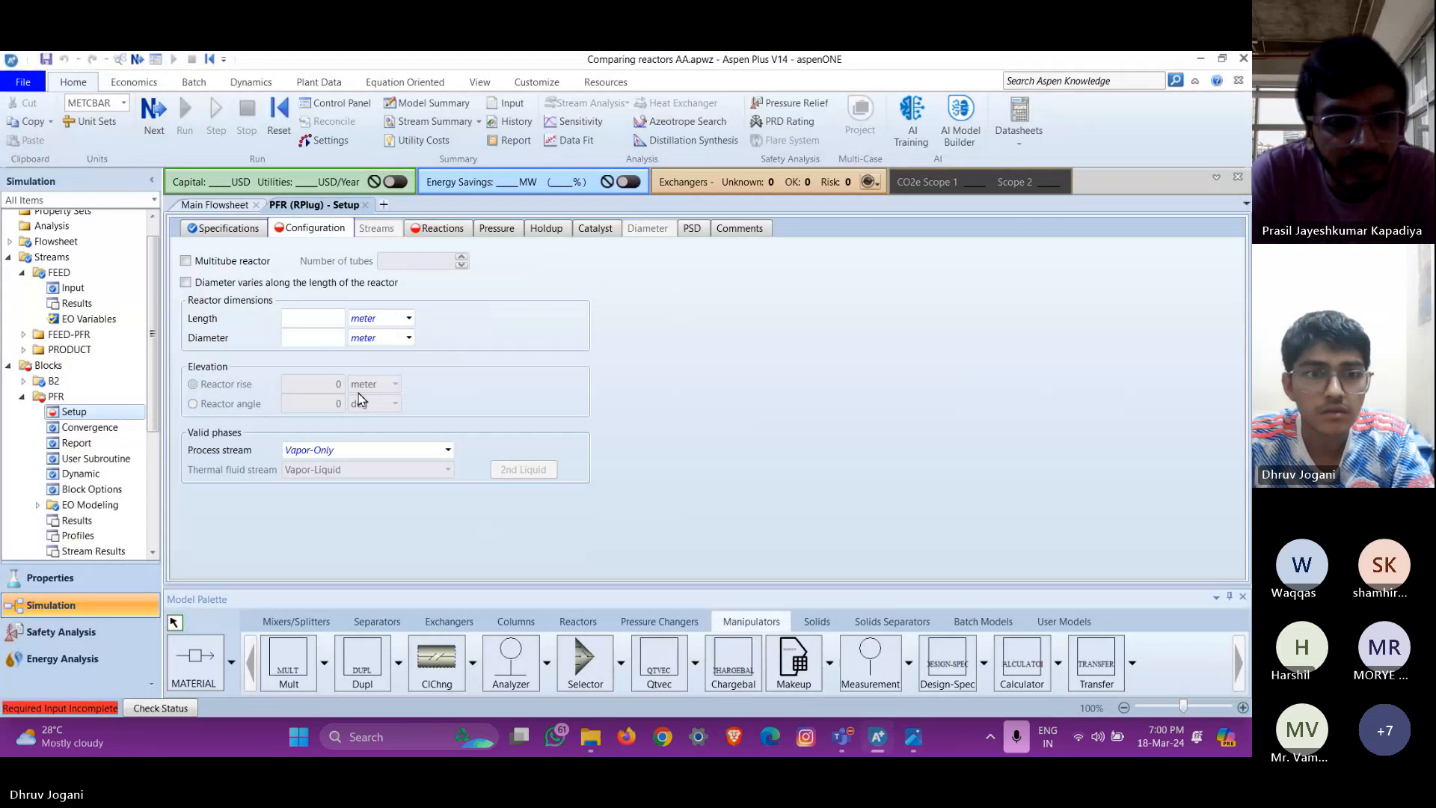
{"action": "left_click", "coordinate": [909, 754]}
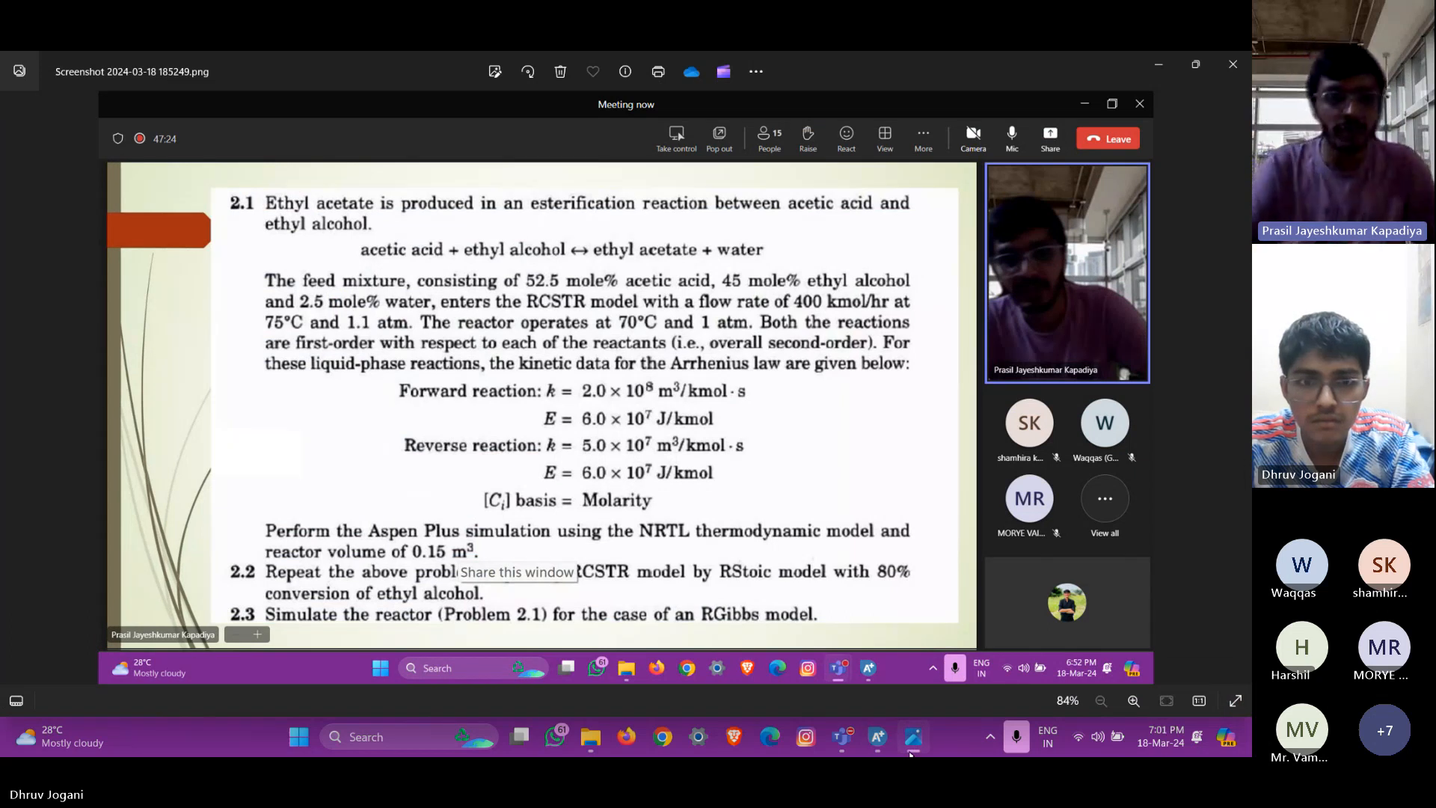
{"action": "left_click", "coordinate": [909, 754]}
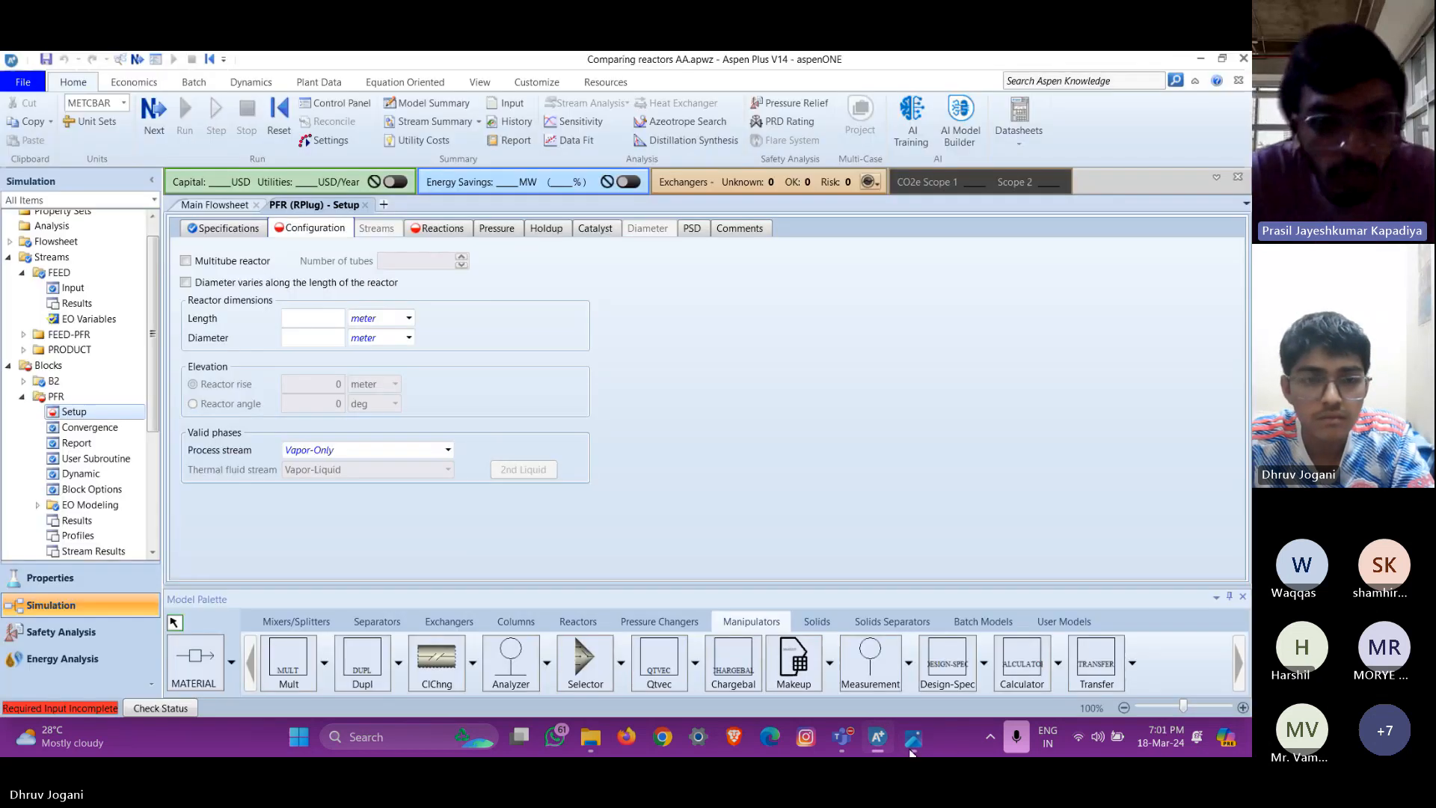
{"action": "left_click", "coordinate": [911, 750]}
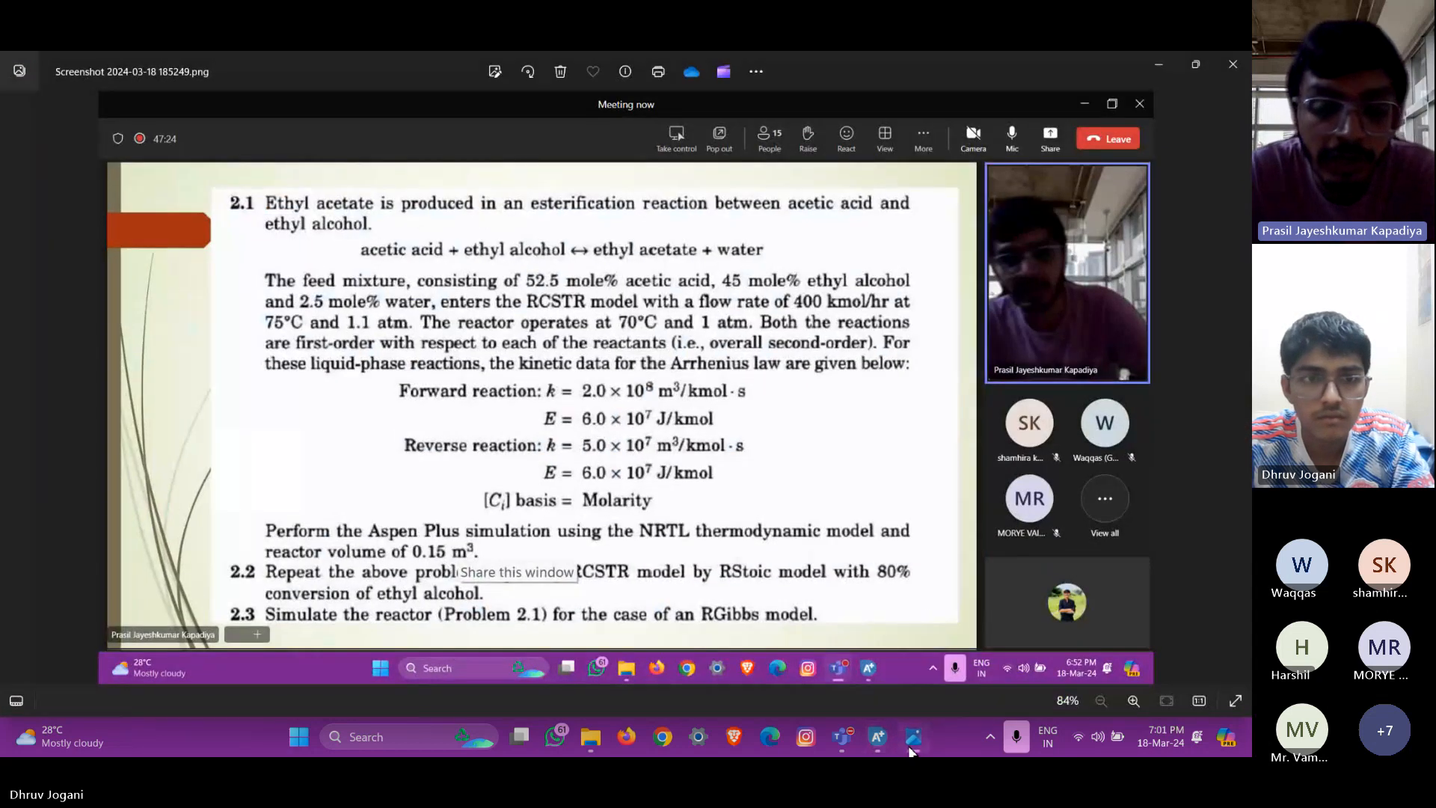
{"action": "left_click", "coordinate": [910, 751]}
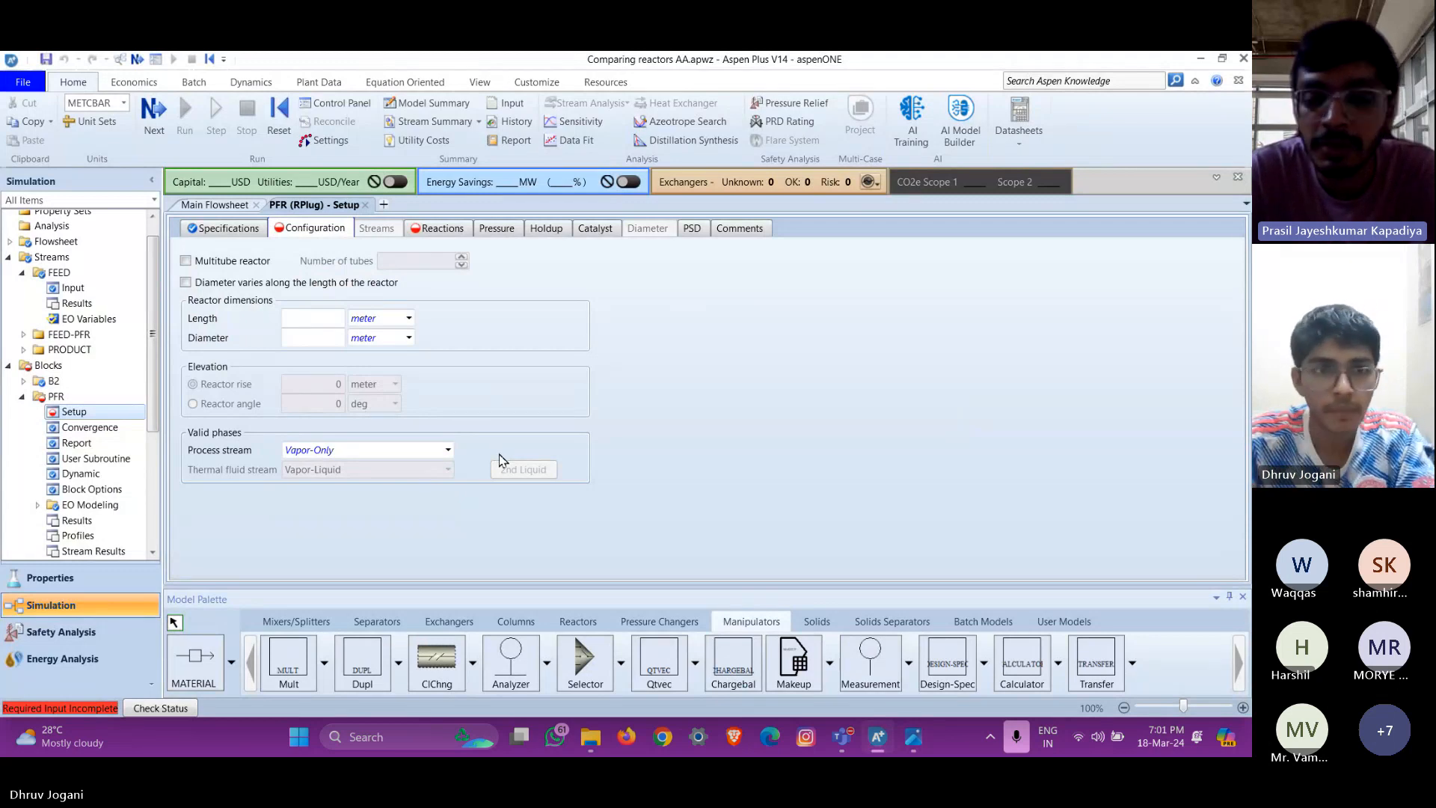
{"action": "left_click", "coordinate": [343, 326]}
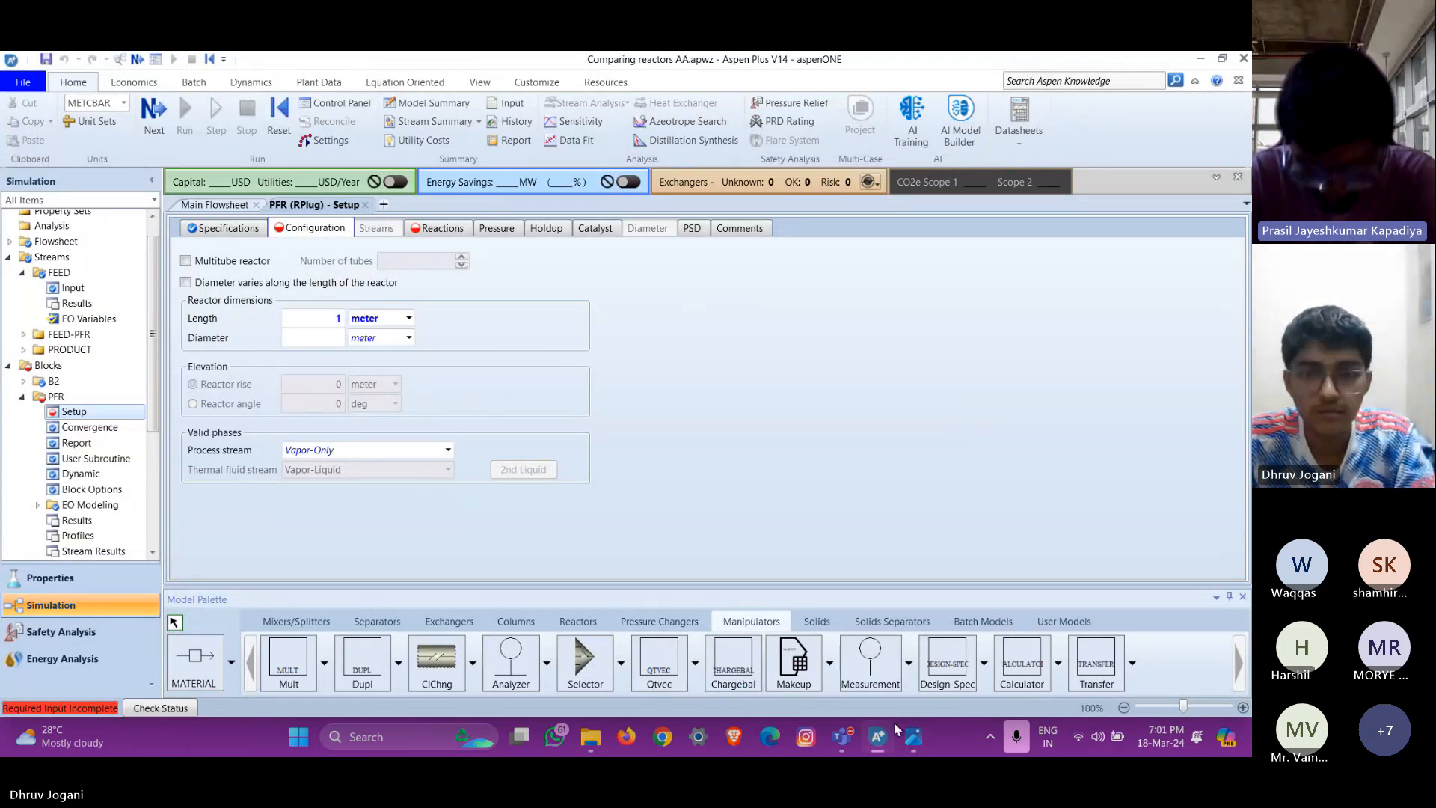
Set the PFR's diameter to 0.4371 meter, based on the reactor volume in the problem statement
{"action": "left_click", "coordinate": [915, 750]}
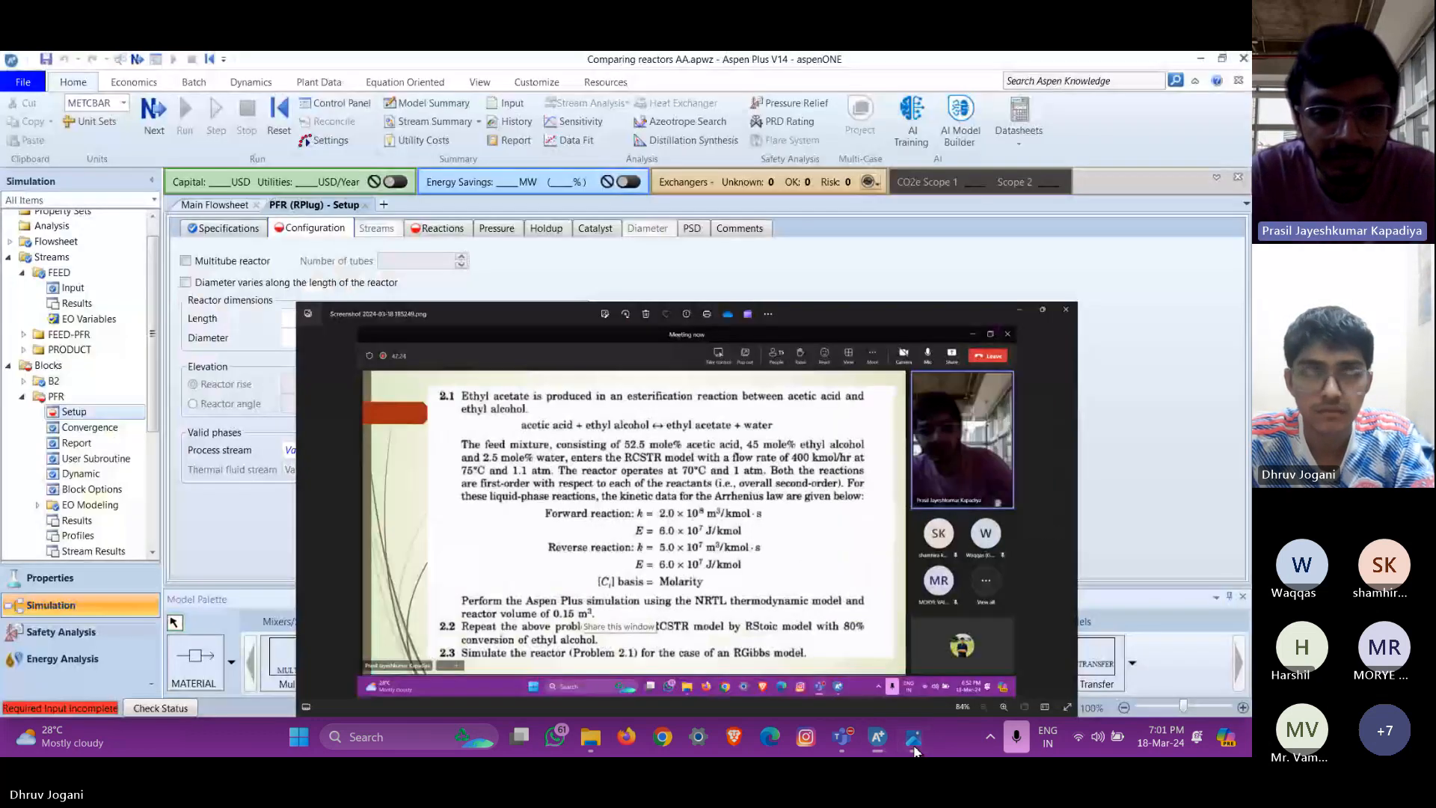
{"action": "left_click", "coordinate": [915, 749]}
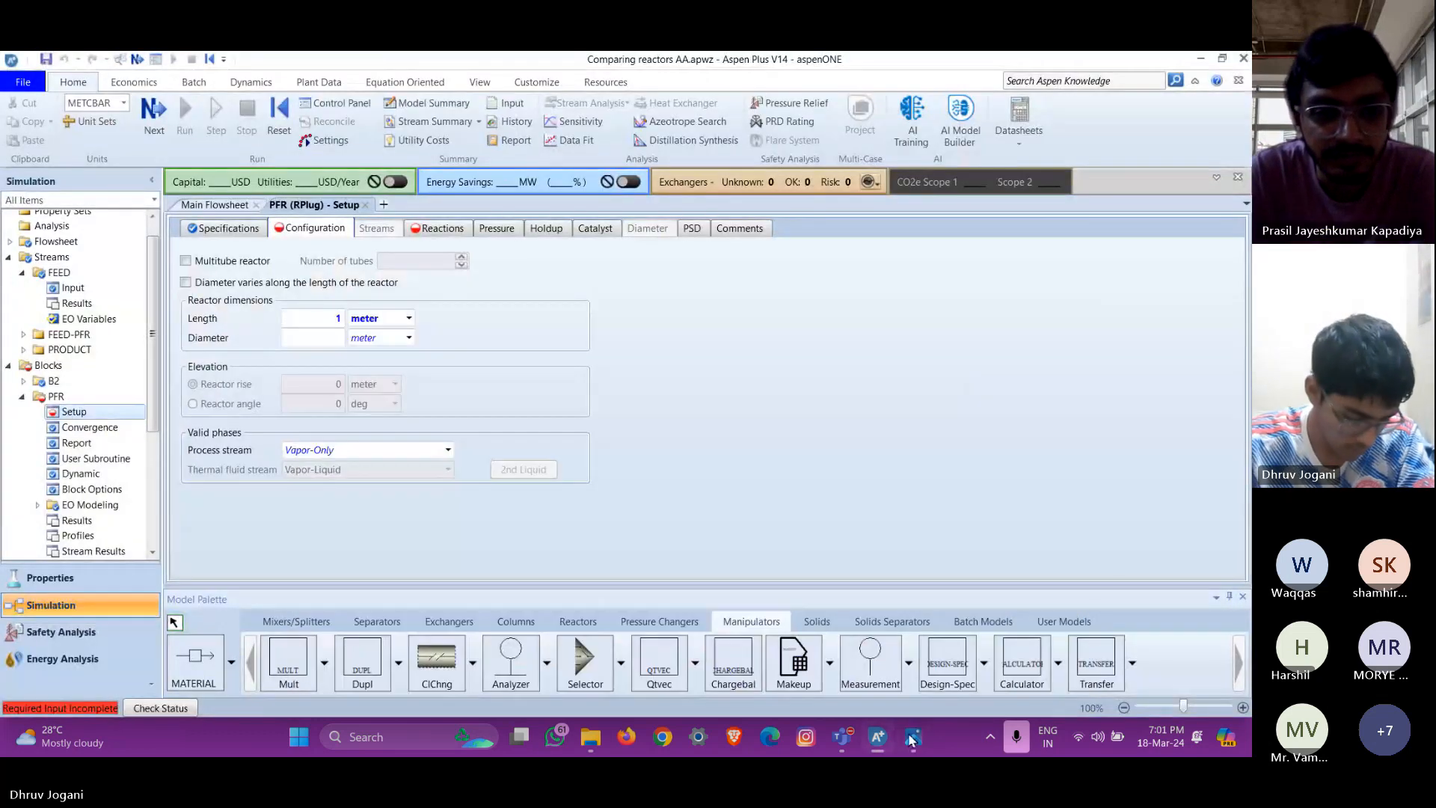
{"action": "left_click", "coordinate": [335, 340]}
{"action": "left_click", "coordinate": [774, 397]}
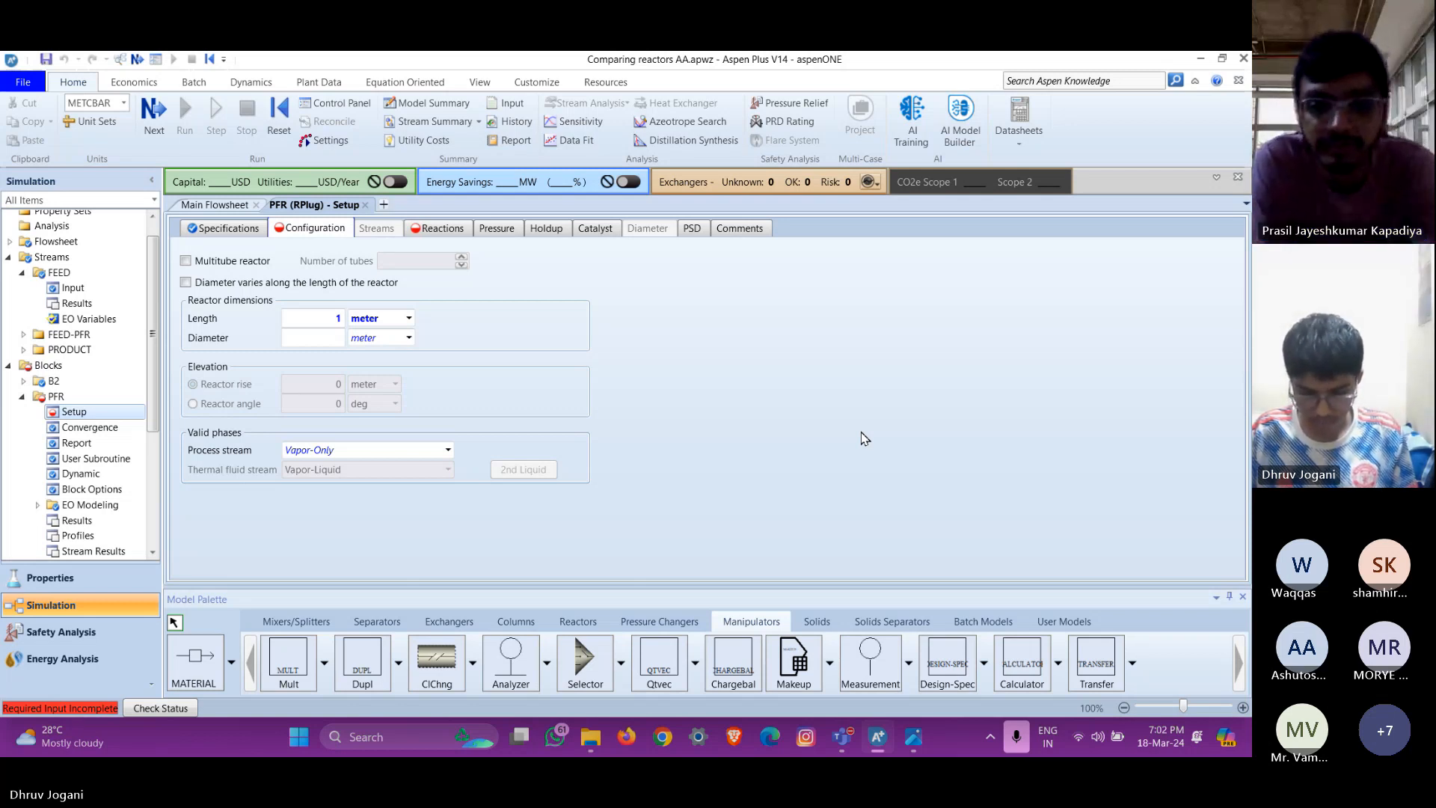
{"action": "left_click", "coordinate": [335, 339]}
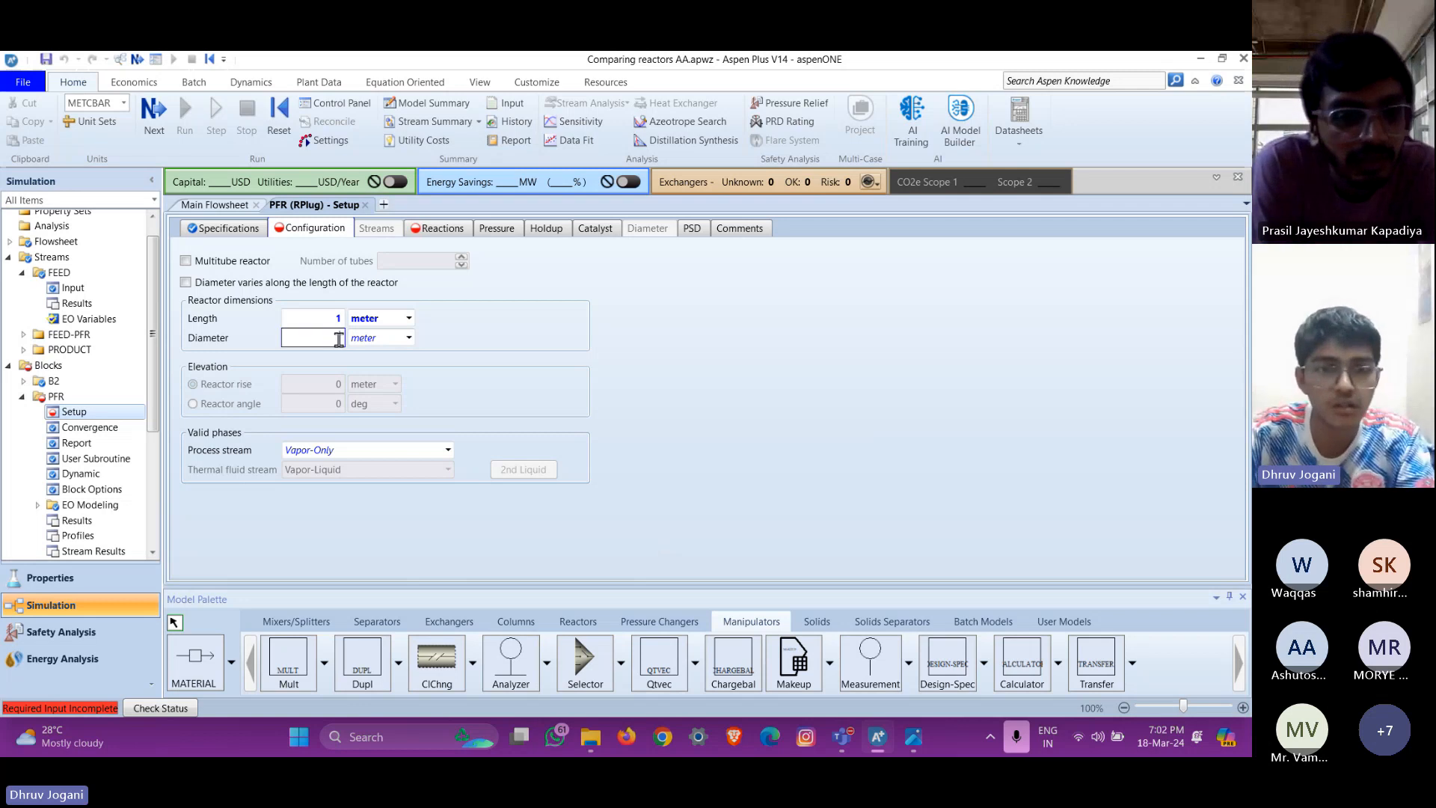
{"action": "type", "text": "0.4371"}
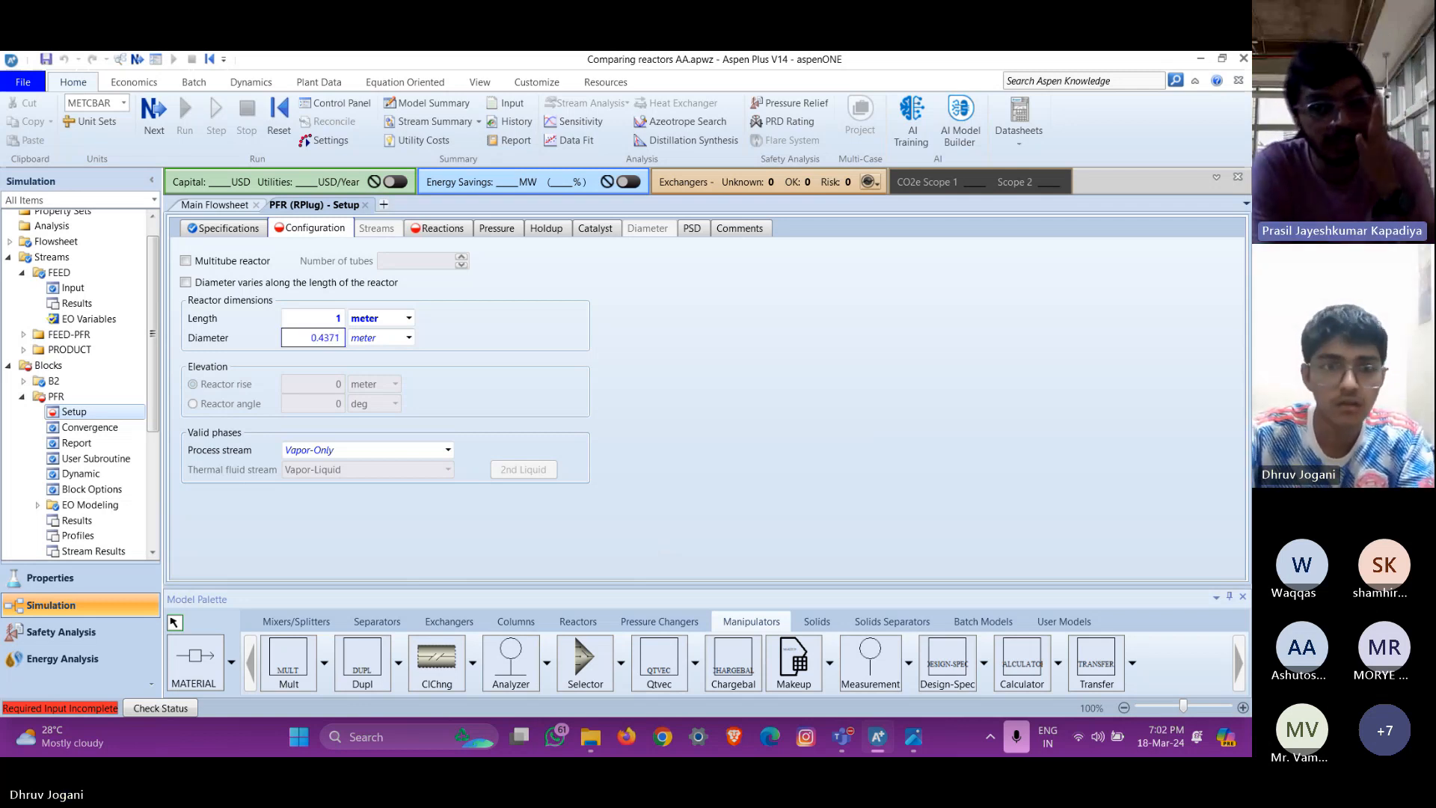
{"action": "key", "text": "Return"}
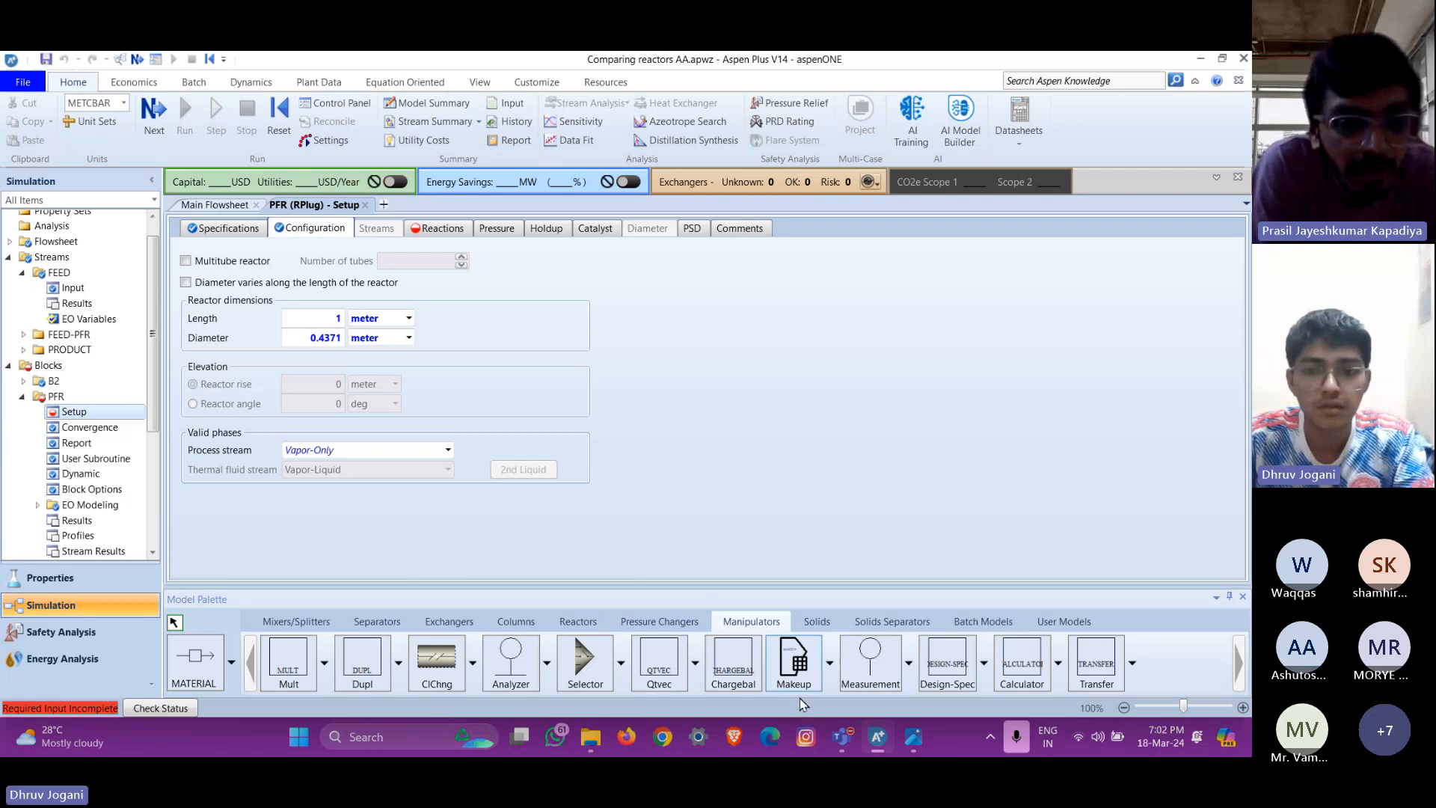
Set the PFR process stream's valid phases to Liquid-Only, as the problem statement describes liquid-phase reactions
{"action": "left_click", "coordinate": [911, 739]}
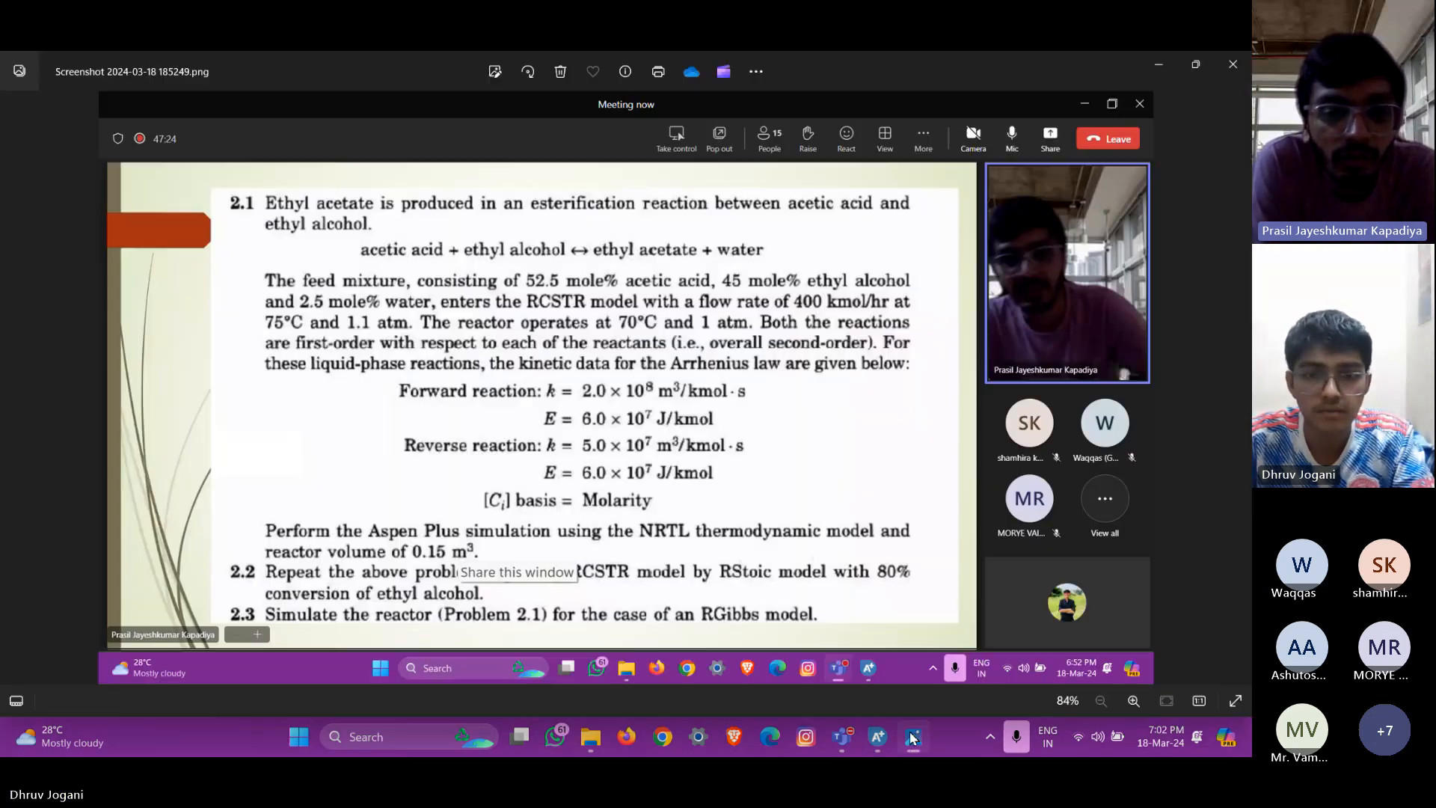
{"action": "left_click", "coordinate": [911, 738]}
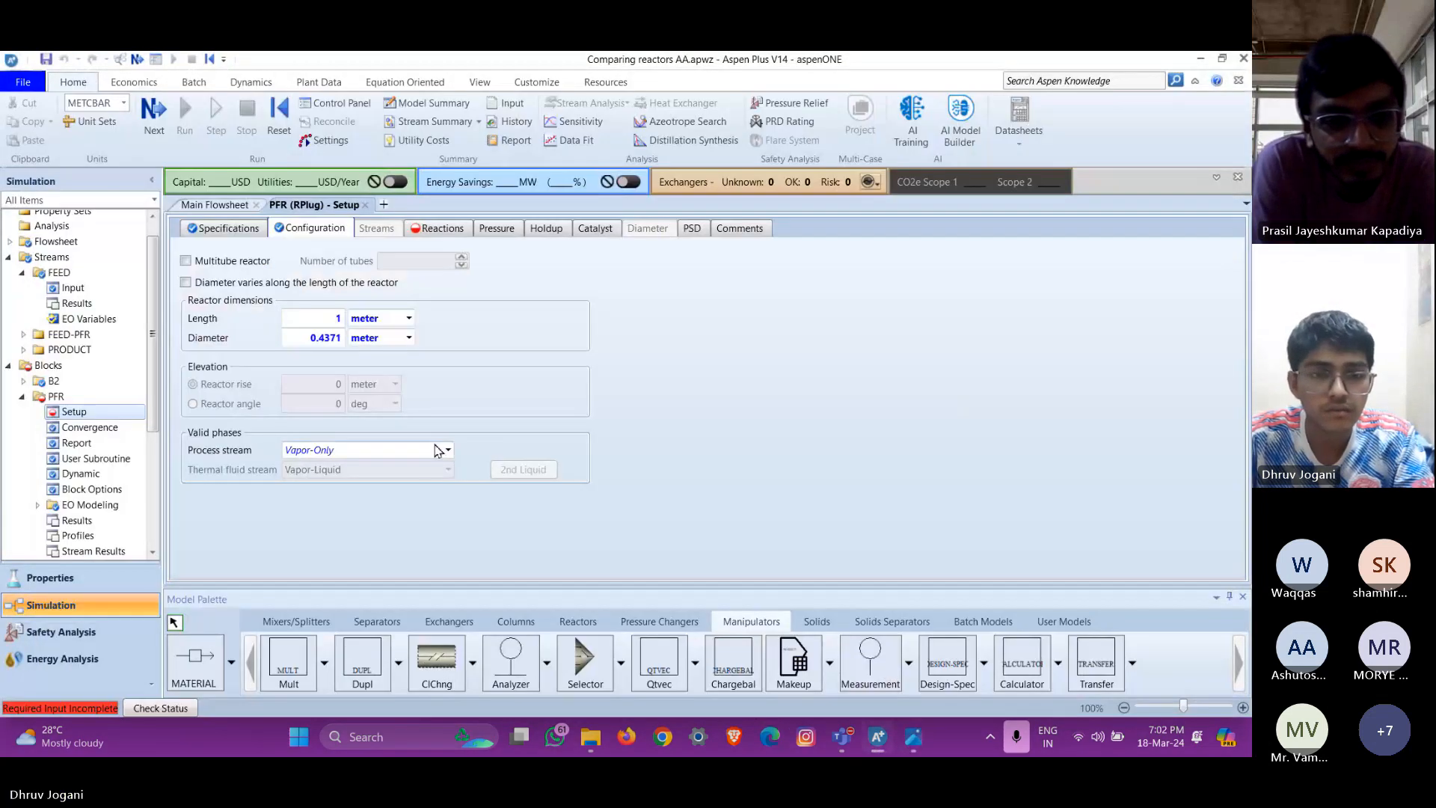
{"action": "left_click", "coordinate": [911, 738]}
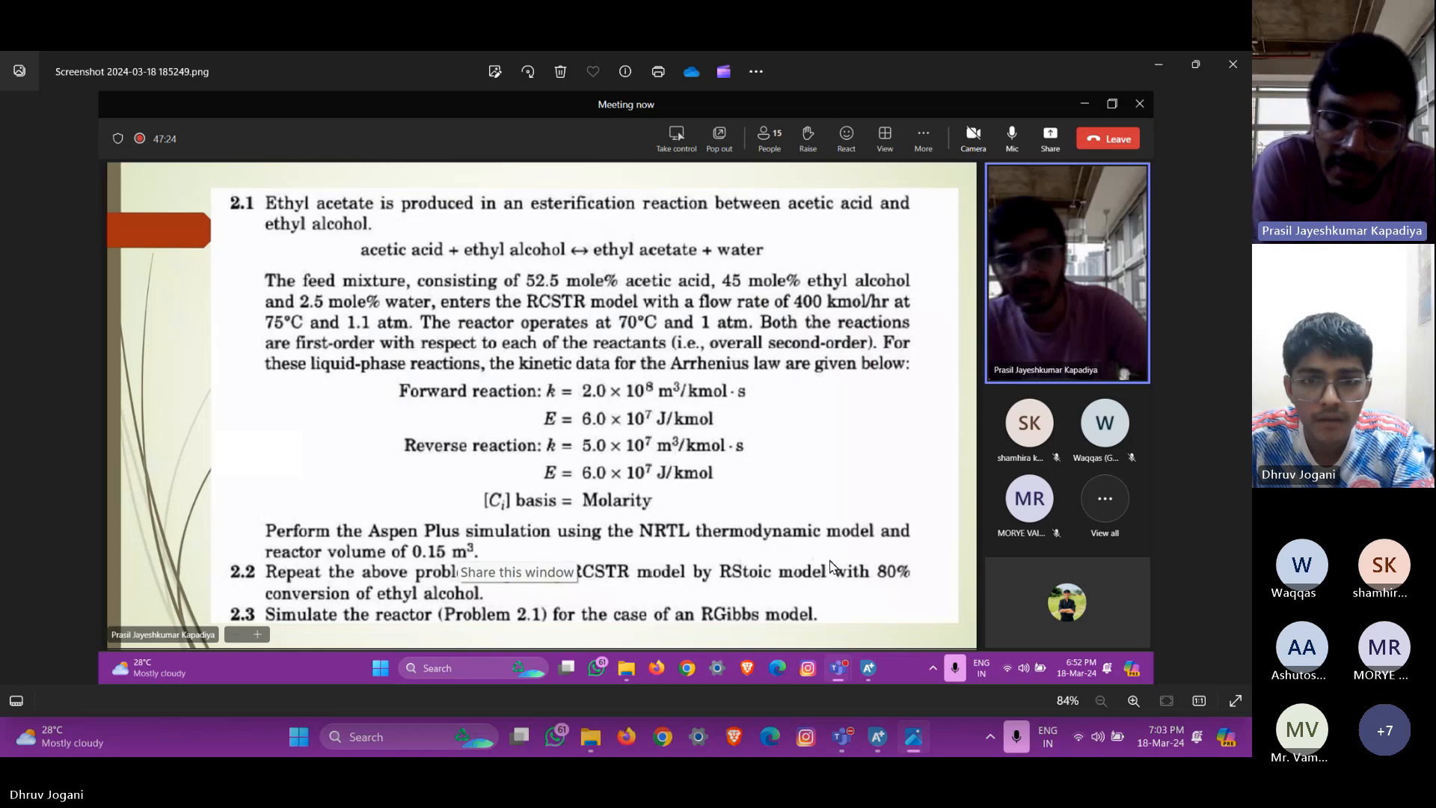
{"action": "left_click", "coordinate": [911, 741]}
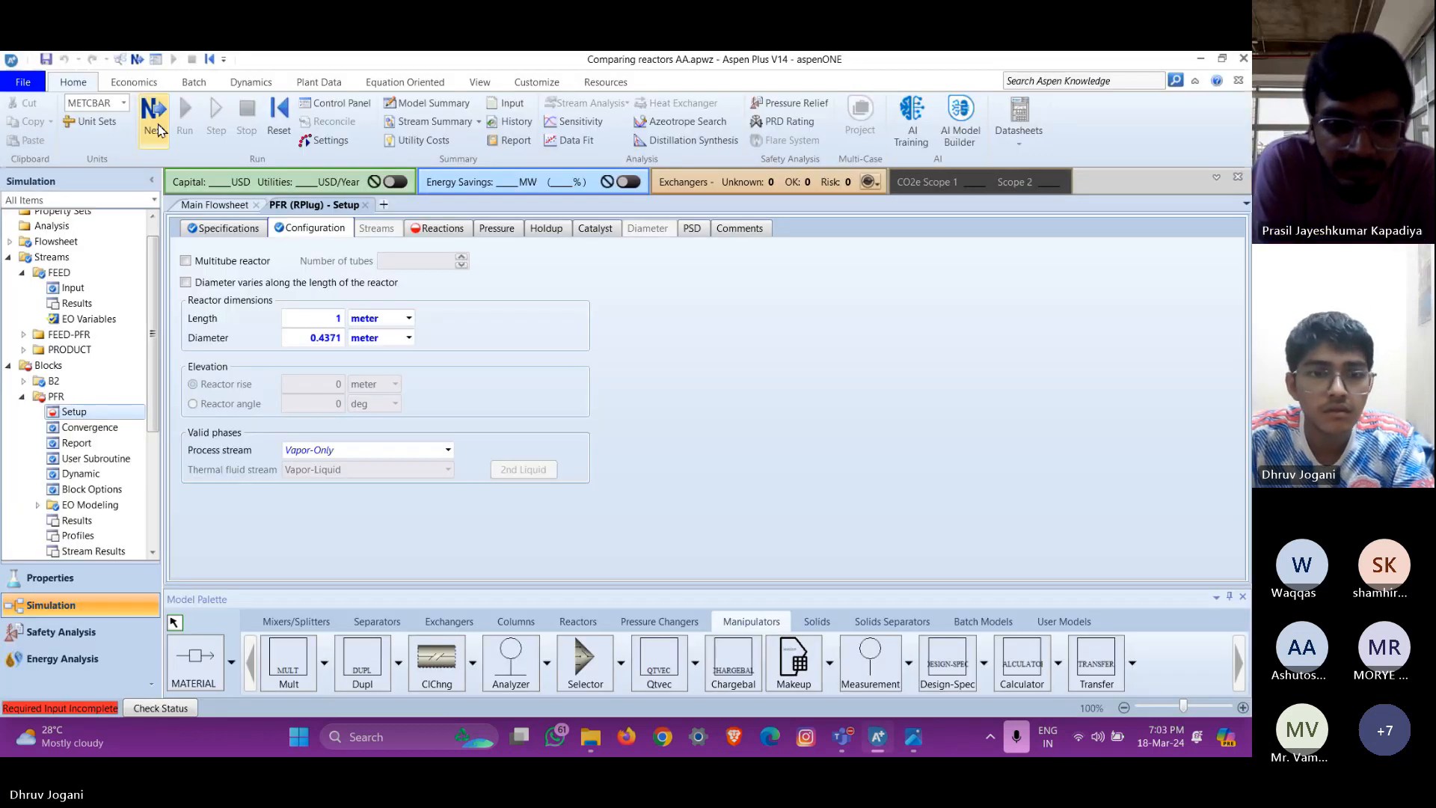
{"action": "left_click", "coordinate": [920, 739]}
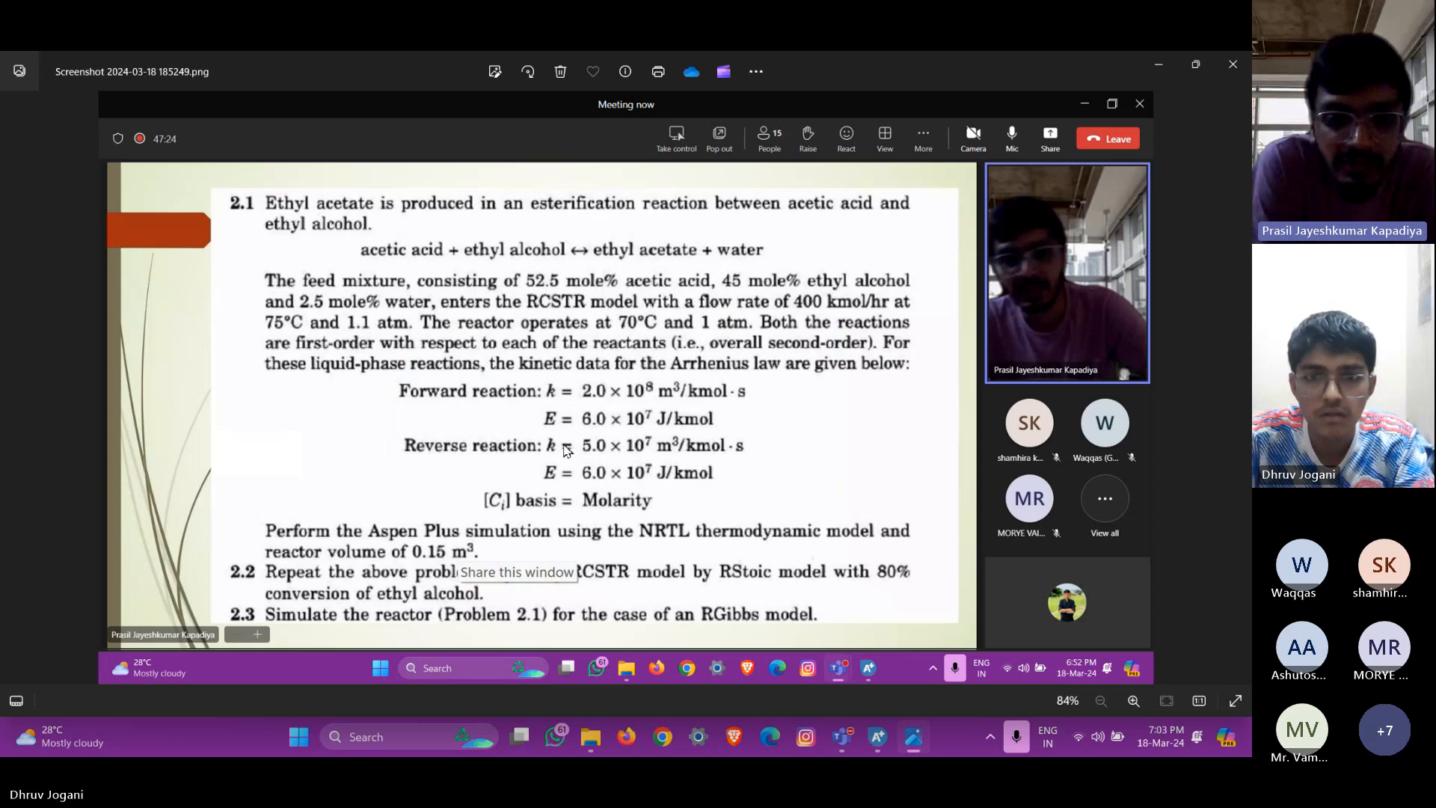
{"action": "mouse_move", "coordinate": [917, 737]}
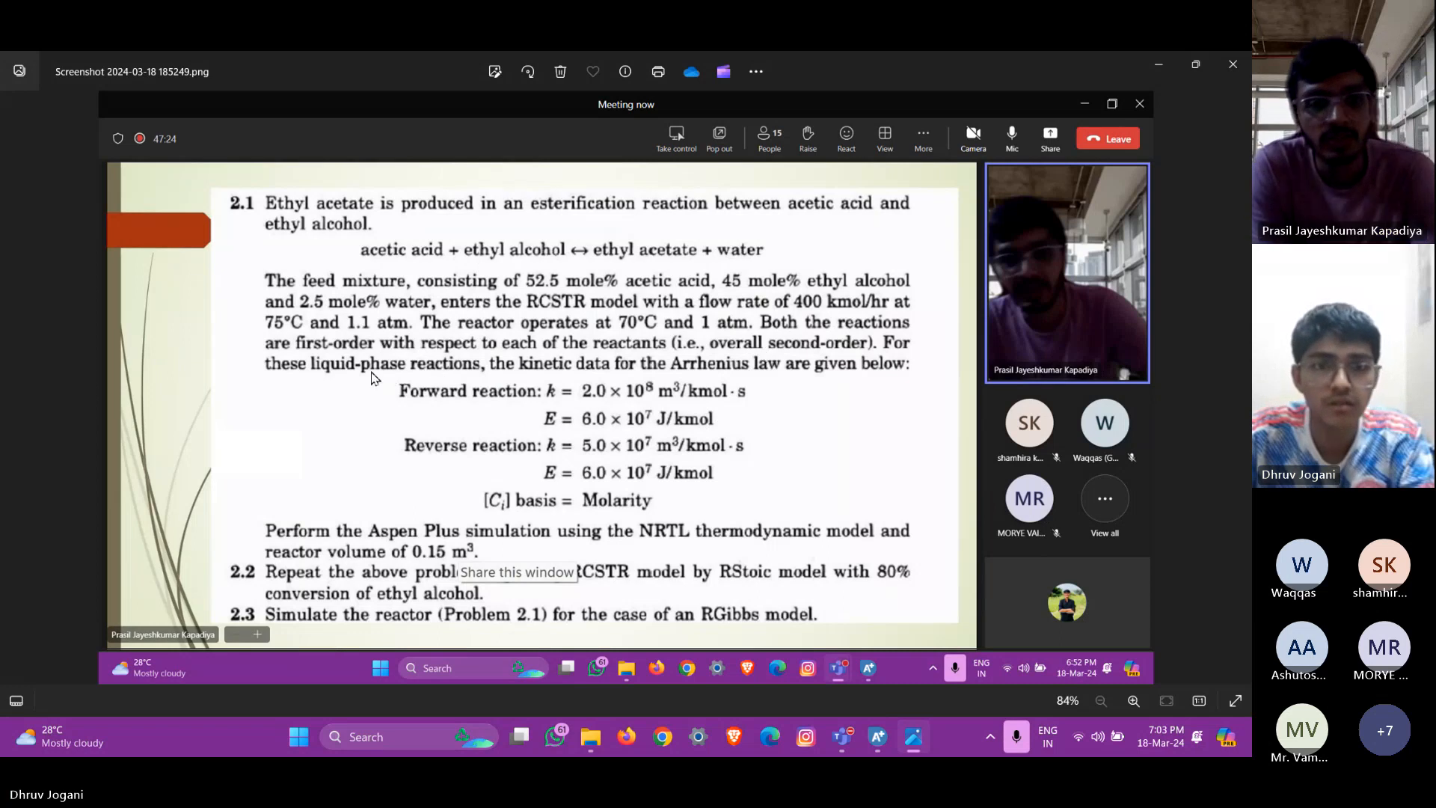
{"action": "left_click", "coordinate": [914, 739]}
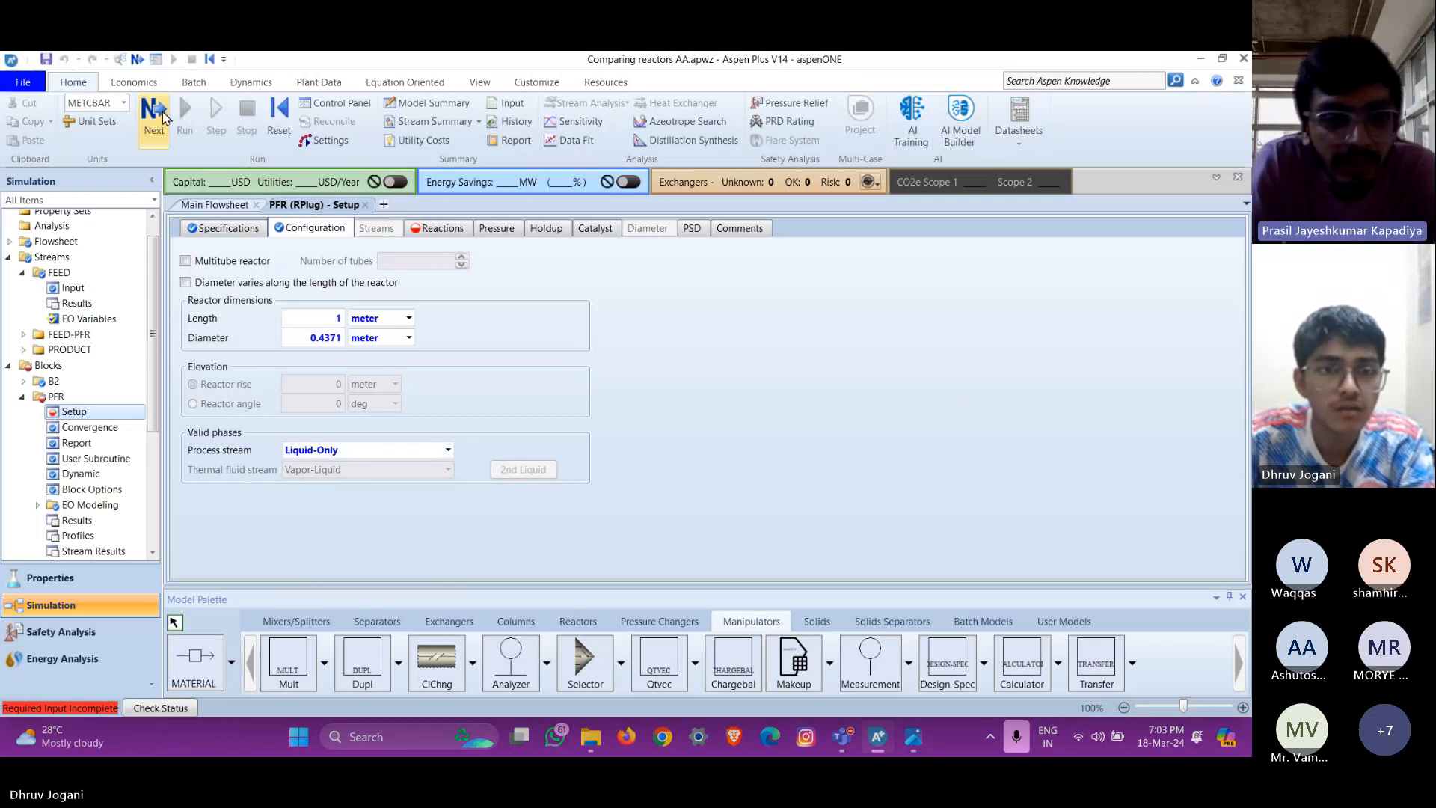
Create a POWERLAW reaction set with the default name for the PFR's reactive system
{"action": "left_click", "coordinate": [157, 116]}
{"action": "left_click", "coordinate": [318, 435]}
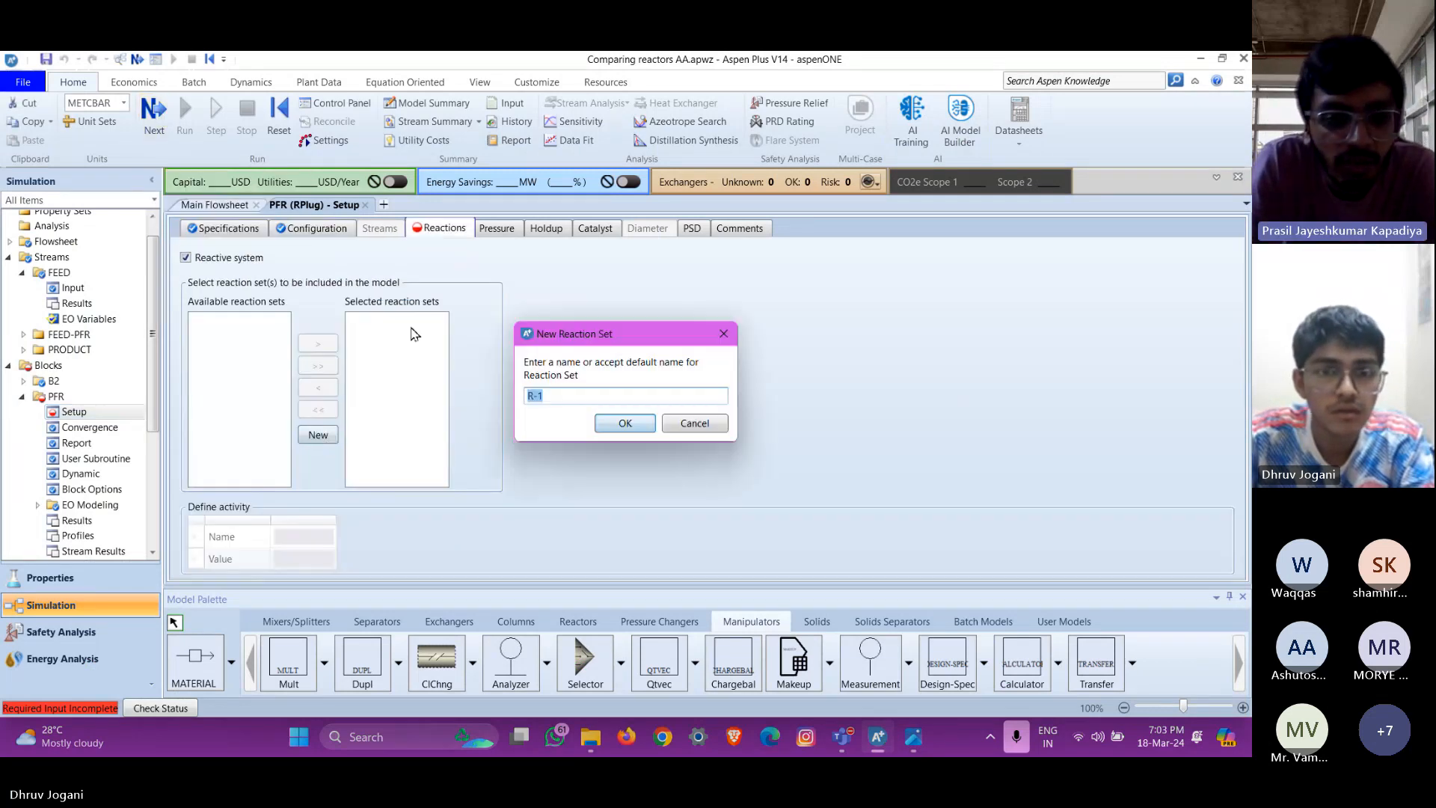
{"action": "left_click", "coordinate": [645, 429]}
{"action": "left_click", "coordinate": [617, 383]}
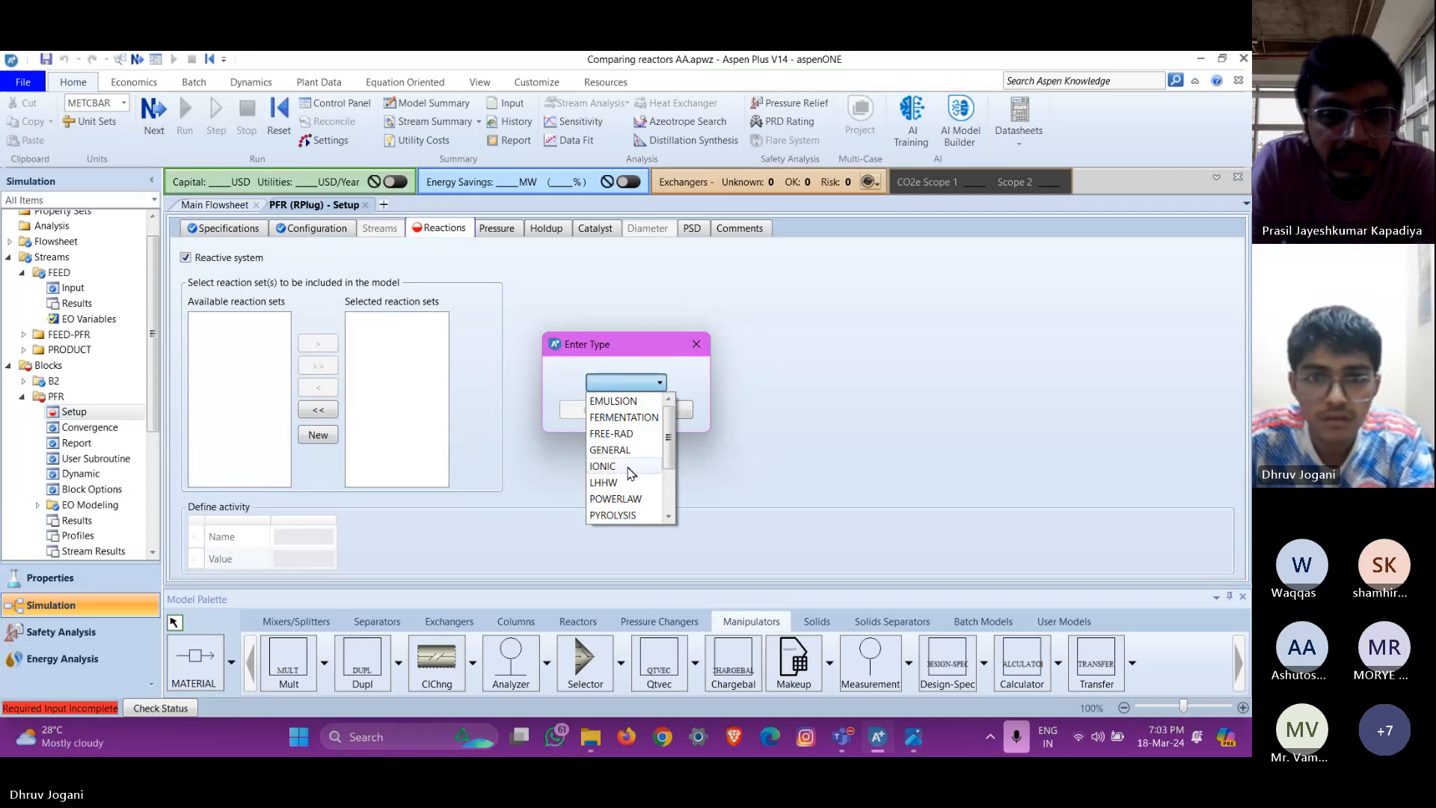
{"action": "scroll", "coordinate": [621, 488], "scroll_direction": "down", "scroll_amount": 2}
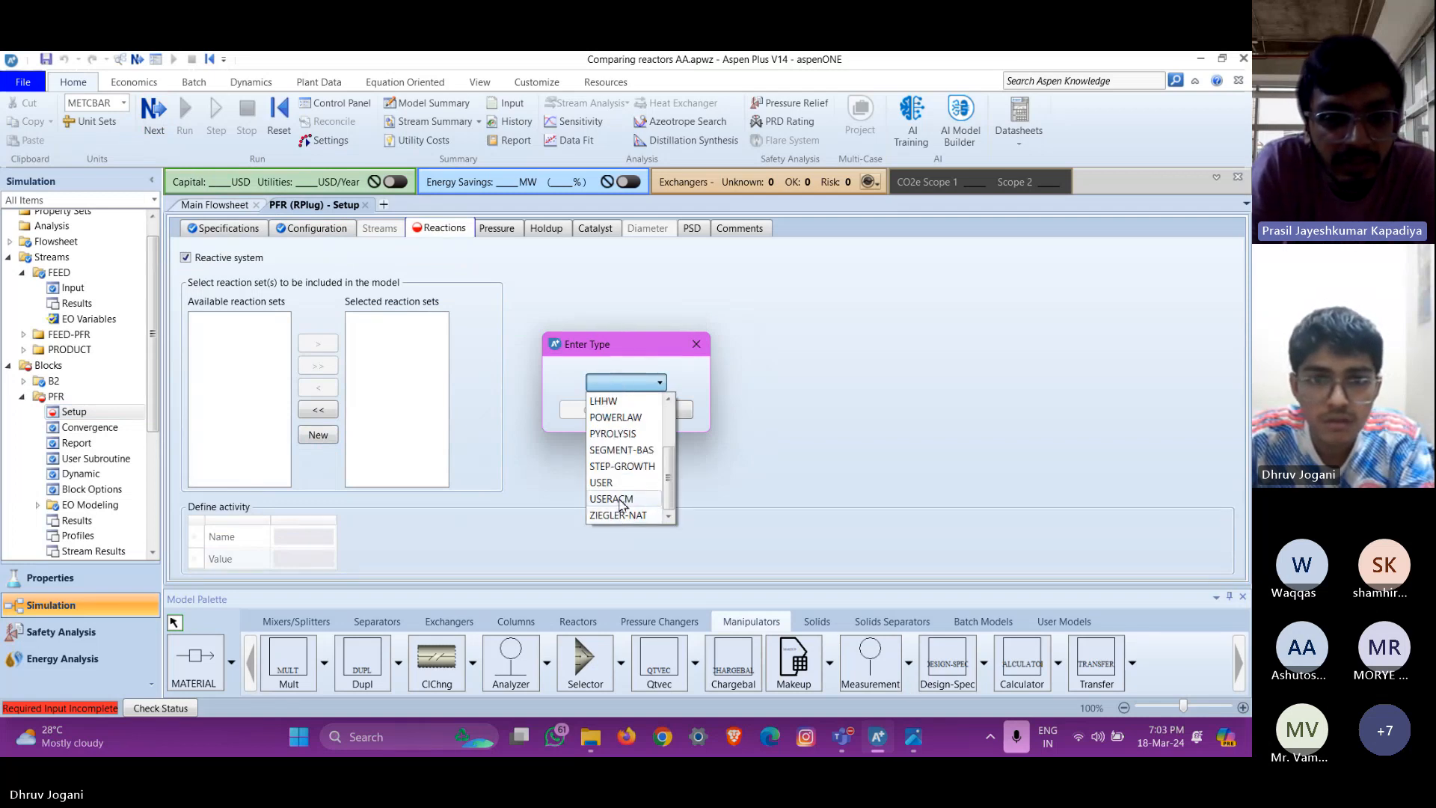
{"action": "scroll", "coordinate": [622, 501], "scroll_direction": "up", "scroll_amount": 2}
{"action": "left_click", "coordinate": [616, 499]}
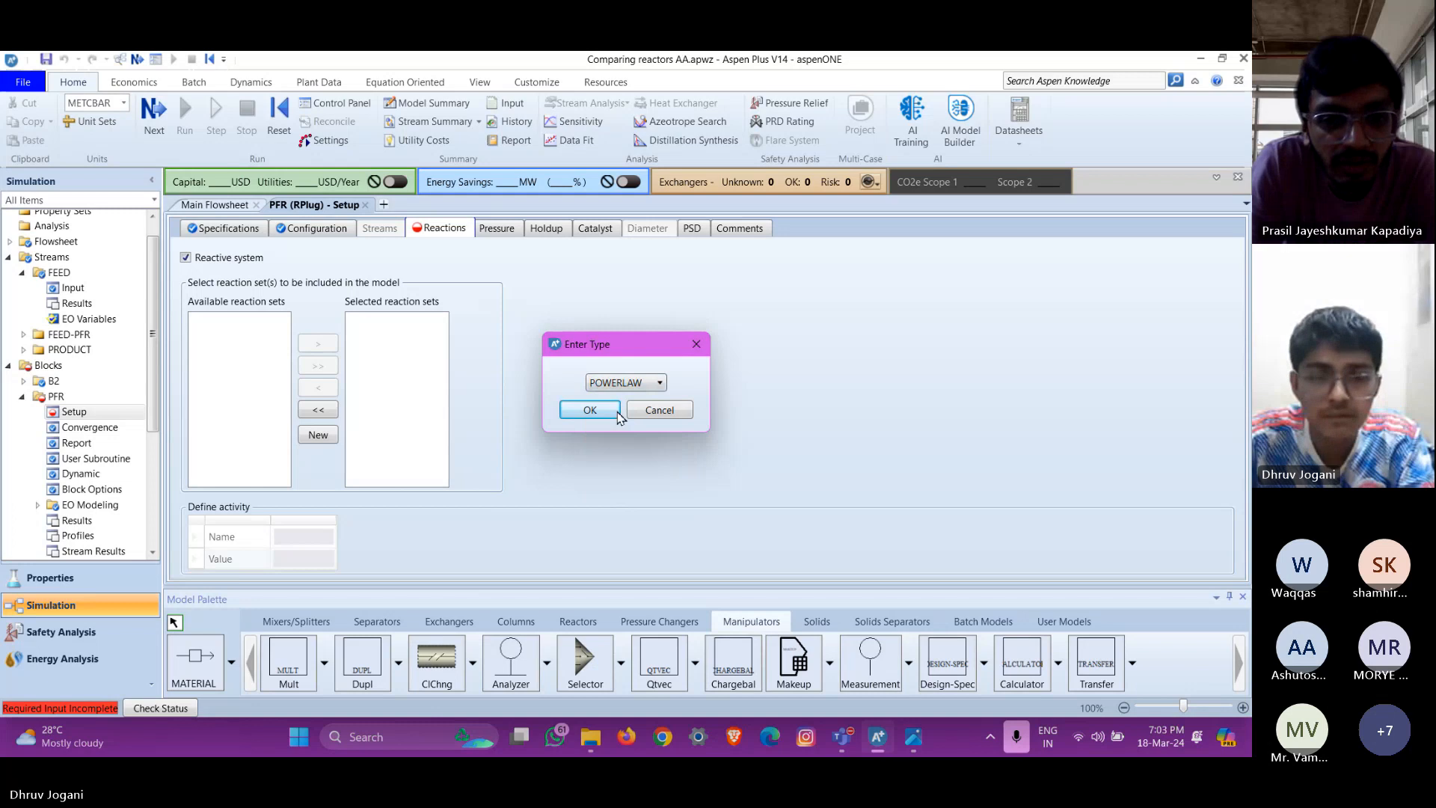
{"action": "left_click", "coordinate": [590, 410]}
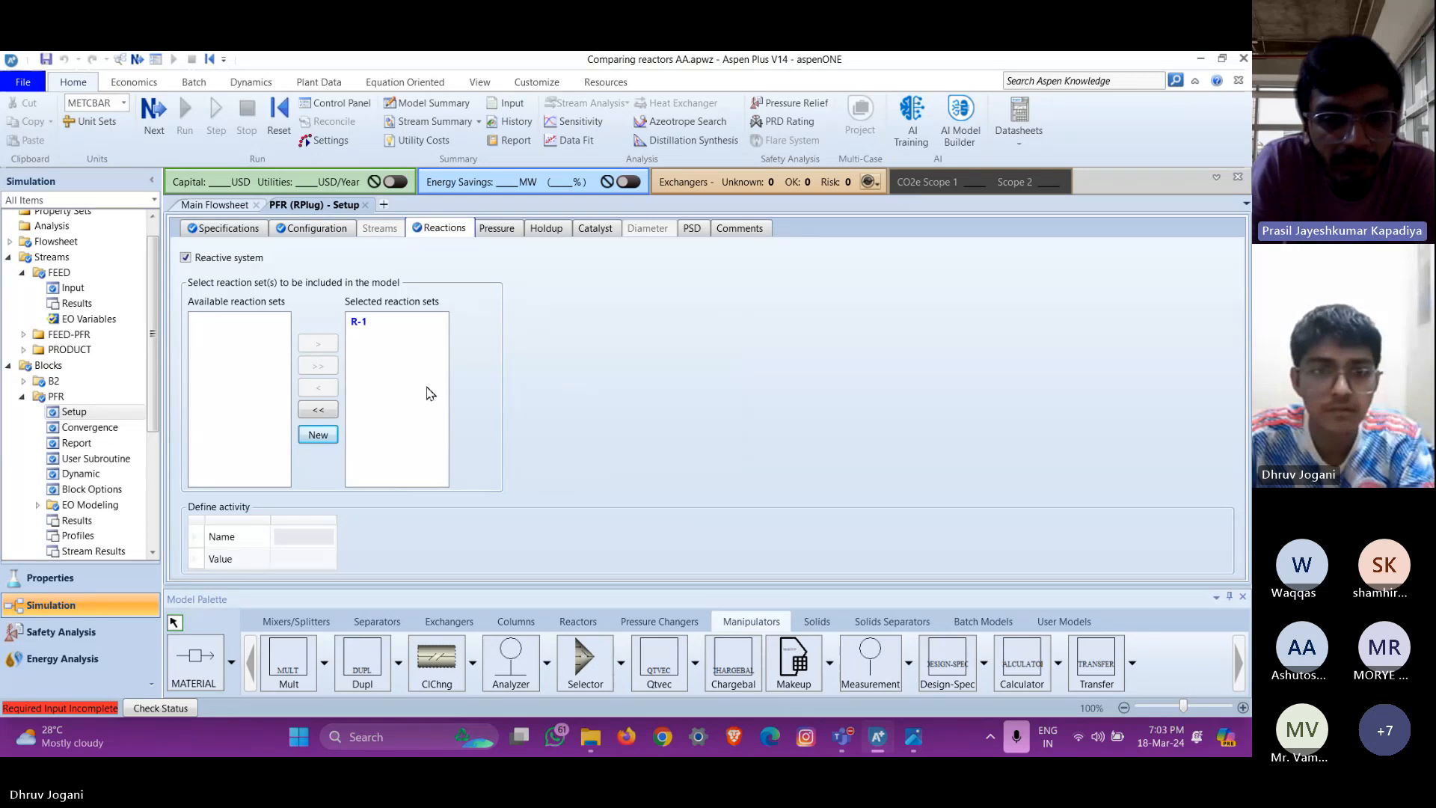
Add a kinetic reaction to reaction set R-1, with ACETICA and ETHANOL as reactants
{"action": "left_click", "coordinate": [912, 737]}
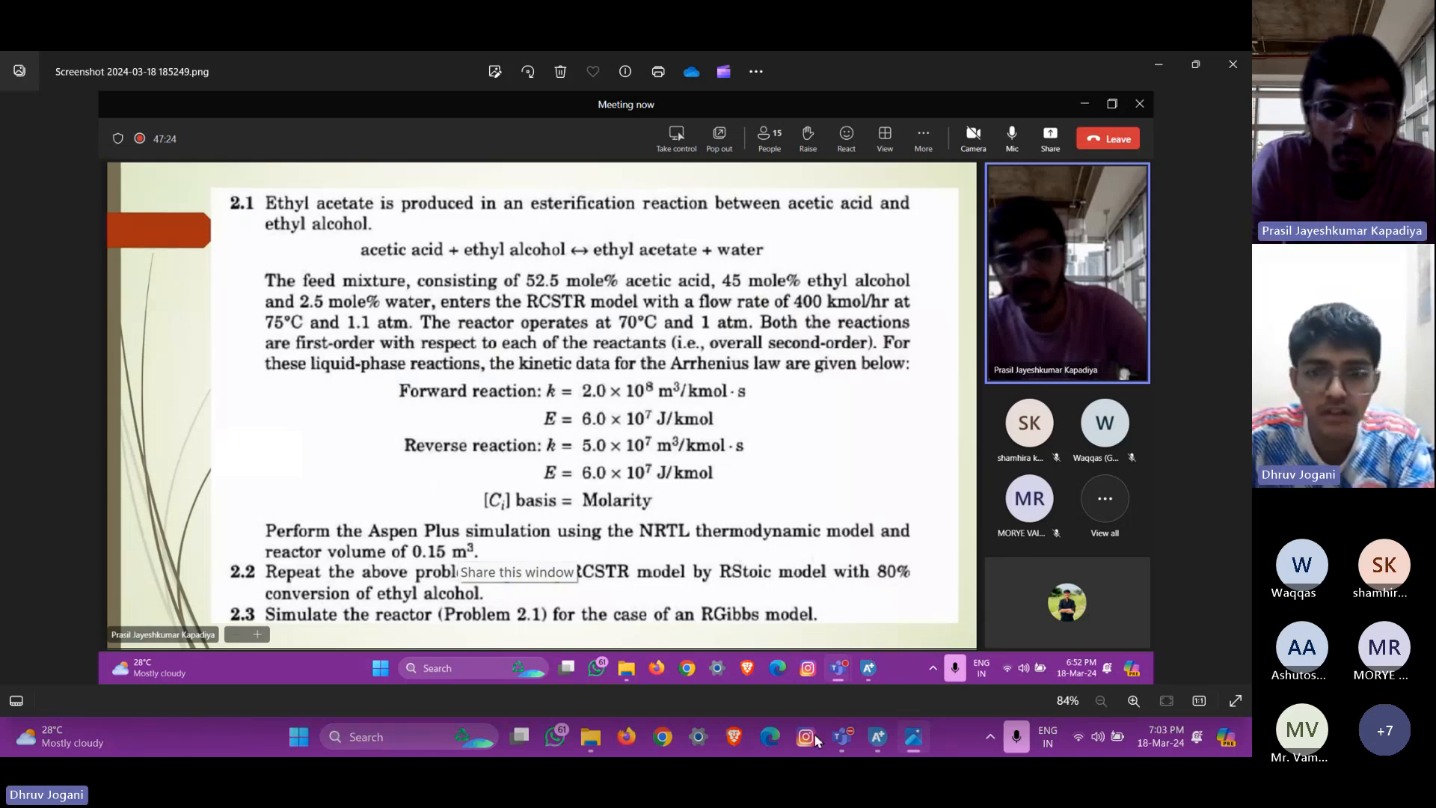
{"action": "left_click", "coordinate": [917, 736]}
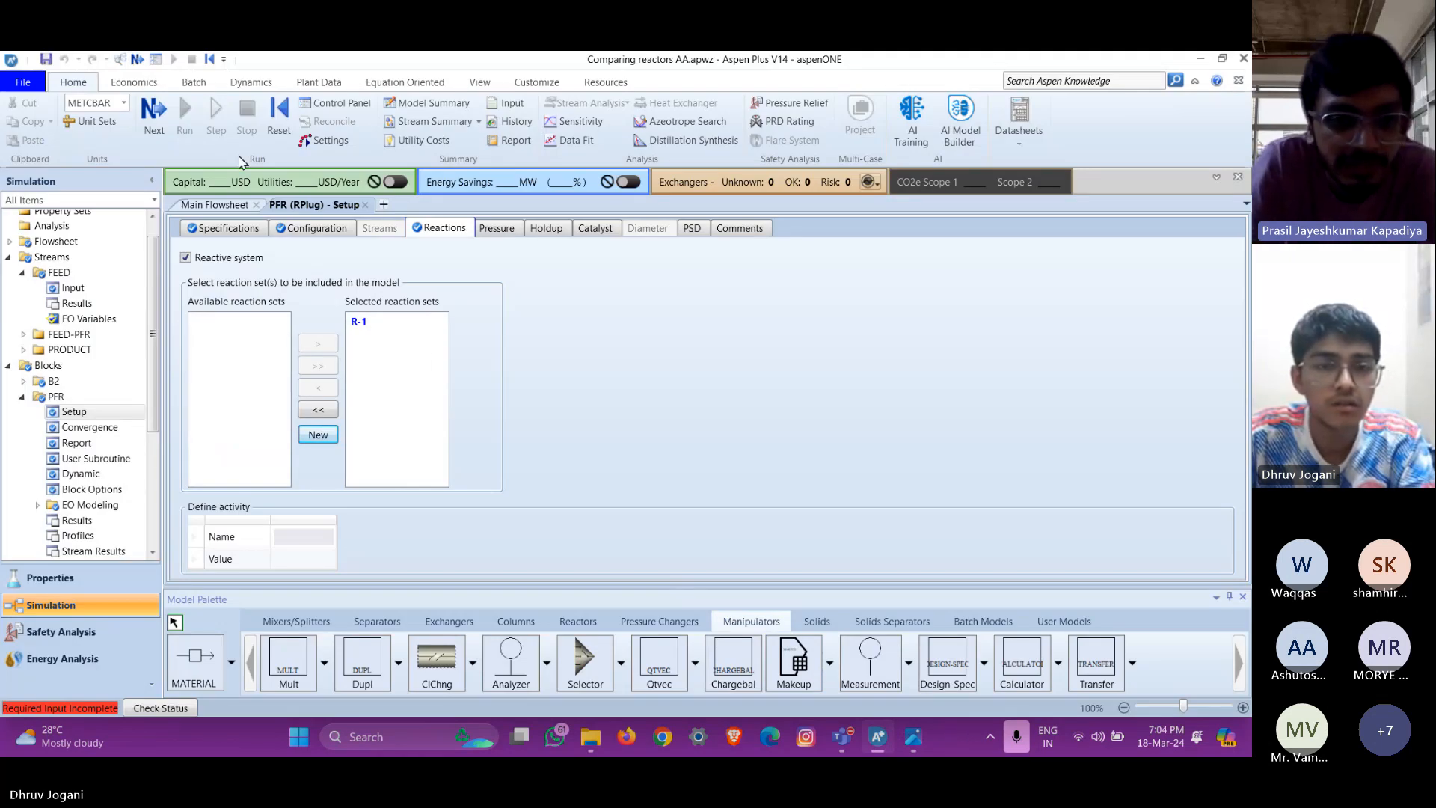
{"action": "double_click", "coordinate": [400, 324]}
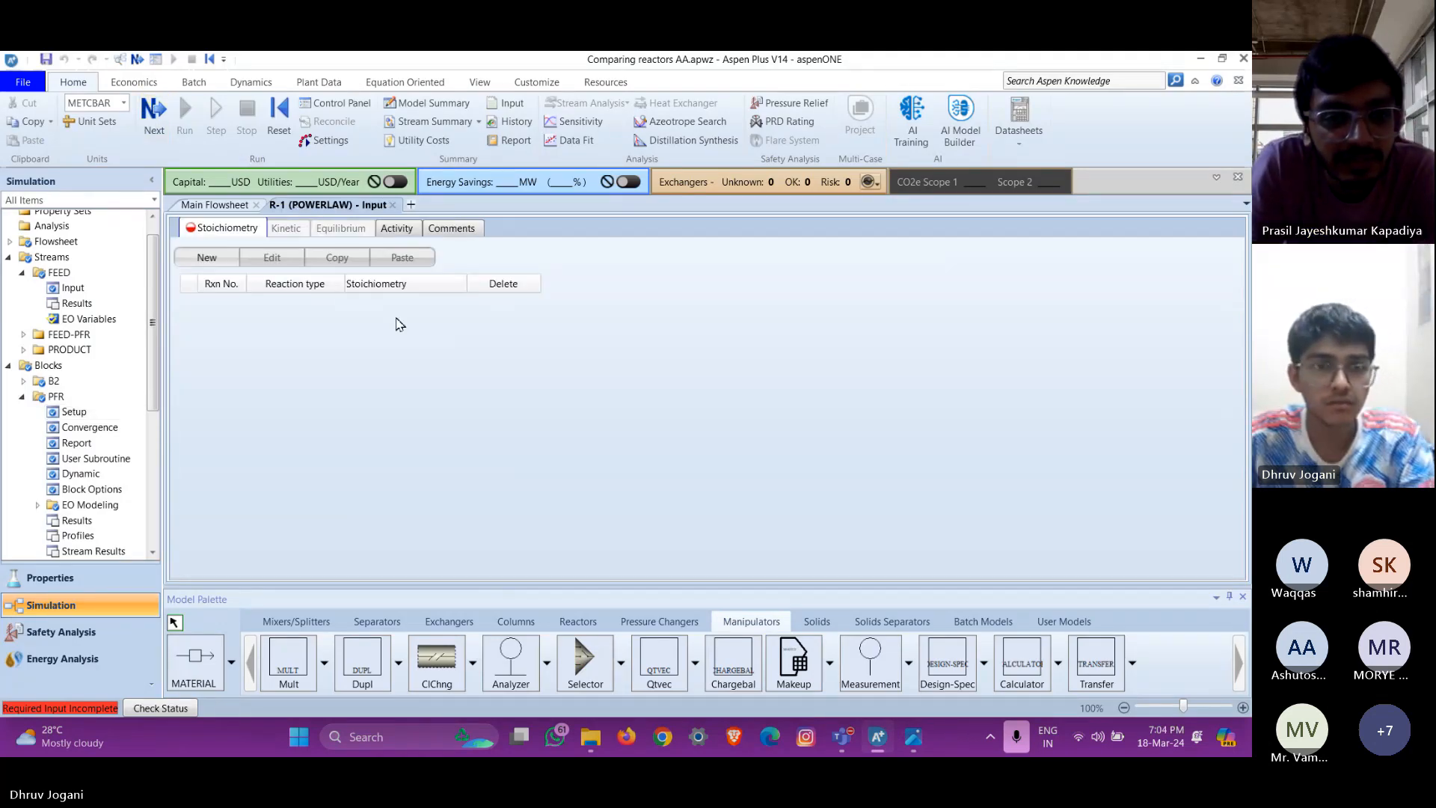
{"action": "left_click", "coordinate": [207, 258]}
{"action": "left_click", "coordinate": [467, 364]}
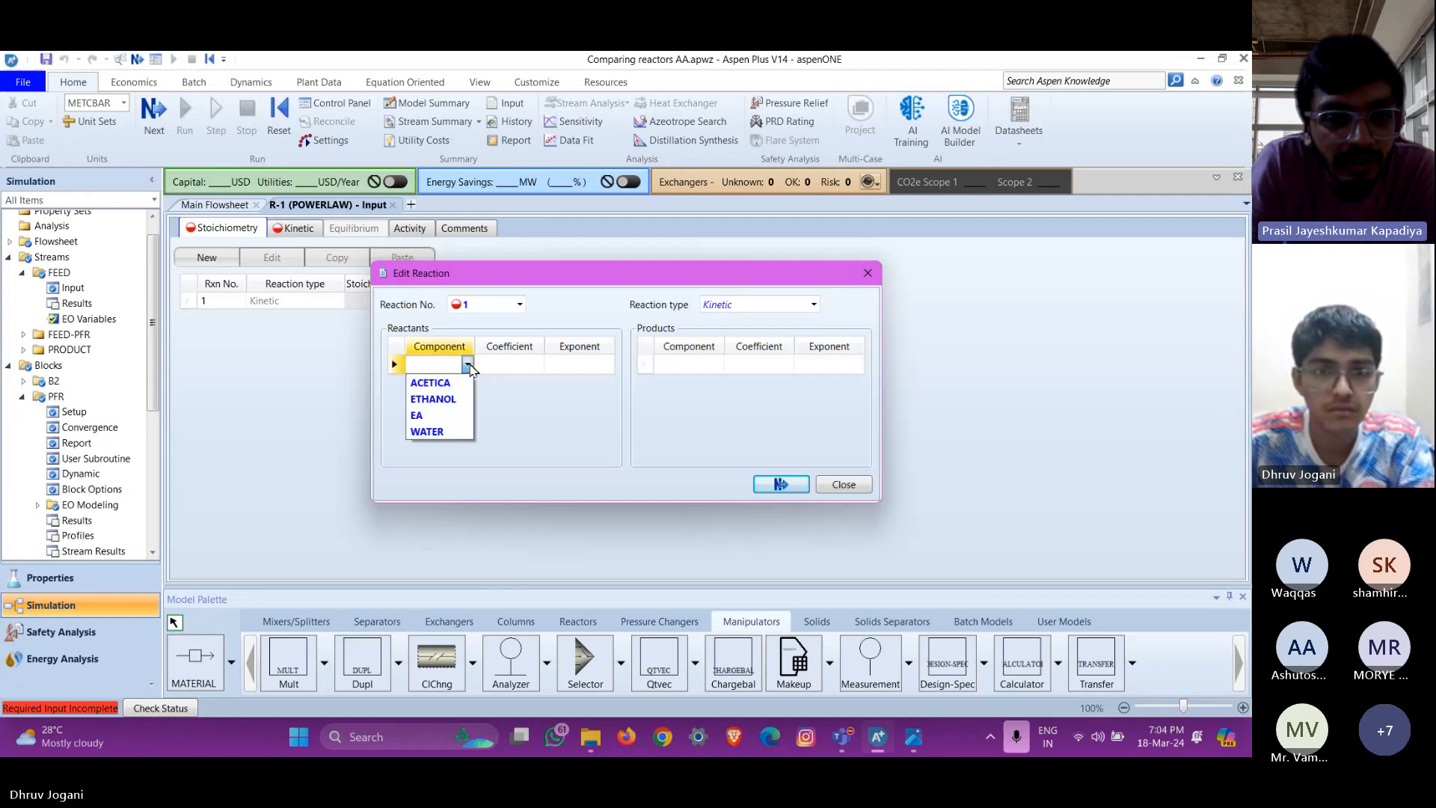
{"action": "left_click", "coordinate": [433, 383]}
{"action": "left_click", "coordinate": [468, 384]}
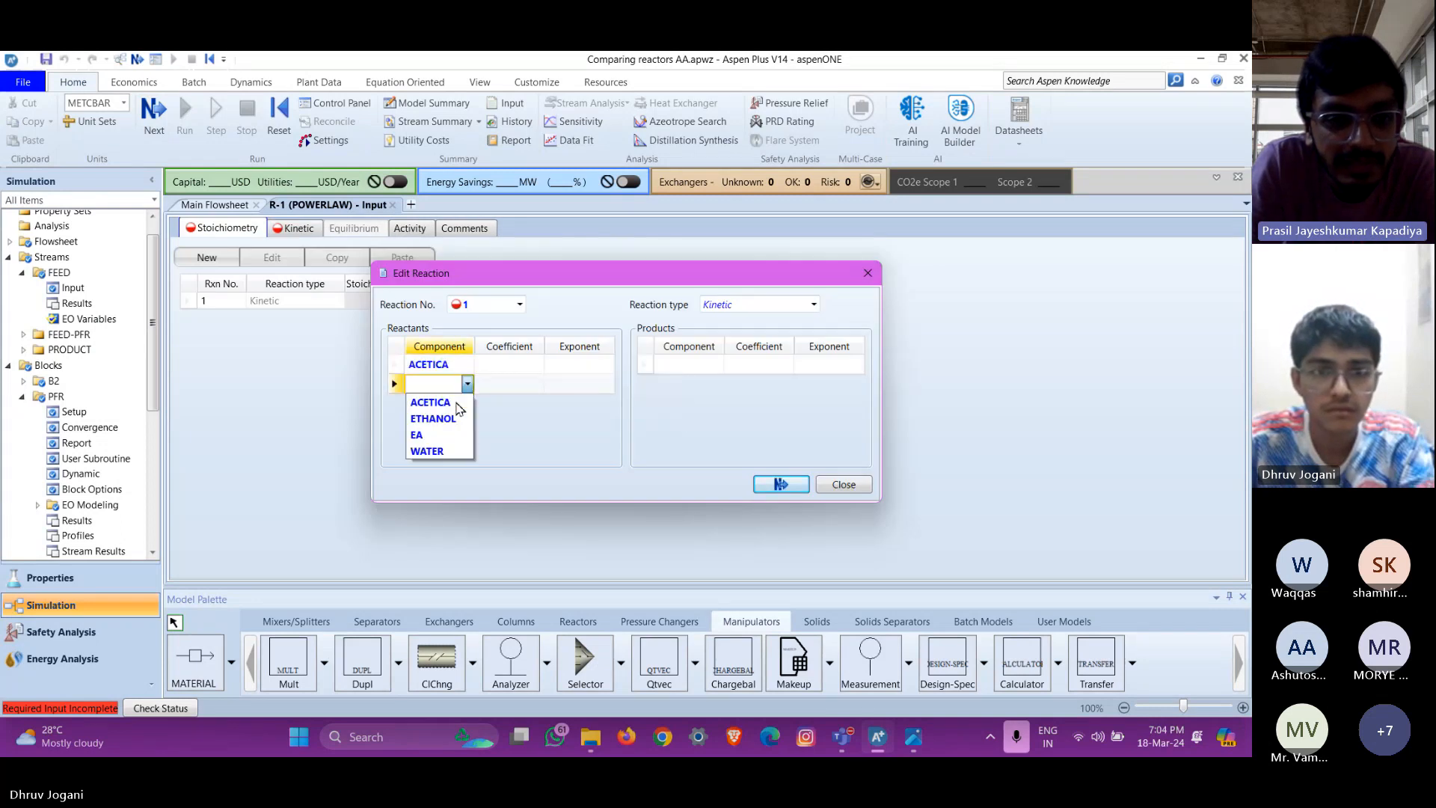
{"action": "left_click", "coordinate": [452, 421]}
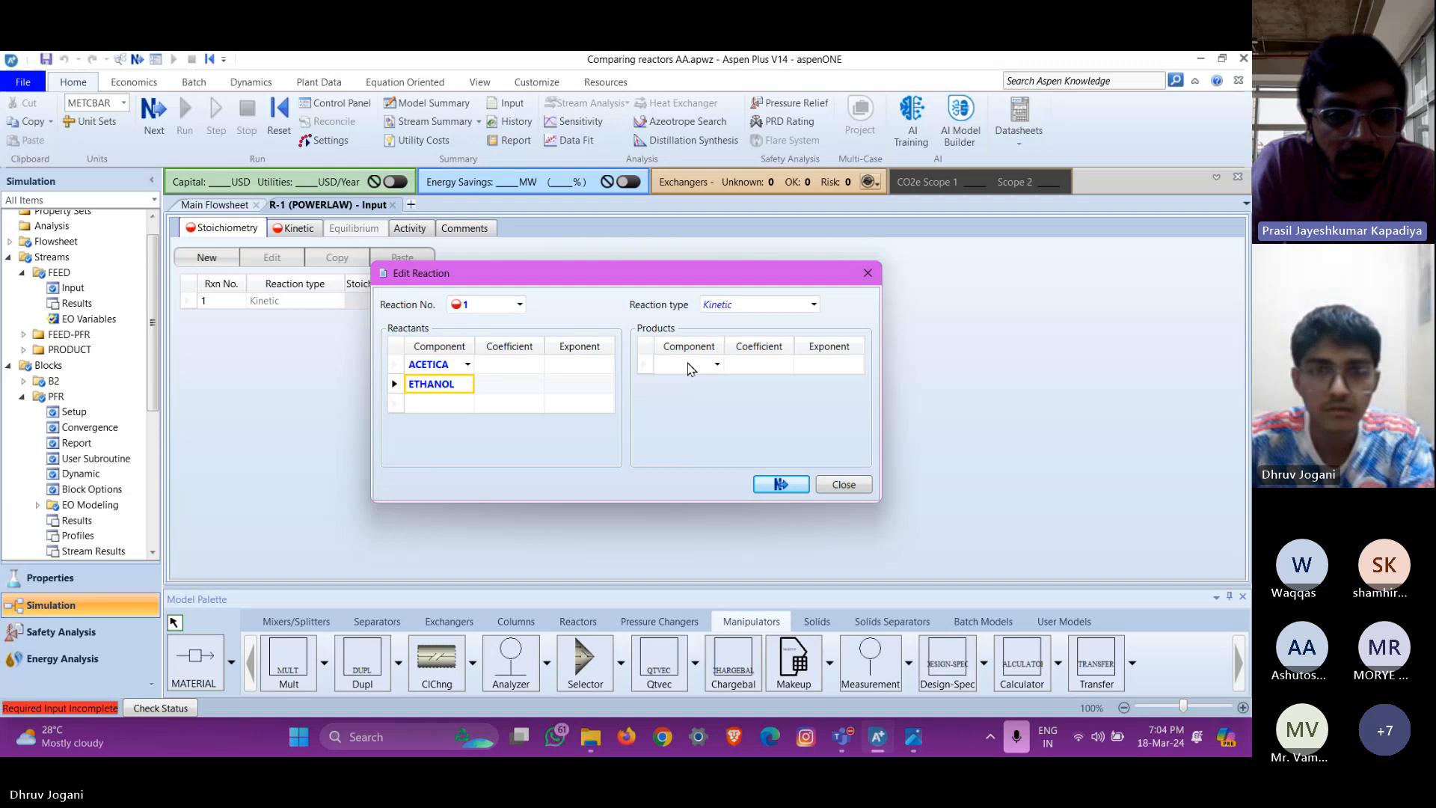
Choose EA and WATER as the products of reaction 1
{"action": "left_click", "coordinate": [716, 365]}
{"action": "left_click", "coordinate": [666, 415]}
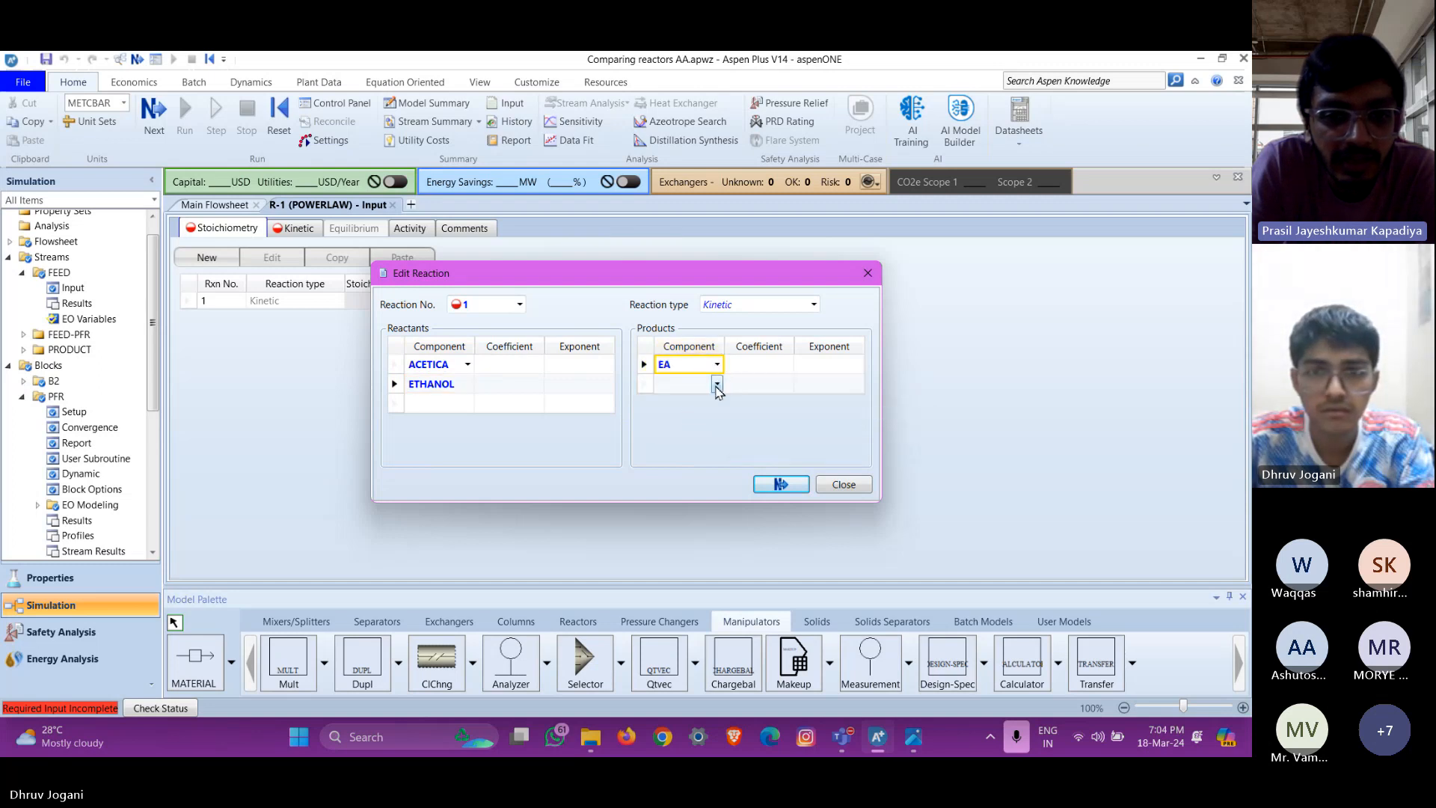
{"action": "left_click", "coordinate": [716, 384]}
{"action": "left_click", "coordinate": [677, 448]}
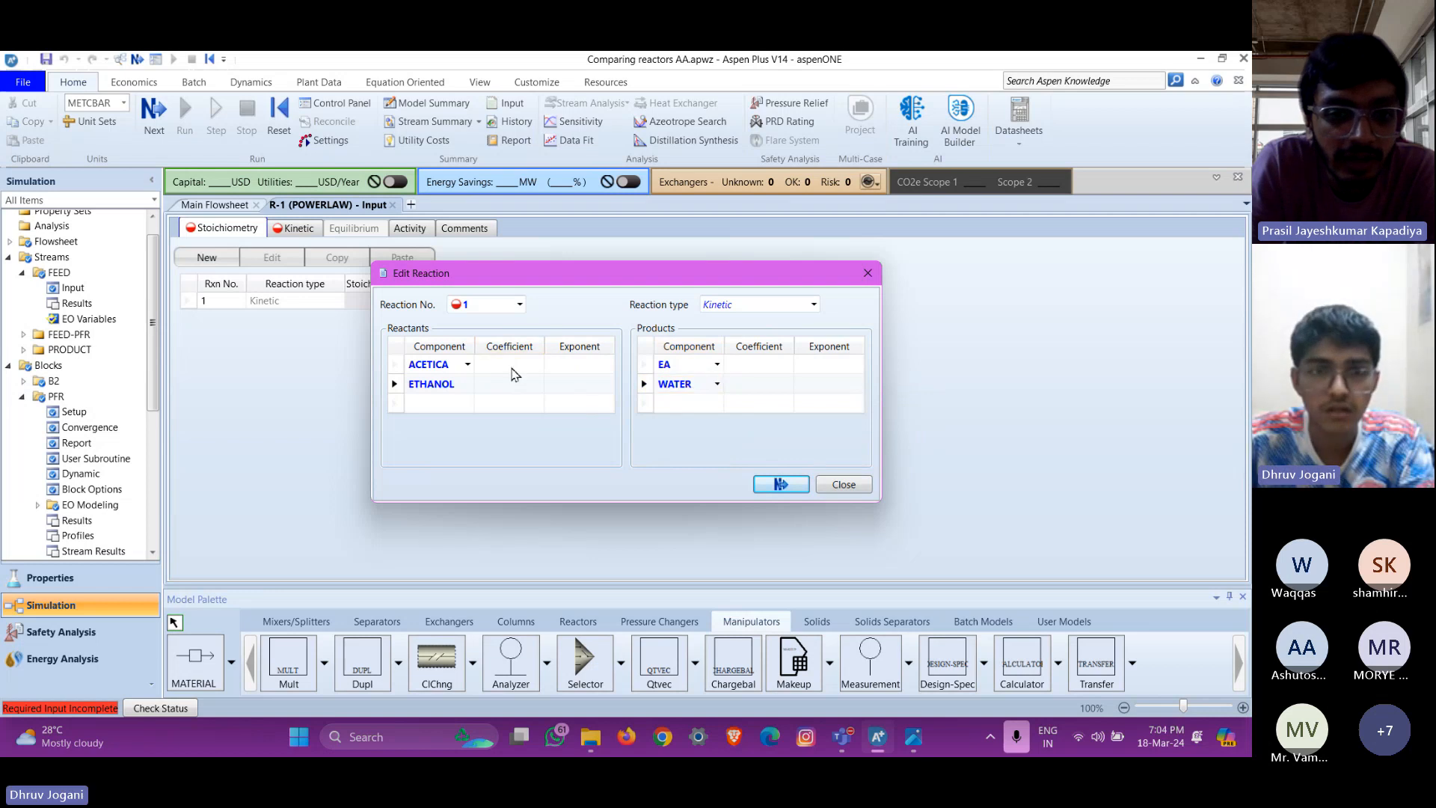
Set reaction 1's stoichiometric coefficients to -1 for ACETICA and ETHANOL and 1 for EA and WATER
{"action": "left_click", "coordinate": [521, 374]}
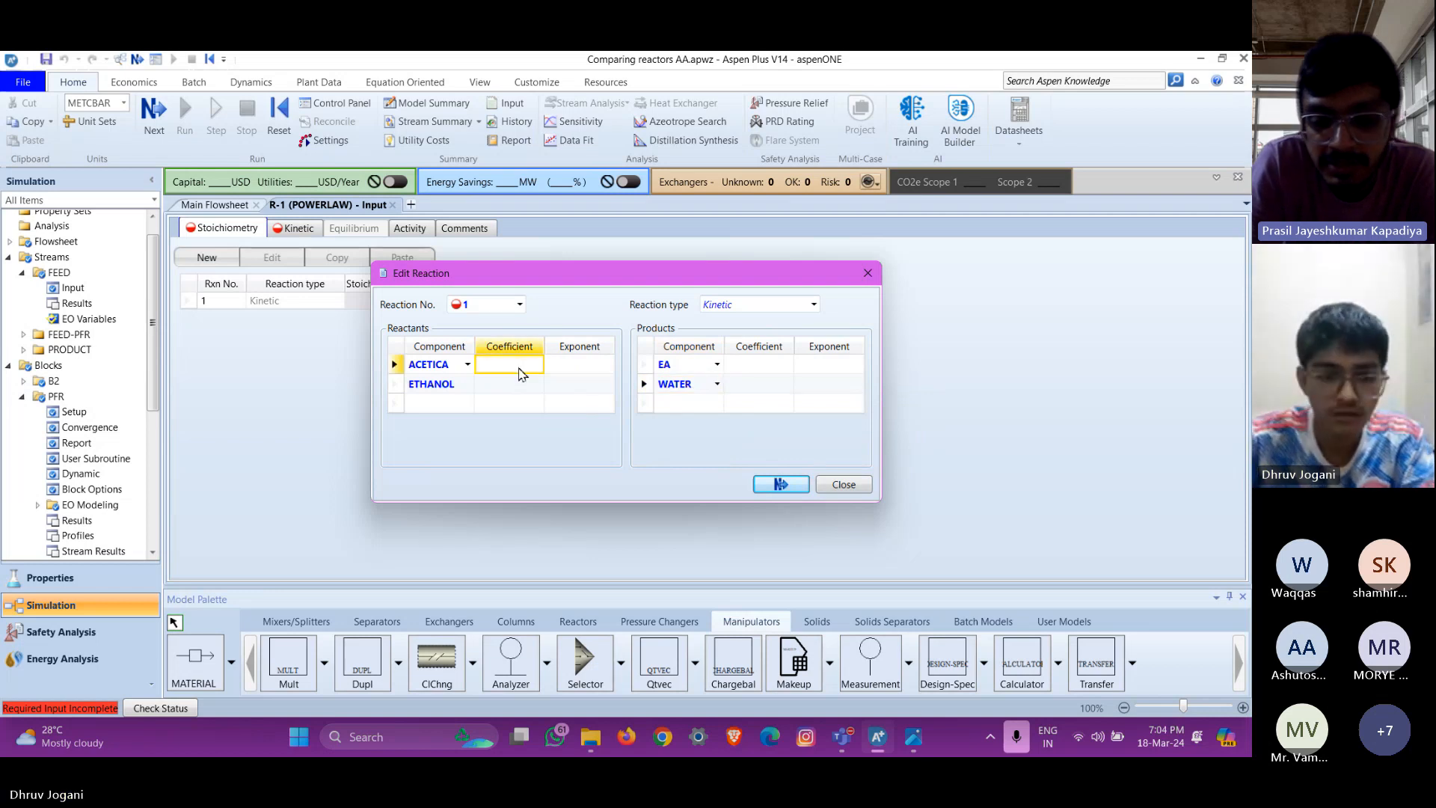
{"action": "type", "text": "-1"}
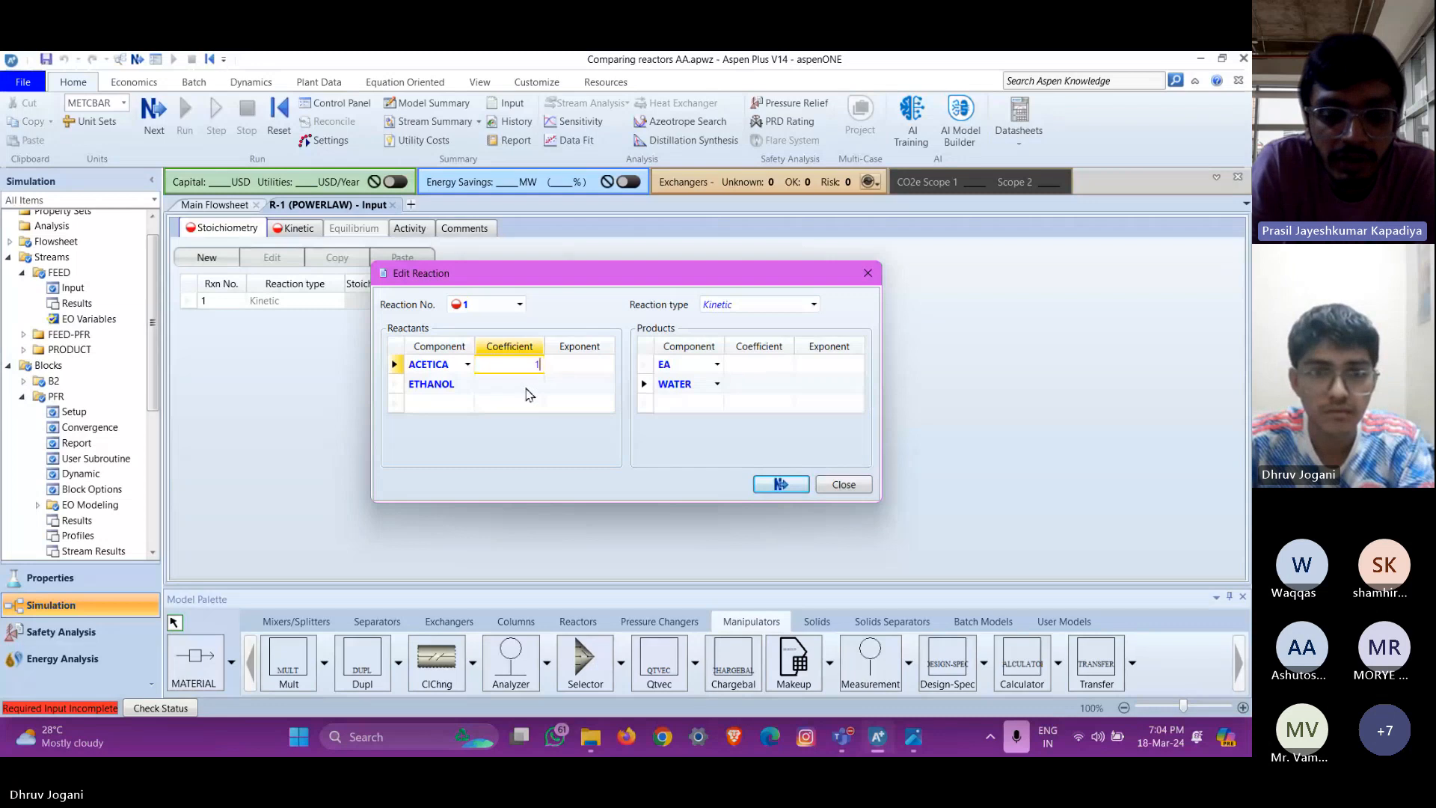
{"action": "left_click", "coordinate": [529, 385]}
{"action": "type", "text": "1"}
{"action": "left_click", "coordinate": [767, 365]}
{"action": "type", "text": "1"}
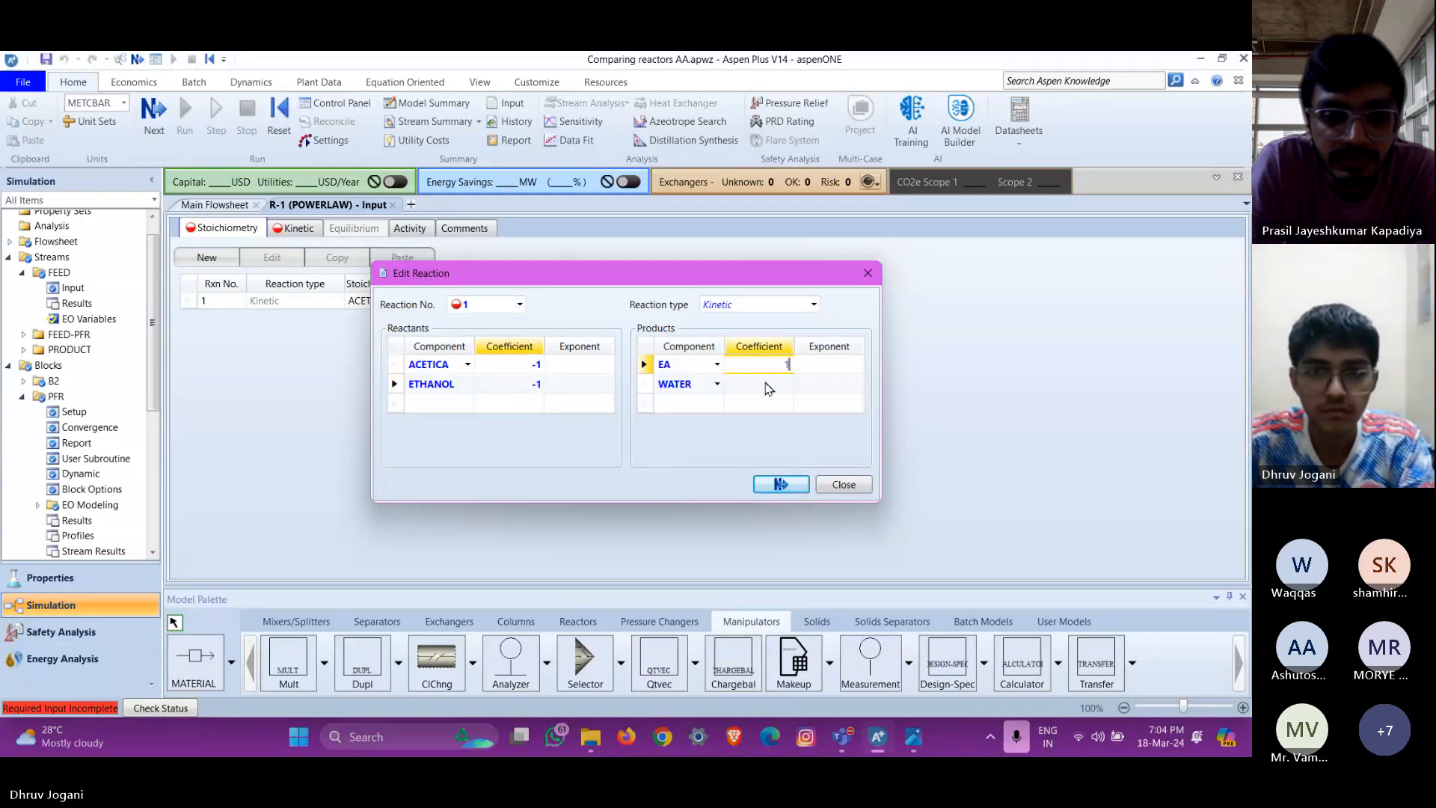
{"action": "left_click", "coordinate": [769, 385]}
{"action": "type", "text": "1"}
Set the exponents of ACETICA and ETHANOL in reaction 1 to 1 and finish editing the reaction
{"action": "left_click", "coordinate": [588, 367]}
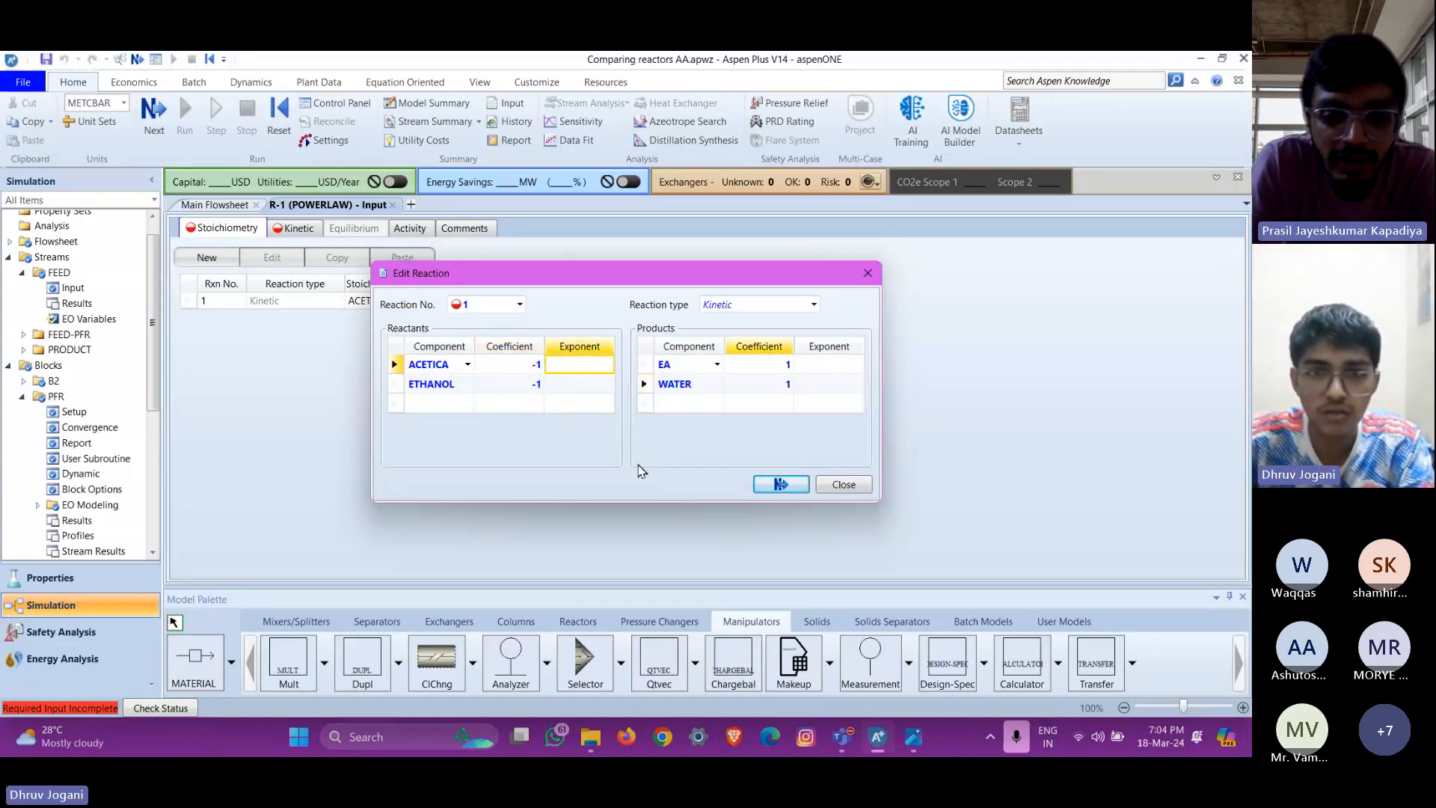
{"action": "left_click", "coordinate": [565, 438]}
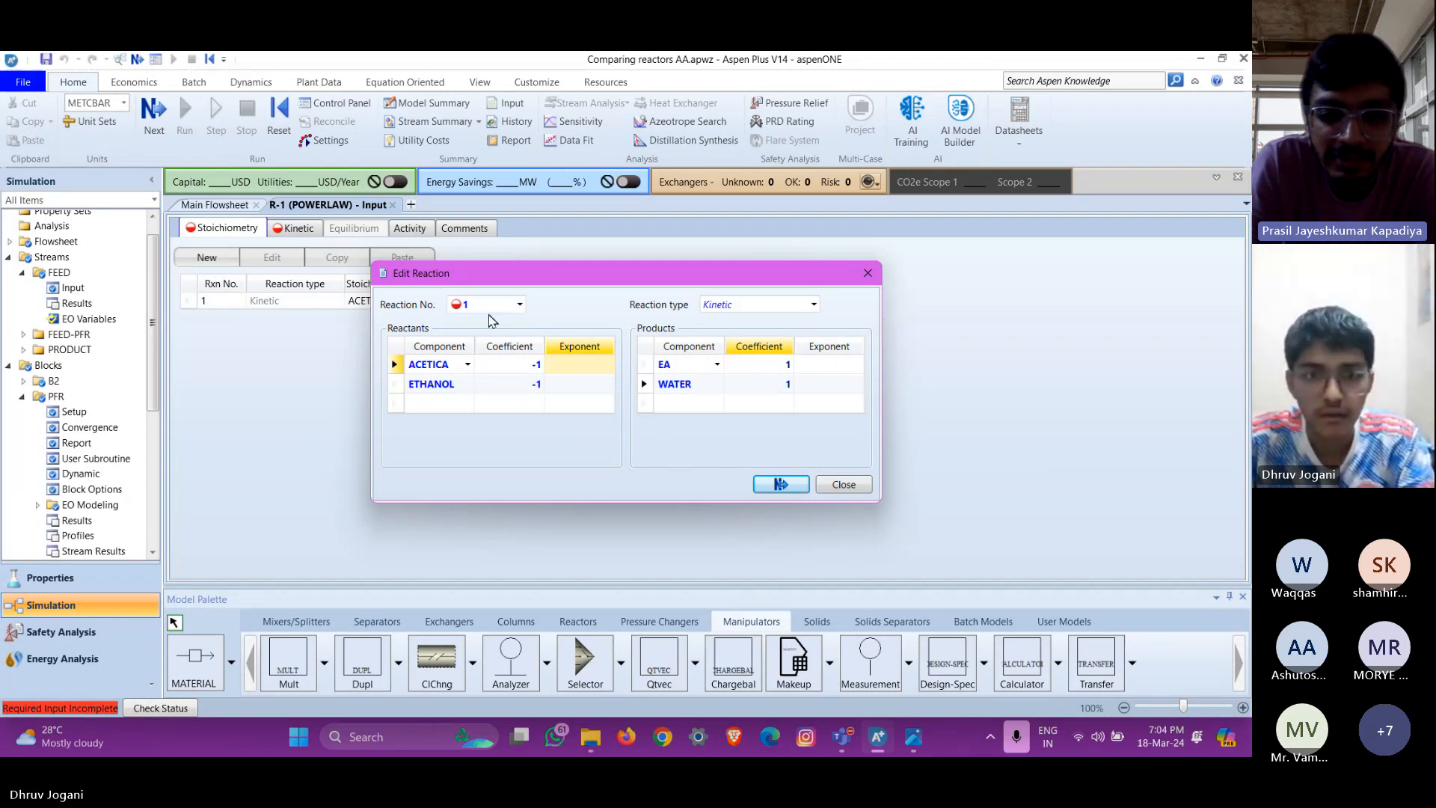
{"action": "left_click", "coordinate": [516, 366]}
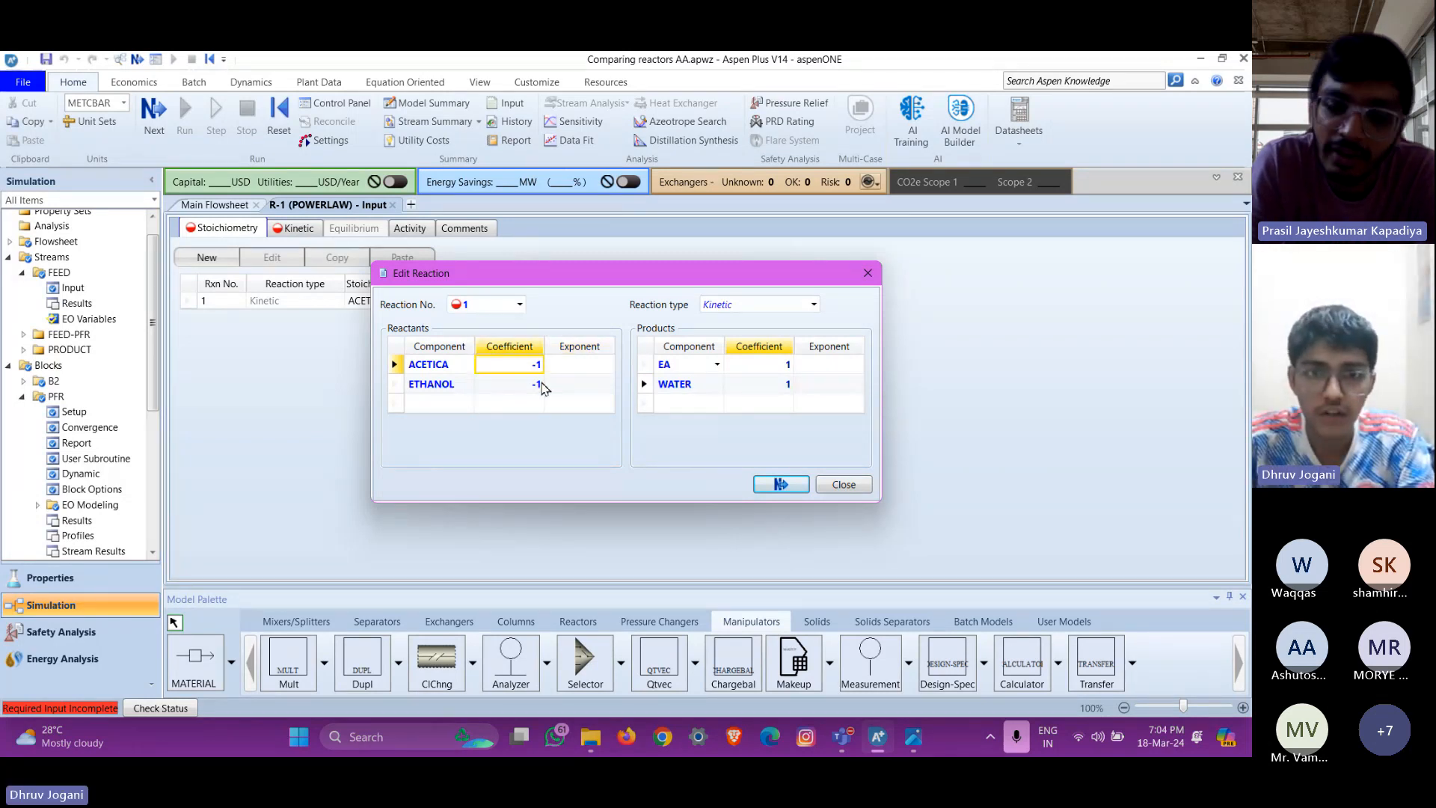
{"action": "left_click", "coordinate": [585, 362]}
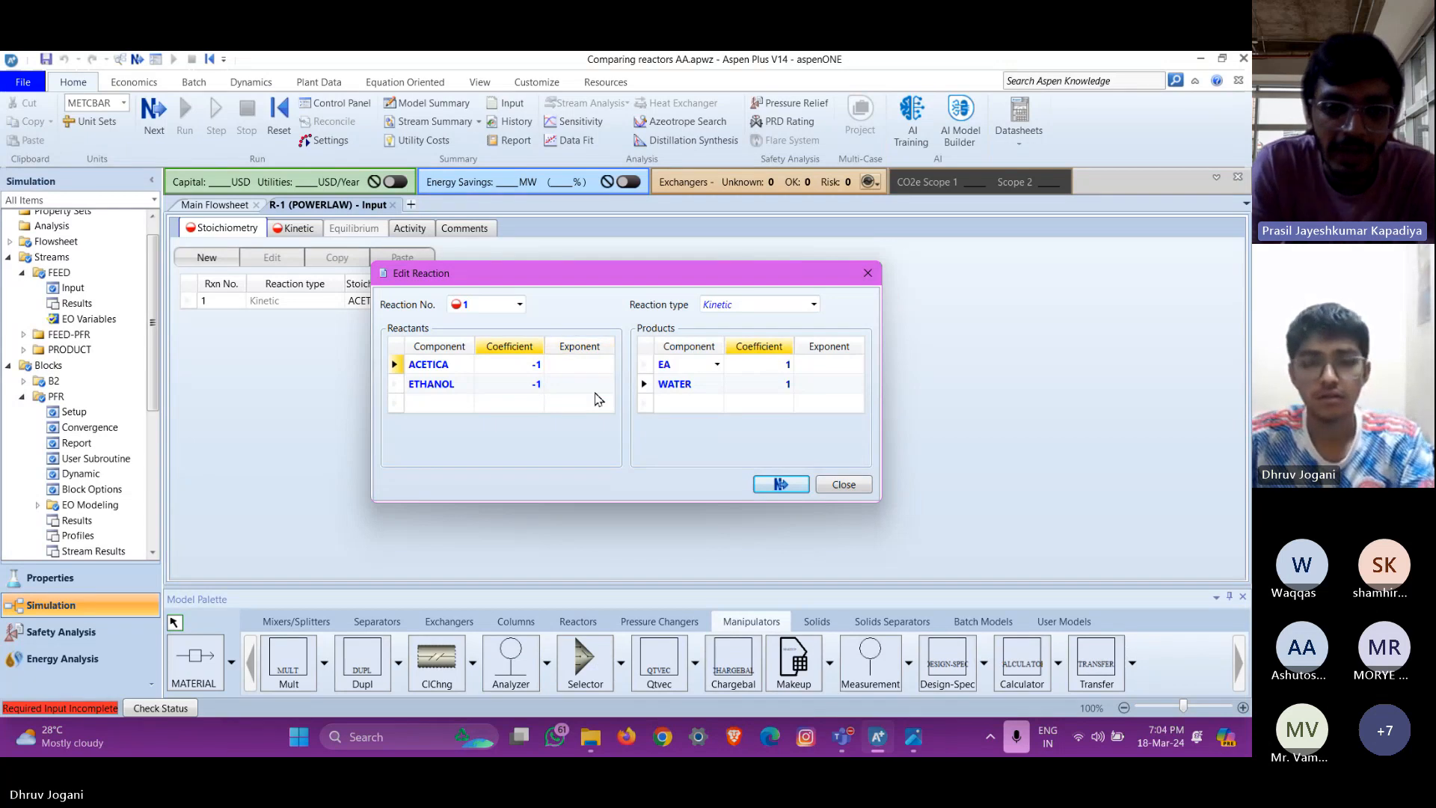
{"action": "left_click", "coordinate": [595, 367]}
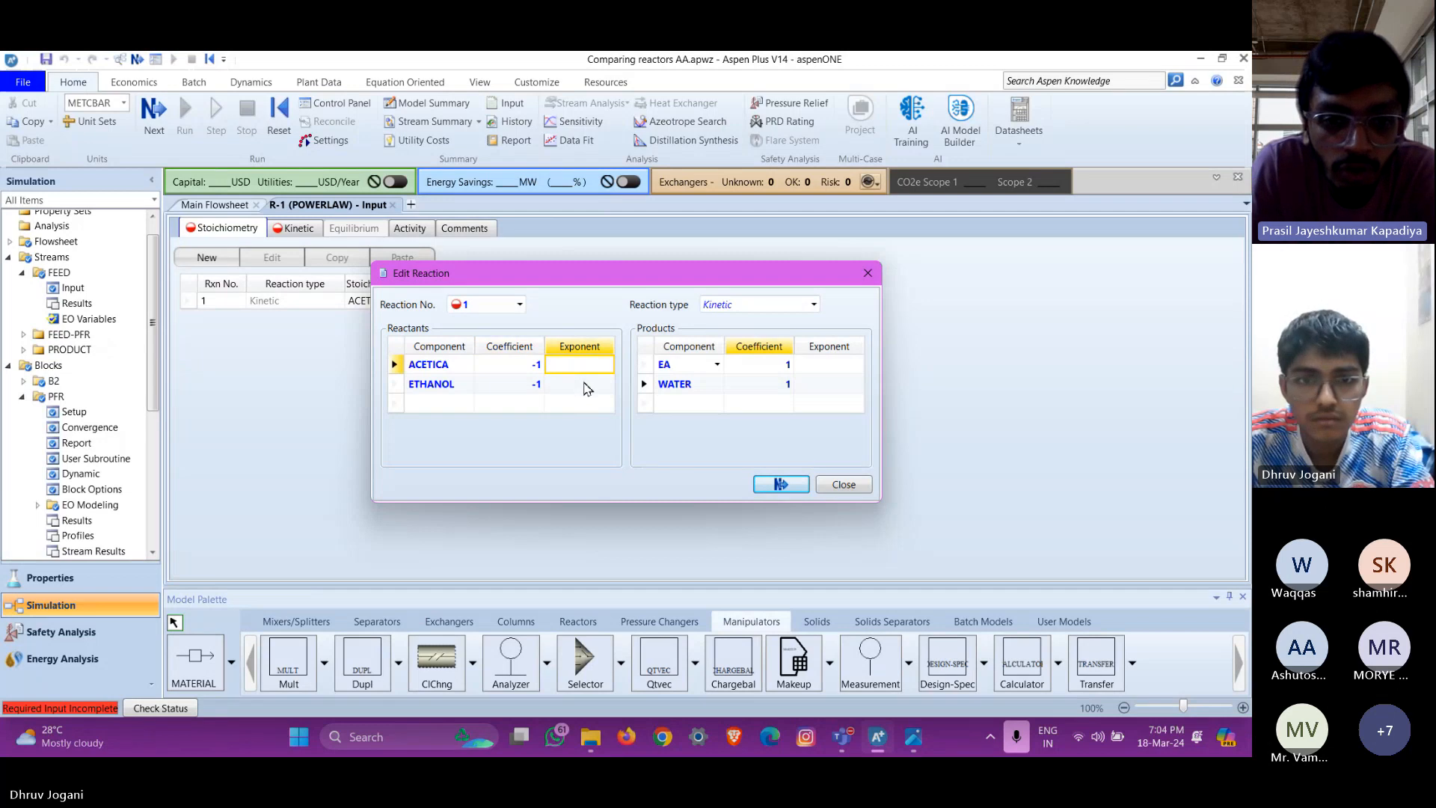
{"action": "type", "text": "1"}
{"action": "key", "text": "Return"}
{"action": "type", "text": "1"}
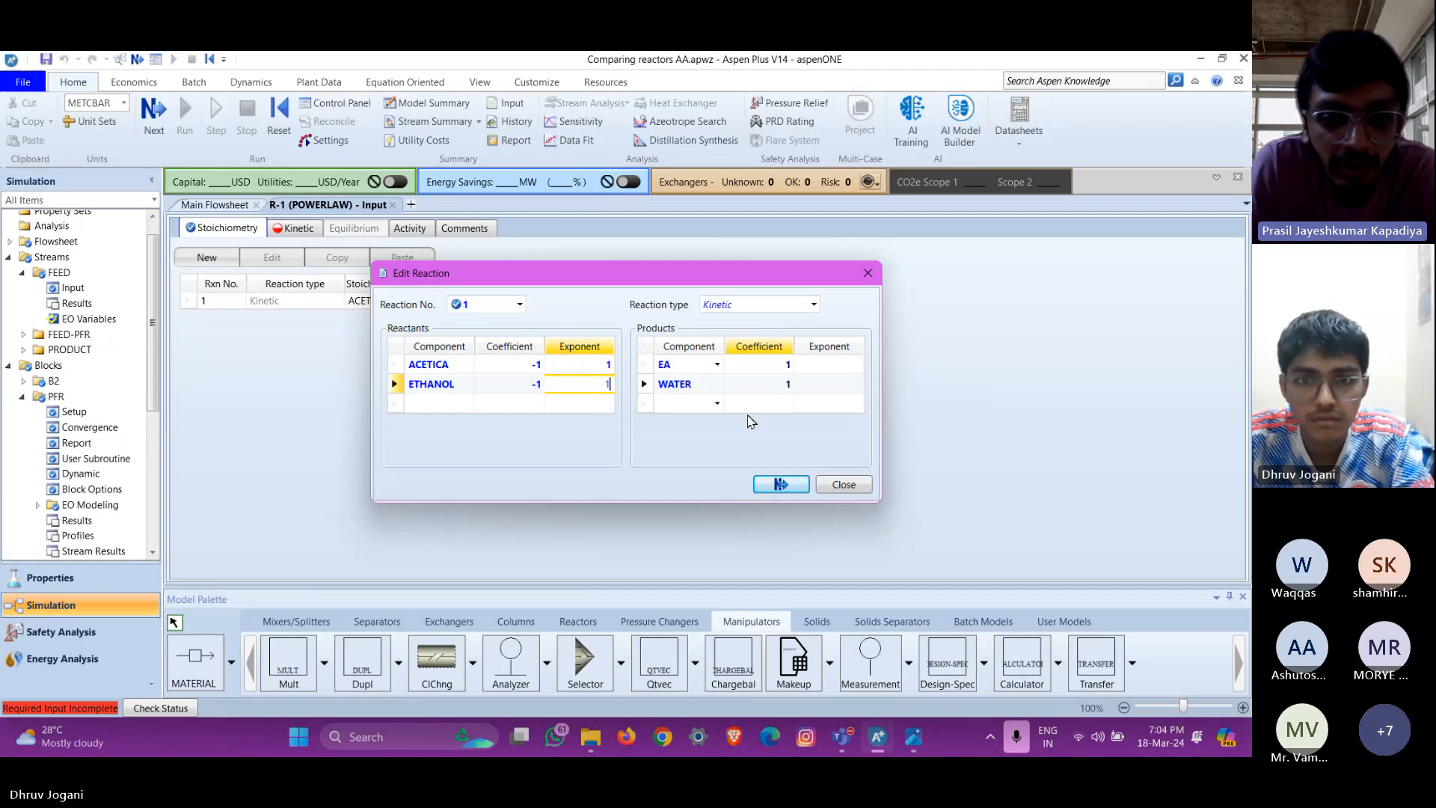
{"action": "left_click", "coordinate": [828, 365]}
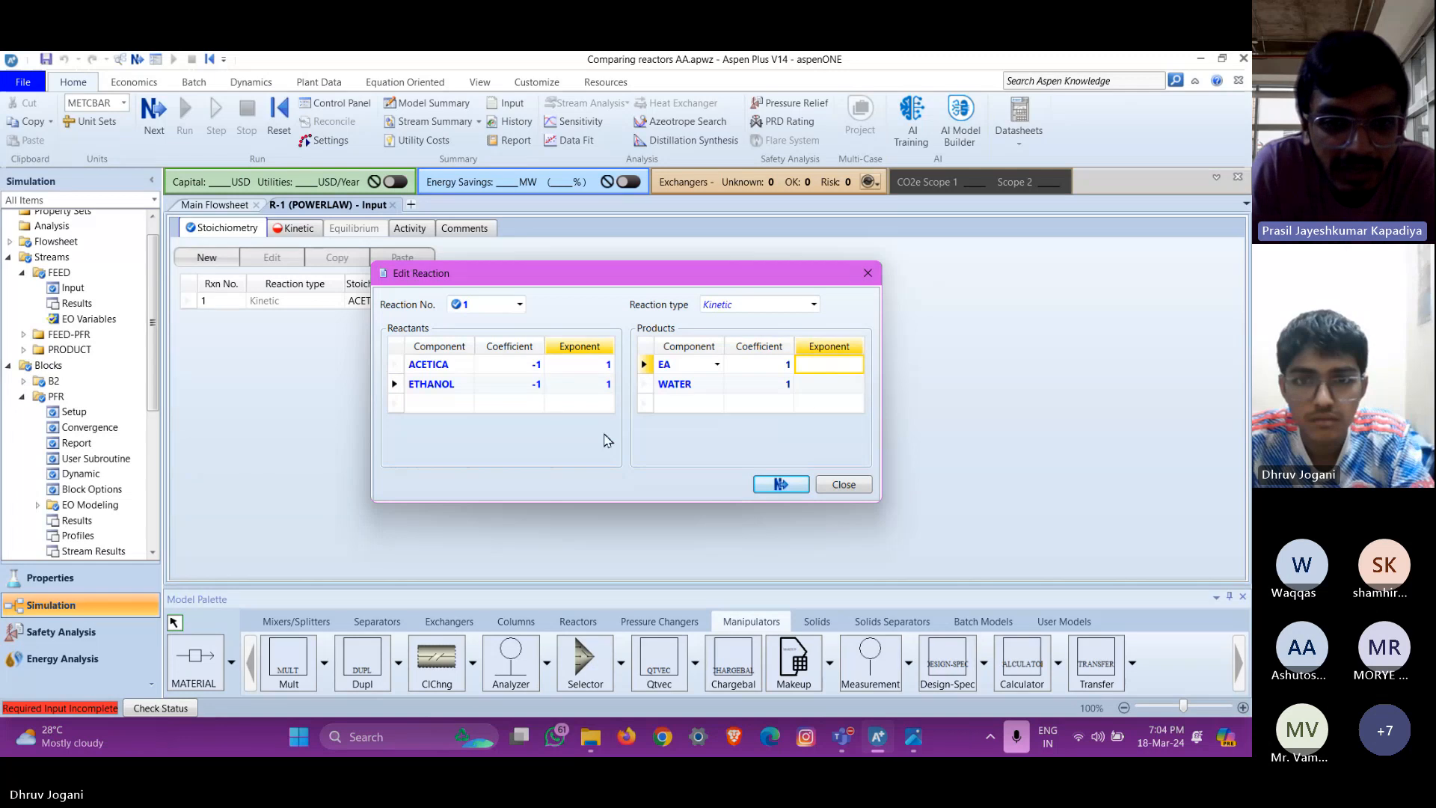
{"action": "left_click", "coordinate": [778, 485]}
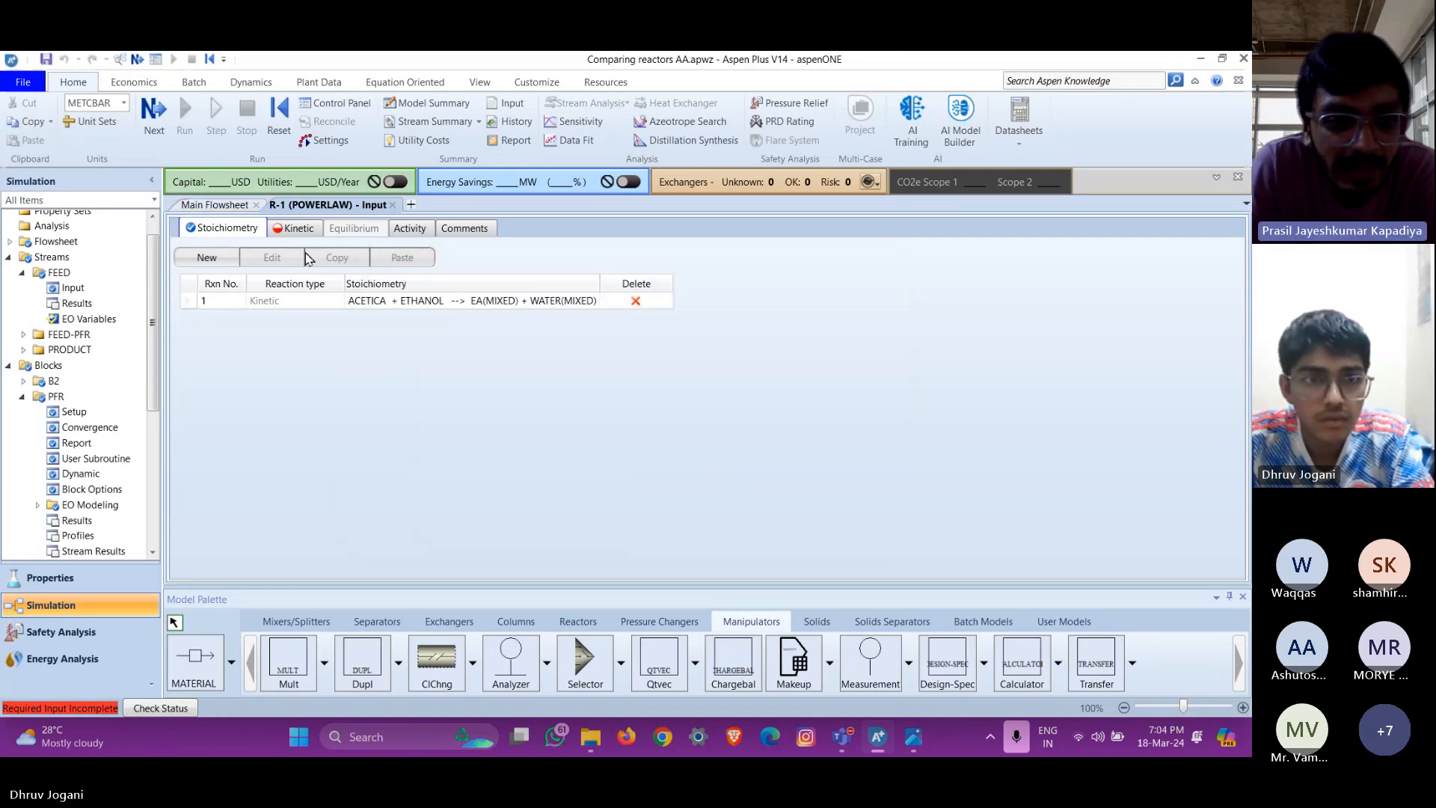
Add a second kinetic reaction to R-1 with WATER and EA as reactants and ETHANOL and ACETICA as products
{"action": "left_click", "coordinate": [206, 257]}
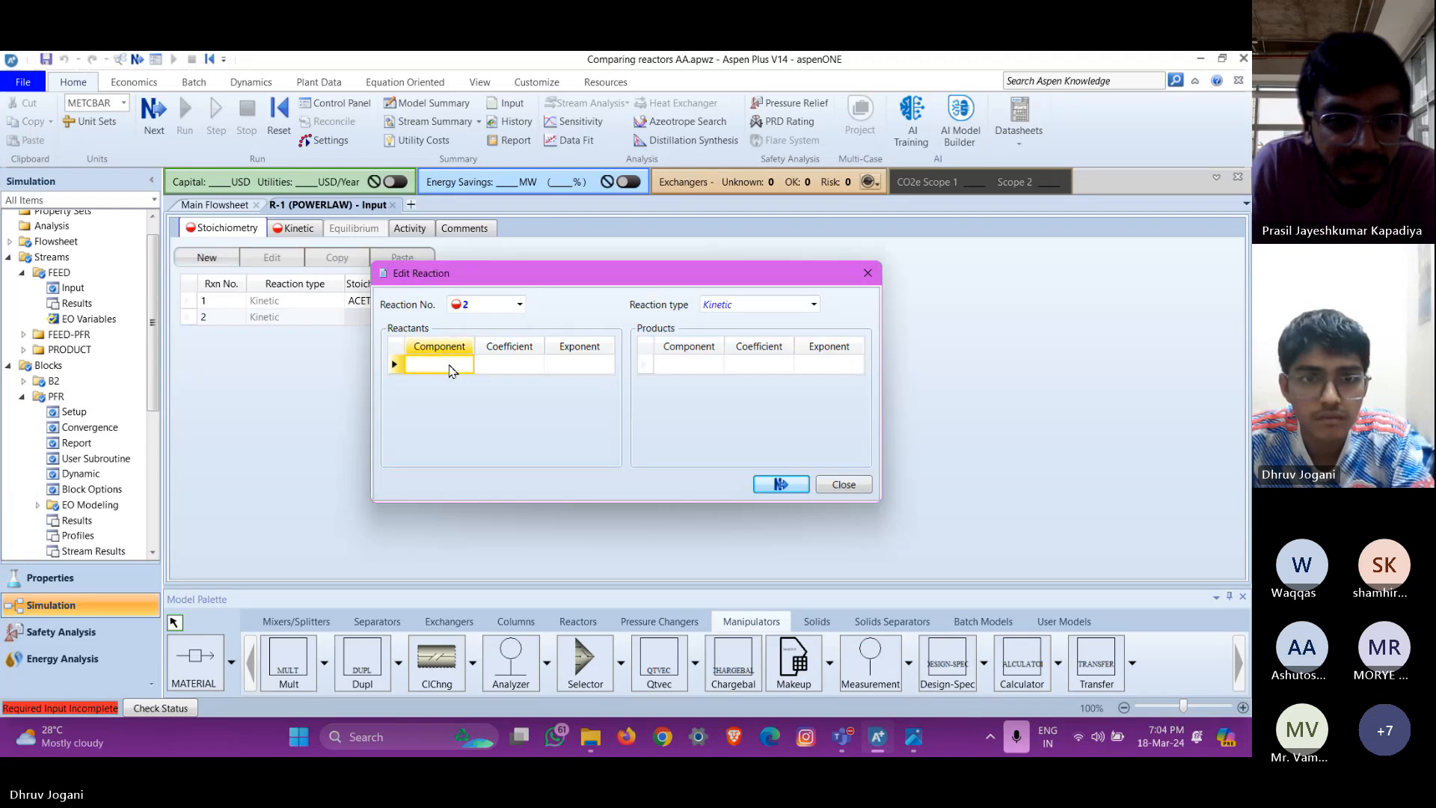
{"action": "left_click", "coordinate": [467, 366]}
{"action": "left_click", "coordinate": [451, 432]}
{"action": "left_click", "coordinate": [467, 383]}
{"action": "left_click", "coordinate": [449, 436]}
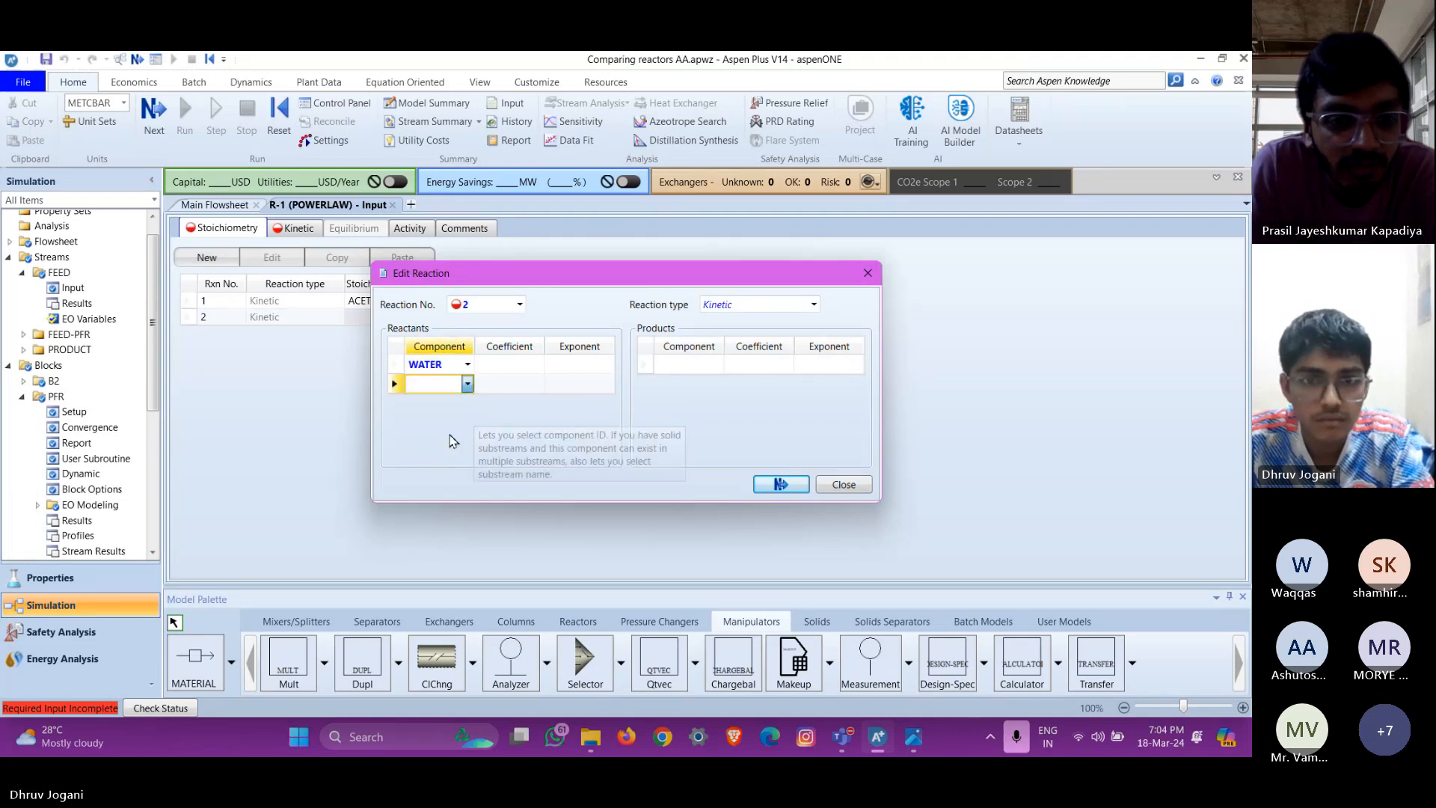
{"action": "left_click", "coordinate": [716, 365]}
{"action": "left_click", "coordinate": [717, 365]}
{"action": "left_click", "coordinate": [717, 387]}
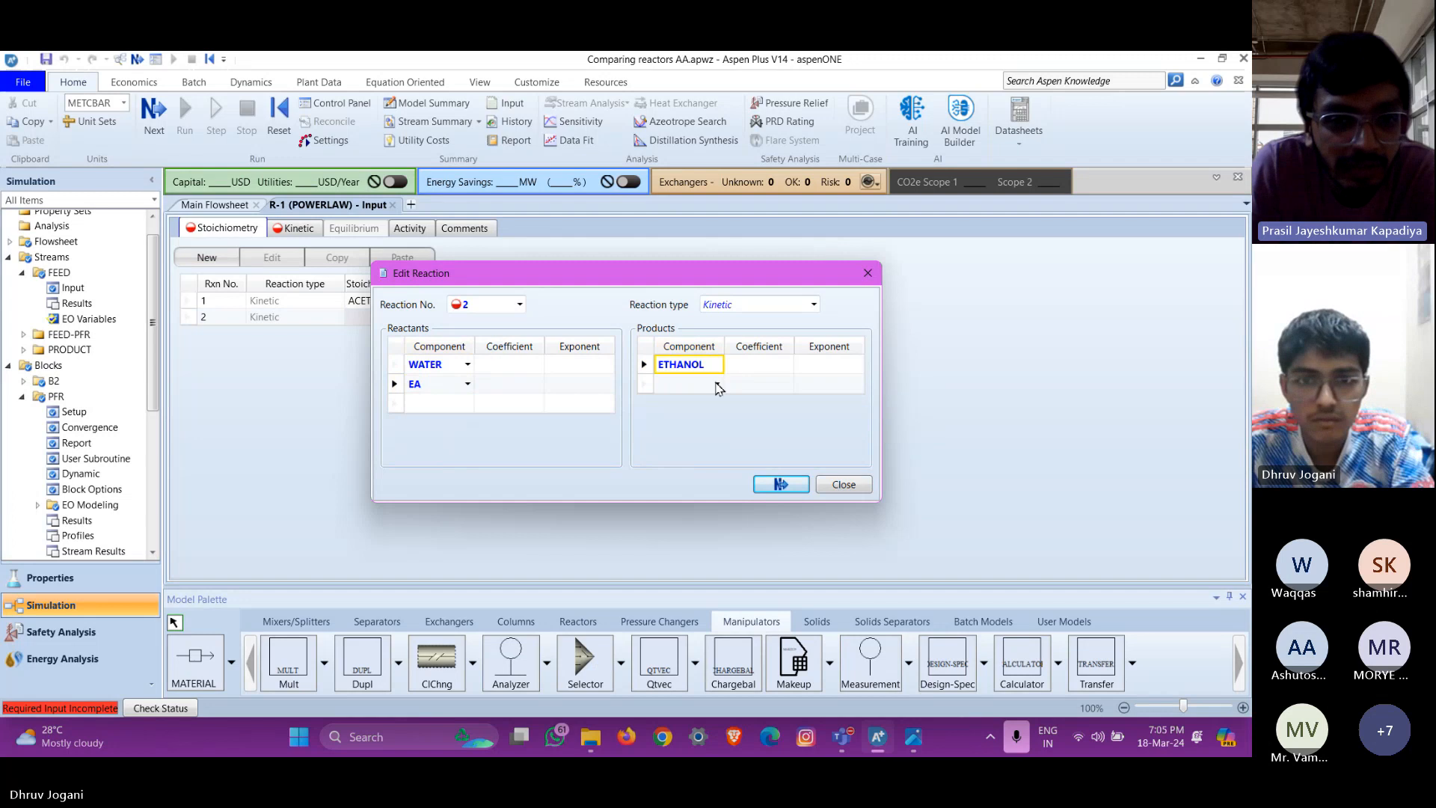
{"action": "left_click", "coordinate": [717, 387]}
{"action": "left_click", "coordinate": [681, 398]}
Give WATER and EA in reaction 2 coefficients of -1 and exponents of 1
{"action": "left_click", "coordinate": [509, 364]}
{"action": "type", "text": "1"}
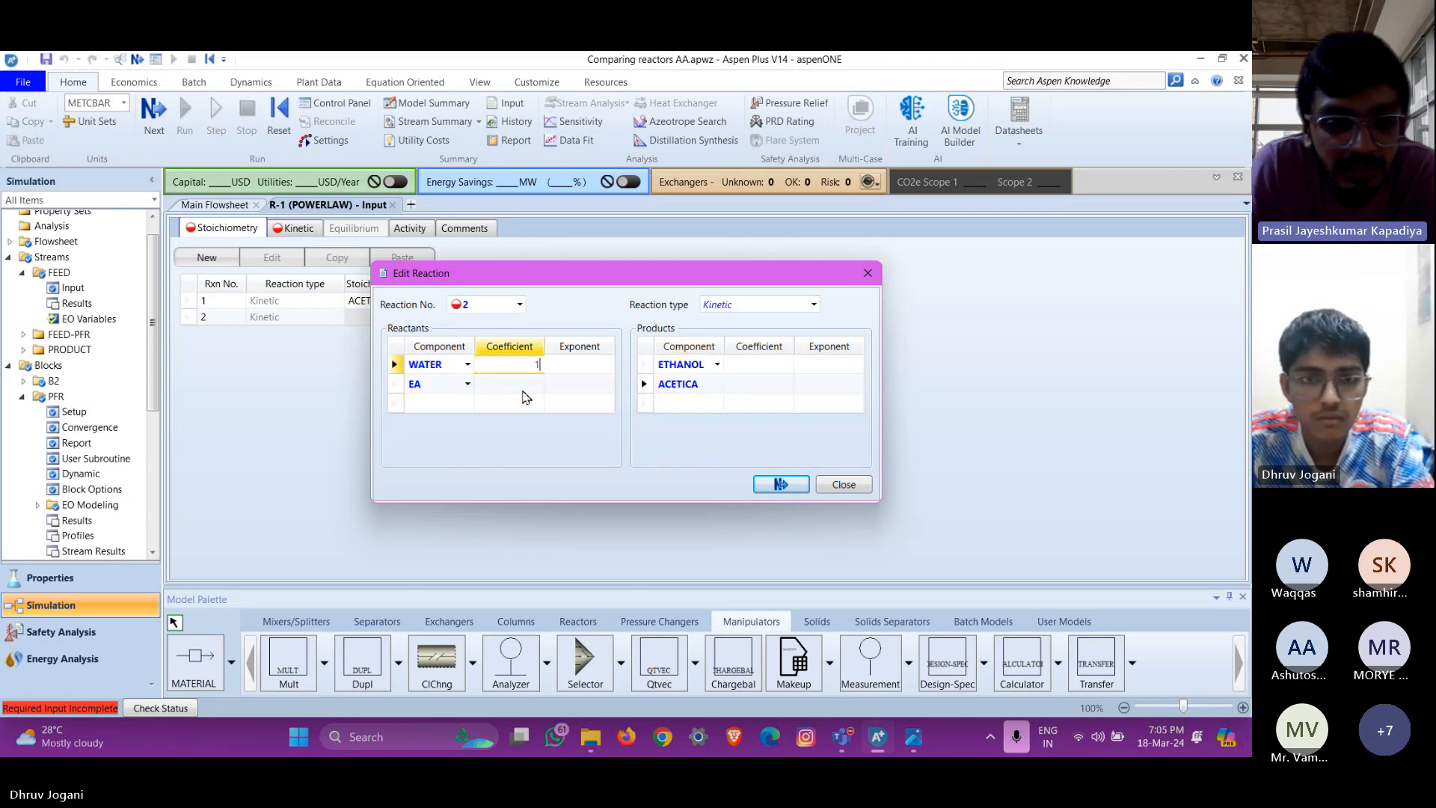
{"action": "left_click", "coordinate": [525, 385]}
{"action": "type", "text": "1"}
{"action": "left_click", "coordinate": [587, 366]}
{"action": "type", "text": "1"}
{"action": "left_click", "coordinate": [585, 384]}
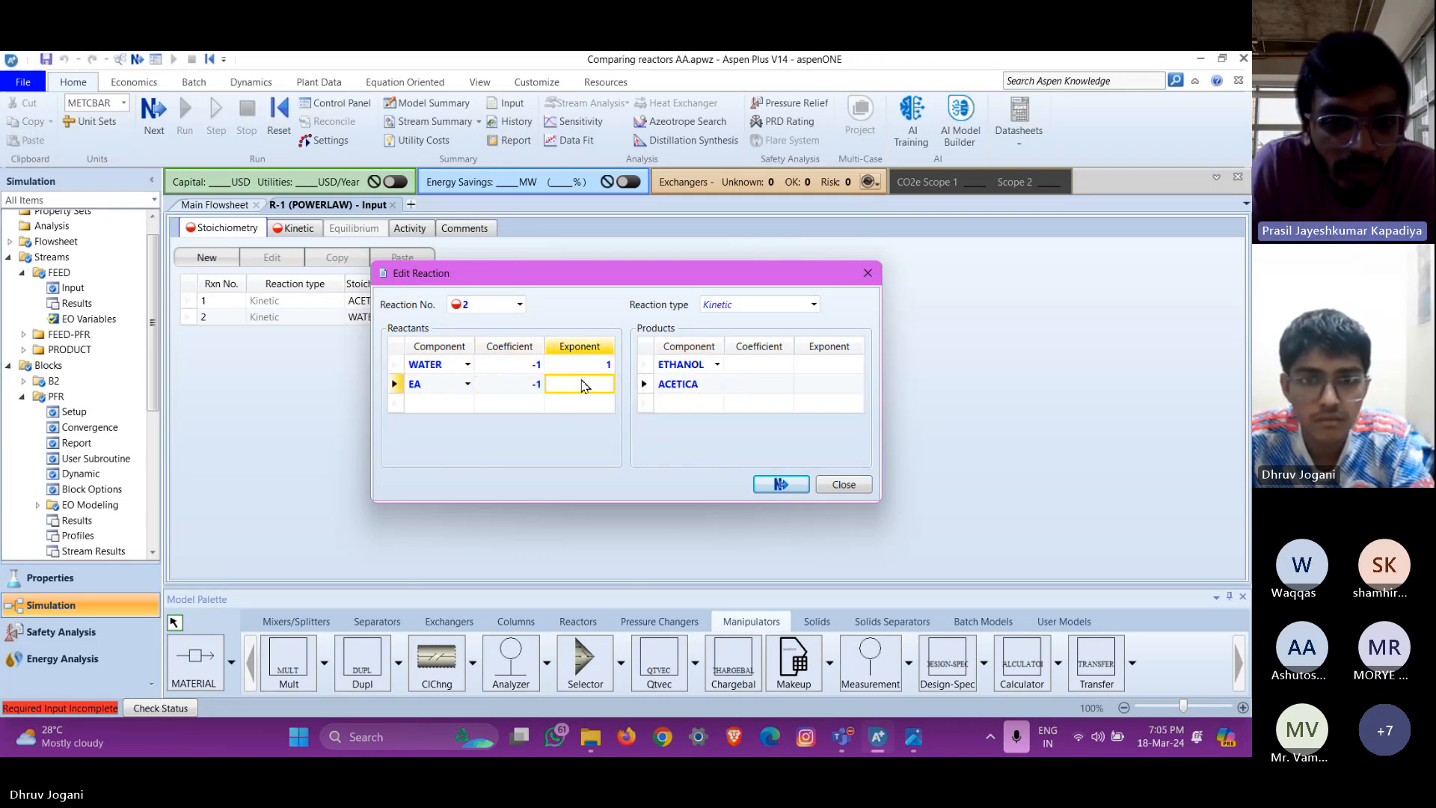
{"action": "type", "text": "1"}
Set the product coefficients of ETHANOL and ACETICA in reaction 2 to 1 and finish editing the reaction
{"action": "left_click", "coordinate": [756, 366]}
{"action": "type", "text": "1"}
{"action": "left_click", "coordinate": [761, 385]}
{"action": "type", "text": "1"}
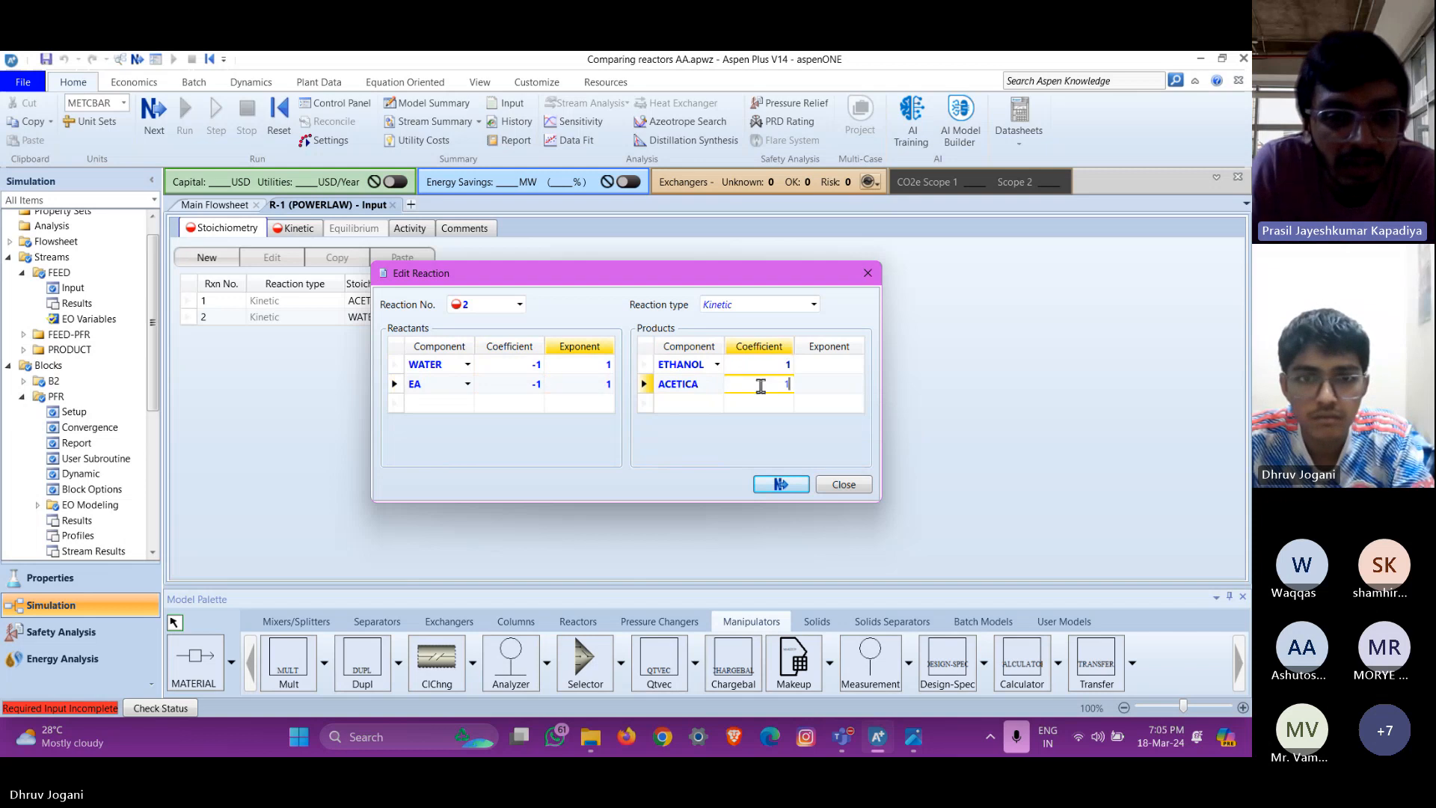
{"action": "left_click", "coordinate": [570, 448]}
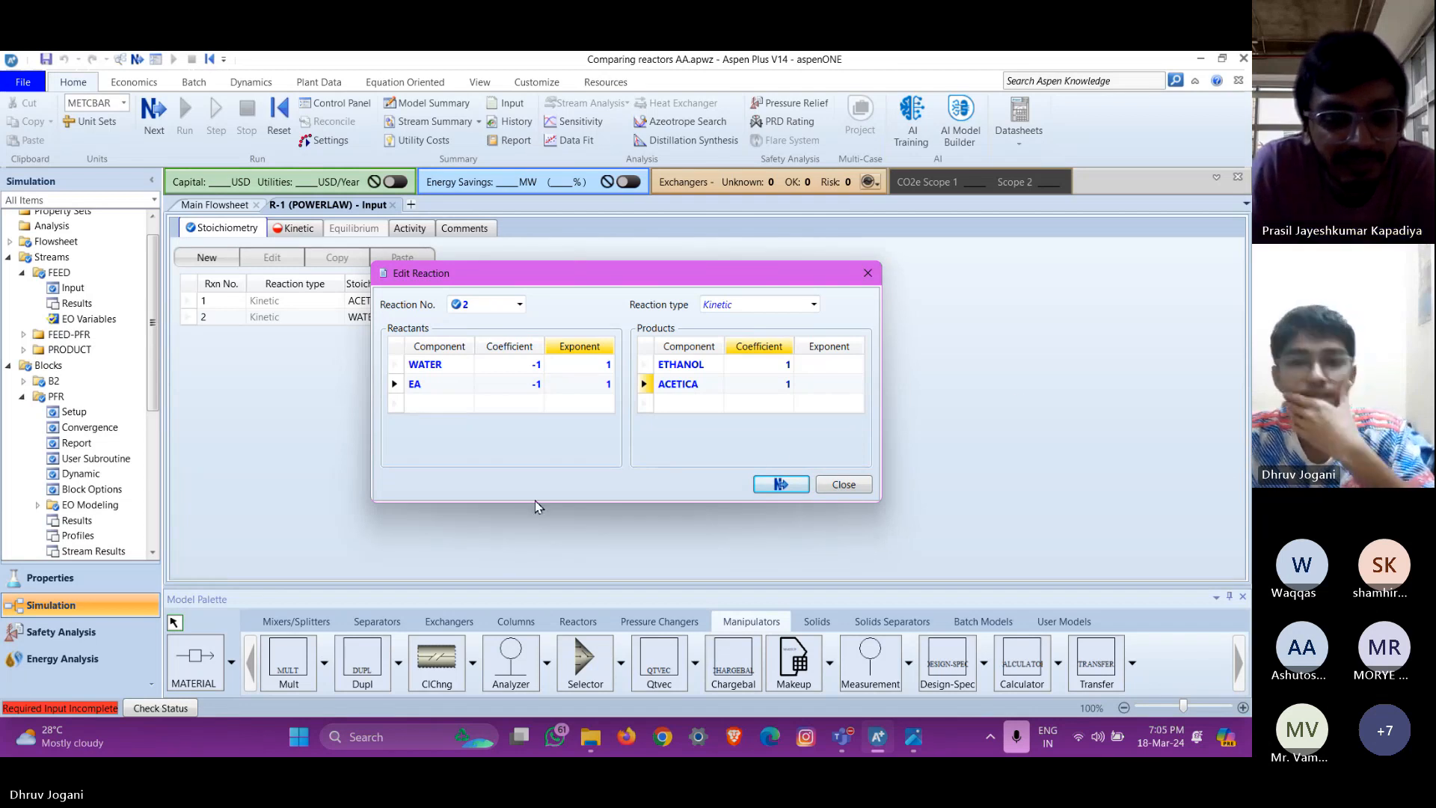
{"action": "left_click", "coordinate": [760, 484]}
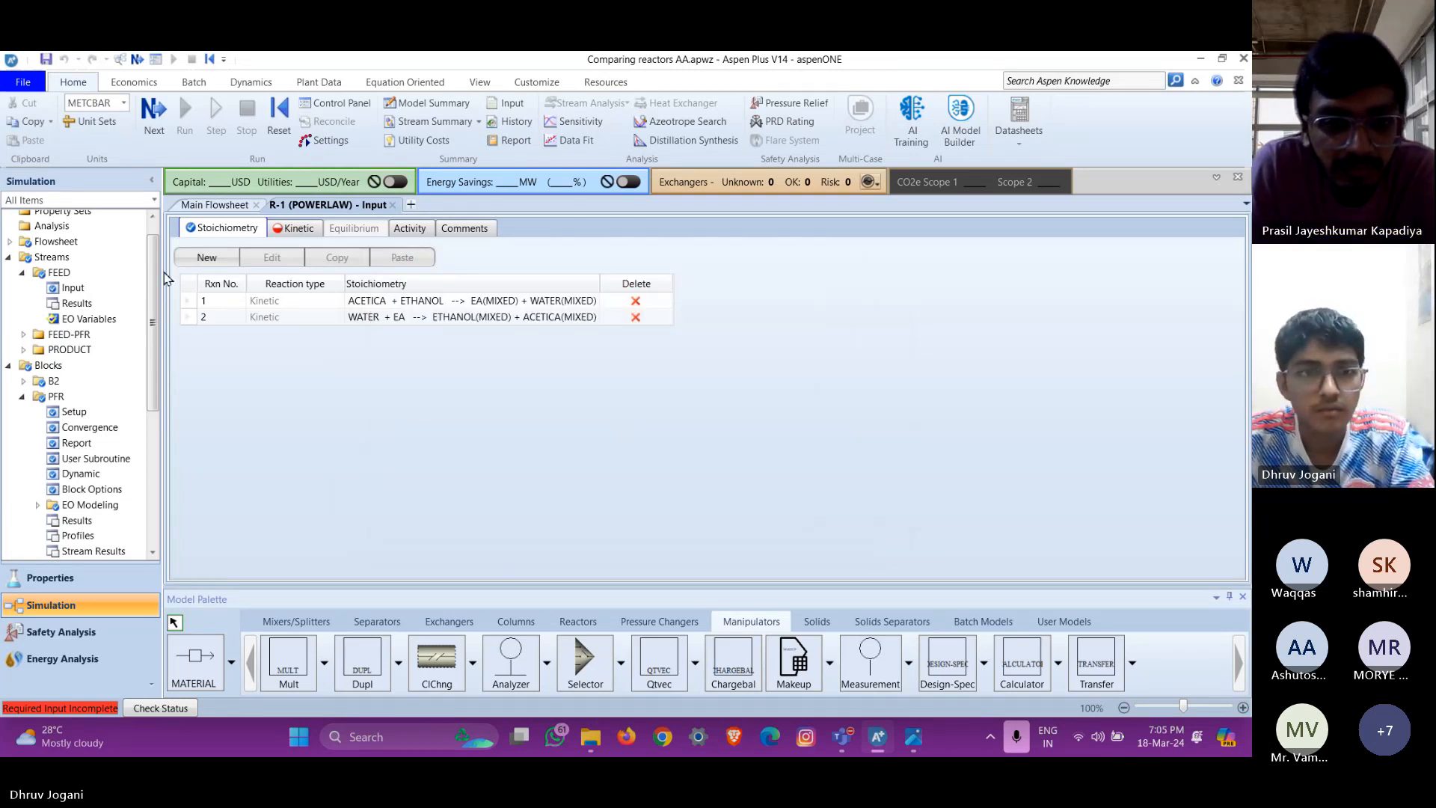
In the kinetic data of reaction 1, keep Liquid as the reacting phase and set k to 2e8
{"action": "left_click", "coordinate": [292, 228]}
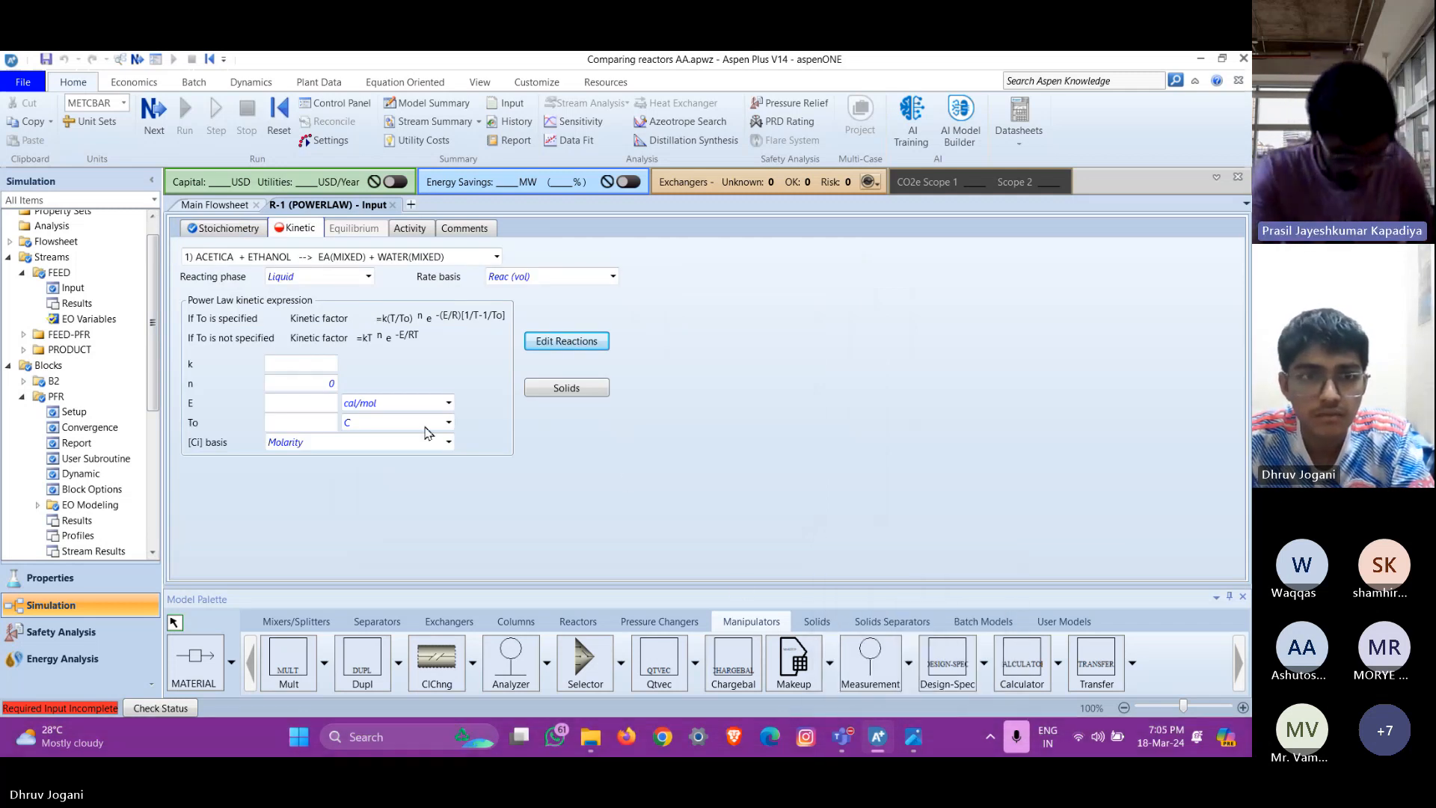
{"action": "left_click", "coordinate": [368, 277]}
{"action": "left_click", "coordinate": [322, 288]}
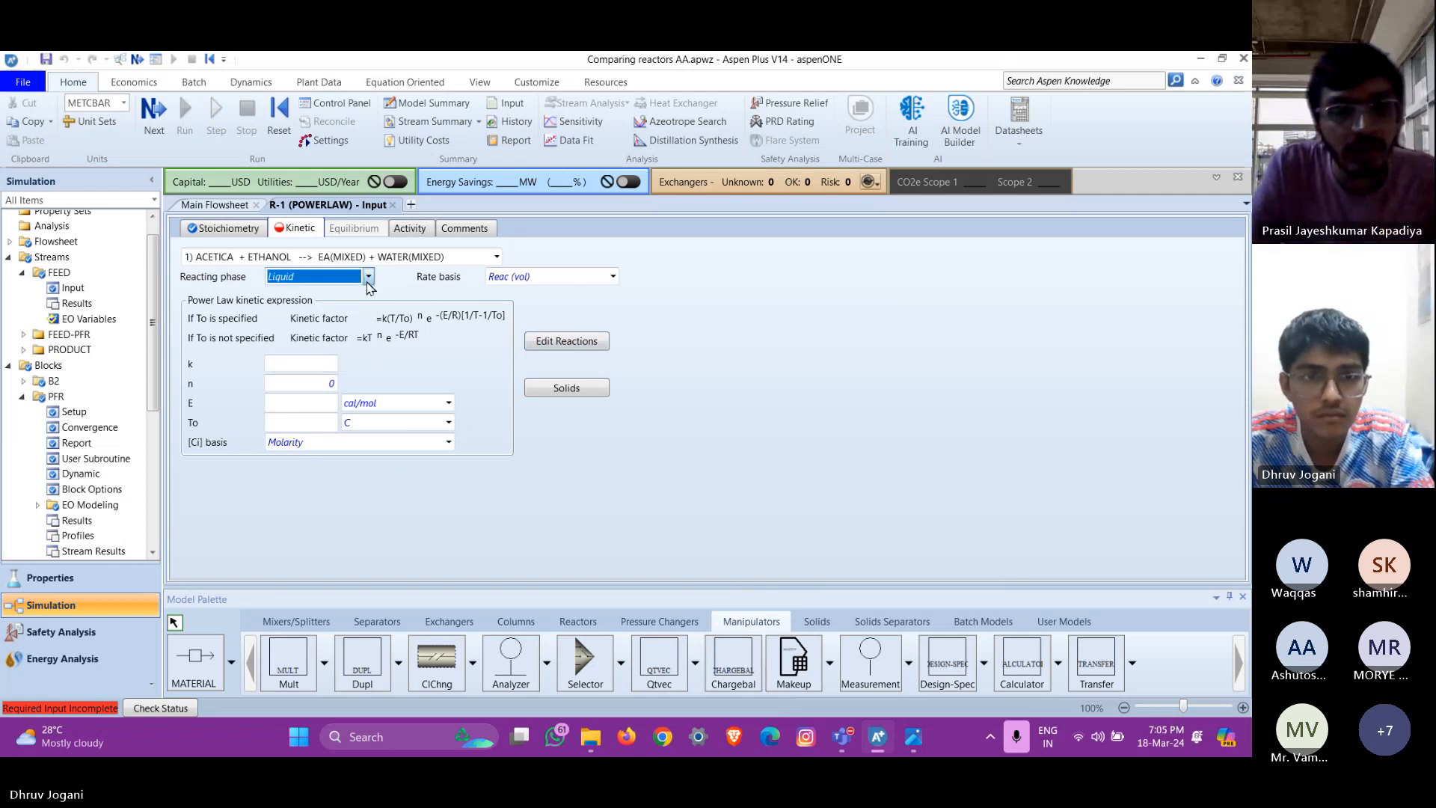
{"action": "left_click", "coordinate": [308, 364]}
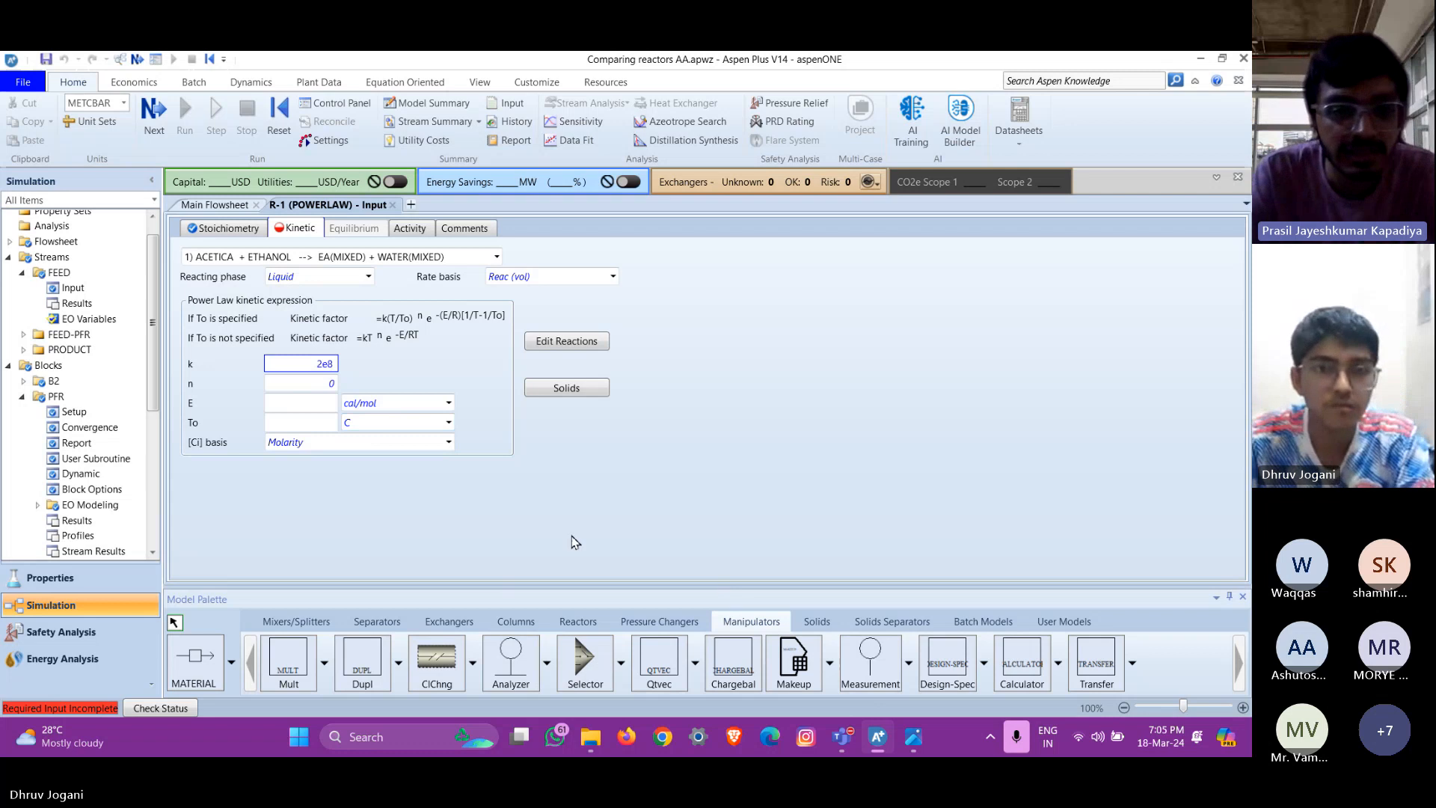
{"action": "key", "text": "Return"}
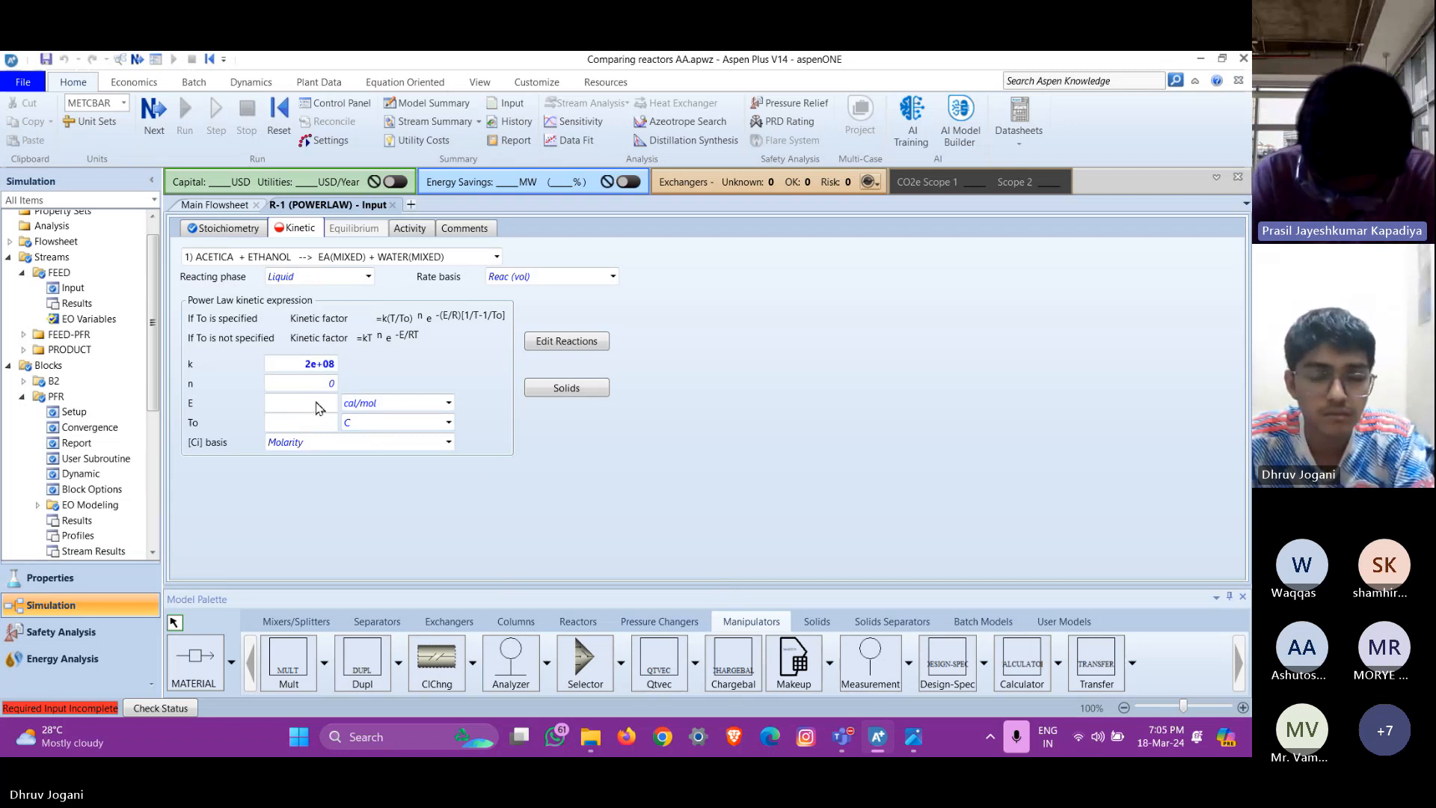
Set reaction 1's activation energy E to 6e7 J/kmol, as given in the problem statement
{"action": "left_click", "coordinate": [911, 739]}
{"action": "left_click", "coordinate": [913, 741]}
{"action": "left_click", "coordinate": [449, 403]}
{"action": "left_click", "coordinate": [377, 494]}
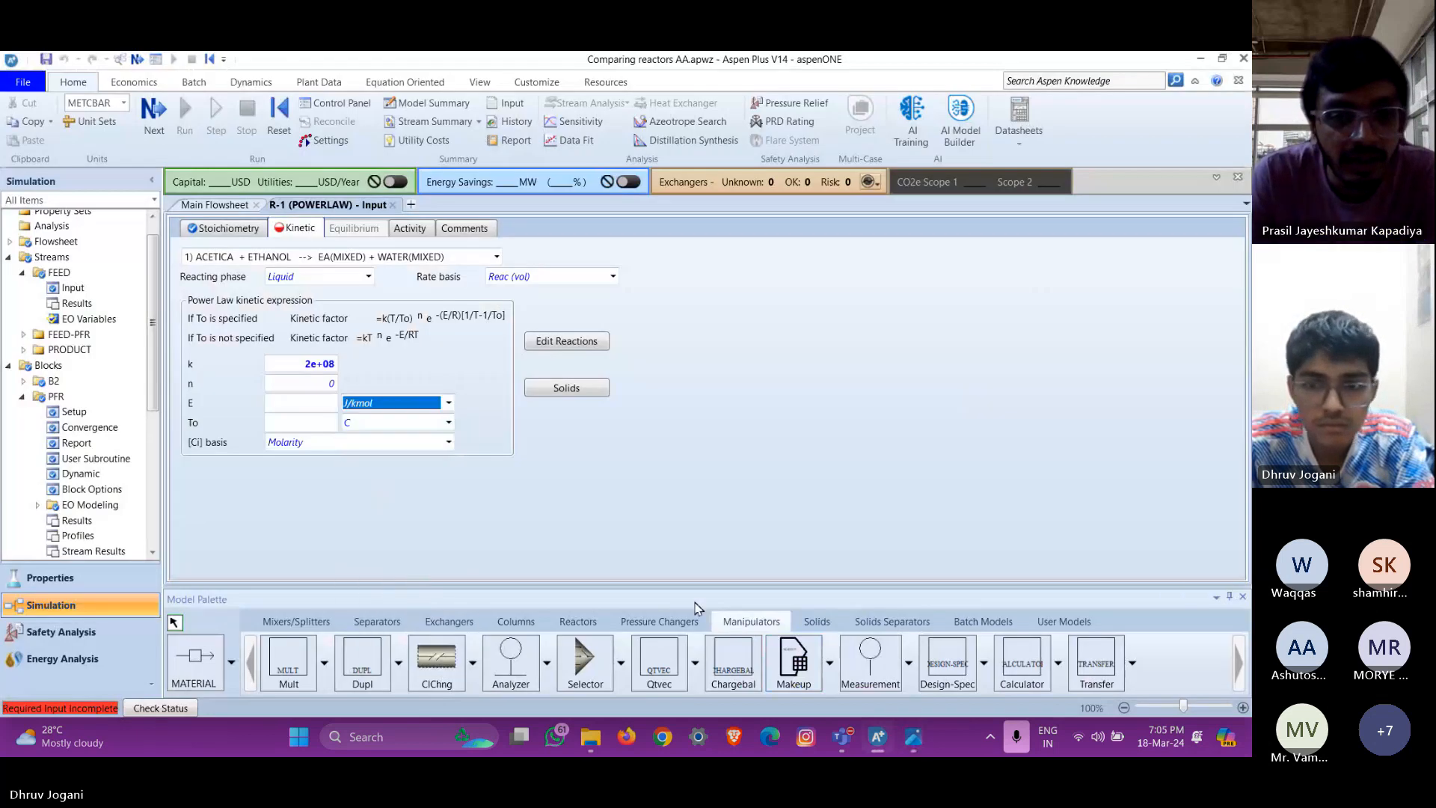
{"action": "left_click", "coordinate": [913, 739]}
{"action": "left_click", "coordinate": [912, 739]}
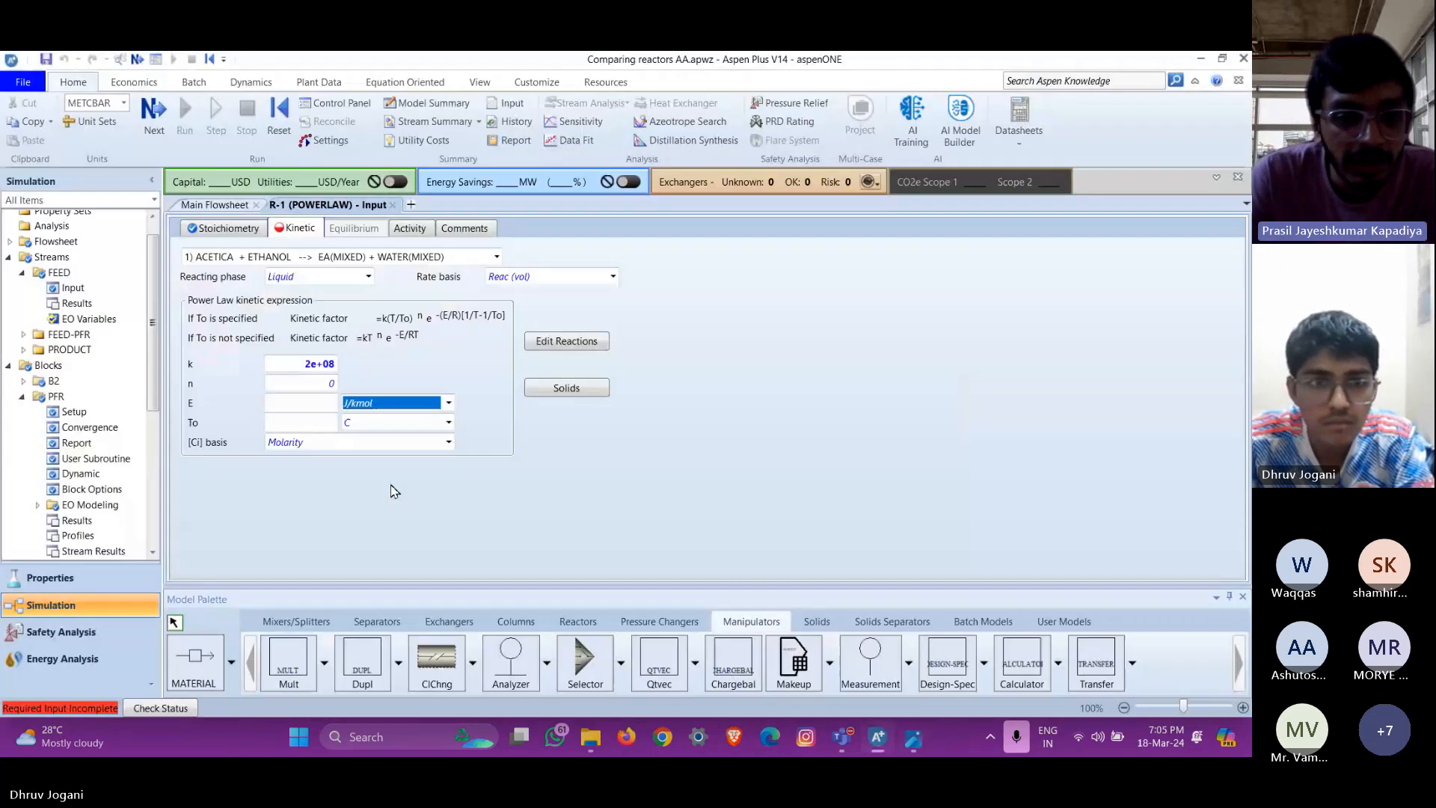
{"action": "left_click", "coordinate": [327, 407]}
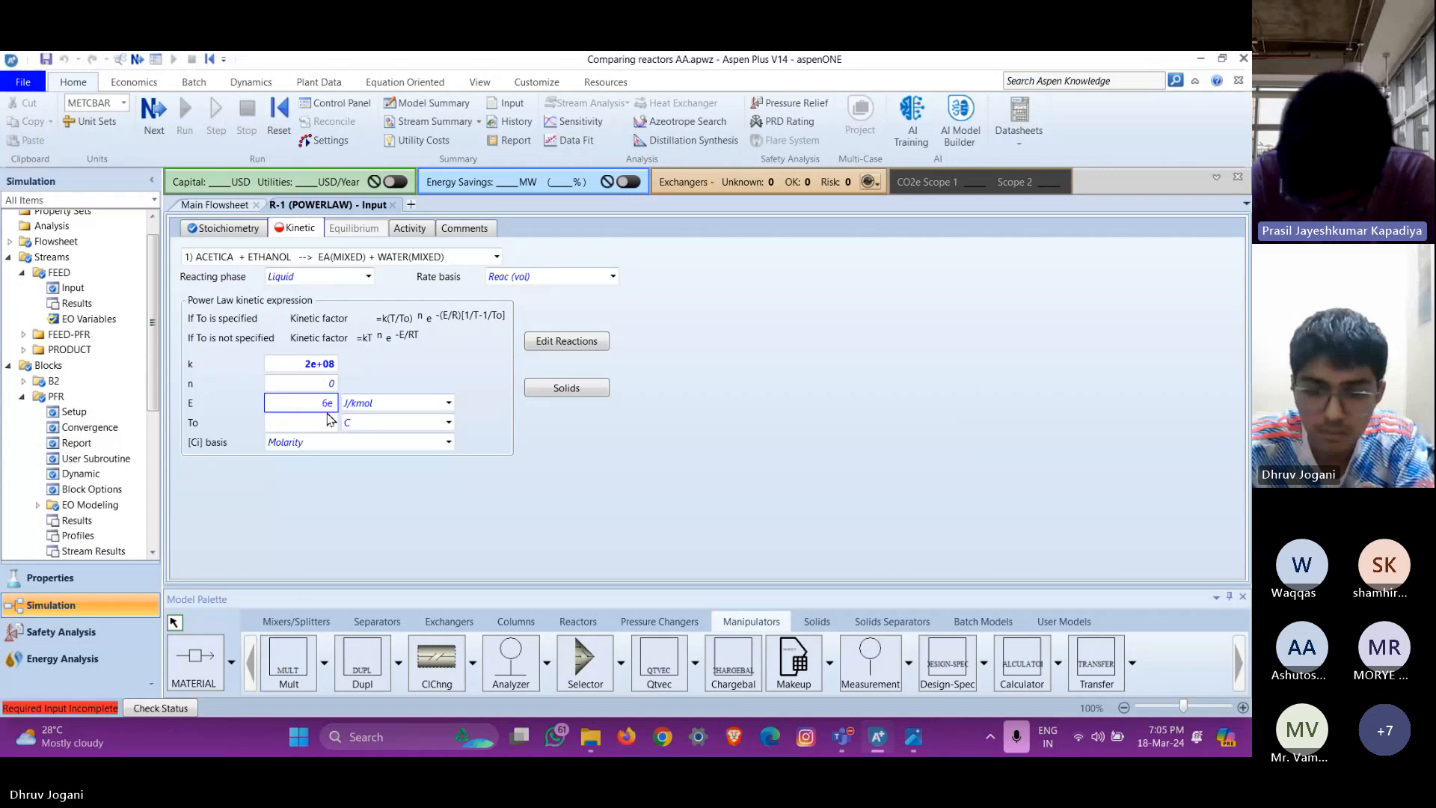
{"action": "left_click", "coordinate": [494, 501]}
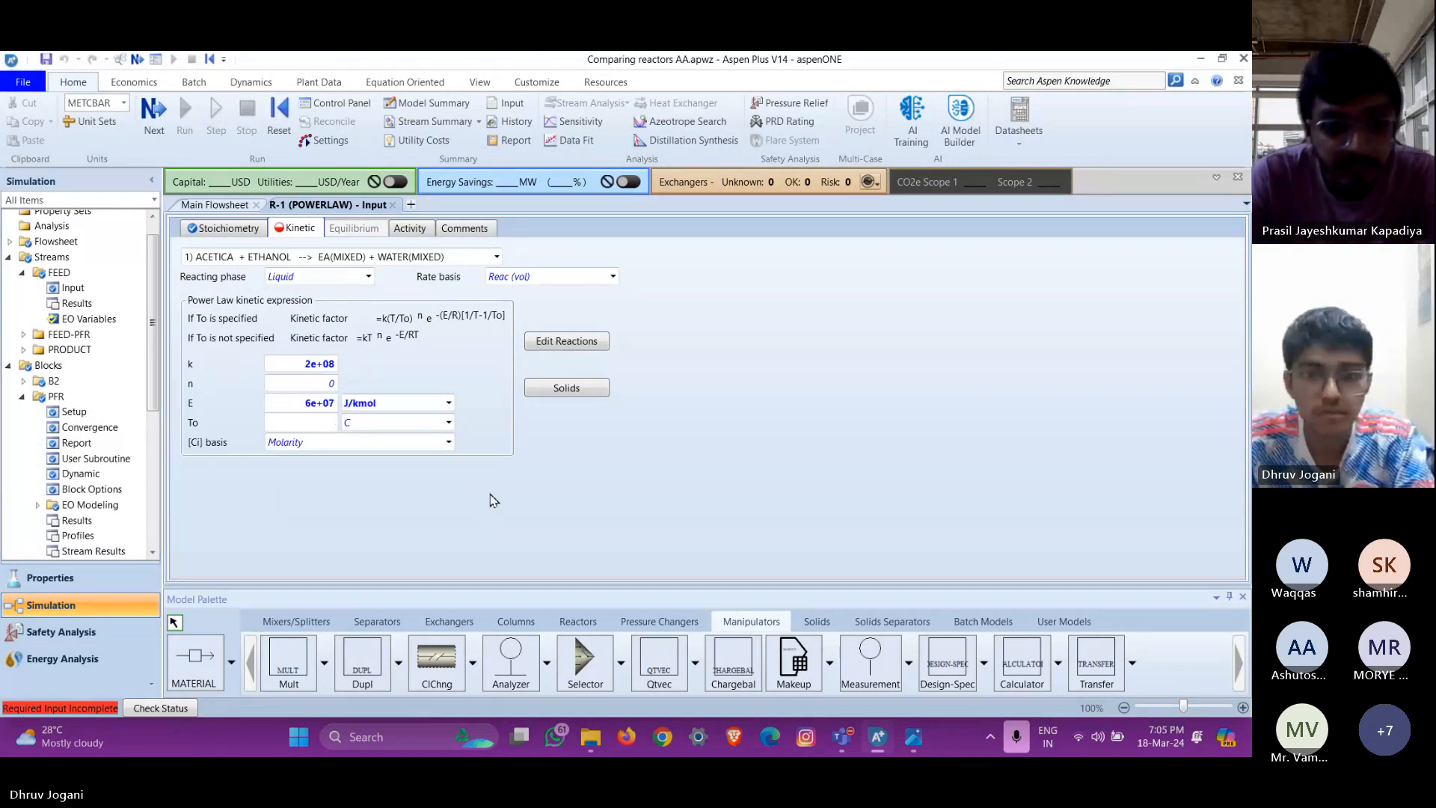
Set reaction 2's kinetics to k 5e7 and E 6e7 J/kmol, following the reverse-reaction data in the problem statement
{"action": "left_click", "coordinate": [908, 744]}
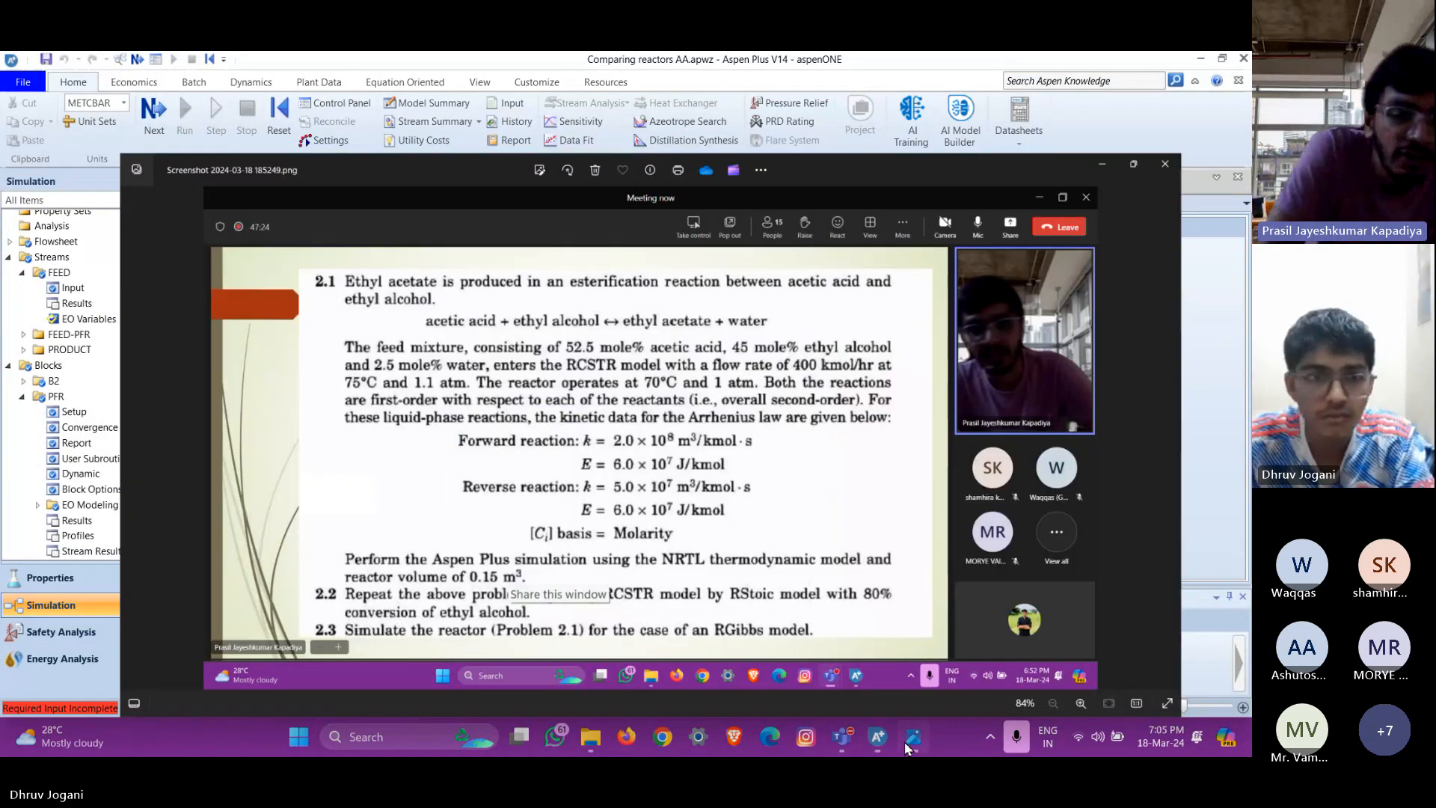
{"action": "left_click", "coordinate": [907, 743]}
{"action": "left_click", "coordinate": [909, 740]}
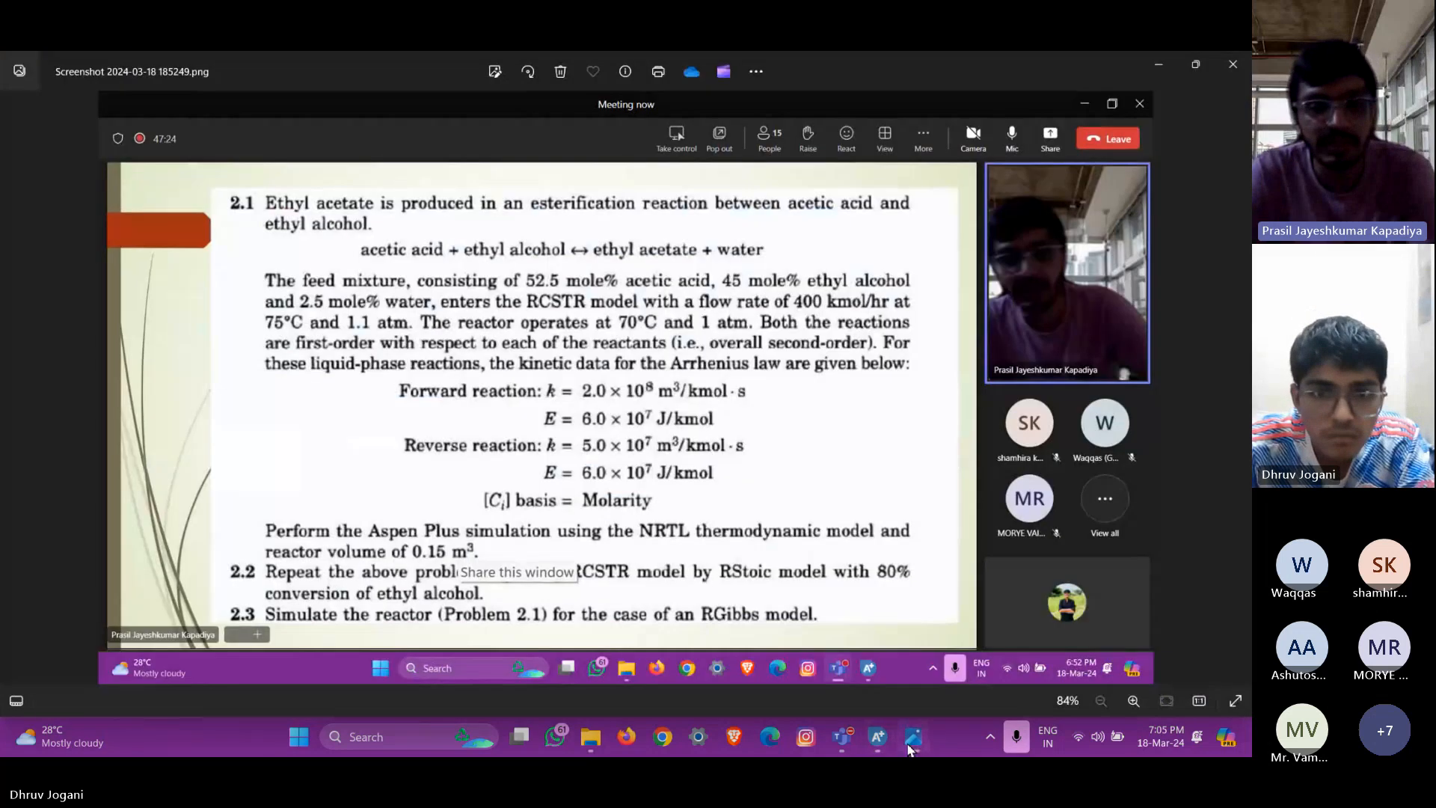
{"action": "left_click", "coordinate": [909, 740]}
{"action": "left_click", "coordinate": [385, 258]}
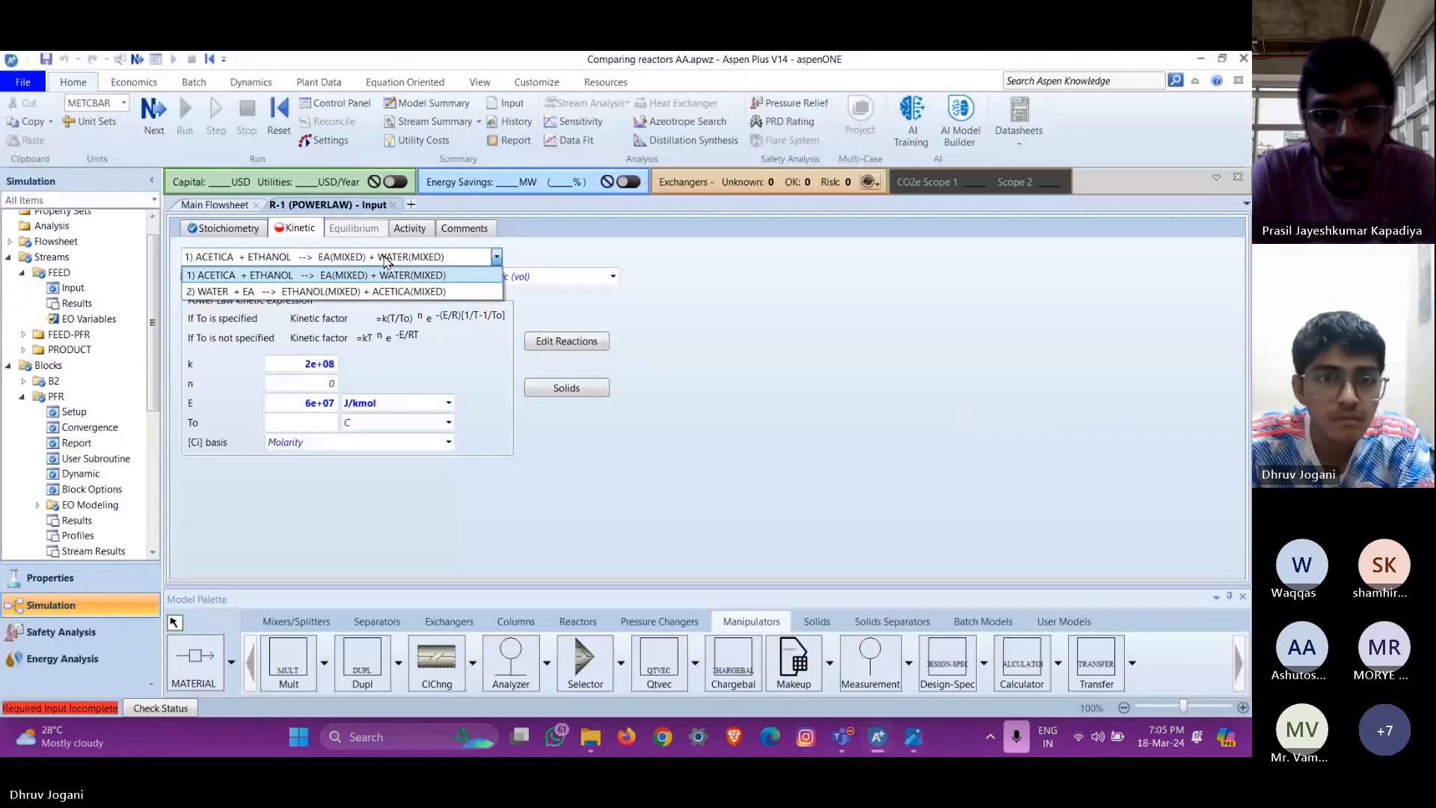
{"action": "left_click", "coordinate": [321, 291]}
{"action": "left_click", "coordinate": [310, 364]}
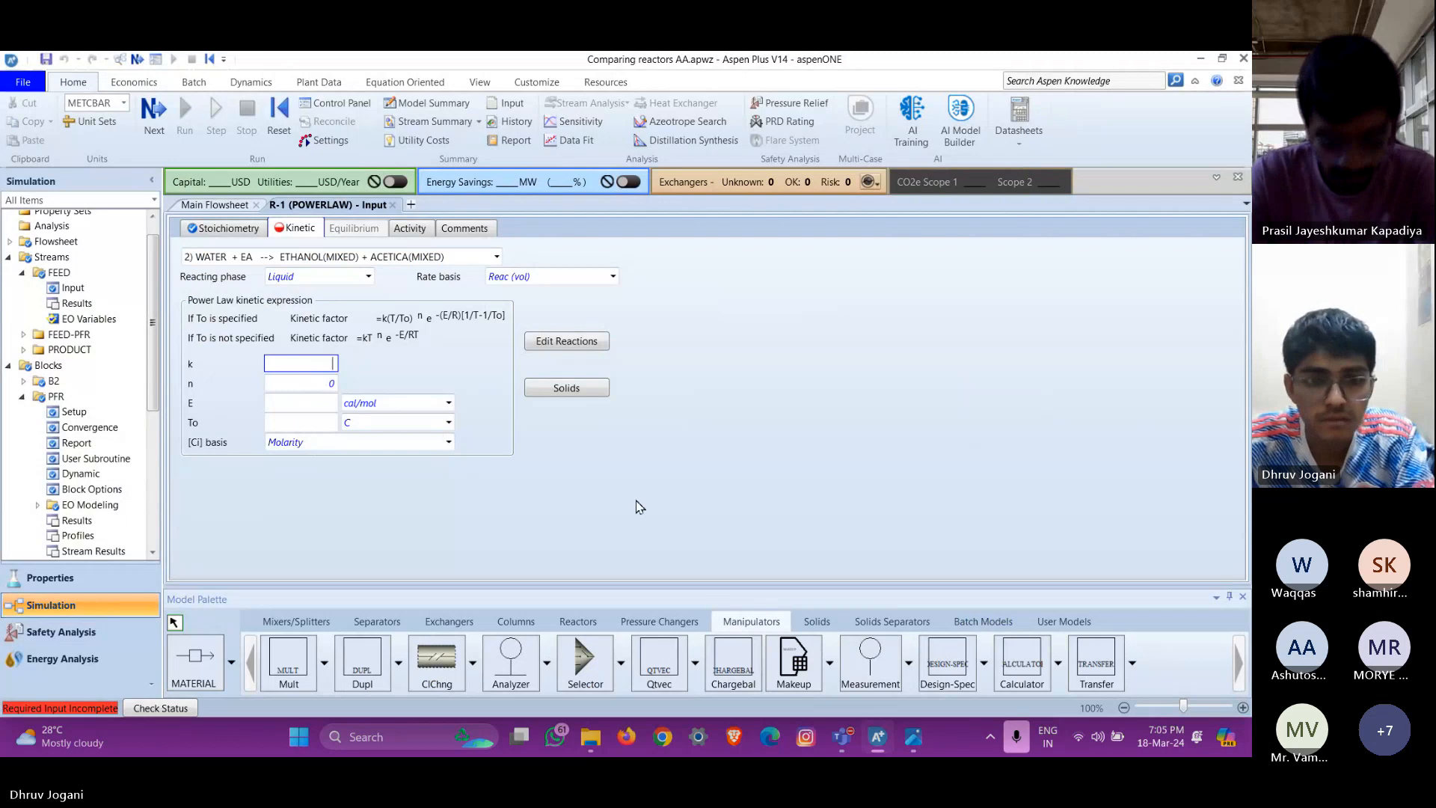
{"action": "left_click", "coordinate": [425, 405]}
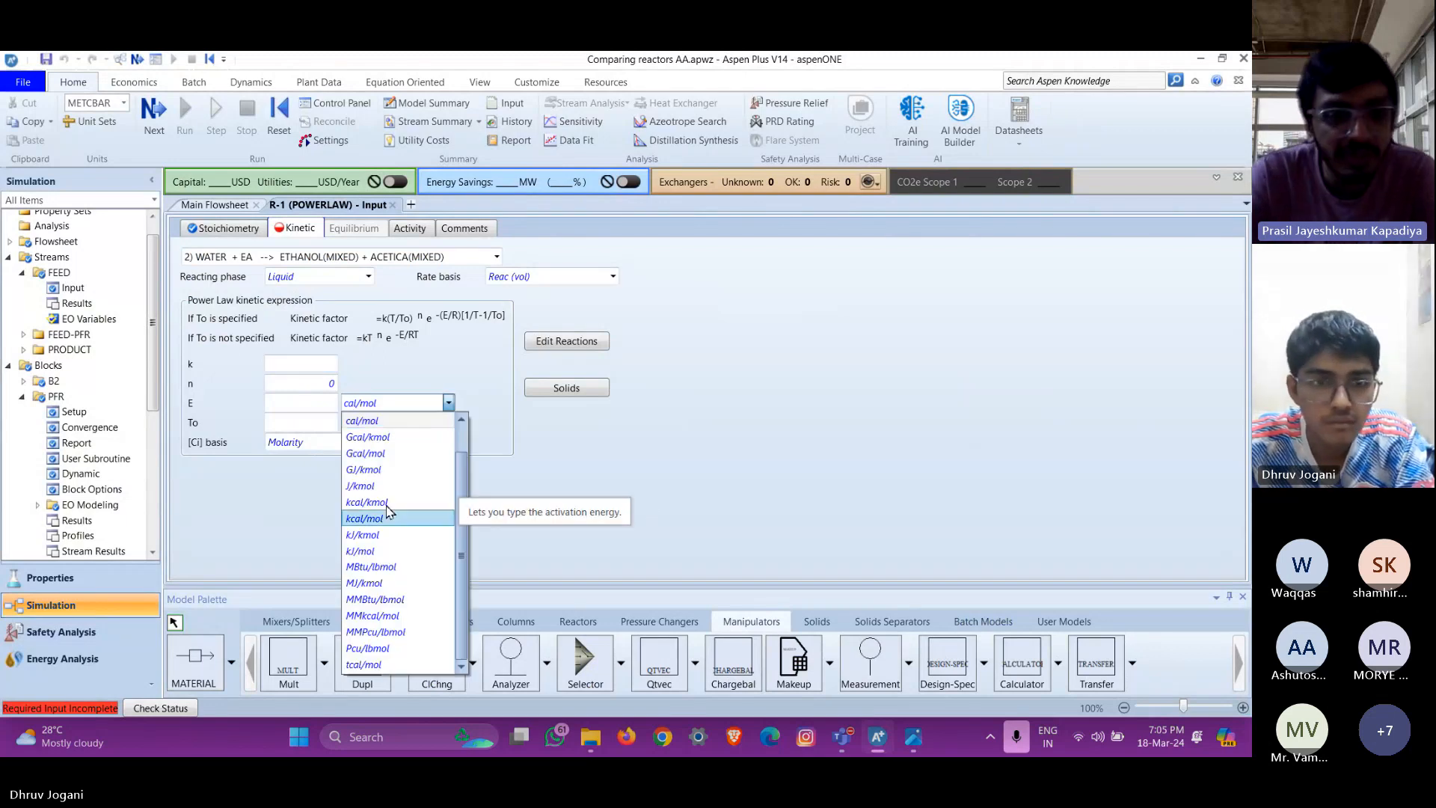
{"action": "left_click", "coordinate": [363, 486]}
{"action": "left_click", "coordinate": [315, 362]}
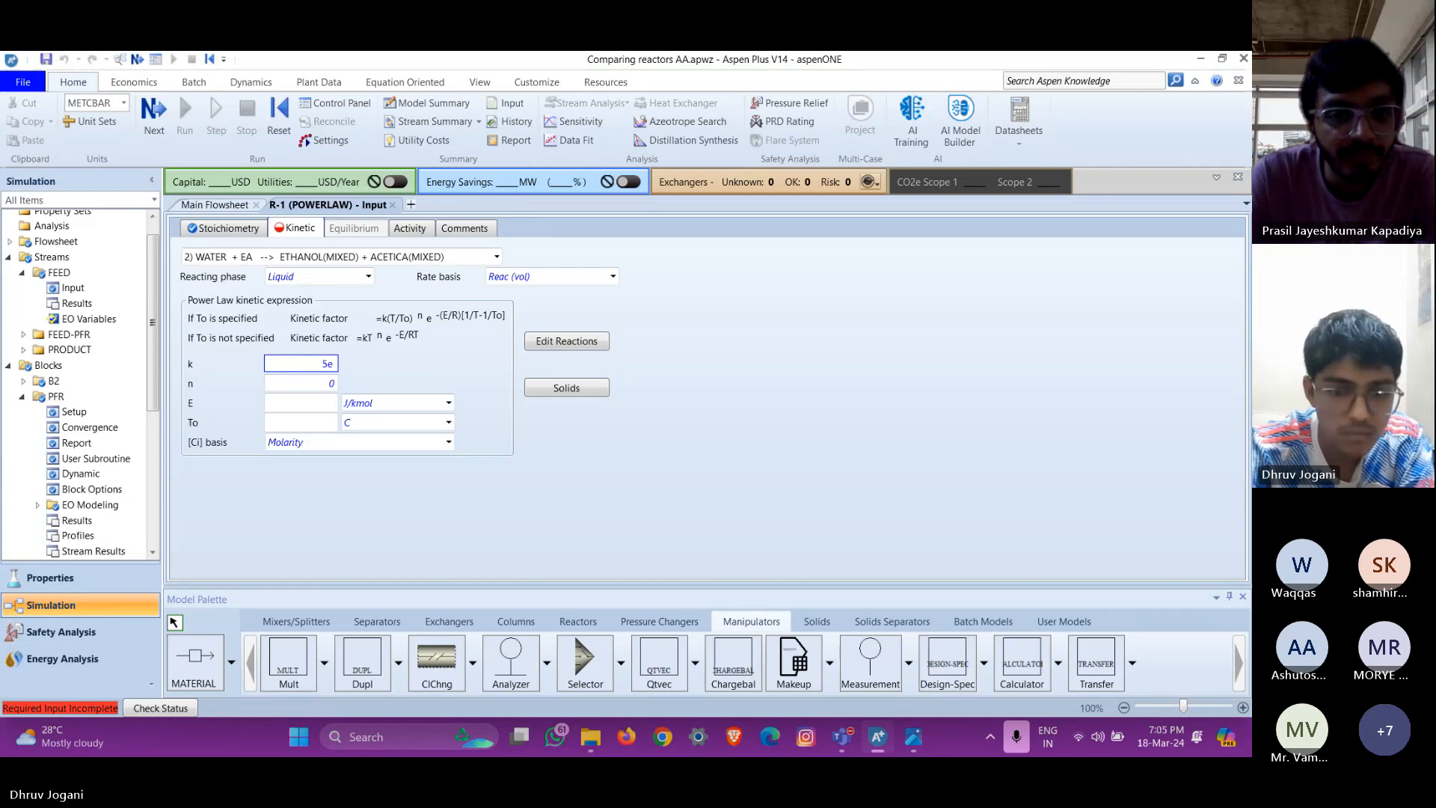
{"action": "left_click", "coordinate": [328, 407]}
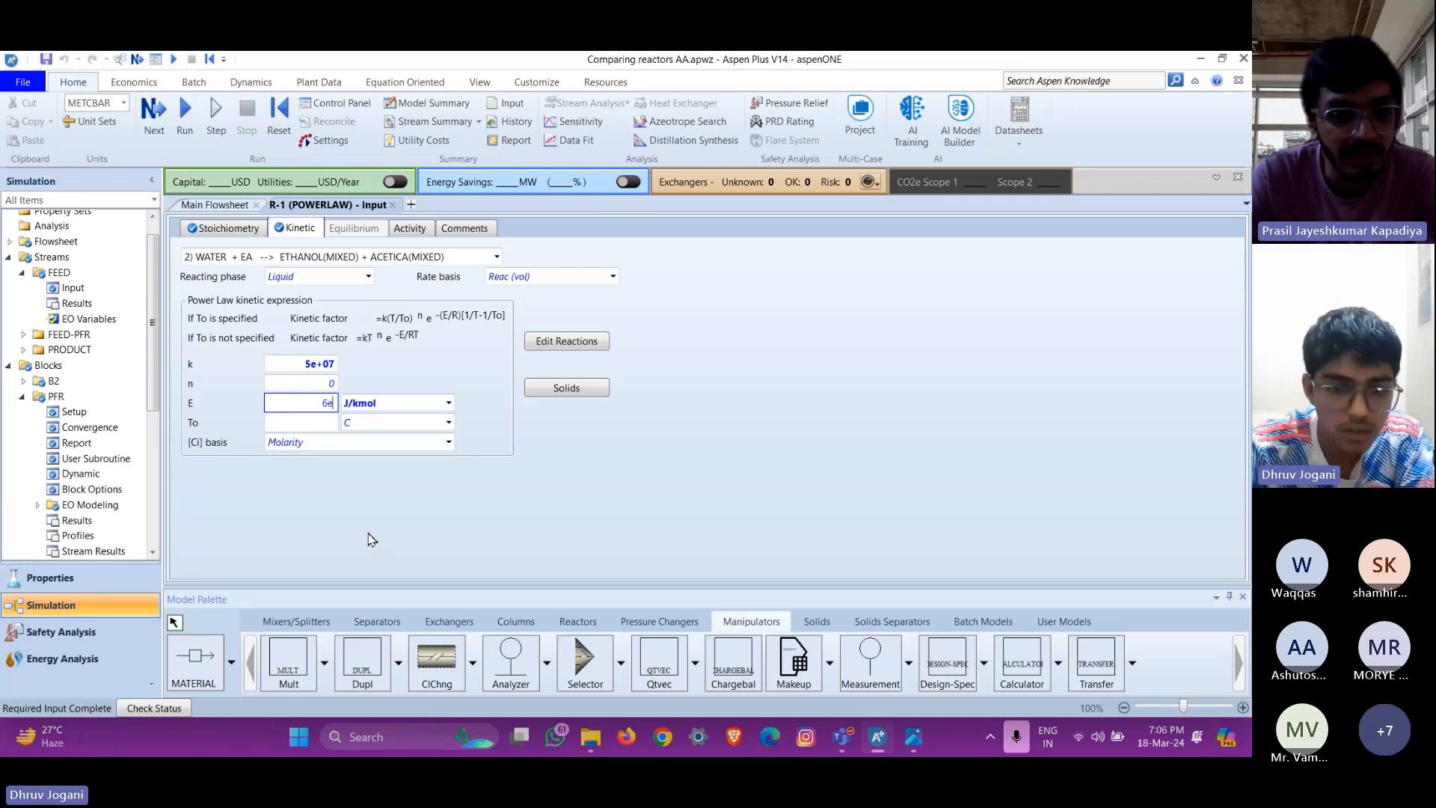
{"action": "left_click", "coordinate": [369, 528]}
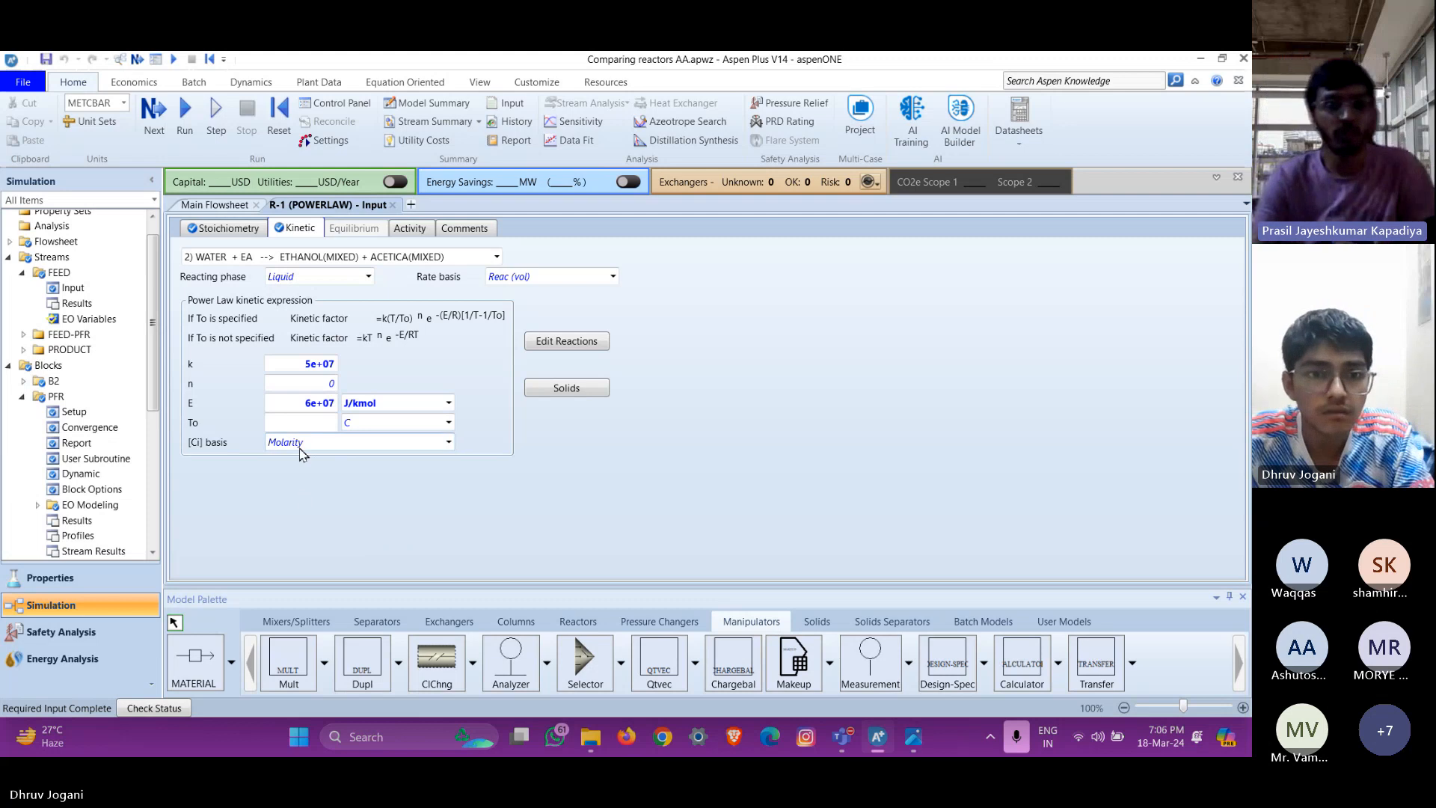
Check the concentration basis against the problem statement and run the simulation with the kinetics of both reactions
{"action": "left_click", "coordinate": [919, 741]}
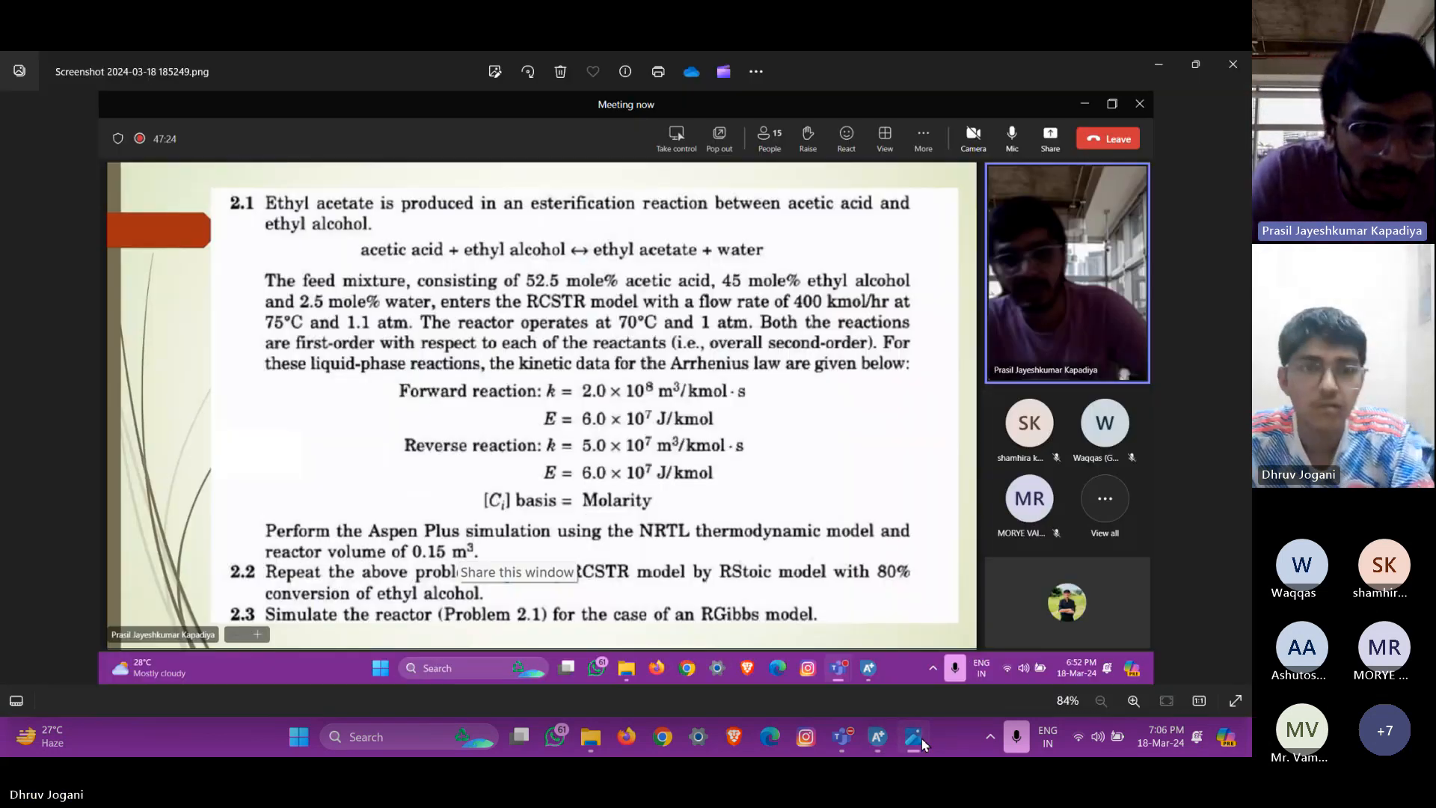
{"action": "left_click", "coordinate": [925, 745]}
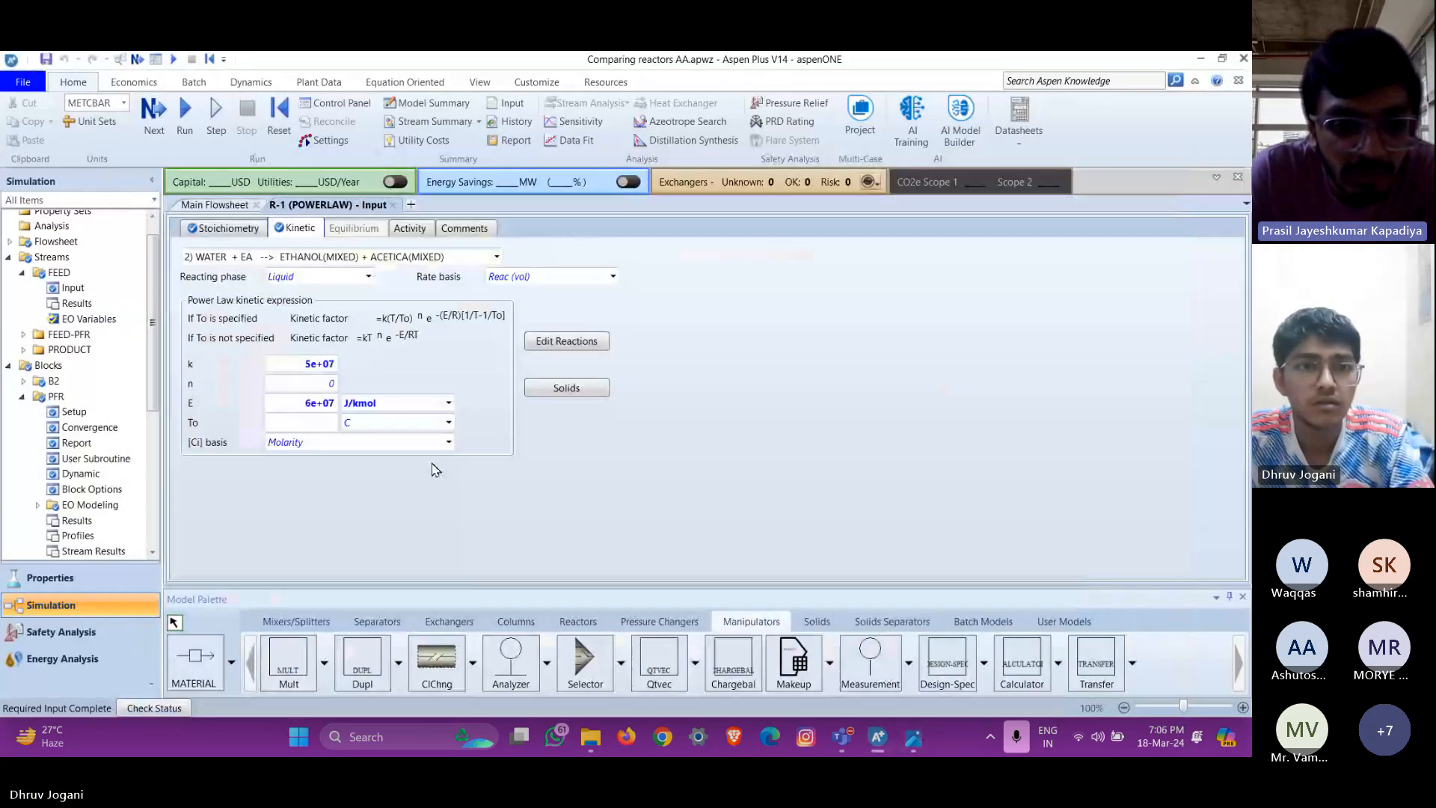
{"action": "left_click", "coordinate": [181, 126]}
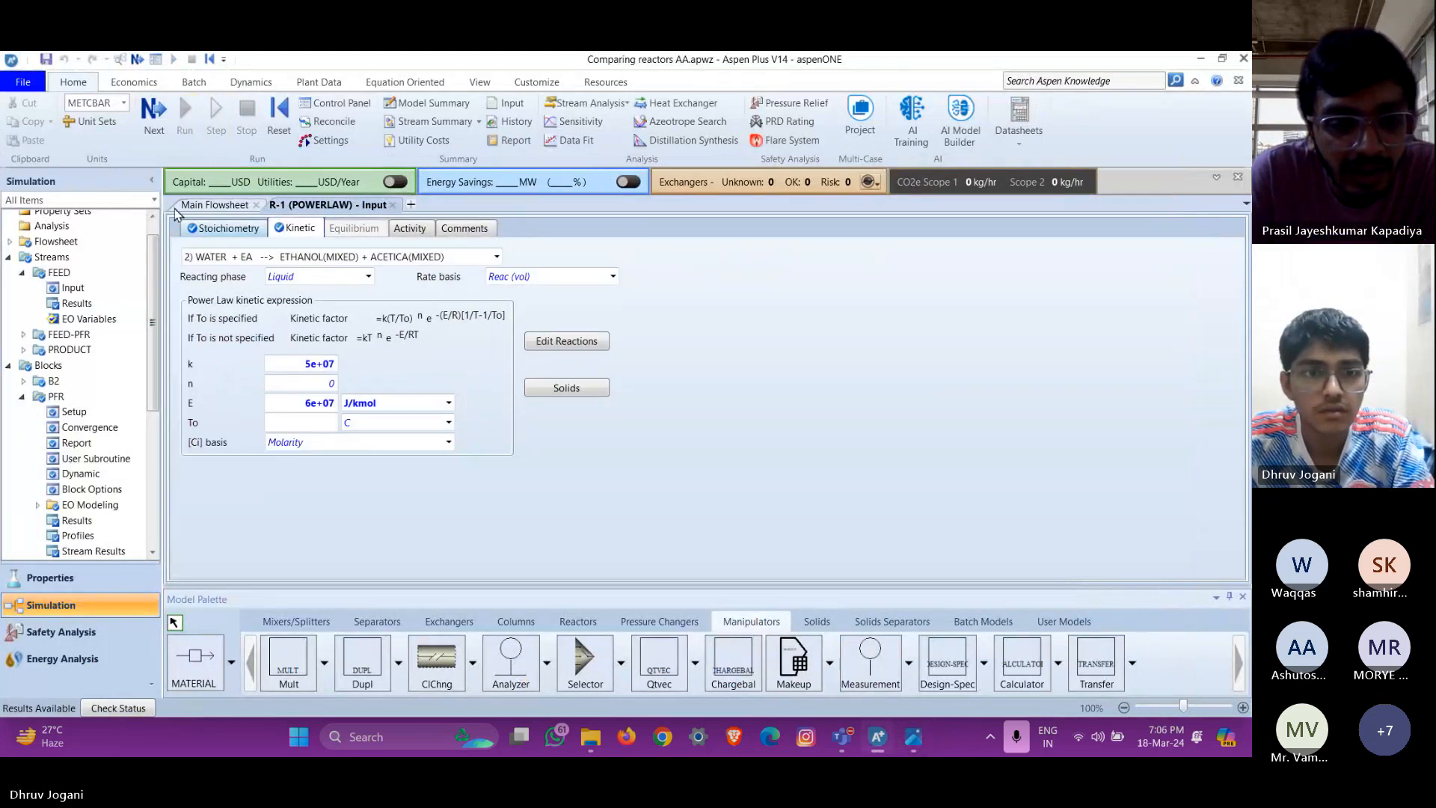
Open the PFR block's stream results and expand the component mass flows and mole fractions for FEED-PFR and PRODUCT
{"action": "scroll", "coordinate": [93, 516], "scroll_direction": "down", "scroll_amount": 1}
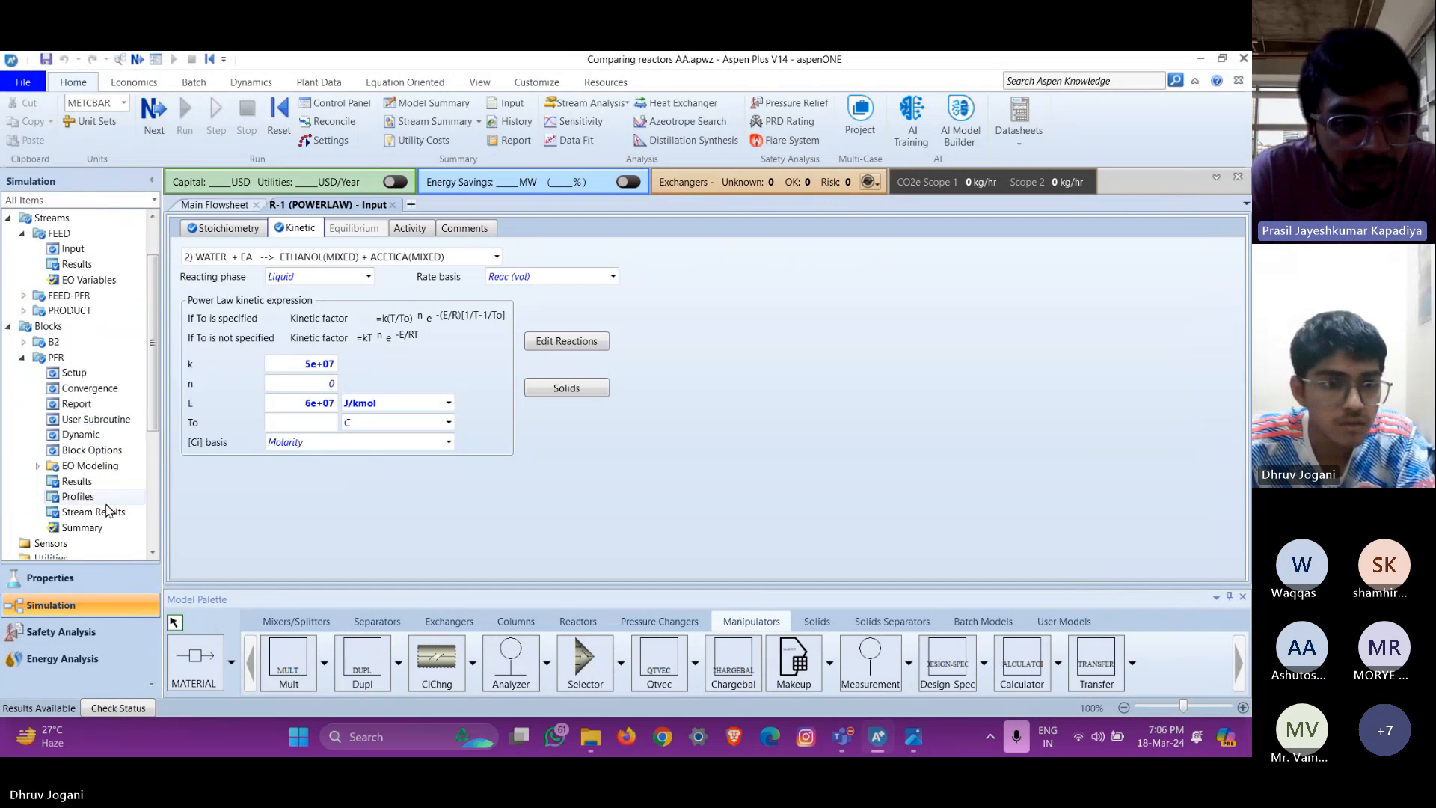
{"action": "left_click", "coordinate": [94, 512]}
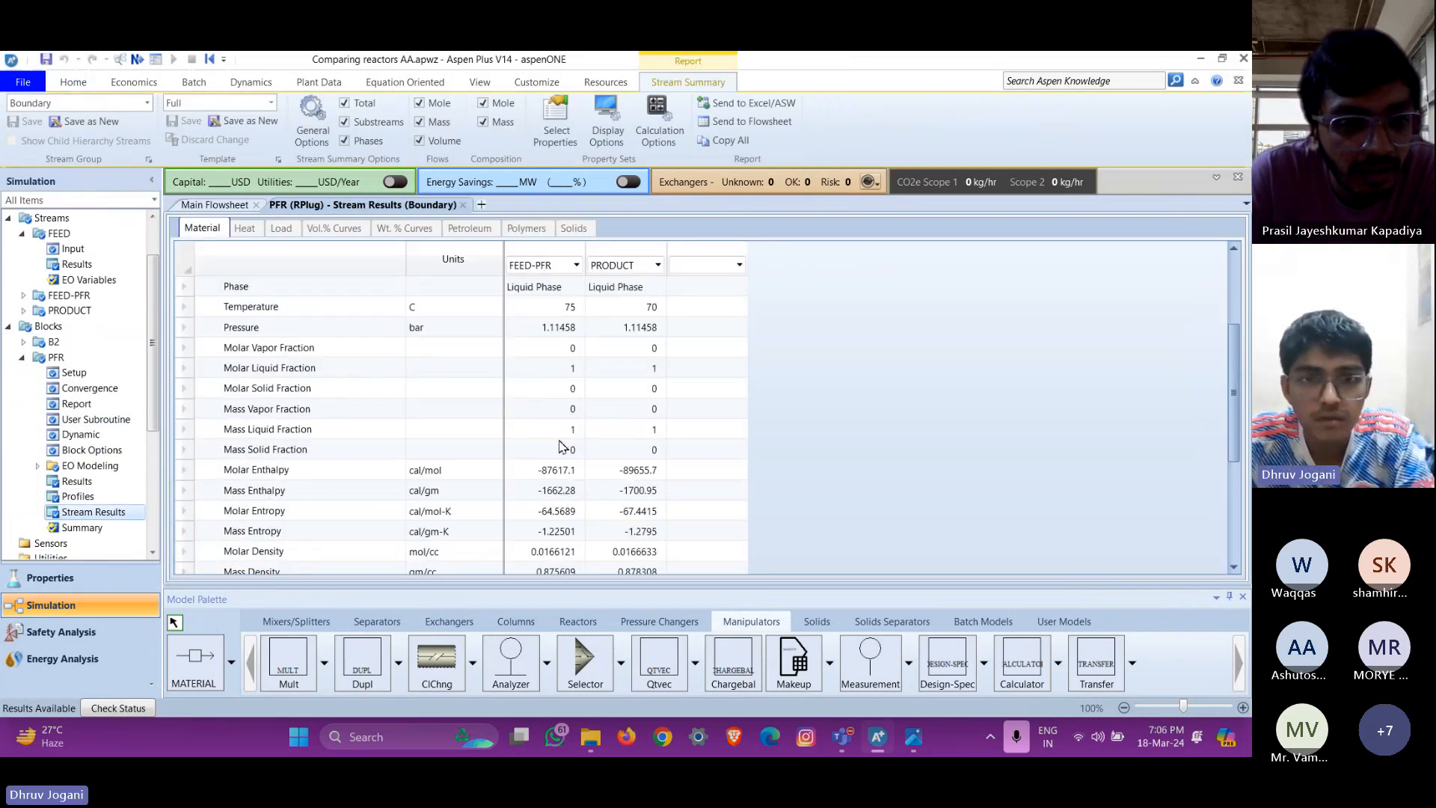
{"action": "scroll", "coordinate": [521, 477], "scroll_direction": "down", "scroll_amount": 4}
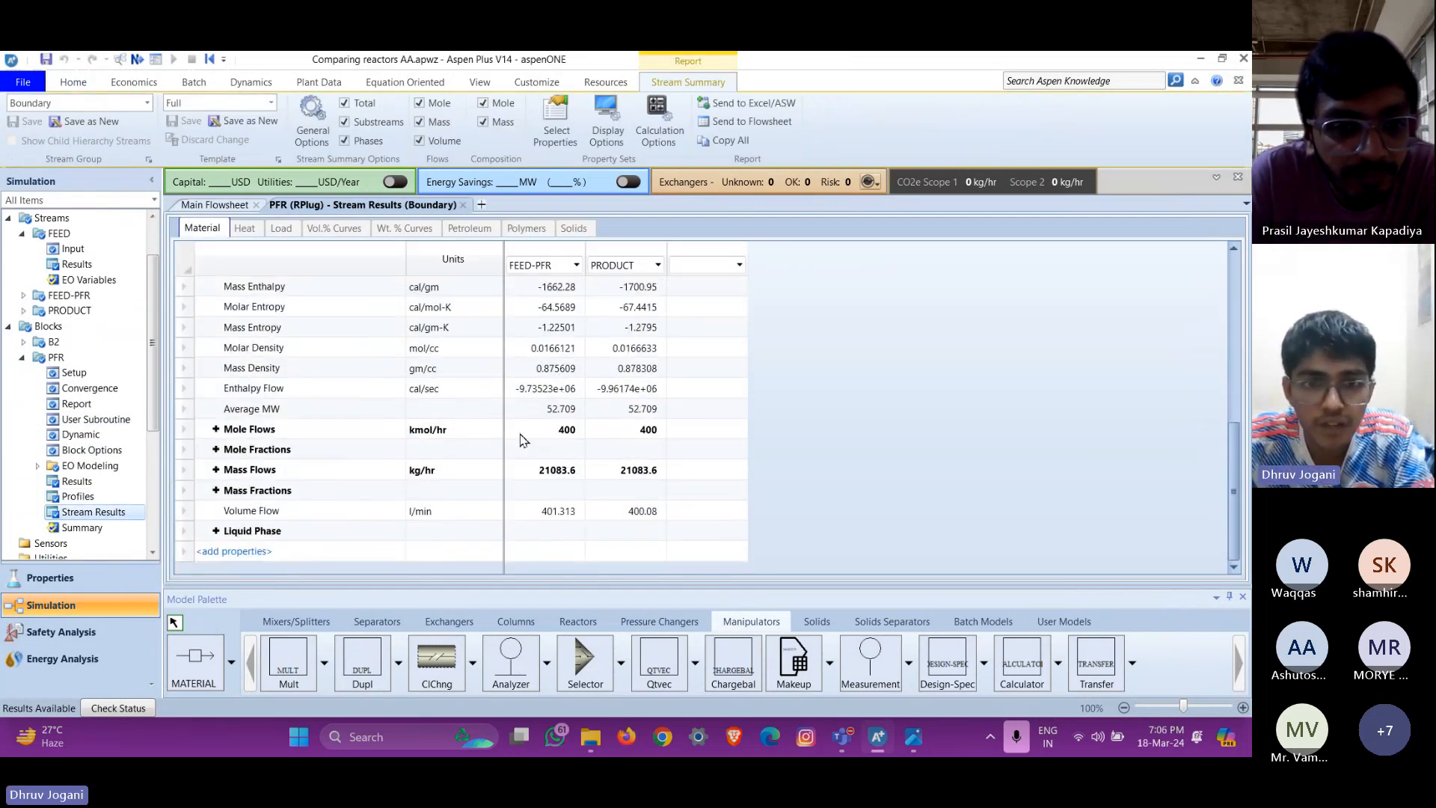
{"action": "left_click", "coordinate": [215, 472]}
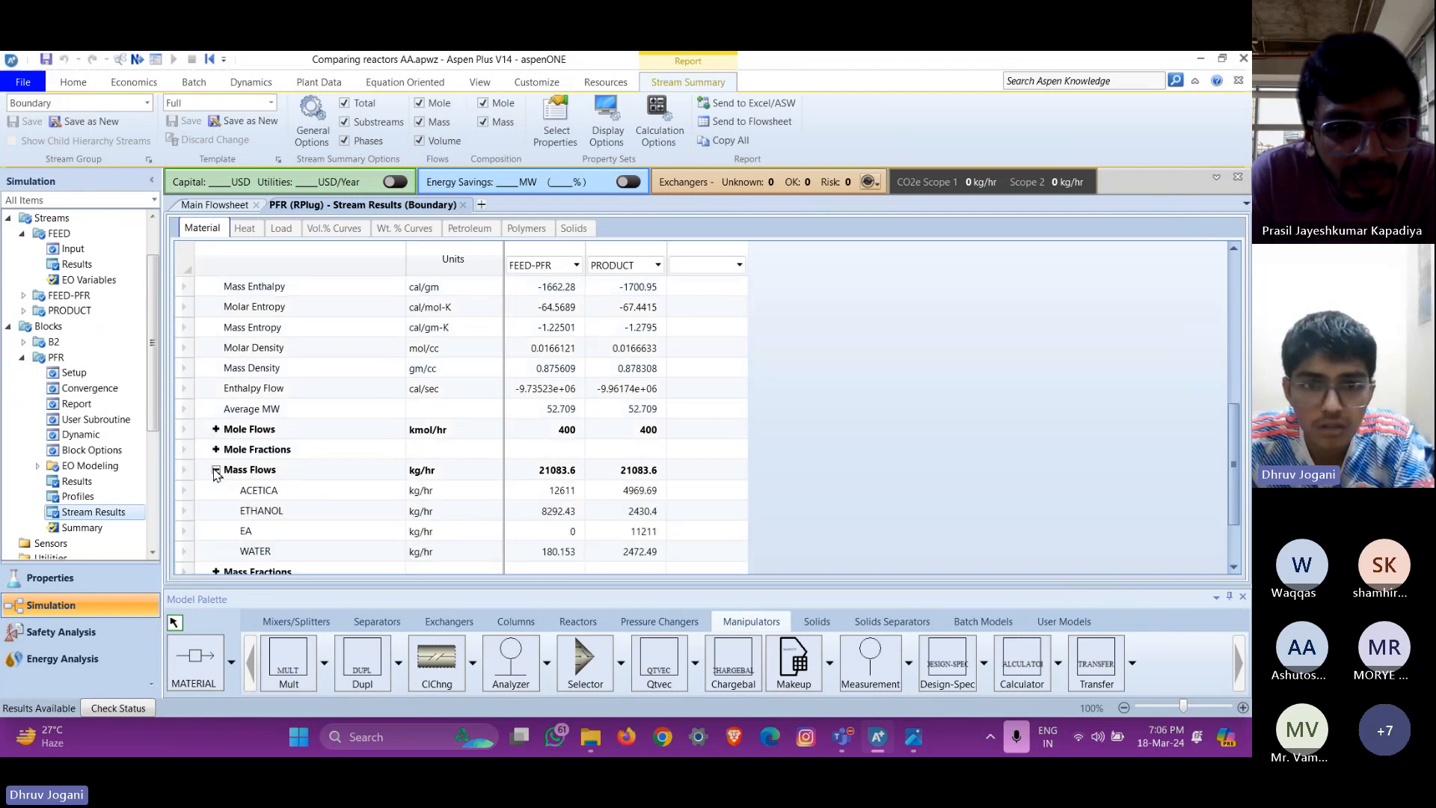
{"action": "scroll", "coordinate": [215, 474], "scroll_direction": "down", "scroll_amount": 1}
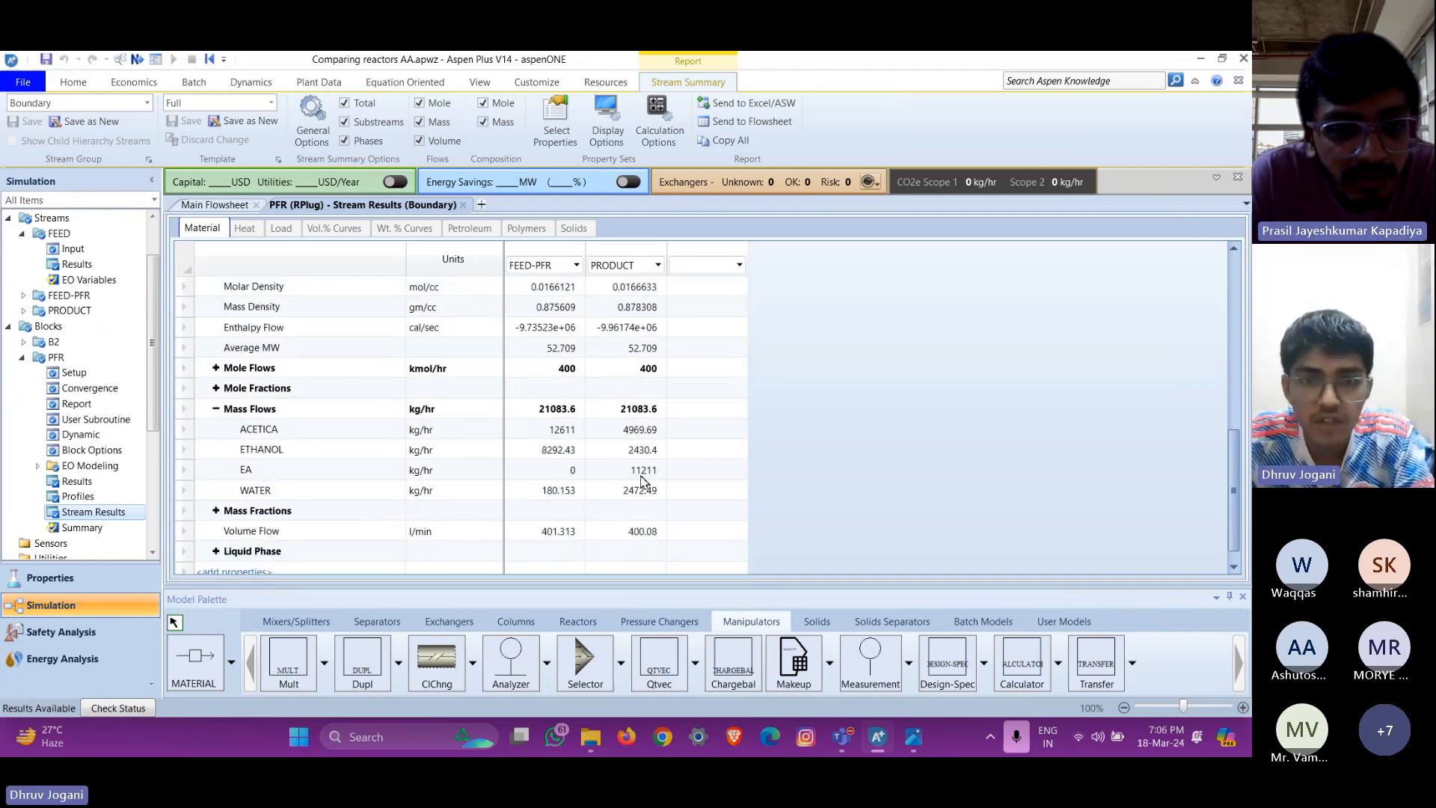
{"action": "left_click", "coordinate": [215, 387]}
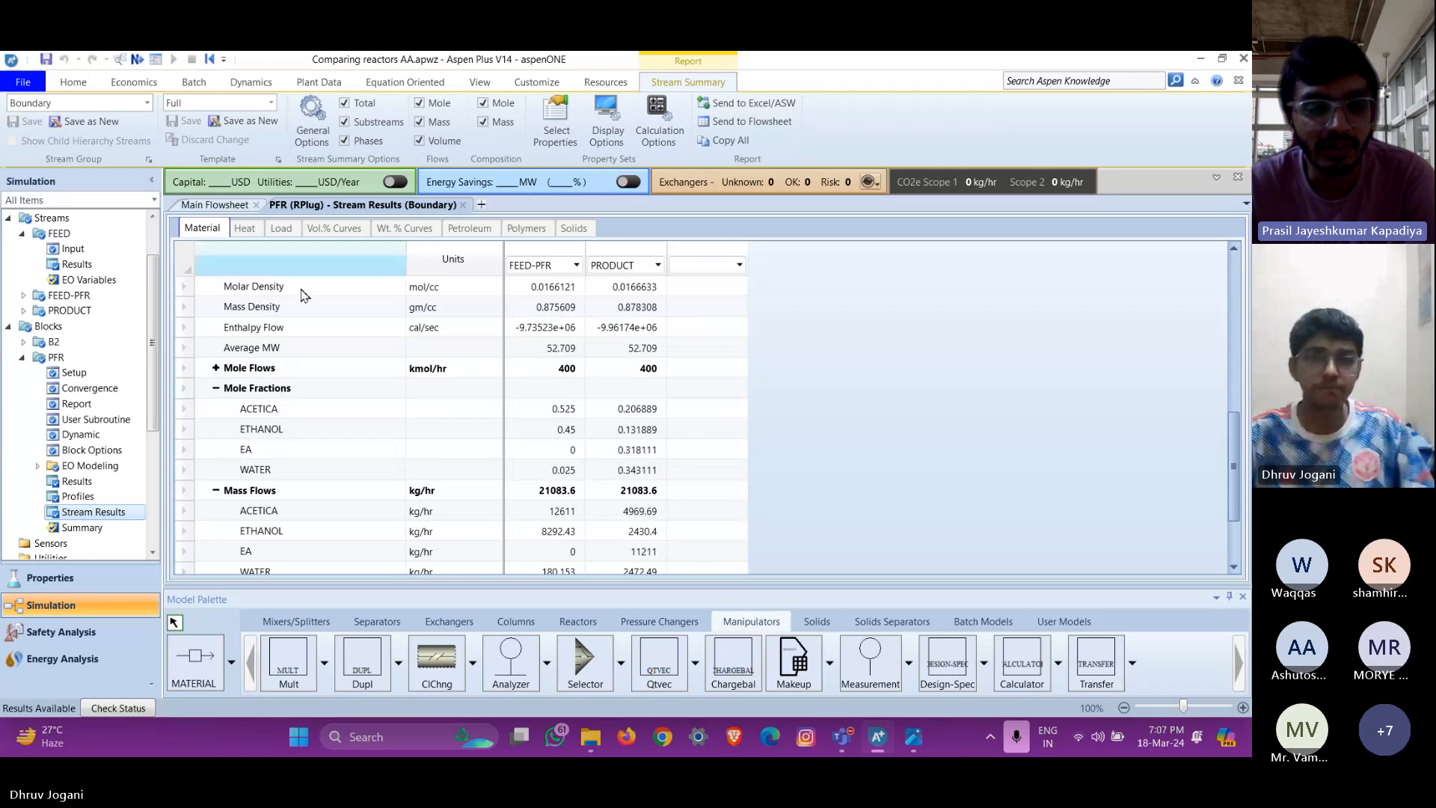
Review the temperature, pressure, phase and composition of FEED-PFR and PRODUCT in the PFR stream results
{"action": "scroll", "coordinate": [502, 450], "scroll_direction": "up", "scroll_amount": 4}
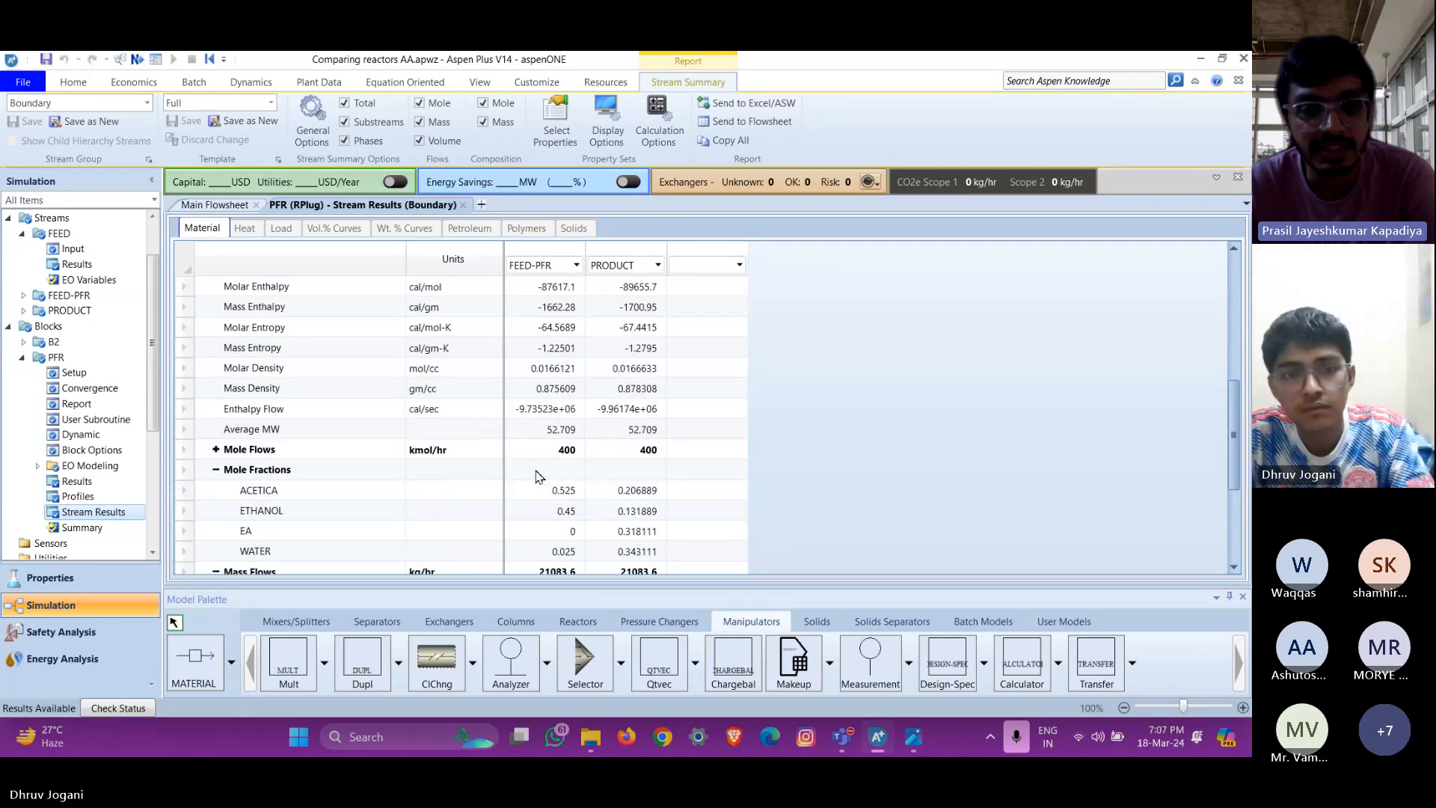
{"action": "scroll", "coordinate": [573, 485], "scroll_direction": "up", "scroll_amount": 3}
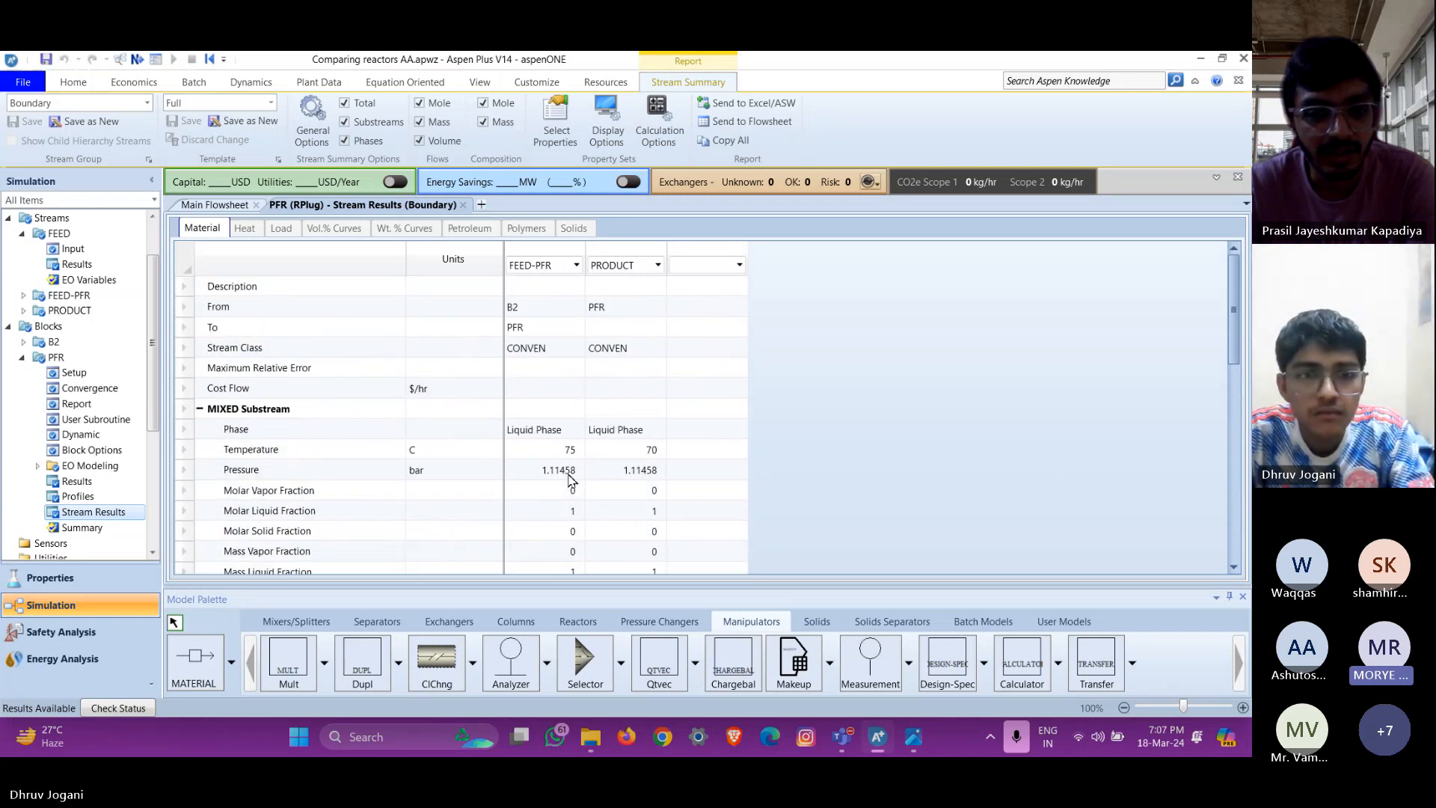
{"action": "scroll", "coordinate": [570, 480], "scroll_direction": "down", "scroll_amount": 1}
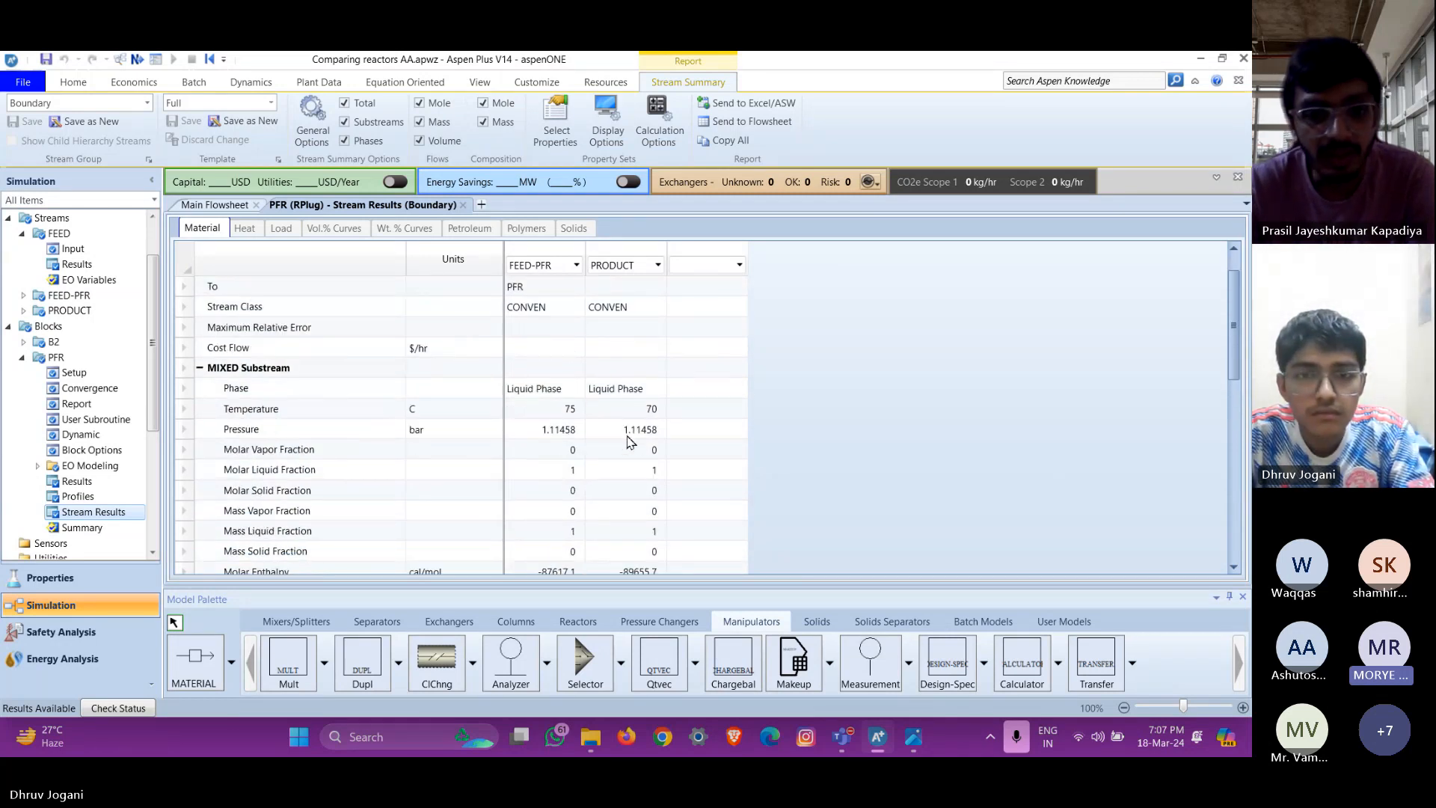
{"action": "scroll", "coordinate": [628, 441], "scroll_direction": "down", "scroll_amount": 3}
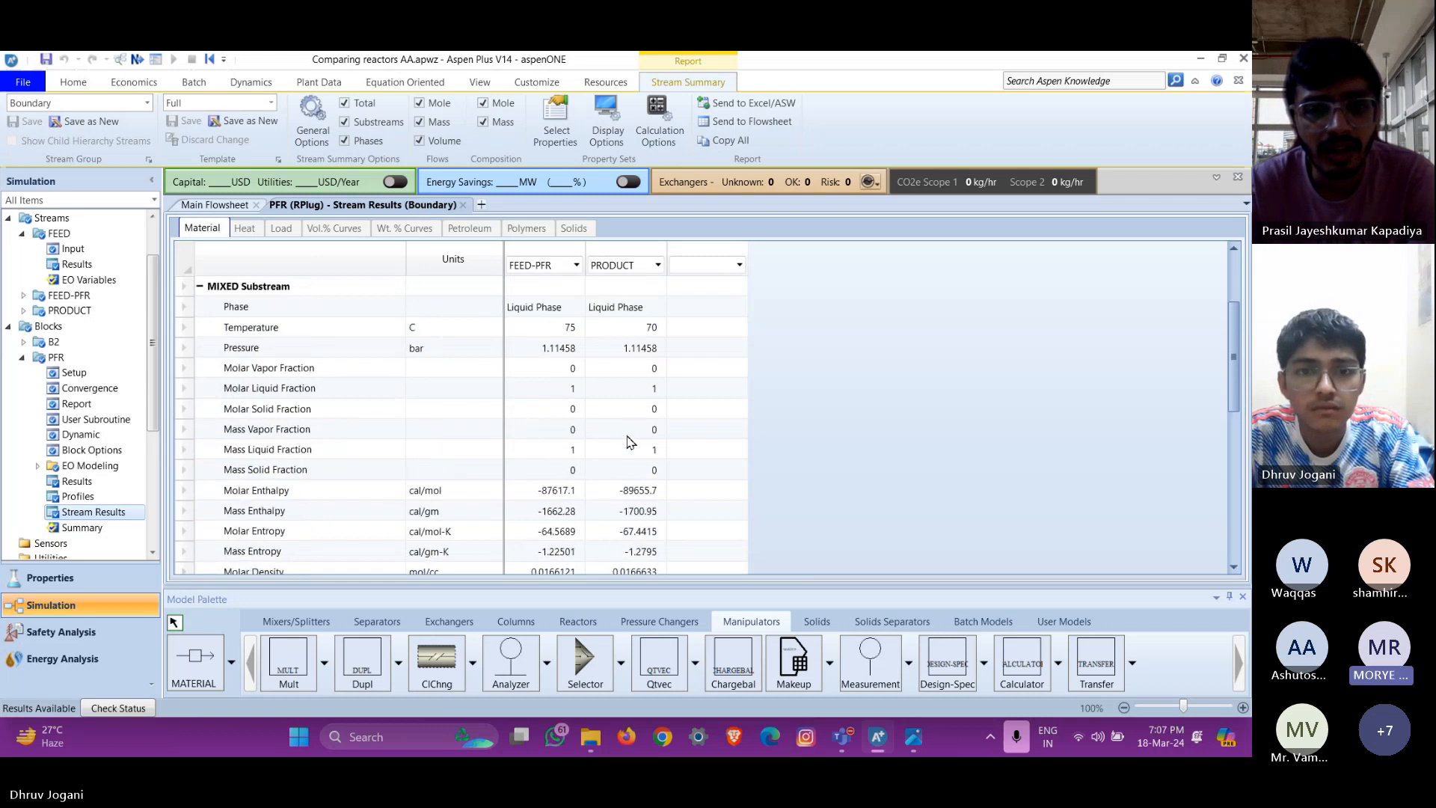
{"action": "scroll", "coordinate": [629, 442], "scroll_direction": "up", "scroll_amount": 1}
{"action": "scroll", "coordinate": [569, 389], "scroll_direction": "down", "scroll_amount": 7}
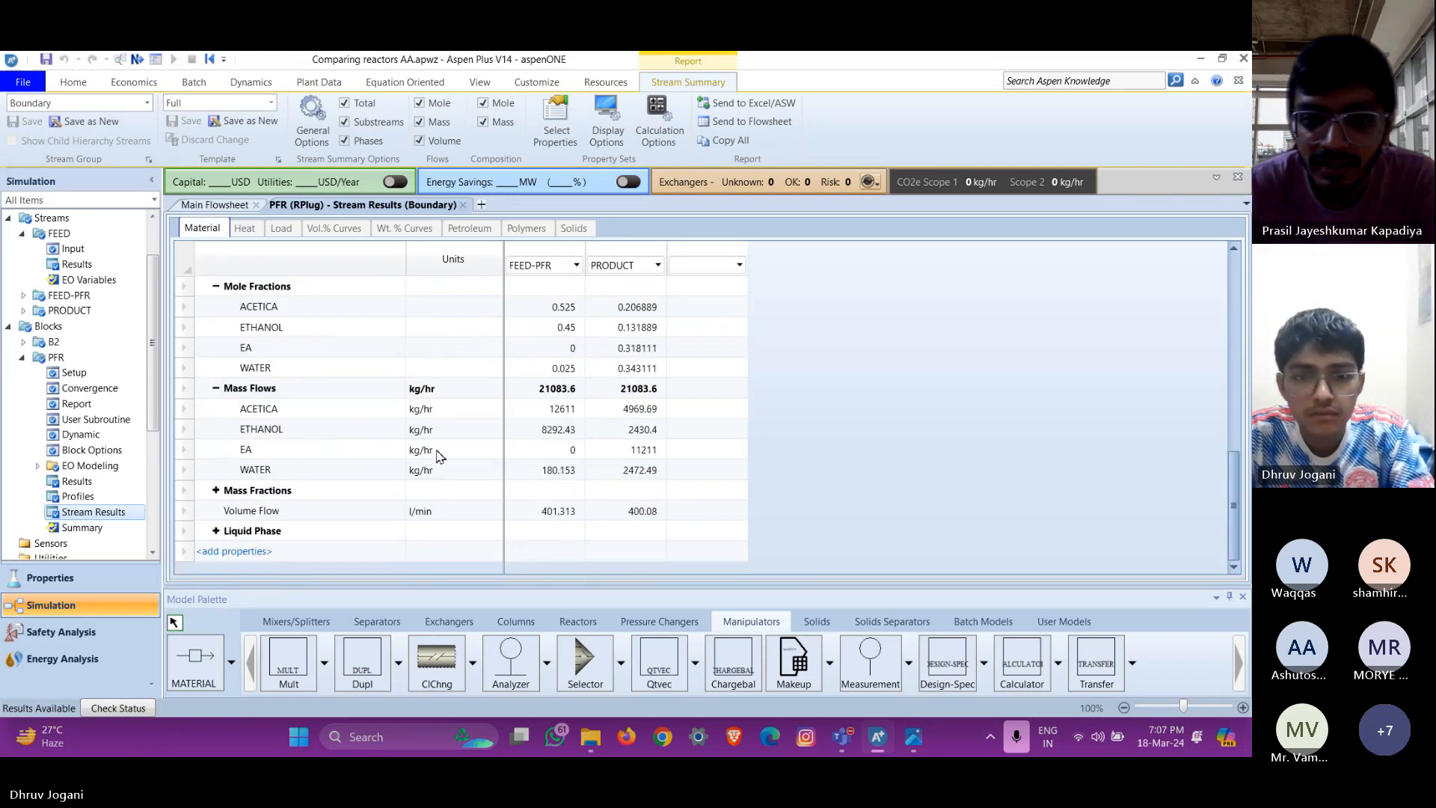
Compare the PFR stream results with the problem statement screenshot and return to the main flowsheet
{"action": "left_click", "coordinate": [915, 740]}
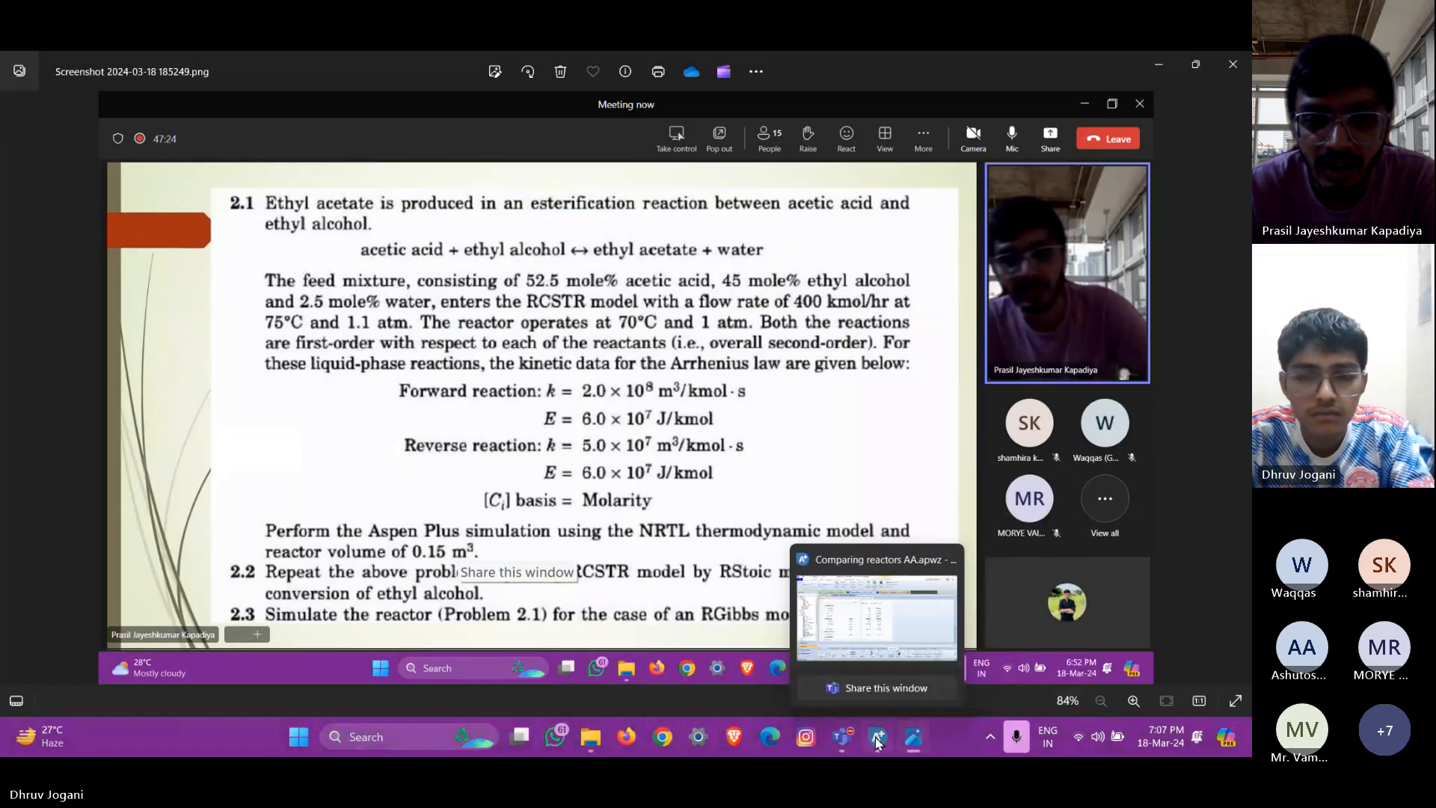
{"action": "left_click", "coordinate": [877, 741]}
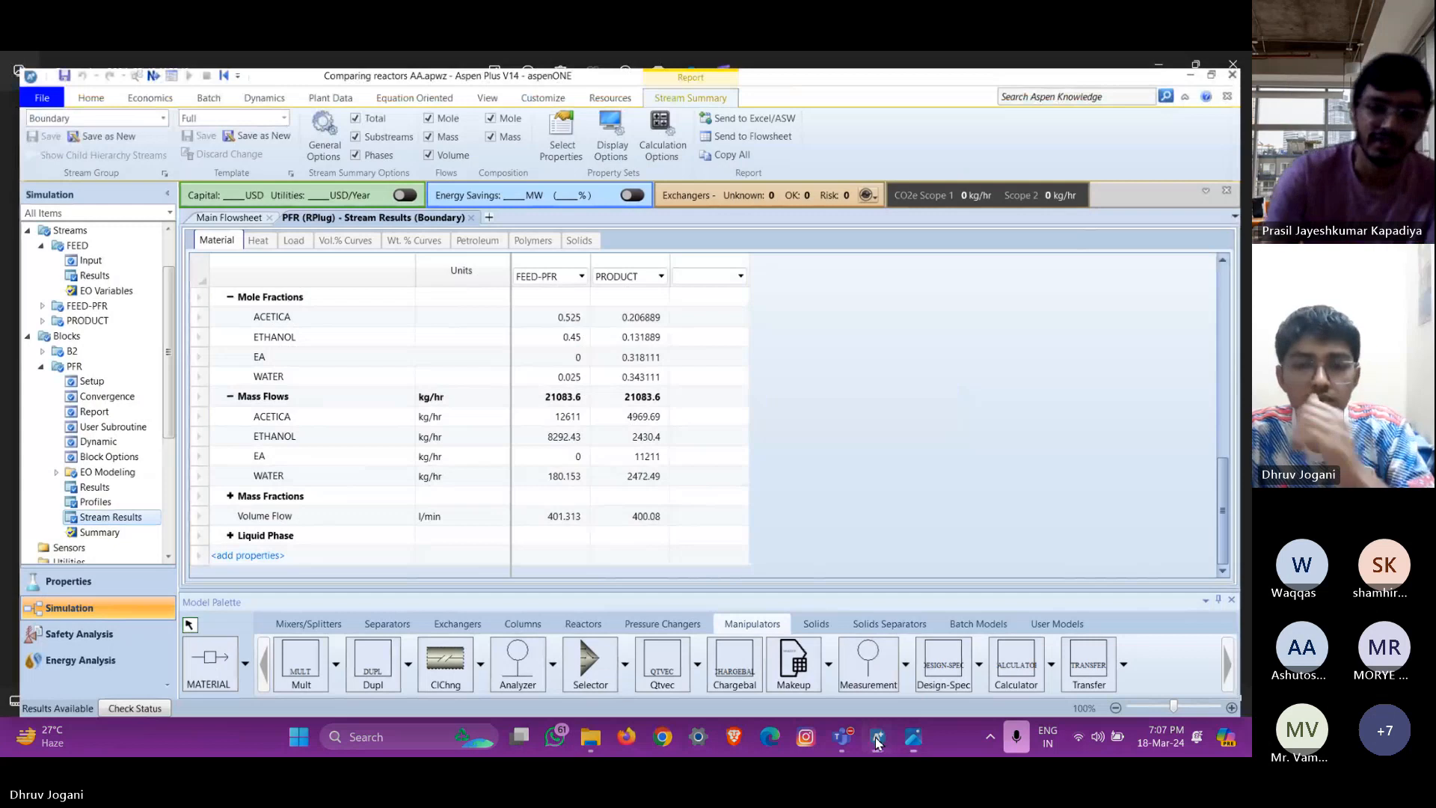
{"action": "left_click", "coordinate": [877, 741]}
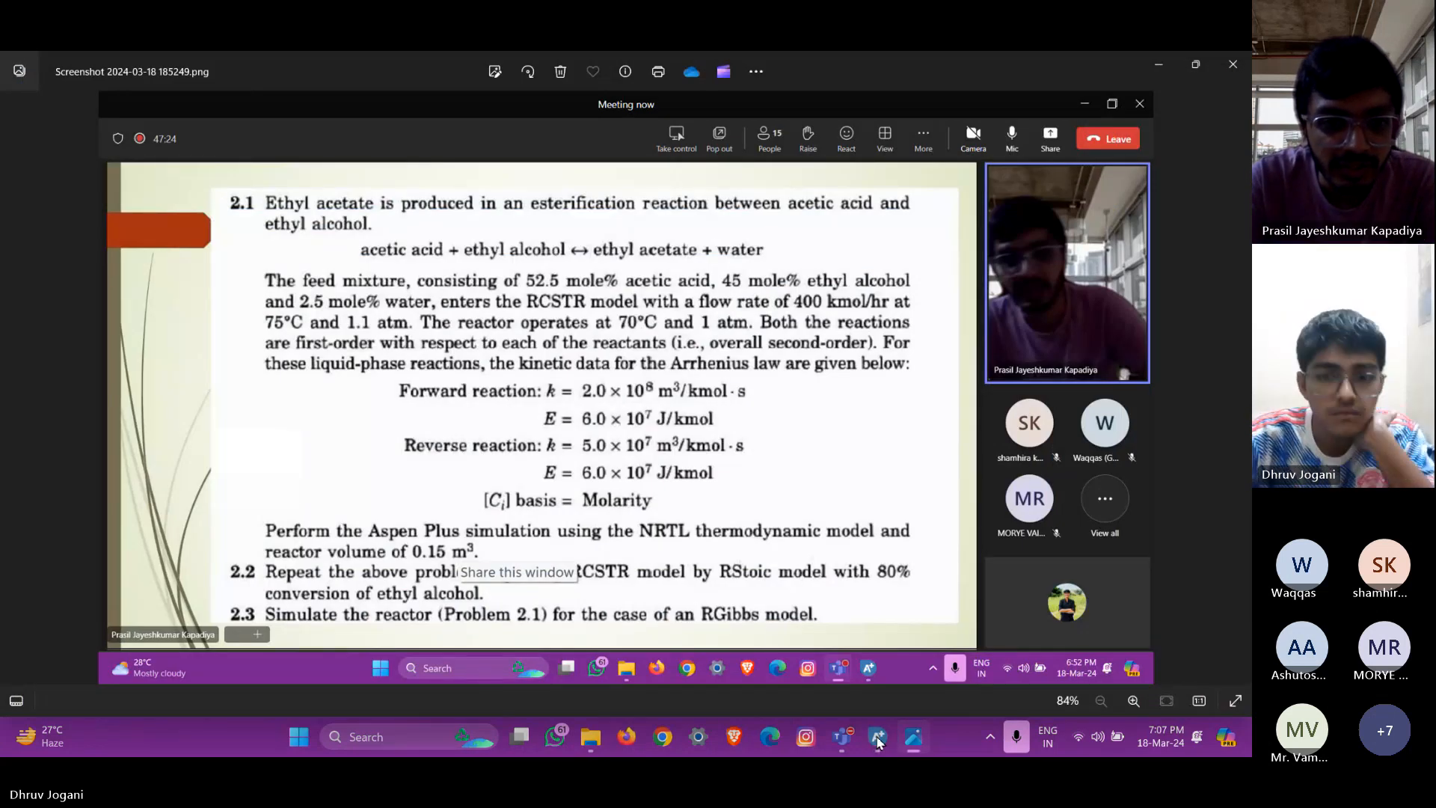
{"action": "left_click", "coordinate": [877, 741]}
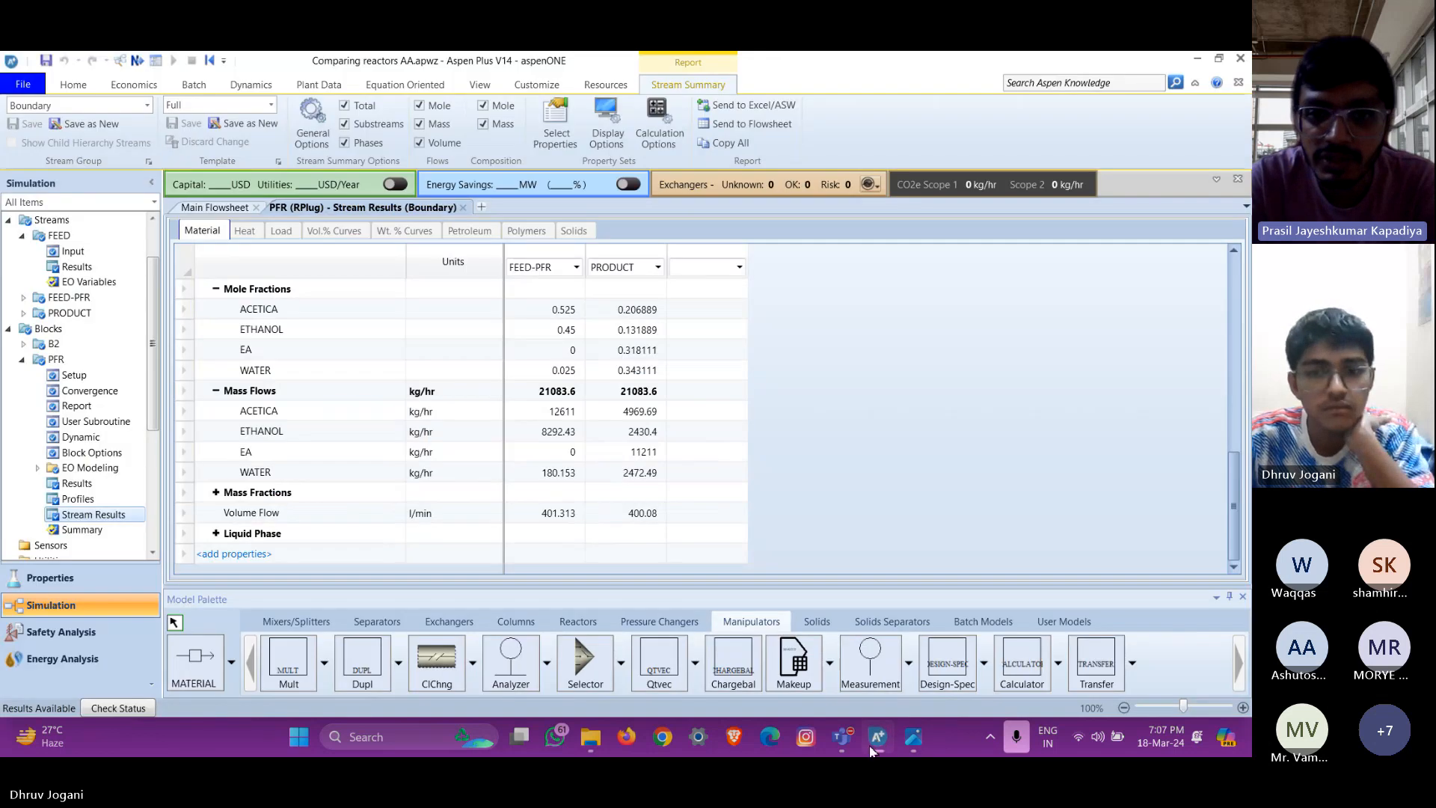
{"action": "left_click", "coordinate": [213, 210]}
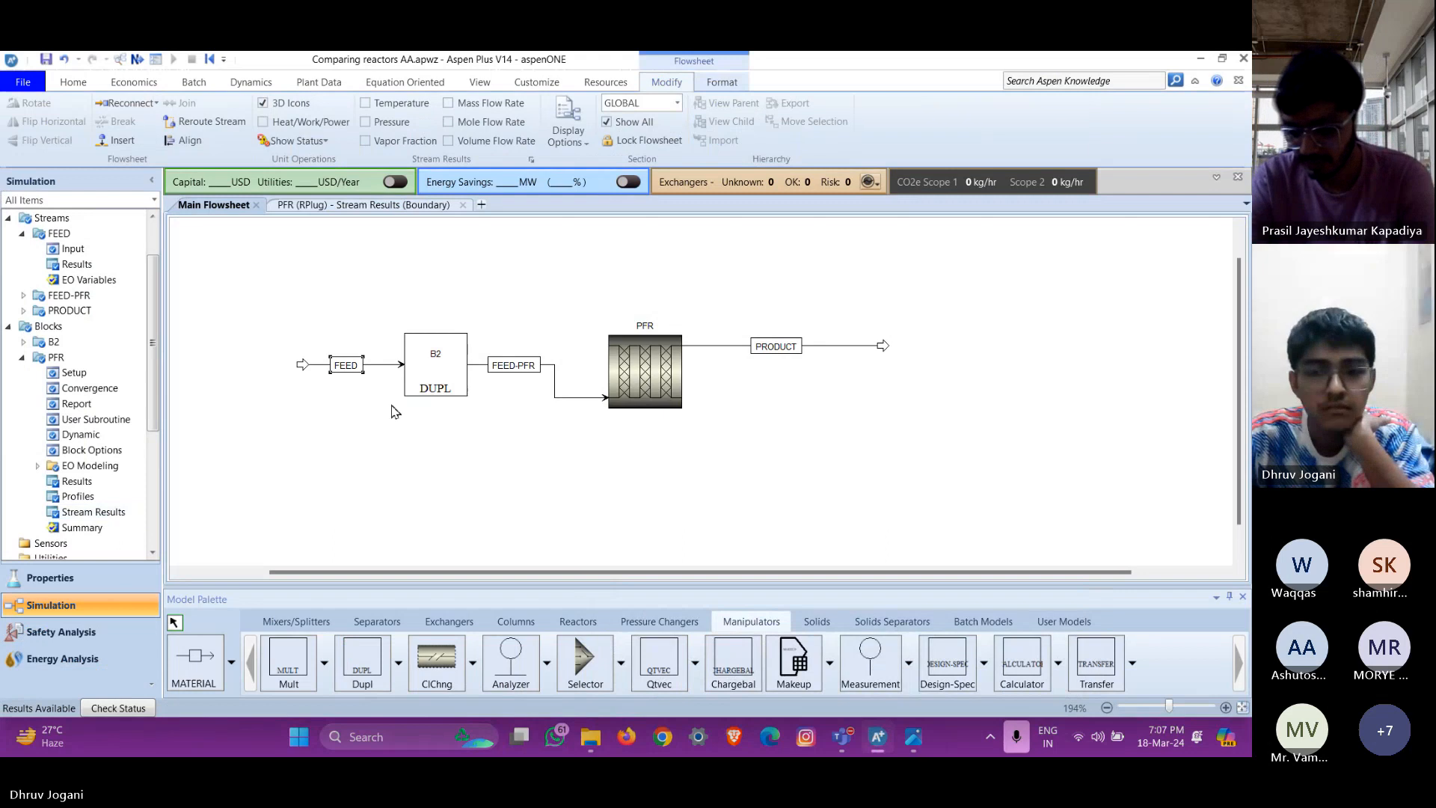
Switch to the Microsoft Teams meeting and stop sharing the screen
{"action": "mouse_move", "coordinate": [842, 737]}
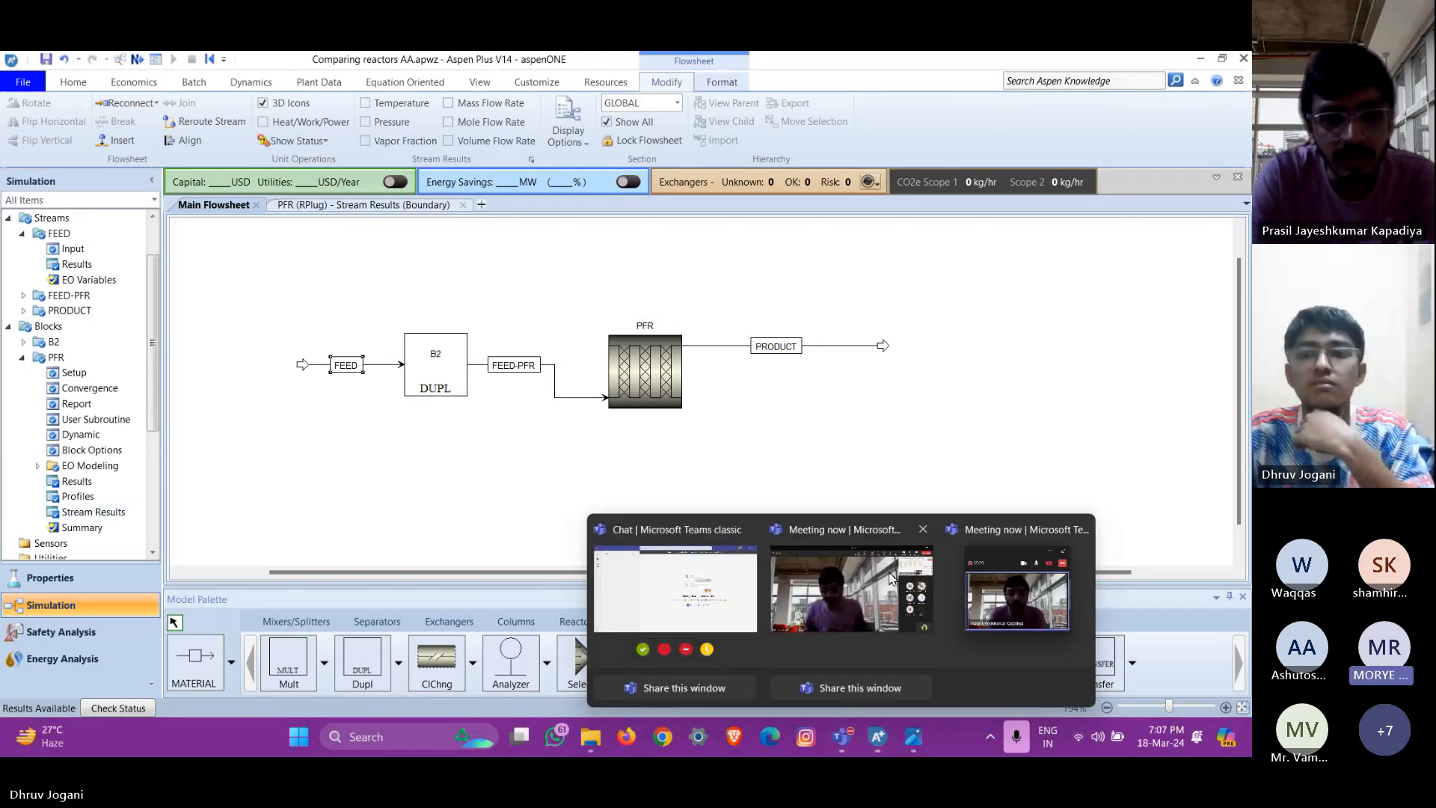
{"action": "left_click", "coordinate": [849, 591]}
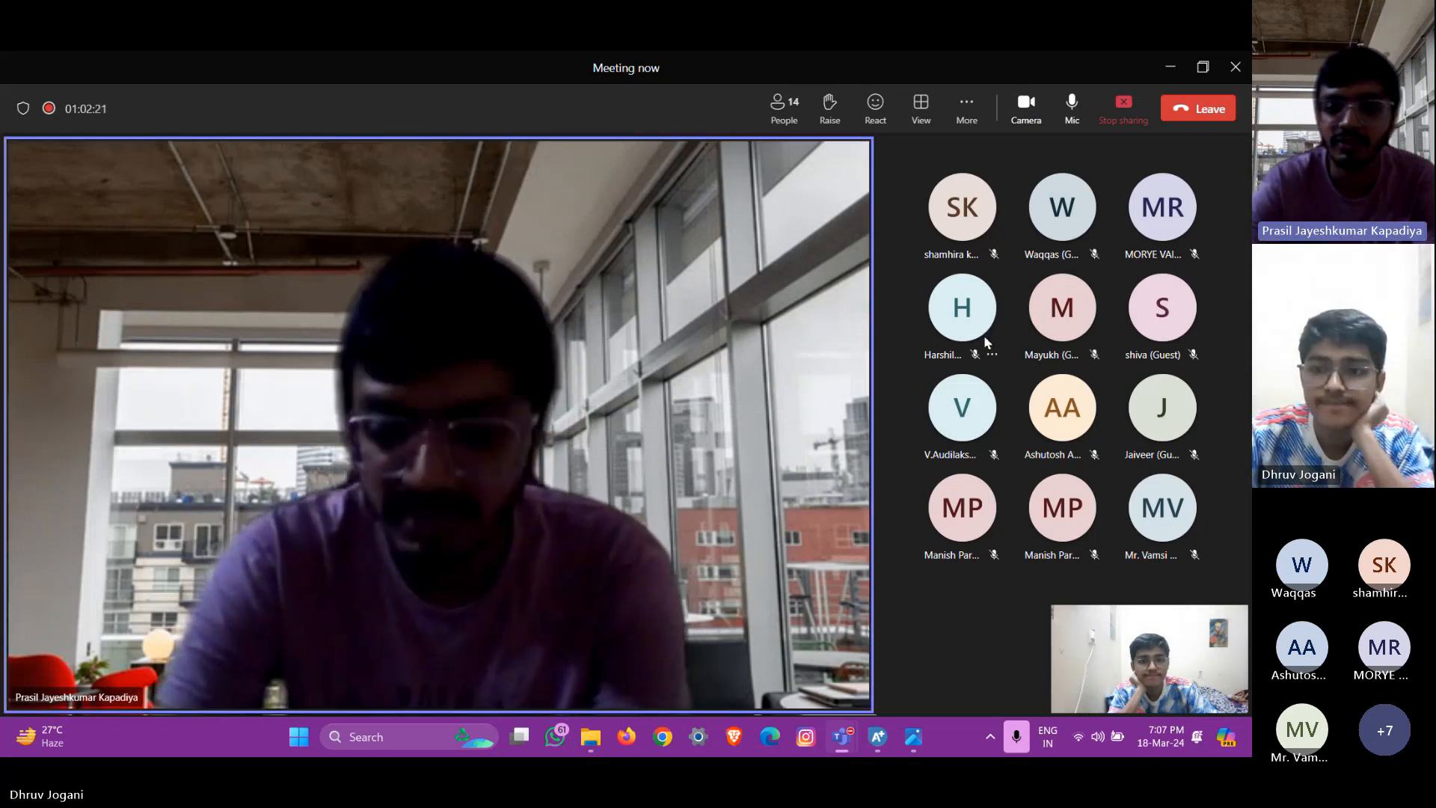
{"action": "mouse_move", "coordinate": [981, 341]}
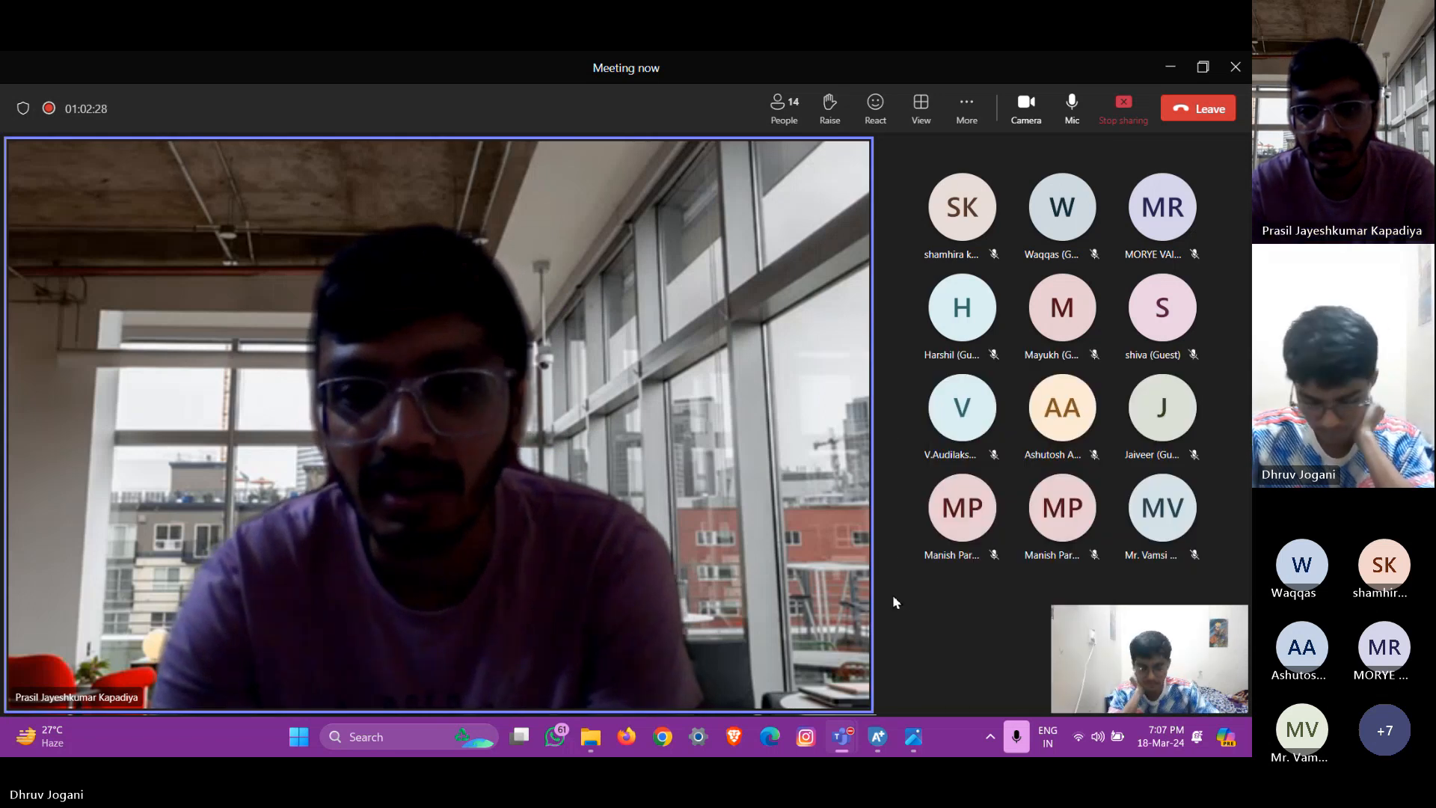
{"action": "mouse_move", "coordinate": [993, 544]}
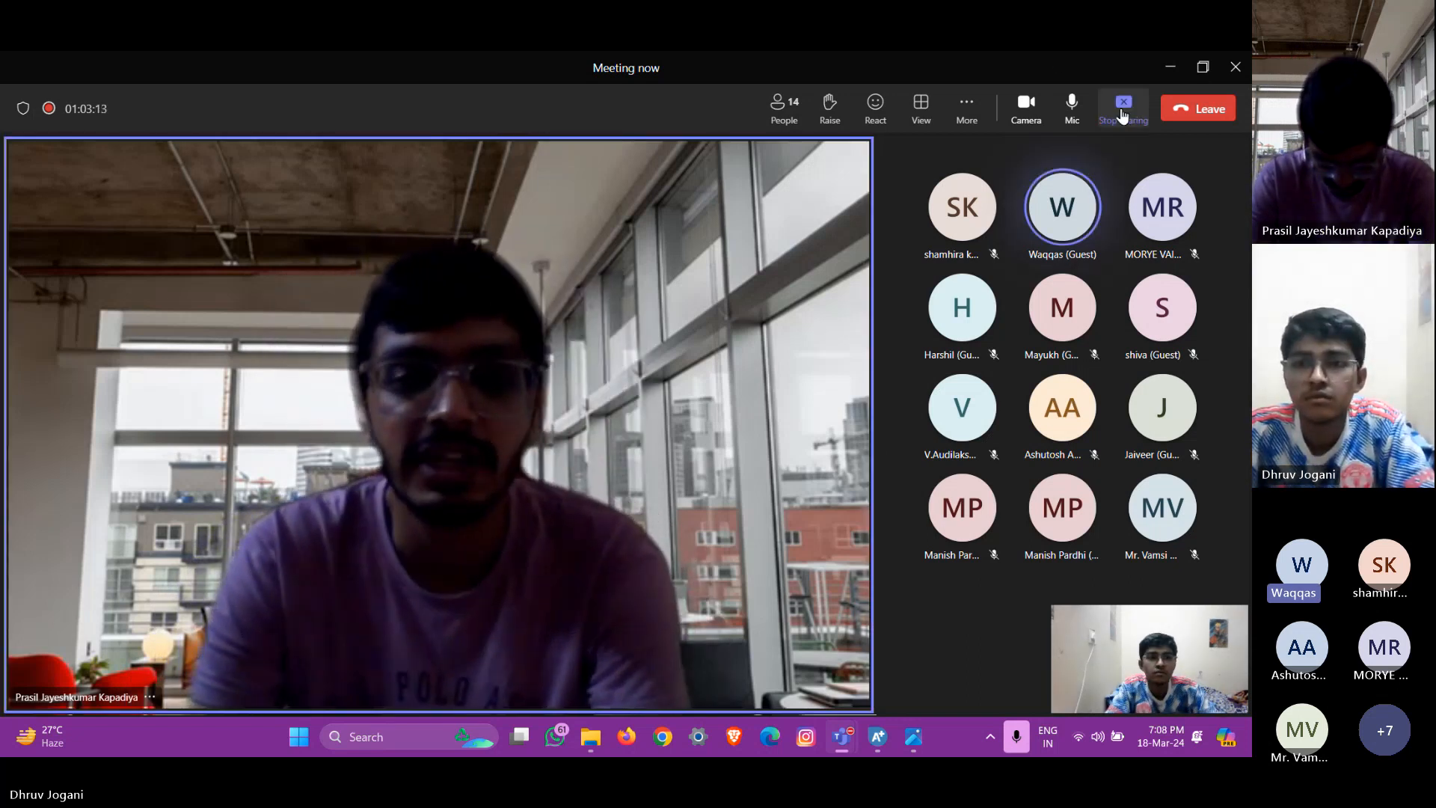
{"action": "left_click", "coordinate": [1122, 114]}
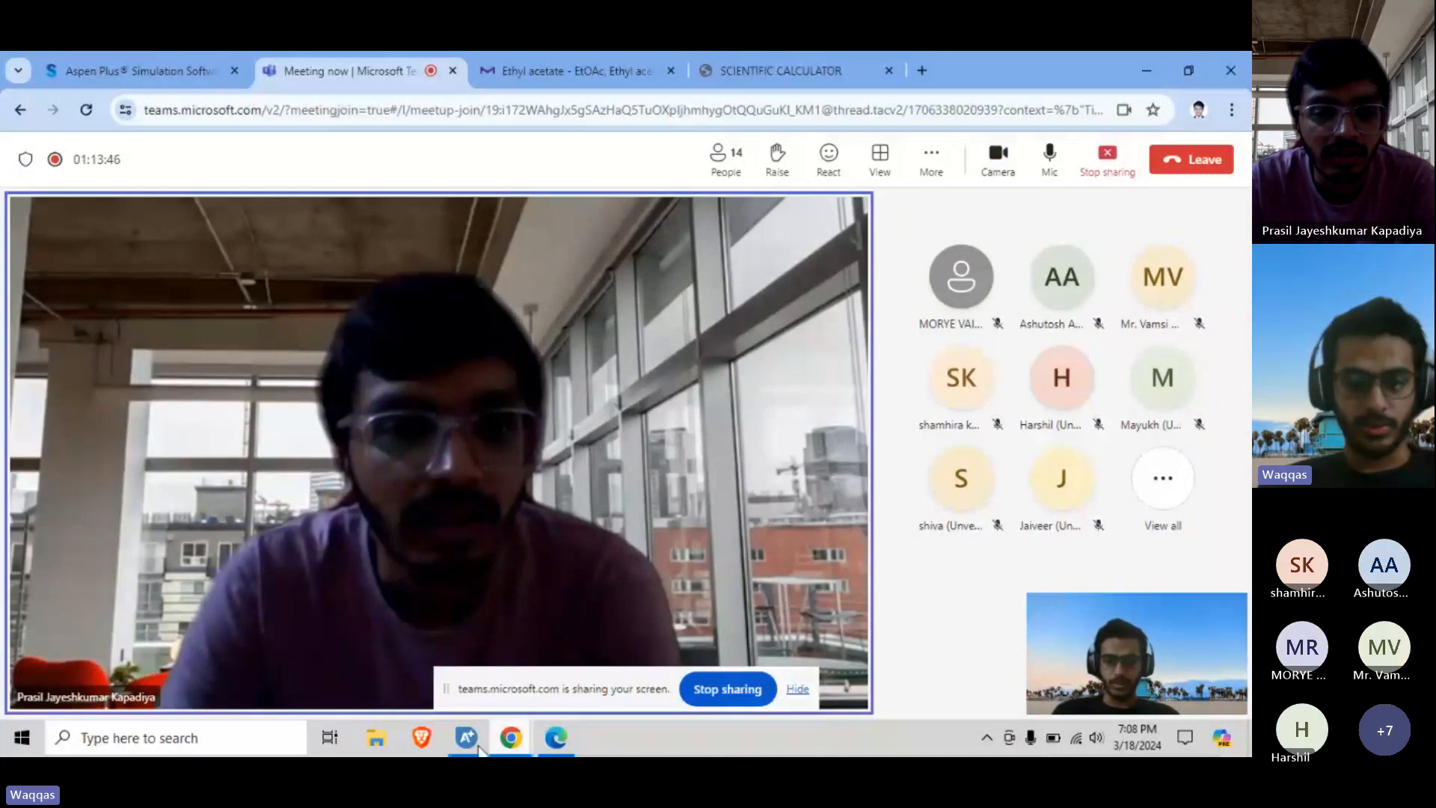
Switch to Simulation 2 in Aspen Plus and set the PFR process stream's valid phase to Liquid-Only
{"action": "mouse_move", "coordinate": [466, 738]}
{"action": "left_click", "coordinate": [353, 653]}
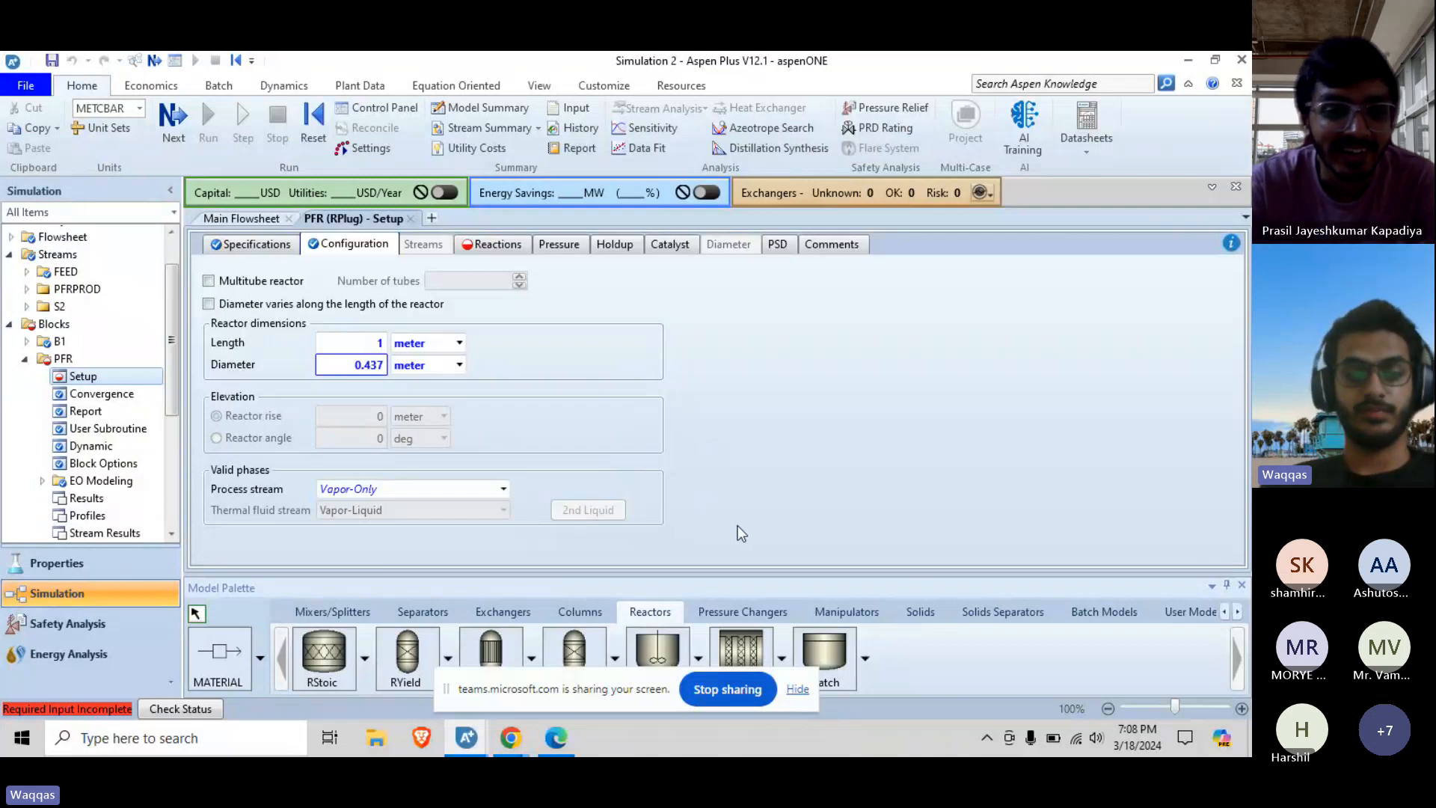
{"action": "left_click", "coordinate": [770, 419]}
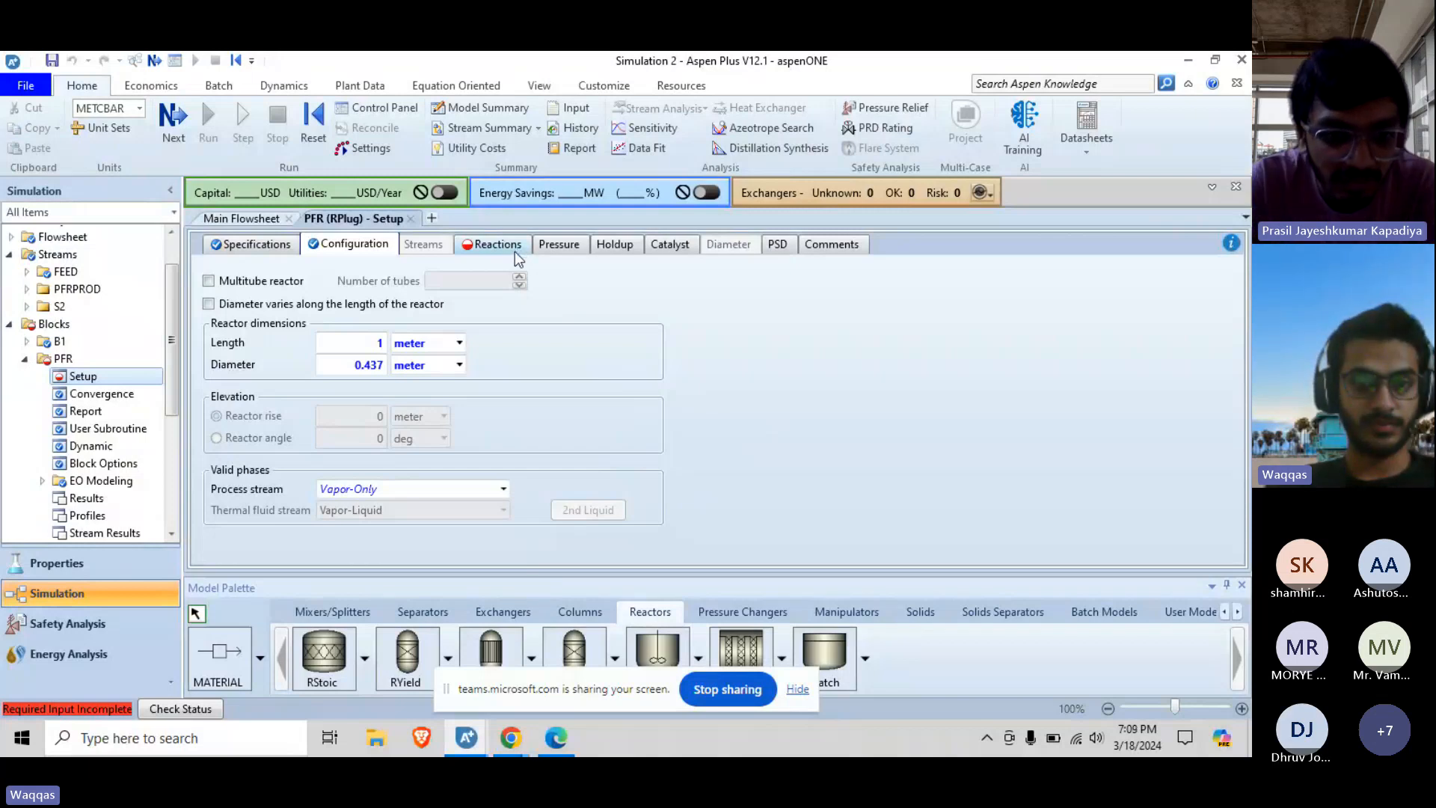
{"action": "left_click", "coordinate": [487, 487]}
{"action": "left_click", "coordinate": [487, 486]}
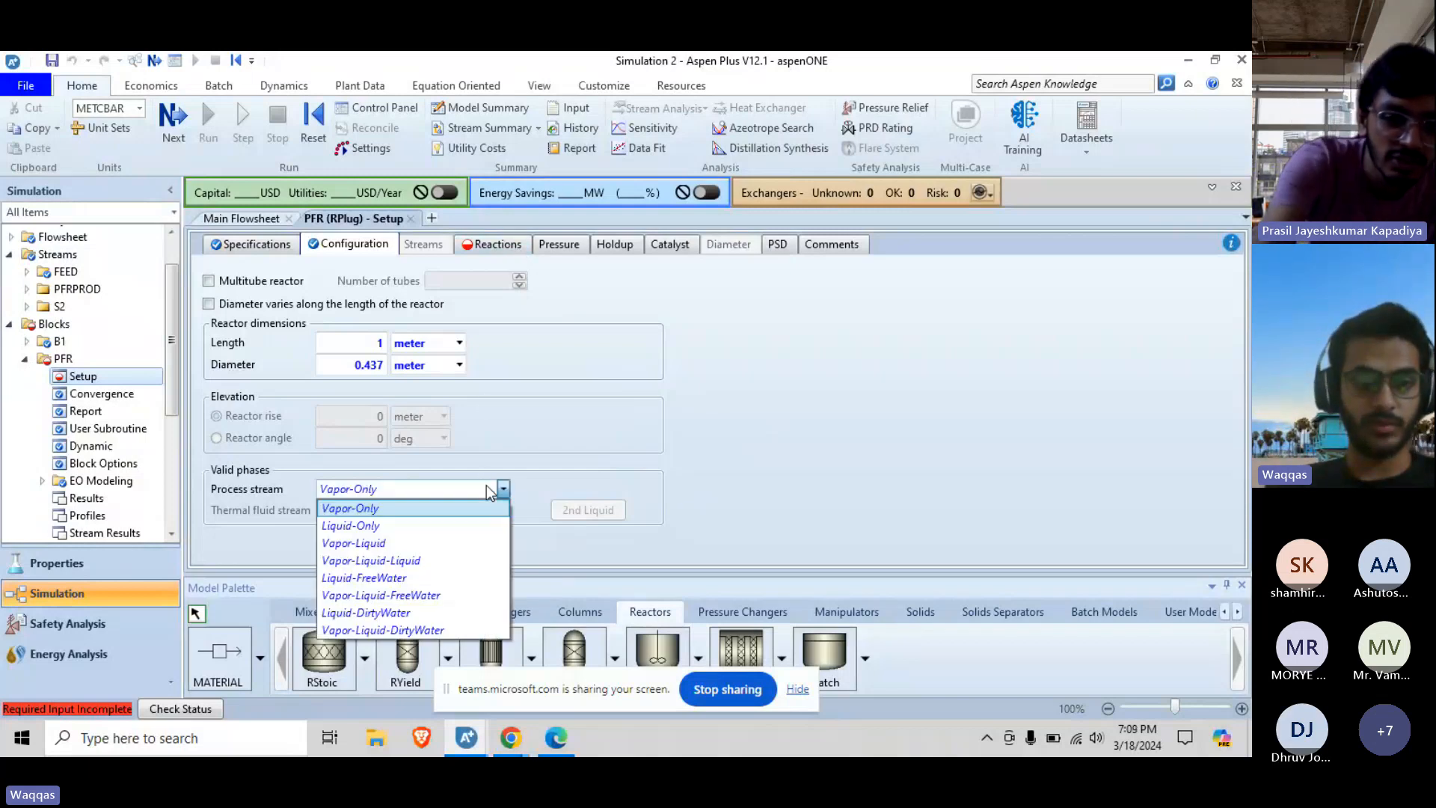
{"action": "left_click", "coordinate": [469, 525]}
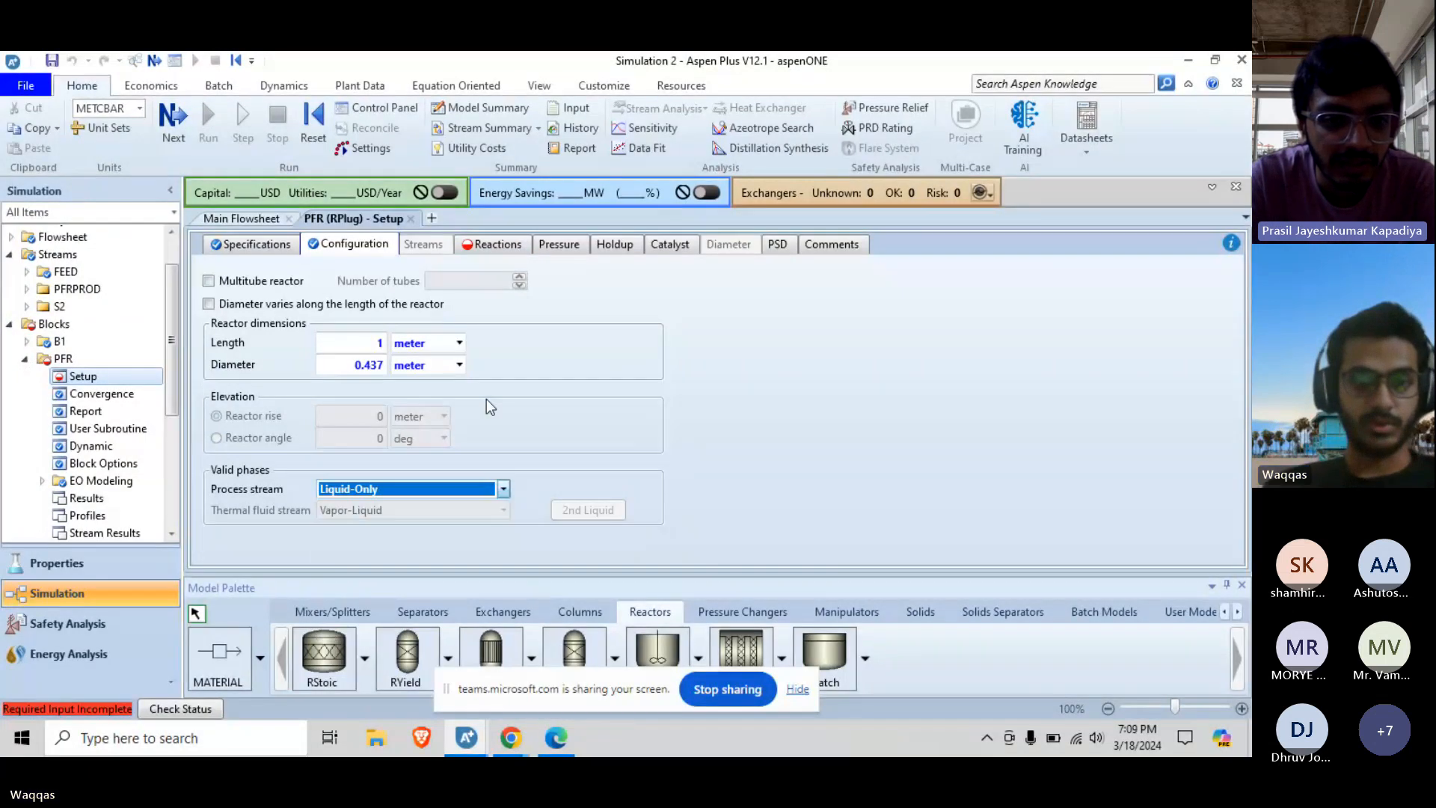
Create a new reaction set of type POWERLAW for the PFR block, accepting the default name
{"action": "left_click", "coordinate": [513, 245]}
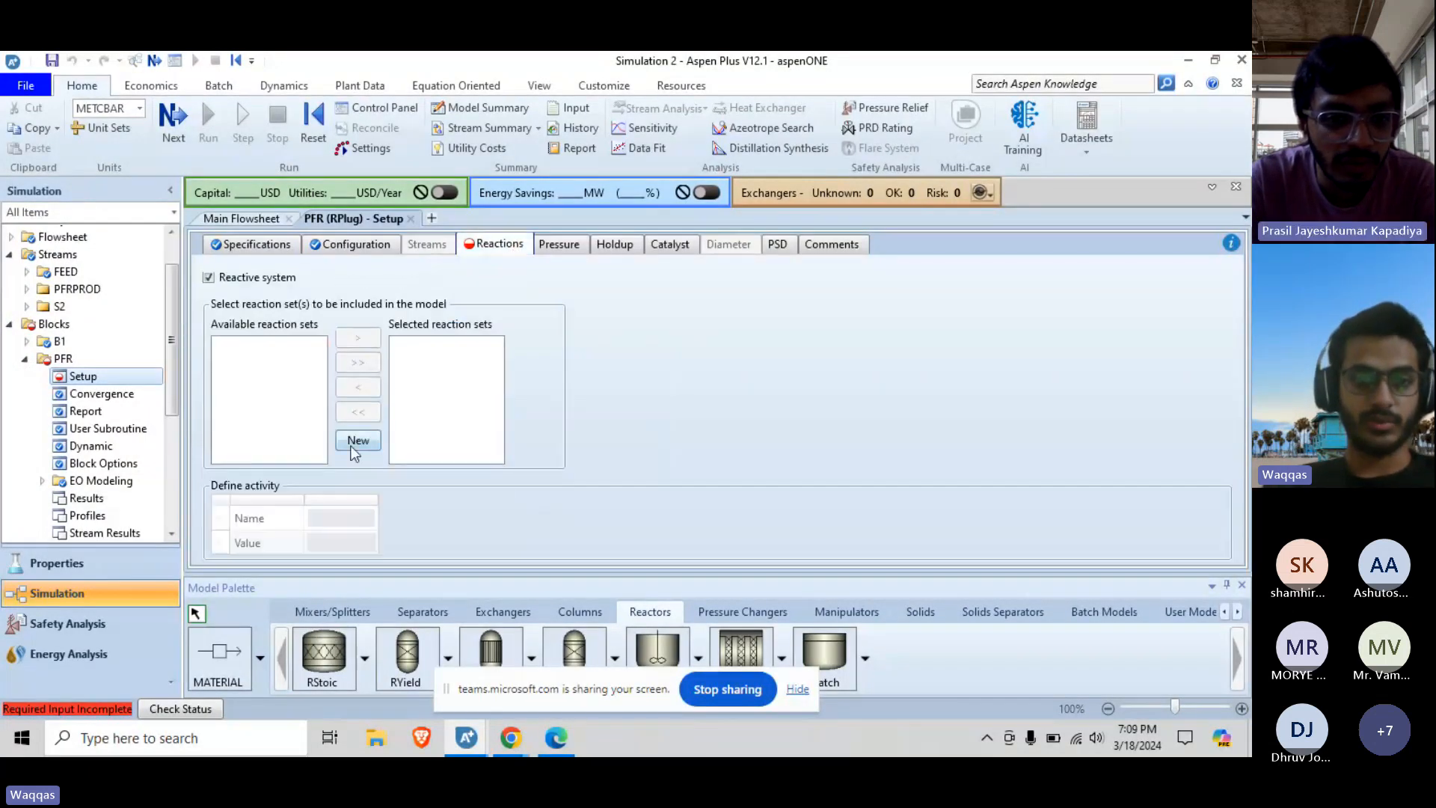
{"action": "left_click", "coordinate": [358, 440]}
{"action": "left_click", "coordinate": [604, 429]}
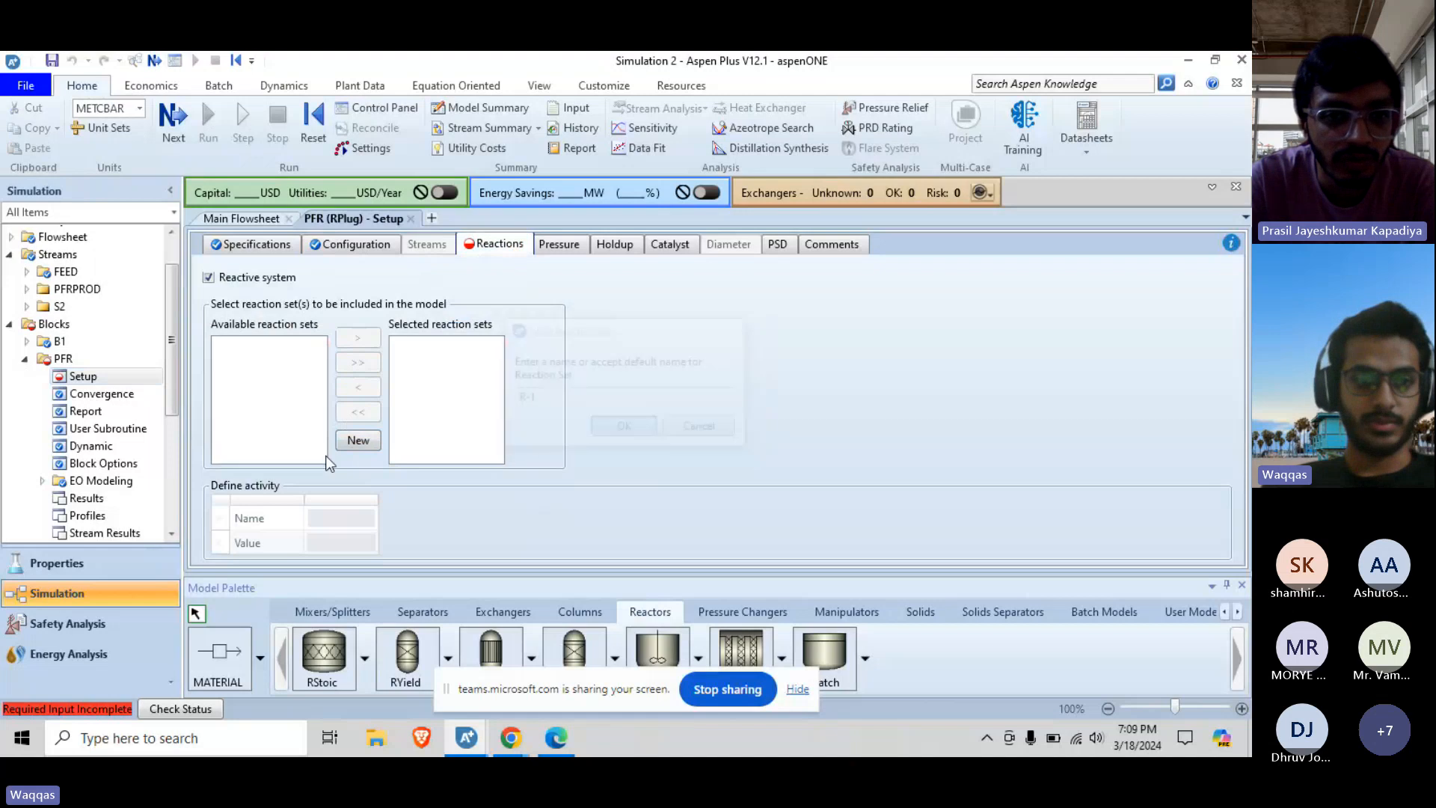
{"action": "left_click", "coordinate": [644, 385]}
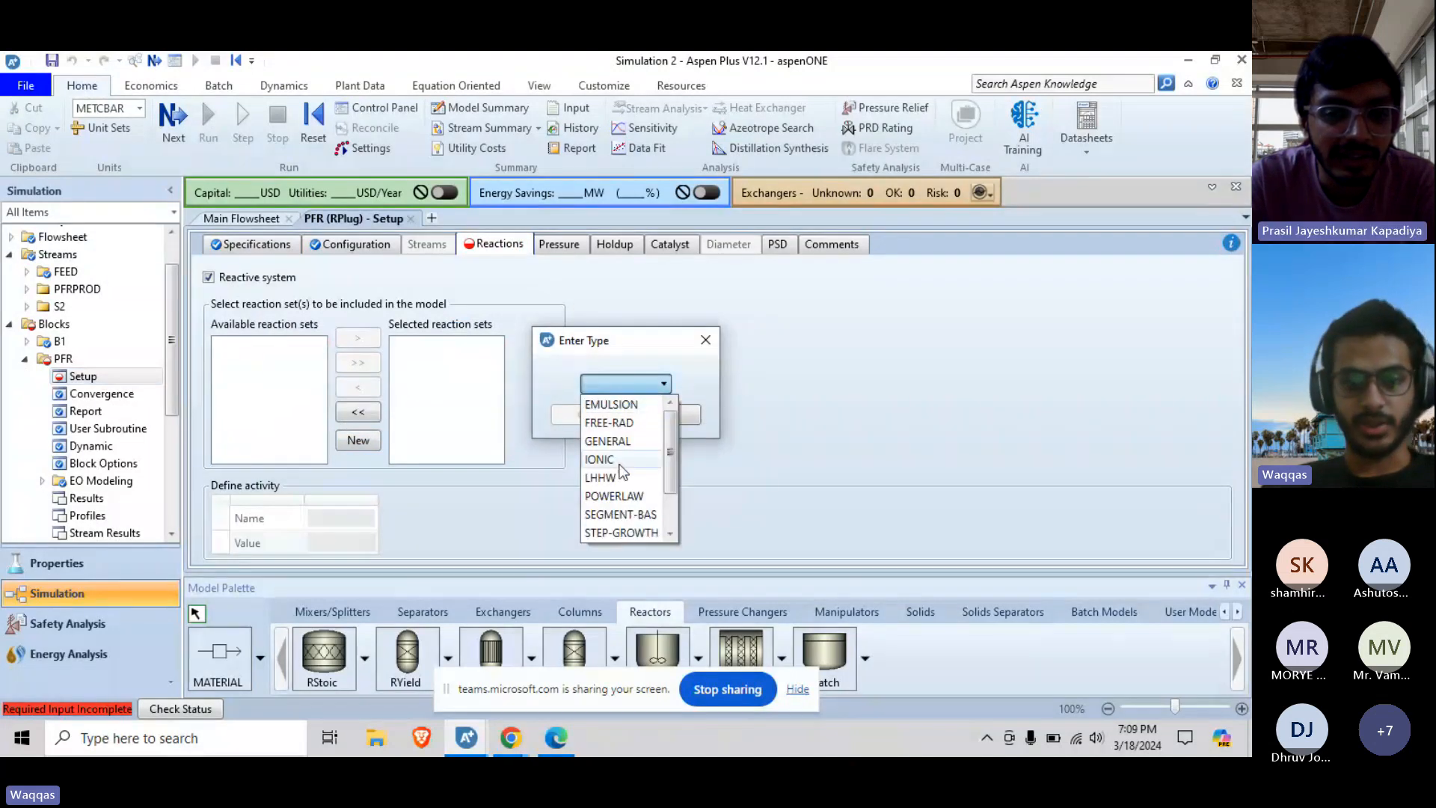
{"action": "left_click", "coordinate": [621, 496]}
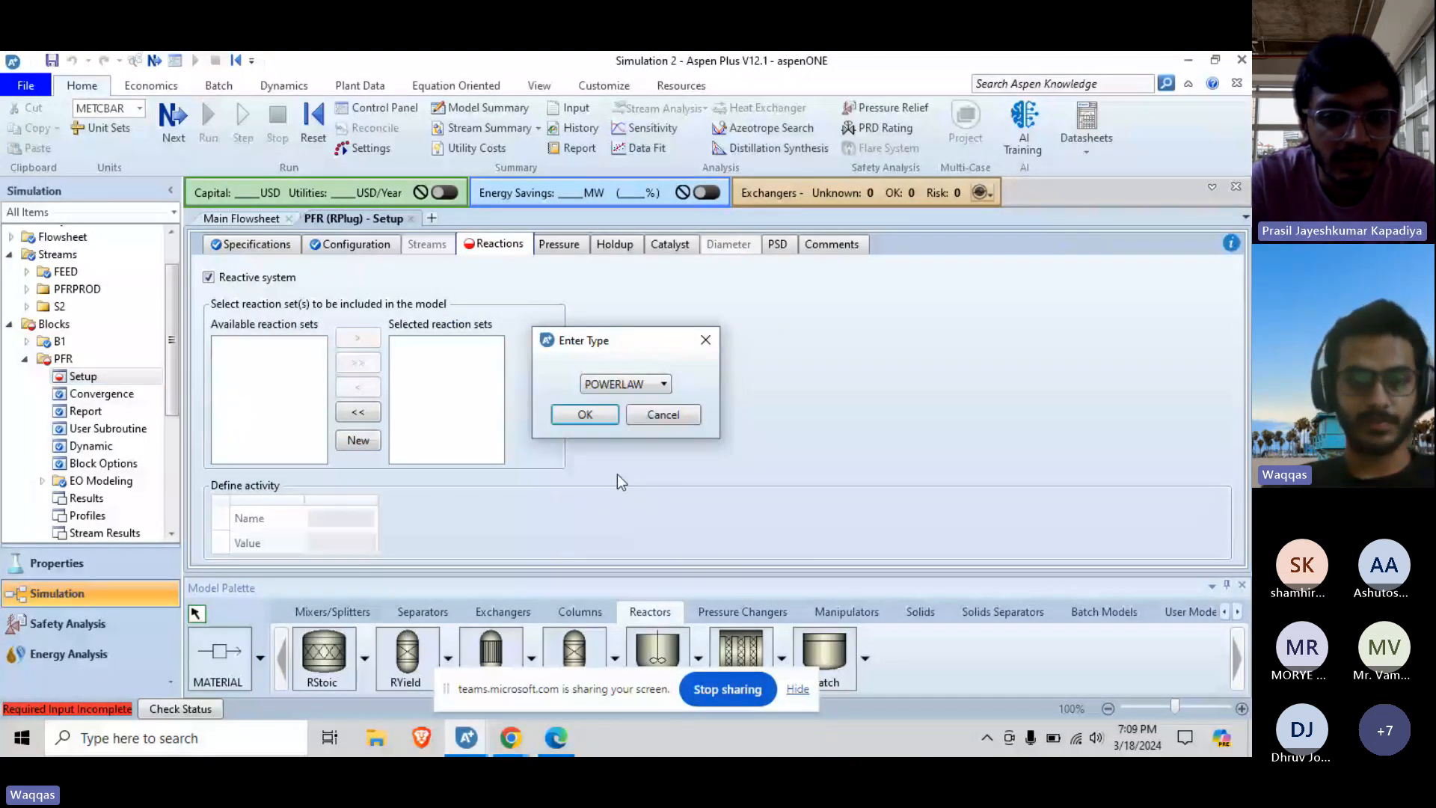
{"action": "key", "text": "Return"}
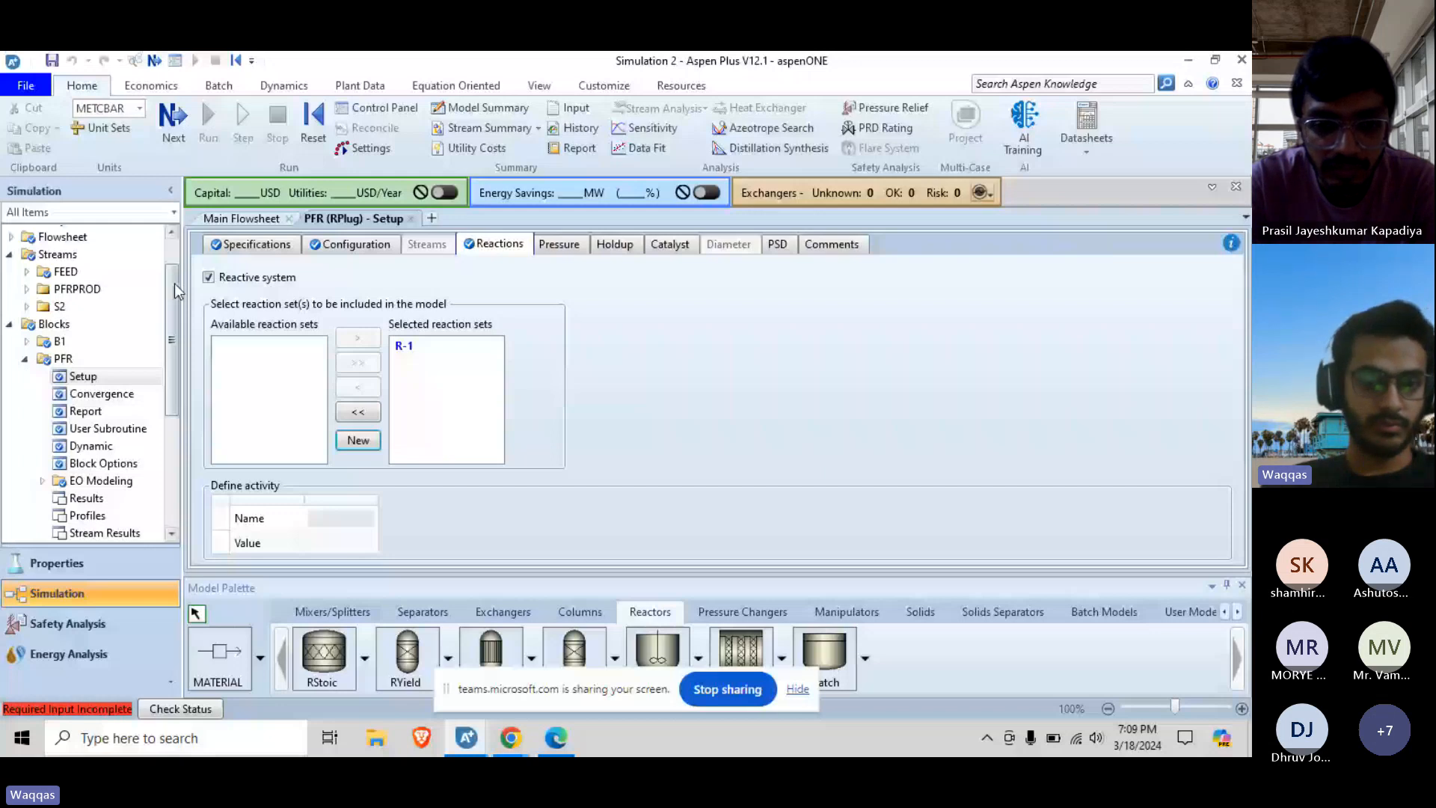
Add a kinetic reaction to set R-1 with AA and EA as reactants and ETHYLACE and WATER as products
{"action": "double_click", "coordinate": [404, 345]}
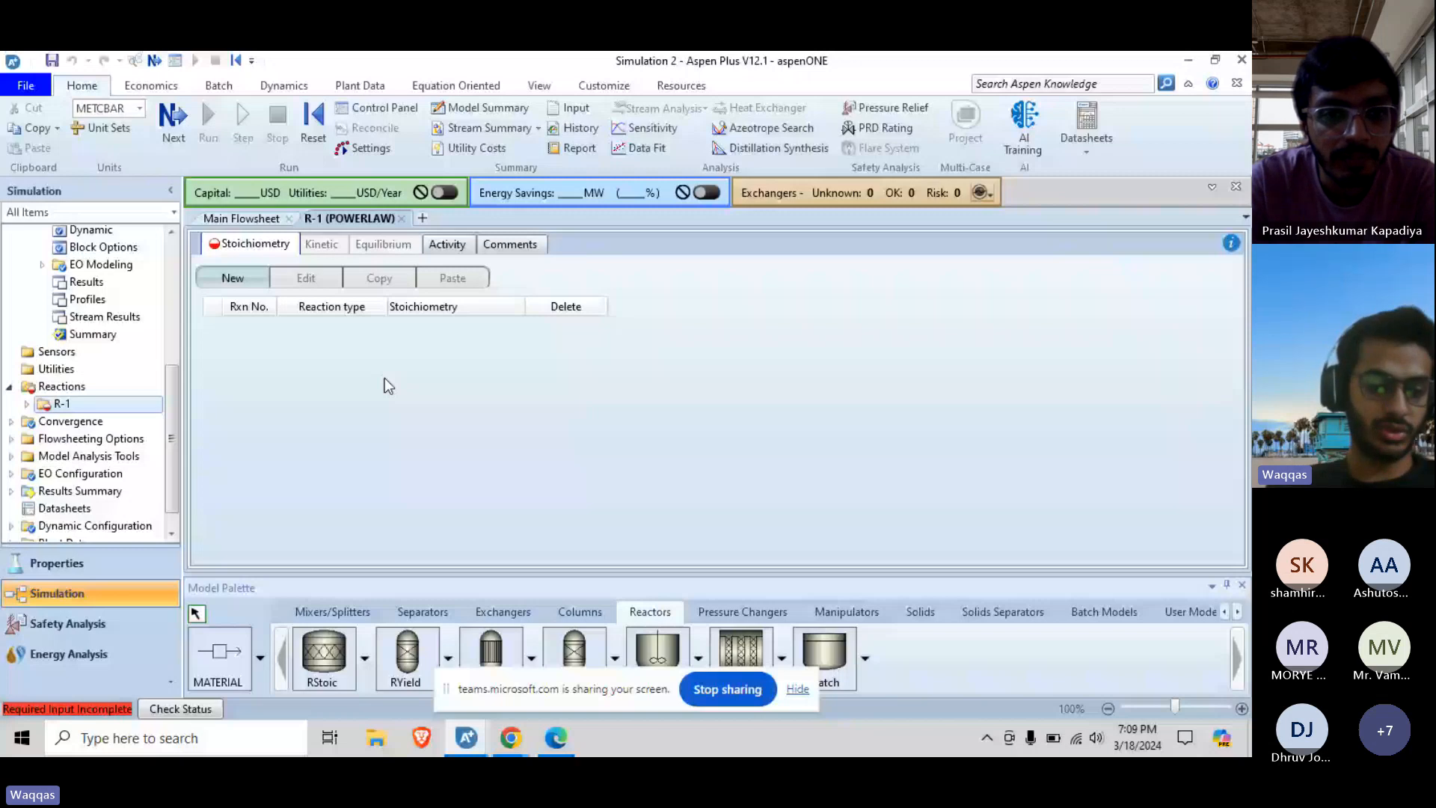
{"action": "left_click", "coordinate": [233, 278]}
{"action": "left_click", "coordinate": [446, 366]}
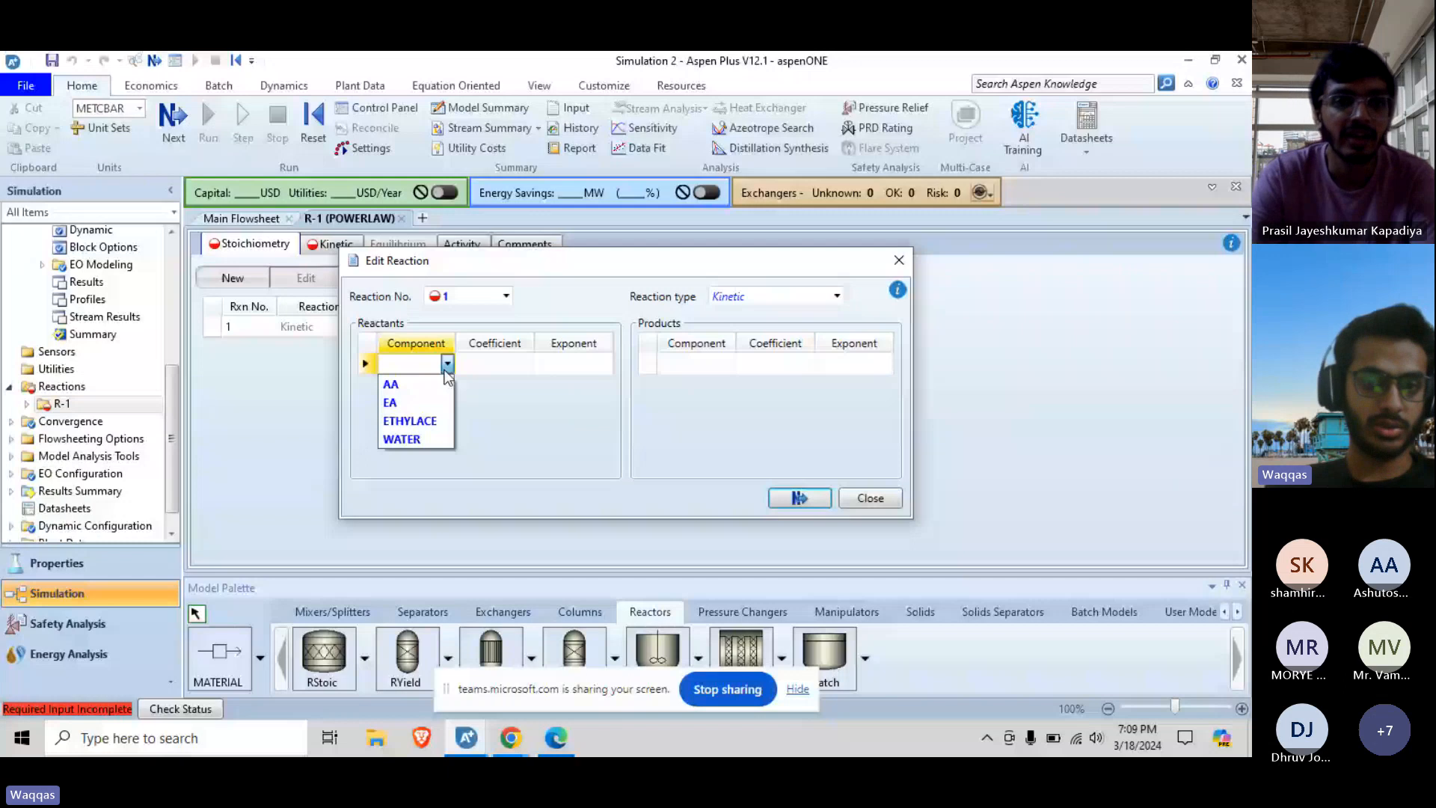
{"action": "left_click", "coordinate": [391, 385]}
{"action": "left_click", "coordinate": [447, 386]}
{"action": "left_click", "coordinate": [390, 425]}
{"action": "left_click", "coordinate": [726, 364]}
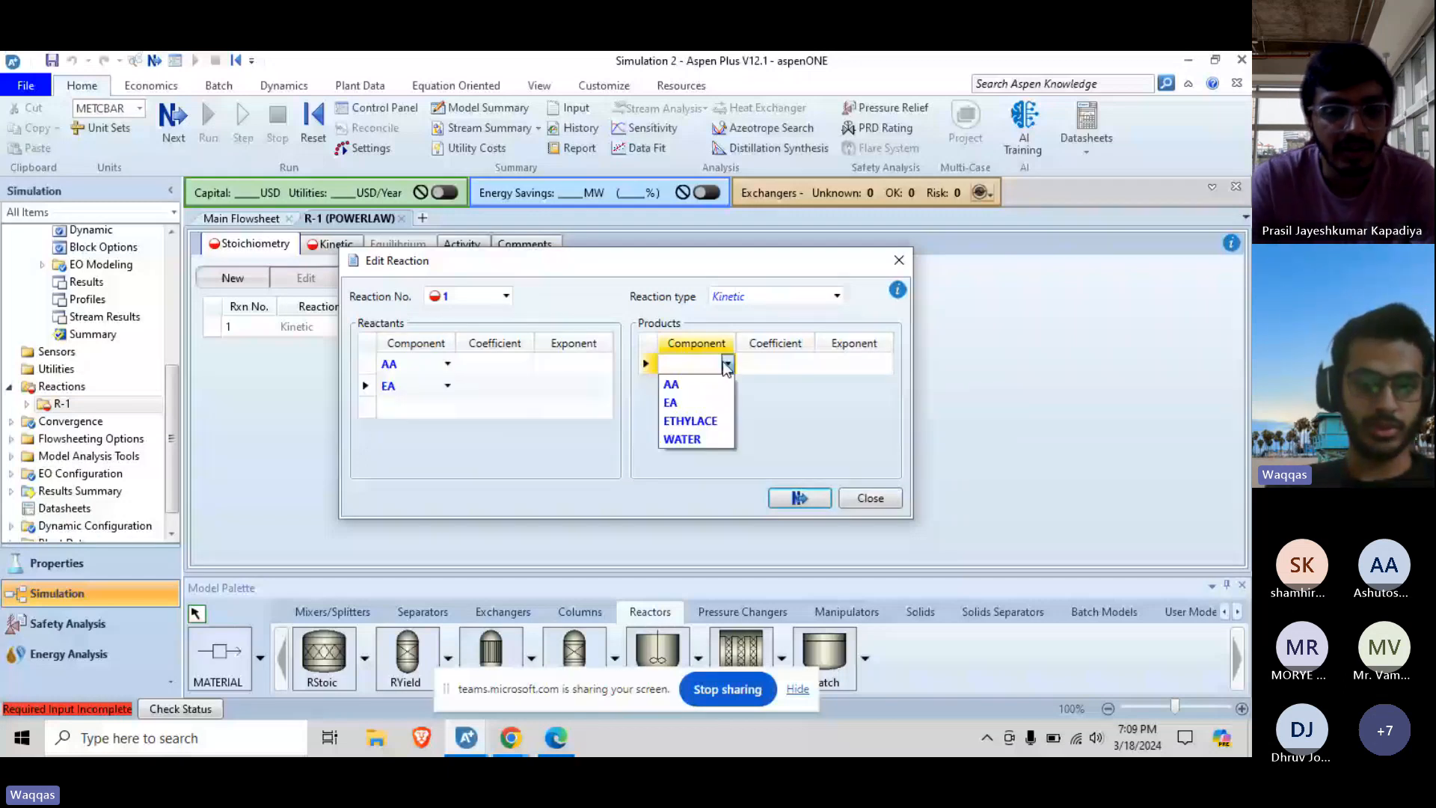
{"action": "left_click", "coordinate": [689, 421]}
{"action": "left_click", "coordinate": [727, 386]}
{"action": "left_click", "coordinate": [682, 461]}
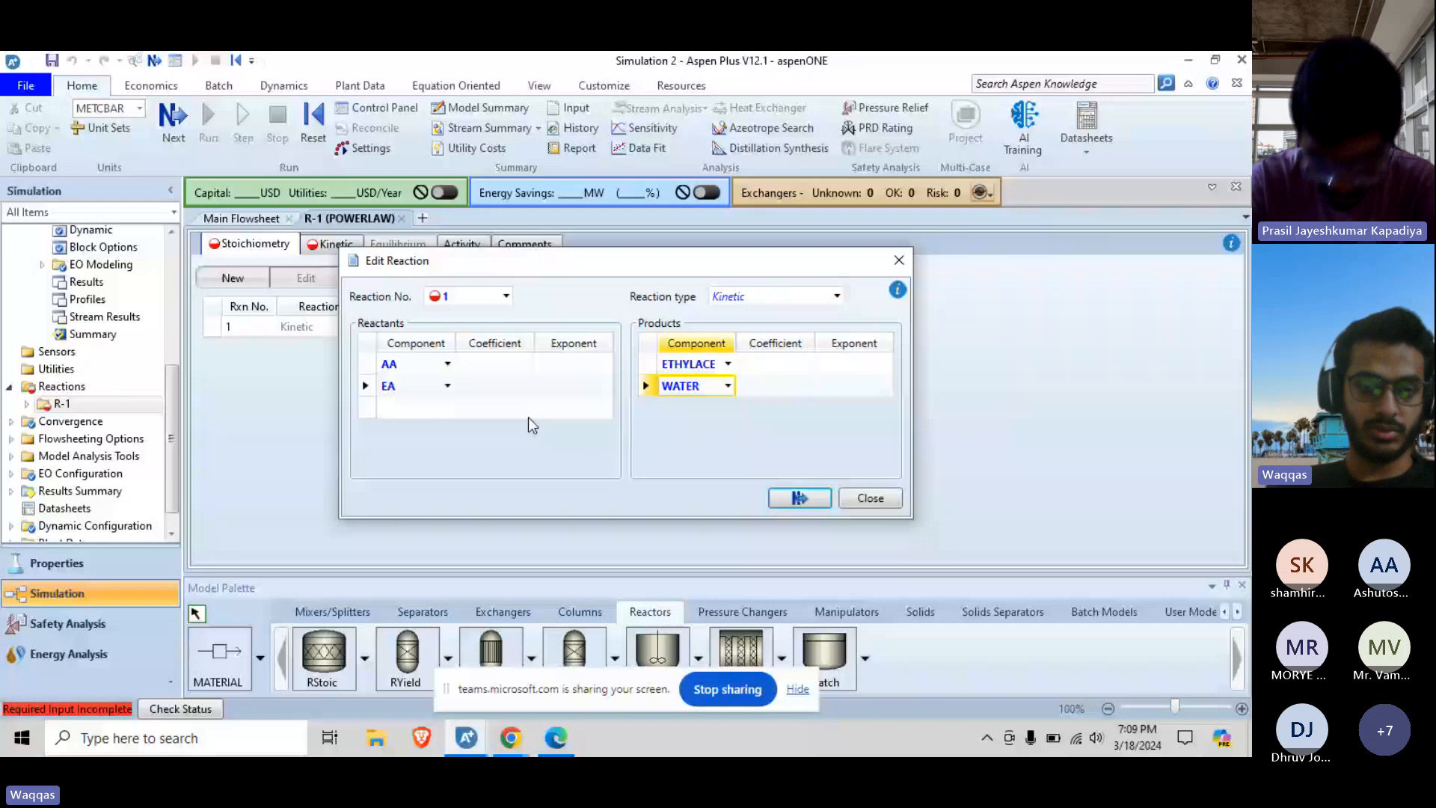
Give reaction 1 coefficients of -1 for both reactants and 1 for both products, with reactant exponents of 1, and close its definition
{"action": "left_click", "coordinate": [506, 364]}
{"action": "type", "text": "-1"}
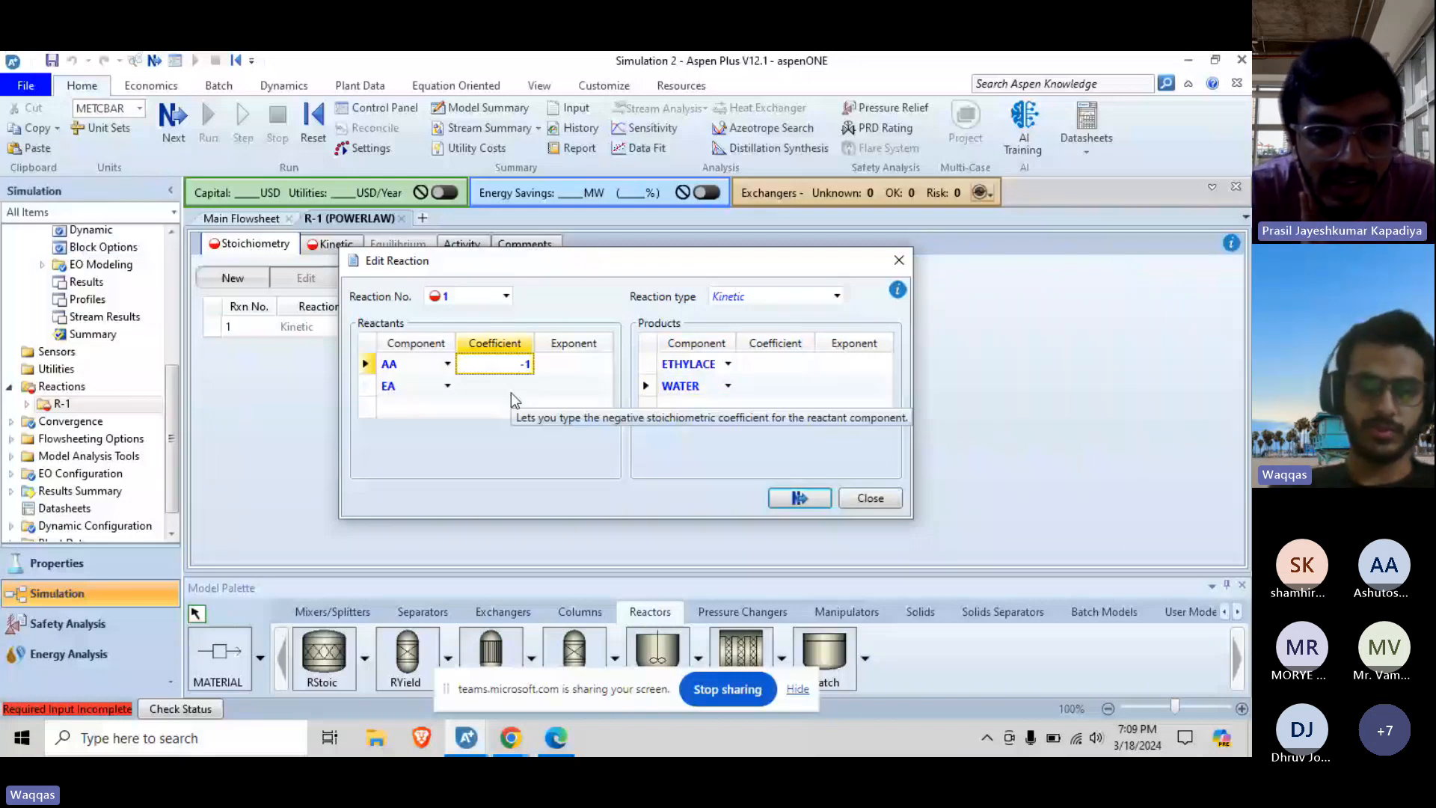
{"action": "left_click", "coordinate": [510, 392]}
{"action": "type", "text": "1"}
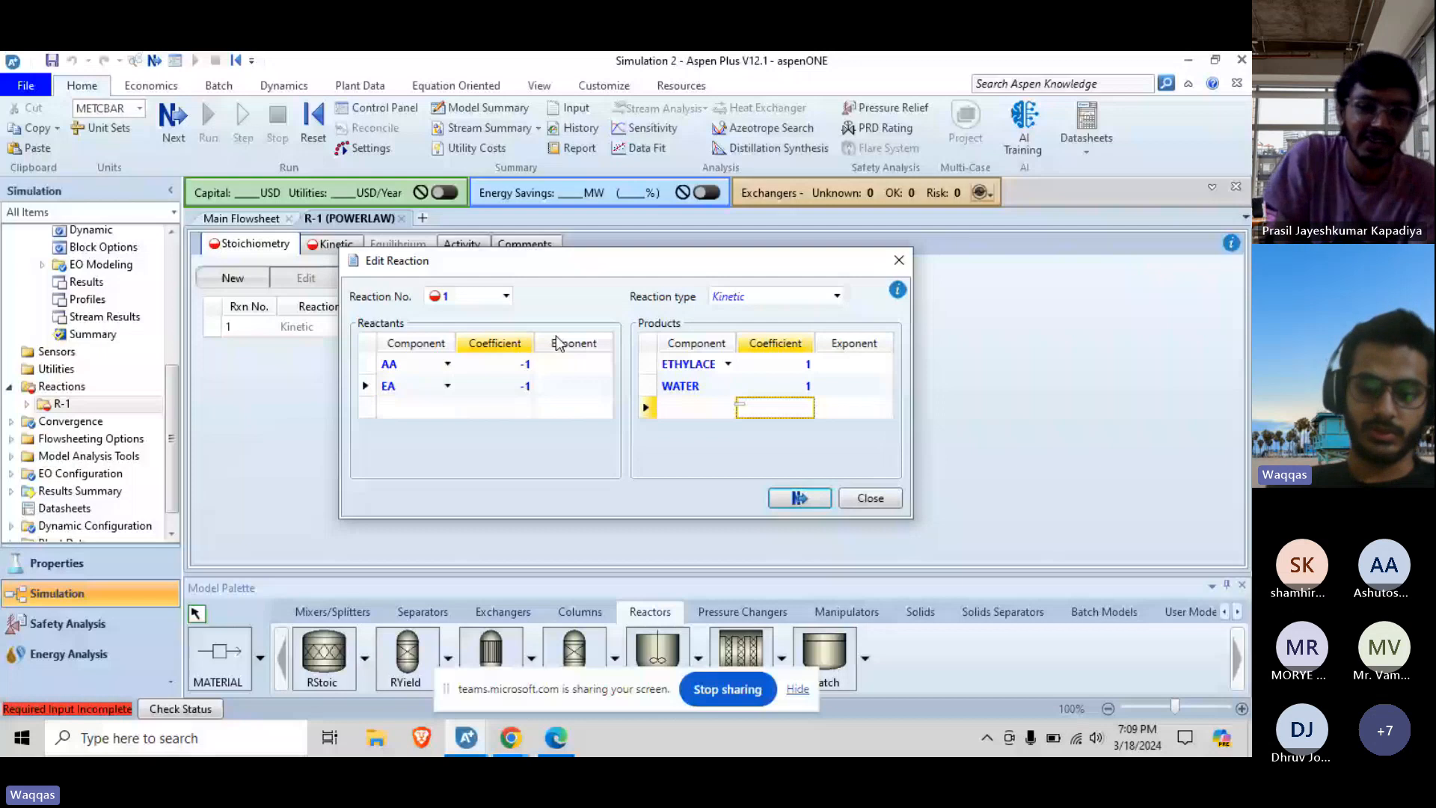
{"action": "left_click", "coordinate": [552, 366]}
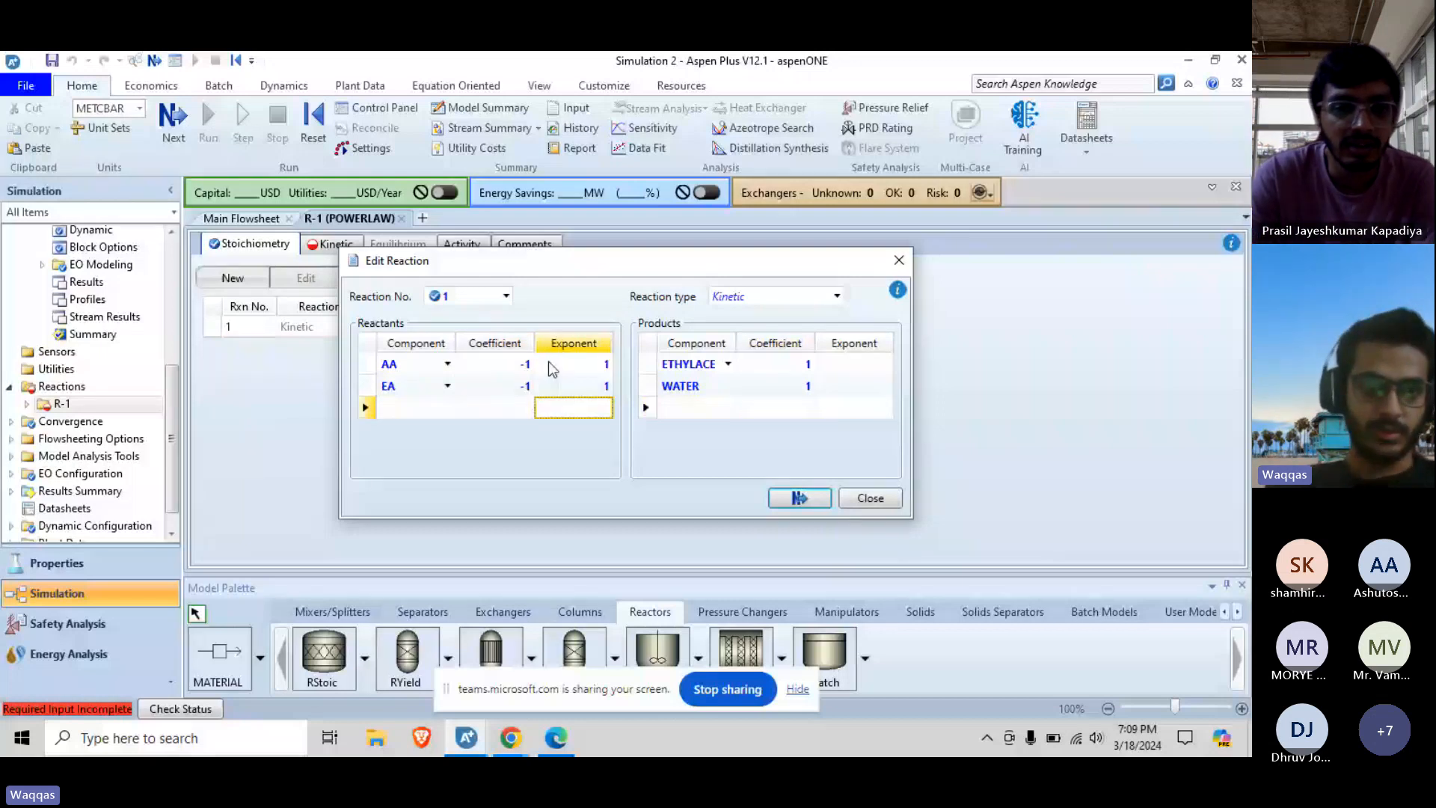
{"action": "left_click", "coordinate": [871, 498]}
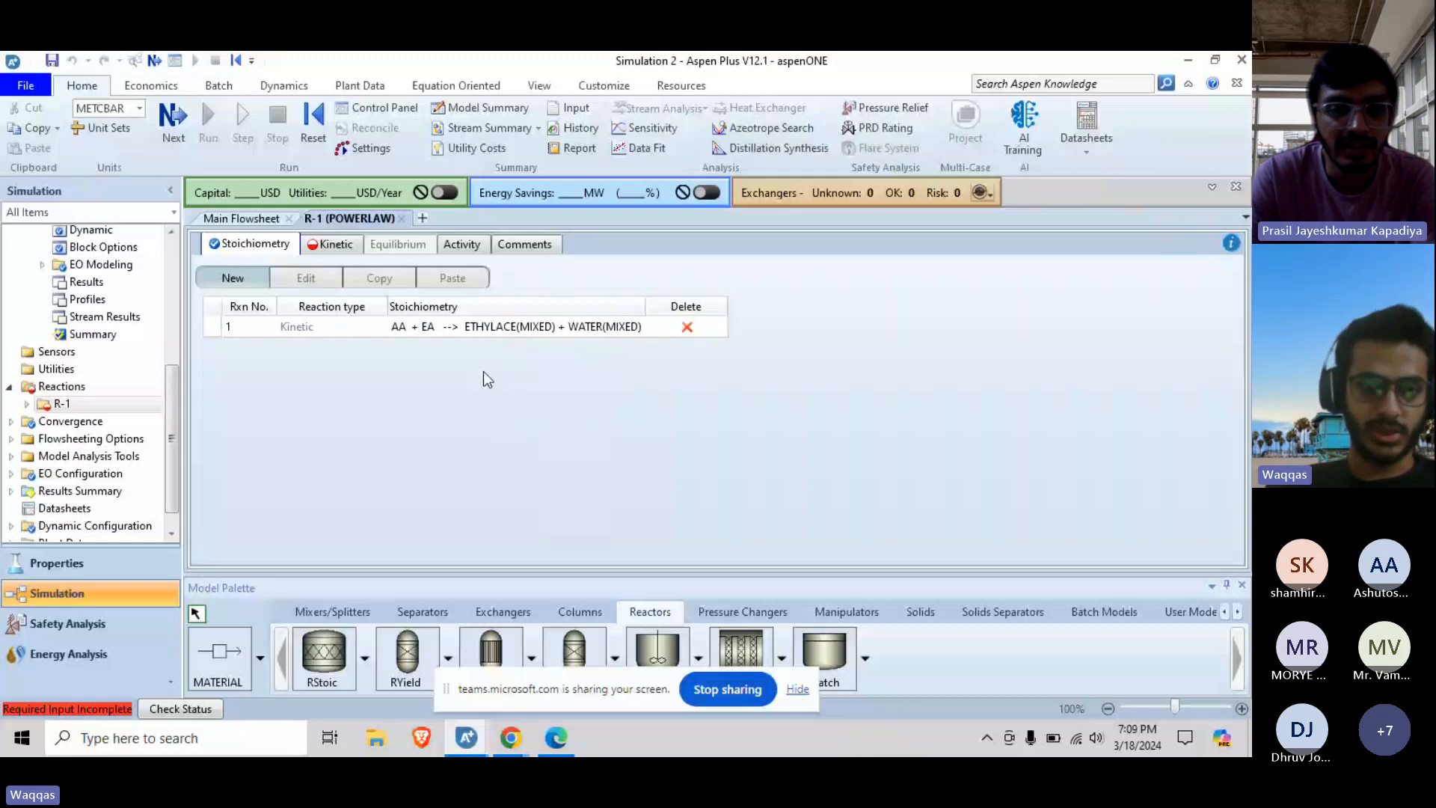
Add a second kinetic reaction to R-1 with ETHYLACE and WATER as reactants and AA and EA as products
{"action": "left_click", "coordinate": [447, 364]}
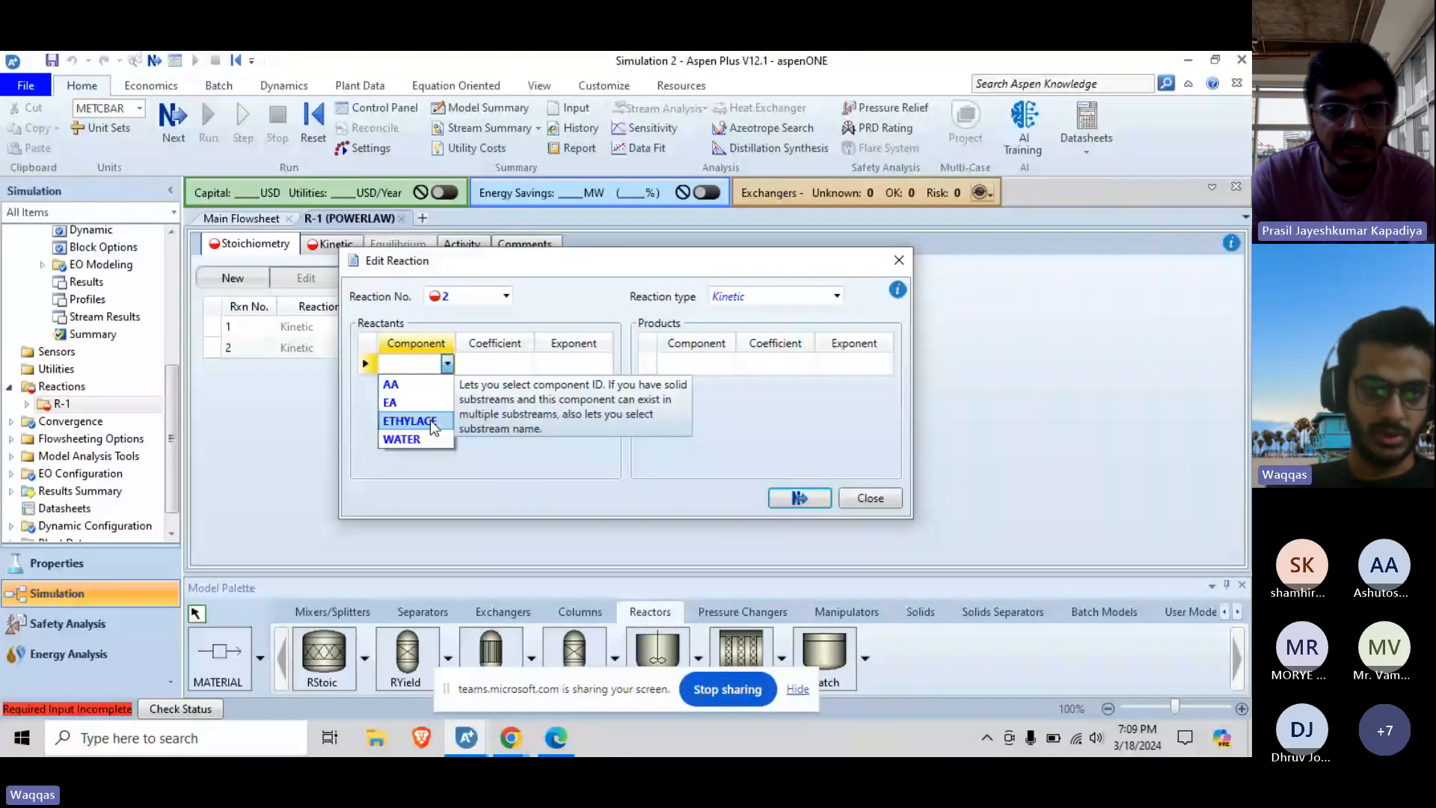
{"action": "left_click", "coordinate": [433, 424]}
{"action": "left_click", "coordinate": [431, 397]}
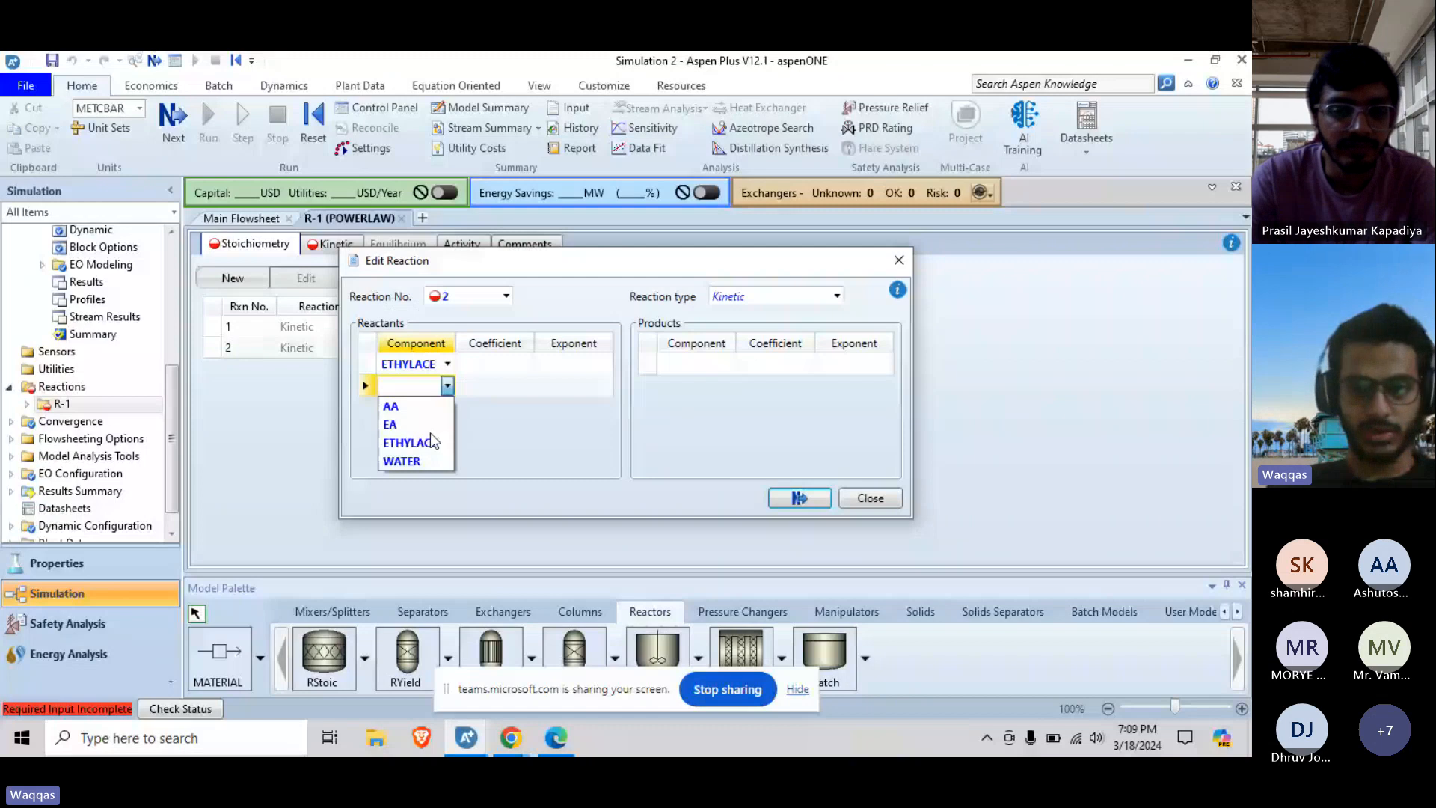
{"action": "left_click", "coordinate": [404, 461]}
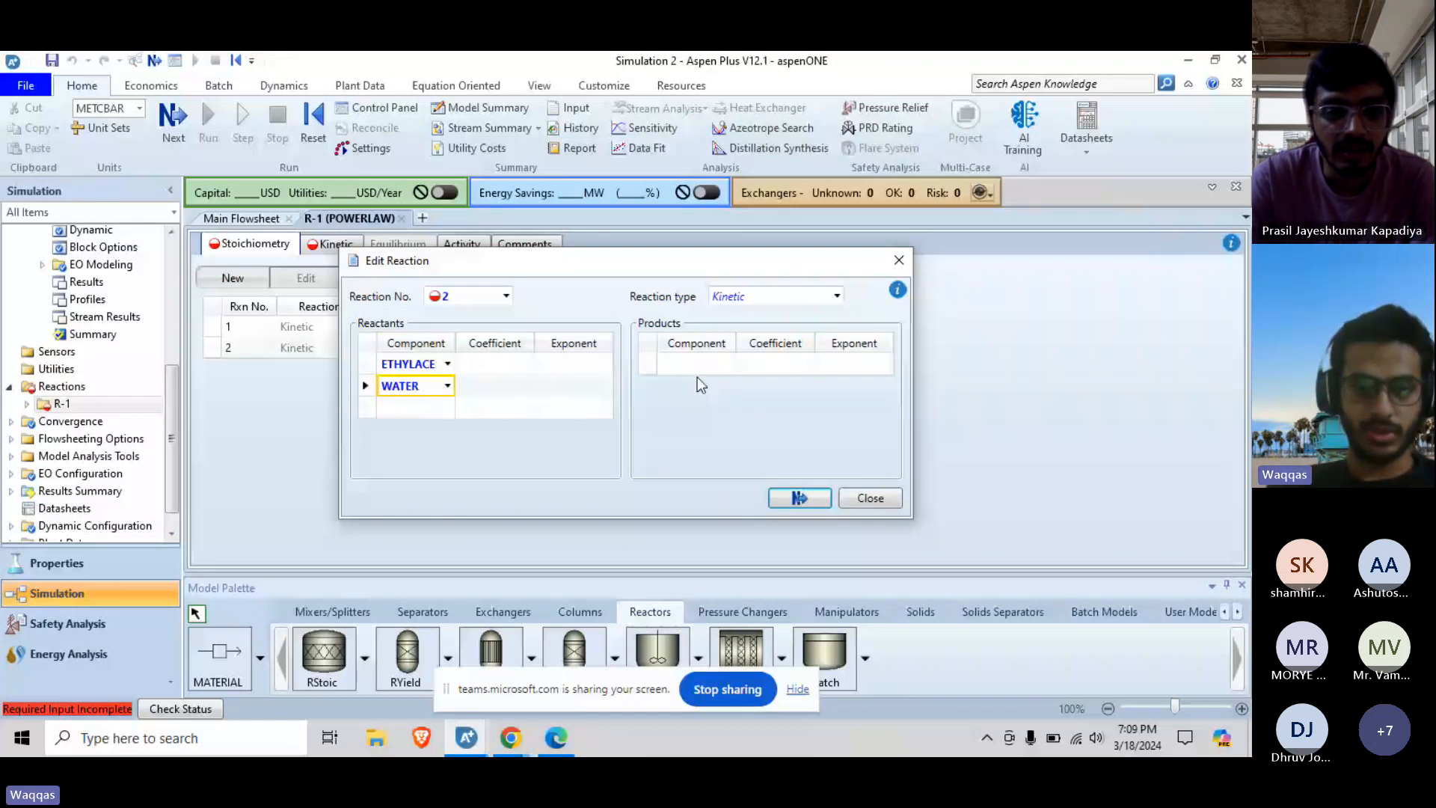
Set reaction 2's stoichiometric coefficients to -1 for ETHYLACE and WATER and 1 for AA and EA
{"action": "left_click", "coordinate": [519, 369]}
{"action": "type", "text": "1"}
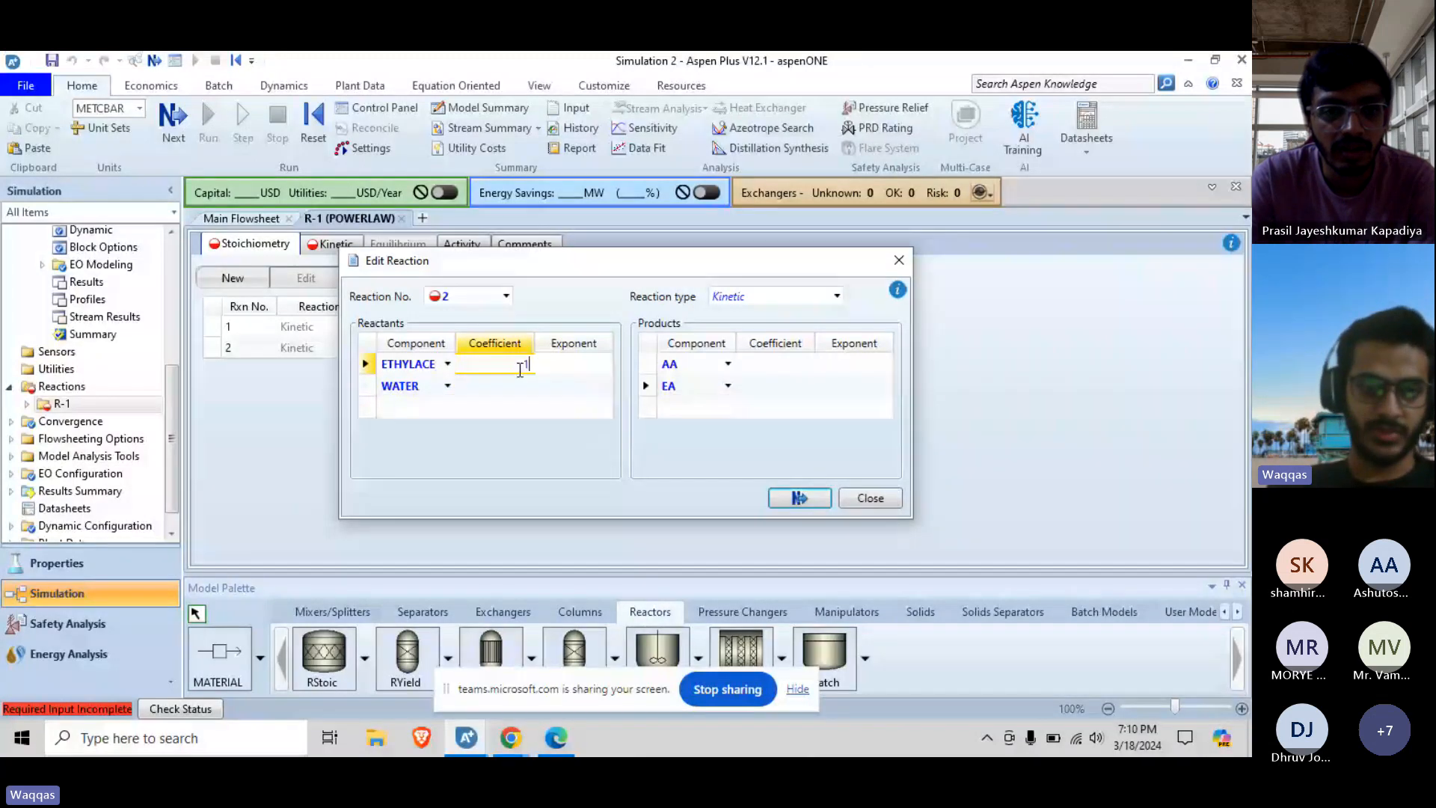
{"action": "key", "text": "Return"}
{"action": "left_click", "coordinate": [376, 353]}
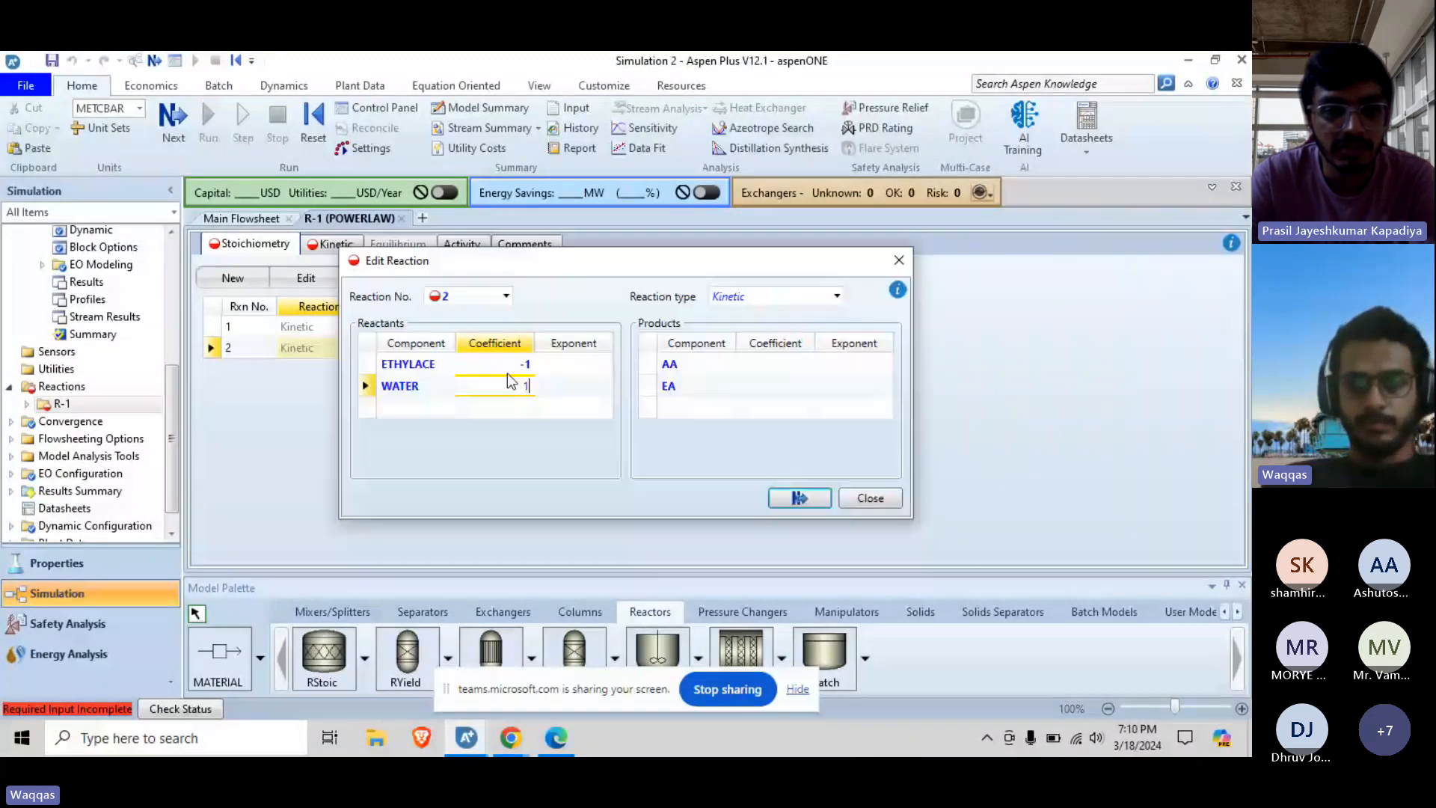
{"action": "key", "text": "Return"}
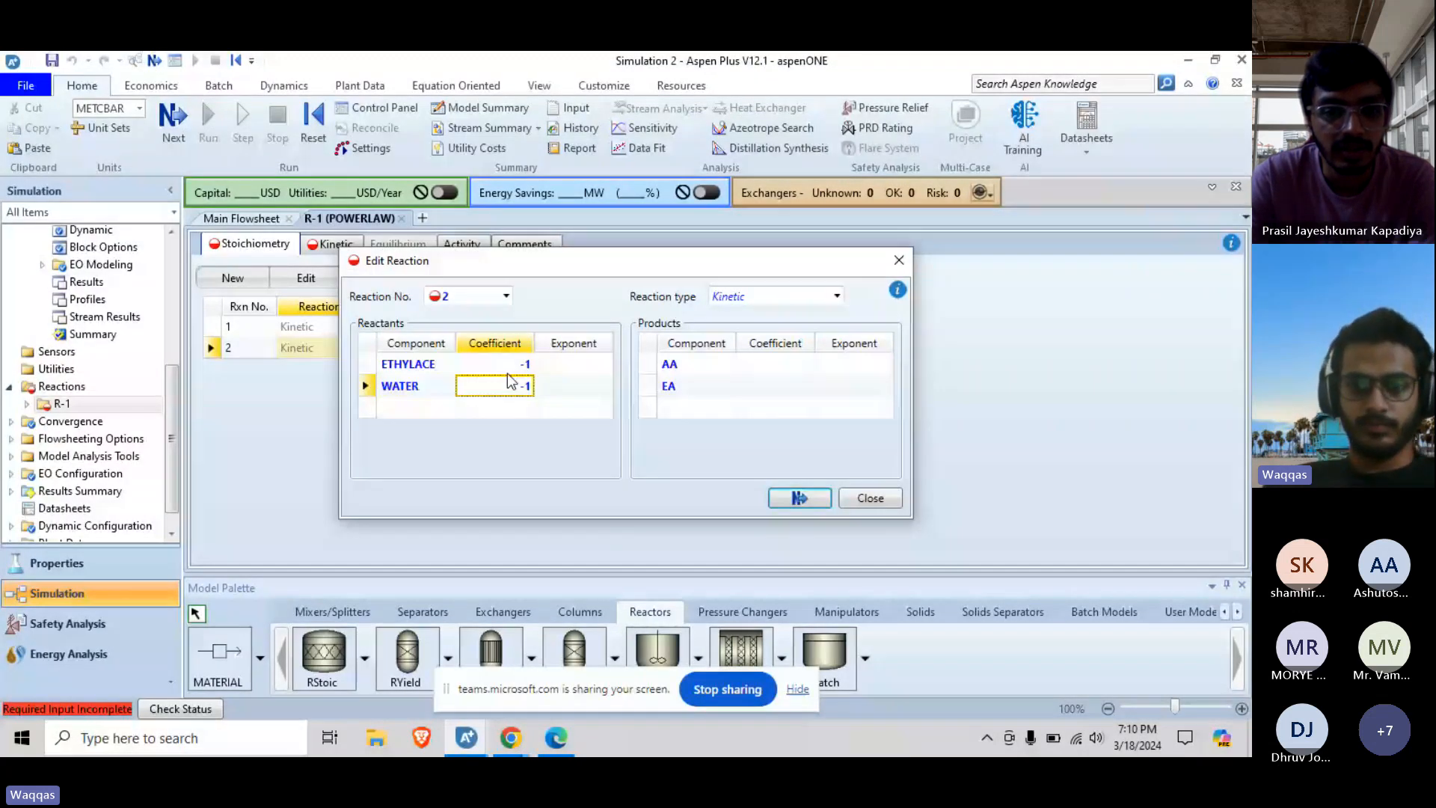
{"action": "left_click", "coordinate": [780, 370]}
{"action": "type", "text": "1"}
{"action": "key", "text": "Return"}
{"action": "type", "text": "1"}
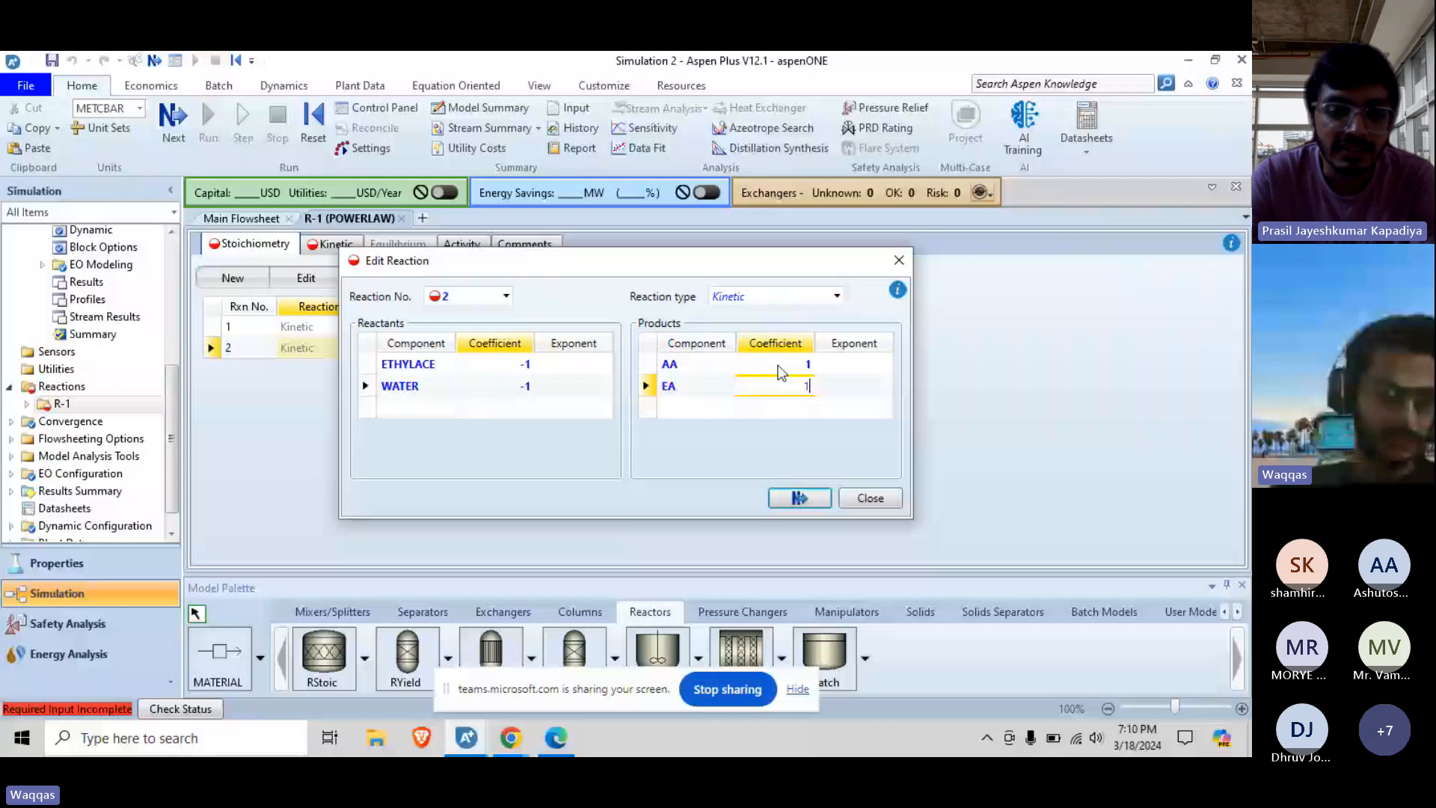
Set the exponents of ETHYLACE and WATER in reaction 2 to 1 and close the reaction definition
{"action": "left_click", "coordinate": [593, 368]}
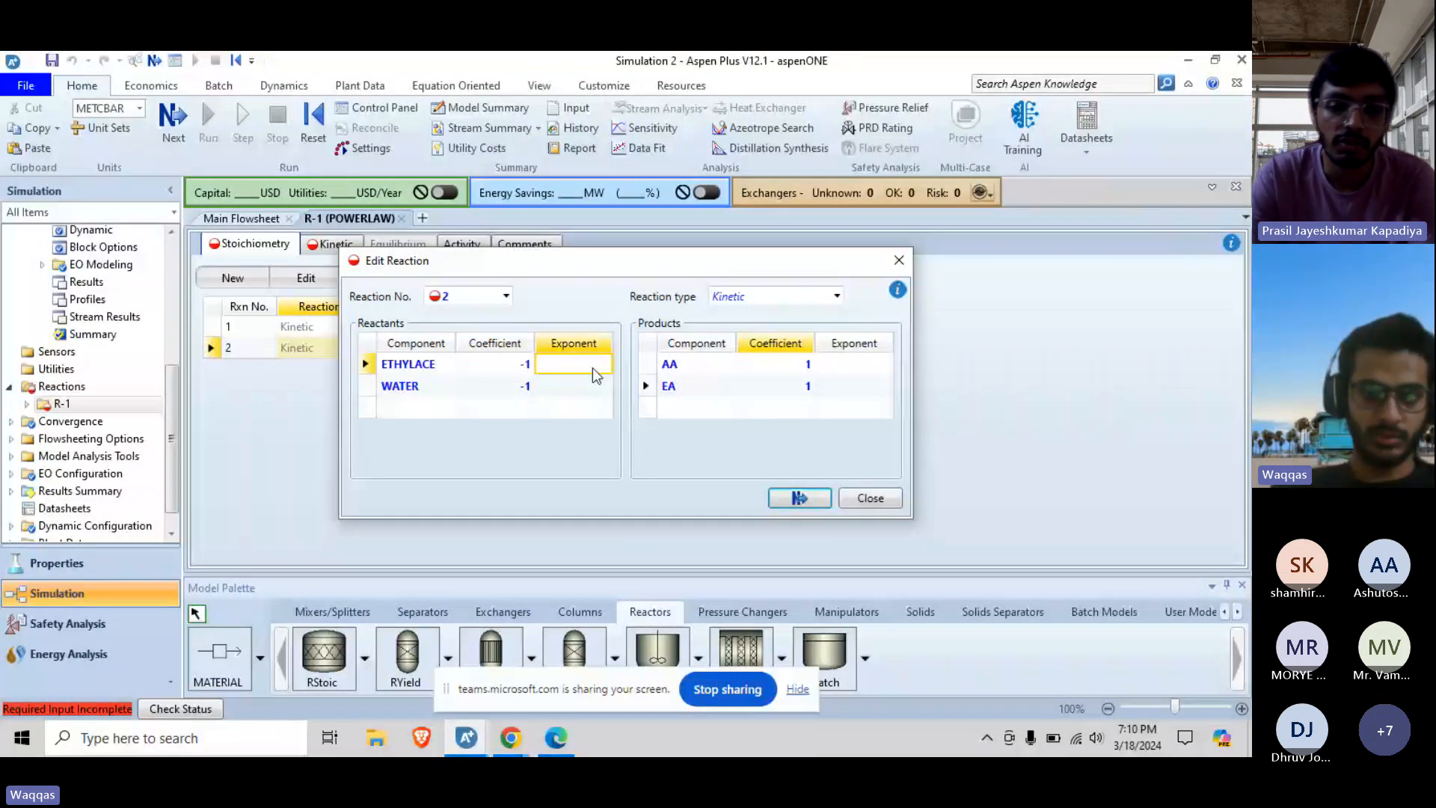
{"action": "type", "text": "1"}
{"action": "left_click", "coordinate": [598, 388]}
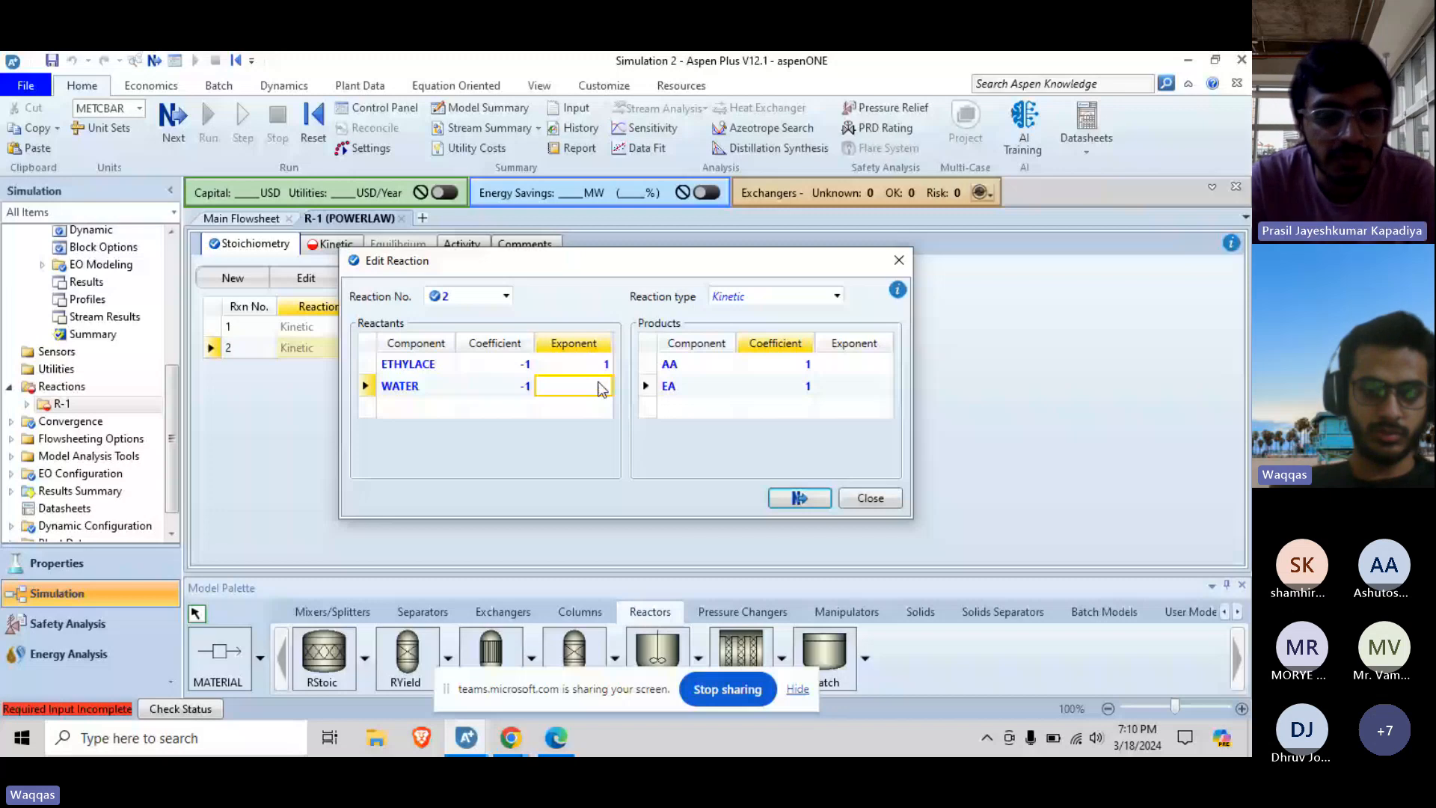
{"action": "type", "text": "1"}
{"action": "key", "text": "Return"}
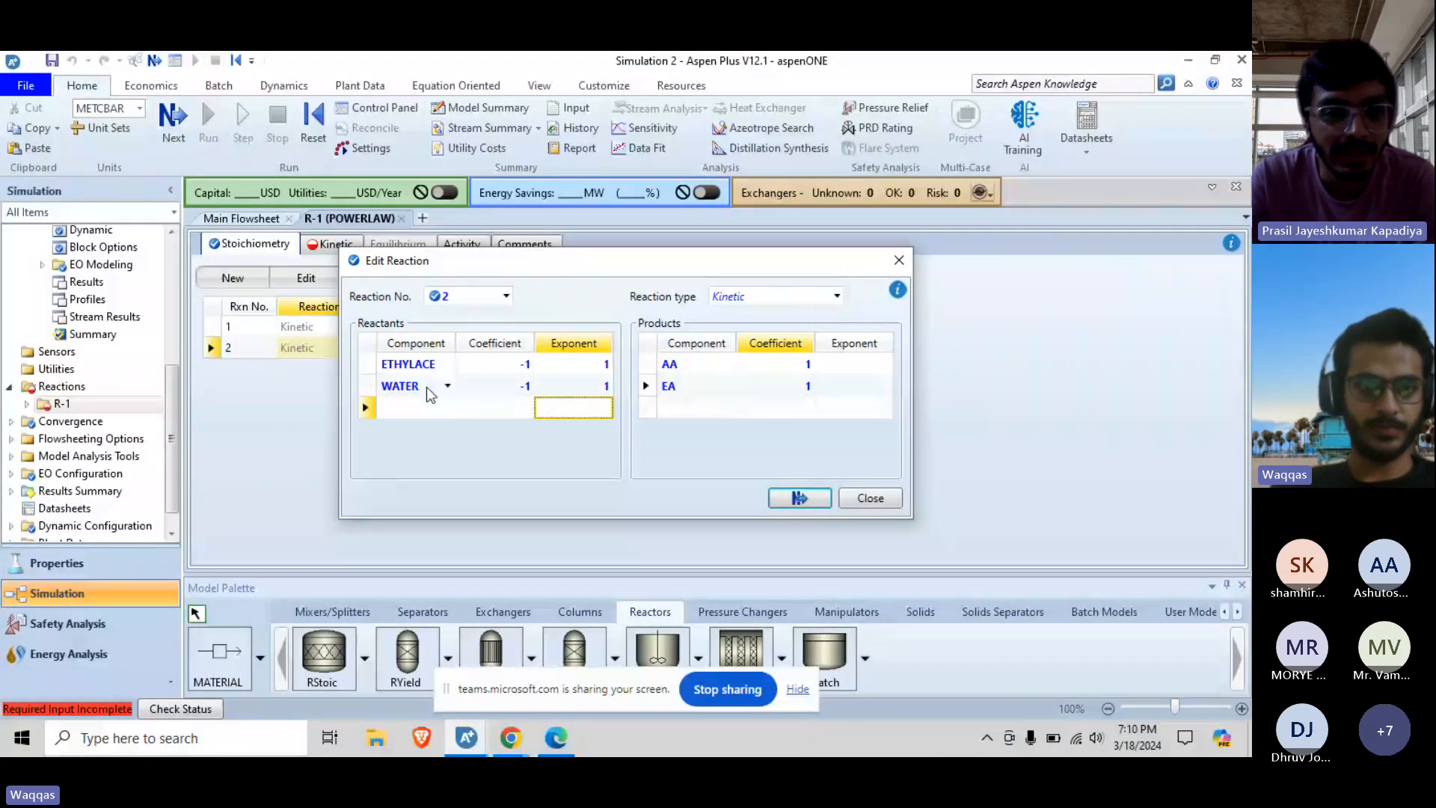
{"action": "left_click", "coordinate": [871, 498]}
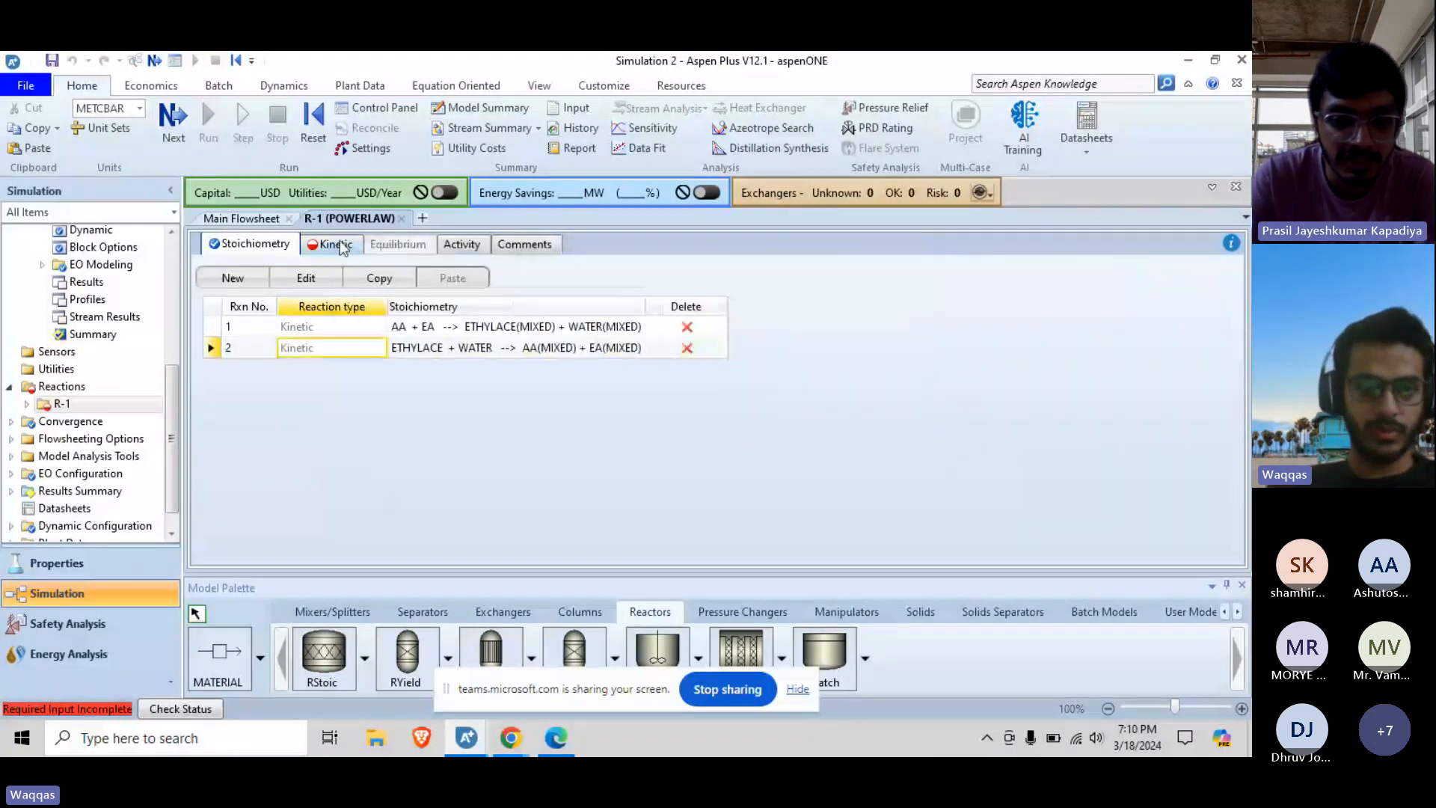
In reaction 1's kinetics, set the pre-exponential factor k to 2e+08 and the reacting phase to Liquid
{"action": "left_click", "coordinate": [340, 244]}
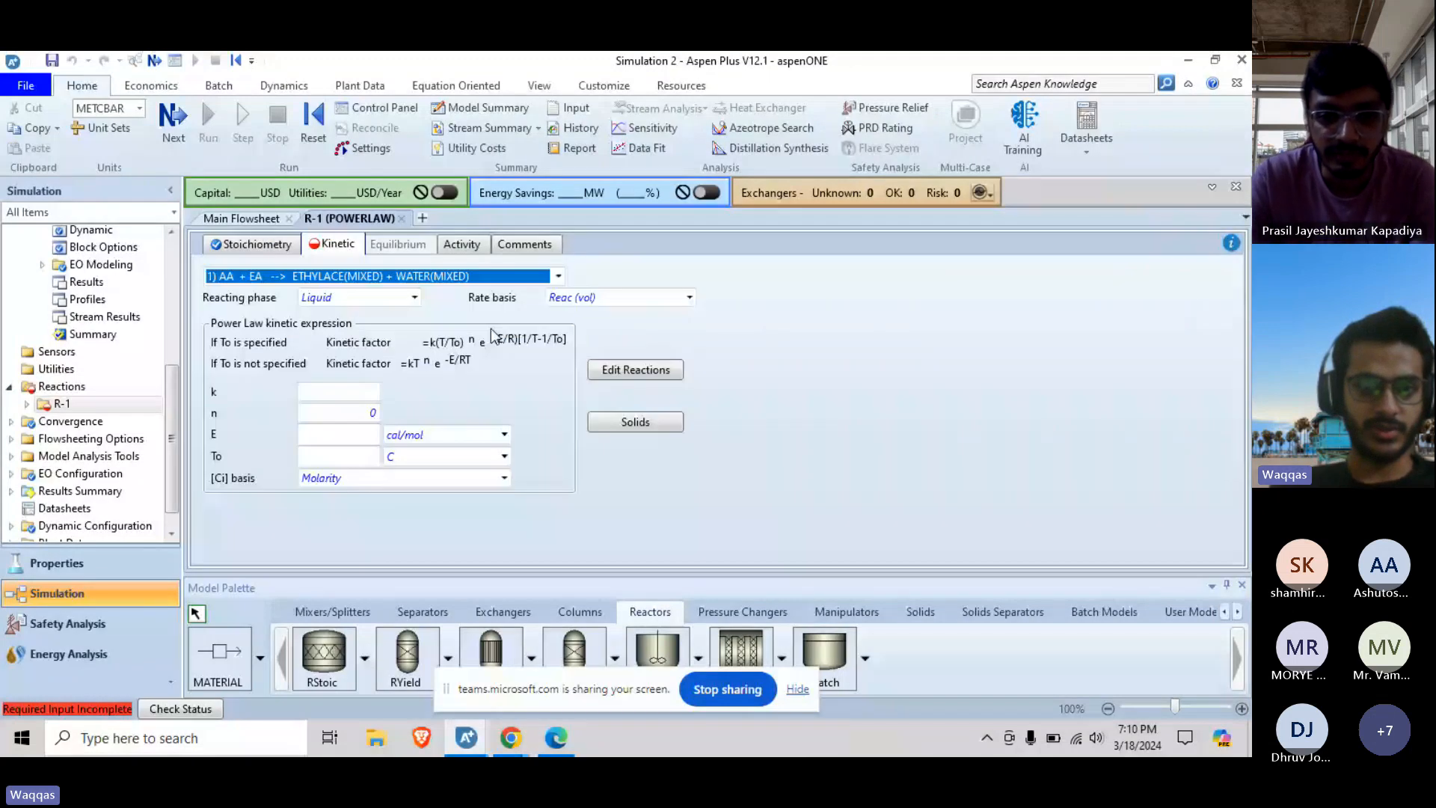
{"action": "left_click", "coordinate": [415, 297]}
{"action": "left_click", "coordinate": [382, 366]}
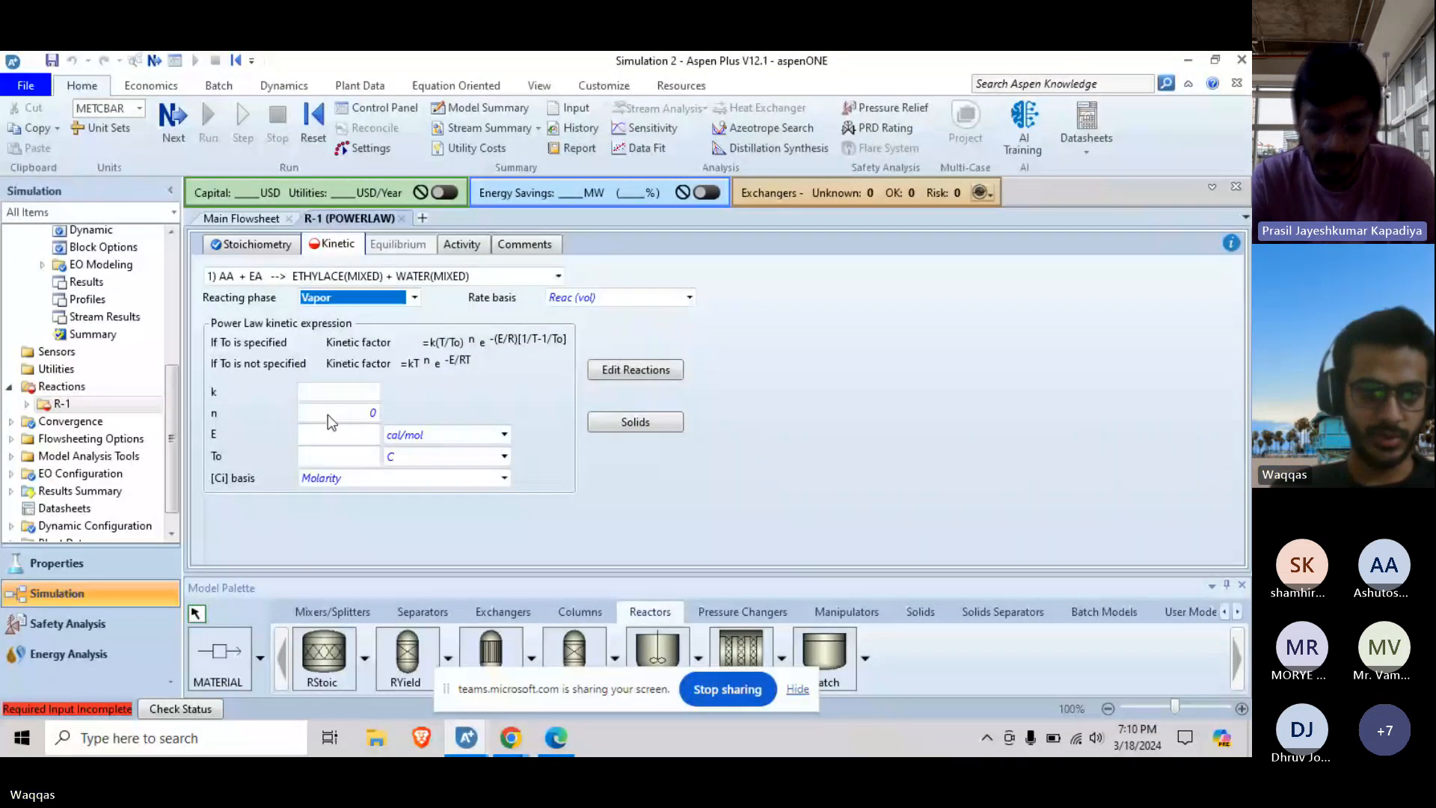
{"action": "key", "text": "Tab"}
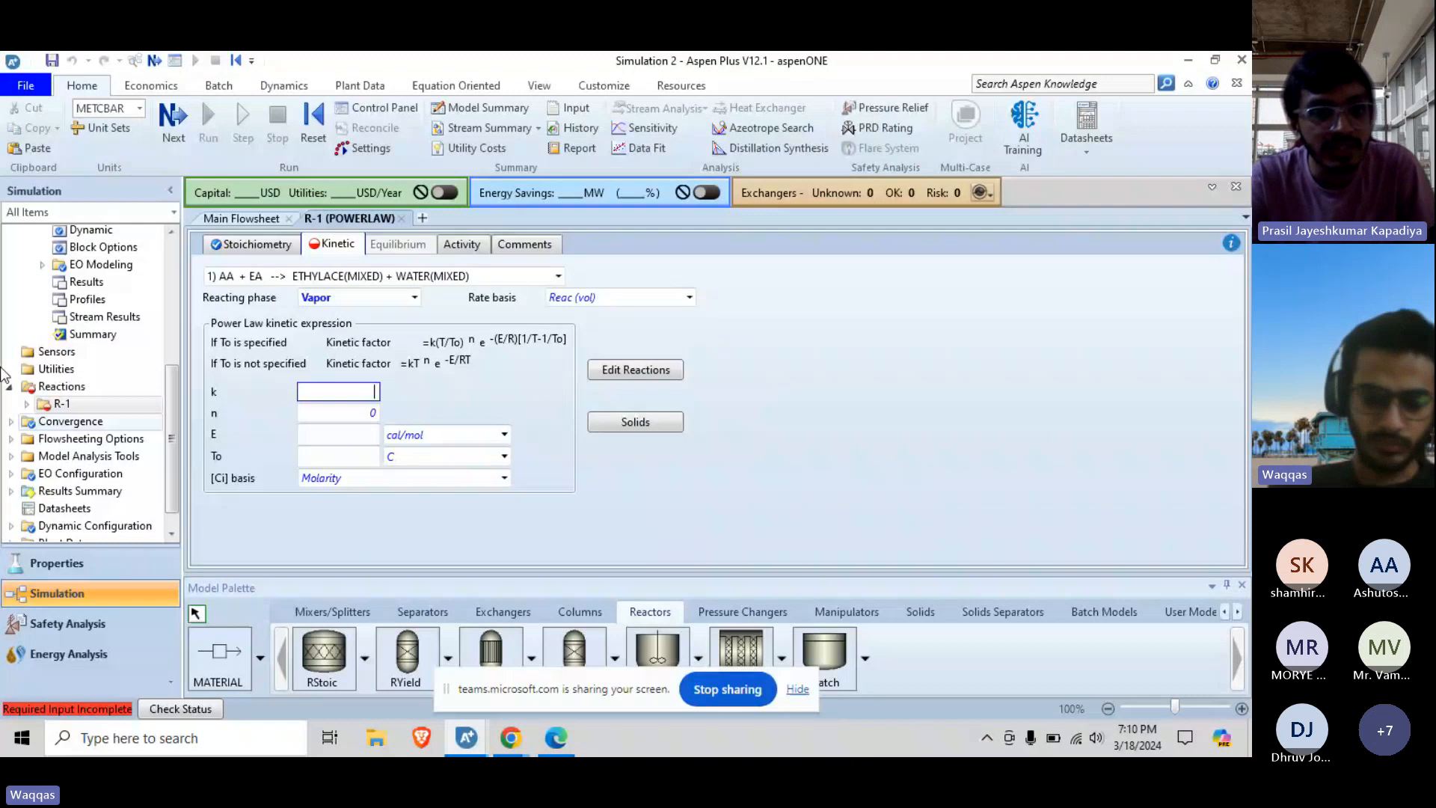
{"action": "type", "text": "2e"}
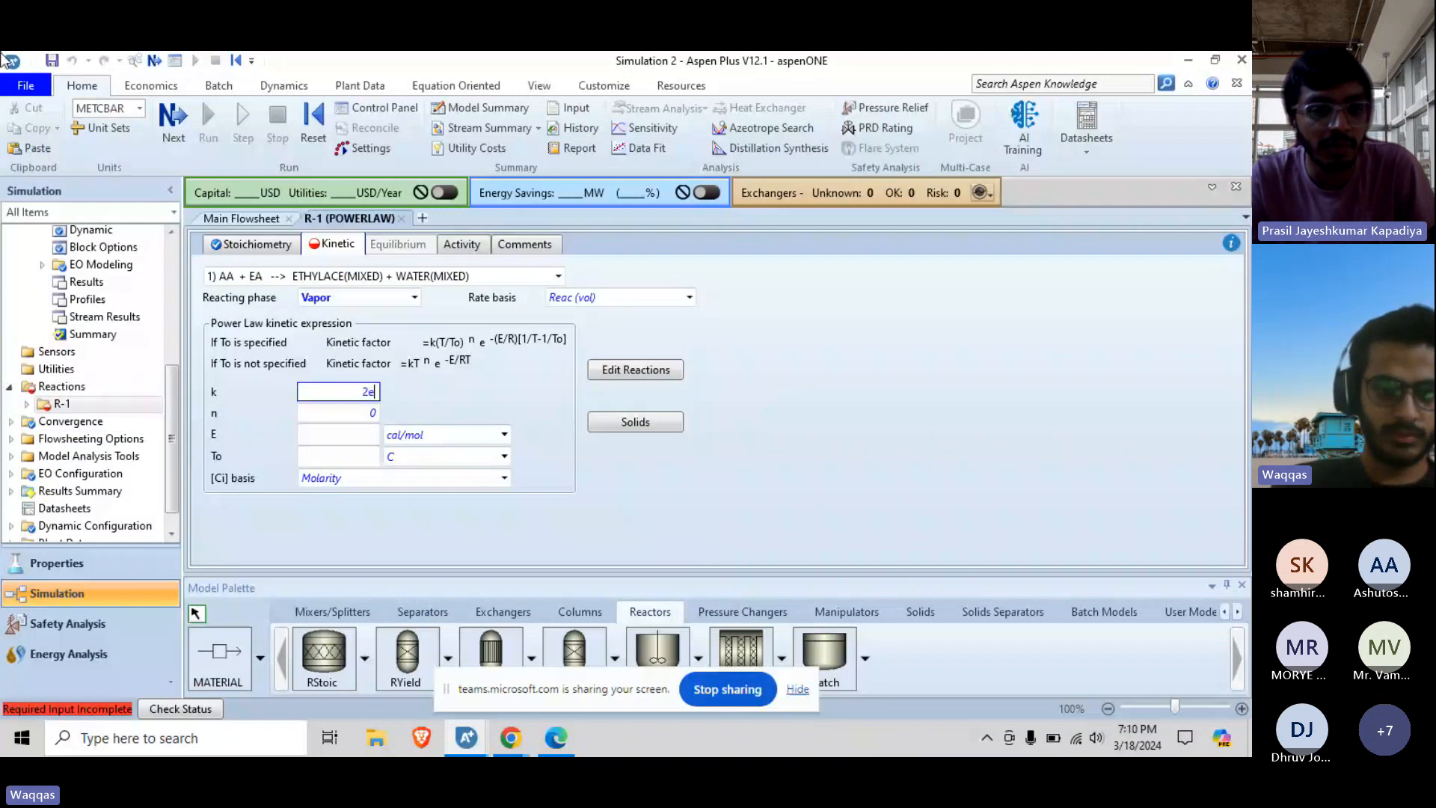
{"action": "type", "text": "+08"}
{"action": "key", "text": "Return"}
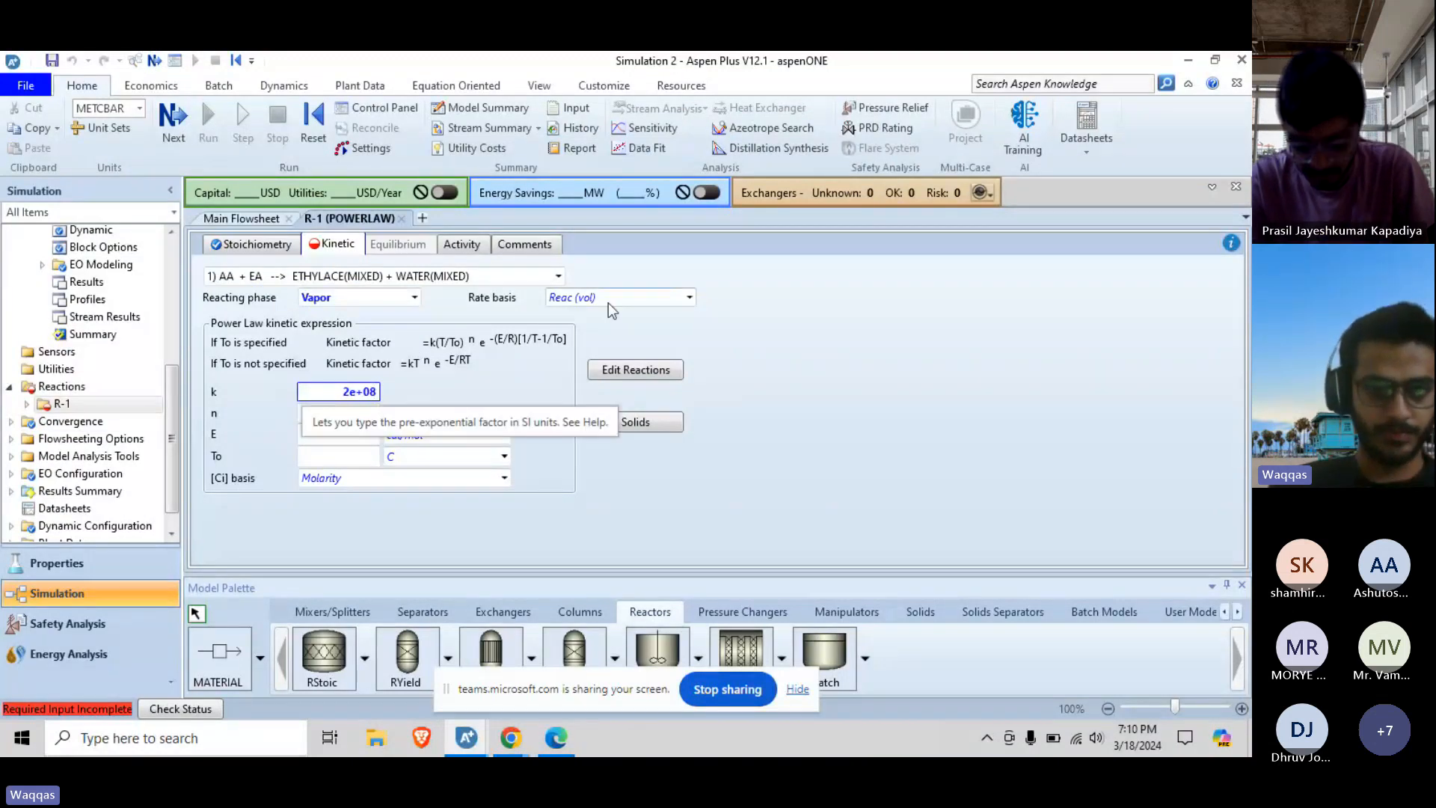
{"action": "left_click", "coordinate": [414, 298]}
{"action": "left_click", "coordinate": [352, 326]}
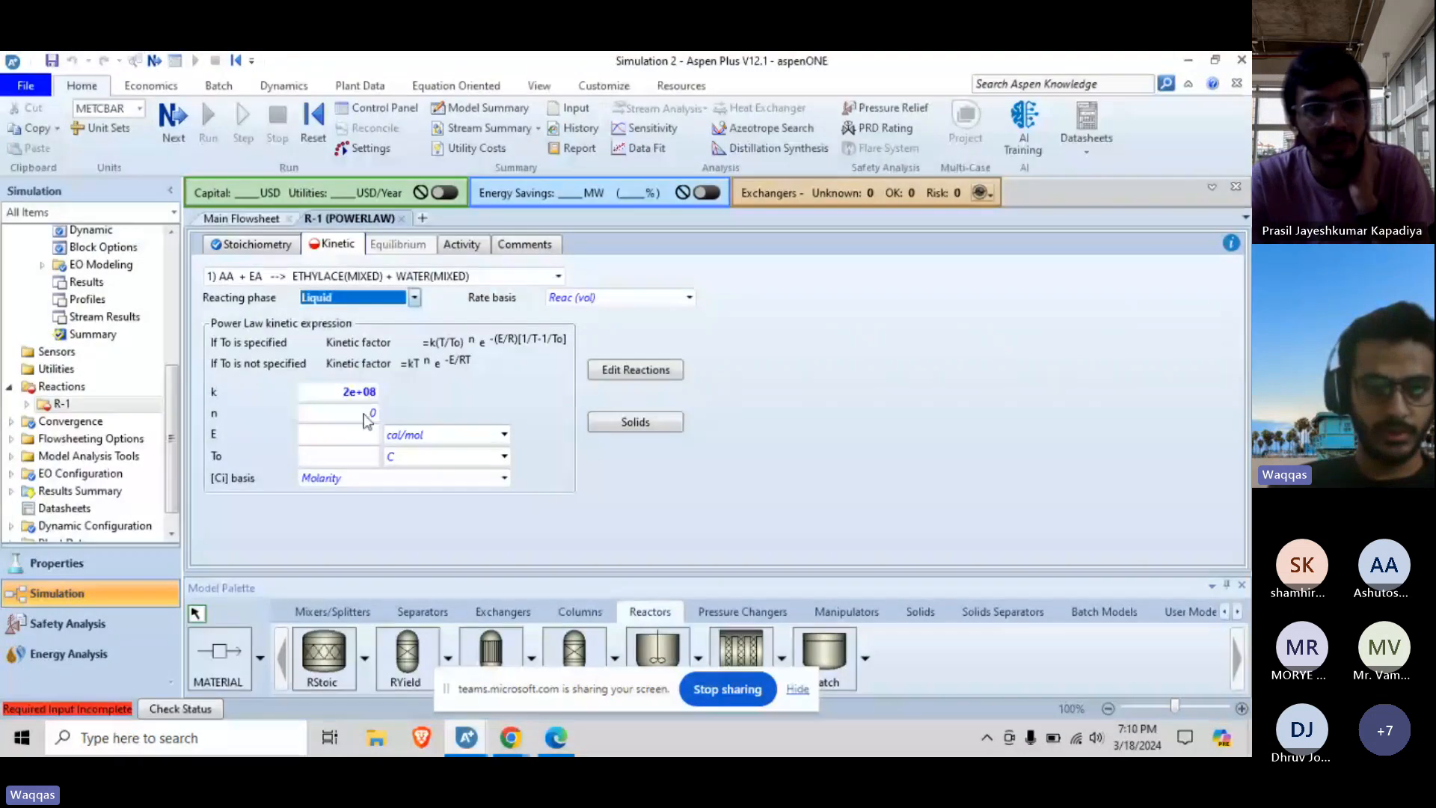
Set reaction 1's activation energy E to 6e+07 J/kmol
{"action": "left_click", "coordinate": [355, 436]}
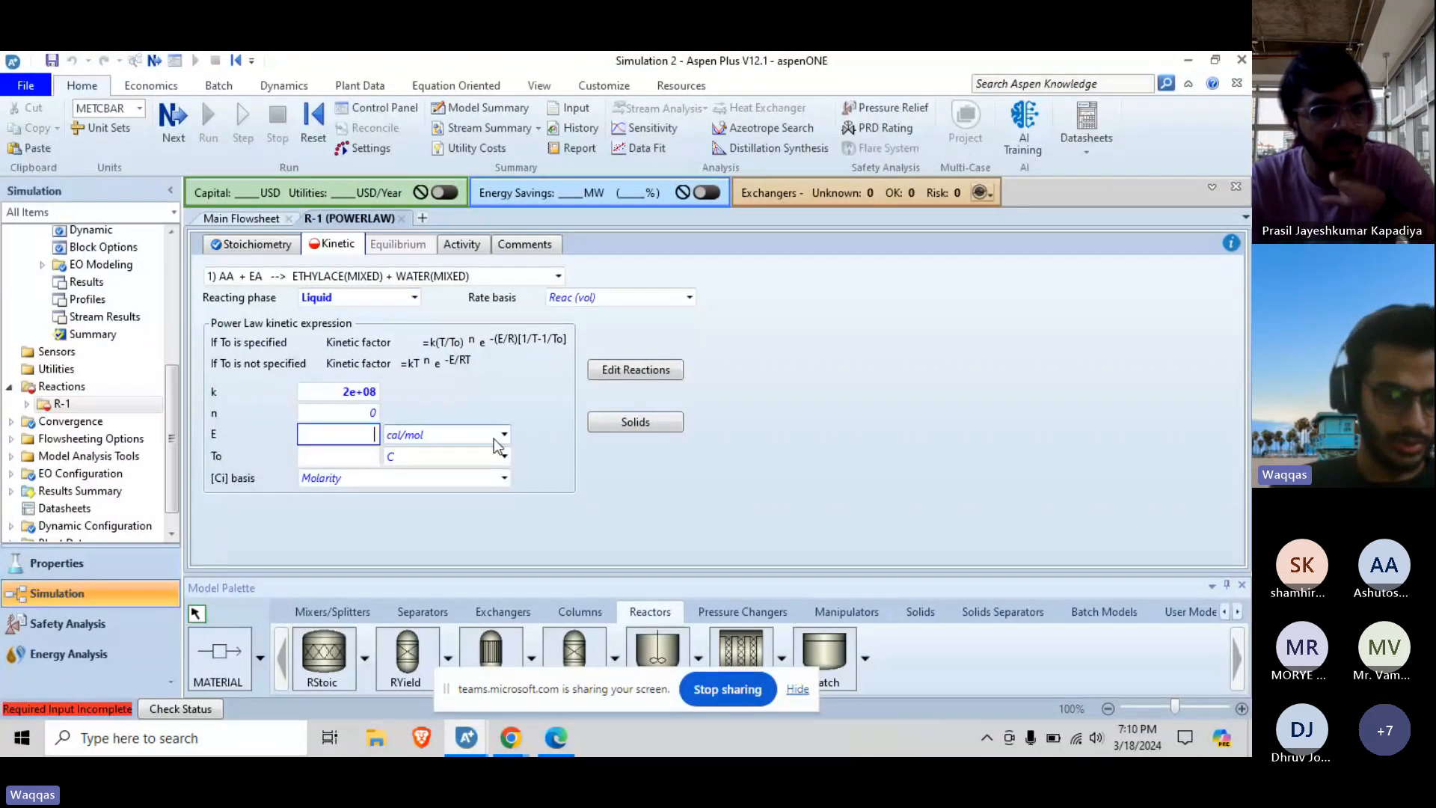
{"action": "left_click", "coordinate": [499, 436]}
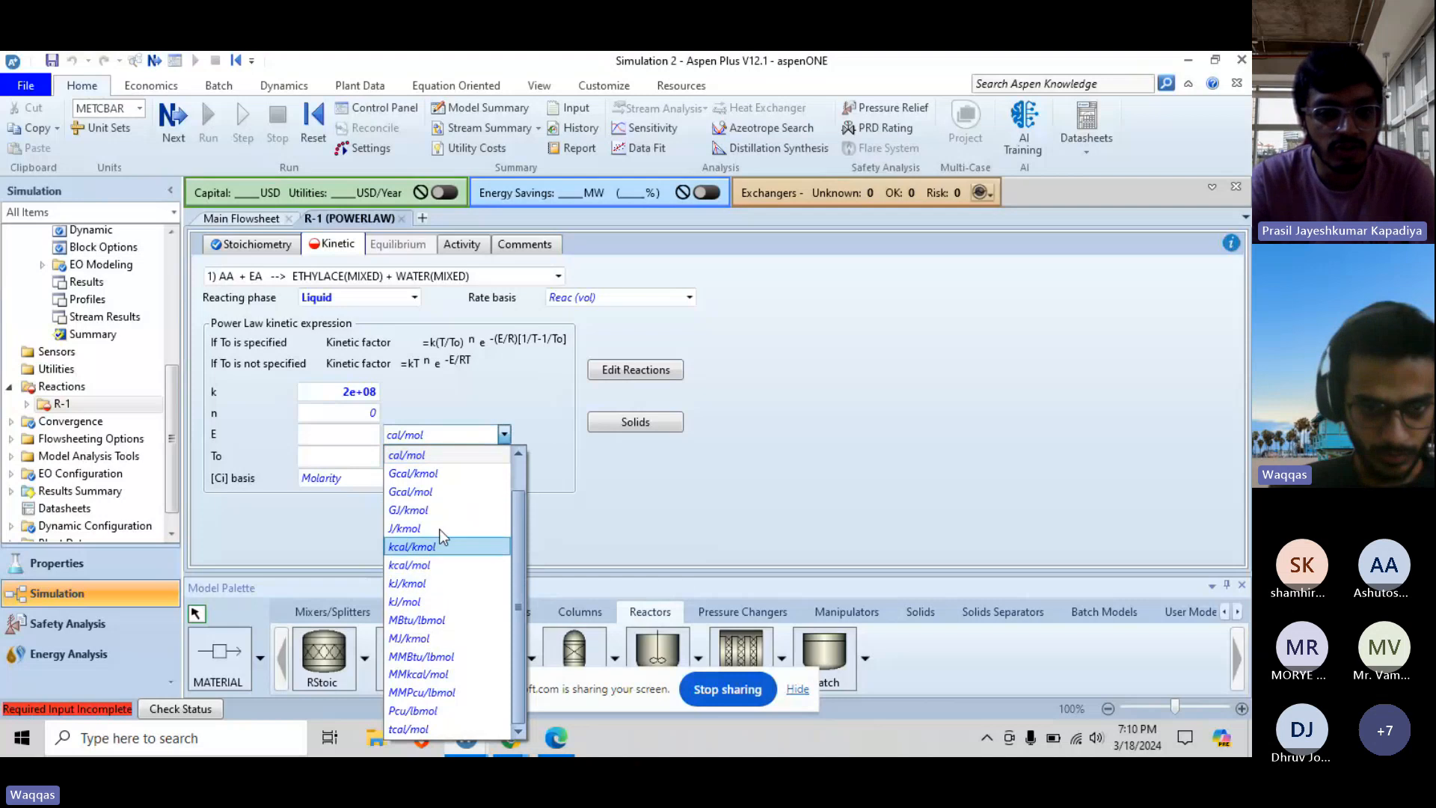
{"action": "left_click", "coordinate": [439, 526]}
{"action": "left_click", "coordinate": [359, 438]}
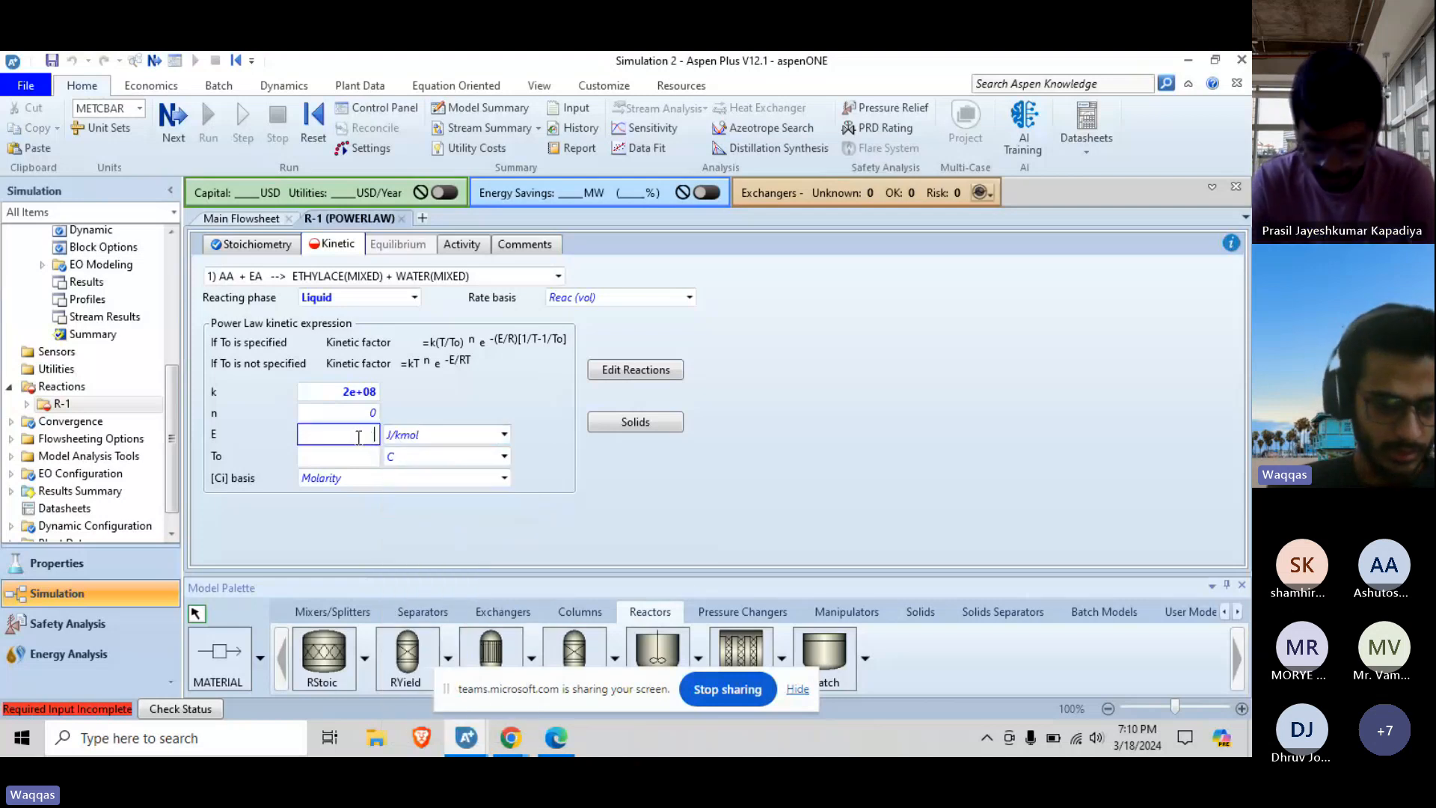
{"action": "type", "text": "6e7"}
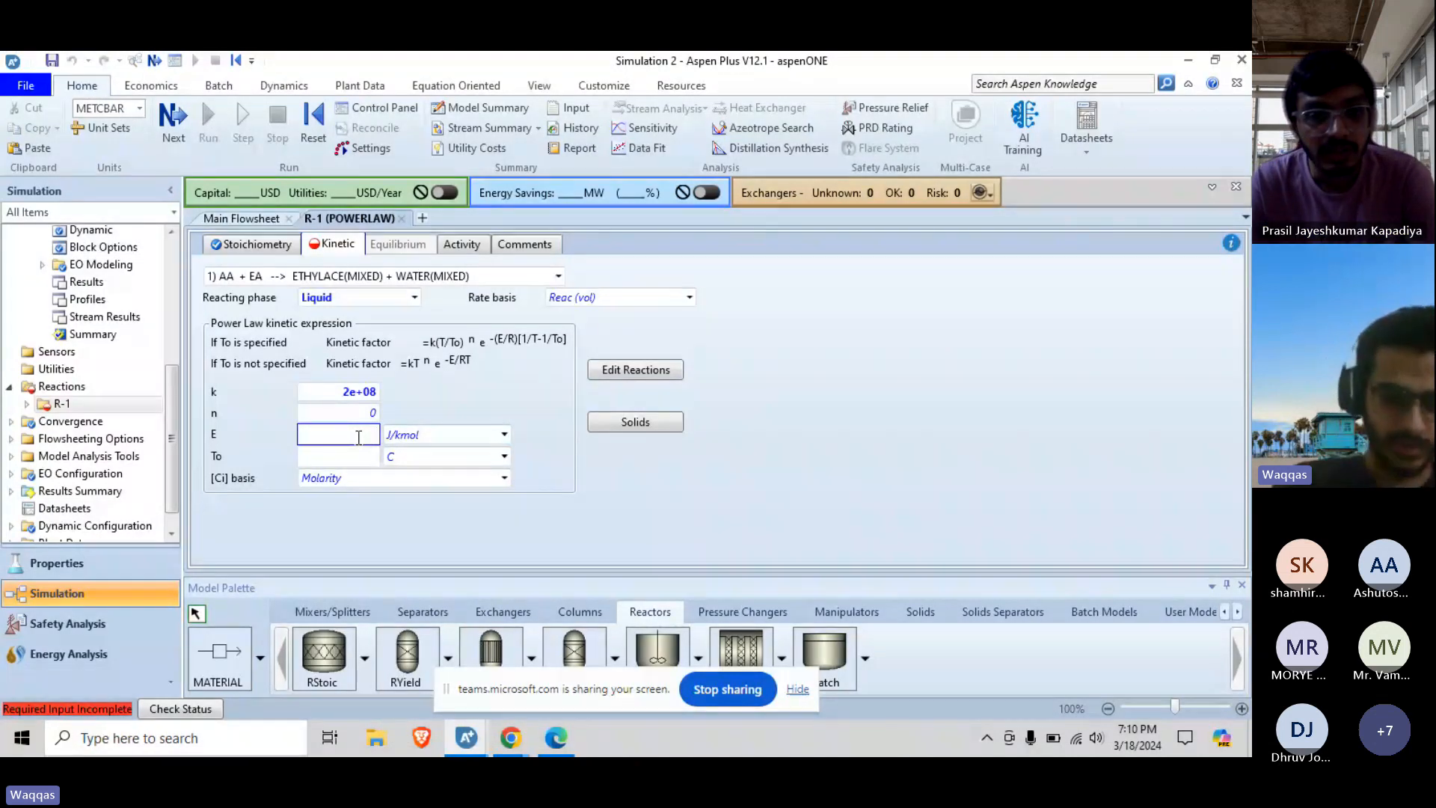
{"action": "key", "text": "Return"}
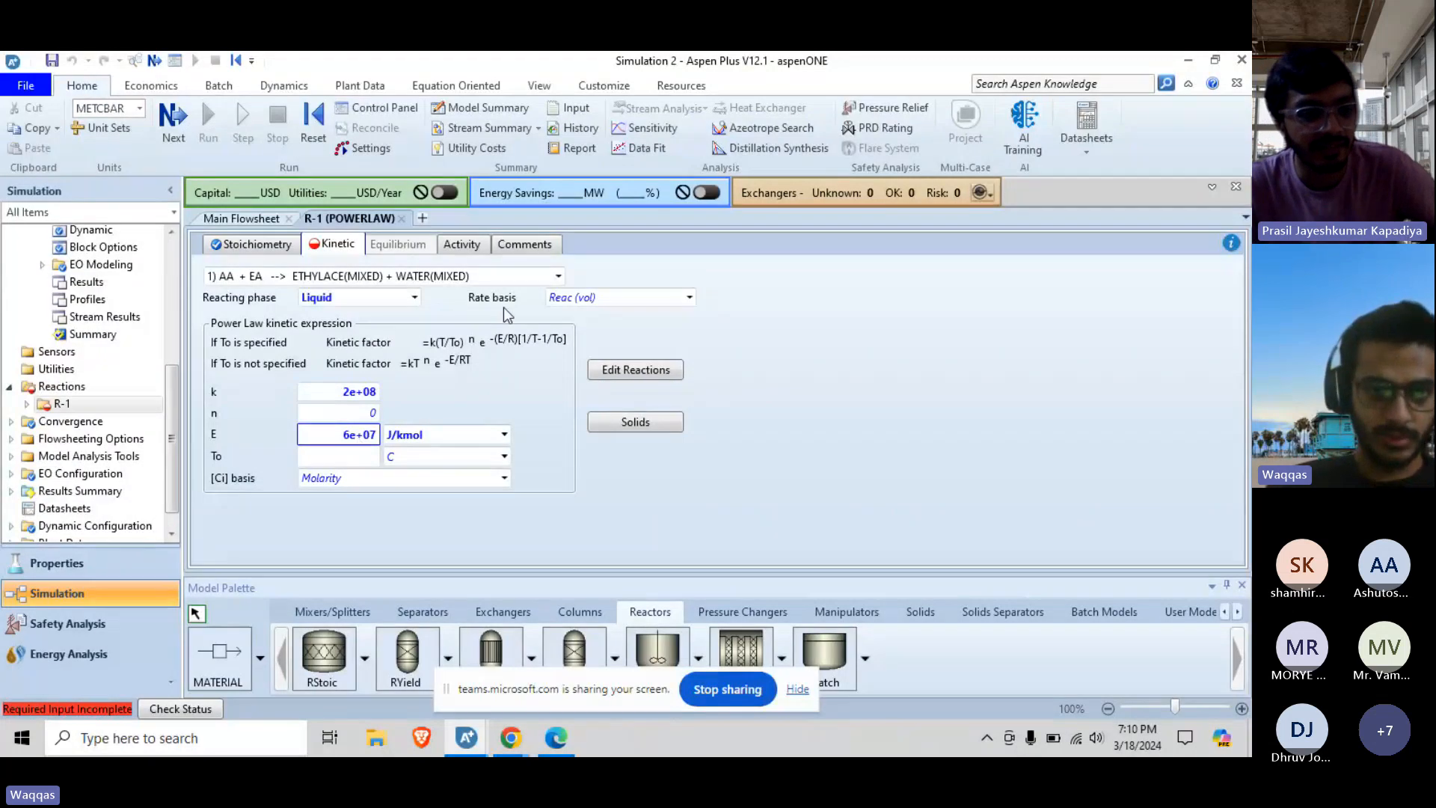
Switch the kinetics to reaction 2 (ETHYLACE + WATER) and set its pre-exponential factor k to 5e+07
{"action": "left_click", "coordinate": [558, 276]}
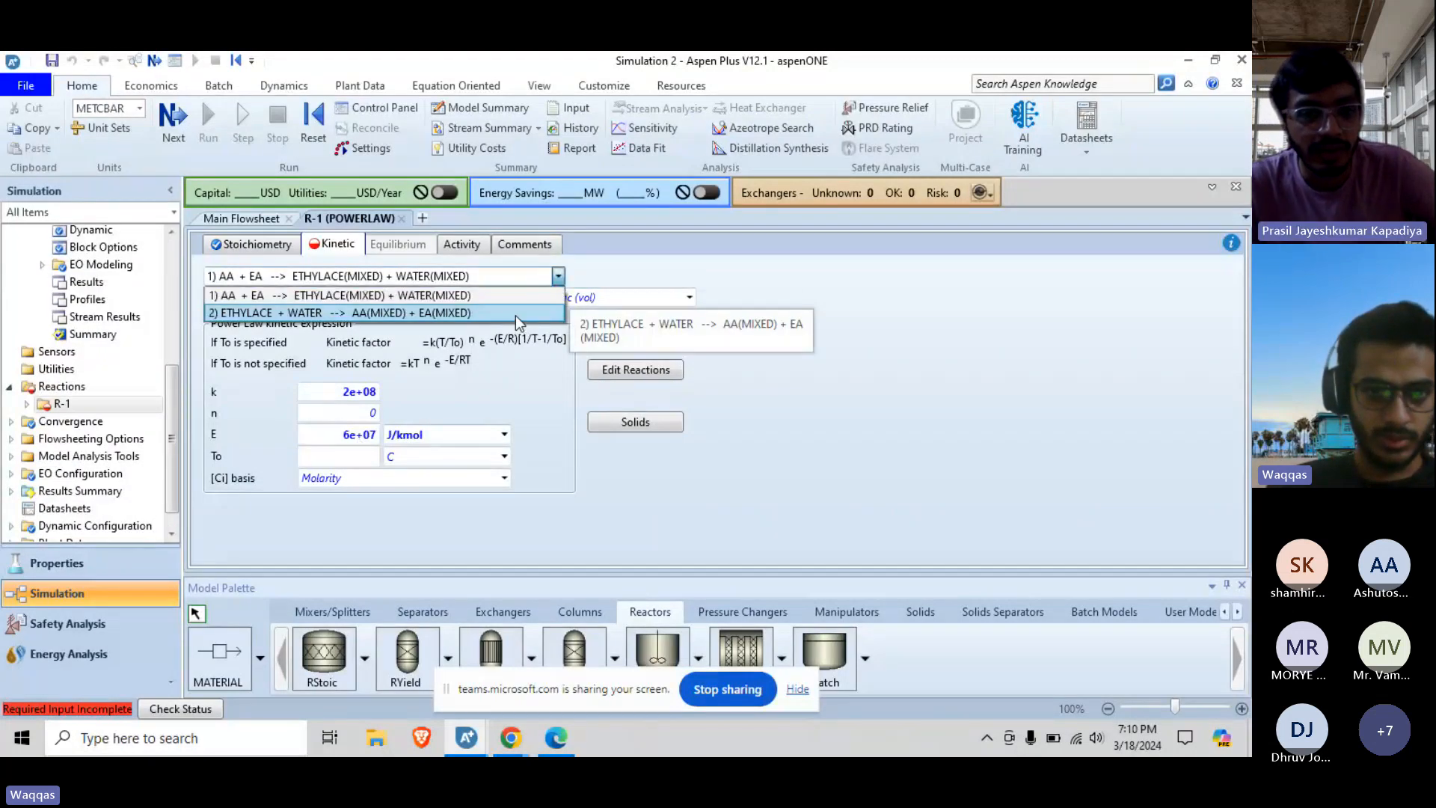
{"action": "left_click", "coordinate": [515, 315]}
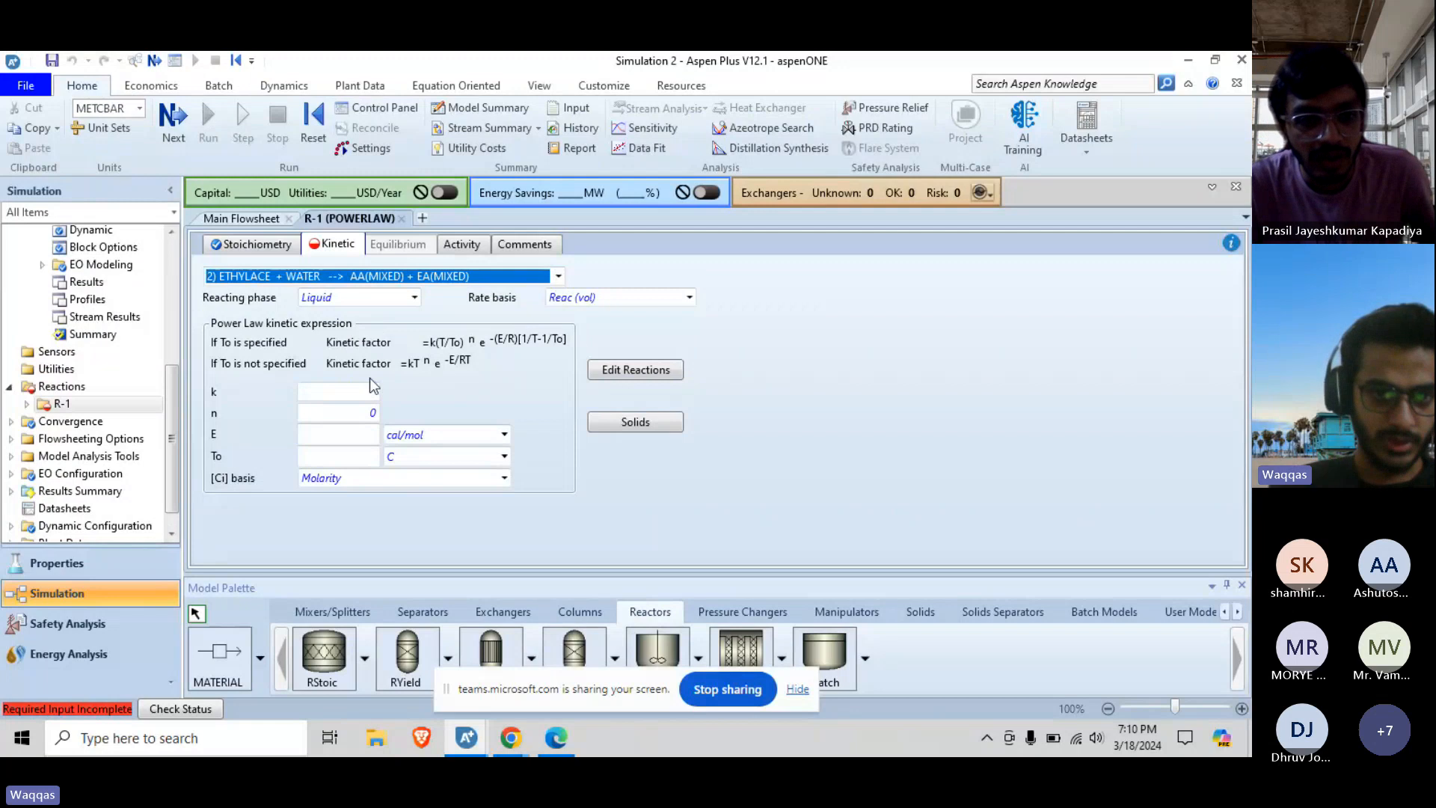
{"action": "left_click", "coordinate": [357, 393]}
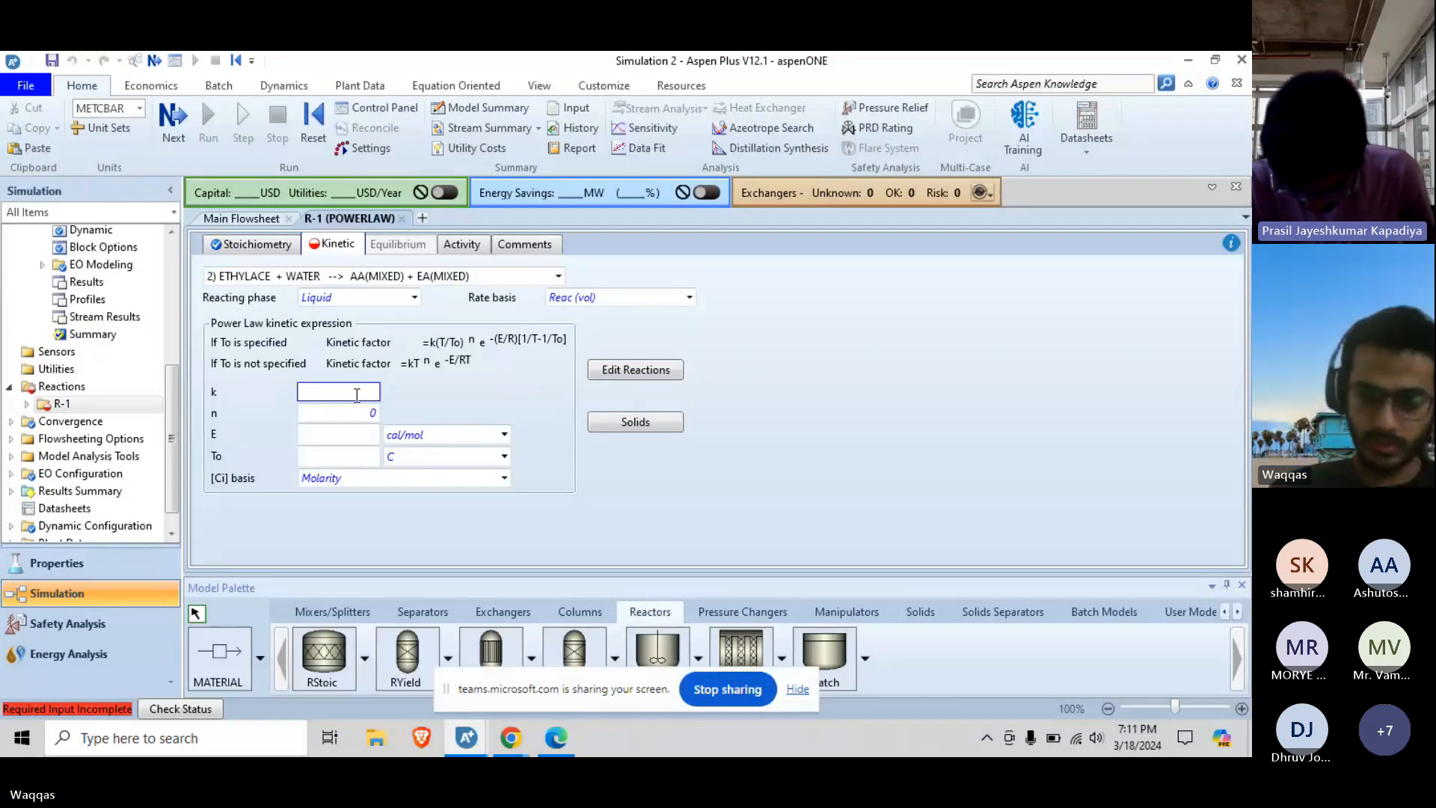
{"action": "type", "text": "5e7"}
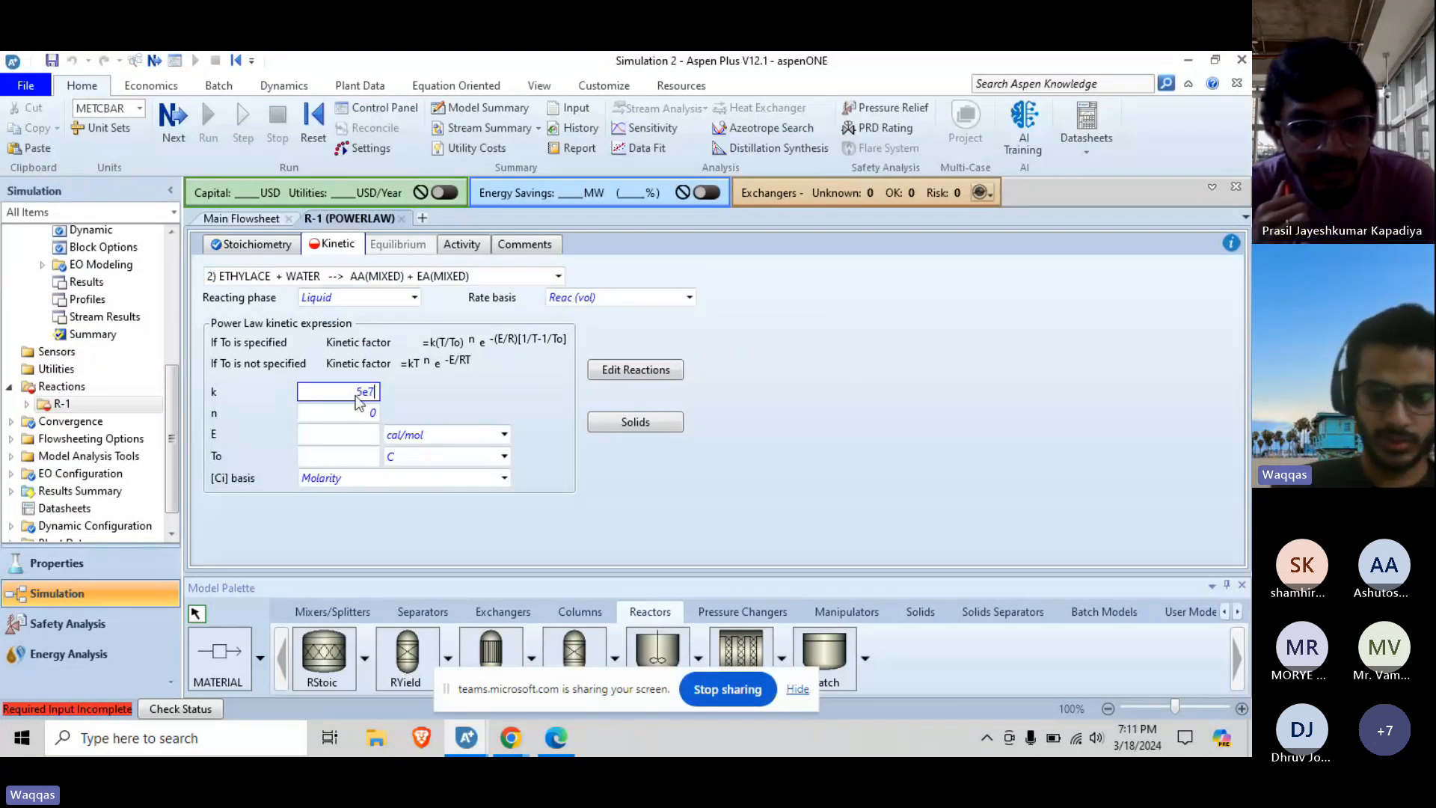
{"action": "key", "text": "Return"}
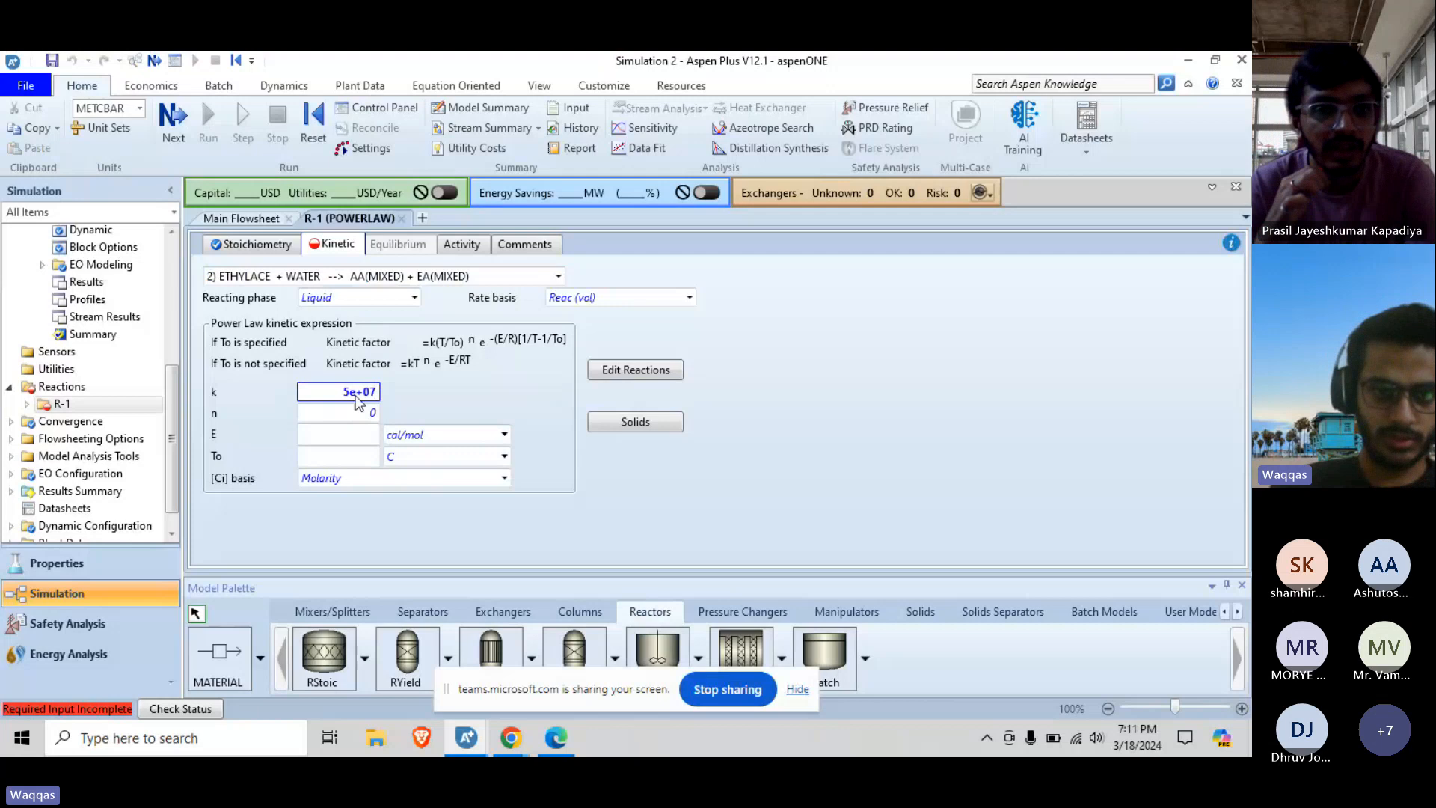
Open the unit choices for reaction 2's activation energy E
{"action": "left_click", "coordinate": [503, 436]}
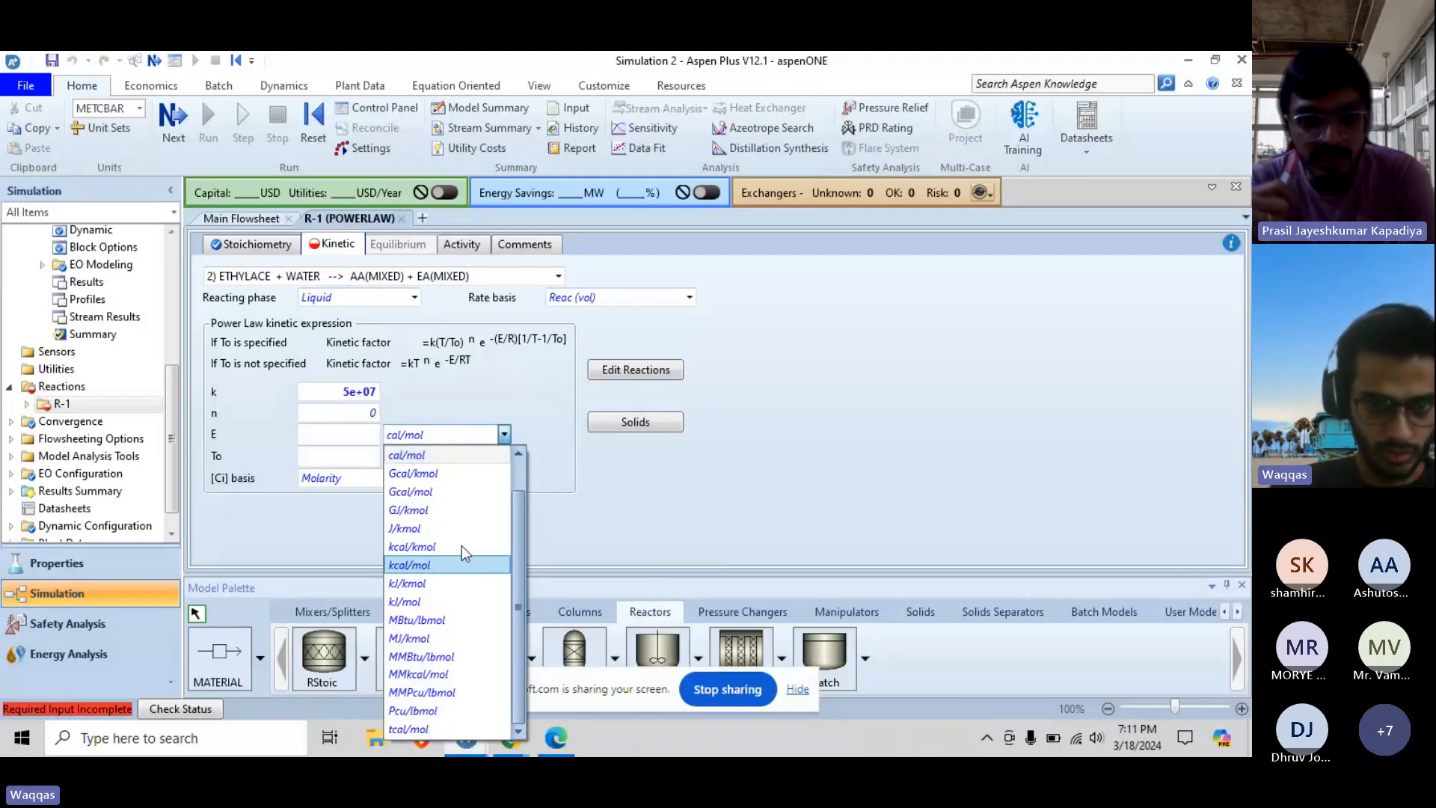
Set the activation energy E of the ETHYLACE + WATER reaction to 6e7 J/kmol
{"action": "left_click", "coordinate": [467, 530]}
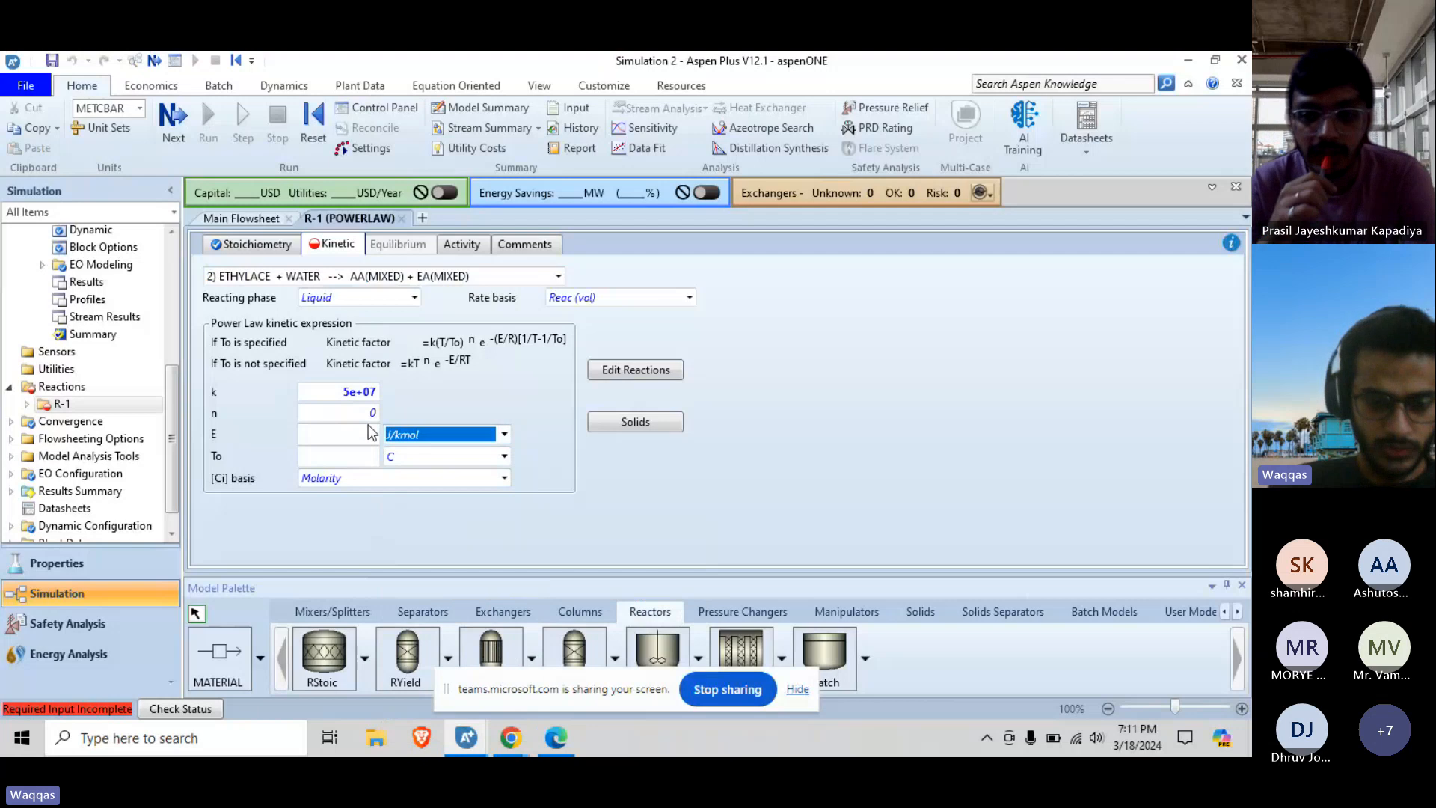
{"action": "left_click", "coordinate": [368, 432]}
{"action": "type", "text": "6e7"}
{"action": "key", "text": "Return"}
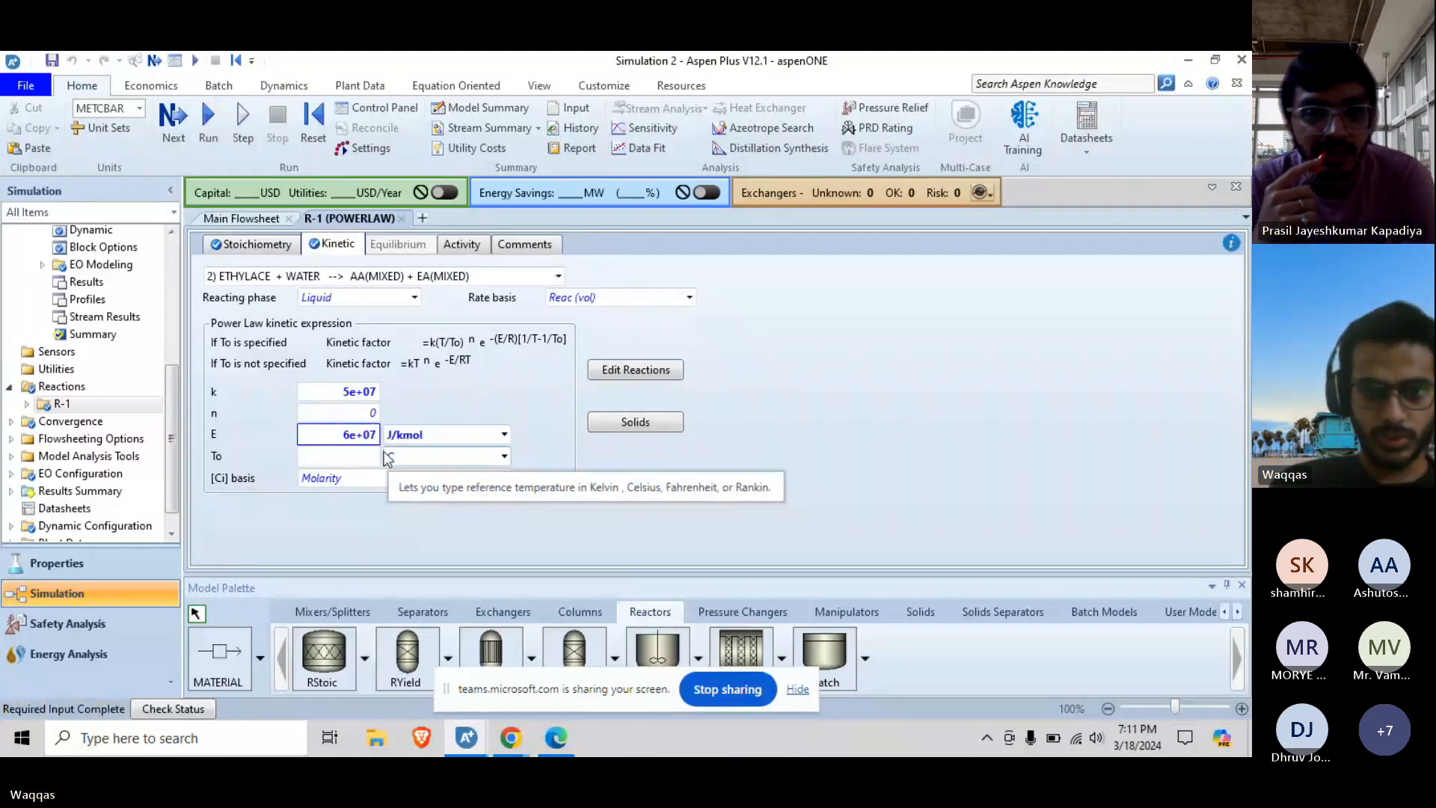
{"action": "left_click", "coordinate": [583, 473]}
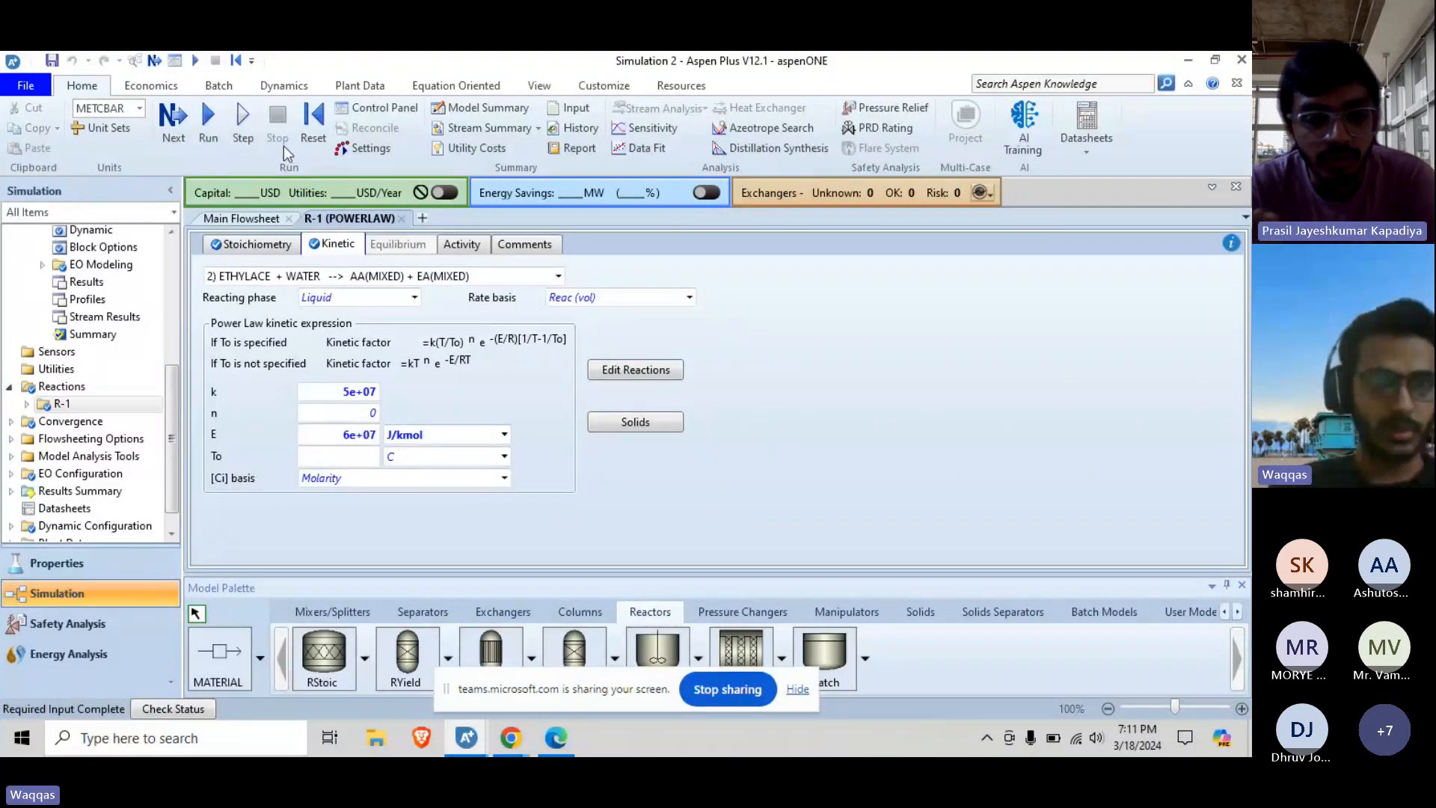
Run the simulation and open the stream results of the PFR block
{"action": "left_click", "coordinate": [210, 120]}
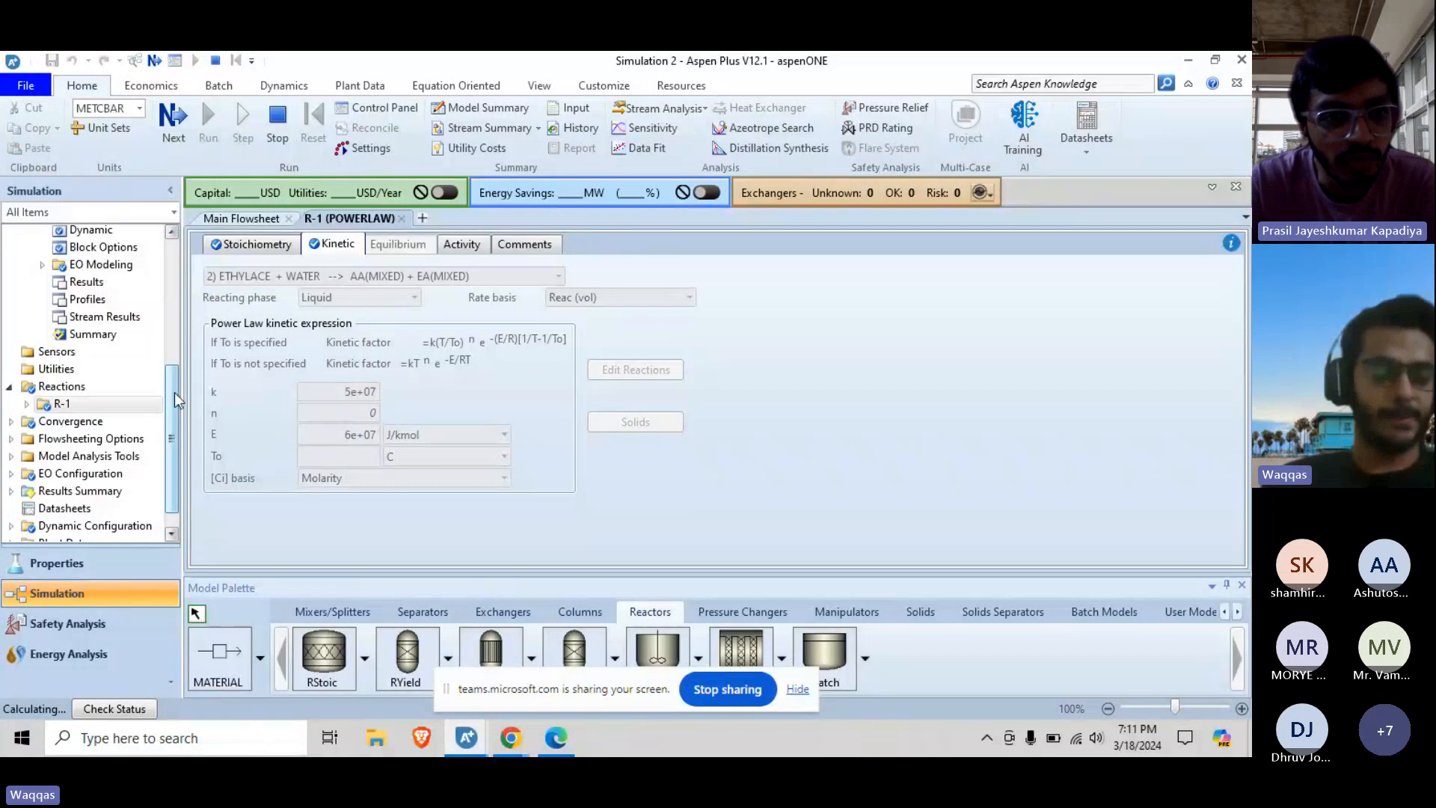
{"action": "left_click_drag", "start_coordinate": [174, 392], "coordinate": [173, 336]}
{"action": "left_click", "coordinate": [102, 434]}
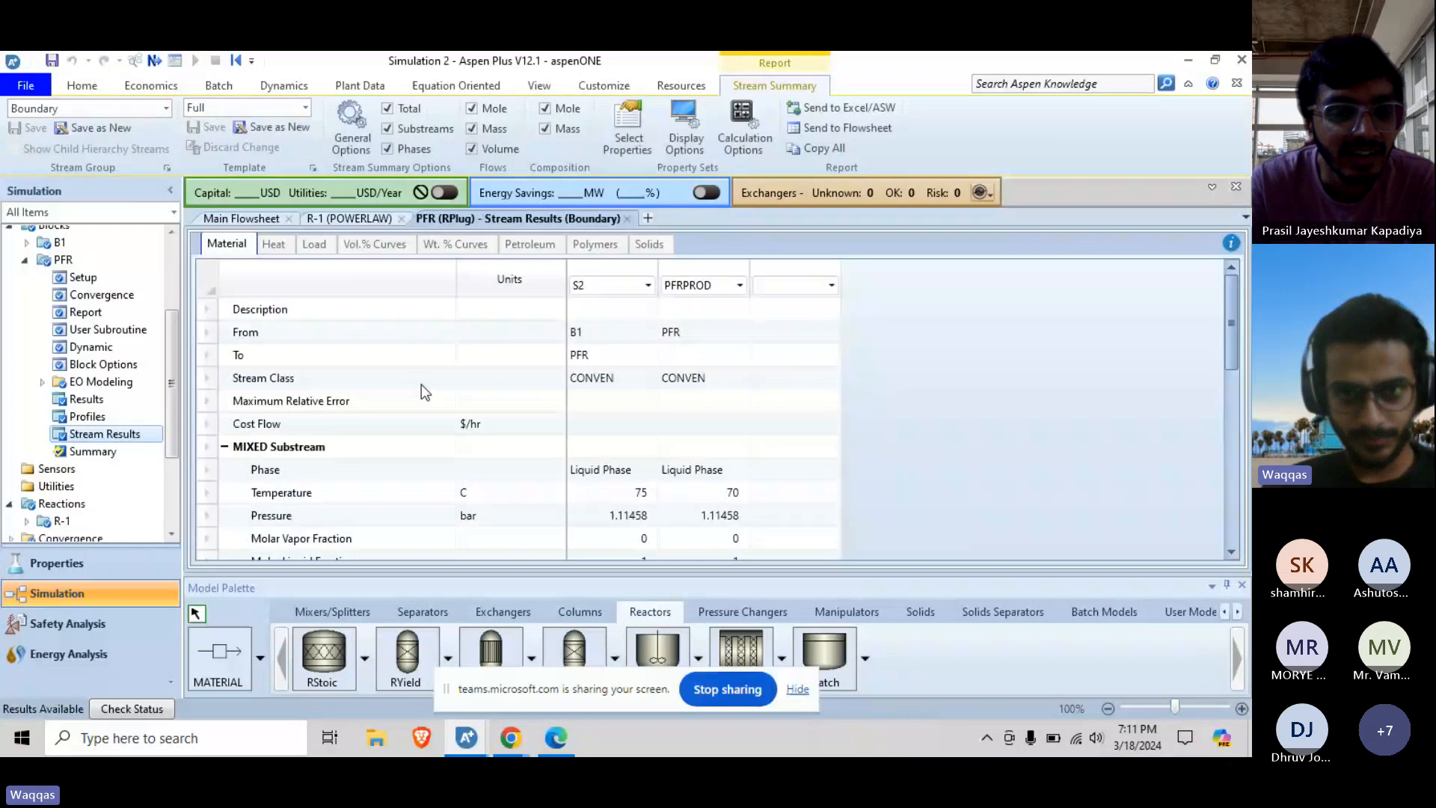
Expand the mole fractions in the PFR stream results and compare the S2 and PFRPROD compositions
{"action": "scroll", "coordinate": [725, 326], "scroll_direction": "down", "scroll_amount": 4}
{"action": "scroll", "coordinate": [737, 382], "scroll_direction": "down", "scroll_amount": 3}
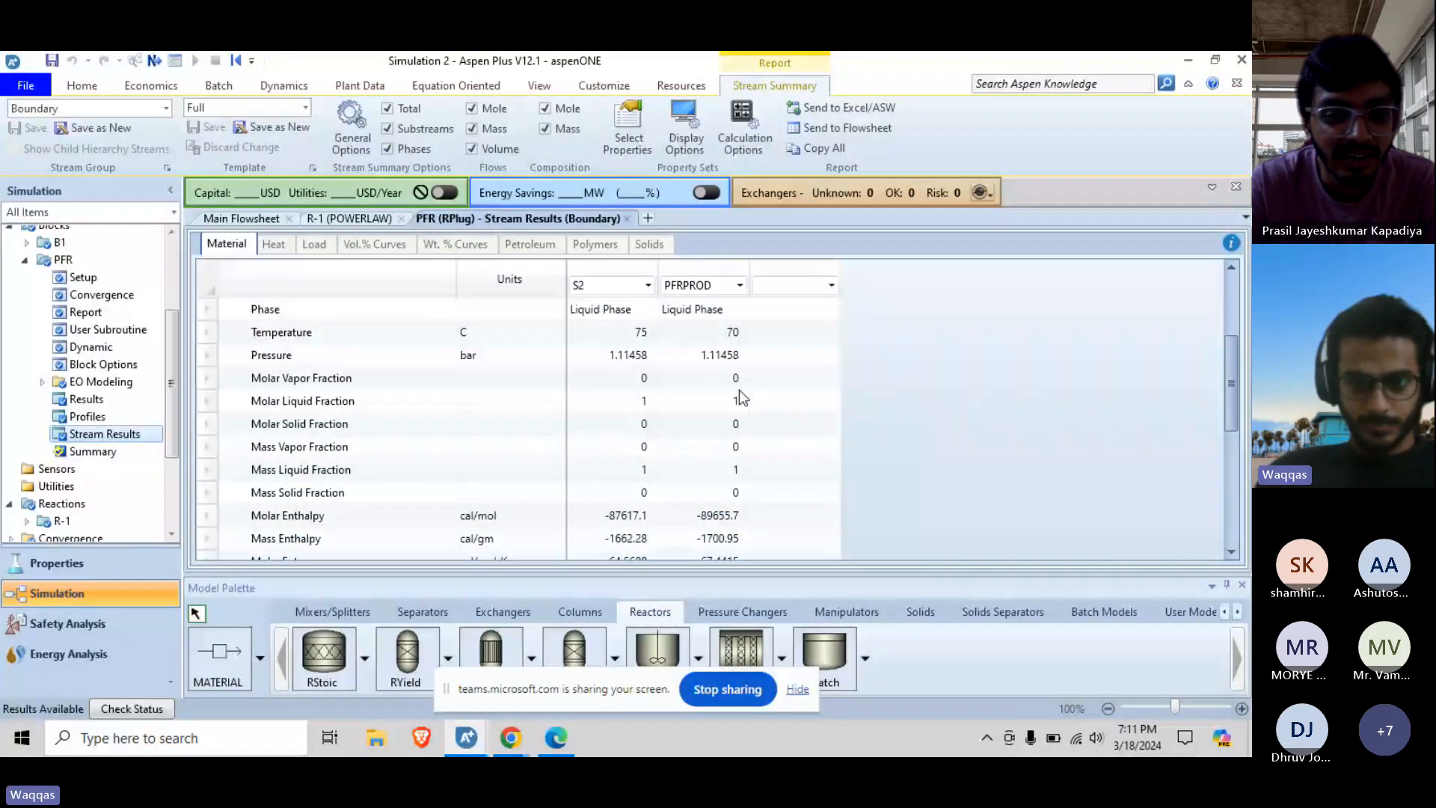
{"action": "scroll", "coordinate": [739, 390], "scroll_direction": "down", "scroll_amount": 11}
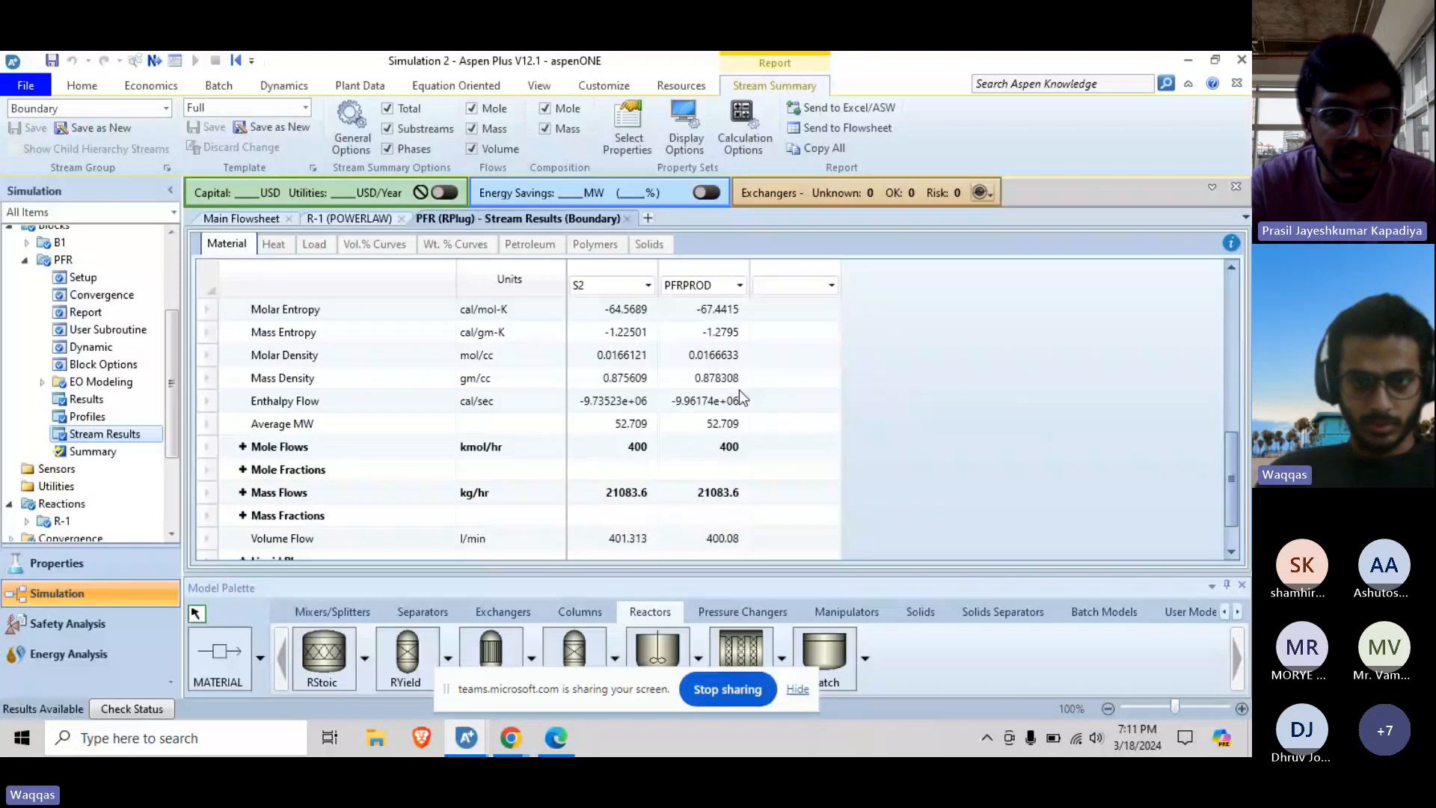
{"action": "left_click", "coordinate": [243, 470]}
{"action": "scroll", "coordinate": [542, 476], "scroll_direction": "down", "scroll_amount": 2}
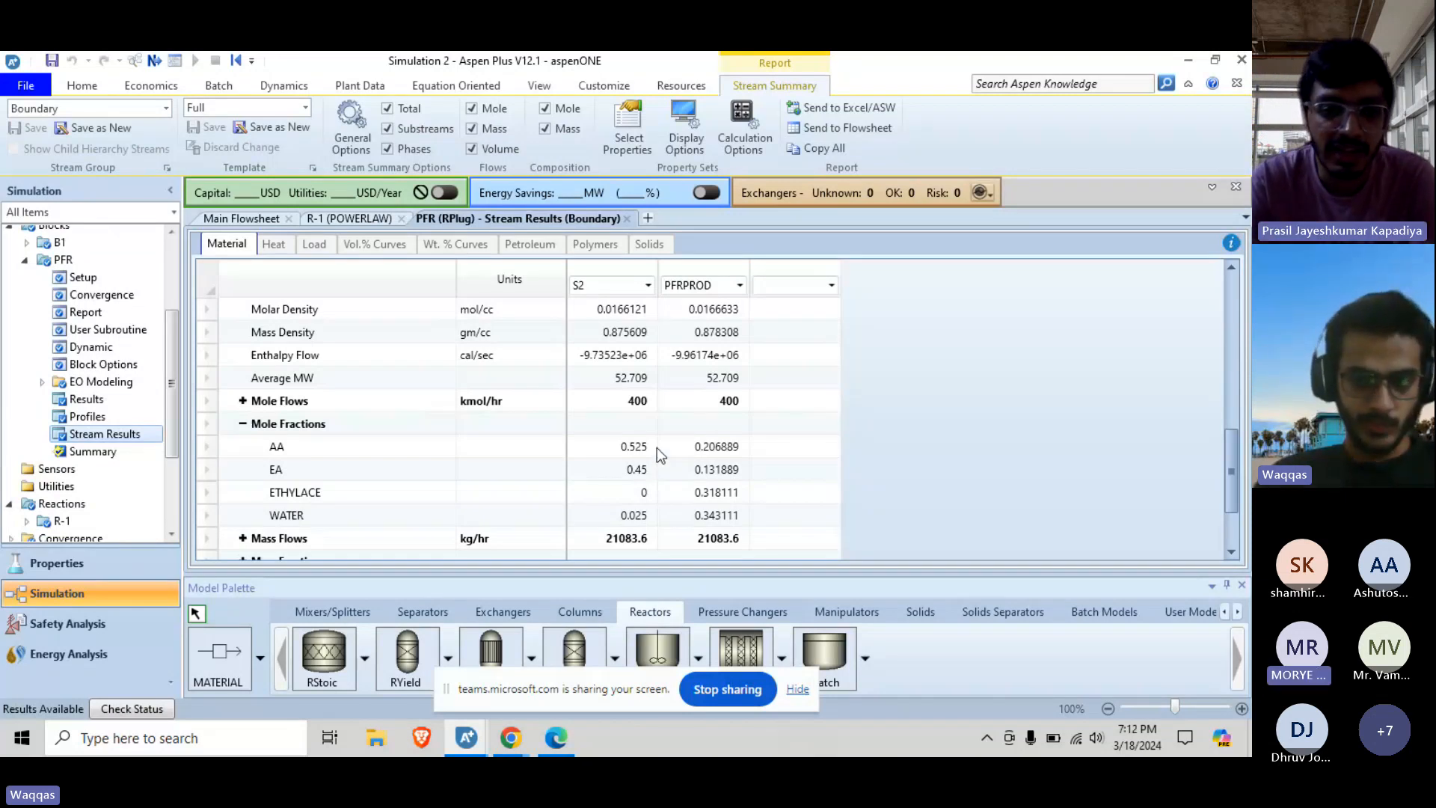
{"action": "scroll", "coordinate": [661, 441], "scroll_direction": "up", "scroll_amount": 1}
{"action": "scroll", "coordinate": [666, 436], "scroll_direction": "down", "scroll_amount": 2}
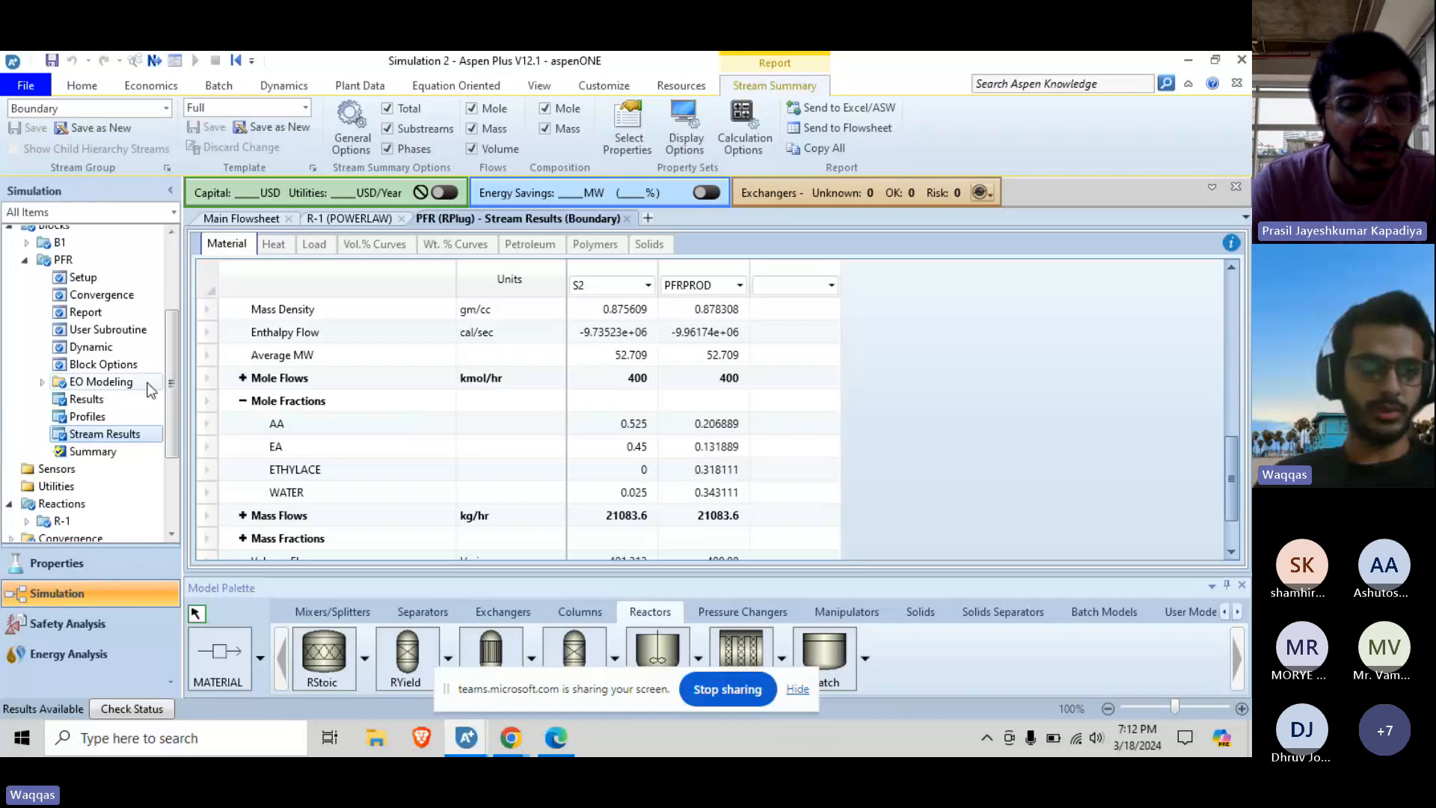
Review the kinetic parameters of reaction set R-1, then return to the PFR stream results
{"action": "left_click_drag", "start_coordinate": [173, 402], "coordinate": [177, 424]}
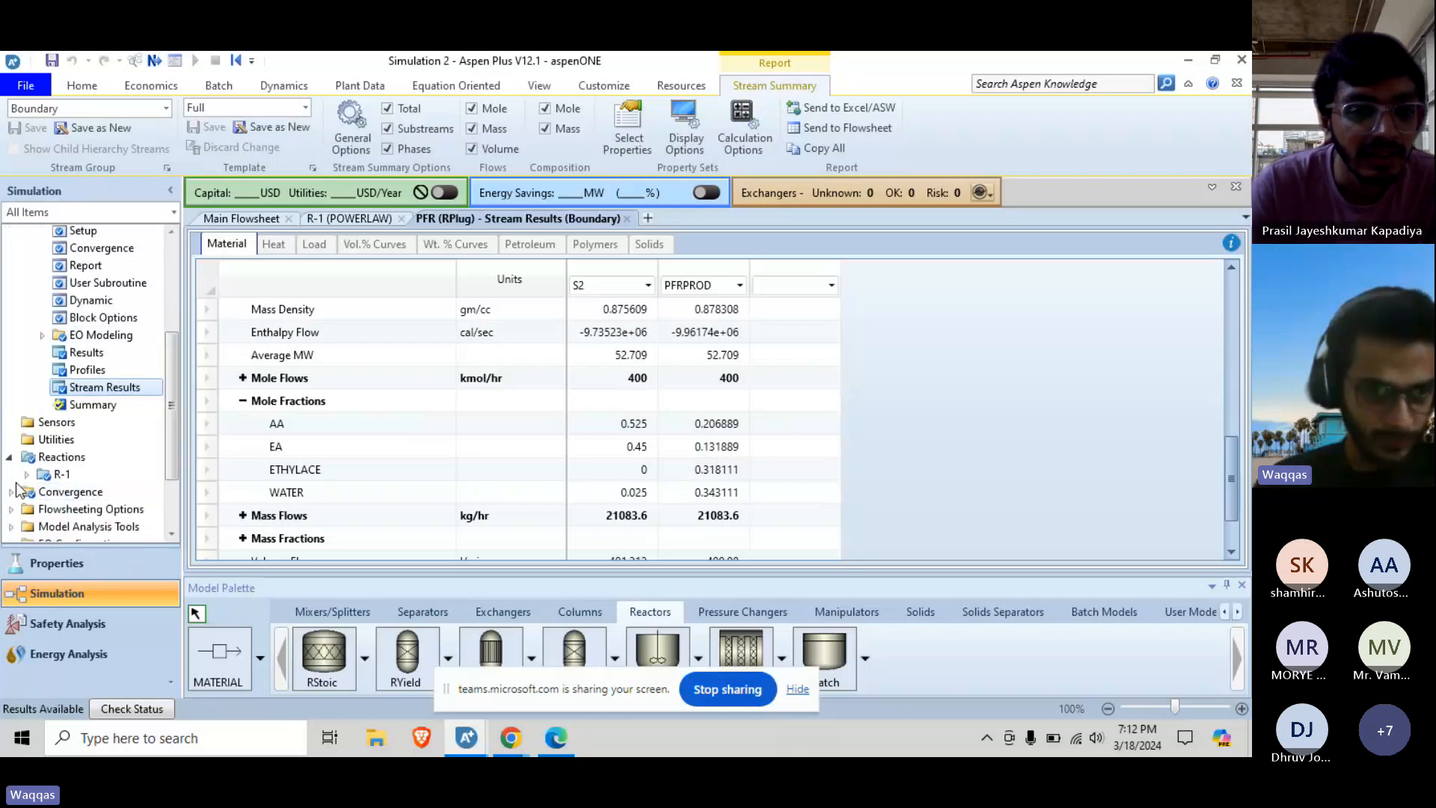
{"action": "left_click", "coordinate": [43, 476]}
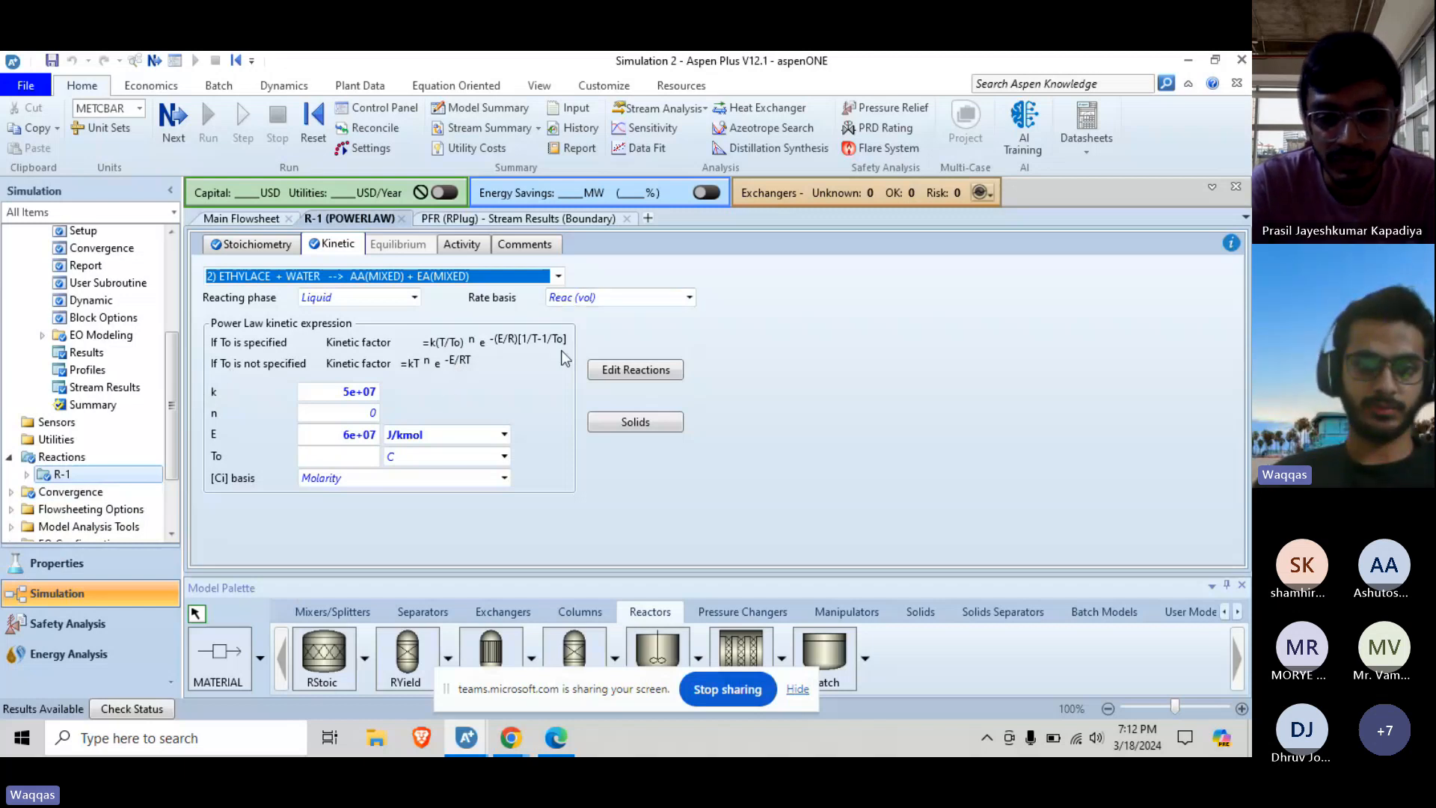
{"action": "left_click", "coordinate": [577, 219]}
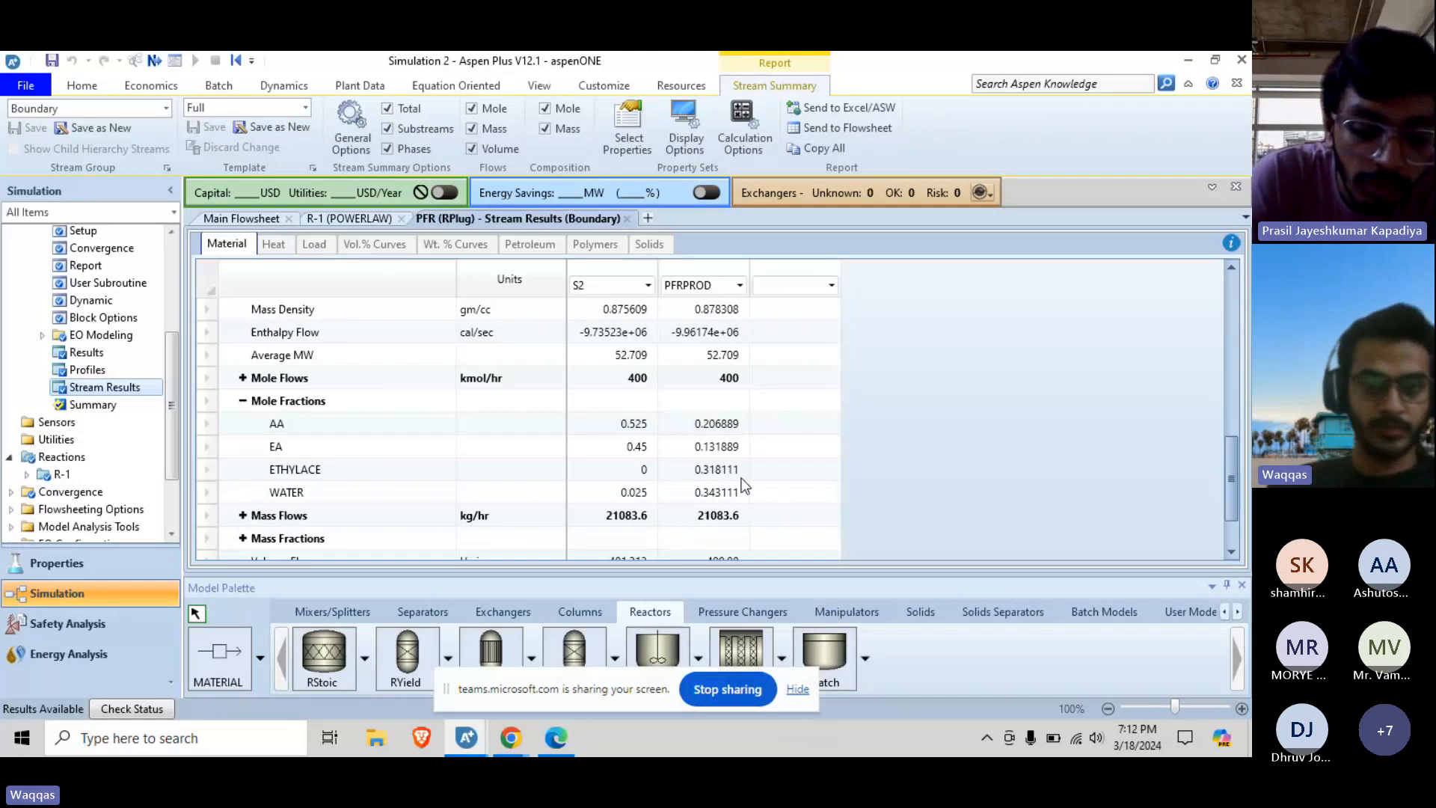
Place an RCSTR reactor below the PFR on the main flowsheet and draw a material product stream from its outlet
{"action": "left_click", "coordinate": [275, 222]}
{"action": "left_click_drag", "start_coordinate": [657, 648], "coordinate": [581, 463]}
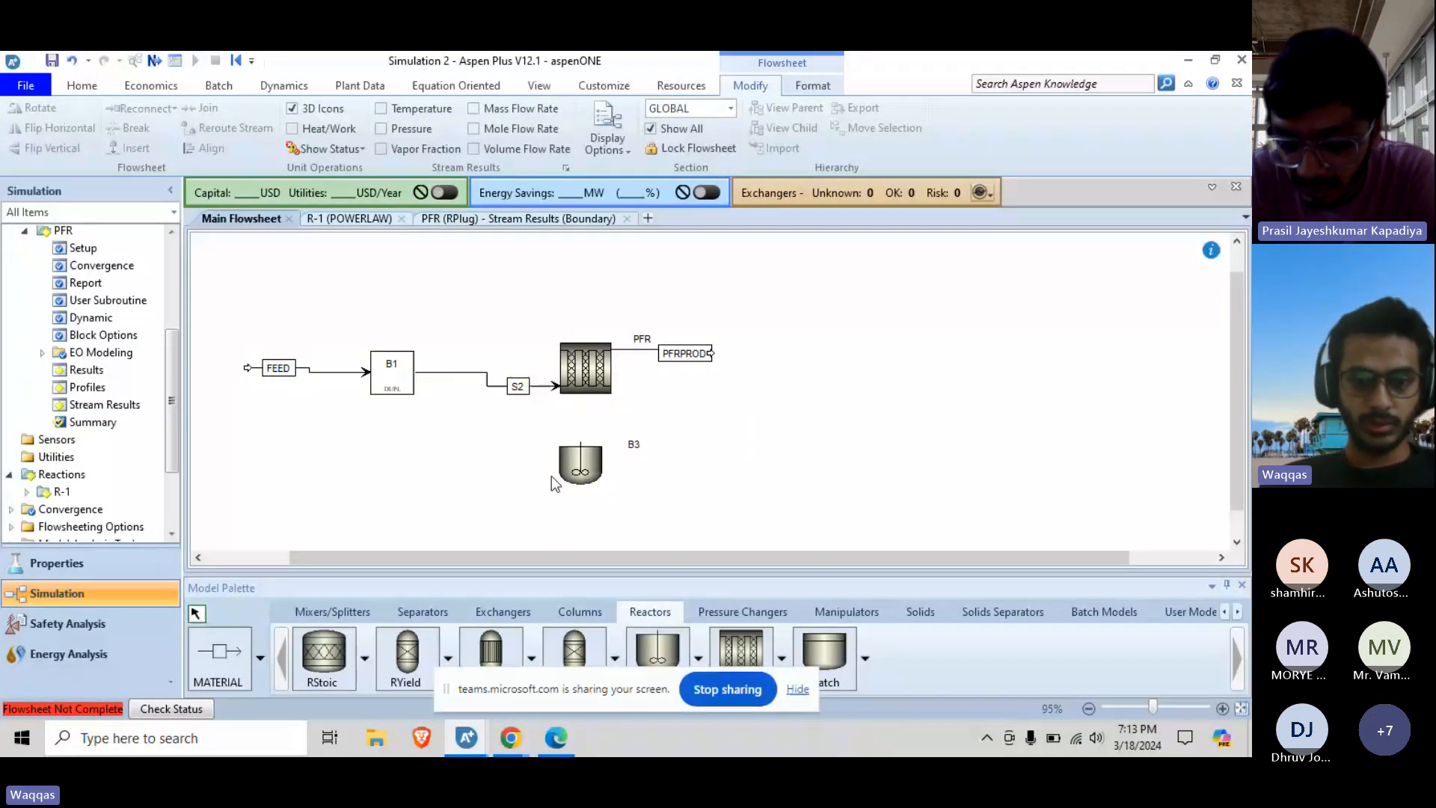
{"action": "left_click", "coordinate": [219, 658]}
{"action": "left_click", "coordinate": [610, 460]}
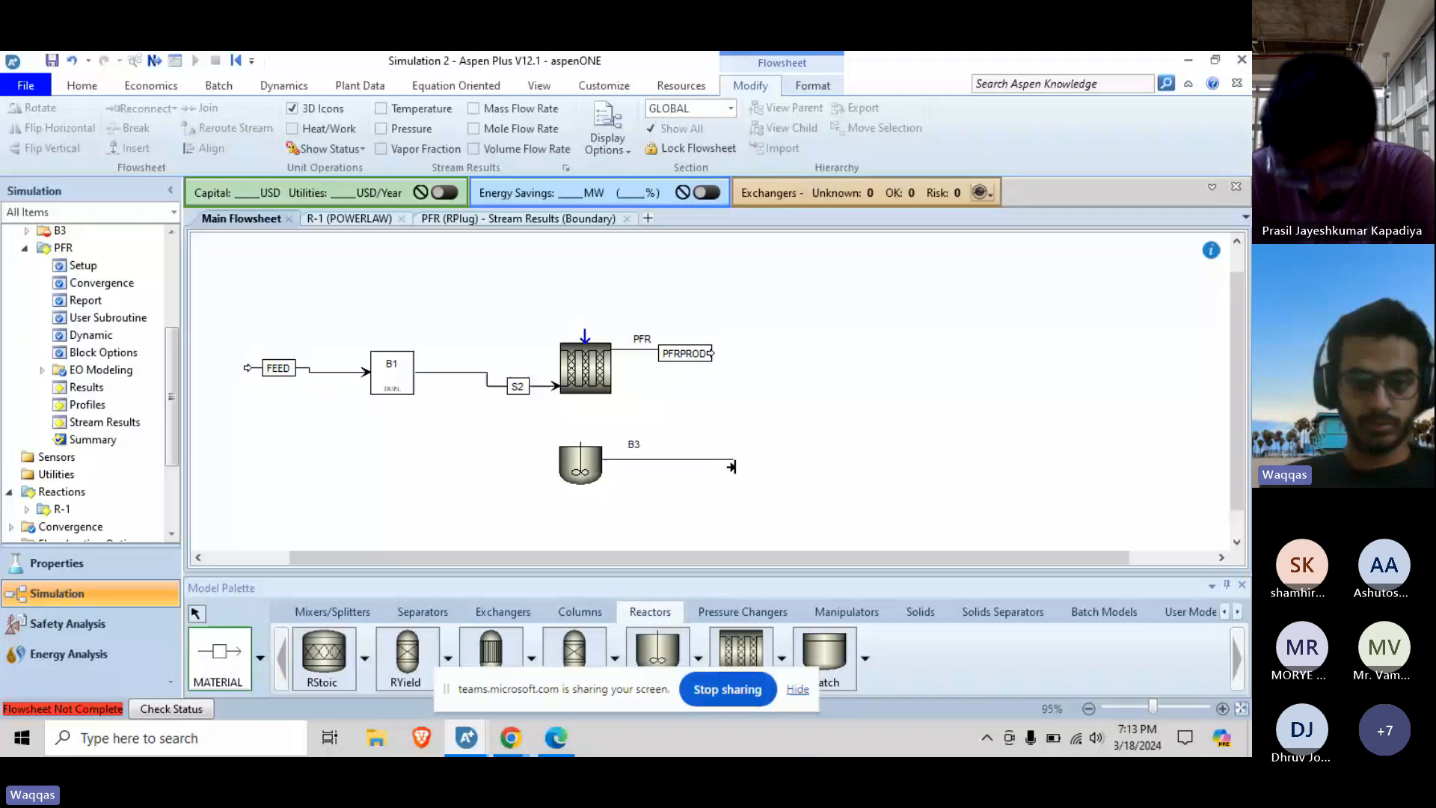
{"action": "left_click", "coordinate": [733, 466]}
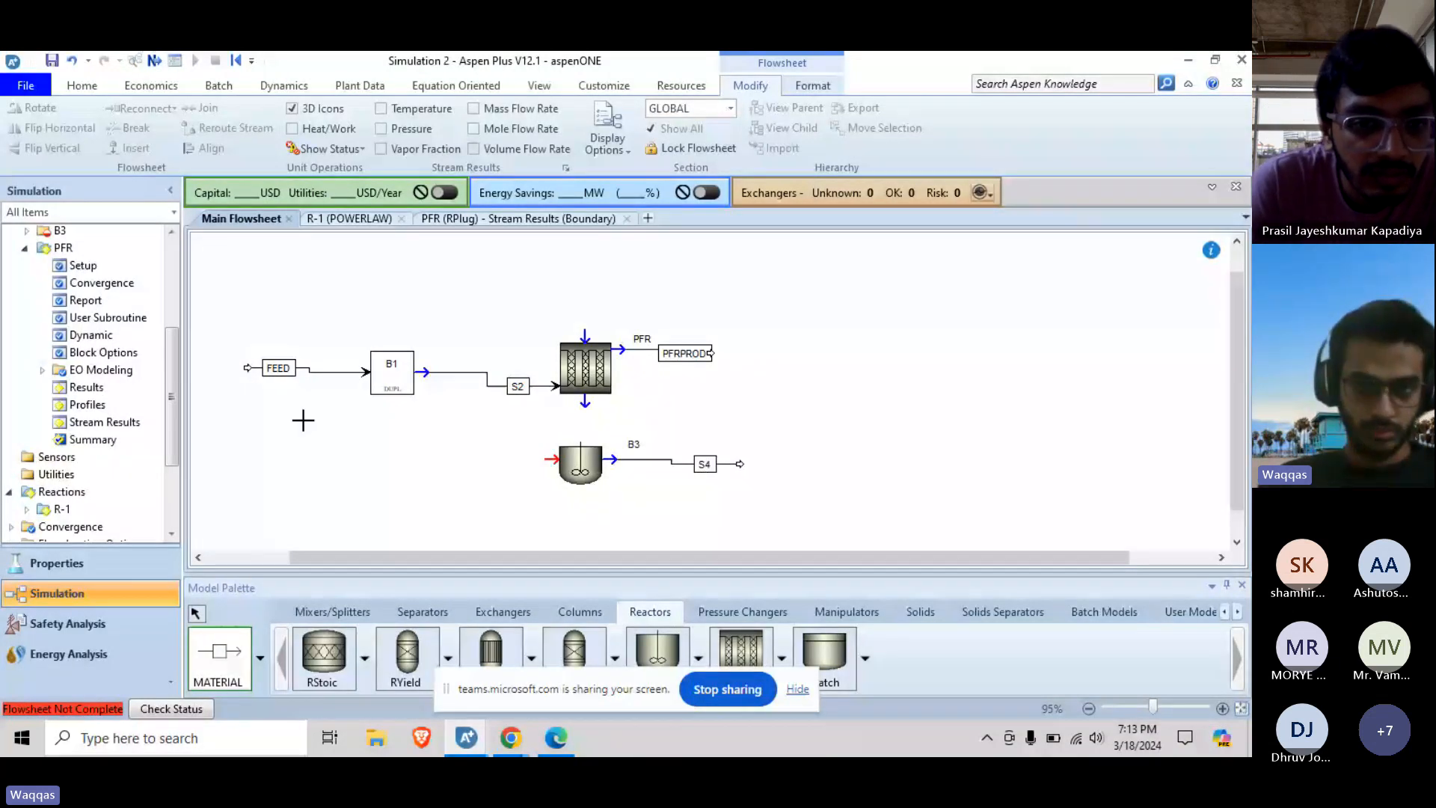
Connect a material stream between block B1's outlet and the new RCSTR's inlet
{"action": "left_click", "coordinate": [552, 459]}
{"action": "left_click", "coordinate": [429, 383]}
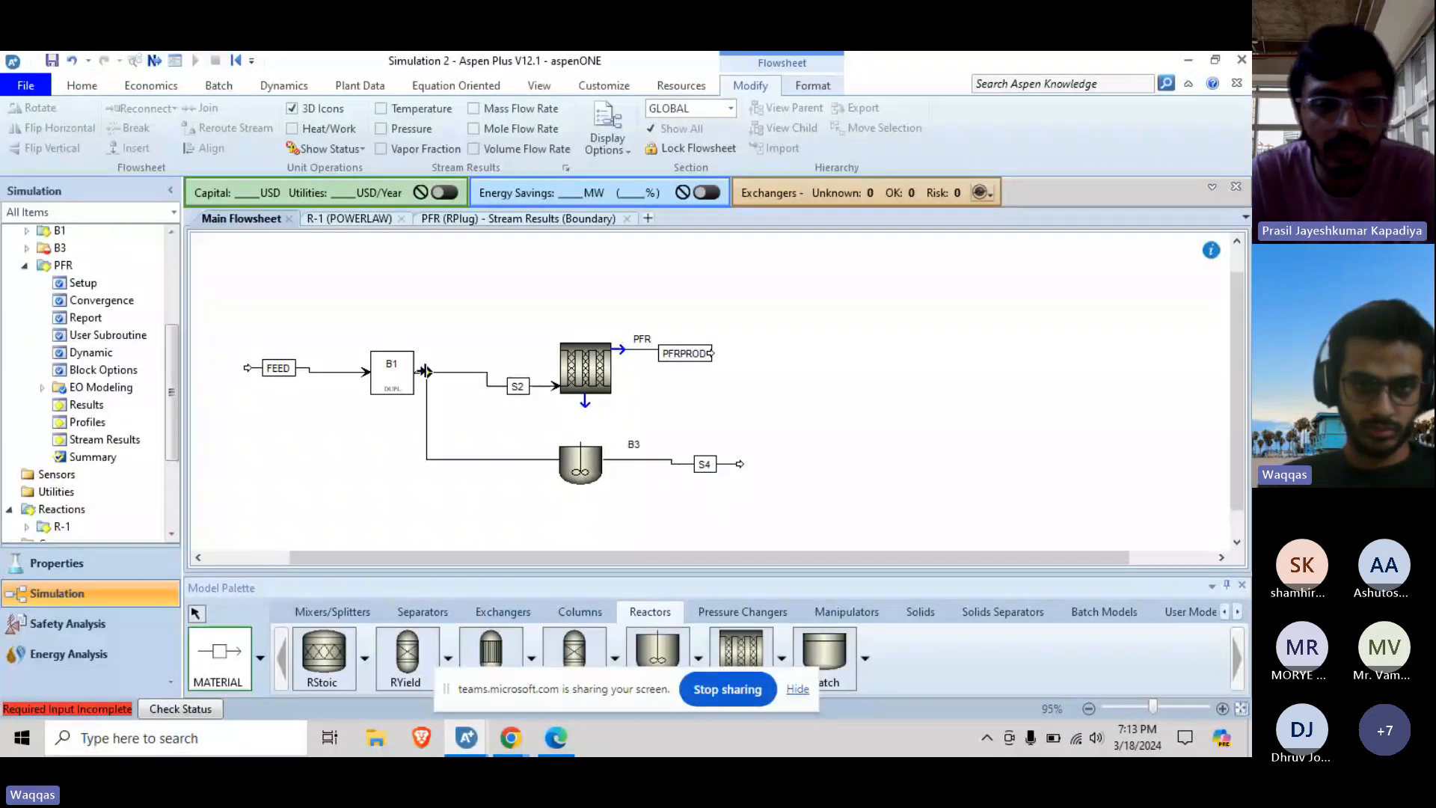
{"action": "left_click", "coordinate": [197, 612]}
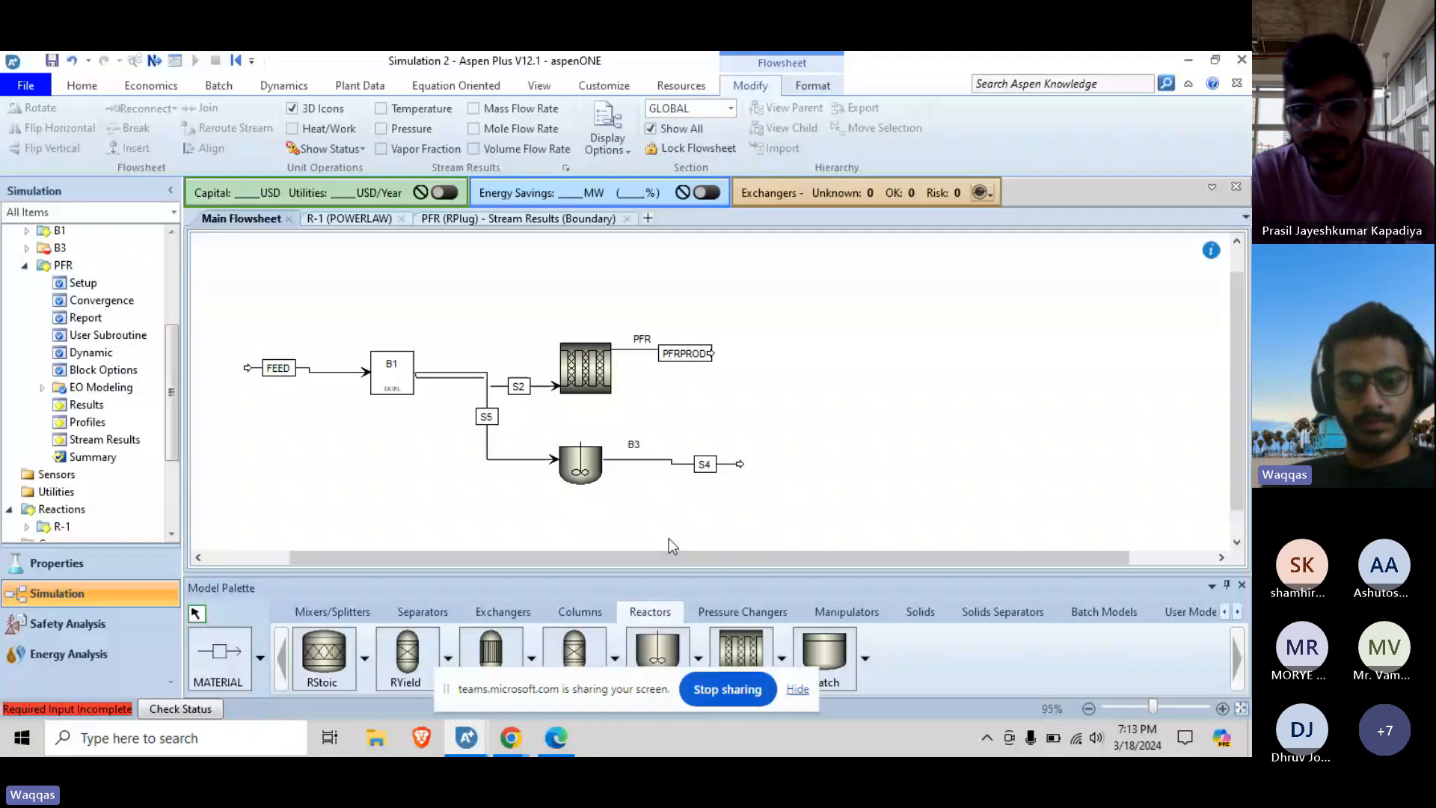
Rename the RCSTR's product stream S4 as CSTRPRO
{"action": "double_click", "coordinate": [705, 464]}
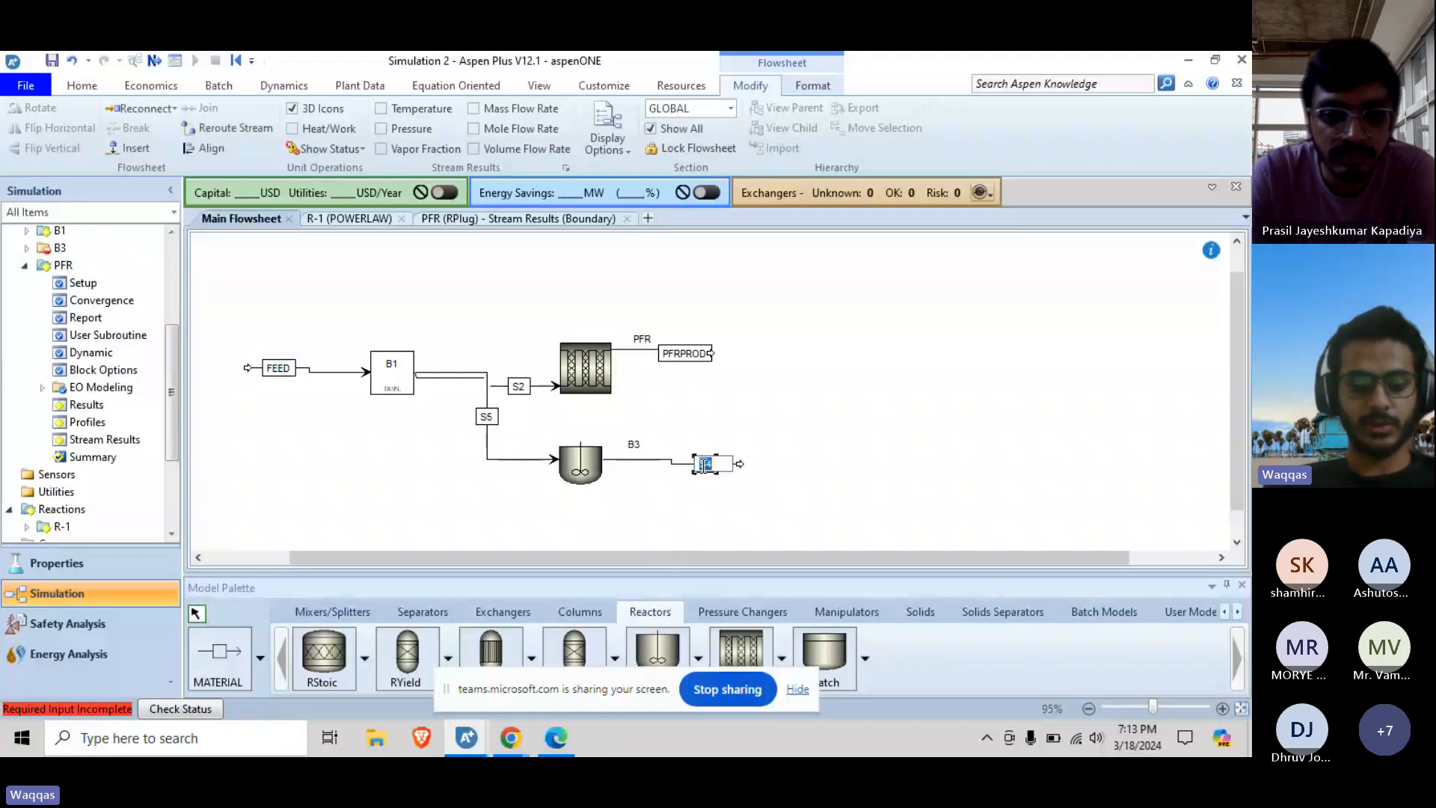
{"action": "type", "text": "CSTTRPRO"}
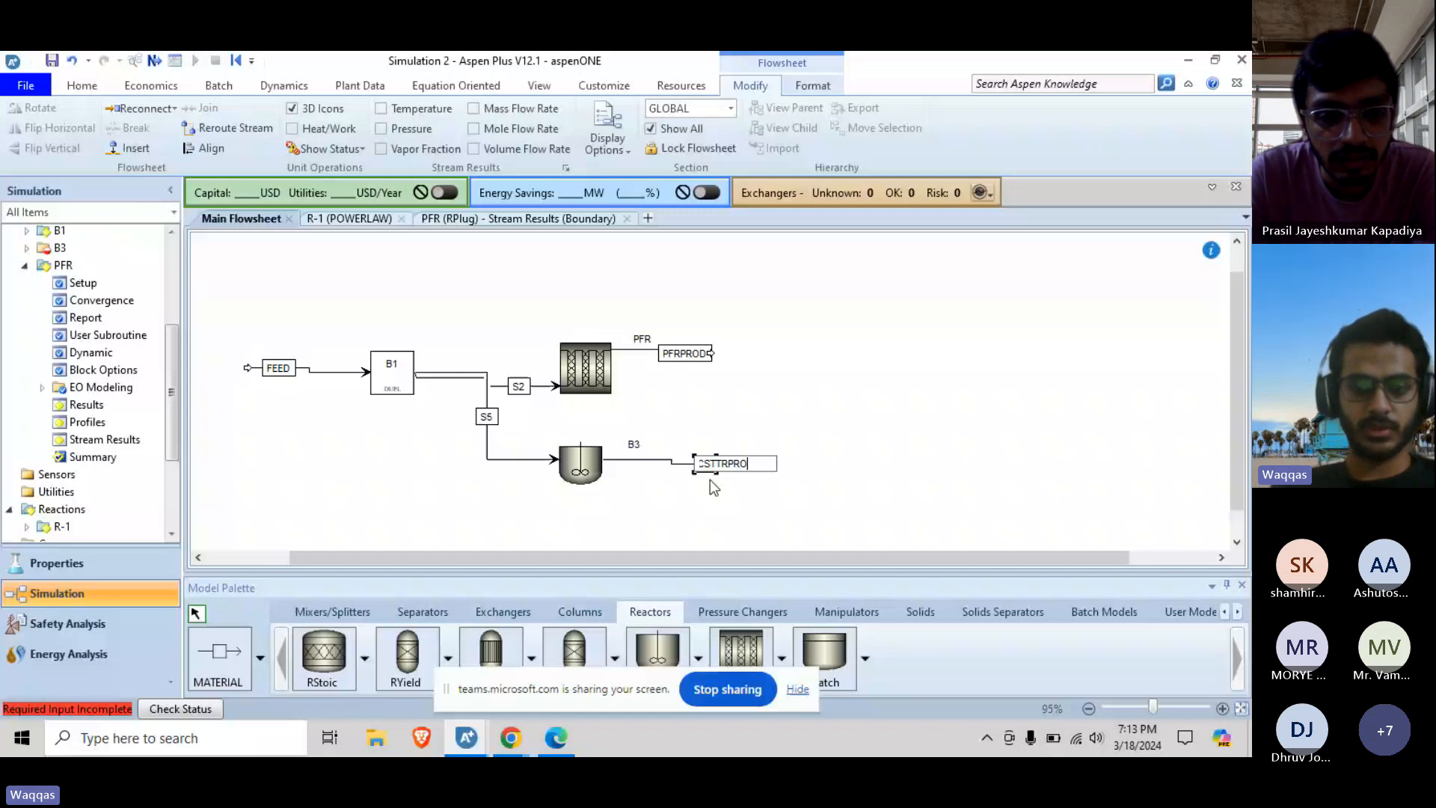
{"action": "left_click", "coordinate": [963, 485]}
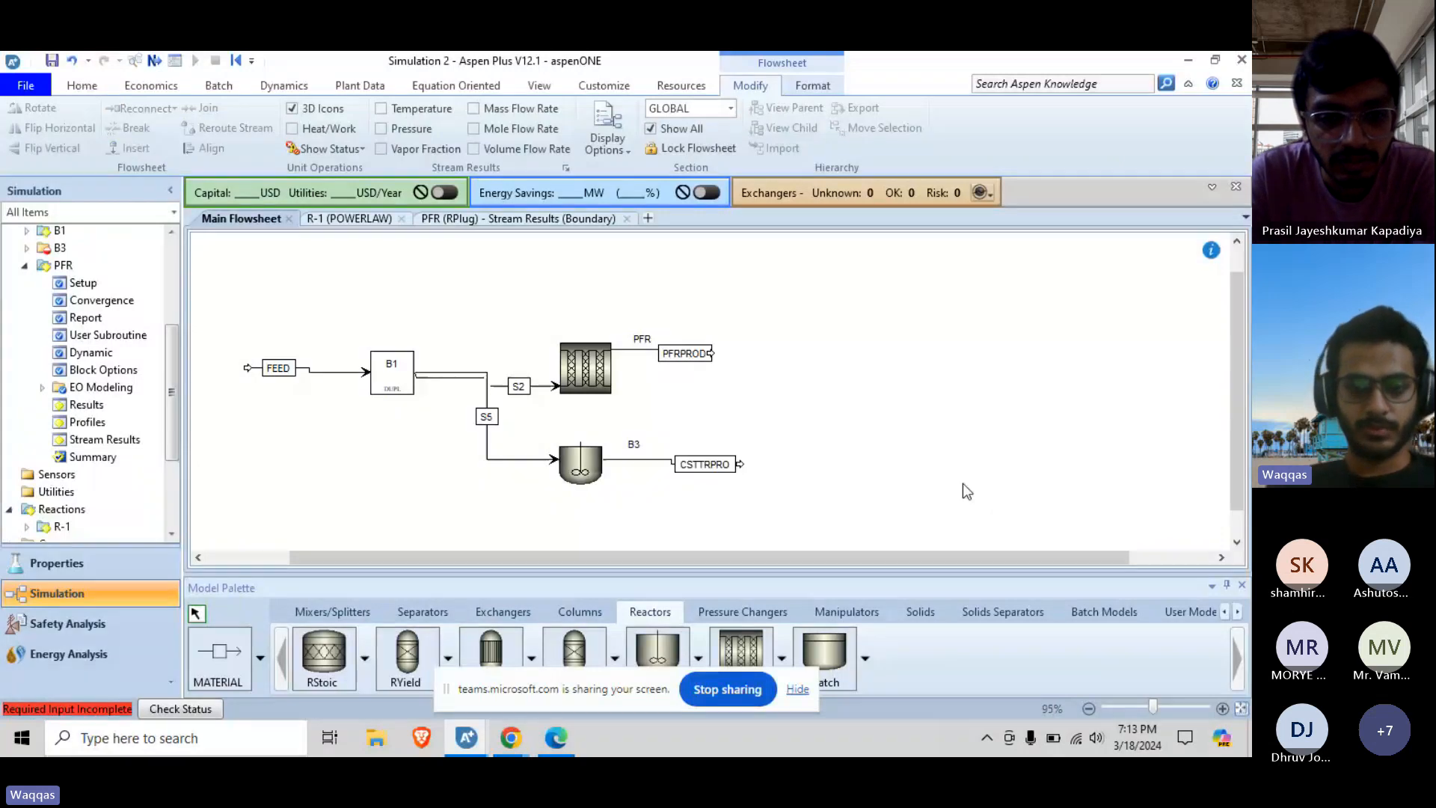
{"action": "left_click", "coordinate": [704, 463]}
{"action": "key", "text": "BackSpace"}
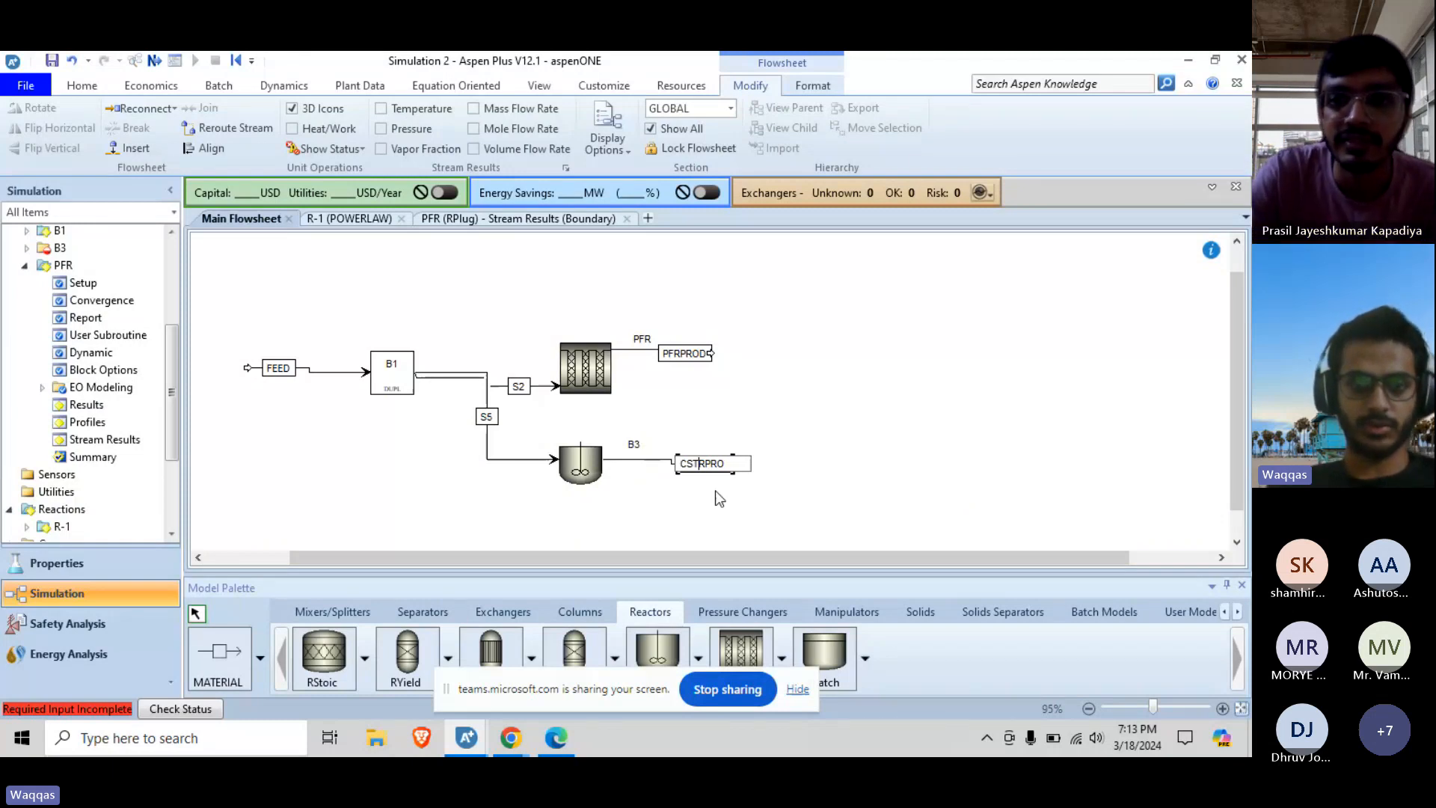
{"action": "key", "text": "Return"}
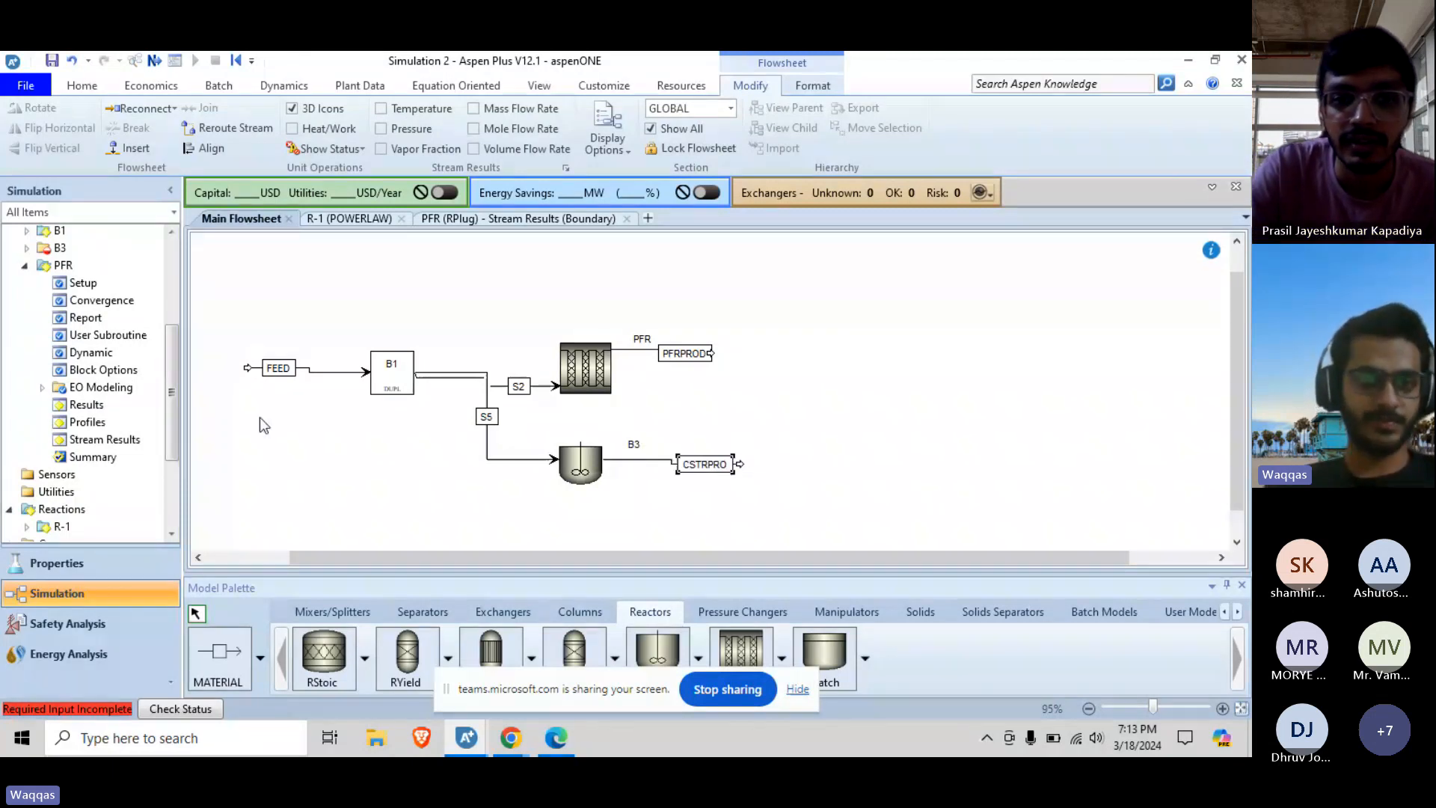
Rename the reactor block B3 as CSTR
{"action": "left_click", "coordinate": [637, 446]}
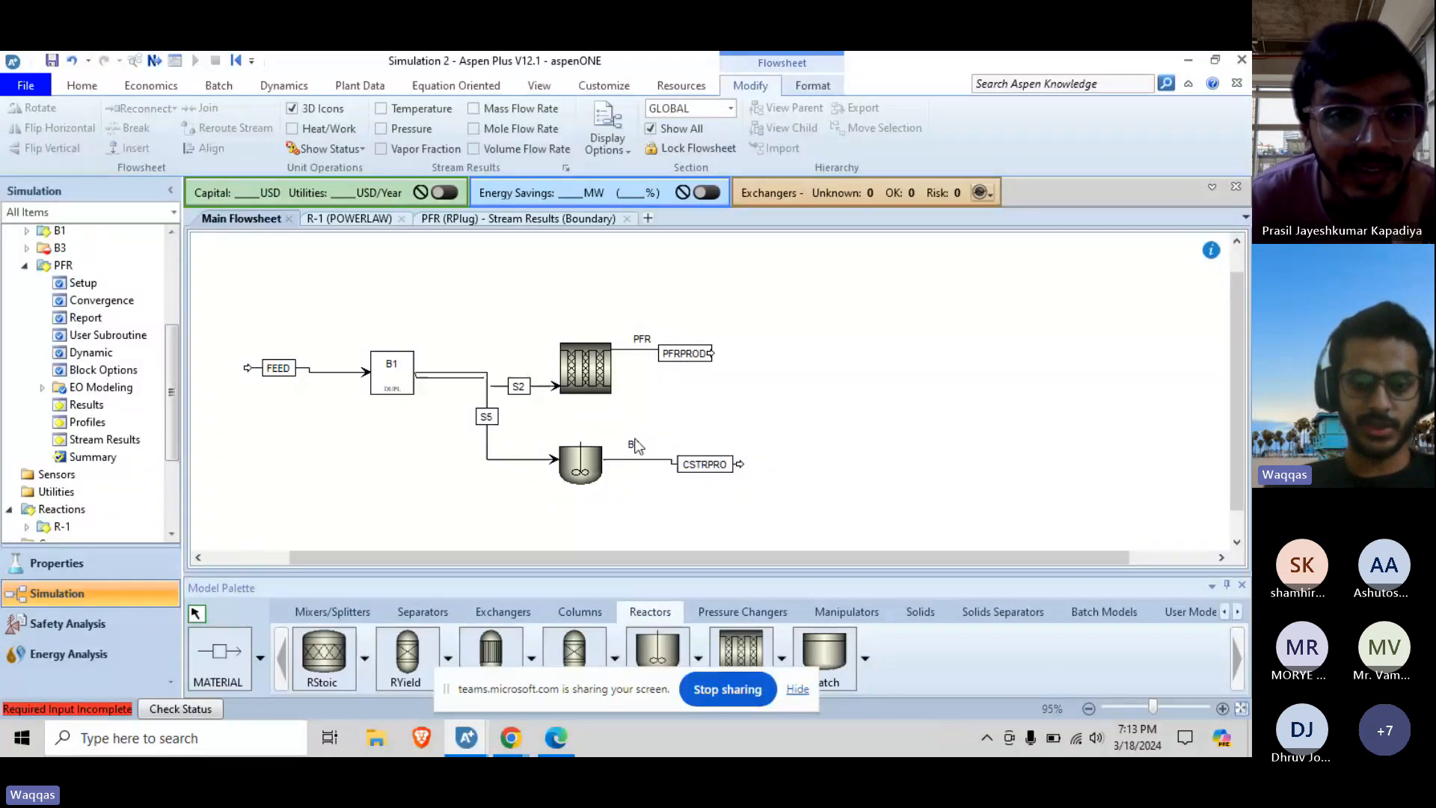
{"action": "left_click", "coordinate": [637, 446]}
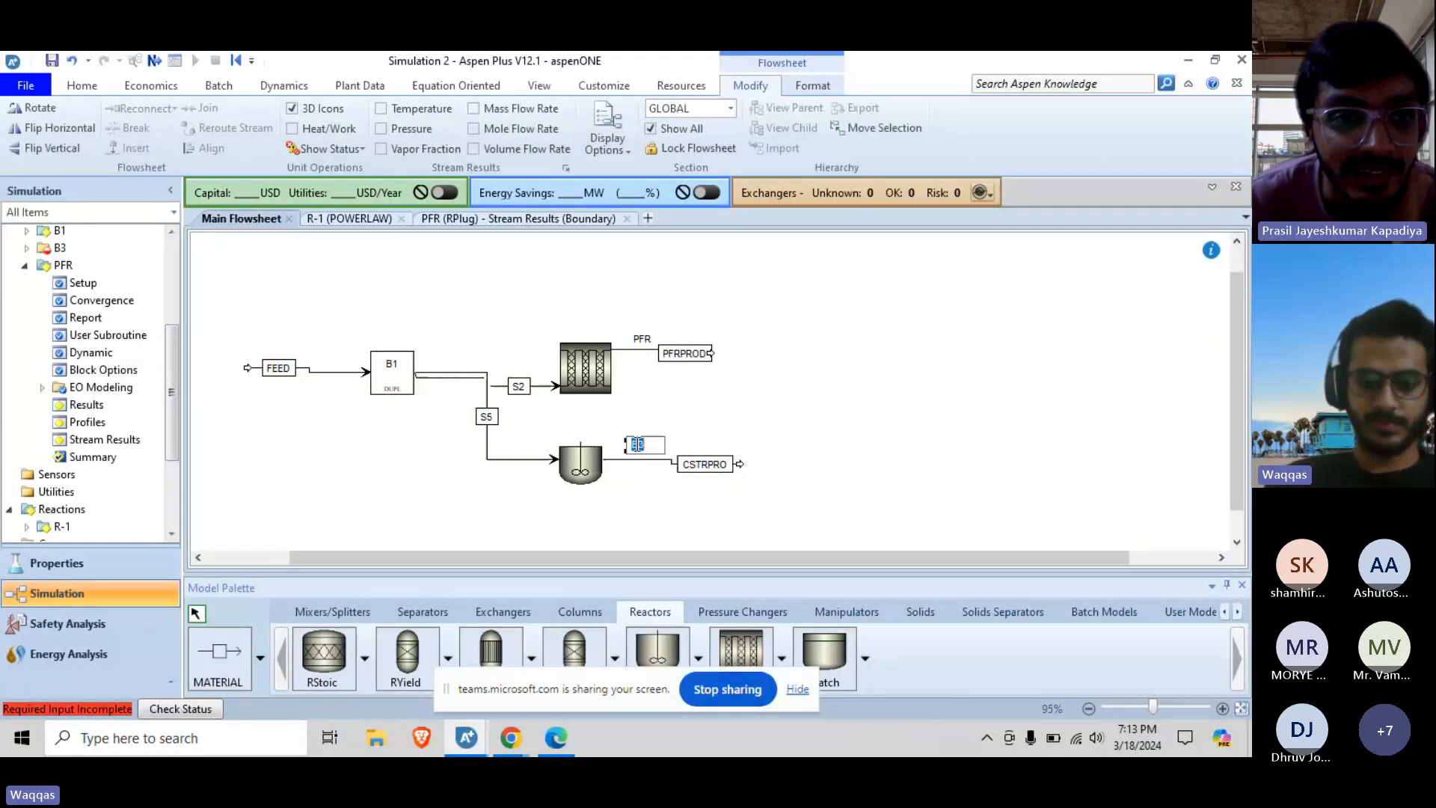
{"action": "type", "text": "CSTR"}
{"action": "key", "text": "Return"}
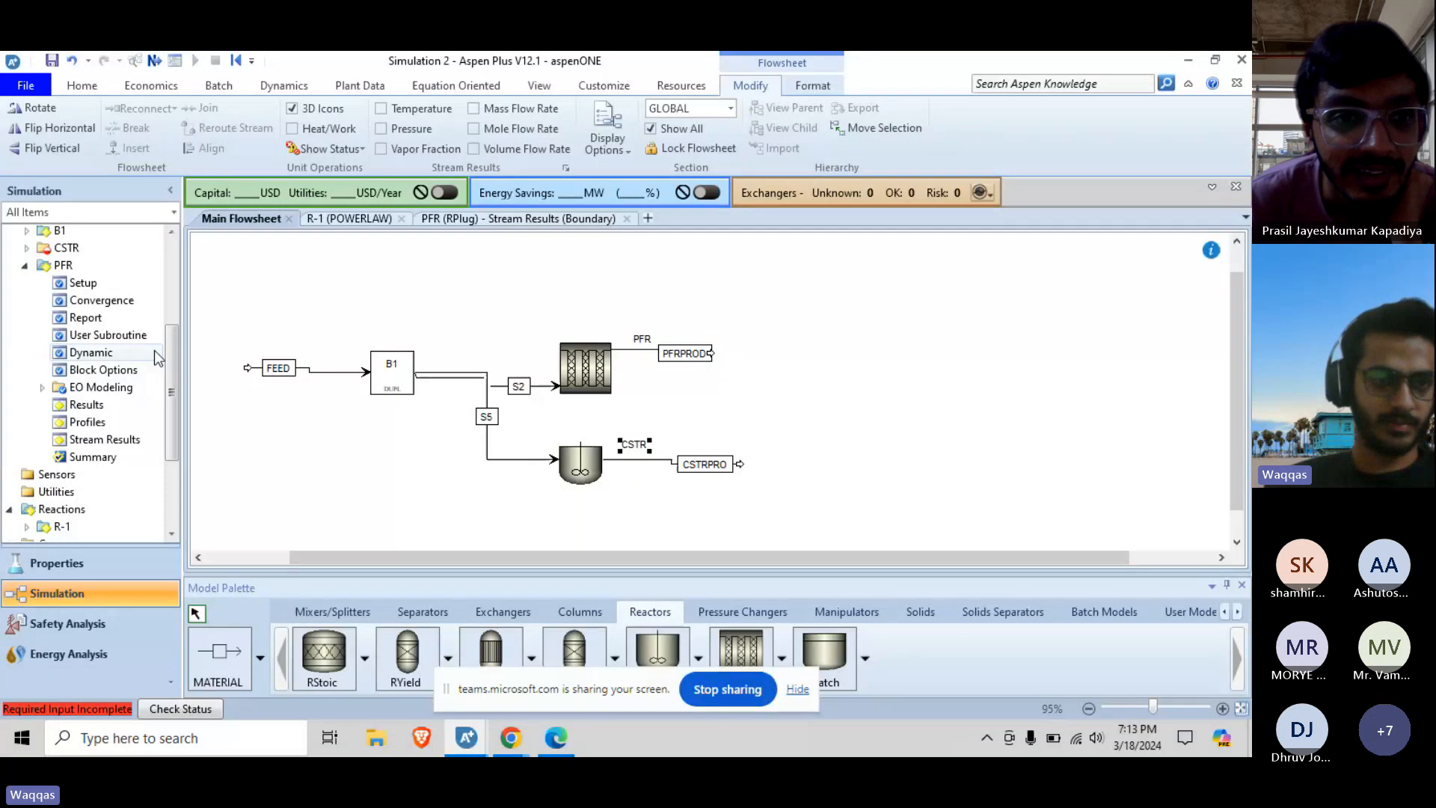
Open the CSTR block's setup specifications and set the operating temperature to 70 C
{"action": "scroll", "coordinate": [154, 350], "scroll_direction": "up", "scroll_amount": 2}
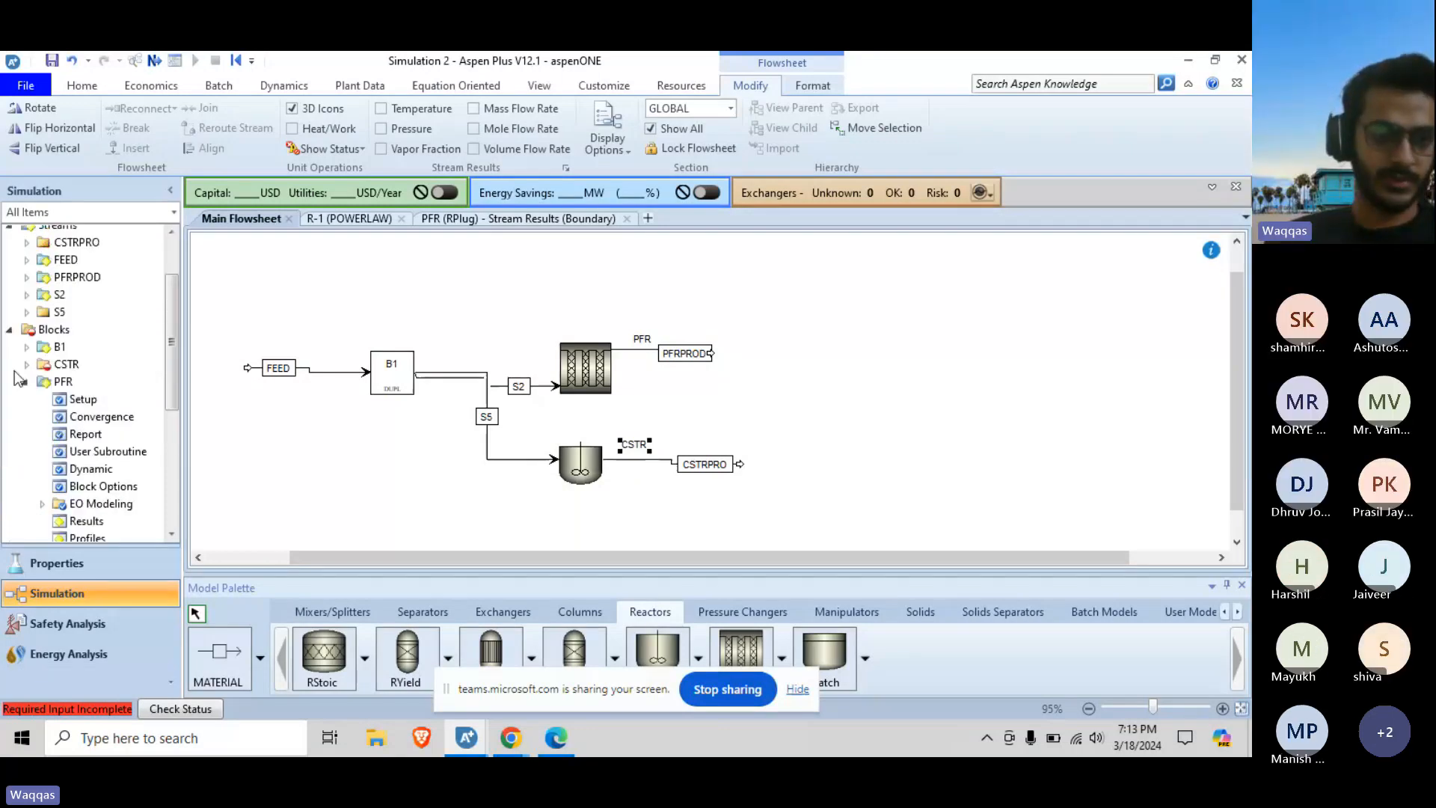
{"action": "left_click", "coordinate": [27, 365]}
{"action": "left_click", "coordinate": [78, 382]}
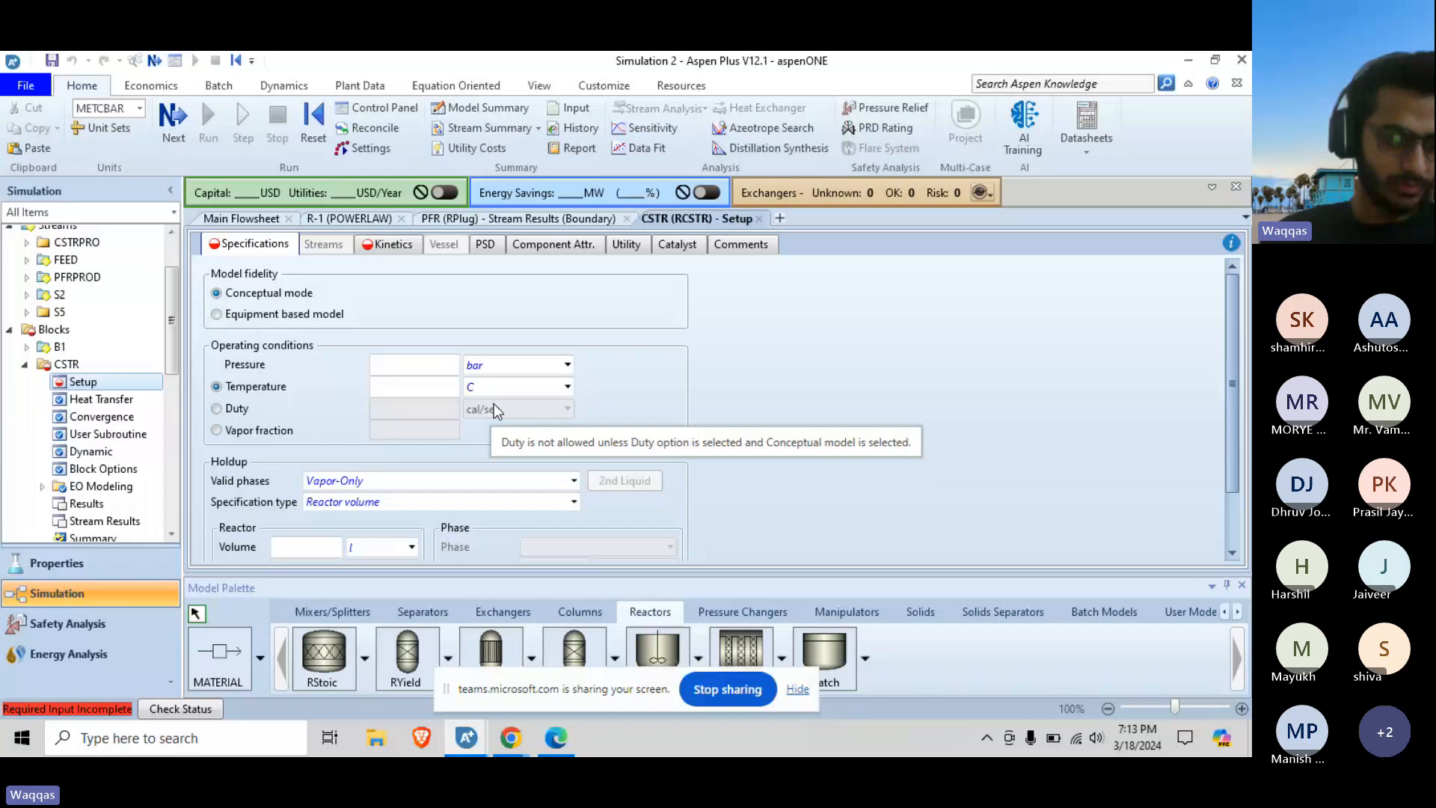
{"action": "left_click", "coordinate": [416, 365]}
{"action": "left_click", "coordinate": [419, 386]}
{"action": "type", "text": "7"}
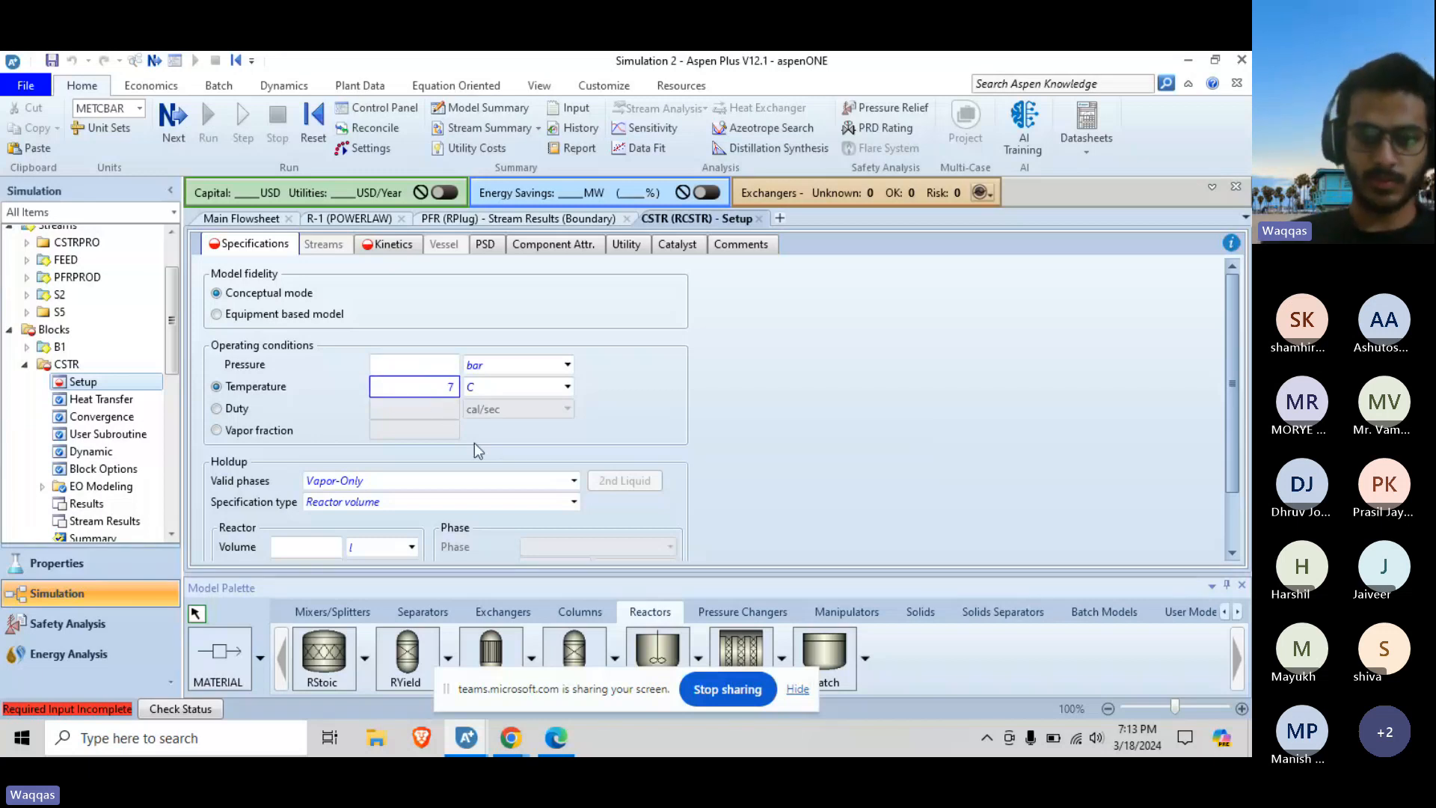
{"action": "type", "text": "0"}
Set the CSTR's operating pressure to 1 atm
{"action": "left_click", "coordinate": [568, 365]}
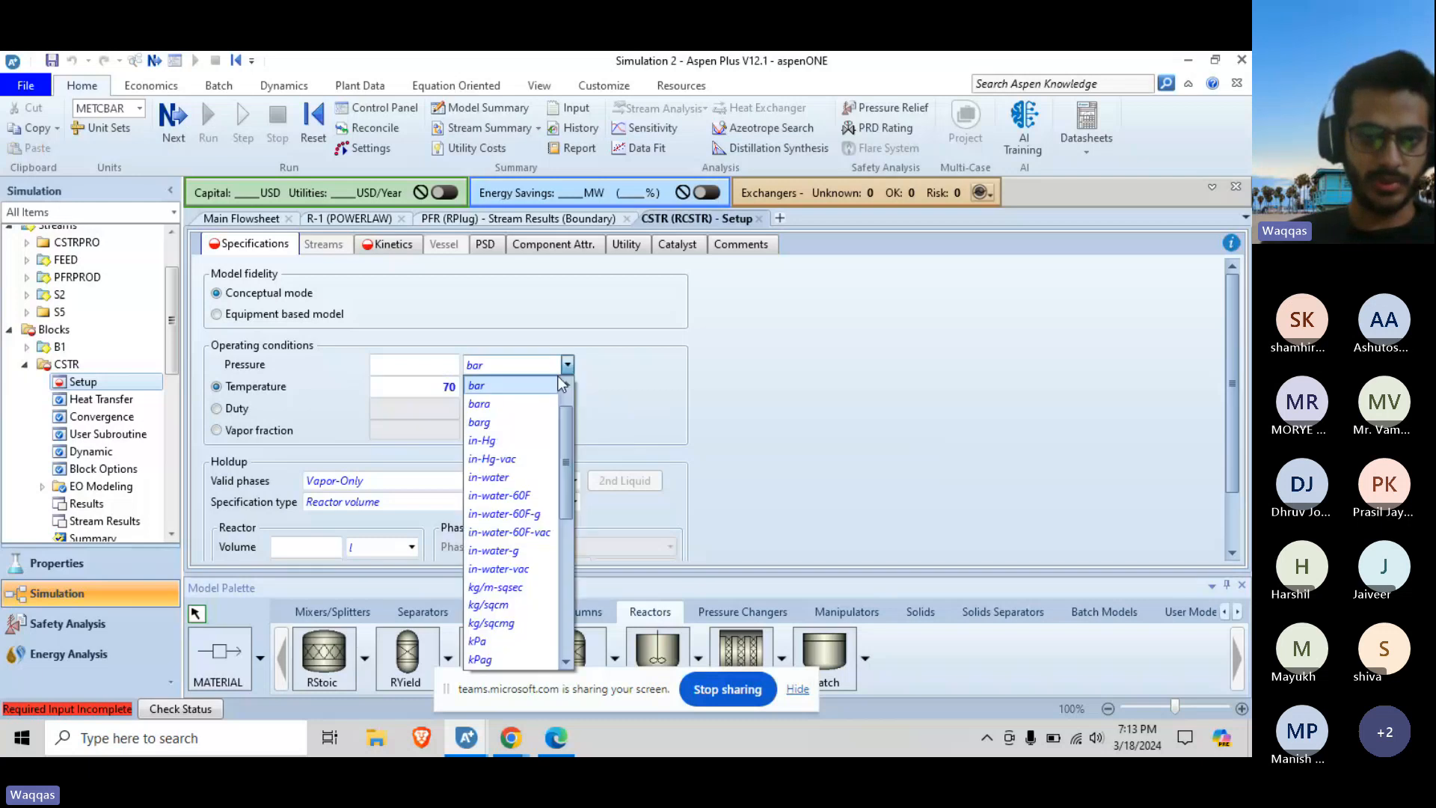
{"action": "scroll", "coordinate": [538, 440], "scroll_direction": "up", "scroll_amount": 1}
{"action": "left_click", "coordinate": [516, 388]}
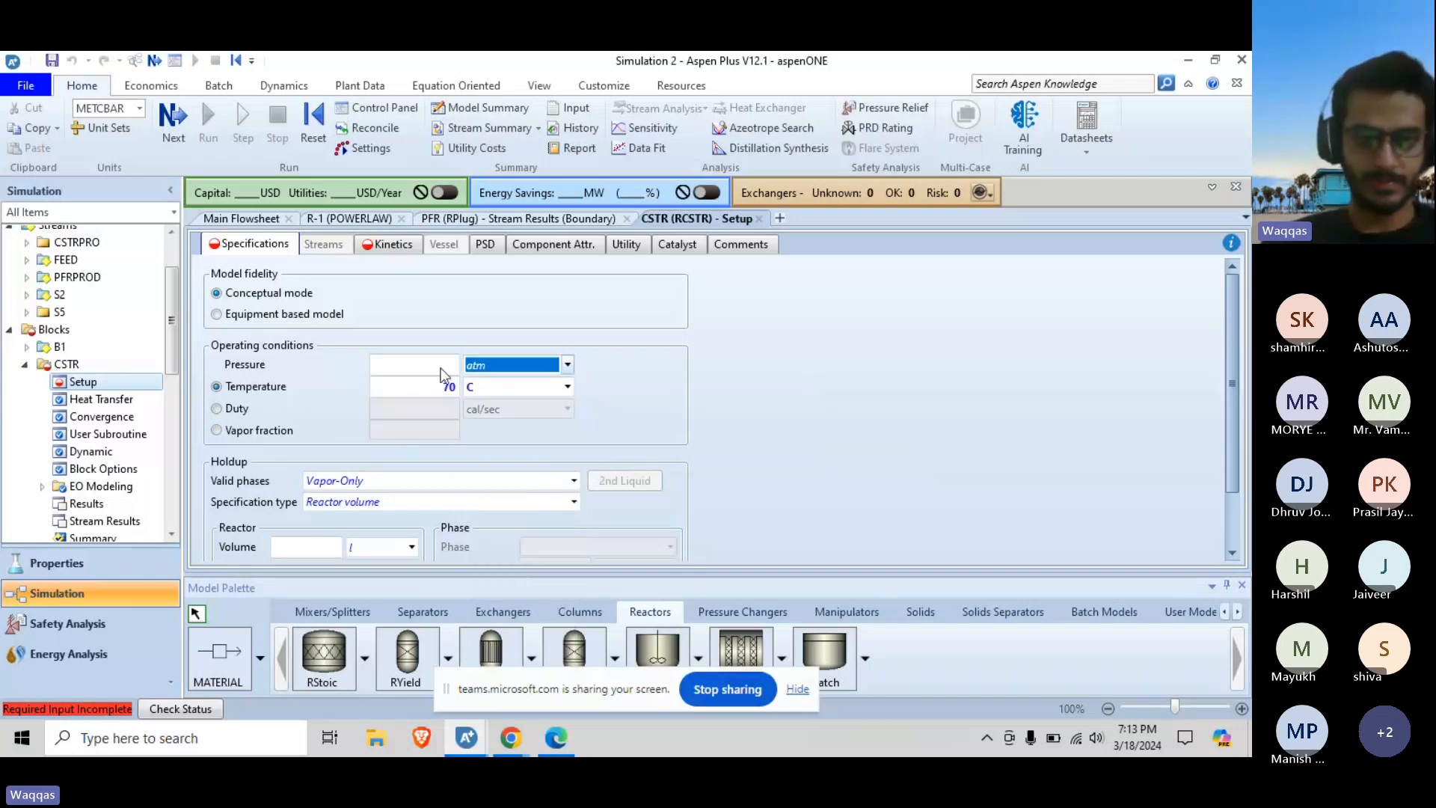
{"action": "left_click", "coordinate": [443, 367]}
{"action": "type", "text": "1"}
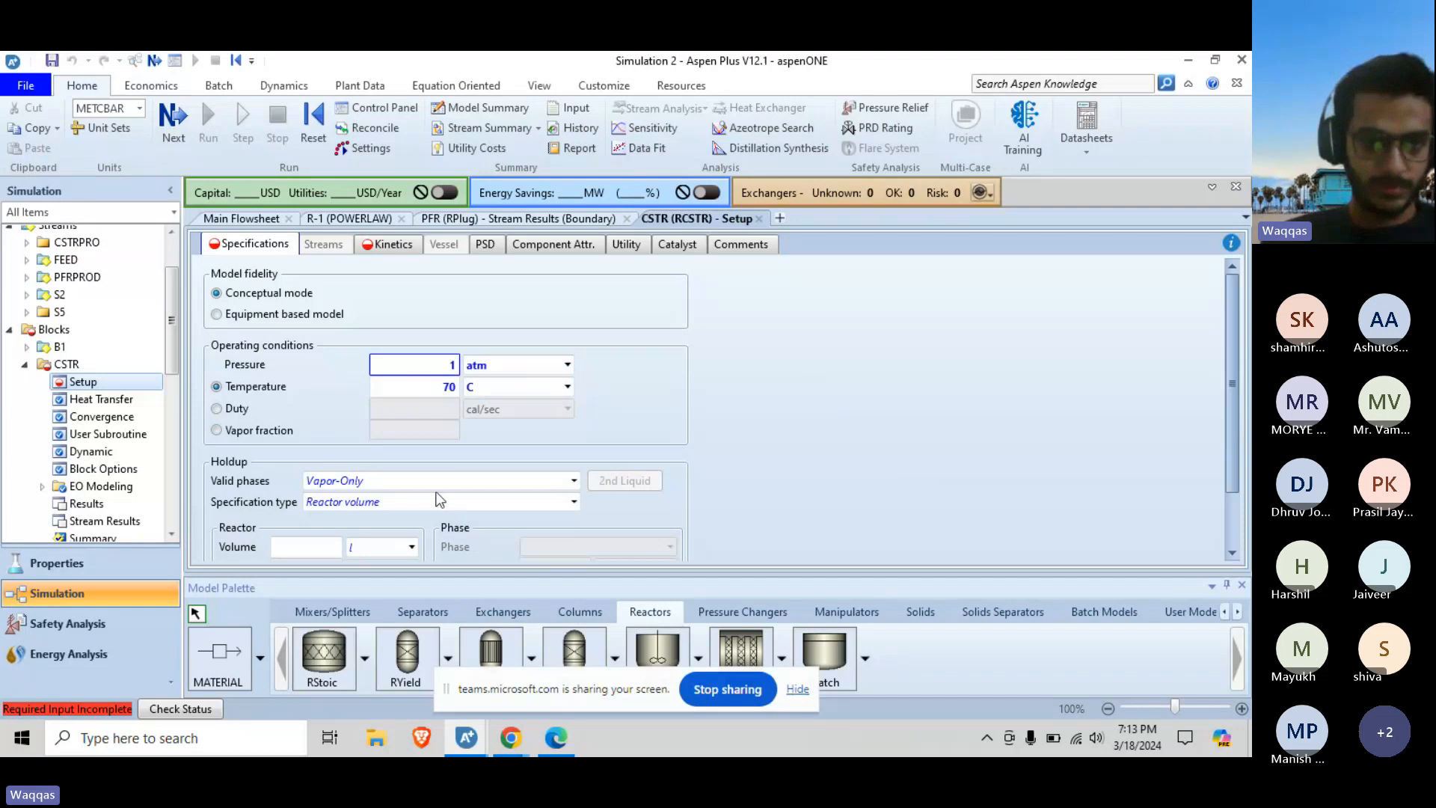
Set the valid phases of the CSTR holdup to Liquid-Only
{"action": "left_click", "coordinate": [437, 488]}
{"action": "left_click", "coordinate": [452, 489]}
{"action": "left_click", "coordinate": [415, 517]}
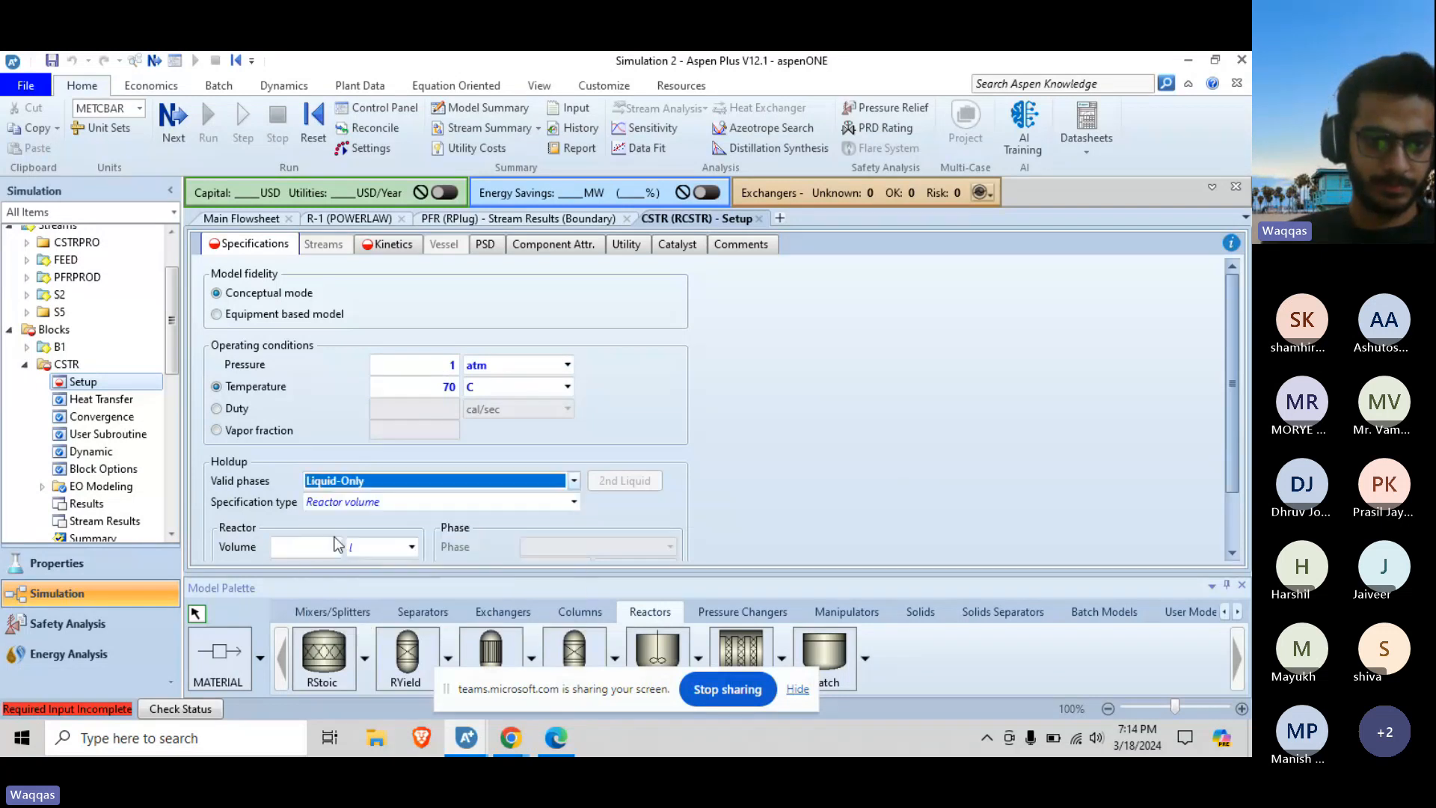
Set the CSTR's reactor volume to 0.15 cum
{"action": "left_click", "coordinate": [389, 549]}
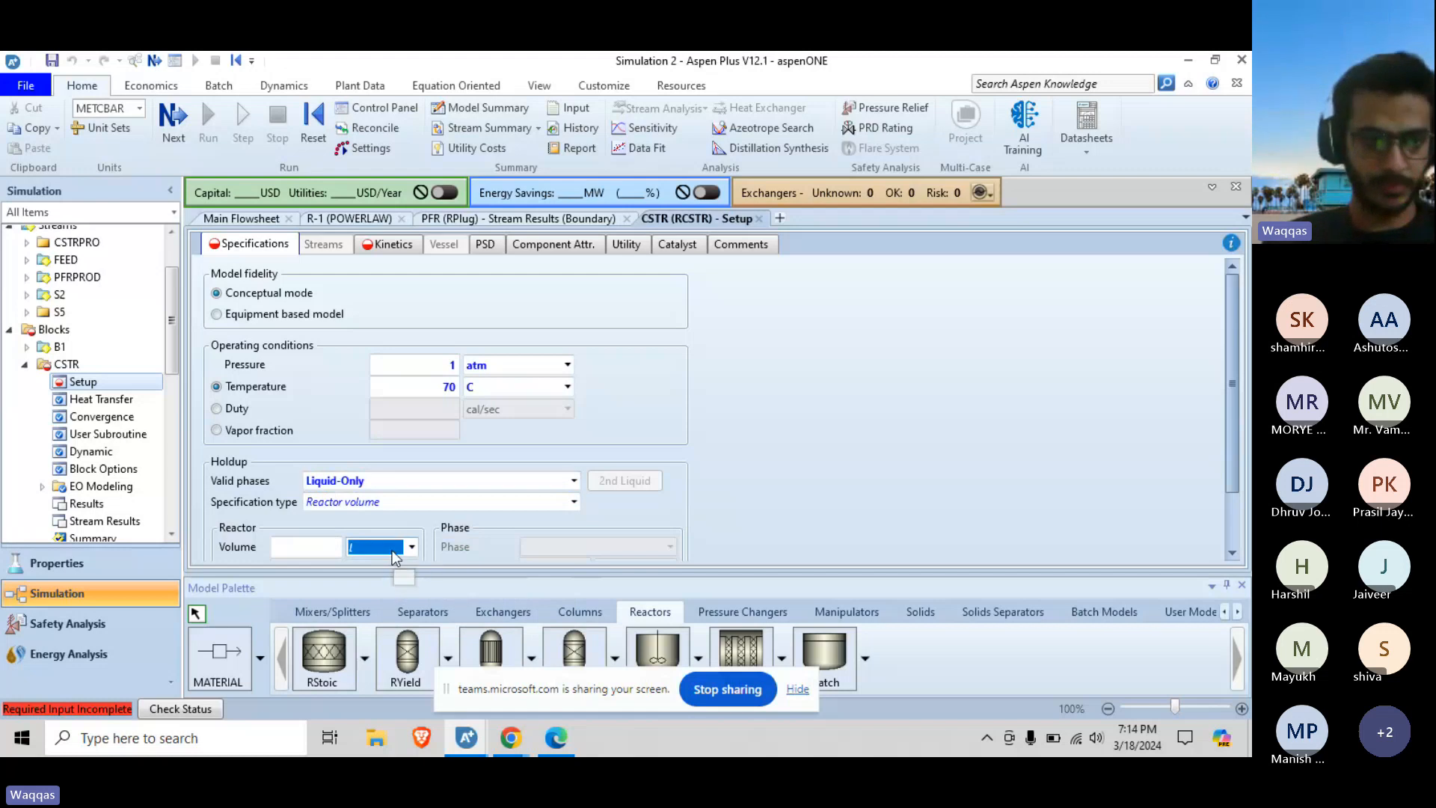
{"action": "left_click", "coordinate": [389, 550]}
{"action": "scroll", "coordinate": [378, 300], "scroll_direction": "up", "scroll_amount": 2}
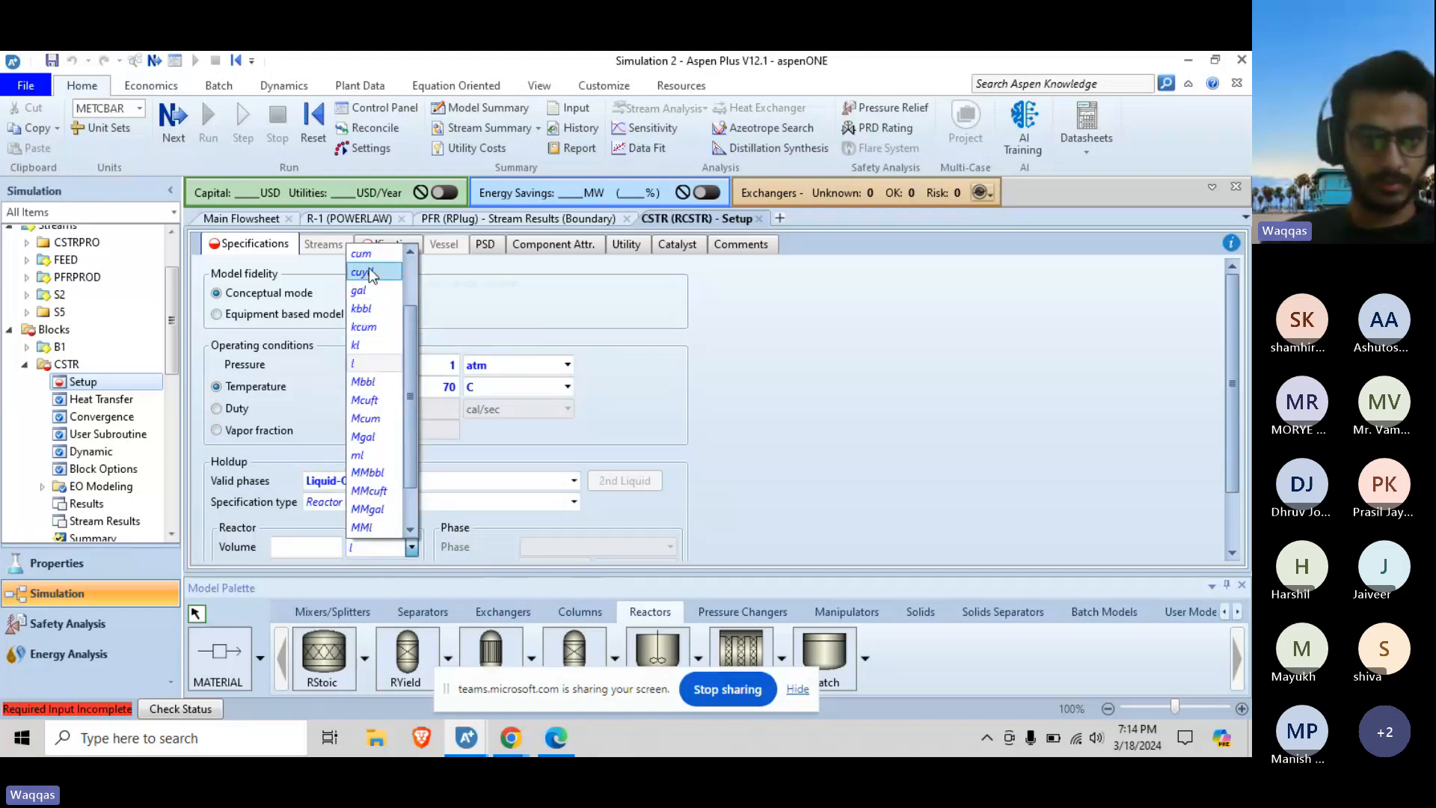
{"action": "left_click", "coordinate": [369, 267]}
{"action": "left_click", "coordinate": [321, 547]}
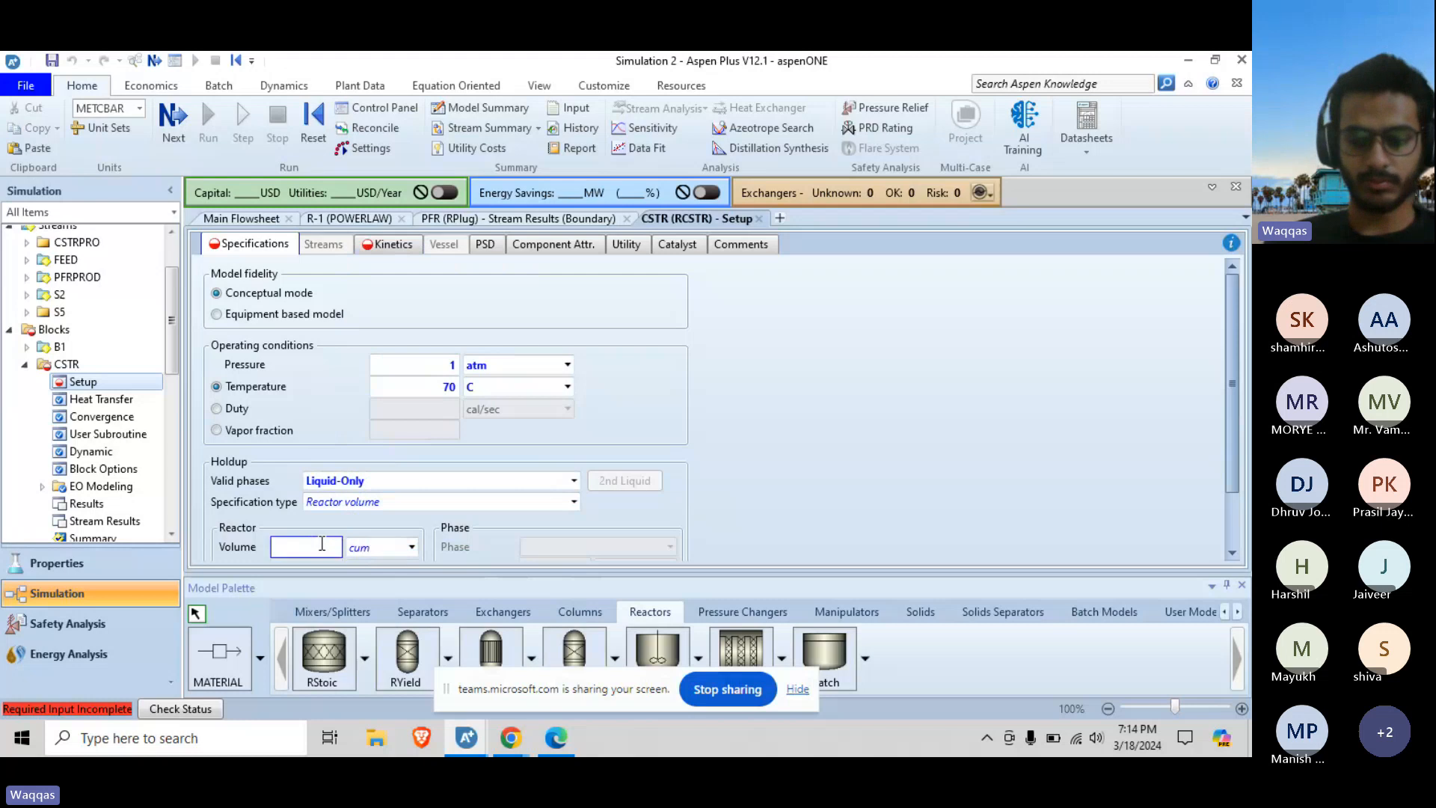
{"action": "type", "text": "0.15"}
{"action": "key", "text": "Return"}
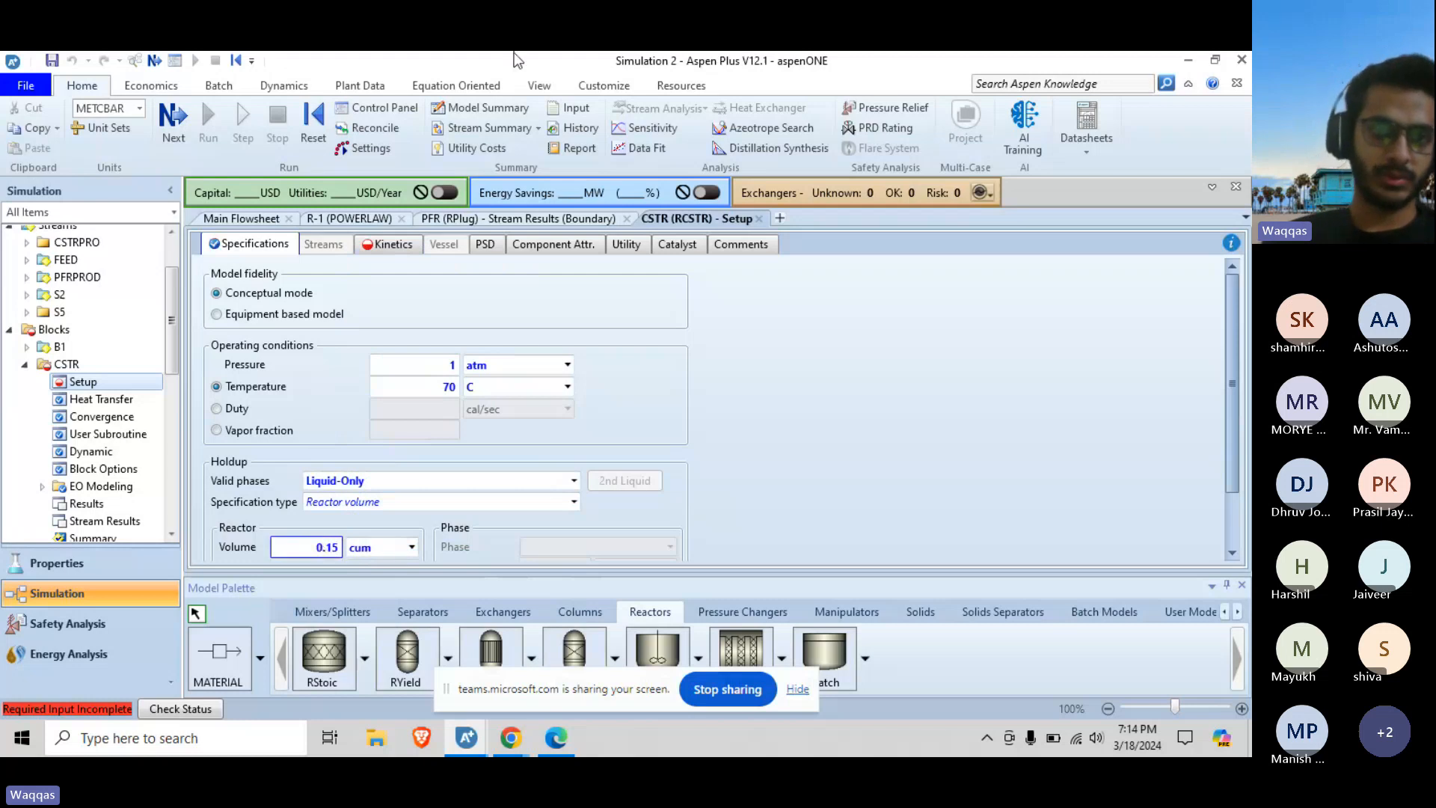
Include reaction set R-1 in the CSTR block's kinetics
{"action": "left_click", "coordinate": [383, 244]}
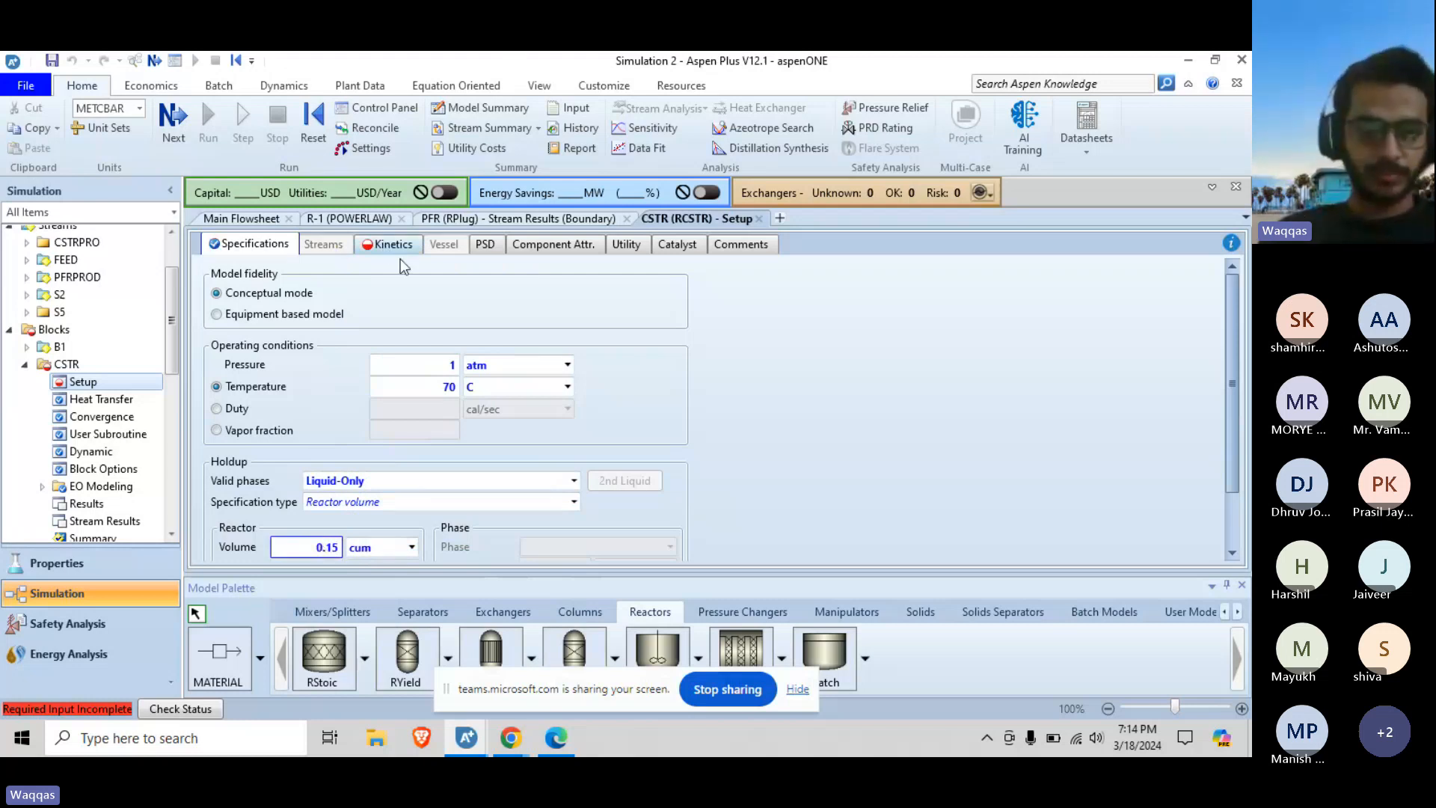
{"action": "left_click", "coordinate": [230, 346]}
{"action": "left_click", "coordinate": [349, 351]}
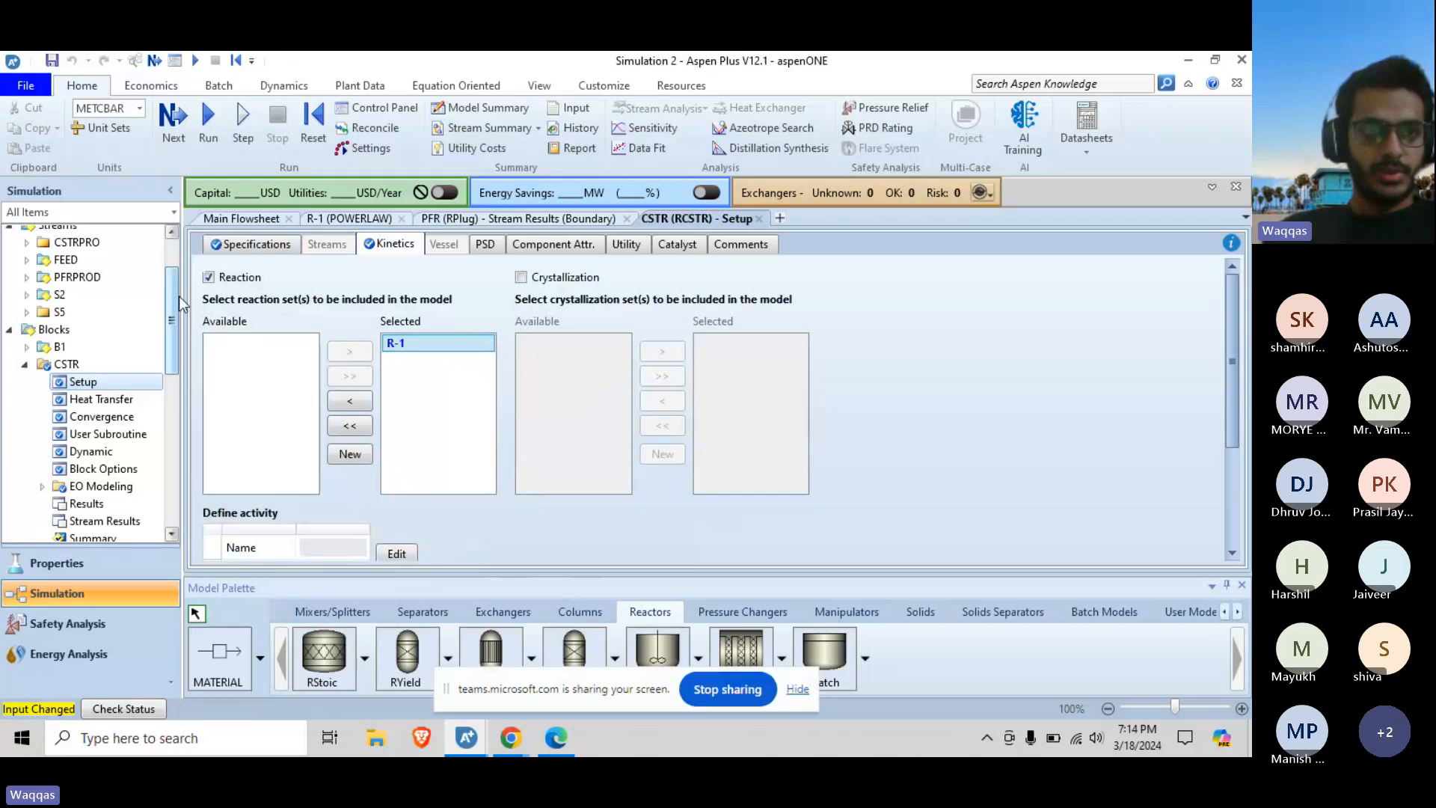
Run the simulation and add the CSTRPRO stream beside S2 and PFRPROD in the PFR stream results to compare mole fractions
{"action": "key", "text": "F5"}
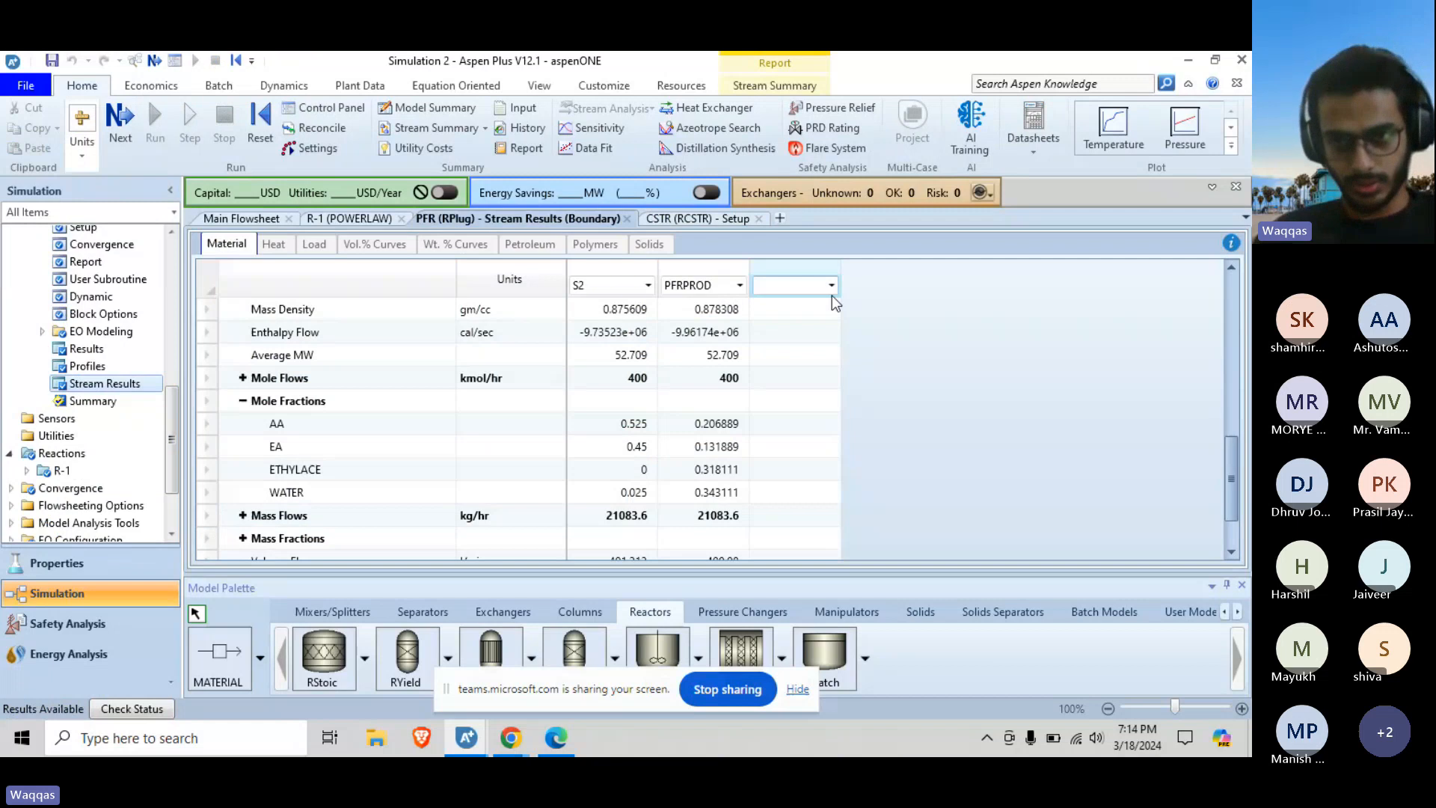
{"action": "left_click", "coordinate": [802, 347]}
{"action": "scroll", "coordinate": [790, 406], "scroll_direction": "down", "scroll_amount": 1}
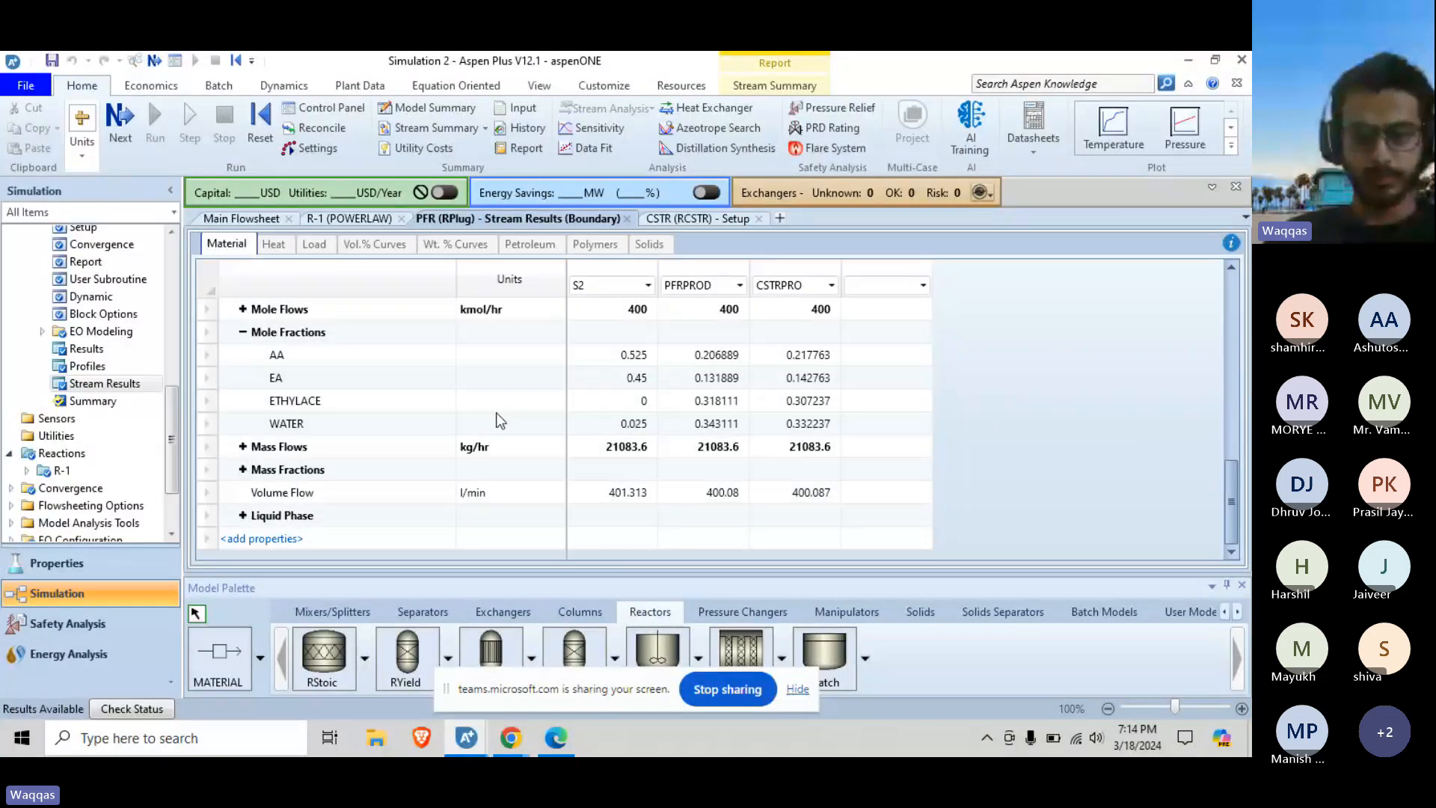
{"action": "left_click", "coordinate": [520, 733]}
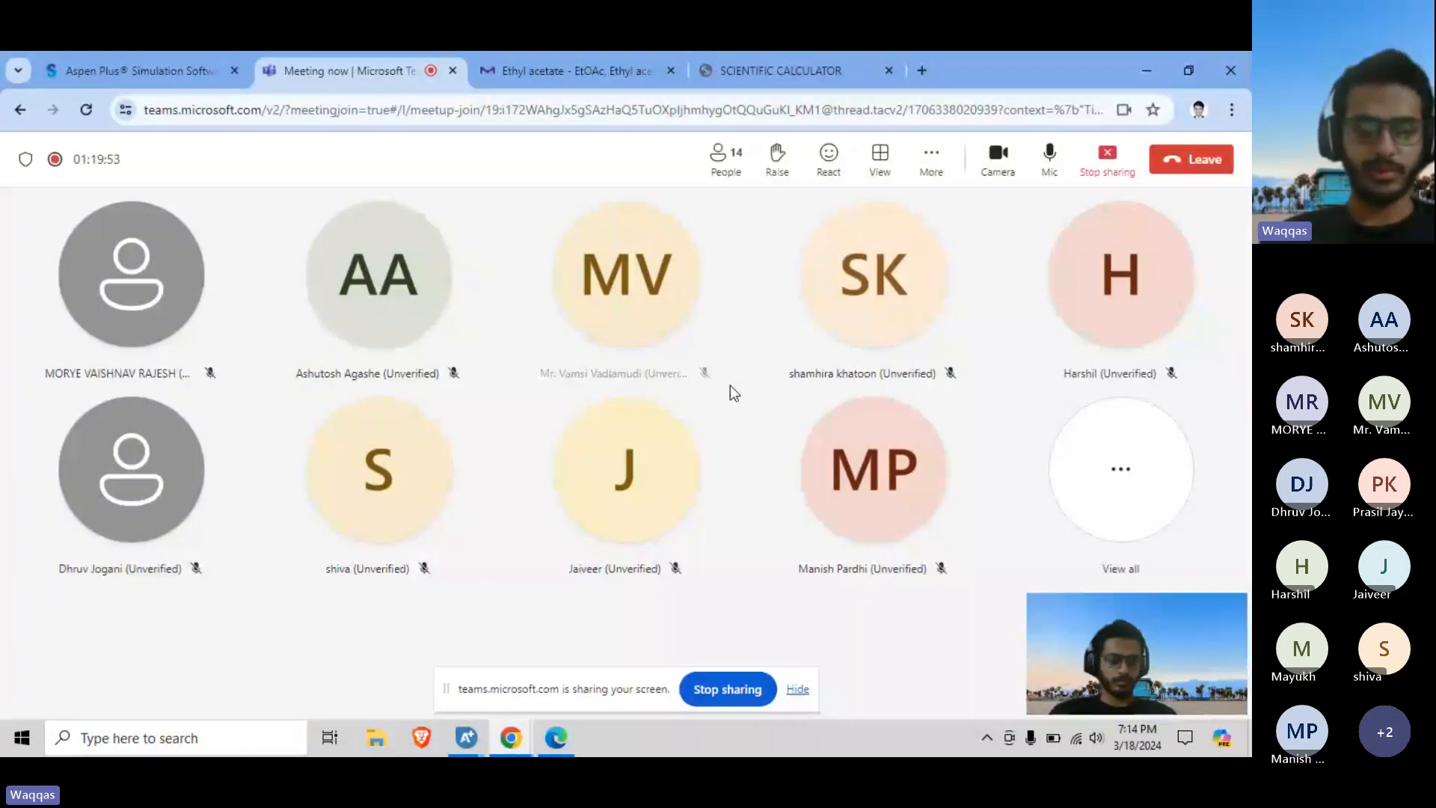
{"action": "left_click", "coordinate": [481, 731]}
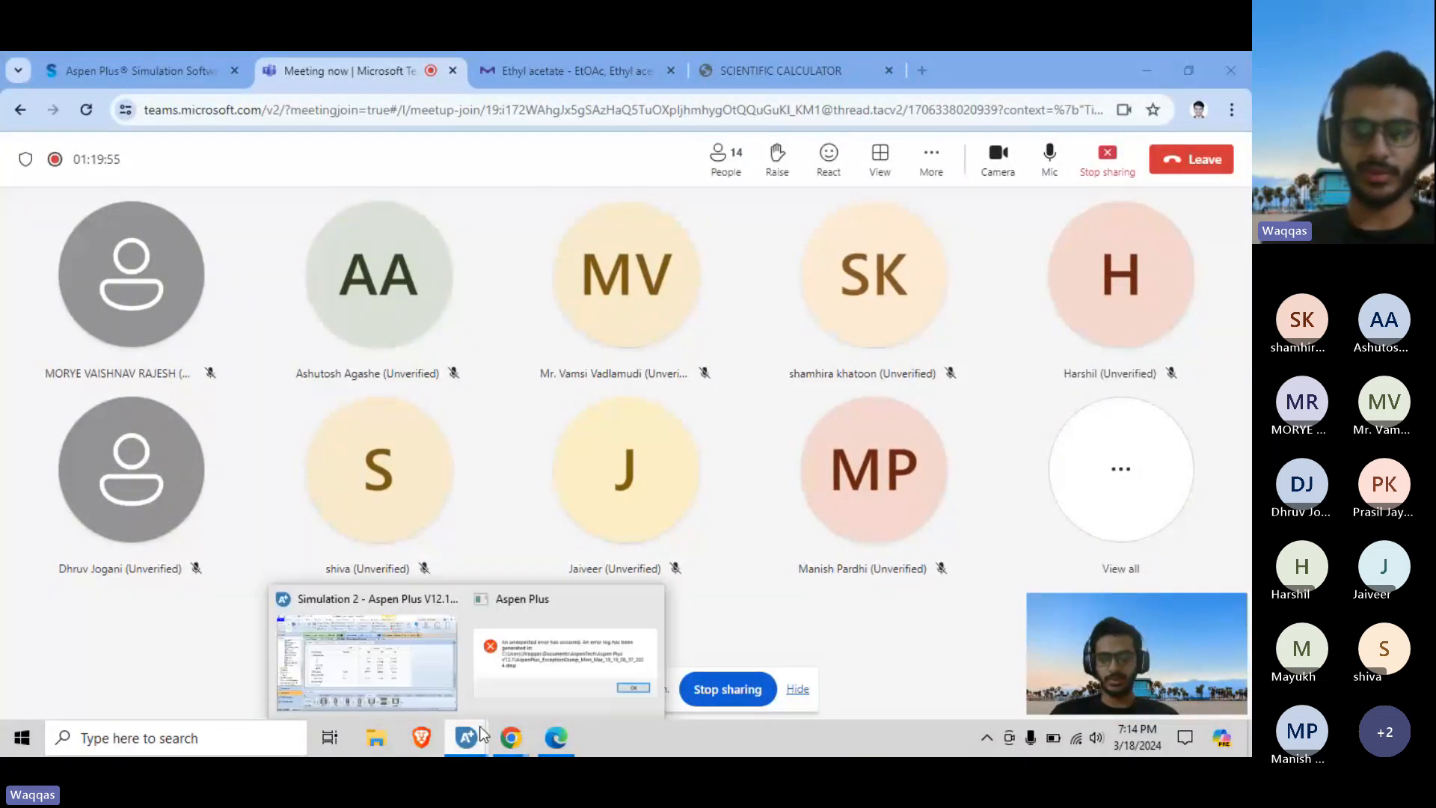
{"action": "left_click", "coordinate": [366, 658]}
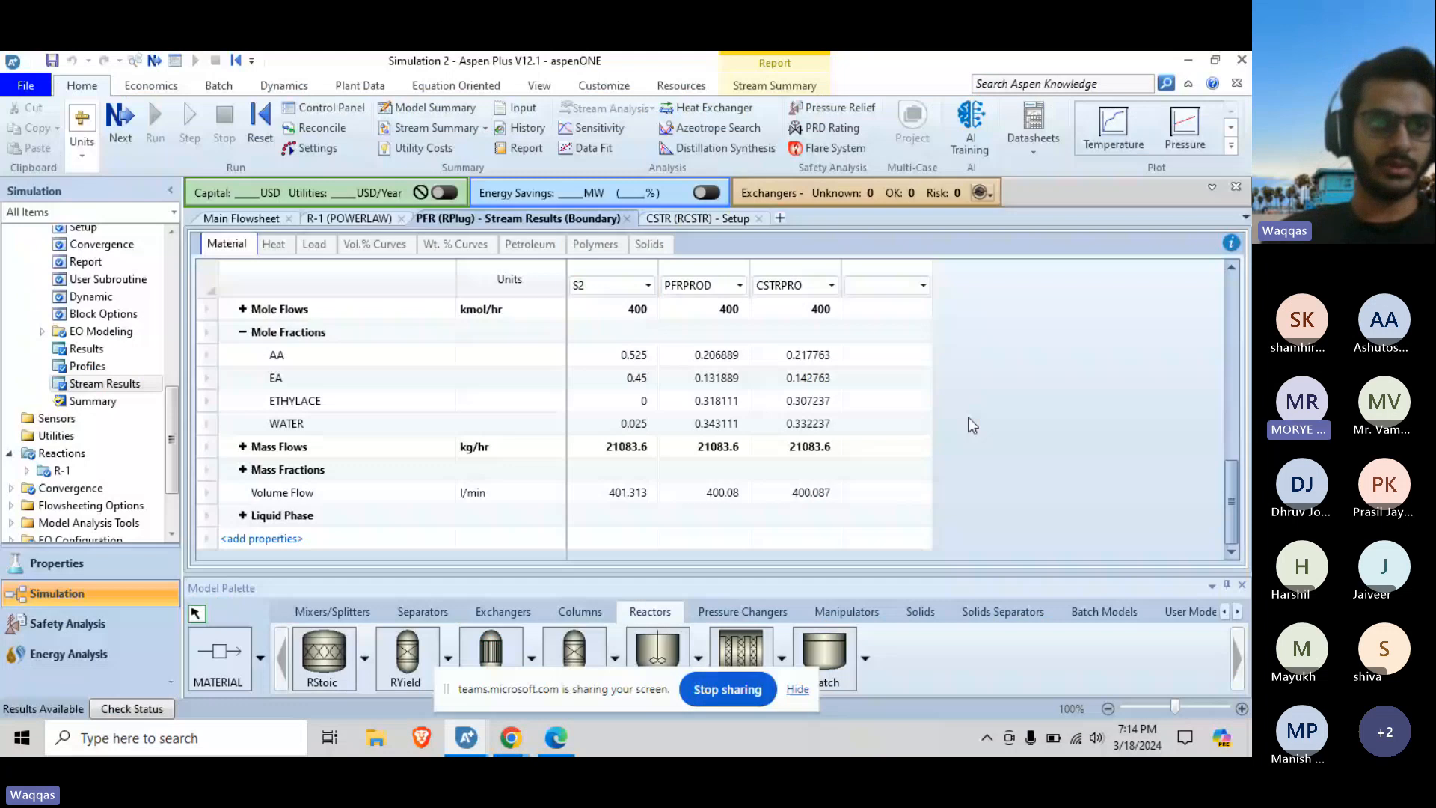
Save the simulation in the week8 pk folder as a compound file named "comaprative study of diff rectors"
{"action": "key", "text": "ctrl+s"}
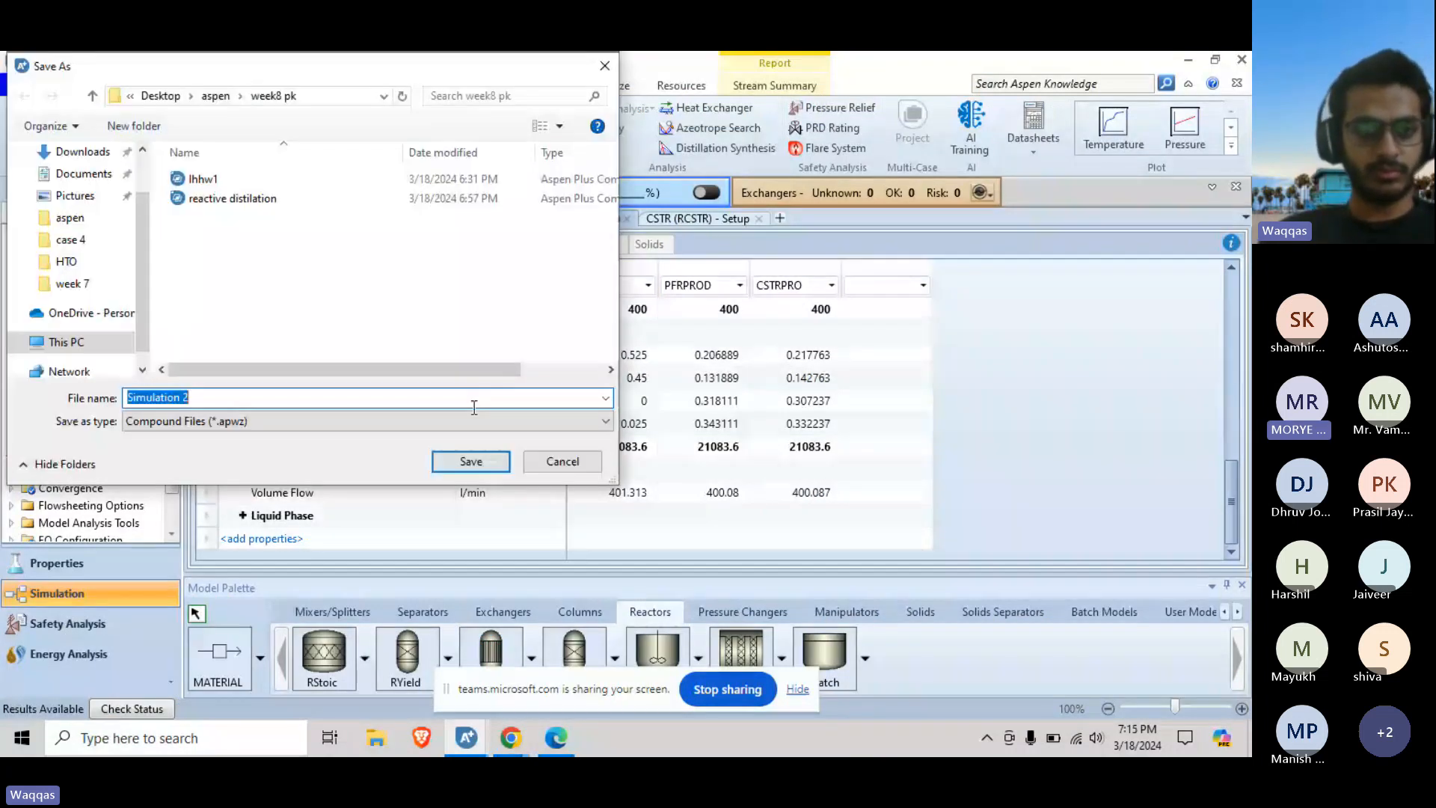
{"action": "key", "text": "BackSpace"}
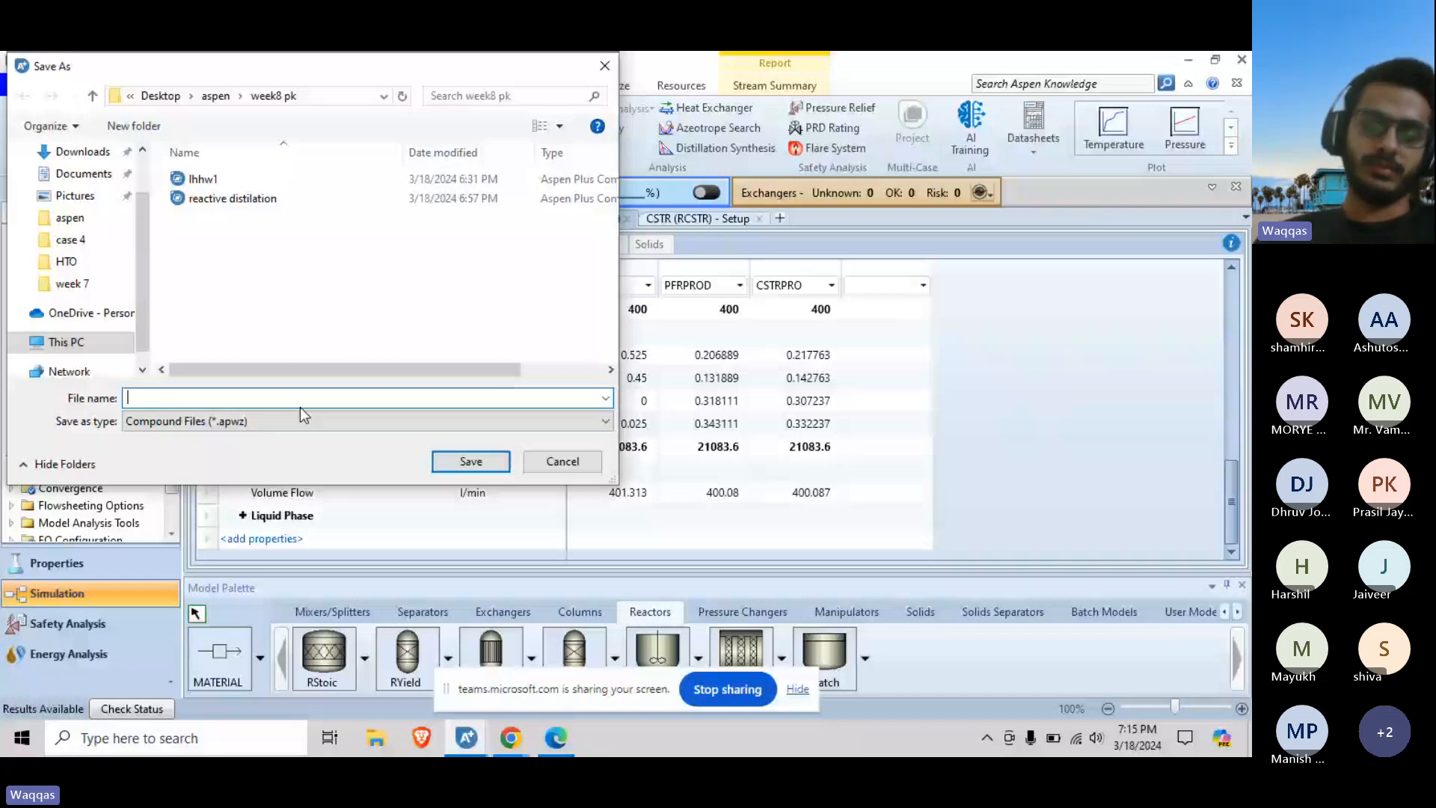
{"action": "type", "text": "co"}
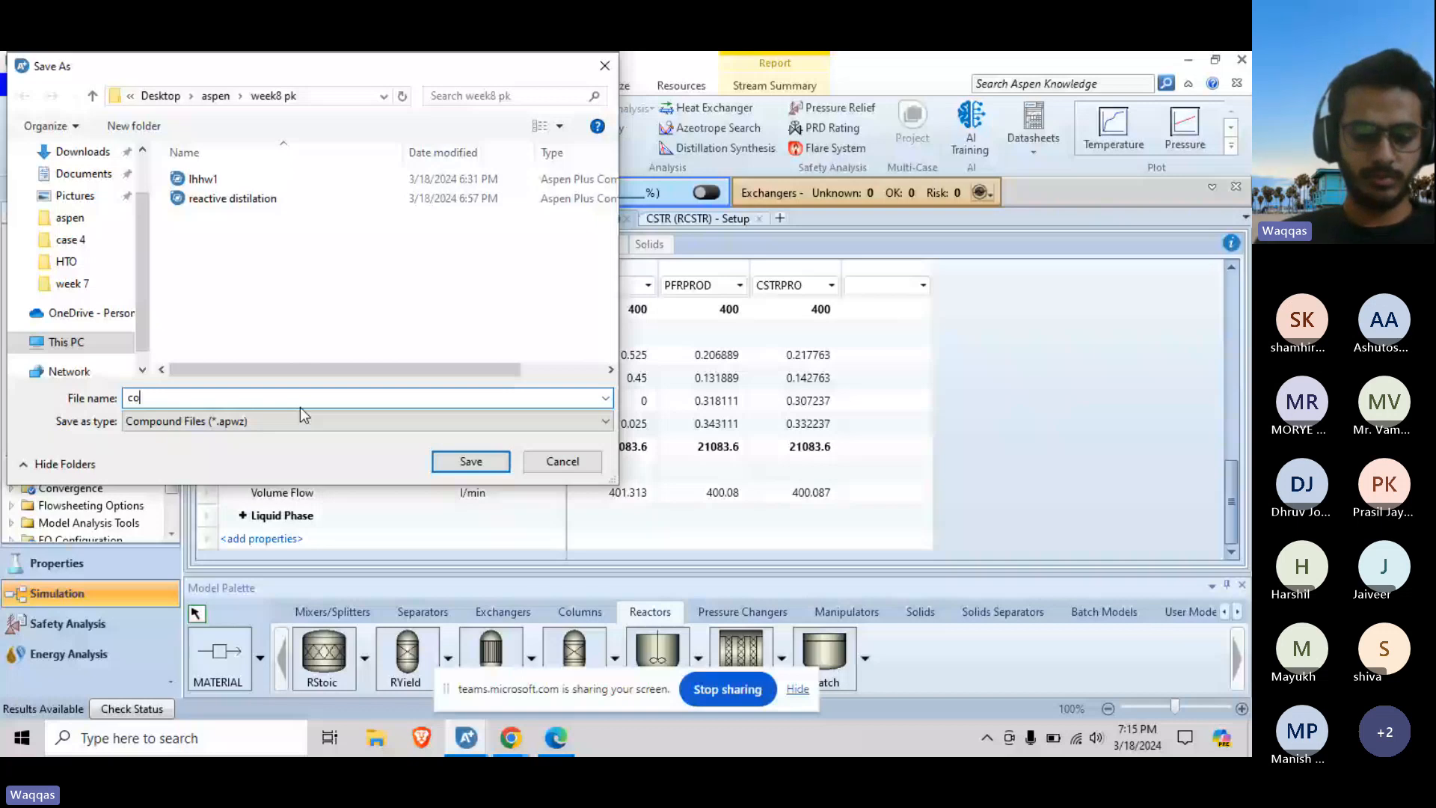
{"action": "type", "text": "maprati"}
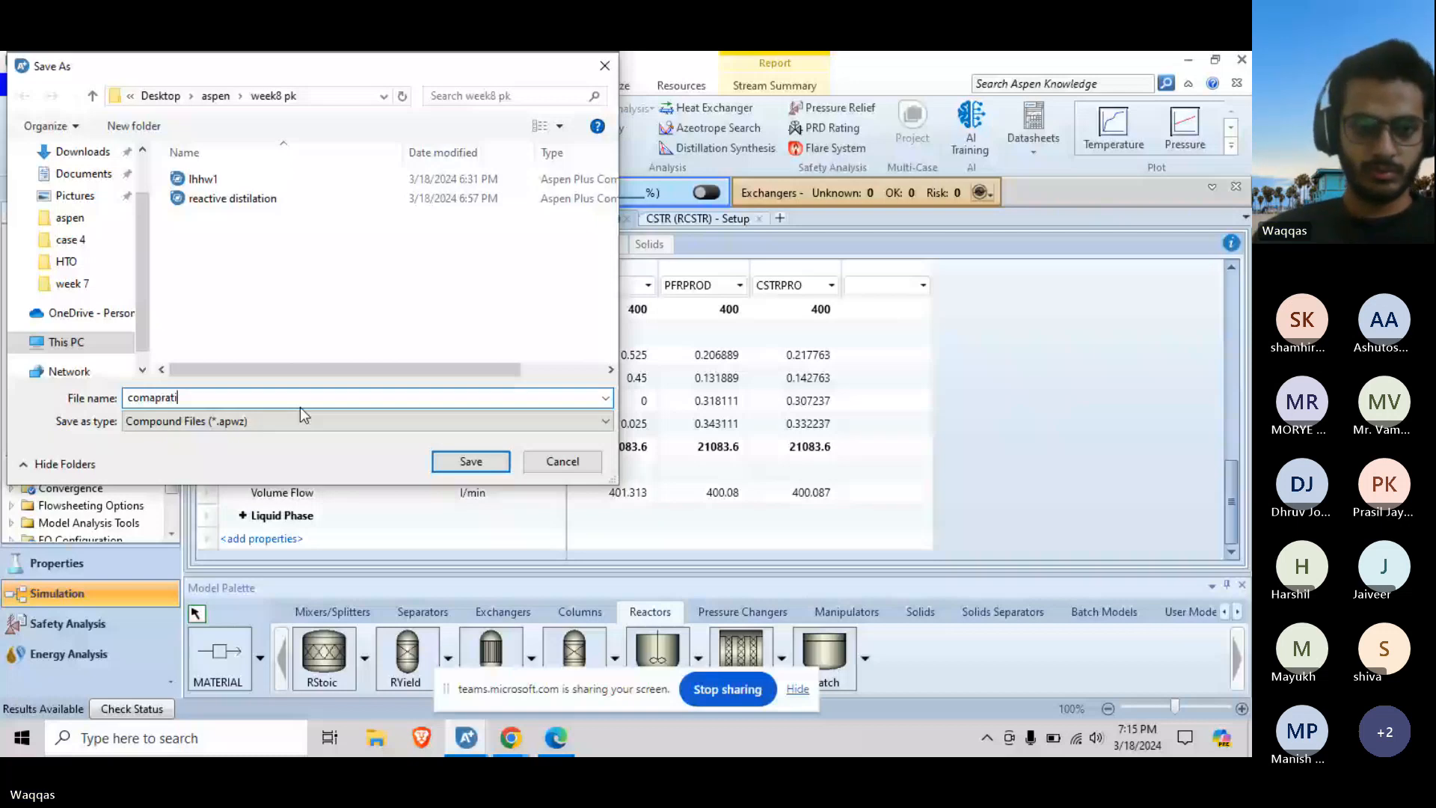
{"action": "type", "text": "ve study of diff recato"}
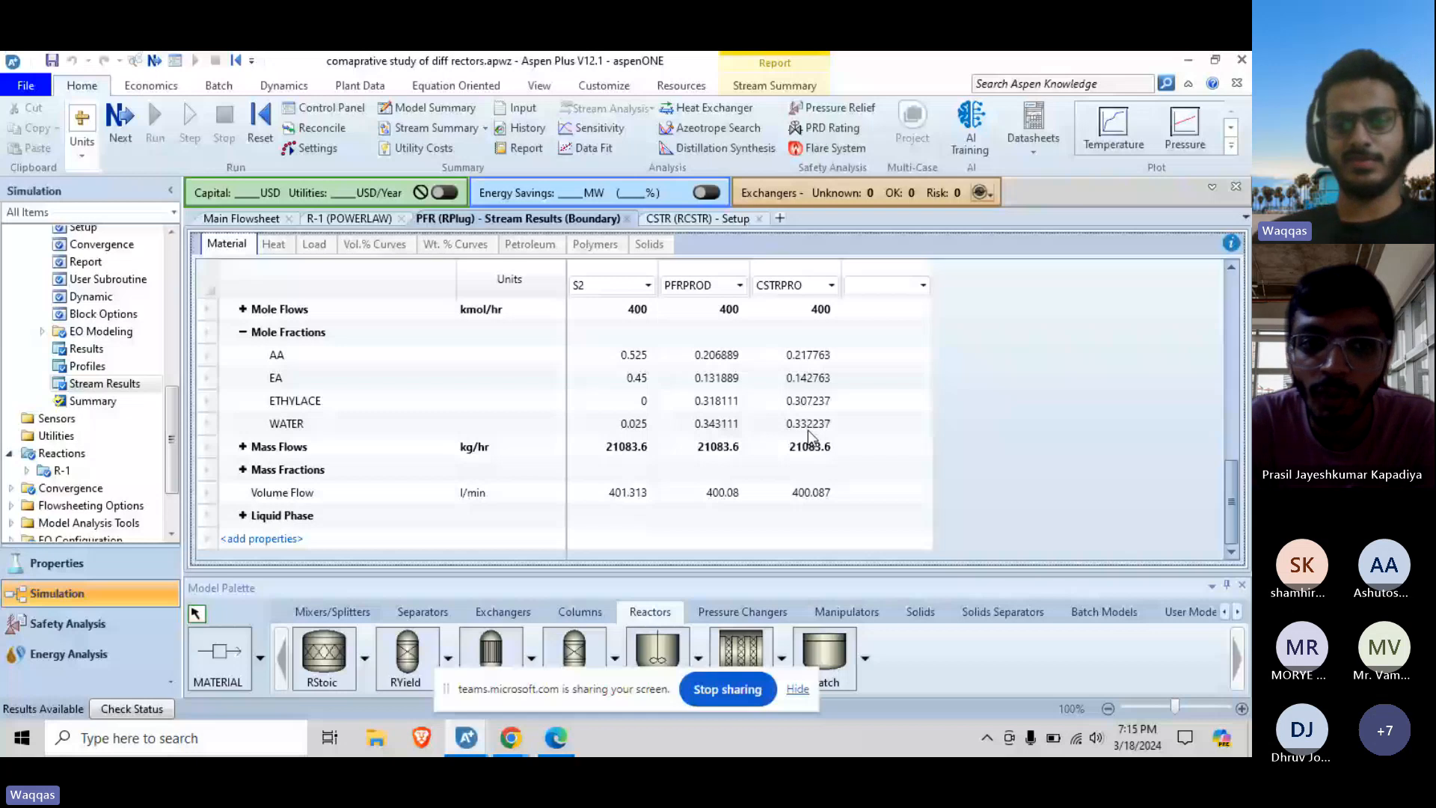
{"action": "left_click", "coordinate": [808, 429]}
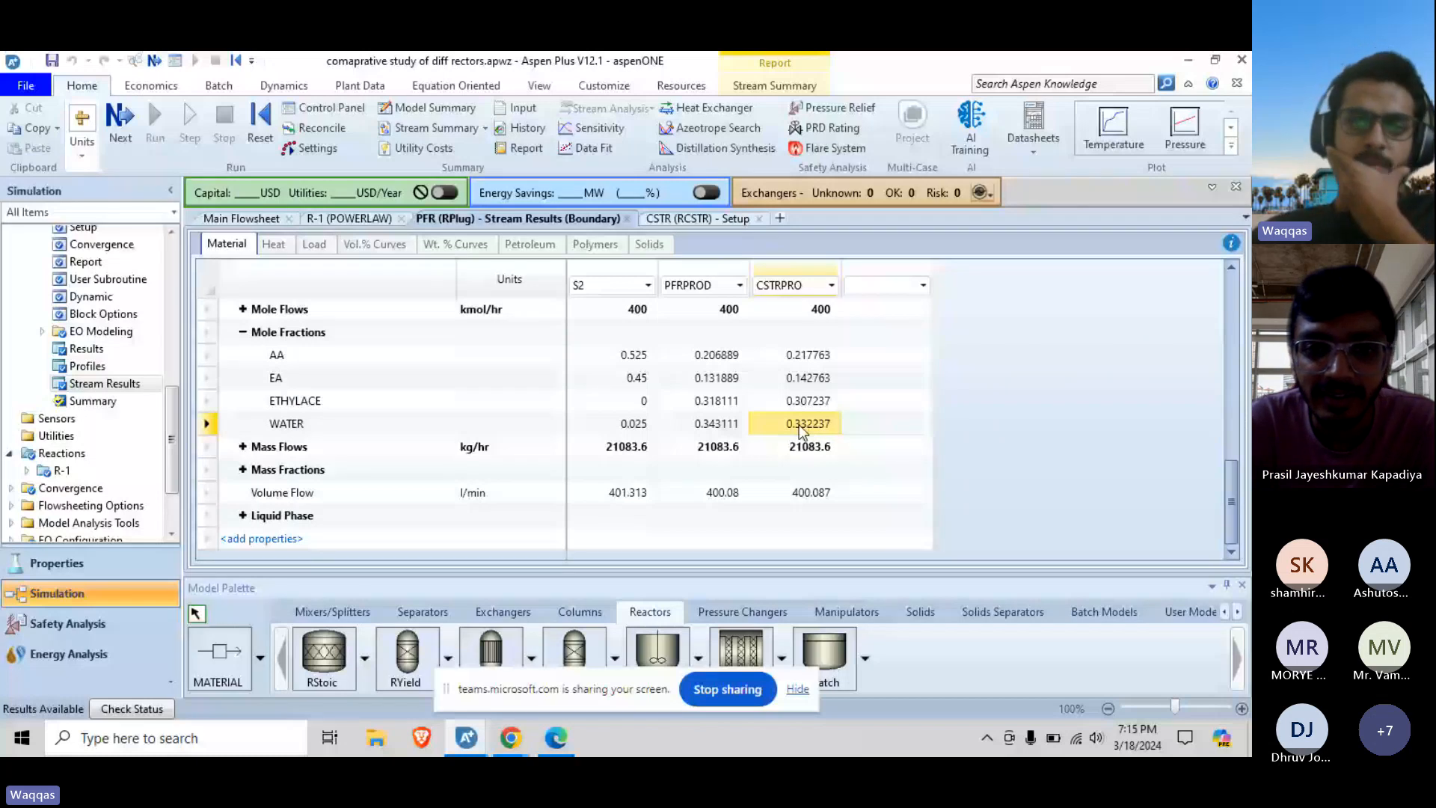
{"action": "key", "text": "Up"}
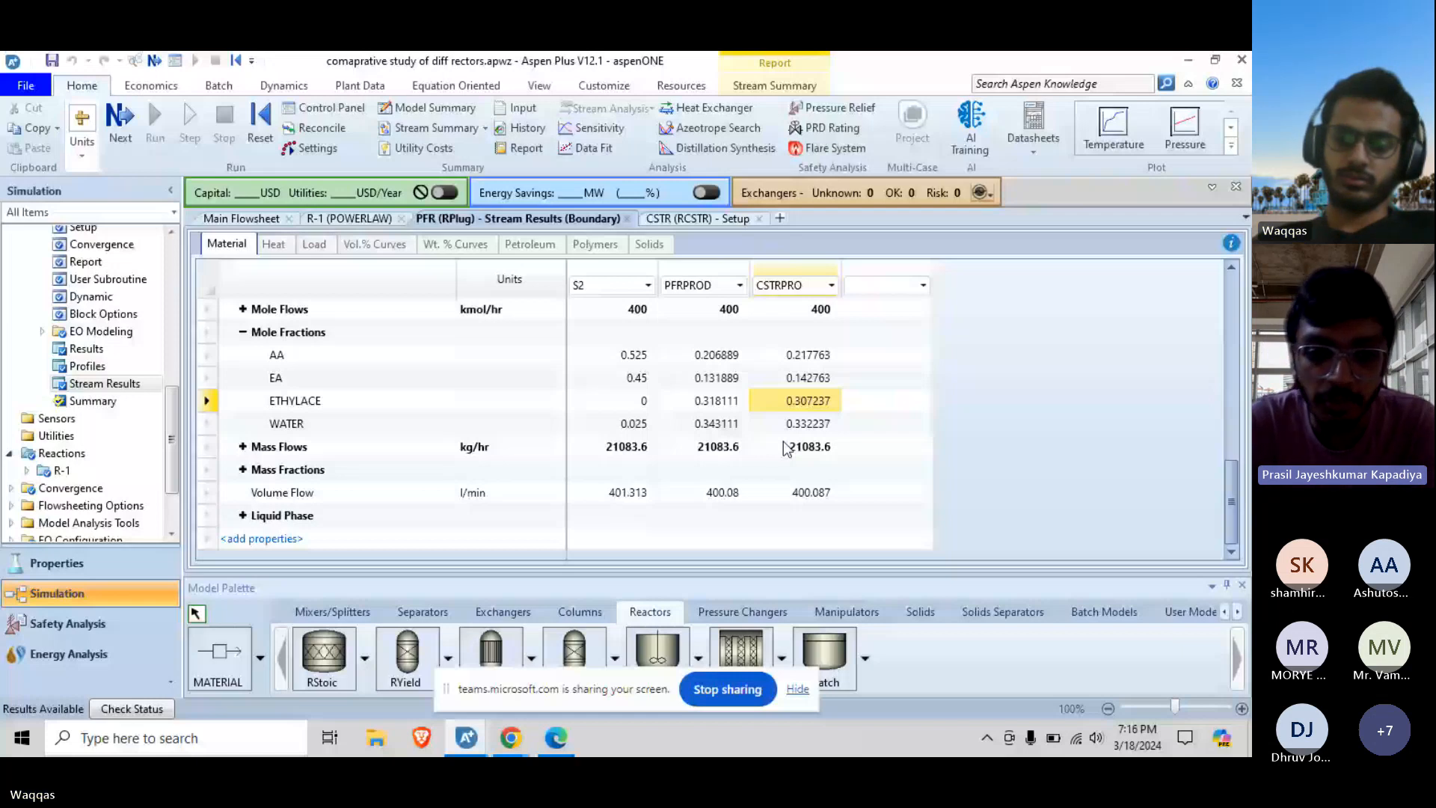
{"action": "left_click", "coordinate": [866, 425]}
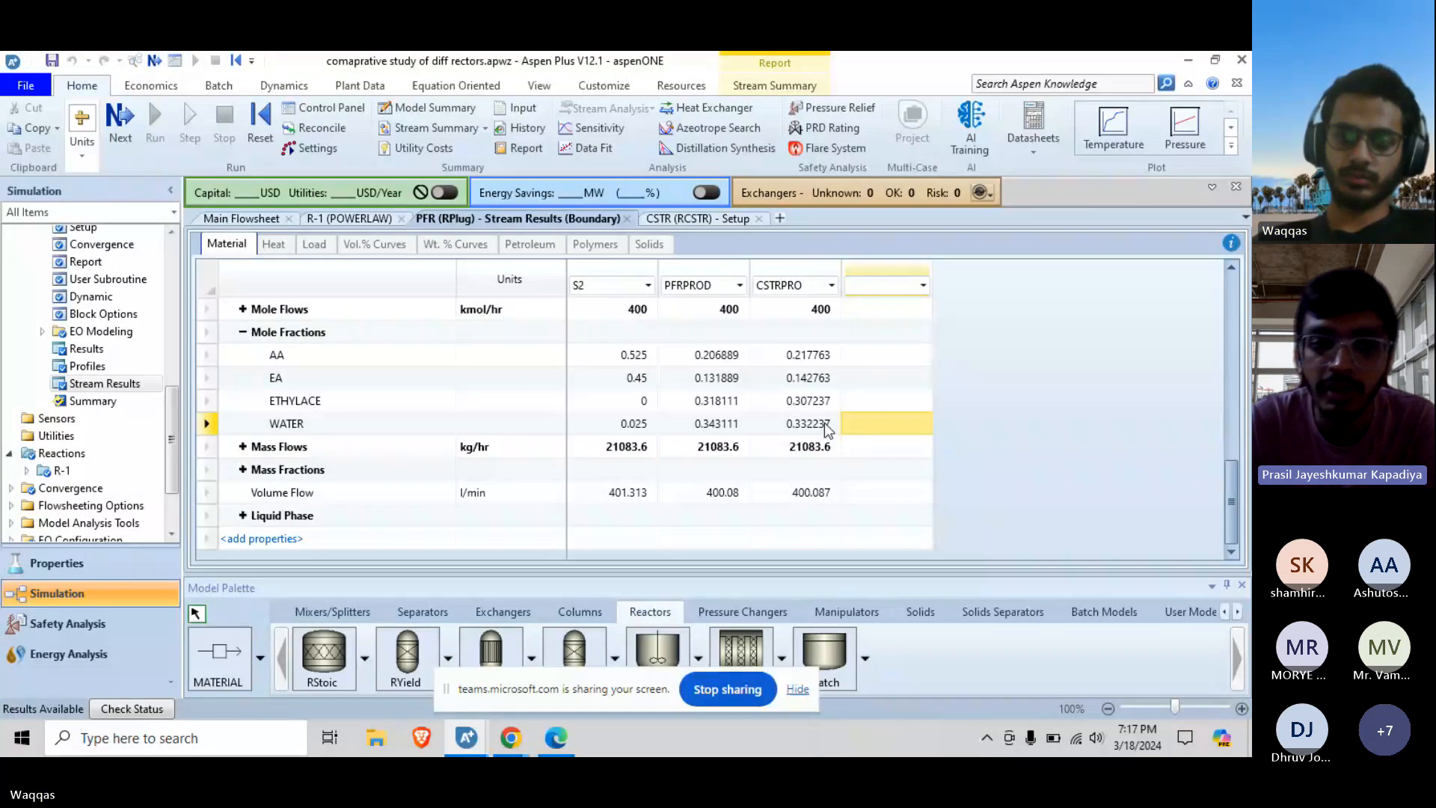
{"action": "left_click", "coordinate": [825, 424]}
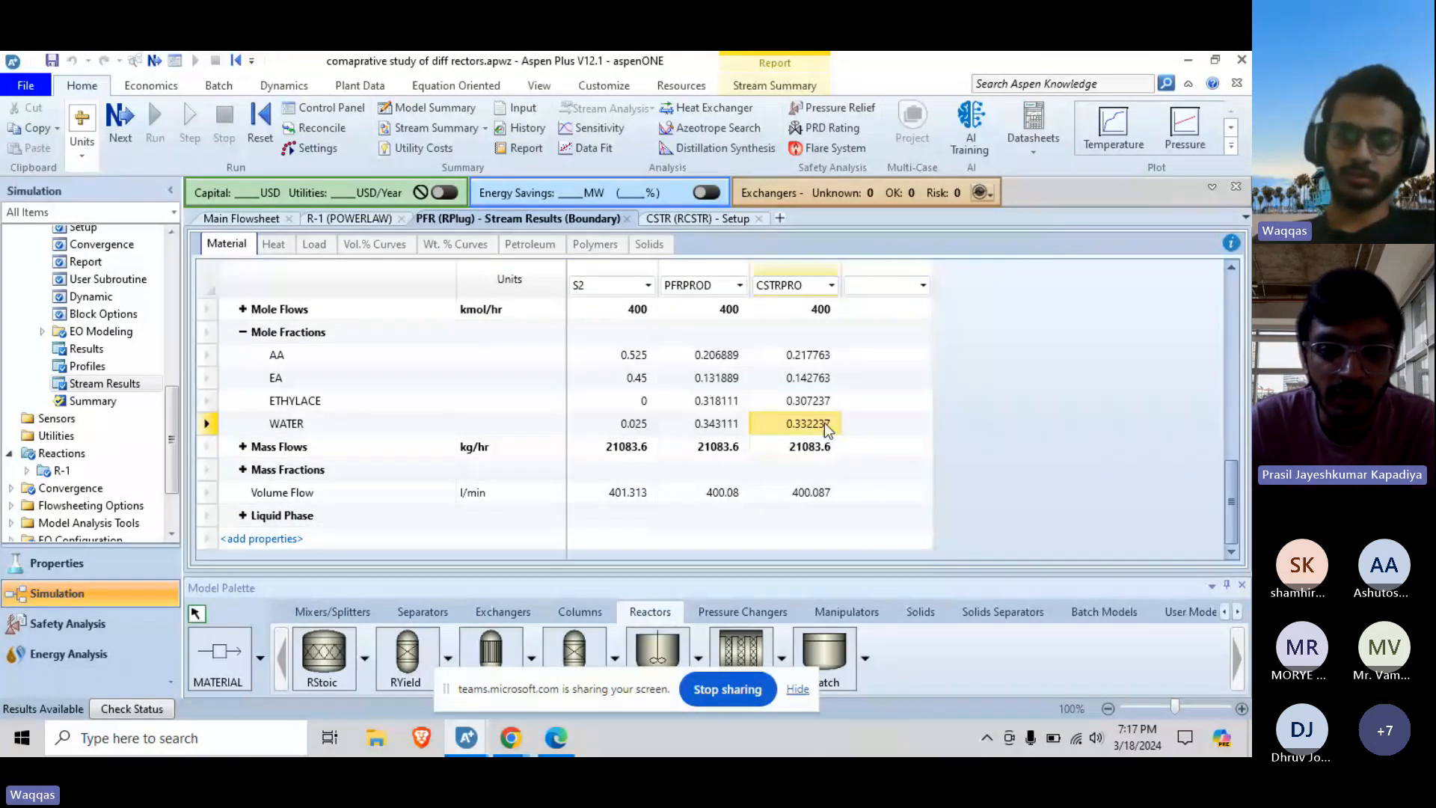
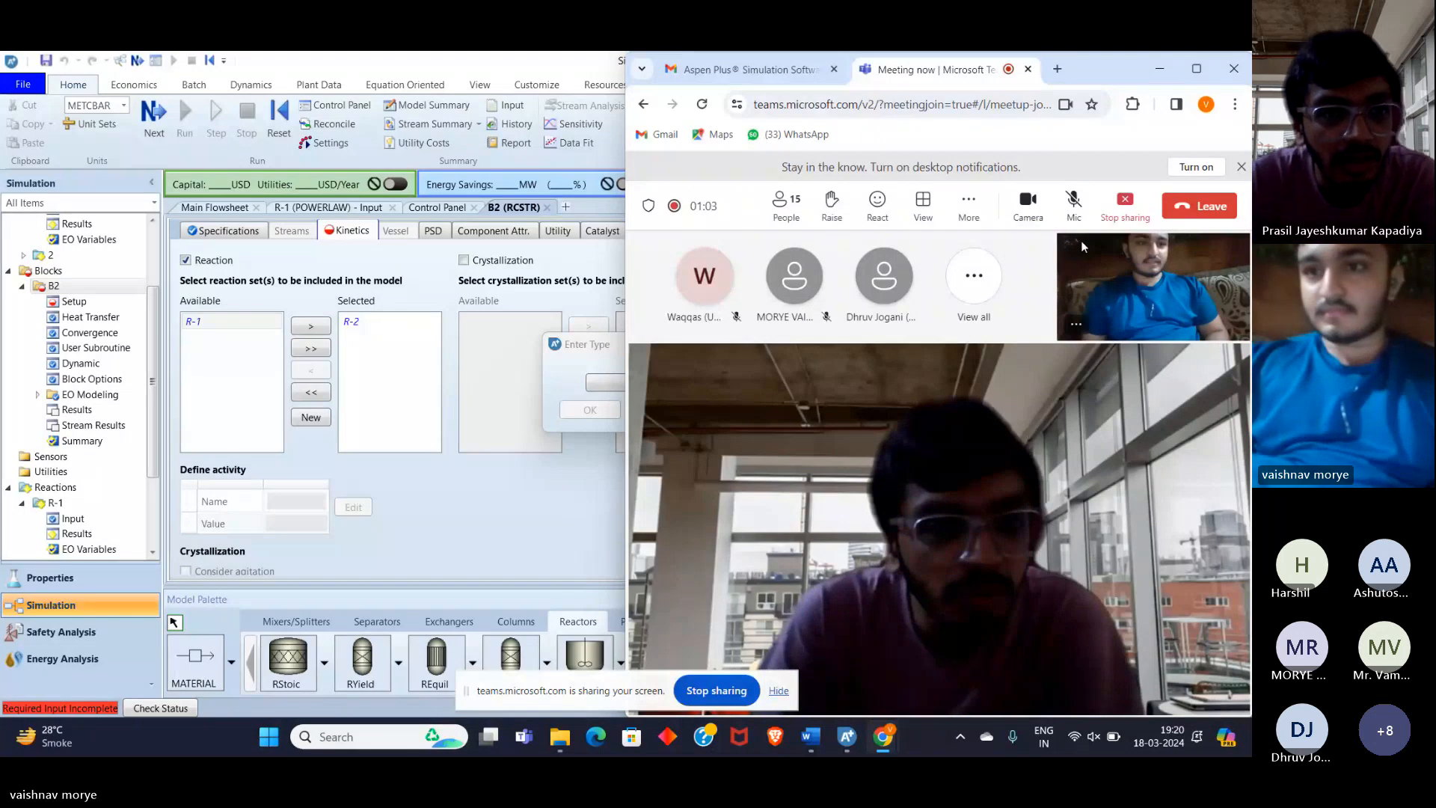
Return to the Aspen Plus flowsheet and try to cut reactor block B2
{"action": "left_click", "coordinate": [1159, 70]}
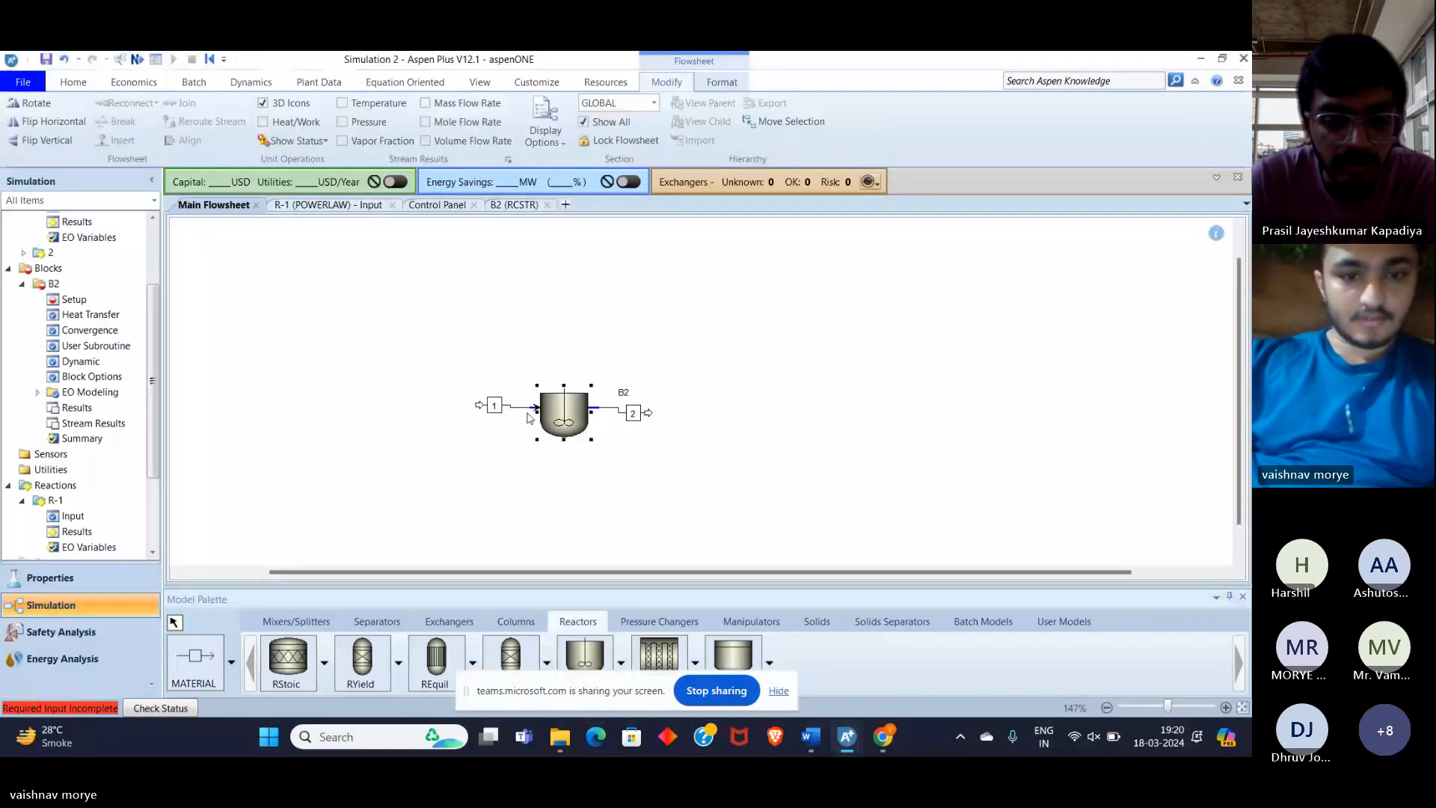
{"action": "right_click", "coordinate": [554, 409]}
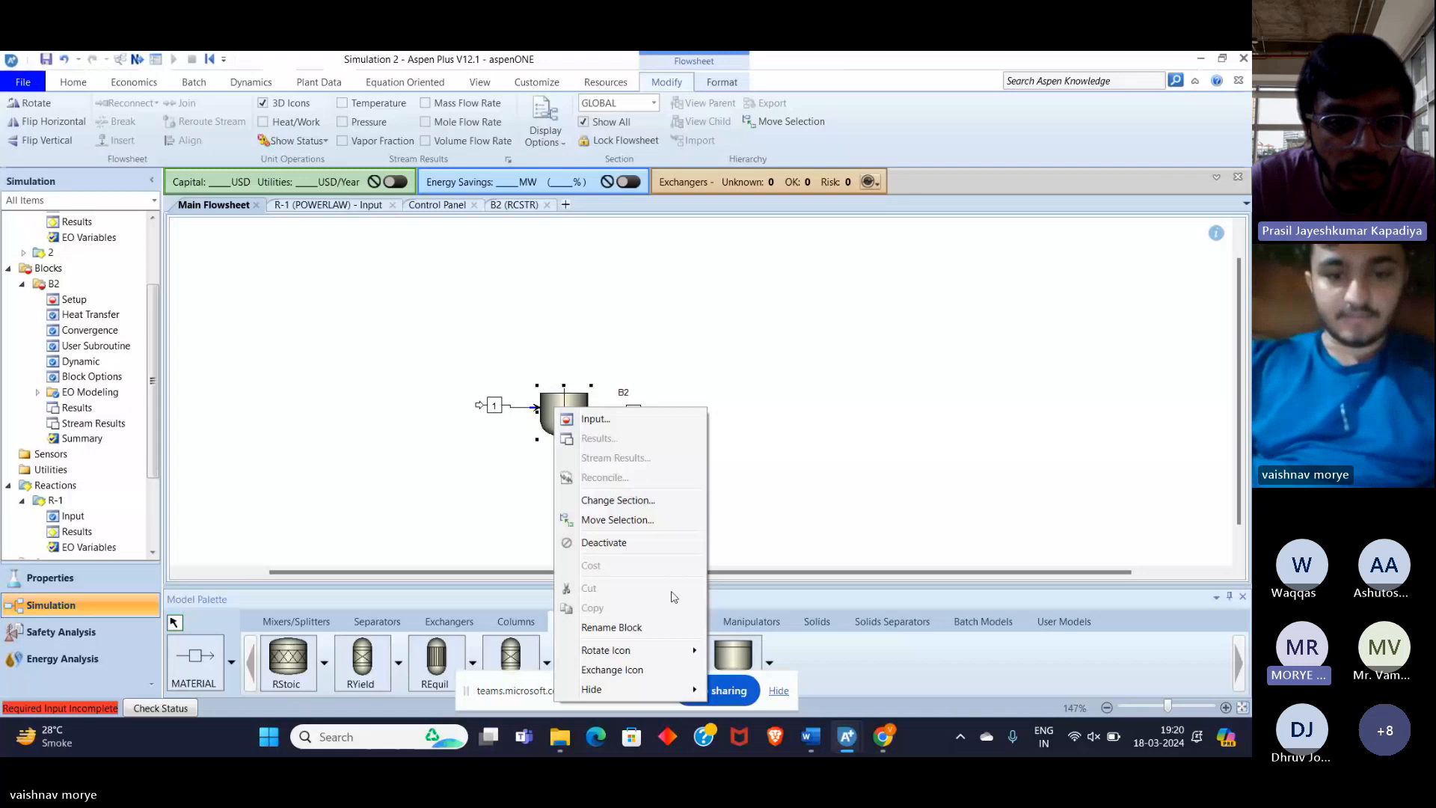
{"action": "key", "text": "Escape"}
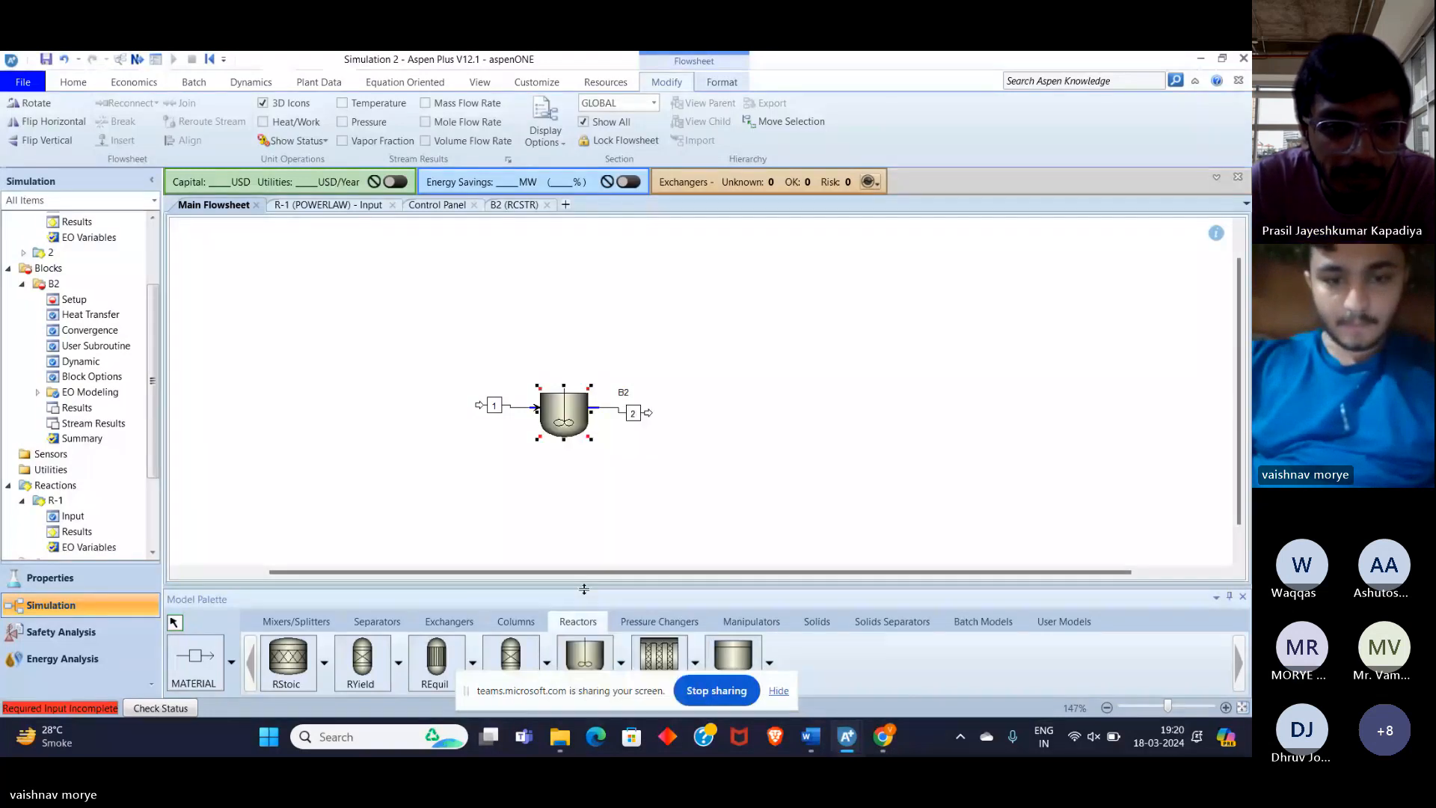
{"action": "key", "text": "ctrl+x"}
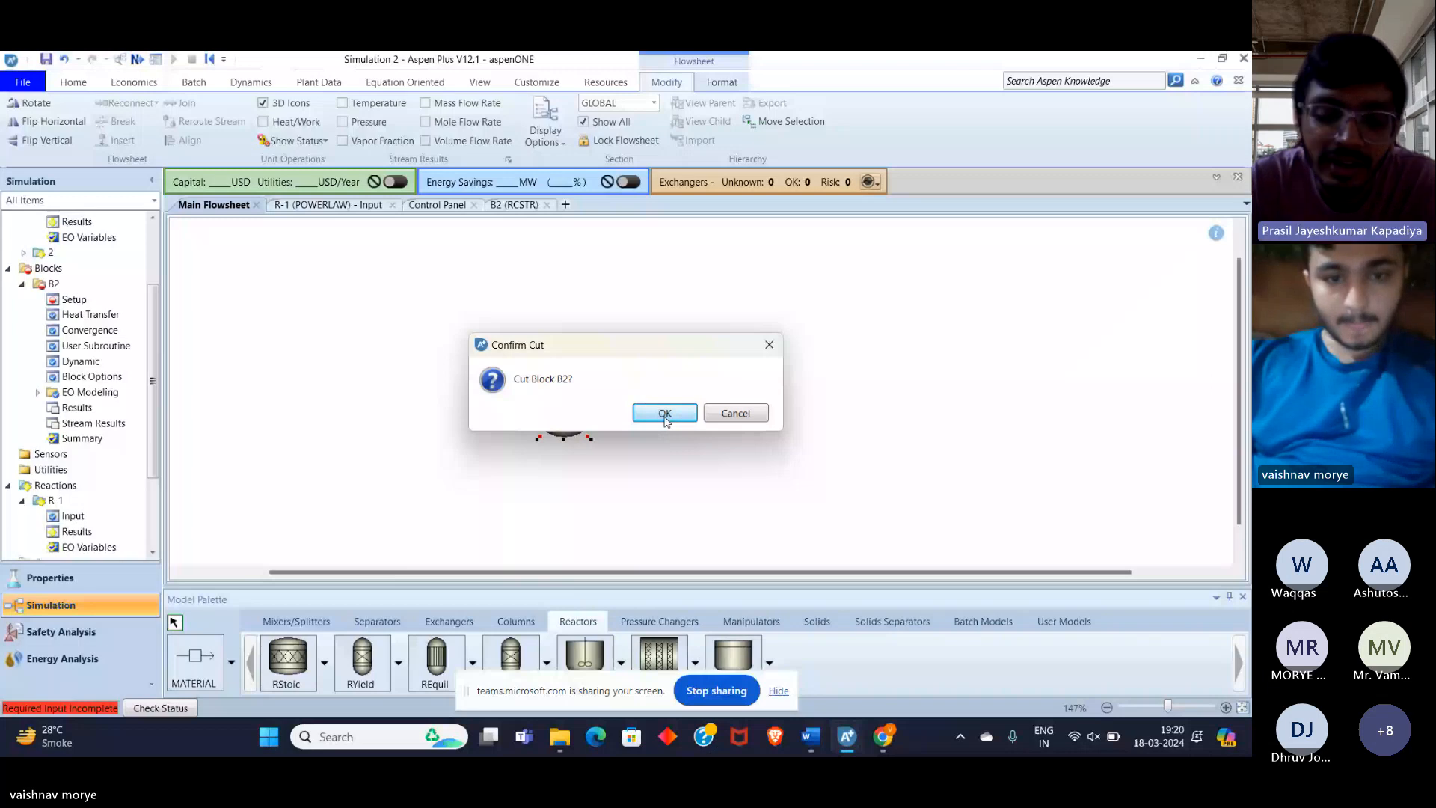
{"action": "left_click", "coordinate": [666, 414]}
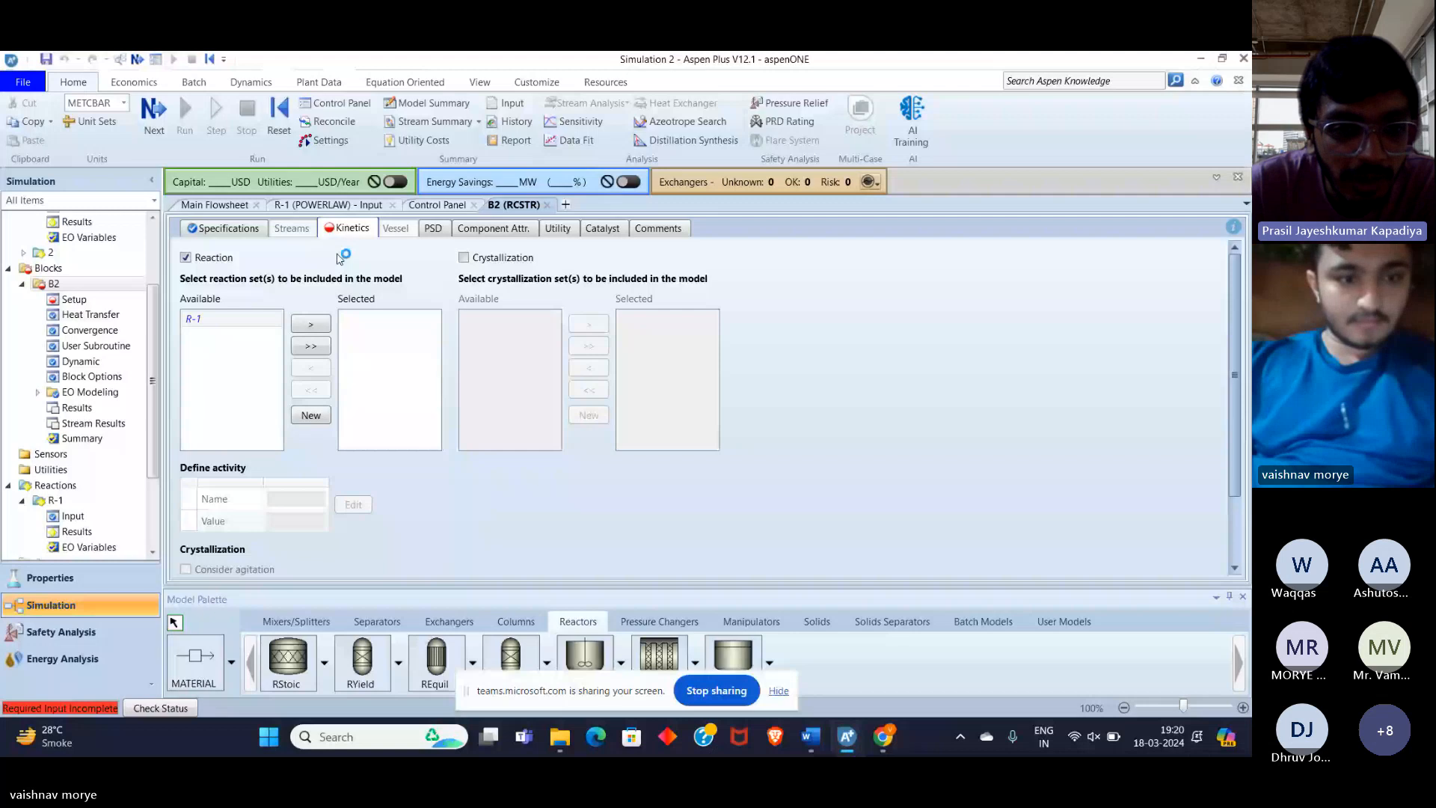
{"action": "right_click", "coordinate": [219, 340]}
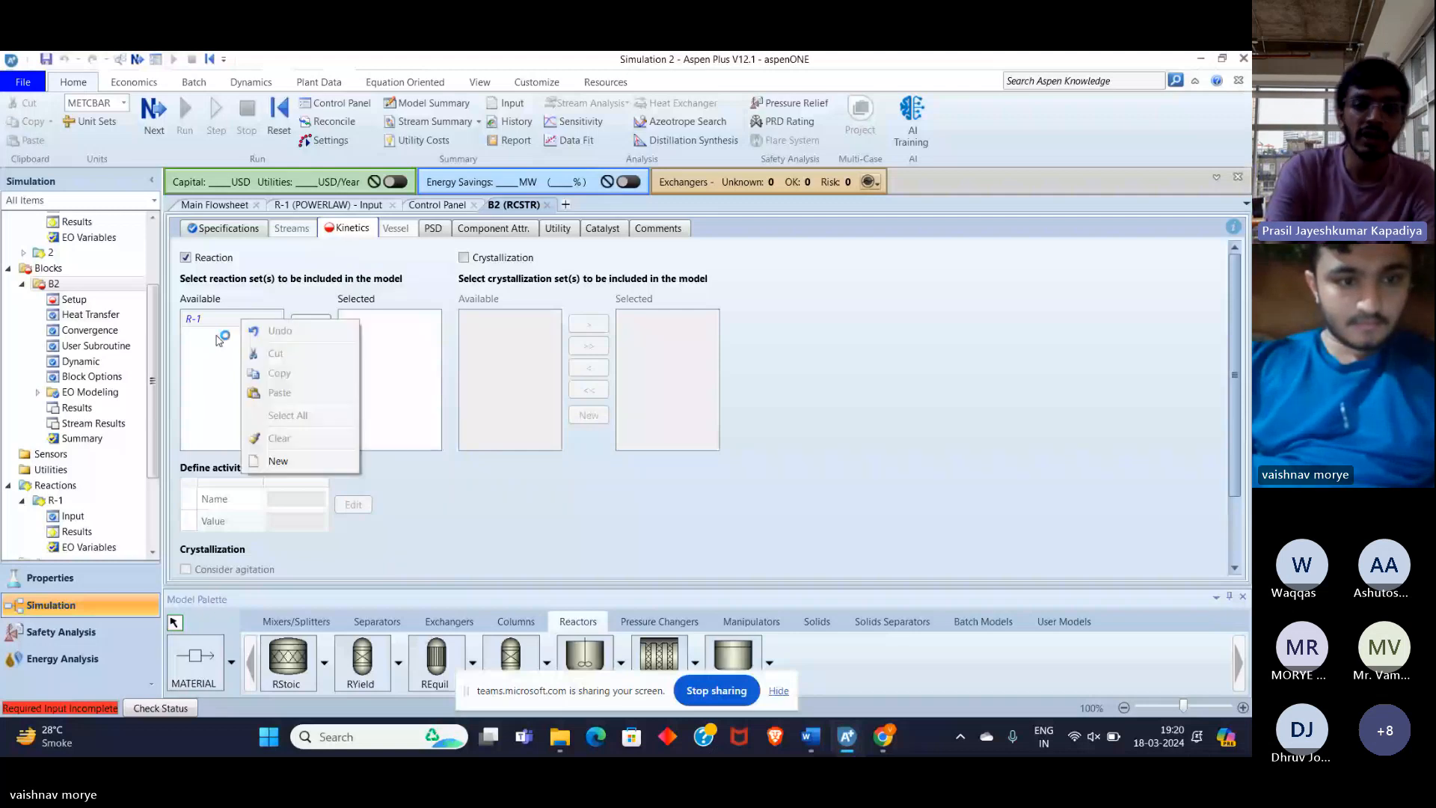
{"action": "right_click", "coordinate": [229, 324]}
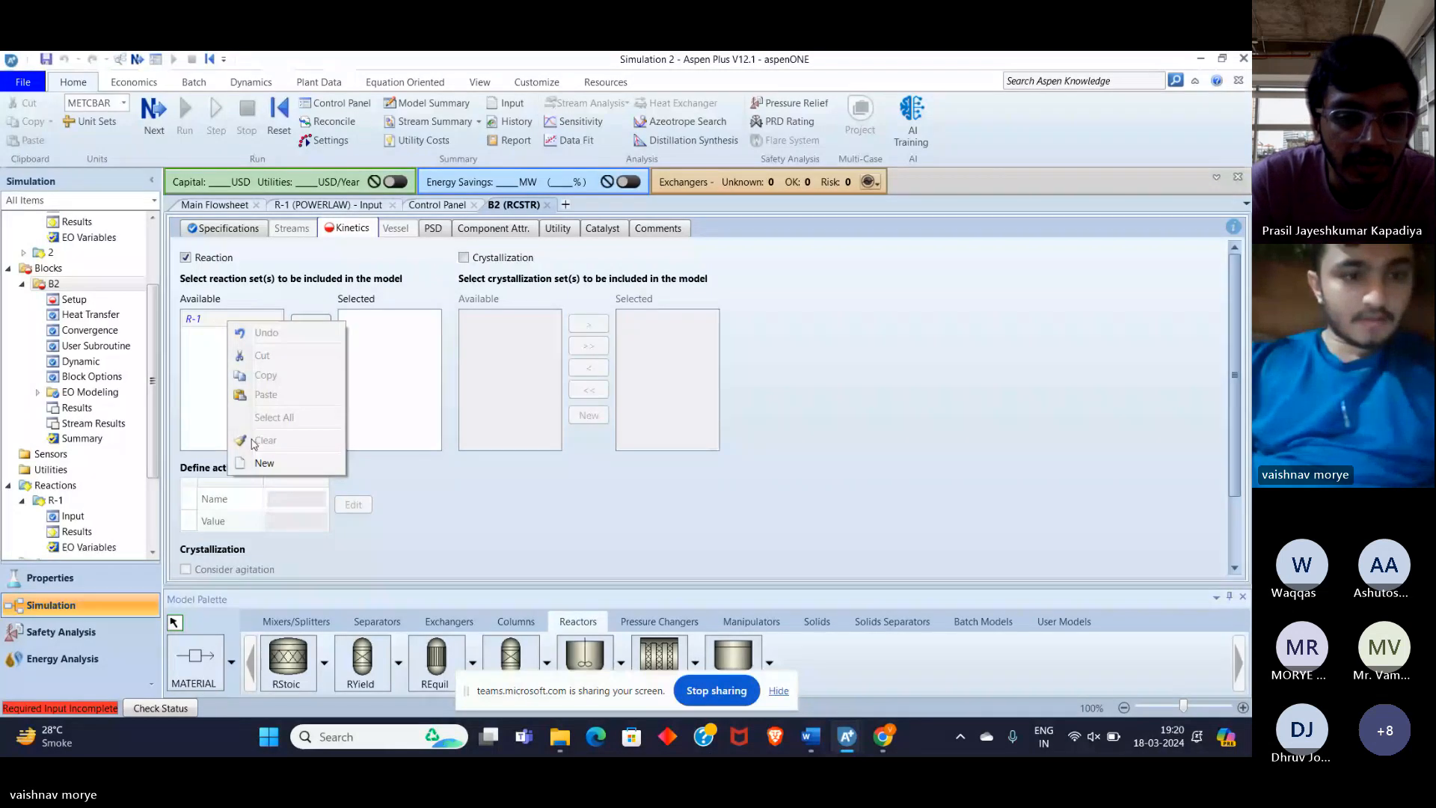
{"action": "left_click", "coordinate": [222, 303]}
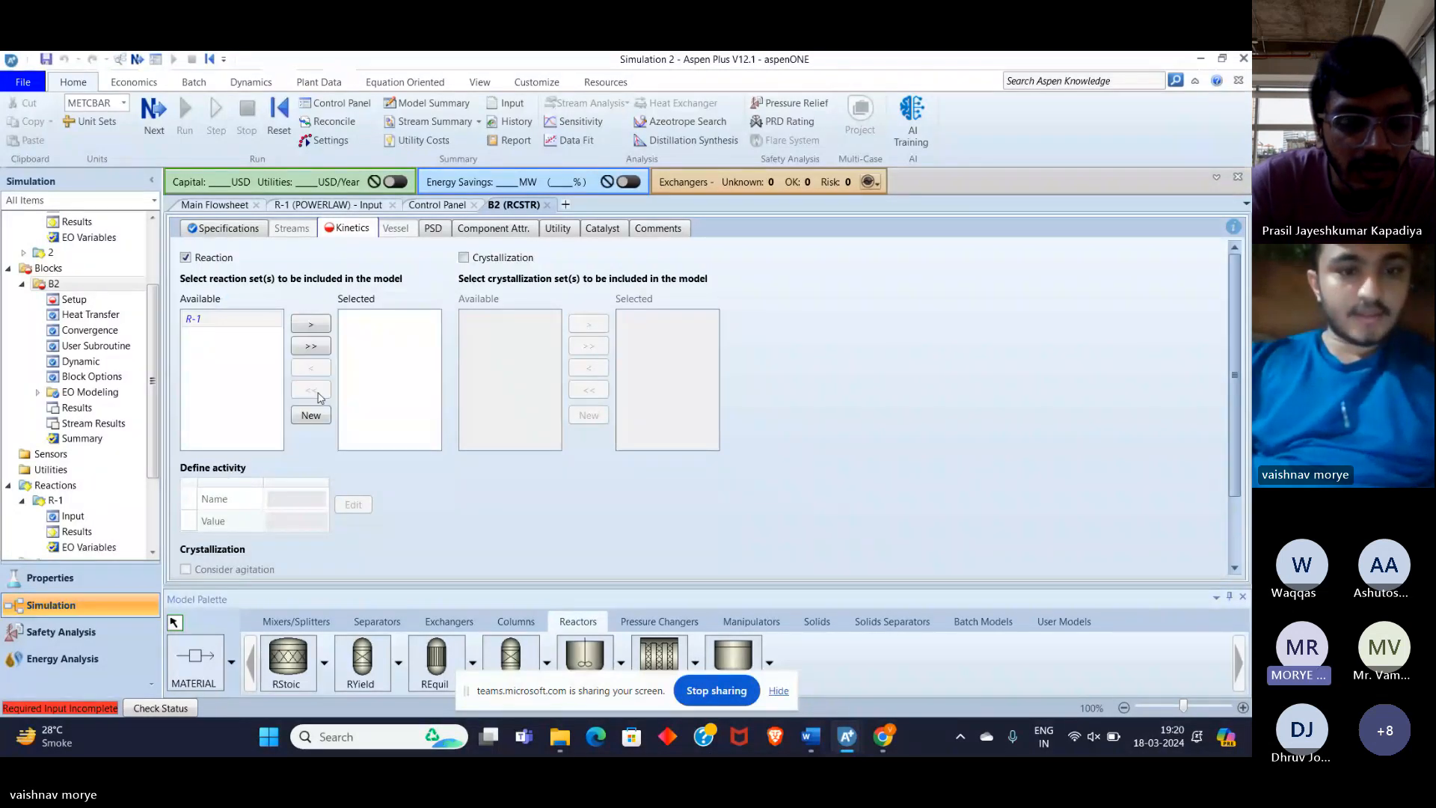
Try to create a new reaction set R-2 for block B2's kinetics, checking the available reaction types
{"action": "left_click", "coordinate": [311, 415]}
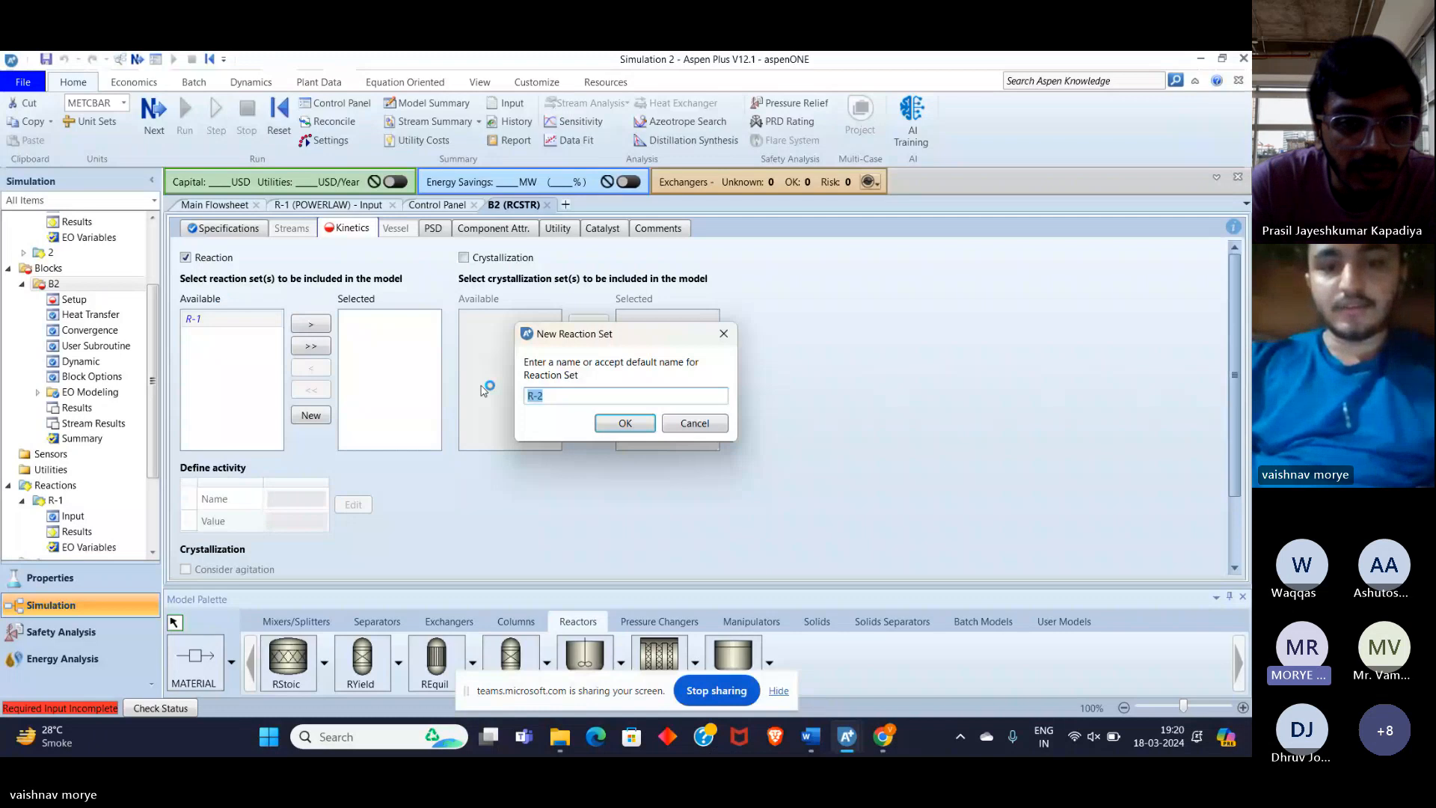
{"action": "left_click", "coordinate": [642, 423]}
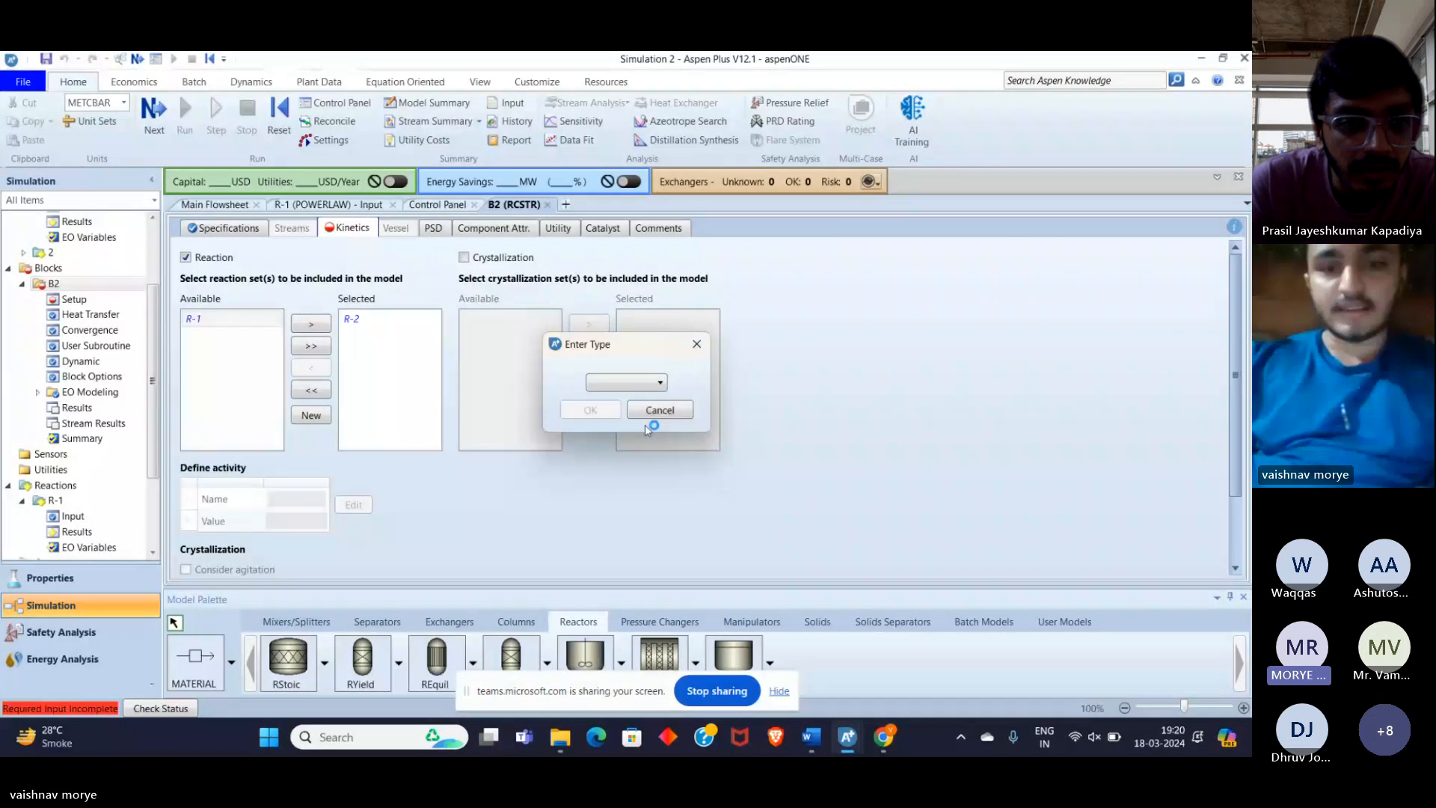
{"action": "left_click", "coordinate": [656, 385]}
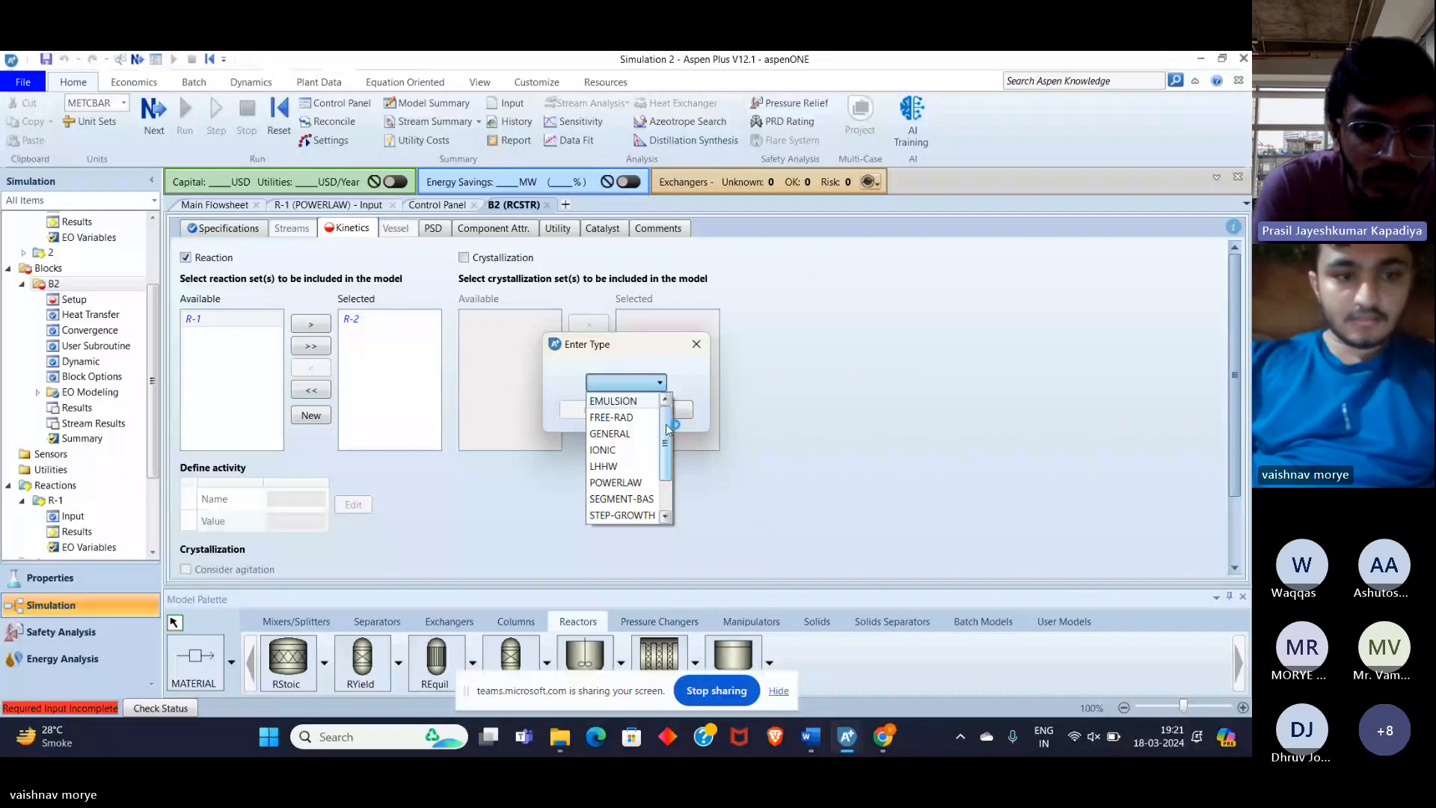
{"action": "left_click", "coordinate": [696, 344]}
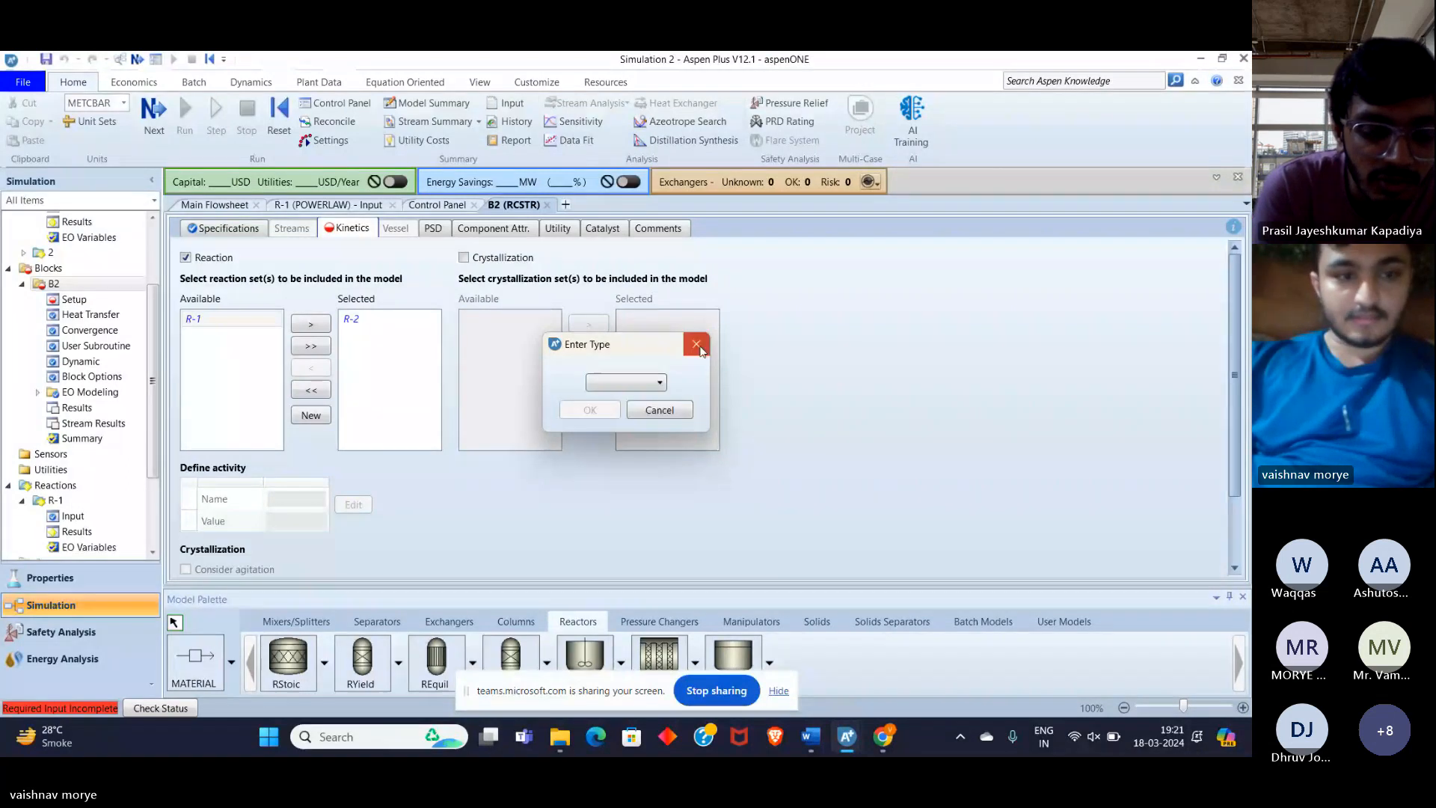
{"action": "left_click", "coordinate": [697, 344]}
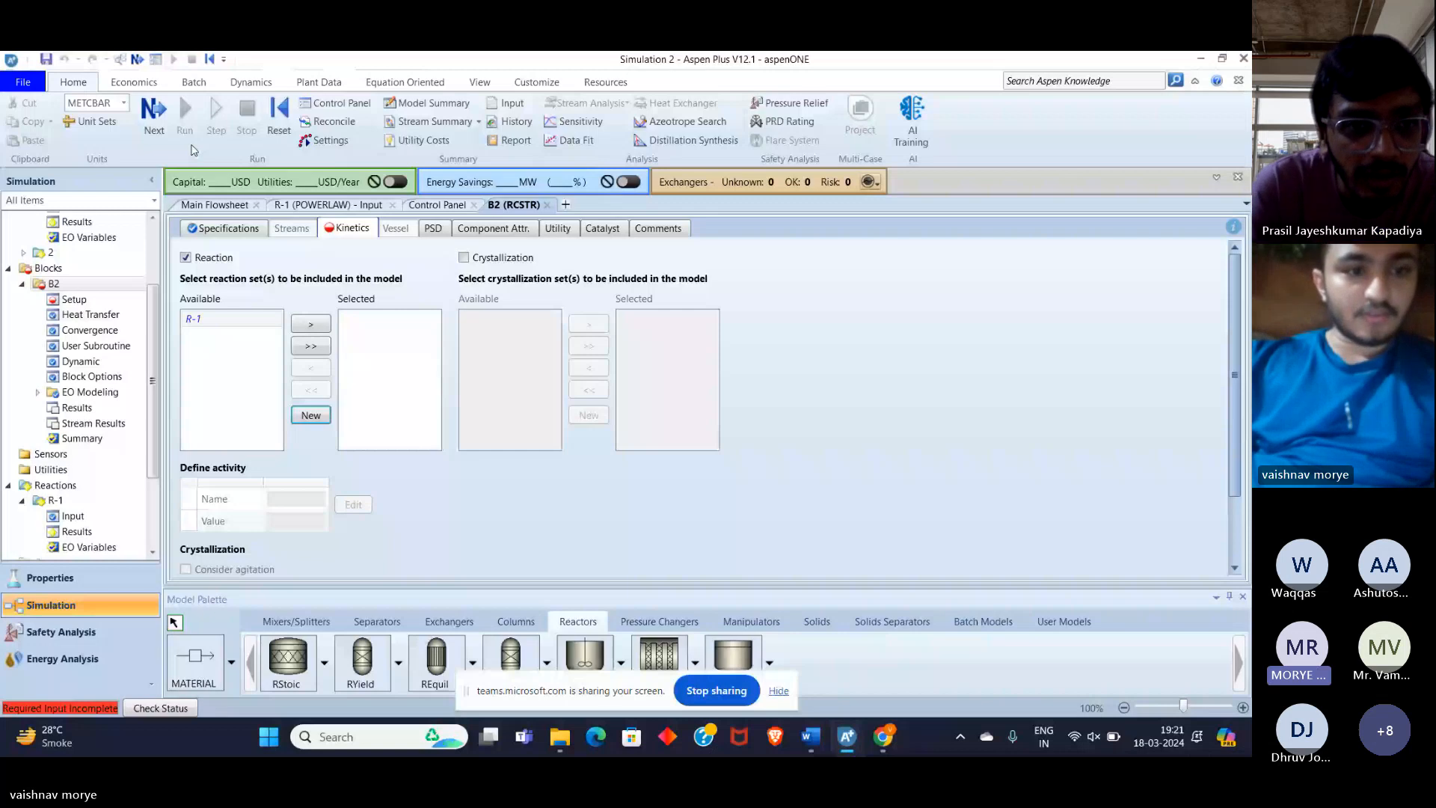
{"action": "right_click", "coordinate": [210, 334]}
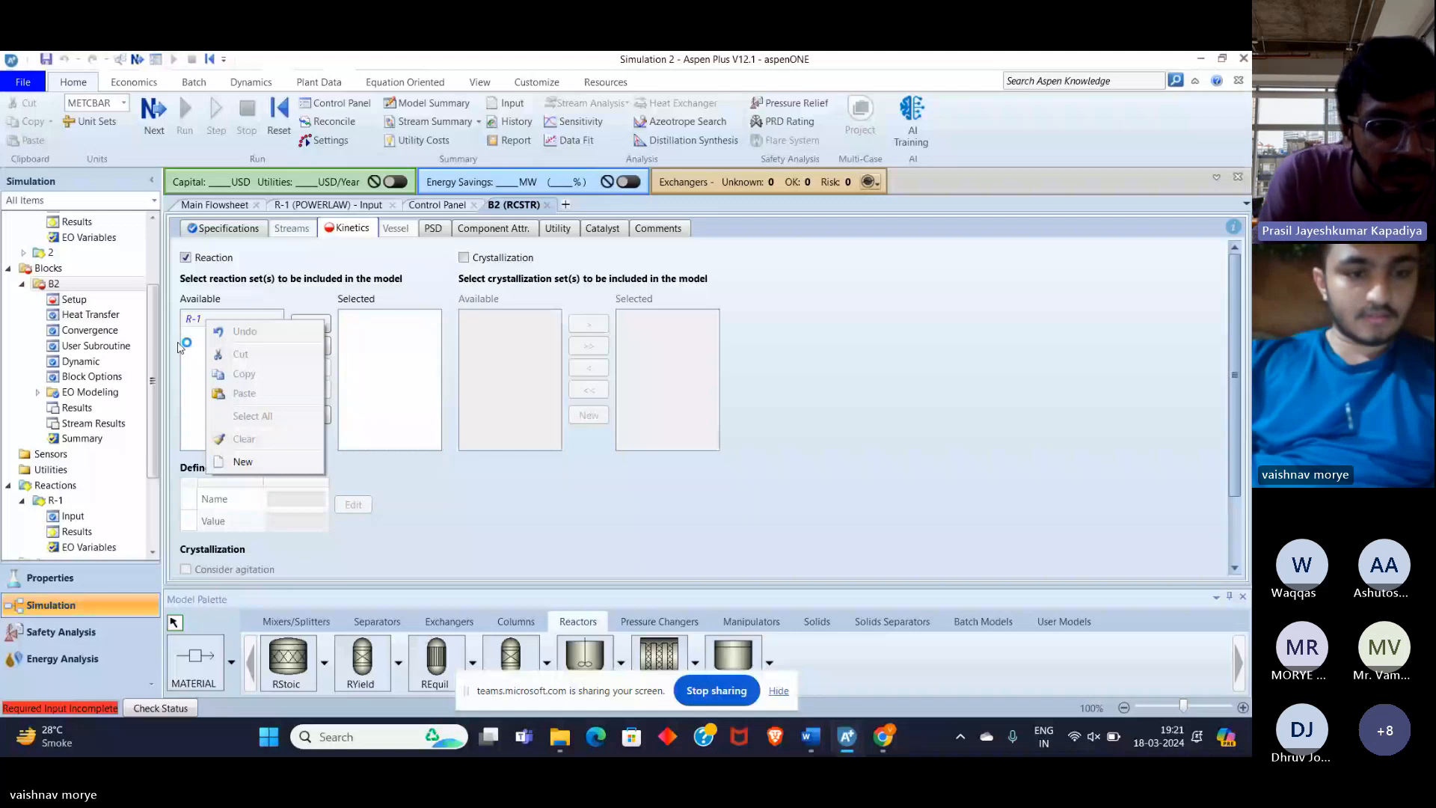
Delete the existing reaction set R-1 so block B2 has no reaction sets available
{"action": "left_click", "coordinate": [180, 348]}
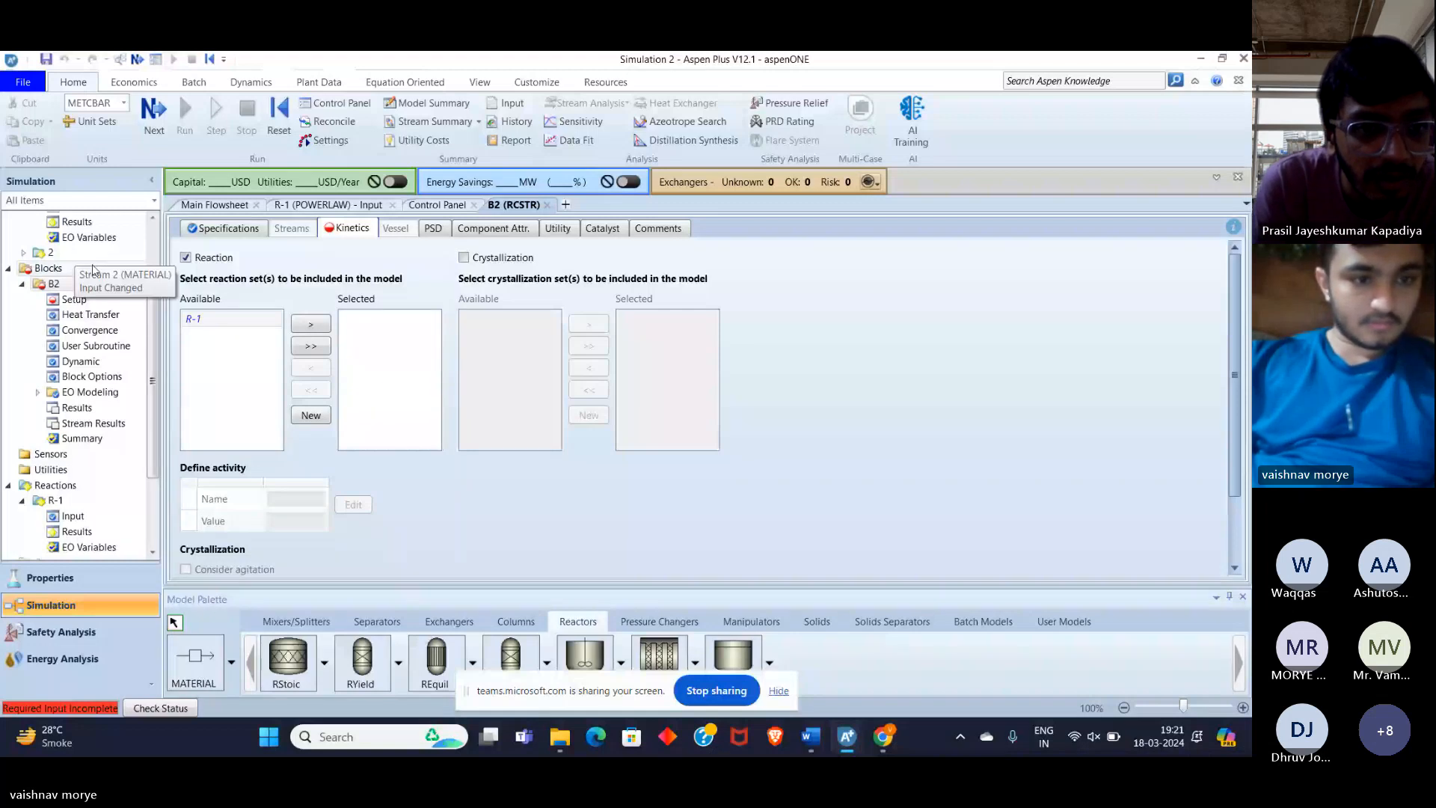
{"action": "right_click", "coordinate": [260, 323]}
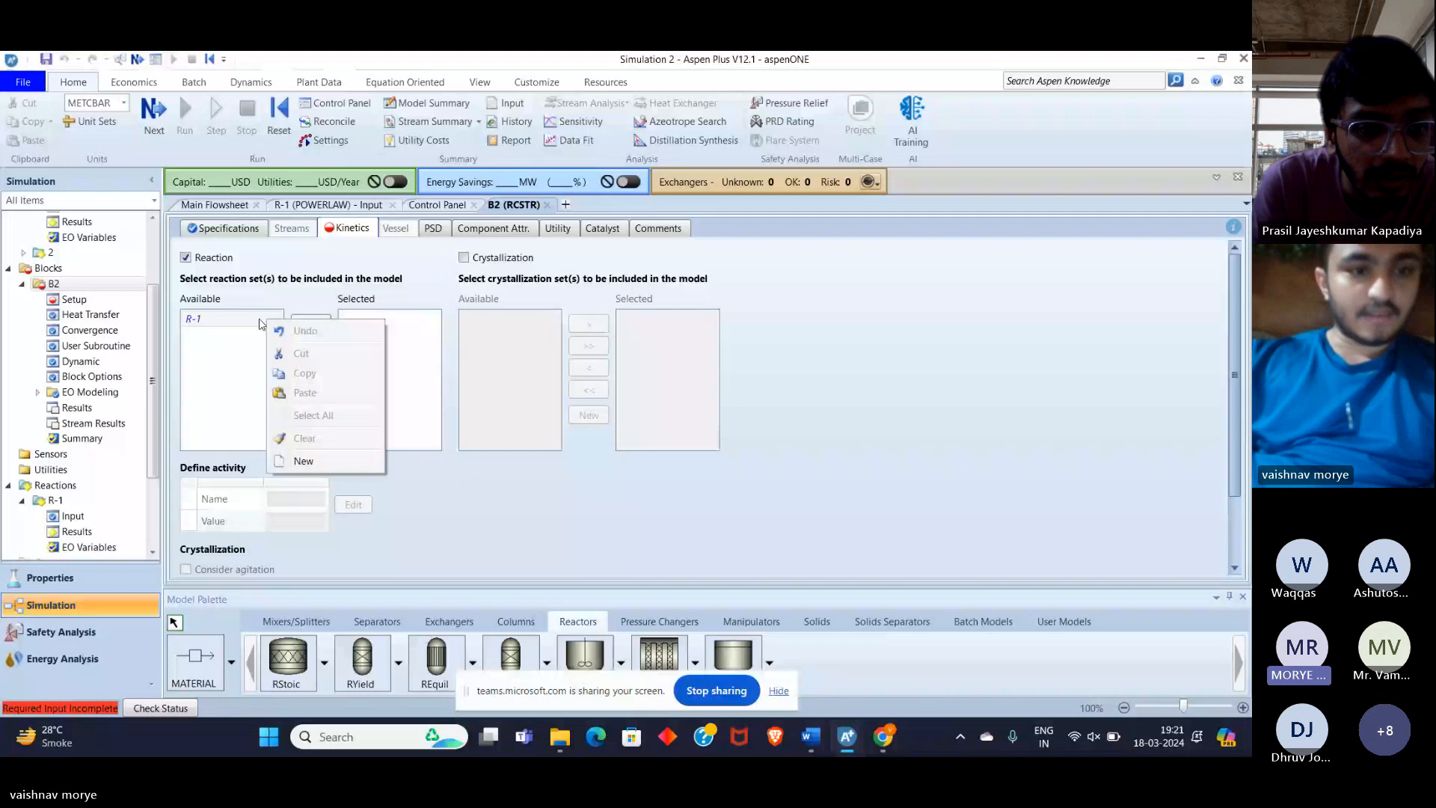
{"action": "right_click", "coordinate": [192, 322]}
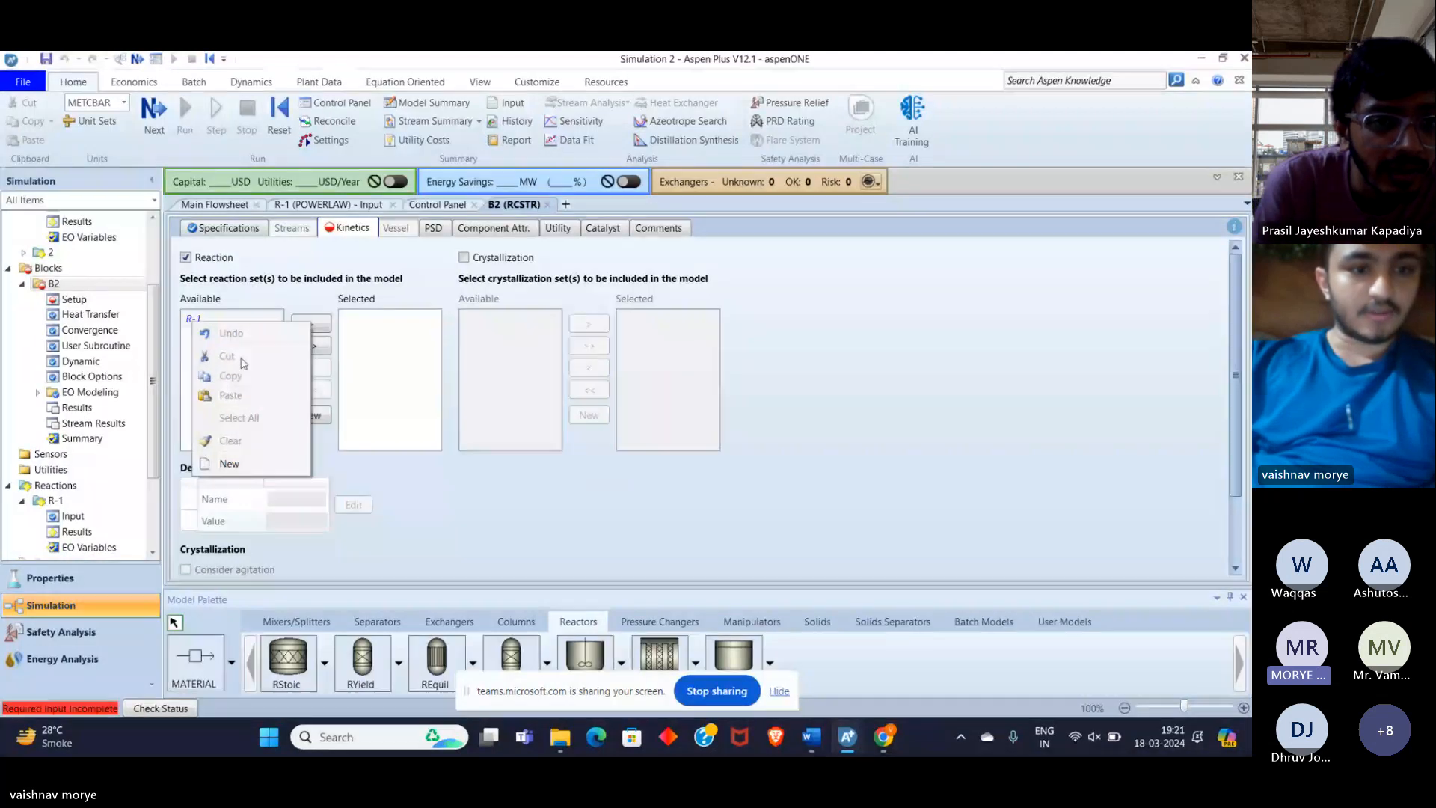
{"action": "right_click", "coordinate": [254, 320]}
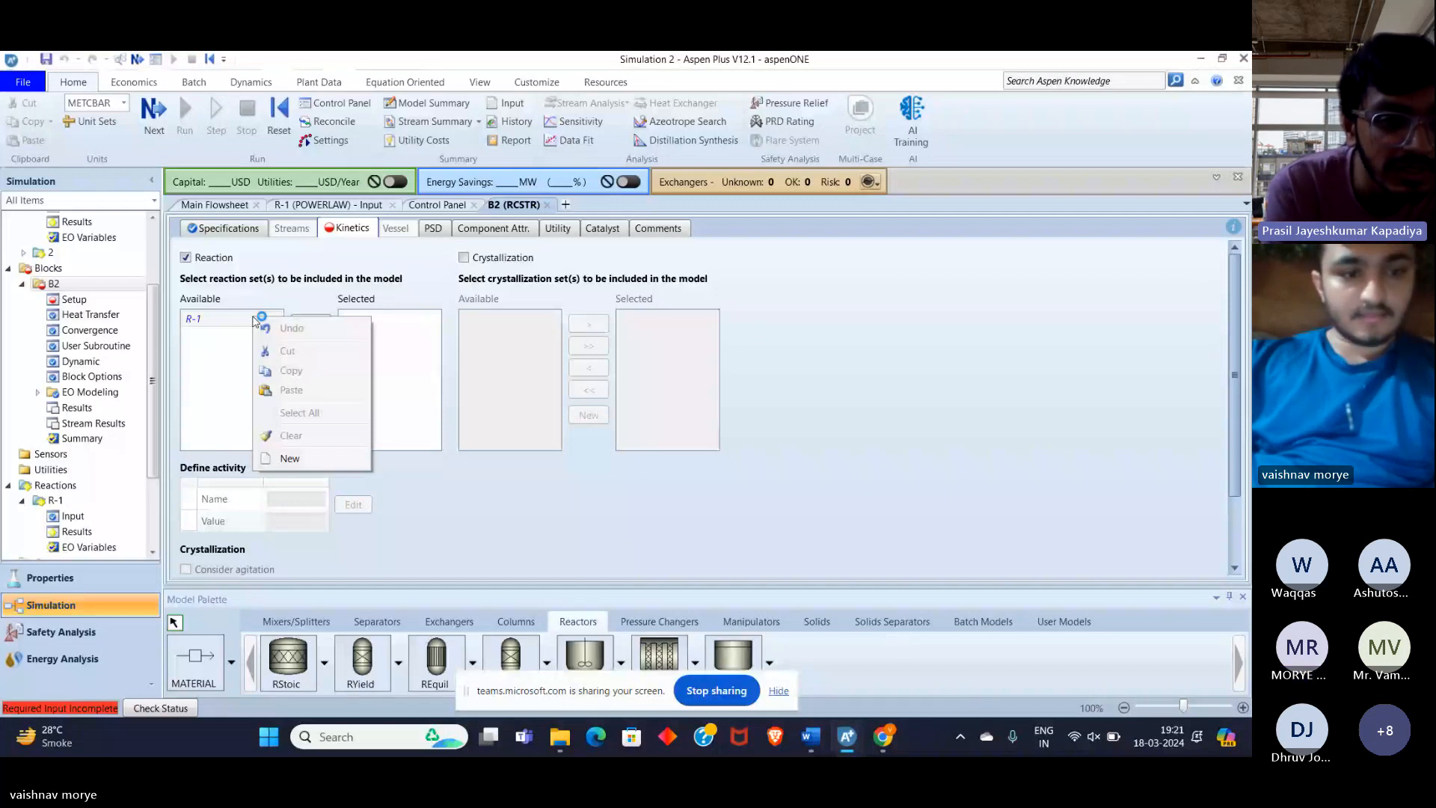
{"action": "left_click", "coordinate": [222, 322]}
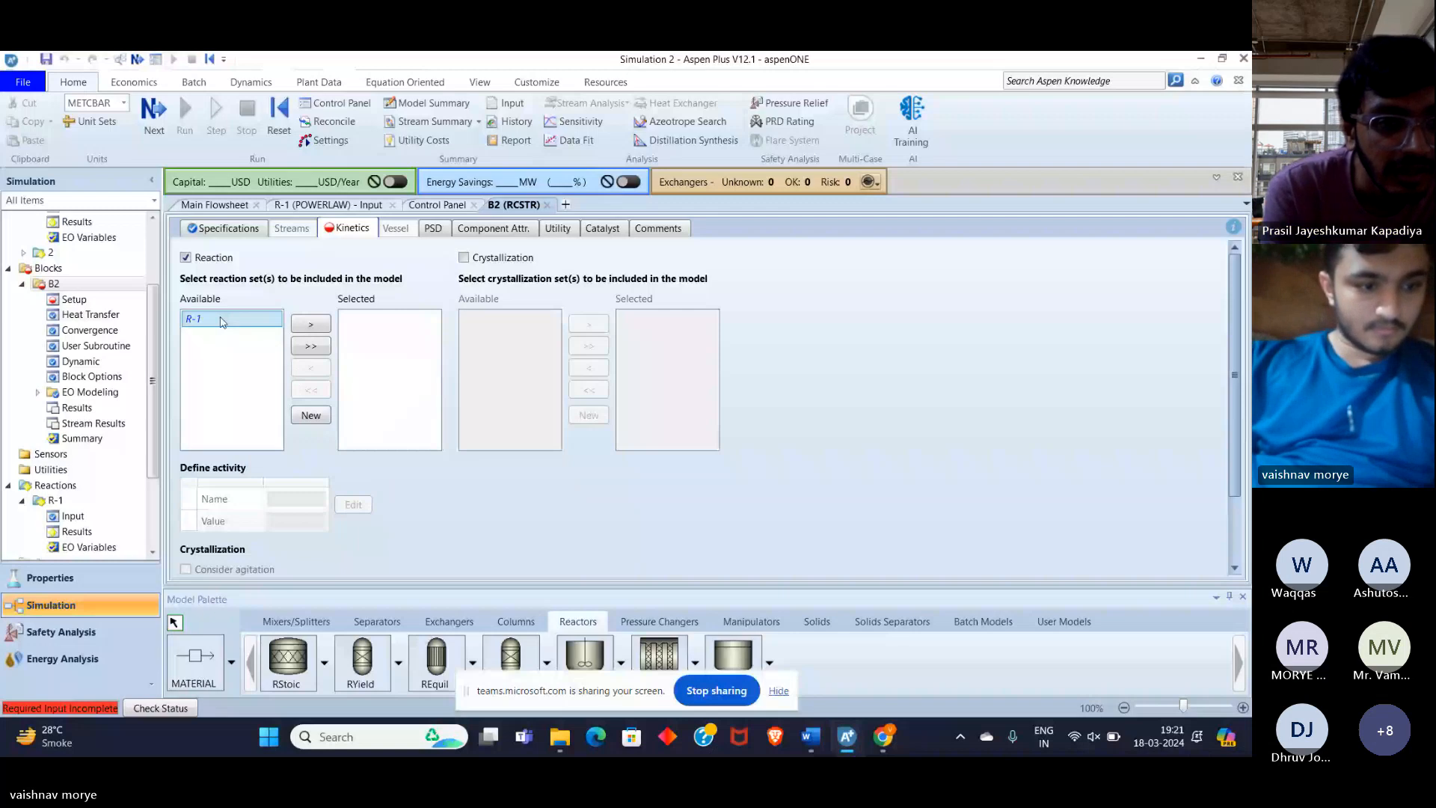
{"action": "right_click", "coordinate": [223, 321]}
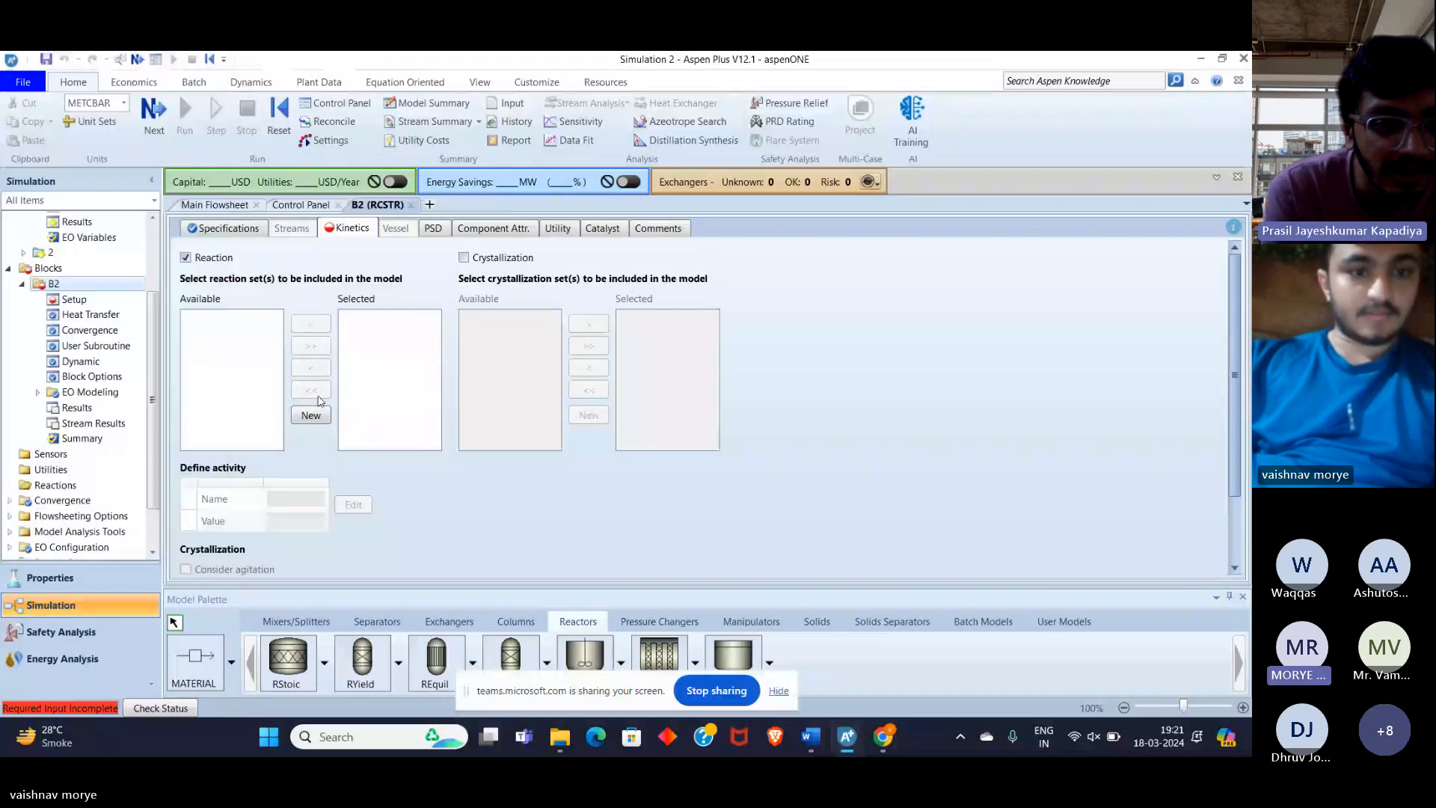
{"action": "left_click", "coordinate": [91, 132]}
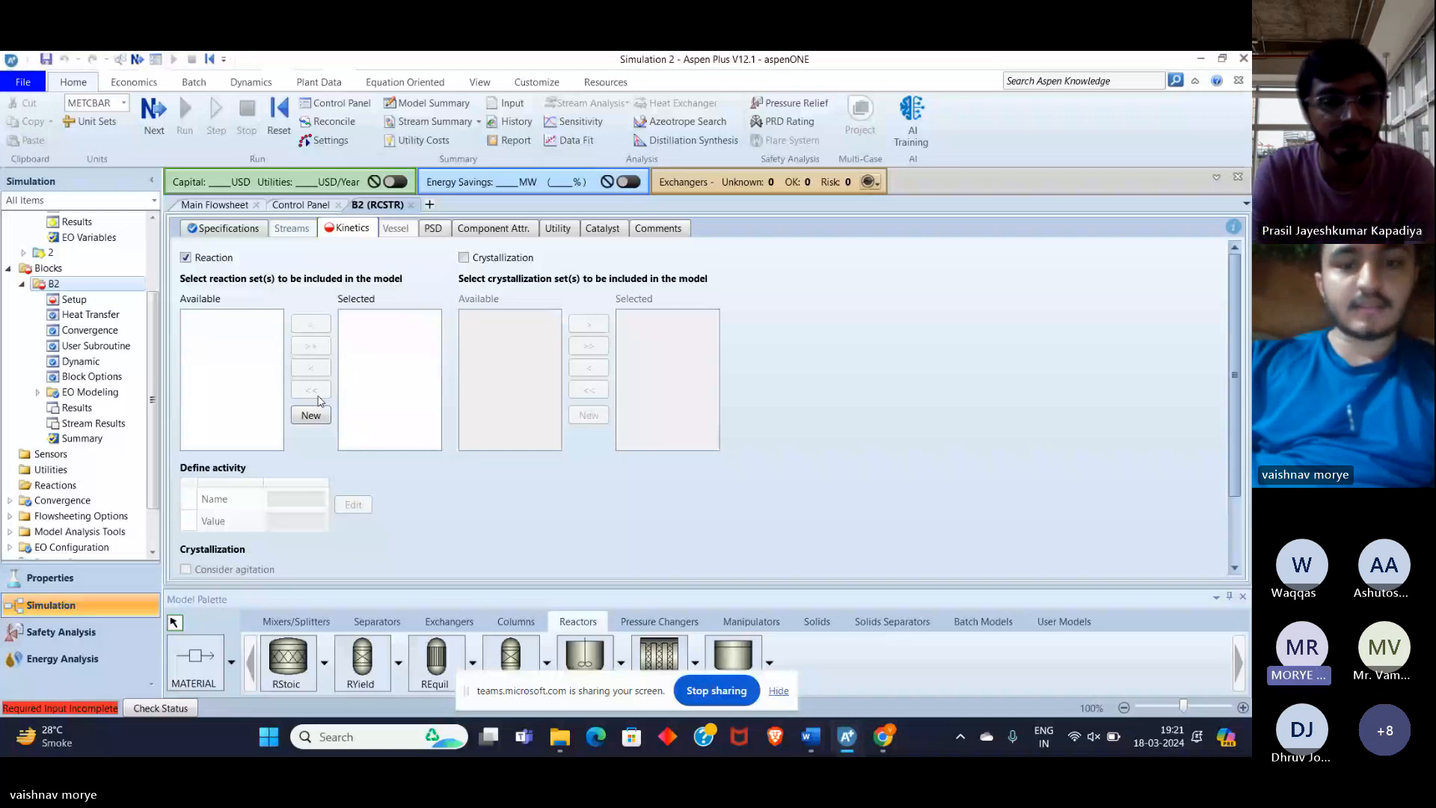
Create a new POWERLAW reaction set R-1 for block B2's kinetics and open its stoichiometry input
{"action": "left_click", "coordinate": [311, 415]}
{"action": "left_click", "coordinate": [660, 383]}
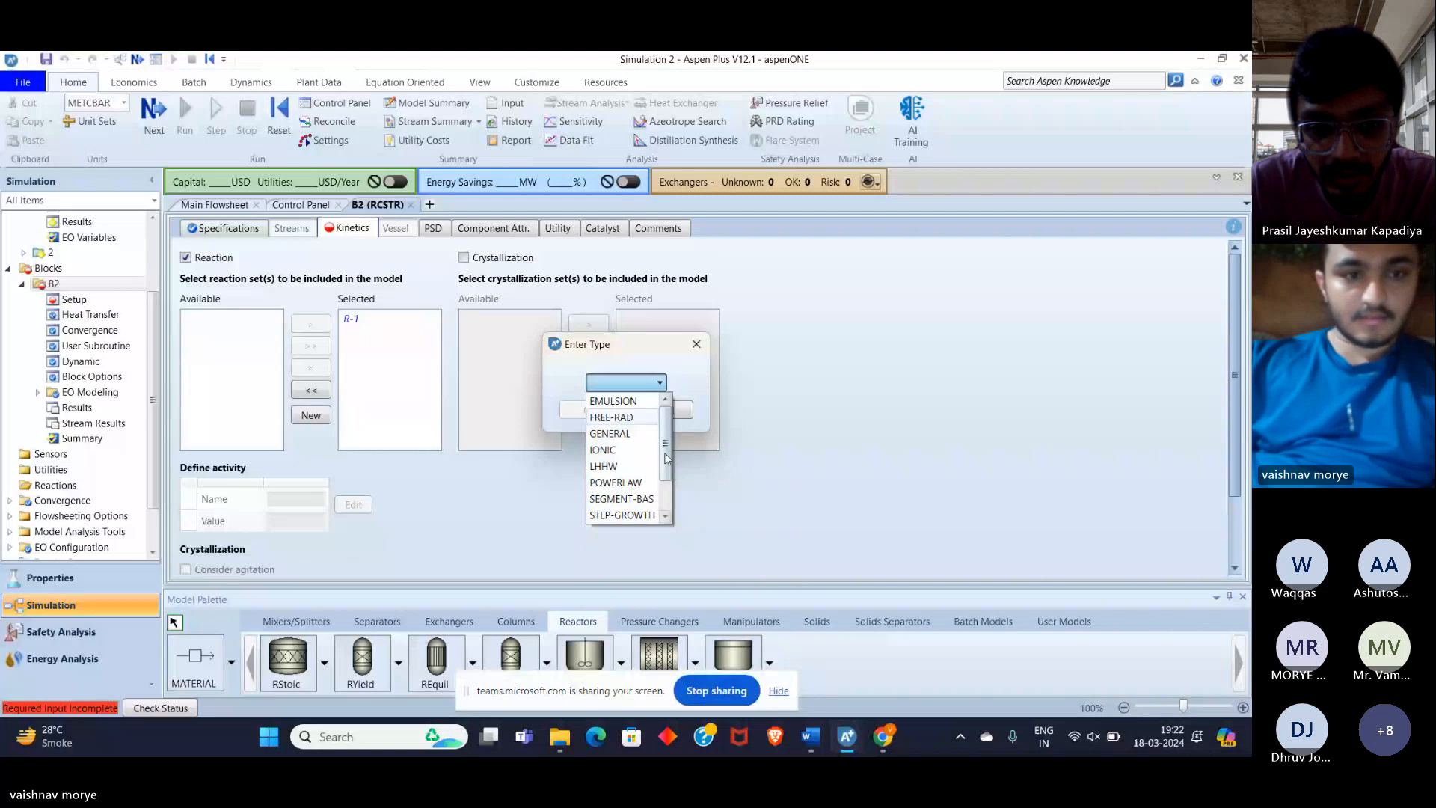
{"action": "left_click", "coordinate": [616, 483]}
{"action": "left_click", "coordinate": [588, 410]}
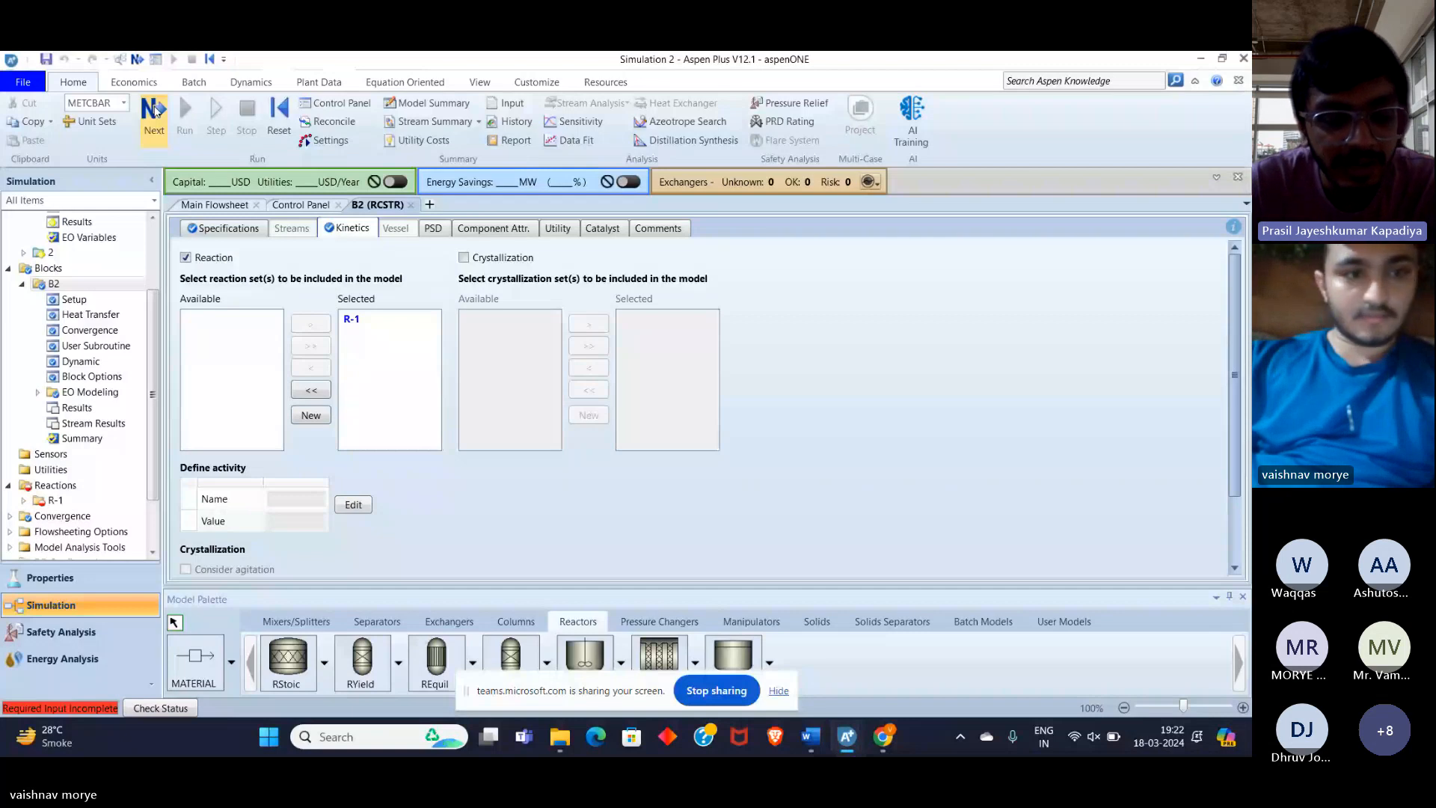
{"action": "left_click", "coordinate": [154, 111]}
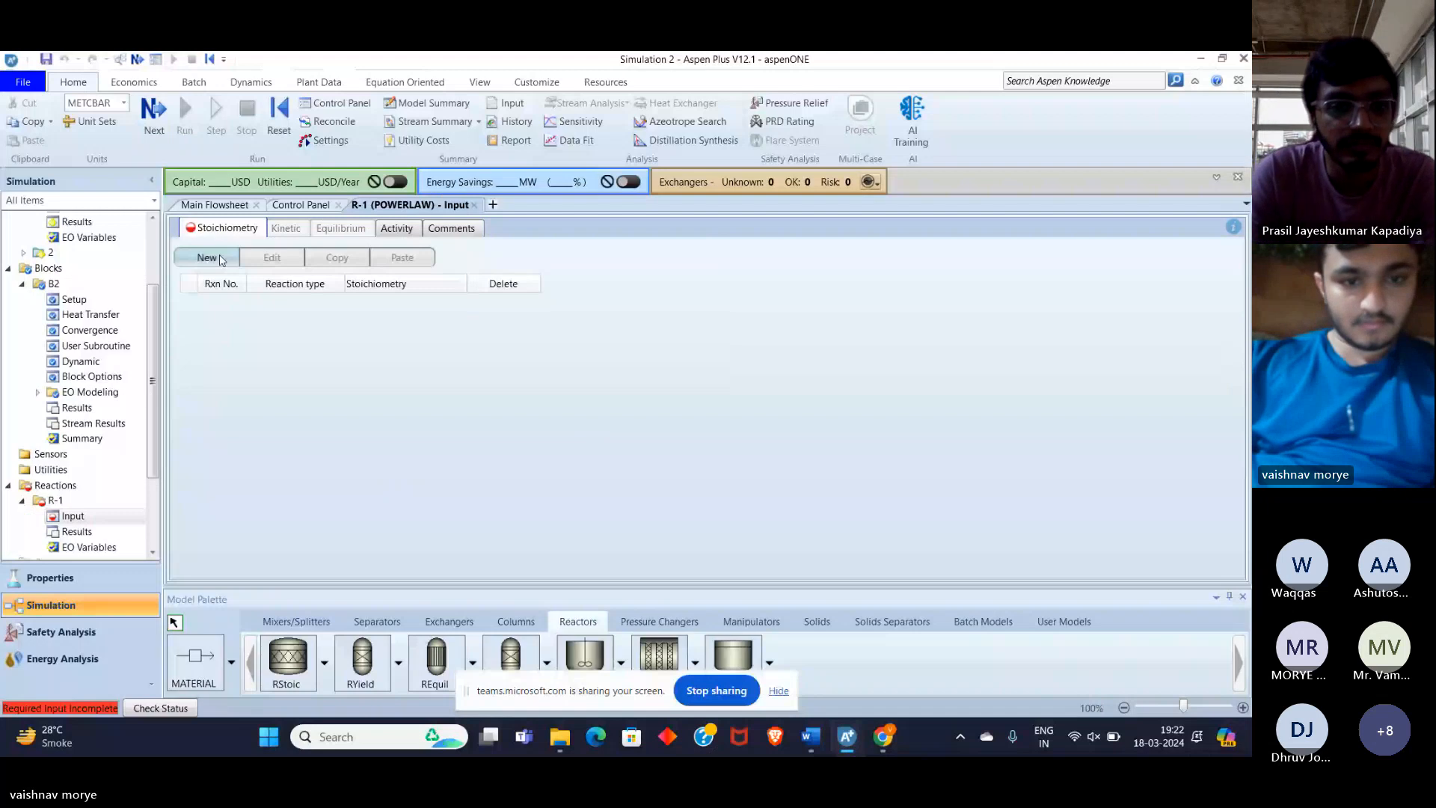
Add kinetic reaction 1 with ACETI-01 and ETHANOL as reactants and WATER and EA as products
{"action": "left_click", "coordinate": [207, 257]}
{"action": "left_click", "coordinate": [466, 364]}
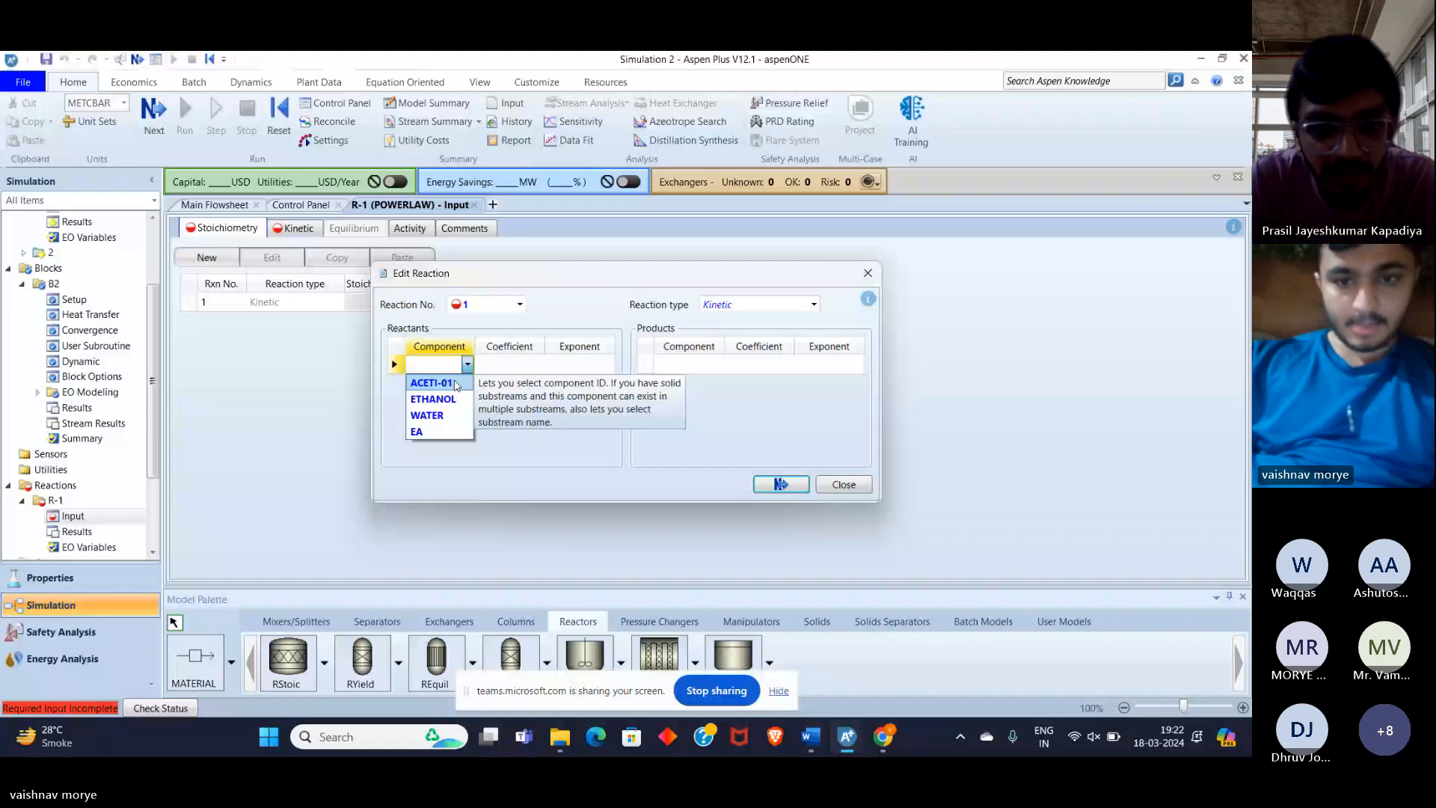
{"action": "left_click", "coordinate": [455, 386]}
{"action": "left_click", "coordinate": [468, 384]}
{"action": "left_click", "coordinate": [441, 419]}
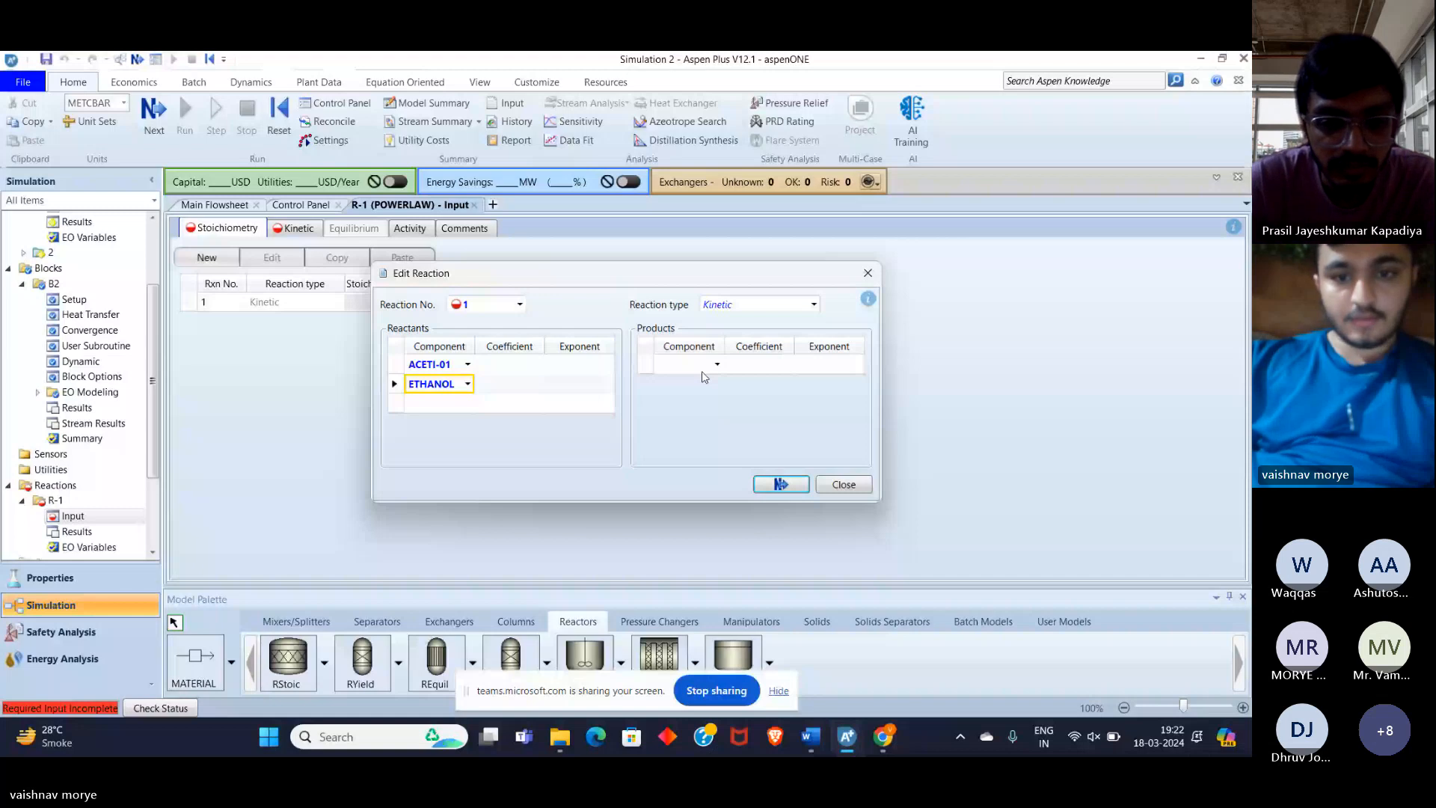
{"action": "left_click", "coordinate": [716, 364]}
{"action": "left_click", "coordinate": [677, 415]}
{"action": "left_click", "coordinate": [716, 384]}
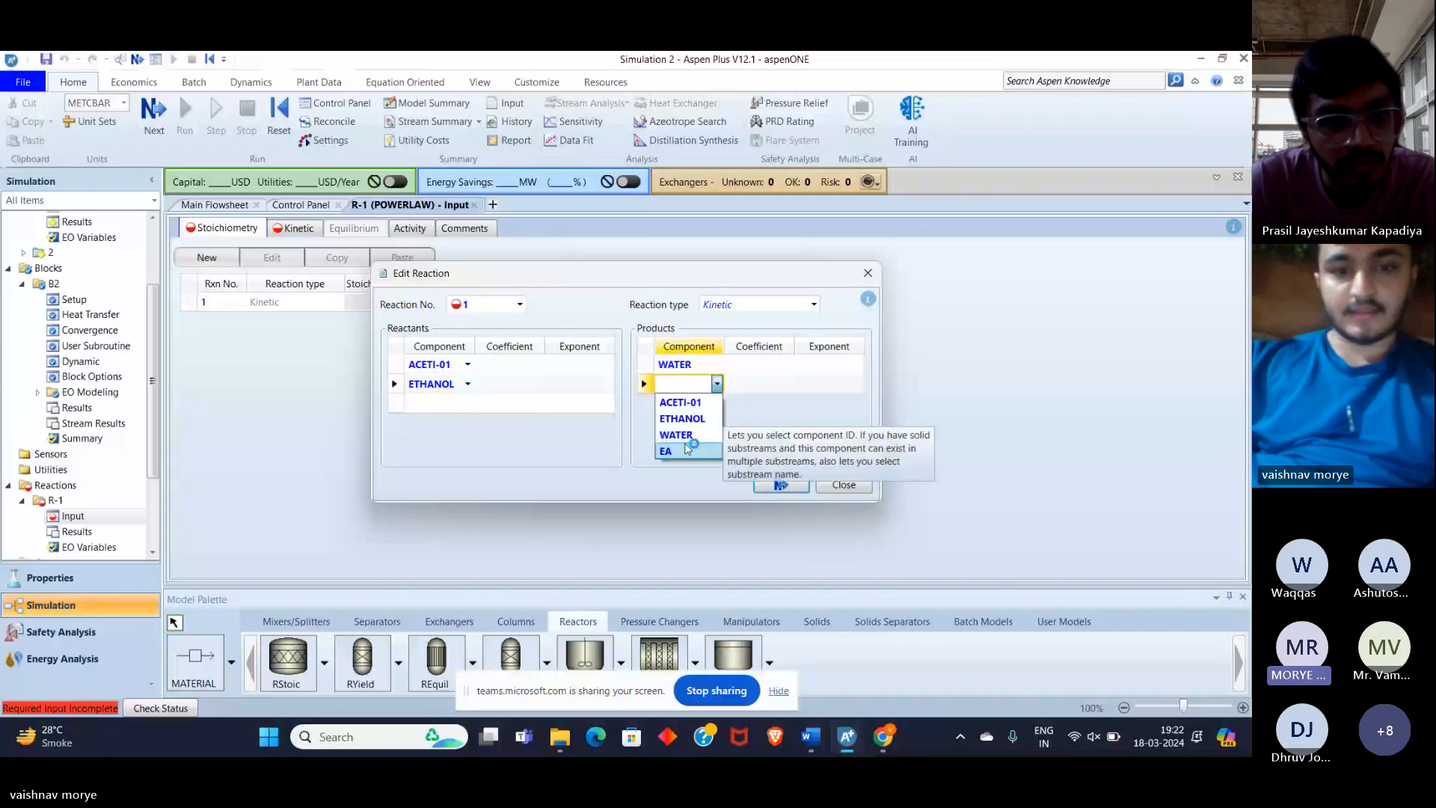
{"action": "left_click", "coordinate": [688, 449]}
Set reaction 1's coefficients to -1 for ACETI-01 and ETHANOL and 1 for WATER and EA
{"action": "left_click", "coordinate": [534, 366]}
{"action": "type", "text": "-1"}
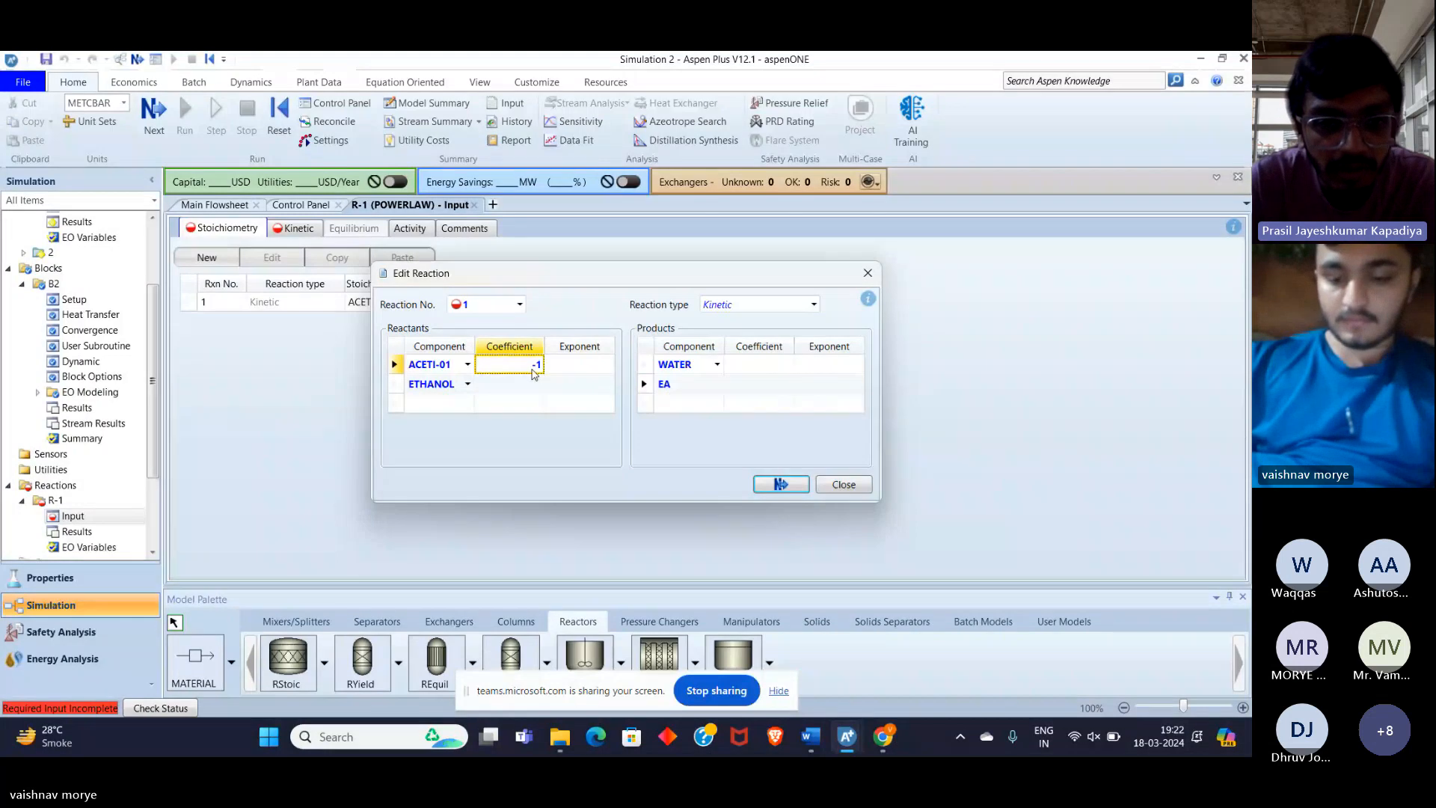
{"action": "key", "text": "Return"}
{"action": "type", "text": "-1"}
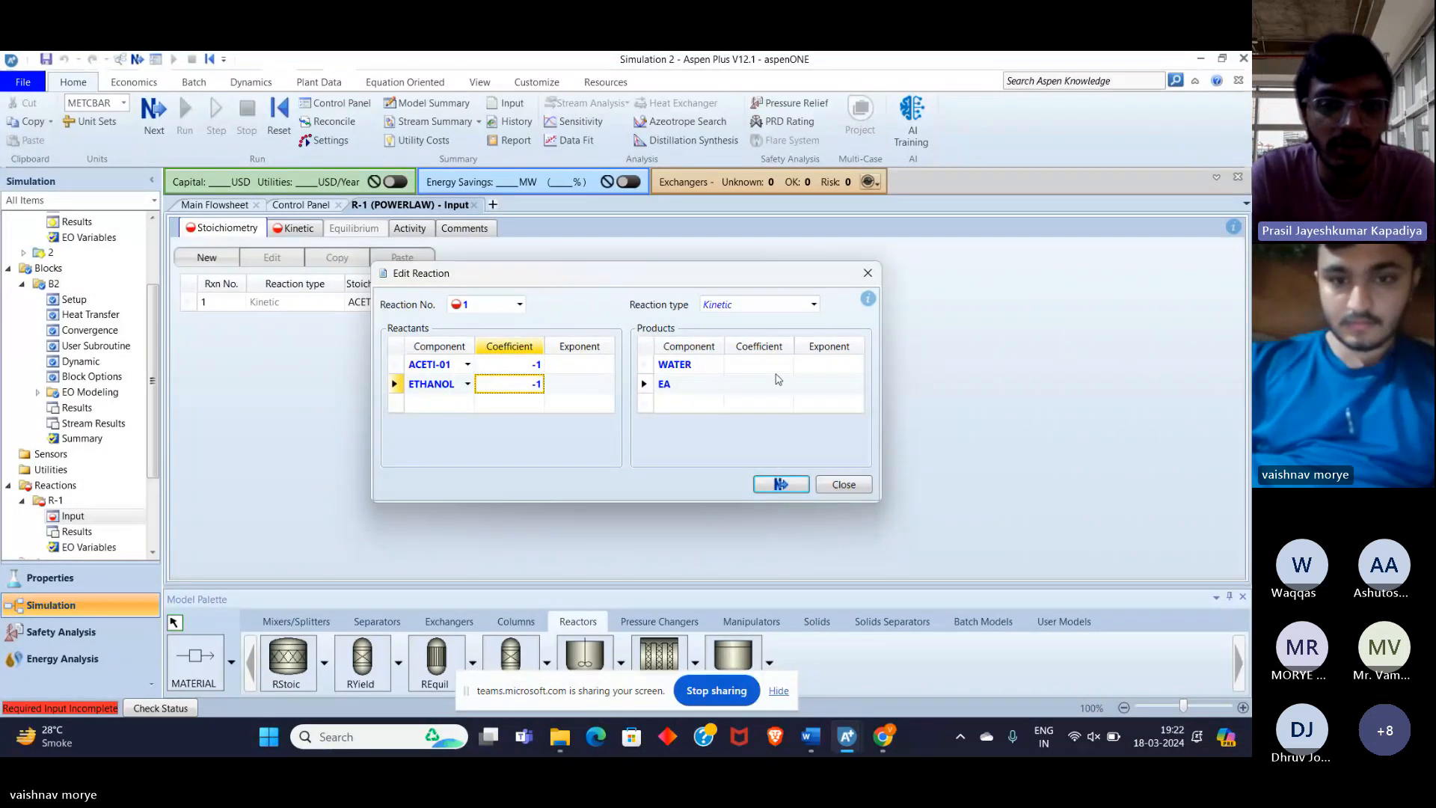
{"action": "left_click", "coordinate": [774, 366]}
{"action": "key", "text": "Escape"}
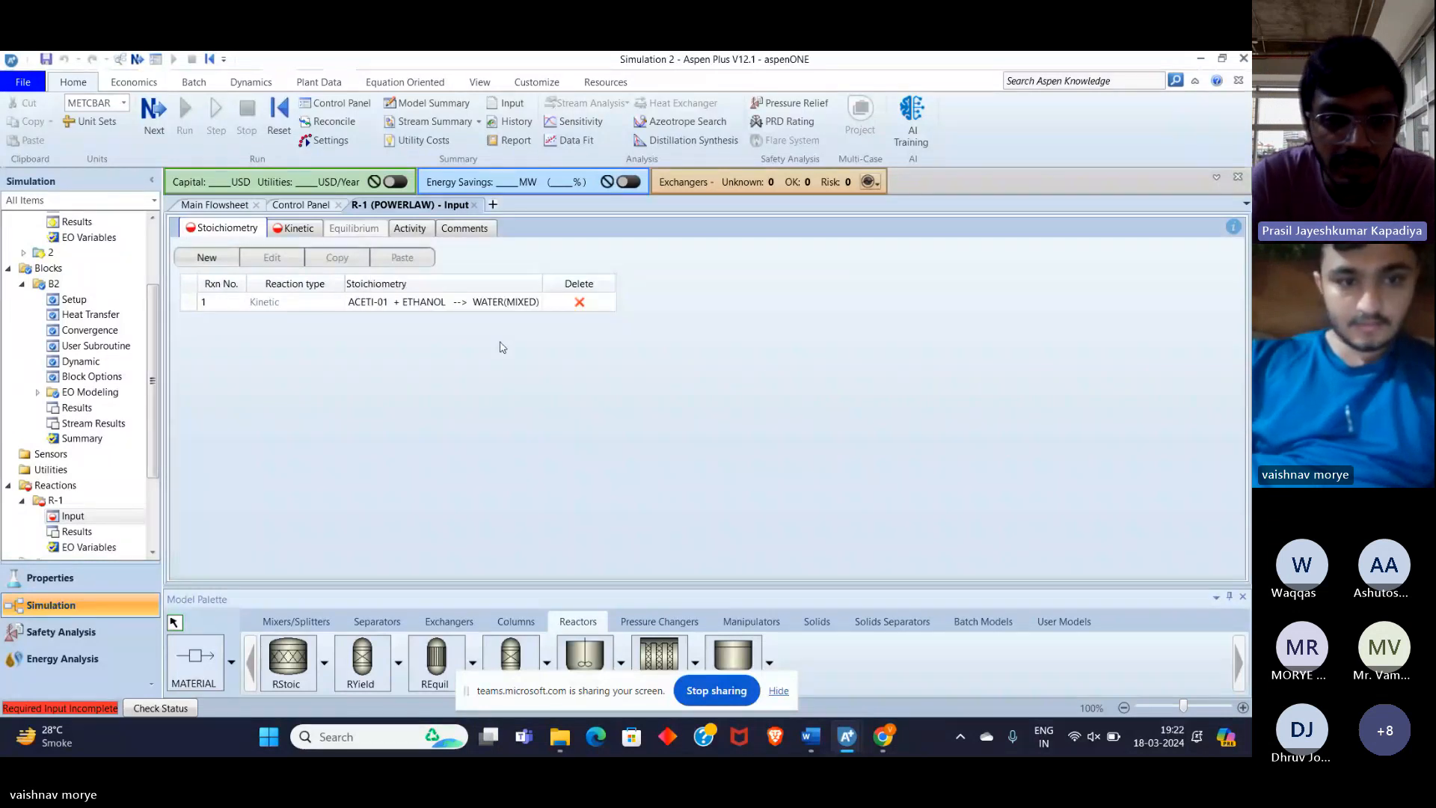
{"action": "left_click", "coordinate": [320, 303]}
{"action": "double_click", "coordinate": [249, 304]}
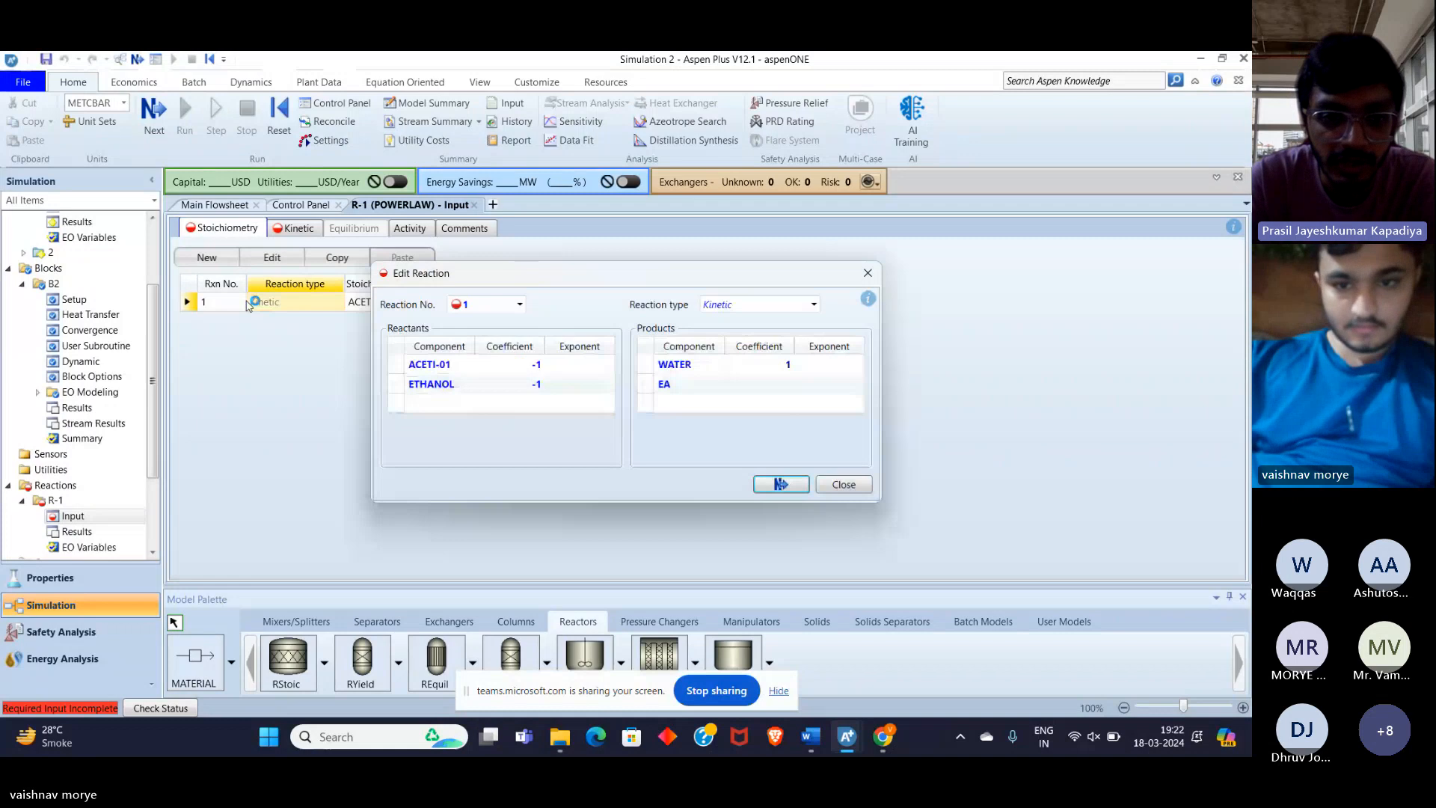
{"action": "left_click", "coordinate": [771, 383]}
{"action": "type", "text": "1"}
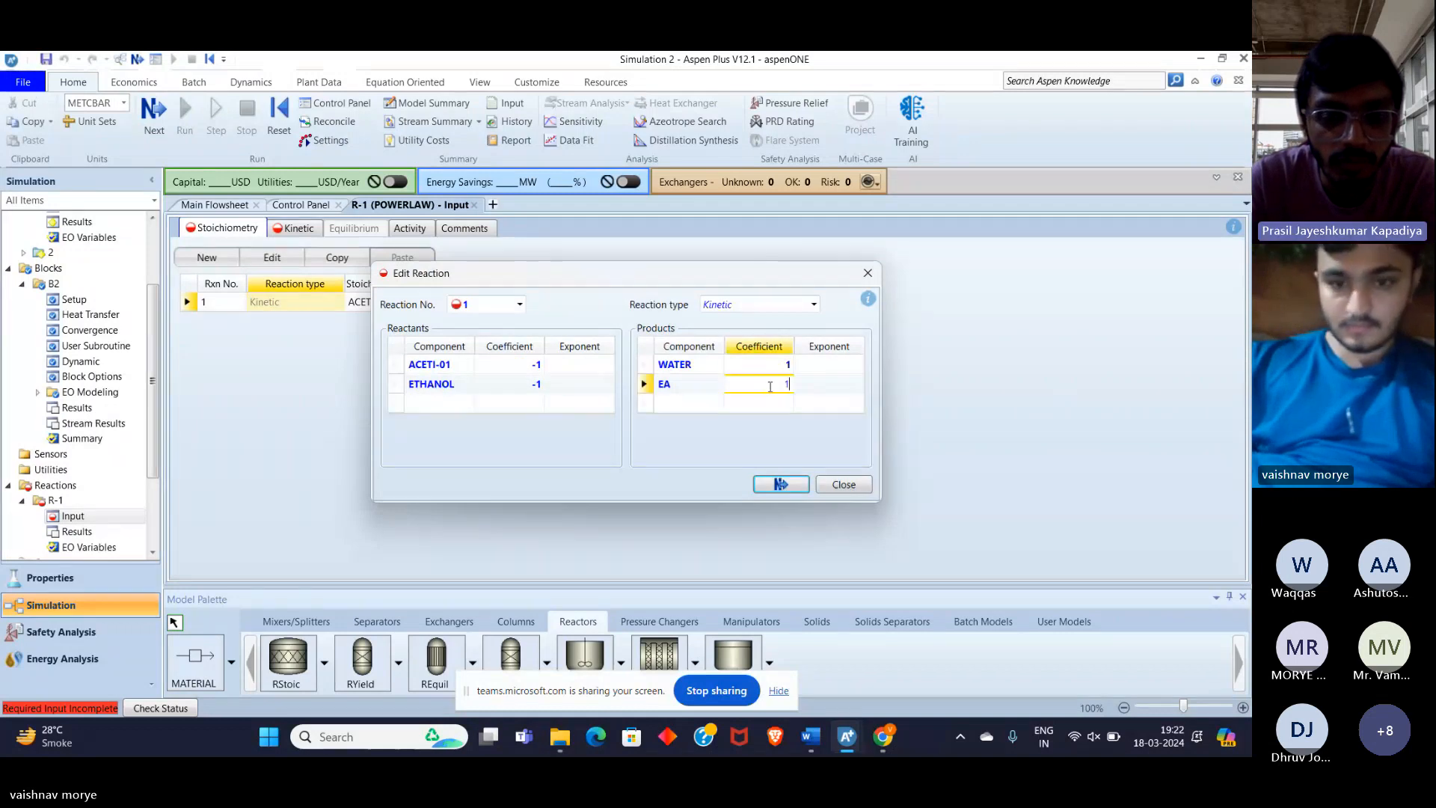
{"action": "key", "text": "Return"}
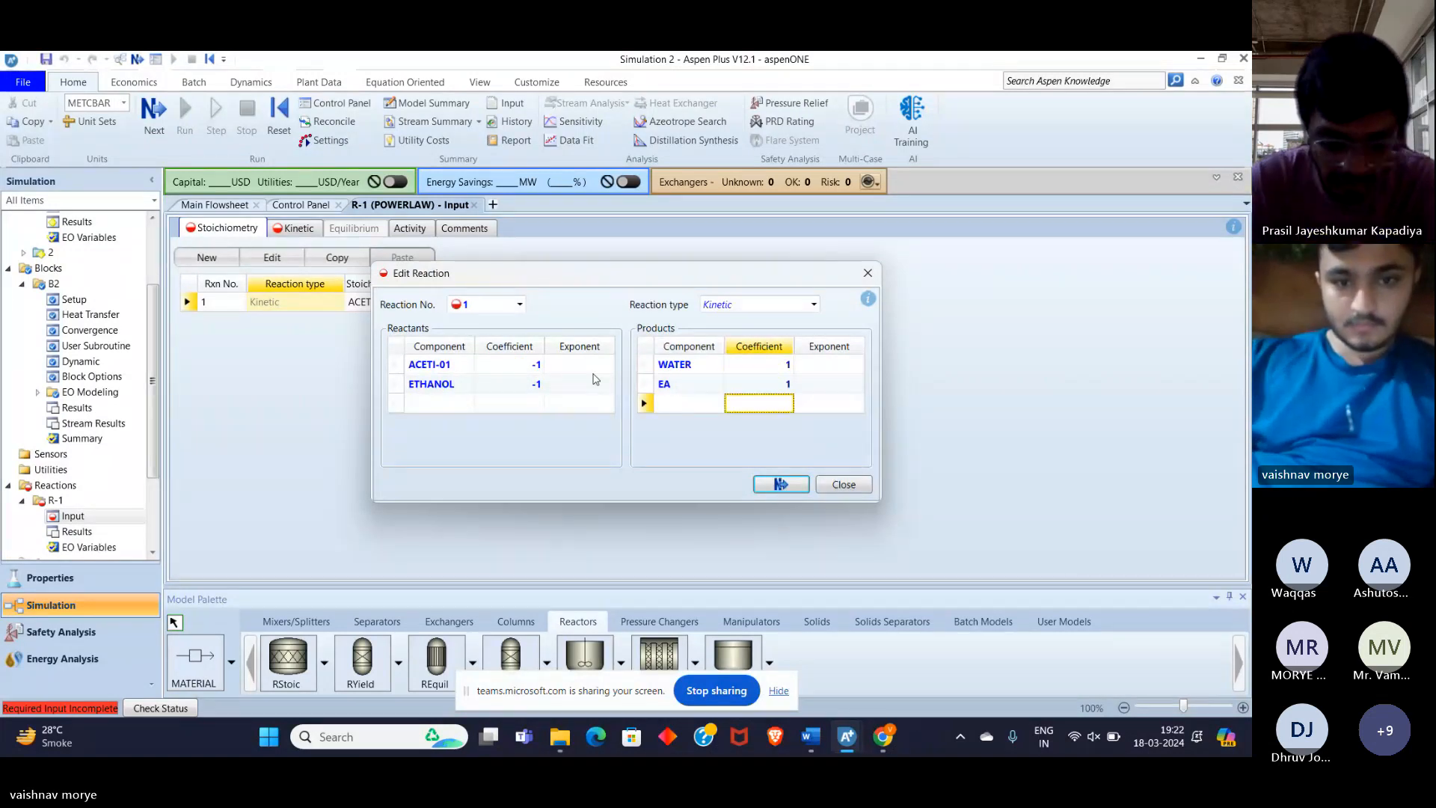
Set the exponents of ACETI-01 and ETHANOL to 1 and finish editing reaction 1
{"action": "left_click", "coordinate": [591, 366]}
{"action": "type", "text": "1"}
{"action": "key", "text": "Return"}
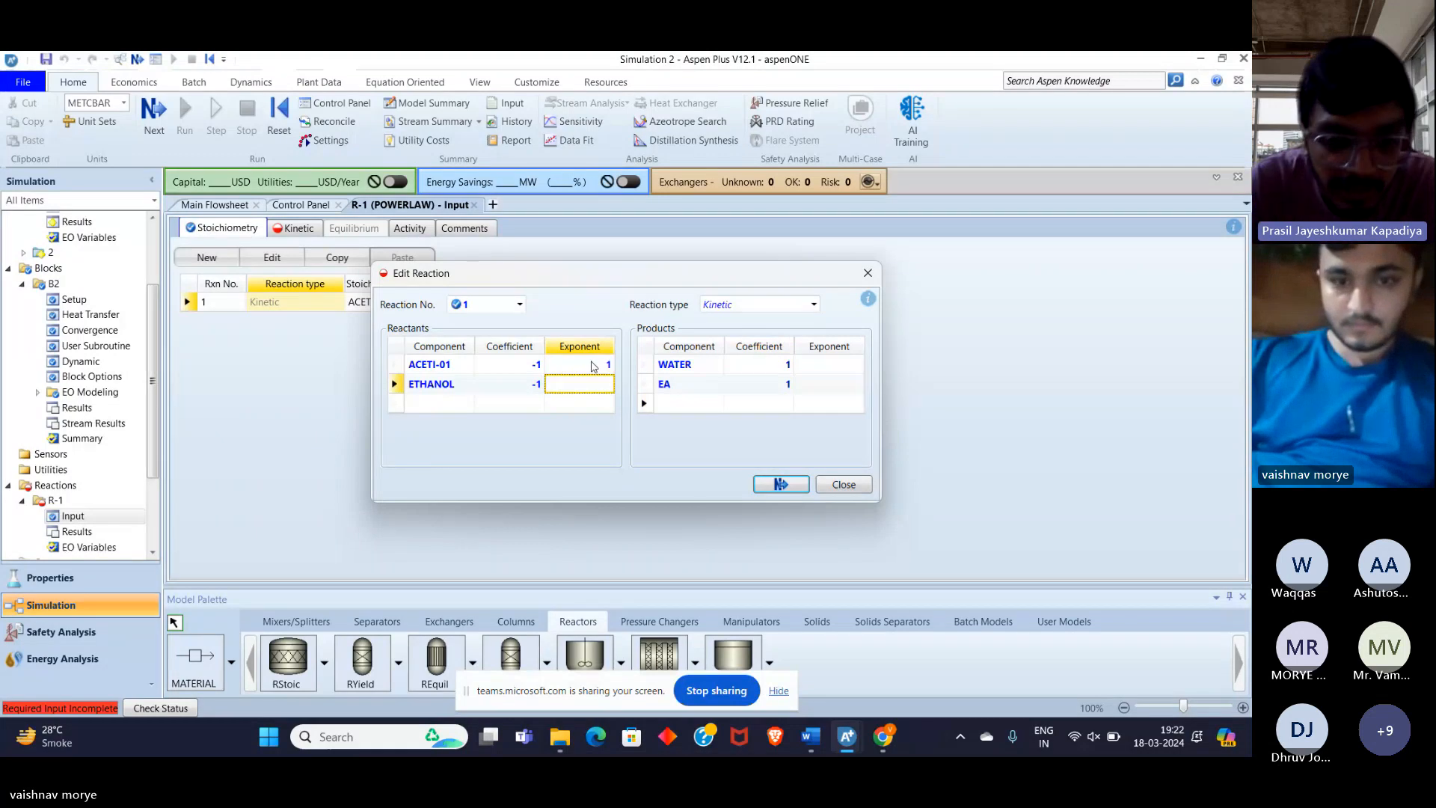
{"action": "type", "text": "1"}
{"action": "left_click", "coordinate": [781, 484]}
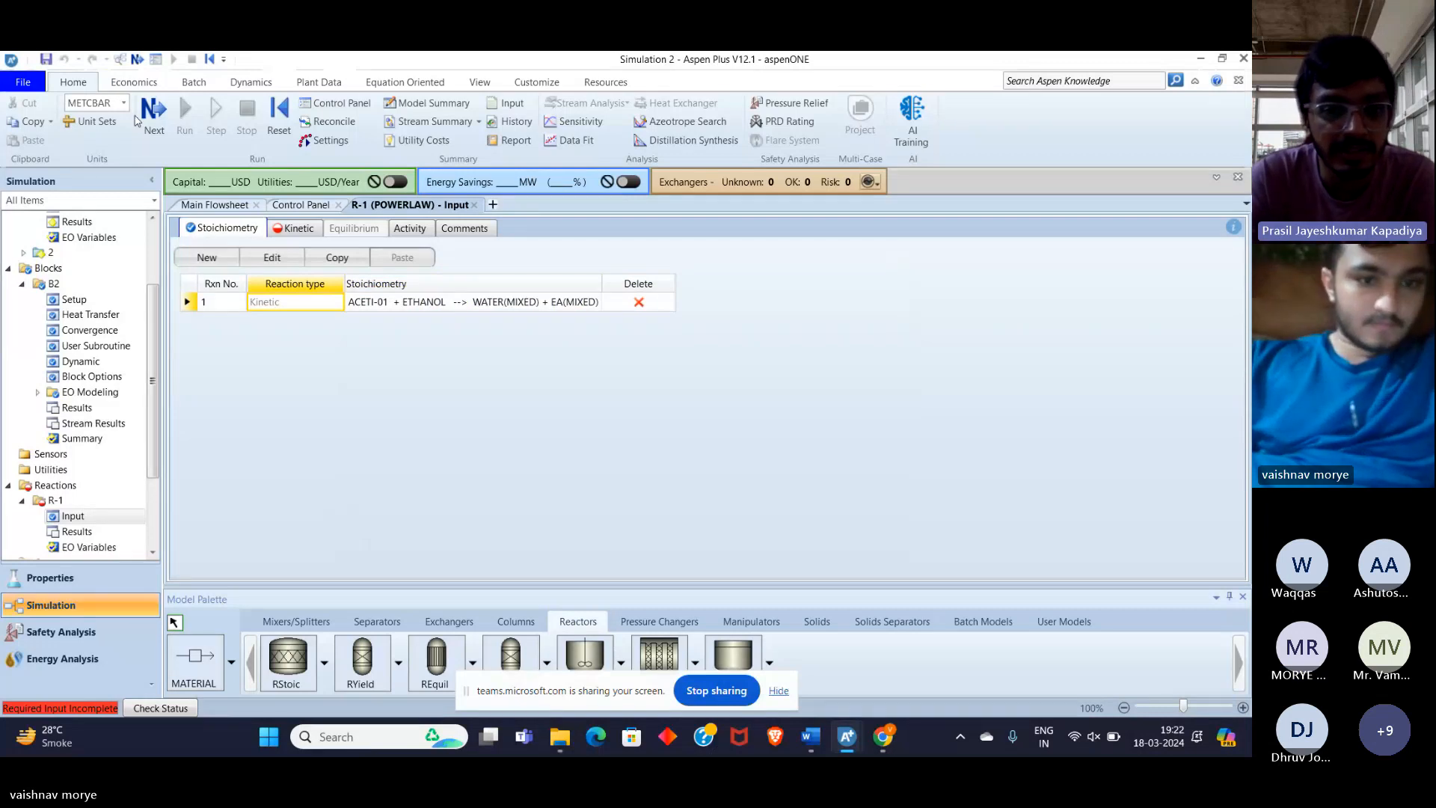
Add kinetic reaction 2 for the reverse reaction, with WATER and EA as reactants
{"action": "left_click", "coordinate": [157, 129]}
{"action": "left_click", "coordinate": [467, 365]}
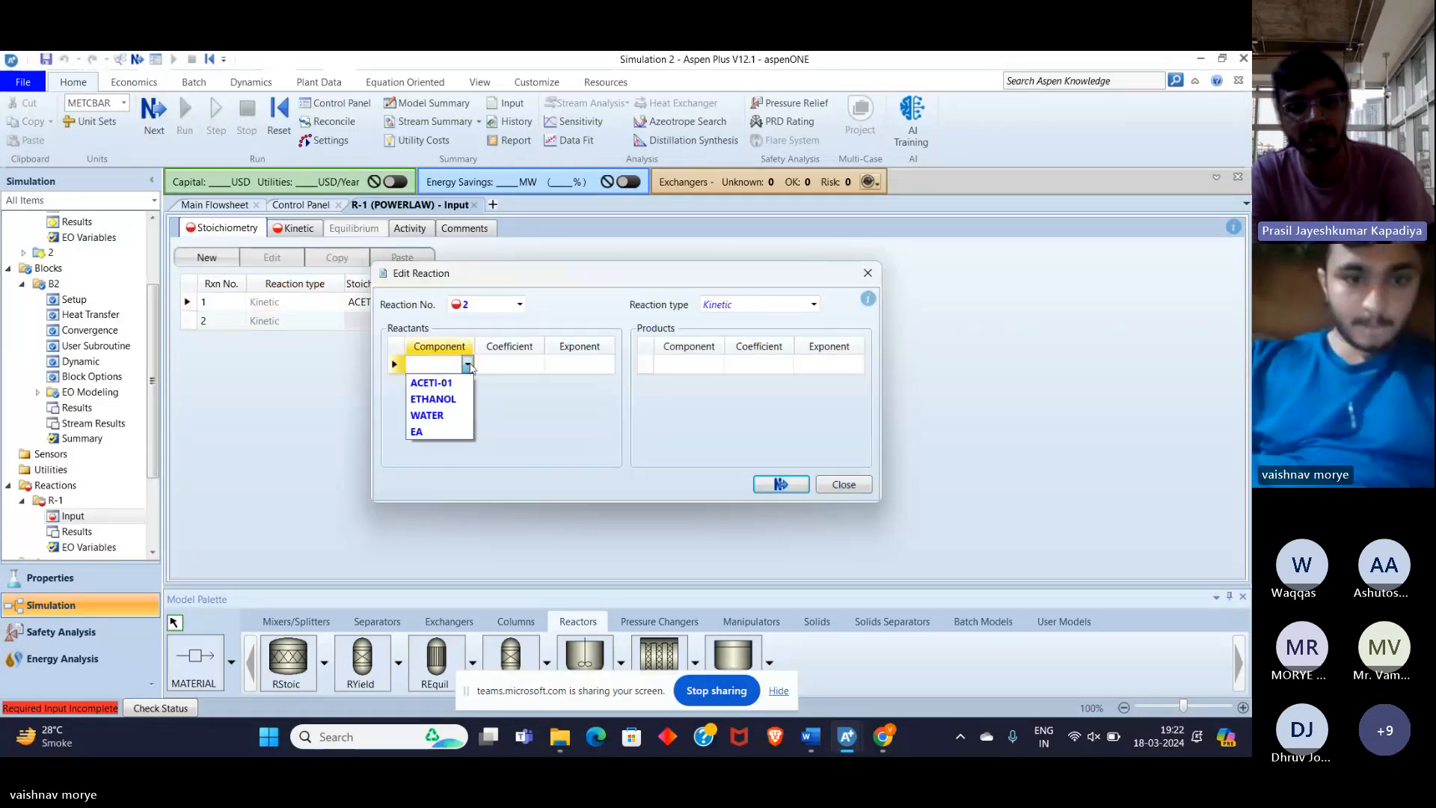
{"action": "left_click", "coordinate": [452, 415]}
{"action": "left_click", "coordinate": [467, 384]}
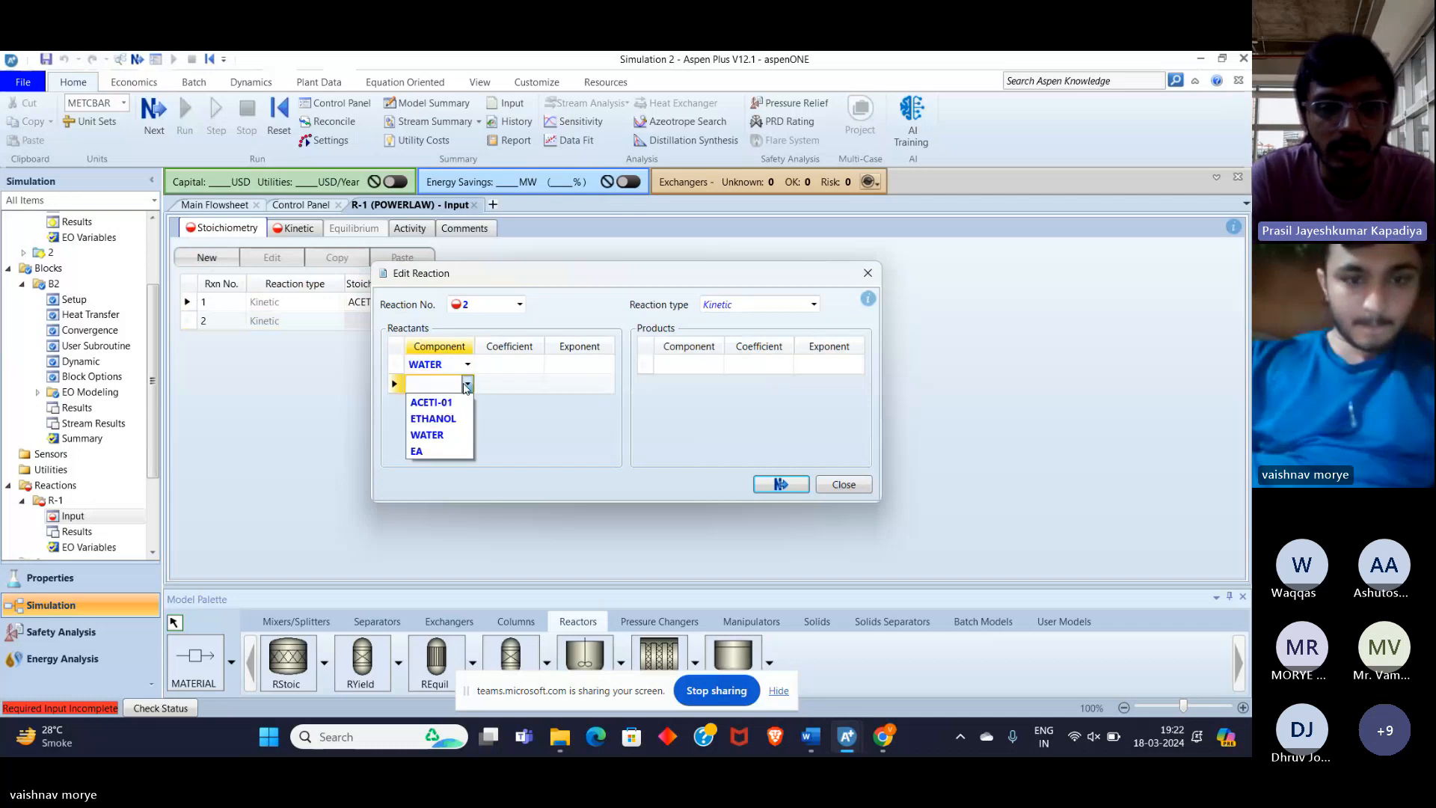
{"action": "left_click", "coordinate": [441, 452]}
Set the coefficients of WATER and EA in reaction 2 to -1
{"action": "left_click", "coordinate": [496, 364]}
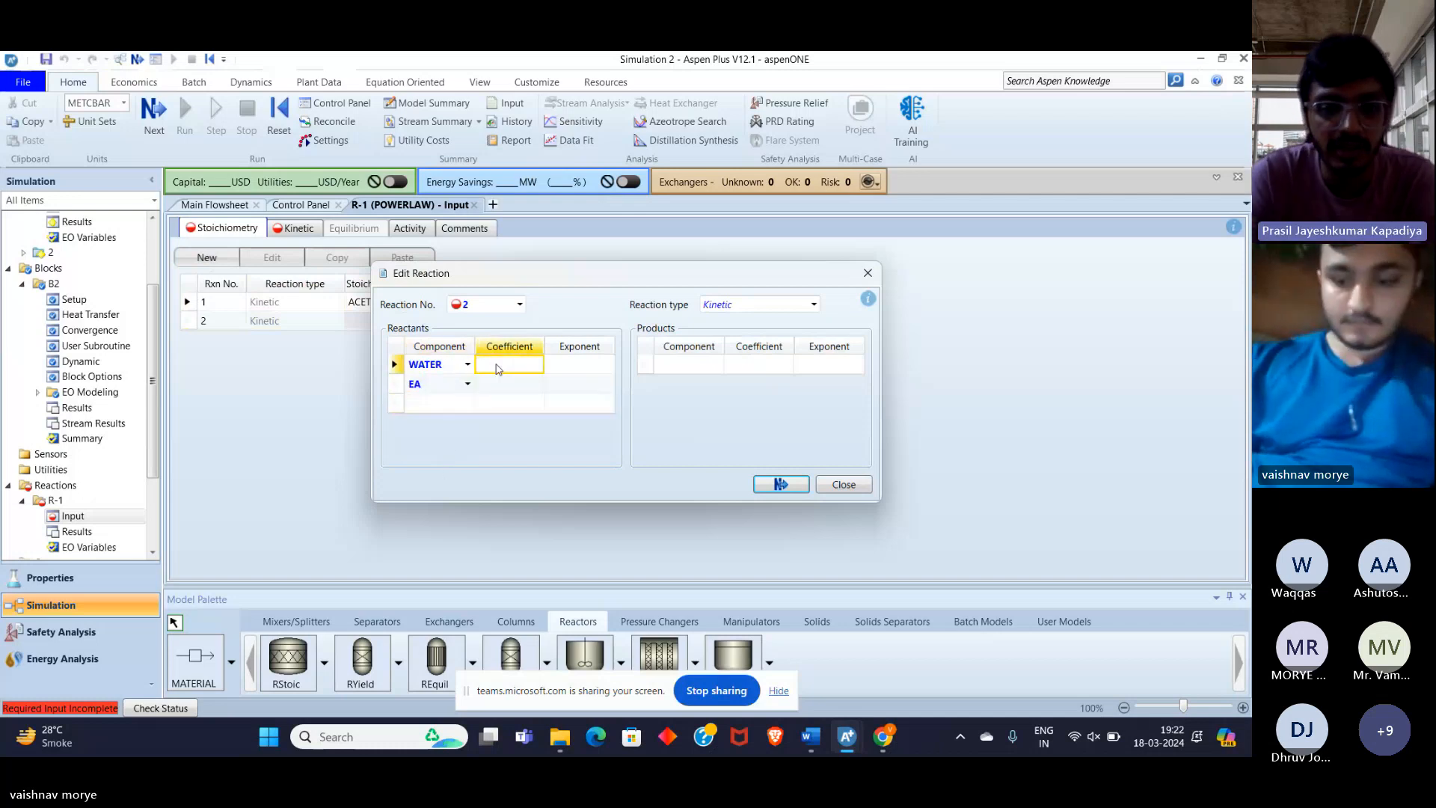
{"action": "type", "text": "1"}
{"action": "key", "text": "Return"}
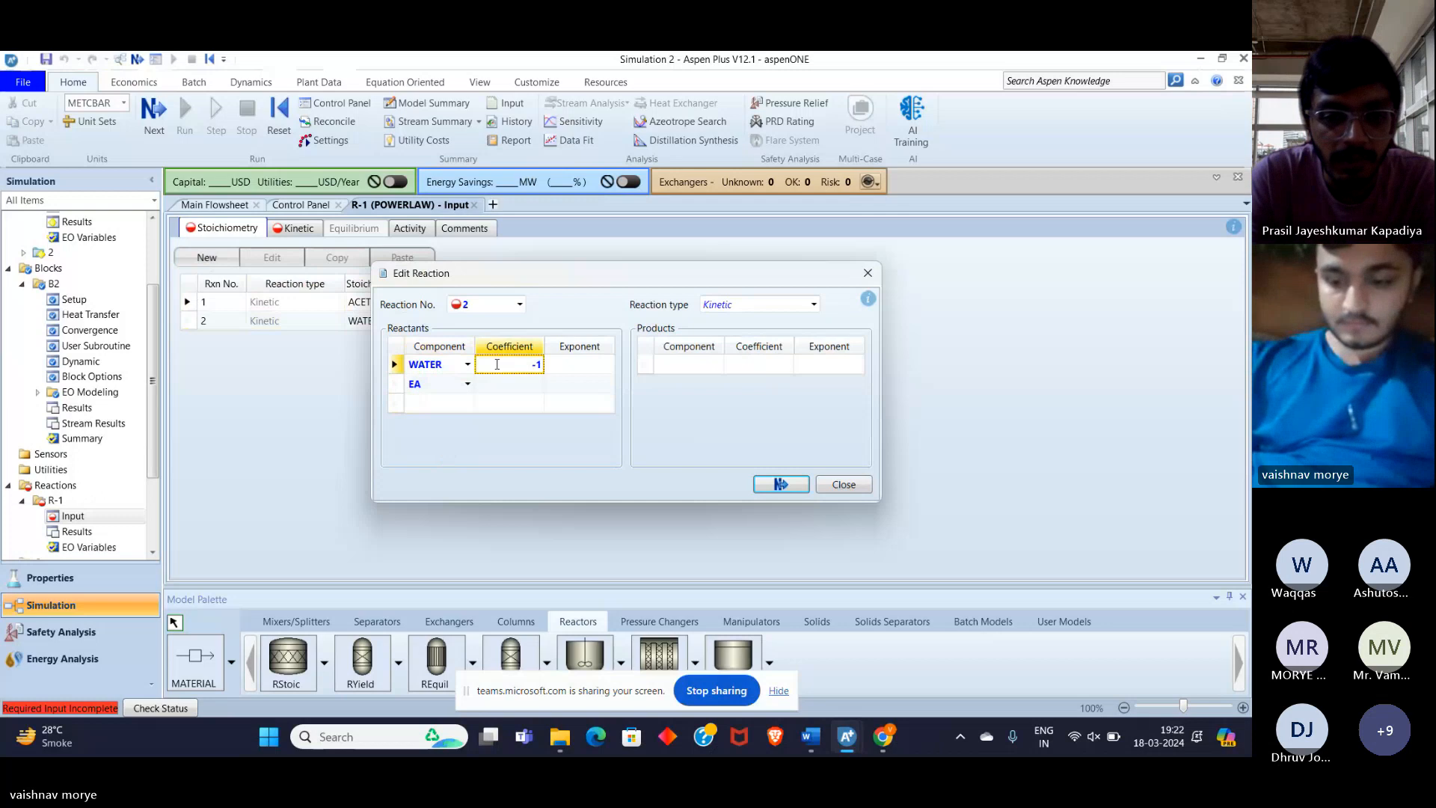
{"action": "key", "text": "Down"}
{"action": "type", "text": "1"}
{"action": "key", "text": "Return"}
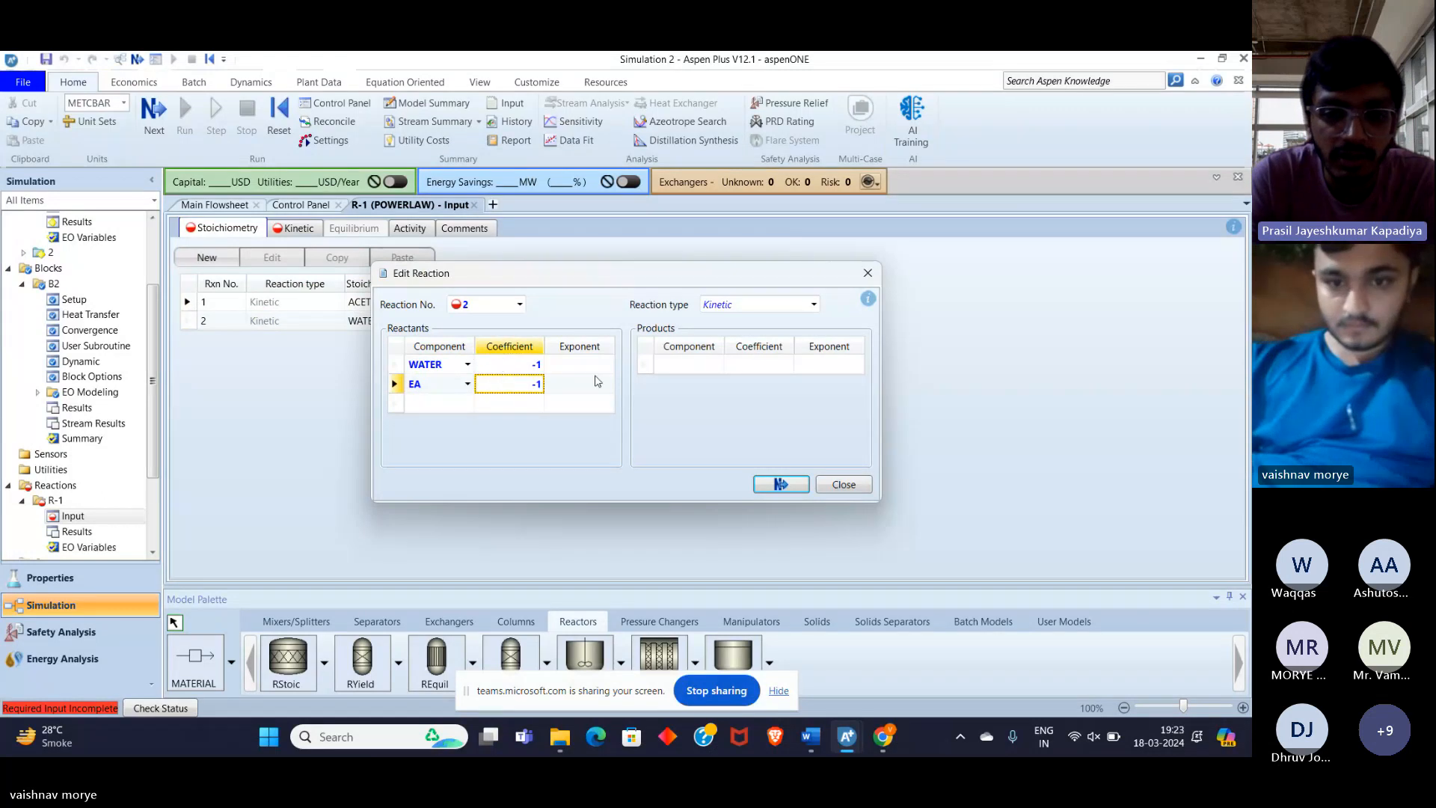
Choose ACETI-01 and ETHANOL as the products of reaction 2
{"action": "left_click", "coordinate": [719, 364]}
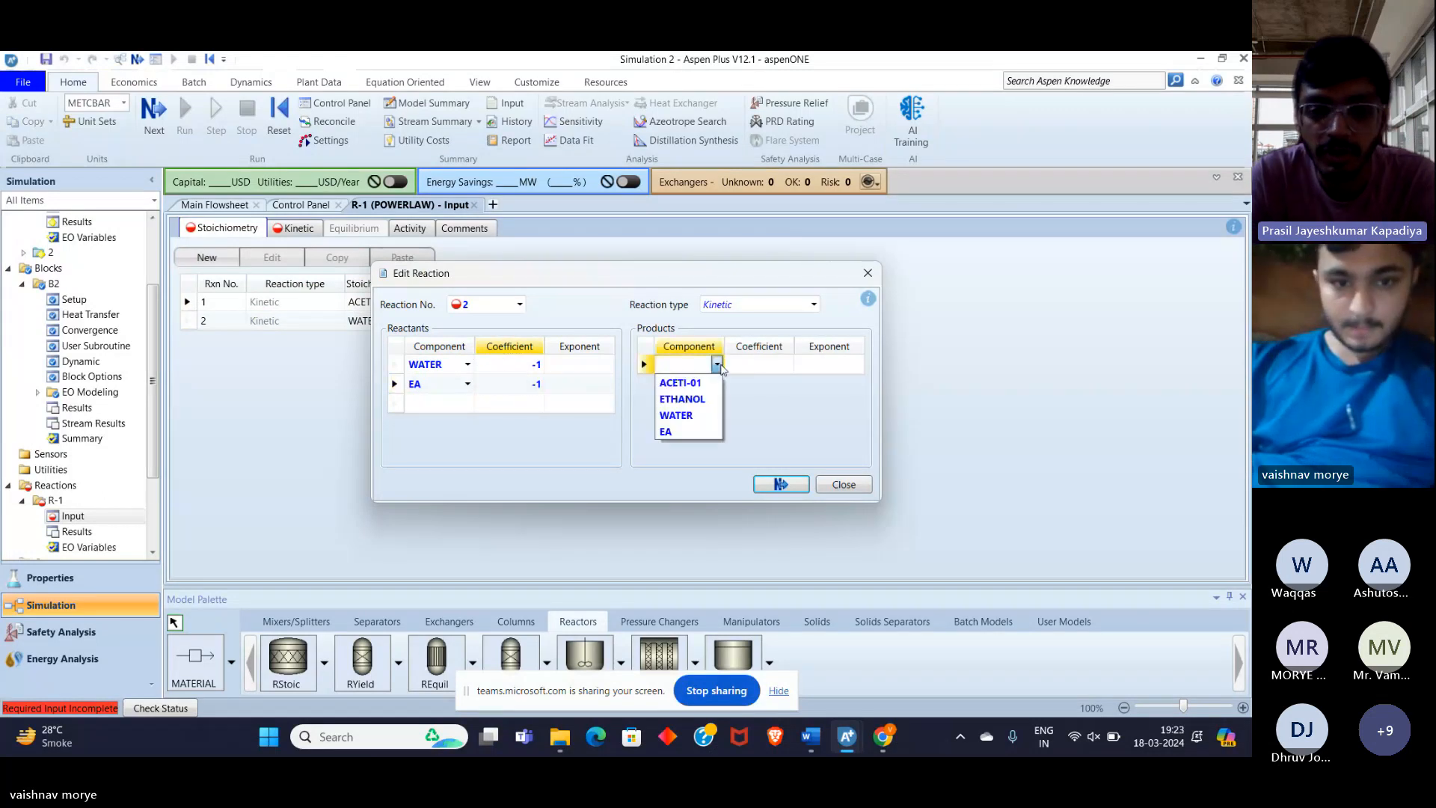
{"action": "left_click", "coordinate": [677, 383]}
{"action": "left_click", "coordinate": [716, 384]}
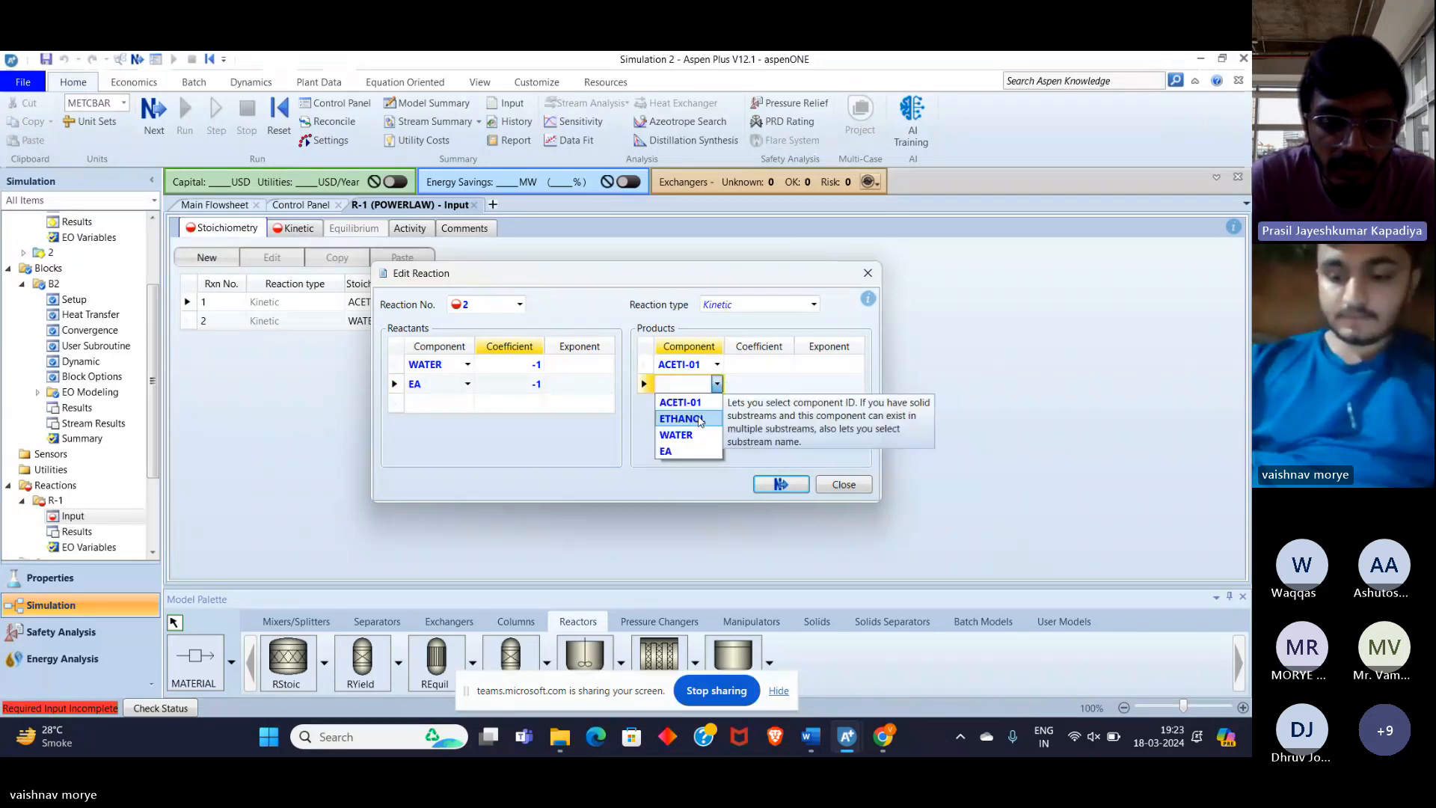
{"action": "left_click", "coordinate": [699, 420]}
Set the product coefficients of ACETI-01 and ETHANOL in reaction 2 to 1, clearing the stray coefficient in the blank row
{"action": "left_click", "coordinate": [757, 365]}
{"action": "type", "text": "1"}
{"action": "key", "text": "Return"}
{"action": "type", "text": "1"}
{"action": "key", "text": "Return"}
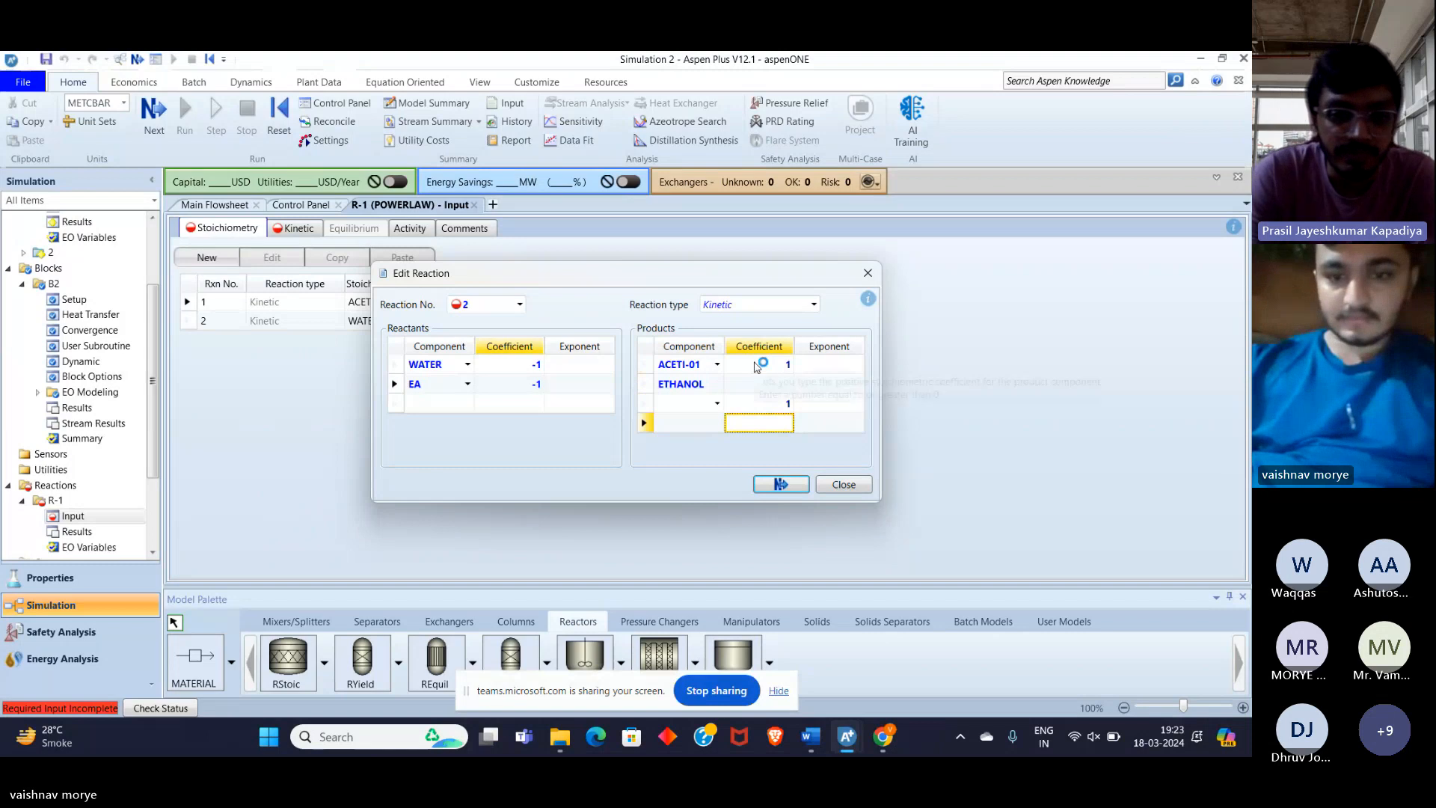
{"action": "key", "text": "Up"}
{"action": "key", "text": "BackSpace"}
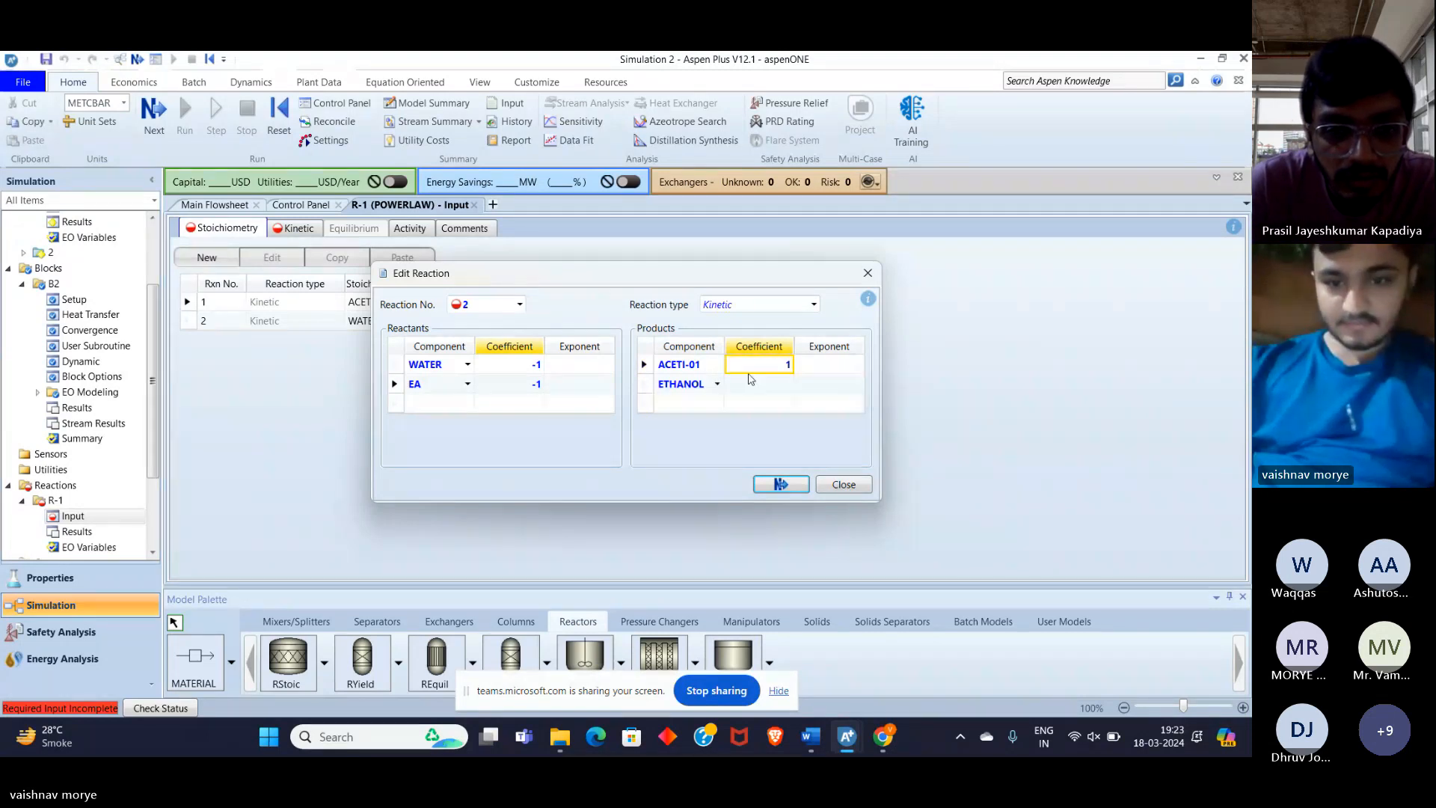
{"action": "left_click", "coordinate": [752, 384]}
{"action": "type", "text": "1"}
{"action": "key", "text": "Return"}
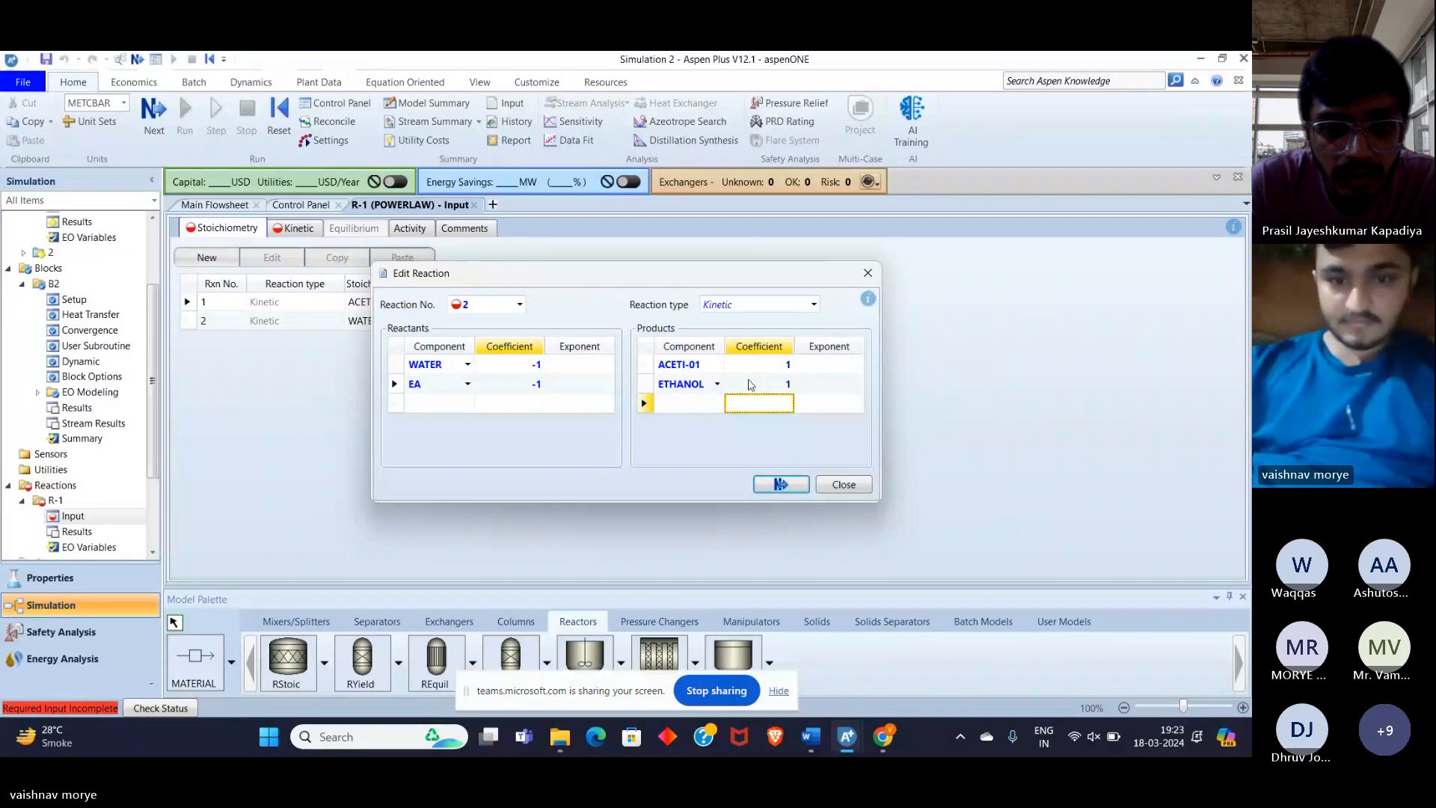
Set the exponents of WATER and EA to 1 and finish editing reaction 2
{"action": "left_click", "coordinate": [577, 363]}
{"action": "type", "text": "1"}
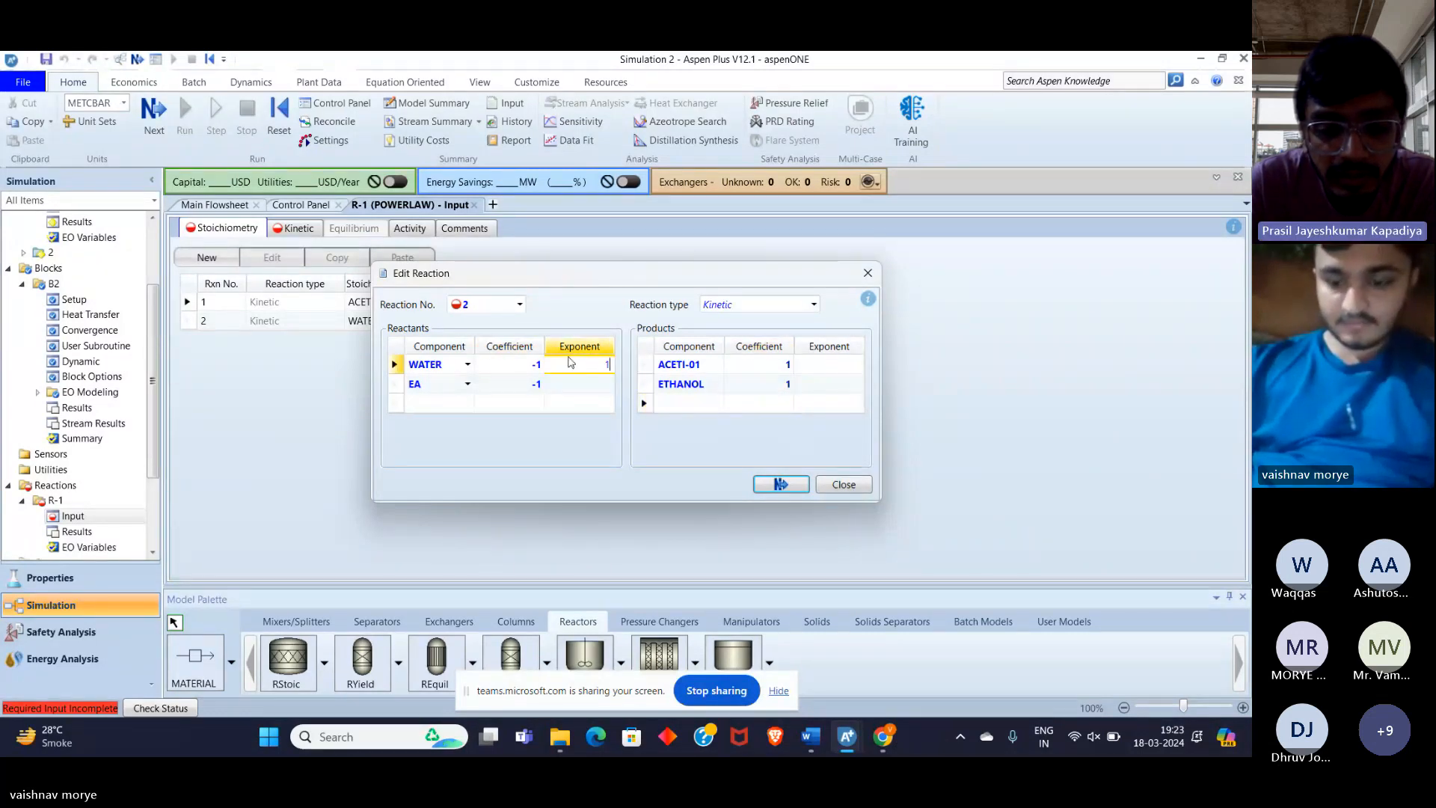
{"action": "key", "text": "Return"}
{"action": "type", "text": "1"}
{"action": "key", "text": "Return"}
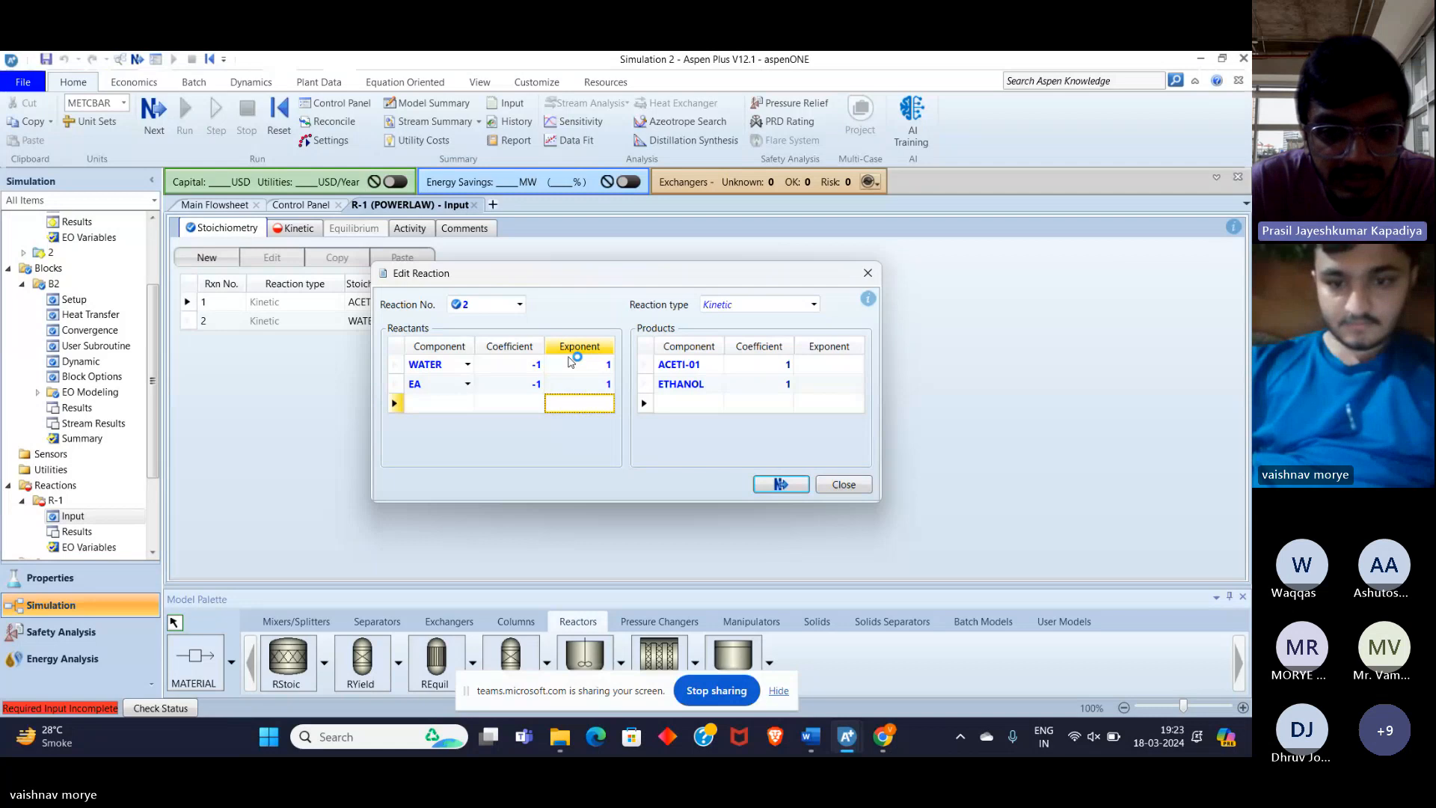
{"action": "left_click", "coordinate": [764, 487]}
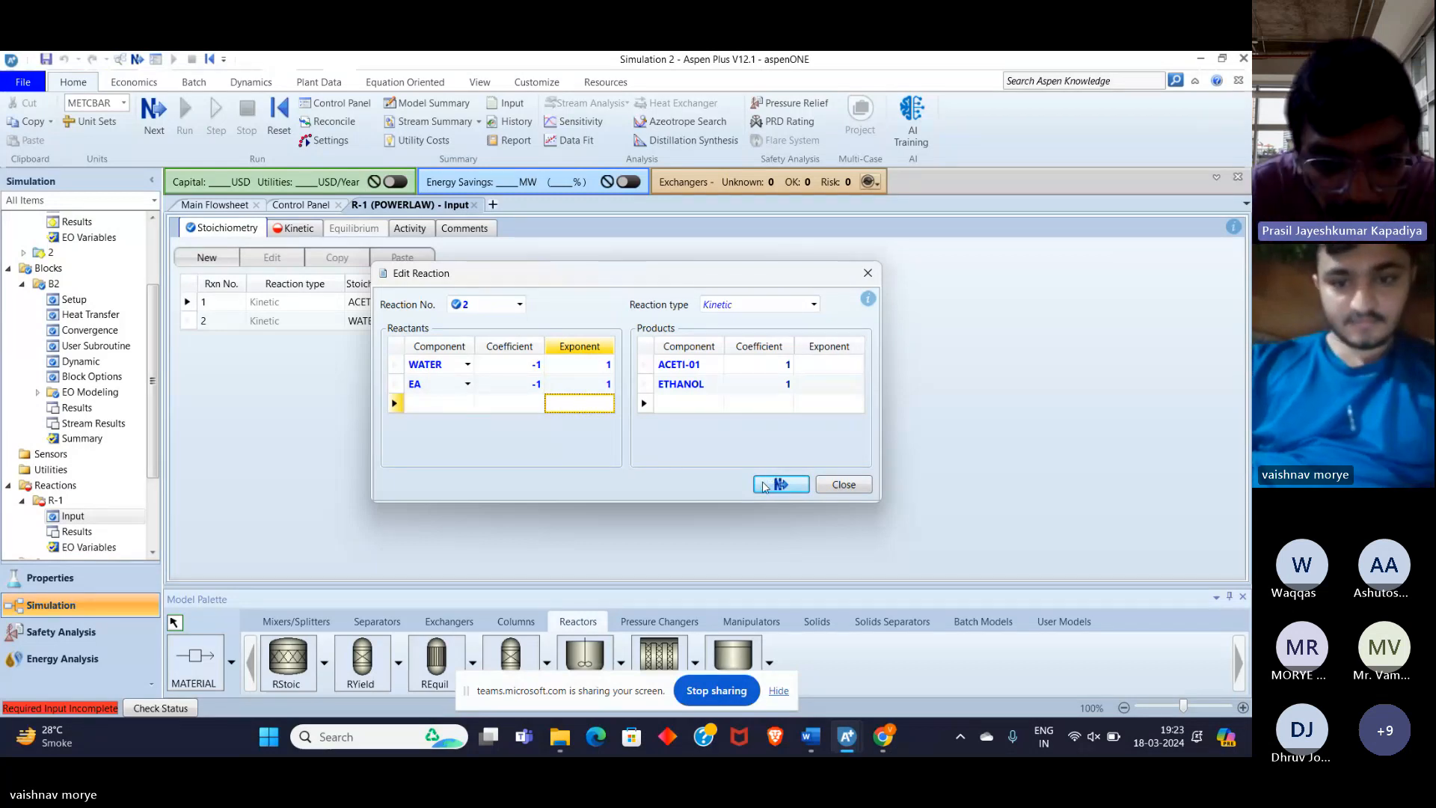
{"action": "left_click", "coordinate": [764, 487]}
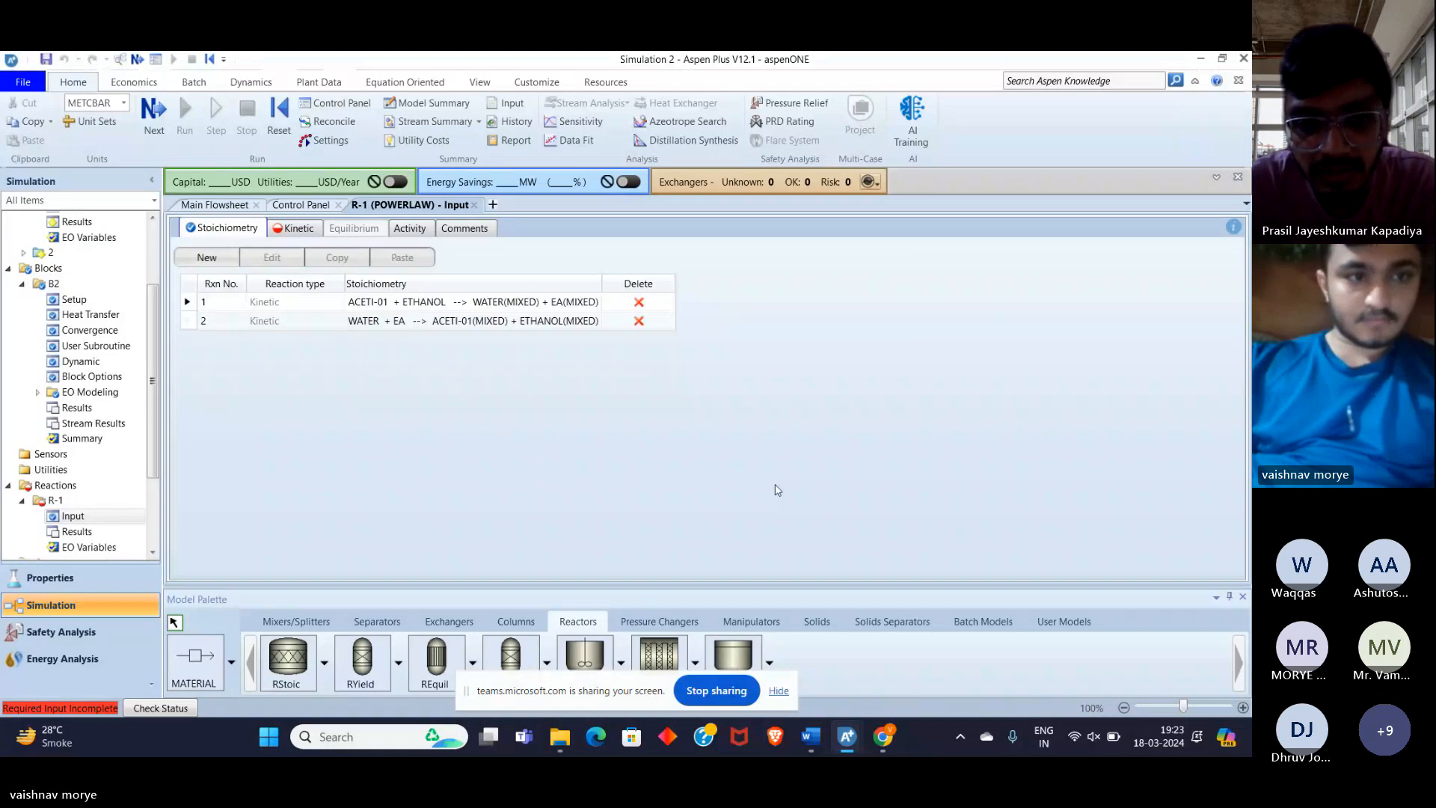
Set the pre-exponential factor k of reaction 1, ACETI-01 + ETHANOL to WATER + EA, to 2e+08
{"action": "left_click", "coordinate": [153, 112]}
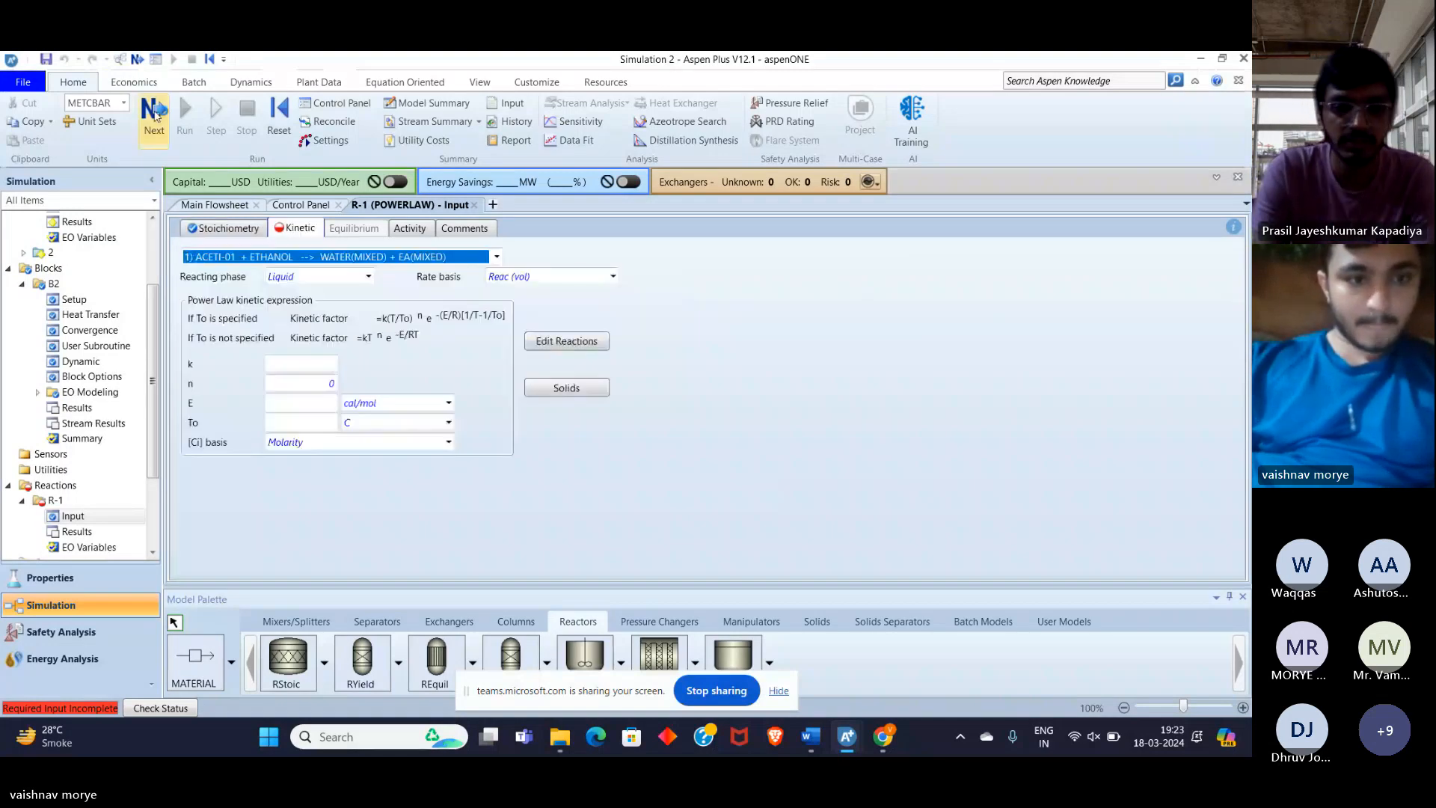
{"action": "left_click", "coordinate": [331, 362]}
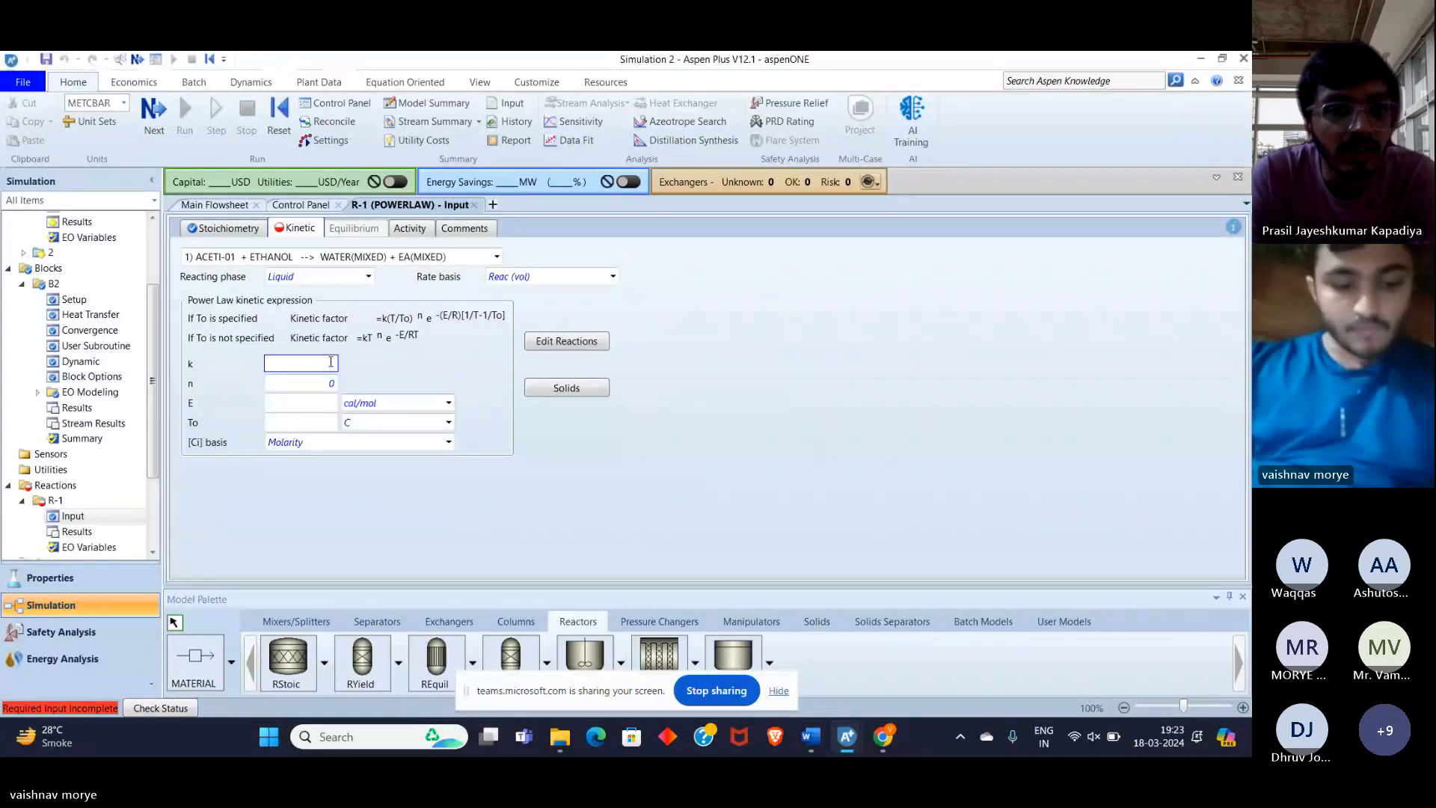
{"action": "type", "text": "2"}
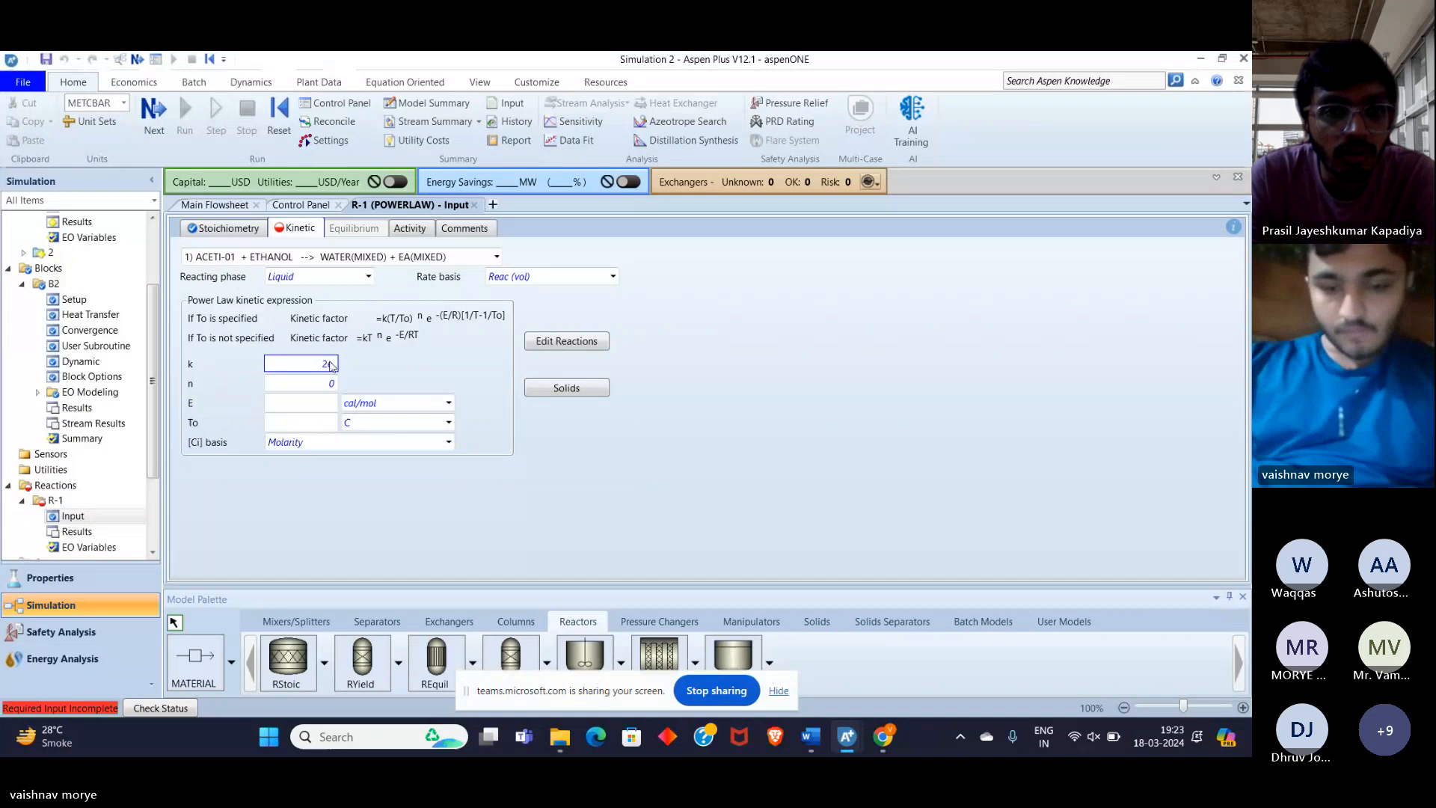
{"action": "type", "text": "e+08"}
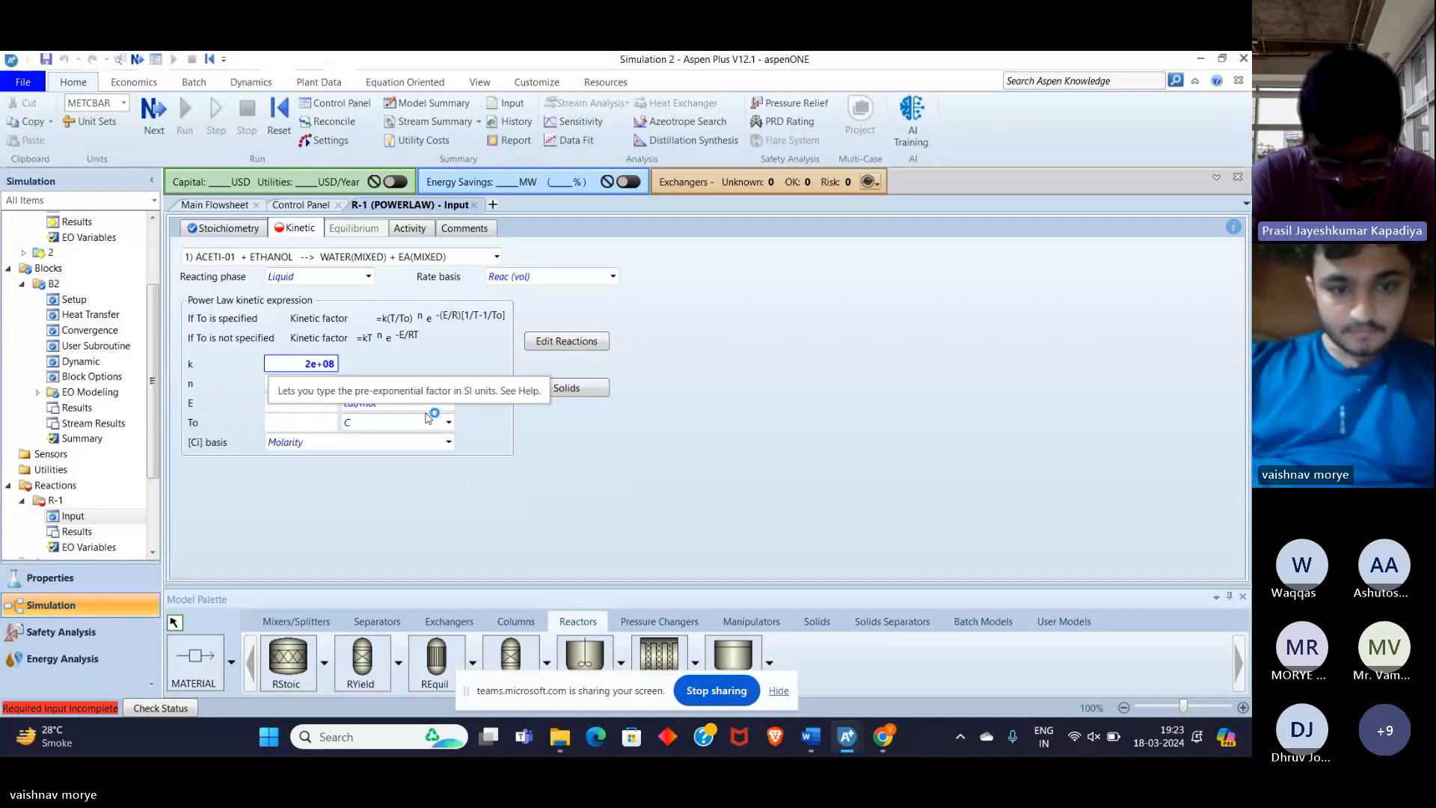
Set the activation energy E of reaction 1 to 6e+07 J/kmol
{"action": "left_click", "coordinate": [448, 403]}
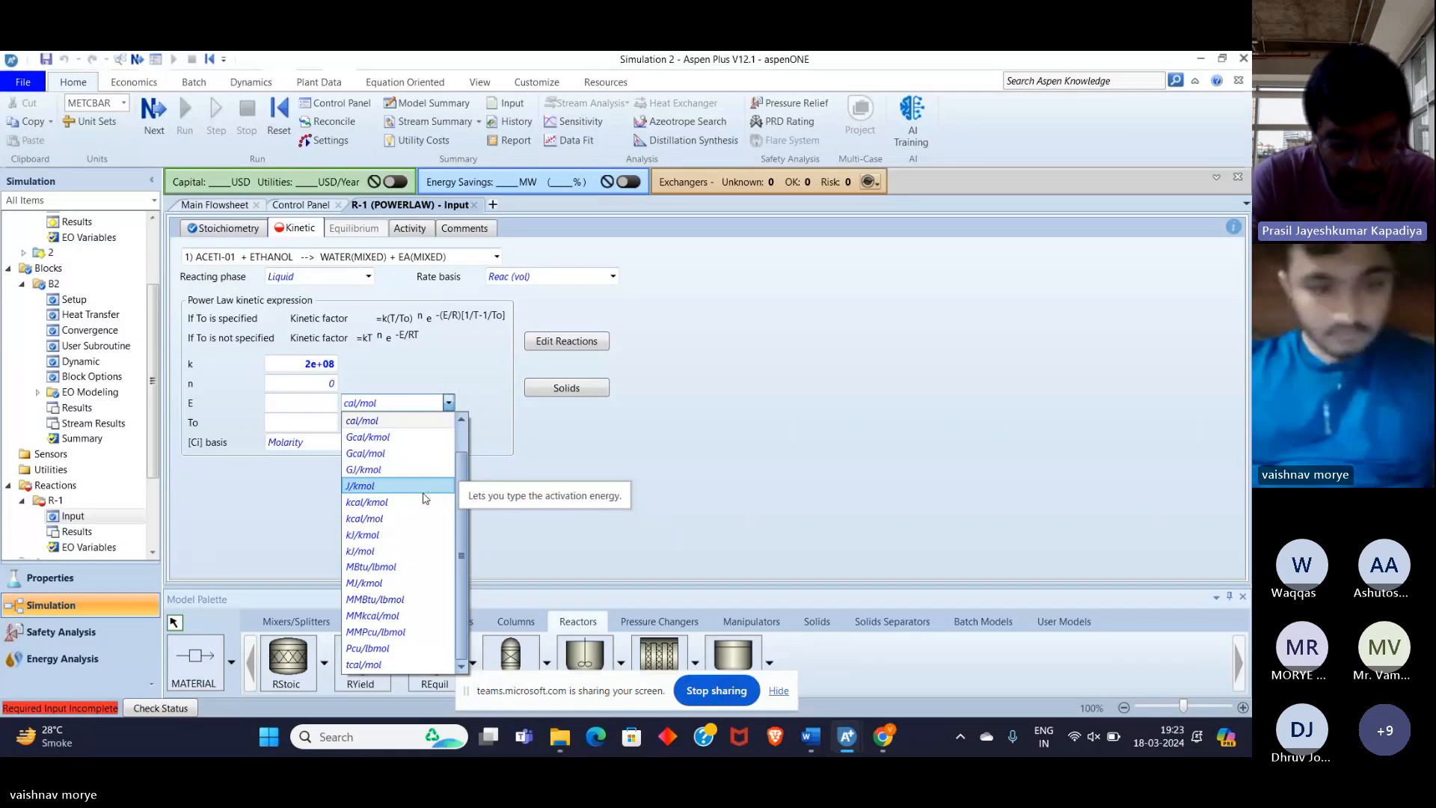
{"action": "left_click", "coordinate": [423, 488]}
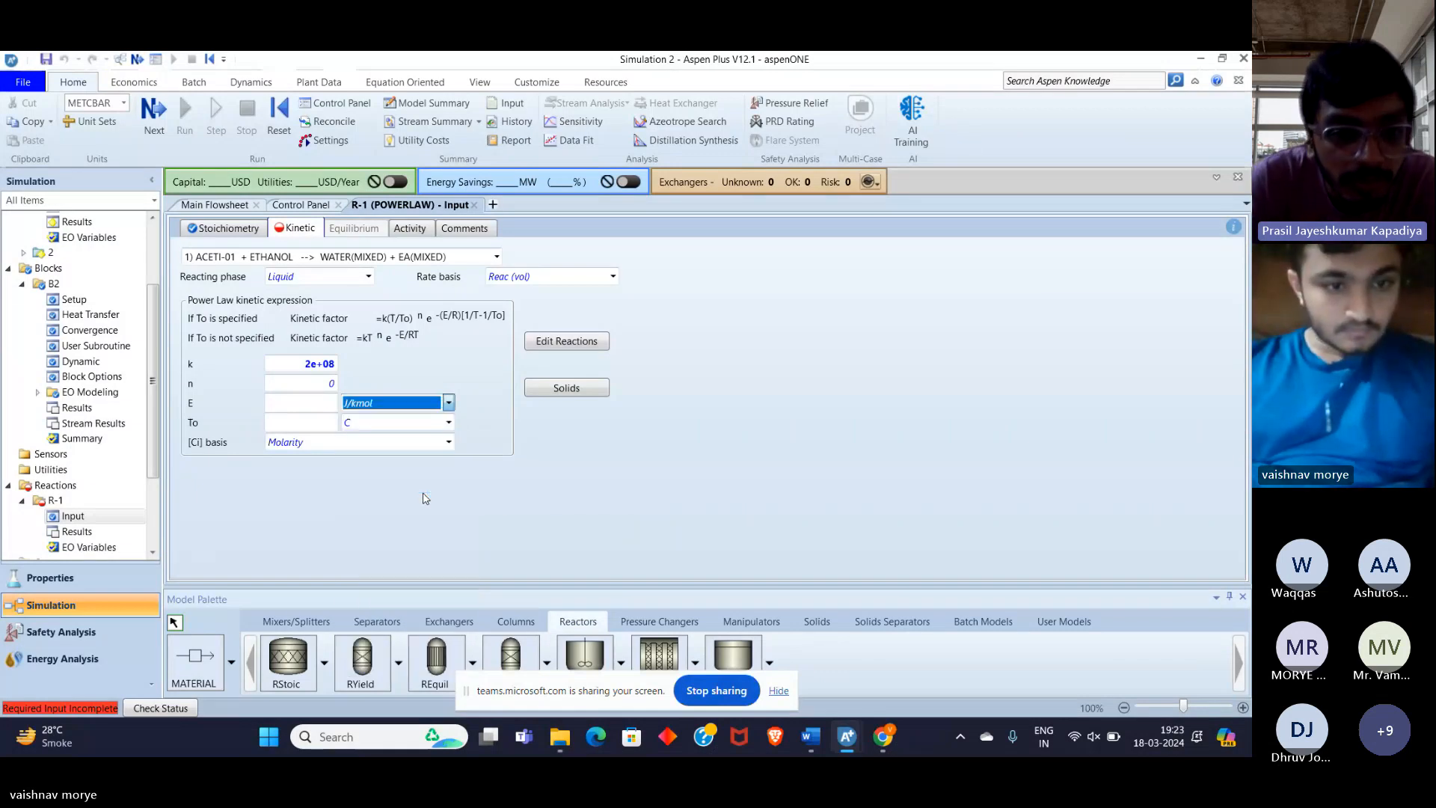
{"action": "left_click", "coordinate": [303, 405]}
{"action": "type", "text": "6"}
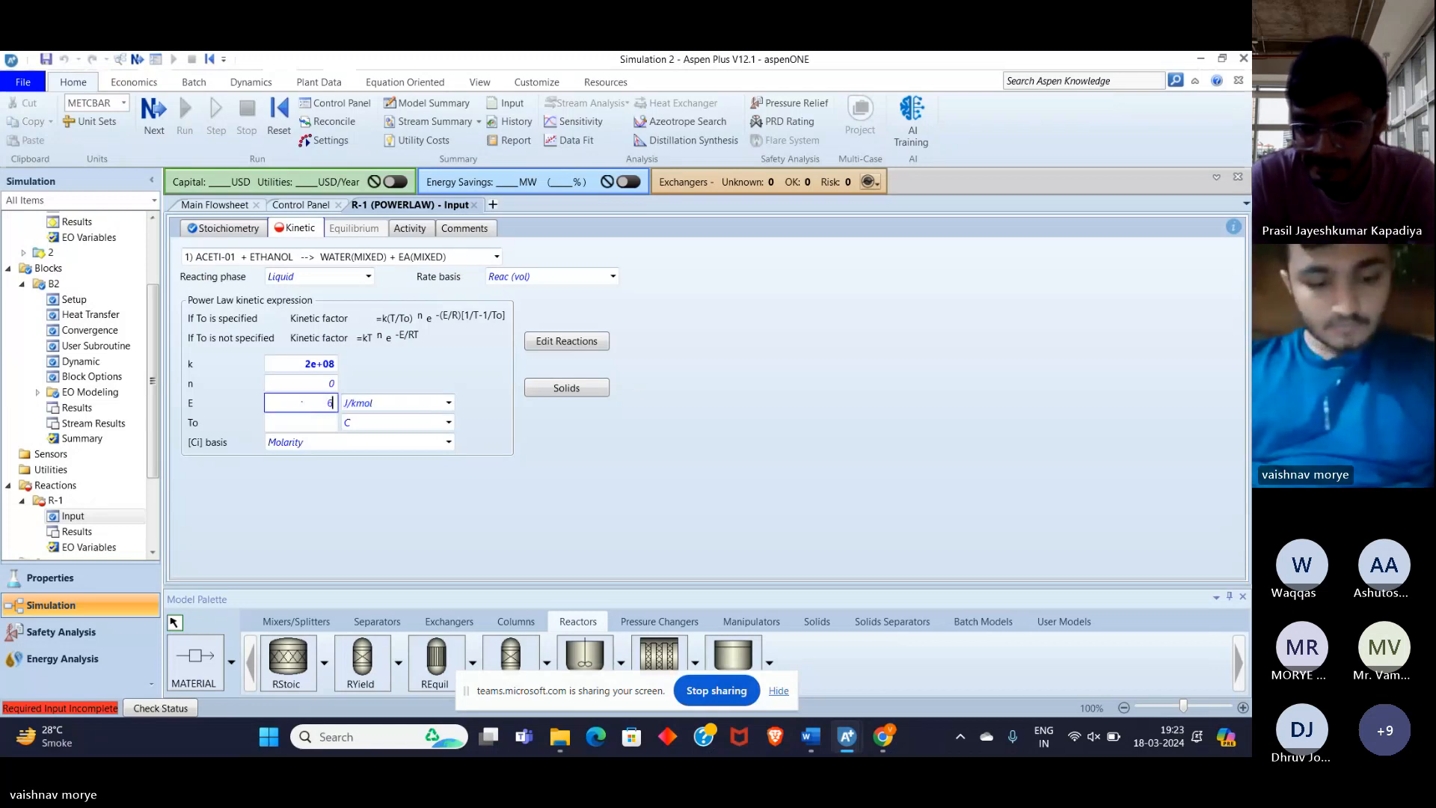
{"action": "type", "text": "e+07"}
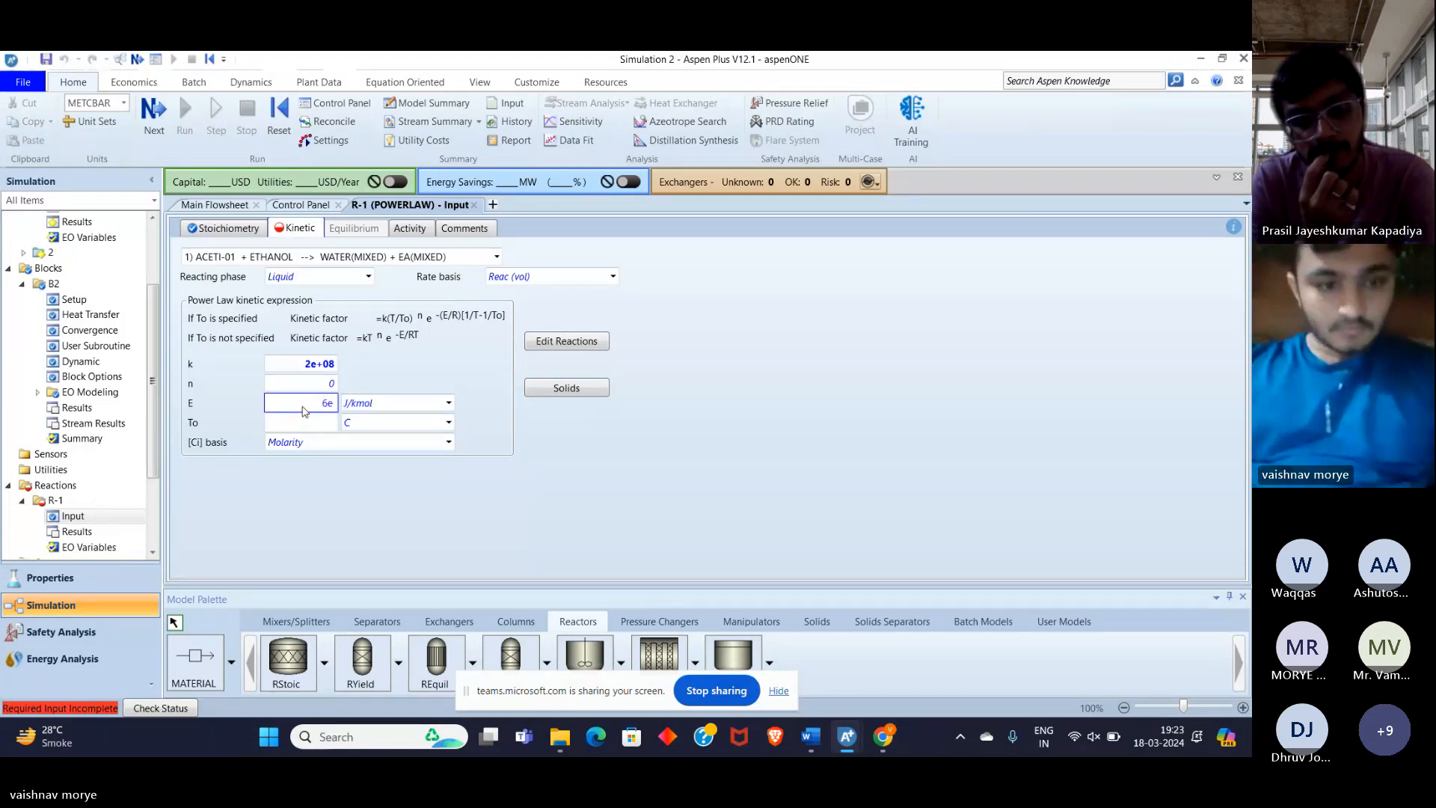
{"action": "key", "text": "Return"}
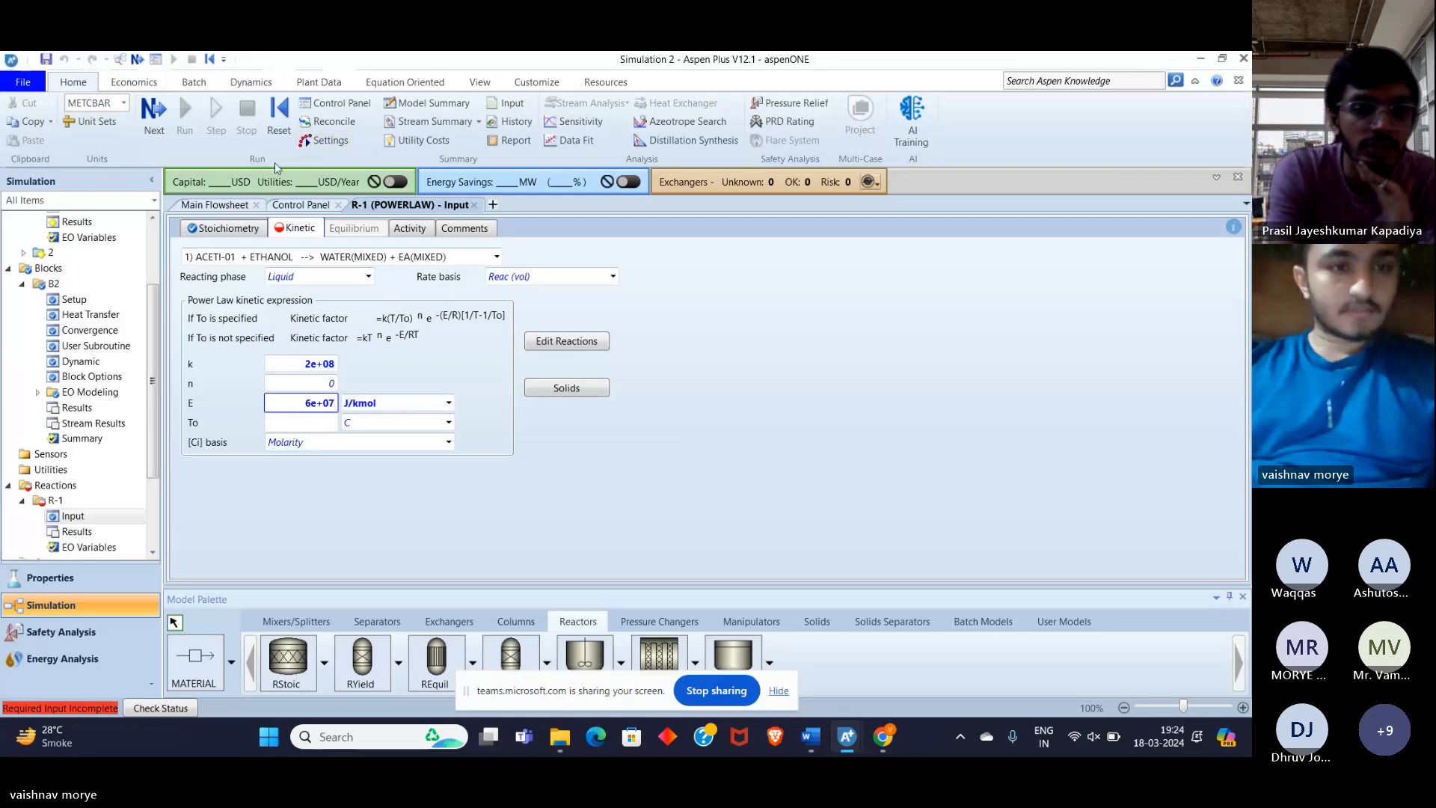
Set the pre-exponential factor k of reaction 2, WATER + EA to ACETI-01 + ETHANOL, to 5e+07
{"action": "left_click", "coordinate": [471, 258]}
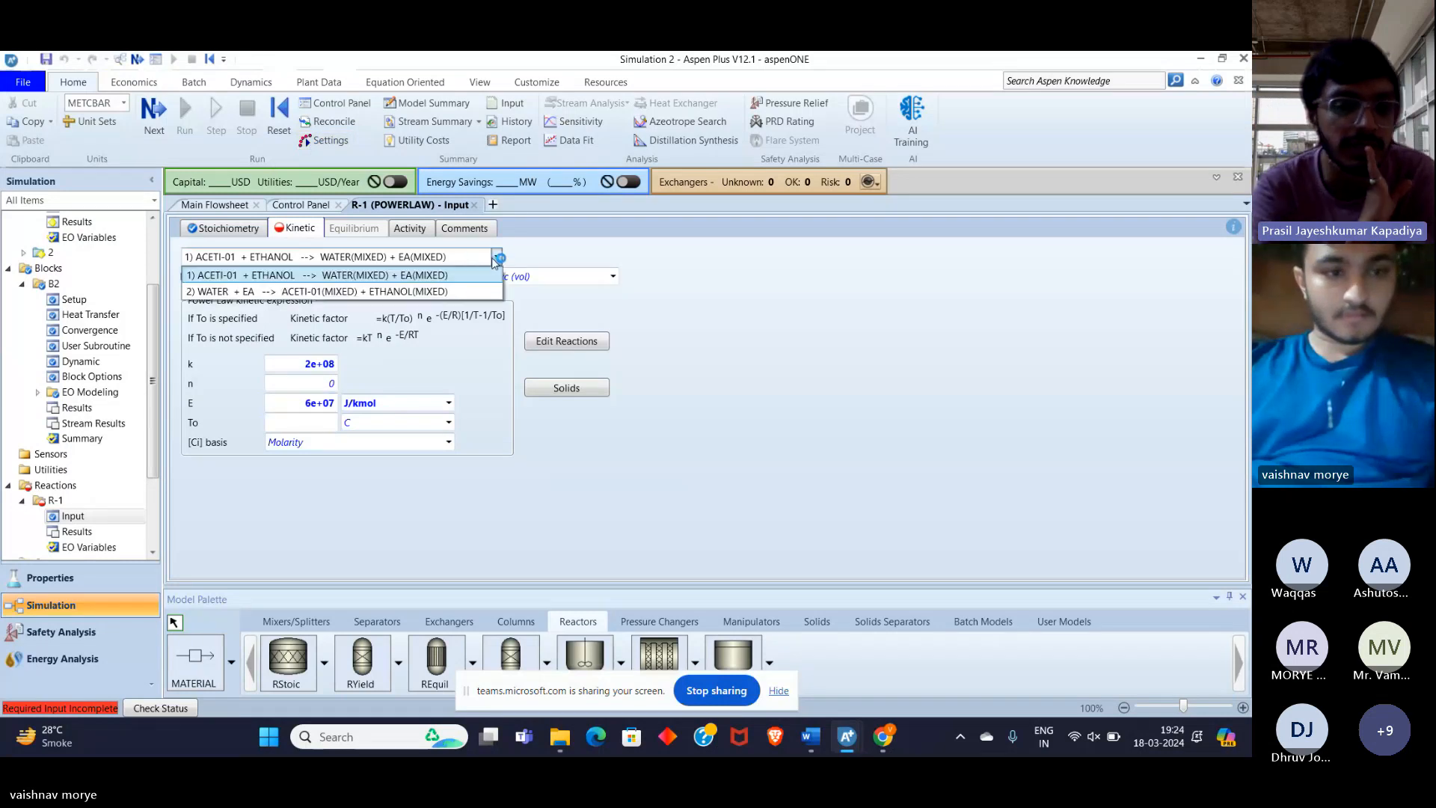
{"action": "left_click", "coordinate": [472, 291]}
{"action": "left_click", "coordinate": [328, 366]}
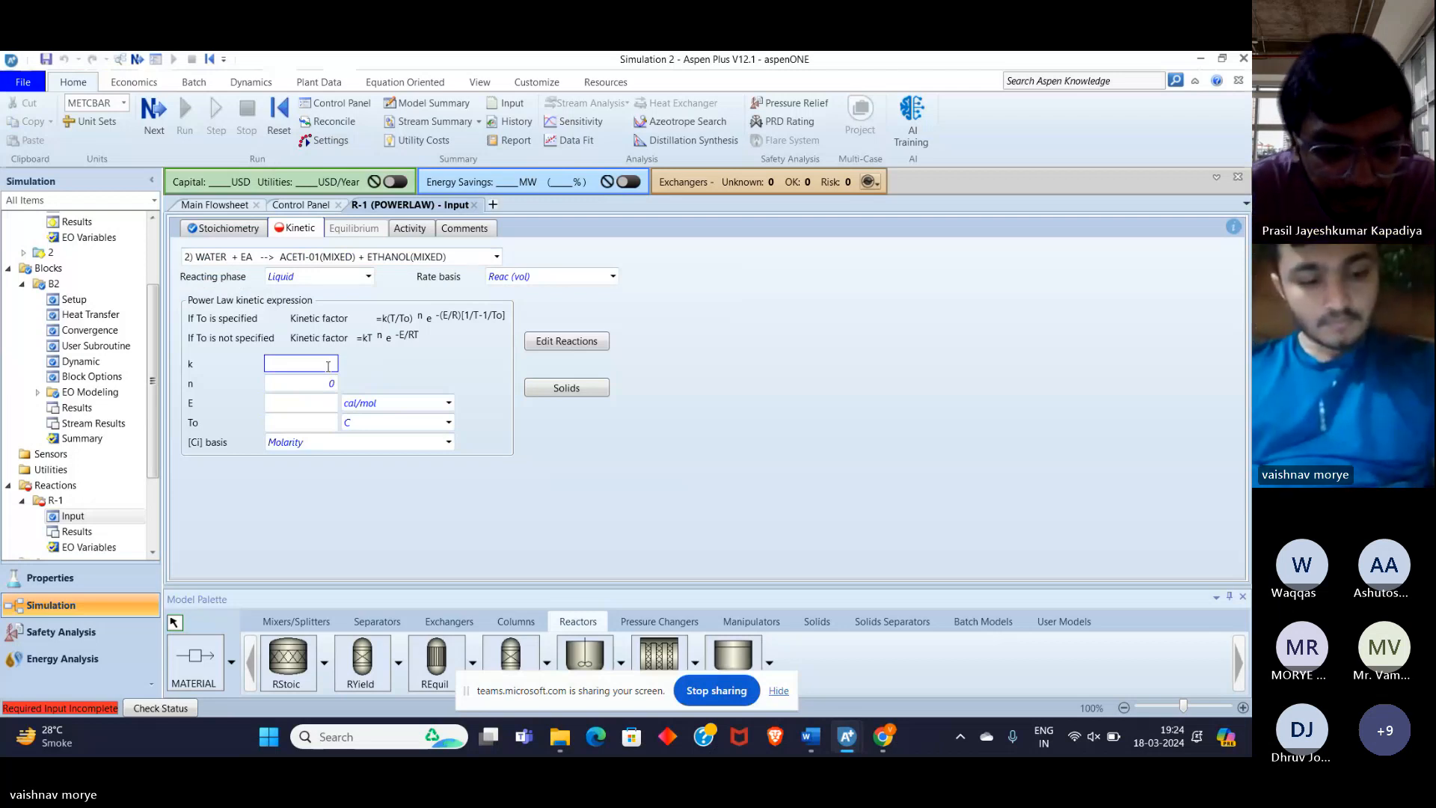
{"action": "type", "text": "5e7"}
{"action": "key", "text": "Tab"}
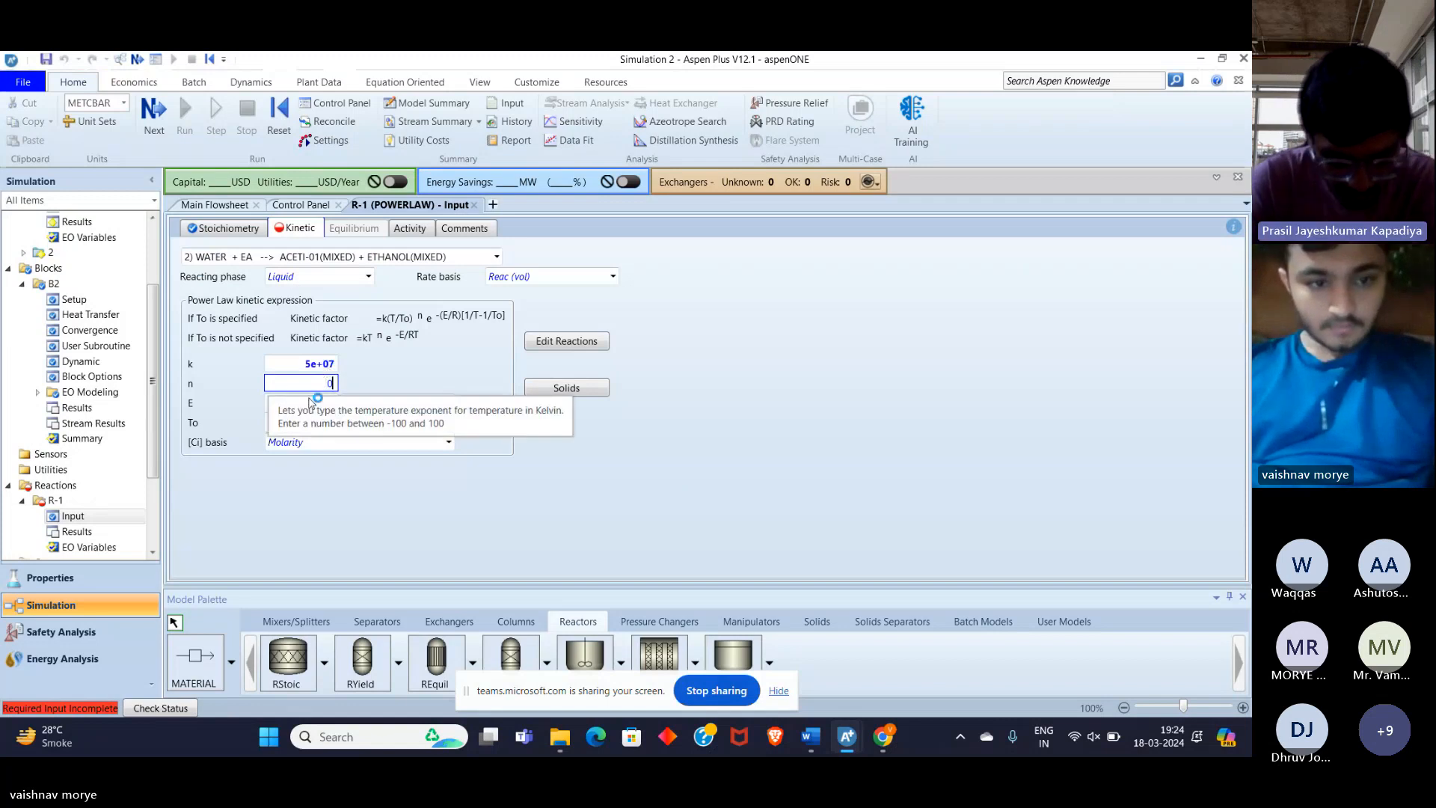
Set the activation energy E of reaction 2 to 6e+07 J/kmol
{"action": "left_click", "coordinate": [309, 403]}
{"action": "left_click", "coordinate": [448, 402]}
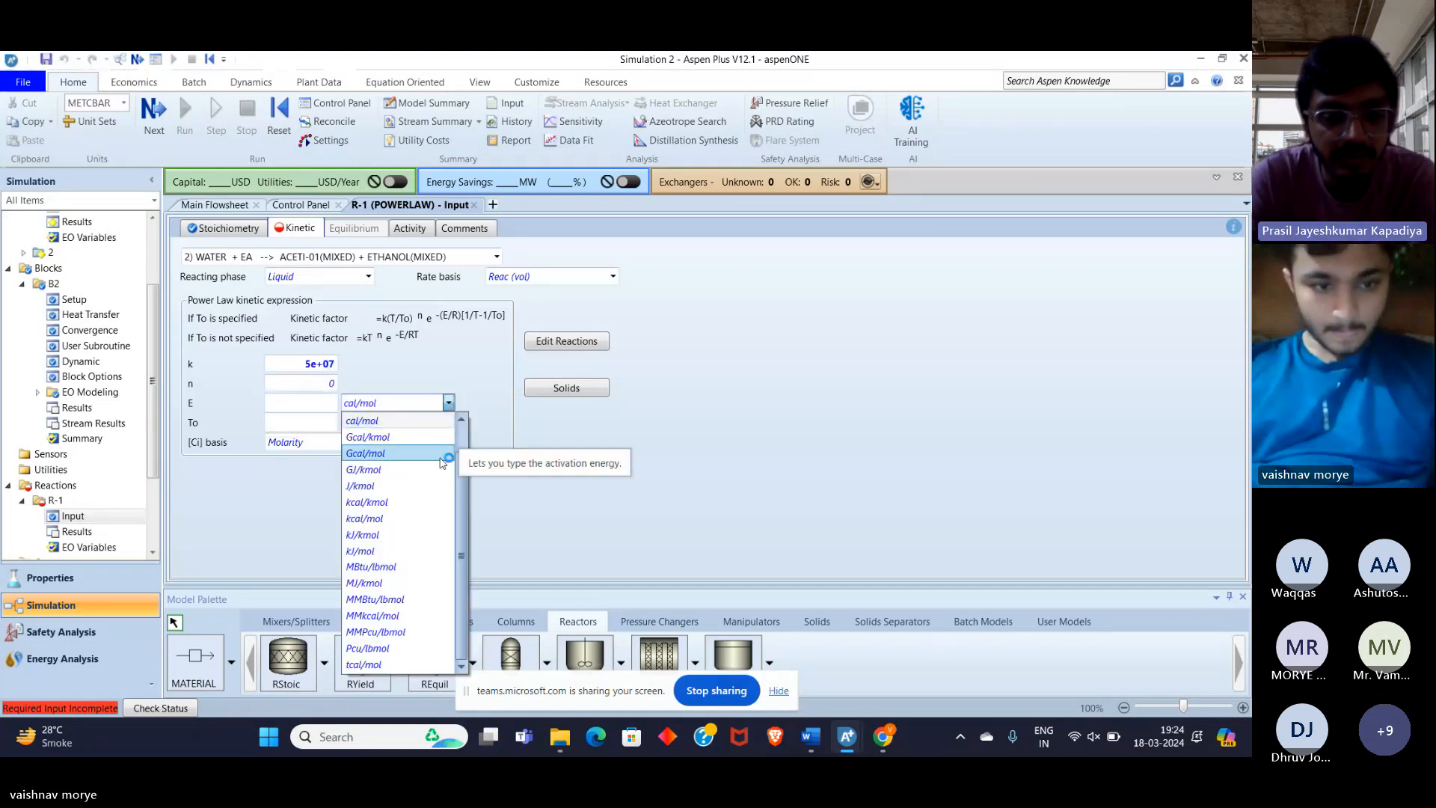
{"action": "left_click", "coordinate": [440, 485]}
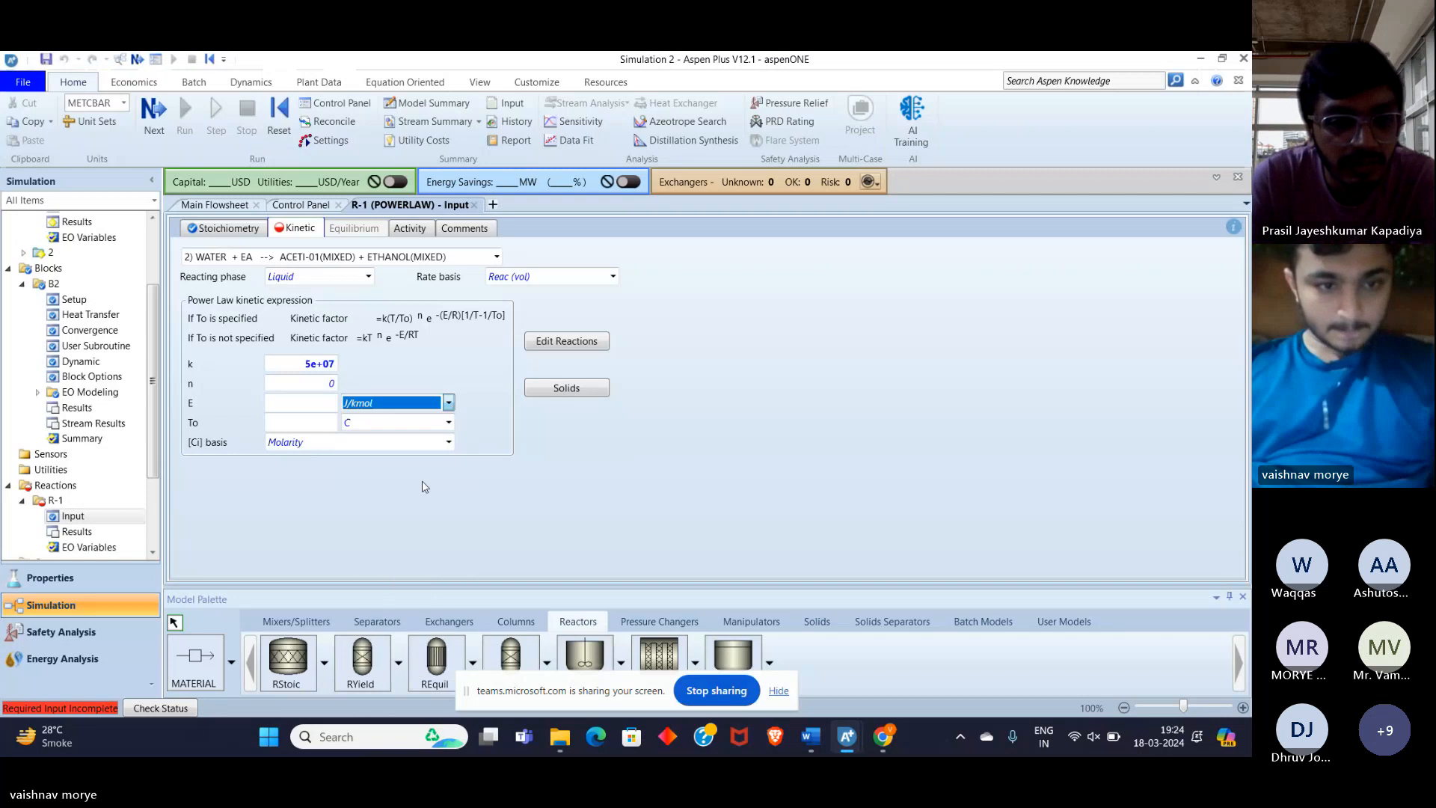
{"action": "left_click", "coordinate": [328, 403]}
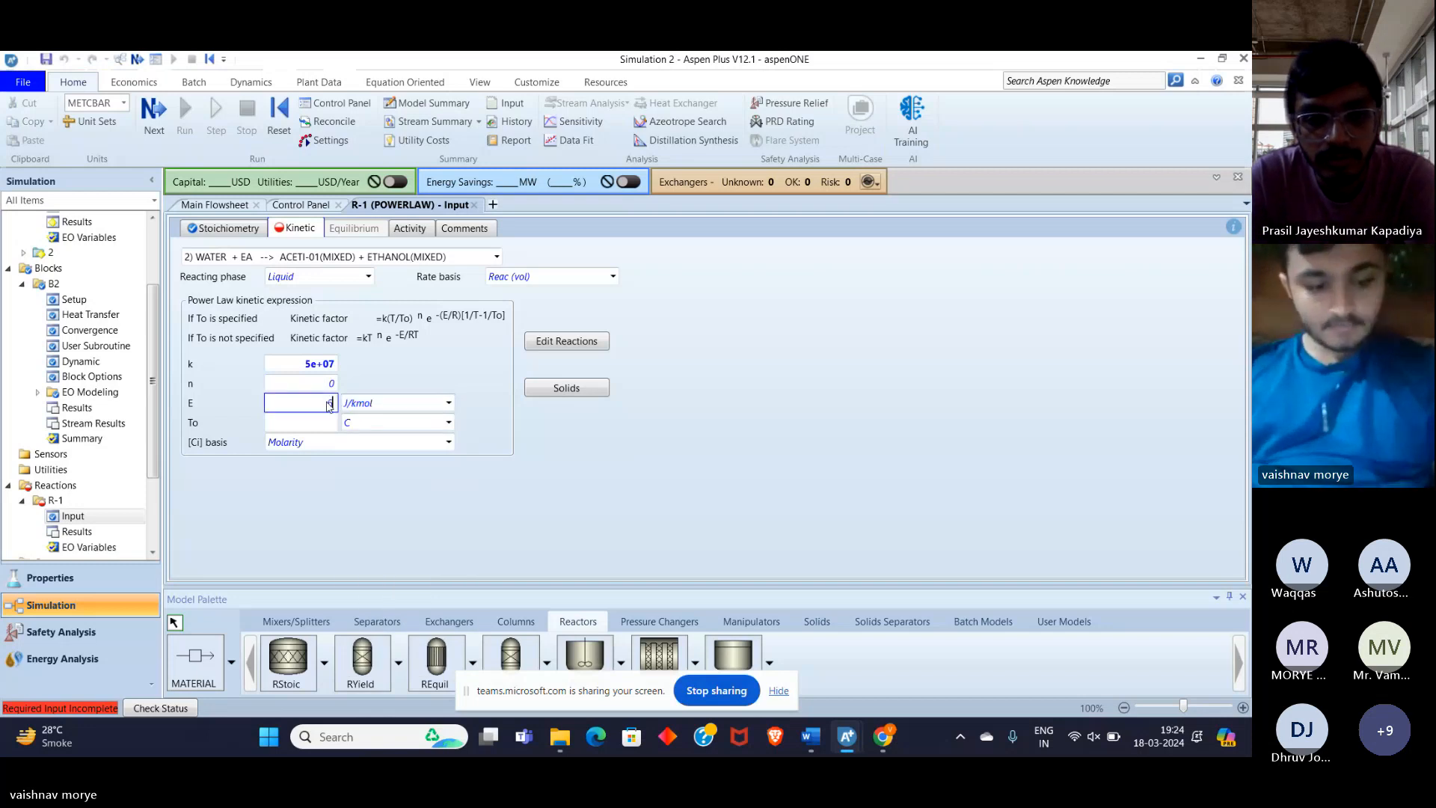
{"action": "type", "text": "6e7"}
{"action": "key", "text": "Return"}
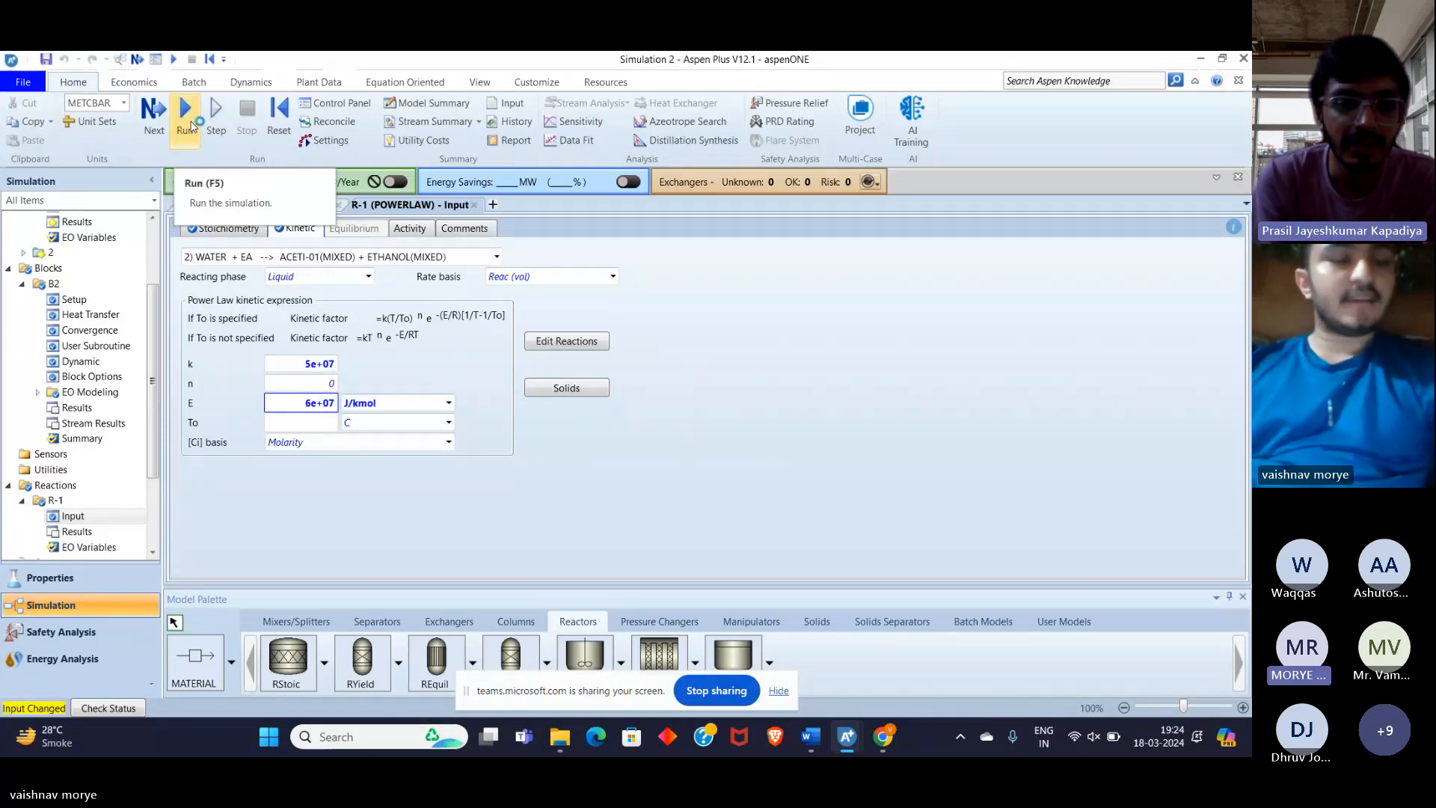
Reinitialize the whole simulation, purging all results, and run it again
{"action": "left_click", "coordinate": [278, 131]}
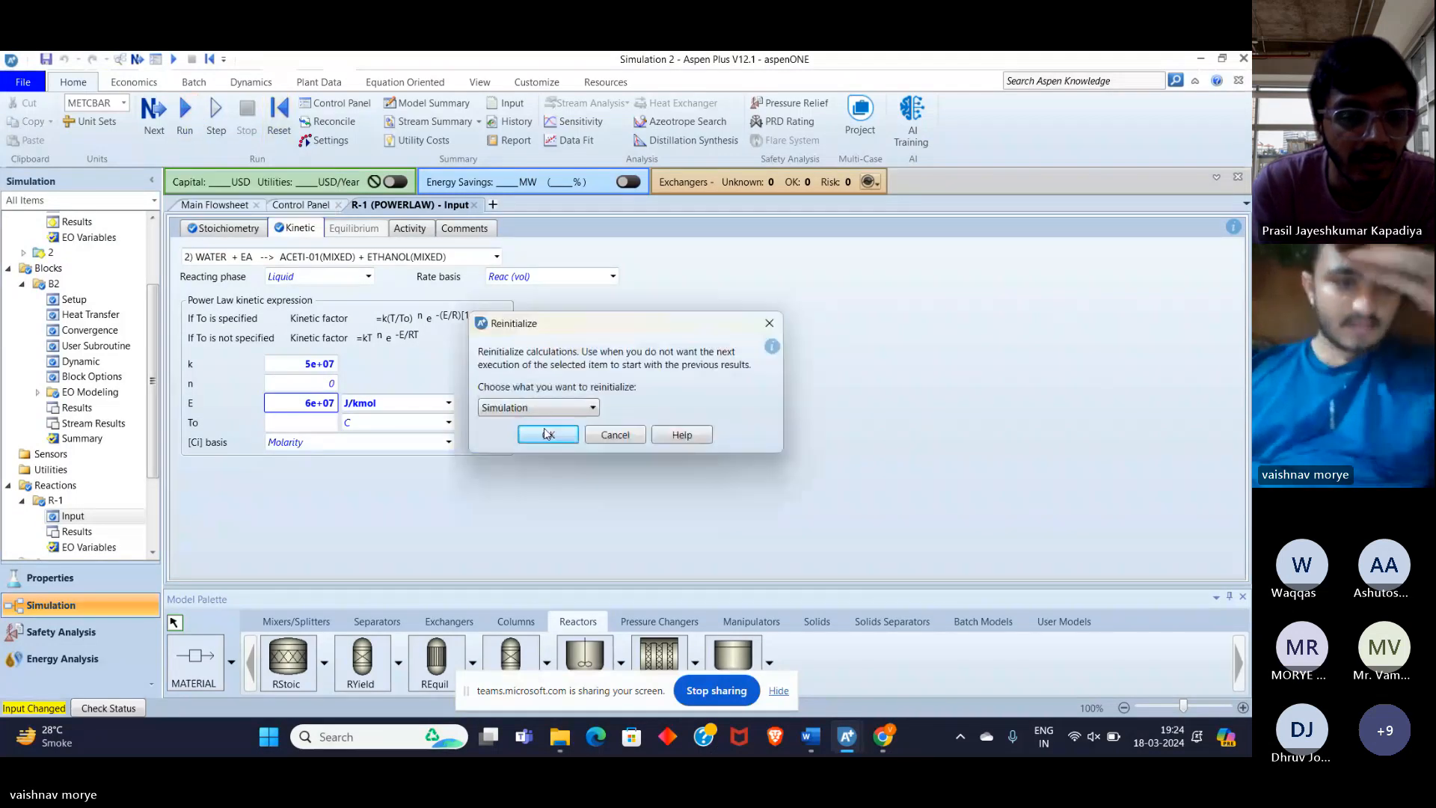
{"action": "left_click", "coordinate": [548, 435]}
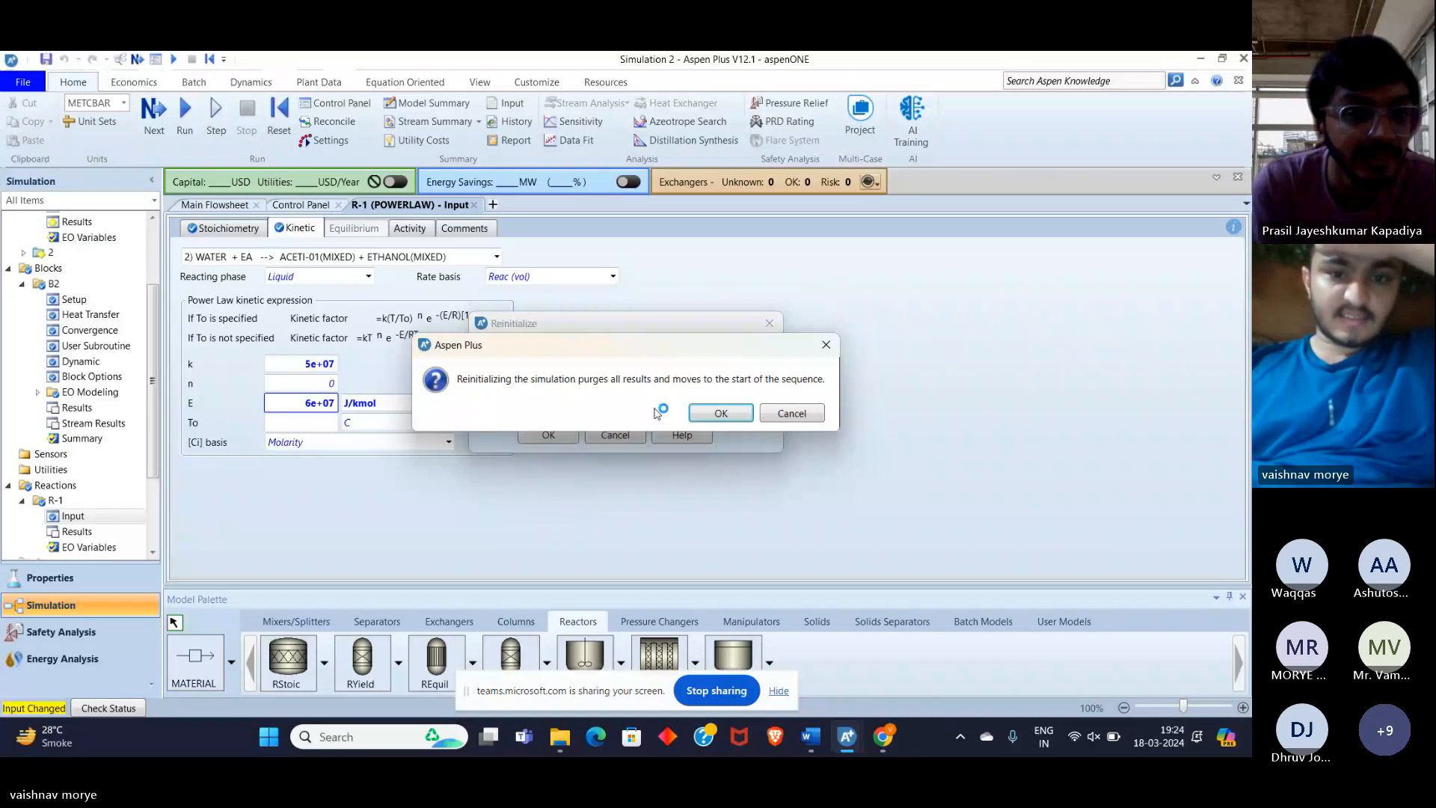
{"action": "left_click", "coordinate": [721, 413]}
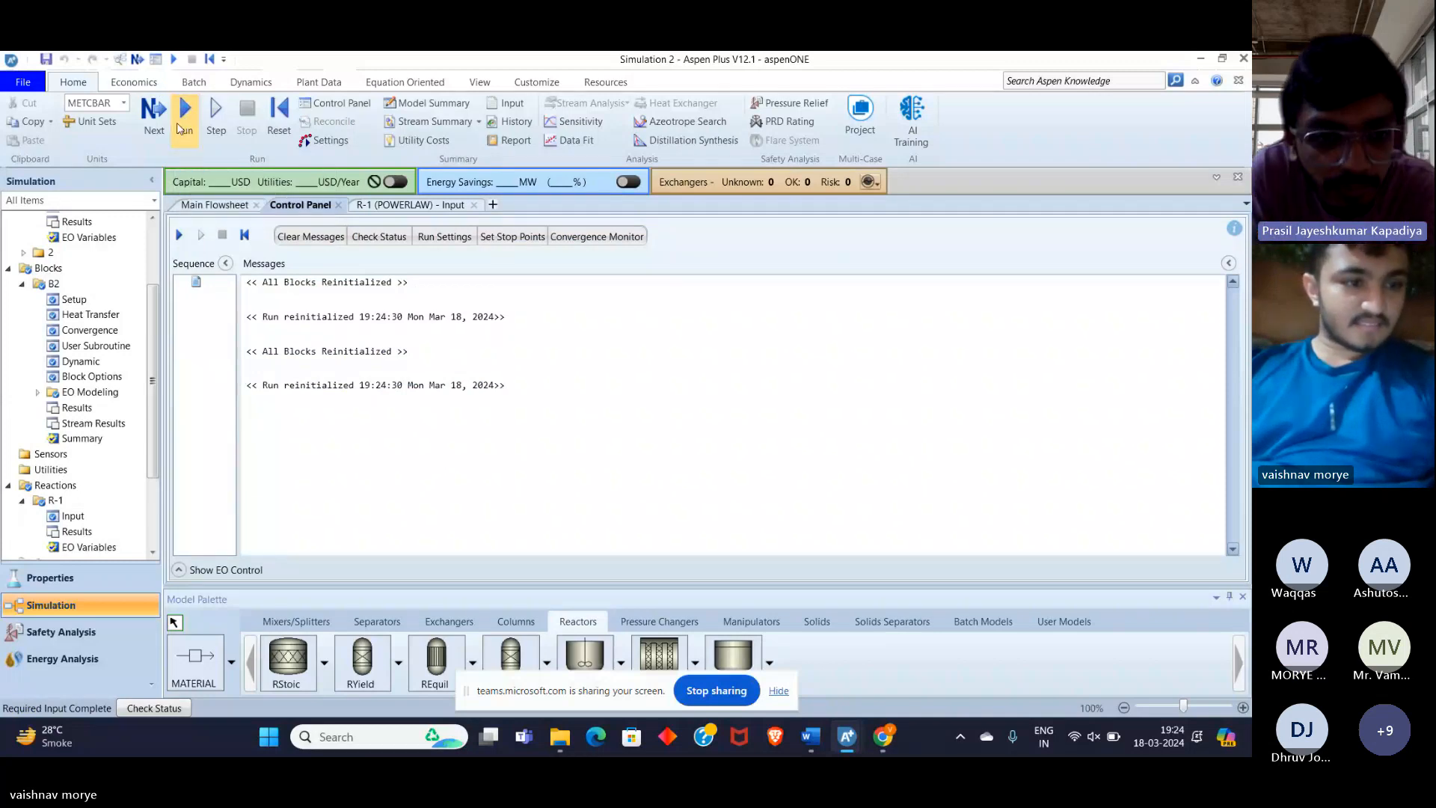
{"action": "left_click", "coordinate": [179, 124]}
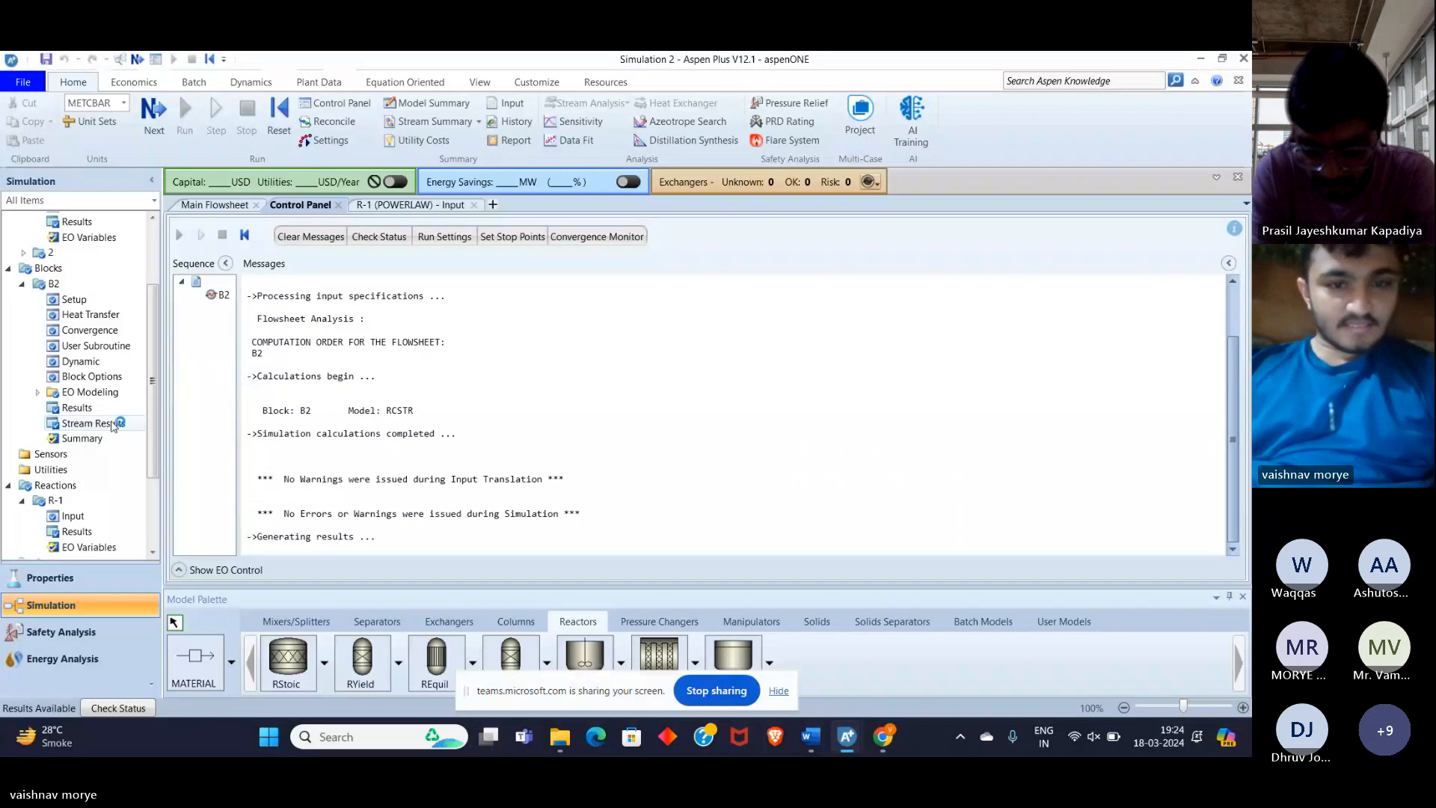
Examine the component mole fractions of streams 1 and 2 in the stream results of reactor B2
{"action": "left_click", "coordinate": [93, 423]}
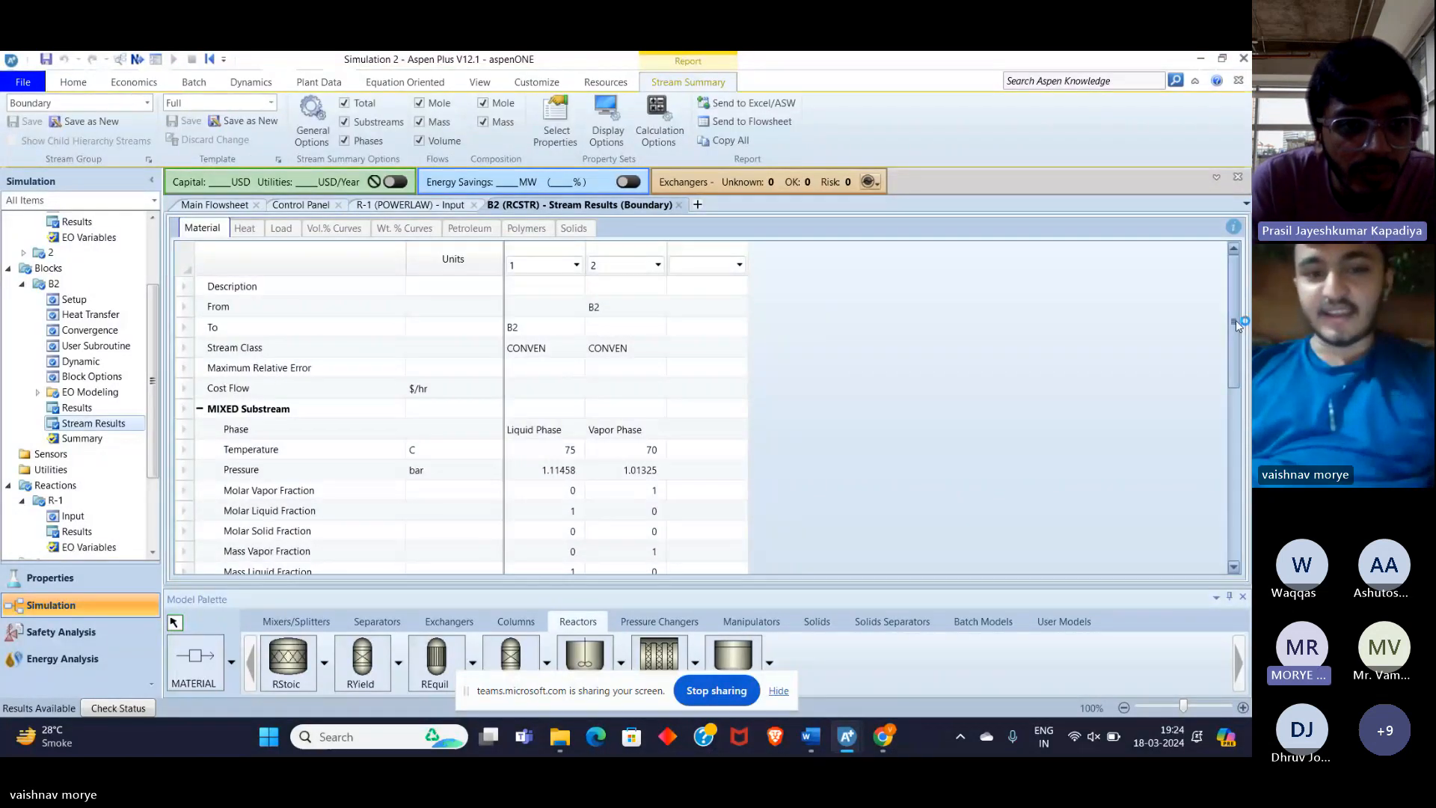
{"action": "left_click_drag", "start_coordinate": [1236, 320], "coordinate": [1234, 524]}
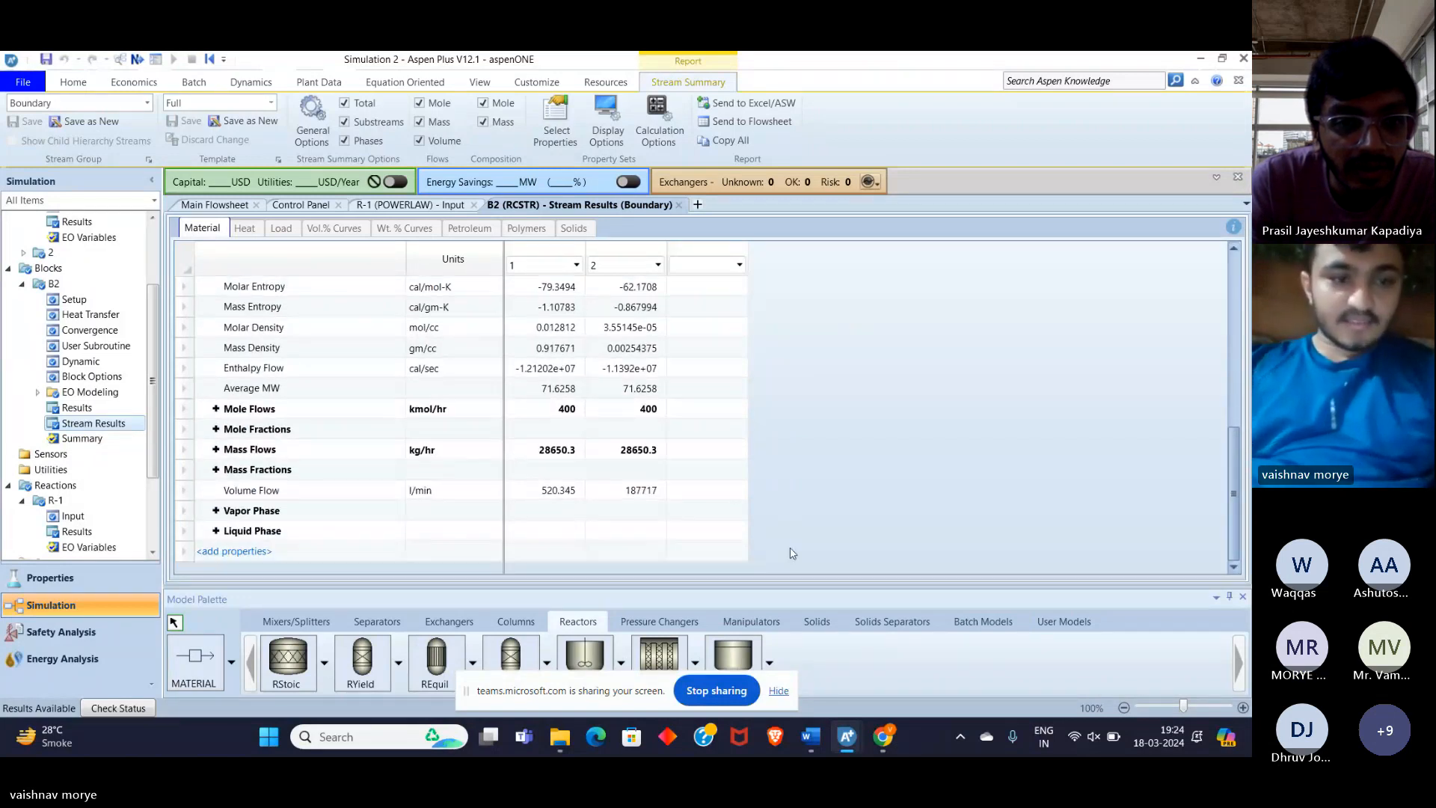
{"action": "double_click", "coordinate": [370, 435]}
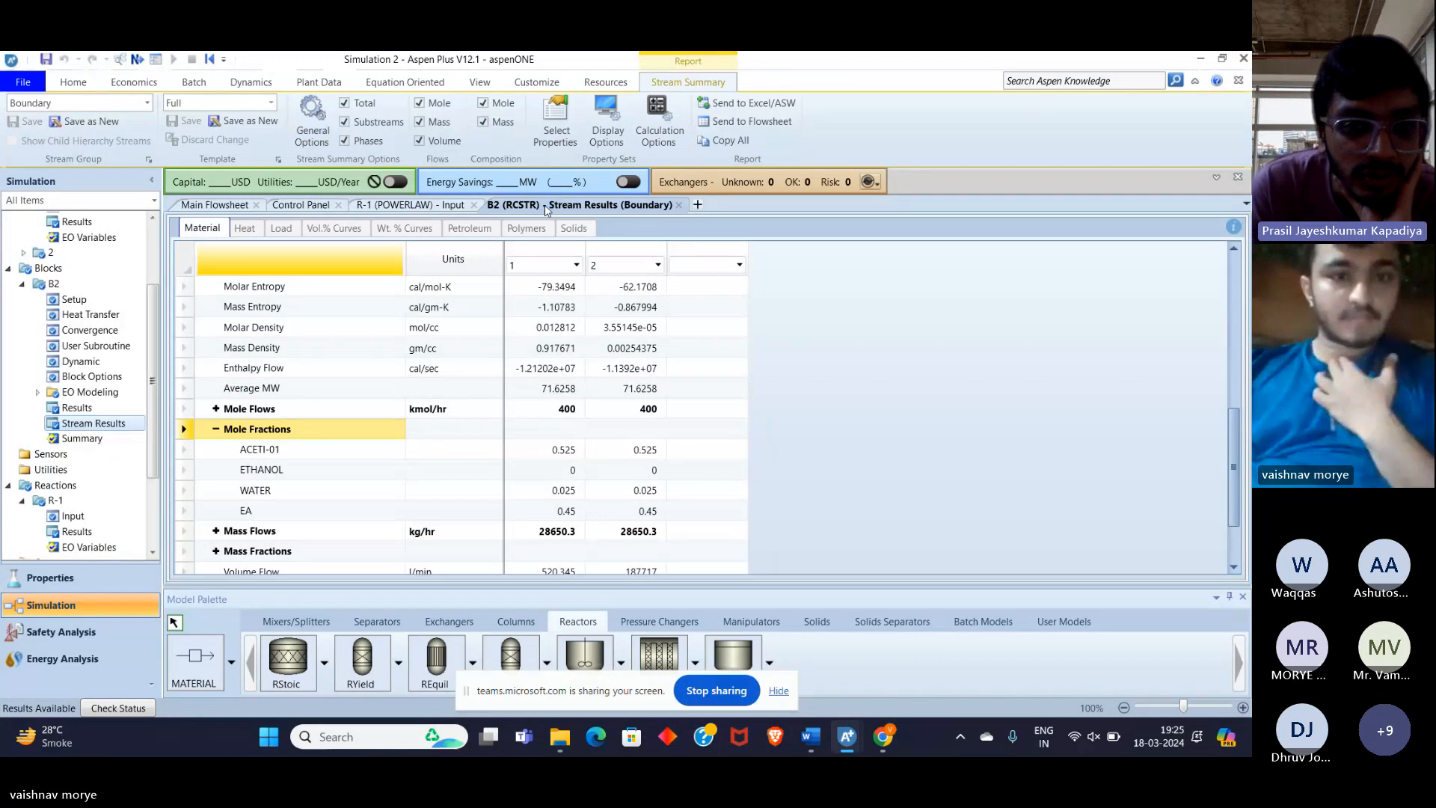
Set the valid phases of reactor B2 to Liquid-Only and rerun the simulation
{"action": "left_click", "coordinate": [114, 305]}
{"action": "left_click", "coordinate": [512, 444]}
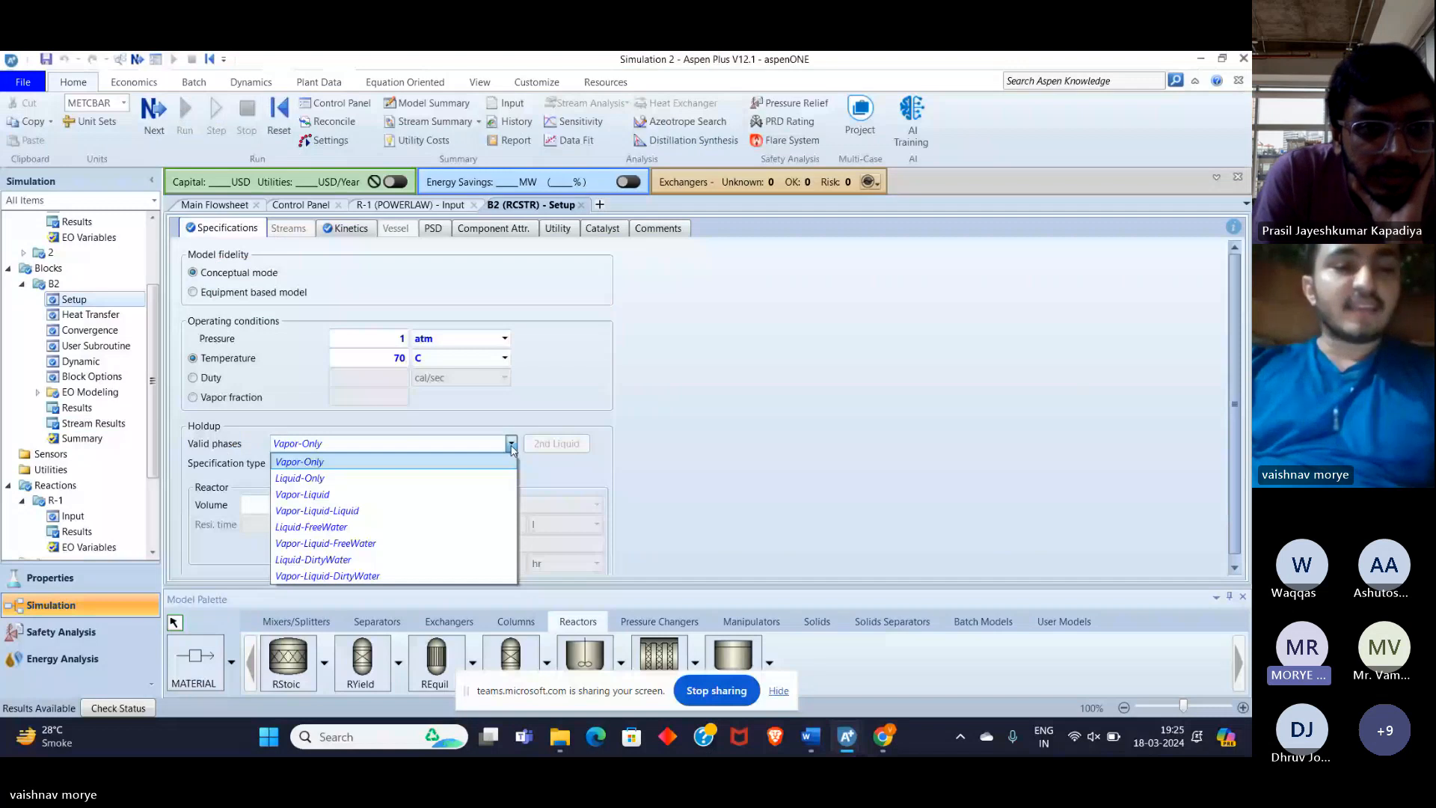
{"action": "left_click", "coordinate": [352, 478]}
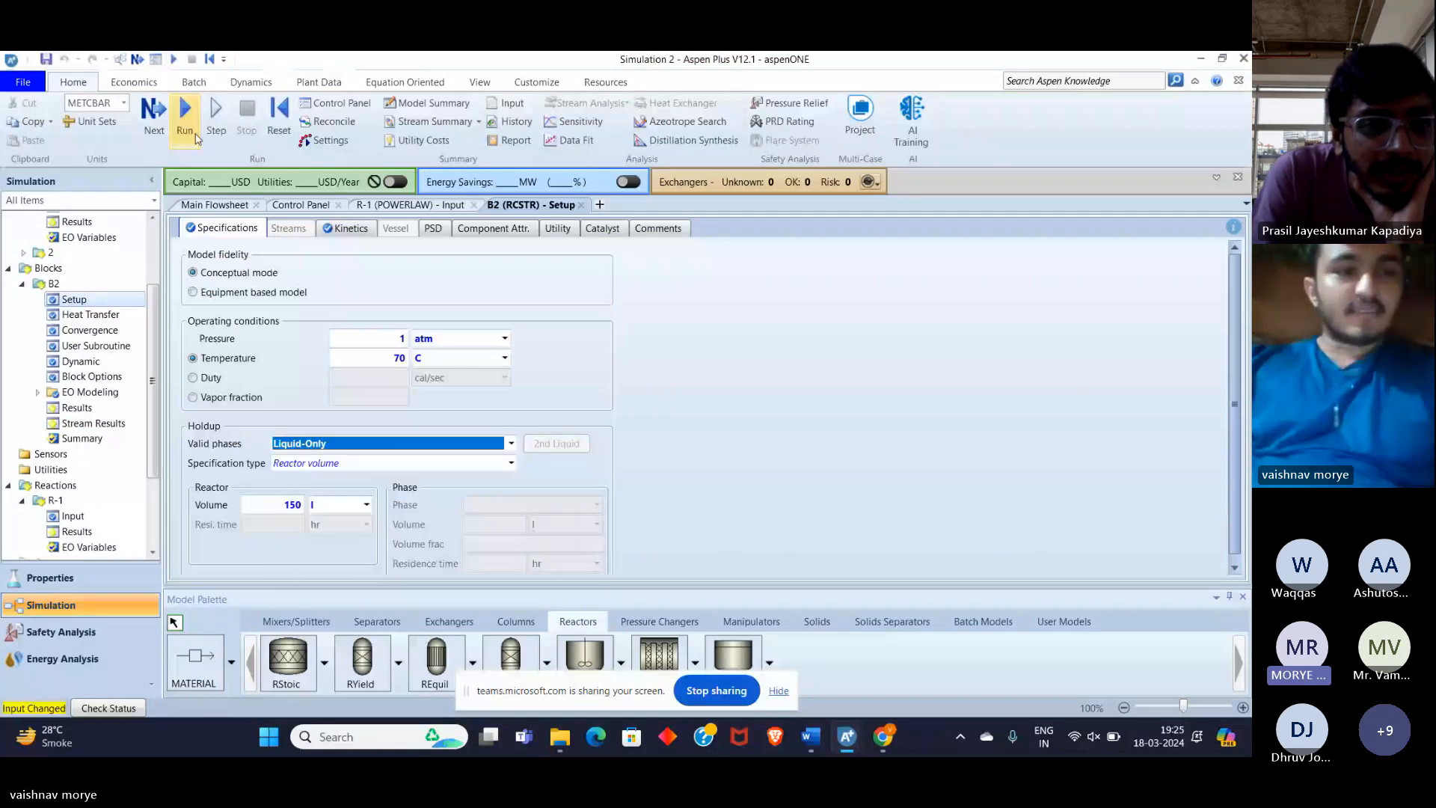
{"action": "left_click", "coordinate": [191, 135]}
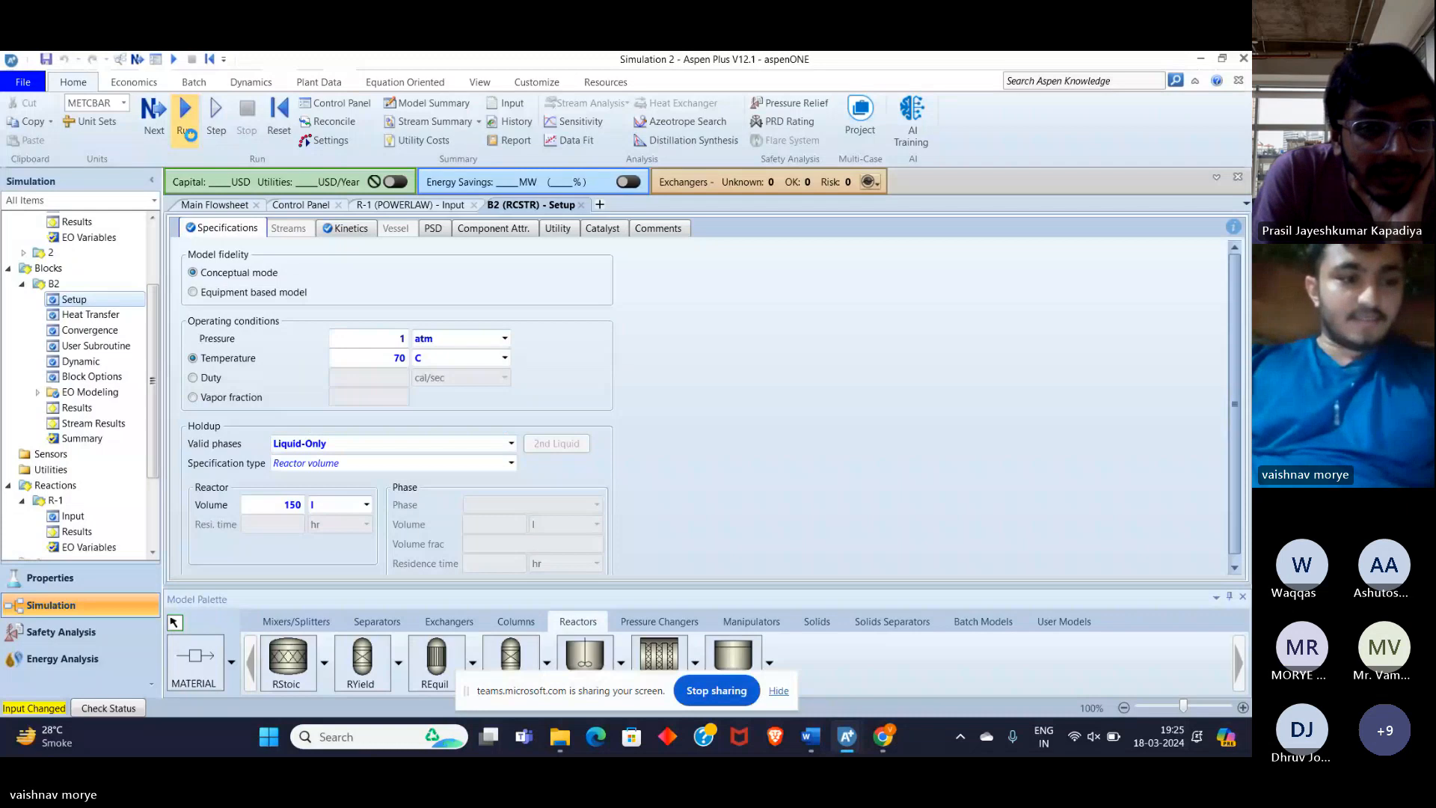
Compare the inlet and outlet mole fractions in B2's updated stream results and check the reactor's flowsheet
{"action": "left_click", "coordinate": [76, 408]}
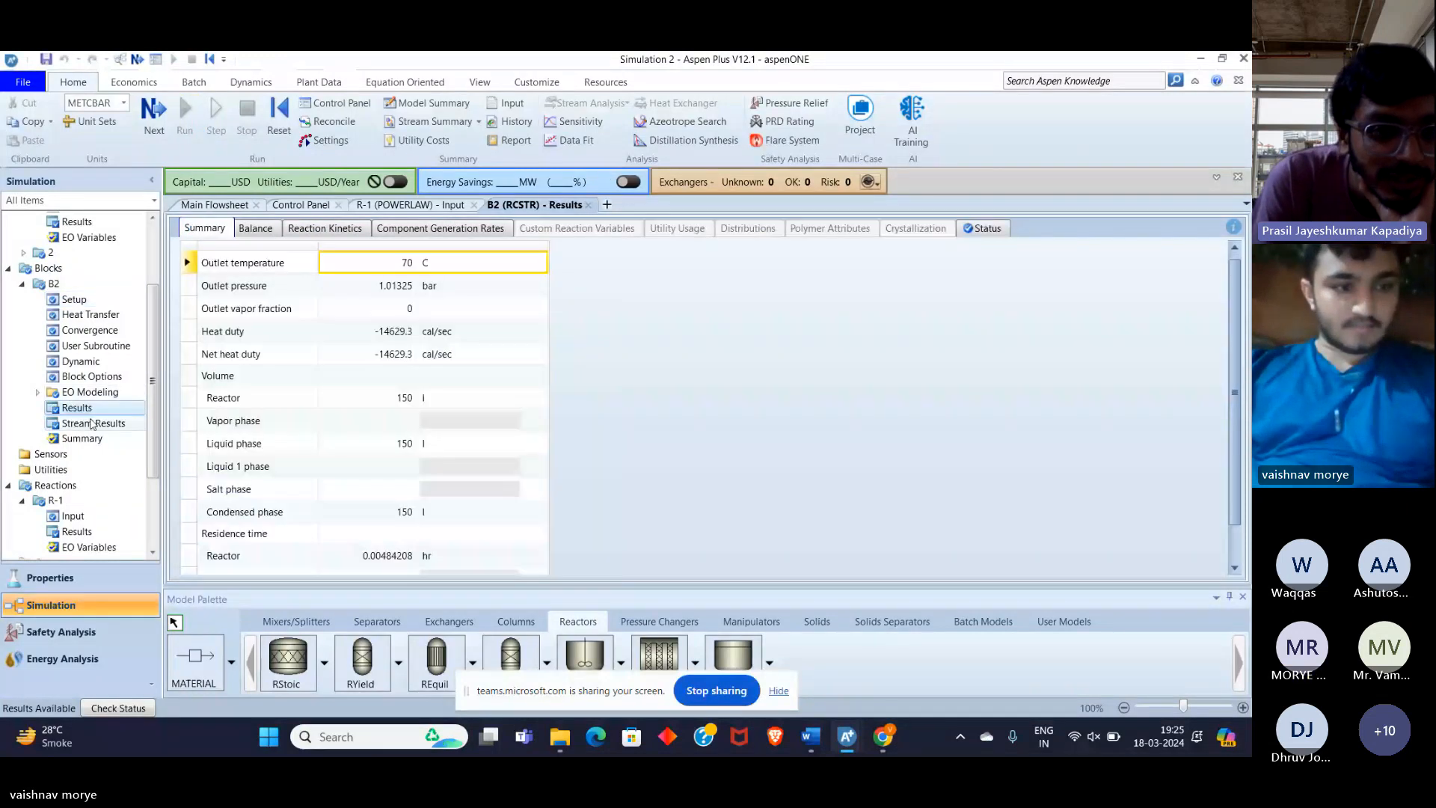
{"action": "left_click", "coordinate": [91, 423]}
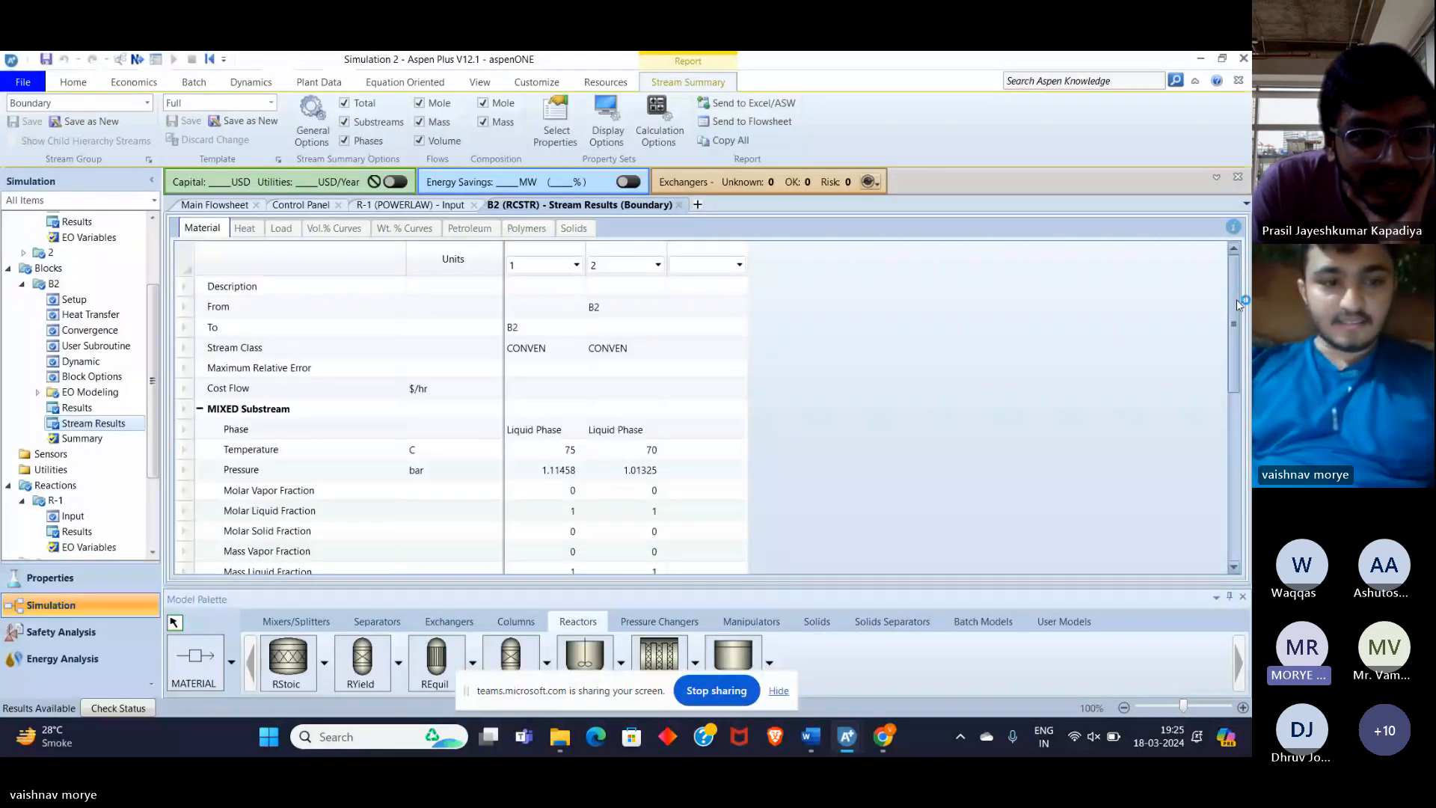
{"action": "left_click_drag", "start_coordinate": [1237, 299], "coordinate": [1246, 447]}
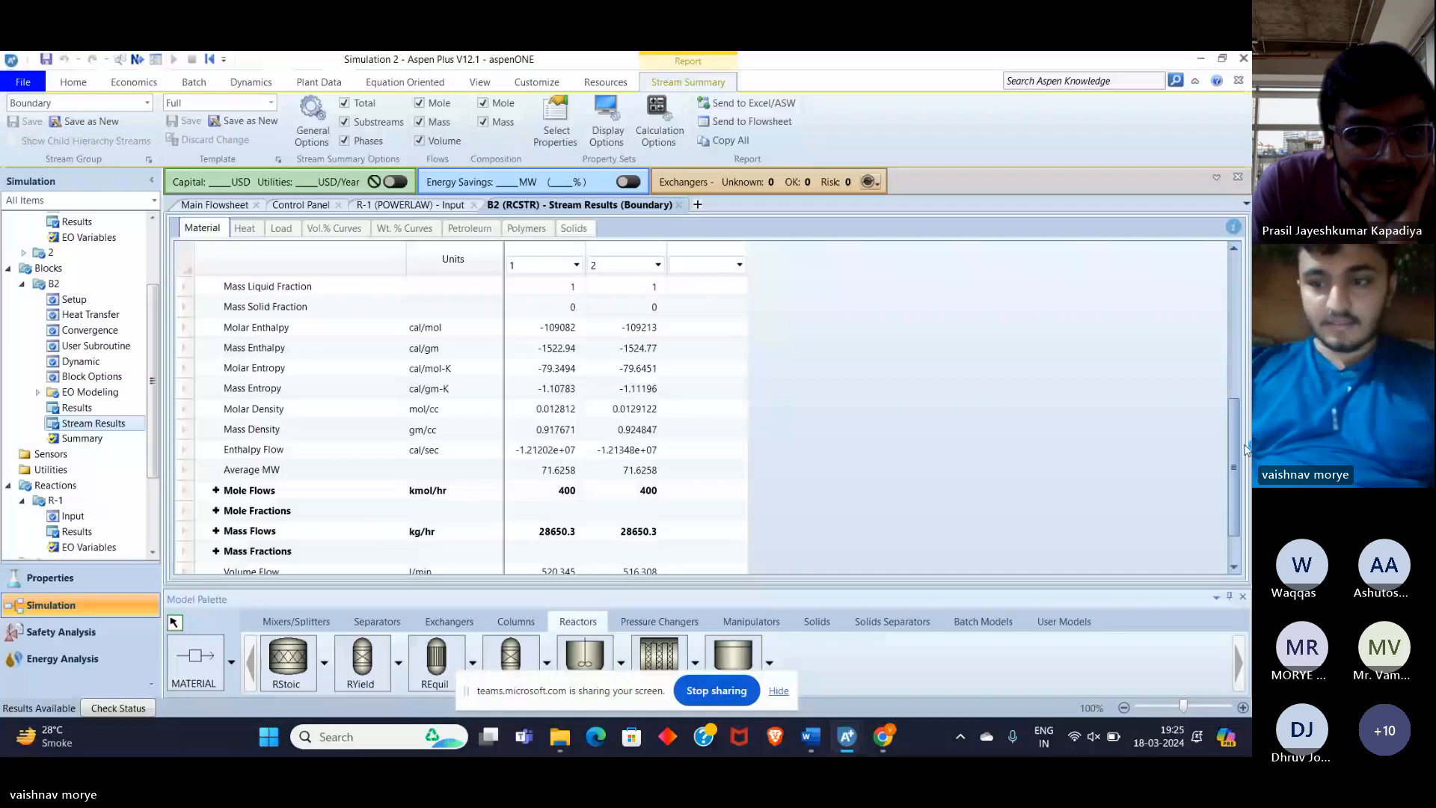
{"action": "left_click_drag", "start_coordinate": [1245, 451], "coordinate": [1242, 483]}
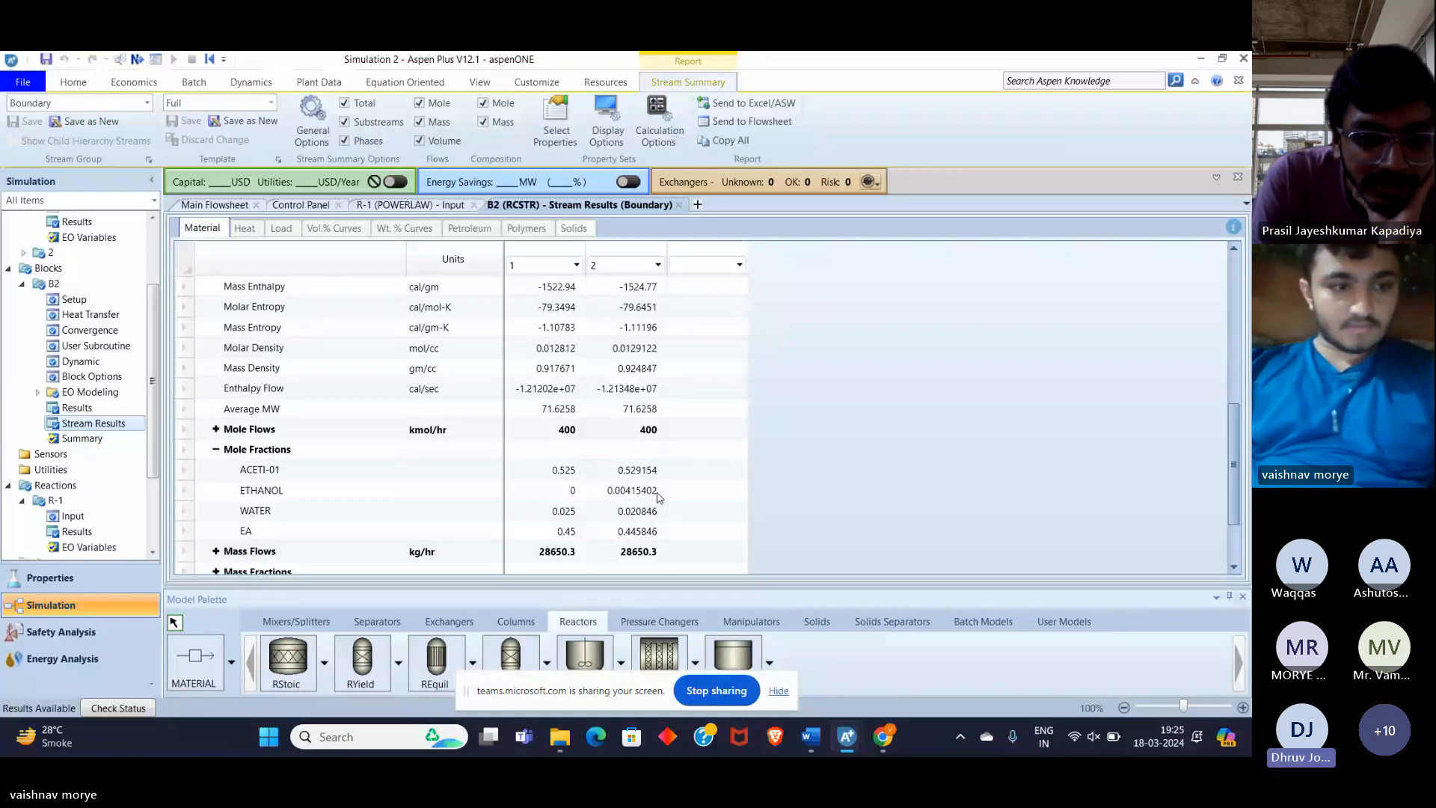
{"action": "left_click", "coordinate": [215, 205]}
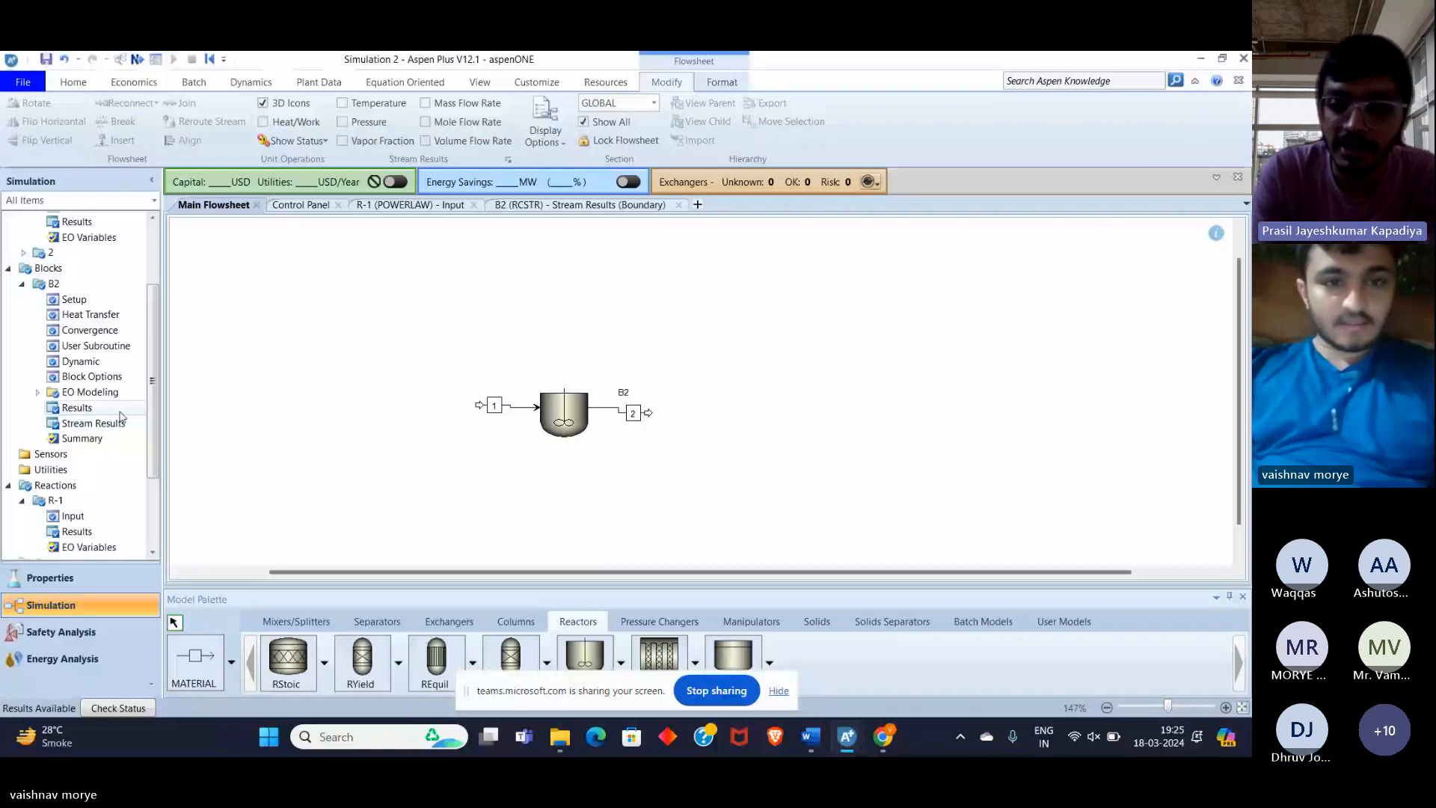
{"action": "left_click", "coordinate": [120, 420]}
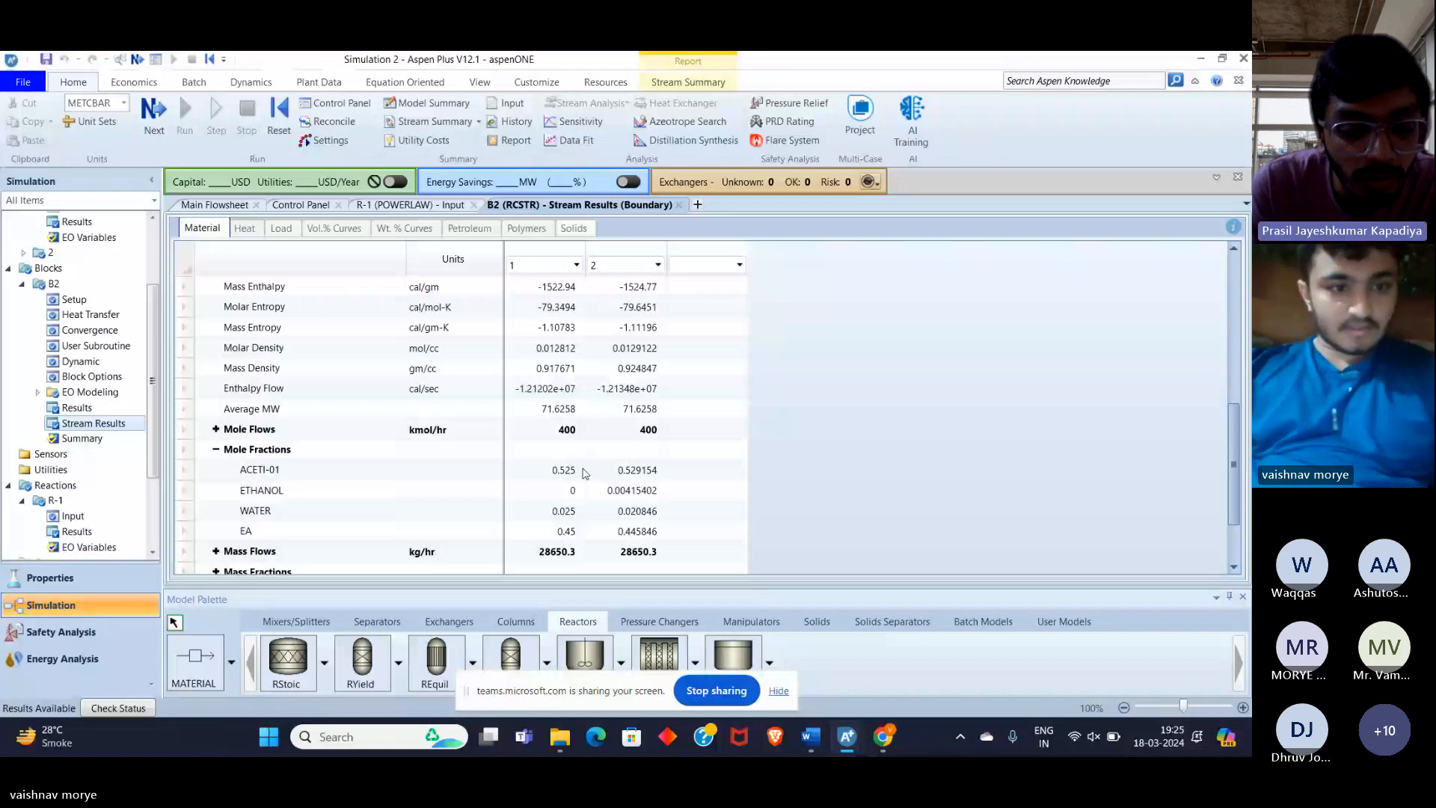
Review the kinetic parameters of reactions 2 and 1 in power-law reaction set R-1
{"action": "left_click", "coordinate": [410, 205]}
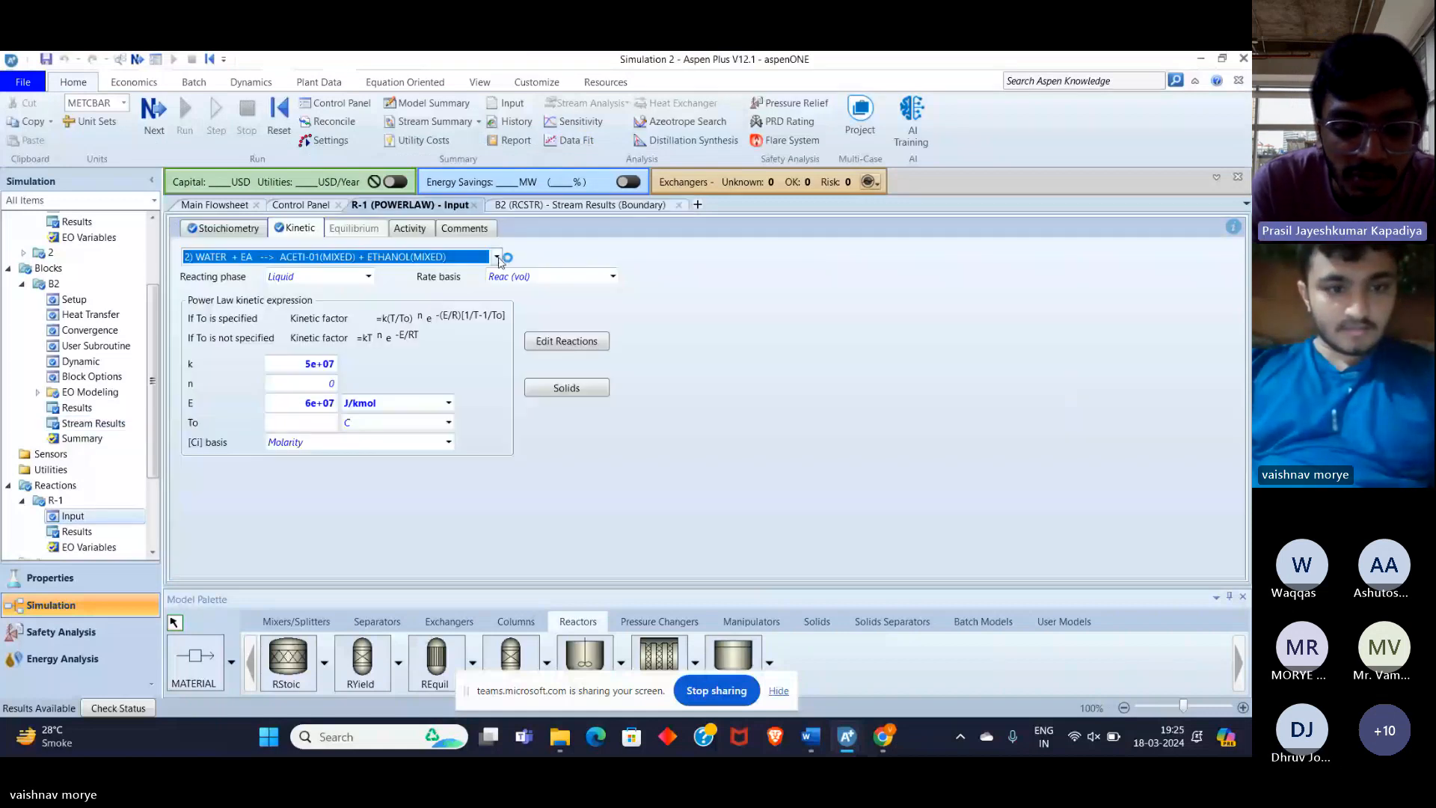
{"action": "left_click", "coordinate": [497, 258]}
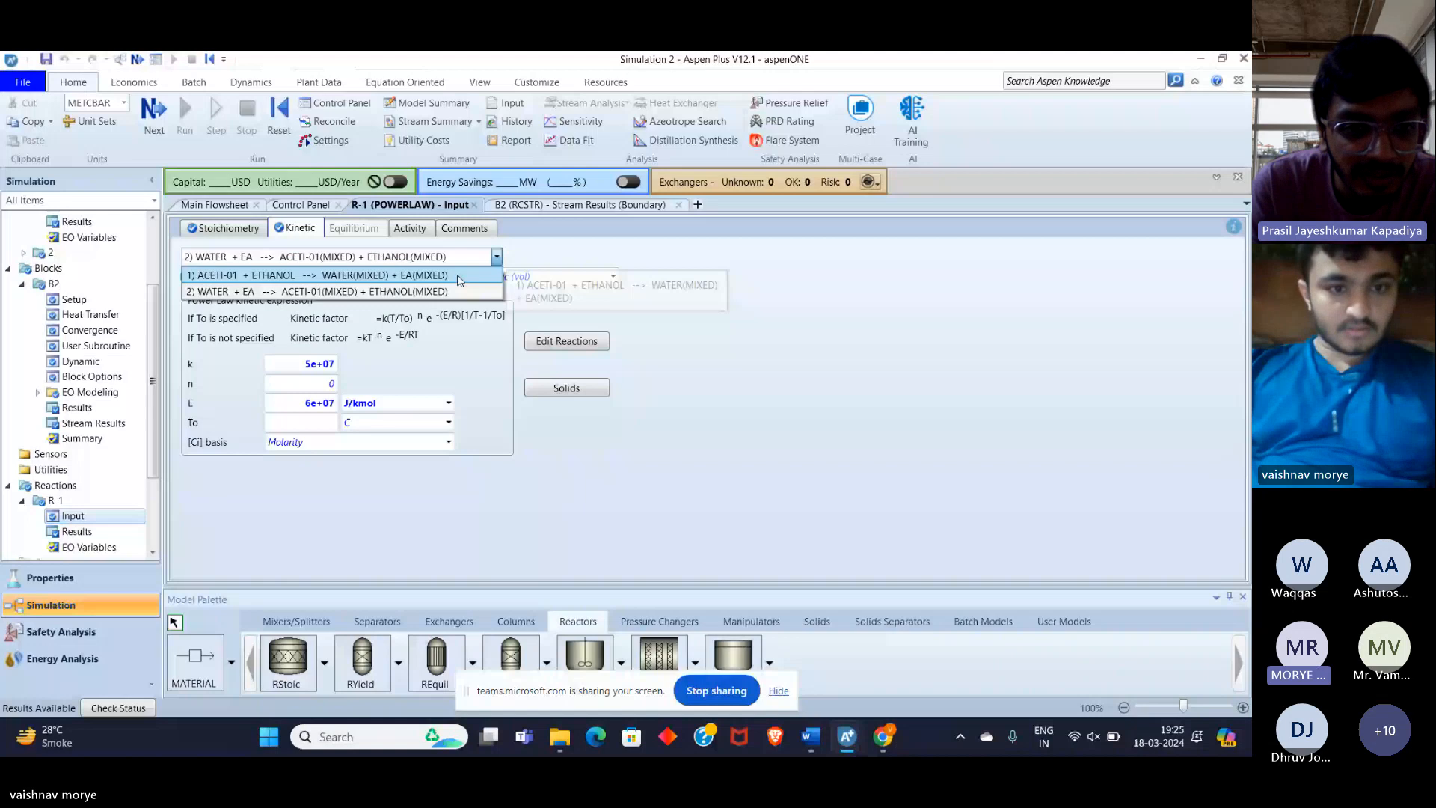
{"action": "left_click", "coordinate": [458, 276]}
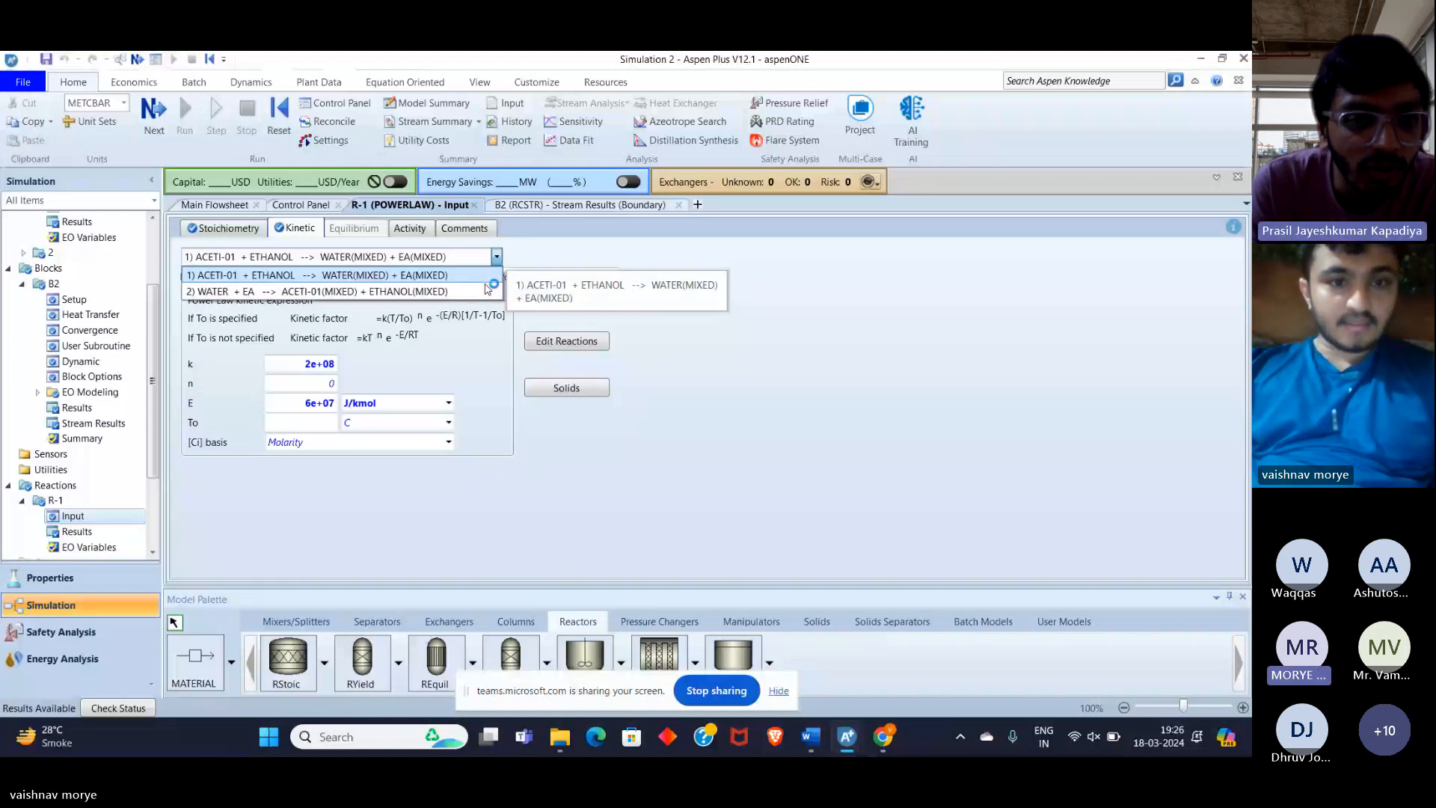
Review the kinetic parameters of the reverse reaction in set R-1 and open the setup of reactor B2
{"action": "left_click", "coordinate": [484, 292]}
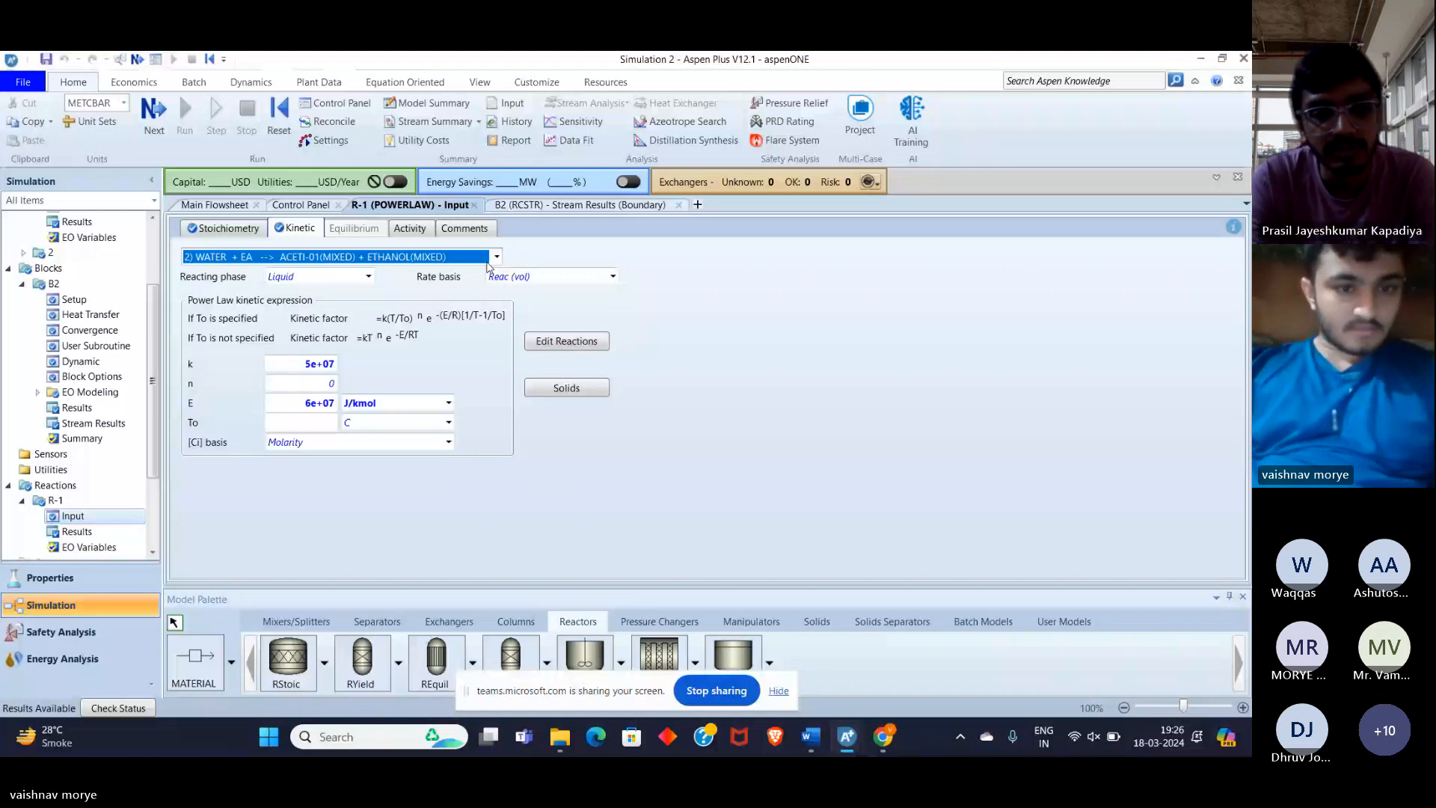
{"action": "left_click", "coordinate": [74, 299]}
Try a pressure of 1.1 atm for reactor B2, and set it back to 1 atm
{"action": "left_click", "coordinate": [405, 340]}
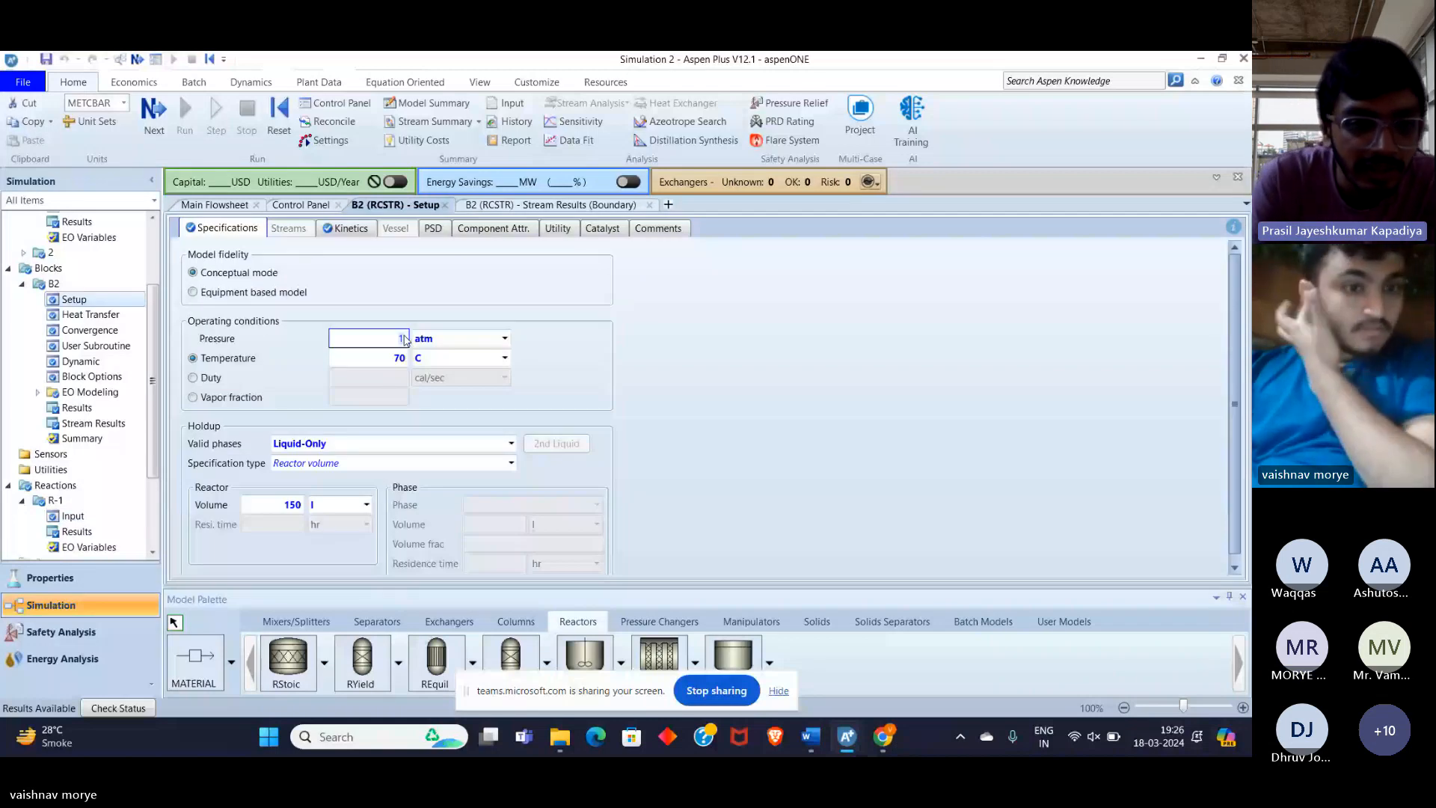
{"action": "type", "text": "1.1"}
{"action": "key", "text": "Return"}
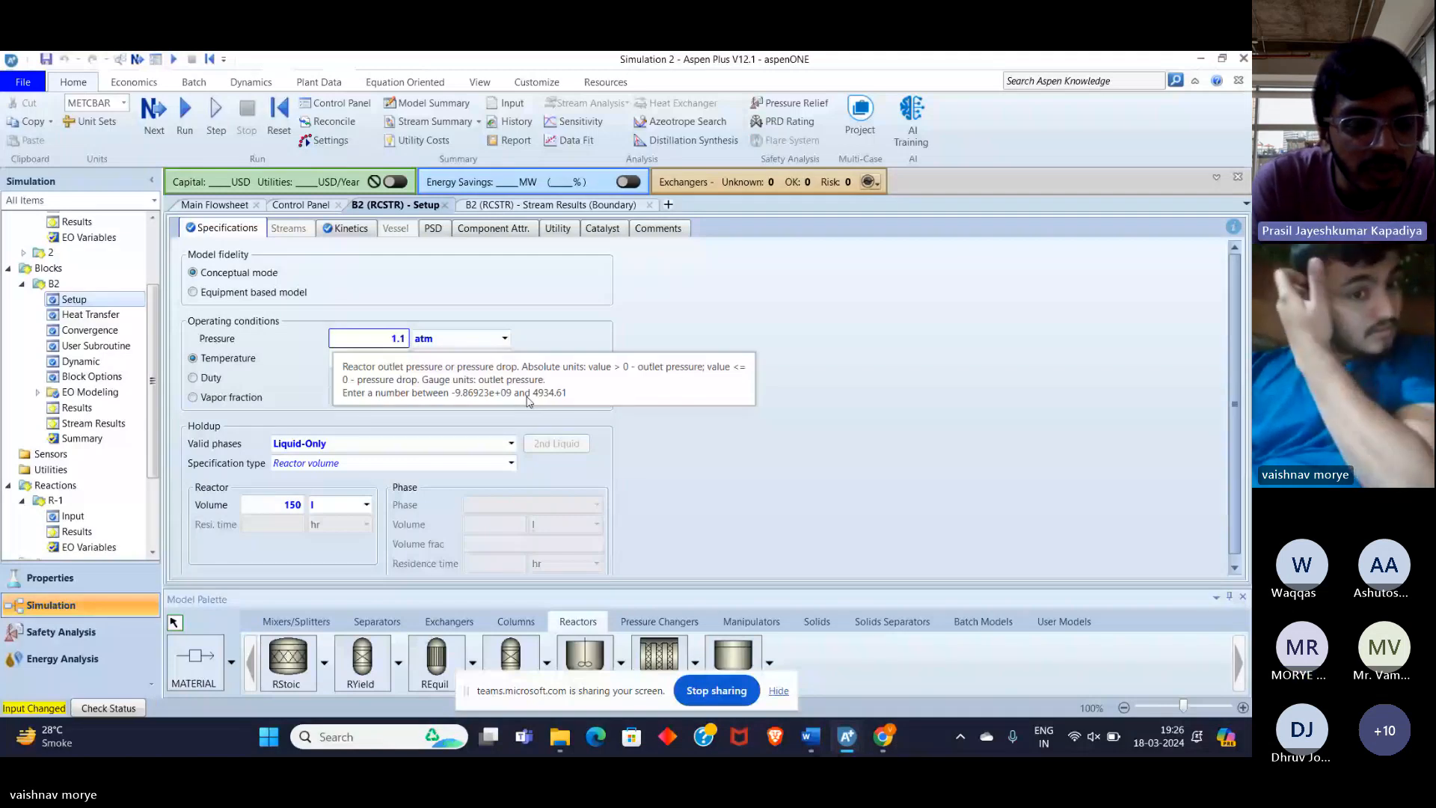
{"action": "left_click", "coordinate": [522, 354]}
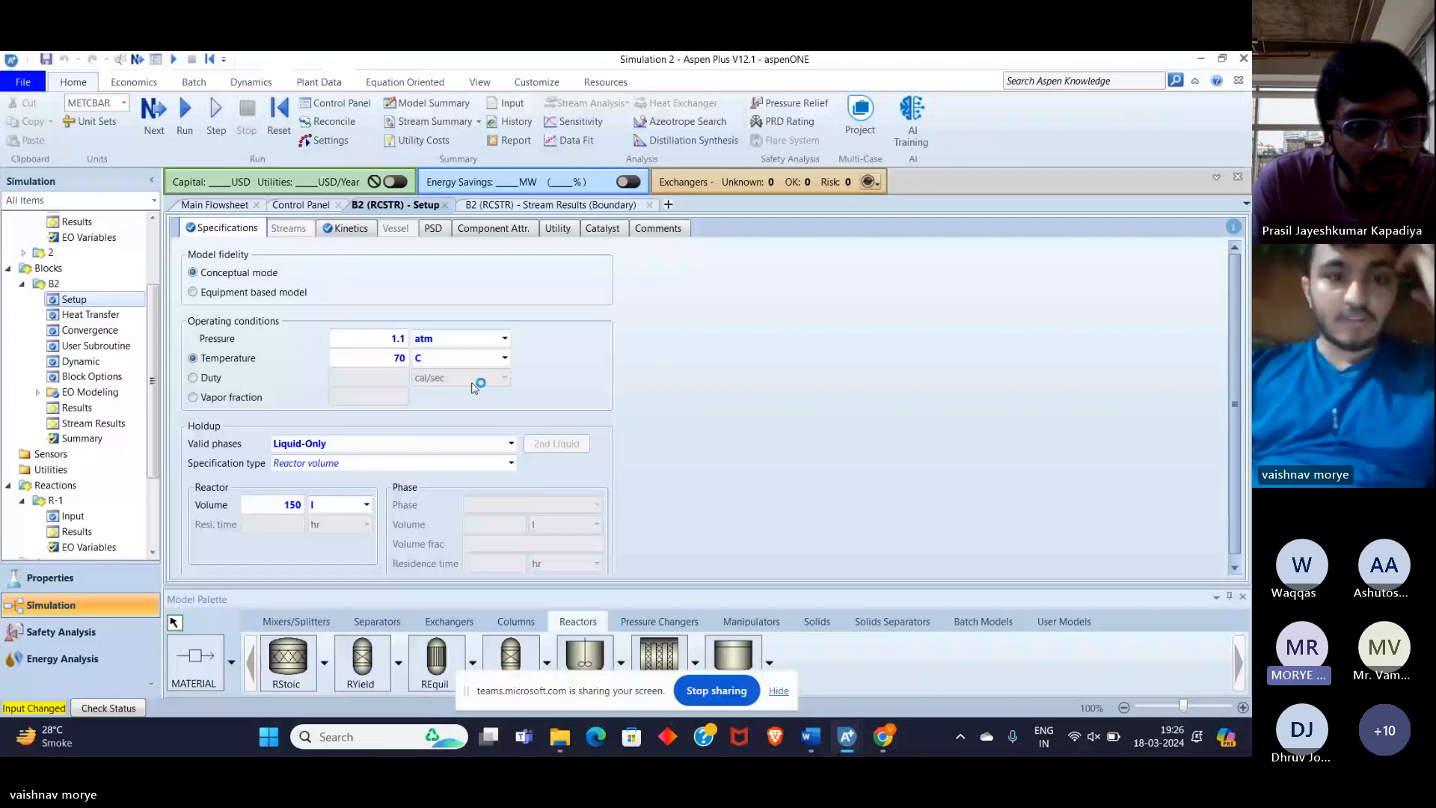
{"action": "left_click", "coordinate": [408, 340]}
{"action": "key", "text": "BackSpace"}
{"action": "key", "text": "BackSpace"}
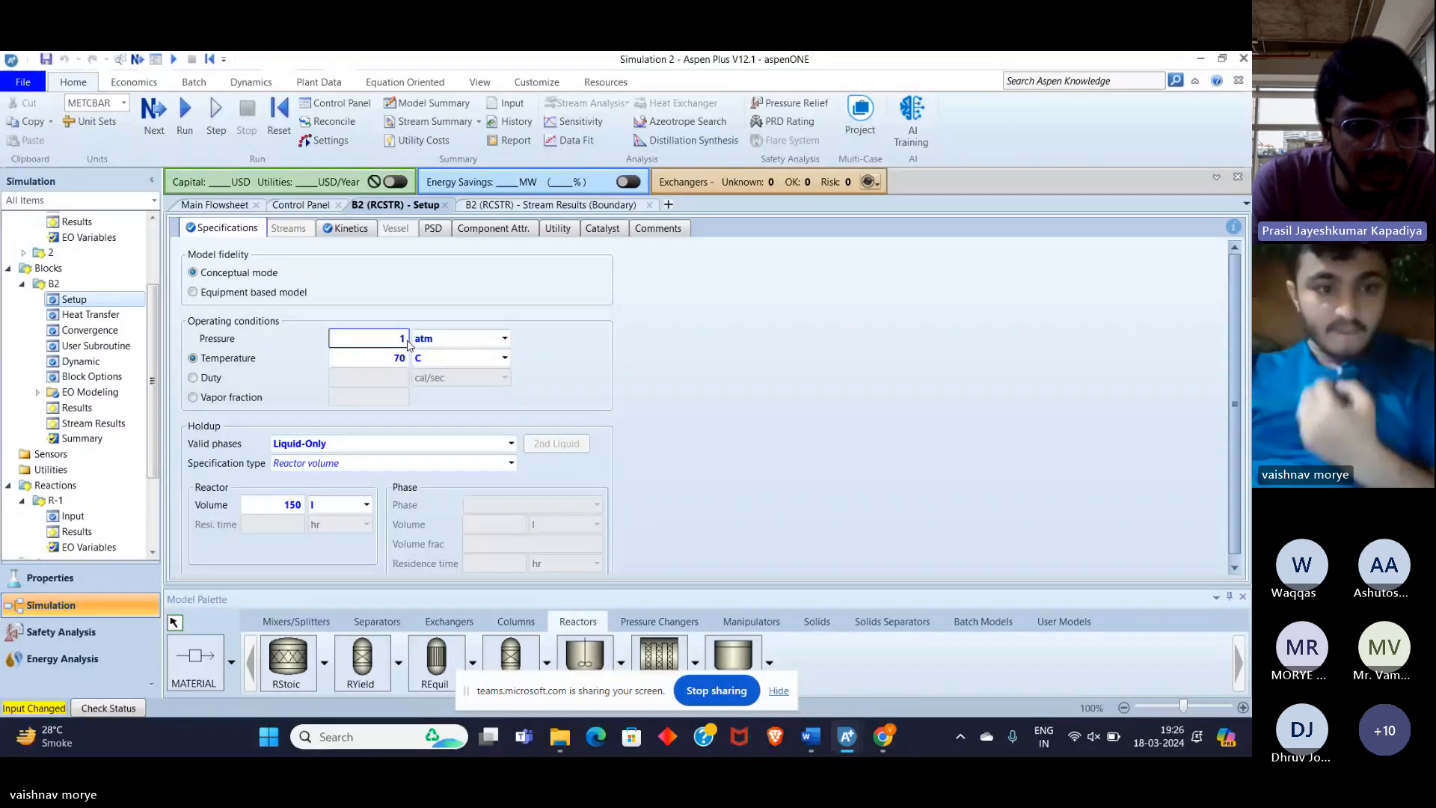
{"action": "left_click", "coordinate": [437, 486]}
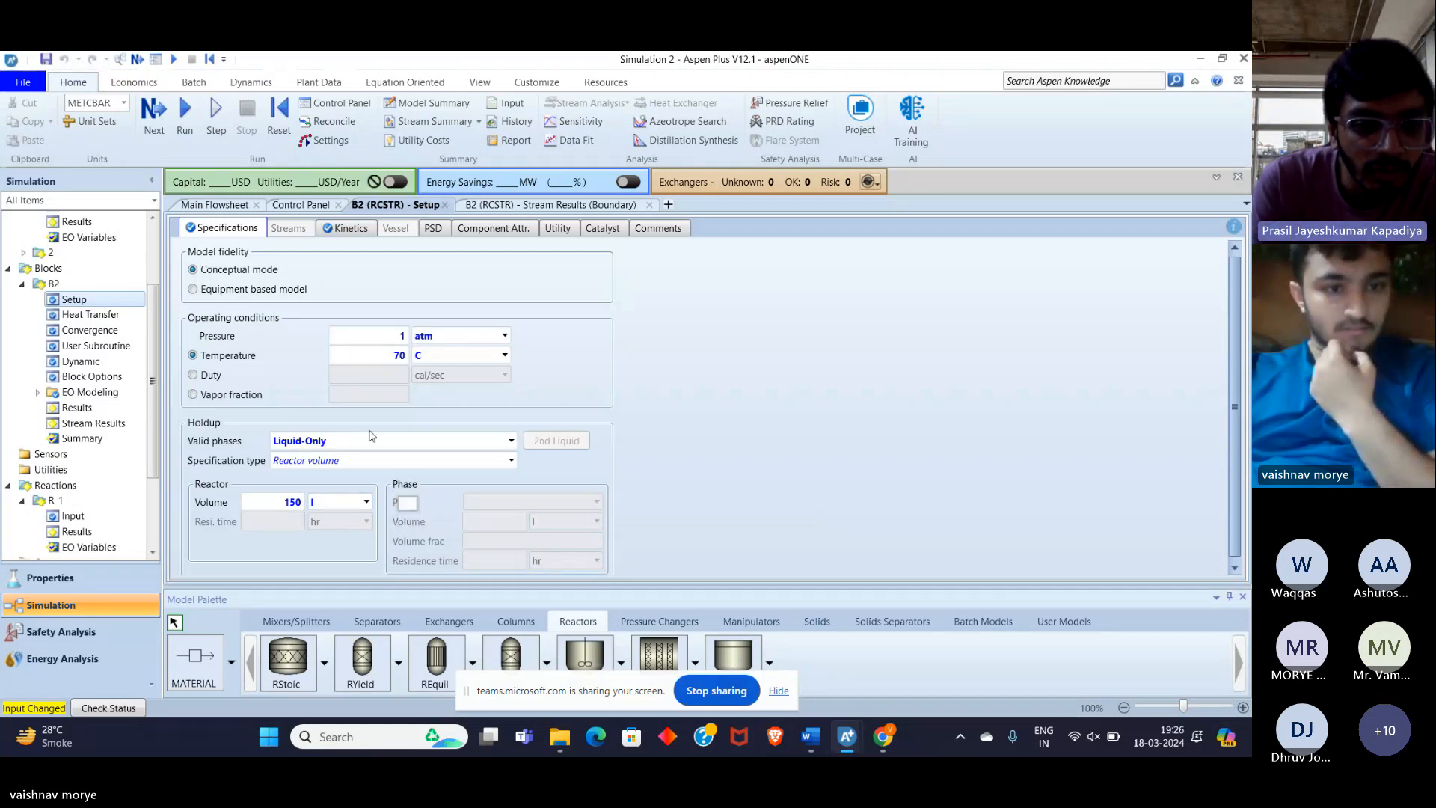
Correct the composition of feed stream 1 by clearing the EA mole fraction and setting ethanol to 0.45
{"action": "left_click", "coordinate": [346, 229]}
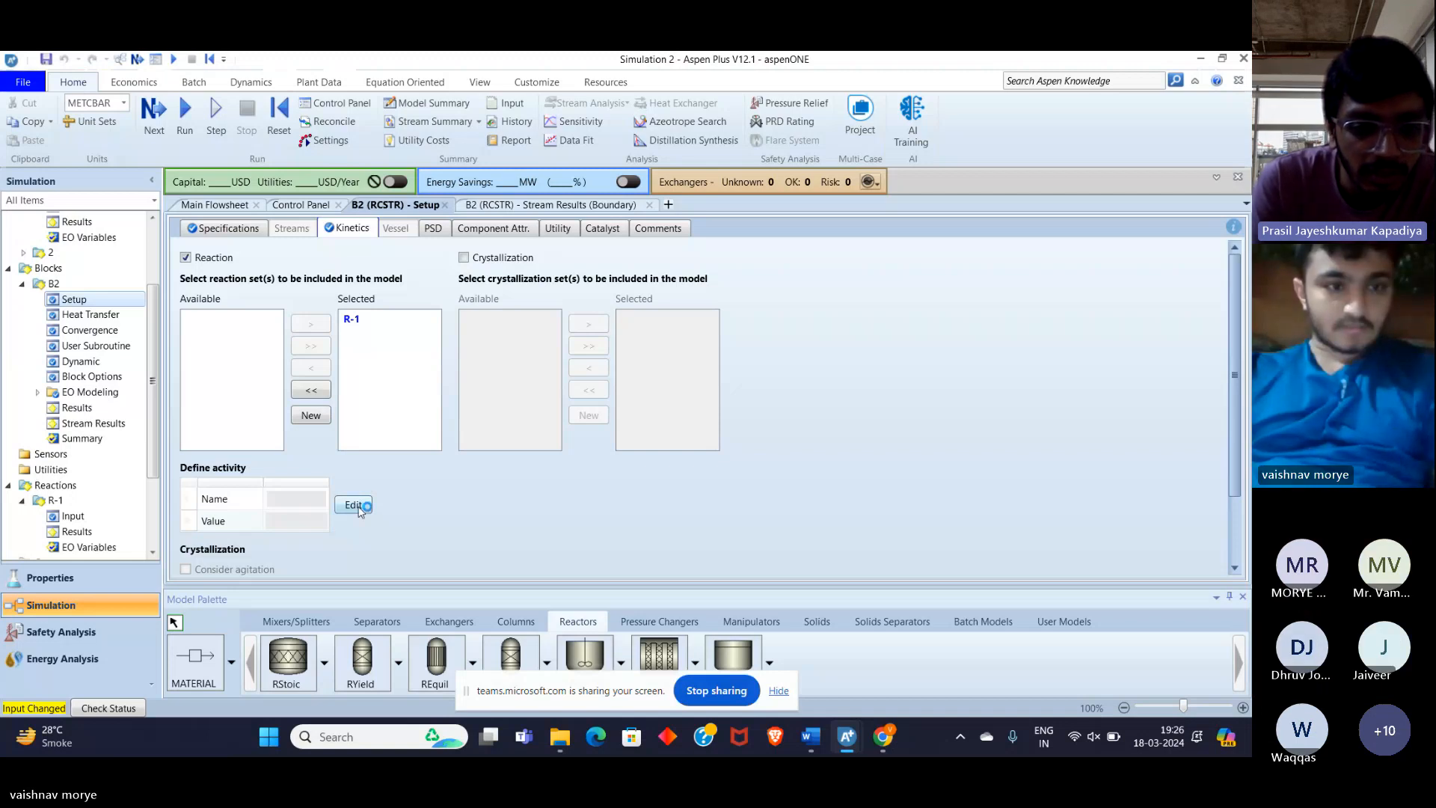
{"action": "left_click", "coordinate": [214, 204]}
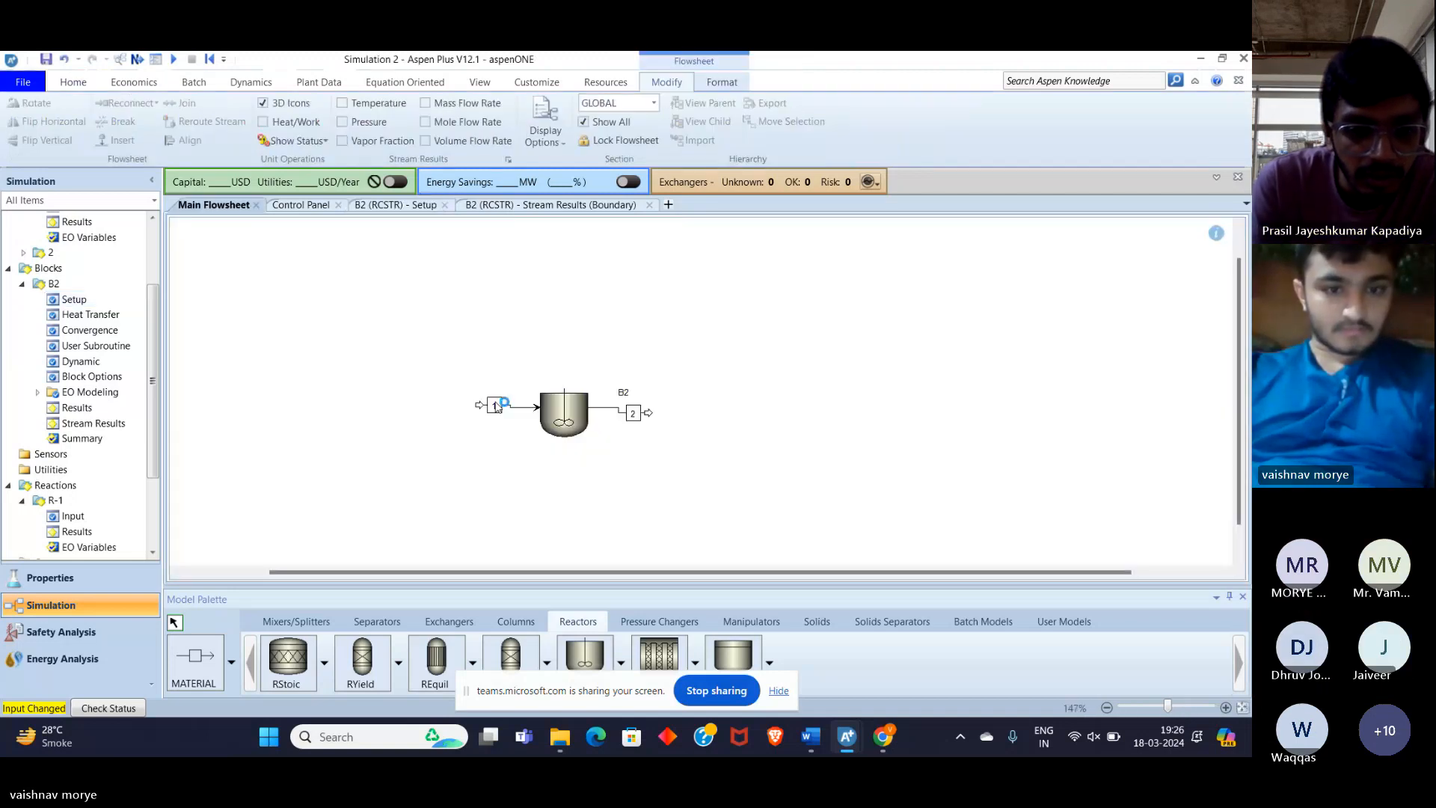
{"action": "double_click", "coordinate": [487, 396]}
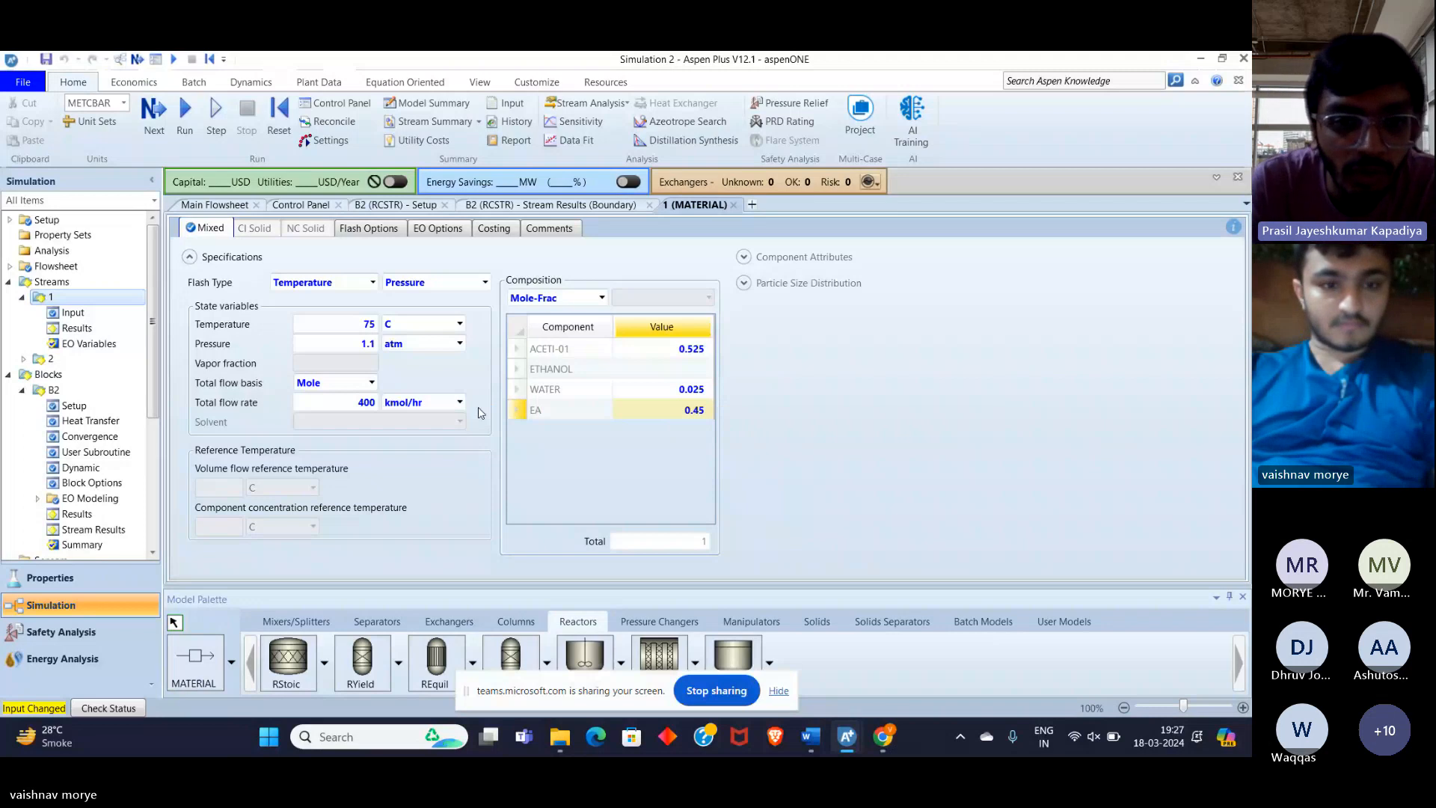
{"action": "left_click", "coordinate": [694, 412]}
{"action": "key", "text": "Delete"}
{"action": "left_click", "coordinate": [697, 367]}
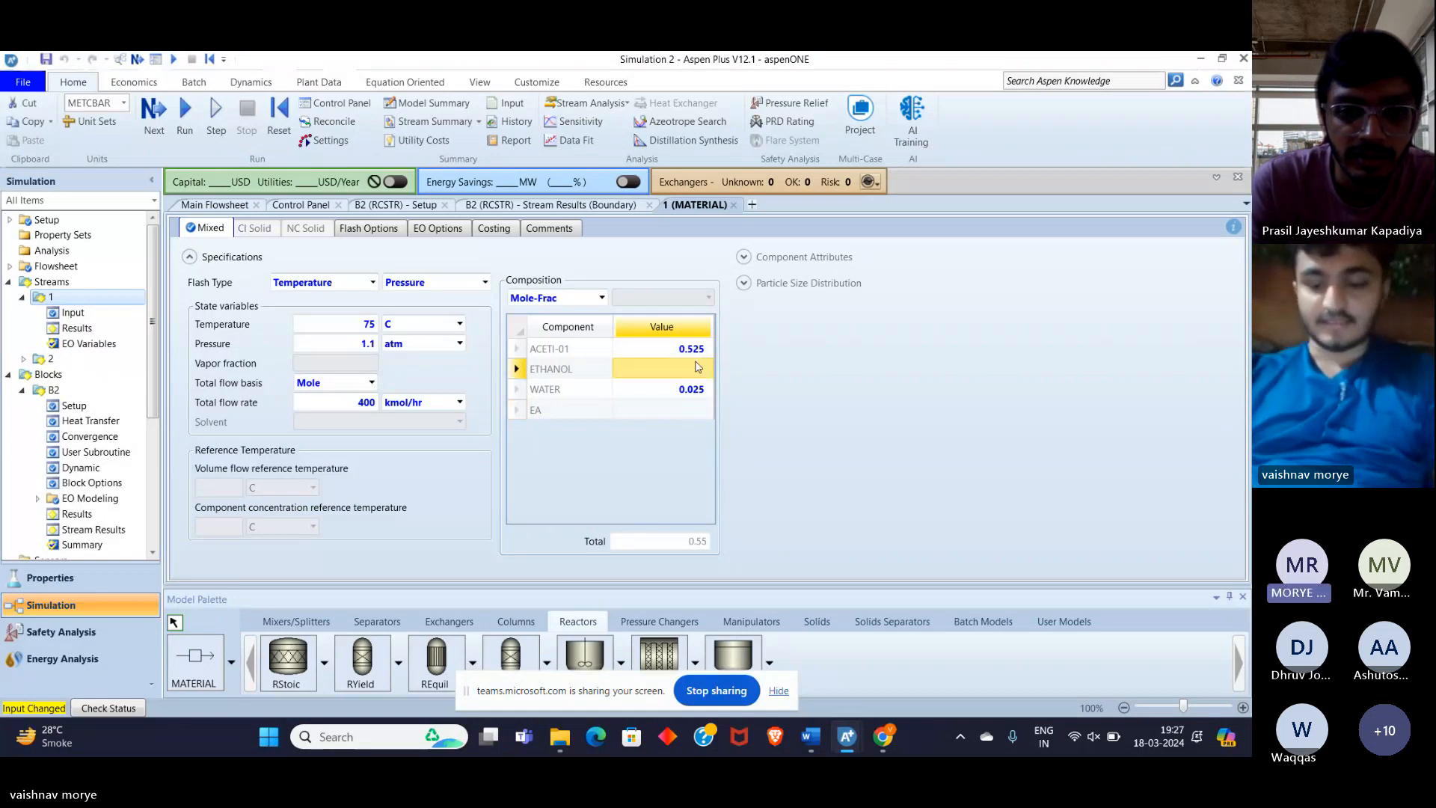
{"action": "type", "text": "0.45"}
{"action": "key", "text": "Return"}
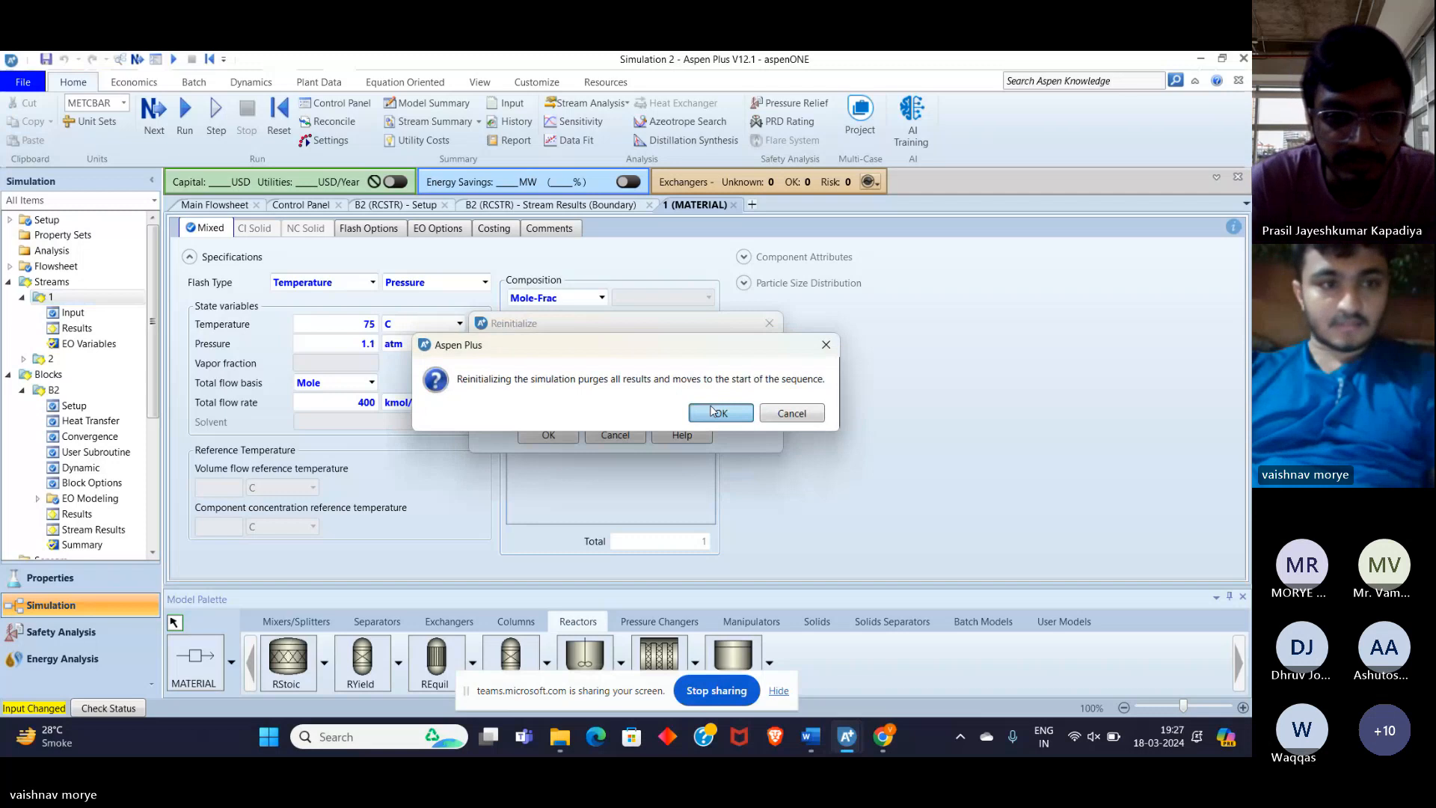
Reinitialize and rerun the simulation, and compare the component mole fractions of streams 1 and 2 in B2's stream results
{"action": "left_click", "coordinate": [718, 412]}
{"action": "left_click", "coordinate": [183, 132]}
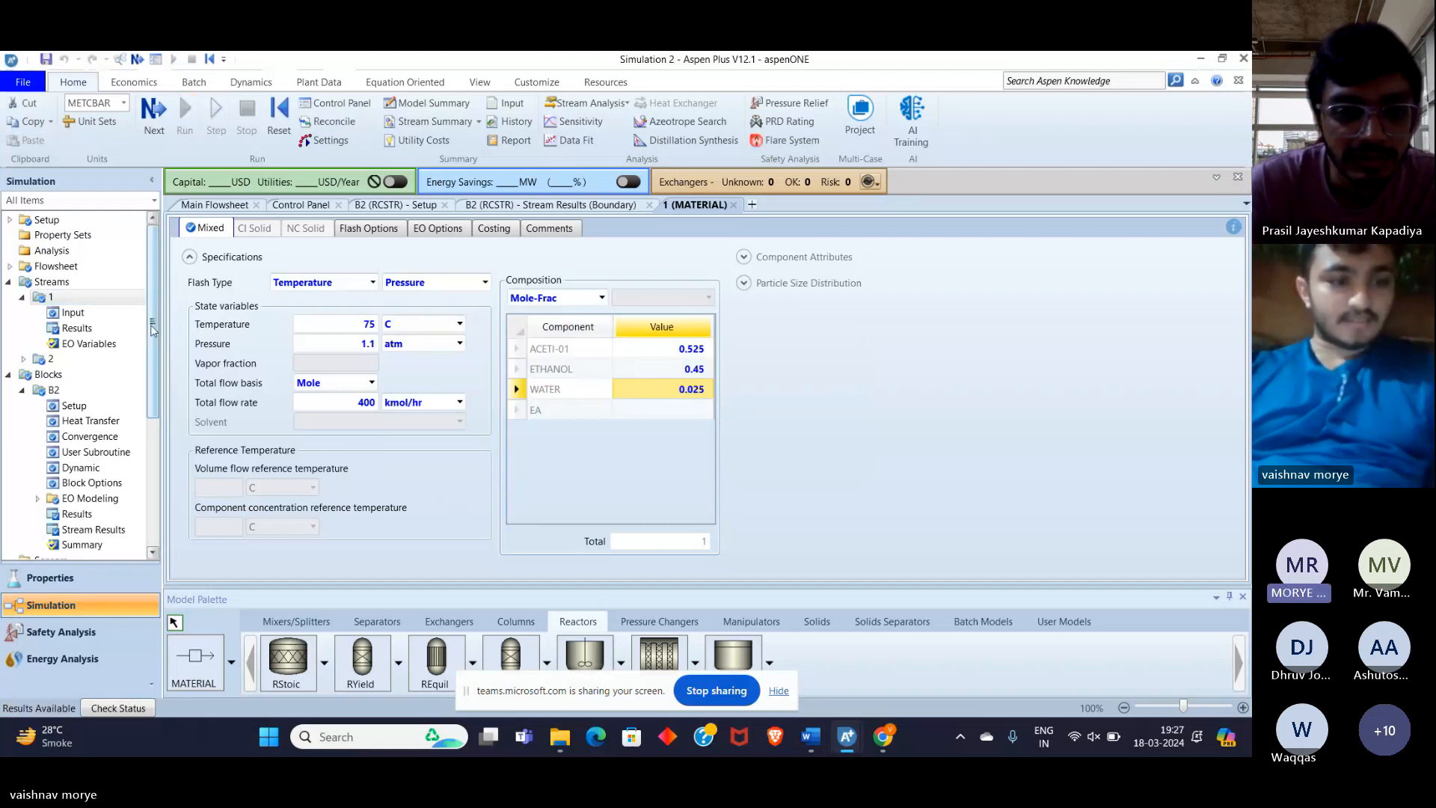
{"action": "left_click_drag", "start_coordinate": [152, 329], "coordinate": [162, 410]}
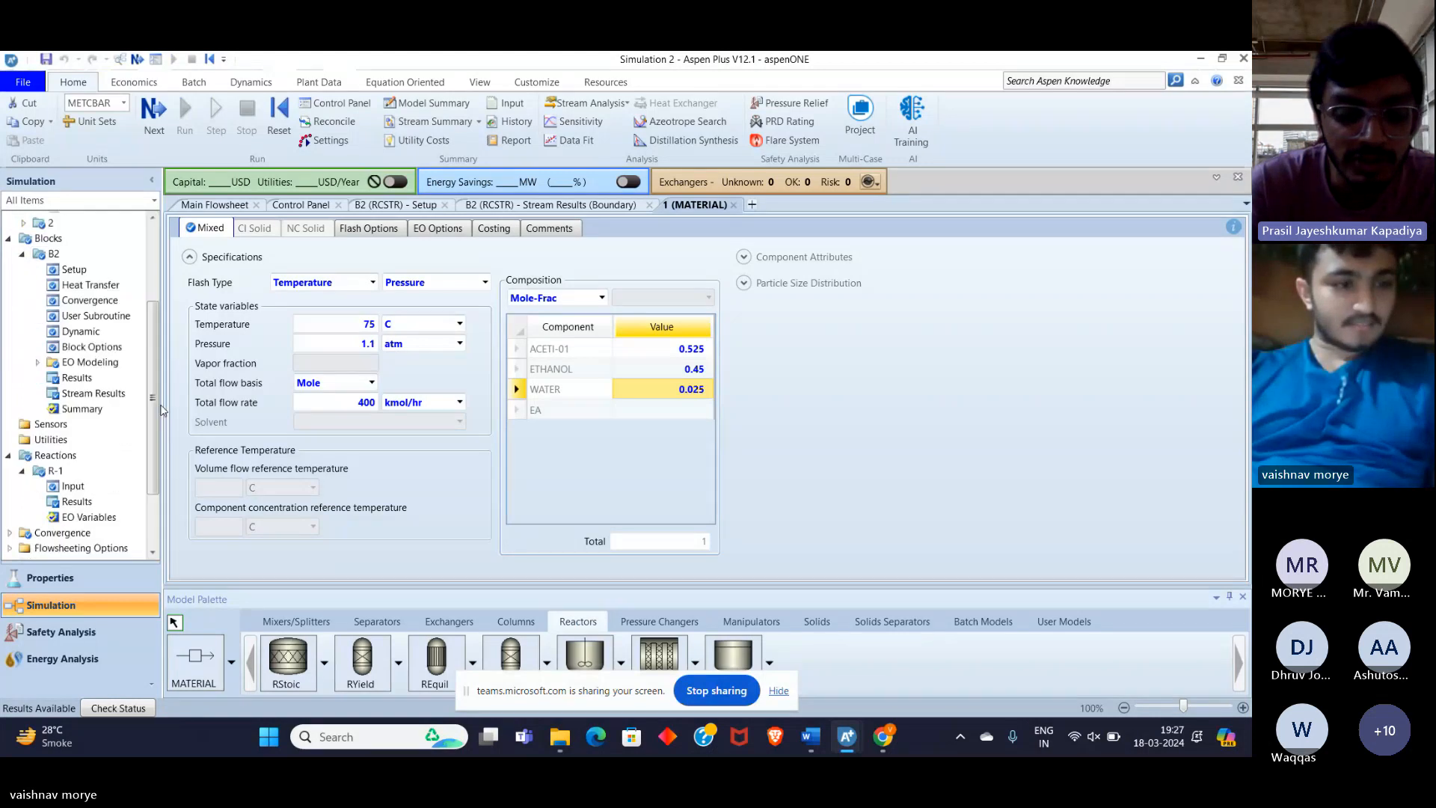
{"action": "left_click", "coordinate": [93, 394]}
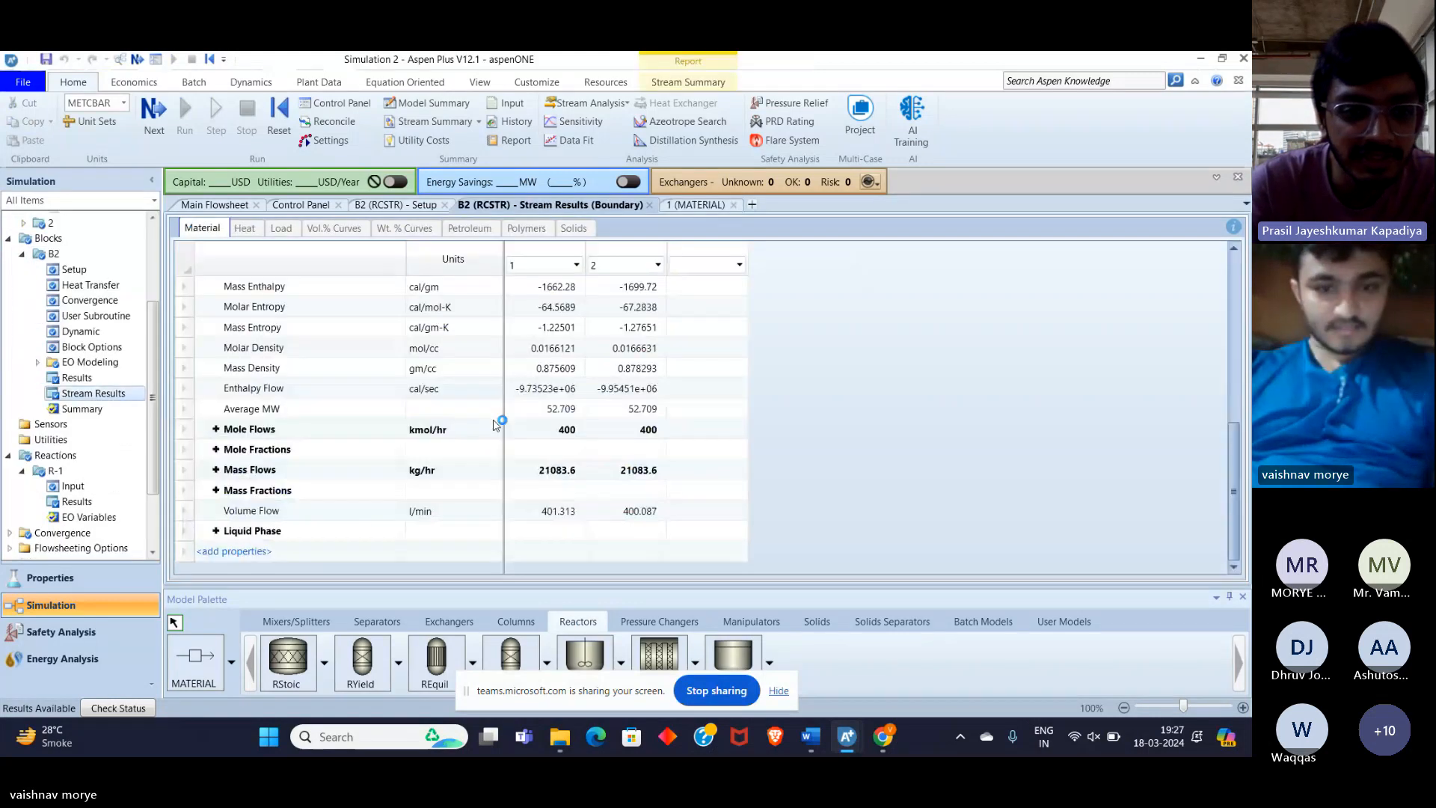
{"action": "double_click", "coordinate": [648, 444]}
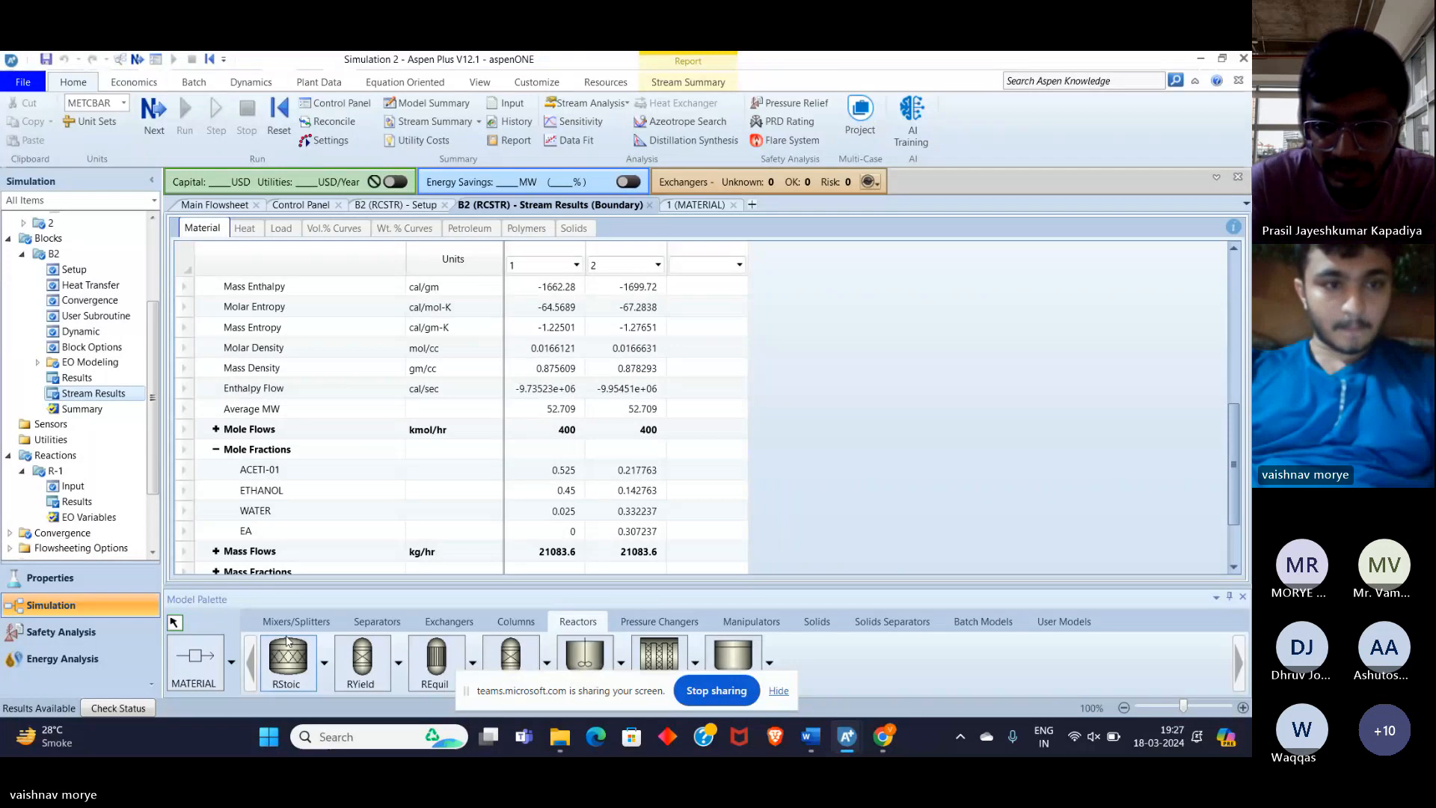
{"action": "left_click", "coordinate": [215, 205]}
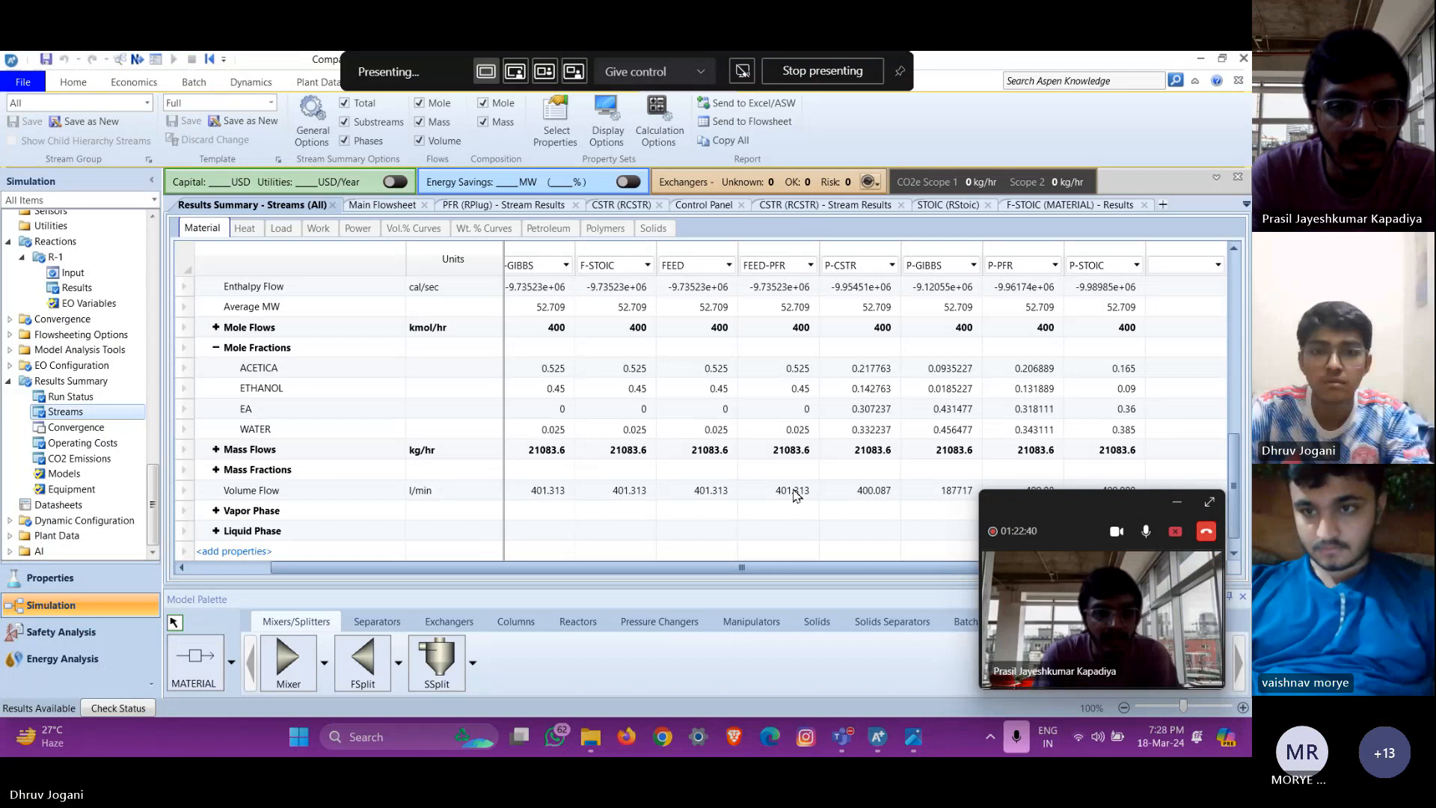
Compare the component mole fractions of the CSTR, Gibbs, PFR and stoichiometric product streams in the results summary
{"action": "left_click", "coordinate": [1176, 503]}
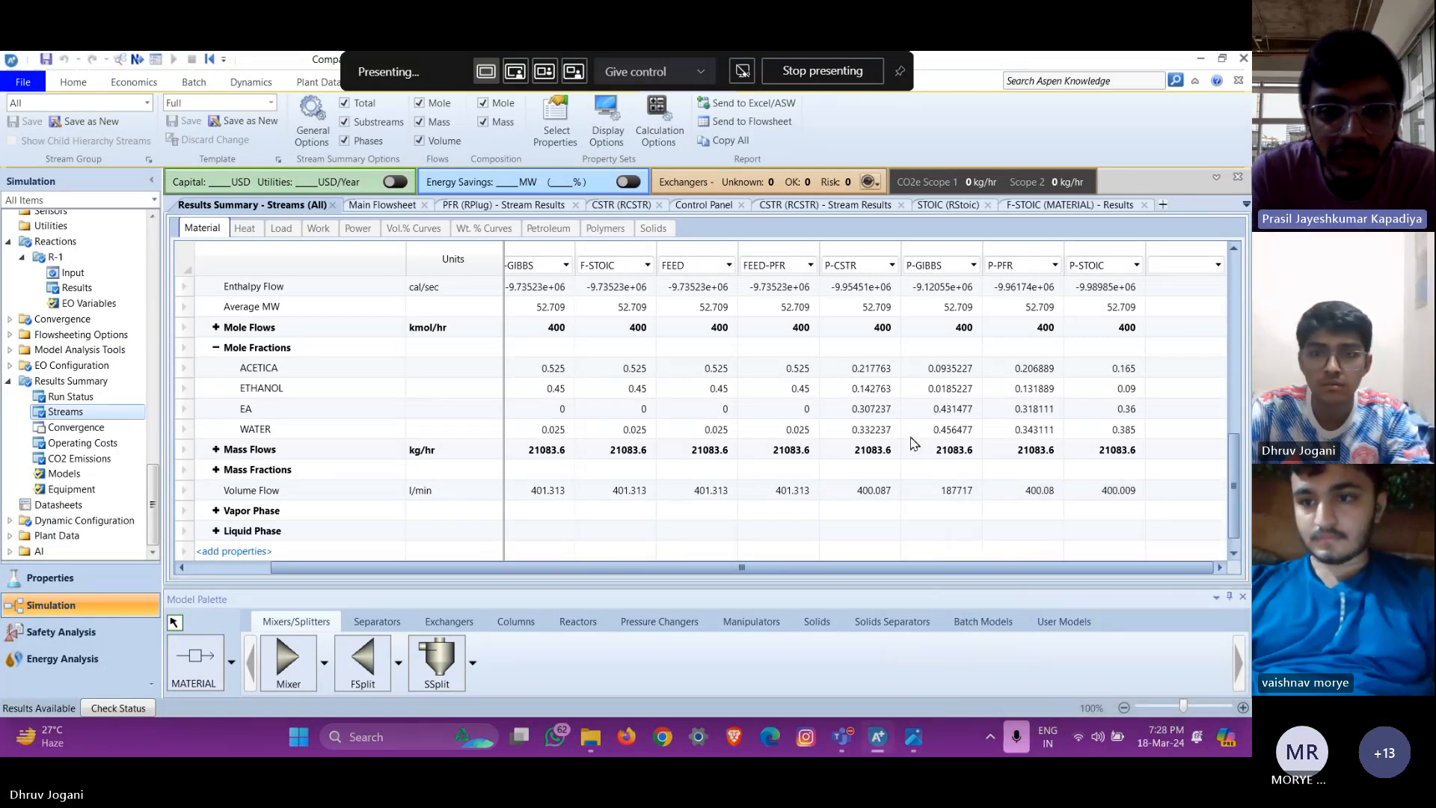
{"action": "scroll", "coordinate": [826, 584], "scroll_direction": "up", "scroll_amount": 2}
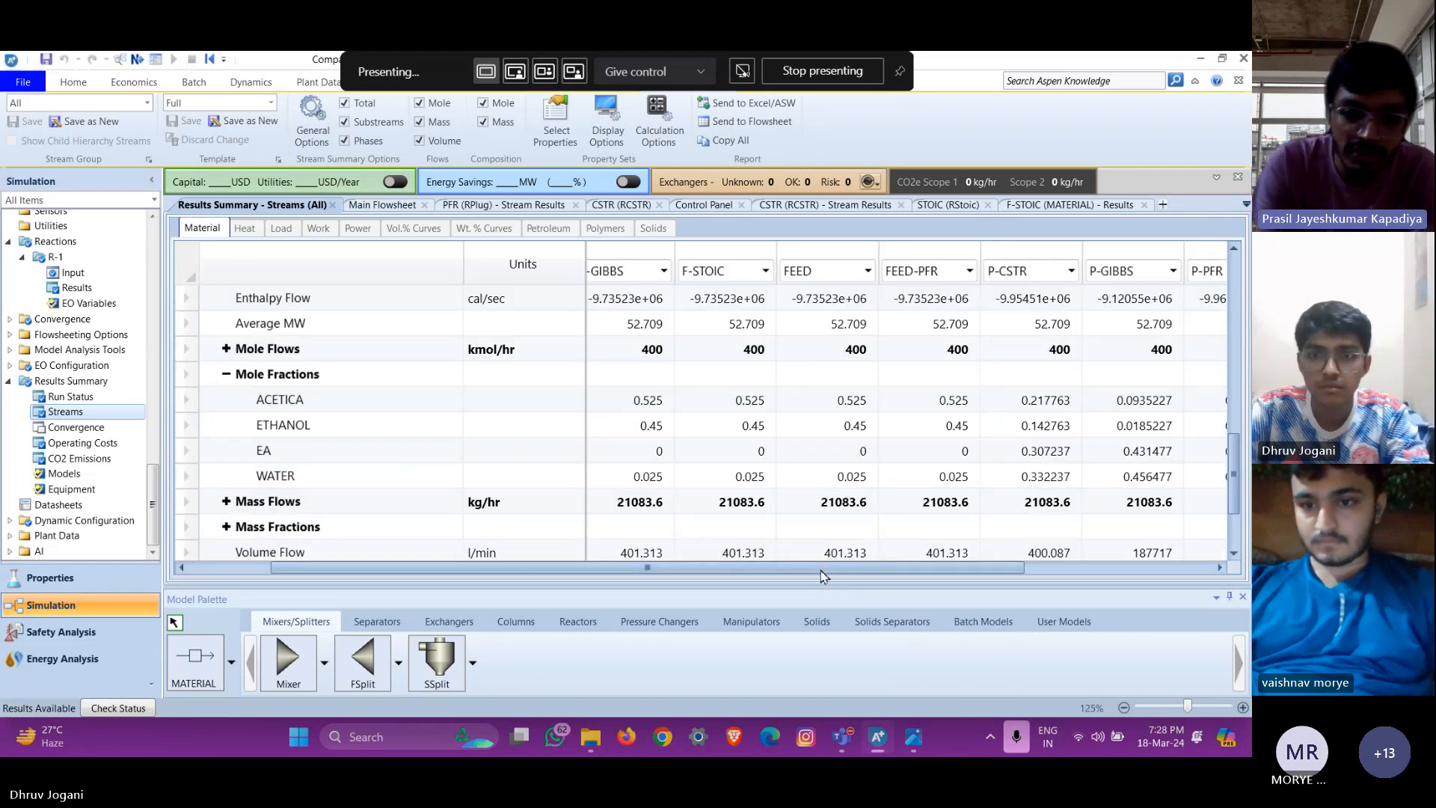
{"action": "scroll", "coordinate": [821, 575], "scroll_direction": "right", "scroll_amount": 3}
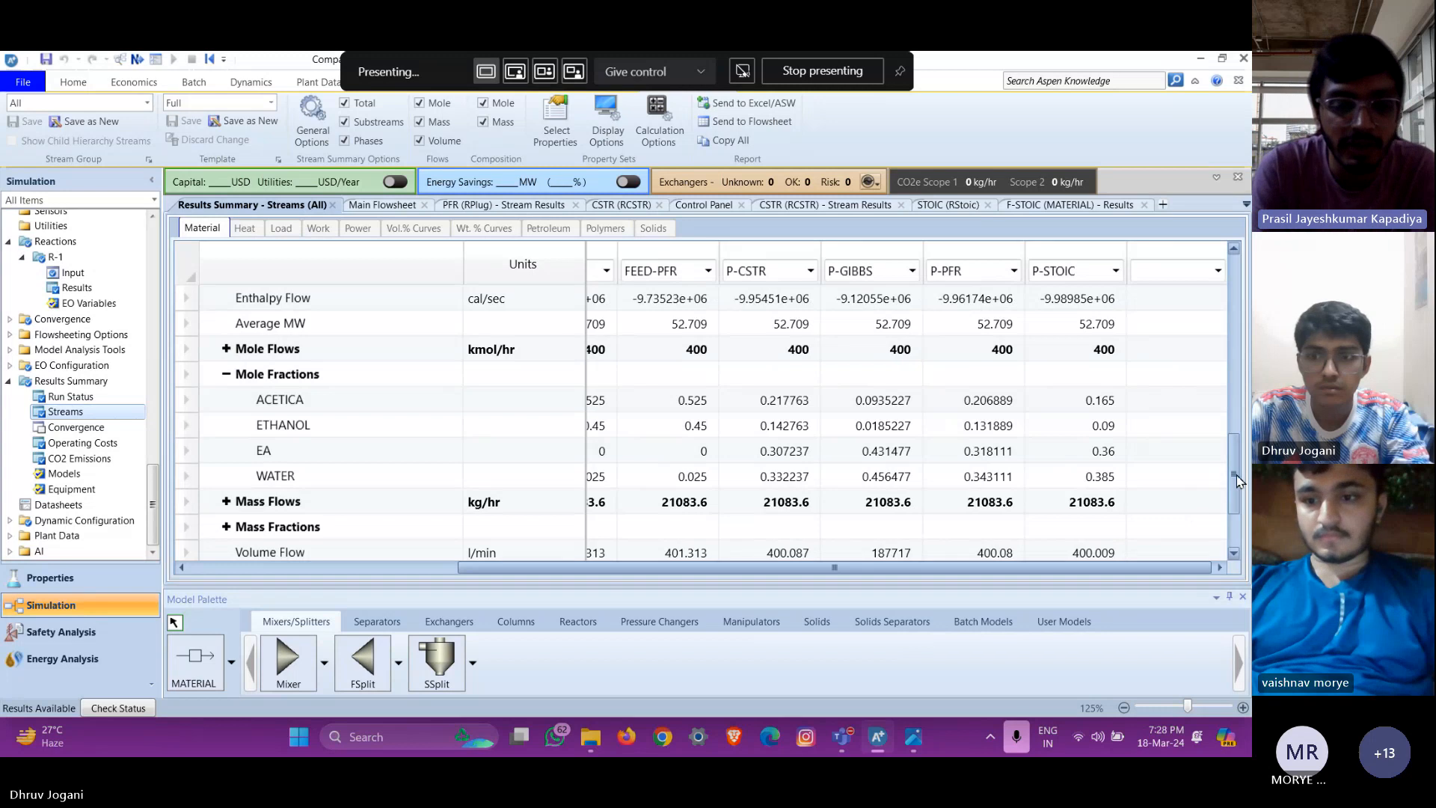
{"action": "left_click_drag", "start_coordinate": [1235, 476], "coordinate": [1242, 499]}
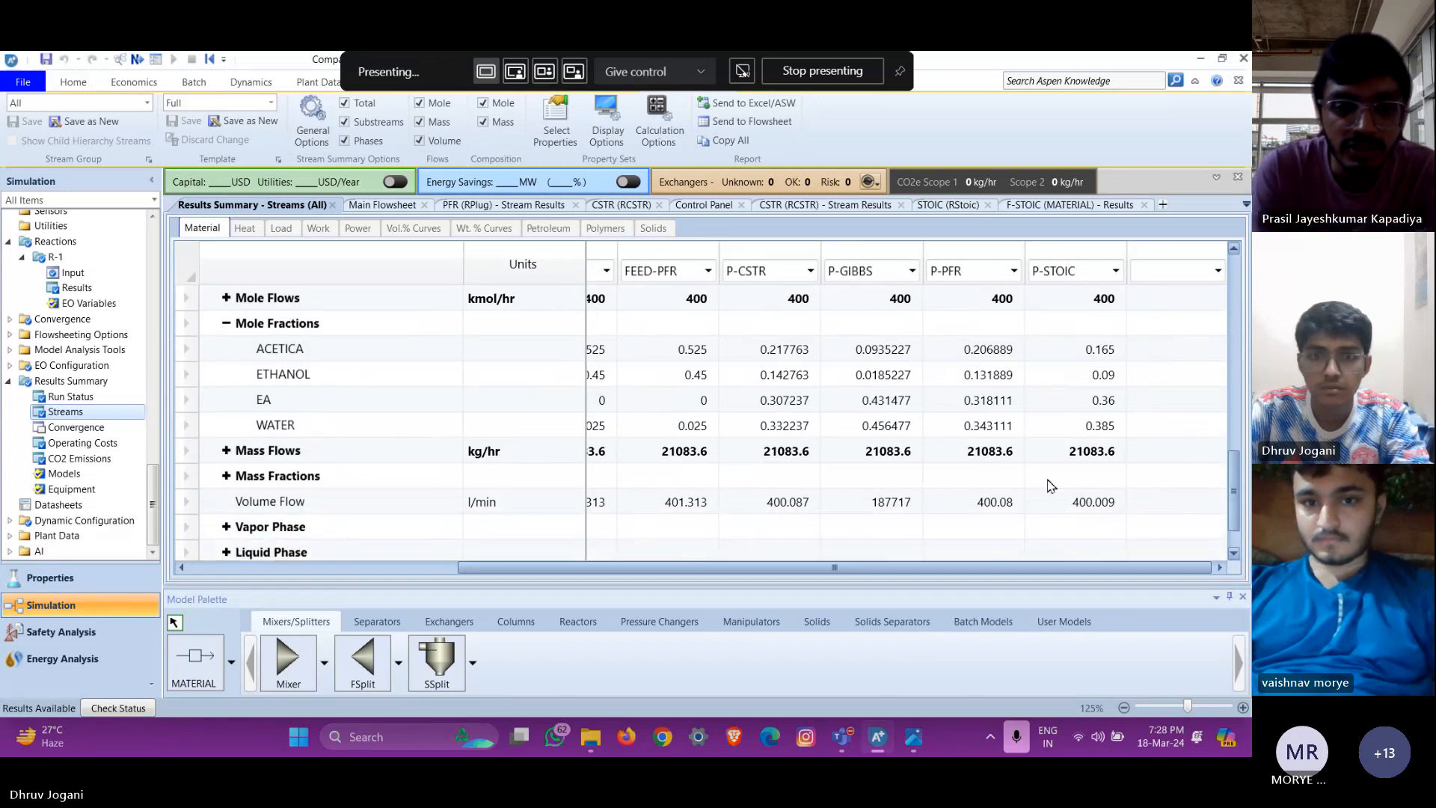
{"action": "scroll", "coordinate": [911, 442], "scroll_direction": "down", "scroll_amount": 2}
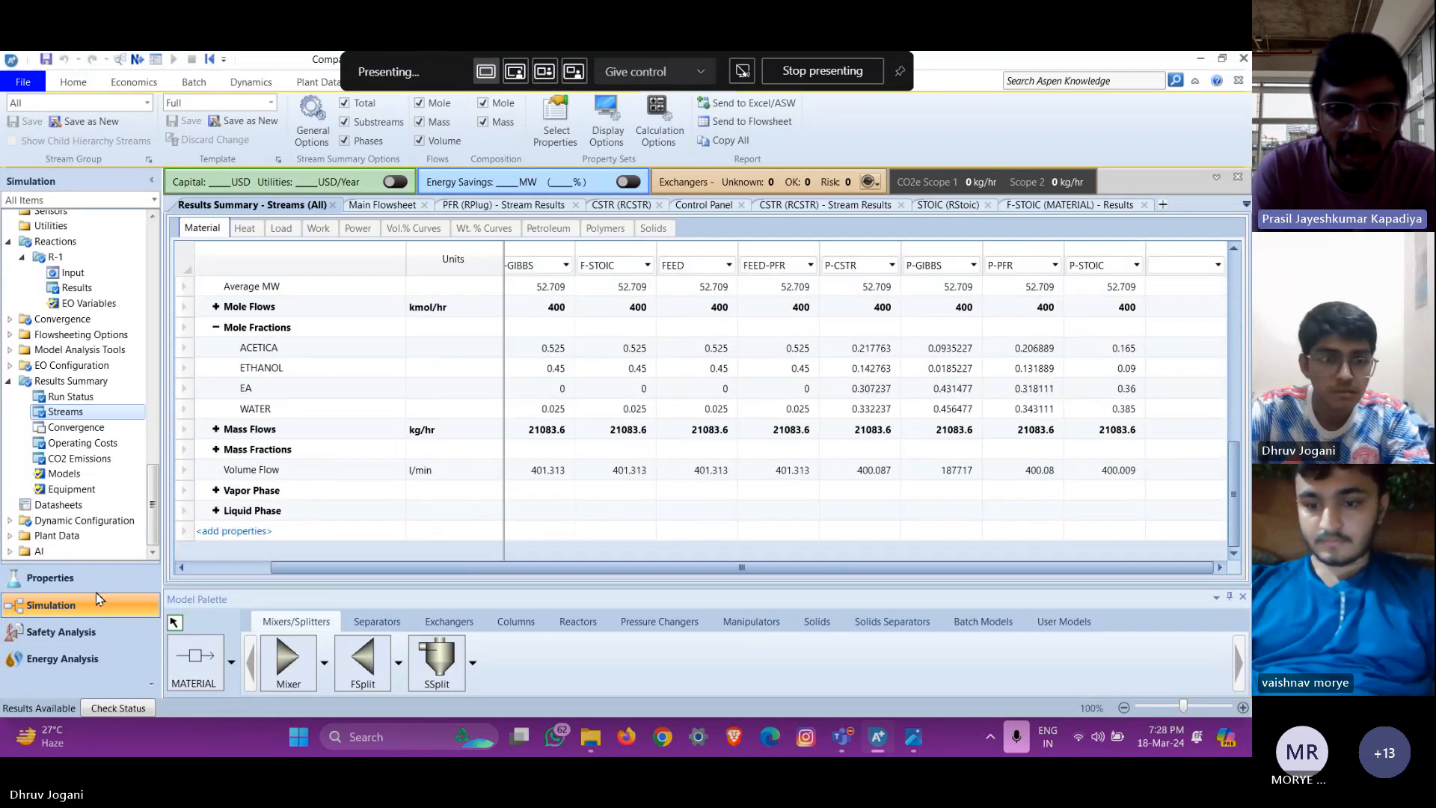
Review the STOIC reactor's reaction, including its stoichiometric coefficients and the fractional conversion of ethanol
{"action": "left_click", "coordinate": [397, 210]}
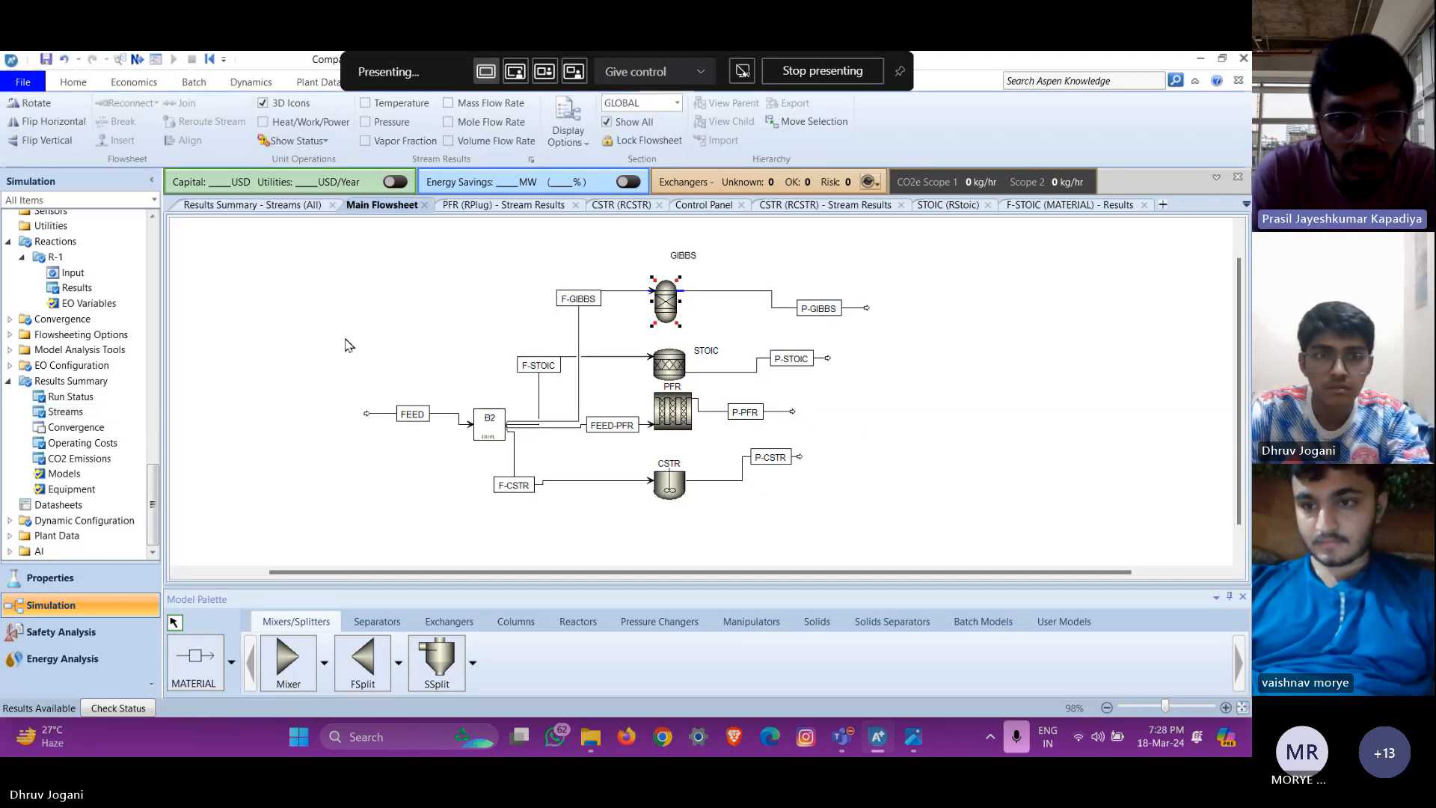
{"action": "right_click", "coordinate": [671, 365]}
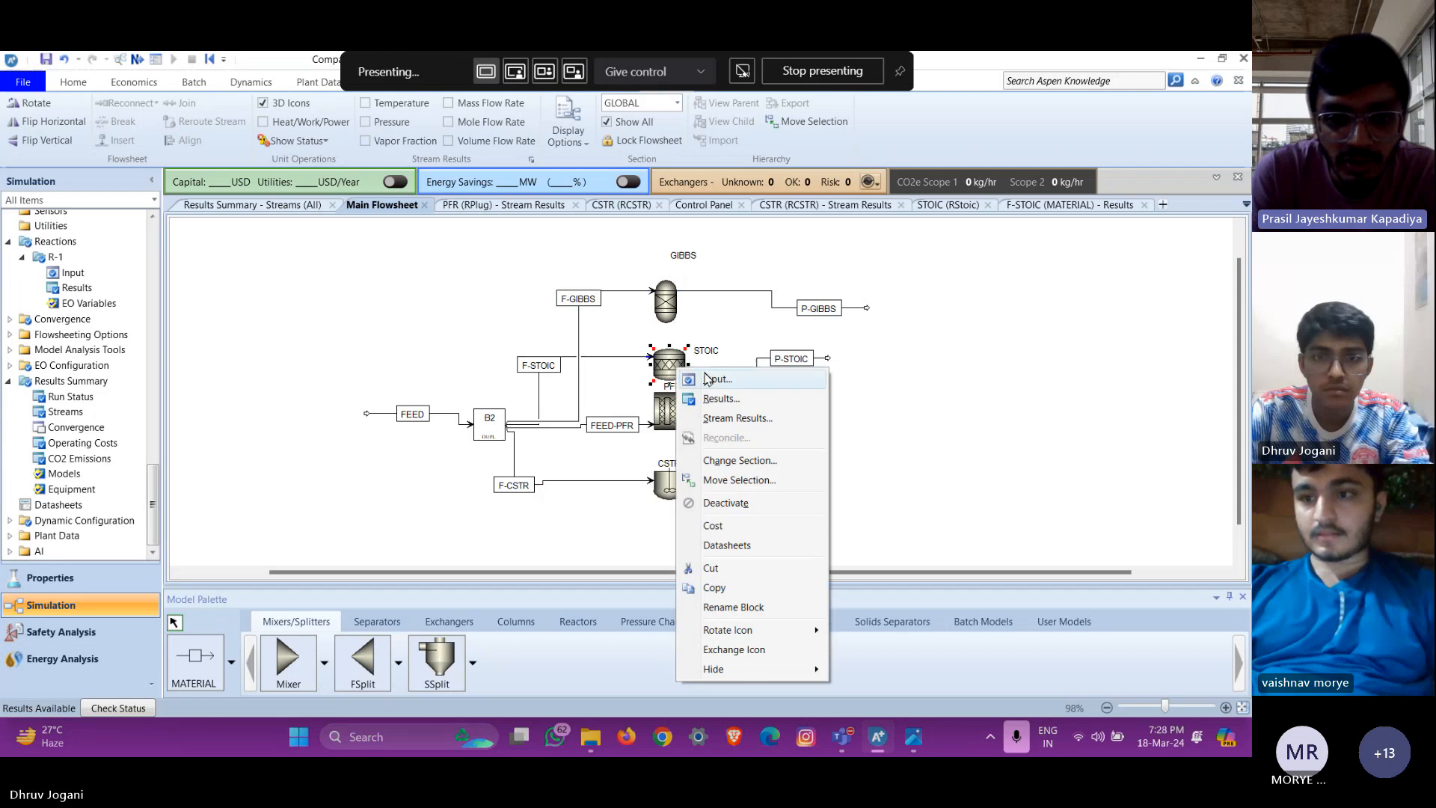
{"action": "left_click", "coordinate": [711, 379]}
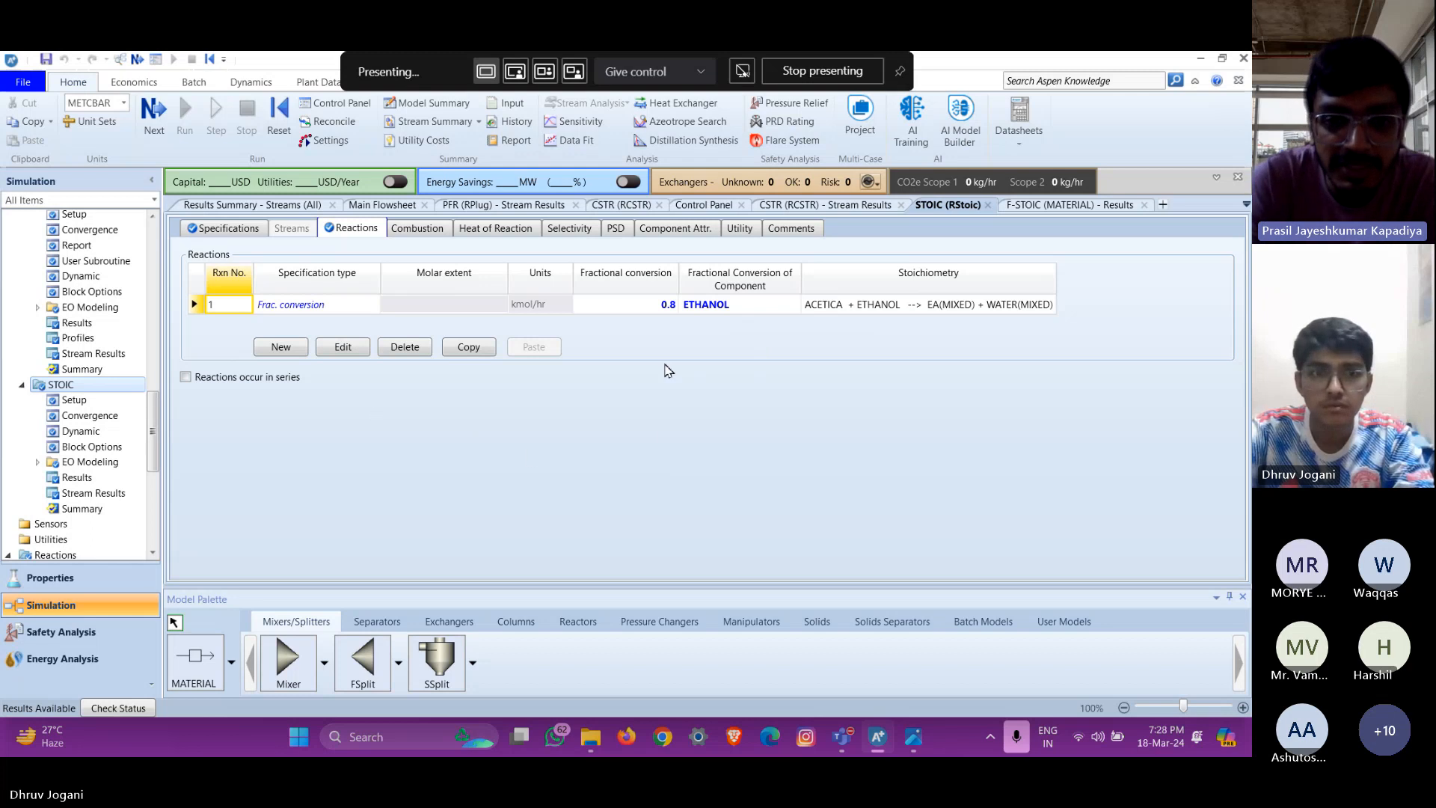
{"action": "left_click", "coordinate": [891, 312]}
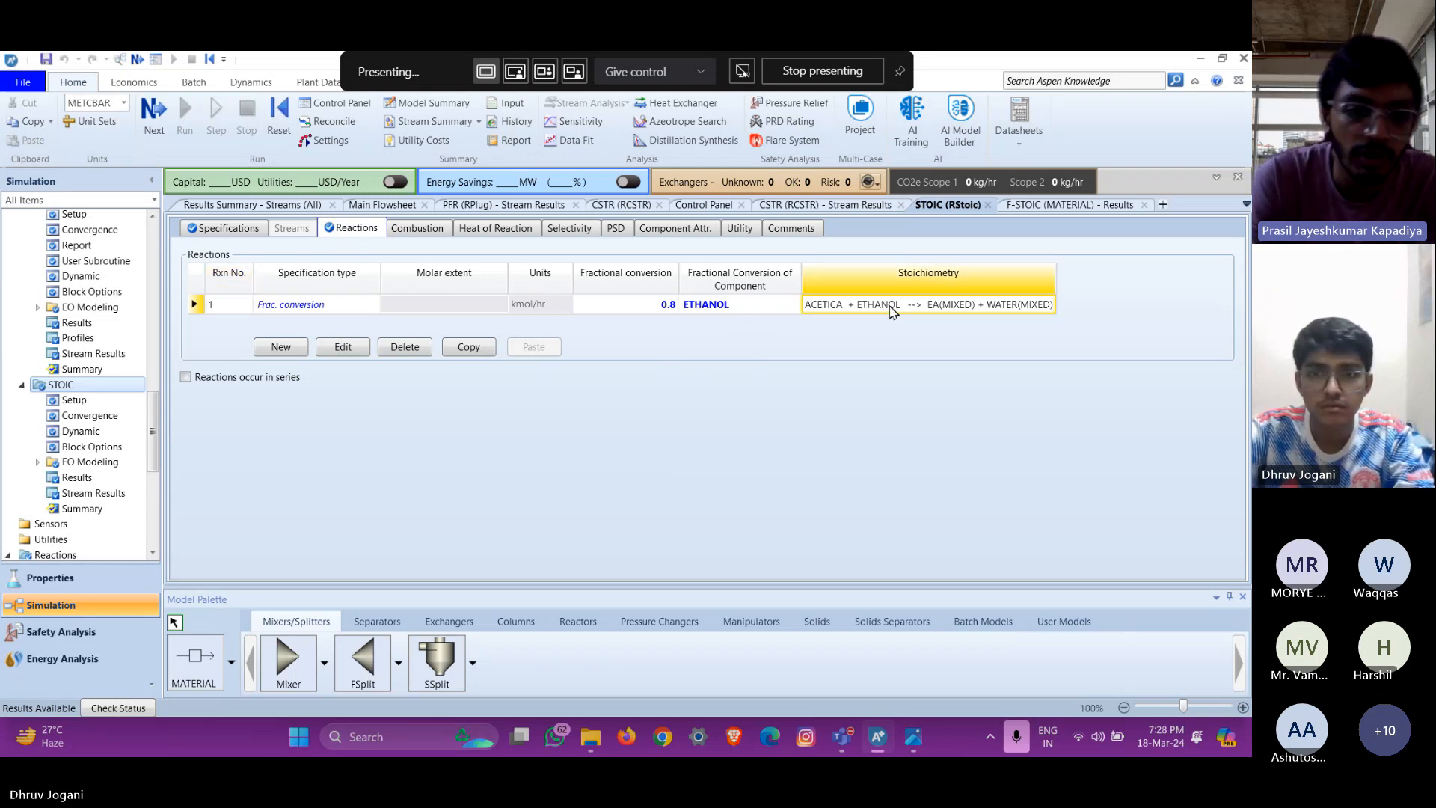
{"action": "double_click", "coordinate": [891, 312]}
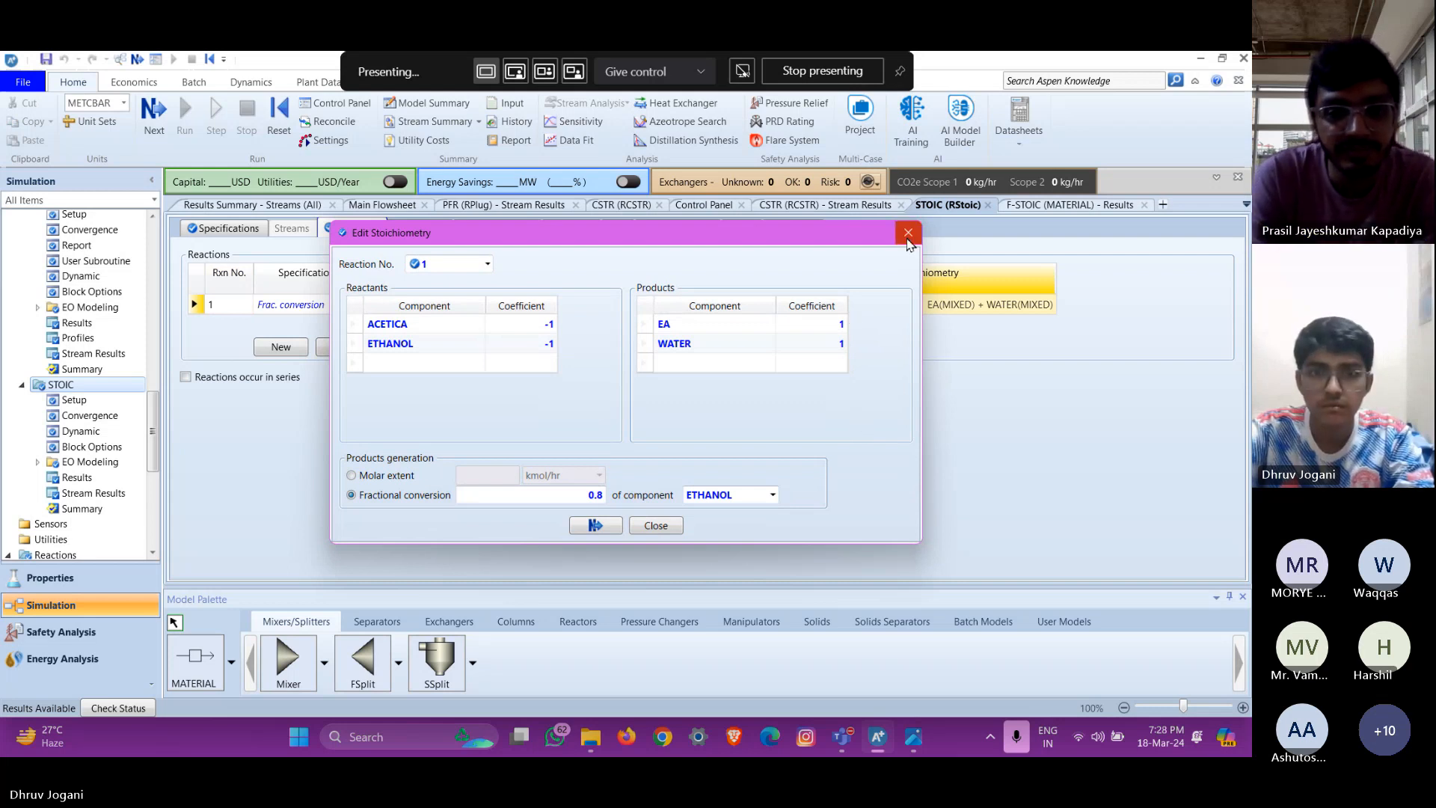
{"action": "left_click", "coordinate": [908, 233]}
Examine the GIBBS reactor's operating conditions, phase settings and available calculation options
{"action": "left_click", "coordinate": [383, 205]}
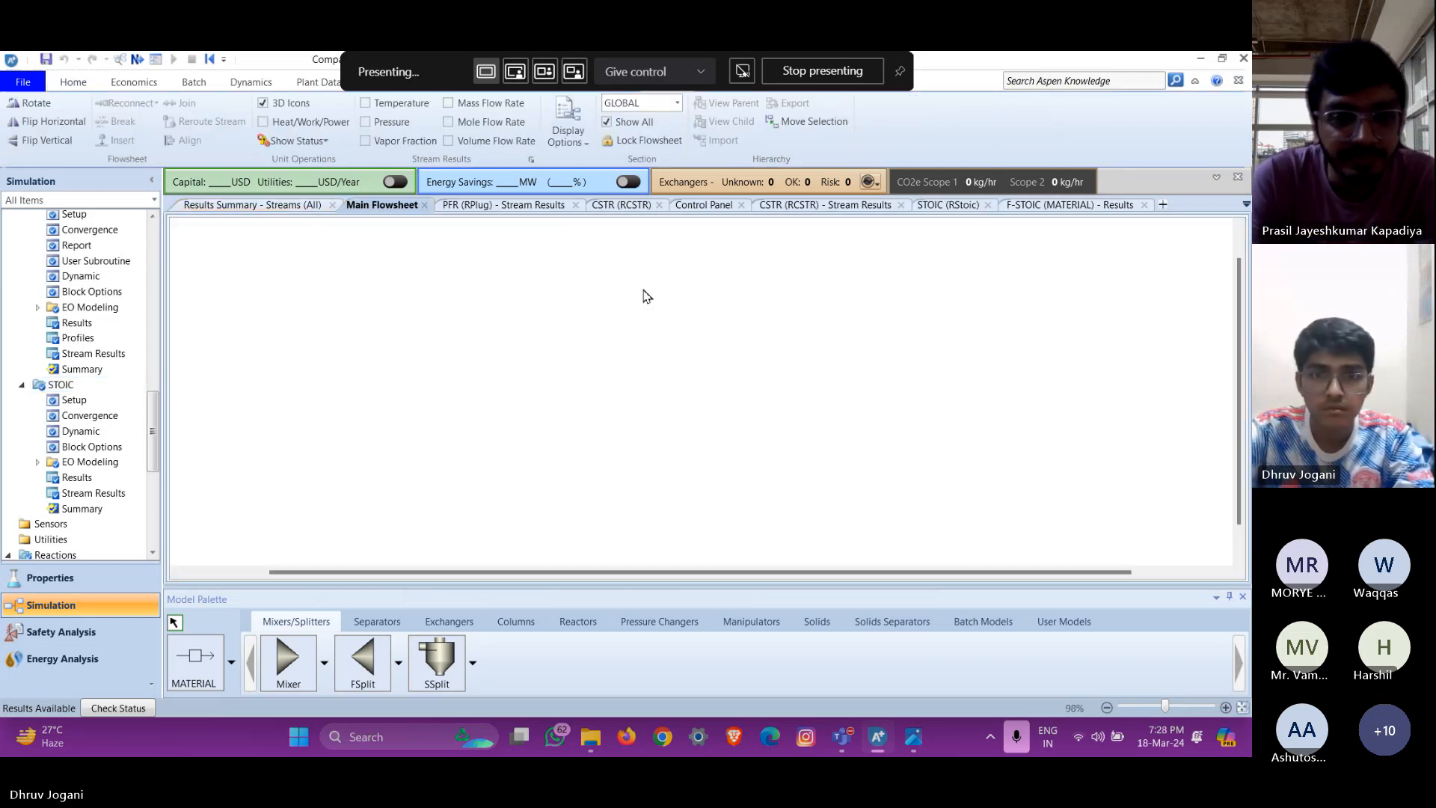
{"action": "right_click", "coordinate": [668, 287]}
{"action": "left_click", "coordinate": [711, 306]}
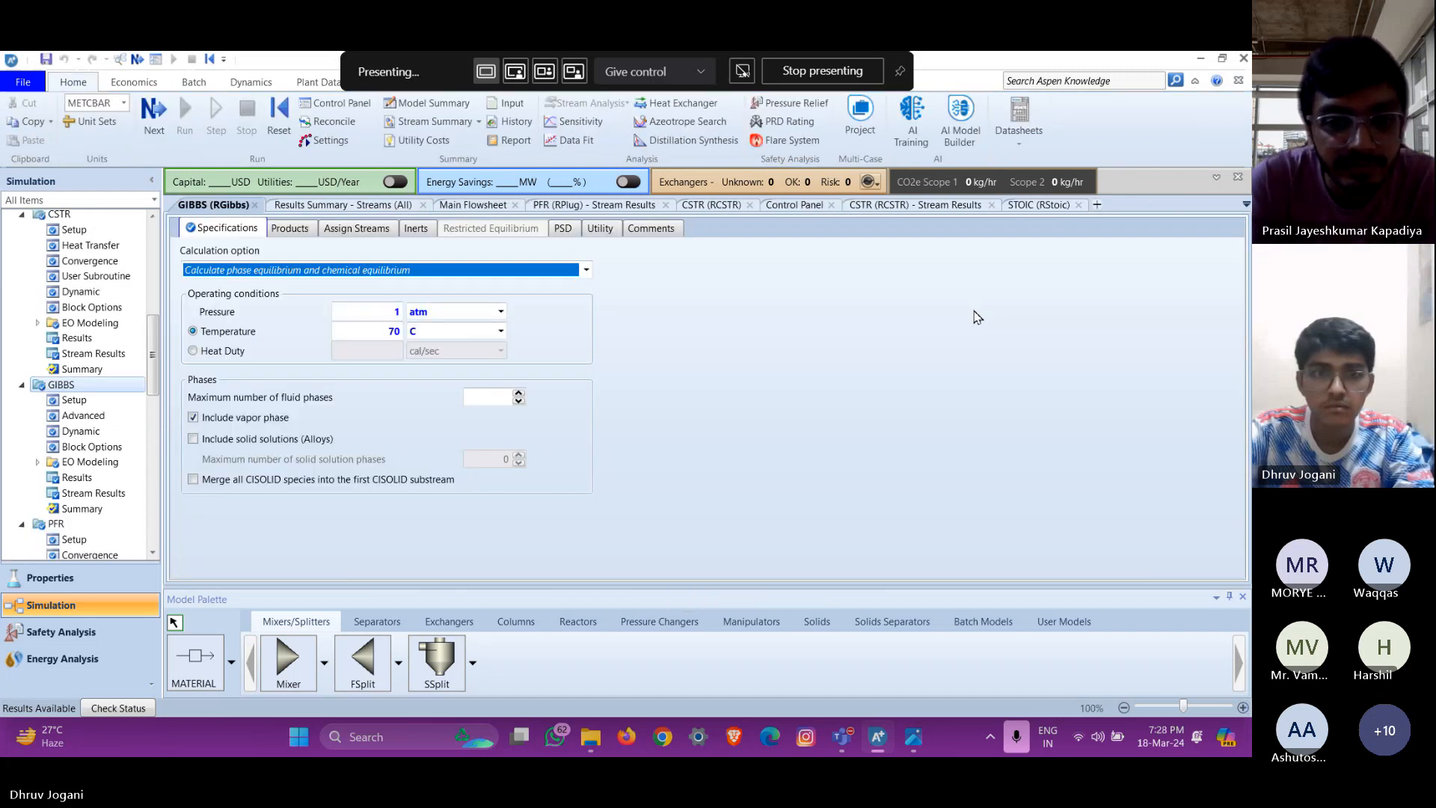
{"action": "left_click", "coordinate": [827, 339]}
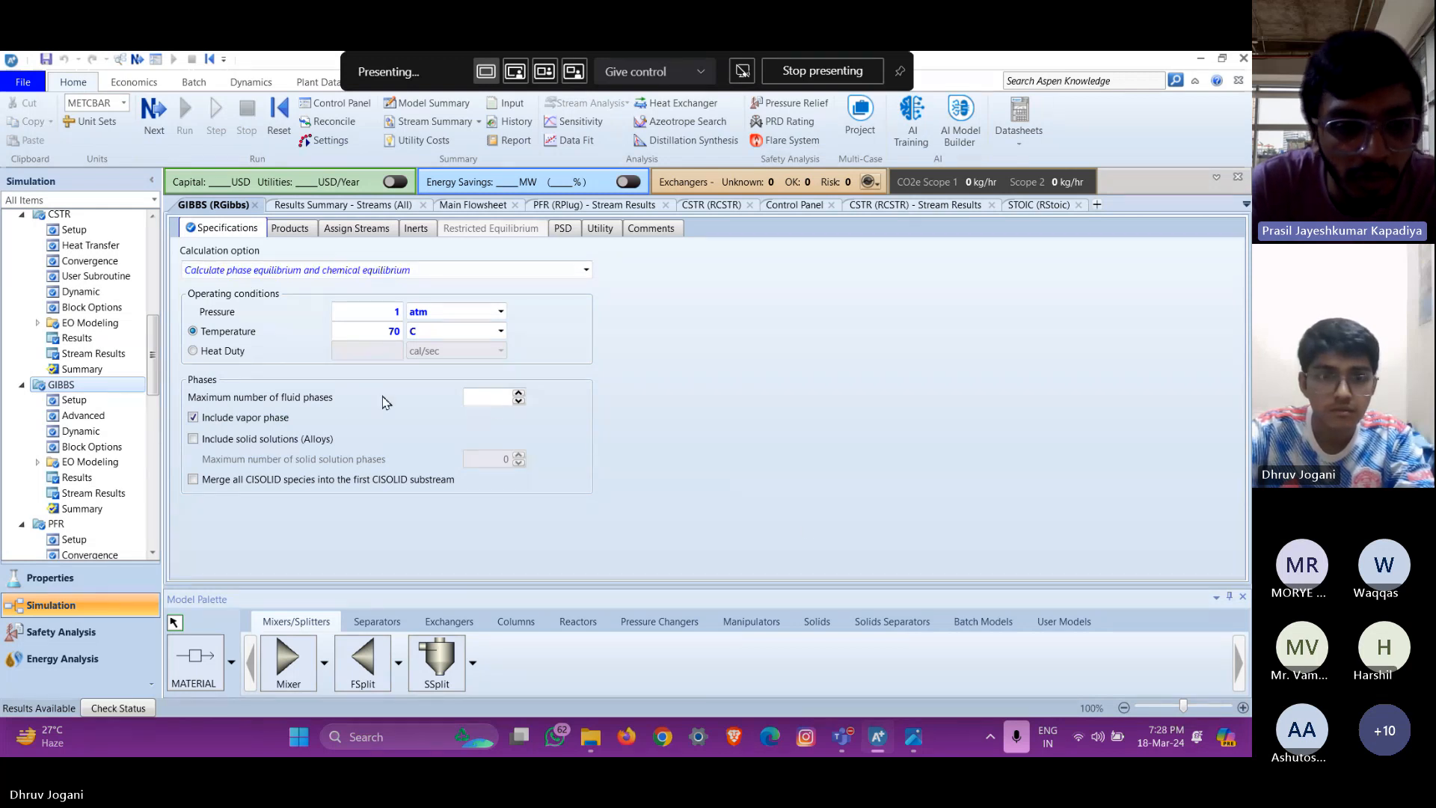
{"action": "left_click", "coordinate": [581, 274]}
{"action": "left_click", "coordinate": [581, 274]}
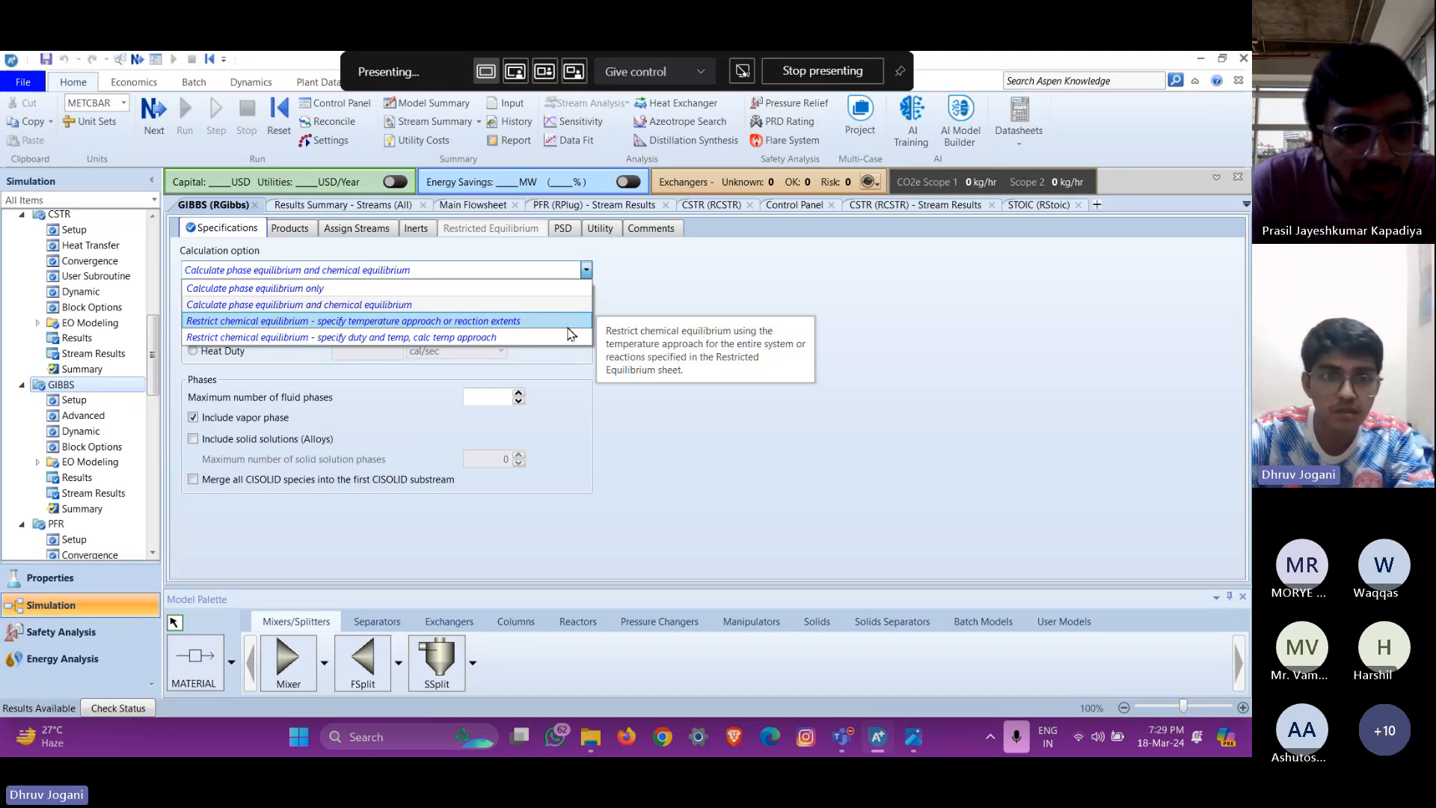
{"action": "left_click", "coordinate": [794, 307]}
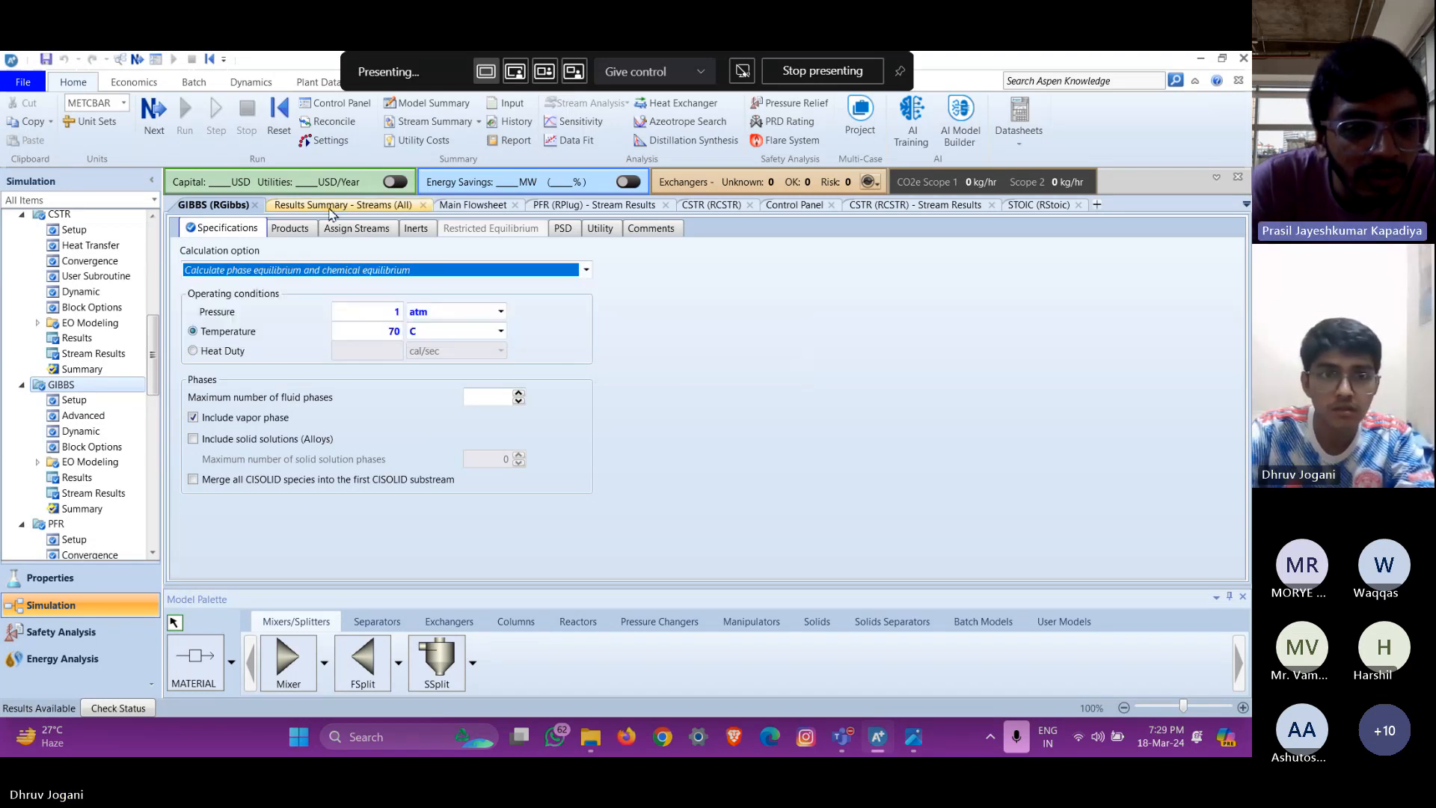
{"action": "left_click", "coordinate": [753, 298]}
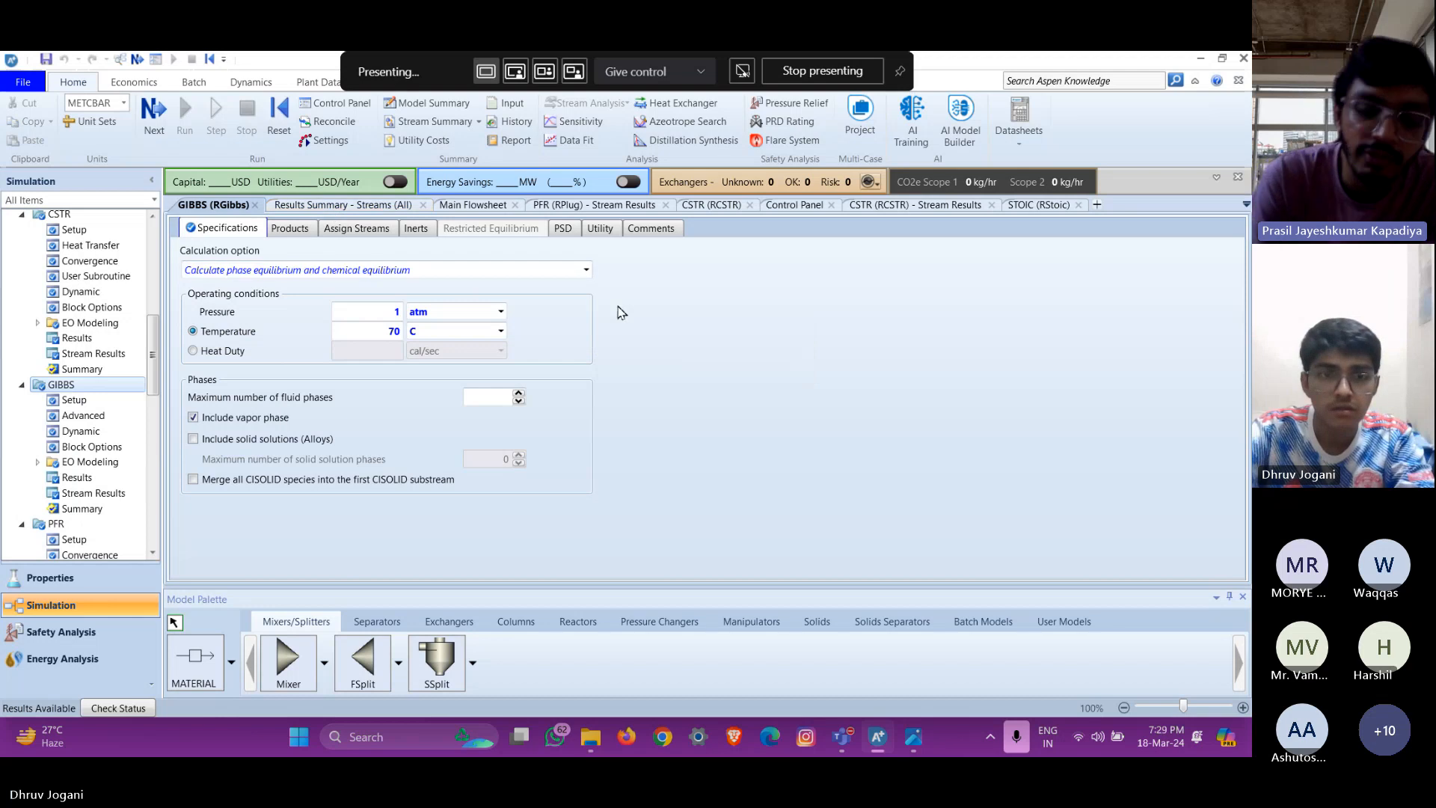
Compare the EA mole fraction of P-GIBBS with the other product streams in the results summary
{"action": "left_click", "coordinate": [355, 209]}
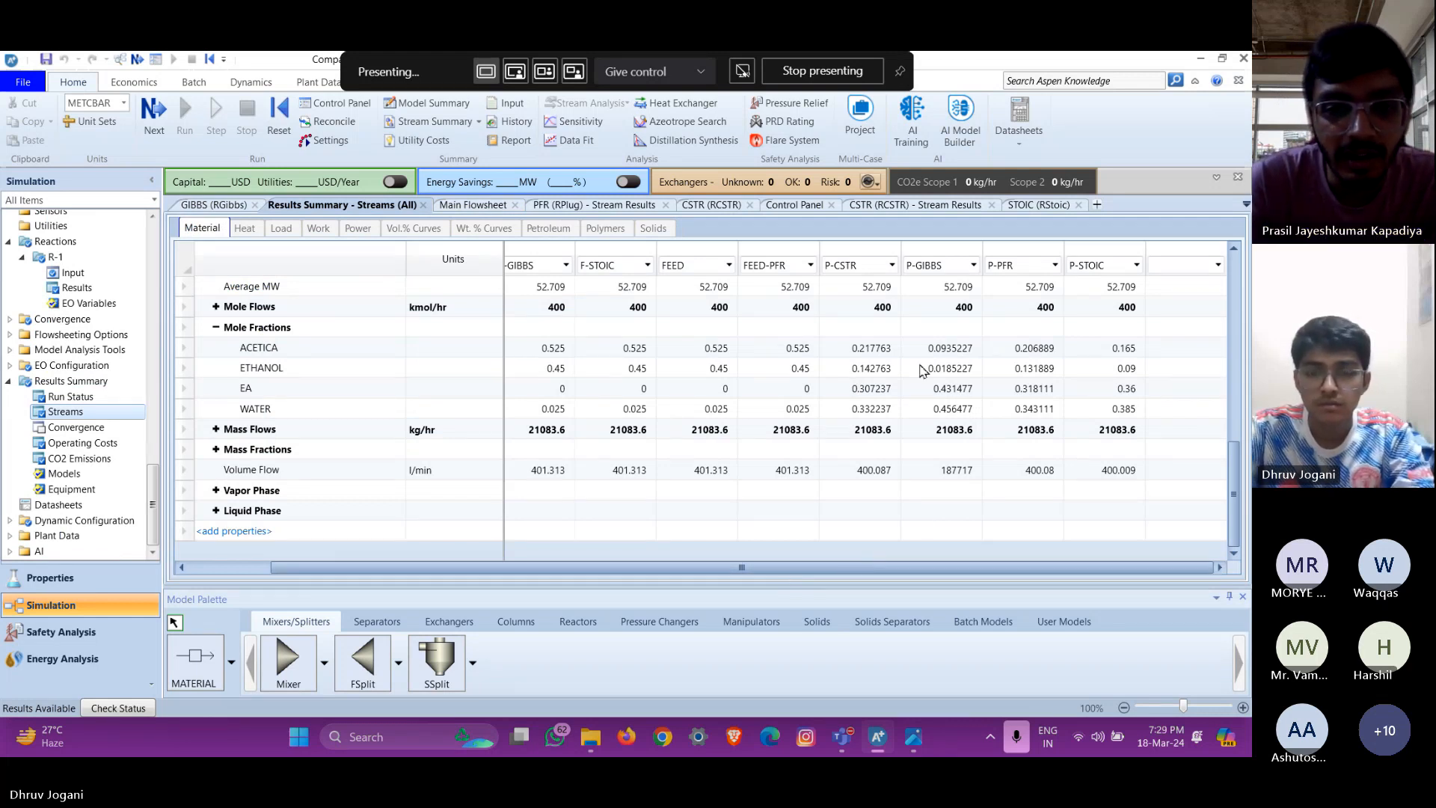
{"action": "scroll", "coordinate": [921, 365], "scroll_direction": "up", "scroll_amount": 1}
{"action": "left_click_drag", "start_coordinate": [850, 569], "coordinate": [1084, 578]}
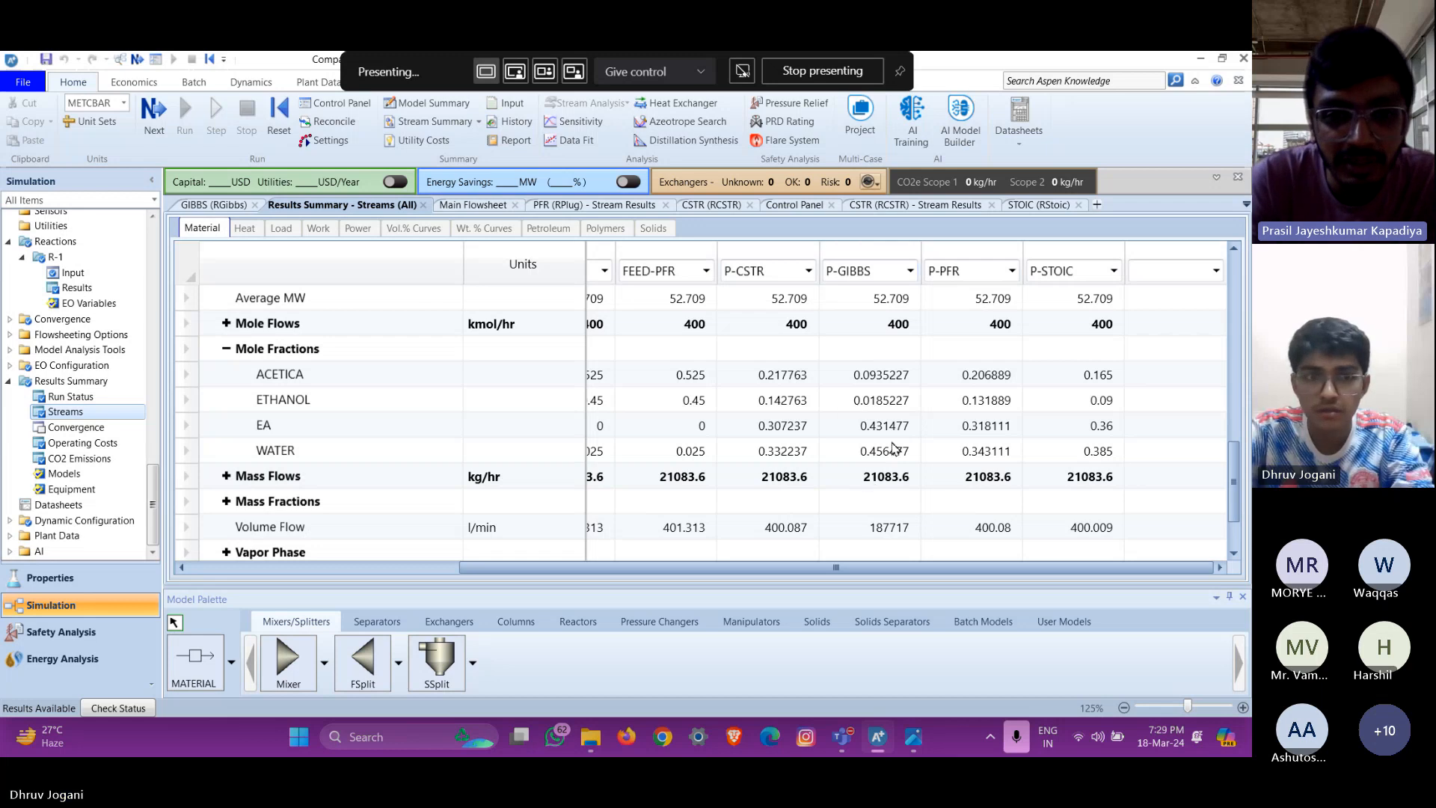
{"action": "left_click", "coordinate": [871, 429]}
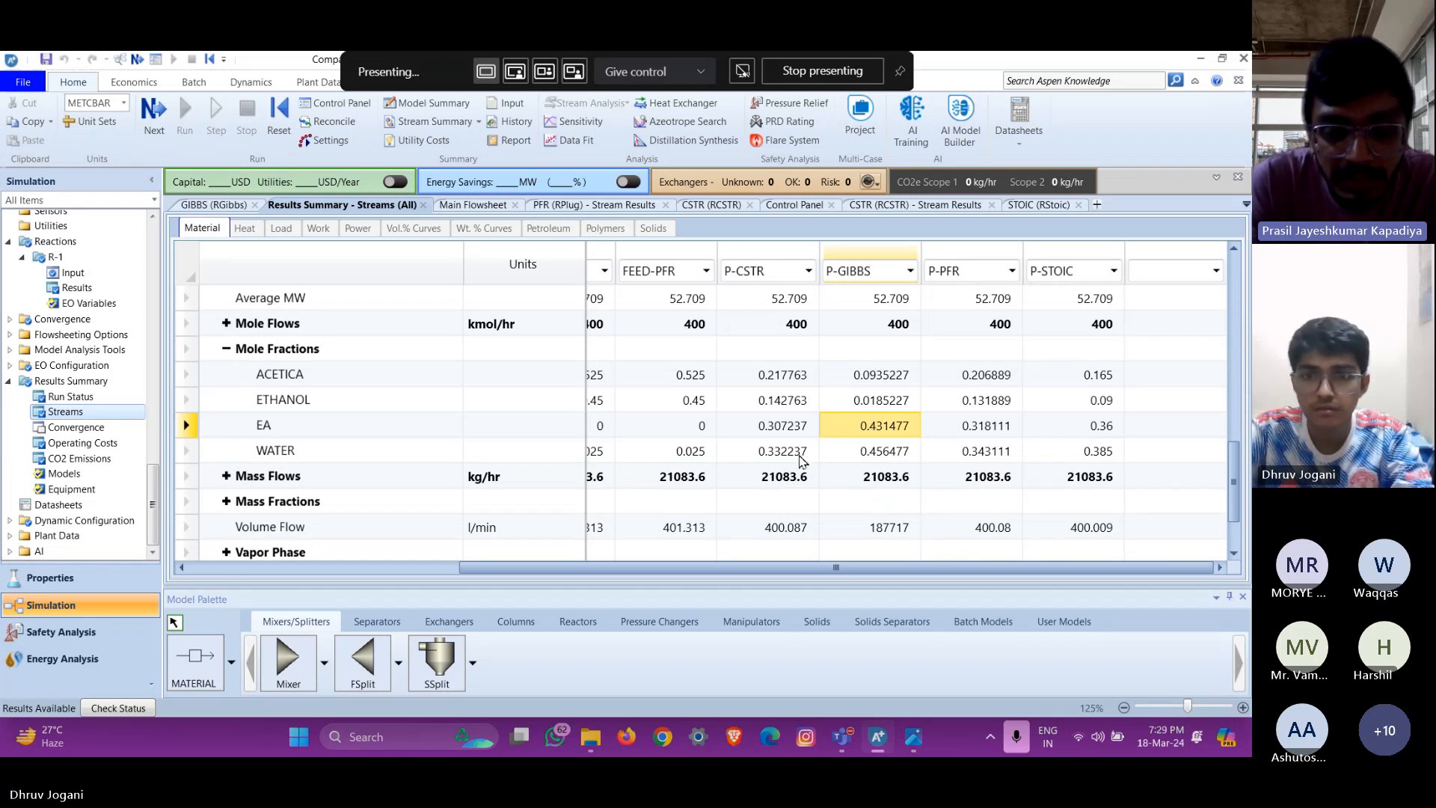
Compare the EA mole fractions of P-STOIC, P-PFR, P-CSTR and P-GIBBS in the stream results summary
{"action": "left_click", "coordinate": [1075, 428]}
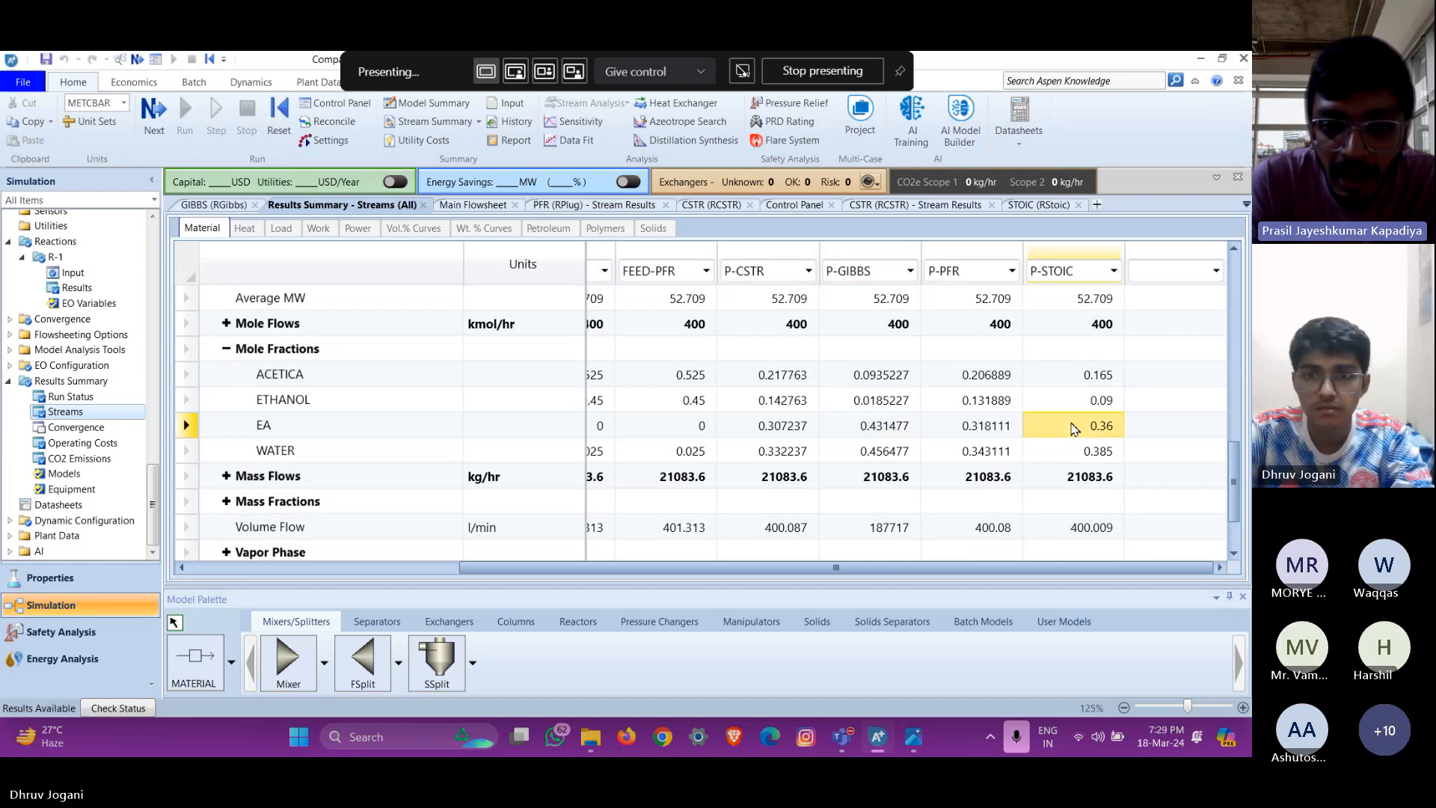
{"action": "left_click", "coordinate": [986, 434]}
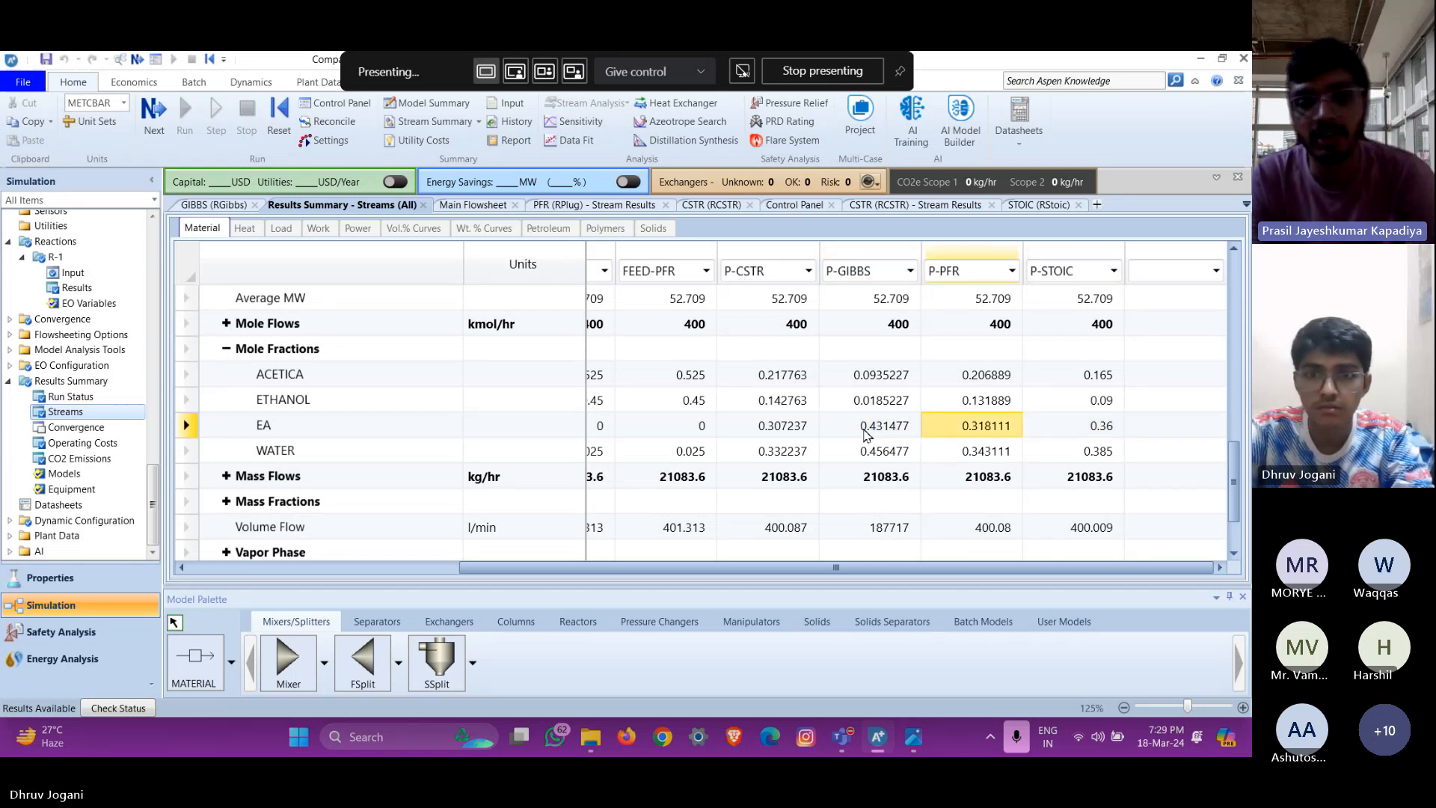
{"action": "left_click", "coordinate": [805, 425]}
{"action": "left_click", "coordinate": [1164, 427]}
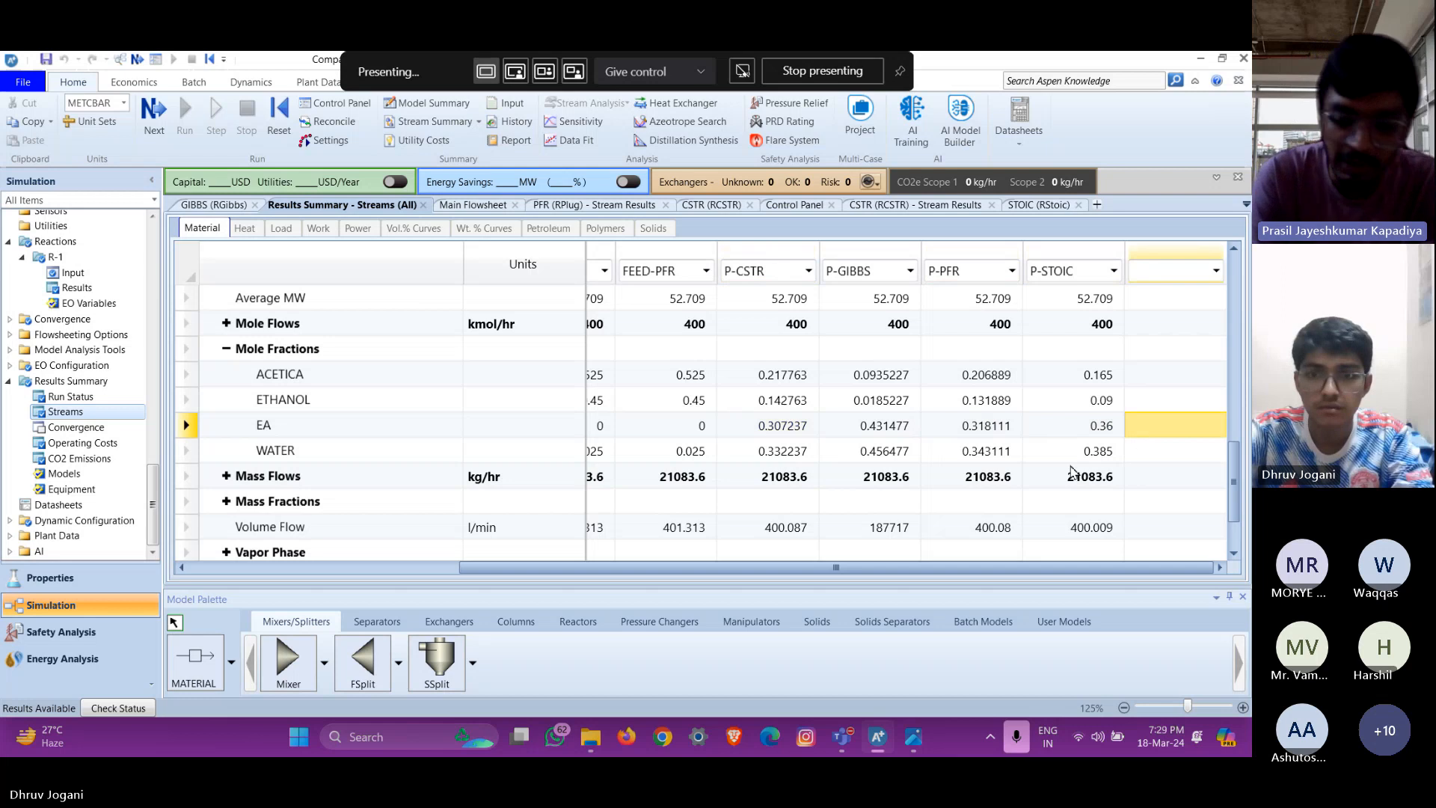
{"action": "left_click", "coordinate": [858, 432]}
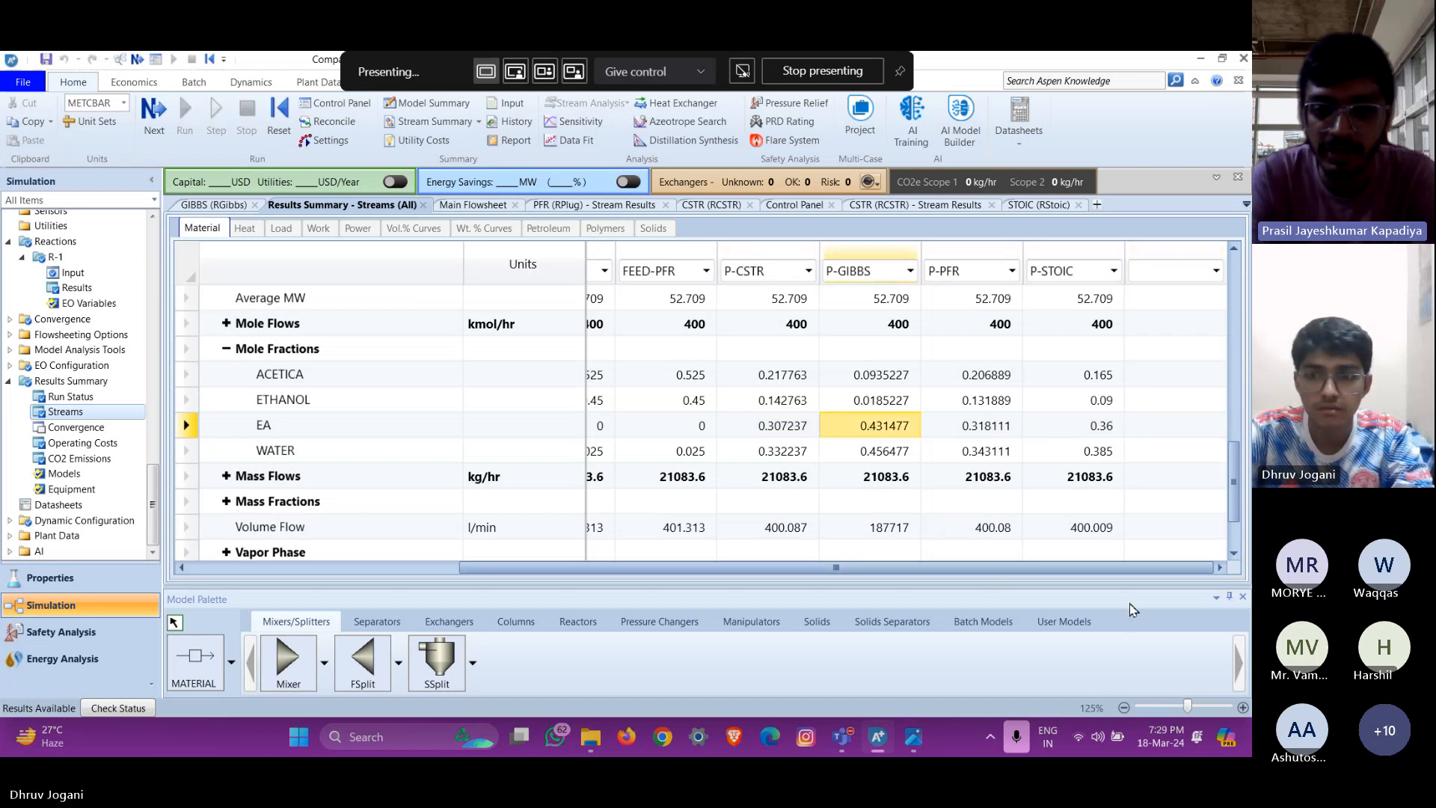
{"action": "scroll", "coordinate": [969, 556], "scroll_direction": "down", "scroll_amount": 1}
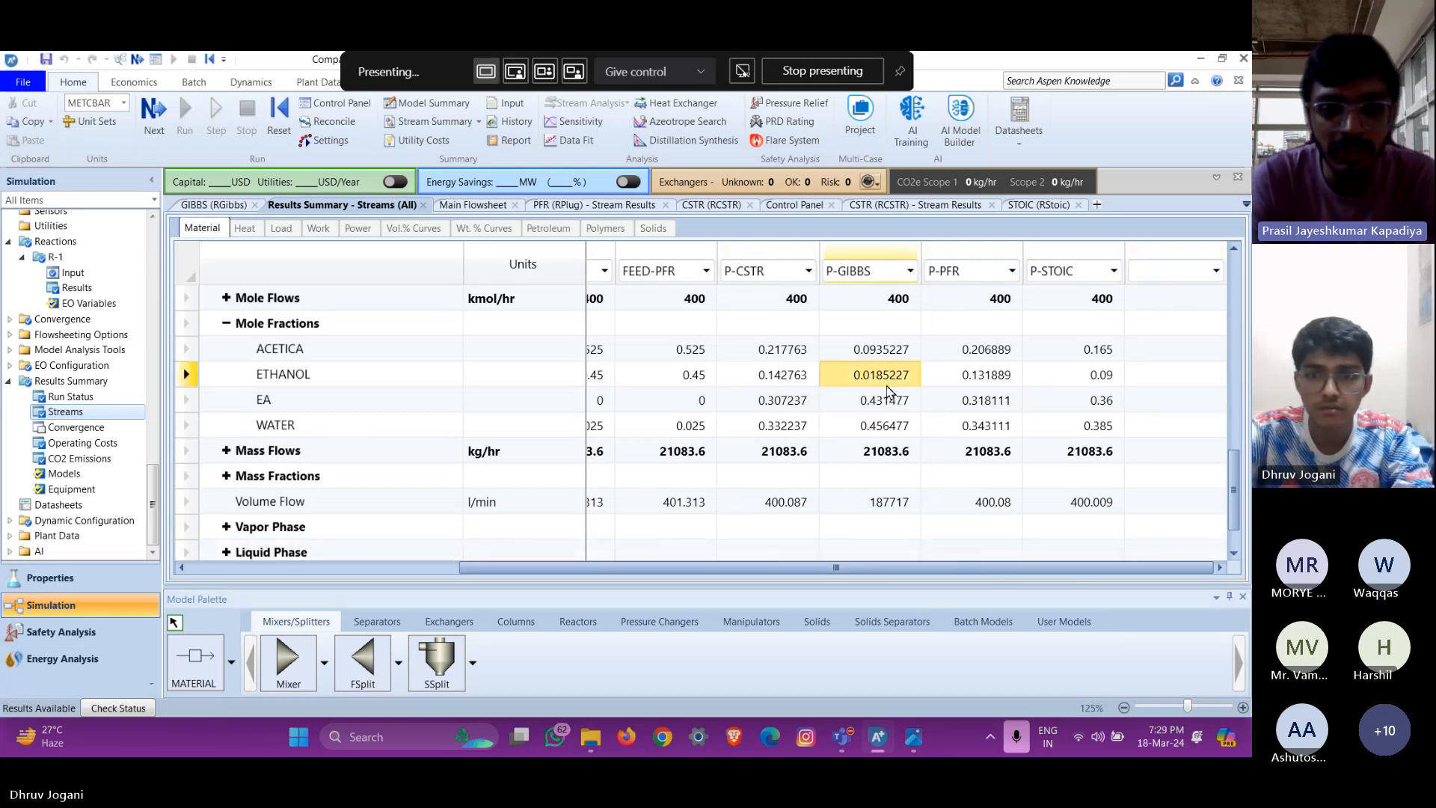
{"action": "right_click", "coordinate": [864, 408]}
{"action": "left_click", "coordinate": [516, 423]}
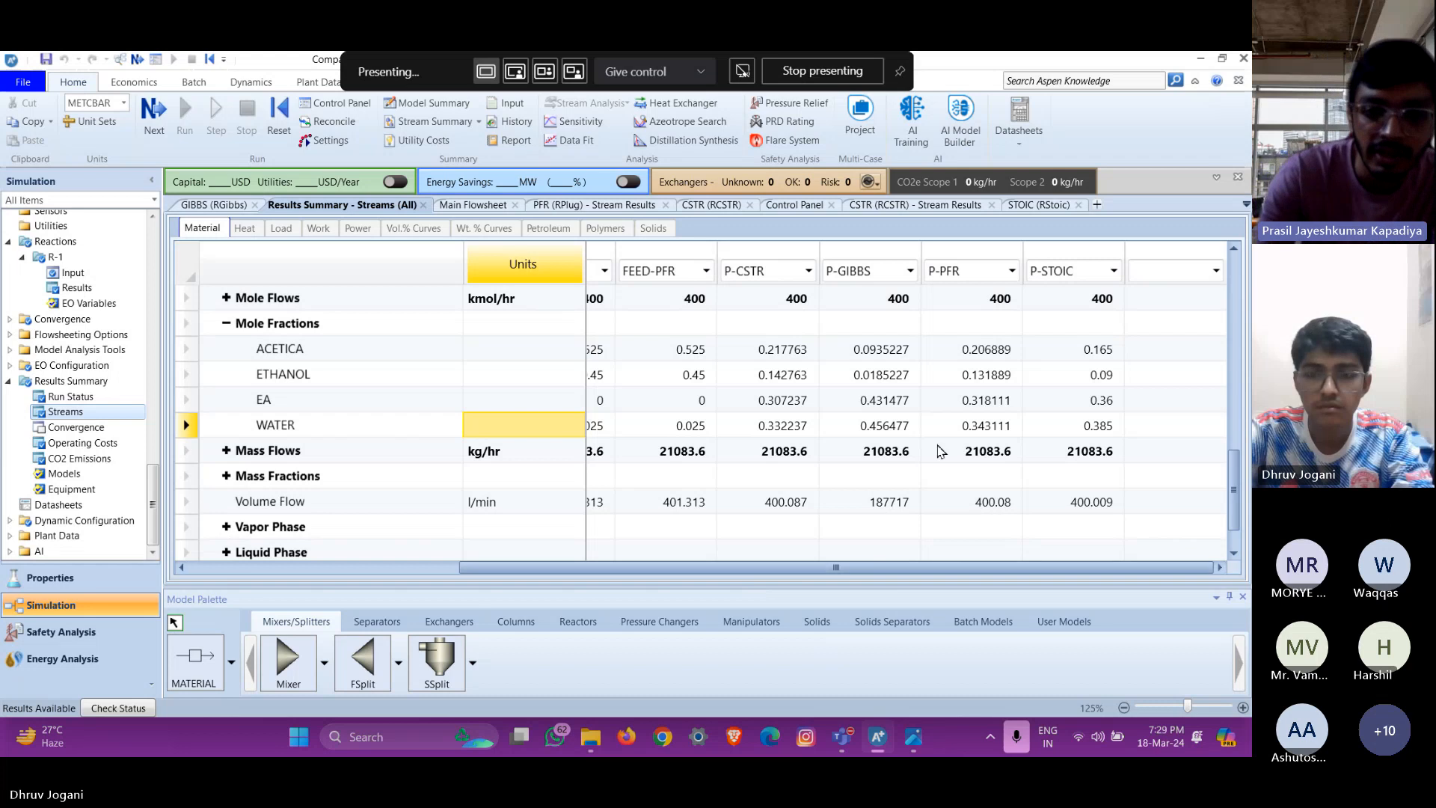
{"action": "left_click", "coordinate": [995, 404]}
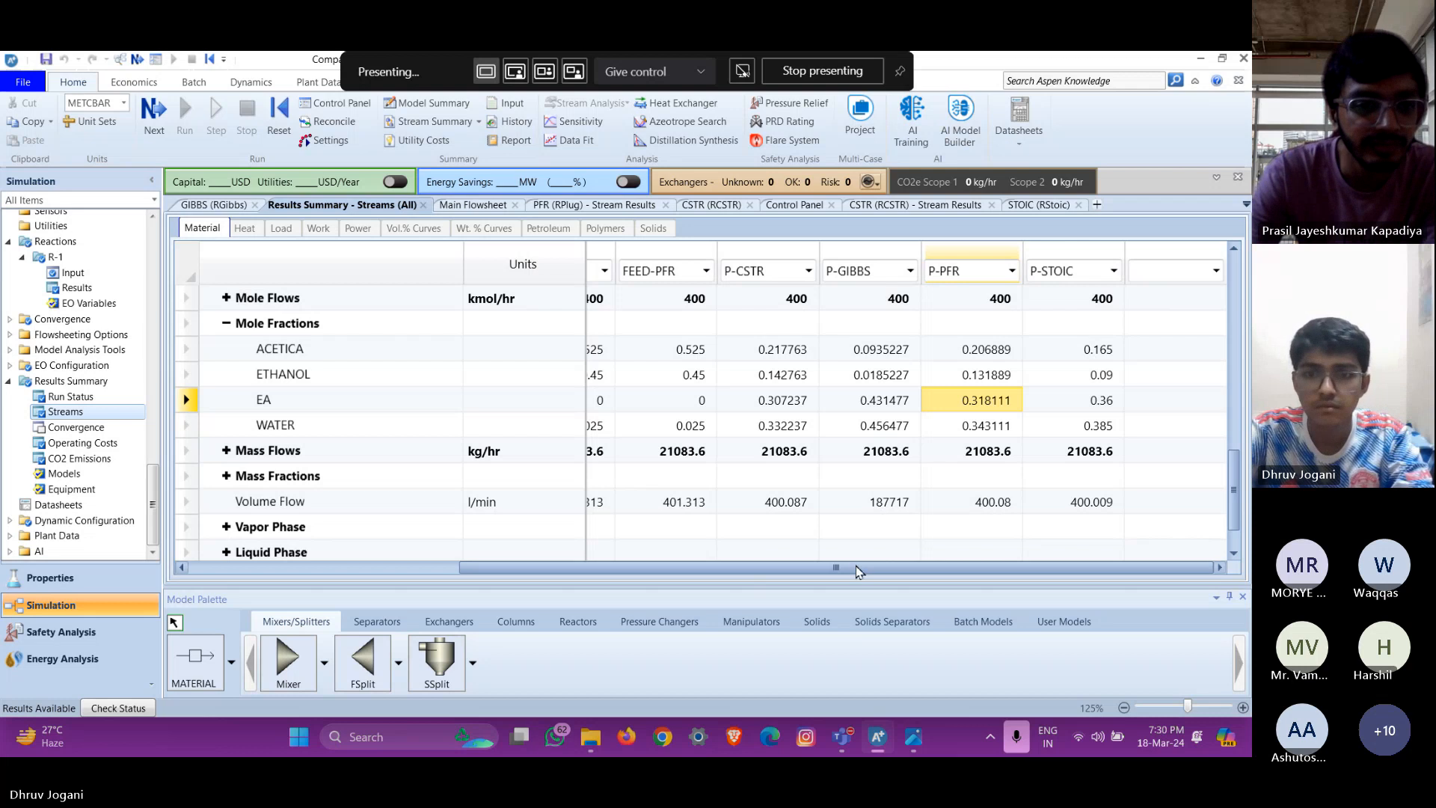
{"action": "mouse_move", "coordinate": [878, 571]}
{"action": "left_mouse_down"}
{"action": "mouse_move", "coordinate": [644, 571]}
{"action": "mouse_move", "coordinate": [881, 573]}
{"action": "left_mouse_up"}
Switch to the Microsoft Teams meeting, mute the microphone and stop sharing the screen
{"action": "mouse_move", "coordinate": [851, 737]}
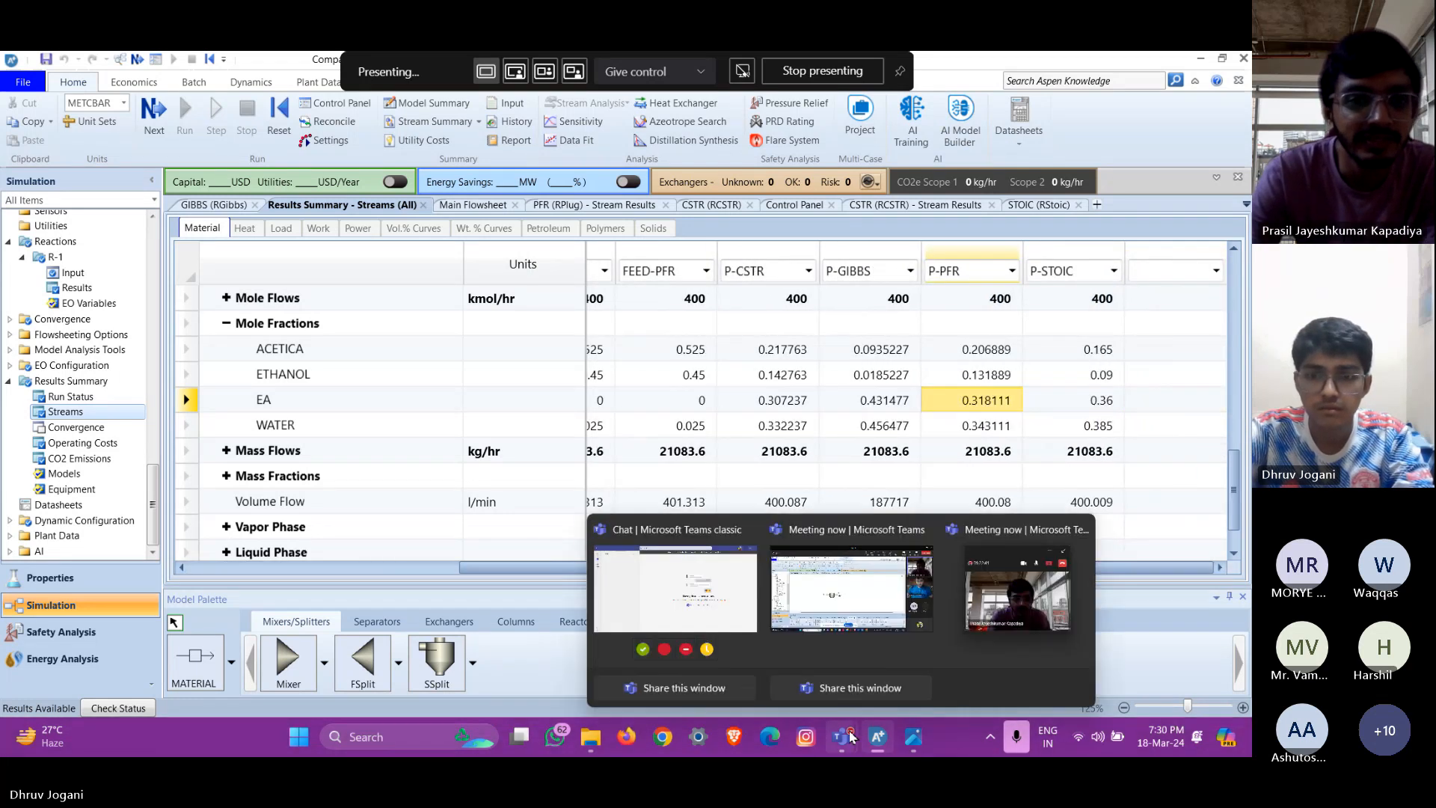
{"action": "left_click", "coordinate": [854, 599]}
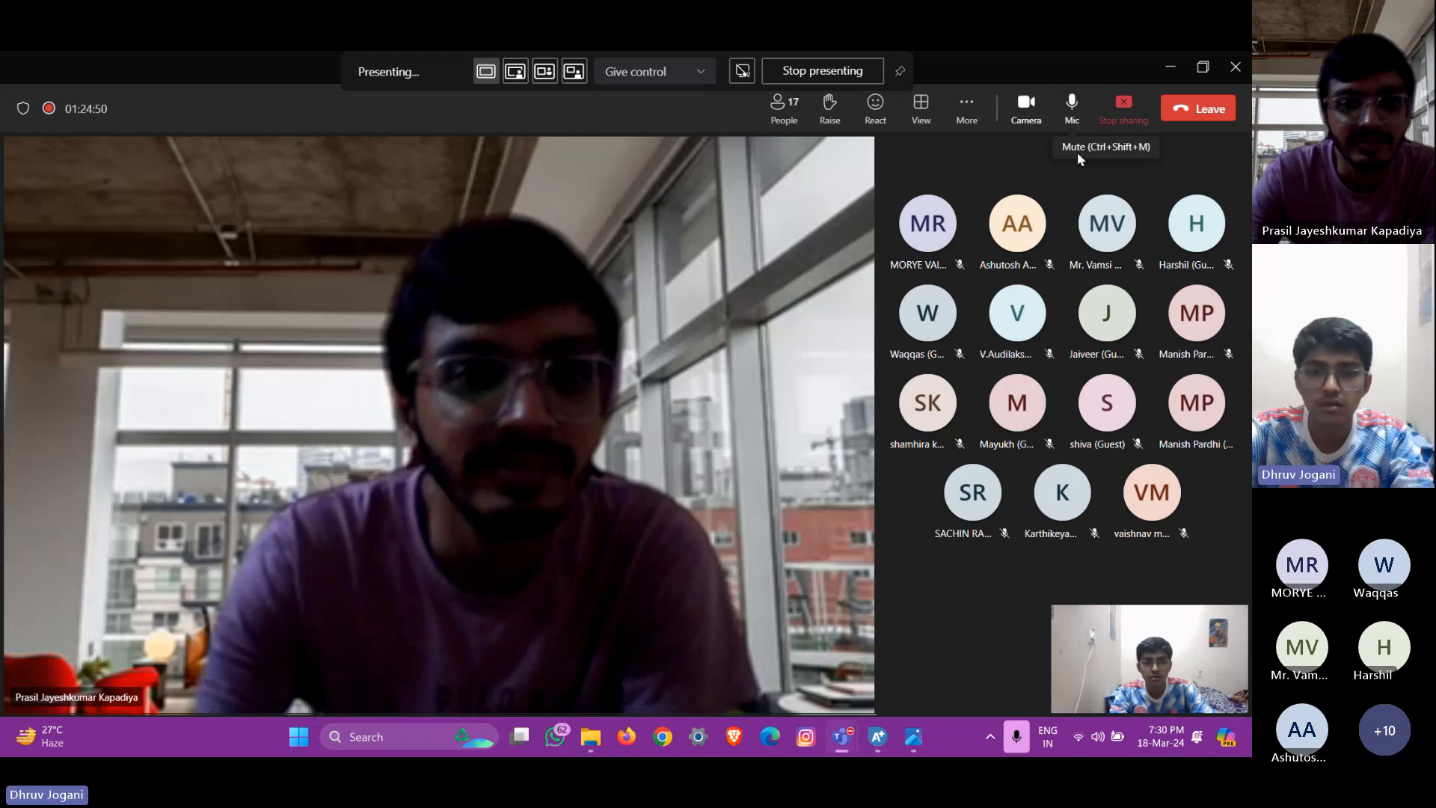
{"action": "left_click", "coordinate": [1072, 105]}
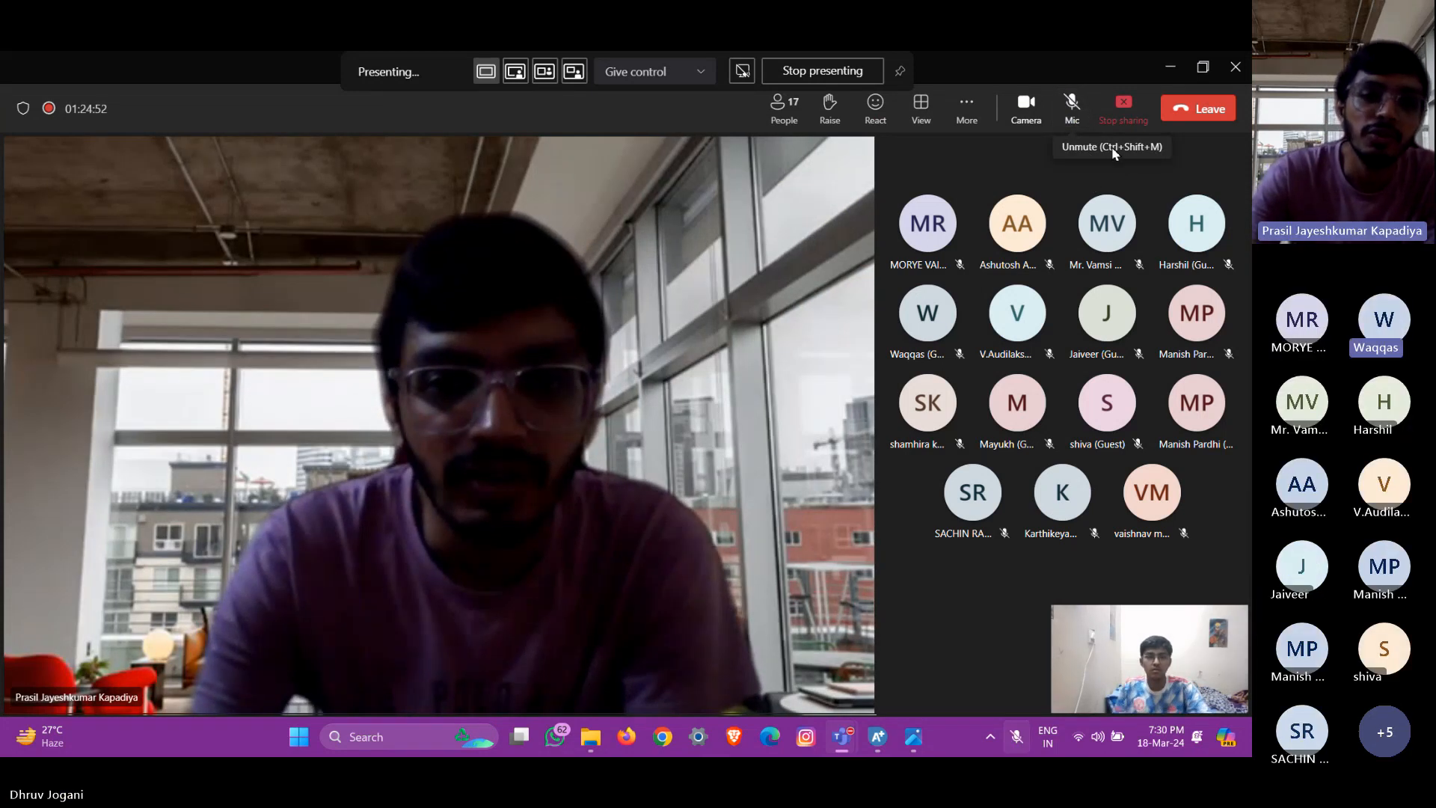
{"action": "left_click", "coordinate": [1122, 109]}
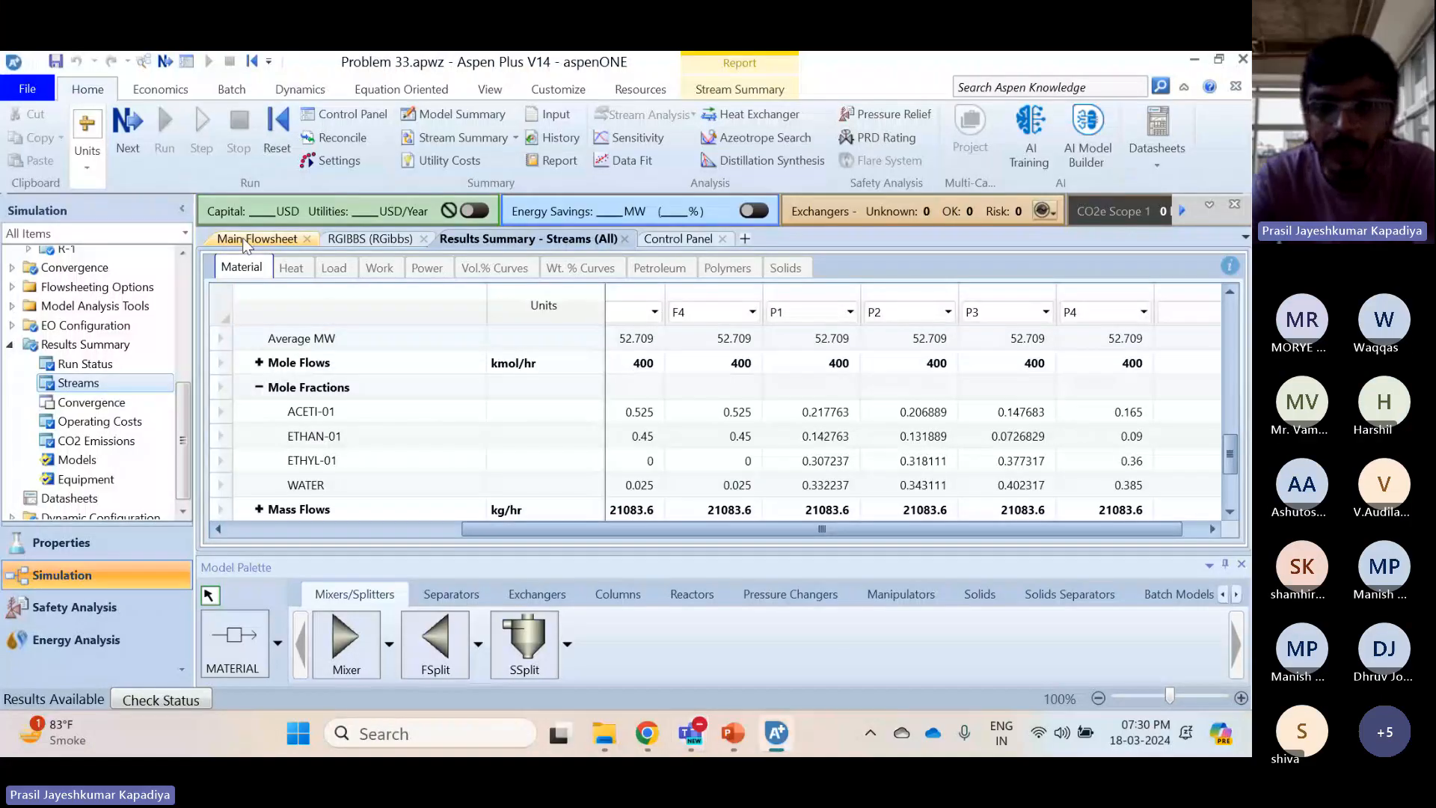
Check the Problem 33 flowsheet and compare the ETHYL-01 mole fractions of product streams P2 and P3
{"action": "left_click", "coordinate": [245, 241]}
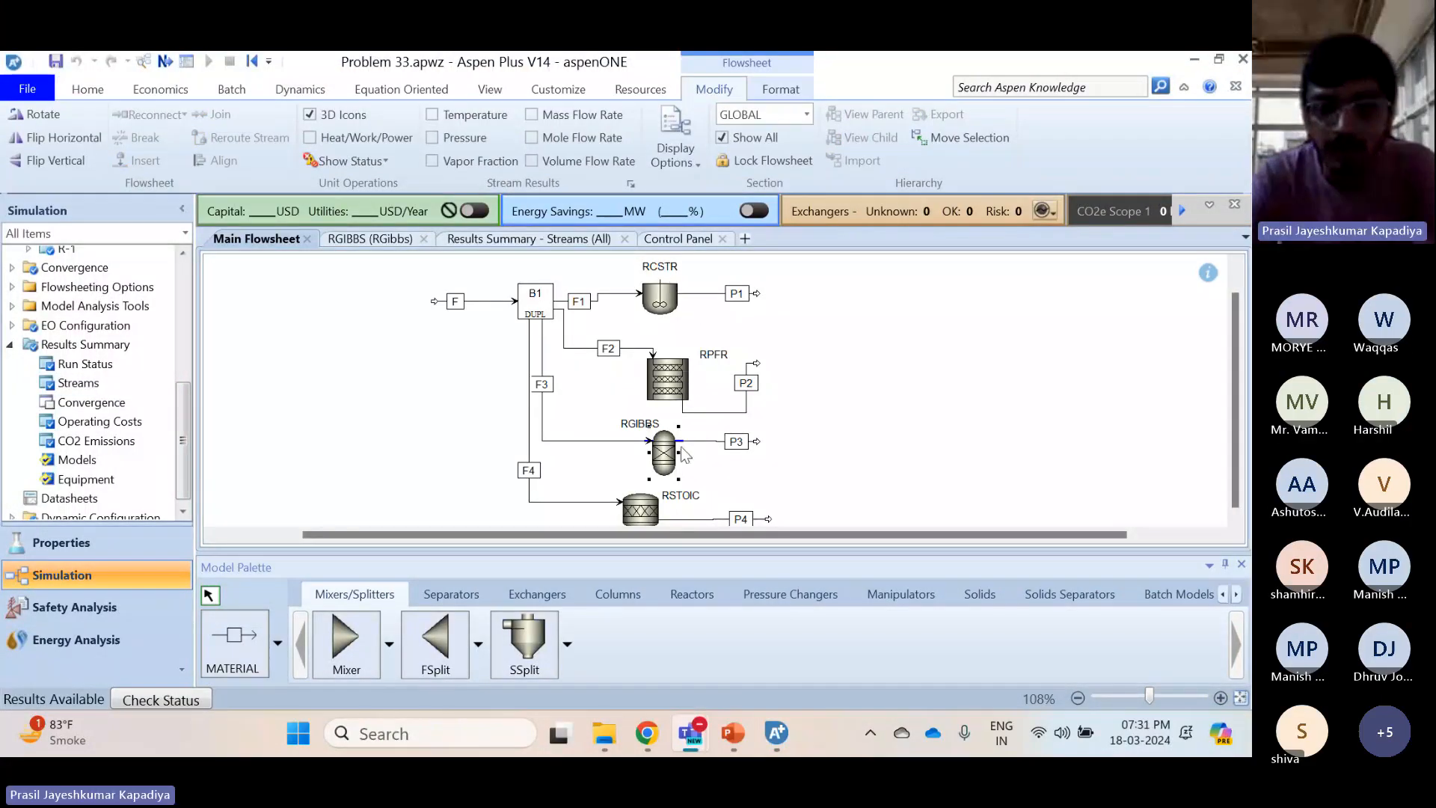
{"action": "left_click", "coordinate": [566, 241]}
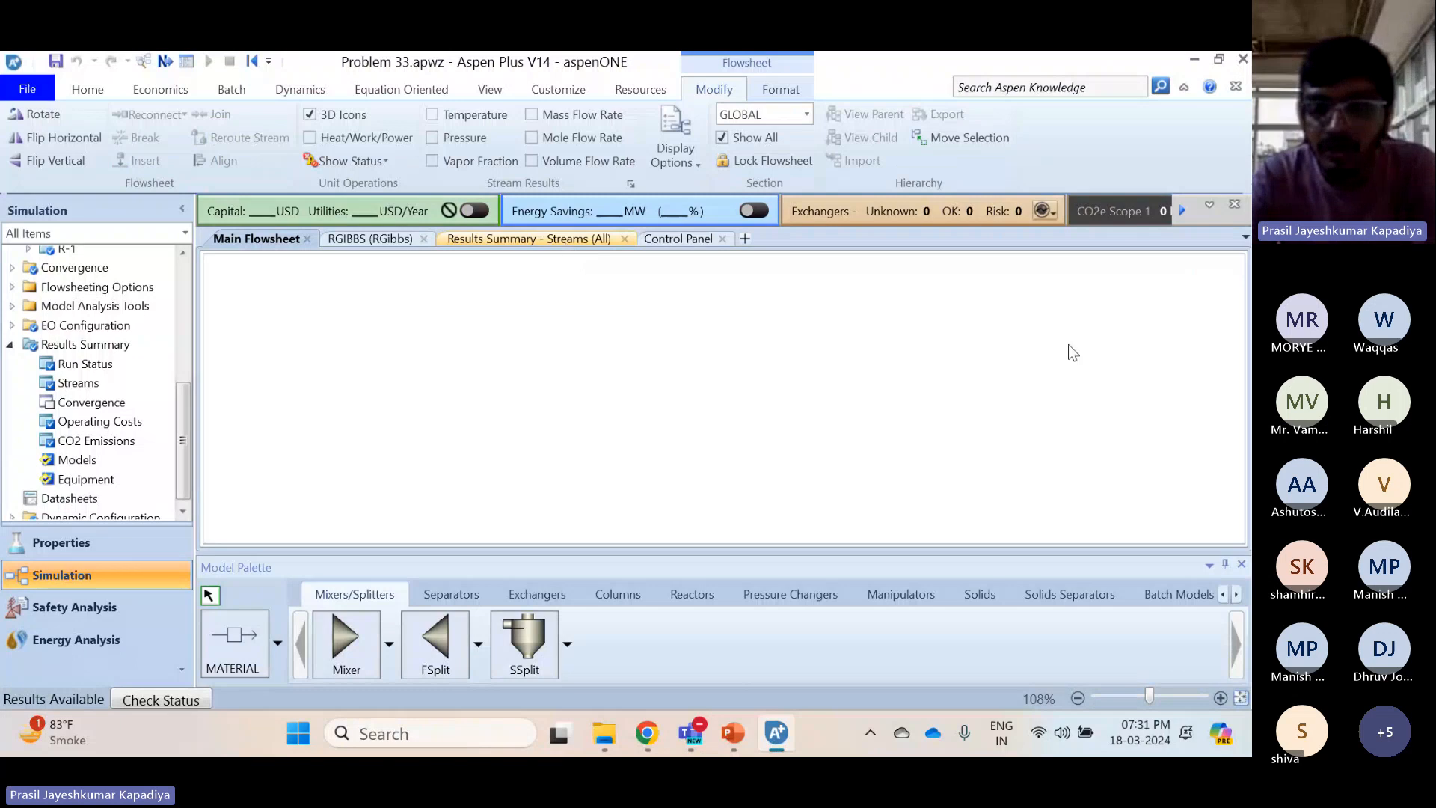
{"action": "scroll", "coordinate": [805, 419], "scroll_direction": "down", "scroll_amount": 3}
{"action": "scroll", "coordinate": [805, 419], "scroll_direction": "up", "scroll_amount": 2}
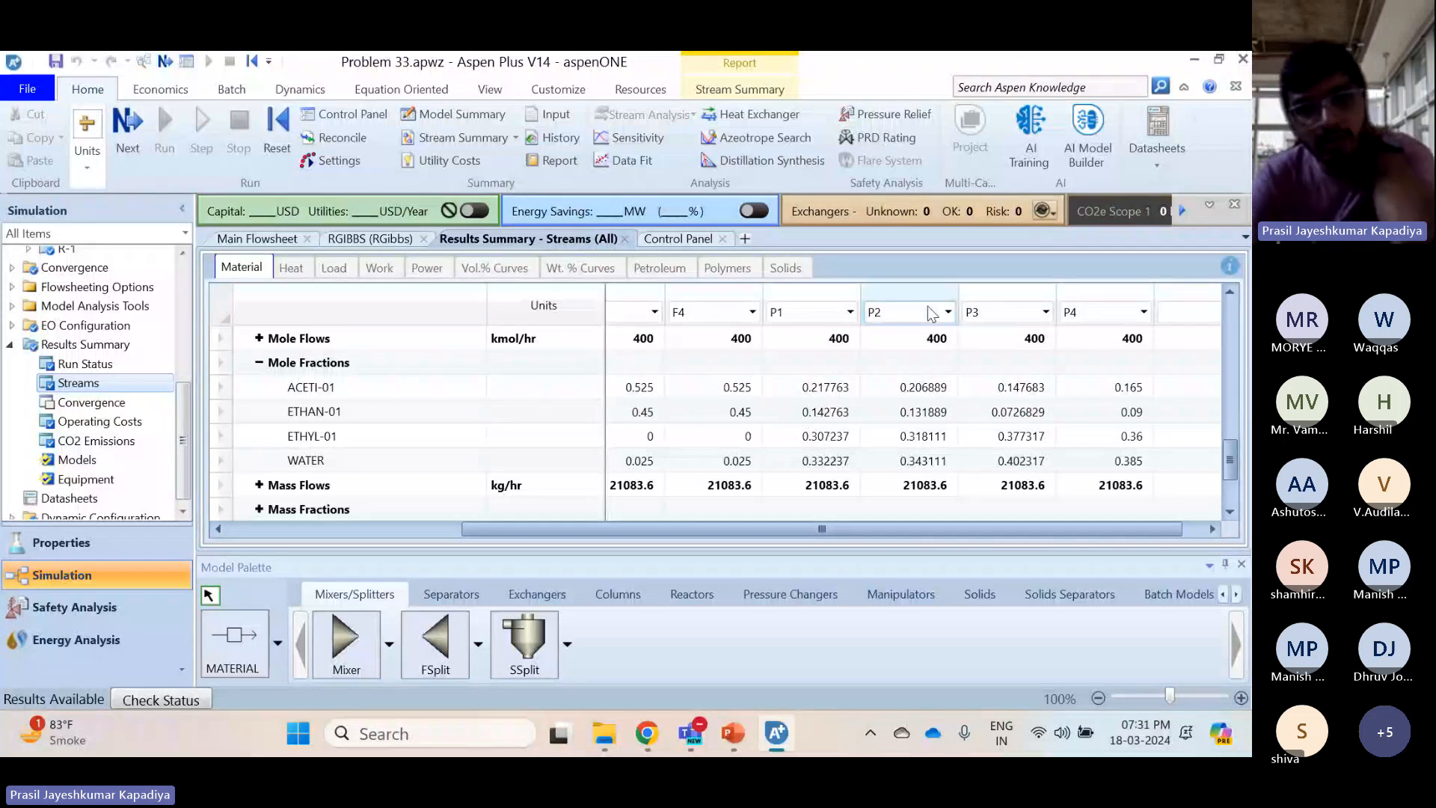
{"action": "left_click", "coordinate": [940, 437]}
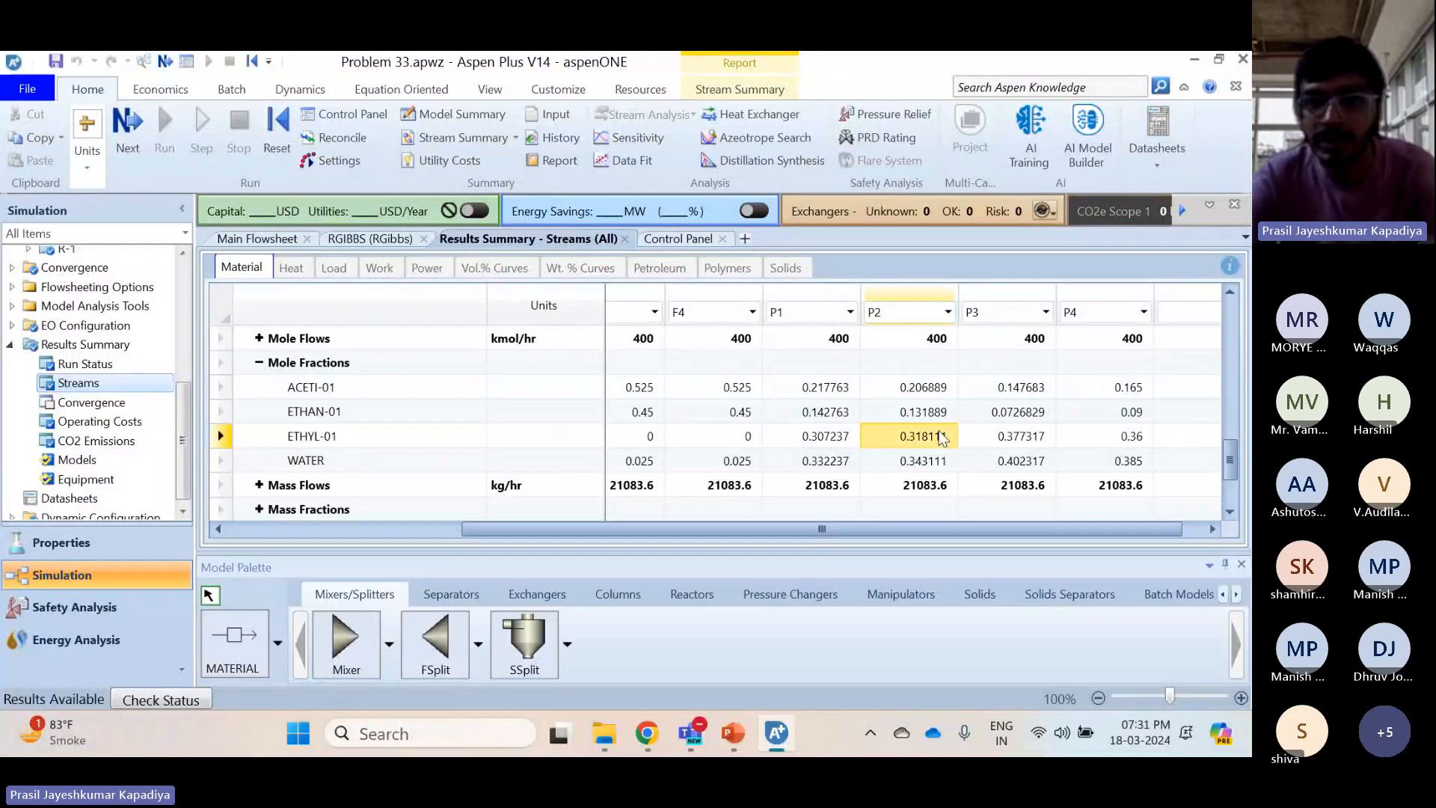
{"action": "left_click", "coordinate": [1019, 437]}
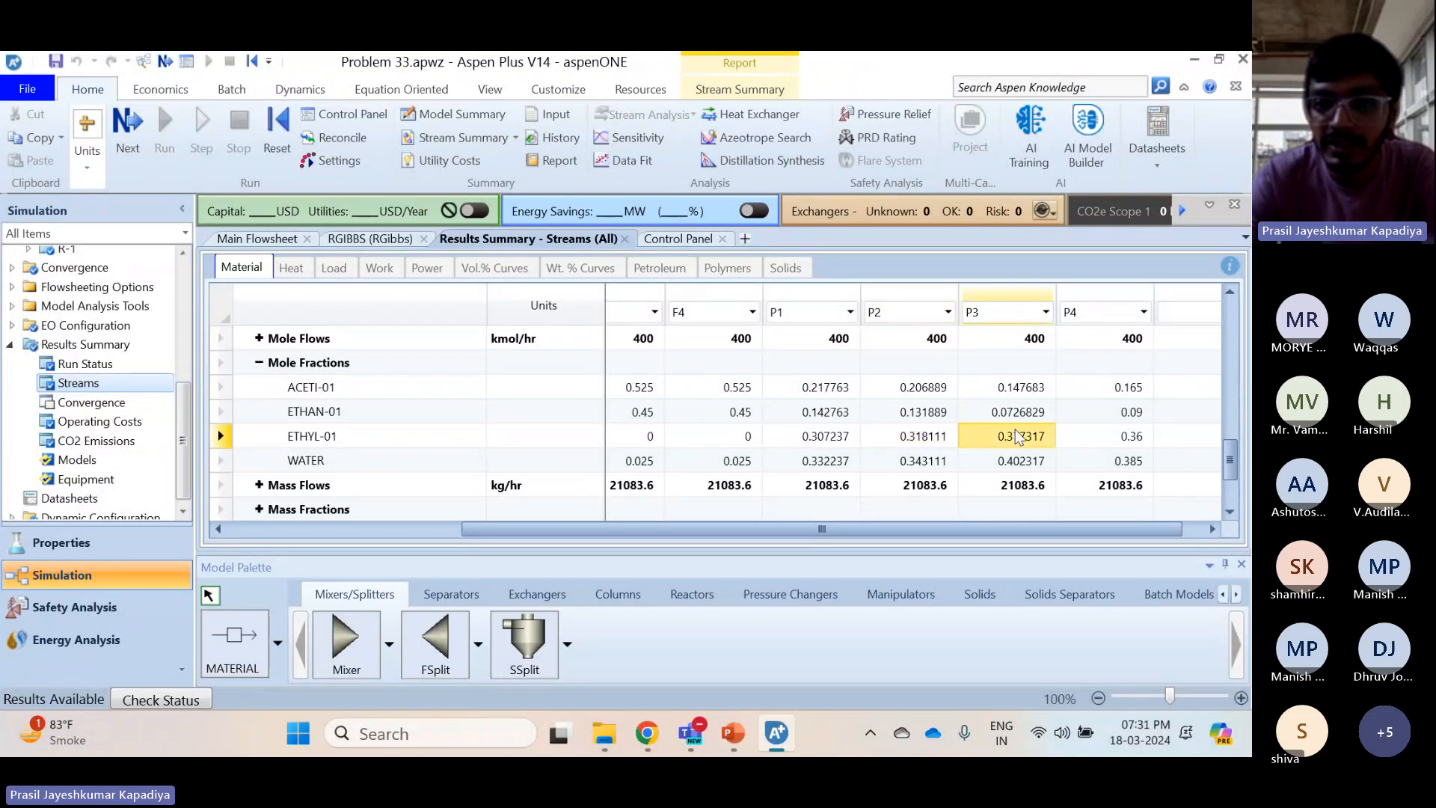
Open the RGIBBS block from the main flowsheet and review its operating conditions and phase settings
{"action": "left_click", "coordinate": [263, 239]}
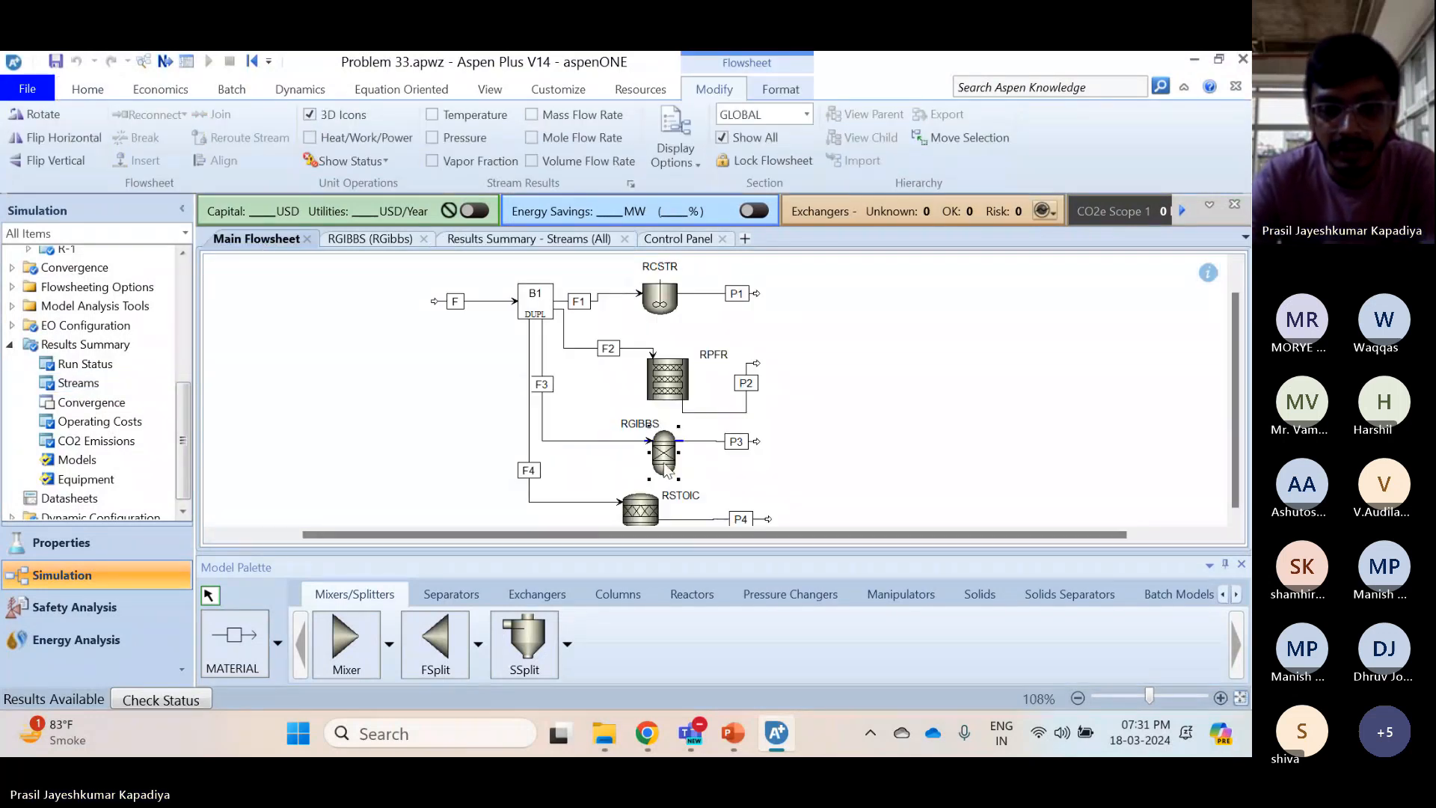
{"action": "double_click", "coordinate": [664, 468]}
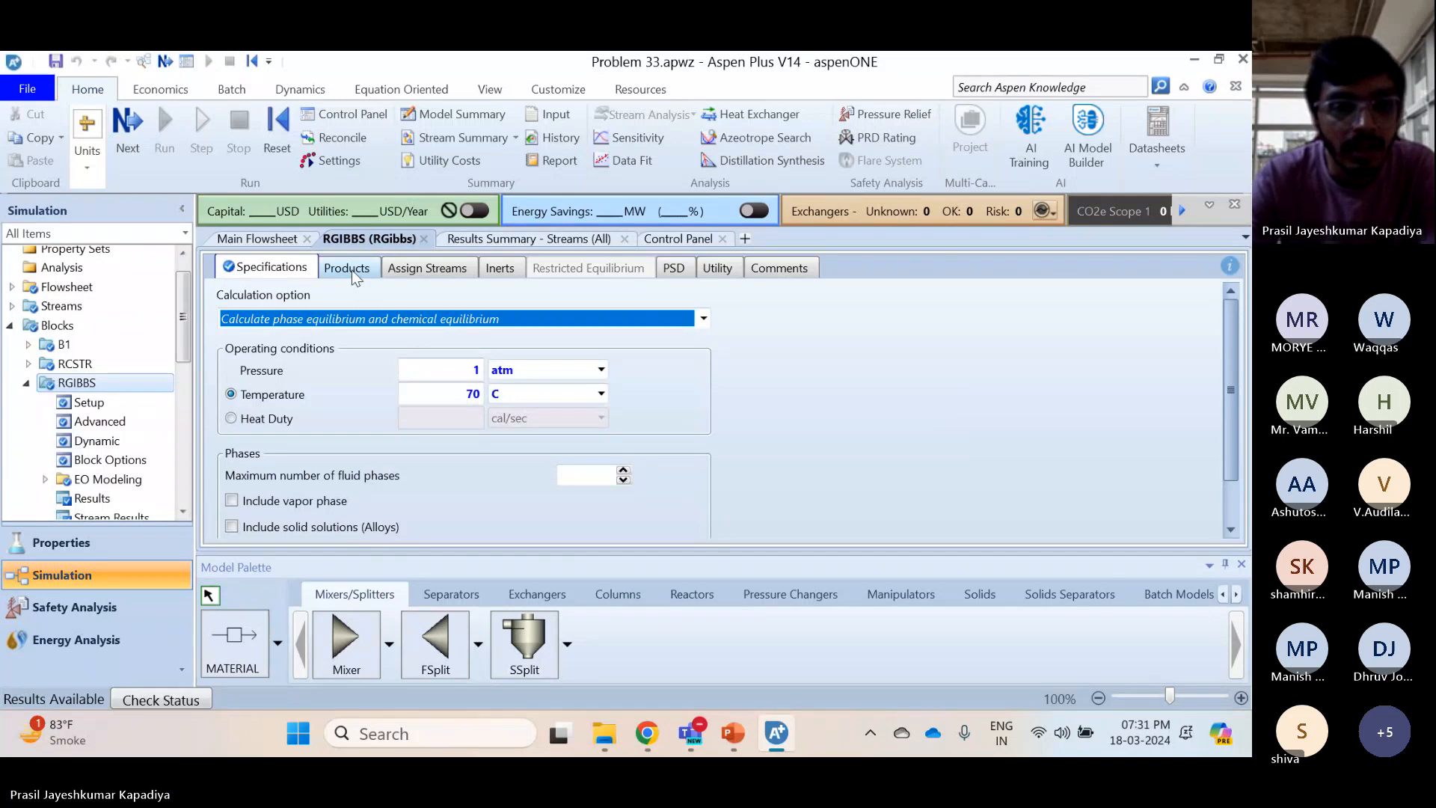
{"action": "scroll", "coordinate": [412, 344], "scroll_direction": "down", "scroll_amount": 1}
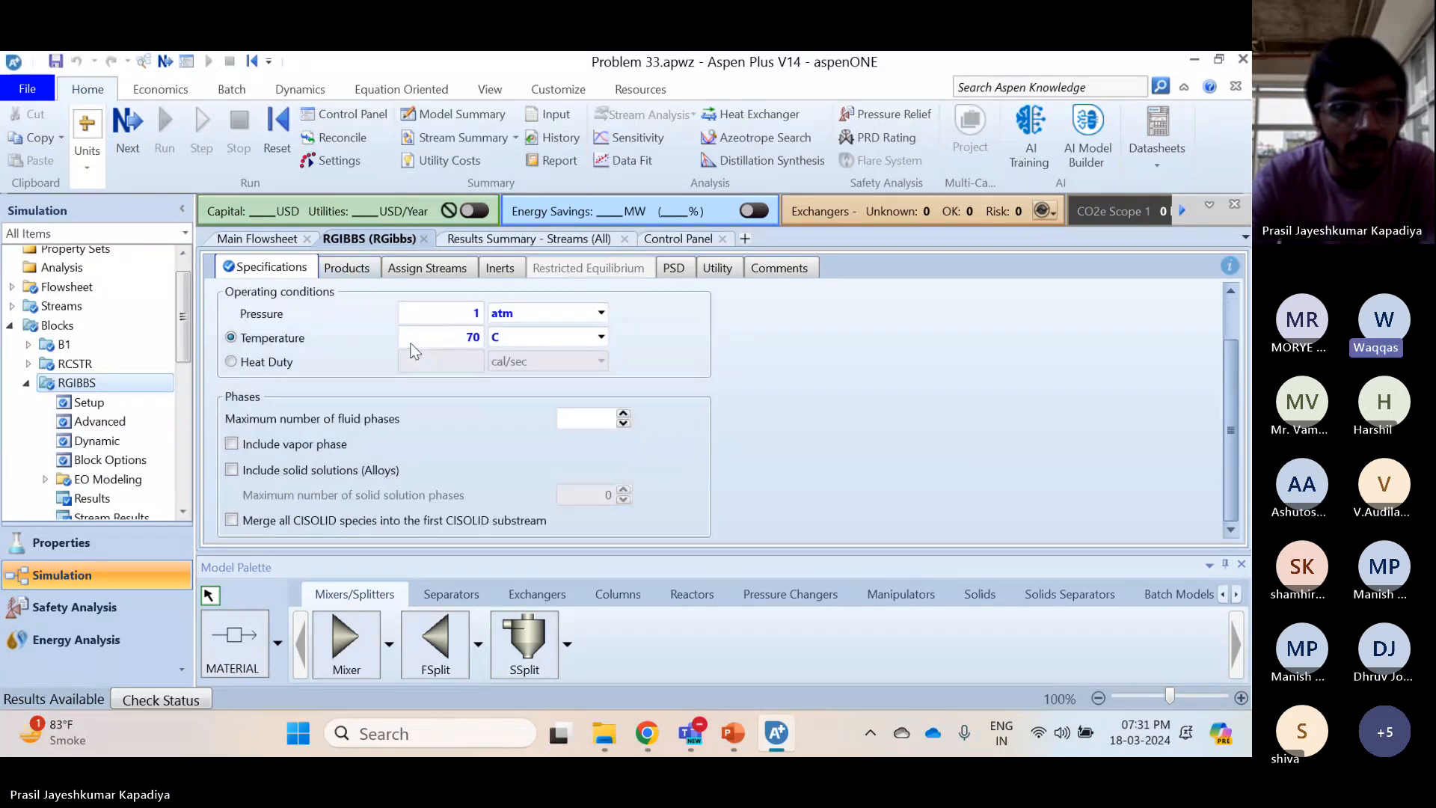
{"action": "scroll", "coordinate": [411, 348], "scroll_direction": "up", "scroll_amount": 1}
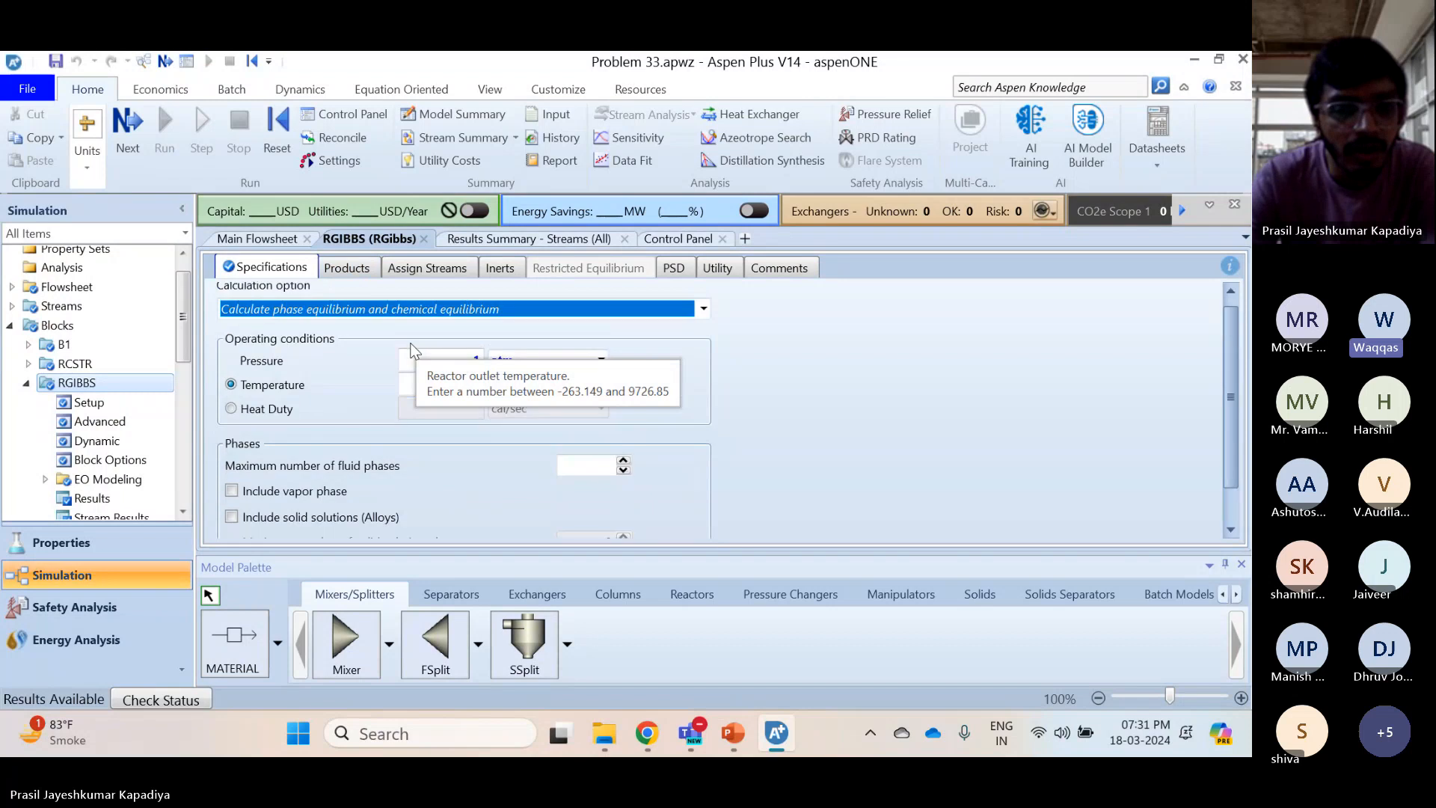
{"action": "scroll", "coordinate": [411, 348], "scroll_direction": "down", "scroll_amount": 1}
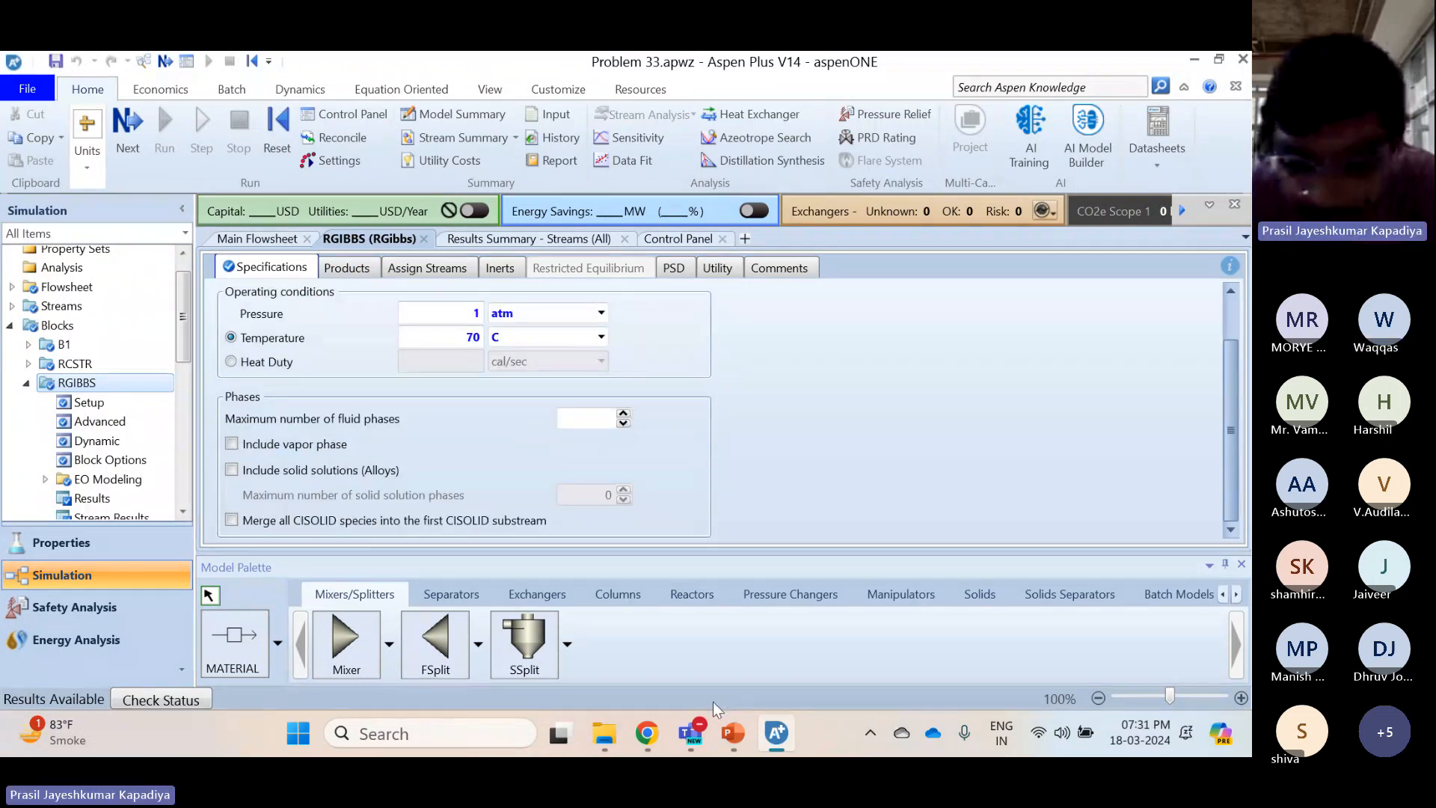
Check the participants in the Microsoft Teams meeting and return to Aspen Plus
{"action": "mouse_move", "coordinate": [689, 732]}
{"action": "left_click", "coordinate": [617, 565]}
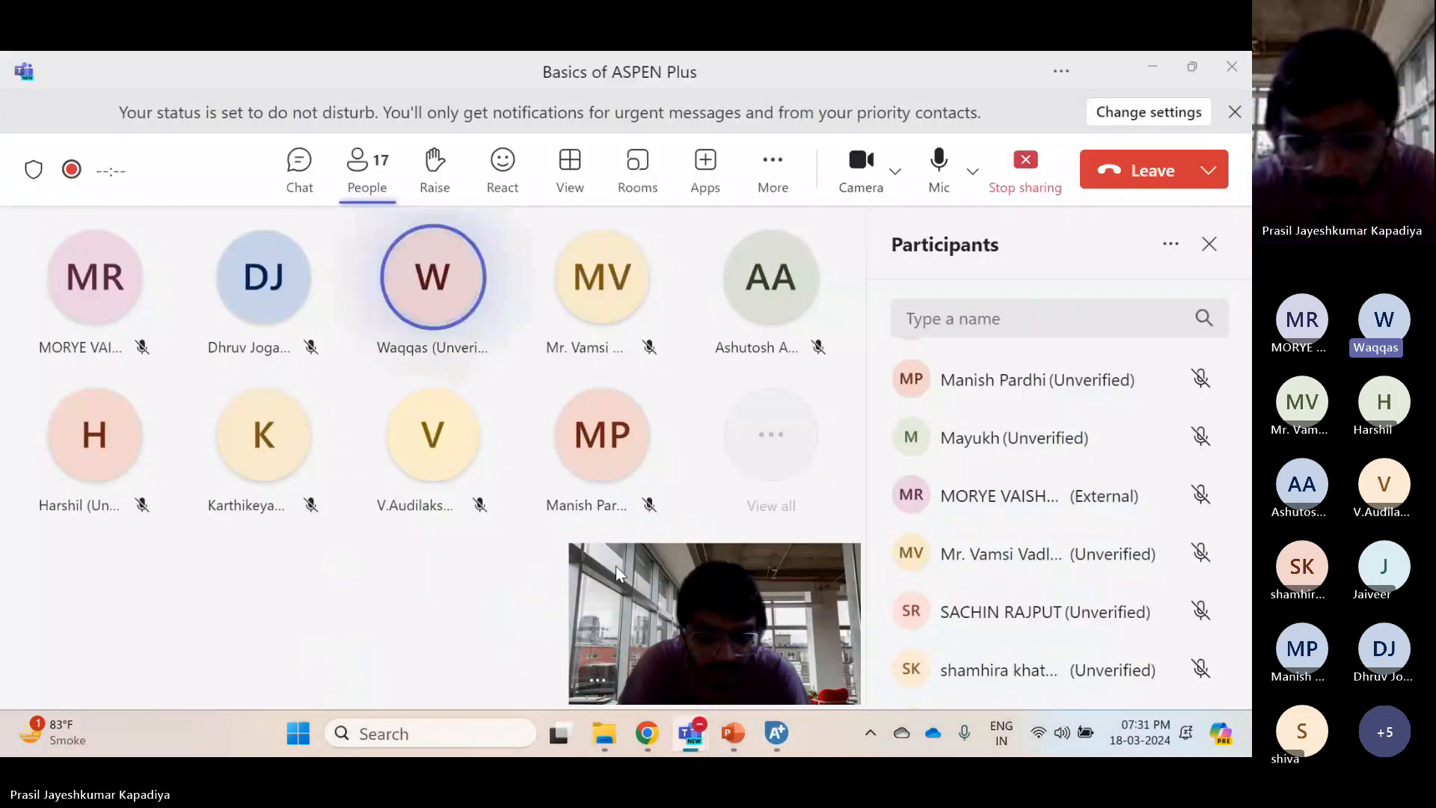
{"action": "left_click", "coordinate": [775, 720]}
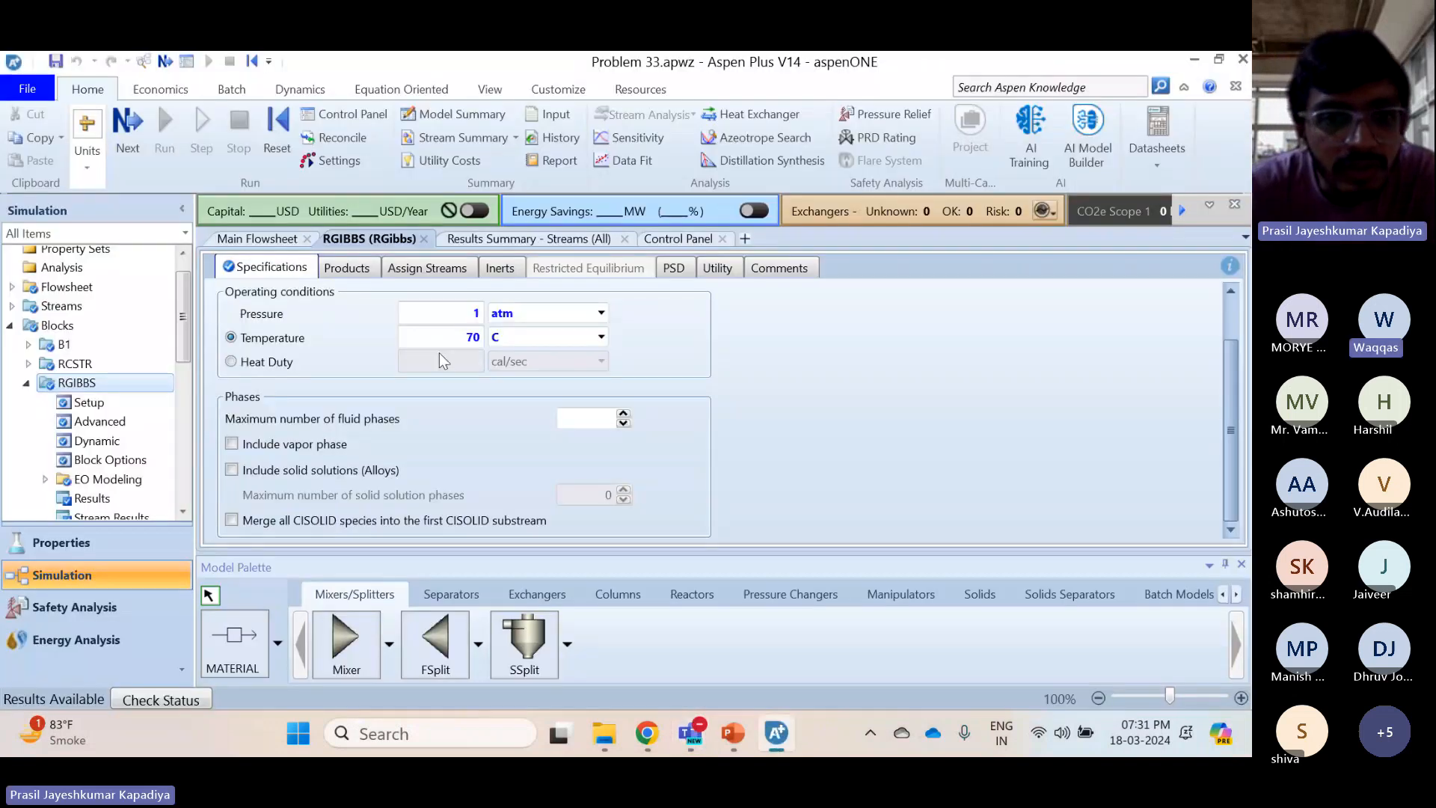
Check the problem statement in the PowerPoint slides and the RGIBBS stream assignment settings in Aspen Plus
{"action": "left_click", "coordinate": [340, 270]}
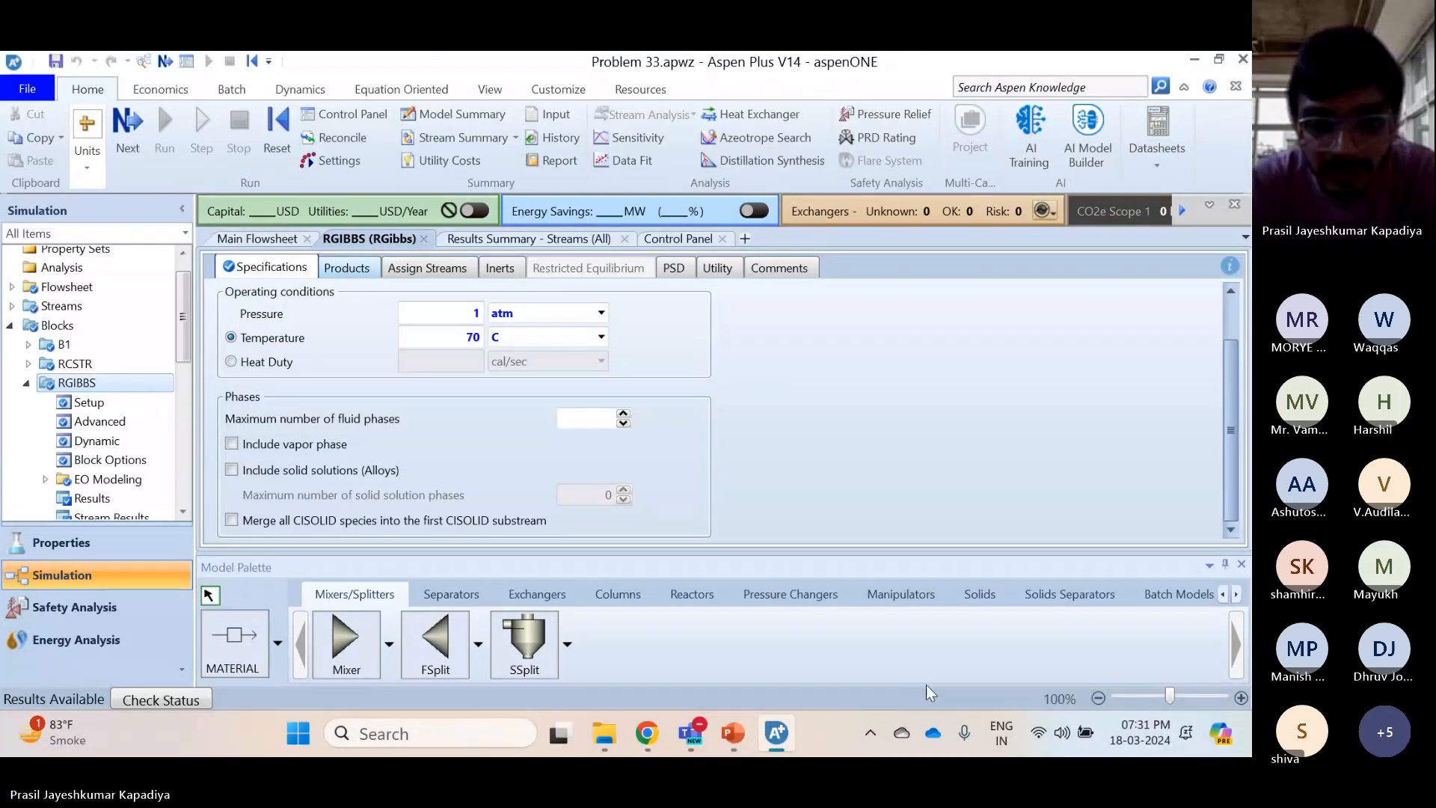
{"action": "left_click", "coordinate": [751, 734]}
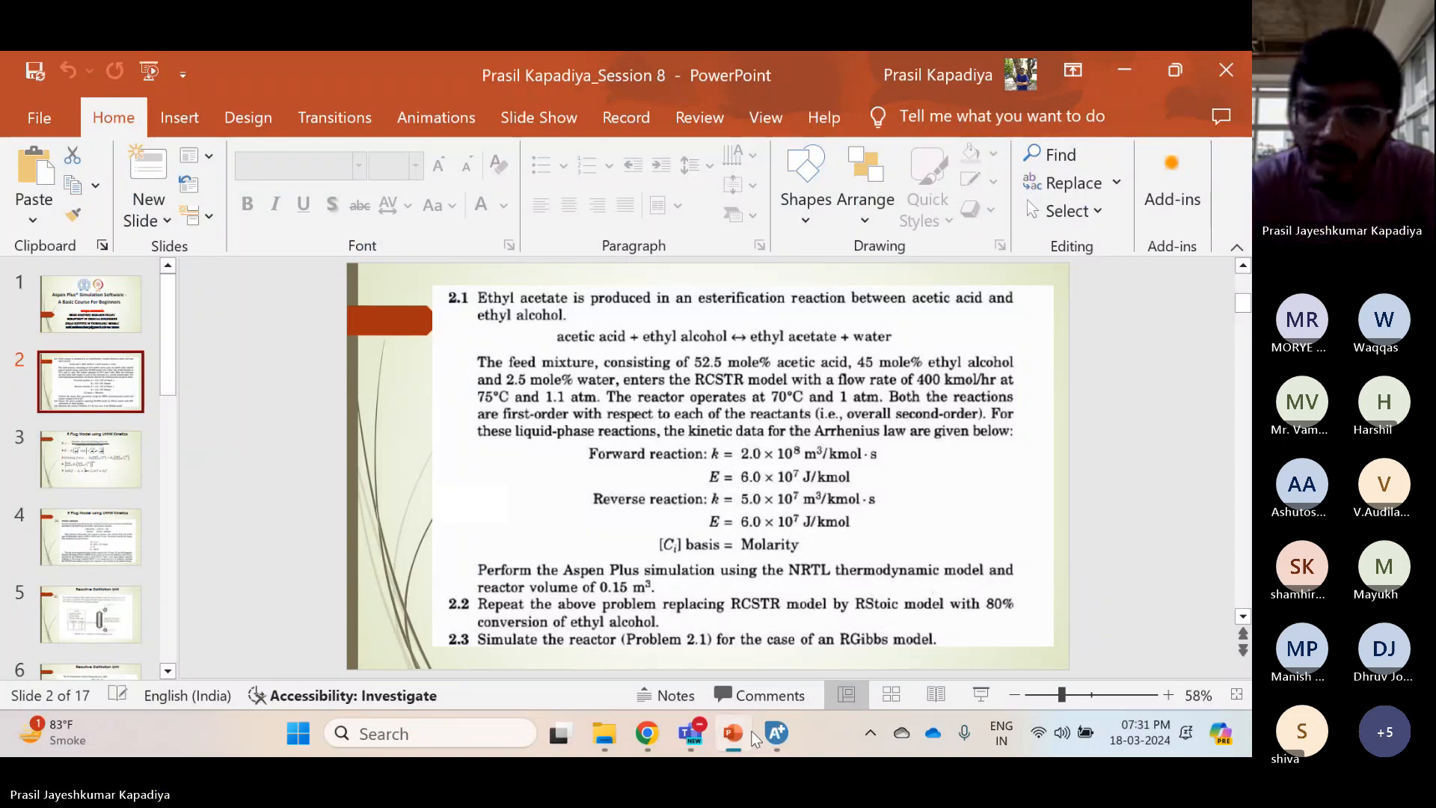
{"action": "left_click", "coordinate": [776, 734]}
{"action": "left_click", "coordinate": [403, 269]}
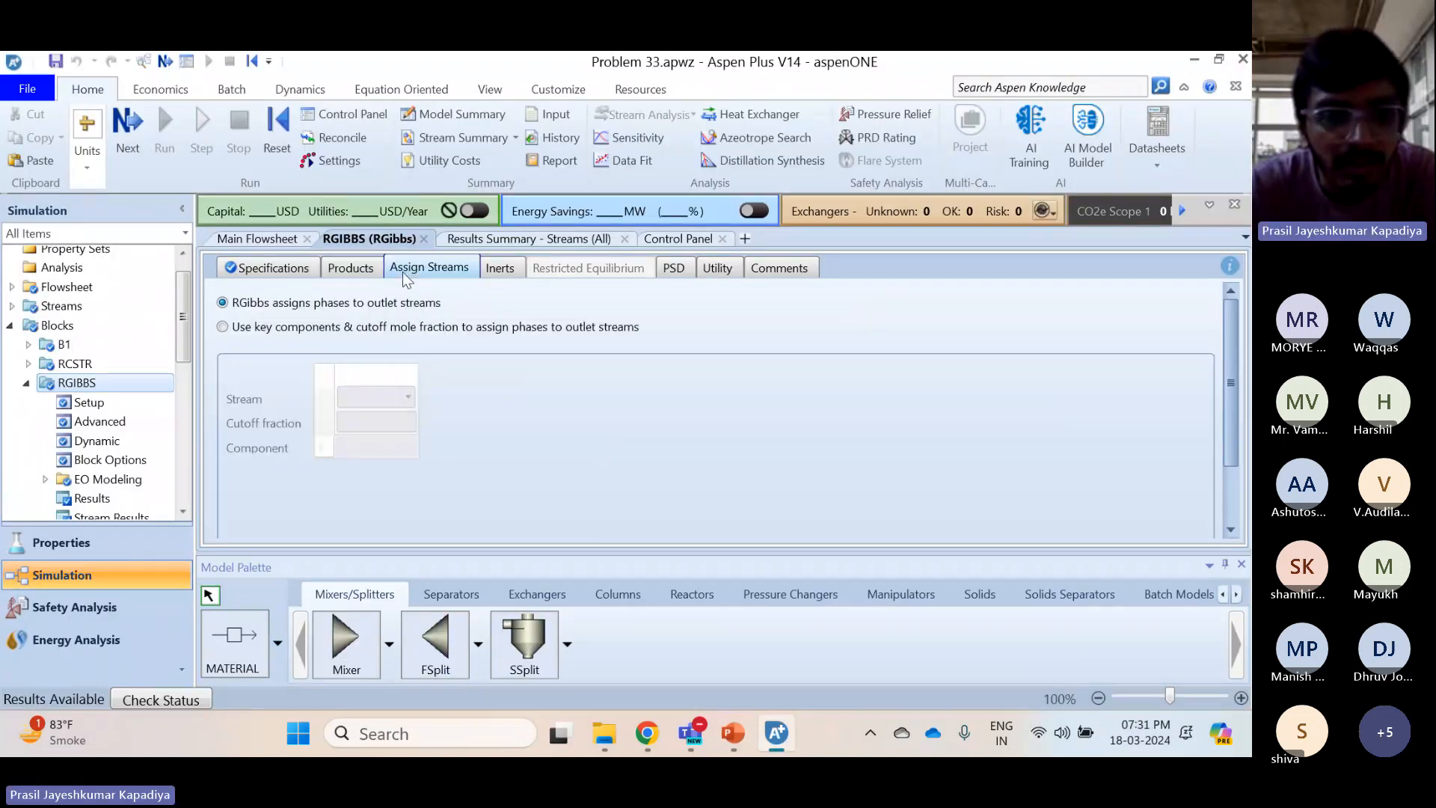
{"action": "left_click", "coordinate": [293, 267]}
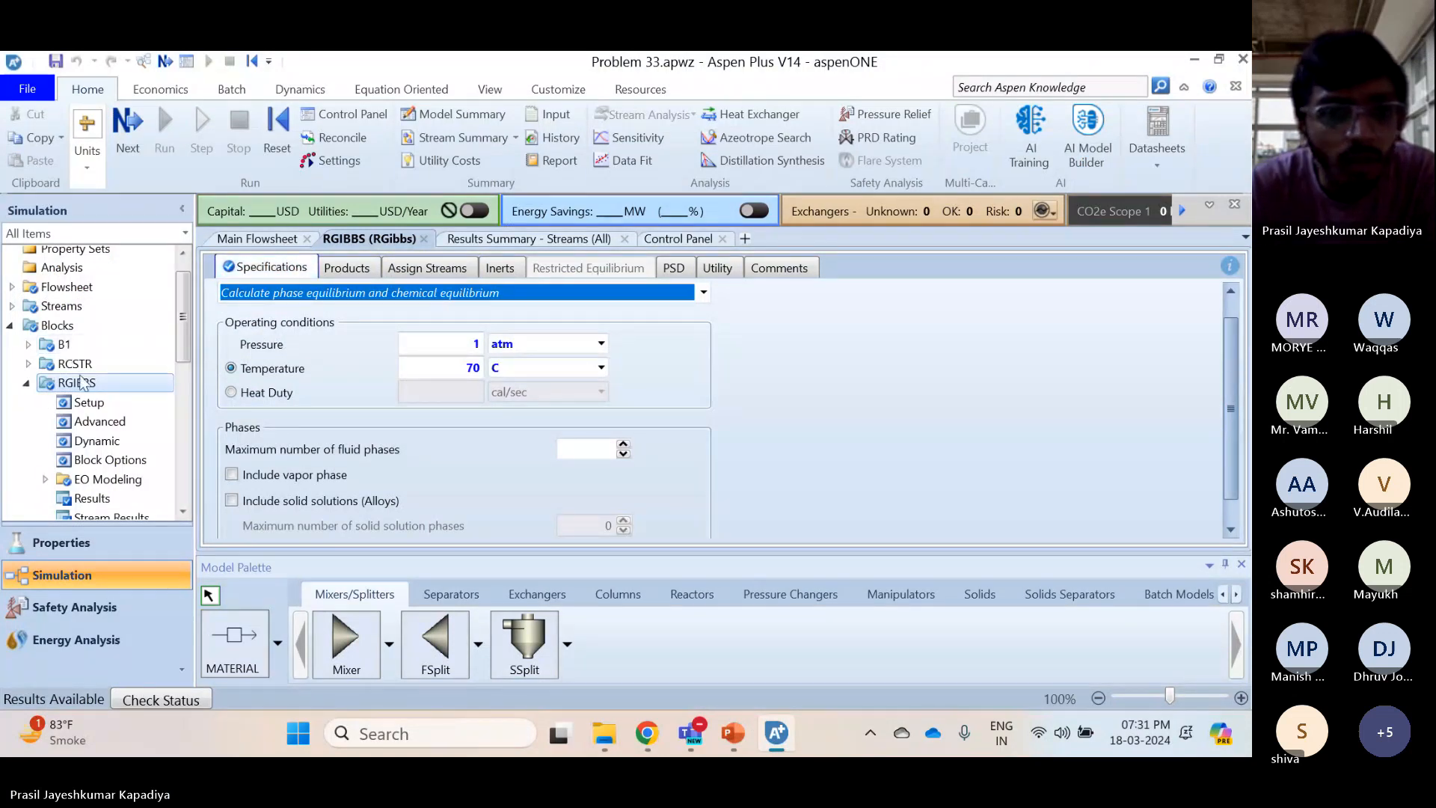
Review the calculation options available for the RGIBBS block
{"action": "left_click", "coordinate": [26, 383]}
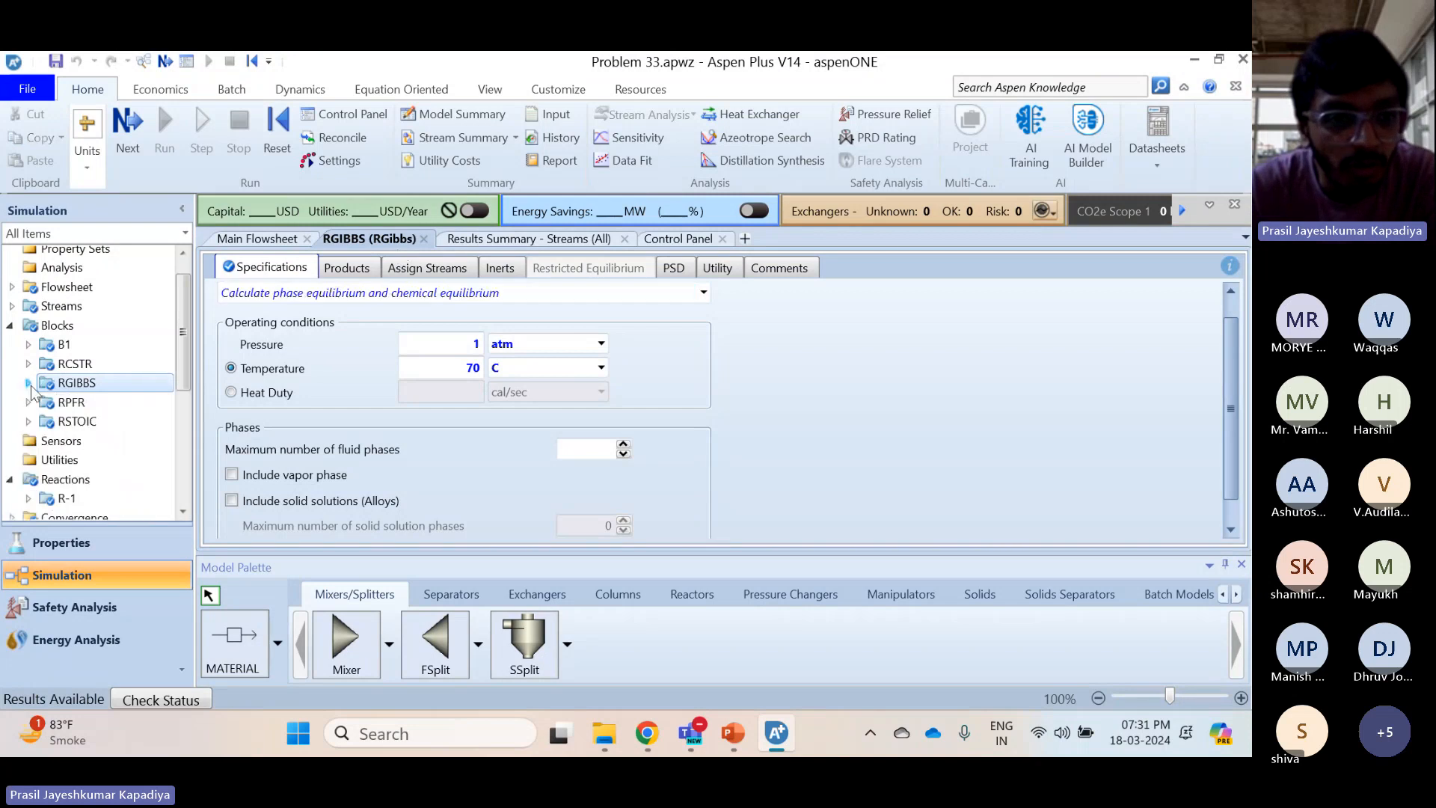
{"action": "double_click", "coordinate": [117, 389]}
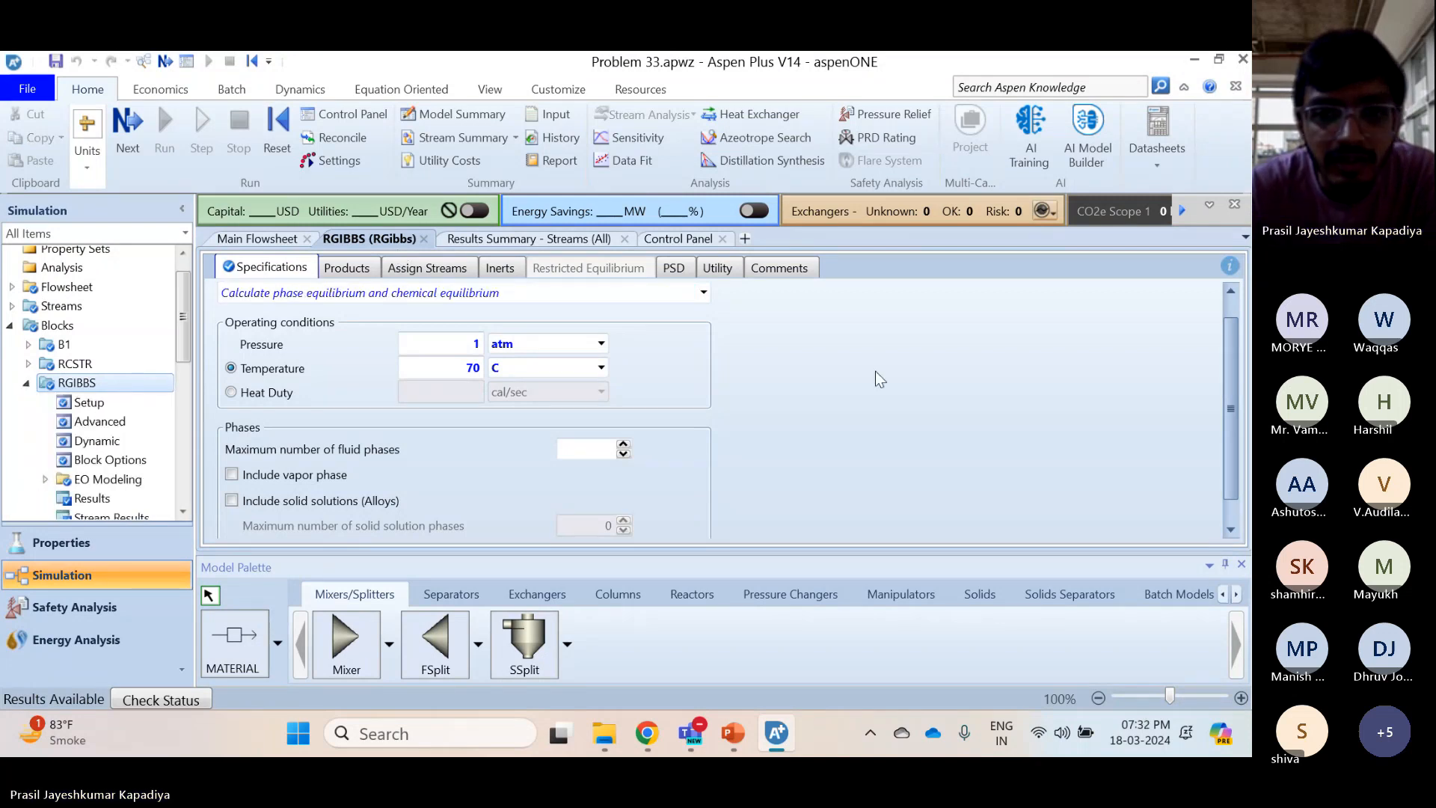
{"action": "left_click", "coordinate": [704, 320]}
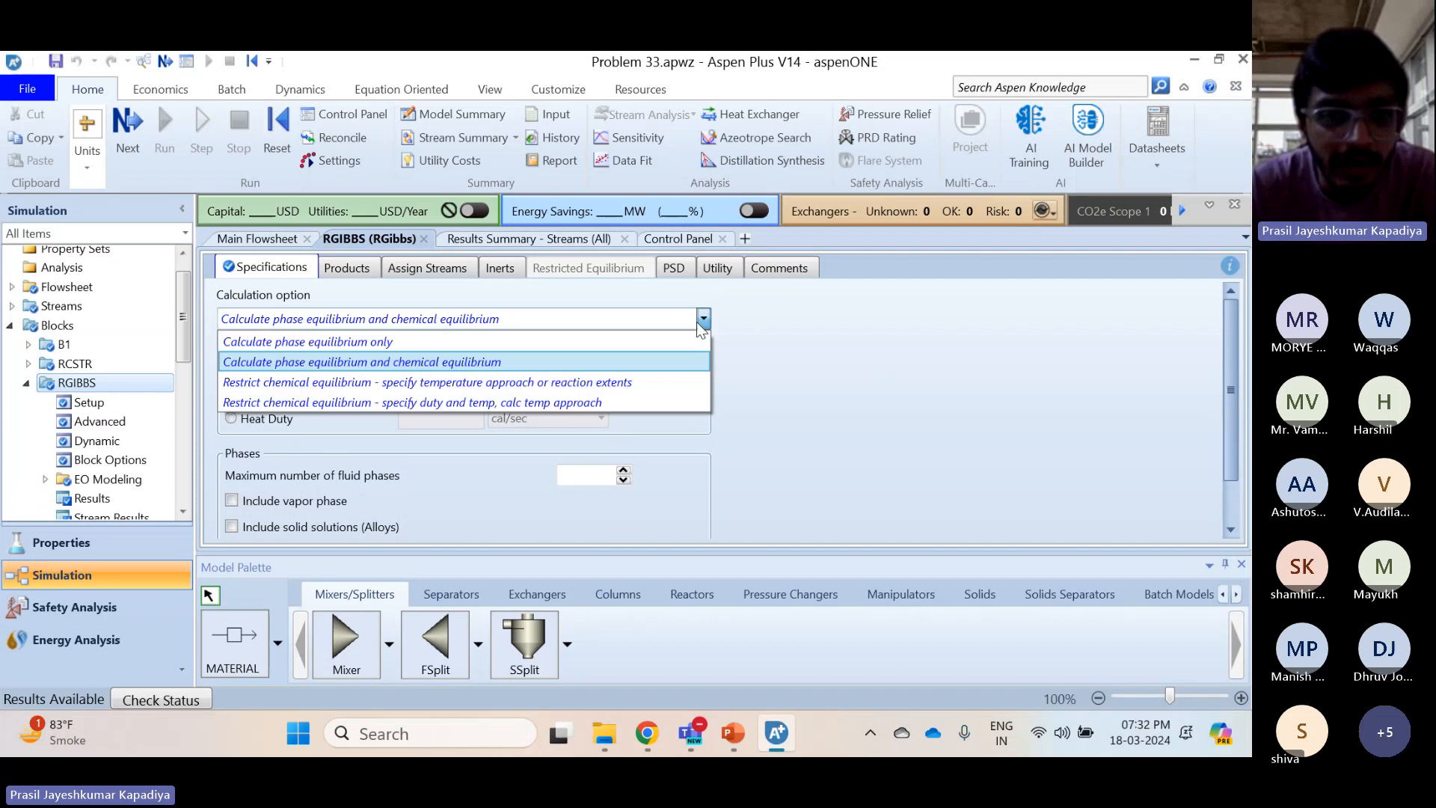
{"action": "left_click", "coordinate": [900, 380]}
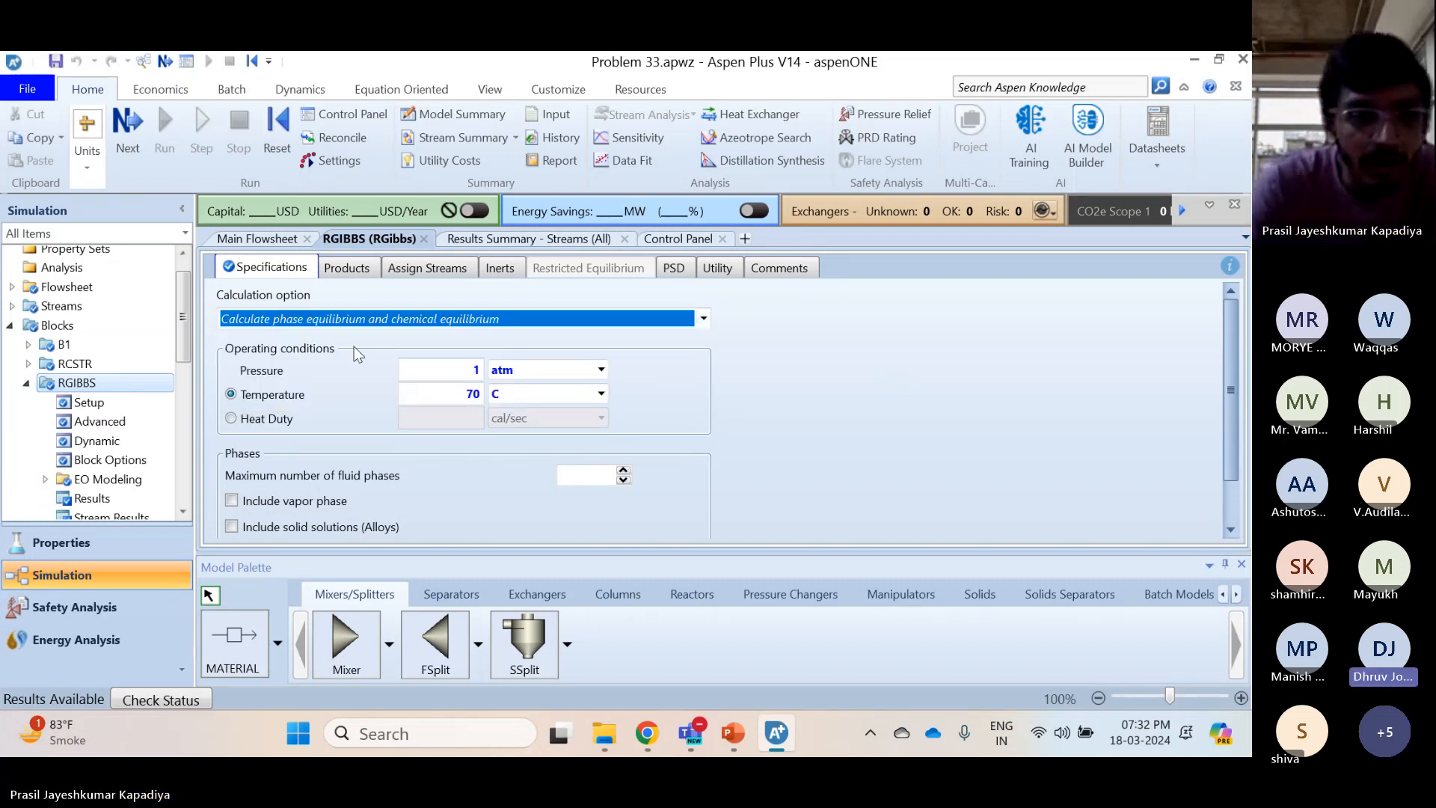
Restore the RGIBBS calculation option to "Calculate phase equilibrium and chemical equilibrium" and open the block's product settings
{"action": "scroll", "coordinate": [419, 345], "scroll_direction": "down", "scroll_amount": 2}
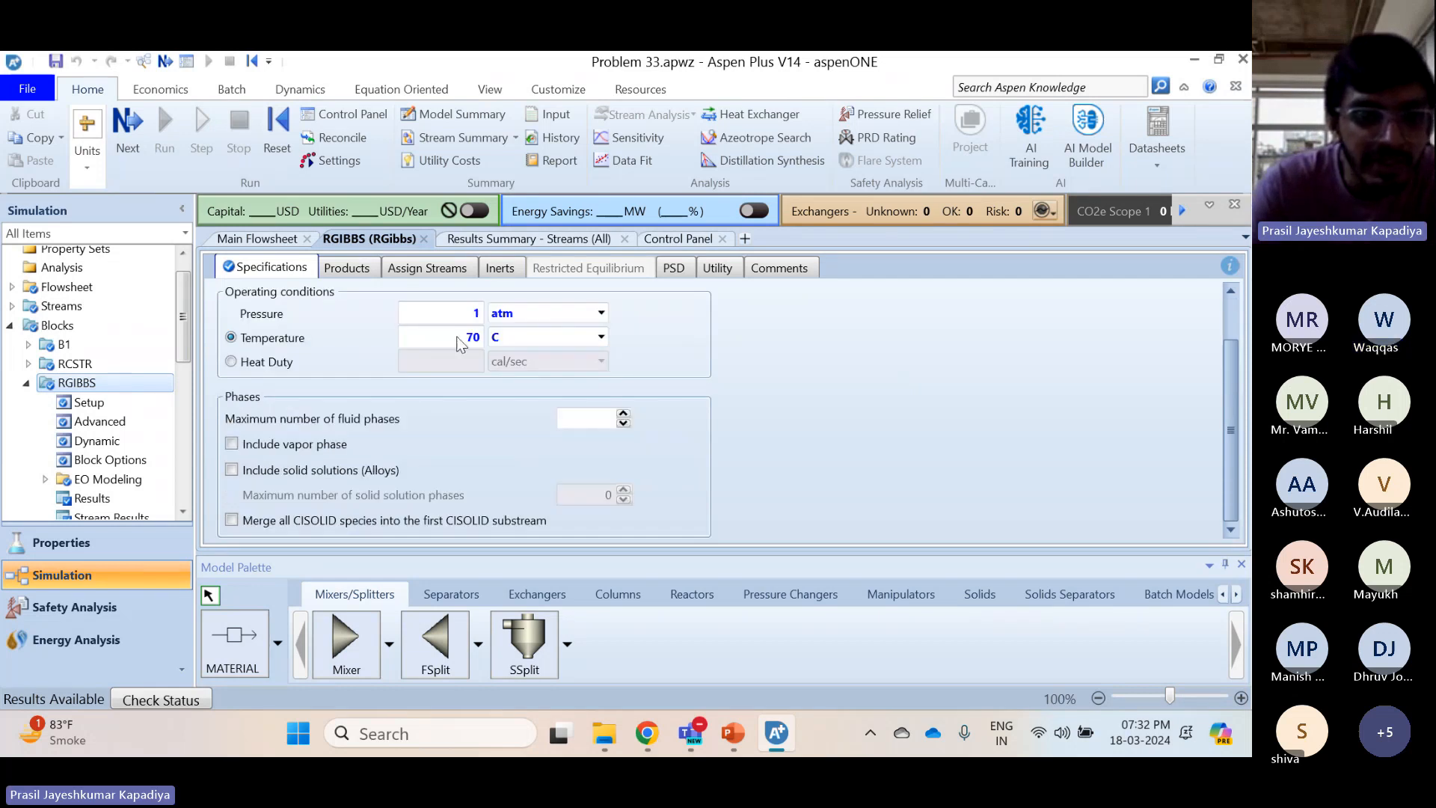
{"action": "scroll", "coordinate": [460, 318], "scroll_direction": "up", "scroll_amount": 1}
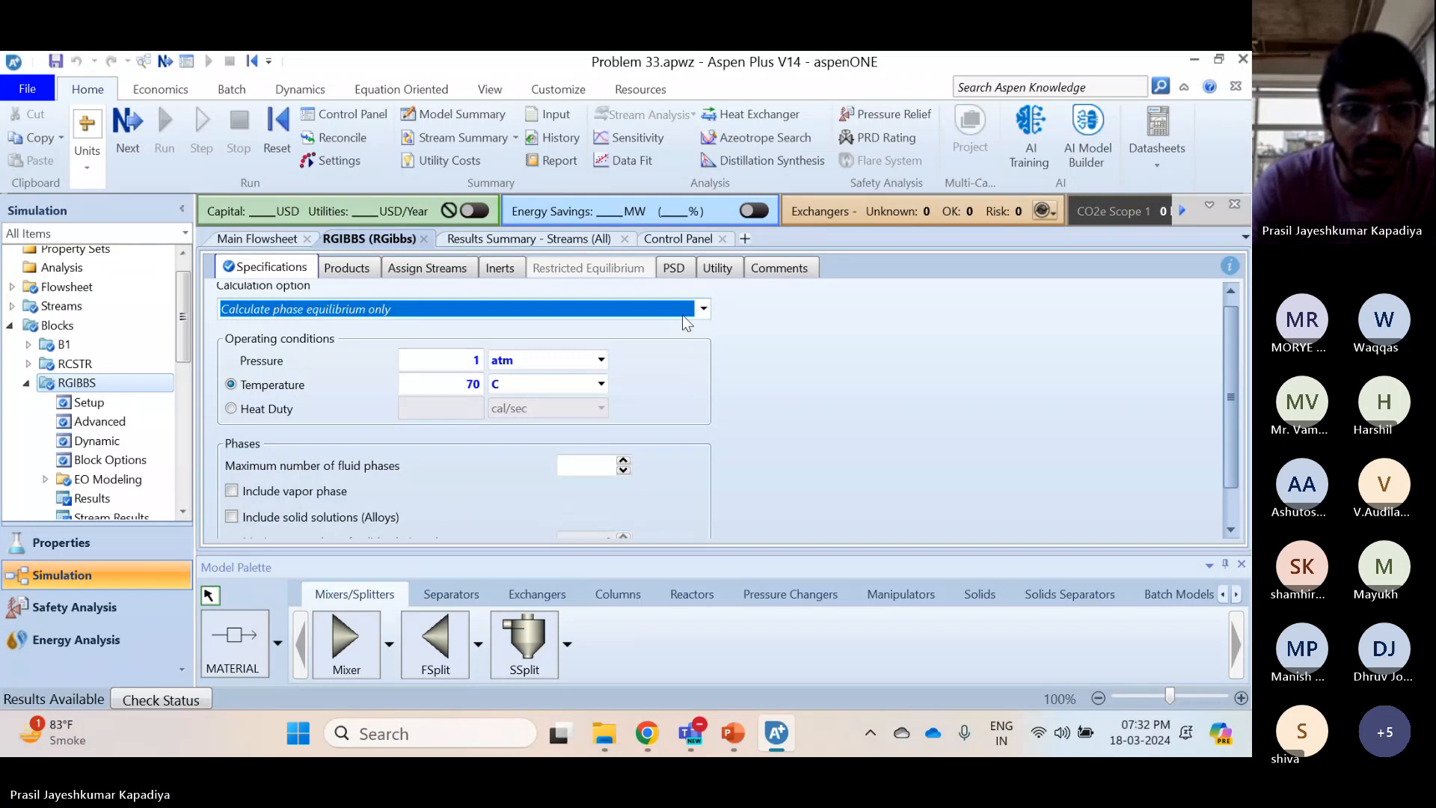
{"action": "left_click", "coordinate": [614, 308]}
{"action": "left_click", "coordinate": [449, 349]}
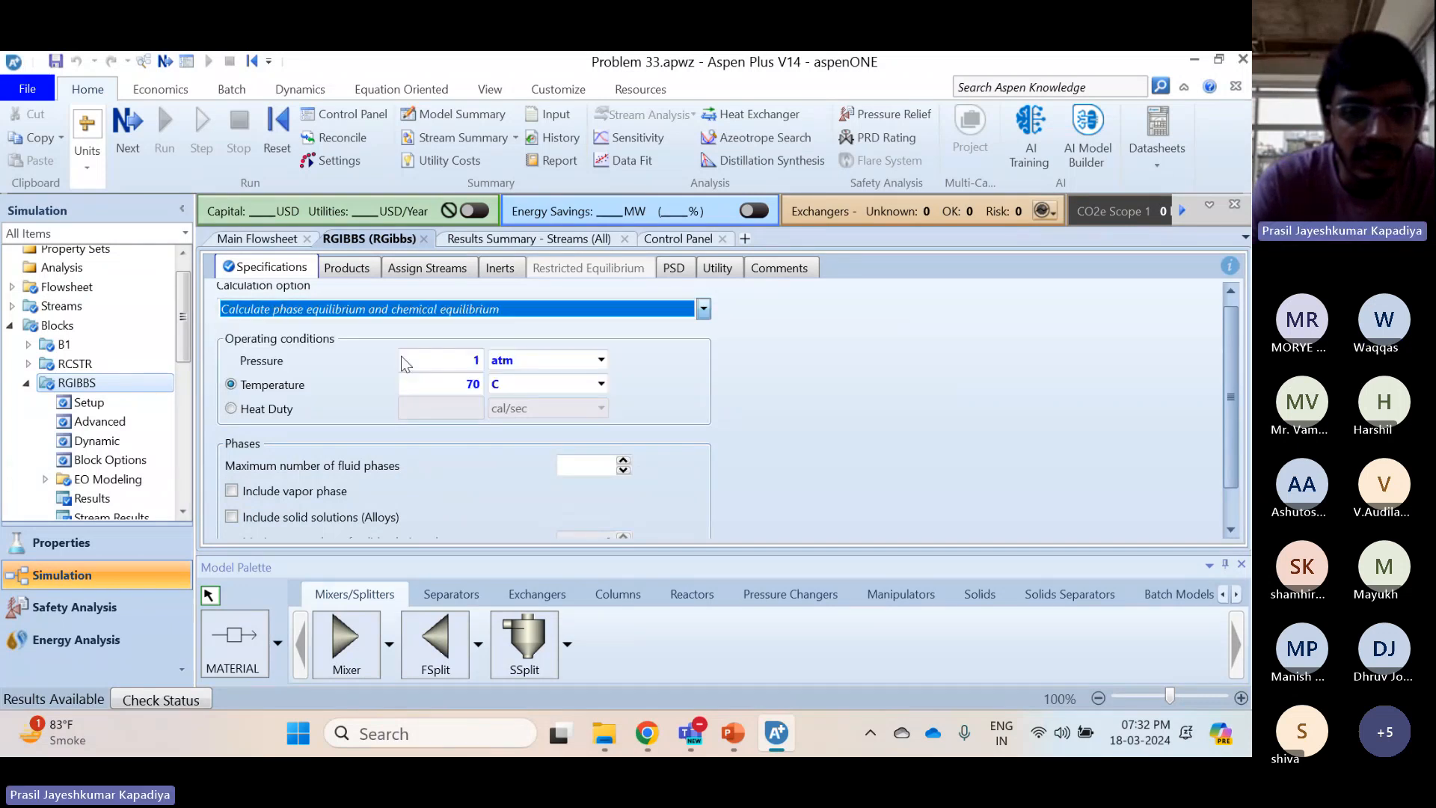
{"action": "left_click", "coordinate": [349, 267]}
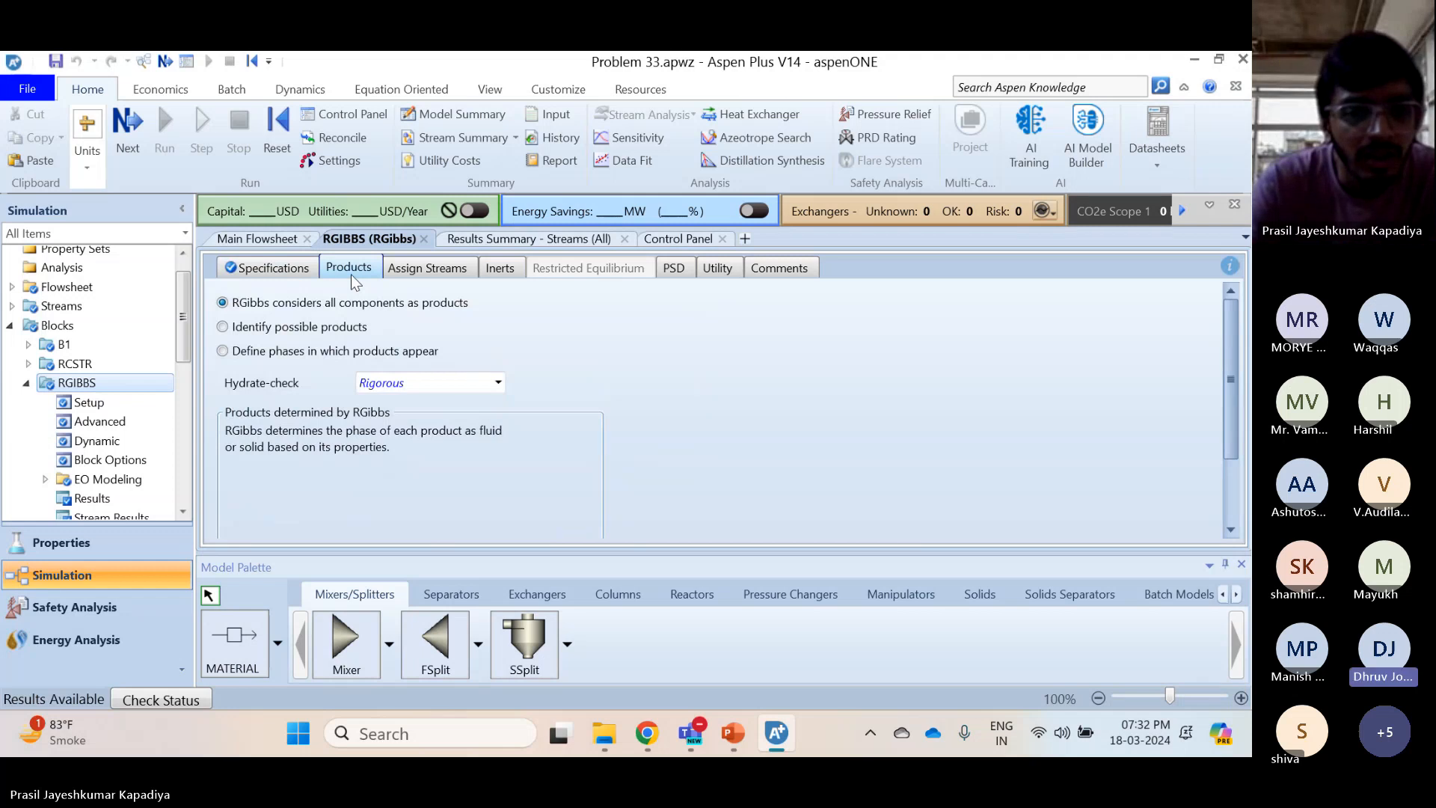
Review the stream assignment, inerts and PSD settings of the RGIBBS block
{"action": "left_click", "coordinate": [433, 270]}
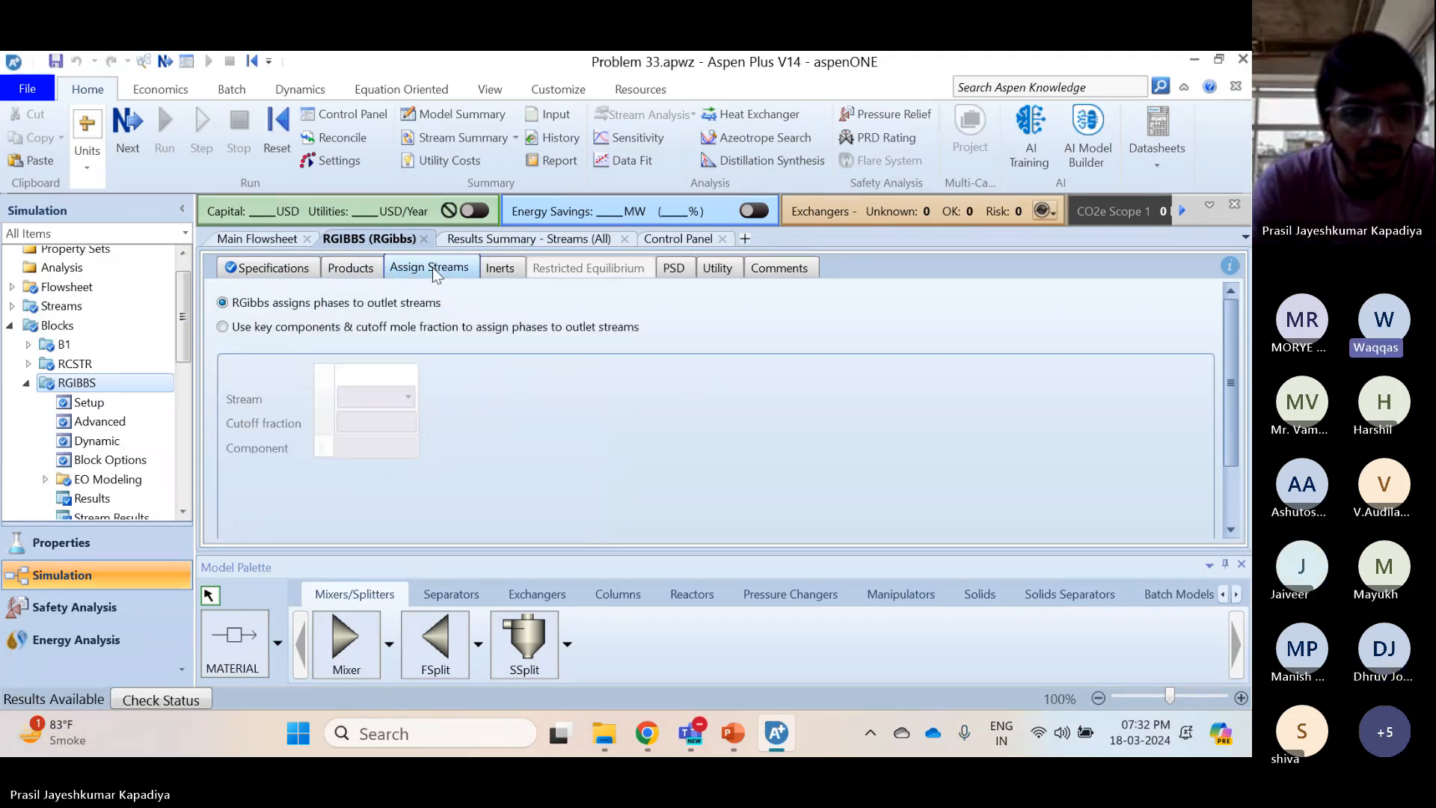
{"action": "left_click", "coordinate": [518, 269]}
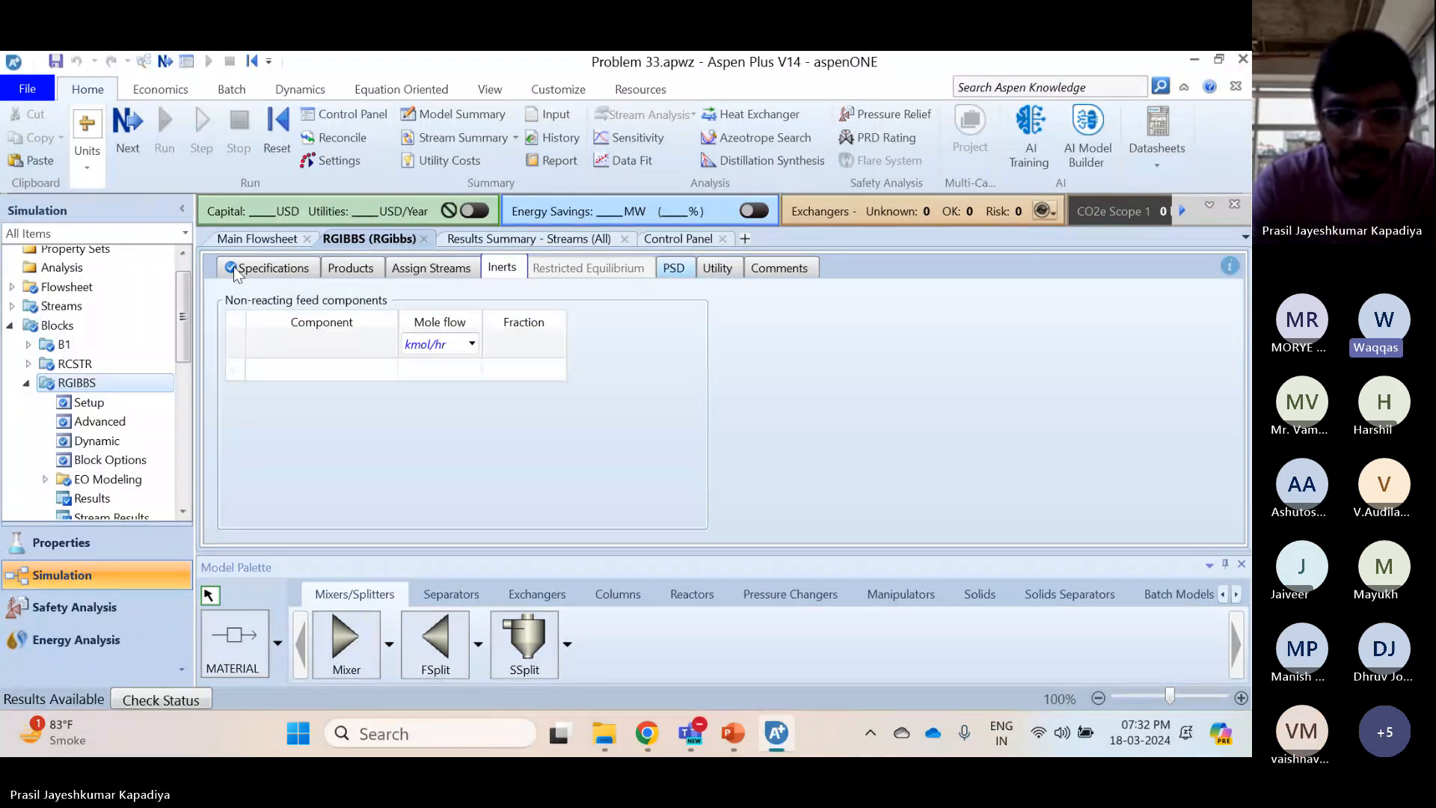
{"action": "left_click", "coordinate": [251, 256]}
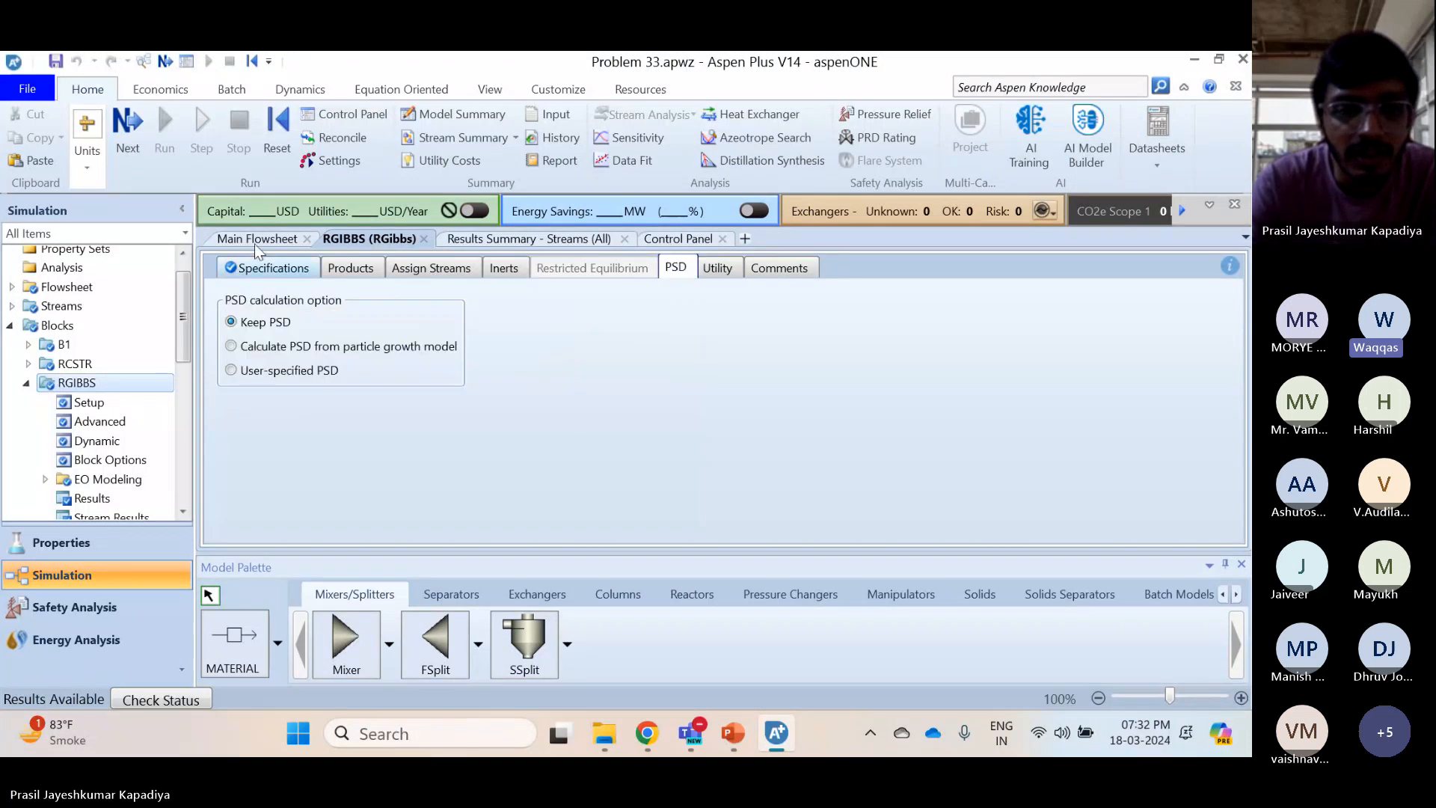
Reinitialize the whole simulation from the main flowsheet and run it again
{"action": "left_click", "coordinate": [247, 245]}
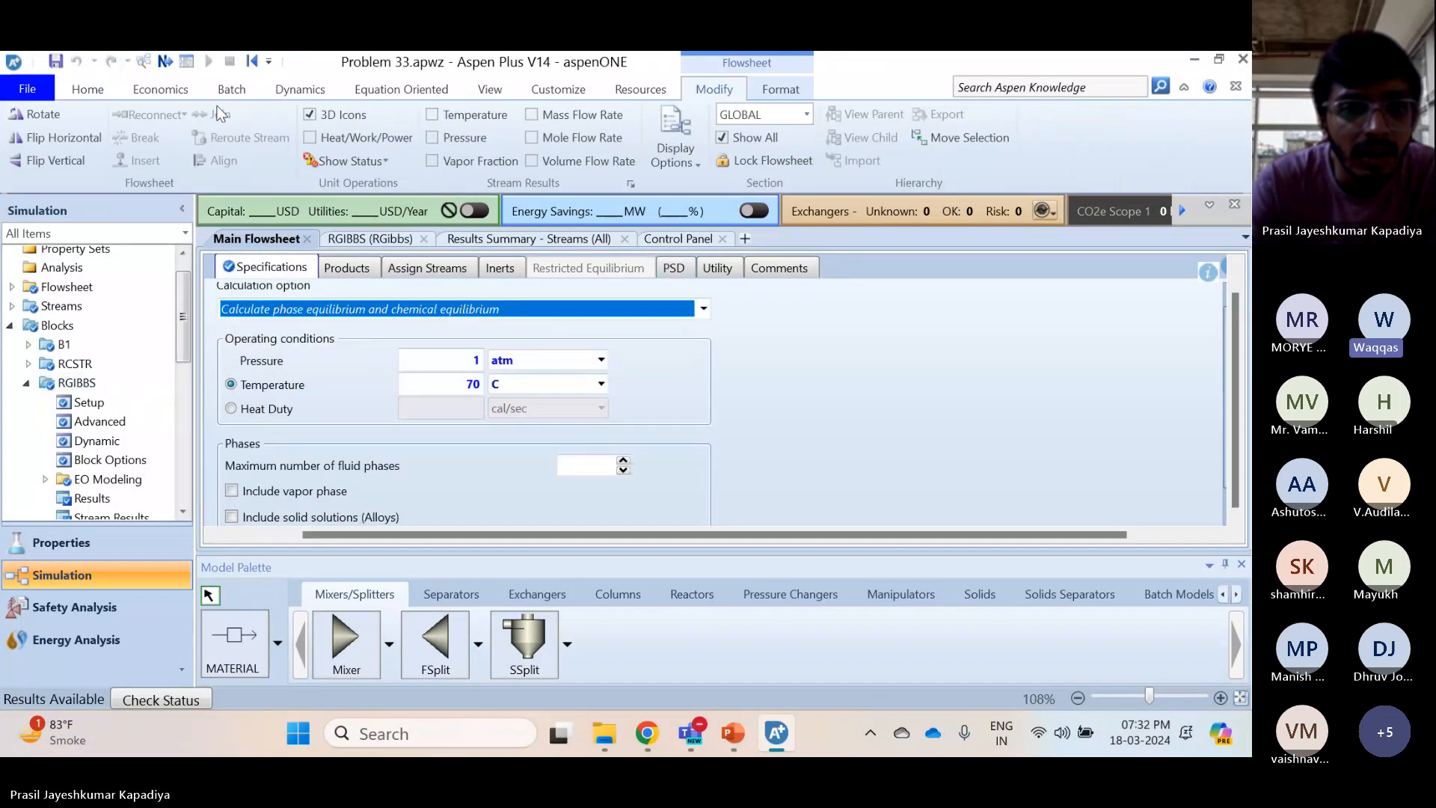
{"action": "left_click", "coordinate": [252, 62]}
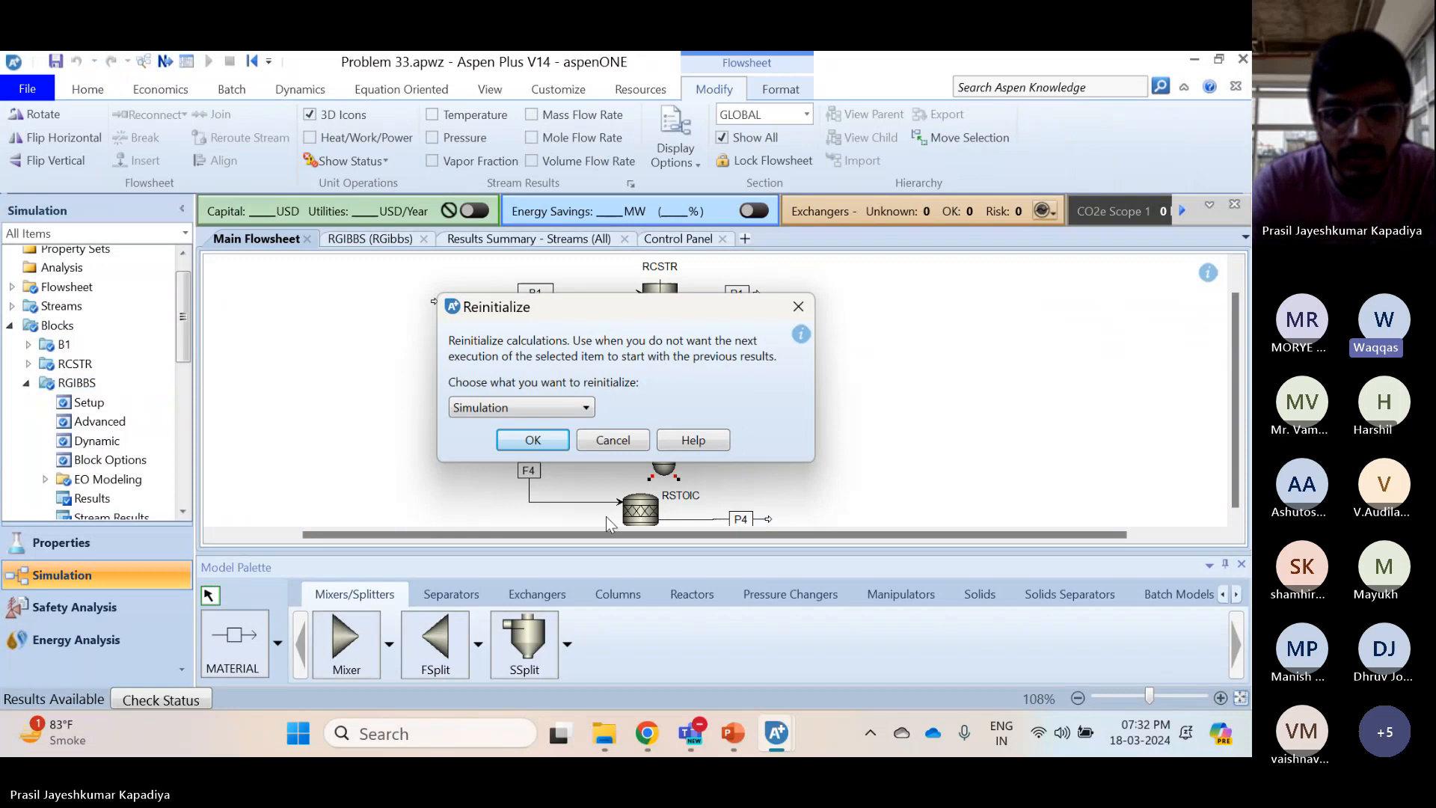
{"action": "left_click", "coordinate": [545, 440]}
{"action": "left_click", "coordinate": [769, 416]}
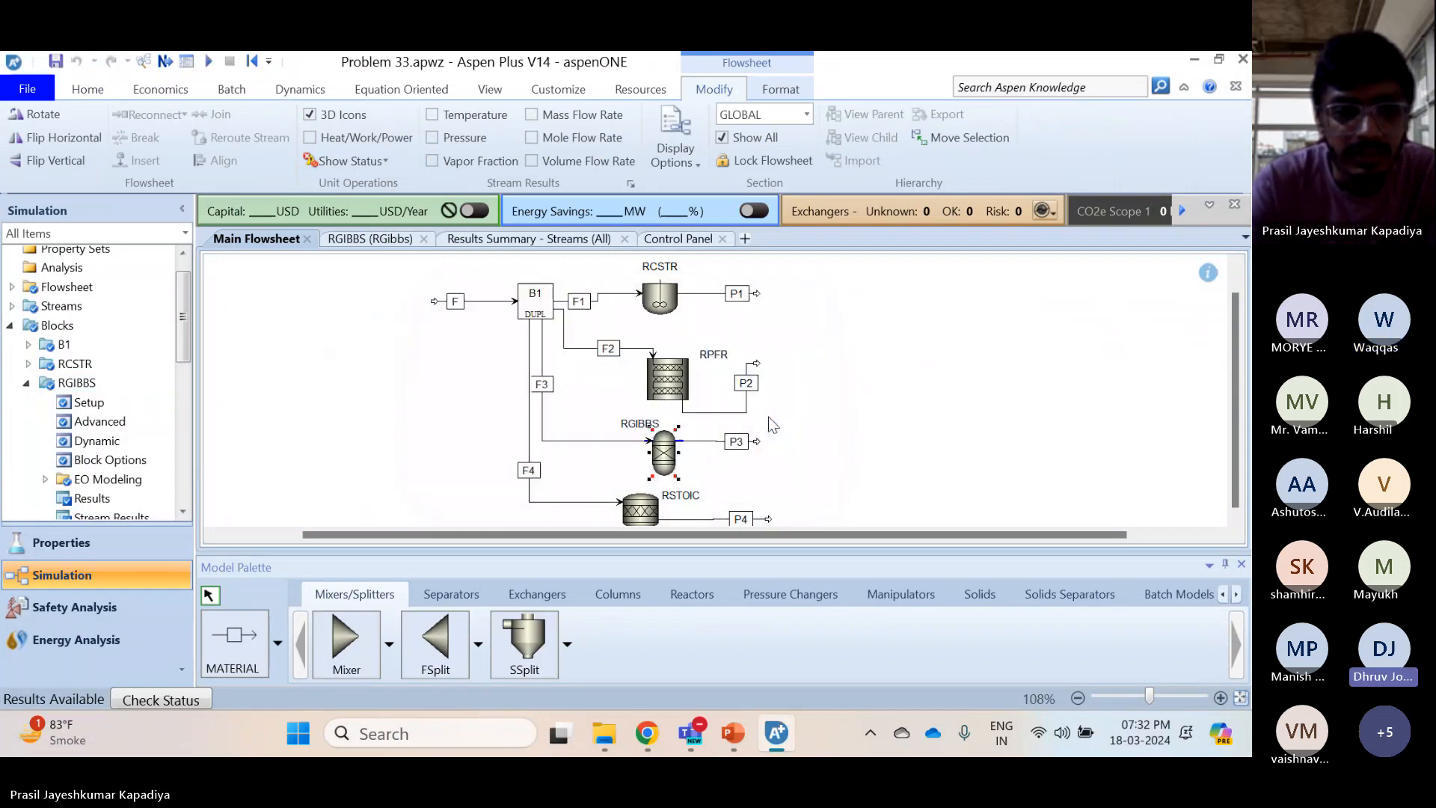
{"action": "left_click", "coordinate": [209, 62]}
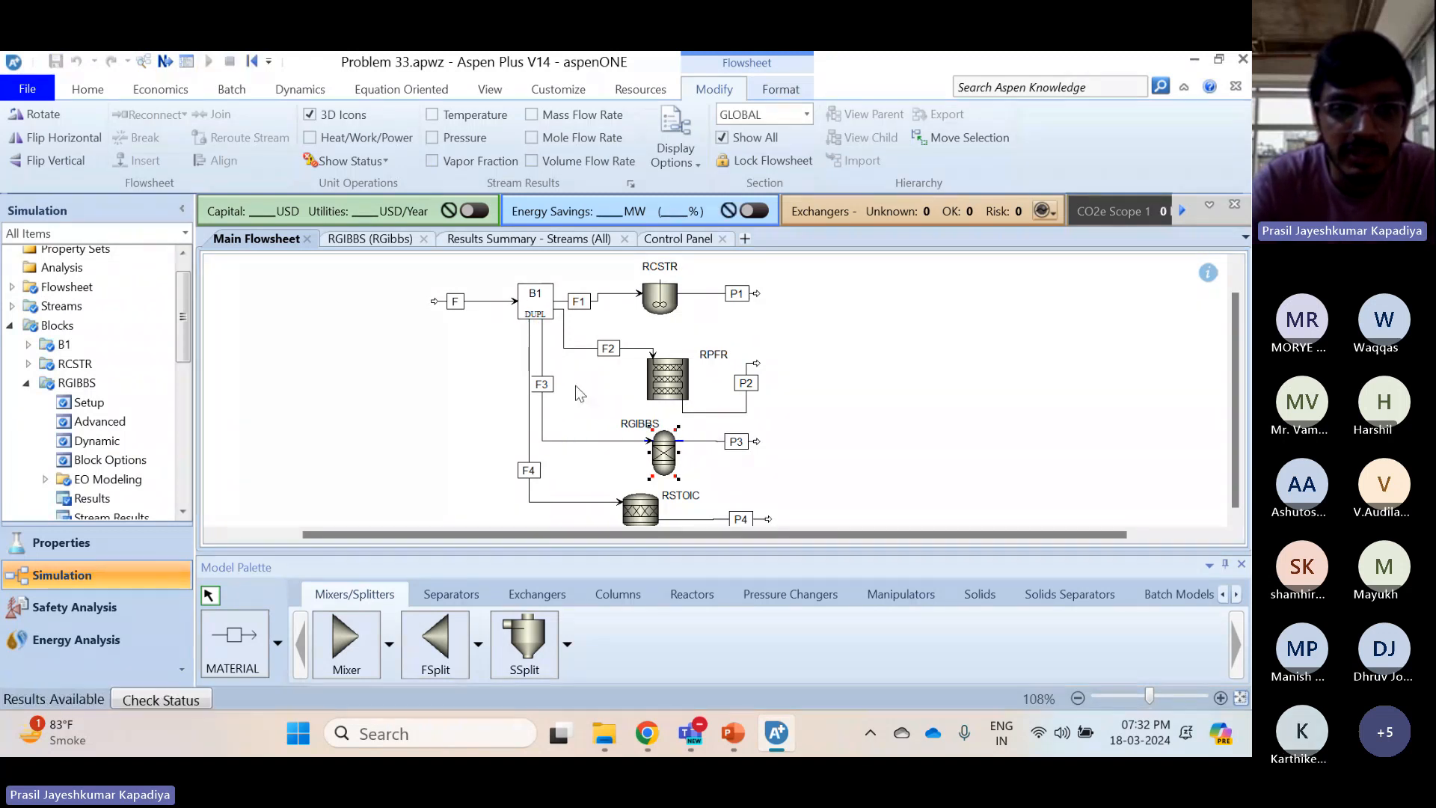
Open the stream results summary and expand the mole fractions to compare ethyl acetate in P1 to P4
{"action": "scroll", "coordinate": [113, 404], "scroll_direction": "down", "scroll_amount": 5}
{"action": "scroll", "coordinate": [112, 404], "scroll_direction": "up", "scroll_amount": 2}
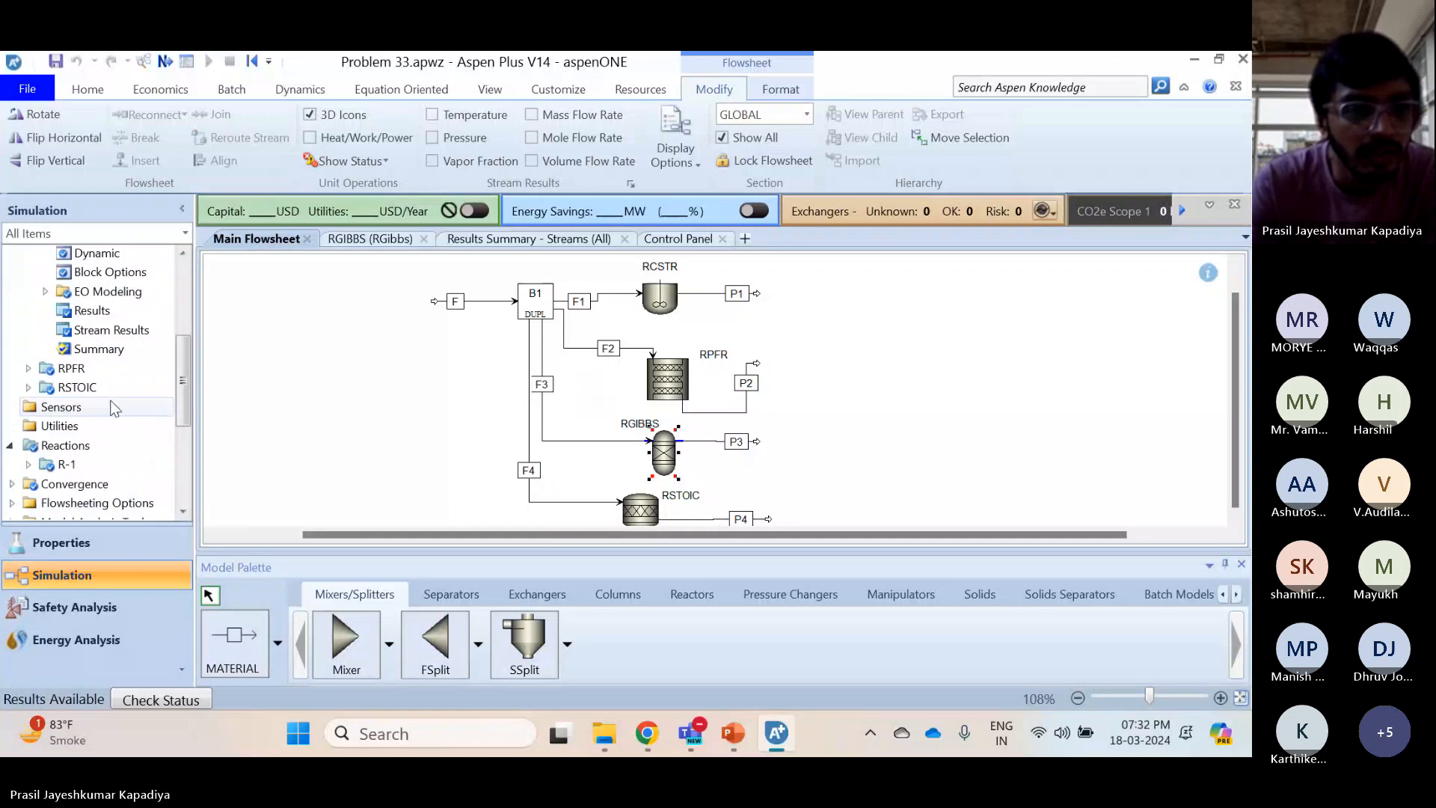
{"action": "scroll", "coordinate": [113, 408], "scroll_direction": "up", "scroll_amount": 3}
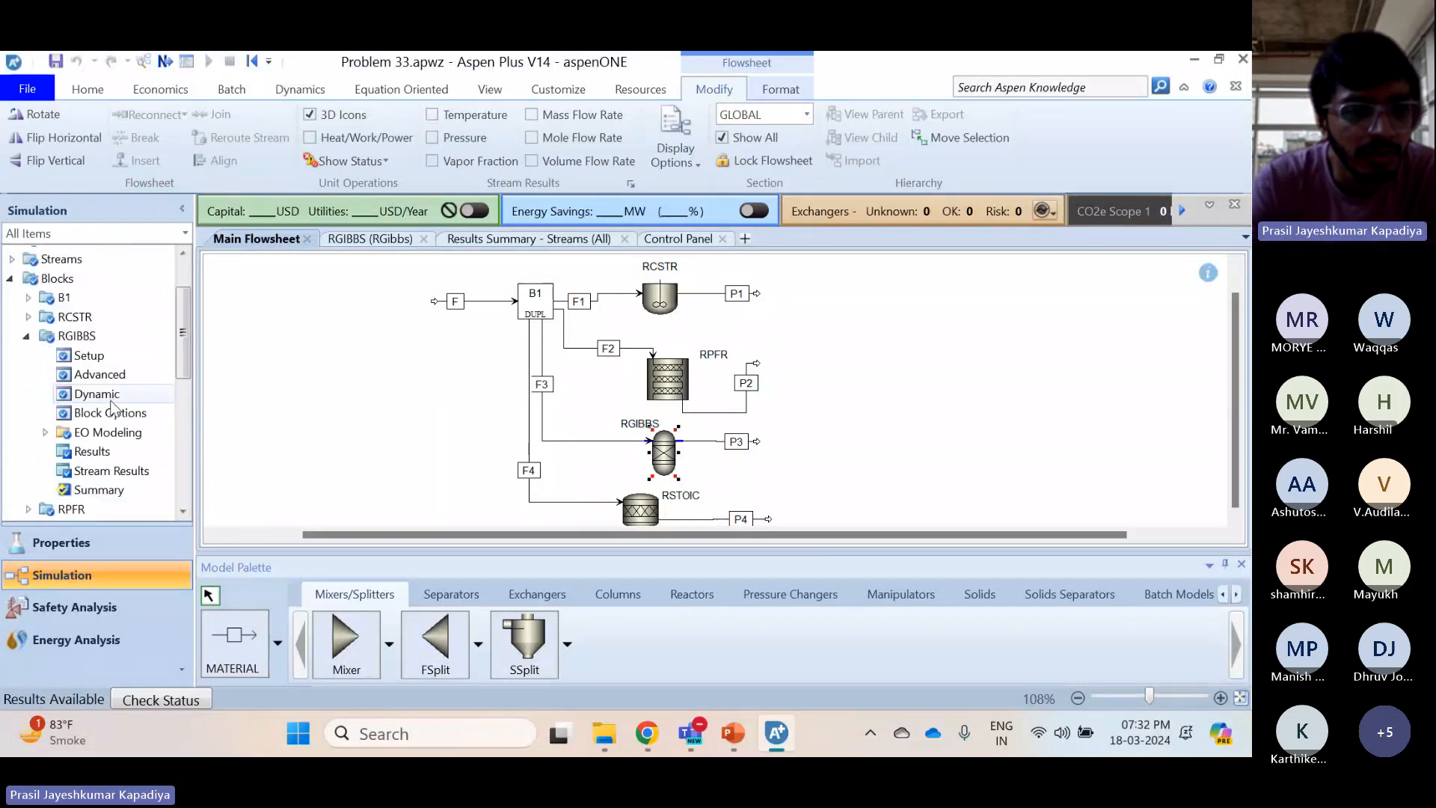
{"action": "scroll", "coordinate": [112, 408], "scroll_direction": "down", "scroll_amount": 6}
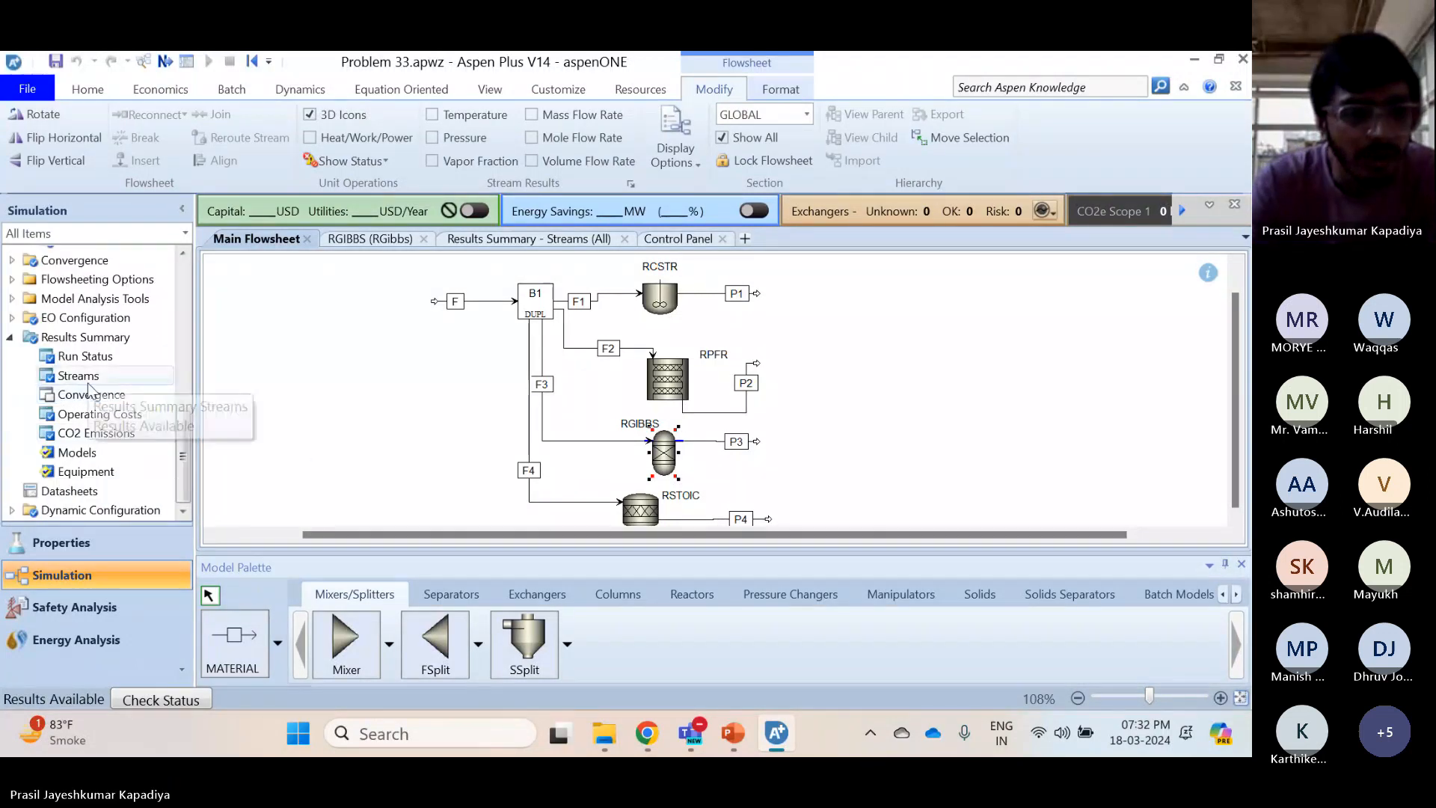
{"action": "left_click", "coordinate": [88, 384]}
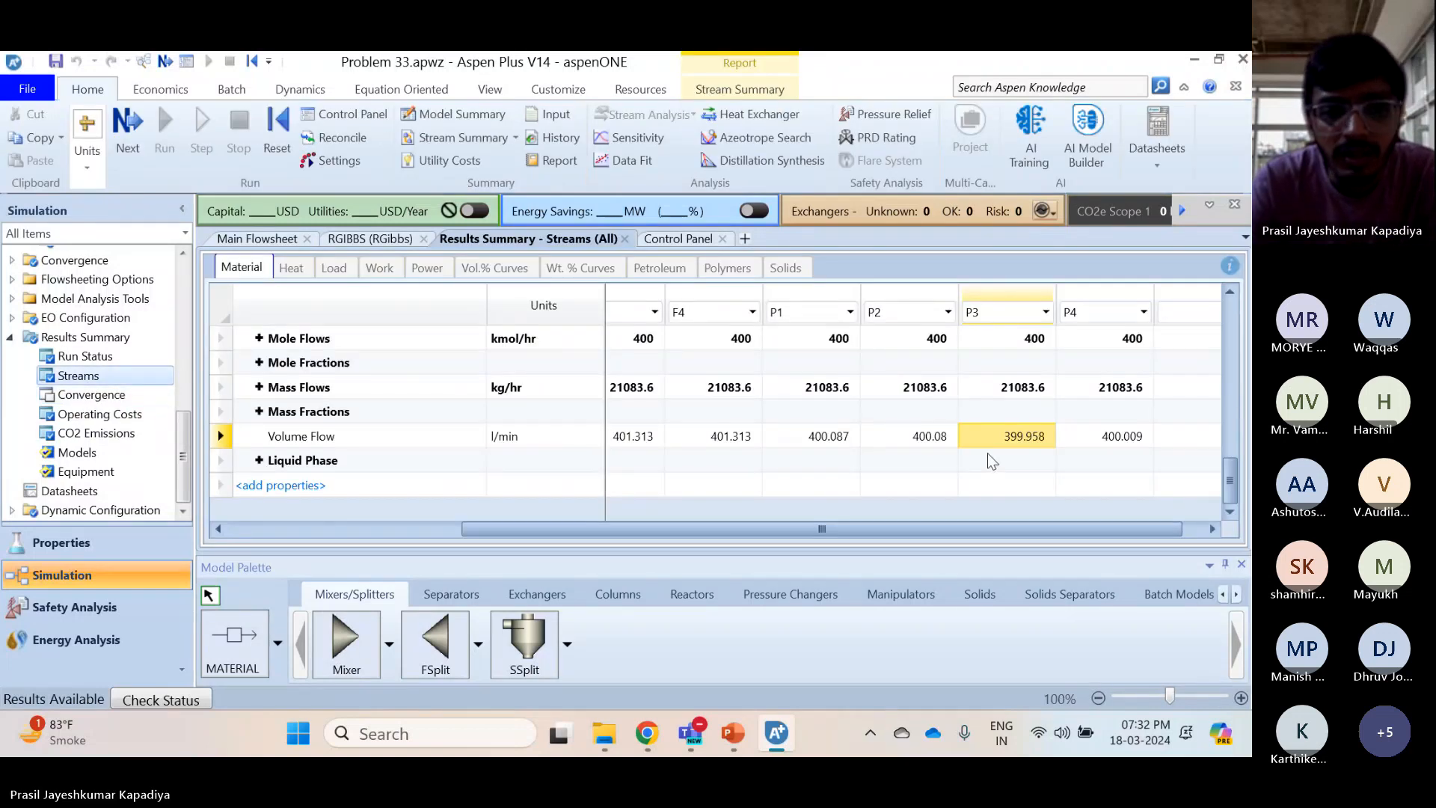
{"action": "scroll", "coordinate": [994, 462], "scroll_direction": "up", "scroll_amount": 1}
{"action": "left_click", "coordinate": [259, 411]}
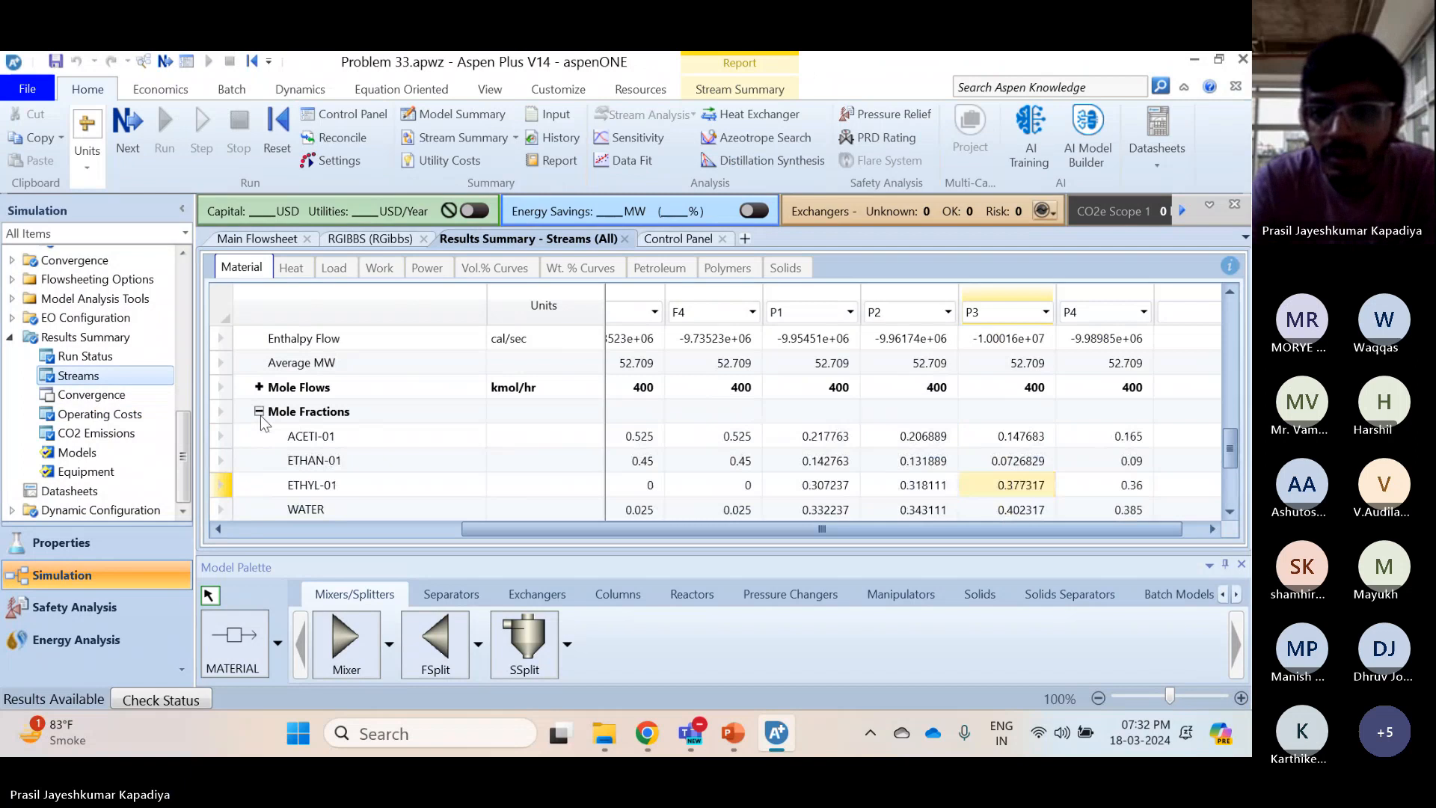
Check the calculation option and operating conditions of the RGIBBS block, and return to the main flowsheet
{"action": "left_click", "coordinate": [278, 239]}
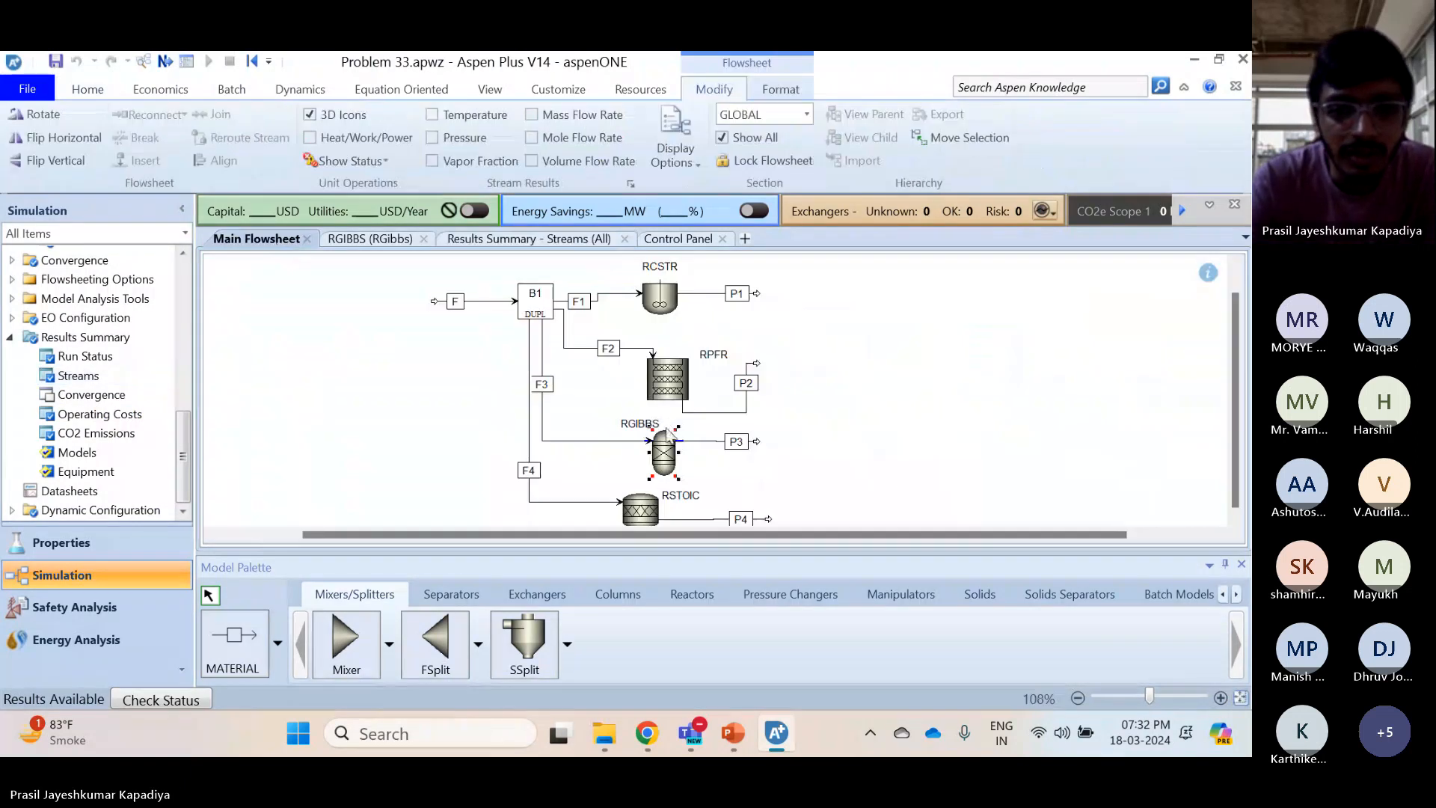
{"action": "double_click", "coordinate": [668, 443]}
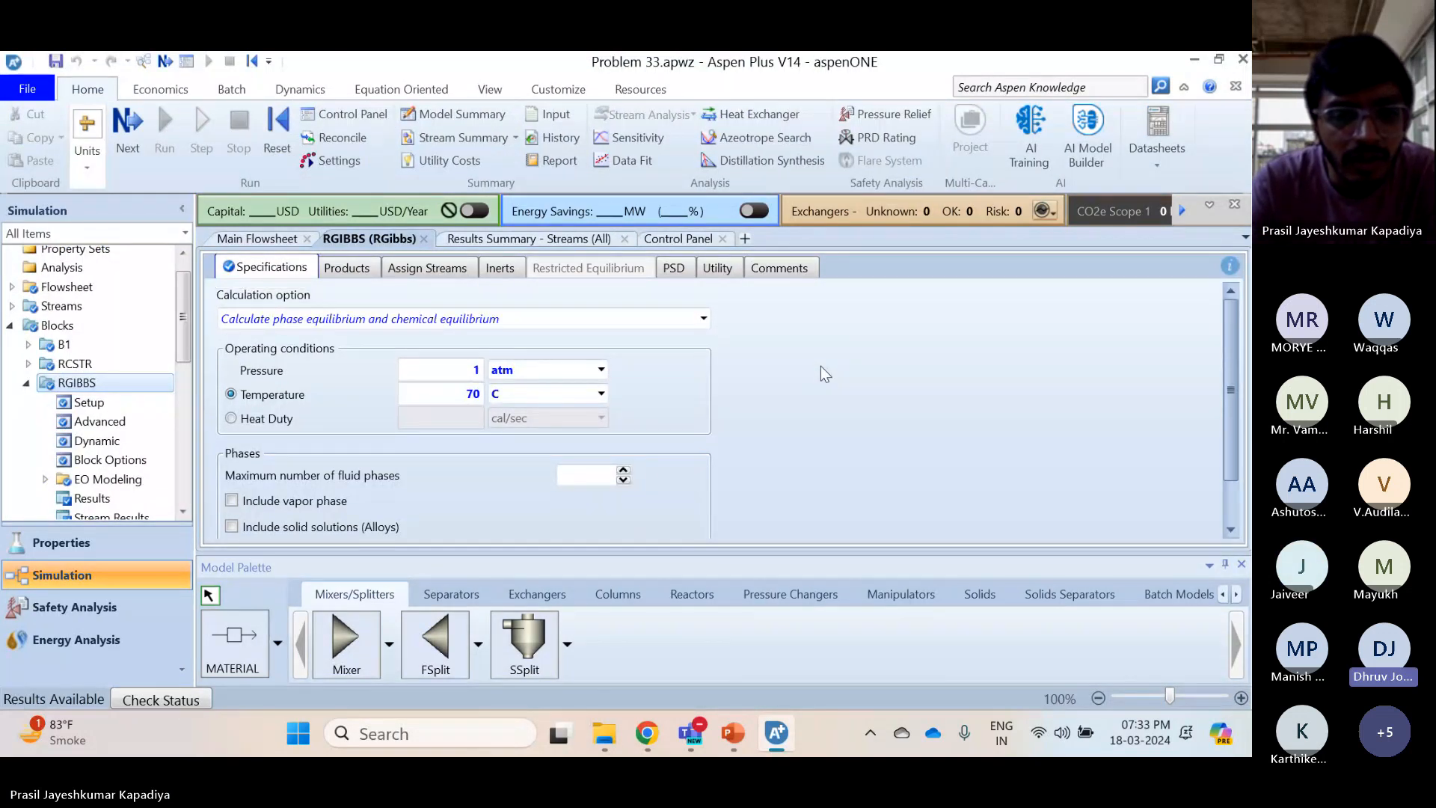
{"action": "left_click", "coordinate": [282, 241]}
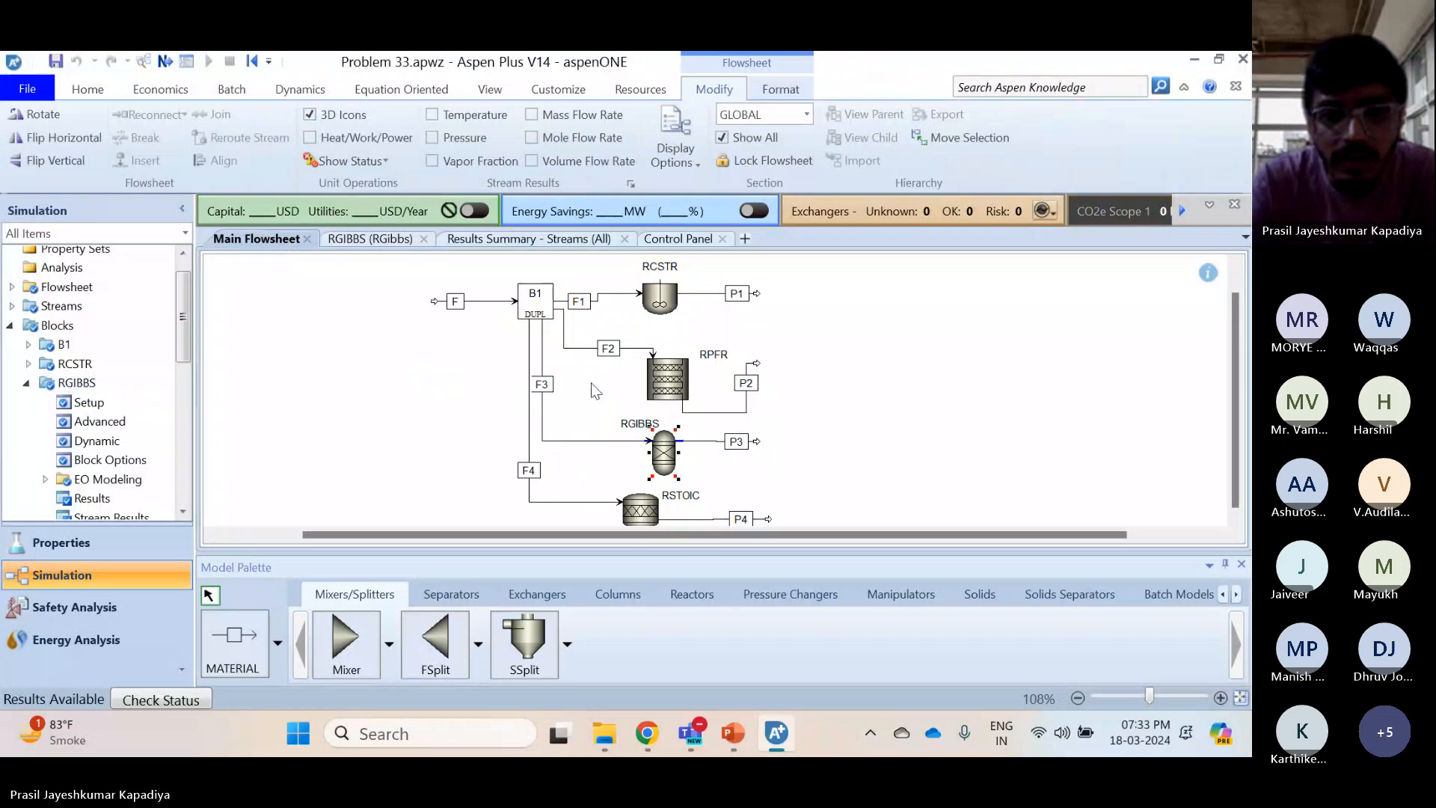
Inspect the results of feed stream F3, including its component mole fractions, and close them
{"action": "left_click", "coordinate": [542, 344]}
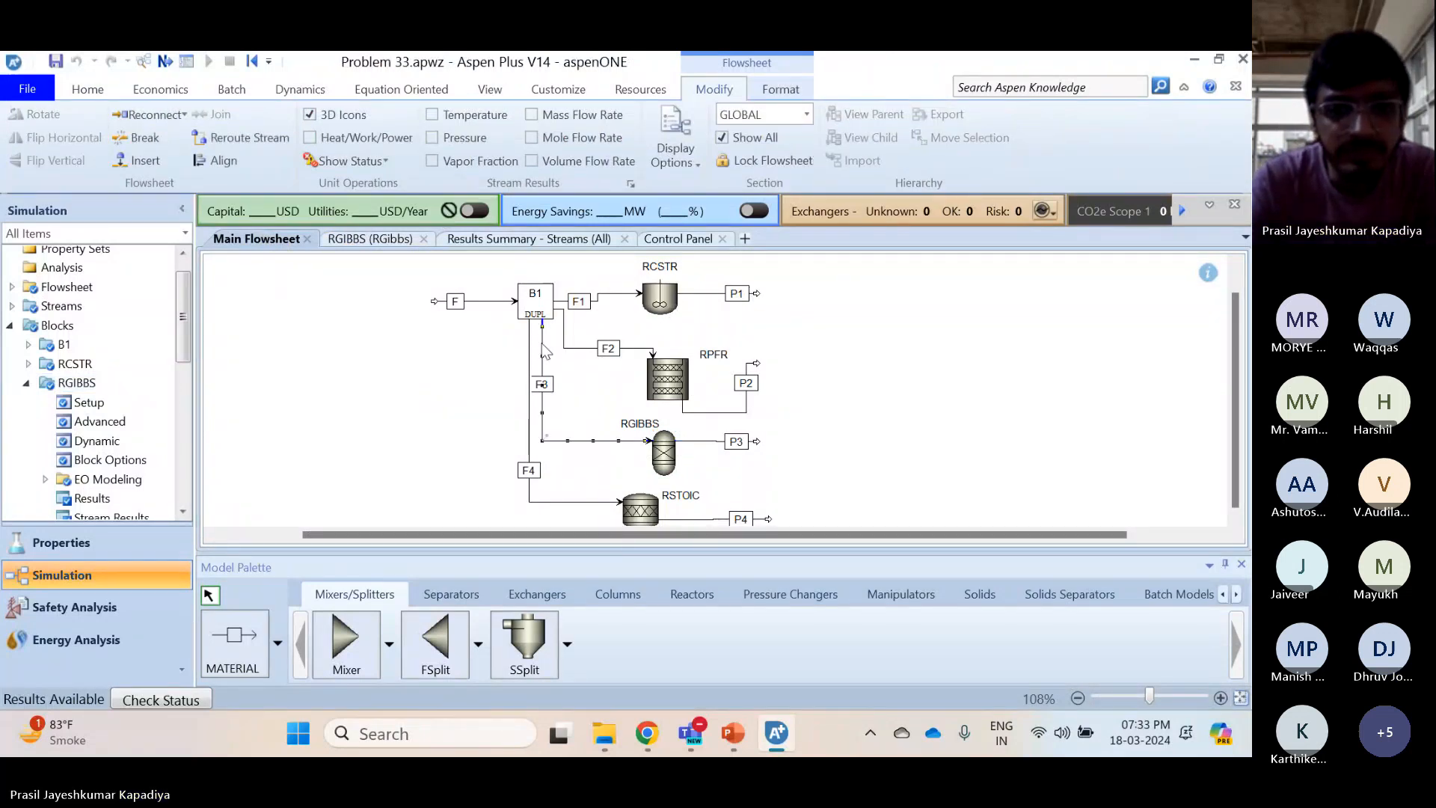
{"action": "double_click", "coordinate": [544, 351]}
{"action": "scroll", "coordinate": [552, 393], "scroll_direction": "down", "scroll_amount": 1}
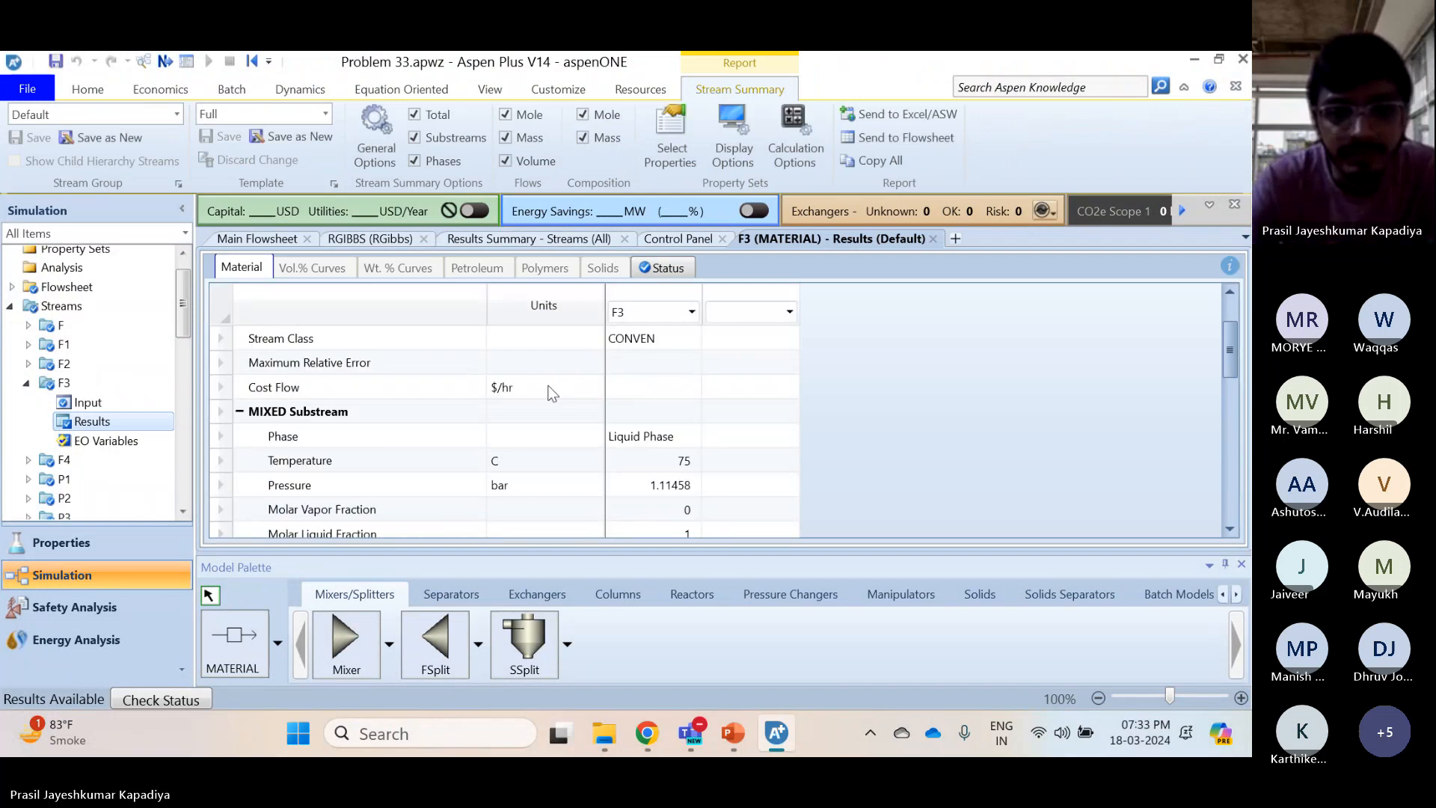
{"action": "scroll", "coordinate": [649, 446], "scroll_direction": "down", "scroll_amount": 4}
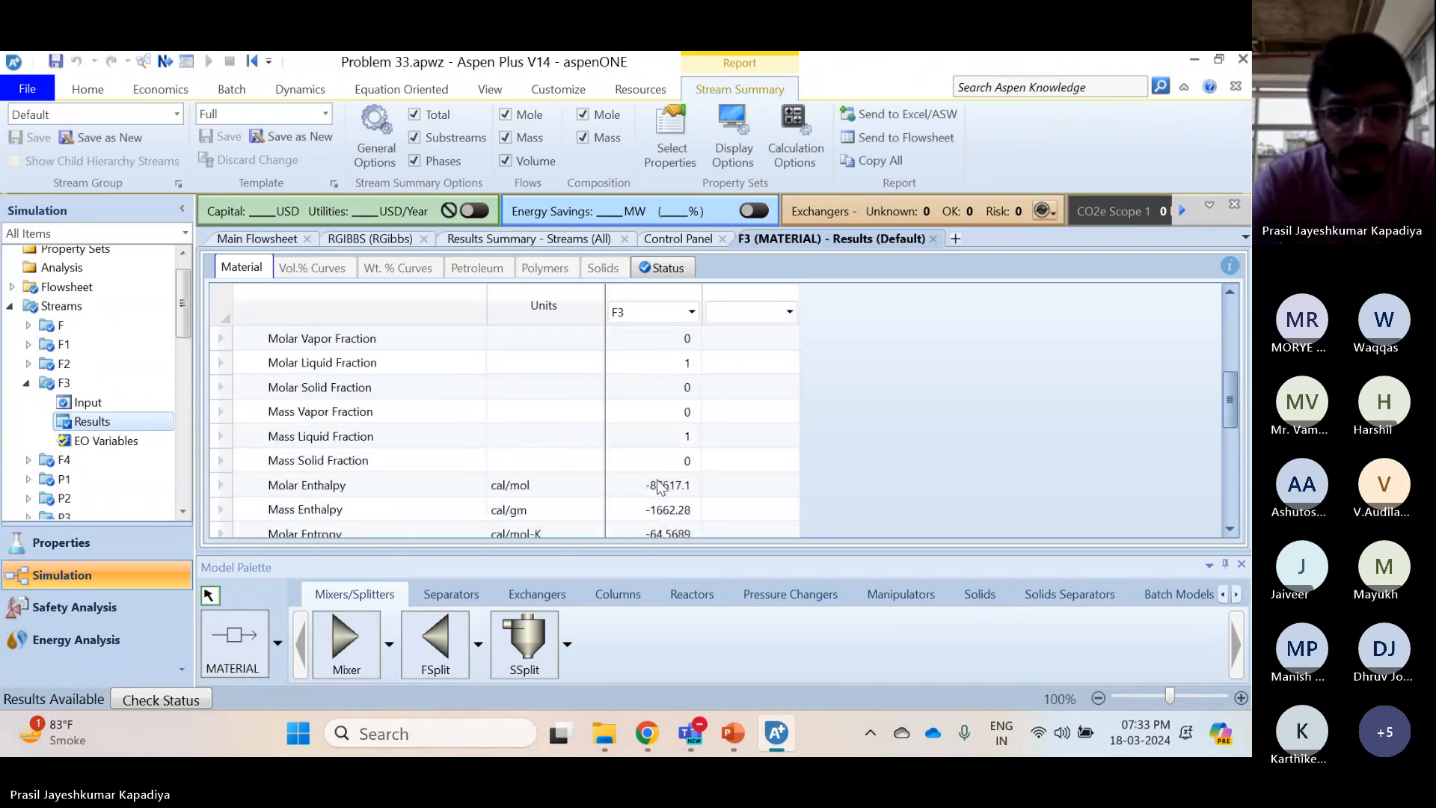
{"action": "scroll", "coordinate": [659, 486], "scroll_direction": "down", "scroll_amount": 2}
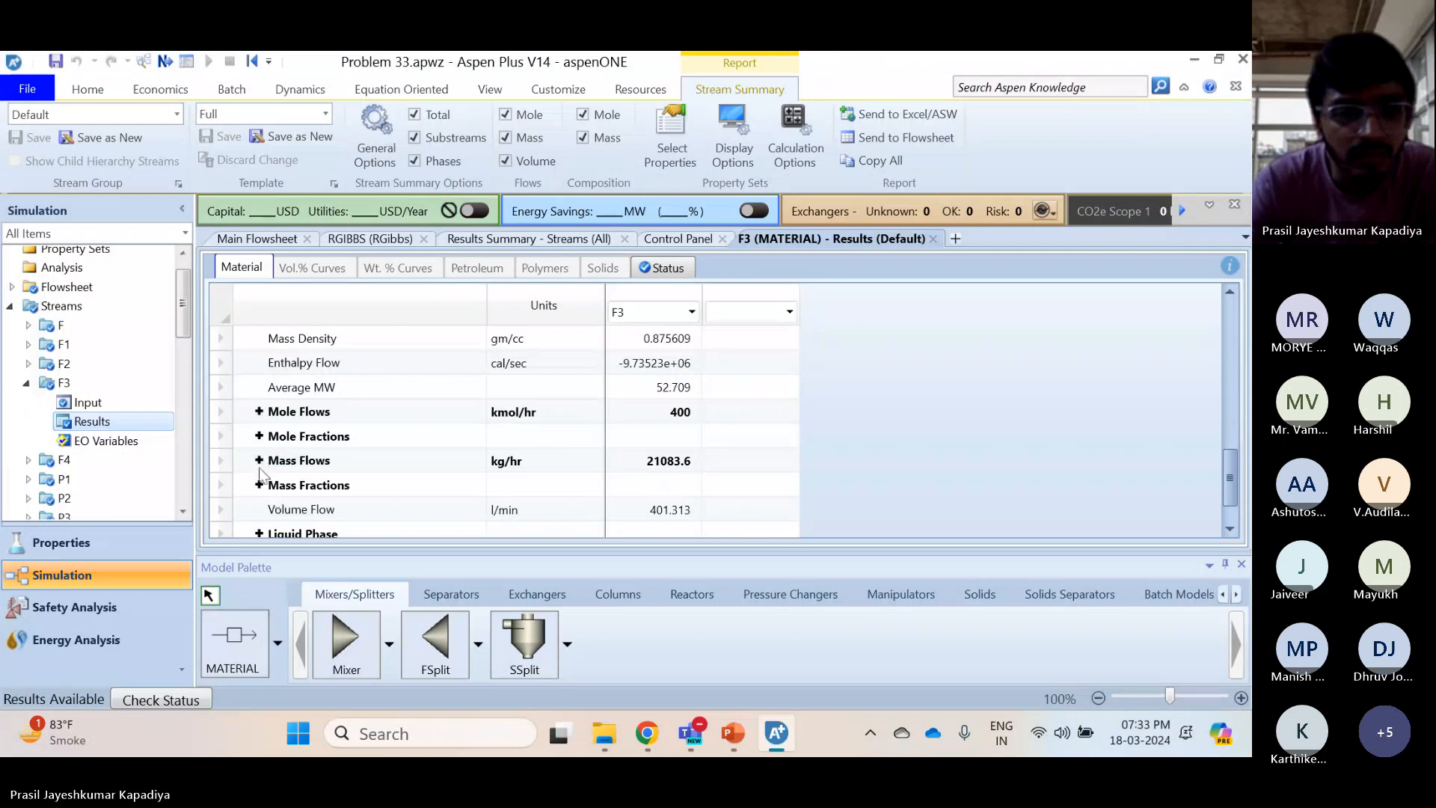
{"action": "left_click", "coordinate": [259, 437]}
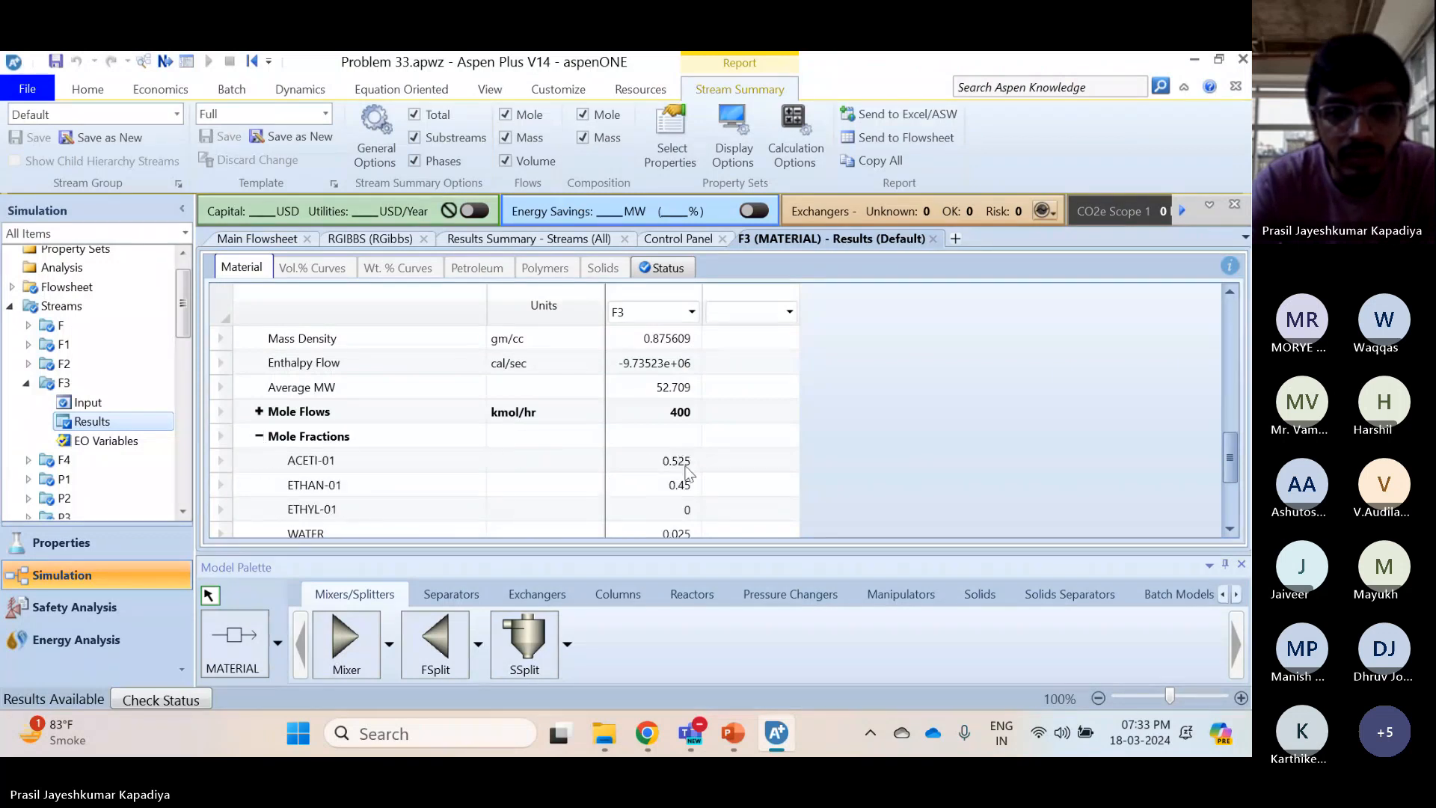
{"action": "scroll", "coordinate": [694, 488], "scroll_direction": "down", "scroll_amount": 1}
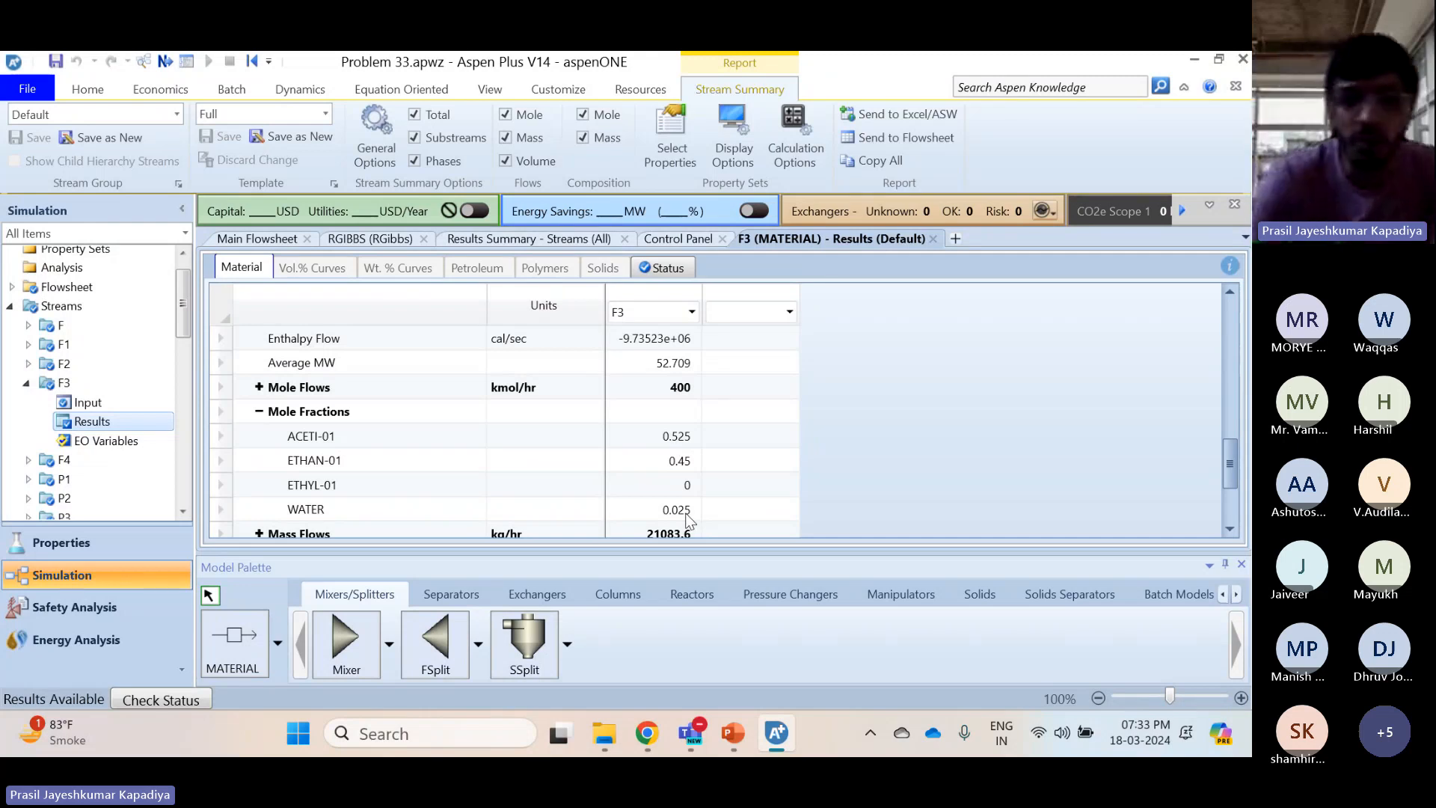
{"action": "left_click", "coordinate": [933, 238]}
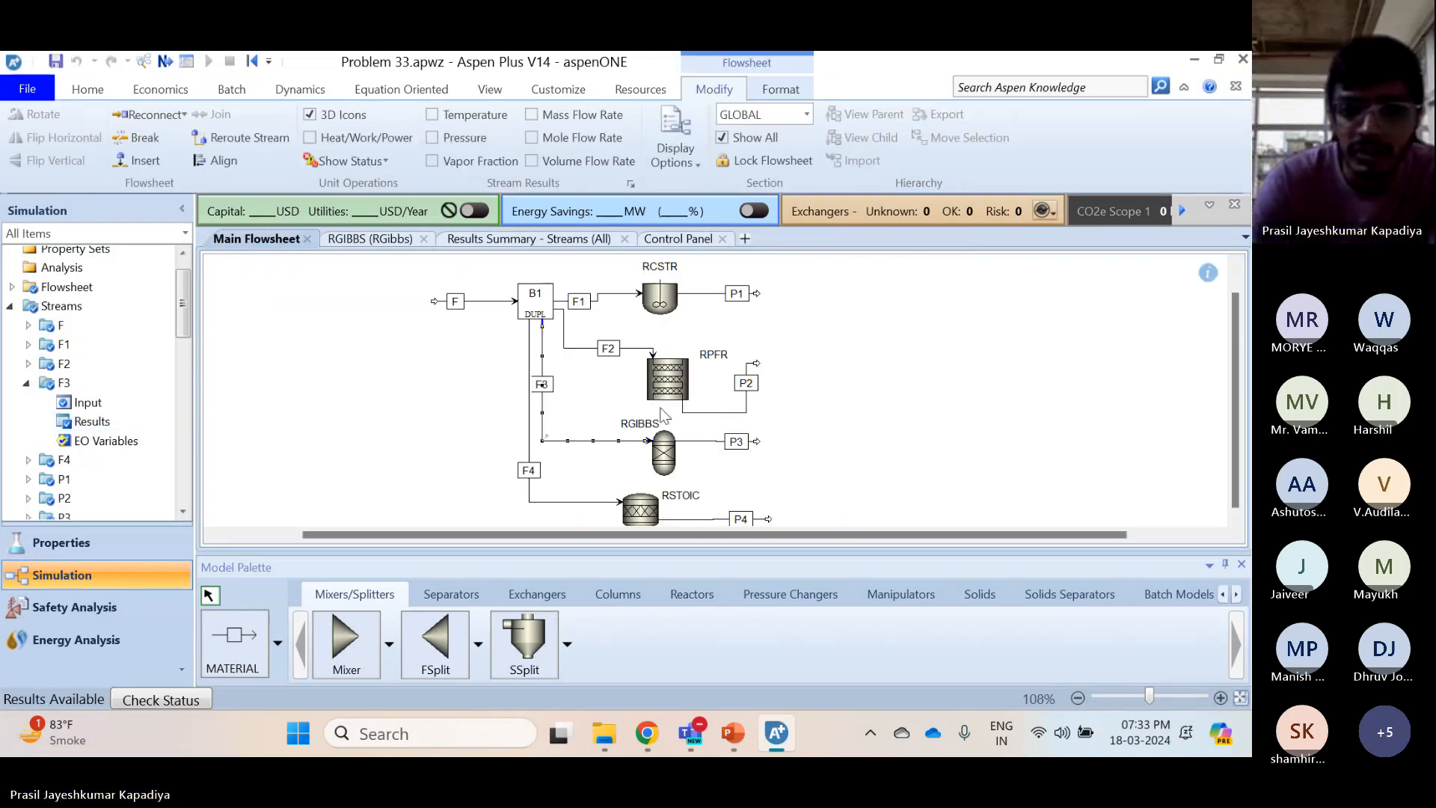
Review the phase settings of the RGIBBS block and expand its EO Modeling entries
{"action": "double_click", "coordinate": [662, 471]}
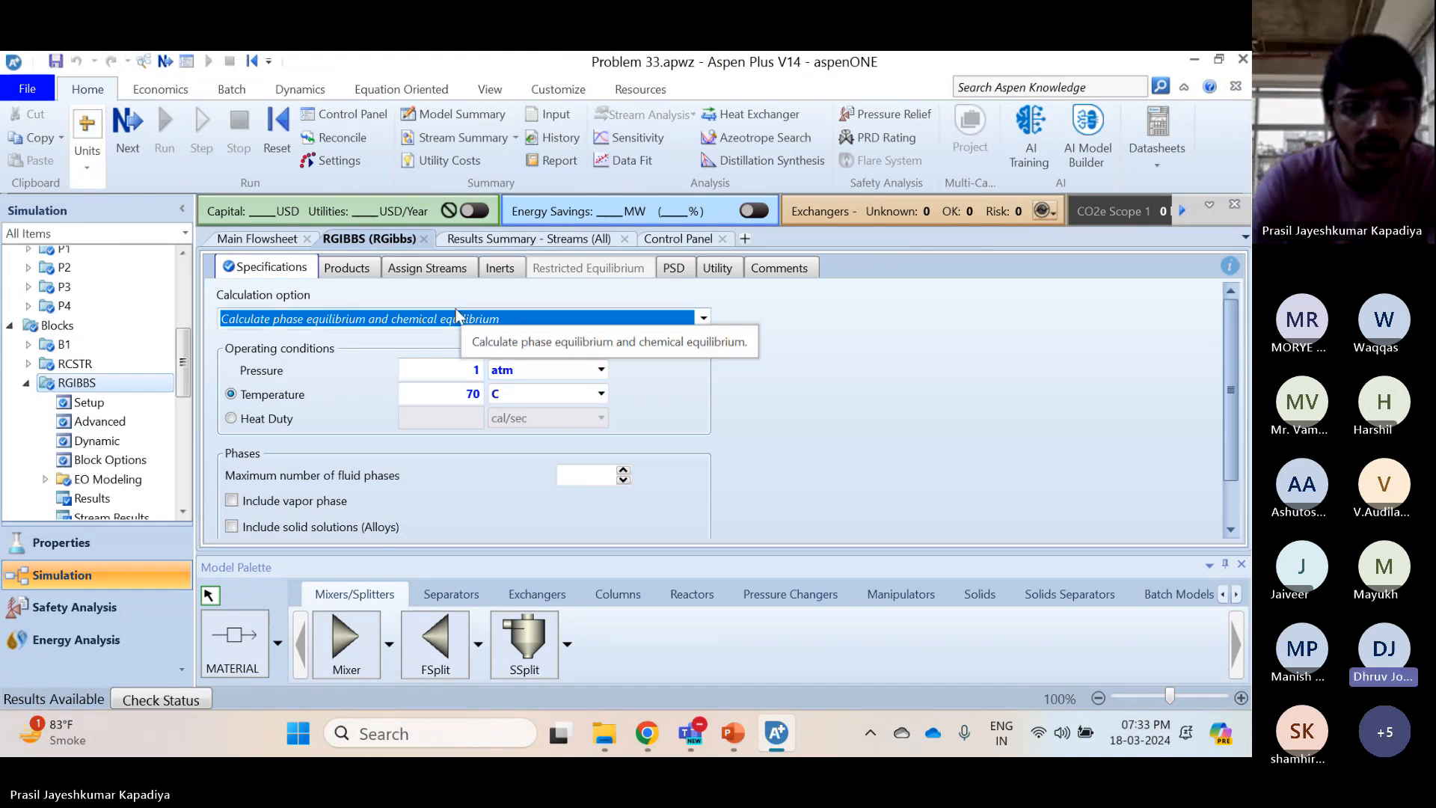
{"action": "left_click", "coordinate": [820, 442]}
{"action": "scroll", "coordinate": [820, 442], "scroll_direction": "down", "scroll_amount": 1}
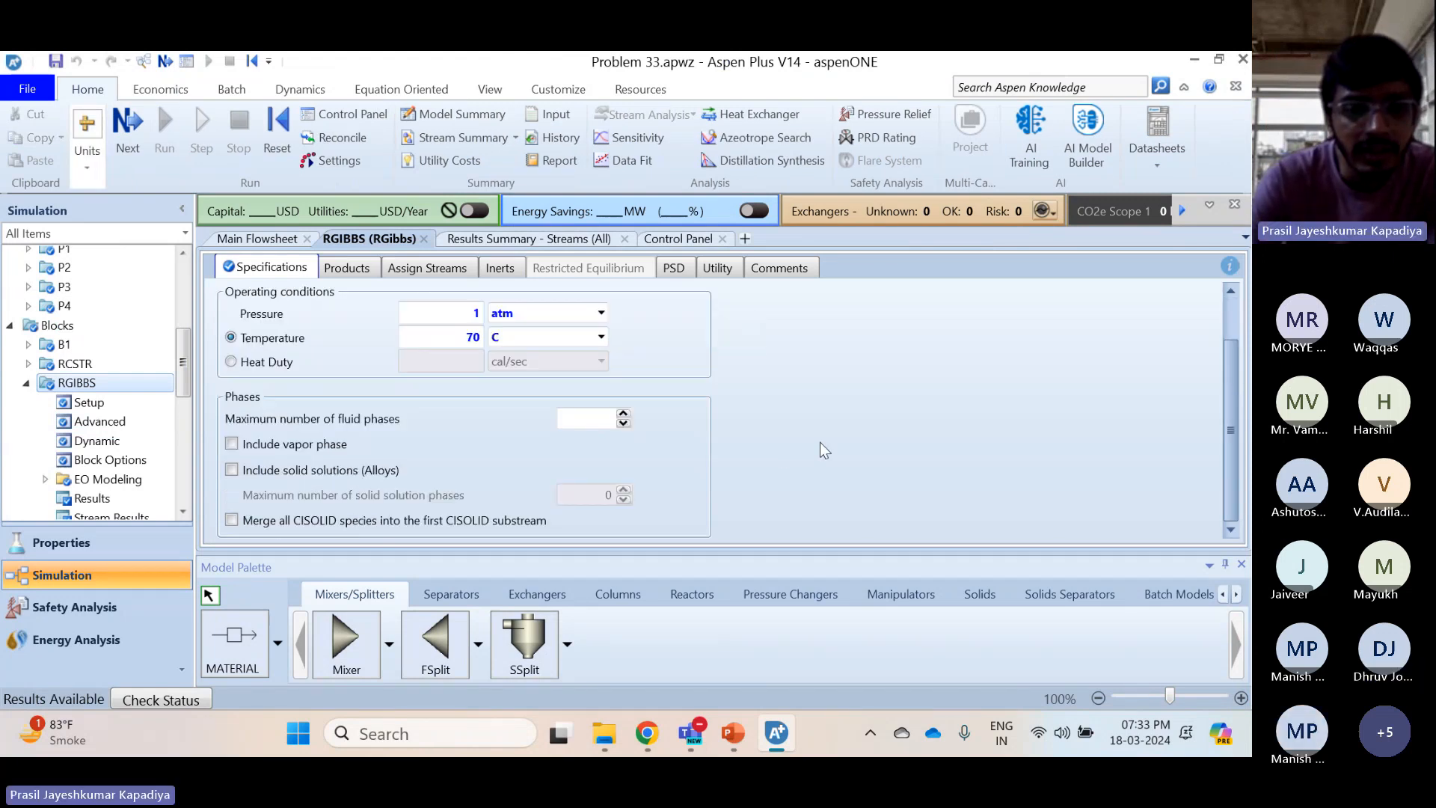
{"action": "scroll", "coordinate": [78, 417], "scroll_direction": "down", "scroll_amount": 1}
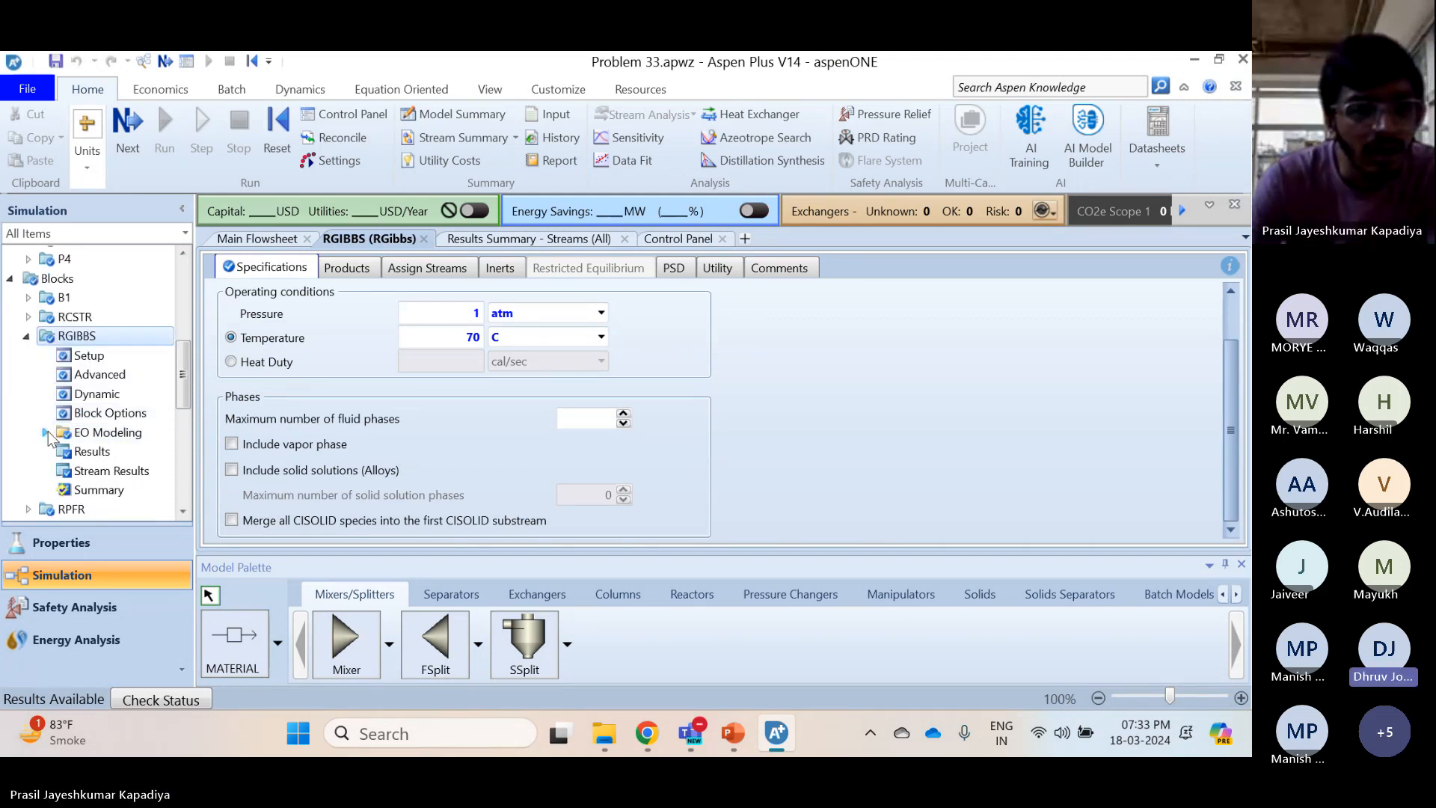
{"action": "left_click", "coordinate": [45, 433]}
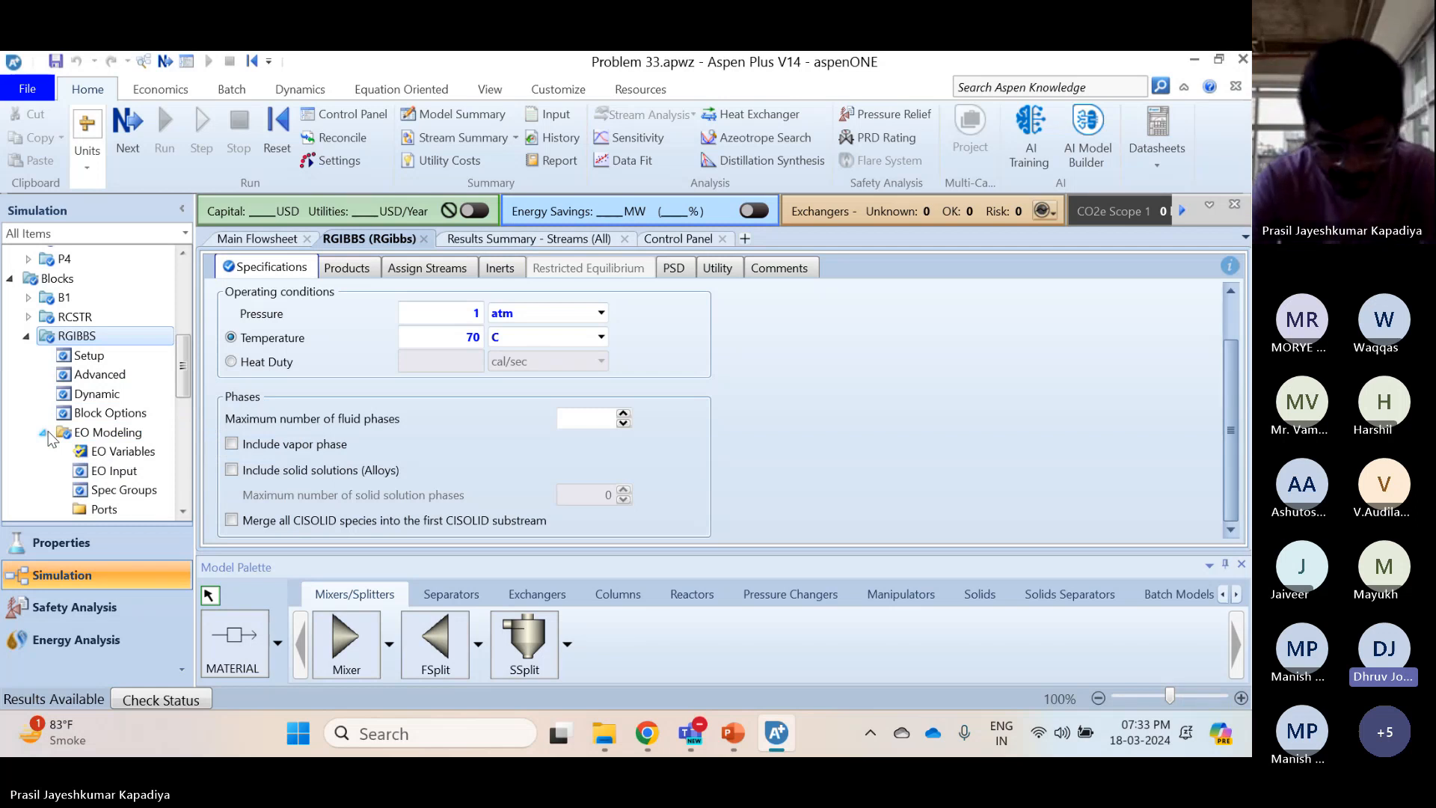
Switch to the Microsoft Teams meeting window to check the participants and return to Aspen Plus
{"action": "left_click", "coordinate": [778, 737]}
{"action": "mouse_move", "coordinate": [685, 731]}
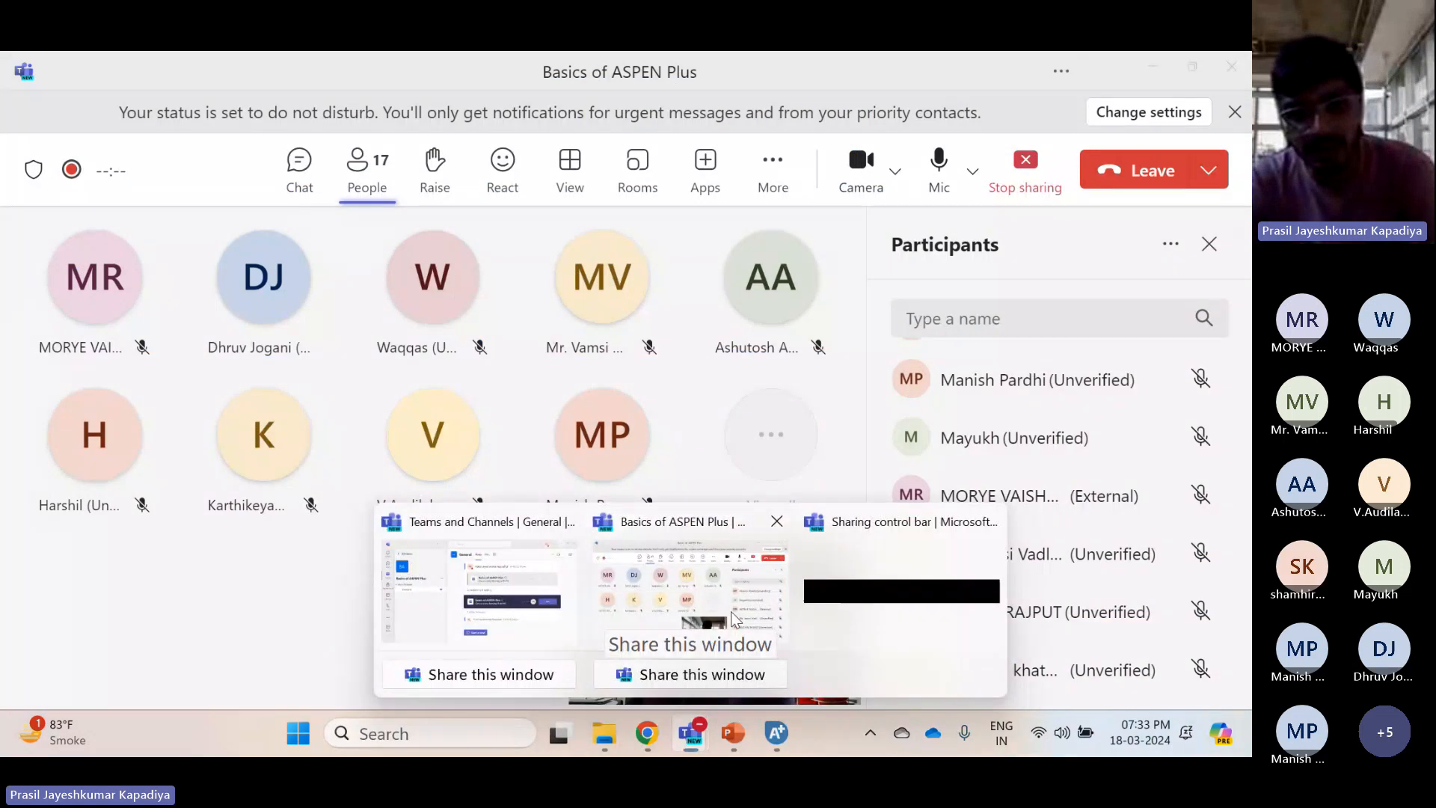
{"action": "left_click", "coordinate": [730, 612]}
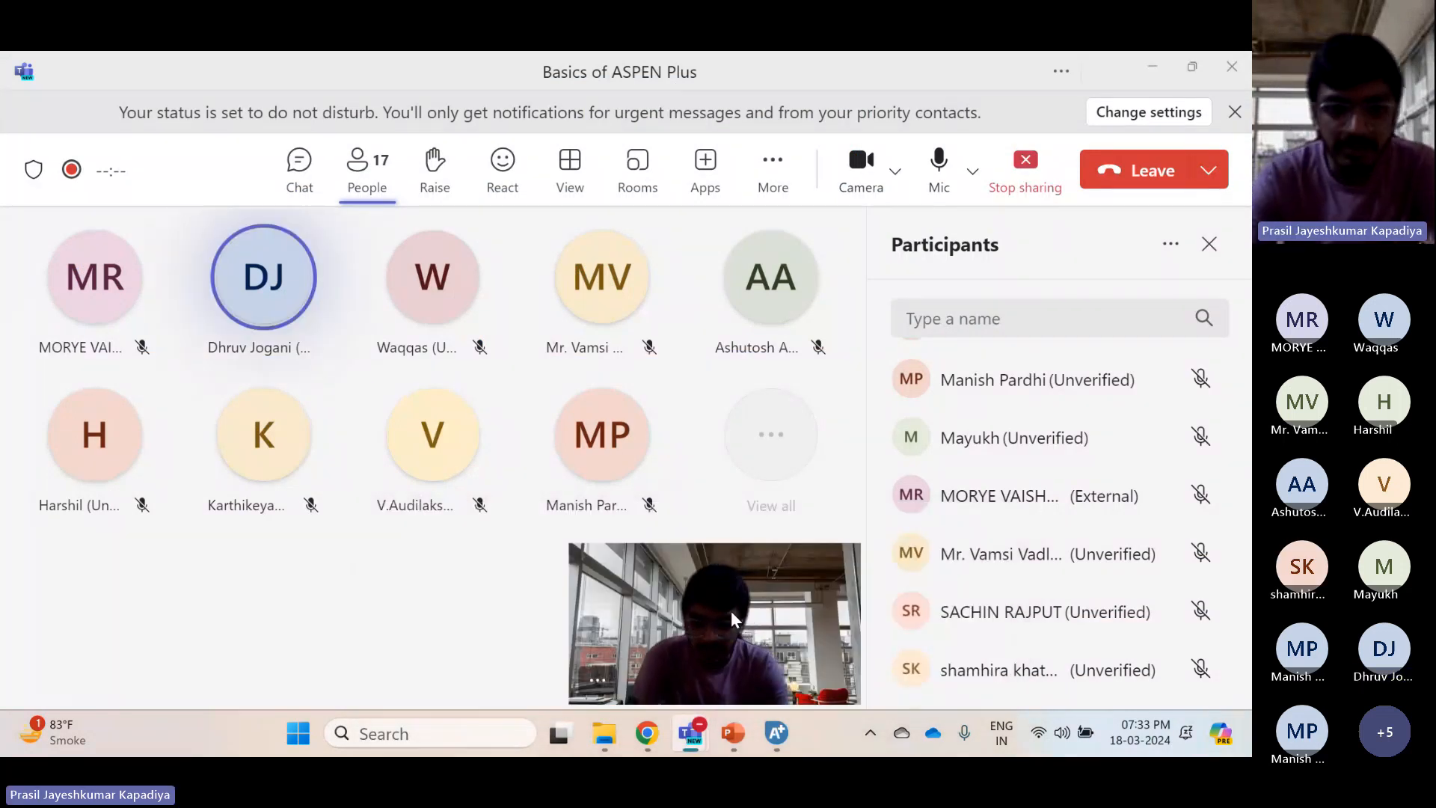
{"action": "left_click", "coordinate": [789, 721]}
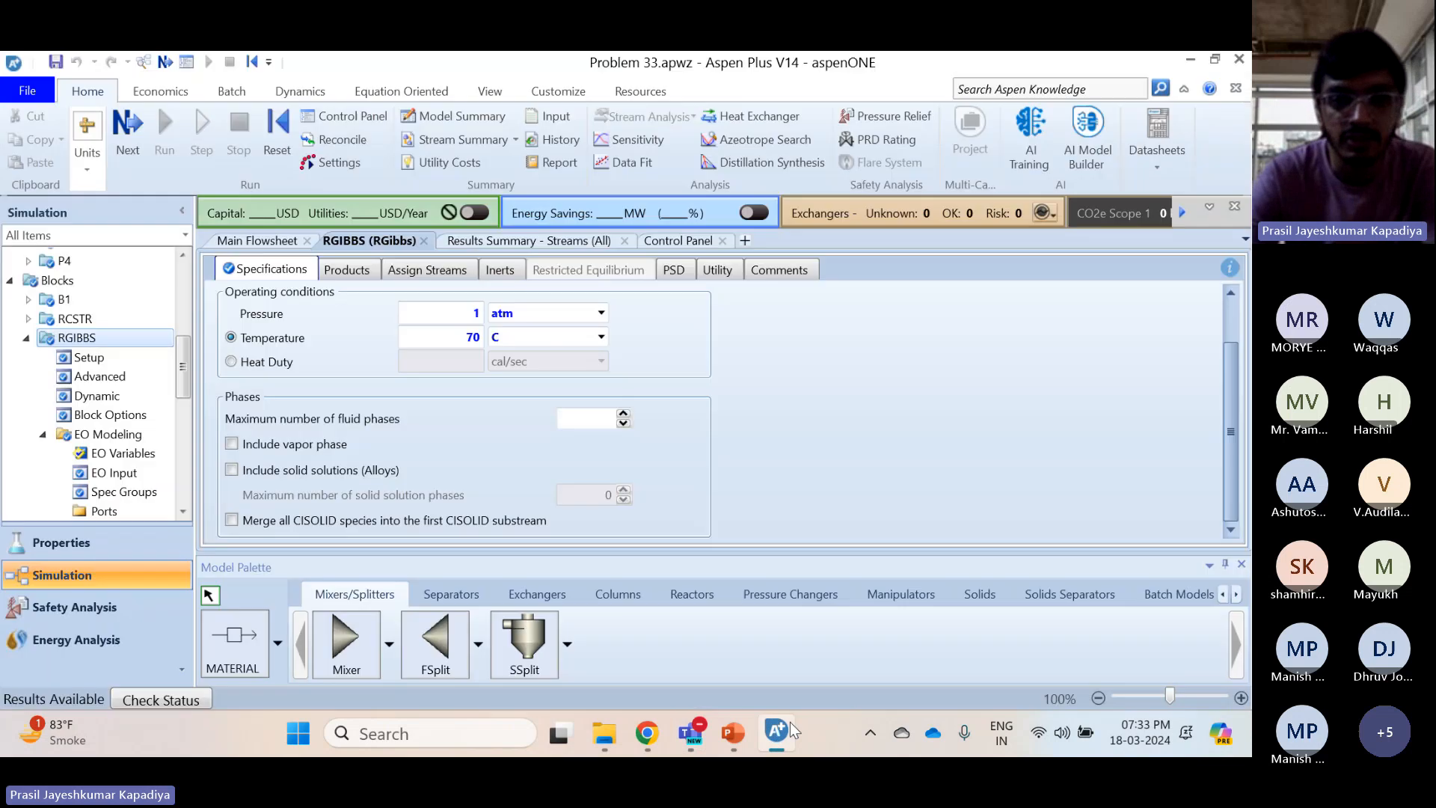
Recheck the product stream mole fractions, close the results summary and control panel, and return to the main flowsheet
{"action": "left_click", "coordinate": [528, 240]}
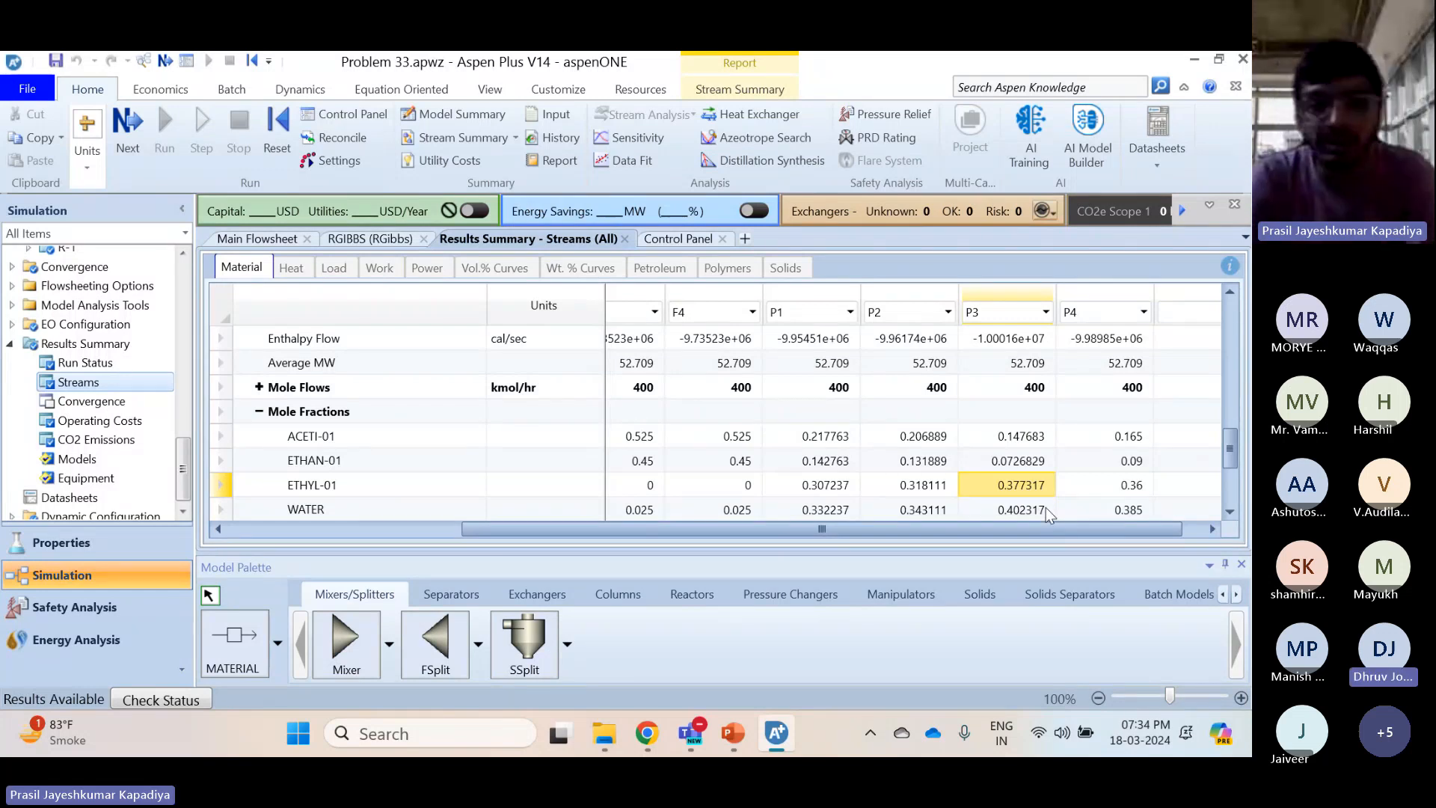
{"action": "left_click", "coordinate": [625, 239]}
{"action": "left_click", "coordinate": [519, 239]}
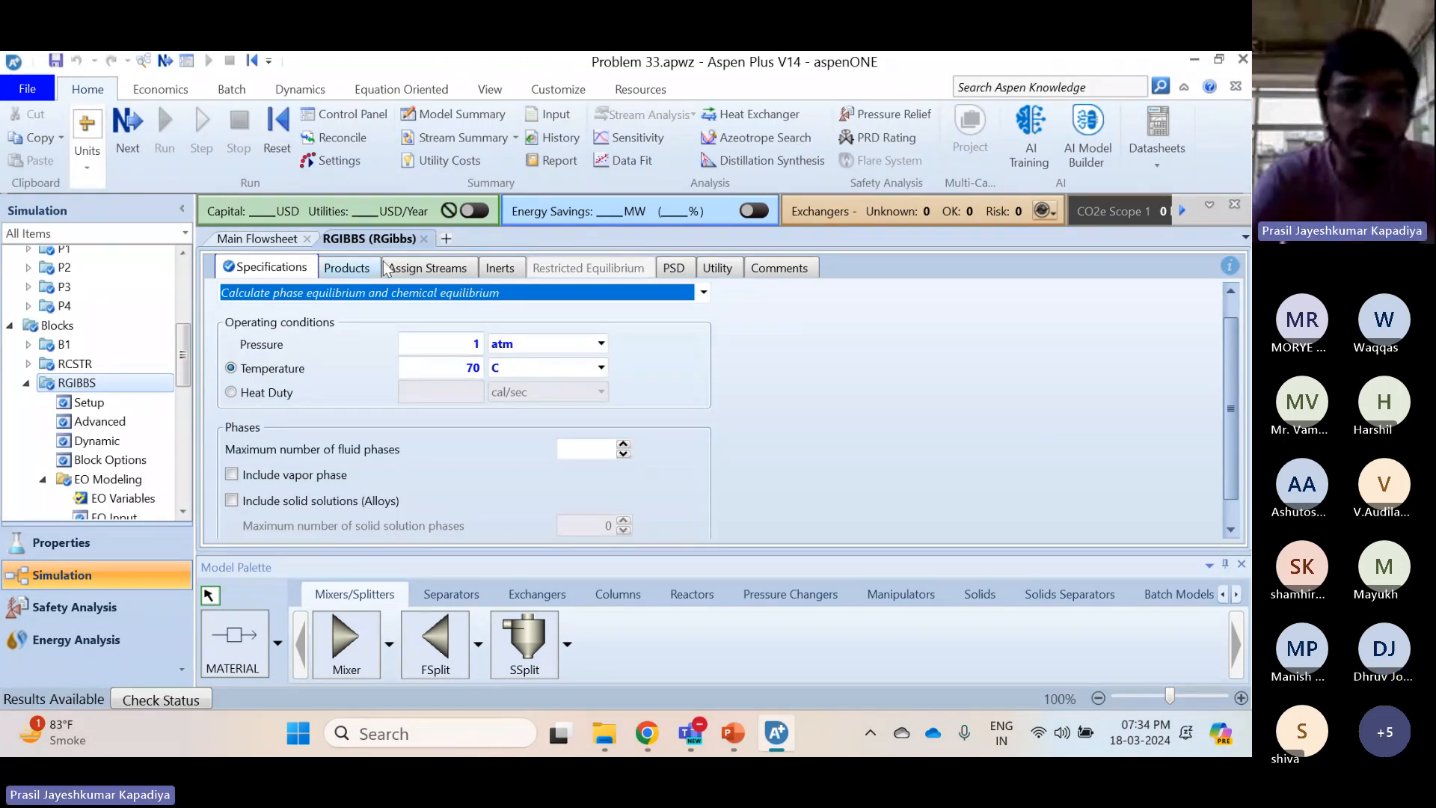
{"action": "left_click", "coordinate": [259, 245]}
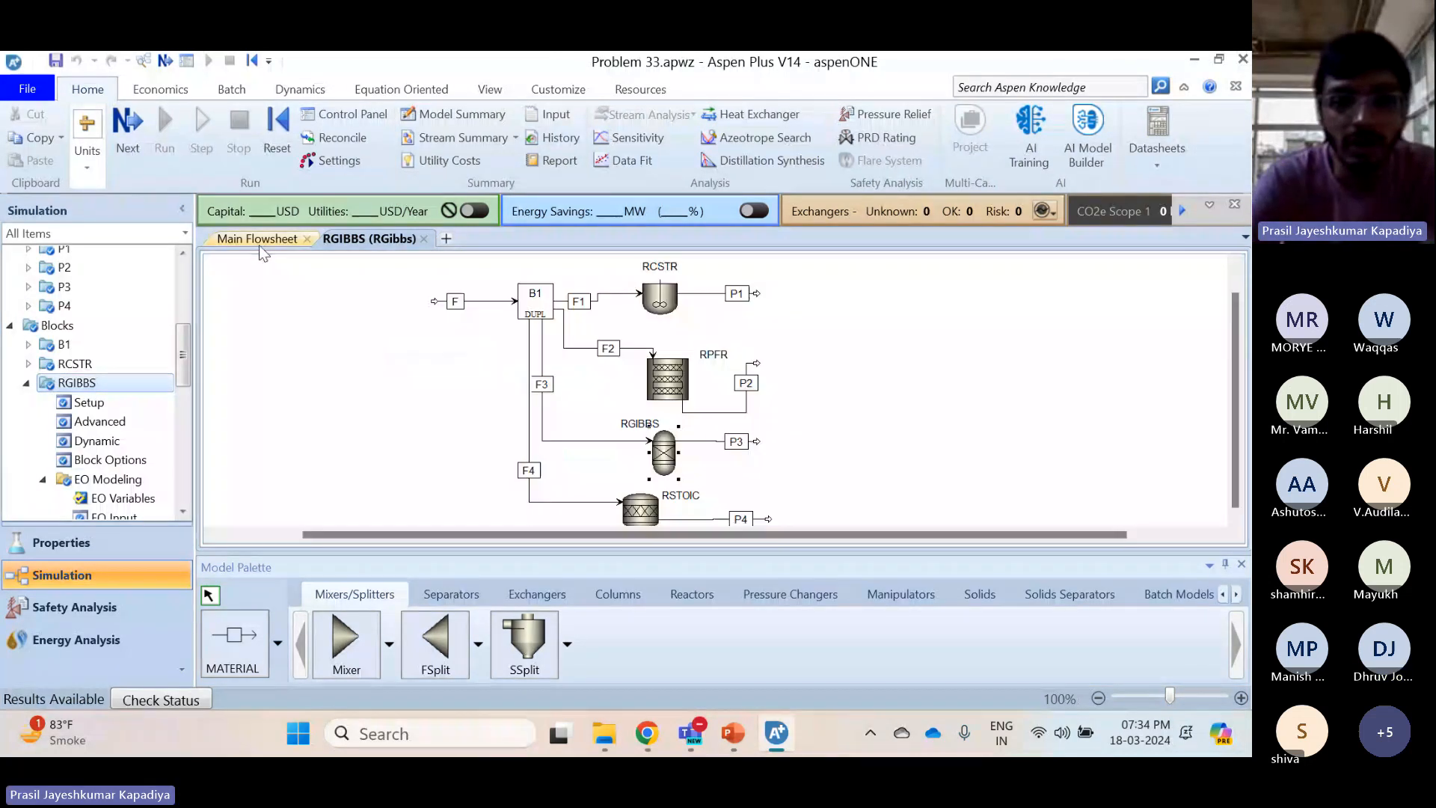
Switch to the PowerPoint presentation and open the Case study 1 slide about the hydrocarbon stream and DSTWU columns
{"action": "left_click", "coordinate": [736, 741]}
{"action": "scroll", "coordinate": [118, 520], "scroll_direction": "down", "scroll_amount": 5}
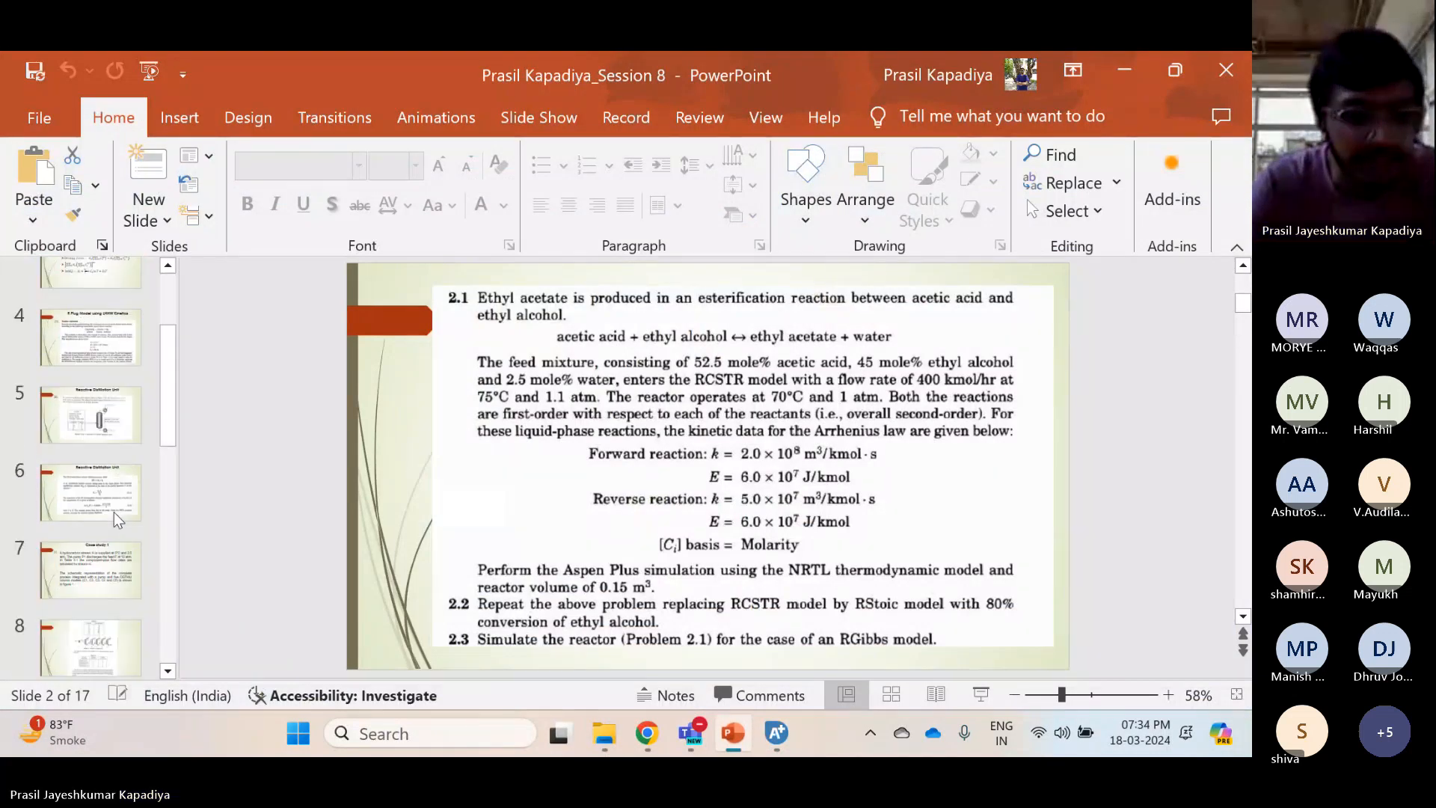
{"action": "left_click", "coordinate": [100, 393]}
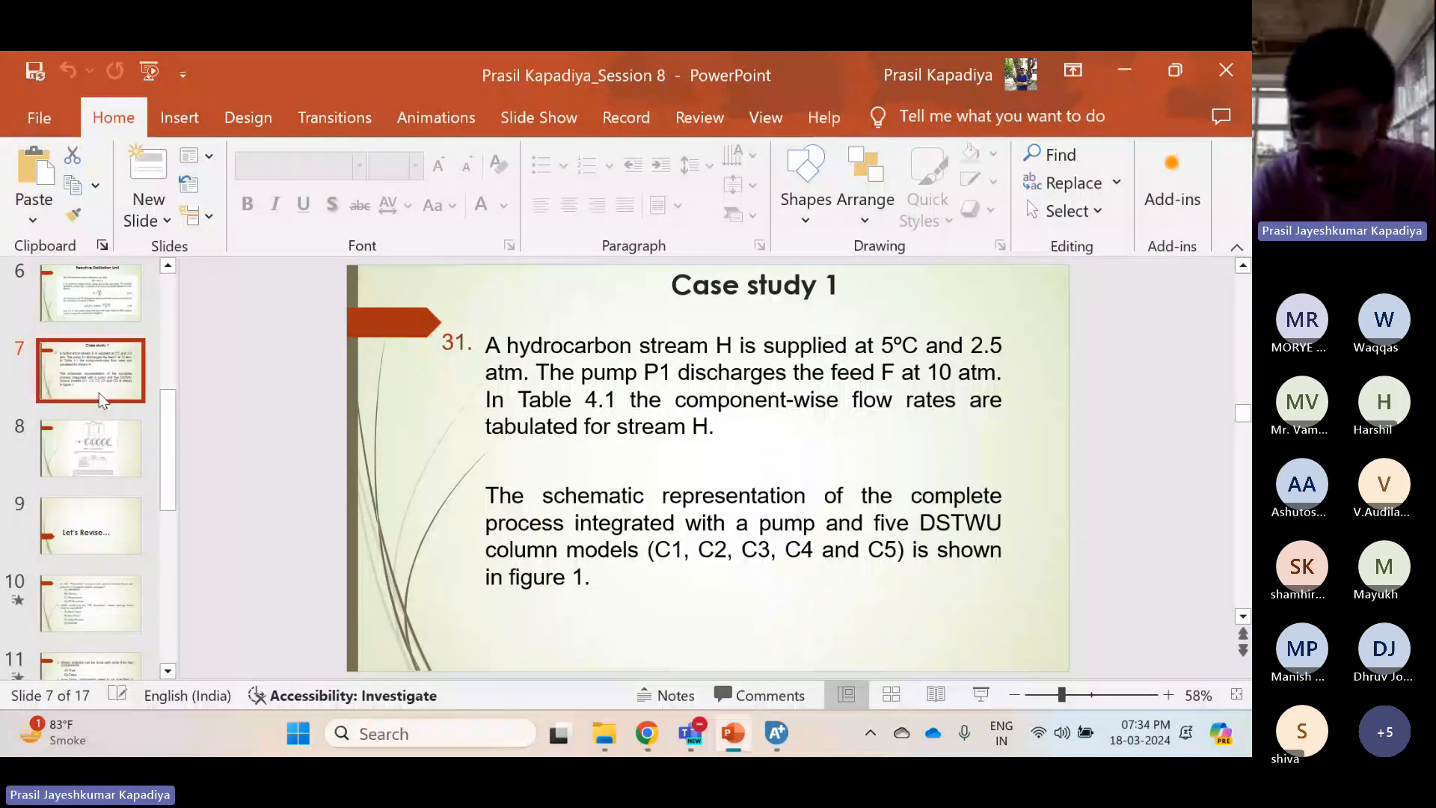
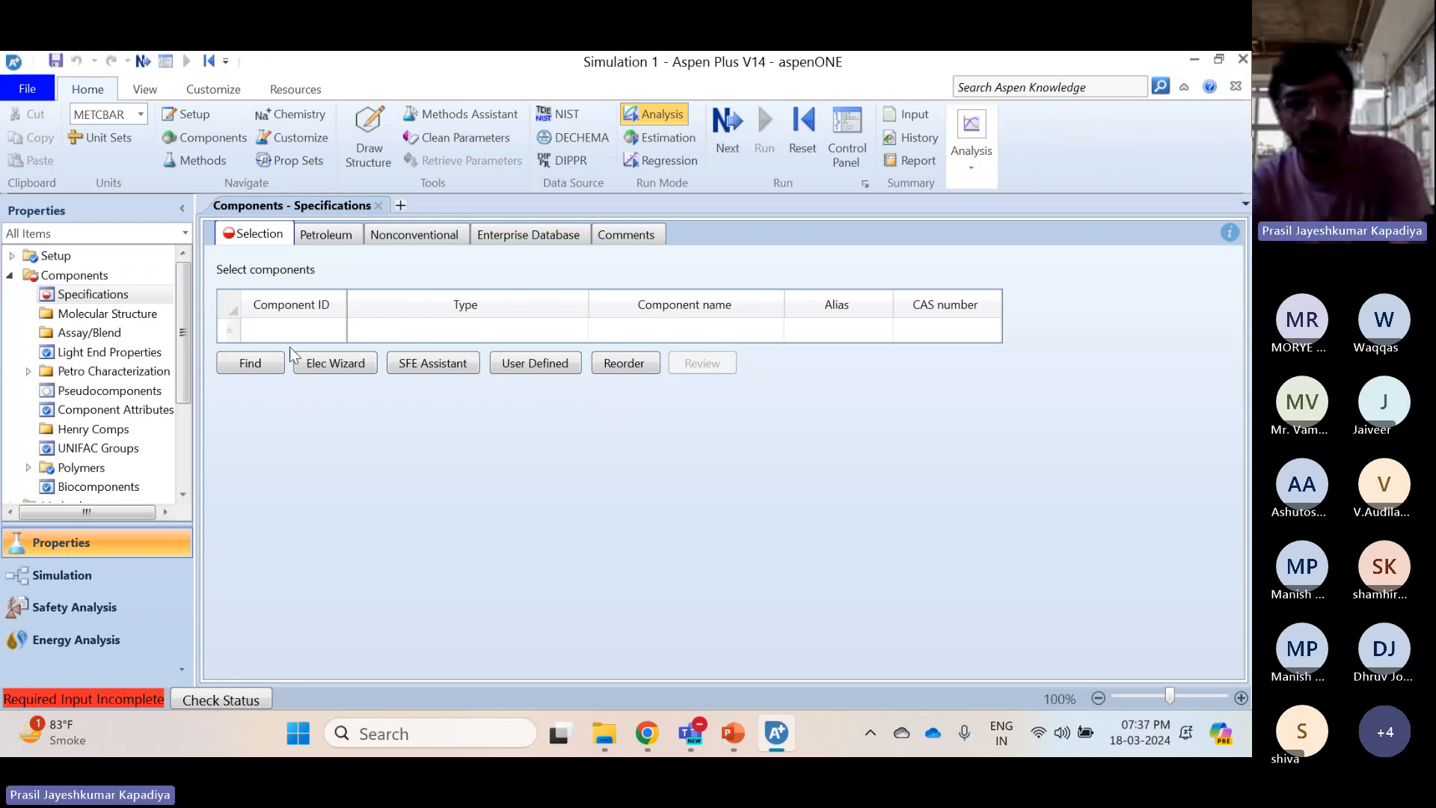
Switch to the PowerPoint presentation and read the Case study 1 slides in slide show, including the feed table, flowsheet and column pressures
{"action": "left_click", "coordinate": [735, 734]}
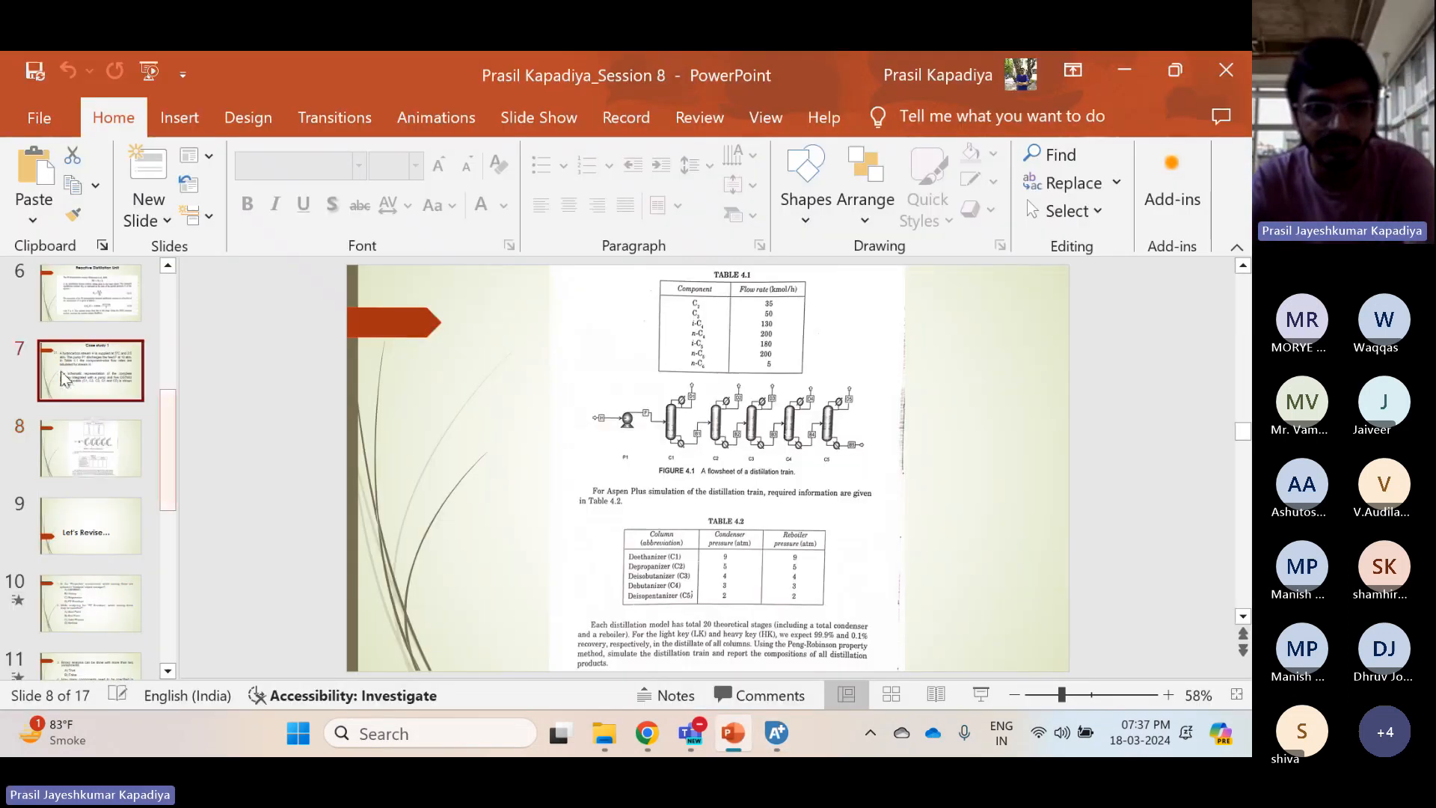
{"action": "key", "text": "Page_Up"}
{"action": "left_click", "coordinate": [980, 695]}
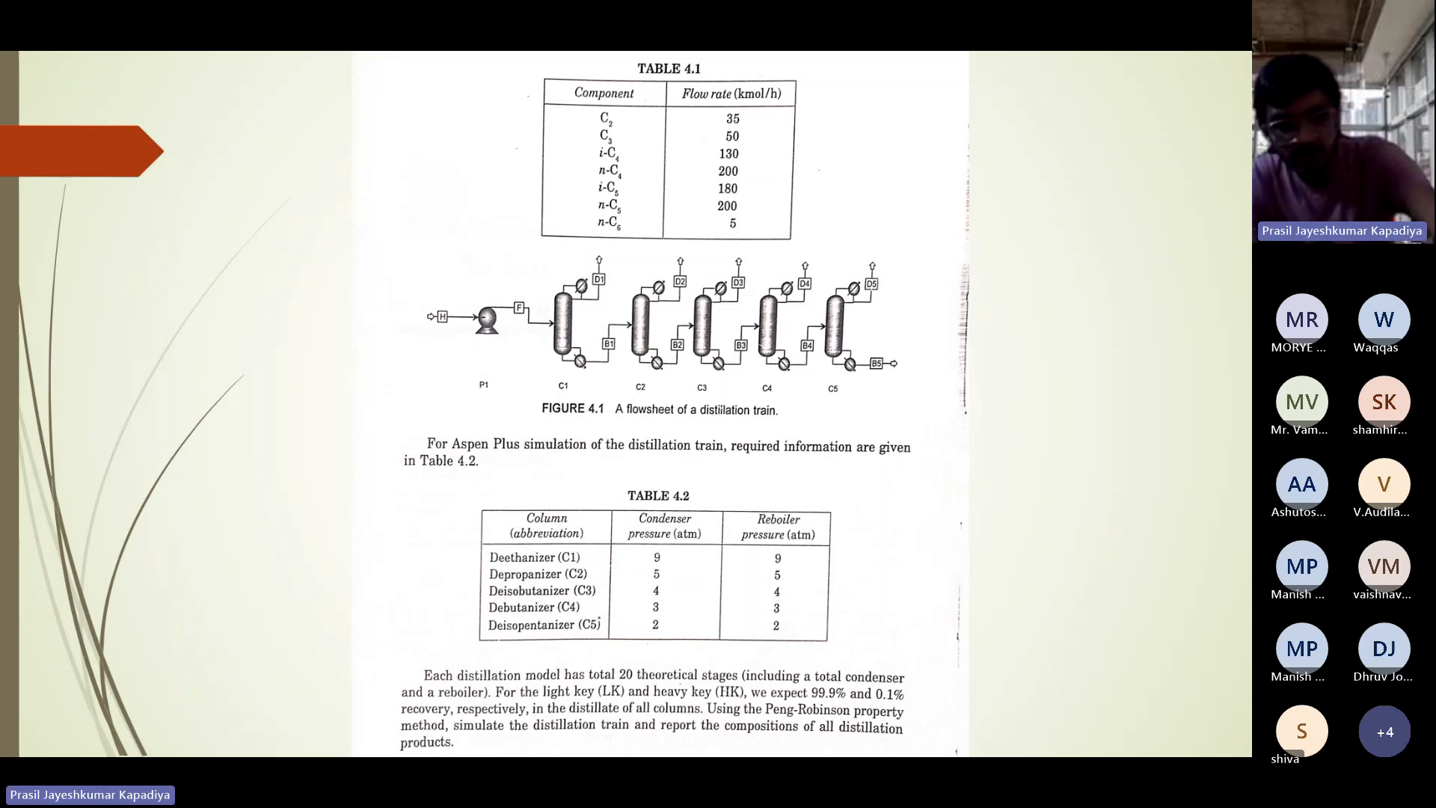
{"action": "key", "text": "Escape"}
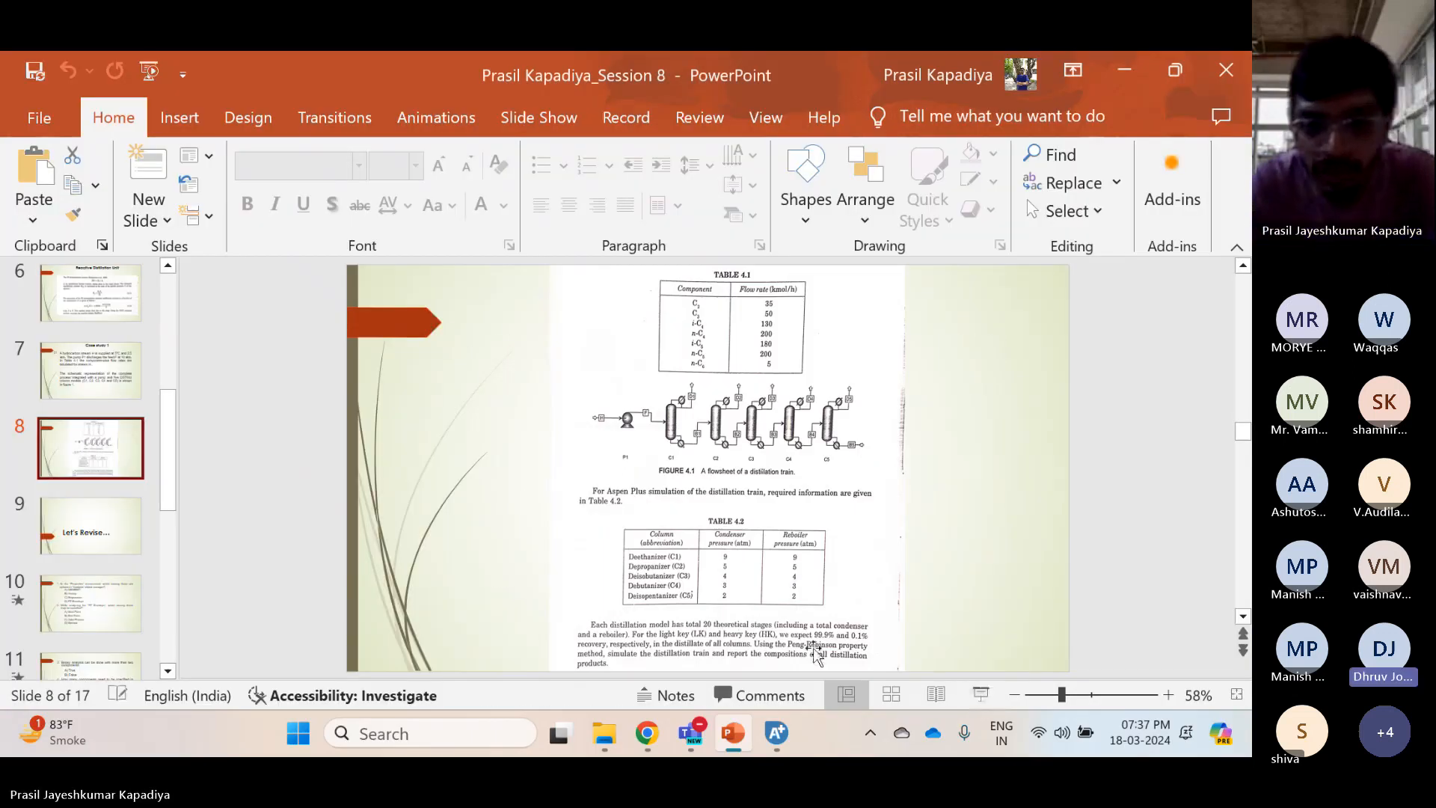
Return to Aspen Plus and enter ETHANE and PROPANE as the first two component IDs
{"action": "left_click", "coordinate": [791, 748]}
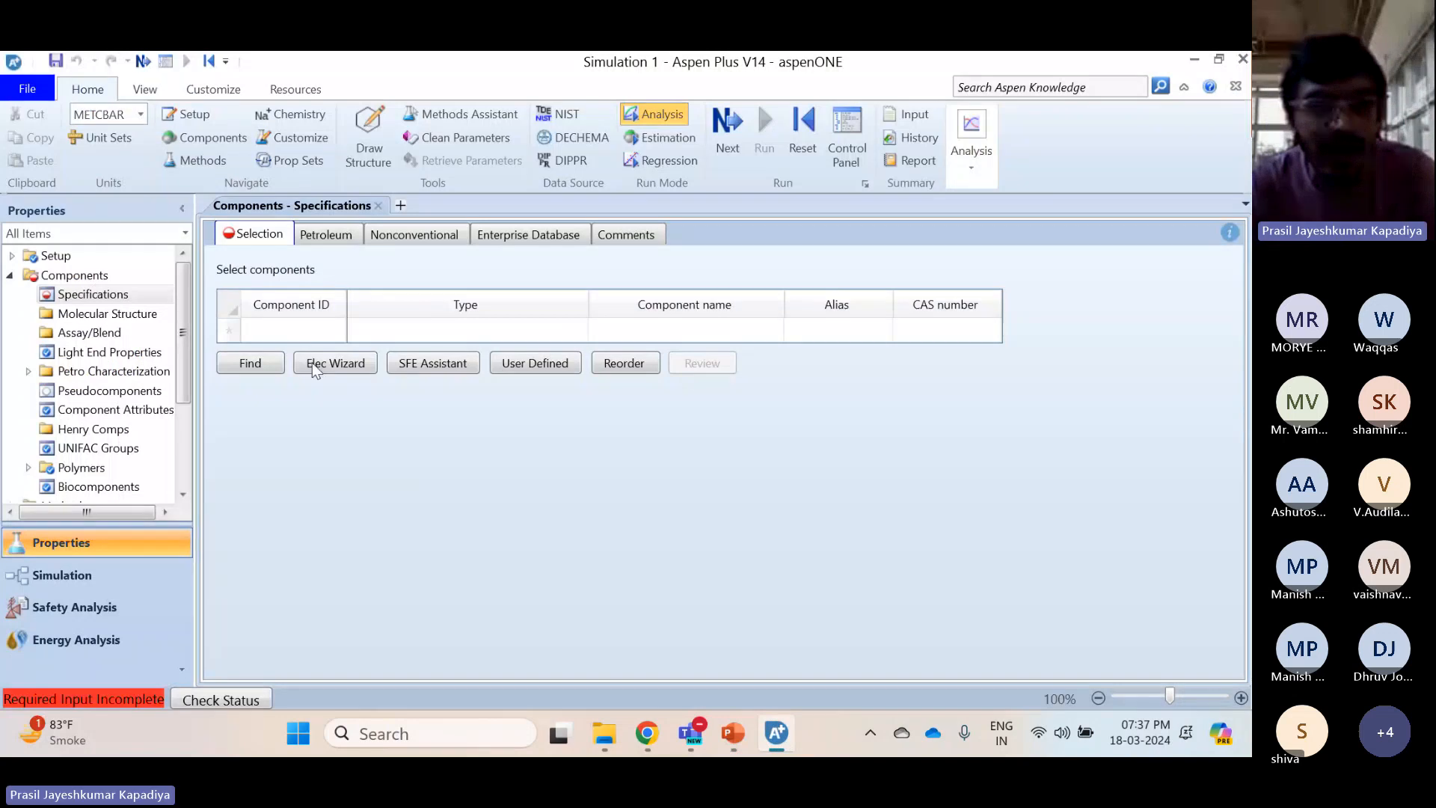
{"action": "left_click", "coordinate": [300, 340]}
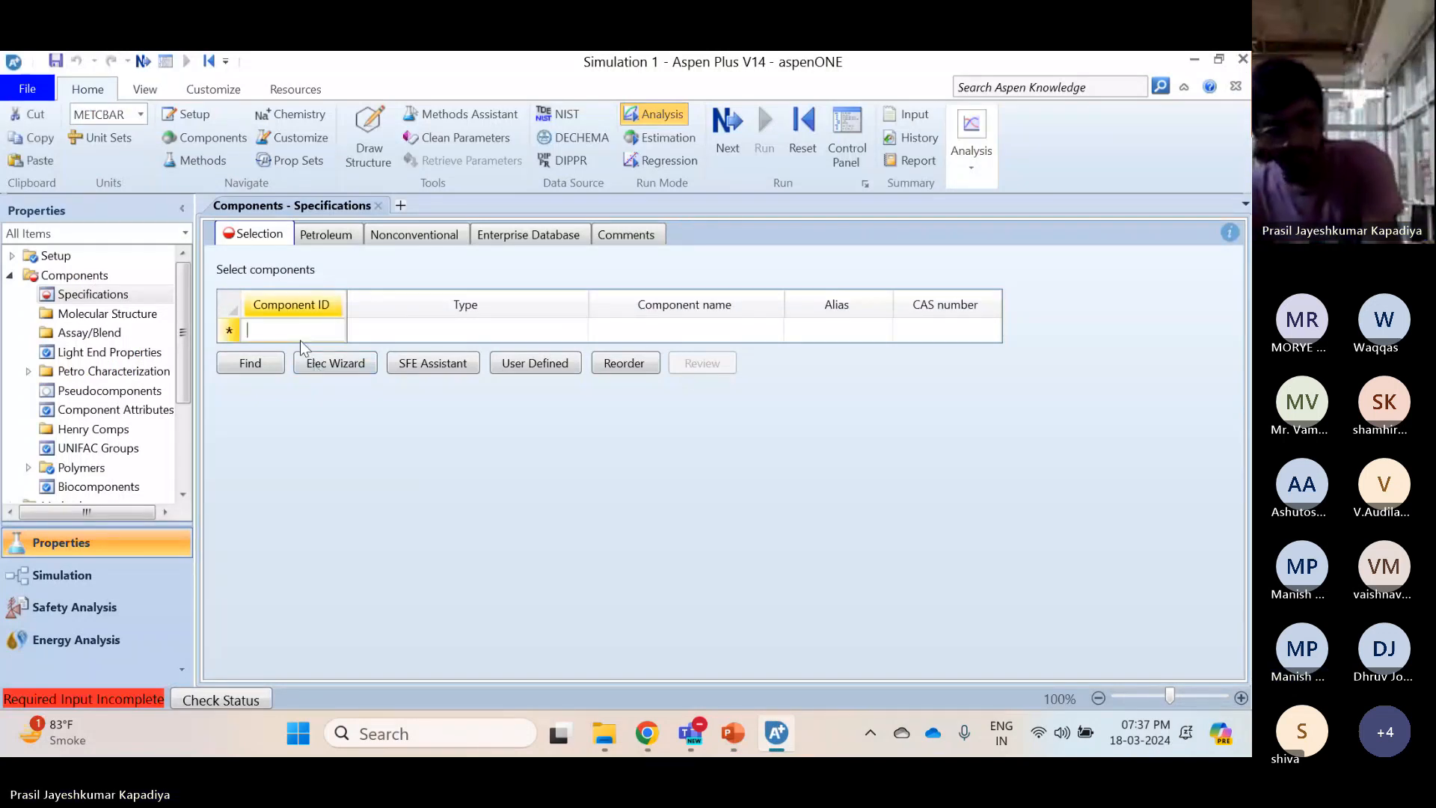
{"action": "type", "text": "ET"}
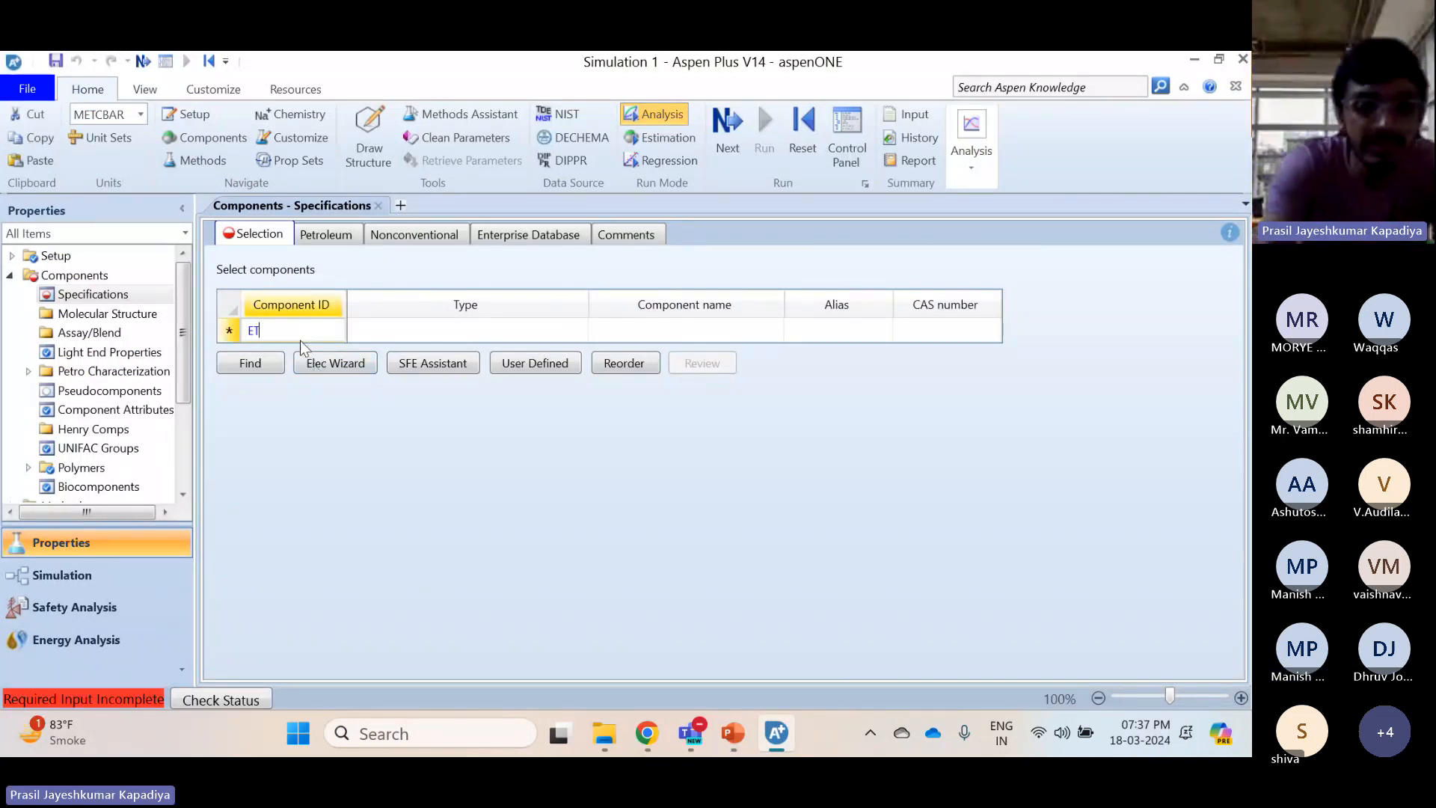
{"action": "type", "text": "HANE"}
{"action": "key", "text": "Return"}
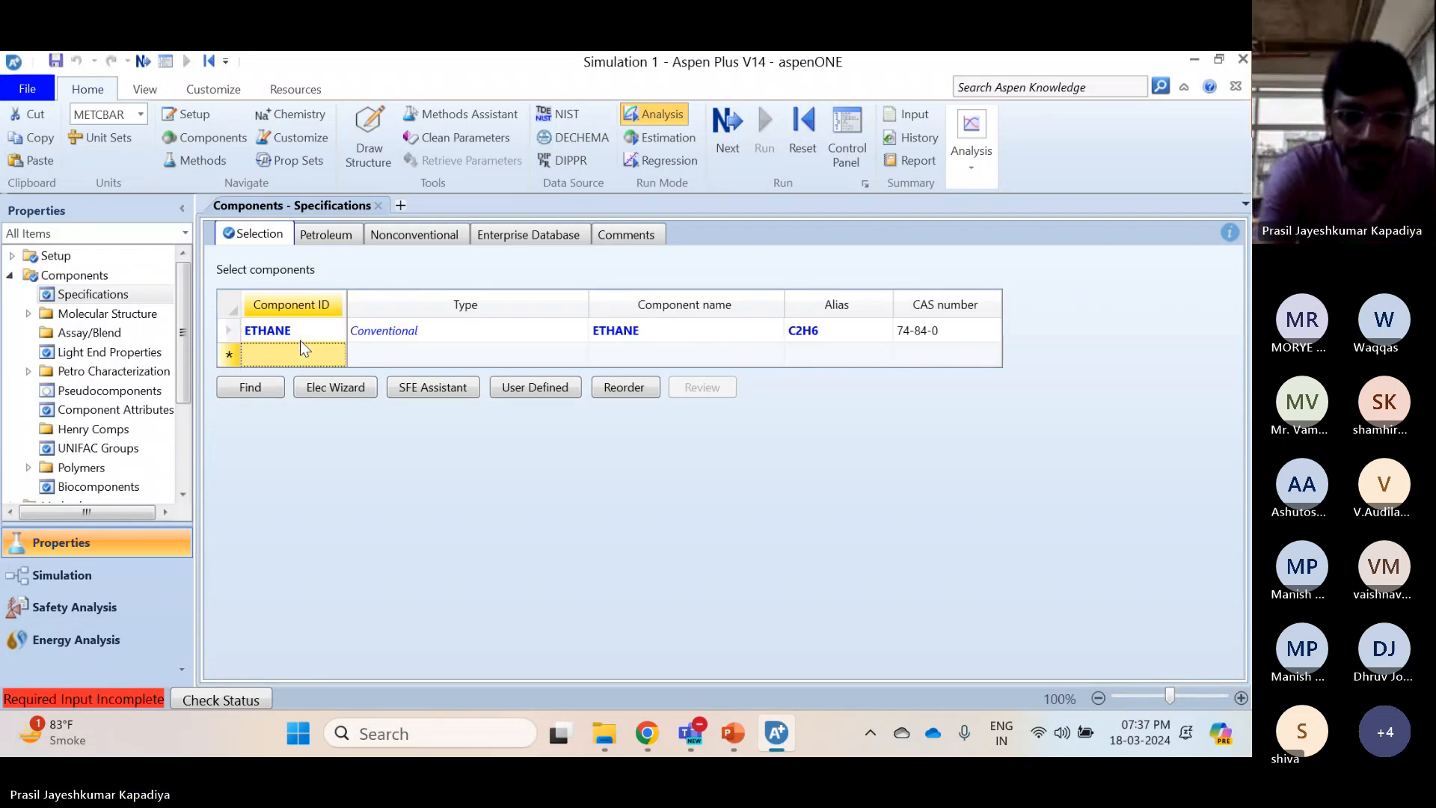
{"action": "type", "text": "PR"}
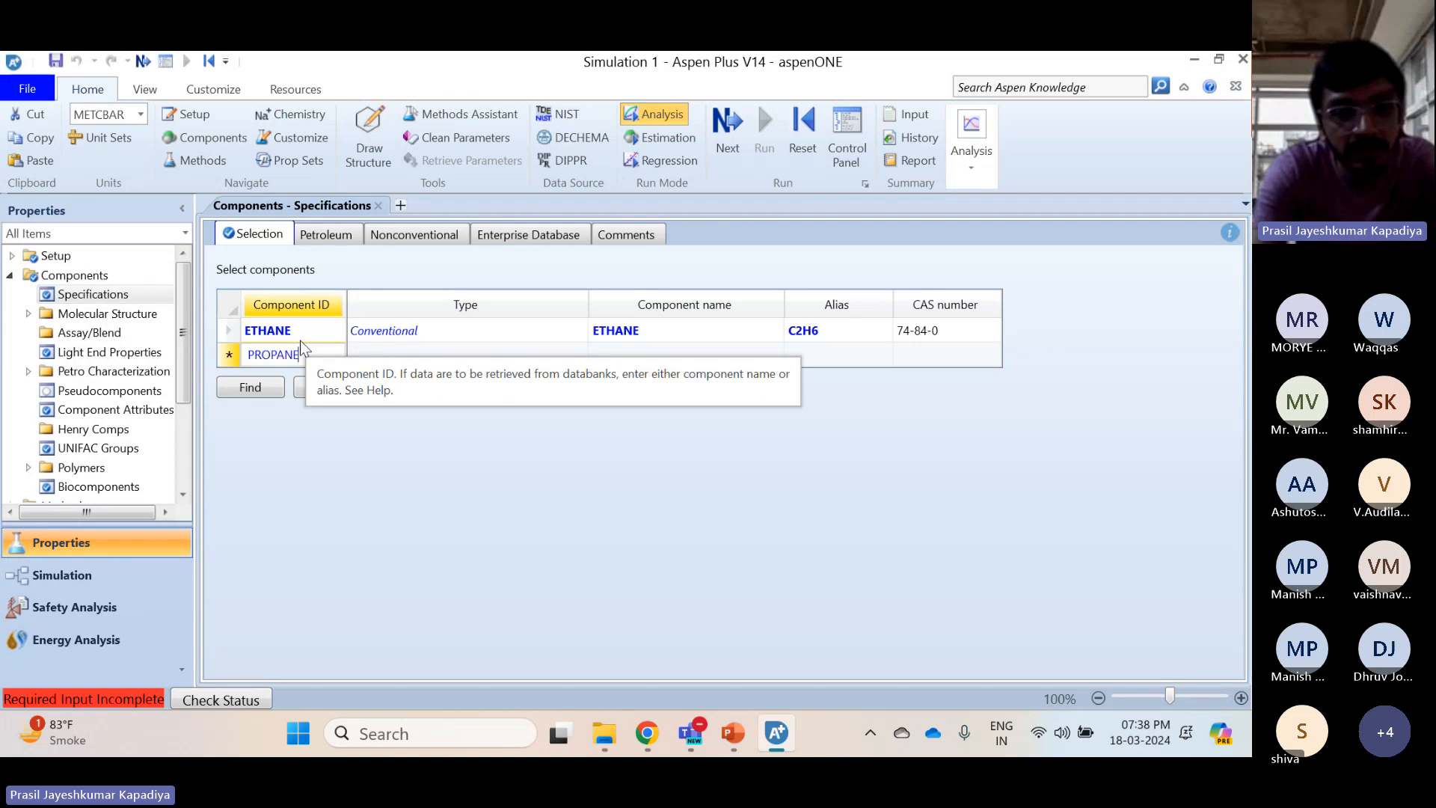
{"action": "type", "text": "OPANE"}
{"action": "key", "text": "Return"}
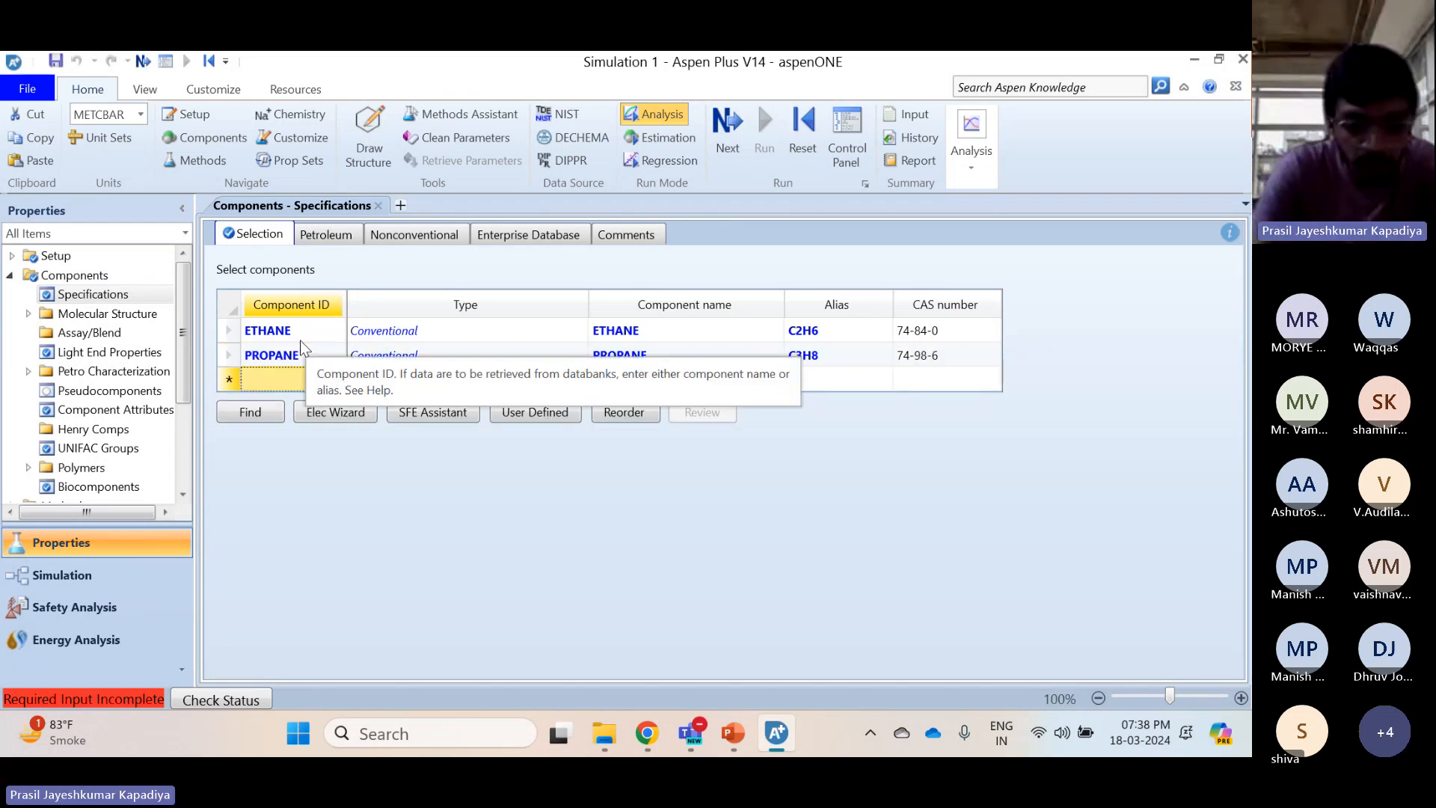
{"action": "type", "text": "ISO"}
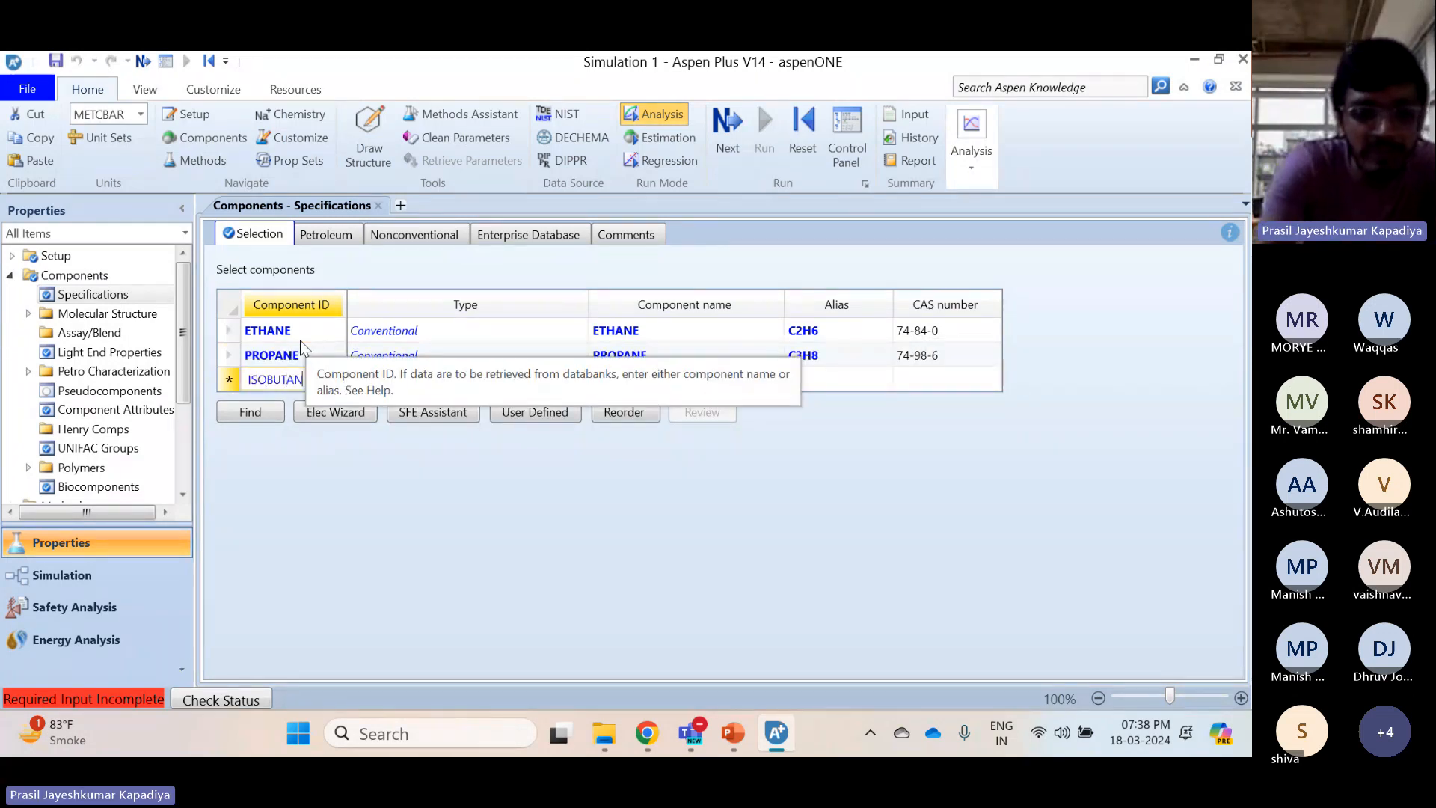
{"action": "type", "text": "BUTAN"}
{"action": "key", "text": "BackSpace"}
{"action": "key", "text": "BackSpace"}
{"action": "key", "text": "BackSpace"}
{"action": "key", "text": "BackSpace"}
{"action": "key", "text": "BackSpace"}
{"action": "key", "text": "BackSpace"}
{"action": "key", "text": "BackSpace"}
{"action": "key", "text": "BackSpace"}
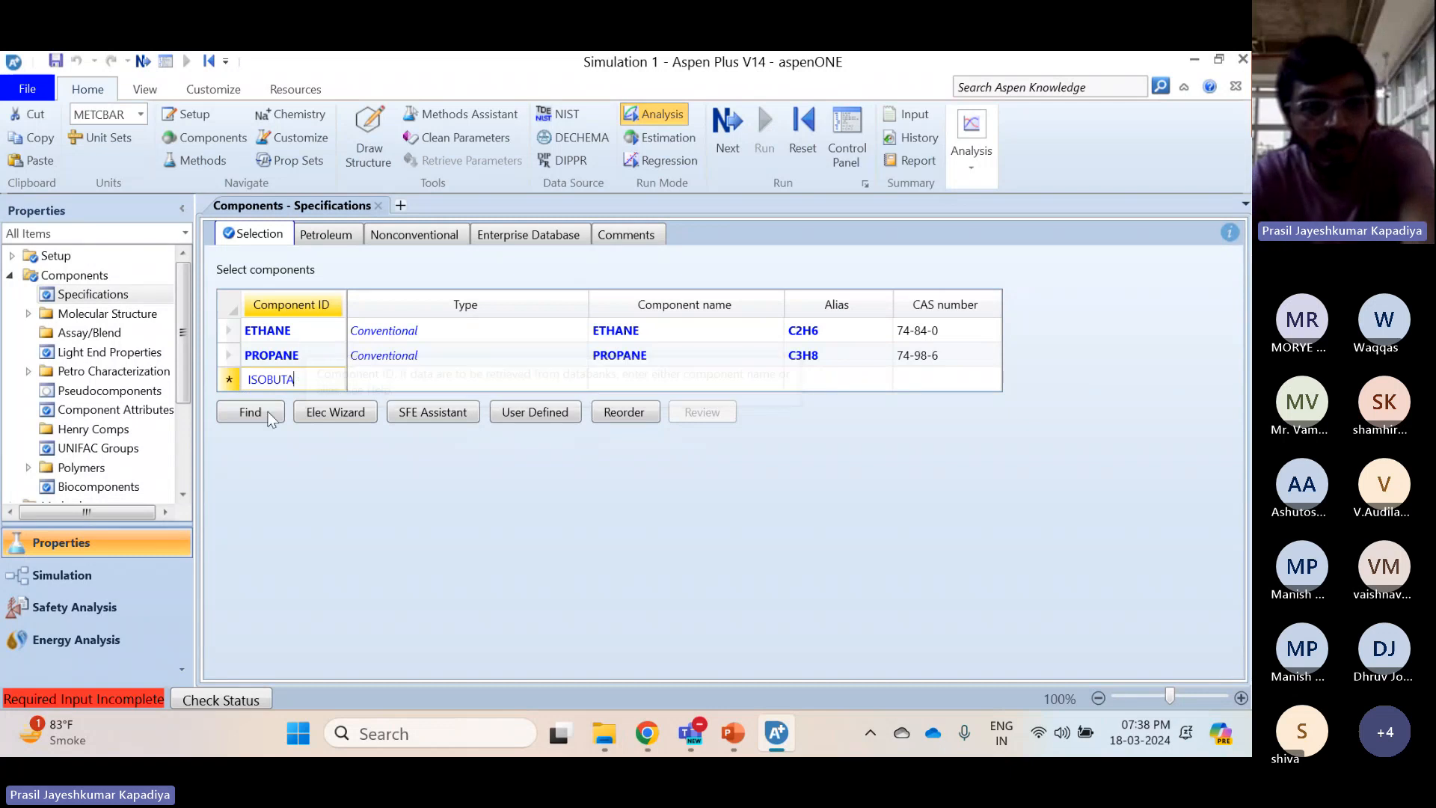
Search the compound databanks for a name equal to ISOBUTANE and add that compound to the component list
{"action": "left_click", "coordinate": [269, 417]}
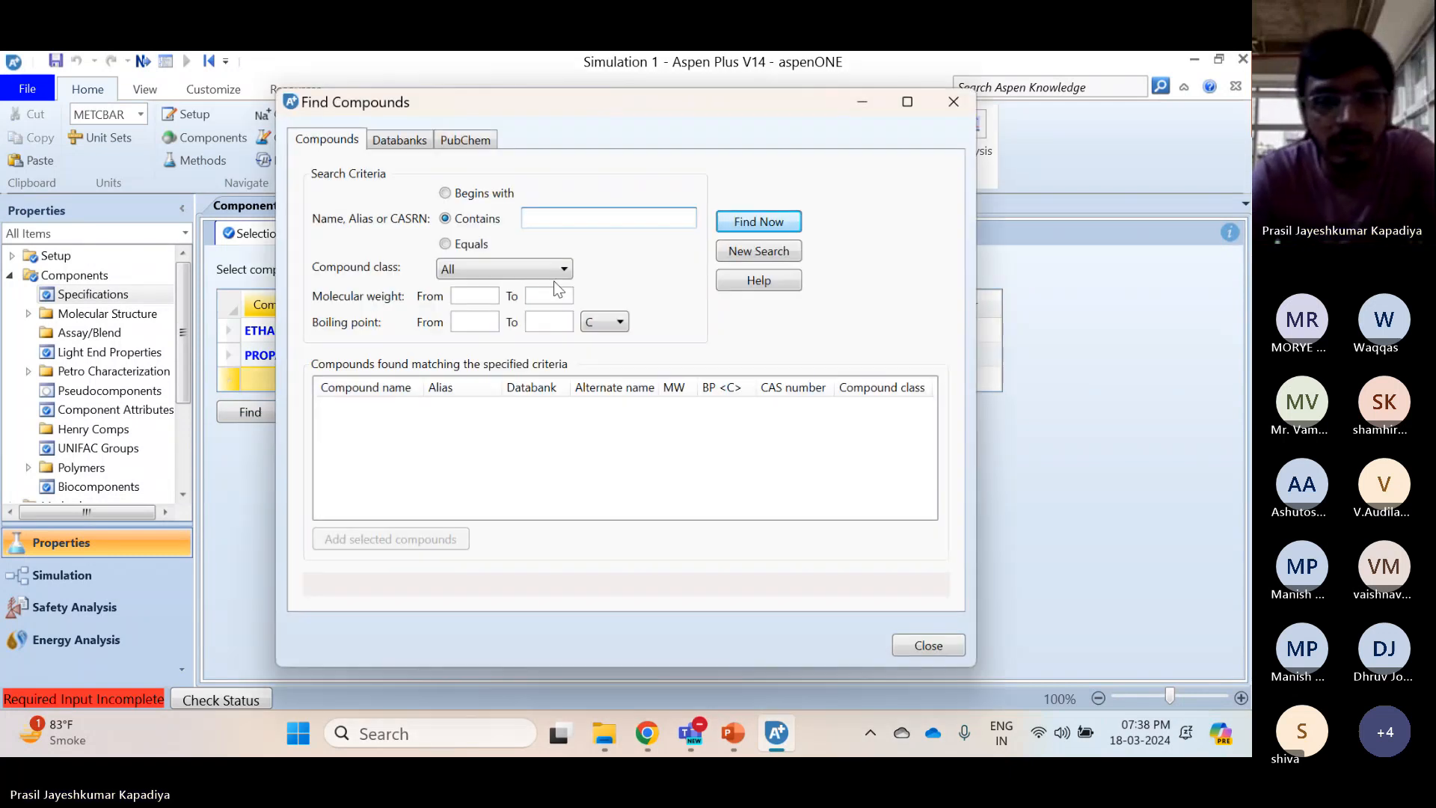
{"action": "left_click", "coordinate": [500, 243]}
{"action": "left_click", "coordinate": [551, 218]}
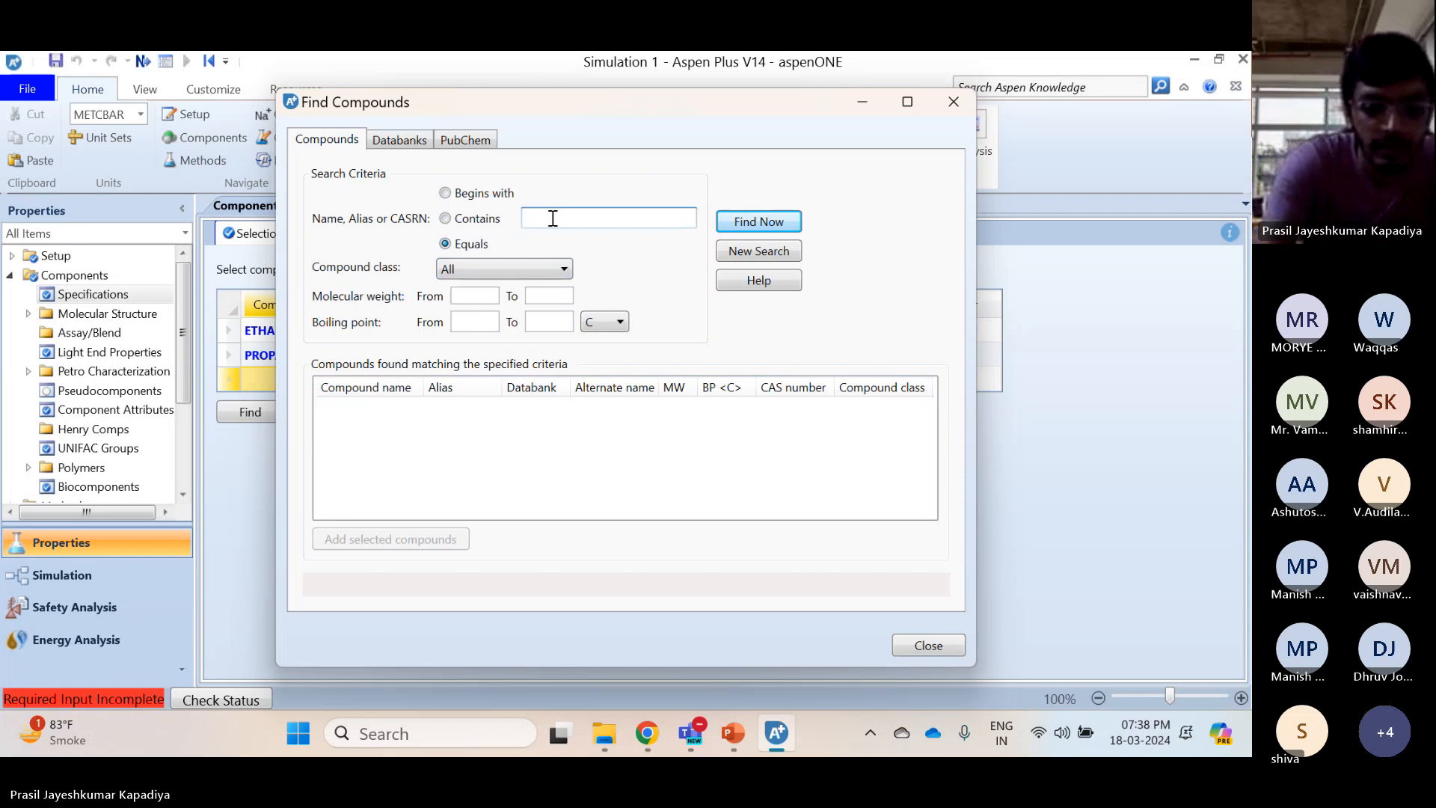
{"action": "type", "text": "ISOBUTANE"}
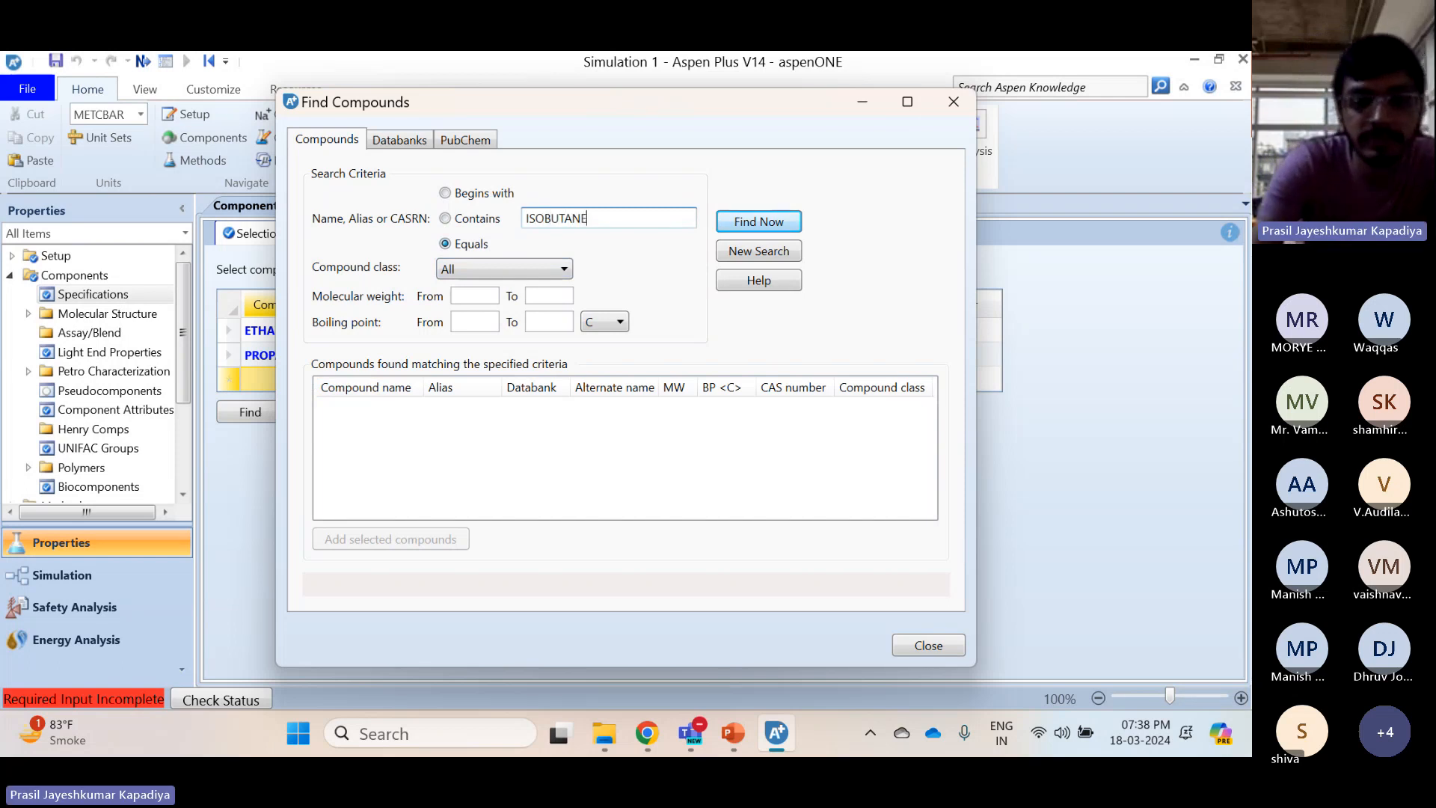
{"action": "key", "text": "Return"}
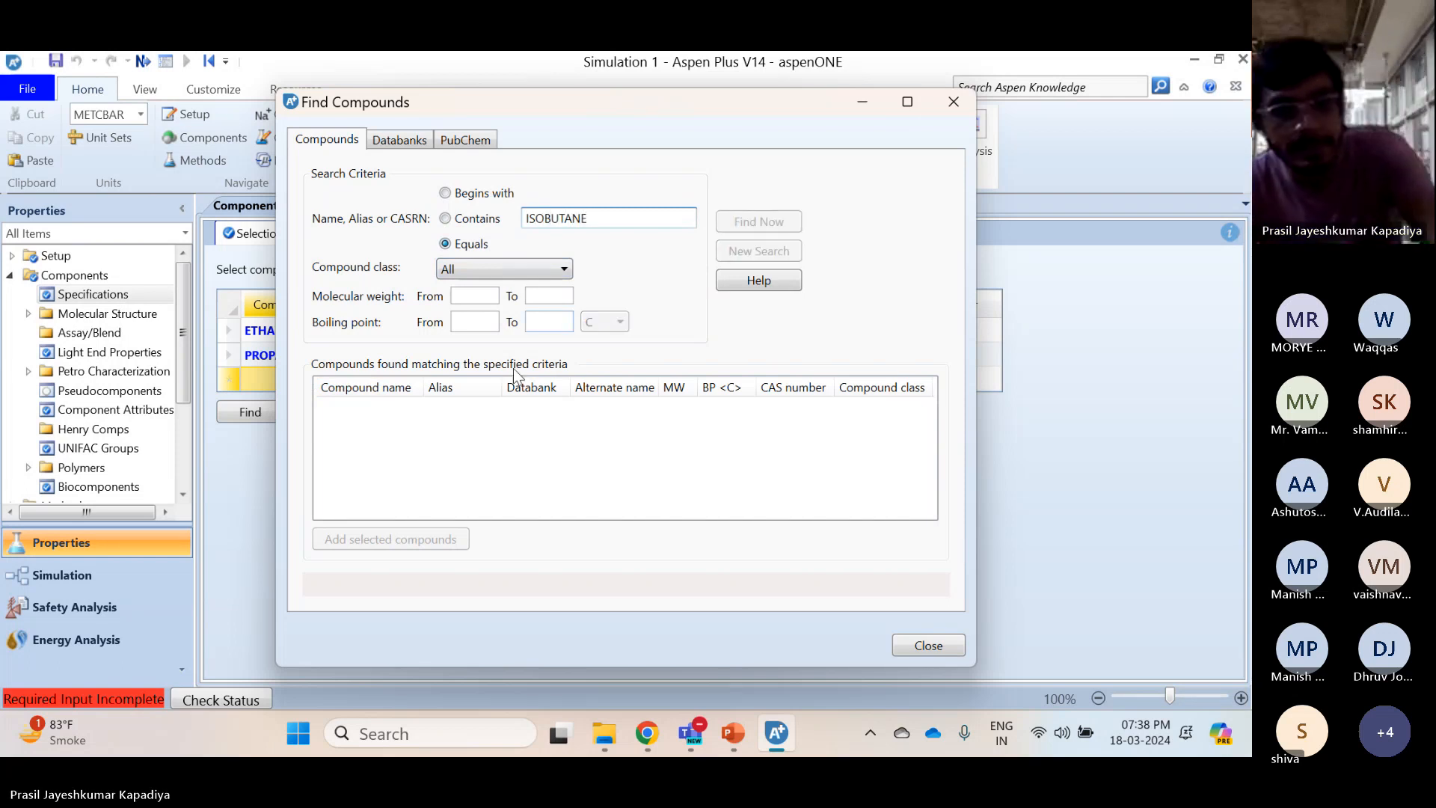
{"action": "double_click", "coordinate": [390, 417]}
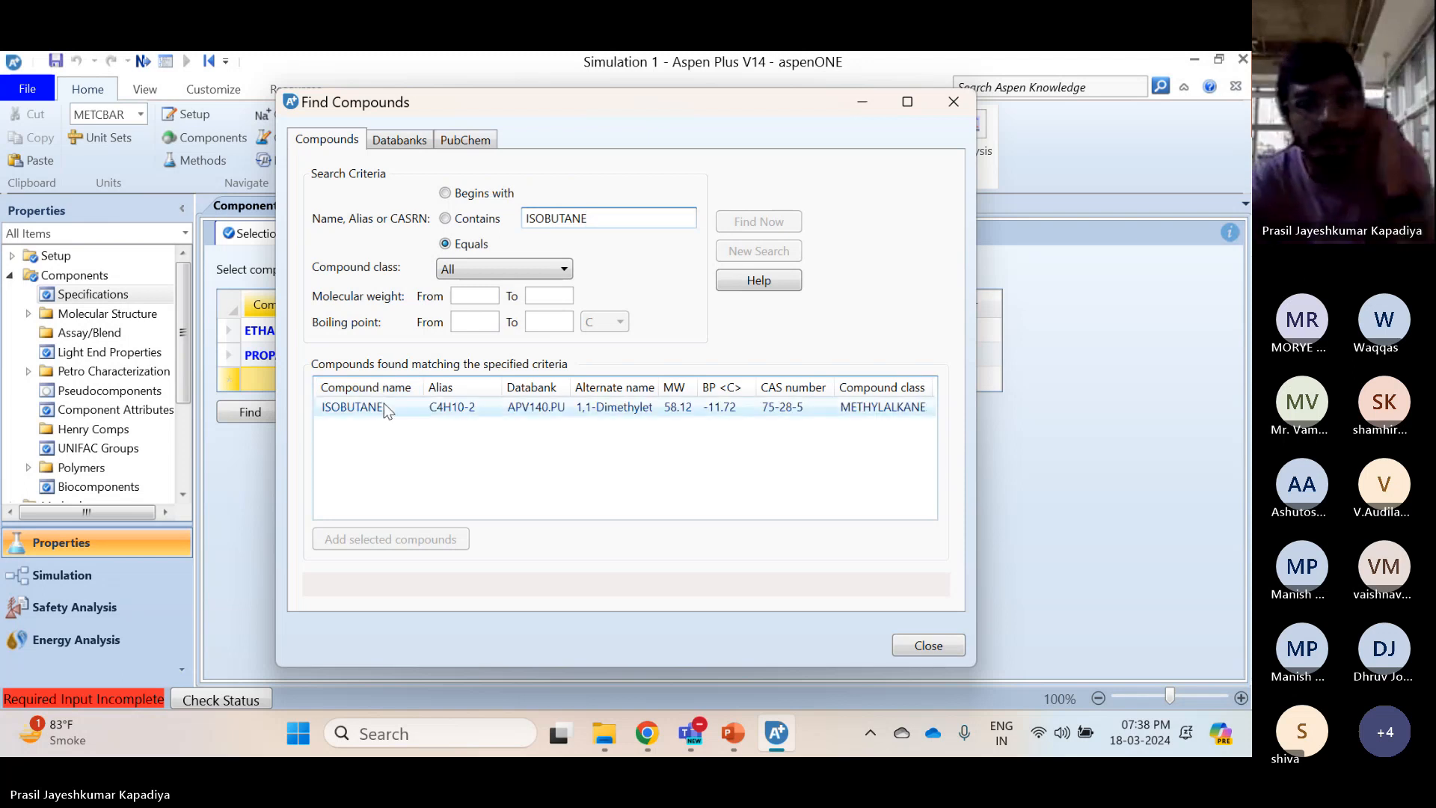
Search the databanks for BUTANE and add N-BUTANE as a new component without replacing isobutane
{"action": "left_click", "coordinate": [542, 219]}
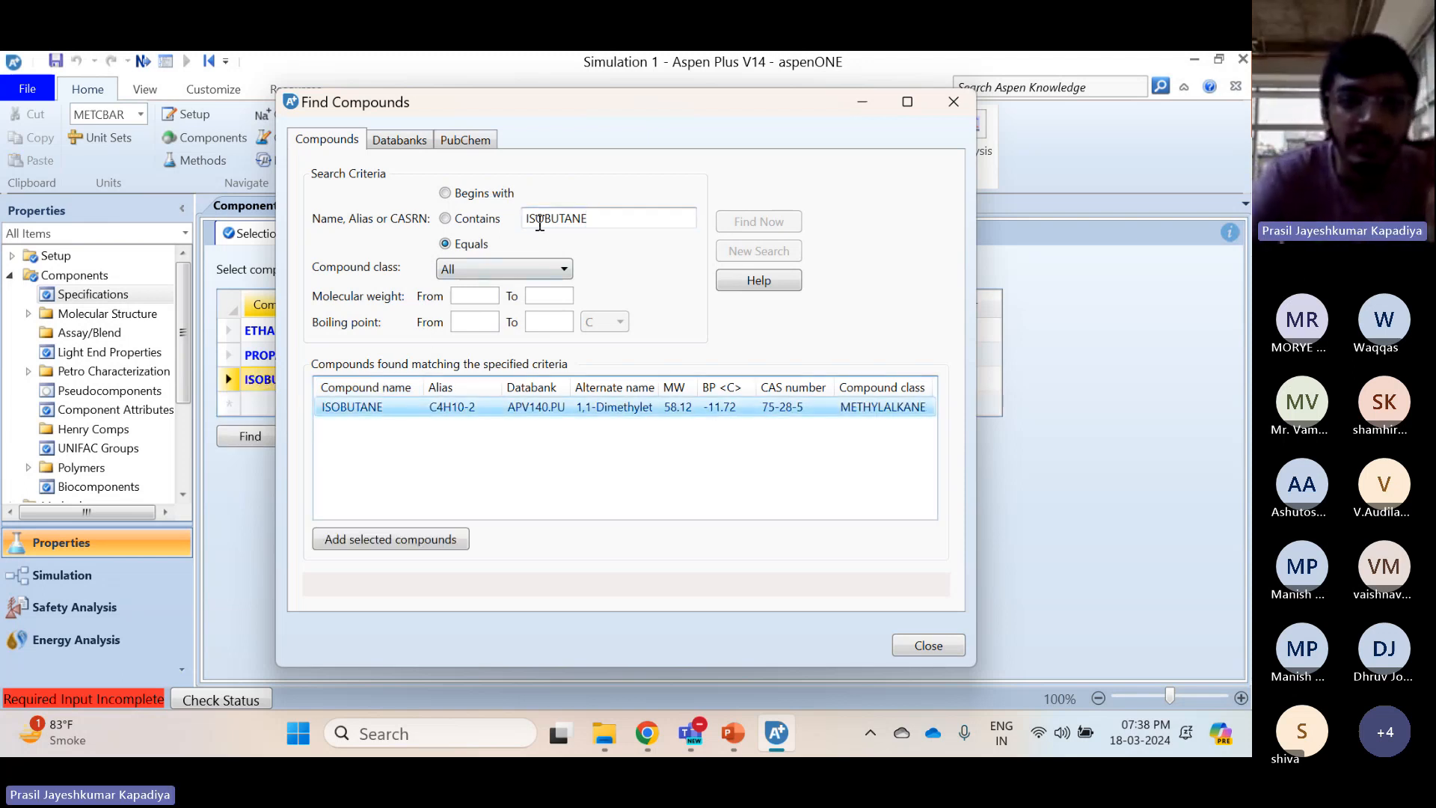
{"action": "key", "text": "BackSpace"}
{"action": "key", "text": "BackSpace"}
{"action": "key", "text": "BackSpace"}
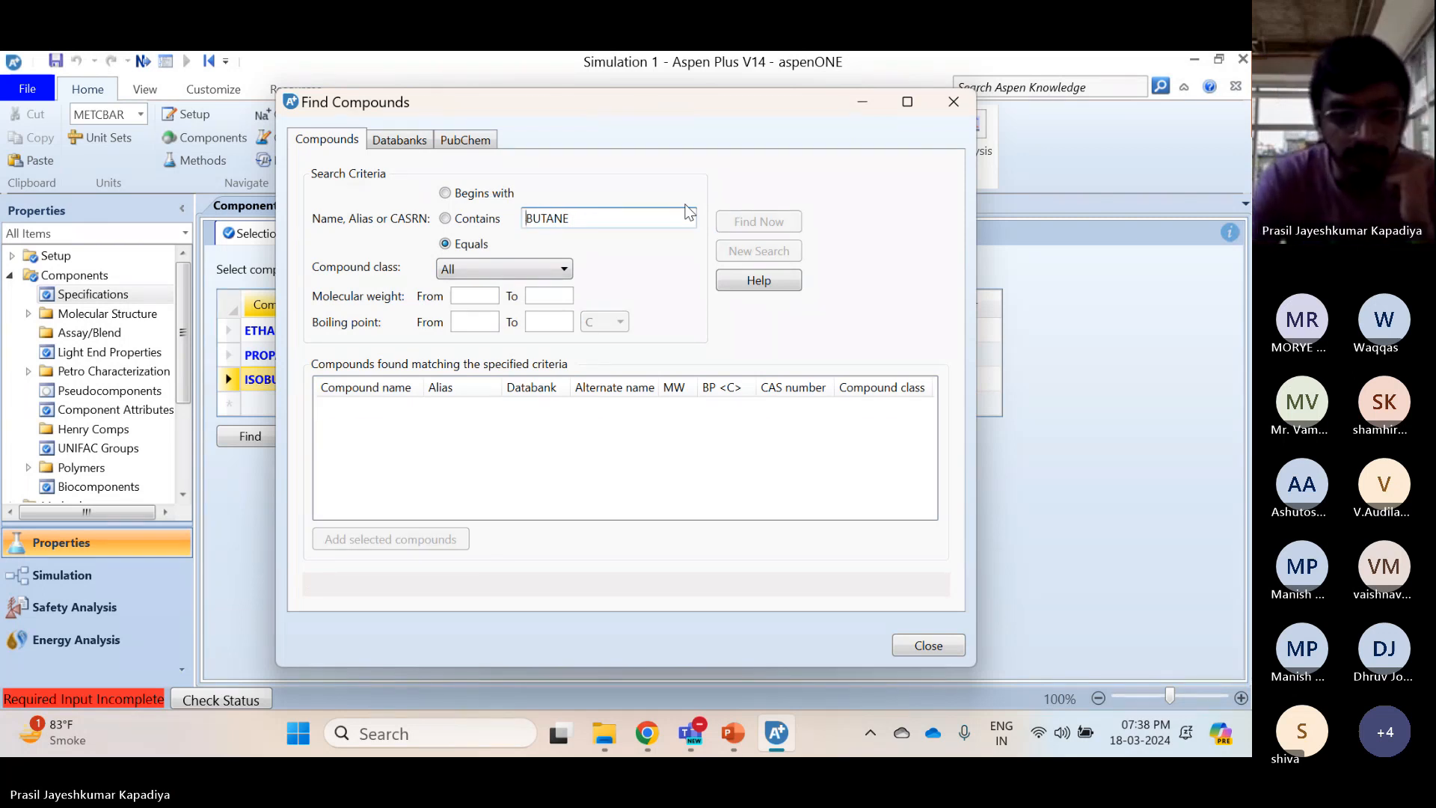
{"action": "left_click", "coordinate": [428, 415]}
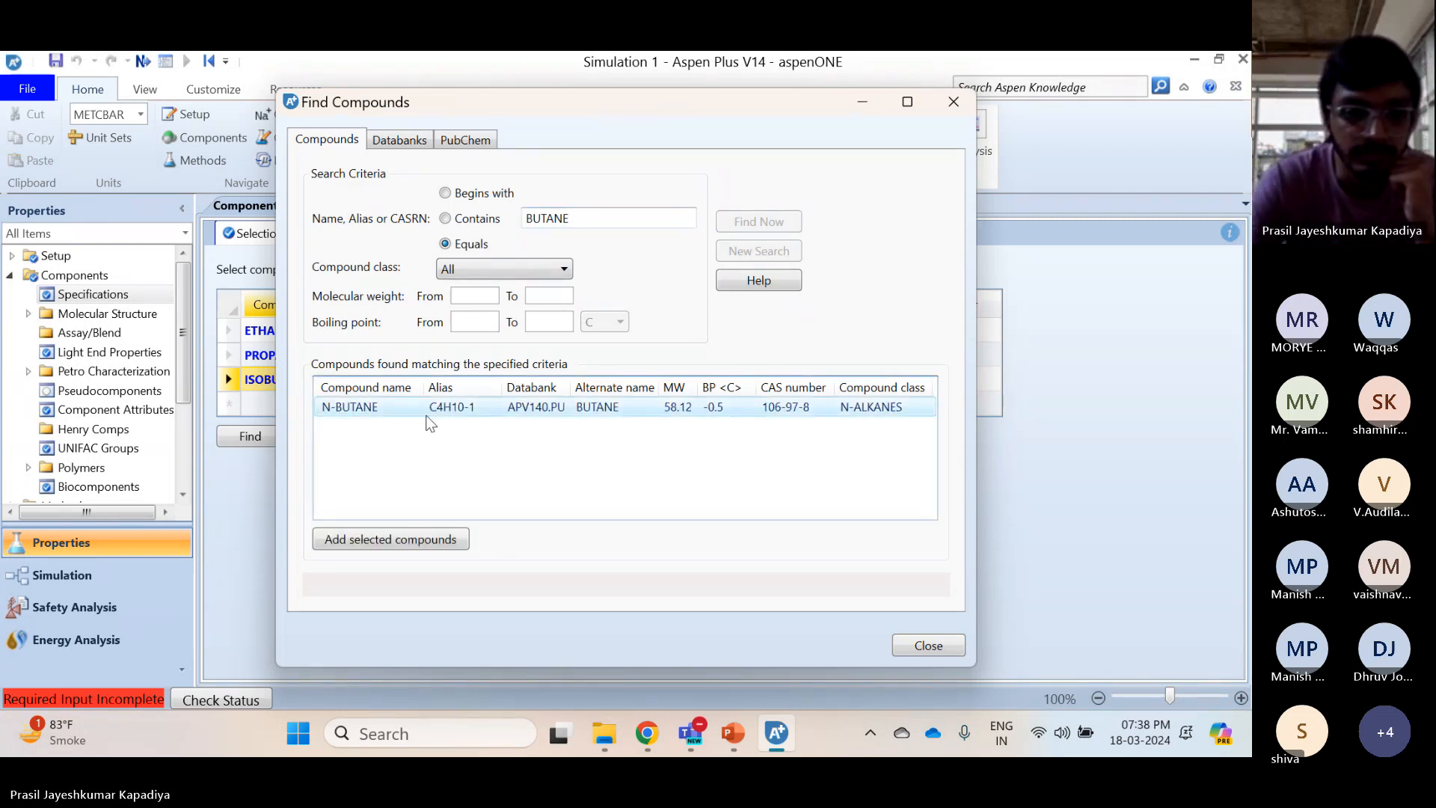
{"action": "double_click", "coordinate": [428, 417]}
{"action": "left_click", "coordinate": [738, 411]}
Search the databanks for ISOPENTANE and add 2-METHYL-BUTANE as a new component
{"action": "left_click", "coordinate": [606, 213]}
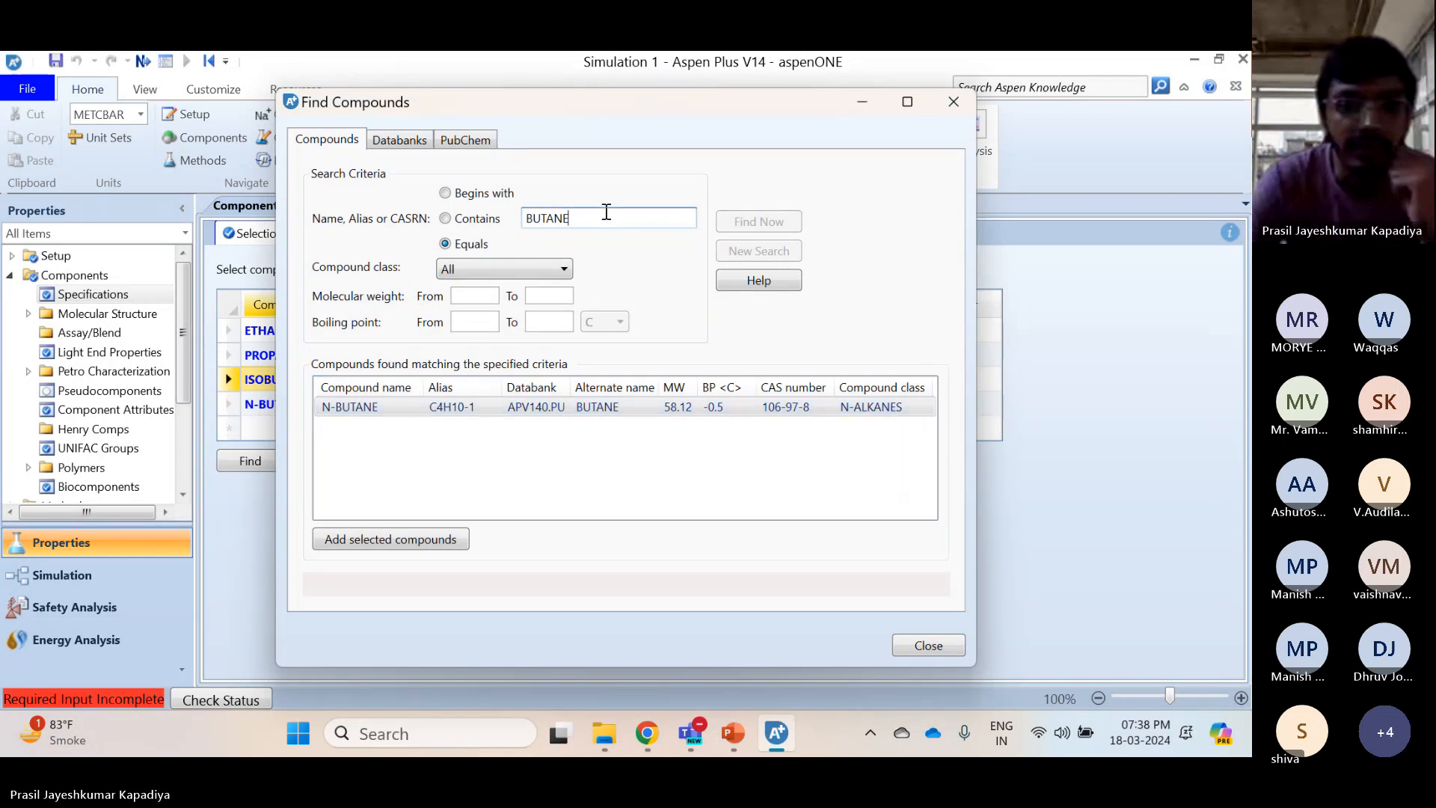
{"action": "double_click", "coordinate": [606, 213]}
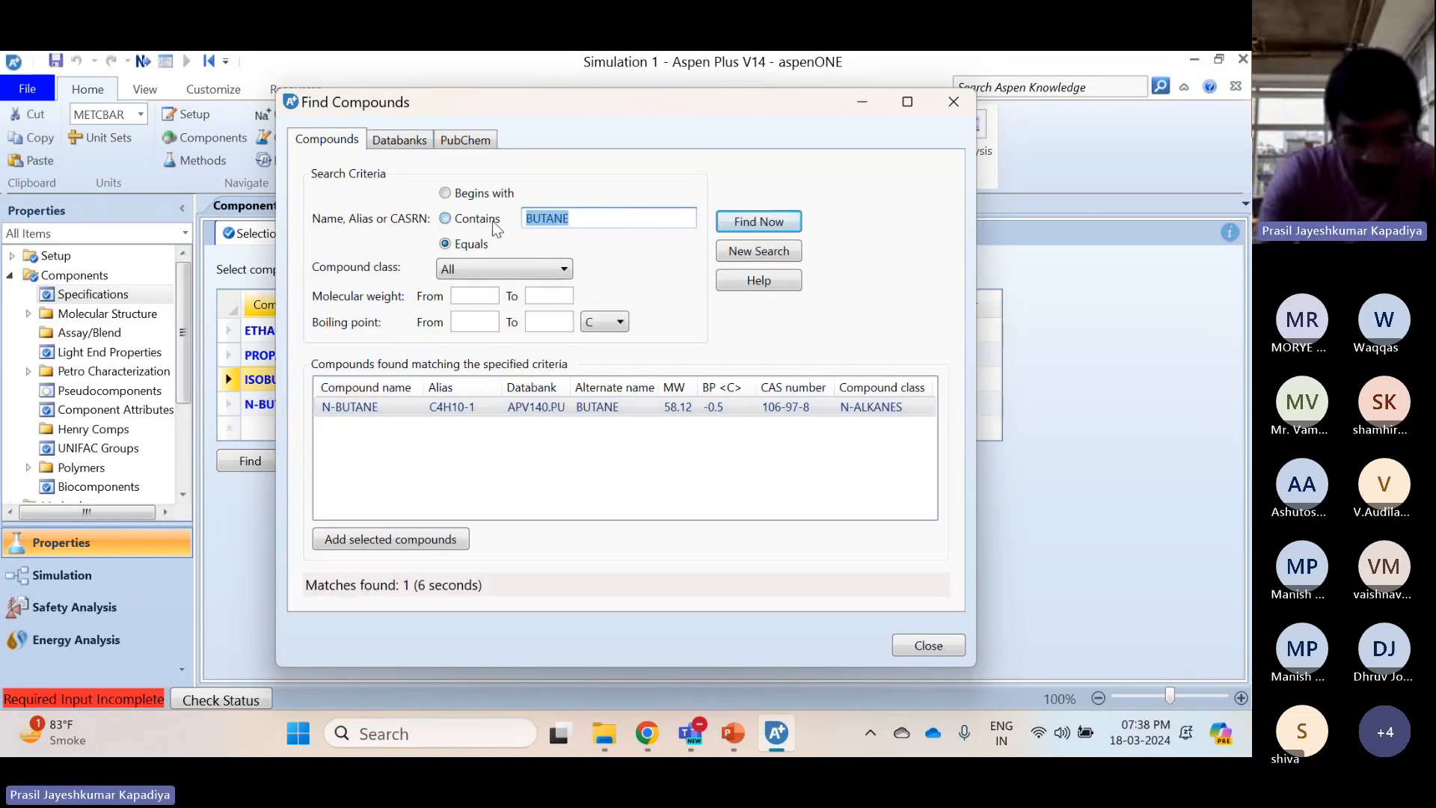
{"action": "type", "text": "ISOPENTANE"}
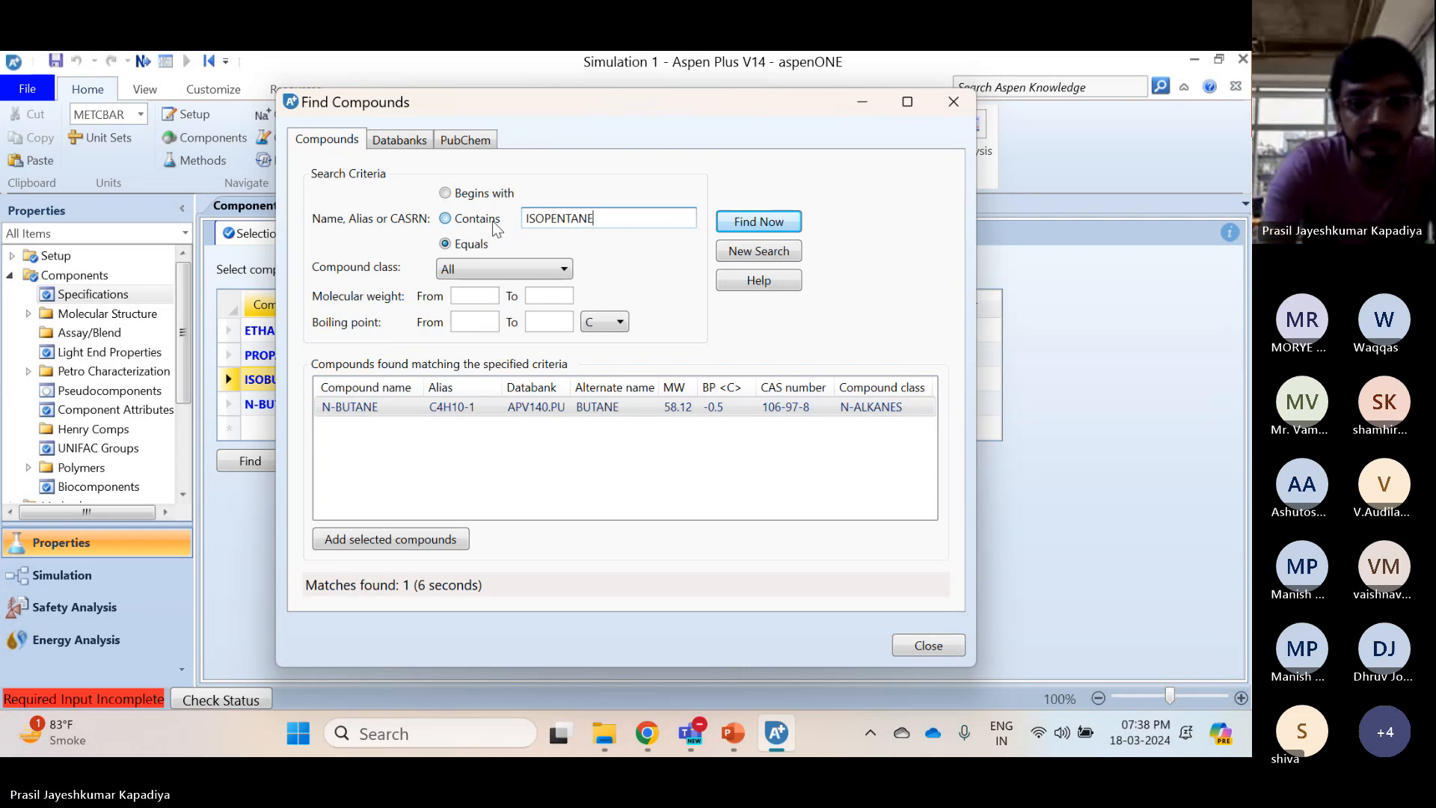
{"action": "key", "text": "Return"}
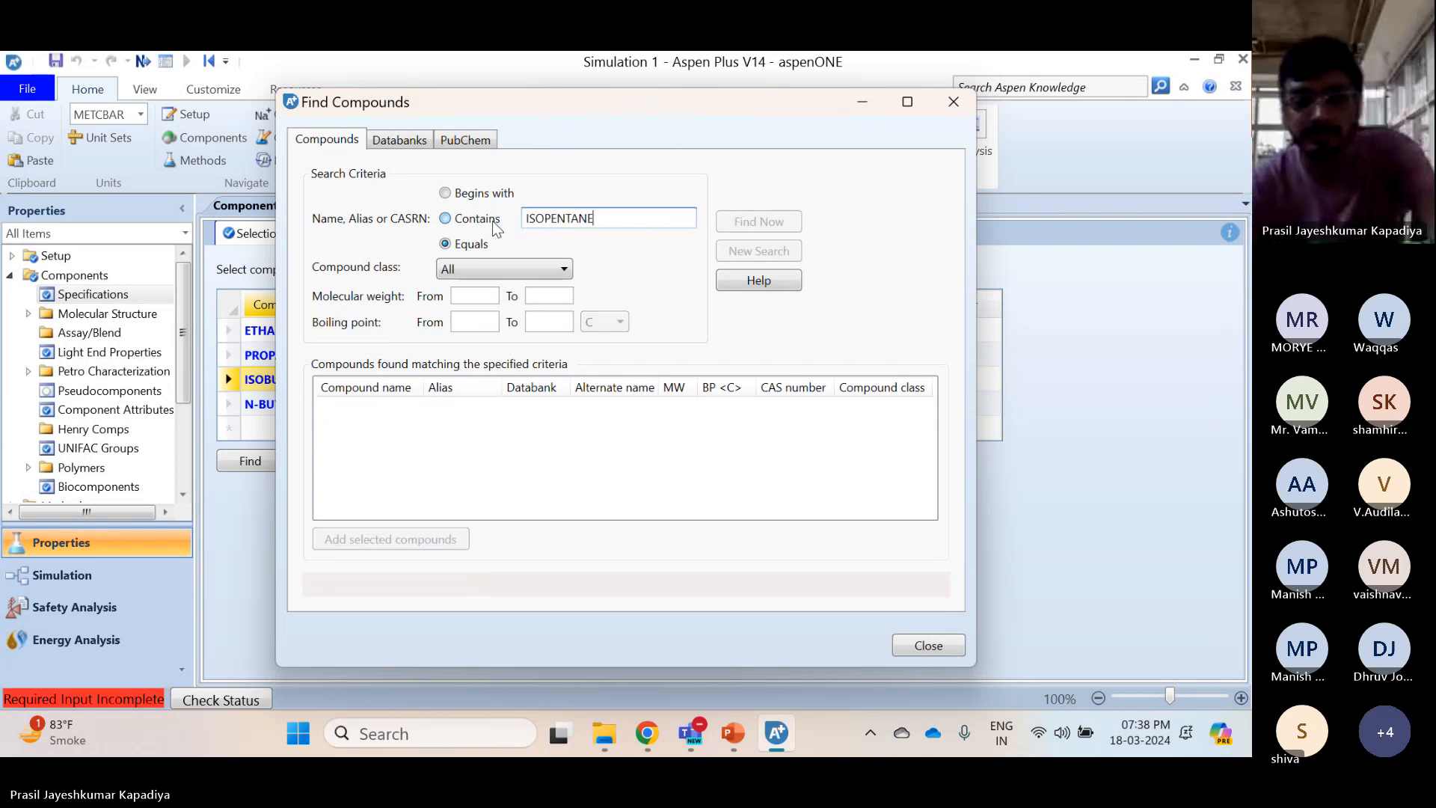
{"action": "double_click", "coordinate": [377, 407]}
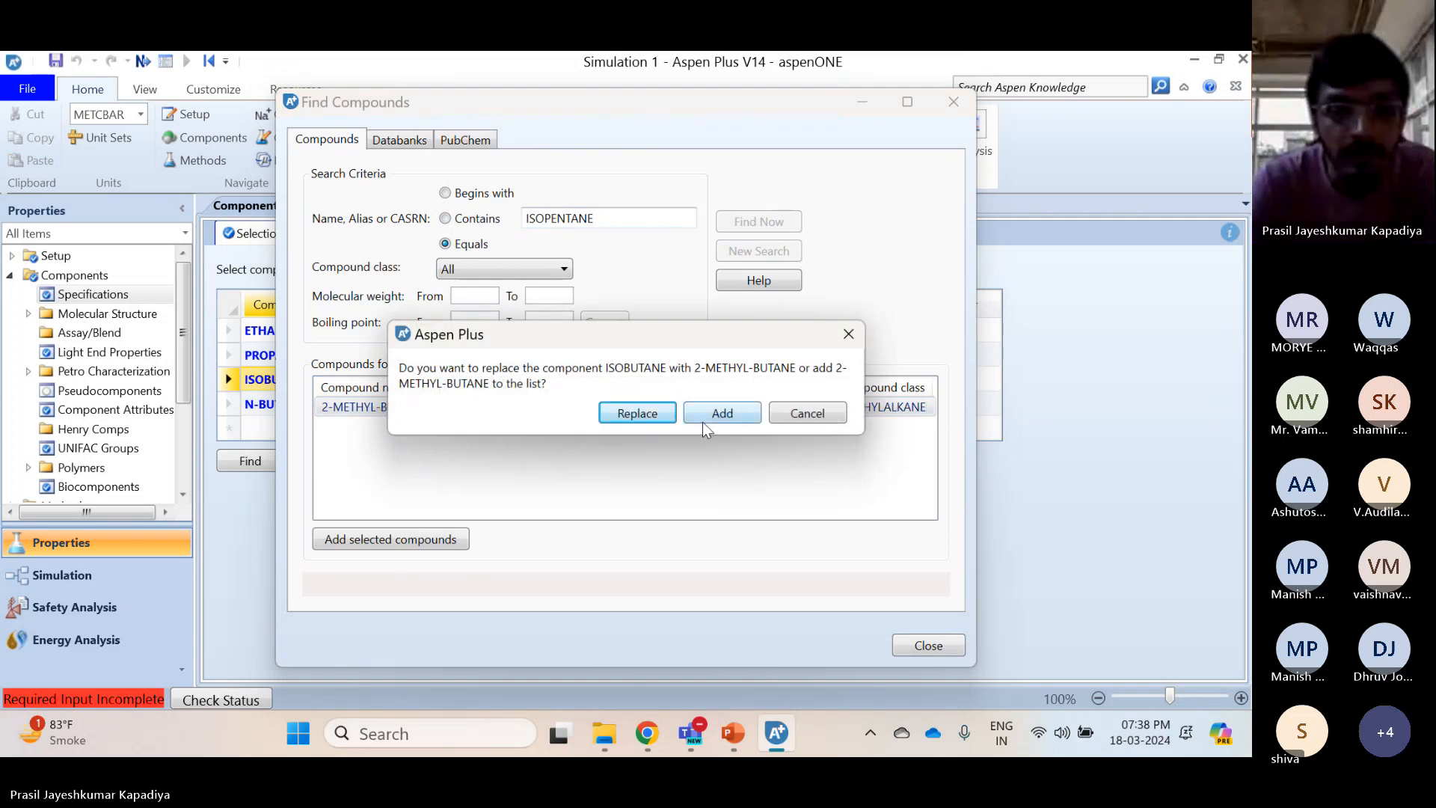
{"action": "left_click", "coordinate": [704, 423]}
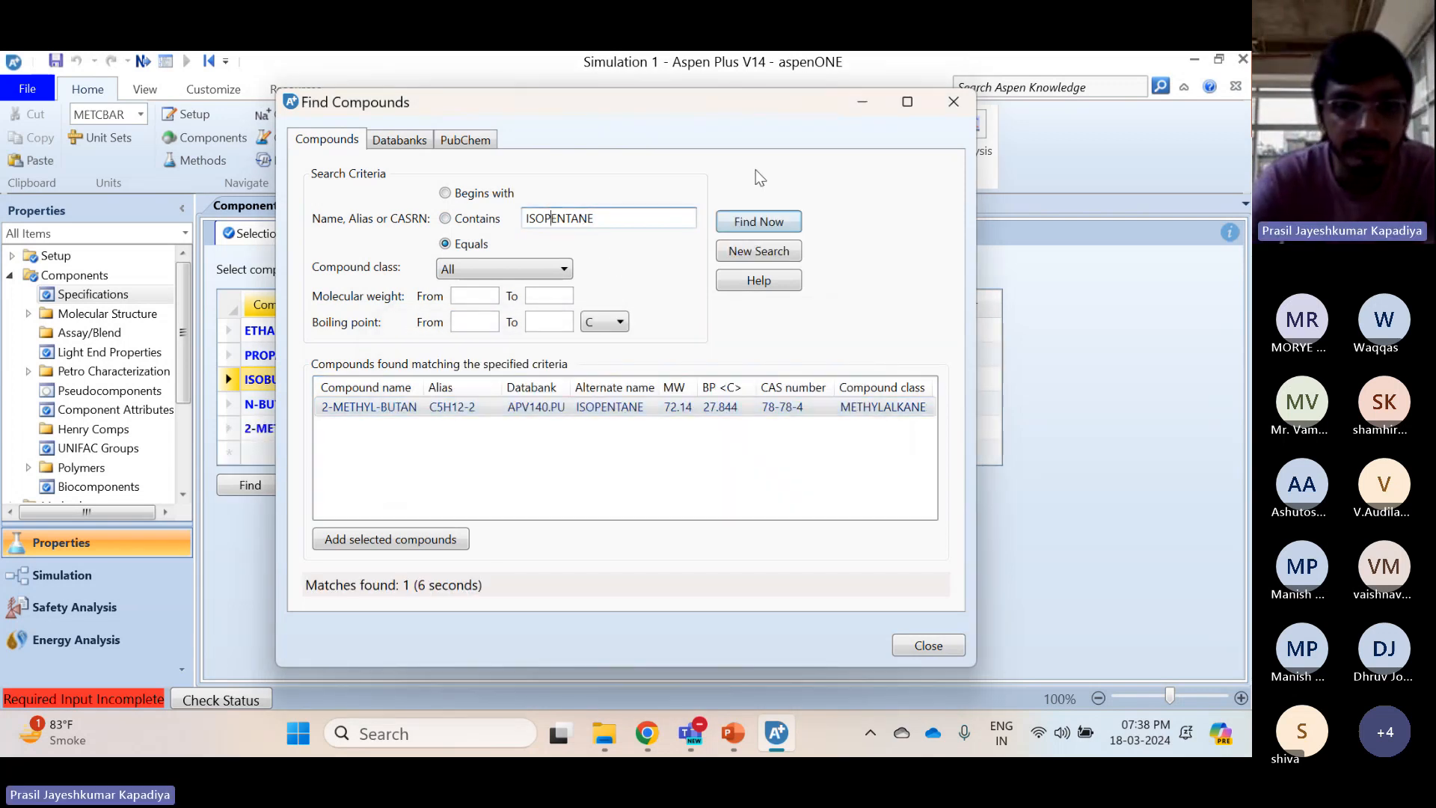
Search the databanks for PENTANE and add N-PENTANE as a new component
{"action": "key", "text": "BackSpace"}
{"action": "key", "text": "BackSpace"}
{"action": "key", "text": "BackSpace"}
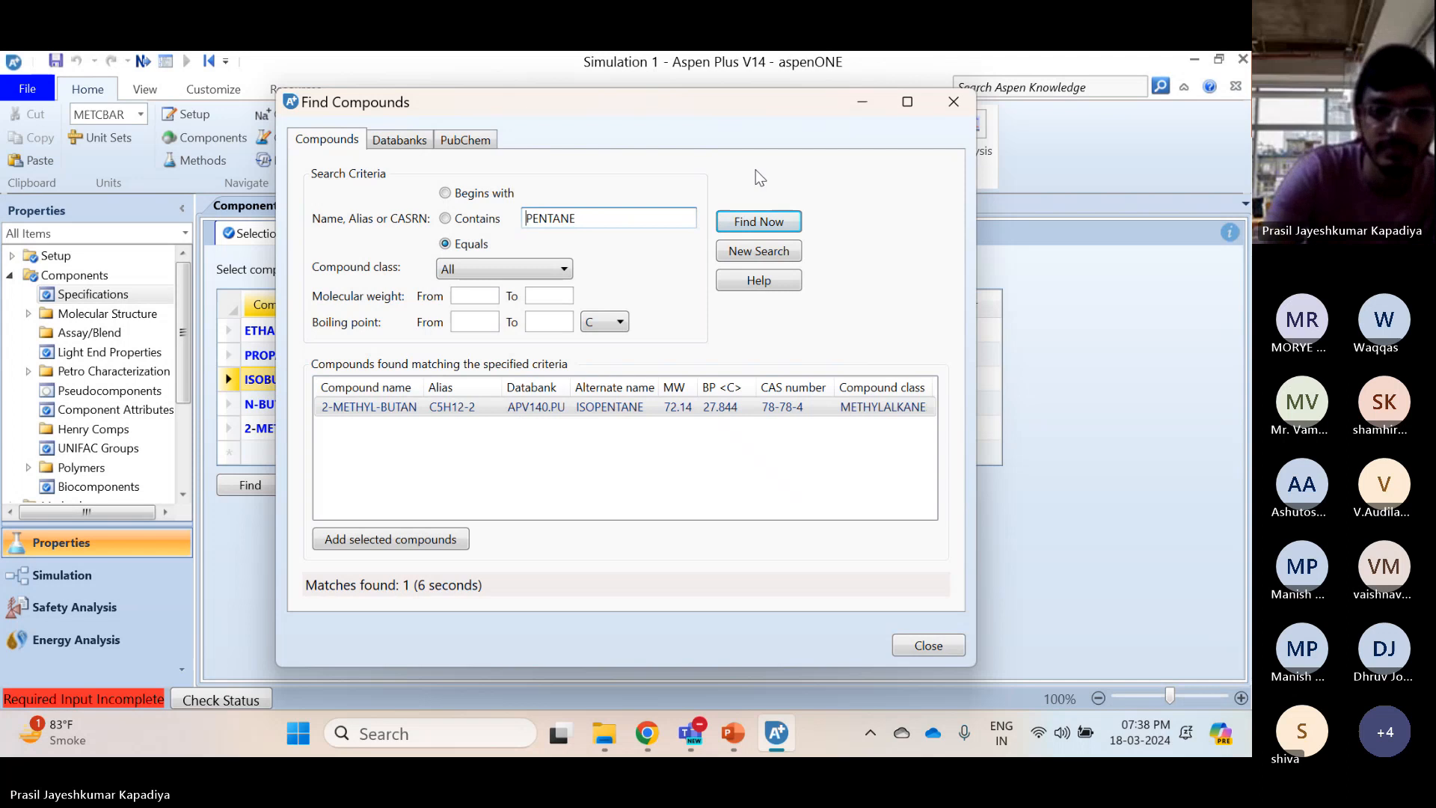
{"action": "key", "text": "Return"}
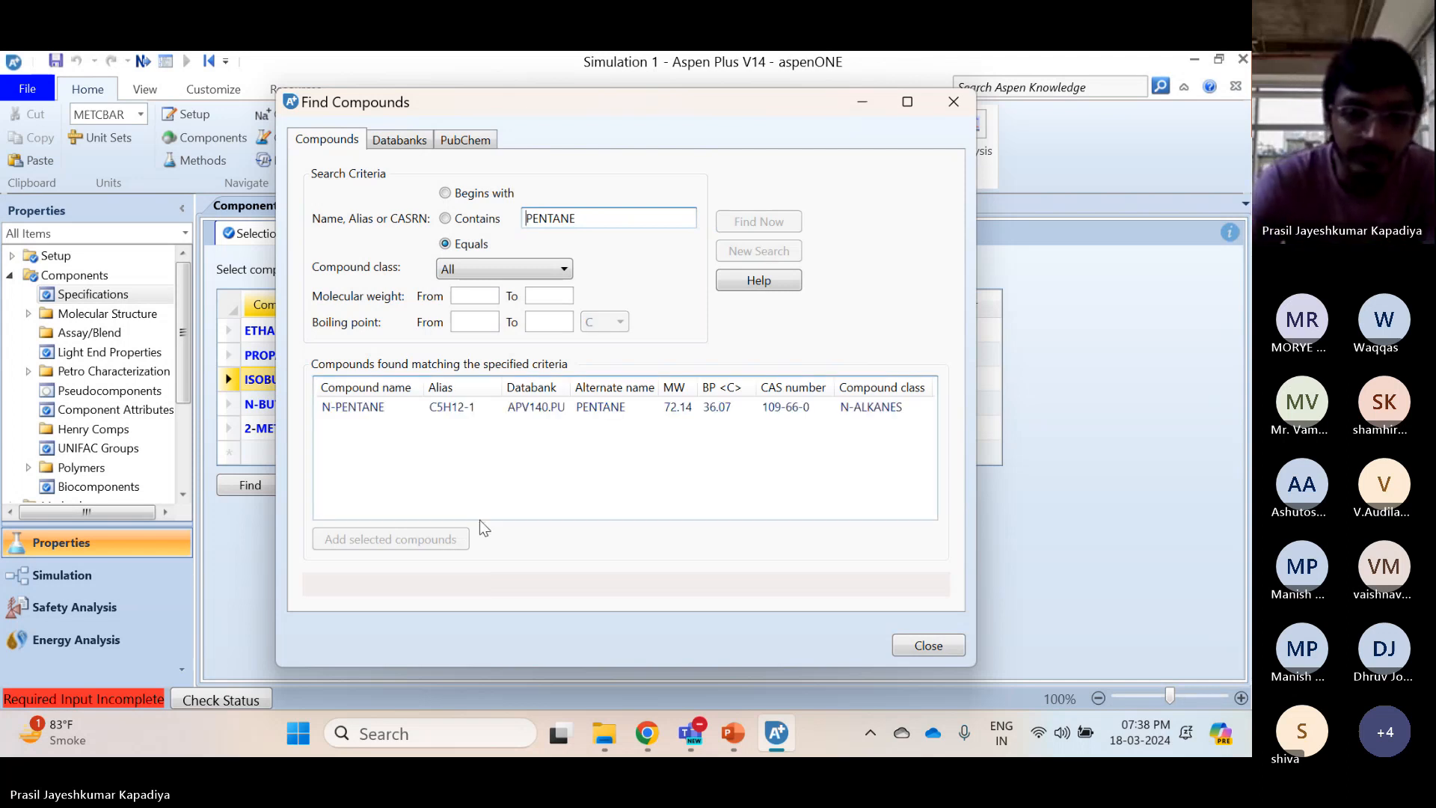
{"action": "double_click", "coordinate": [397, 417]}
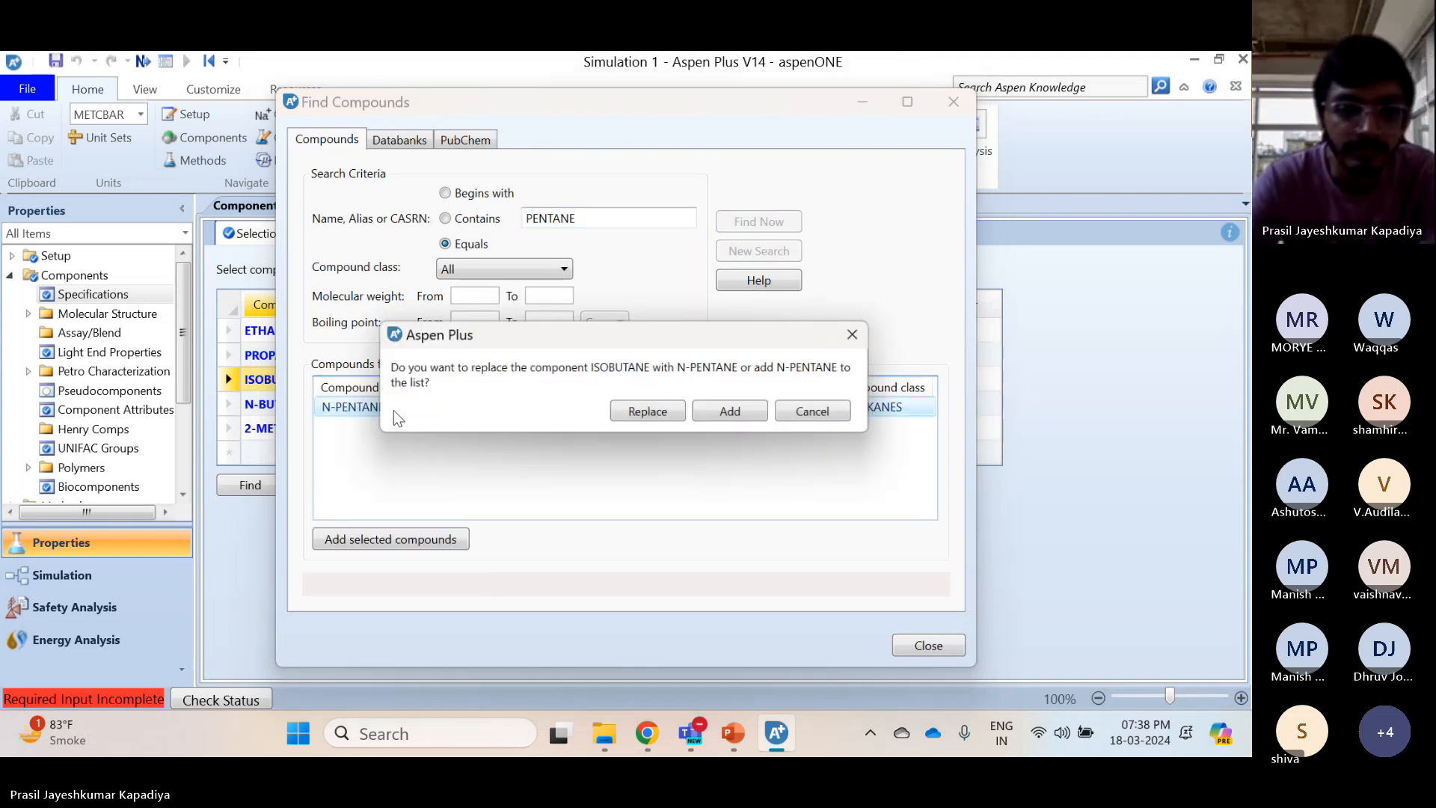
{"action": "left_click", "coordinate": [739, 412]}
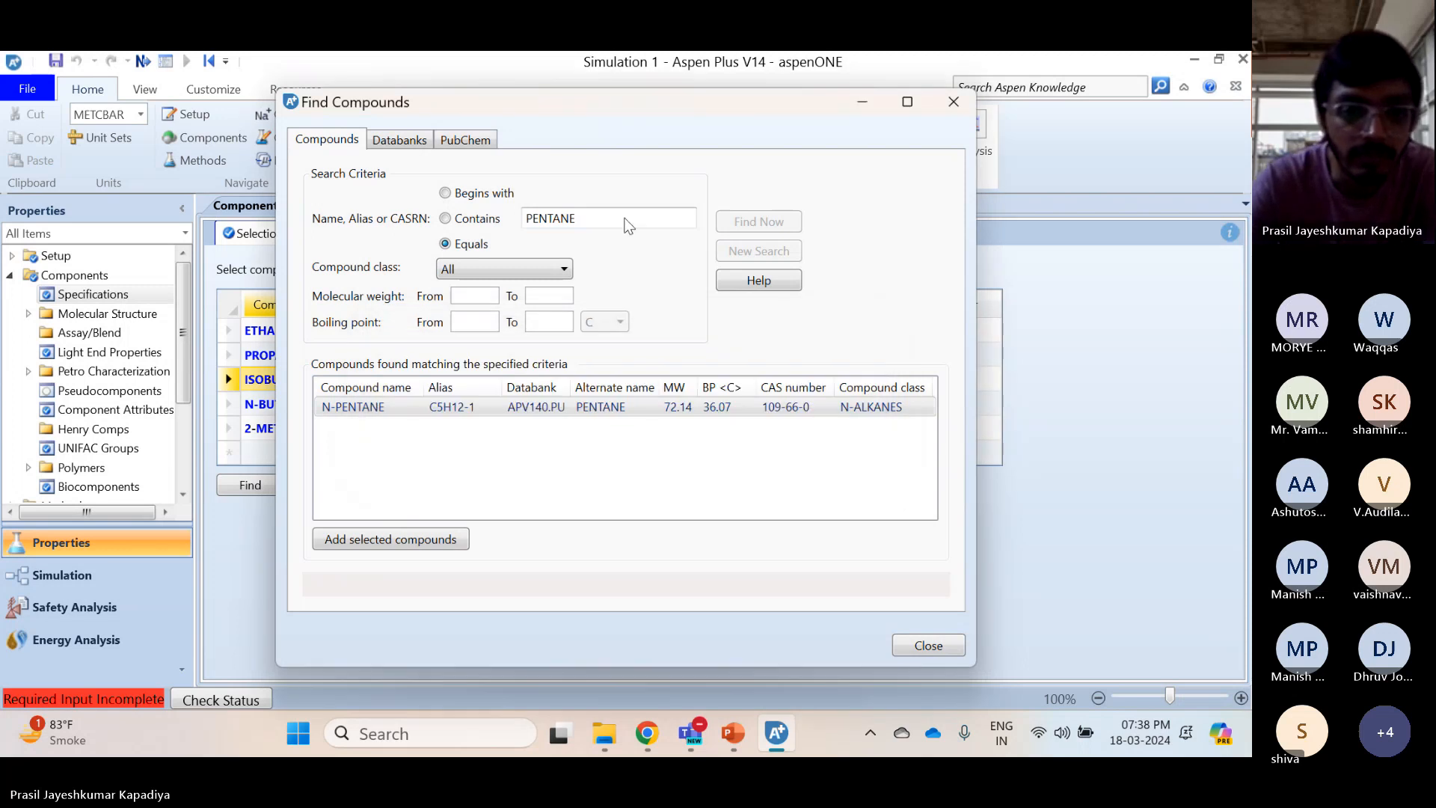
Search the databanks for HEXANE, add N-HEXANE as a new component, and close the compound finder
{"action": "double_click", "coordinate": [586, 218]}
{"action": "type", "text": "HE"}
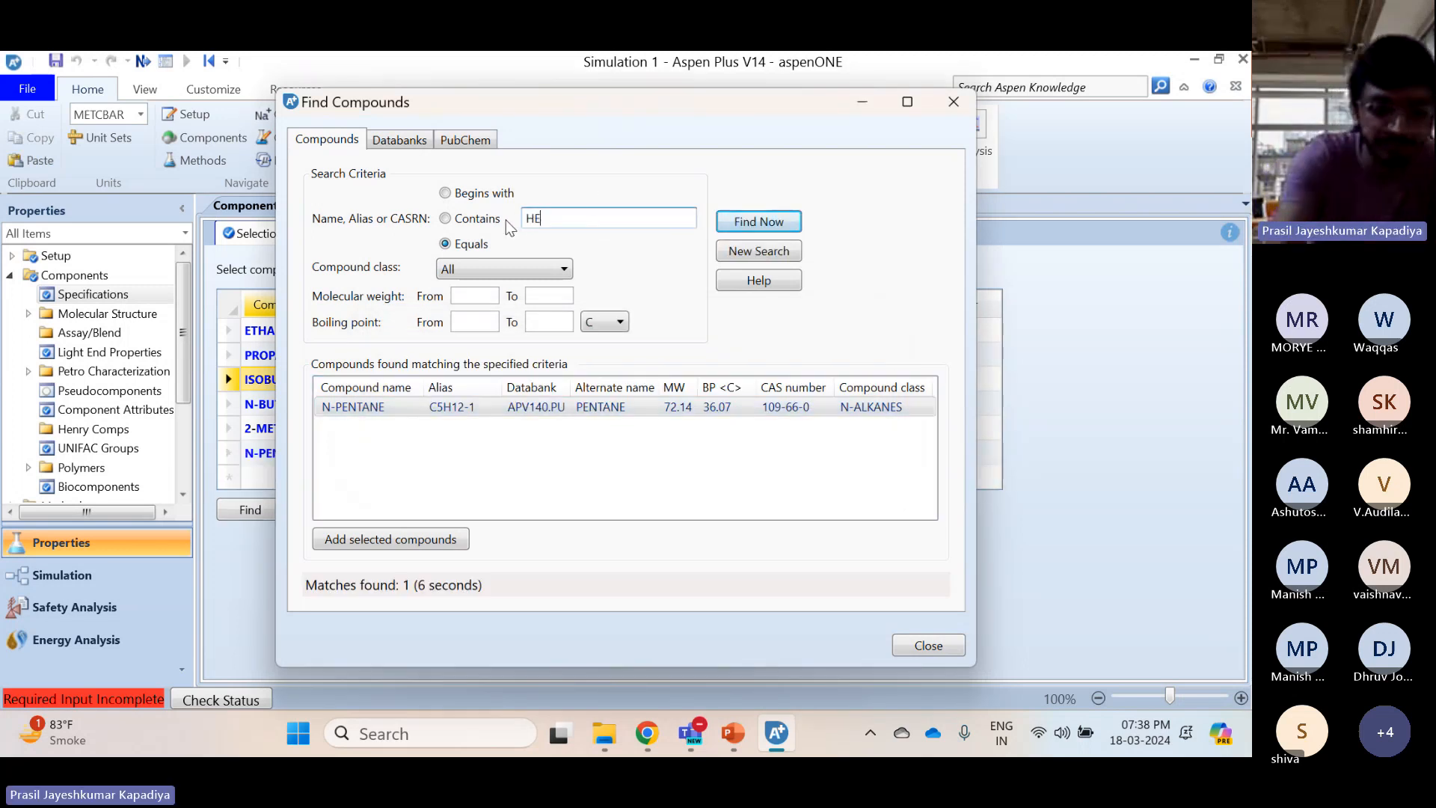
{"action": "type", "text": "XANE"}
{"action": "key", "text": "Return"}
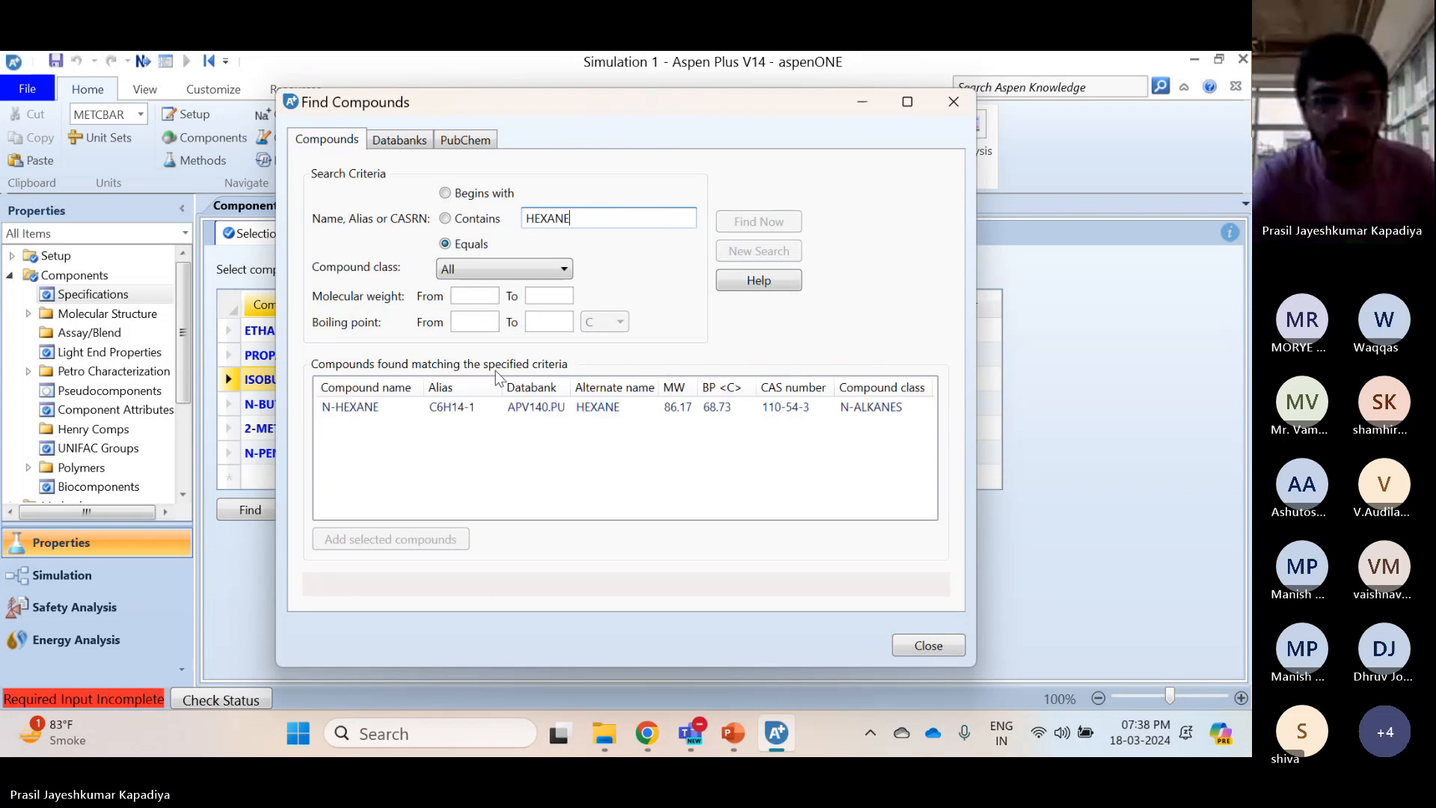
{"action": "double_click", "coordinate": [485, 408]}
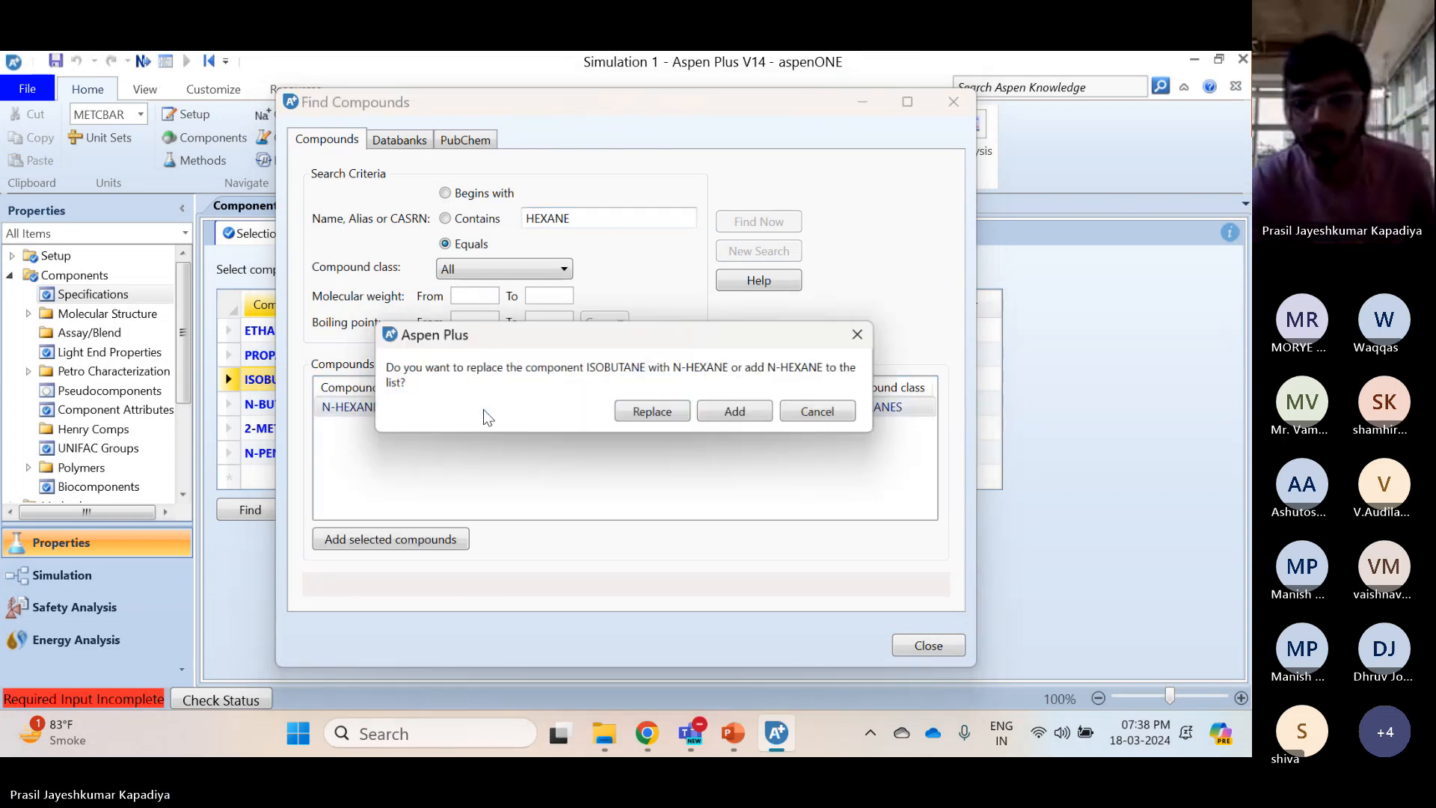
{"action": "left_click", "coordinate": [748, 413]}
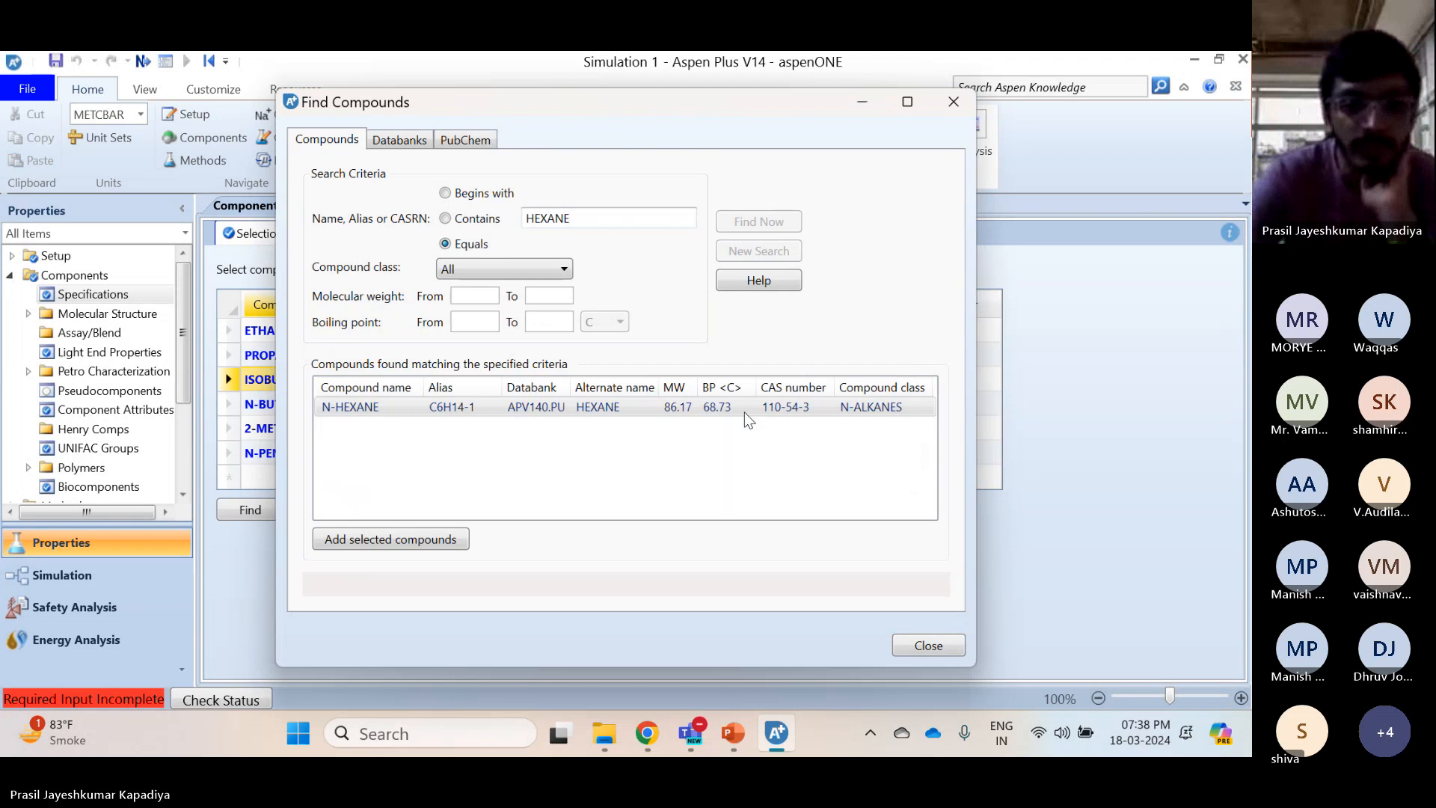
{"action": "left_click", "coordinate": [927, 645]}
Select the ethane component ID and switch to the PowerPoint presentation to check the component names in Table 4.1
{"action": "left_click", "coordinate": [312, 326]}
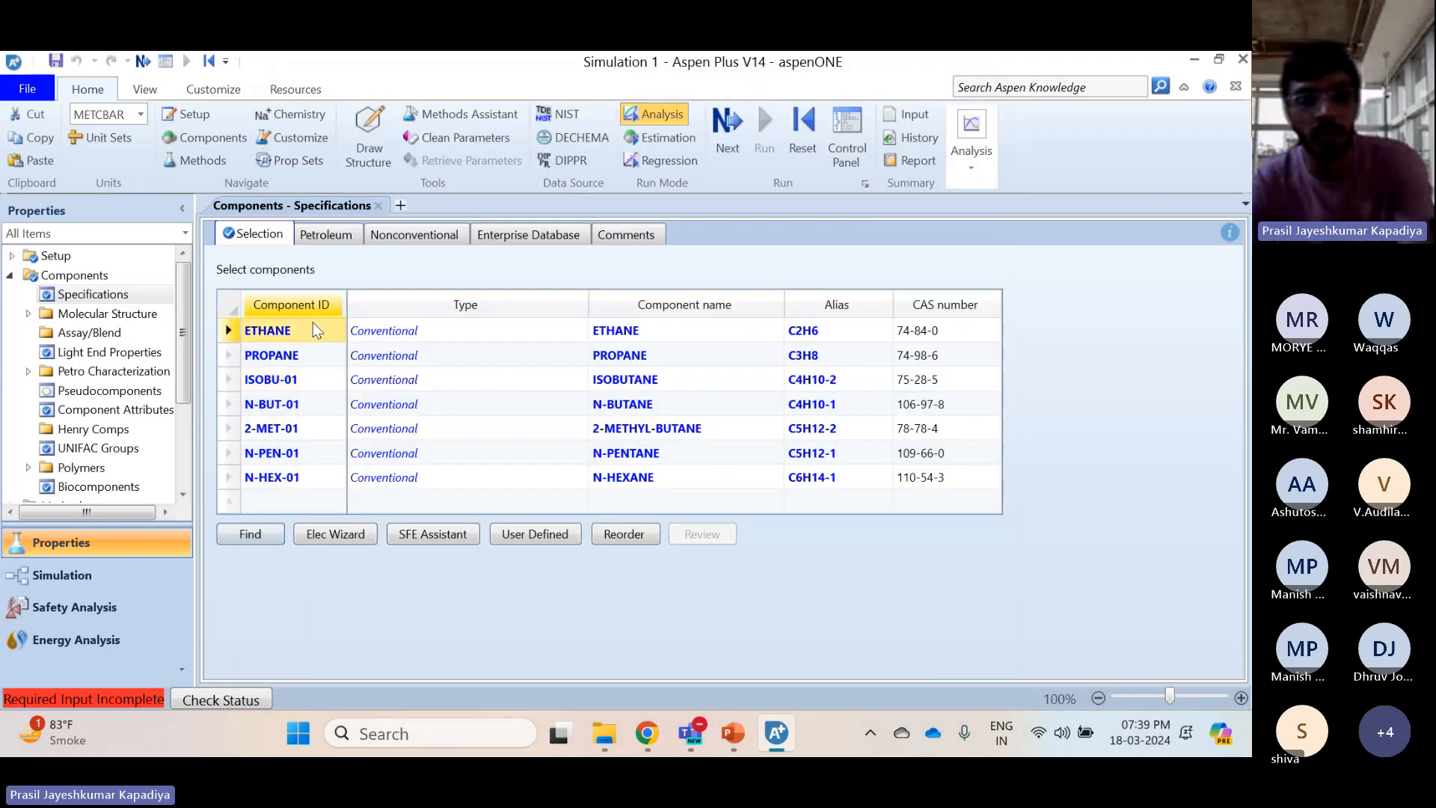
{"action": "left_click", "coordinate": [312, 326]}
{"action": "left_click", "coordinate": [744, 736]}
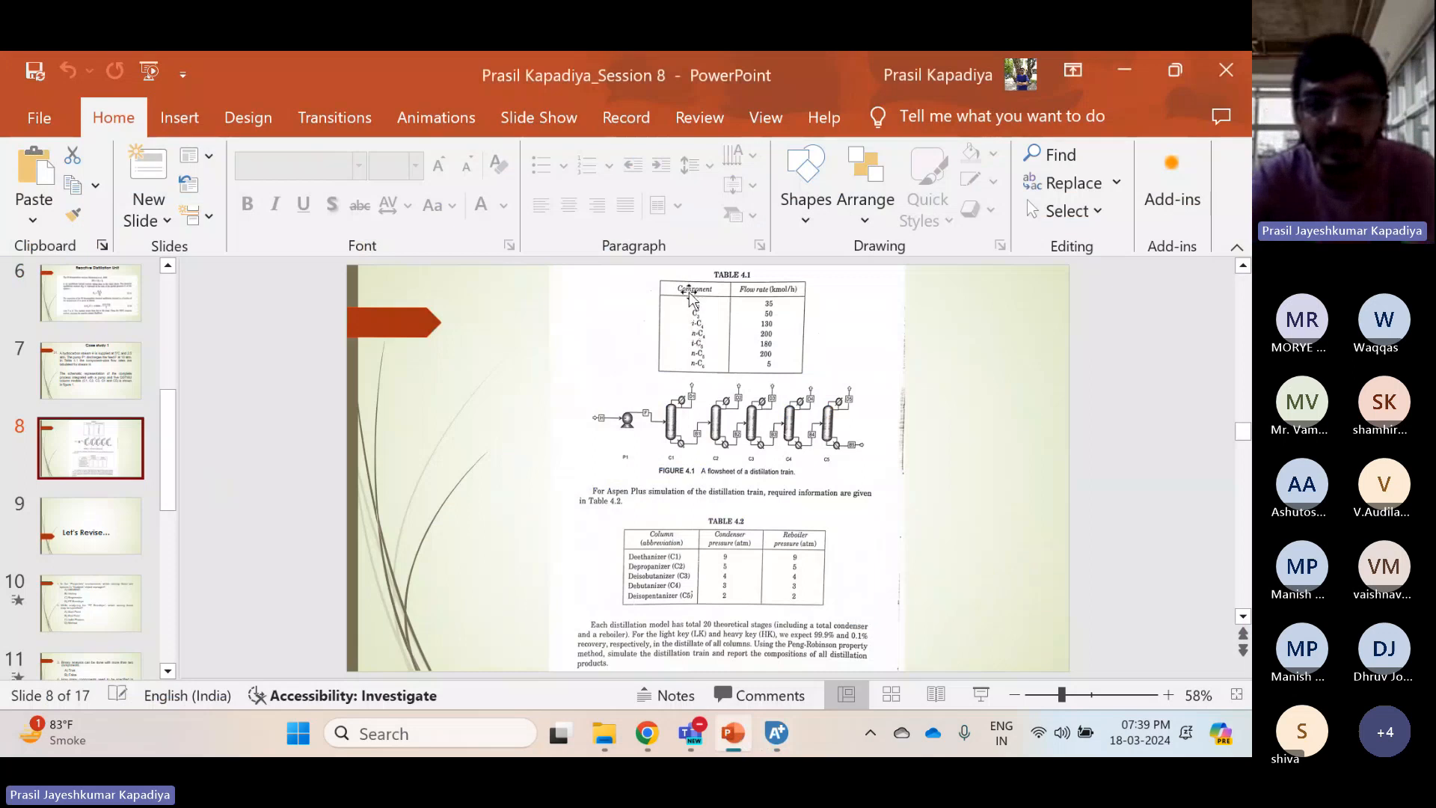
Switch back to Aspen Plus and rename the ethane component ID to C2 and the propane component ID to C3
{"action": "mouse_move", "coordinate": [743, 741]}
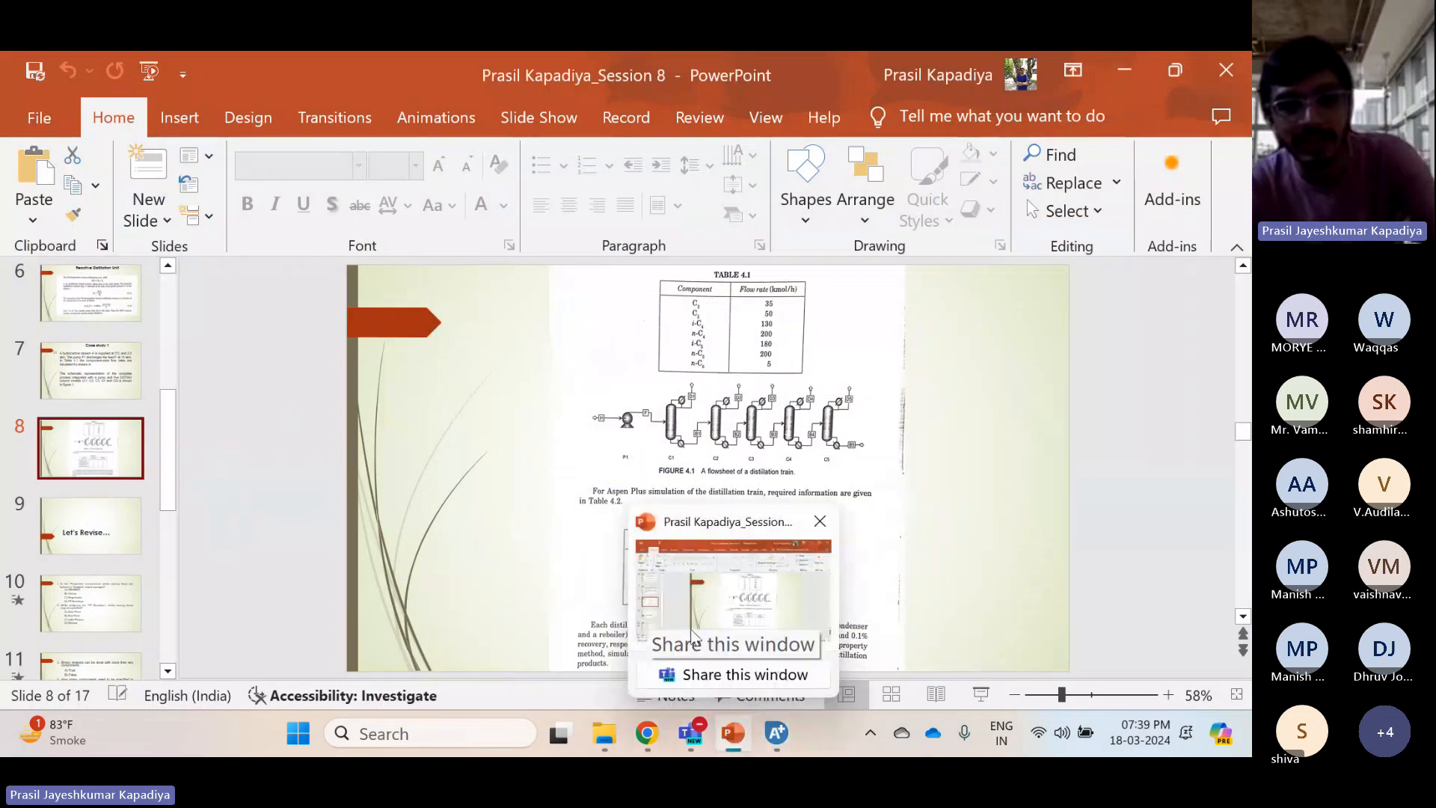
{"action": "left_click", "coordinate": [735, 727]}
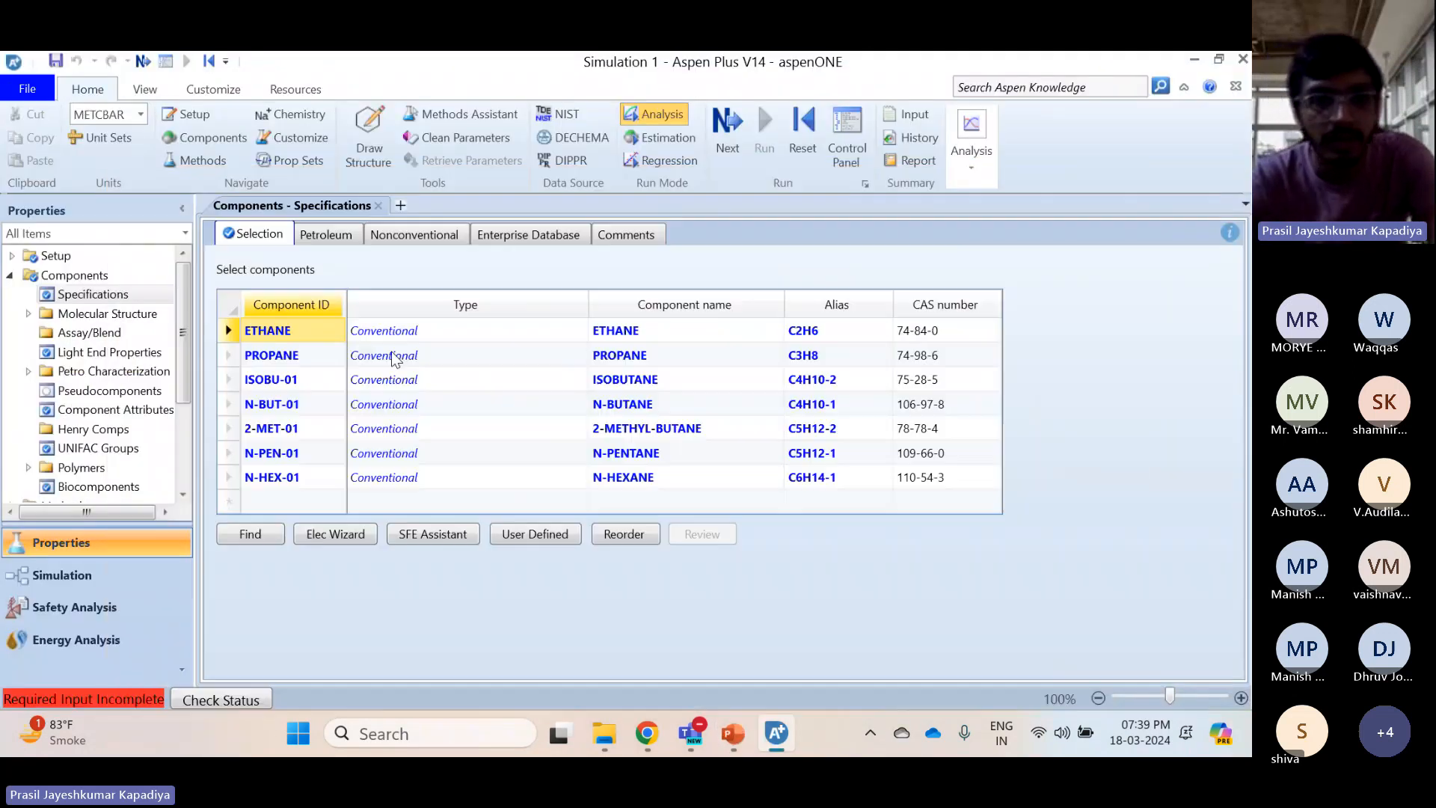
{"action": "type", "text": "C2"}
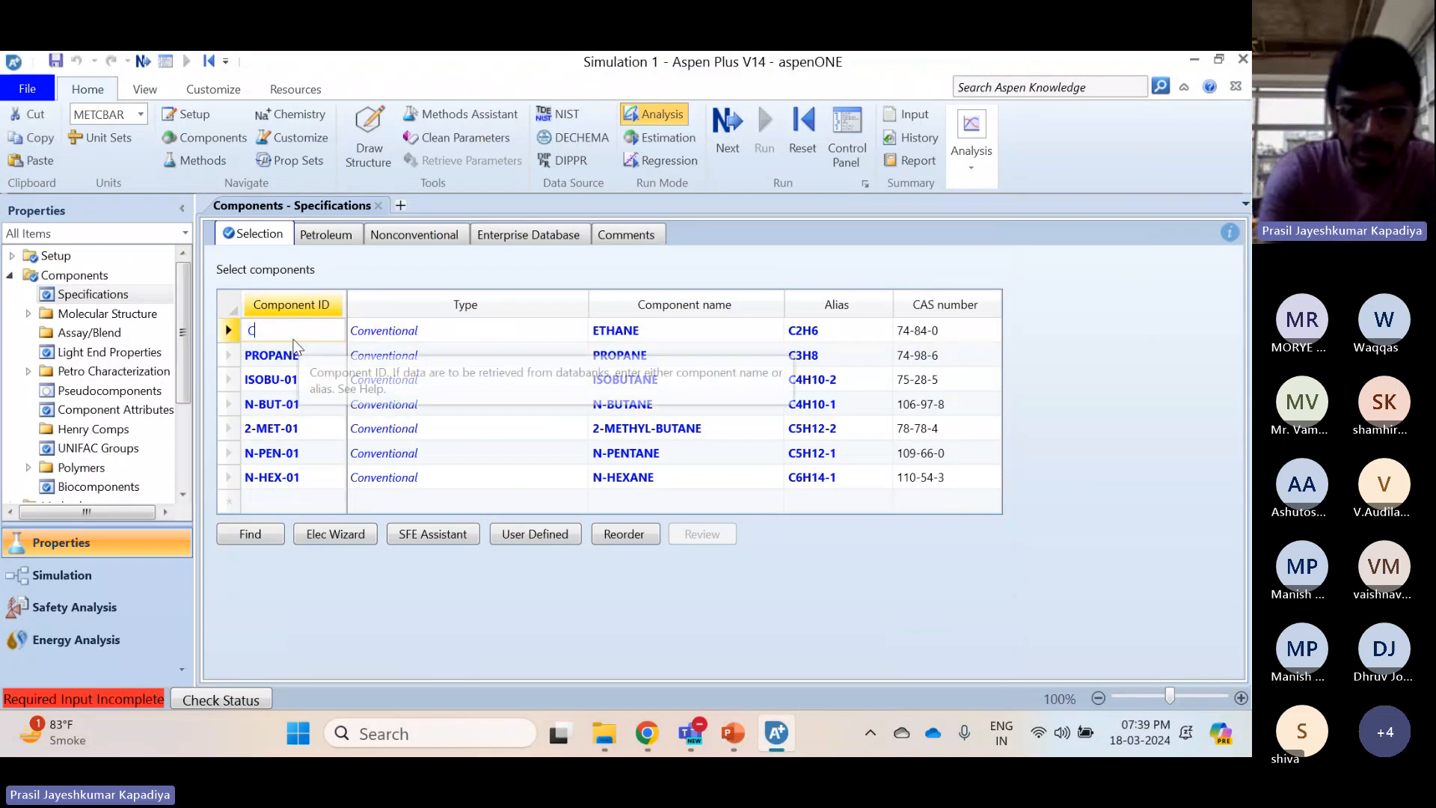
{"action": "key", "text": "Return"}
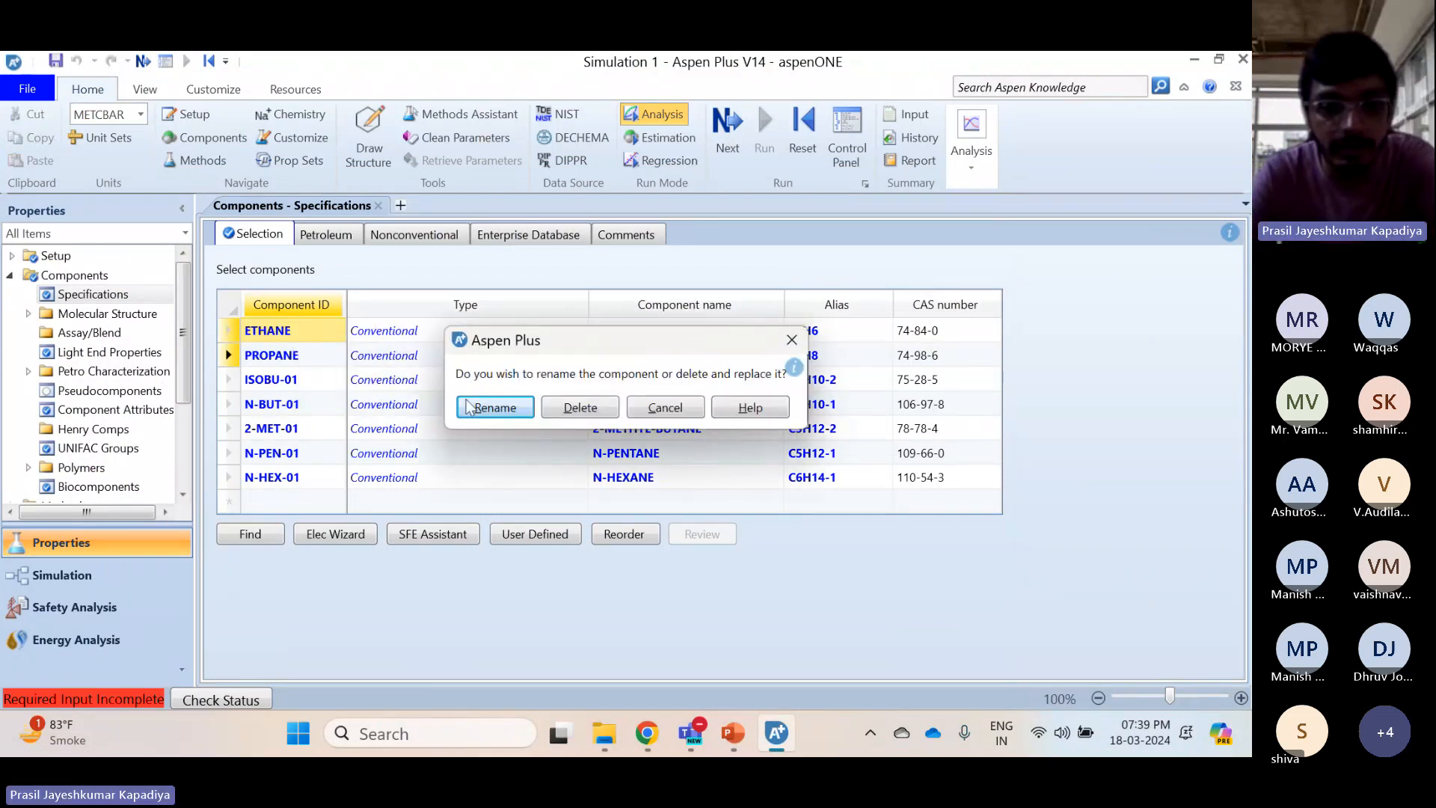
{"action": "key", "text": "Return"}
{"action": "left_click", "coordinate": [270, 354]}
{"action": "type", "text": "C3"}
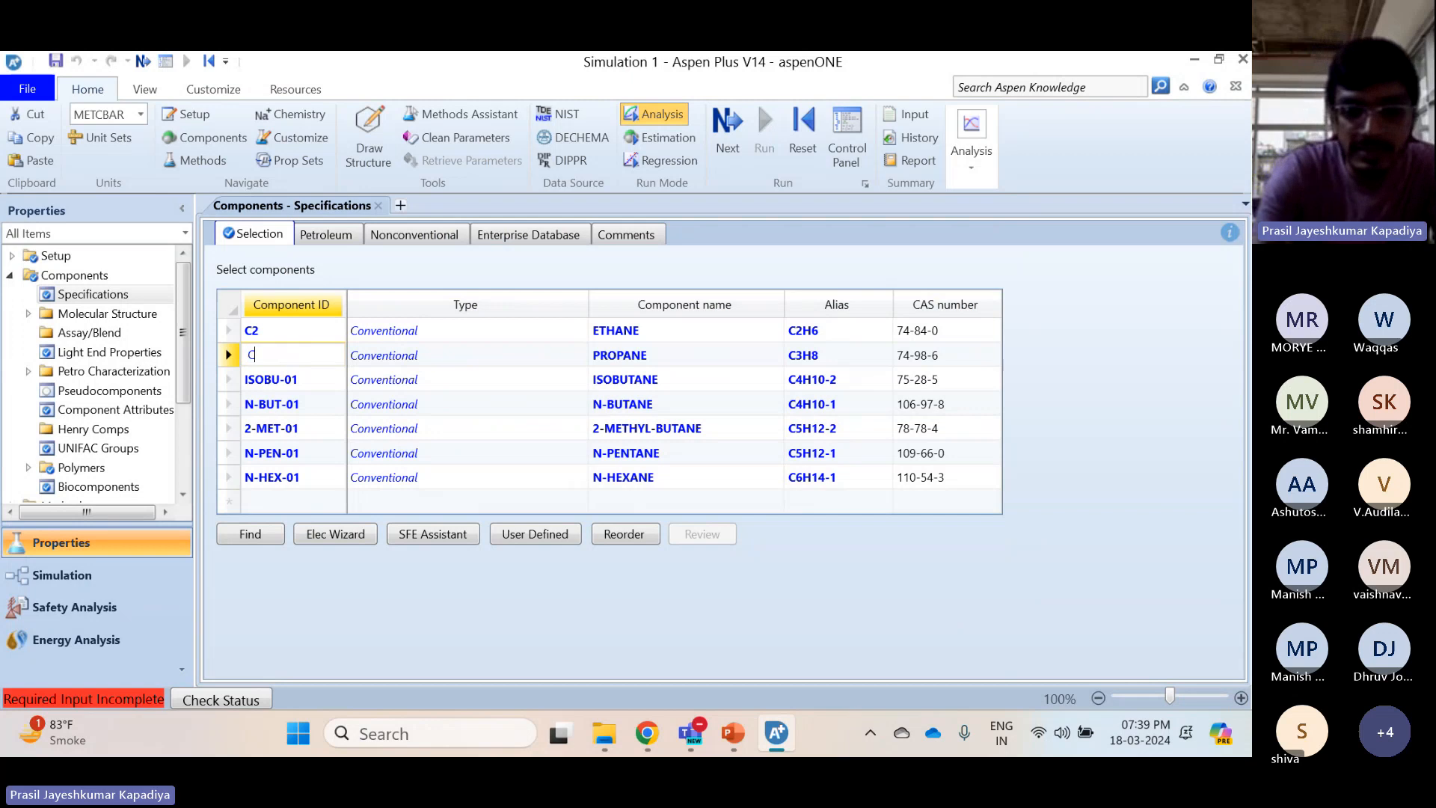
{"action": "key", "text": "Return"}
{"action": "left_click", "coordinate": [495, 408]}
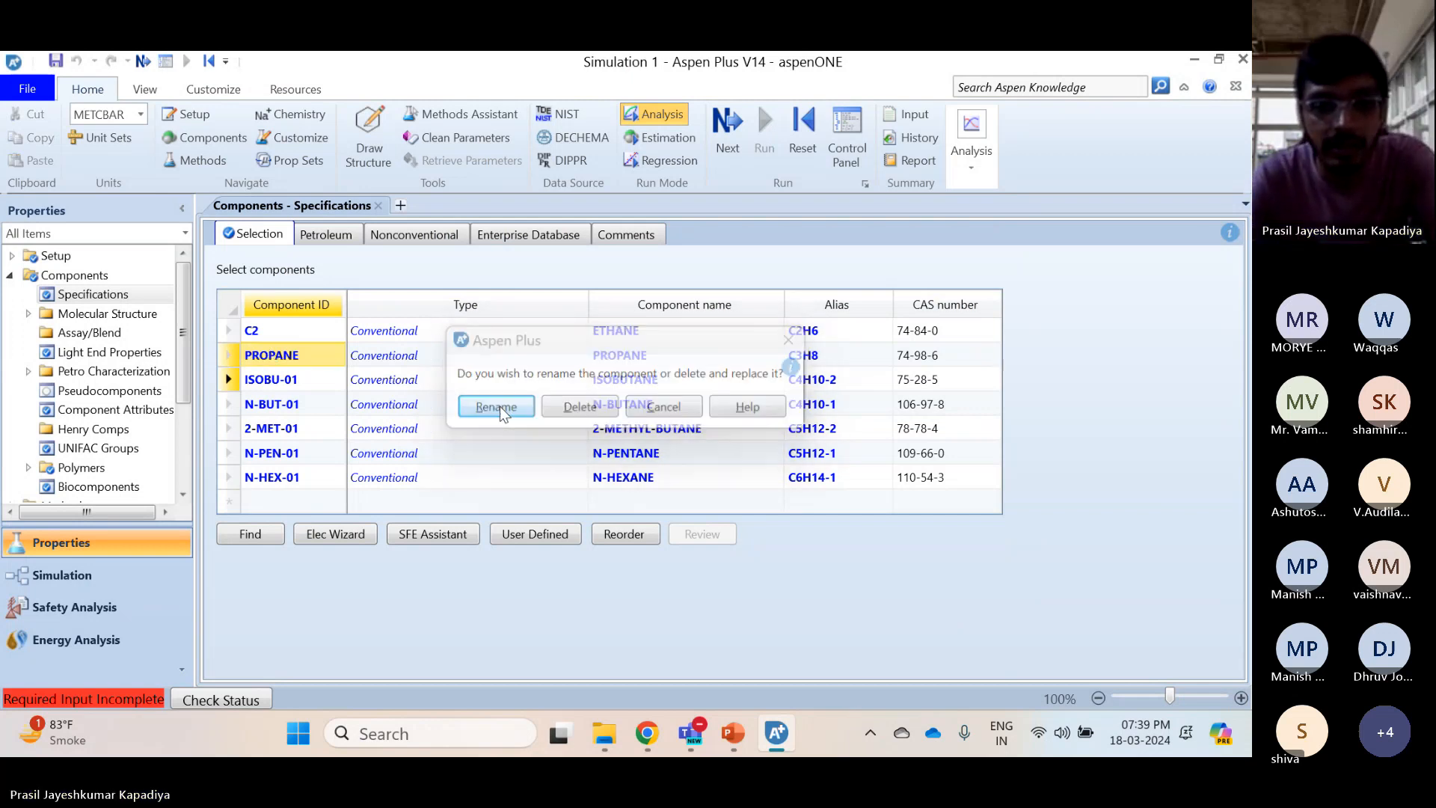
Rename the isobutane component ID to I-C4 and the n-butane component ID to N-C4
{"action": "left_click", "coordinate": [309, 380]}
{"action": "type", "text": "I"}
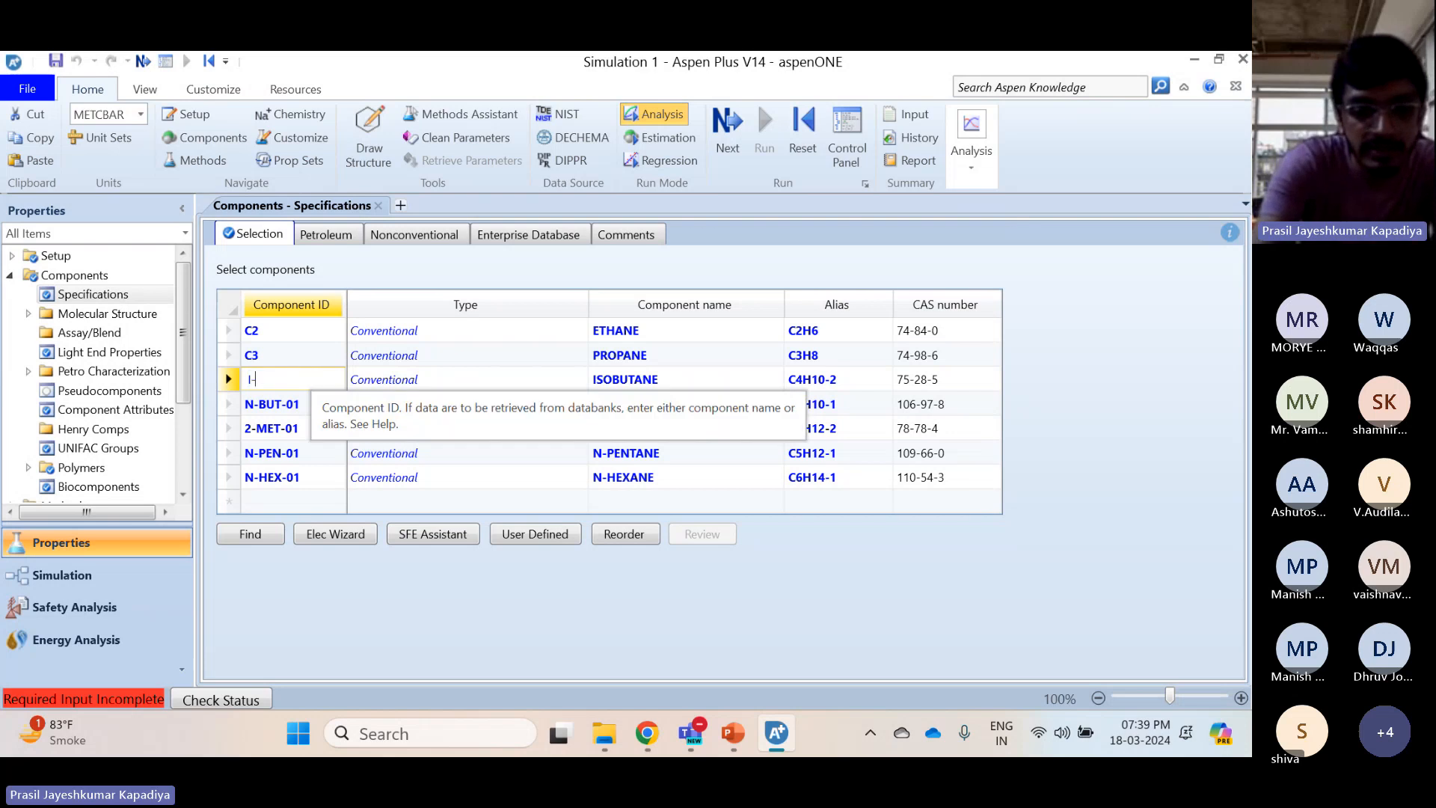
{"action": "type", "text": "-C4"}
{"action": "key", "text": "Return"}
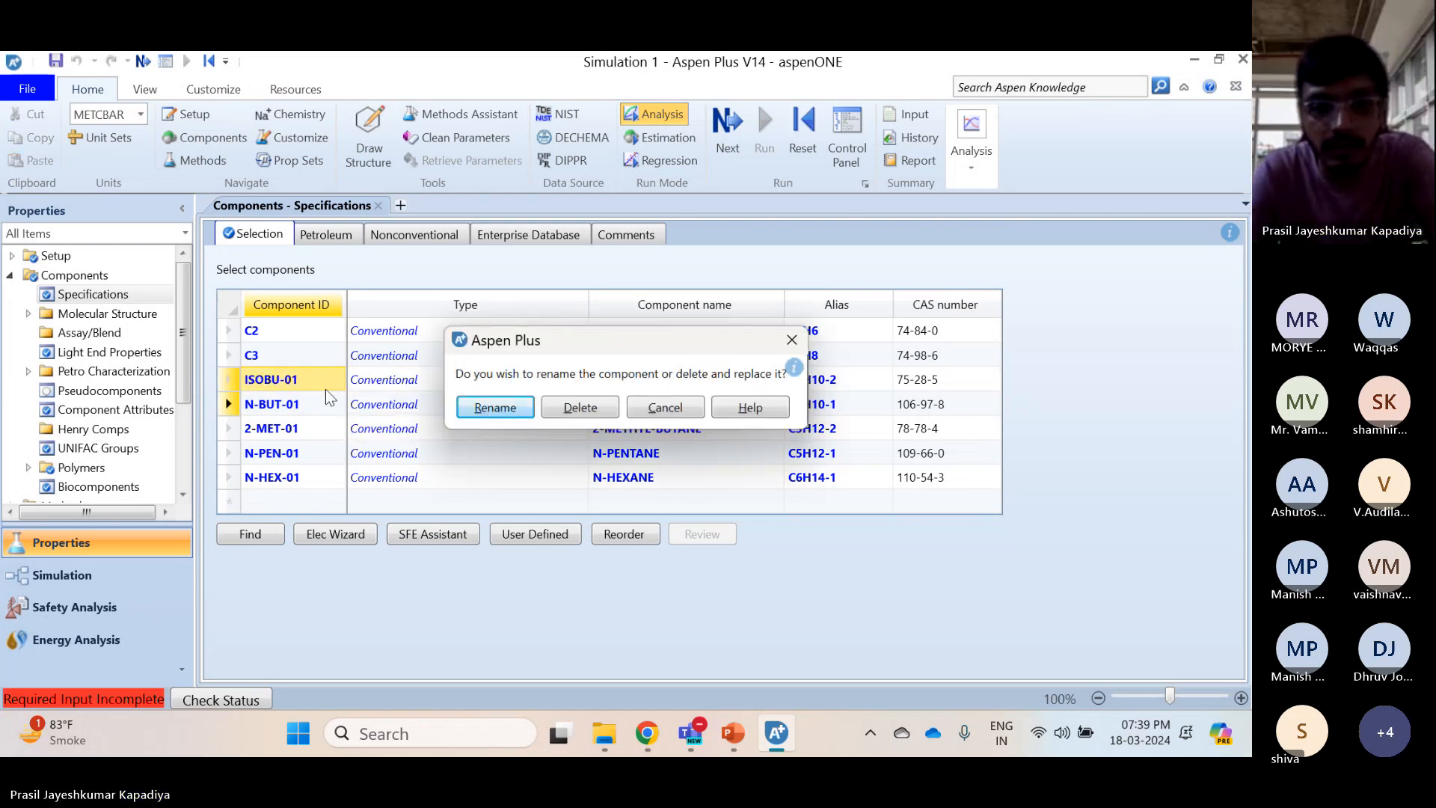
{"action": "left_click", "coordinate": [494, 410]}
{"action": "left_click", "coordinate": [263, 407]}
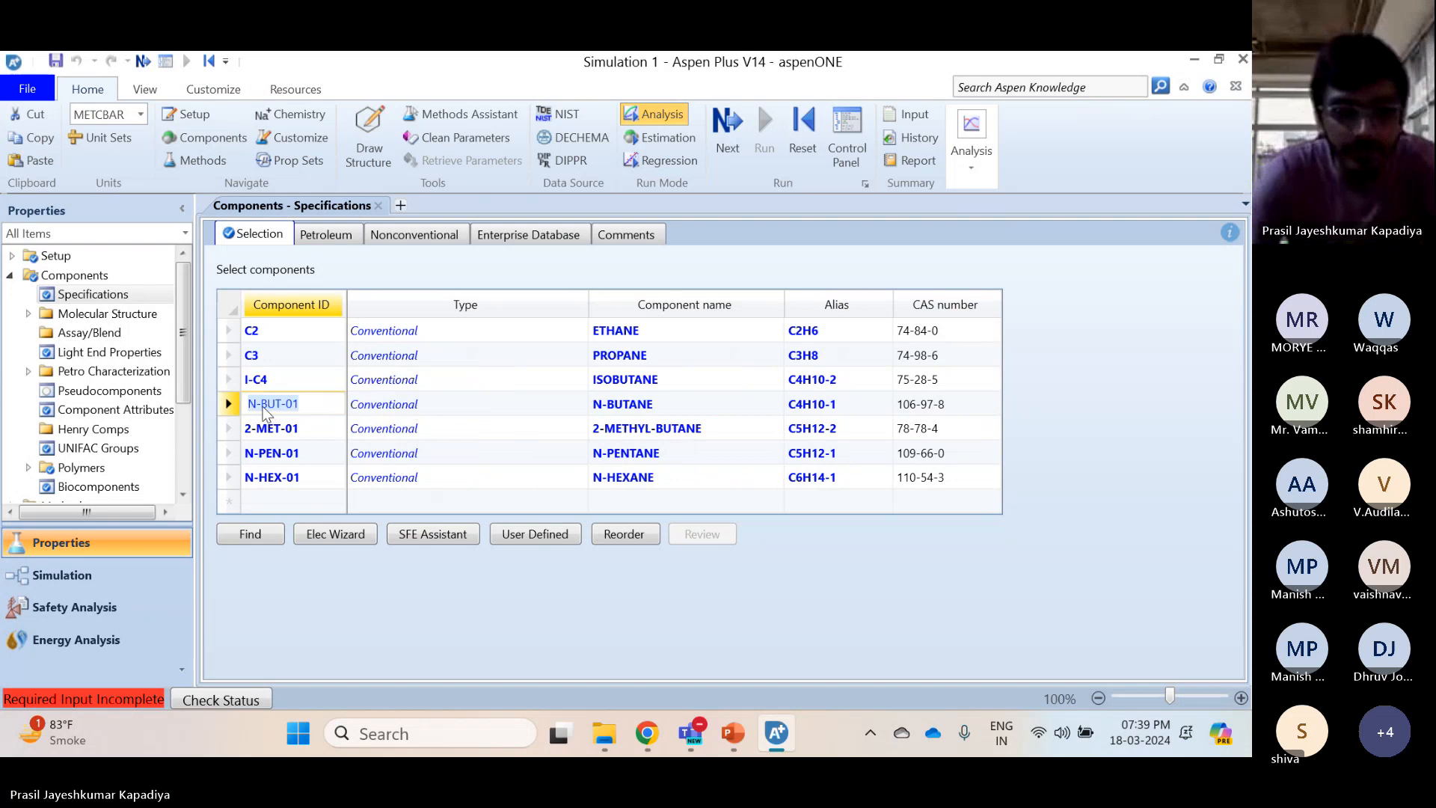
{"action": "type", "text": "N-C4"}
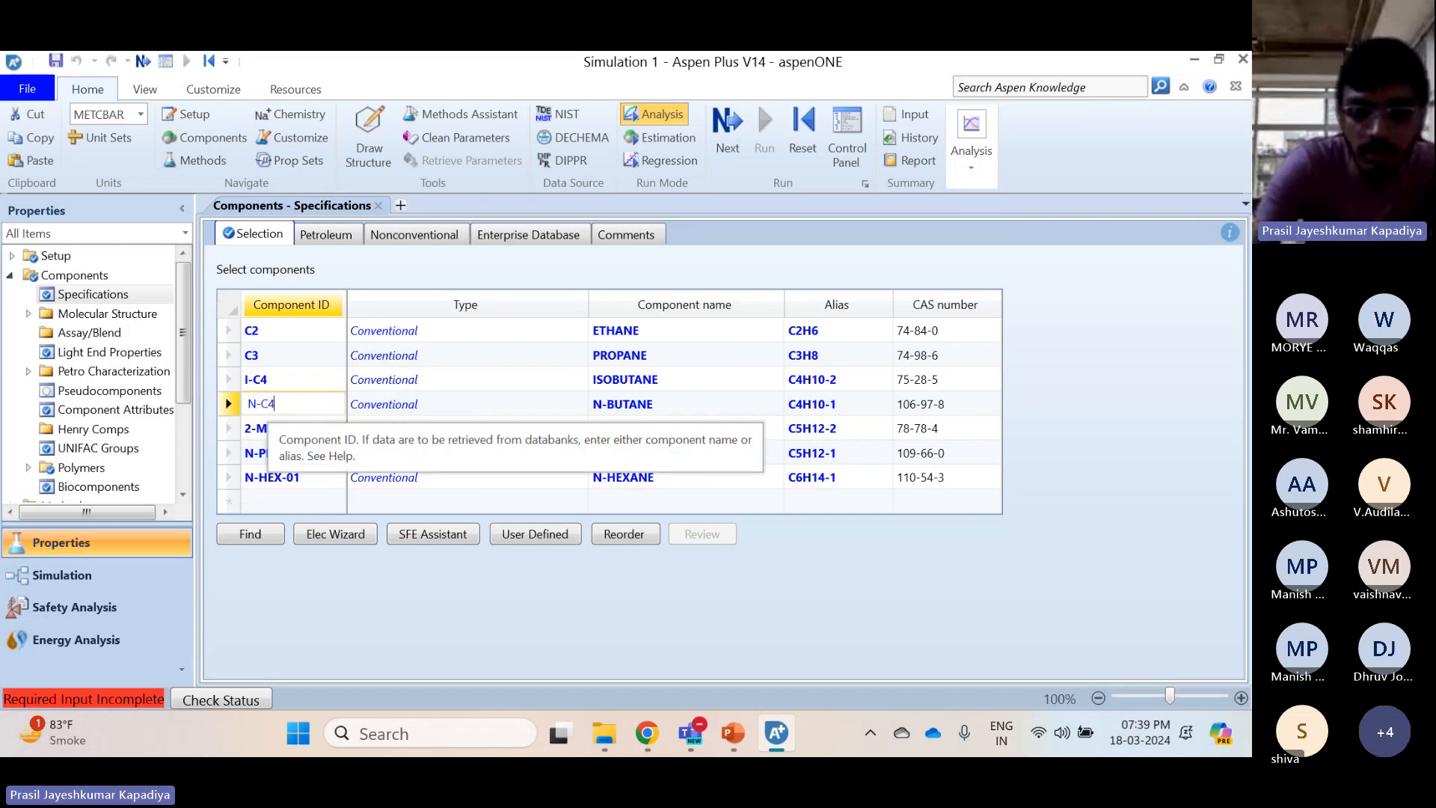
{"action": "key", "text": "Return"}
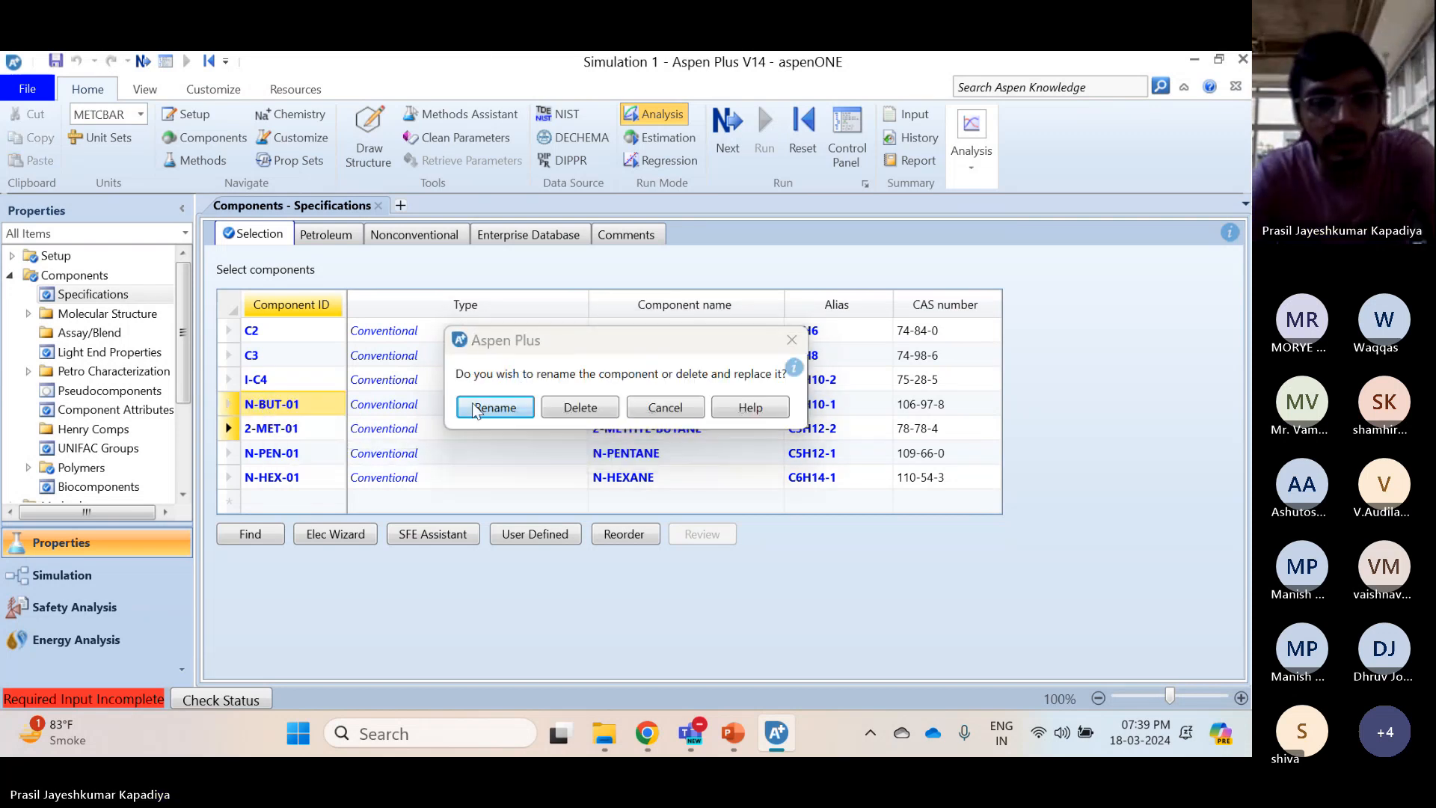
{"action": "left_click", "coordinate": [496, 407]}
Rename the 2-methyl-butane component ID to I-C5 and the n-pentane component ID to N-C5
{"action": "left_click", "coordinate": [293, 434]}
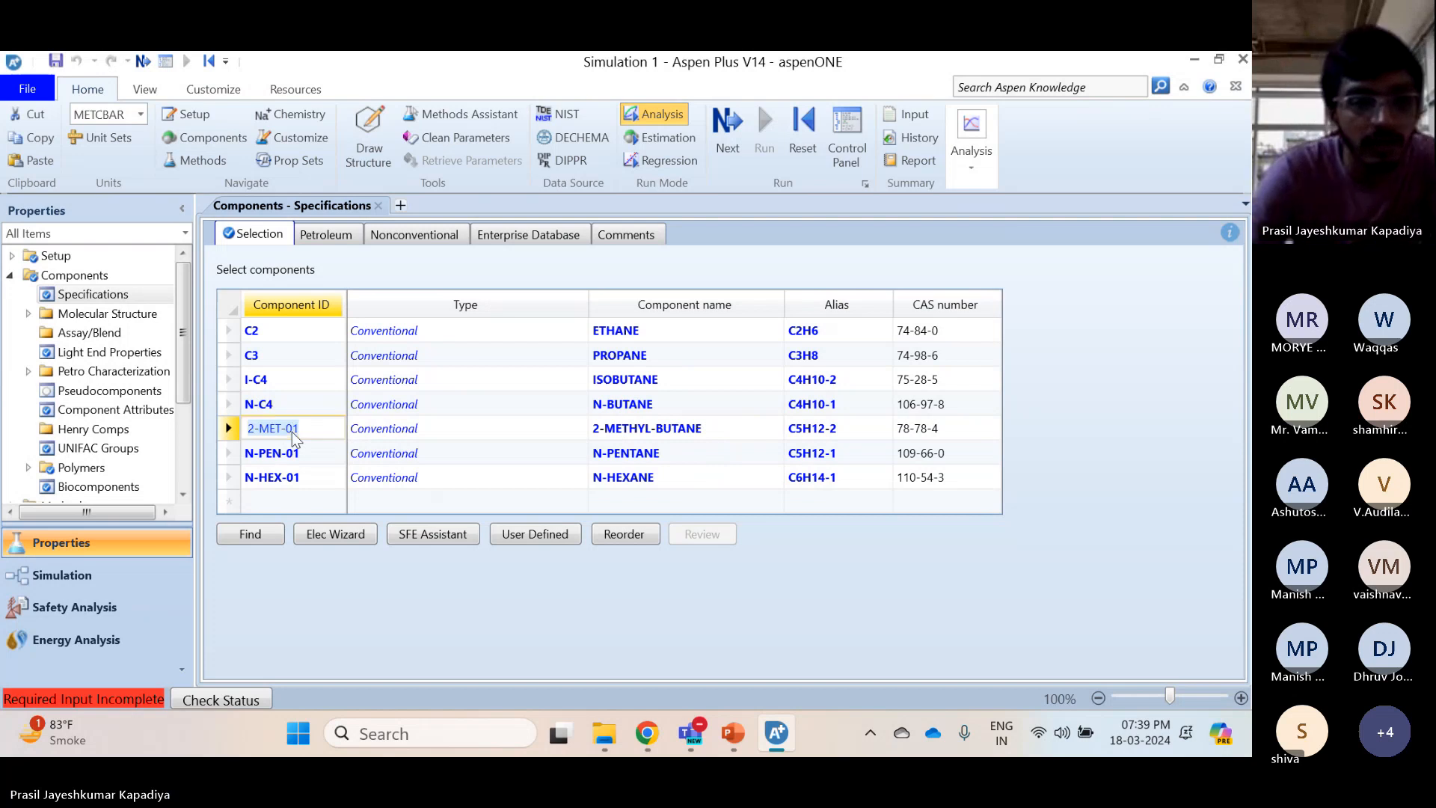
{"action": "type", "text": "I"}
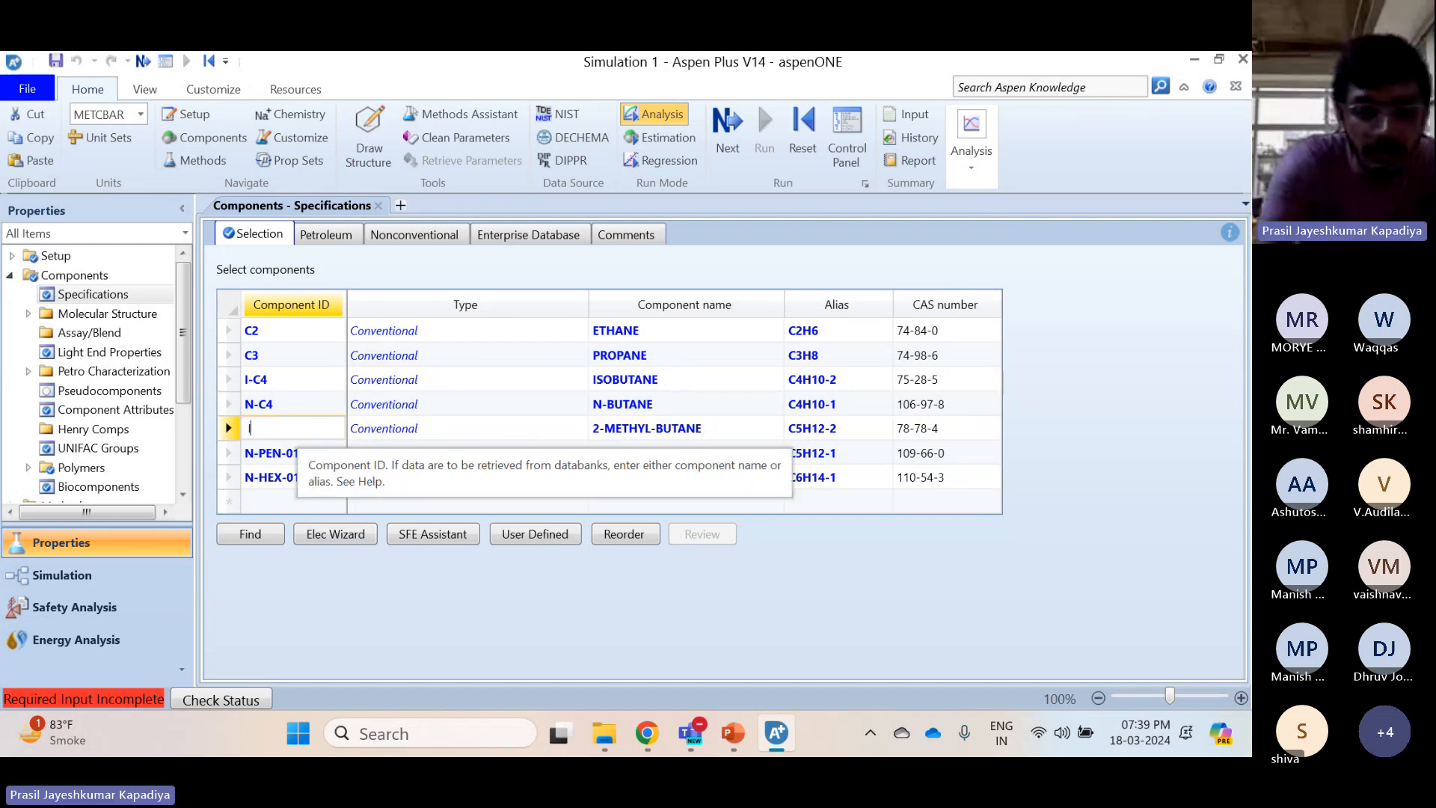
{"action": "type", "text": "-C5"}
{"action": "key", "text": "Return"}
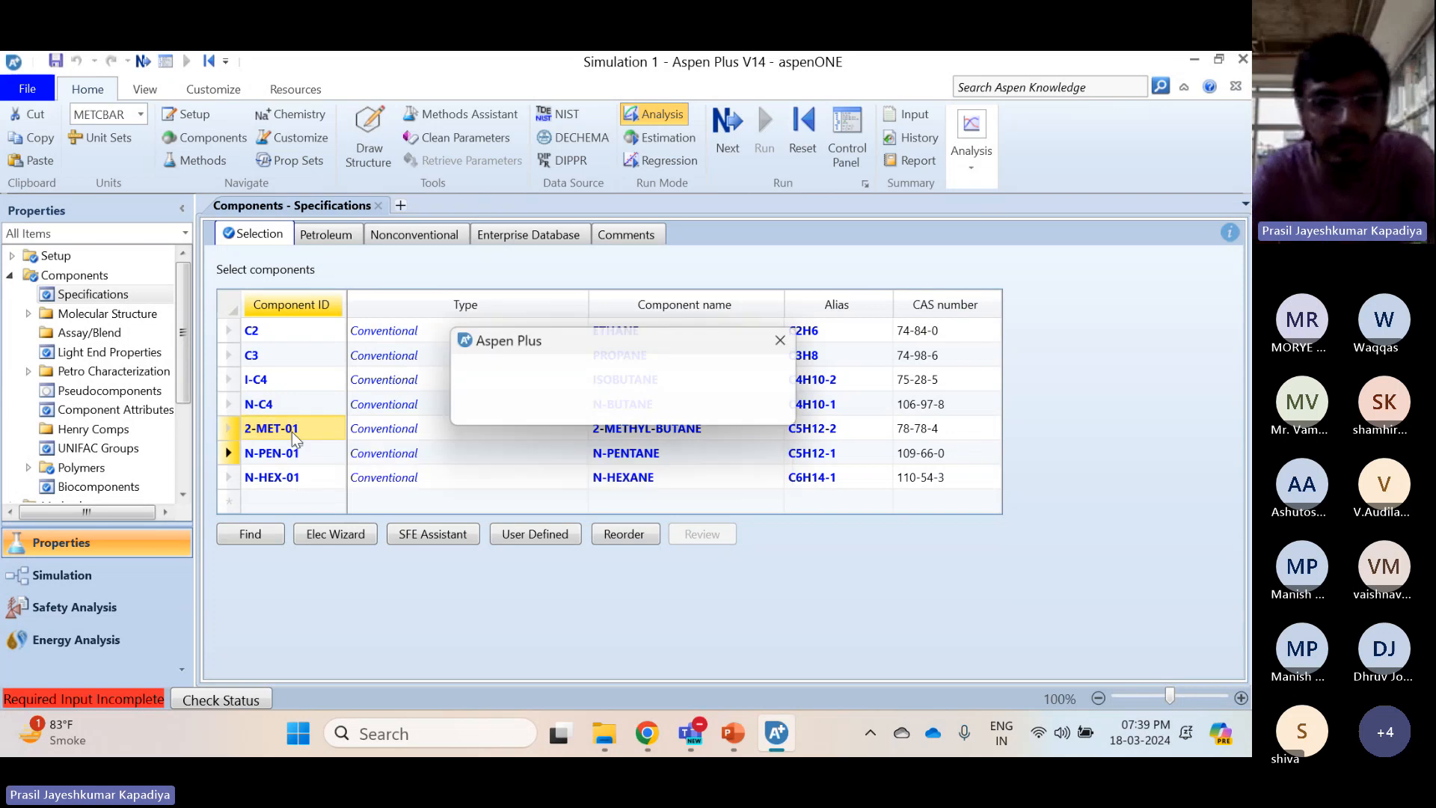
{"action": "key", "text": "Return"}
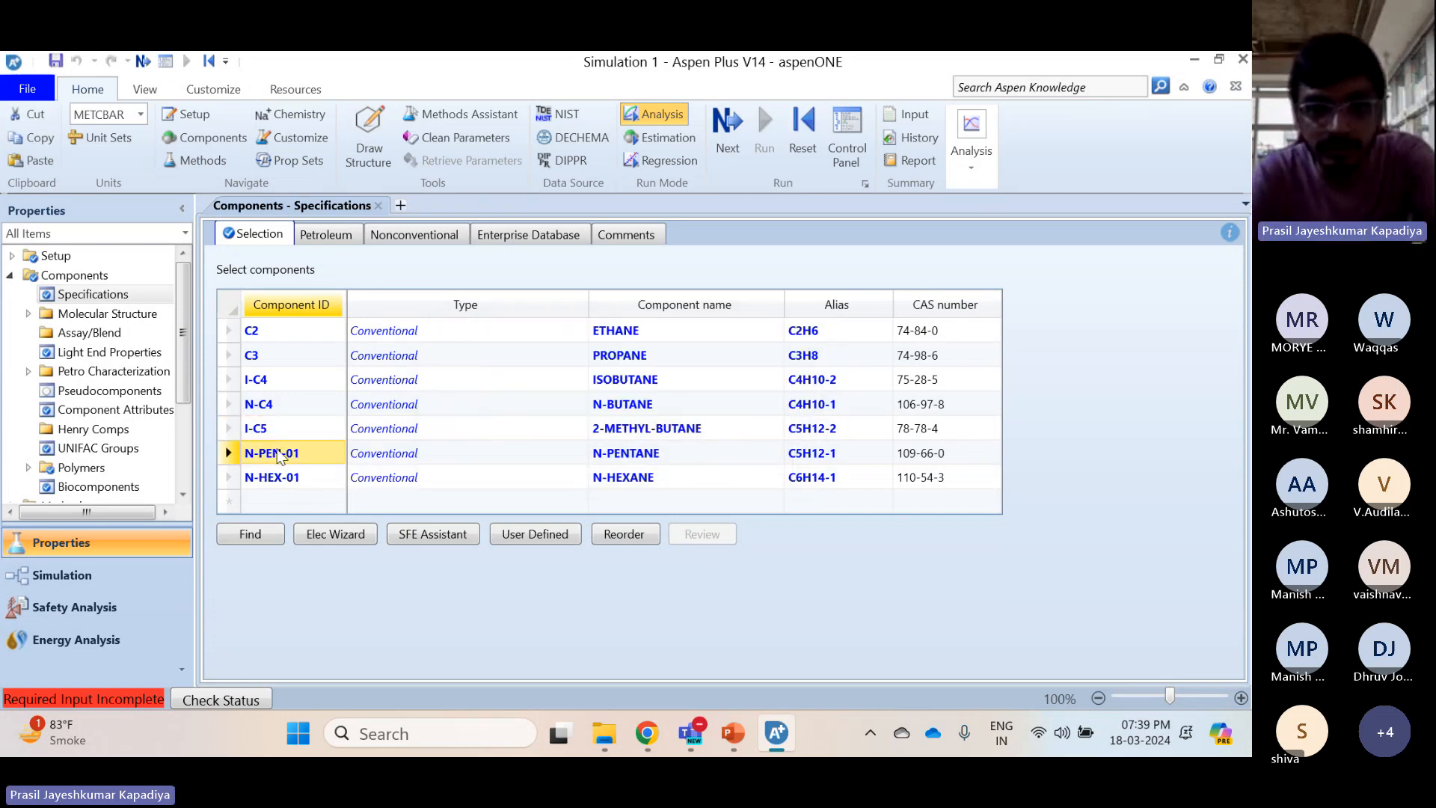
{"action": "double_click", "coordinate": [282, 453]}
{"action": "type", "text": "N"}
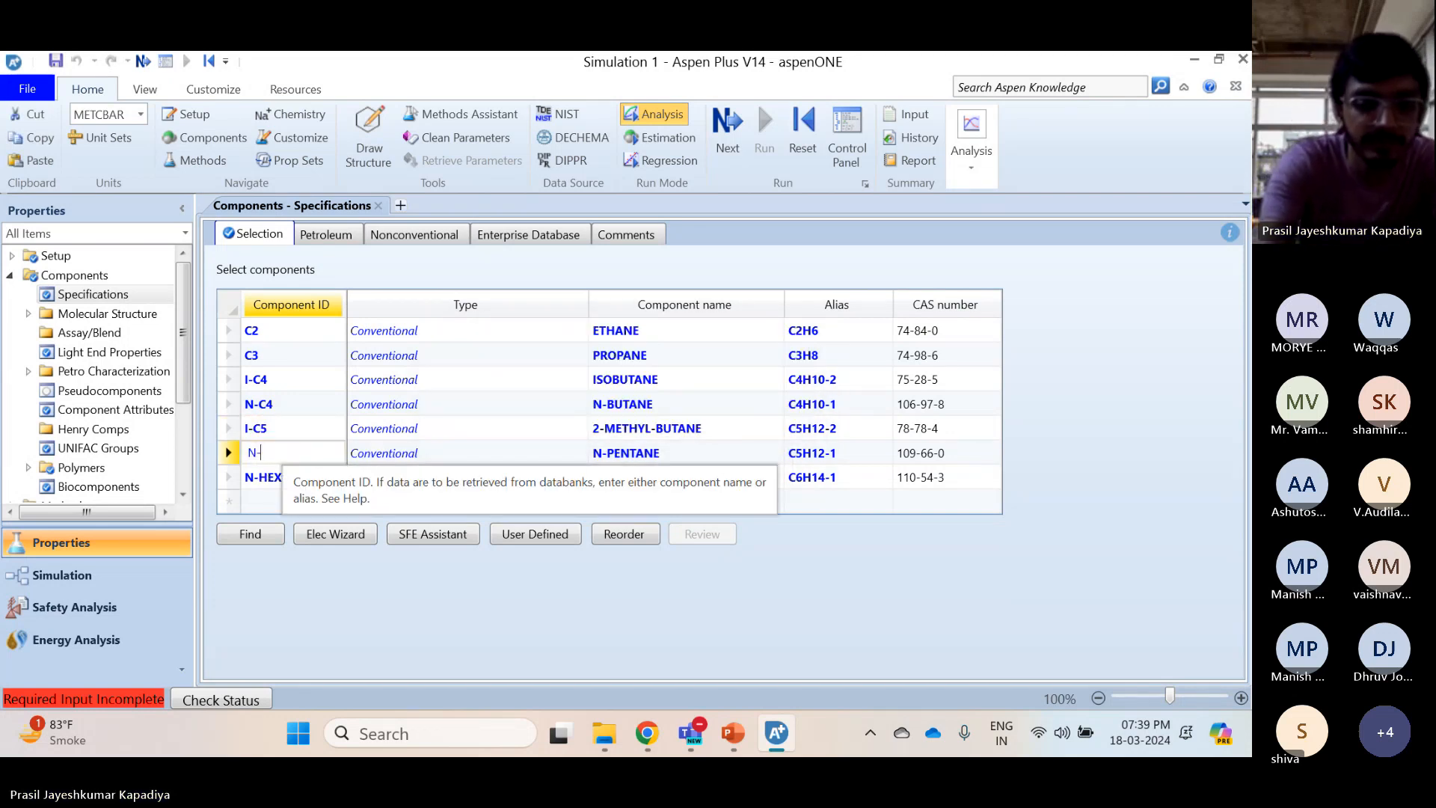
{"action": "type", "text": "-C5"}
{"action": "key", "text": "Return"}
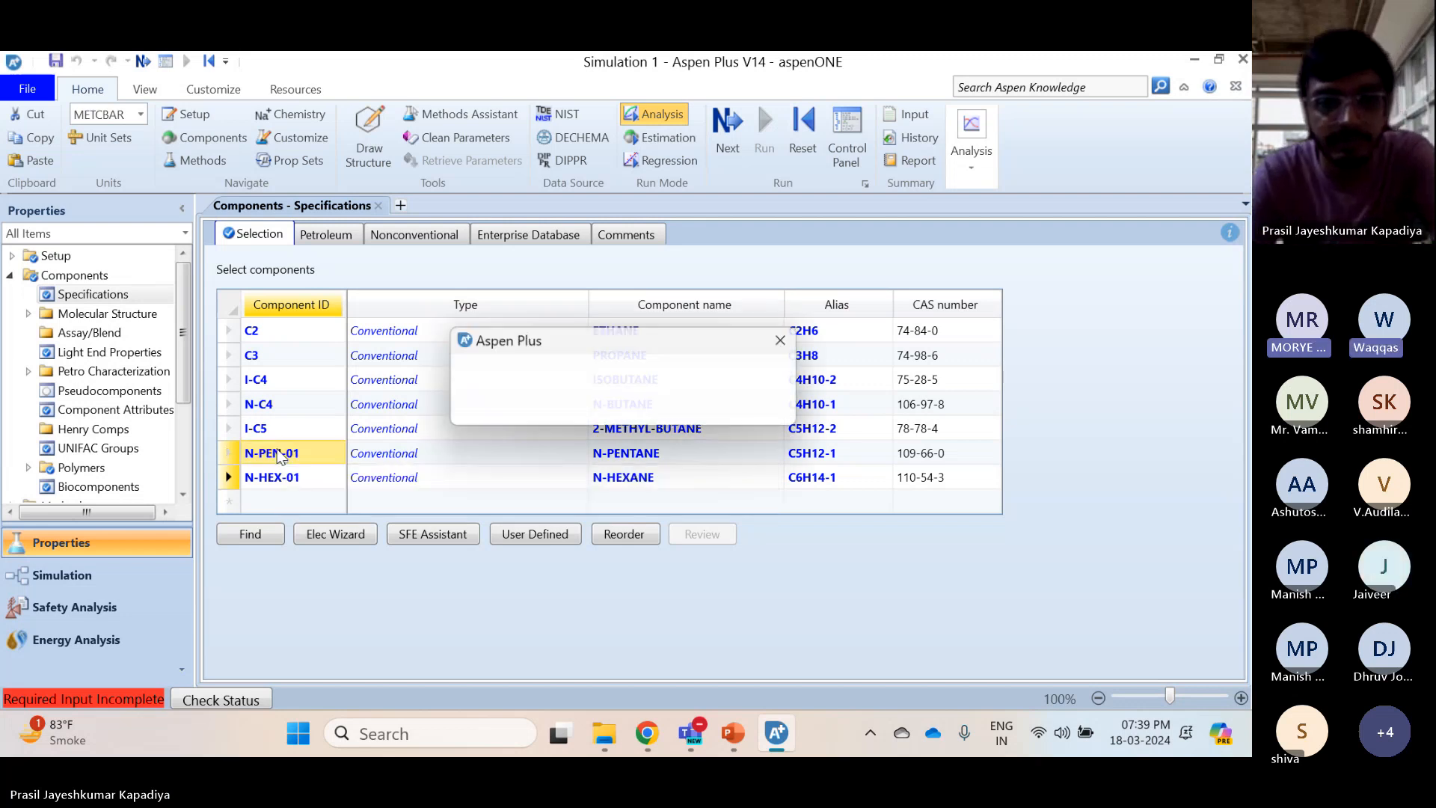
{"action": "key", "text": "Return"}
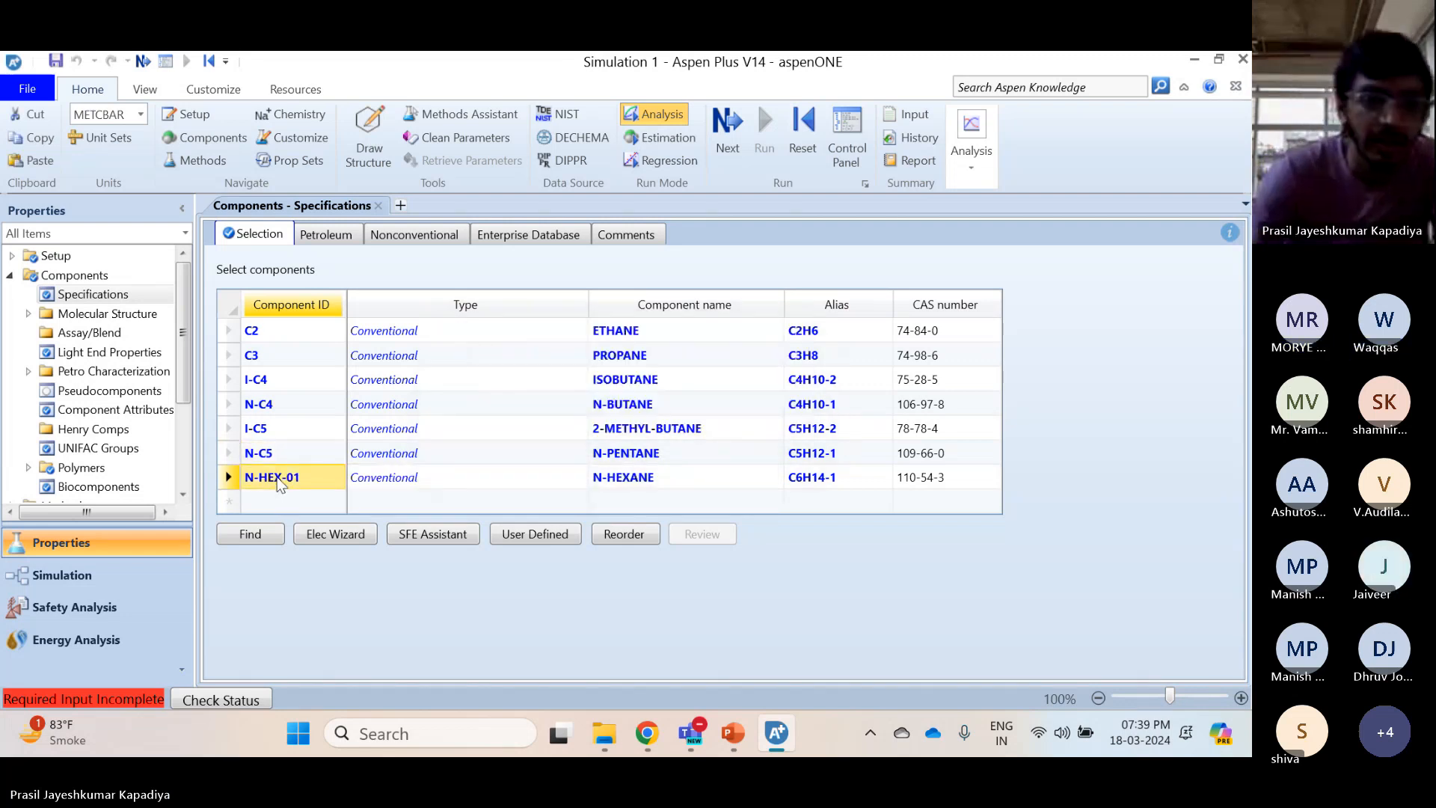
Rename the n-hexane component ID to N-C6
{"action": "type", "text": "N-"}
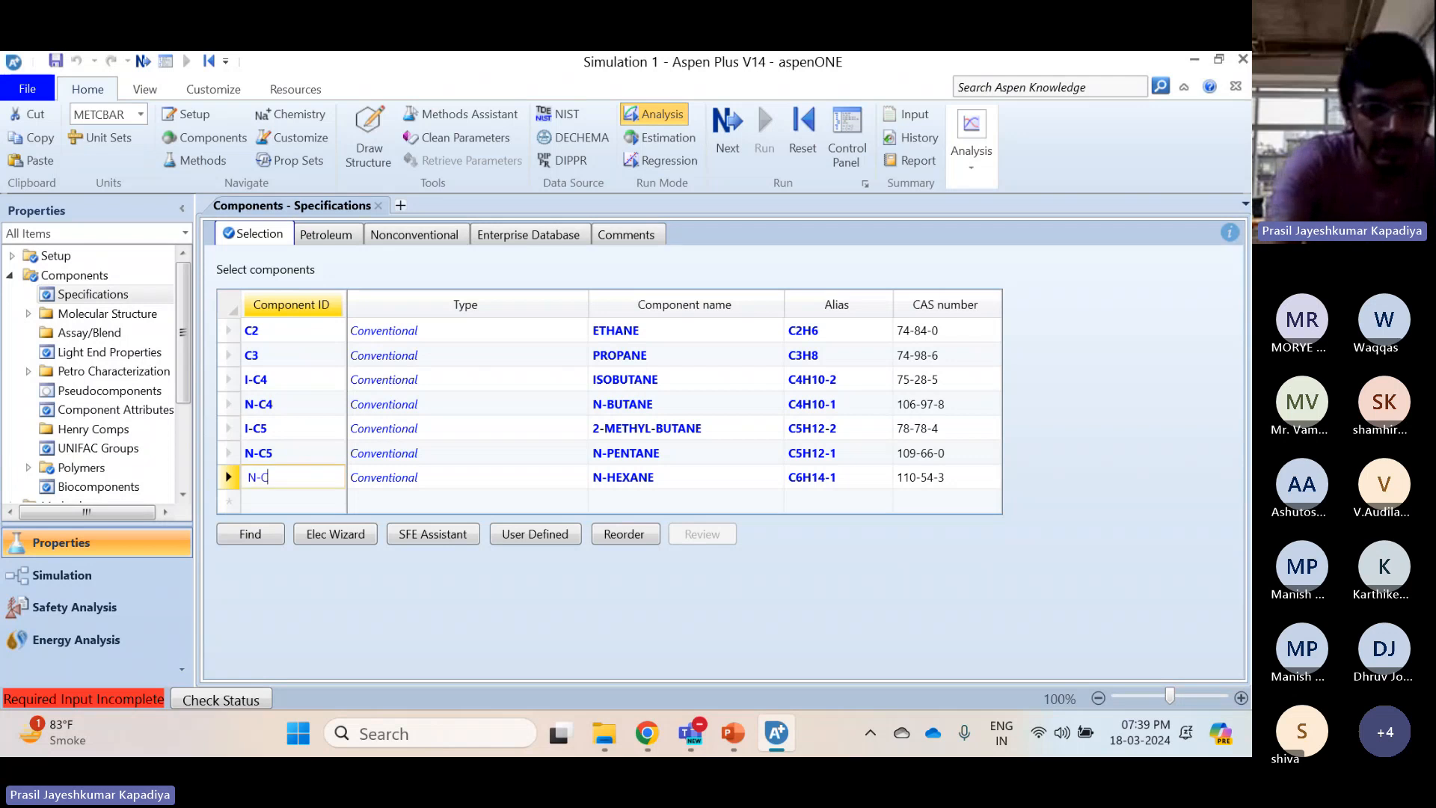
{"action": "type", "text": "C"}
{"action": "key", "text": "Return"}
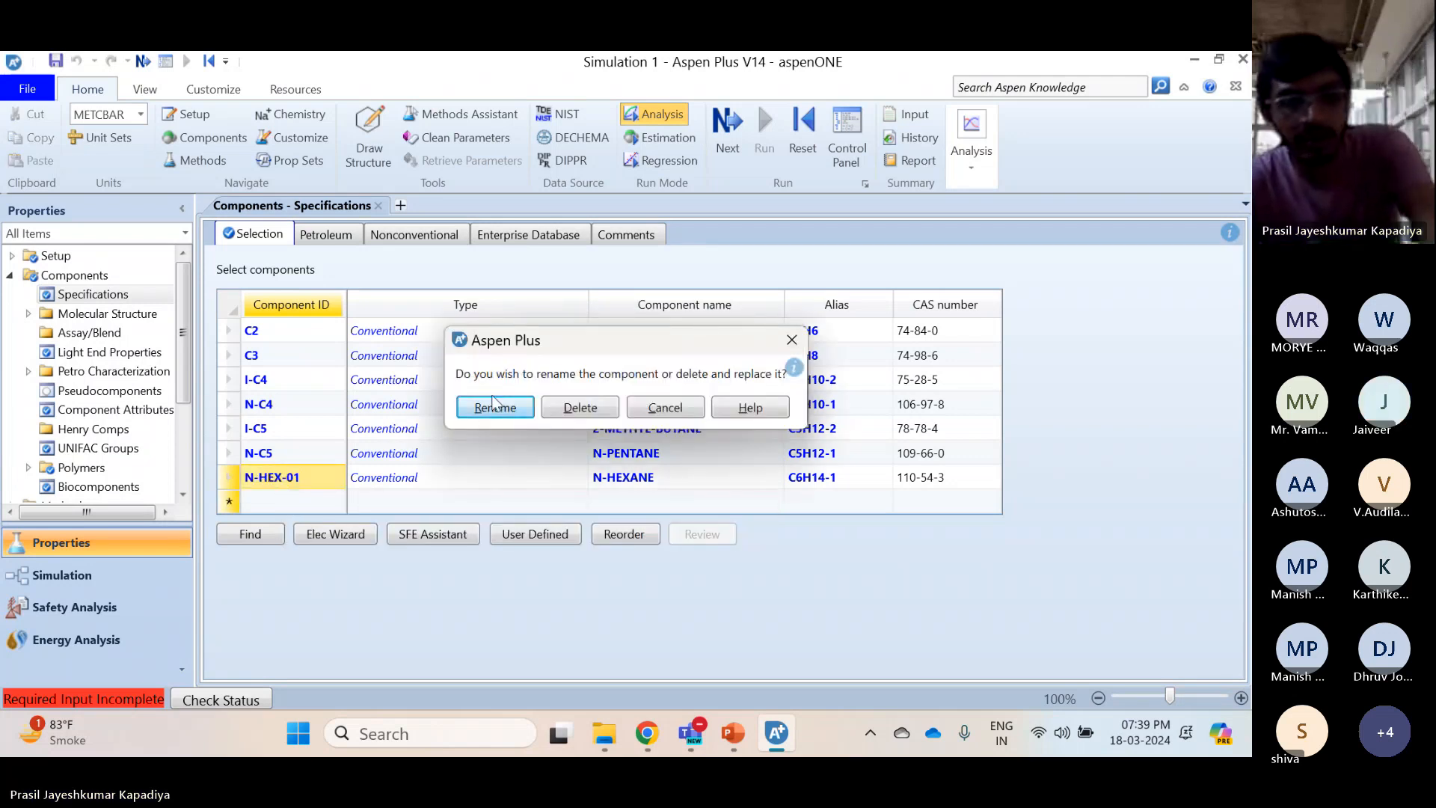
{"action": "left_click", "coordinate": [492, 404]}
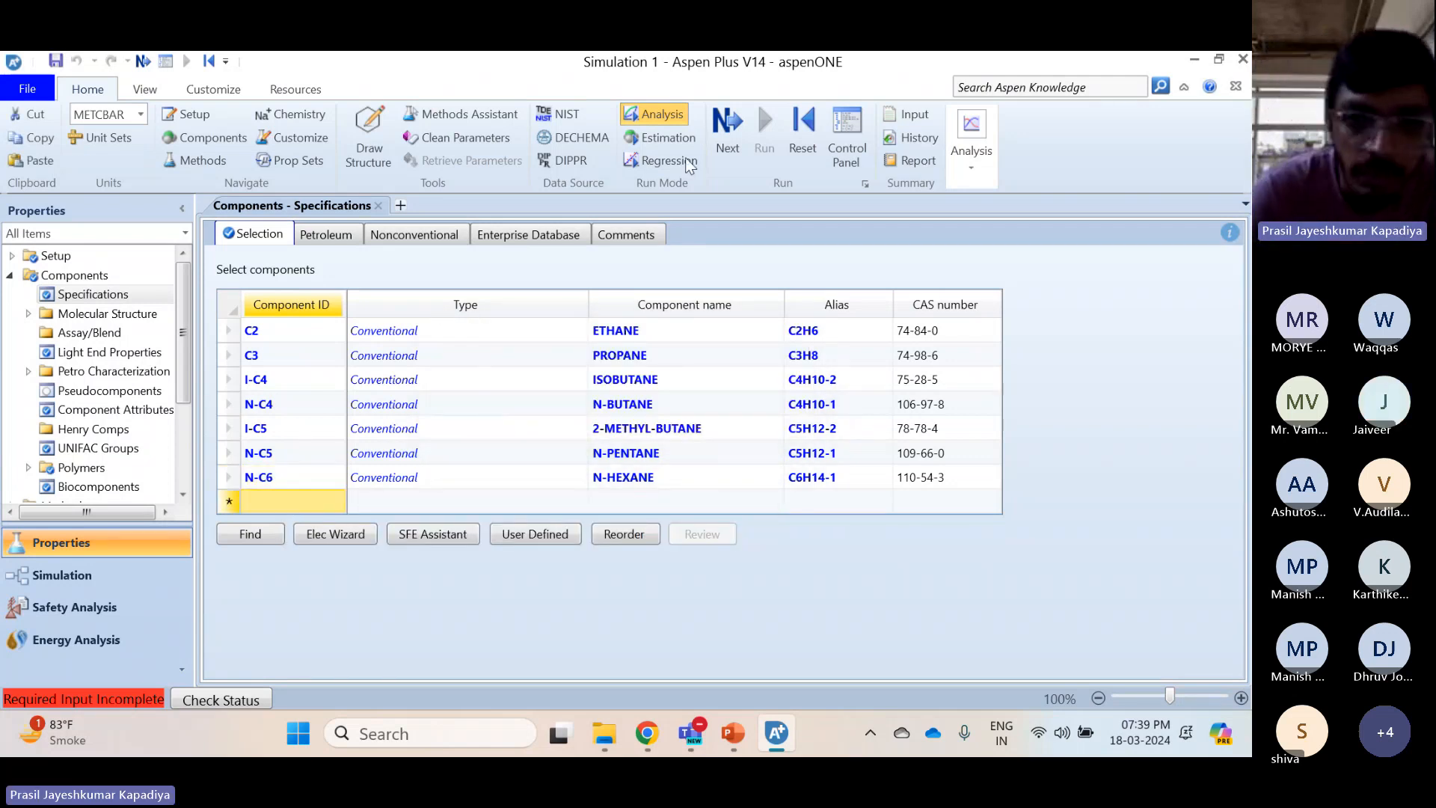
Check the required property method in the PowerPoint case study and set the global method to PENG-ROB in Aspen Plus
{"action": "left_click", "coordinate": [726, 147]}
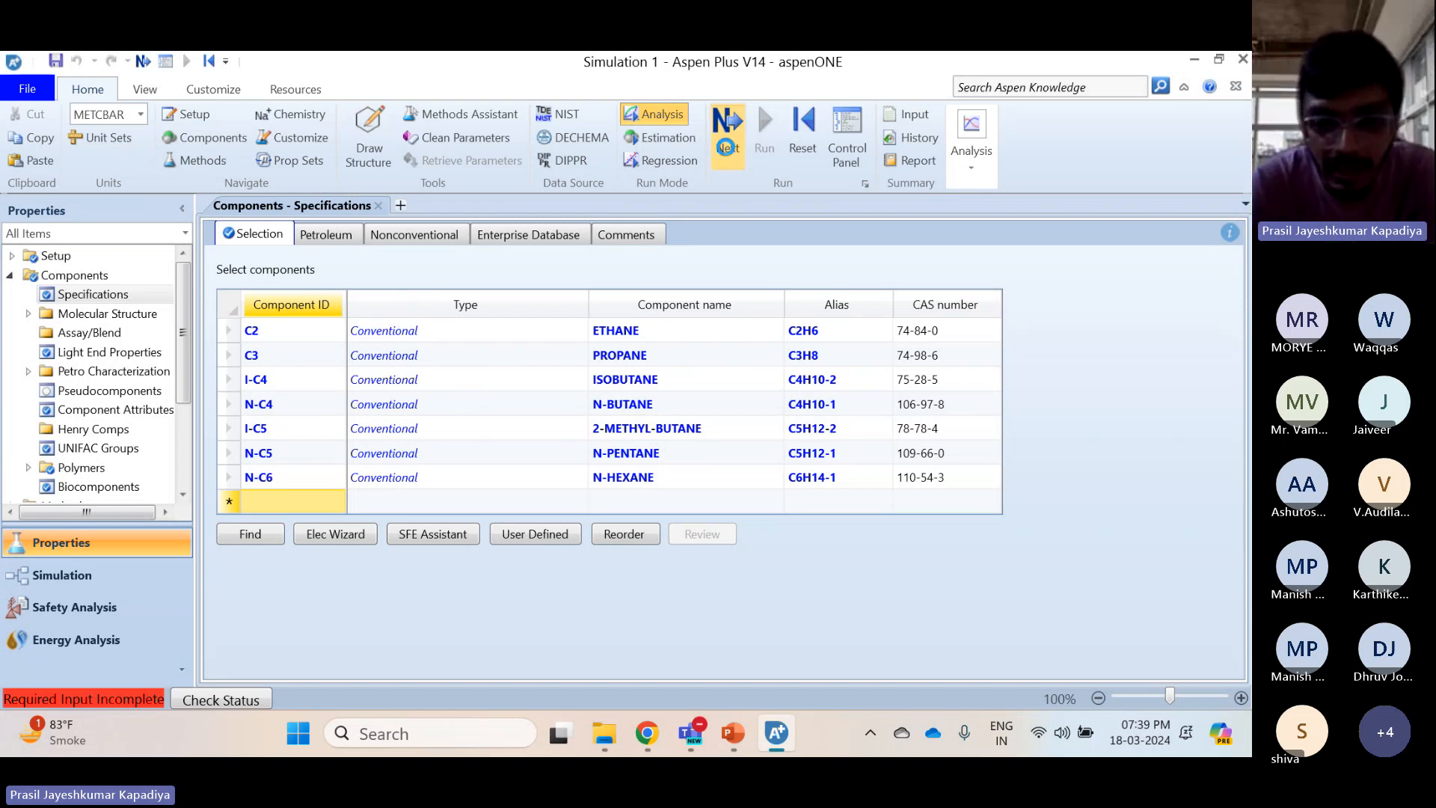
{"action": "left_click", "coordinate": [736, 736]}
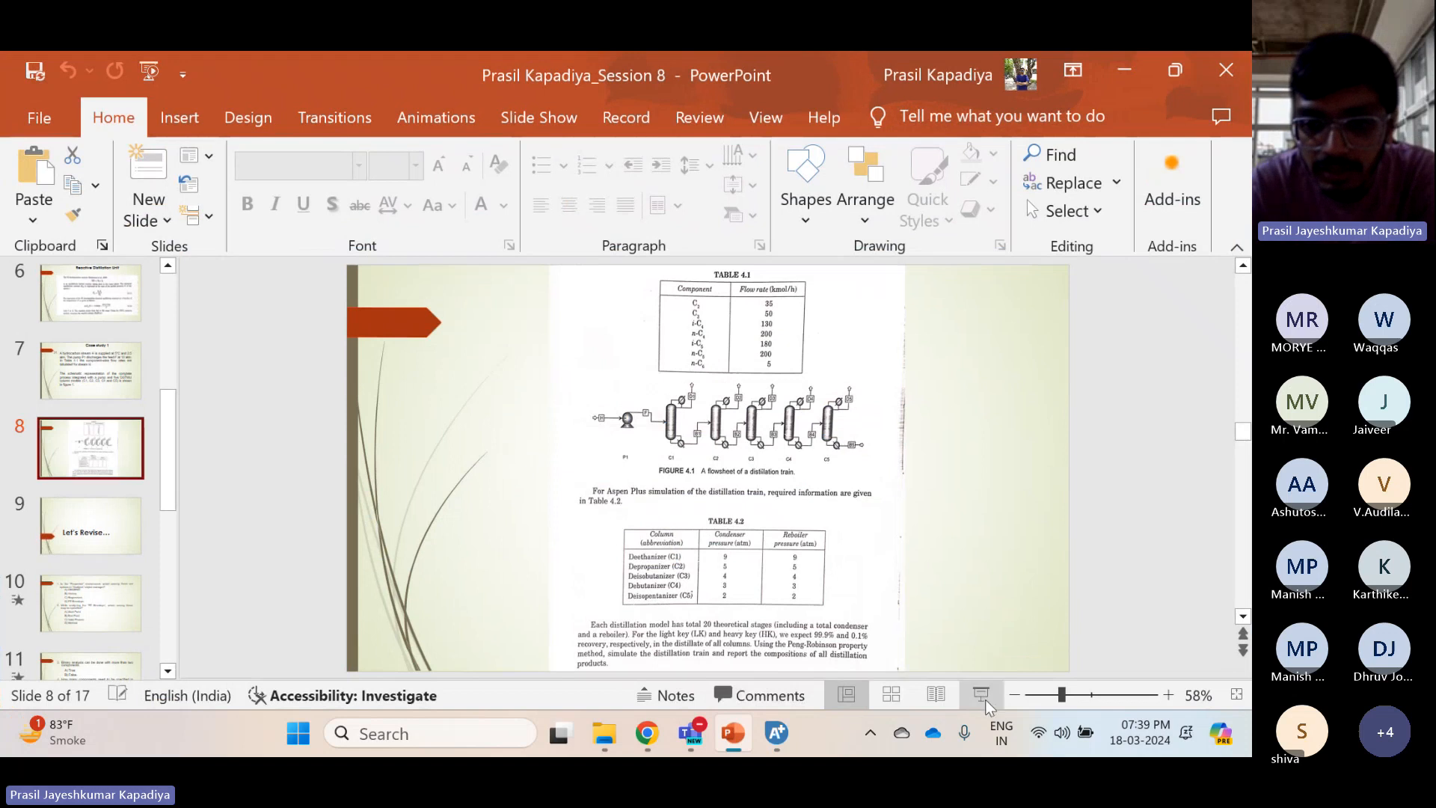
{"action": "left_click", "coordinate": [983, 698]}
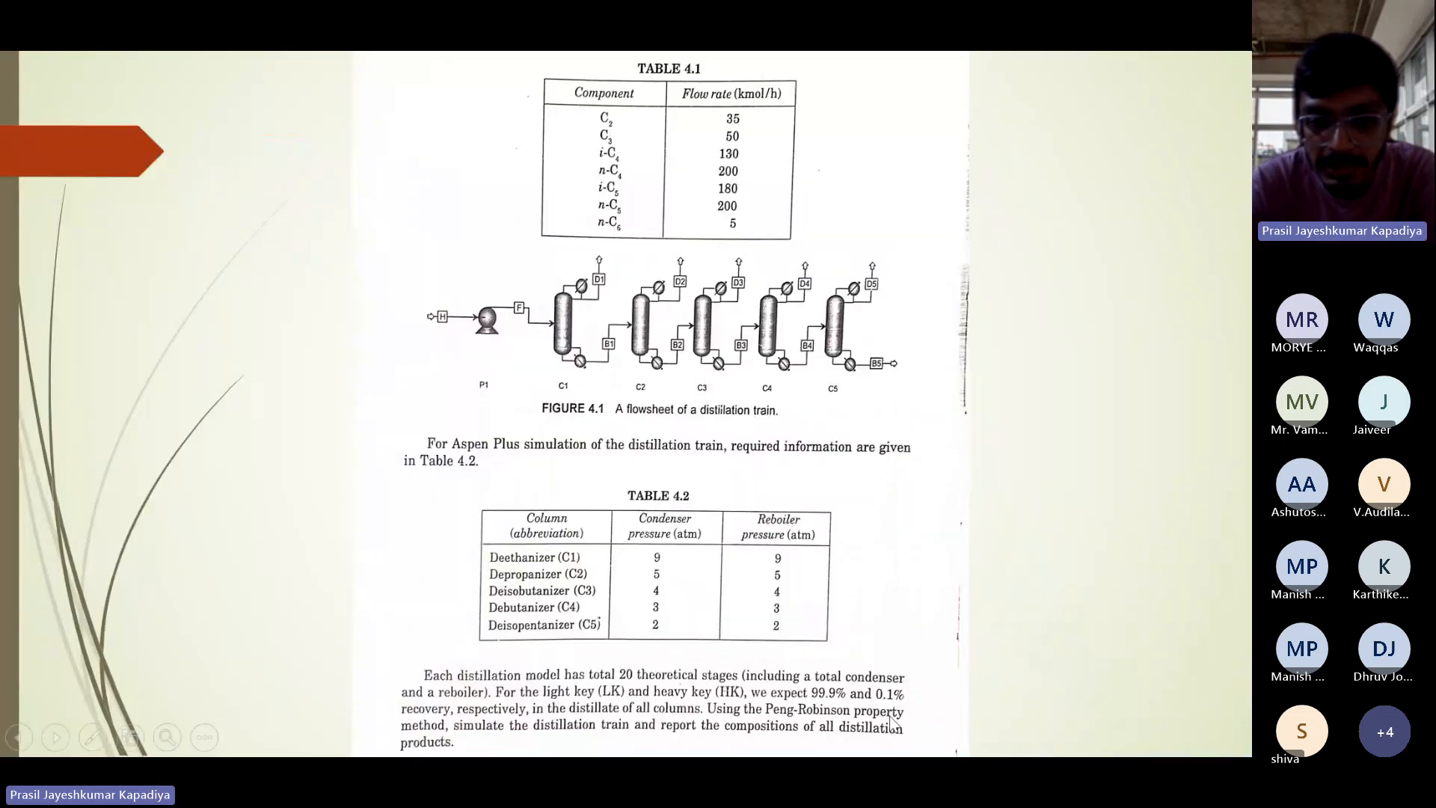
{"action": "key", "text": "Escape"}
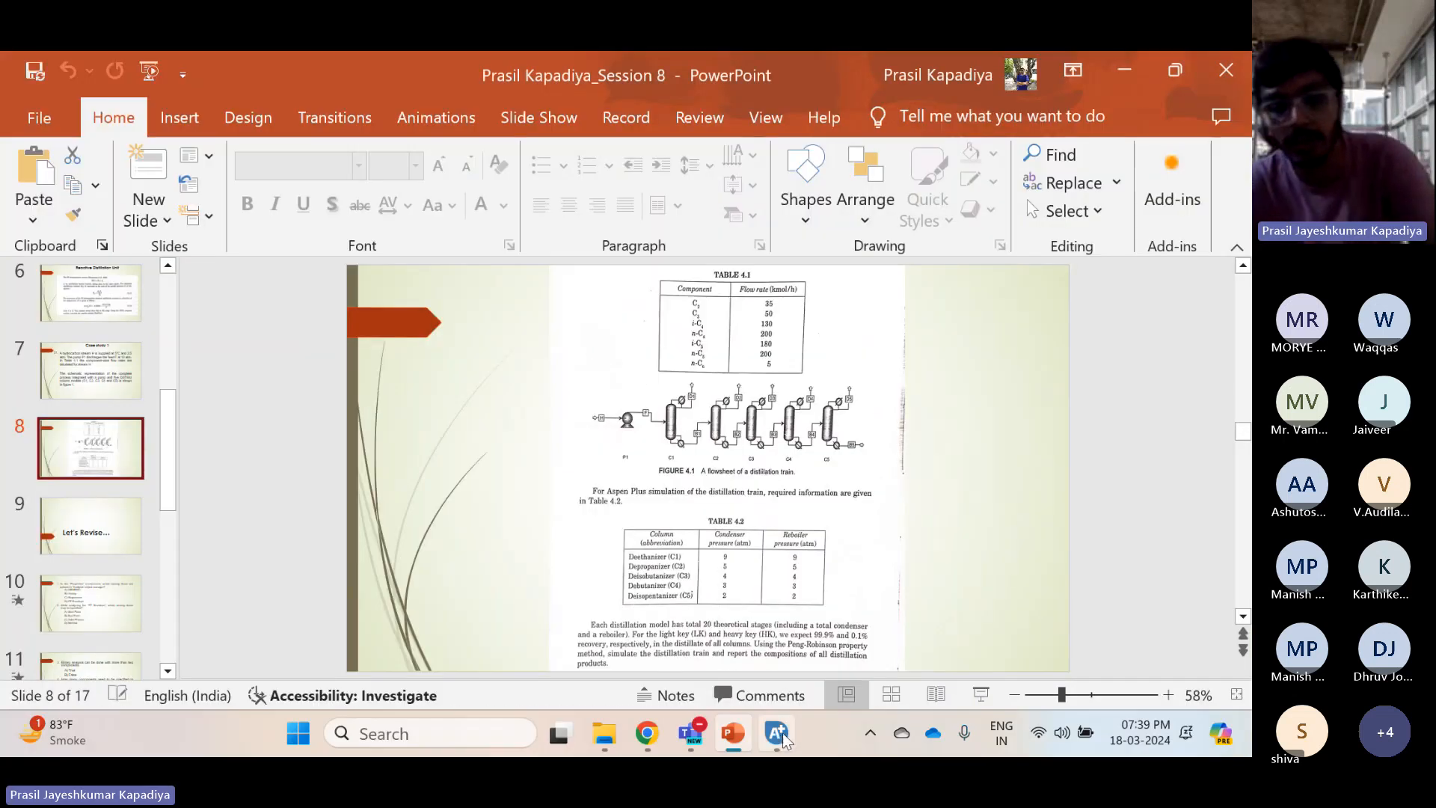
{"action": "left_click", "coordinate": [779, 735]}
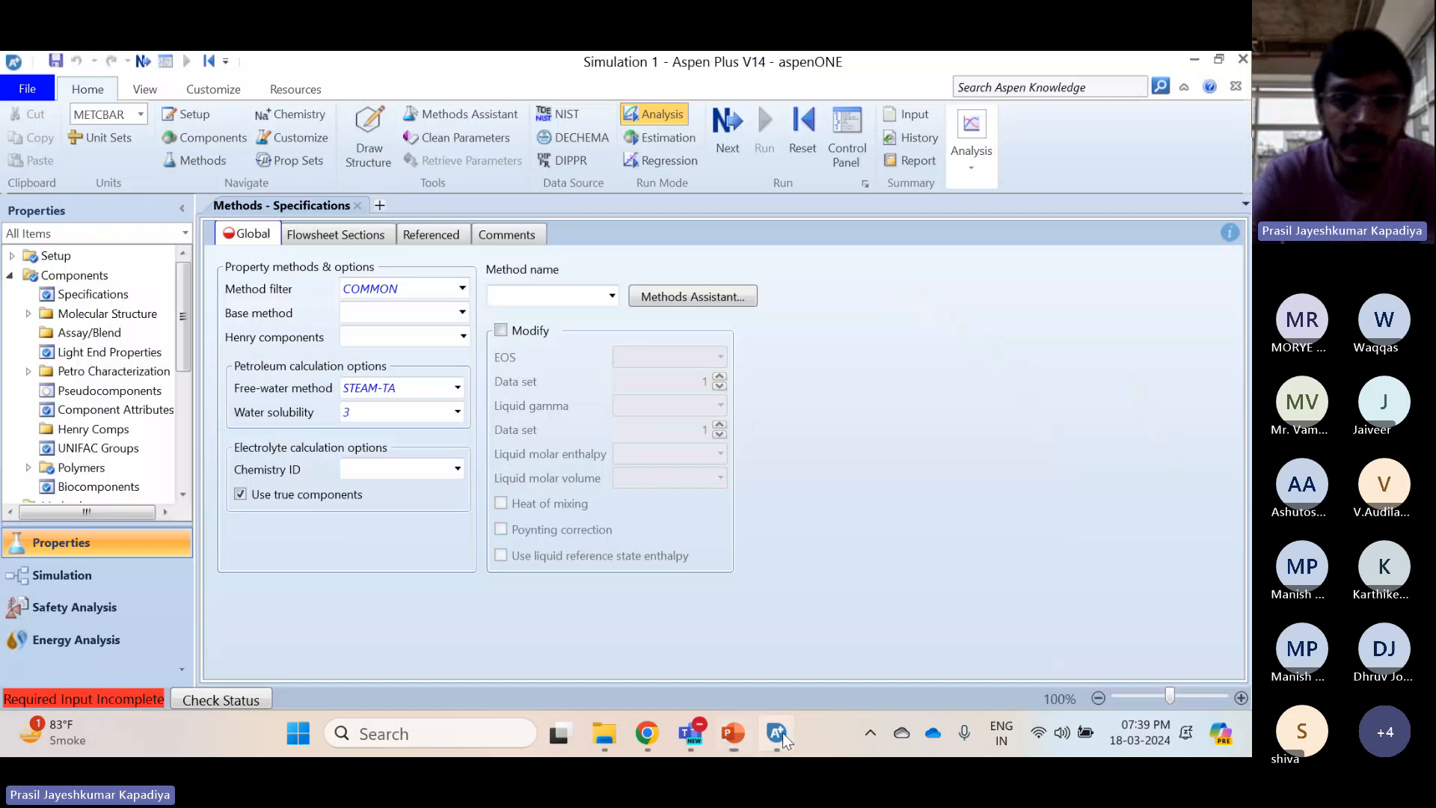
{"action": "left_click", "coordinate": [616, 297]}
{"action": "scroll", "coordinate": [589, 411], "scroll_direction": "down", "scroll_amount": 6}
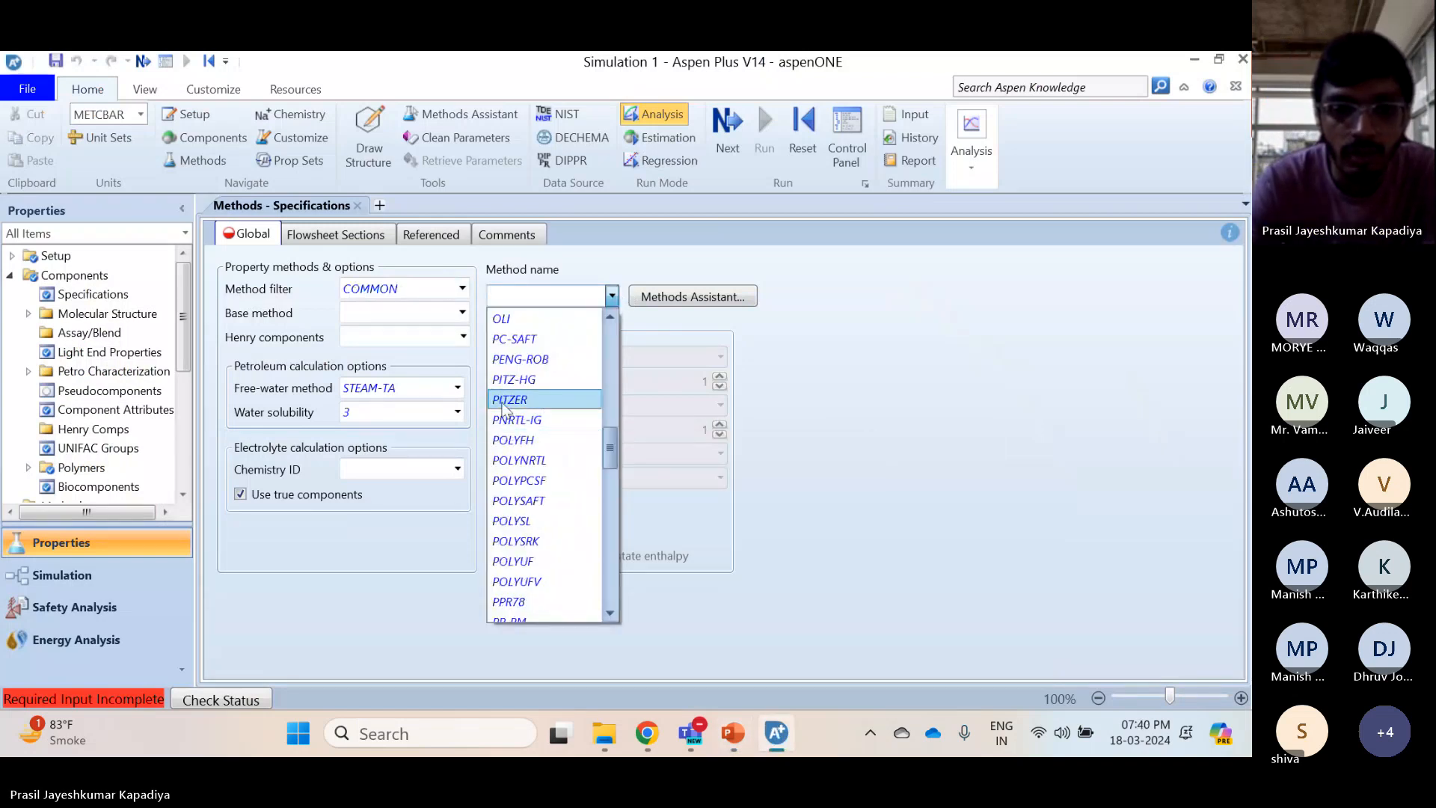
{"action": "left_click", "coordinate": [520, 359]}
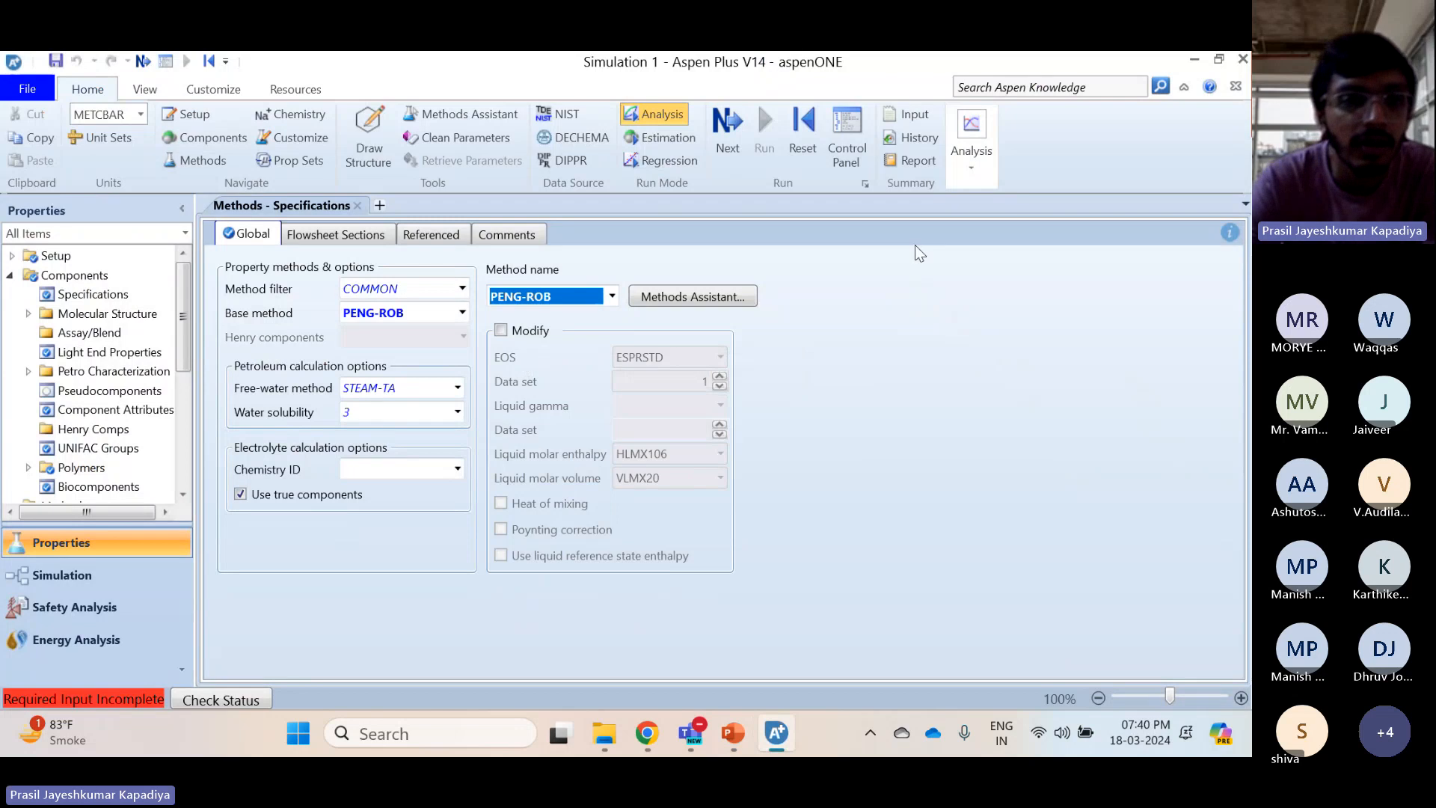
Run the property setup with its binary interaction parameters and switch to the simulation environment
{"action": "left_click", "coordinate": [143, 61]}
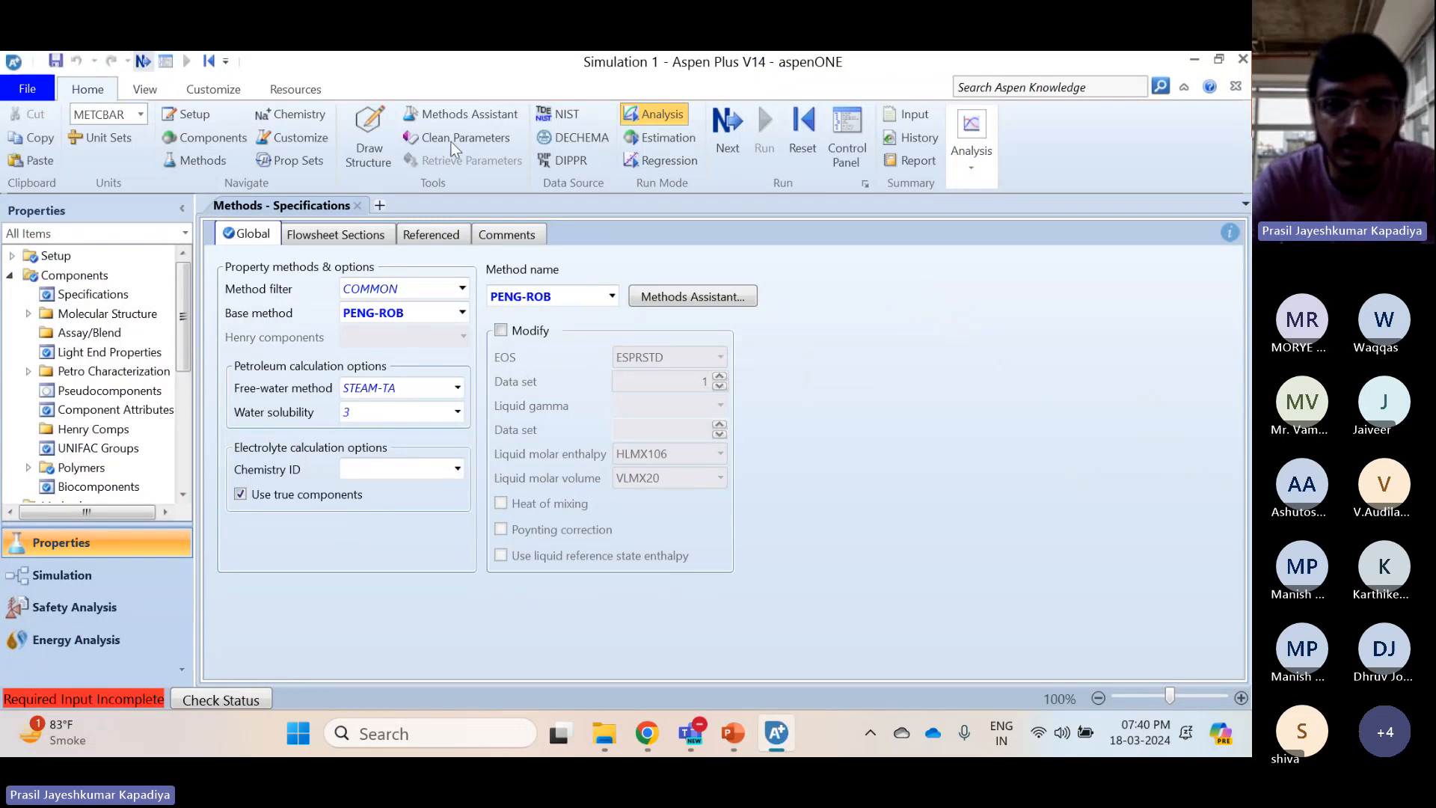
{"action": "left_click", "coordinate": [770, 110]}
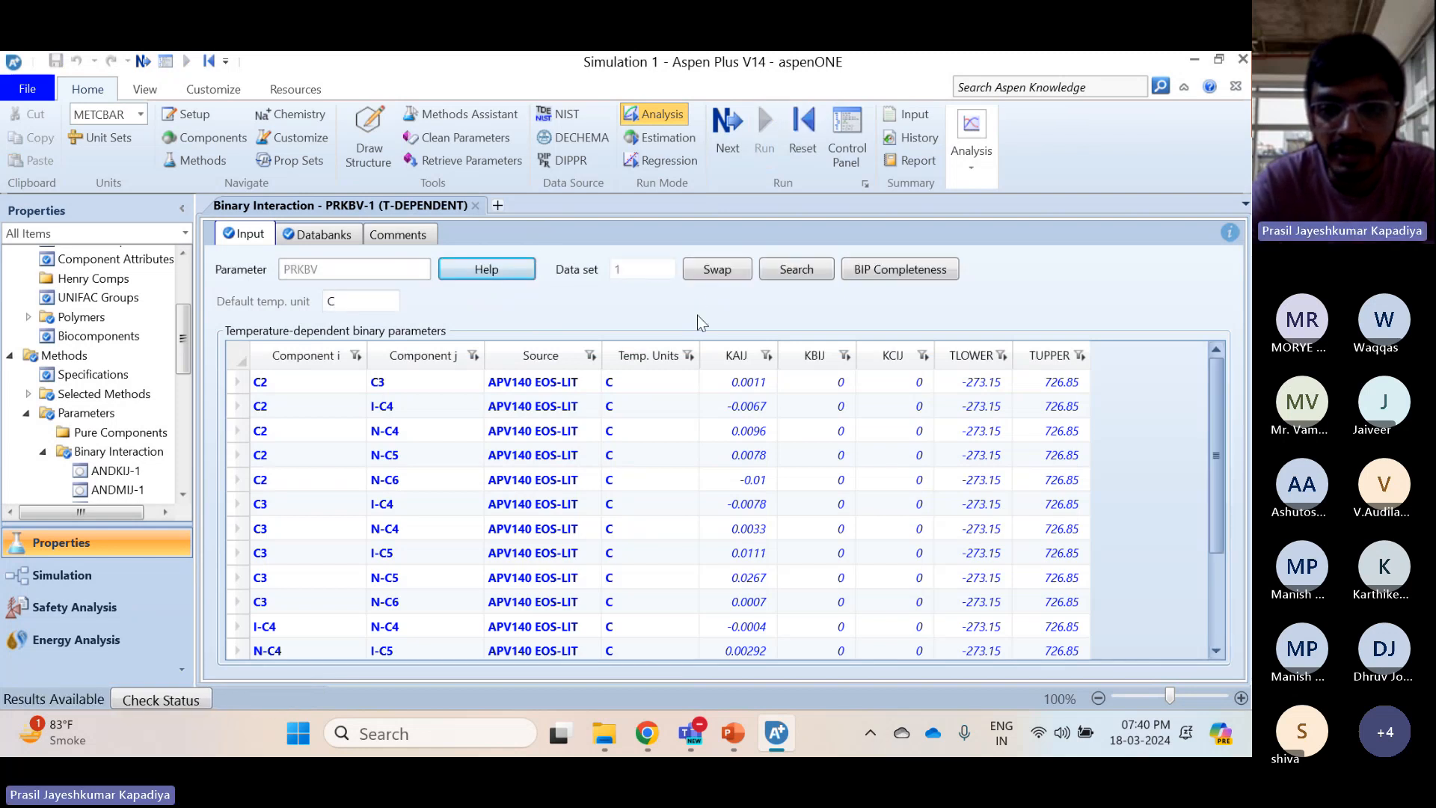
{"action": "left_click", "coordinate": [90, 576]}
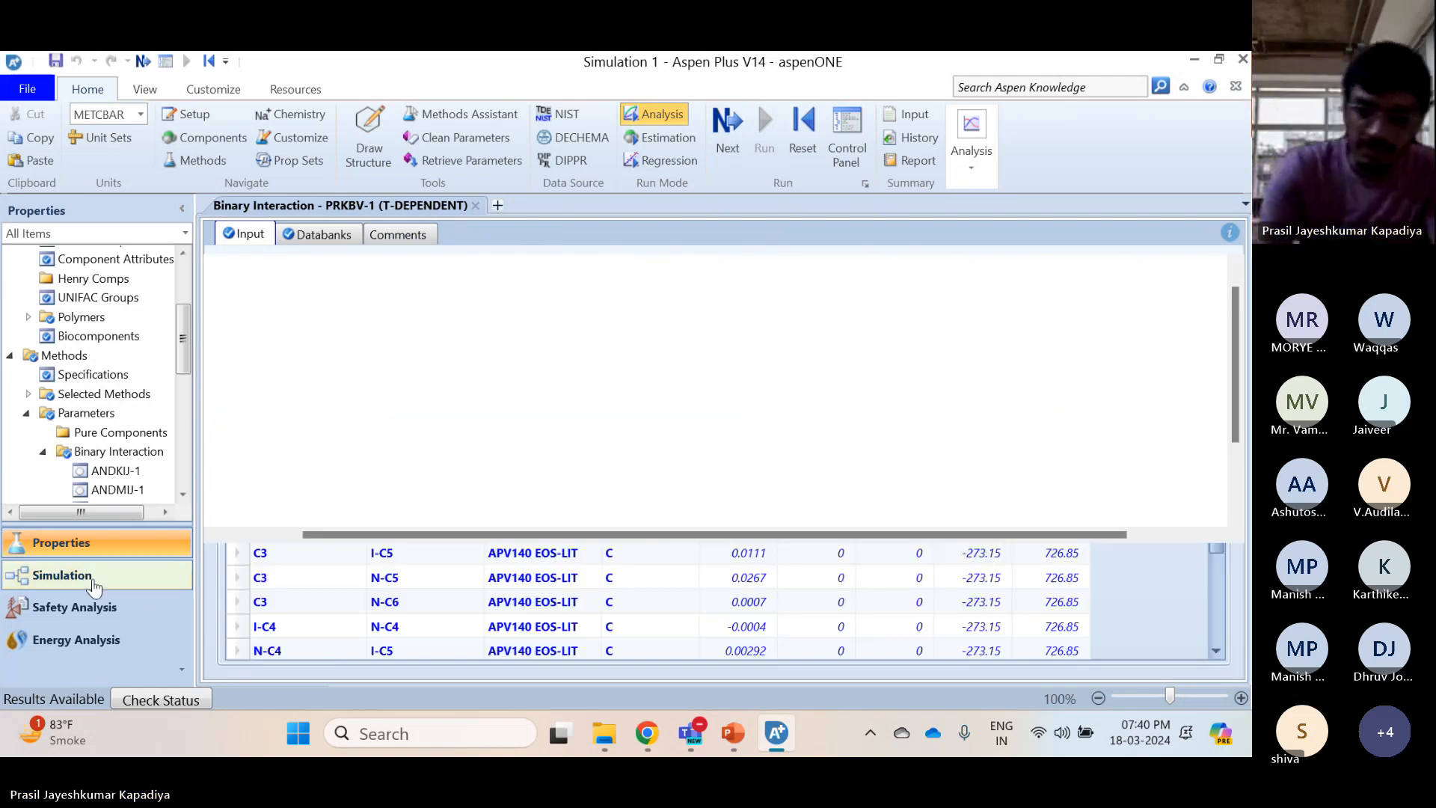
Check the flowsheet figure in PowerPoint and place a Pump block at the start of the flowsheet in Aspen Plus
{"action": "left_click", "coordinate": [736, 740]}
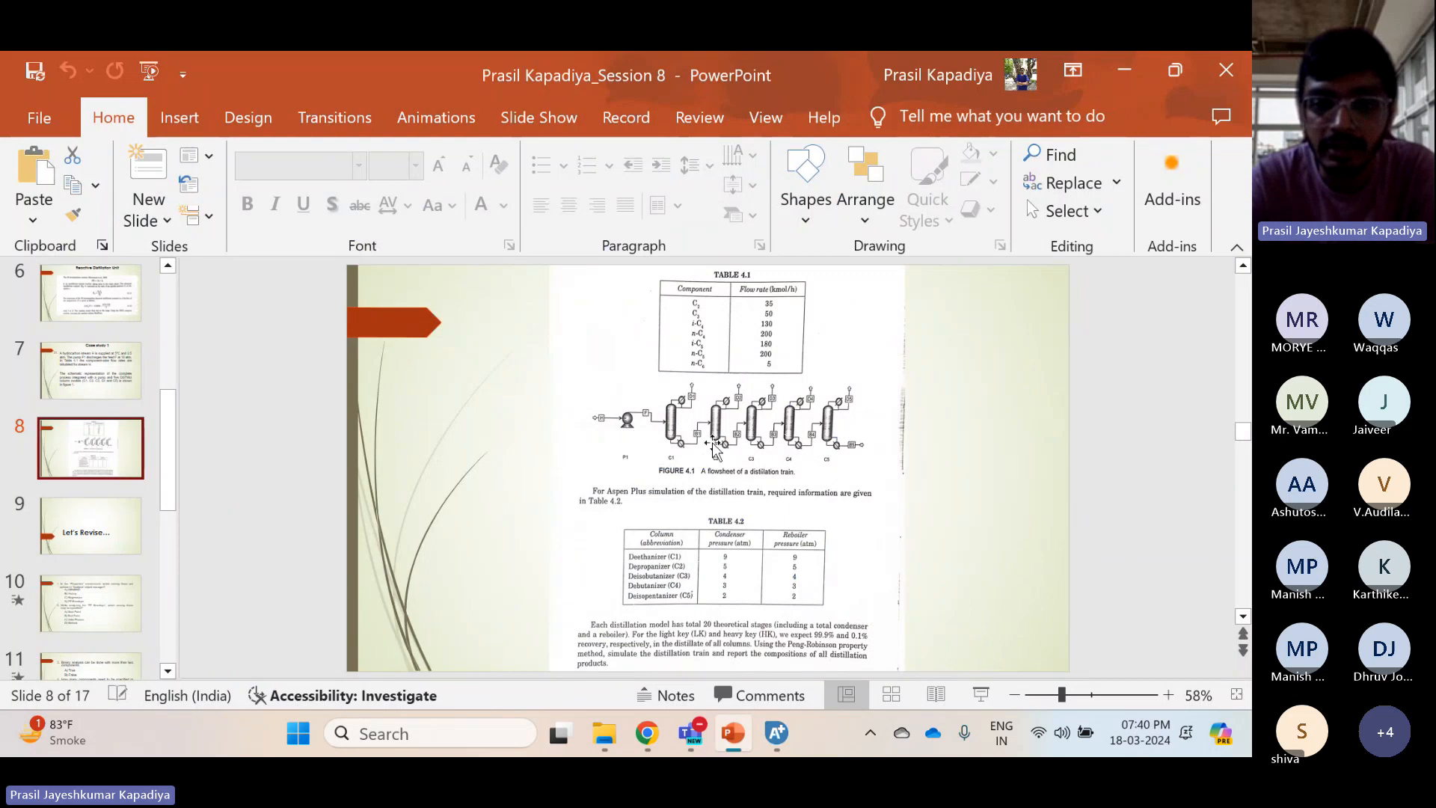
{"action": "left_click", "coordinate": [743, 747]}
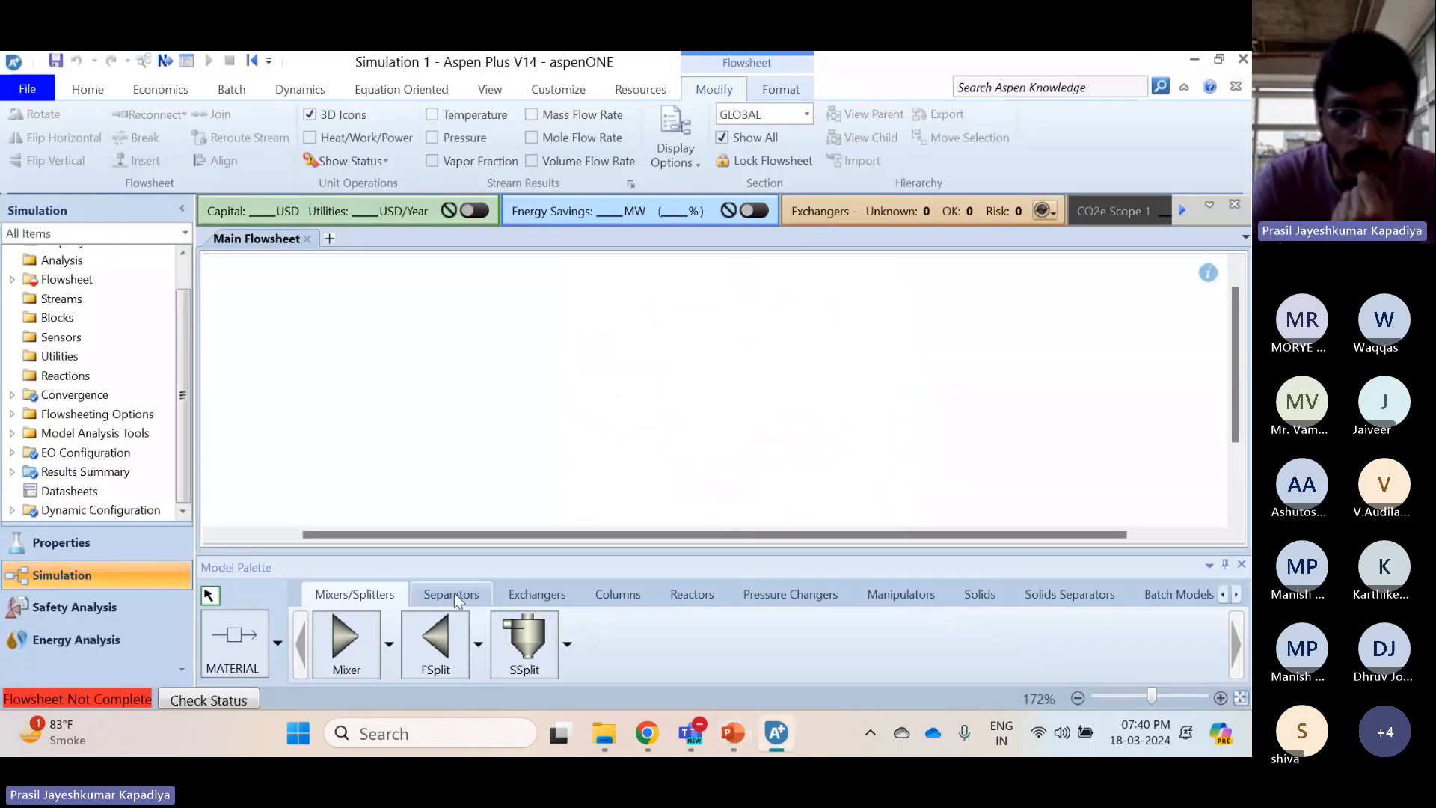
{"action": "left_click", "coordinate": [456, 594]}
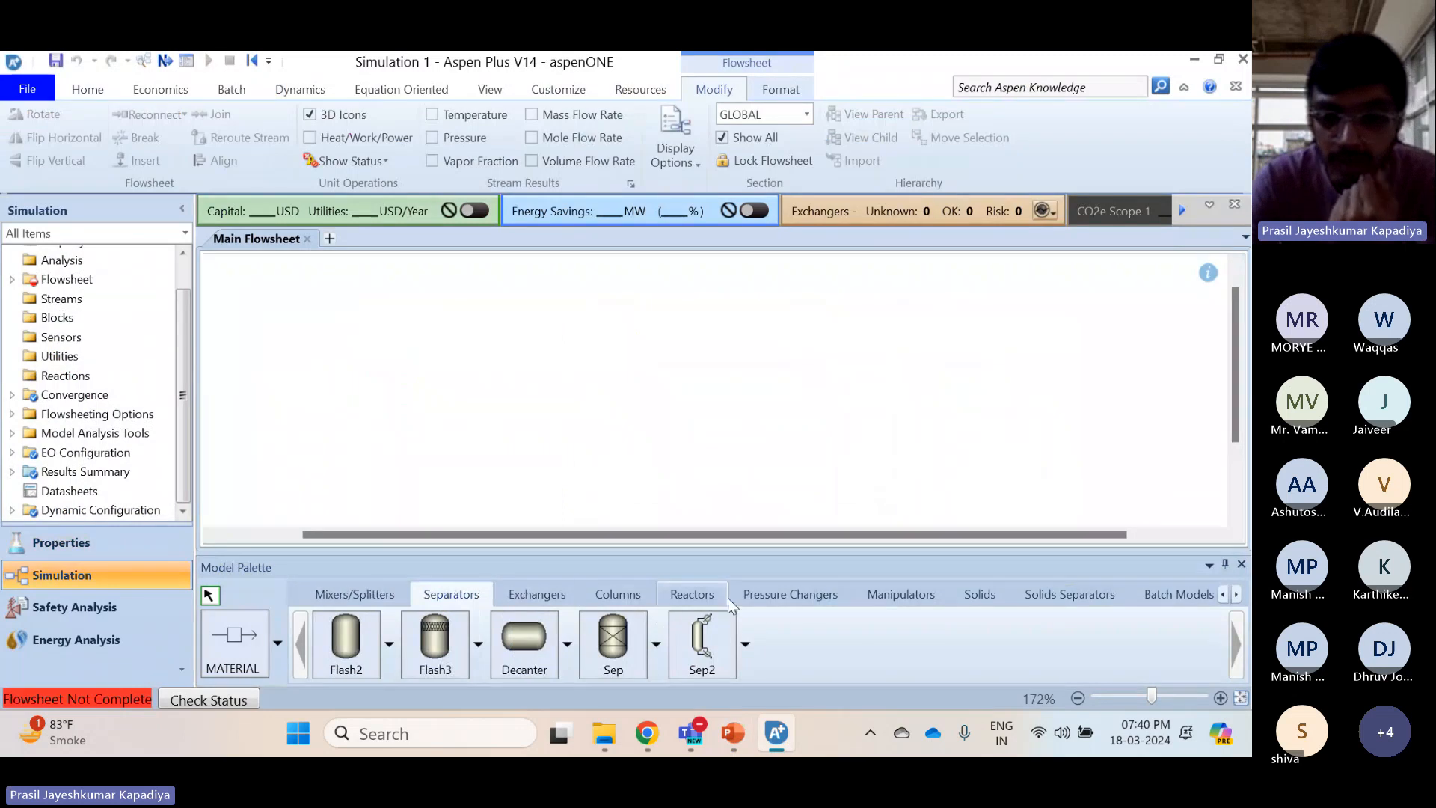
{"action": "left_click", "coordinate": [806, 593]}
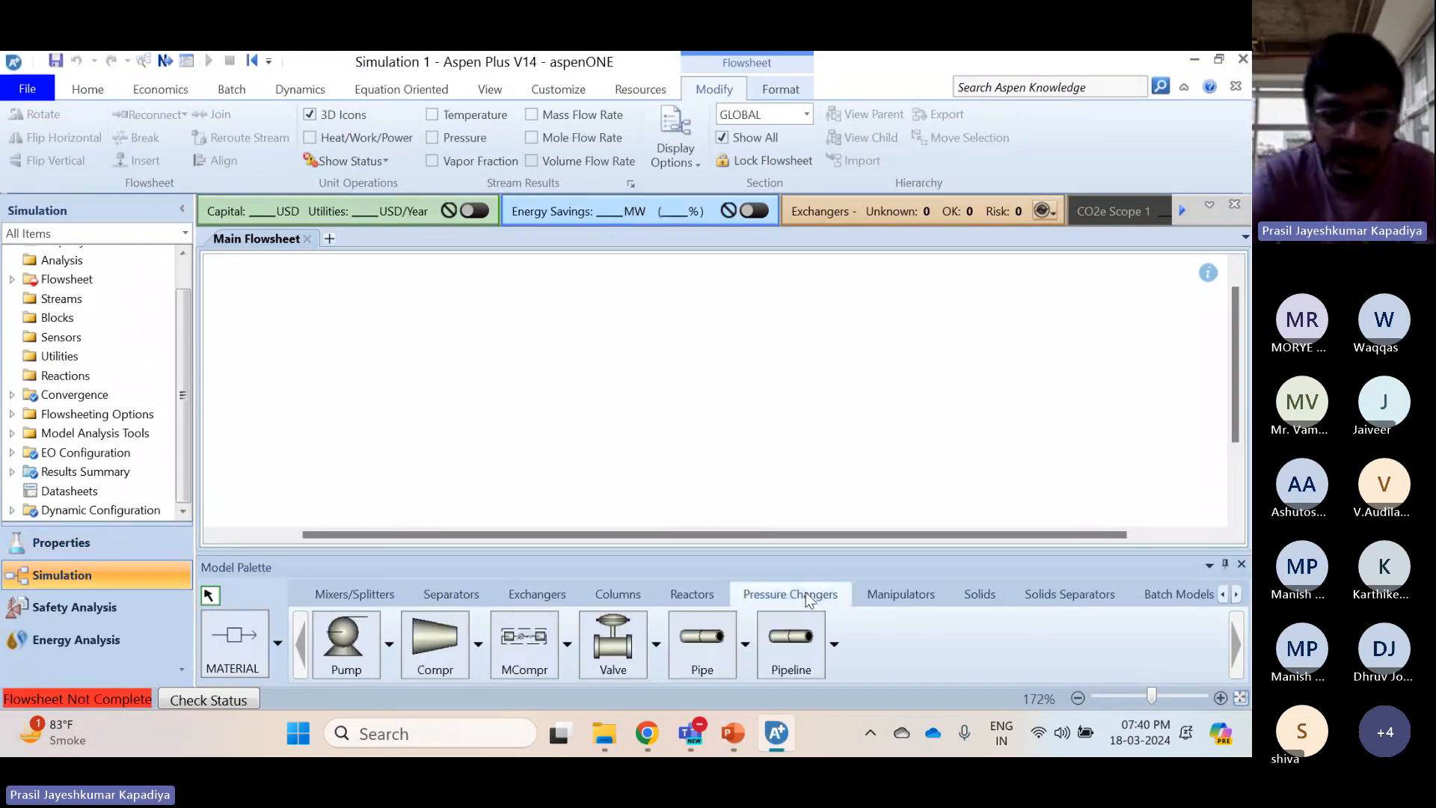
{"action": "left_click", "coordinate": [367, 638]}
{"action": "left_click", "coordinate": [437, 366]}
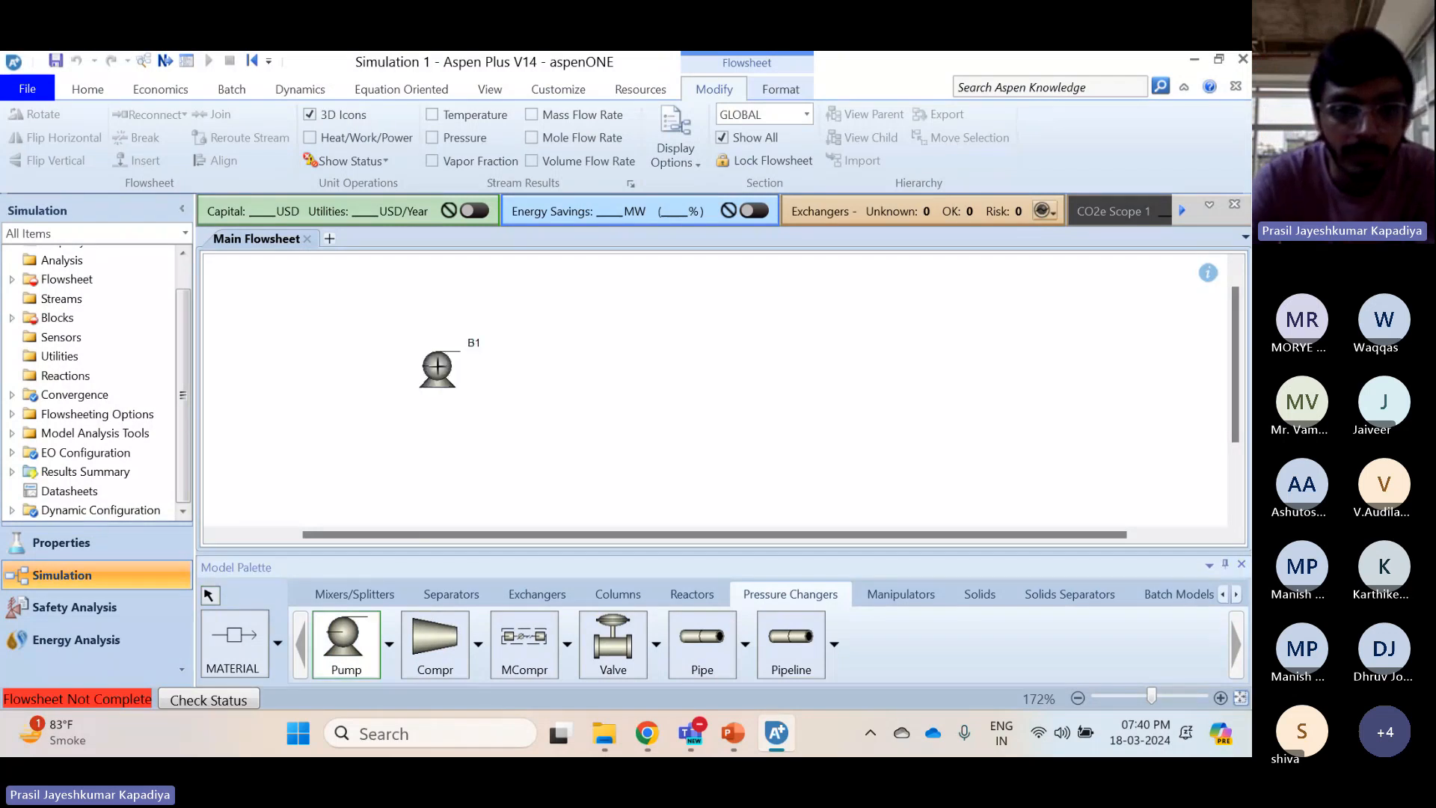
{"action": "left_click", "coordinate": [215, 593]}
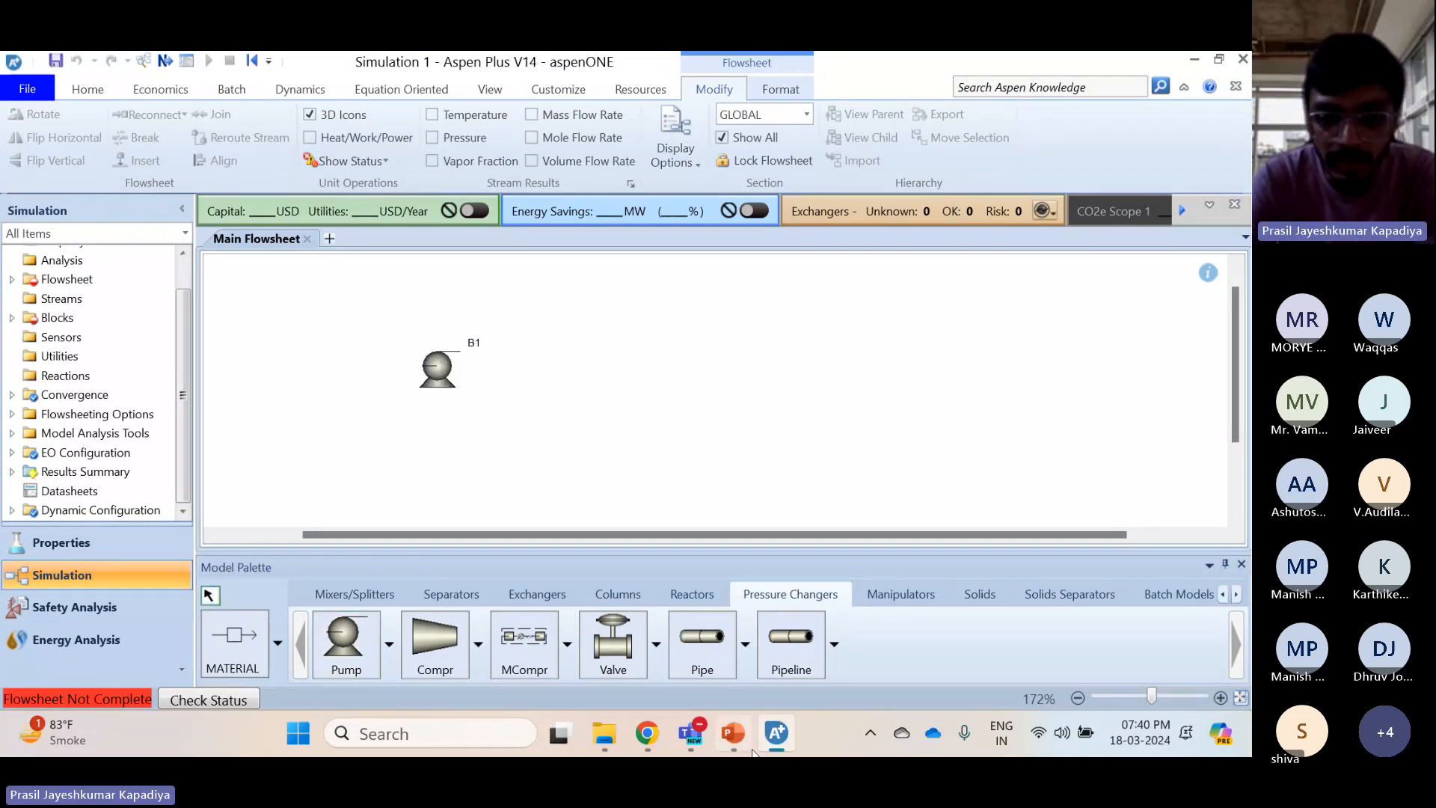
Review the case study slides in PowerPoint and place five DSTWU columns in a row after the pump in Aspen Plus
{"action": "left_click", "coordinate": [727, 737]}
{"action": "left_click", "coordinate": [119, 380]}
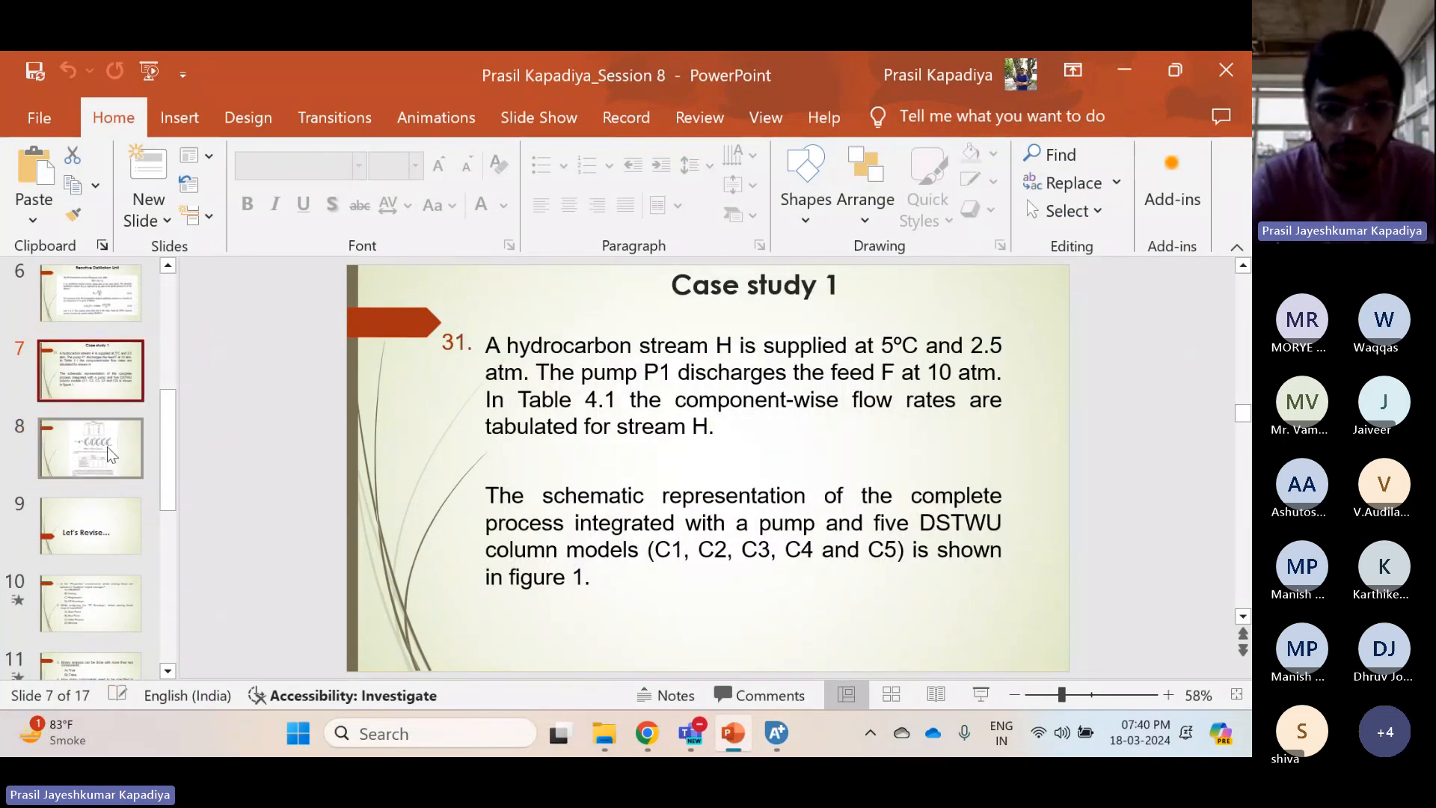
{"action": "left_click", "coordinate": [127, 468]}
{"action": "left_click", "coordinate": [726, 730]}
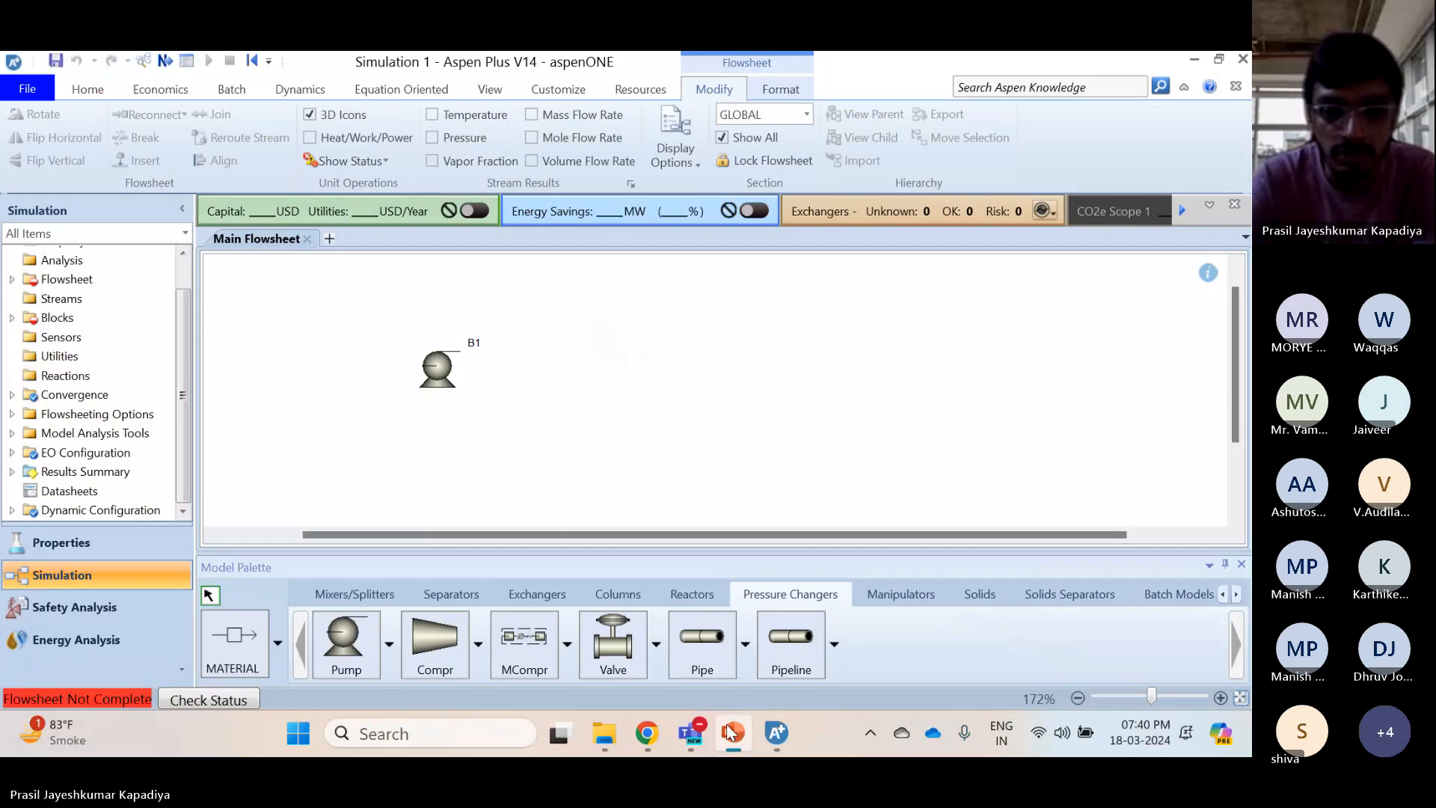
{"action": "left_click", "coordinate": [419, 589]}
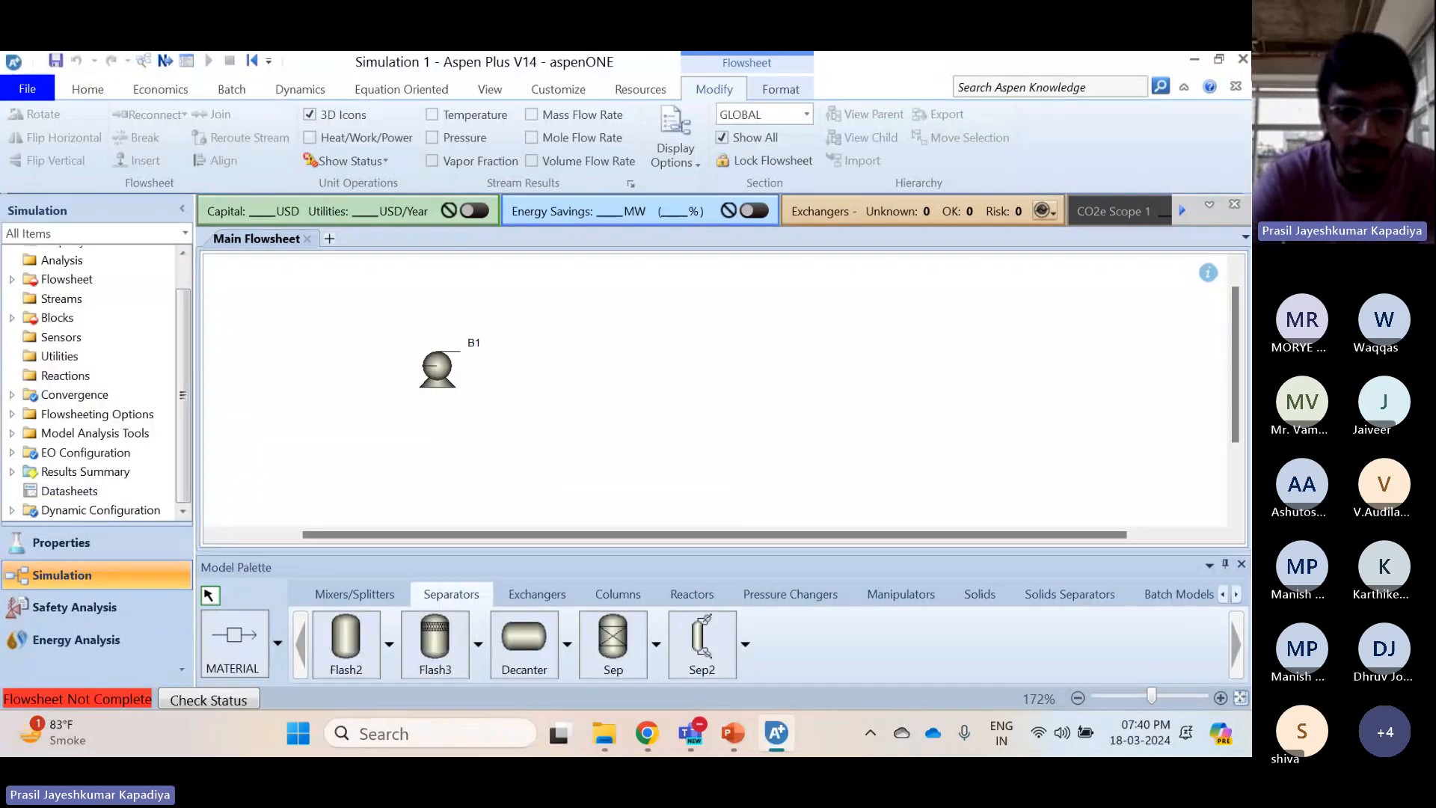
{"action": "left_click", "coordinate": [639, 597]}
{"action": "left_click", "coordinate": [367, 642]}
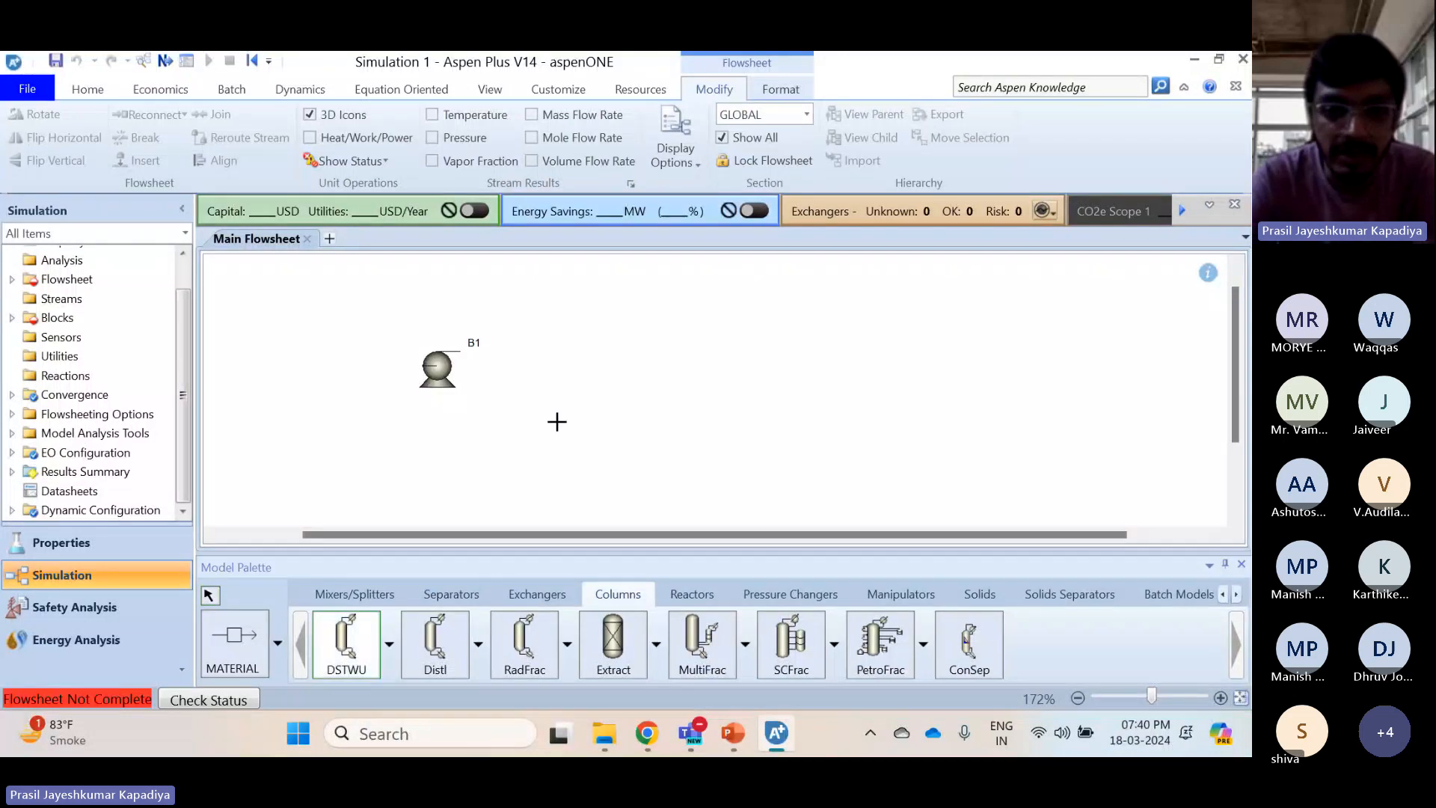
{"action": "left_click", "coordinate": [572, 363]}
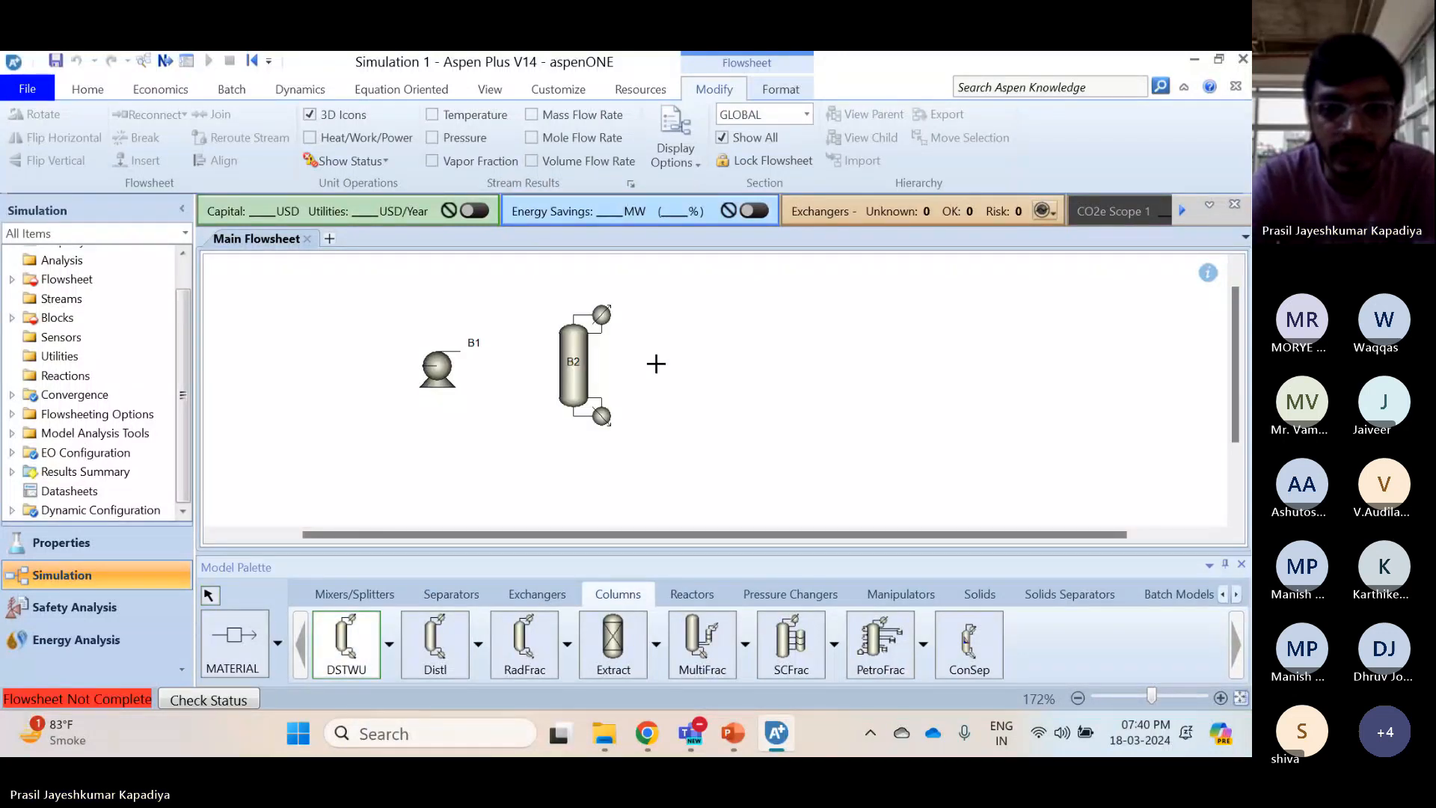
{"action": "left_click", "coordinate": [723, 363]}
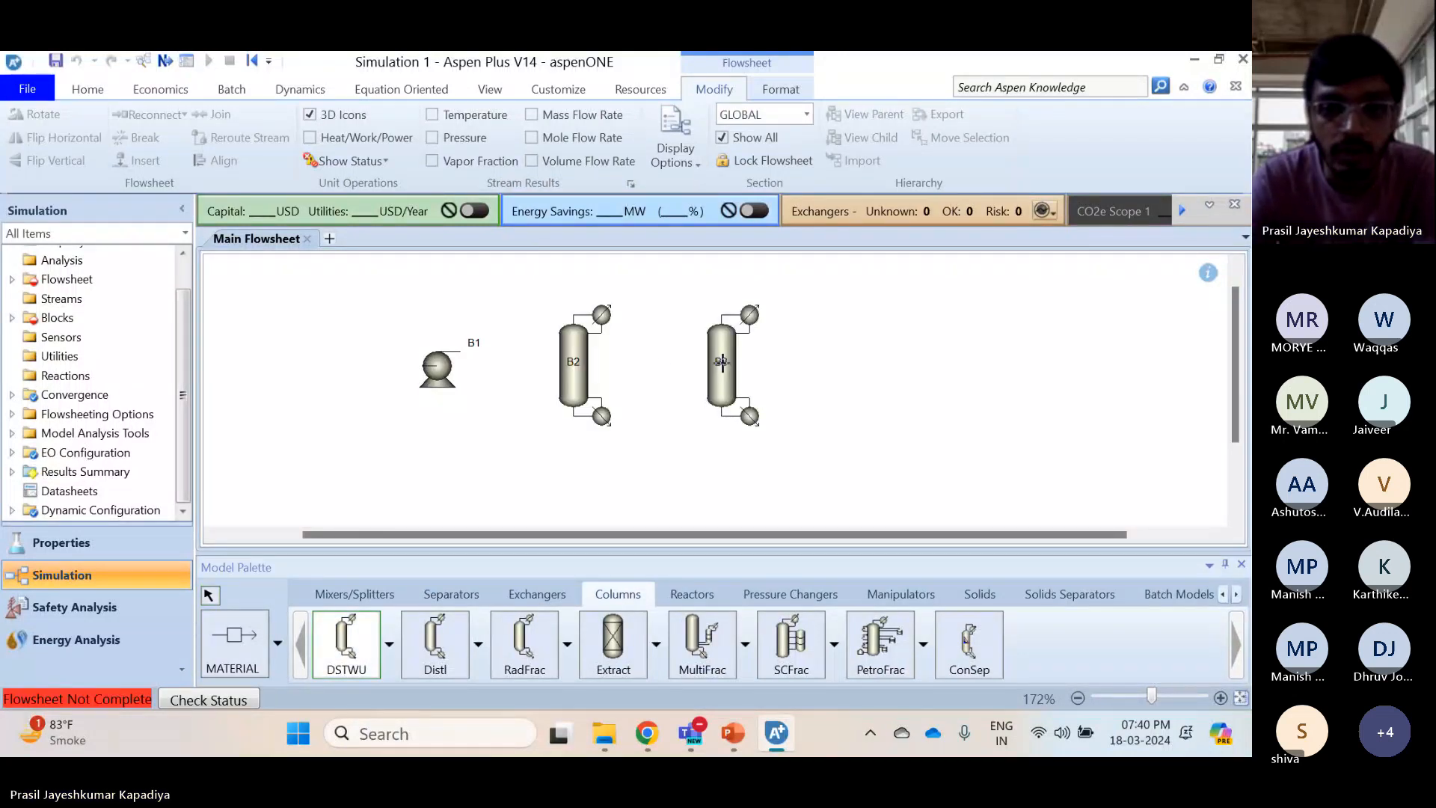
{"action": "left_click", "coordinate": [878, 356]}
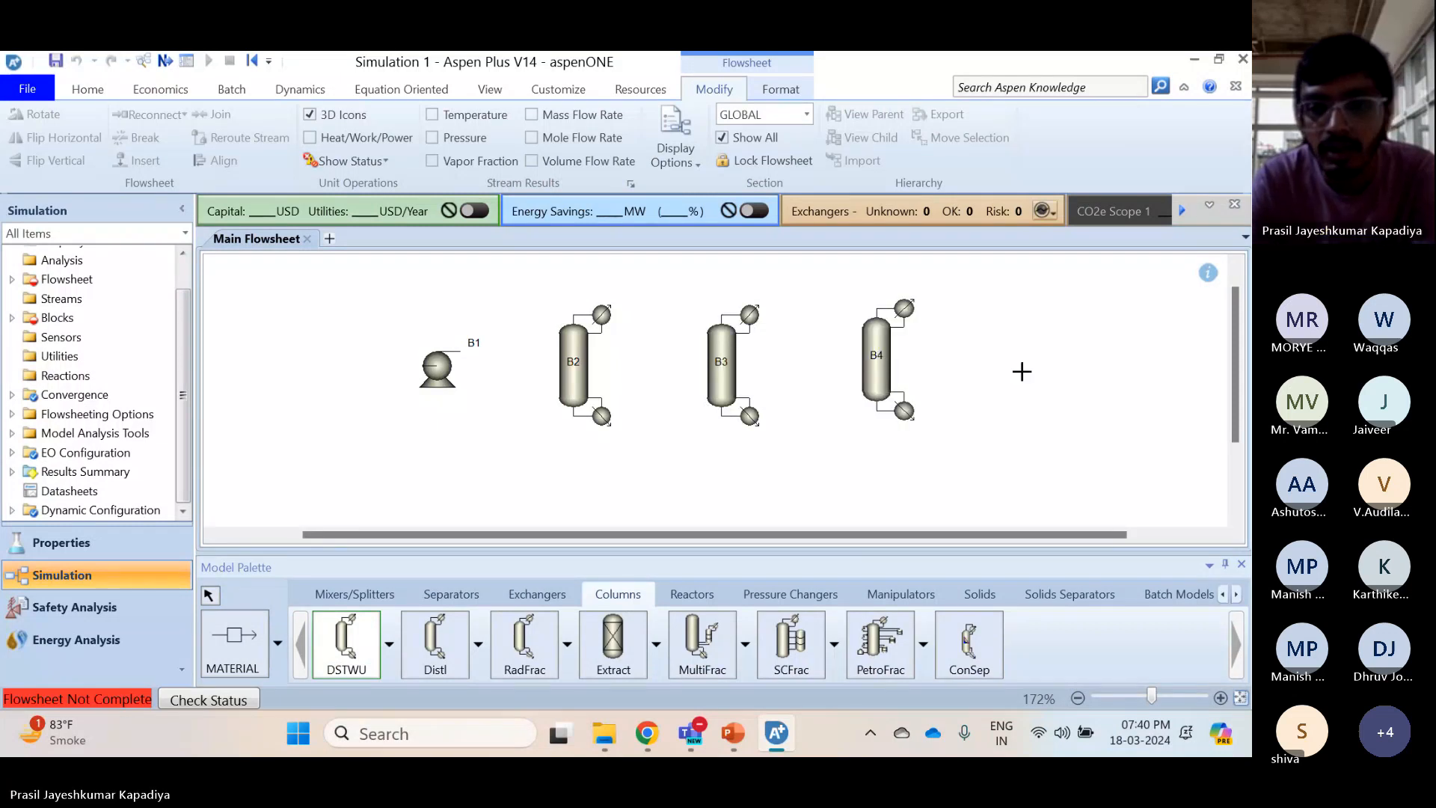
{"action": "left_click", "coordinate": [1018, 354]}
{"action": "left_click", "coordinate": [1162, 349]}
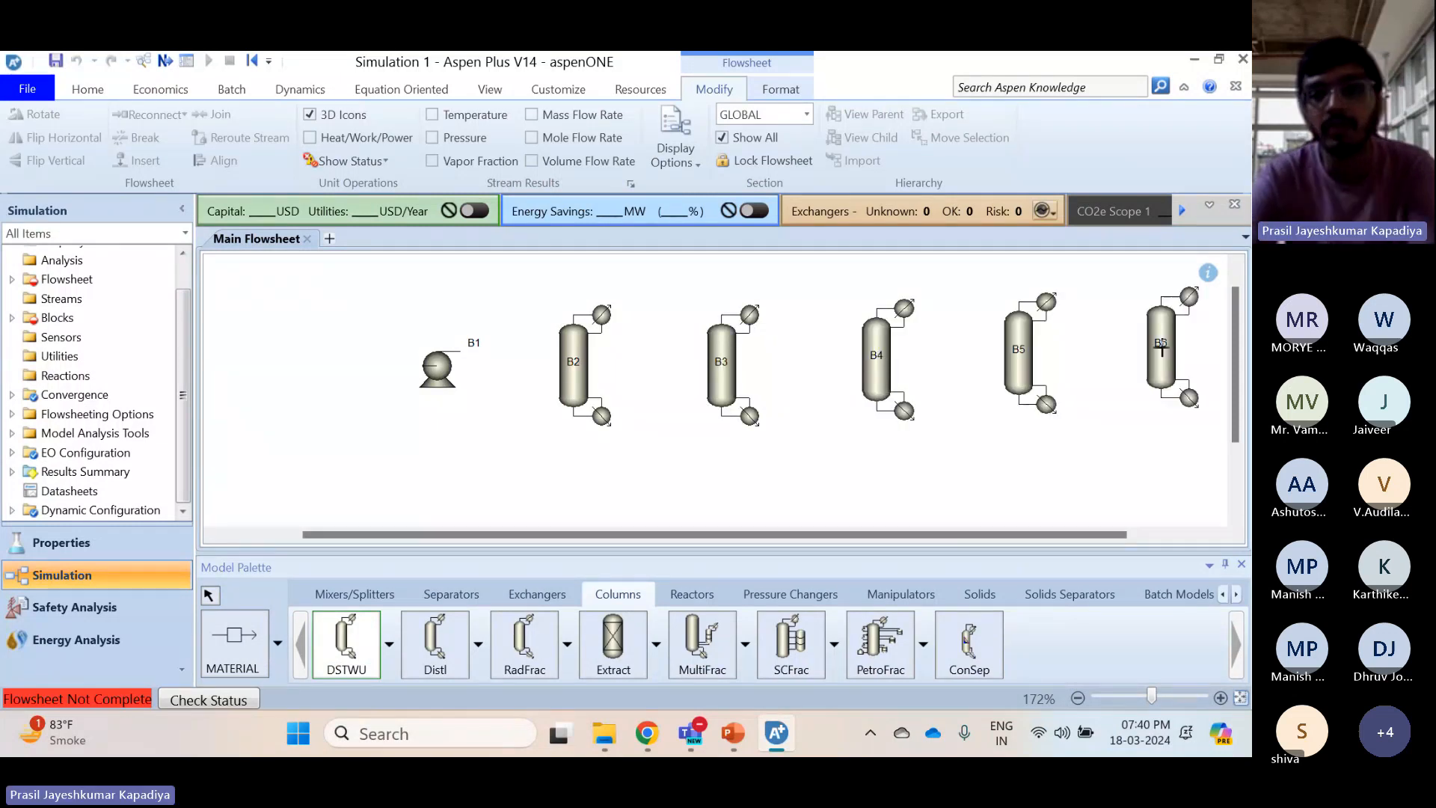
{"action": "left_click", "coordinate": [209, 596]}
Add a material feed stream to pump B1 and connect the pump outlet to the feed of column B2
{"action": "left_click", "coordinate": [234, 640]}
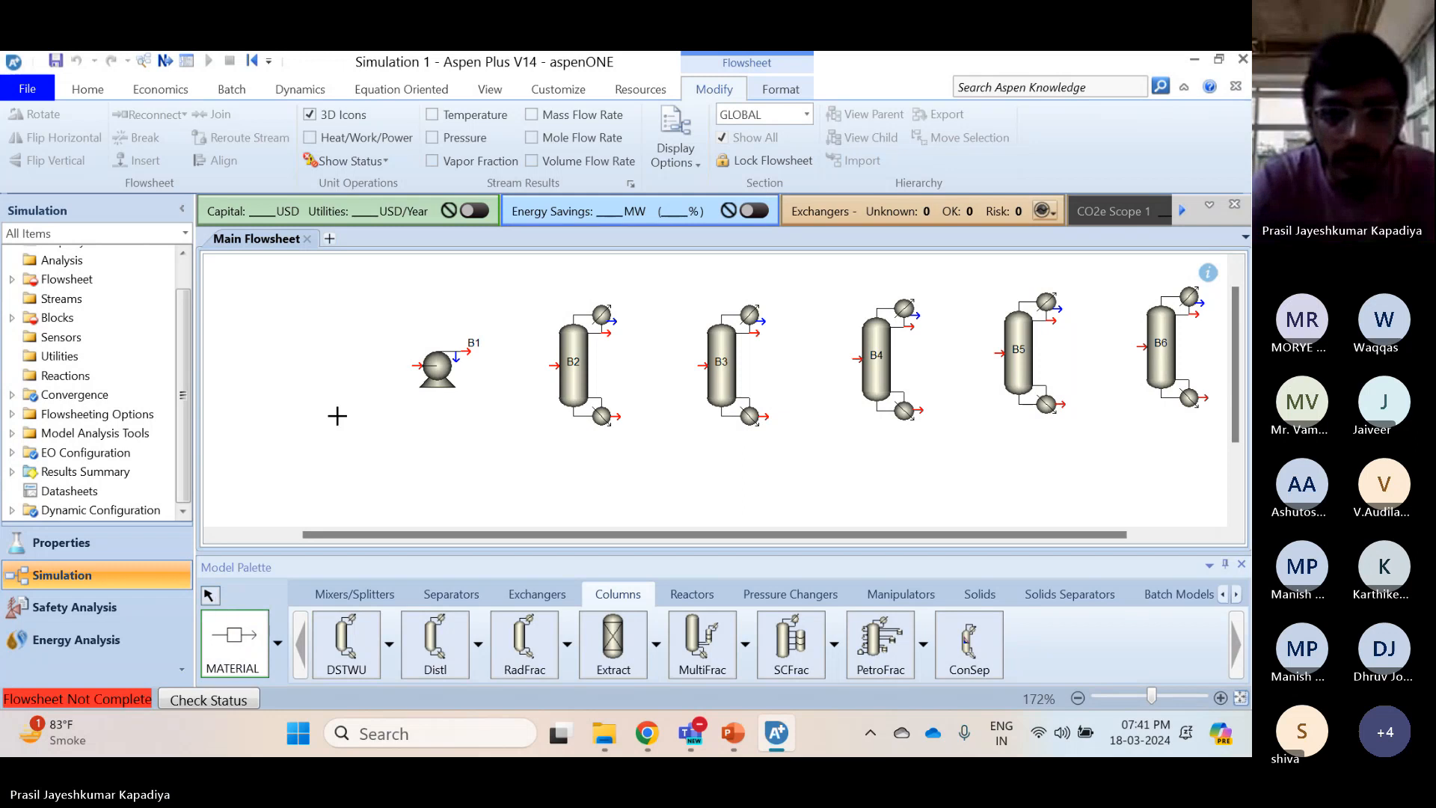
{"action": "left_click", "coordinate": [413, 366]}
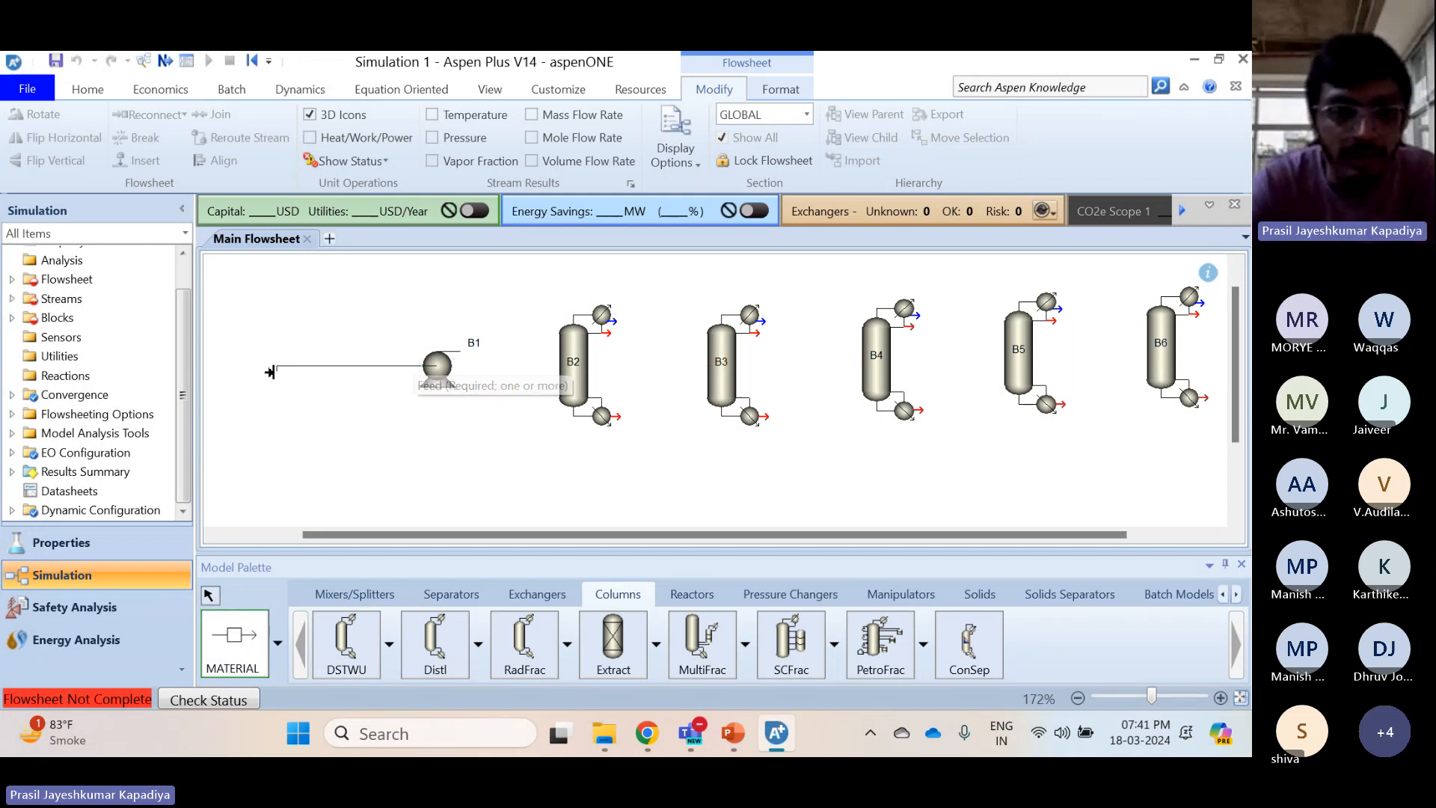
{"action": "left_click", "coordinate": [269, 364]}
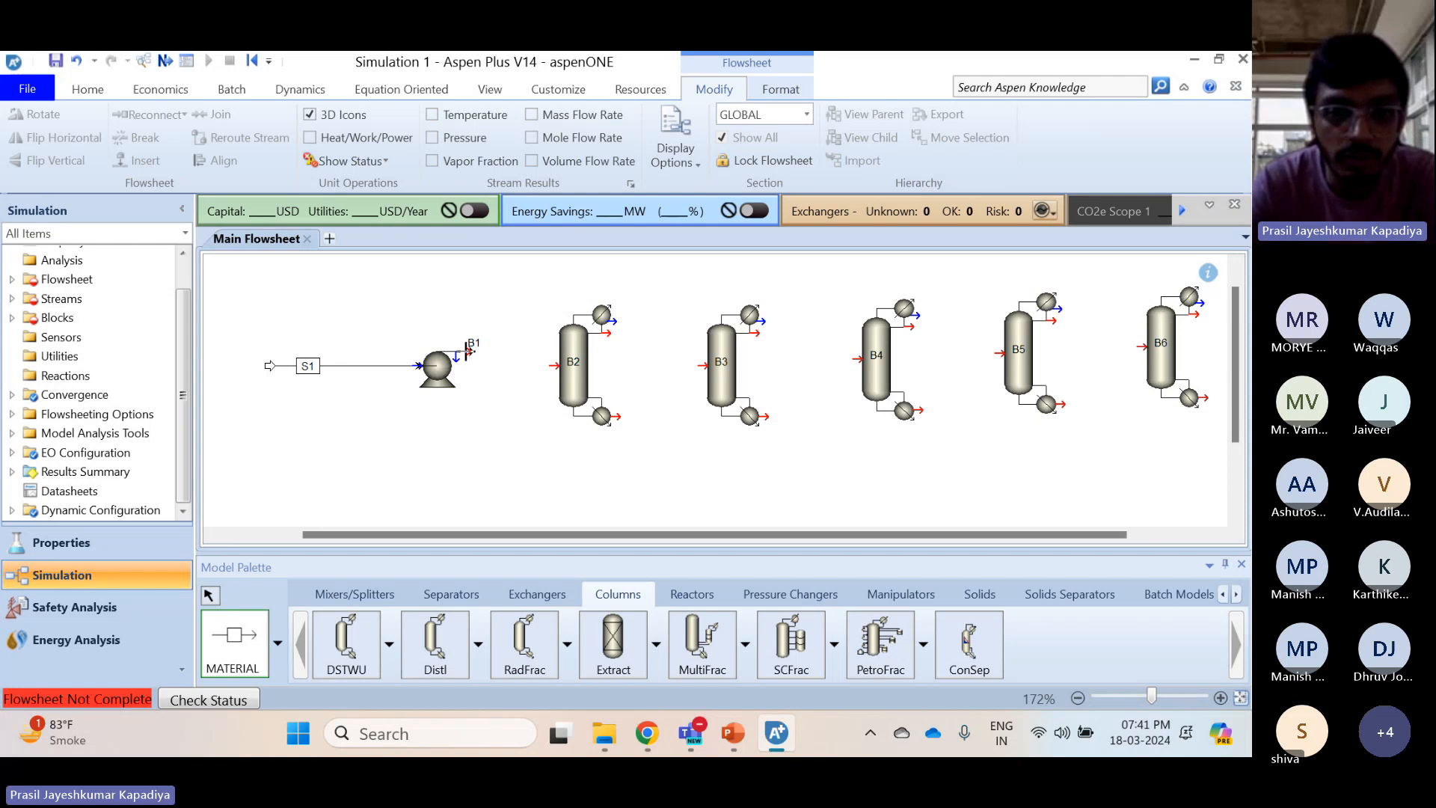
{"action": "left_click", "coordinate": [468, 349]}
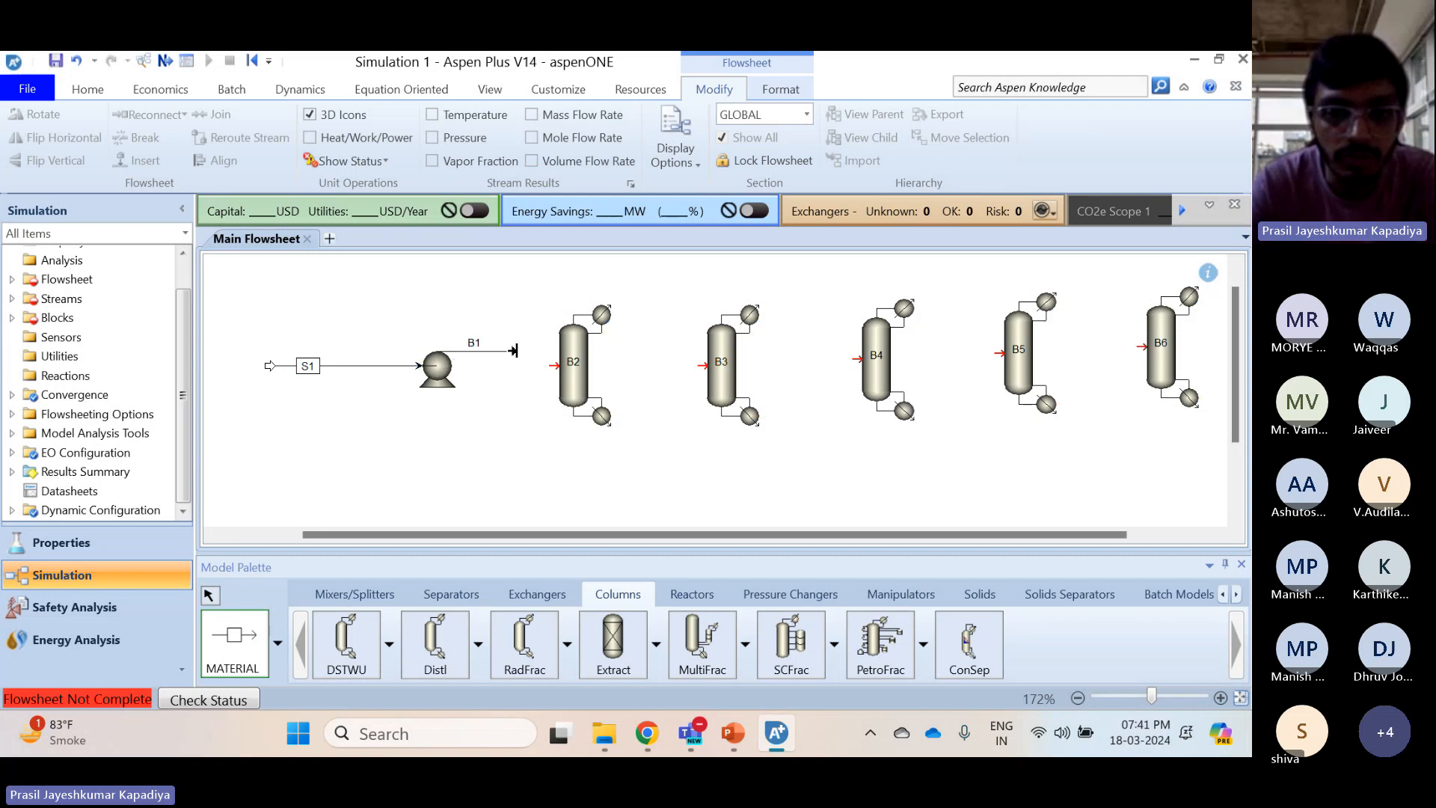
{"action": "left_click", "coordinate": [549, 365]}
Add a distillate product stream to column B2 and connect its bottoms to the feed of column B3
{"action": "left_click", "coordinate": [608, 333]}
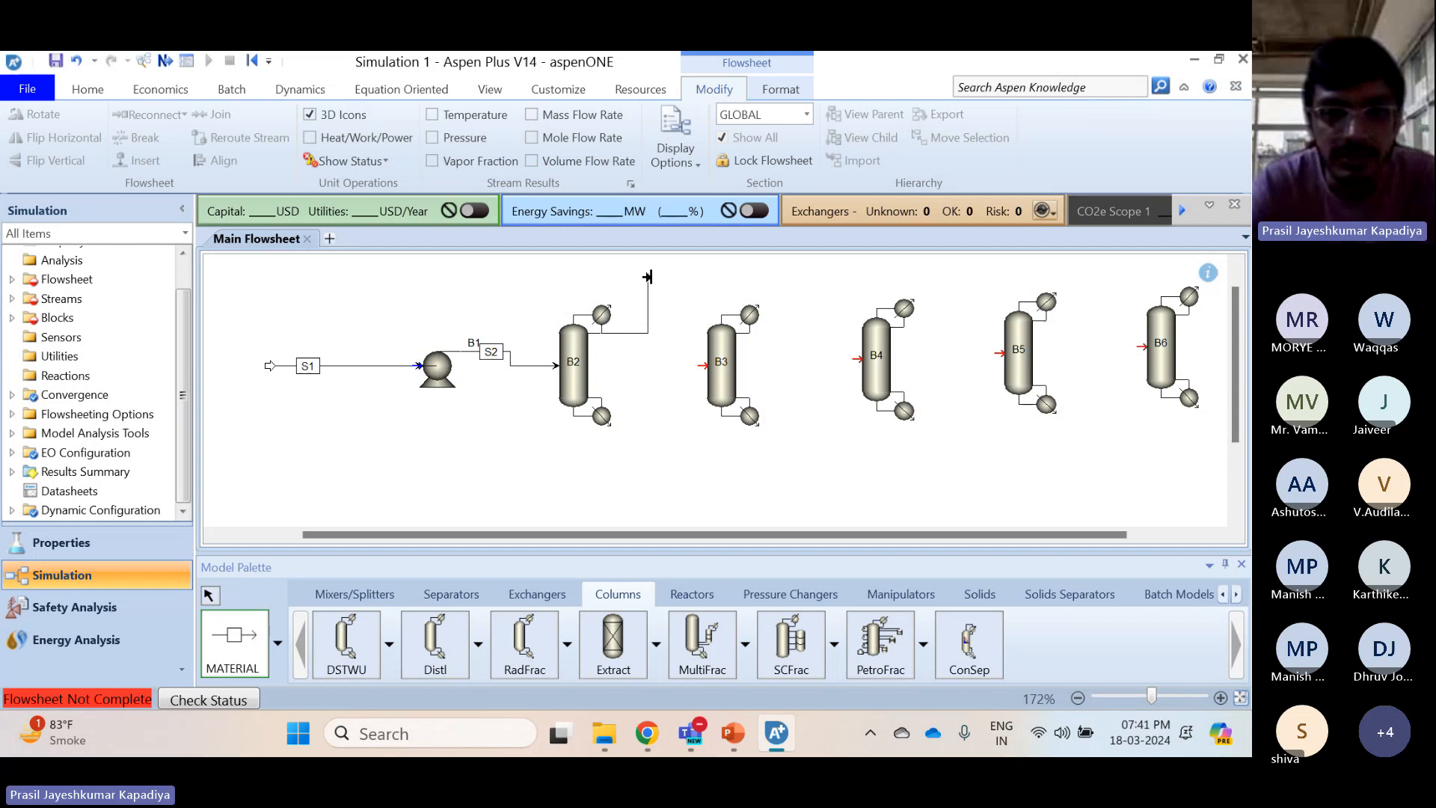
{"action": "left_click", "coordinate": [646, 268]}
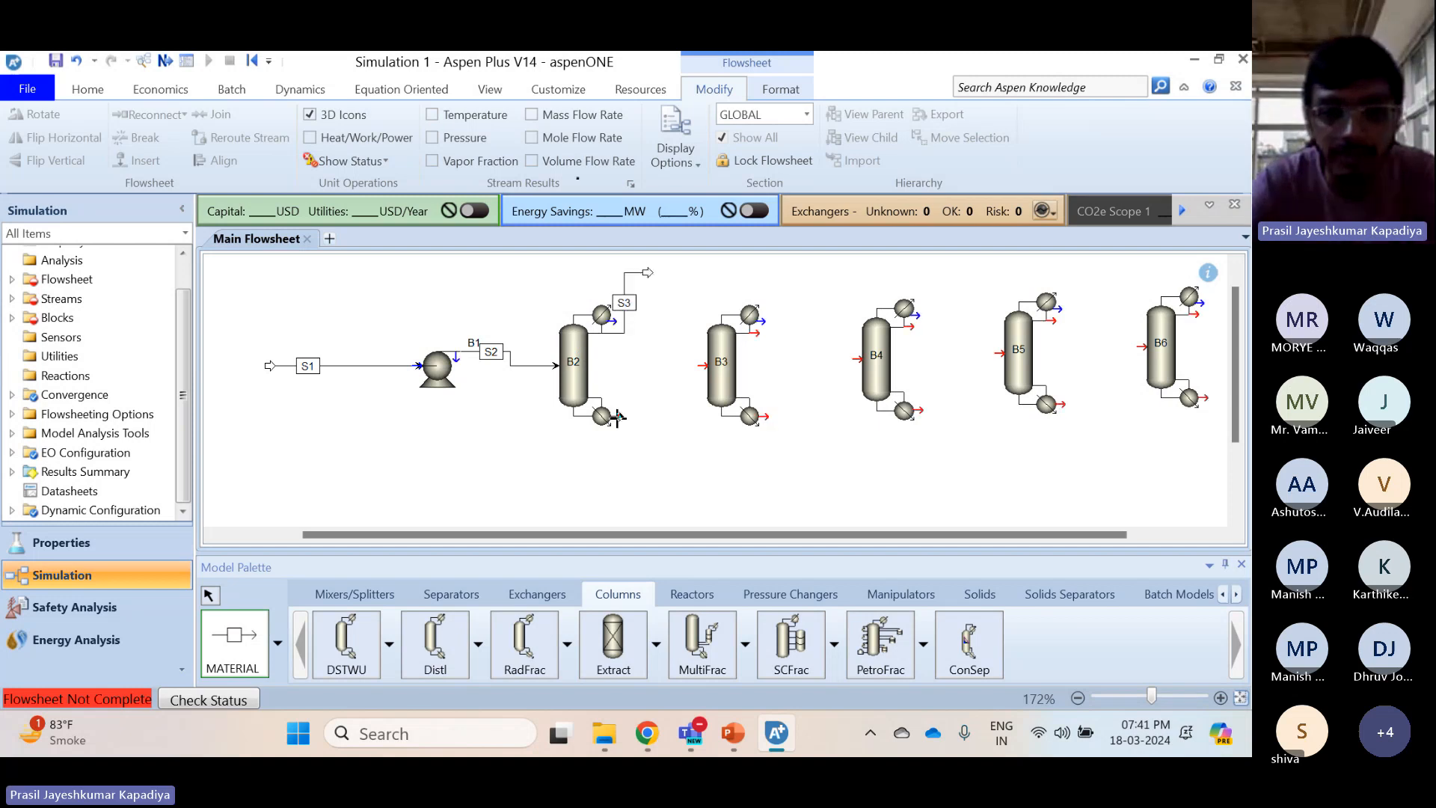
{"action": "left_click", "coordinate": [609, 423]}
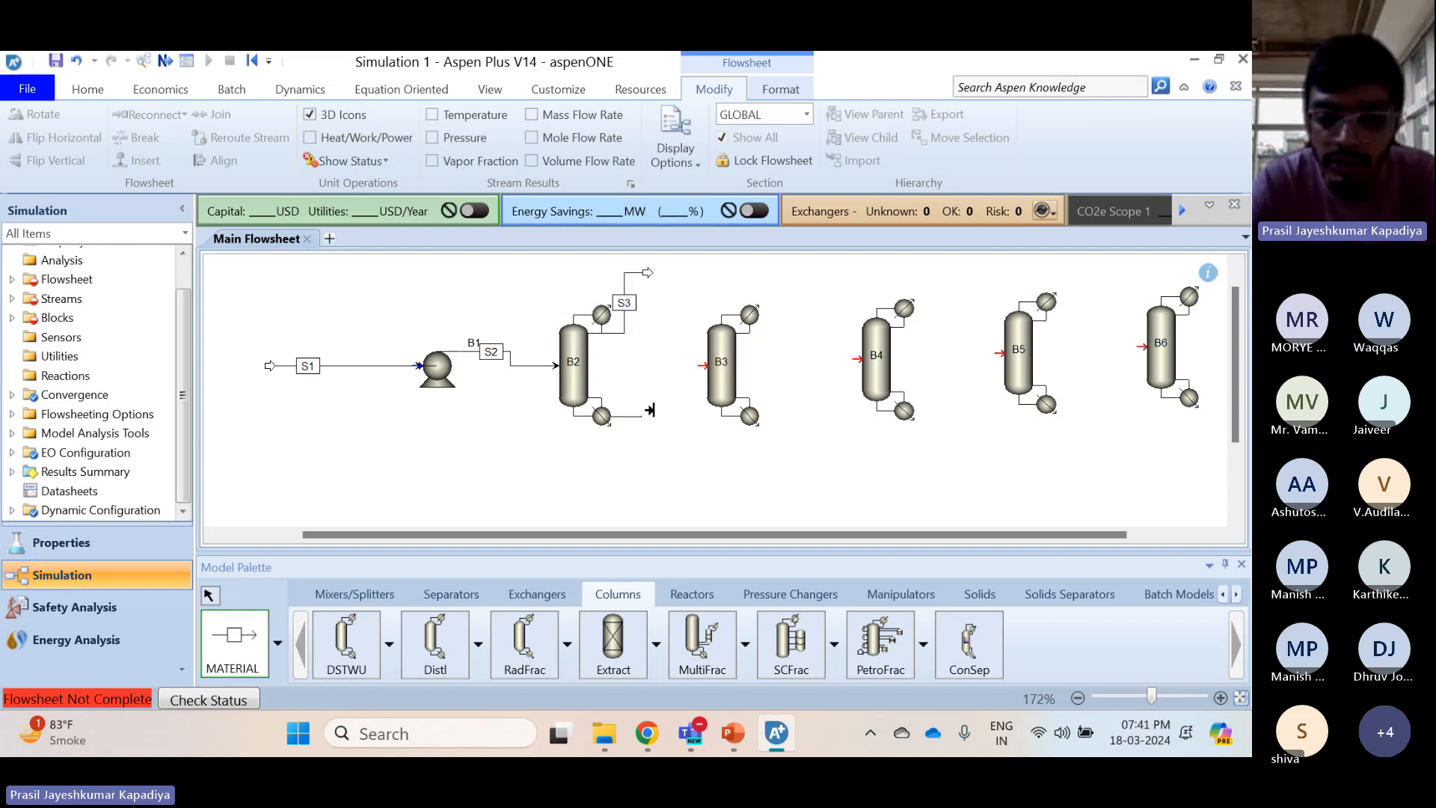
{"action": "left_click", "coordinate": [699, 363]}
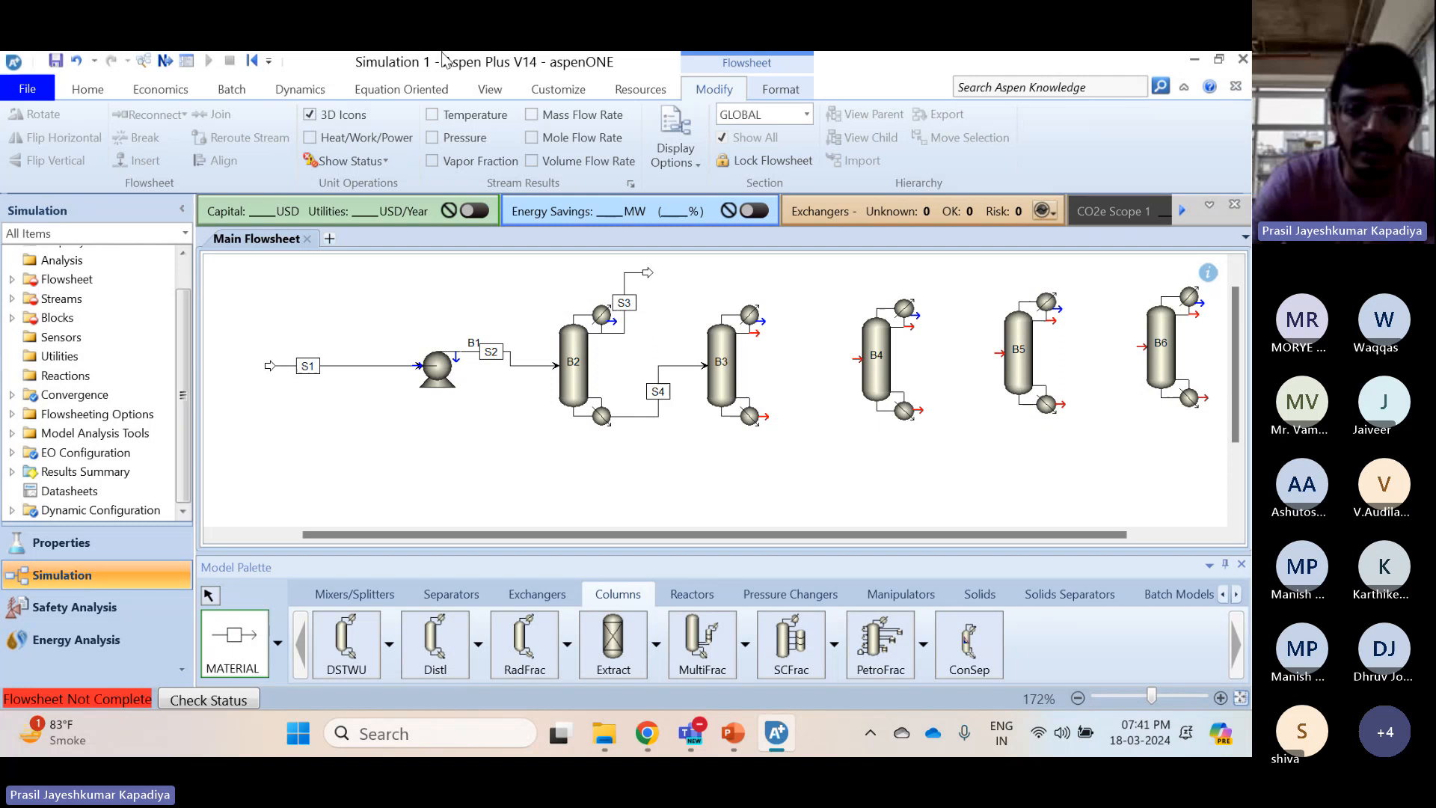
Add a distillate product stream to column B3 and connect its bottoms to the feed of column B4
{"action": "left_click", "coordinate": [757, 331]}
{"action": "left_click", "coordinate": [808, 269]}
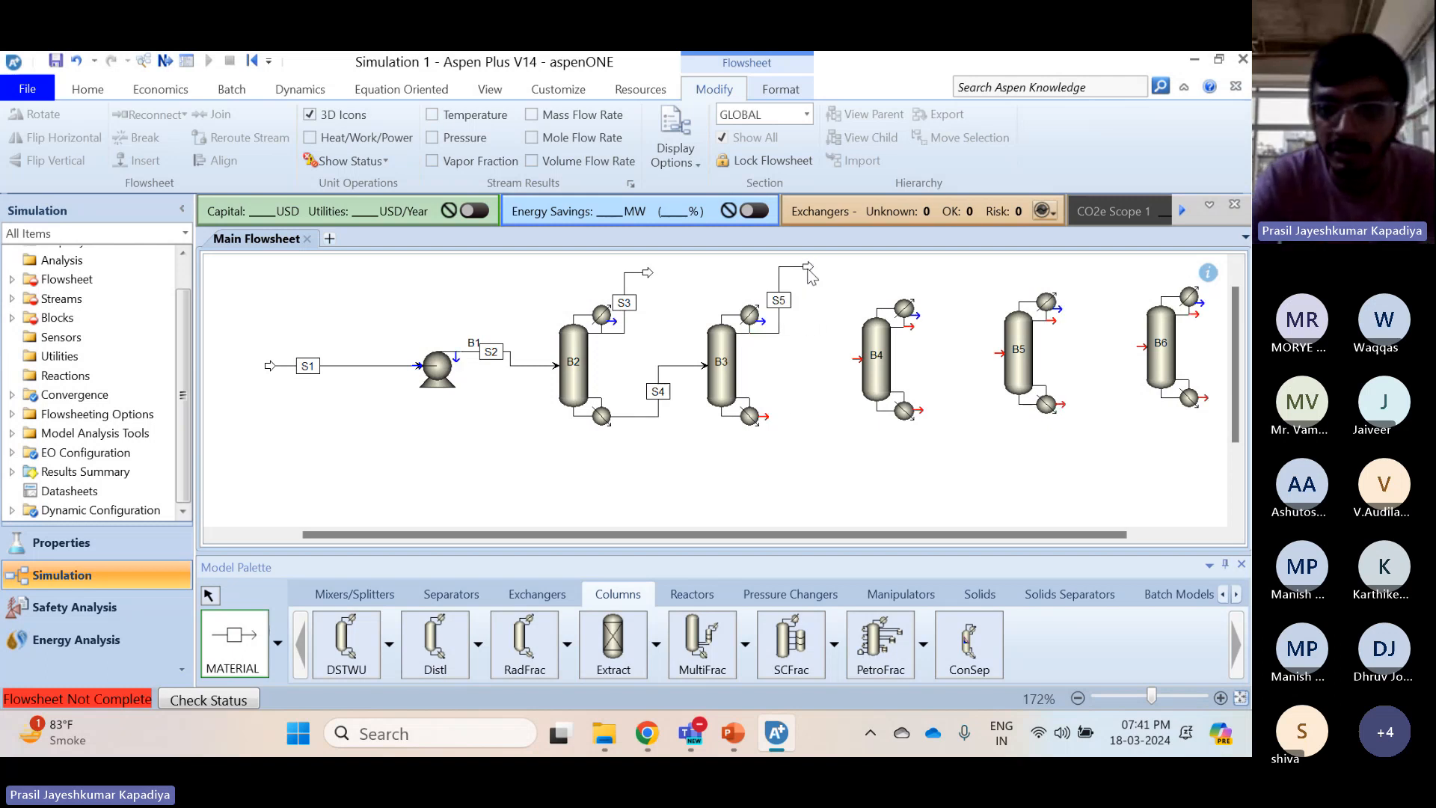
{"action": "left_click", "coordinate": [765, 413]}
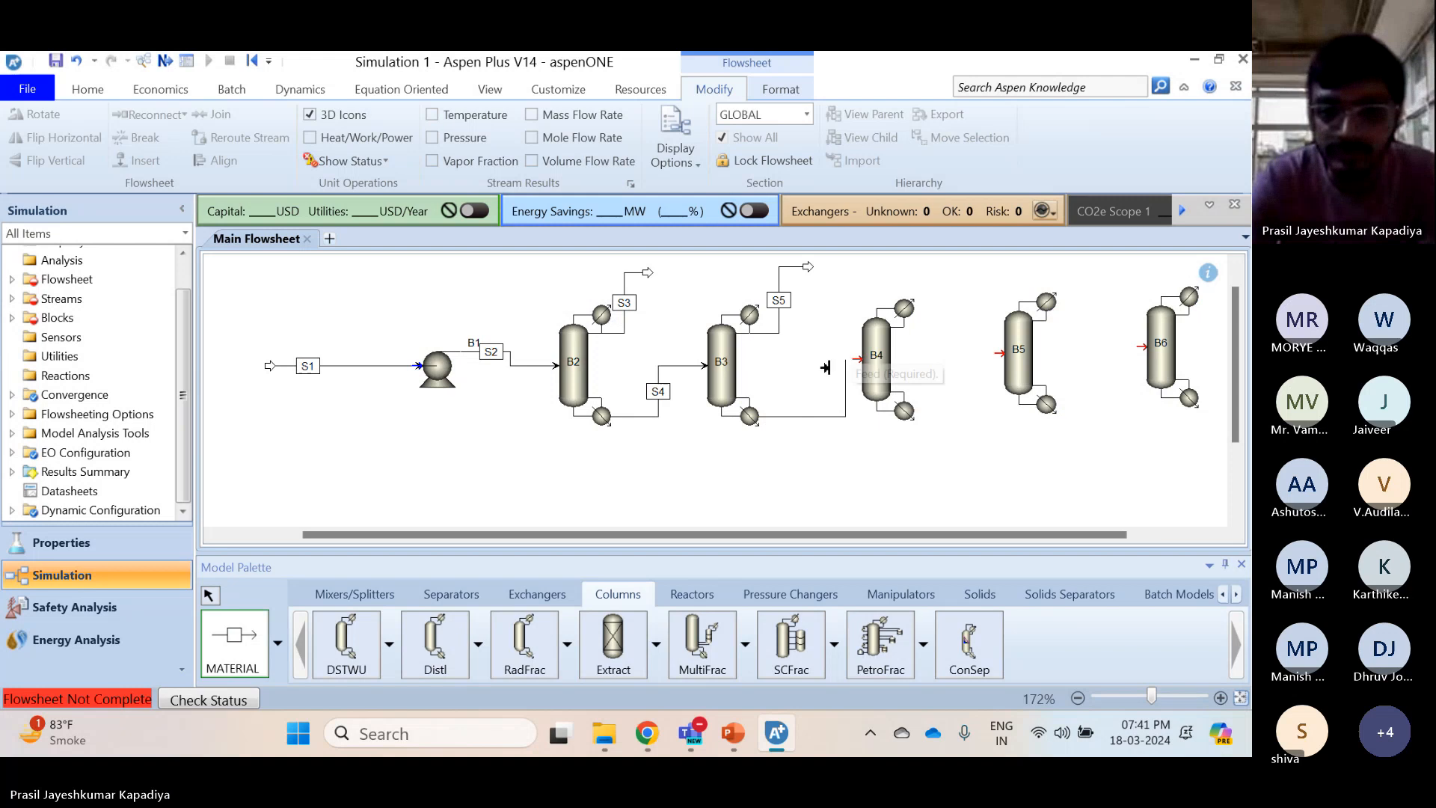
{"action": "left_click", "coordinate": [853, 358]}
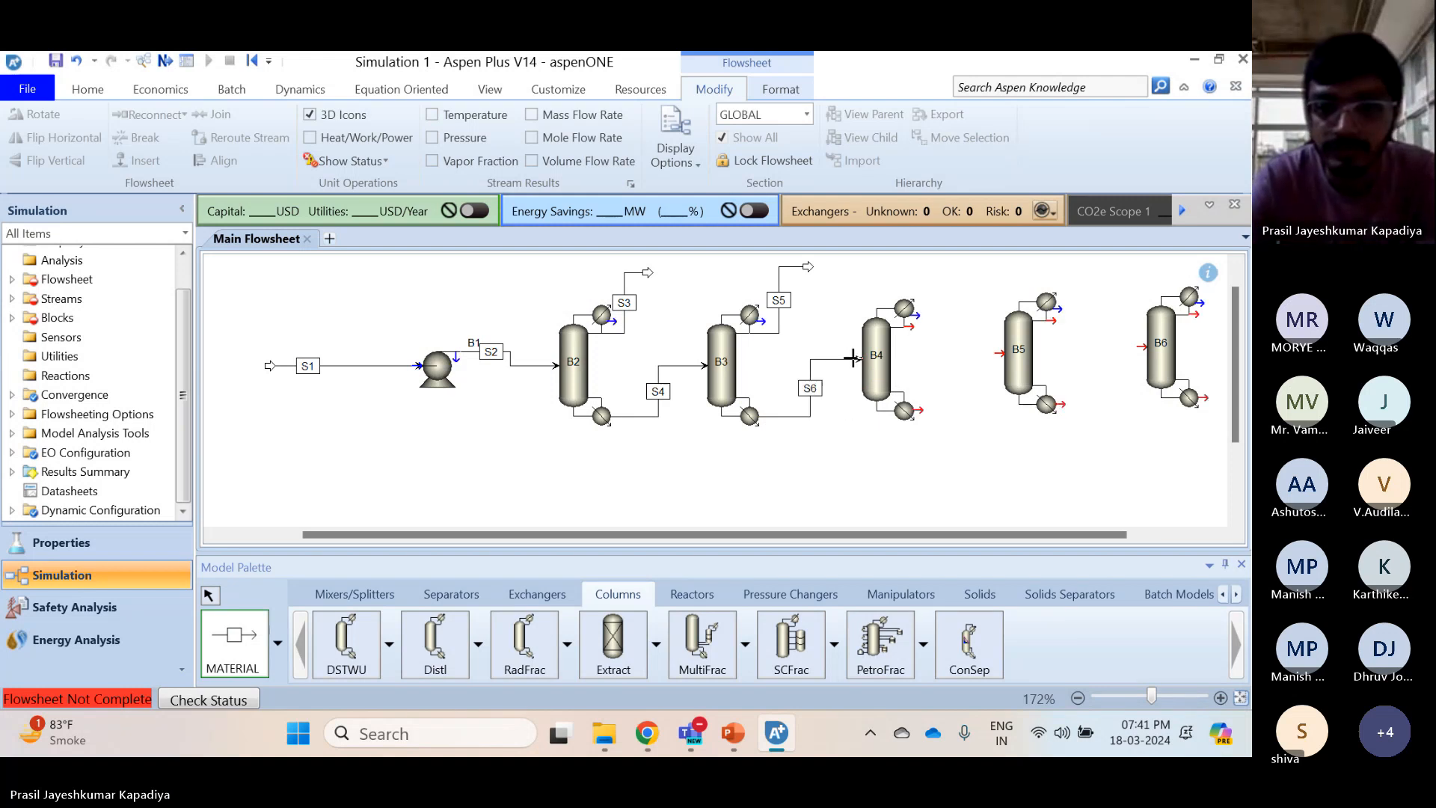
Add a distillate product stream to column B4 and connect its bottoms to the feed of column B5
{"action": "left_click", "coordinate": [905, 329]}
{"action": "left_click", "coordinate": [944, 273]}
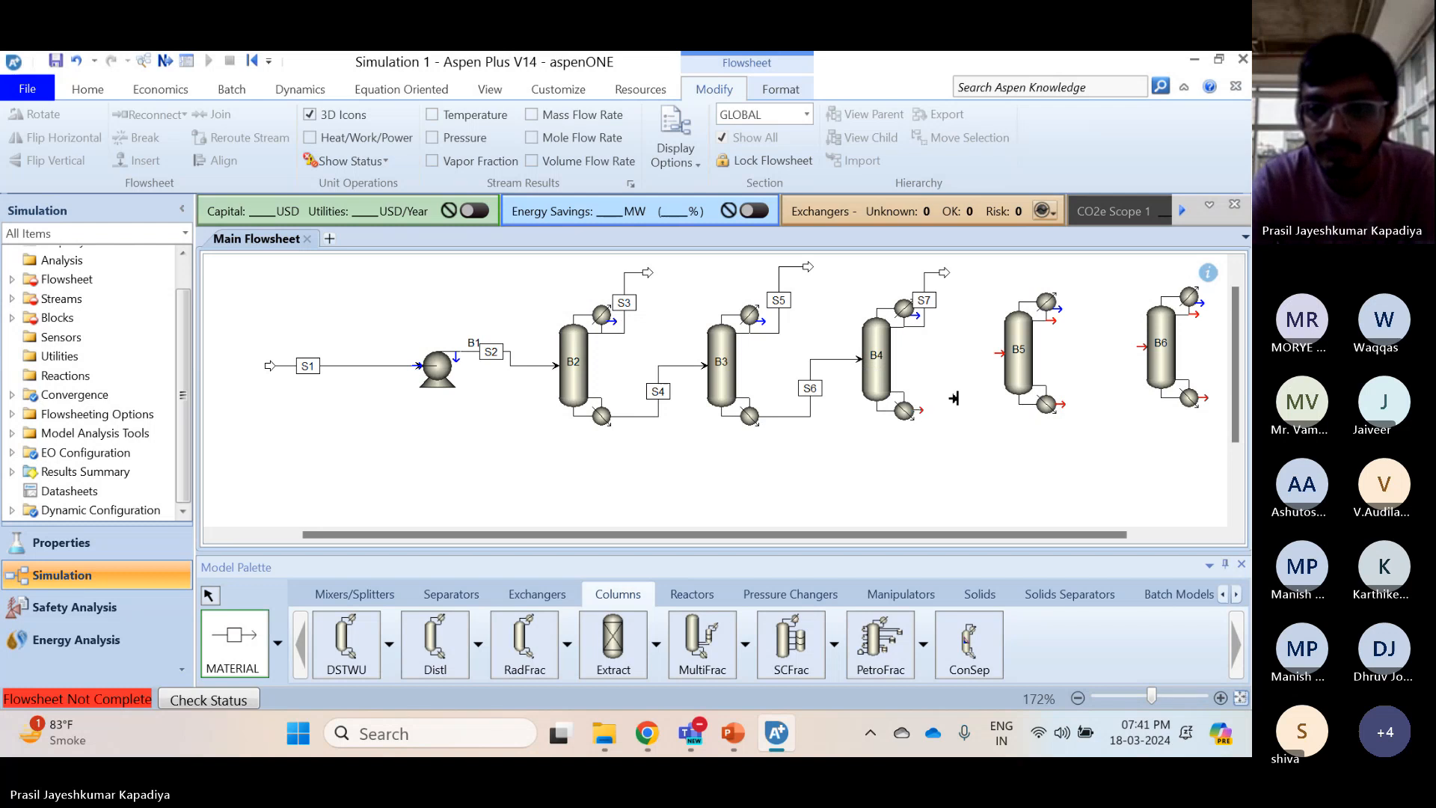
{"action": "left_click", "coordinate": [993, 353]}
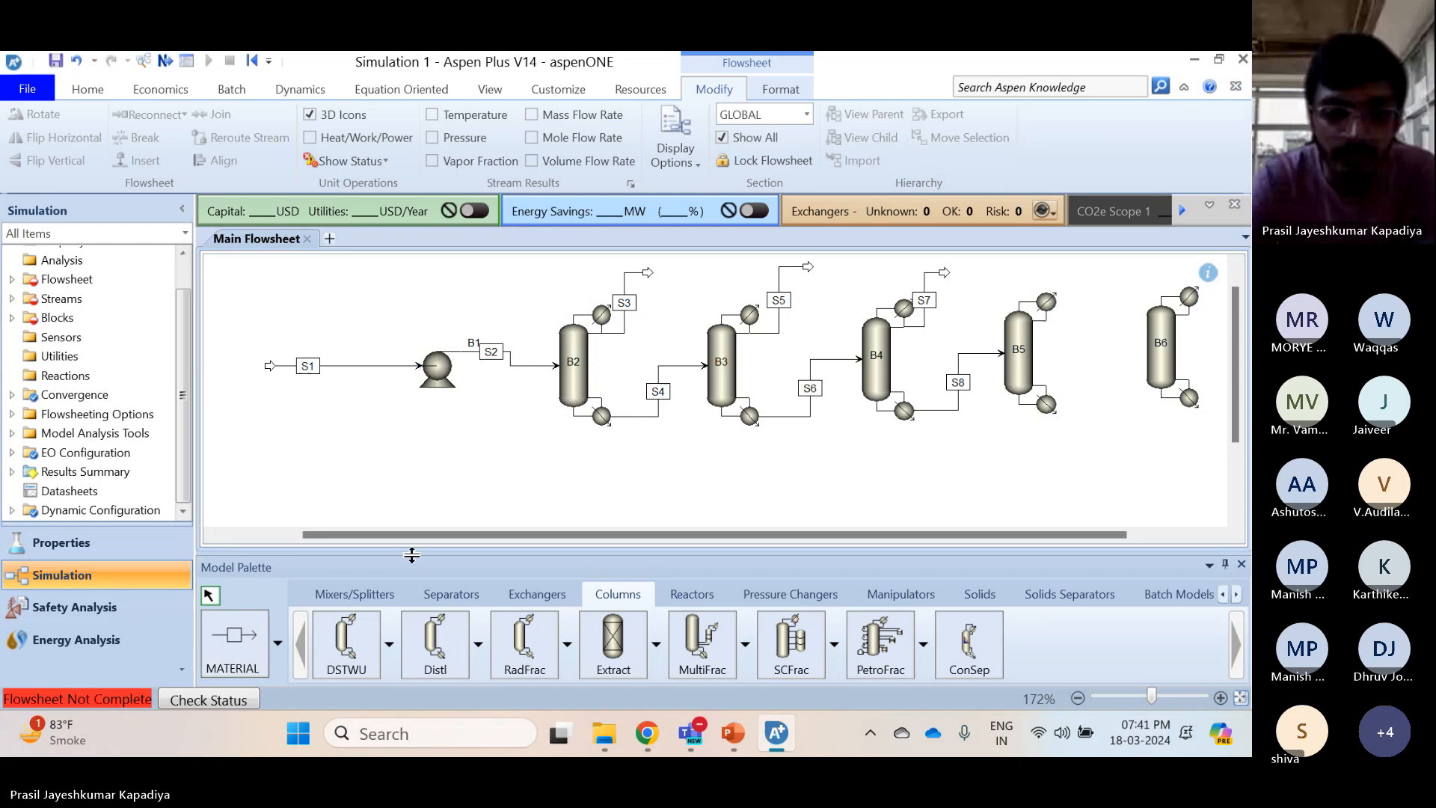
Add a distillate product stream to column B5 and connect its bottoms to the feed of column B6
{"action": "left_click_drag", "start_coordinate": [515, 533], "coordinate": [595, 534]}
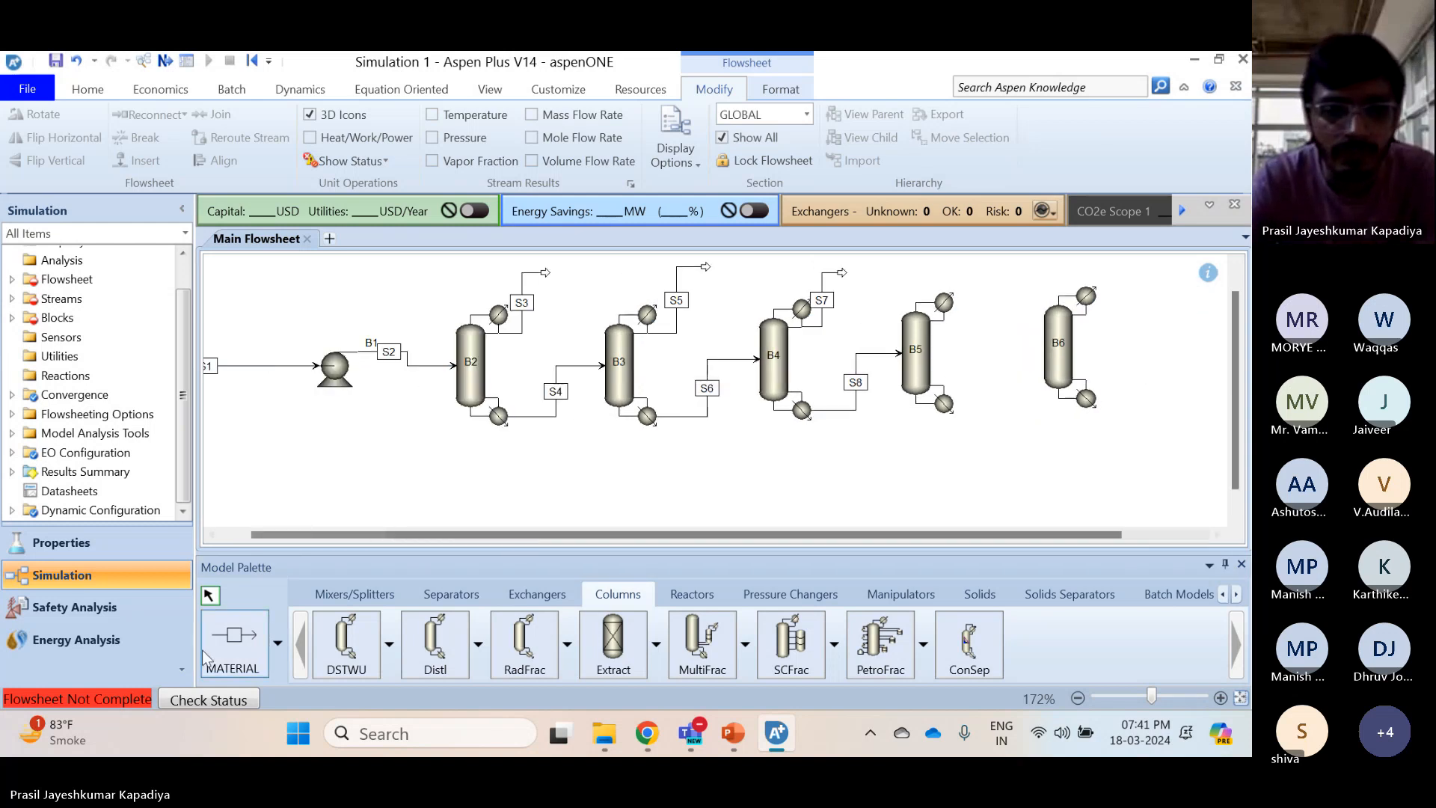
{"action": "left_click", "coordinate": [232, 637]}
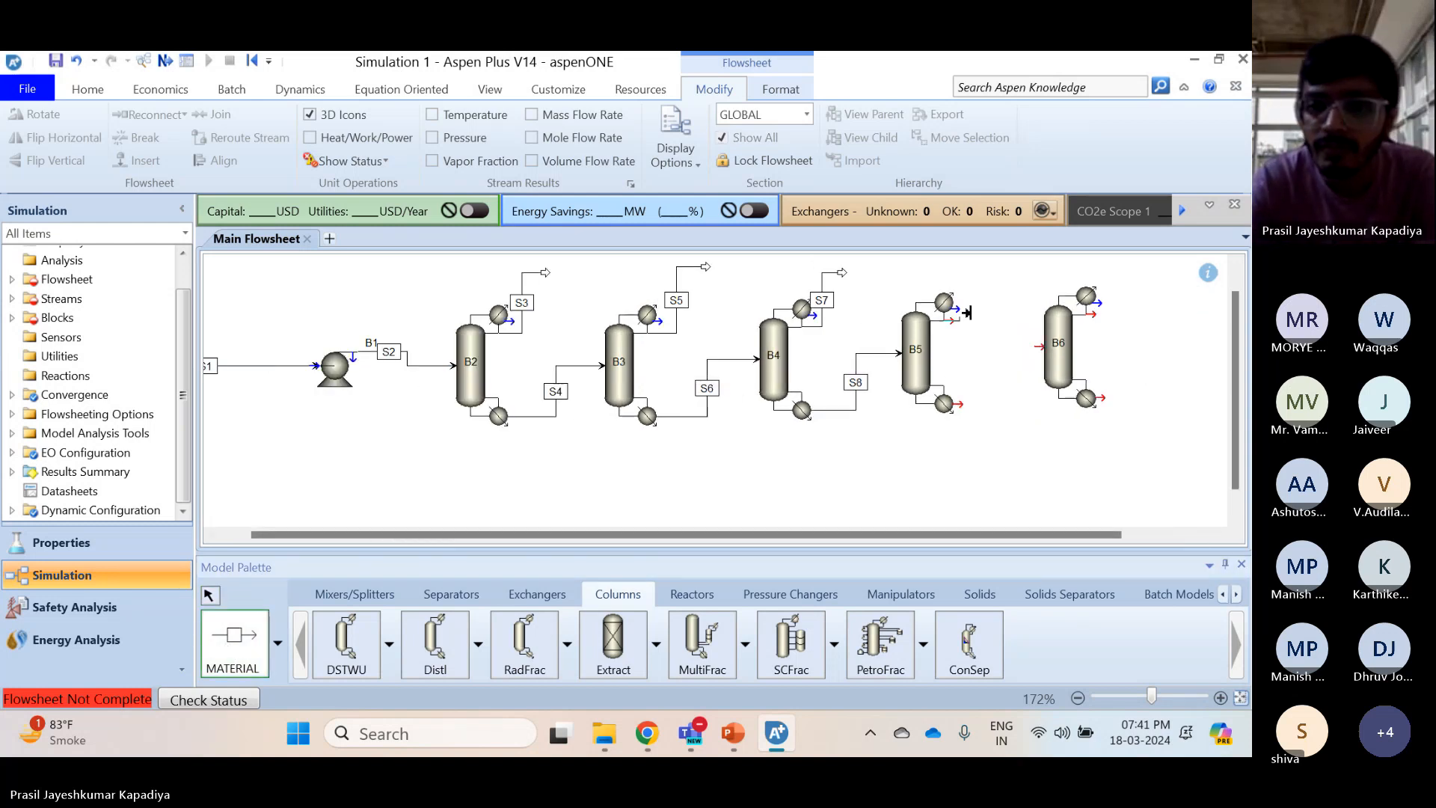
{"action": "left_click", "coordinate": [967, 312]}
{"action": "left_click", "coordinate": [972, 268]}
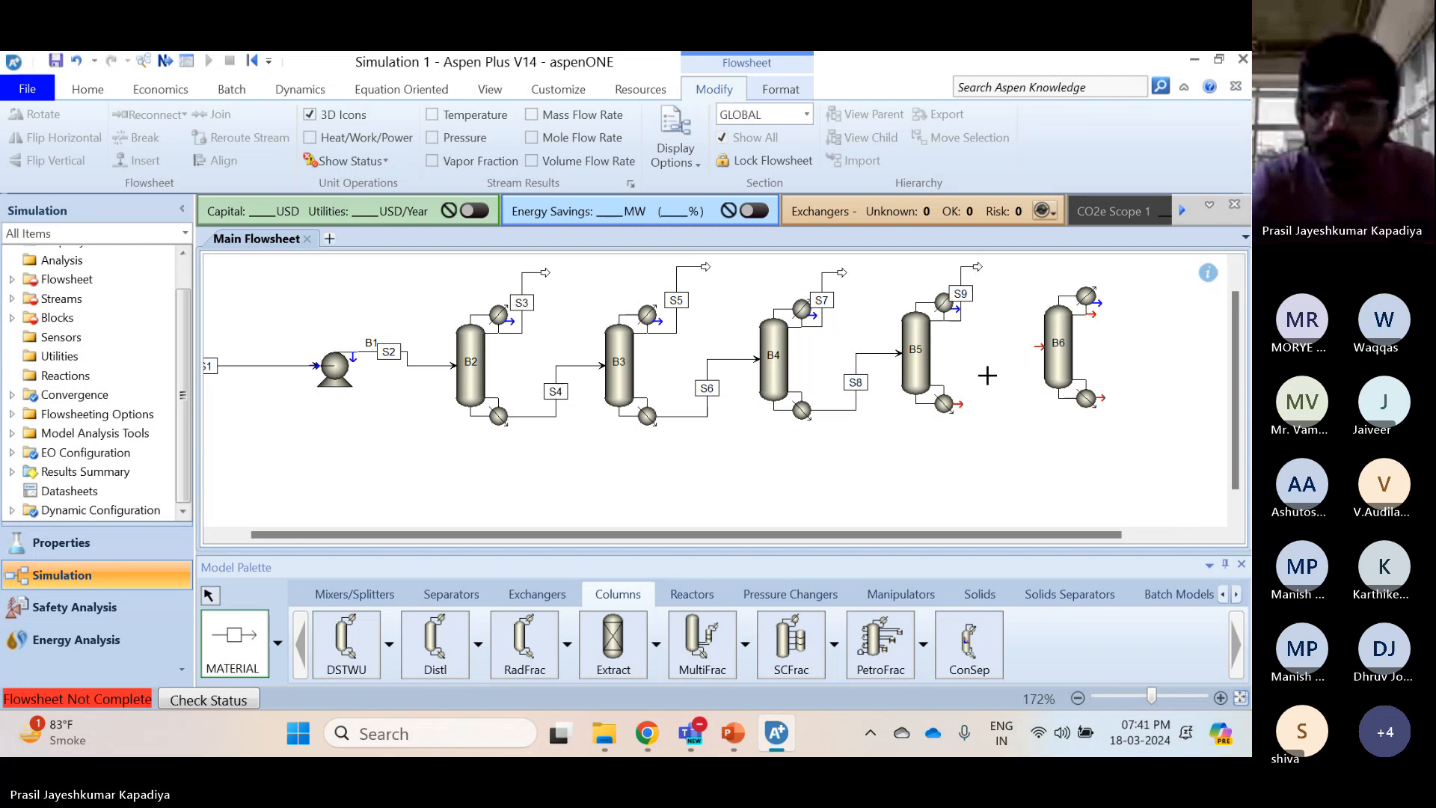
{"action": "left_click", "coordinate": [963, 404]}
{"action": "left_click", "coordinate": [1040, 346]}
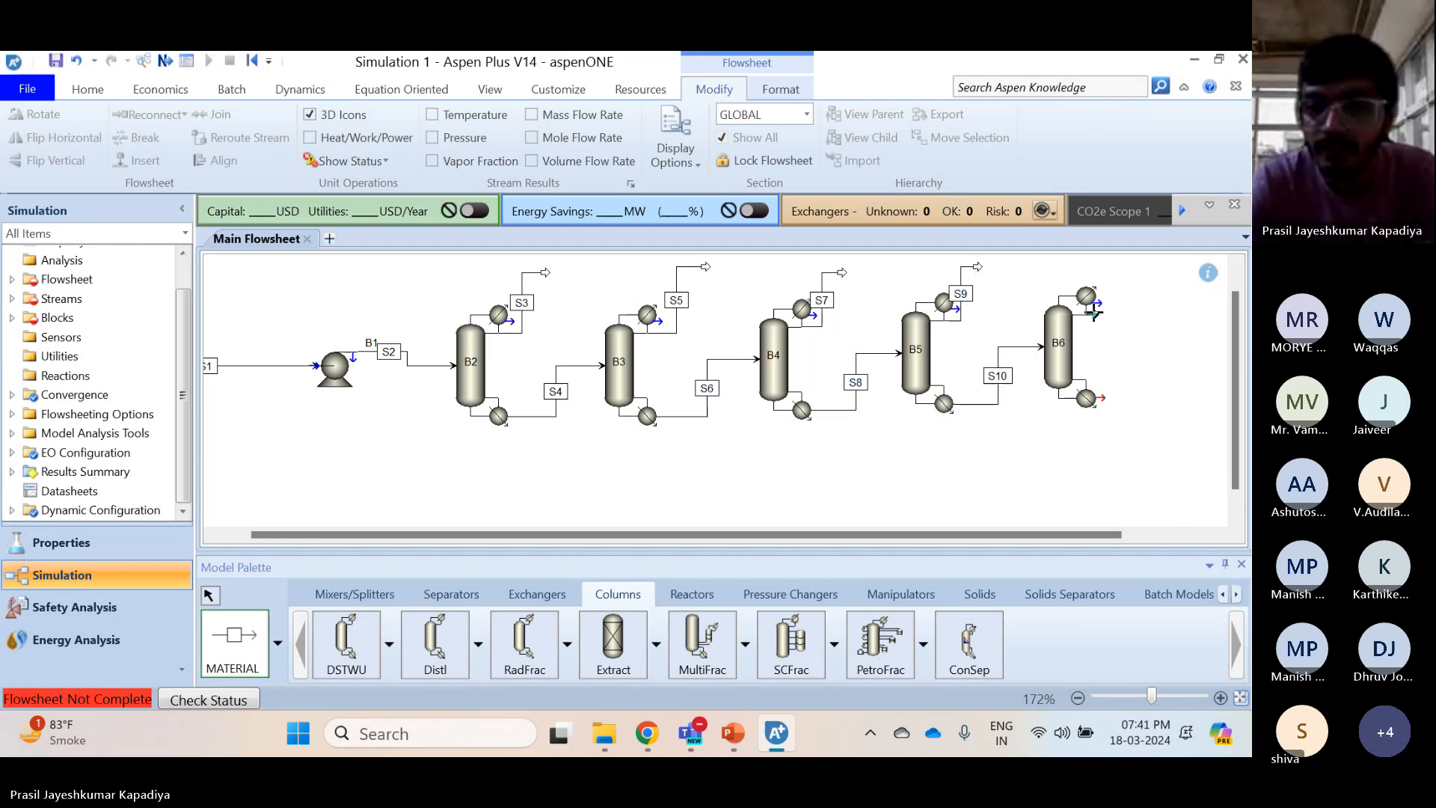
Add distillate and bottoms product streams to the last column, B6
{"action": "left_click", "coordinate": [1094, 313]}
{"action": "left_click", "coordinate": [1132, 260]}
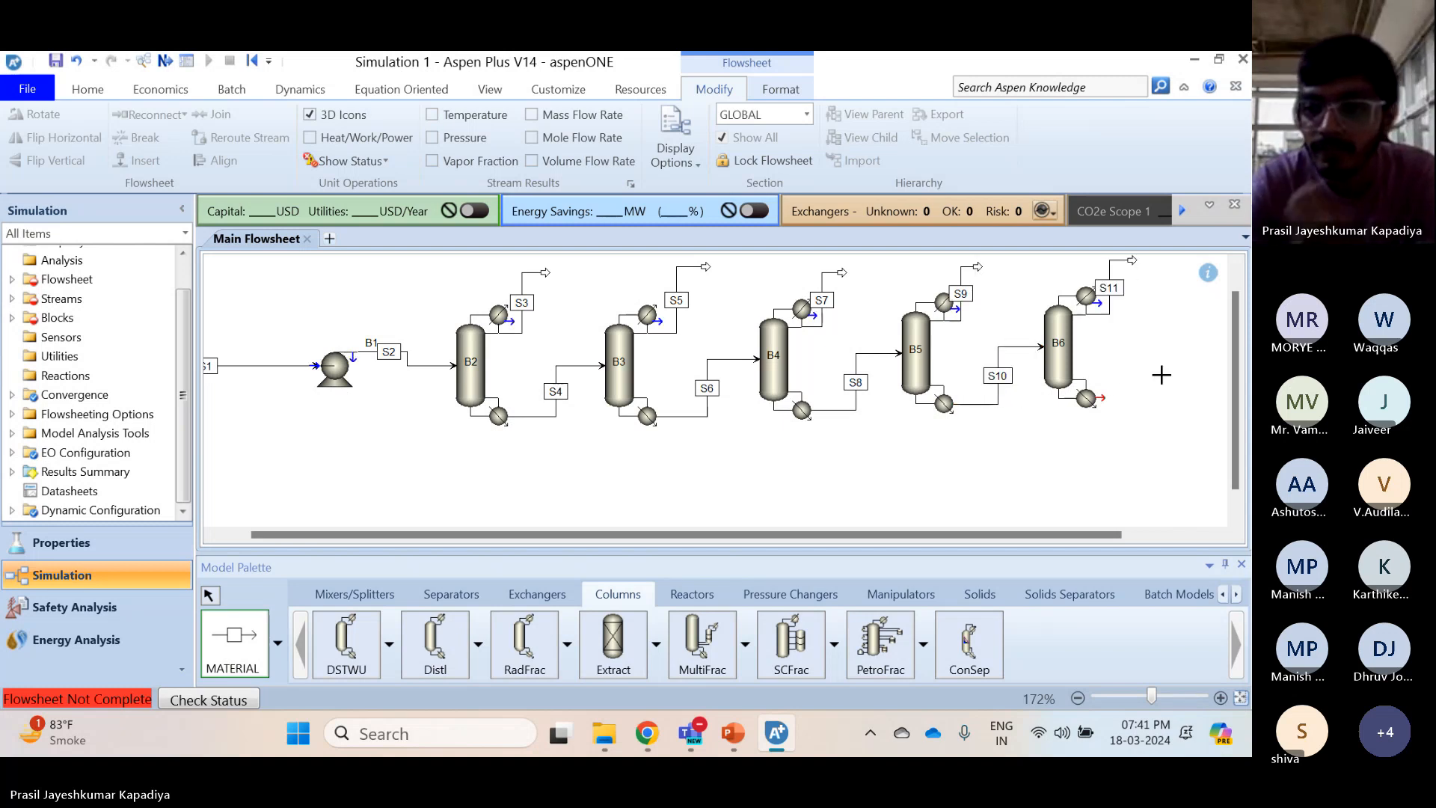
{"action": "left_click", "coordinate": [1103, 401]}
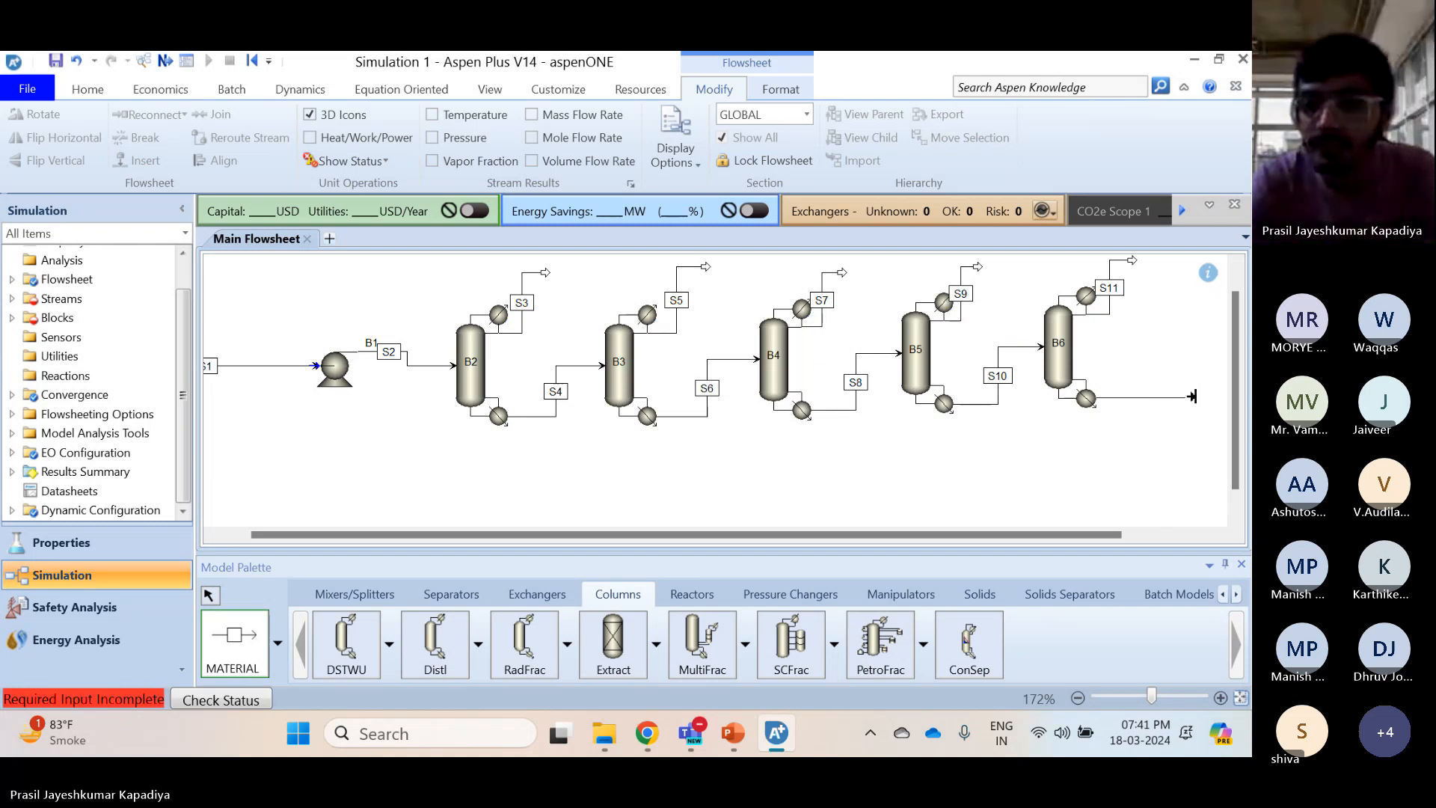
{"action": "left_click", "coordinate": [1193, 397]}
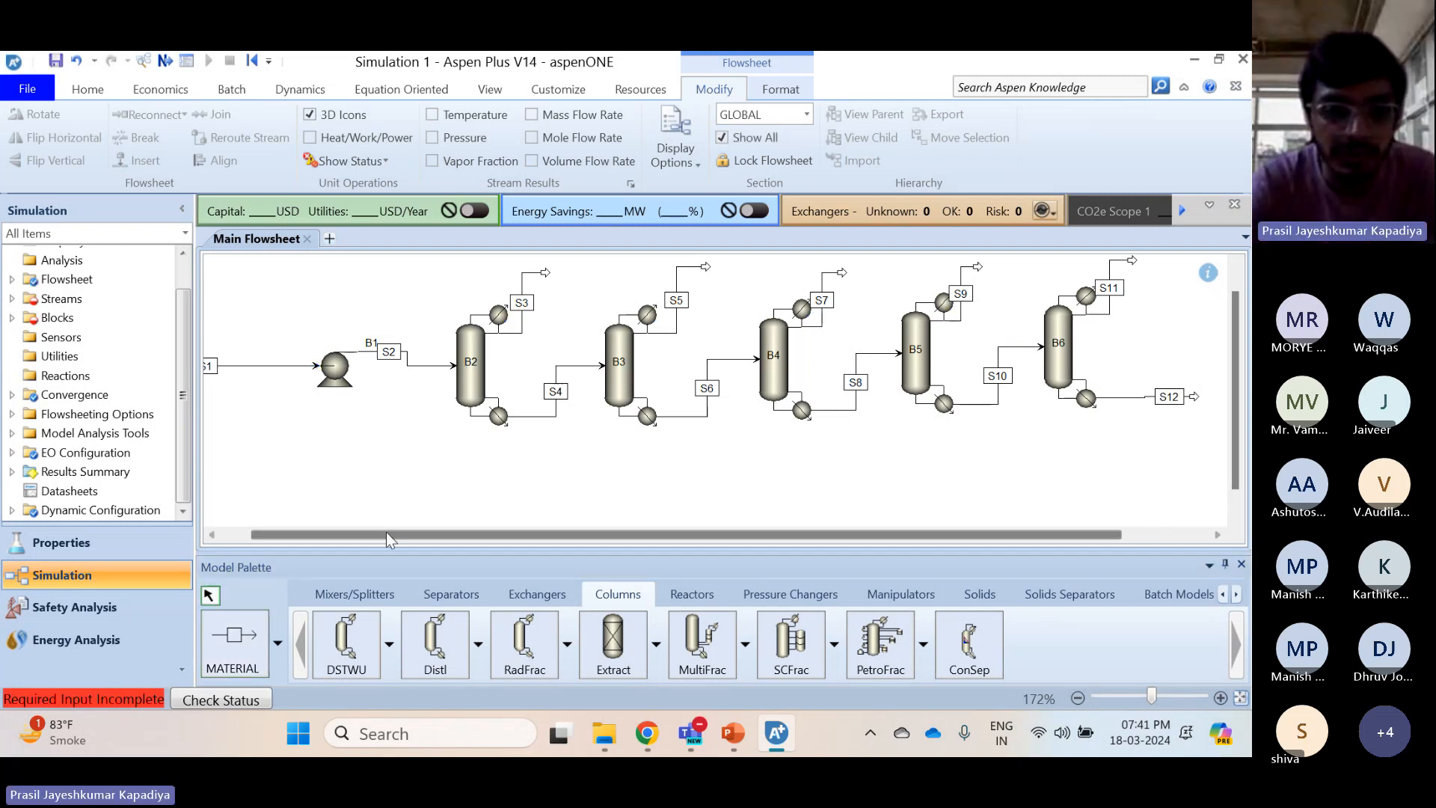
{"action": "left_click_drag", "start_coordinate": [386, 531], "coordinate": [259, 547]}
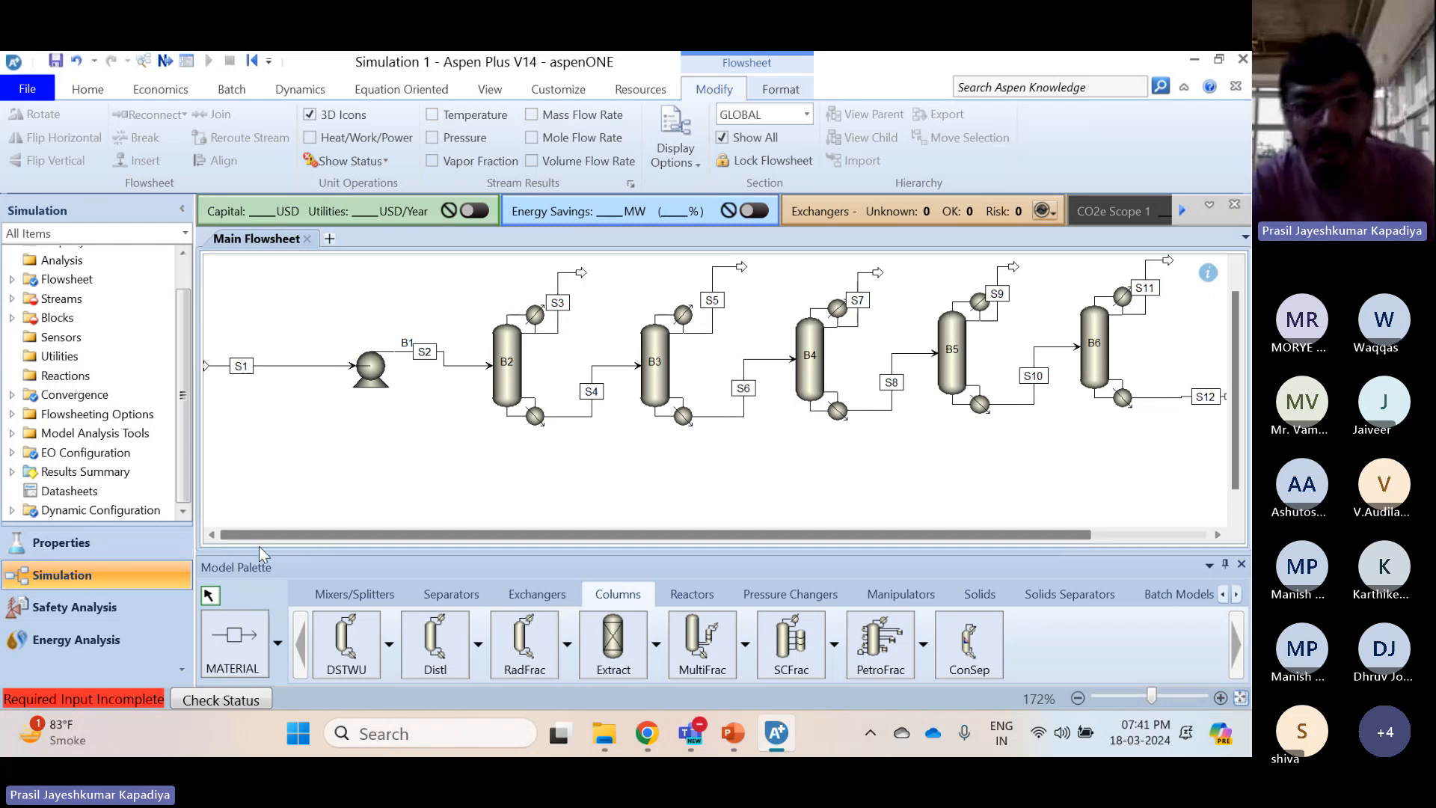
Switch to PowerPoint and show the distillation train slide full screen to read its block and stream names
{"action": "left_click", "coordinate": [730, 733]}
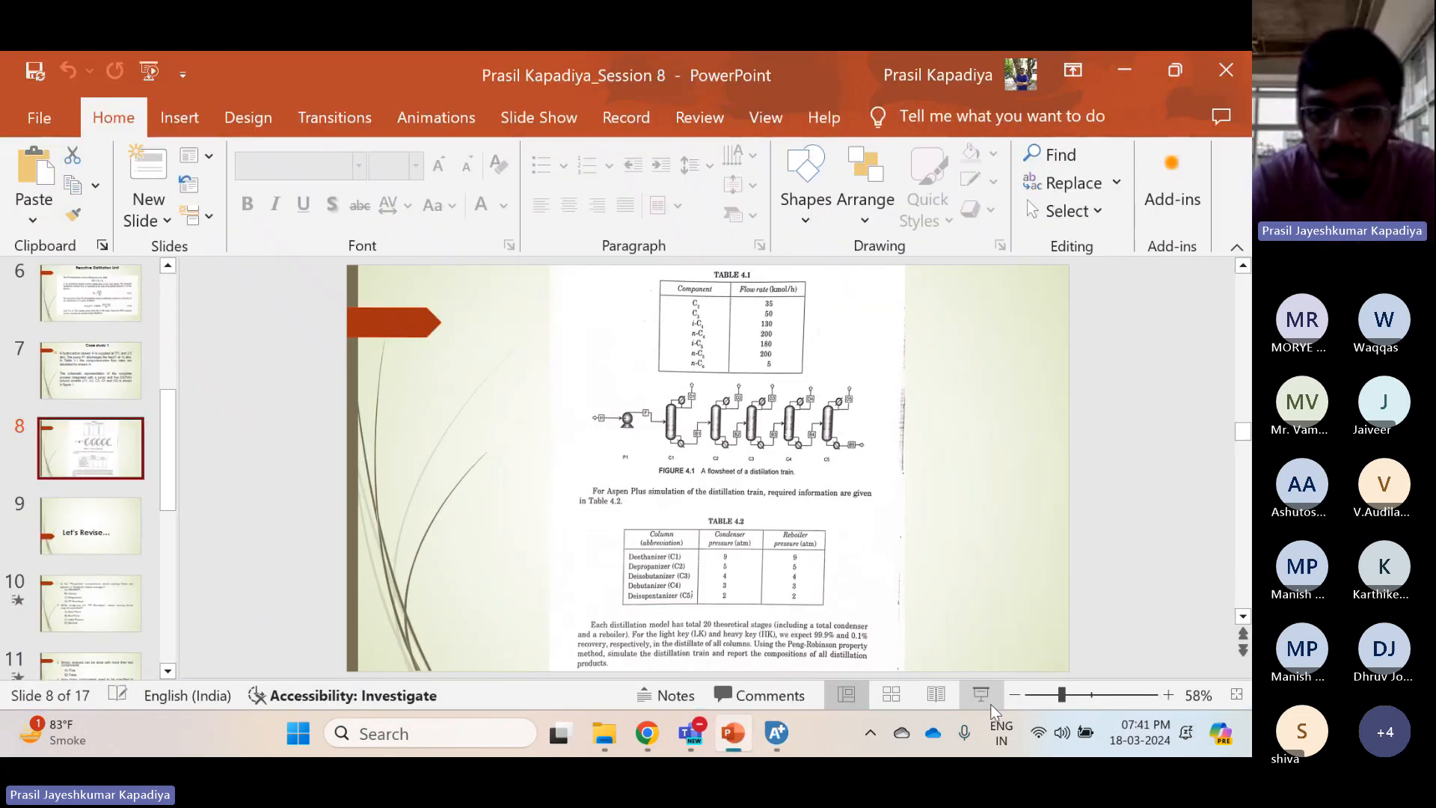
{"action": "left_click", "coordinate": [986, 700]}
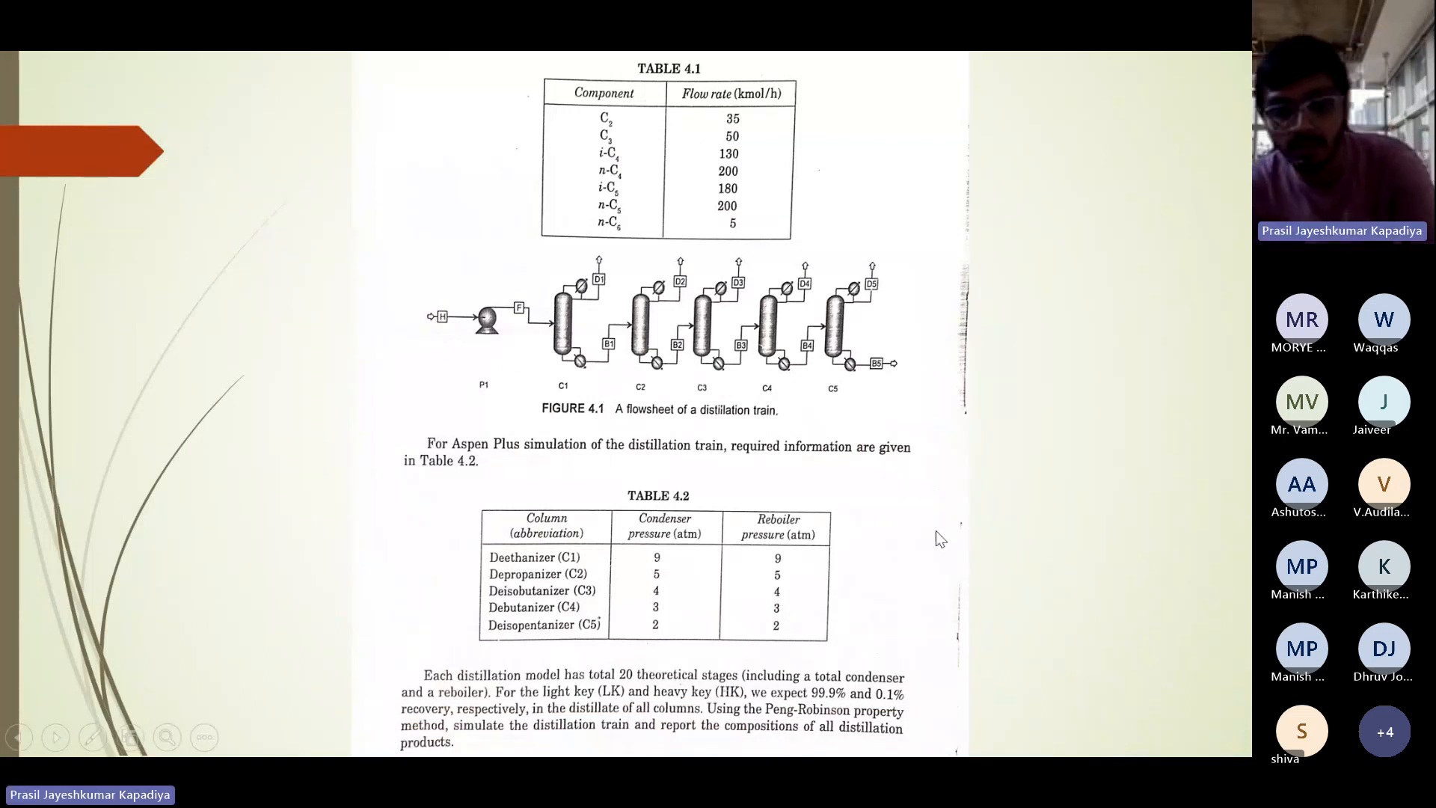
Switch from the slide show to Aspen Plus, place the pump's label below its icon and rename the pump P1
{"action": "key", "text": "Escape"}
{"action": "left_click", "coordinate": [777, 733]}
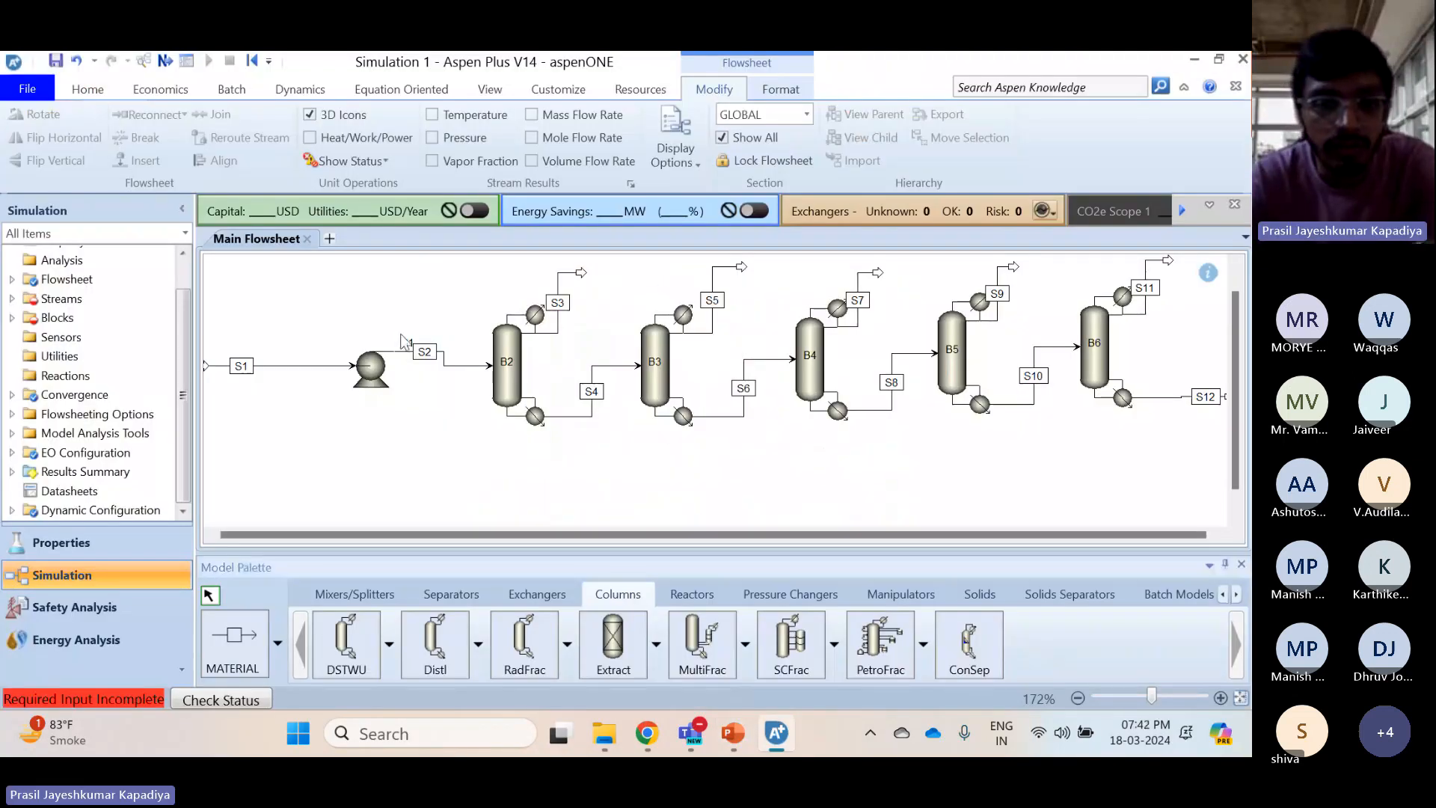
{"action": "left_click_drag", "start_coordinate": [404, 352], "coordinate": [372, 409]}
{"action": "left_click", "coordinate": [372, 407]}
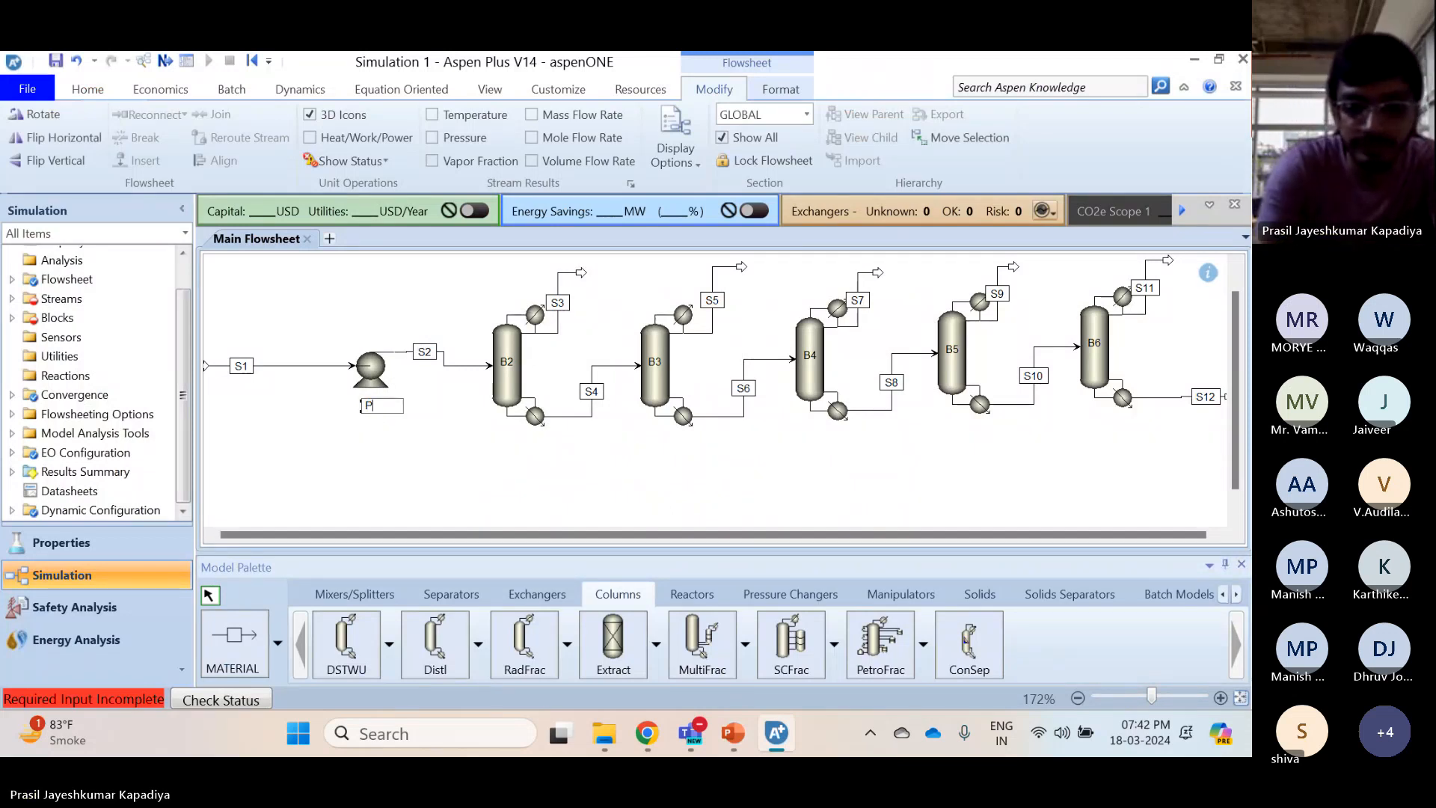
{"action": "type", "text": "P1"}
{"action": "key", "text": "Return"}
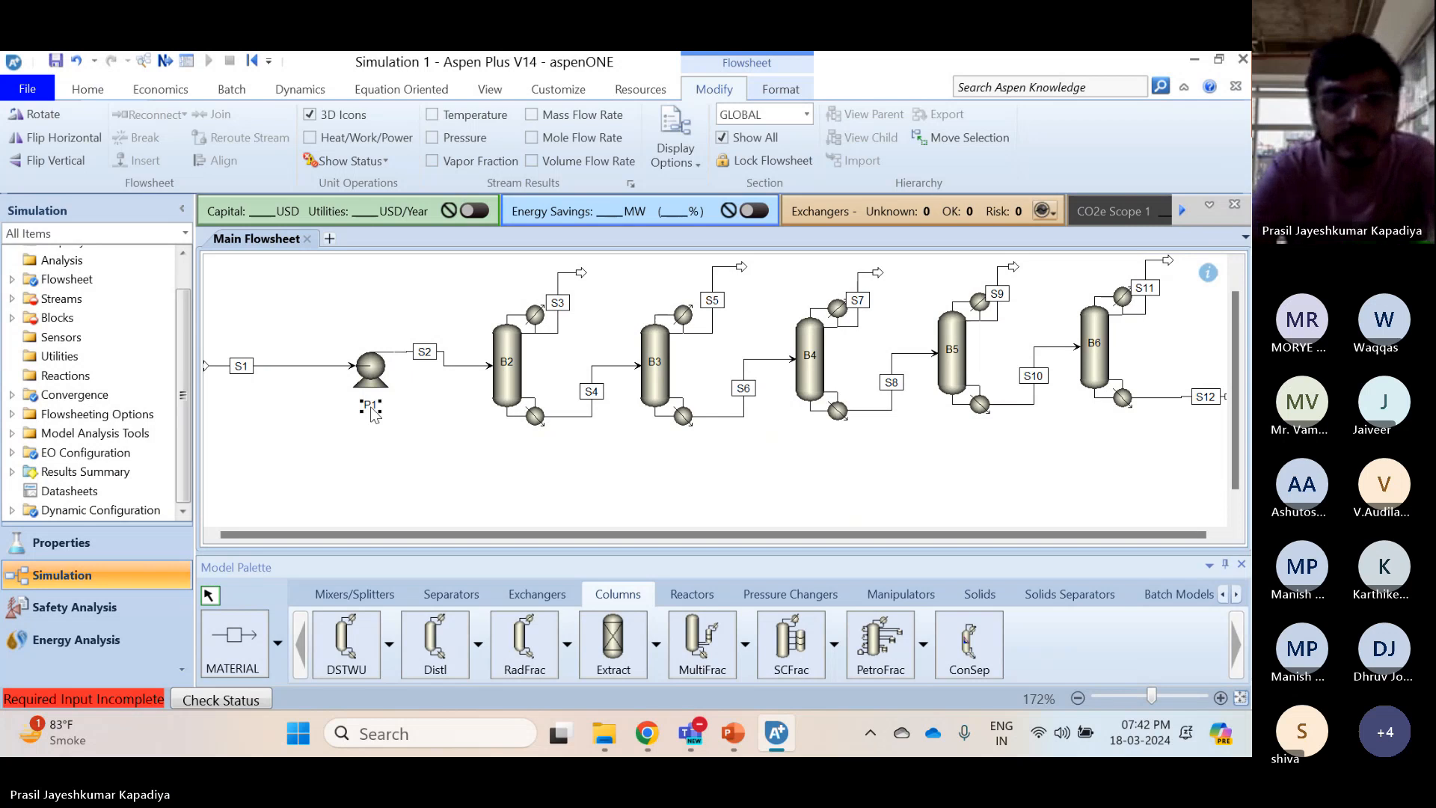
Rename the first two distillation columns after the pump as C1 and C2
{"action": "double_click", "coordinate": [508, 362]}
{"action": "type", "text": "C"}
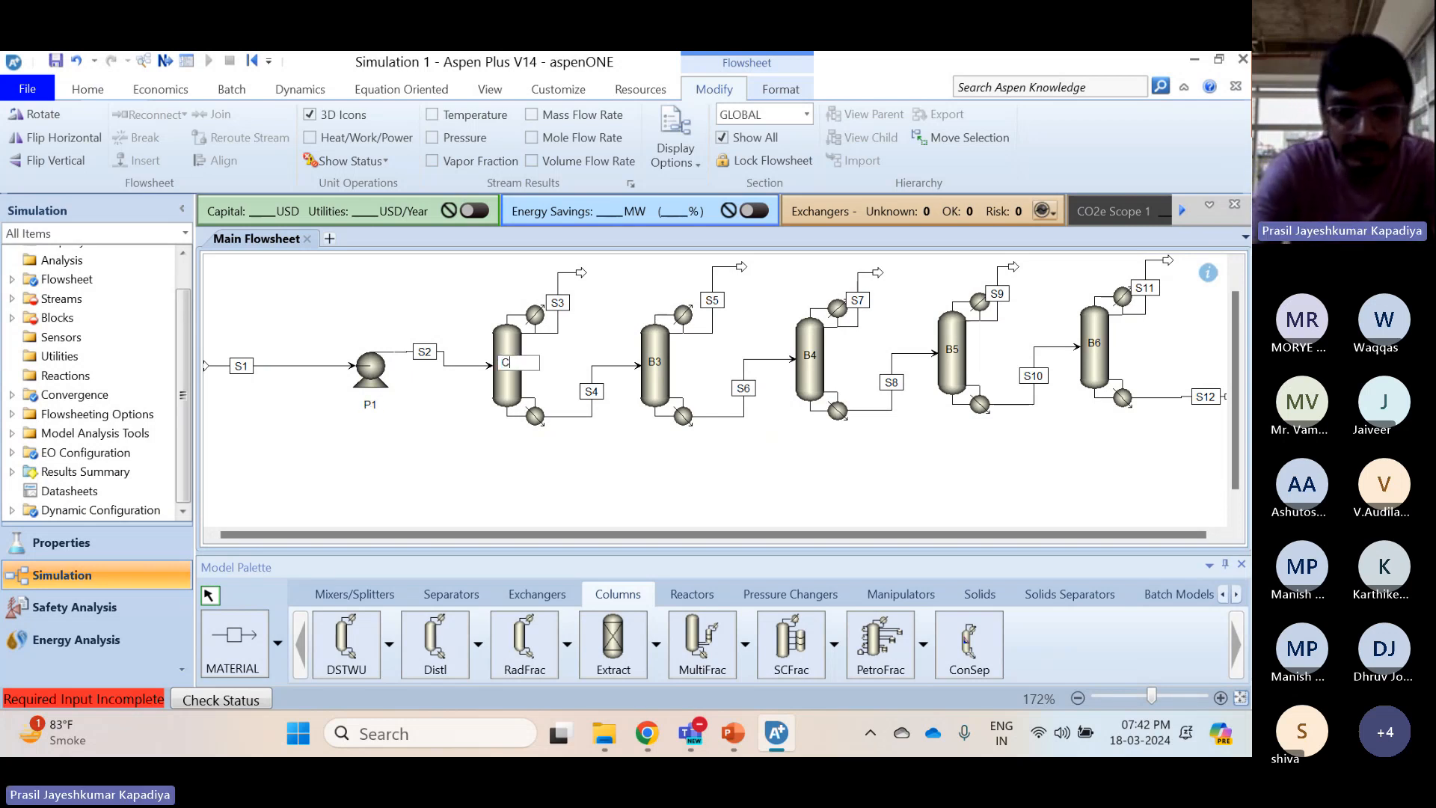
{"action": "type", "text": "1"}
{"action": "key", "text": "Return"}
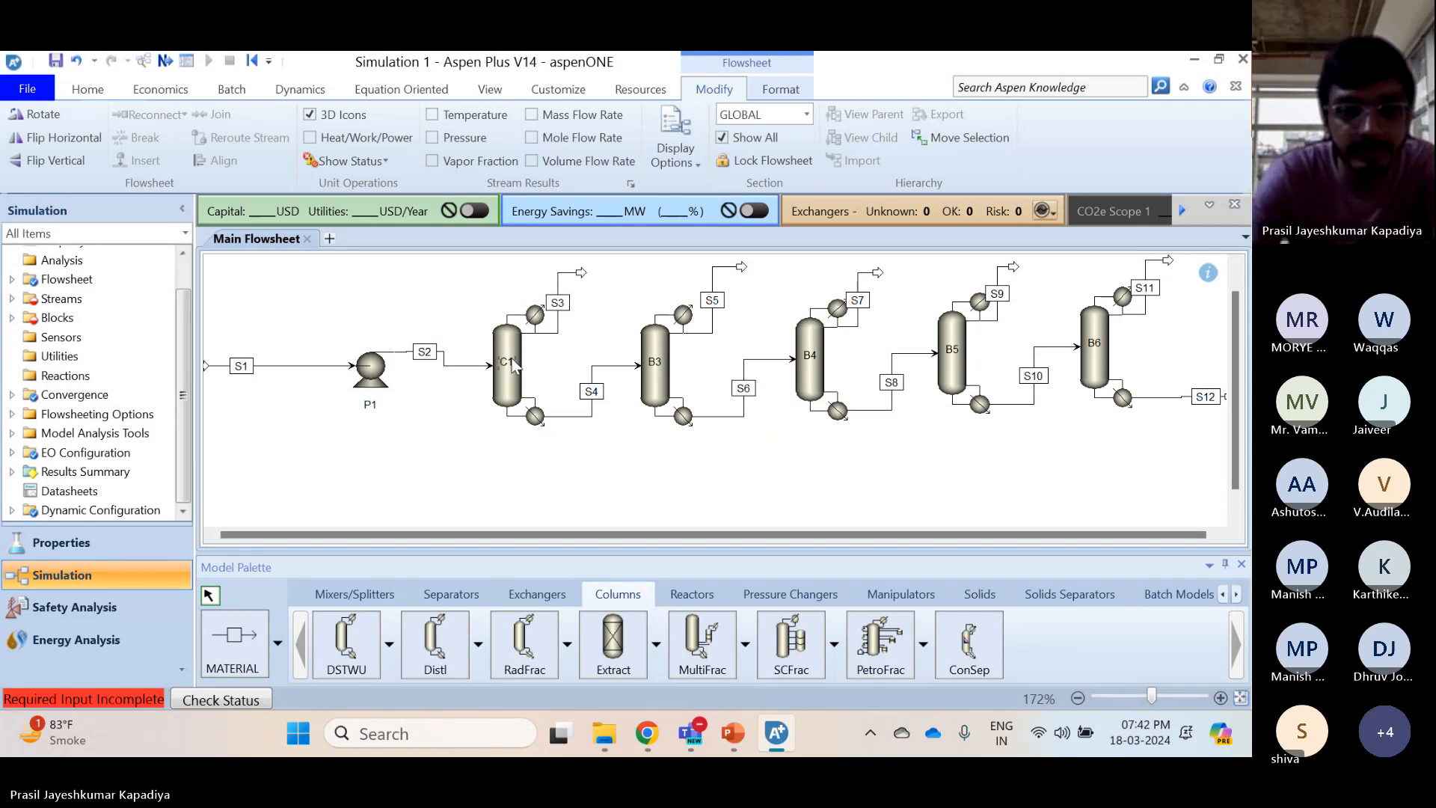
{"action": "double_click", "coordinate": [658, 371]}
{"action": "type", "text": "C2"}
{"action": "key", "text": "Return"}
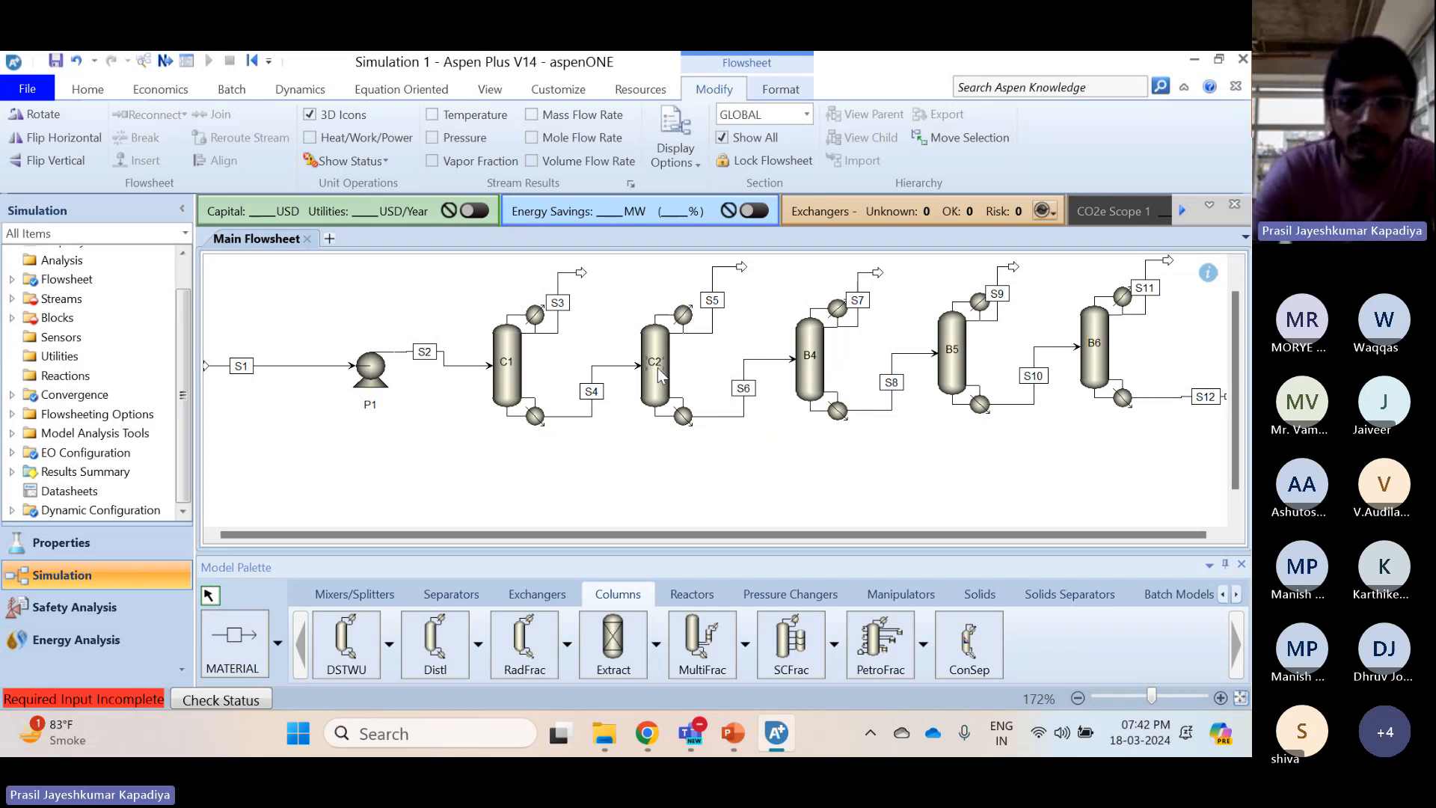
Rename the third, fourth and fifth distillation columns as C3, C4 and C5
{"action": "double_click", "coordinate": [810, 356]}
{"action": "type", "text": "C3"}
{"action": "key", "text": "Return"}
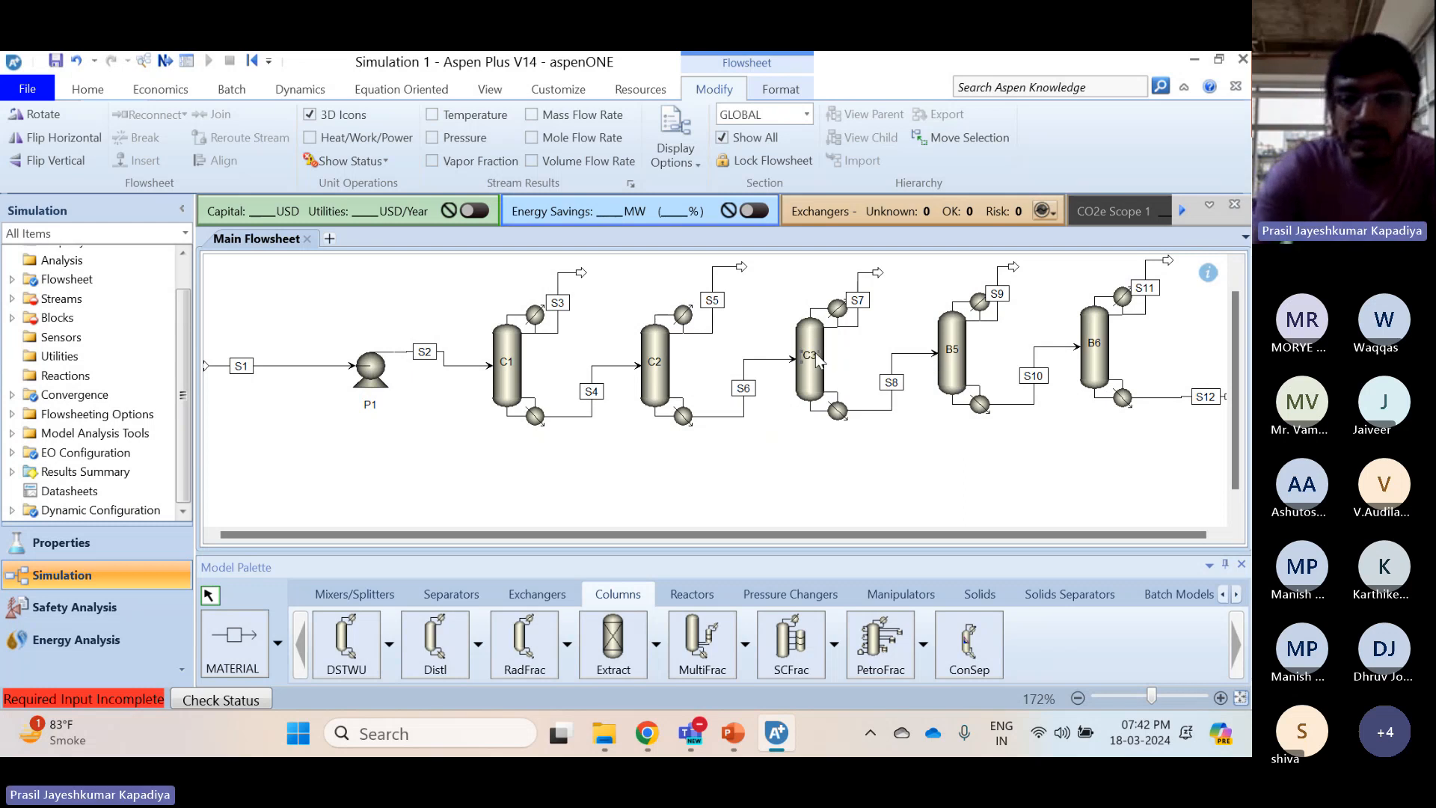
{"action": "double_click", "coordinate": [952, 349]}
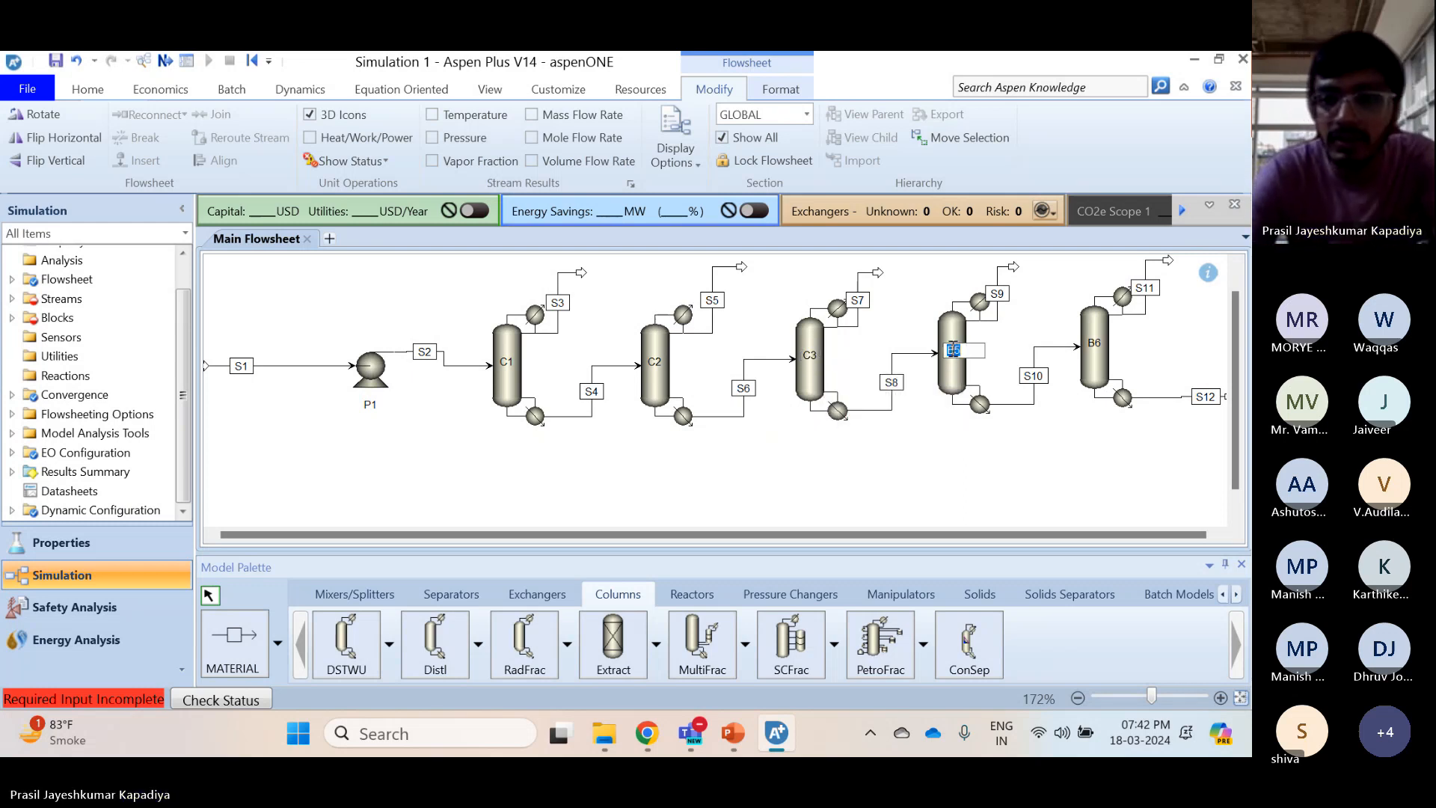
{"action": "type", "text": "C4"}
{"action": "key", "text": "Return"}
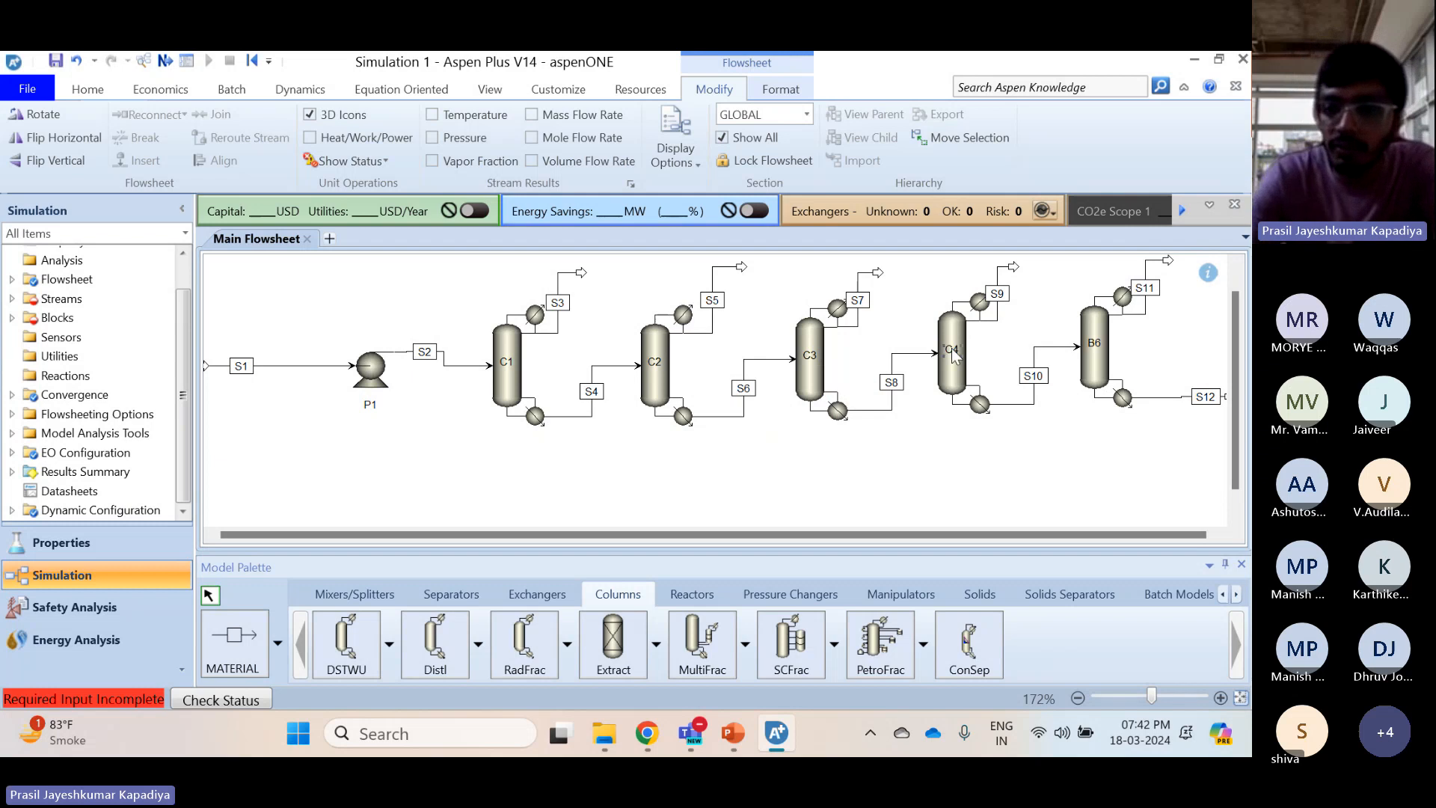
{"action": "double_click", "coordinate": [1095, 344]}
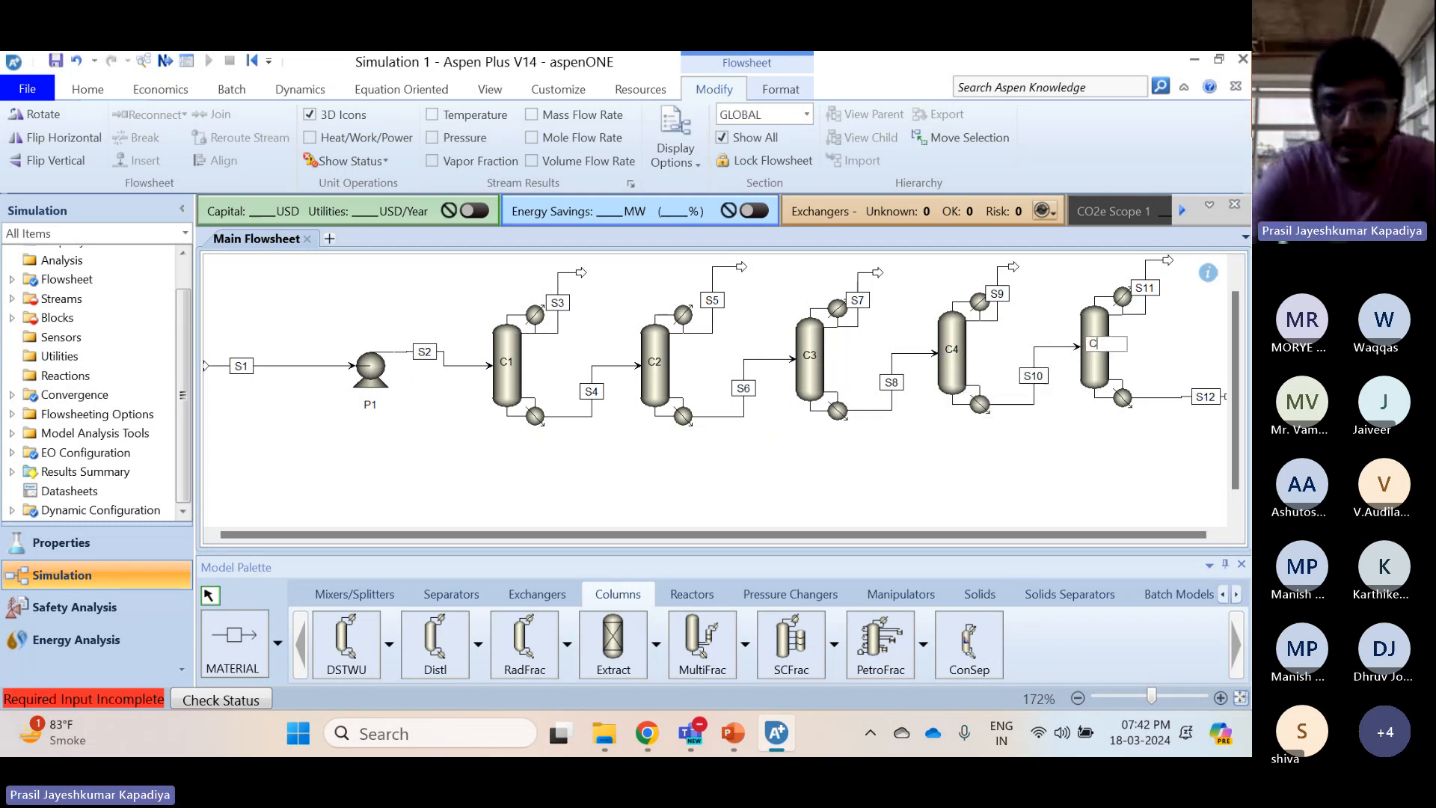
{"action": "key", "text": "Return"}
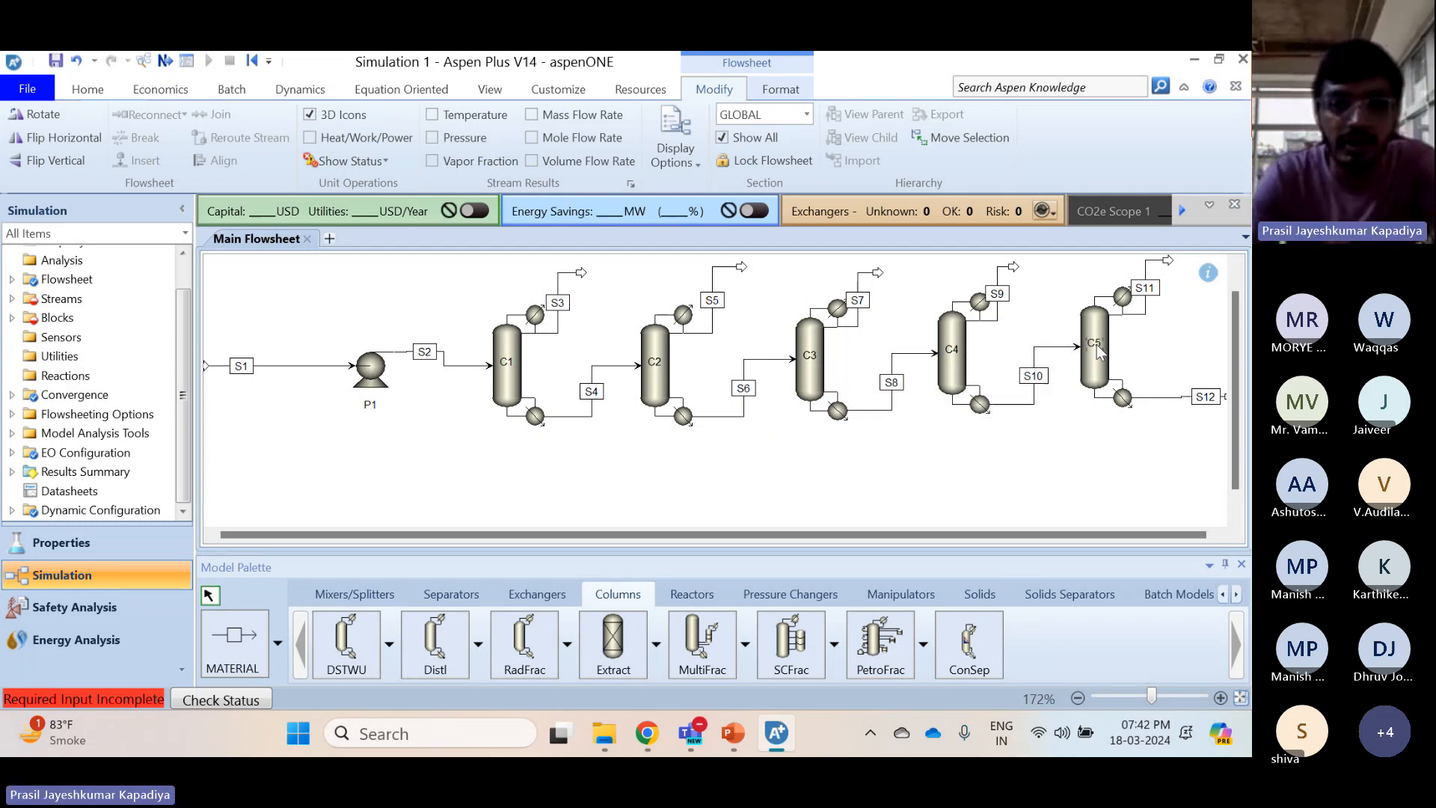
Rename the pump's inlet stream as H and its outlet stream as F
{"action": "left_click", "coordinate": [244, 378]}
{"action": "double_click", "coordinate": [242, 367]}
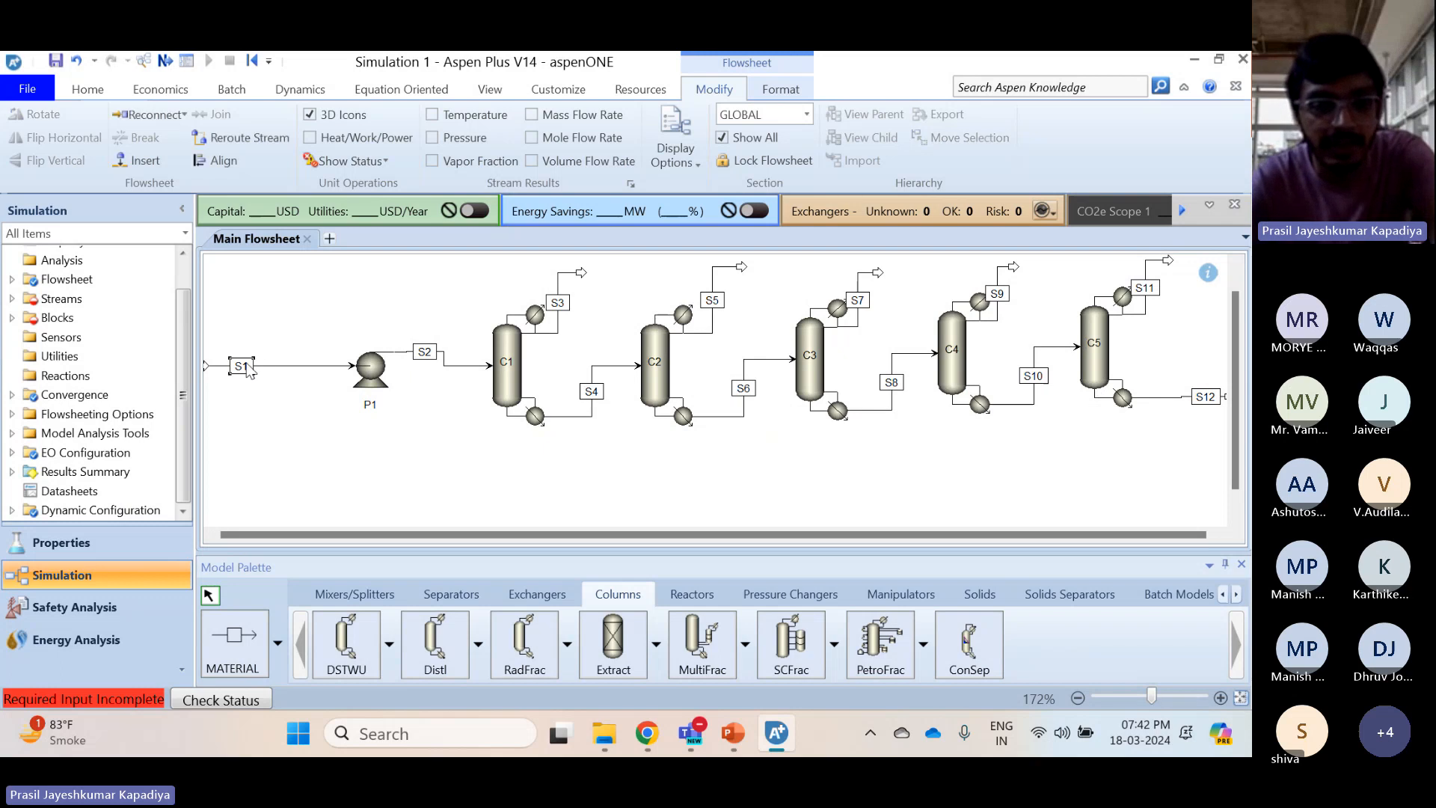
{"action": "key", "text": "Return"}
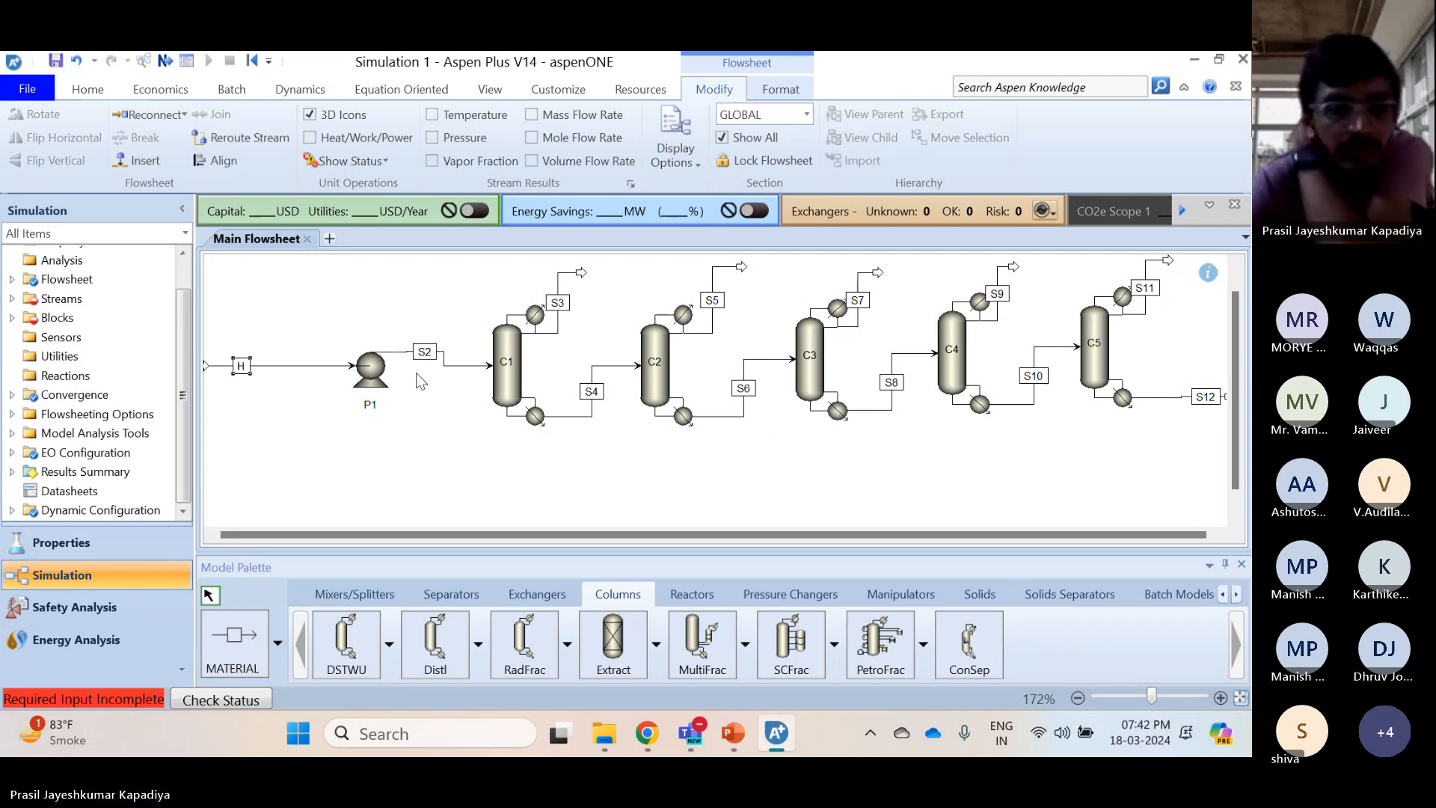
{"action": "double_click", "coordinate": [424, 351]}
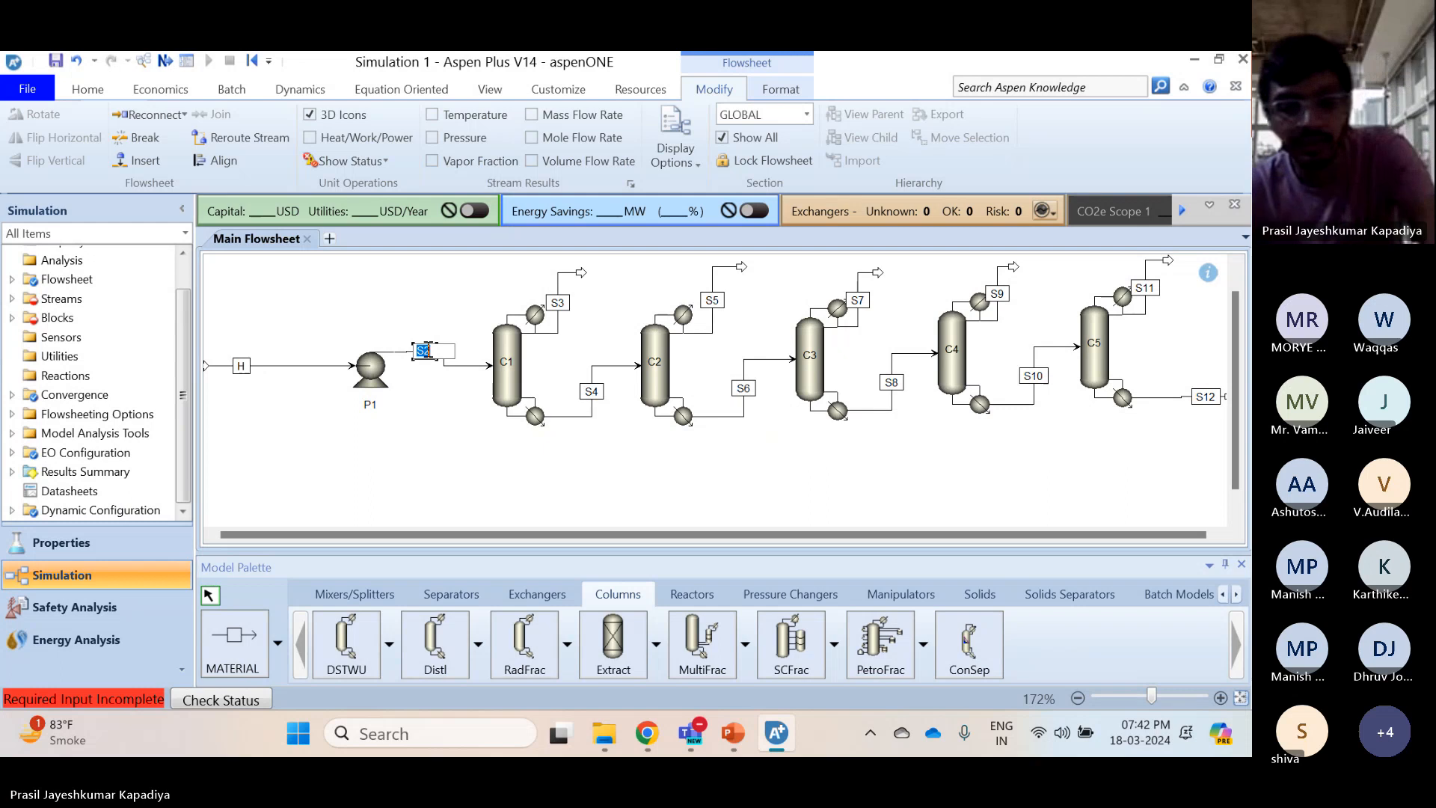
{"action": "type", "text": "F"}
{"action": "left_click", "coordinate": [455, 449]}
Check the stream names in the PowerPoint flowsheet figure, then in Aspen Plus rename column C1's distillate D1 and its bottoms stream B1
{"action": "key", "text": "alt+Tab"}
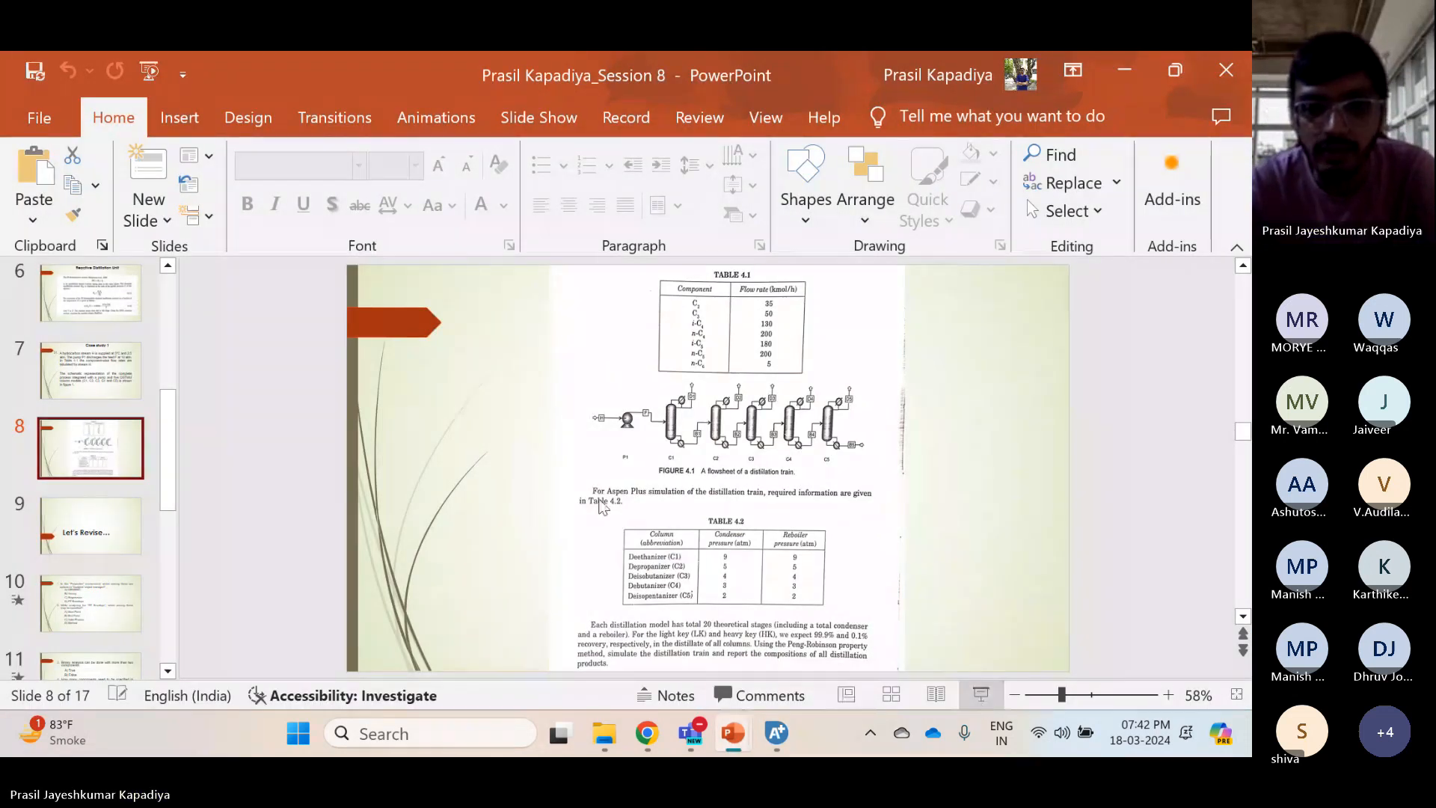
{"action": "key", "text": "shift+F5"}
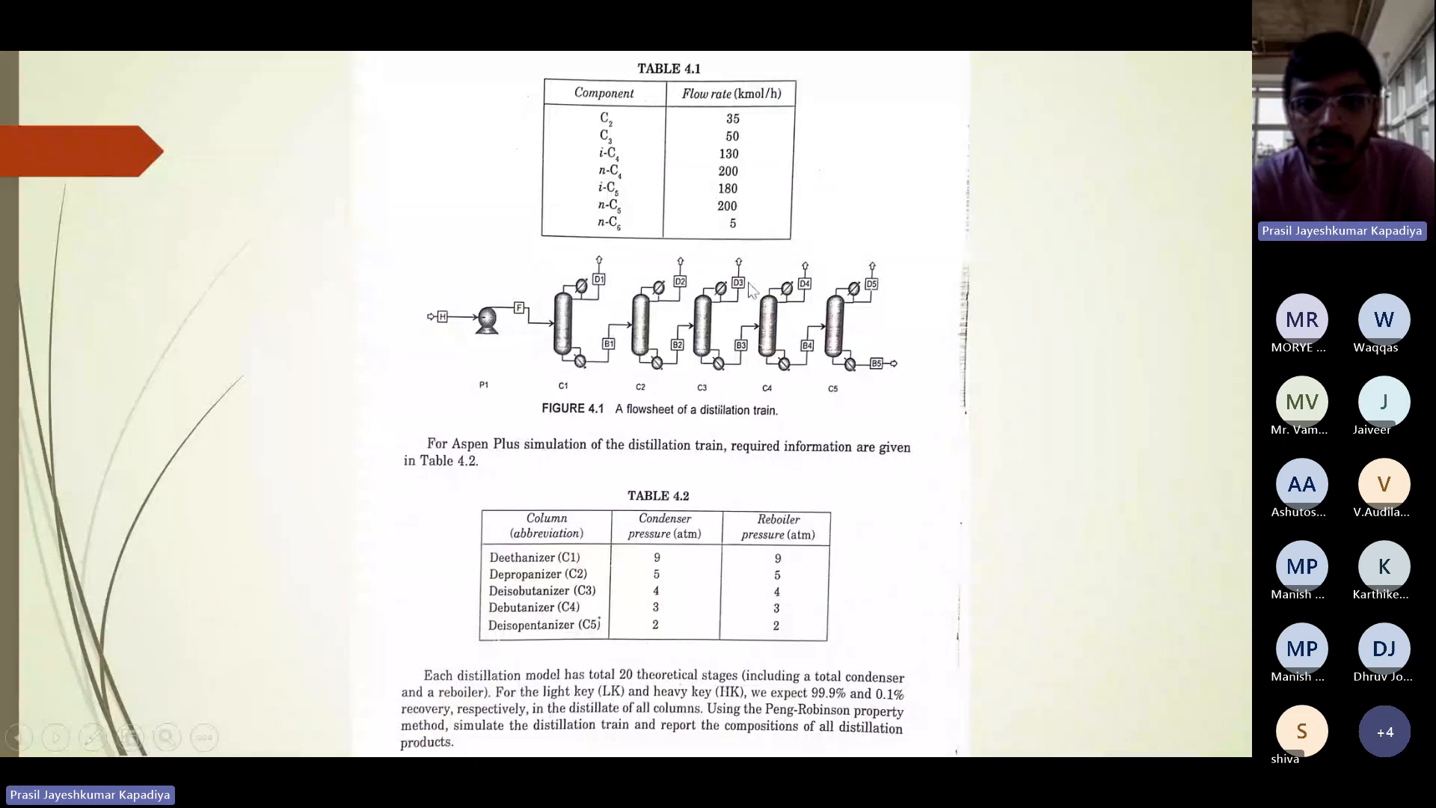
{"action": "key", "text": "Escape"}
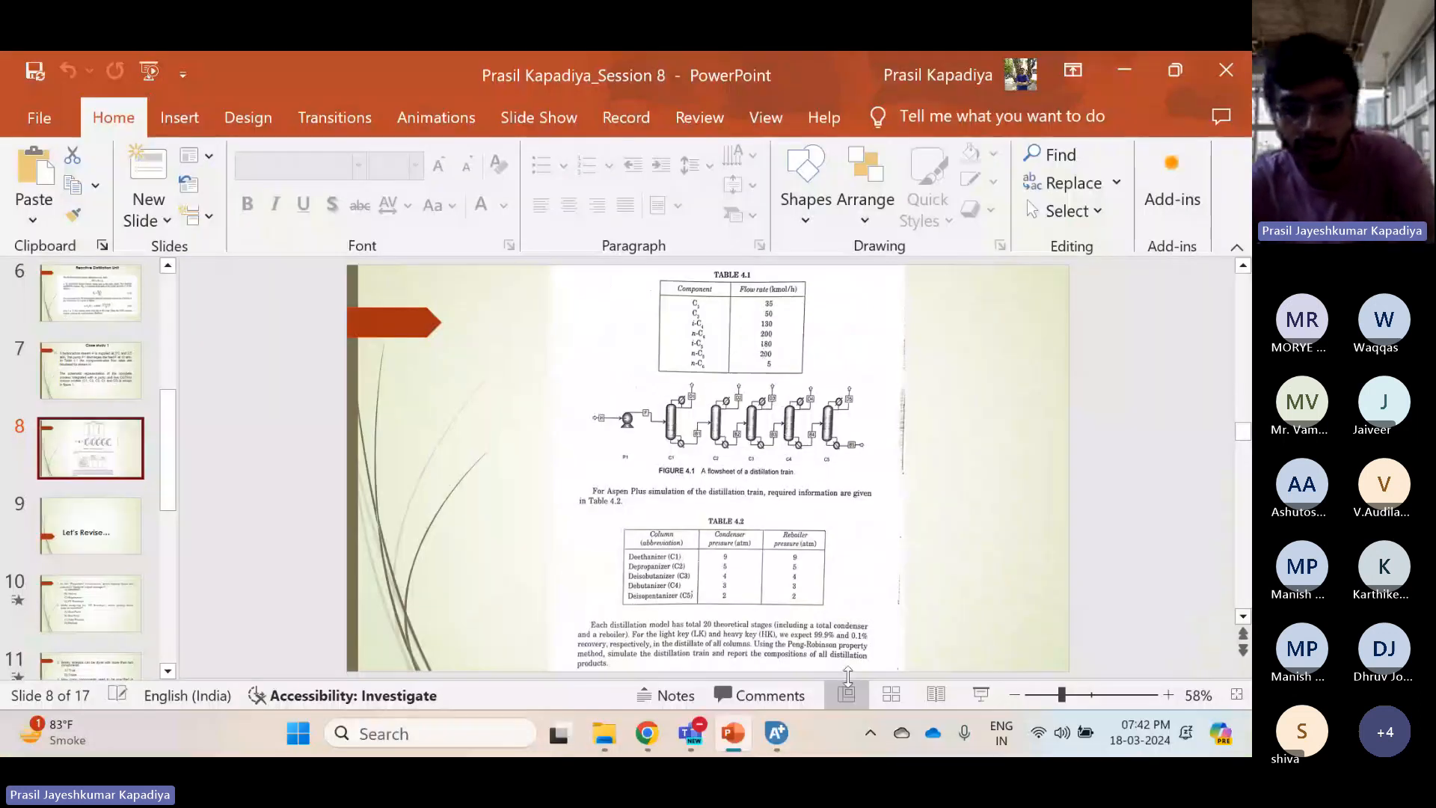
{"action": "key", "text": "alt+Tab"}
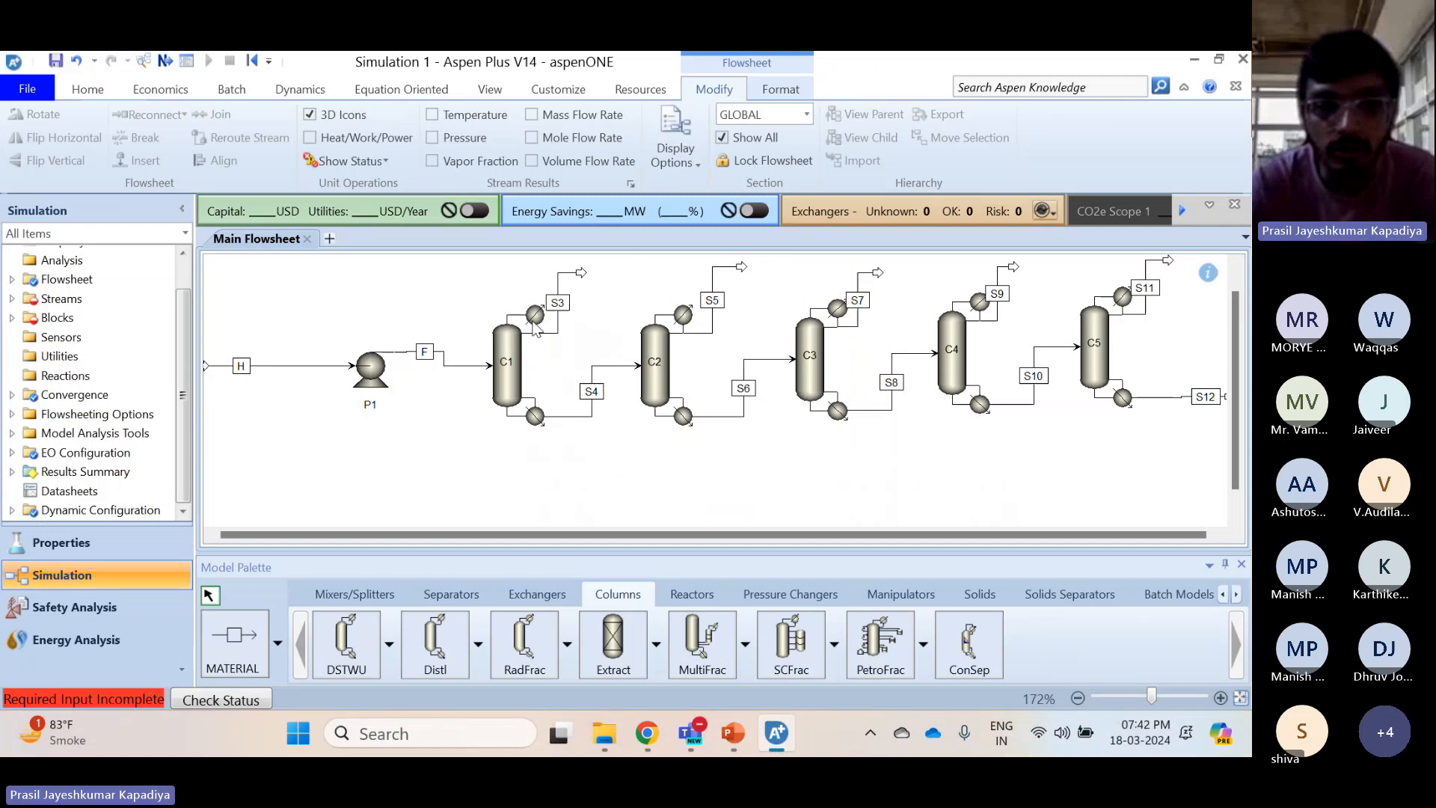
{"action": "left_click", "coordinate": [557, 302]}
{"action": "type", "text": "D"}
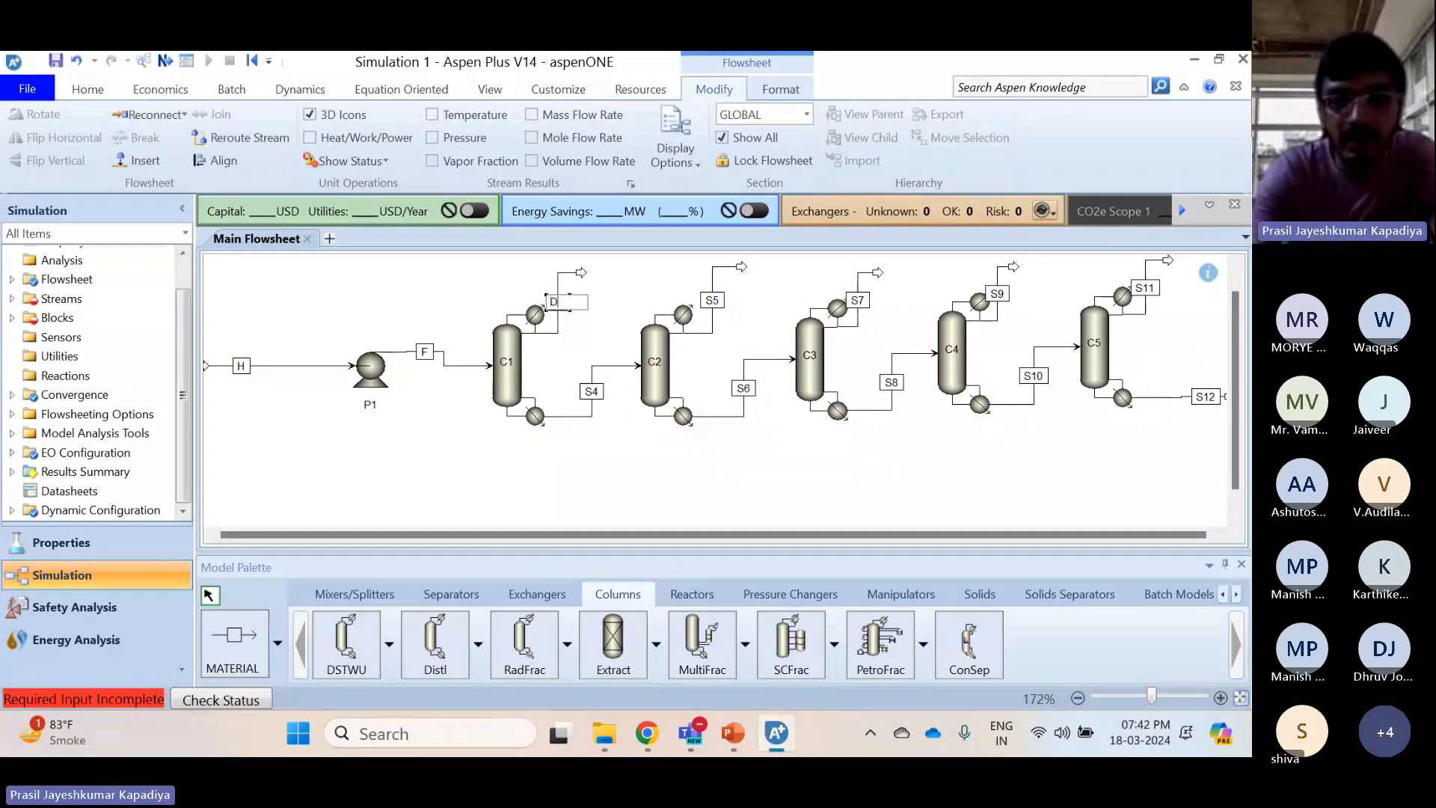
{"action": "type", "text": "1"}
{"action": "key", "text": "Return"}
{"action": "double_click", "coordinate": [591, 391]}
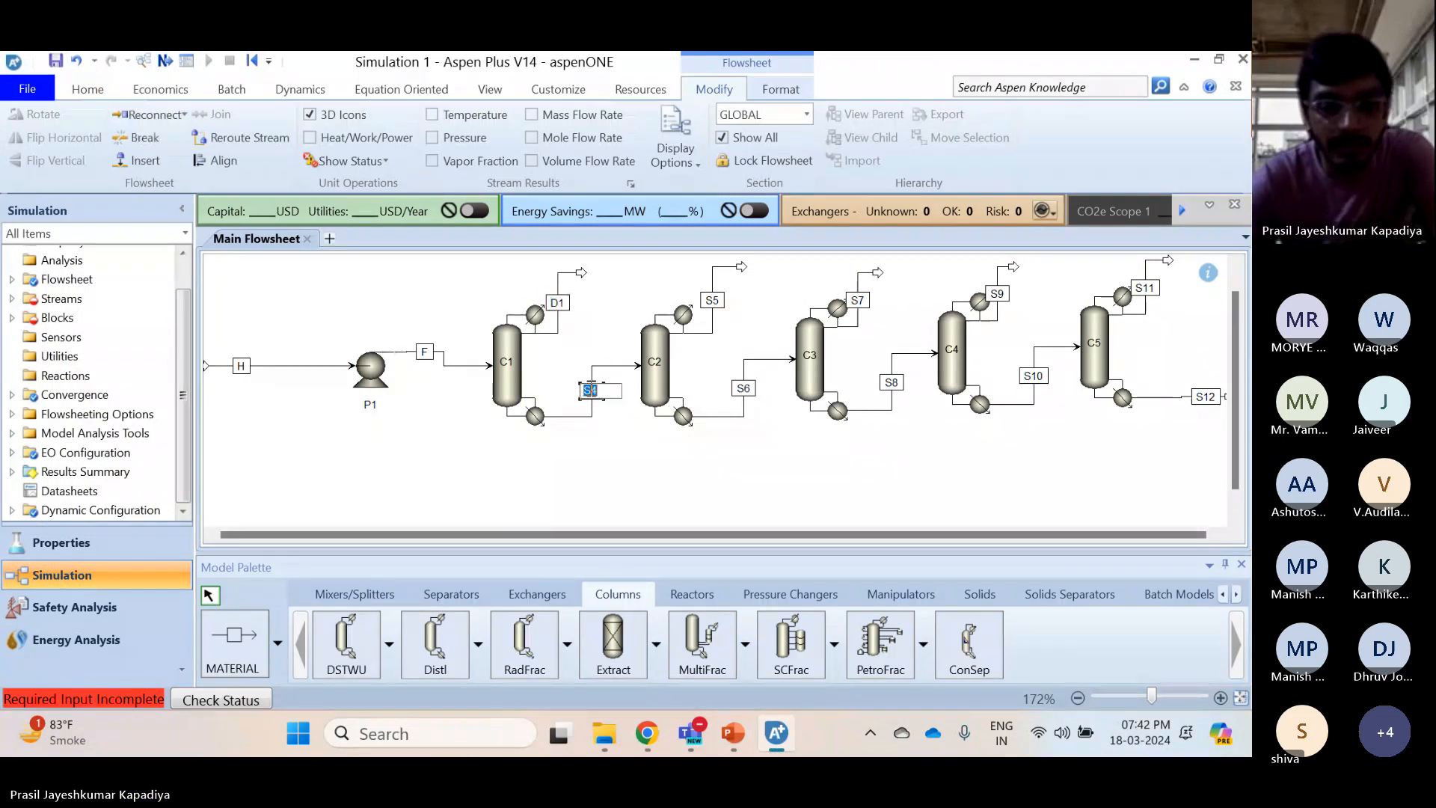
{"action": "type", "text": "B1"}
{"action": "key", "text": "Return"}
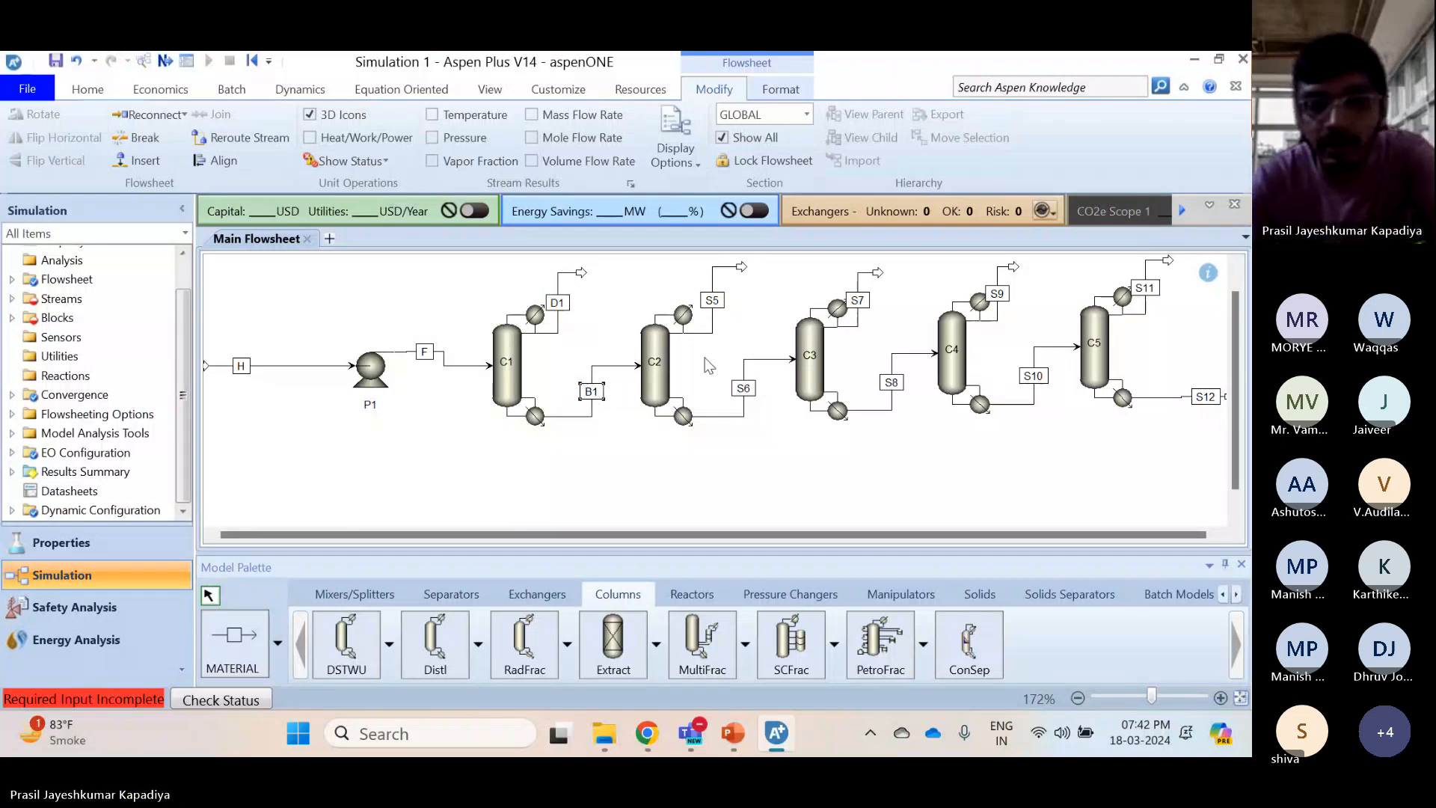
Rename column C2's distillate stream as D2 and its bottoms stream as B2
{"action": "double_click", "coordinate": [714, 300]}
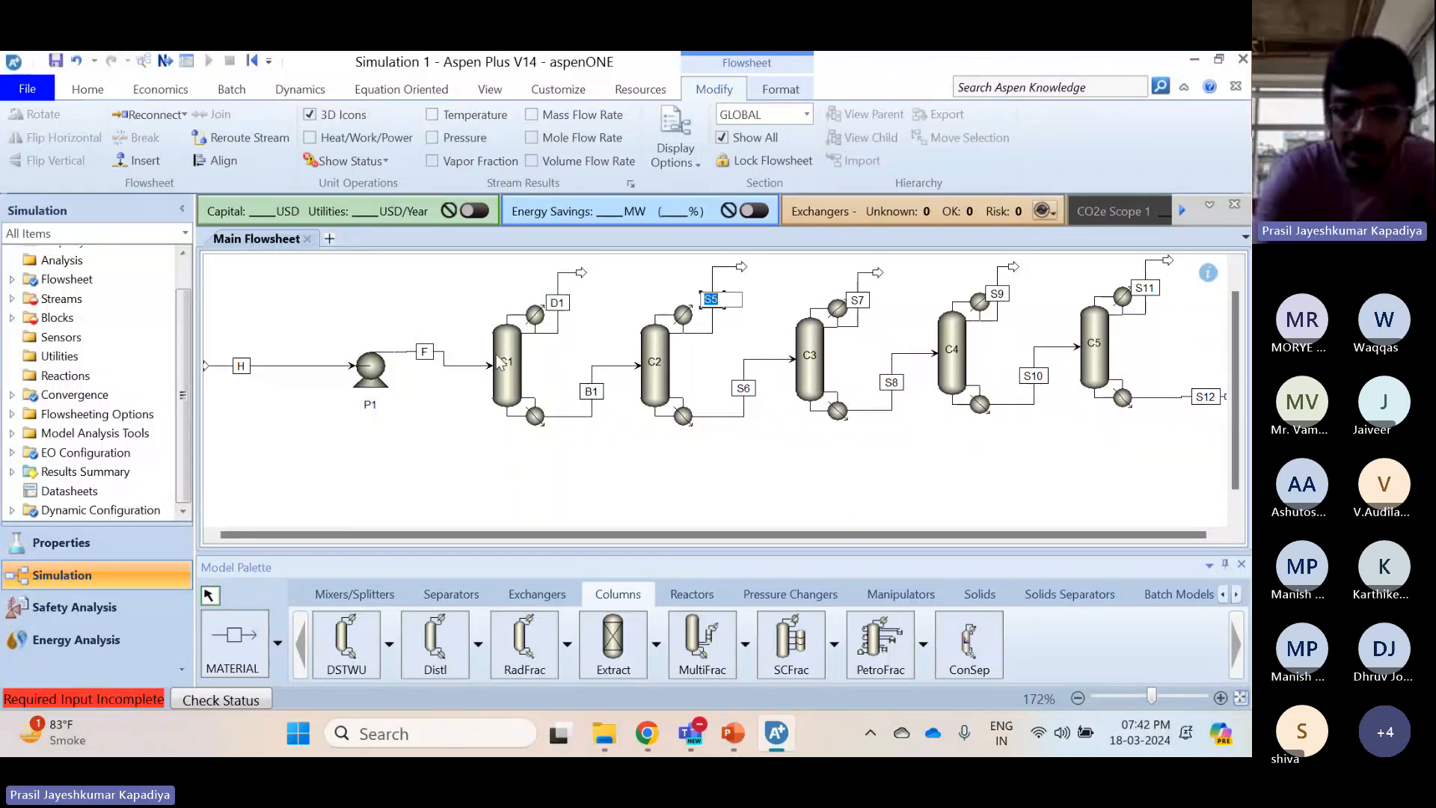
{"action": "type", "text": "D2"}
{"action": "key", "text": "Return"}
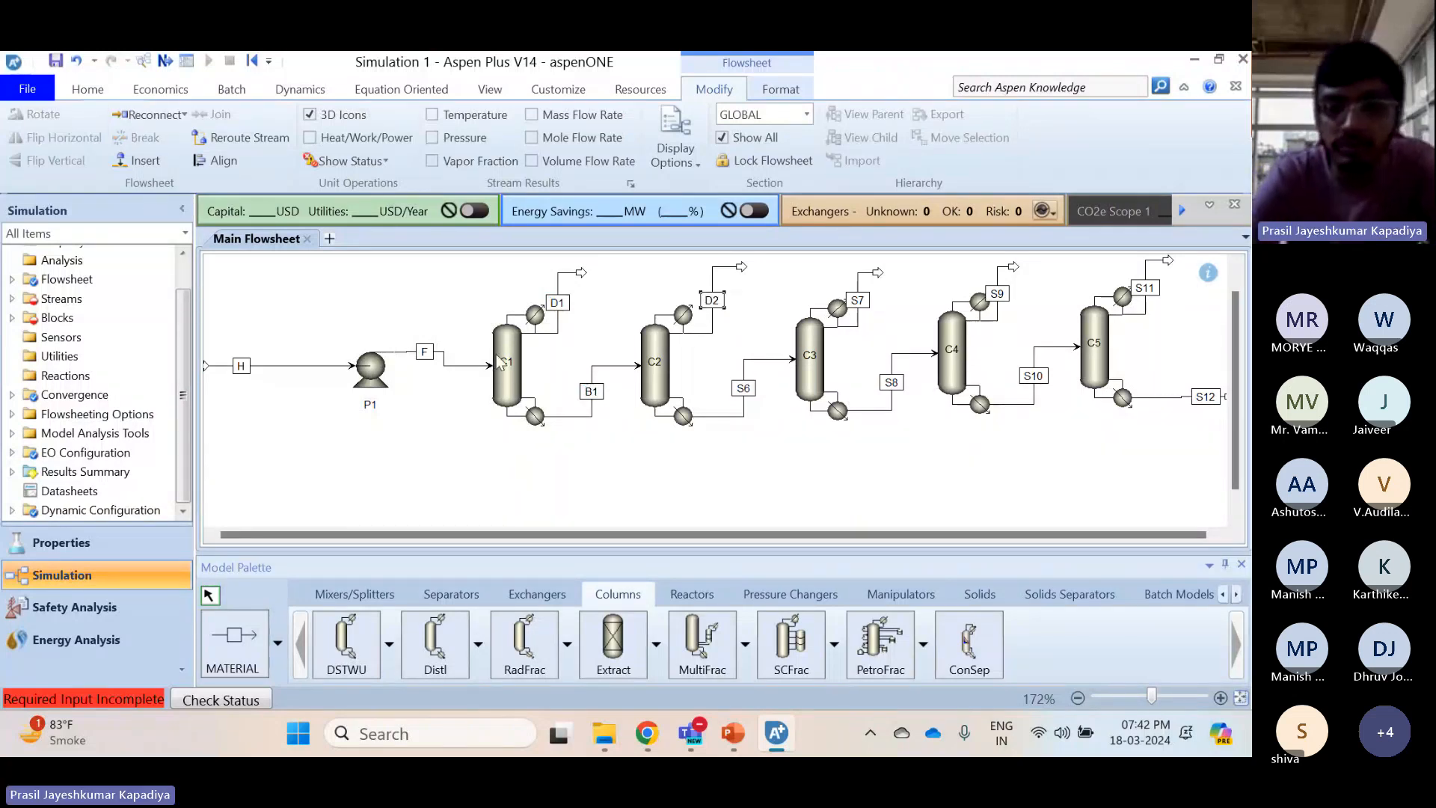
{"action": "double_click", "coordinate": [744, 388]}
{"action": "type", "text": "B2"}
{"action": "key", "text": "Return"}
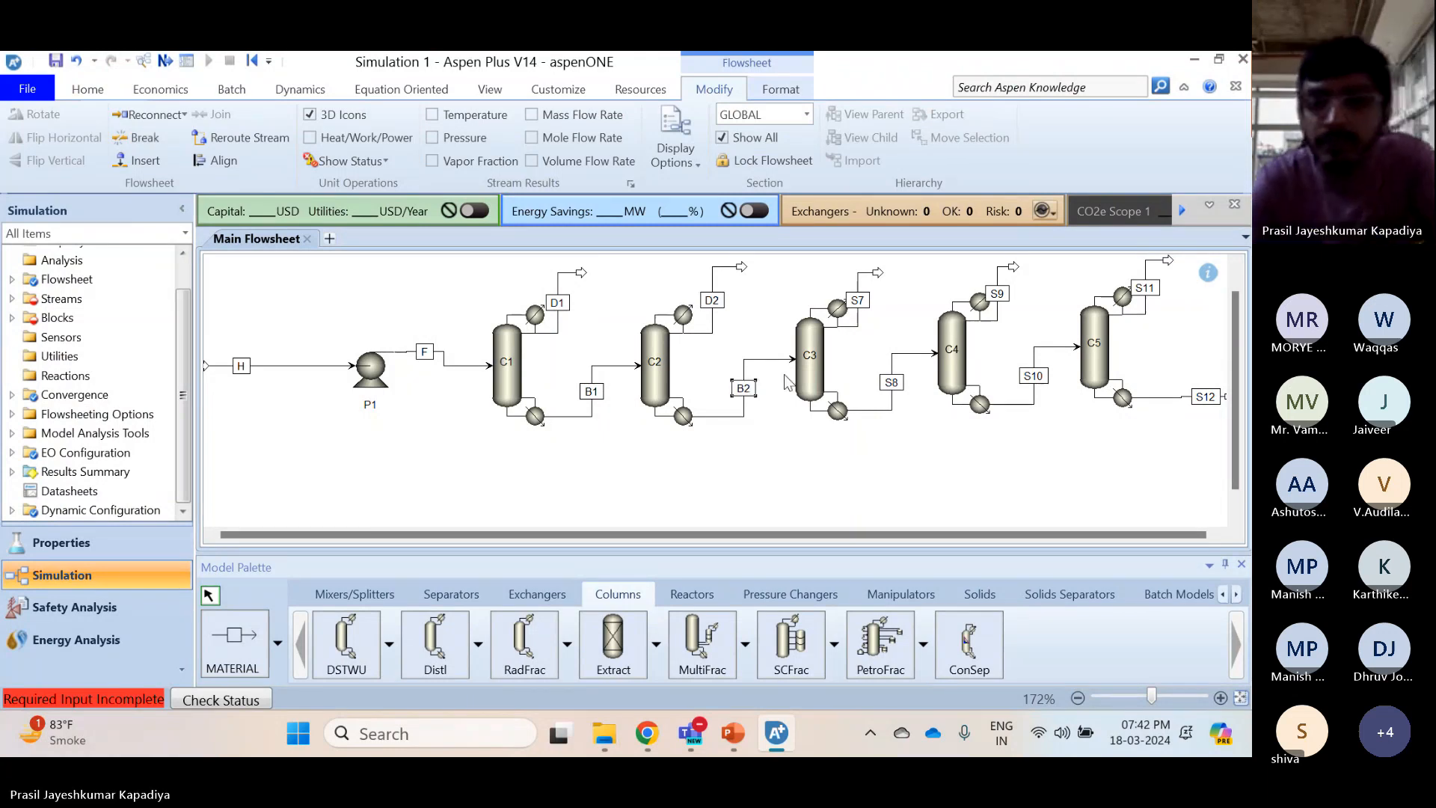
Rename column C3's distillate stream as D3 and its bottoms stream as B3
{"action": "left_click", "coordinate": [861, 300]}
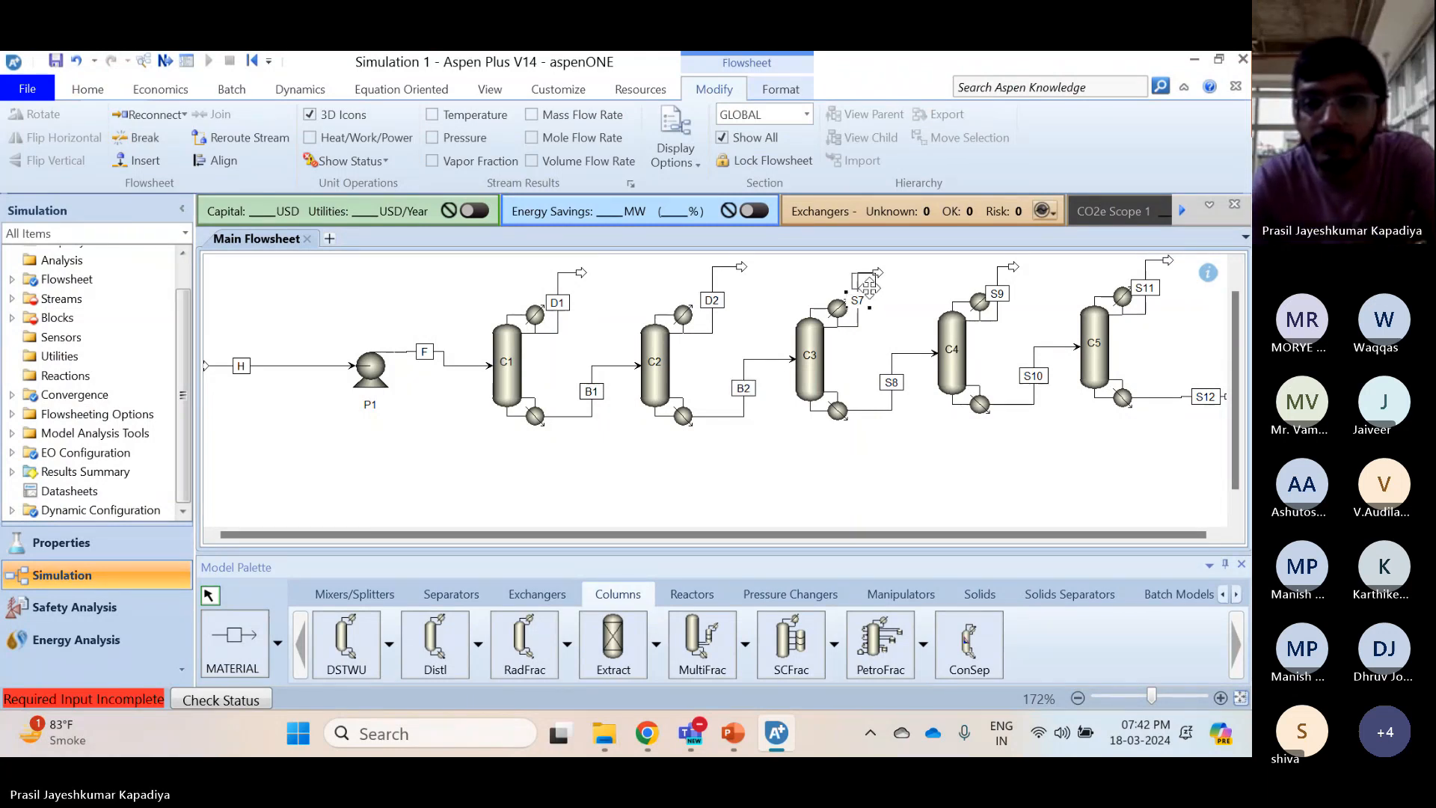
{"action": "double_click", "coordinate": [861, 299]}
{"action": "type", "text": "D3"}
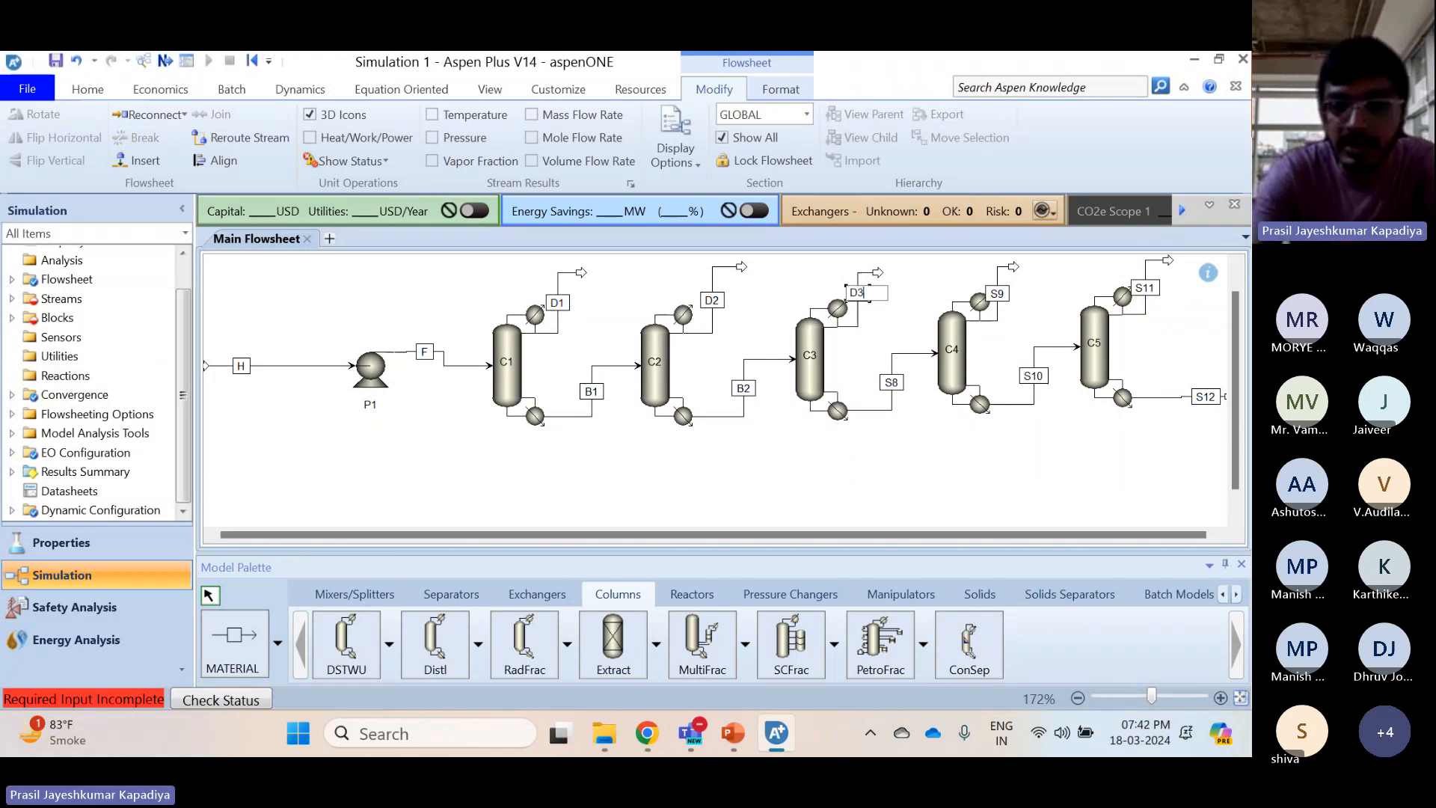
{"action": "key", "text": "Return"}
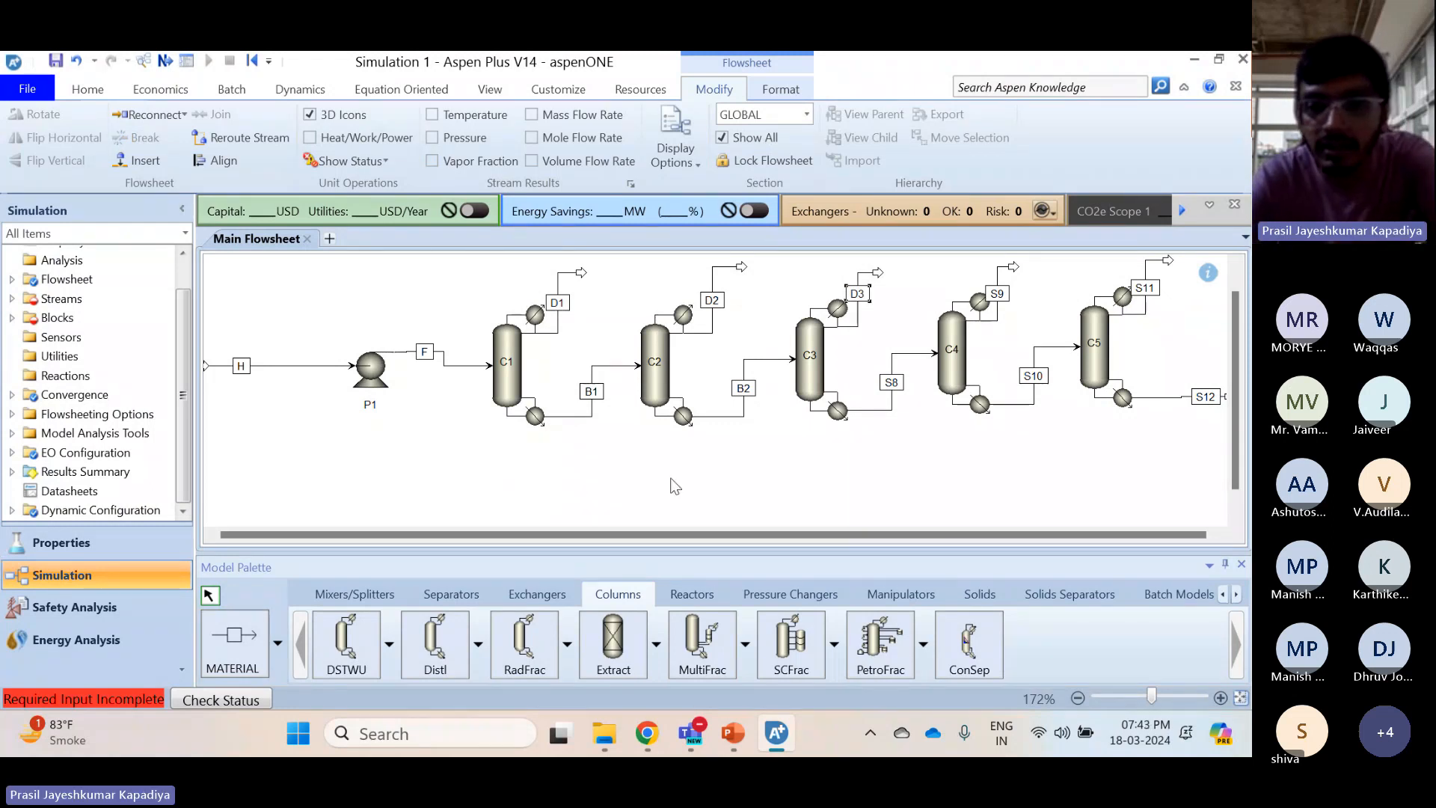
{"action": "double_click", "coordinate": [891, 382]}
{"action": "type", "text": "B3"}
{"action": "key", "text": "Return"}
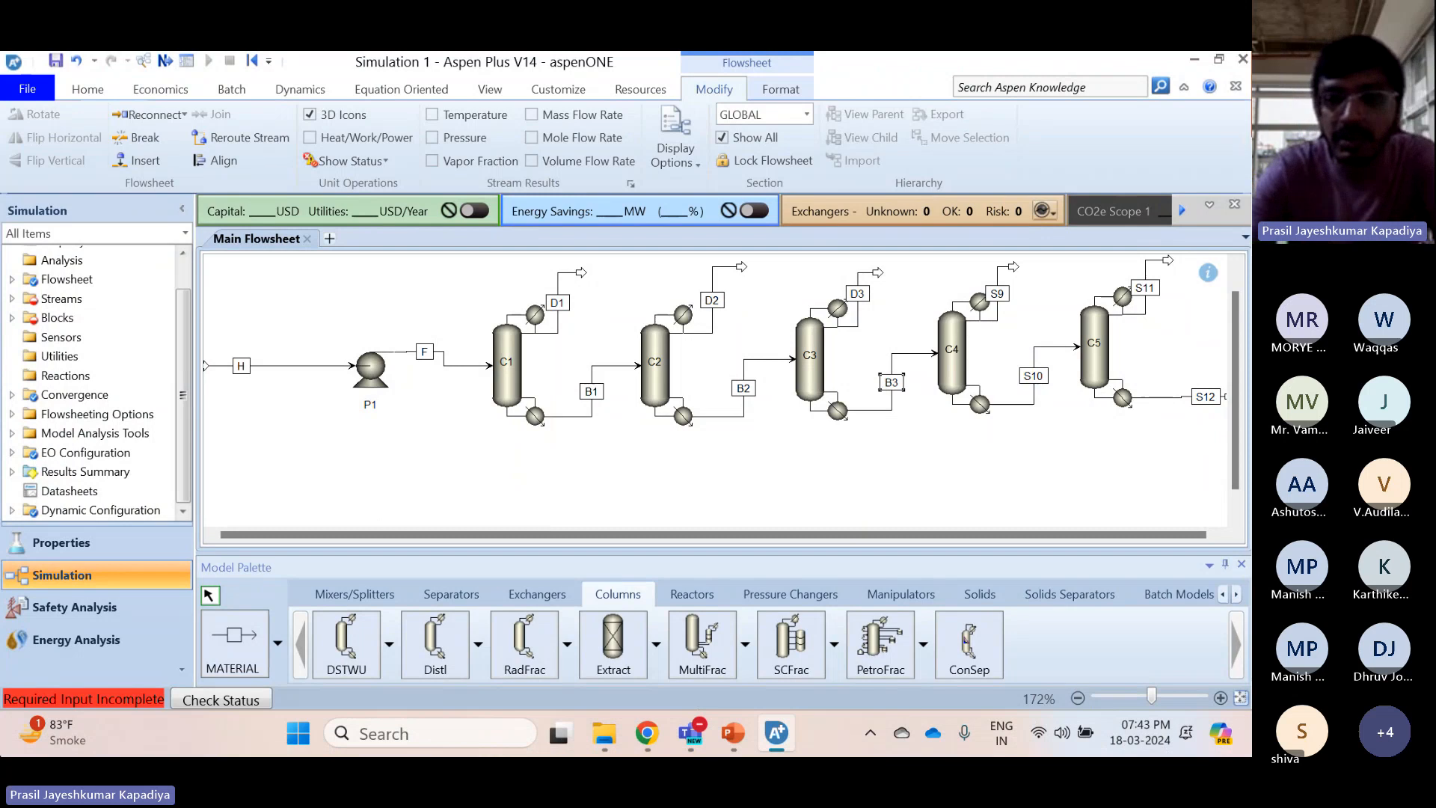
Rename column C4's distillate stream as D4 and its bottoms stream as B4
{"action": "left_click", "coordinate": [1010, 289]}
{"action": "double_click", "coordinate": [1010, 288]}
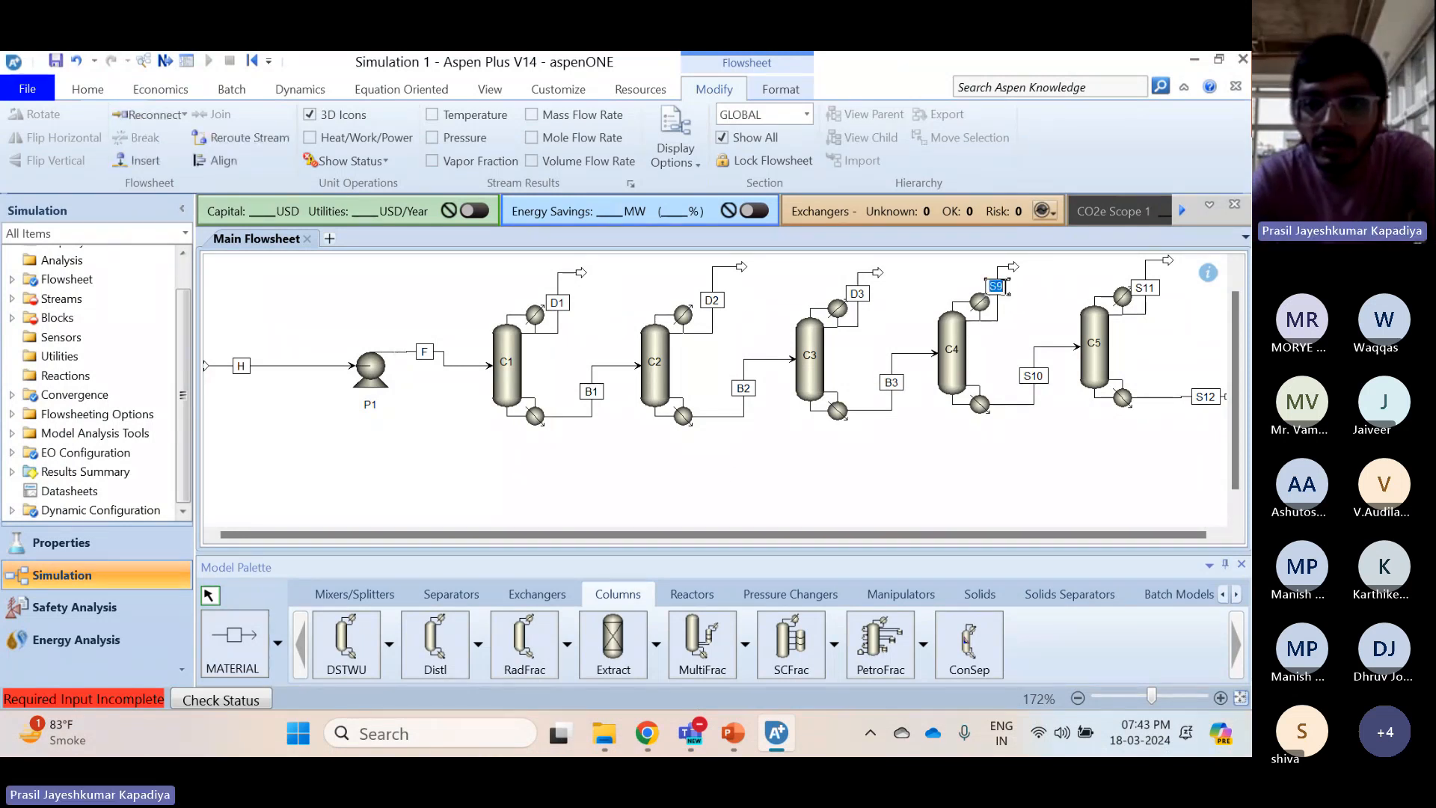
{"action": "type", "text": "D4"}
{"action": "key", "text": "Return"}
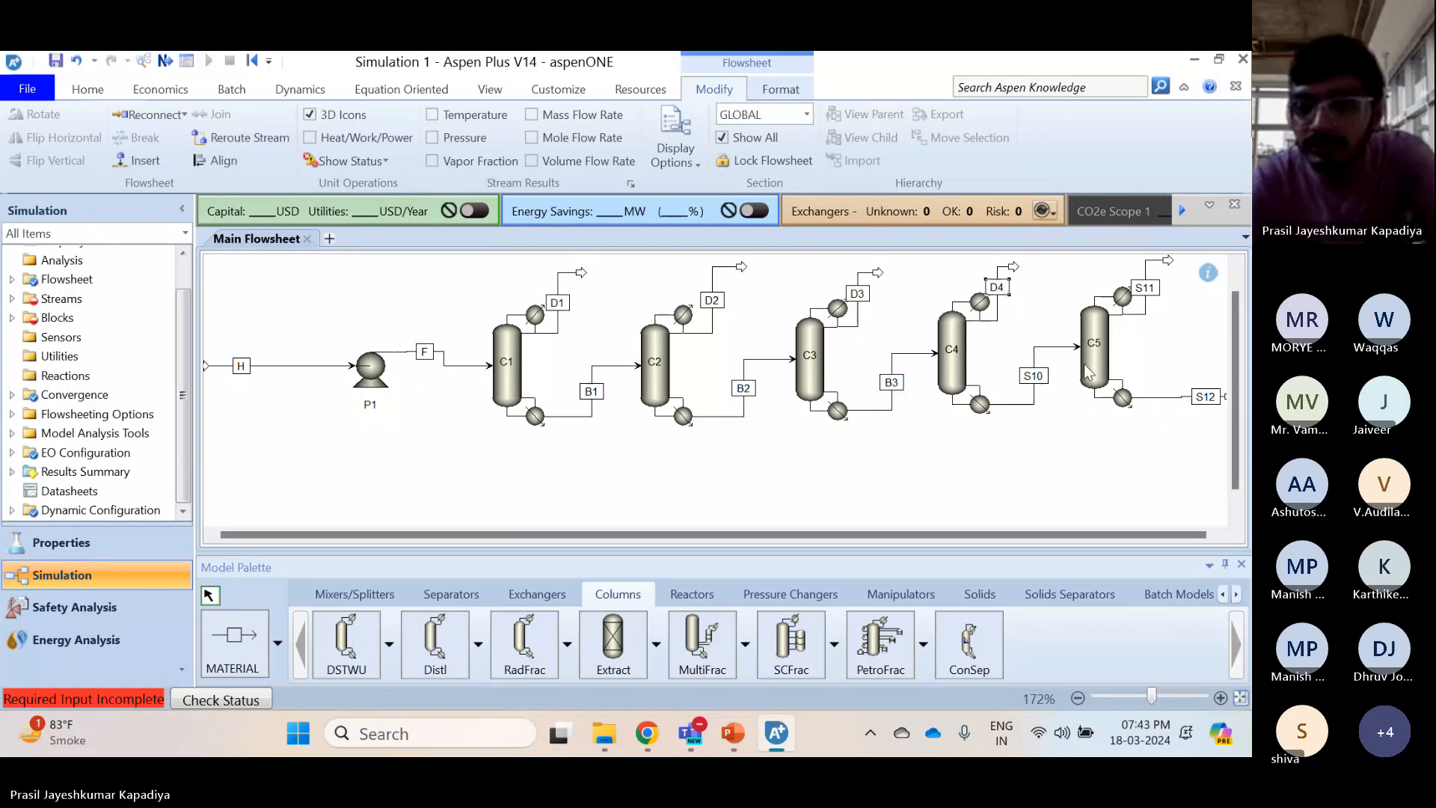
{"action": "double_click", "coordinate": [1033, 375]}
{"action": "type", "text": "B4"}
{"action": "key", "text": "Return"}
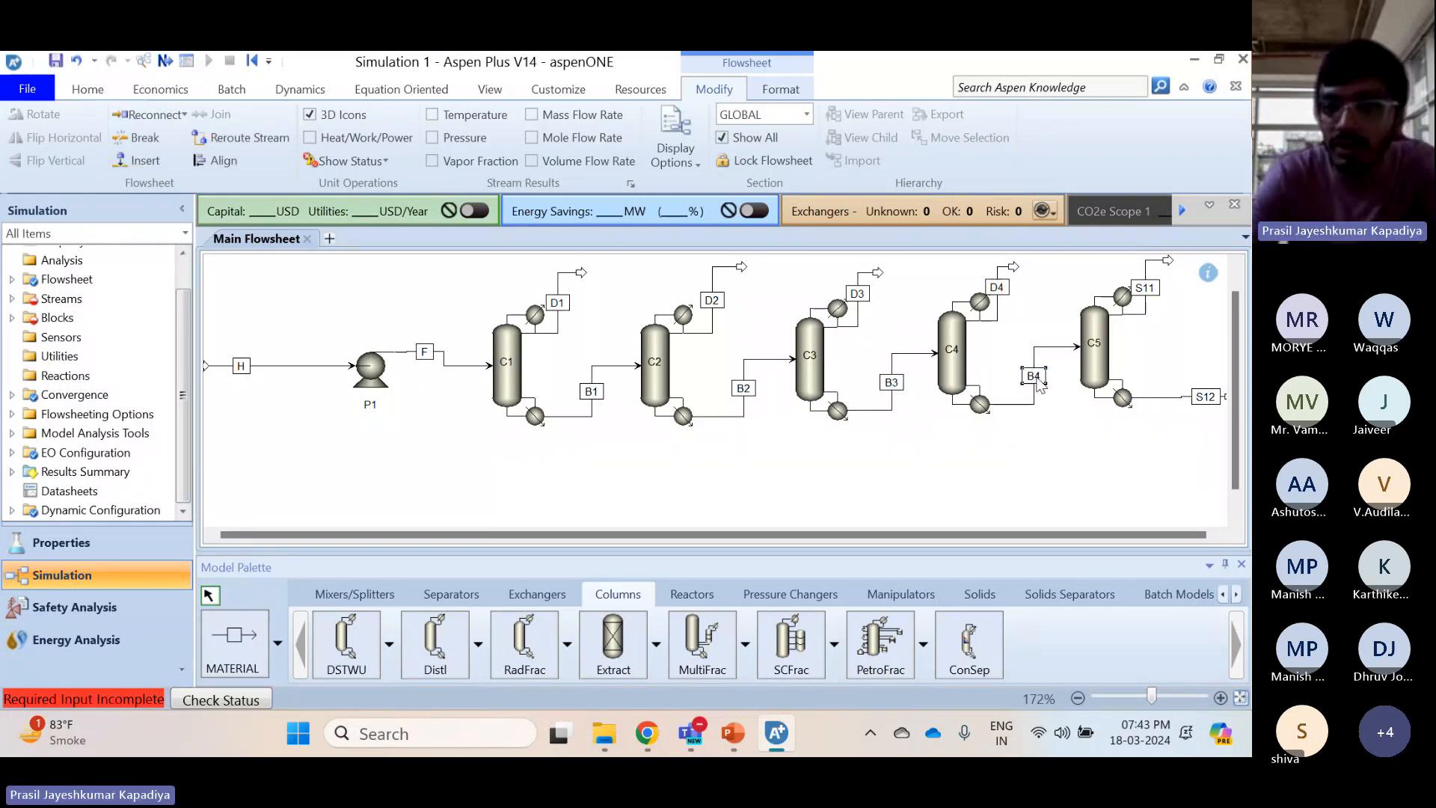
Rename column C5's distillate stream as D5 and its bottoms stream as B5, moving the B5 label closer to the column
{"action": "left_click_drag", "start_coordinate": [1153, 292], "coordinate": [1159, 279]}
{"action": "double_click", "coordinate": [1158, 282]}
{"action": "type", "text": "D5"}
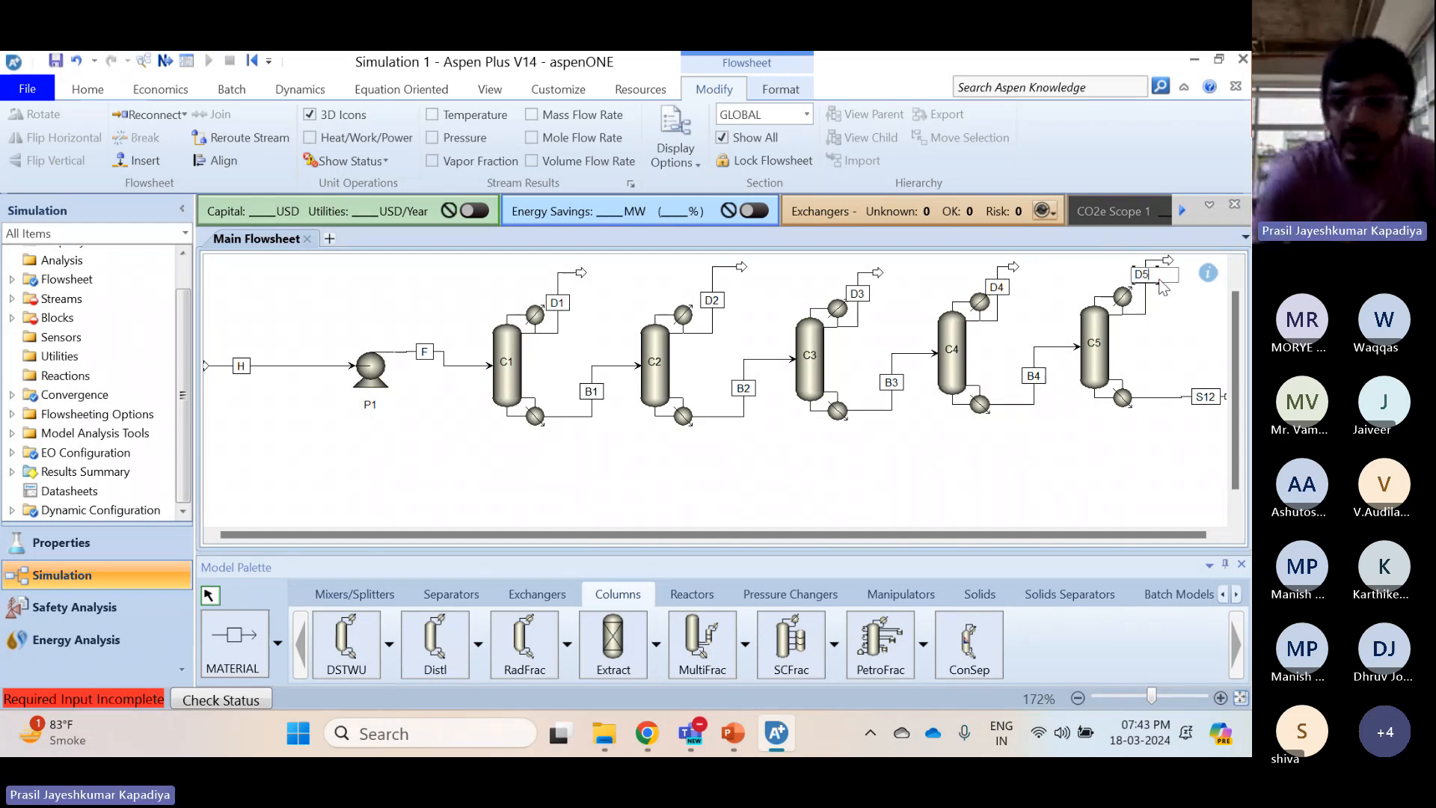
{"action": "key", "text": "Return"}
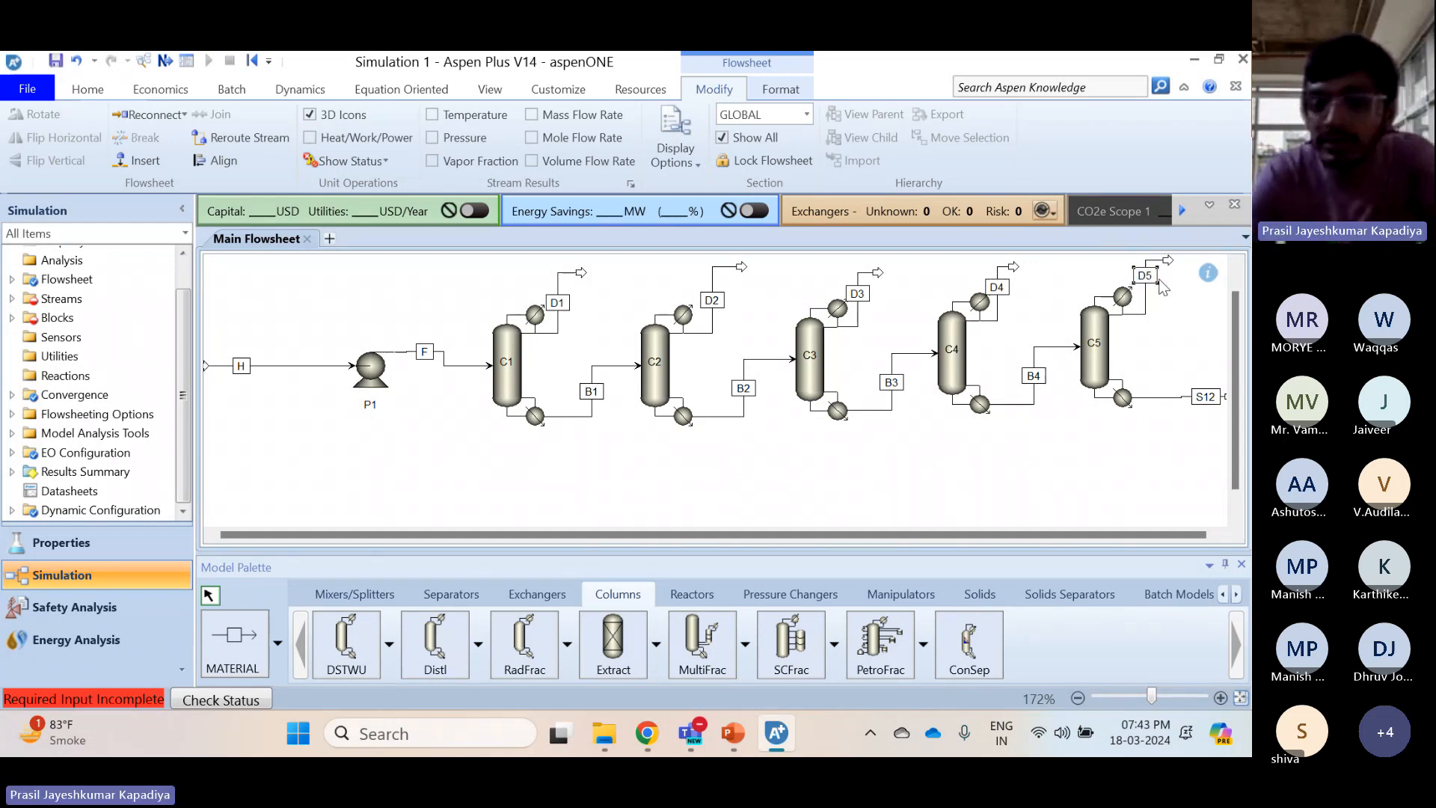
{"action": "double_click", "coordinate": [1207, 398]}
{"action": "type", "text": "B5"}
{"action": "key", "text": "Return"}
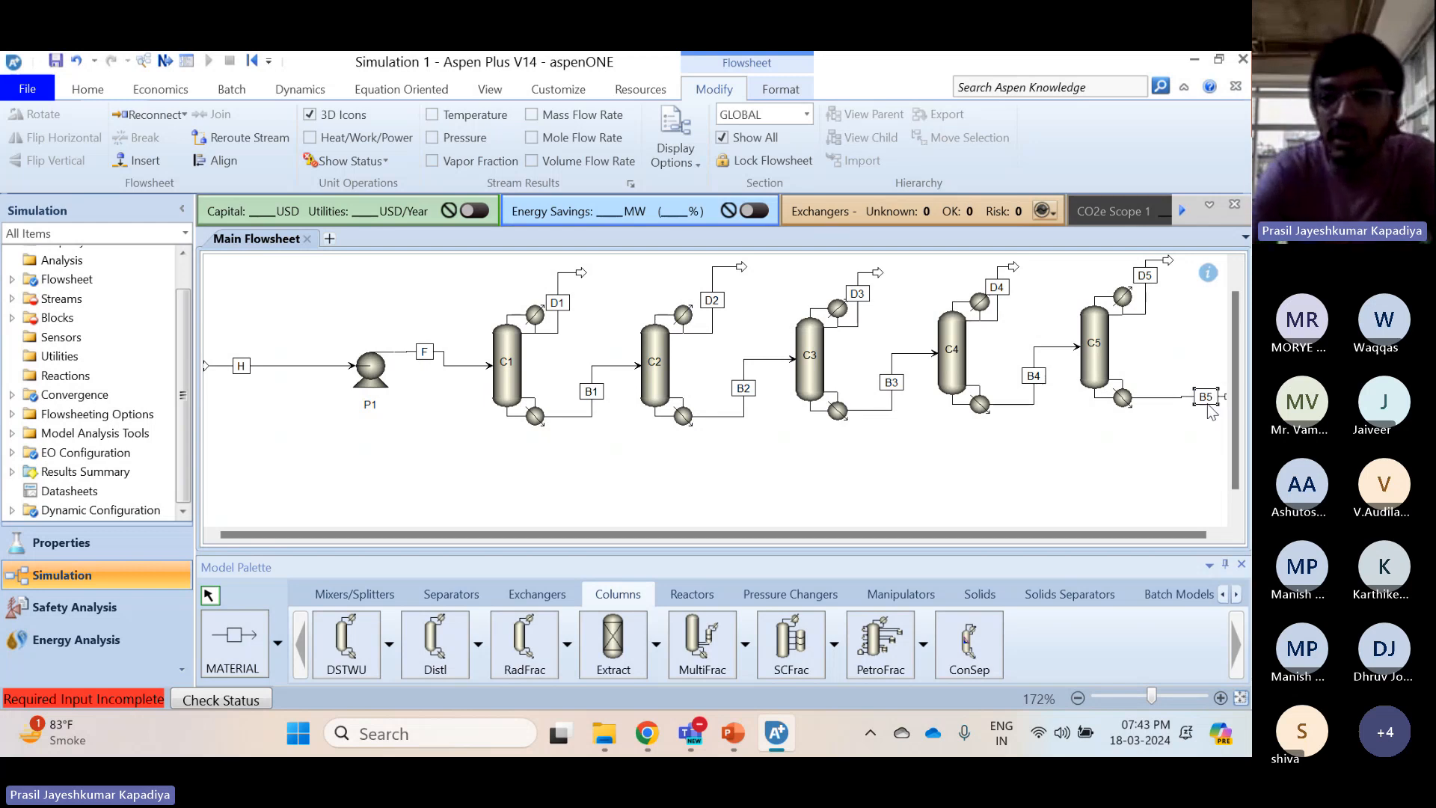
{"action": "left_click_drag", "start_coordinate": [1201, 404], "coordinate": [1167, 401]}
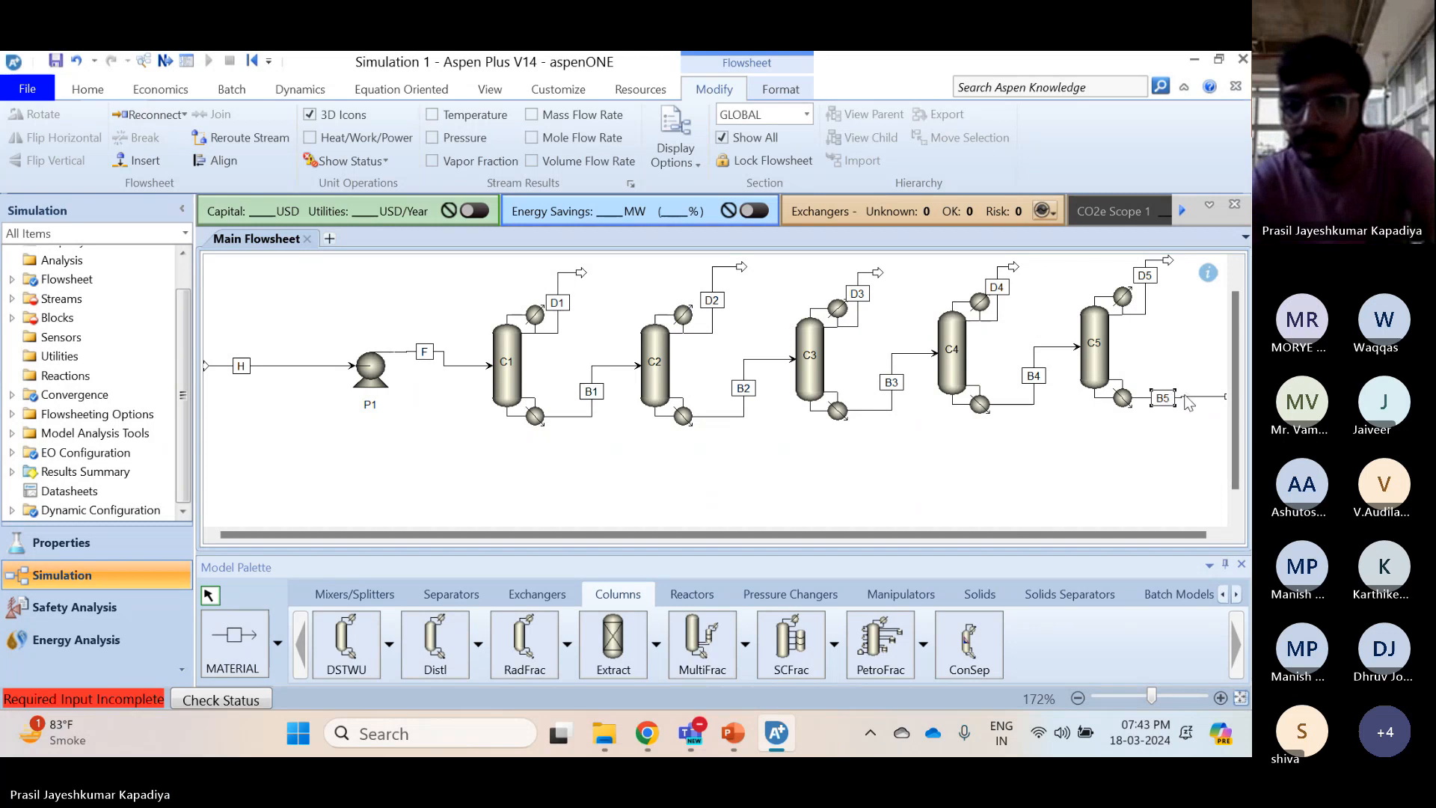
Align the blocks connected to column C5's bottoms stream B5
{"action": "right_click", "coordinate": [1190, 404]}
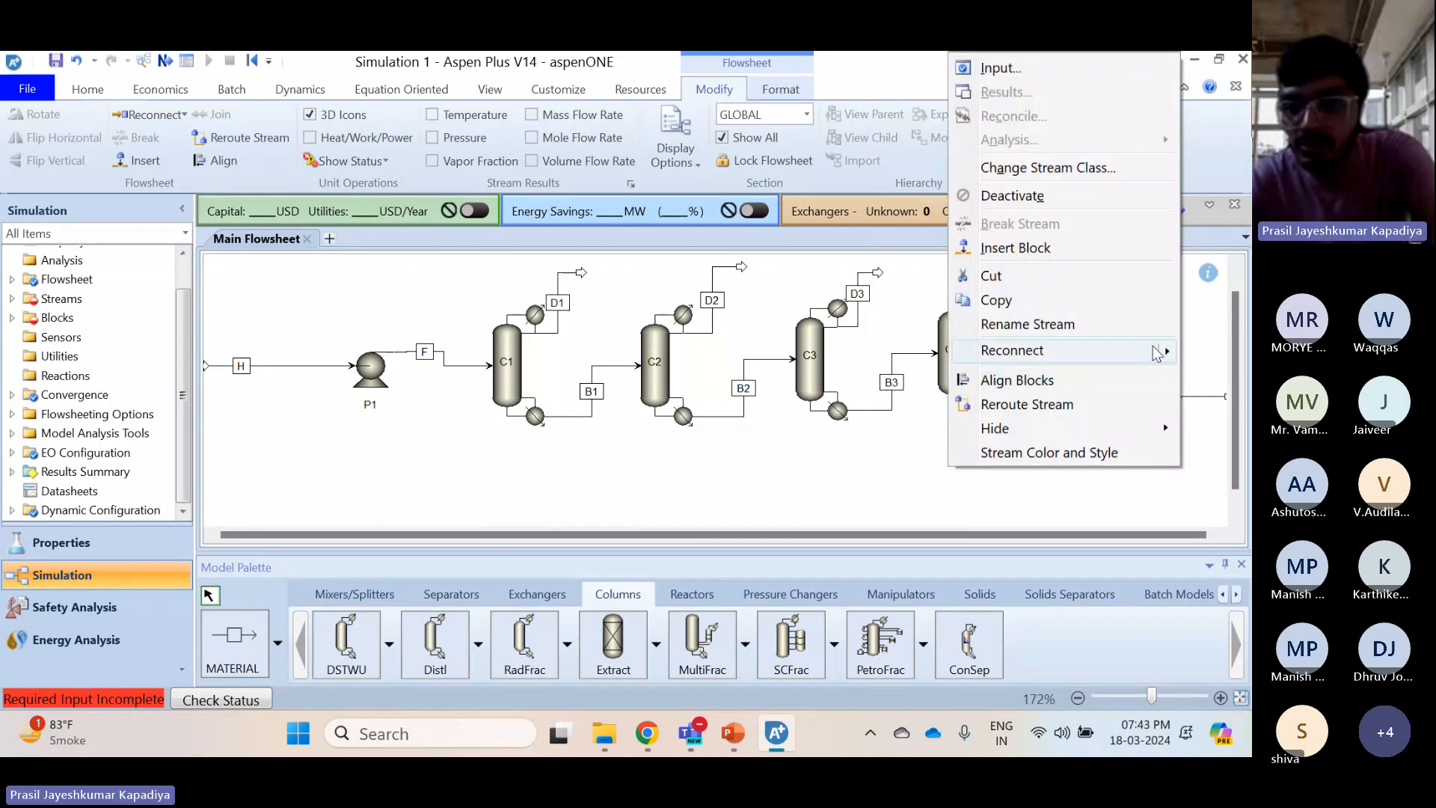
{"action": "right_click", "coordinate": [1192, 397]}
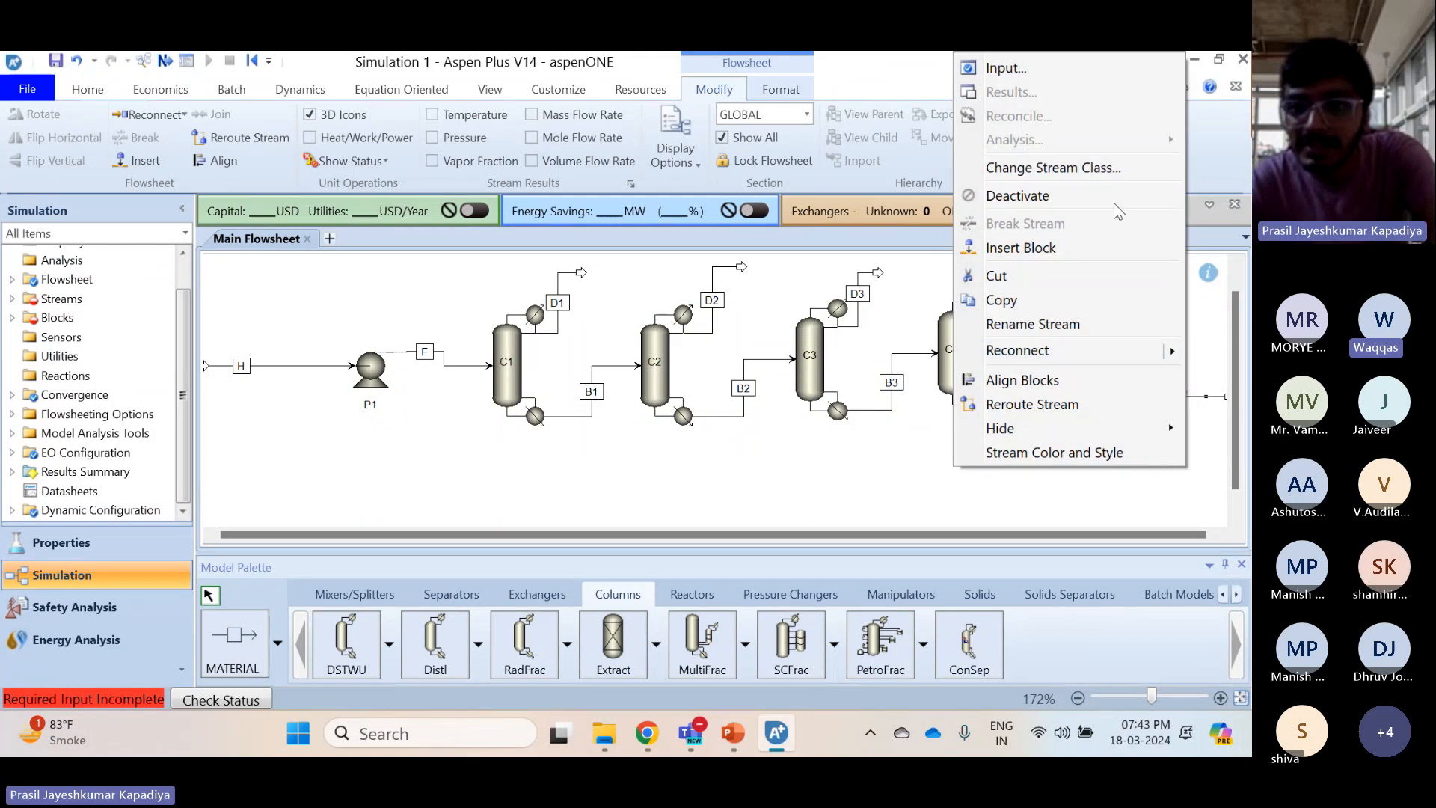
{"action": "left_click", "coordinate": [1070, 380]}
Check the Case study 1 slide in PowerPoint, return to Aspen Plus and show the whole distillation train
{"action": "mouse_move", "coordinate": [690, 735]}
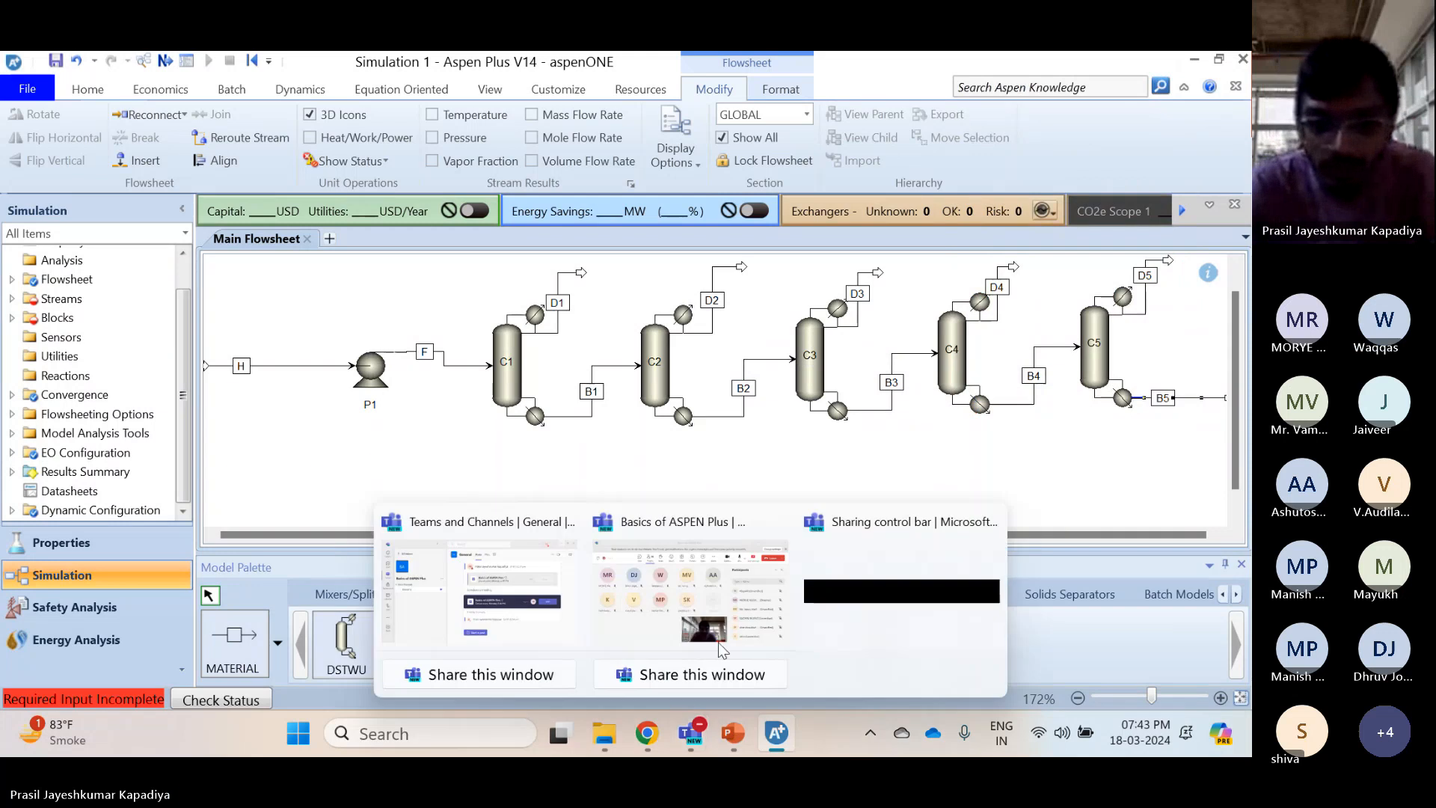
{"action": "left_click", "coordinate": [721, 608]}
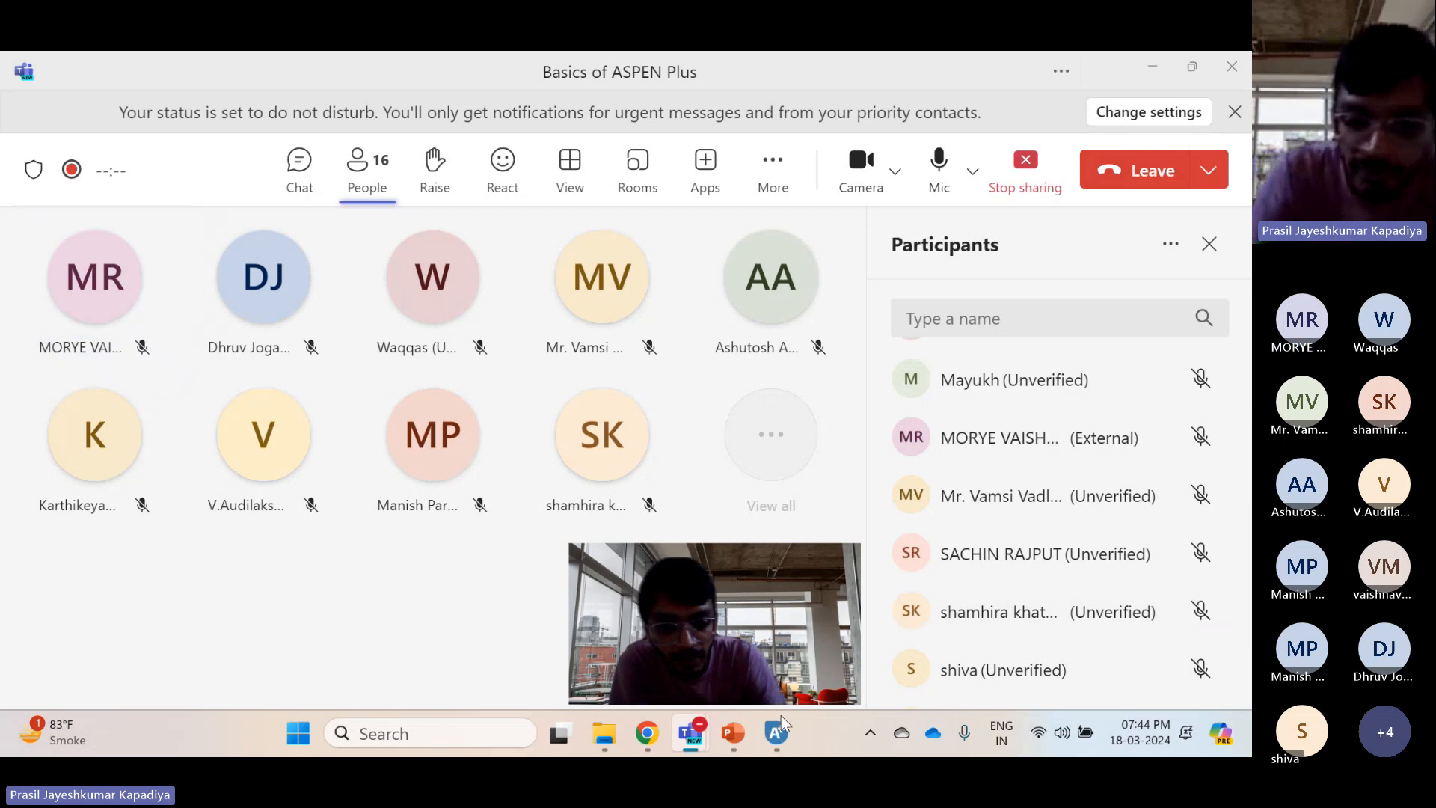
{"action": "left_click", "coordinate": [732, 732]}
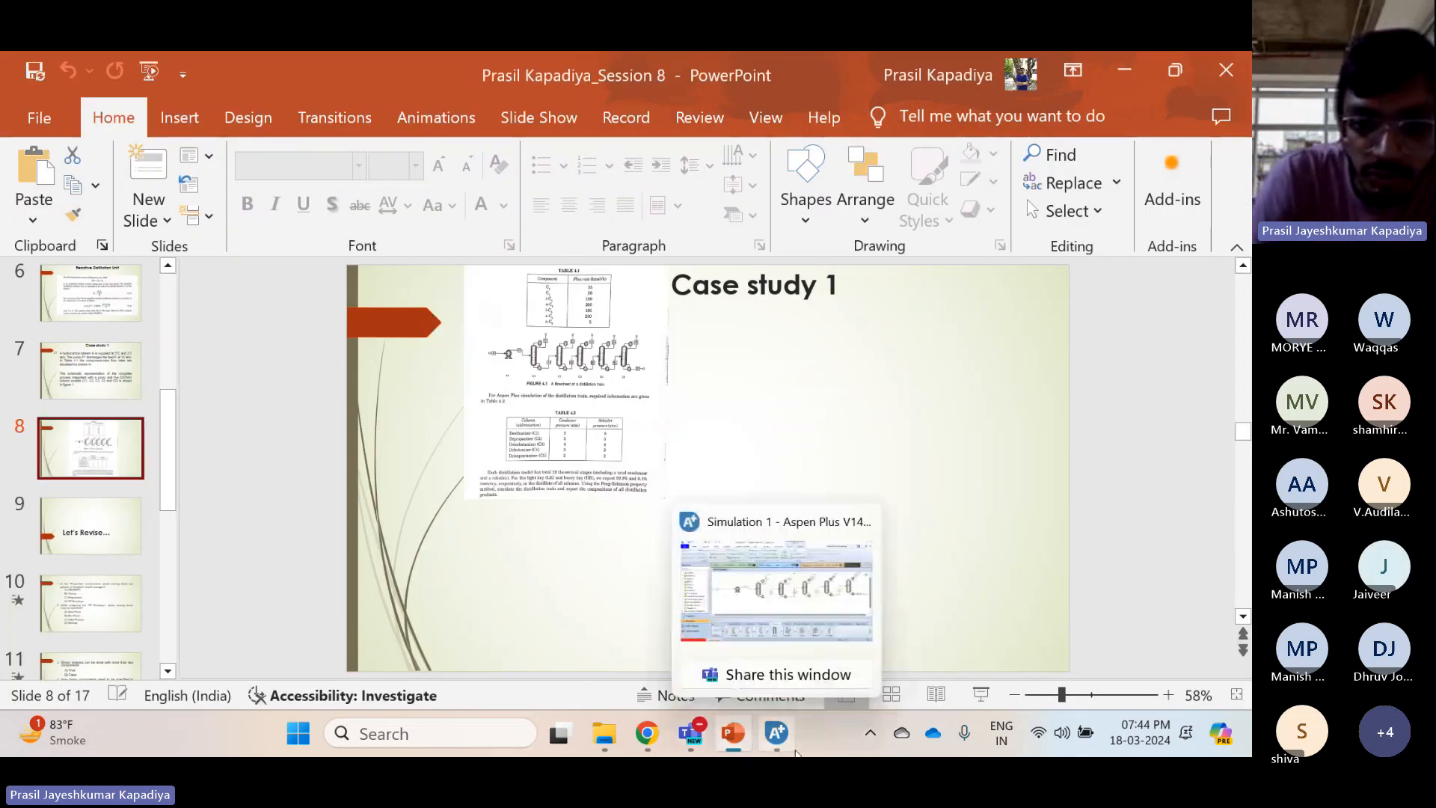
{"action": "left_click", "coordinate": [776, 734]}
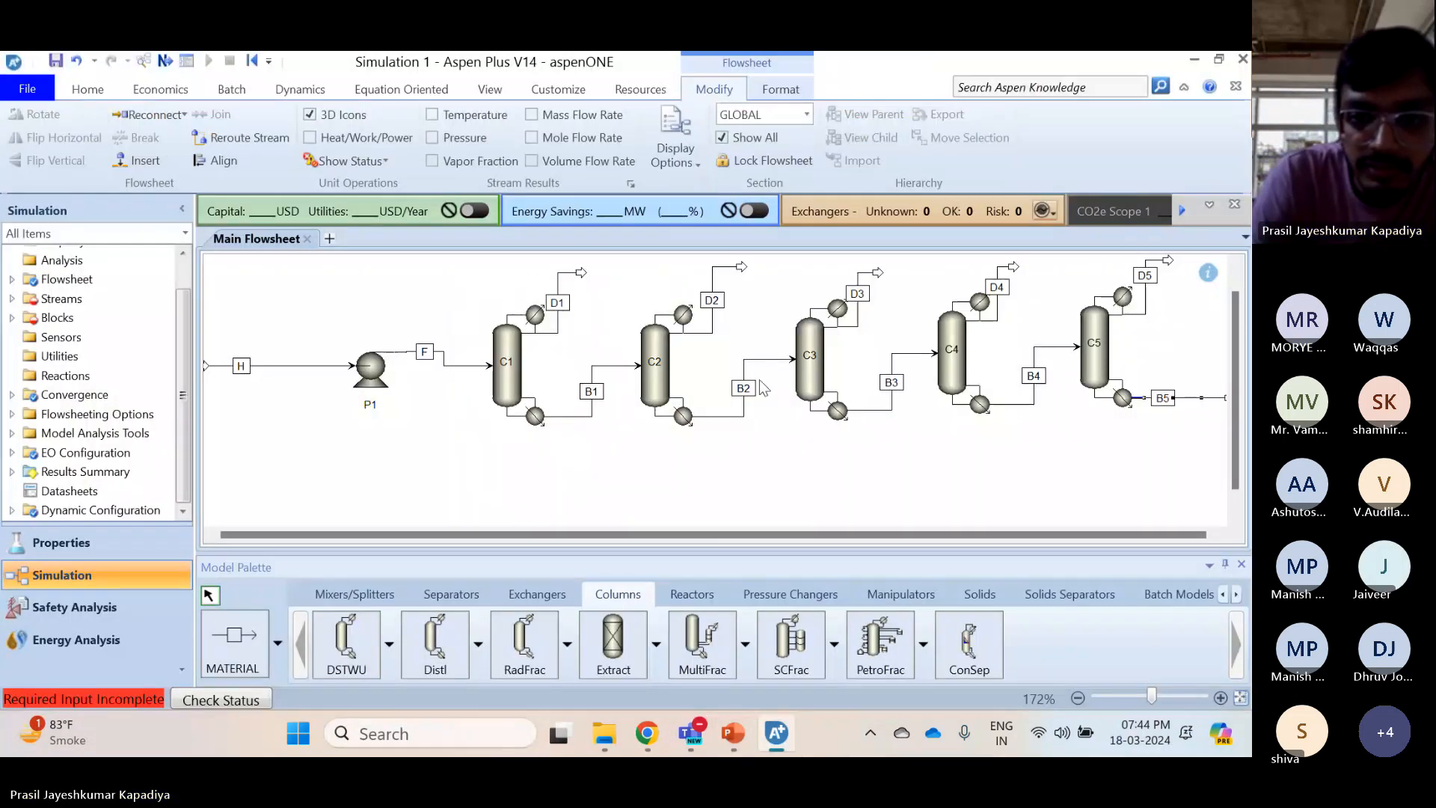
{"action": "left_click", "coordinate": [909, 502]}
{"action": "scroll", "coordinate": [909, 502], "scroll_direction": "down", "scroll_amount": 2}
{"action": "scroll", "coordinate": [909, 501], "scroll_direction": "up", "scroll_amount": 1}
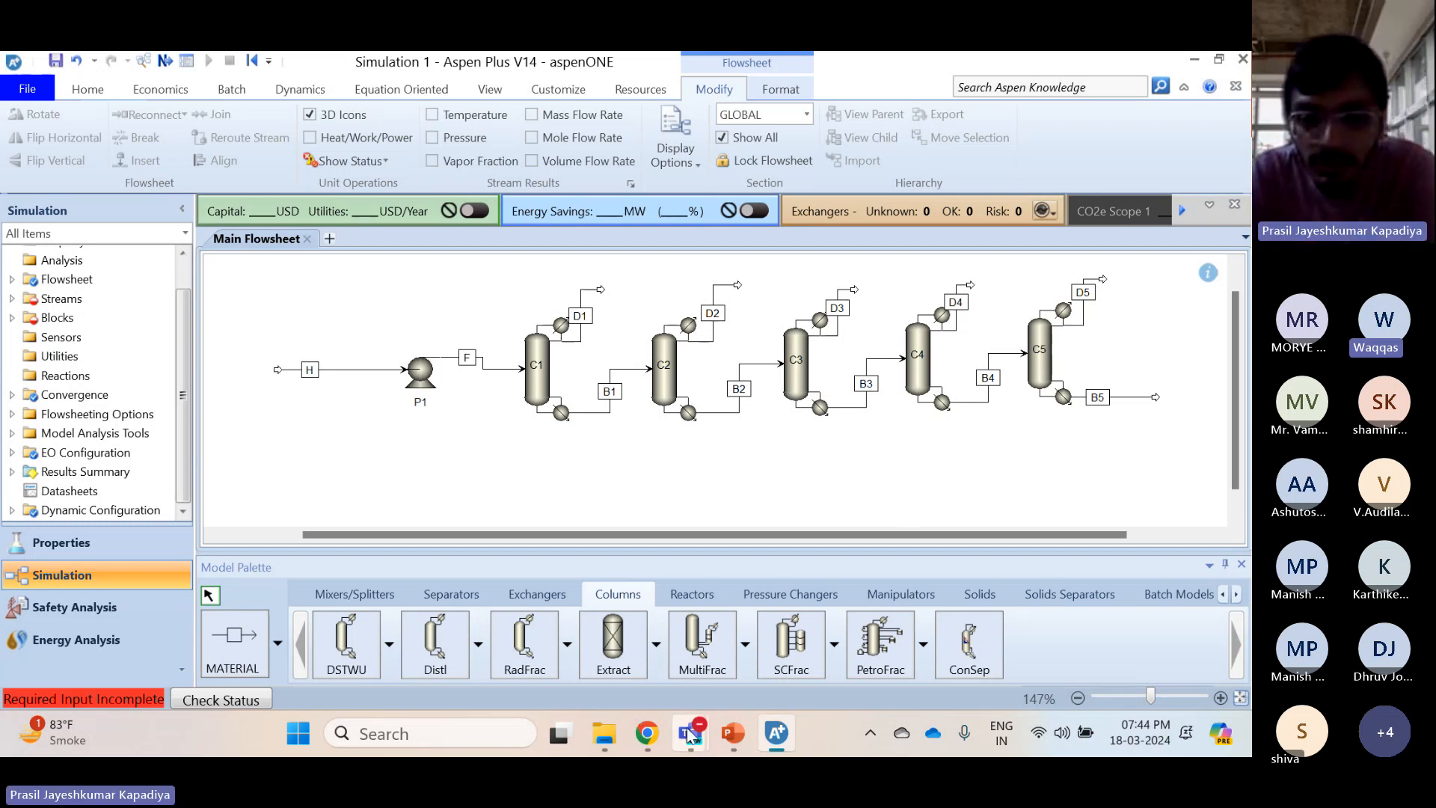
Review the flowsheet at column C1, the distillate streams and the final bottoms stream B5
{"action": "mouse_move", "coordinate": [692, 734]}
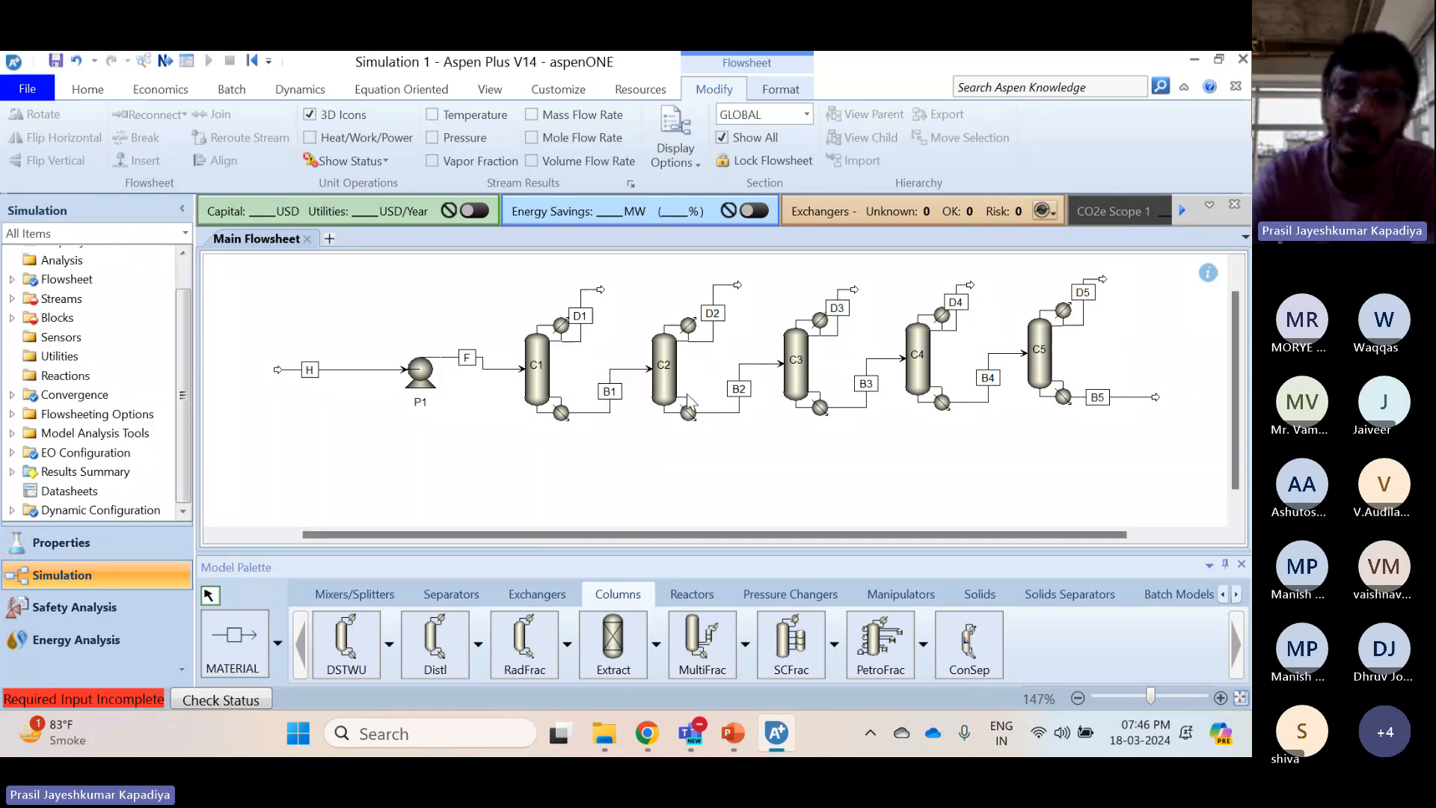
{"action": "left_click", "coordinate": [541, 380]}
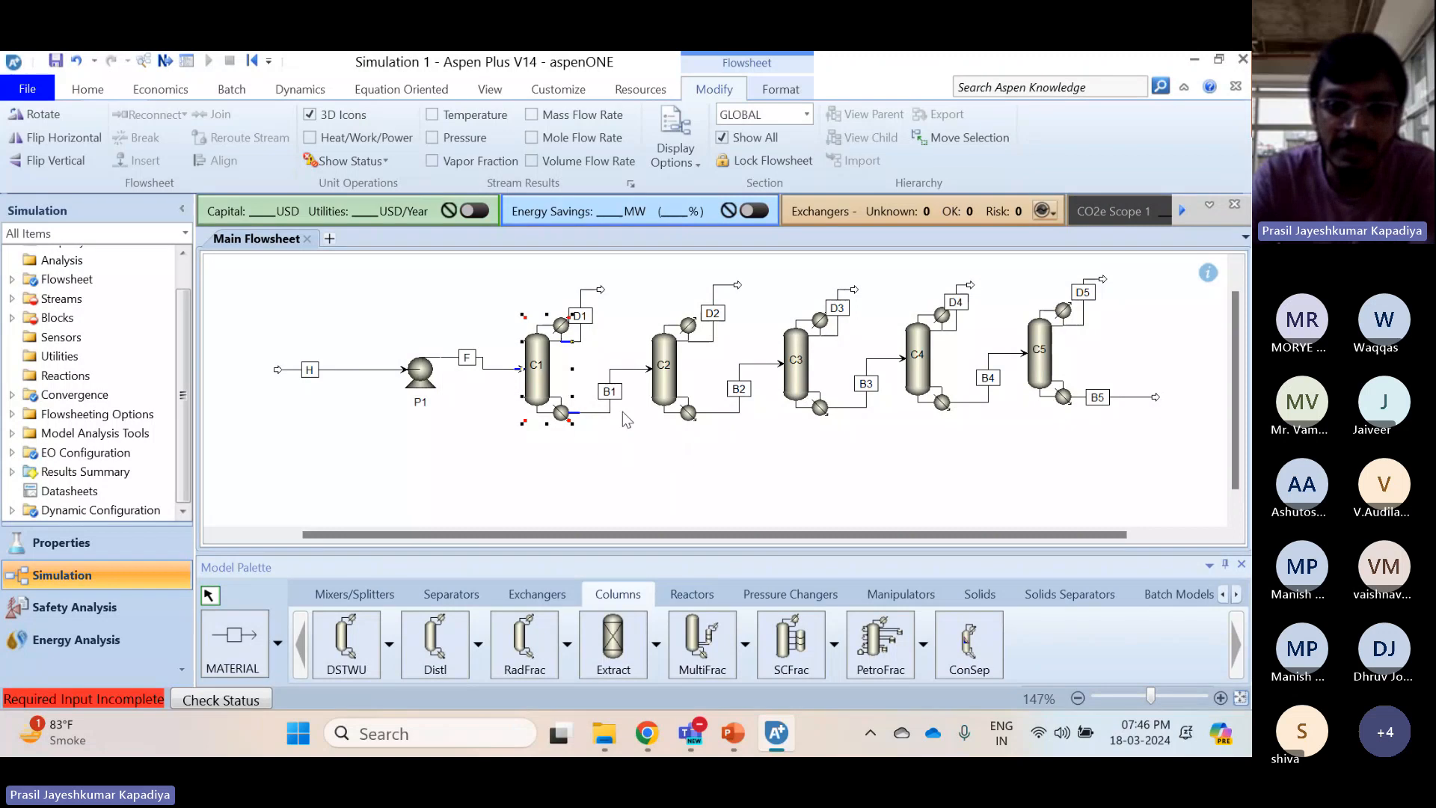
{"action": "left_click", "coordinate": [610, 426]}
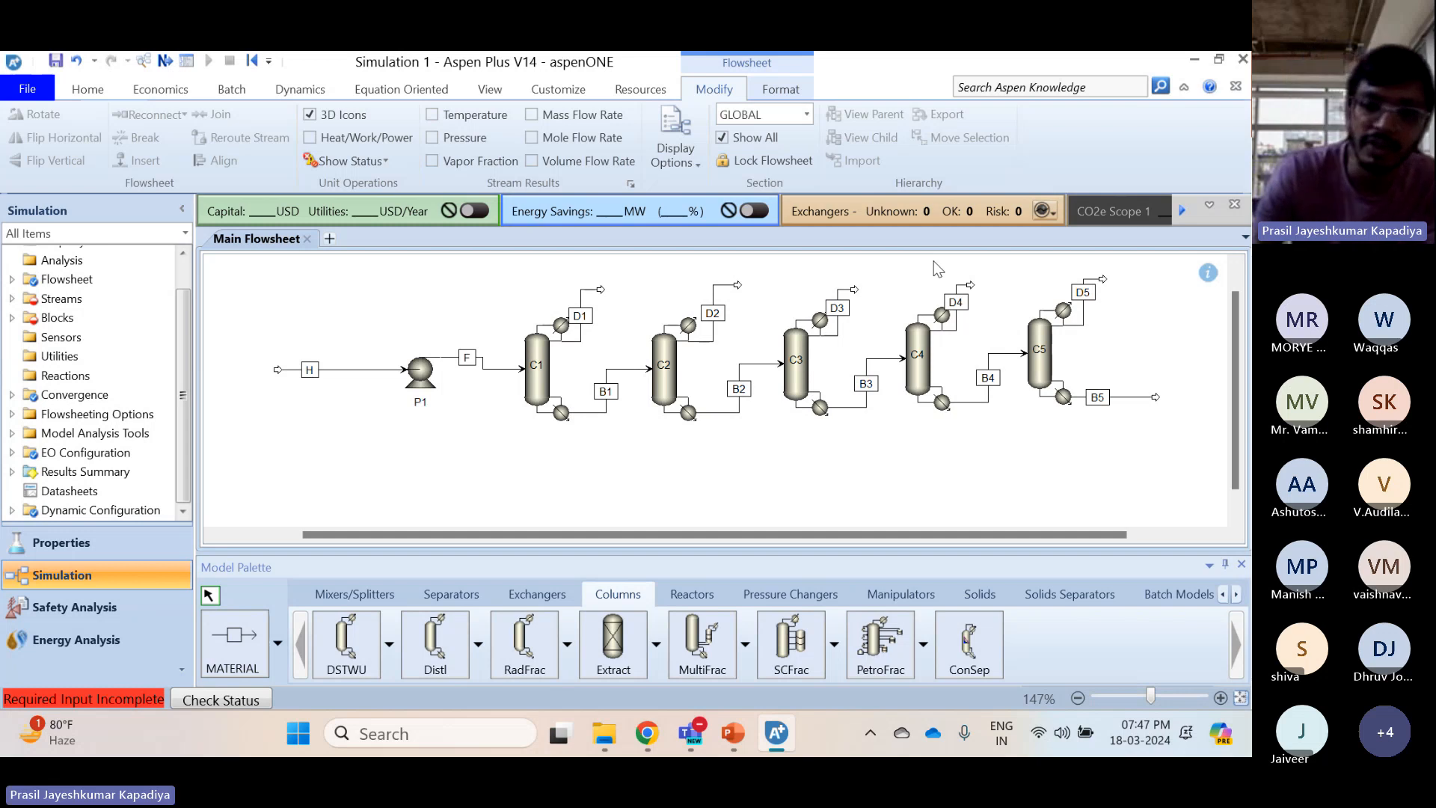
{"action": "left_click", "coordinate": [543, 390]}
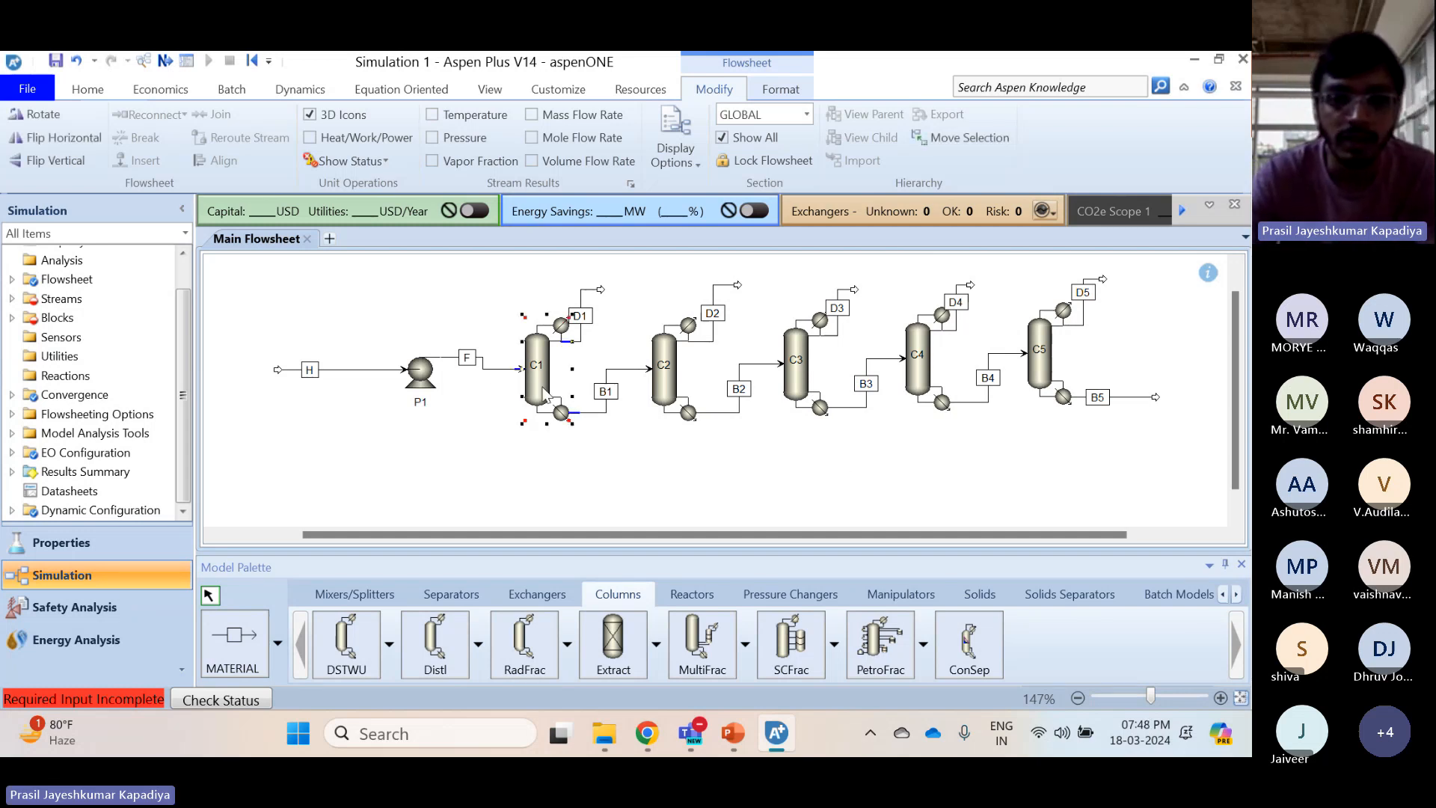
{"action": "left_click", "coordinate": [585, 319]}
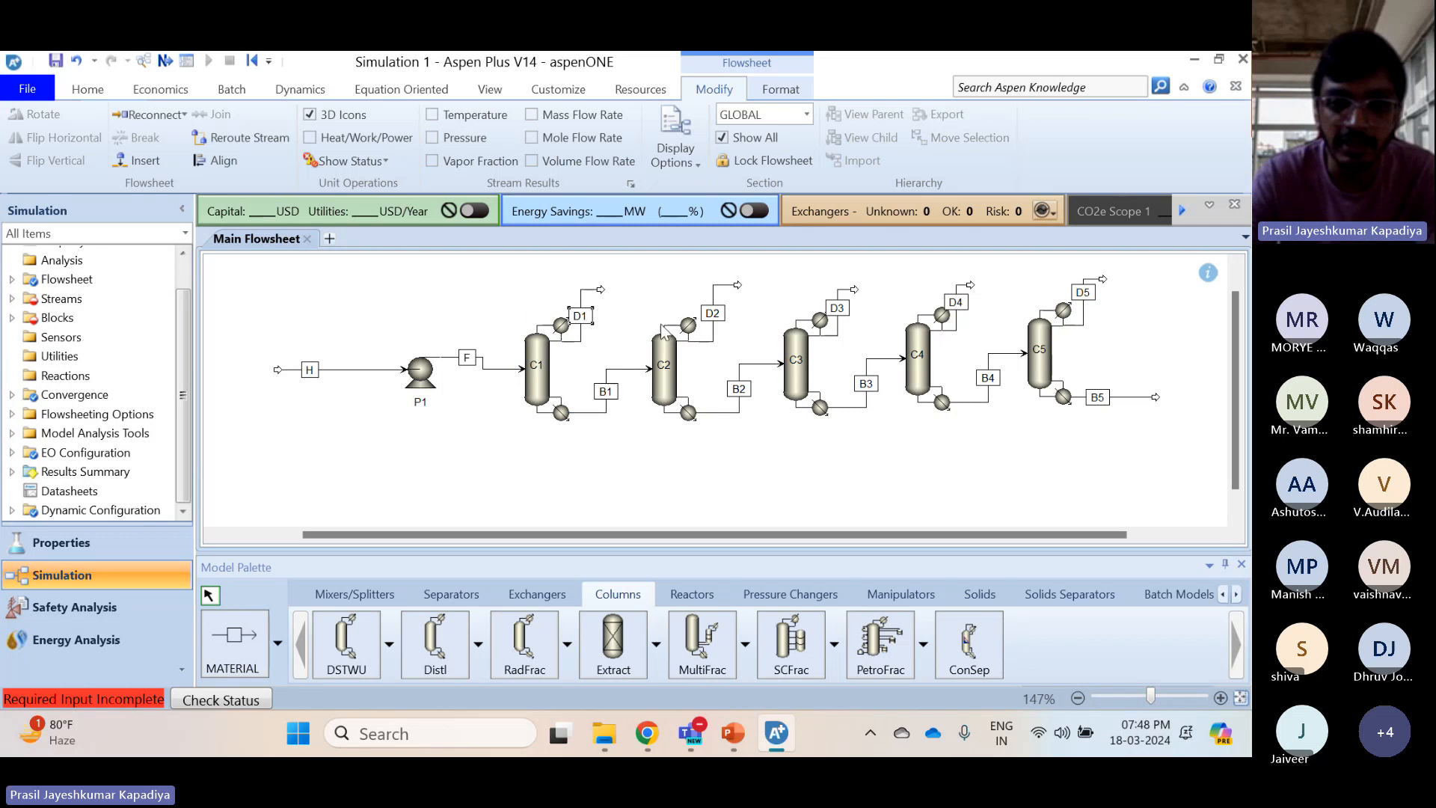
{"action": "left_click", "coordinate": [720, 318]}
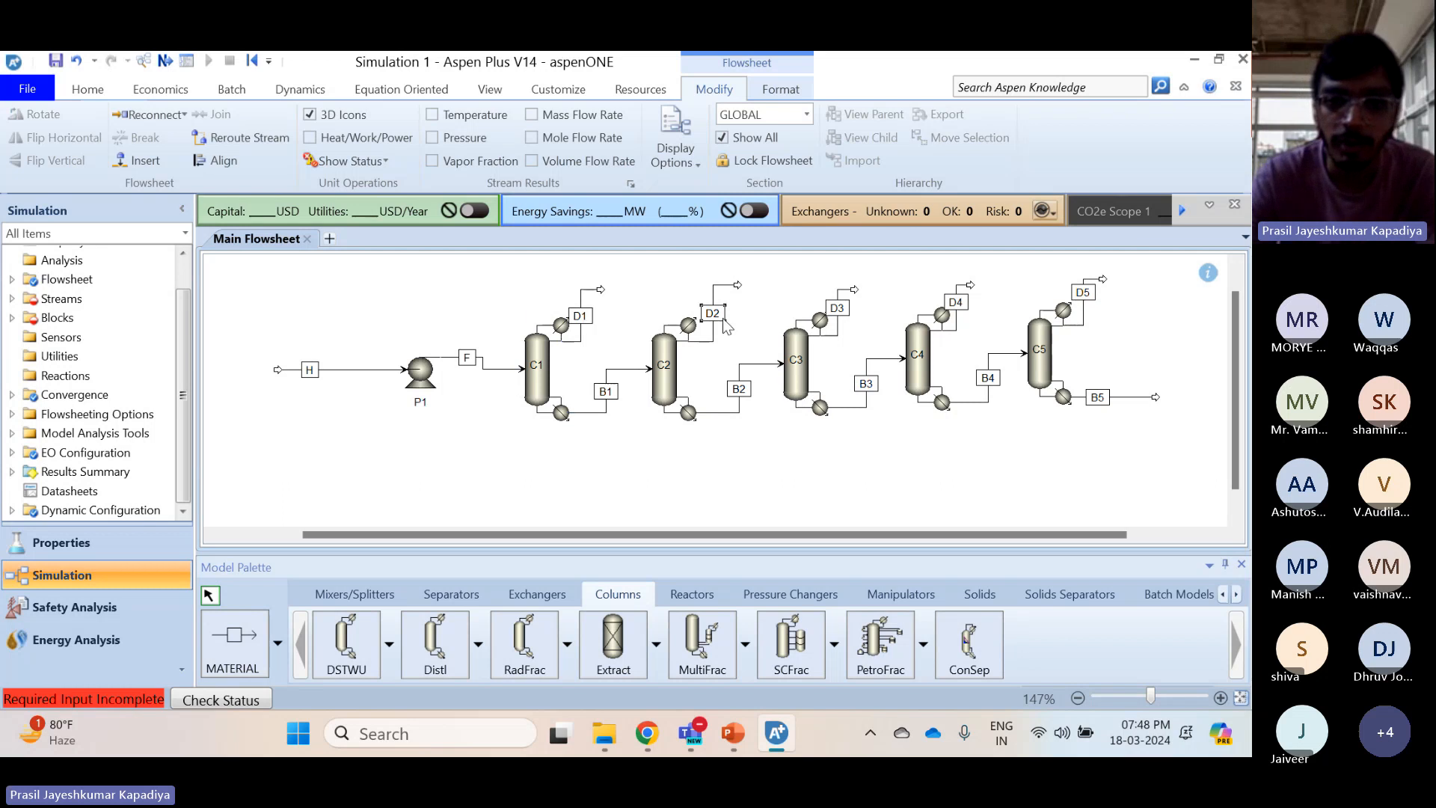
{"action": "left_click", "coordinate": [853, 312]}
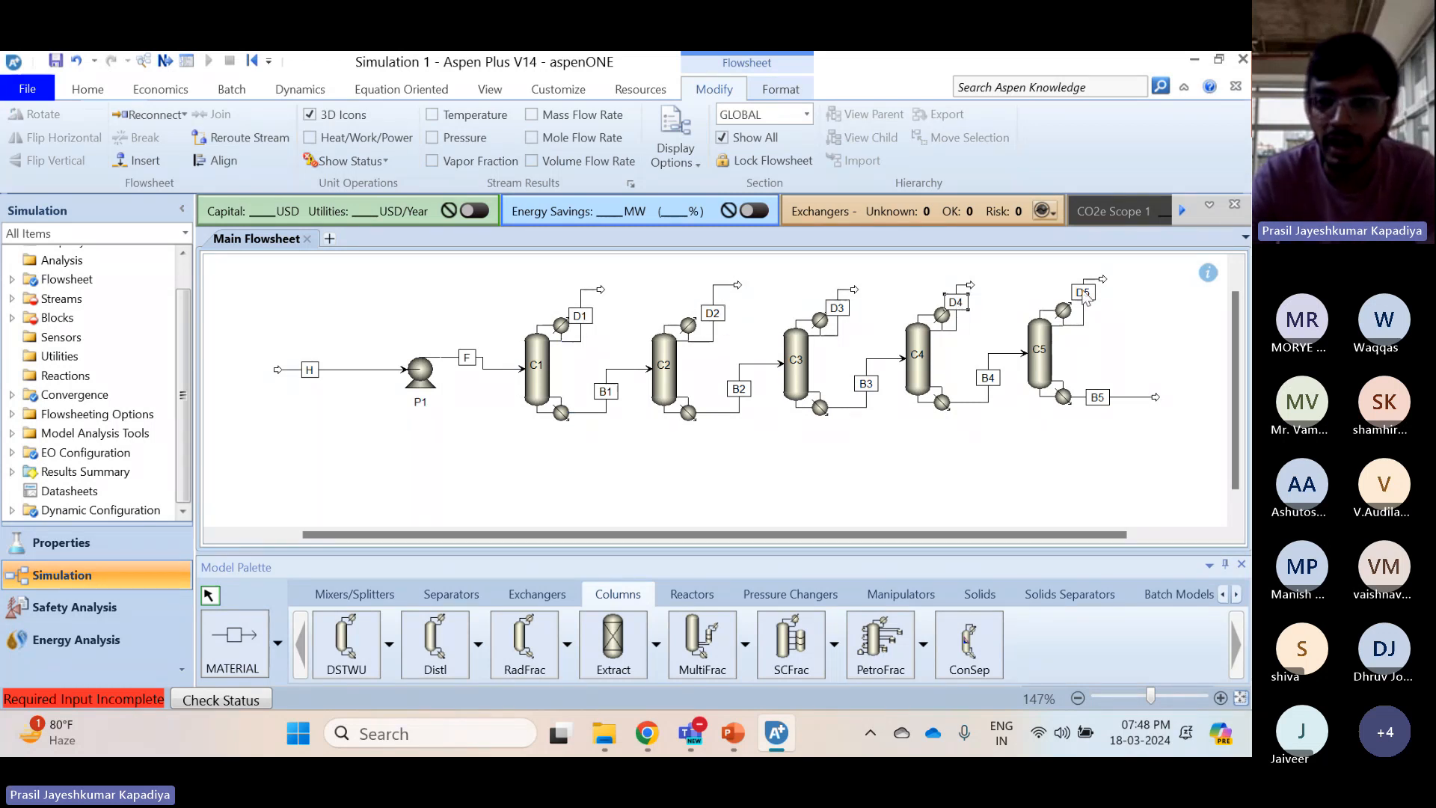
{"action": "left_click", "coordinate": [1100, 398]}
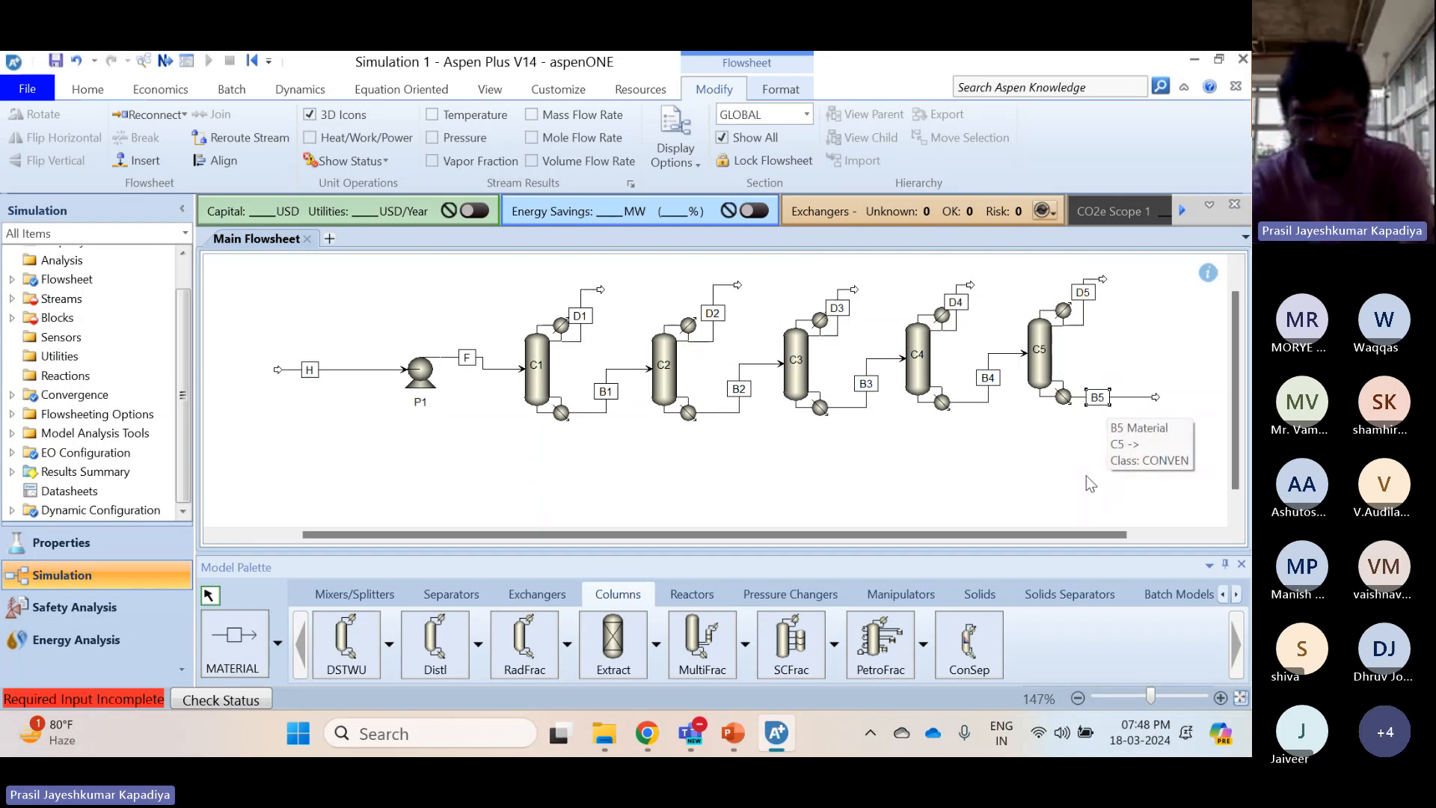
{"action": "left_click", "coordinate": [1139, 438]}
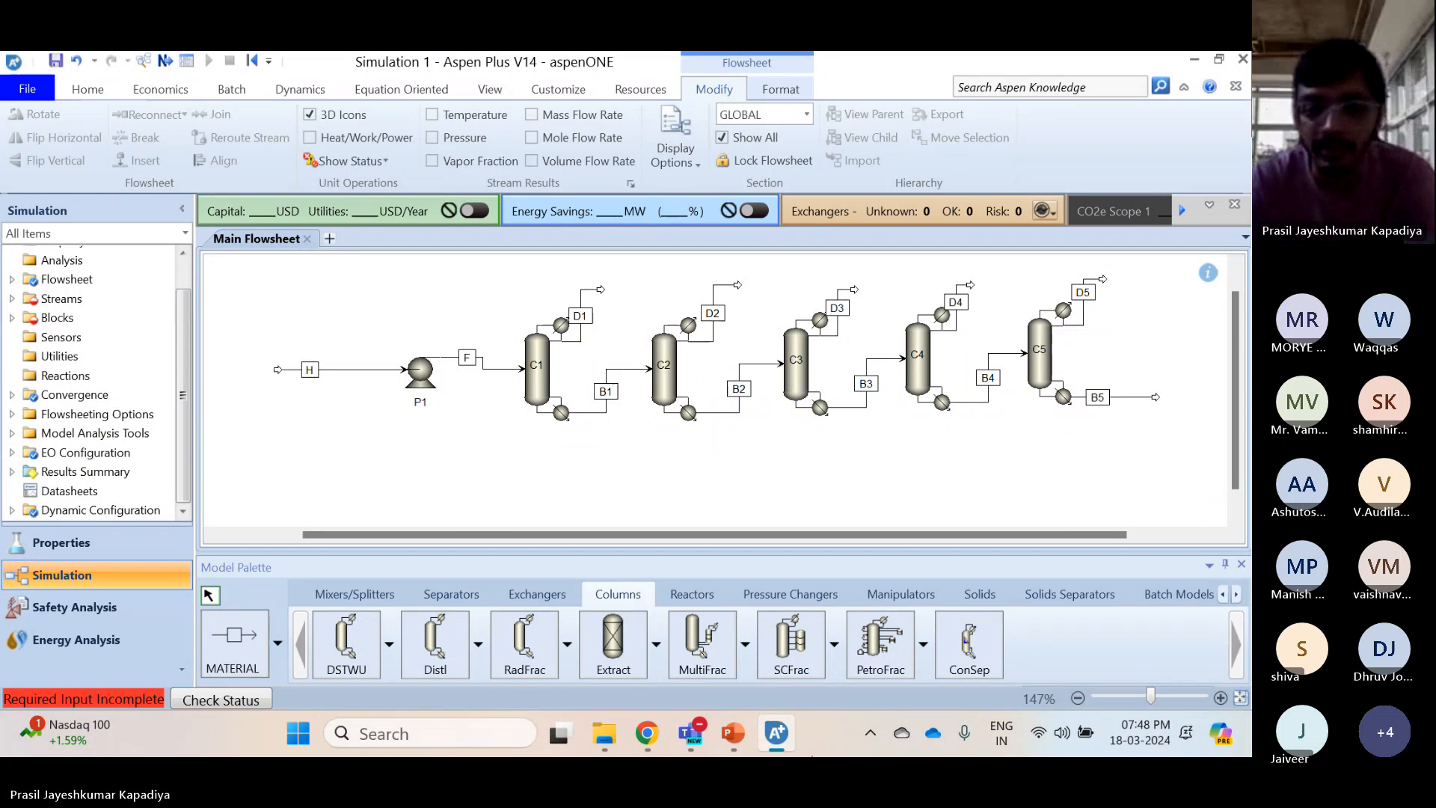
{"action": "mouse_move", "coordinate": [690, 735]}
{"action": "left_click", "coordinate": [733, 627]}
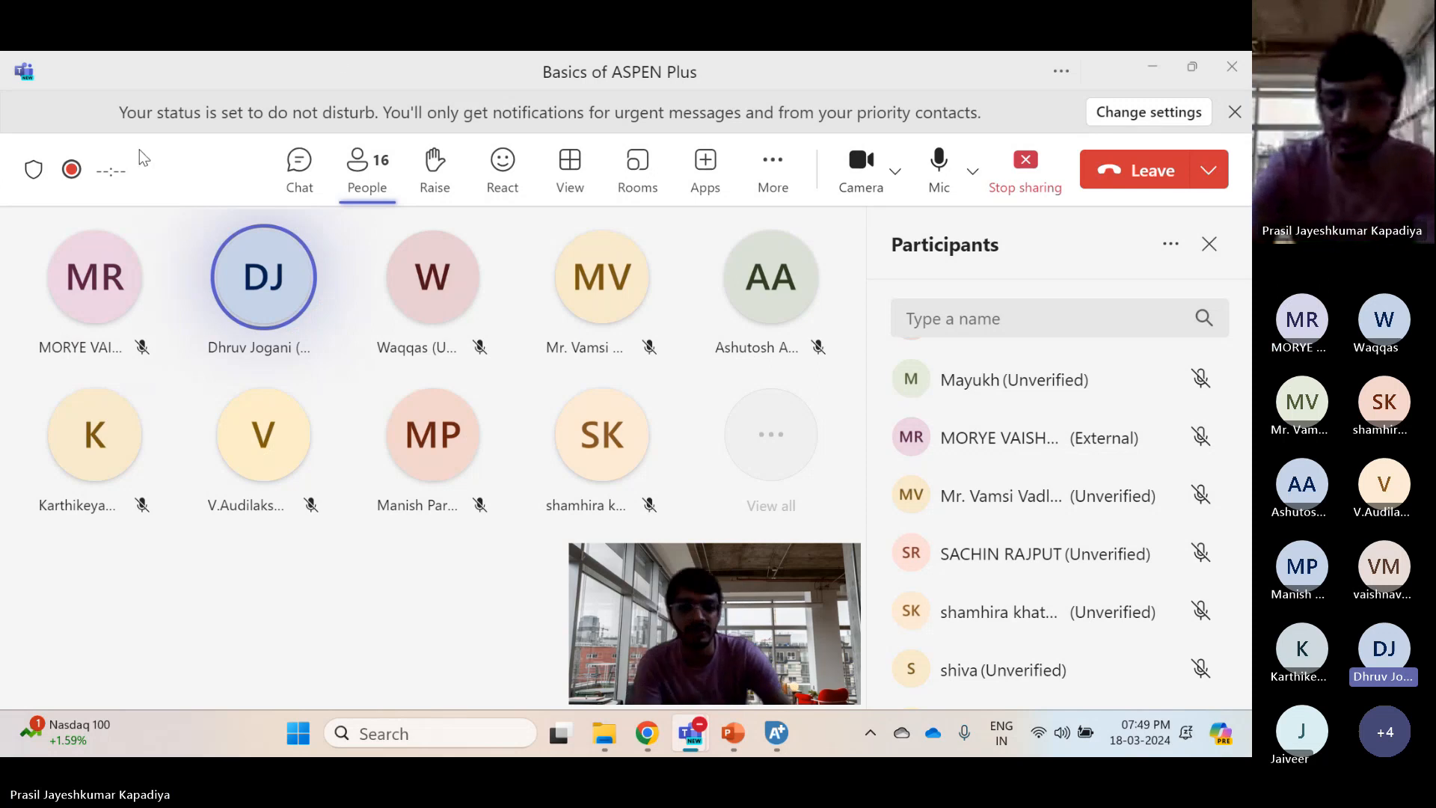
{"action": "left_click", "coordinate": [782, 737]}
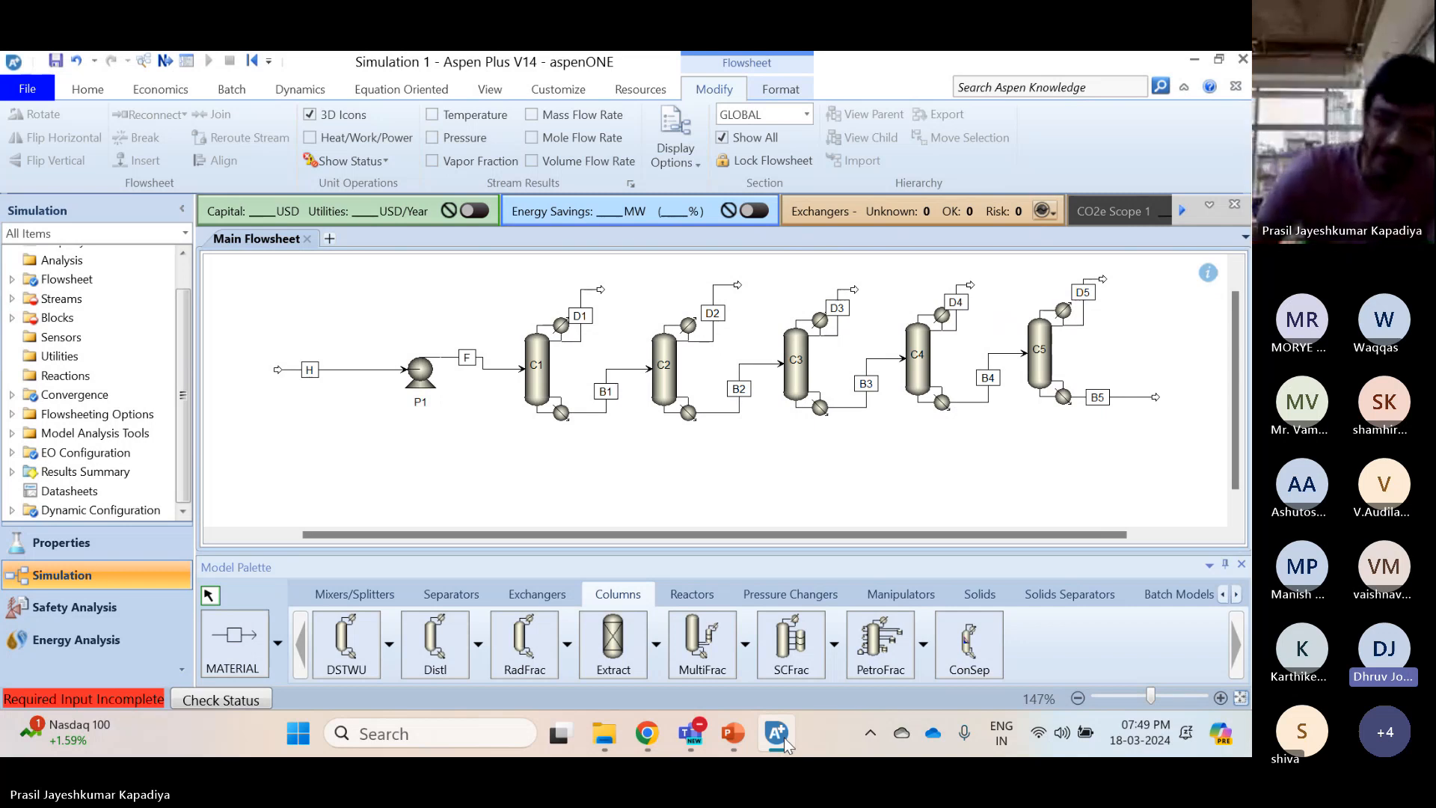
Open the input of feed stream H and set its temperature to 5 C and pressure to 2.5 atm
{"action": "left_click", "coordinate": [334, 370]}
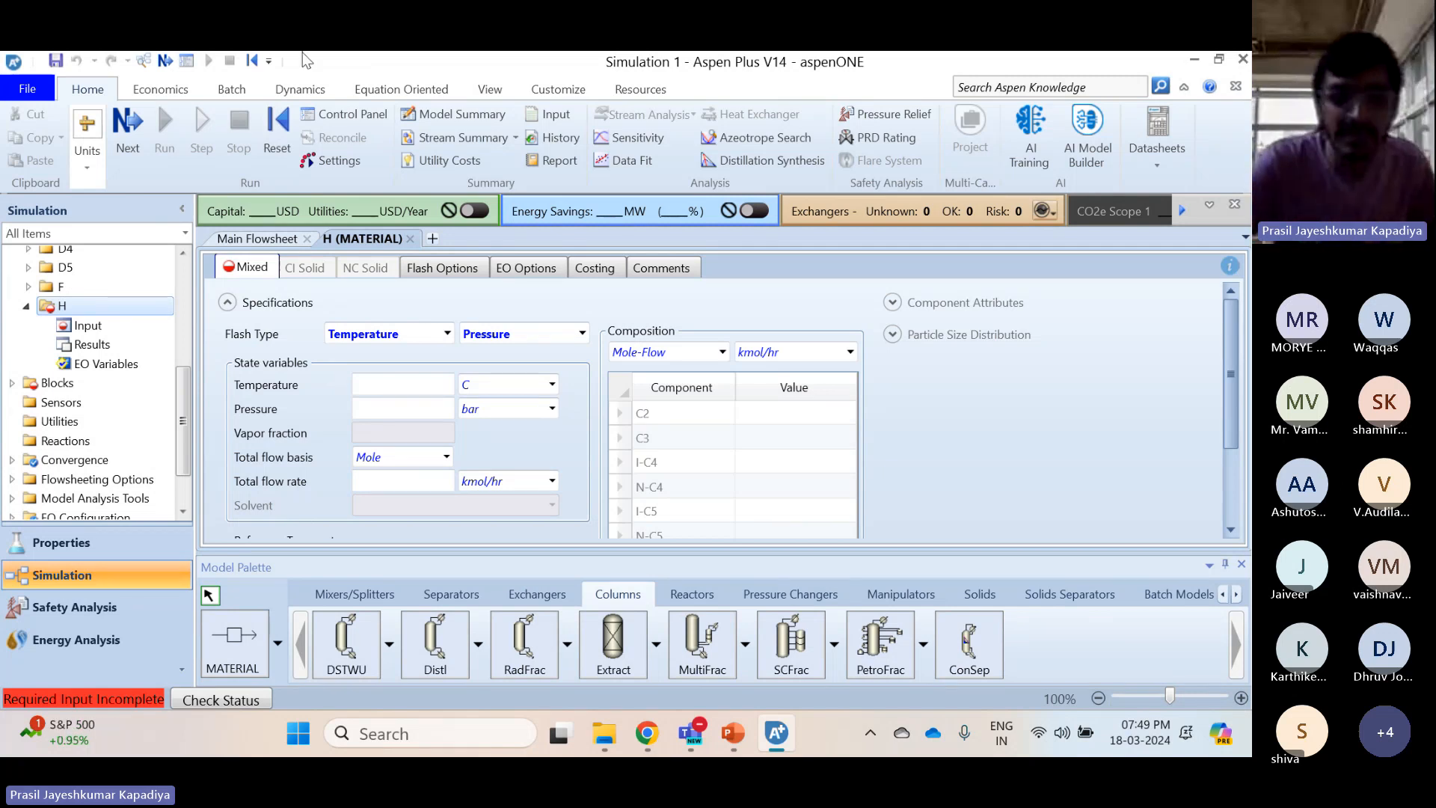
{"action": "left_click", "coordinate": [422, 386]}
{"action": "type", "text": "5"}
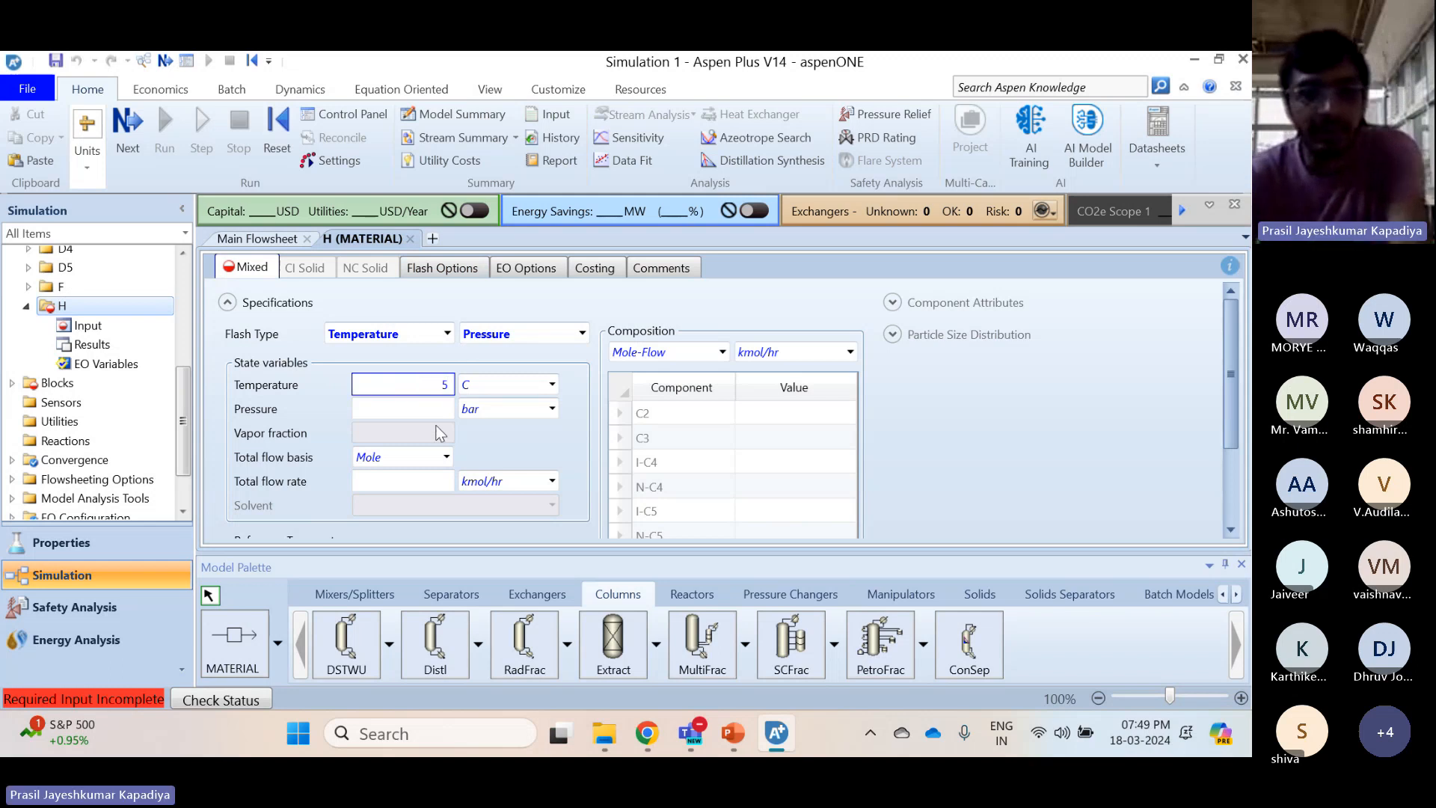
{"action": "key", "text": "Tab"}
{"action": "type", "text": "2.5"}
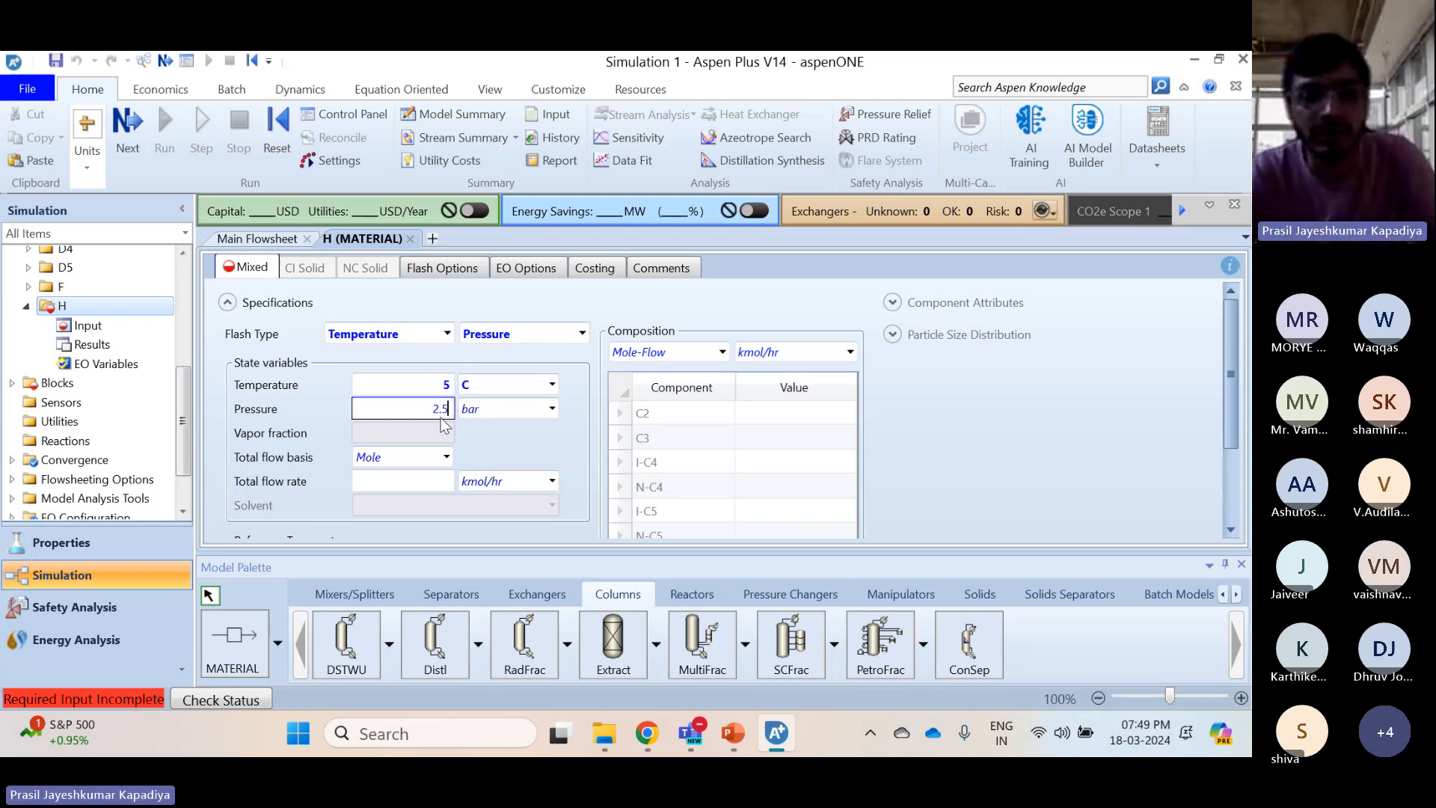
{"action": "left_click", "coordinate": [552, 408]}
{"action": "left_click", "coordinate": [496, 447]}
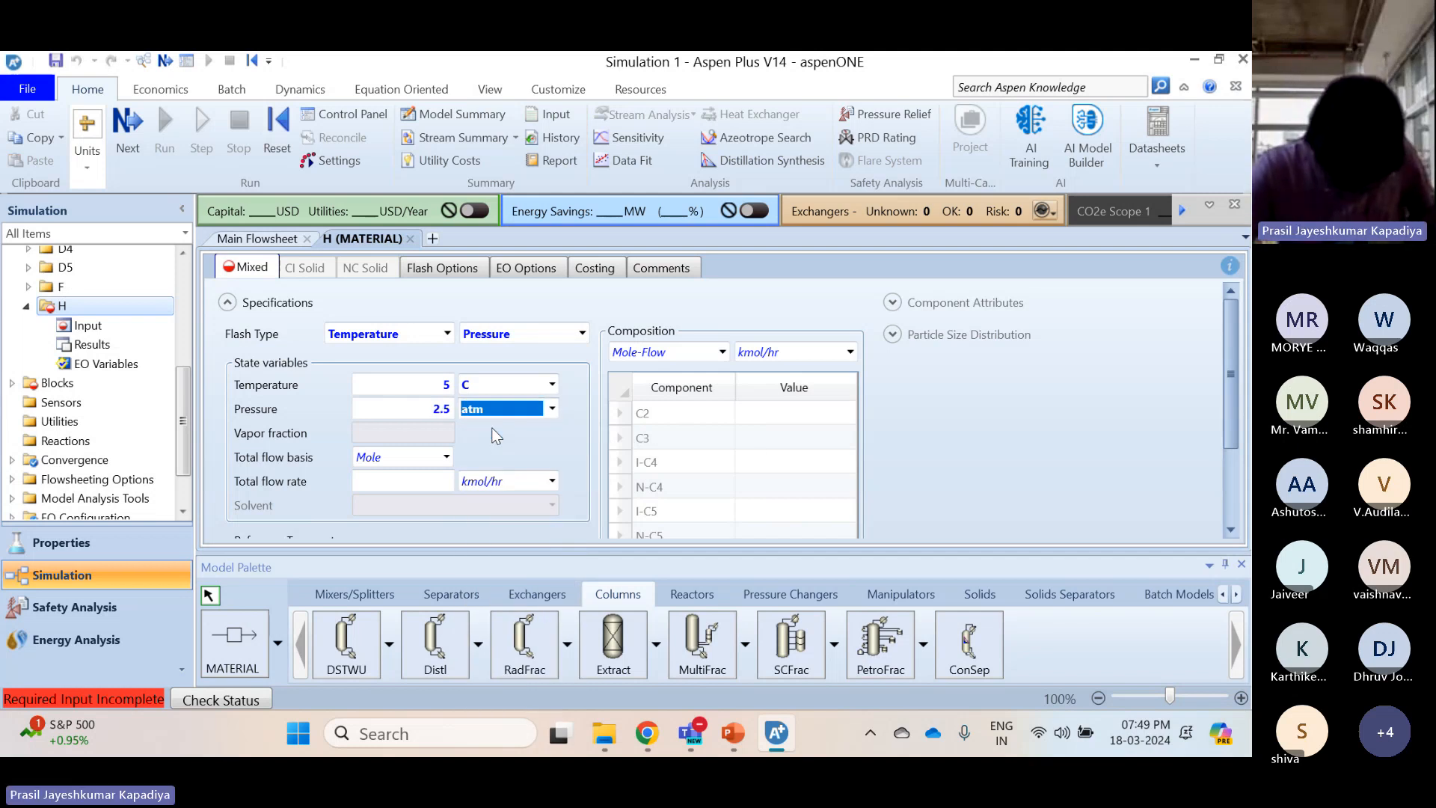
{"action": "left_click", "coordinate": [722, 351]}
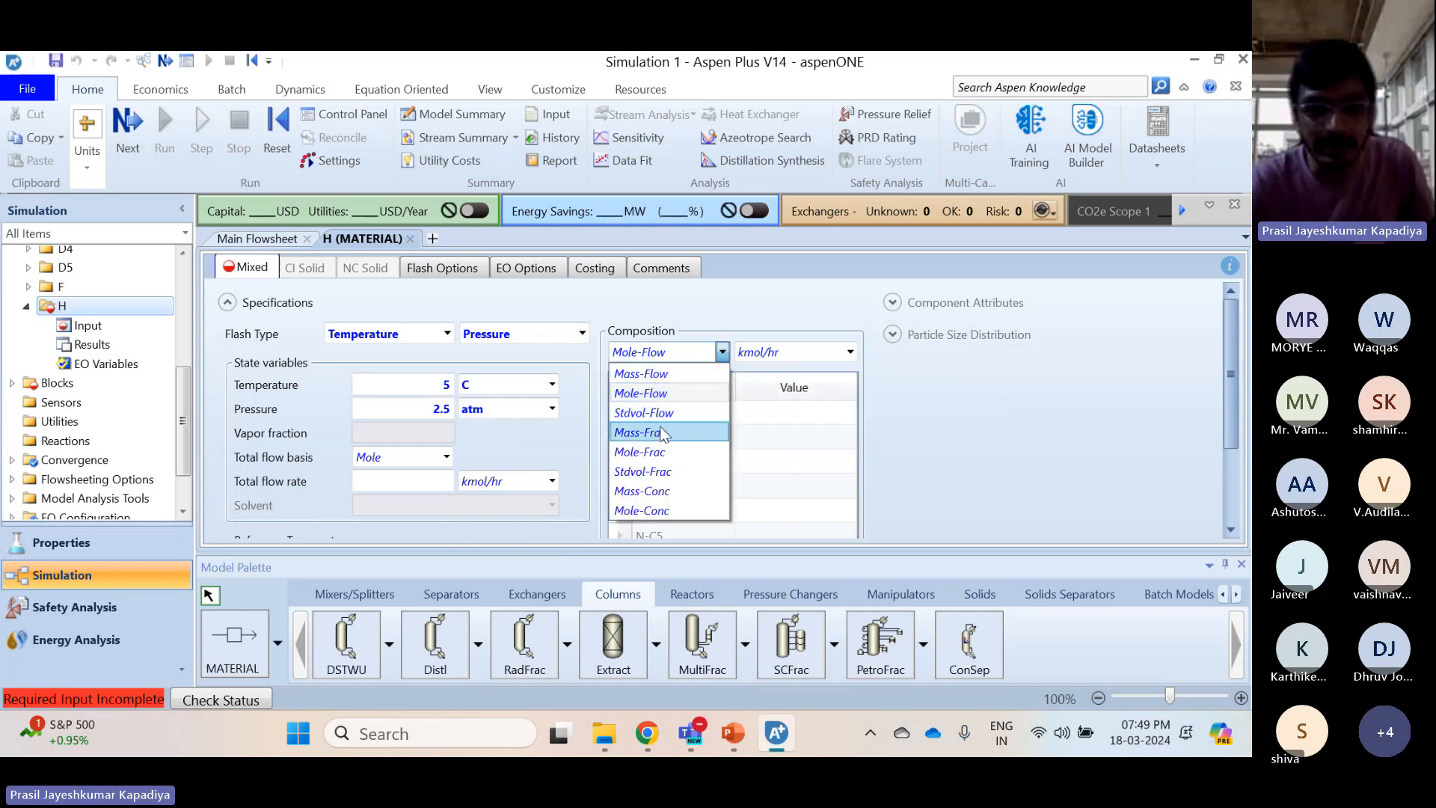
{"action": "left_click", "coordinate": [663, 452]}
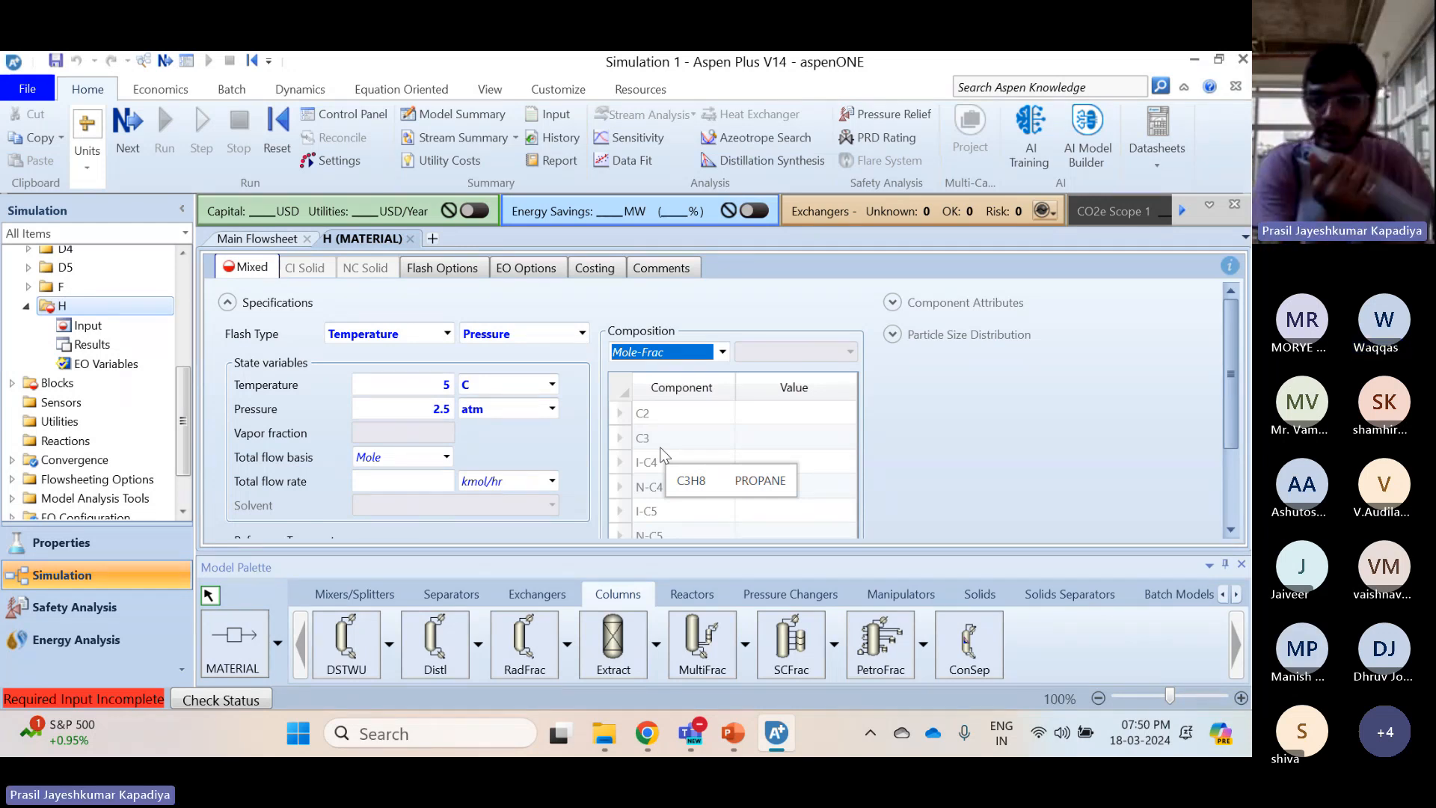
{"action": "left_click", "coordinate": [723, 351]}
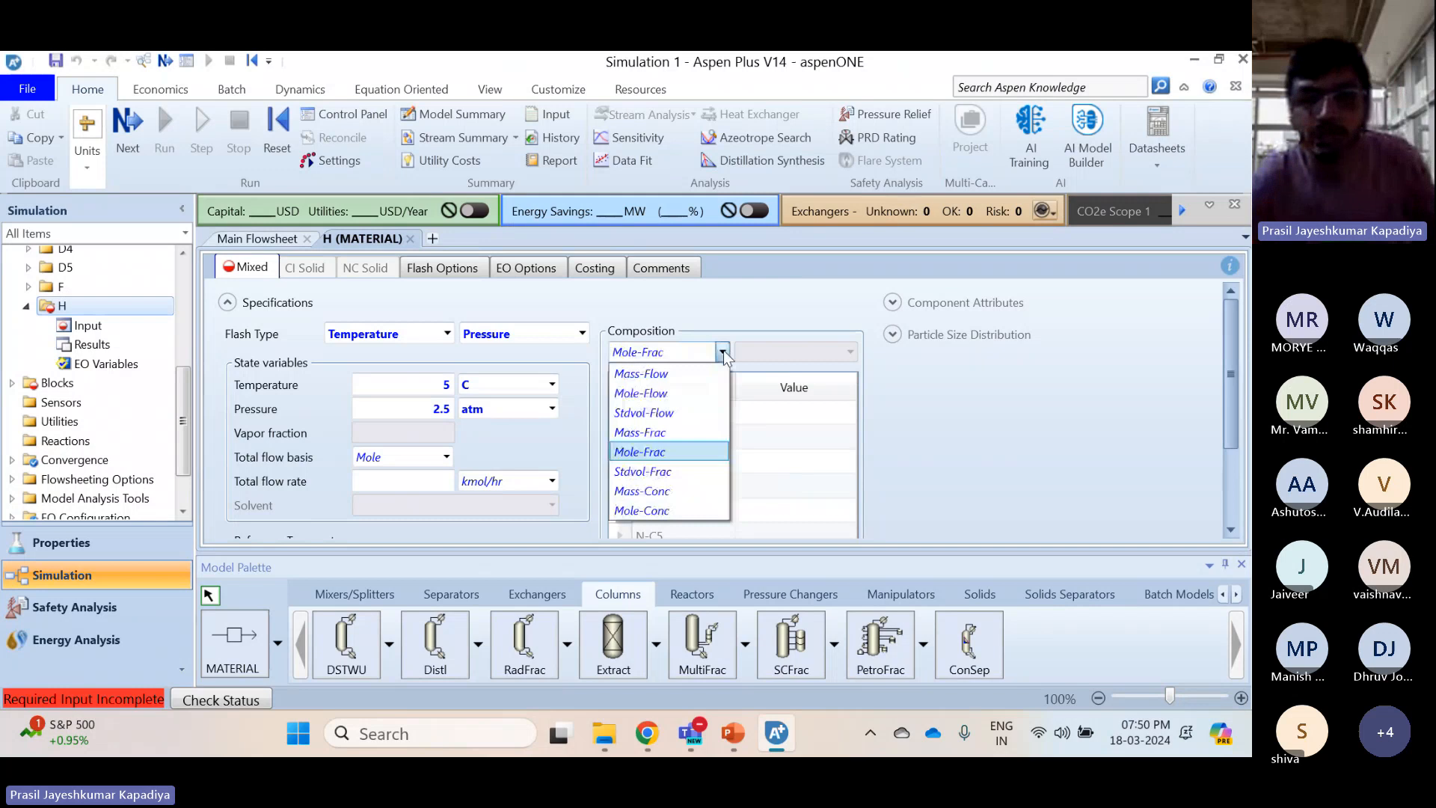
{"action": "left_click", "coordinate": [655, 391]}
Enter stream H's component mole flows in kmol/hr: C2 35, C3 50 and I-C4 130
{"action": "left_click", "coordinate": [797, 417]}
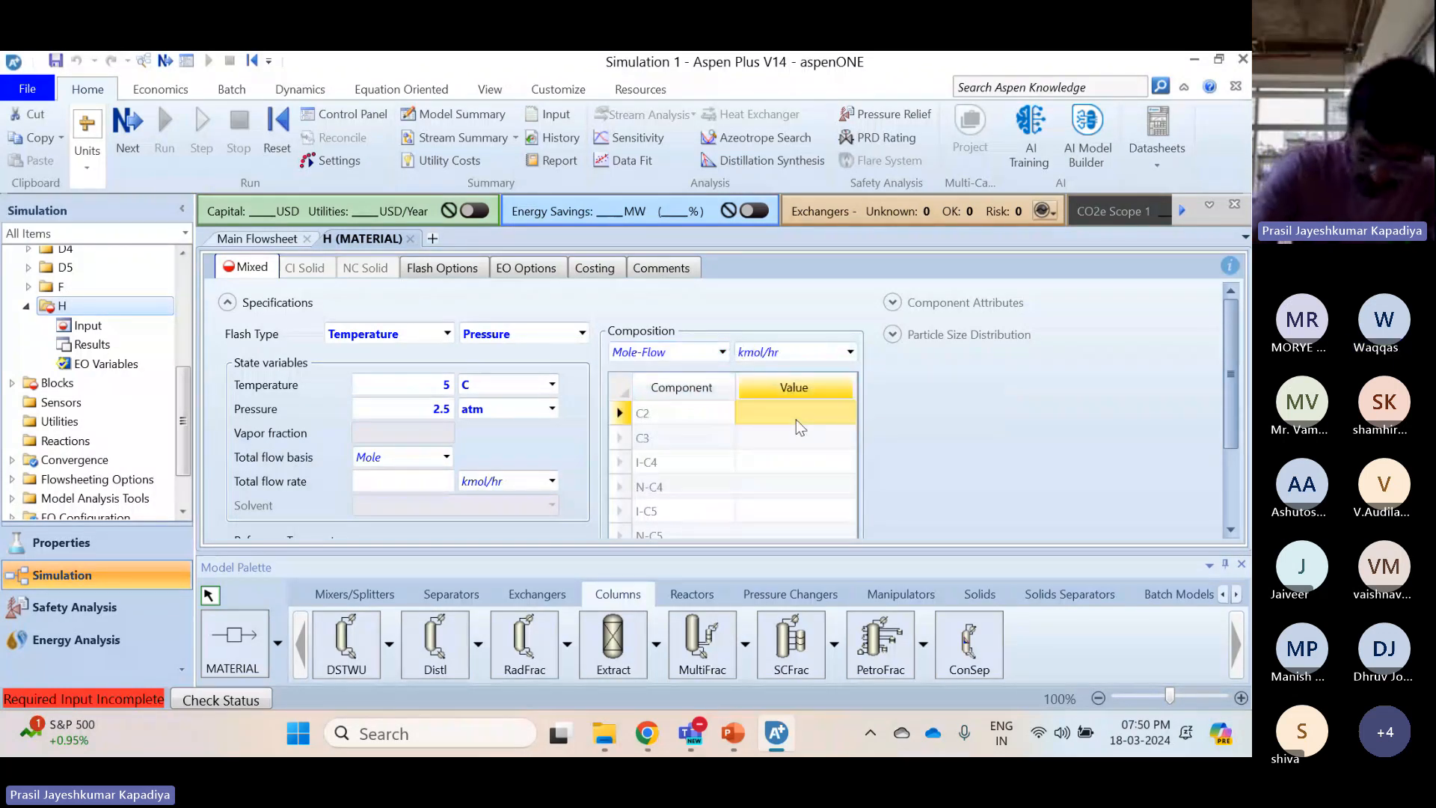
{"action": "type", "text": "35"}
{"action": "key", "text": "Return"}
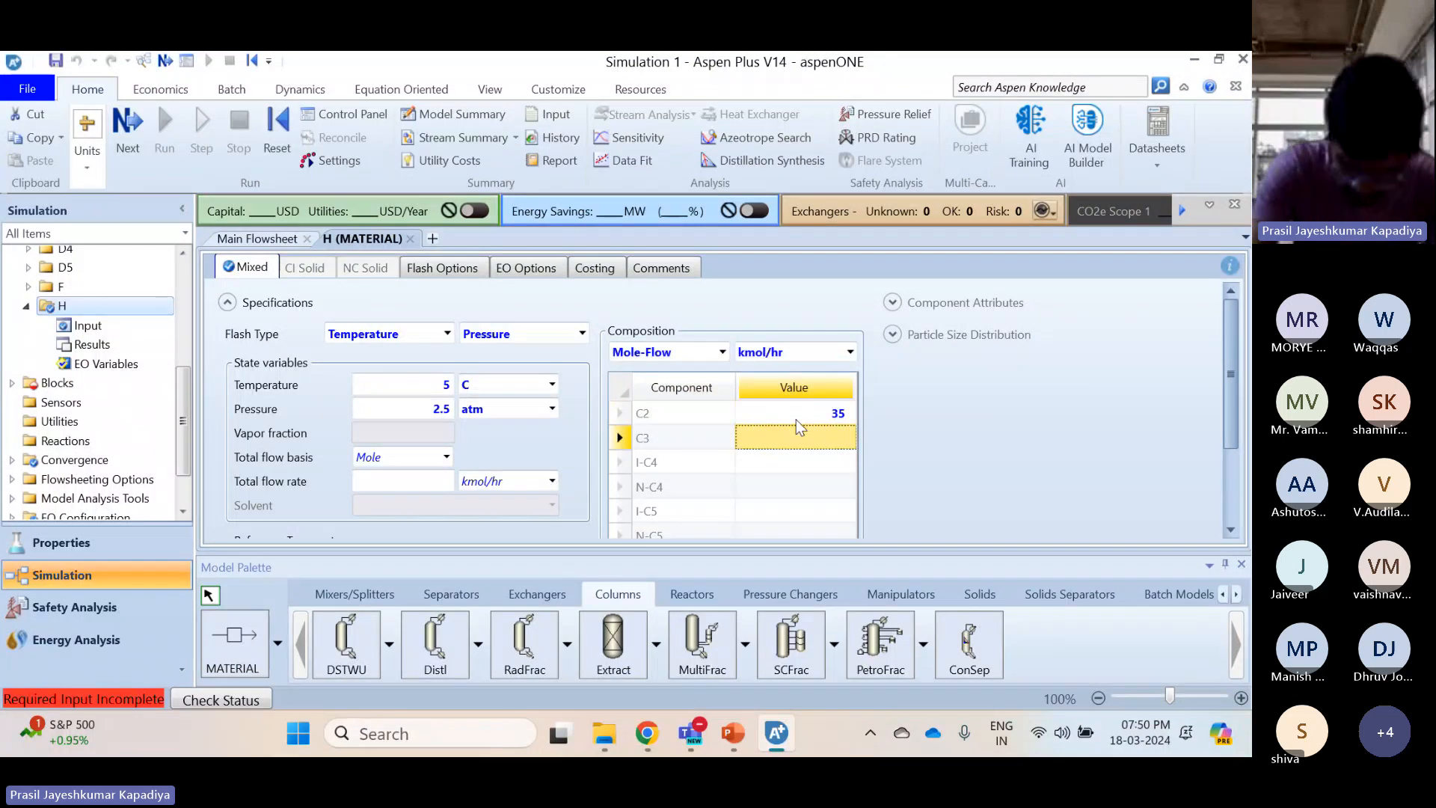
{"action": "type", "text": "50"}
{"action": "key", "text": "Return"}
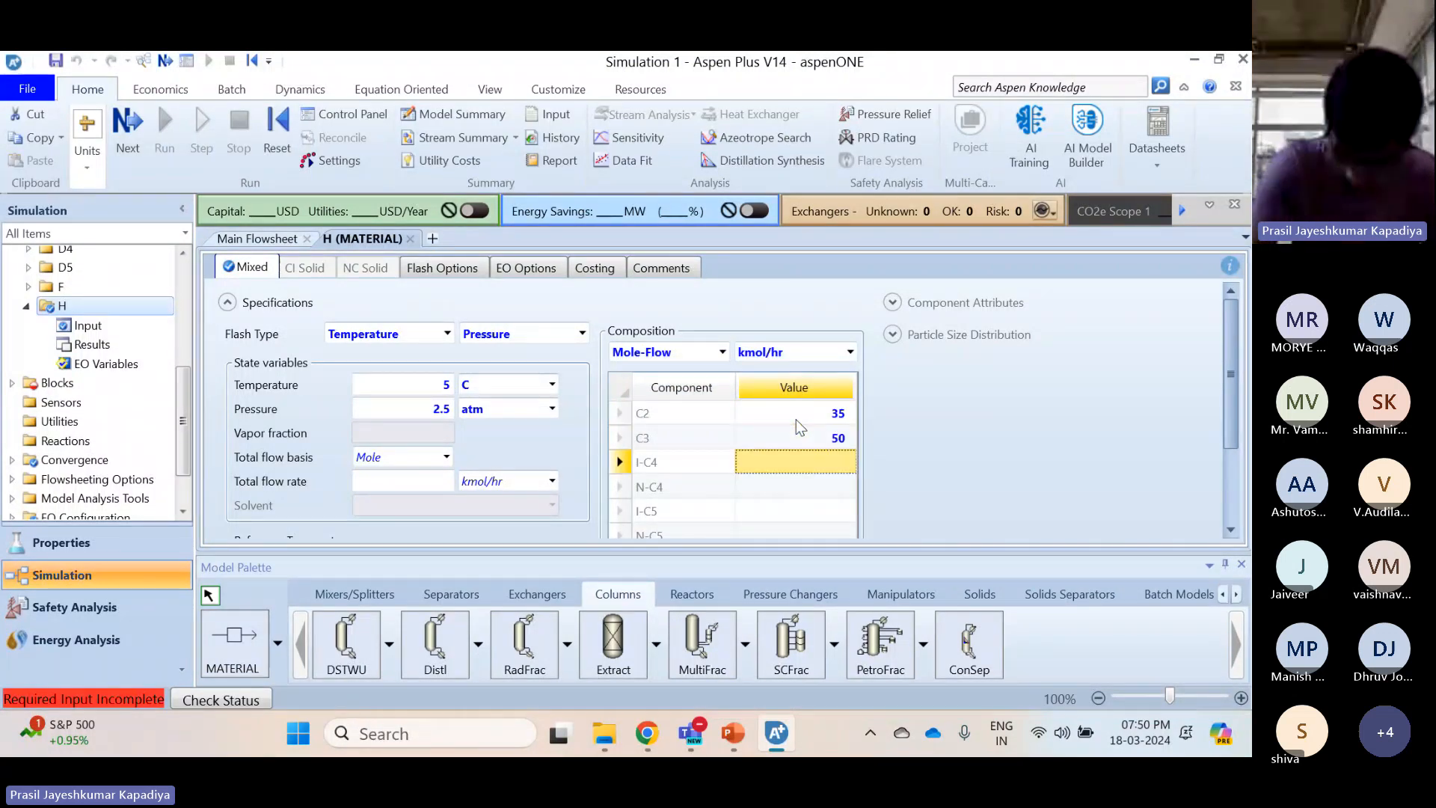
{"action": "type", "text": "130"}
{"action": "key", "text": "Return"}
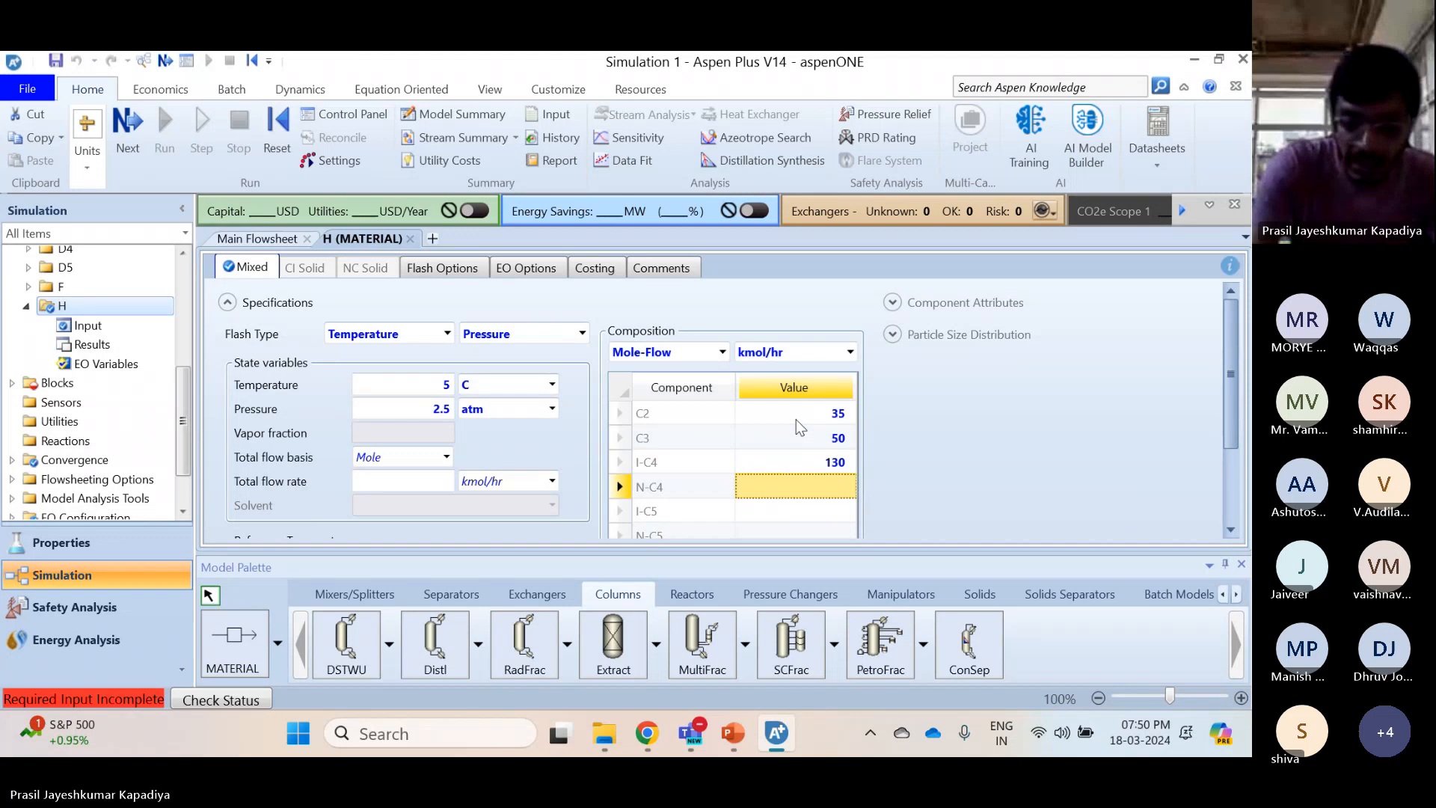
Enter stream H's remaining component mole flows in kmol/hr: N-C4 200, I-C5 180, N-C5 200 and N-C6 5
{"action": "type", "text": "200"}
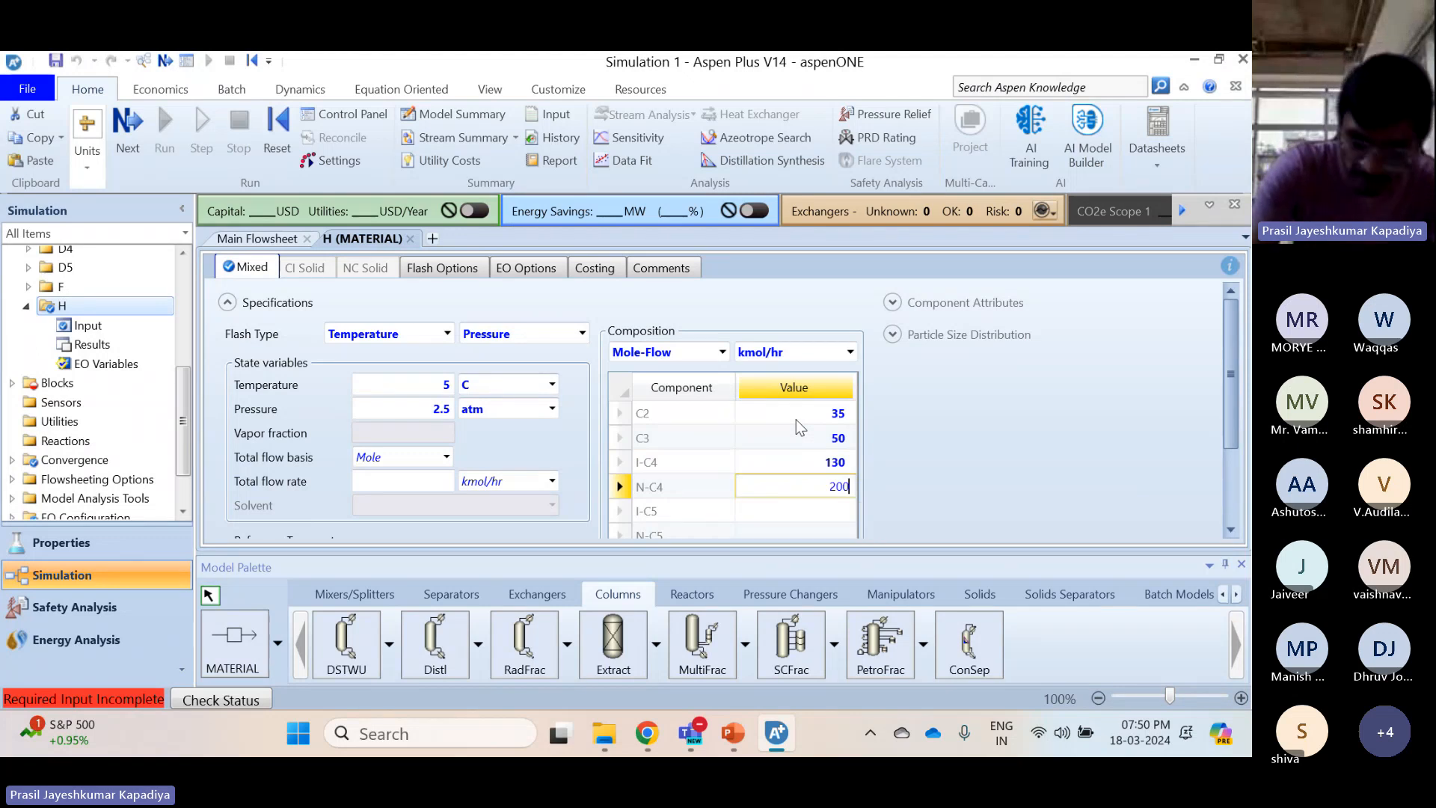
{"action": "key", "text": "Return"}
{"action": "type", "text": "180"}
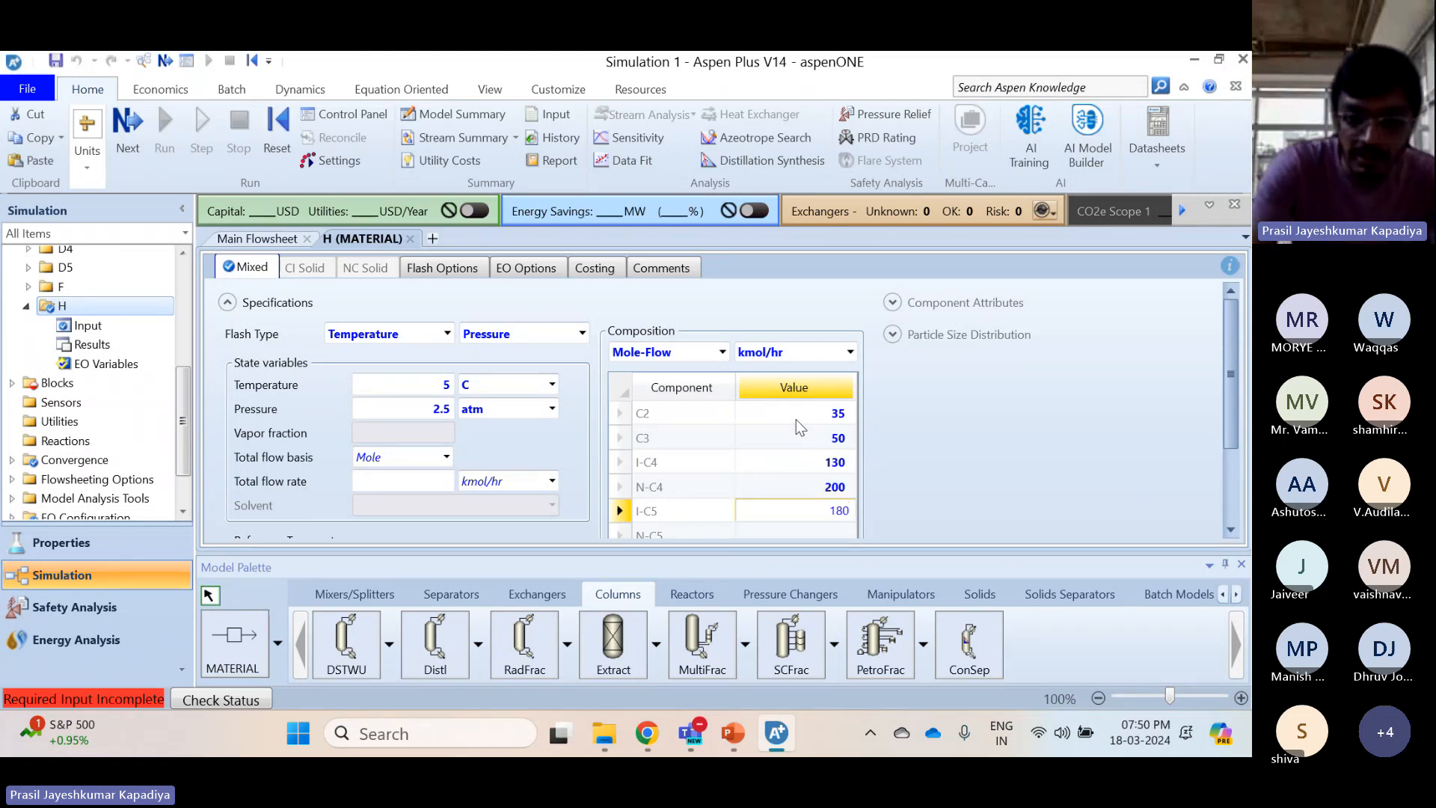
{"action": "key", "text": "Return"}
{"action": "type", "text": "200"}
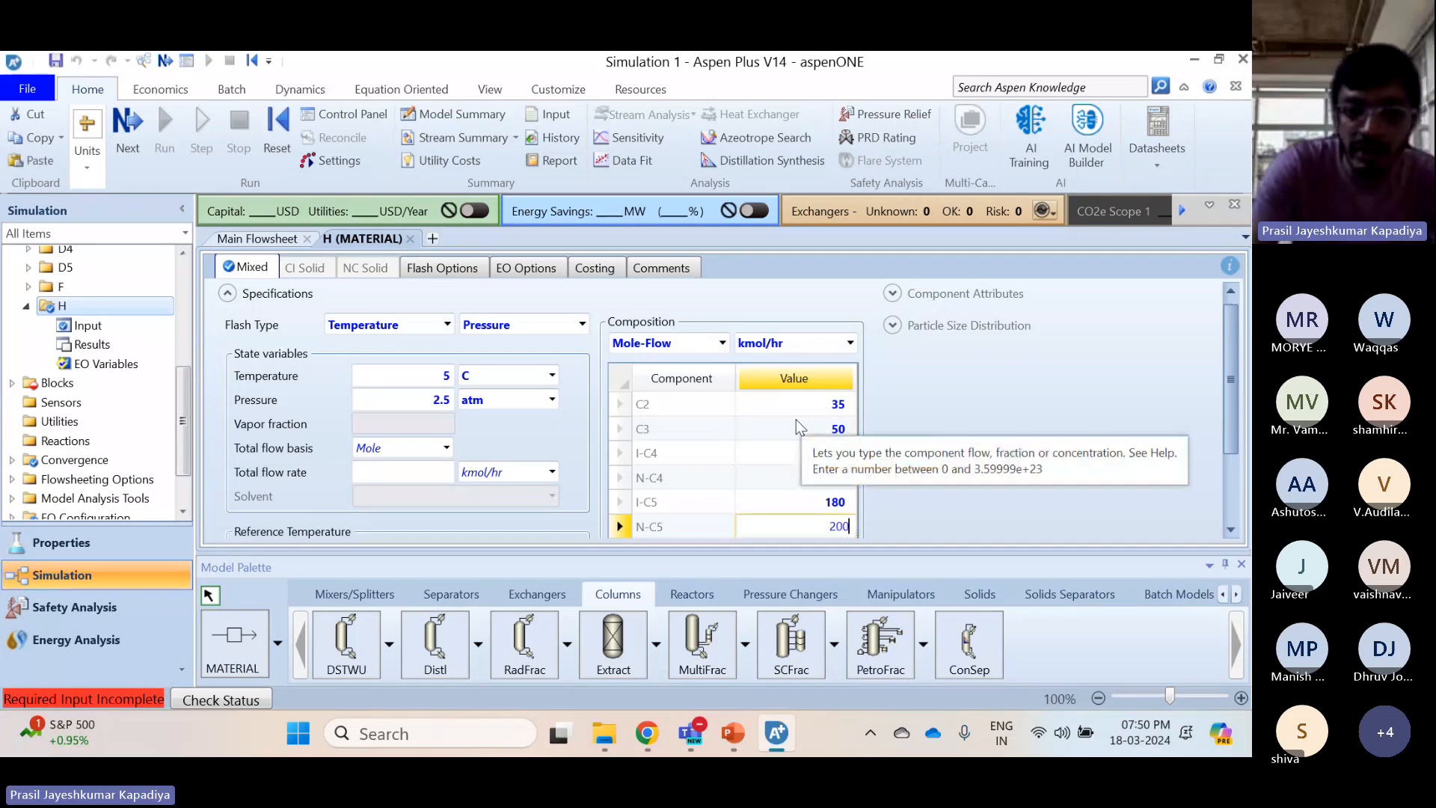
{"action": "key", "text": "Return"}
{"action": "type", "text": "5"}
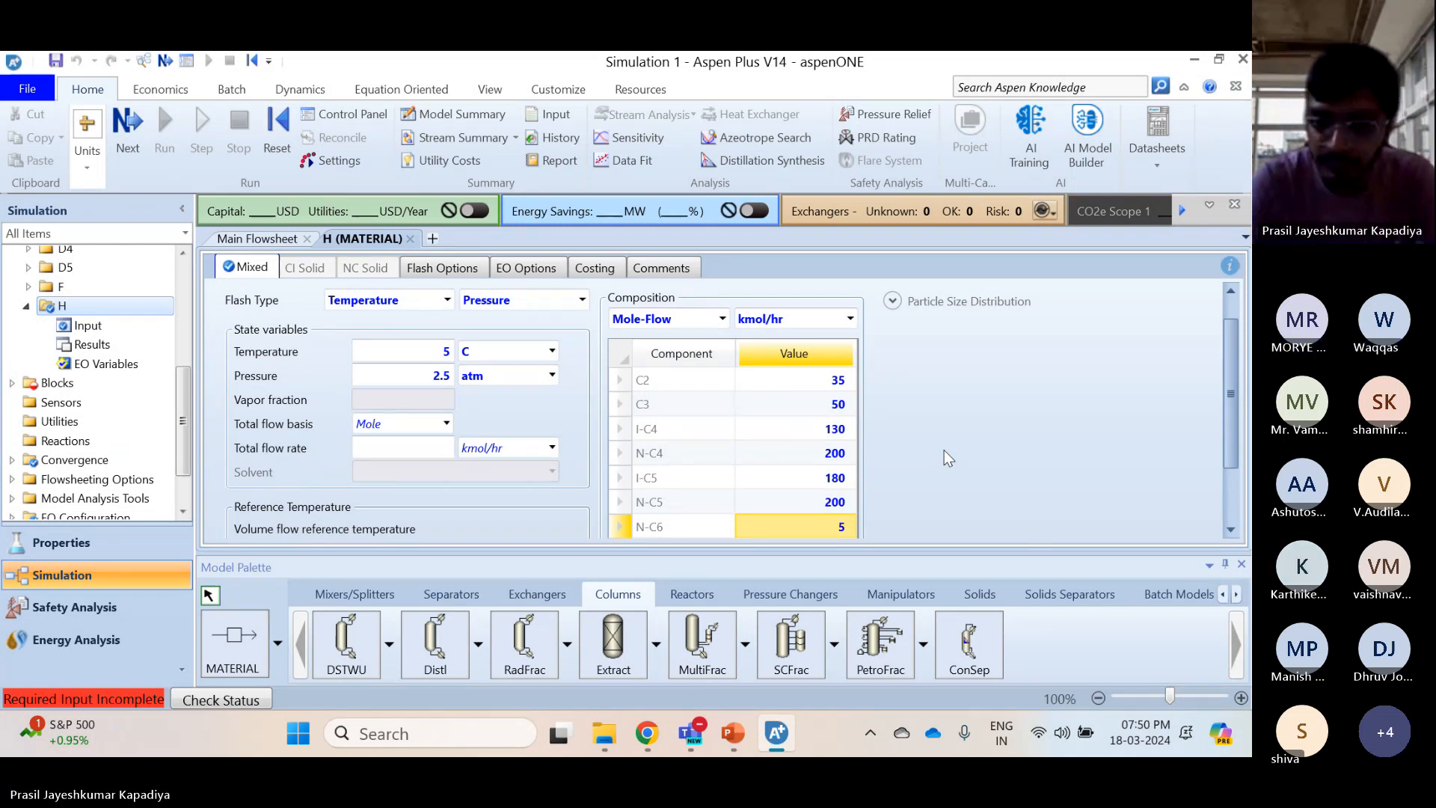
{"action": "left_click", "coordinate": [396, 451]}
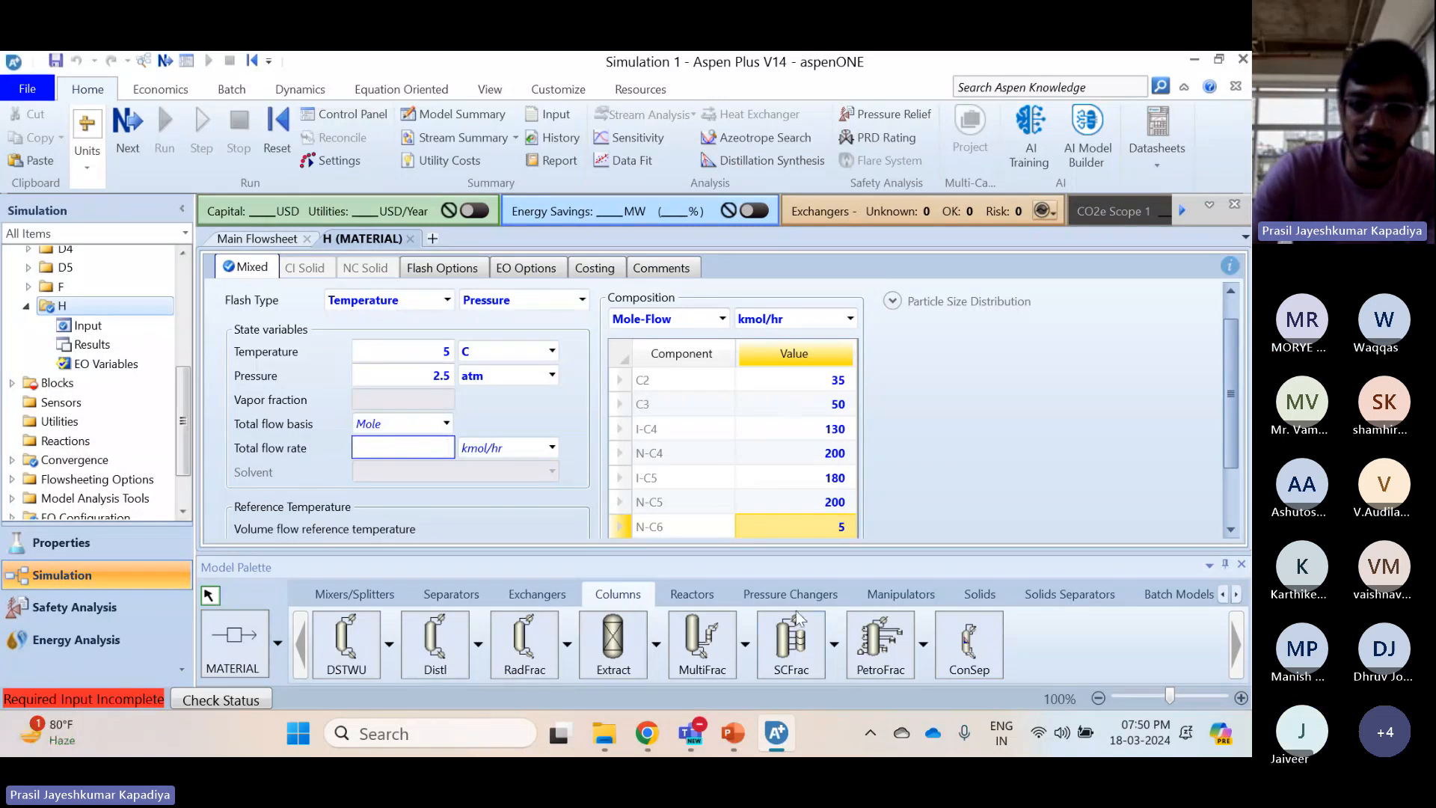
{"action": "scroll", "coordinate": [797, 440], "scroll_direction": "down", "scroll_amount": 2}
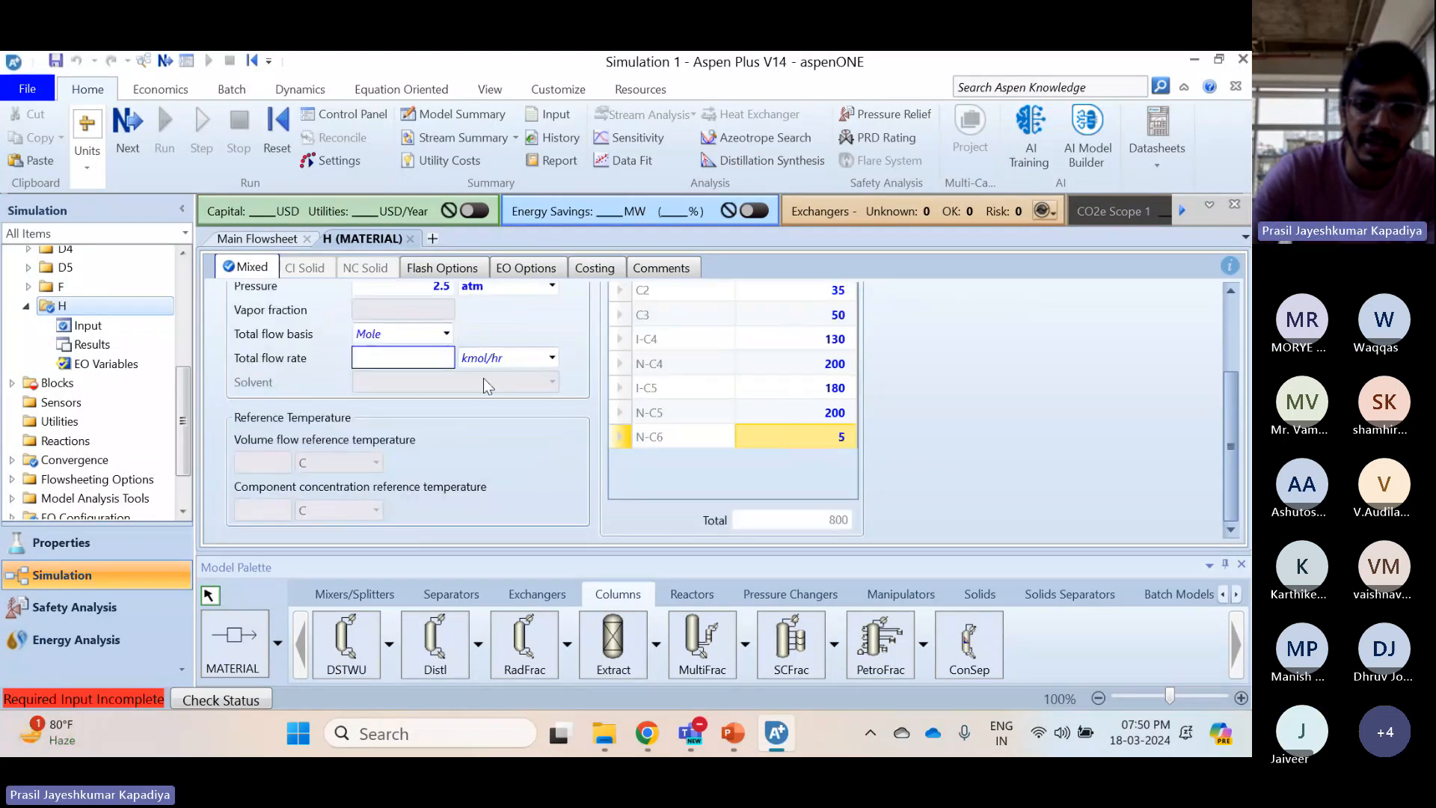
Review the state variables and component mole flows entered for feed stream H
{"action": "scroll", "coordinate": [986, 441], "scroll_direction": "up", "scroll_amount": 1}
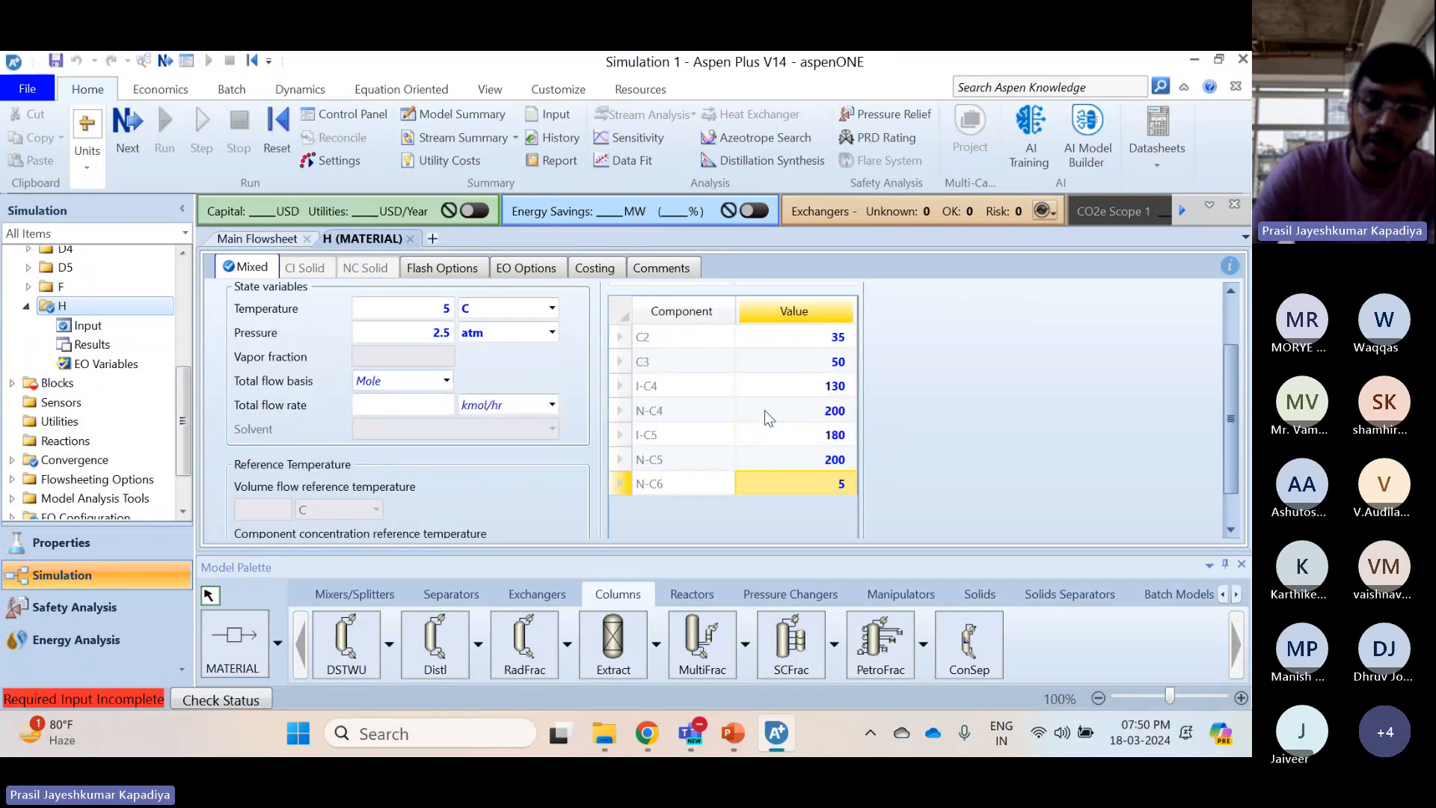
{"action": "scroll", "coordinate": [764, 410], "scroll_direction": "up", "scroll_amount": 2}
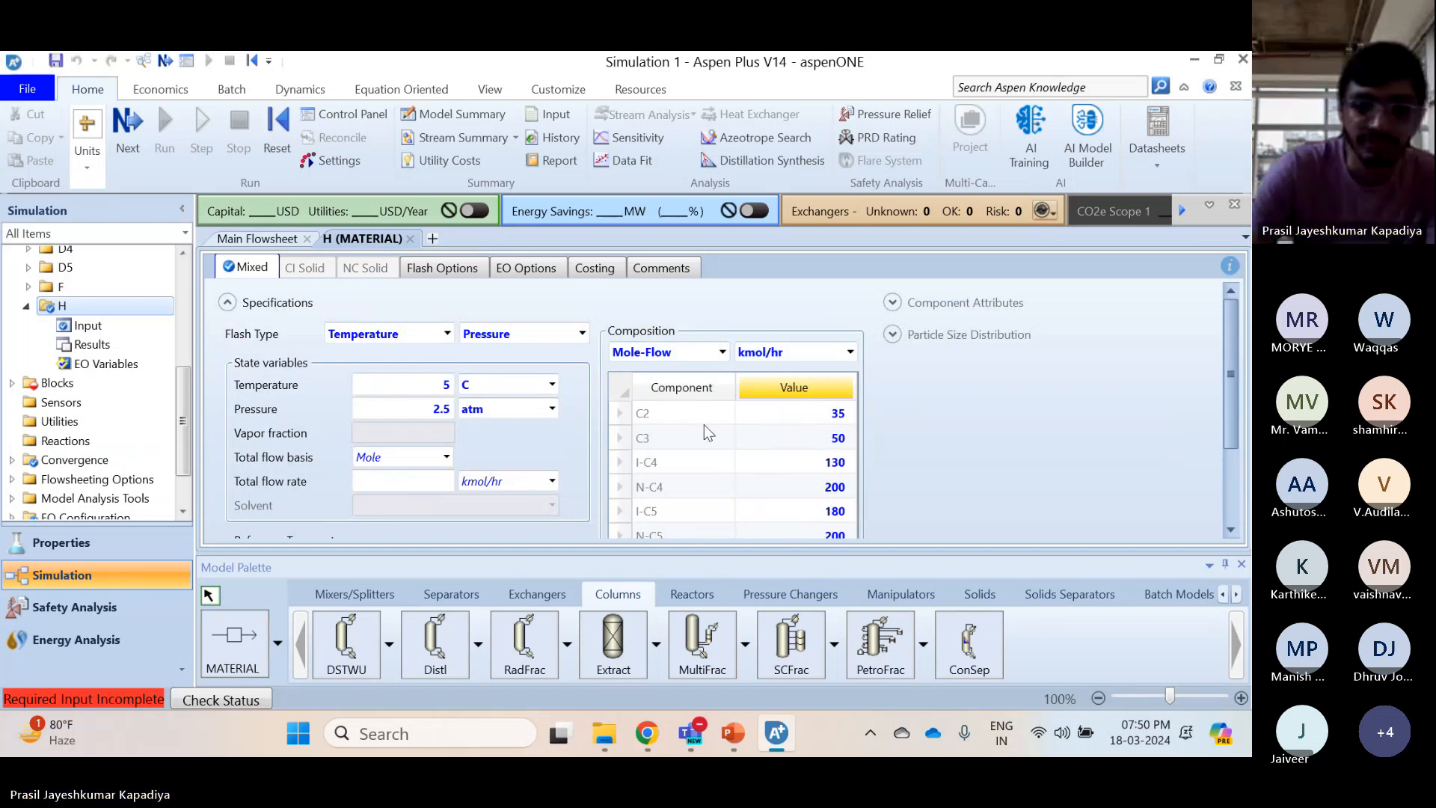
{"action": "scroll", "coordinate": [703, 424], "scroll_direction": "down", "scroll_amount": 2}
{"action": "scroll", "coordinate": [697, 425], "scroll_direction": "up", "scroll_amount": 2}
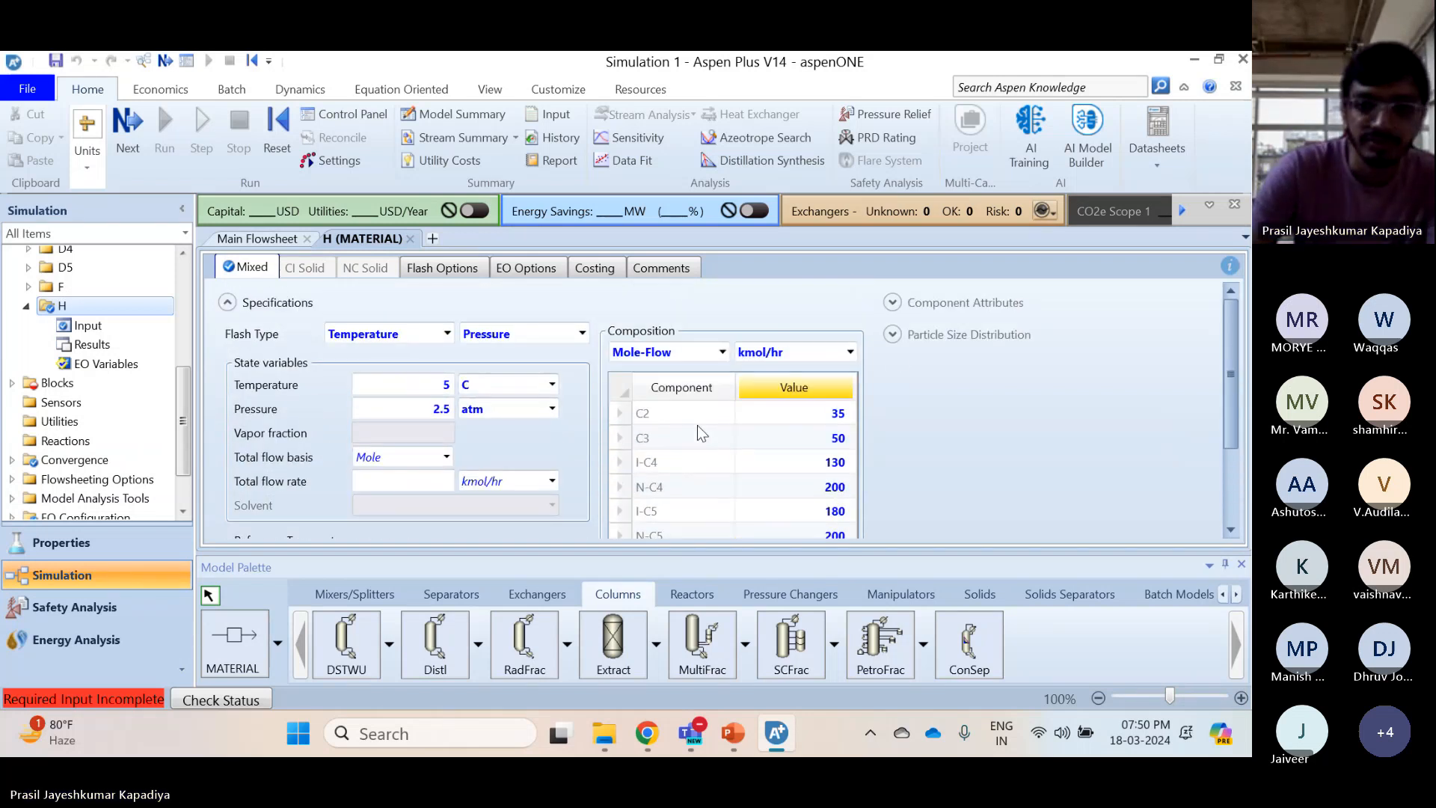
{"action": "left_click", "coordinate": [410, 239]}
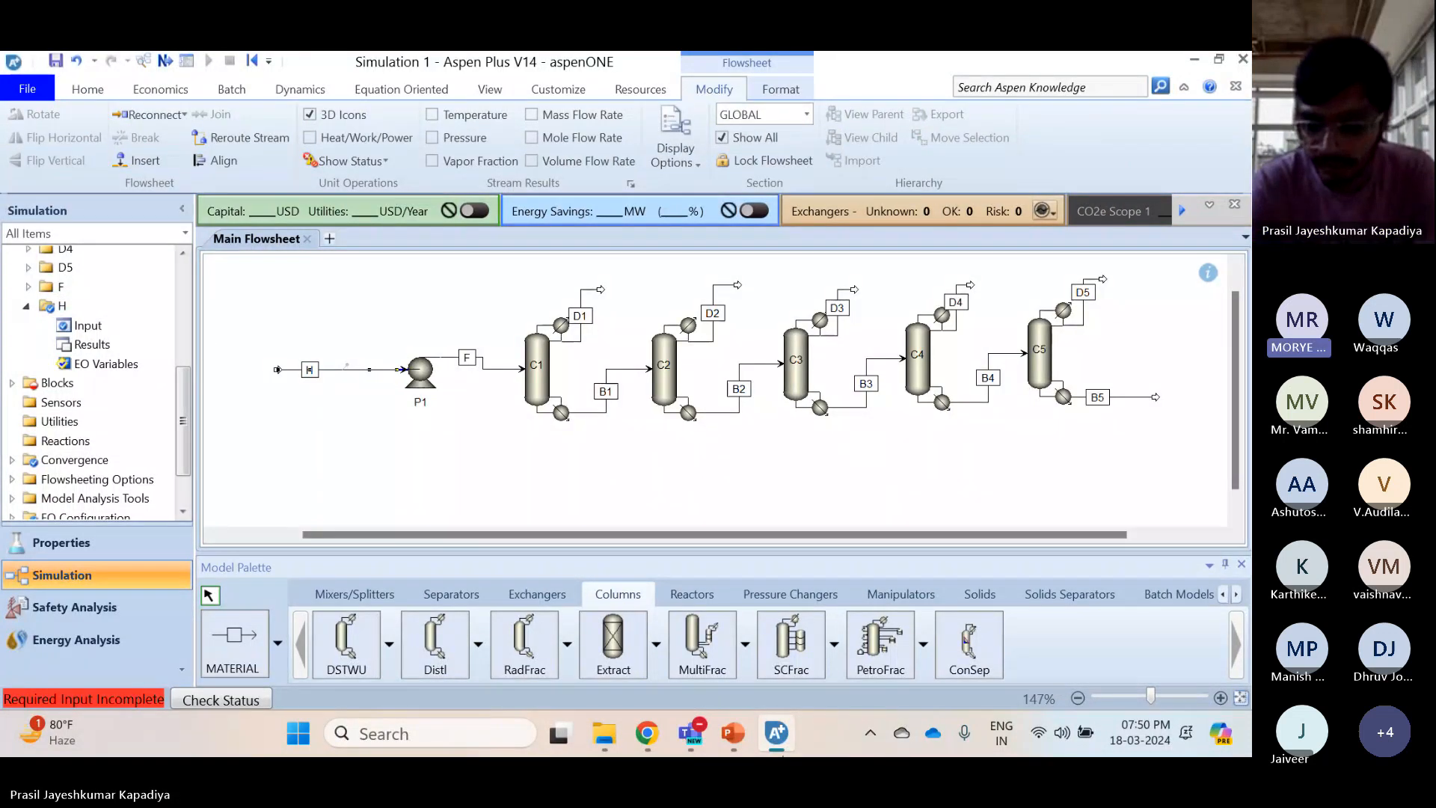
{"action": "mouse_move", "coordinate": [699, 731]}
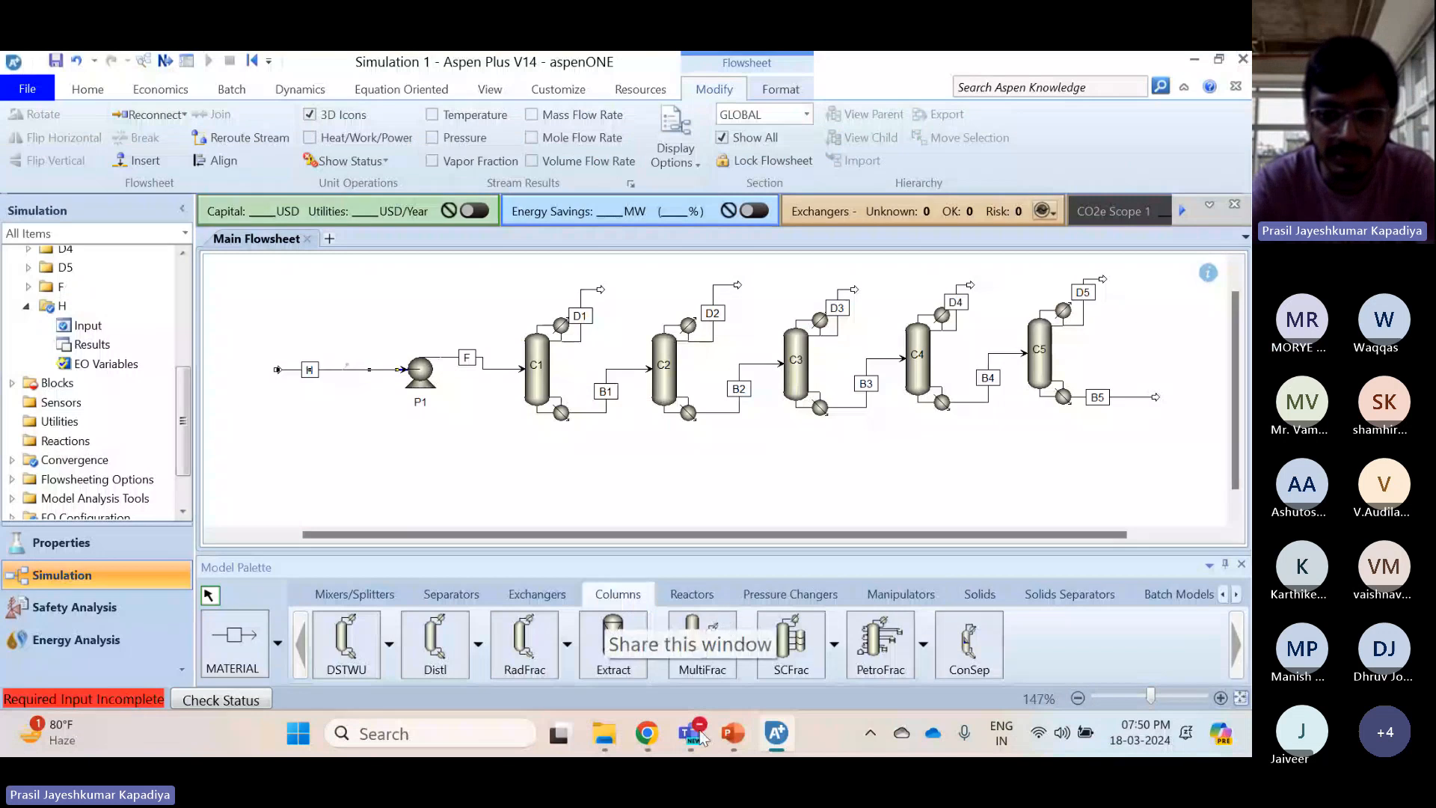
{"action": "left_click", "coordinate": [703, 591]}
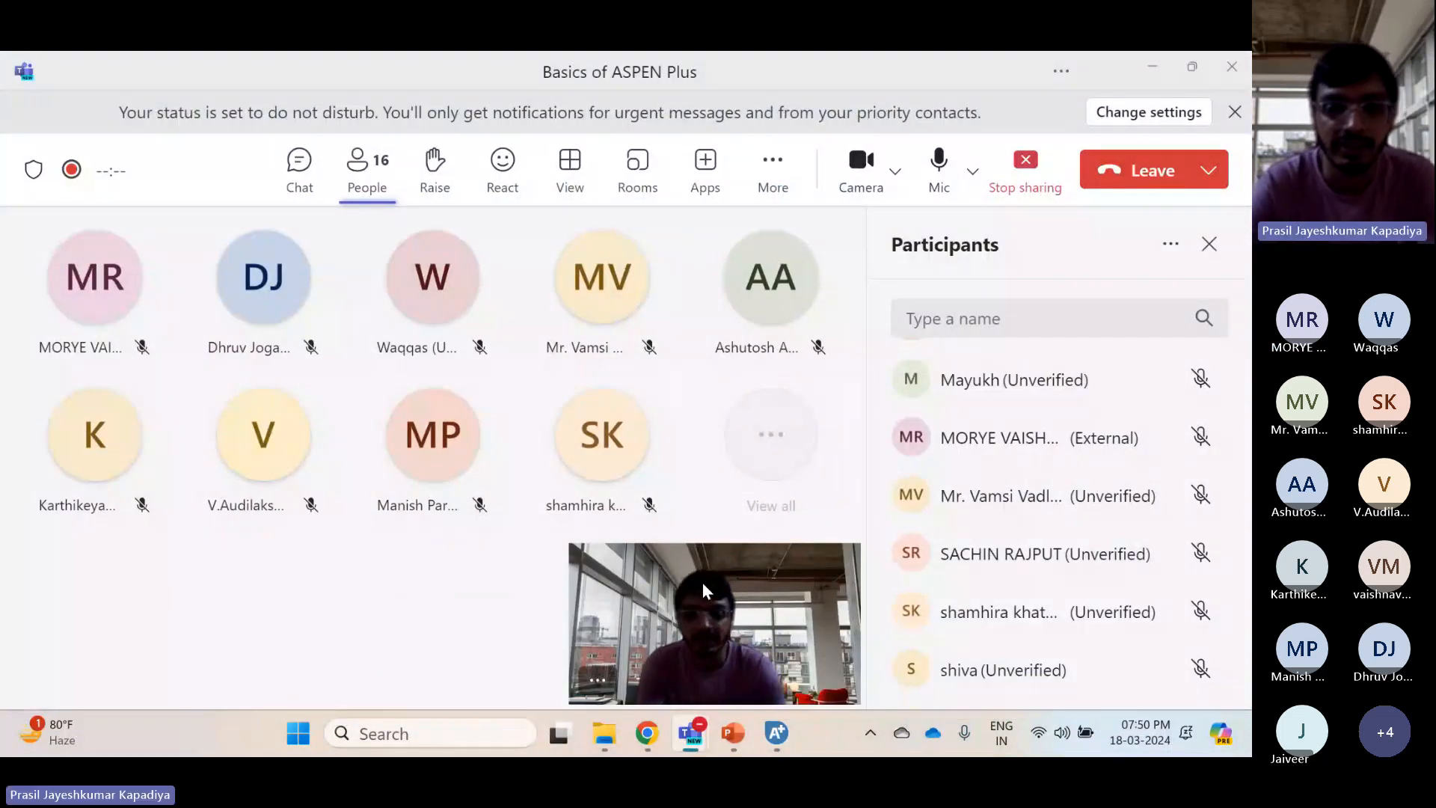
{"action": "left_click", "coordinate": [764, 747]}
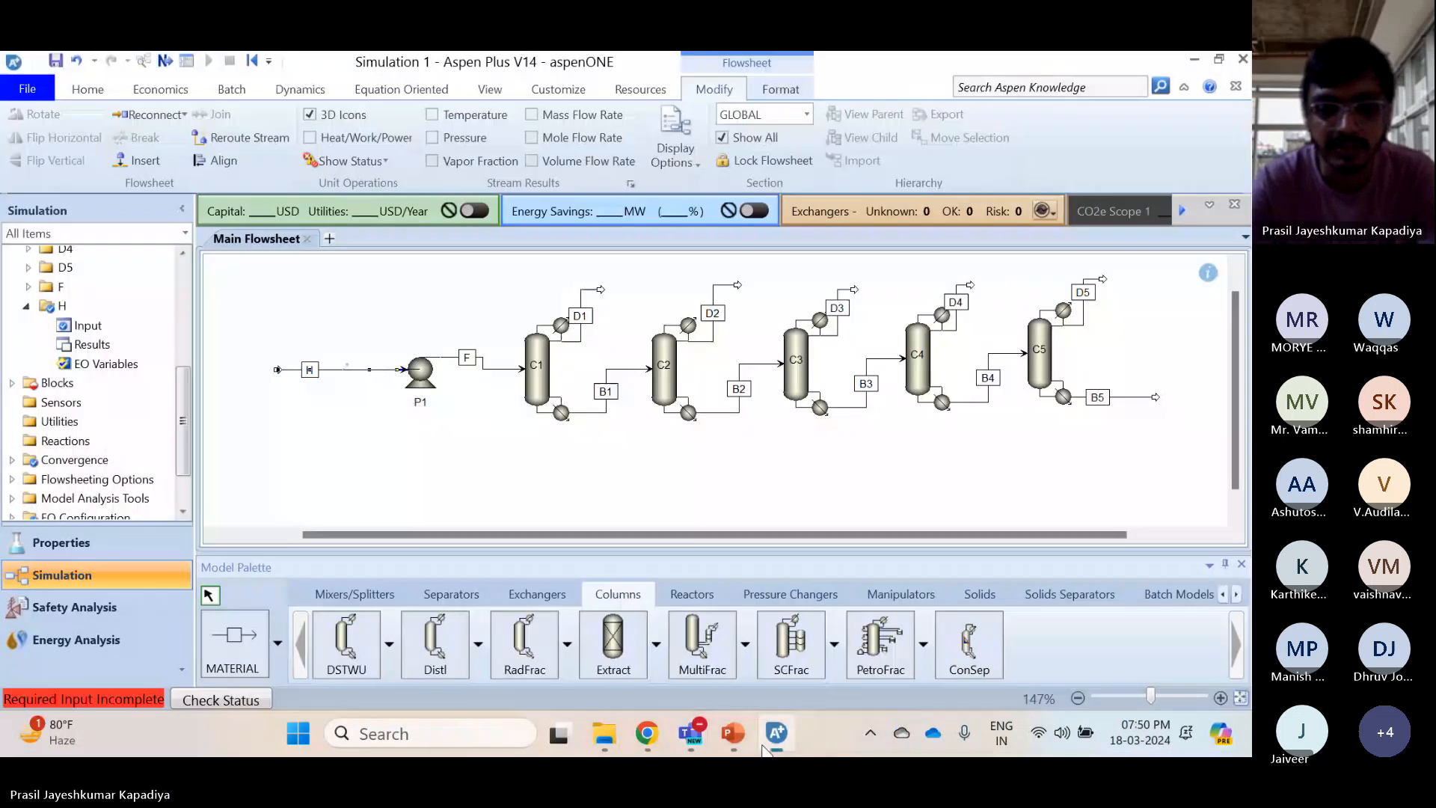
{"action": "double_click", "coordinate": [370, 370]}
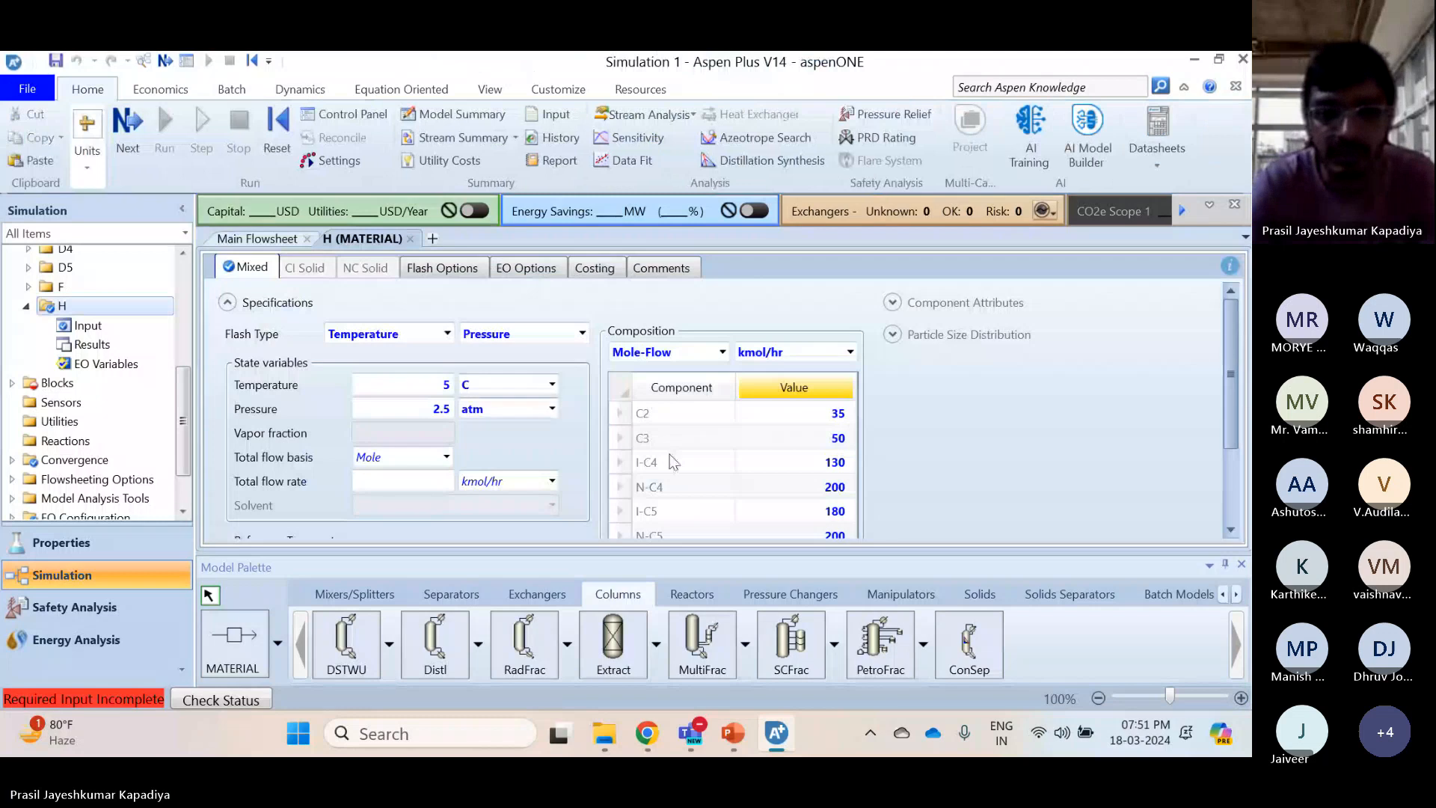
{"action": "scroll", "coordinate": [971, 437], "scroll_direction": "down", "scroll_amount": 1}
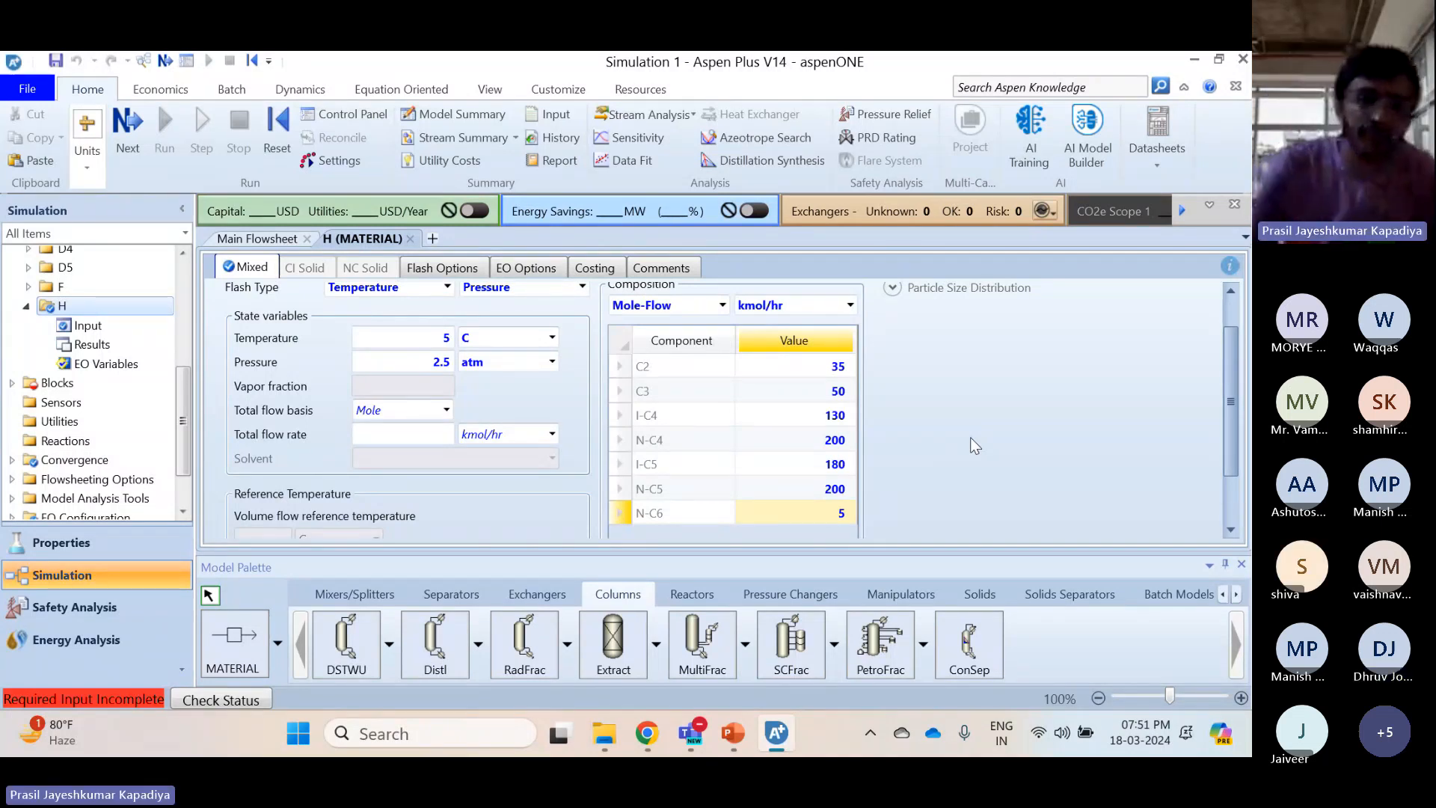
Open pump P1's specifications, set its discharge pressure to 10 atm and check the pump's calculation options
{"action": "left_click", "coordinate": [264, 237]}
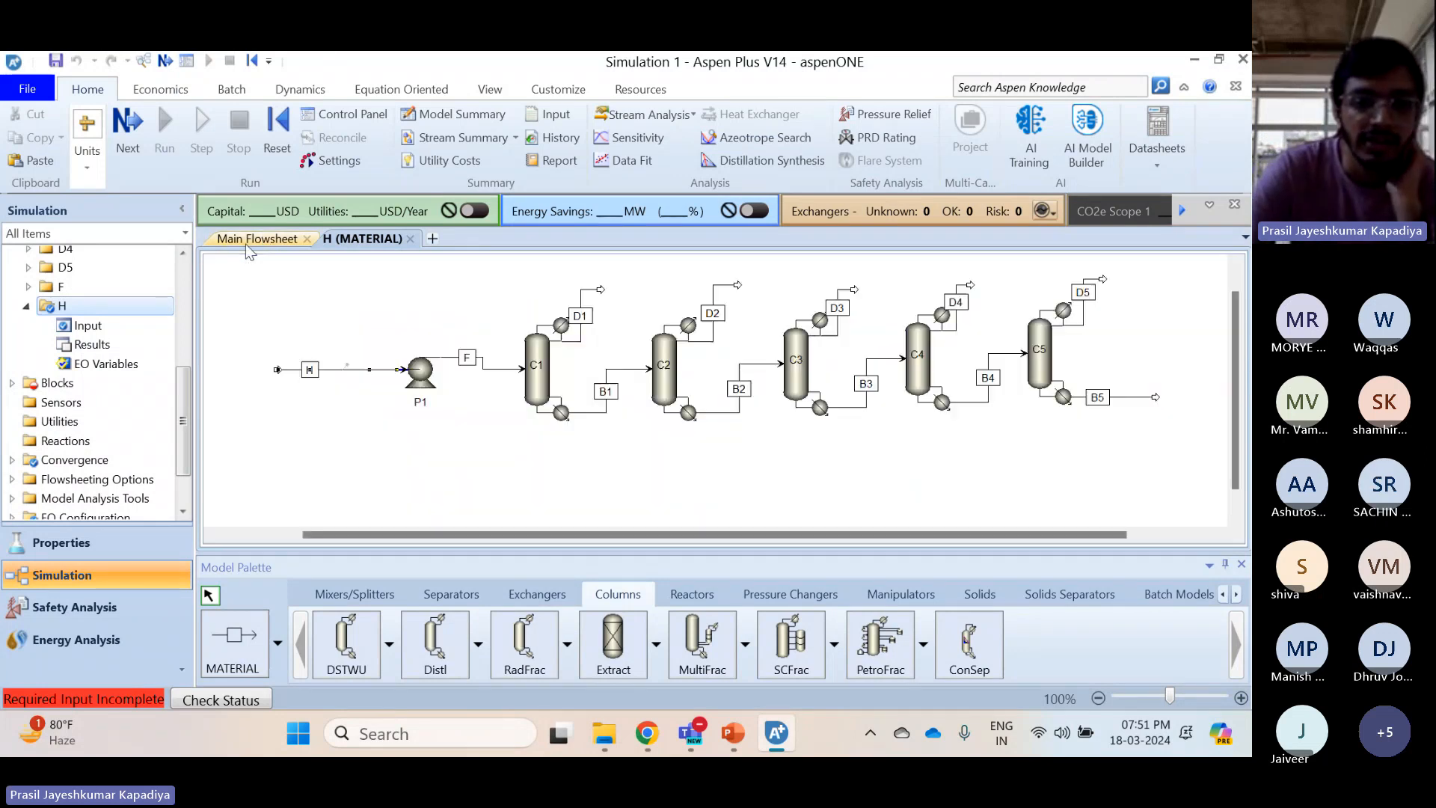
{"action": "left_click", "coordinate": [419, 376]}
{"action": "double_click", "coordinate": [418, 374]}
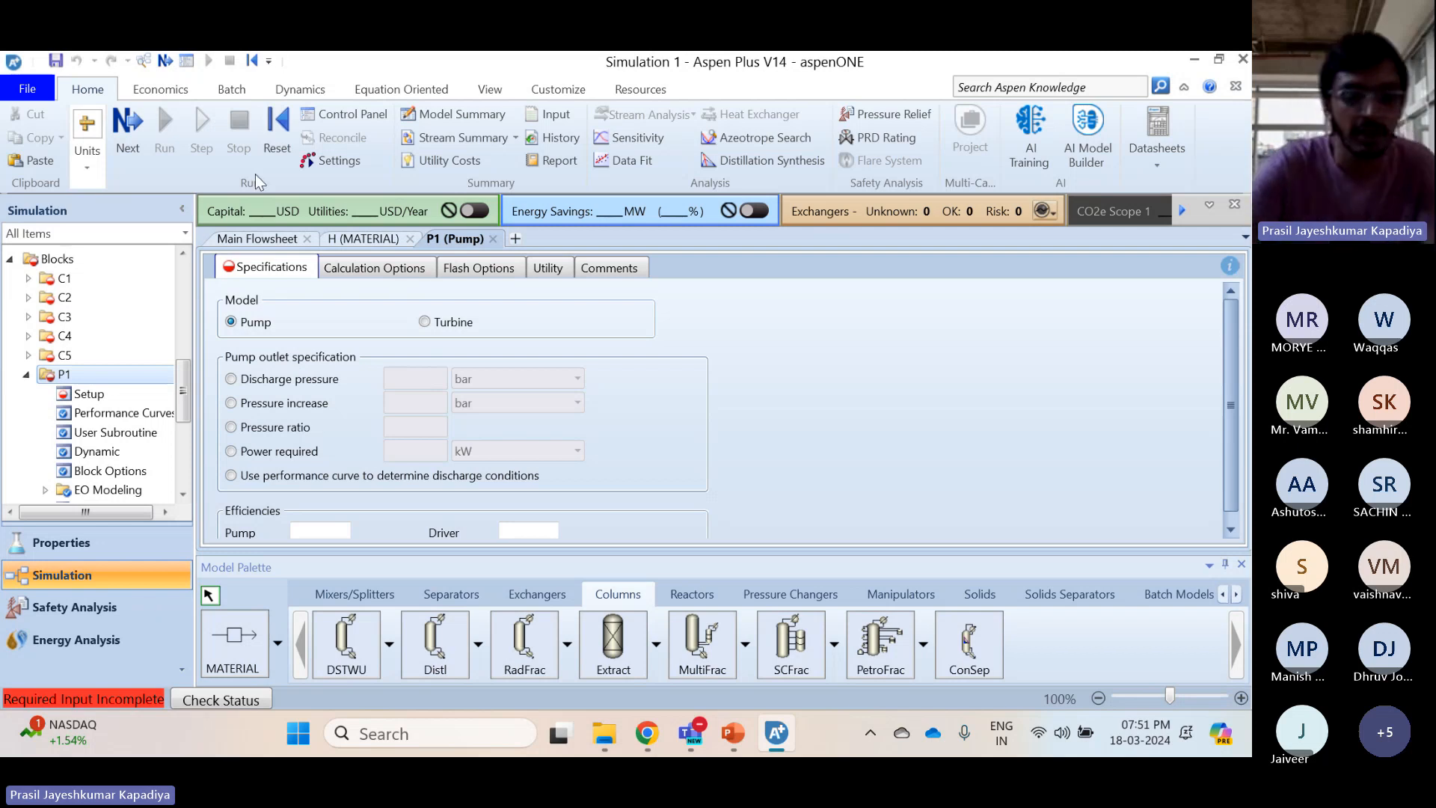
{"action": "left_click", "coordinate": [252, 379]}
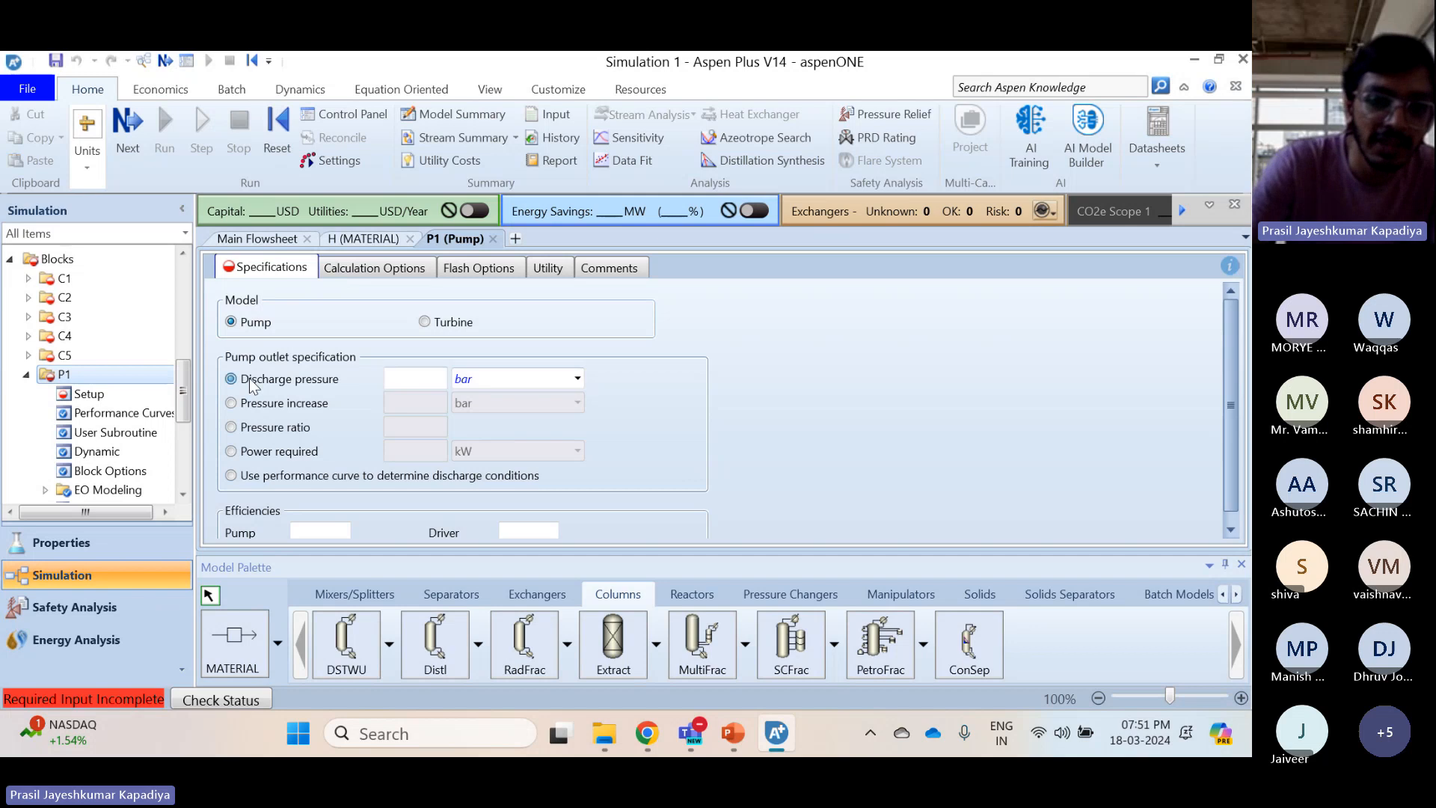
{"action": "left_click", "coordinate": [421, 381]}
{"action": "type", "text": "10"}
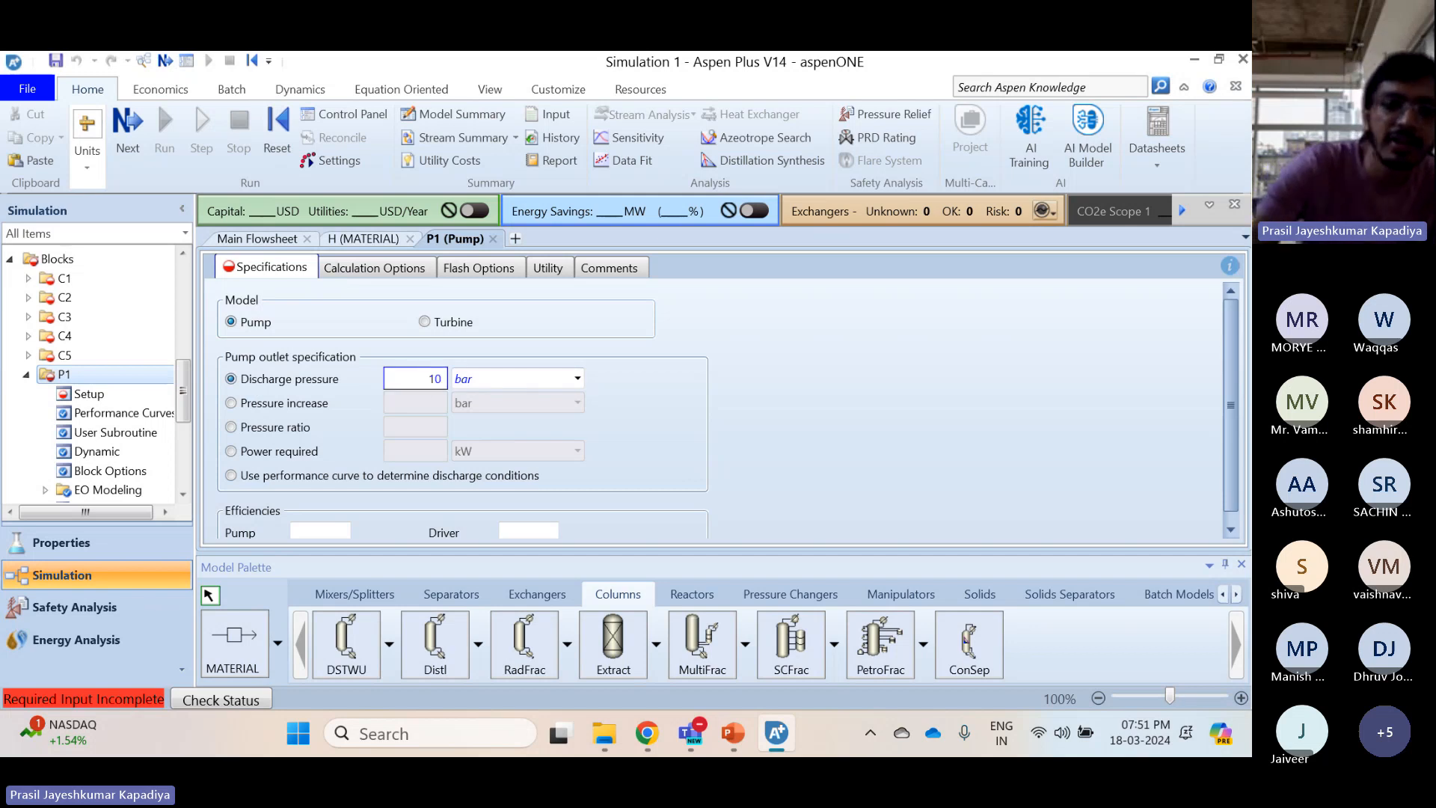
{"action": "key", "text": "Tab"}
{"action": "left_click", "coordinate": [577, 379]}
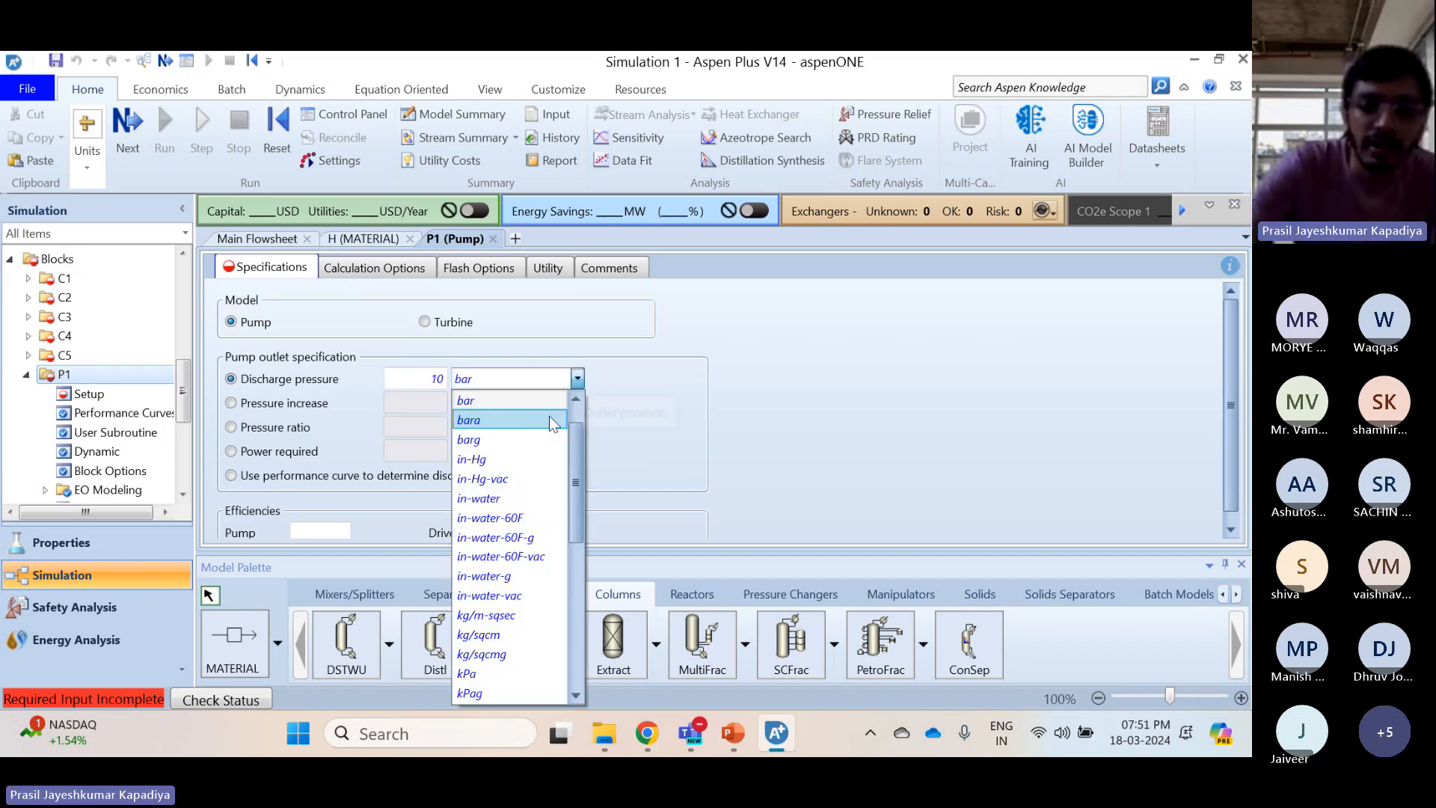
{"action": "scroll", "coordinate": [517, 412], "scroll_direction": "up", "scroll_amount": 1}
{"action": "left_click", "coordinate": [486, 399]}
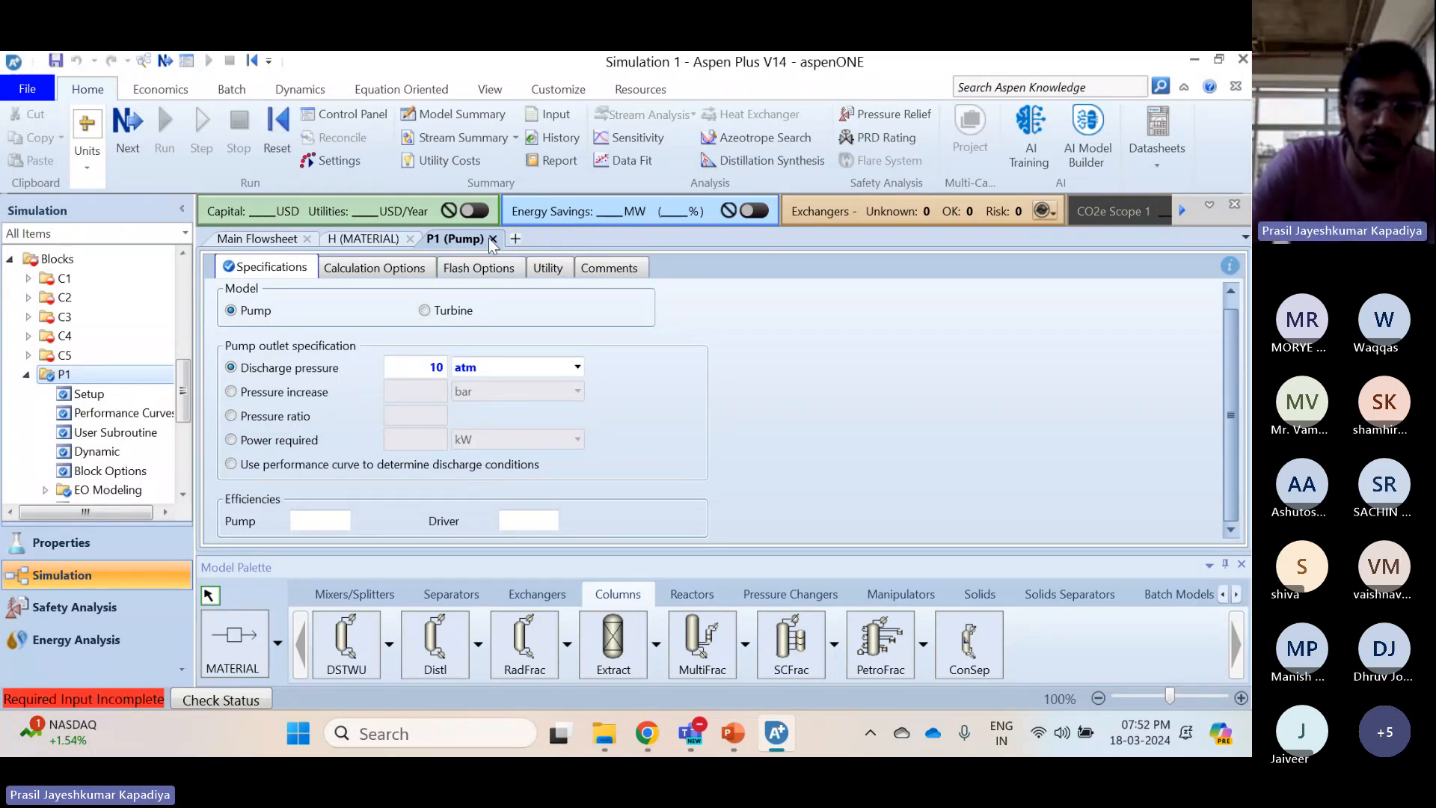
{"action": "left_click", "coordinate": [384, 276]}
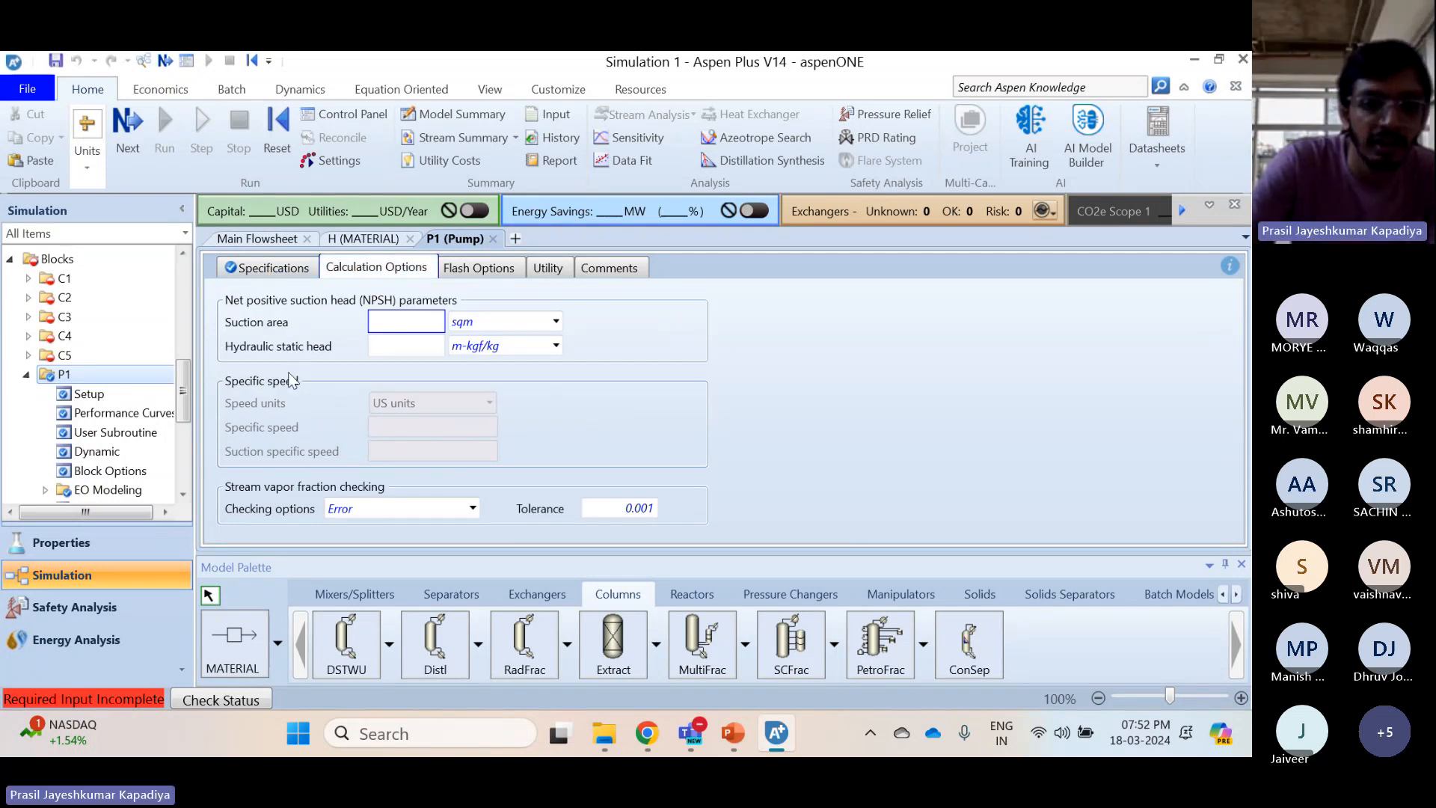
{"action": "left_click", "coordinate": [279, 268]}
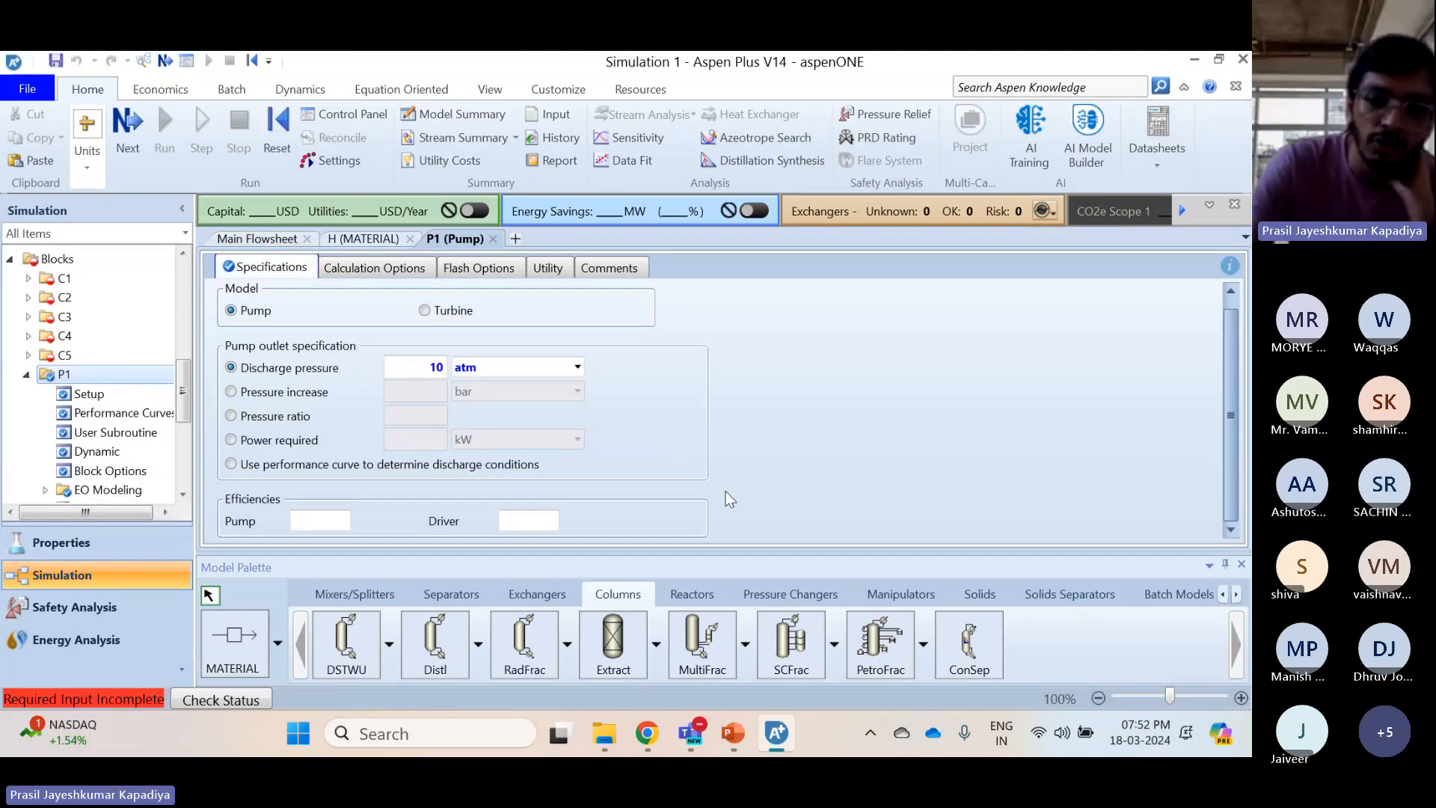
Open the input of column C1 from the flowsheet and set its number of stages to 20
{"action": "left_click", "coordinate": [241, 239]}
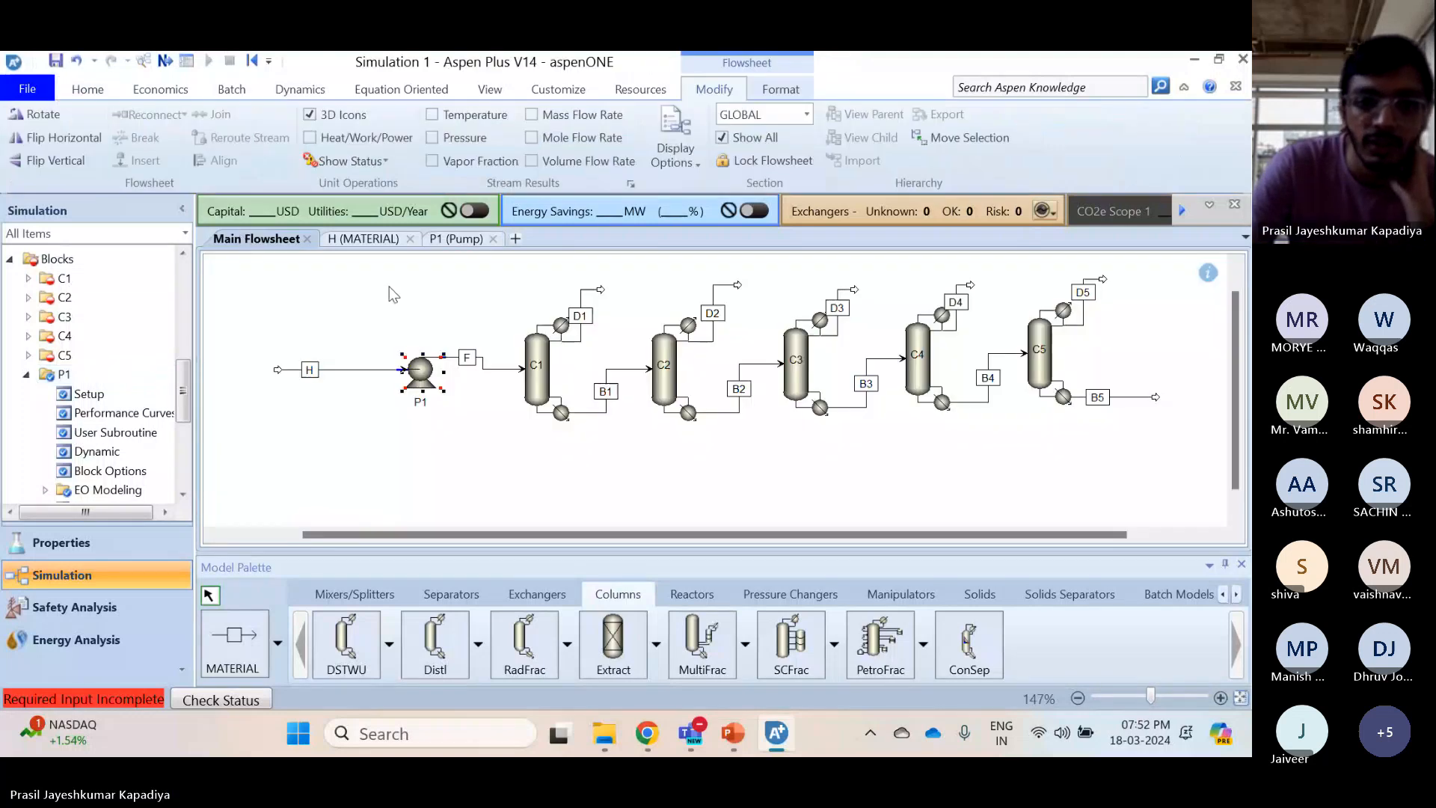
{"action": "left_click", "coordinate": [539, 394]}
{"action": "double_click", "coordinate": [539, 395]}
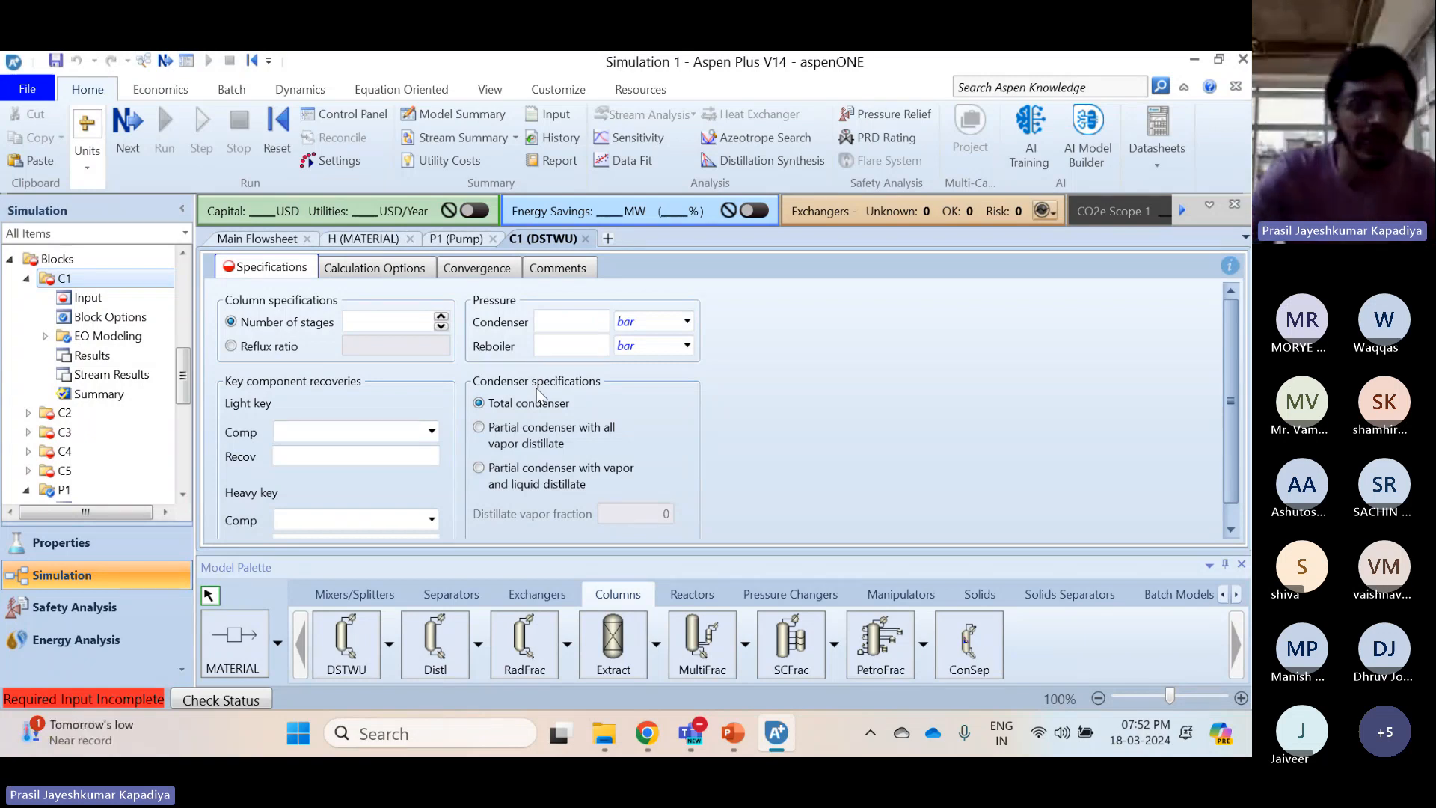
{"action": "left_click", "coordinate": [364, 318]}
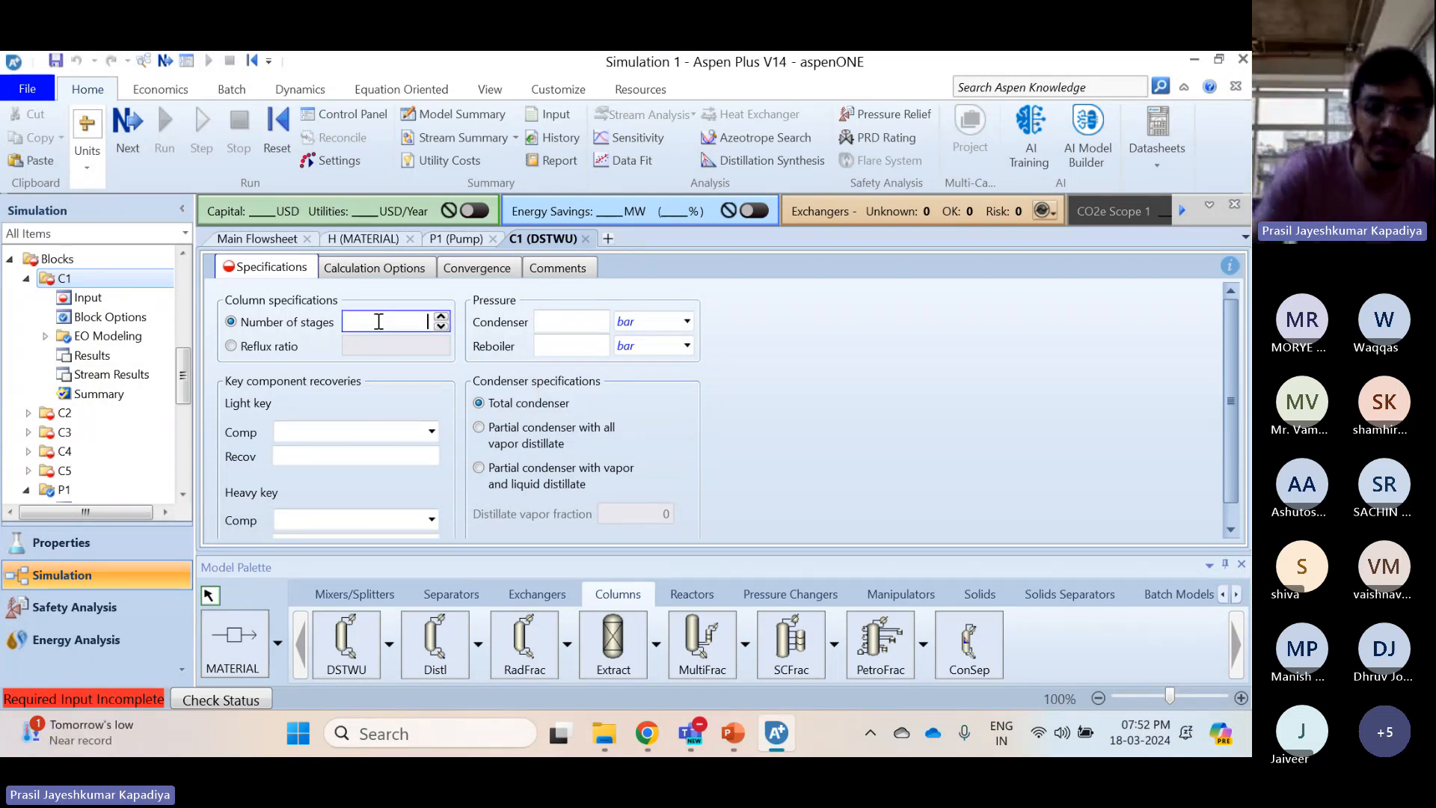
{"action": "type", "text": "20"}
{"action": "left_click", "coordinate": [930, 424]}
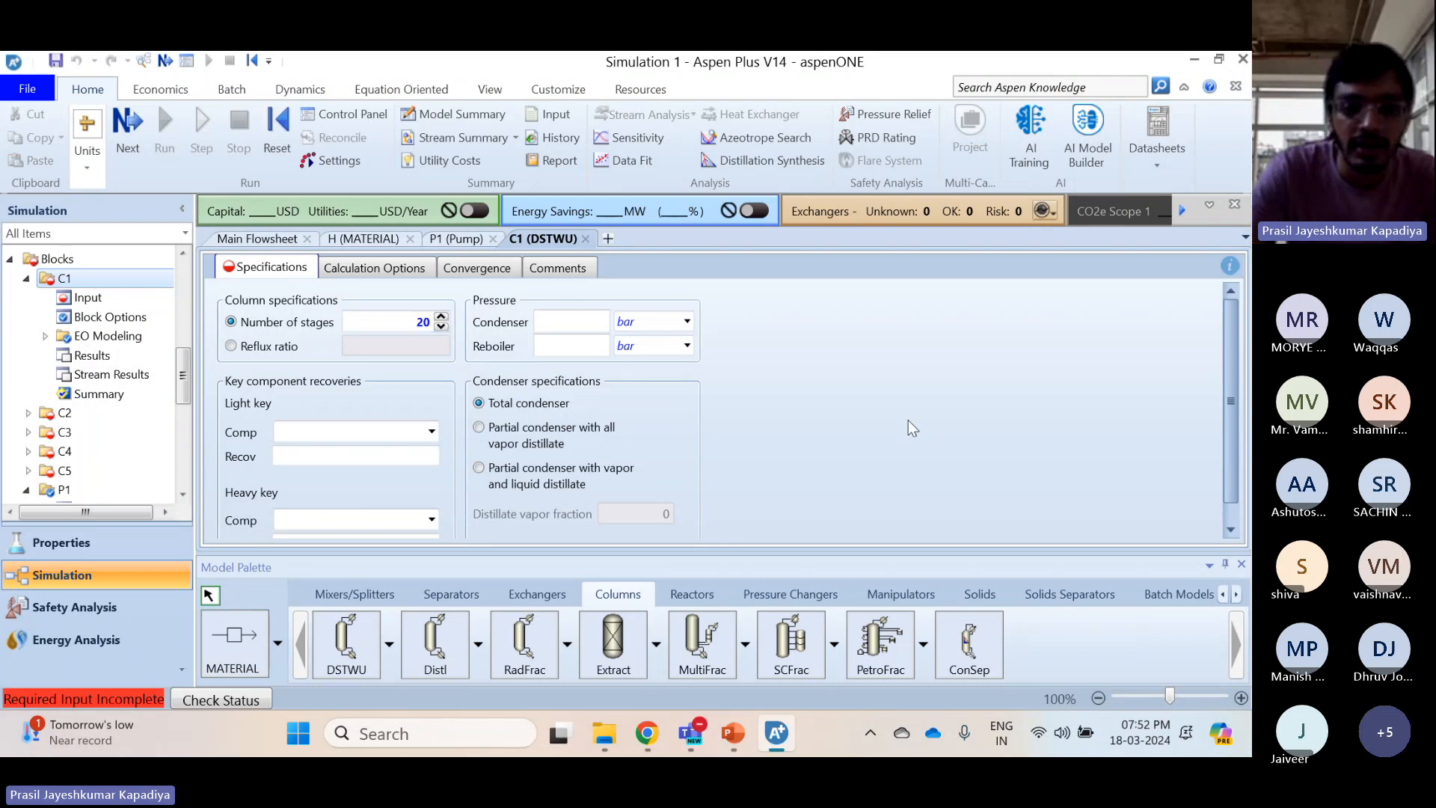
Switch to PowerPoint to look up column C1's condenser and reboiler pressures in the case study's Table 4.2, and return to Aspen Plus
{"action": "left_click", "coordinate": [733, 733]}
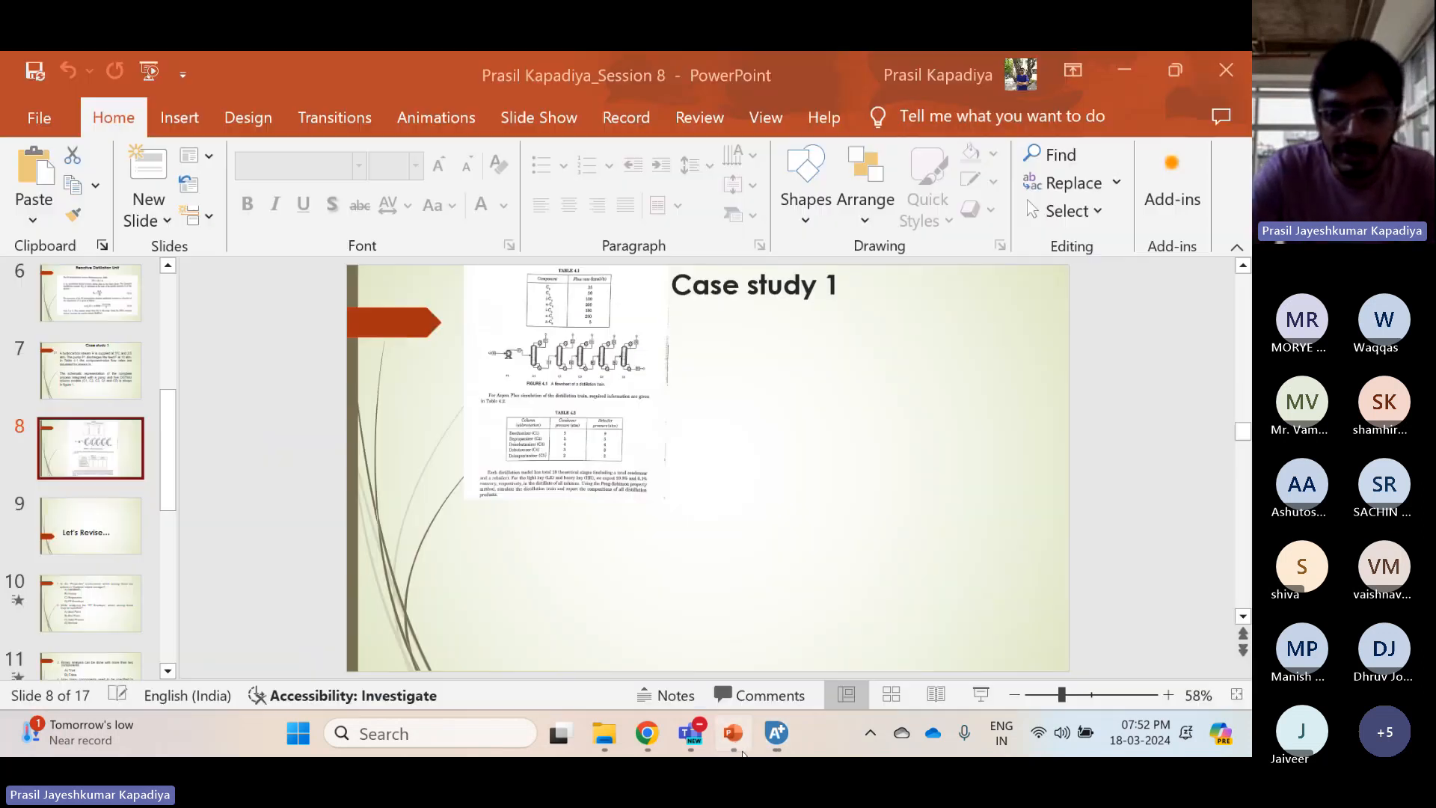
{"action": "left_click", "coordinate": [980, 695]}
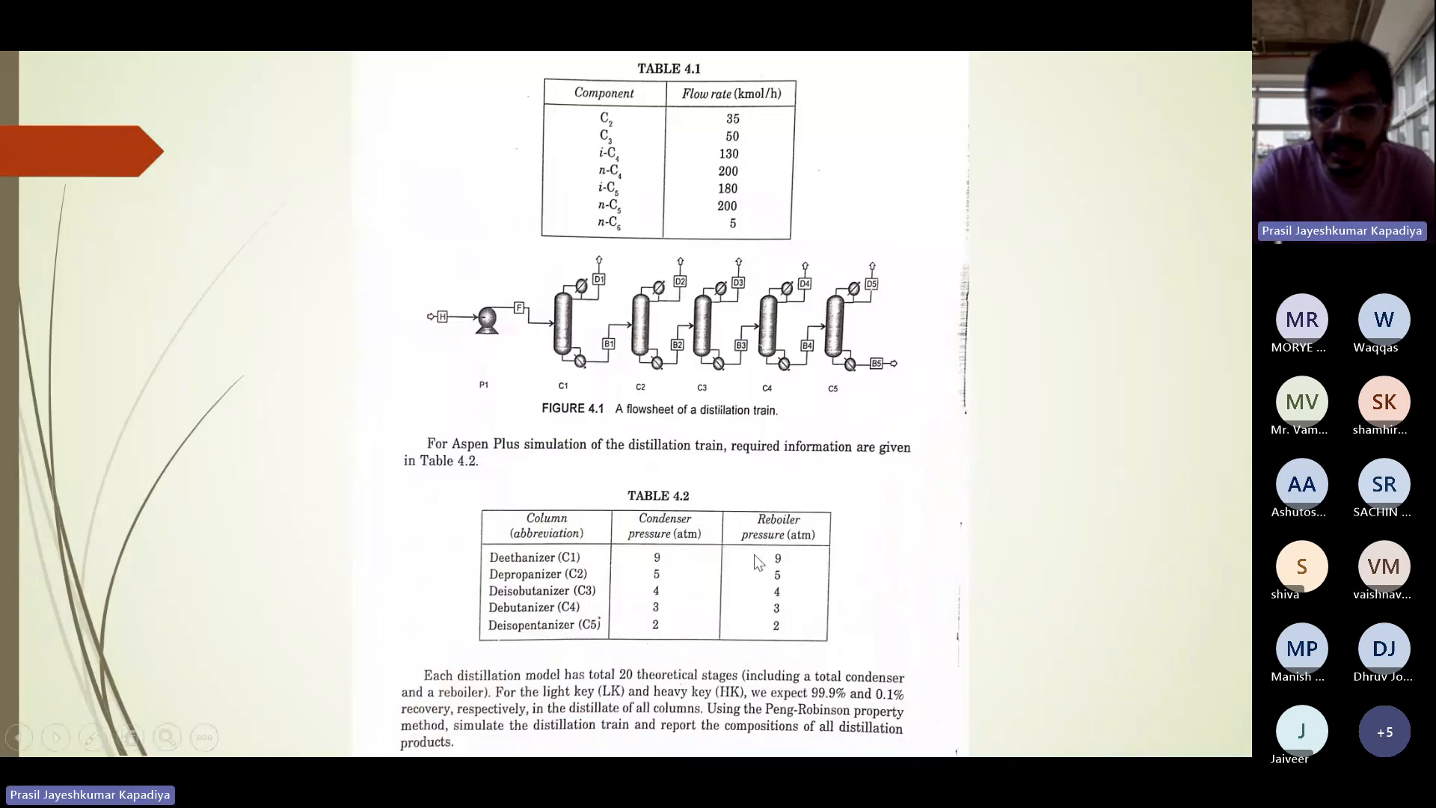
{"action": "key", "text": "Escape"}
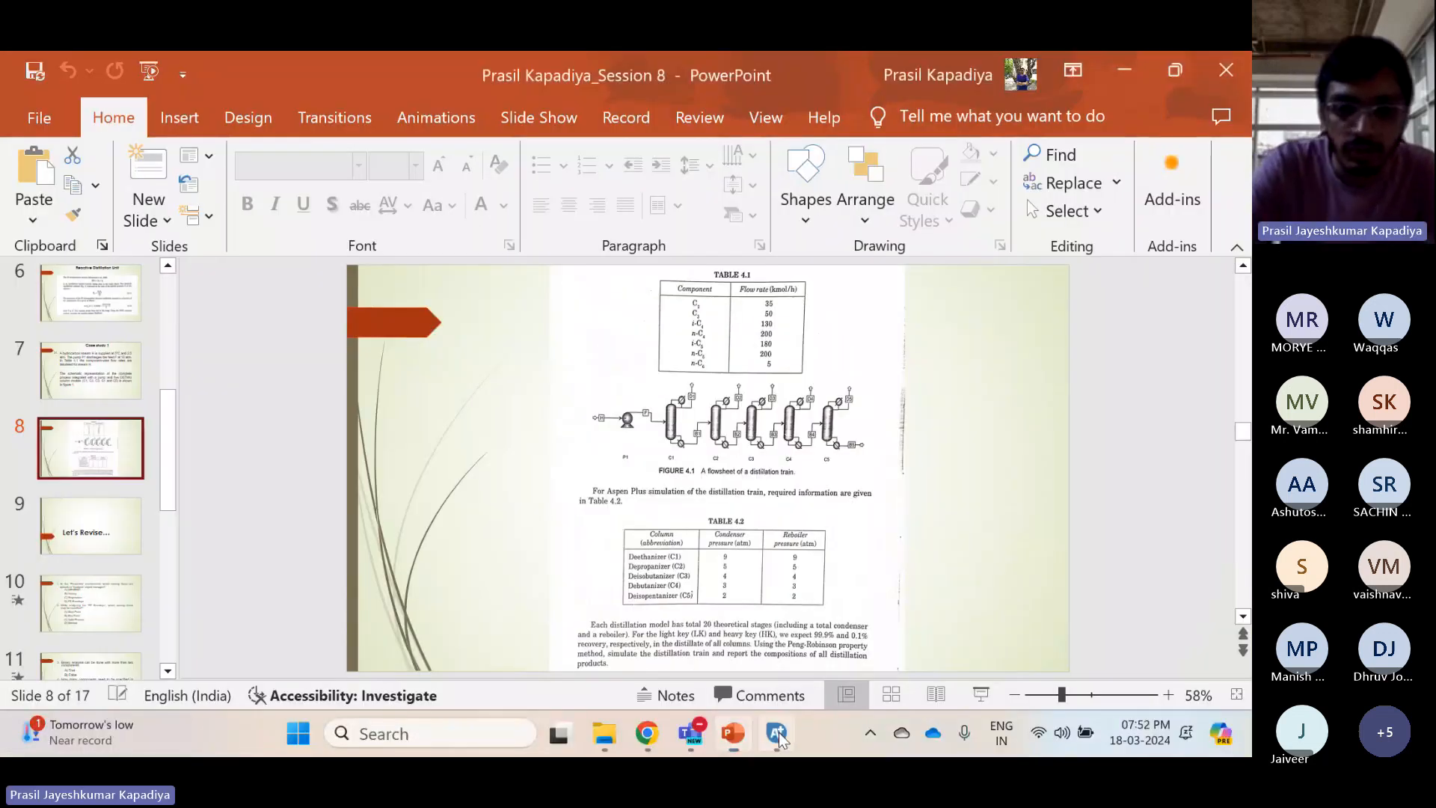
{"action": "left_click", "coordinate": [776, 732]}
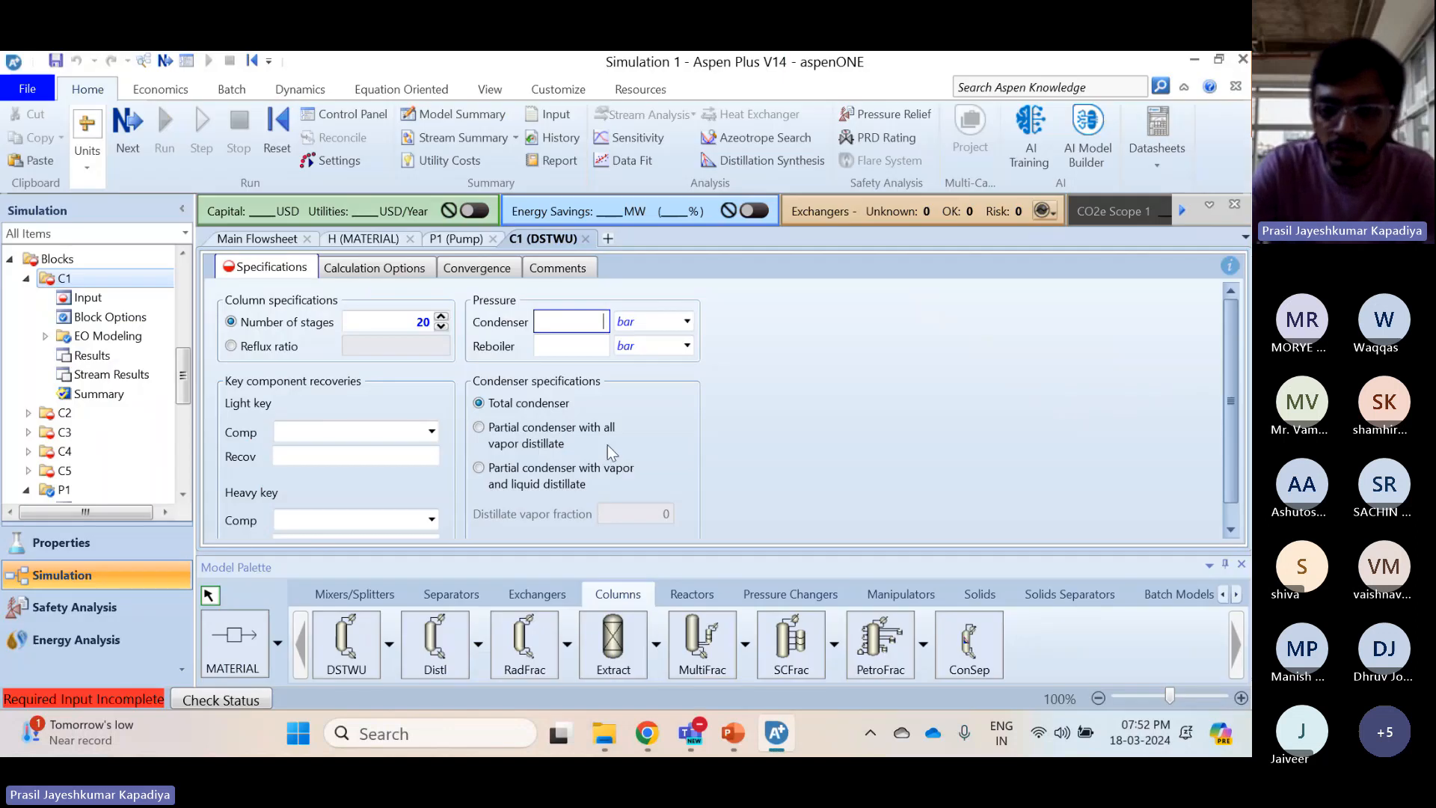
Set column C1's condenser and reboiler pressures to 9 atm each, overriding the consistency check
{"action": "type", "text": "9"}
{"action": "left_click", "coordinate": [589, 345]}
{"action": "type", "text": "9"}
{"action": "left_click", "coordinate": [687, 323]}
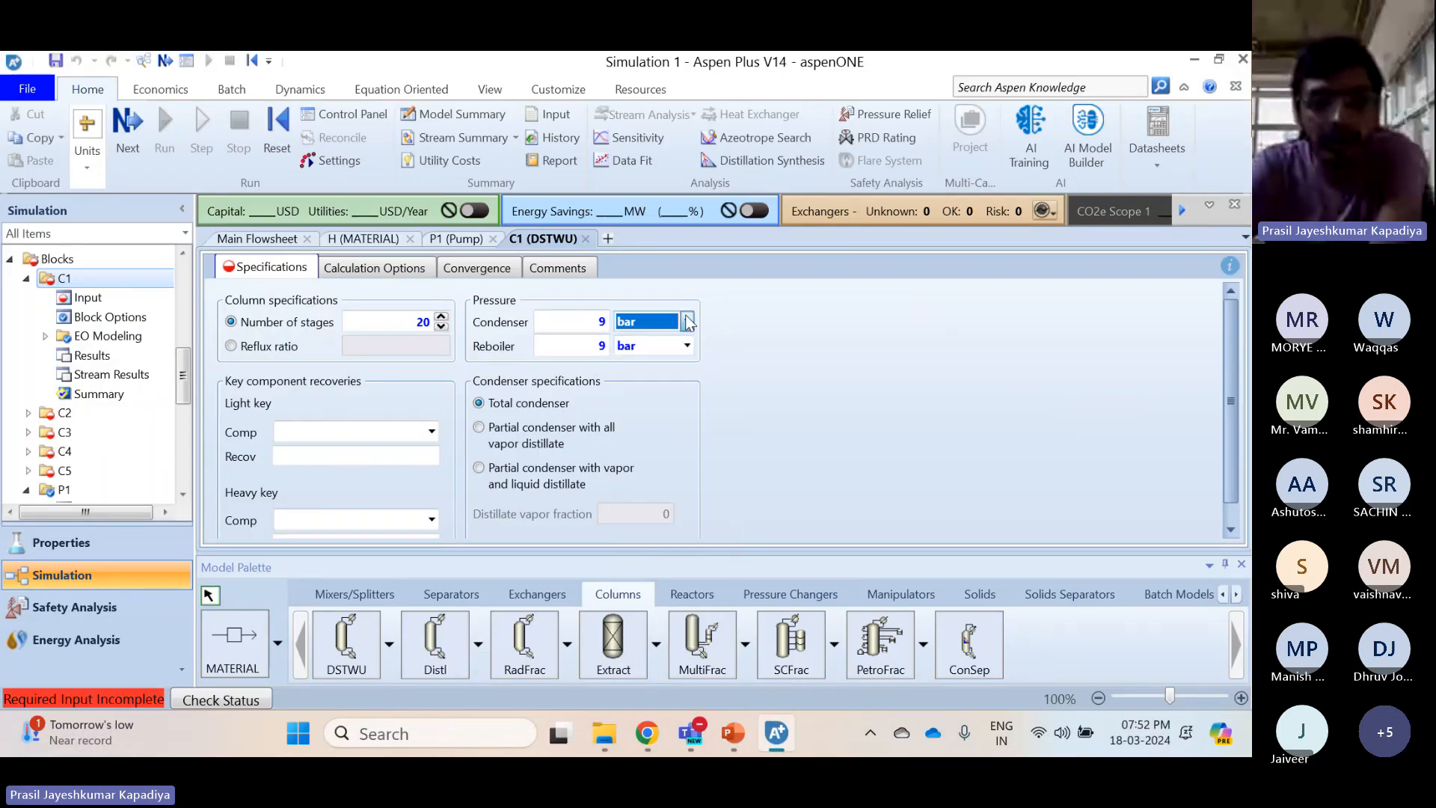
{"action": "left_click", "coordinate": [696, 382]}
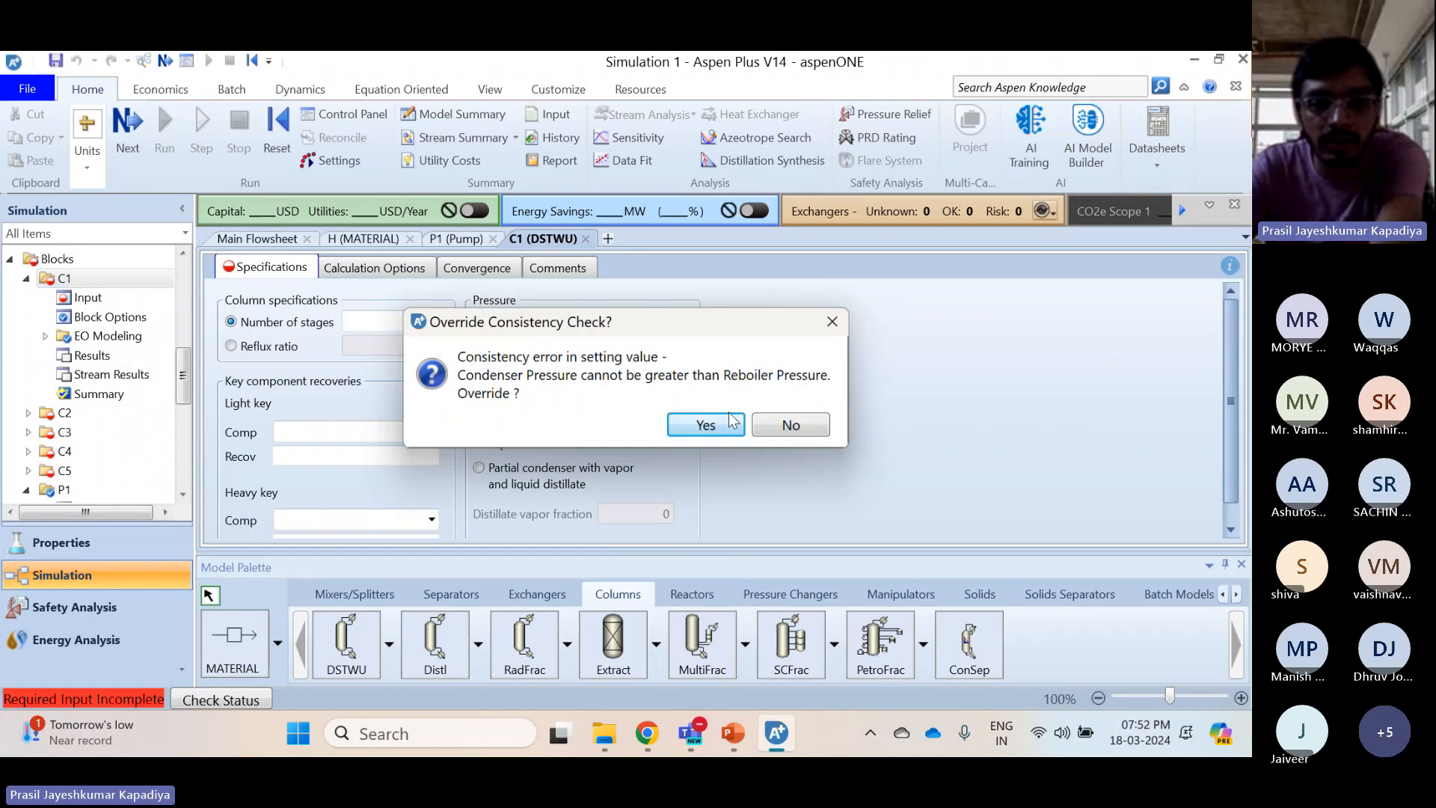
{"action": "left_click", "coordinate": [730, 422]}
{"action": "left_click", "coordinate": [687, 344]}
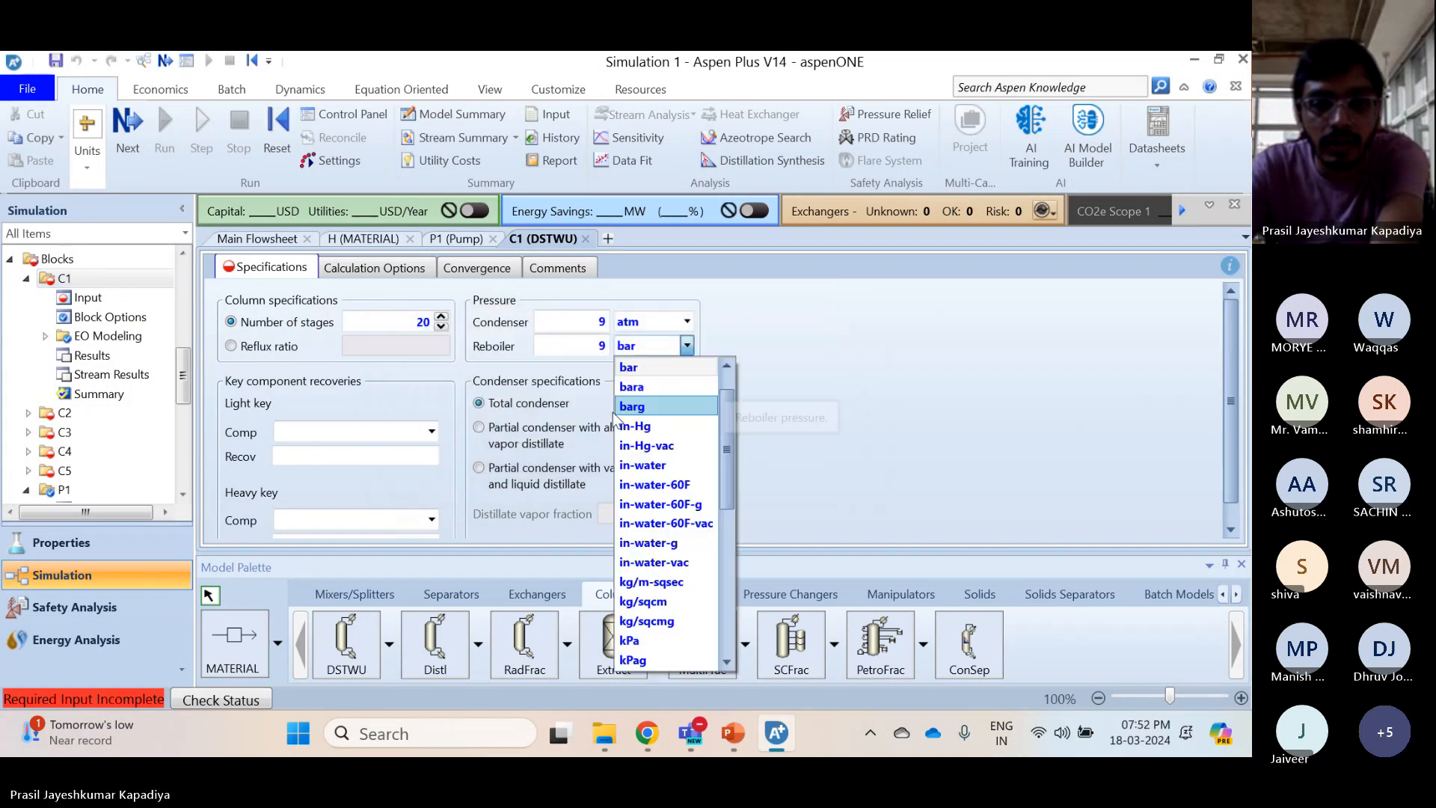
{"action": "scroll", "coordinate": [662, 368], "scroll_direction": "up", "scroll_amount": 2}
{"action": "left_click", "coordinate": [662, 368]}
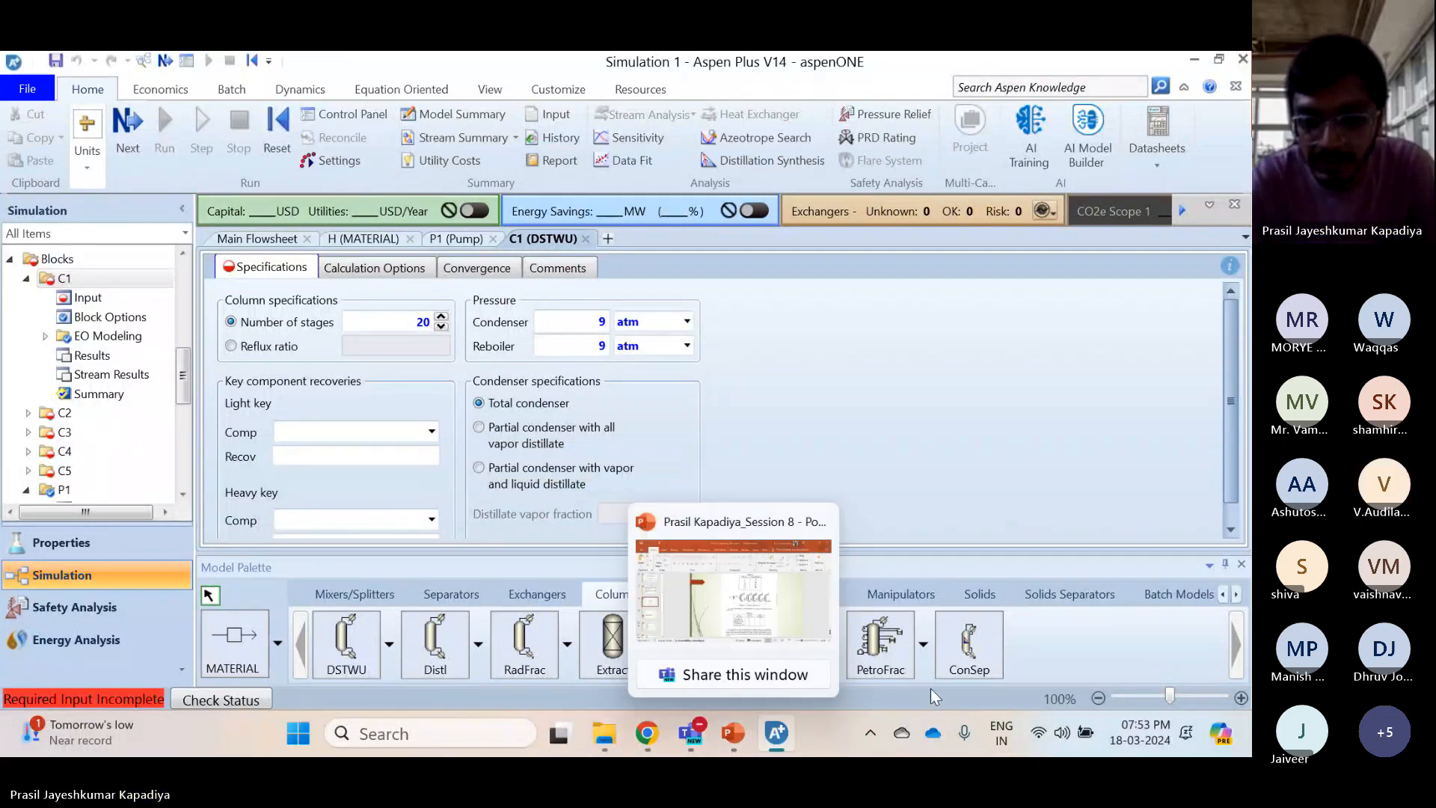
Switch to PowerPoint to read the light and heavy key recoveries in the case study text, and return to Aspen Plus
{"action": "left_click", "coordinate": [731, 729]}
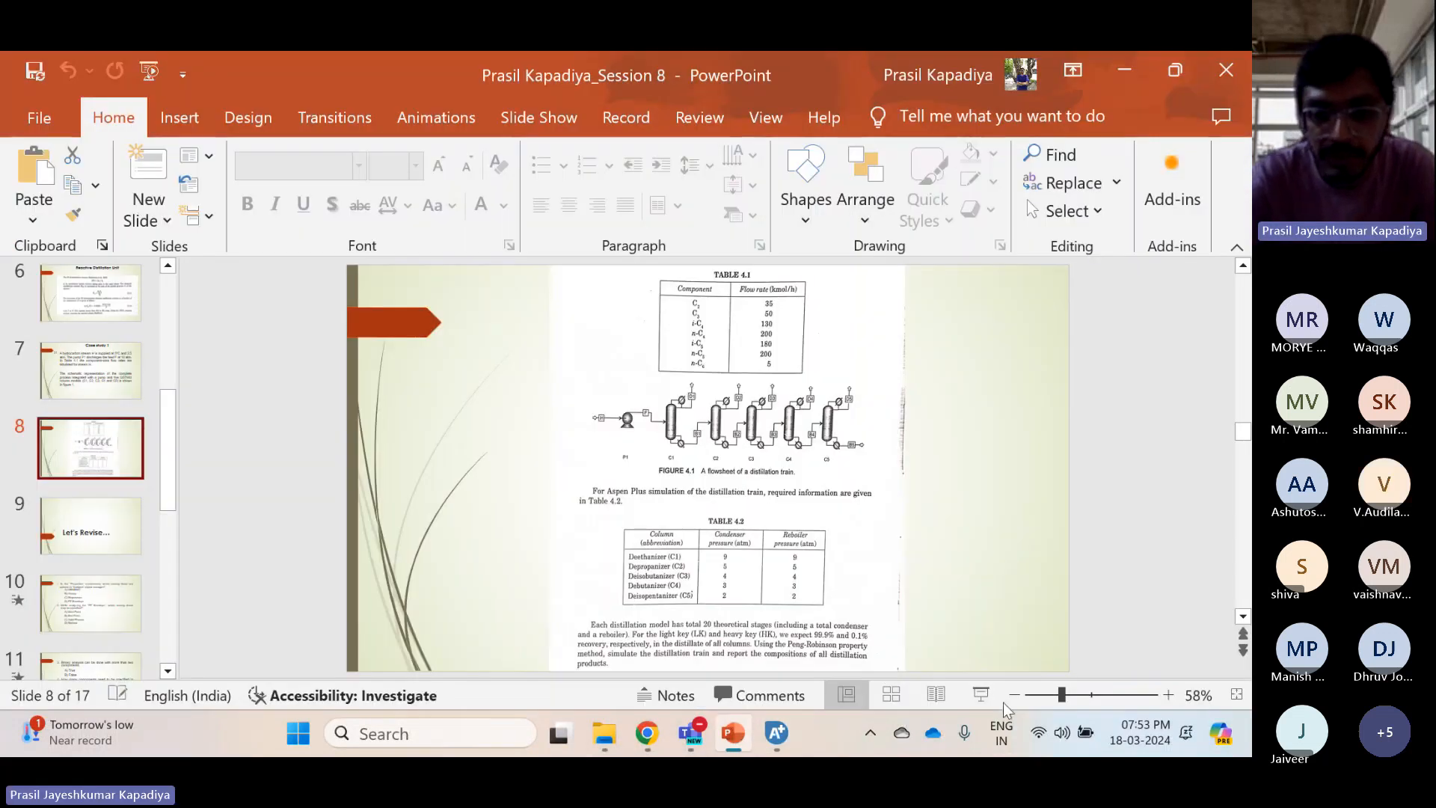
{"action": "left_click", "coordinate": [981, 694]}
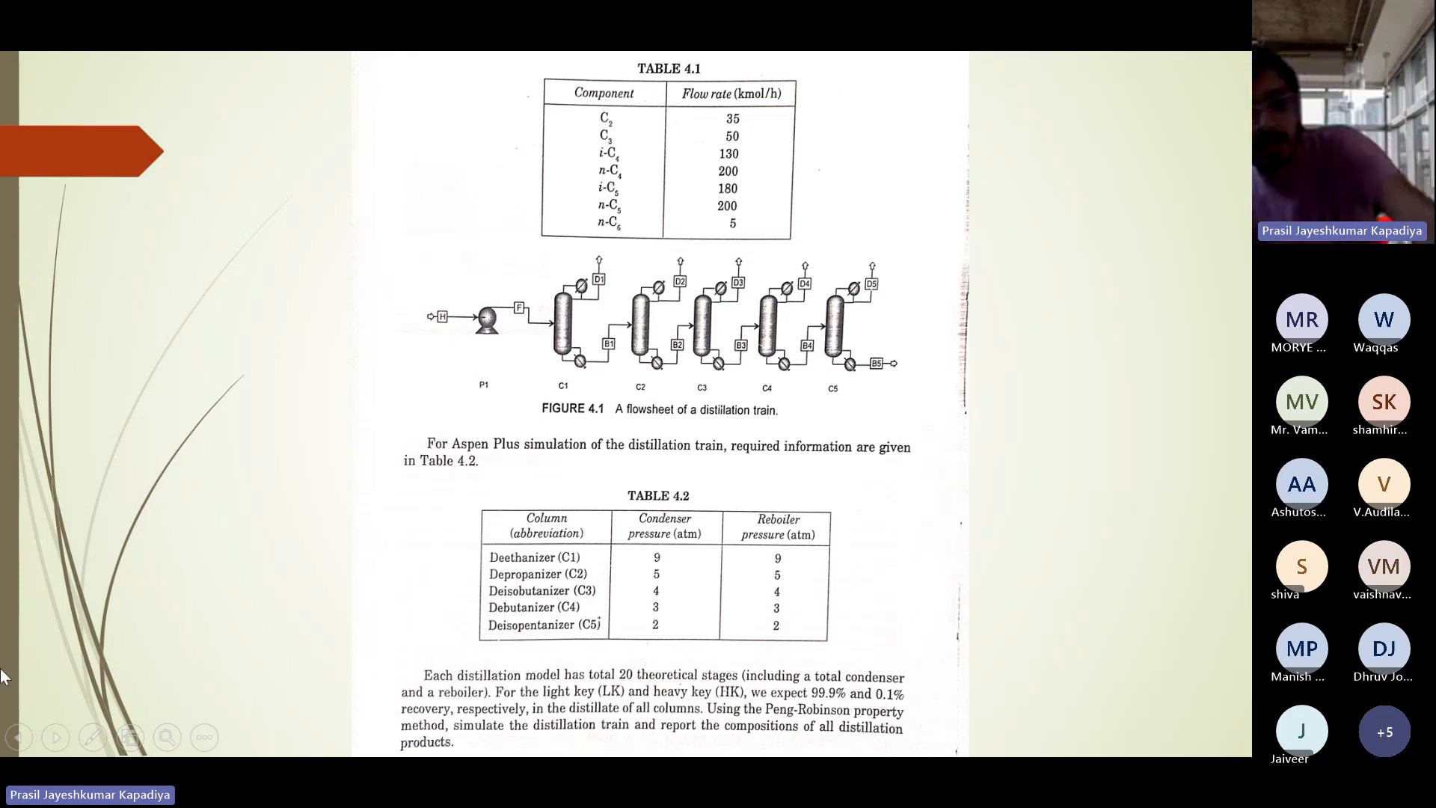
{"action": "key", "text": "Escape"}
{"action": "key", "text": "alt+Tab"}
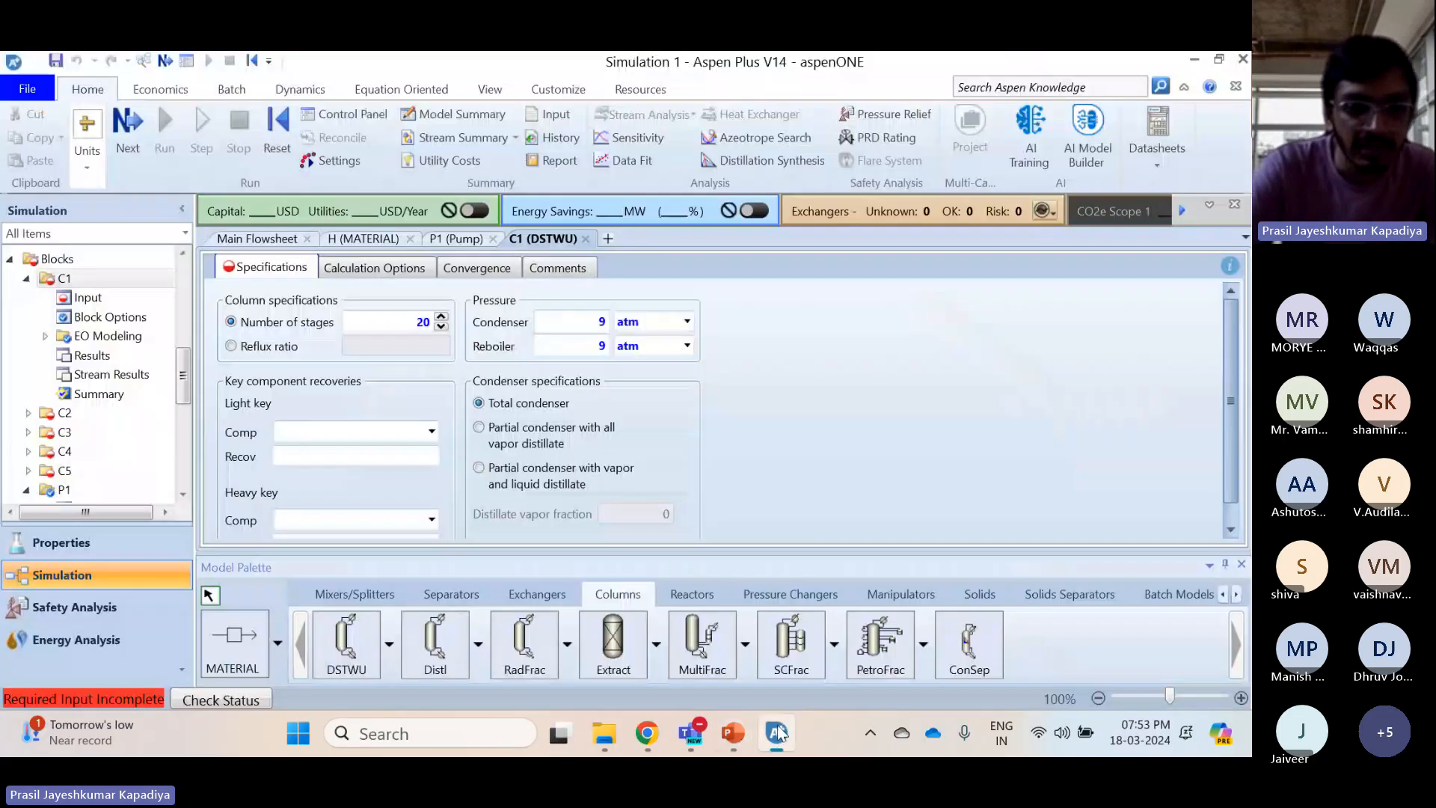
Specify C2 as column C1's light key component with a recovery of 0.999
{"action": "left_click", "coordinate": [433, 431]}
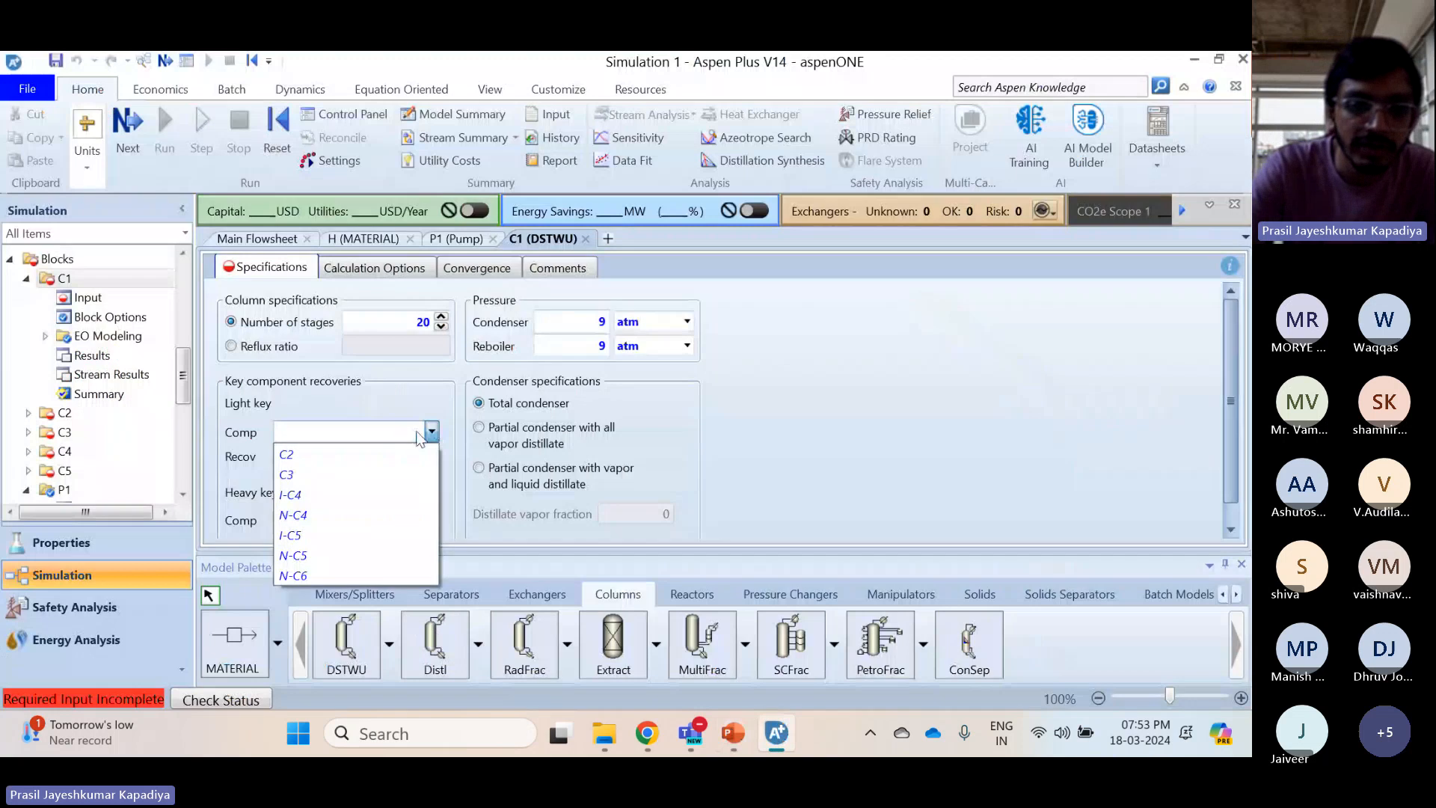
{"action": "left_click", "coordinate": [374, 454]}
{"action": "left_click", "coordinate": [372, 455]}
{"action": "type", "text": "0.99"}
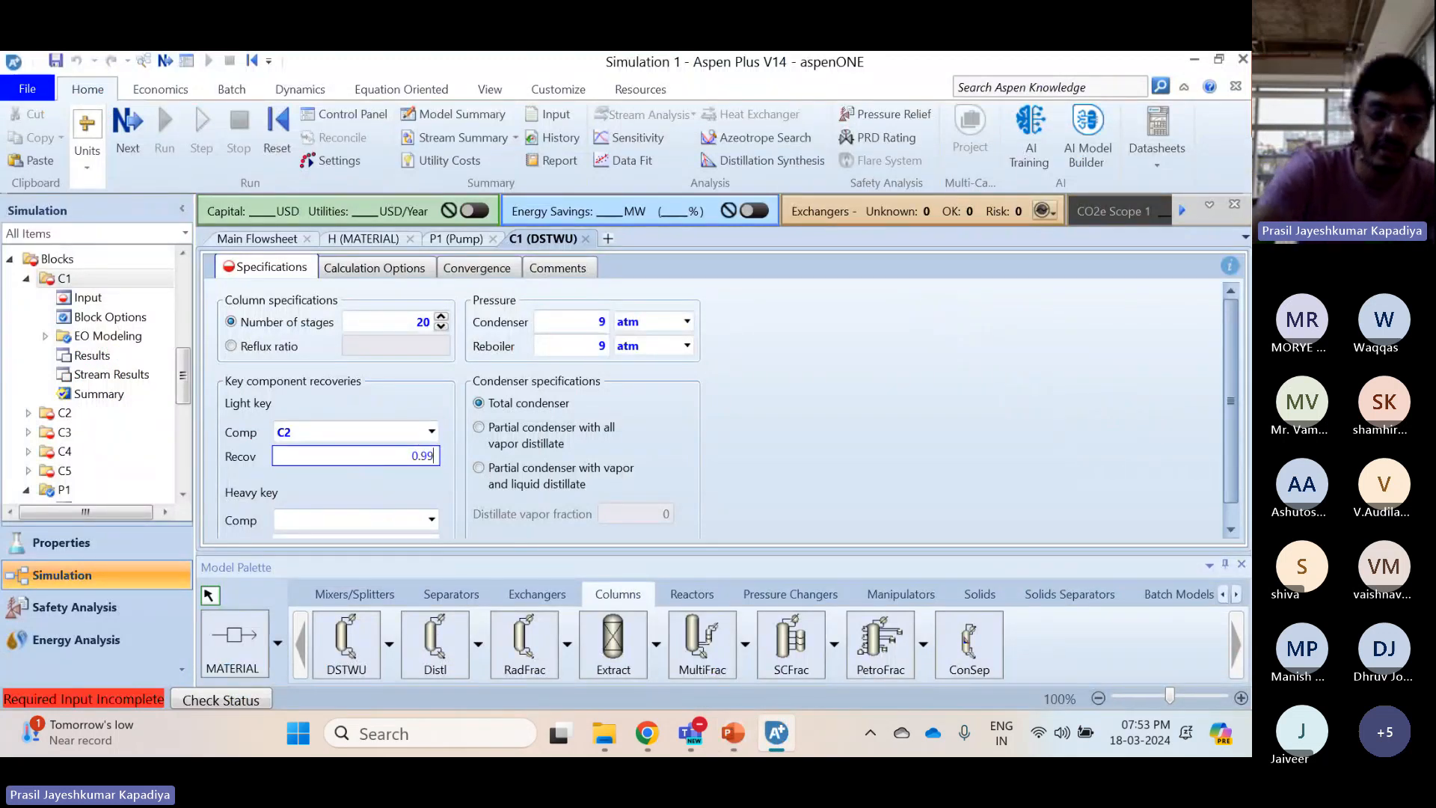
{"action": "type", "text": "9"}
{"action": "left_click", "coordinate": [402, 476]}
{"action": "scroll", "coordinate": [402, 476], "scroll_direction": "down", "scroll_amount": 1}
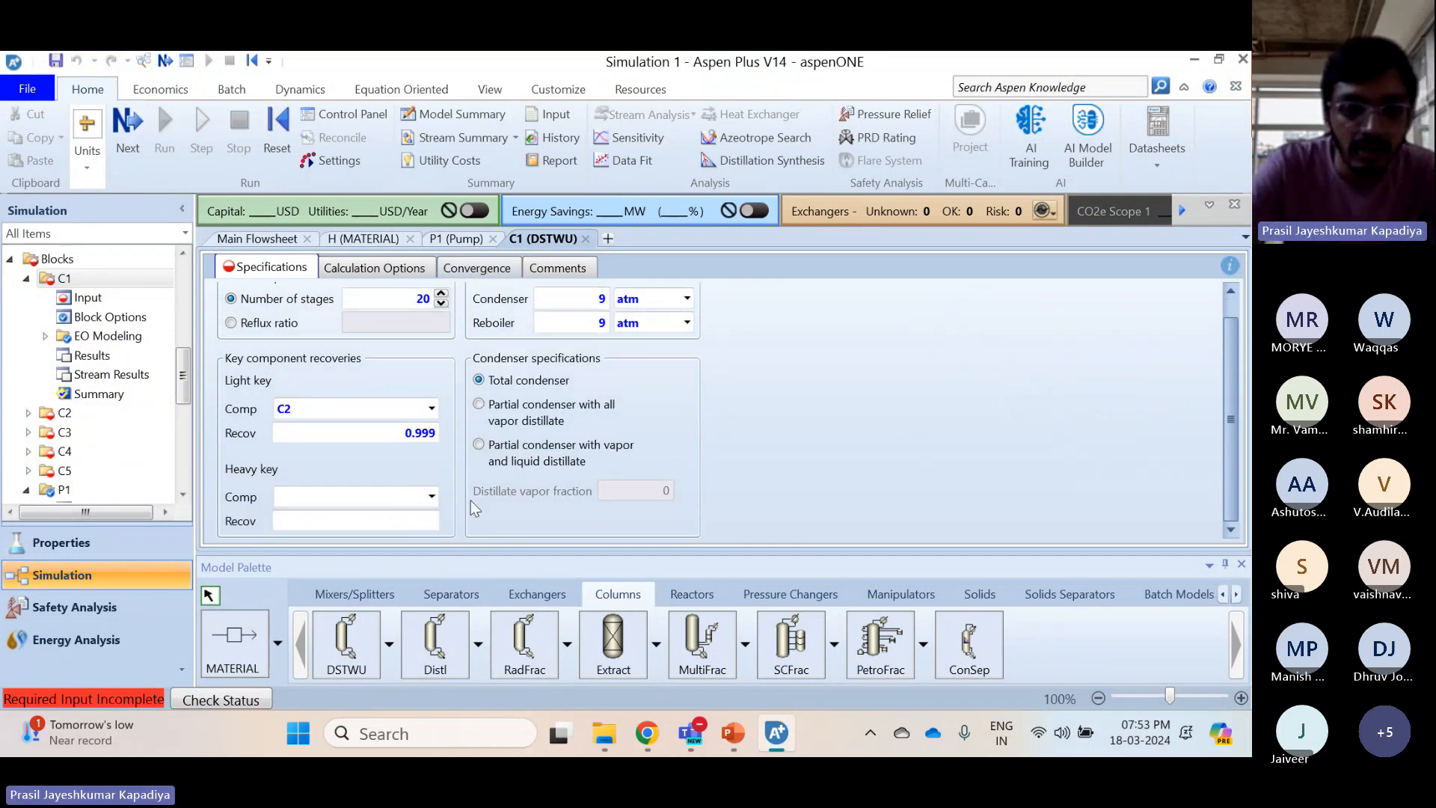
Specify C3 as column C1's heavy key component with a recovery of 0.001
{"action": "left_click", "coordinate": [432, 496]}
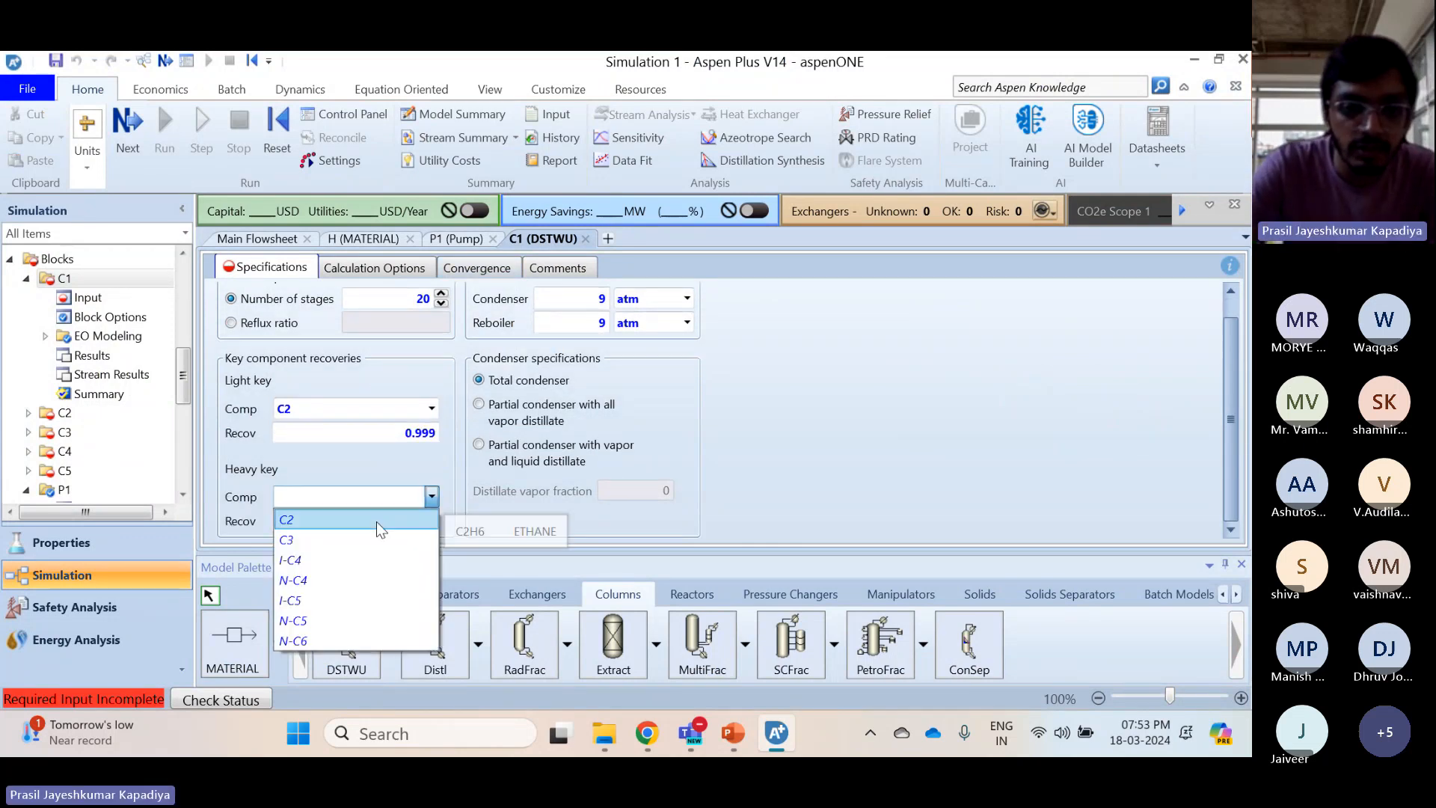
{"action": "left_click", "coordinate": [340, 539]}
{"action": "left_click", "coordinate": [332, 522]}
{"action": "type", "text": "0."}
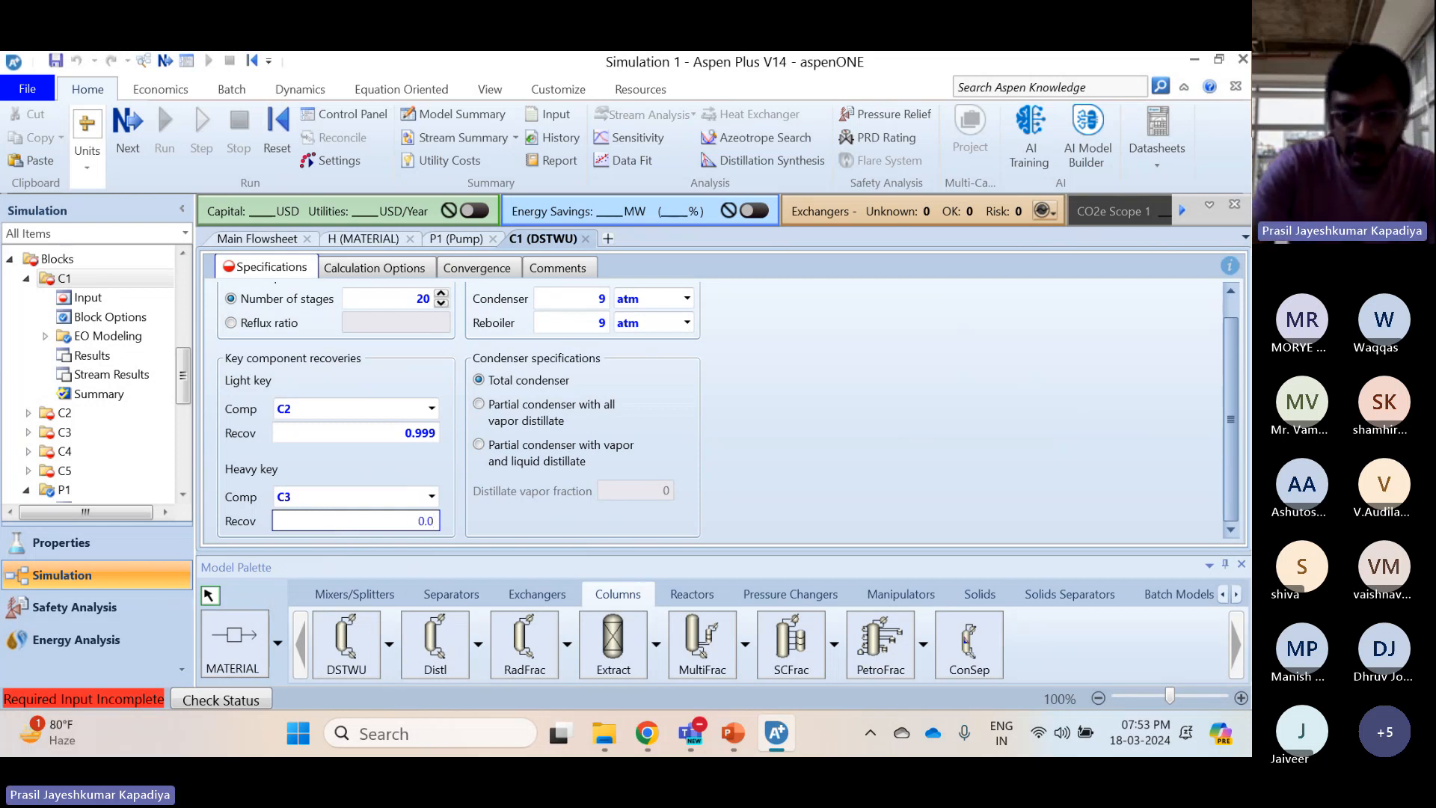
{"action": "type", "text": "001"}
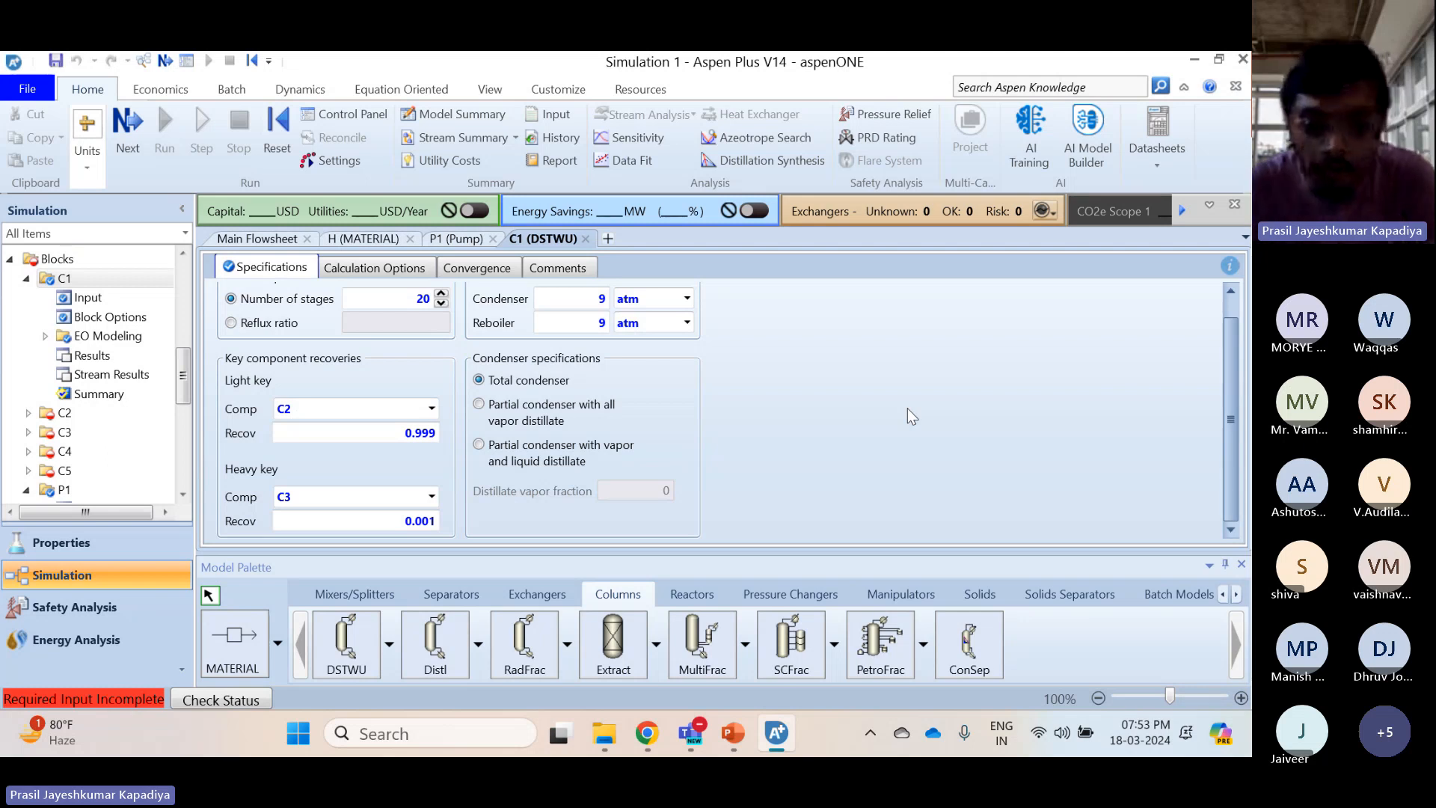
Deactivate columns C2, C3, C4 and C5 on the main flowsheet
{"action": "left_click", "coordinate": [267, 239]}
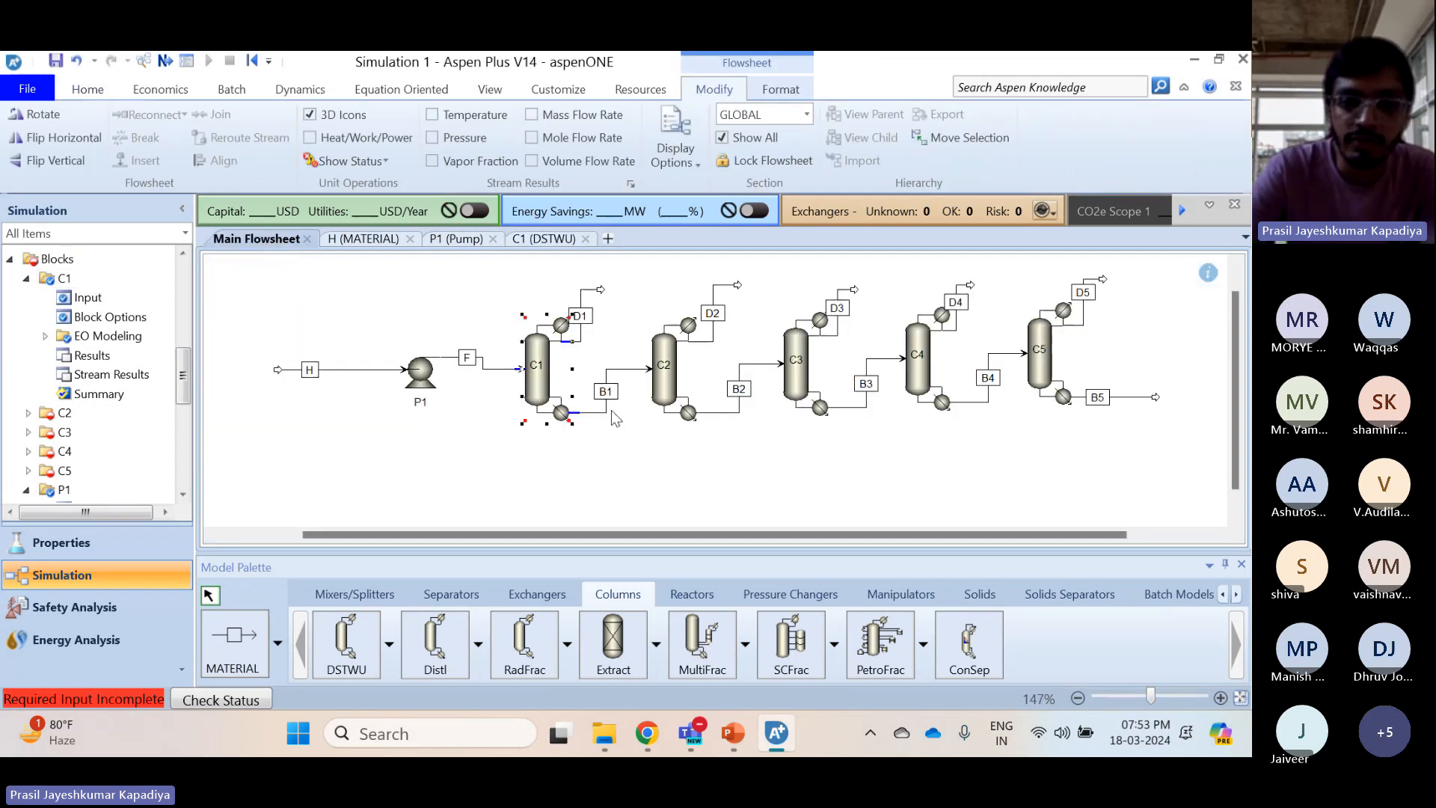
{"action": "right_click", "coordinate": [668, 385]}
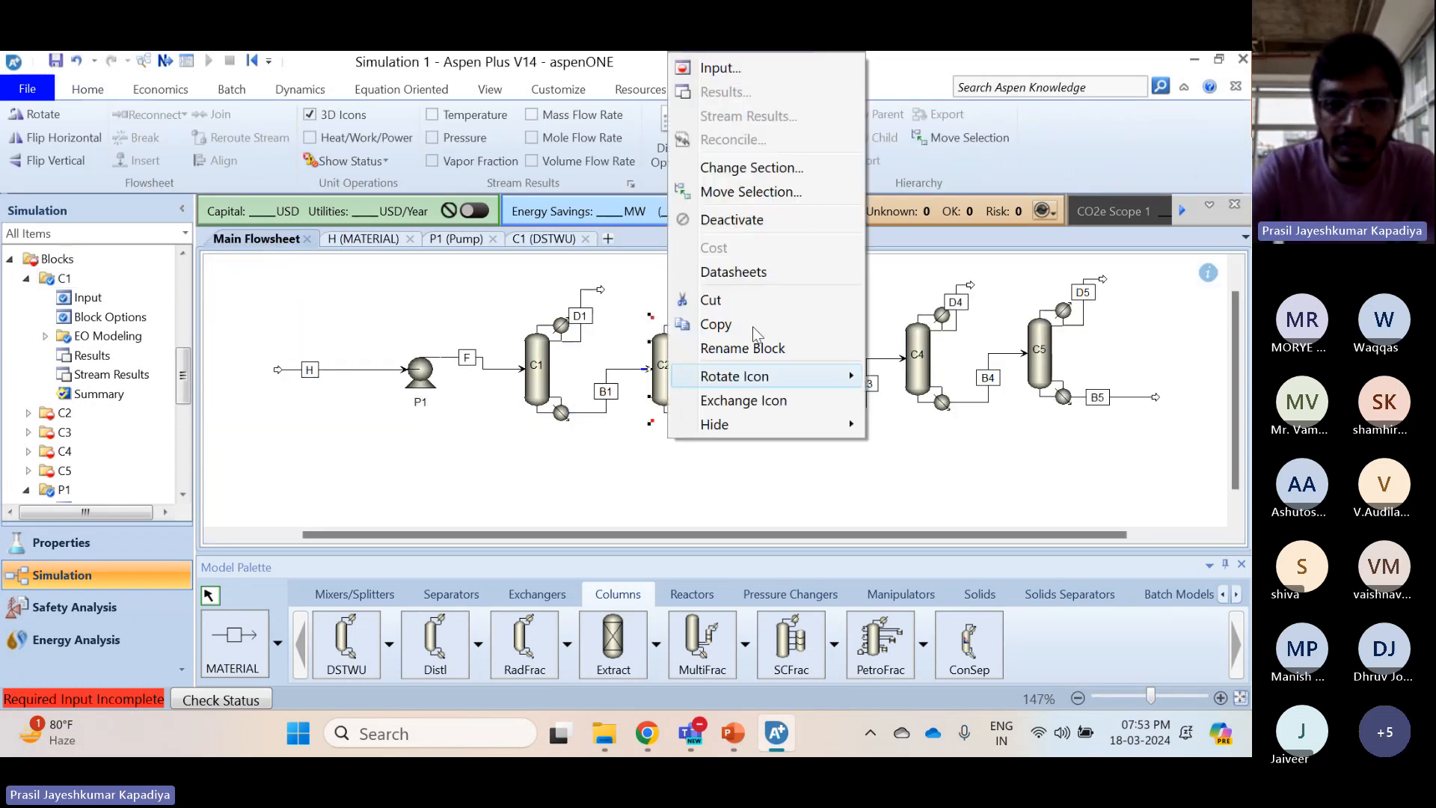
{"action": "left_click", "coordinate": [754, 222]}
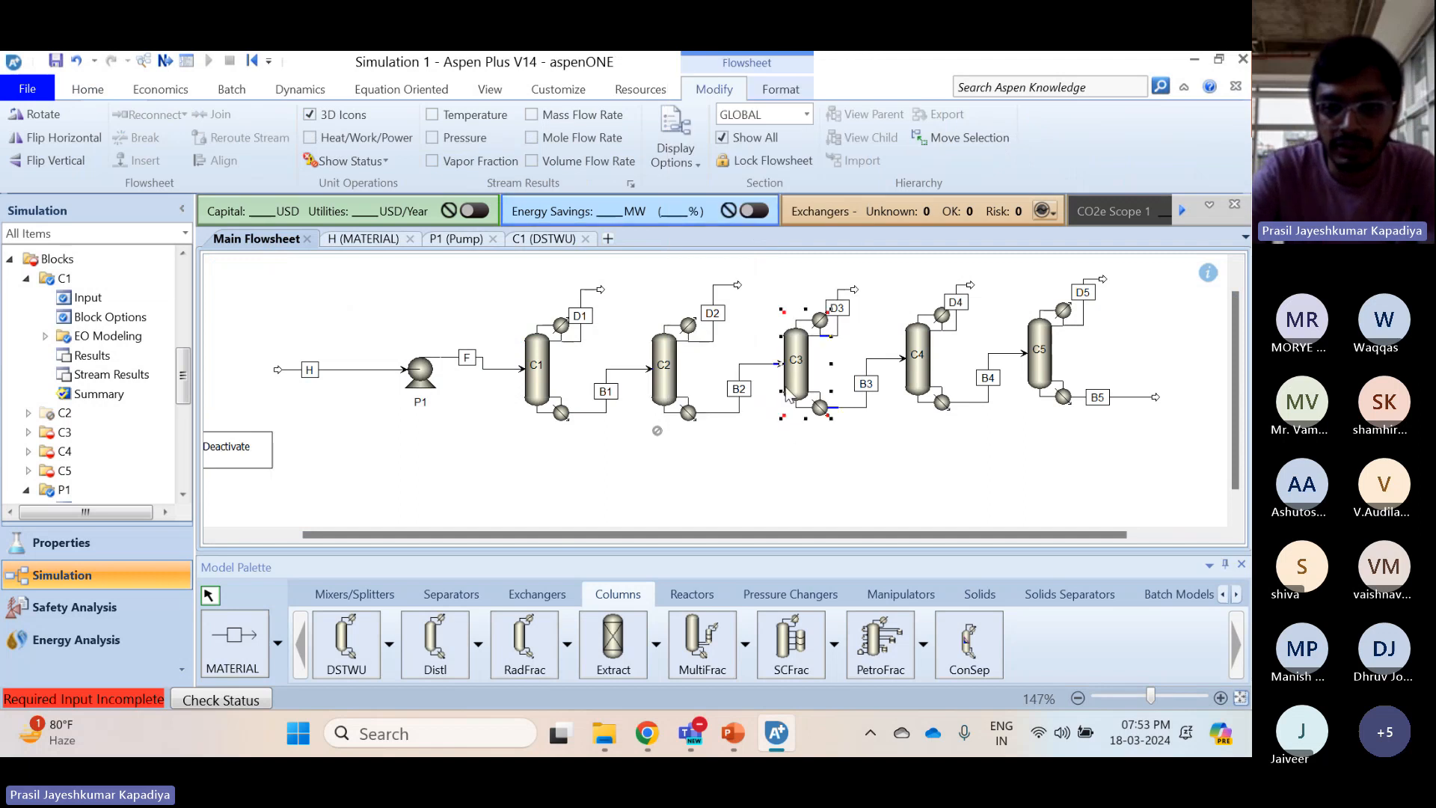
{"action": "right_click", "coordinate": [787, 395]}
{"action": "left_click", "coordinate": [834, 218]}
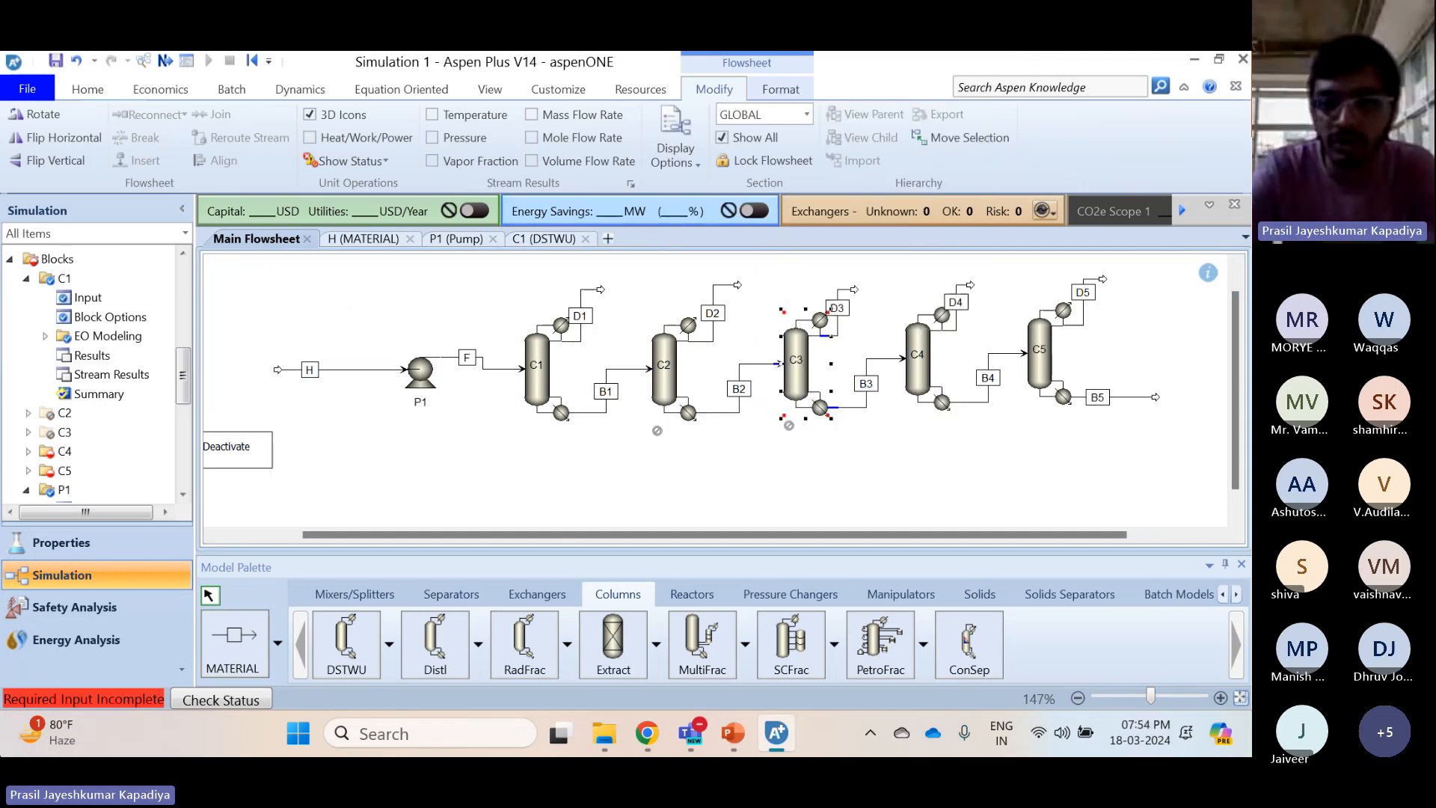
{"action": "right_click", "coordinate": [909, 378]}
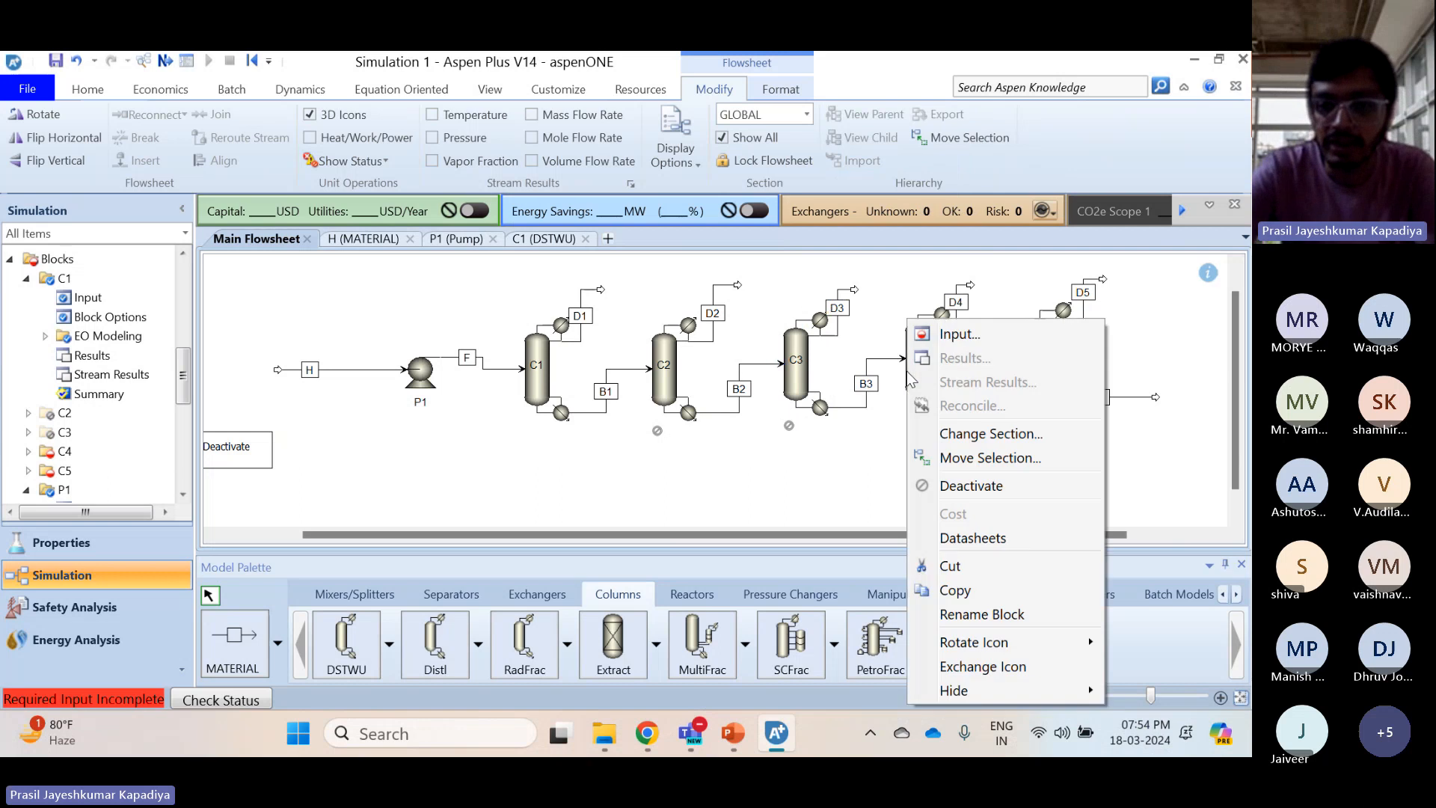
{"action": "left_click", "coordinate": [936, 485]}
{"action": "right_click", "coordinate": [1042, 371]}
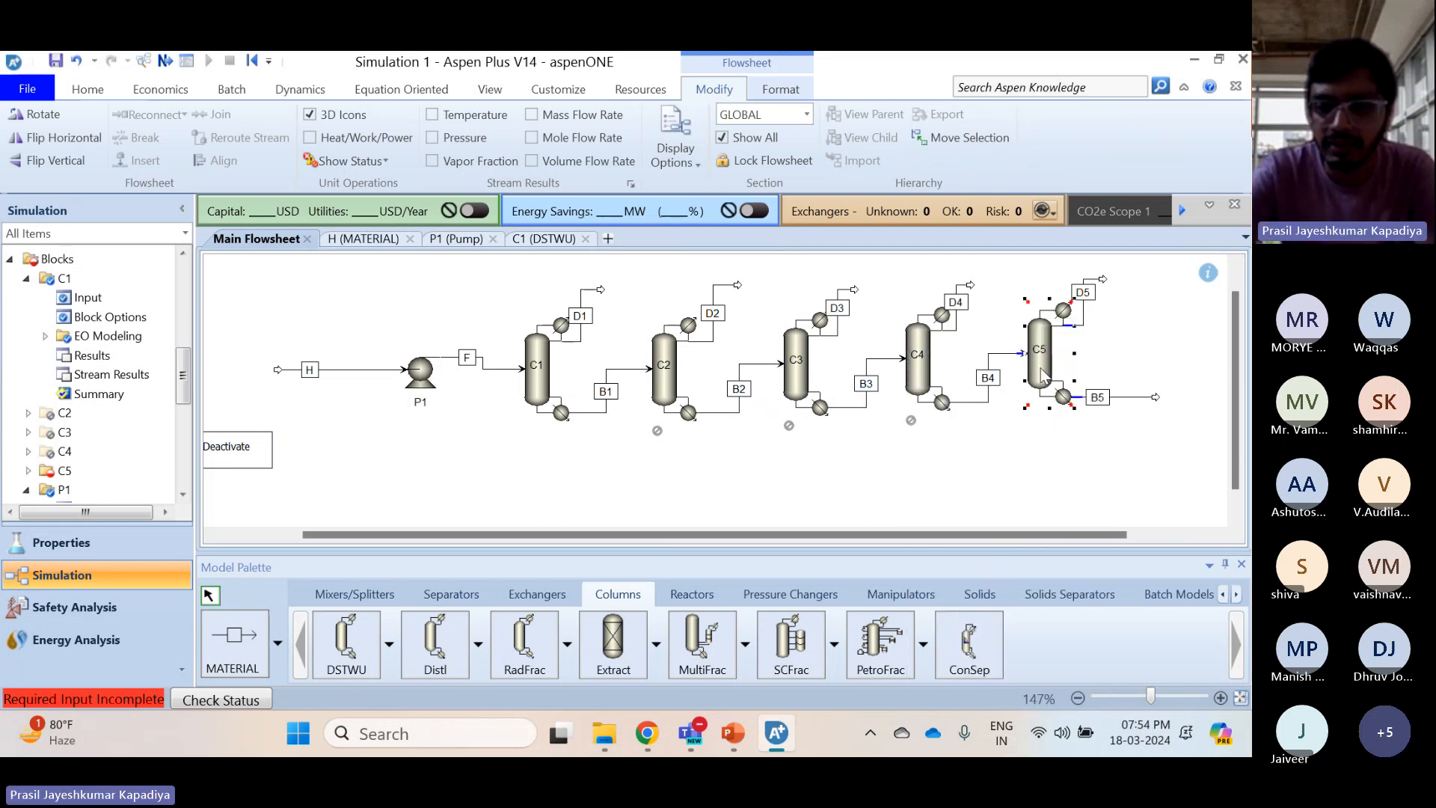
{"action": "left_click", "coordinate": [1122, 487]}
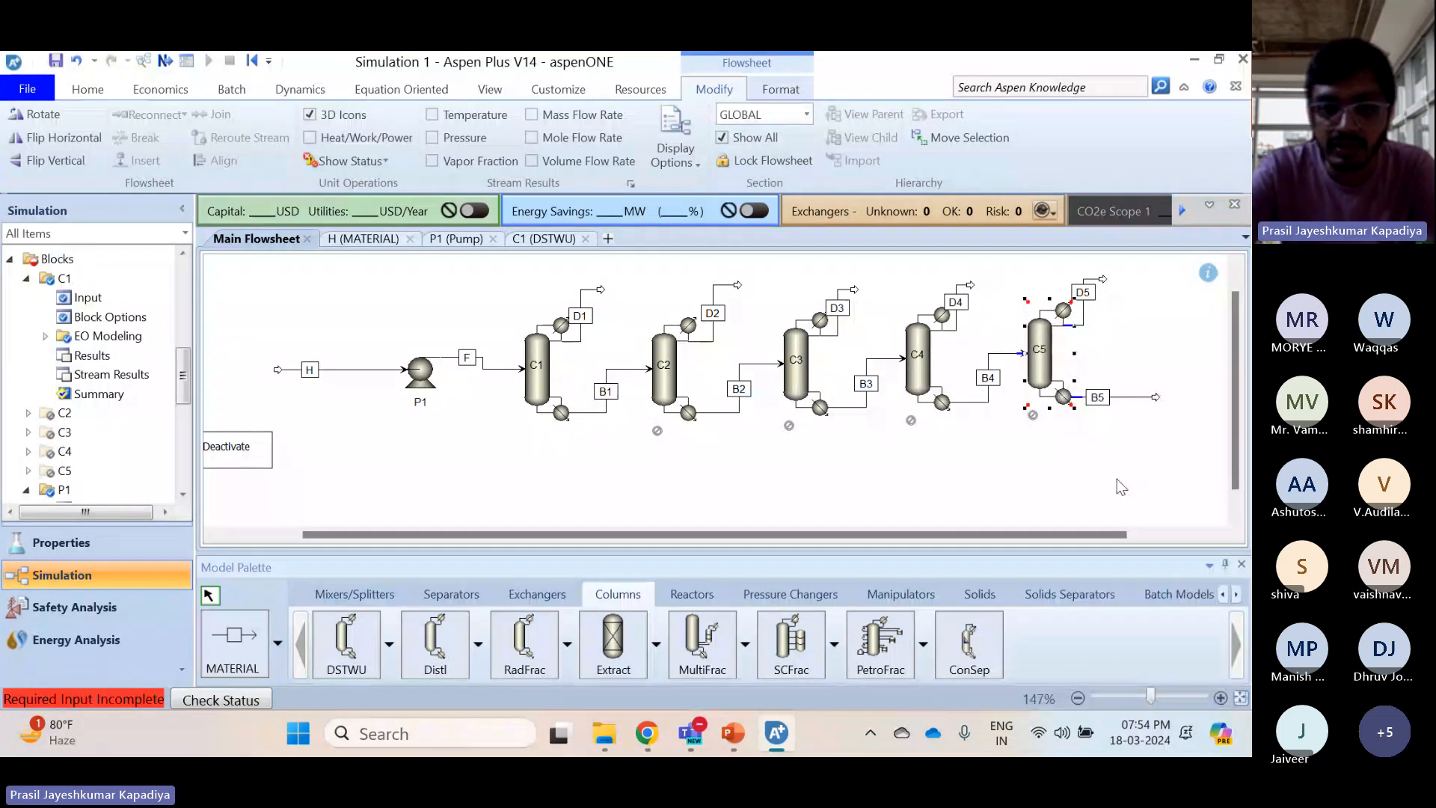
Disconnect stream B1's destination from column C2, leaving it as a free outlet of column C1
{"action": "right_click", "coordinate": [617, 373]}
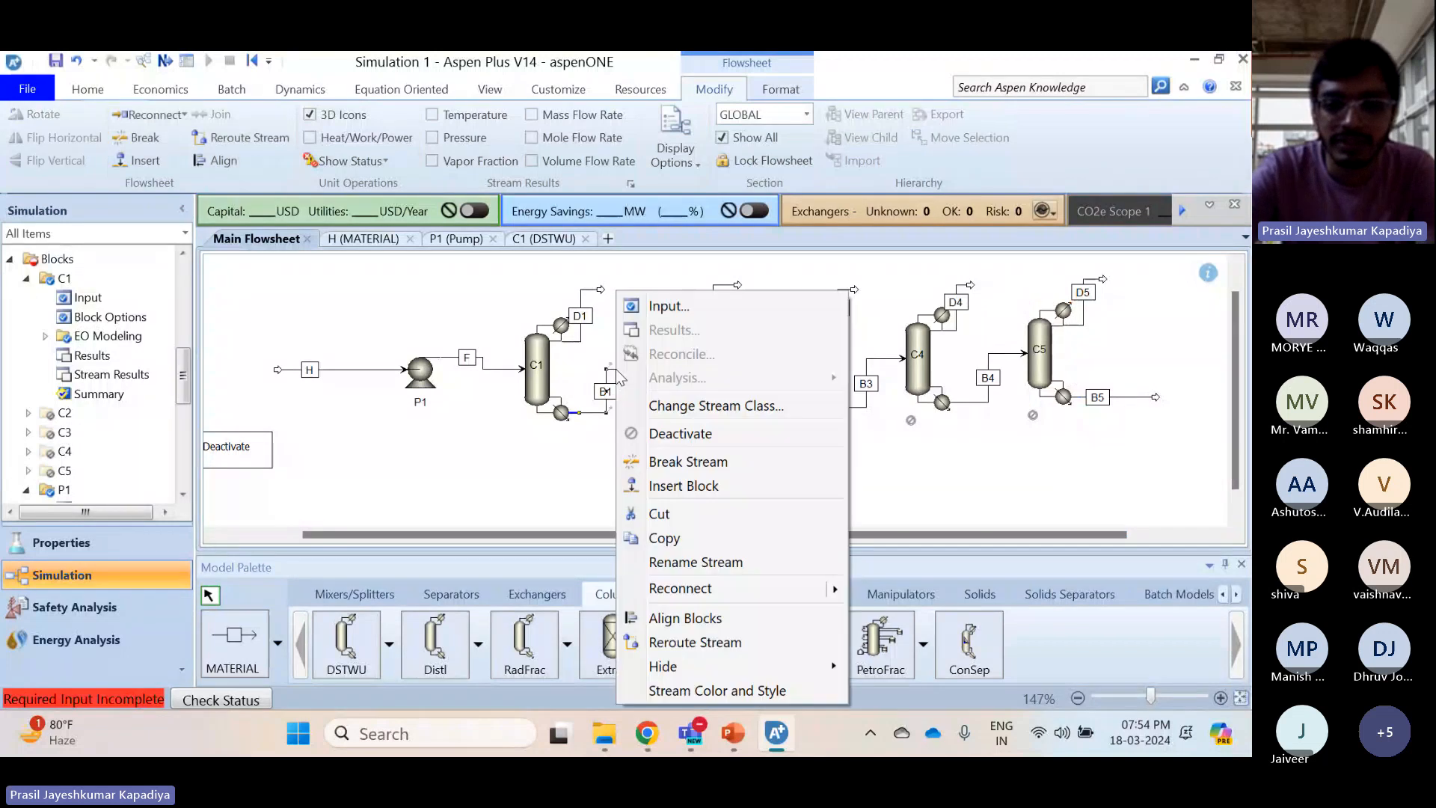
{"action": "mouse_move", "coordinate": [789, 595]}
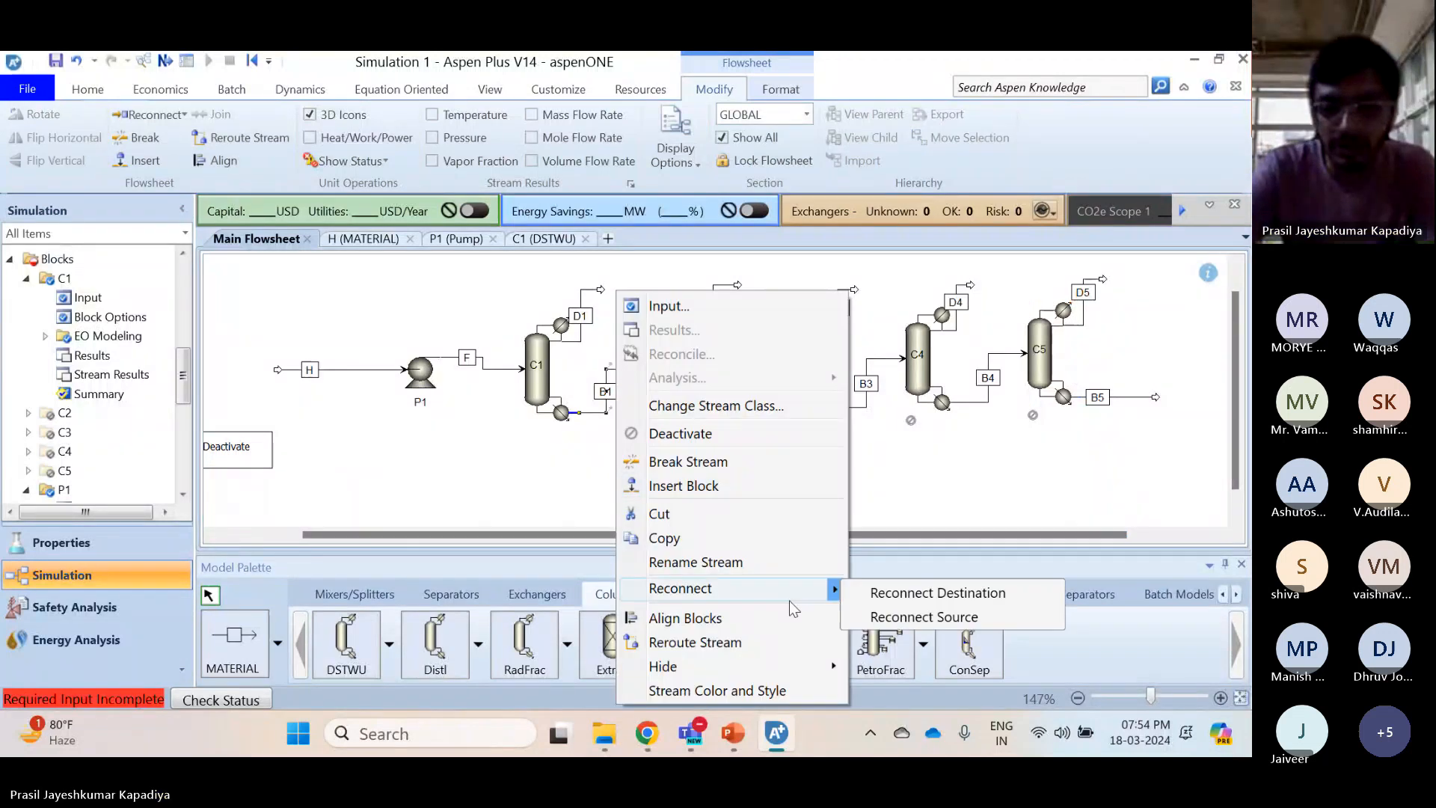
{"action": "left_click", "coordinate": [904, 594]}
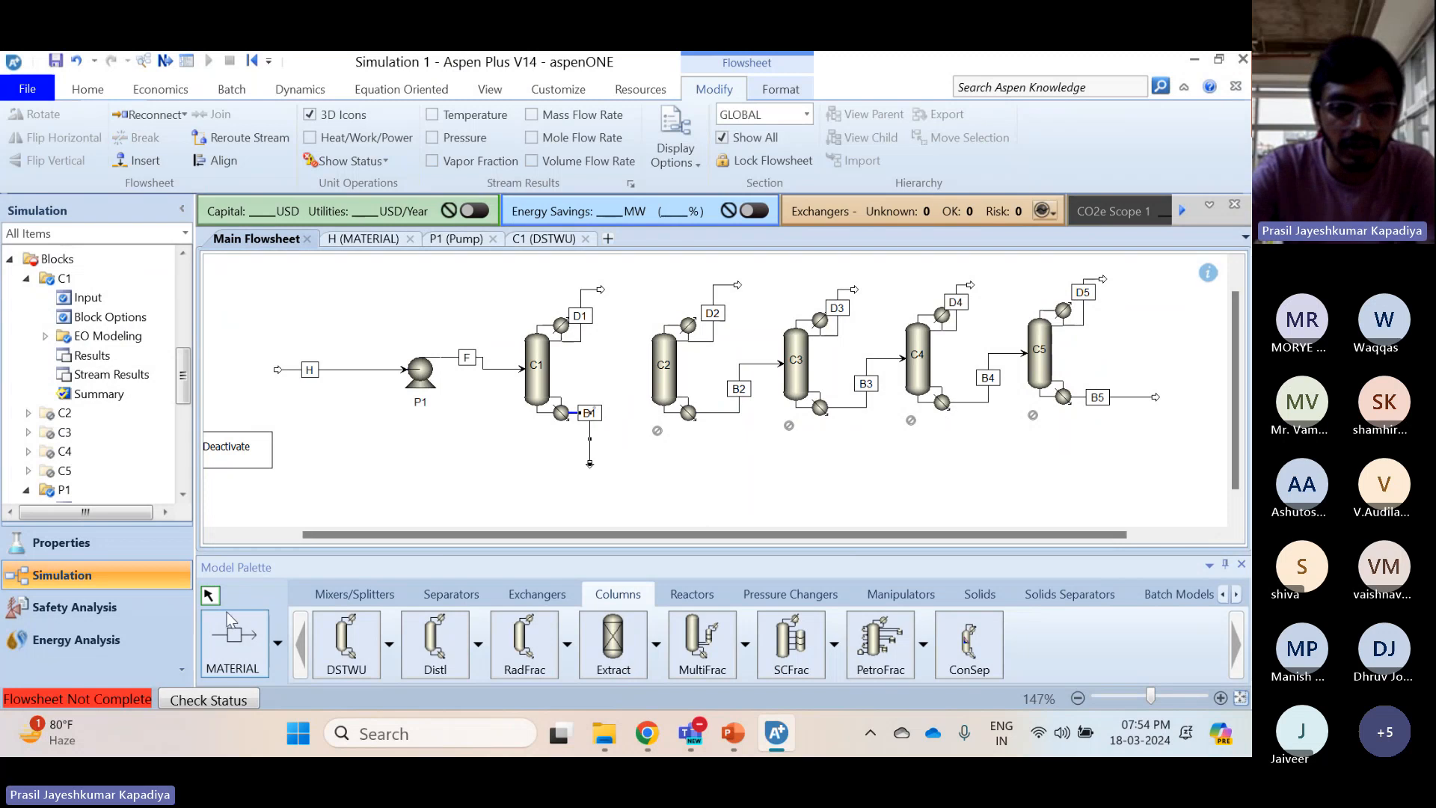
{"action": "left_click", "coordinate": [675, 396]}
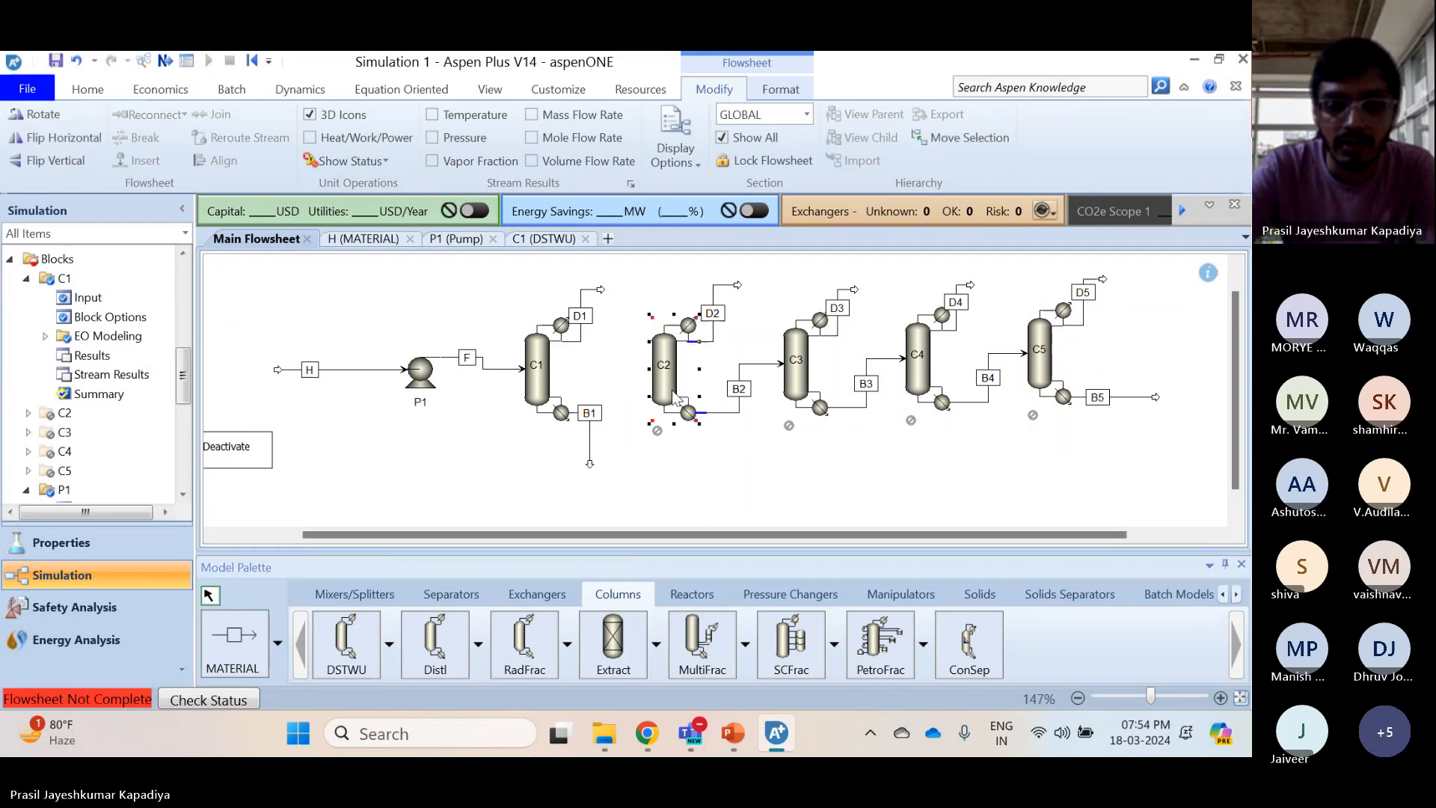
{"action": "right_click", "coordinate": [675, 396]}
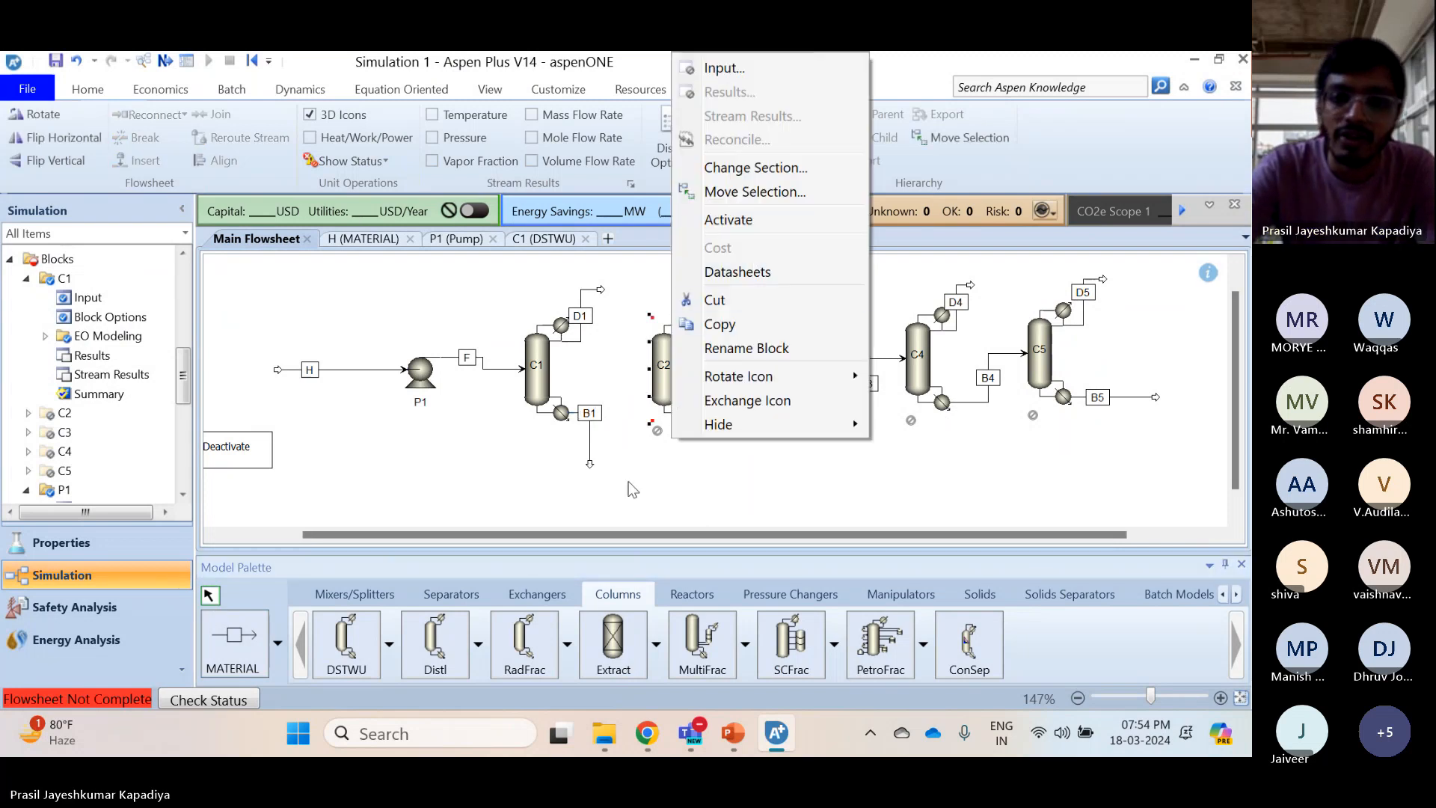
Reconnect stream B1's destination to the feed inlet of column C2
{"action": "right_click", "coordinate": [591, 431]}
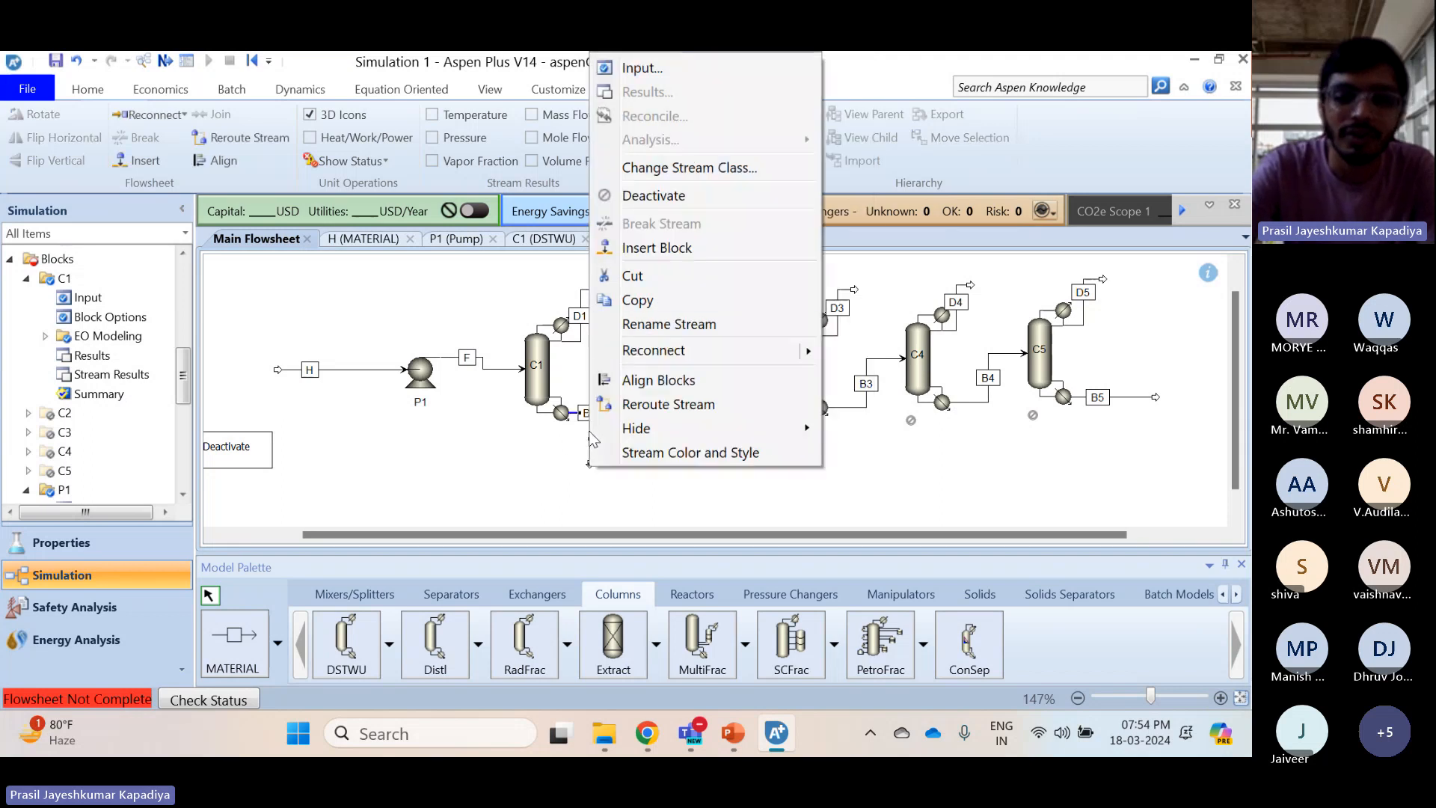
{"action": "mouse_move", "coordinate": [748, 357]}
{"action": "left_click", "coordinate": [910, 354]}
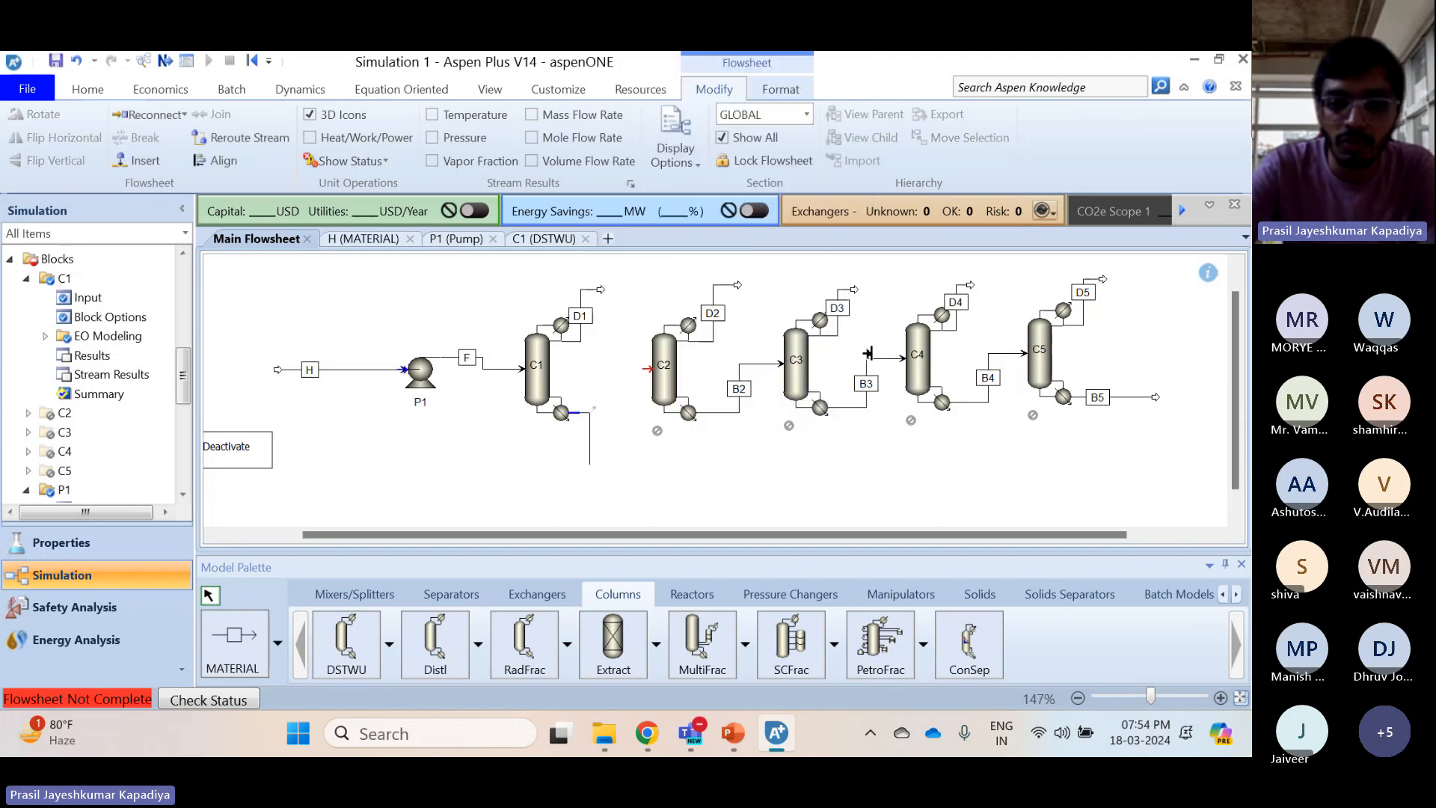
{"action": "left_click", "coordinate": [648, 368]}
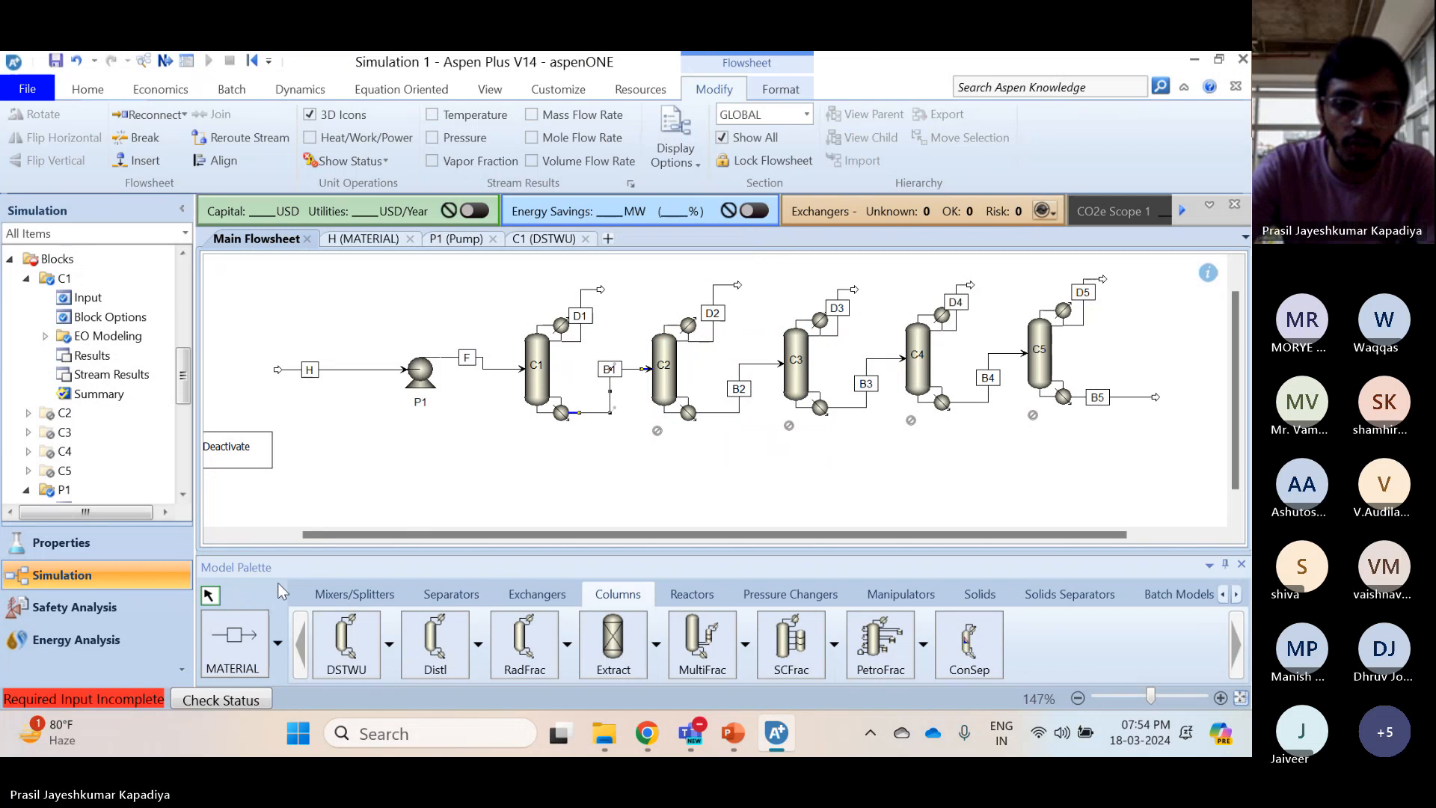
{"action": "left_click", "coordinate": [662, 471]}
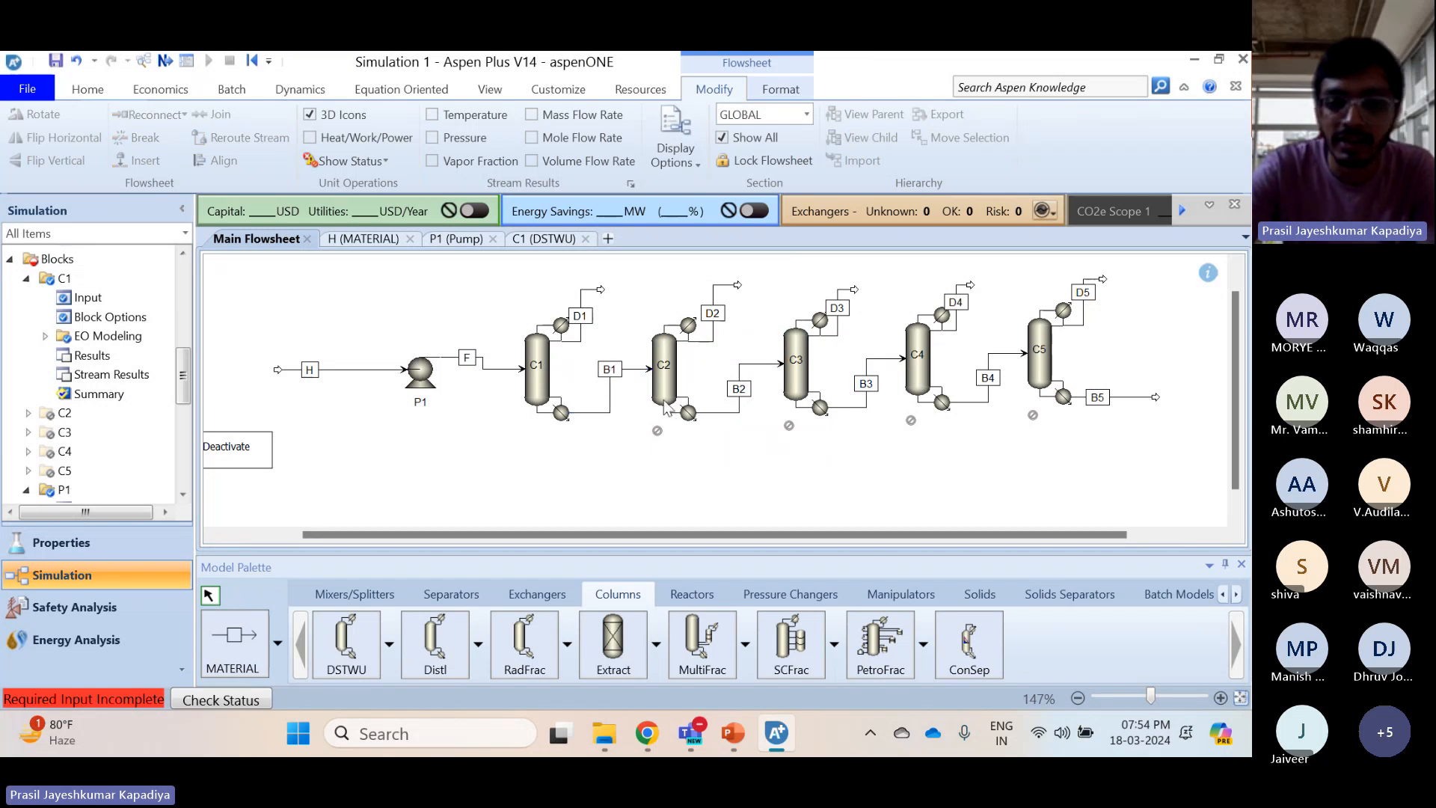
Reactivate columns C2 and C3 on the flowsheet
{"action": "left_click", "coordinate": [662, 399]}
{"action": "right_click", "coordinate": [663, 400]}
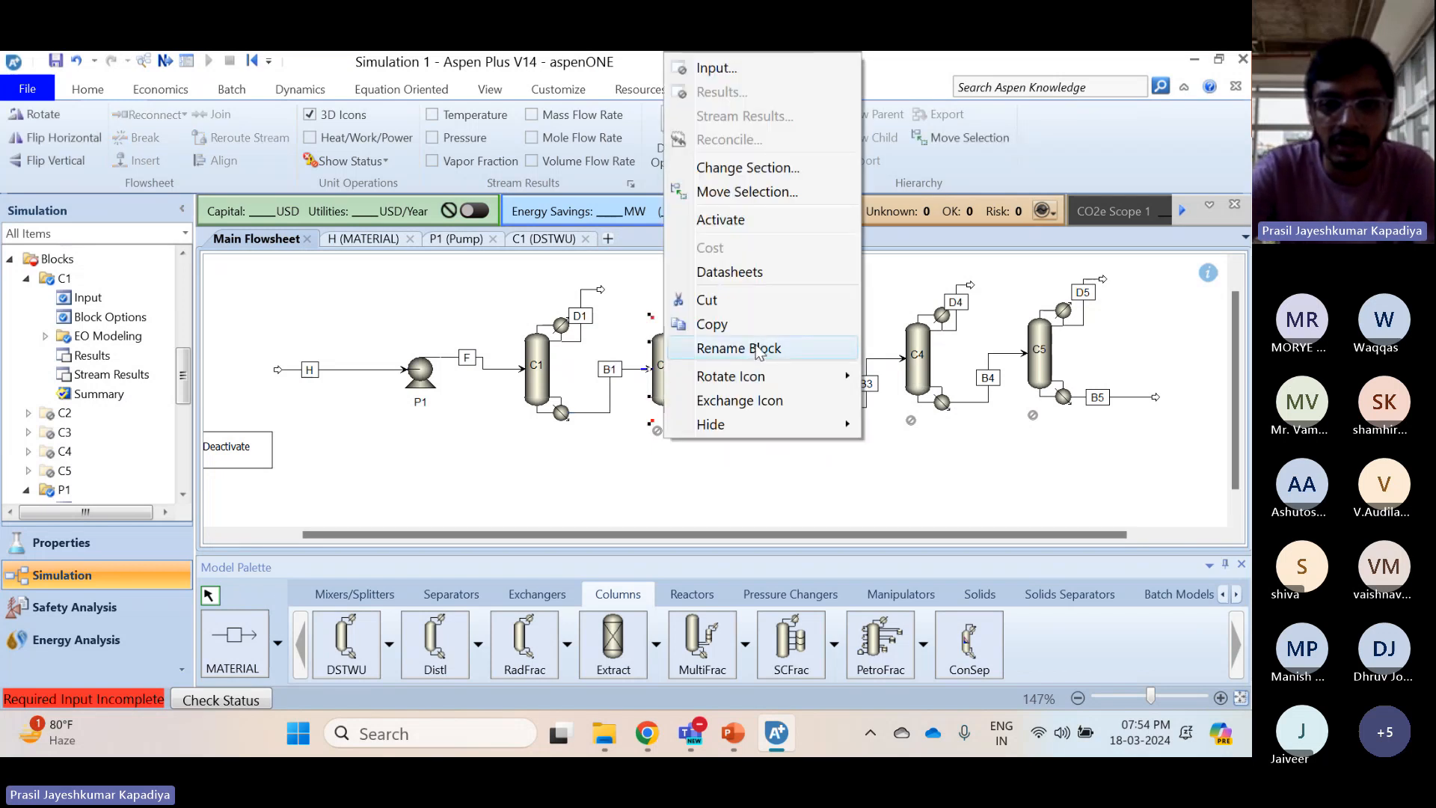
{"action": "left_click", "coordinate": [722, 219]}
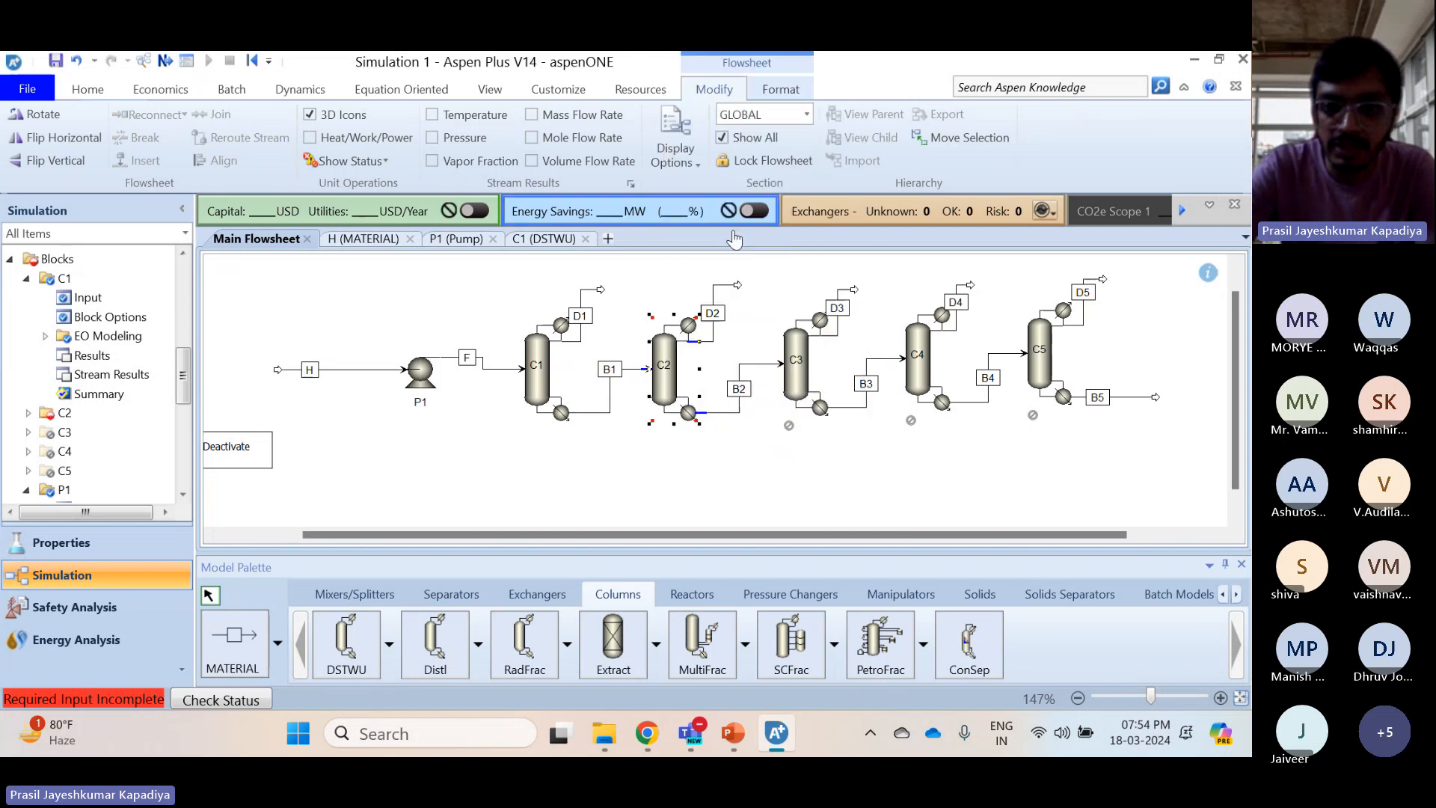
{"action": "left_click", "coordinate": [787, 368]}
{"action": "right_click", "coordinate": [786, 370]}
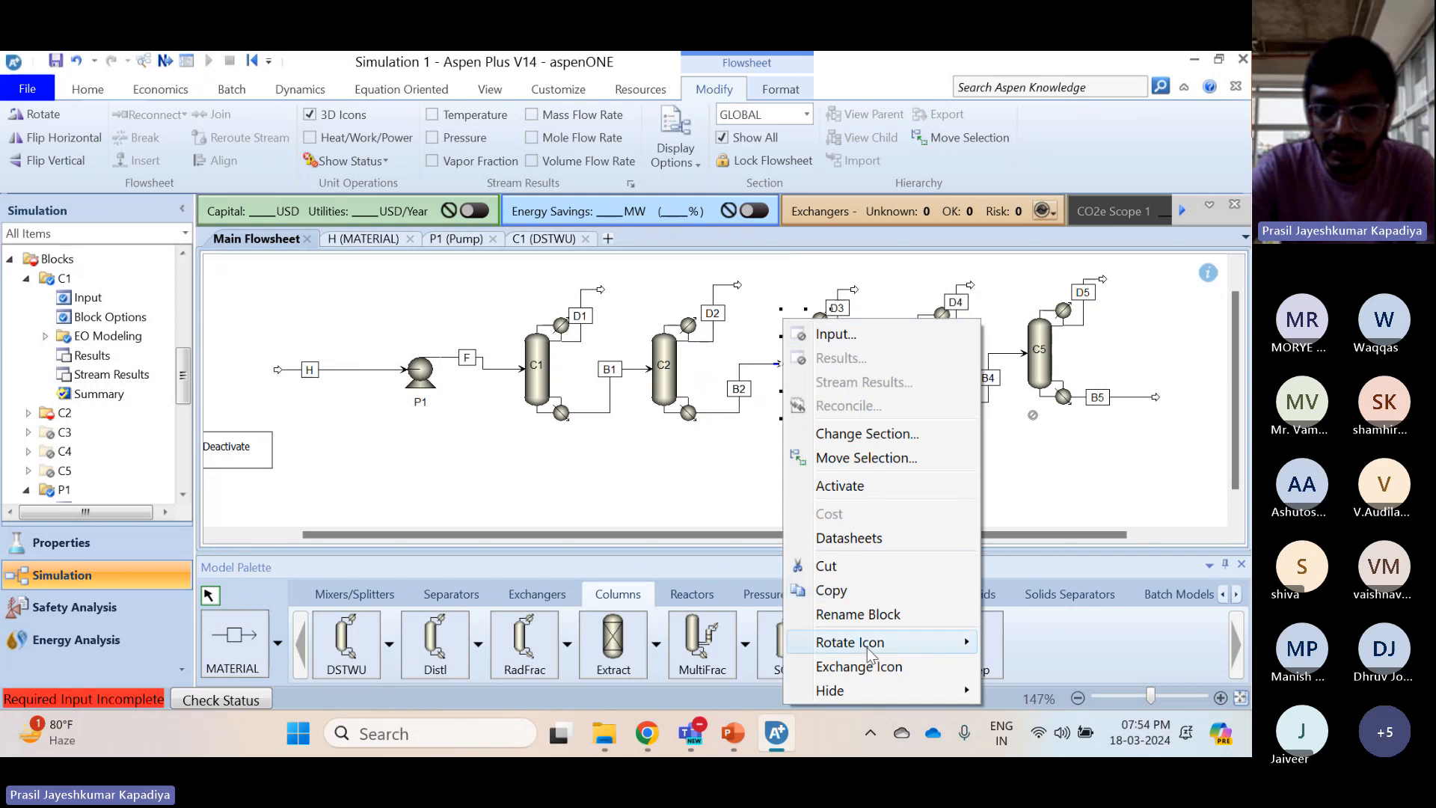
{"action": "left_click", "coordinate": [769, 452]}
{"action": "left_click", "coordinate": [803, 384]}
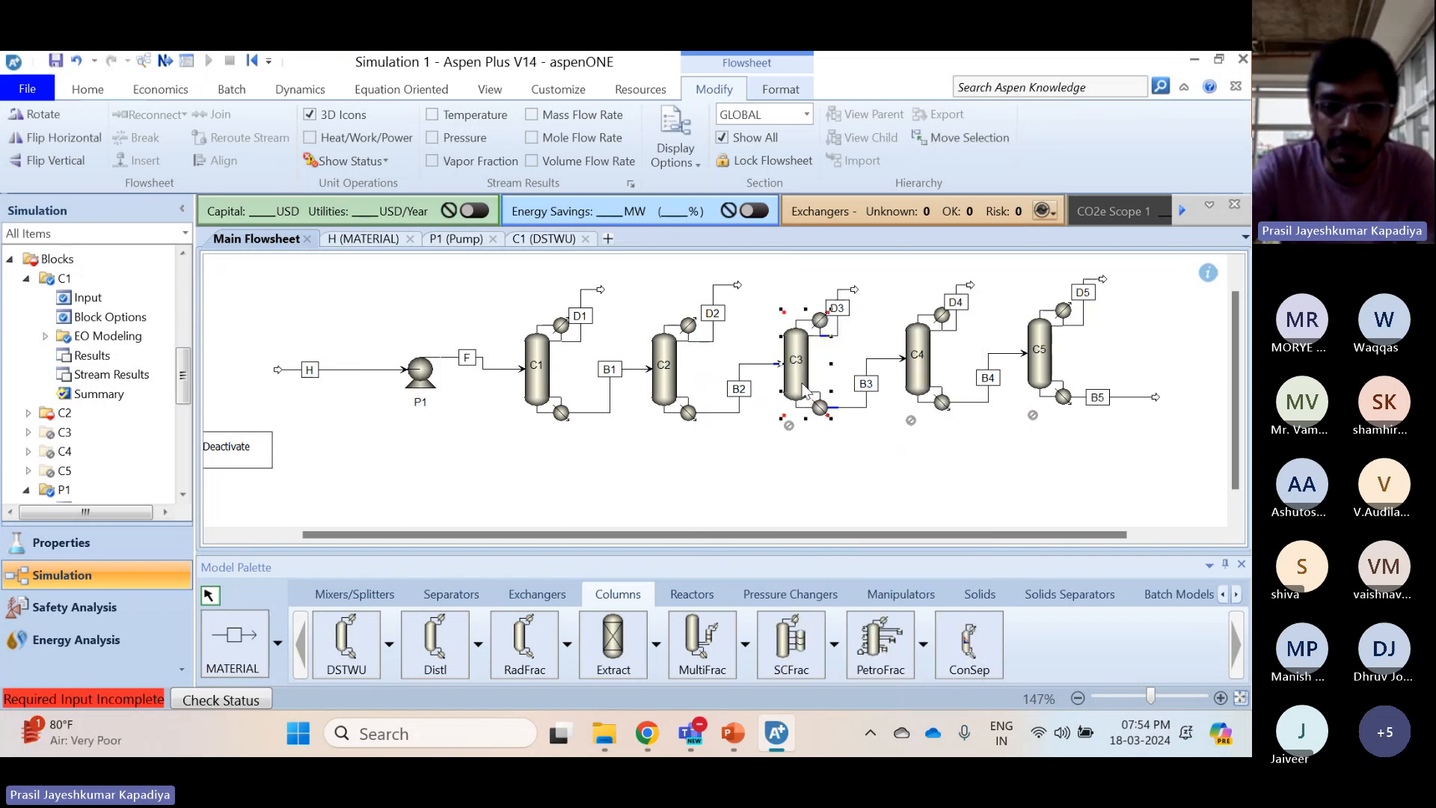
{"action": "right_click", "coordinate": [804, 388]}
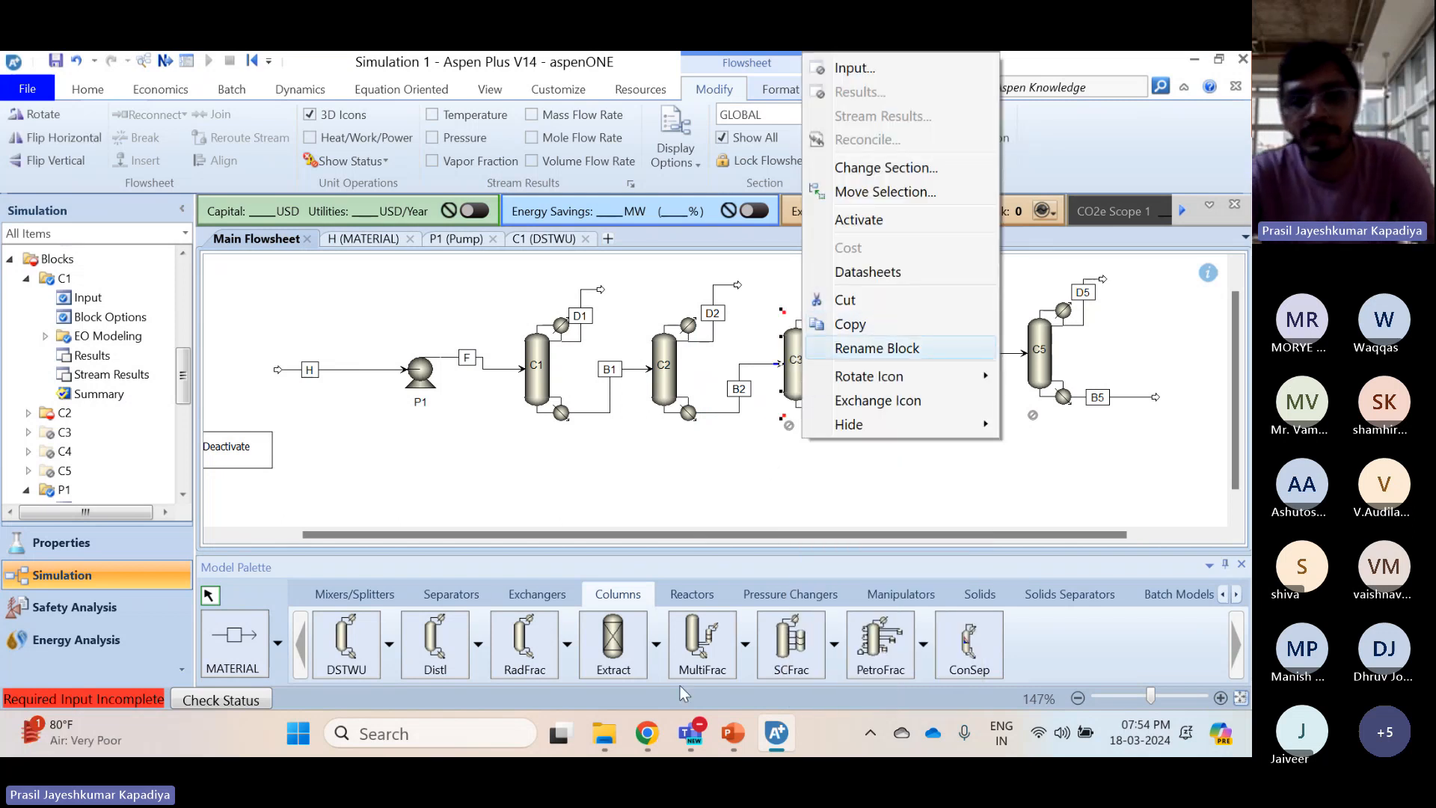
{"action": "left_click", "coordinate": [859, 224]}
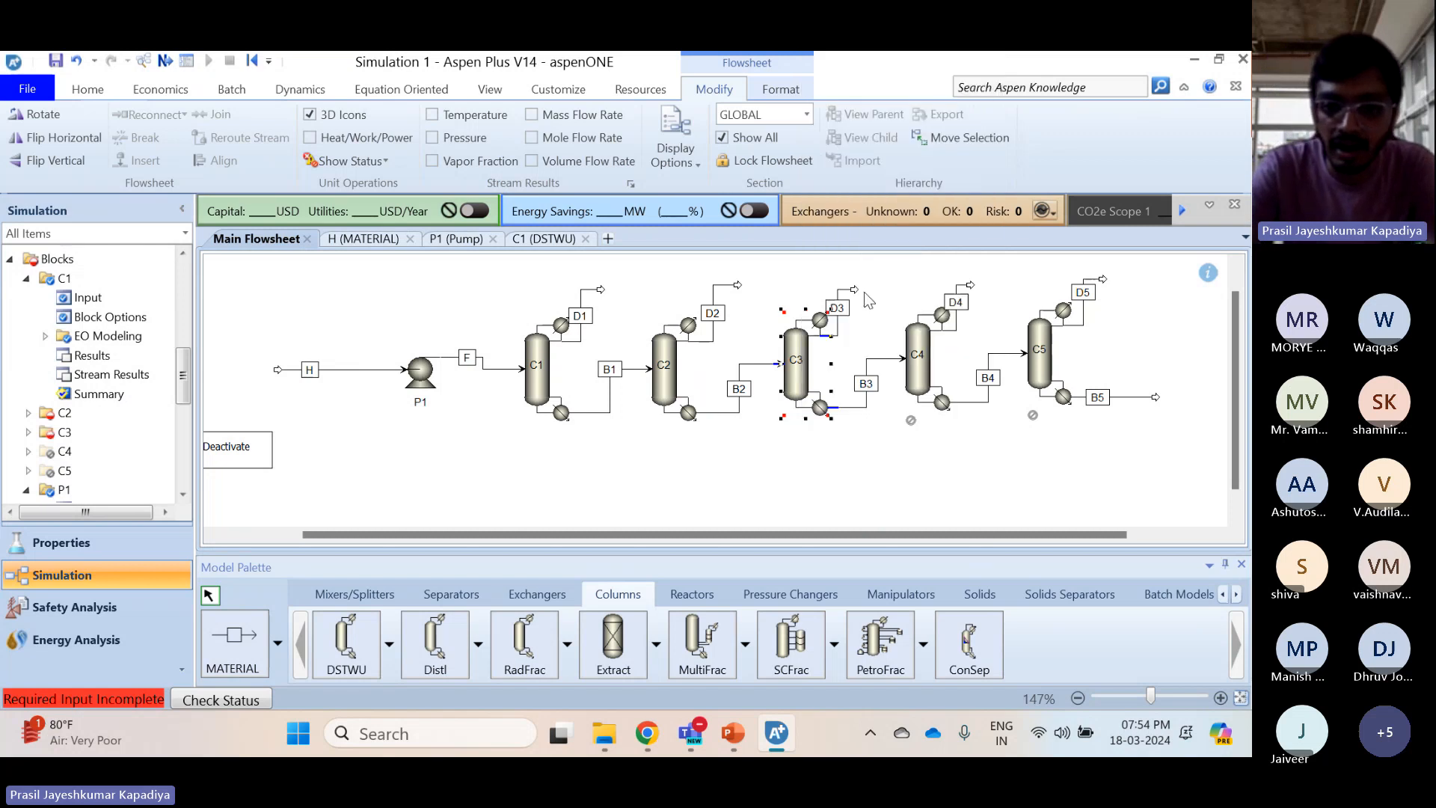
Reactivate columns C4 and C5 on the flowsheet
{"action": "right_click", "coordinate": [920, 377]}
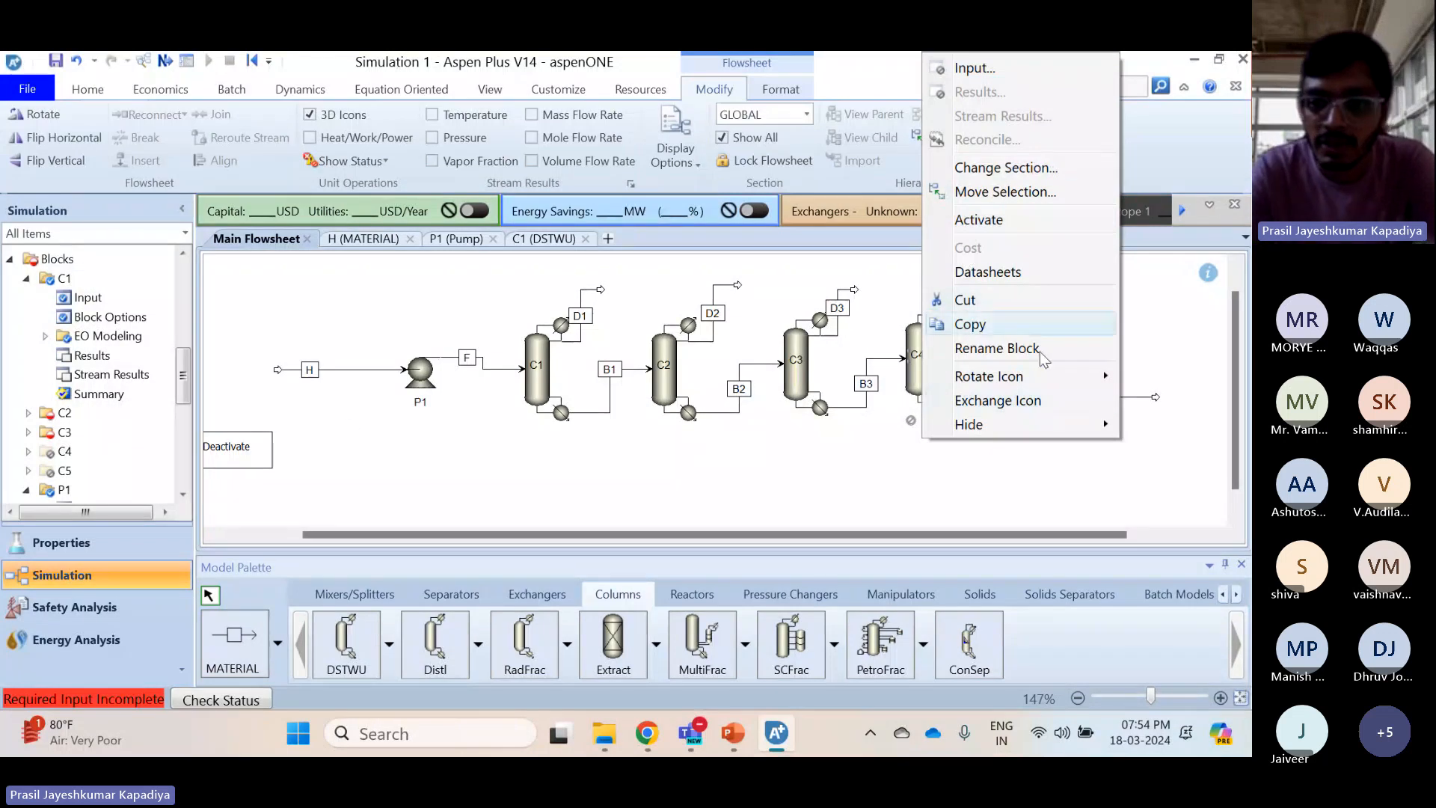
{"action": "left_click", "coordinate": [978, 219]}
{"action": "right_click", "coordinate": [907, 322]}
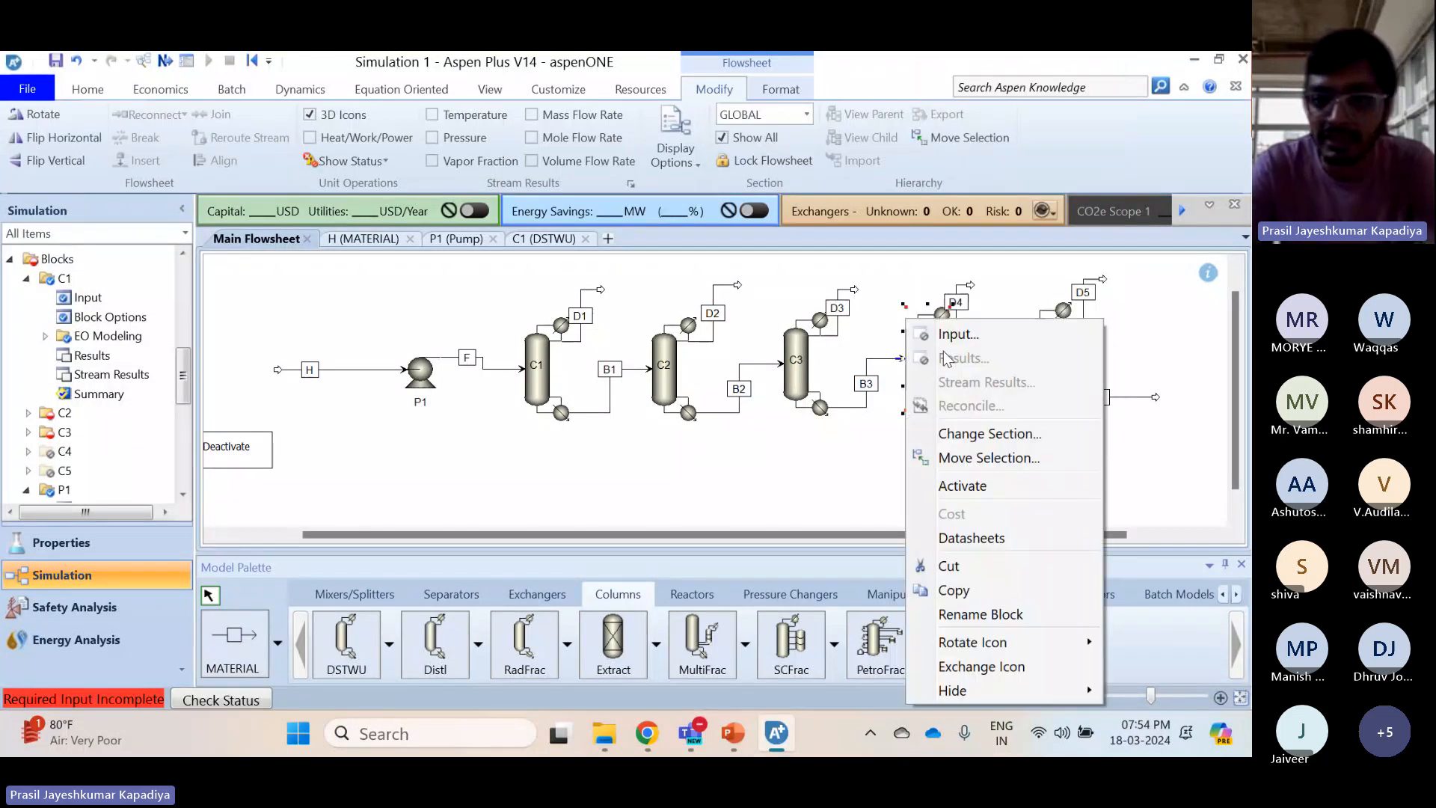
{"action": "left_click", "coordinate": [1031, 486]}
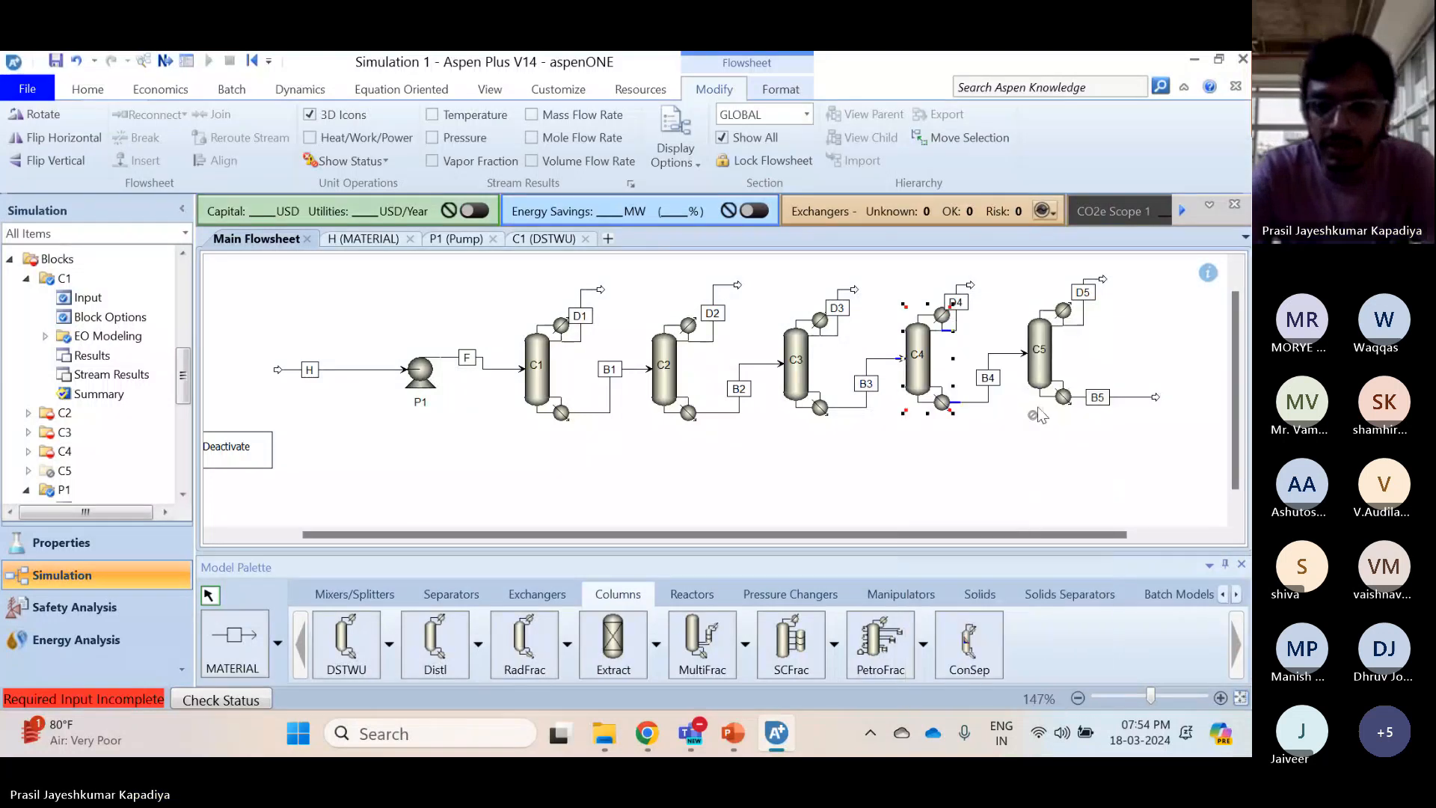
{"action": "right_click", "coordinate": [1038, 321]}
{"action": "left_click", "coordinate": [1114, 488]}
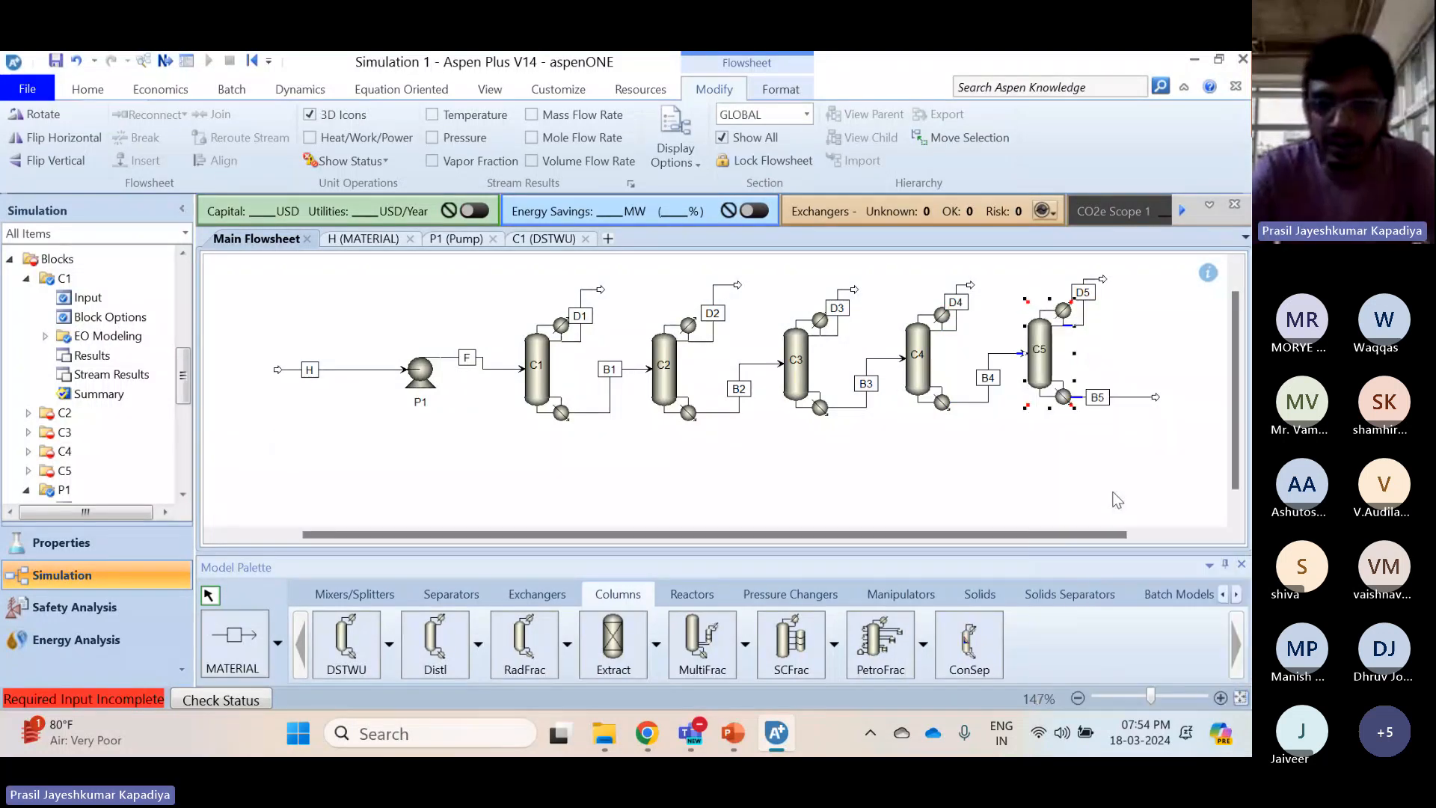
Open column C2's input specifications and set its number of stages to 20
{"action": "double_click", "coordinate": [663, 388]}
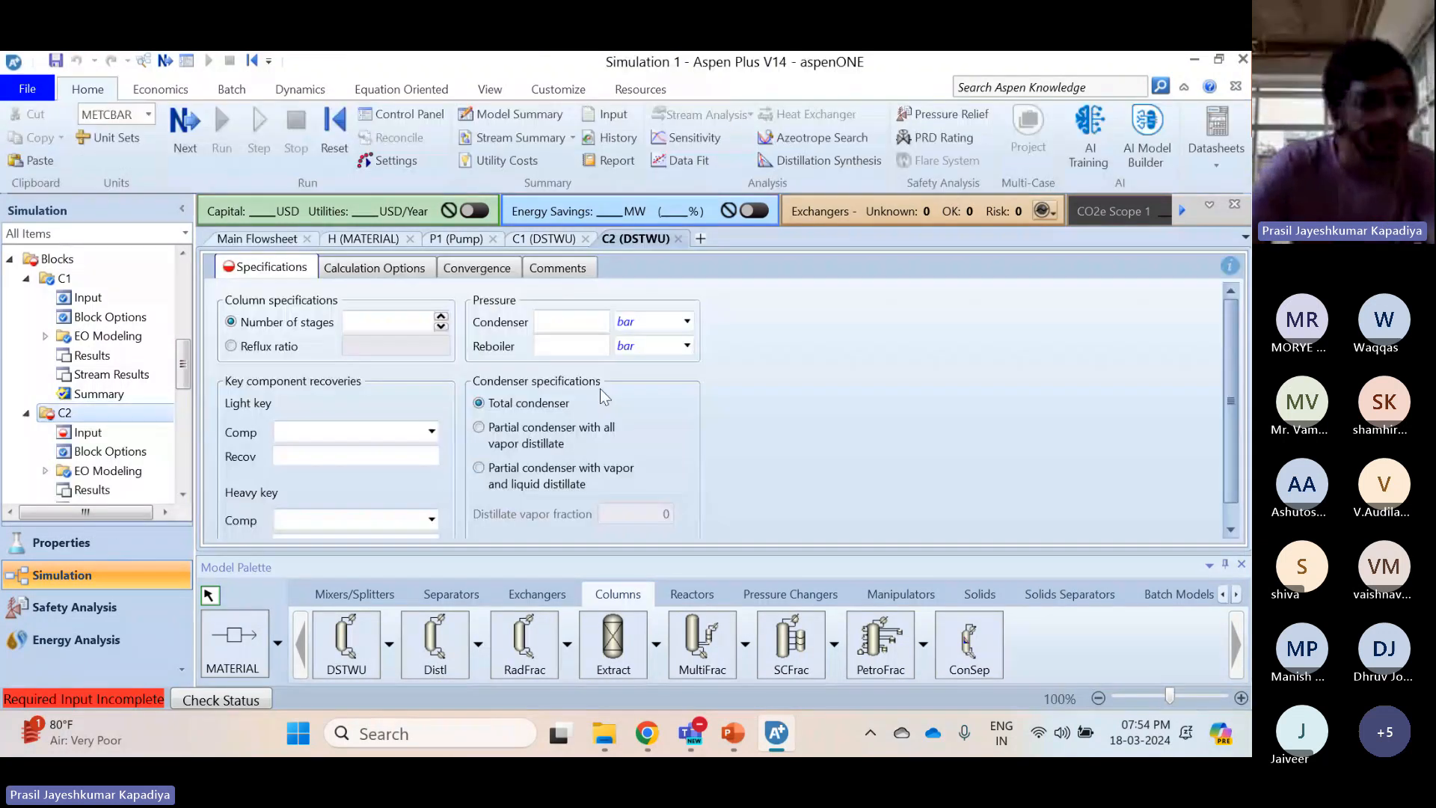
{"action": "left_click", "coordinate": [386, 321]}
{"action": "type", "text": "20"}
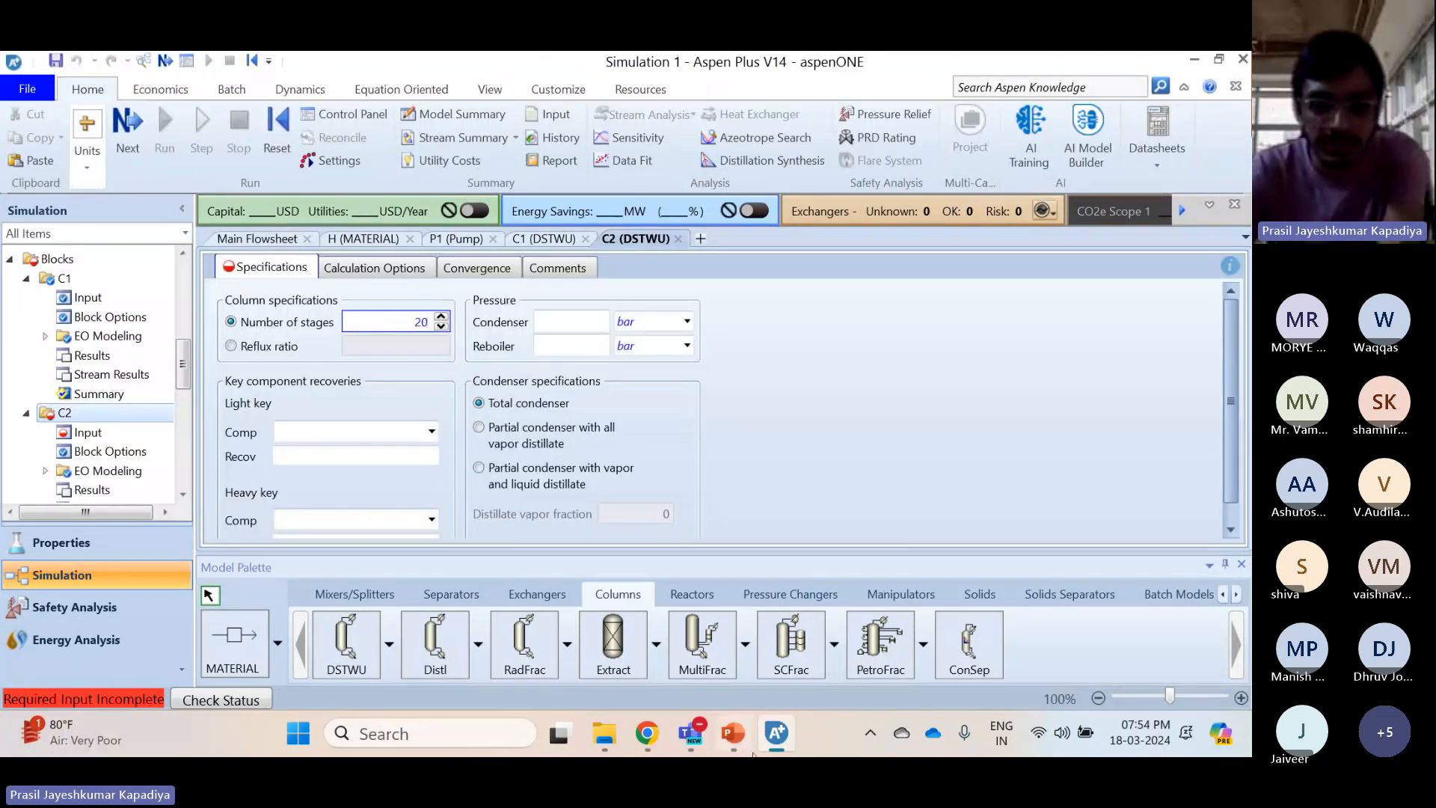
Switch to PowerPoint to look up column C2's condenser and reboiler pressures in Table 4.2, and return to Aspen Plus
{"action": "left_click", "coordinate": [727, 733]}
{"action": "left_click", "coordinate": [982, 695]}
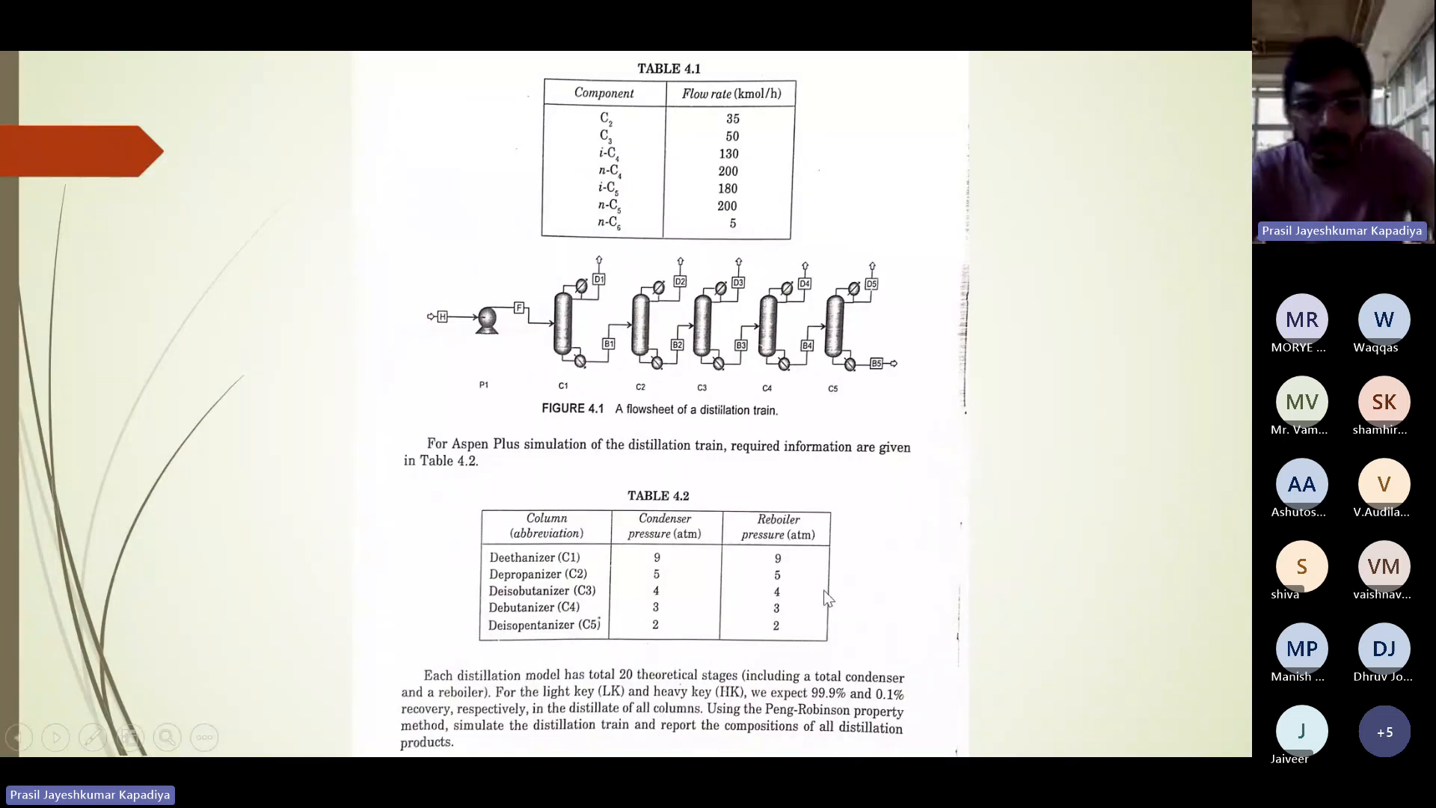
{"action": "key", "text": "Escape"}
{"action": "key", "text": "alt+Tab"}
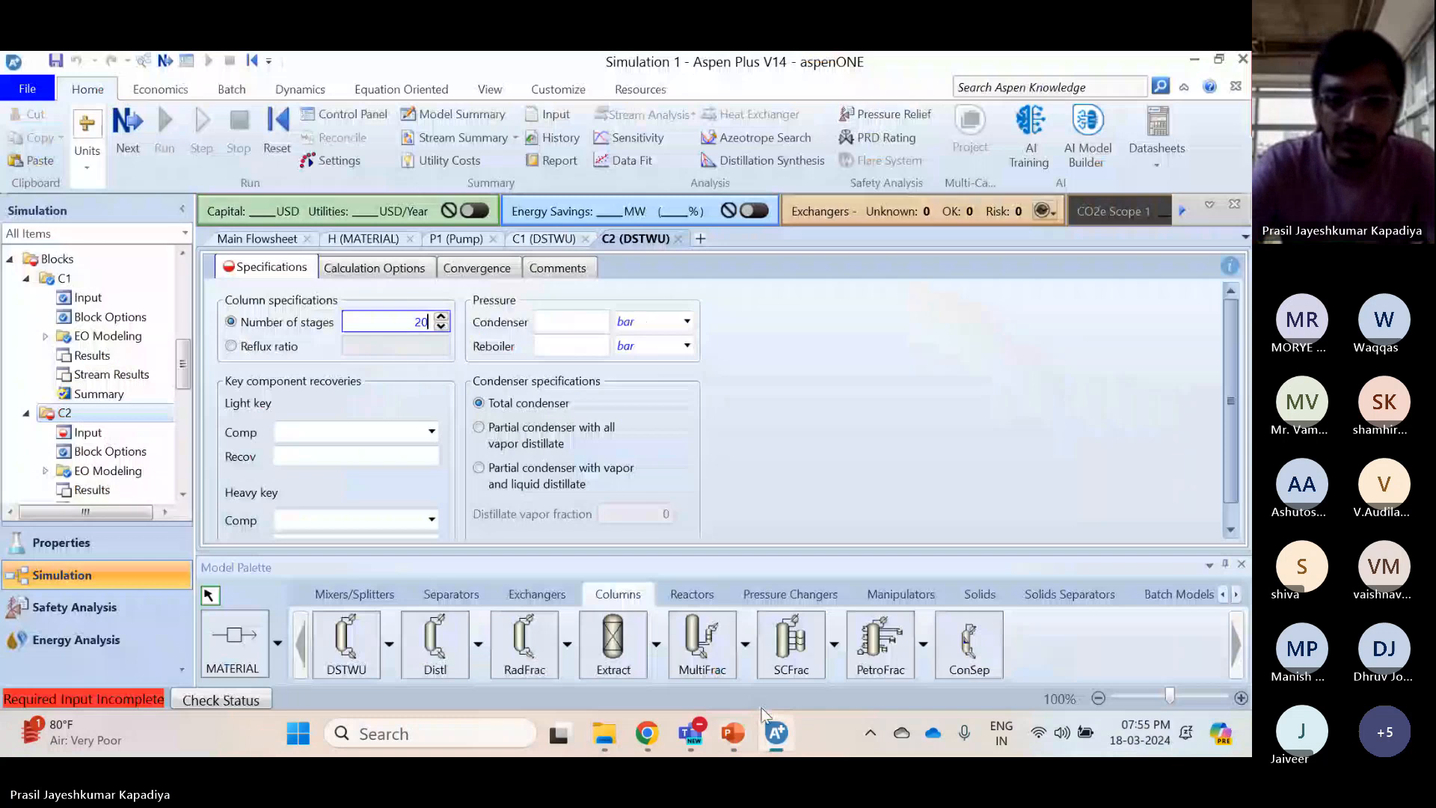
Set column C2's condenser and reboiler pressures to 5 atm each
{"action": "left_click", "coordinate": [561, 329]}
{"action": "left_click", "coordinate": [576, 347]}
{"action": "type", "text": "5"}
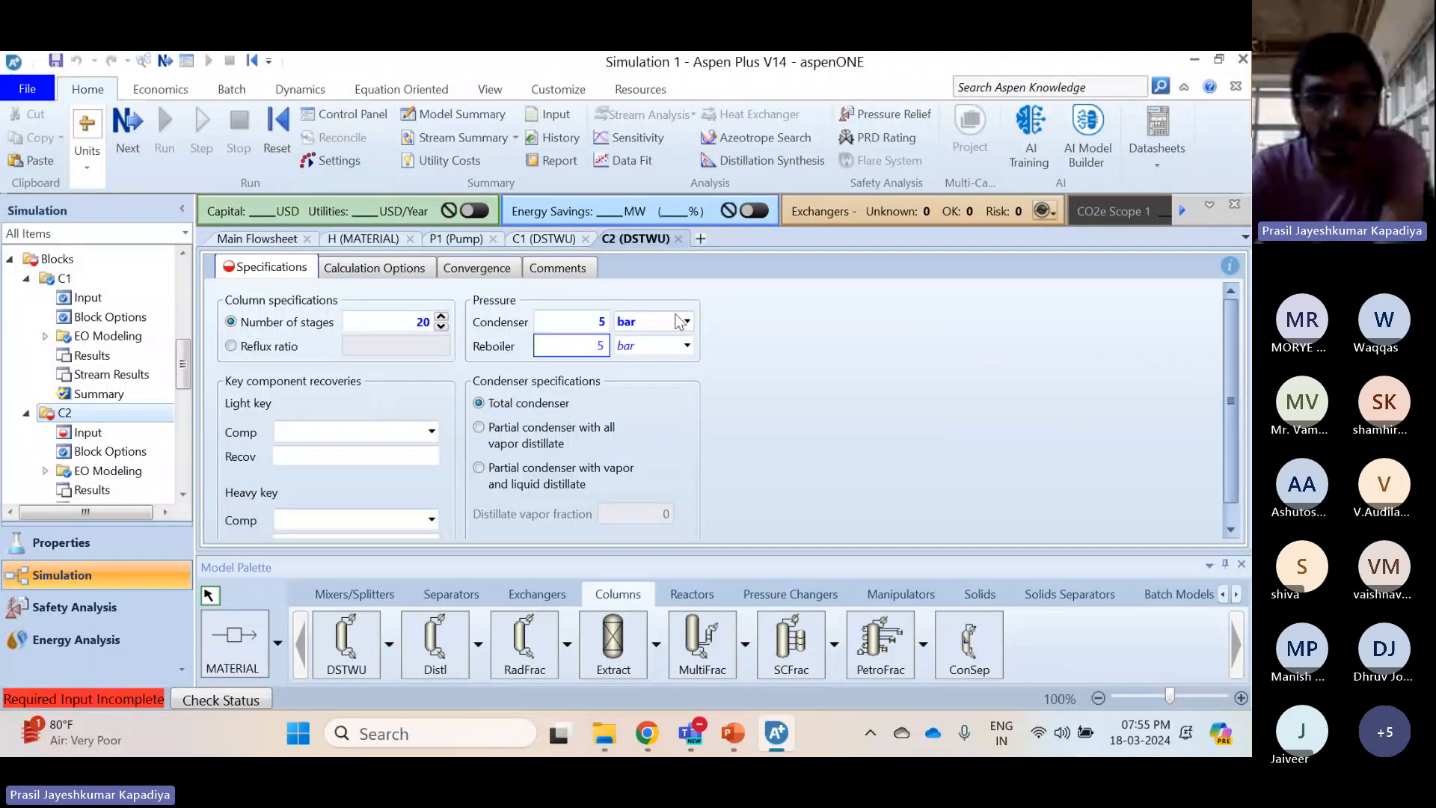
{"action": "left_click", "coordinate": [686, 321]}
{"action": "scroll", "coordinate": [686, 356], "scroll_direction": "up", "scroll_amount": 2}
{"action": "left_click", "coordinate": [686, 357]}
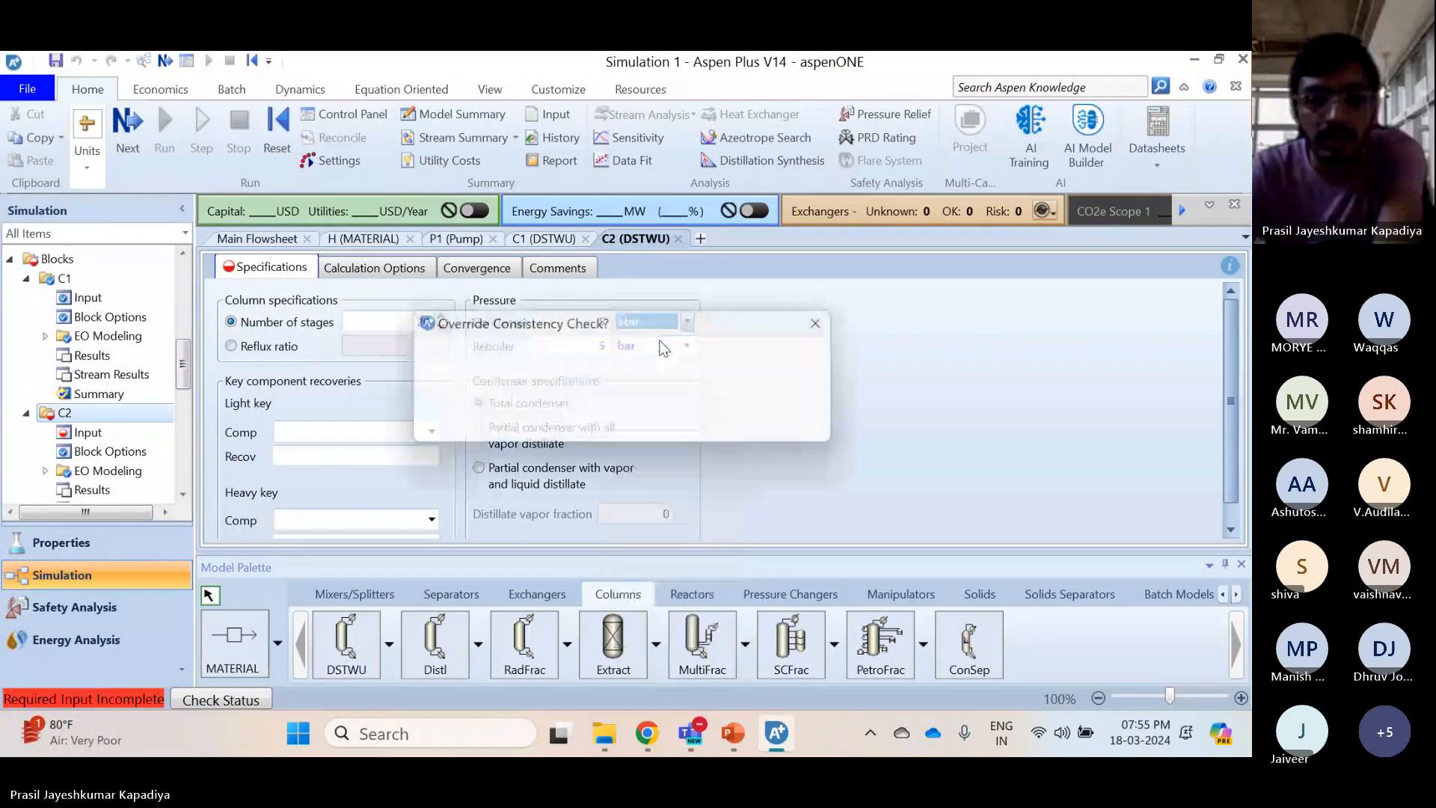
{"action": "left_click", "coordinate": [704, 423]}
{"action": "left_click", "coordinate": [686, 345]}
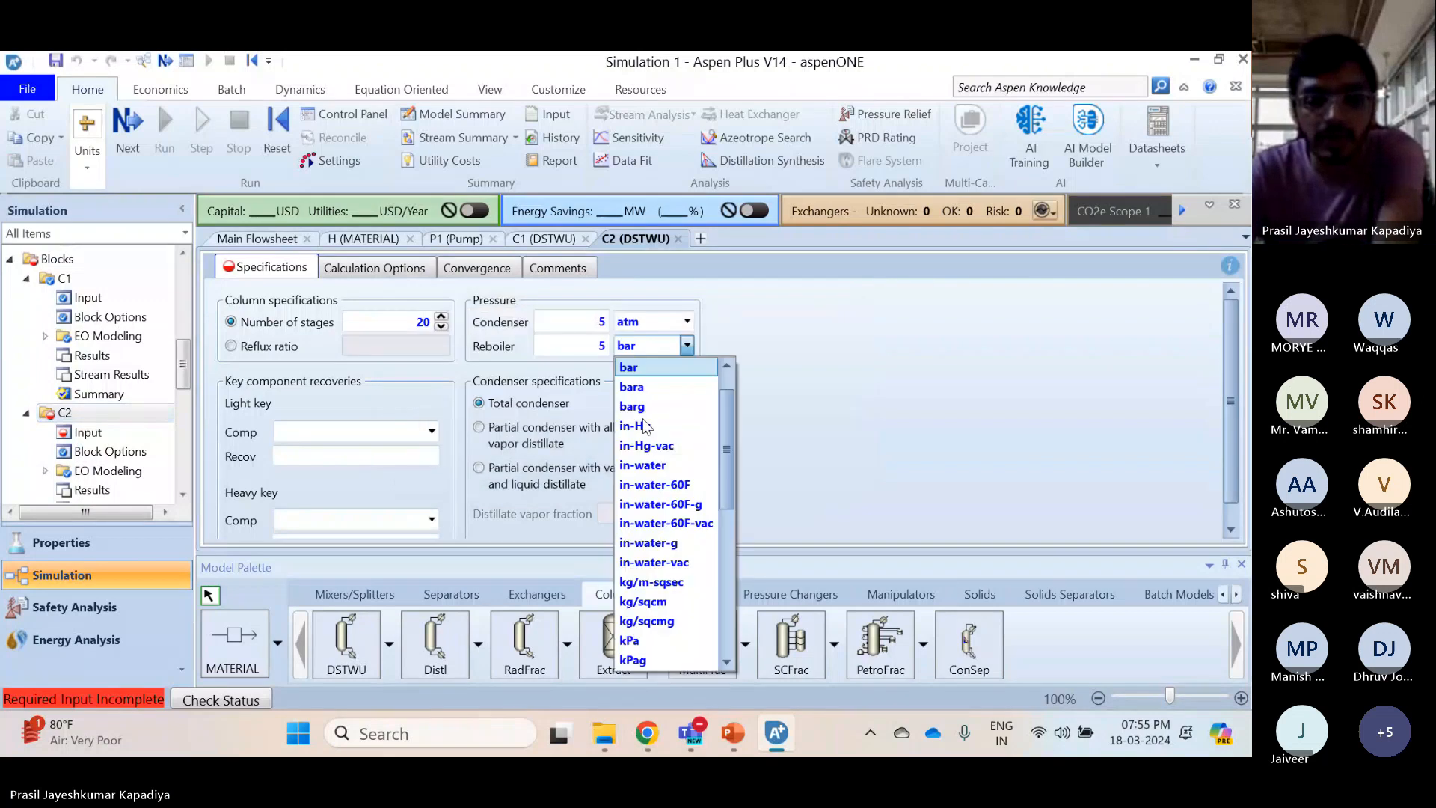
{"action": "scroll", "coordinate": [651, 367], "scroll_direction": "up", "scroll_amount": 1}
{"action": "left_click", "coordinate": [640, 366]}
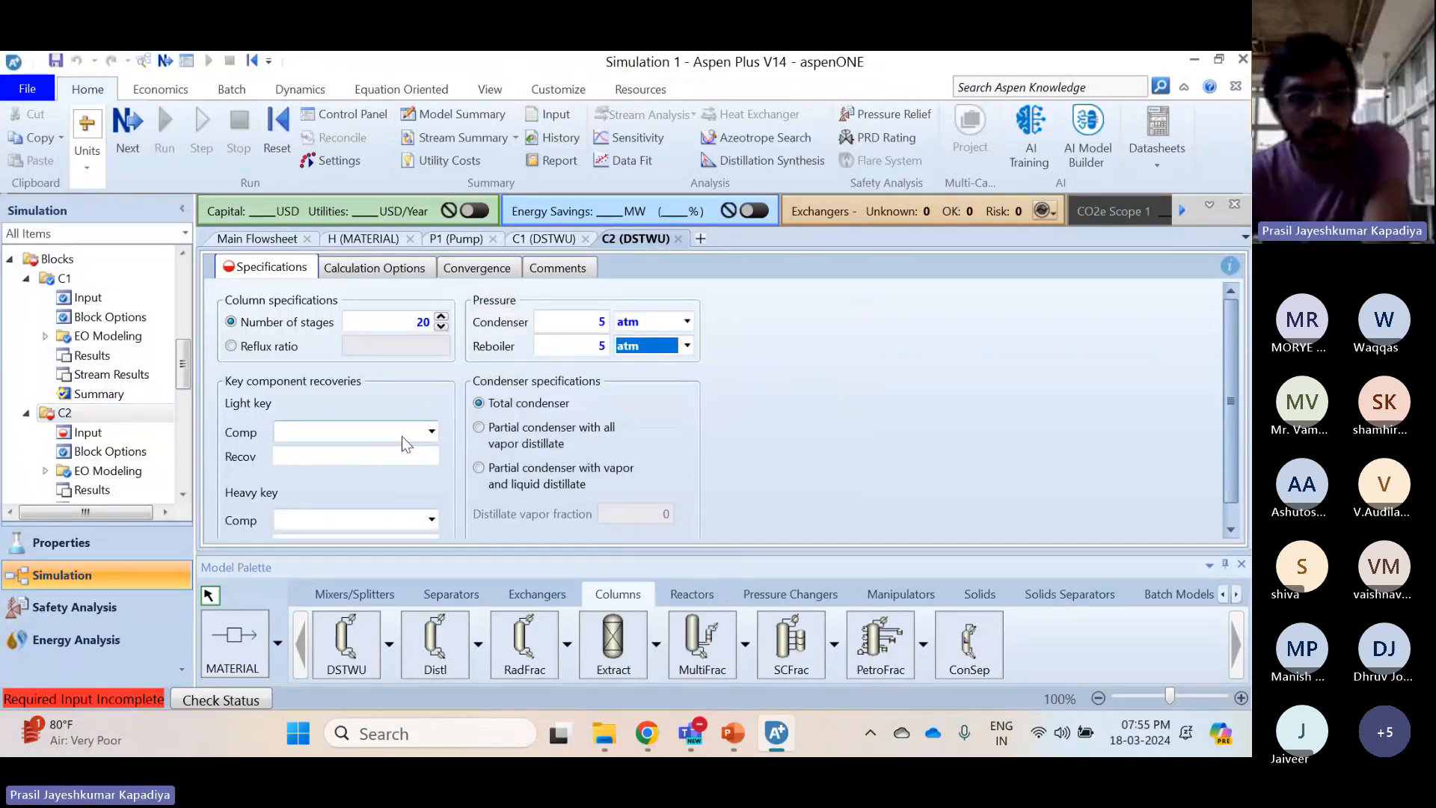
Specify C3 as column C2's light key component with a recovery of 0.999
{"action": "left_click", "coordinate": [427, 433]}
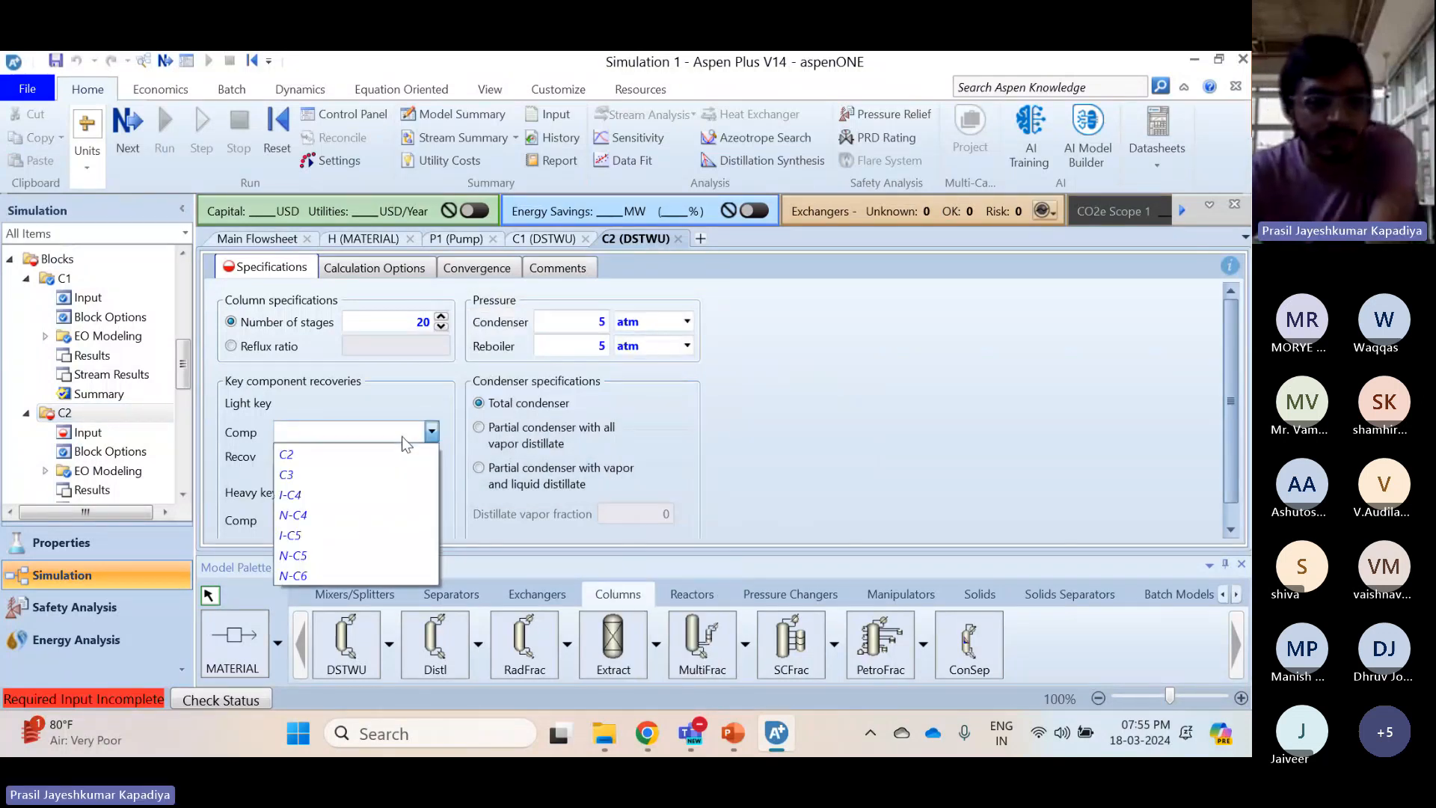
{"action": "left_click", "coordinate": [325, 474]}
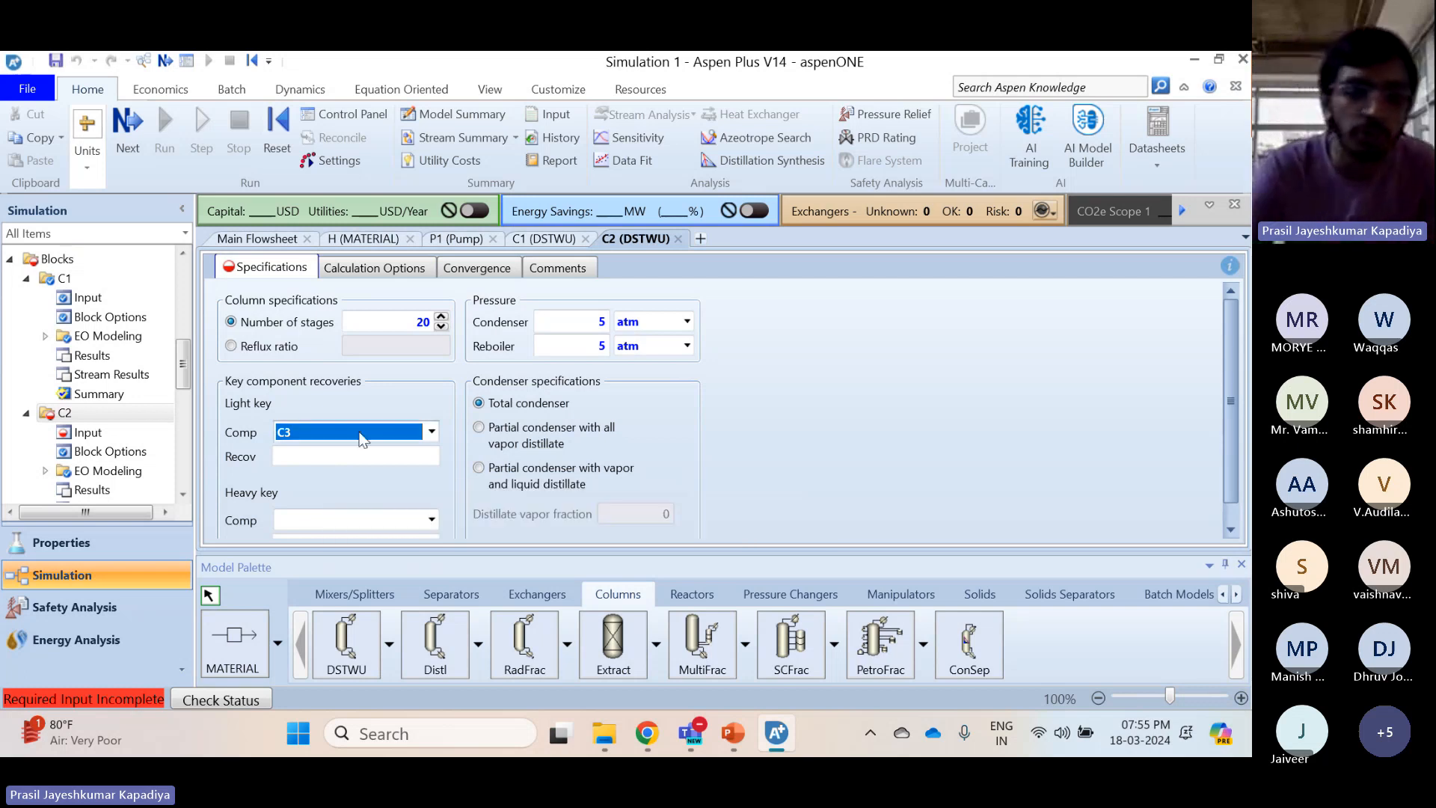
{"action": "left_click", "coordinate": [351, 471]}
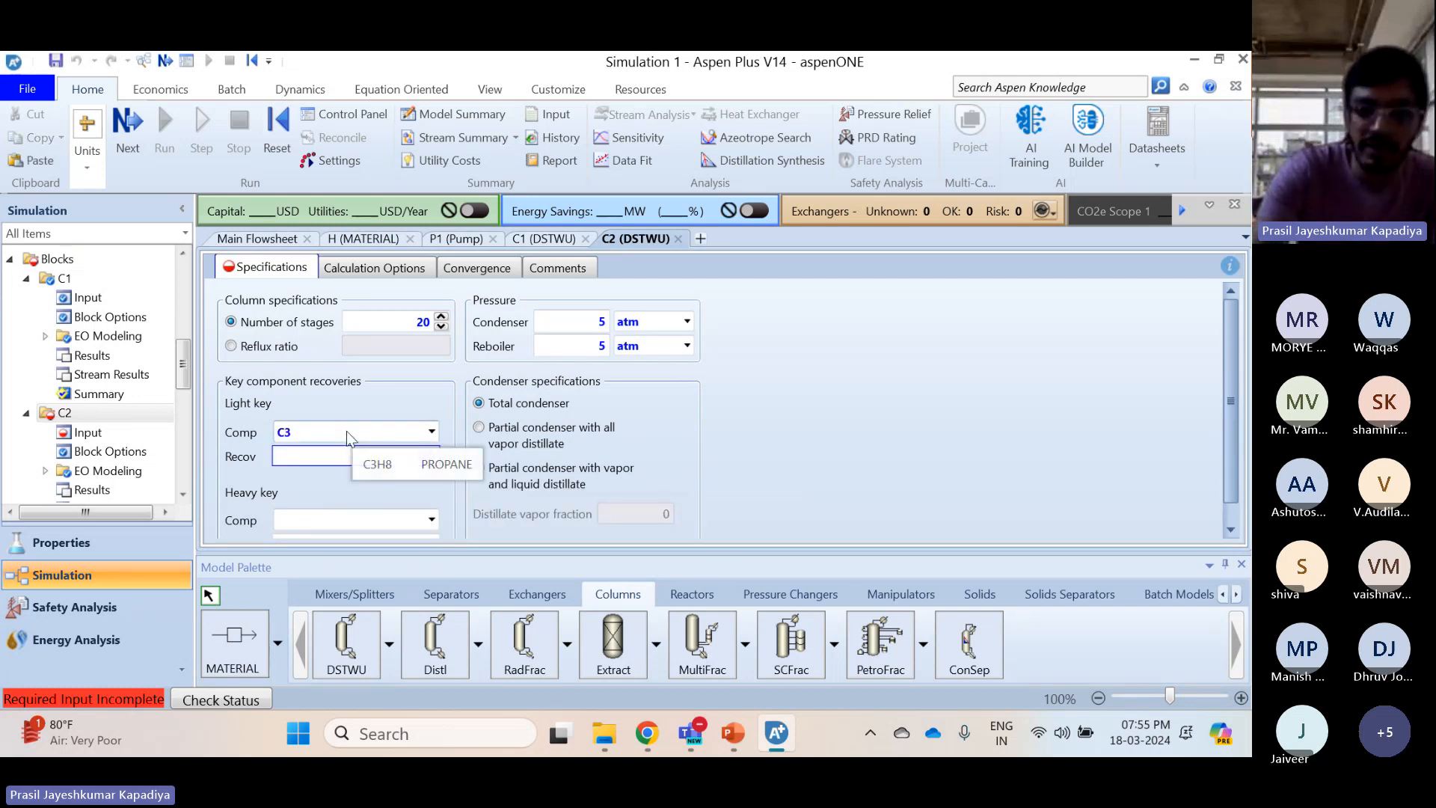
{"action": "type", "text": "0.999"}
{"action": "left_click", "coordinate": [948, 432]}
Specify I-C4 as column C2's heavy key component with a recovery of 0.001
{"action": "scroll", "coordinate": [288, 442], "scroll_direction": "down", "scroll_amount": 1}
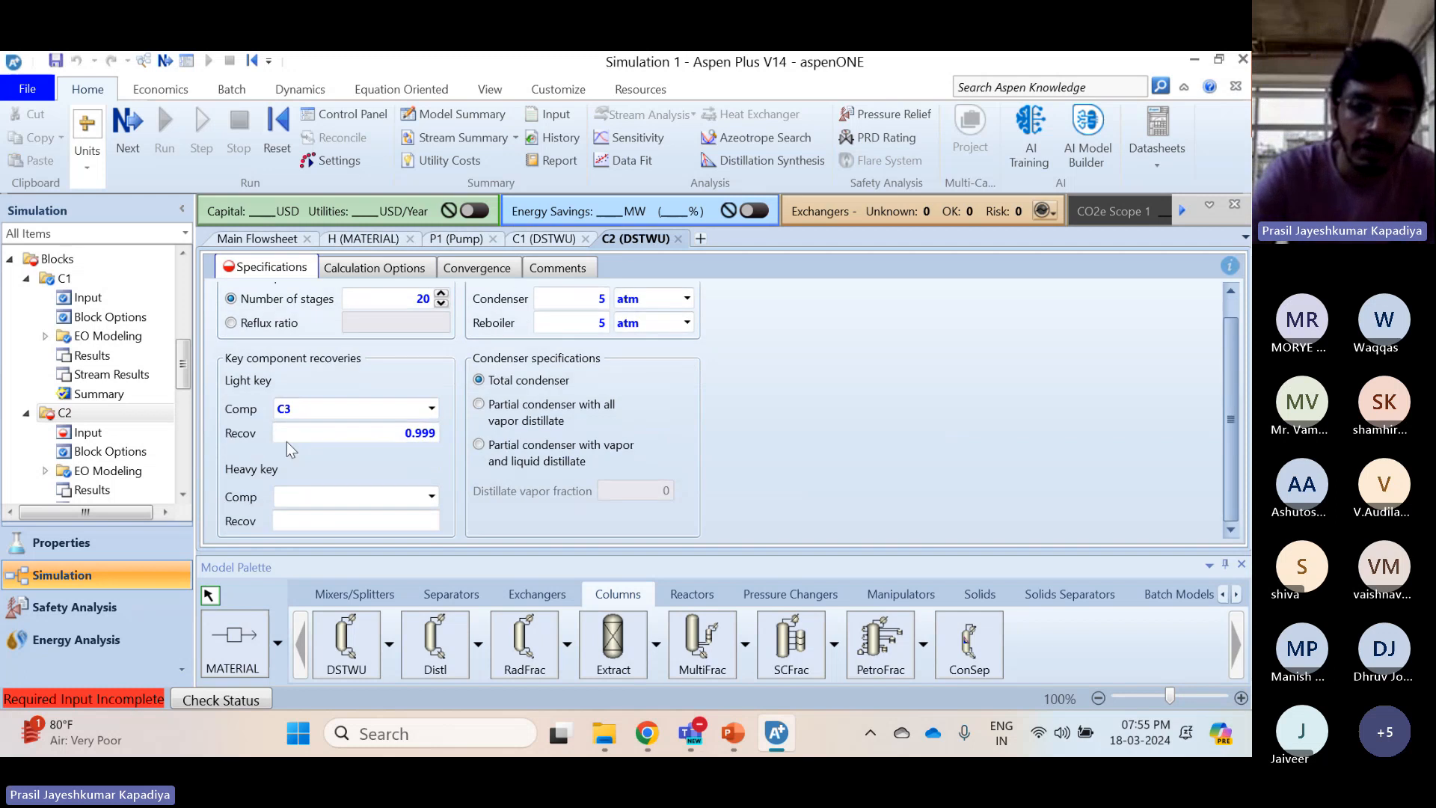
{"action": "left_click", "coordinate": [431, 496]}
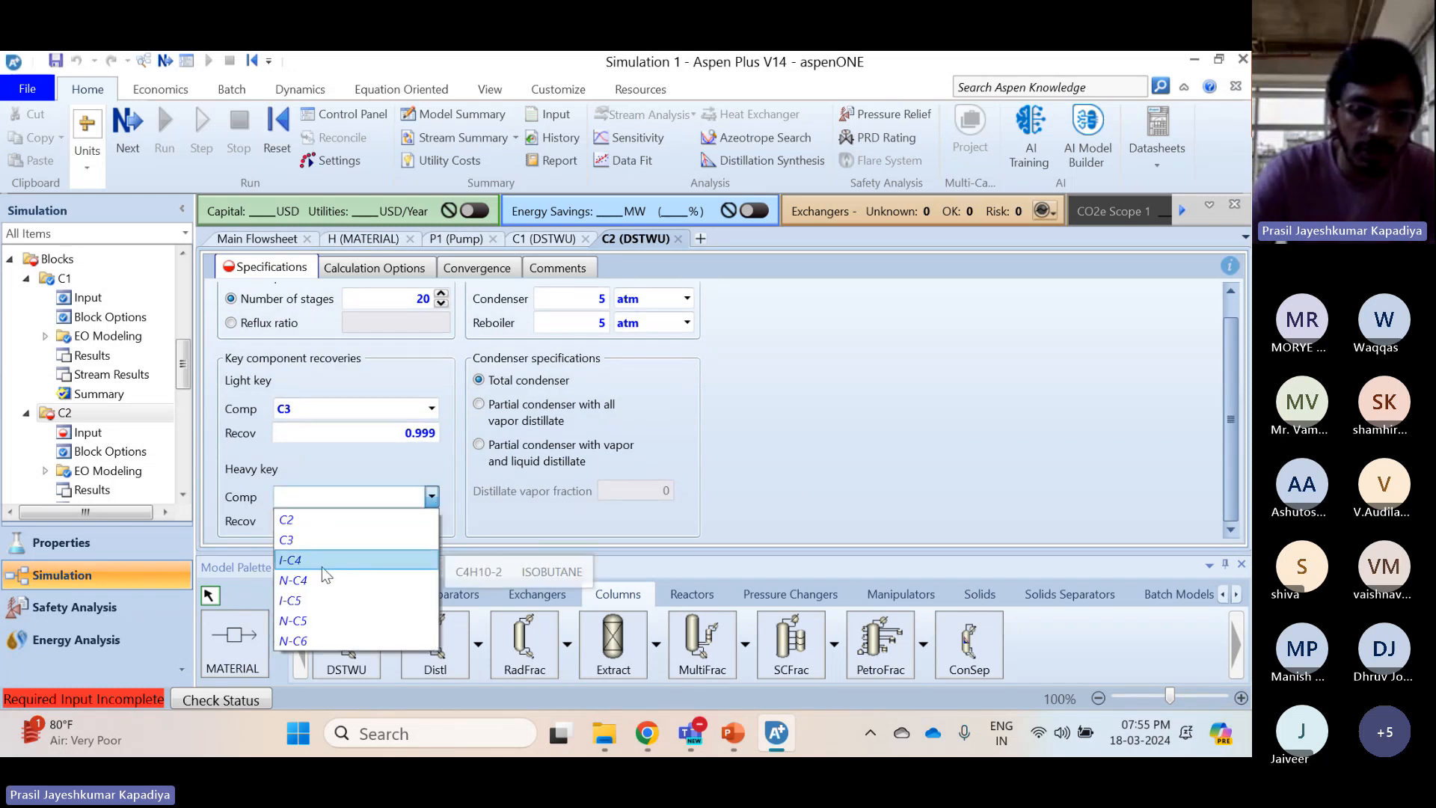
{"action": "left_click", "coordinate": [322, 567]}
{"action": "left_click", "coordinate": [370, 523]}
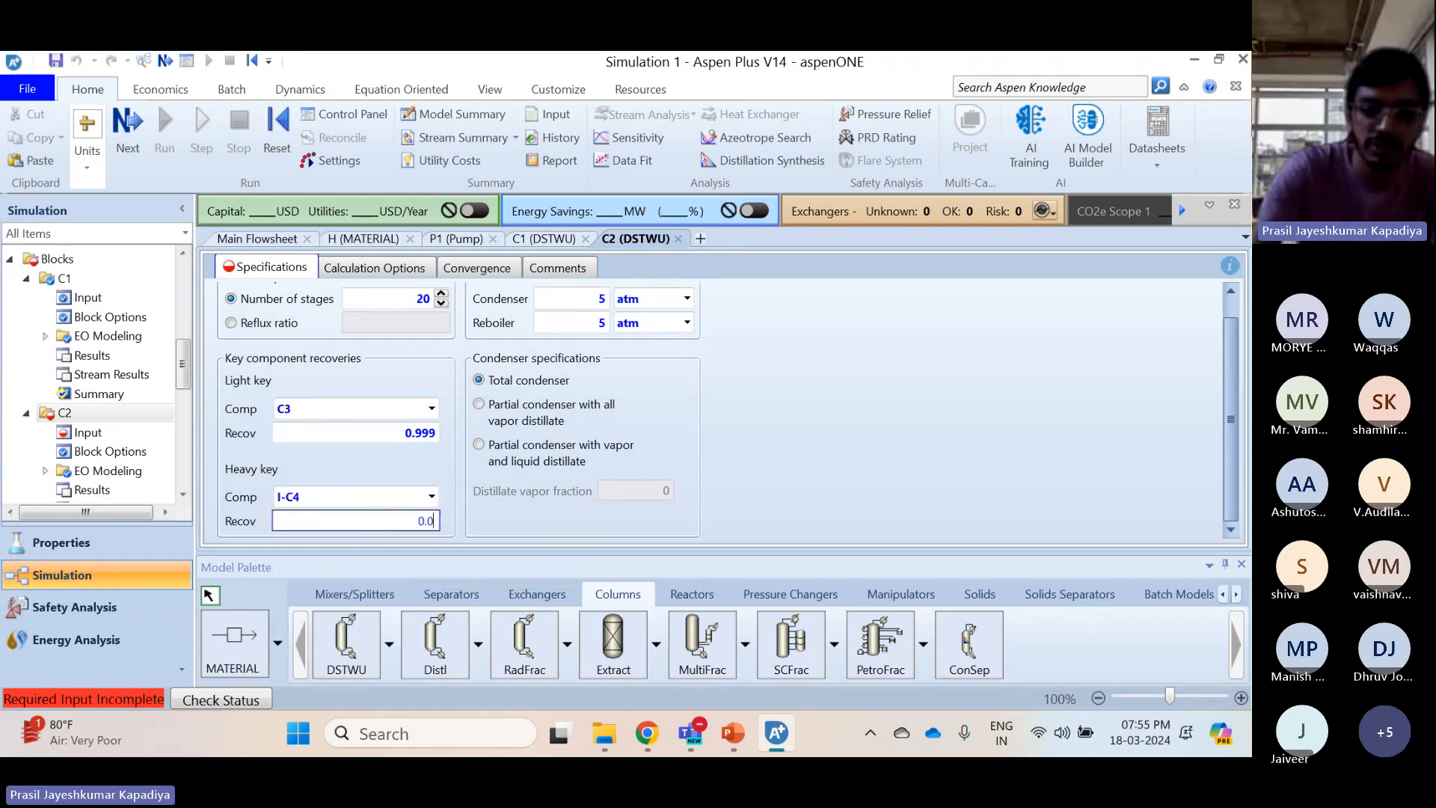
{"action": "type", "text": "0.001"}
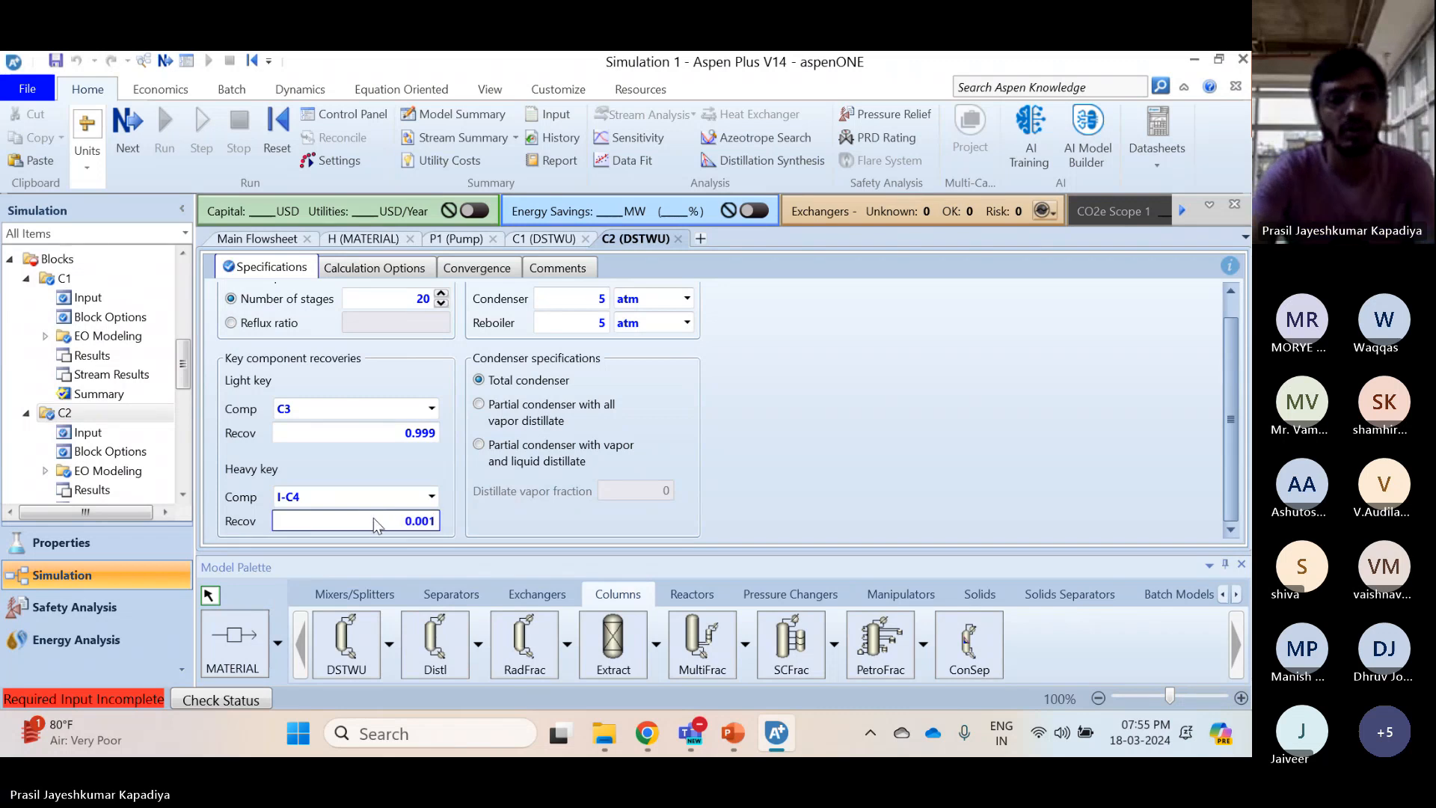
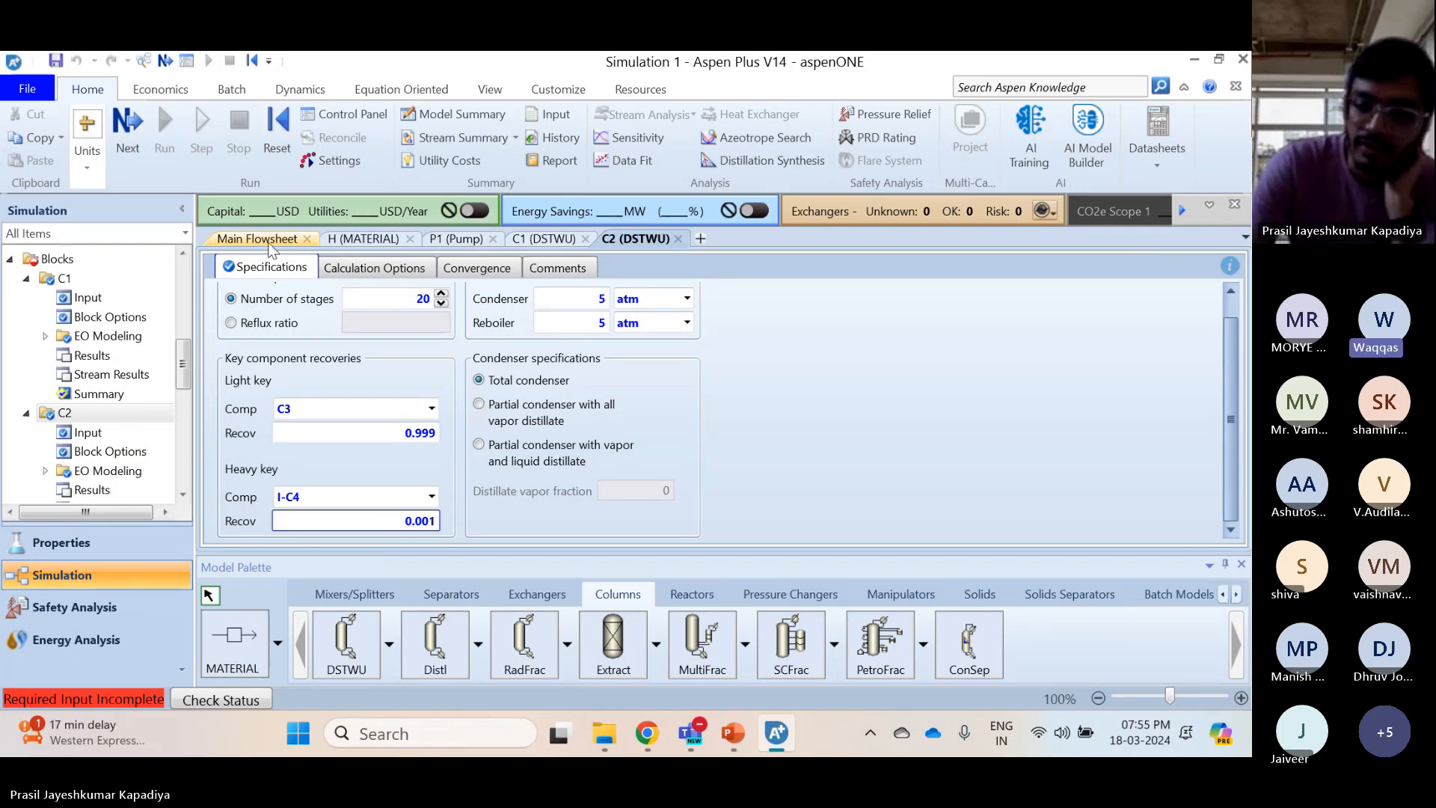
Open column C3's input specifications from the main flowsheet and set its number of stages to 20
{"action": "left_click", "coordinate": [271, 239]}
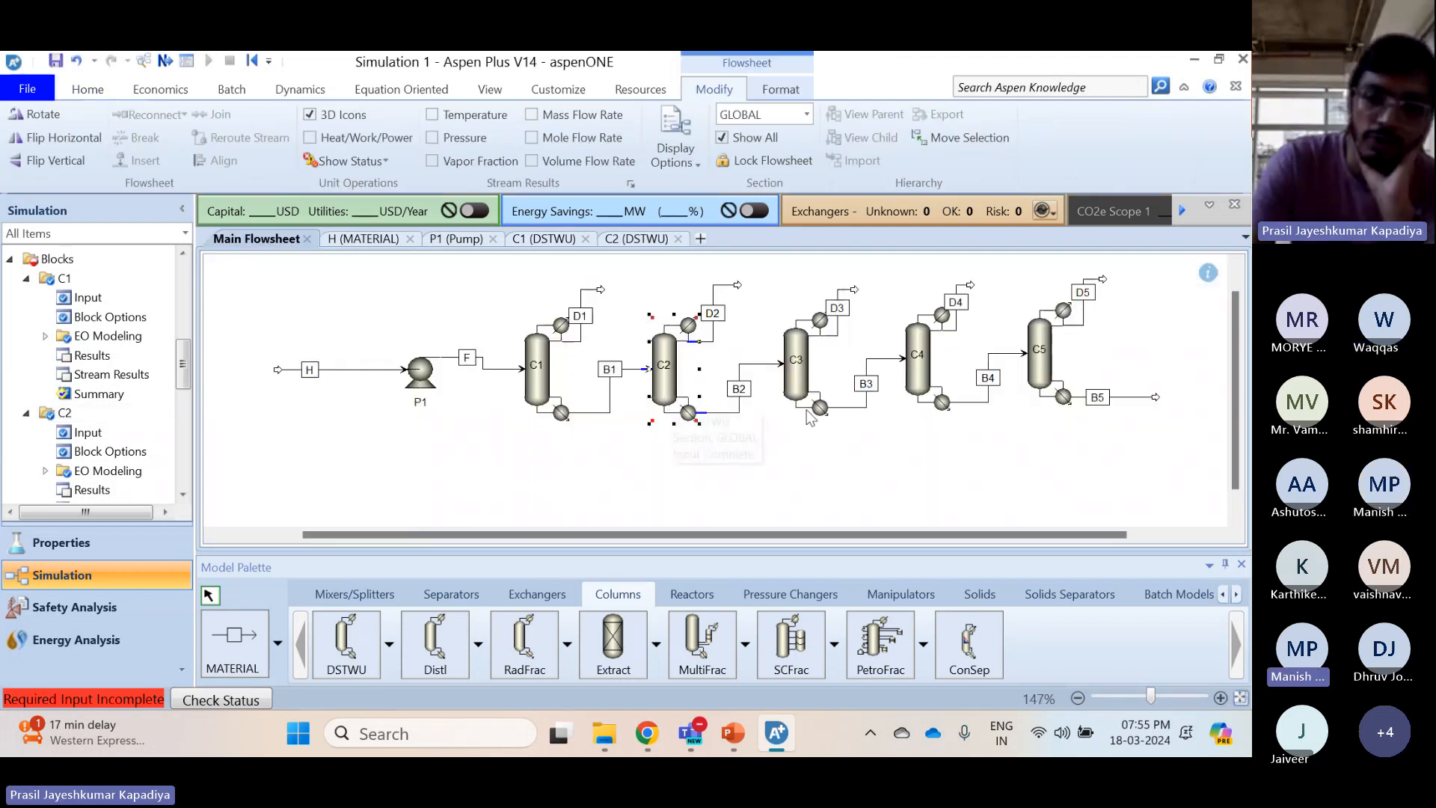
{"action": "double_click", "coordinate": [795, 387]}
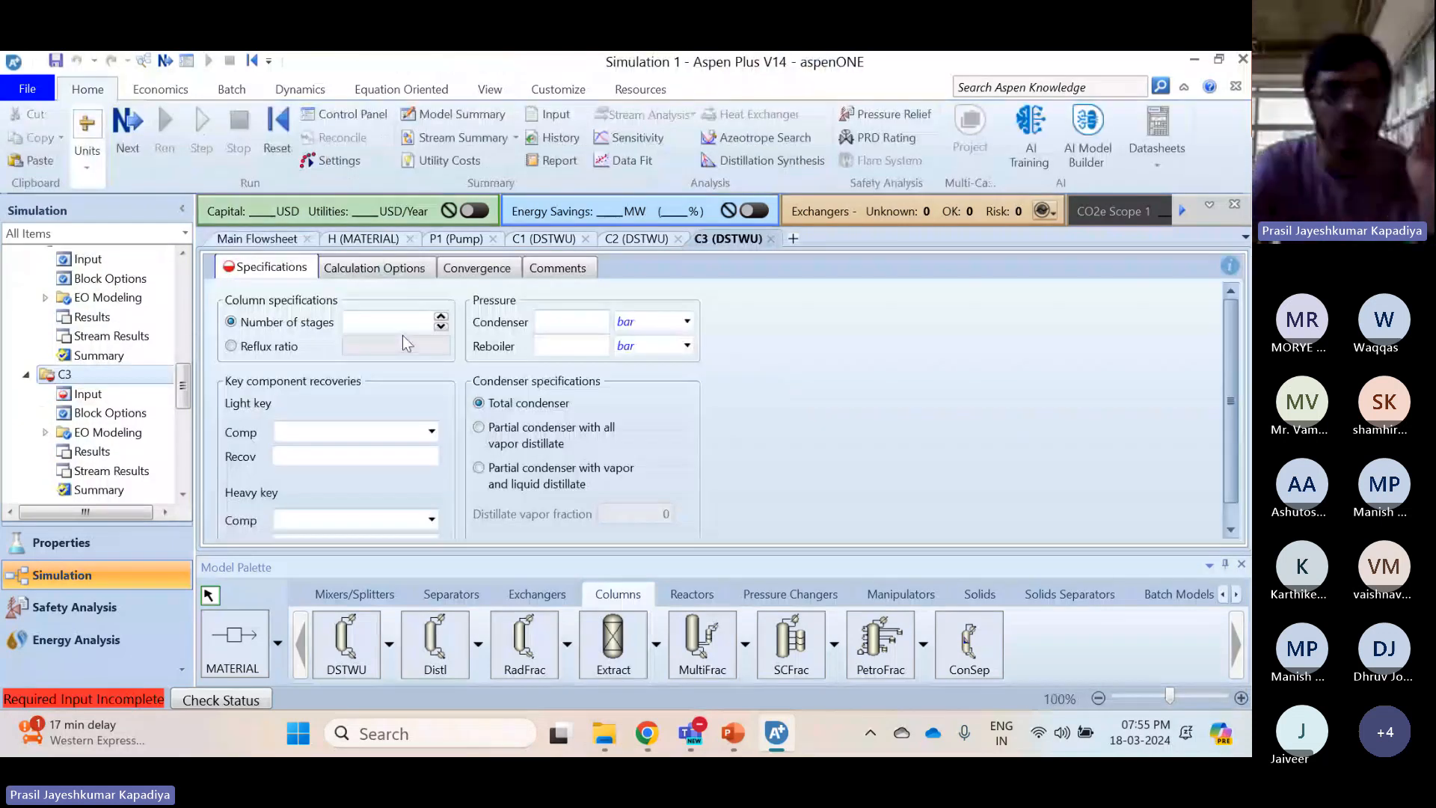
{"action": "left_click", "coordinate": [400, 322]}
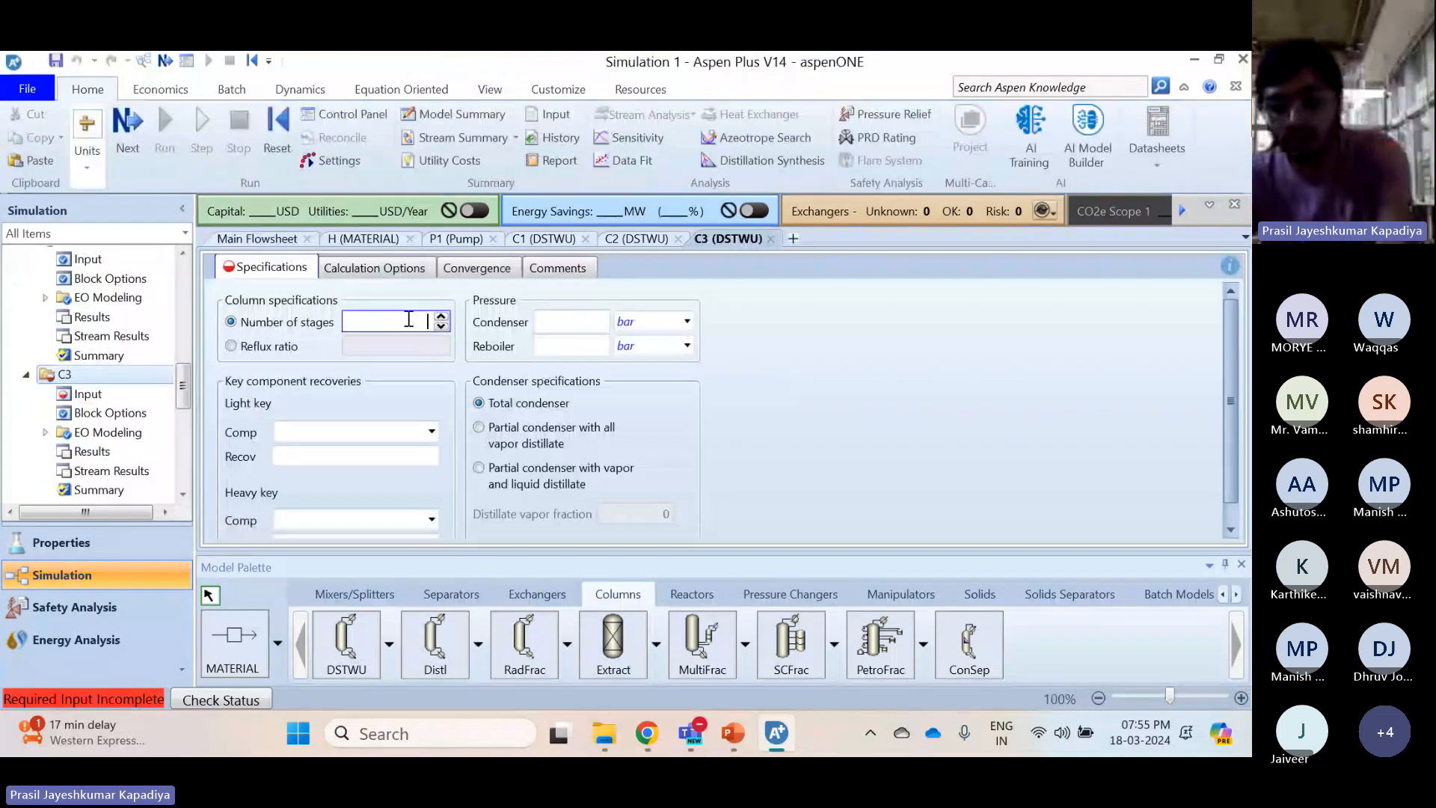
{"action": "type", "text": "20"}
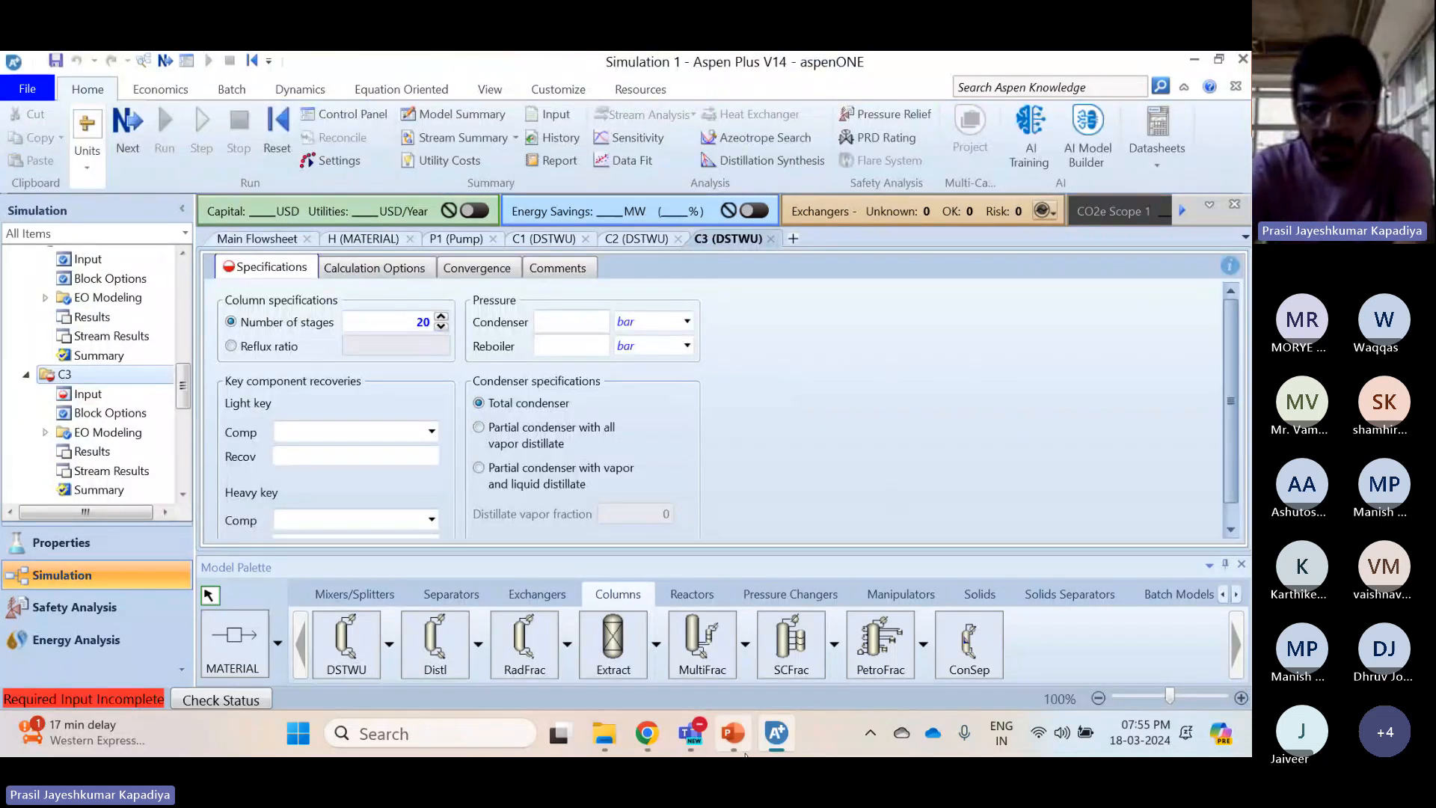
Switch to PowerPoint to look up column C3's condenser and reboiler pressures in Table 4.2, and return to Aspen Plus
{"action": "left_click", "coordinate": [734, 733]}
{"action": "left_click", "coordinate": [979, 696]}
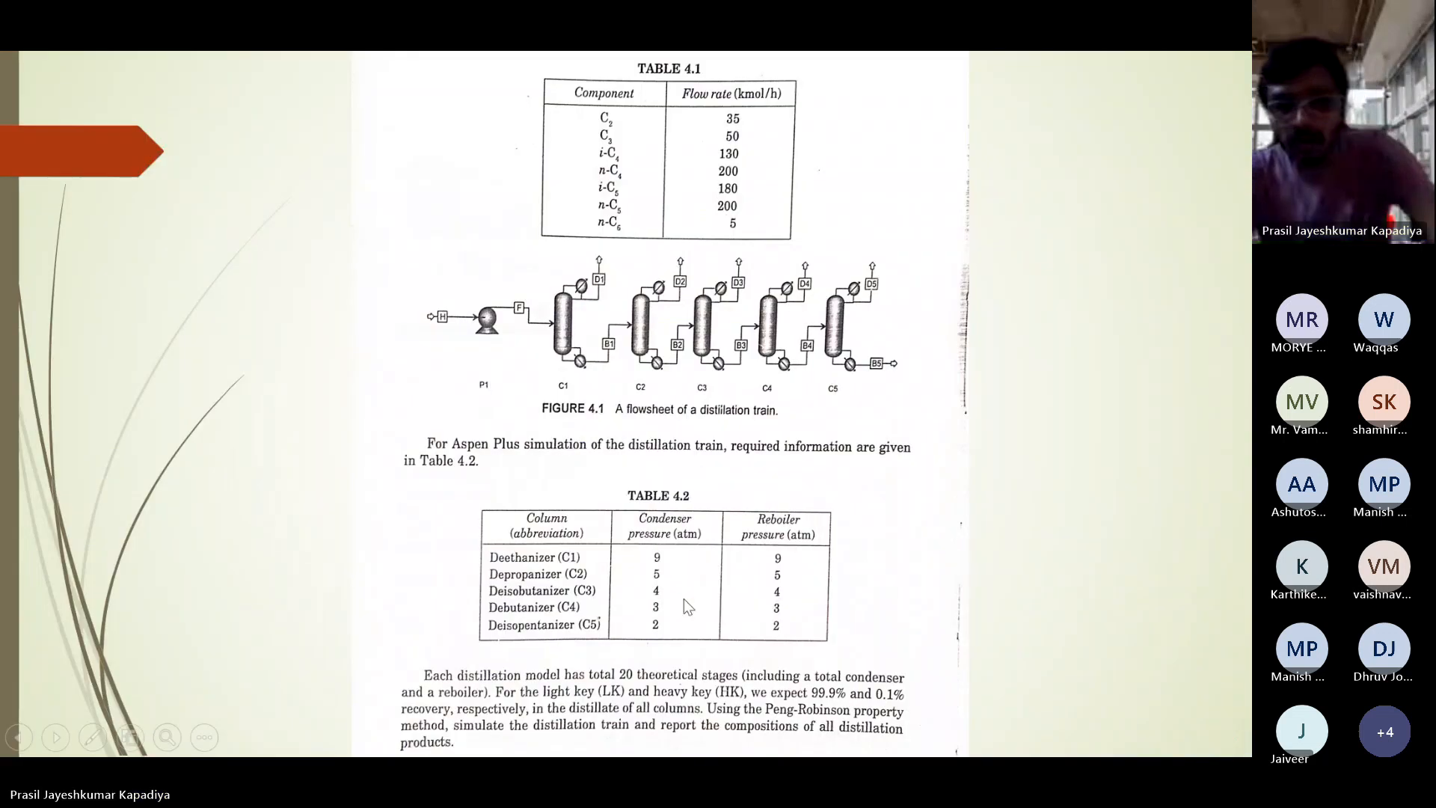
{"action": "key", "text": "Escape"}
{"action": "left_click", "coordinate": [778, 733]}
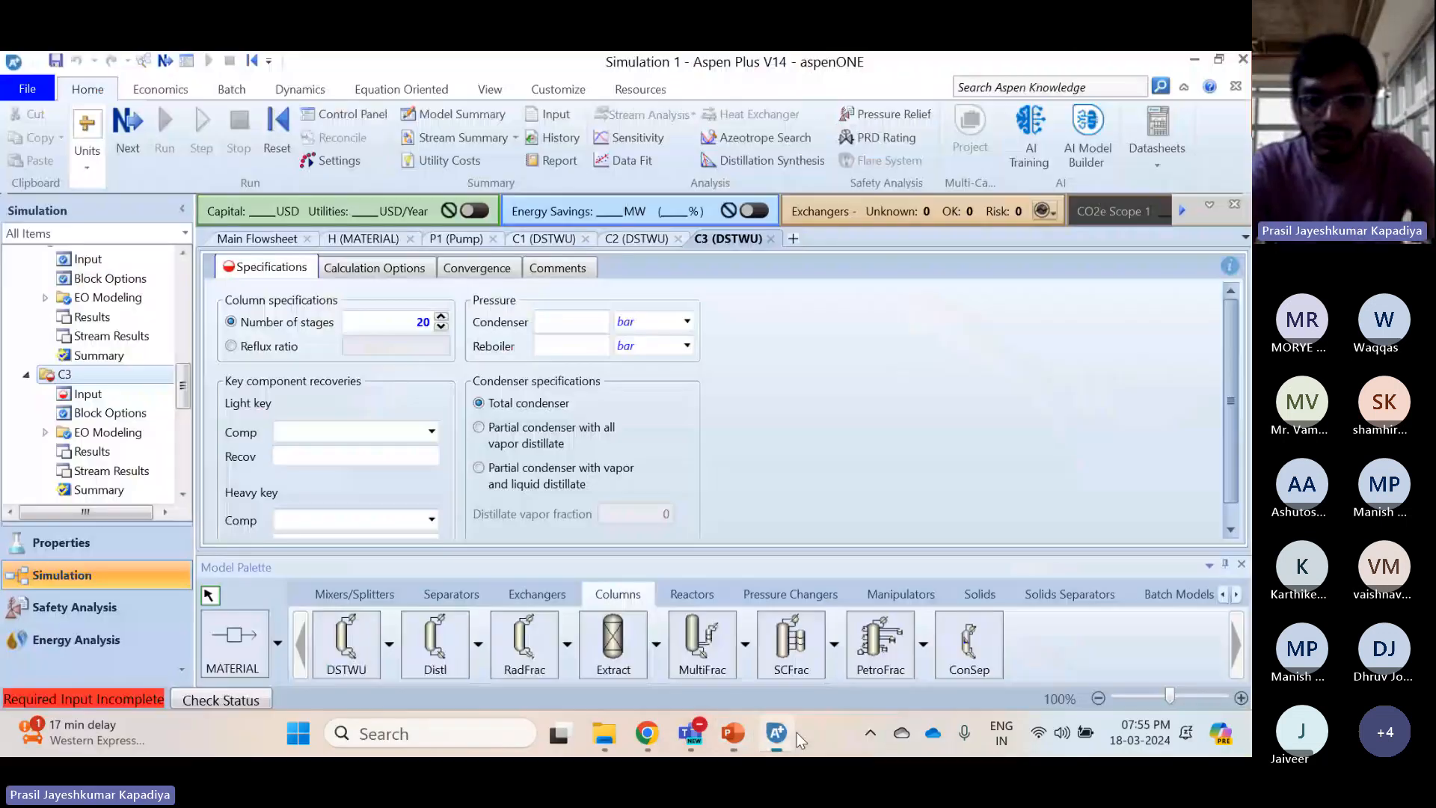
Set column C3's condenser and reboiler pressures to 4 atm each
{"action": "left_click", "coordinate": [570, 324]}
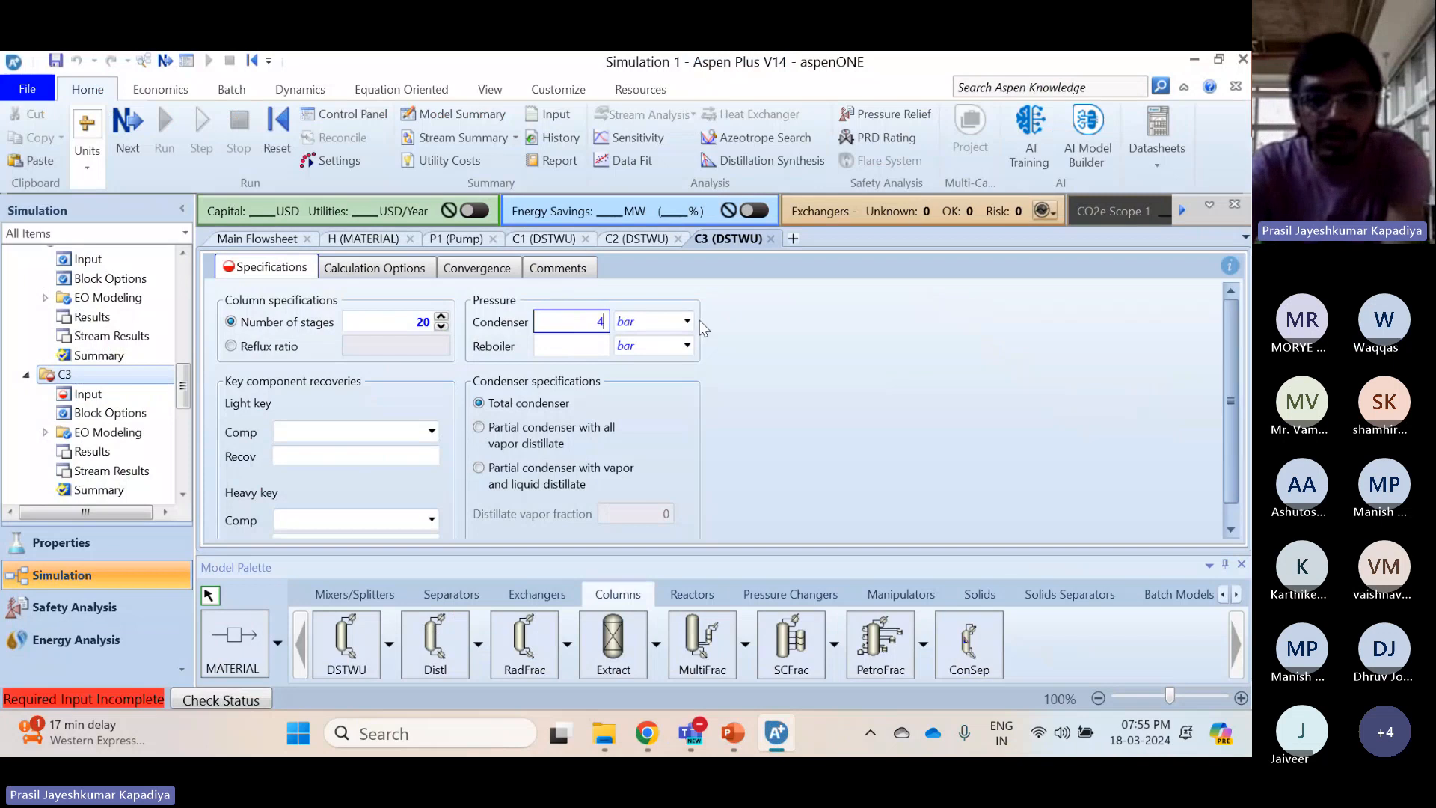
{"action": "type", "text": "4"}
{"action": "left_click", "coordinate": [687, 346]}
{"action": "left_click", "coordinate": [686, 347]}
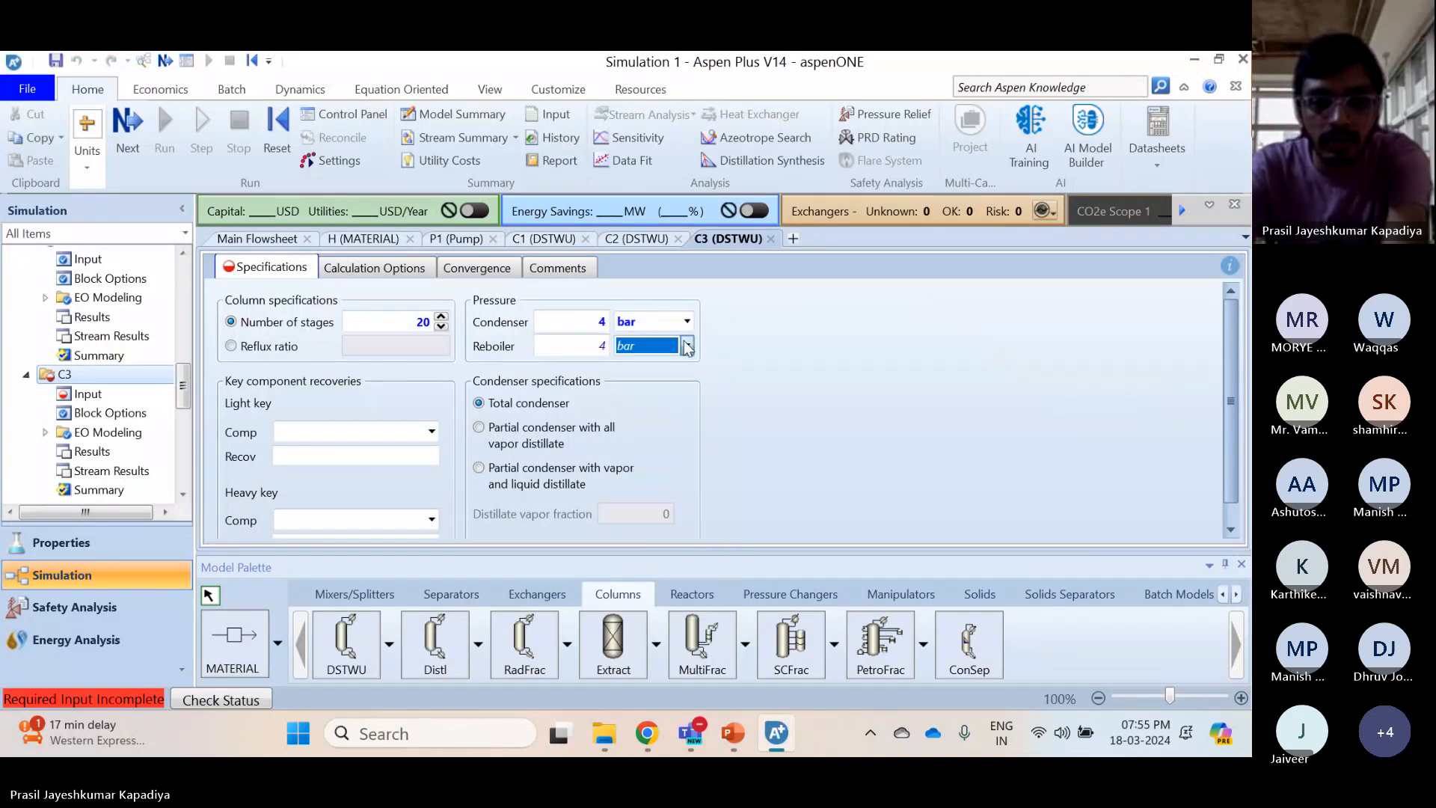
{"action": "left_click", "coordinate": [687, 346]}
{"action": "left_click", "coordinate": [666, 375]}
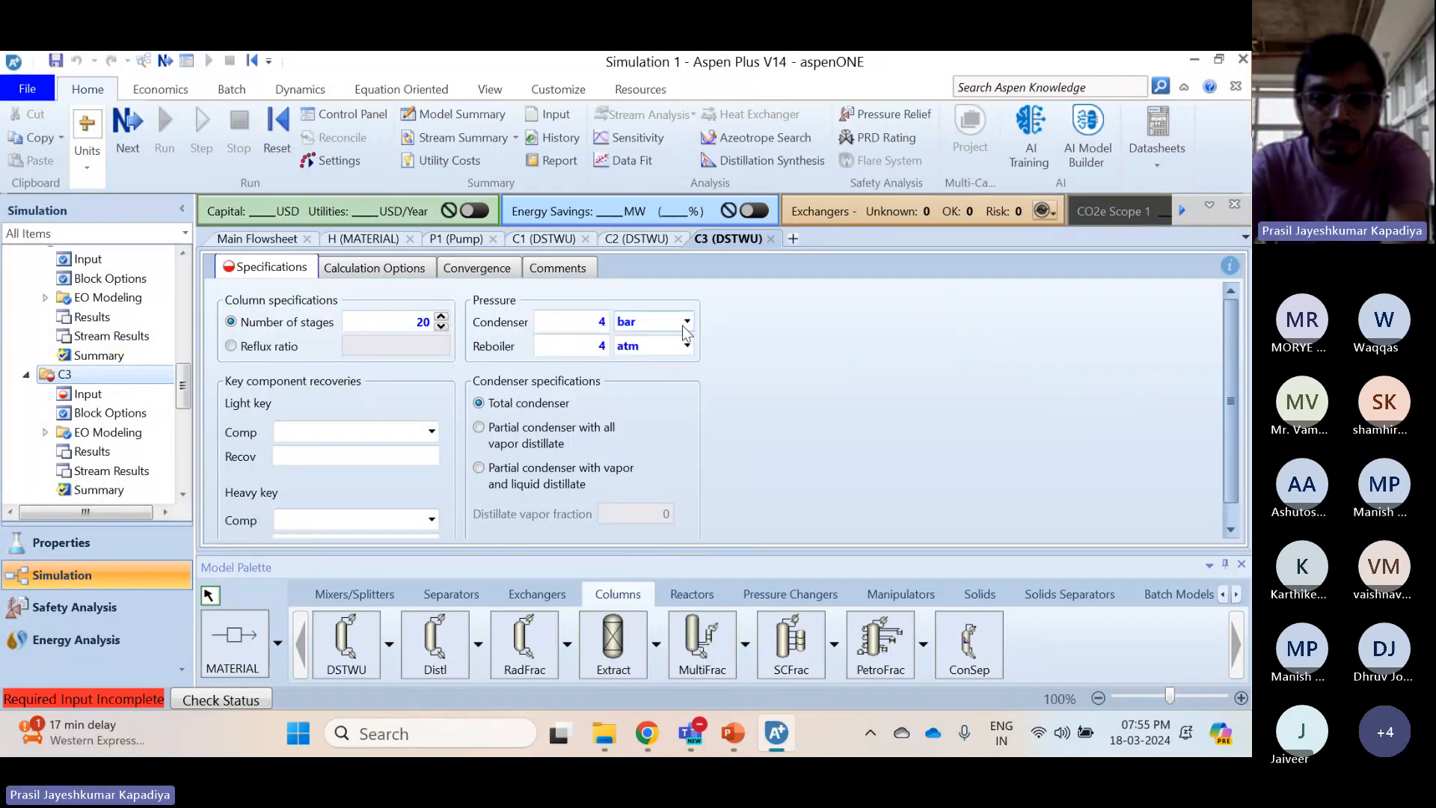
{"action": "left_click", "coordinate": [687, 322]}
{"action": "left_click", "coordinate": [649, 337]}
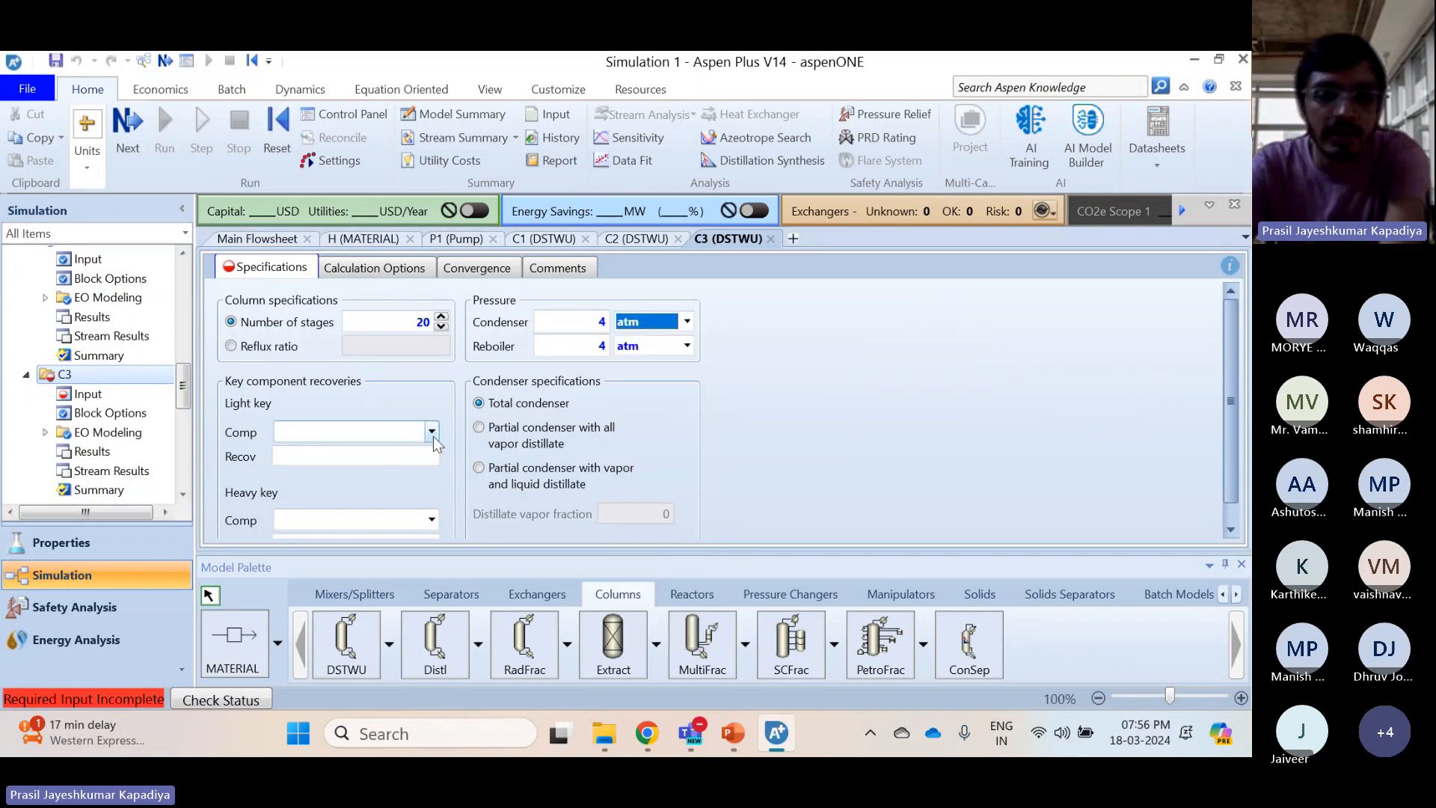
Specify I-C4 as column C3's light key component with a recovery of 0.999
{"action": "left_click", "coordinate": [433, 431]}
{"action": "left_click", "coordinate": [354, 494]}
{"action": "left_click", "coordinate": [369, 453]}
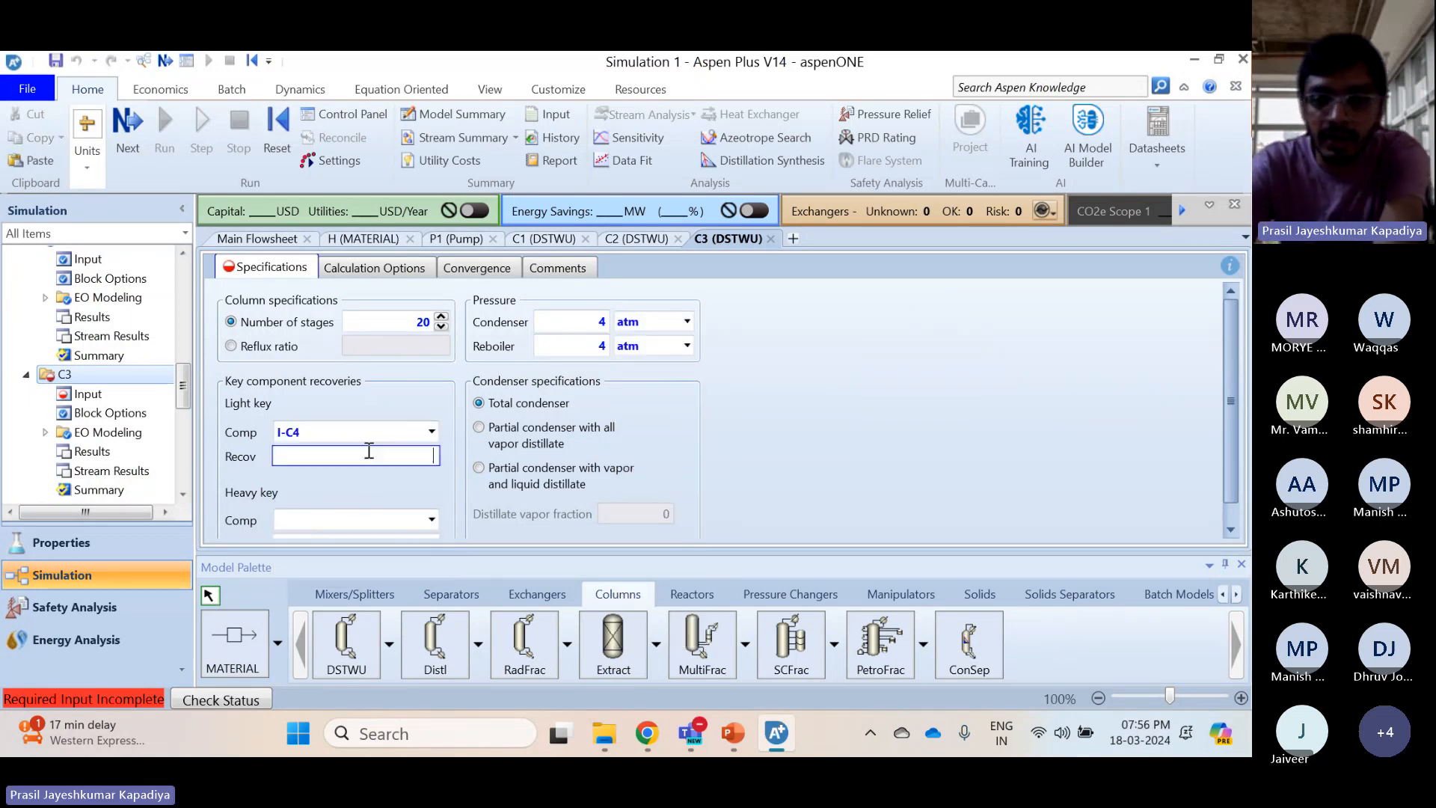
{"action": "type", "text": "0.999"}
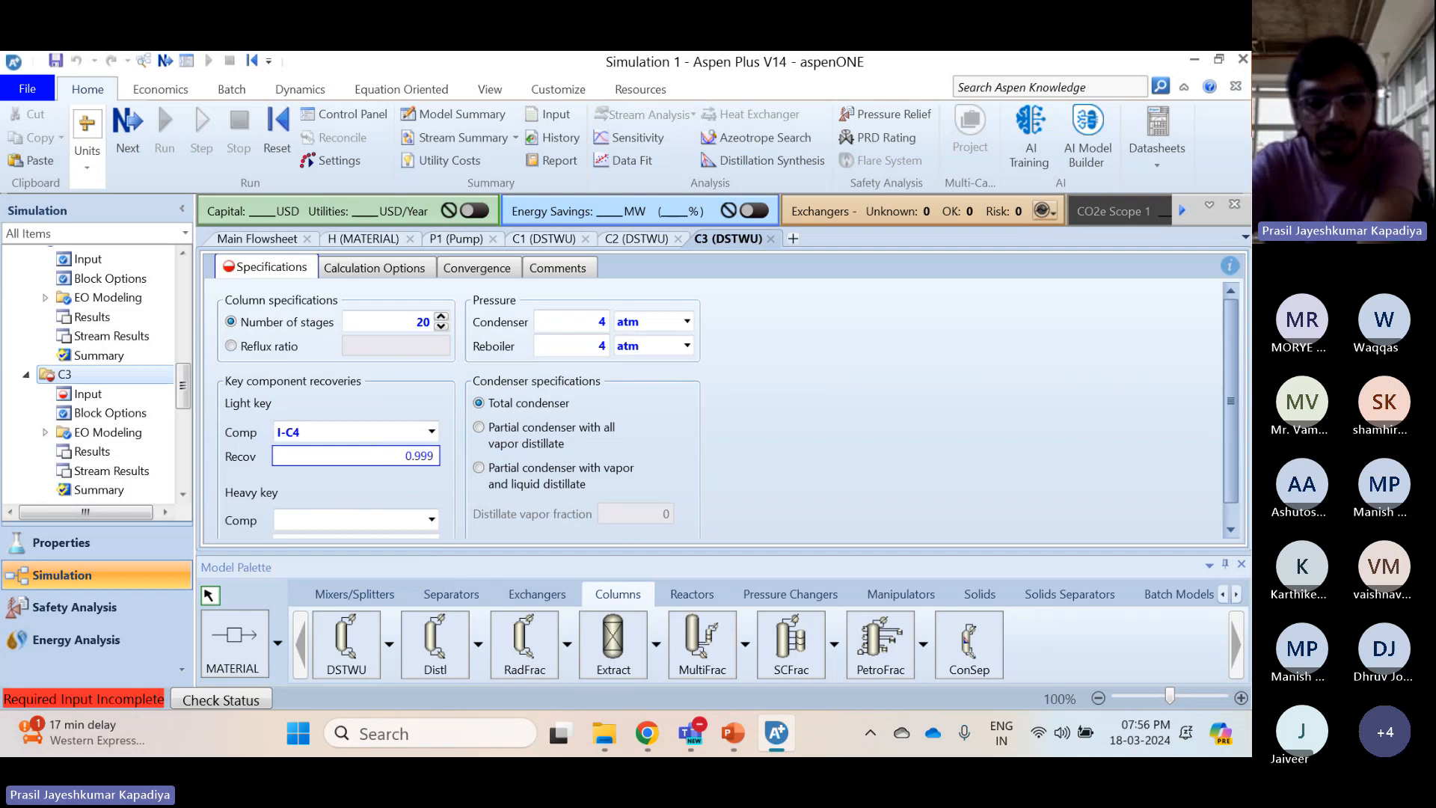
Specify N-C4 as column C3's heavy key component with a recovery of 0.001
{"action": "left_click", "coordinate": [432, 520]}
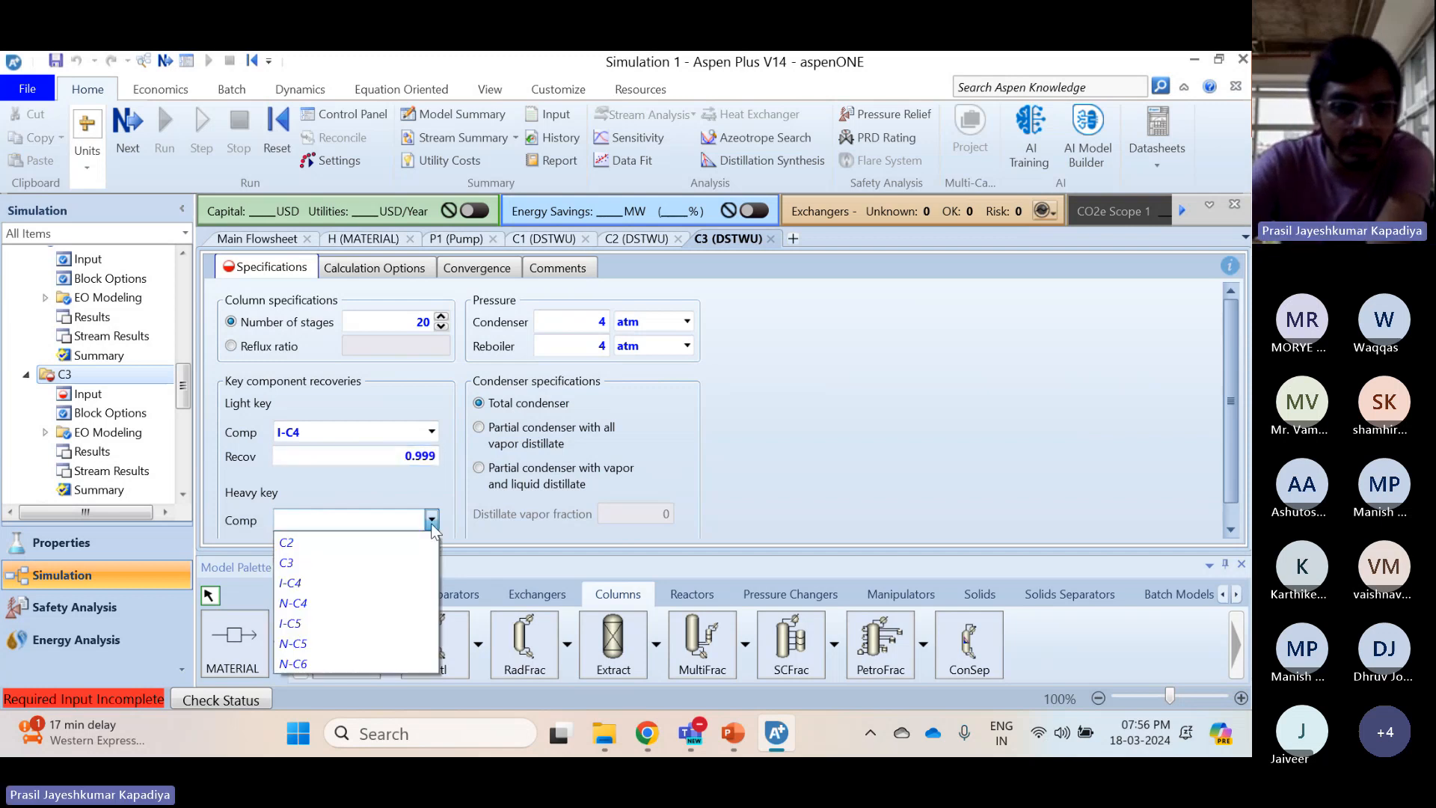
{"action": "left_click", "coordinate": [348, 589]}
{"action": "left_click", "coordinate": [696, 424]}
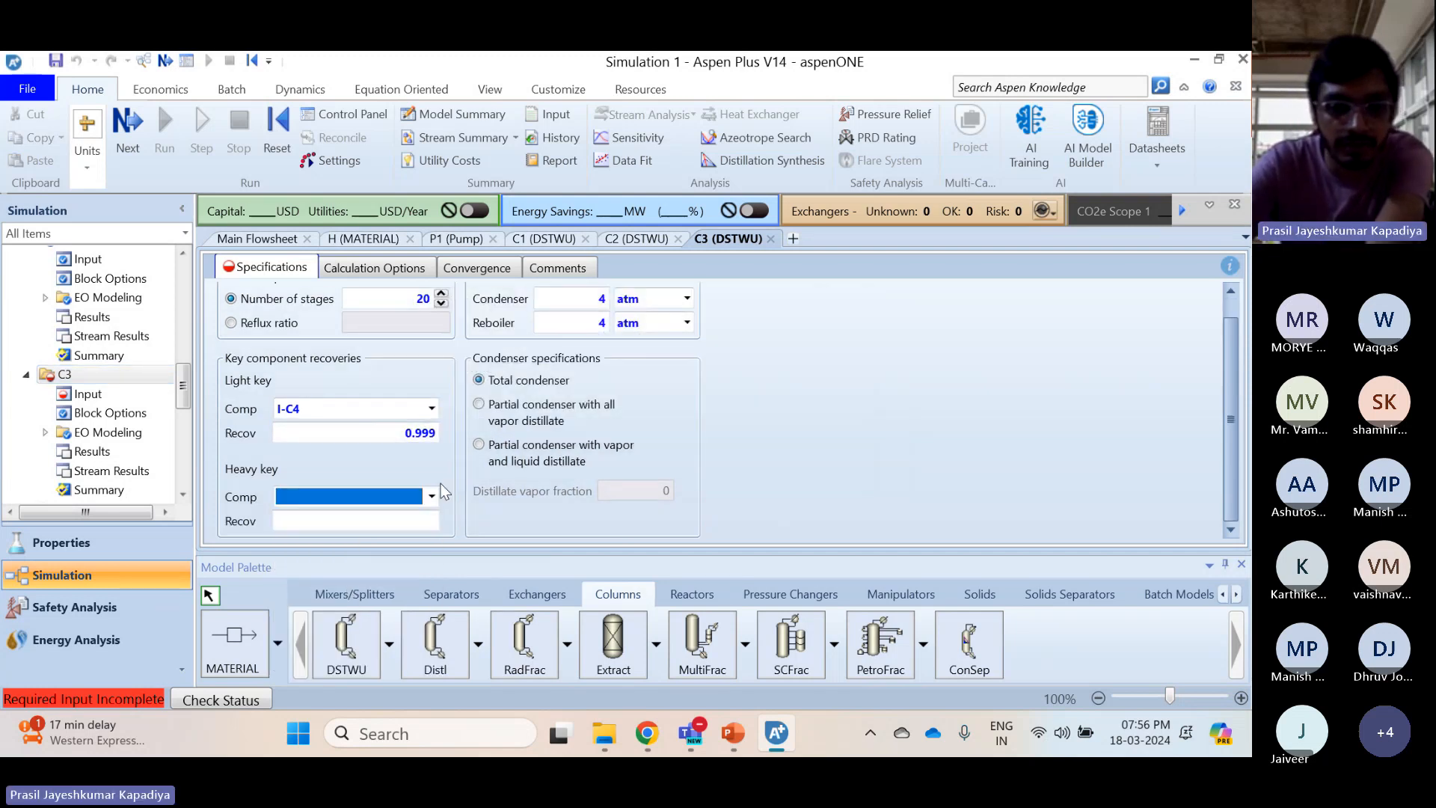
{"action": "left_click", "coordinate": [432, 496]}
{"action": "left_click", "coordinate": [335, 577]}
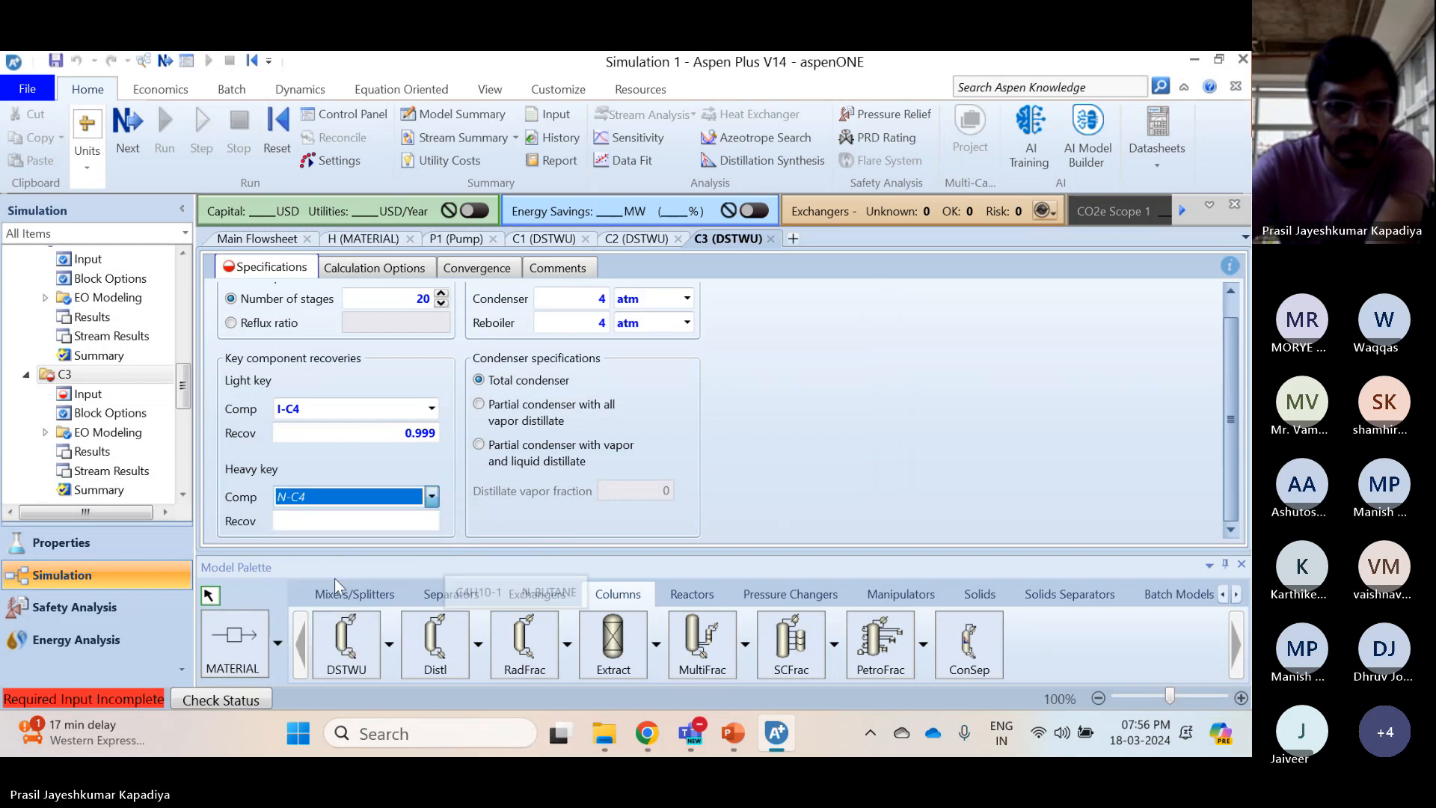
{"action": "left_click", "coordinate": [380, 518]}
{"action": "type", "text": "0.001"}
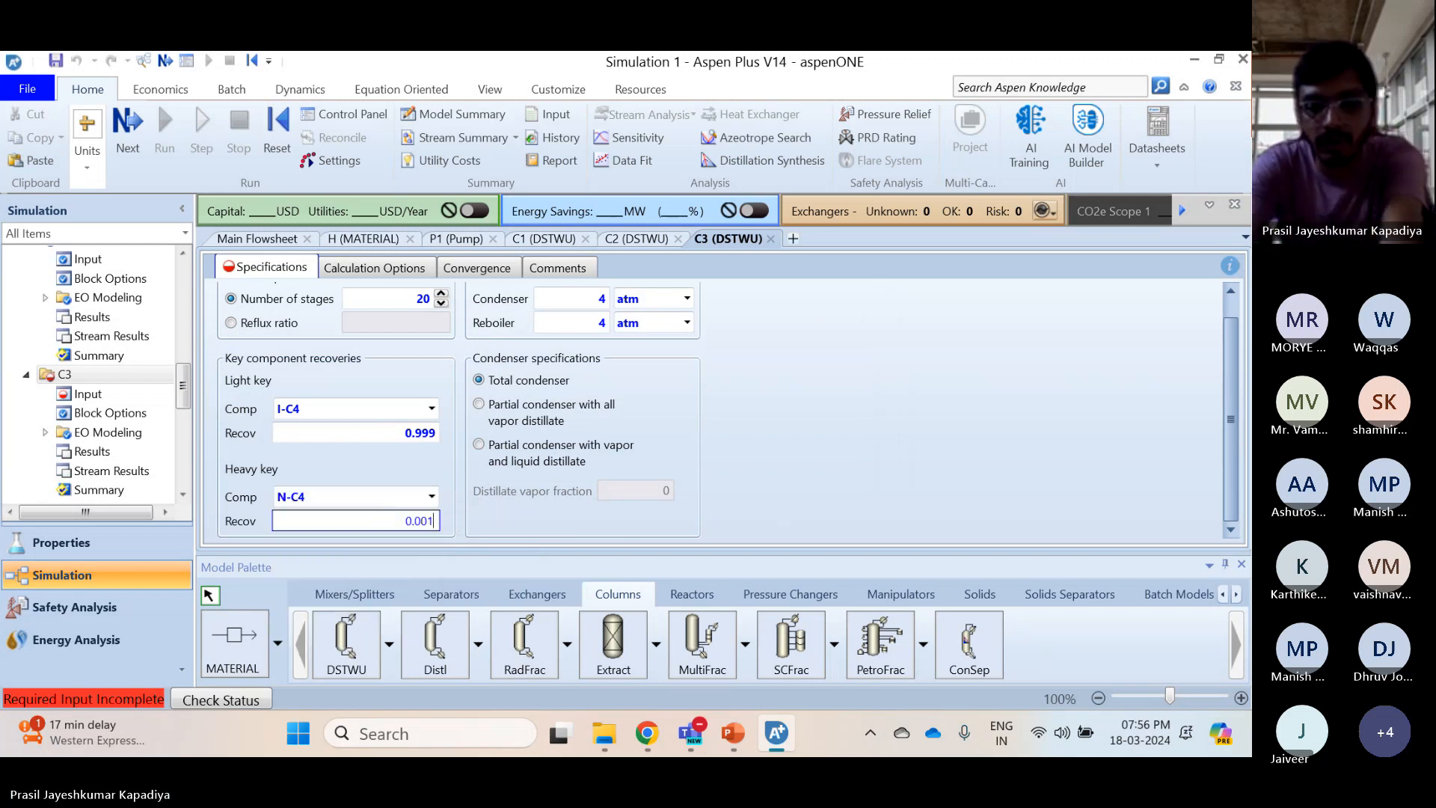
{"action": "key", "text": "Return"}
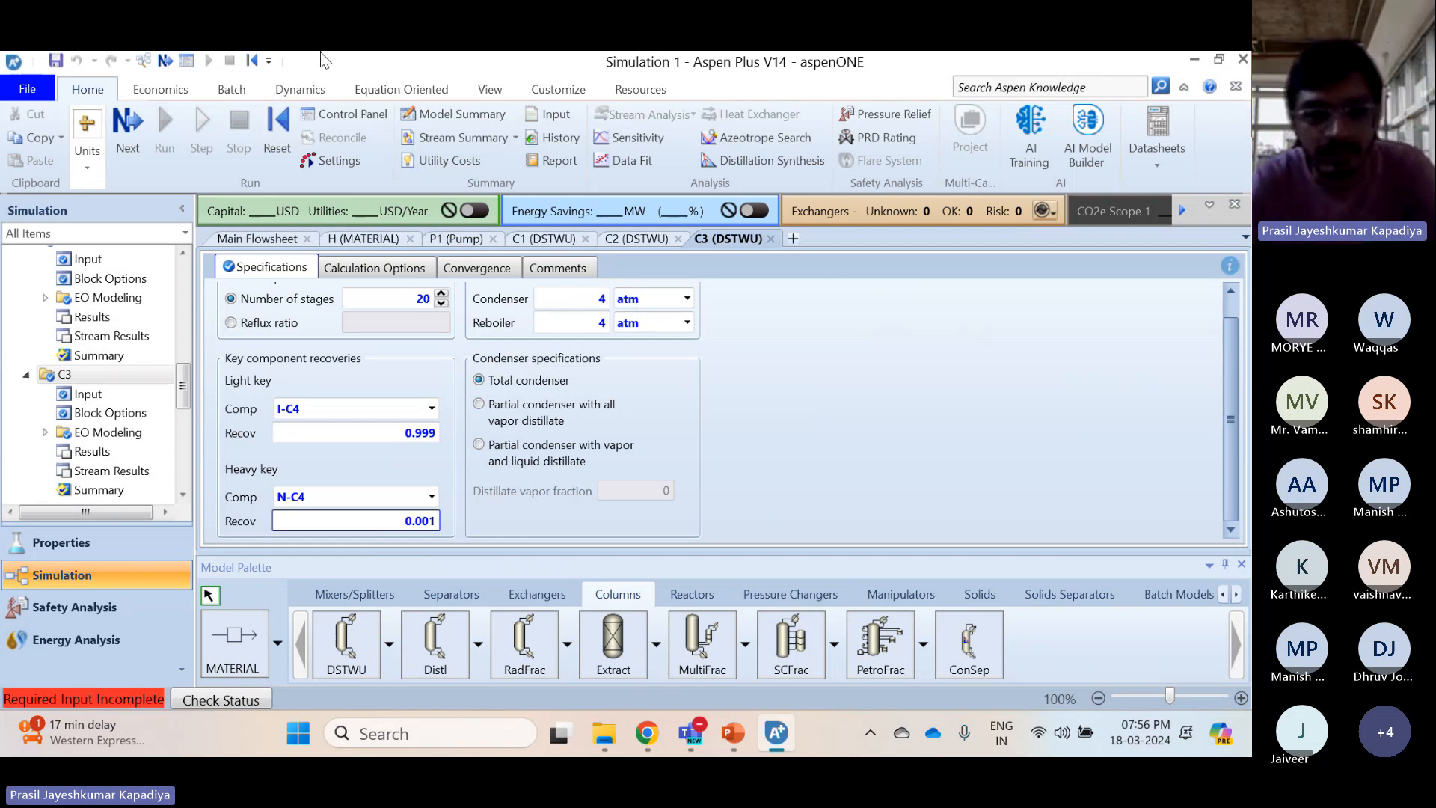
Open column C4's input specifications from the main flowsheet and set its number of stages to 20
{"action": "left_click", "coordinate": [234, 239]}
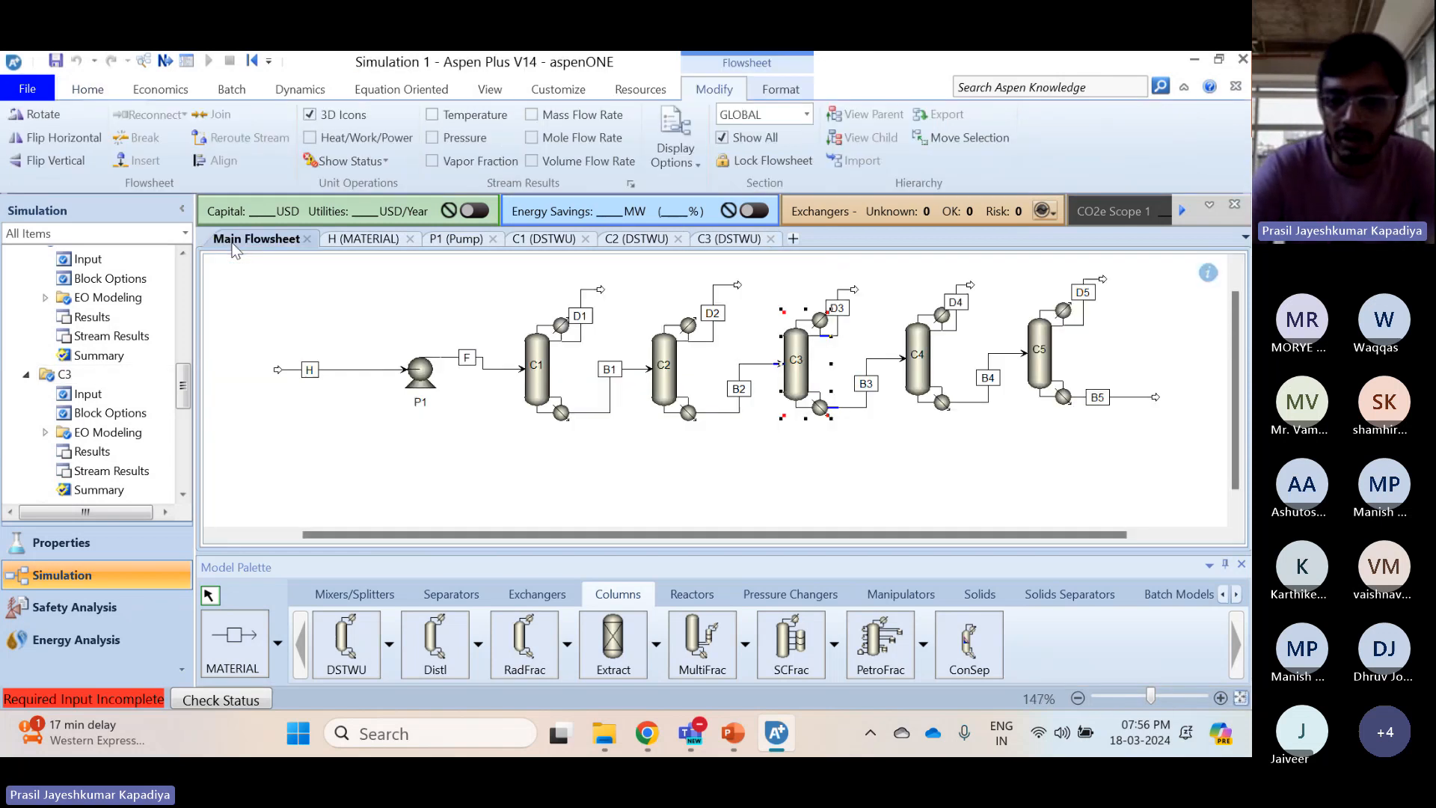
{"action": "left_click", "coordinate": [932, 386]}
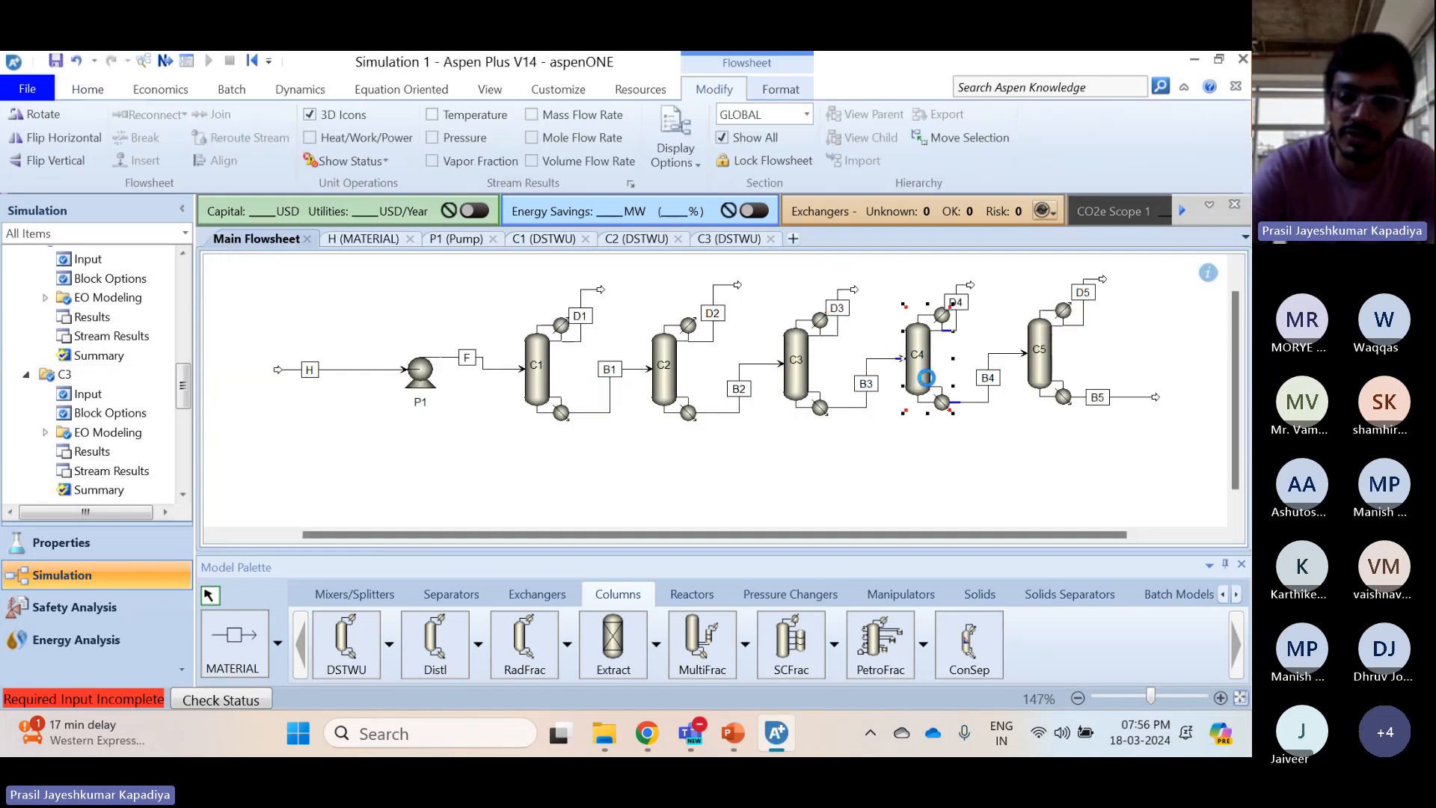
{"action": "double_click", "coordinate": [930, 383]}
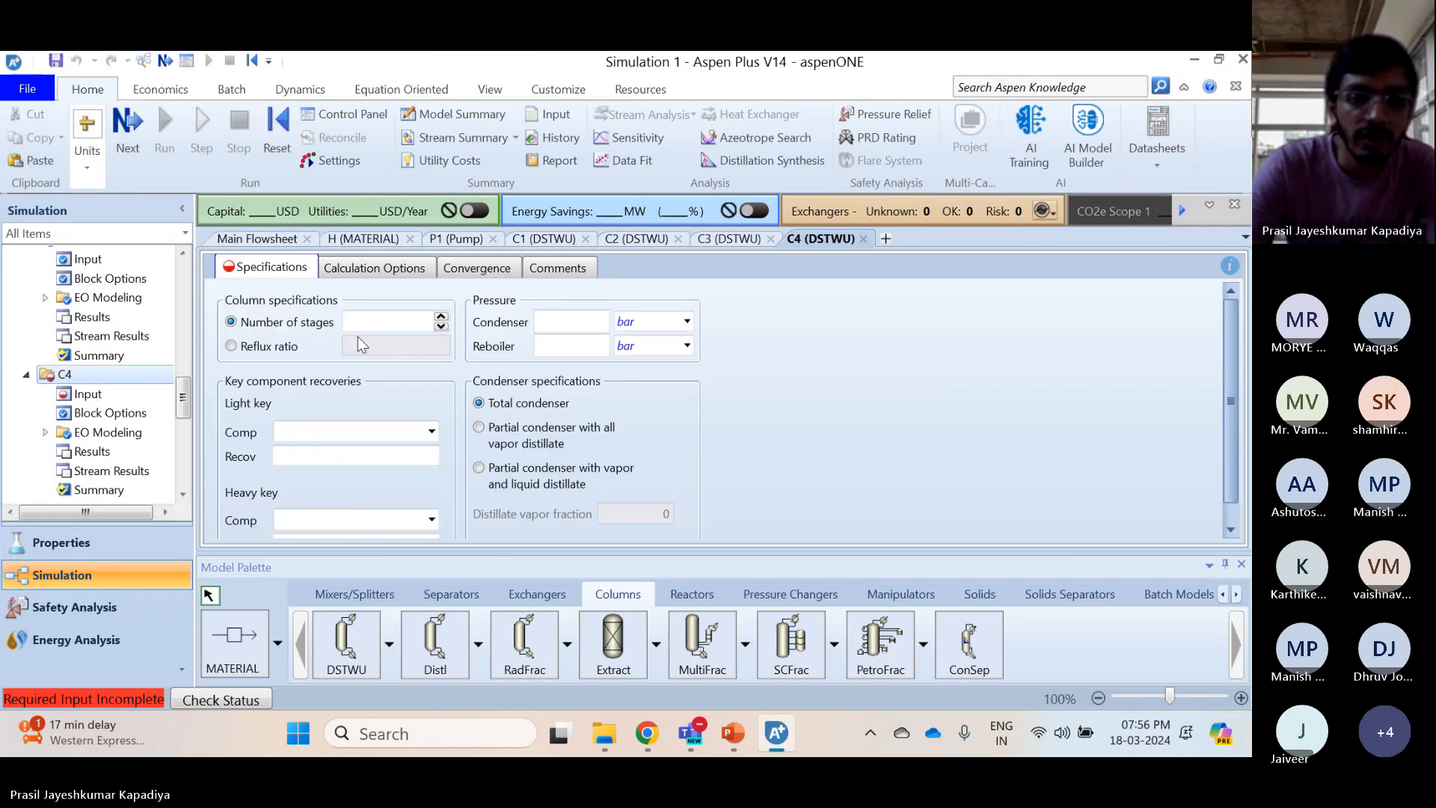
{"action": "type", "text": "20"}
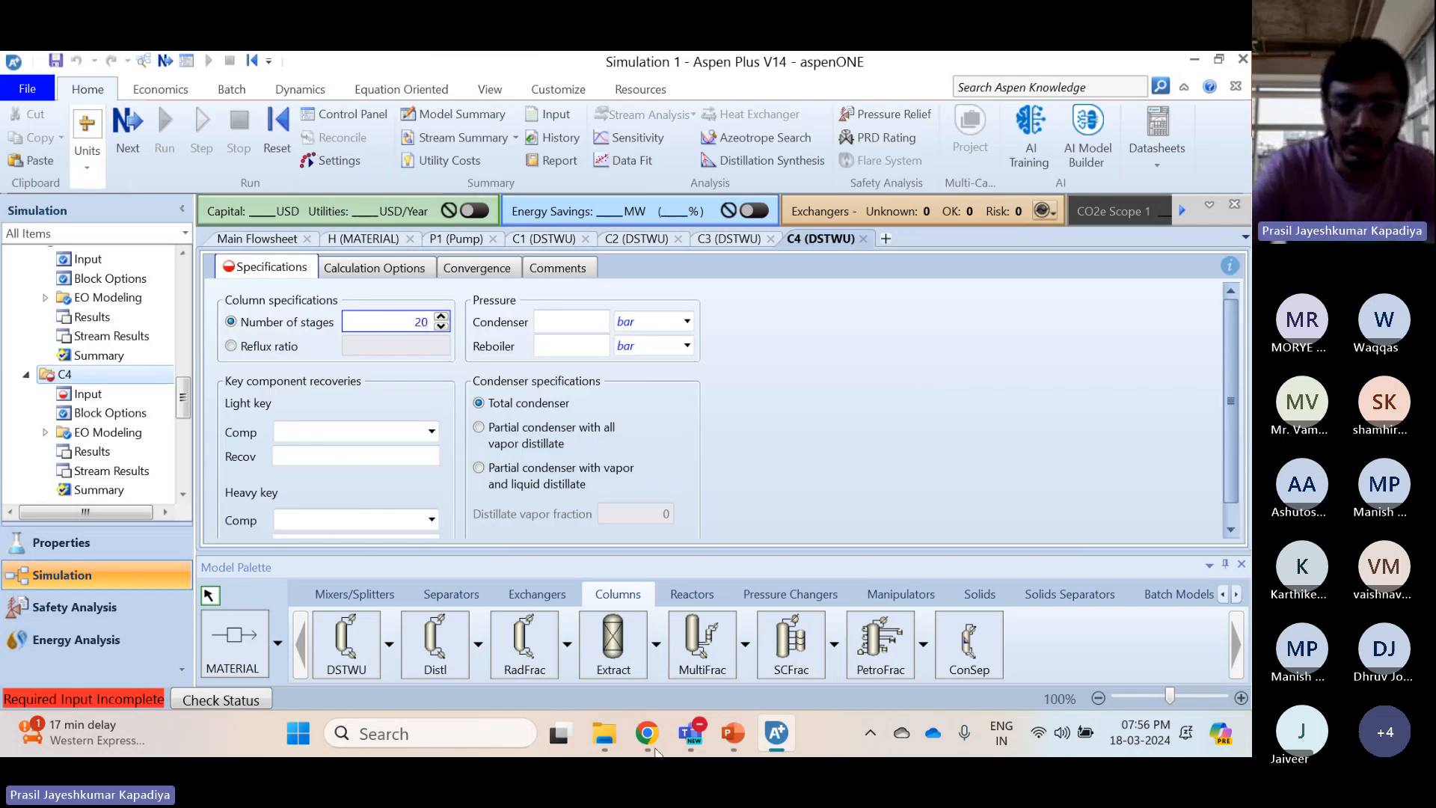
Switch to the PowerPoint case study, look up column C4's pressures in Table 4.2, and return to Aspen Plus
{"action": "left_click", "coordinate": [730, 736]}
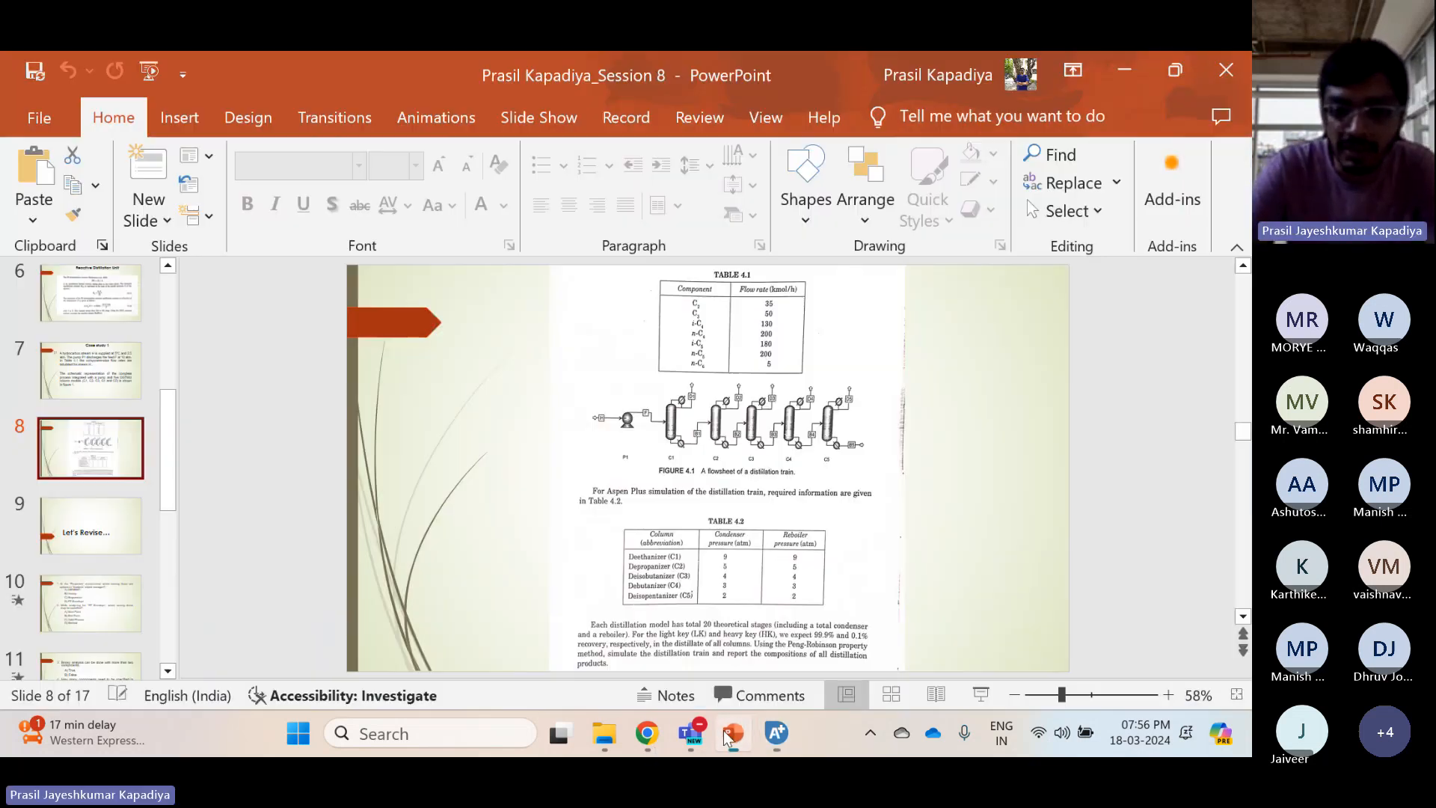
{"action": "left_click", "coordinate": [982, 695]}
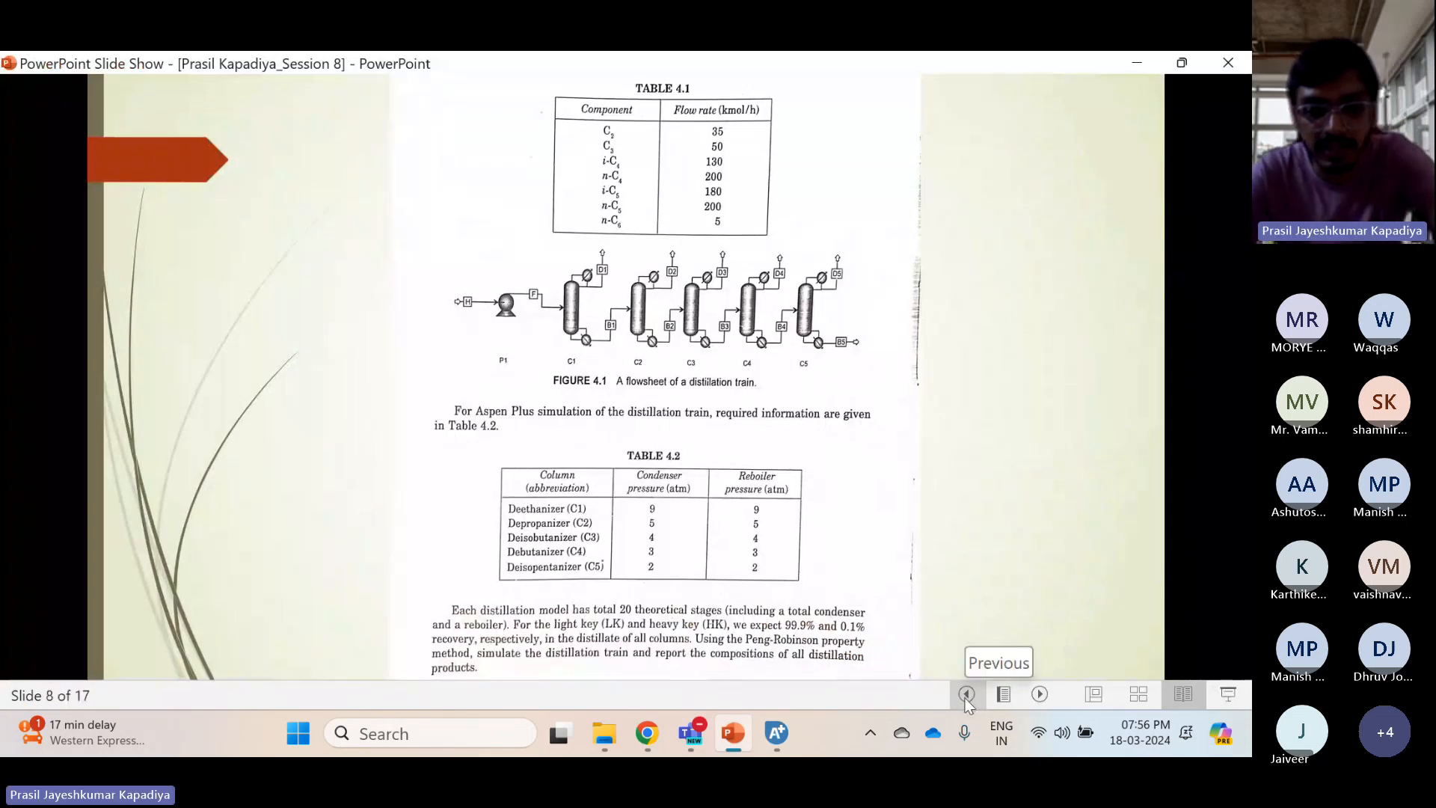
{"action": "key", "text": "Escape"}
{"action": "left_click", "coordinate": [776, 733]}
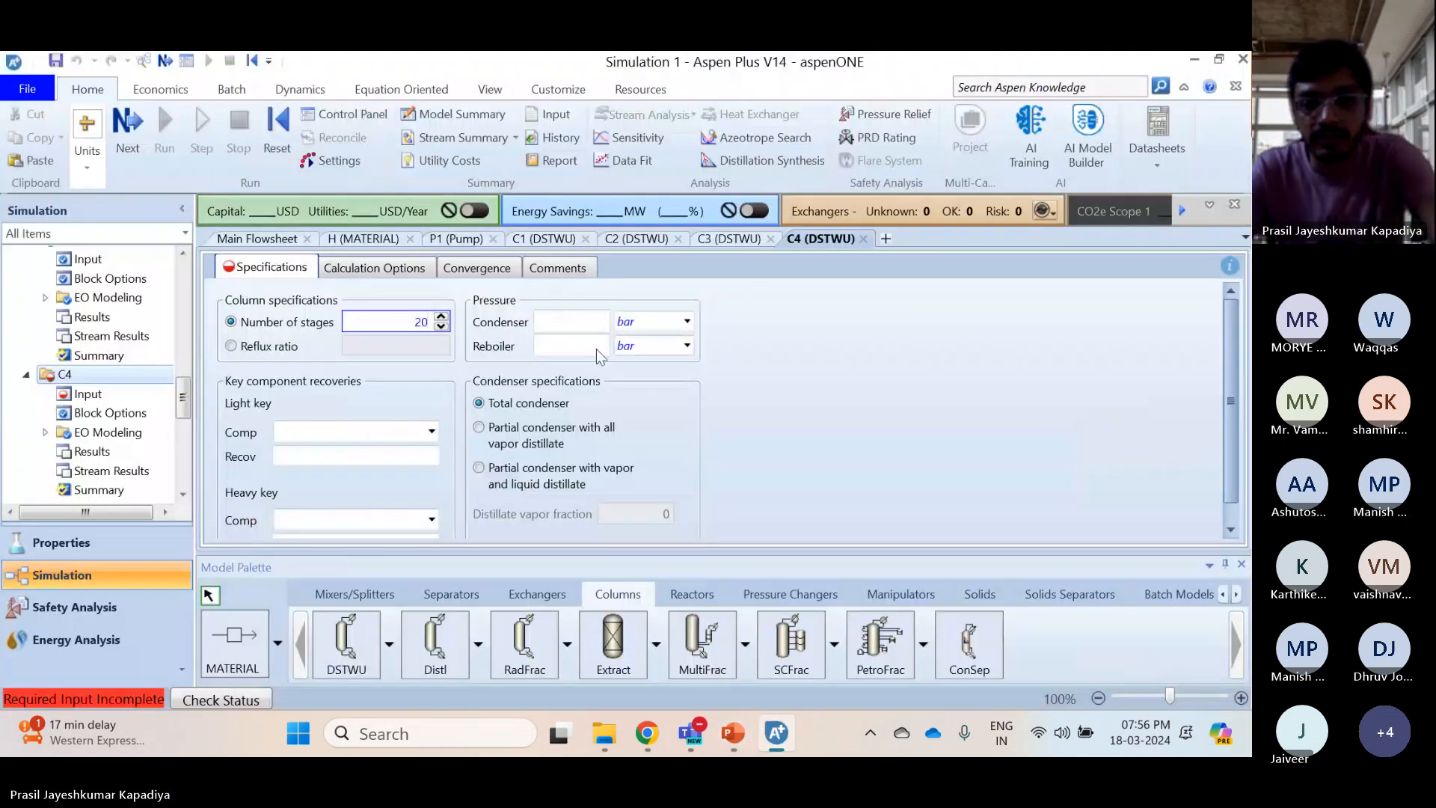
Set column C4's condenser and reboiler pressures to 3 atm each
{"action": "left_click", "coordinate": [586, 323]}
{"action": "type", "text": "3"}
{"action": "key", "text": "Tab"}
{"action": "type", "text": "3"}
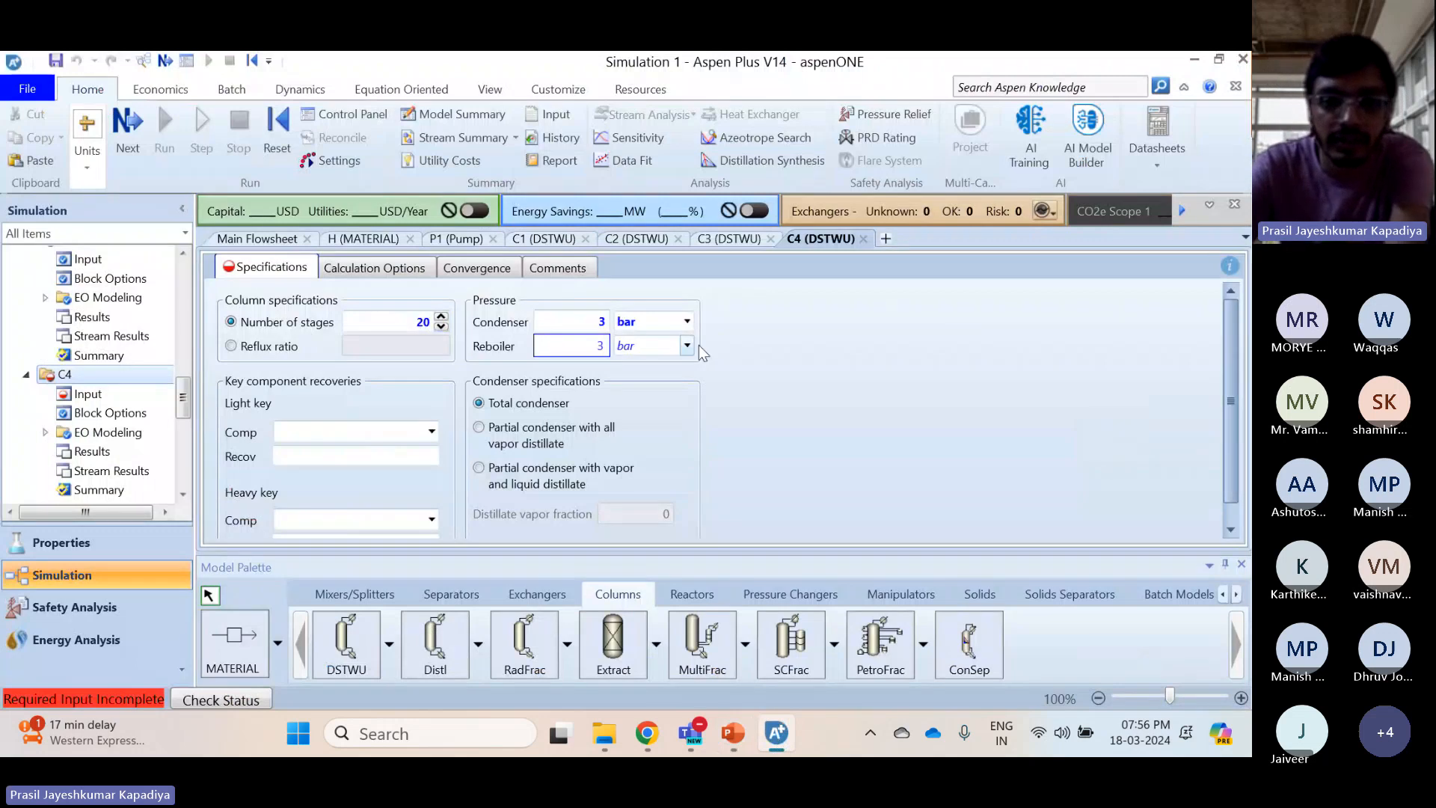
{"action": "left_click", "coordinate": [697, 348]}
{"action": "left_click", "coordinate": [687, 346]}
{"action": "scroll", "coordinate": [648, 404], "scroll_direction": "up", "scroll_amount": 1}
{"action": "left_click", "coordinate": [648, 371]}
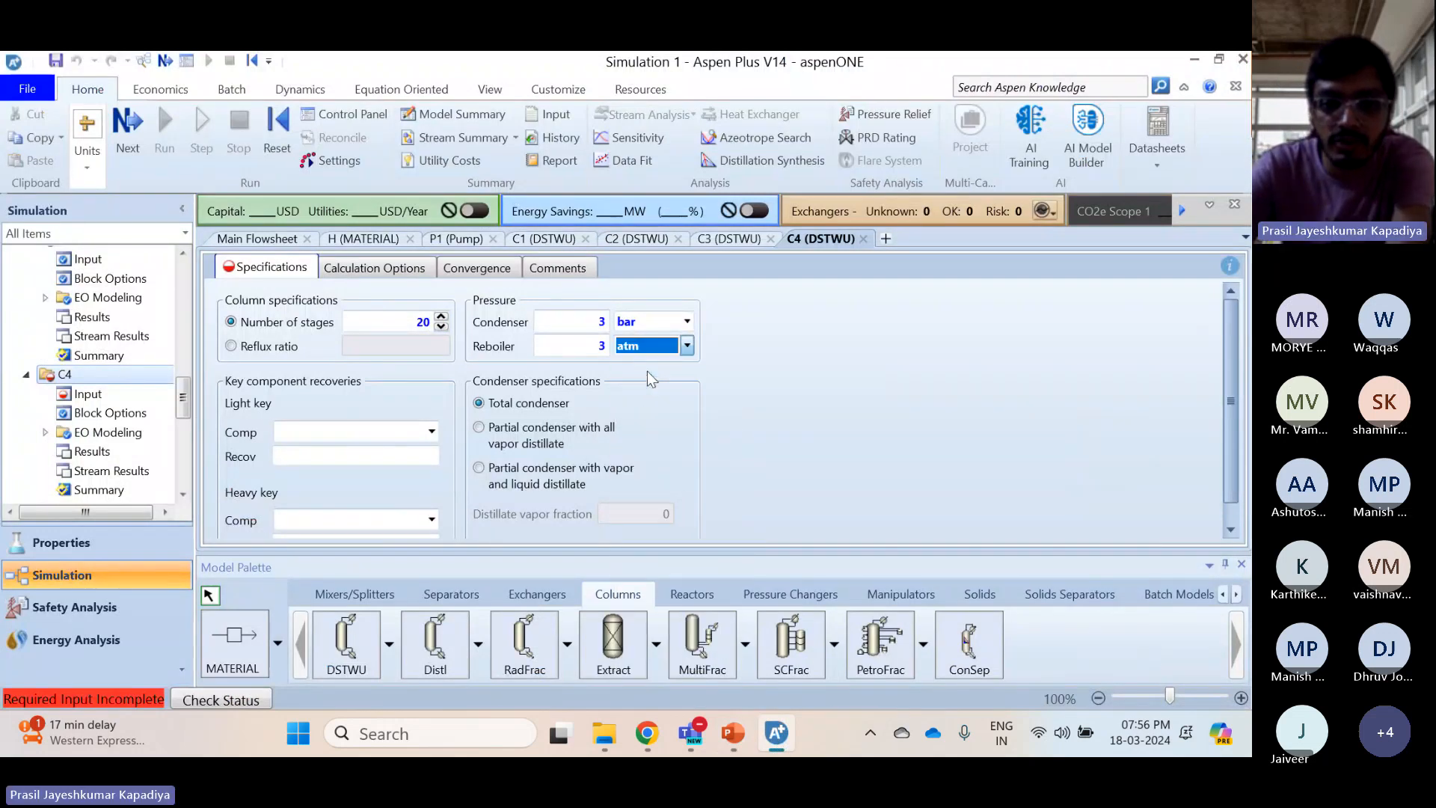
{"action": "left_click", "coordinate": [687, 322]}
{"action": "scroll", "coordinate": [648, 341], "scroll_direction": "up", "scroll_amount": 1}
{"action": "left_click", "coordinate": [648, 341]}
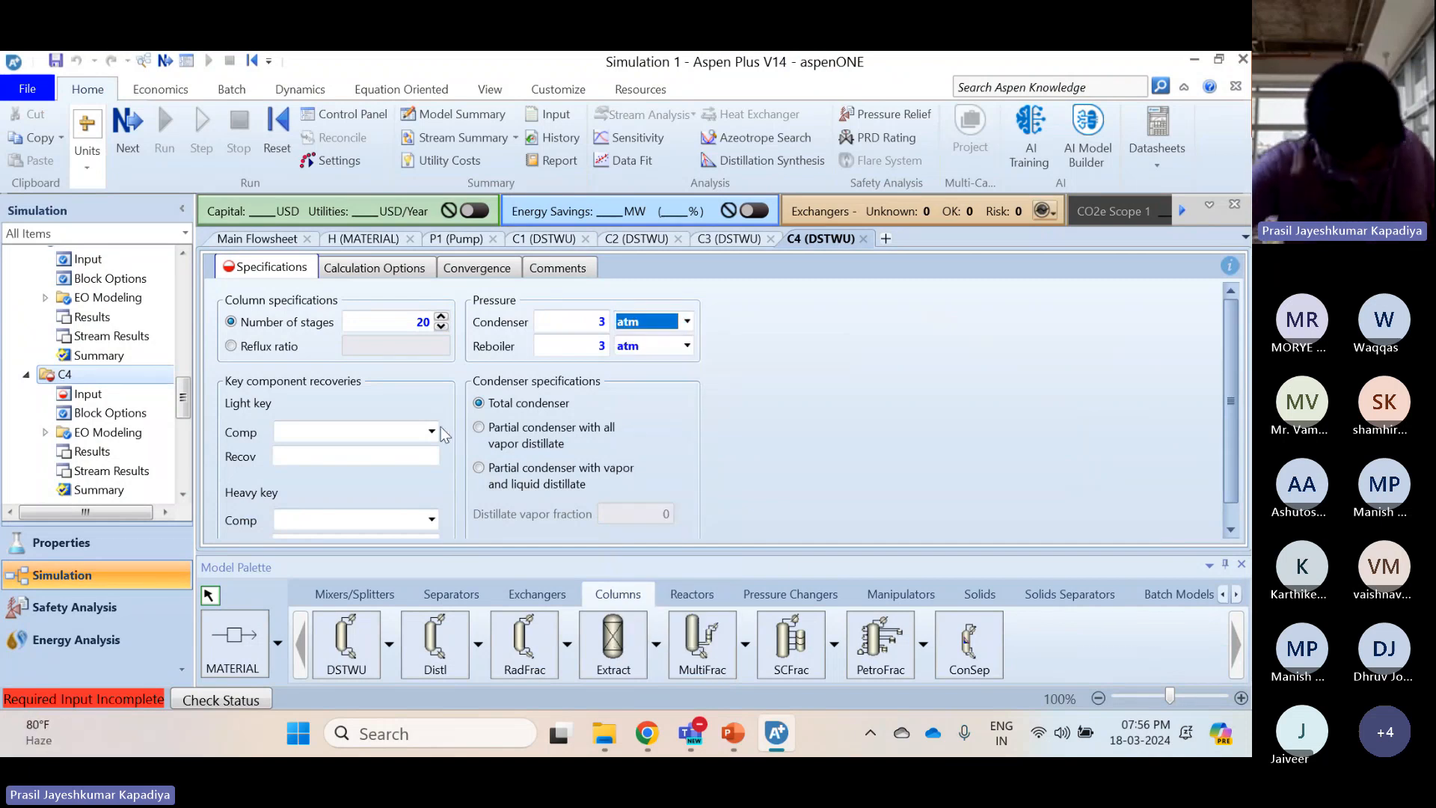
Specify N-C4 as column C4's light key component with a recovery of 0.999
{"action": "left_click", "coordinate": [440, 430]}
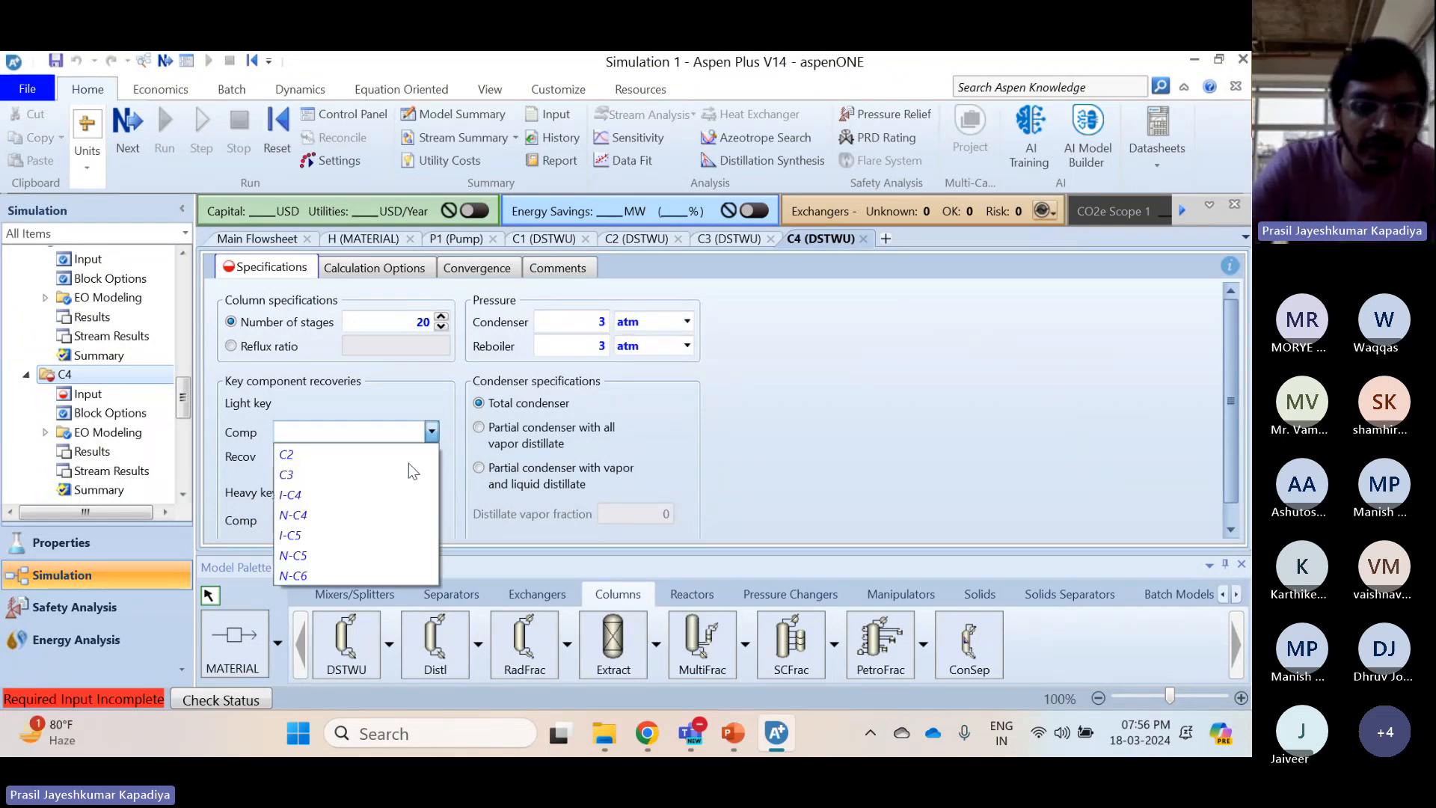
{"action": "left_click", "coordinate": [338, 516]}
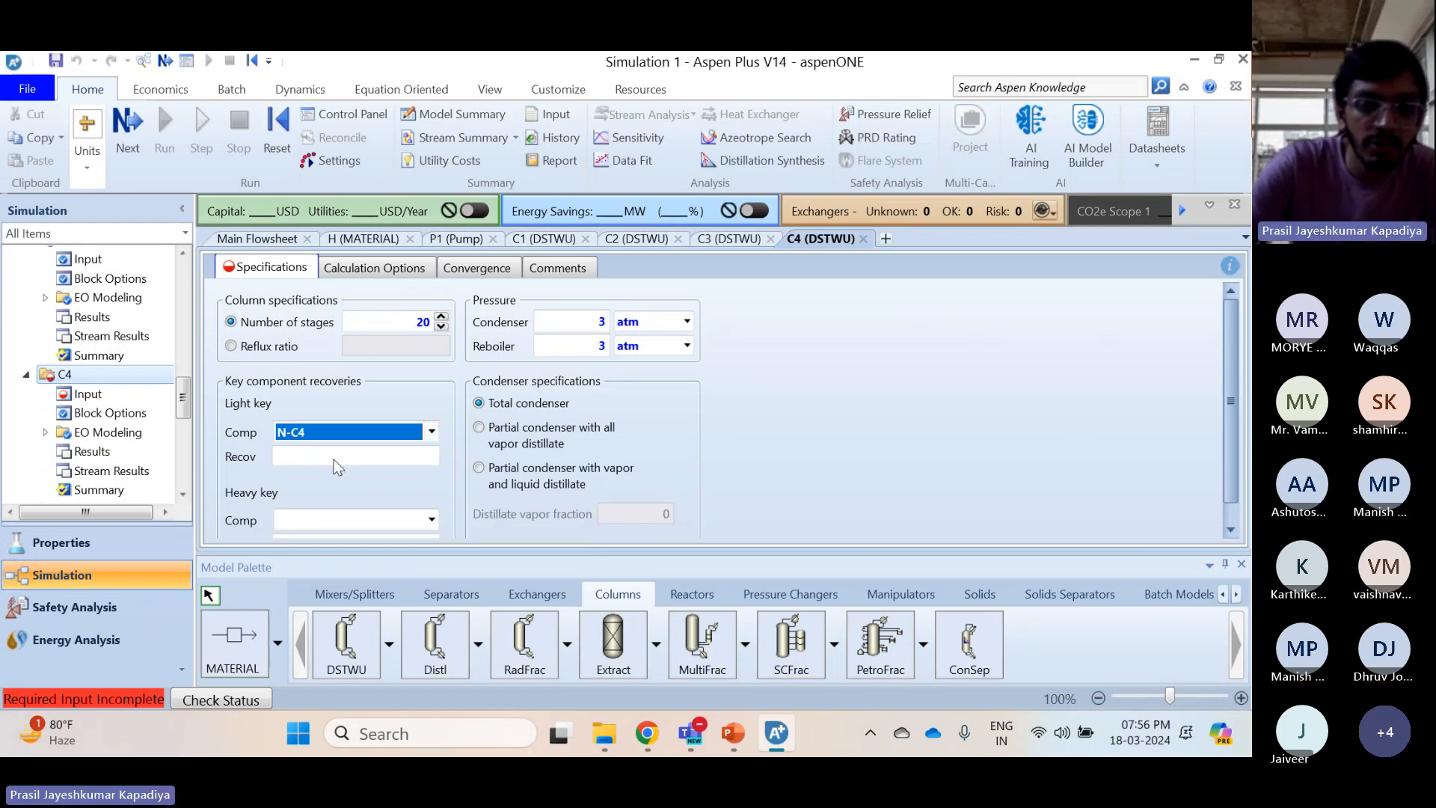
{"action": "key", "text": "Tab"}
{"action": "type", "text": "0.999"}
{"action": "key", "text": "Return"}
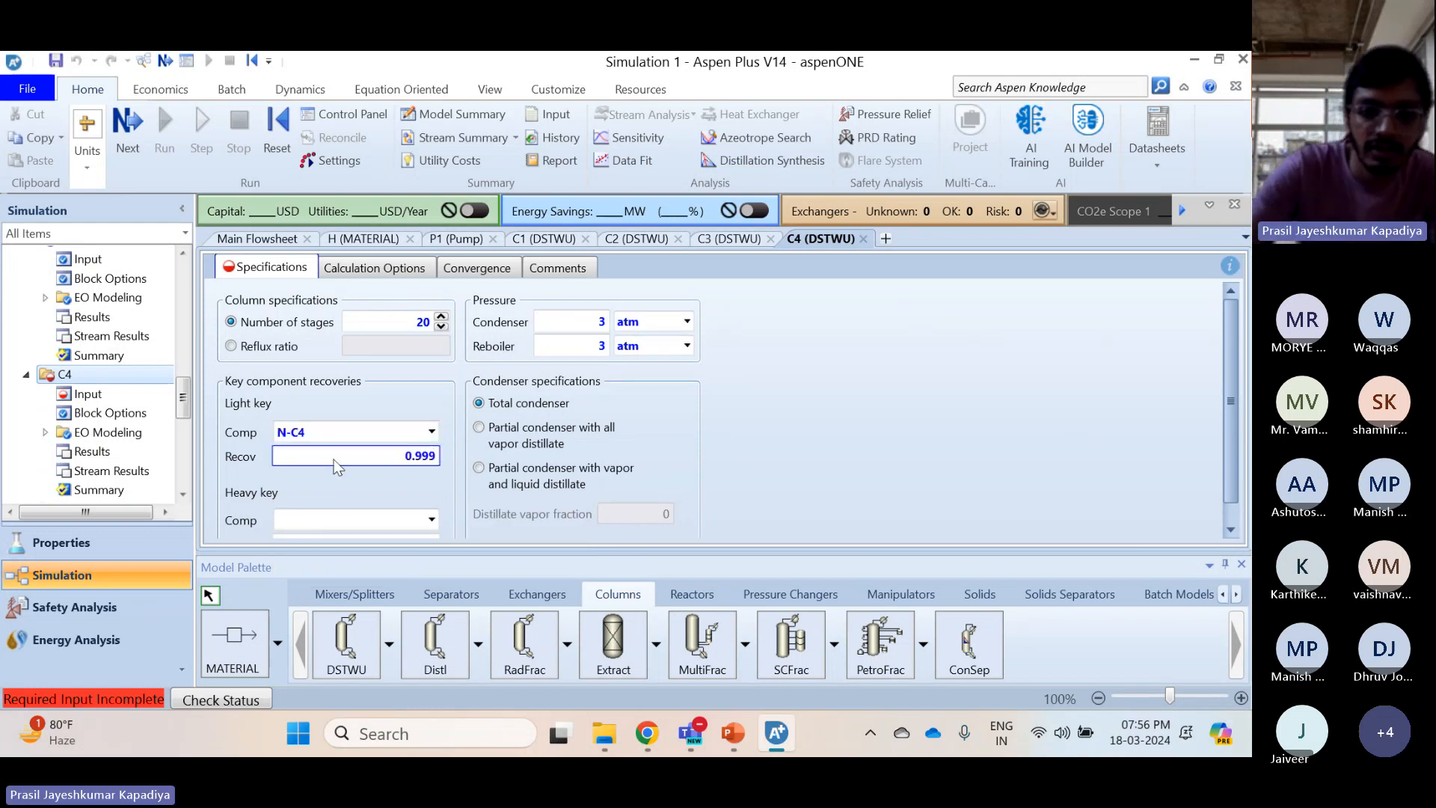
Specify I-C5 as column C4's heavy key component with a recovery of 0.001
{"action": "scroll", "coordinate": [334, 461], "scroll_direction": "down", "scroll_amount": 1}
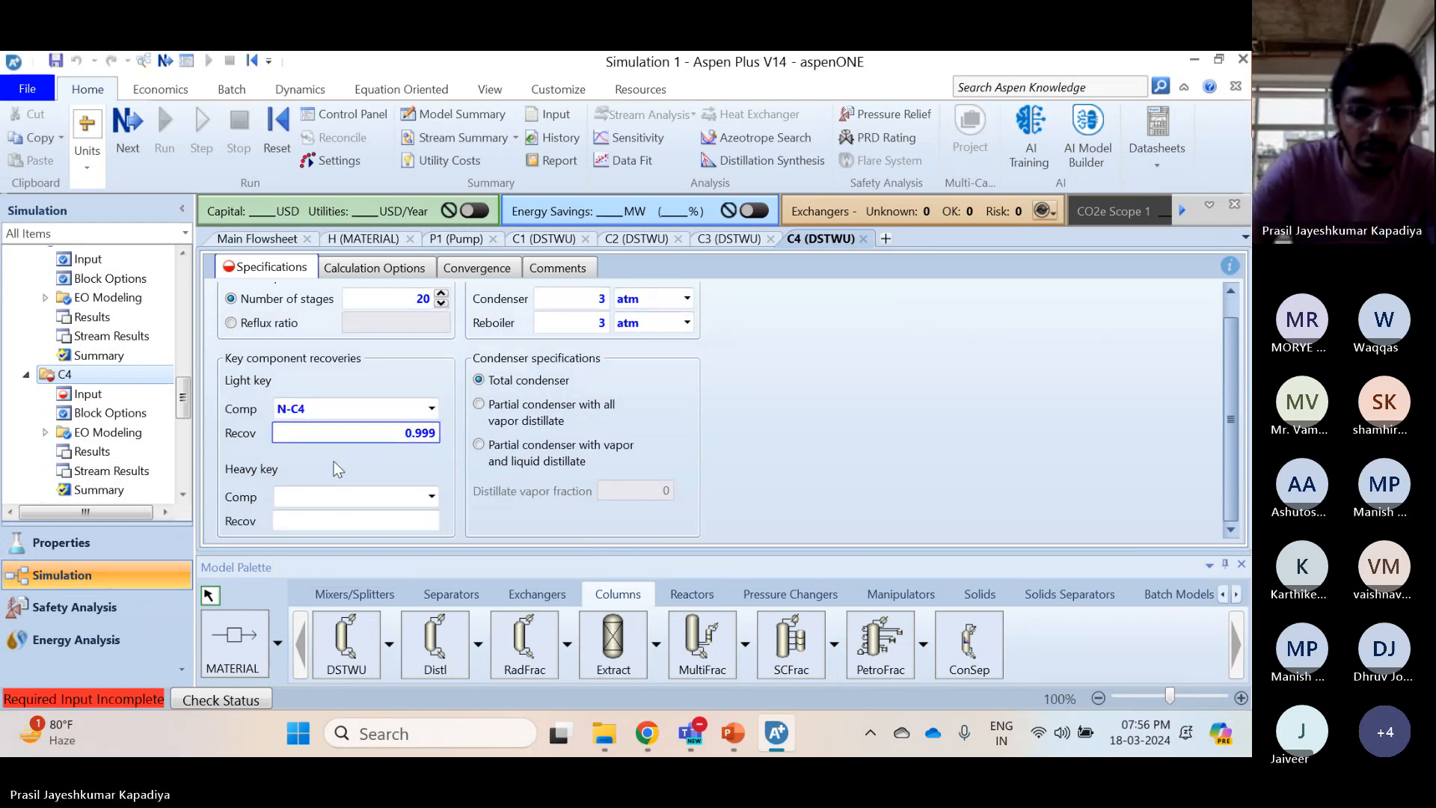
{"action": "left_click", "coordinate": [432, 496]}
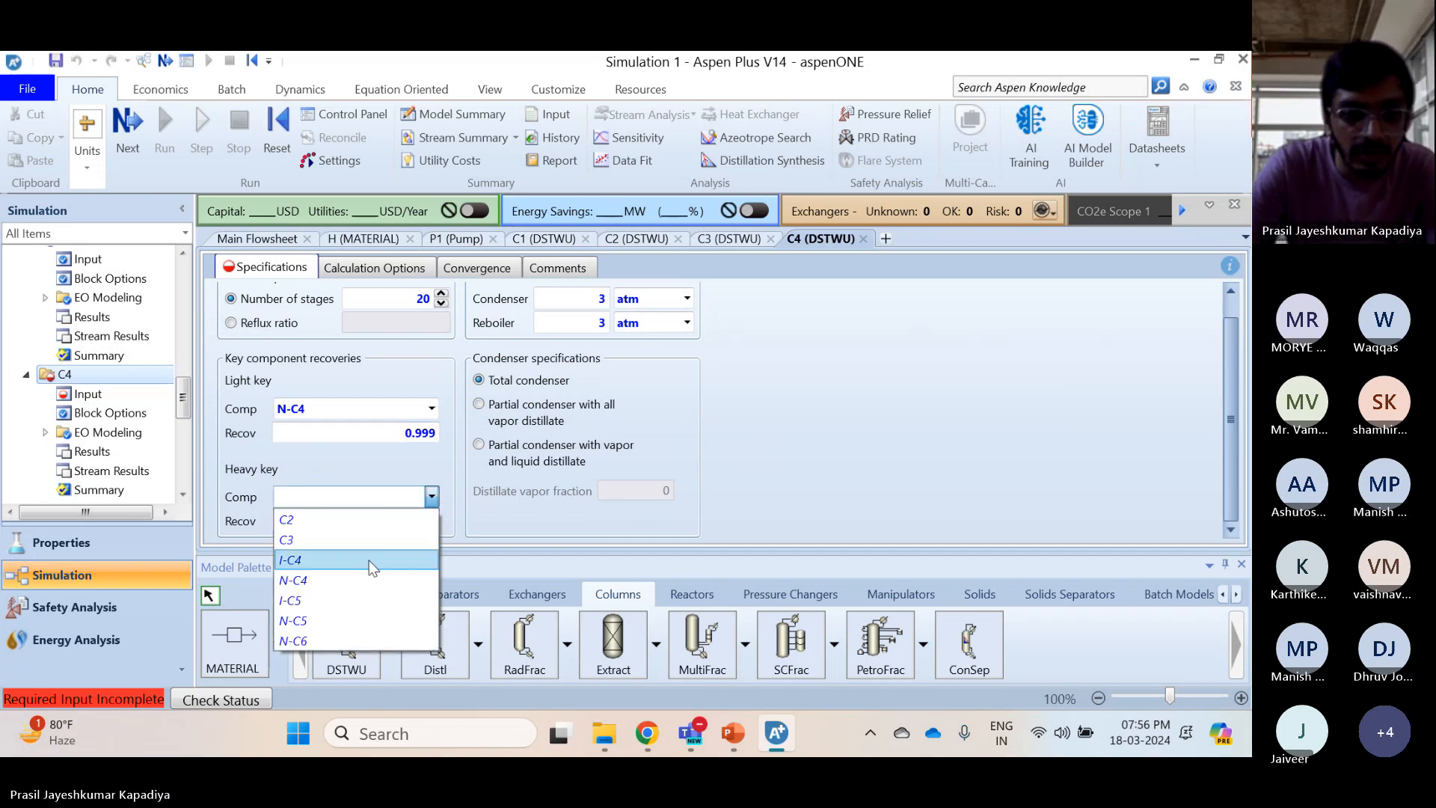
{"action": "left_click", "coordinate": [297, 602]}
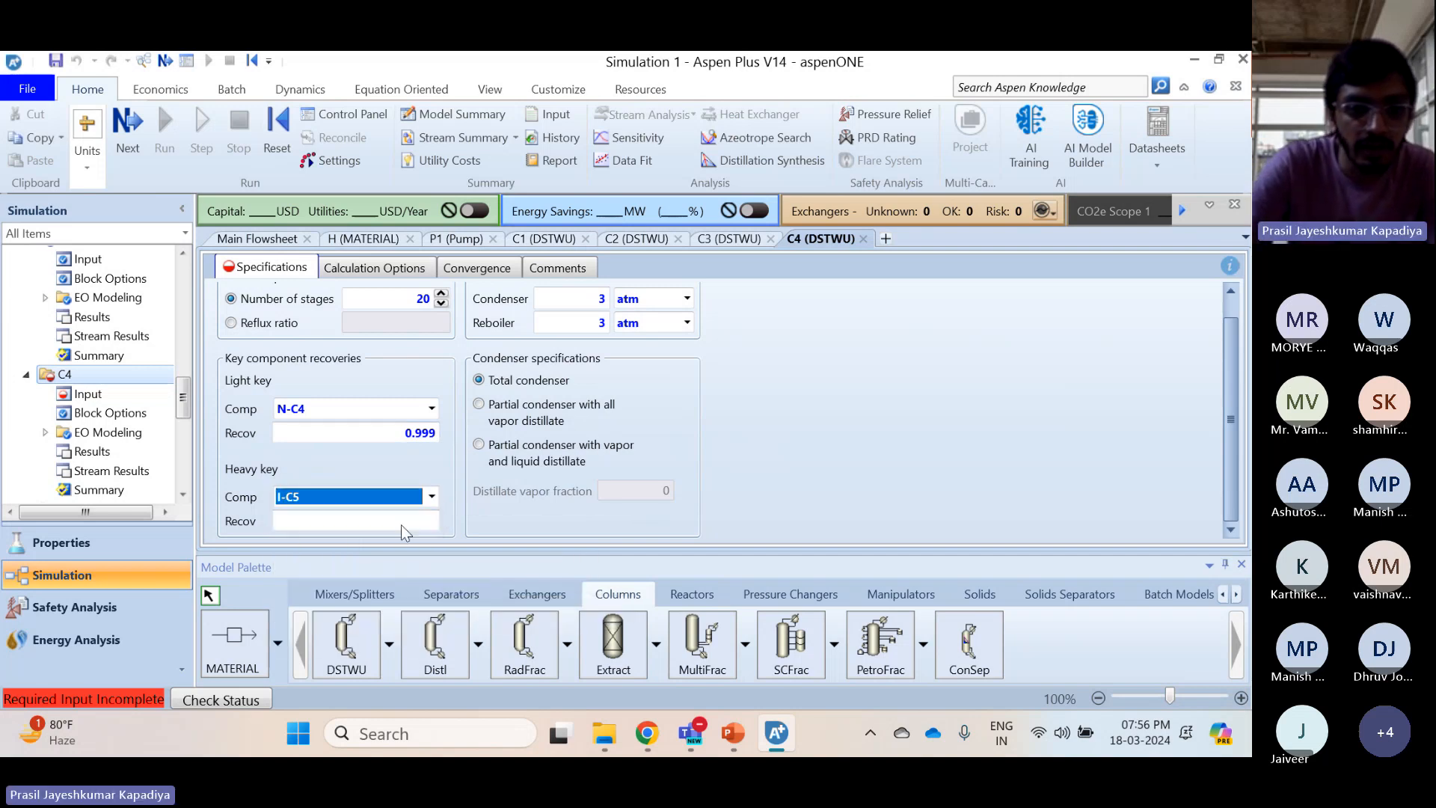
{"action": "left_click", "coordinate": [401, 521]}
{"action": "type", "text": "0.0"}
{"action": "key", "text": "Return"}
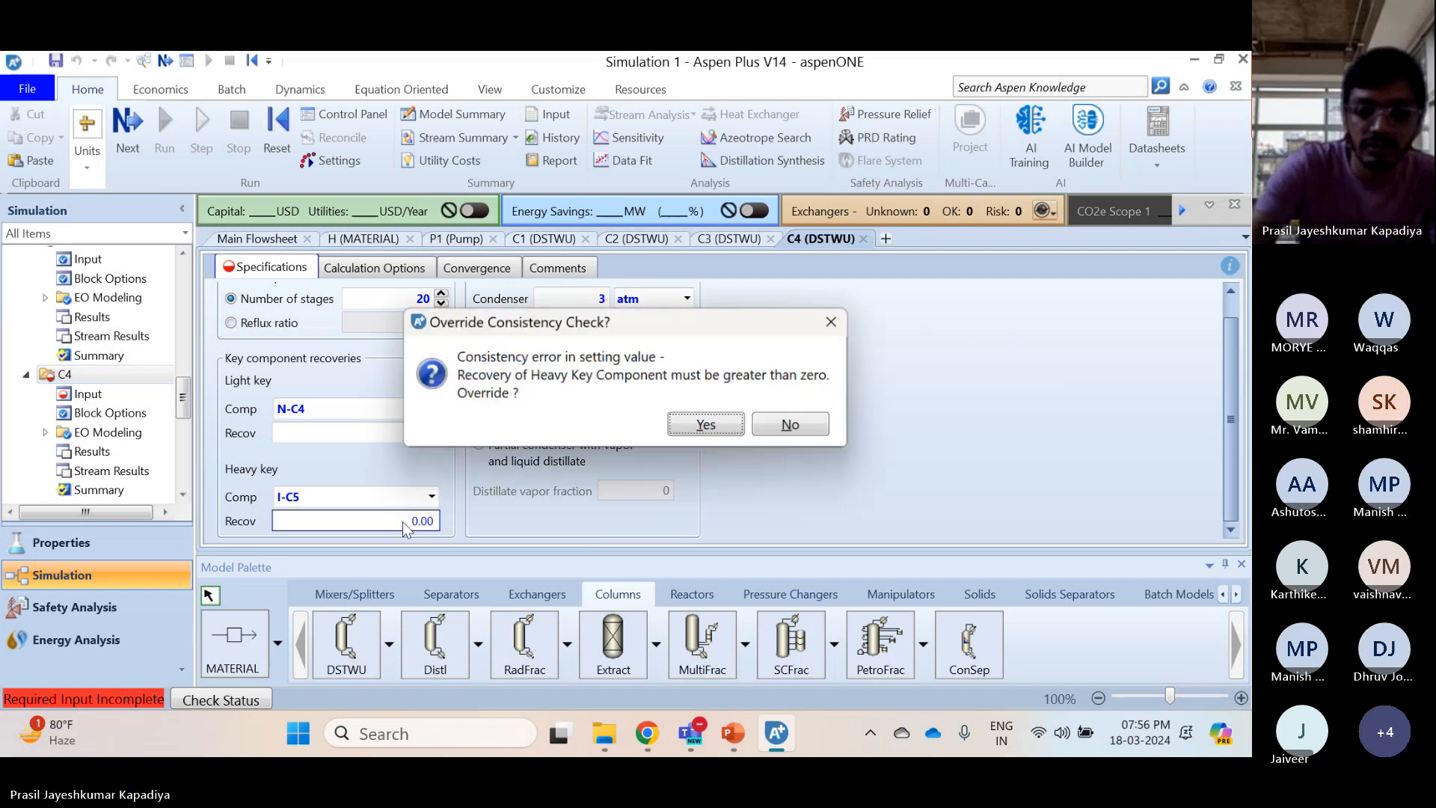
{"action": "left_click", "coordinate": [793, 425]}
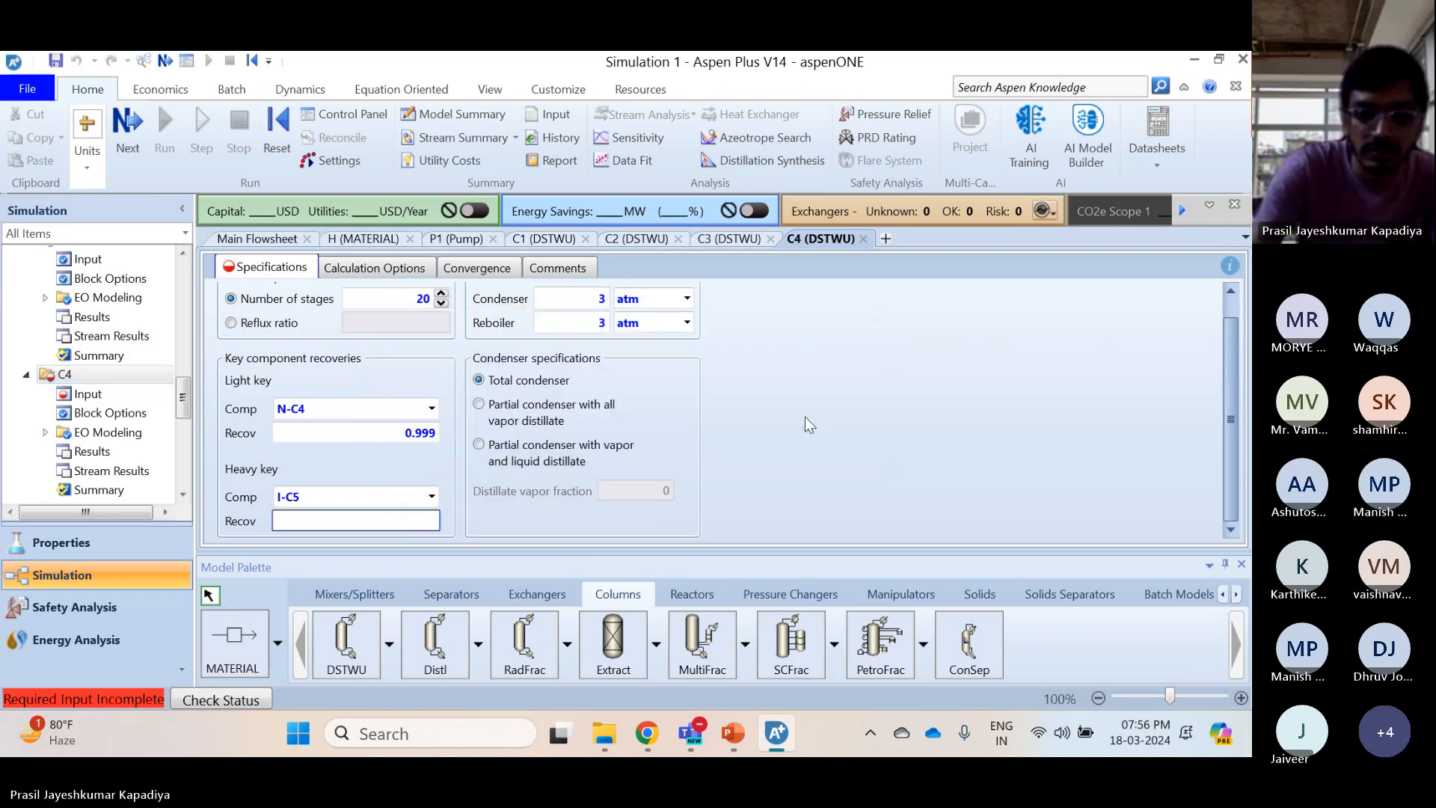
{"action": "type", "text": "1"}
{"action": "key", "text": "Return"}
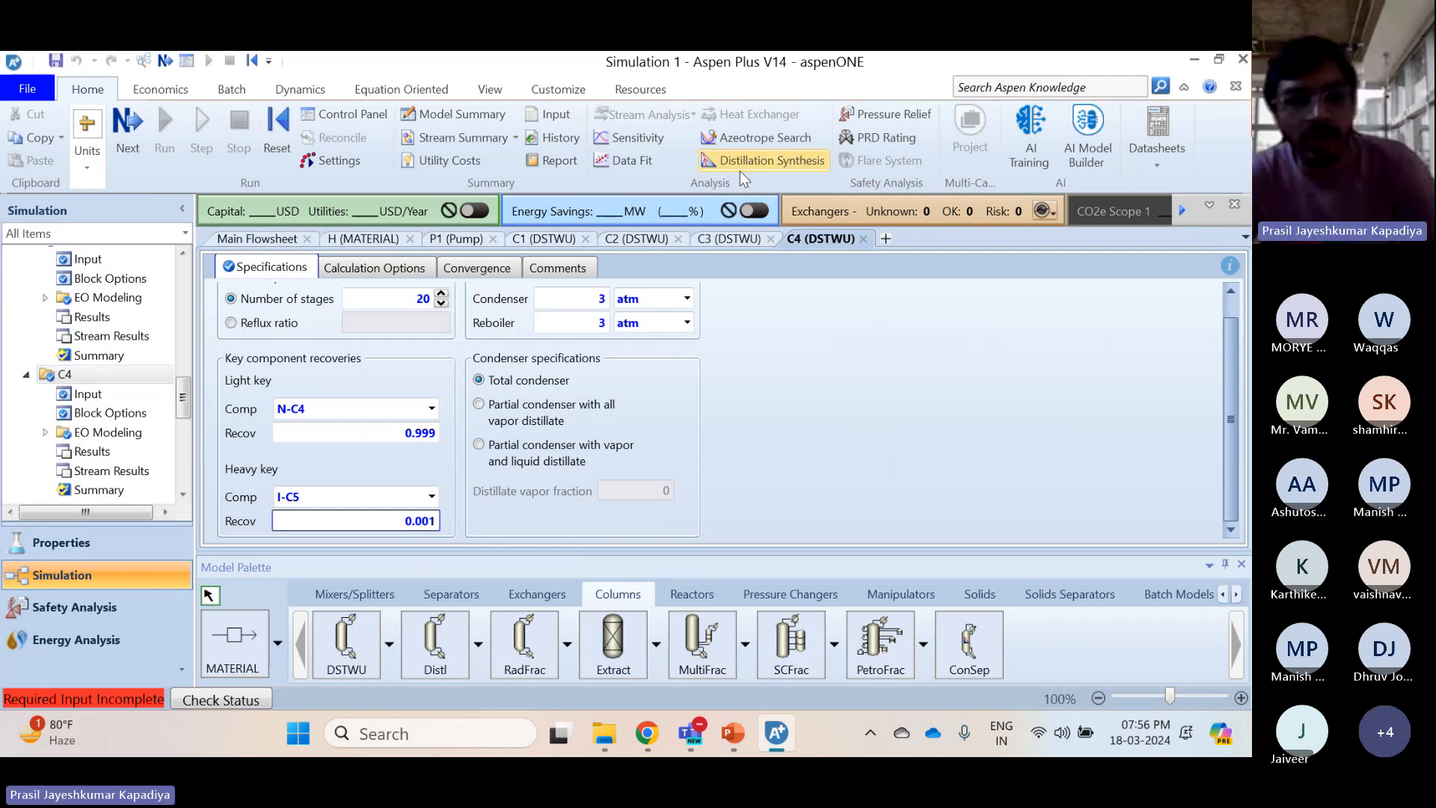
Open column C5's input specifications from the main flowsheet and set its number of stages to 20
{"action": "left_click", "coordinate": [258, 239]}
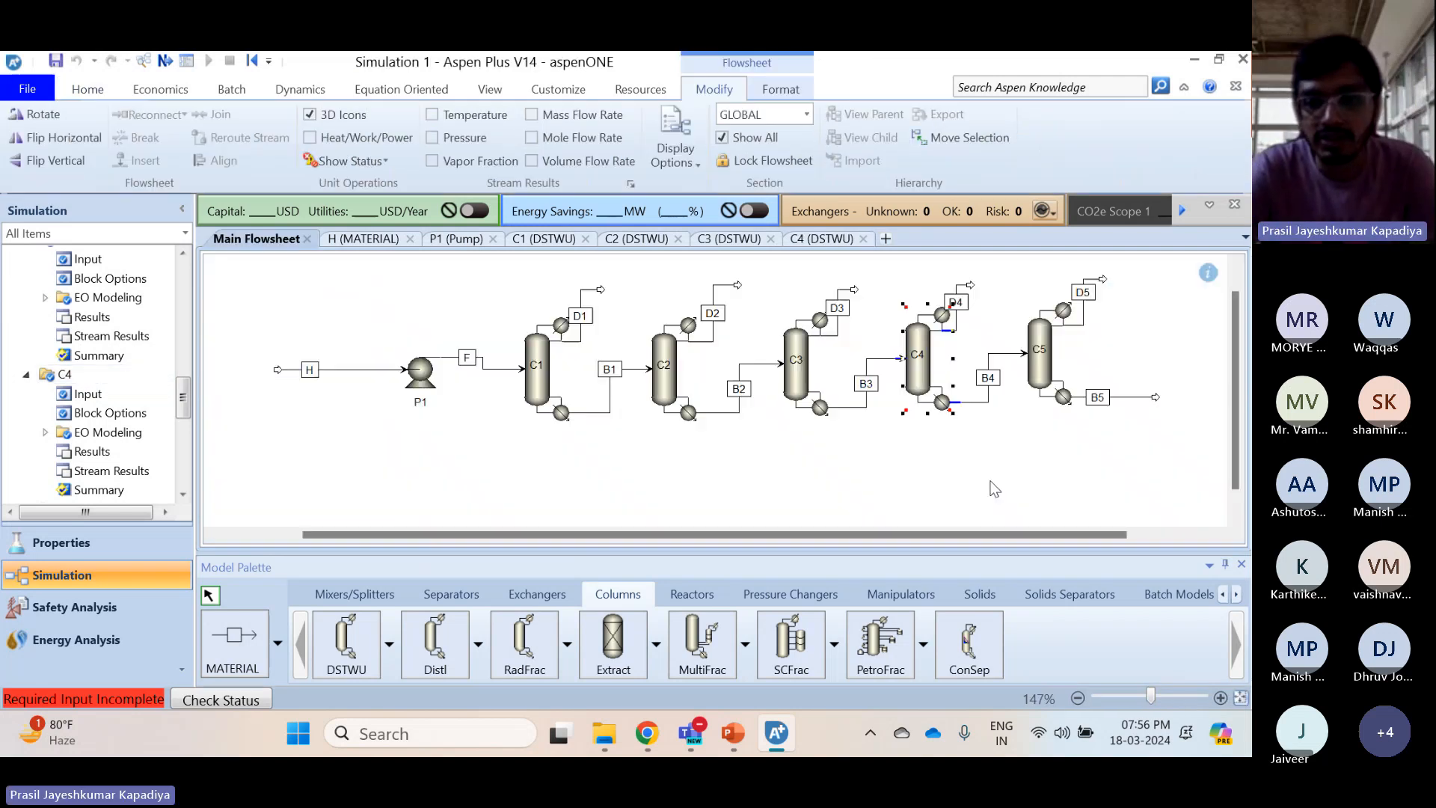
{"action": "double_click", "coordinate": [1037, 378]}
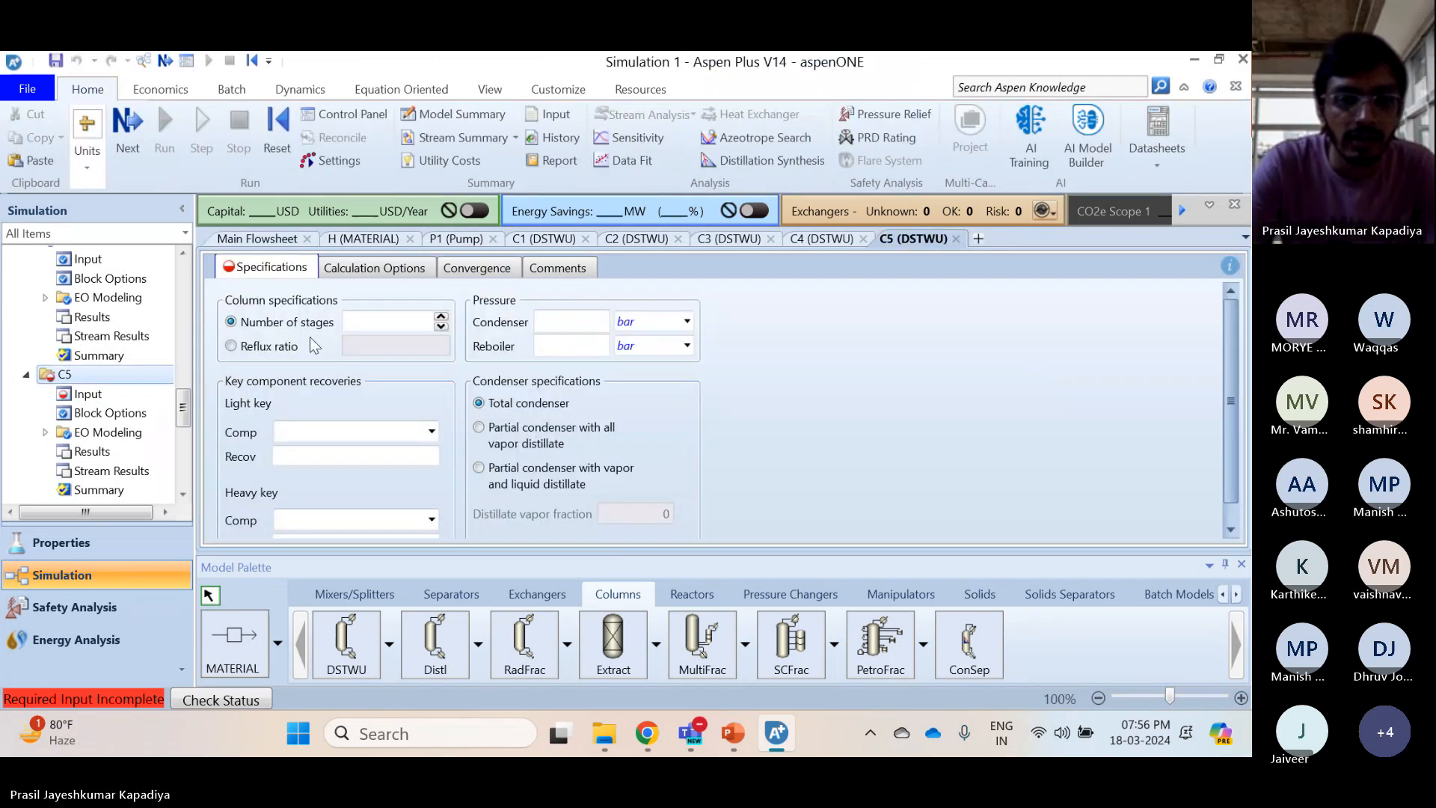
{"action": "left_click", "coordinate": [412, 324]}
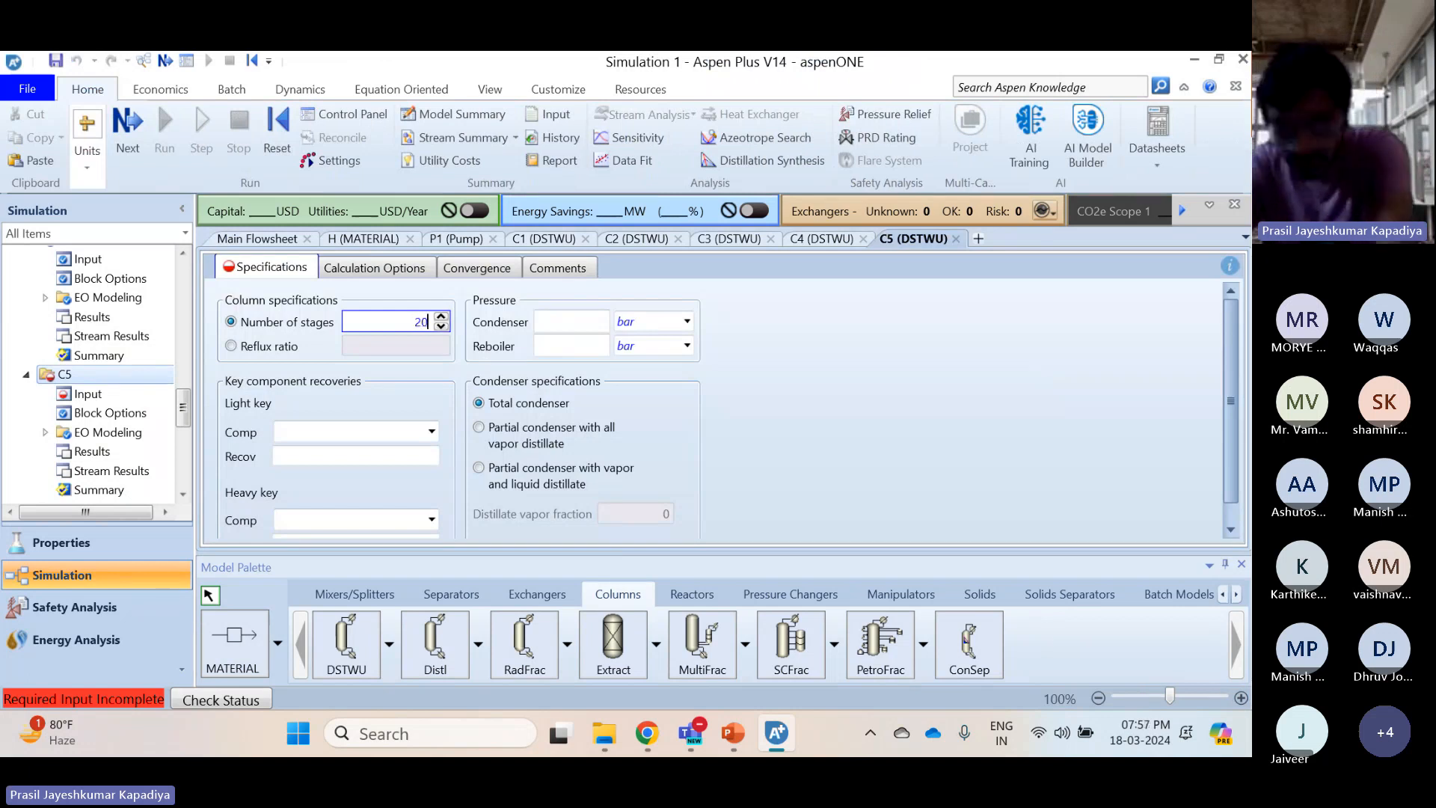
Set column C5's condenser and reboiler pressures to 2 atm each
{"action": "left_click", "coordinate": [572, 321]}
{"action": "type", "text": "2"}
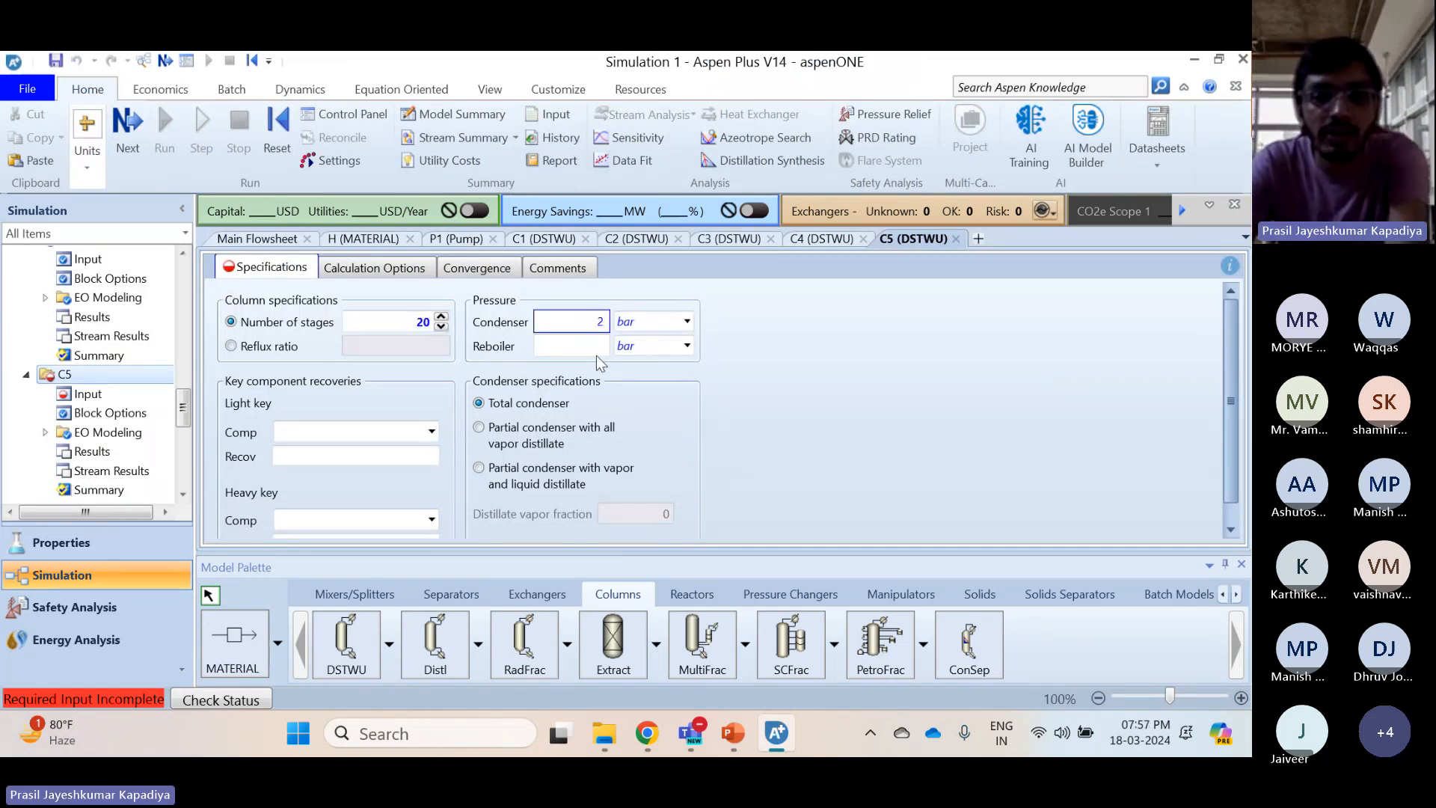
{"action": "left_click", "coordinate": [595, 353]}
{"action": "type", "text": "2"}
{"action": "left_click", "coordinate": [682, 347]}
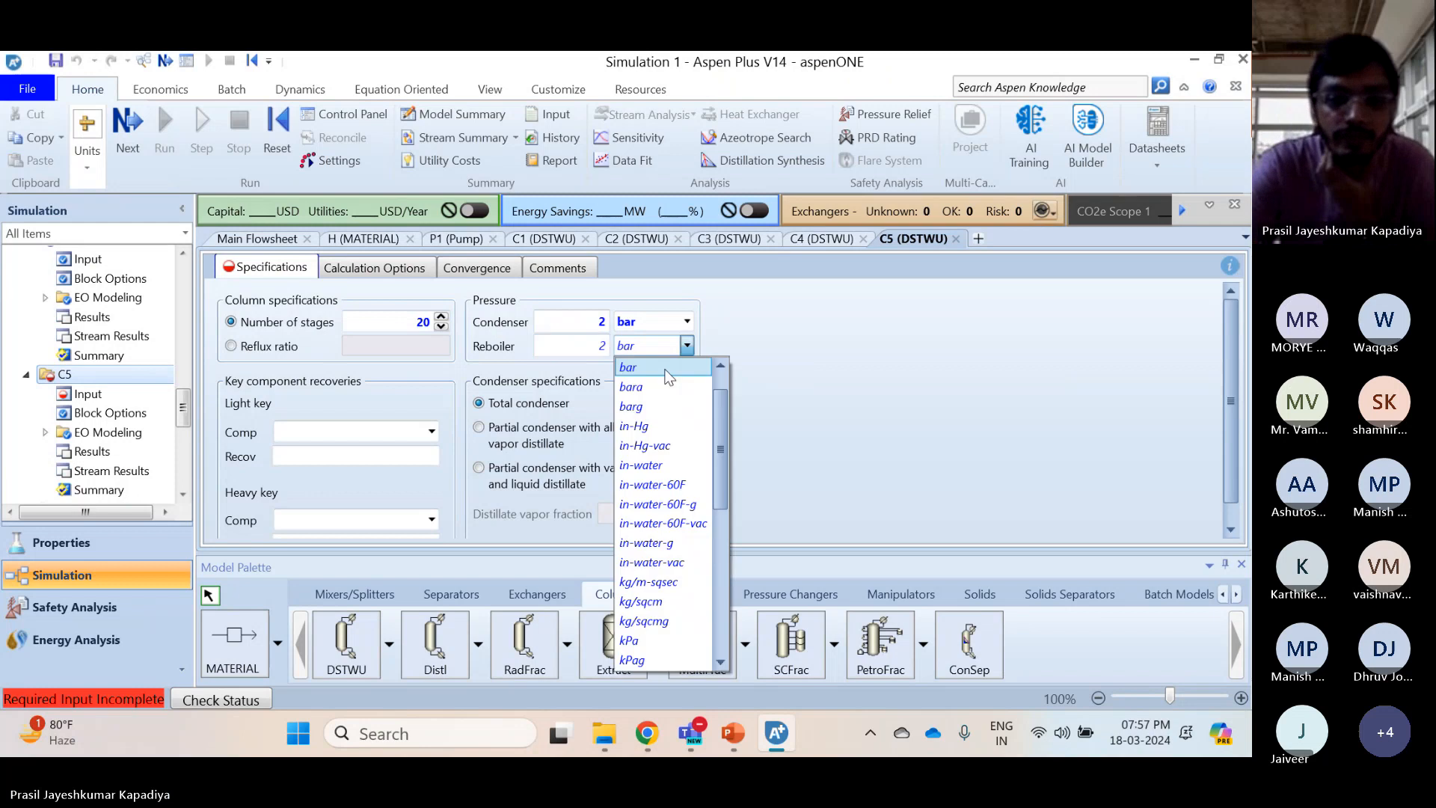
{"action": "left_click", "coordinate": [666, 367]}
{"action": "left_click", "coordinate": [677, 321]}
{"action": "scroll", "coordinate": [662, 352], "scroll_direction": "up", "scroll_amount": 1}
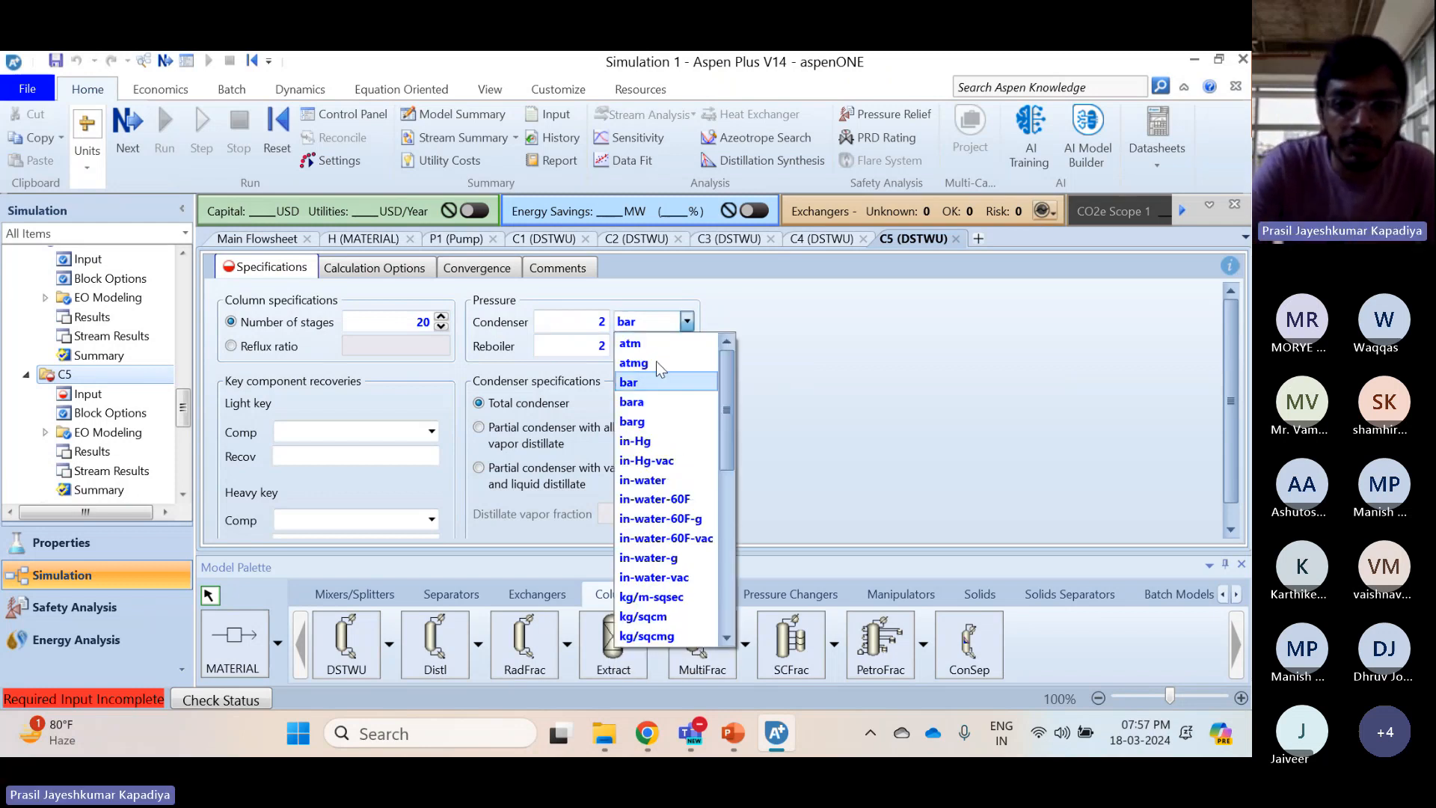
{"action": "left_click", "coordinate": [651, 338]}
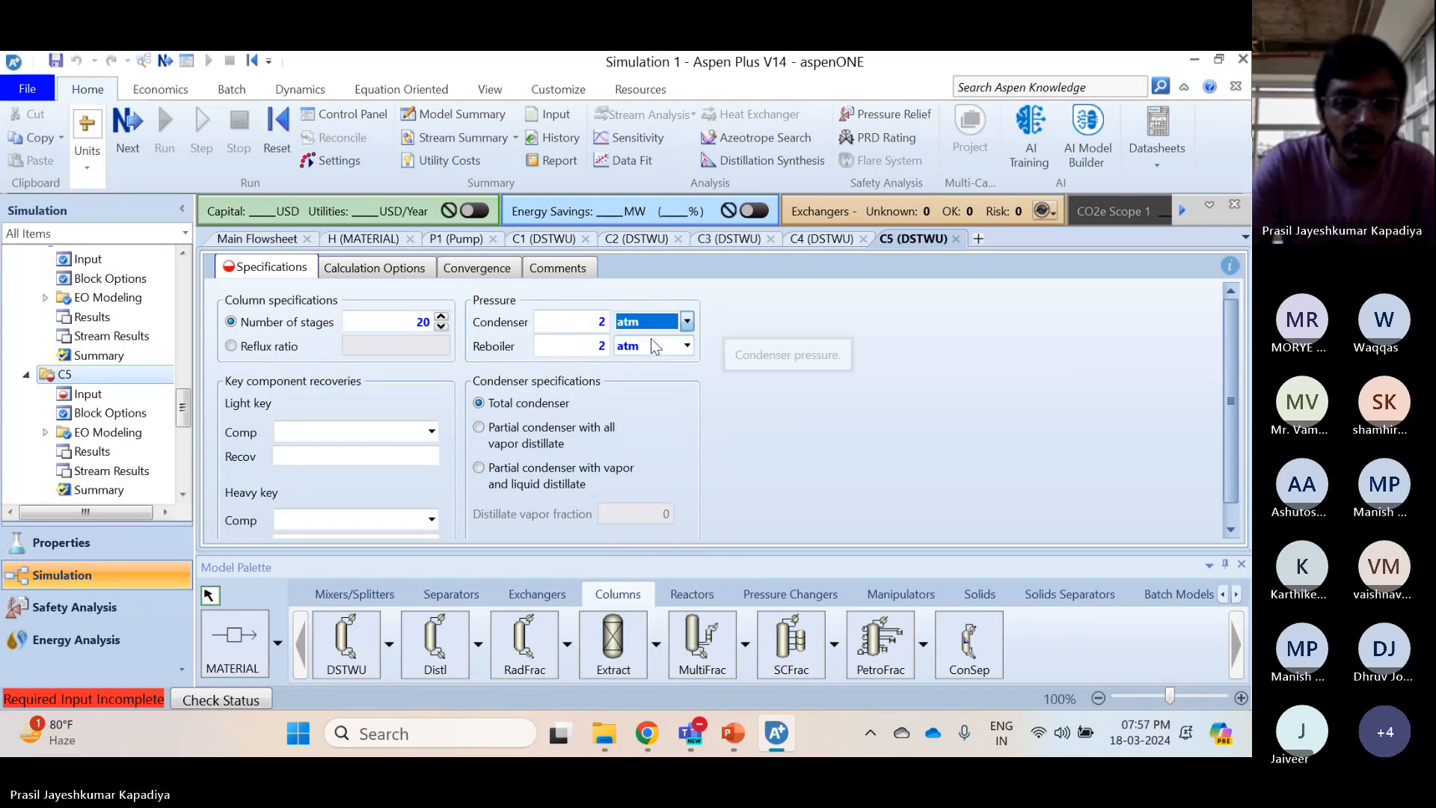
Specify I-C5 as column C5's light key component with a recovery of 0.999
{"action": "left_click", "coordinate": [432, 432]}
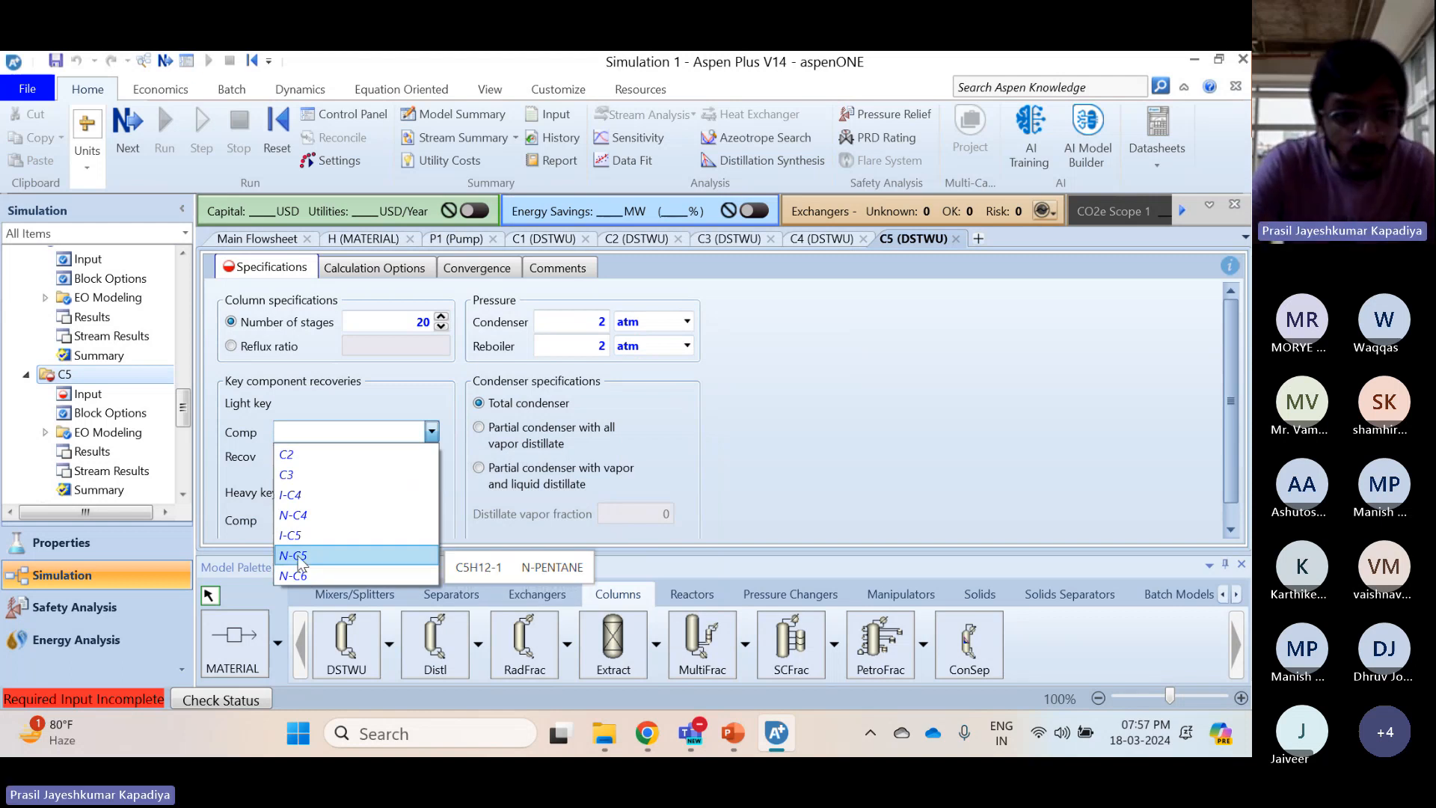
{"action": "left_click", "coordinate": [294, 533]}
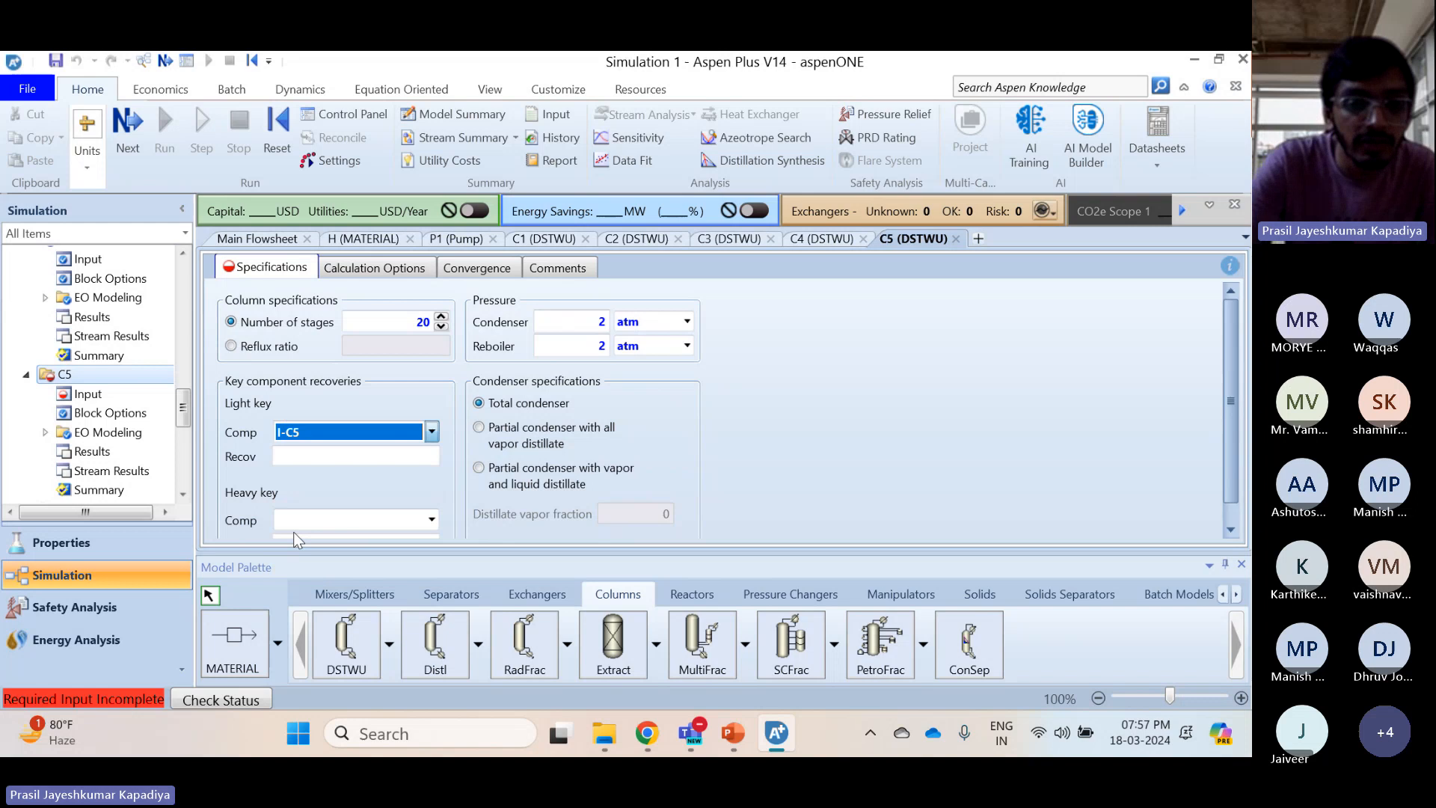
{"action": "left_click", "coordinate": [366, 458]}
{"action": "type", "text": "0.999"}
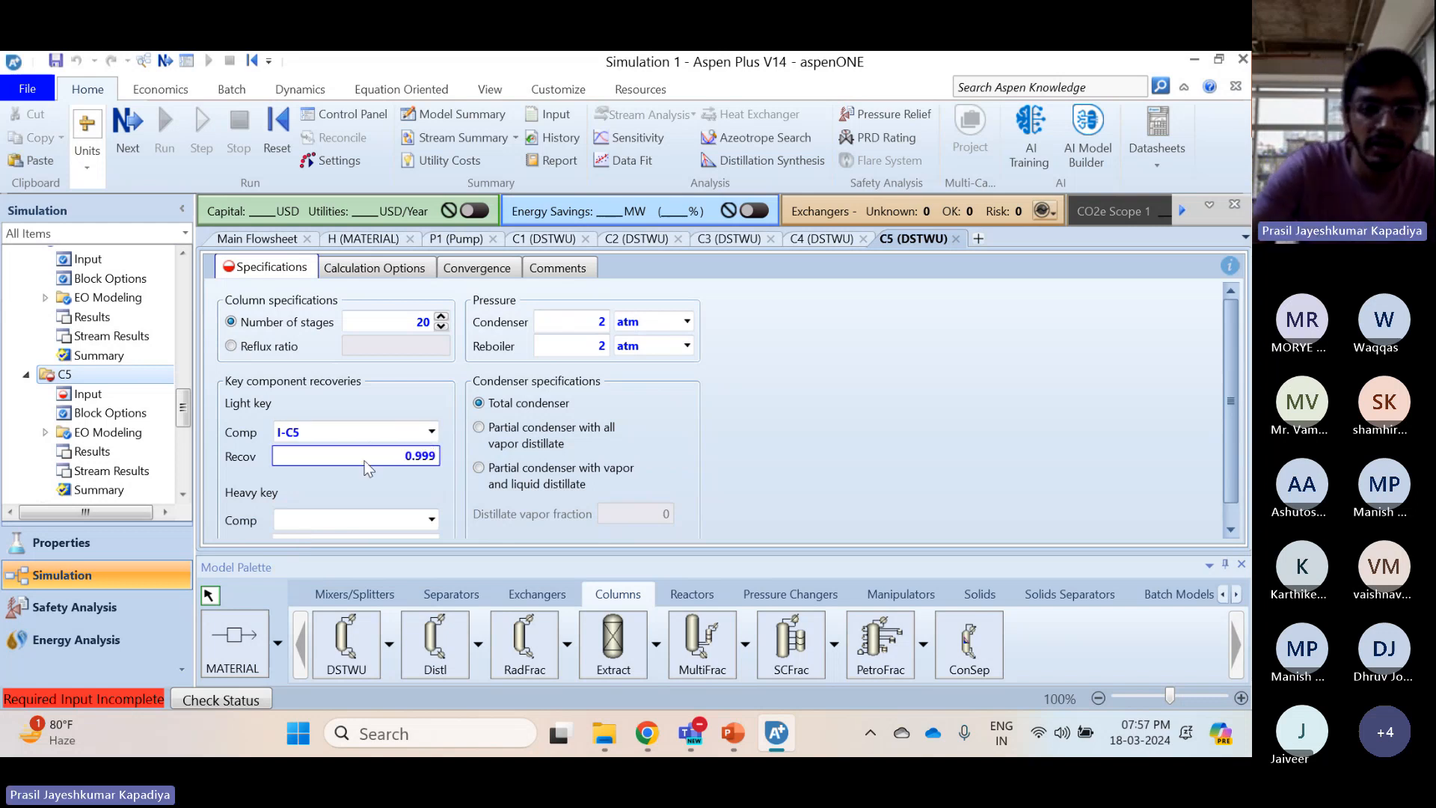
Specify N-C5 as column C5's heavy key component with a recovery of 0.001
{"action": "left_click", "coordinate": [438, 519]}
{"action": "left_click", "coordinate": [423, 504]}
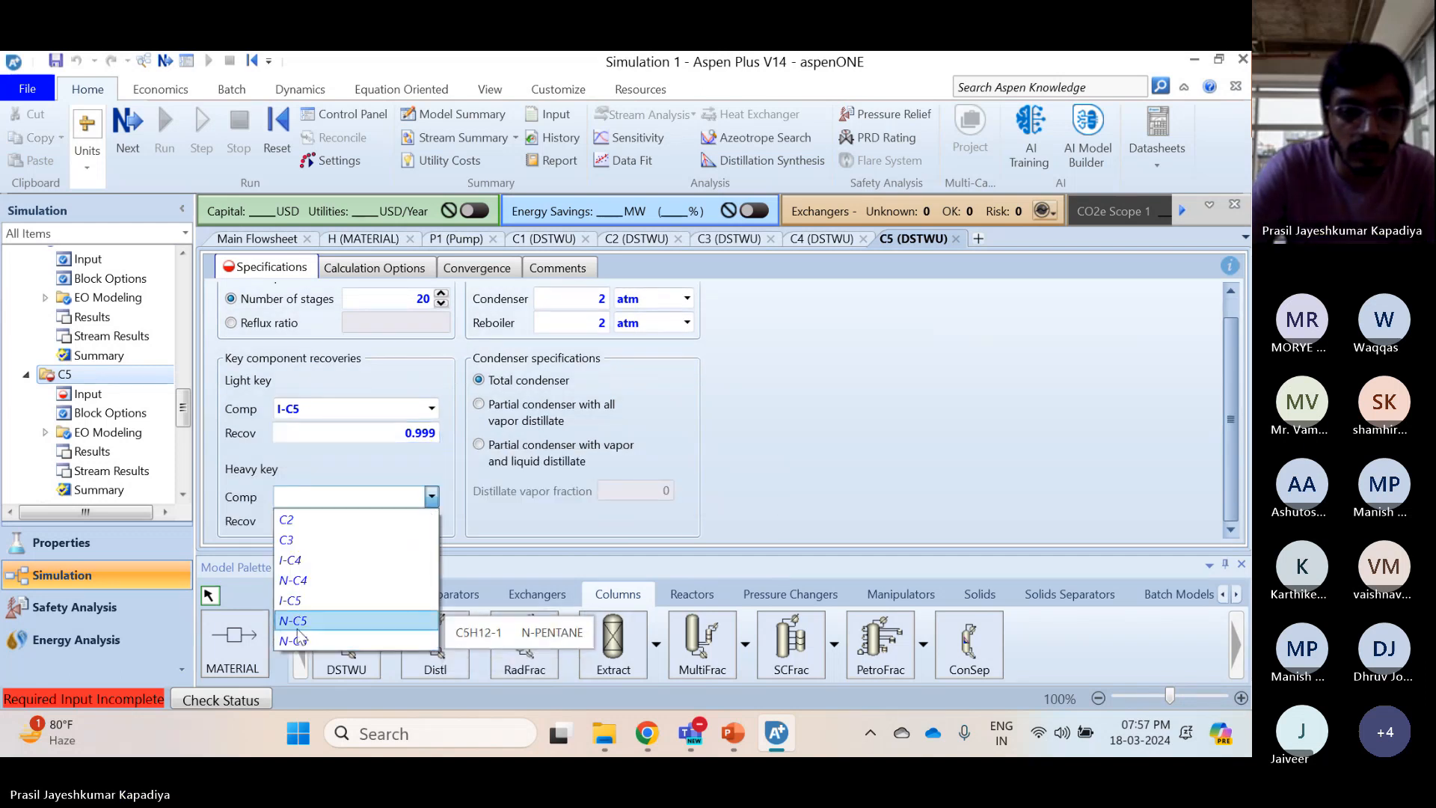
{"action": "left_click", "coordinate": [297, 628]}
{"action": "left_click", "coordinate": [404, 520]}
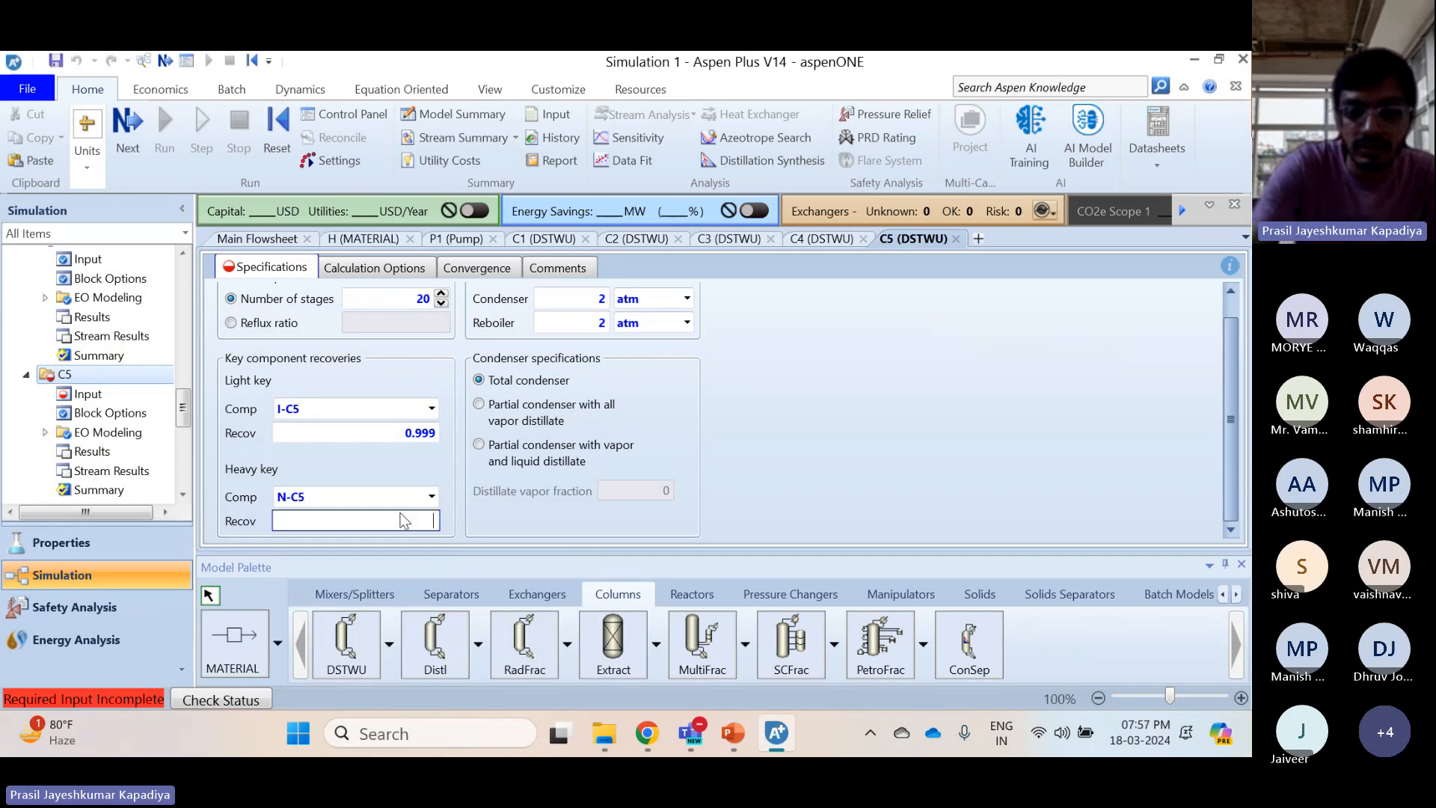
{"action": "type", "text": "0.001"}
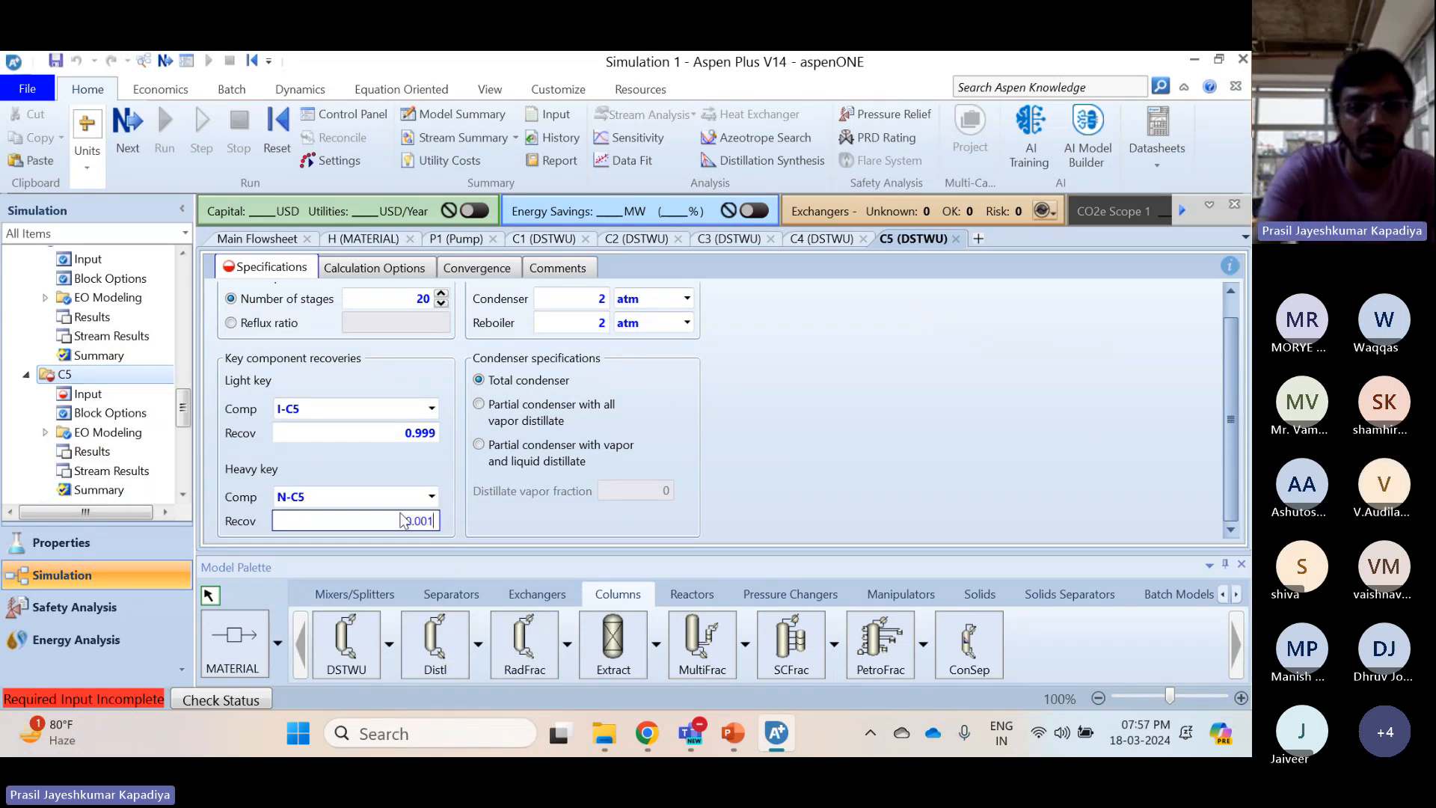
{"action": "key", "text": "Return"}
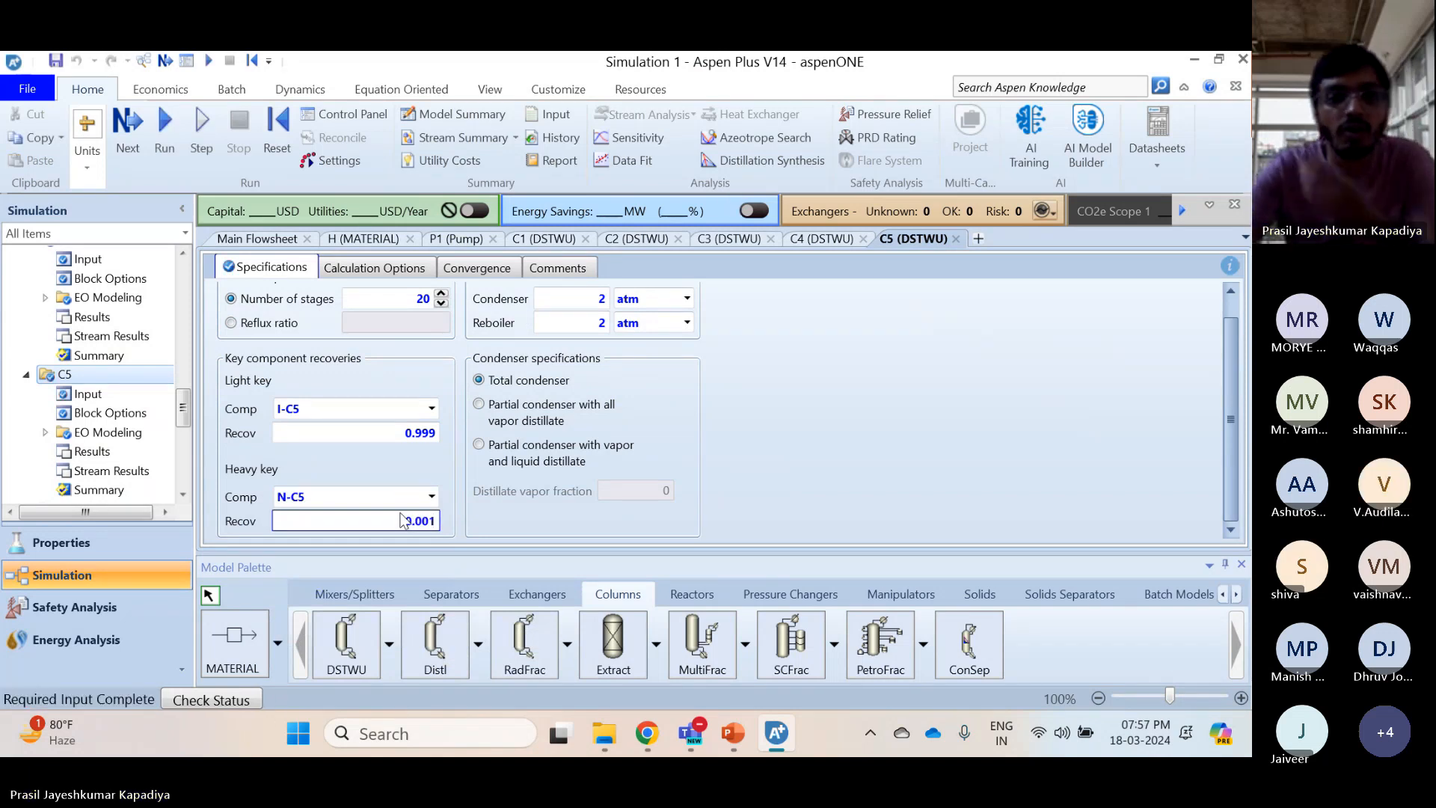
Return to the main flowsheet and run the simulation of the distillation train
{"action": "left_click", "coordinate": [260, 239]}
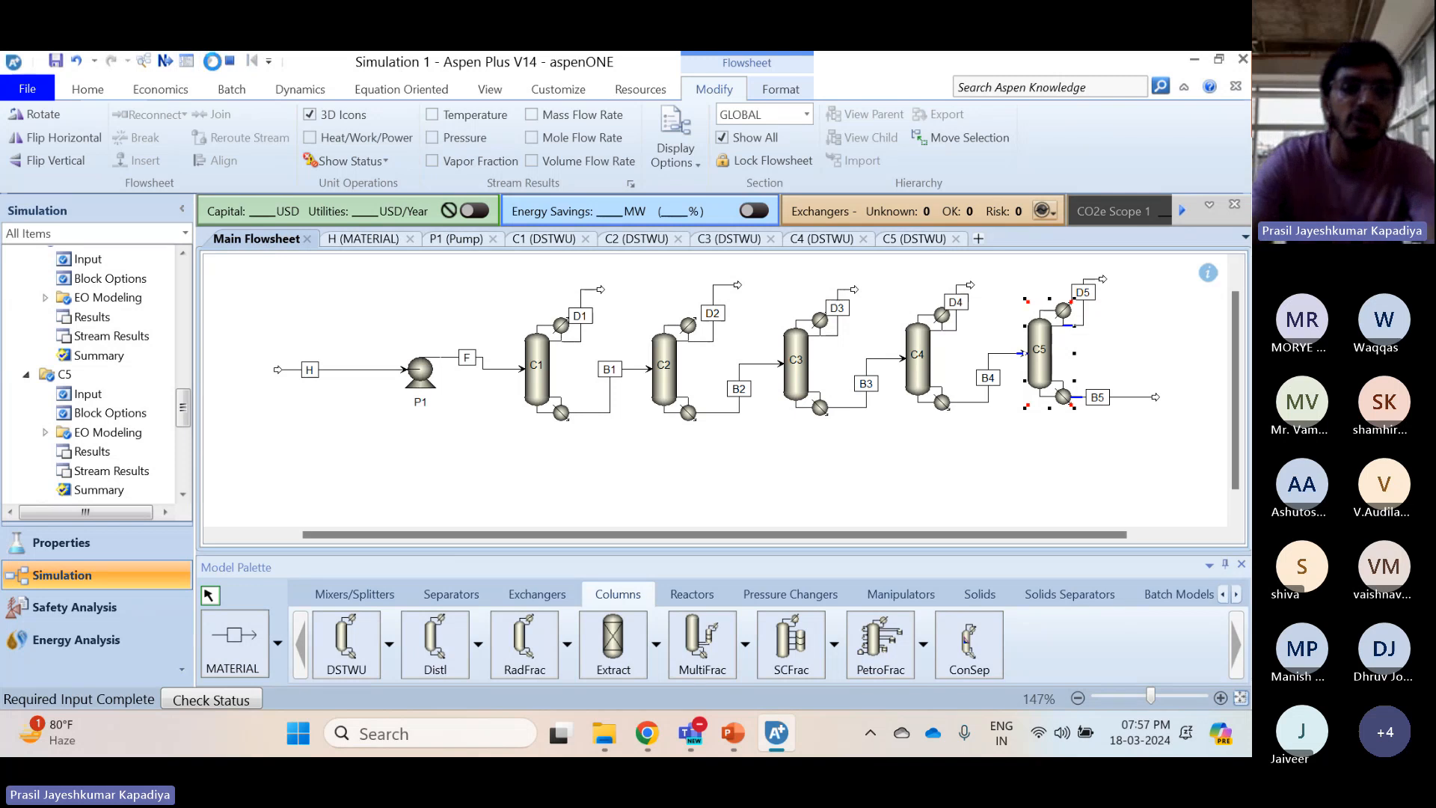
{"action": "left_click", "coordinate": [212, 61]}
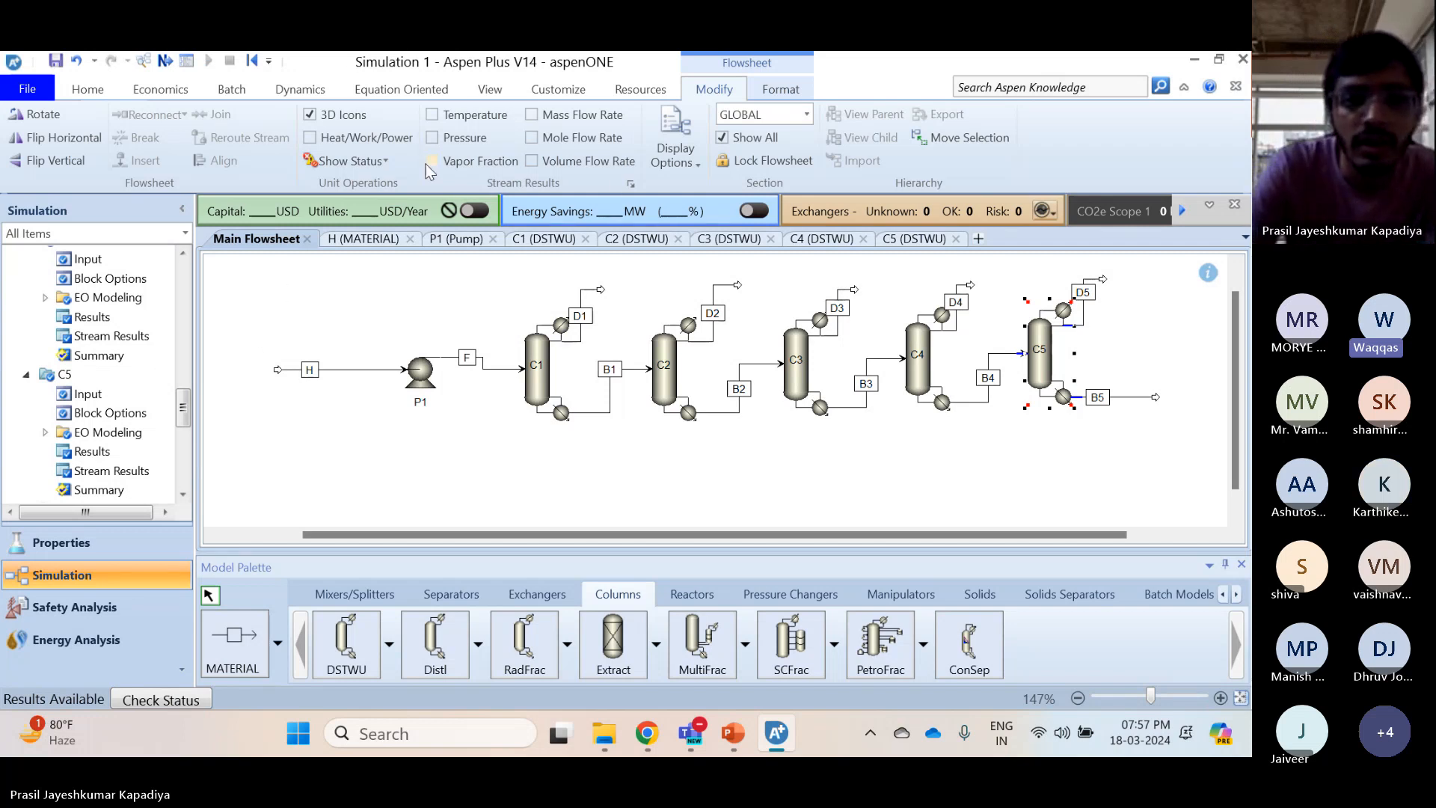
Review the input specifications of columns C4 and C5 and return to the main flowsheet
{"action": "double_click", "coordinate": [926, 380]}
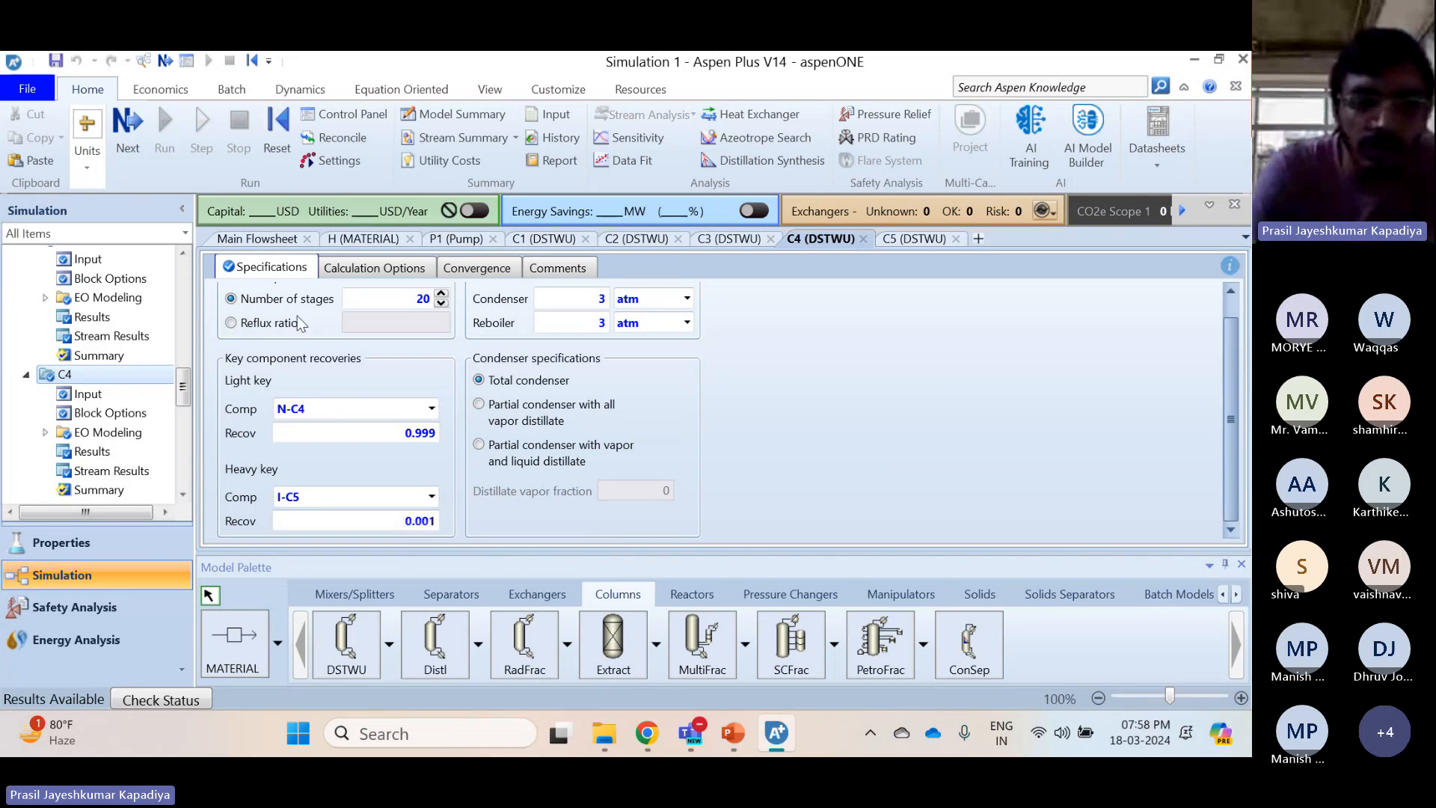
{"action": "left_click", "coordinate": [896, 241]}
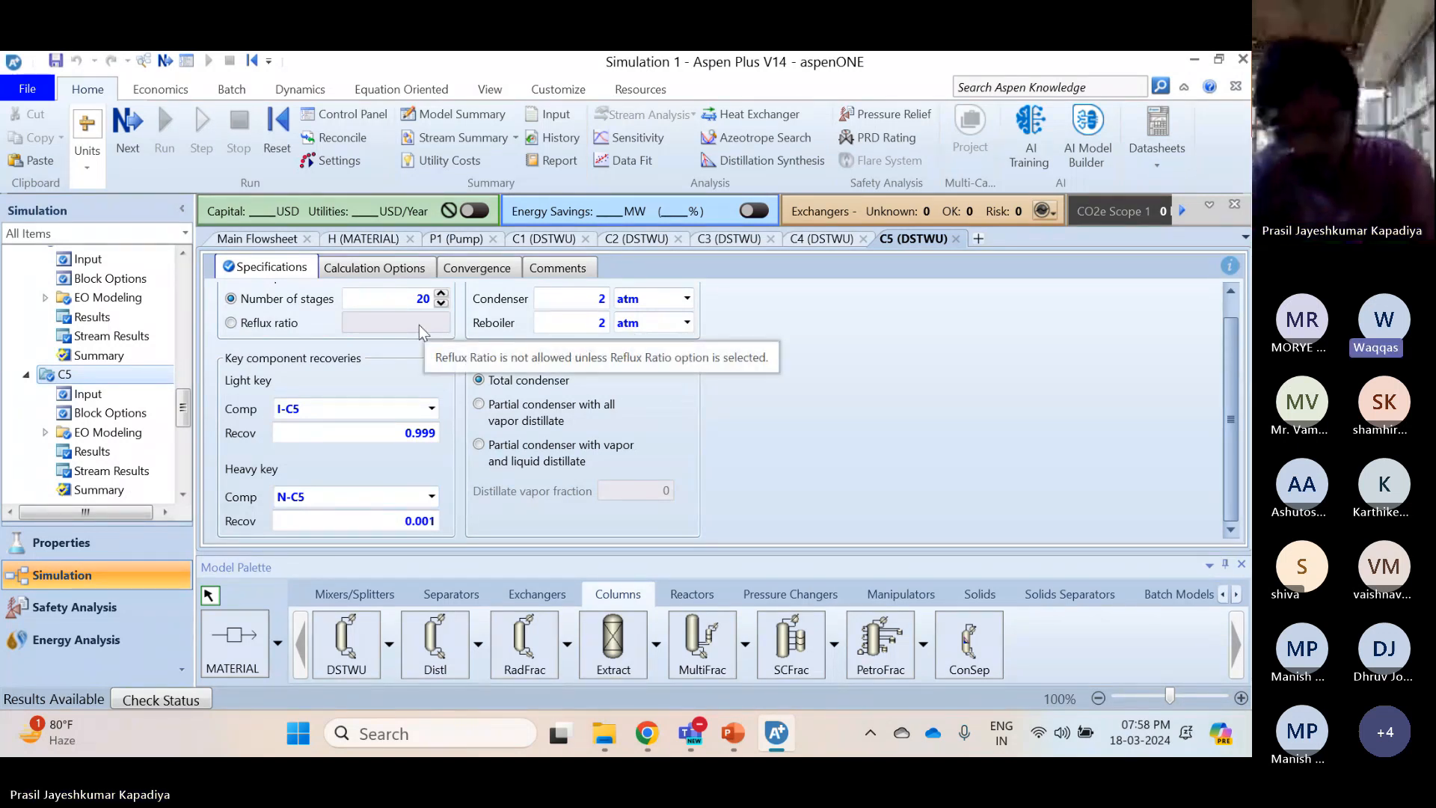
{"action": "left_click", "coordinate": [257, 238]}
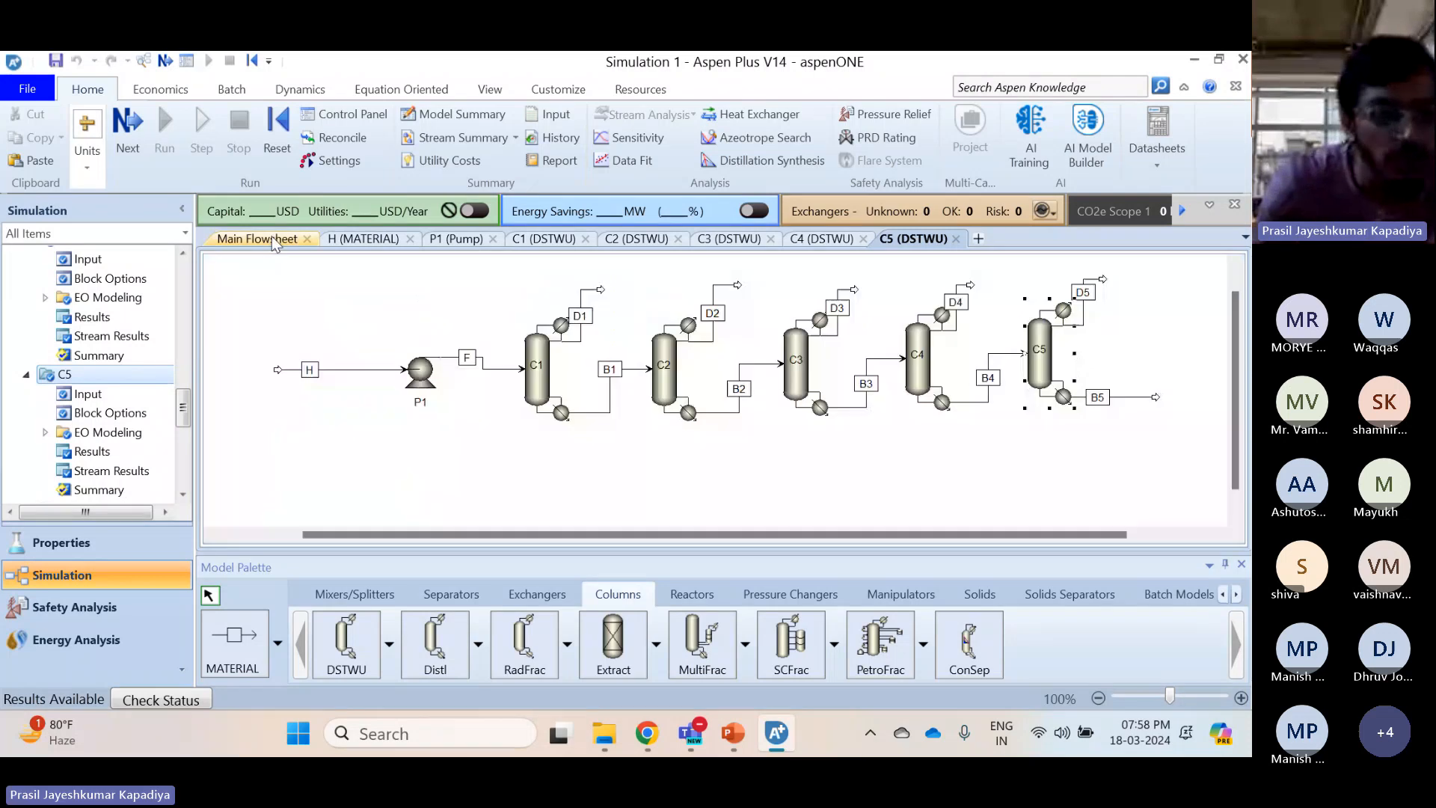
{"action": "scroll", "coordinate": [90, 419], "scroll_direction": "down", "scroll_amount": 3}
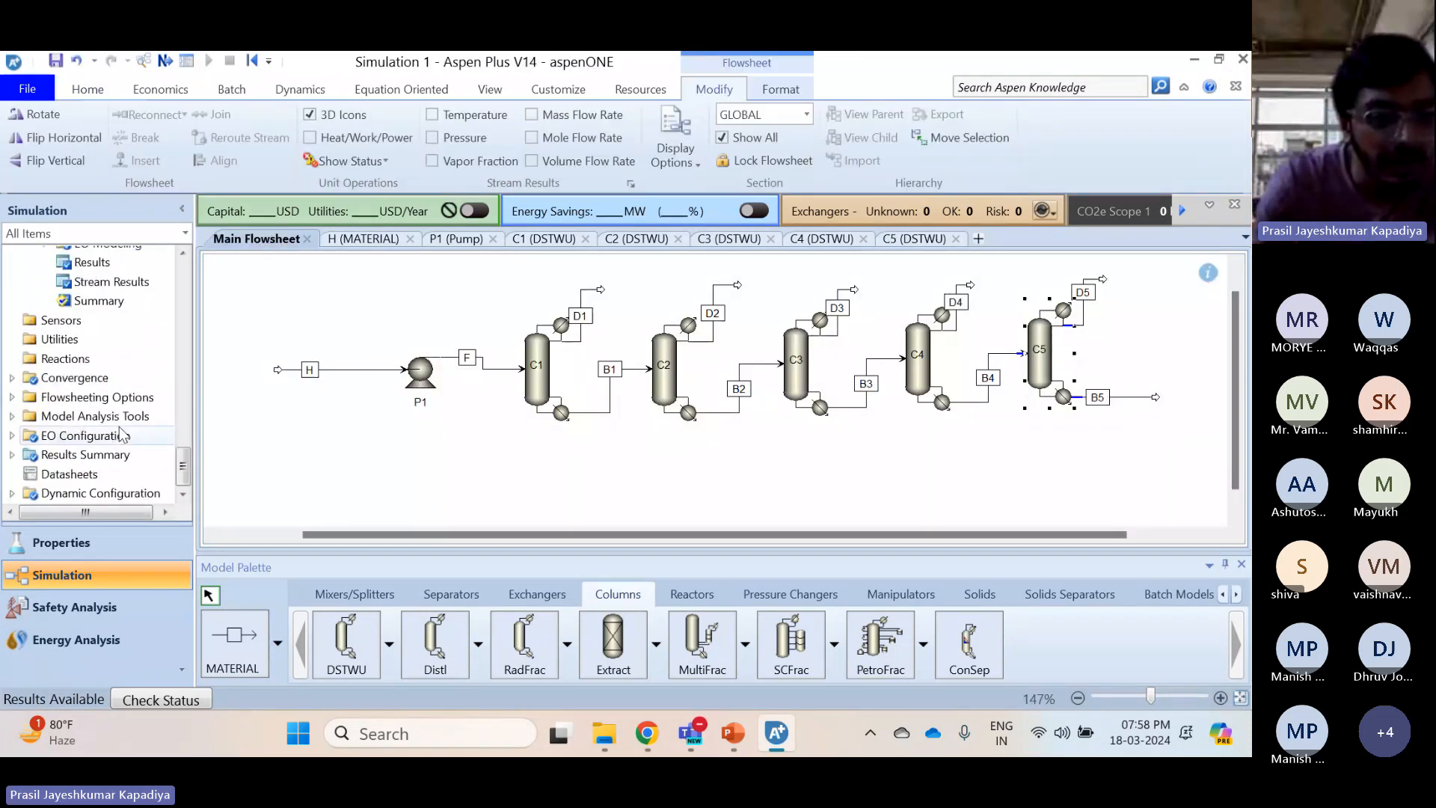
Open the results summary for all streams and expand the mole fractions to examine the distillate compositions
{"action": "left_click", "coordinate": [11, 455]}
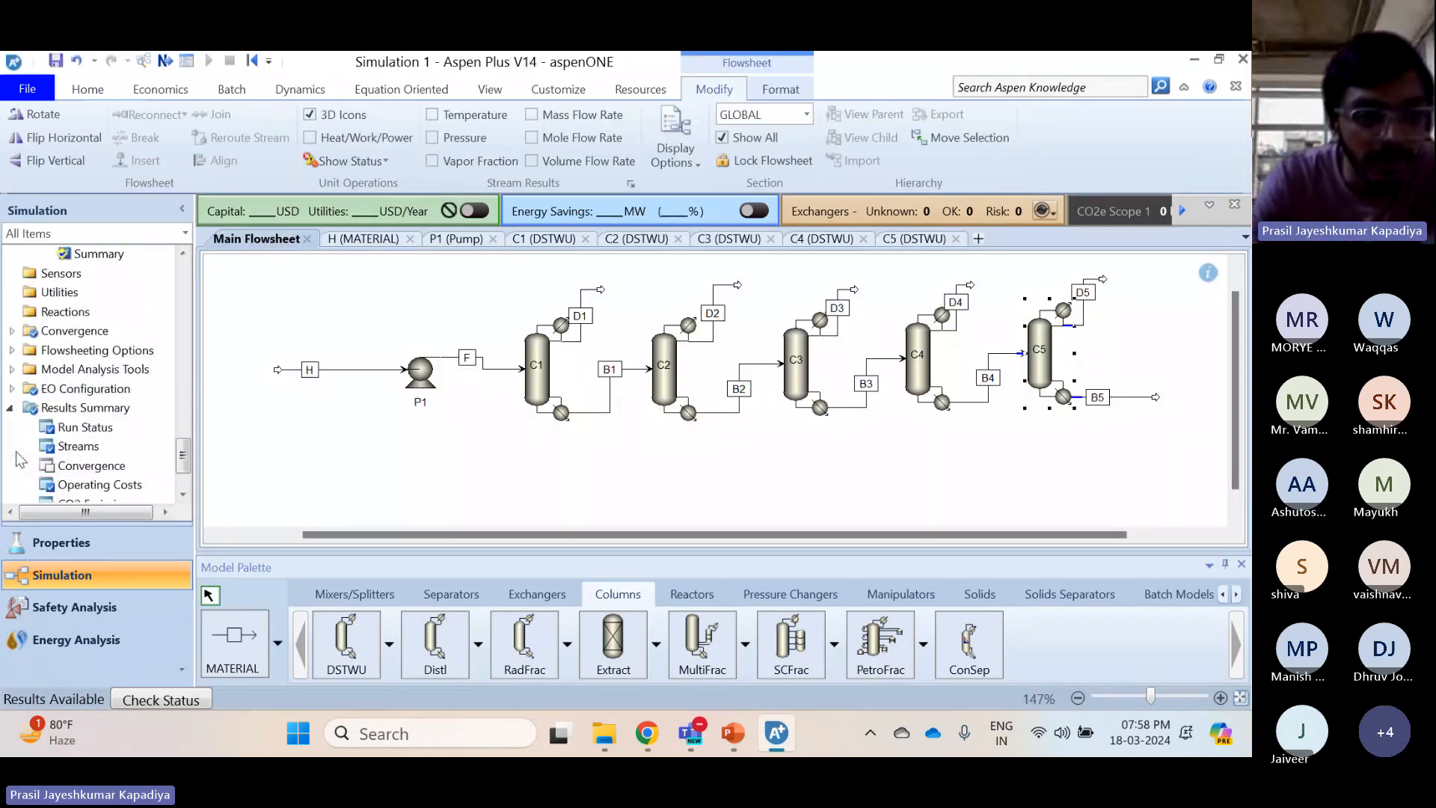
{"action": "left_click", "coordinate": [107, 452]}
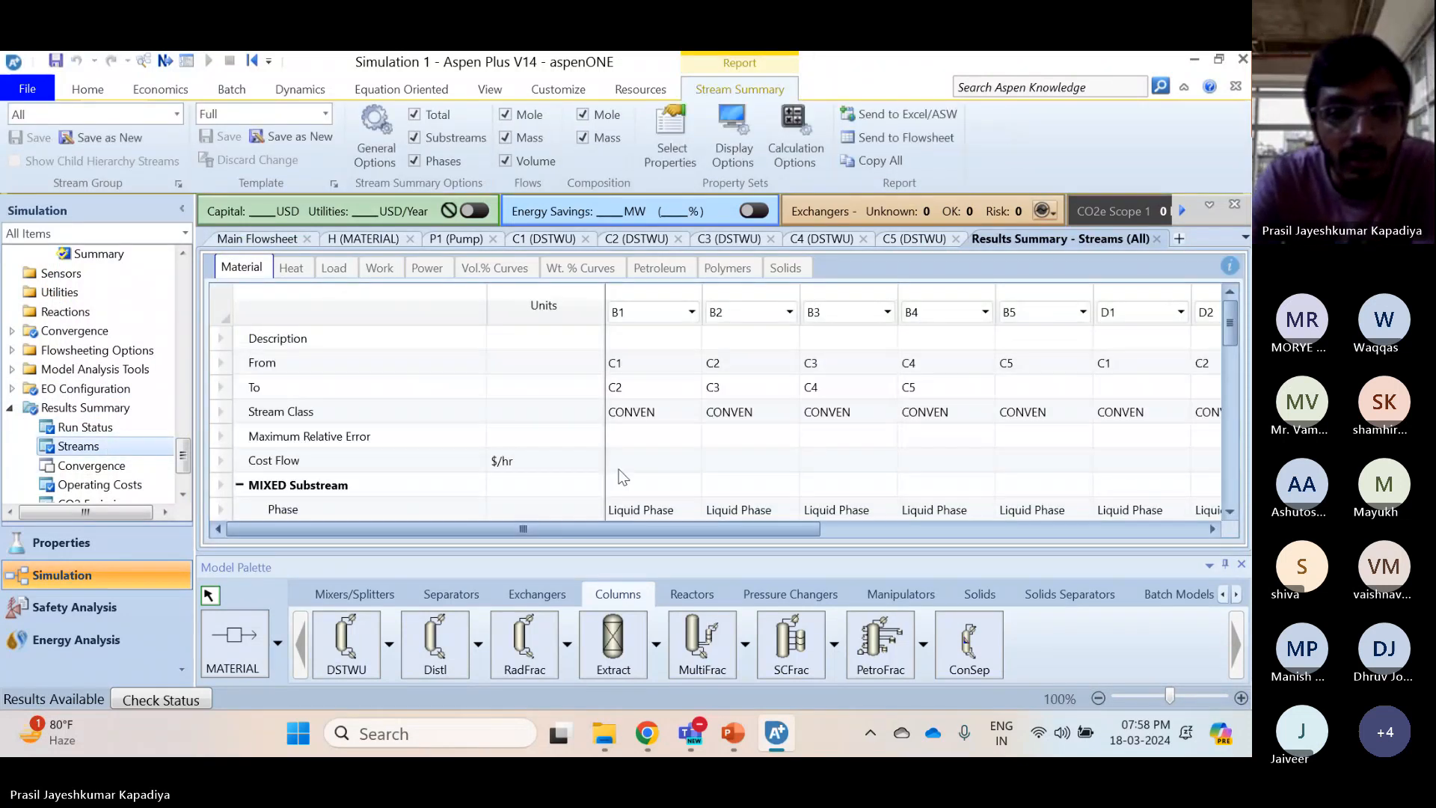
{"action": "left_click_drag", "start_coordinate": [552, 527], "coordinate": [815, 526]}
{"action": "scroll", "coordinate": [804, 457], "scroll_direction": "down", "scroll_amount": 4}
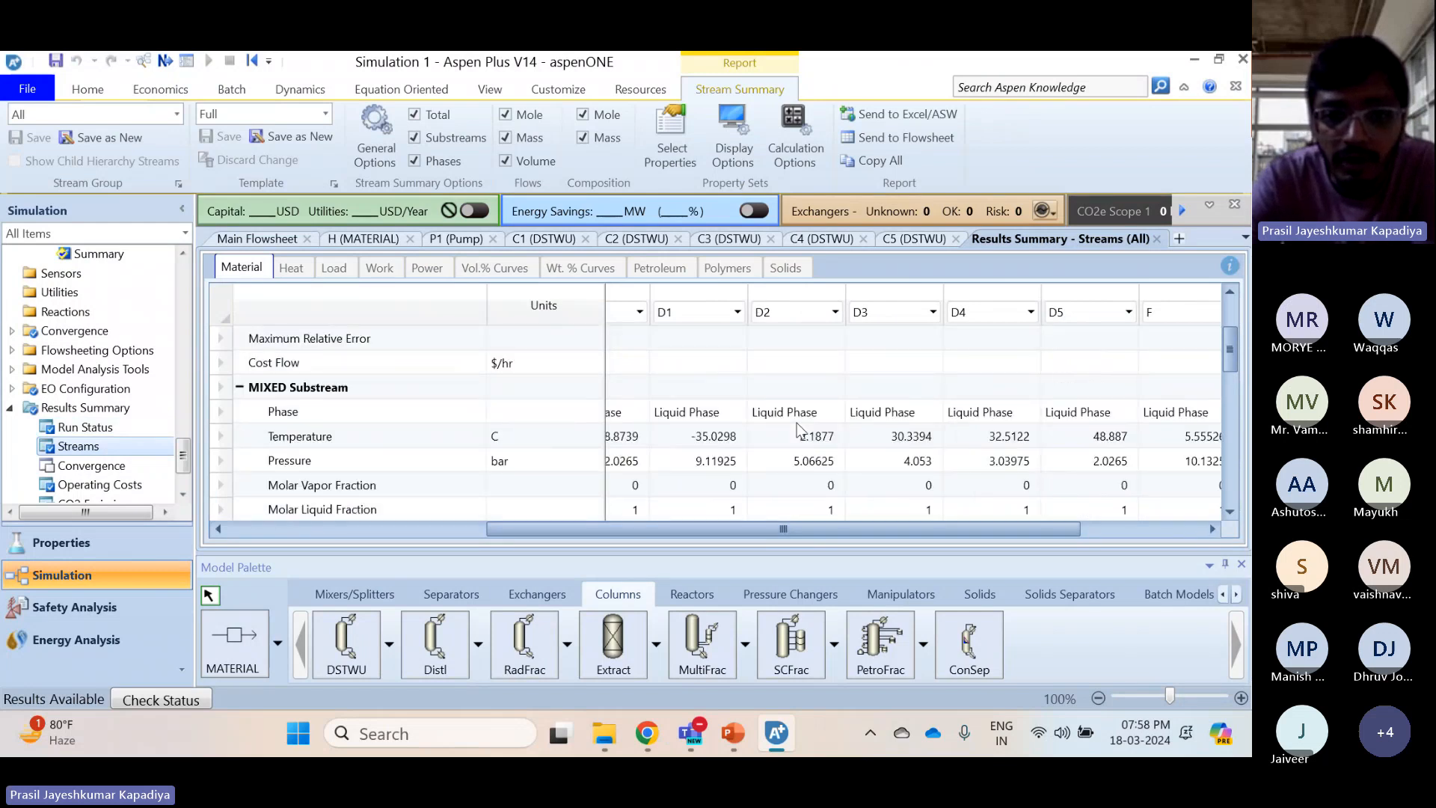
{"action": "scroll", "coordinate": [802, 430], "scroll_direction": "down", "scroll_amount": 3}
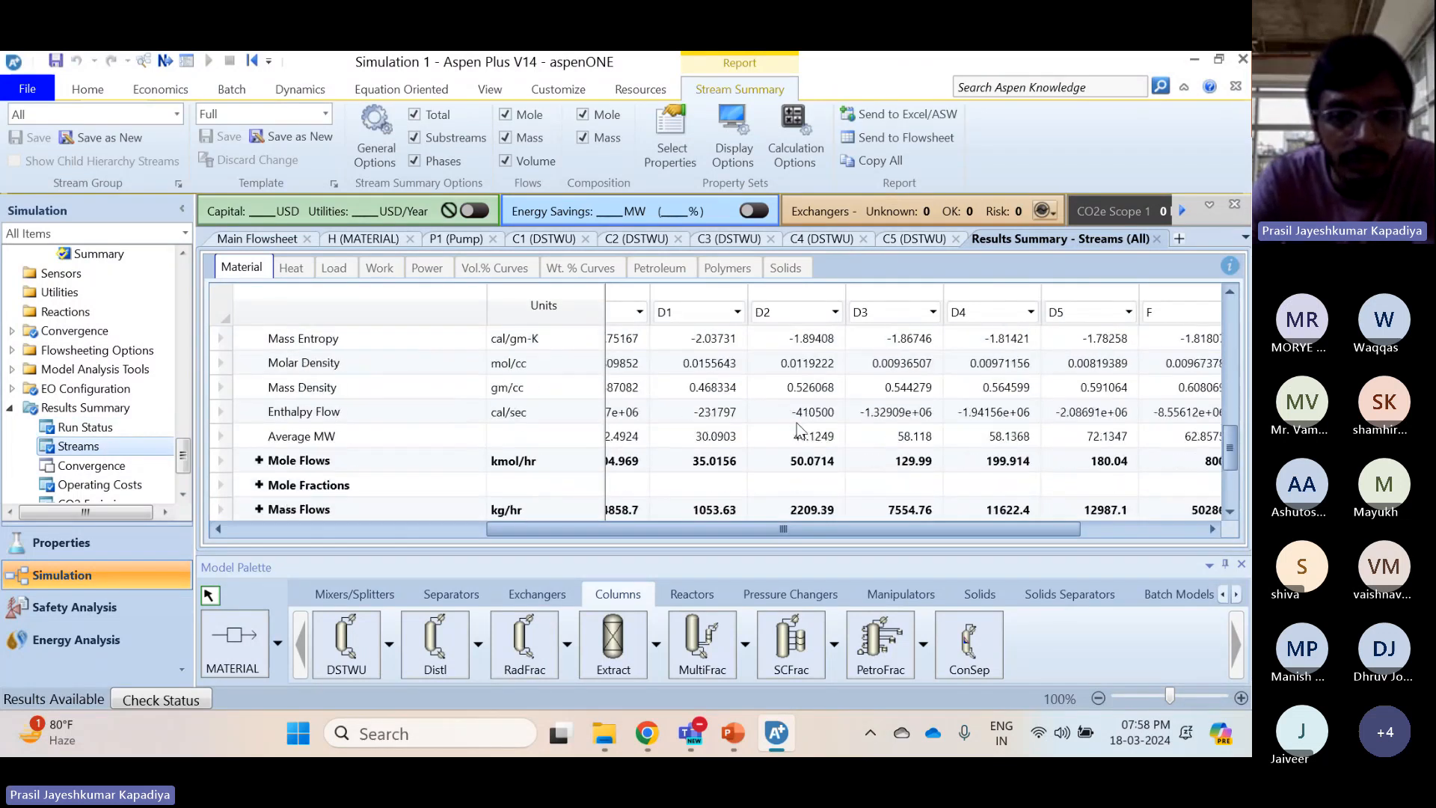
{"action": "left_click", "coordinate": [270, 487]}
{"action": "scroll", "coordinate": [694, 428], "scroll_direction": "down", "scroll_amount": 1}
{"action": "scroll", "coordinate": [694, 428], "scroll_direction": "down", "scroll_amount": 1}
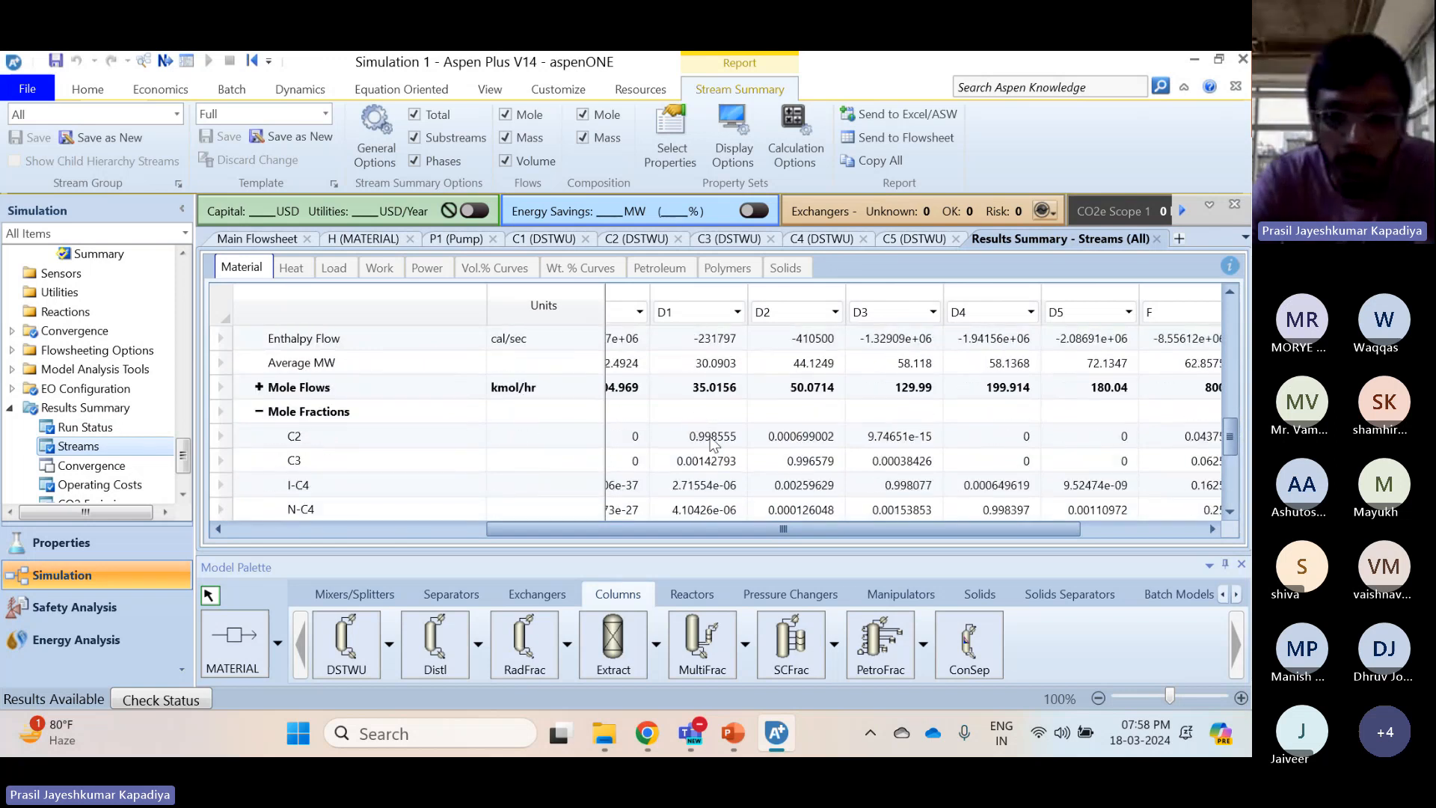
Examine the mole fractions of distillate D1 from C2 through N-C6
{"action": "left_click", "coordinate": [712, 440]}
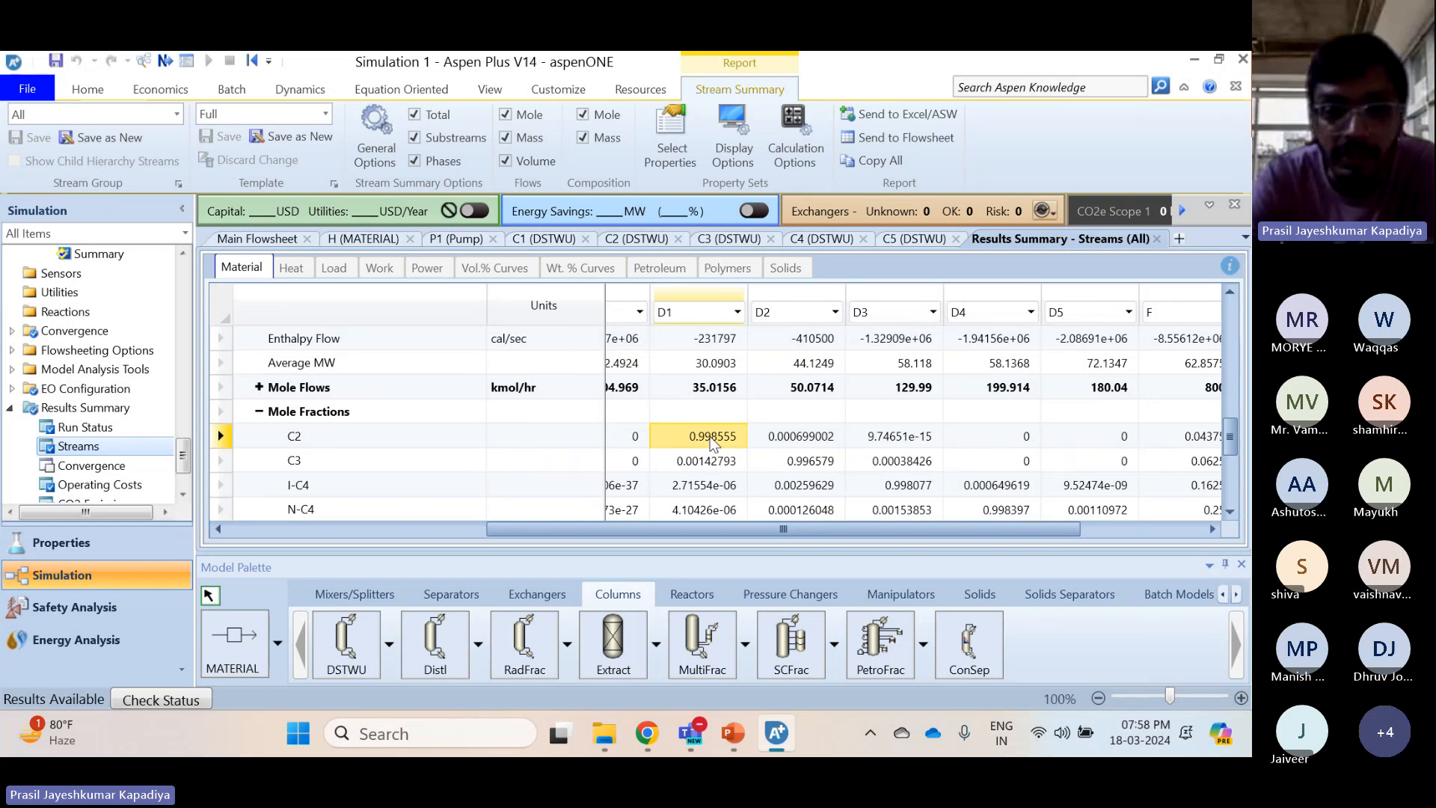
{"action": "scroll", "coordinate": [712, 442], "scroll_direction": "down", "scroll_amount": 3}
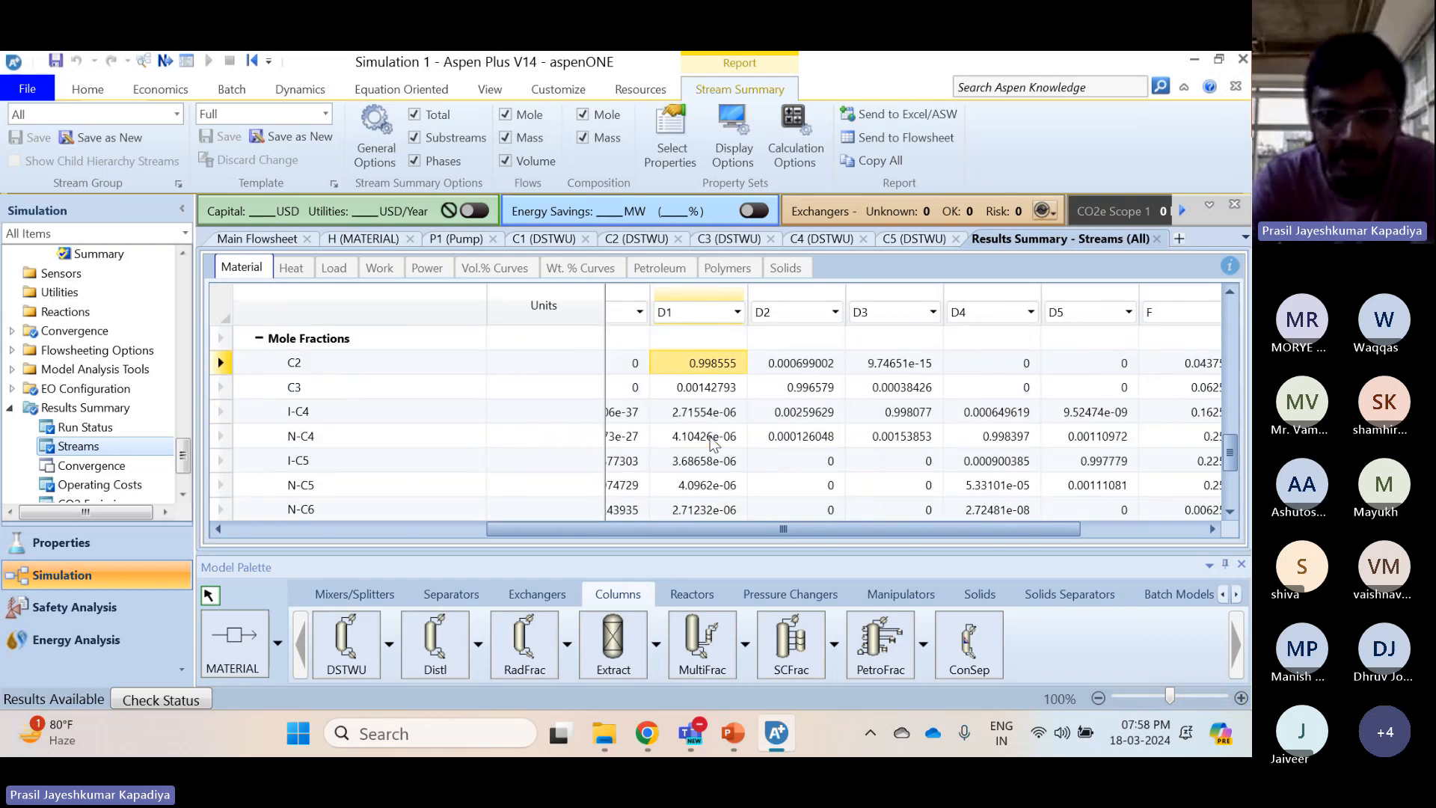
{"action": "scroll", "coordinate": [713, 442], "scroll_direction": "up", "scroll_amount": 2}
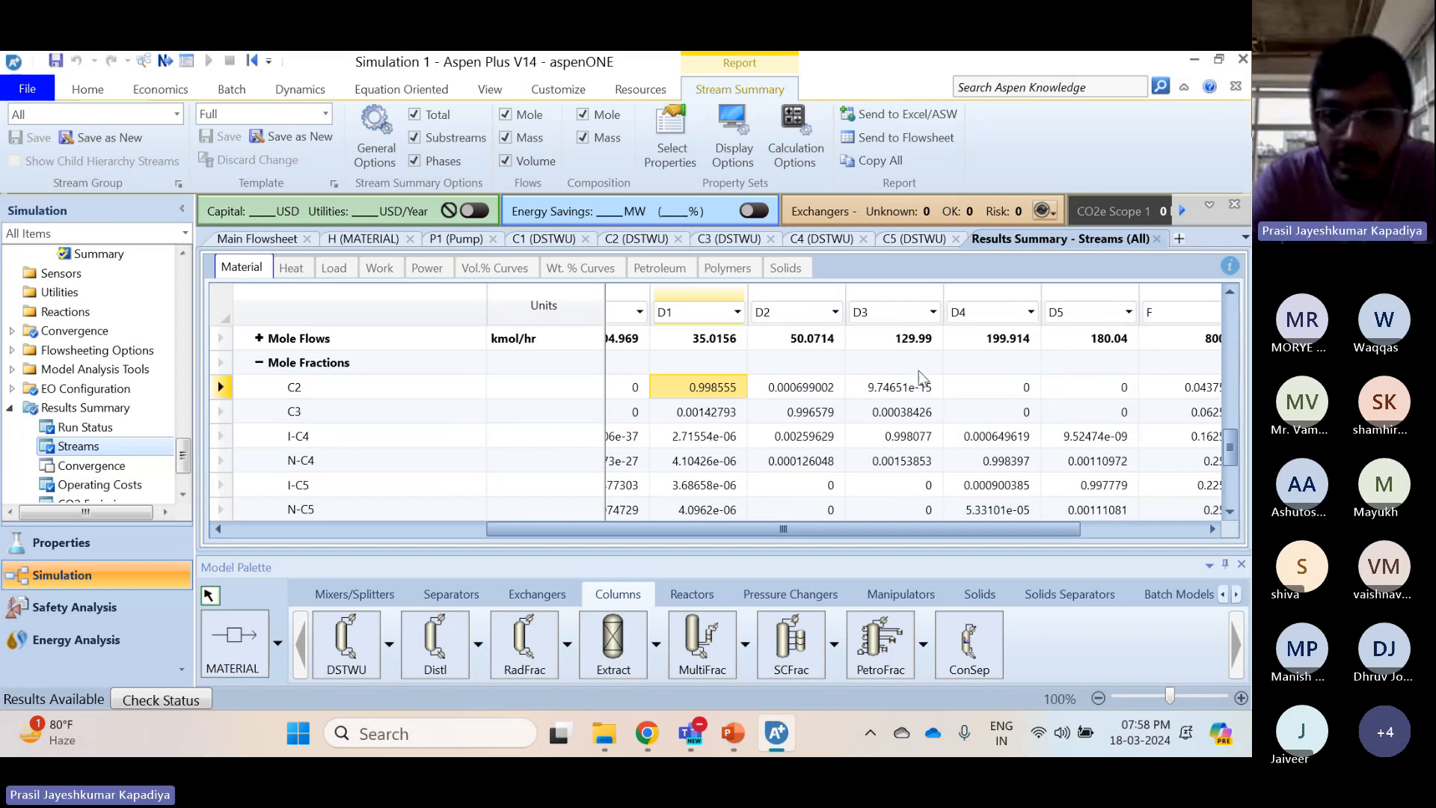
Examine the mole fractions of bottoms stream B1 from C3 through N-C6
{"action": "left_click_drag", "start_coordinate": [875, 529], "coordinate": [494, 530]}
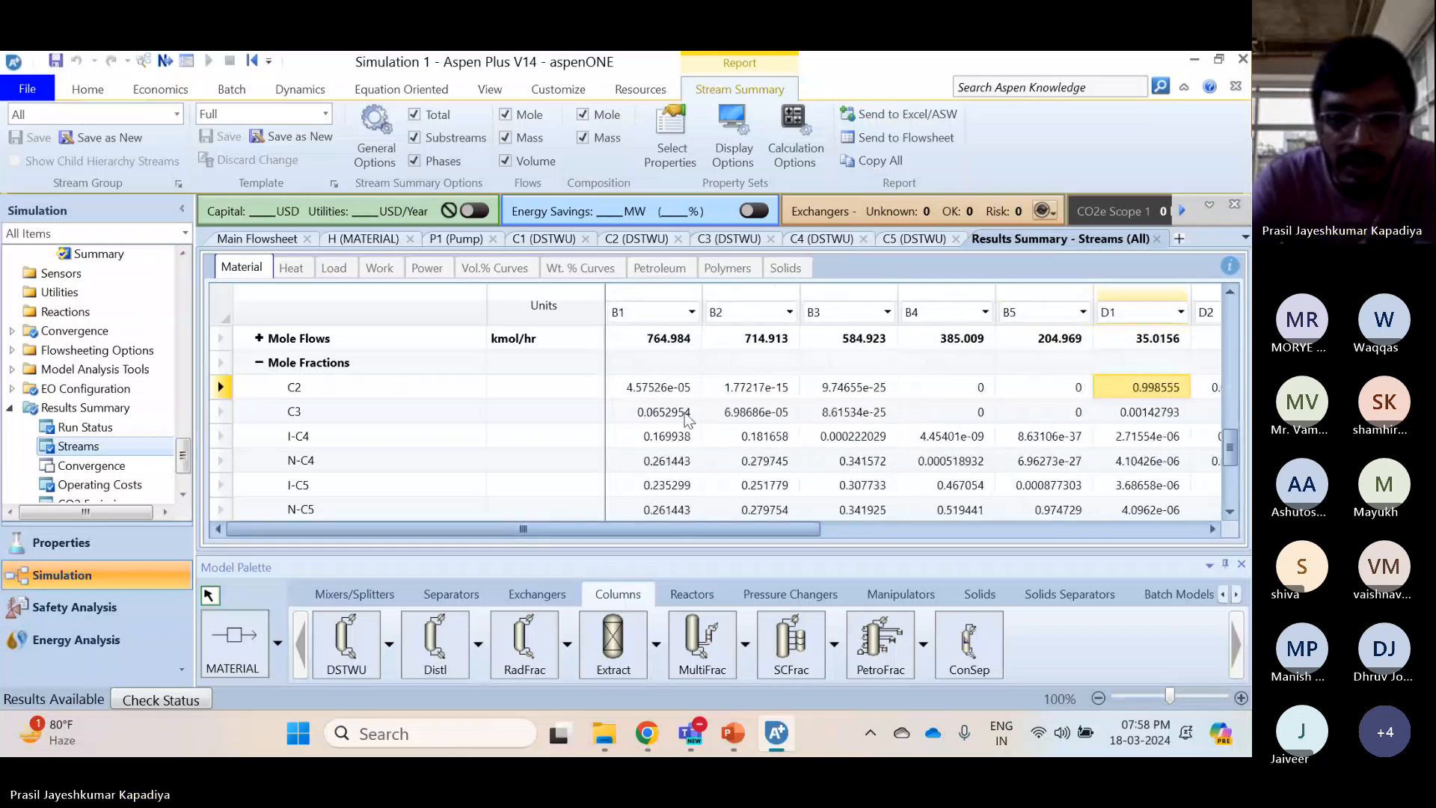
{"action": "left_click", "coordinate": [686, 415]}
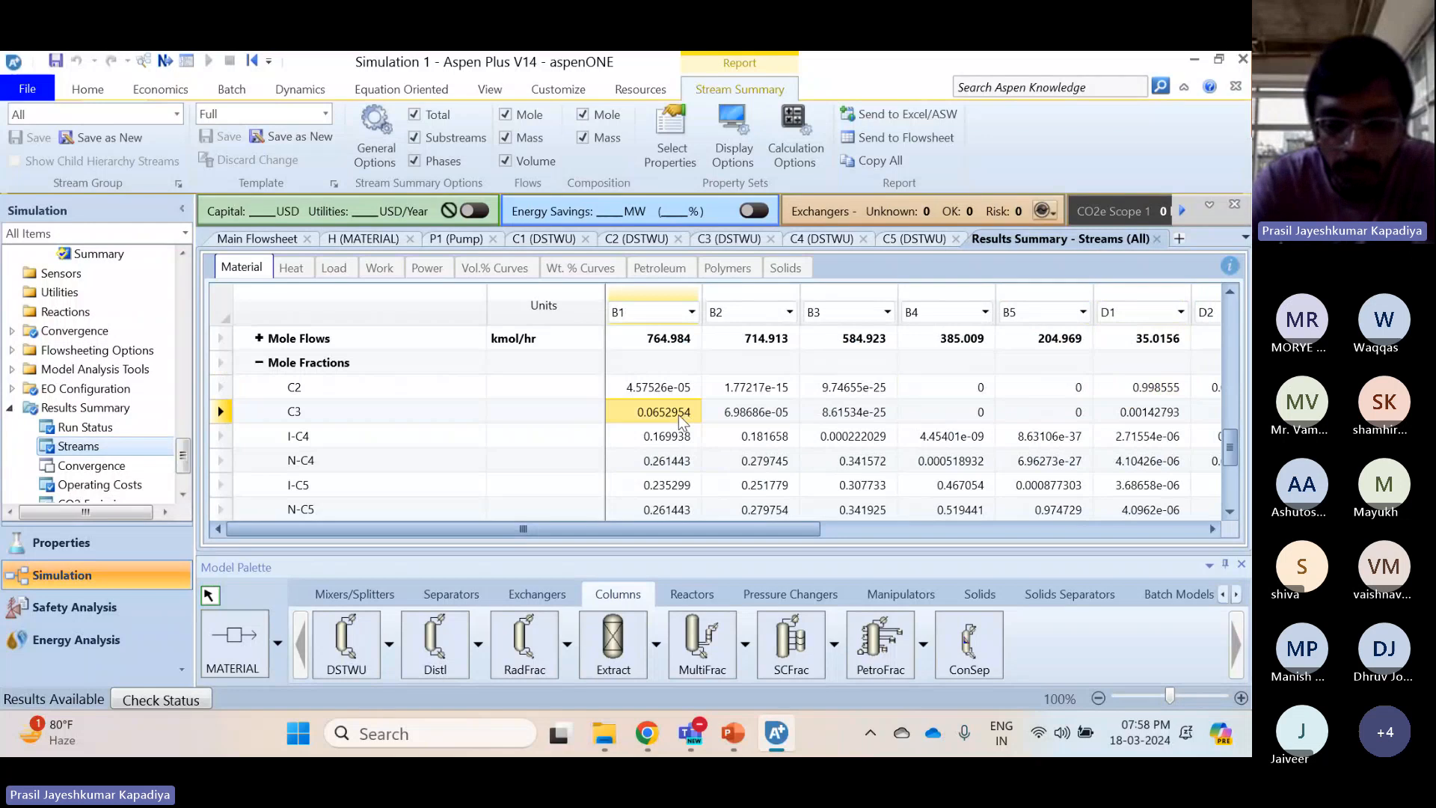
{"action": "left_click", "coordinate": [670, 443]}
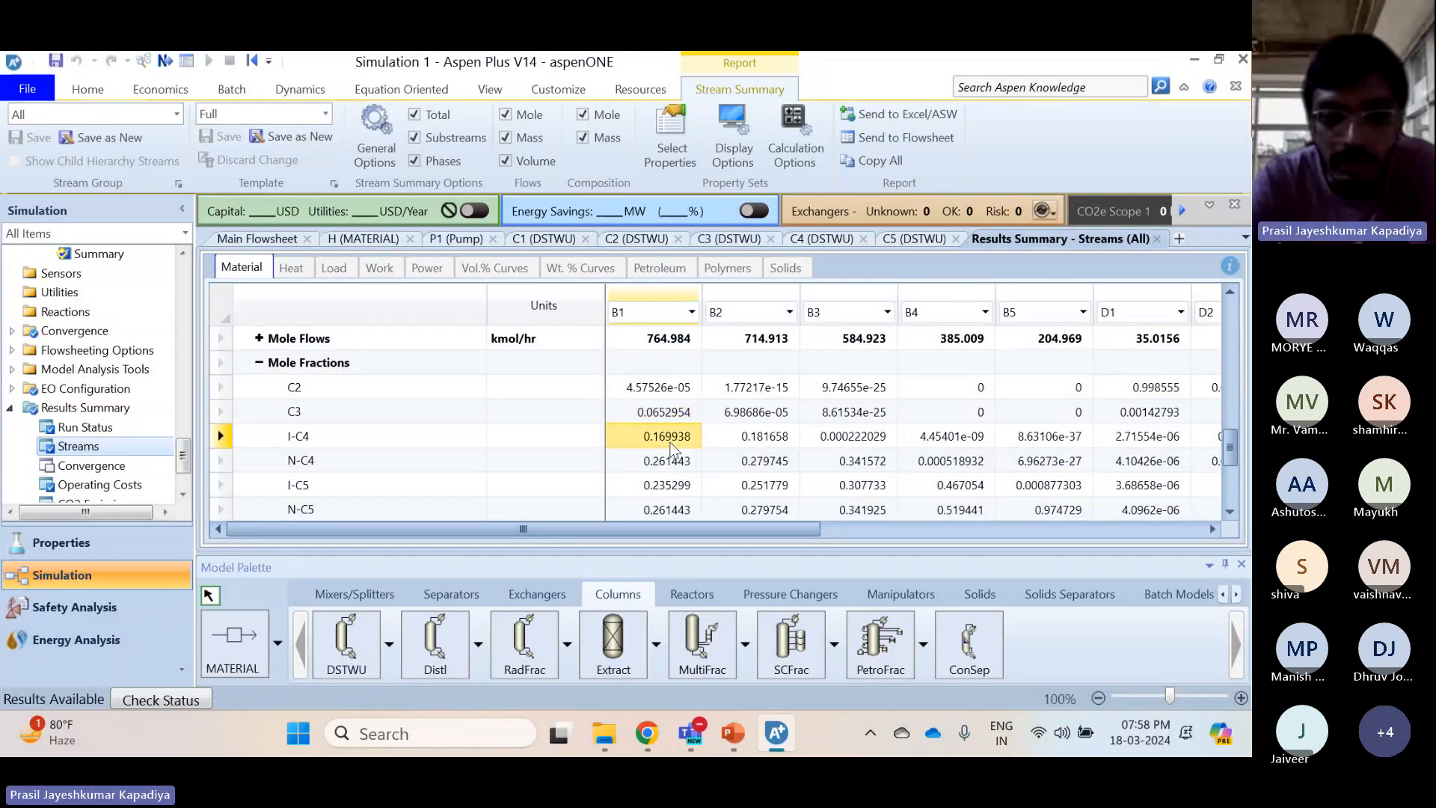
{"action": "left_click", "coordinate": [671, 460]}
{"action": "left_click", "coordinate": [663, 486]}
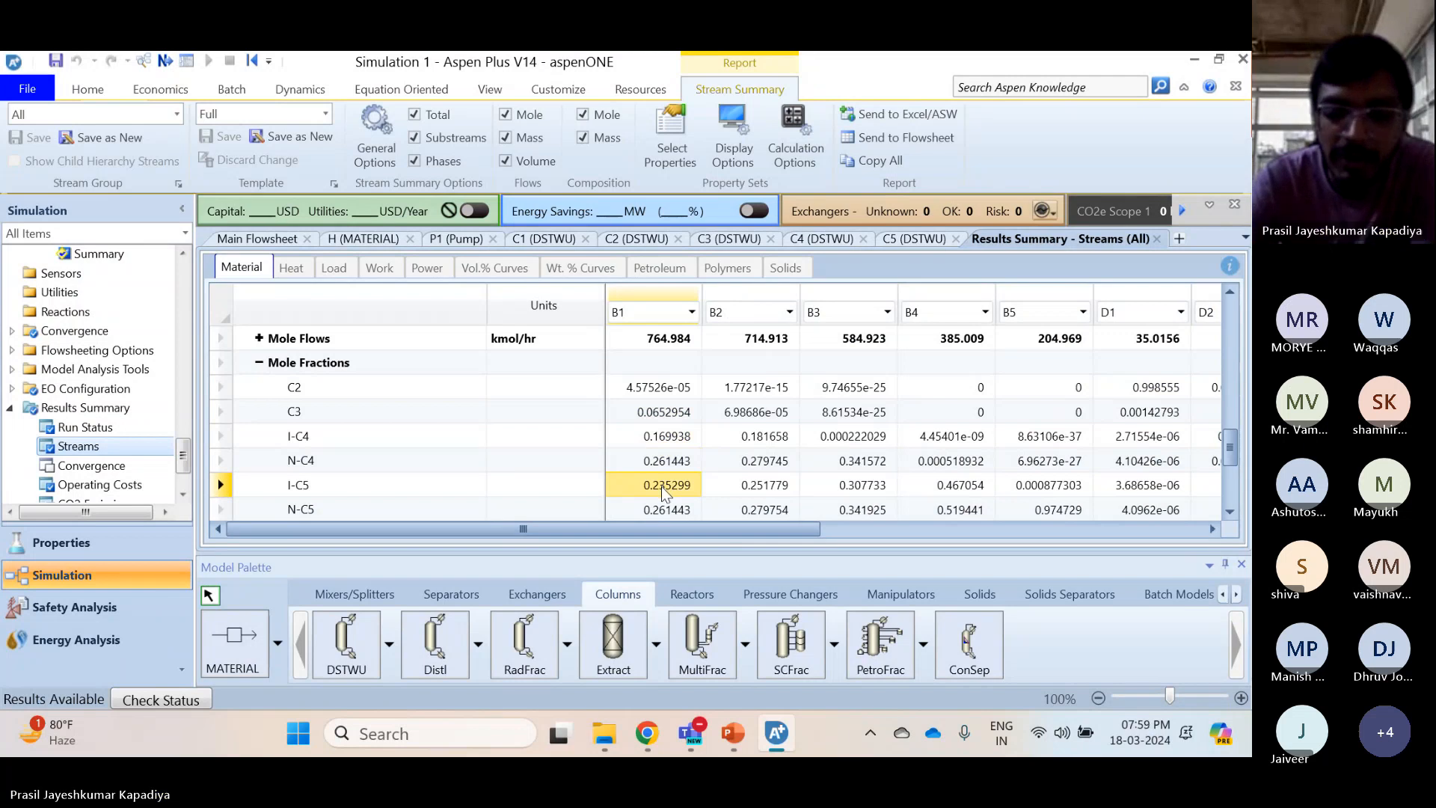
{"action": "left_click", "coordinate": [654, 512]}
{"action": "scroll", "coordinate": [655, 494], "scroll_direction": "down", "scroll_amount": 1}
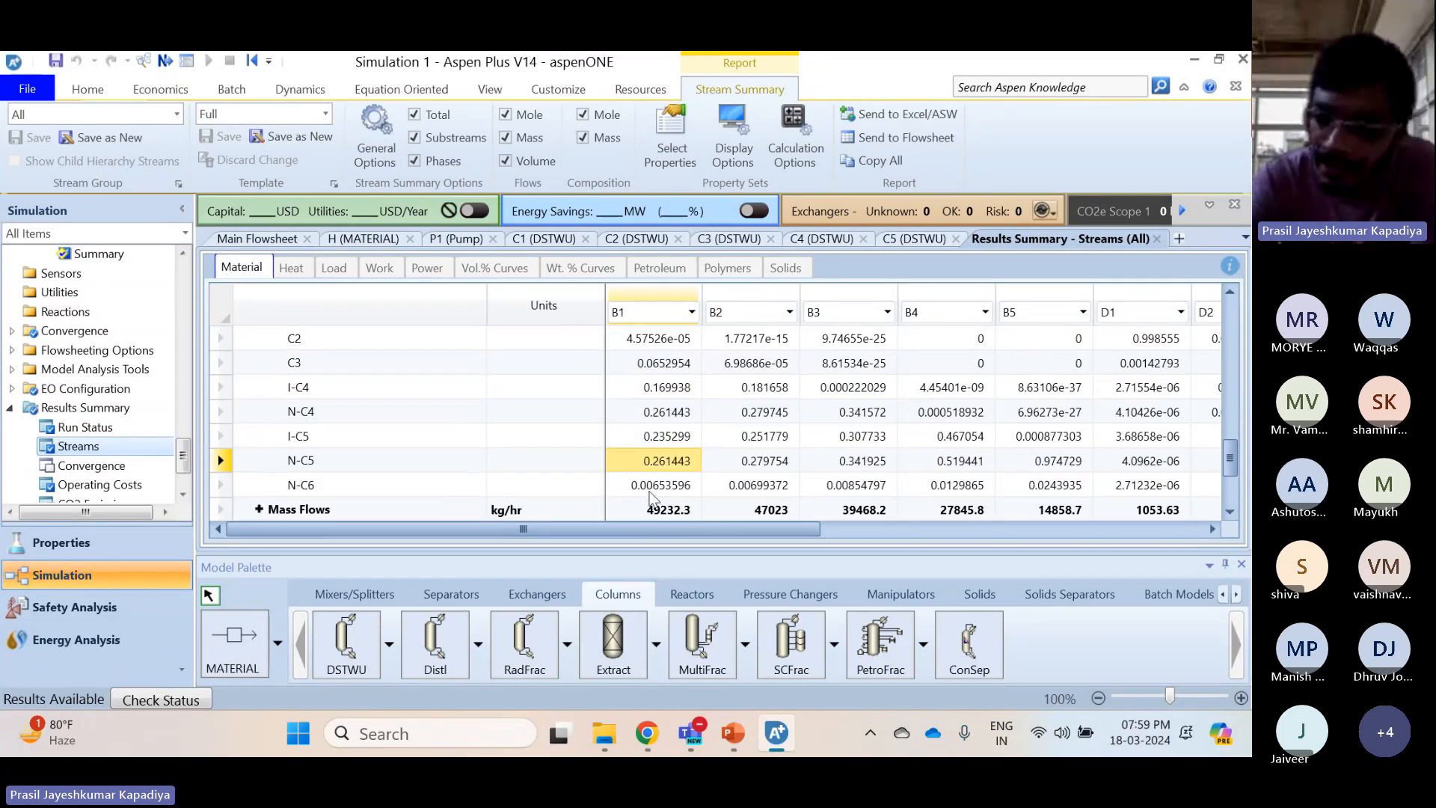
{"action": "scroll", "coordinate": [670, 449], "scroll_direction": "up", "scroll_amount": 2}
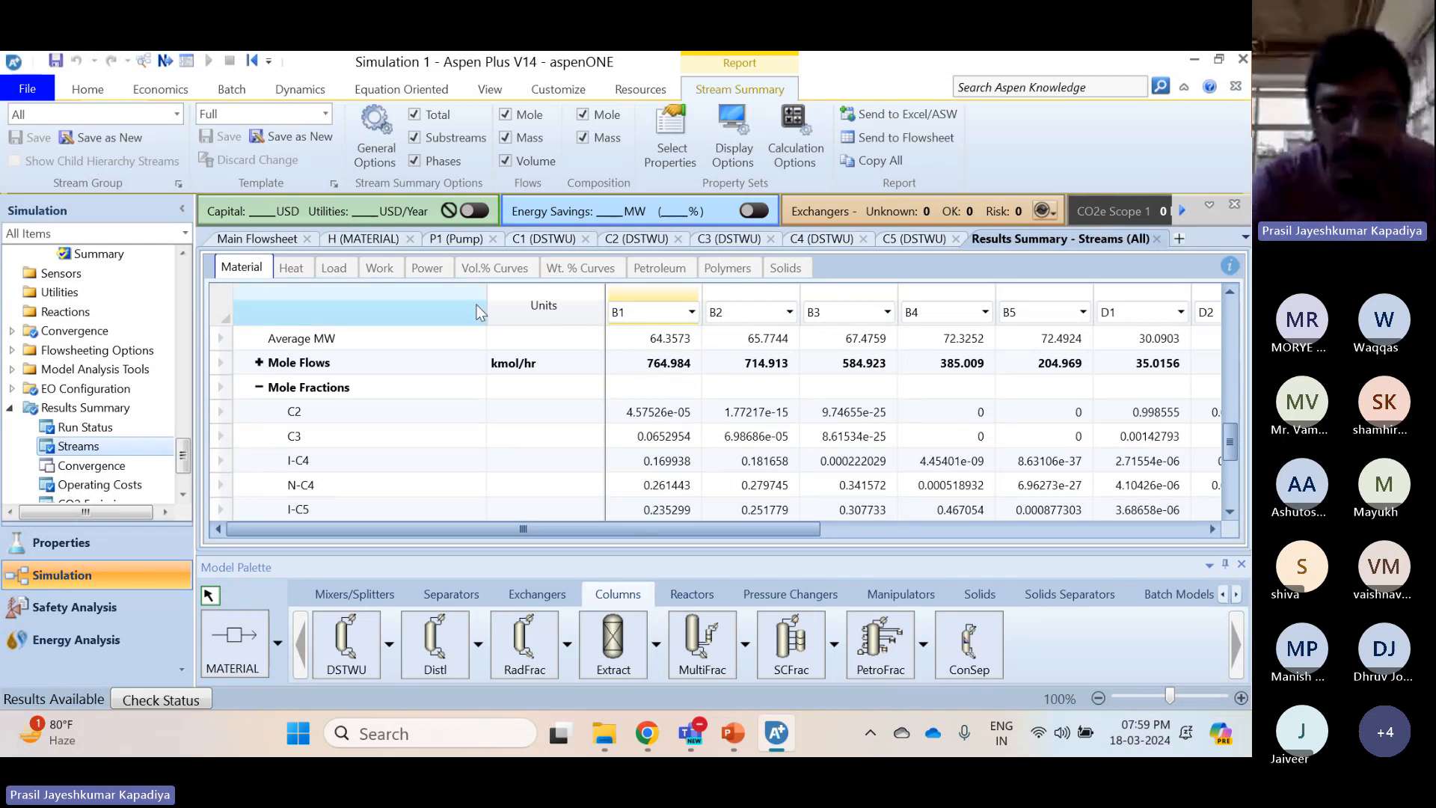
Review the flowsheet, column C1's specifications and feed stream H's composition, and return to the stream results
{"action": "left_click", "coordinate": [276, 239]}
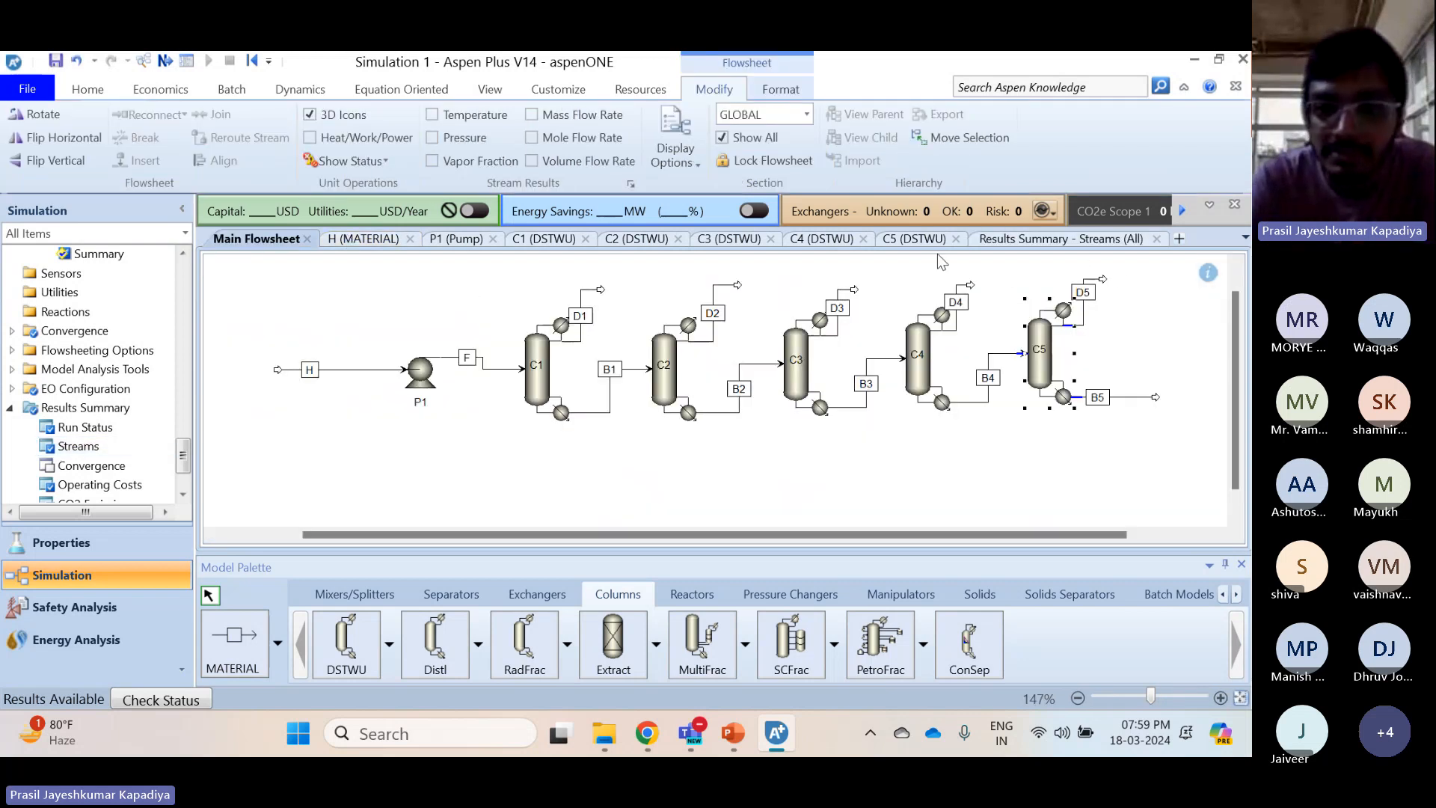
{"action": "left_click", "coordinate": [557, 239]}
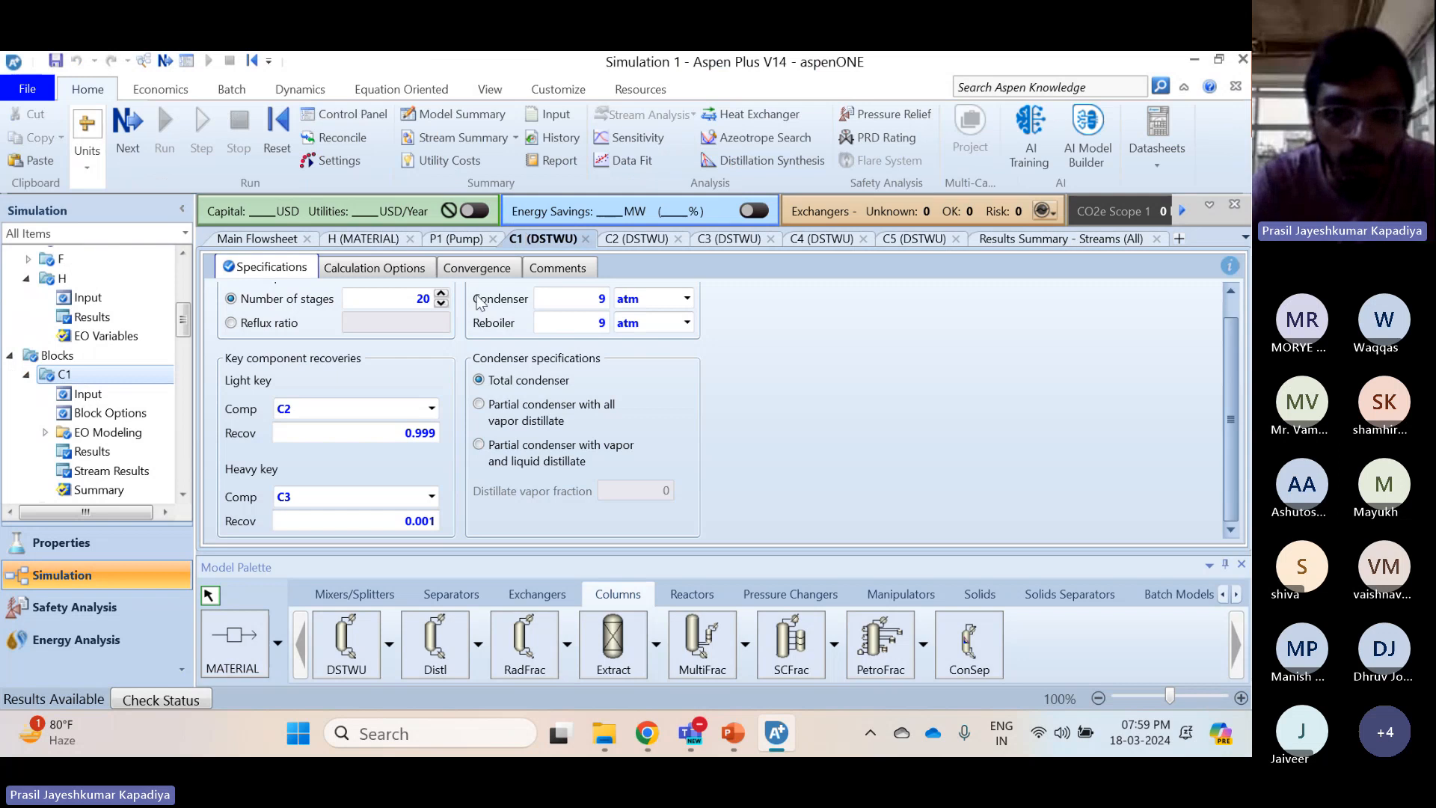
{"action": "left_click", "coordinate": [340, 240]}
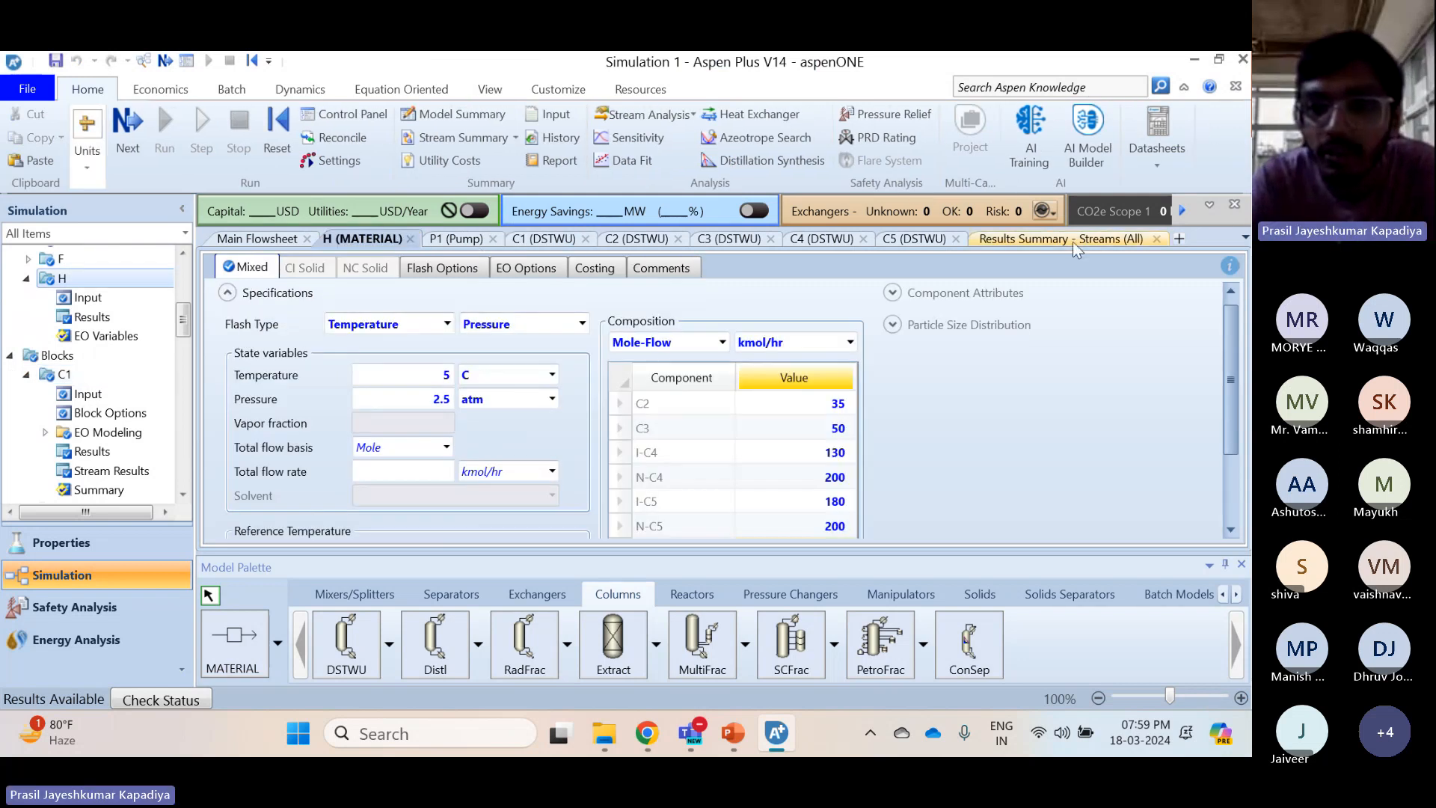
{"action": "left_click", "coordinate": [1062, 238]}
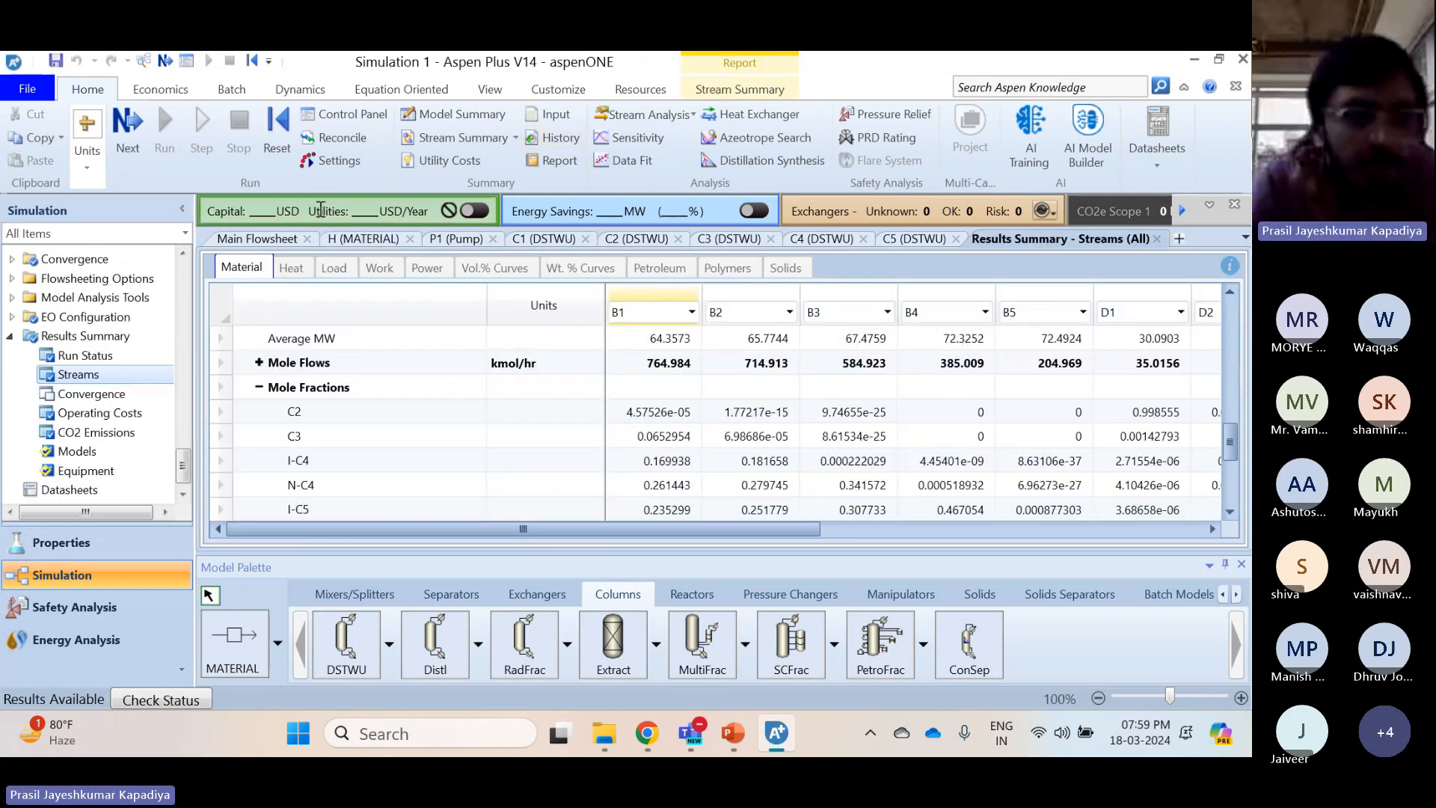
{"action": "left_click", "coordinate": [262, 240]}
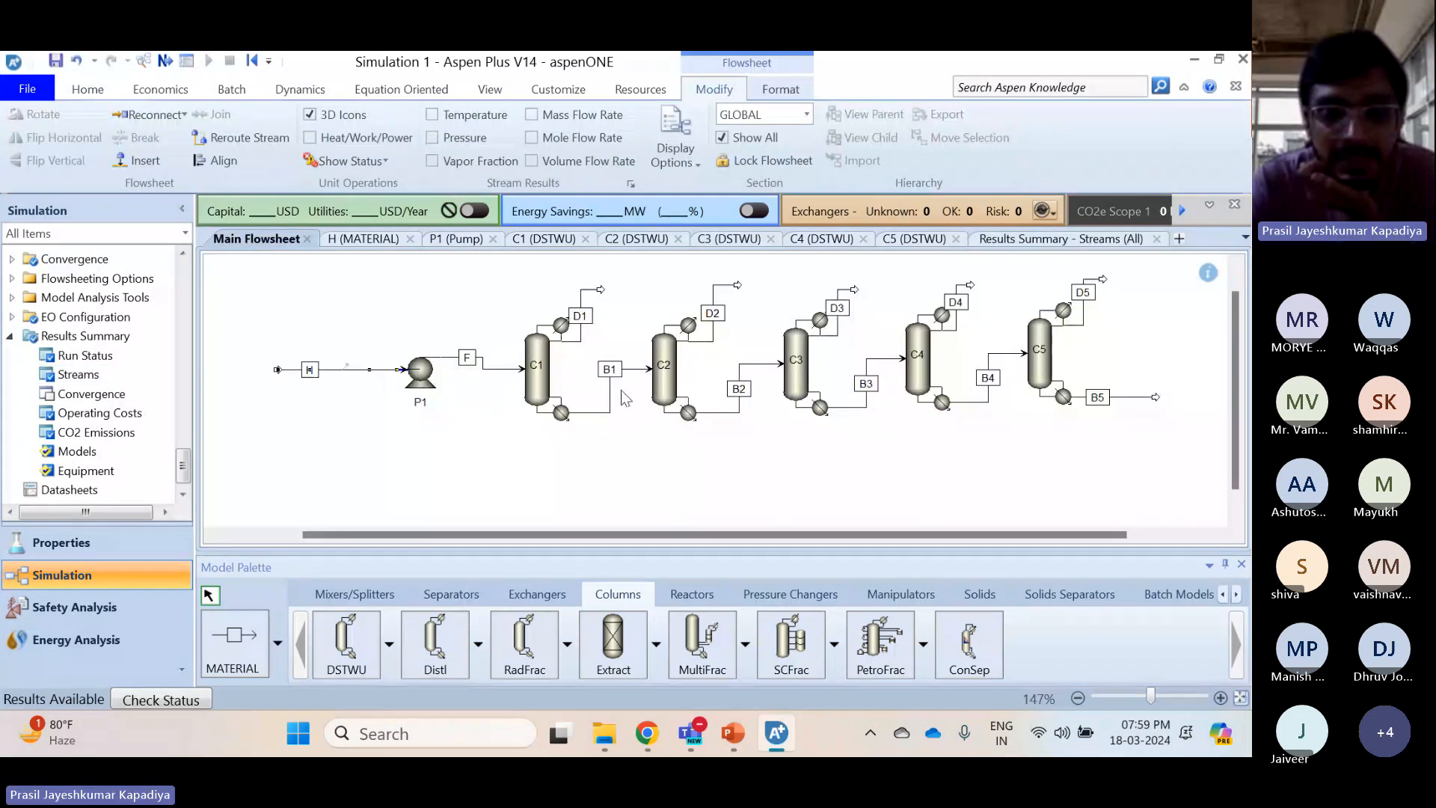
{"action": "left_click", "coordinate": [1032, 238]}
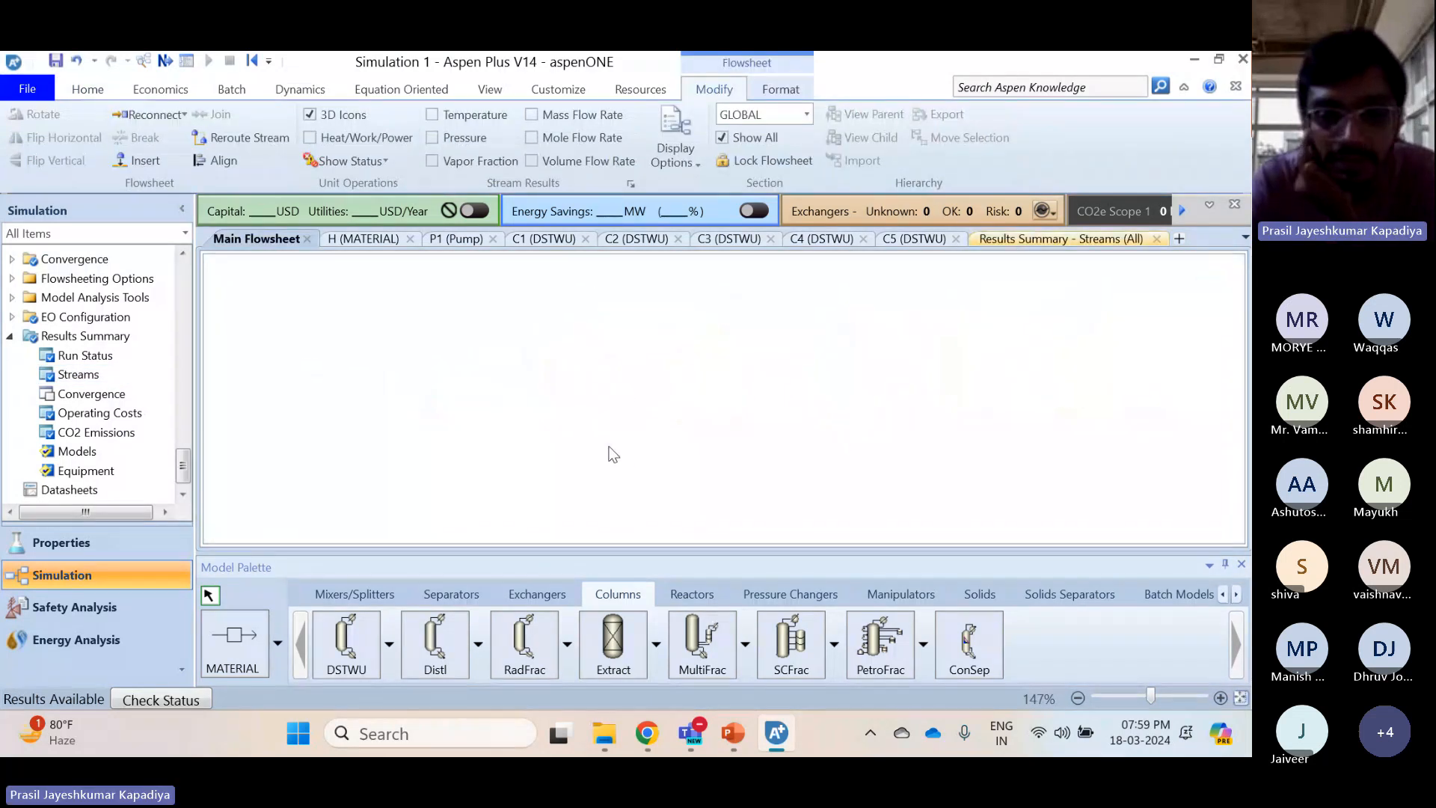
Check column C2's streams on the flowsheet and examine the C3 mole fraction in distillate D2
{"action": "scroll", "coordinate": [724, 475], "scroll_direction": "down", "scroll_amount": 1}
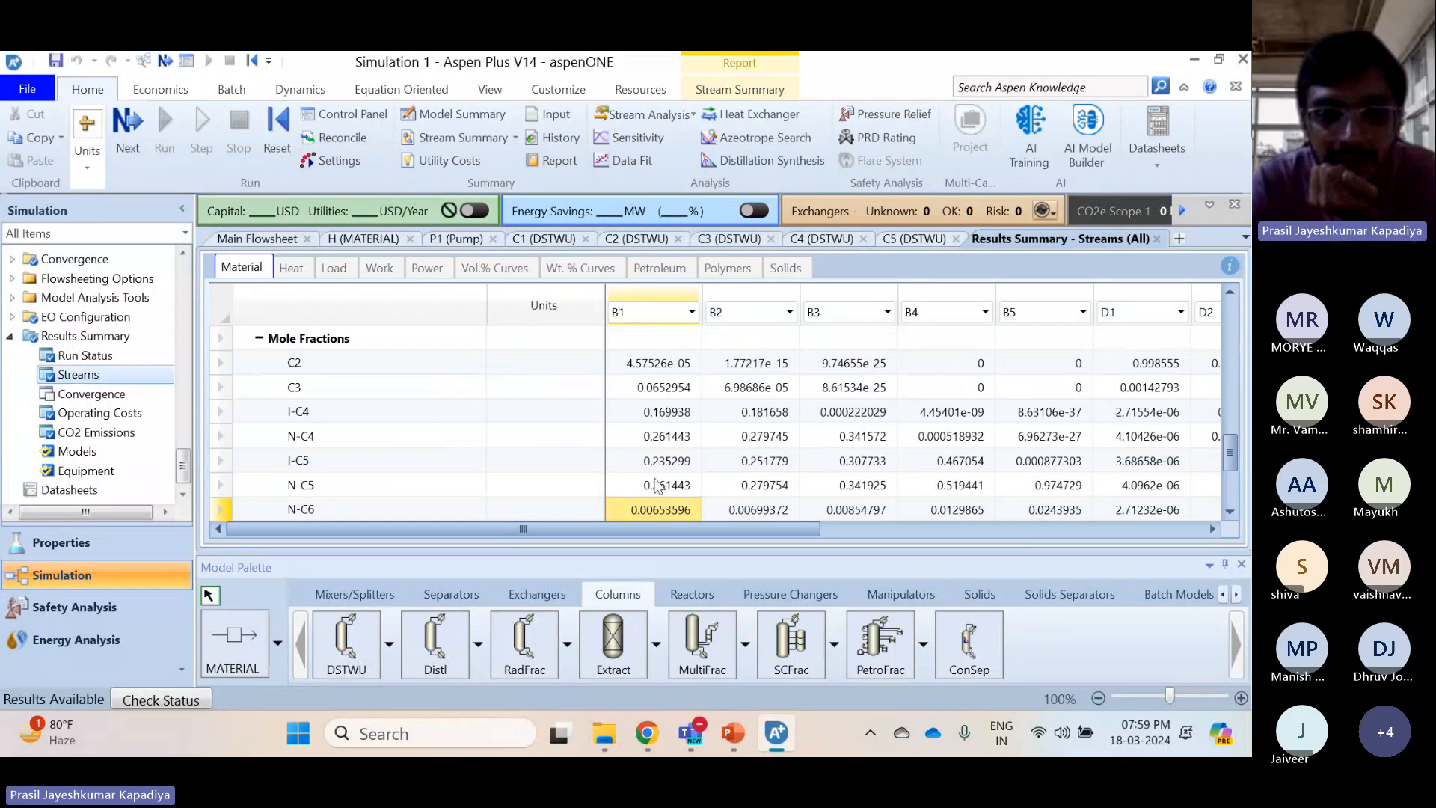
{"action": "left_click_drag", "start_coordinate": [649, 534], "coordinate": [698, 531]}
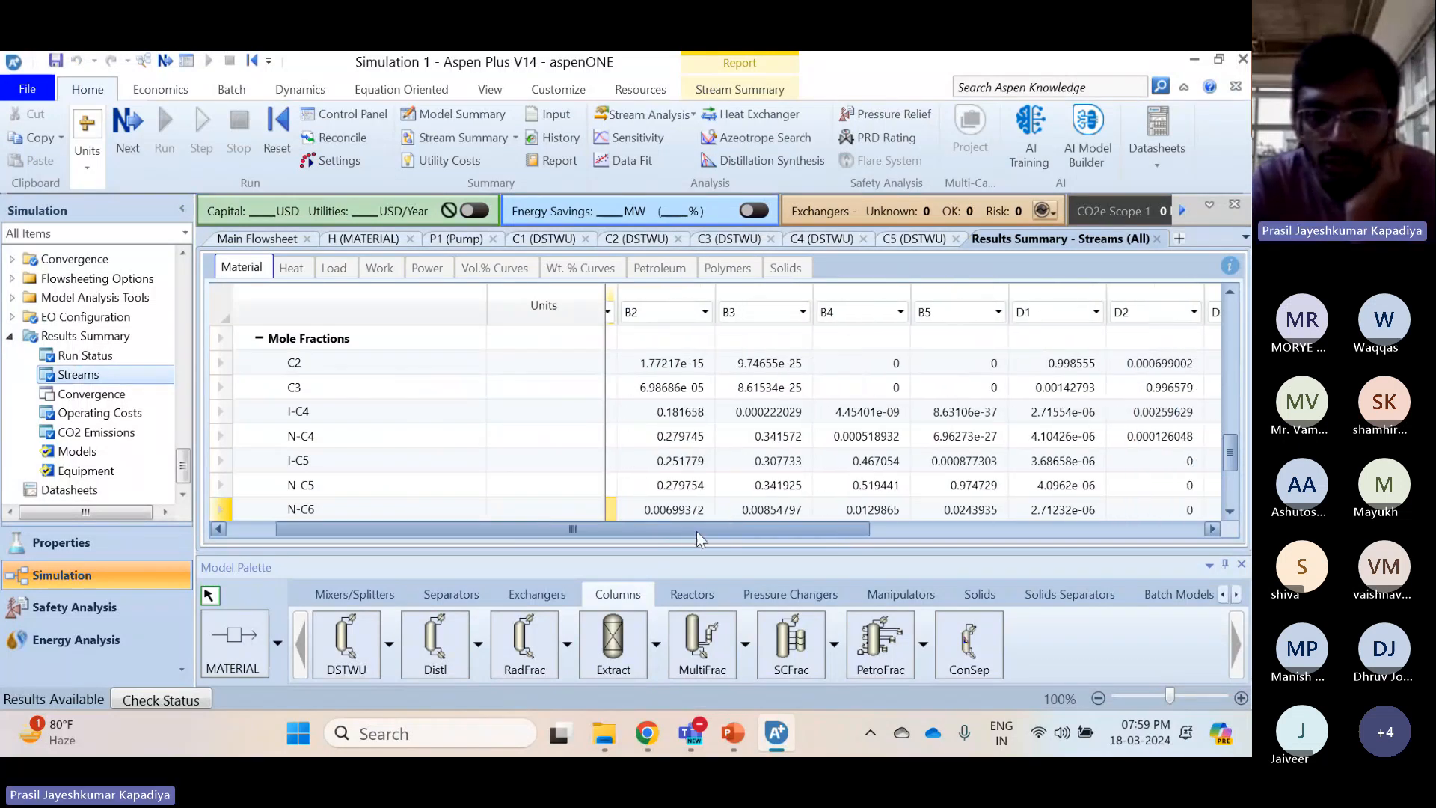
{"action": "left_click", "coordinate": [252, 239]}
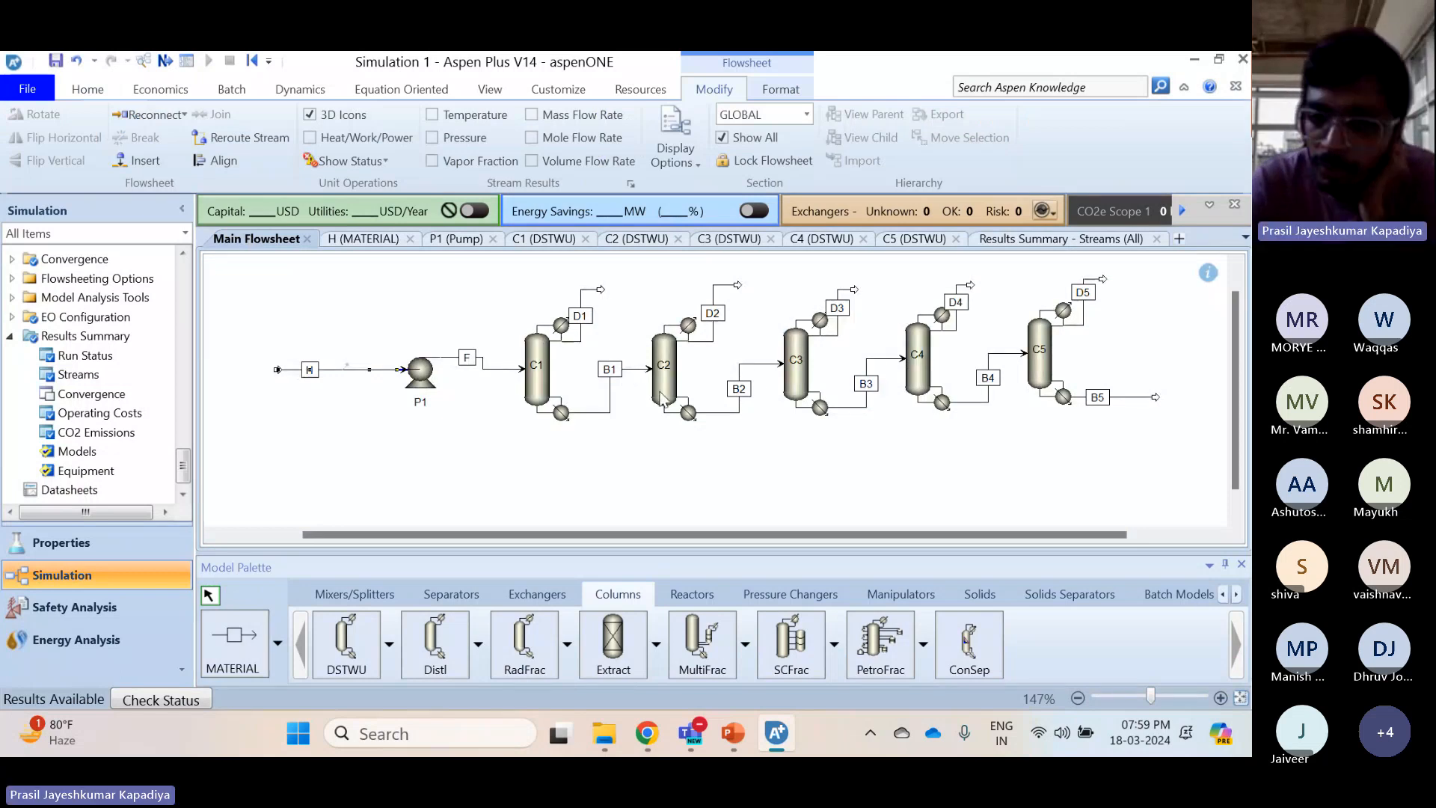
{"action": "left_click", "coordinate": [994, 240]}
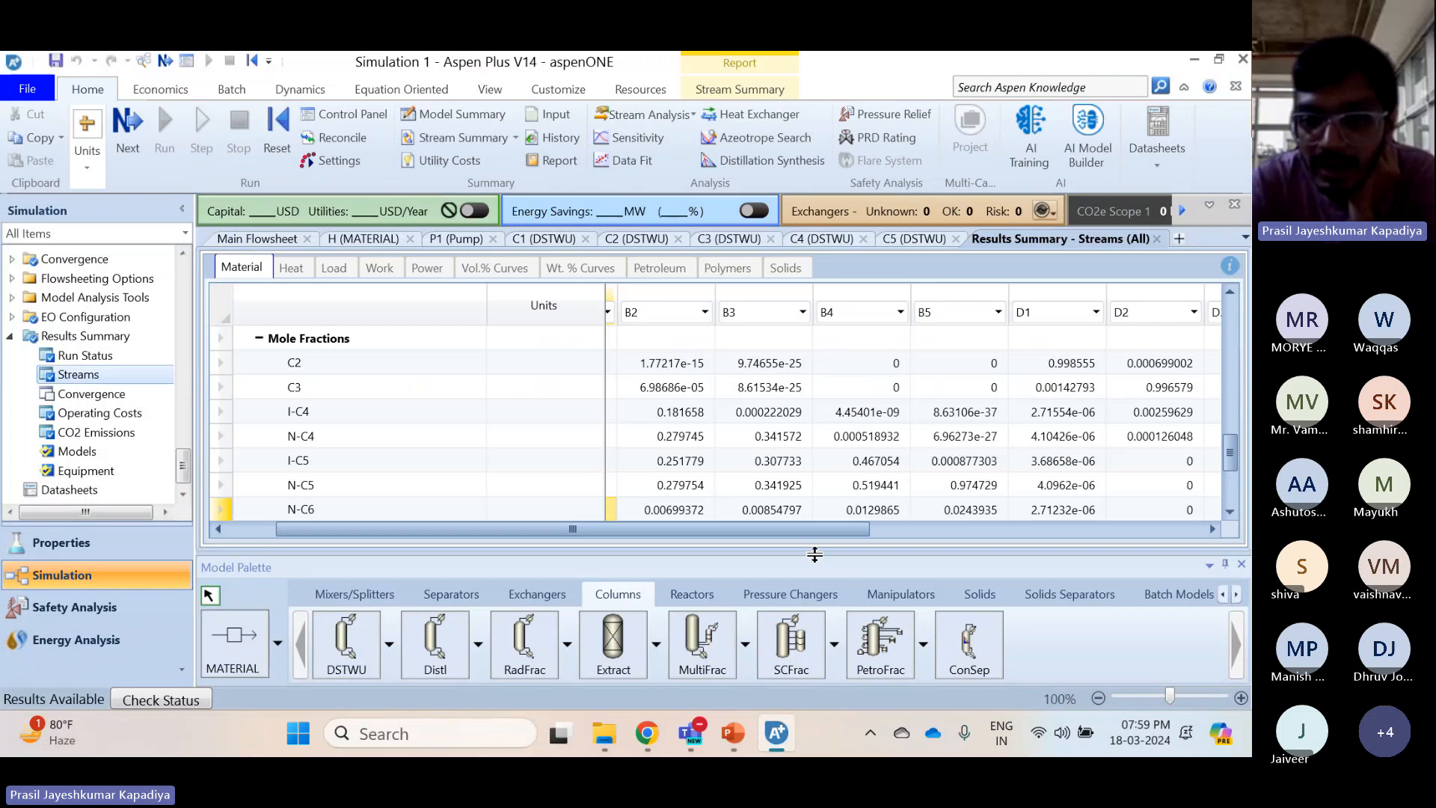
{"action": "left_click_drag", "start_coordinate": [832, 531], "coordinate": [936, 532]}
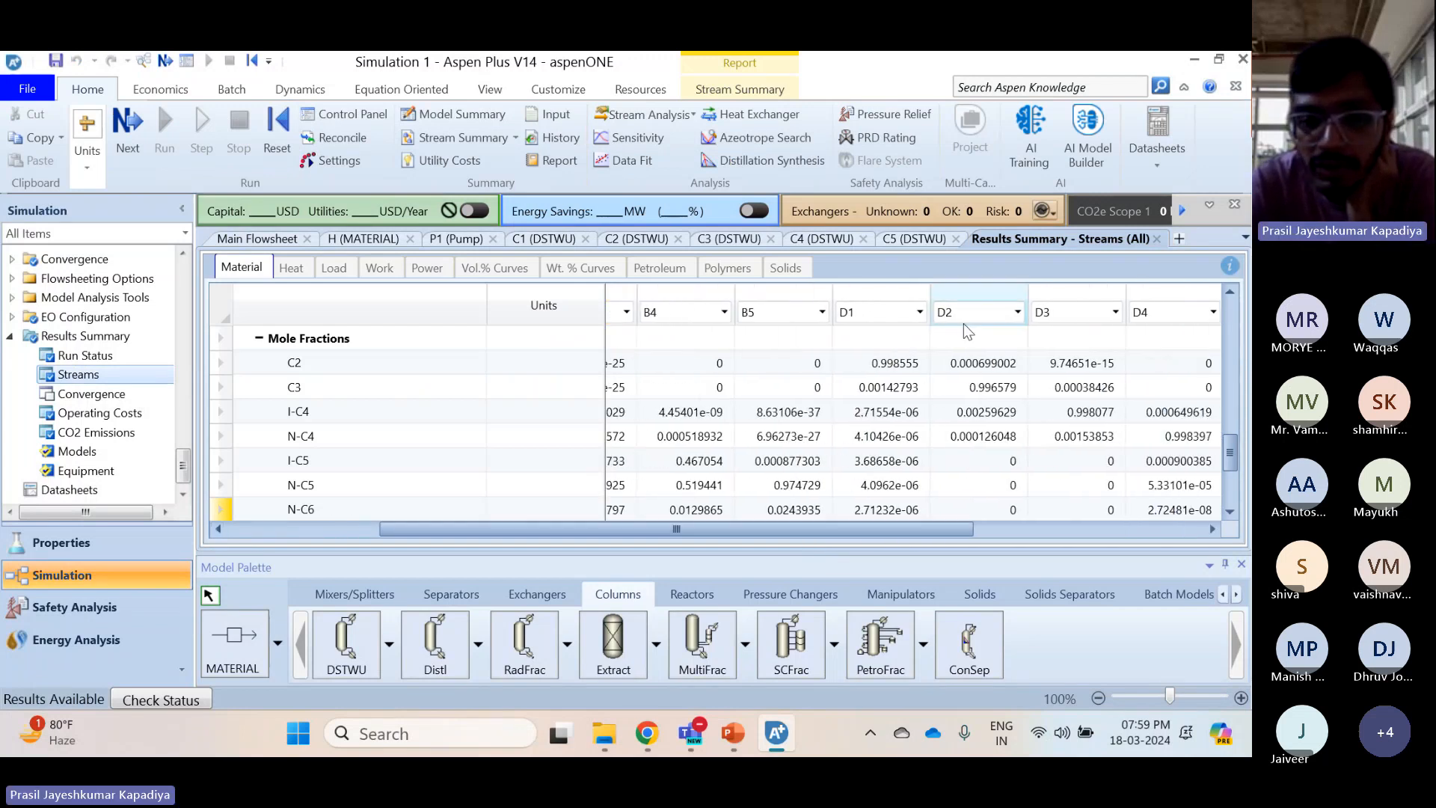
{"action": "left_click", "coordinate": [973, 383]}
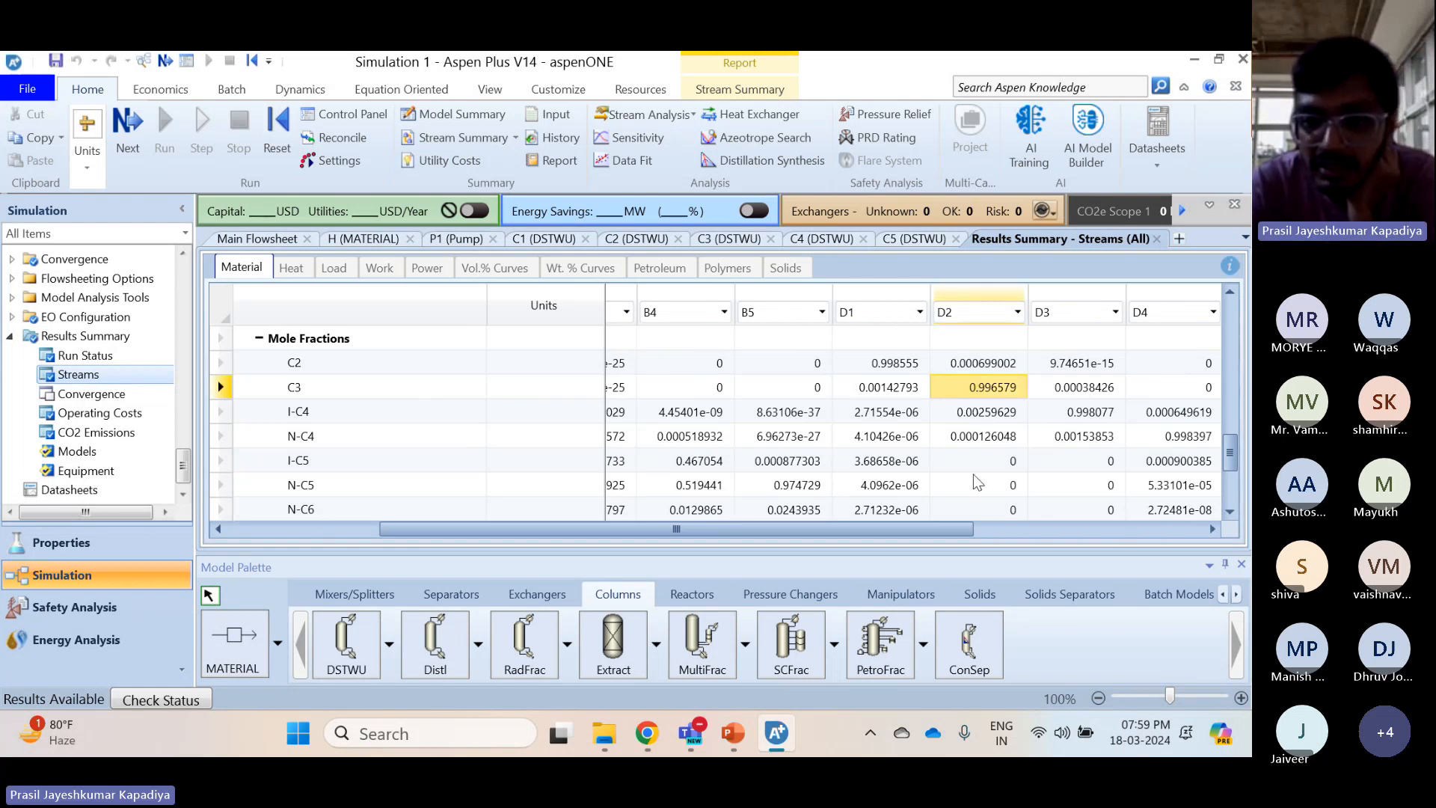
Compare the I-C4 mole fractions in column C2's bottoms B2 and column C3's distillate D3
{"action": "left_click_drag", "start_coordinate": [903, 529], "coordinate": [795, 530]}
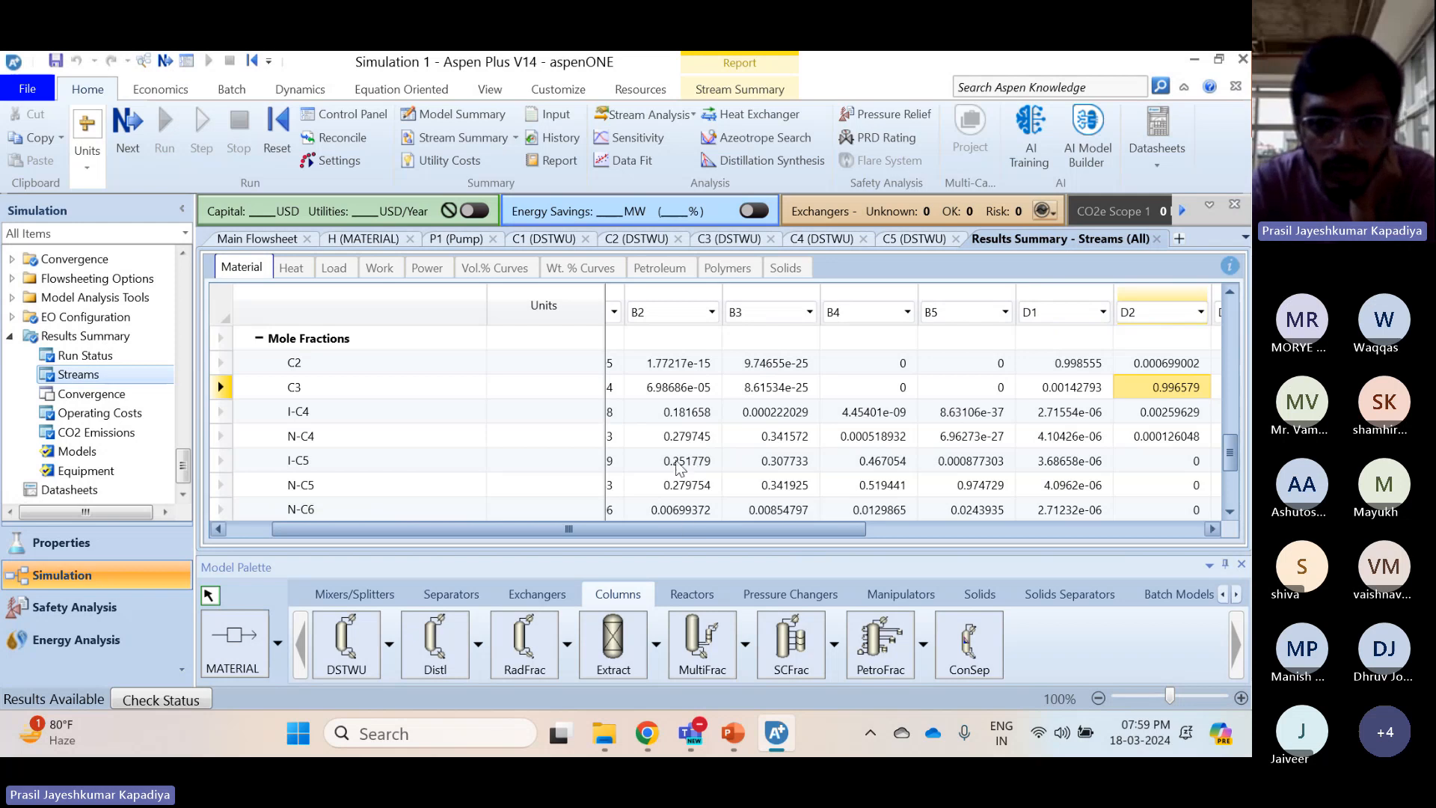
{"action": "left_click_drag", "start_coordinate": [694, 530], "coordinate": [714, 530]}
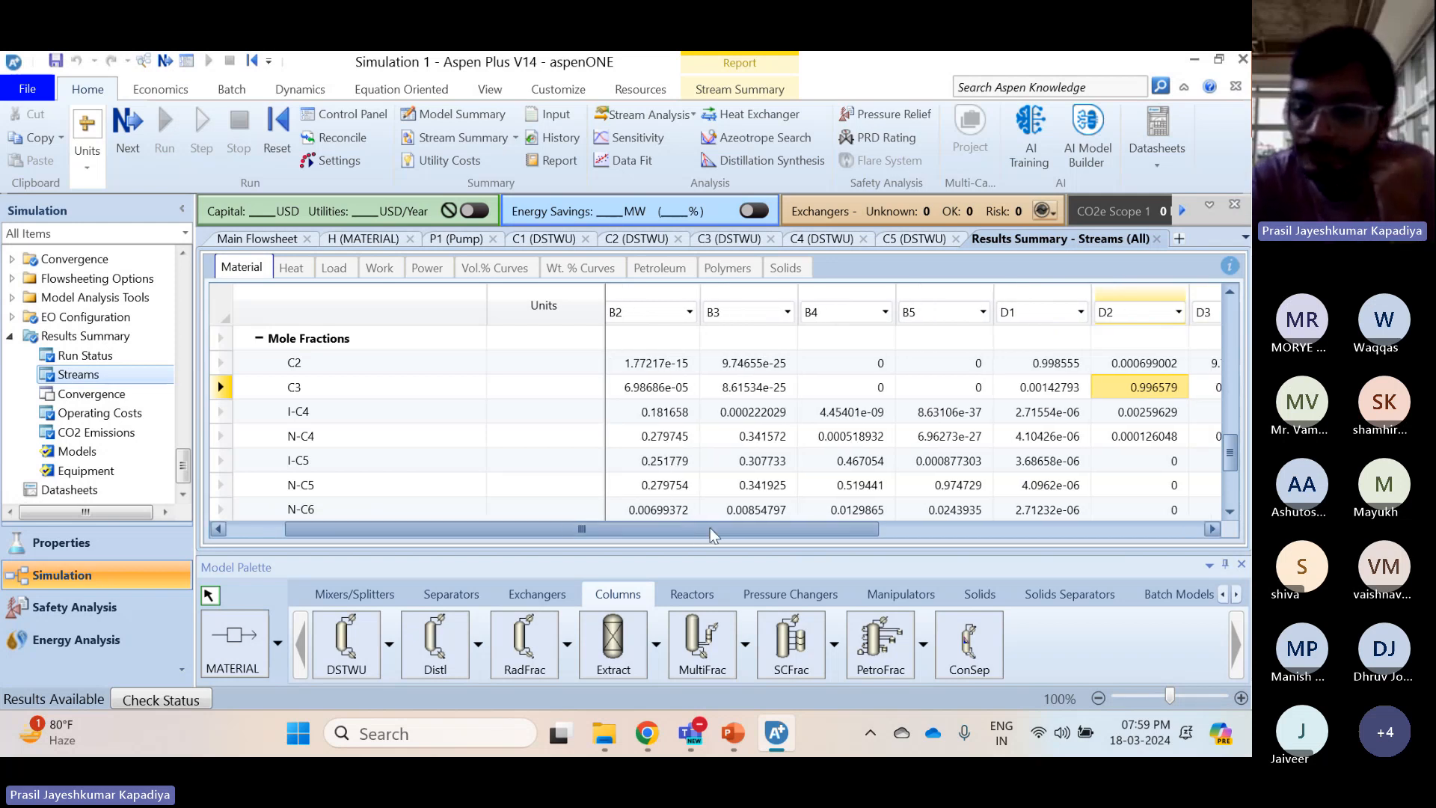
{"action": "left_click", "coordinate": [641, 419]}
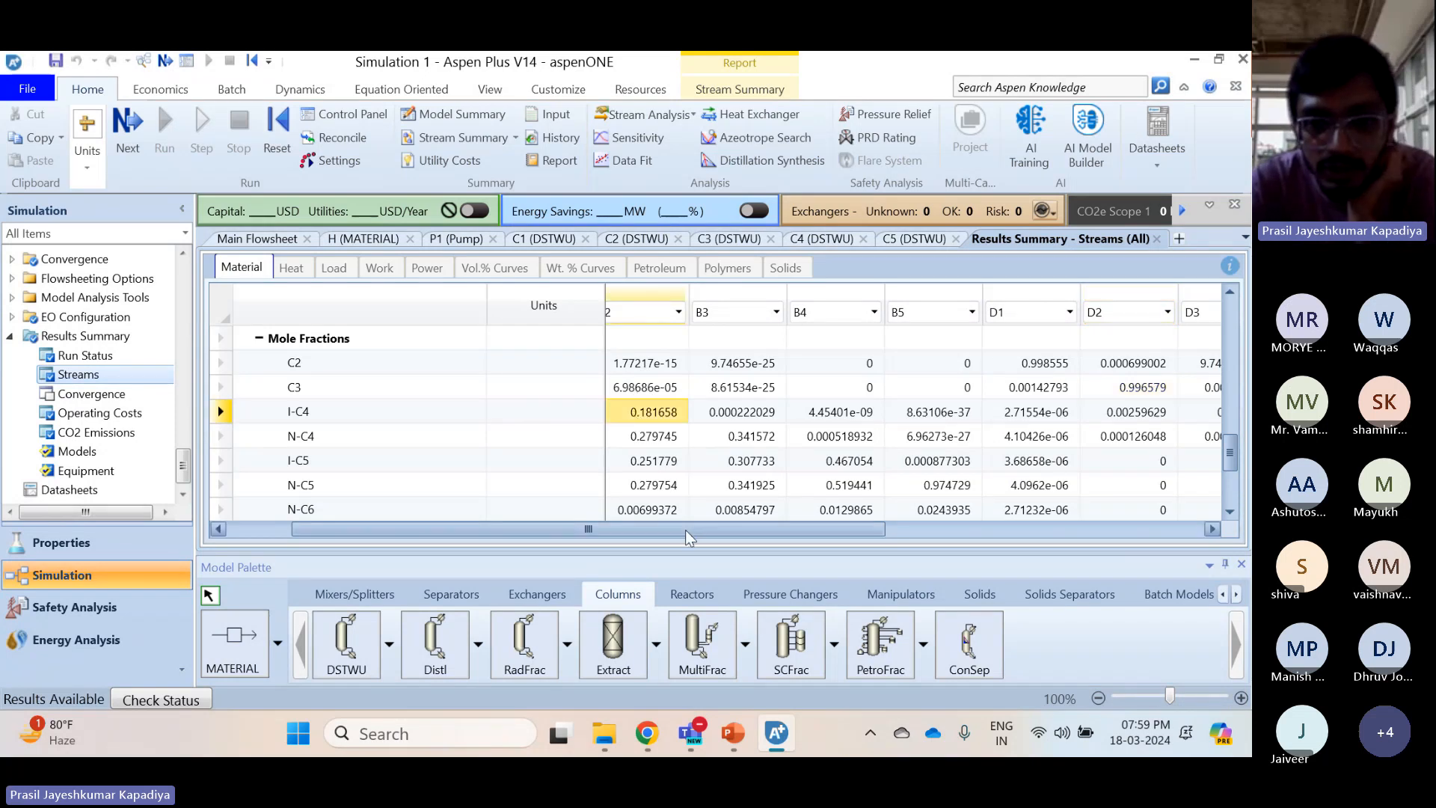
{"action": "left_click_drag", "start_coordinate": [693, 530], "coordinate": [883, 540]}
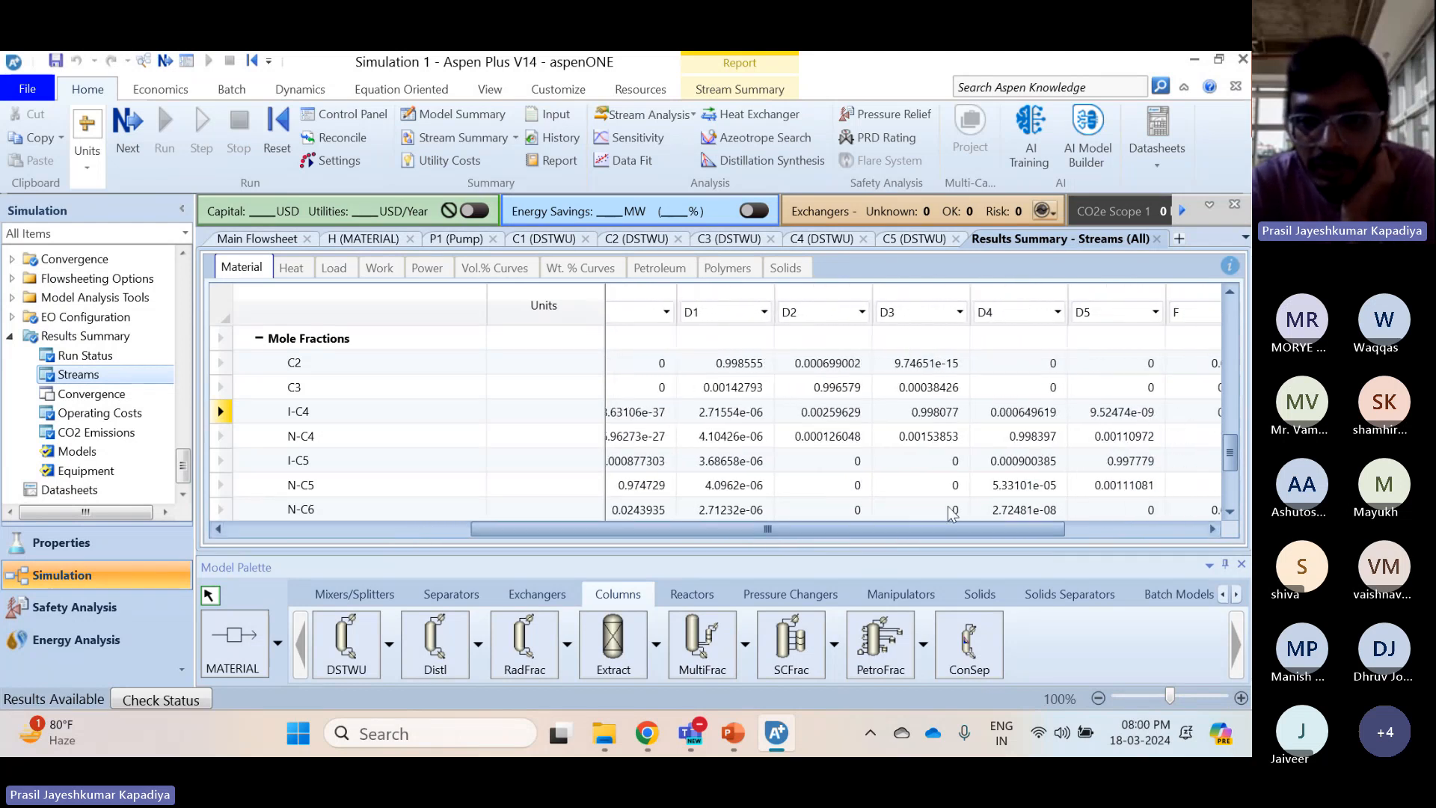
{"action": "left_click", "coordinate": [949, 416]}
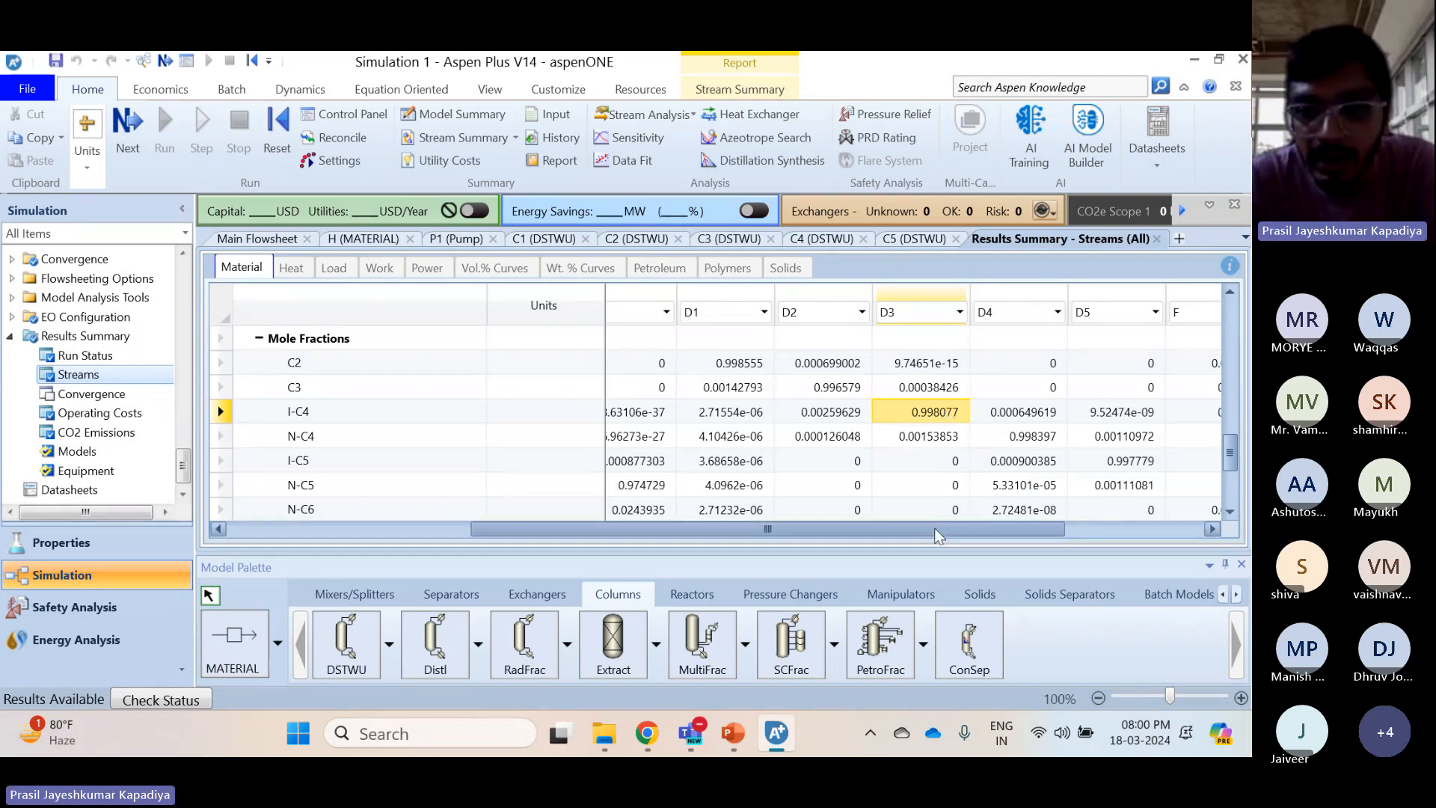
Examine the N-C4 to N-C6 mole fractions in bottoms B3 and the N-C4 mole fraction in distillate D4
{"action": "left_click_drag", "start_coordinate": [762, 529], "coordinate": [518, 529]}
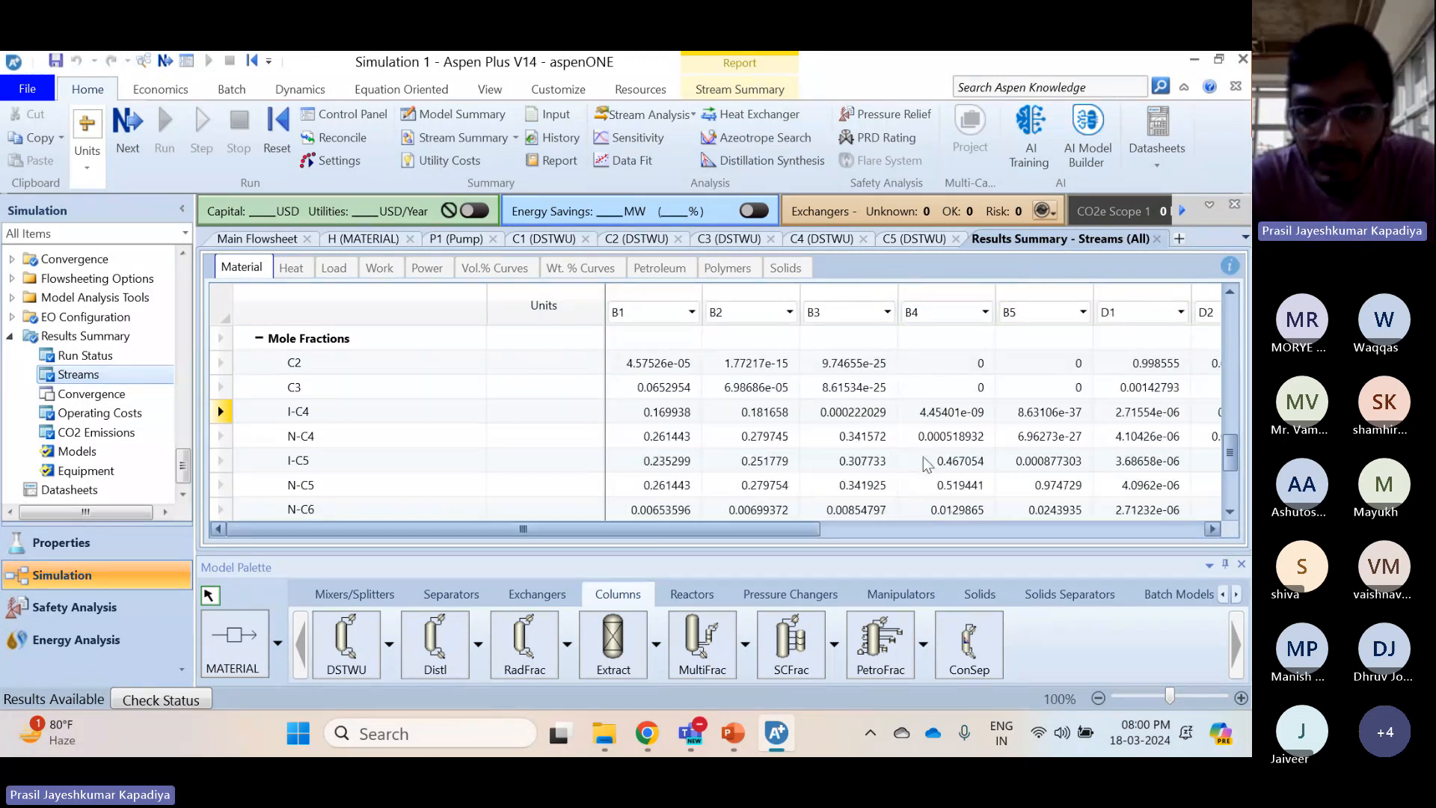
{"action": "left_click_drag", "start_coordinate": [864, 436], "coordinate": [864, 520]}
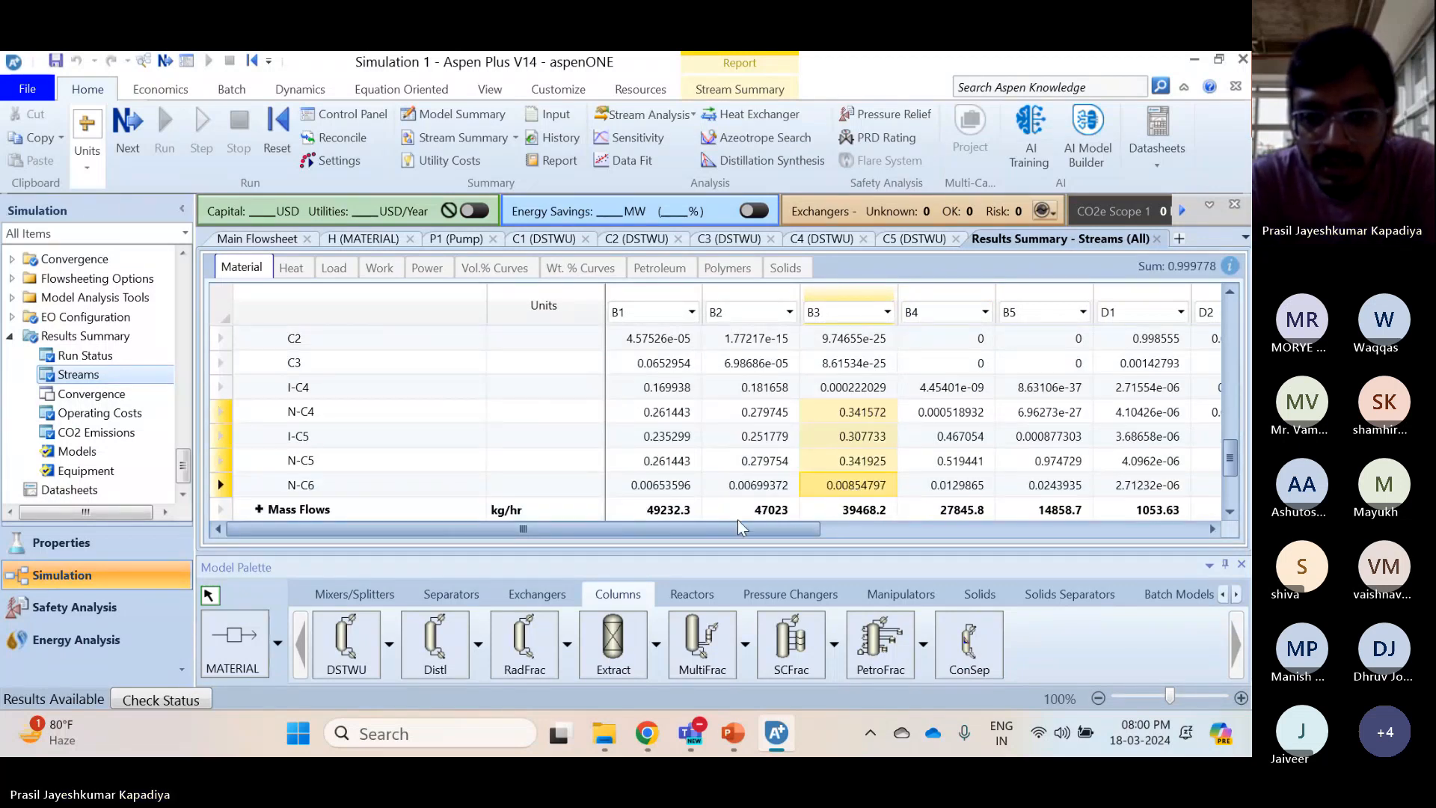
{"action": "left_click_drag", "start_coordinate": [718, 531], "coordinate": [913, 558]}
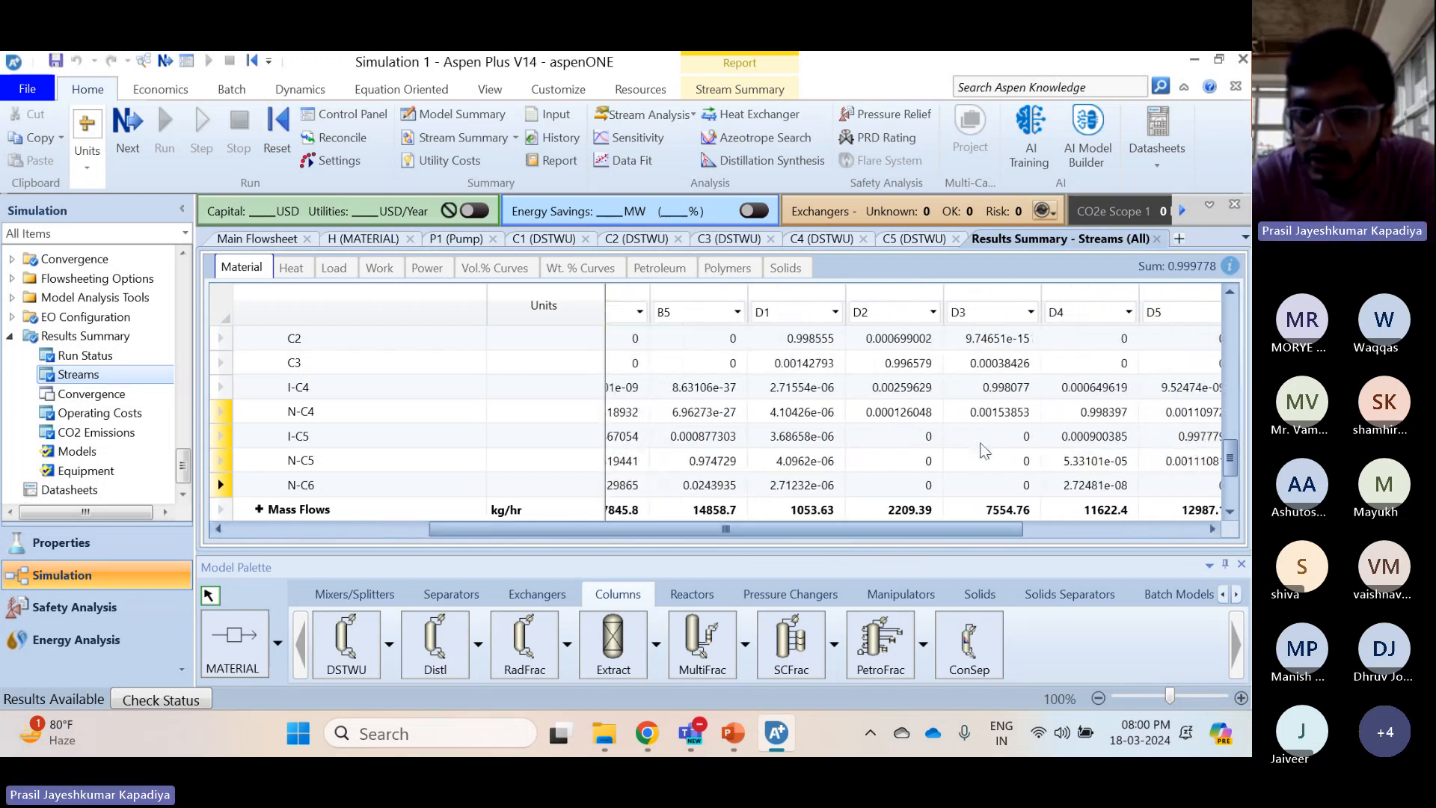
{"action": "scroll", "coordinate": [1138, 422], "scroll_direction": "up", "scroll_amount": 2}
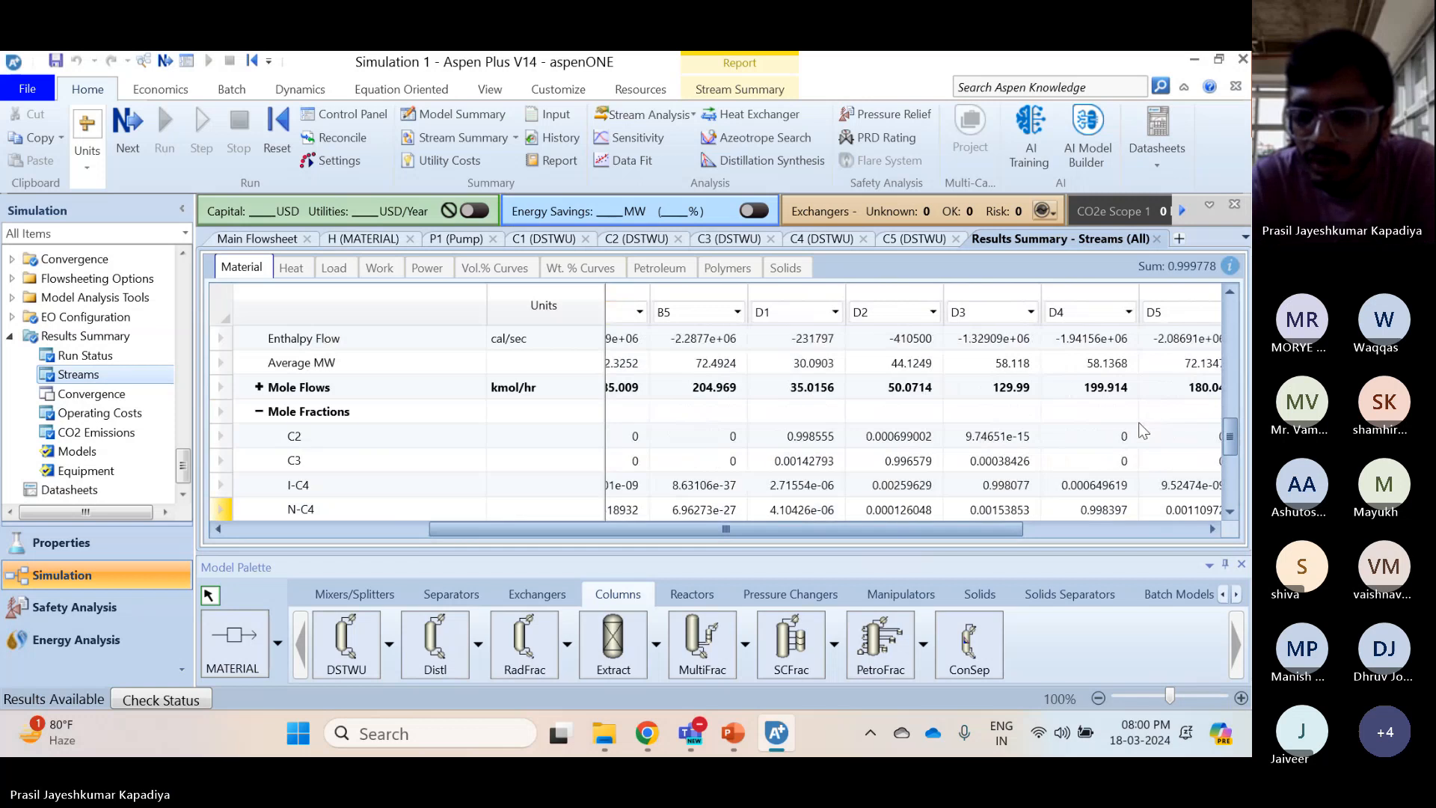
{"action": "scroll", "coordinate": [1094, 437], "scroll_direction": "down", "scroll_amount": 1}
{"action": "left_click", "coordinate": [1098, 439]}
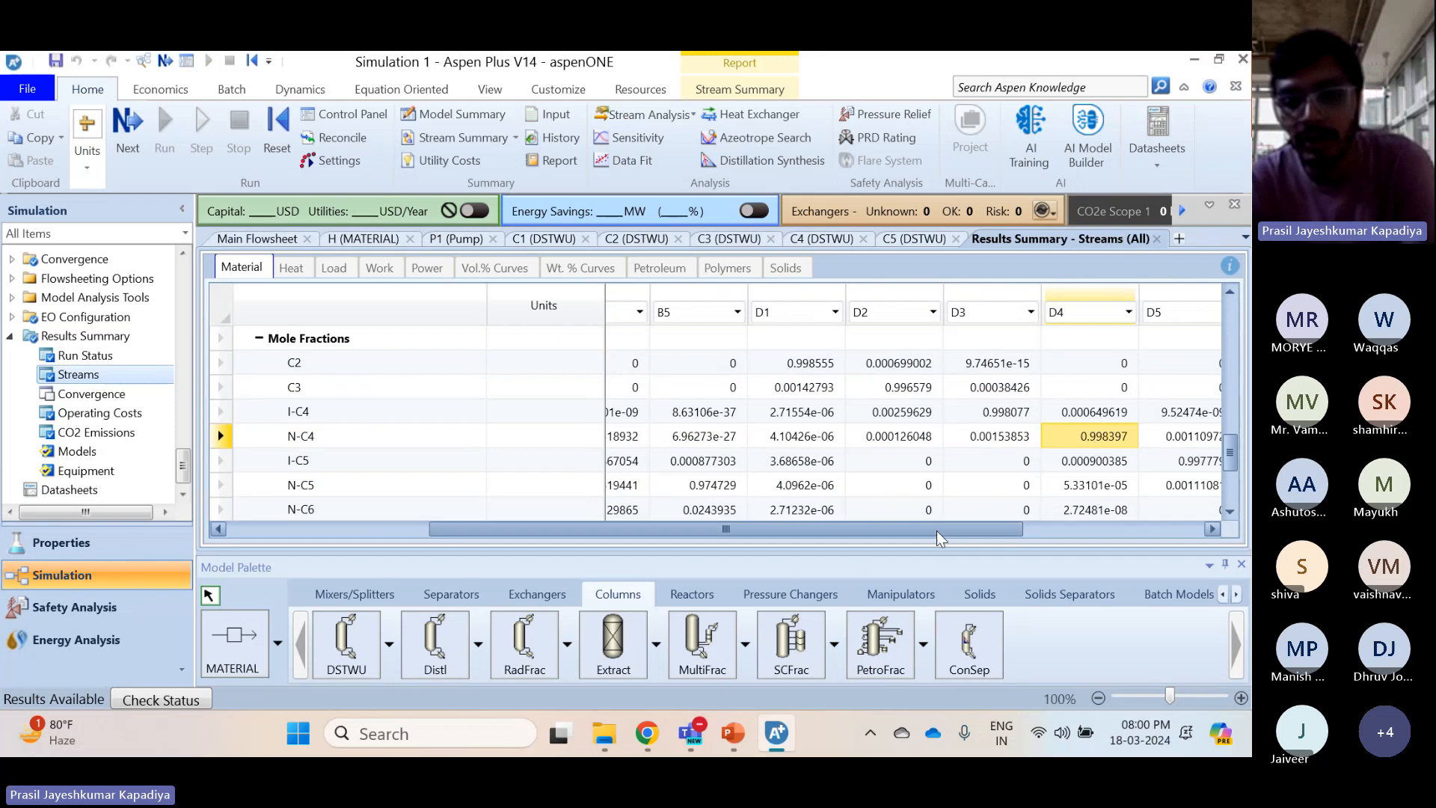
Check the I-C5 and N-C6 mole fractions in column C4's bottoms stream B4
{"action": "left_click_drag", "start_coordinate": [941, 529], "coordinate": [750, 537]}
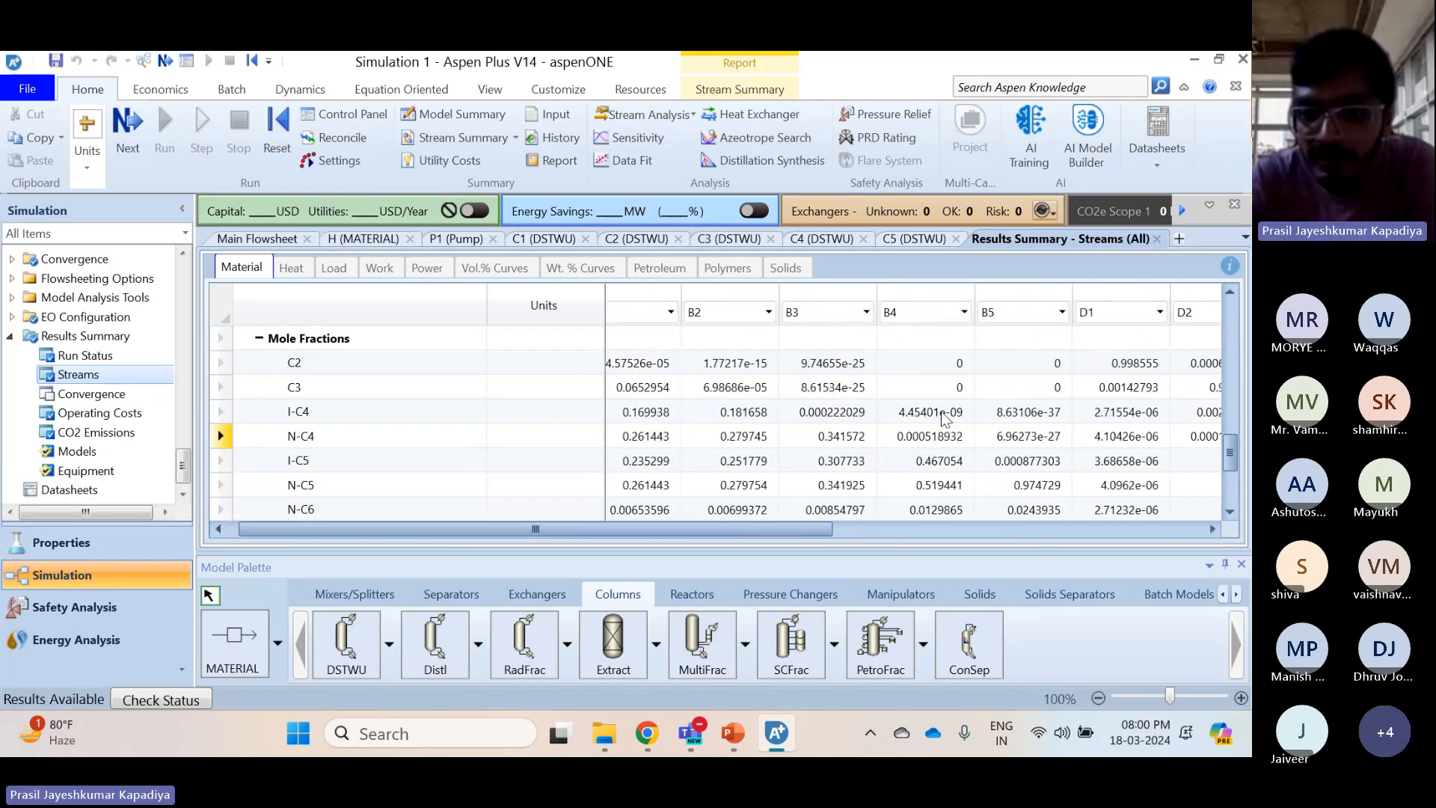
{"action": "scroll", "coordinate": [947, 428], "scroll_direction": "down", "scroll_amount": 1}
{"action": "left_click", "coordinate": [947, 432]}
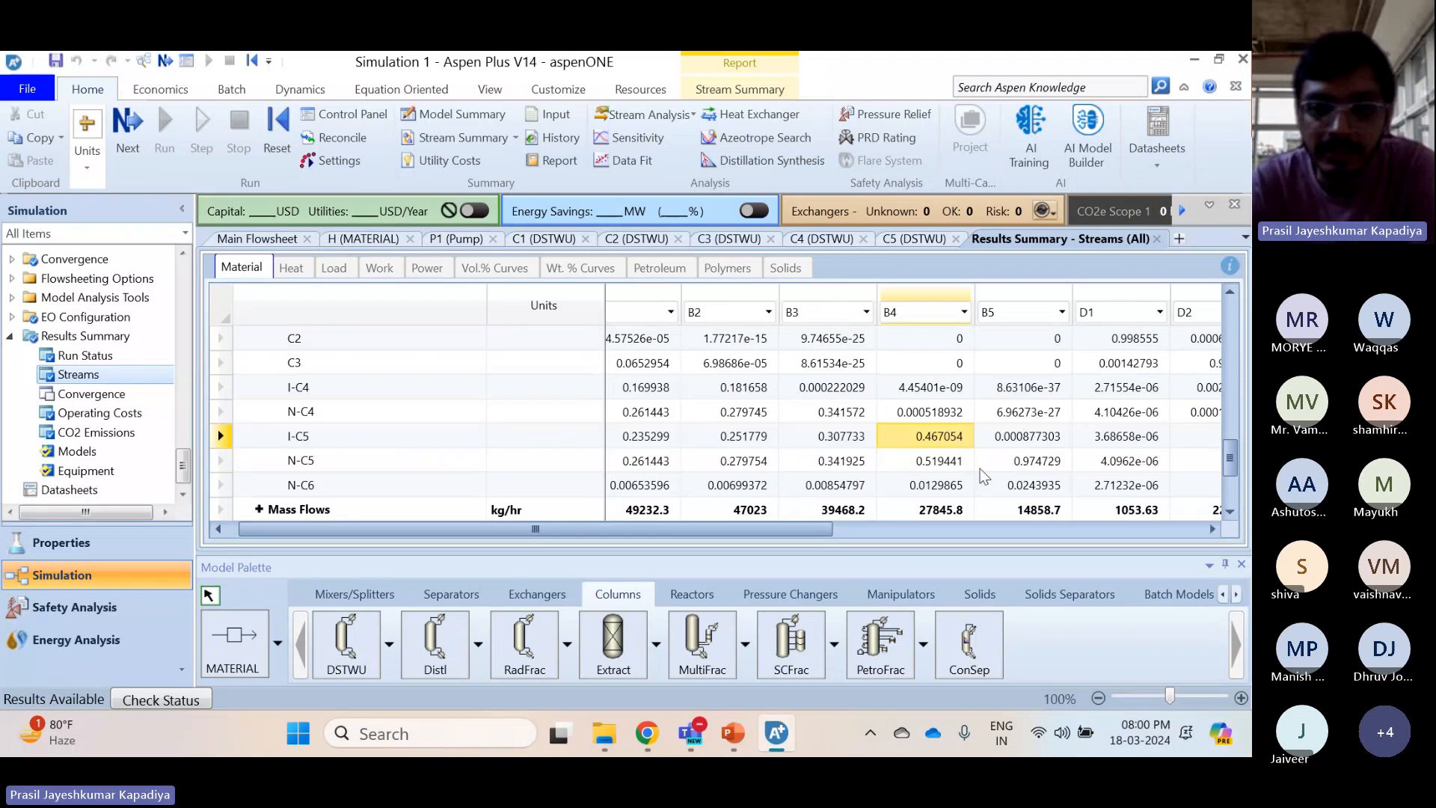
{"action": "left_click", "coordinate": [939, 486]}
Examine the I-C5 mole fraction in distillate D5 and the N-C5 and N-C6 mole fractions in bottoms B5
{"action": "left_click_drag", "start_coordinate": [630, 530], "coordinate": [1005, 558]}
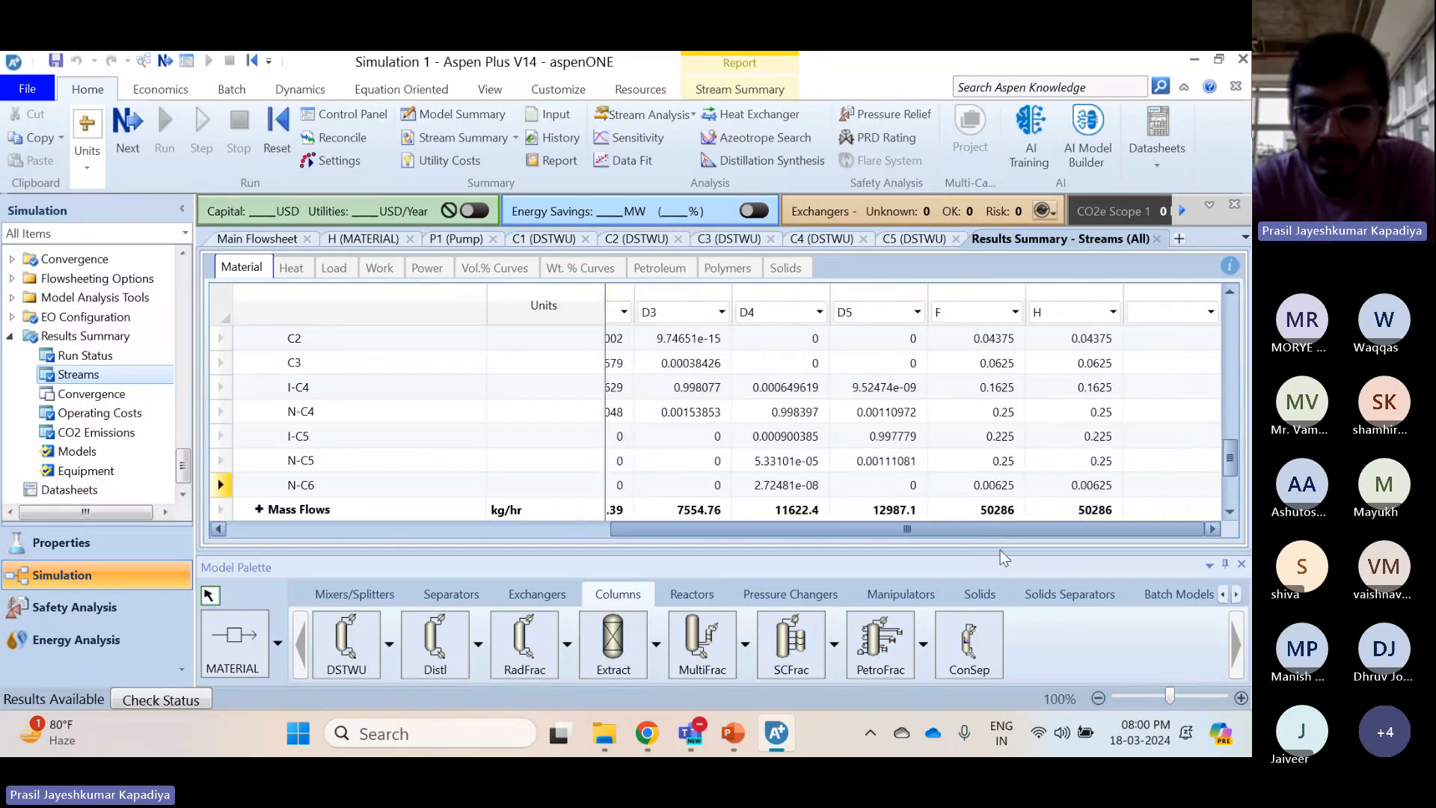
{"action": "left_click", "coordinate": [861, 440]}
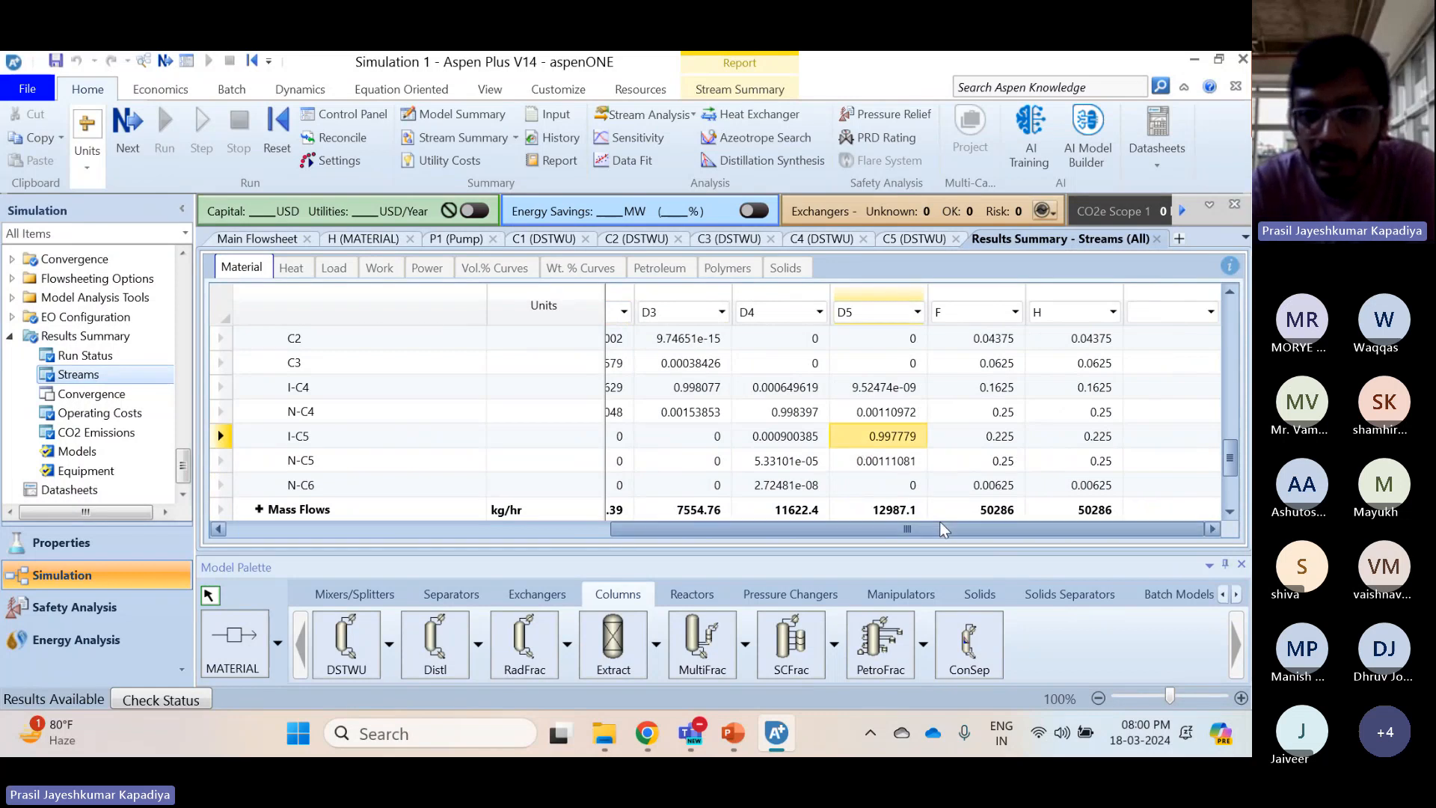
{"action": "left_click_drag", "start_coordinate": [939, 529], "coordinate": [702, 532]}
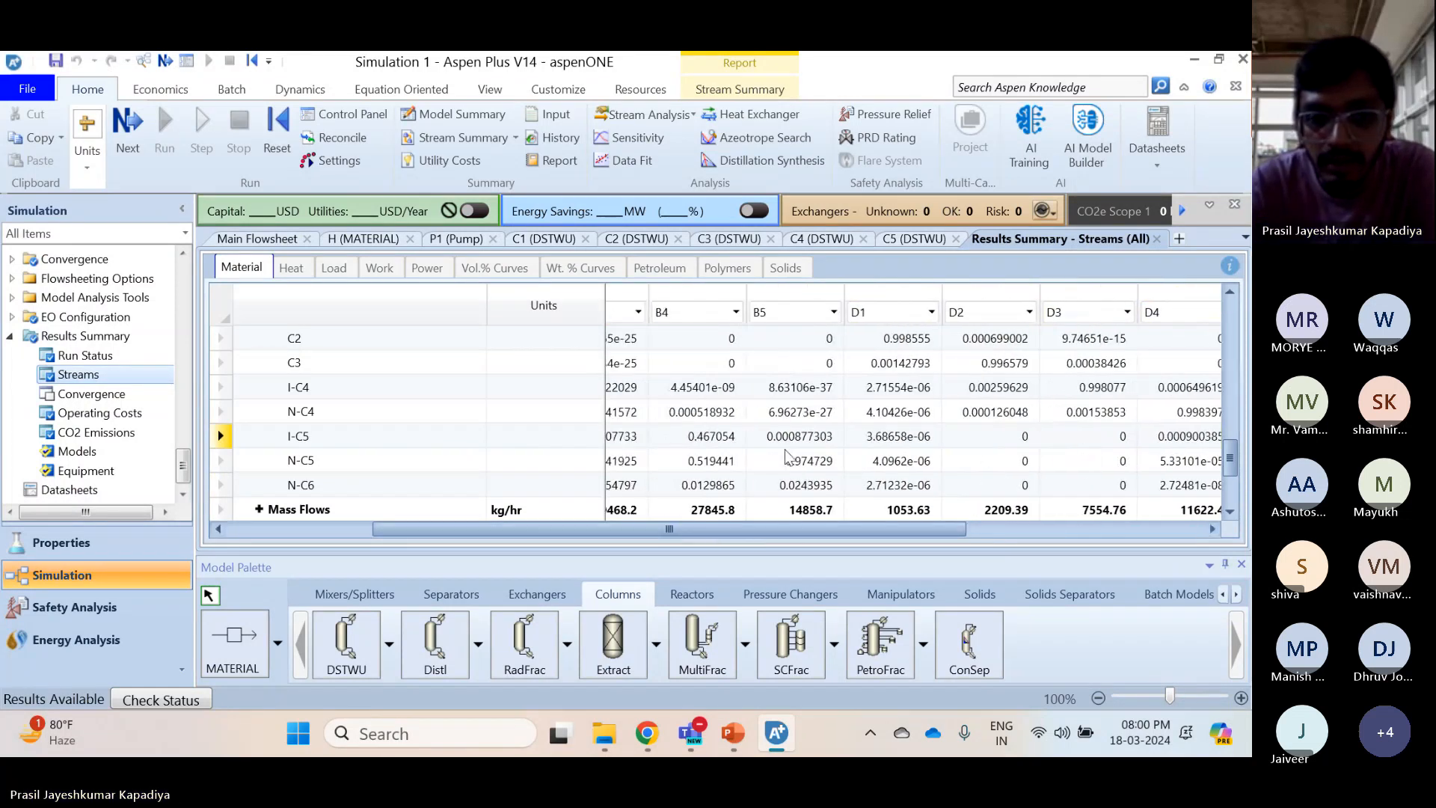
{"action": "left_click", "coordinate": [833, 467]}
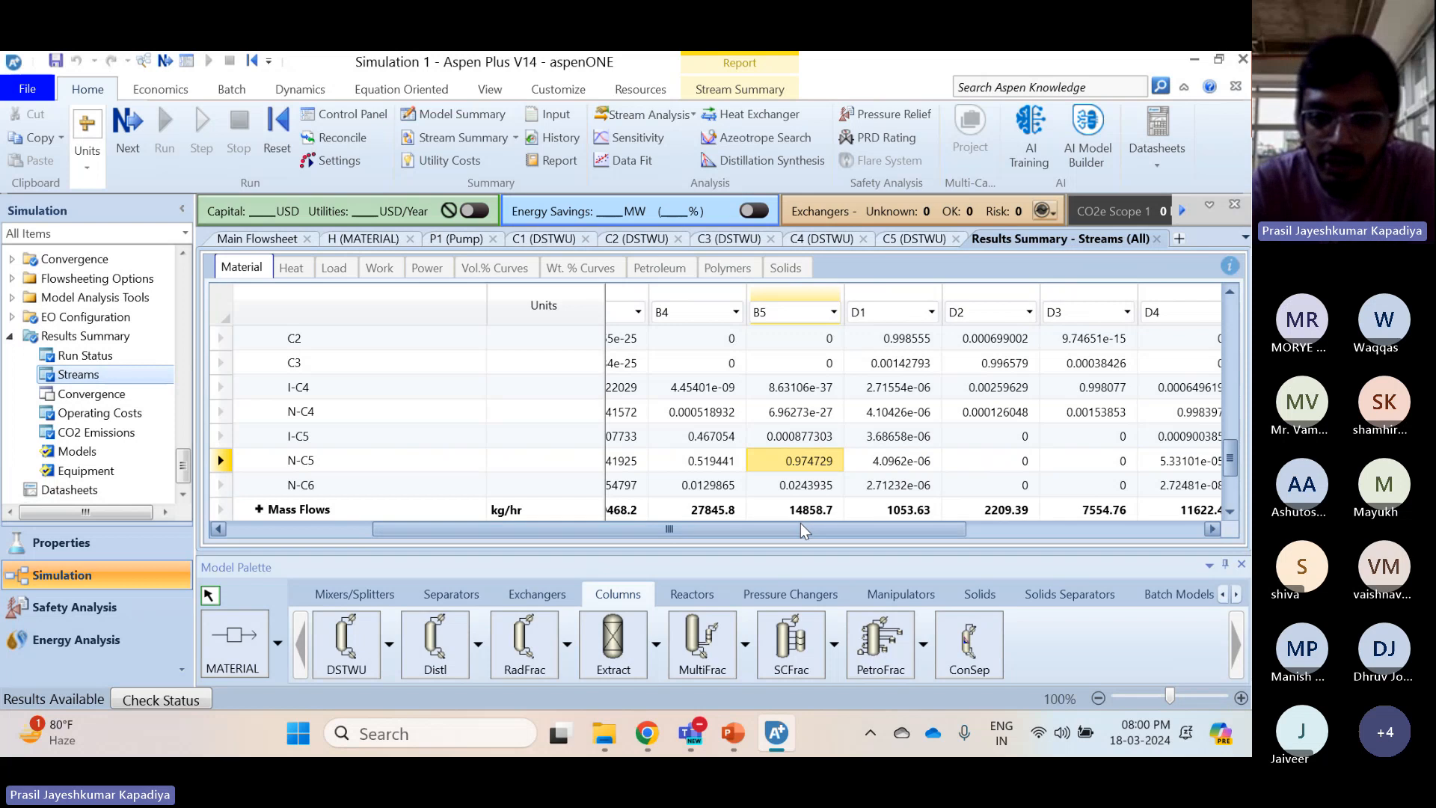
{"action": "left_click", "coordinate": [221, 484]}
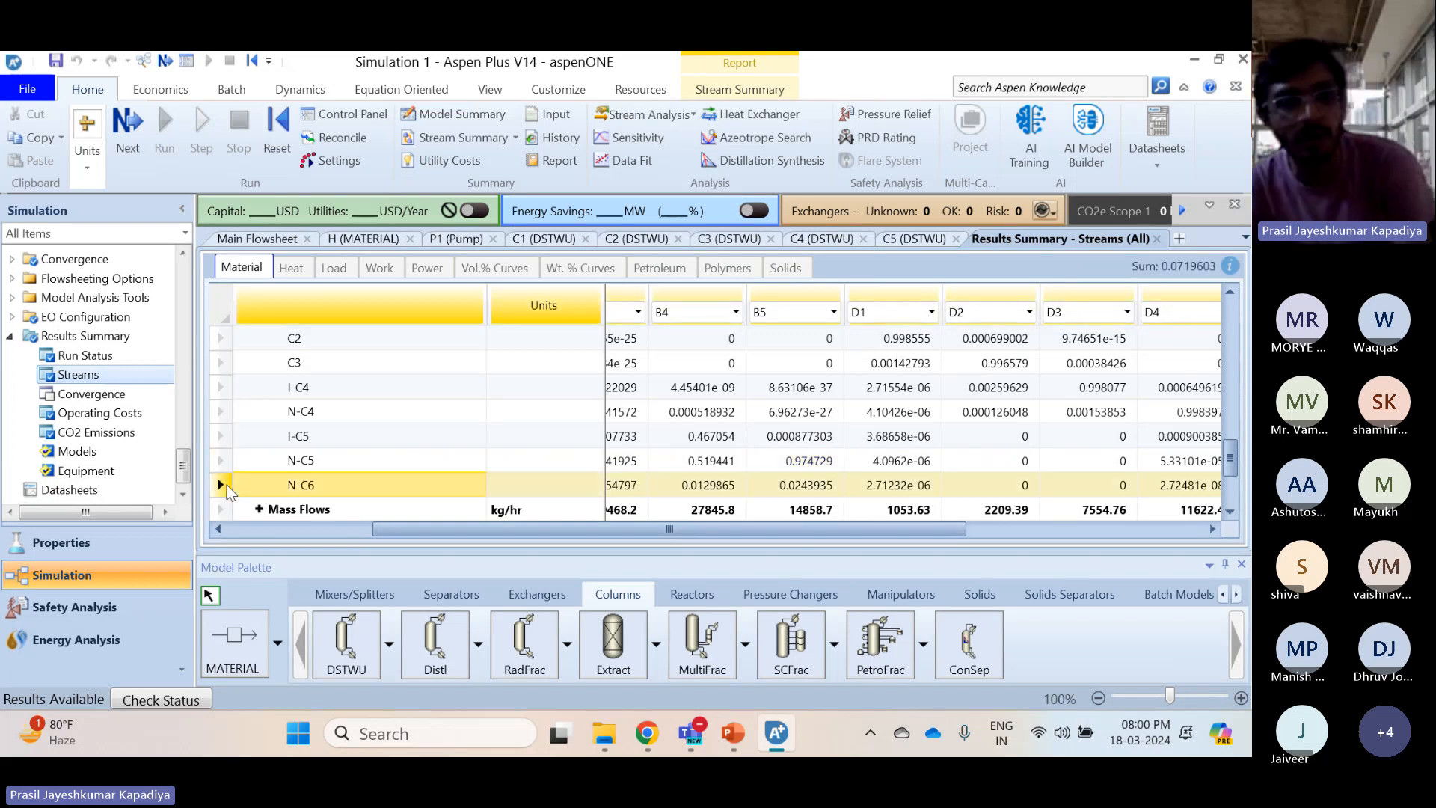
{"action": "left_click", "coordinate": [823, 465]}
{"action": "left_click", "coordinate": [823, 484]}
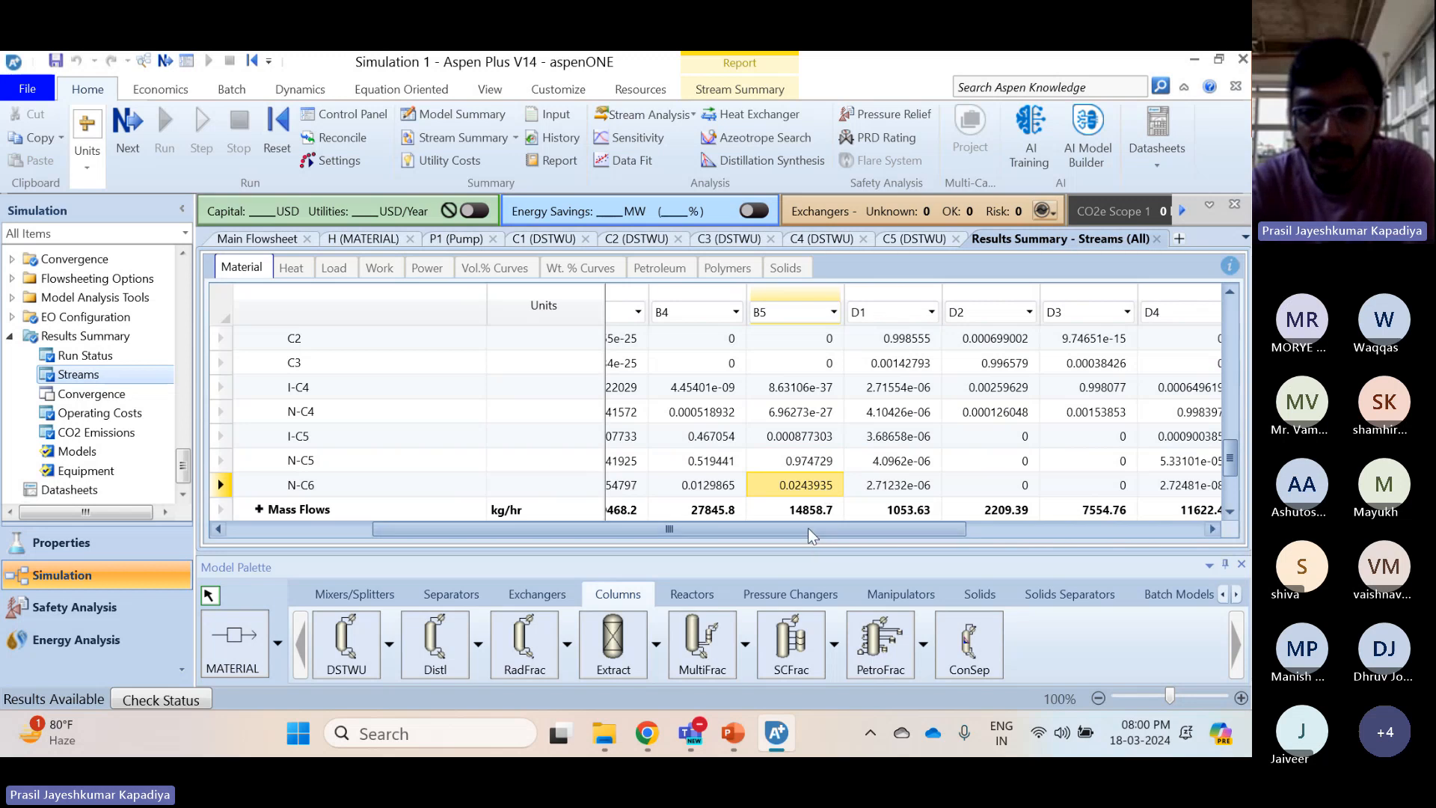
{"action": "left_click_drag", "start_coordinate": [683, 532], "coordinate": [567, 550]}
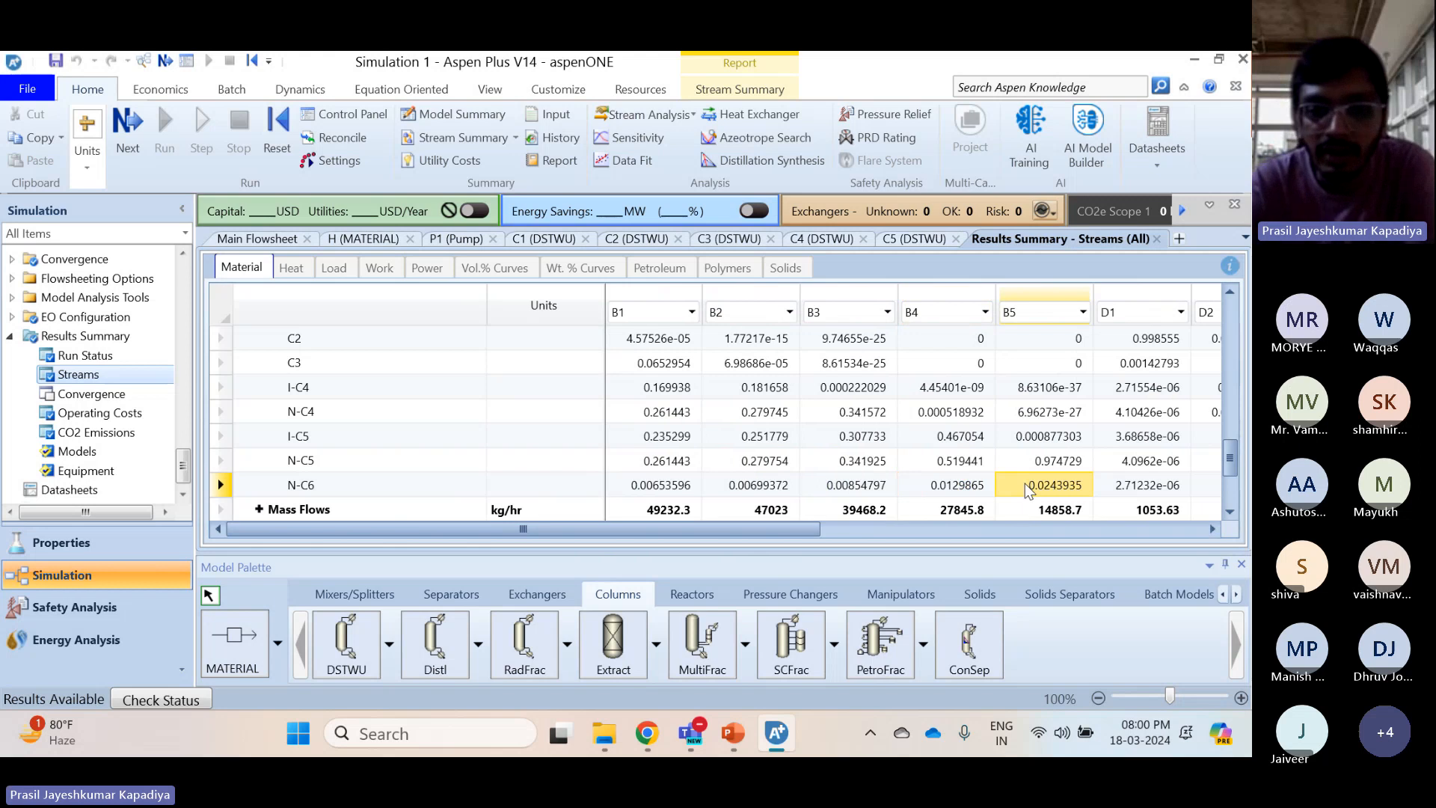
{"action": "mouse_move", "coordinate": [694, 740]}
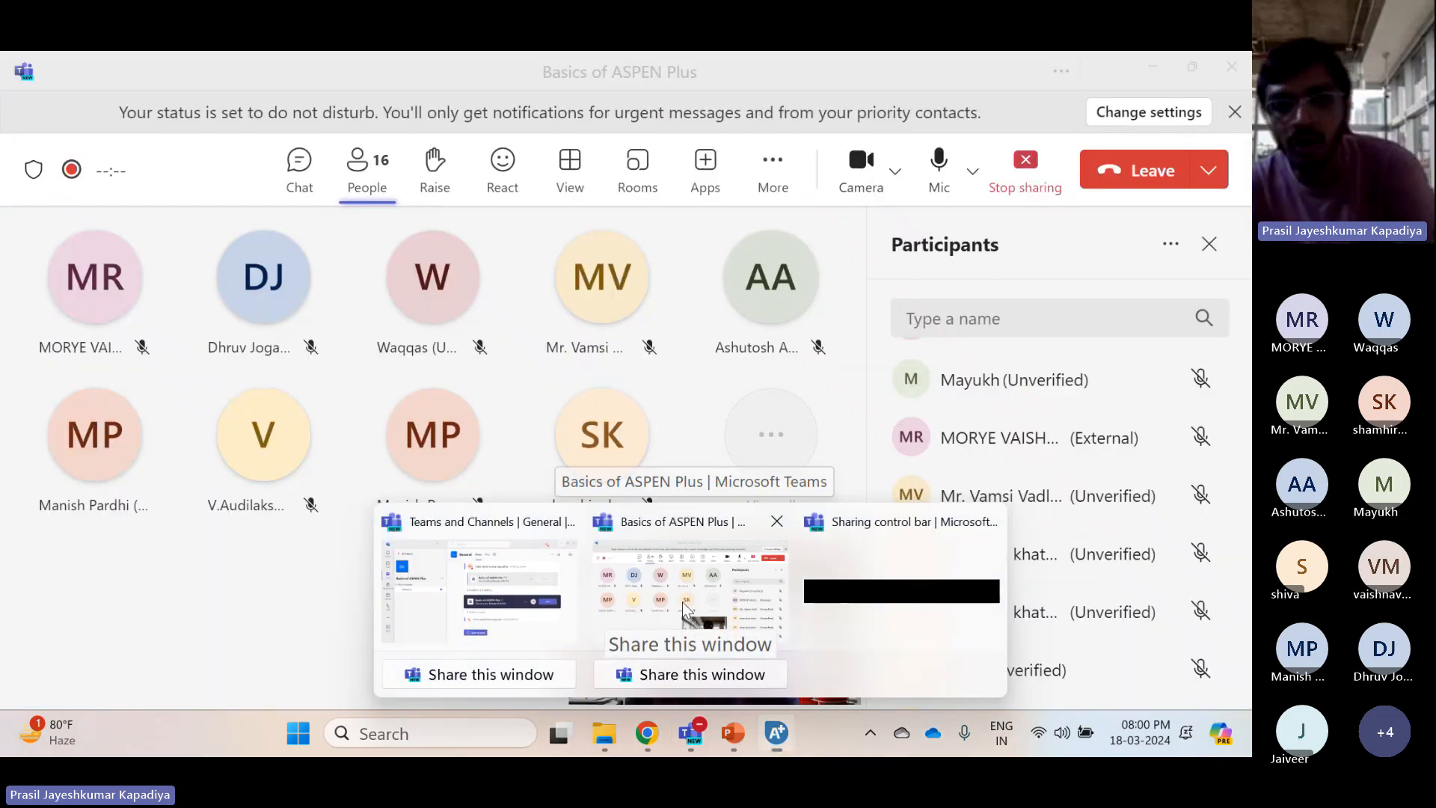
{"action": "left_click", "coordinate": [683, 606]}
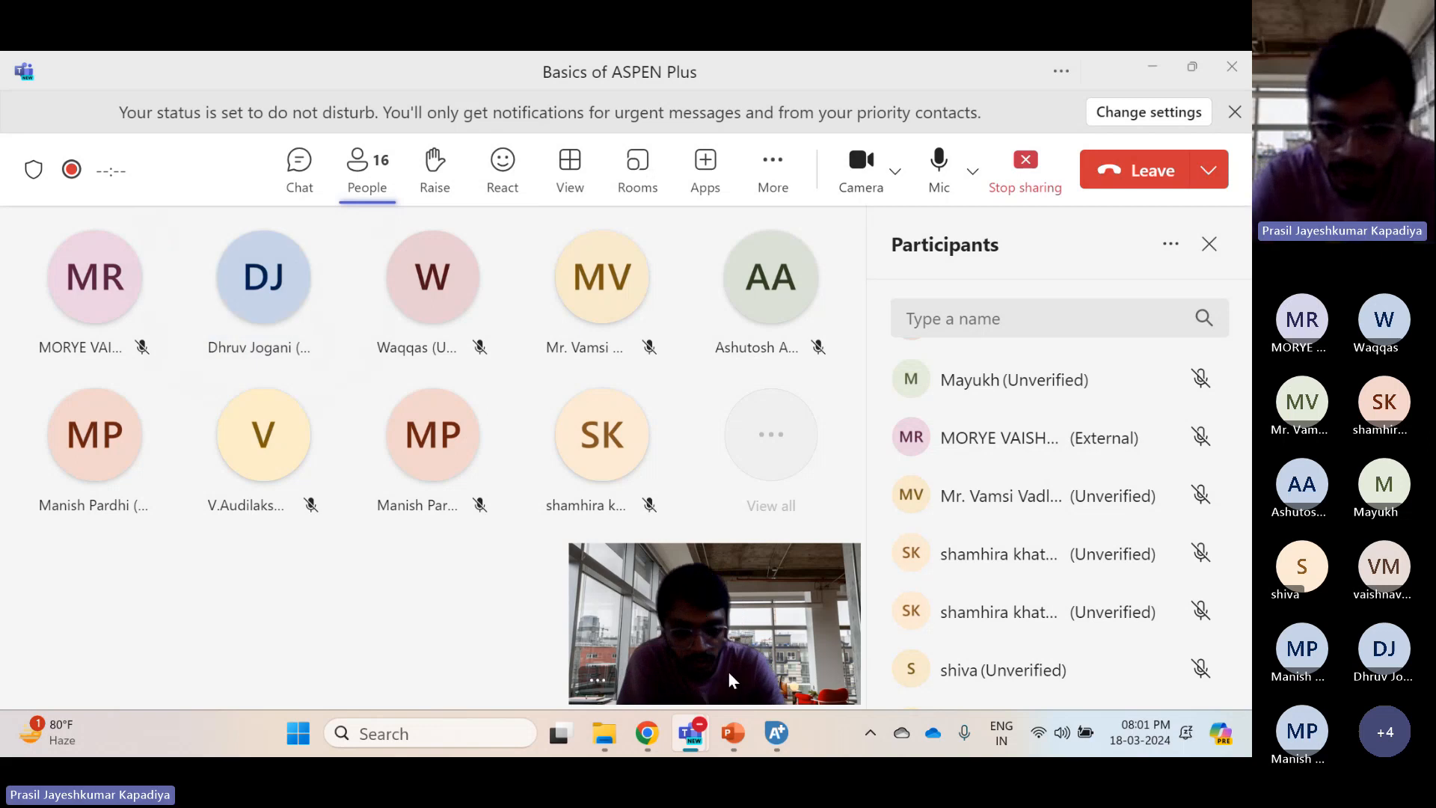
{"action": "mouse_move", "coordinate": [774, 731]}
{"action": "left_click", "coordinate": [778, 644]}
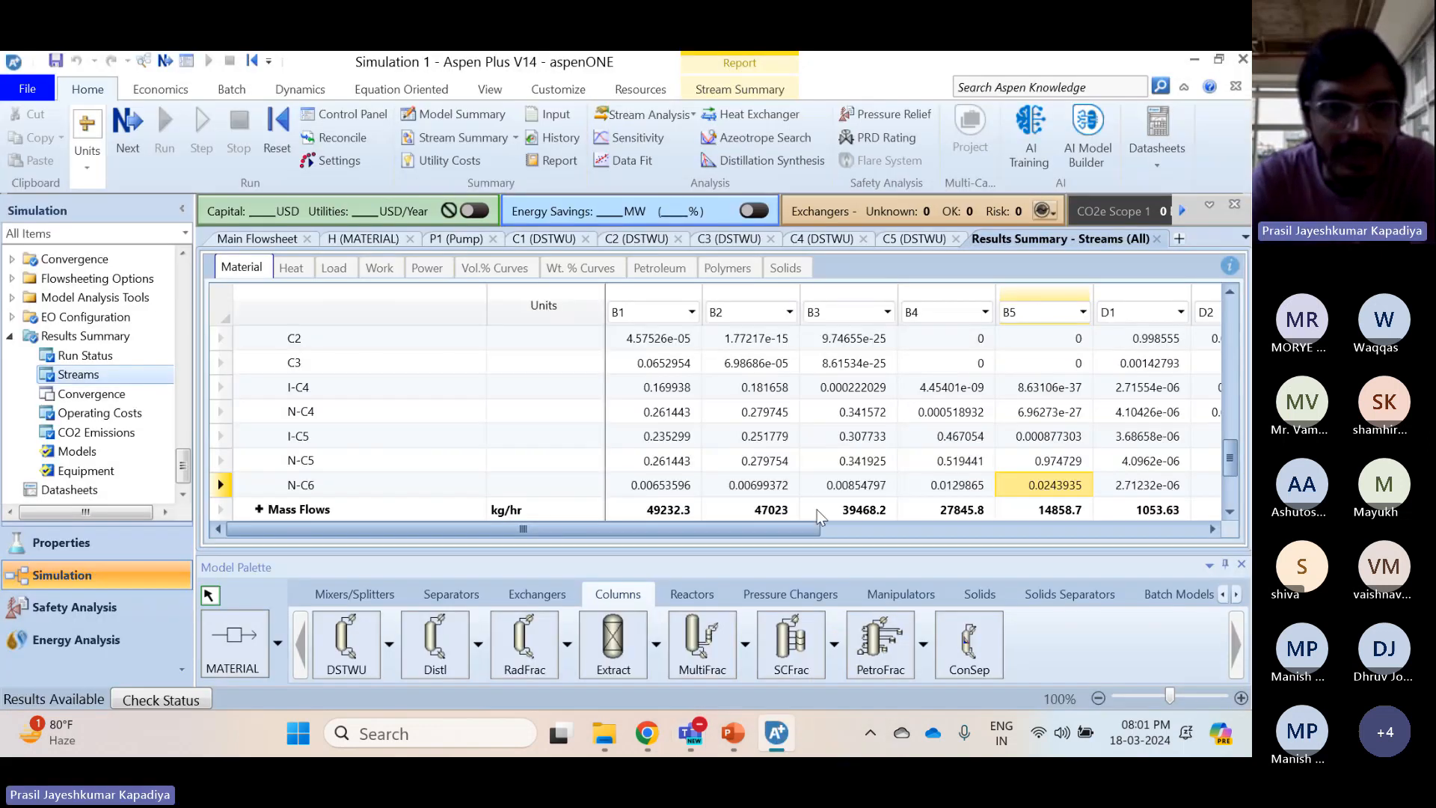
Review the five-column flowsheet and return to the mole fractions in the stream results
{"action": "left_click", "coordinate": [238, 239]}
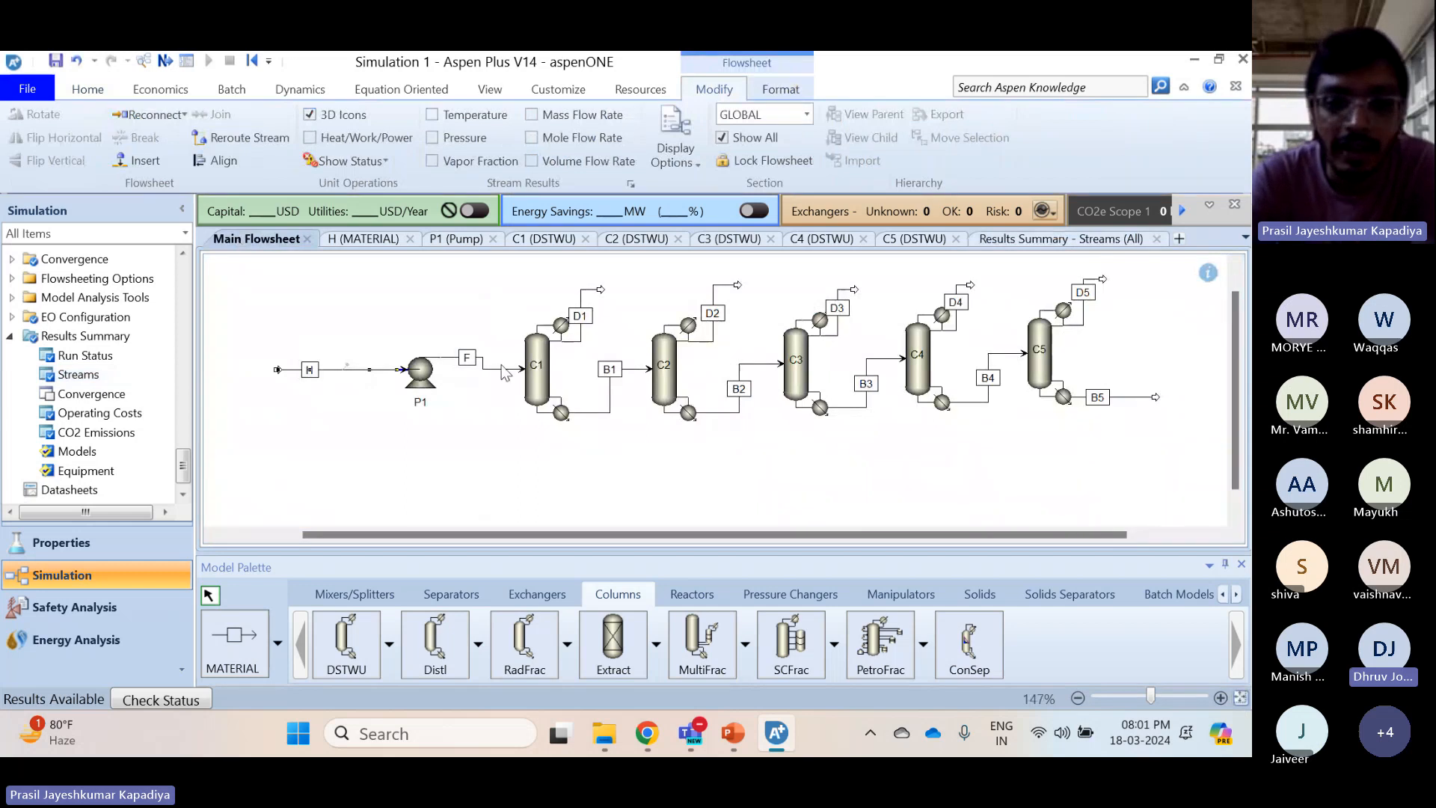
{"action": "left_click", "coordinate": [1096, 239]}
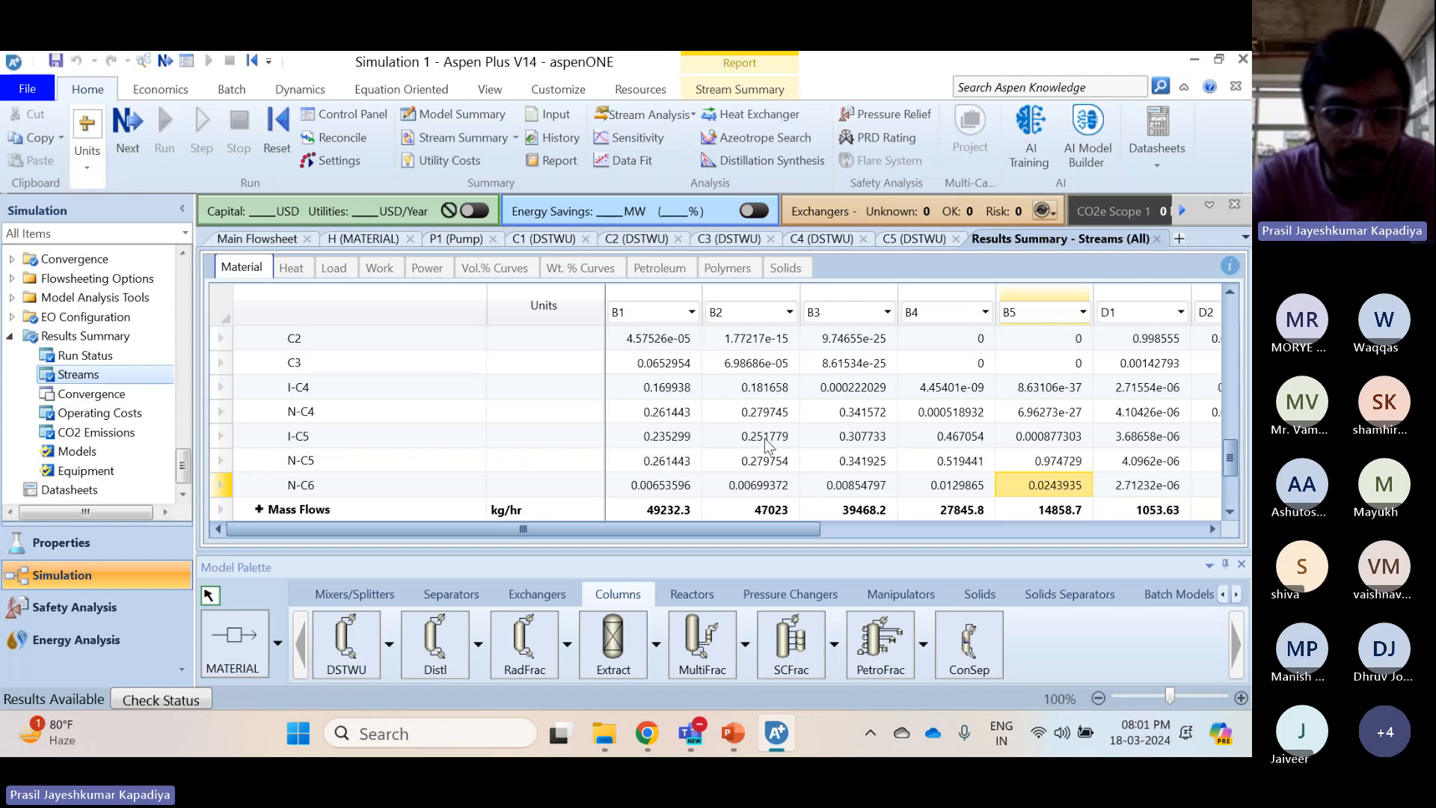
{"action": "scroll", "coordinate": [766, 445], "scroll_direction": "up", "scroll_amount": 1}
{"action": "scroll", "coordinate": [766, 445], "scroll_direction": "down", "scroll_amount": 1}
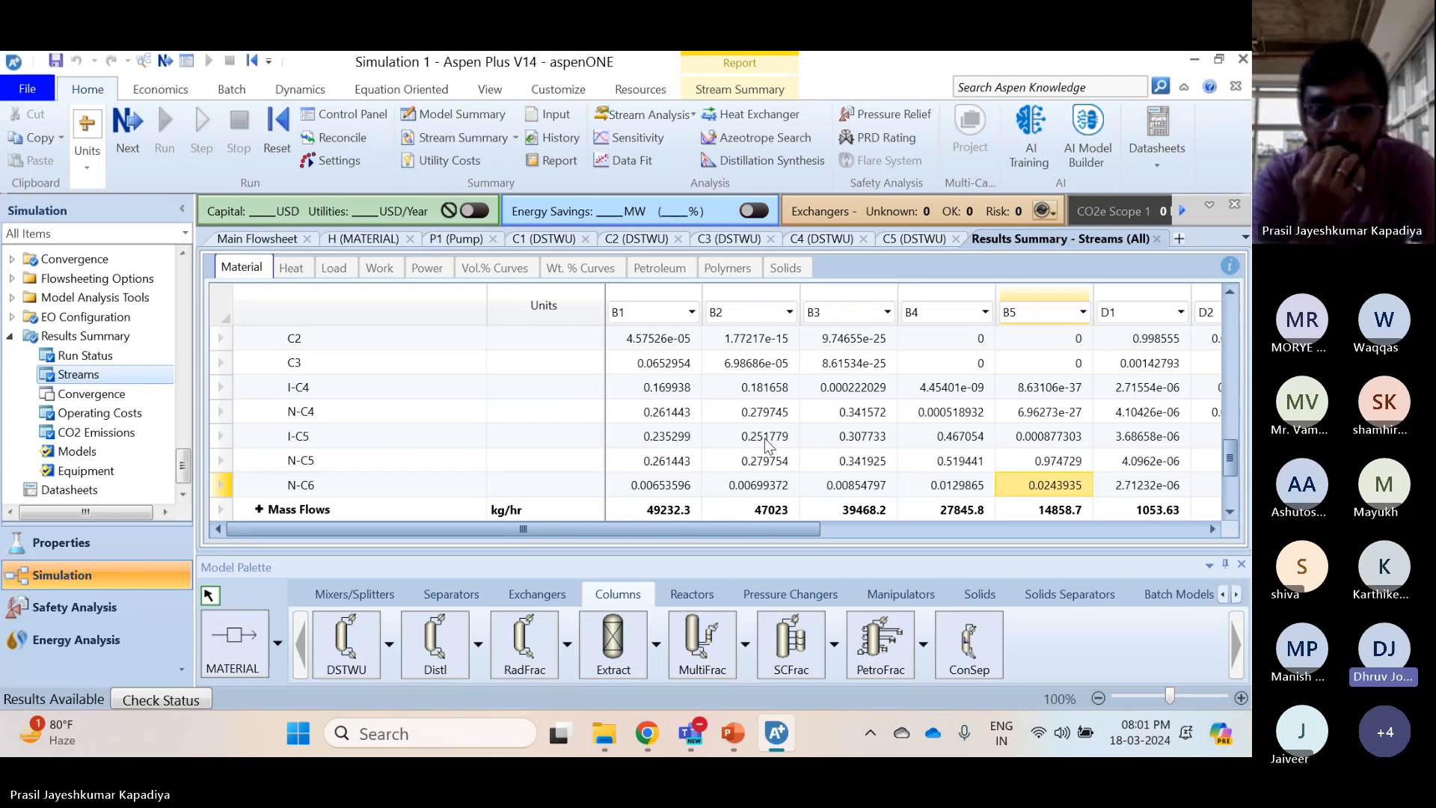
Review column C1's pressures and key component recoveries, and return to the main flowsheet
{"action": "left_click", "coordinate": [271, 230]}
{"action": "left_click", "coordinate": [552, 388]}
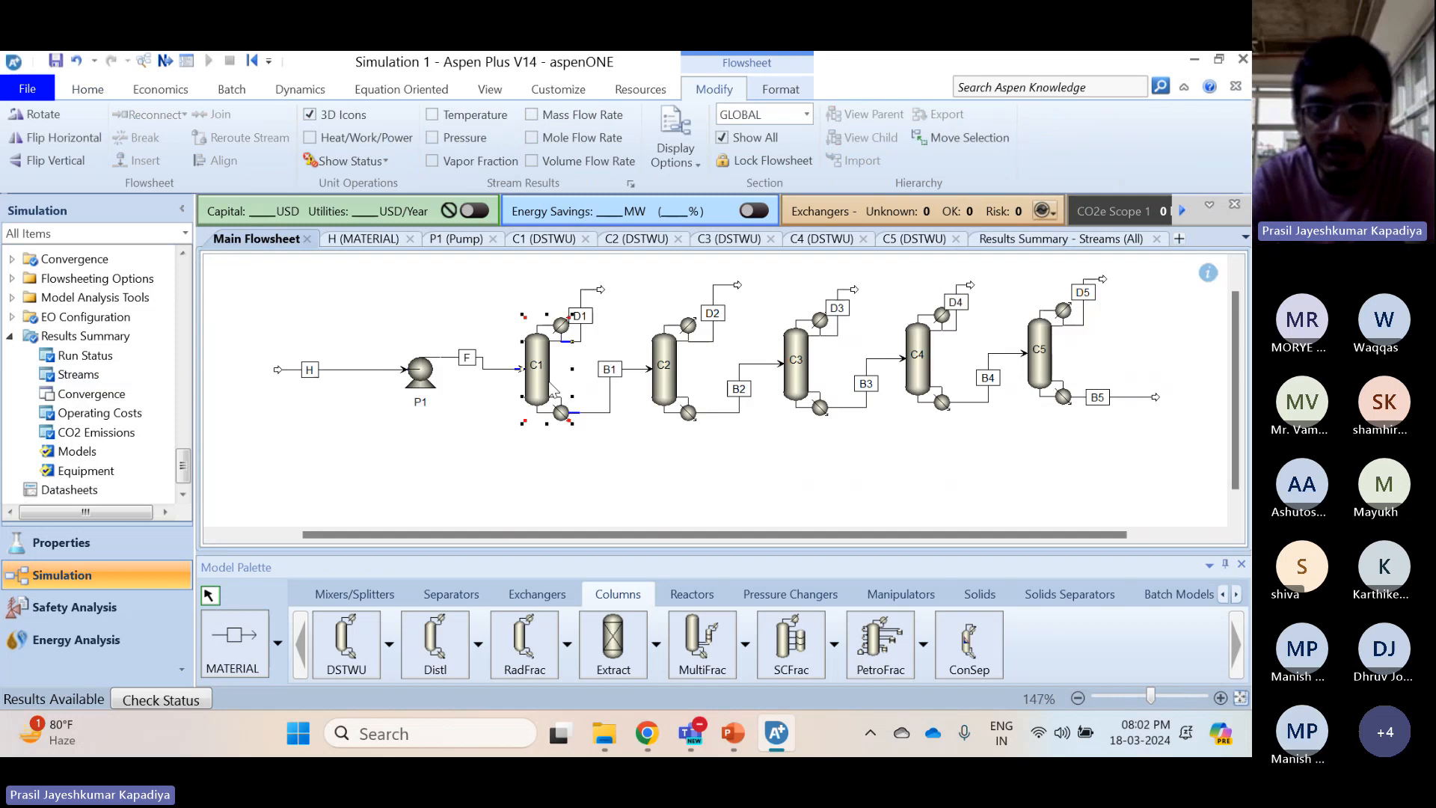
{"action": "double_click", "coordinate": [554, 390]}
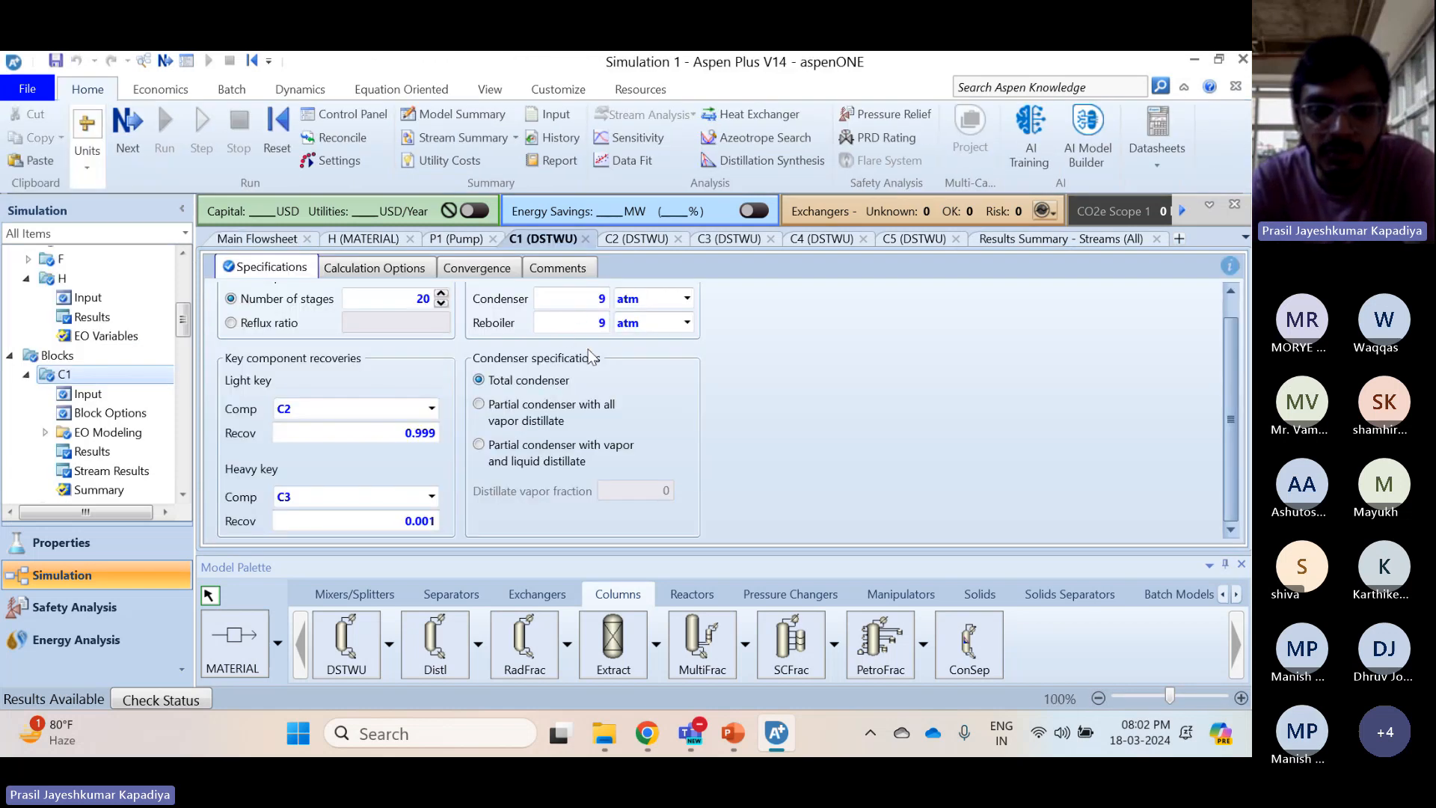
{"action": "left_click", "coordinate": [219, 241]}
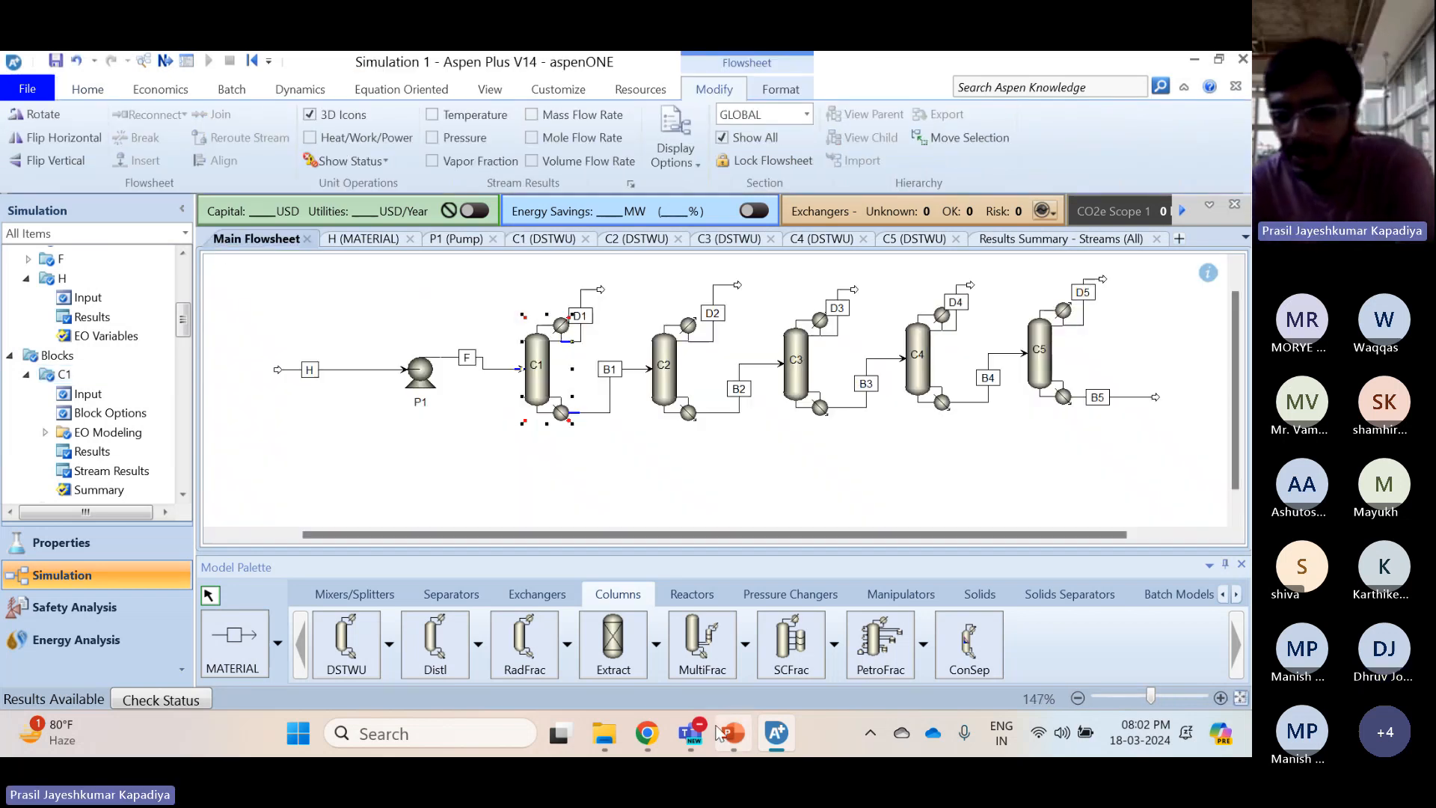
Examine column C1's results summary from reflux ratio and minimum number of stages to the temperatures, and close it
{"action": "left_click", "coordinate": [578, 525]}
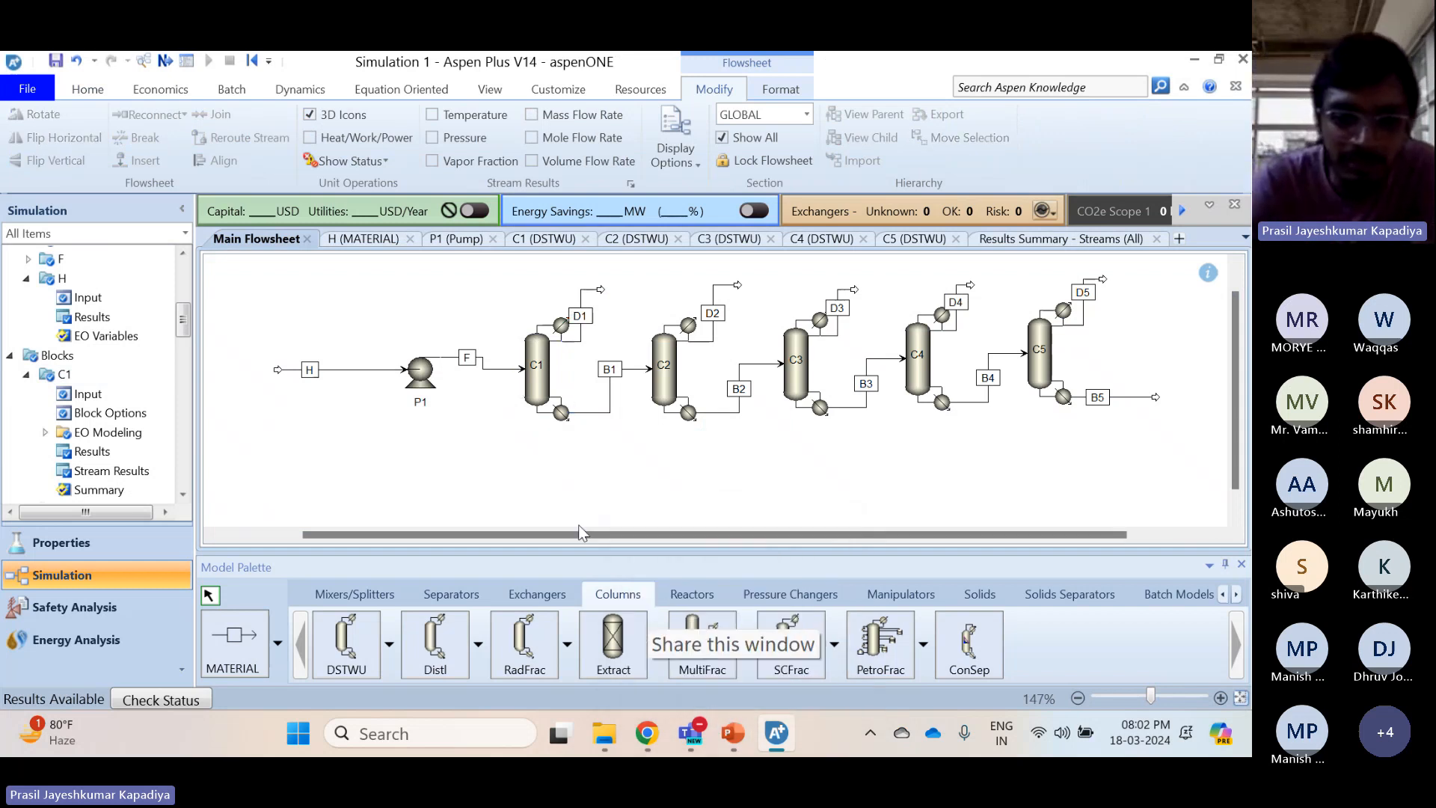
{"action": "left_click_drag", "start_coordinate": [580, 531], "coordinate": [575, 572]}
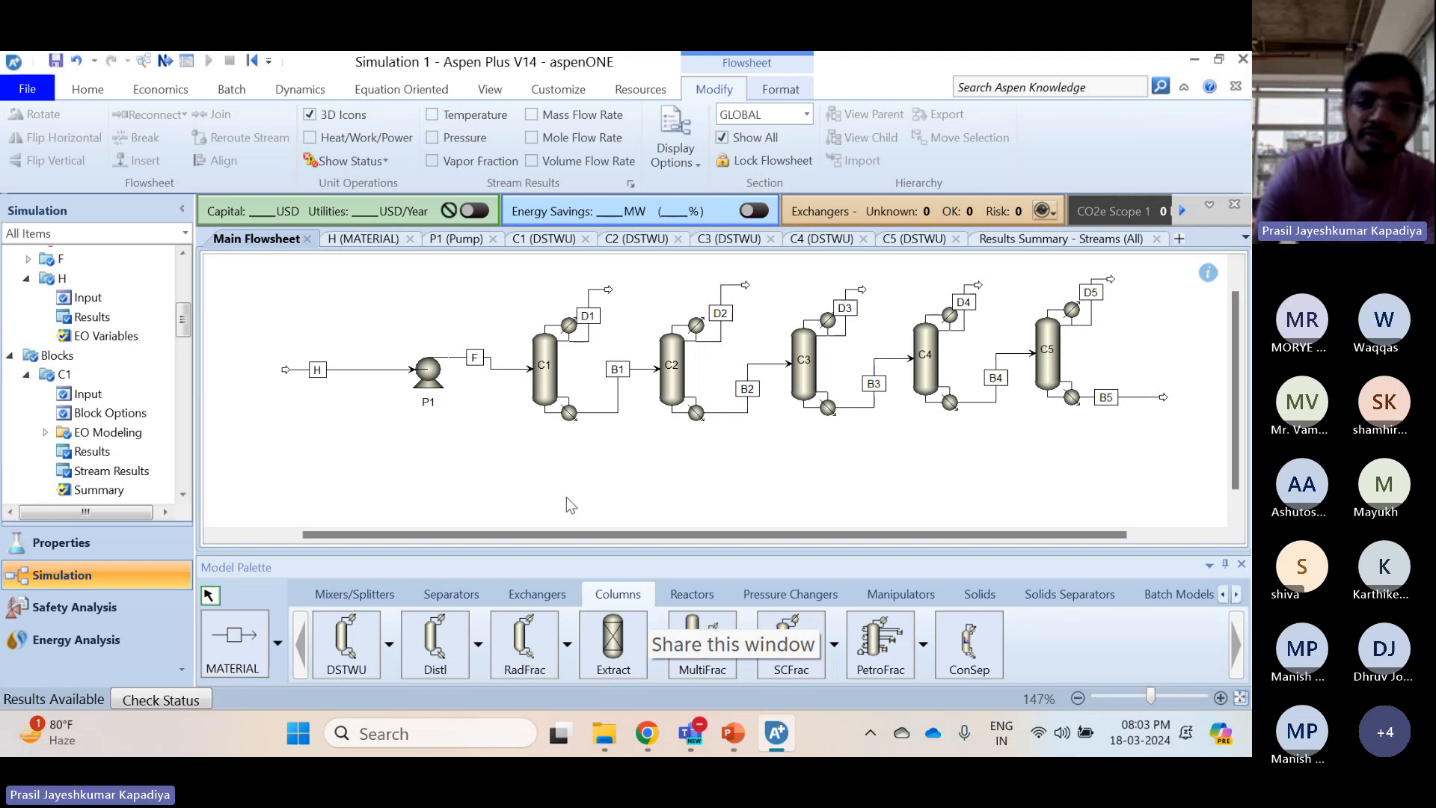
{"action": "left_click", "coordinate": [543, 388]}
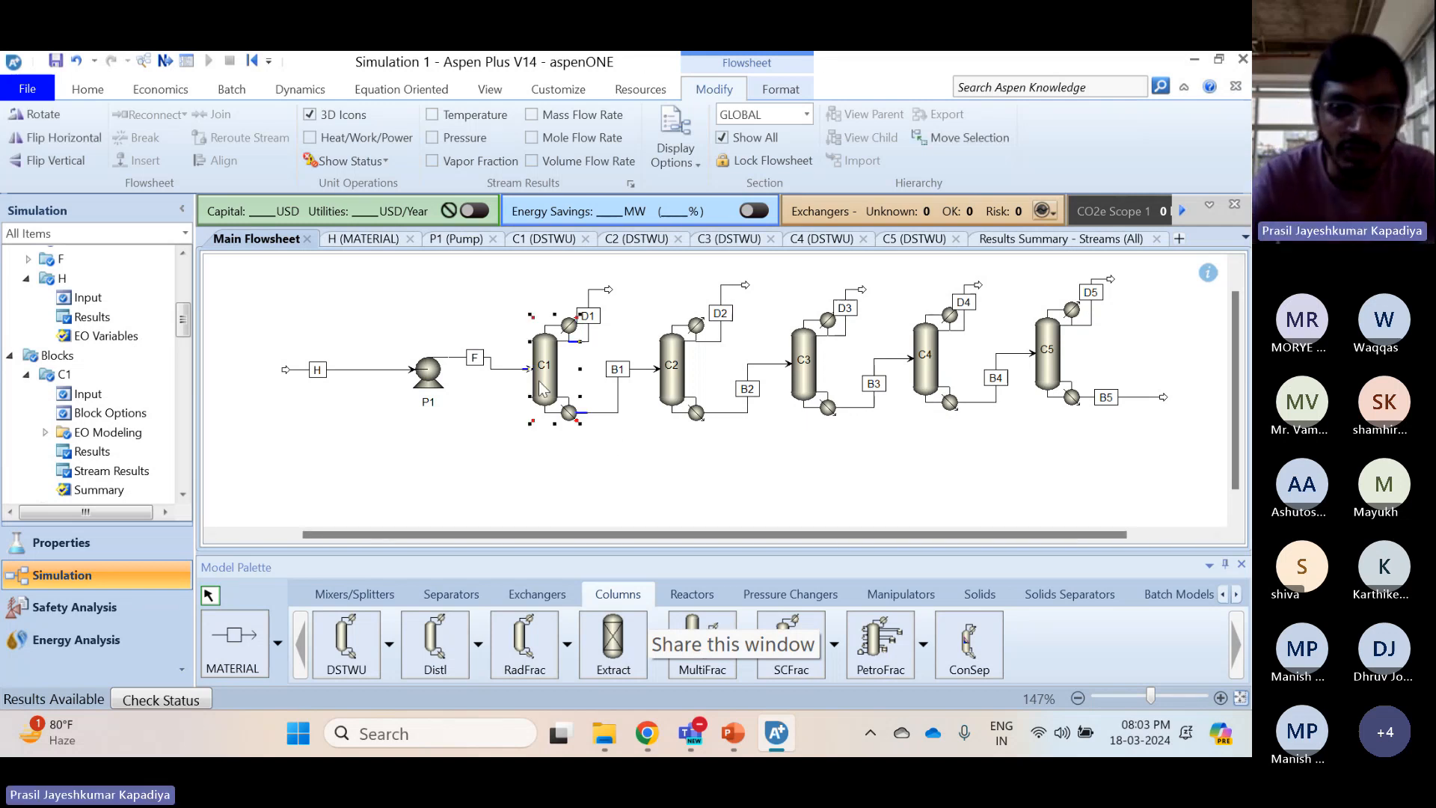
{"action": "right_click", "coordinate": [543, 387]}
{"action": "left_click", "coordinate": [662, 356]}
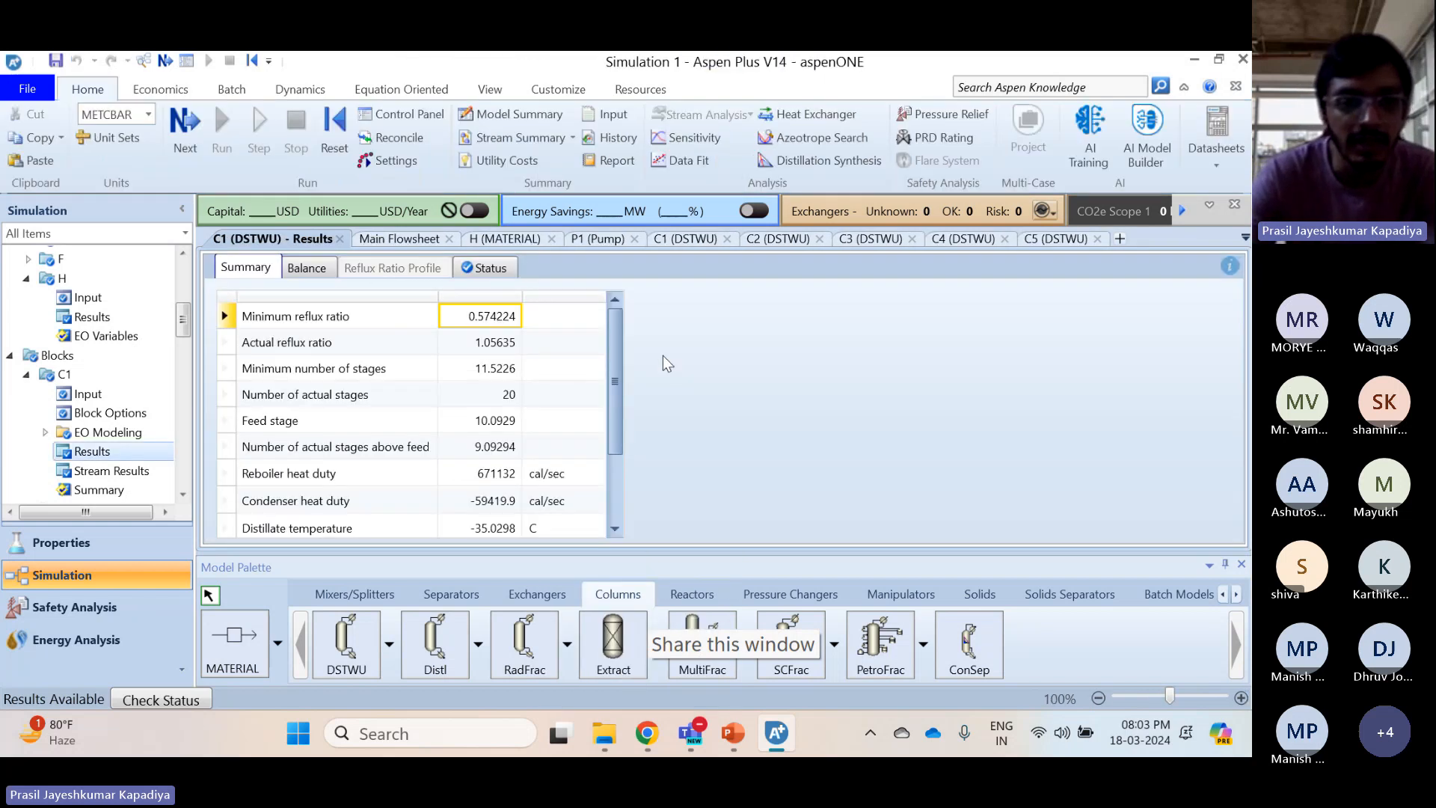
{"action": "left_click", "coordinate": [333, 378]}
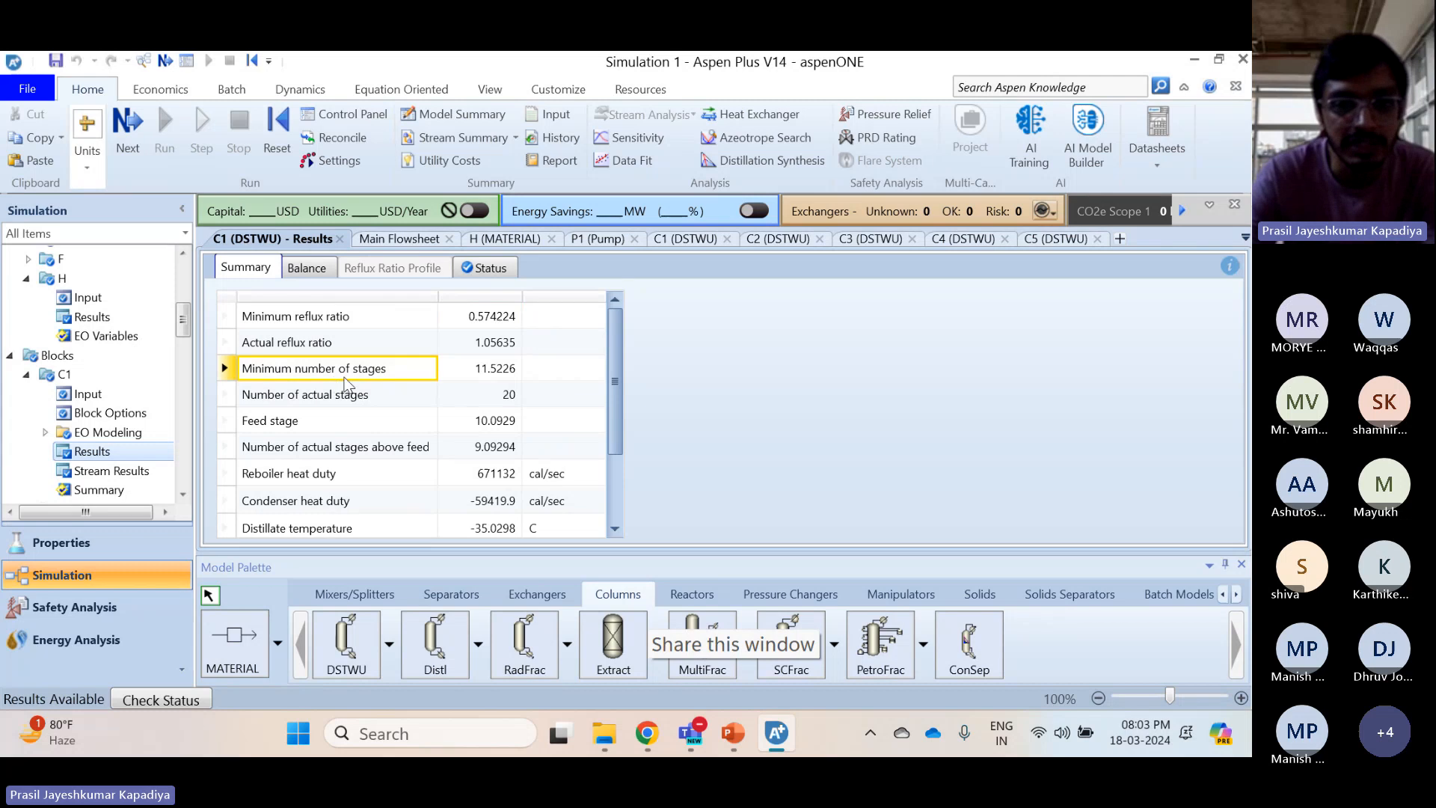
{"action": "left_click", "coordinate": [225, 374]}
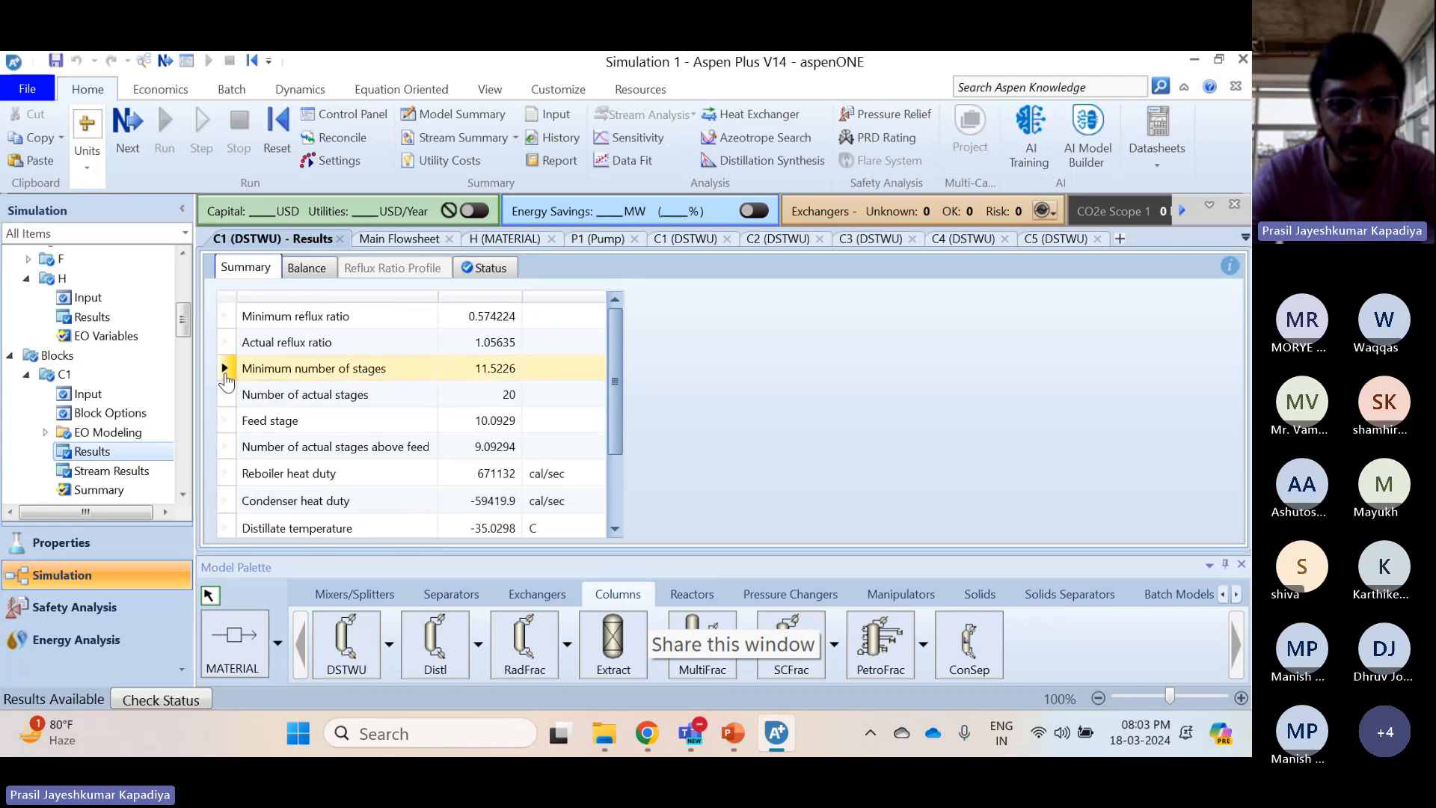
{"action": "left_click", "coordinate": [469, 350]}
{"action": "scroll", "coordinate": [470, 352], "scroll_direction": "down", "scroll_amount": 2}
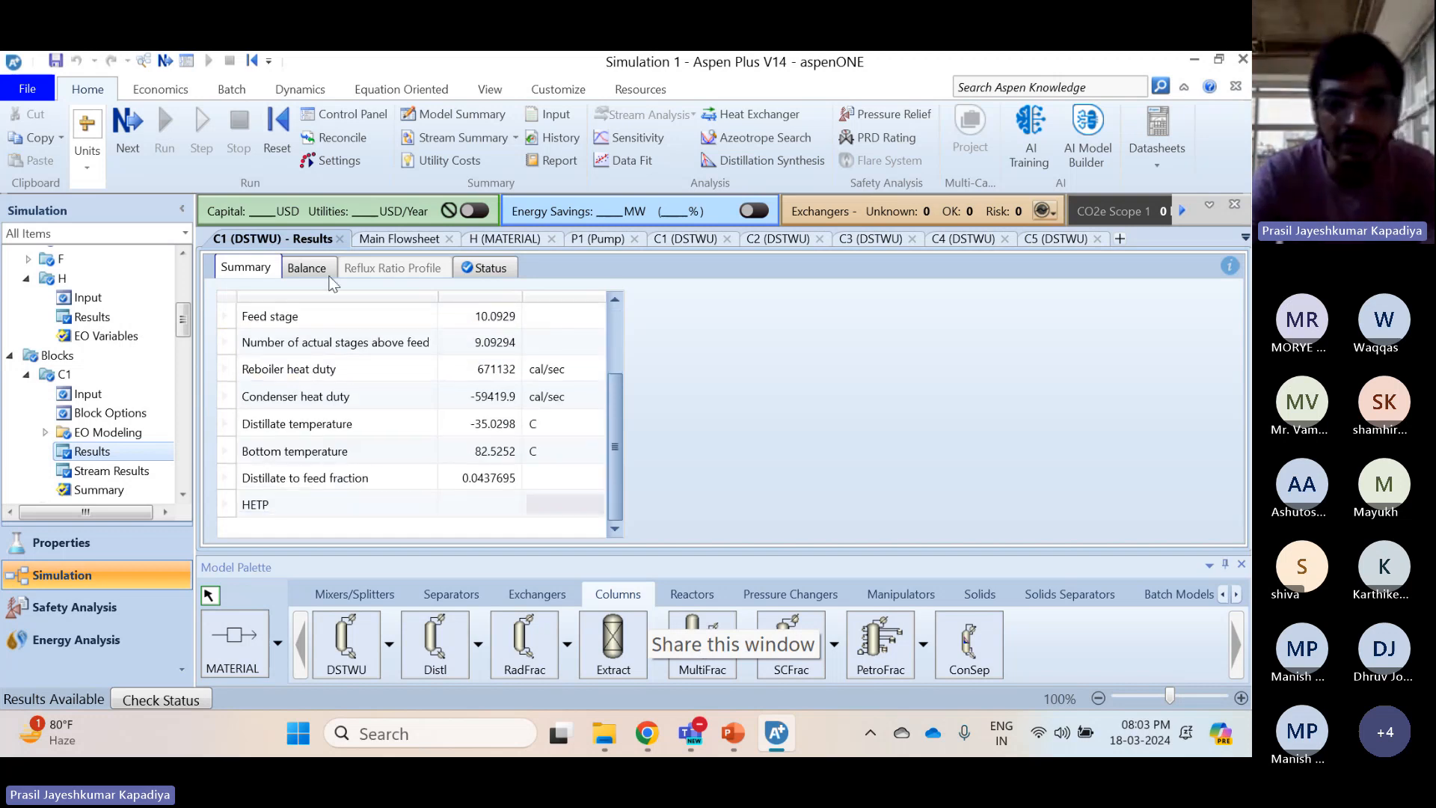
{"action": "left_click", "coordinate": [339, 238]}
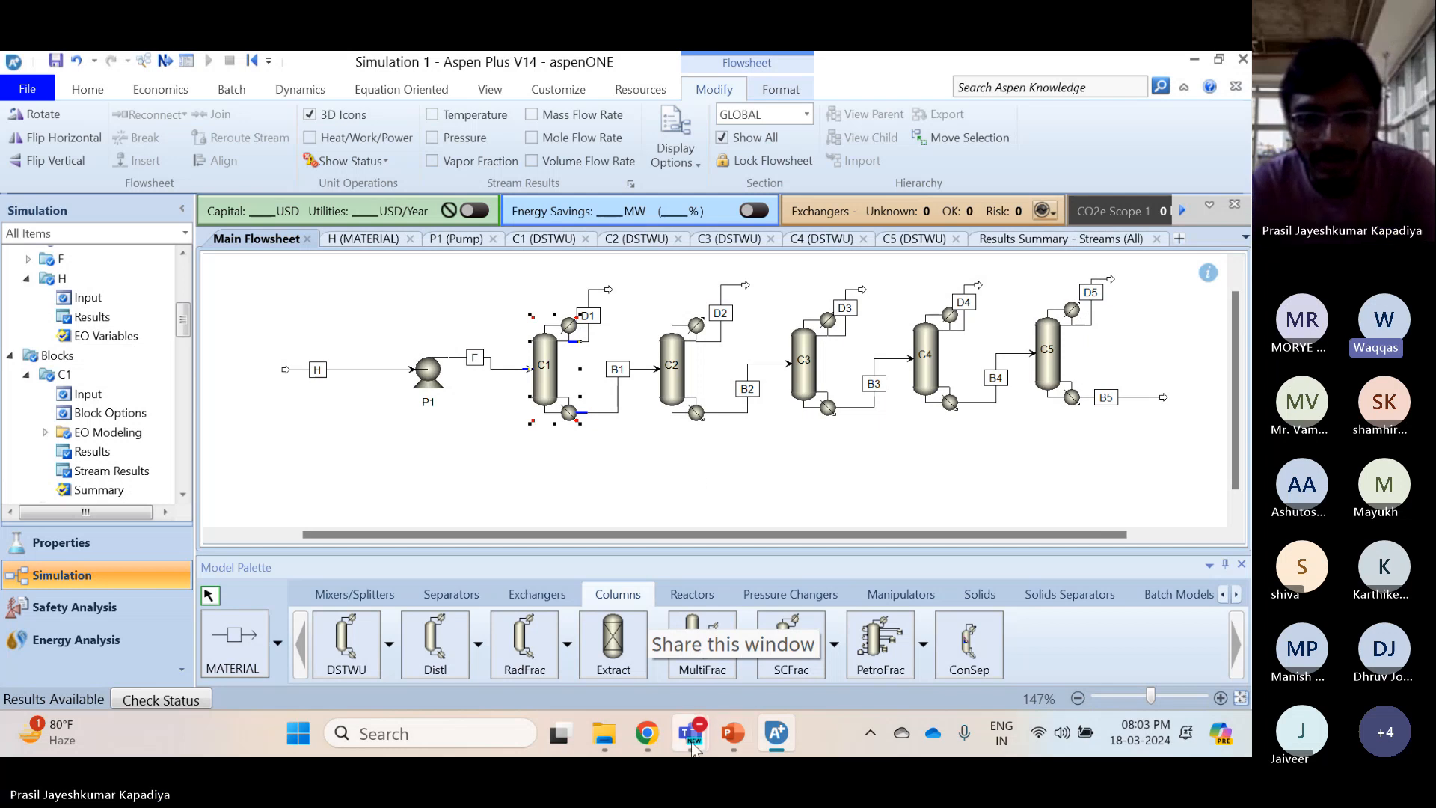
{"action": "mouse_move", "coordinate": [690, 734]}
{"action": "left_click", "coordinate": [703, 603]}
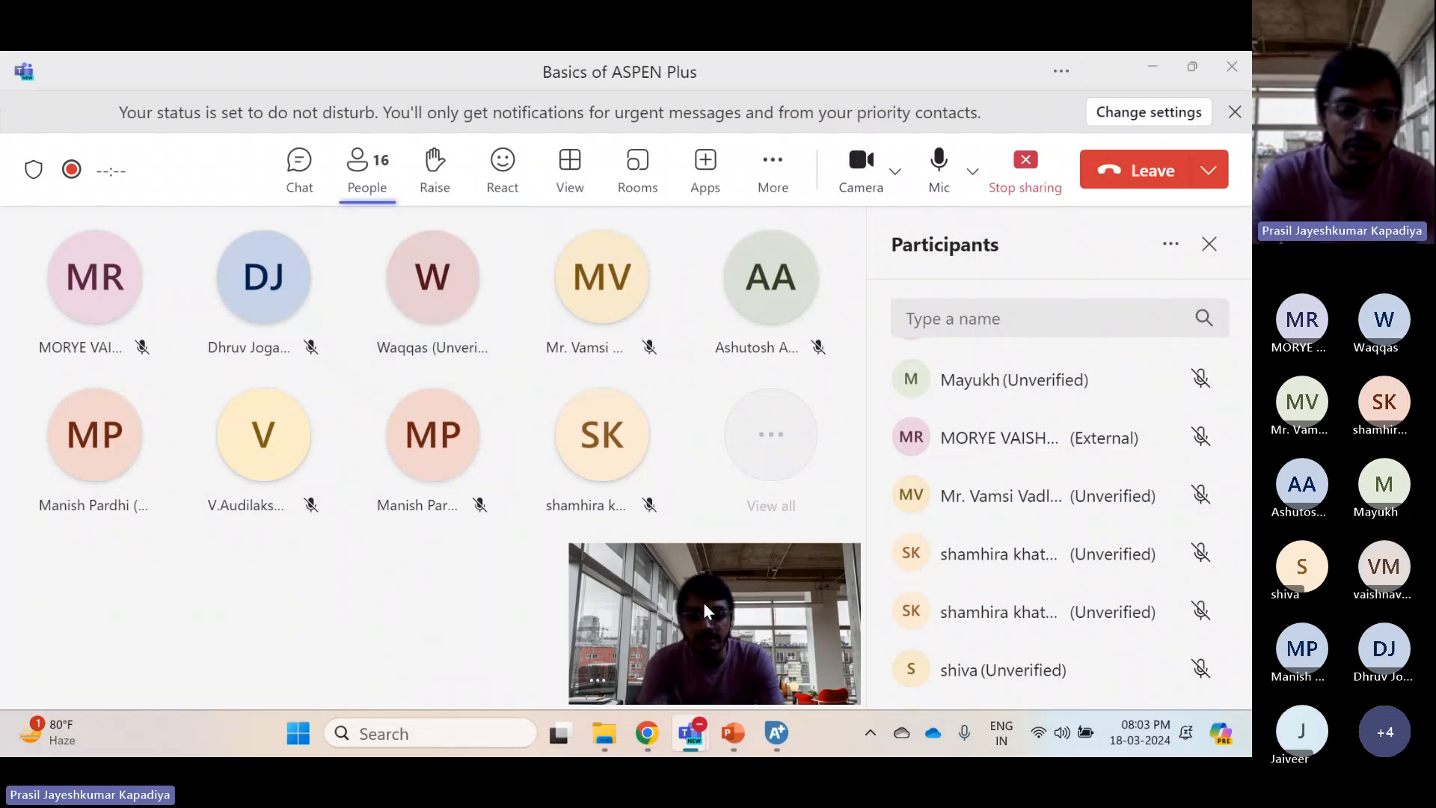
{"action": "left_click", "coordinate": [774, 730]}
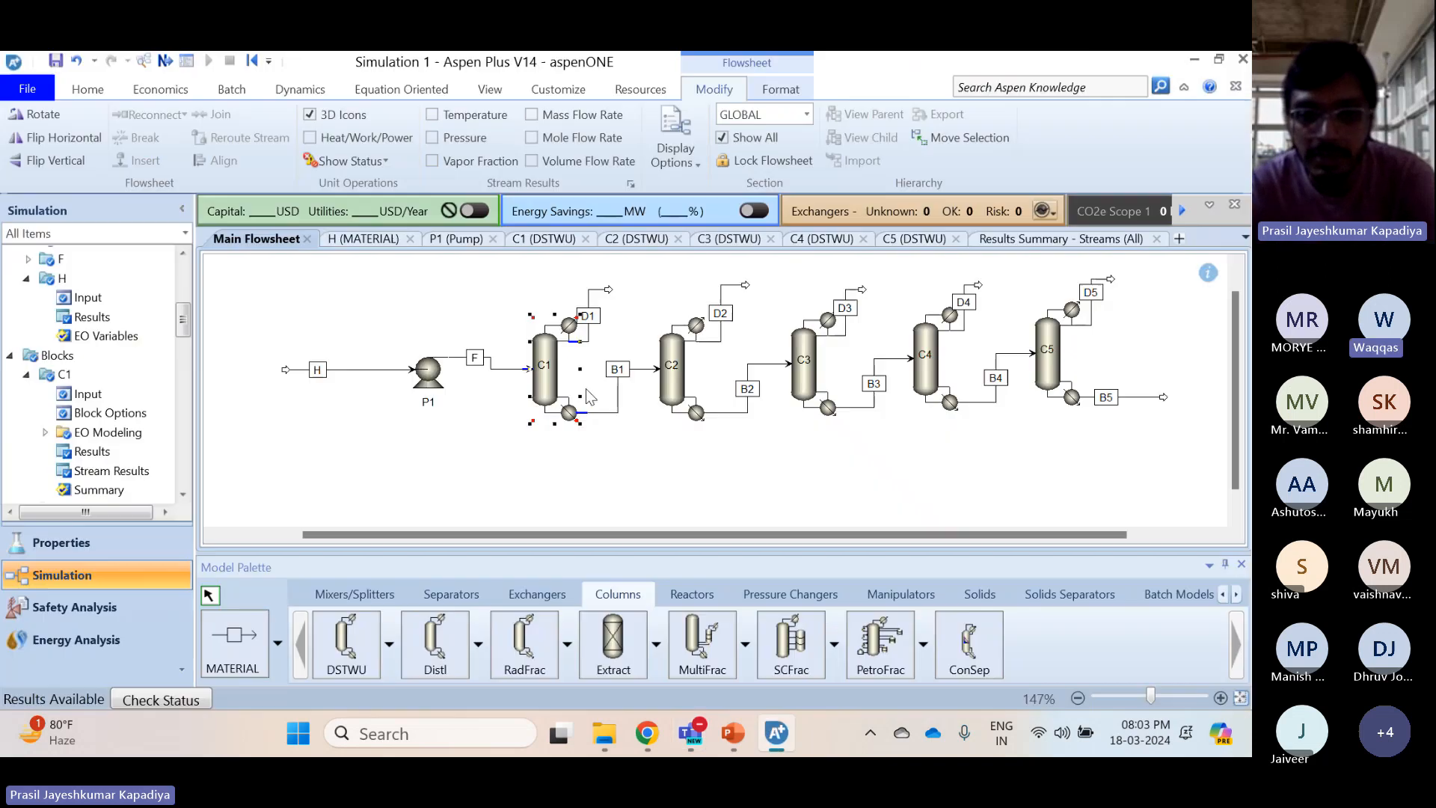
Open column C1's results summary again from the flowsheet
{"action": "right_click", "coordinate": [555, 381]}
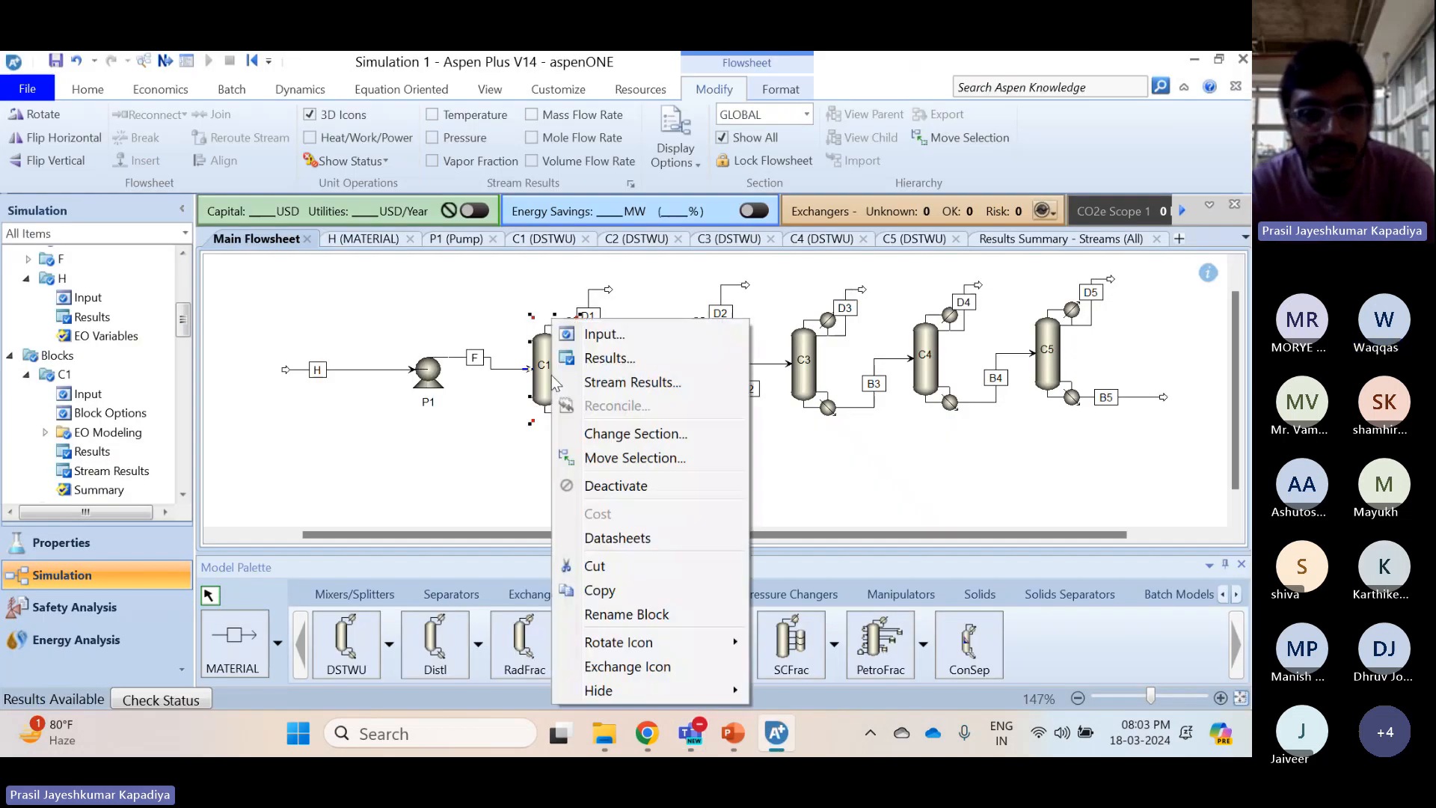
{"action": "left_click", "coordinate": [618, 361]}
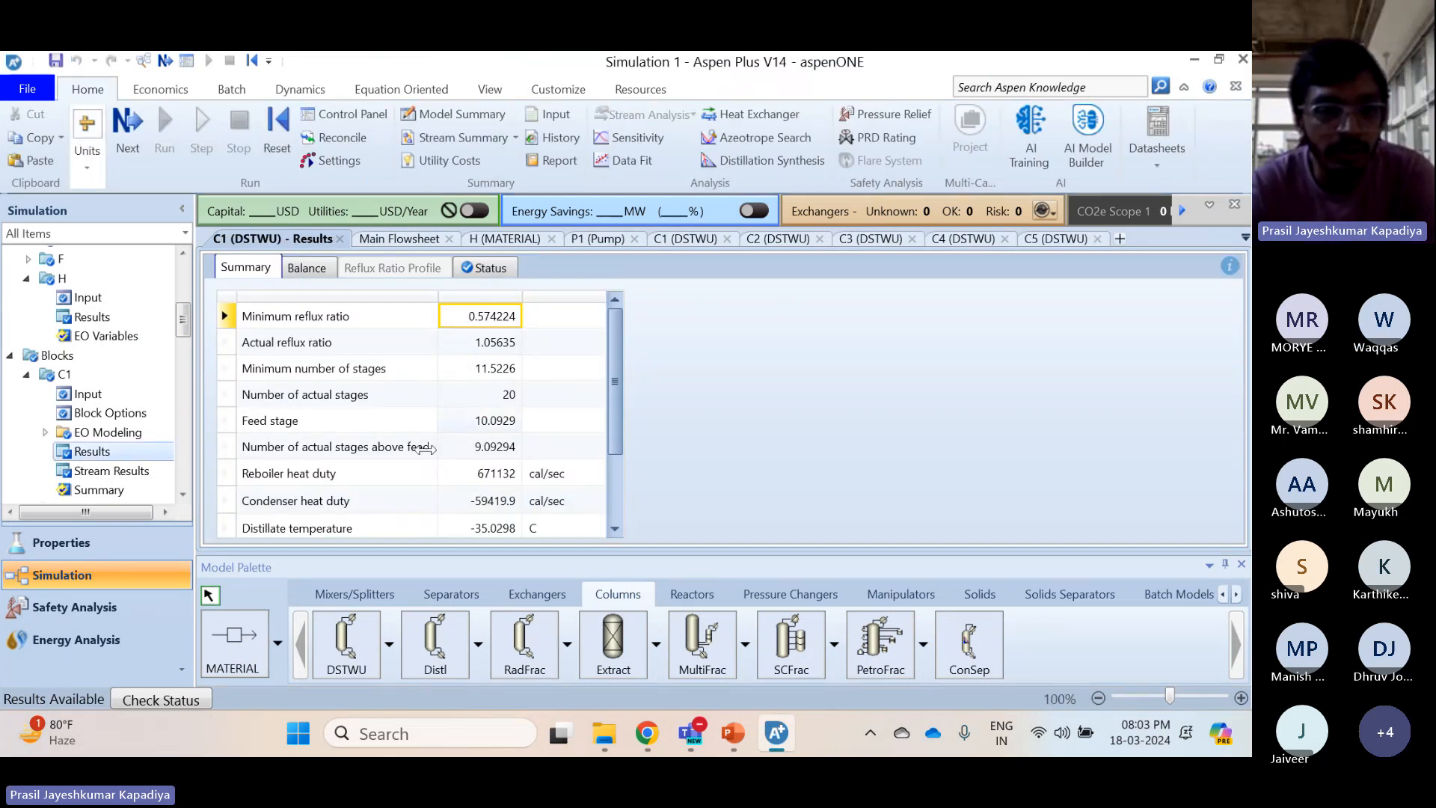
Examine the feed stage, distillate to feed fraction and actual reflux ratio in column C1's results summary
{"action": "left_click", "coordinate": [233, 416]}
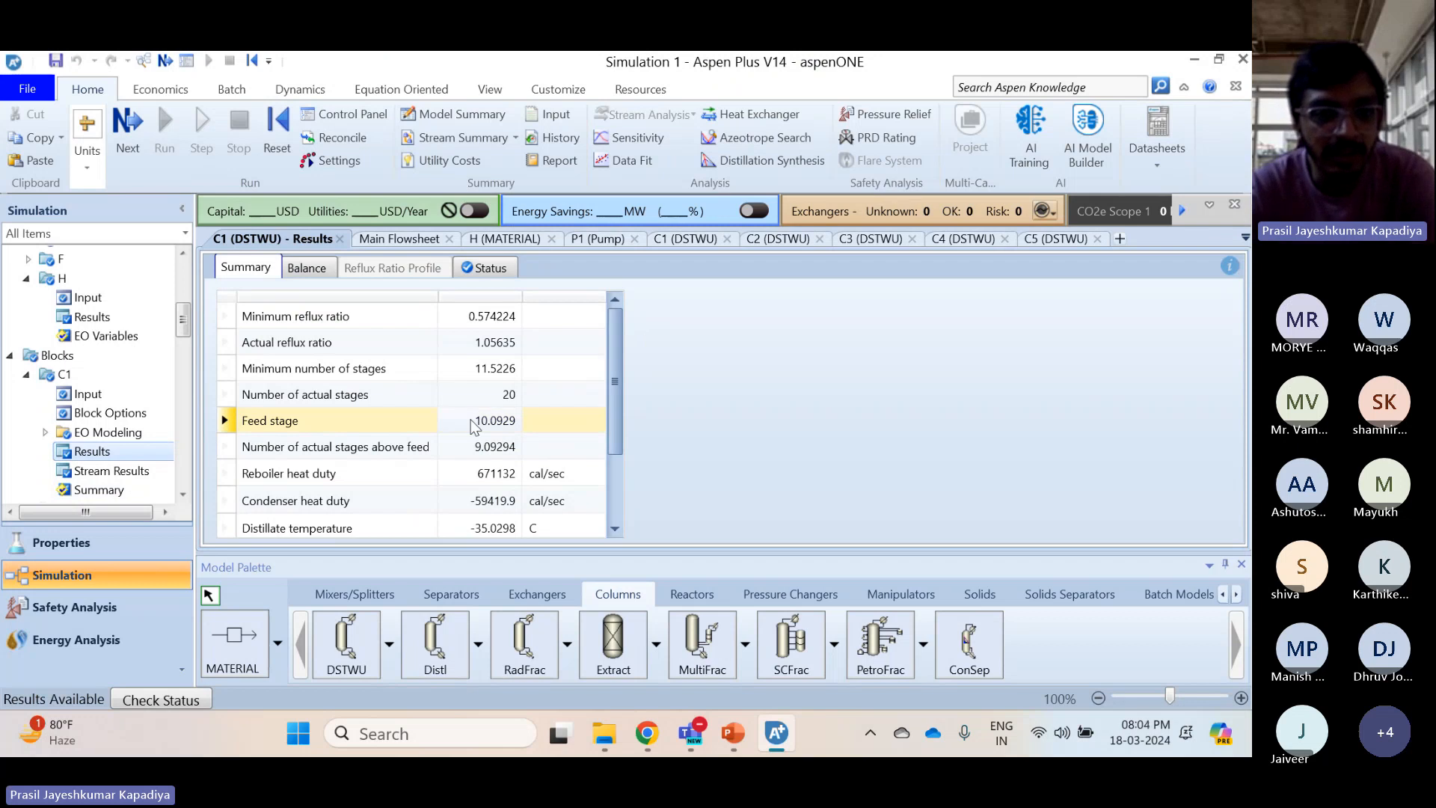
{"action": "scroll", "coordinate": [334, 455], "scroll_direction": "down", "scroll_amount": 2}
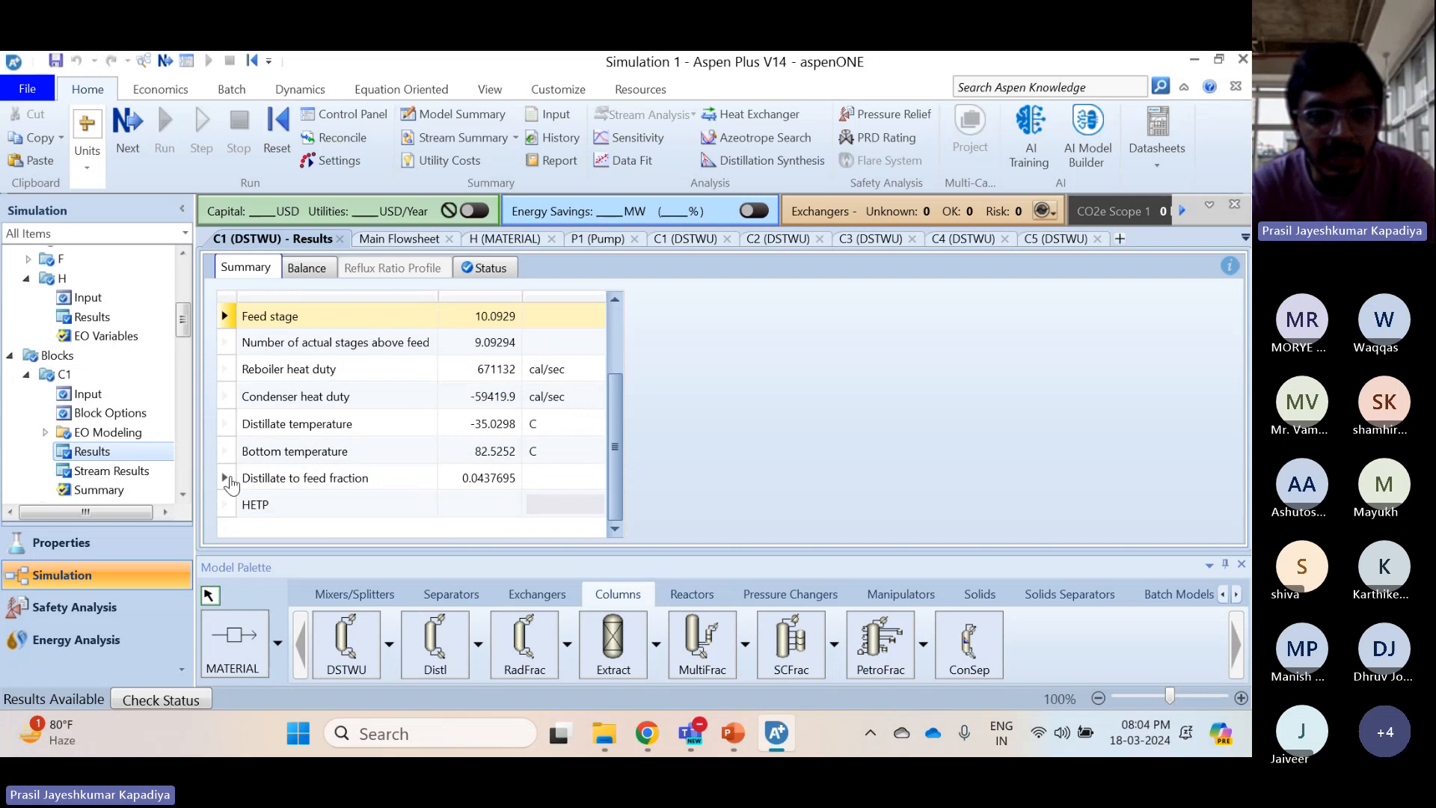
{"action": "left_click", "coordinate": [227, 479]}
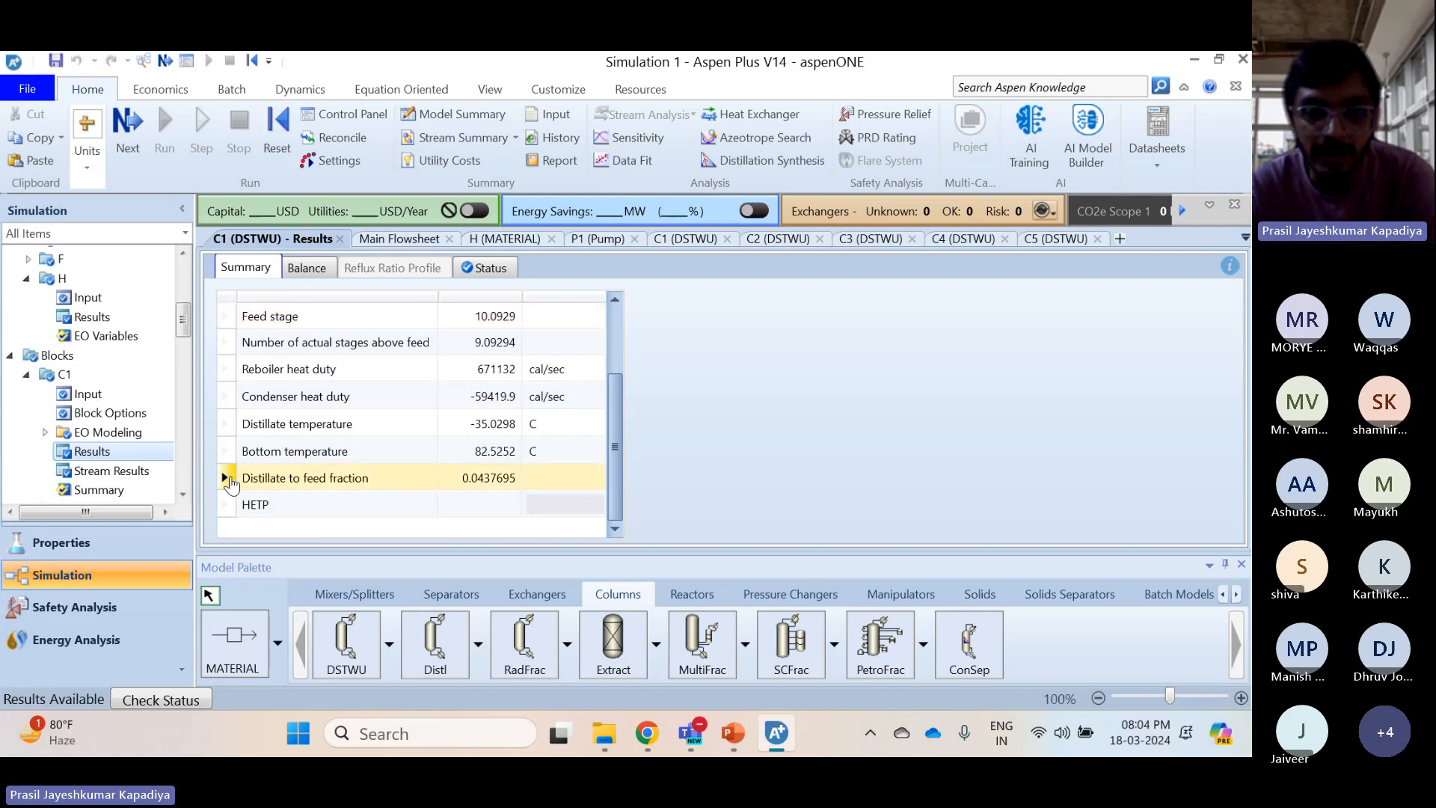
{"action": "scroll", "coordinate": [226, 479], "scroll_direction": "up", "scroll_amount": 2}
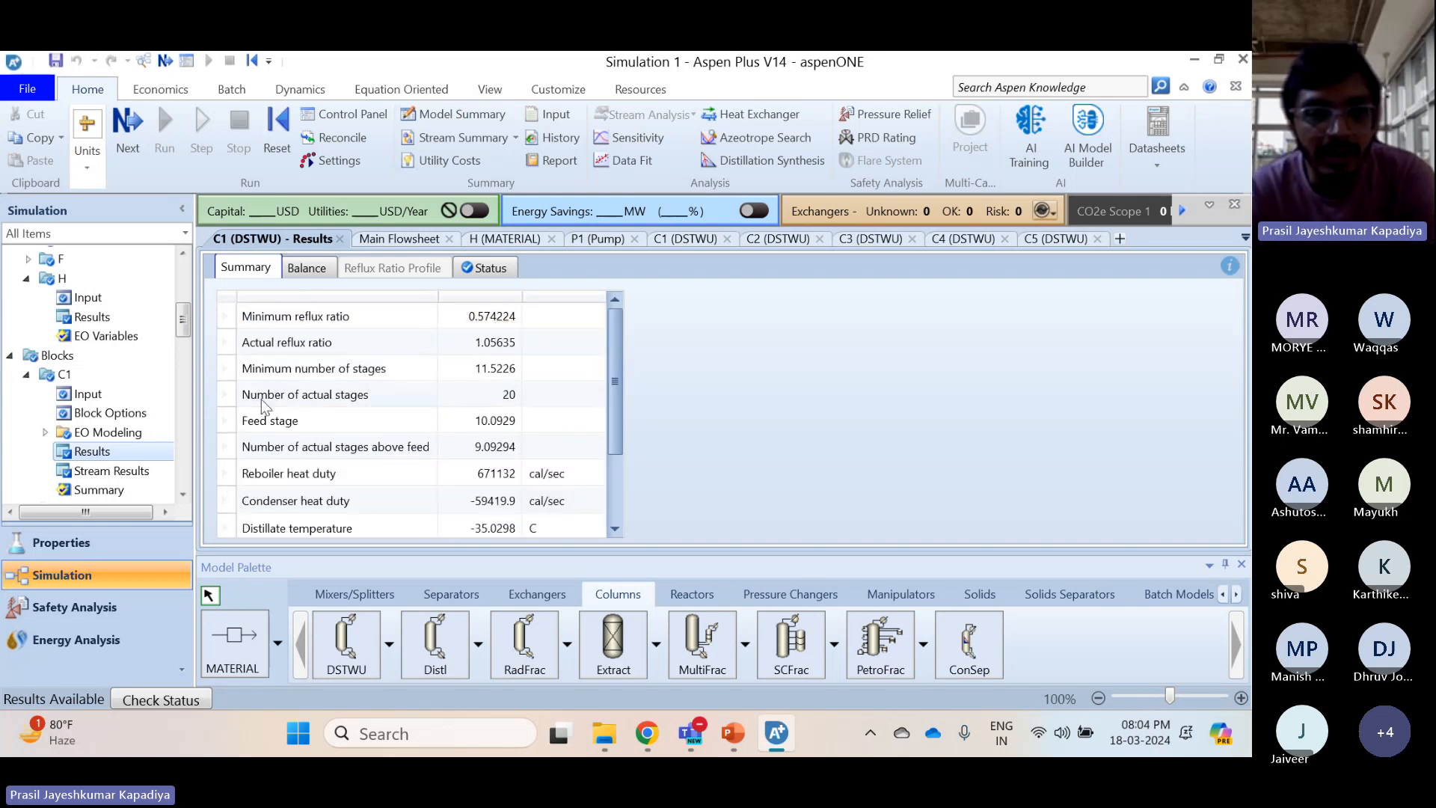
{"action": "left_click", "coordinate": [226, 344]}
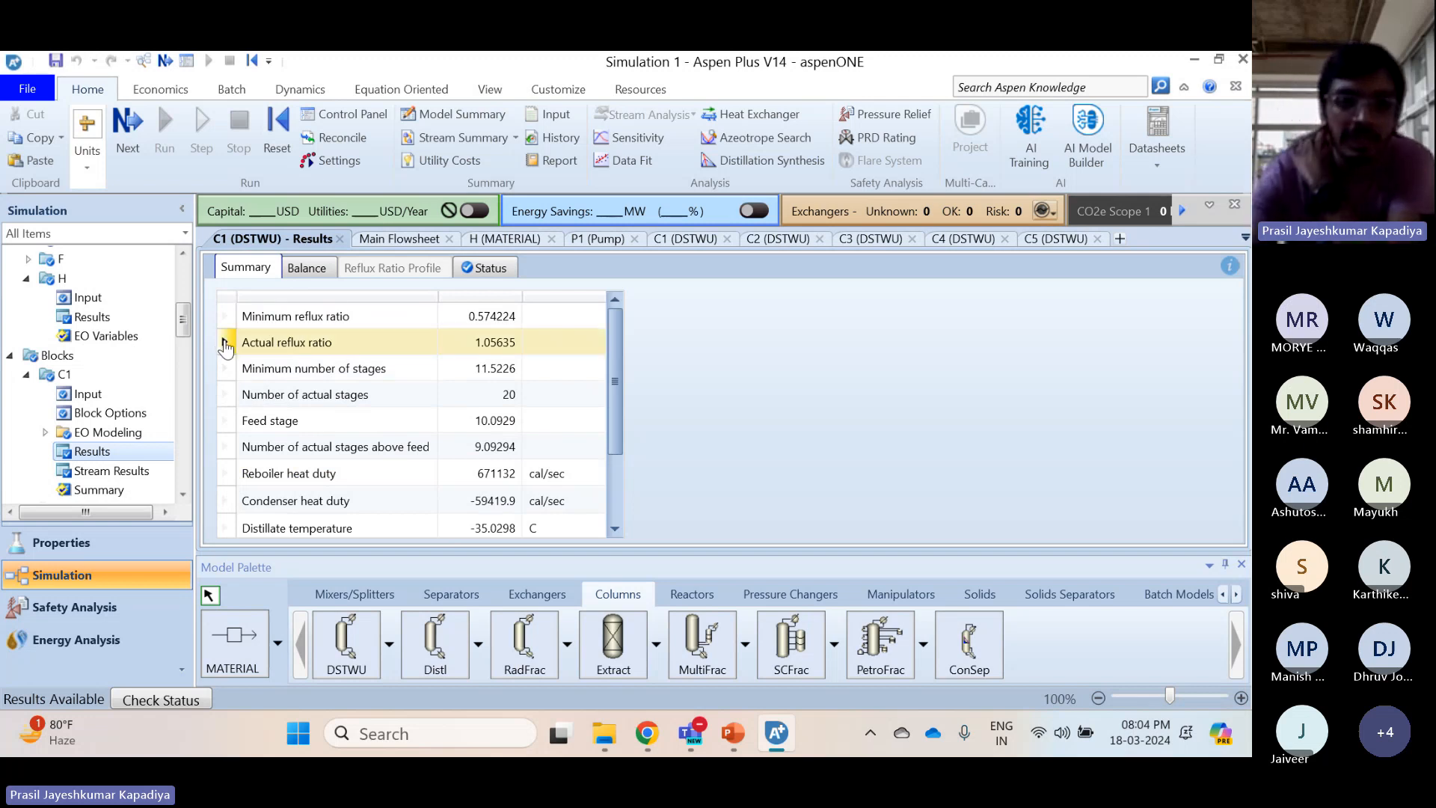
Place a RadFrac column below C1 on the main flowsheet and open its configuration at the number of stages
{"action": "left_click", "coordinate": [404, 242]}
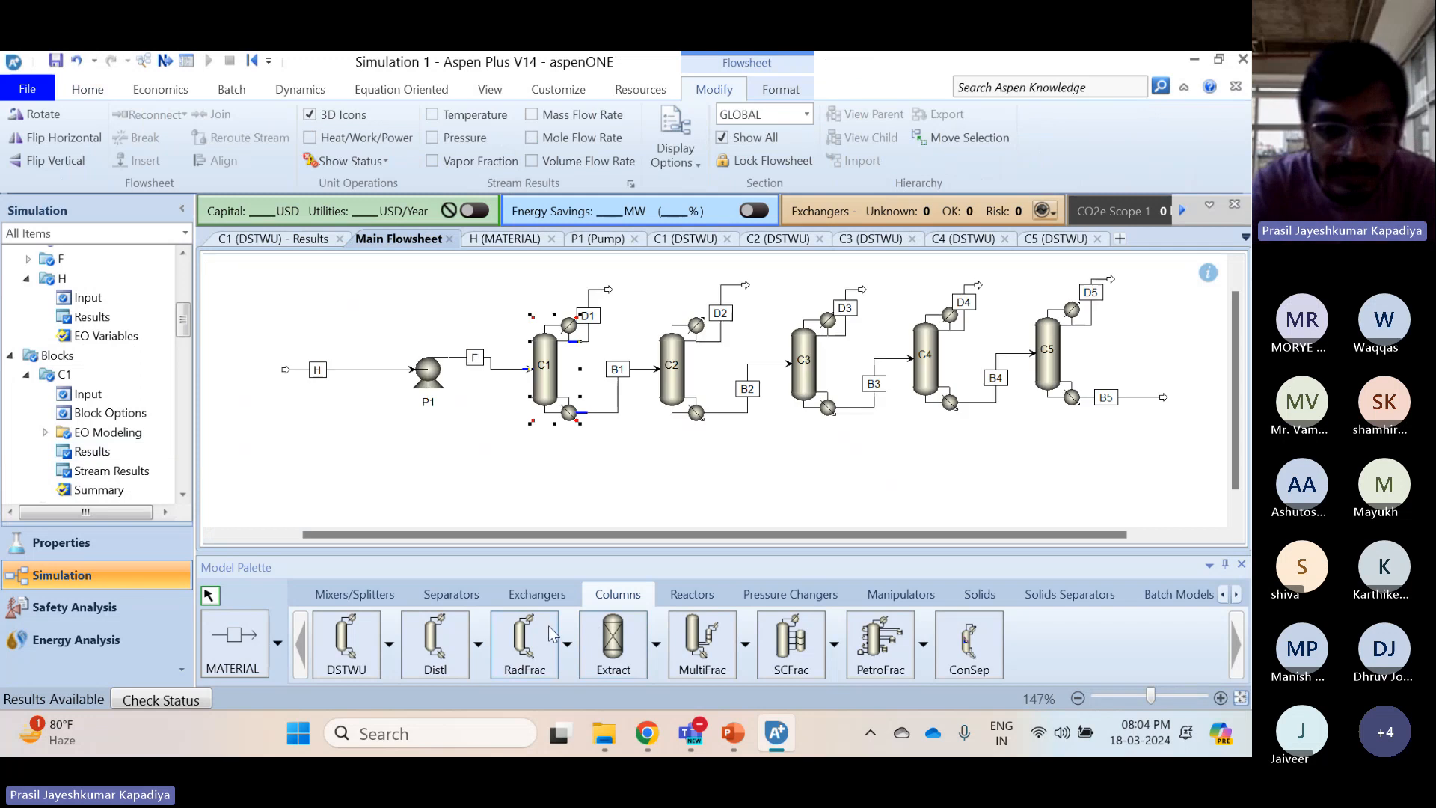
{"action": "left_click", "coordinate": [610, 471]}
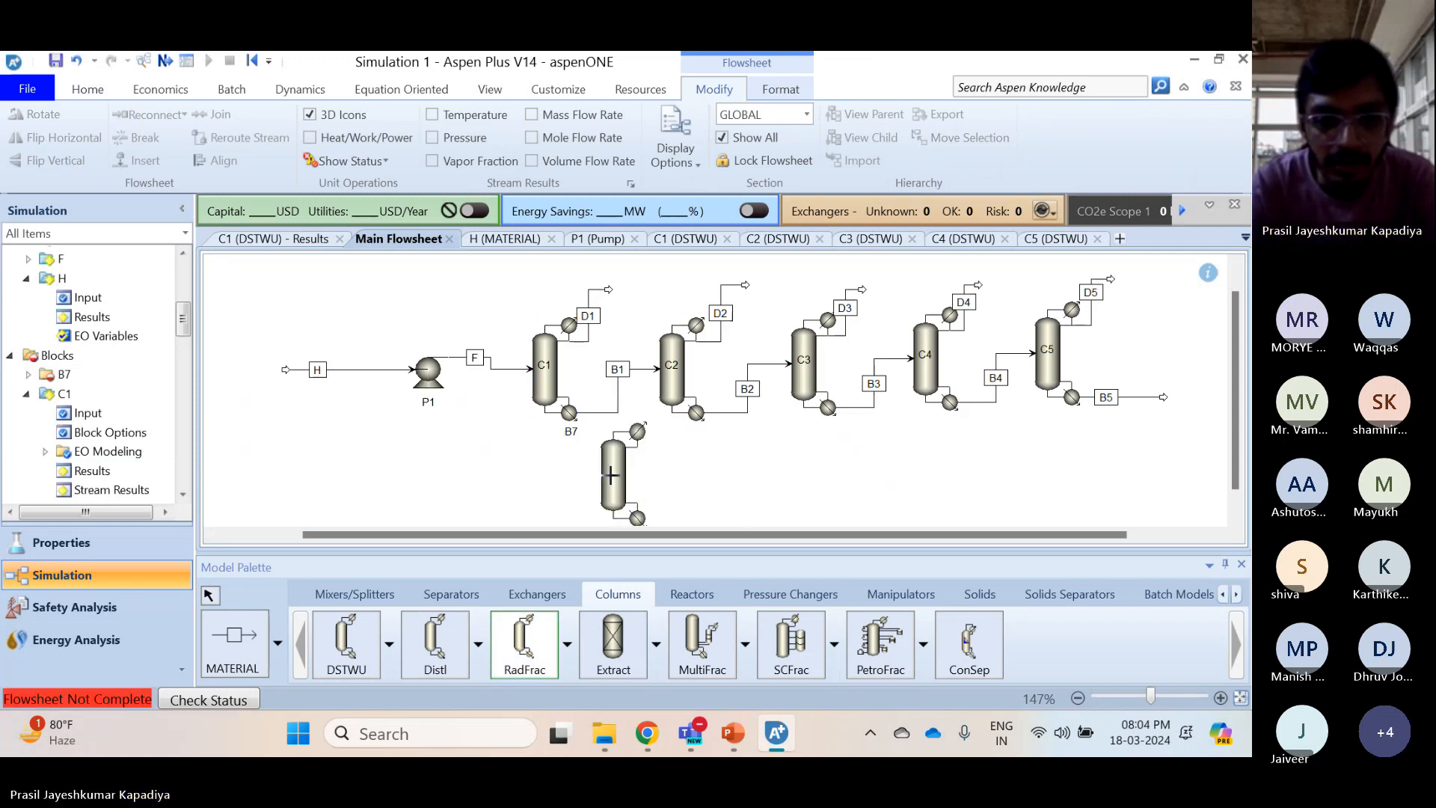
{"action": "left_click", "coordinate": [622, 475]}
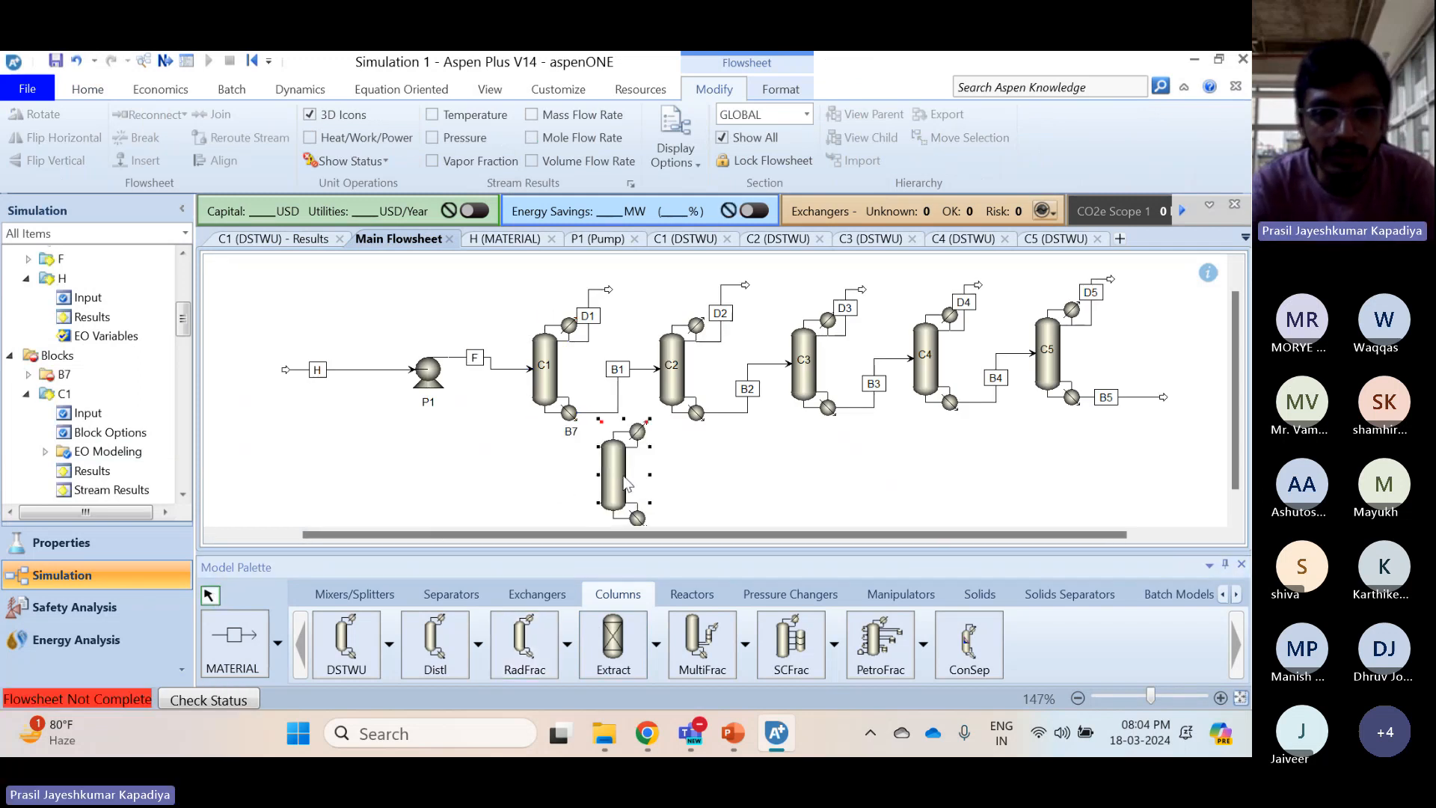
{"action": "double_click", "coordinate": [623, 475]}
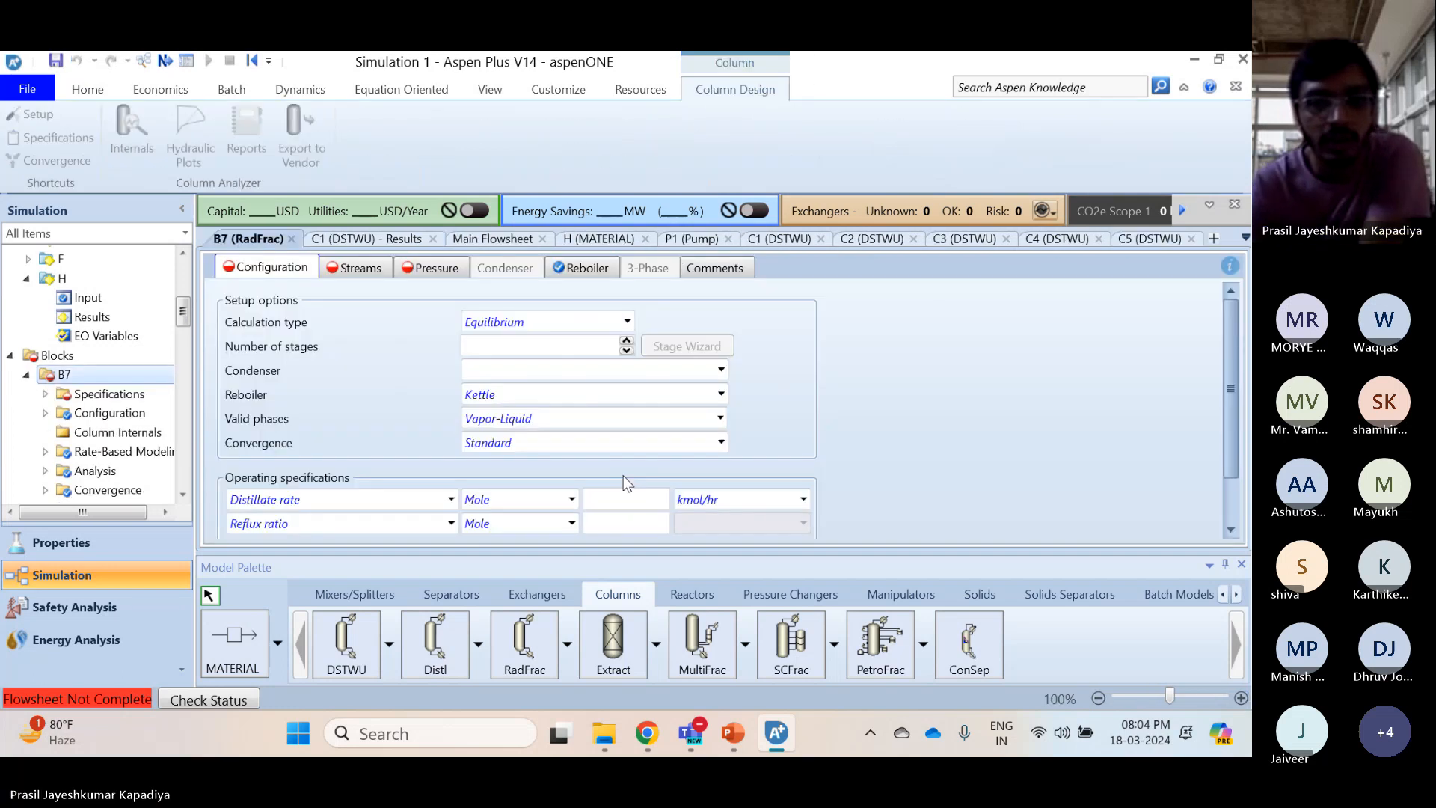
{"action": "left_click", "coordinate": [562, 349]}
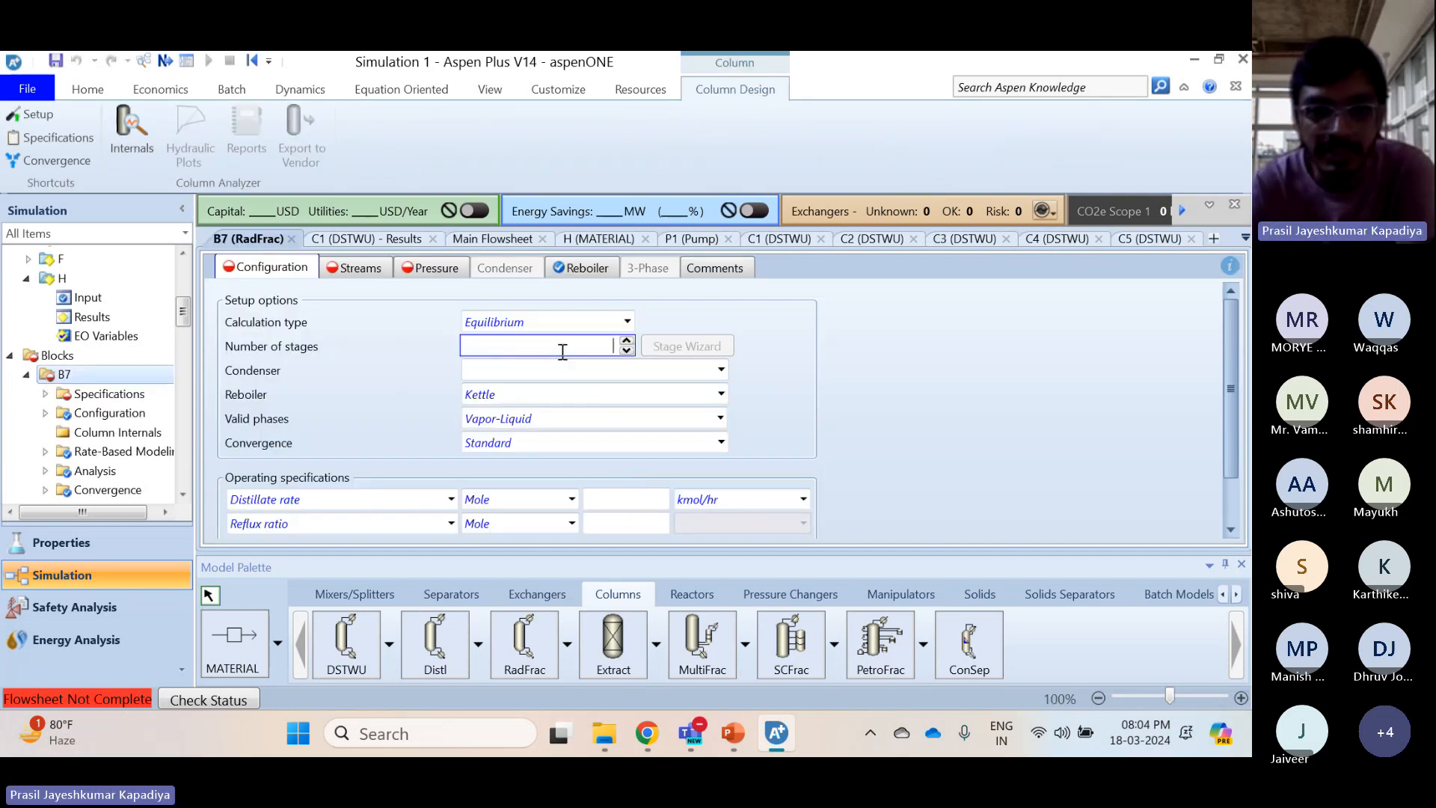
Compare C1's shortcut results with the RadFrac column's required setup and operating specifications
{"action": "left_click", "coordinate": [359, 238]}
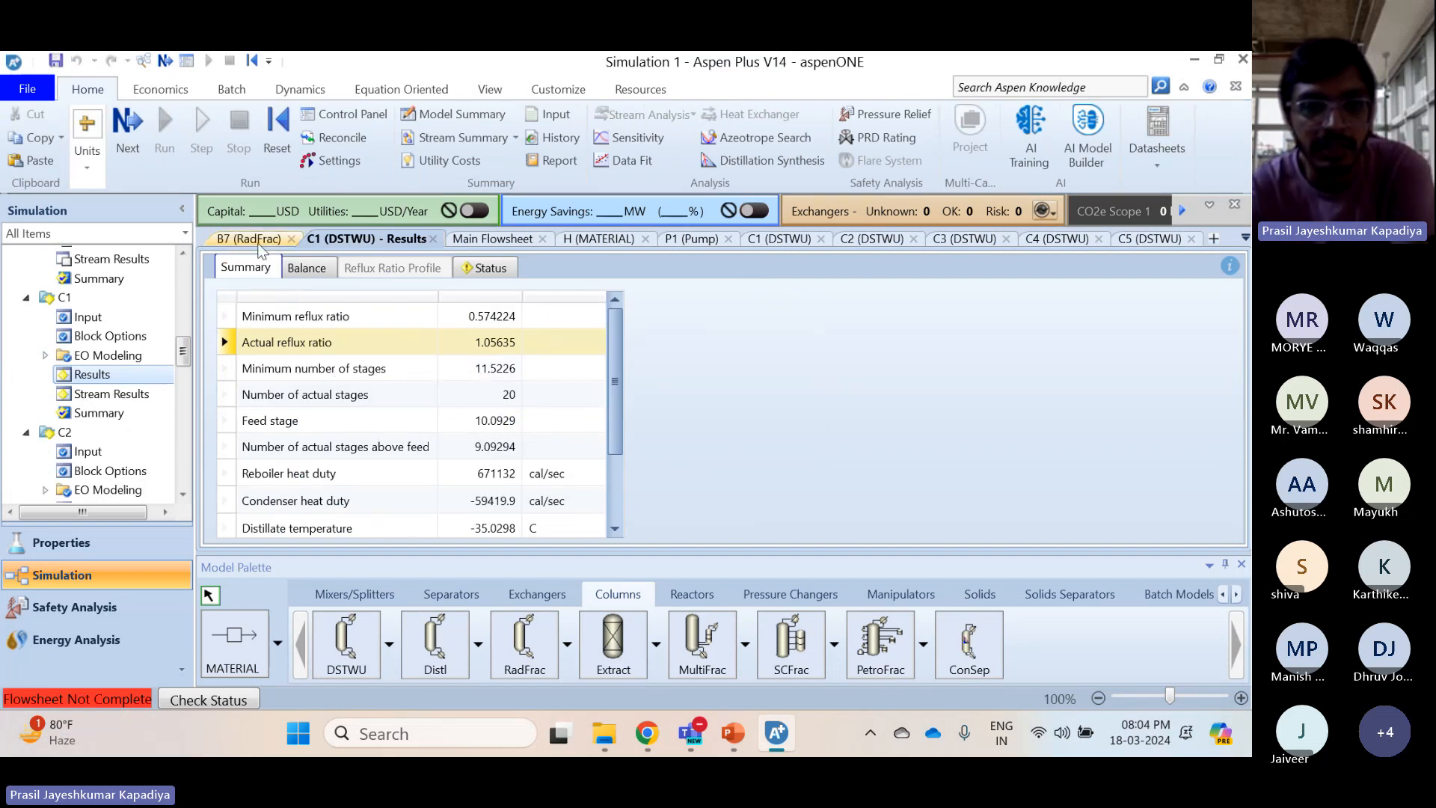
{"action": "left_click", "coordinate": [249, 239]}
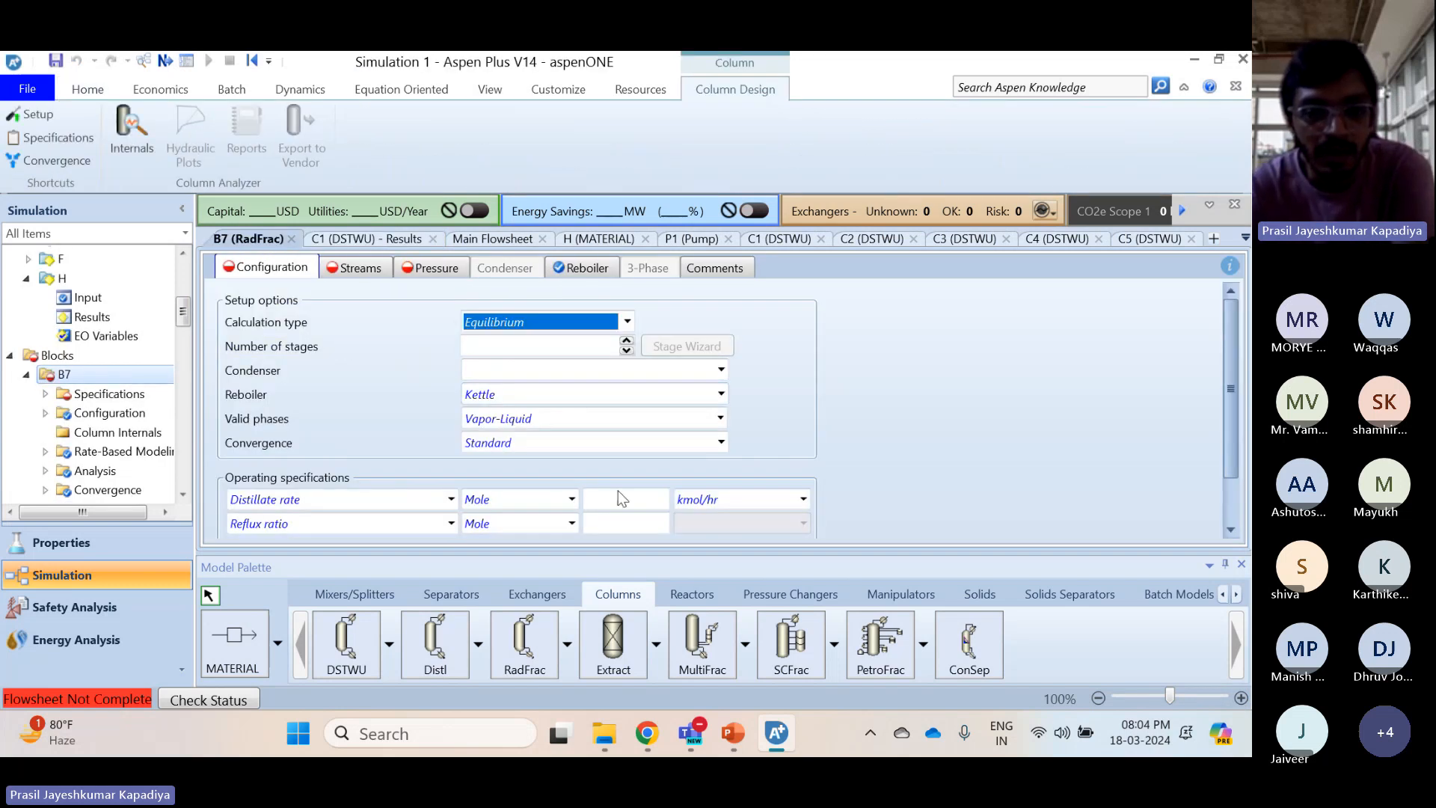
{"action": "left_click", "coordinate": [451, 499]}
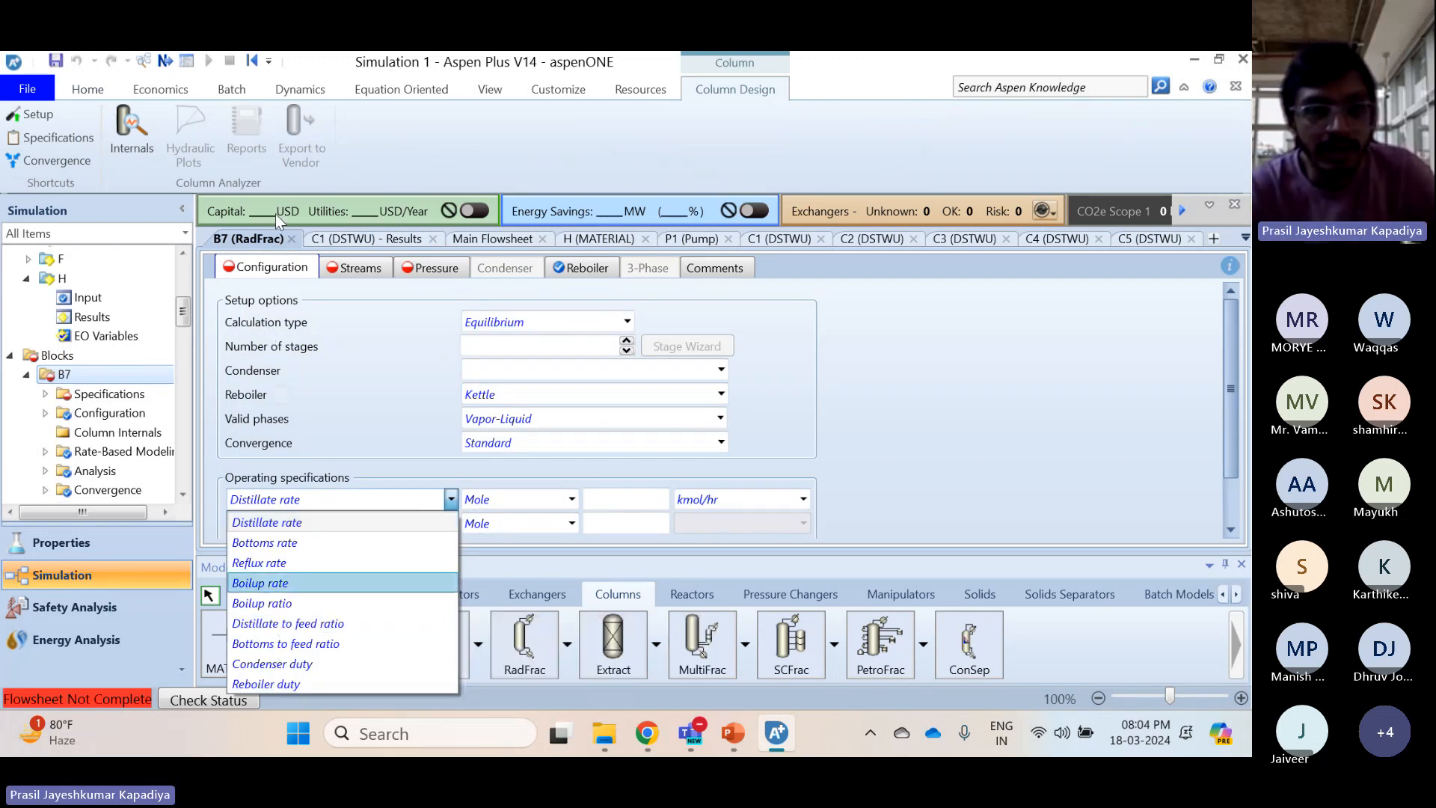
{"action": "left_click", "coordinate": [359, 244]}
{"action": "left_click", "coordinate": [356, 244]}
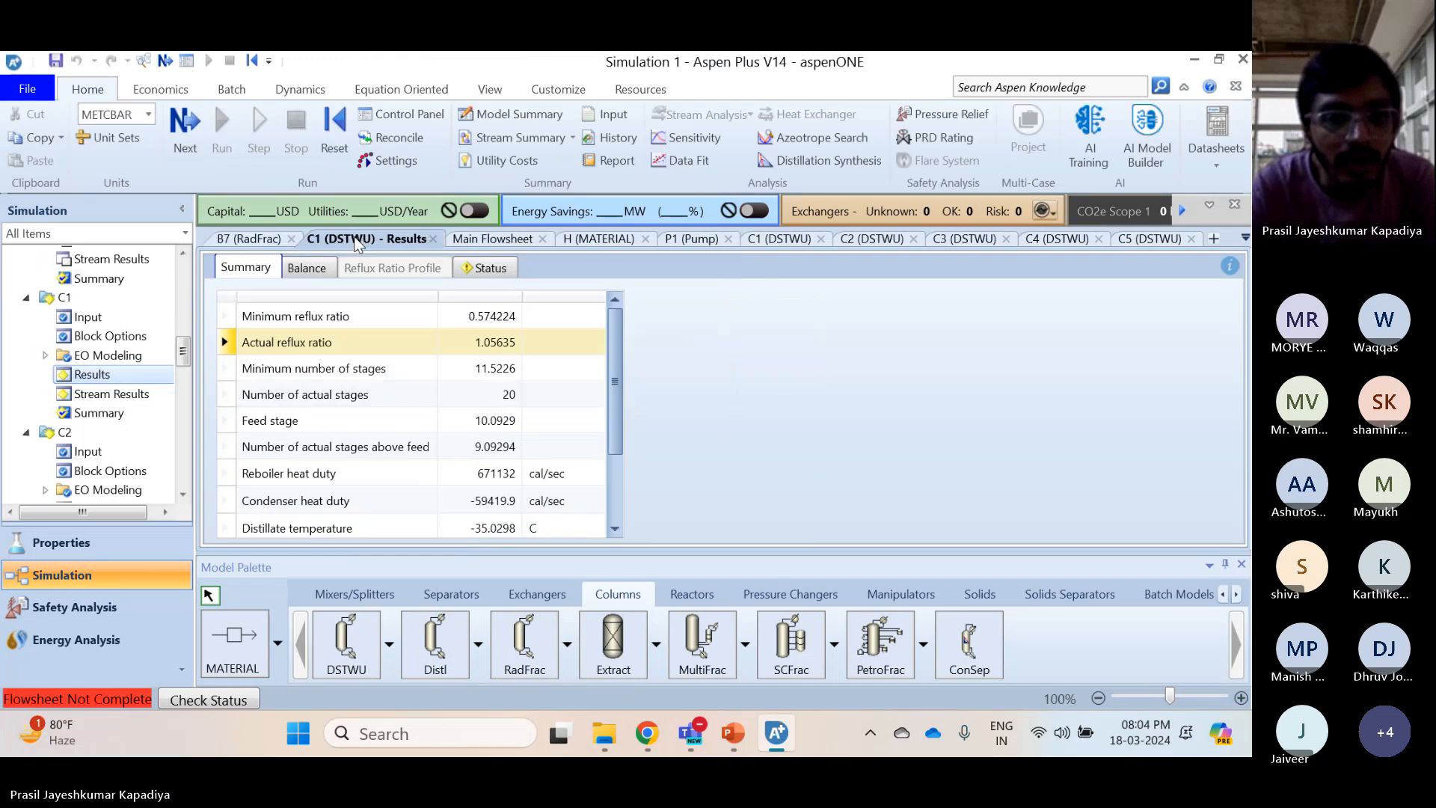
{"action": "scroll", "coordinate": [374, 507], "scroll_direction": "down", "scroll_amount": 2}
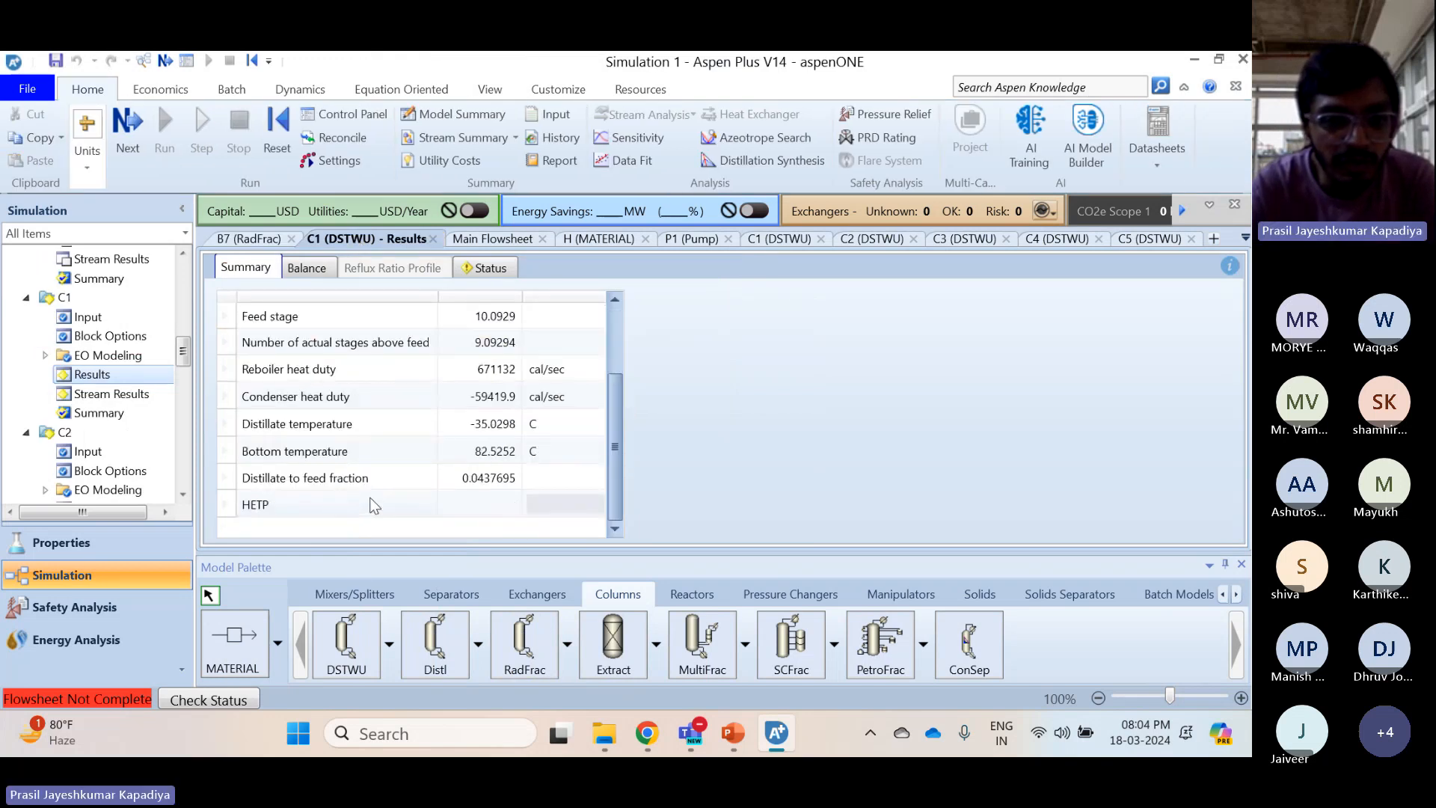
{"action": "scroll", "coordinate": [291, 482], "scroll_direction": "up", "scroll_amount": 2}
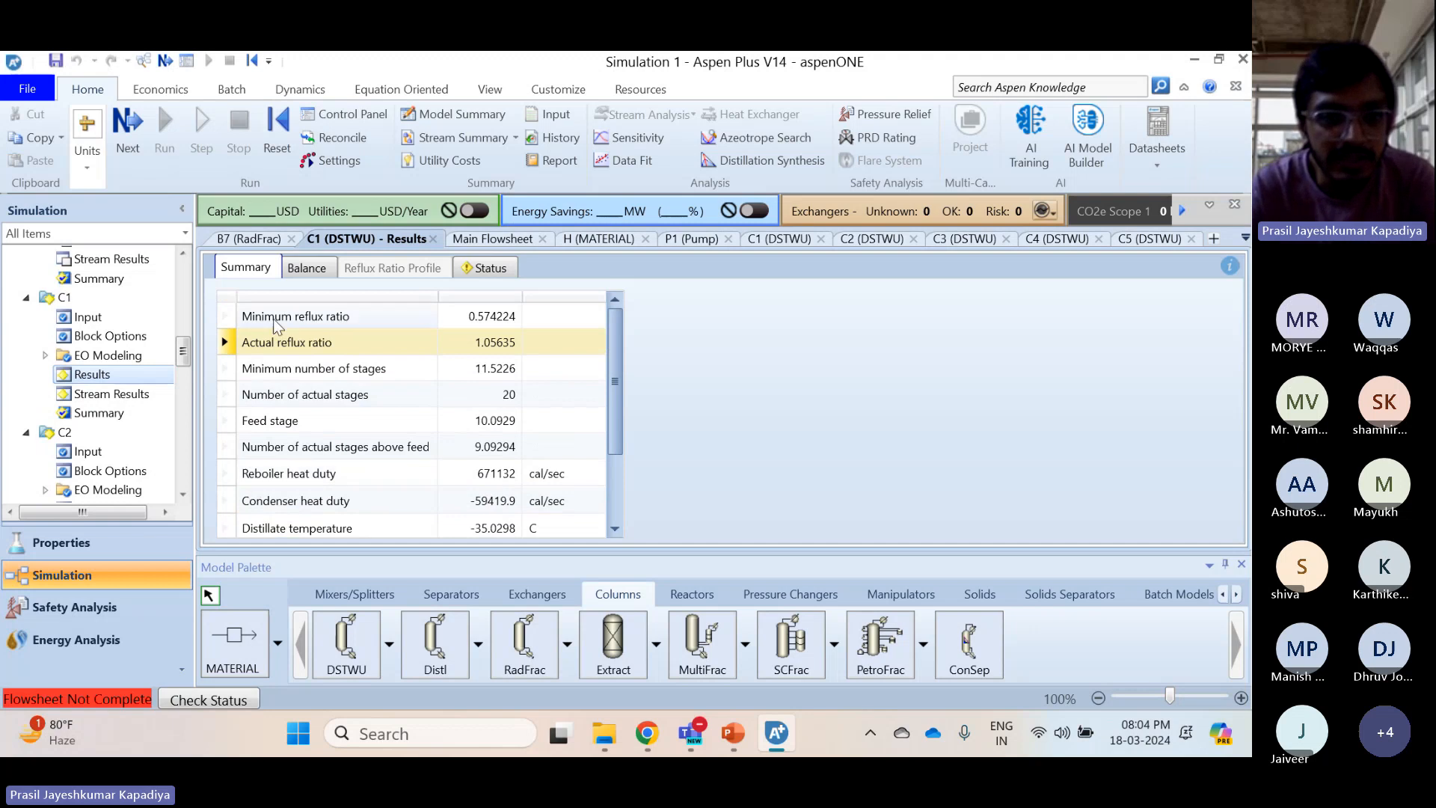
Review the RadFrac column's operating specification options, keeping Distillate rate, view its stream specifications, and close the column form
{"action": "left_click", "coordinate": [258, 239]}
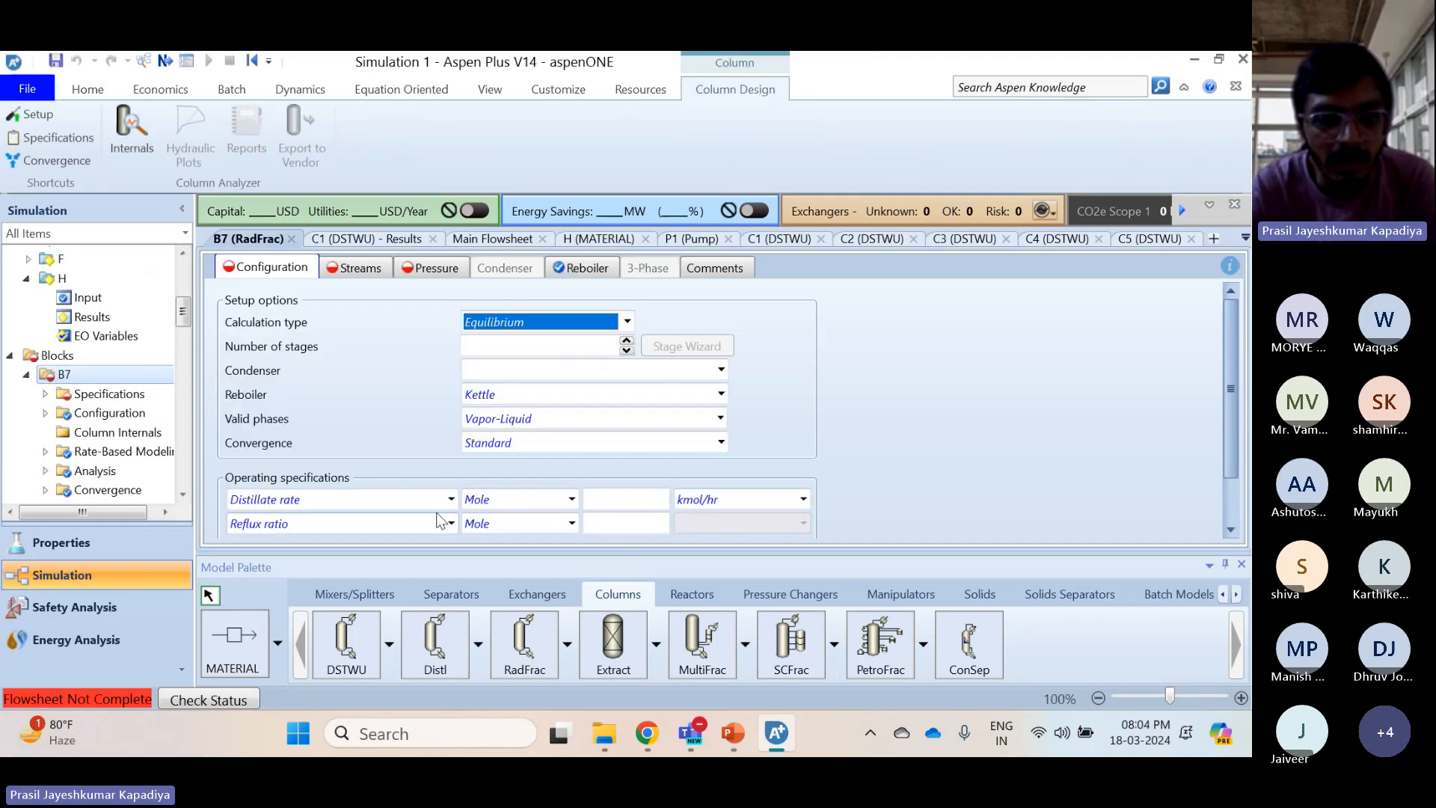
{"action": "left_click", "coordinate": [419, 499]}
{"action": "left_click", "coordinate": [450, 499]}
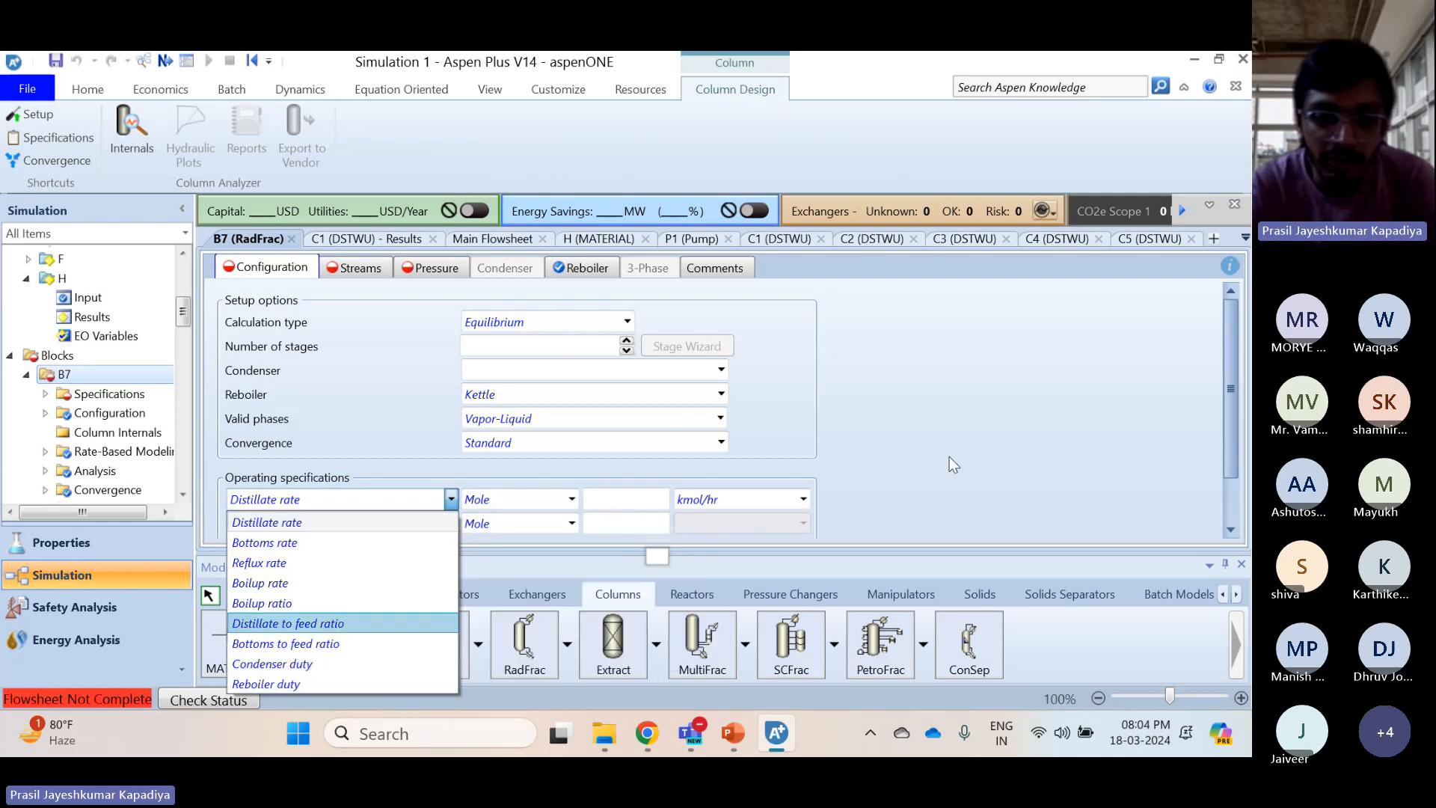
{"action": "left_click", "coordinate": [365, 522]}
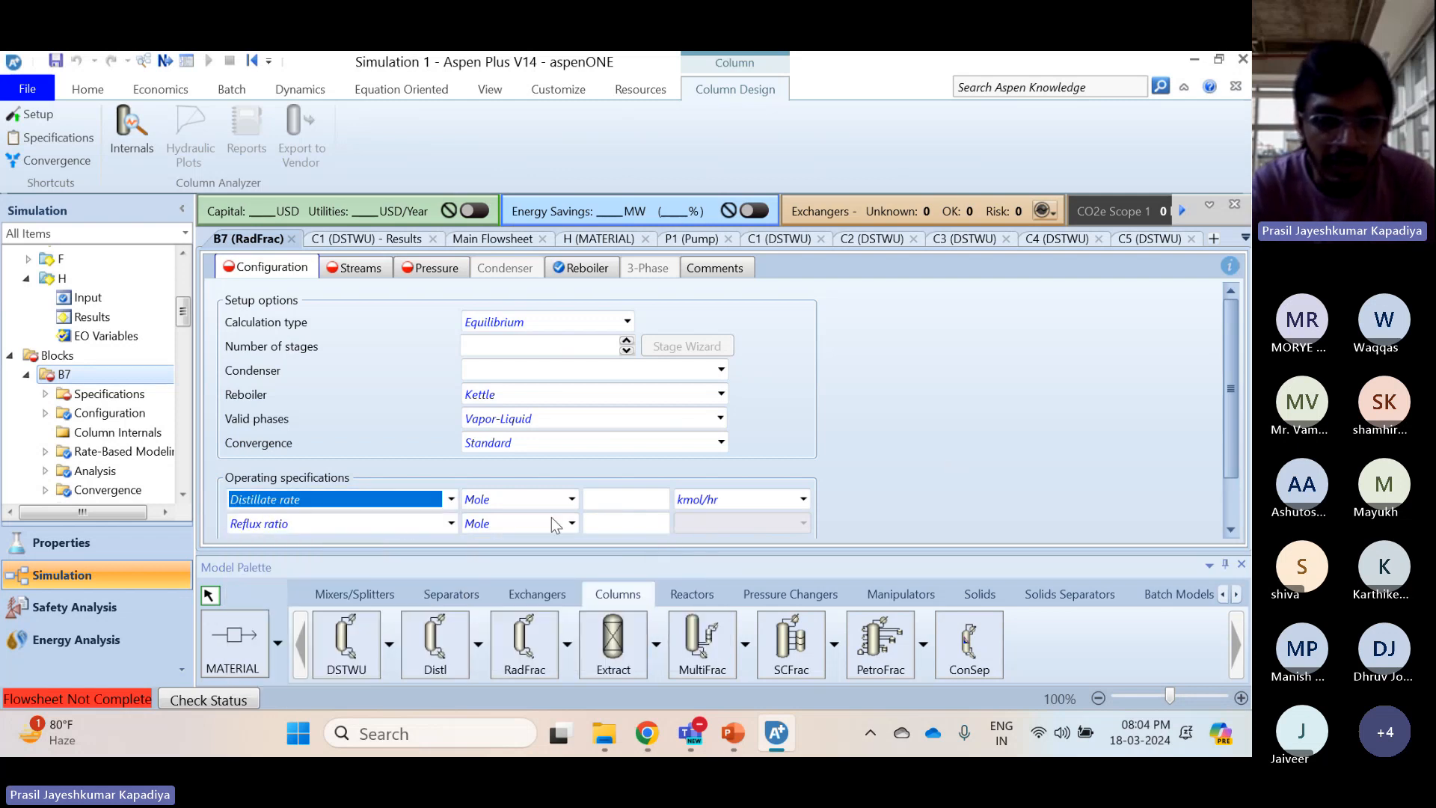
{"action": "left_click", "coordinate": [358, 267]}
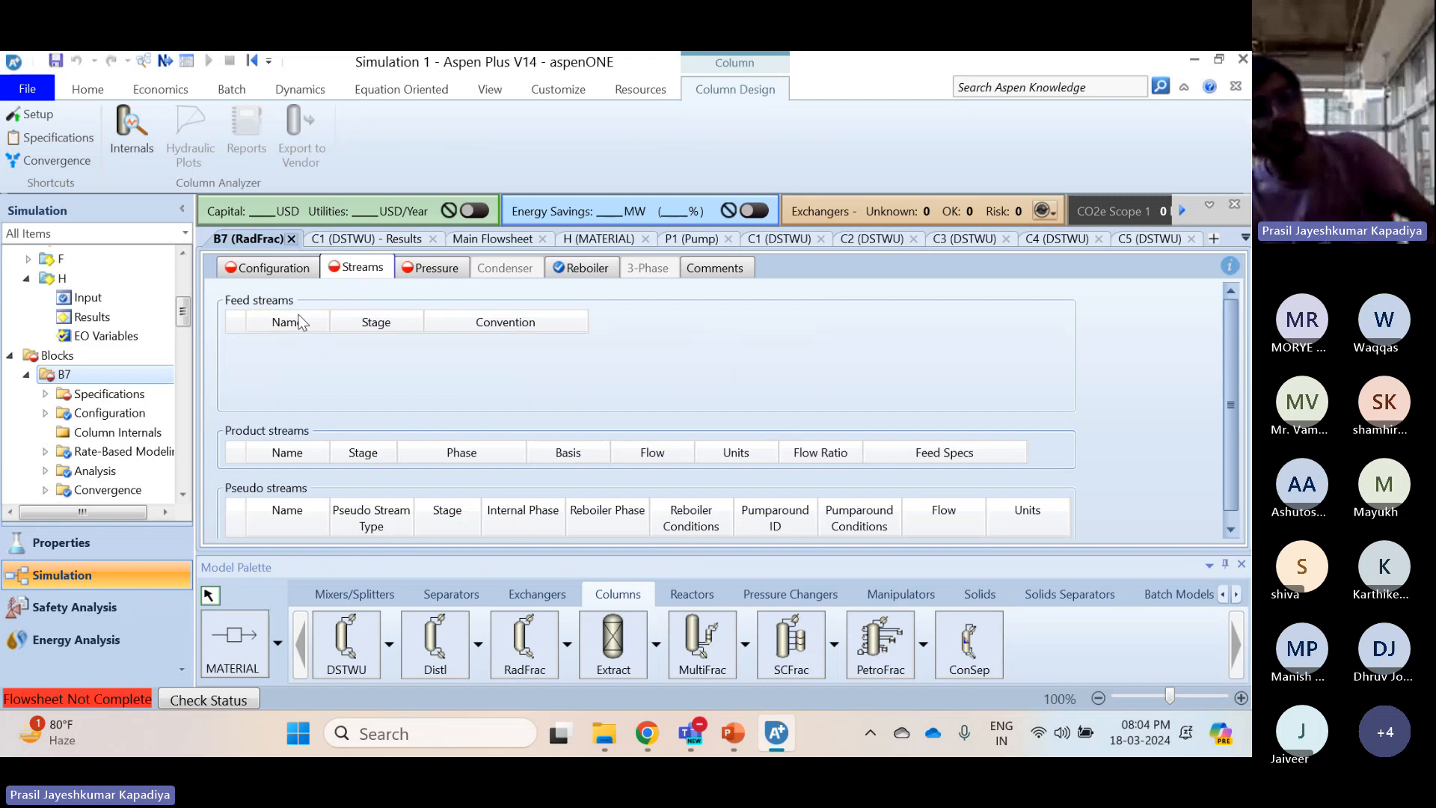
{"action": "left_click", "coordinate": [291, 238]}
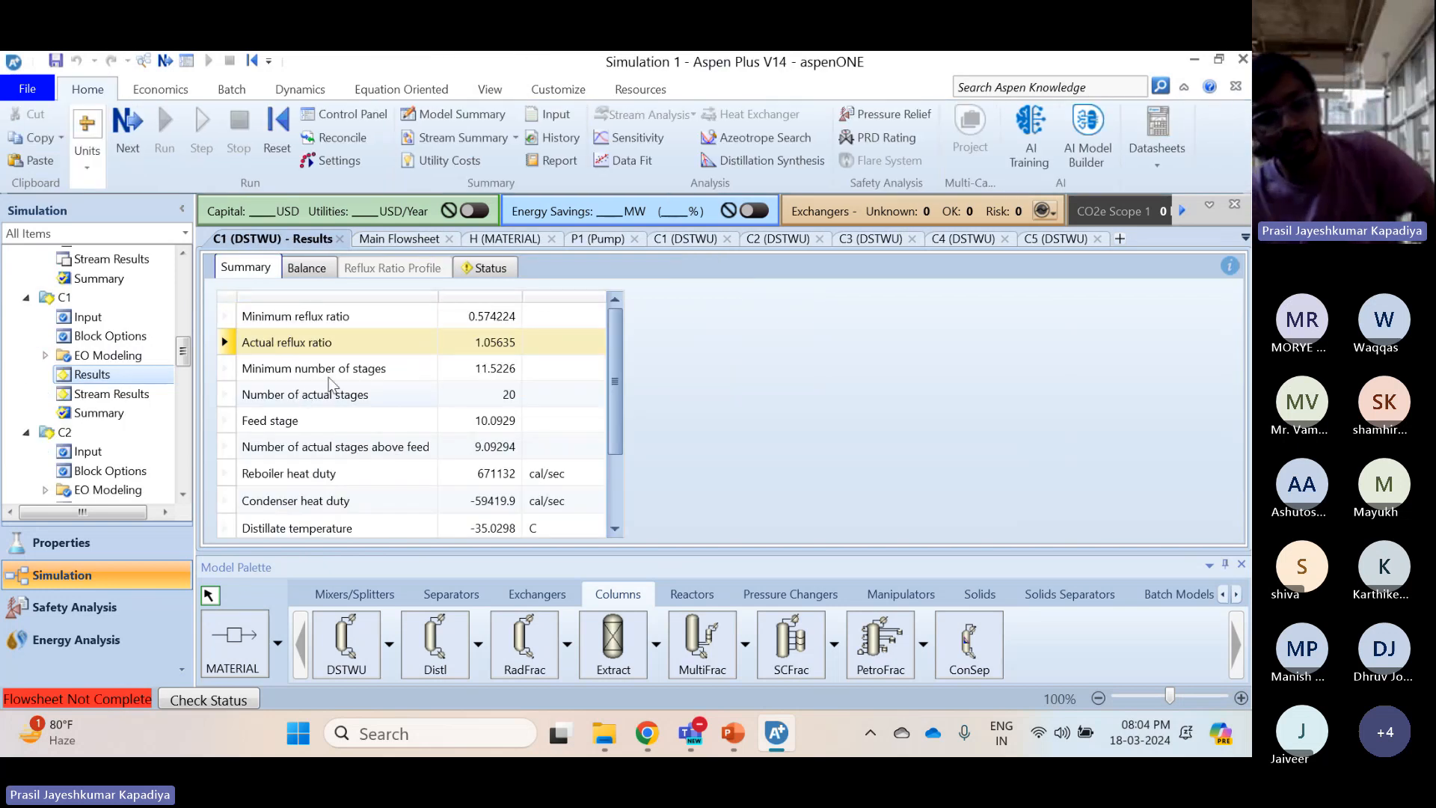
Close C1's results and delete the RadFrac block B7 from the main flowsheet
{"action": "left_click", "coordinate": [340, 239]}
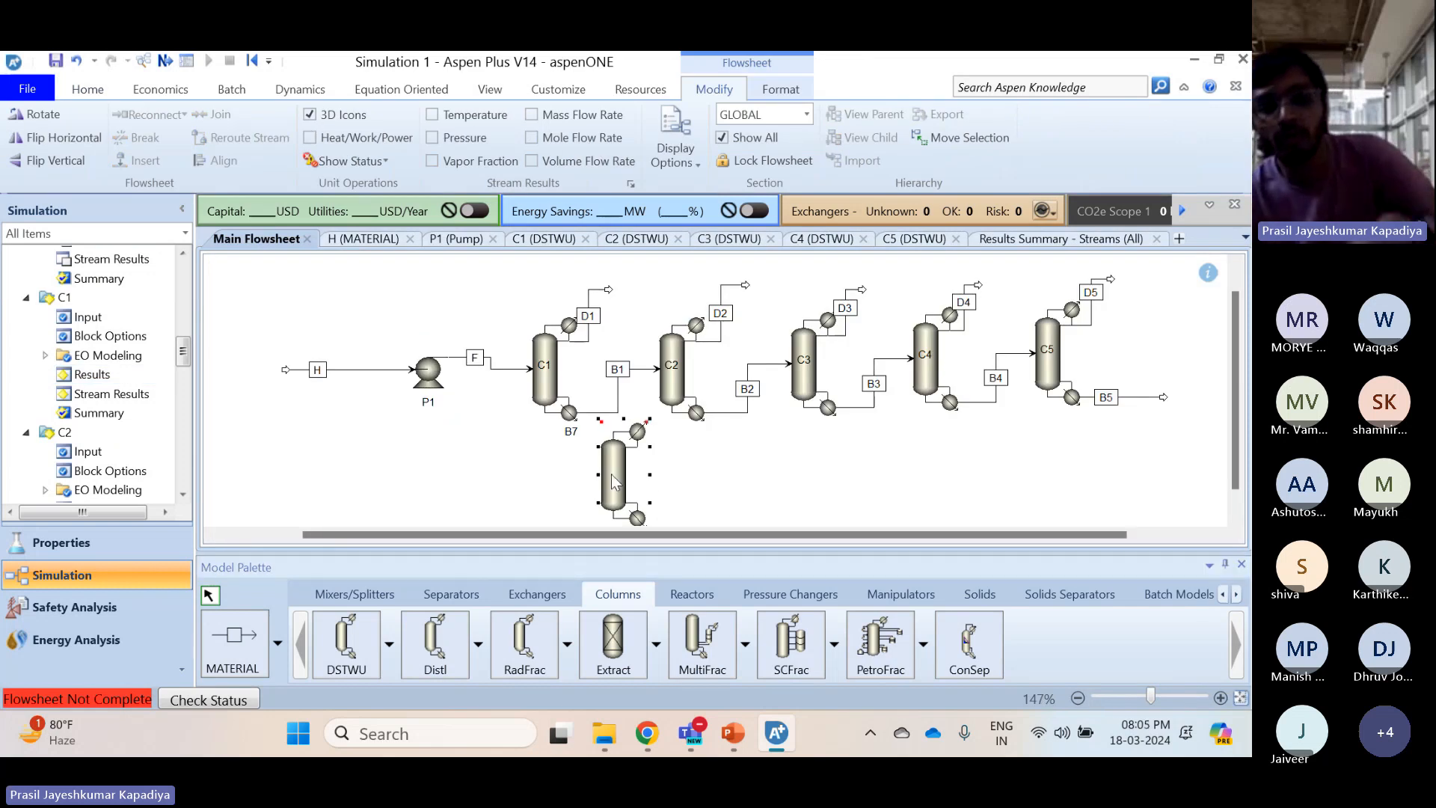
{"action": "key", "text": "Delete"}
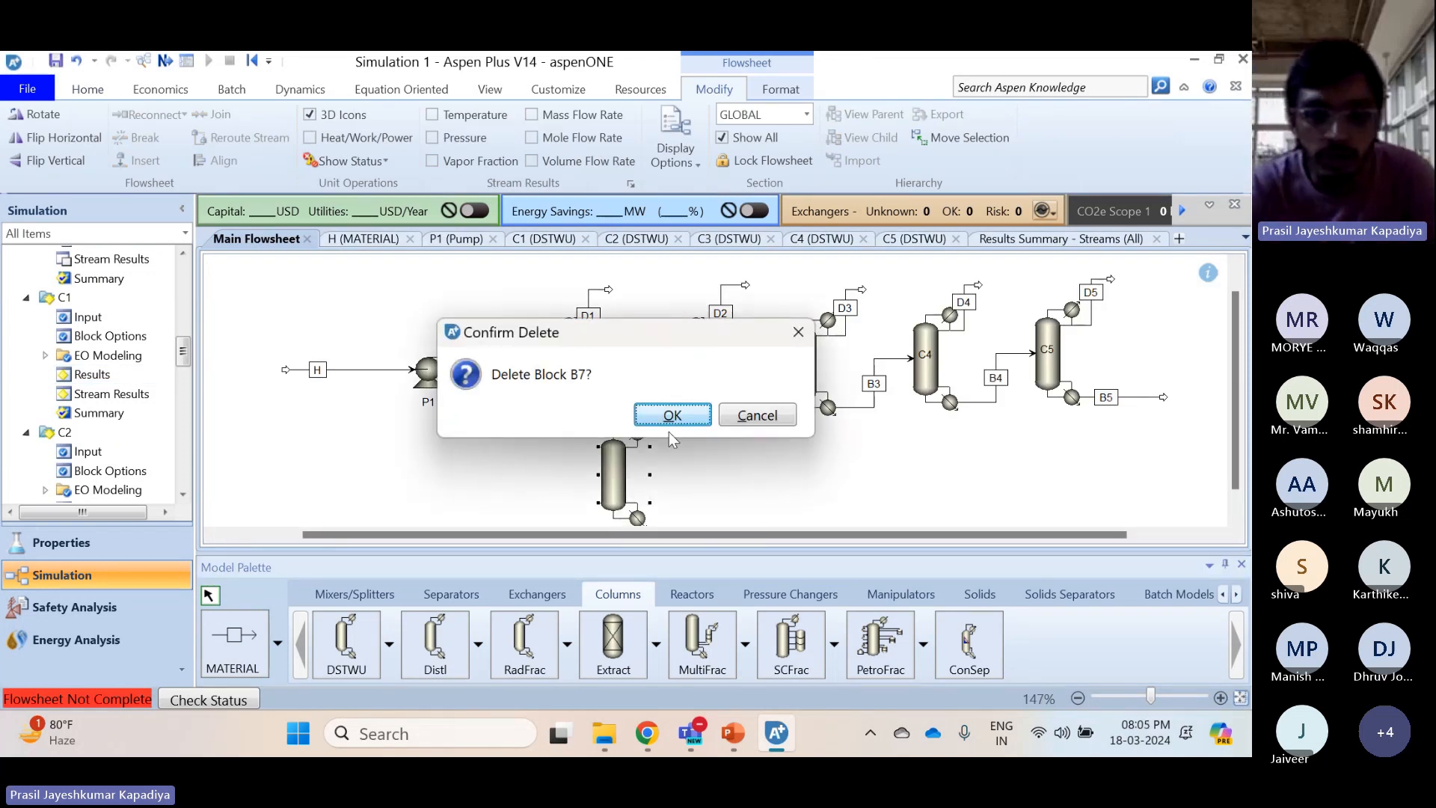
{"action": "left_click", "coordinate": [671, 418]}
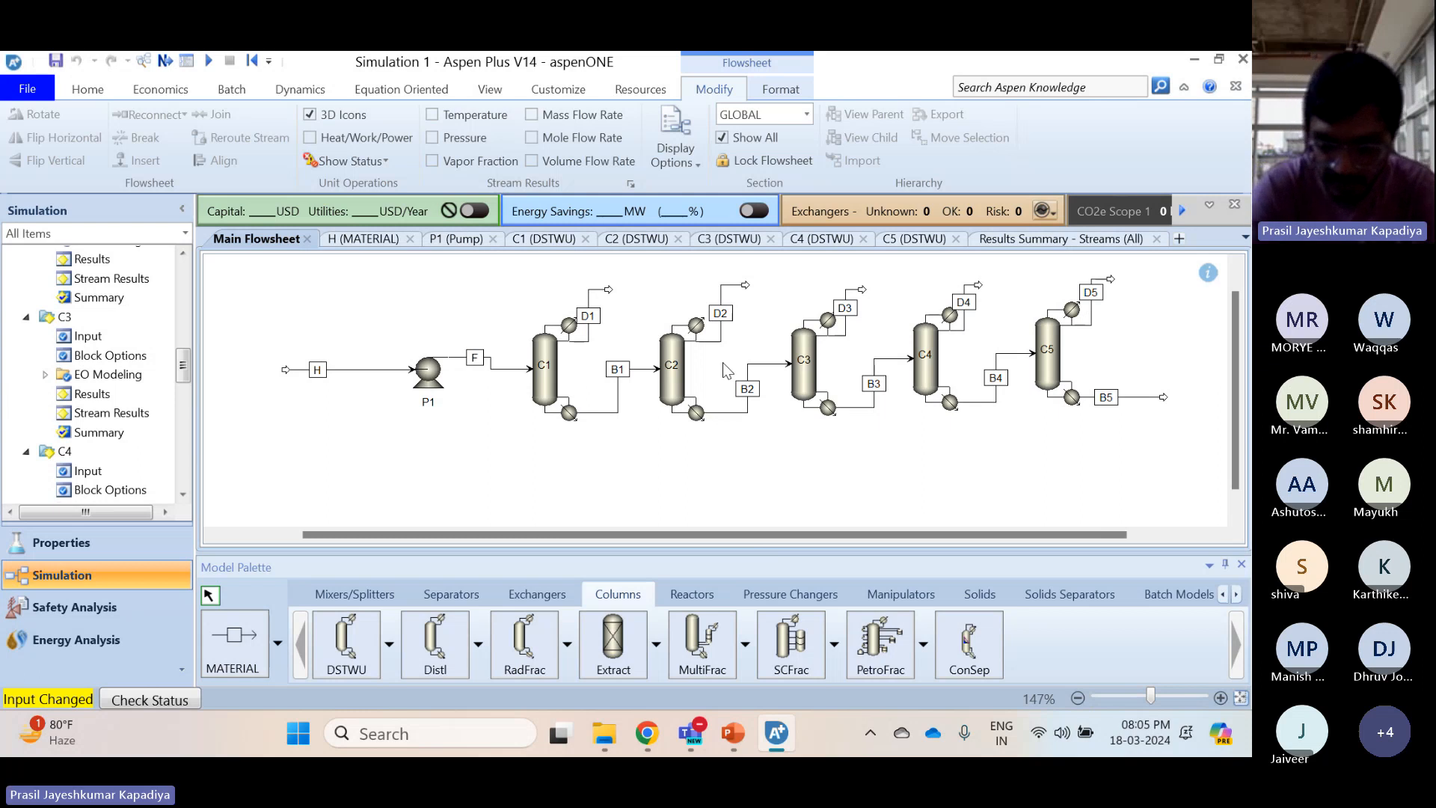
Switch to the Teams meeting and examine the component mole fractions of bottoms streams B1 to B5 in the stream results
{"action": "mouse_move", "coordinate": [690, 733]}
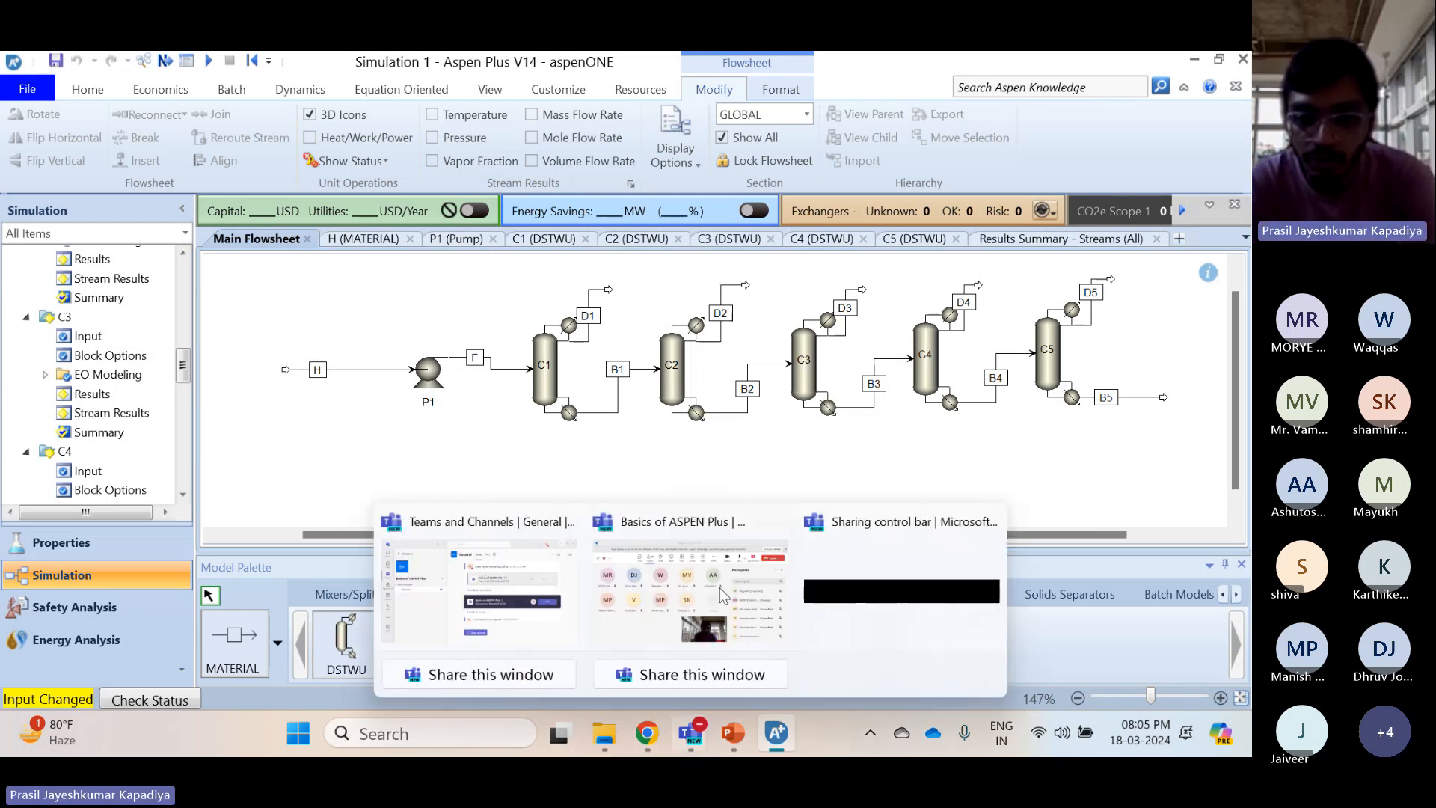
{"action": "left_click", "coordinate": [720, 578]}
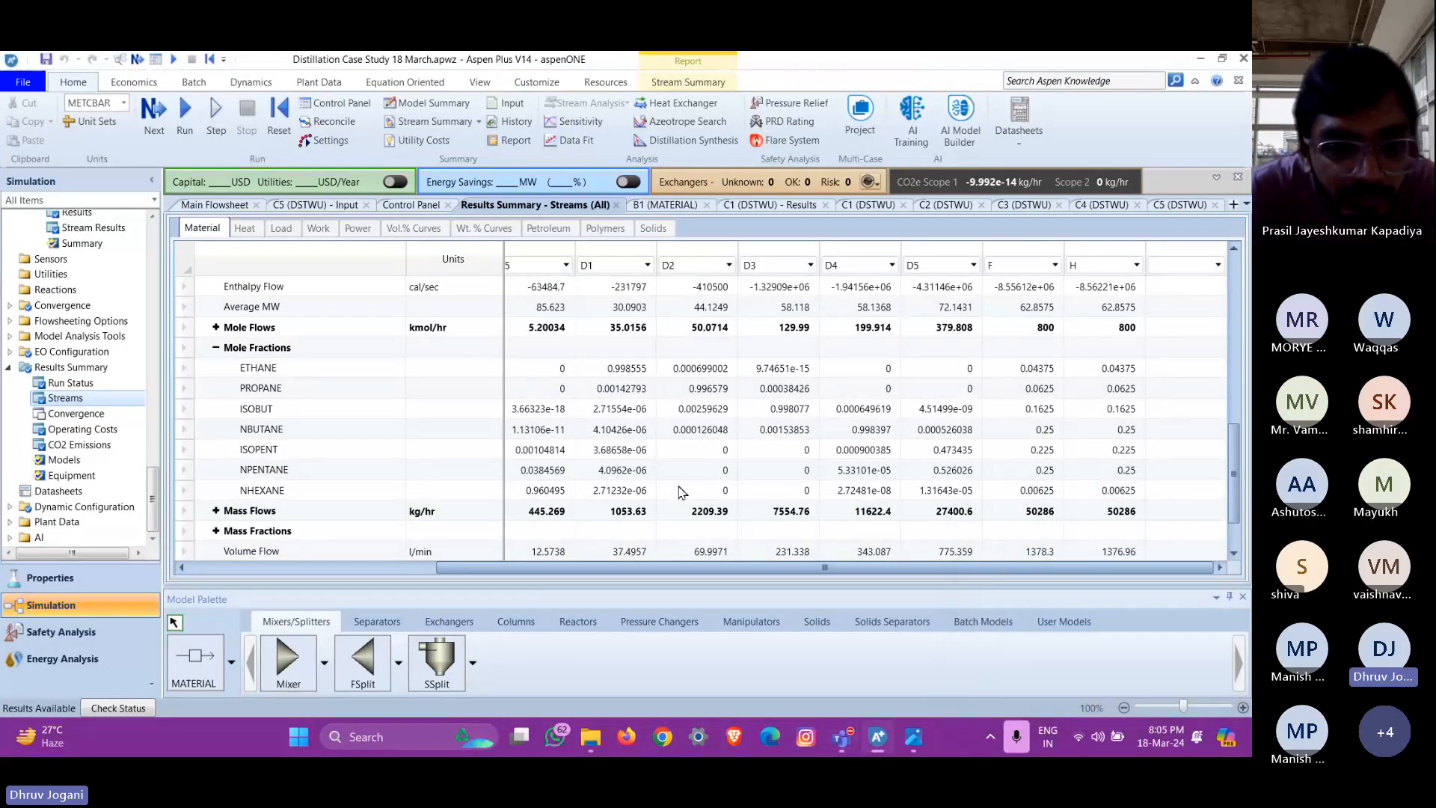
{"action": "left_click_drag", "start_coordinate": [620, 570], "coordinate": [415, 565]}
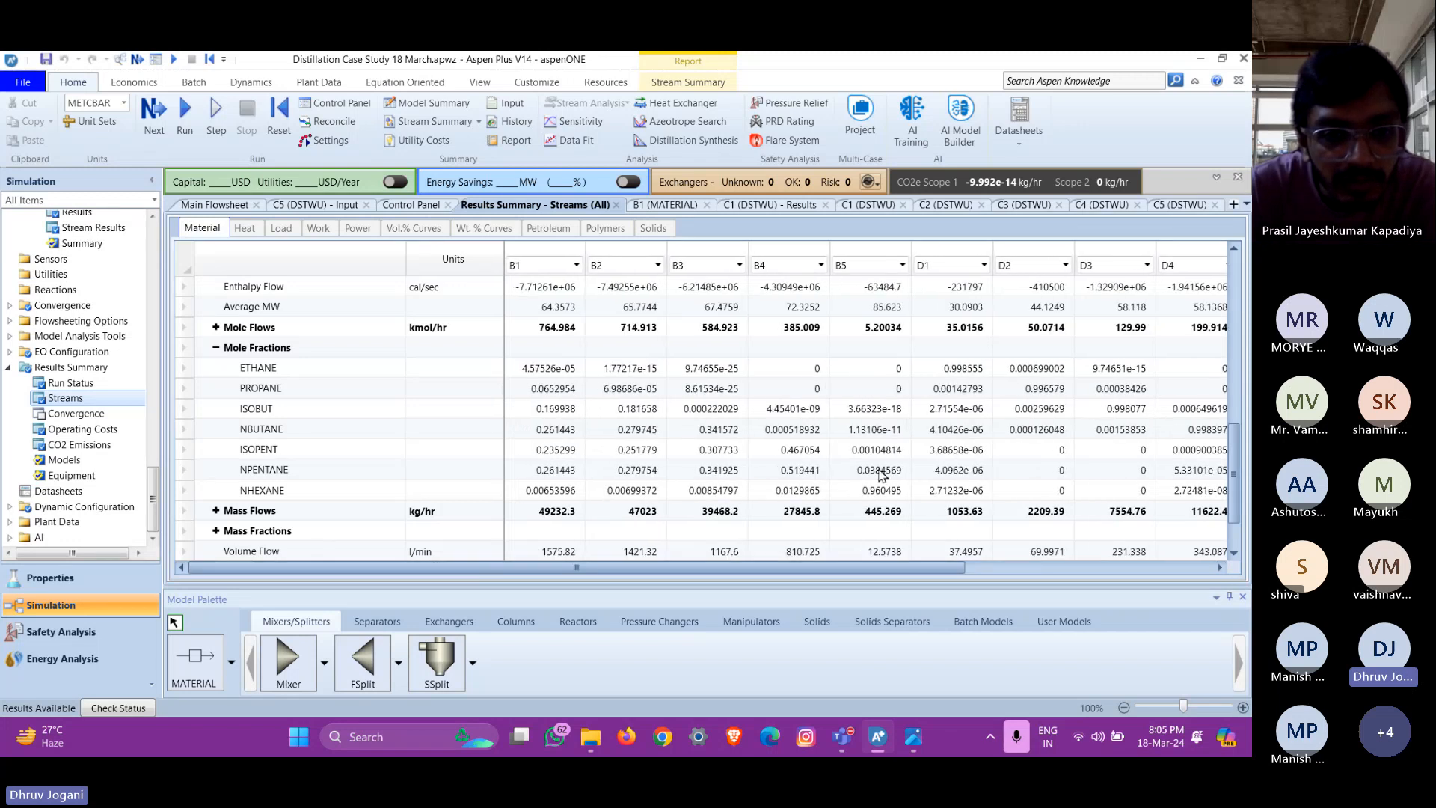
{"action": "left_click", "coordinate": [866, 491]}
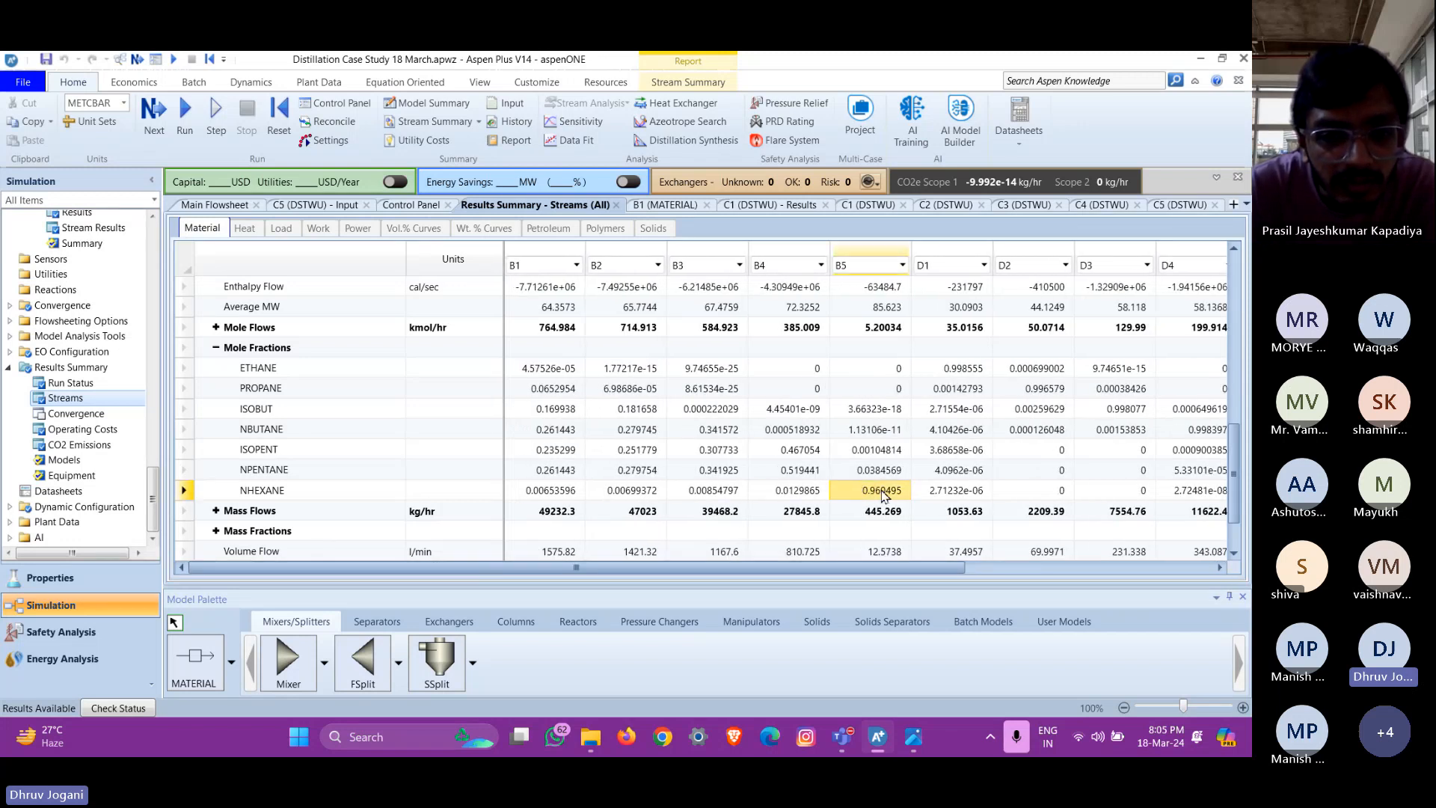
{"action": "left_click", "coordinate": [800, 472]}
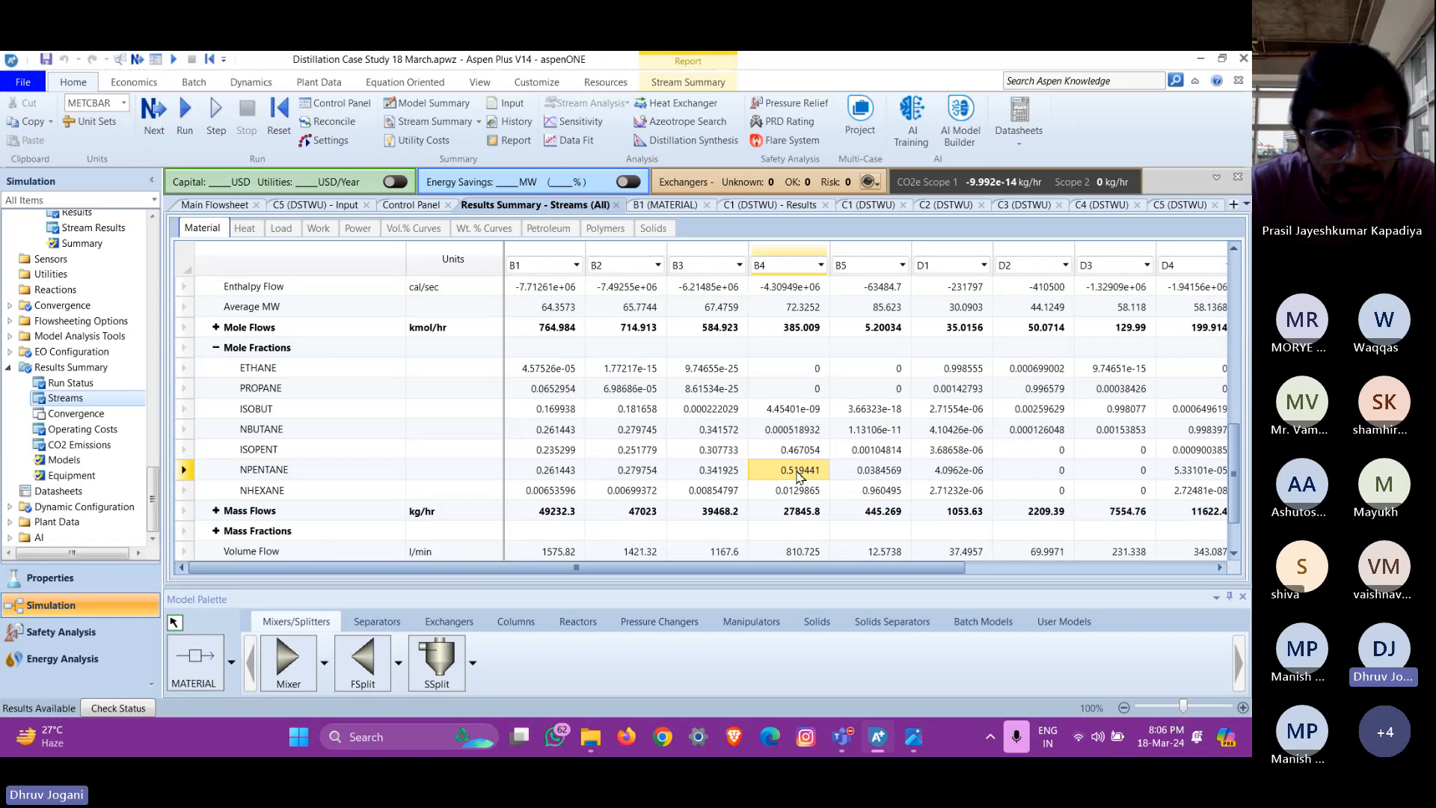
{"action": "left_click", "coordinate": [554, 413]}
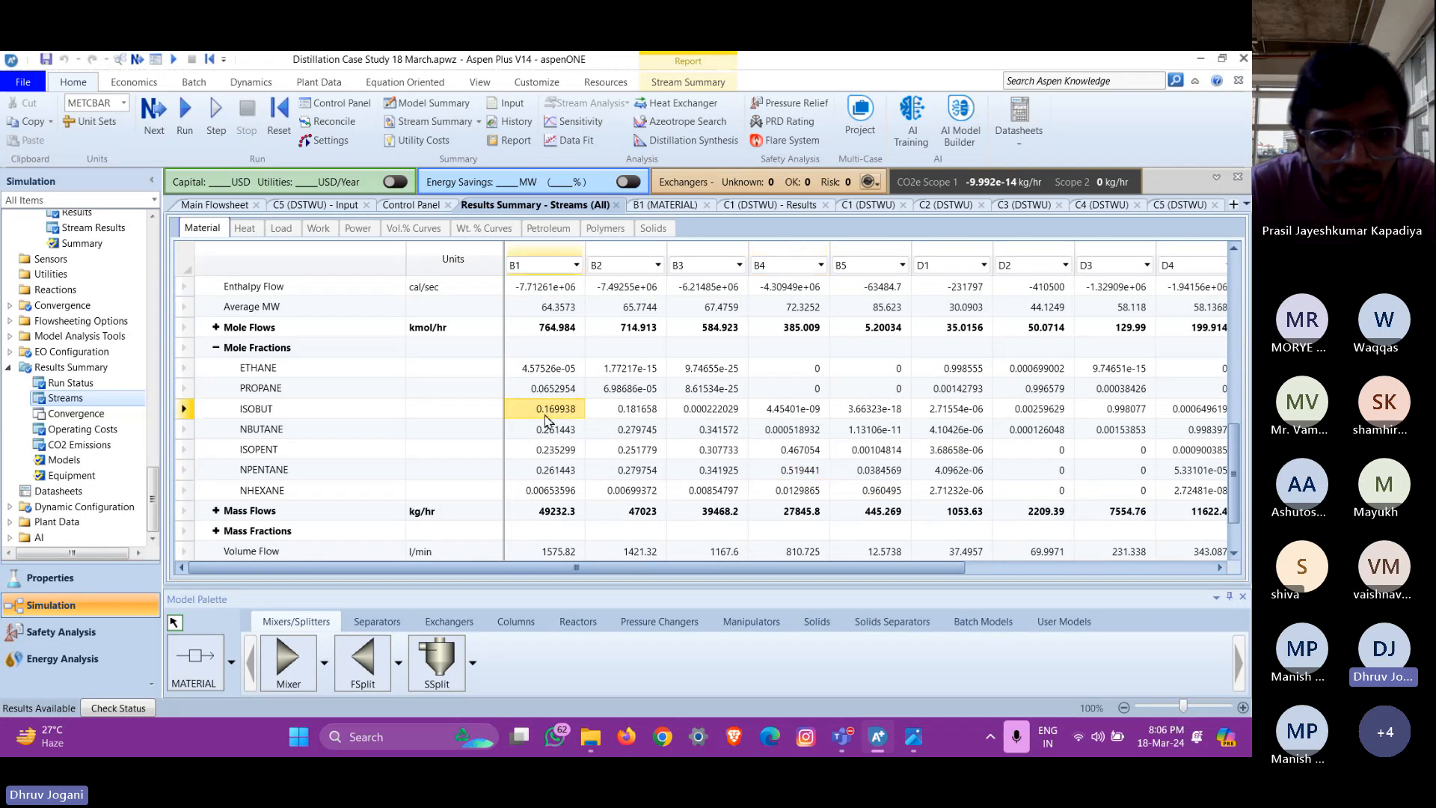
{"action": "left_click", "coordinate": [635, 431]}
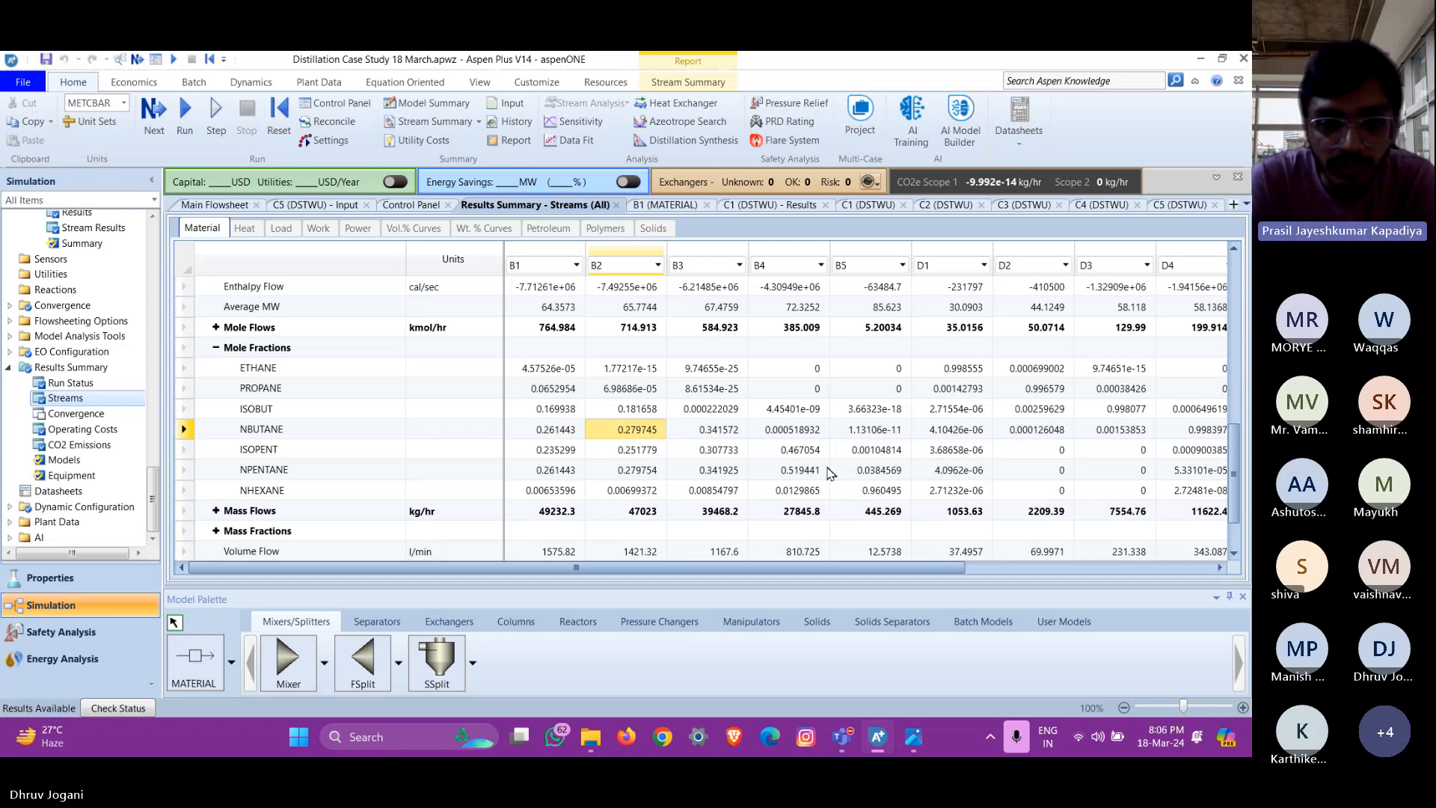
{"action": "scroll", "coordinate": [831, 472], "scroll_direction": "right", "scroll_amount": 3}
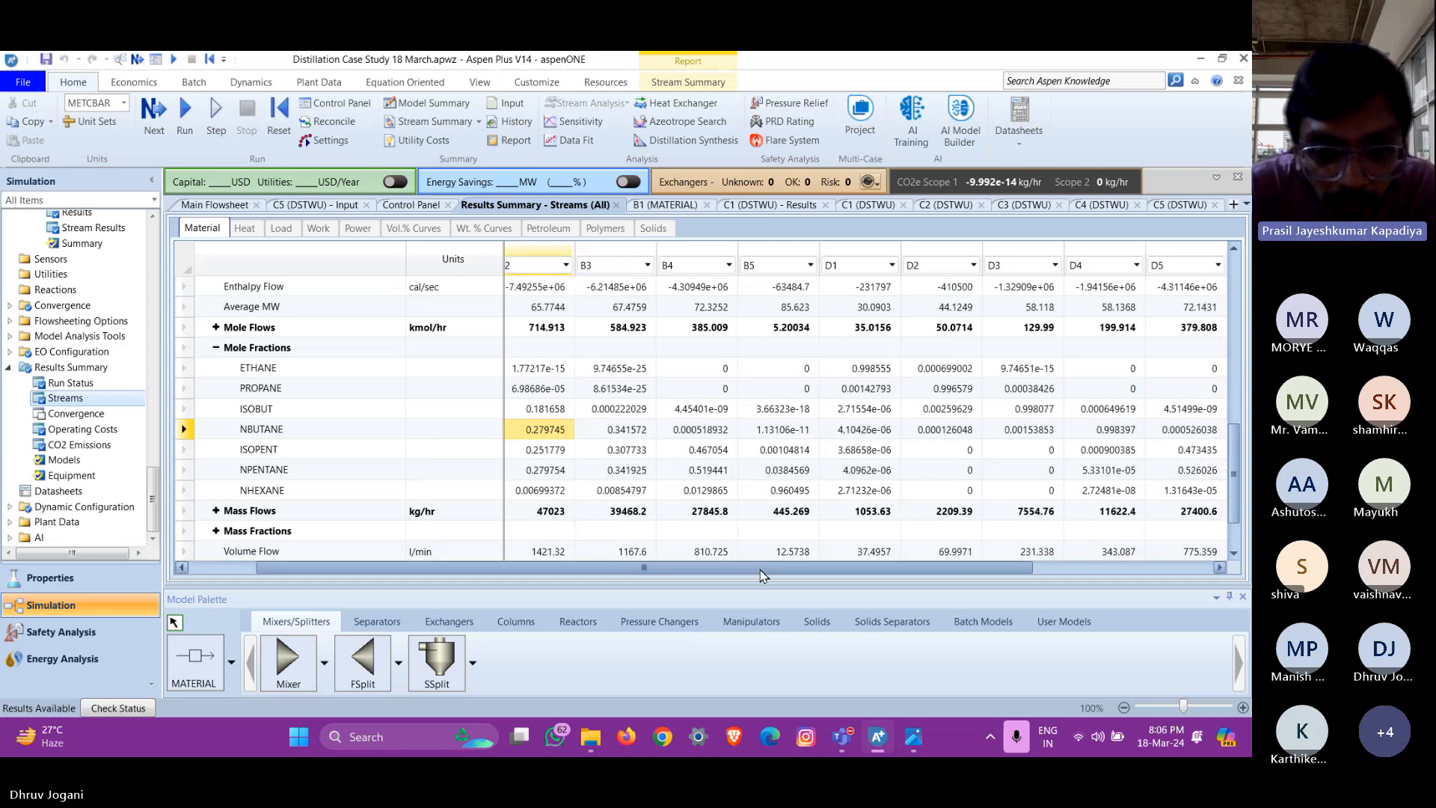
Compare the pressures and key component recoveries specified for columns C1 and C2
{"action": "left_click", "coordinate": [871, 207]}
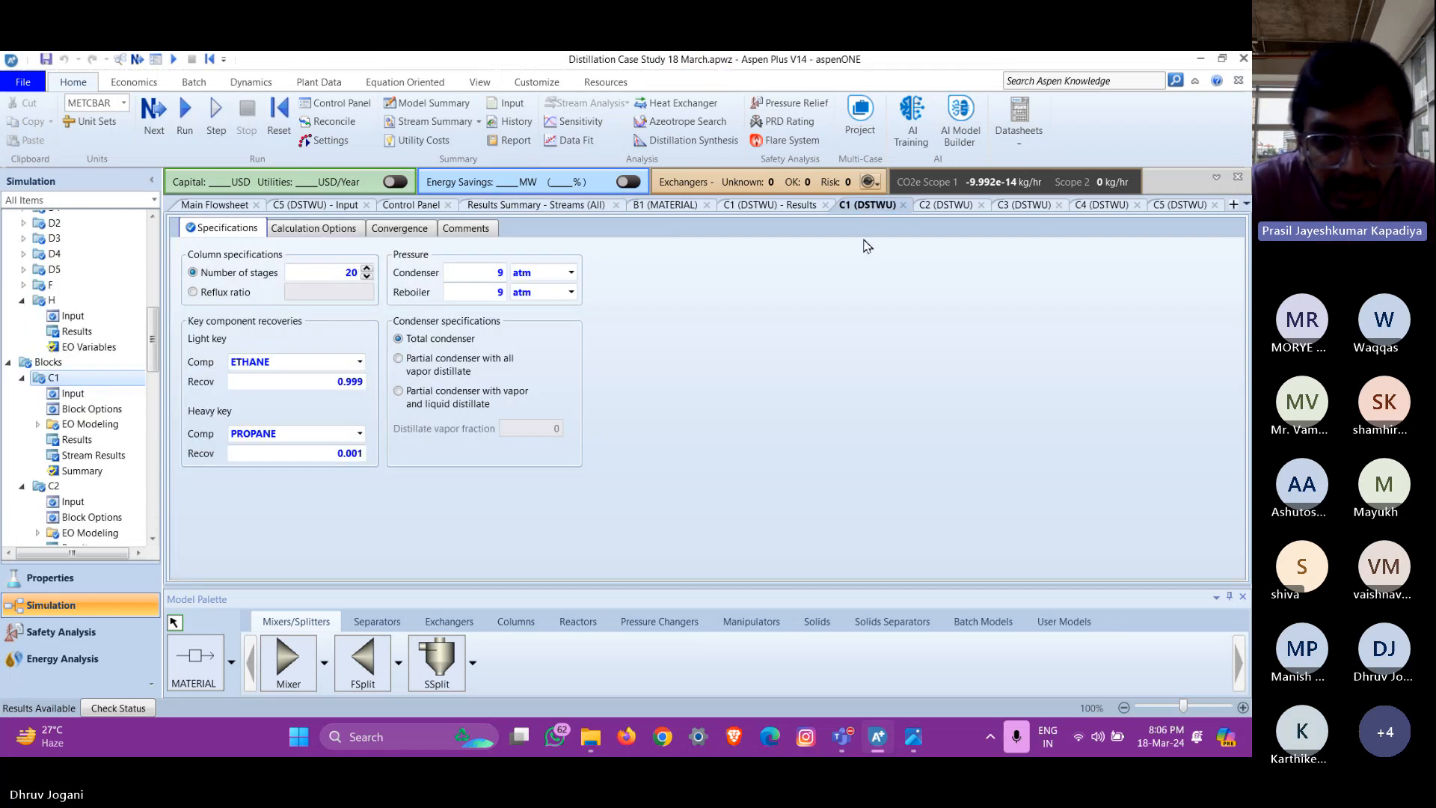
{"action": "left_click", "coordinate": [940, 206]}
{"action": "left_click", "coordinate": [878, 210]}
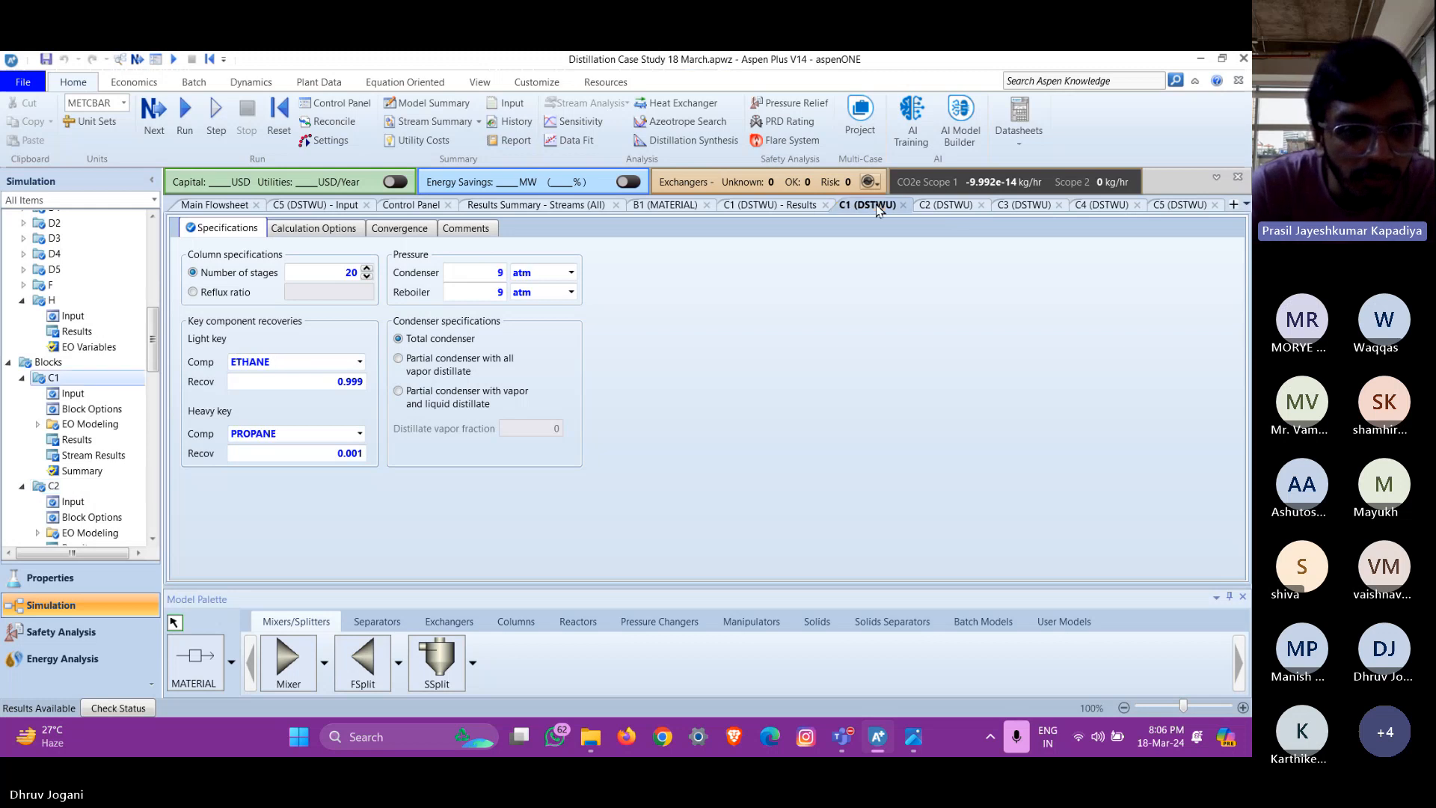
{"action": "left_click", "coordinate": [944, 207]}
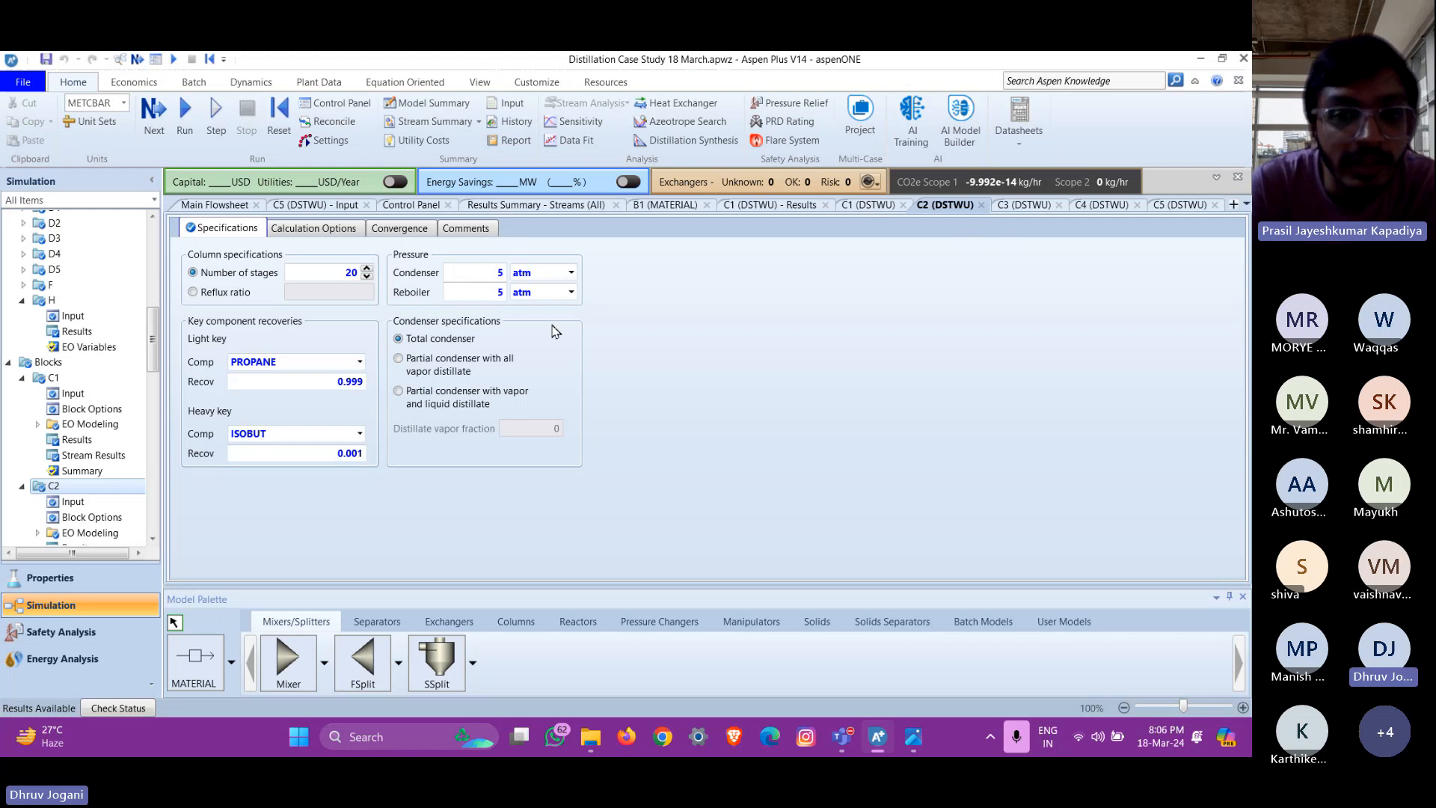
Compare the pressures and key component recoveries specified for columns C3, C4 and C5
{"action": "left_click", "coordinate": [1032, 210]}
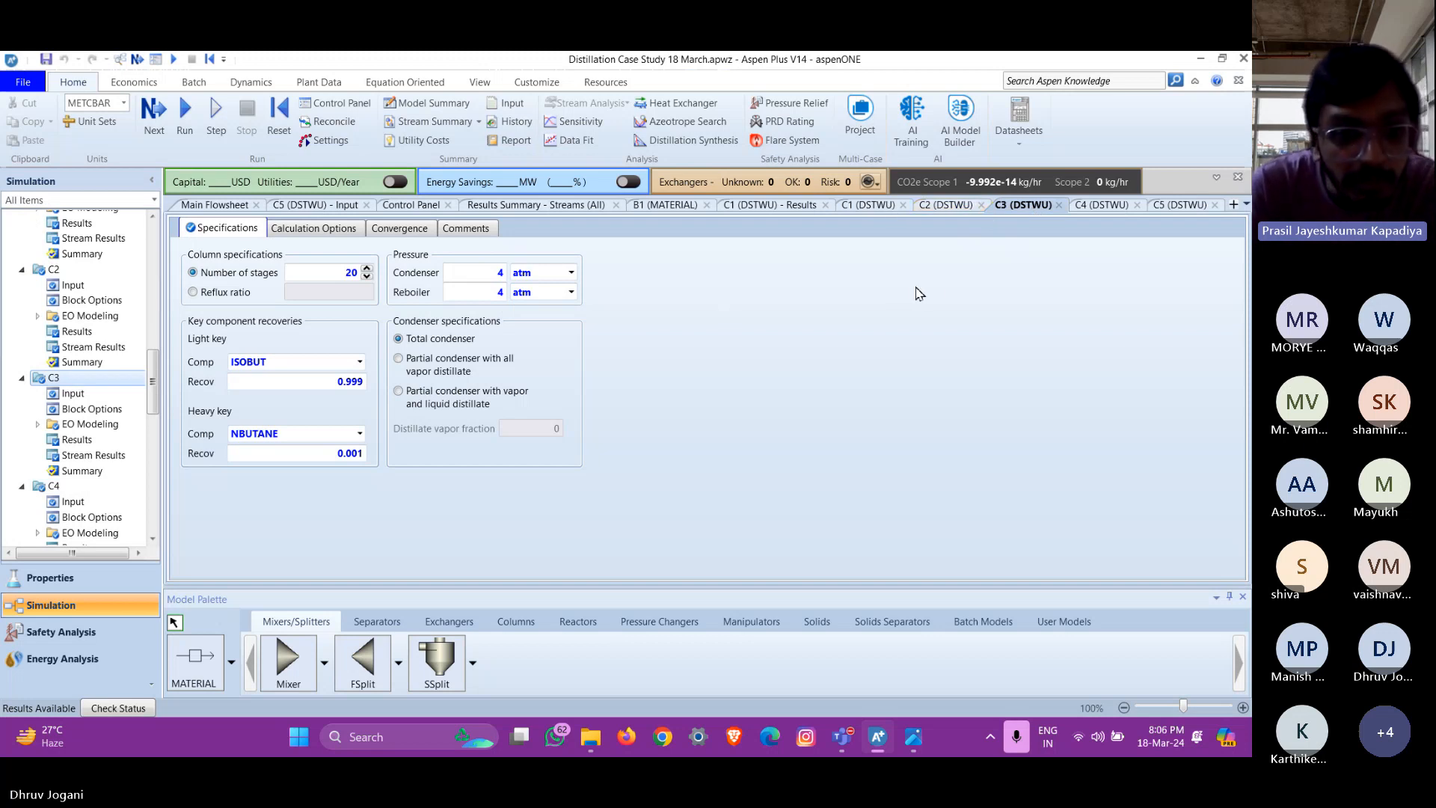
{"action": "left_click", "coordinate": [1103, 213]}
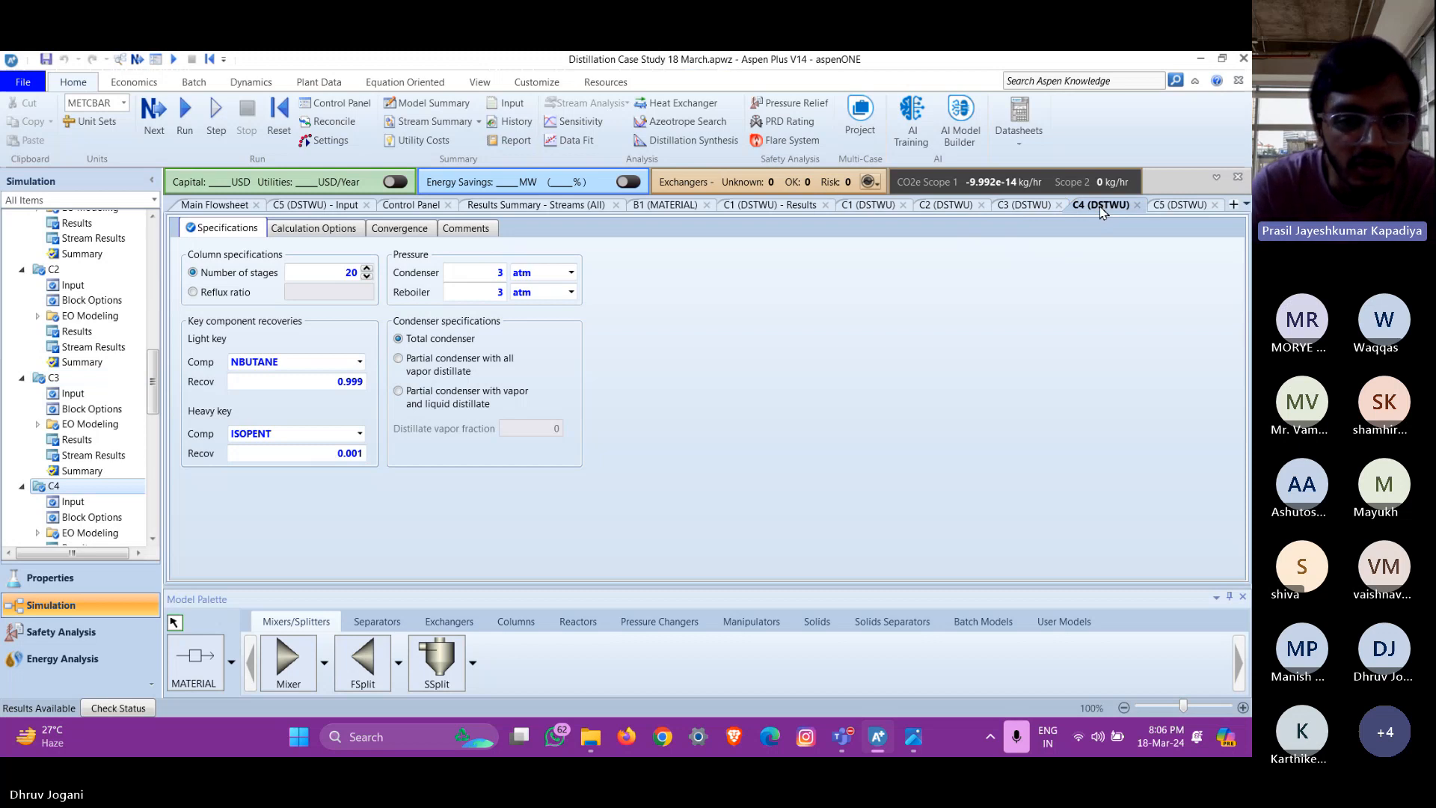
{"action": "left_click", "coordinate": [1186, 210]}
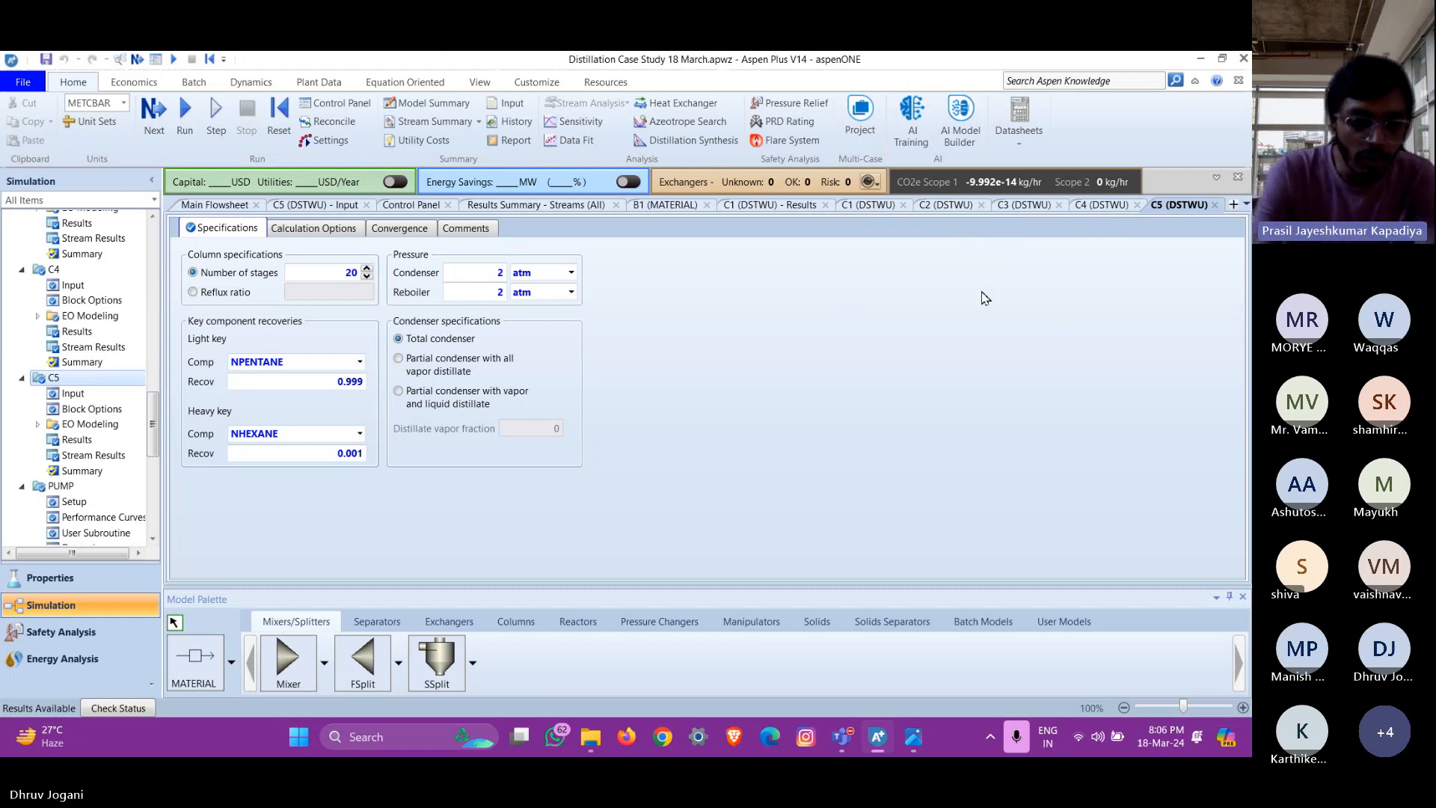
Review the specifications of streams F and H, including H's results and feed composition, and check the component list in the Properties environment
{"action": "left_click", "coordinate": [218, 206]}
{"action": "double_click", "coordinate": [411, 346]}
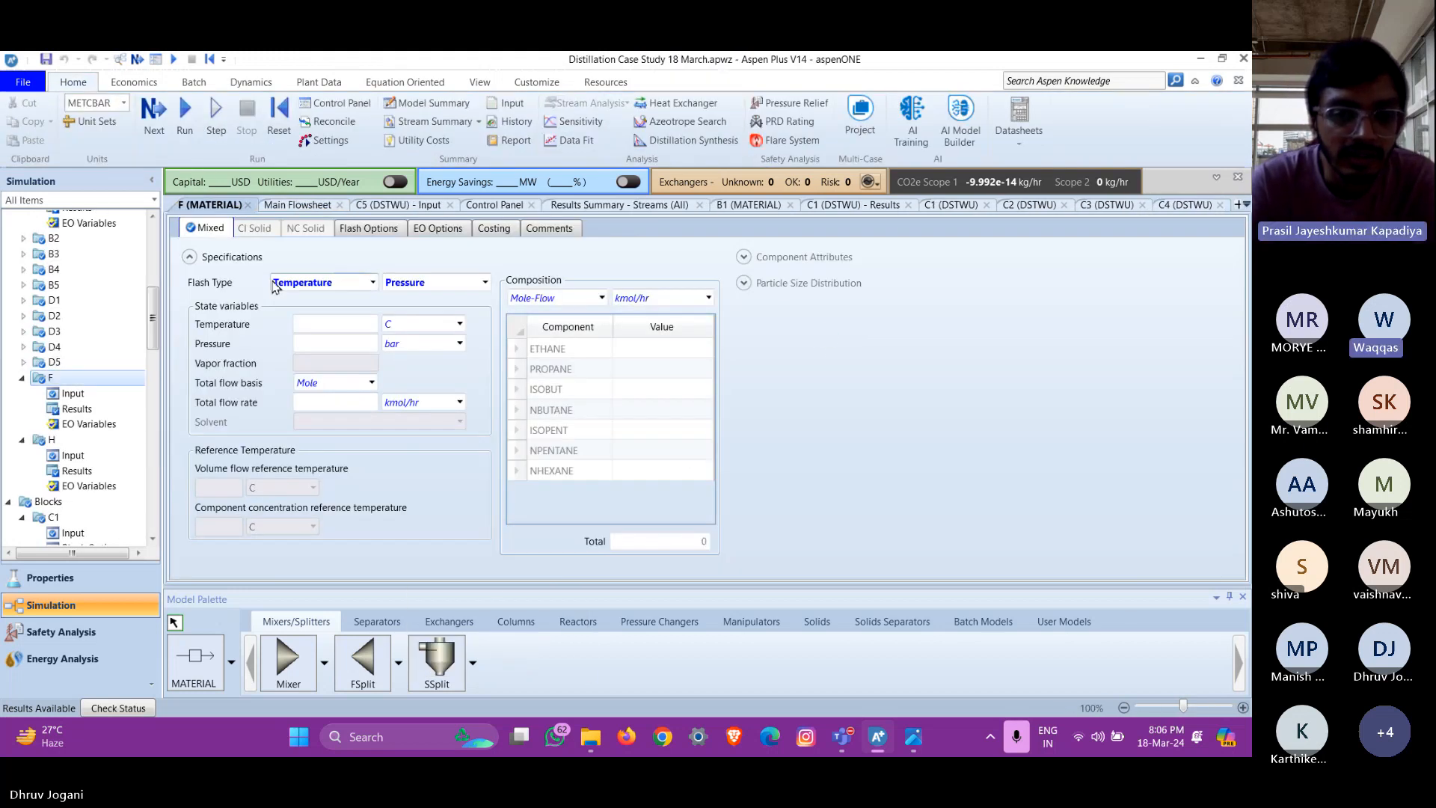
{"action": "left_click", "coordinate": [248, 204]}
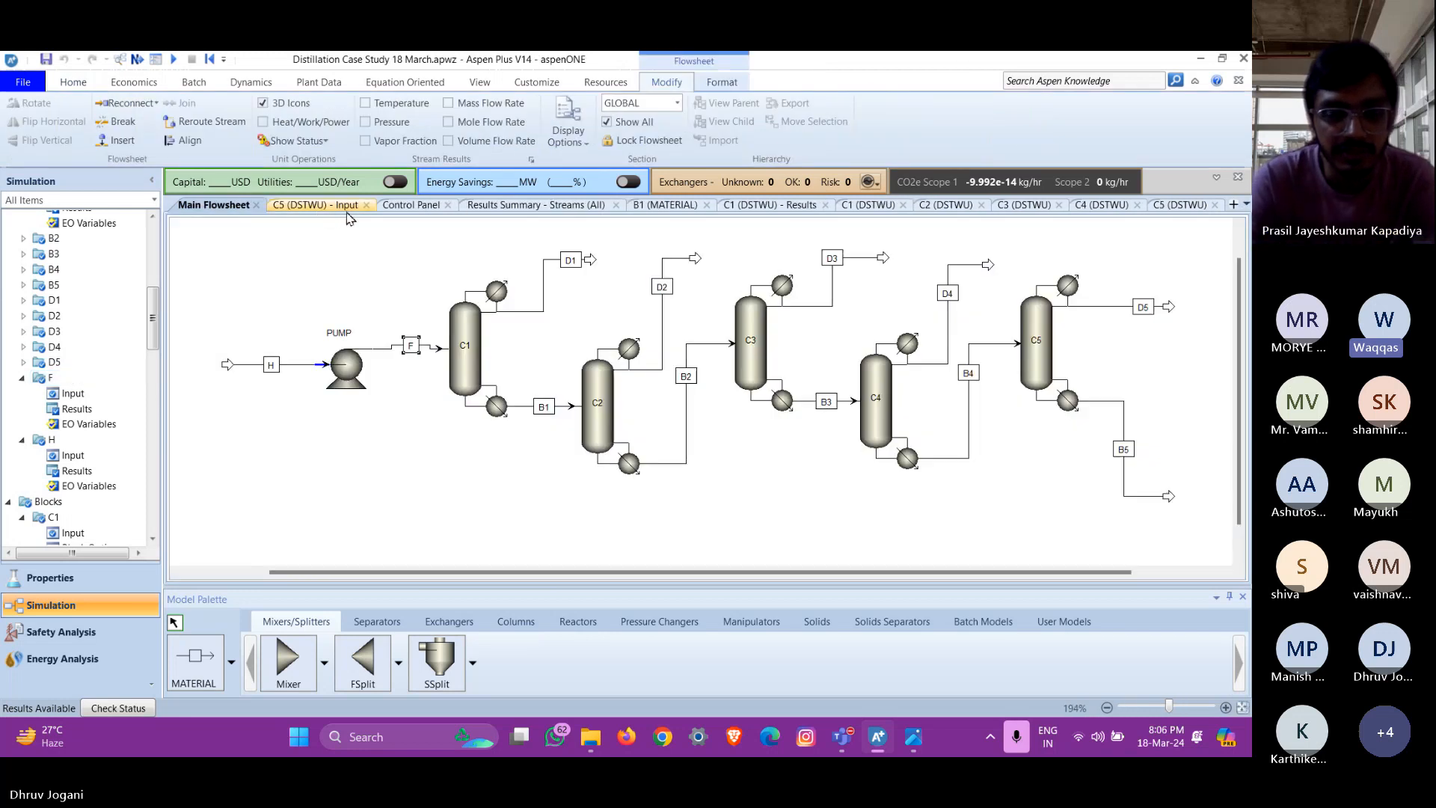
{"action": "right_click", "coordinate": [271, 366]}
{"action": "left_click", "coordinate": [314, 393]}
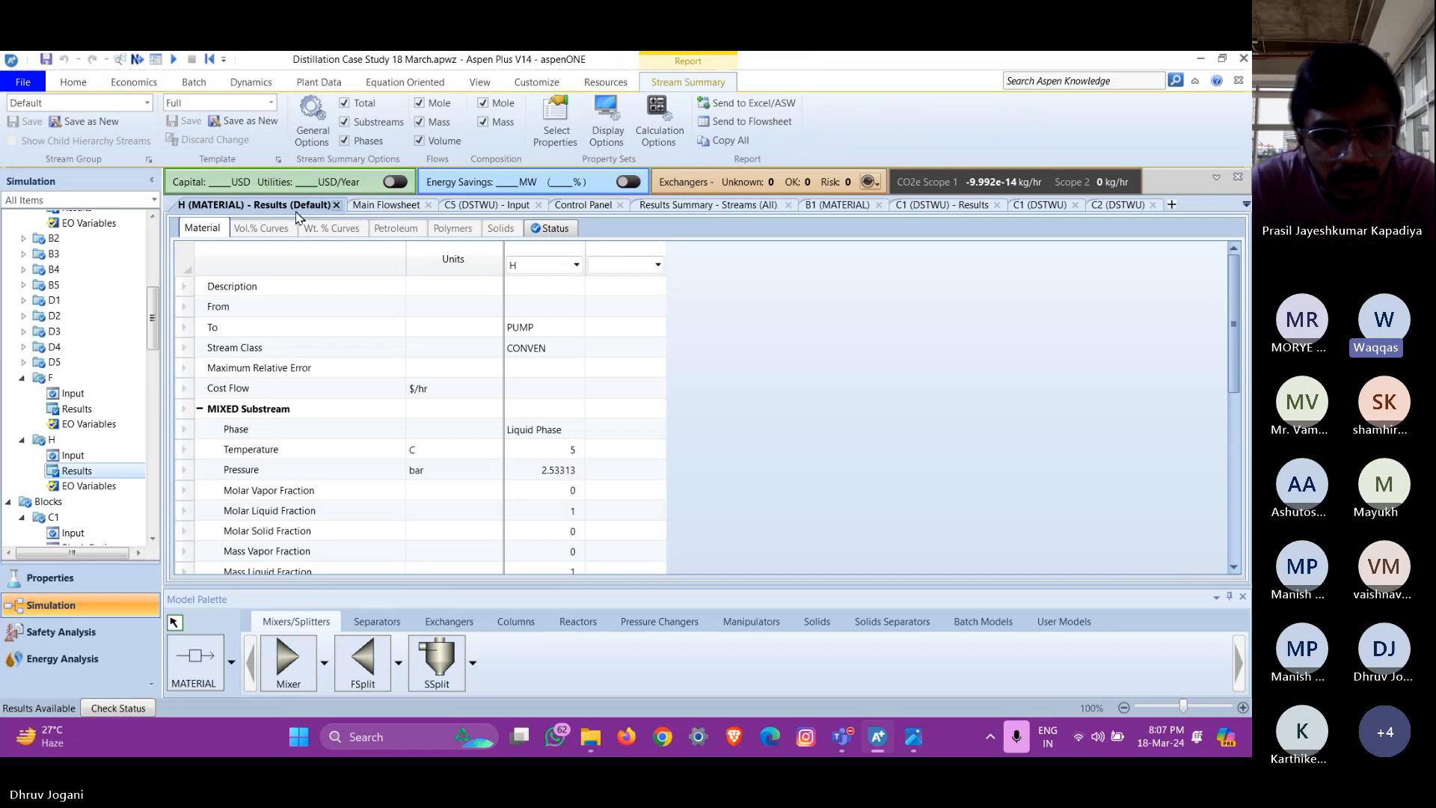
{"action": "left_click", "coordinate": [336, 205]}
{"action": "right_click", "coordinate": [274, 366]}
{"action": "left_click", "coordinate": [295, 370]}
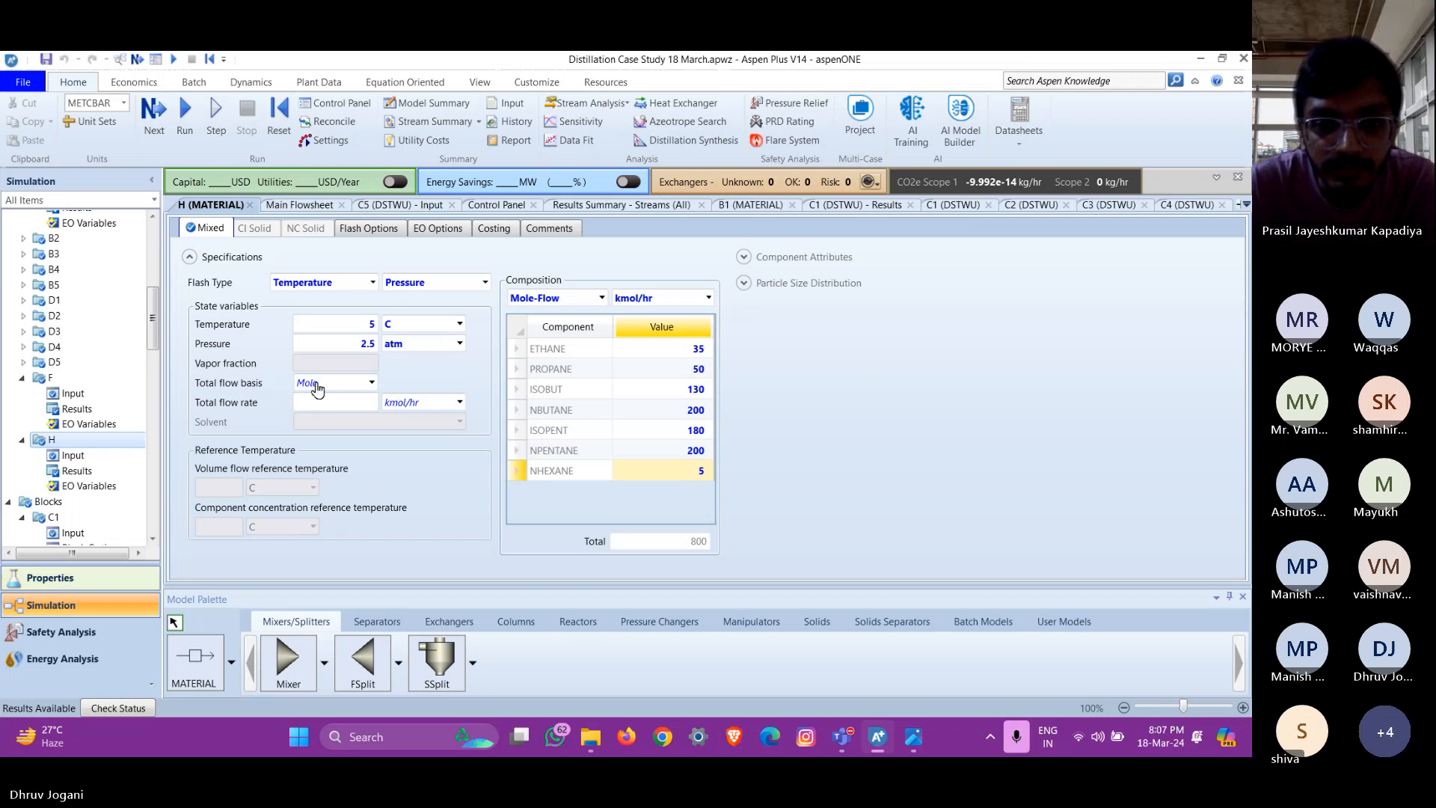
{"action": "left_click", "coordinate": [80, 605]}
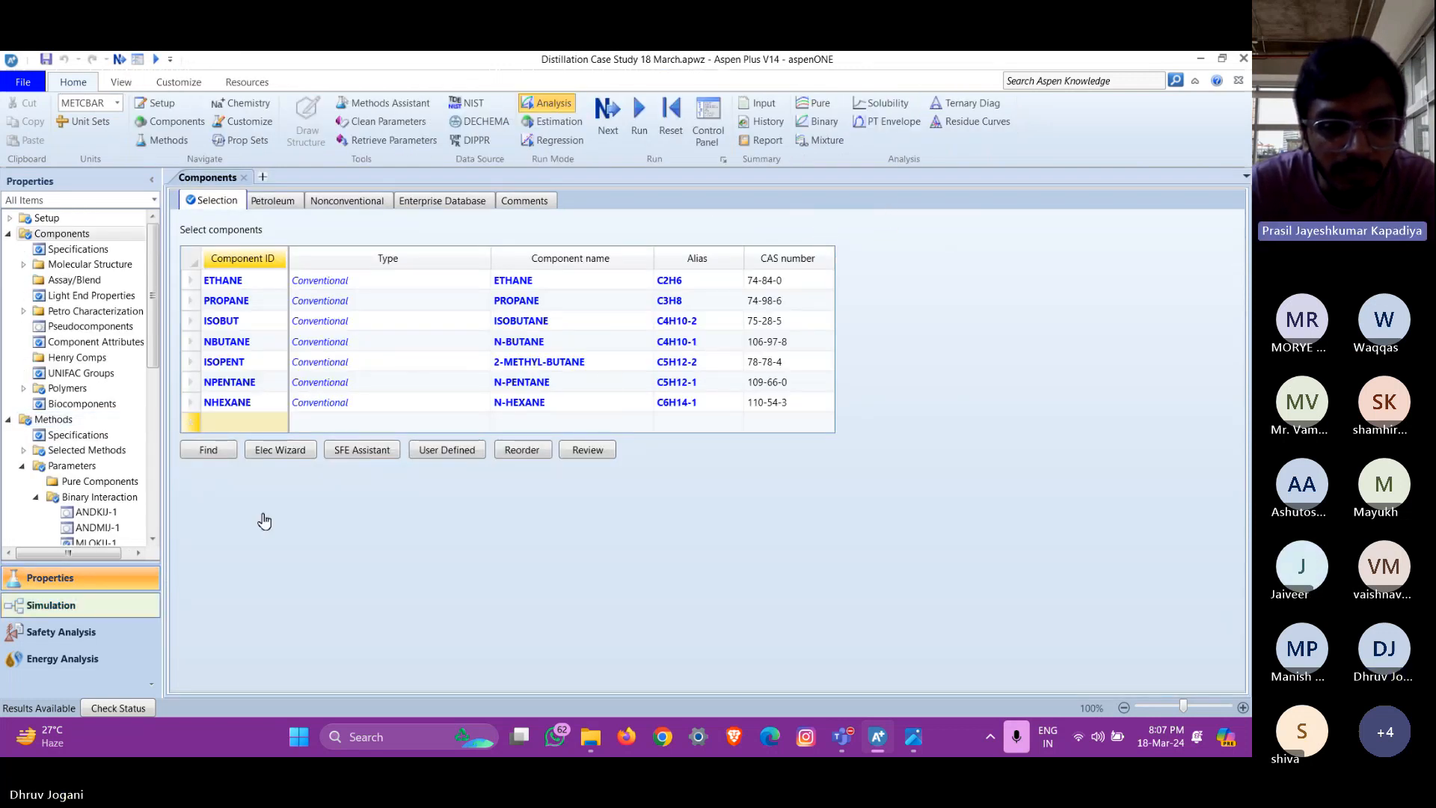
Open column C5's input specifications and check the component choices for the light key, leaving it at NPENTANE
{"action": "left_click", "coordinate": [1218, 208]}
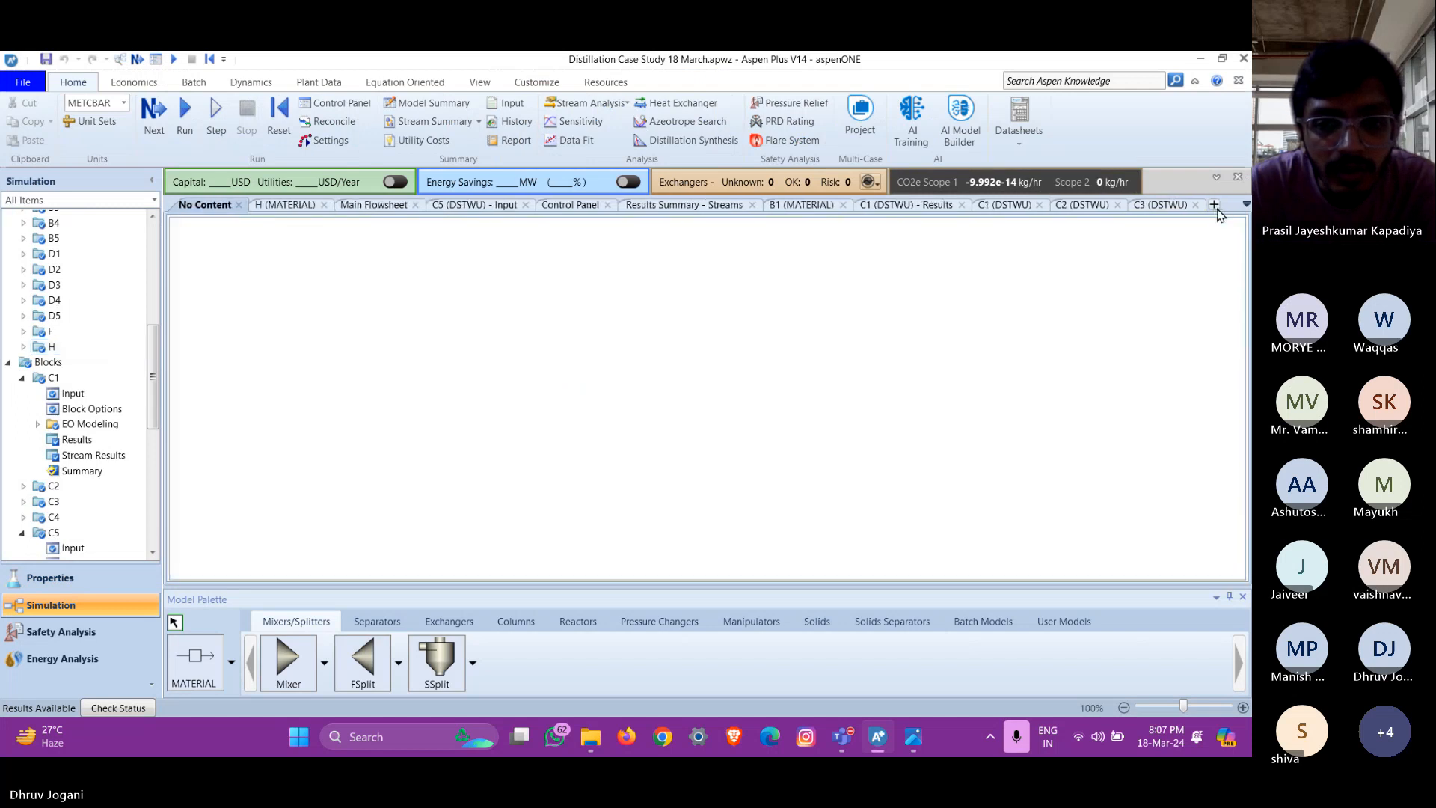
{"action": "left_click", "coordinate": [1247, 205]}
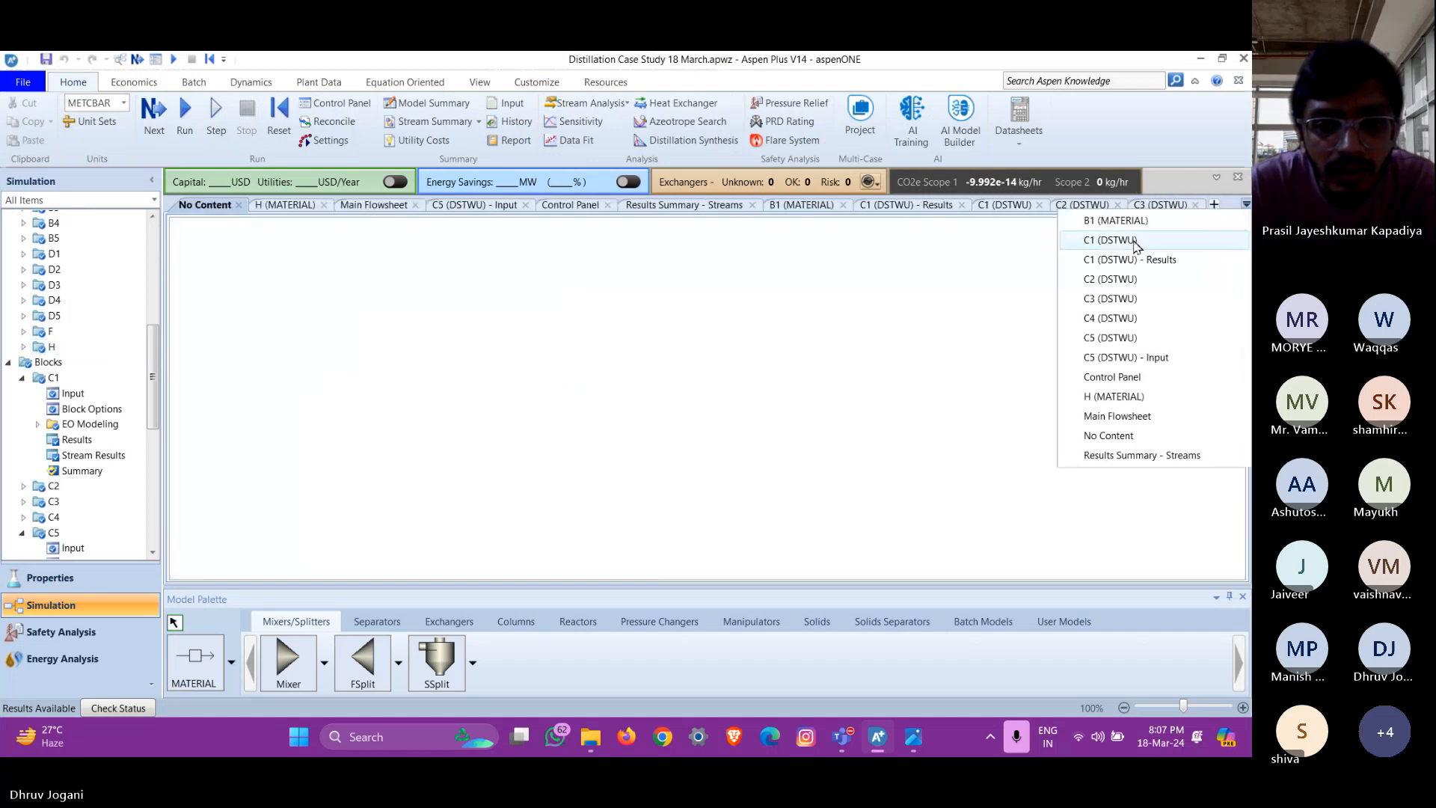
{"action": "left_click", "coordinate": [1120, 359]}
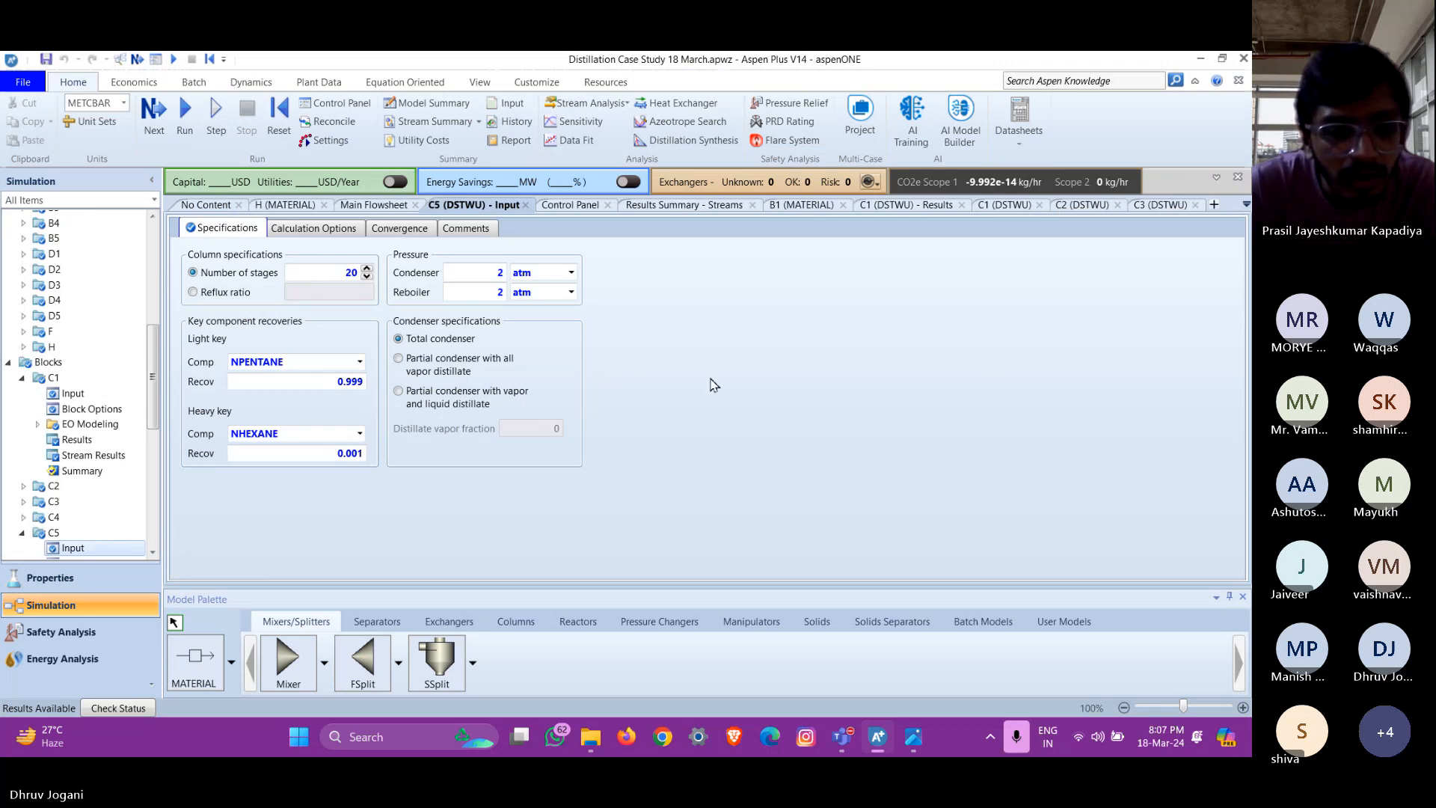
{"action": "left_click", "coordinate": [360, 362]}
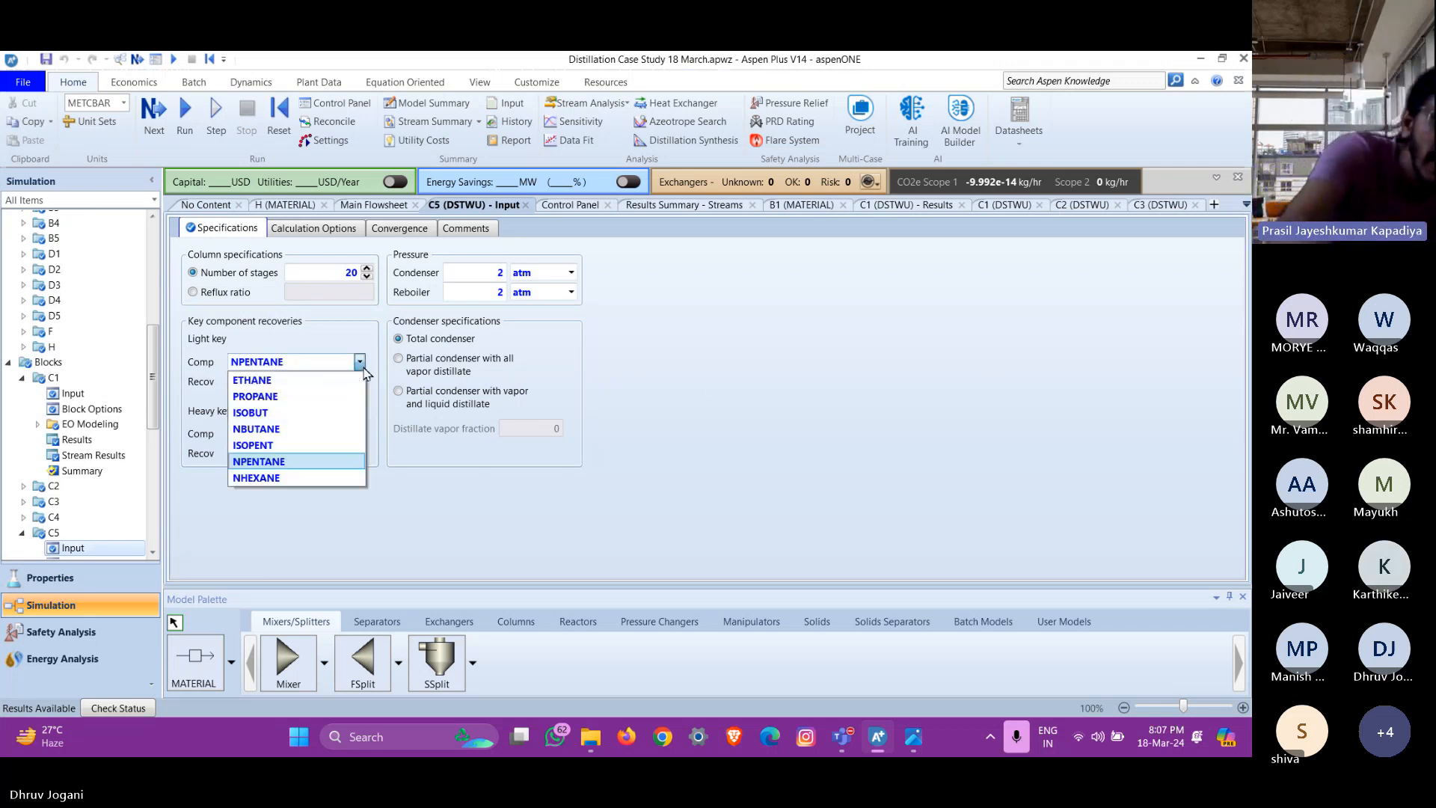
{"action": "left_click", "coordinate": [716, 391]}
{"action": "left_click", "coordinate": [360, 362]}
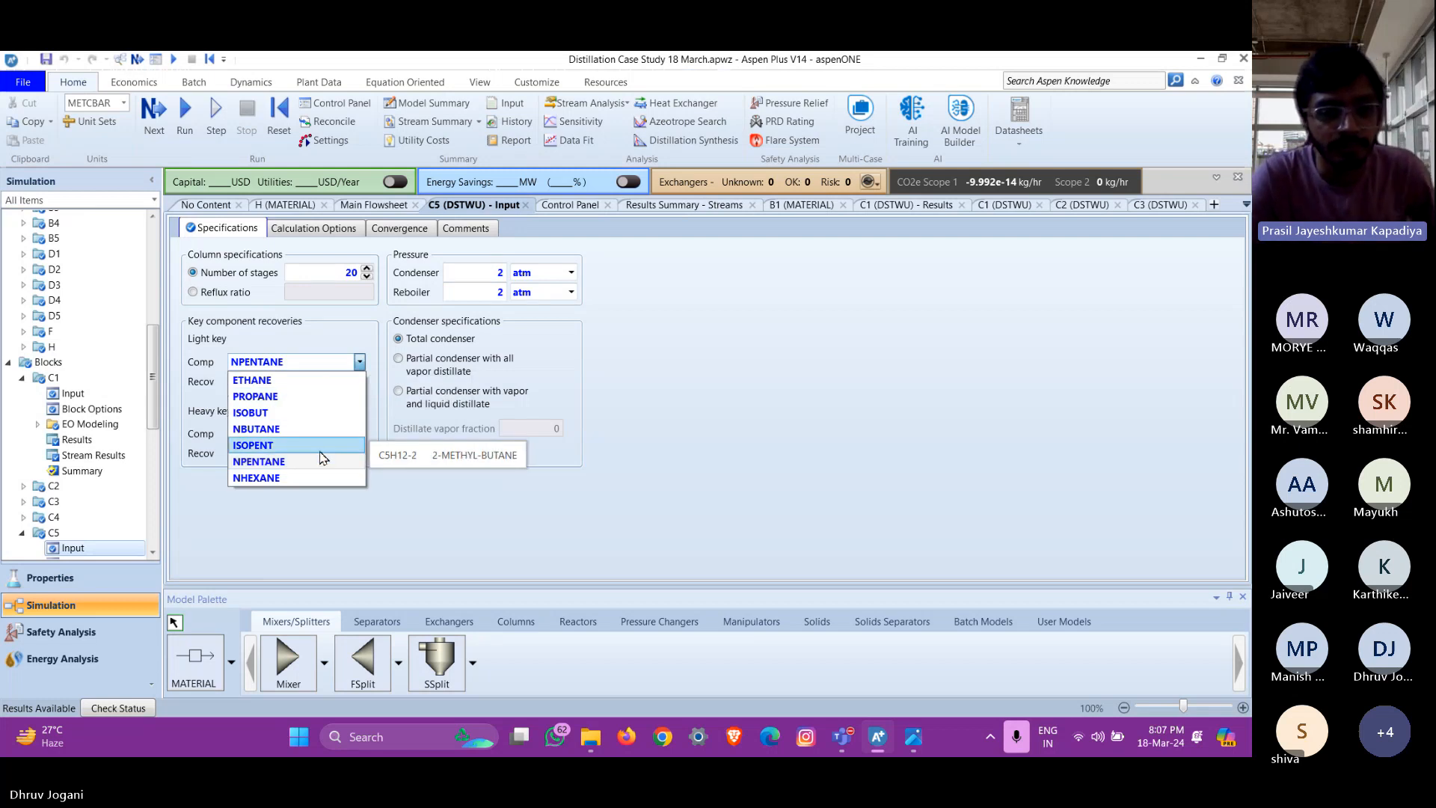
{"action": "left_click", "coordinate": [356, 528]}
Try ISOPENT as C5's heavy key with NPENTANE as light key, and cancel the reinitialization
{"action": "left_click", "coordinate": [302, 438]}
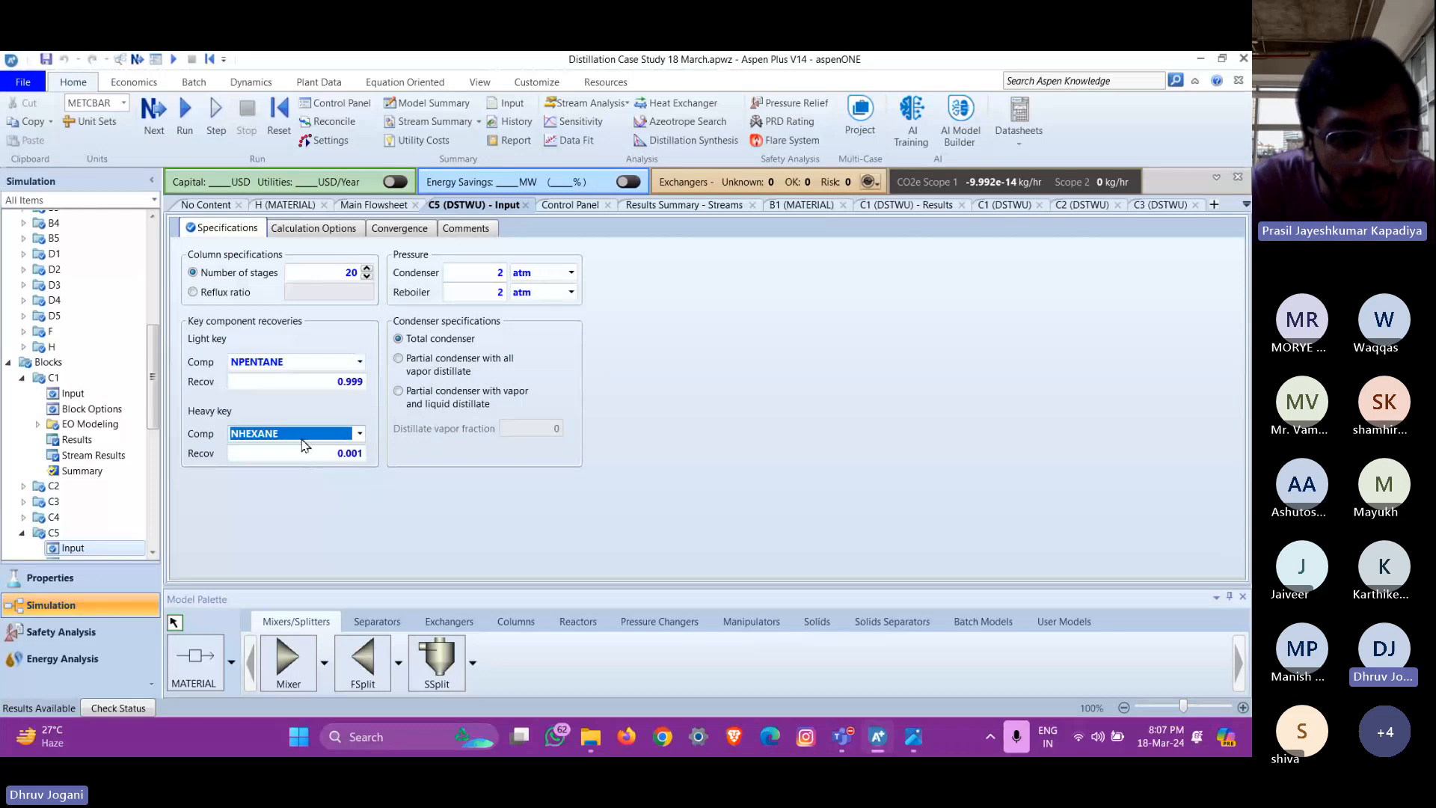
{"action": "left_click", "coordinate": [302, 437]}
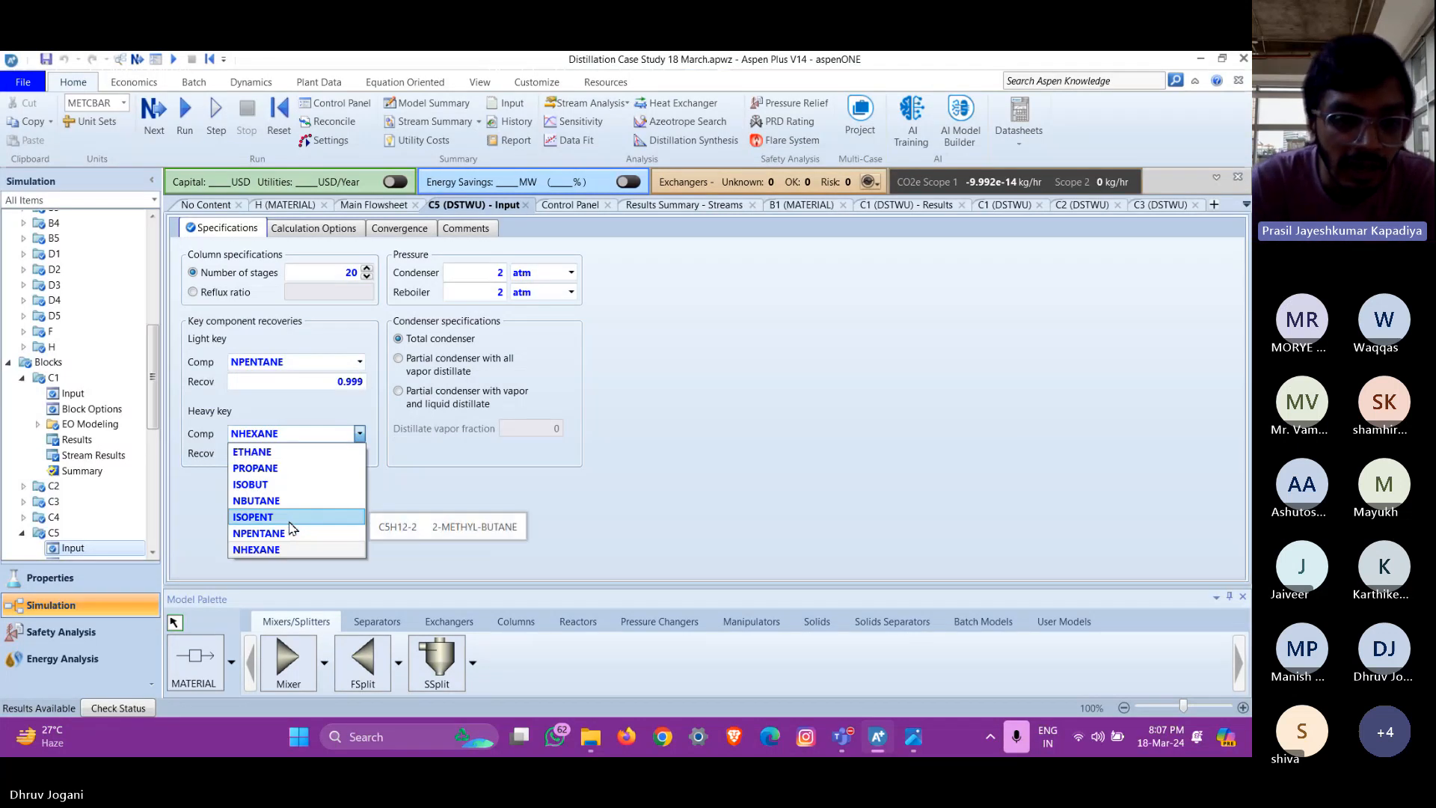
{"action": "left_click", "coordinate": [290, 524]}
{"action": "left_click", "coordinate": [299, 361]}
{"action": "left_click", "coordinate": [299, 362]}
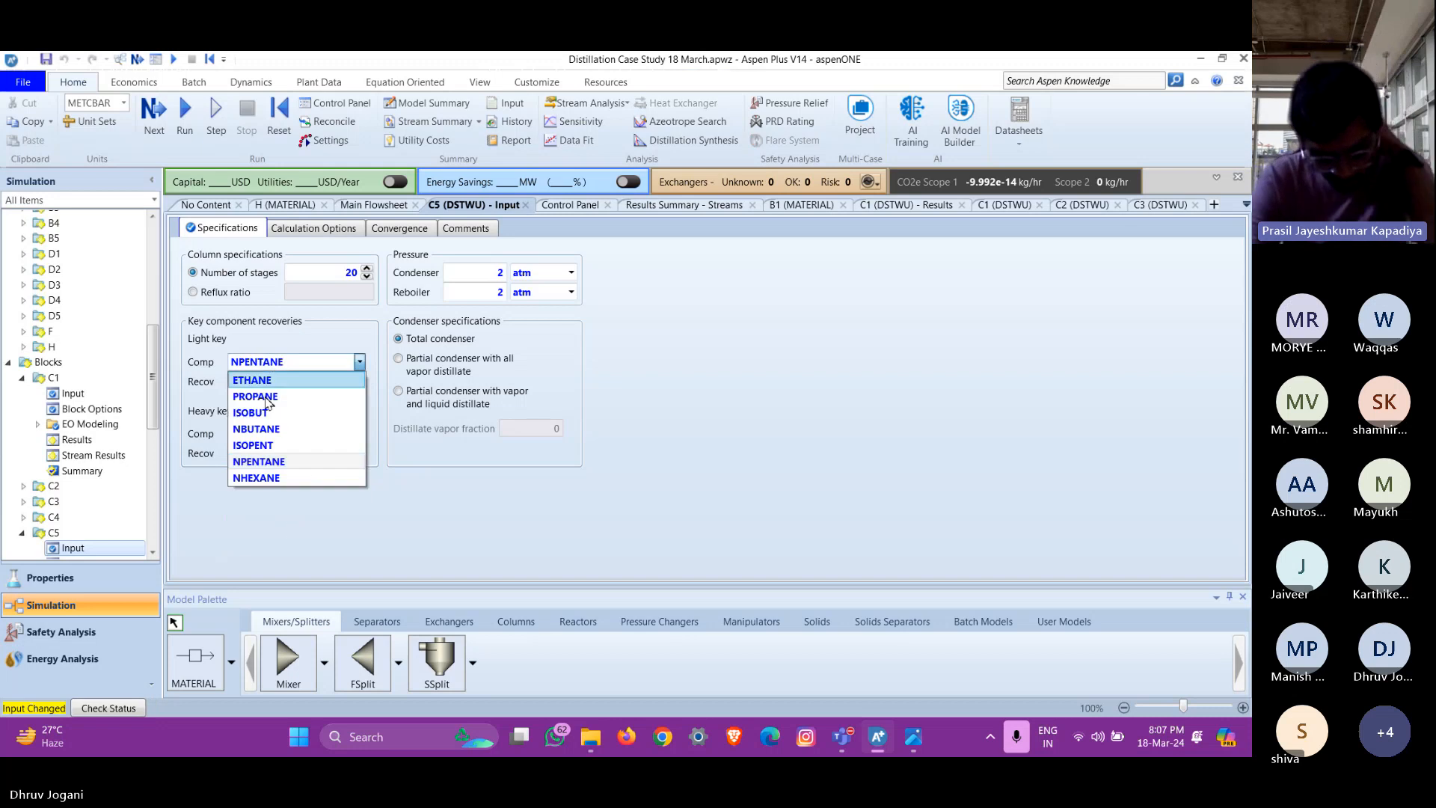
{"action": "left_click", "coordinate": [264, 459]}
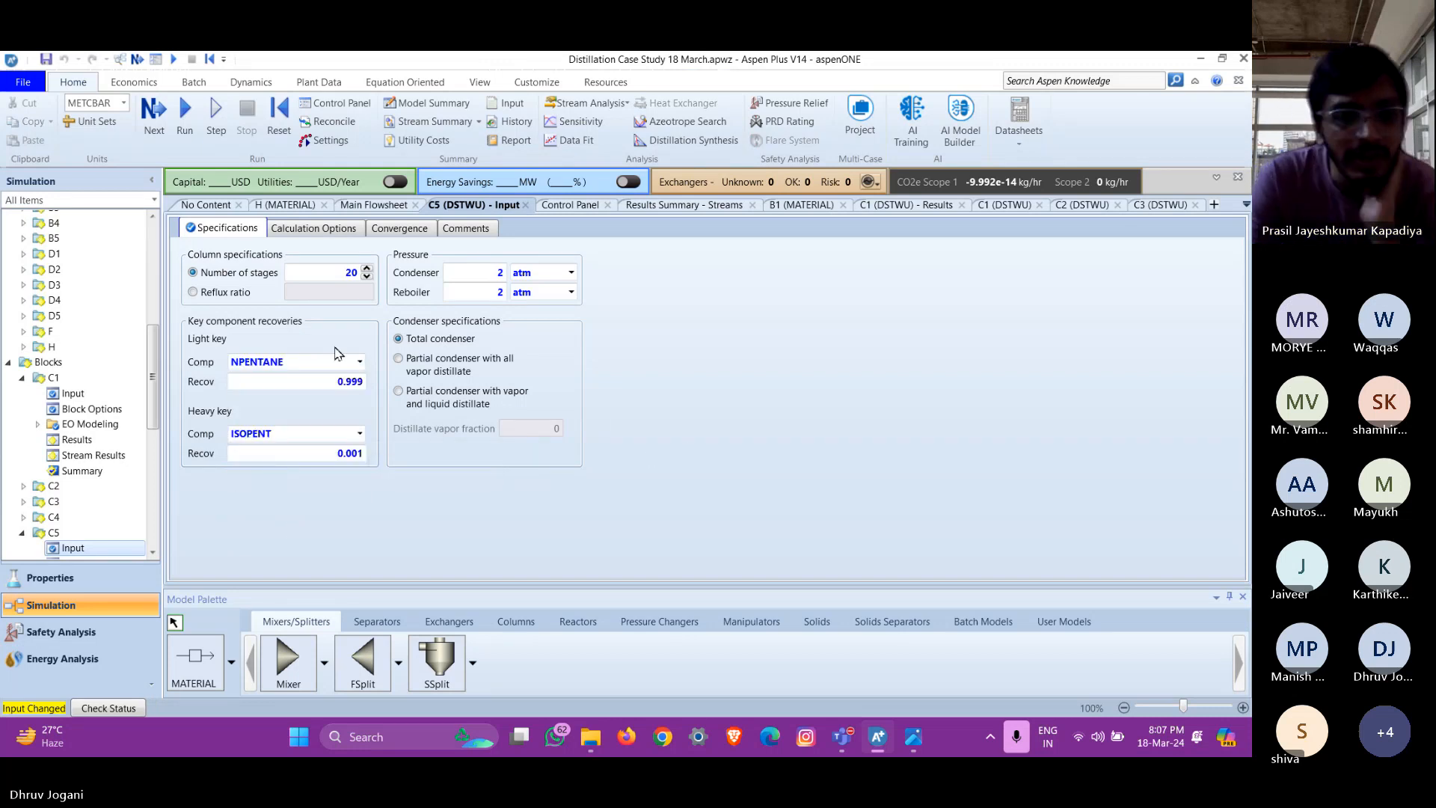
{"action": "left_click", "coordinate": [279, 116]}
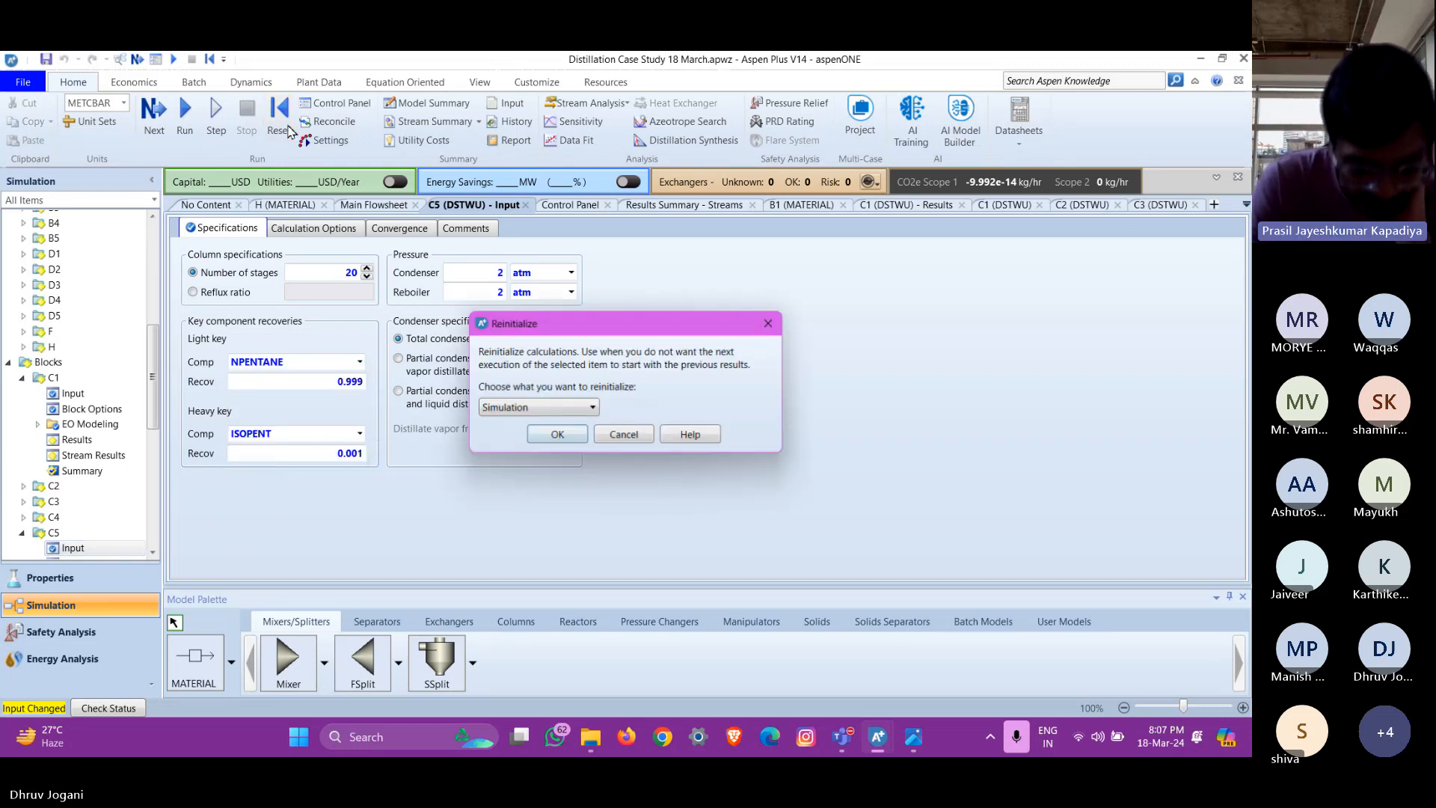
{"action": "left_click", "coordinate": [622, 437]}
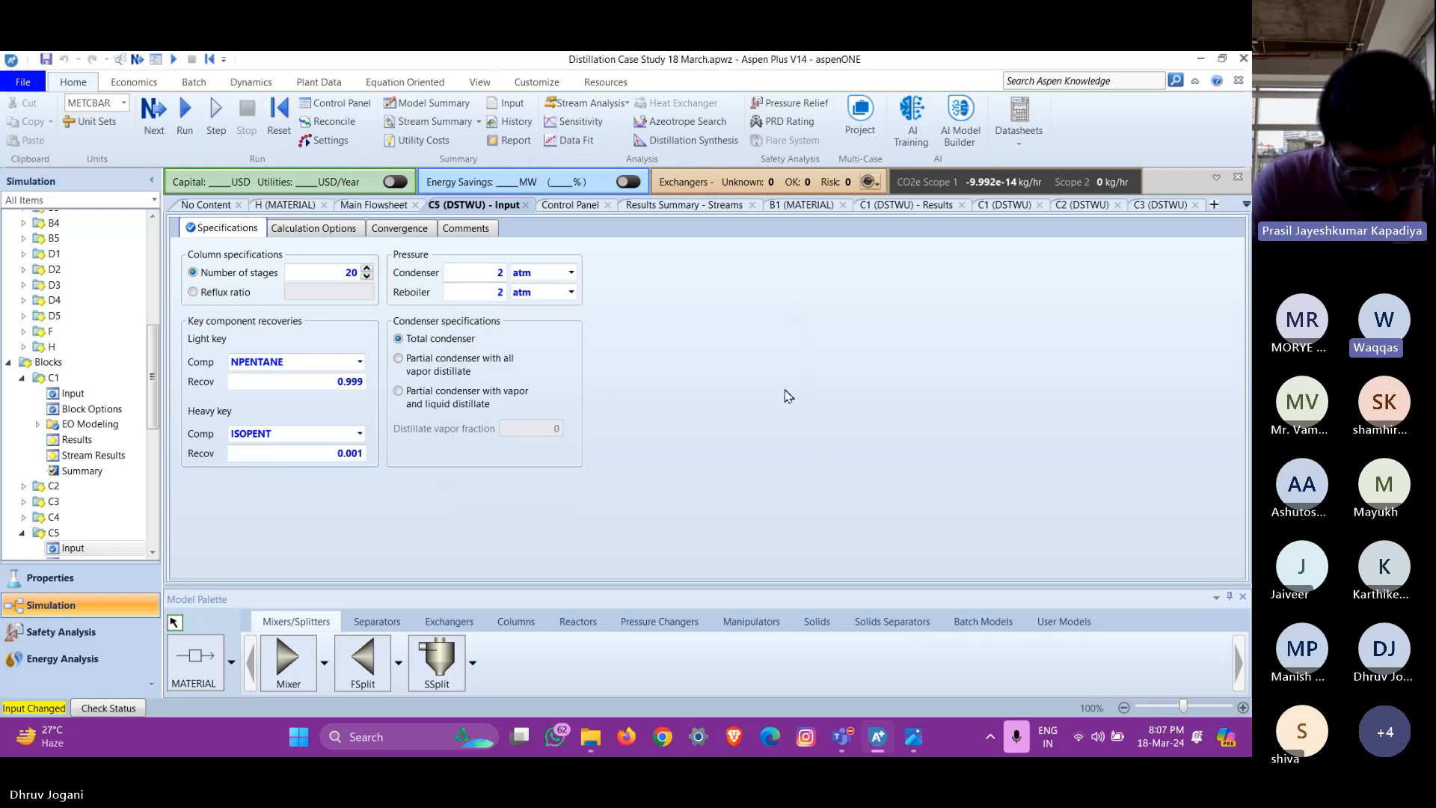
Set C5's light key component to ISOPENT and its heavy key component to NPENTANE
{"action": "left_click", "coordinate": [310, 434]}
{"action": "left_click", "coordinate": [311, 436]}
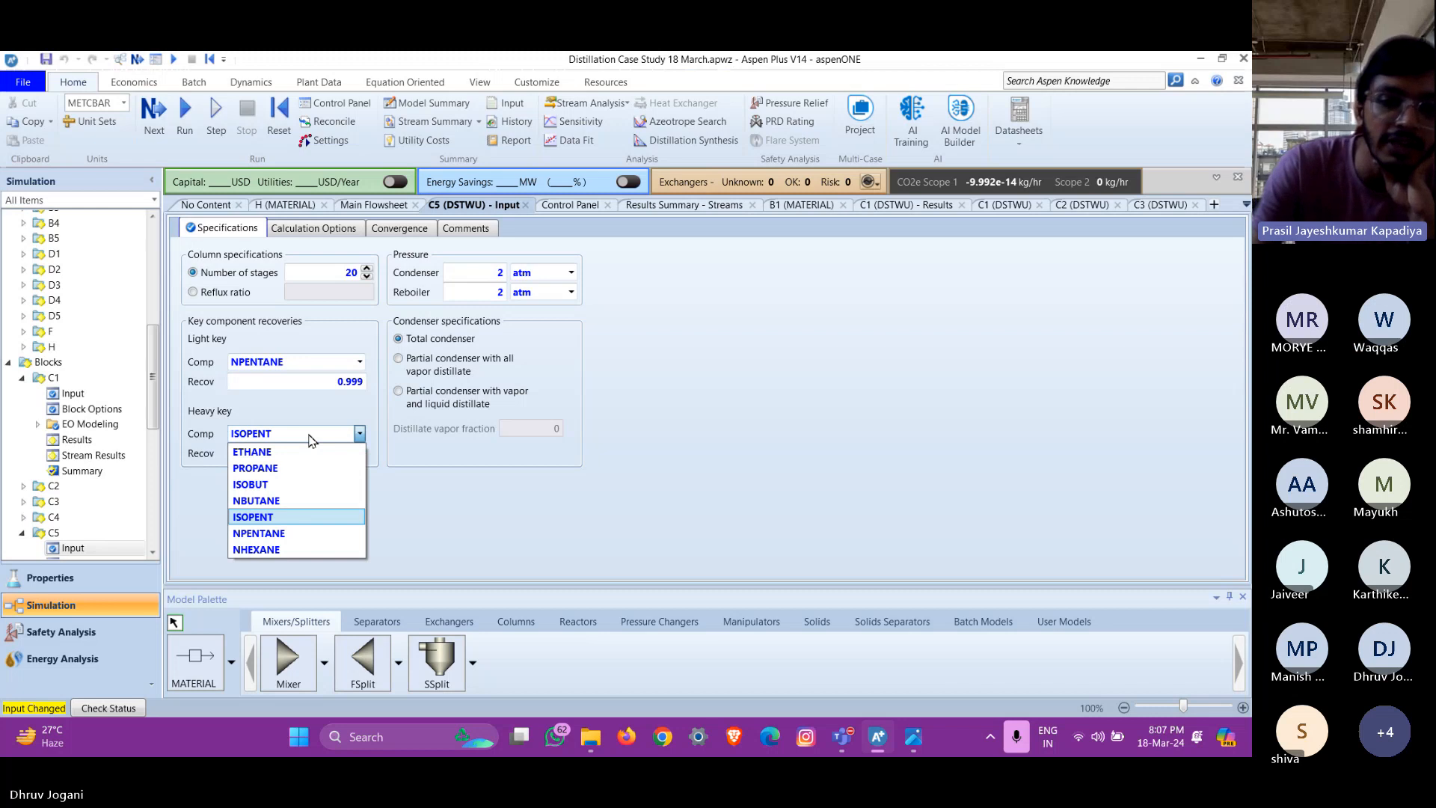
{"action": "left_click", "coordinate": [311, 439]}
{"action": "left_click", "coordinate": [287, 364]}
{"action": "left_click", "coordinate": [288, 364]}
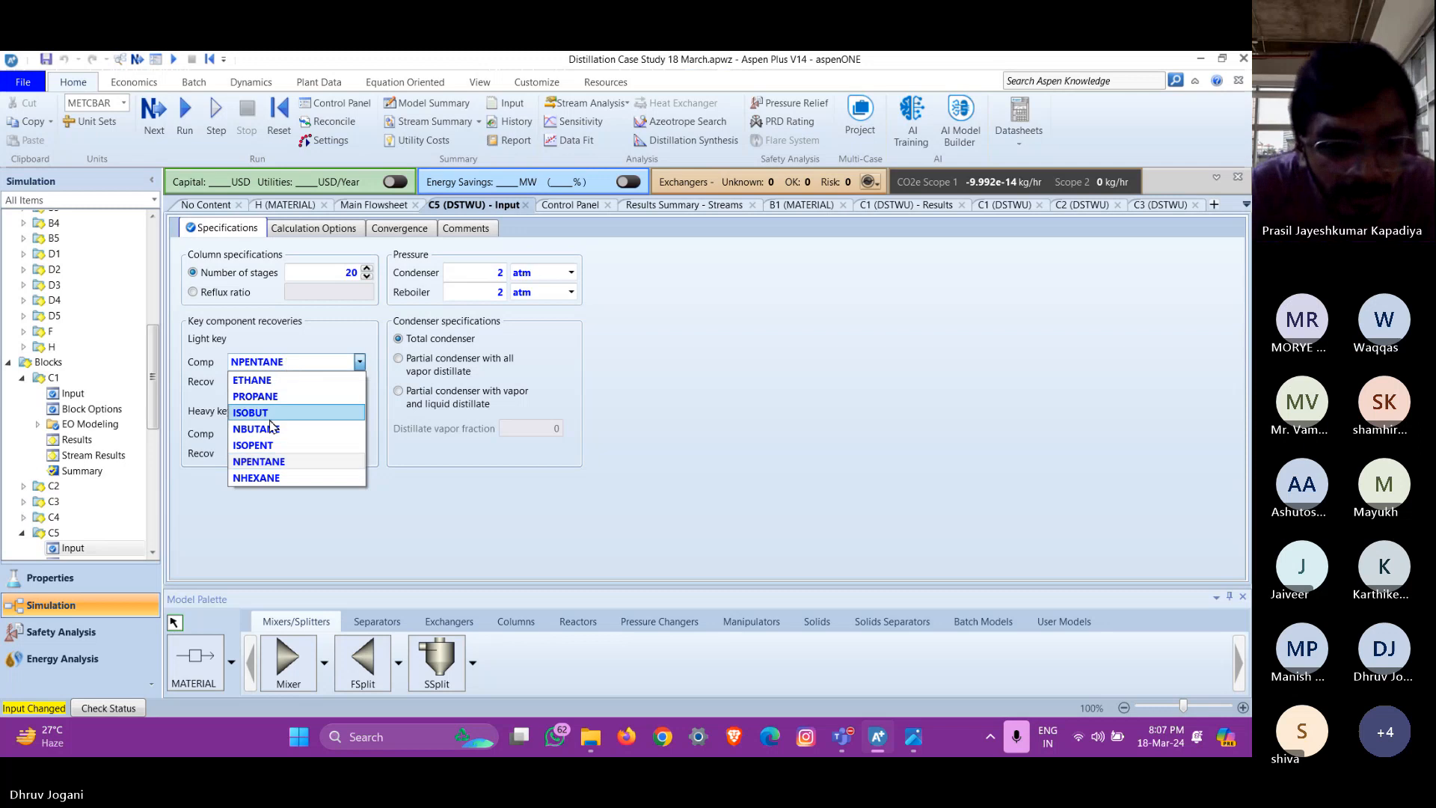
{"action": "left_click", "coordinate": [284, 445]}
{"action": "left_click", "coordinate": [685, 418]}
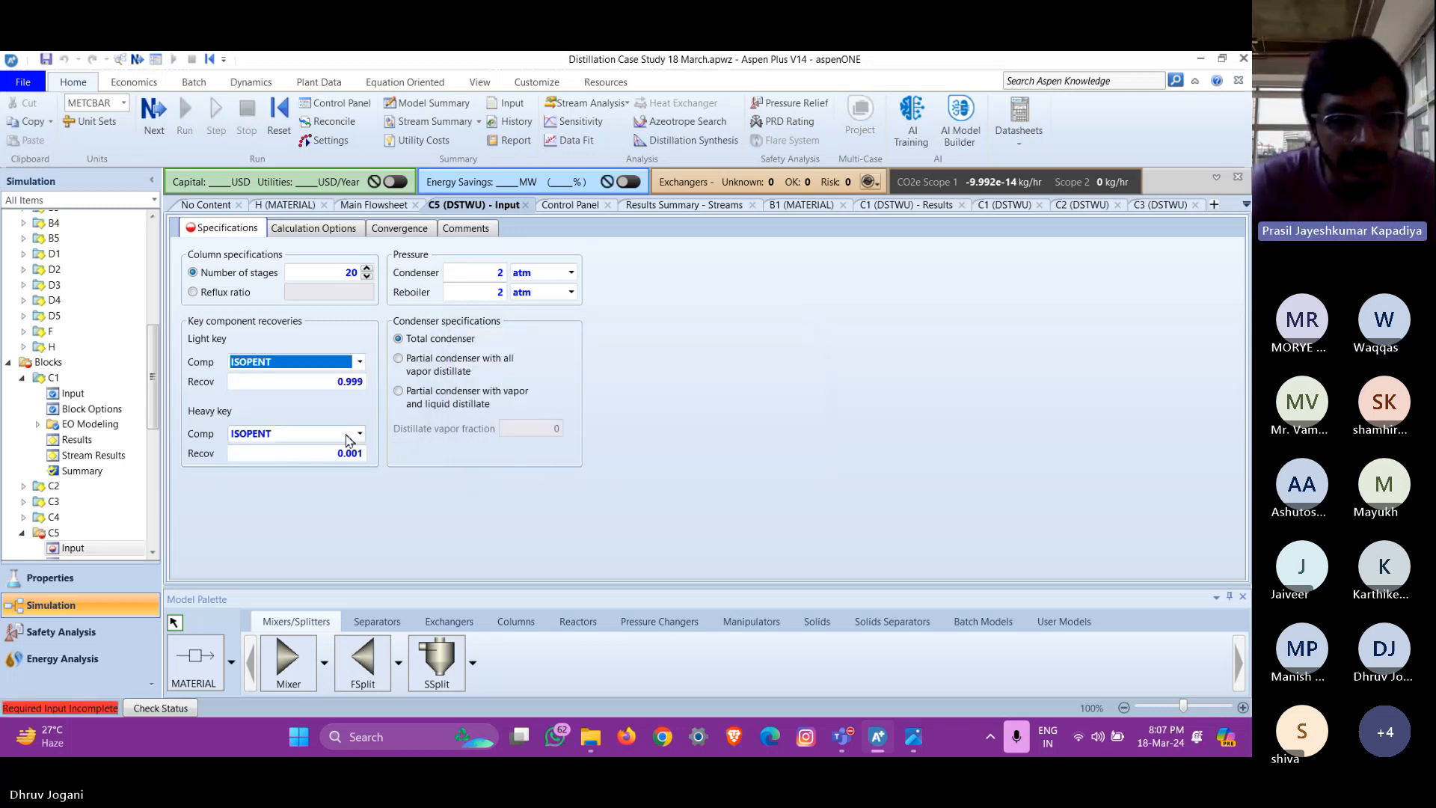
{"action": "left_click", "coordinate": [322, 437]}
{"action": "left_click", "coordinate": [322, 436]}
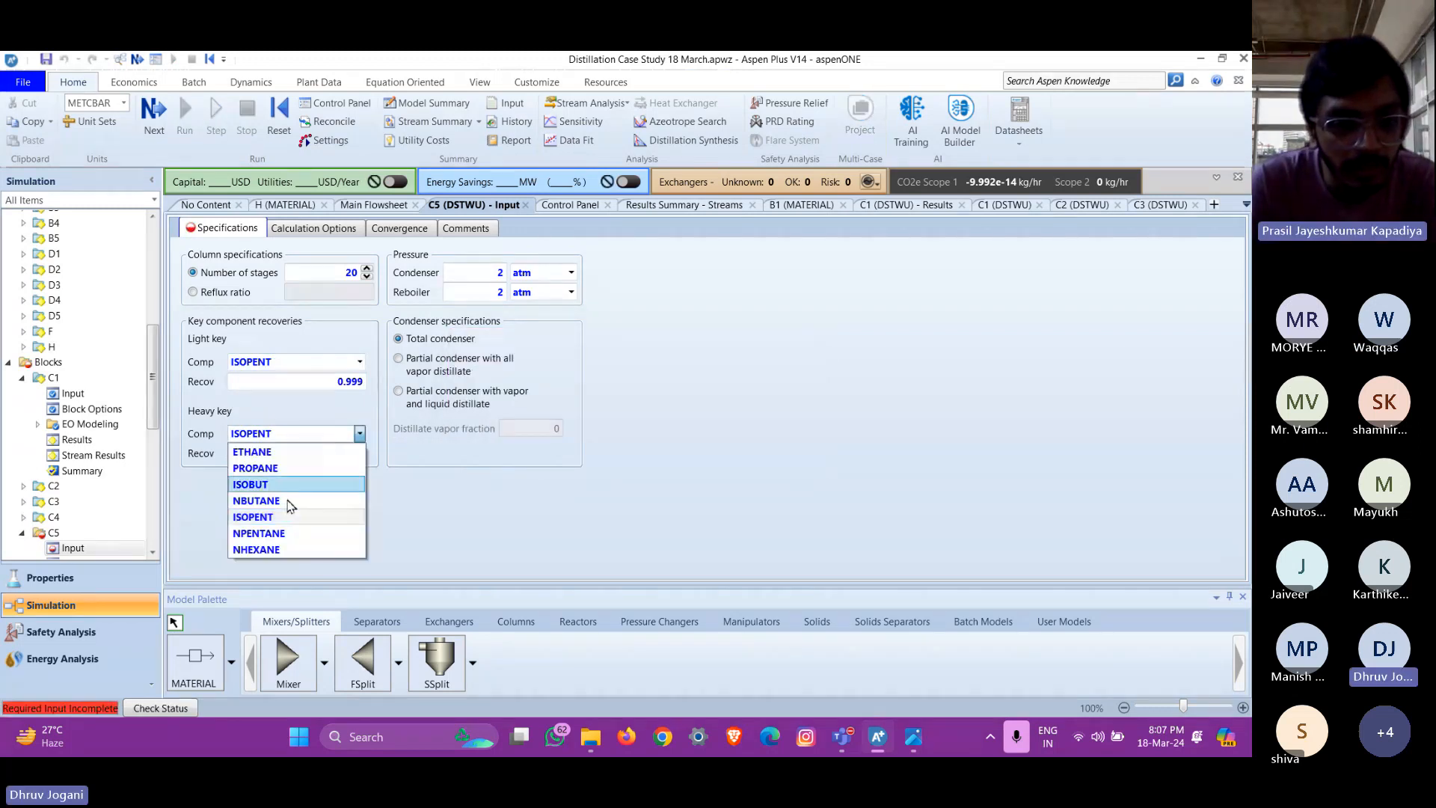
{"action": "left_click", "coordinate": [289, 533]}
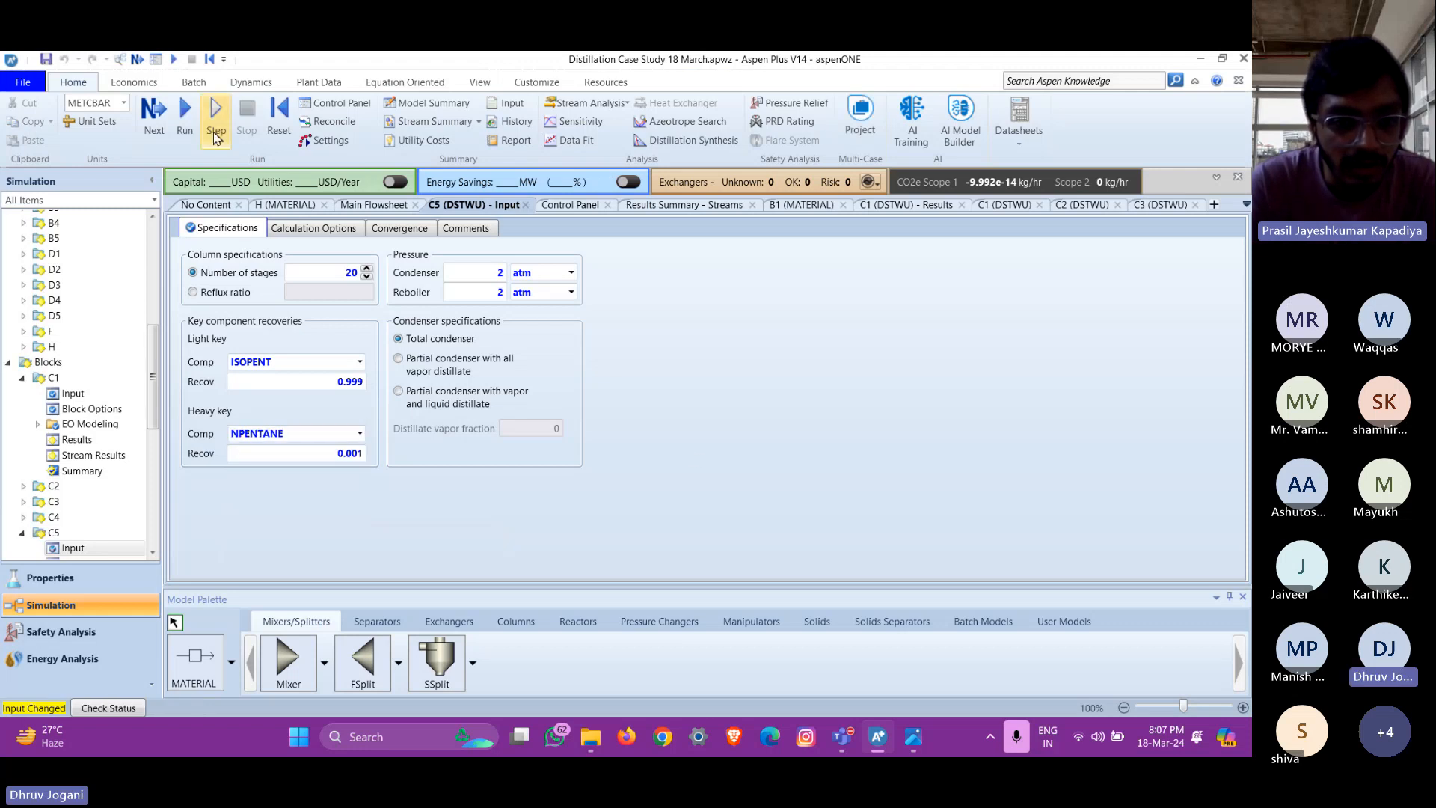
Reinitialize the whole simulation and run it again with the revised C5 key components
{"action": "left_click", "coordinate": [274, 129]}
{"action": "key", "text": "Return"}
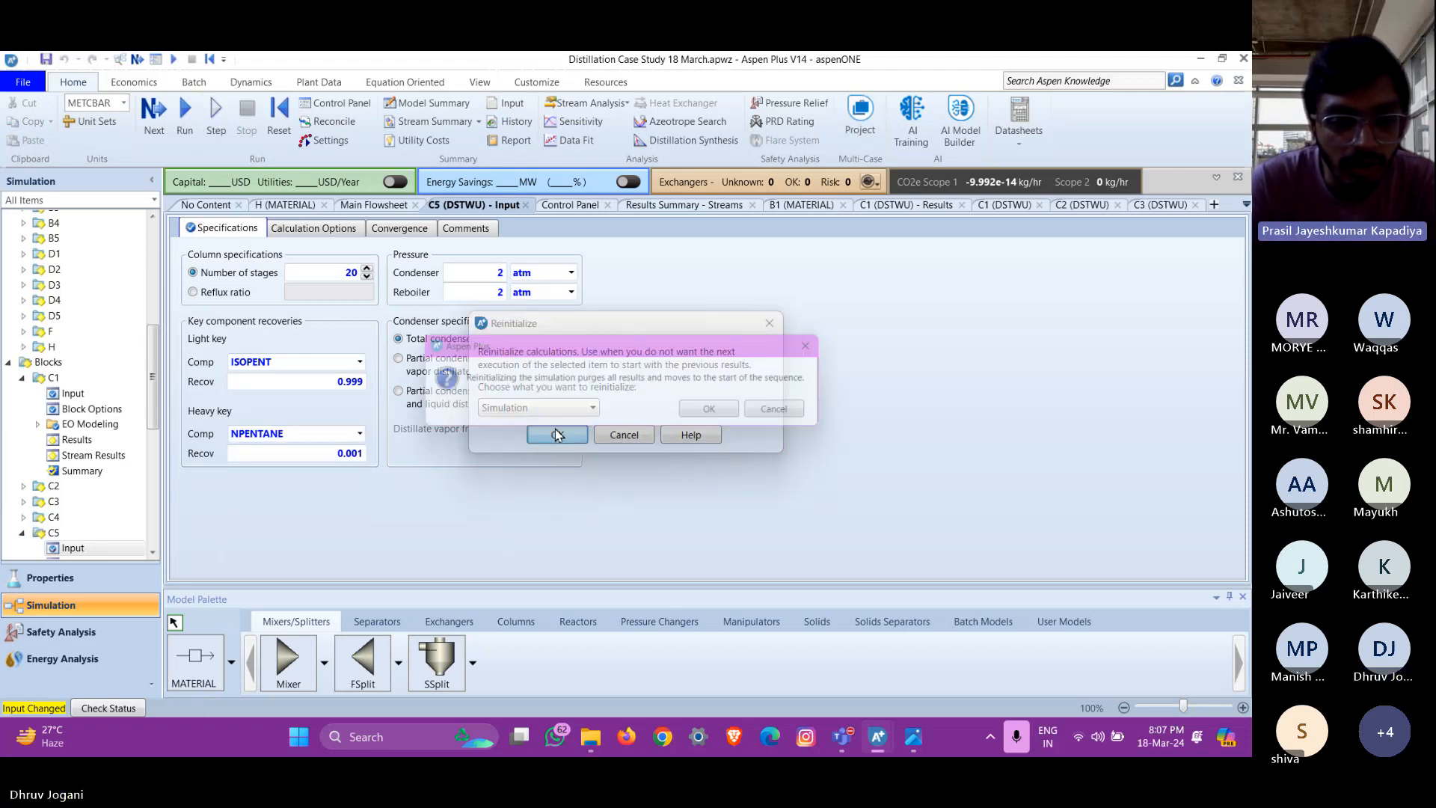
{"action": "key", "text": "Return"}
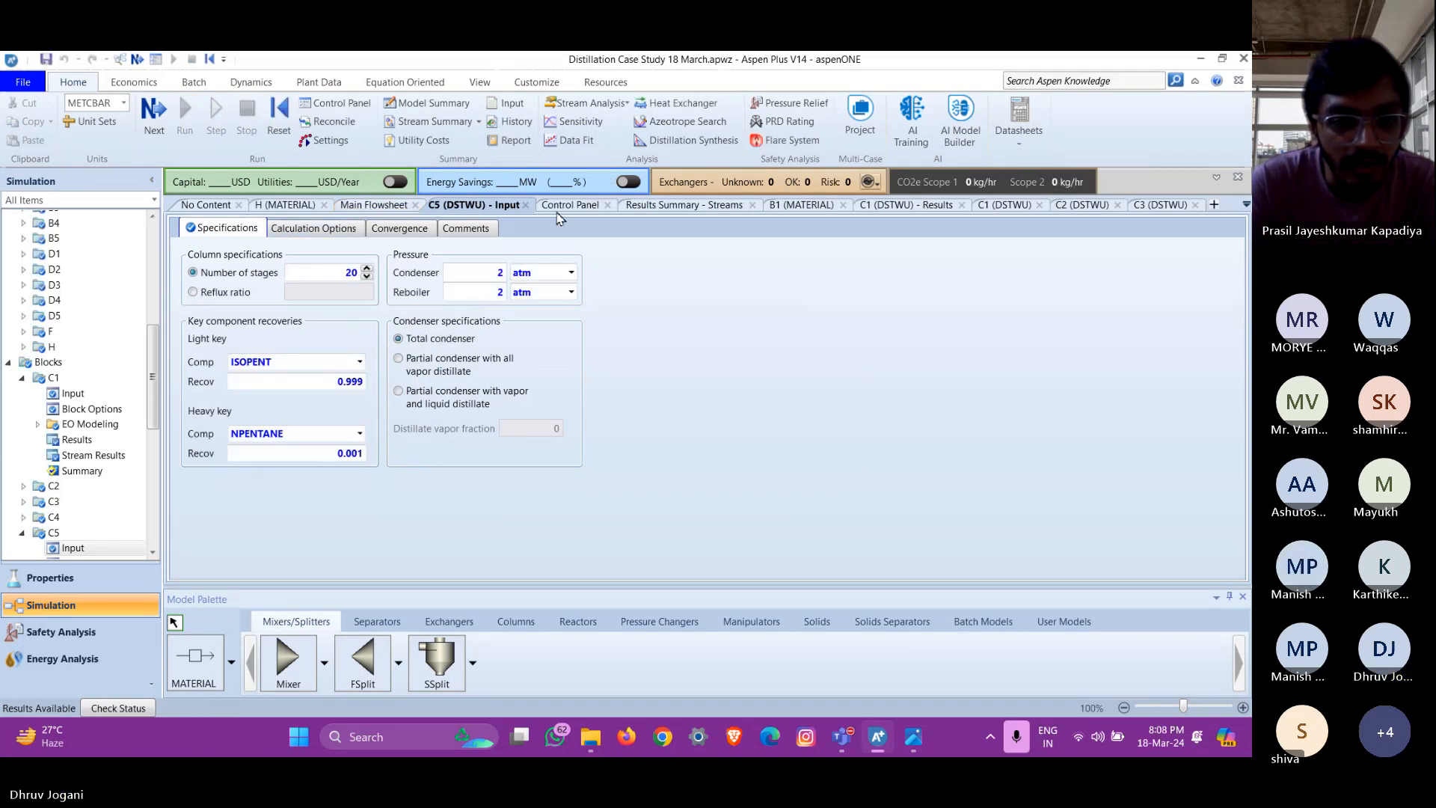
Open the stream results summary and bring up the component mole fractions of the bottoms and distillate streams
{"action": "left_click", "coordinate": [689, 212]}
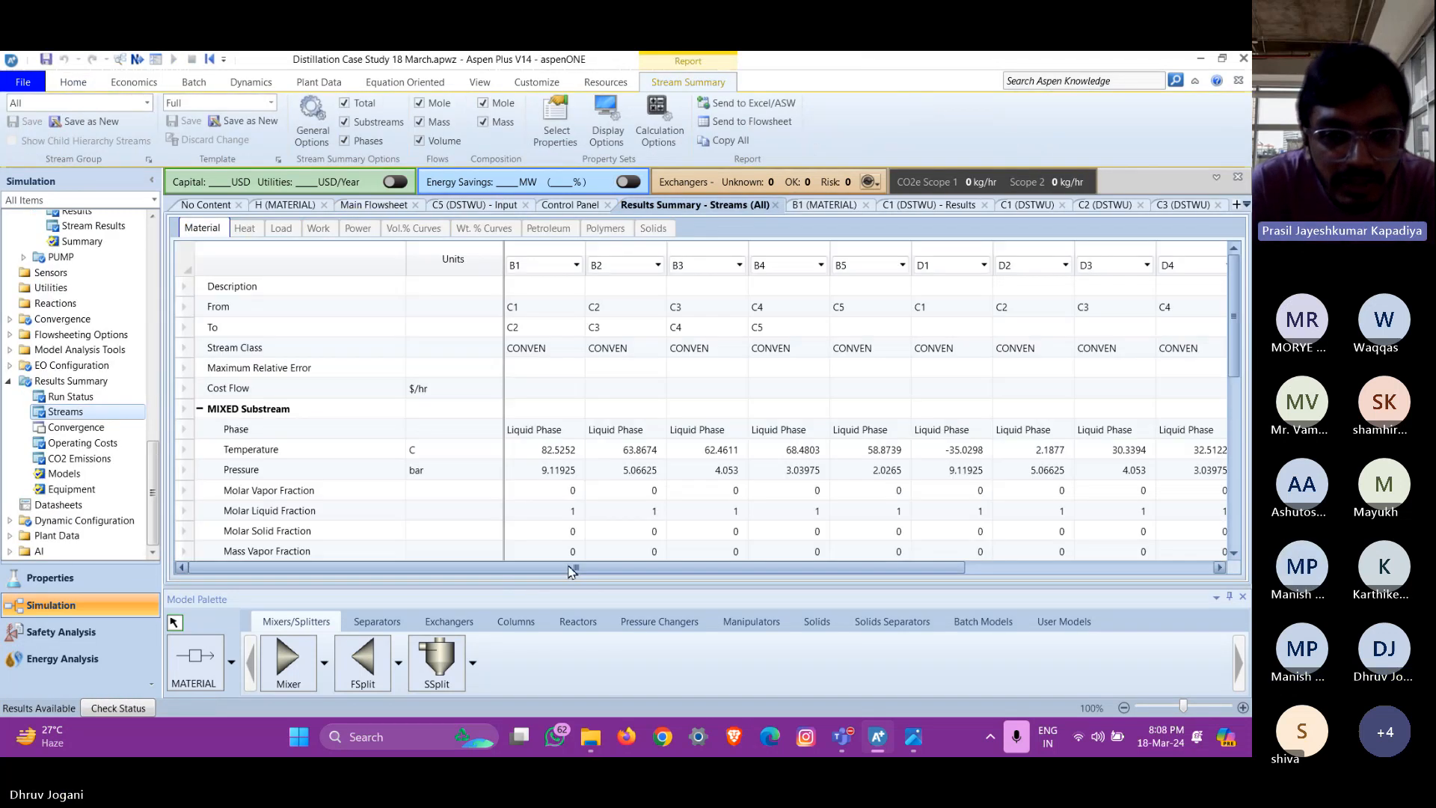
{"action": "scroll", "coordinate": [689, 472], "scroll_direction": "right", "scroll_amount": 3}
{"action": "scroll", "coordinate": [329, 516], "scroll_direction": "down", "scroll_amount": 6}
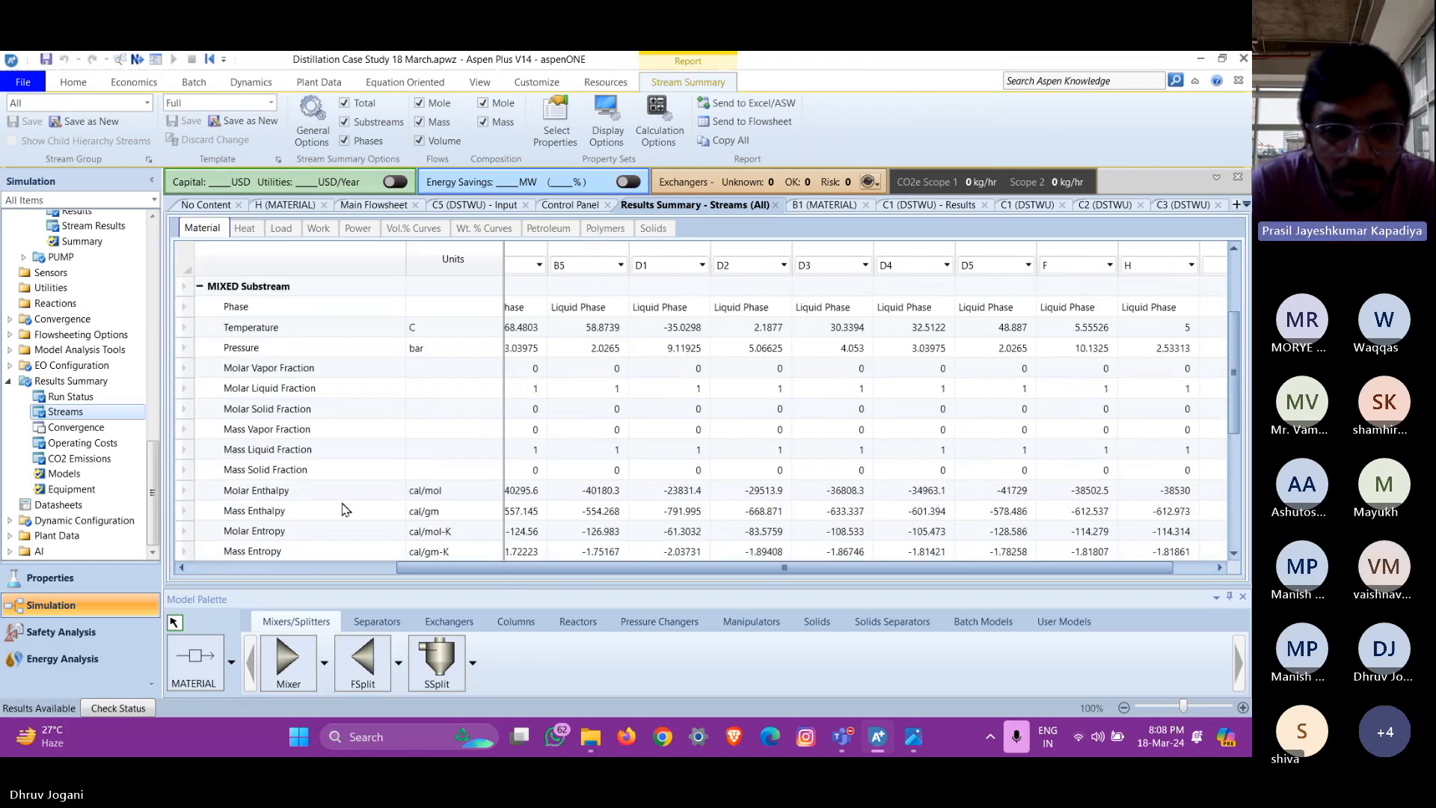
{"action": "left_click", "coordinate": [215, 448]}
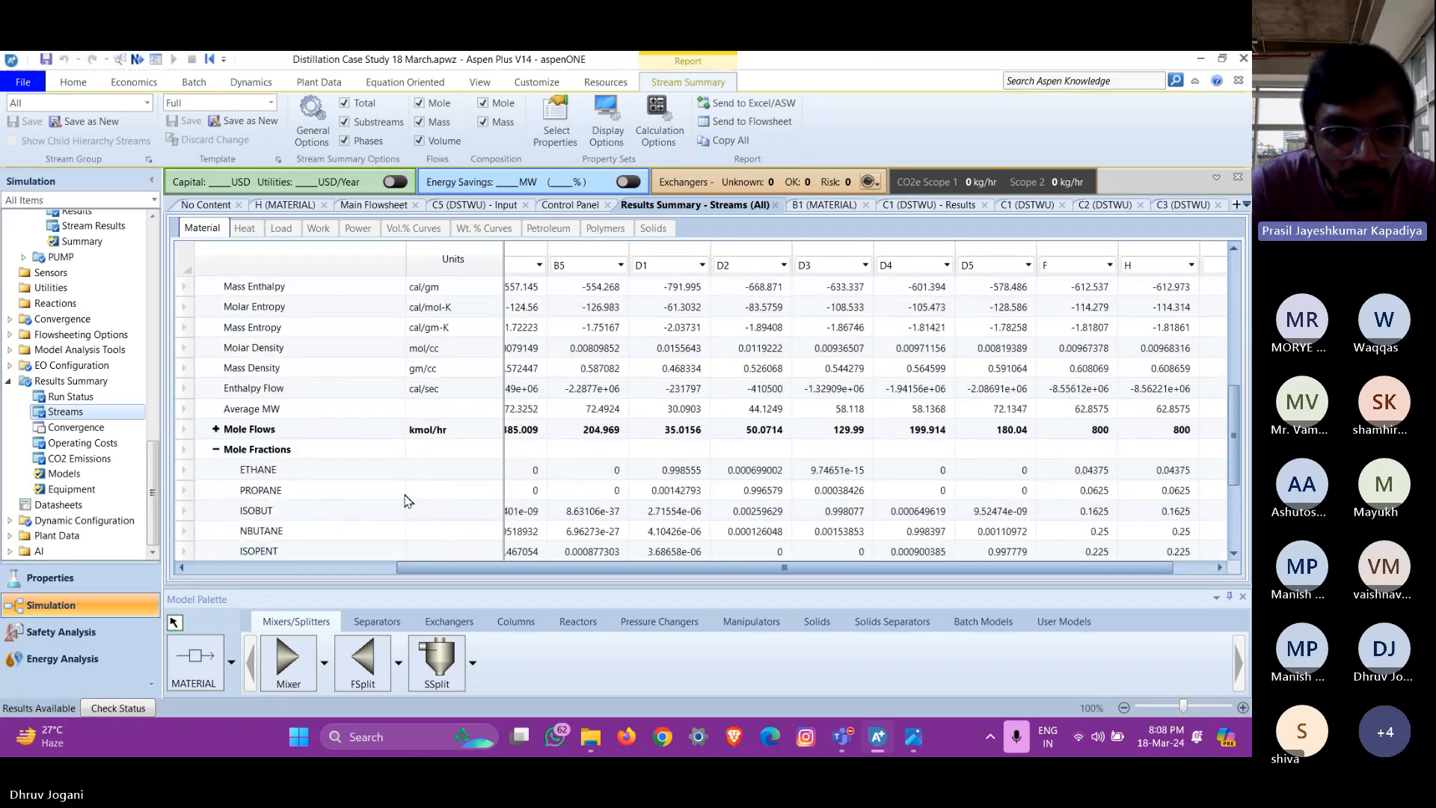
{"action": "scroll", "coordinate": [407, 501], "scroll_direction": "down", "scroll_amount": 1}
{"action": "left_click_drag", "start_coordinate": [676, 571], "coordinate": [473, 572]}
{"action": "scroll", "coordinate": [597, 516], "scroll_direction": "down", "scroll_amount": 2}
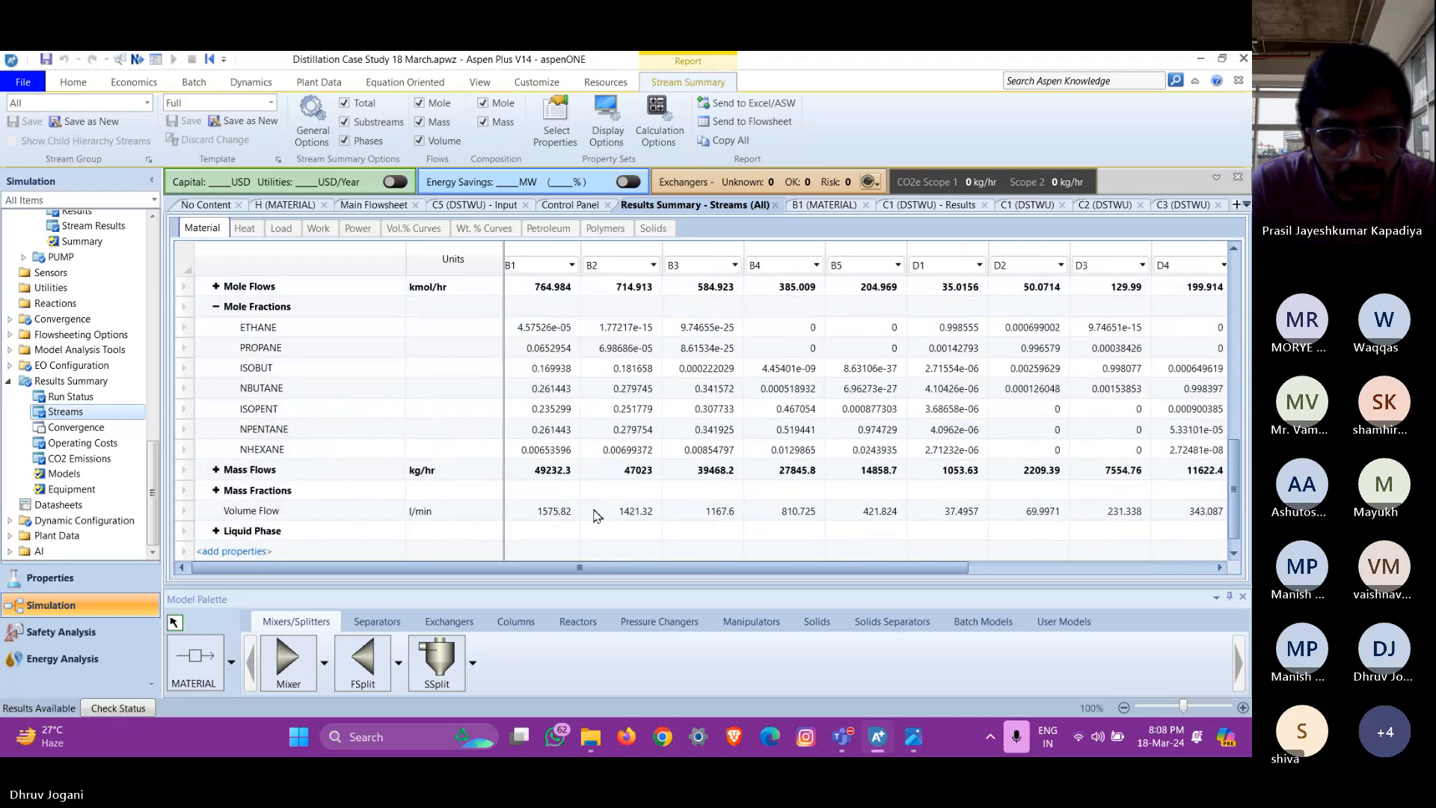
Examine the mole fractions of propane in B1, isobutane in B2, n-butane in B3, isopentane in B4 and n-pentane in B5
{"action": "left_click", "coordinate": [861, 433]}
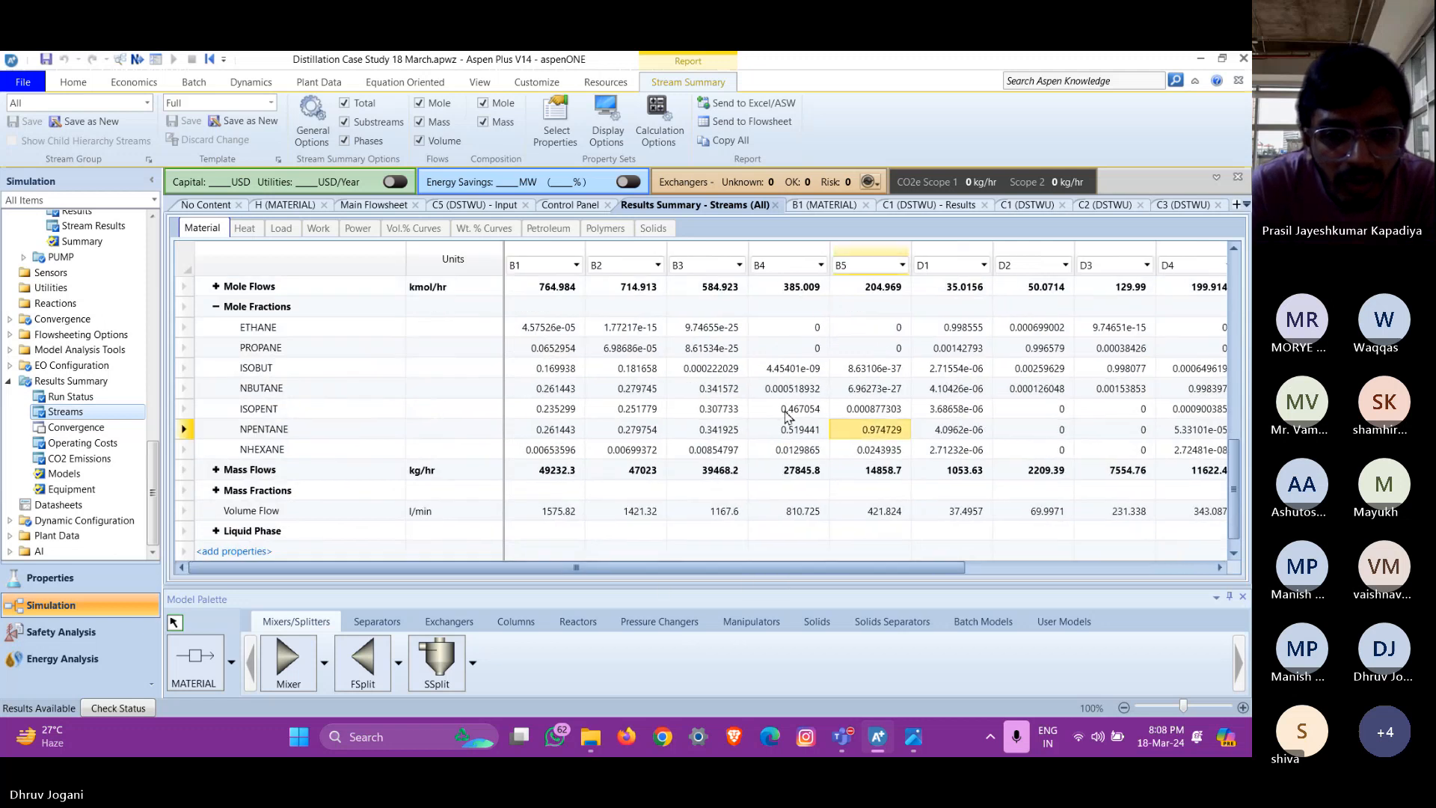
{"action": "left_click", "coordinate": [788, 415]}
{"action": "left_click", "coordinate": [724, 392]}
{"action": "left_click", "coordinate": [633, 374]}
{"action": "left_click", "coordinate": [547, 346]}
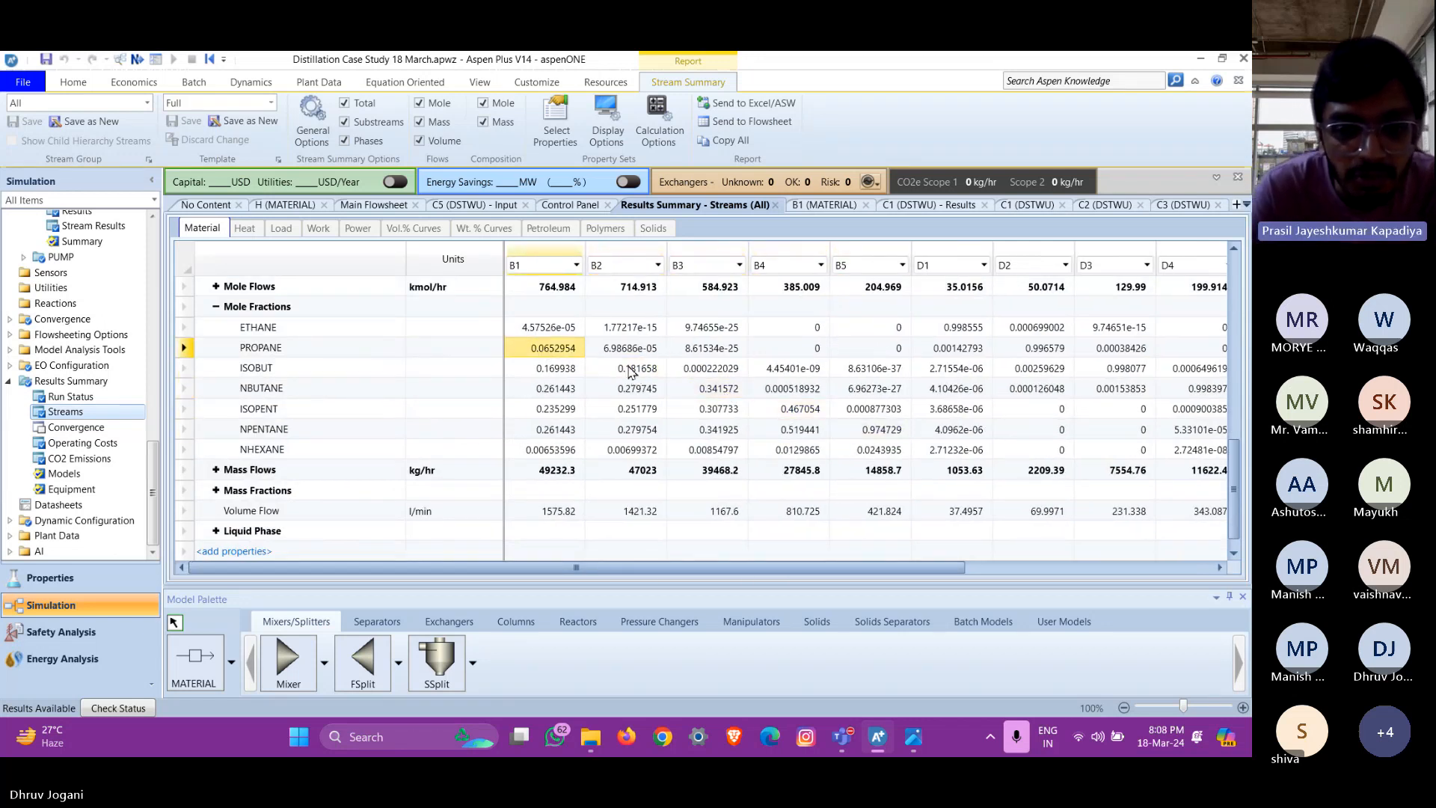
{"action": "left_click", "coordinate": [631, 370]}
{"action": "left_click", "coordinate": [726, 390]}
{"action": "left_click", "coordinate": [785, 411]}
{"action": "left_click", "coordinate": [877, 434]}
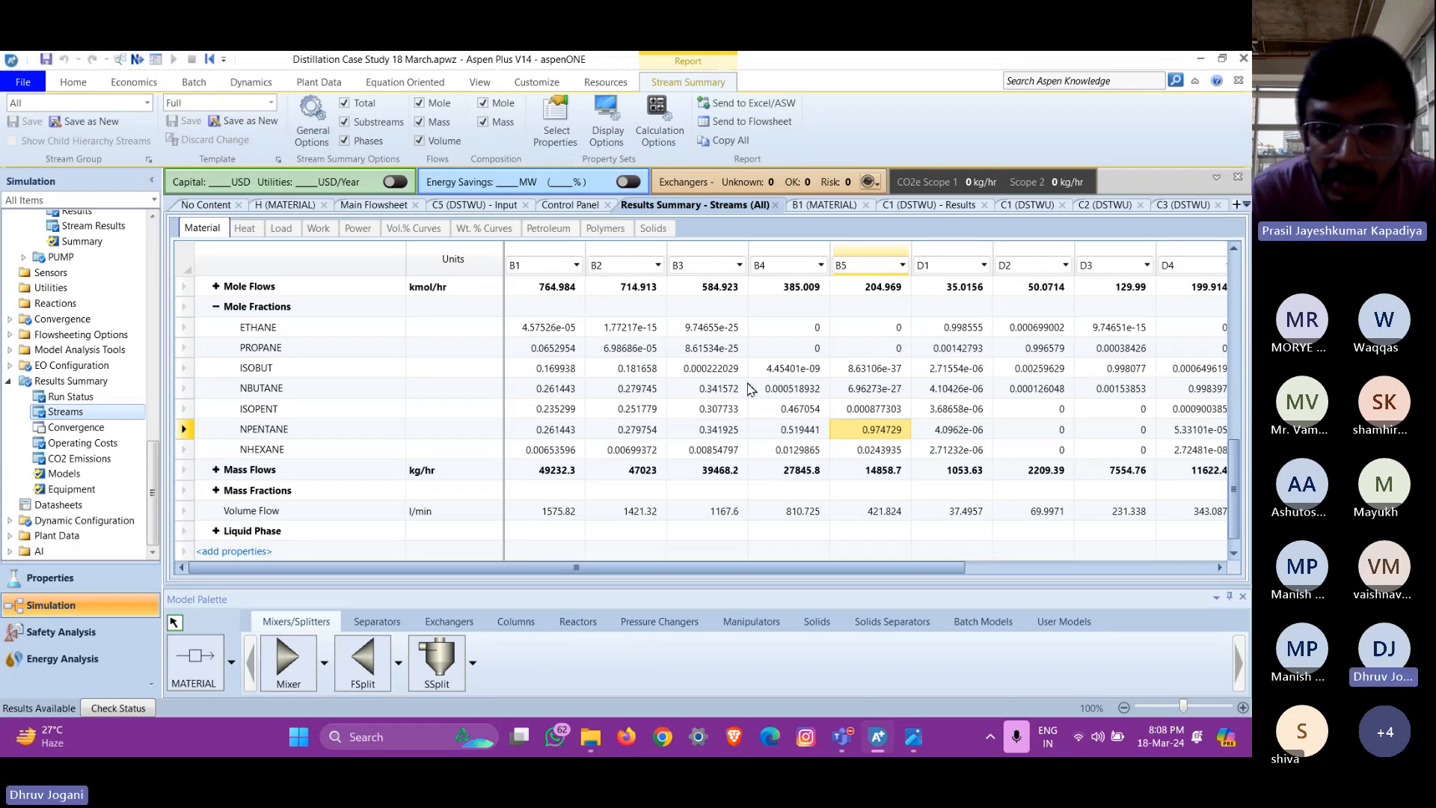
{"action": "left_click", "coordinate": [783, 409]}
{"action": "left_click", "coordinate": [682, 386]}
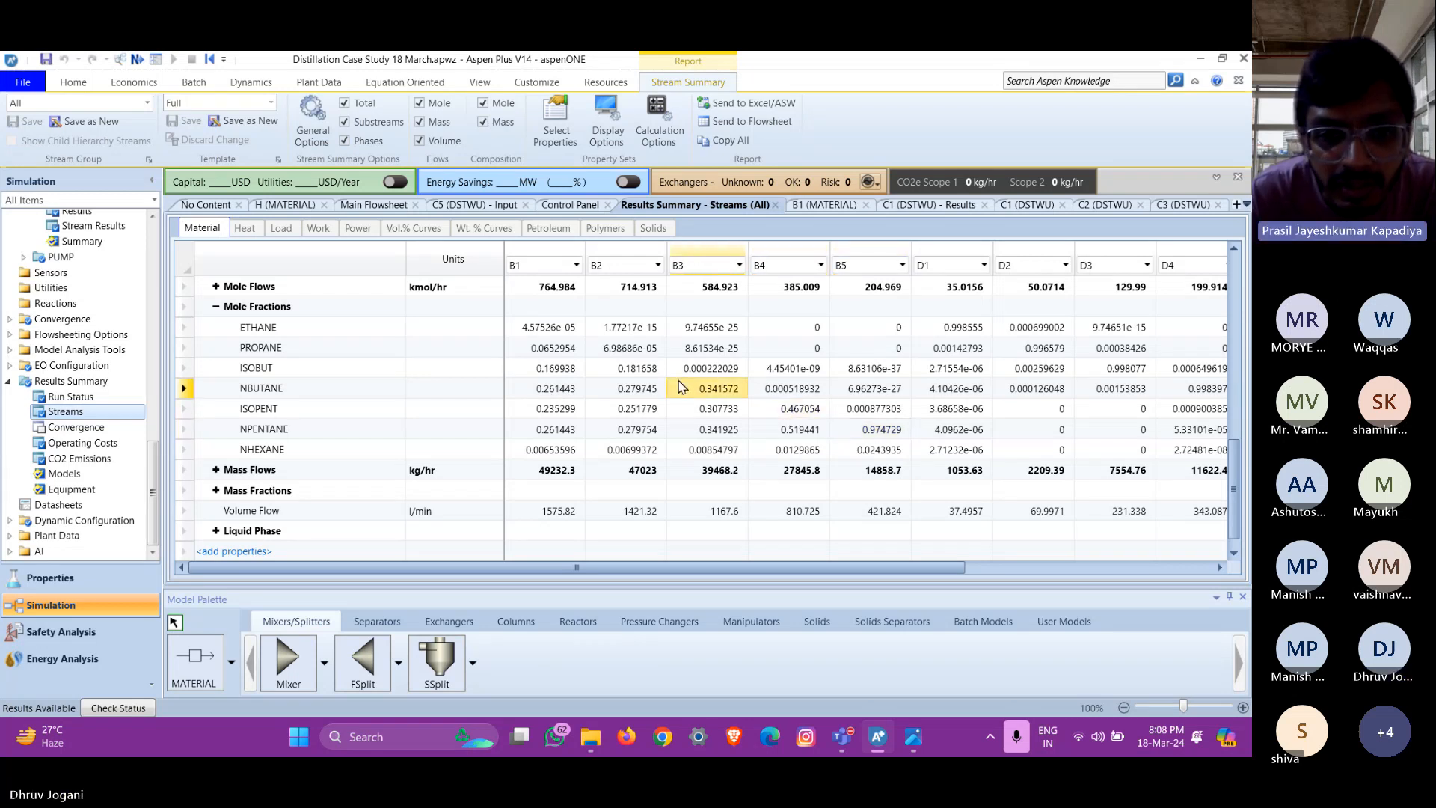
{"action": "left_click", "coordinate": [544, 348]}
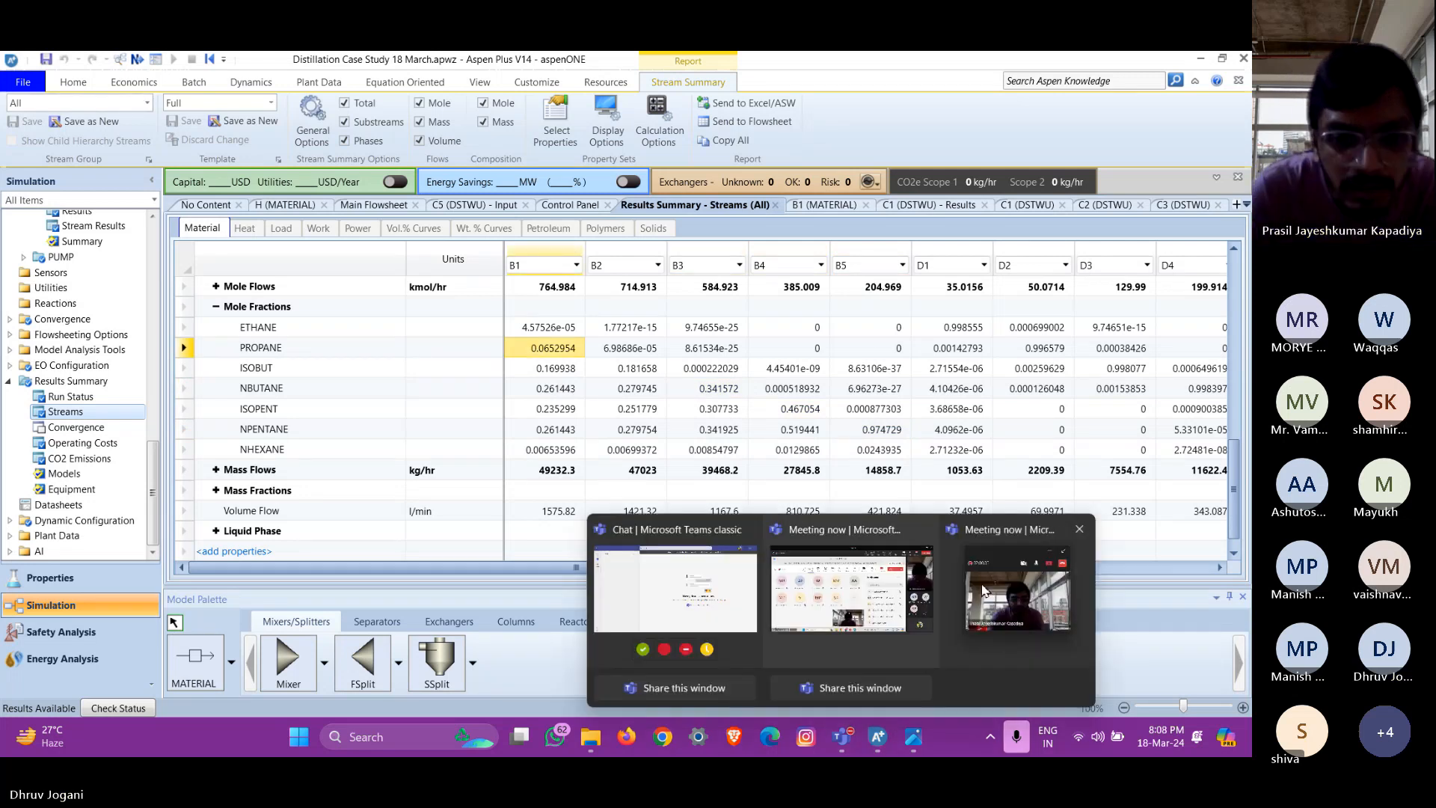
Switch to the Teams meeting and stop sharing the screen
{"action": "left_click", "coordinate": [1018, 589]}
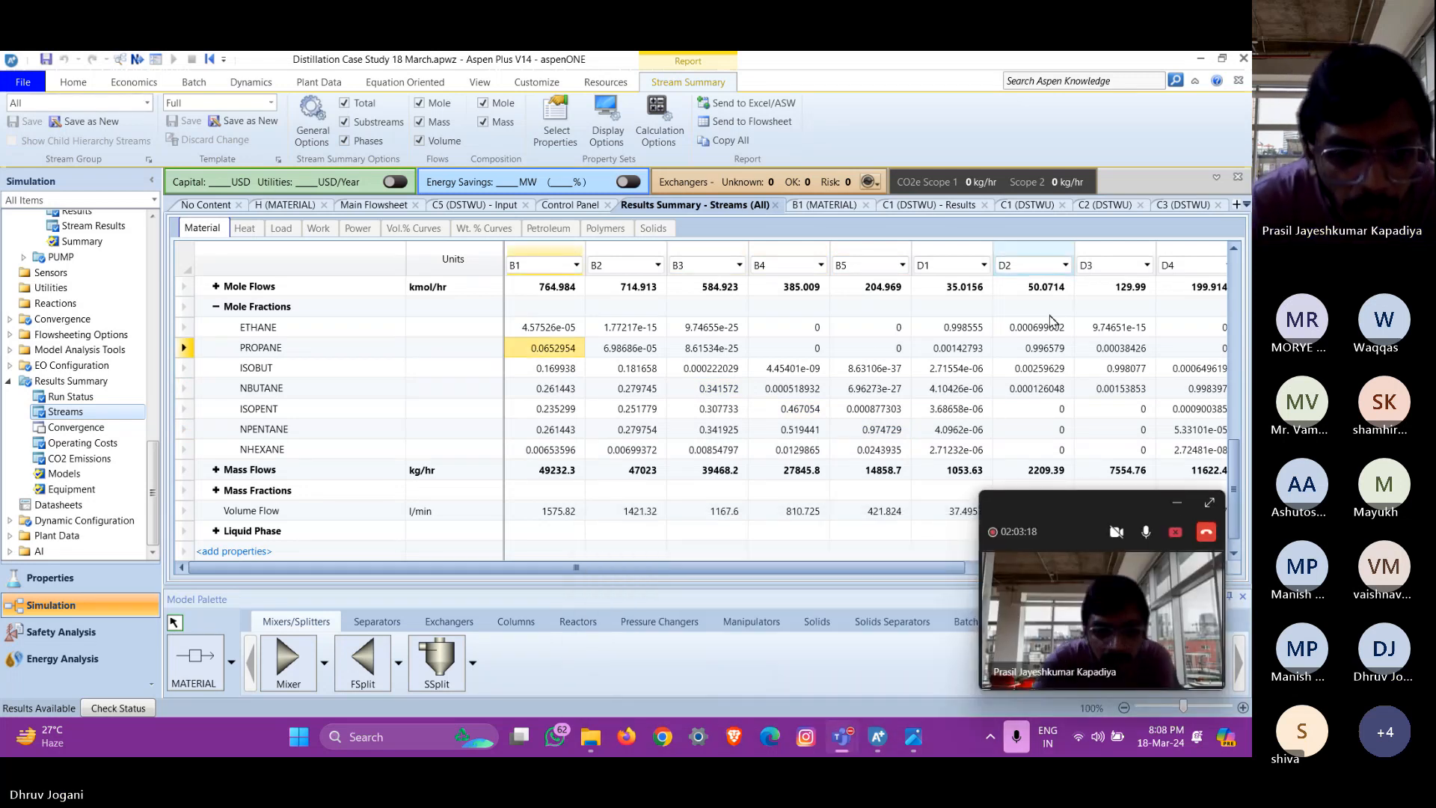
{"action": "left_click", "coordinate": [1177, 532]}
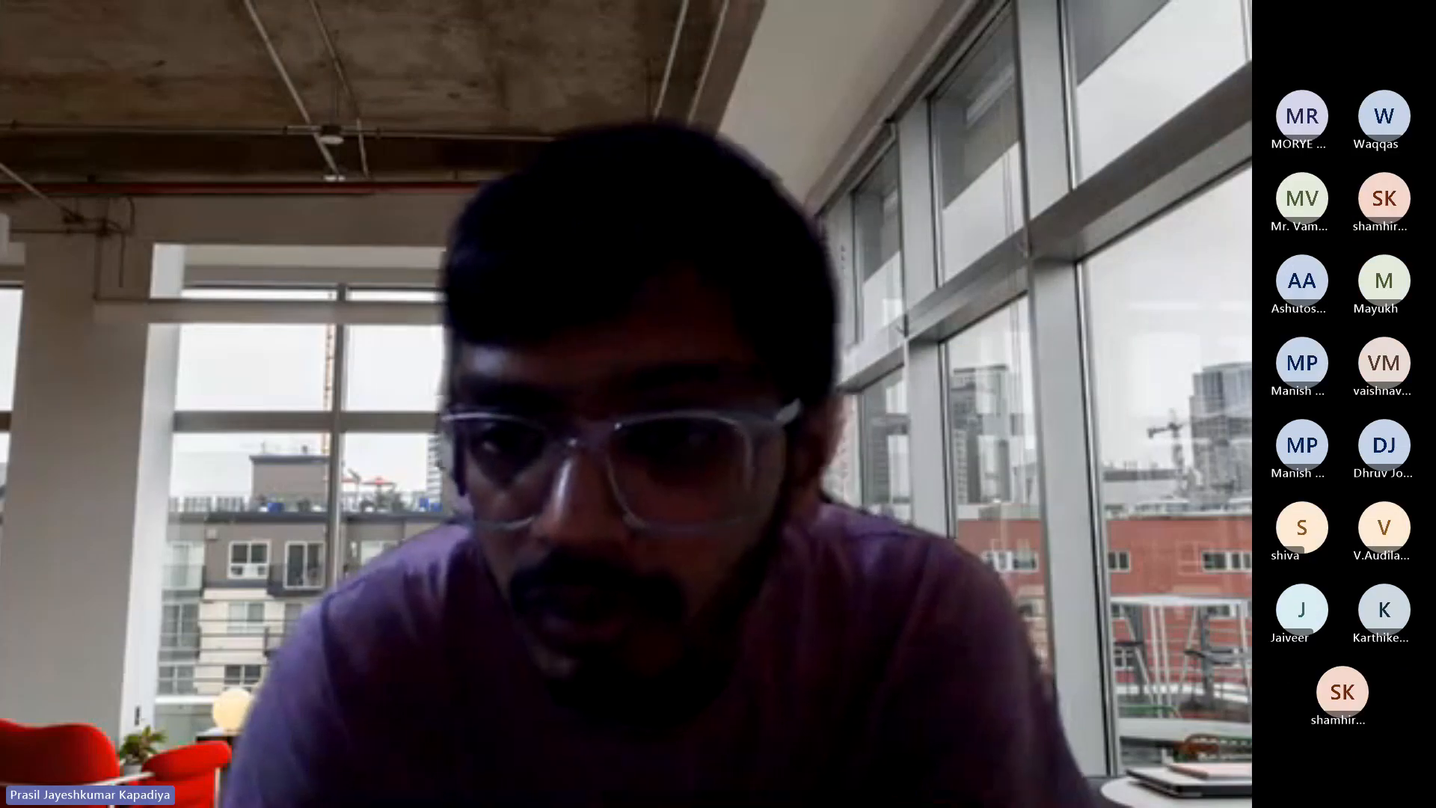